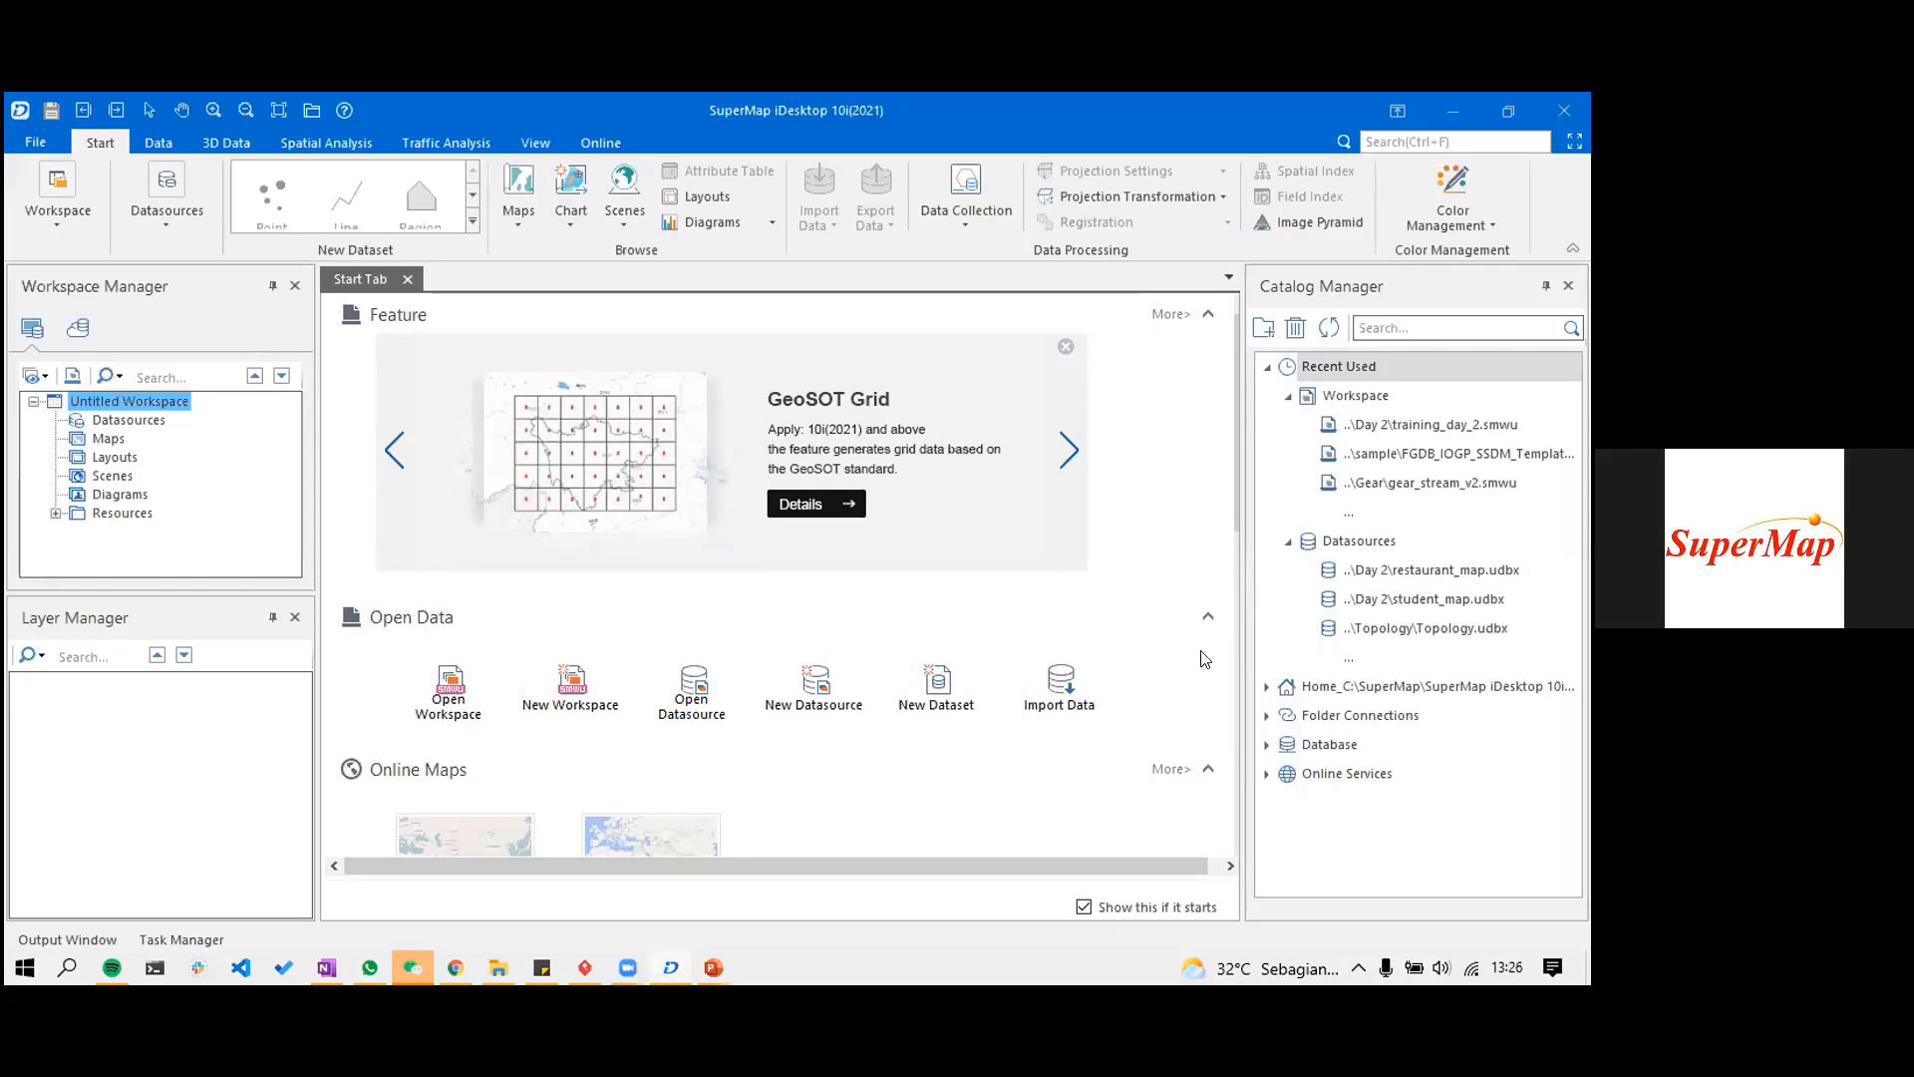
- Switch to File Explorer and open the "1. Georeference and Digitization" folder inside the training project's Data folder on drive D
left_click(504, 972)
left_click(271, 276)
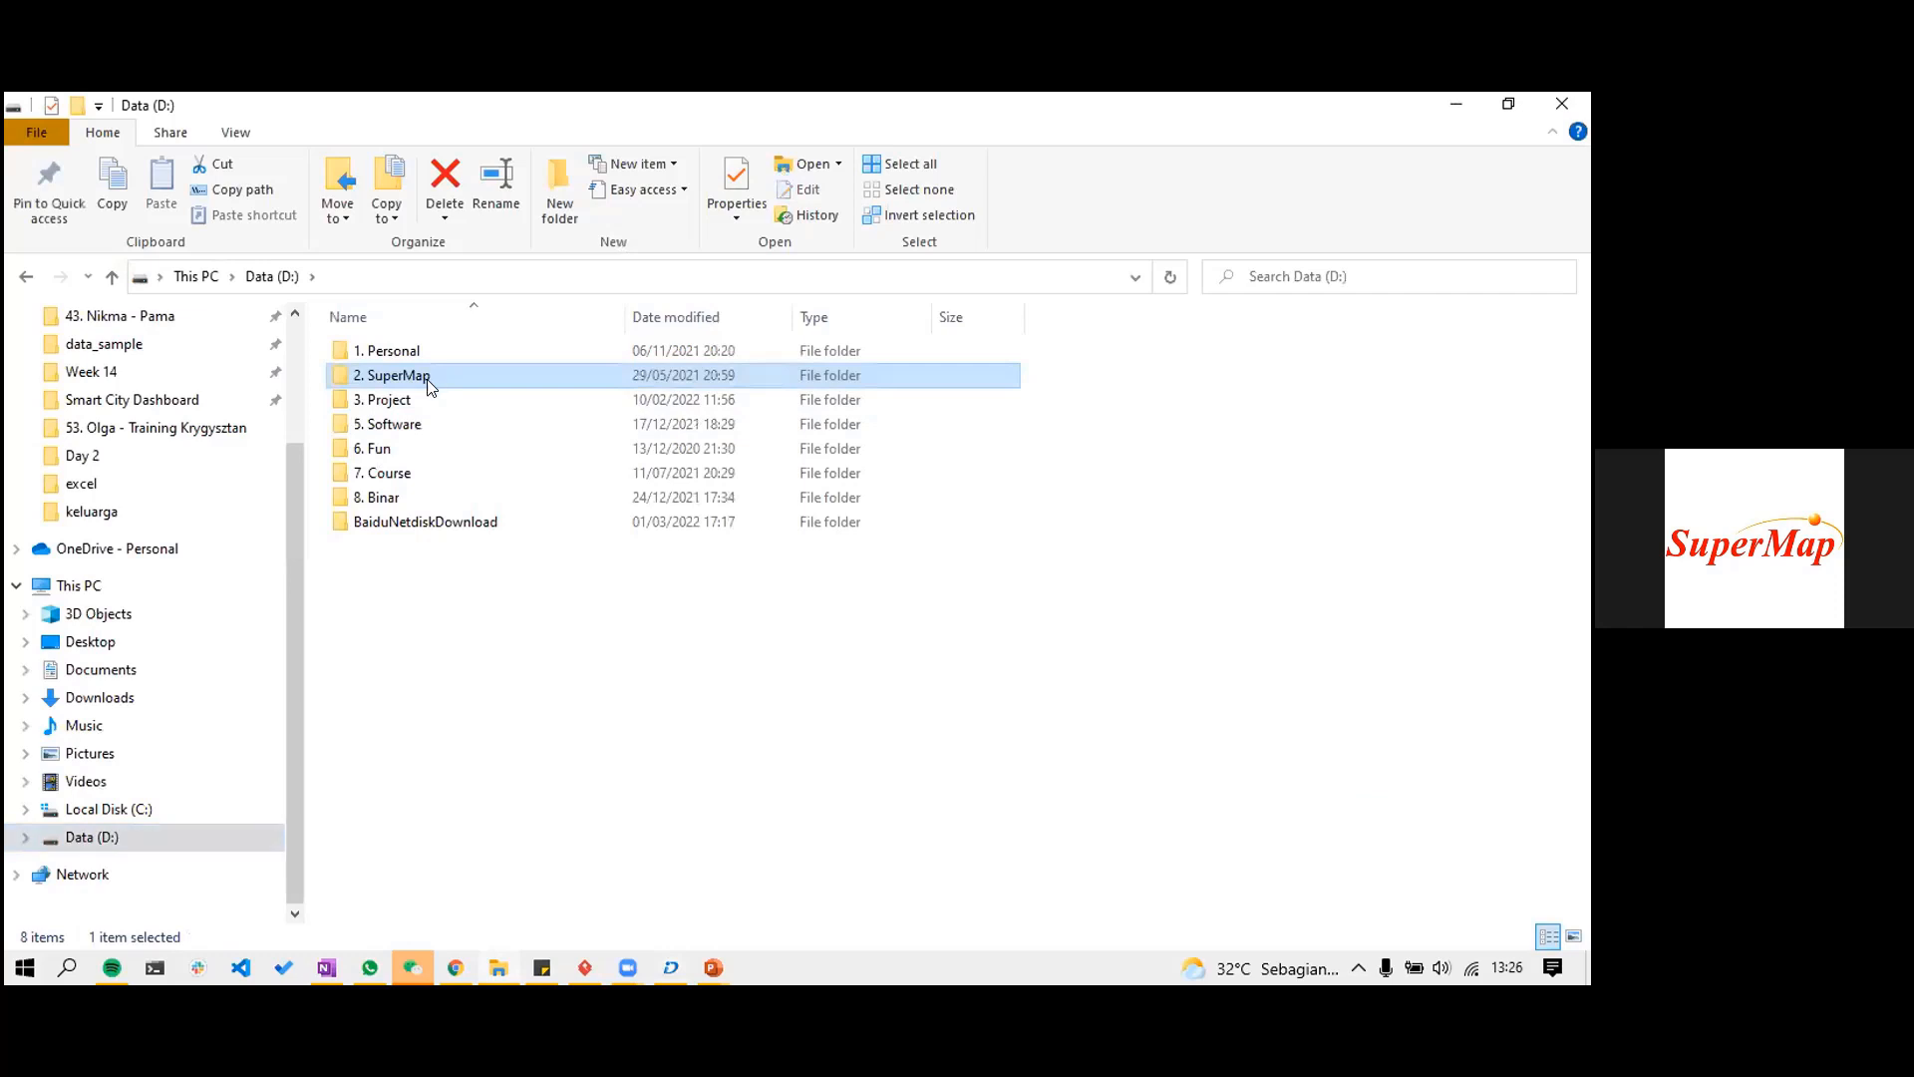
double_click(385, 376)
key("alt+Left")
key("alt+Left")
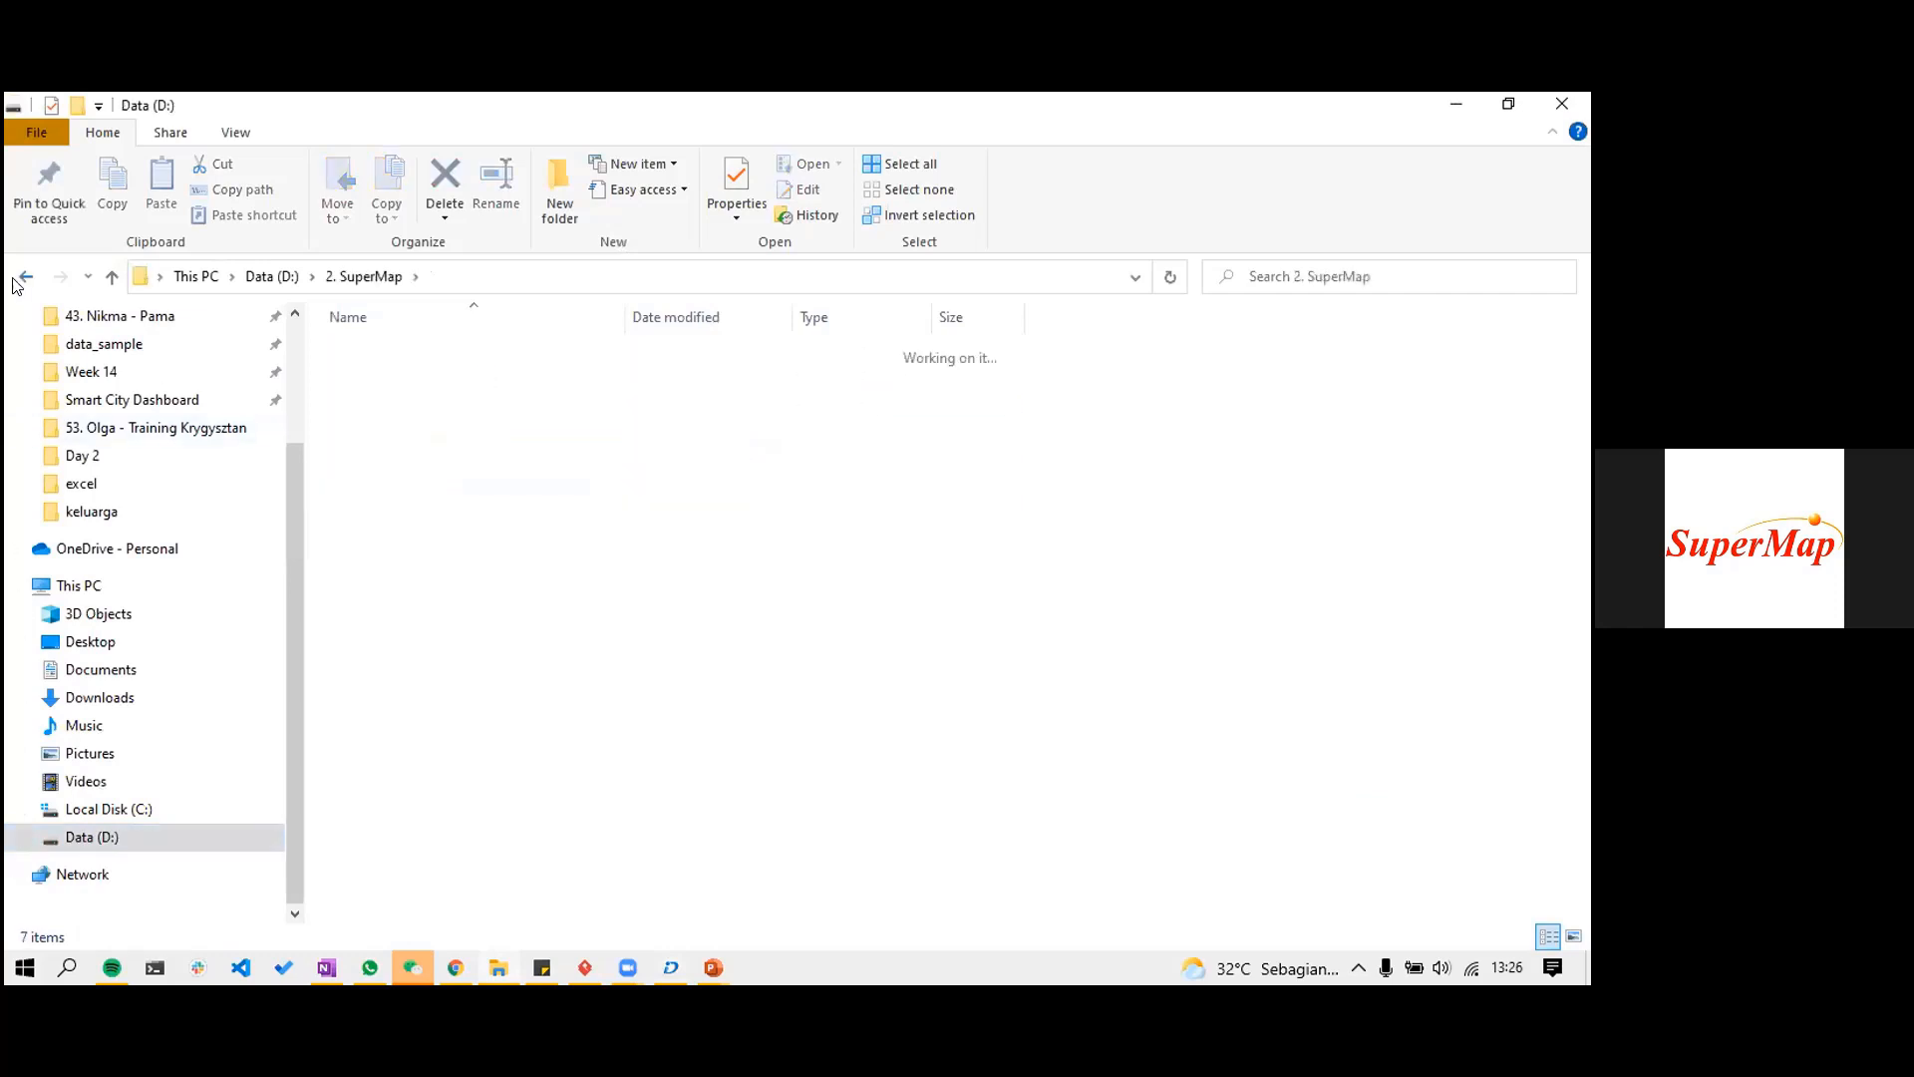
double_click(450, 354)
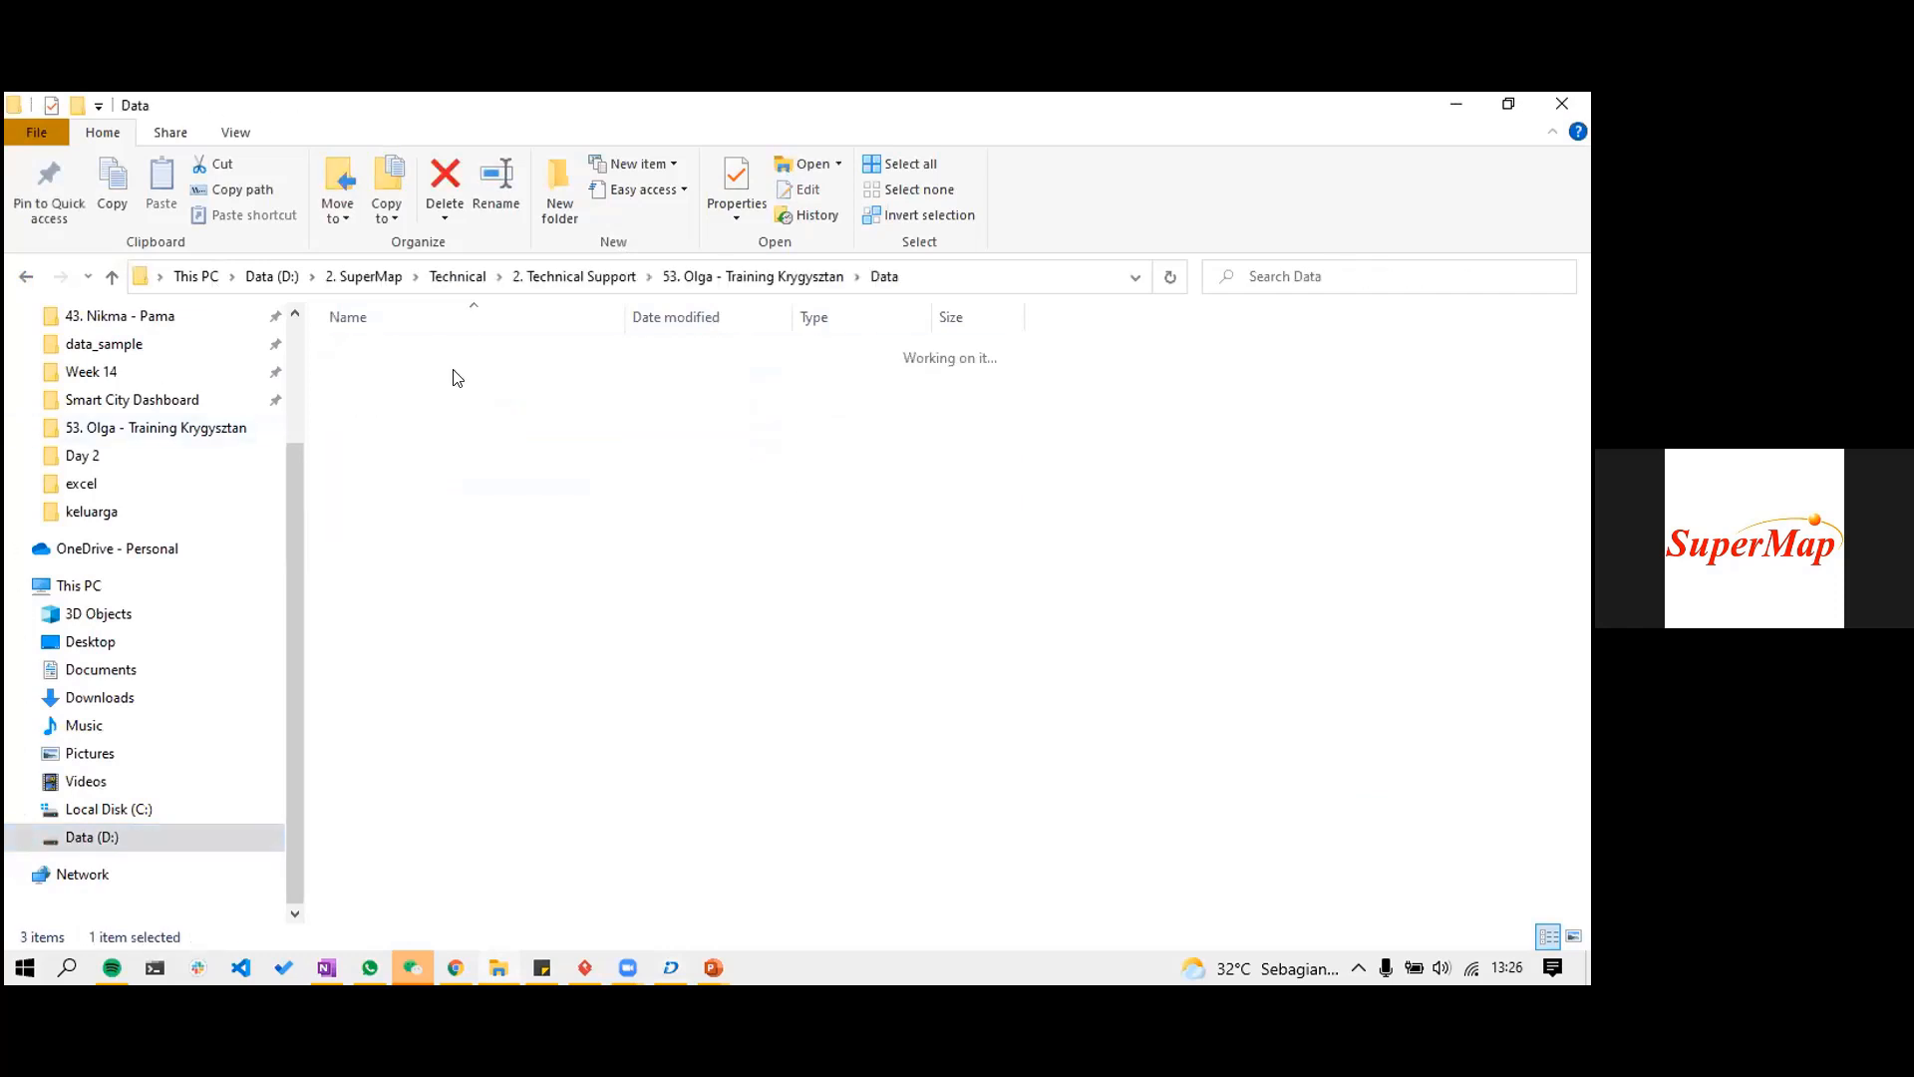
double_click(565, 354)
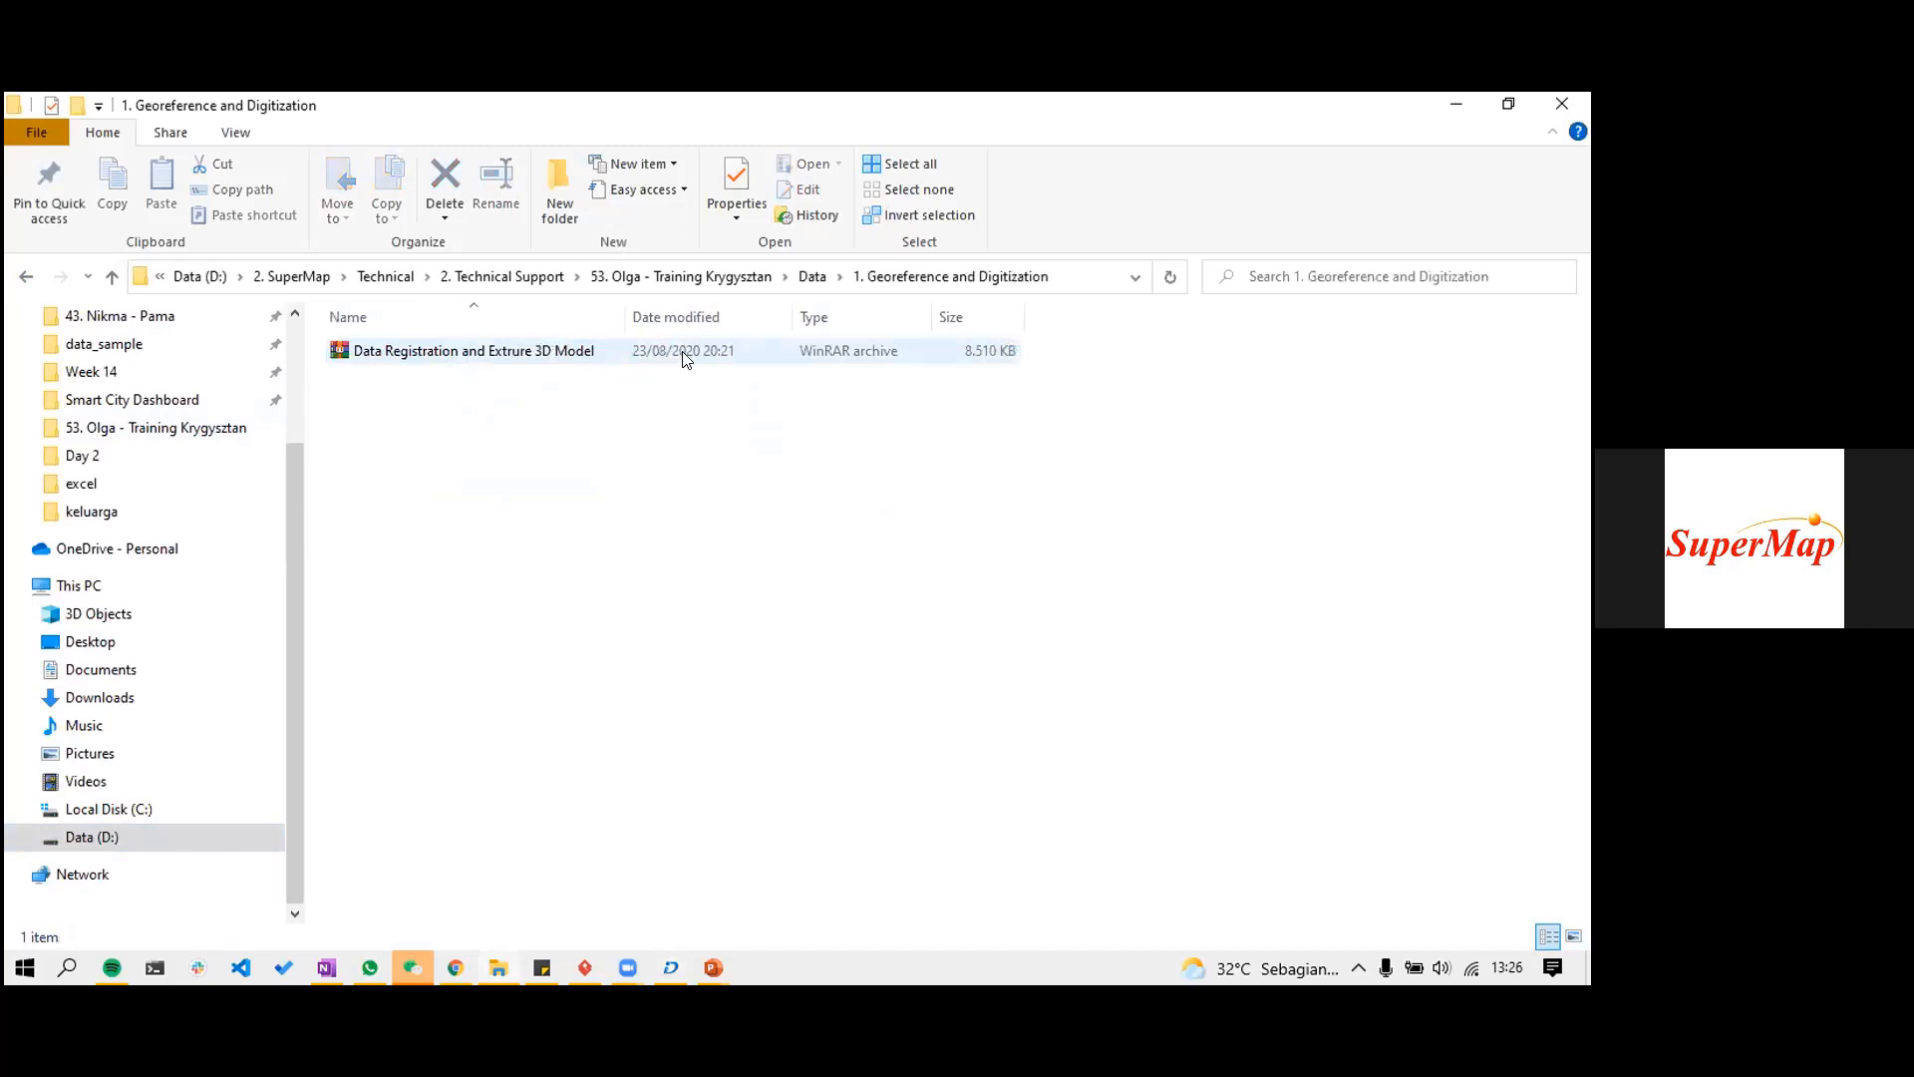
- Extract the "Data Registration and Extrure 3D Model" archive into the current folder
left_click(525, 357)
right_click(524, 356)
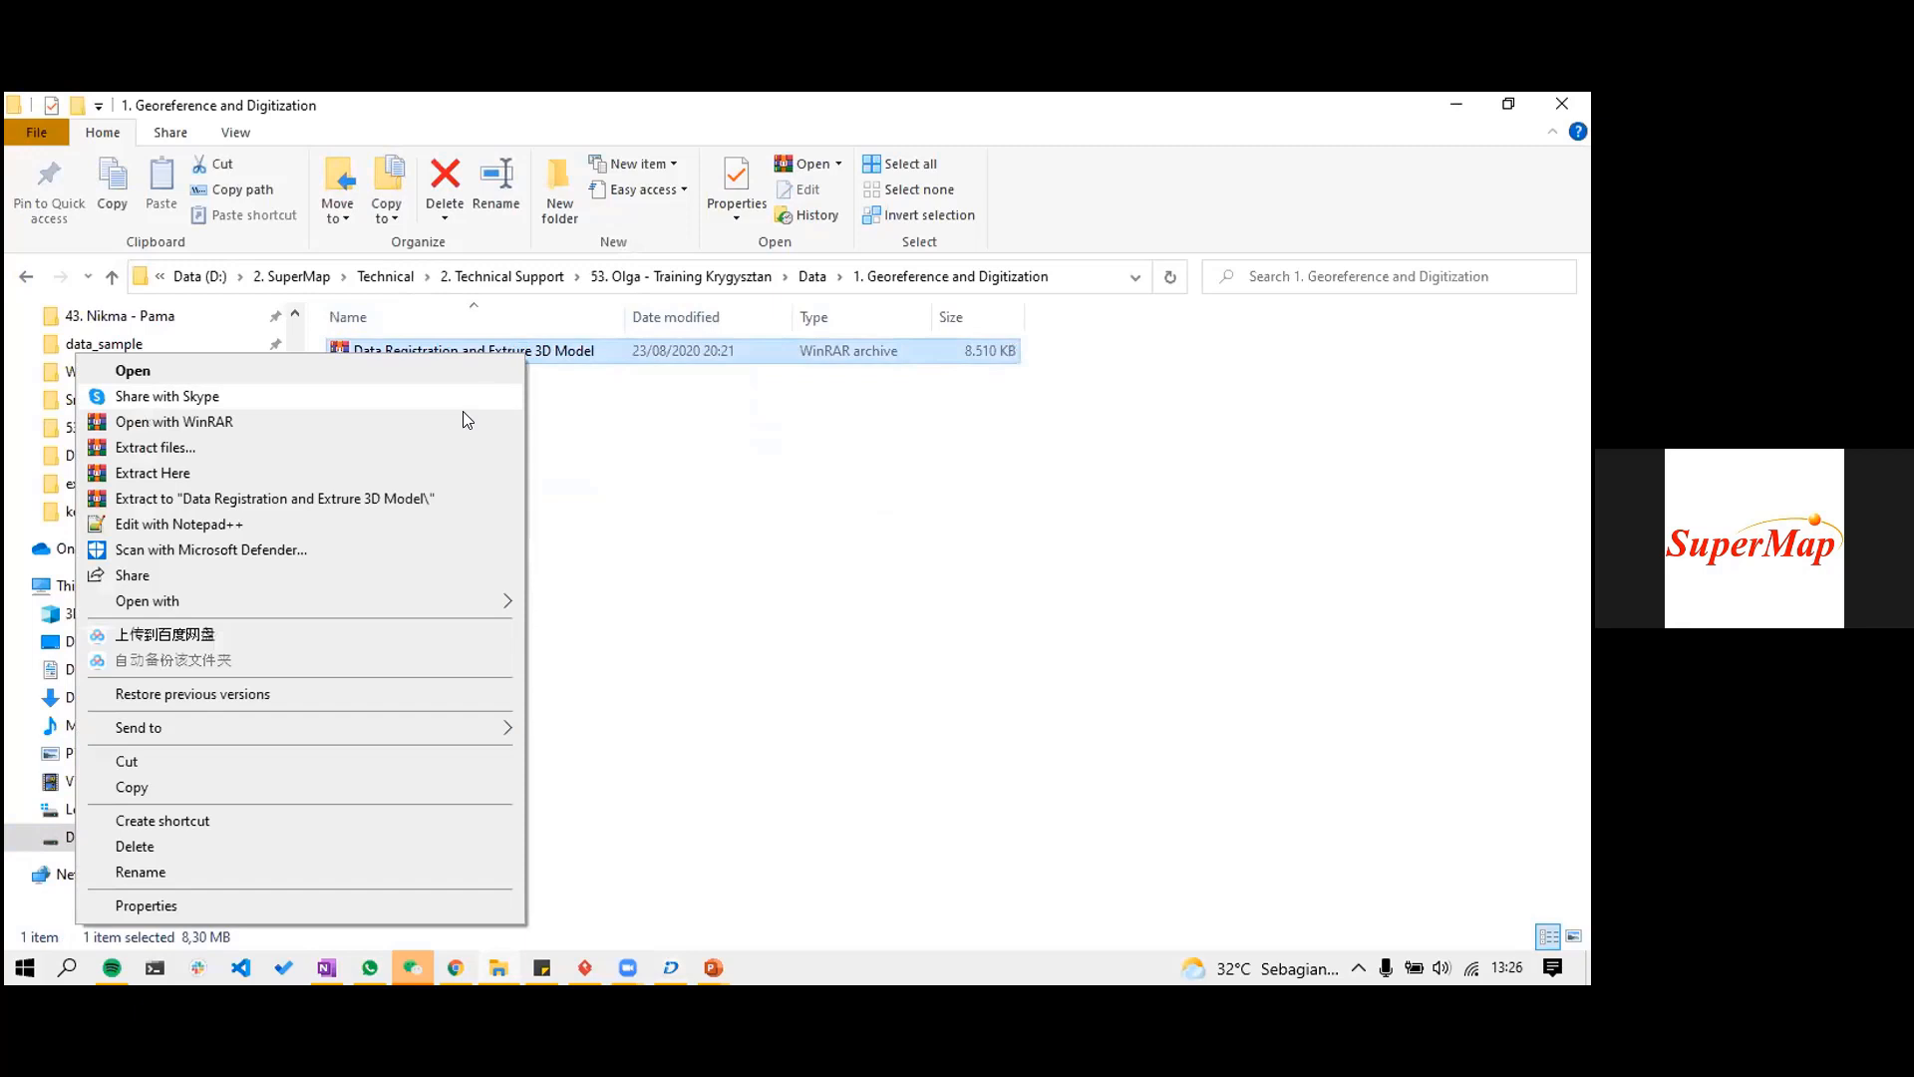
left_click(432, 475)
- Open the extracted Data folder and examine the New_Haven_1984 map image up close in the photo viewer
double_click(736, 343)
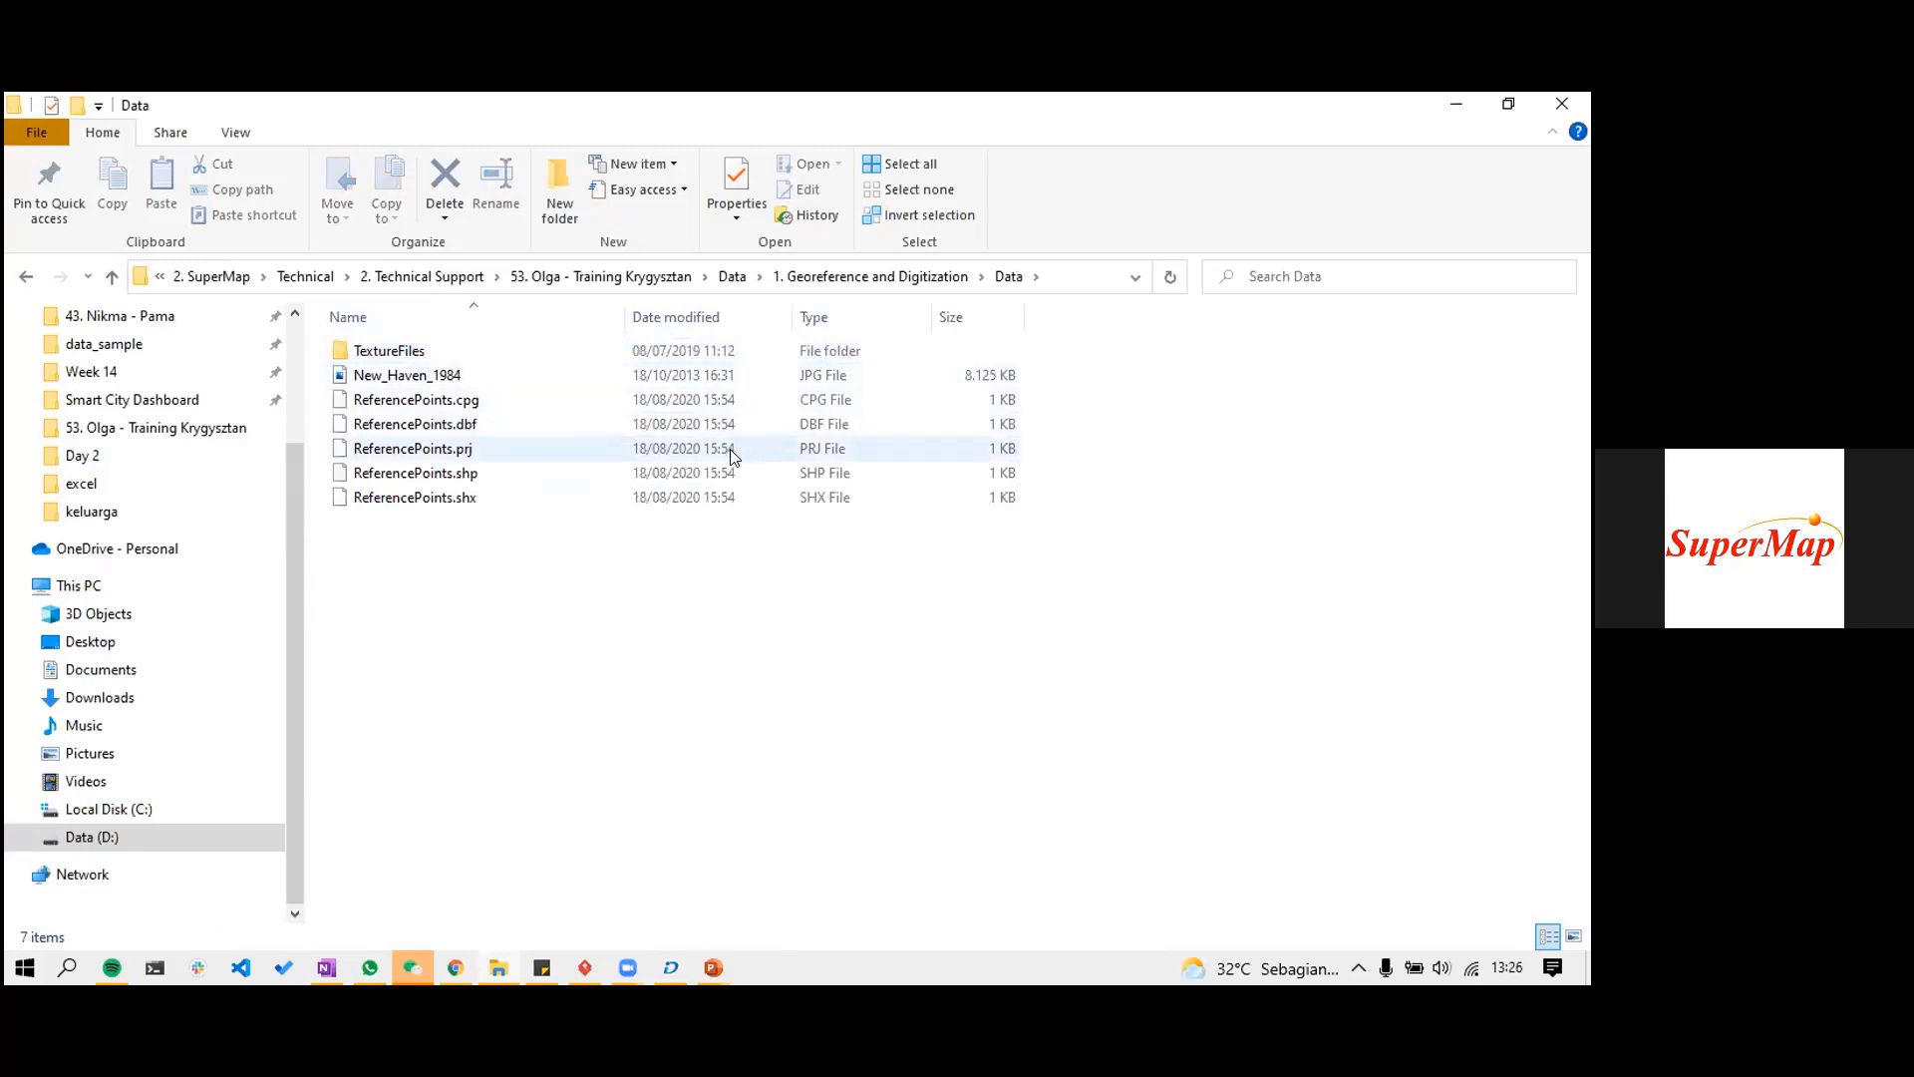
double_click(806, 381)
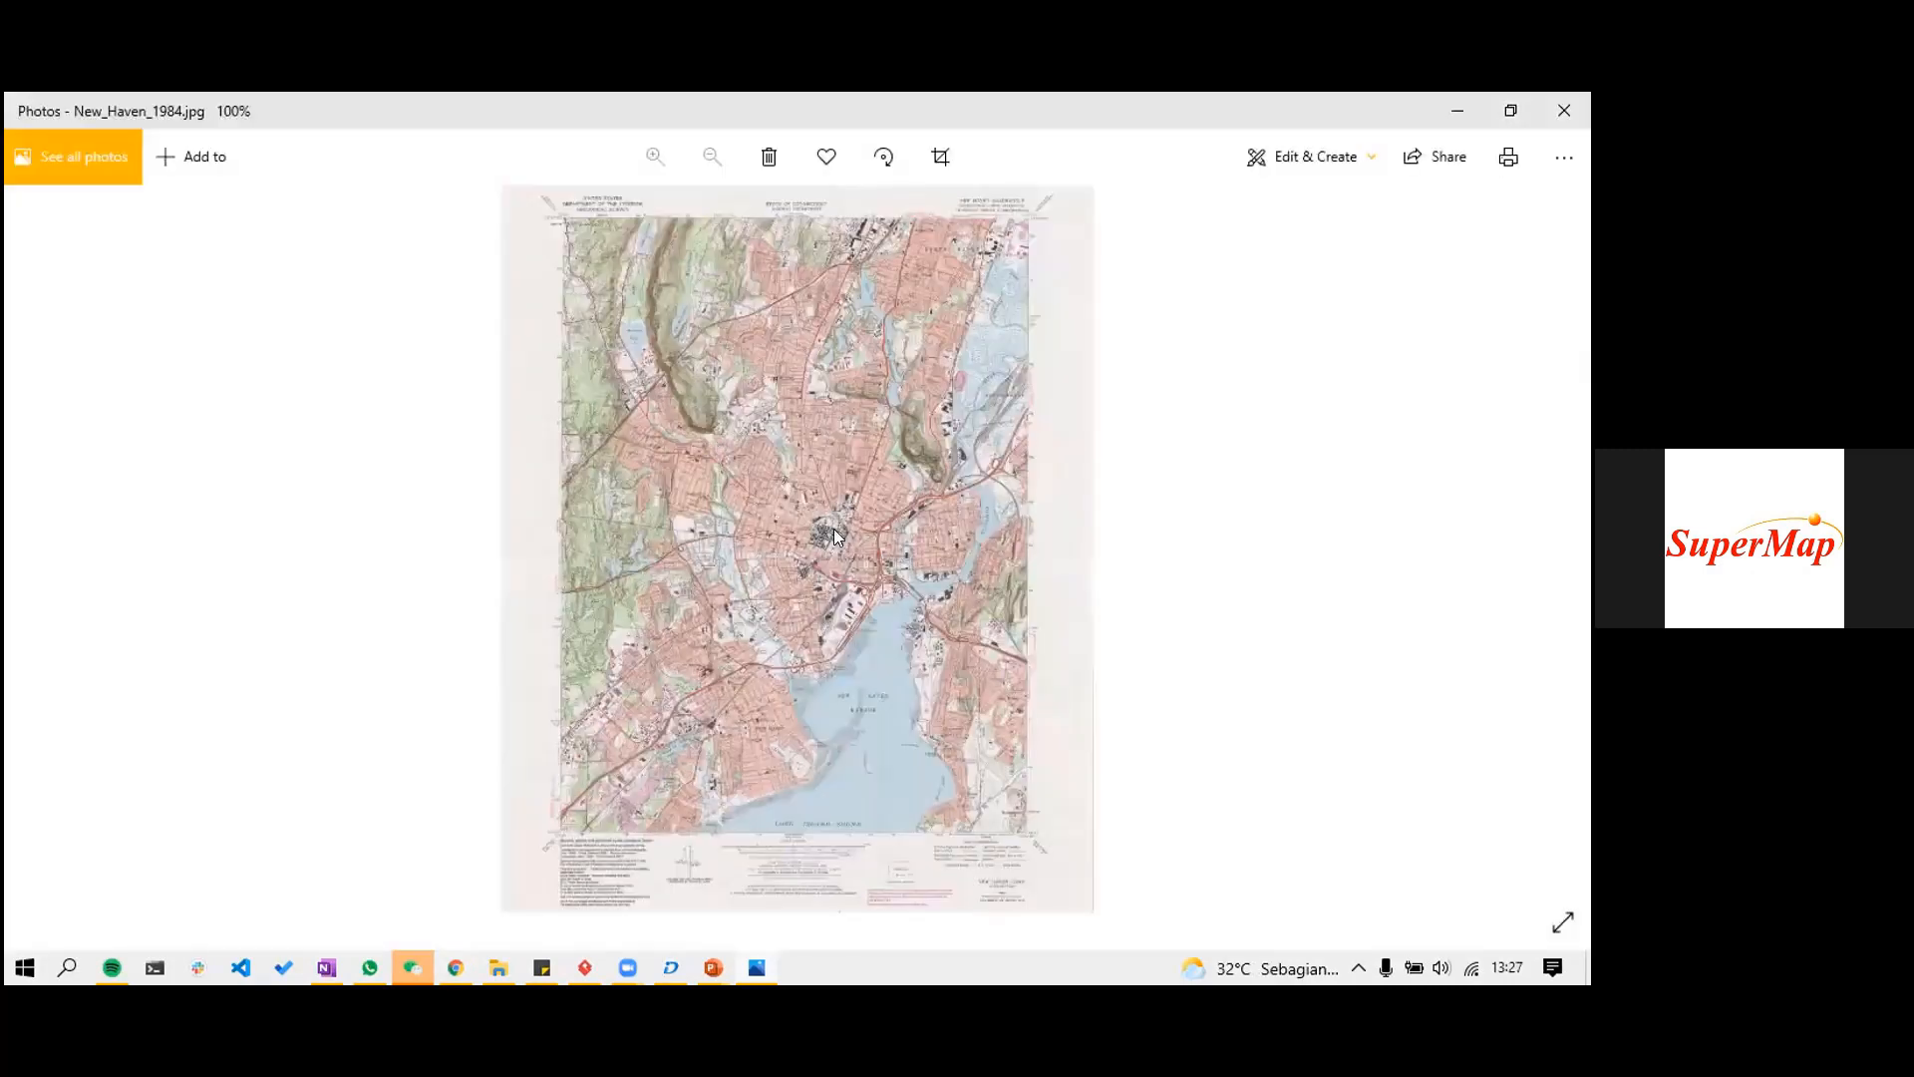
scroll(892, 365, "up", 3)
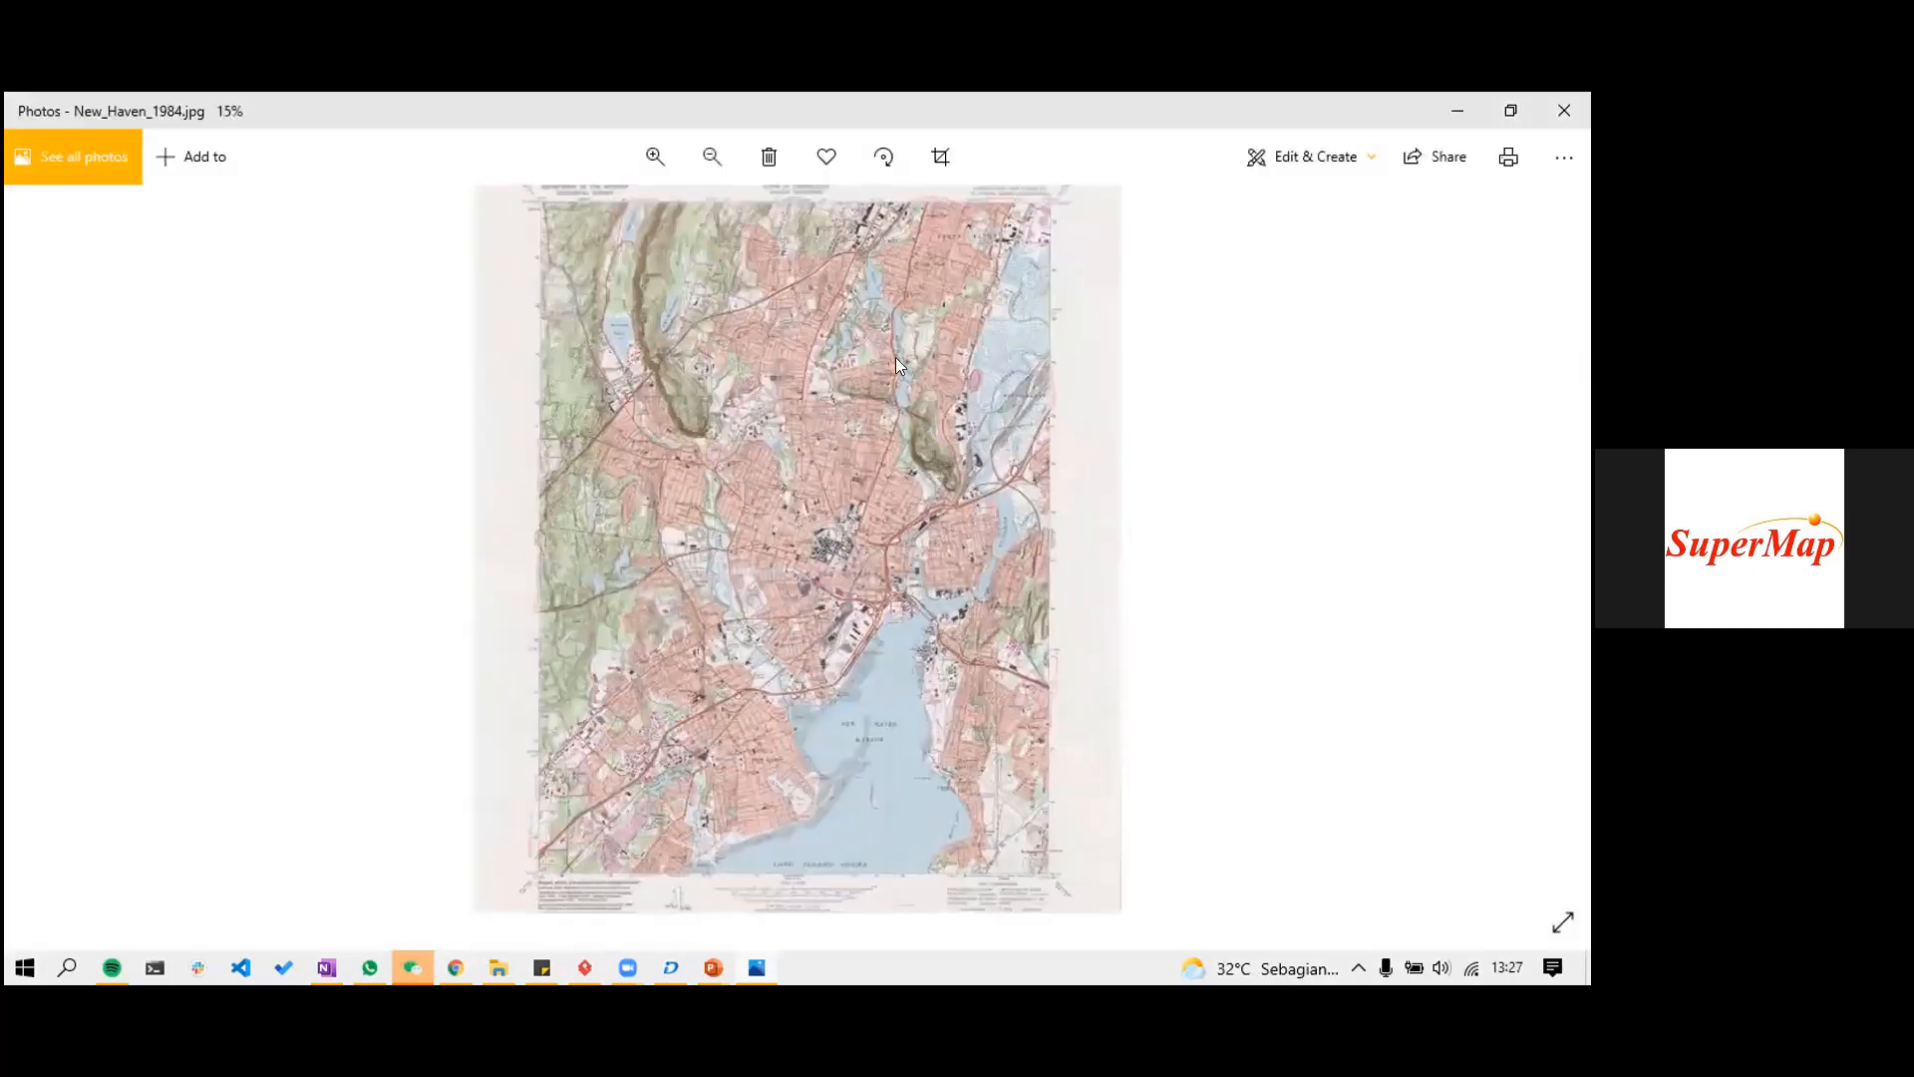
scroll(859, 377, "up", 1)
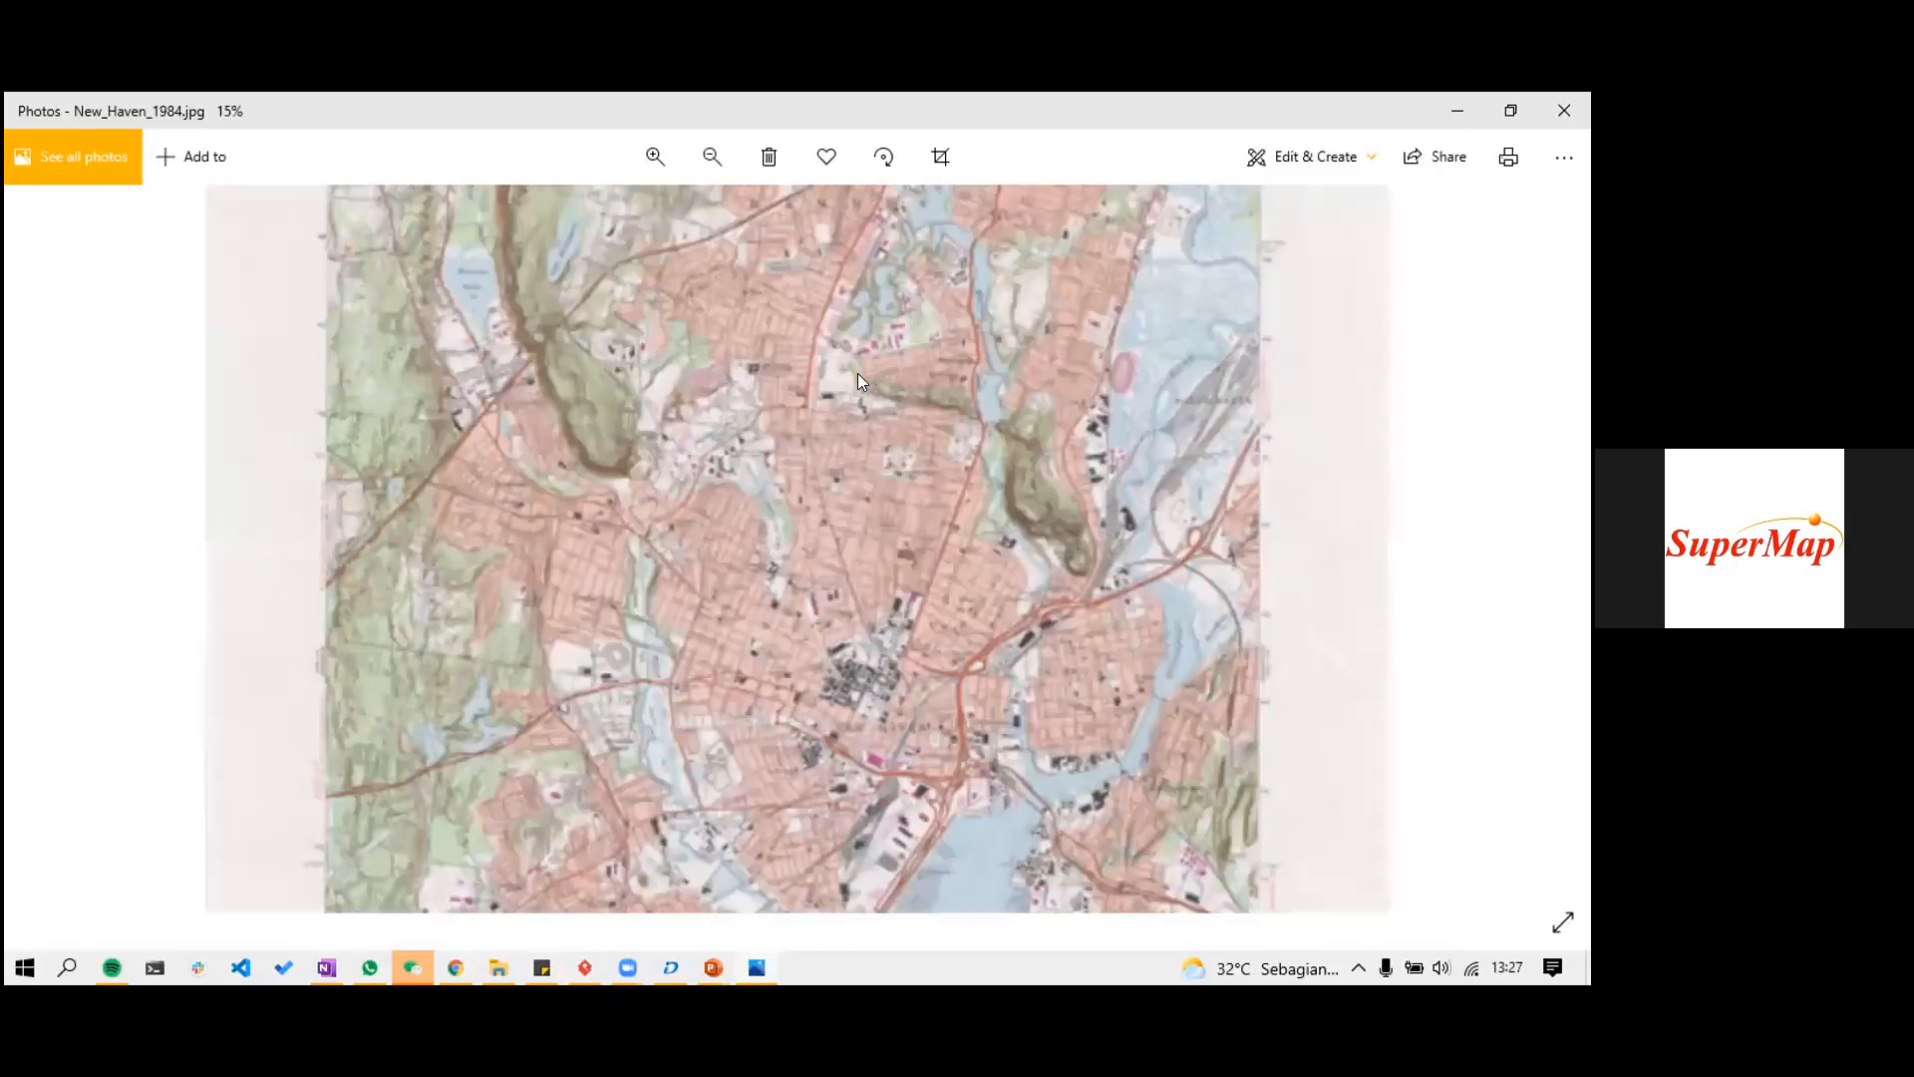
scroll(859, 379, "up", 1)
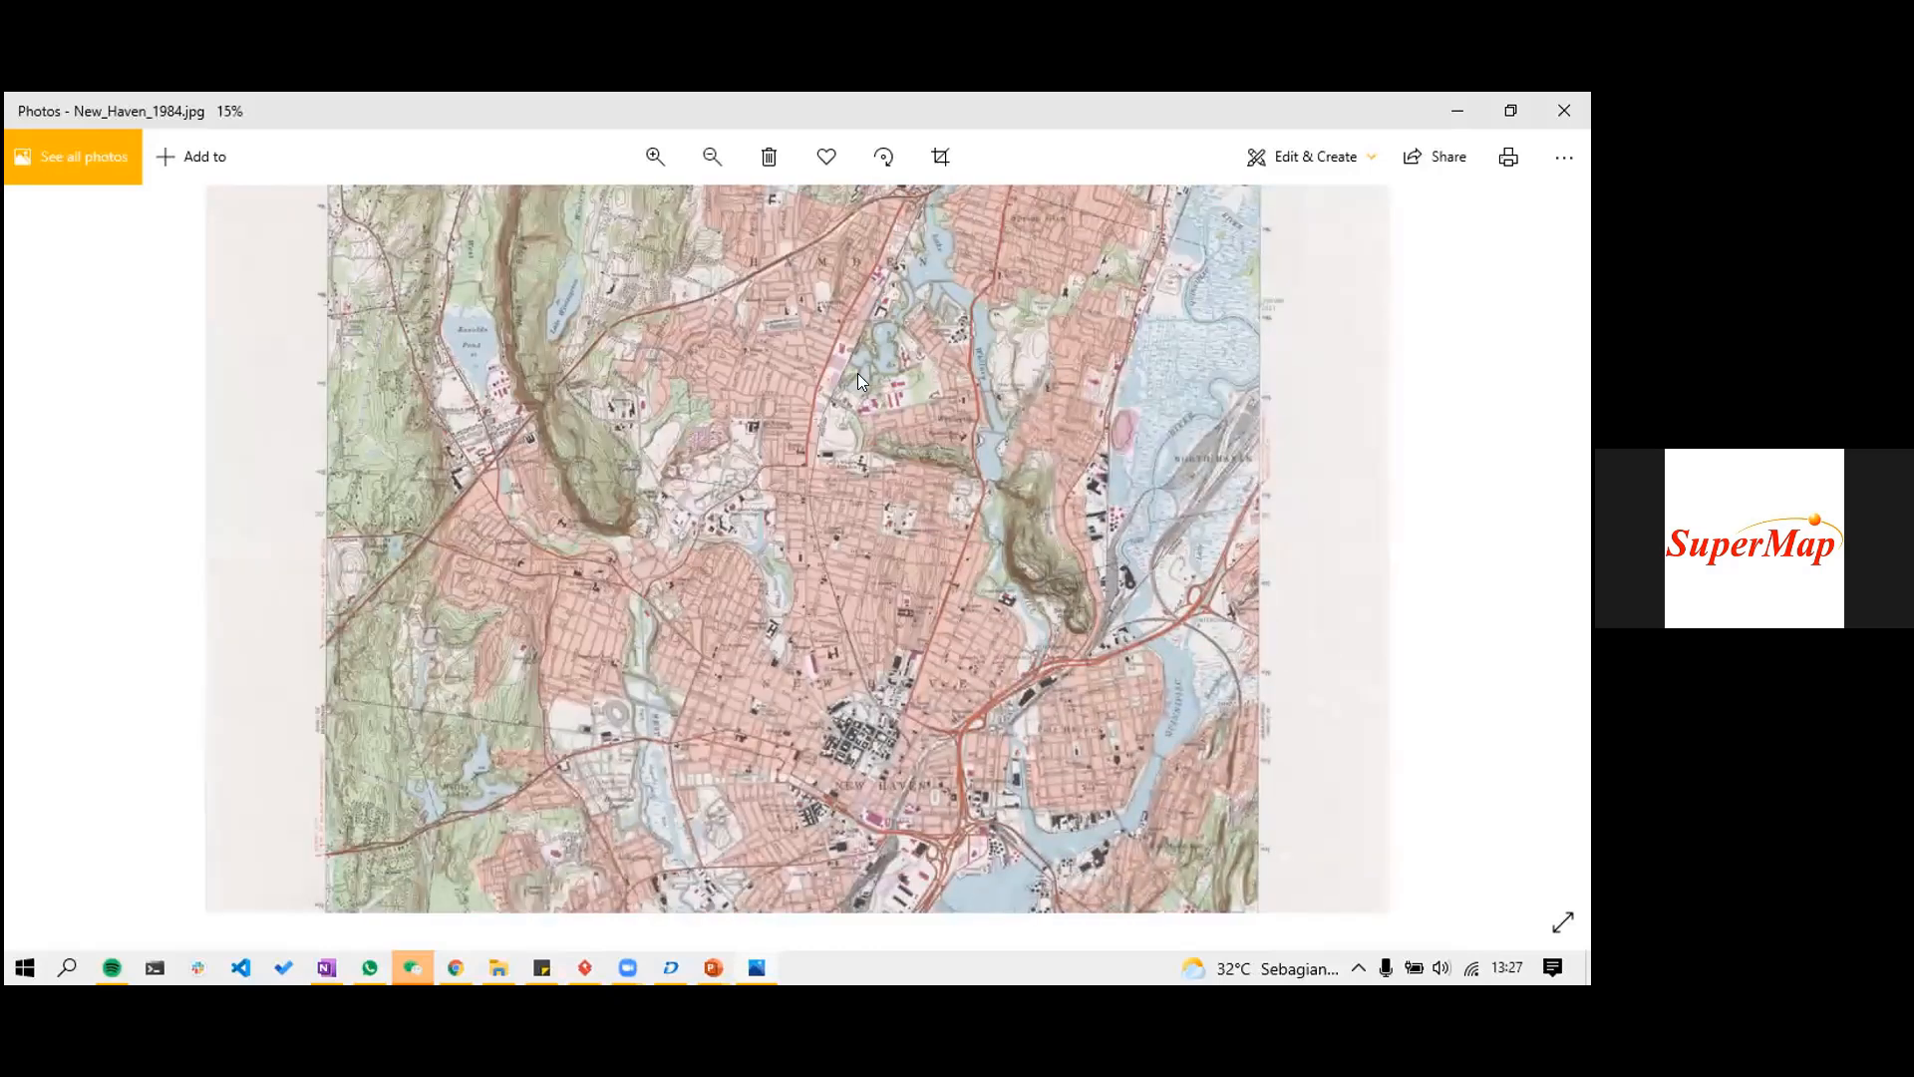
scroll(857, 379, "up", 1)
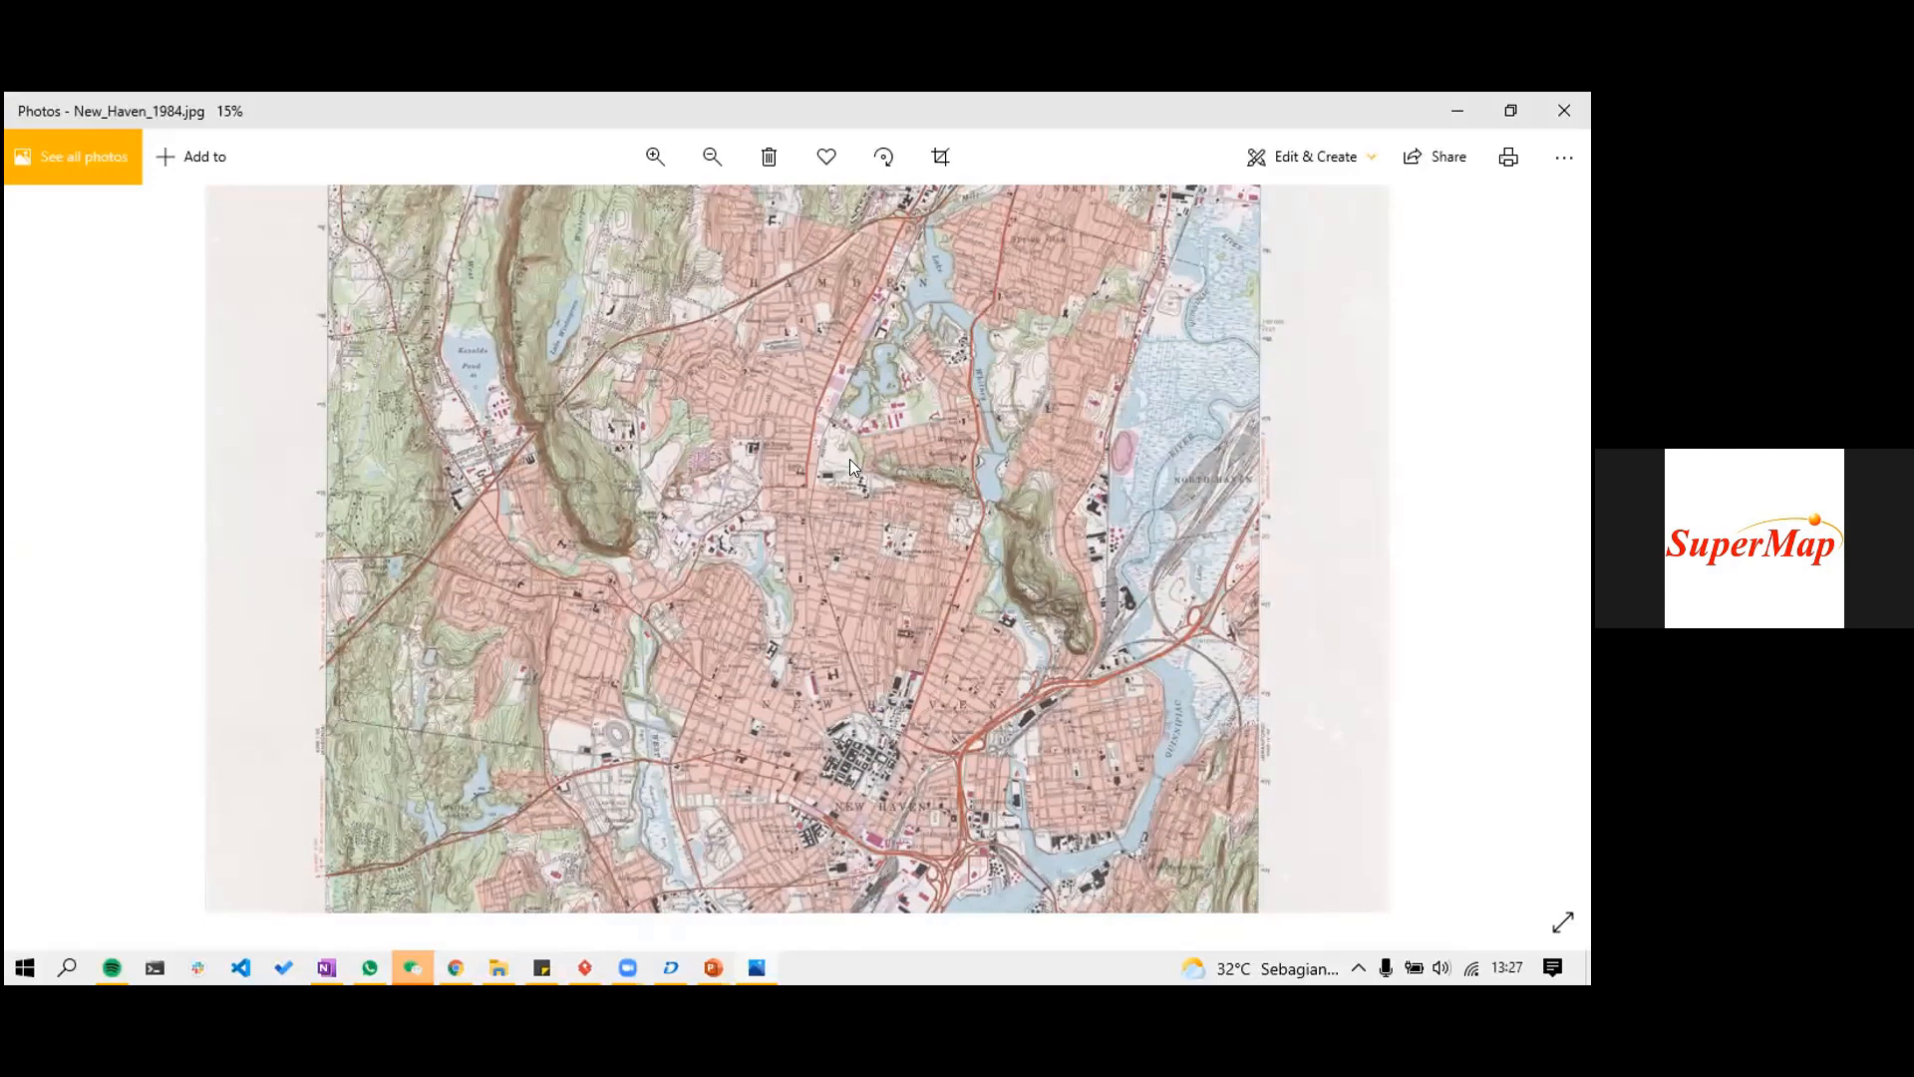
scroll(712, 456, "up", 2)
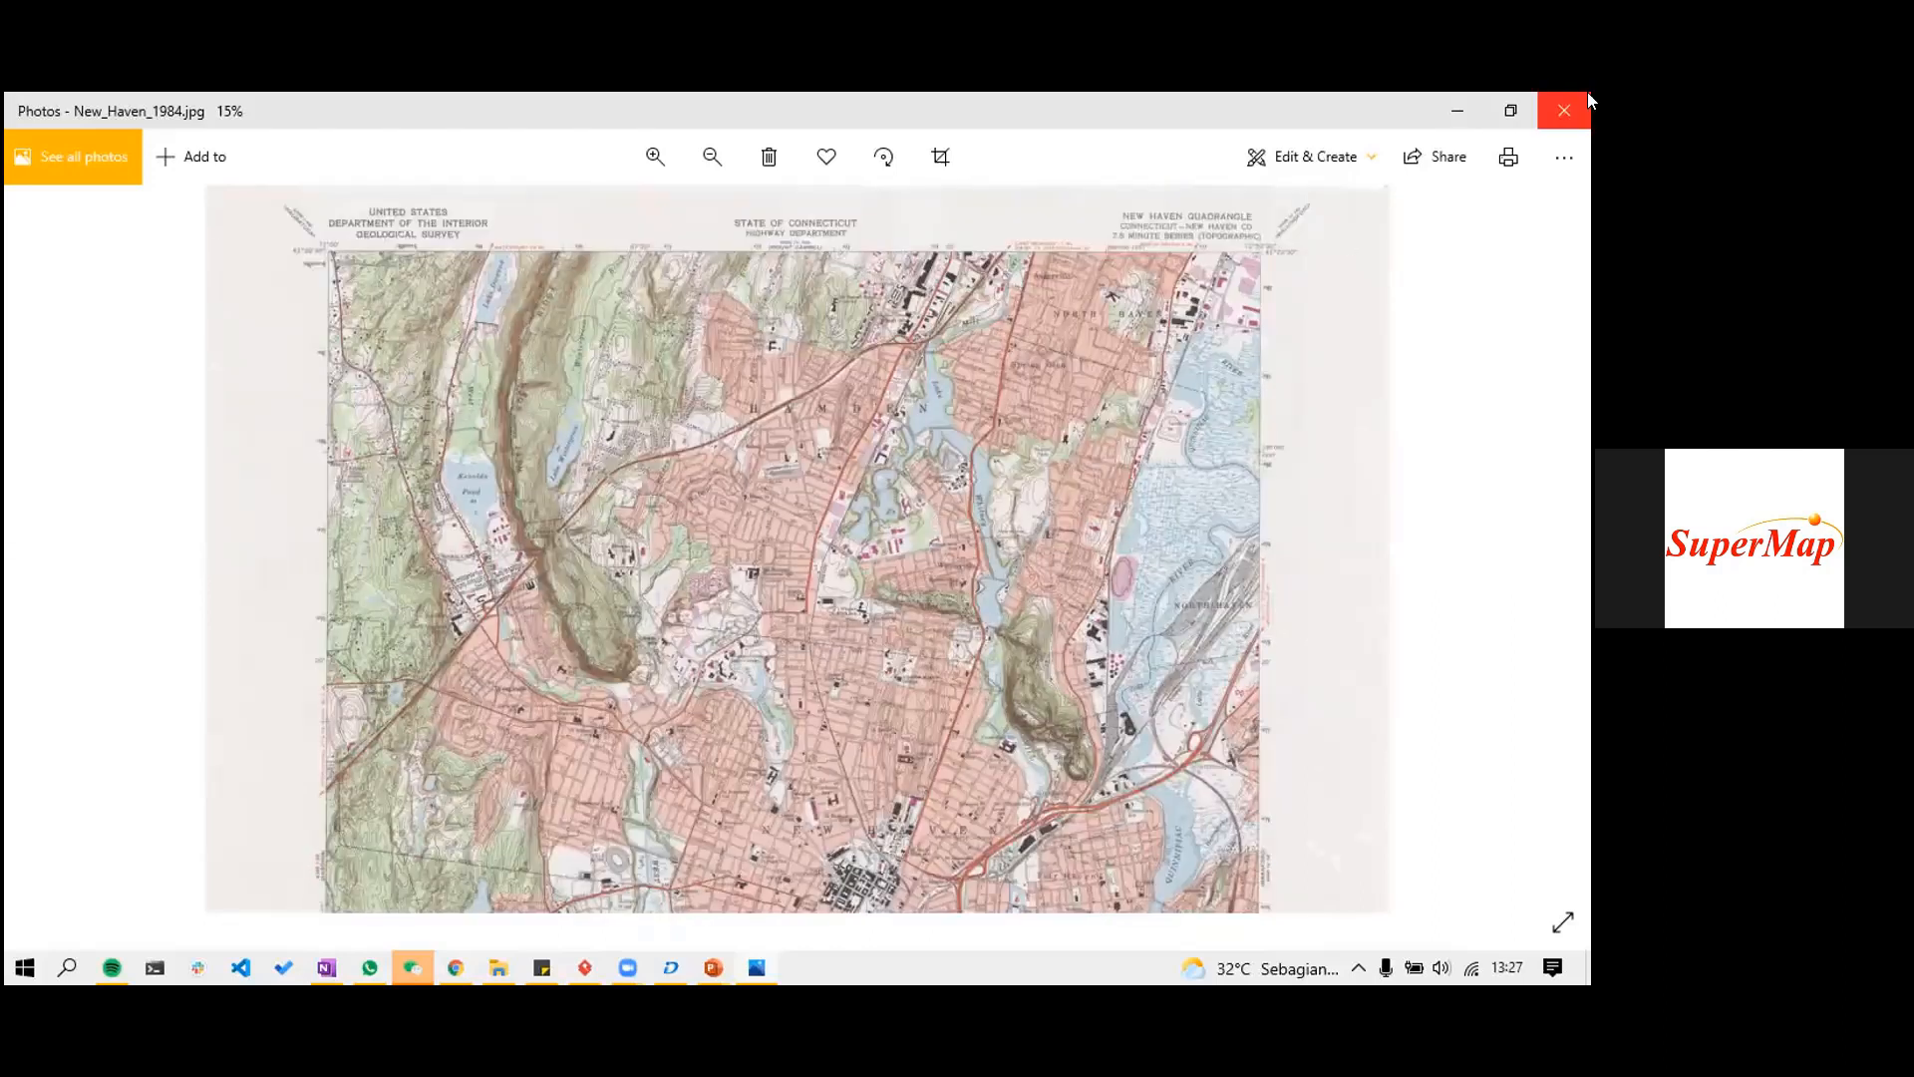
left_click(1564, 110)
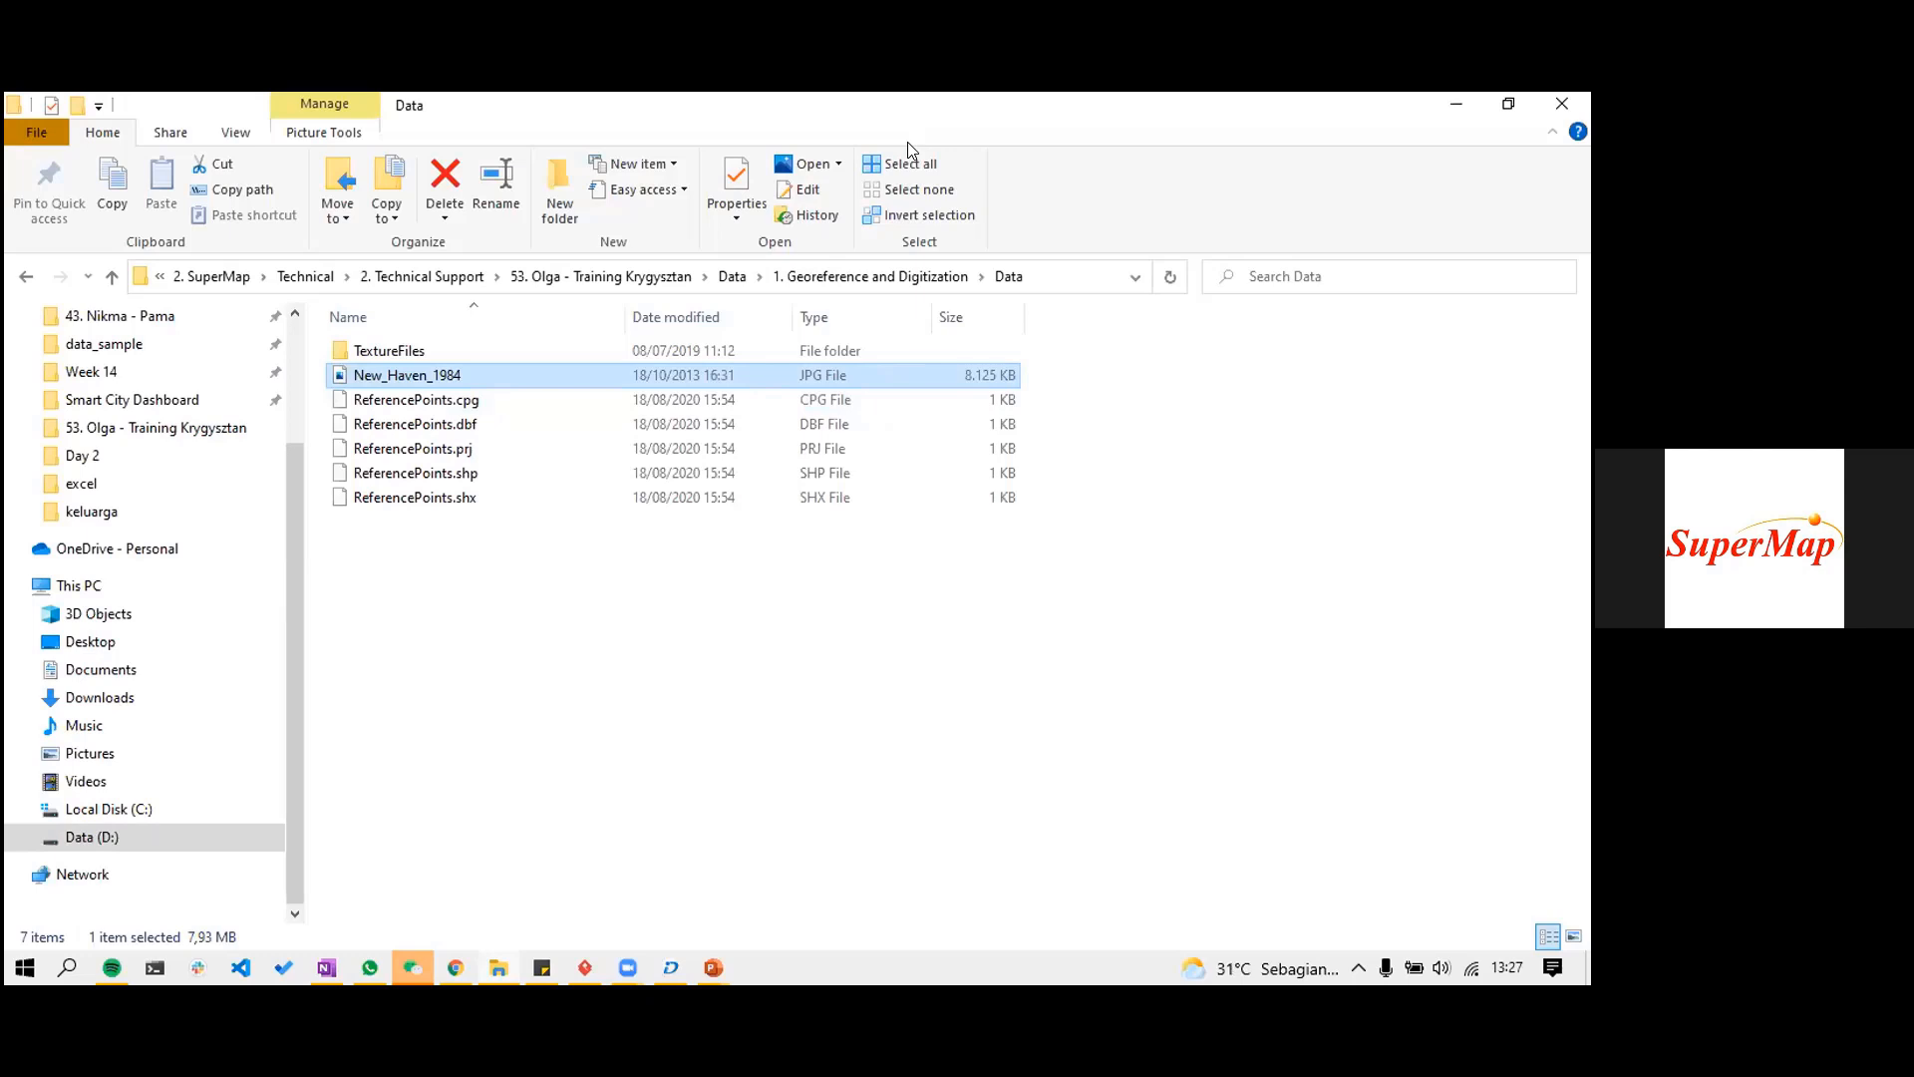
- Switch to SuperMap iDesktop and start a new file datasource, choosing the "1. Georeference and Digitization" folder as the save location
left_click(664, 980)
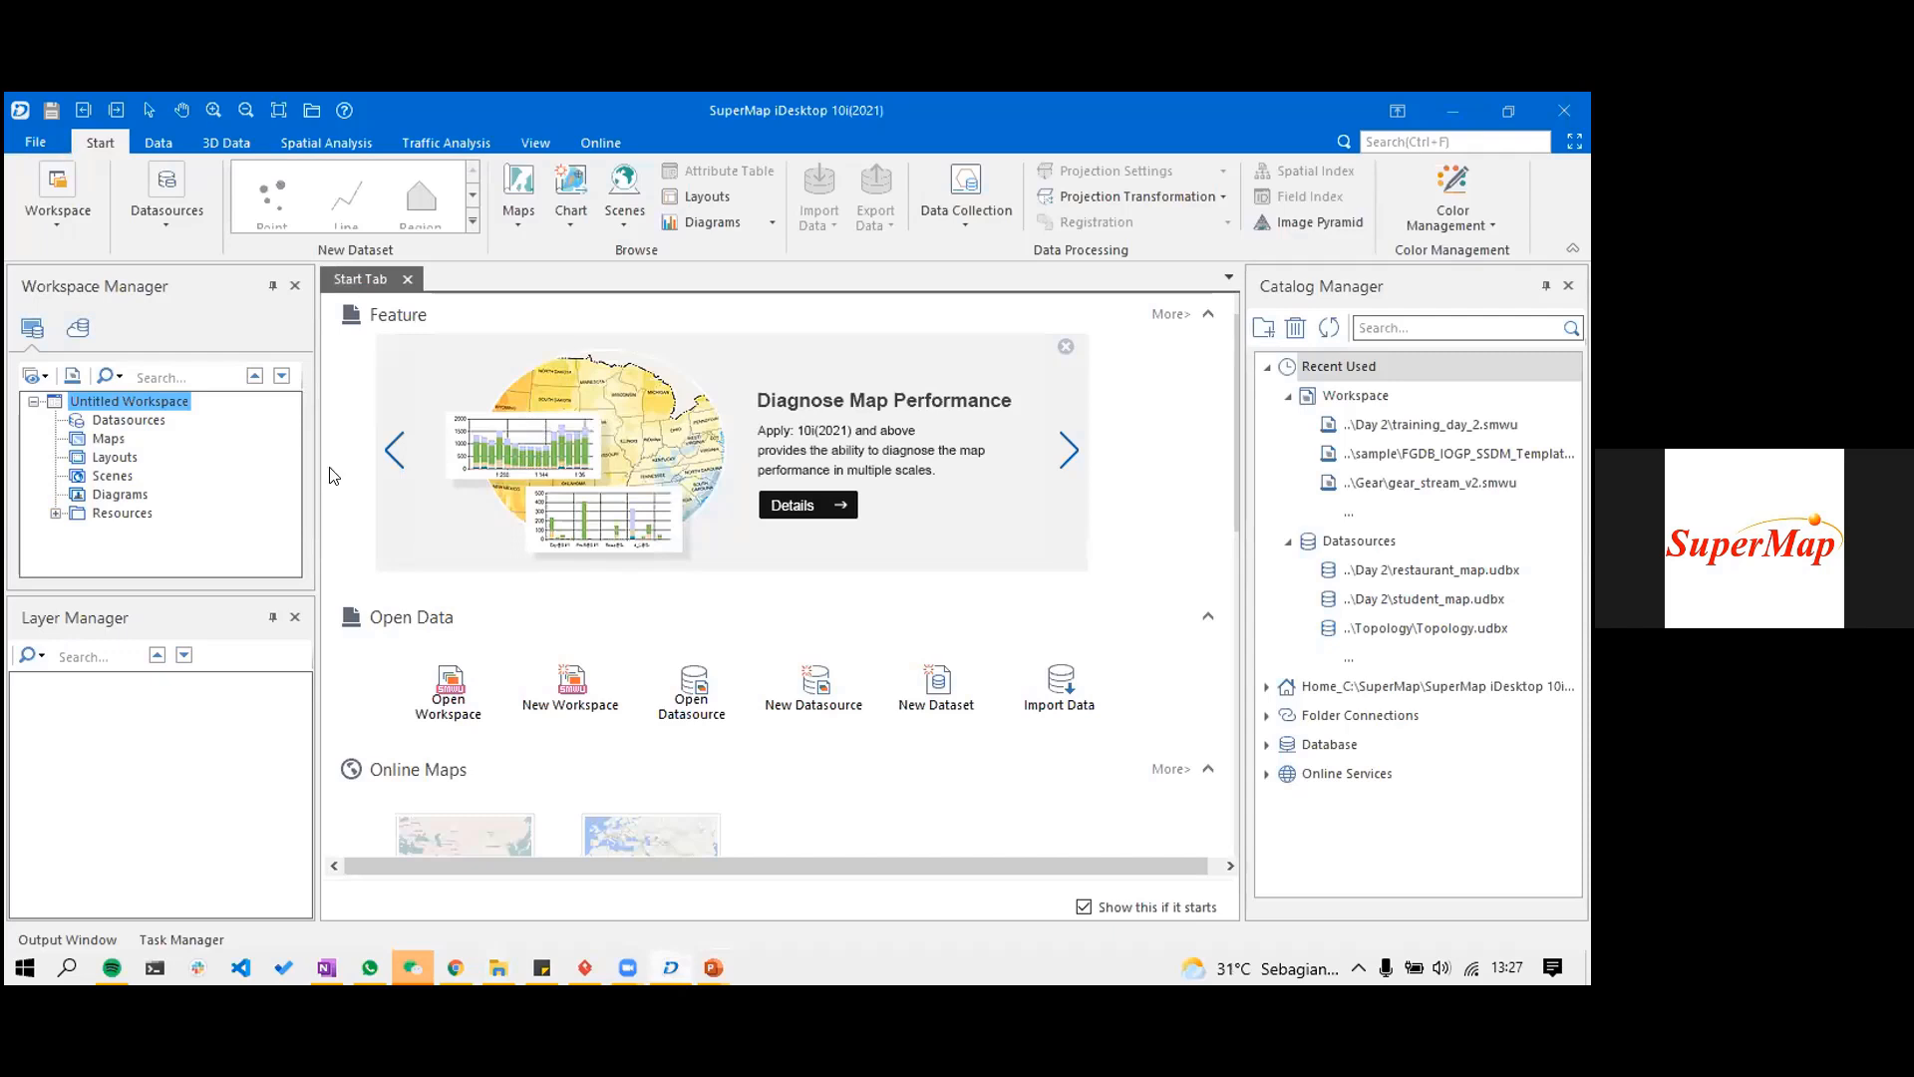
left_click(144, 423)
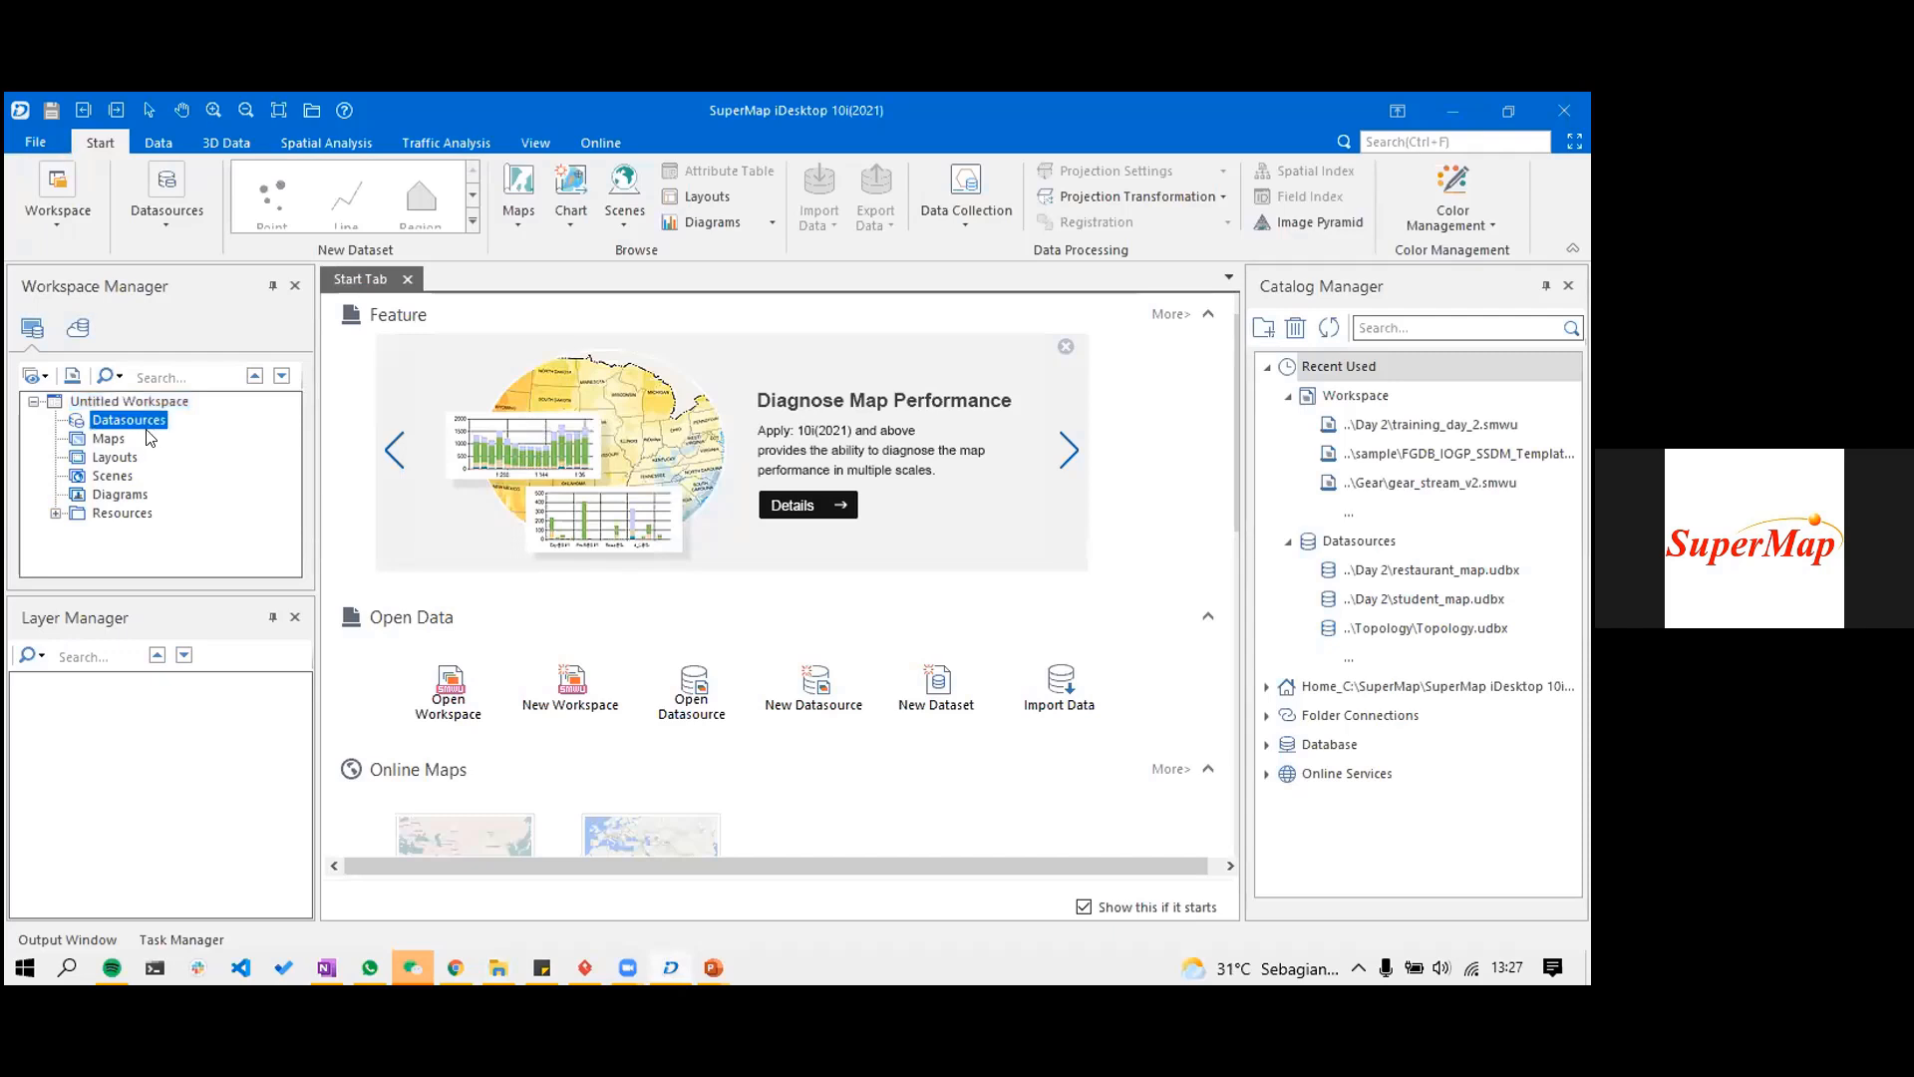
right_click(145, 425)
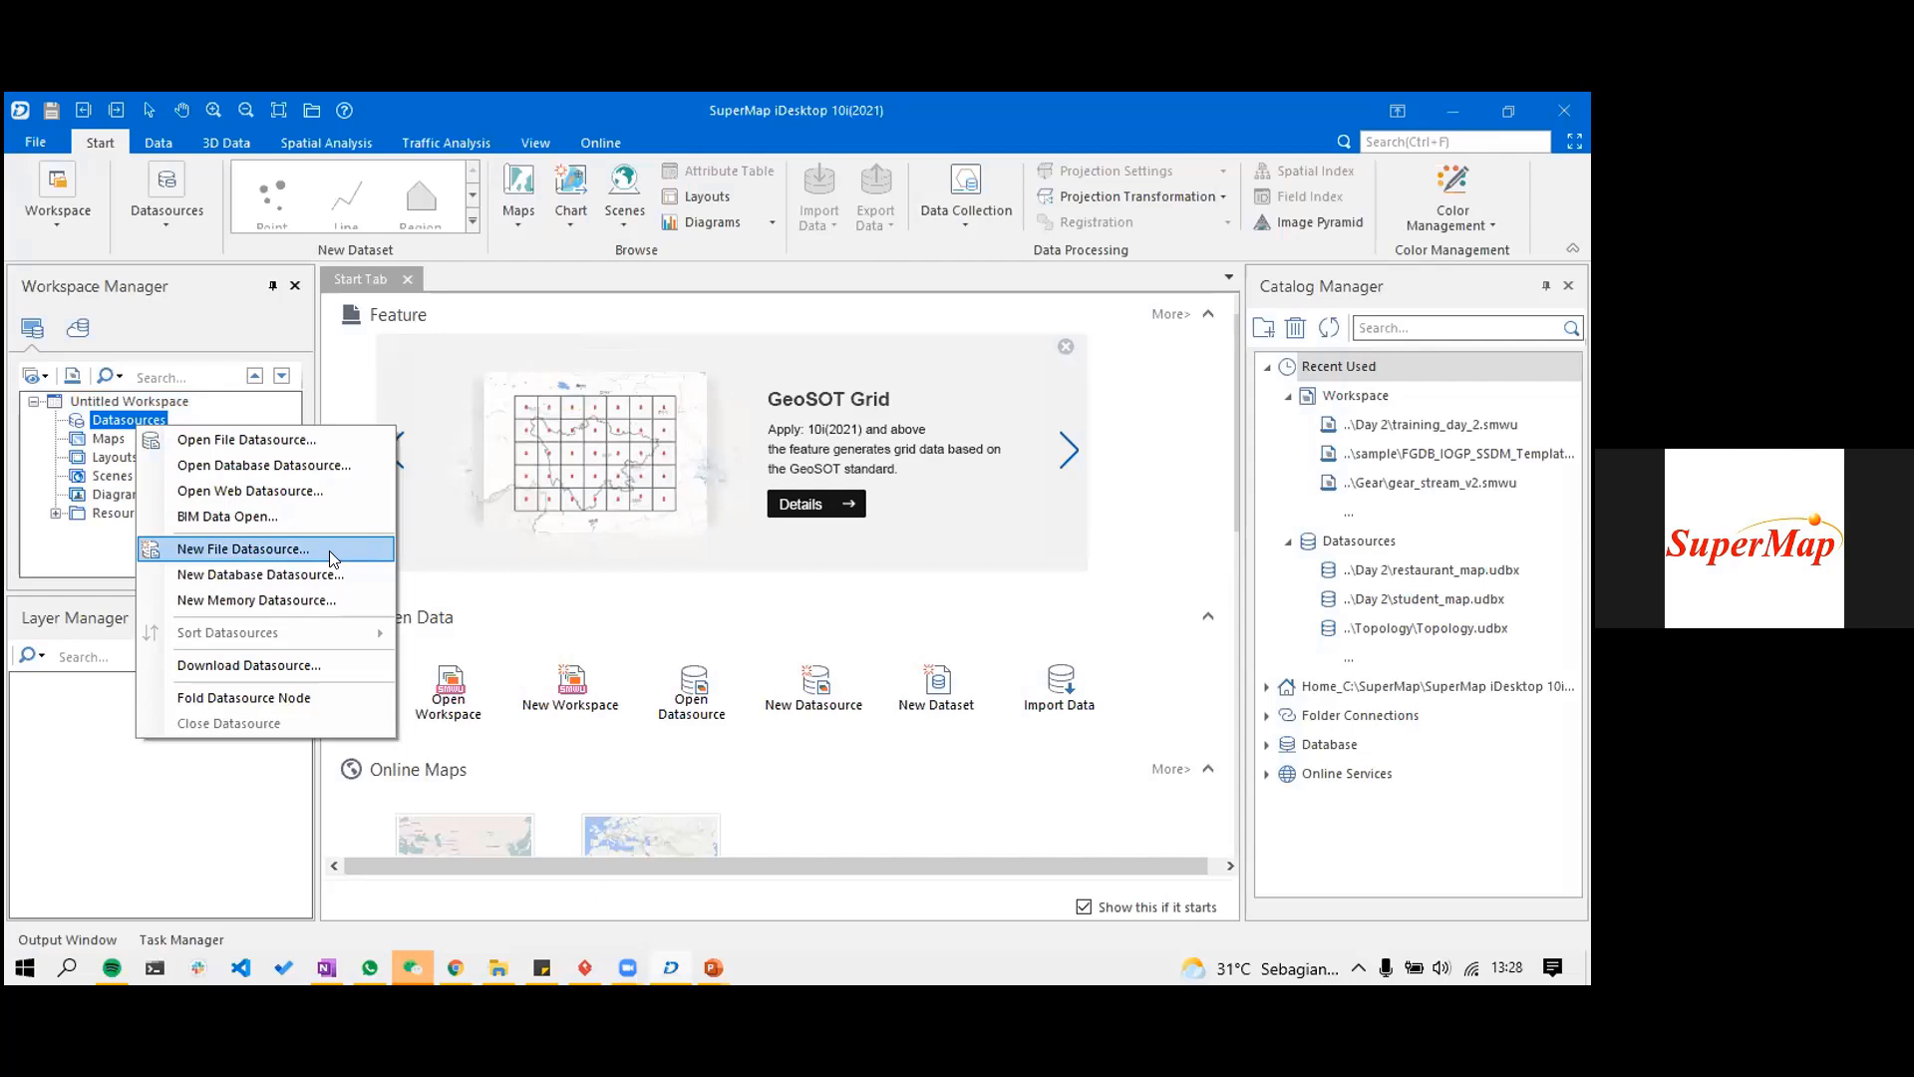
left_click(329, 550)
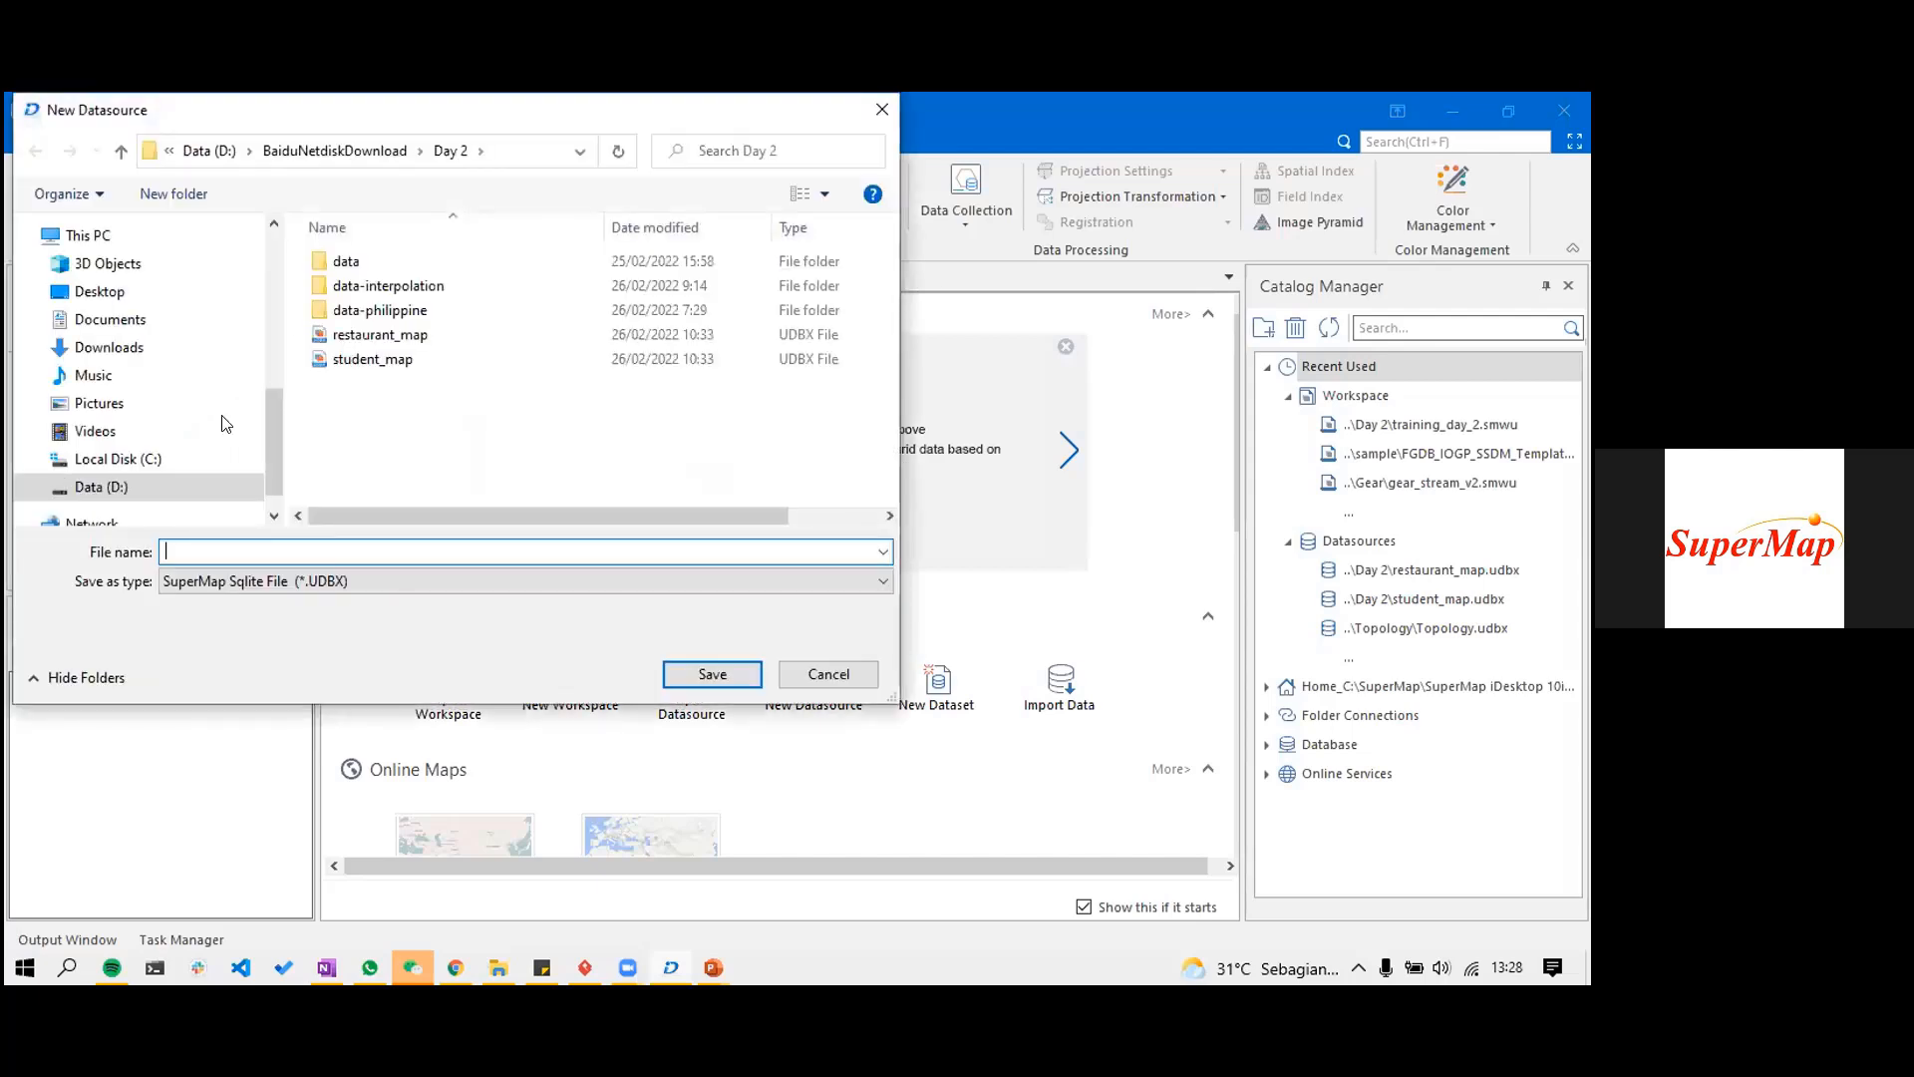
left_click(149, 487)
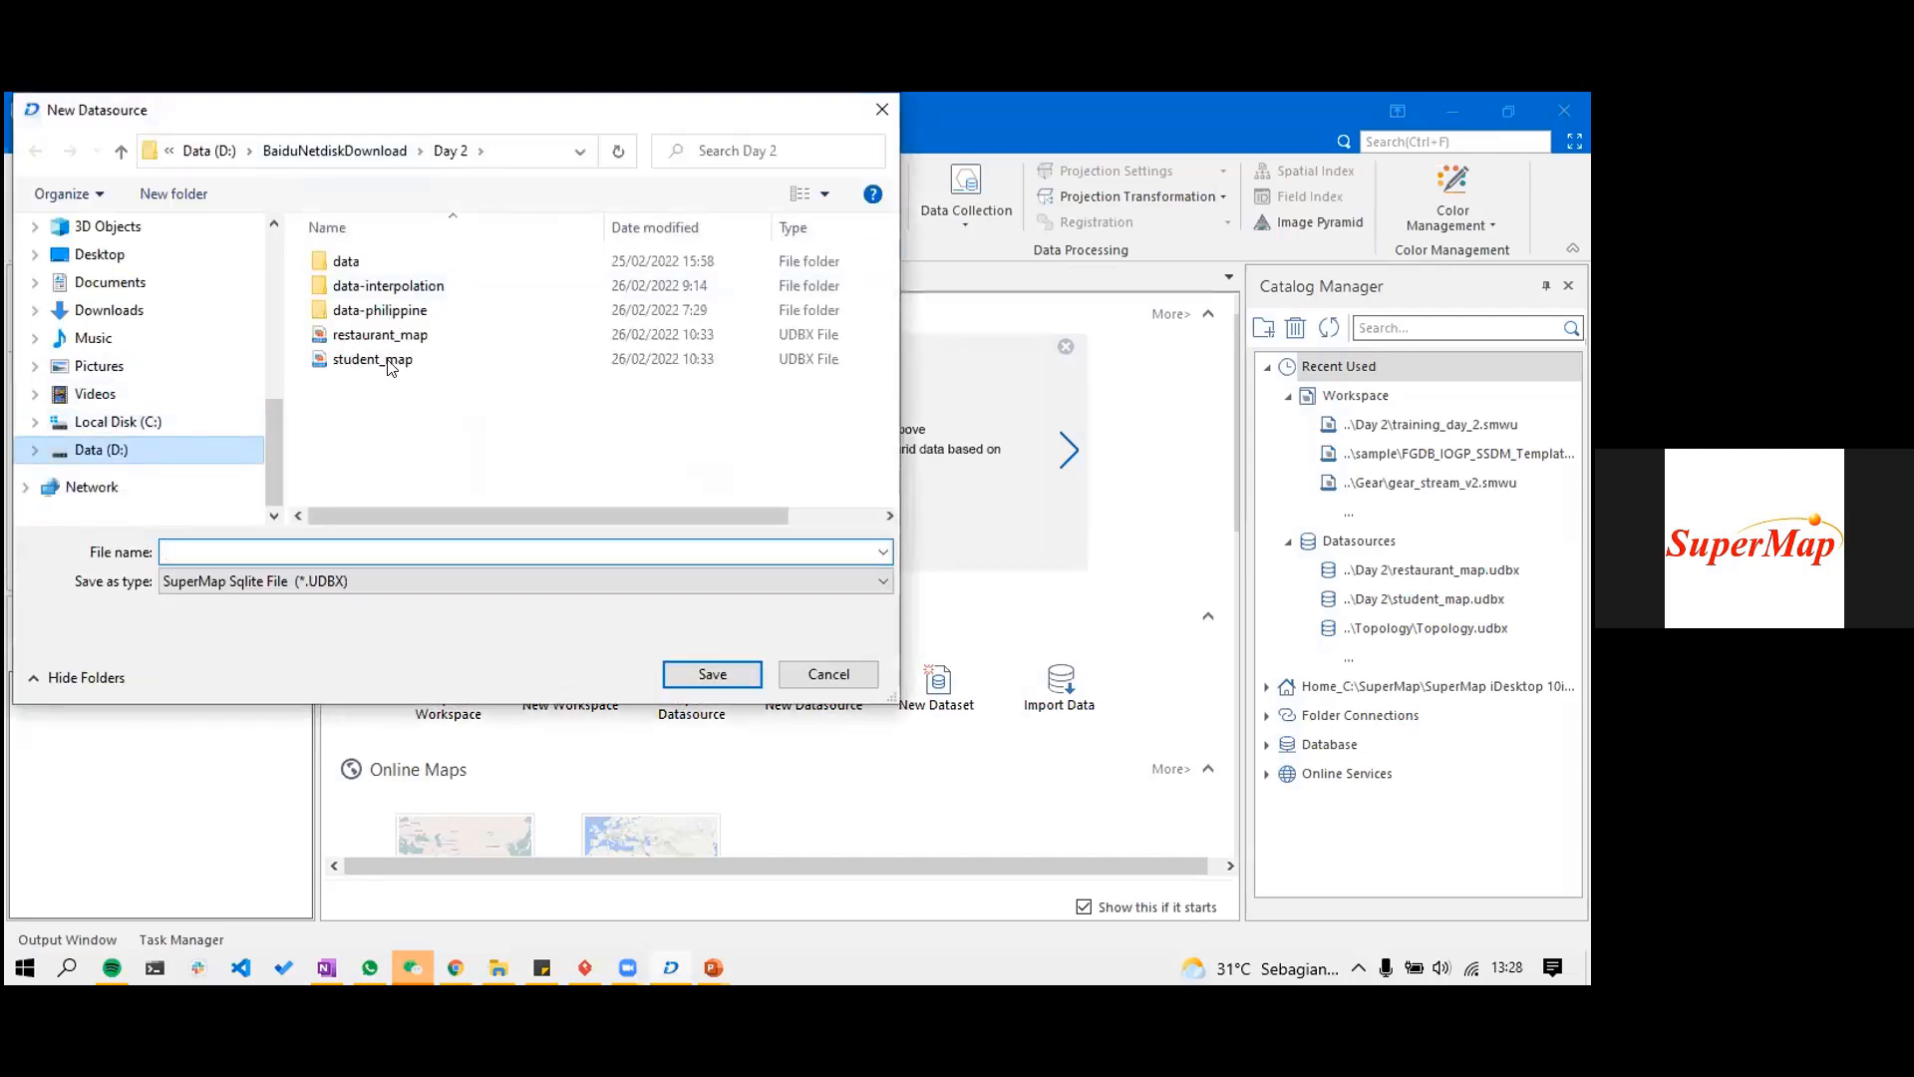
scroll(197, 365, "up", 3)
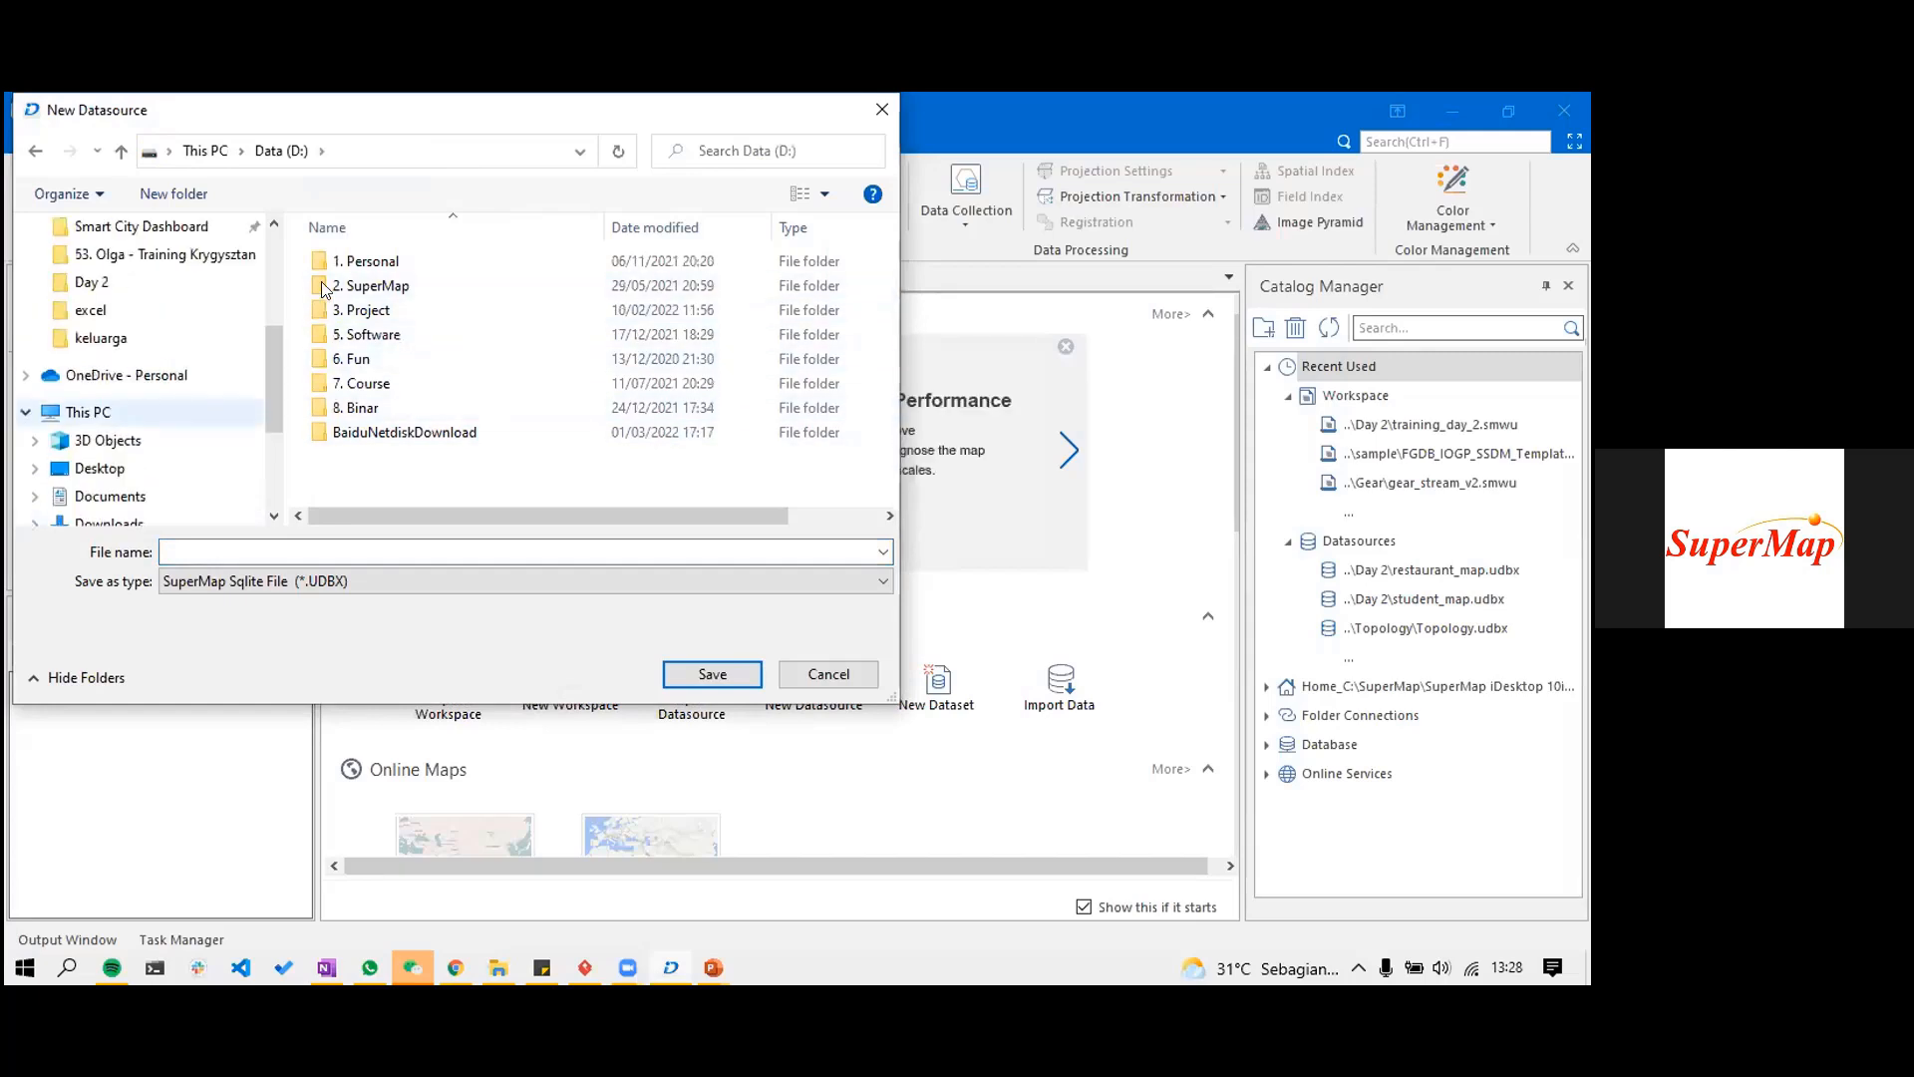
double_click(420, 263)
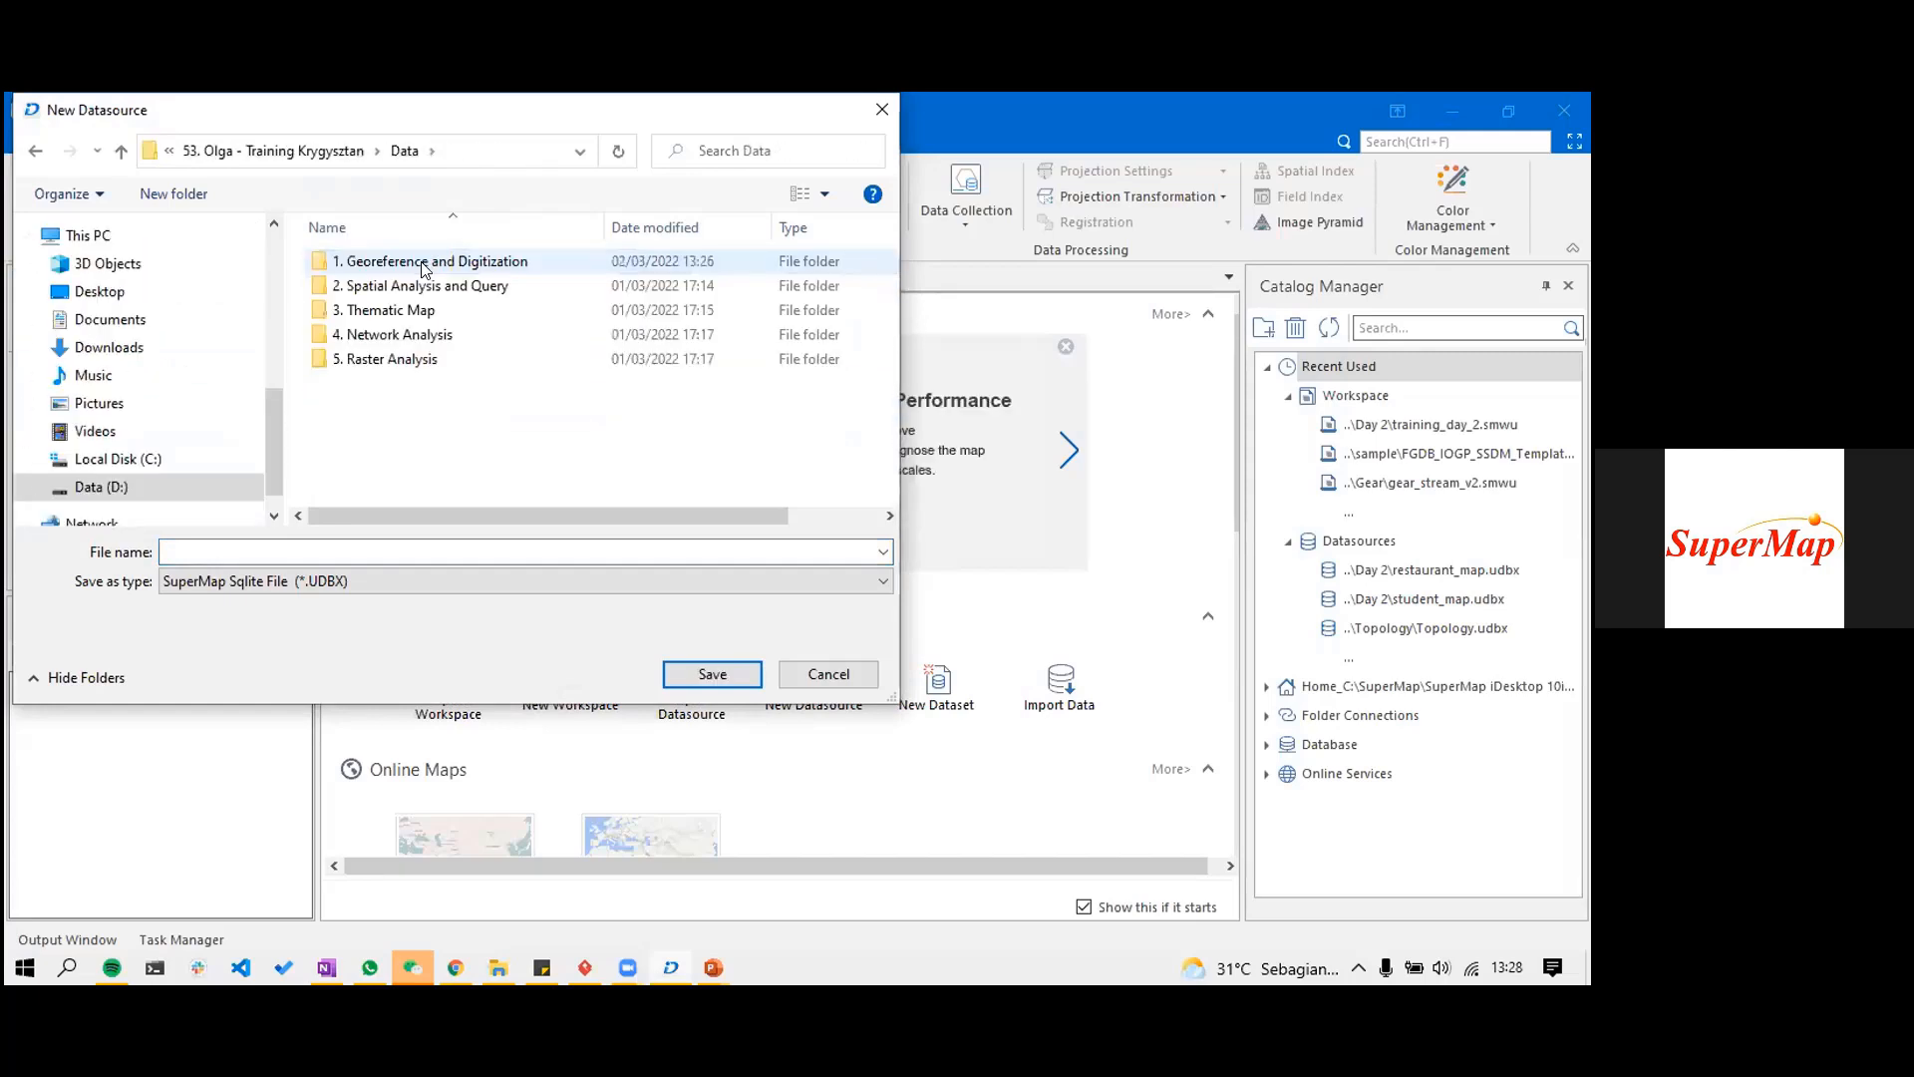
double_click(422, 264)
- Create a folder named Process and save the new UDBX datasource in it as georeference_demo
left_click(171, 194)
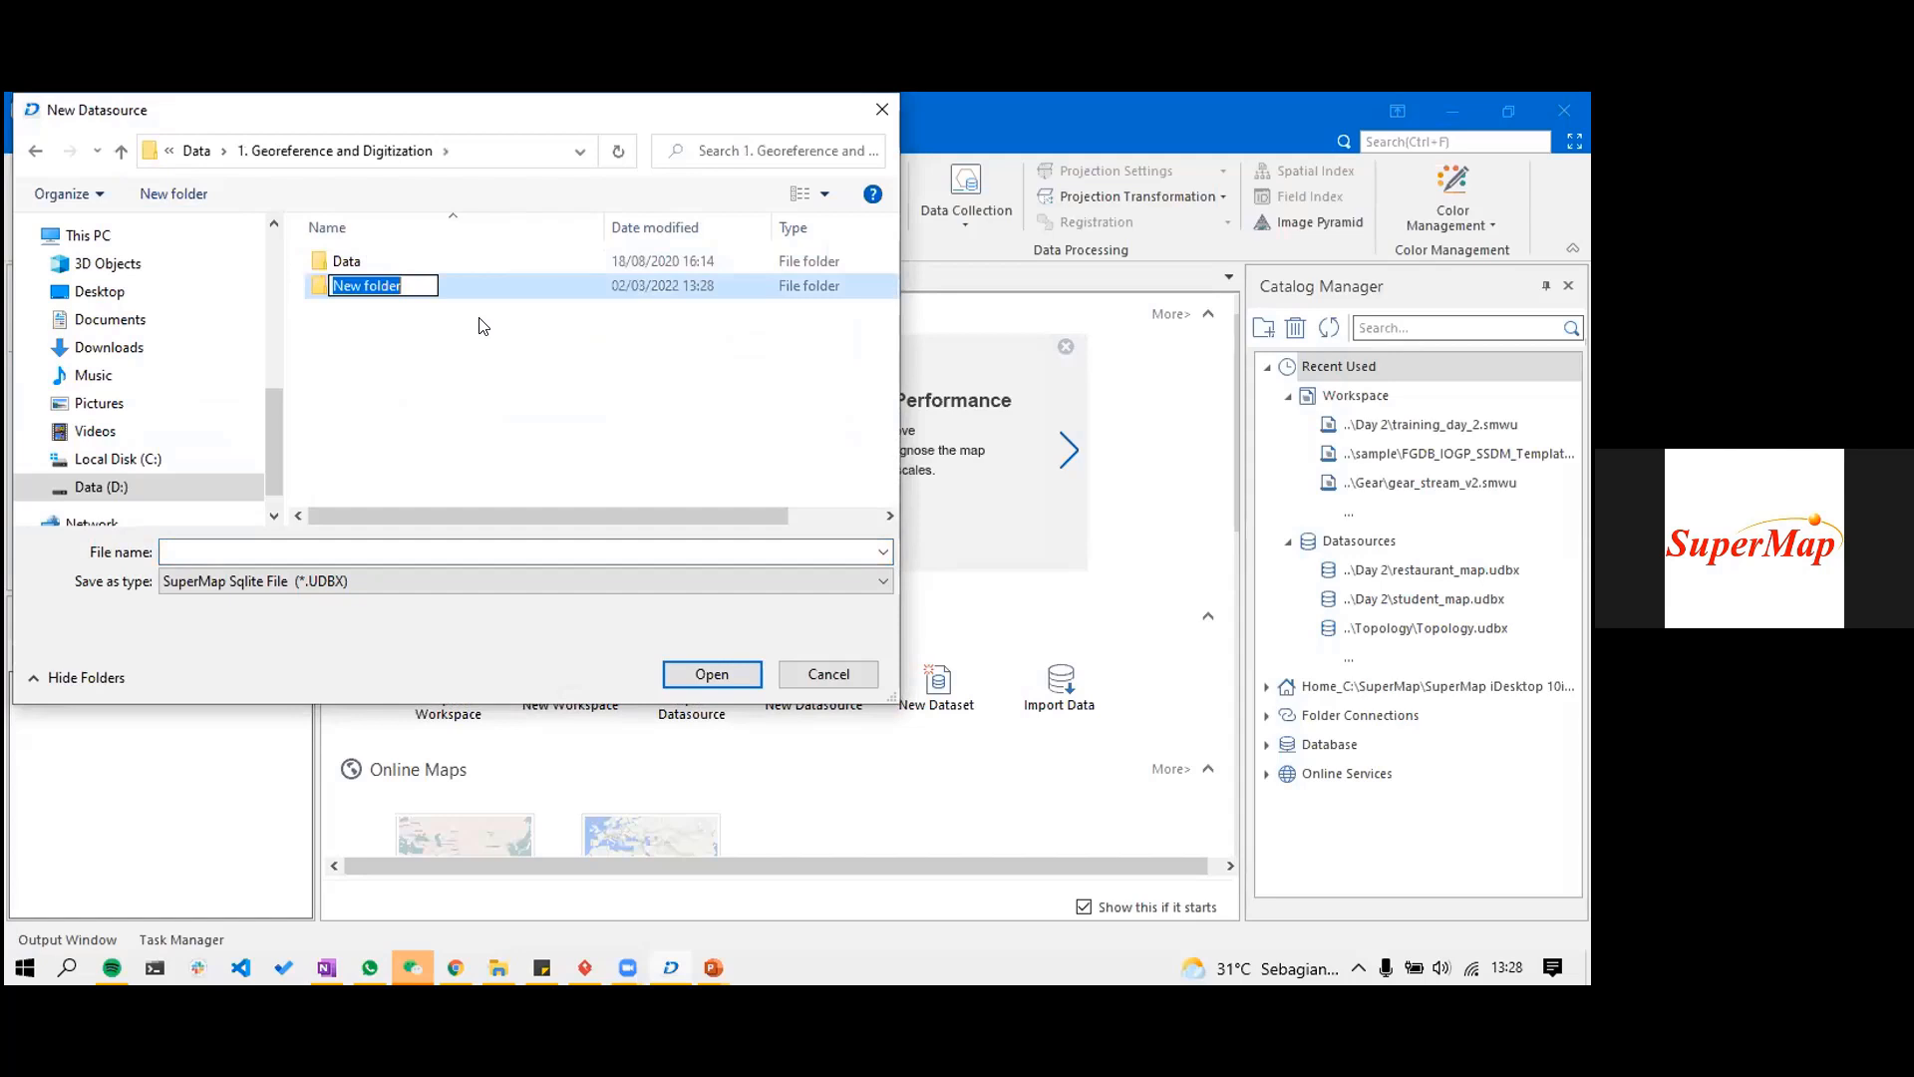
type("Process")
key("Return")
double_click(536, 291)
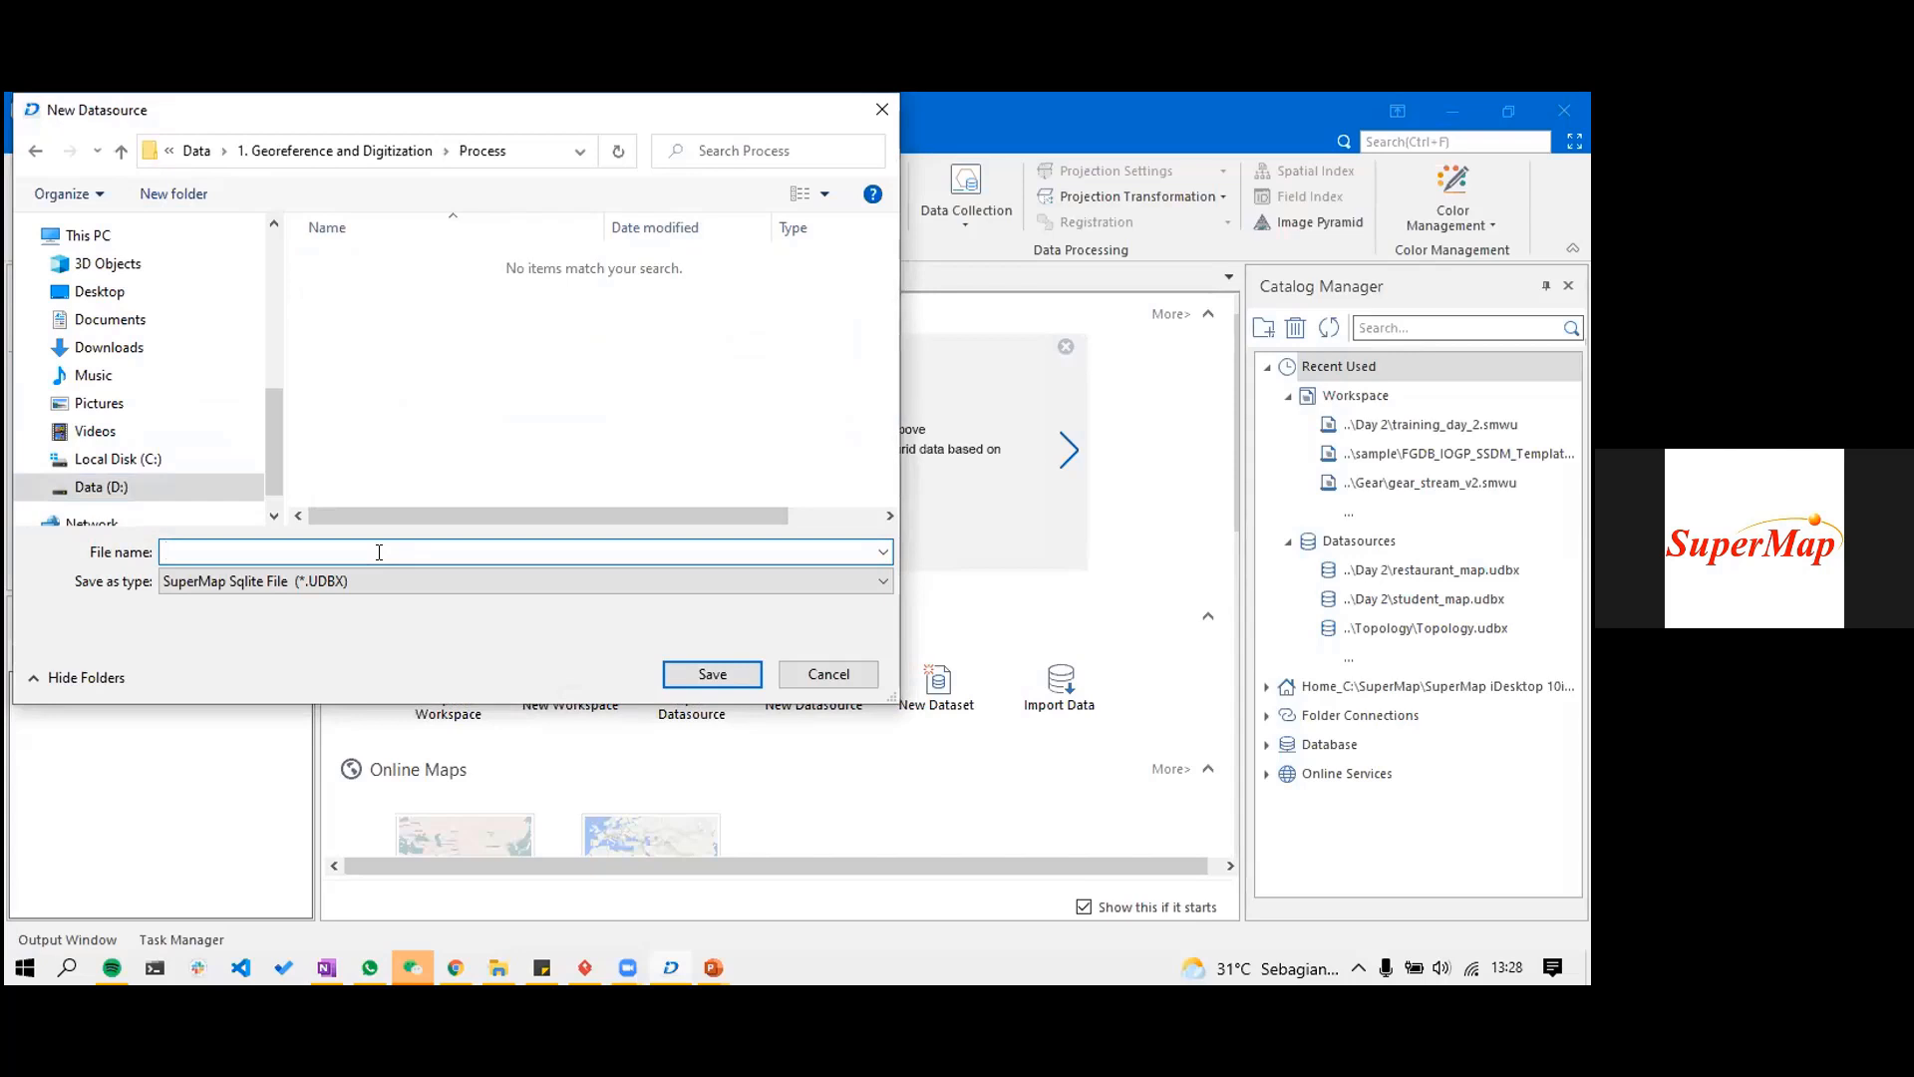
type("georeference_demo")
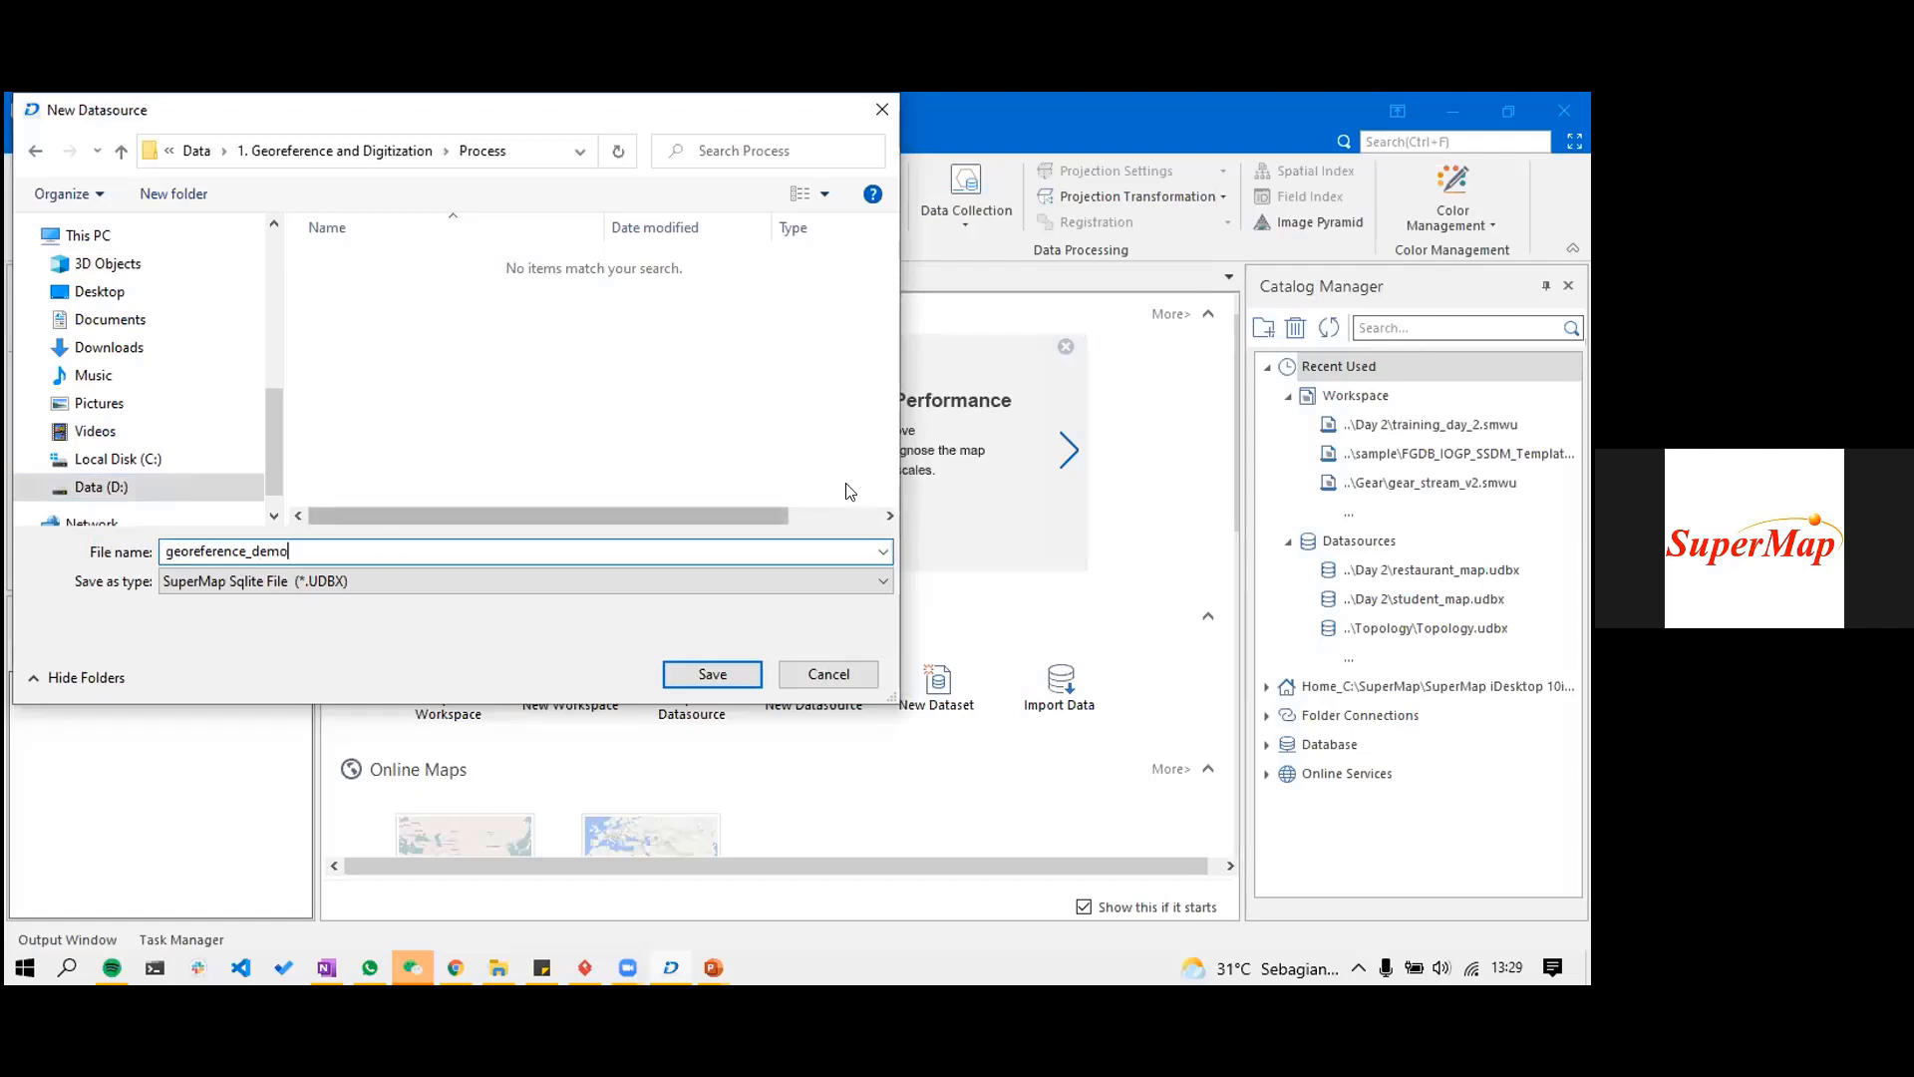
left_click(714, 674)
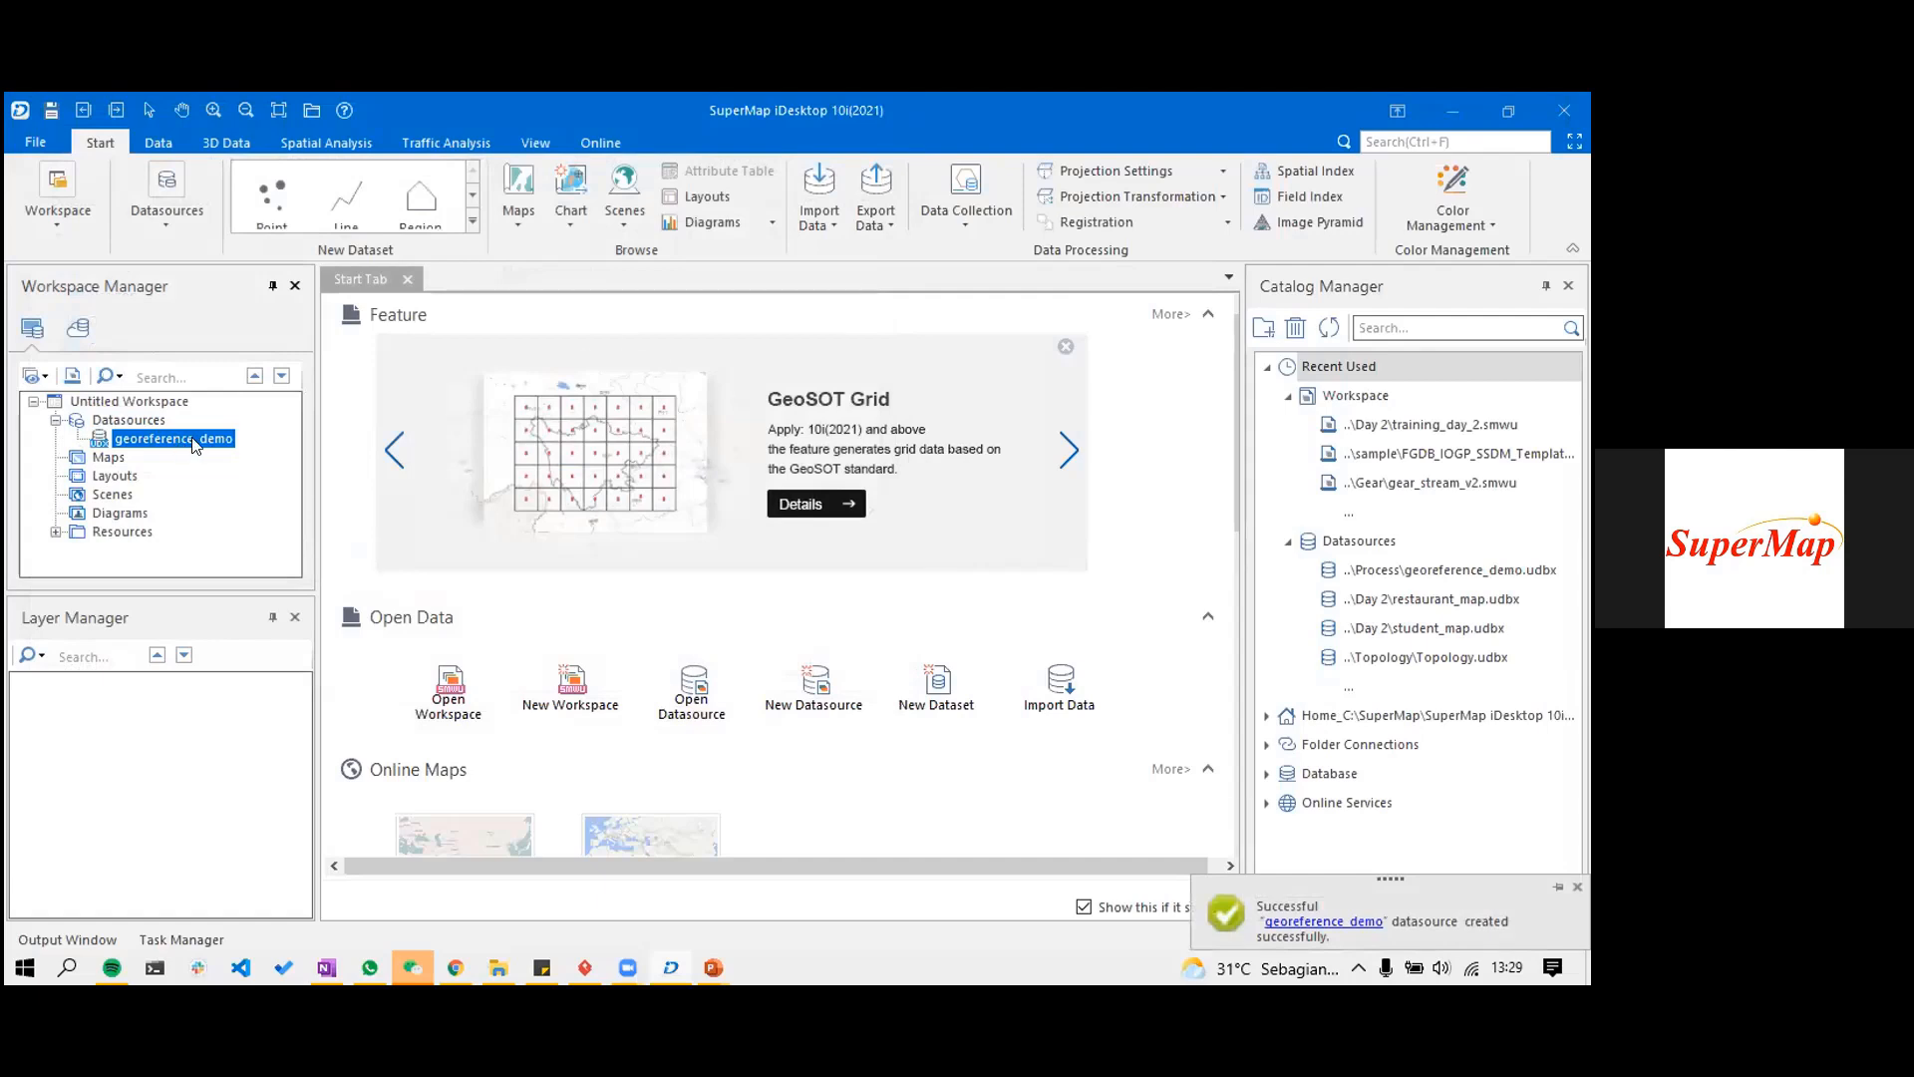
right_click(193, 439)
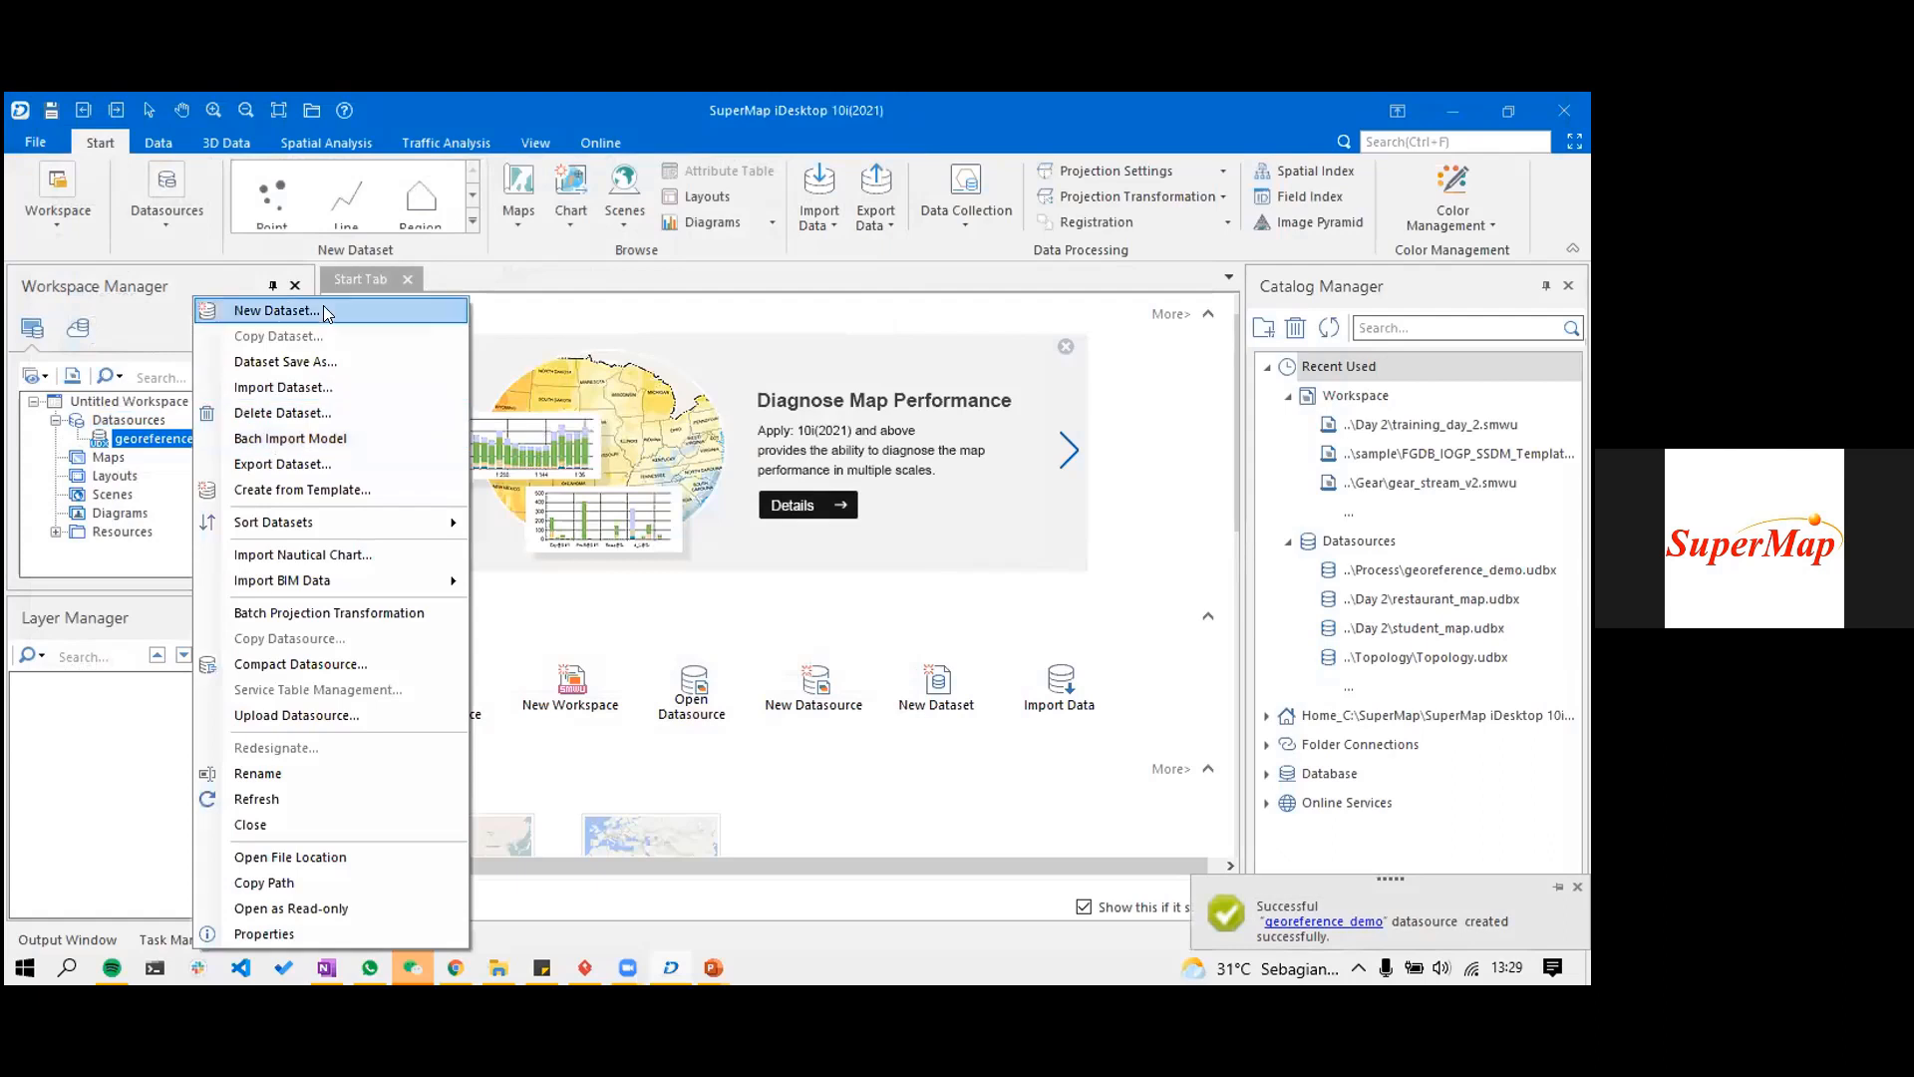
left_click(377, 315)
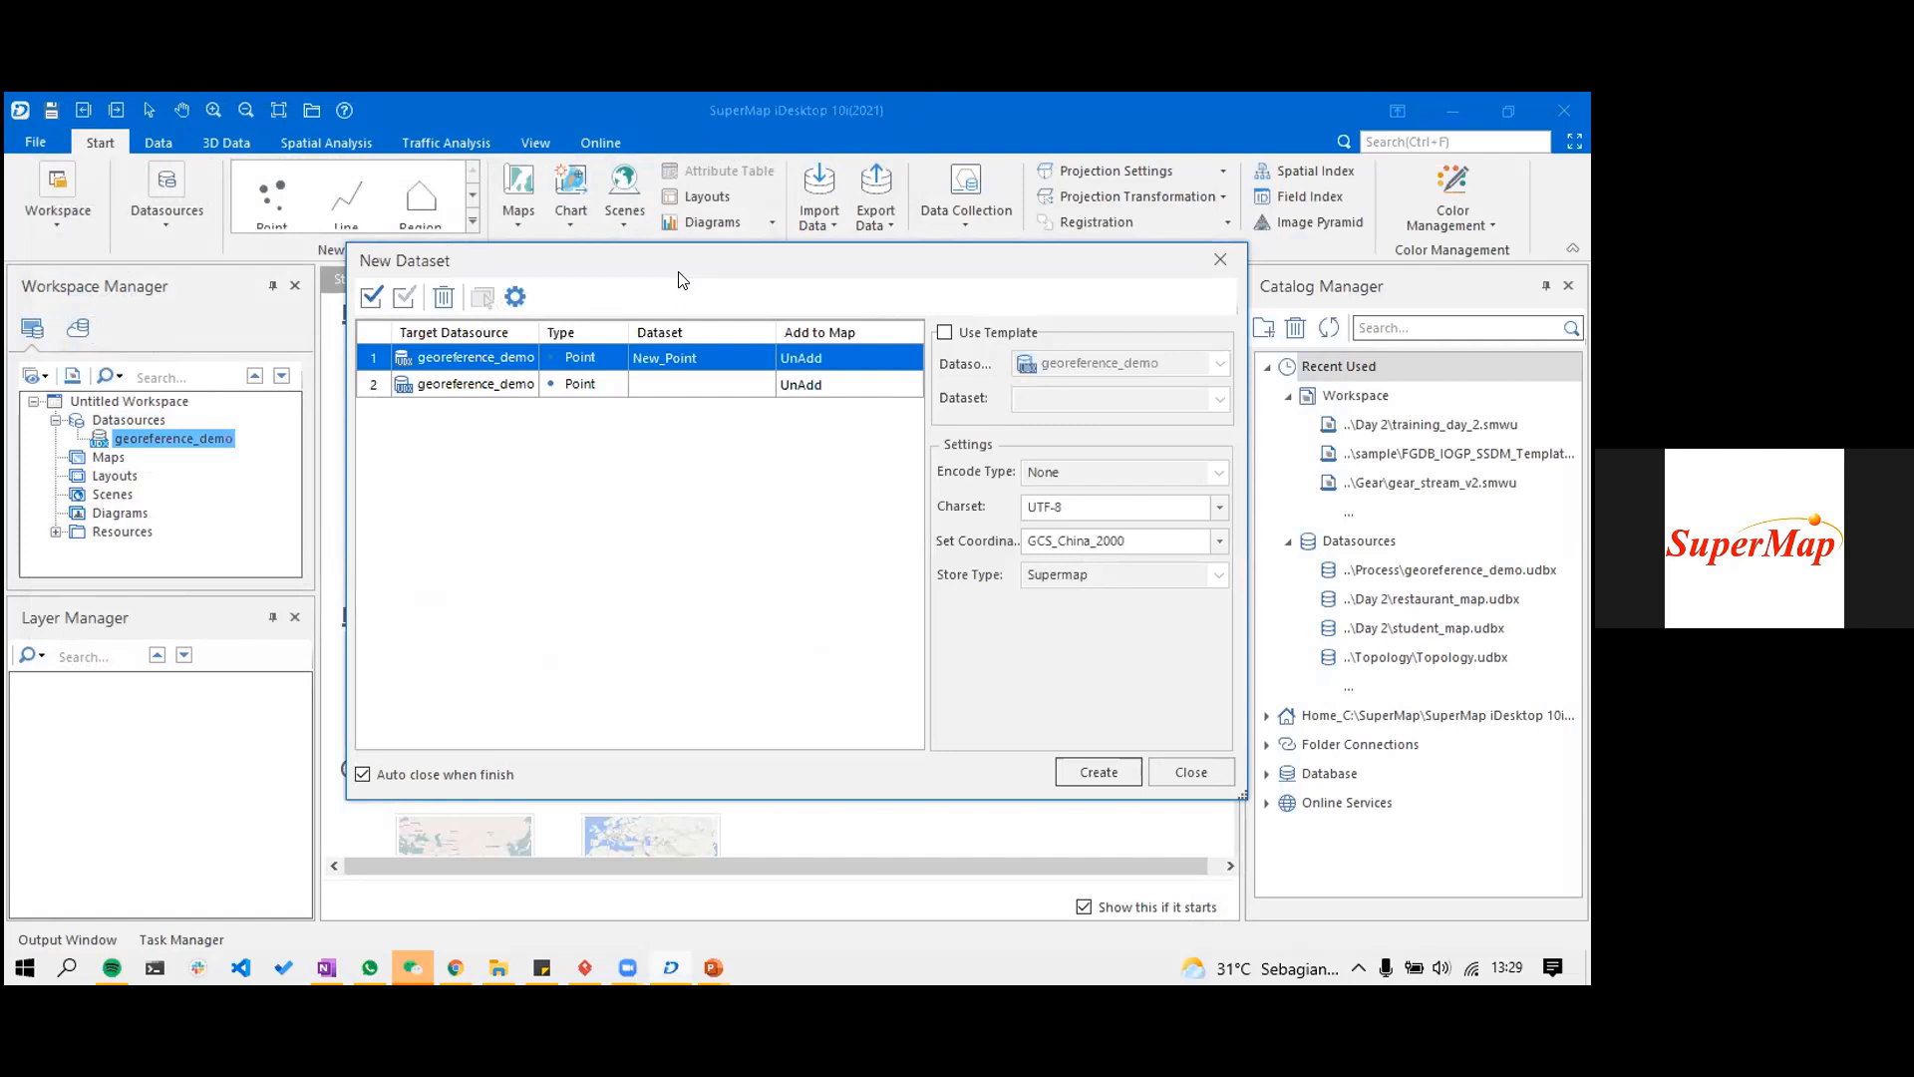
left_click(1221, 260)
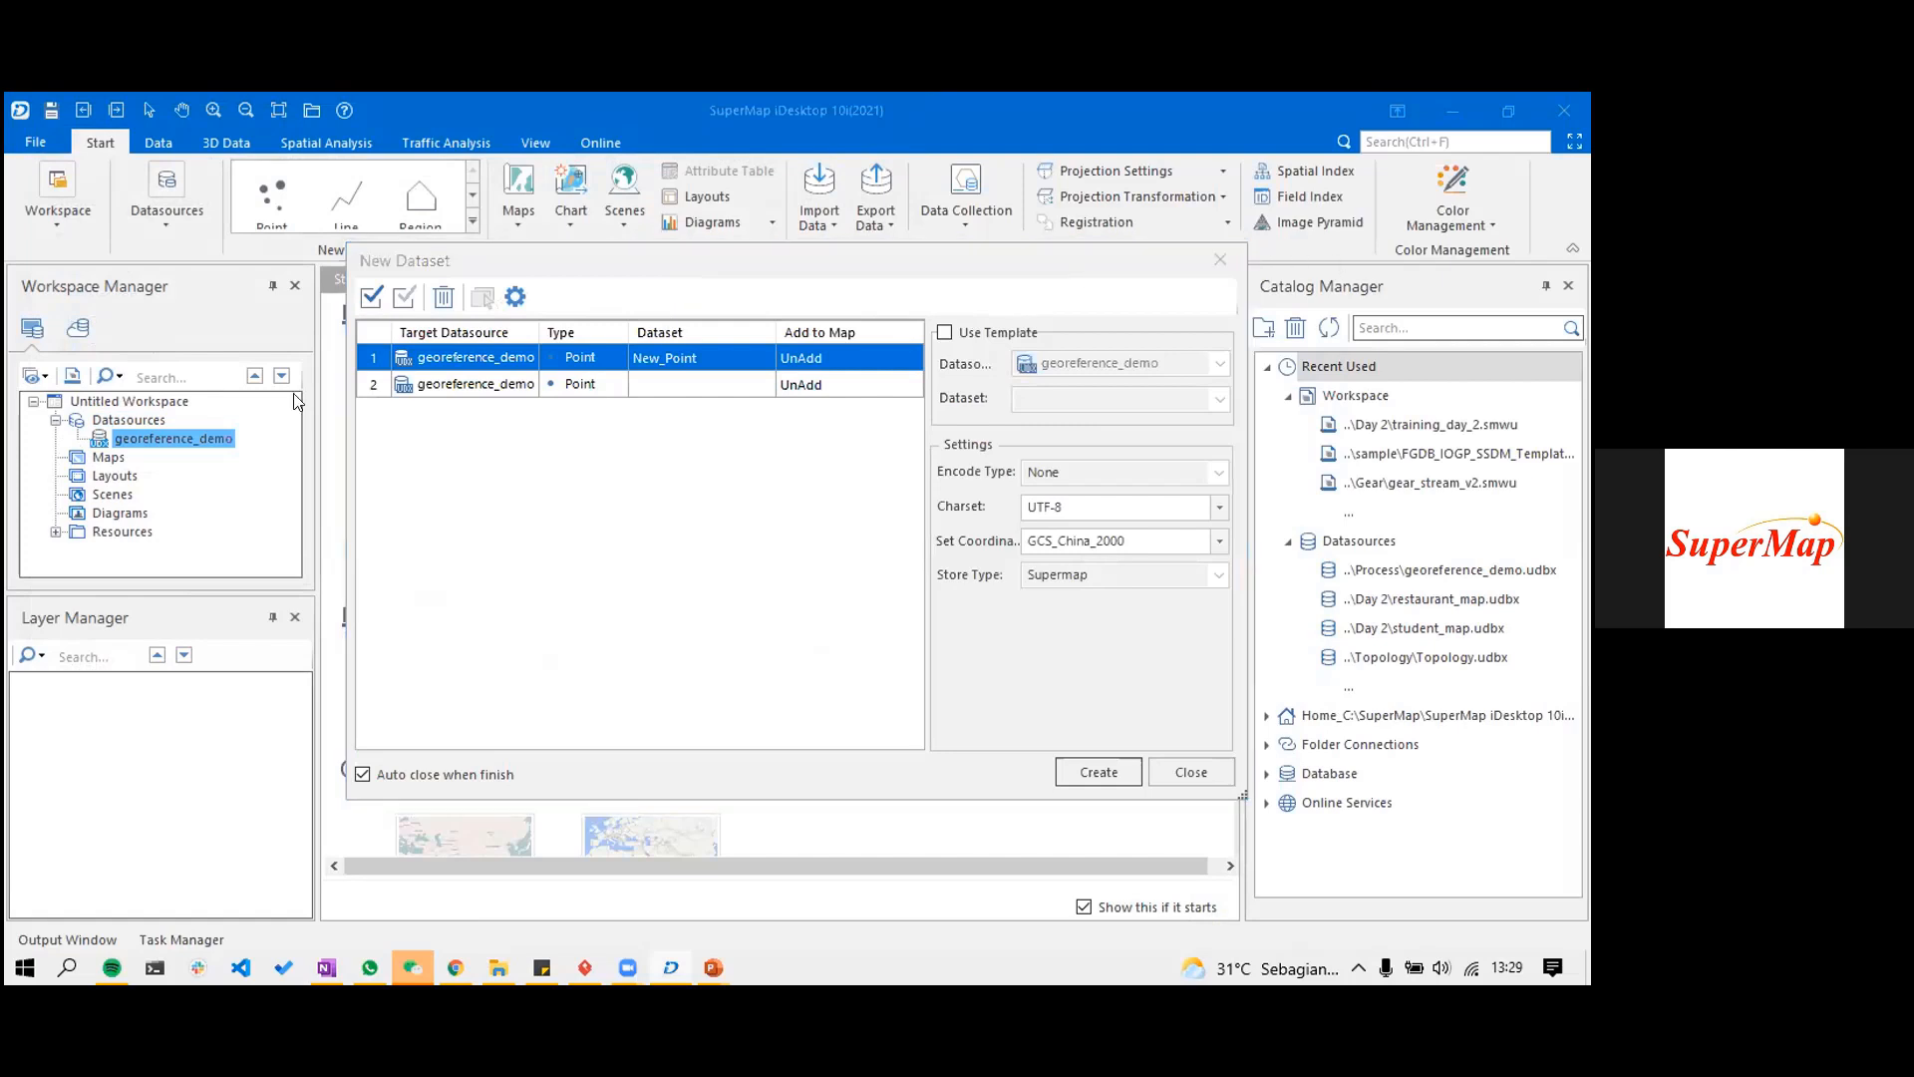
- Start a dataset import into georeference_demo and add New_Haven_1984.jpg and ReferencePoints.shp from the Data folder as source files
right_click(227, 439)
left_click(382, 398)
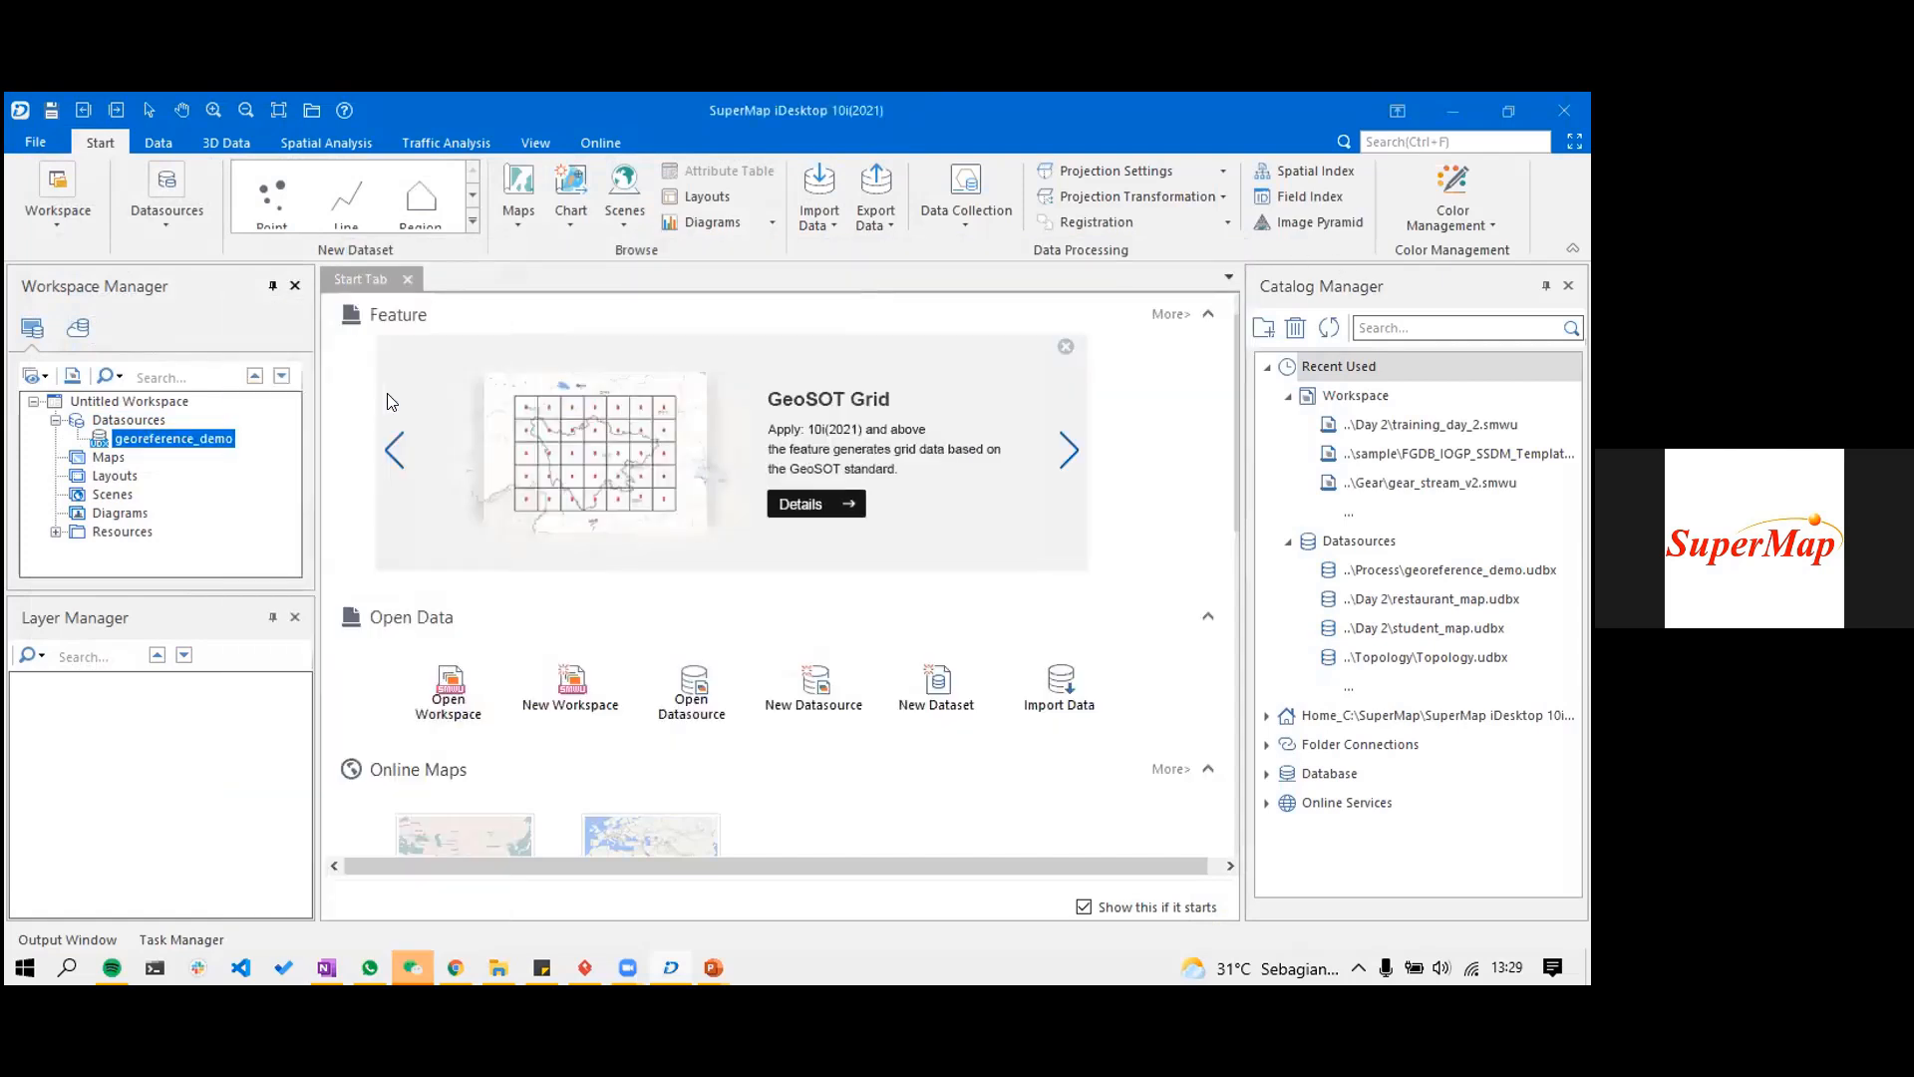
left_click(277, 286)
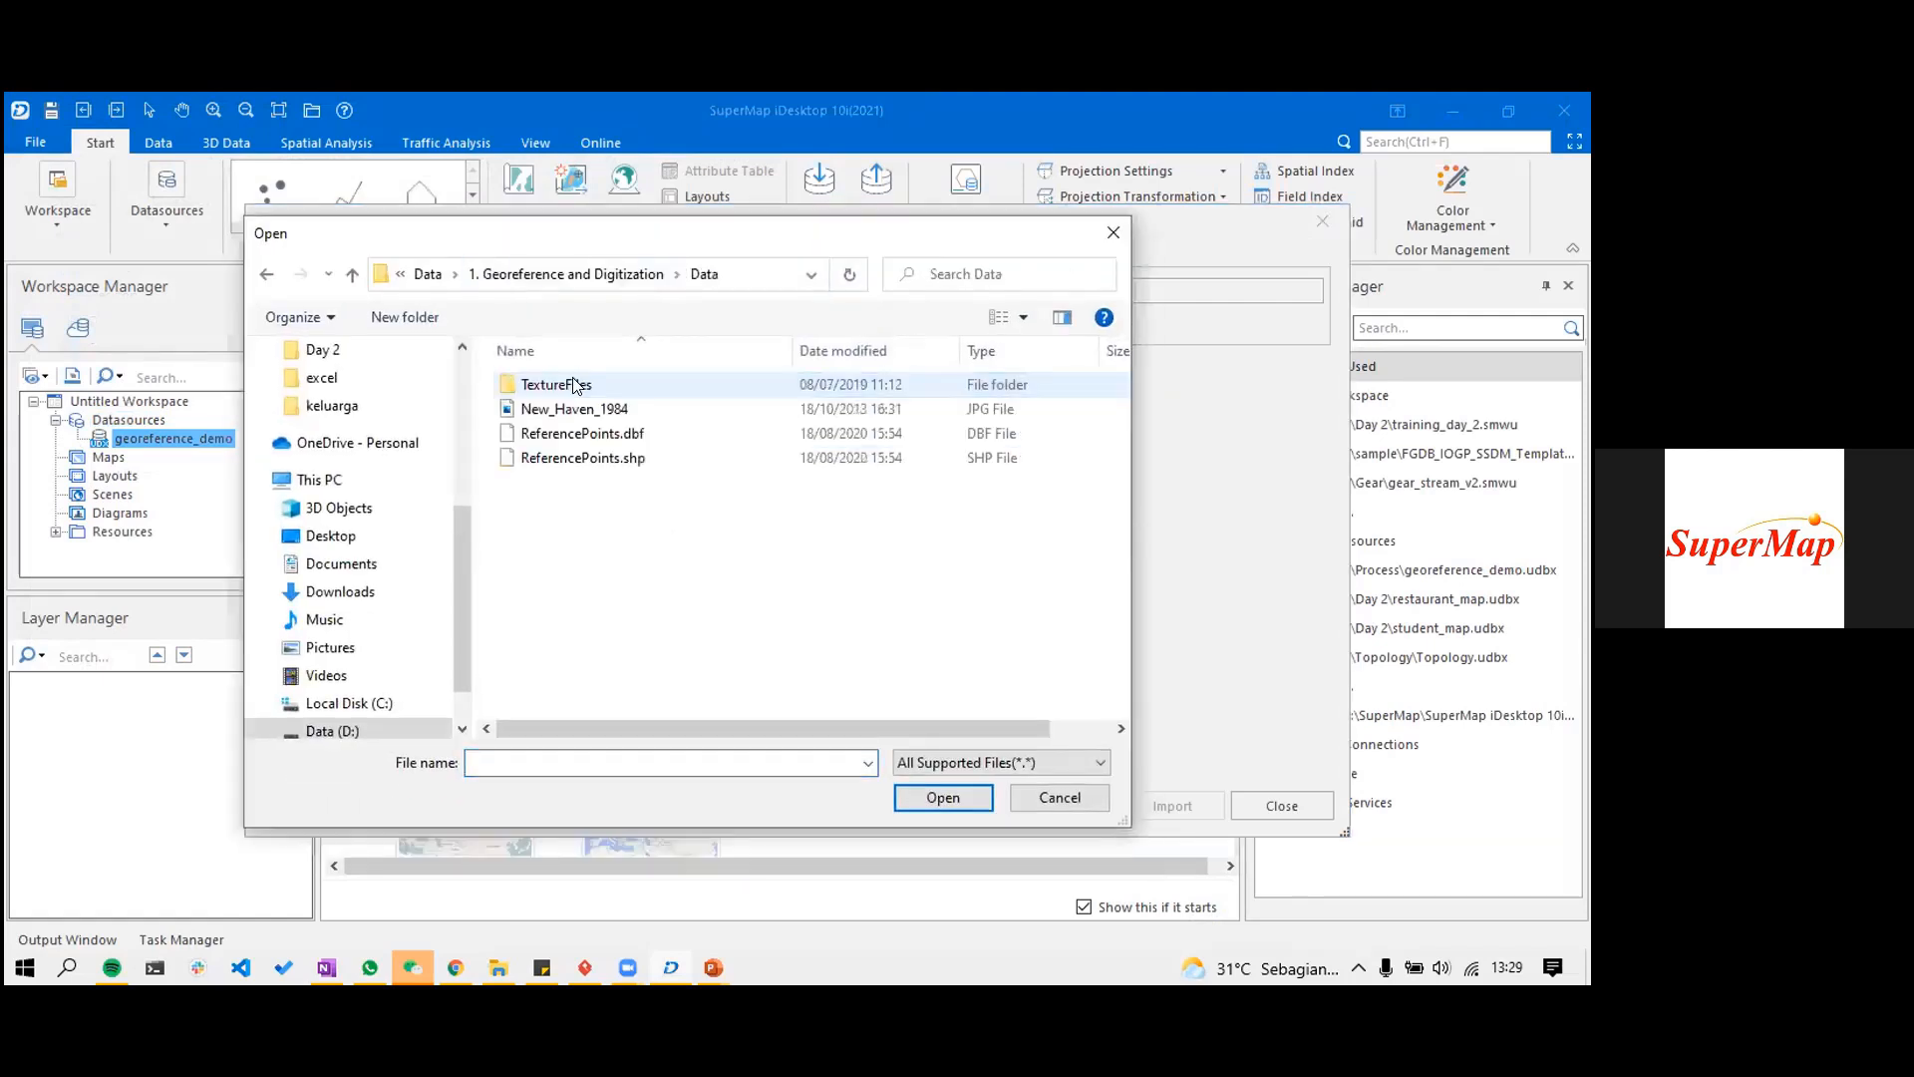
left_click(703, 409)
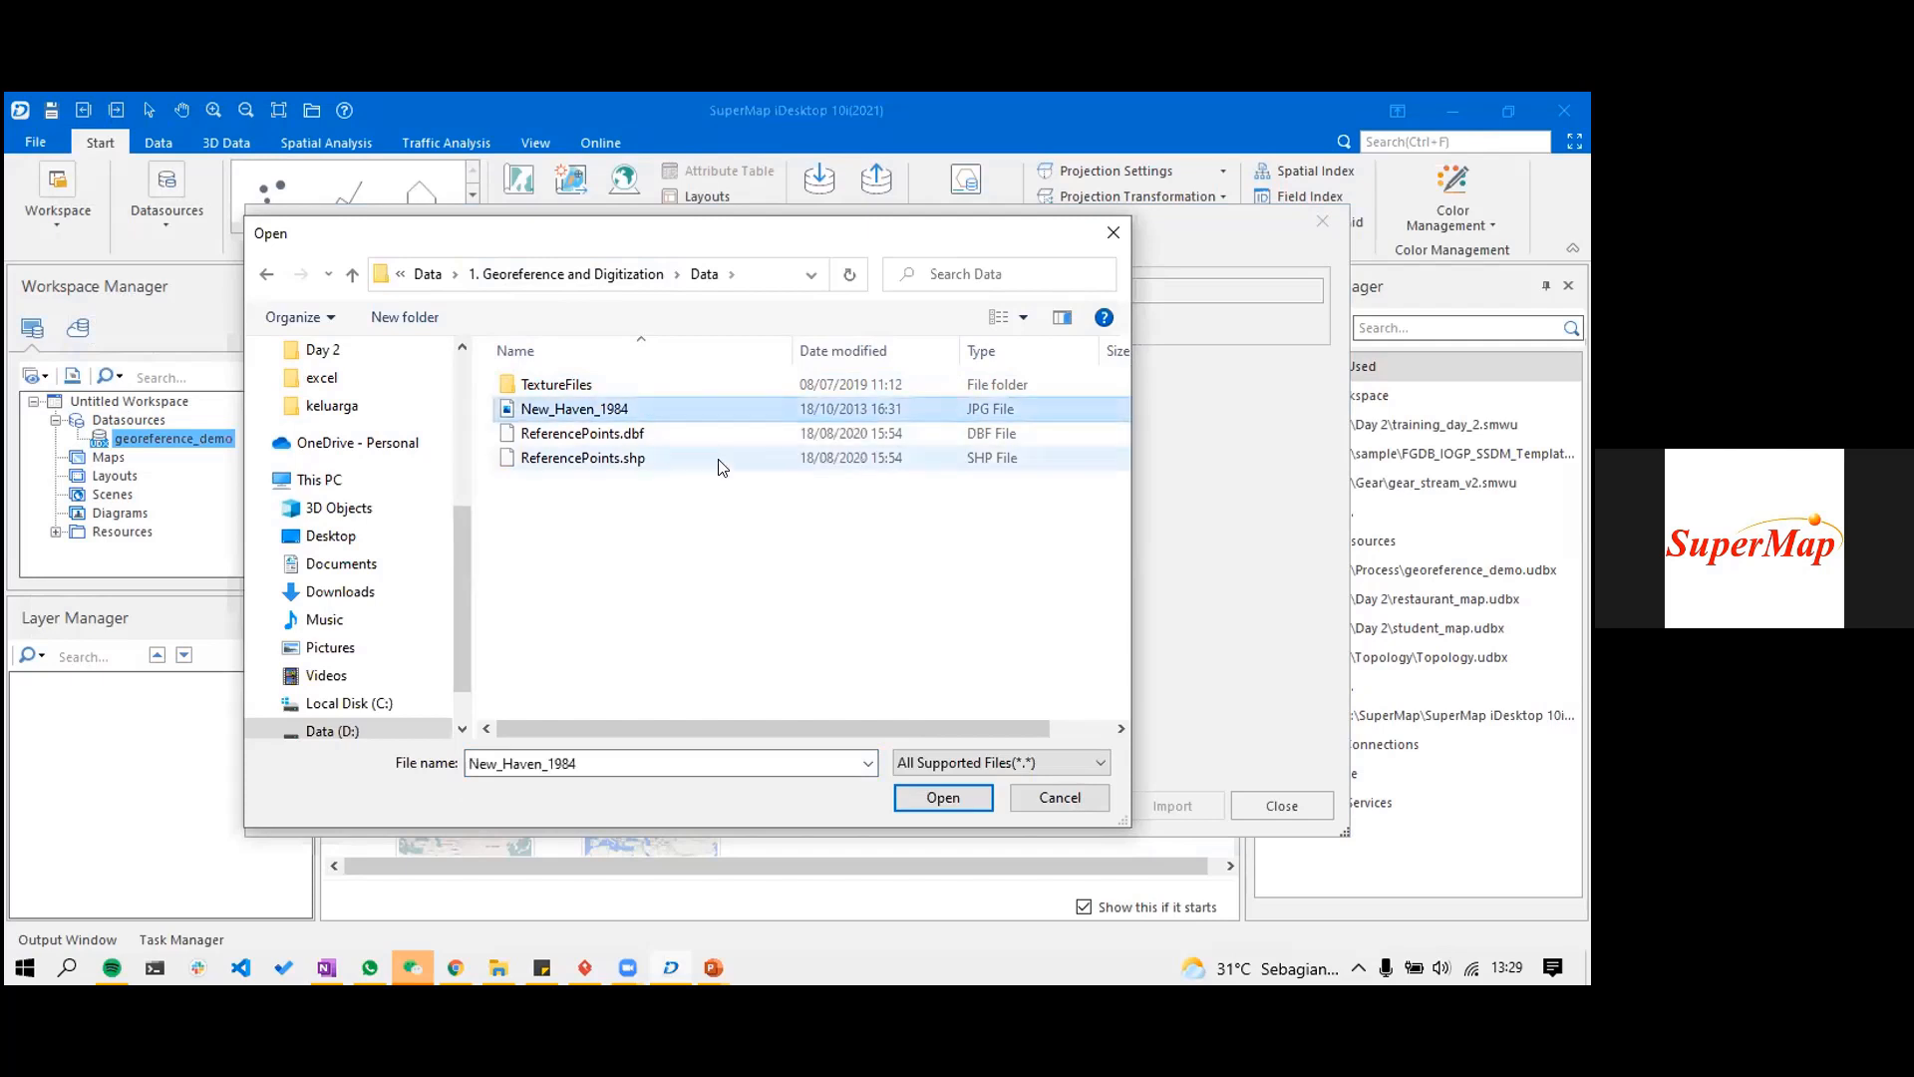
left_click(682, 458, "ctrl")
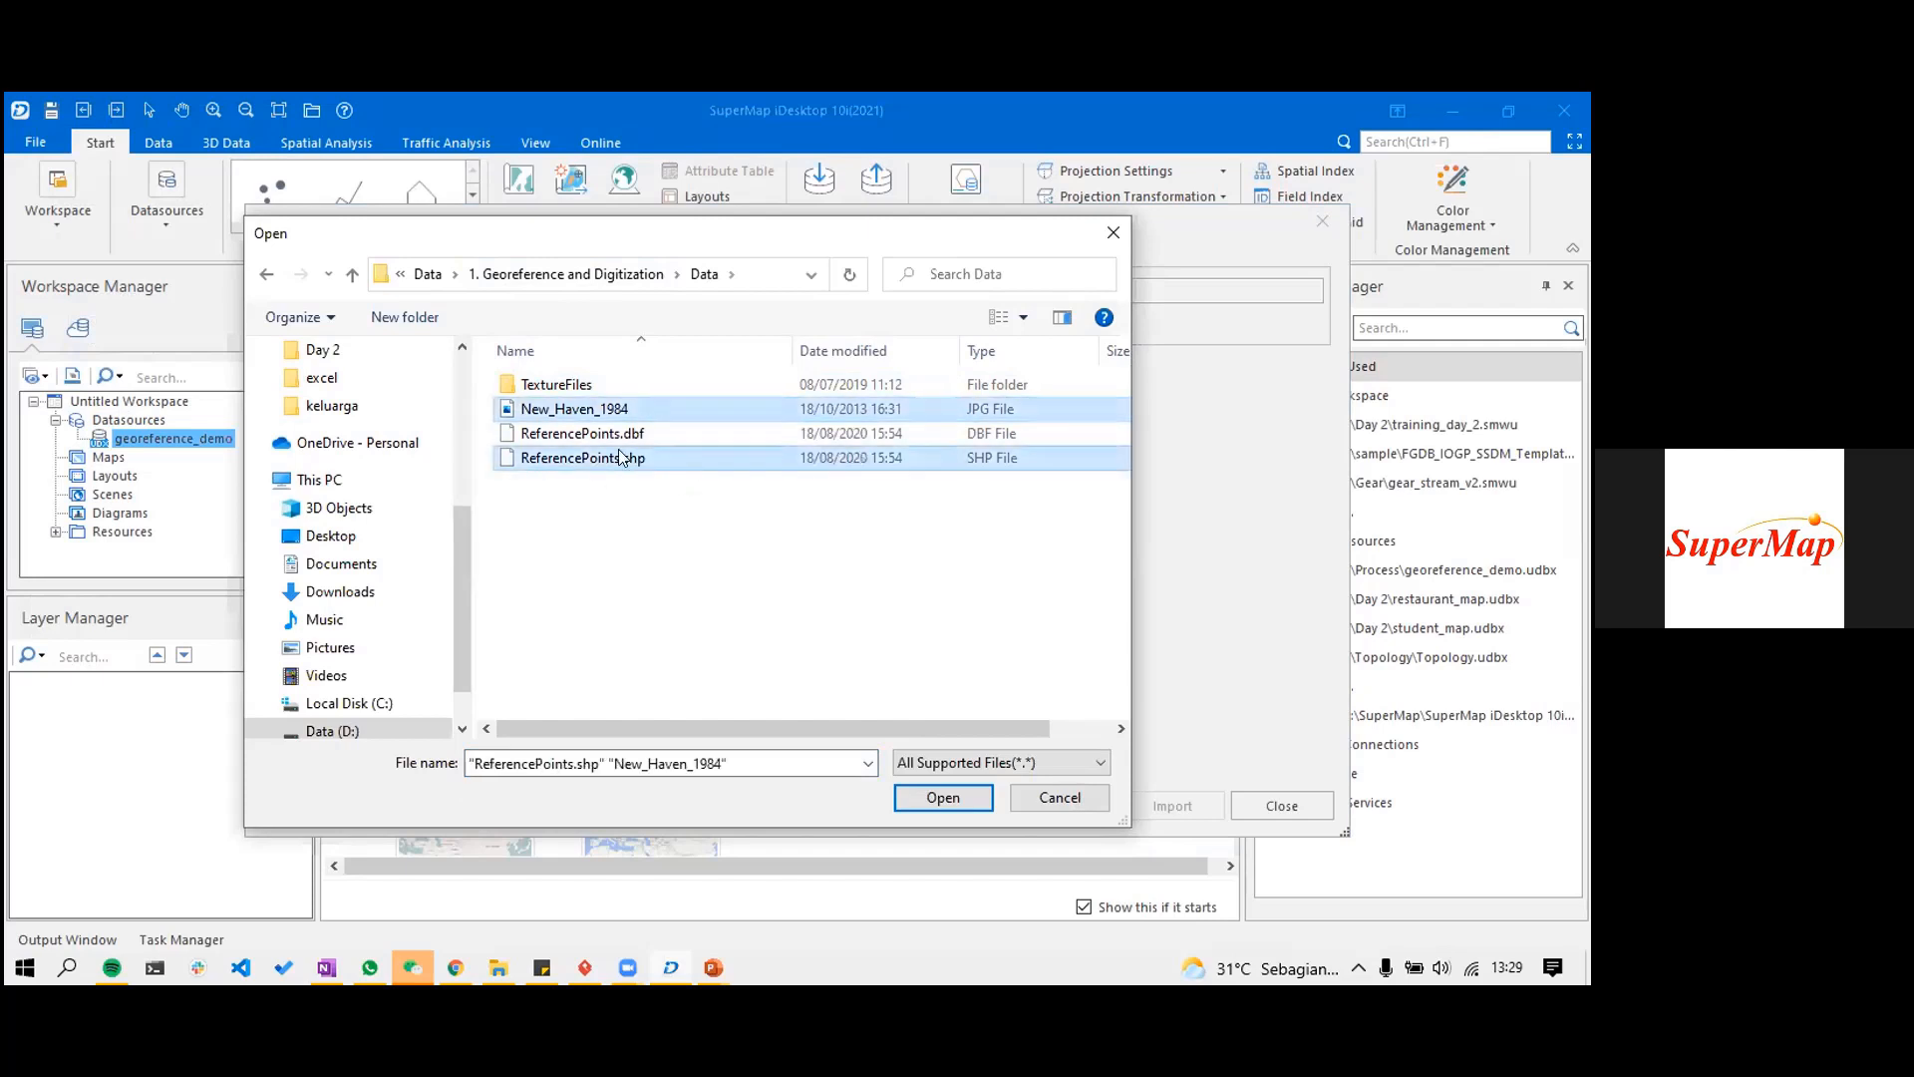
left_click(927, 802)
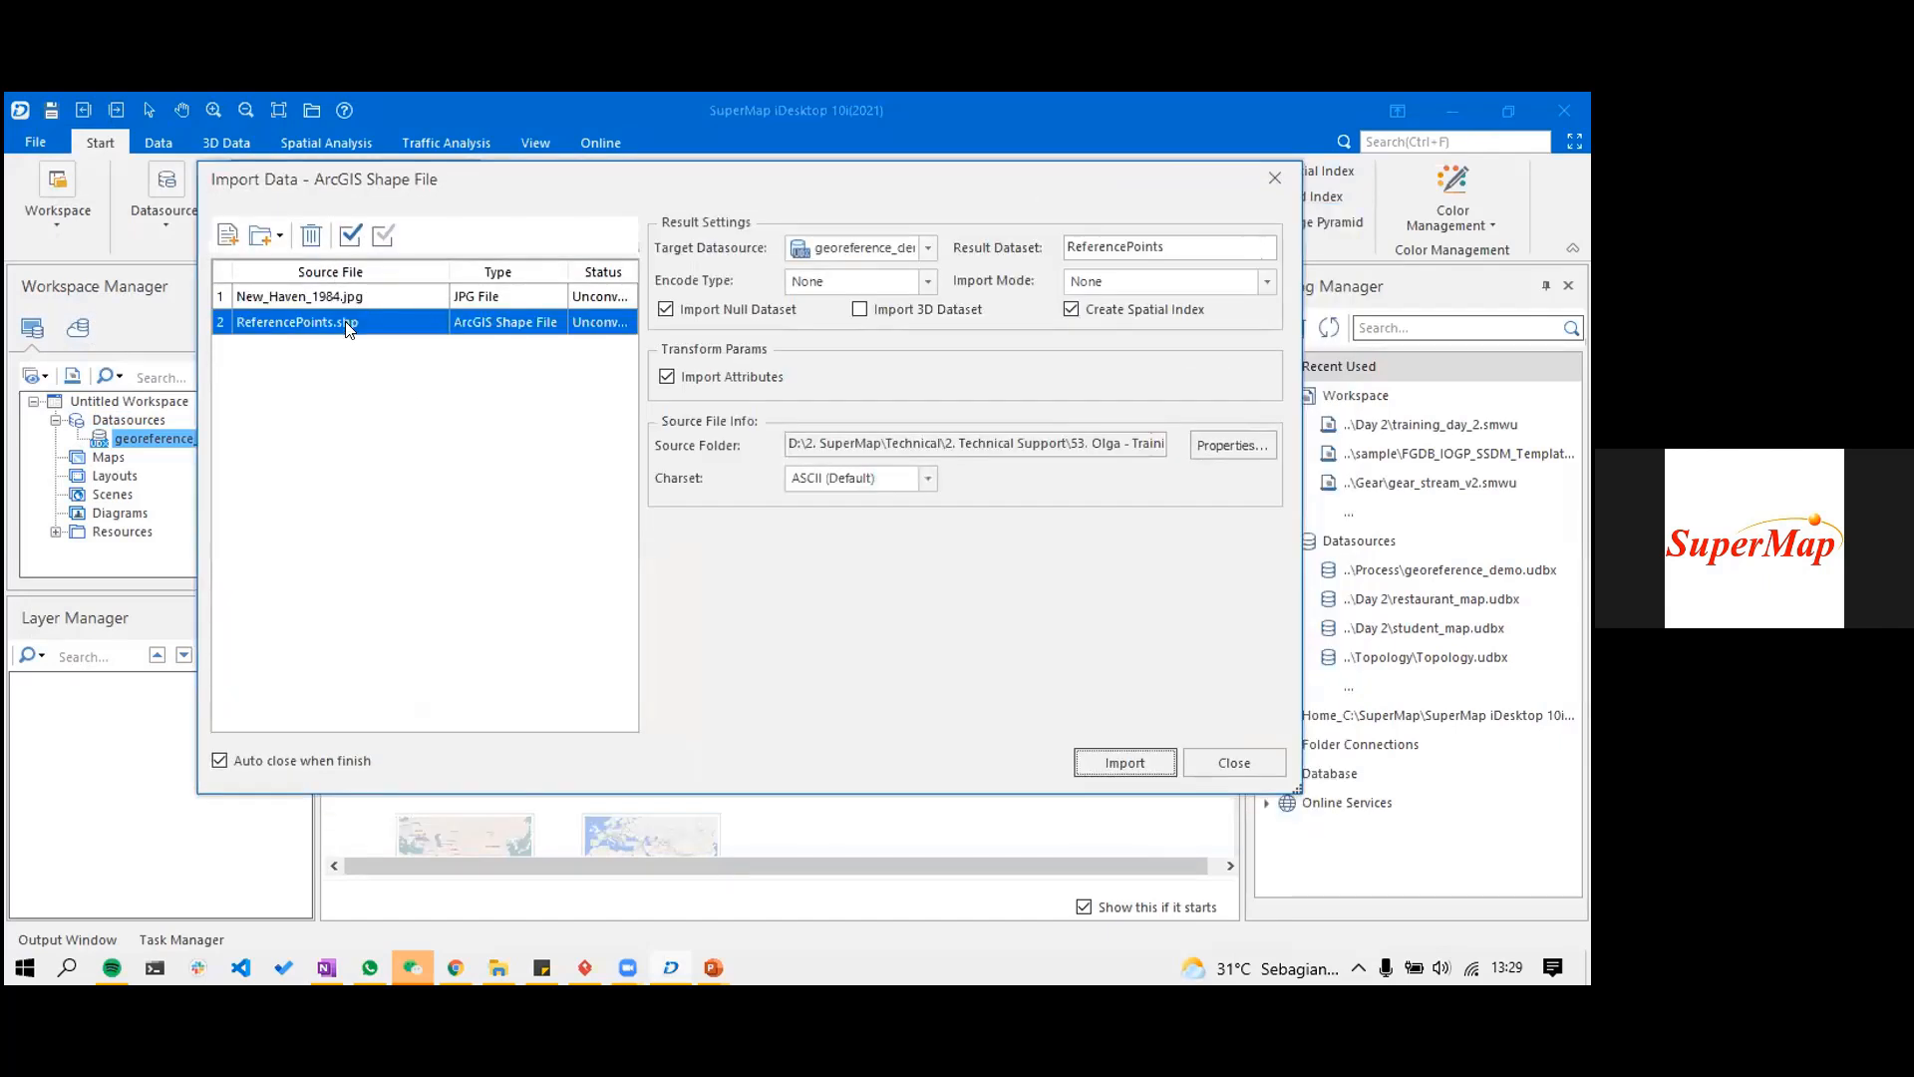
- Import the JPG as an image with PNG encoding together with the shapefile, and open the New_Haven_1984 dataset in a map window
left_click(344, 296)
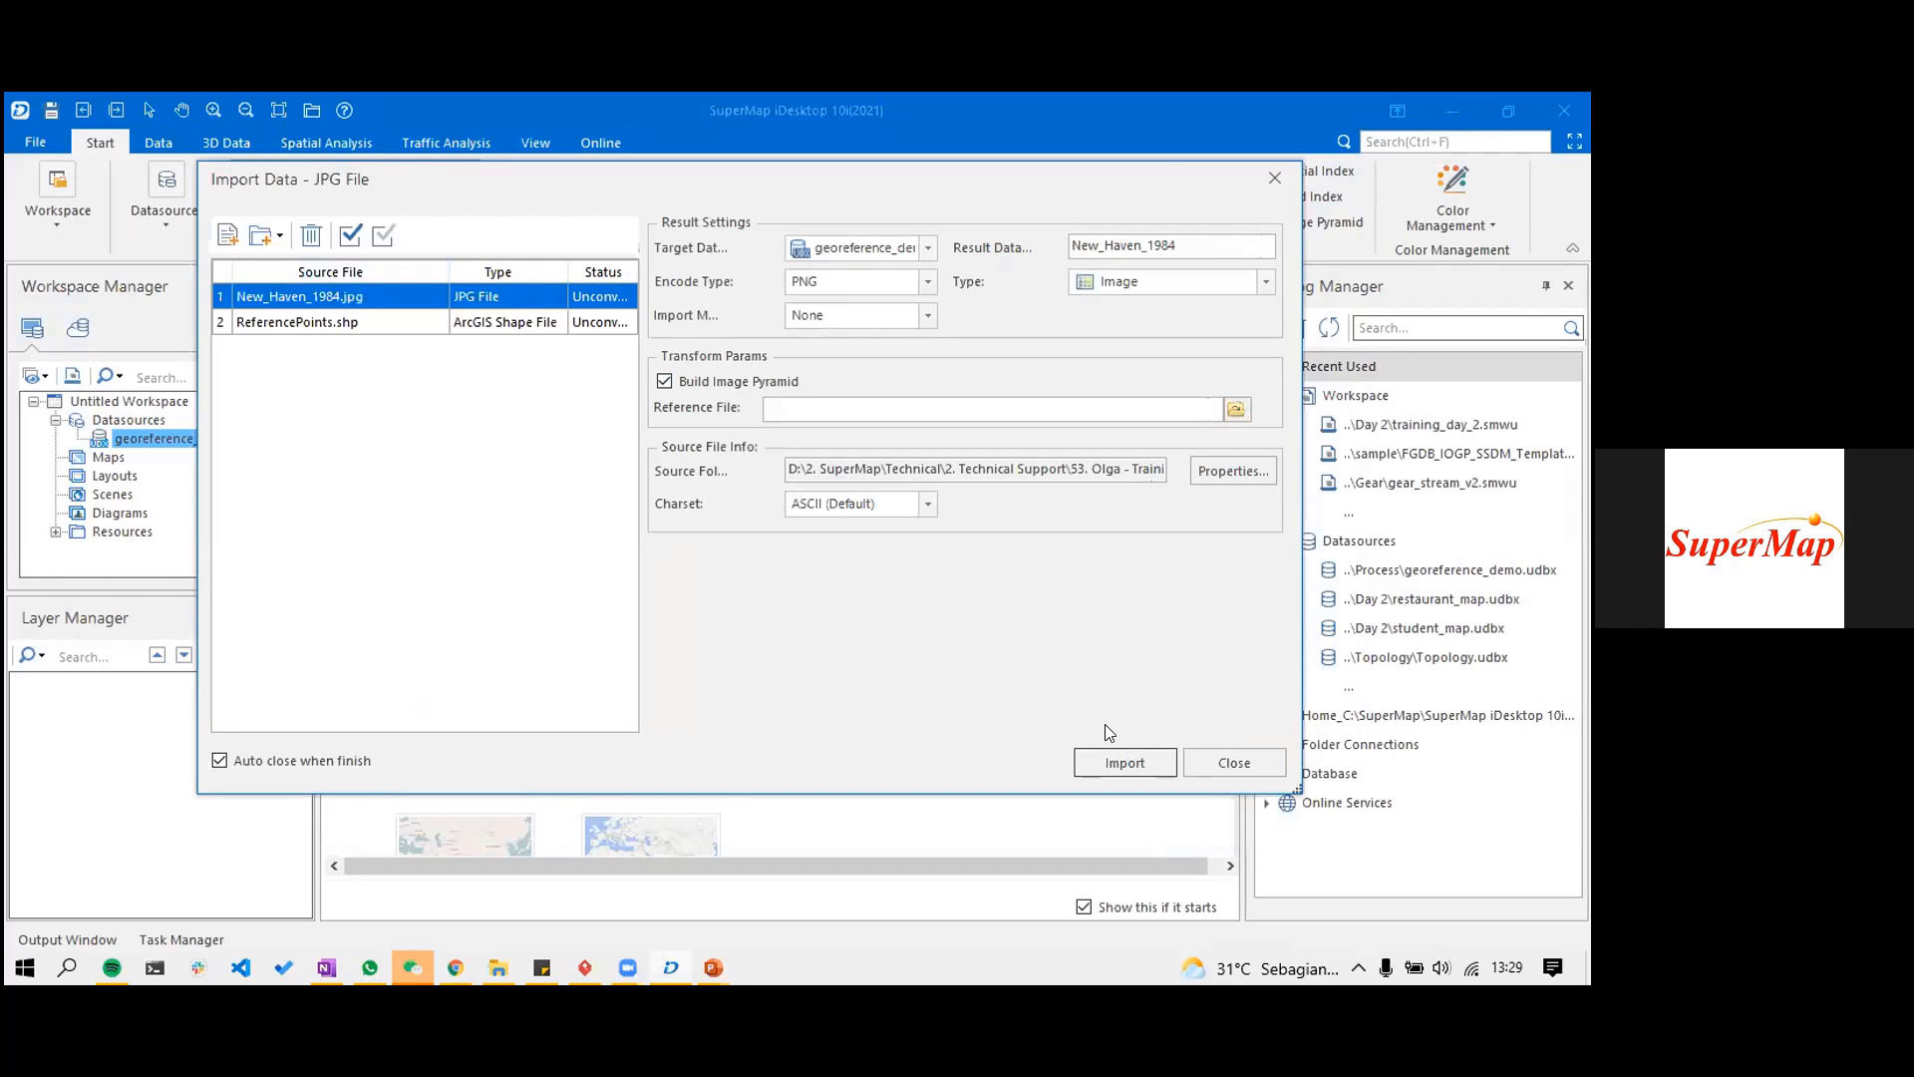
left_click(1103, 764)
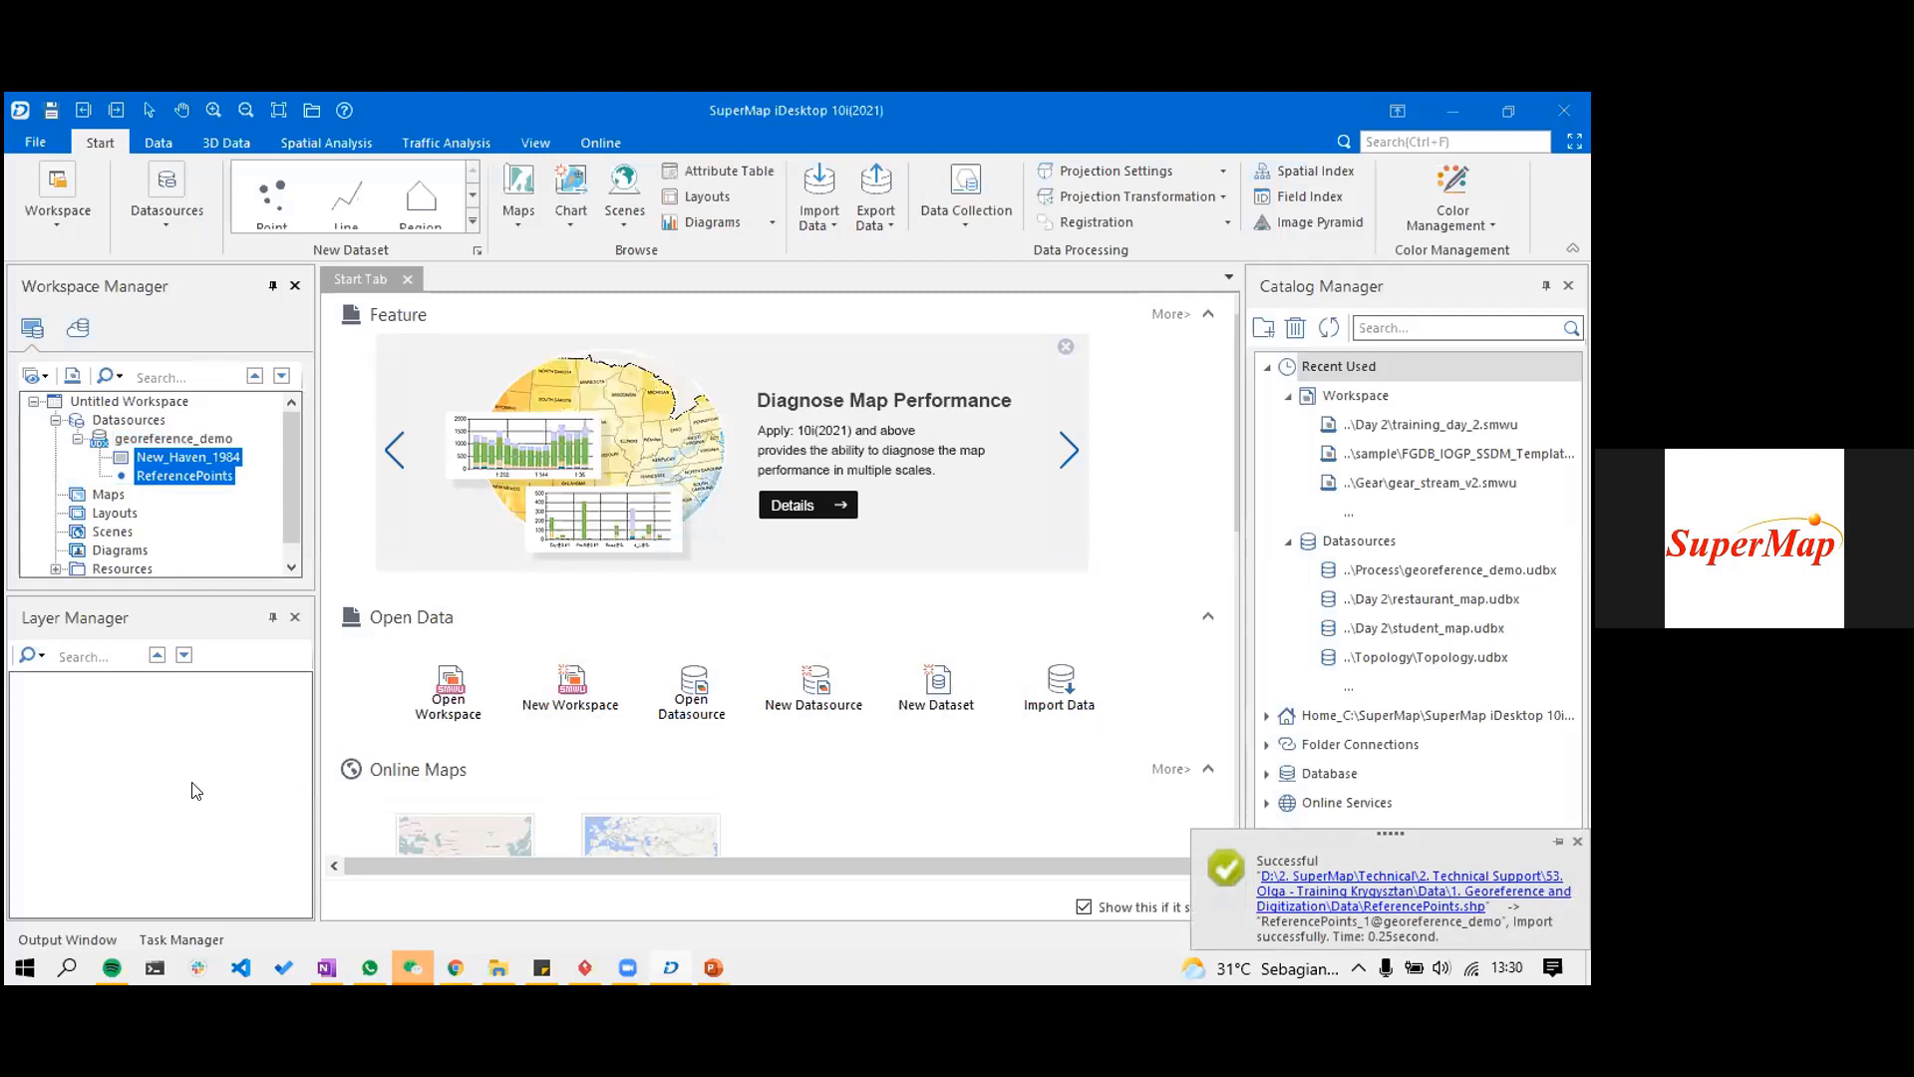
left_click(202, 466)
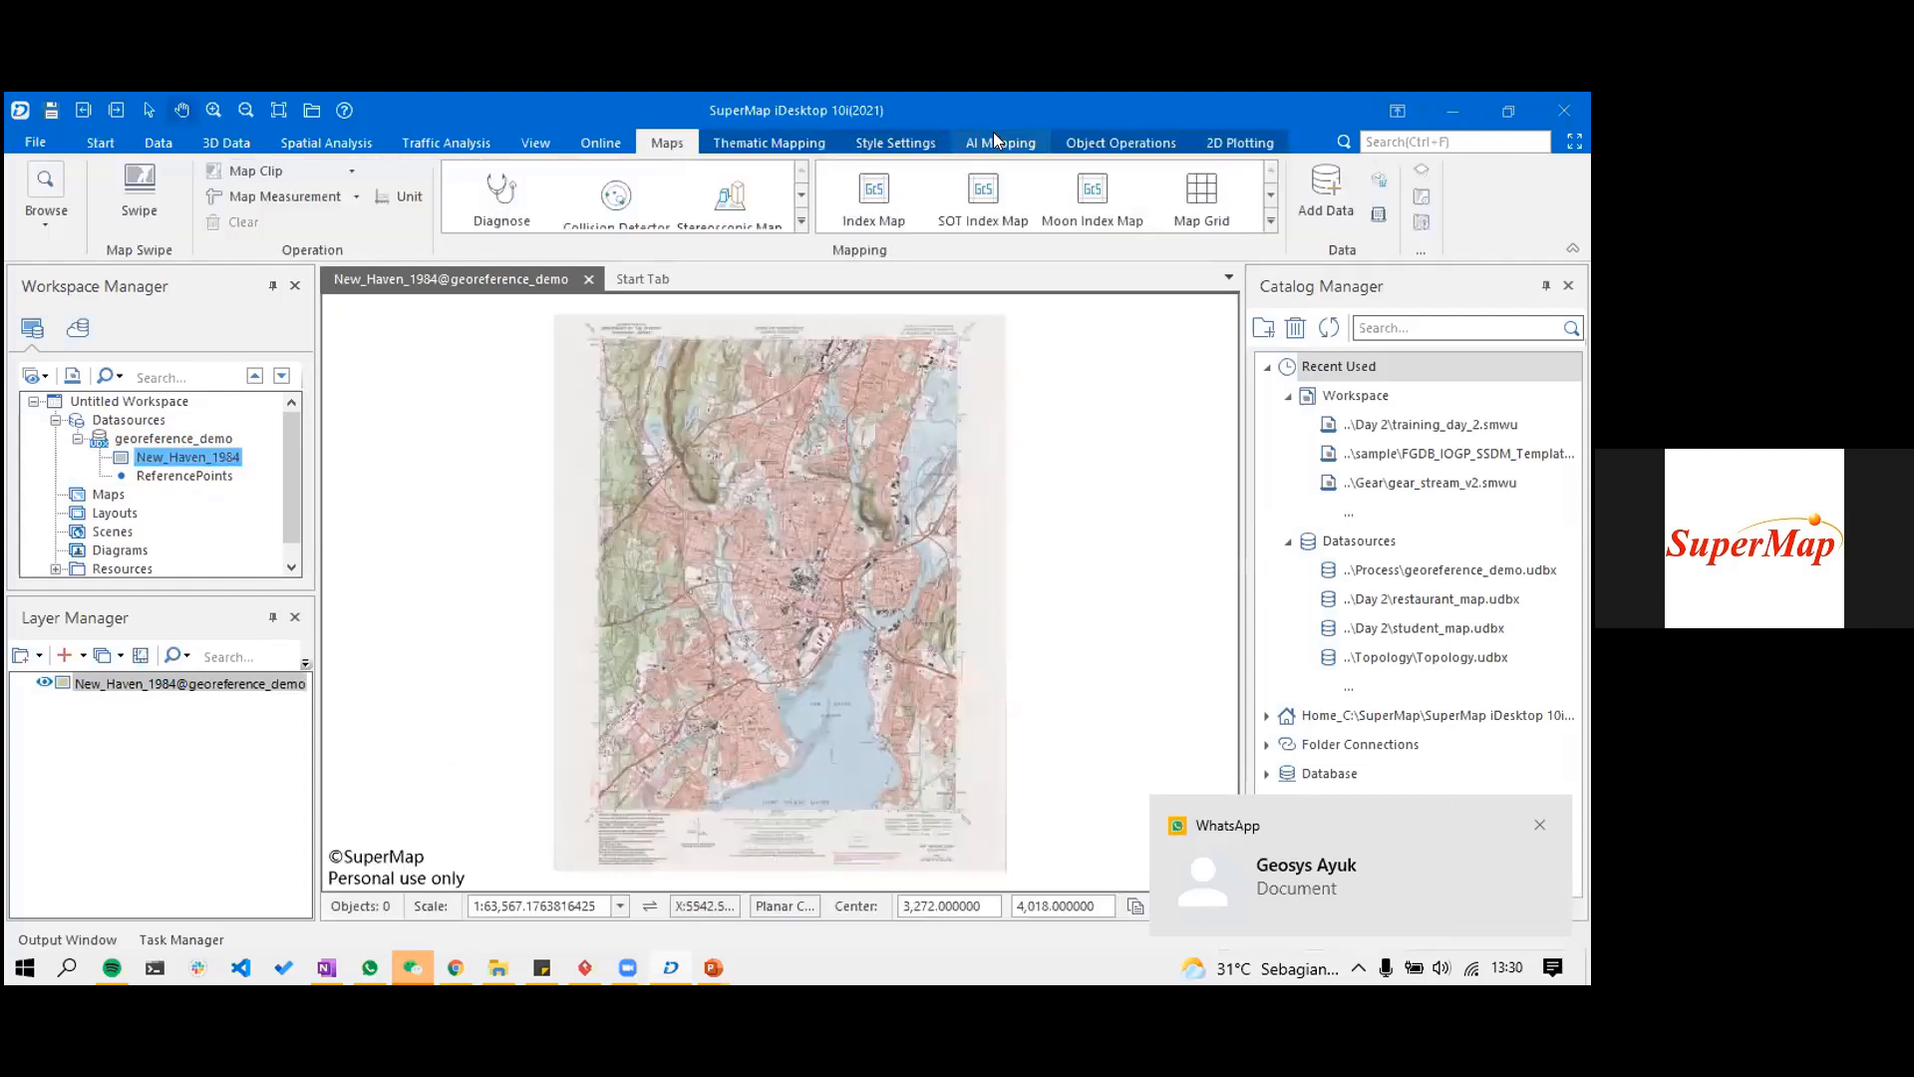
- Dismiss the chat notification and decline saving the workspace changes
left_click_drag(1372, 819, 1460, 825)
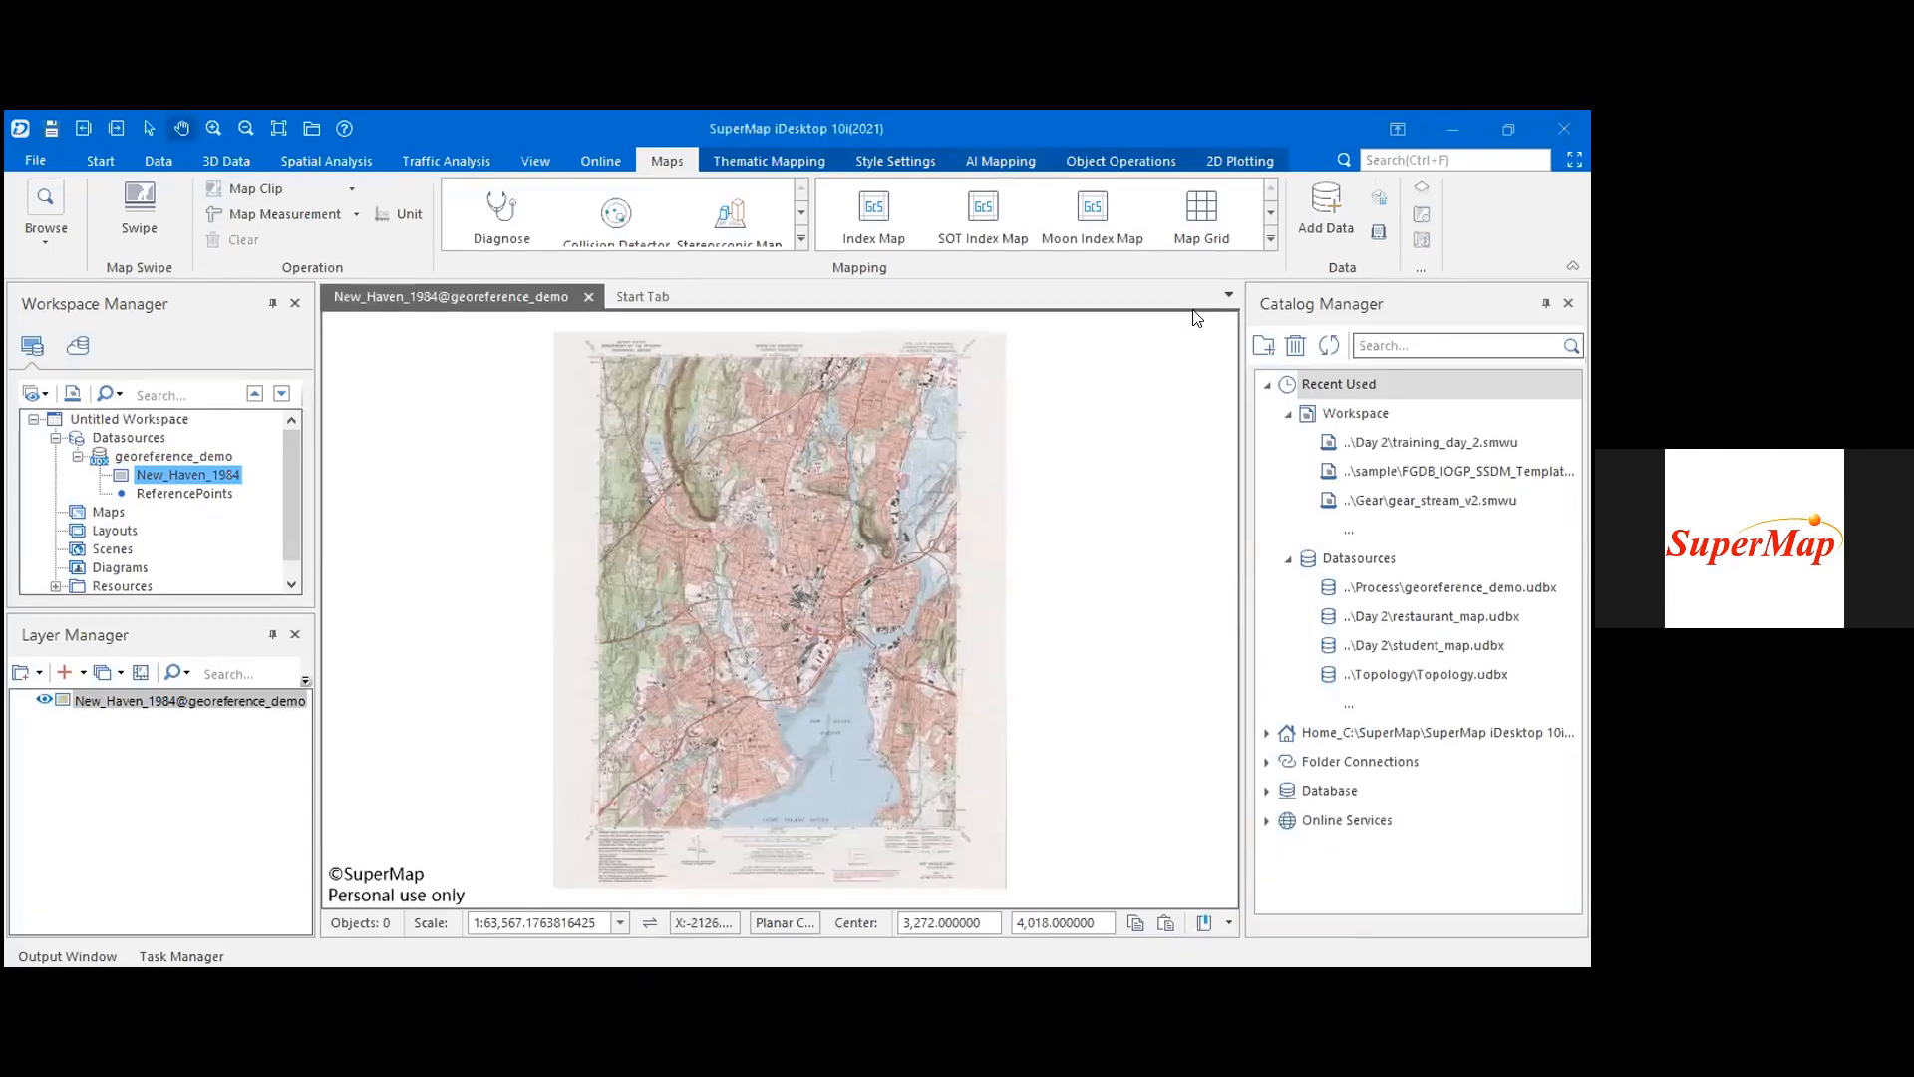
left_click(824, 615)
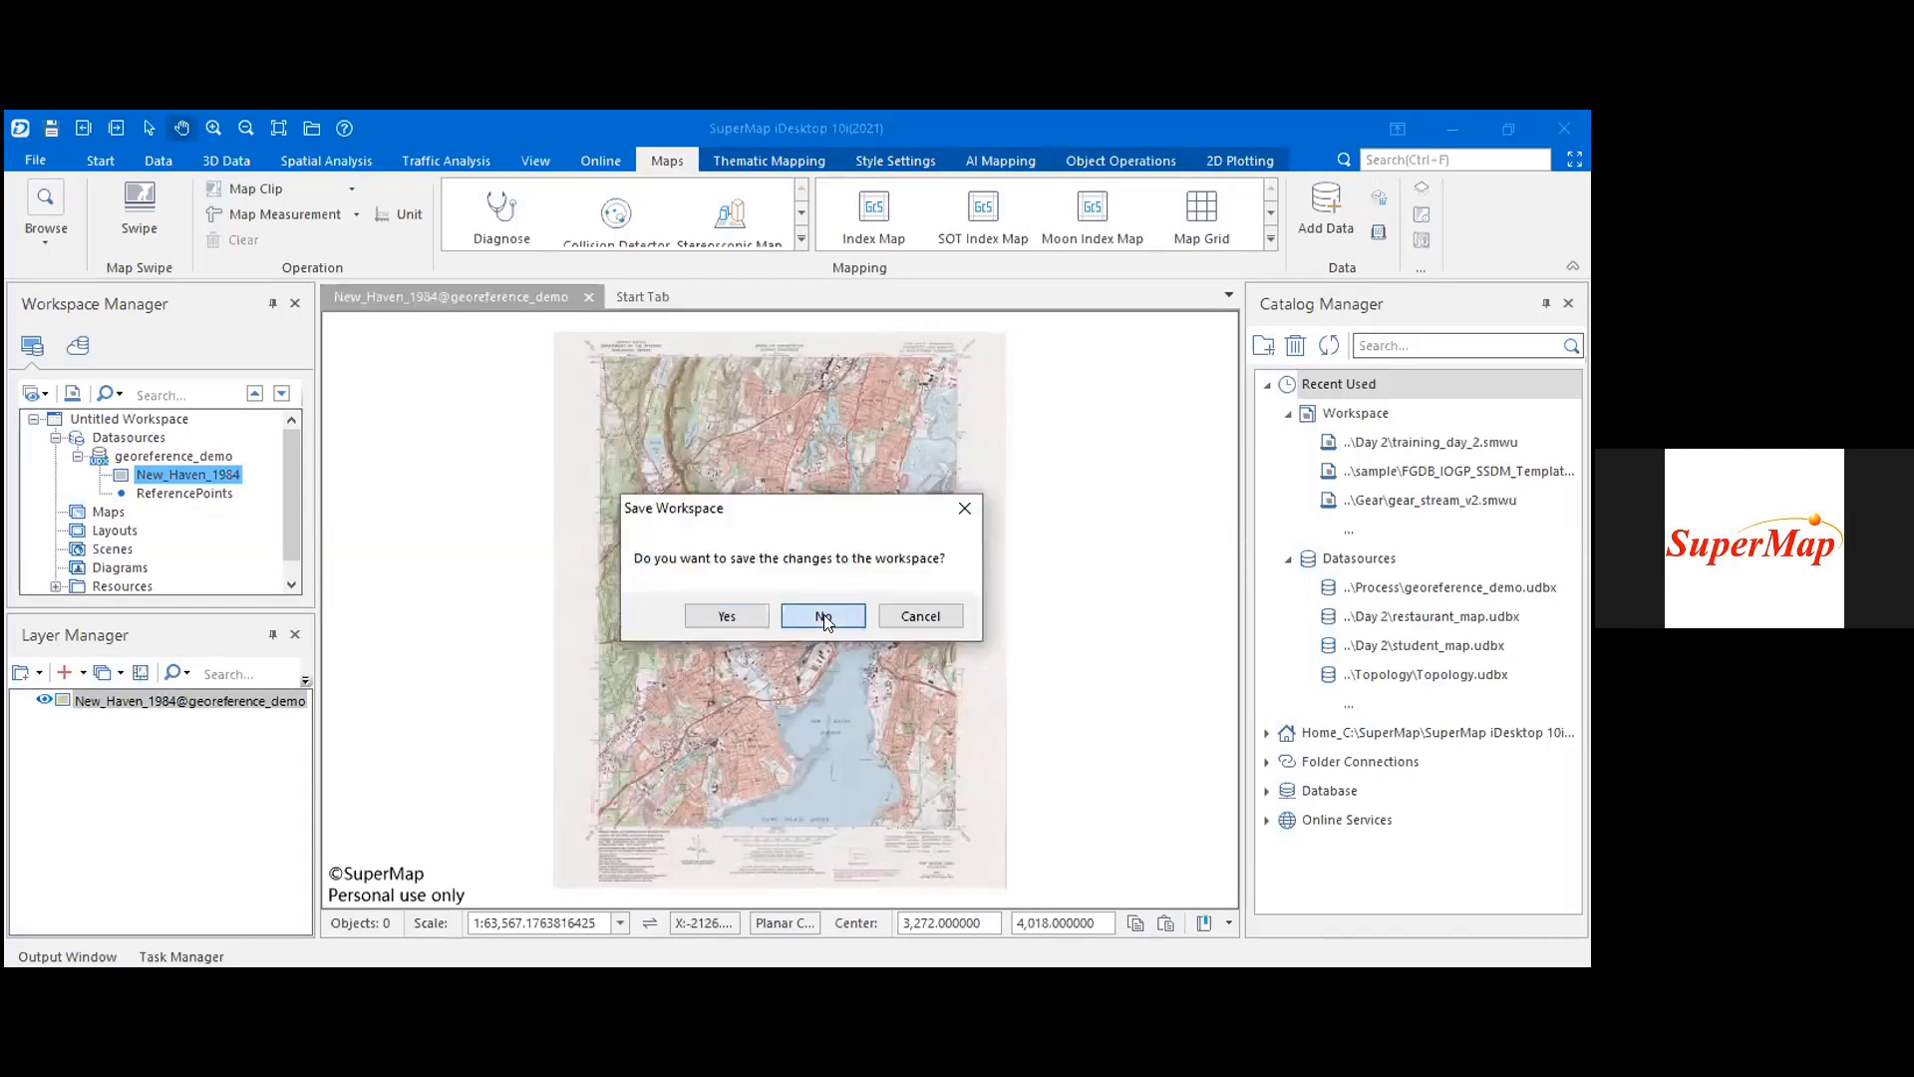
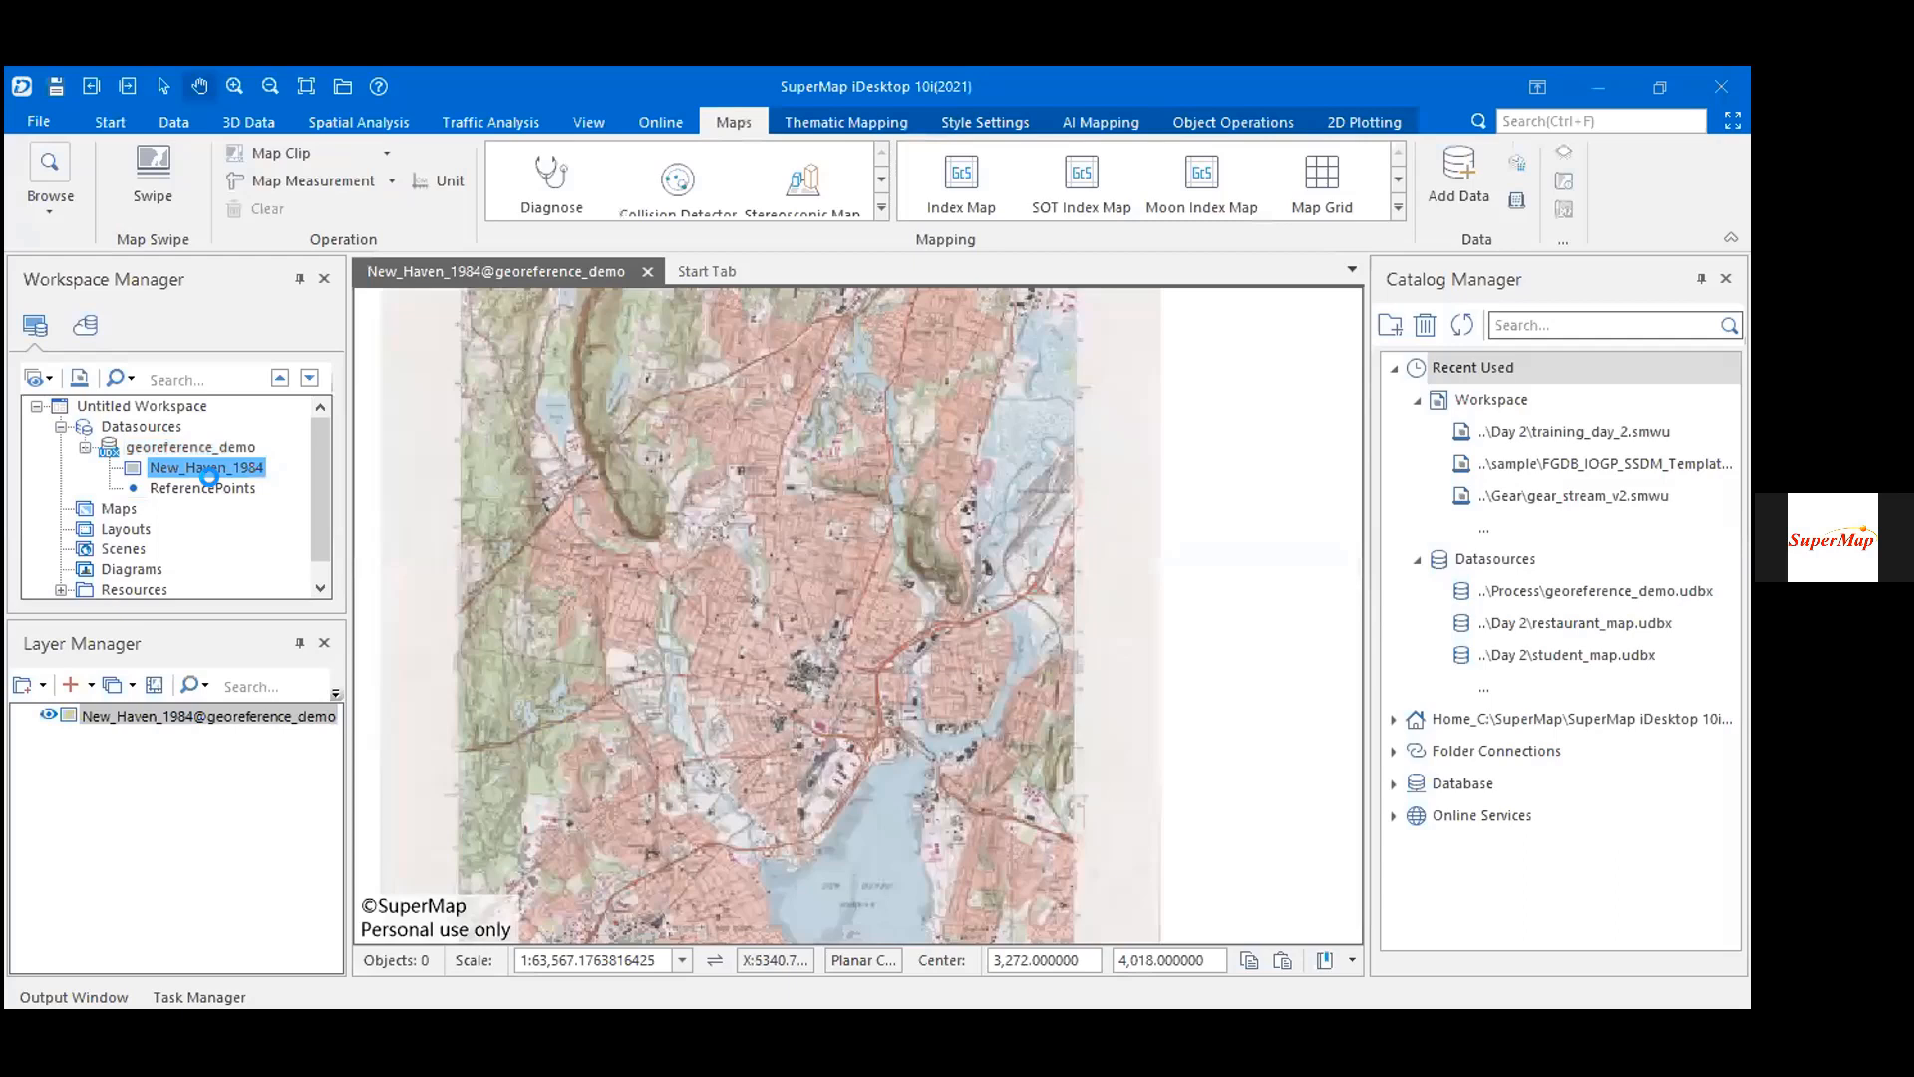
- Open the ReferencePoints dataset in its own map window and compare it side by side with the New_Haven_1984 map
scroll(723, 573, "up", 1)
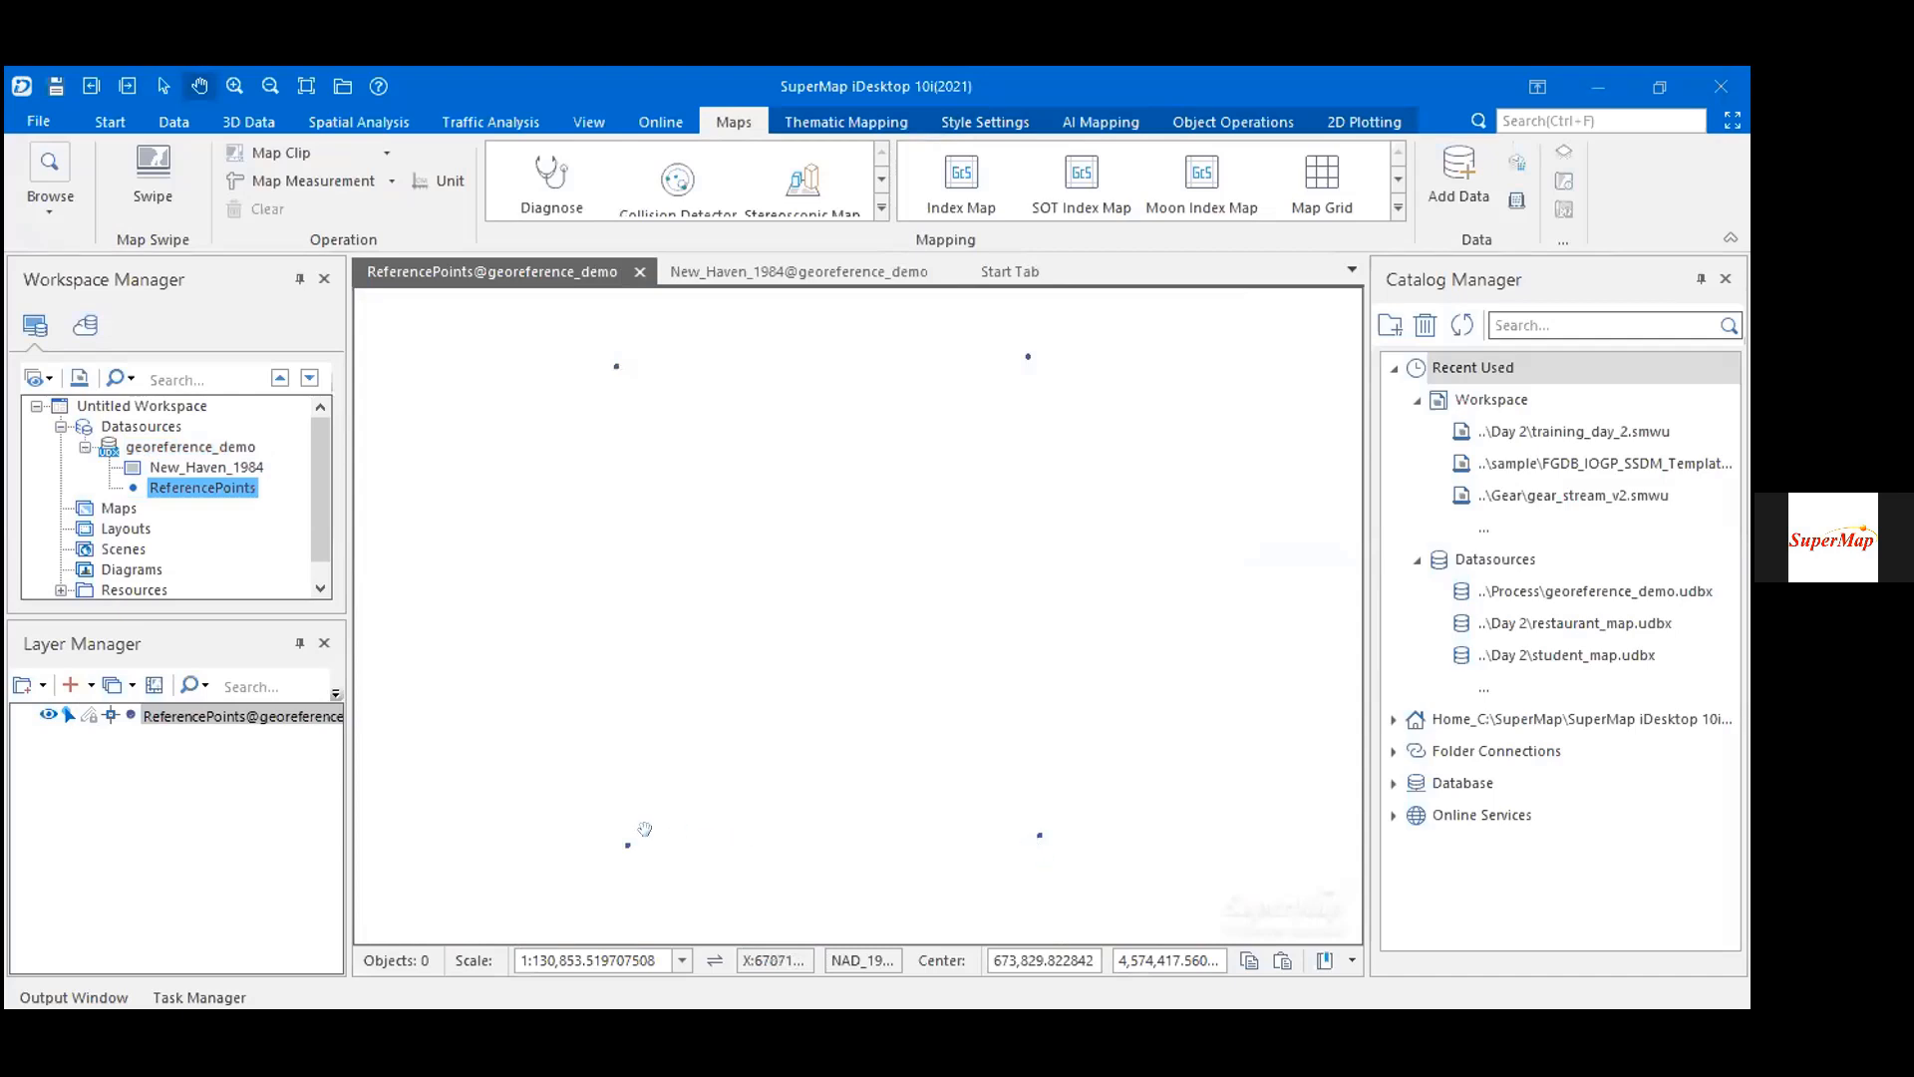
left_click(762, 261)
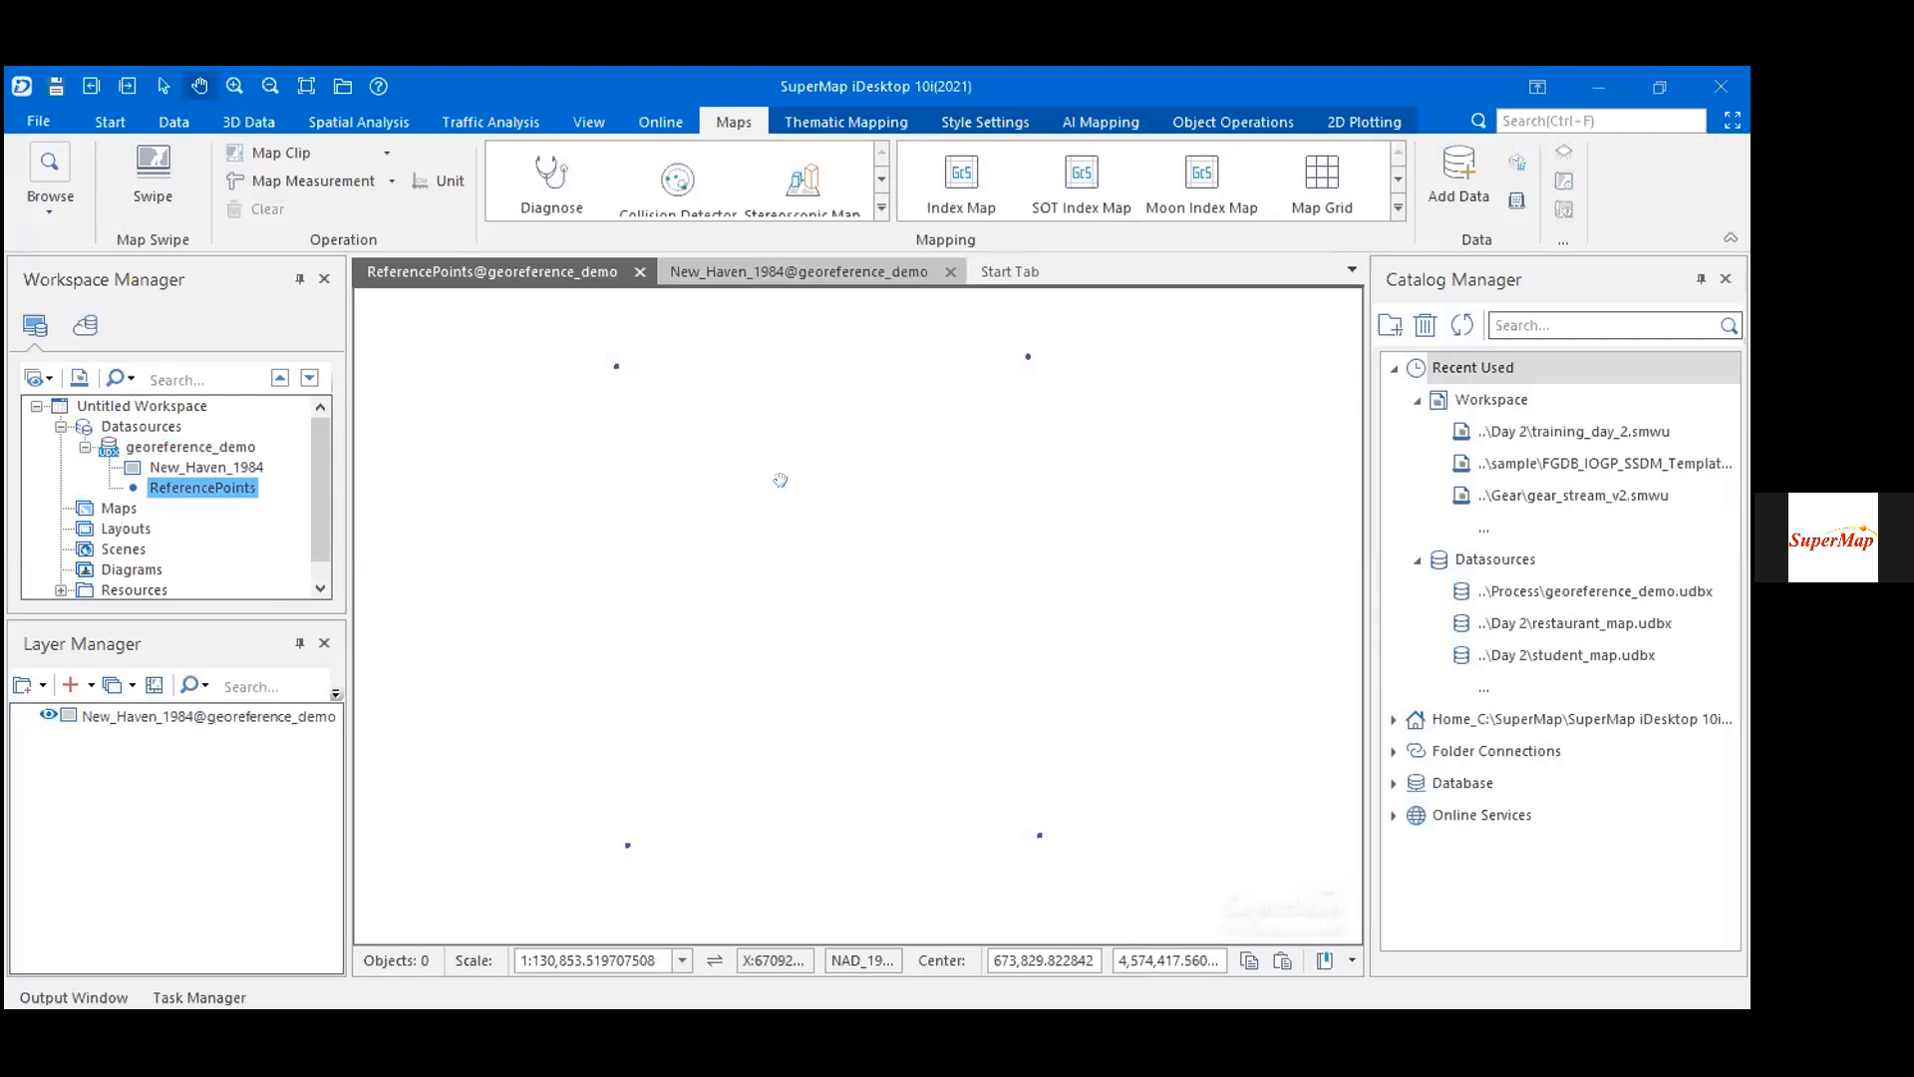
left_click(835, 279)
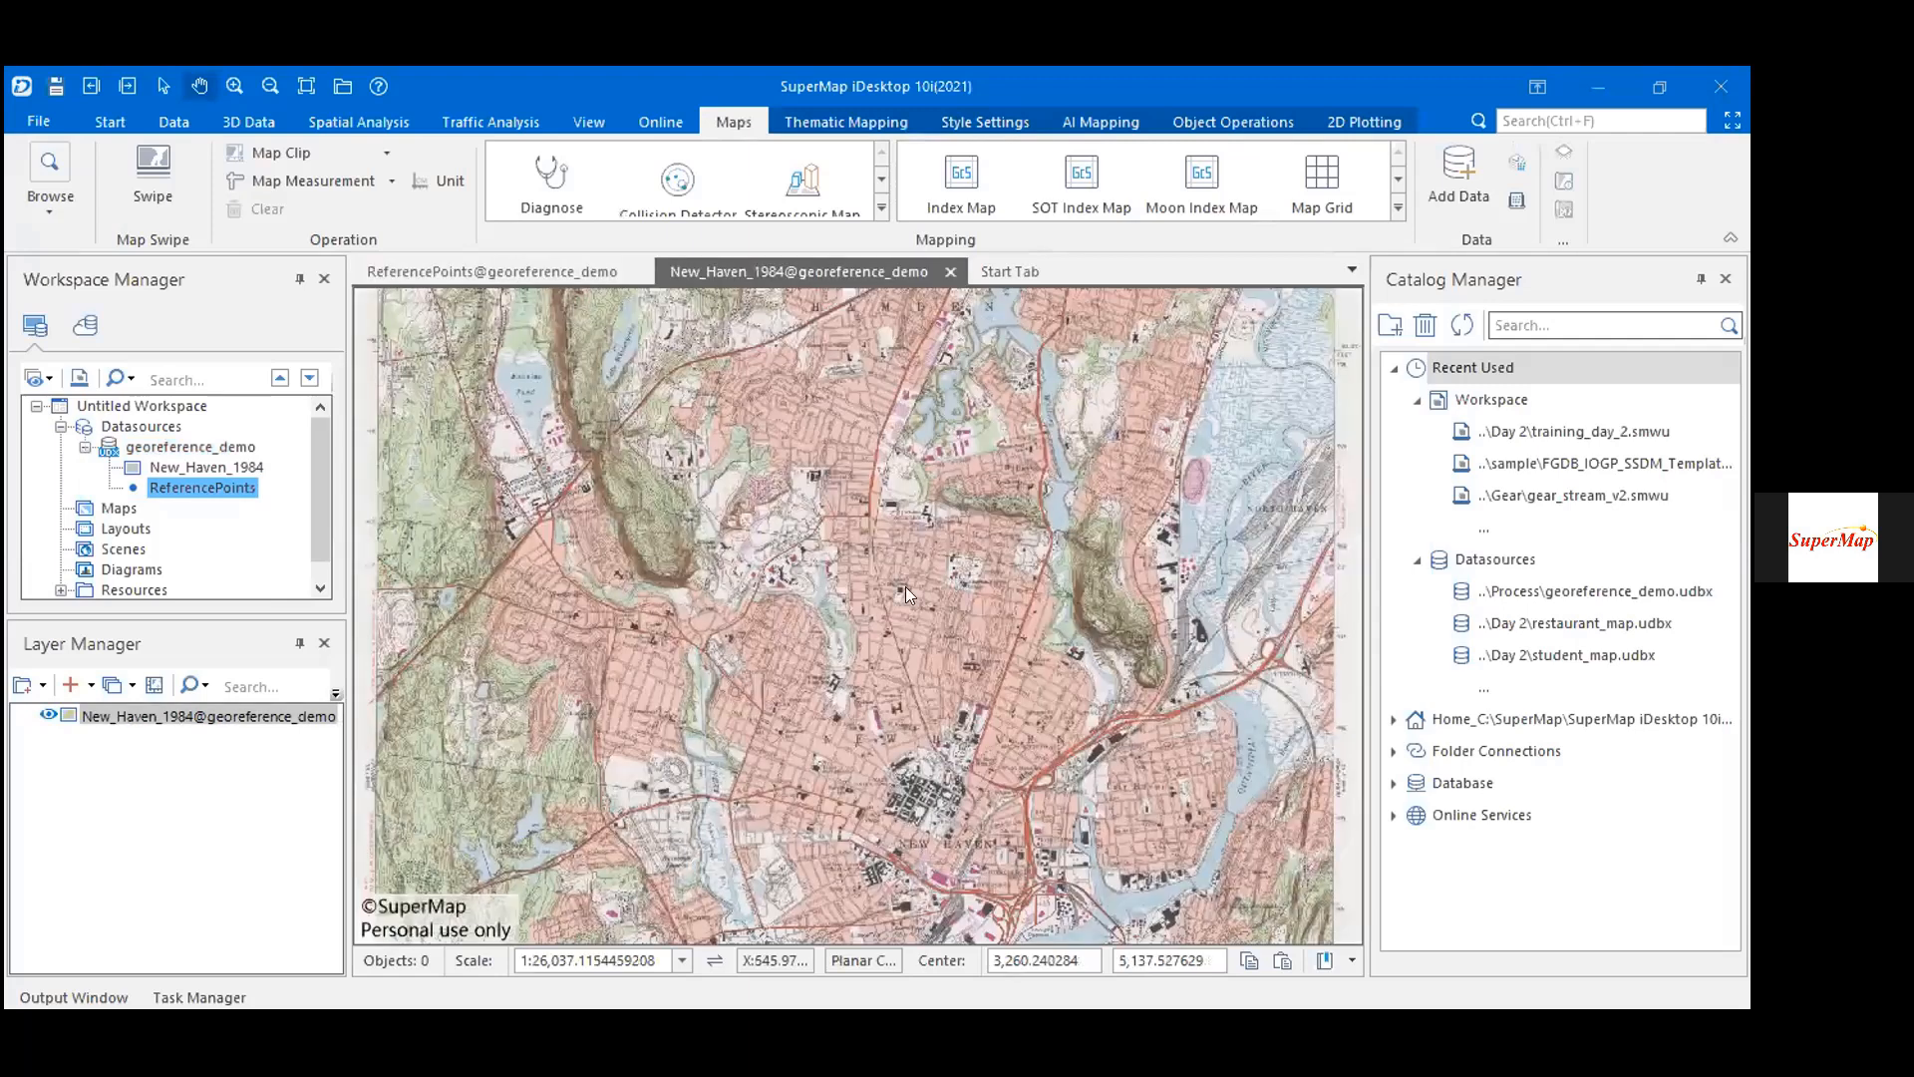
scroll(725, 430, "down", 1)
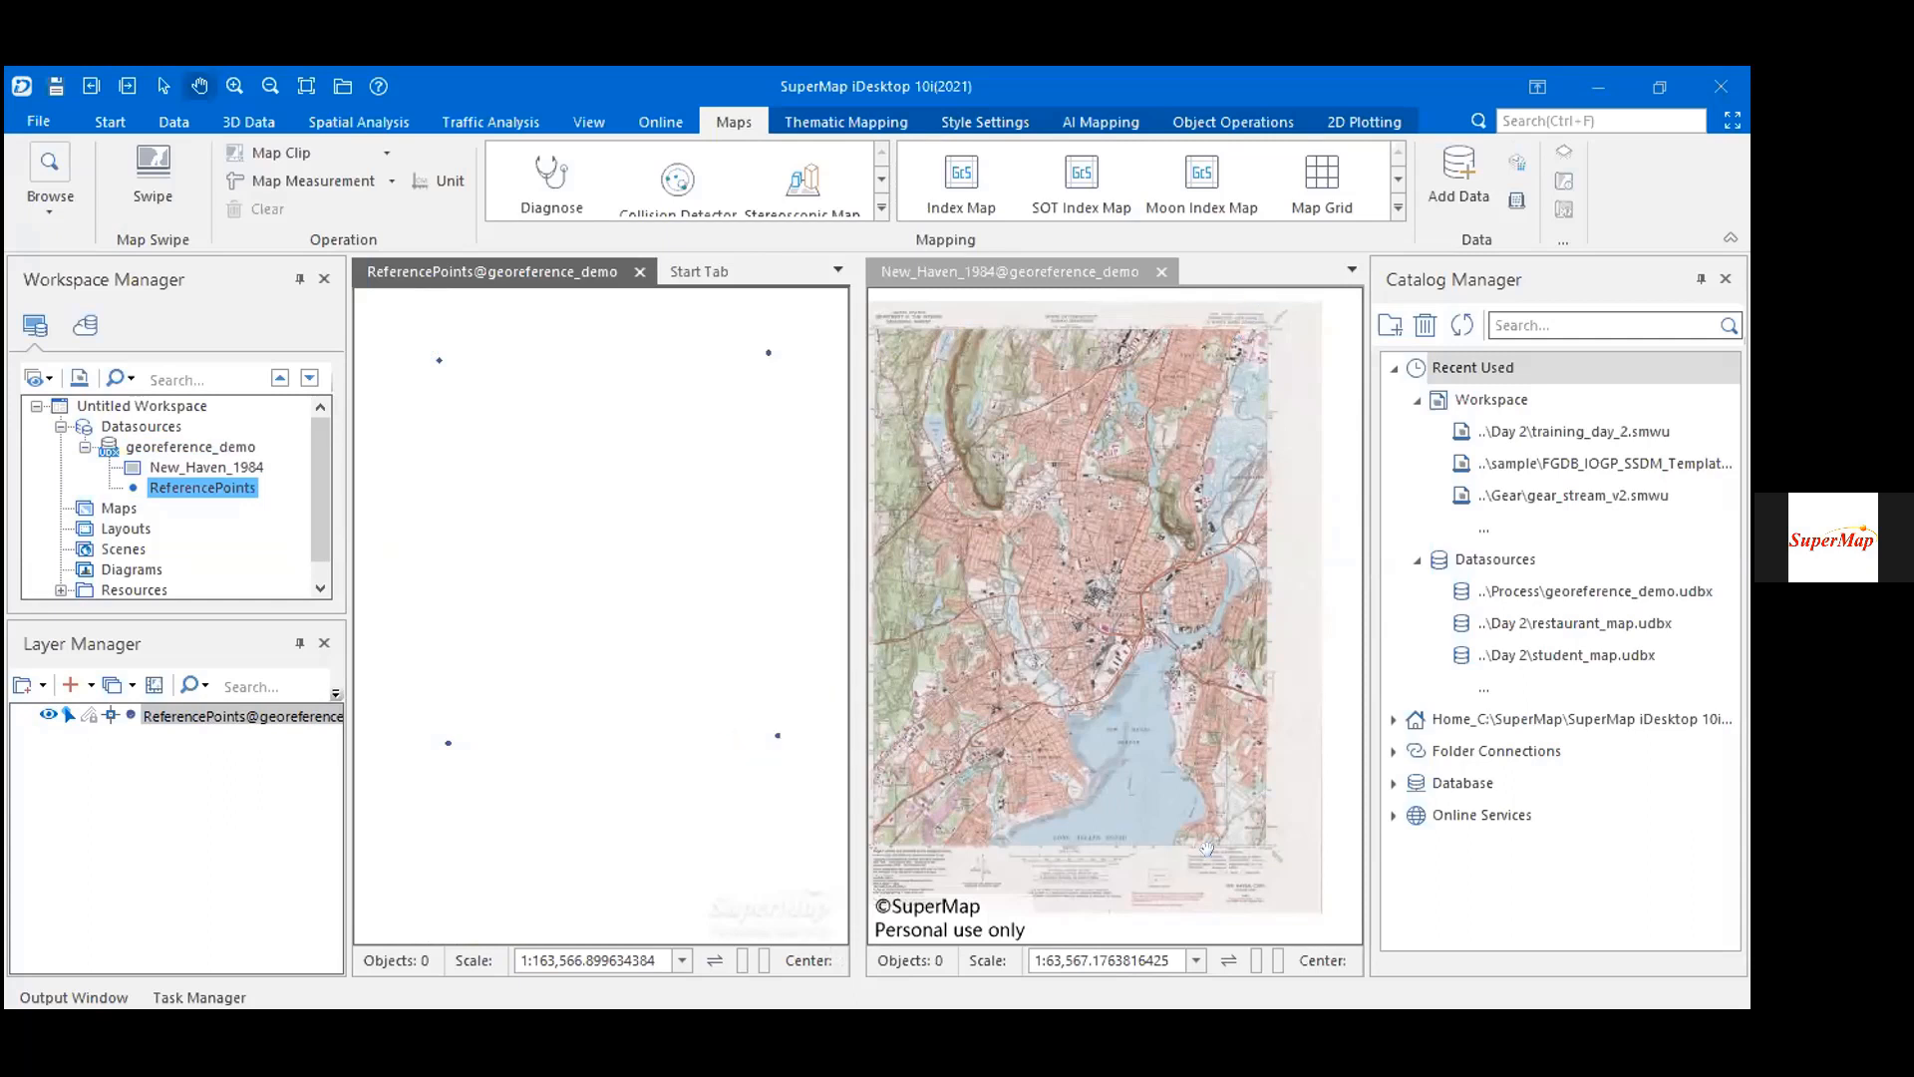
left_click(1077, 818)
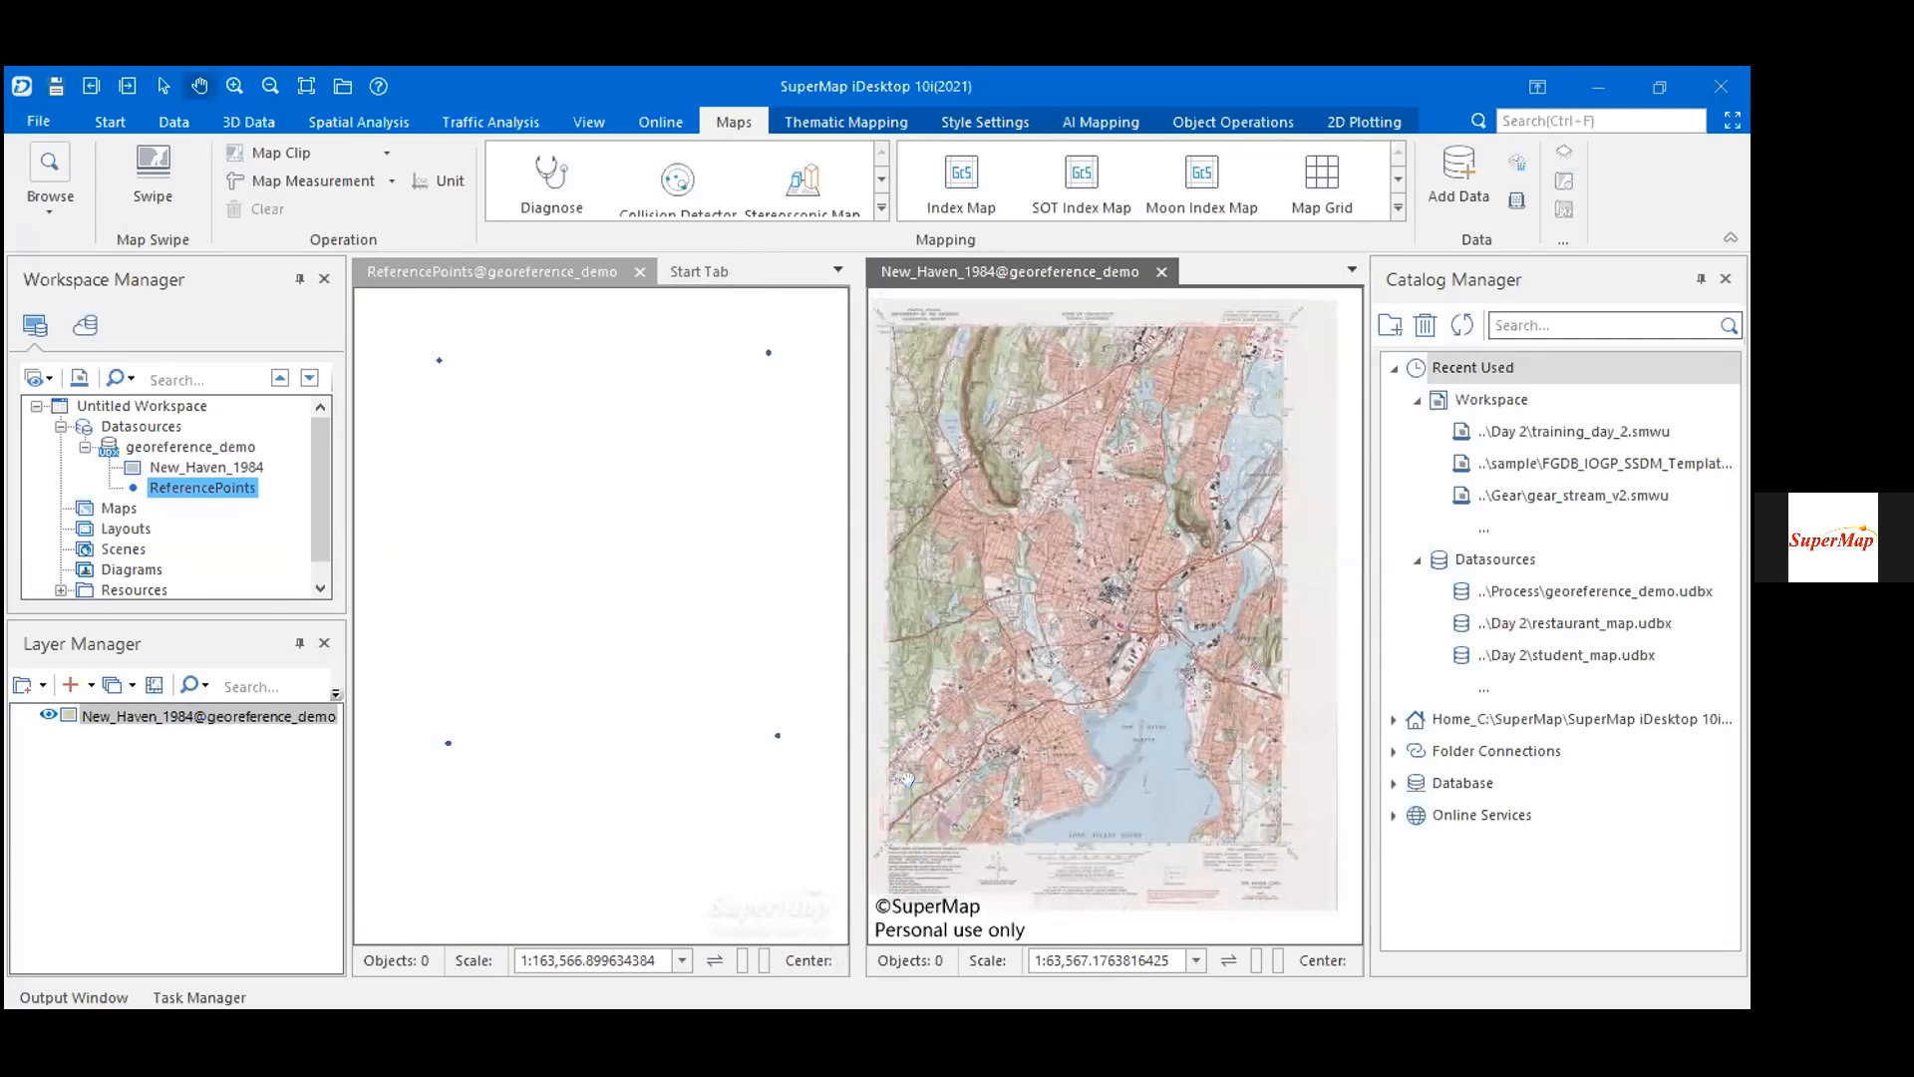
- Close the New_Haven_1984 and ReferencePoints map windows without saving their changes
left_click(1160, 278)
left_click(886, 624)
left_click(640, 271)
left_click(869, 629)
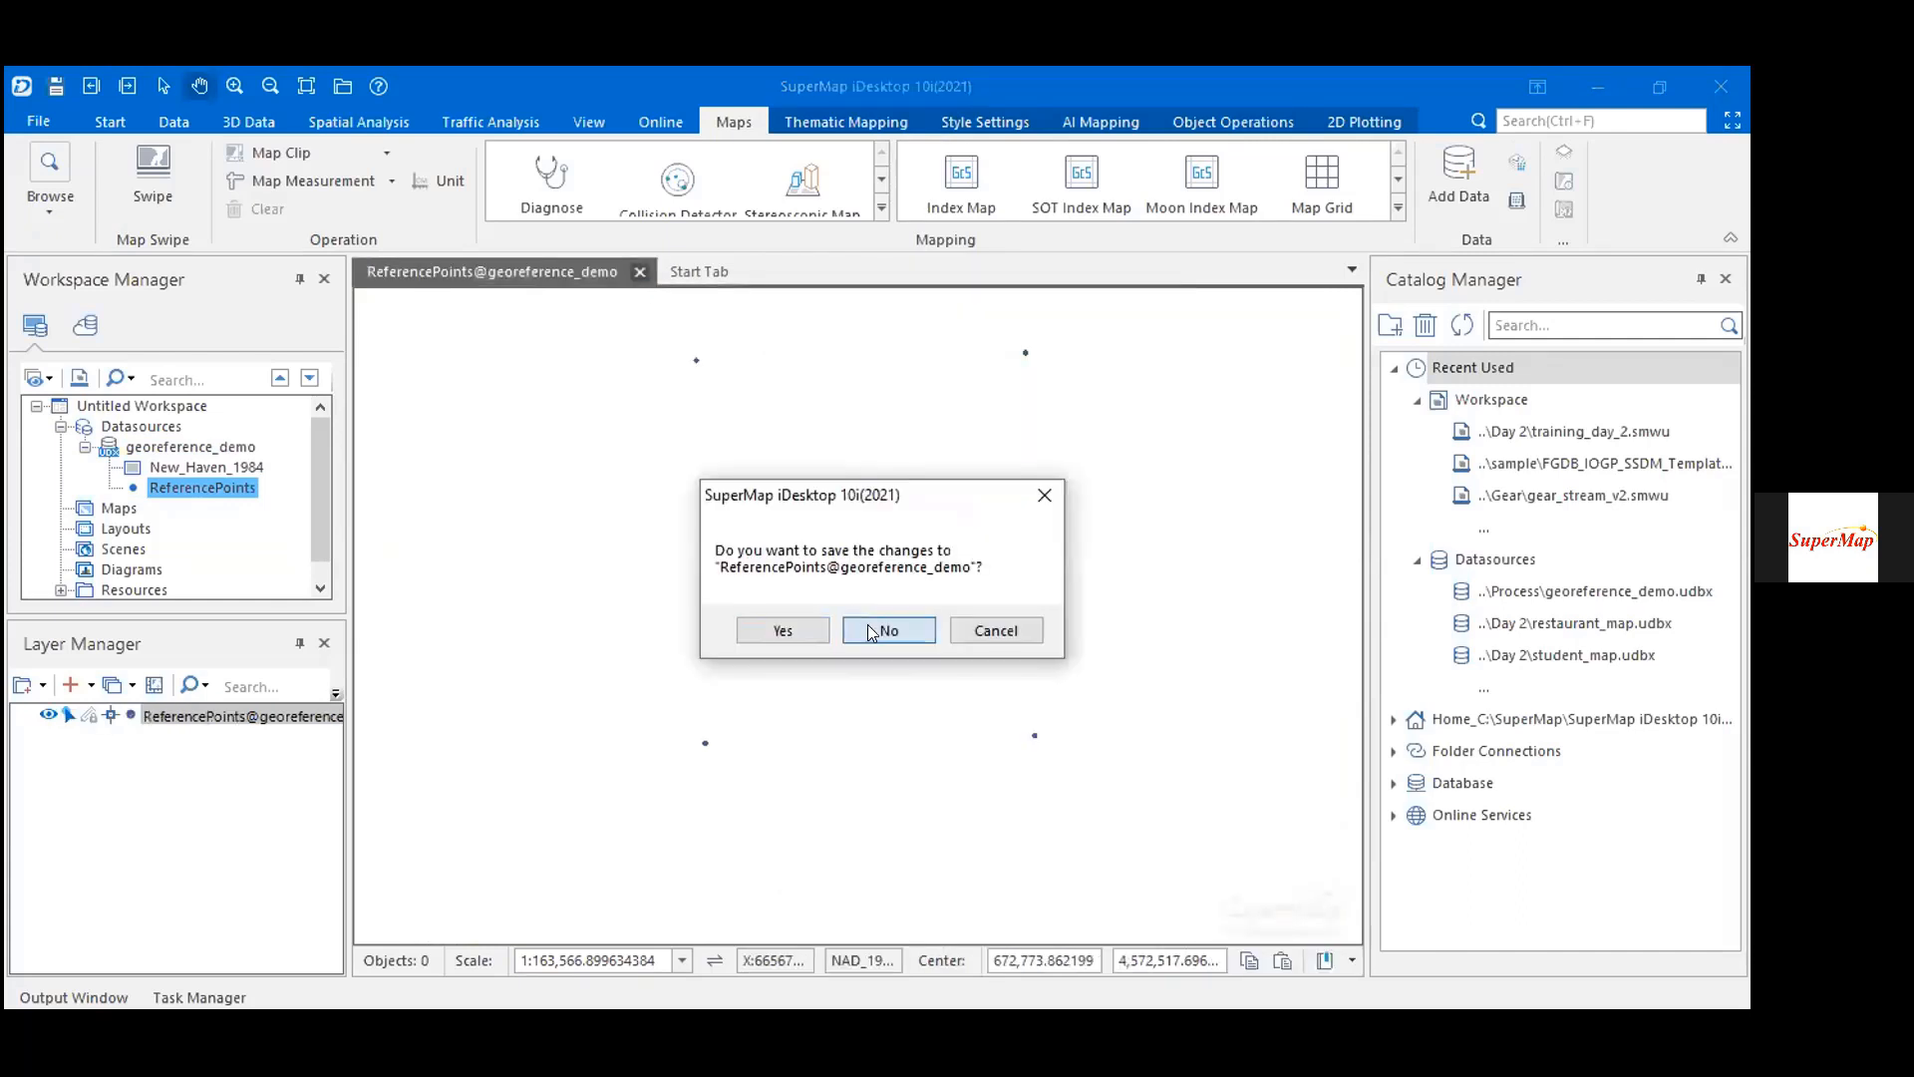
- Start a new registration and replace ReferencePoints with the New_Haven_1984 image from georeference_demo as the registration data
left_click(160, 122)
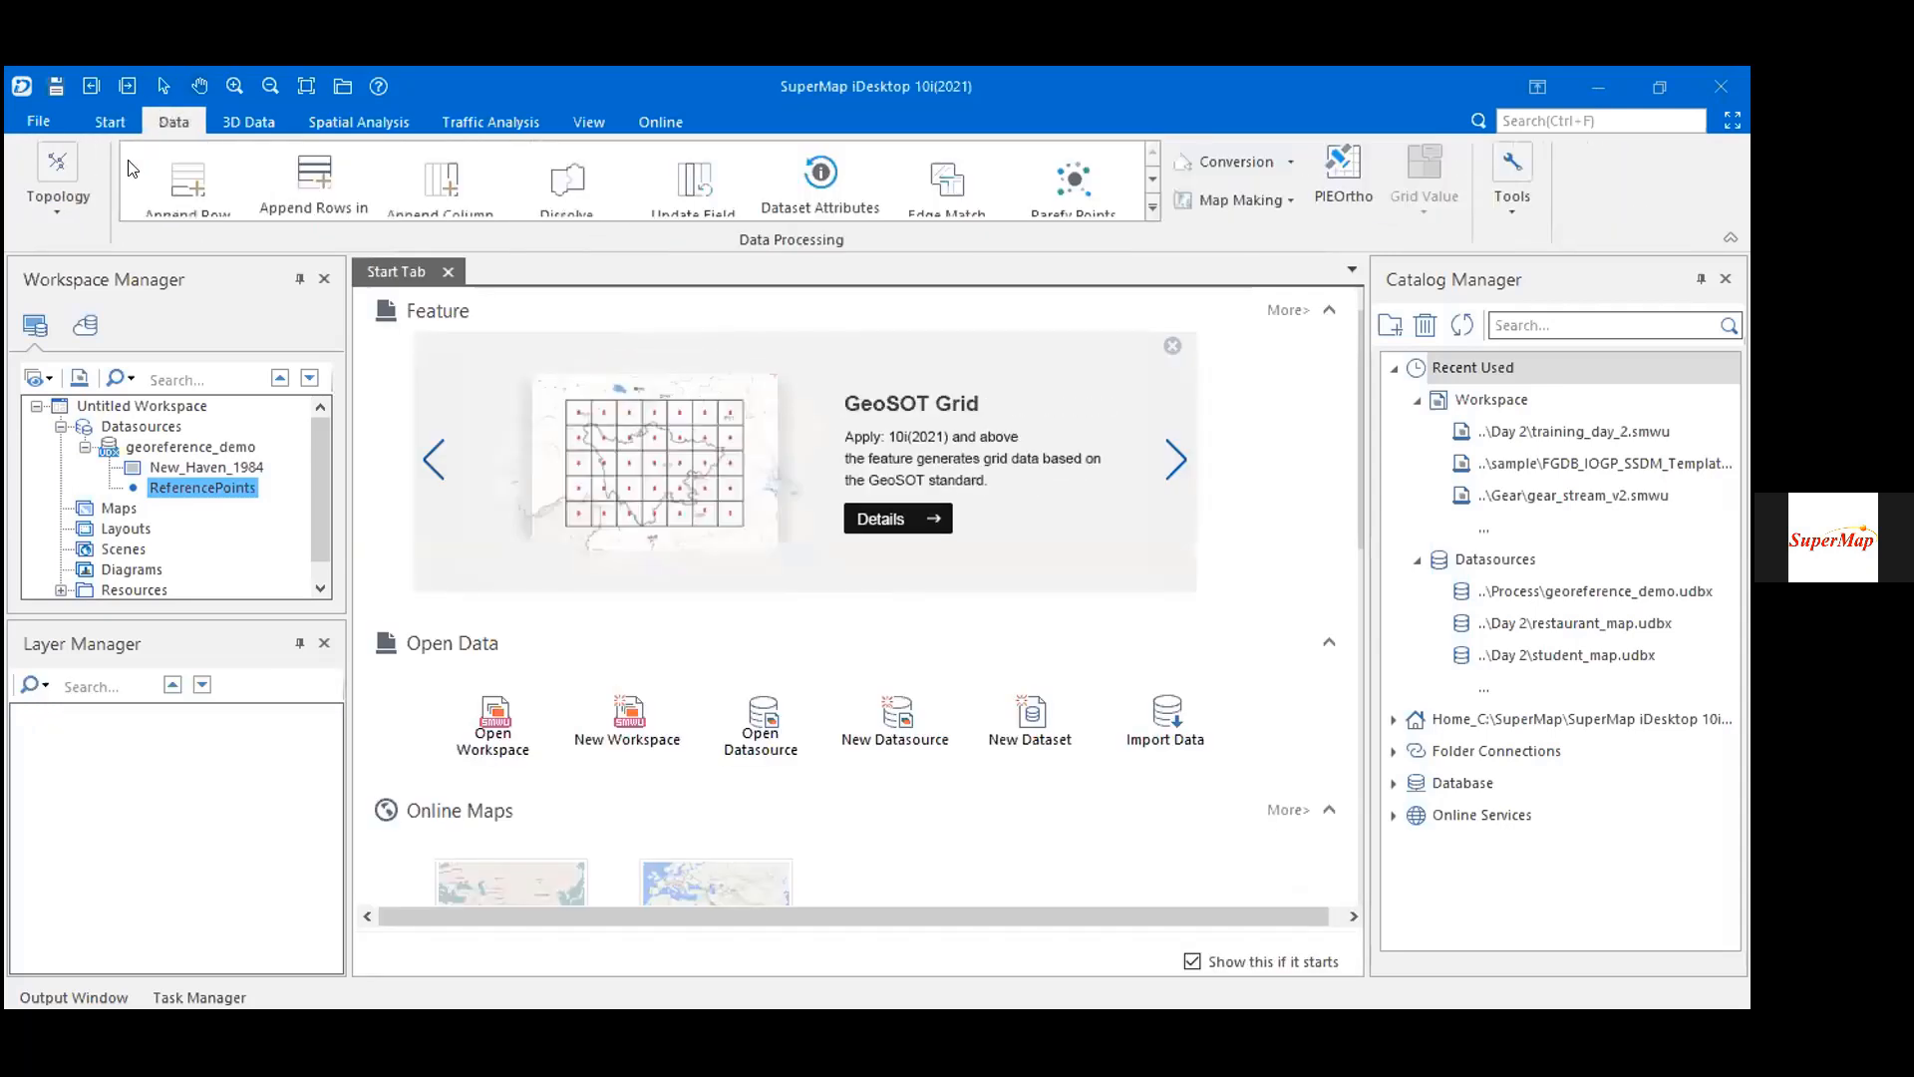
left_click(112, 122)
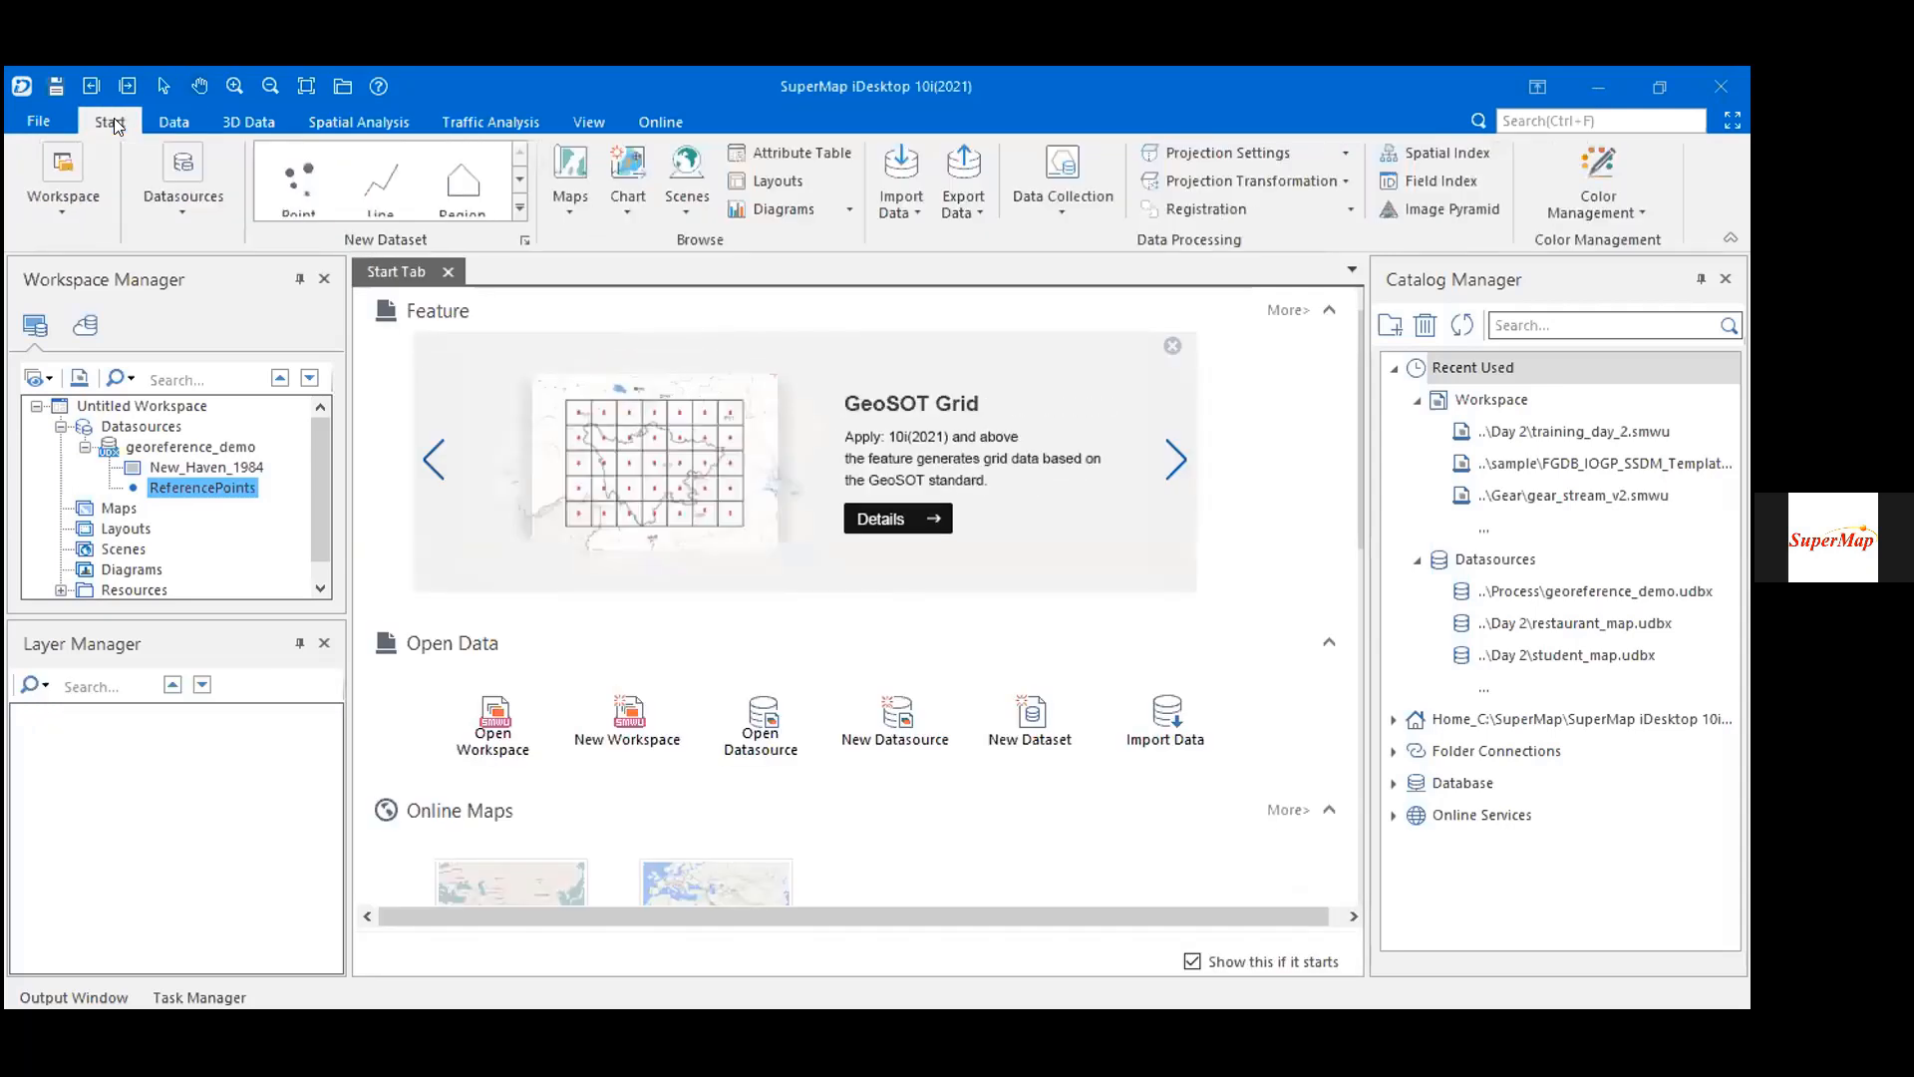
left_click(1352, 211)
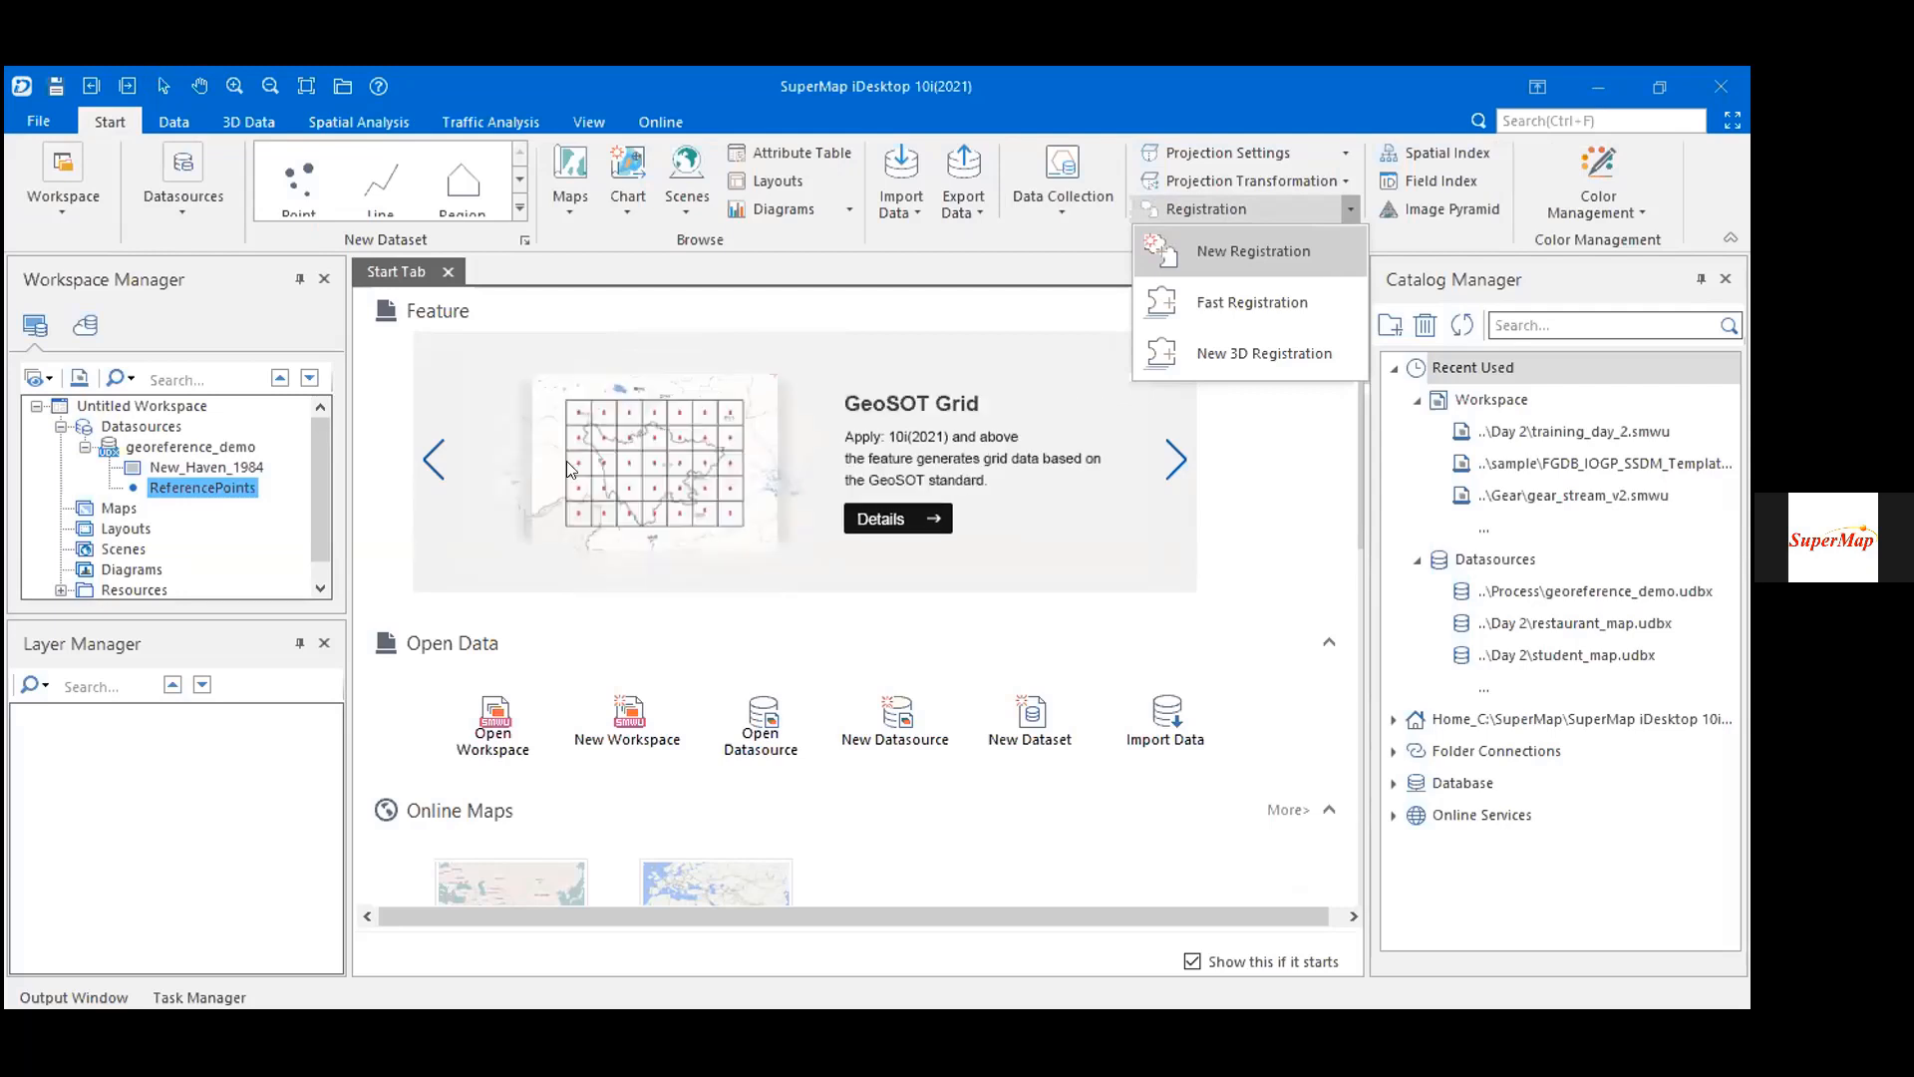
key("Return")
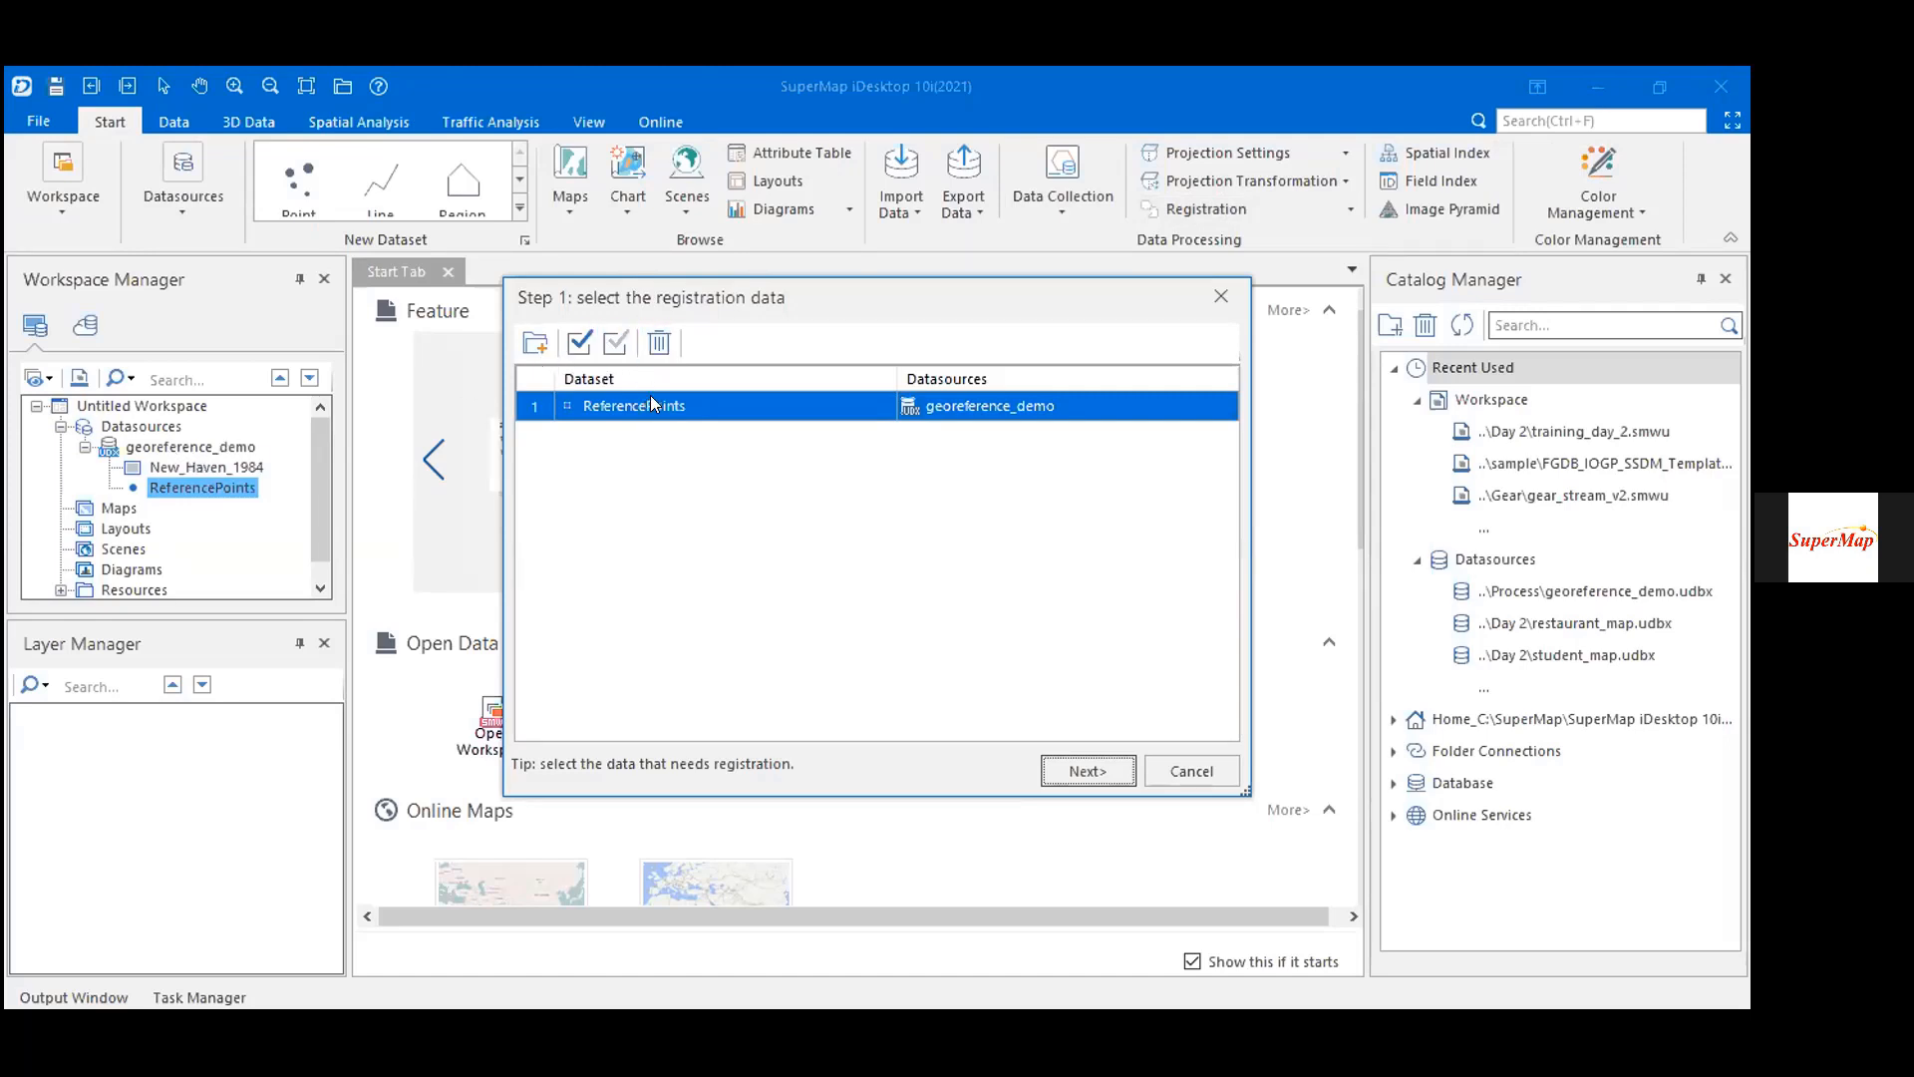
left_click(658, 343)
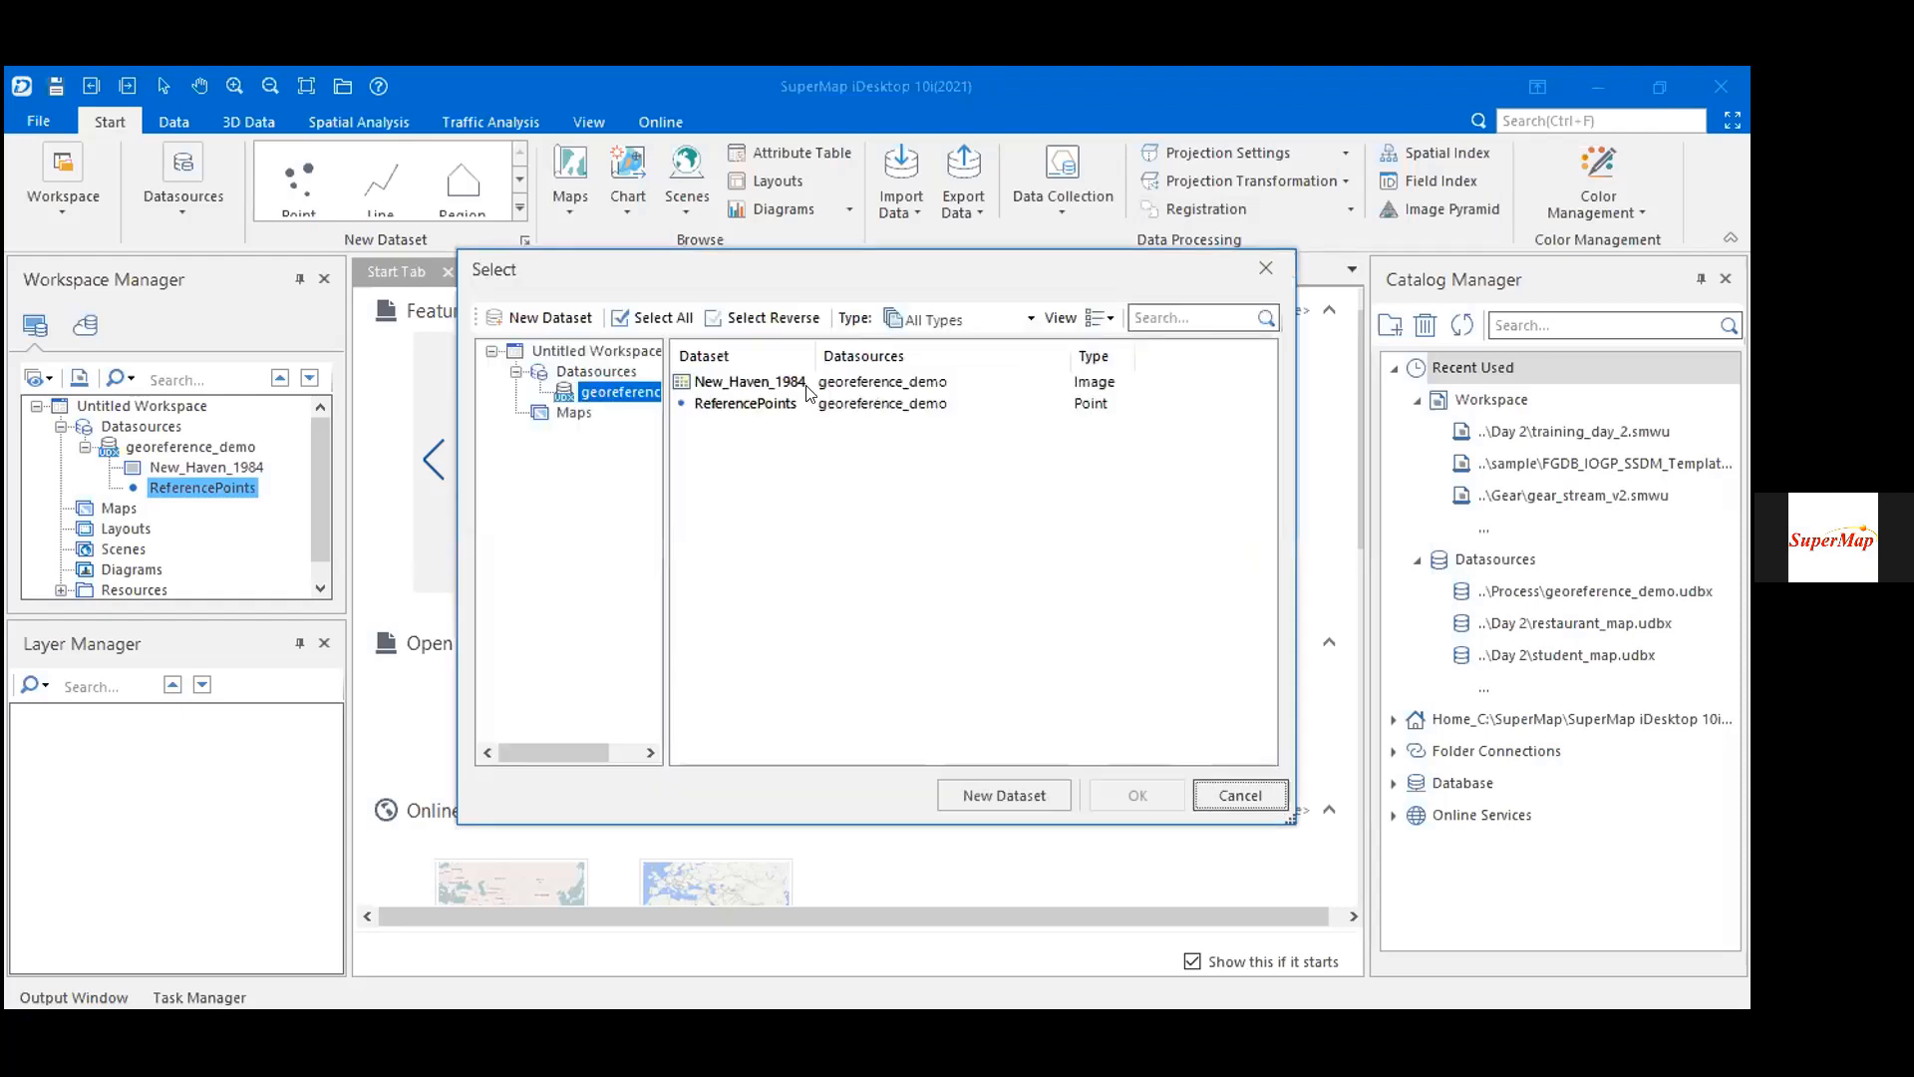
left_click(768, 382)
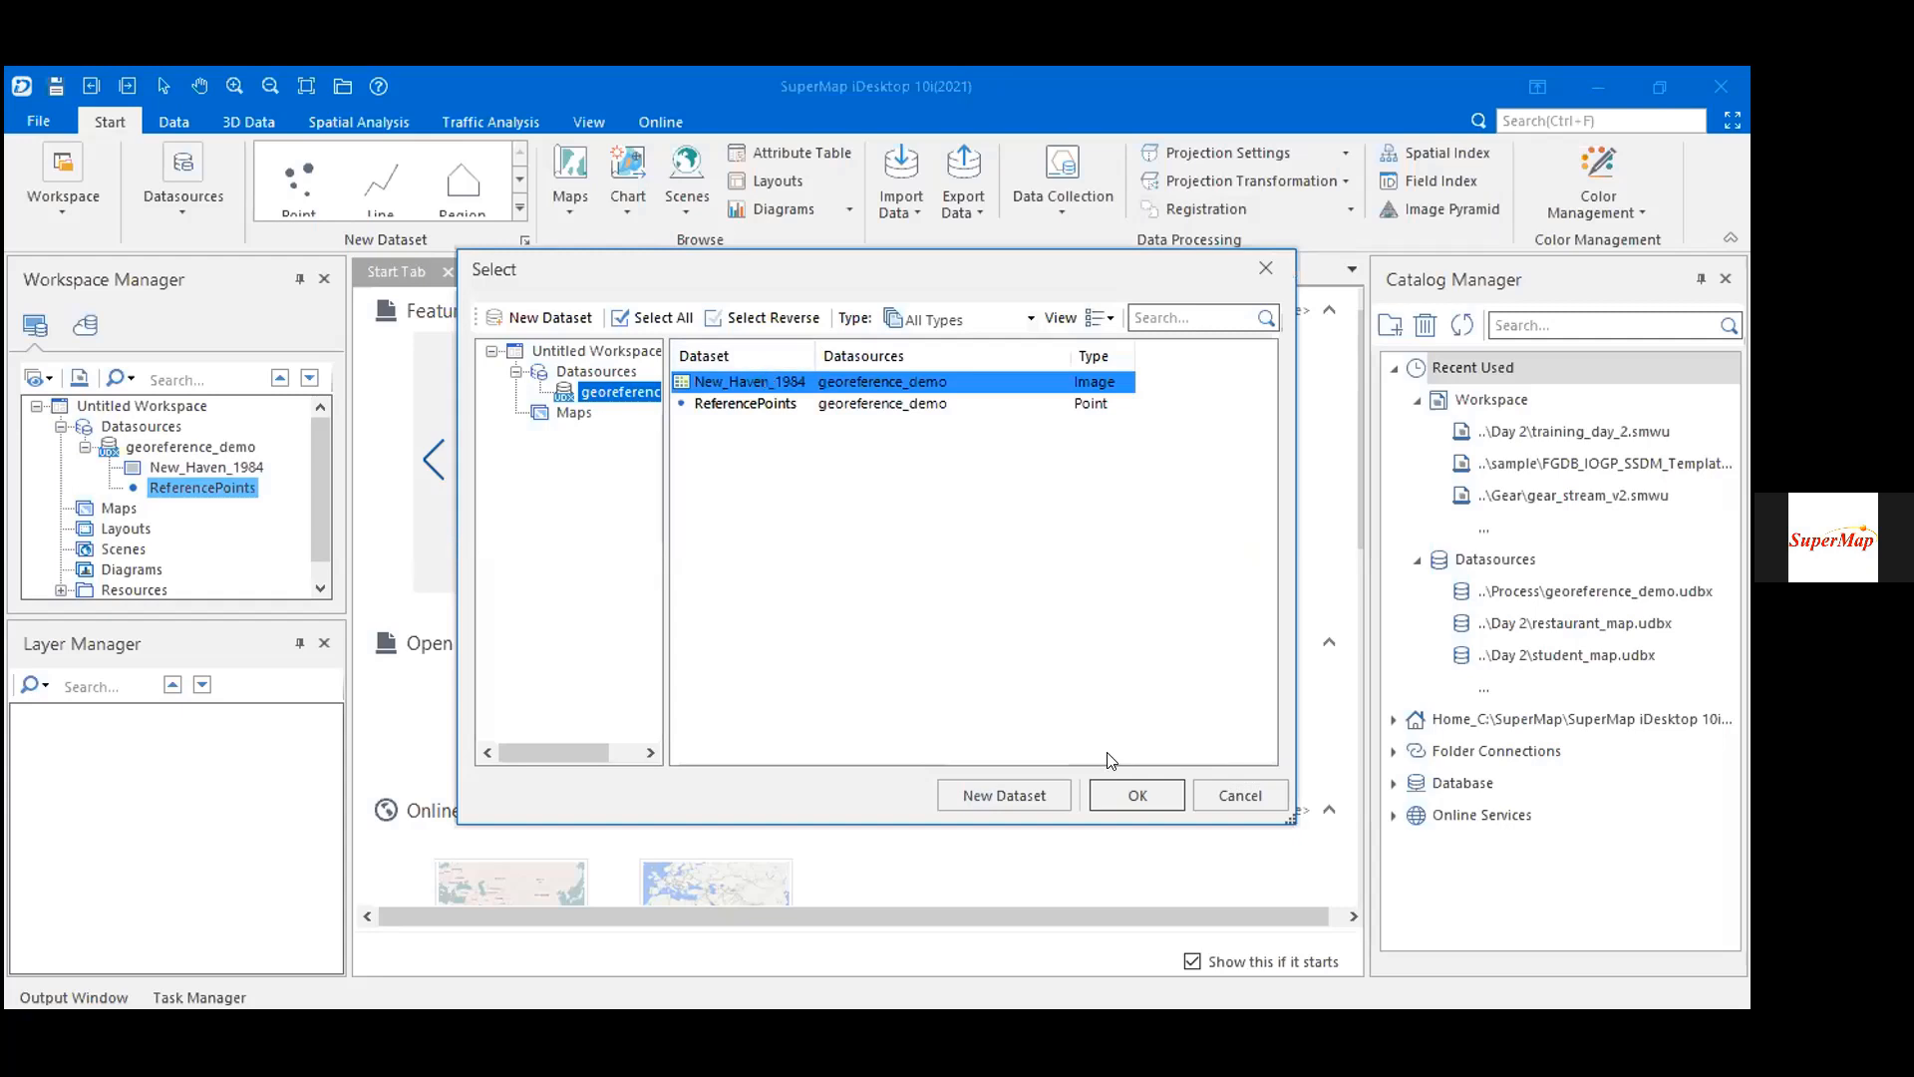
left_click(1137, 795)
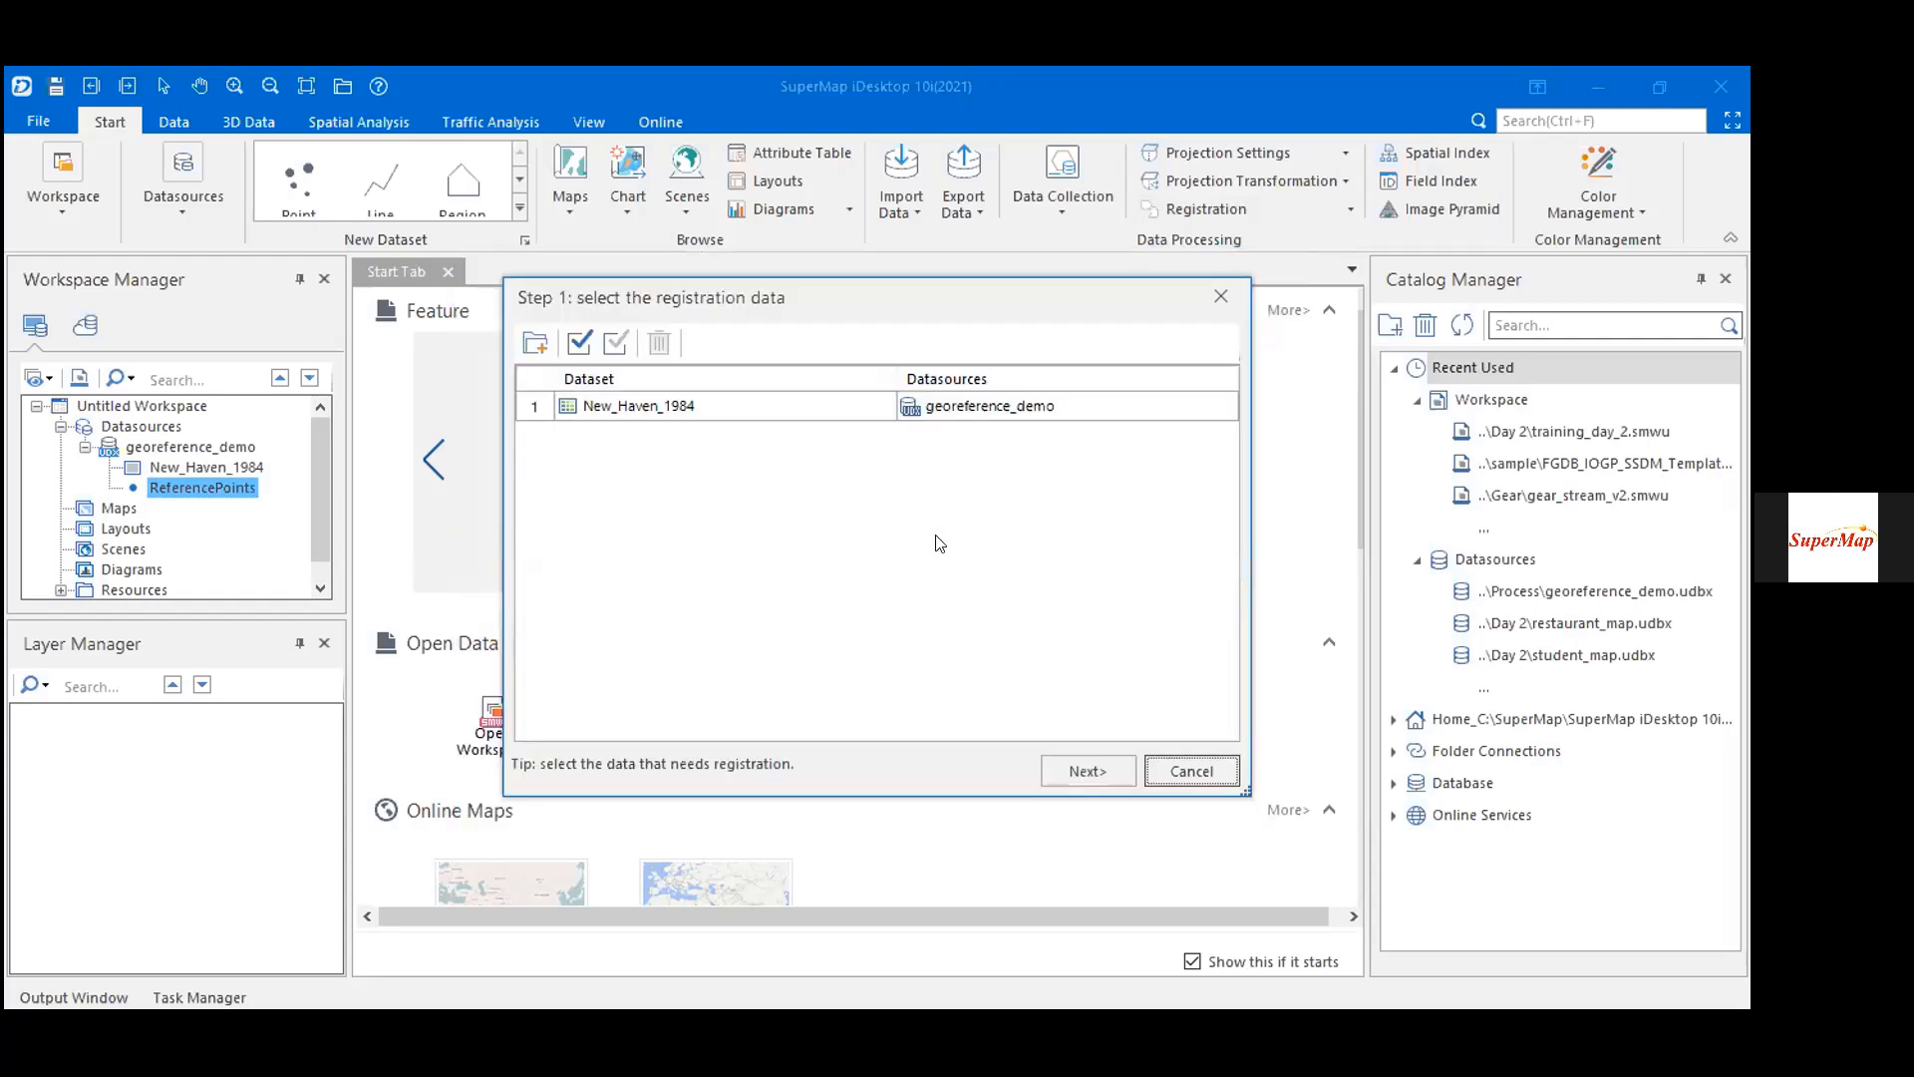
left_click(862, 130)
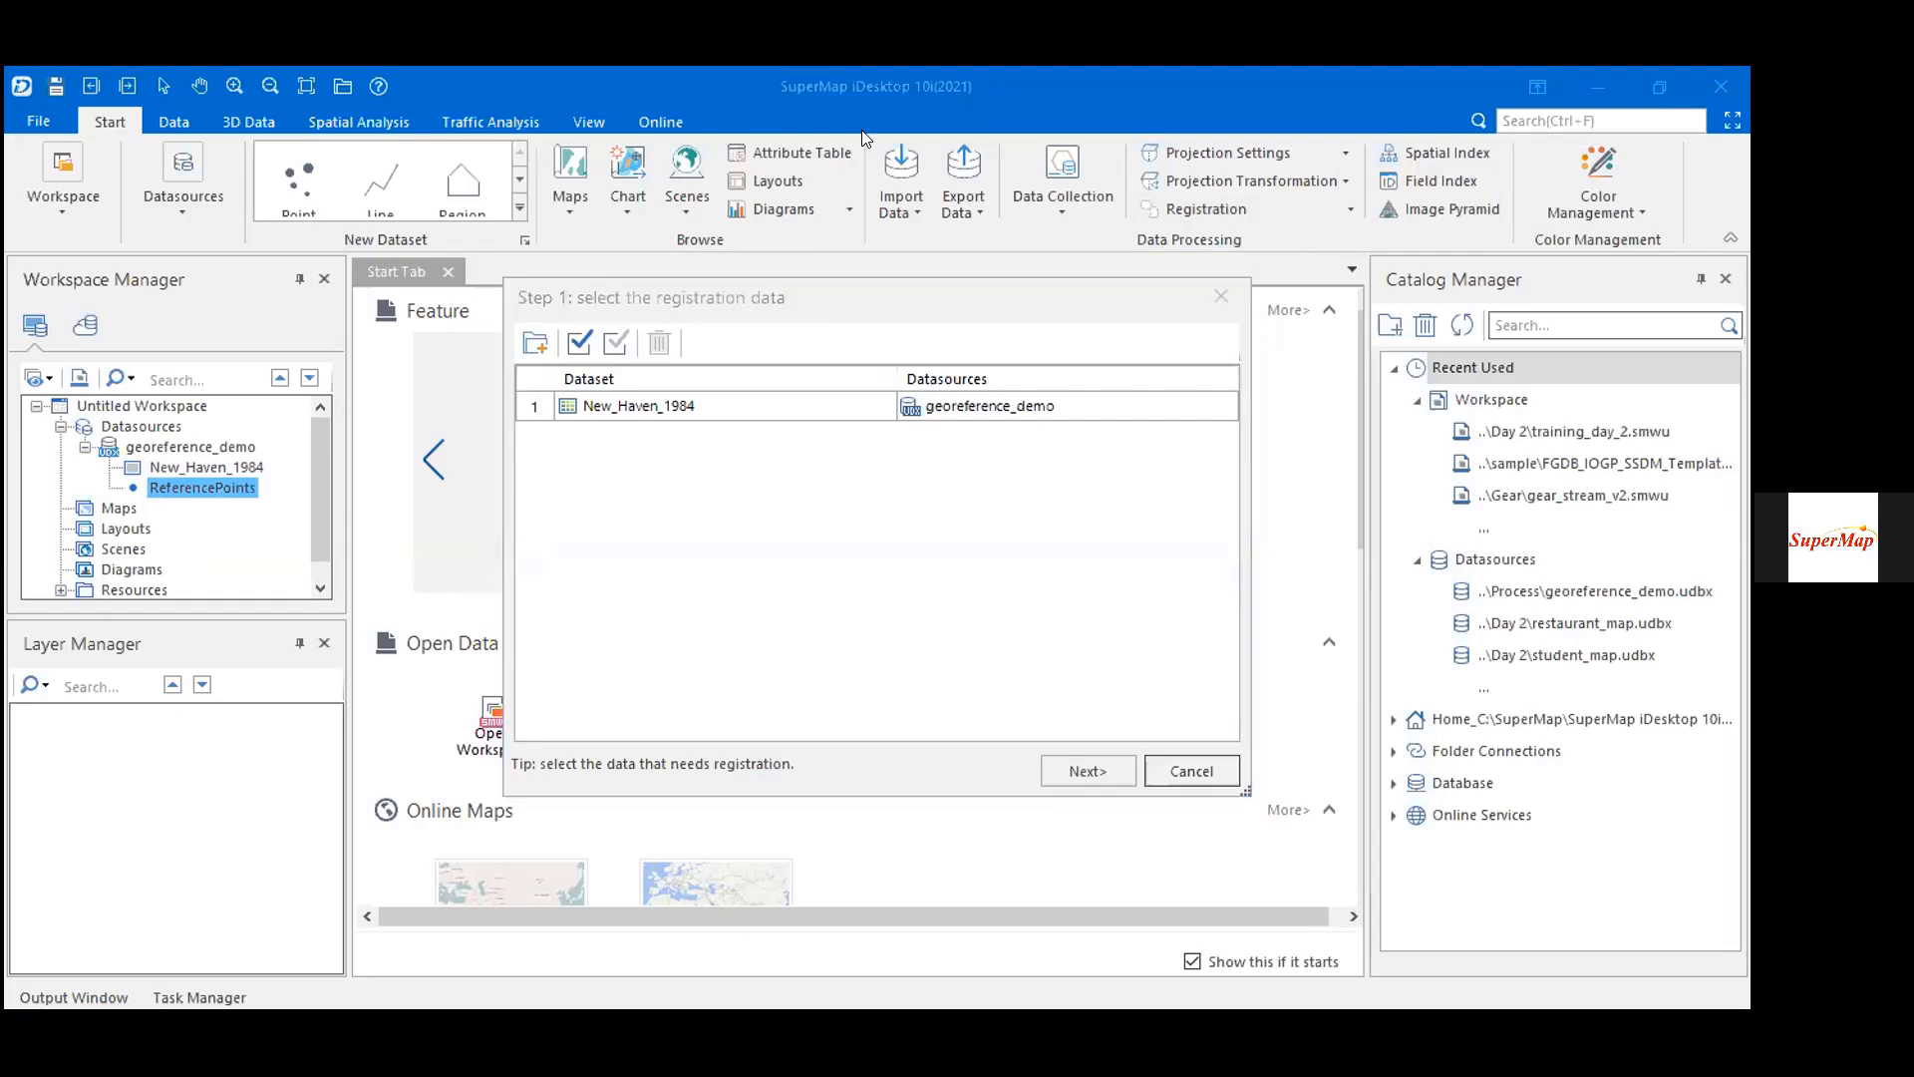
left_click(937, 305)
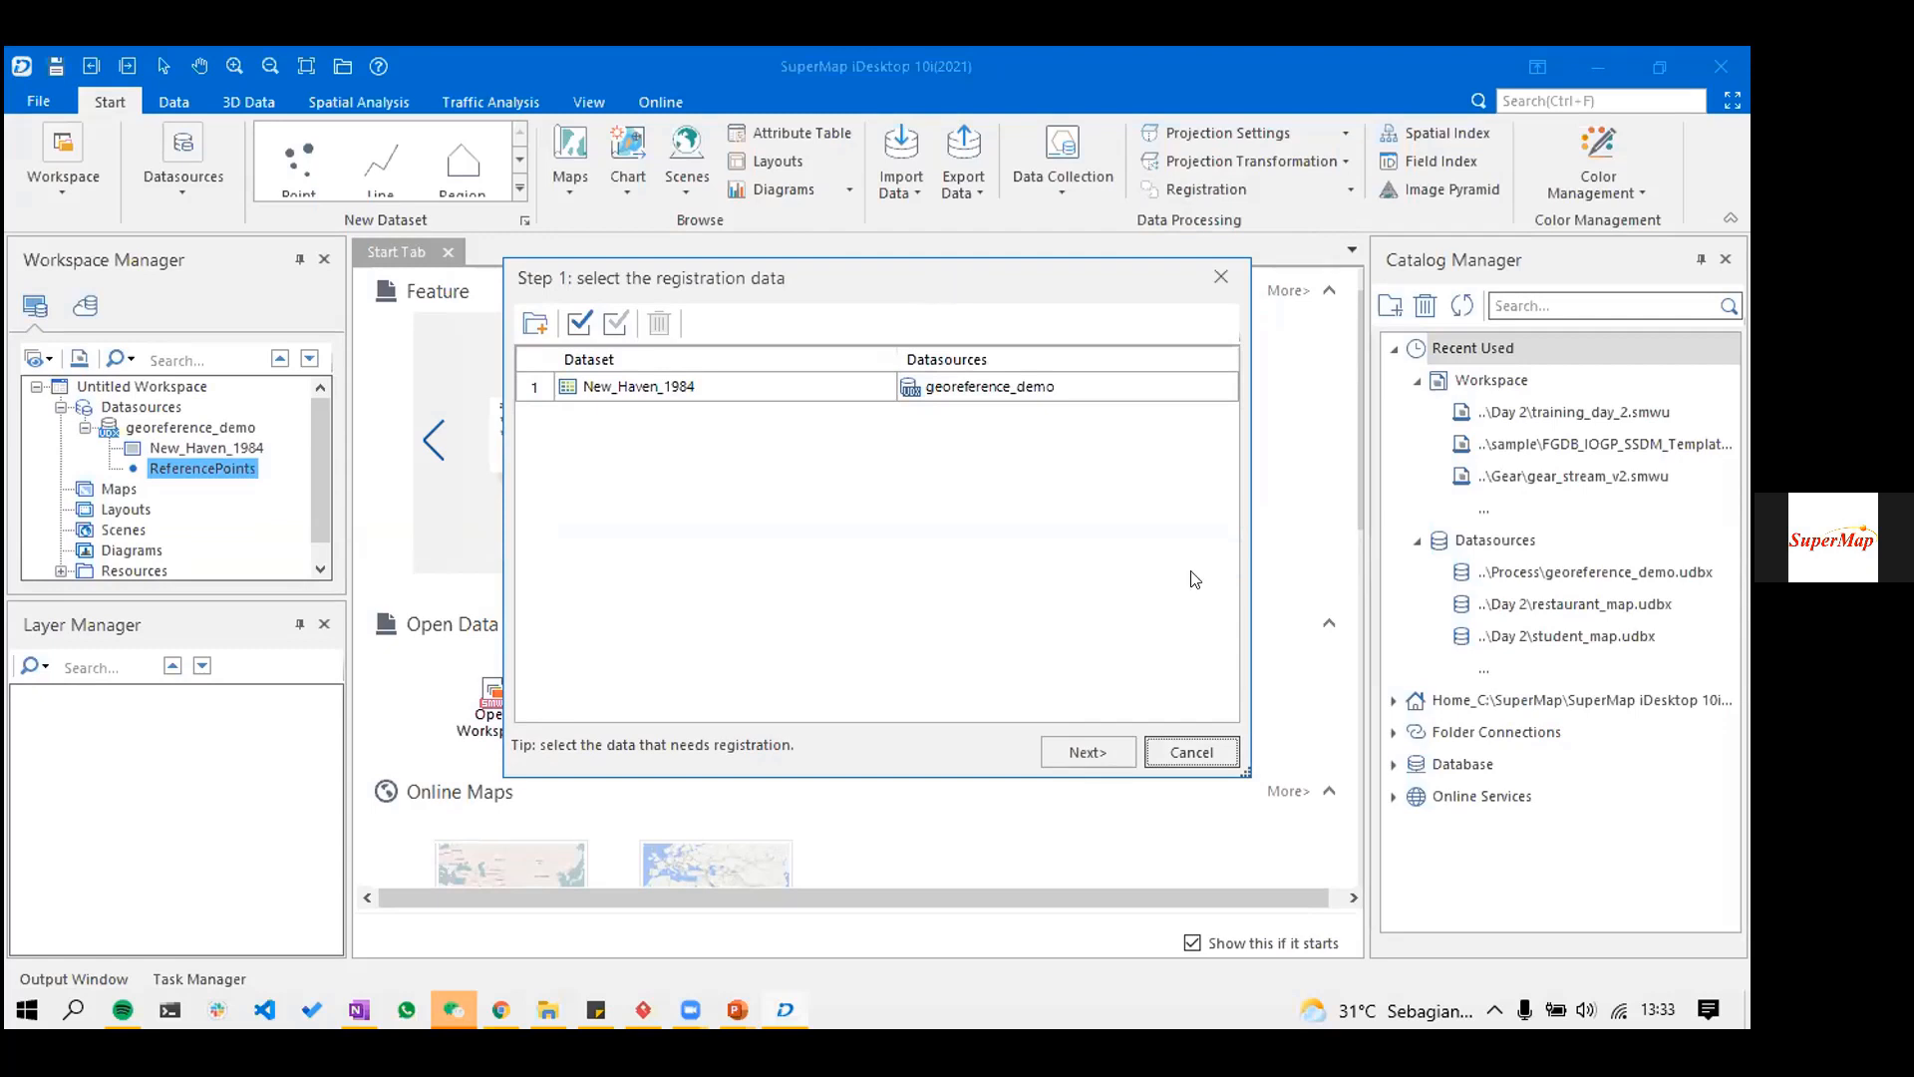
- Add ReferencePoints from georeference_demo as the reference data and finish the registration setup
left_click(1107, 749)
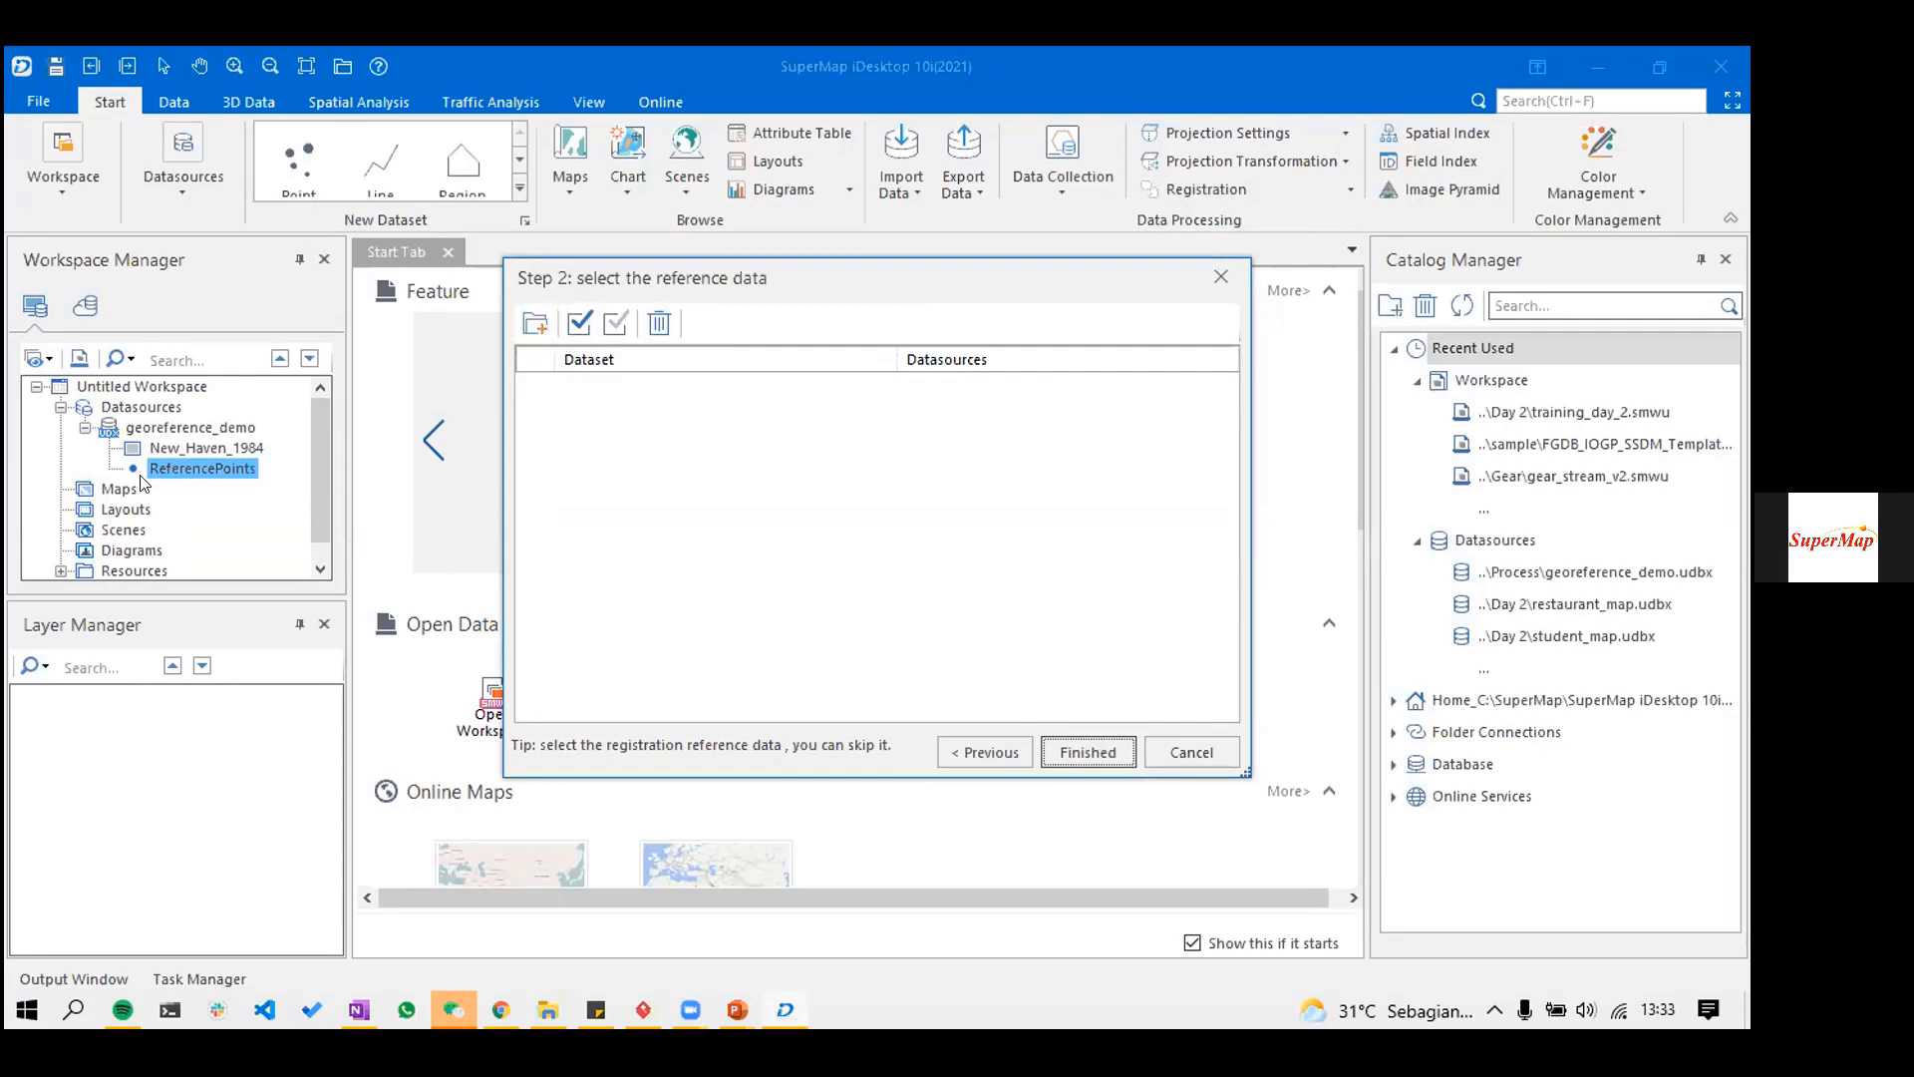
left_click(539, 321)
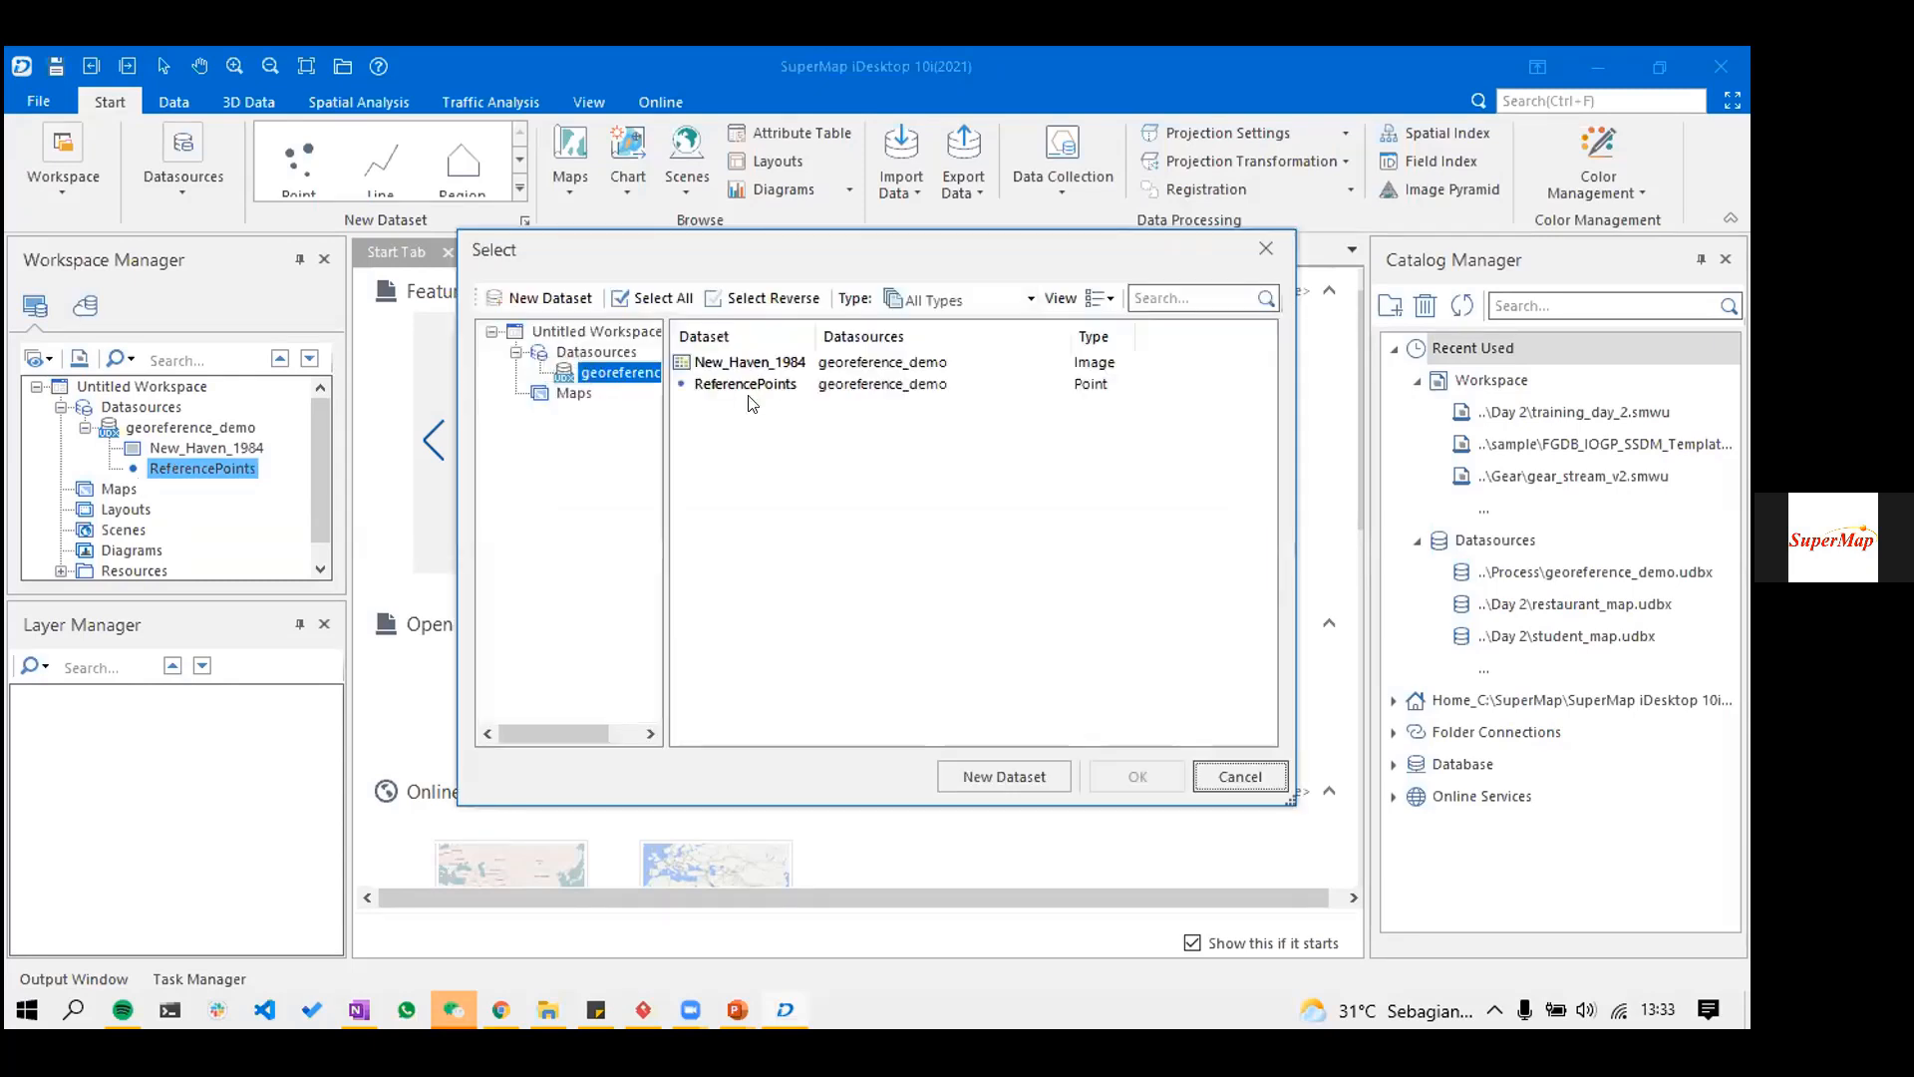
left_click(728, 389)
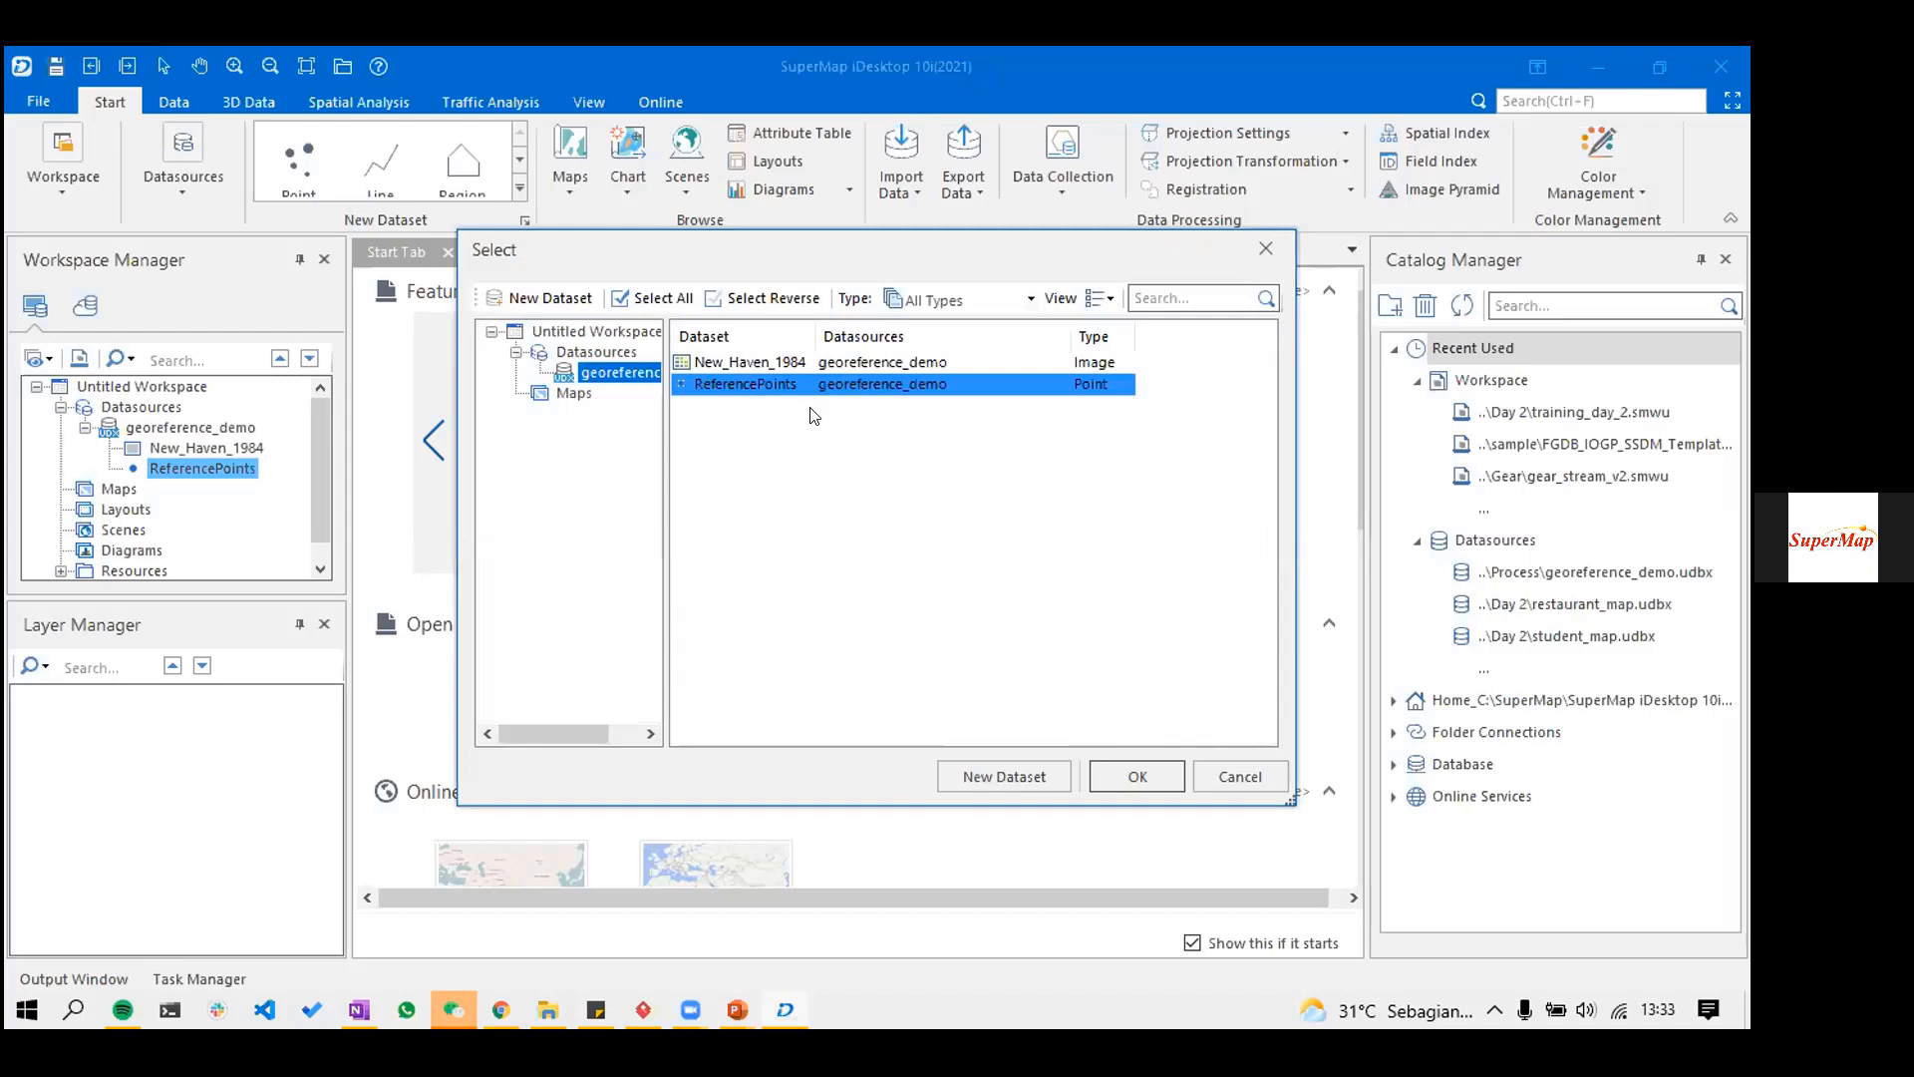
left_click(1137, 777)
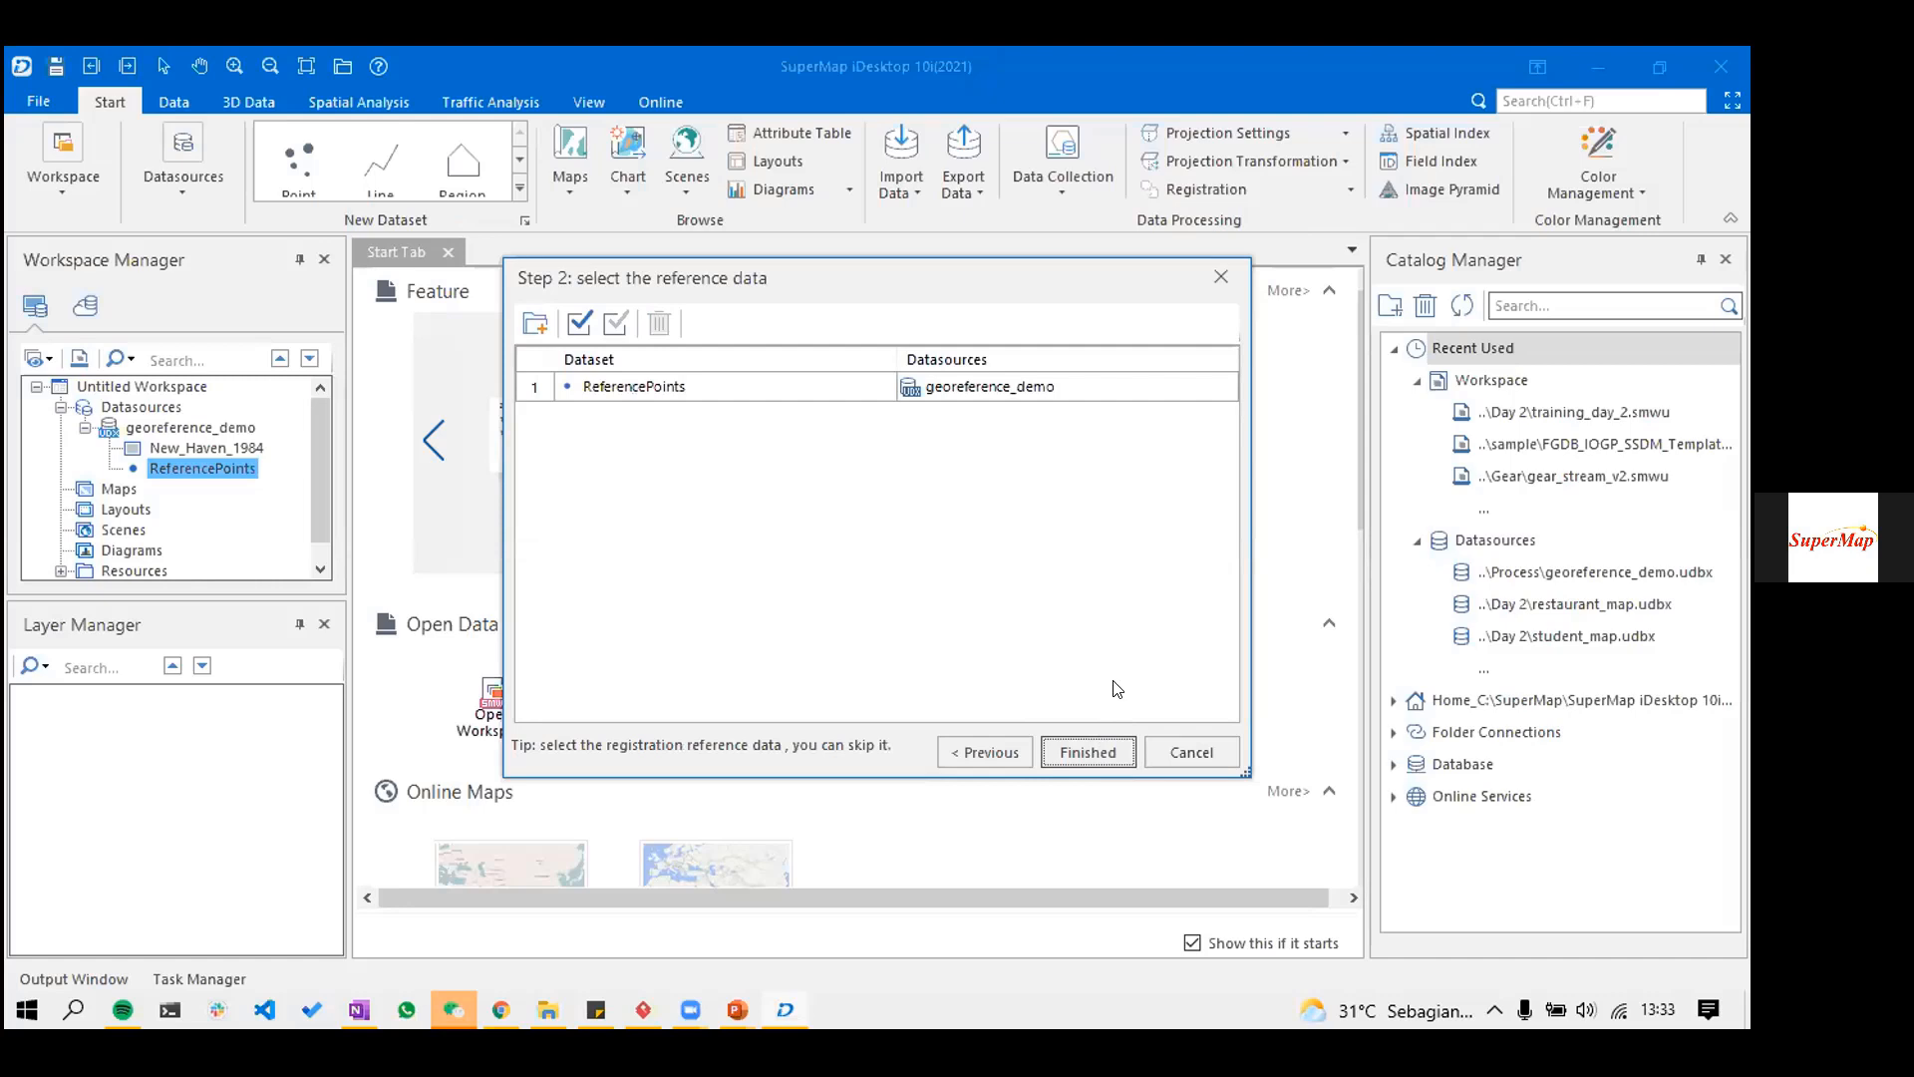
left_click(1092, 752)
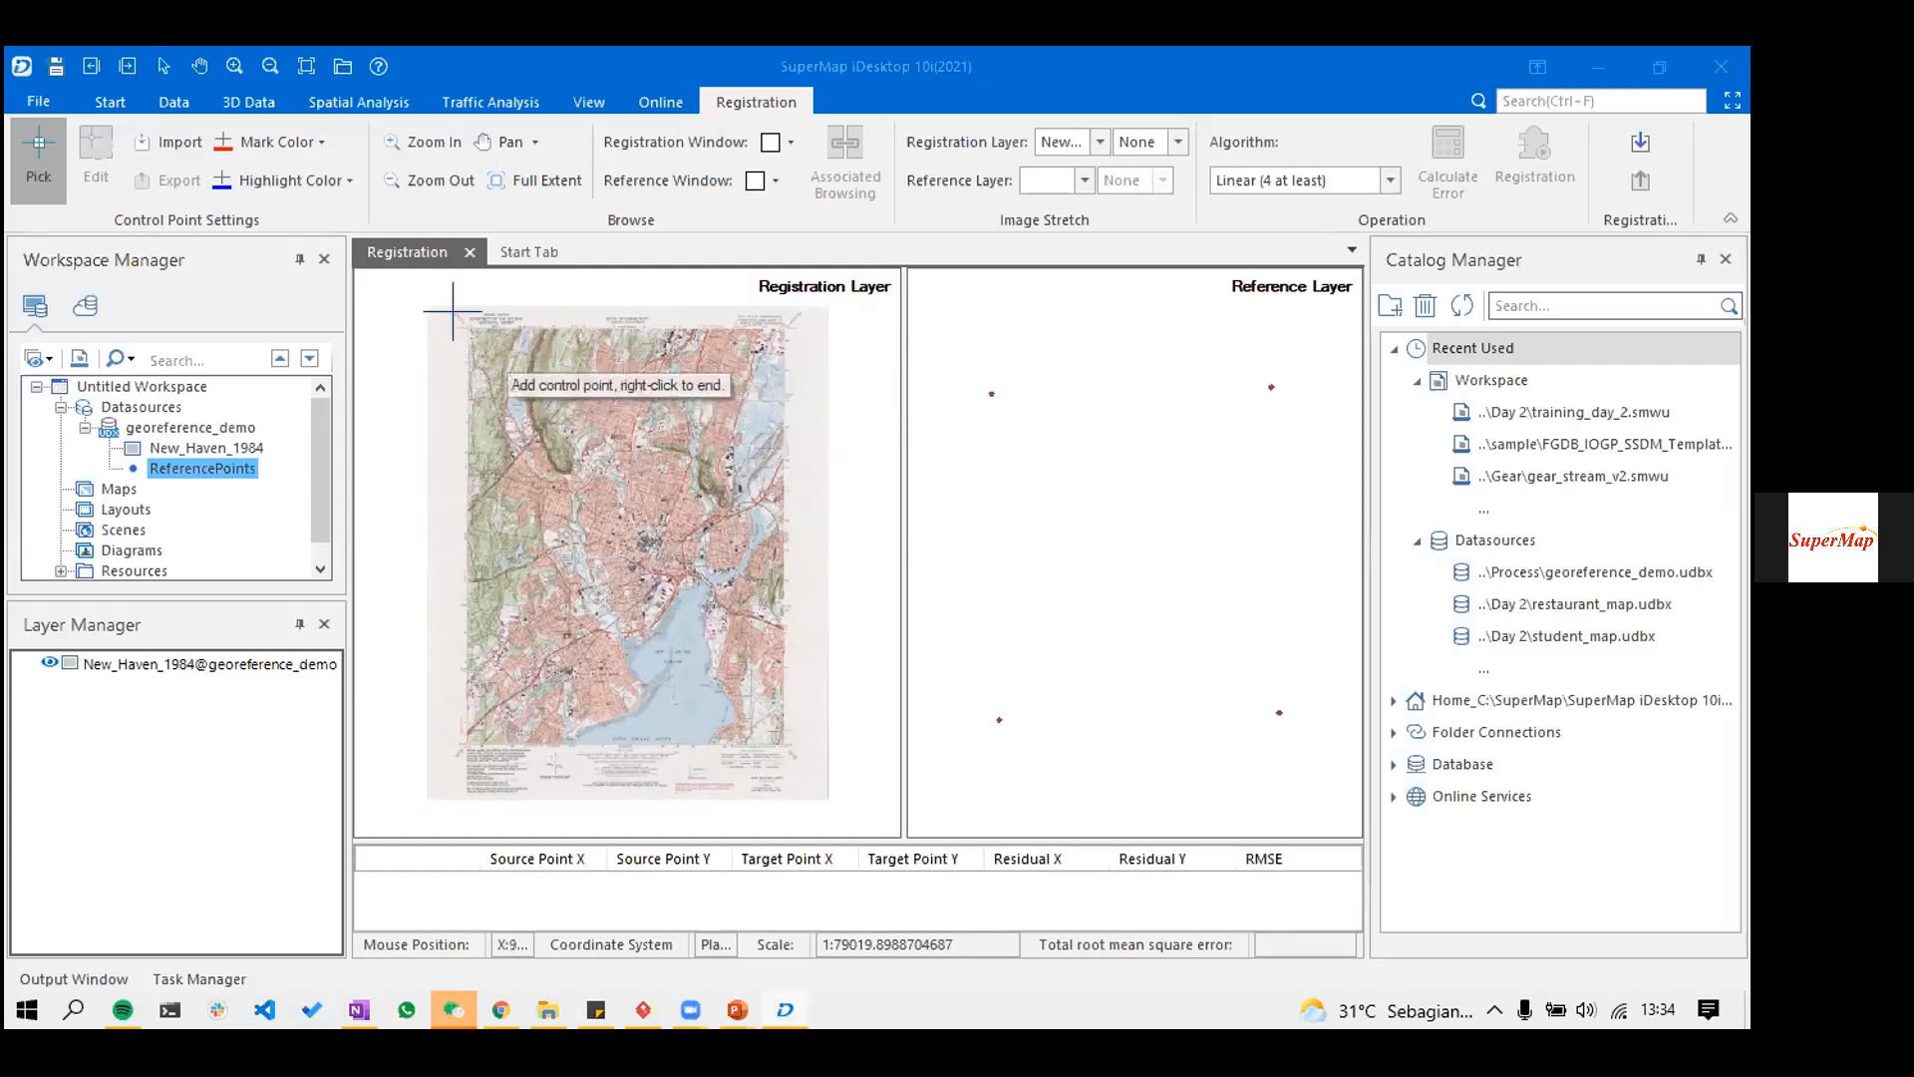
- Place the first control point on the upper-left corner of the scanned map's frame and match it to the upper-left reference point
scroll(454, 310, "up", 2)
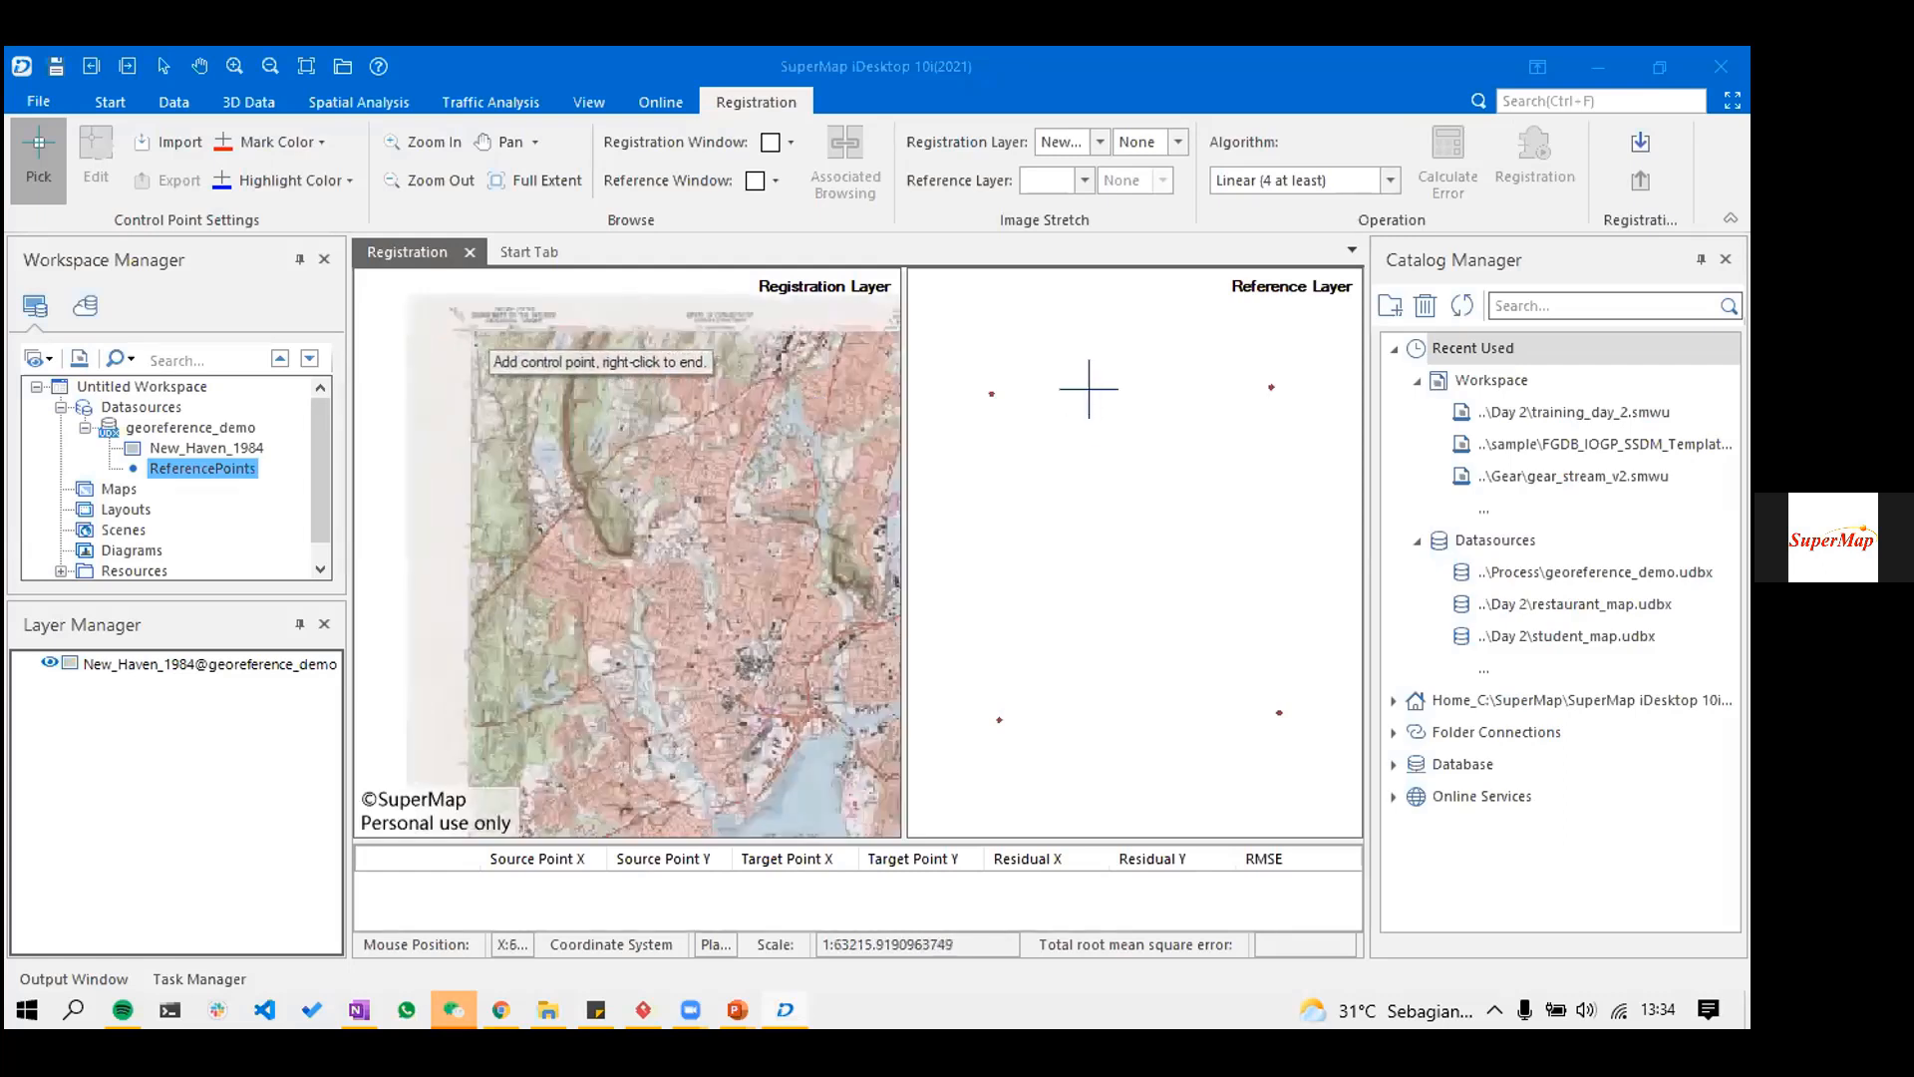
scroll(506, 374, "up", 3)
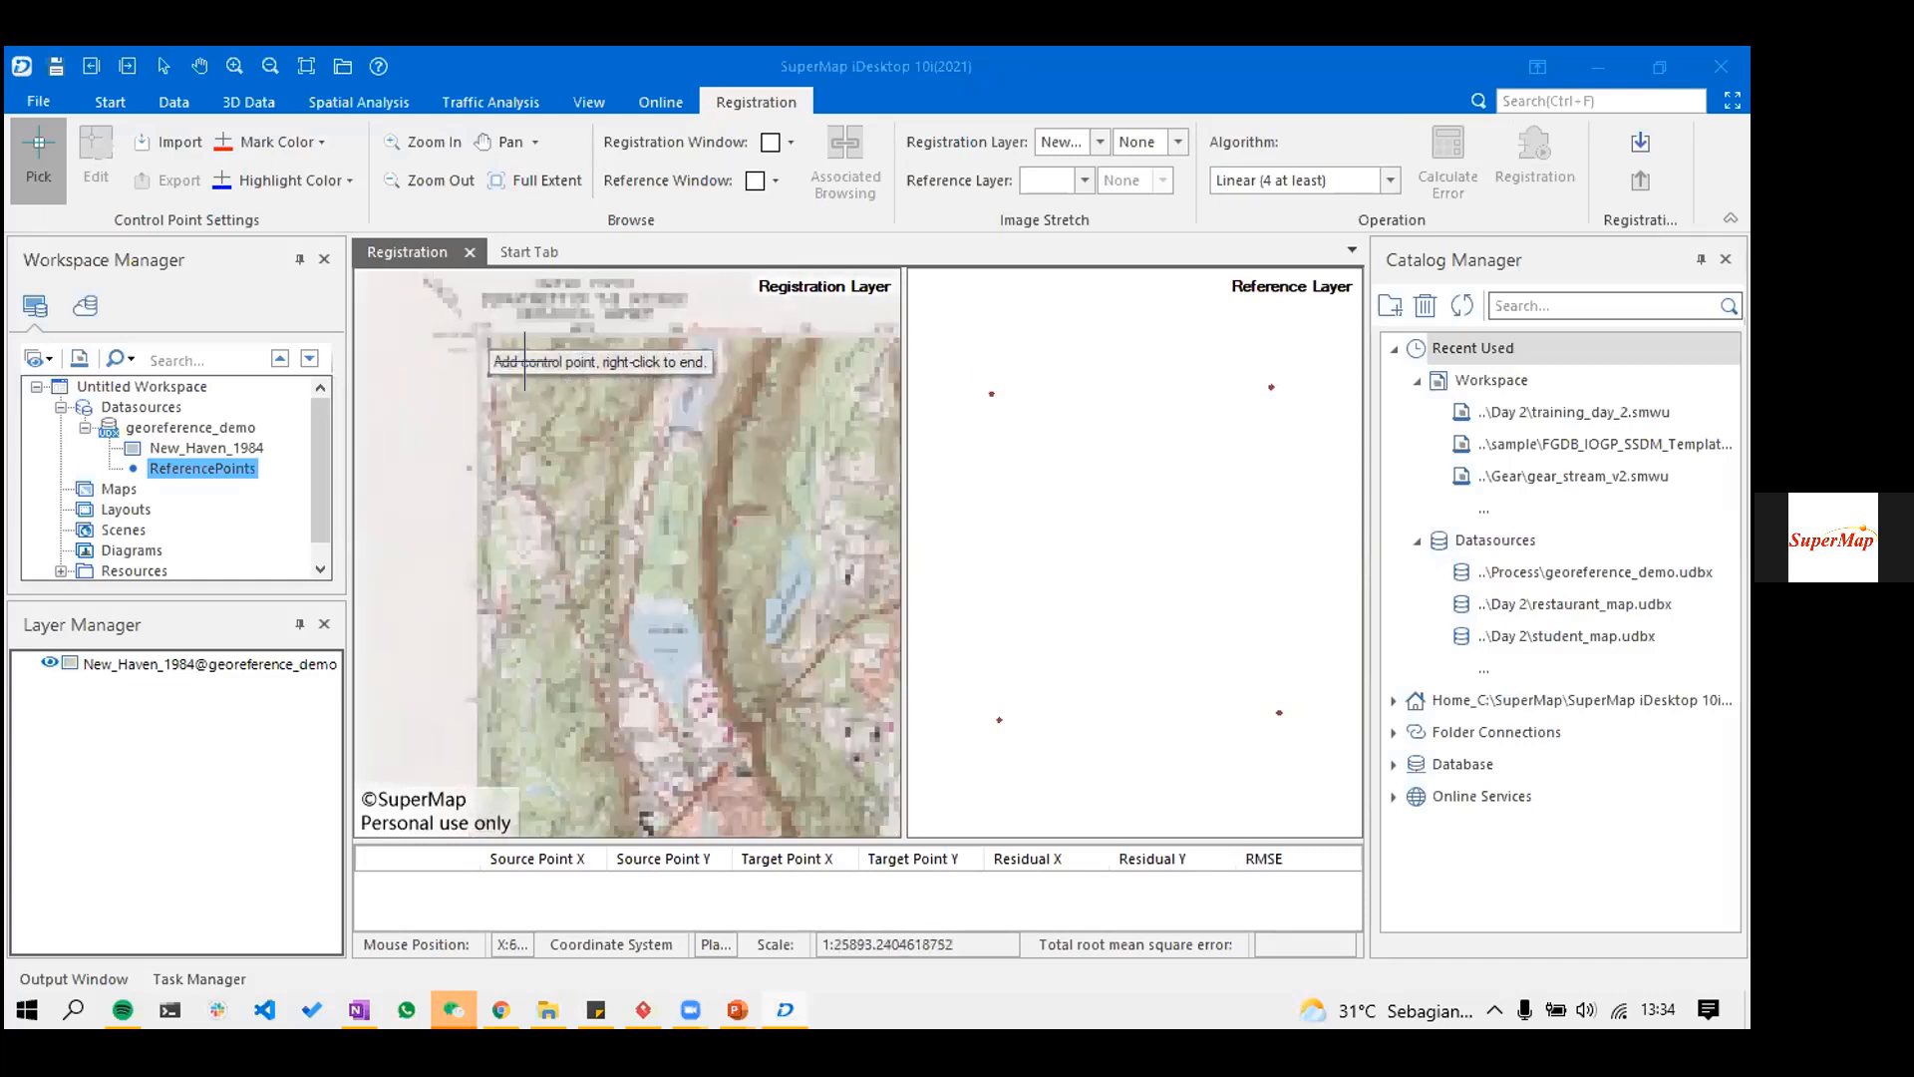
scroll(508, 371, "up", 3)
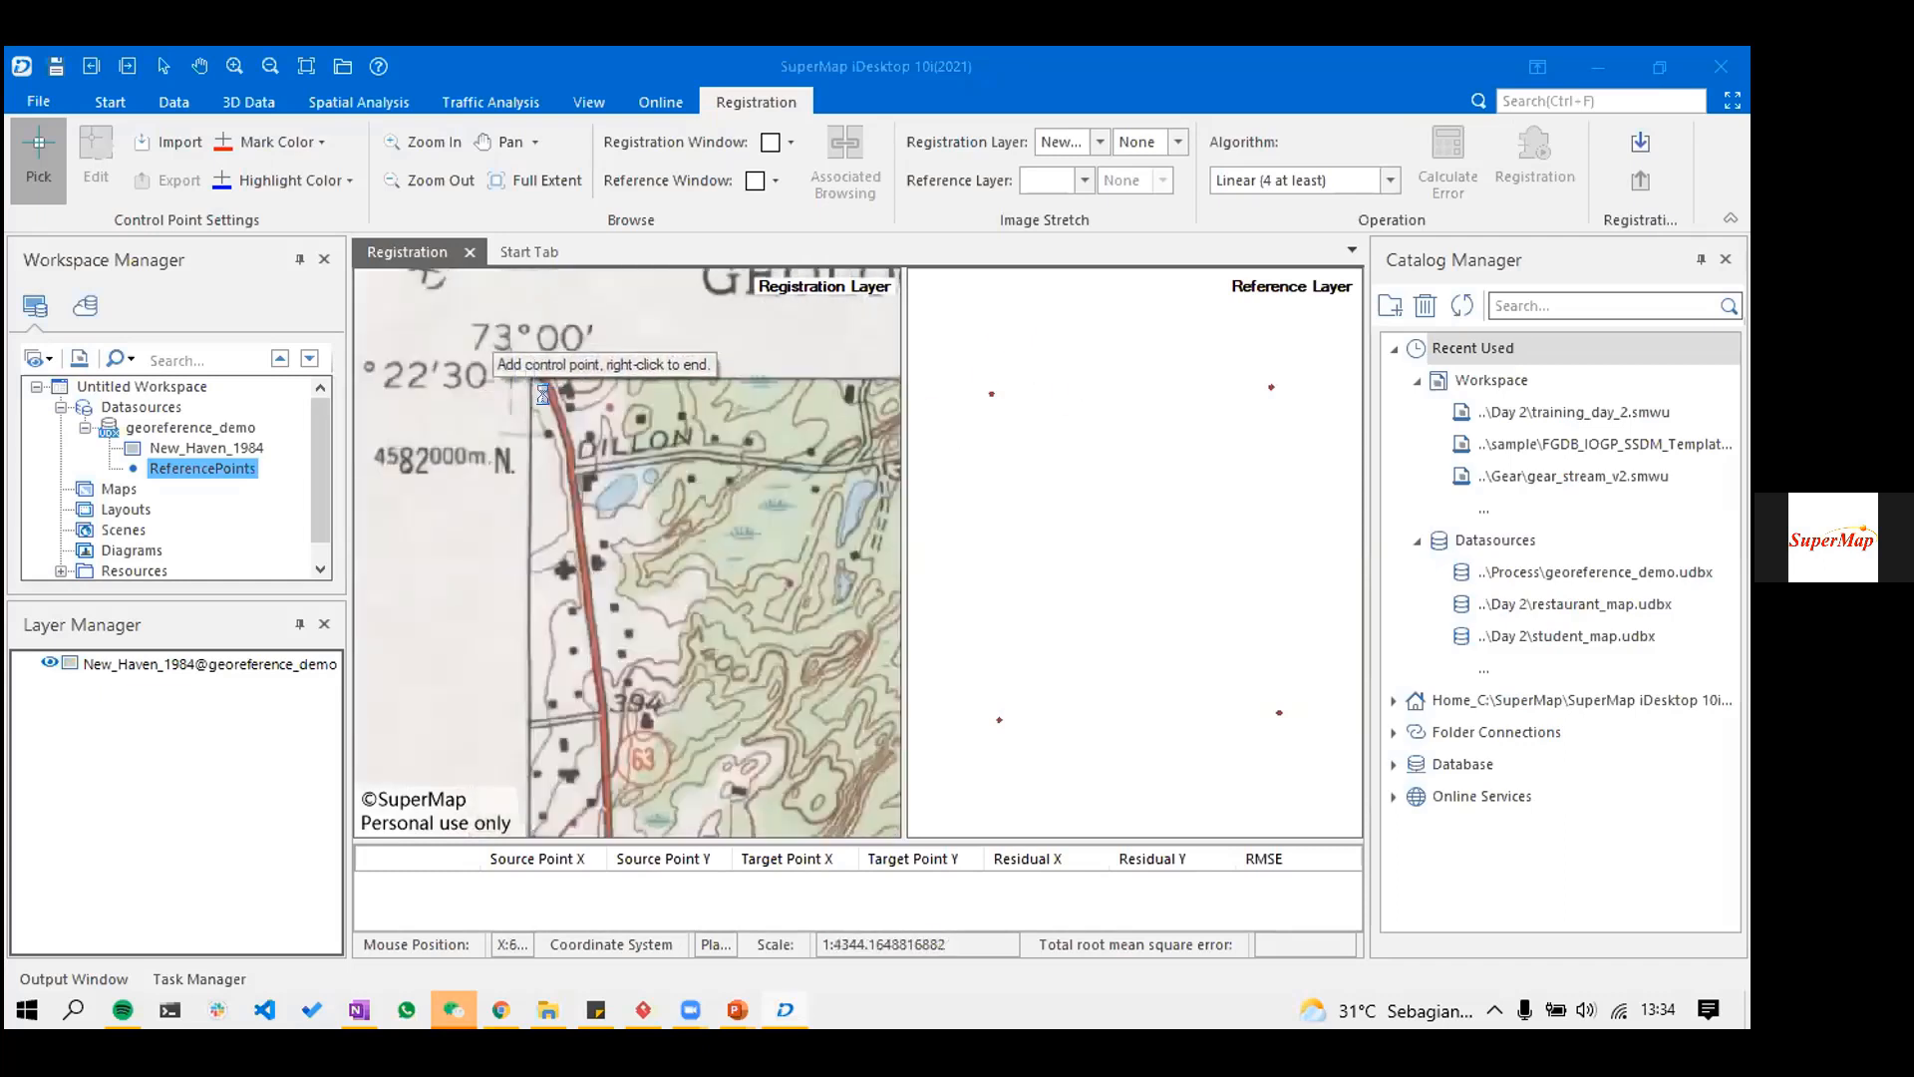
scroll(516, 379, "up", 5)
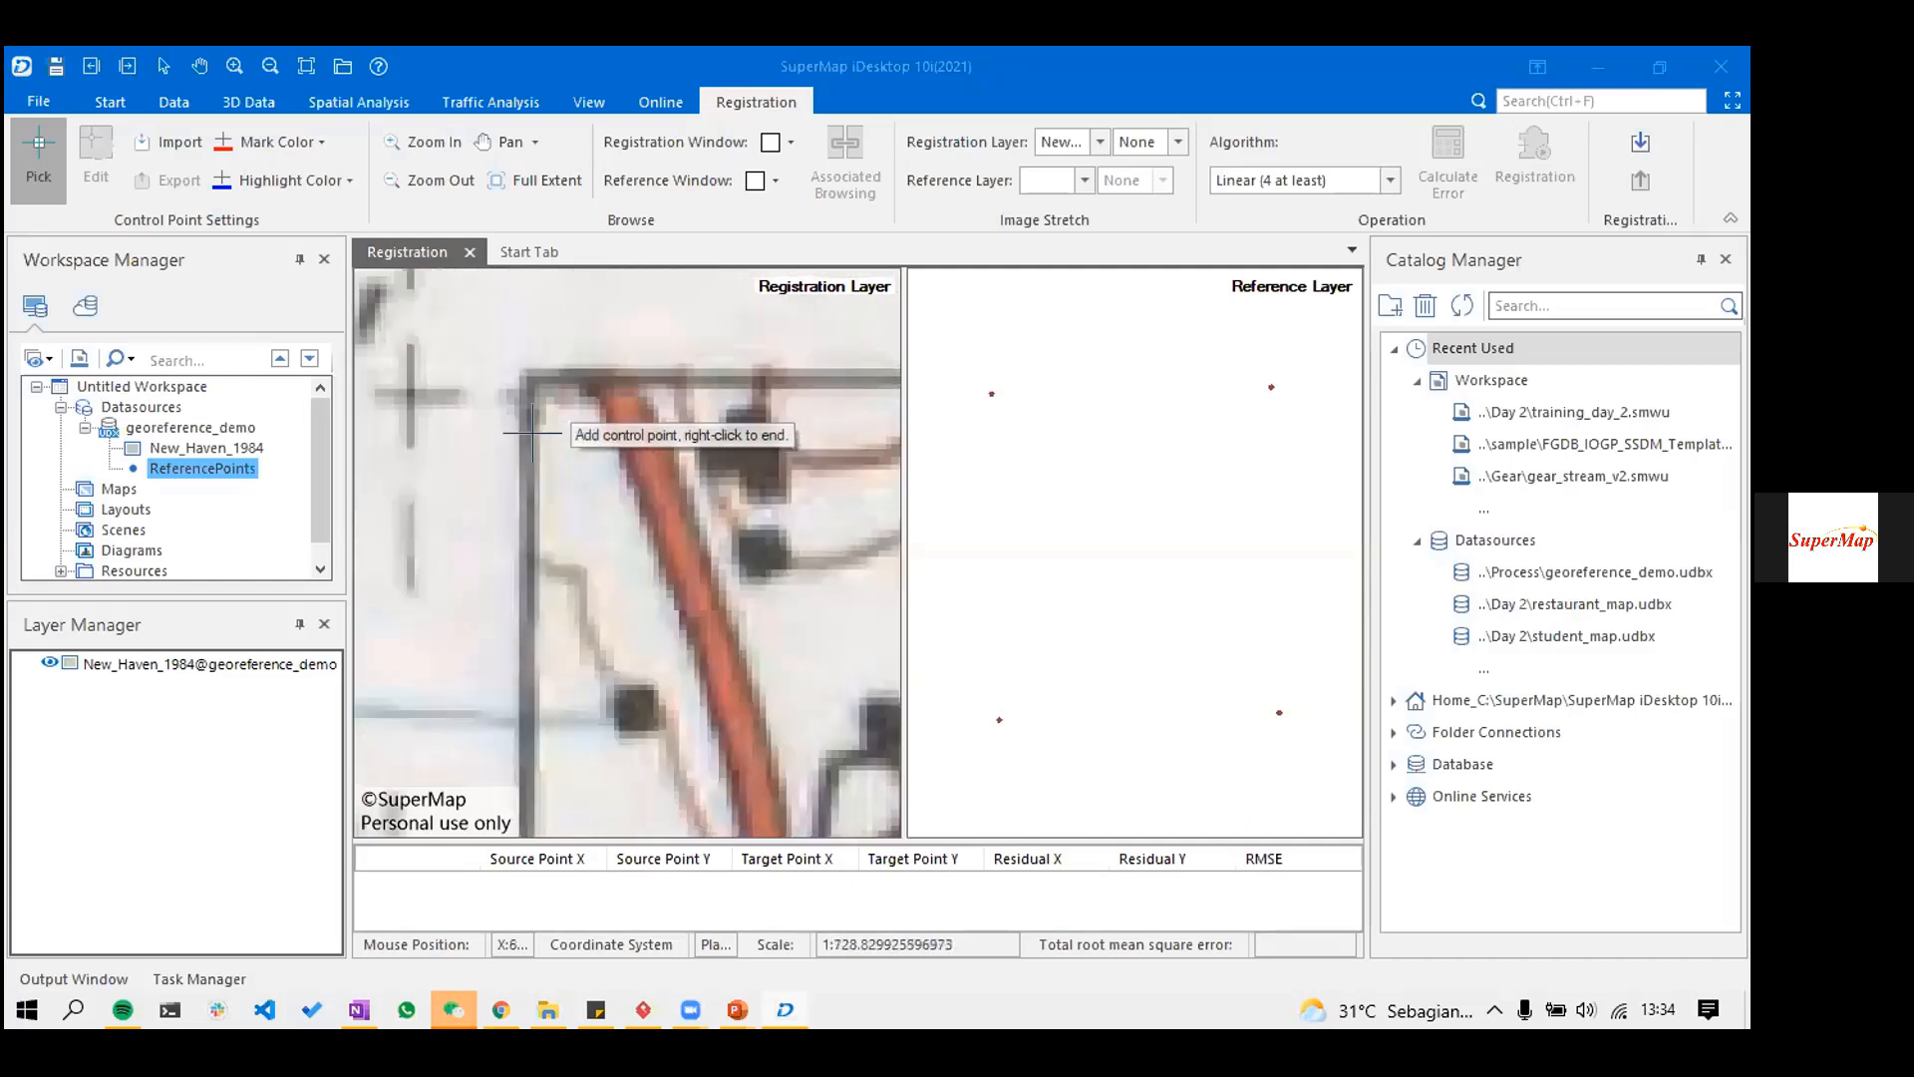
scroll(511, 415, "up", 4)
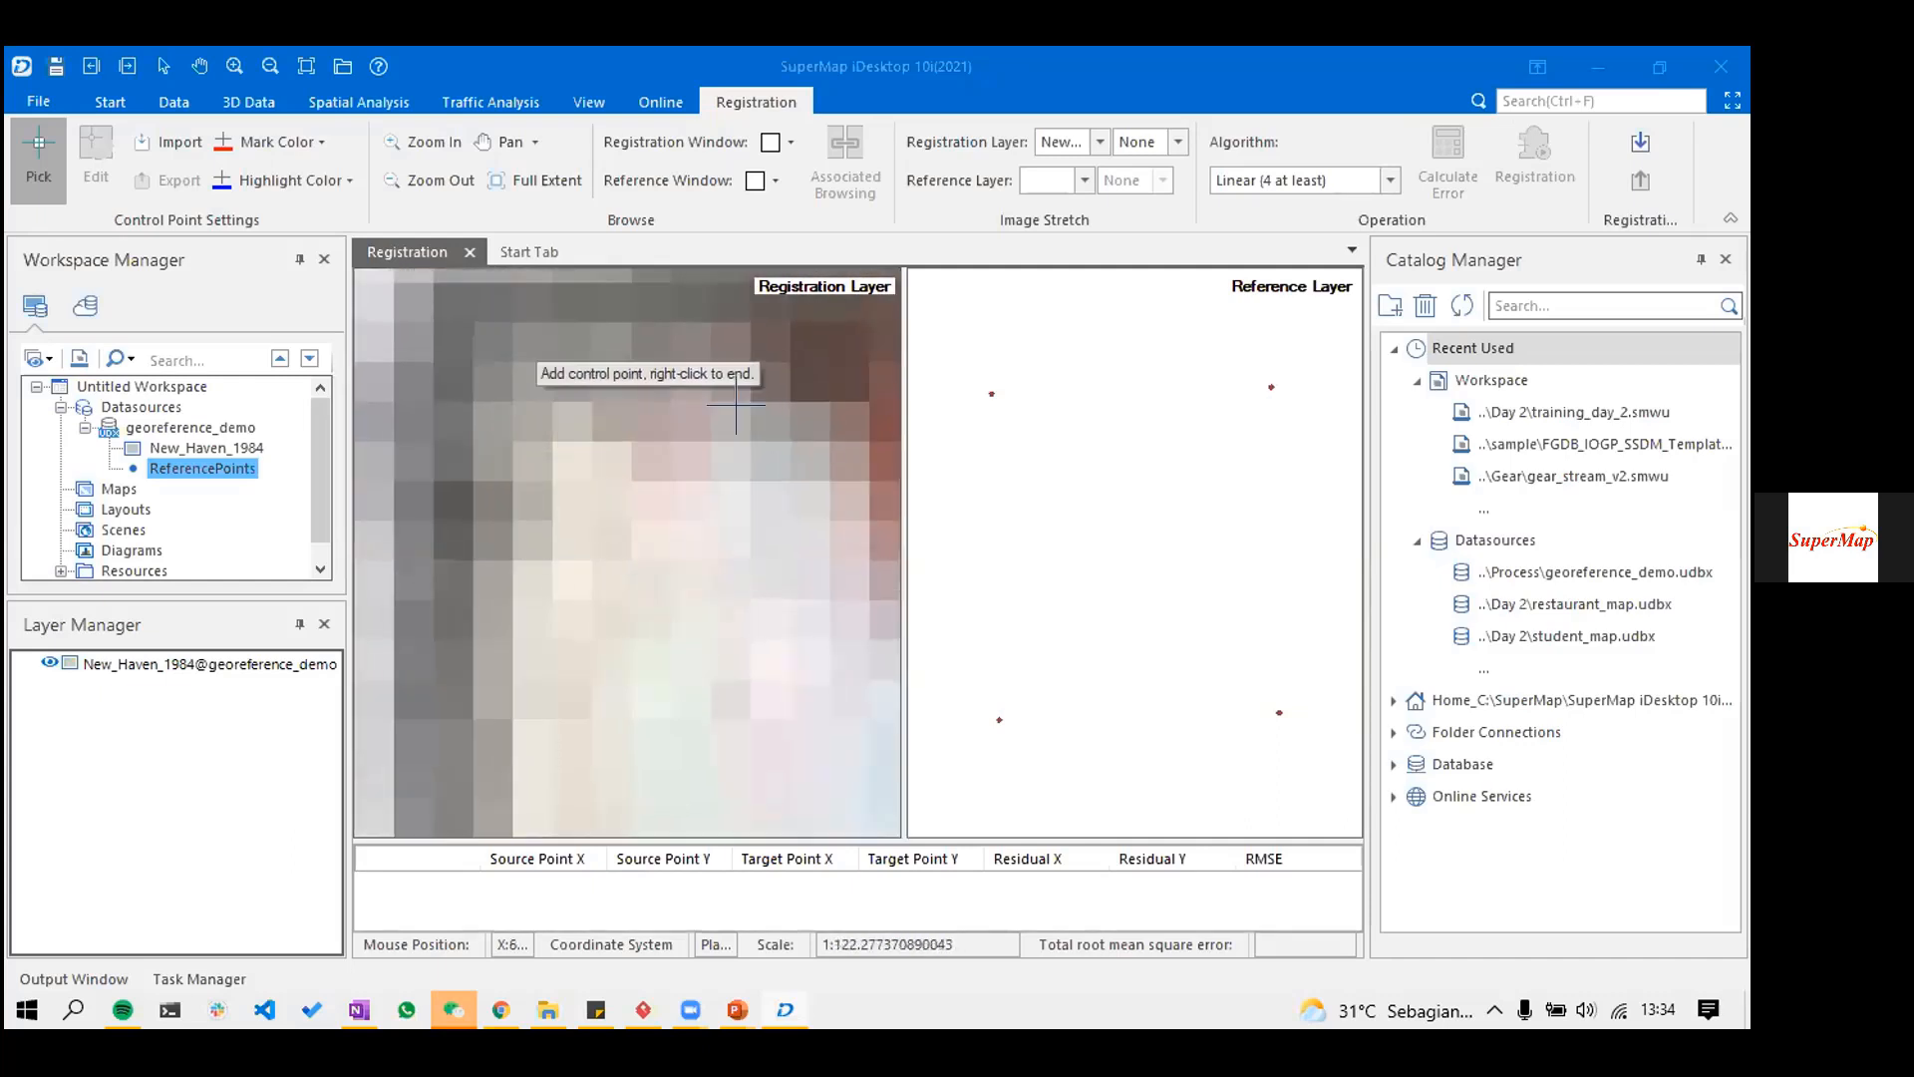
left_click(525, 429)
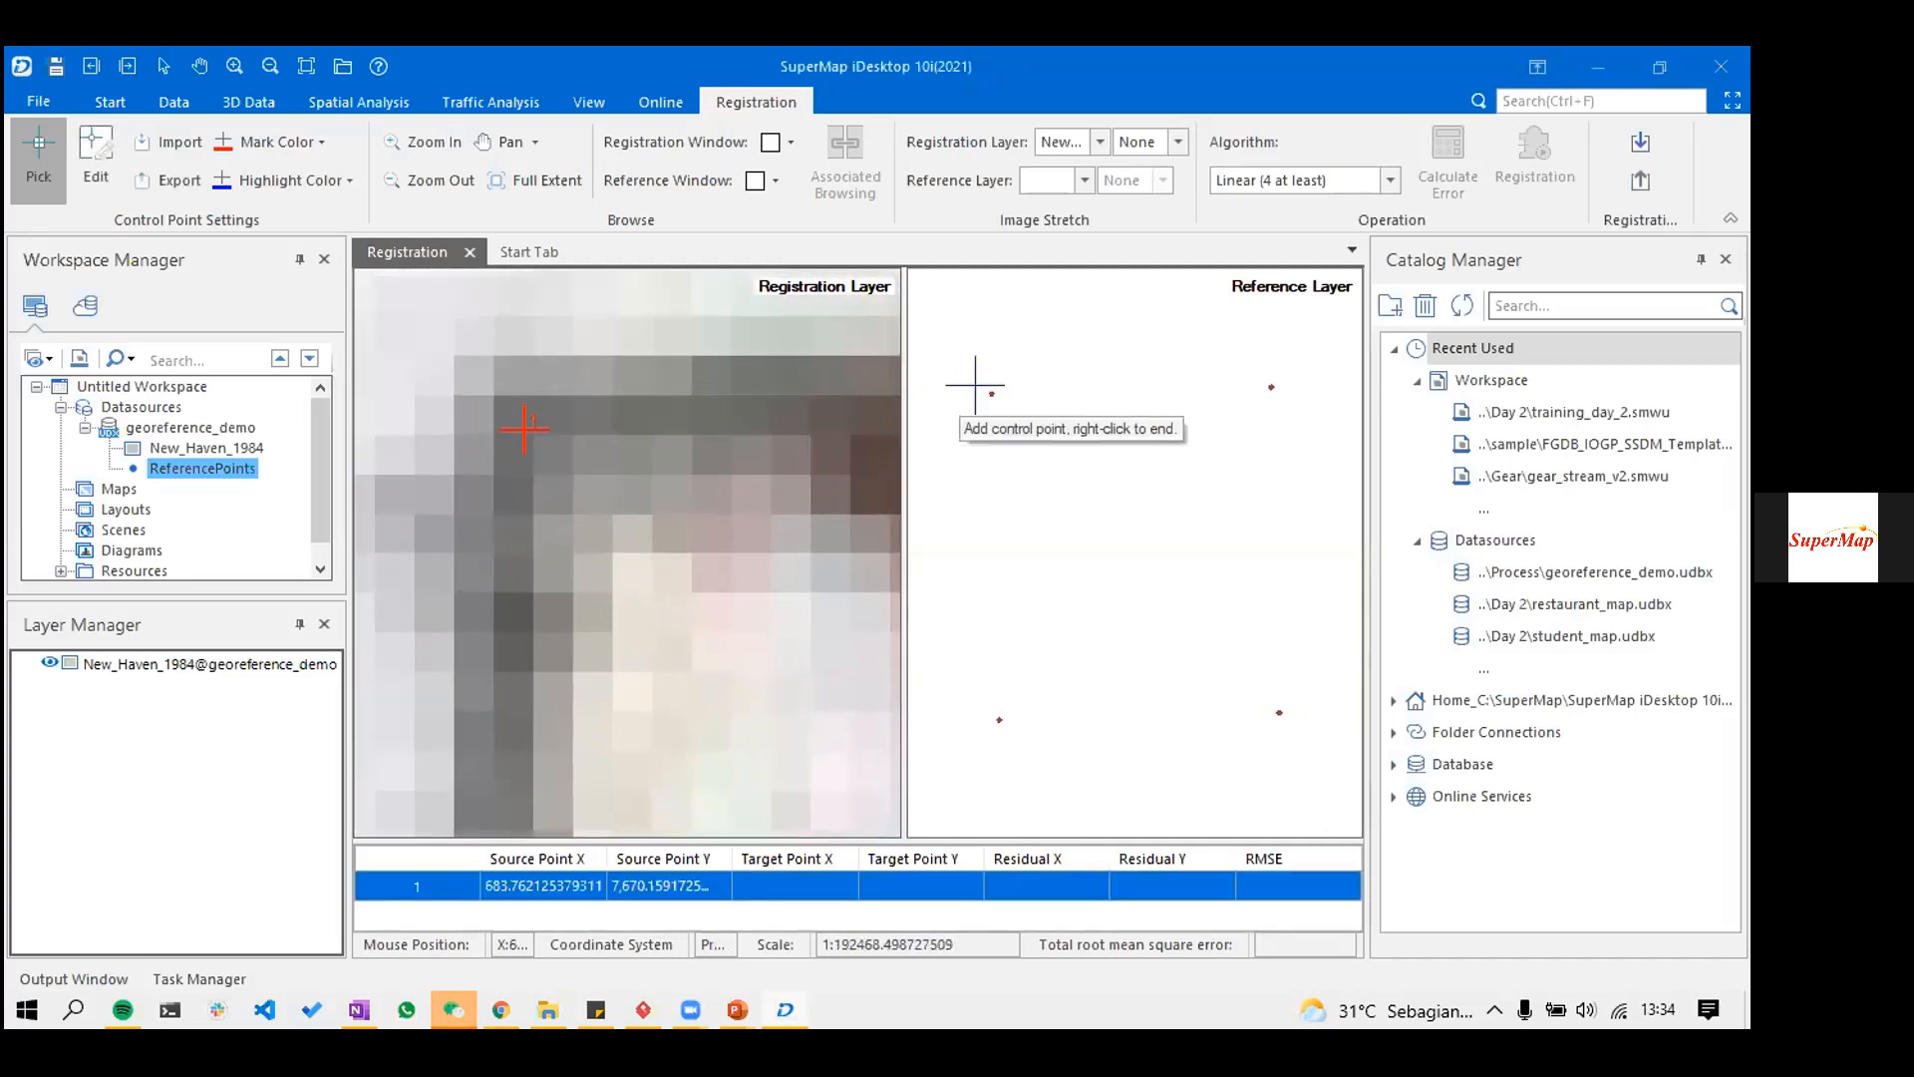
left_click(975, 385)
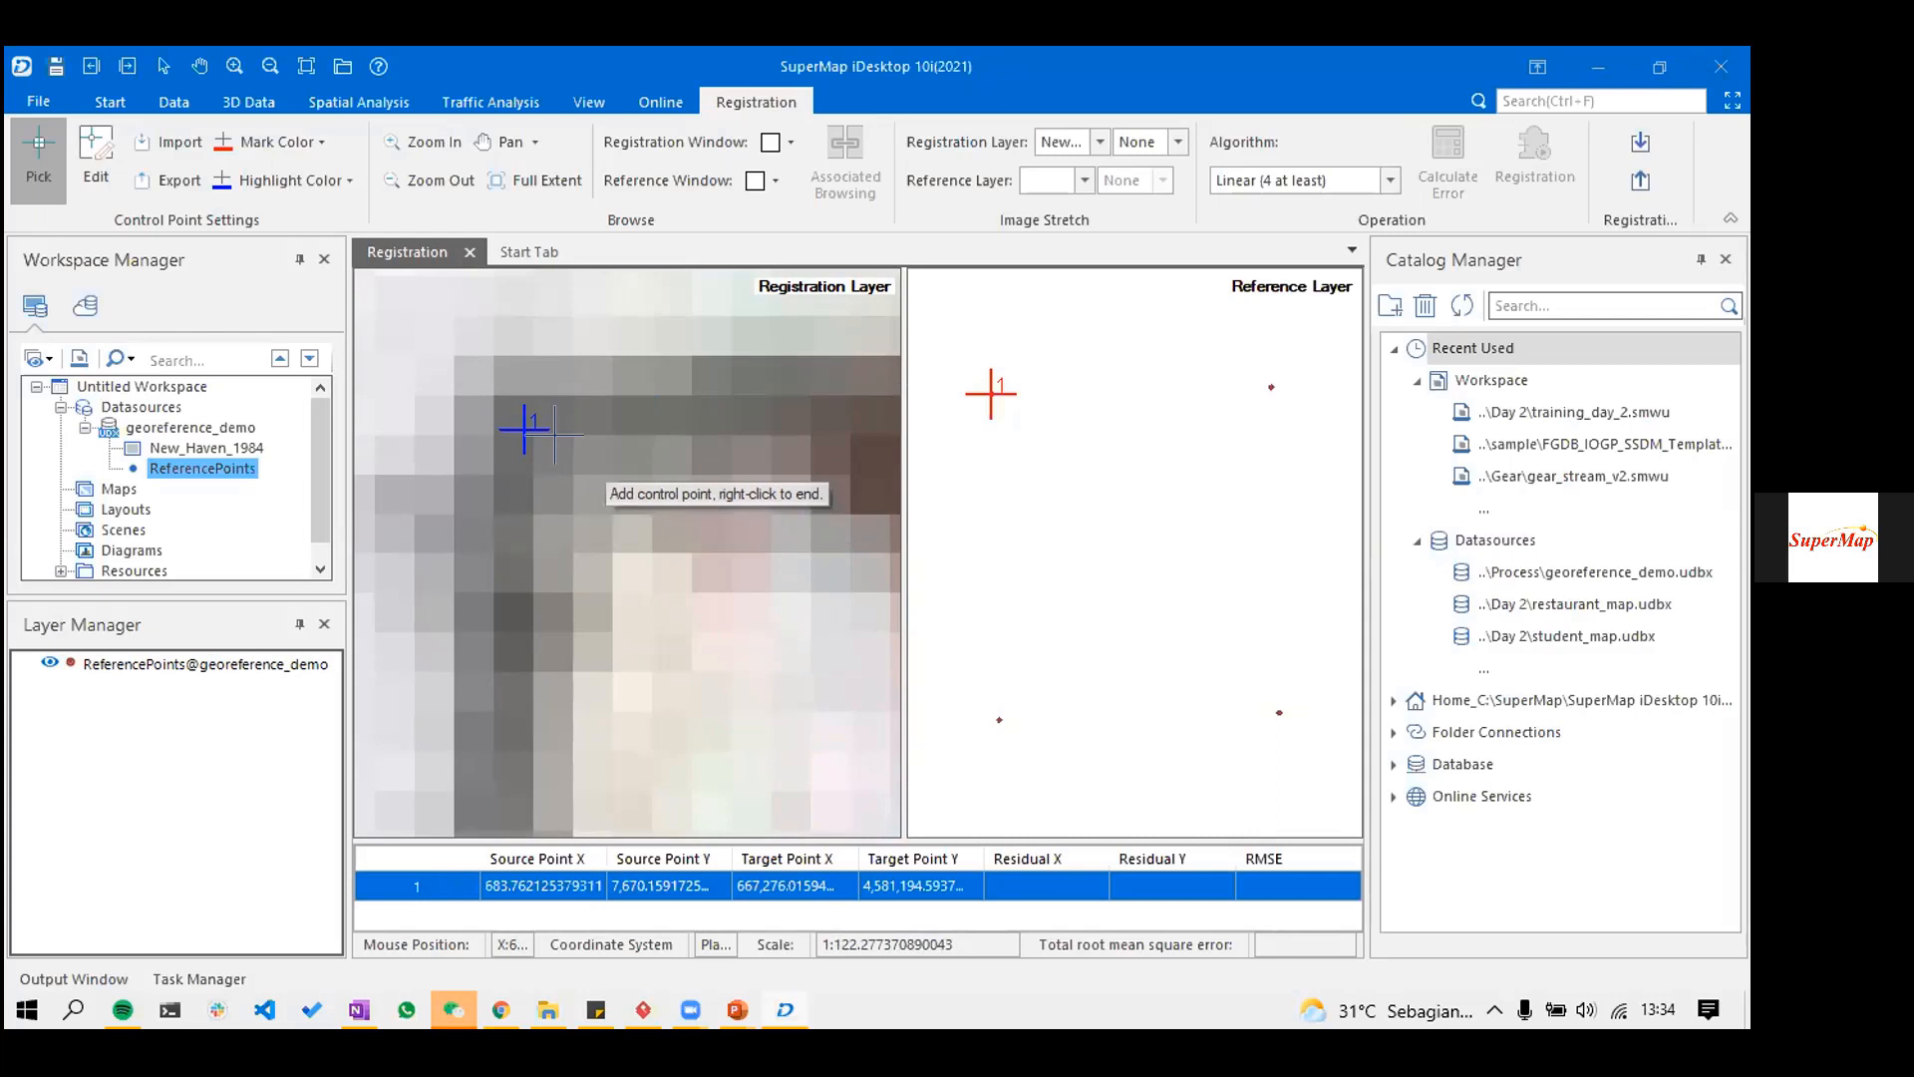
- Place the second control point on the upper-right corner of the scanned map's frame and match it to the upper-right reference point
scroll(535, 442, "down", 1)
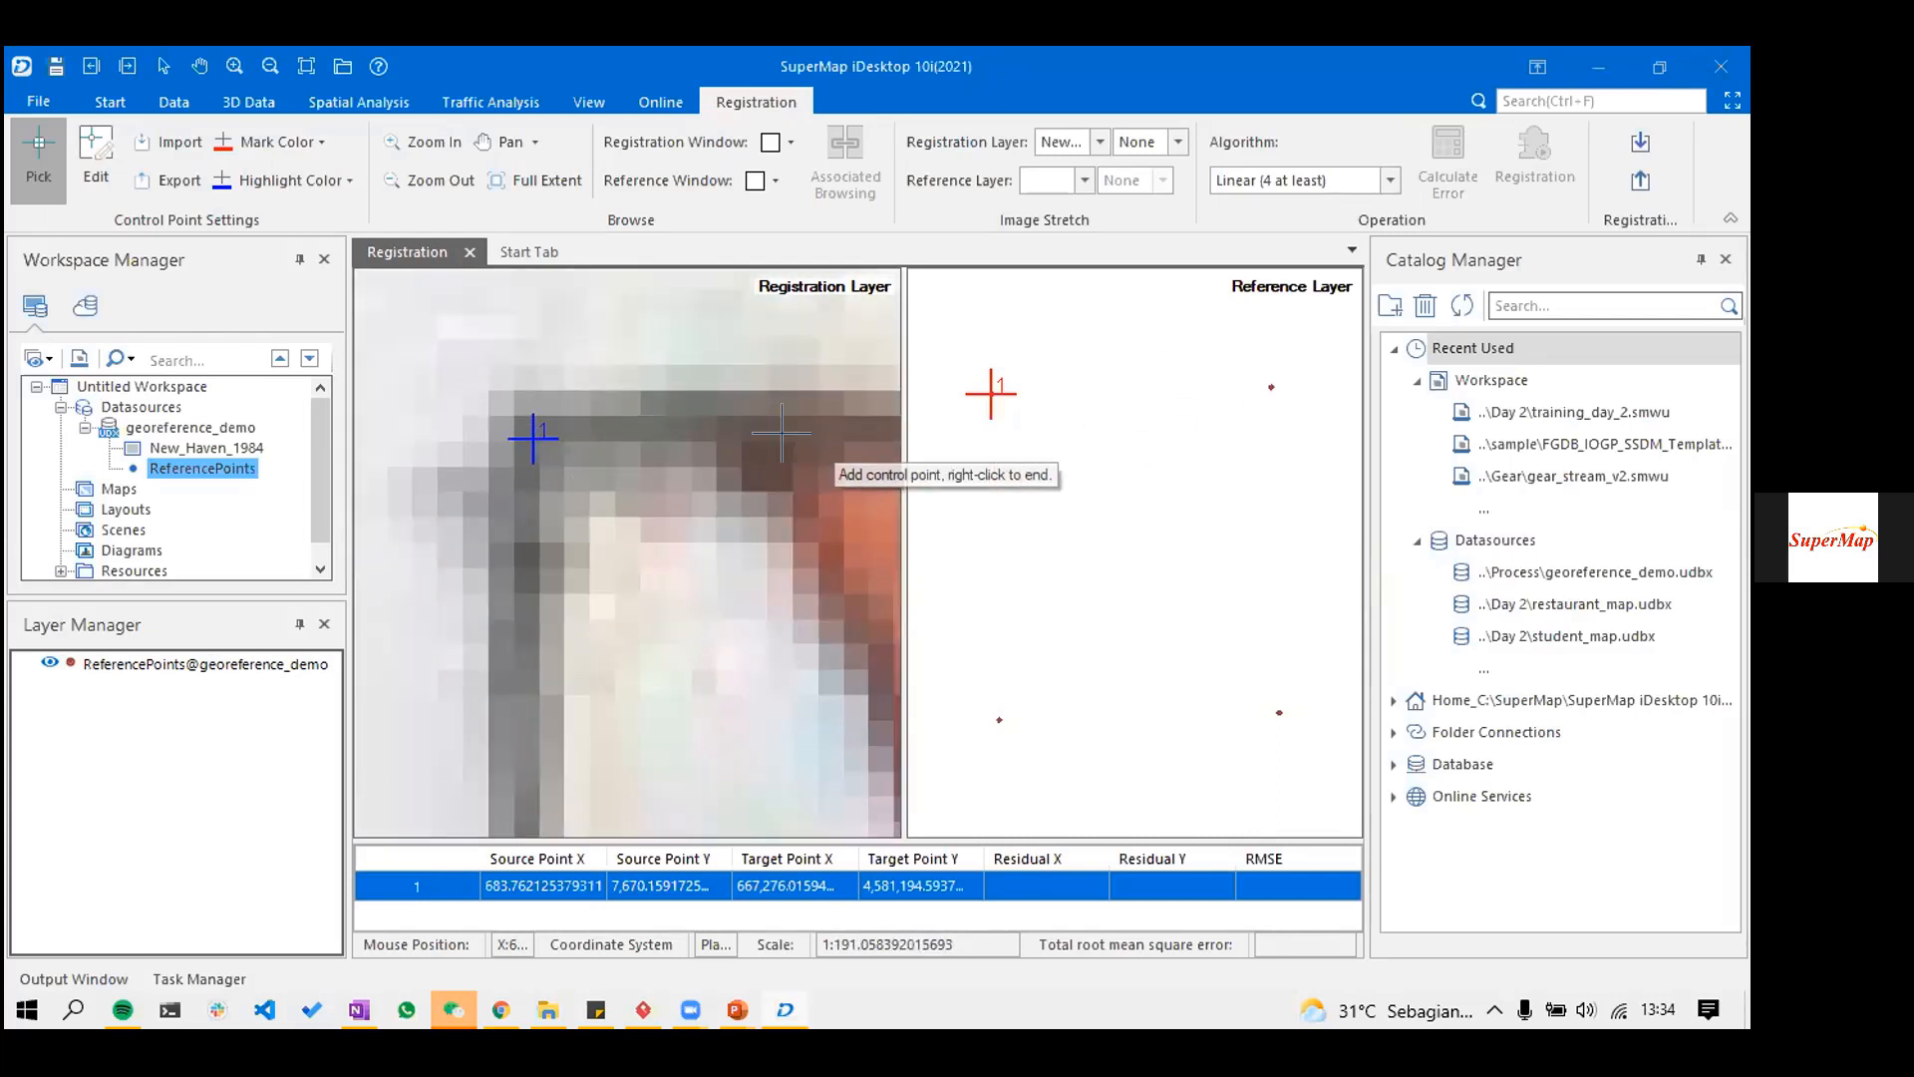
scroll(800, 448, "down", 2)
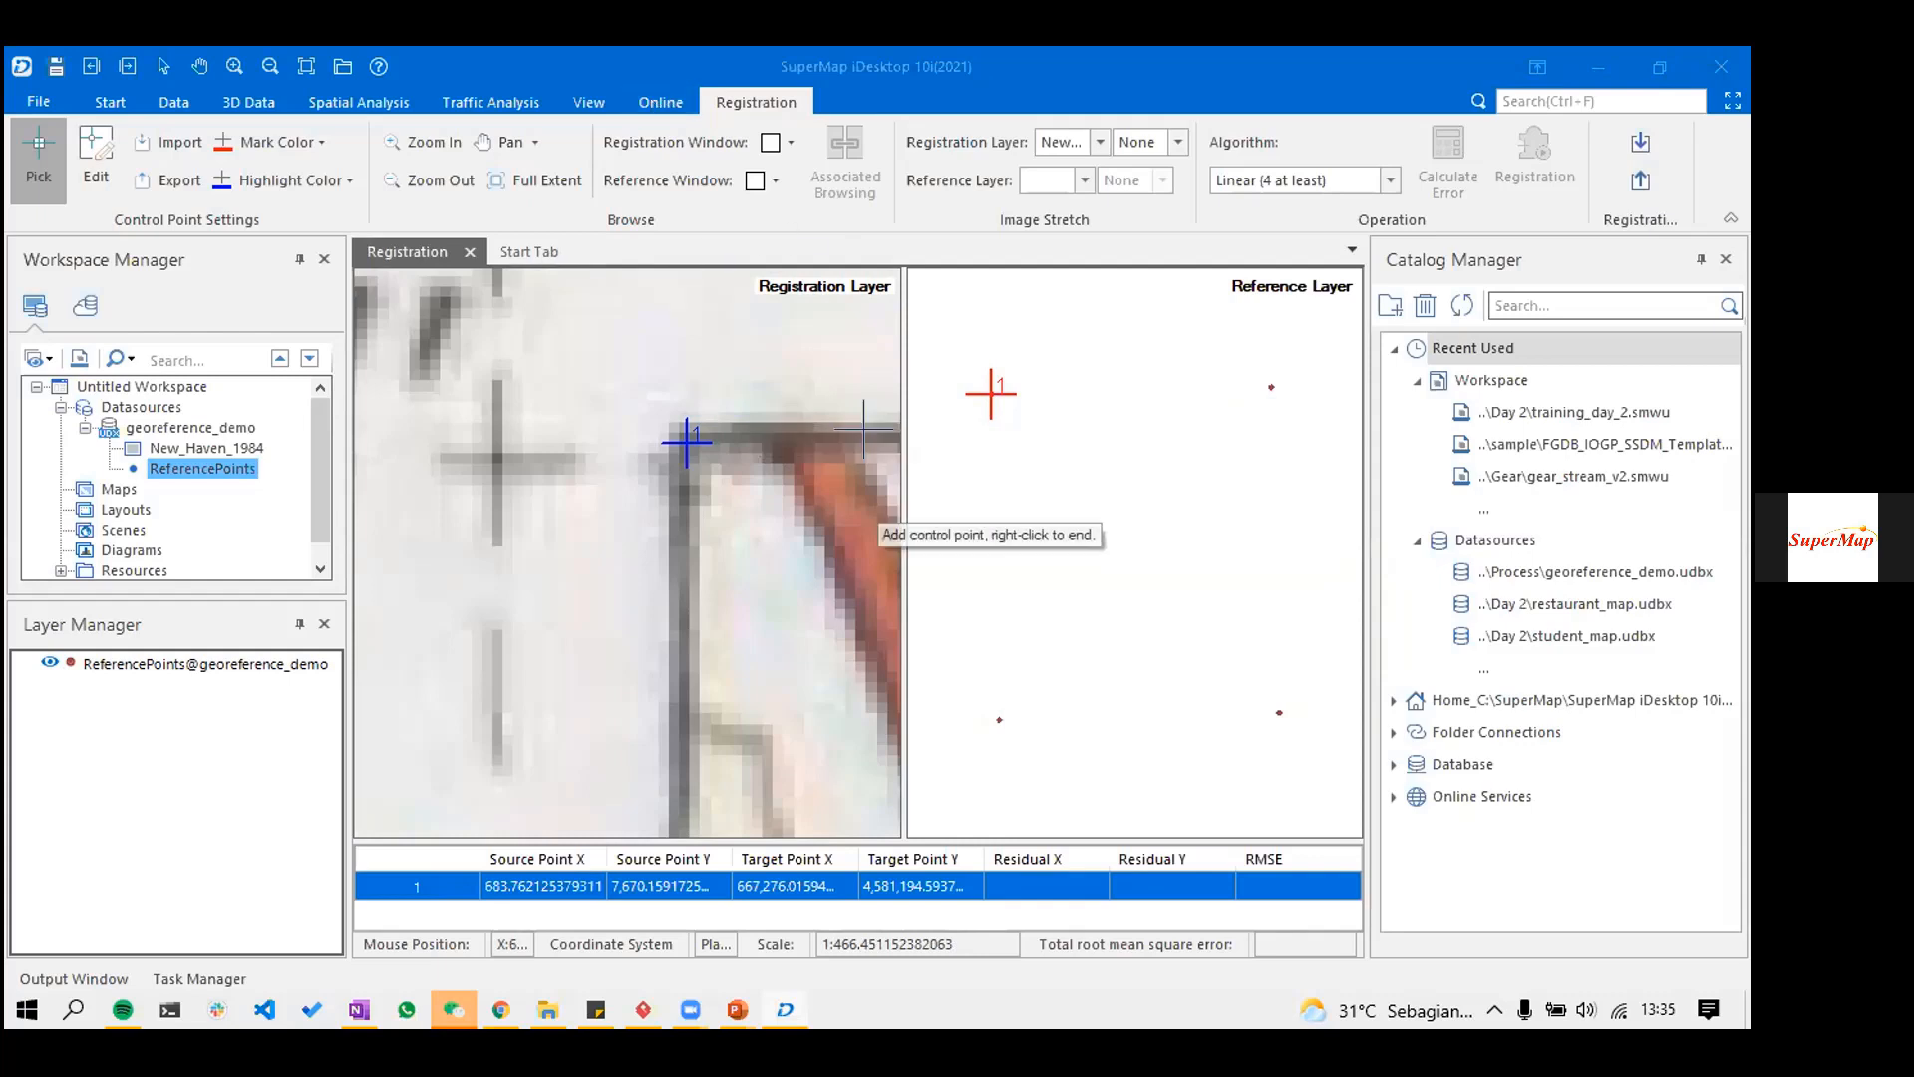
scroll(810, 477, "down", 2)
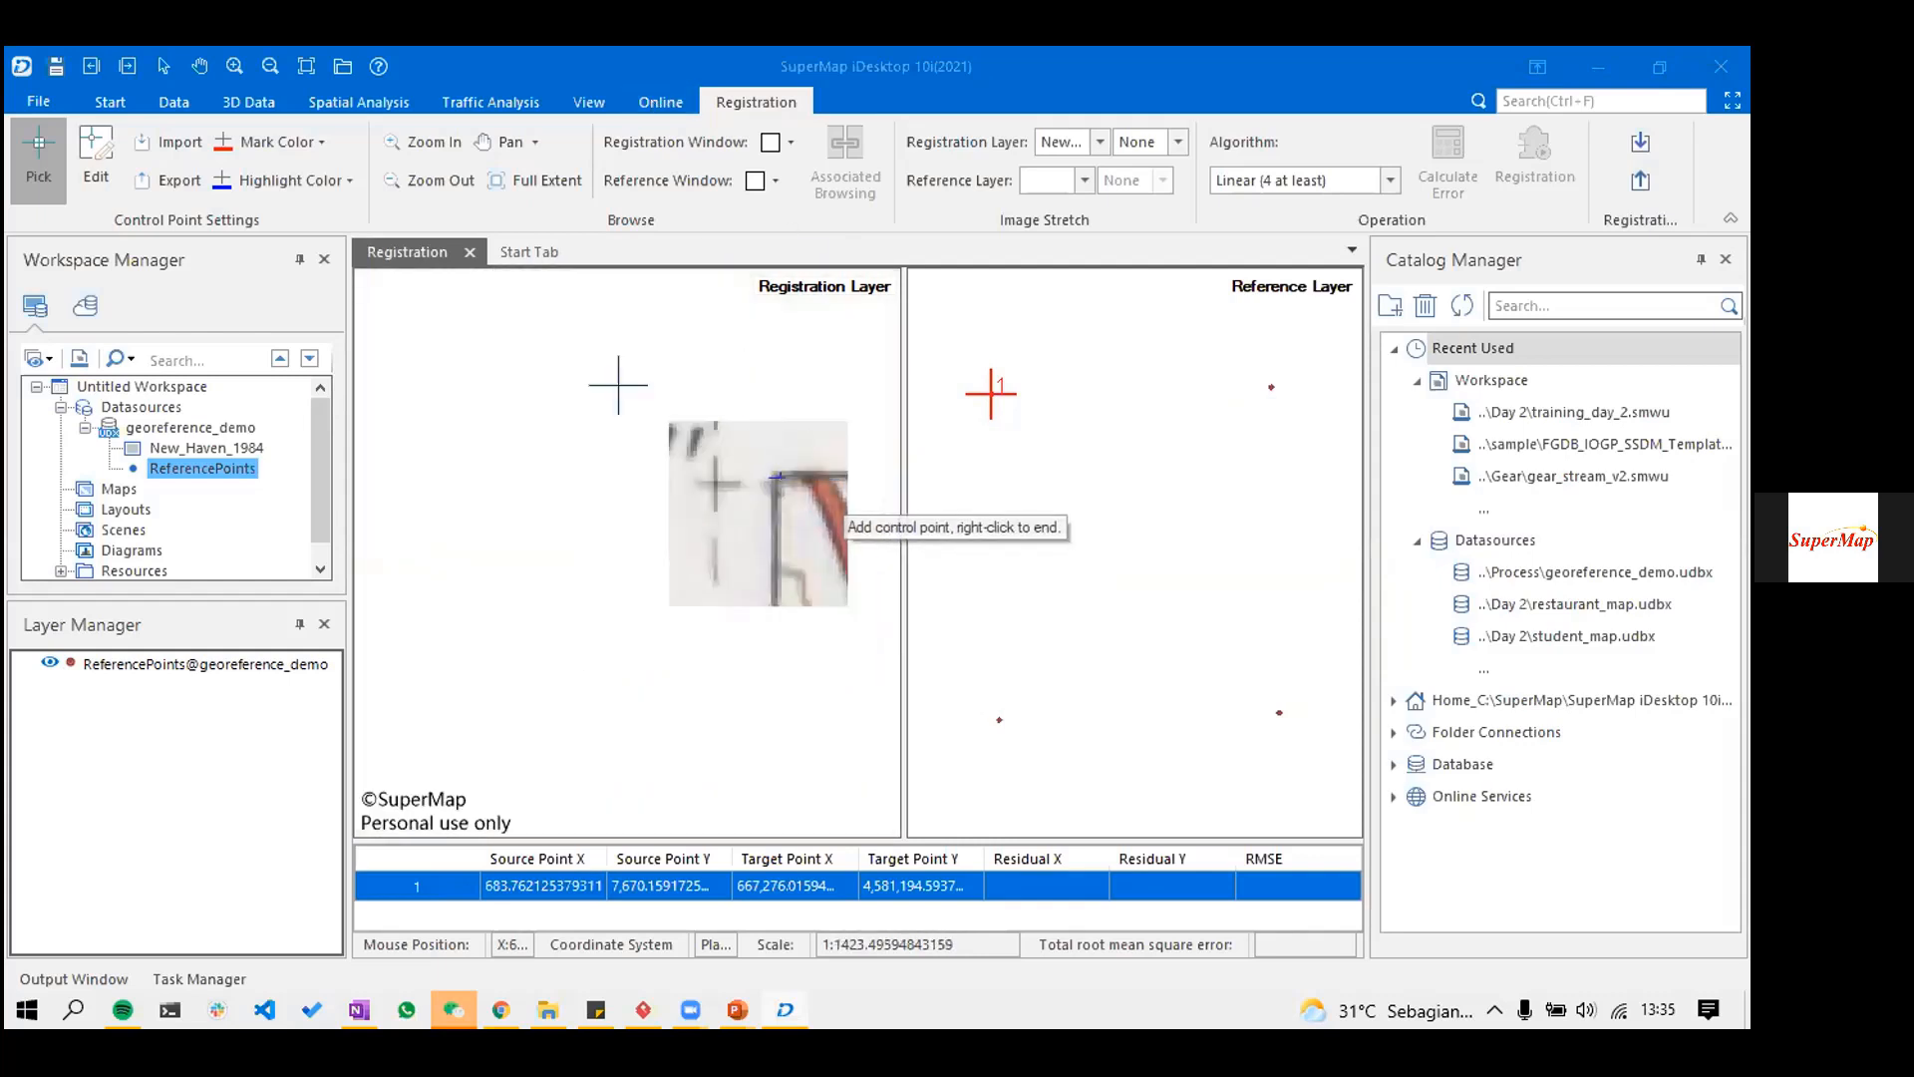
scroll(620, 433, "down", 1)
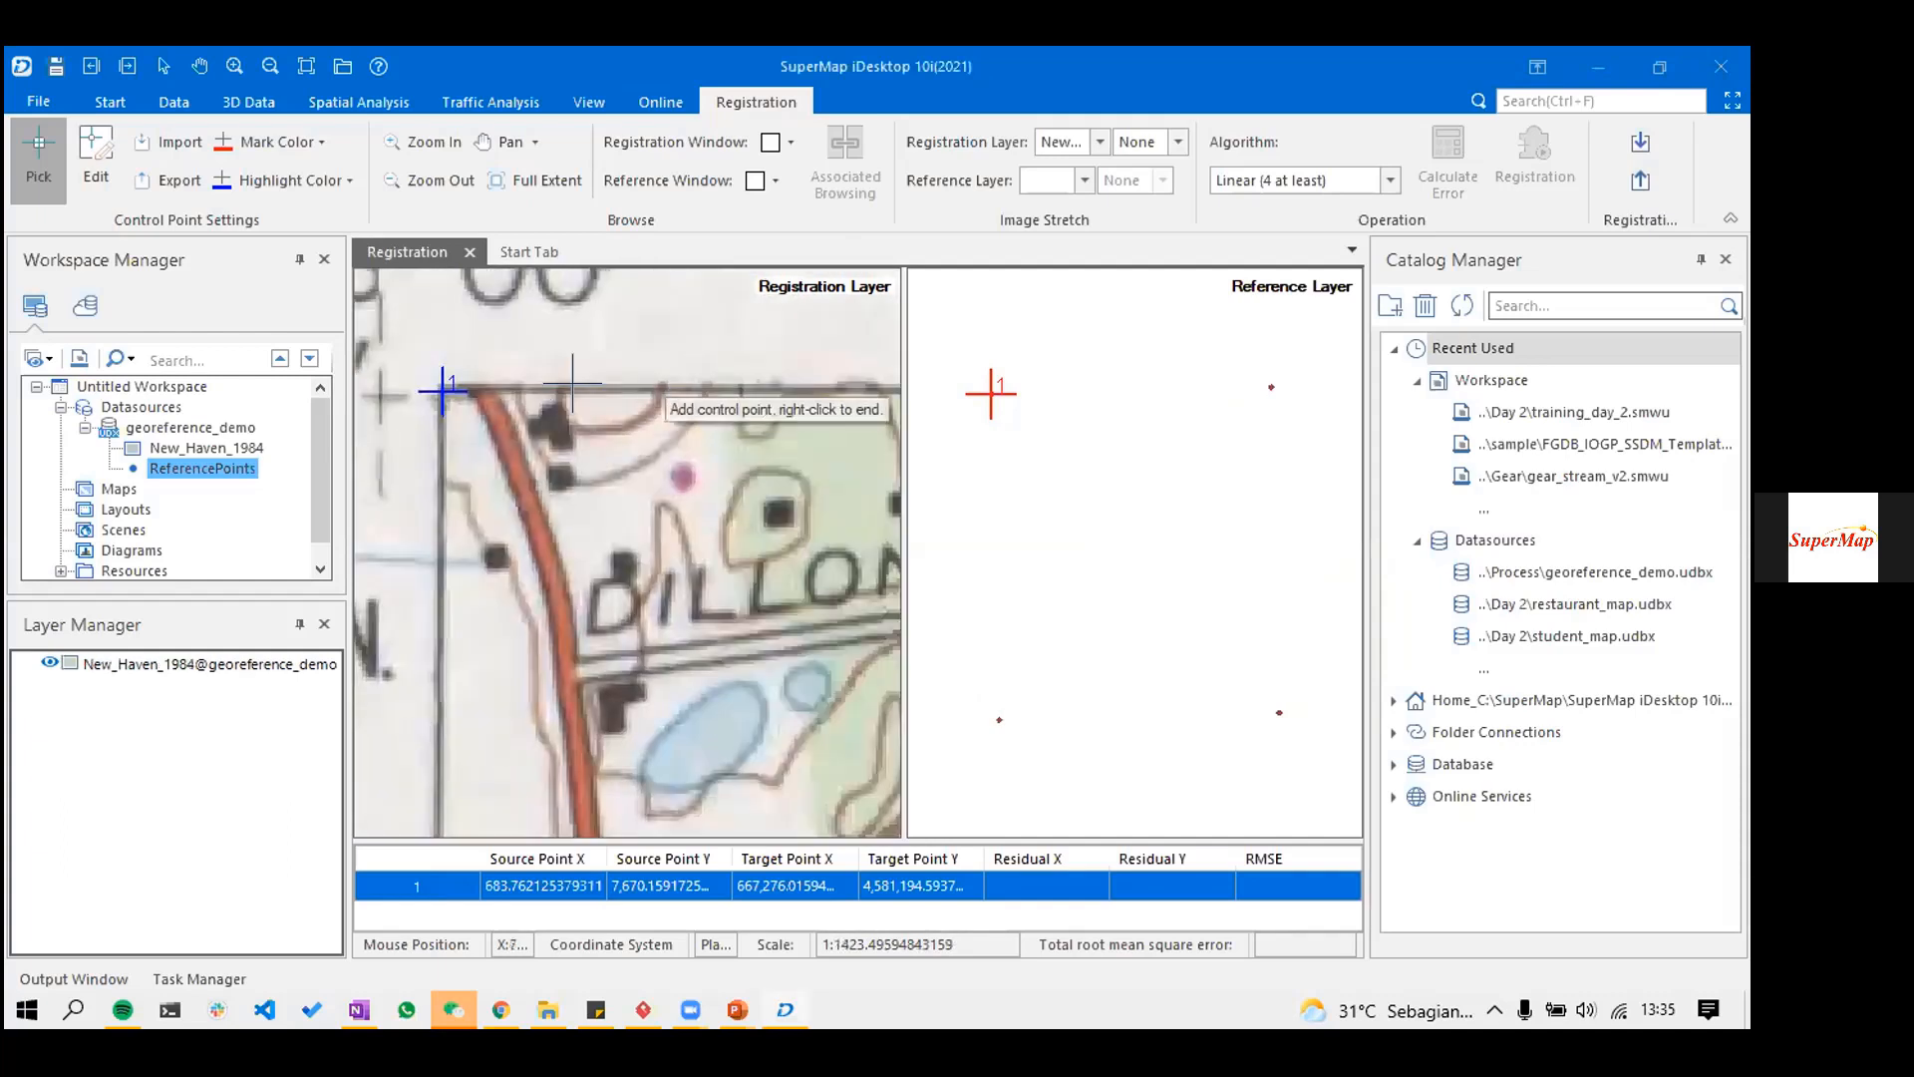
scroll(593, 393, "down", 2)
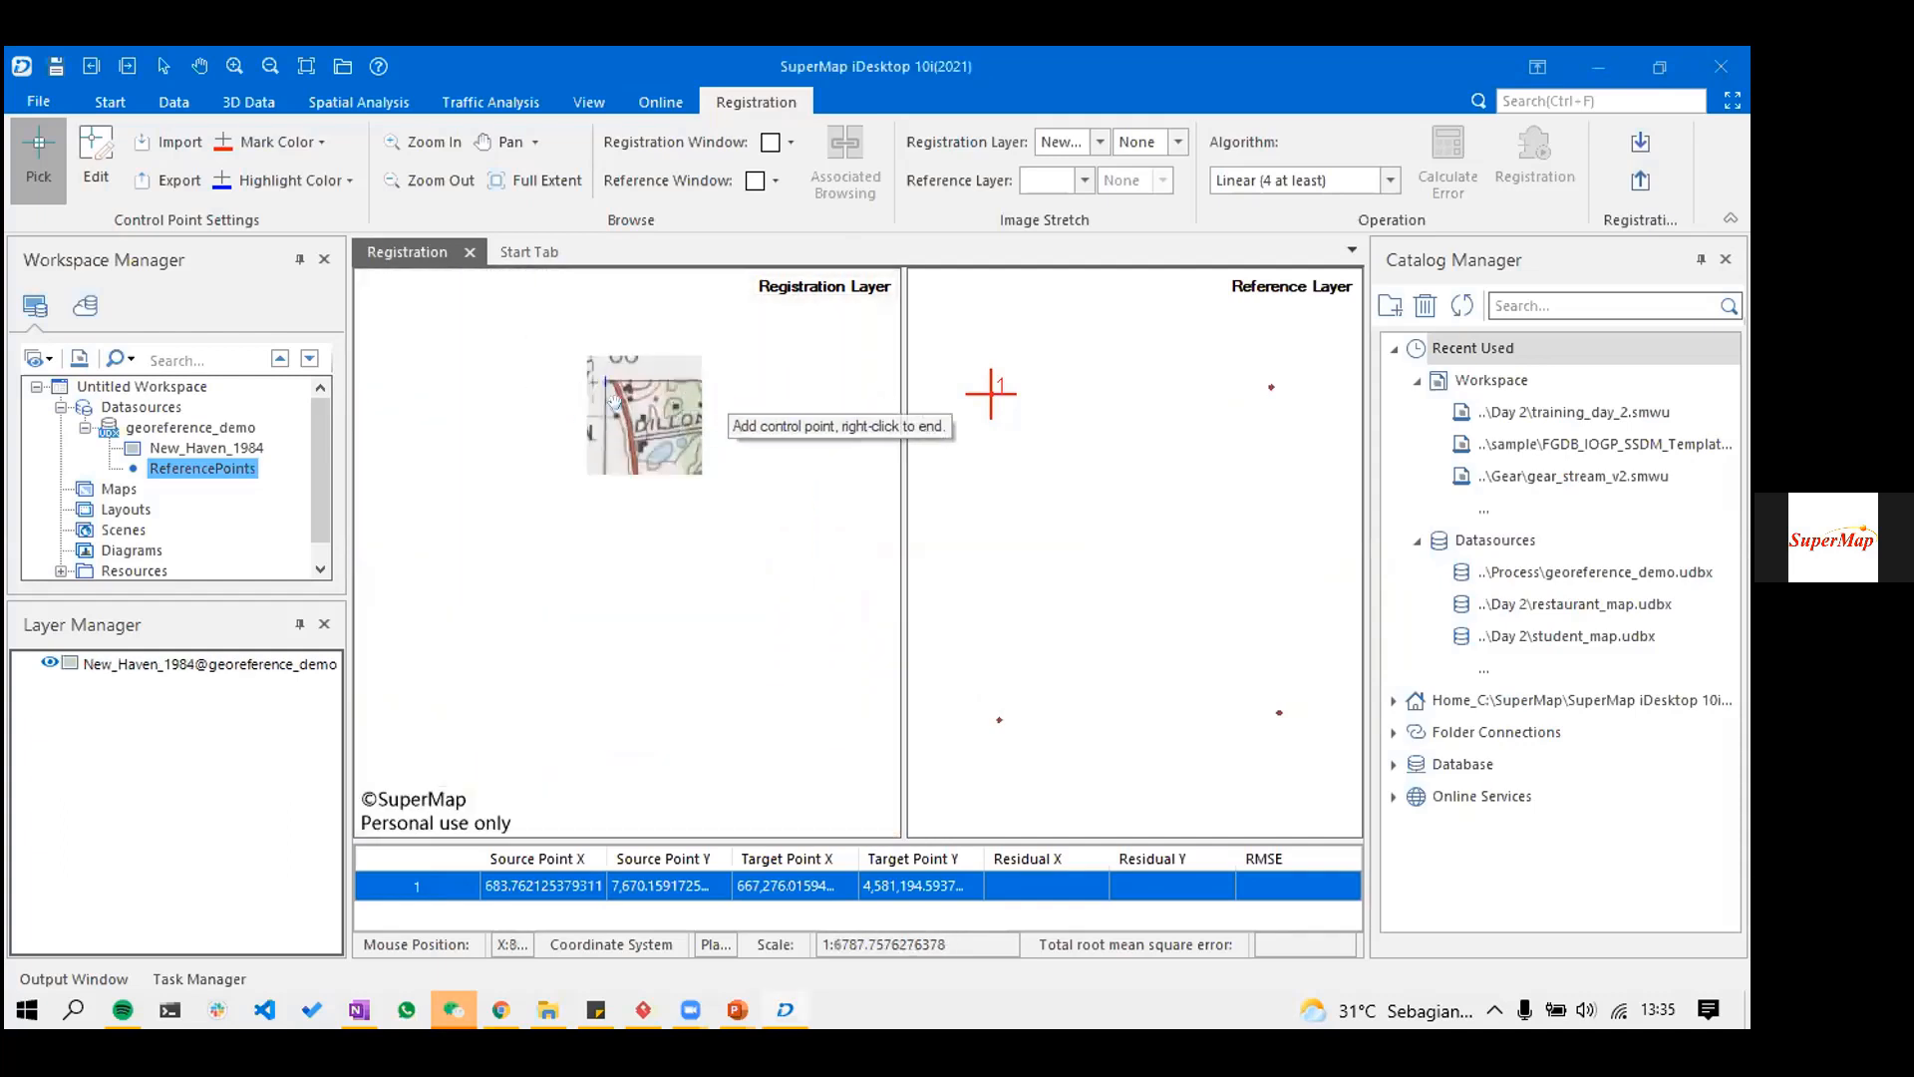
left_click_drag(780, 430, 546, 429)
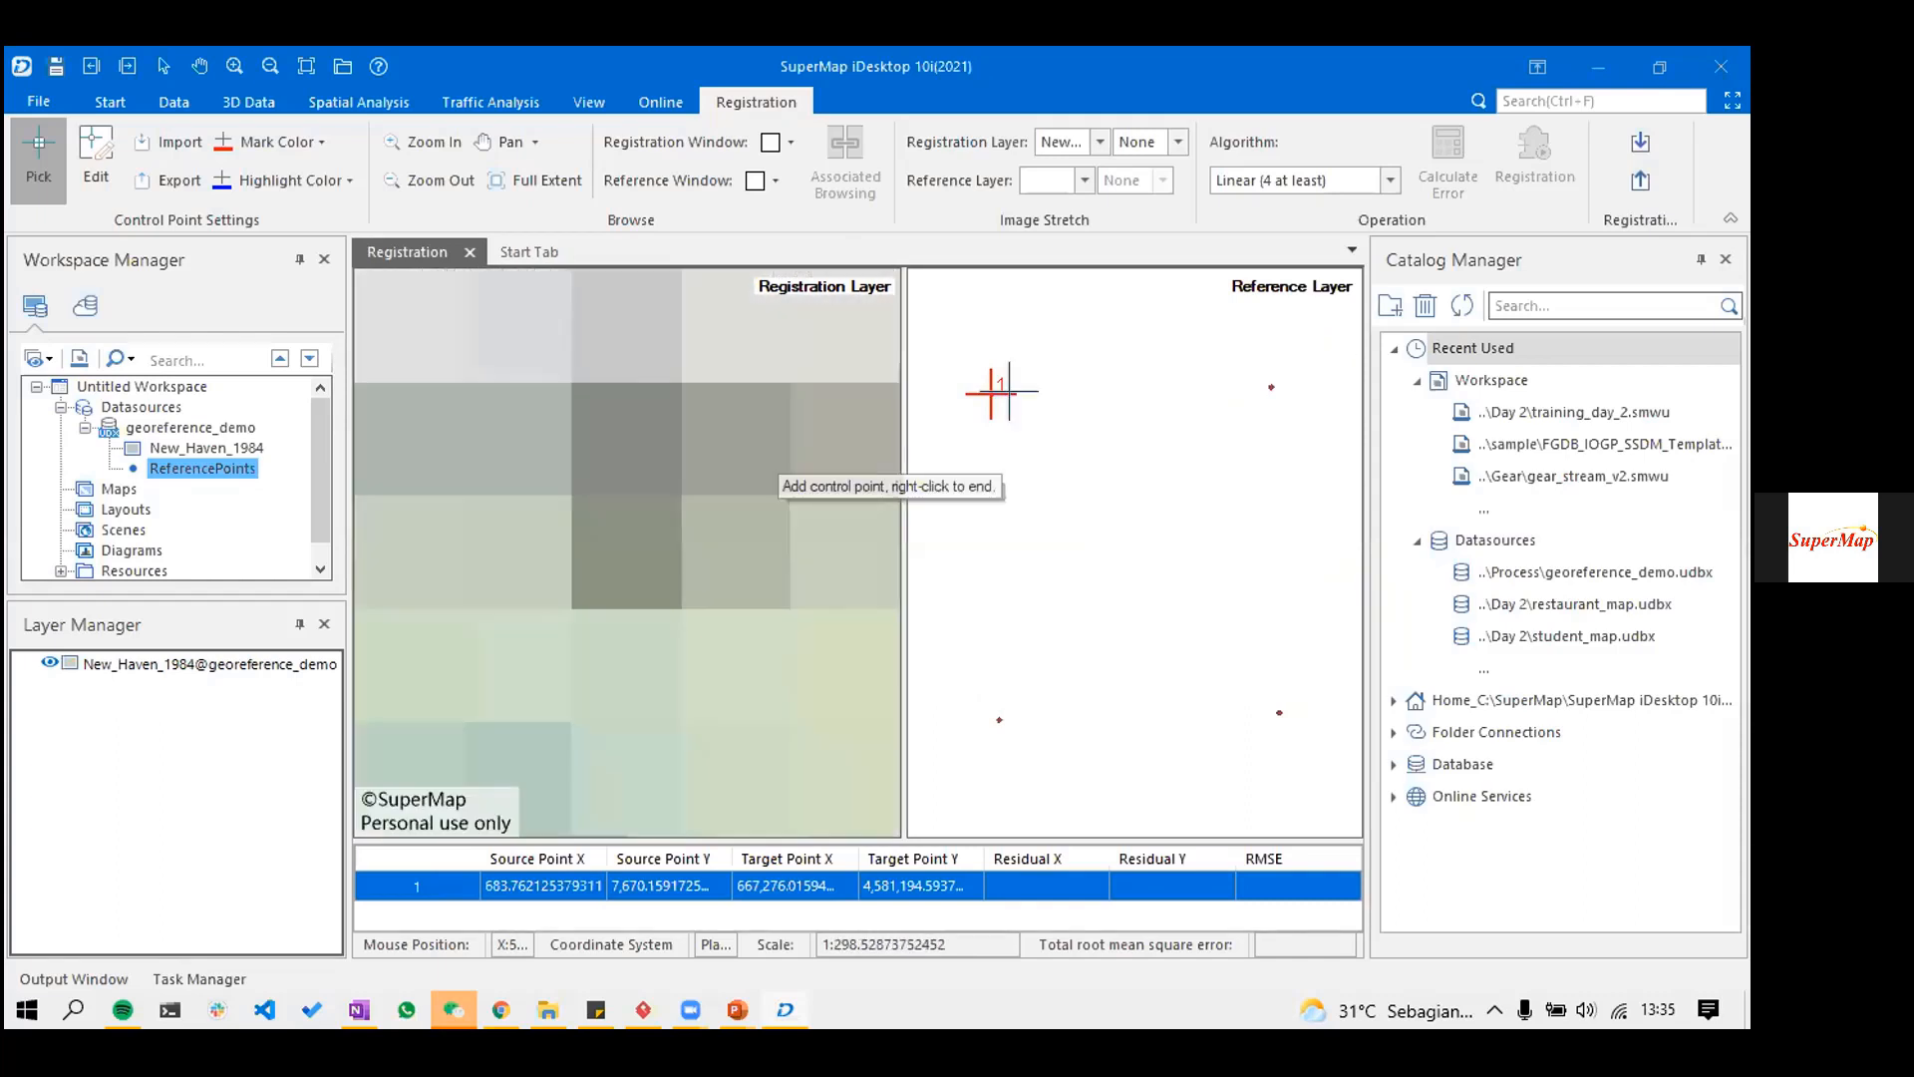
scroll(836, 461, "down", 9)
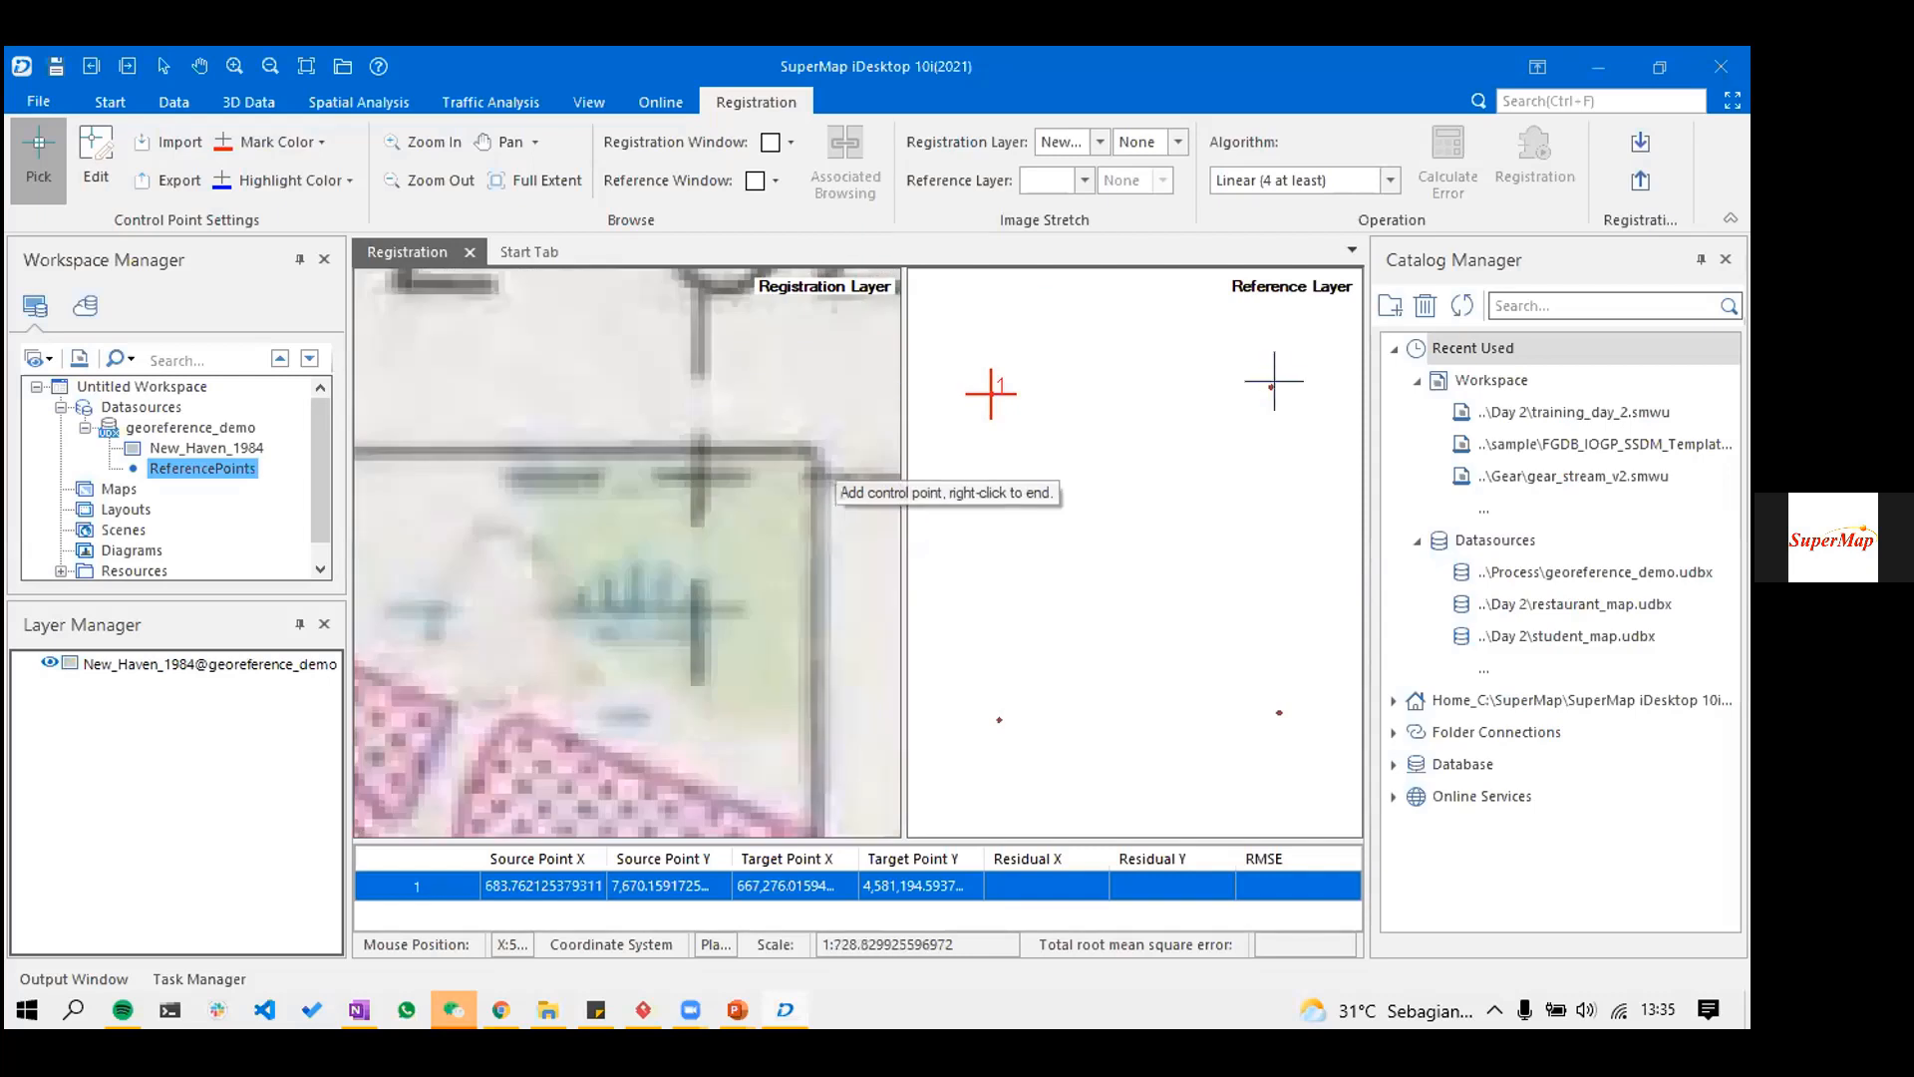
left_click(810, 449)
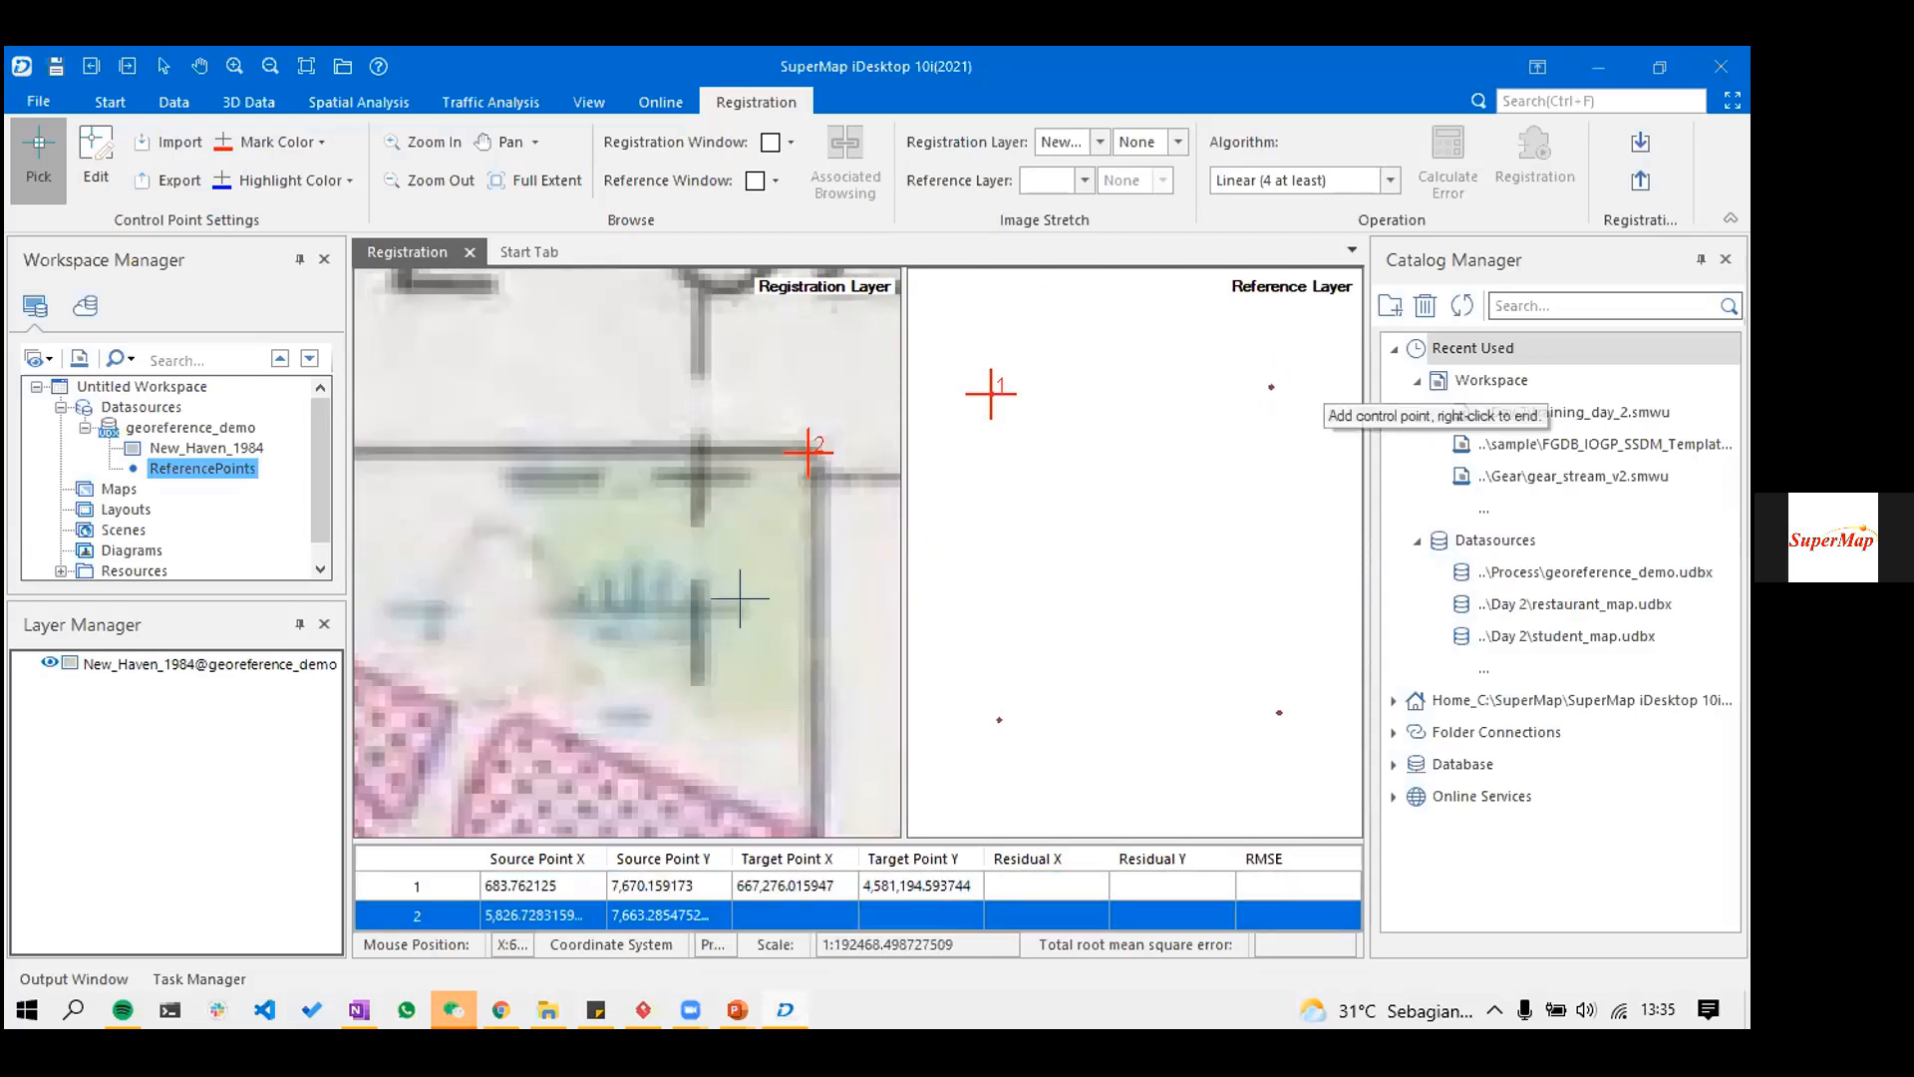
left_click(1271, 386)
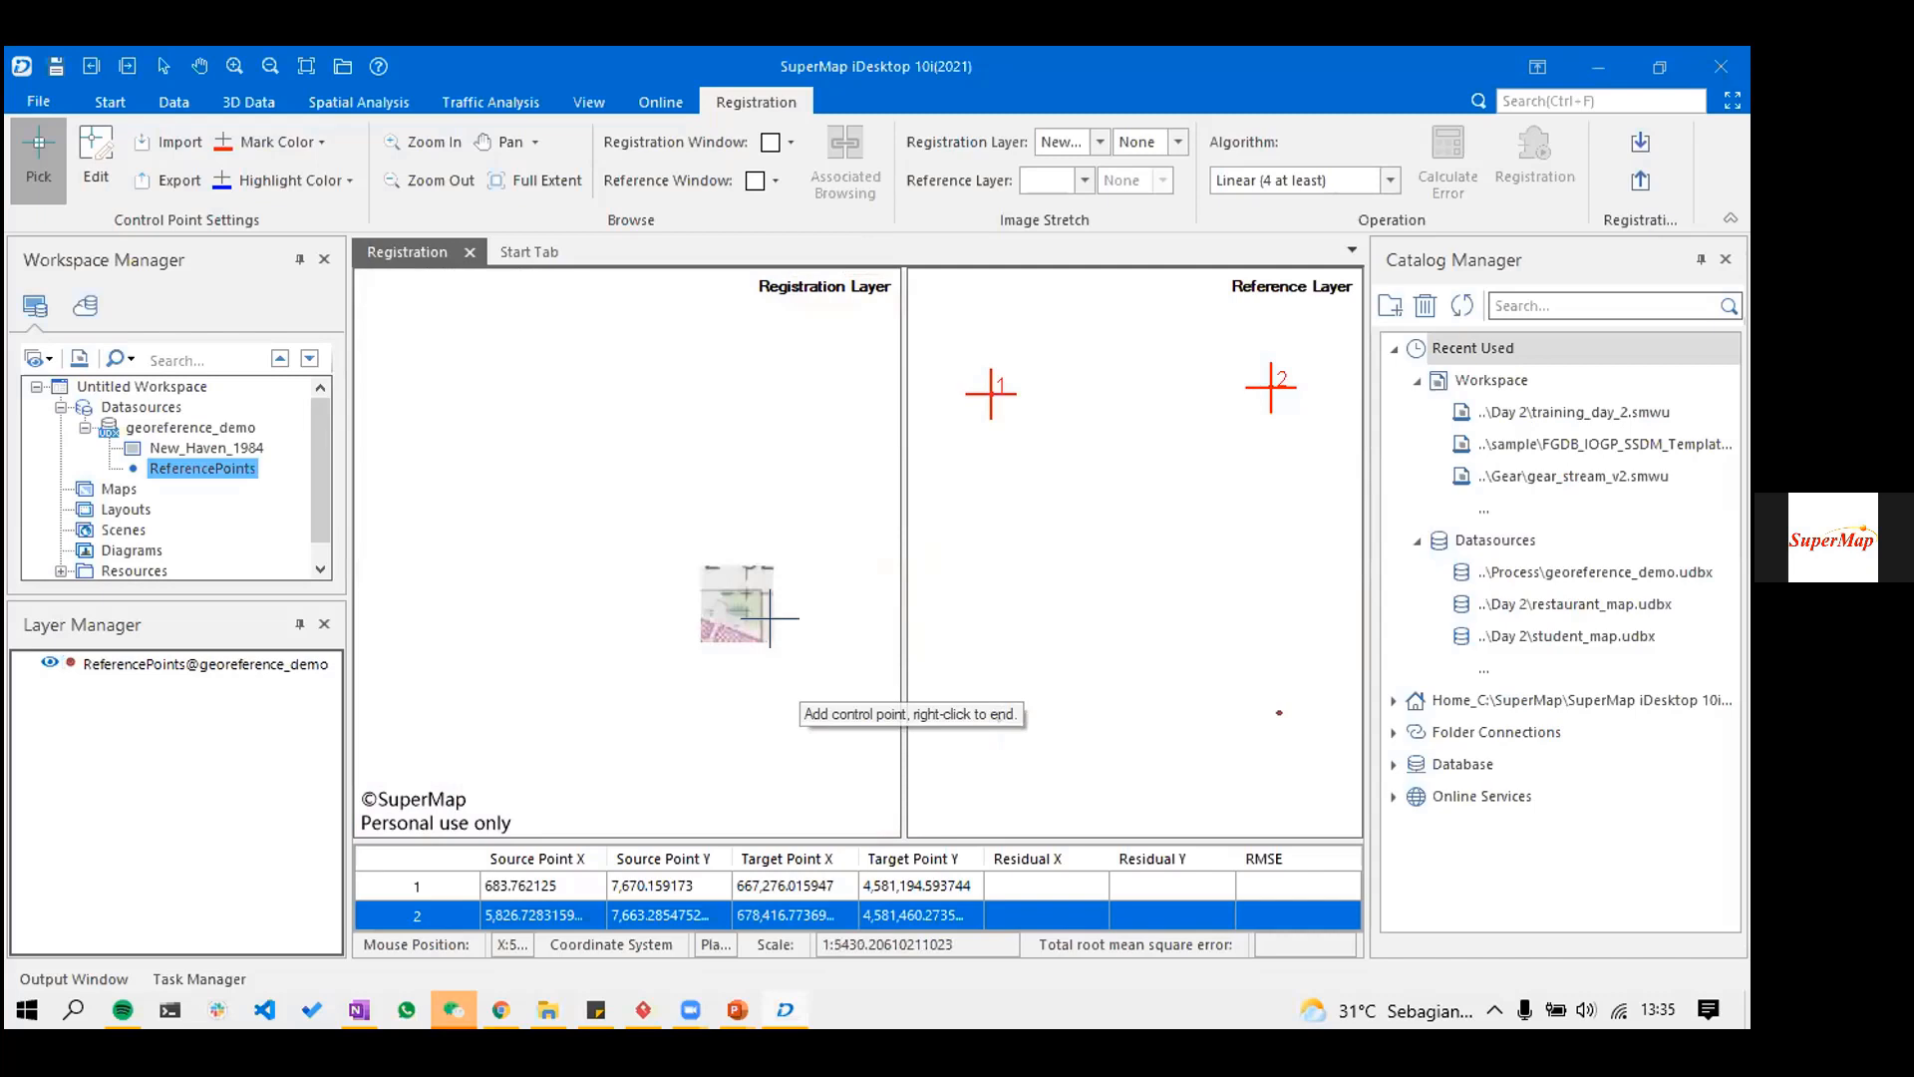
- Place the third control point on the lower-right corner of the scanned map's frame and match it to the lower-right reference point
scroll(770, 618, "up", 3)
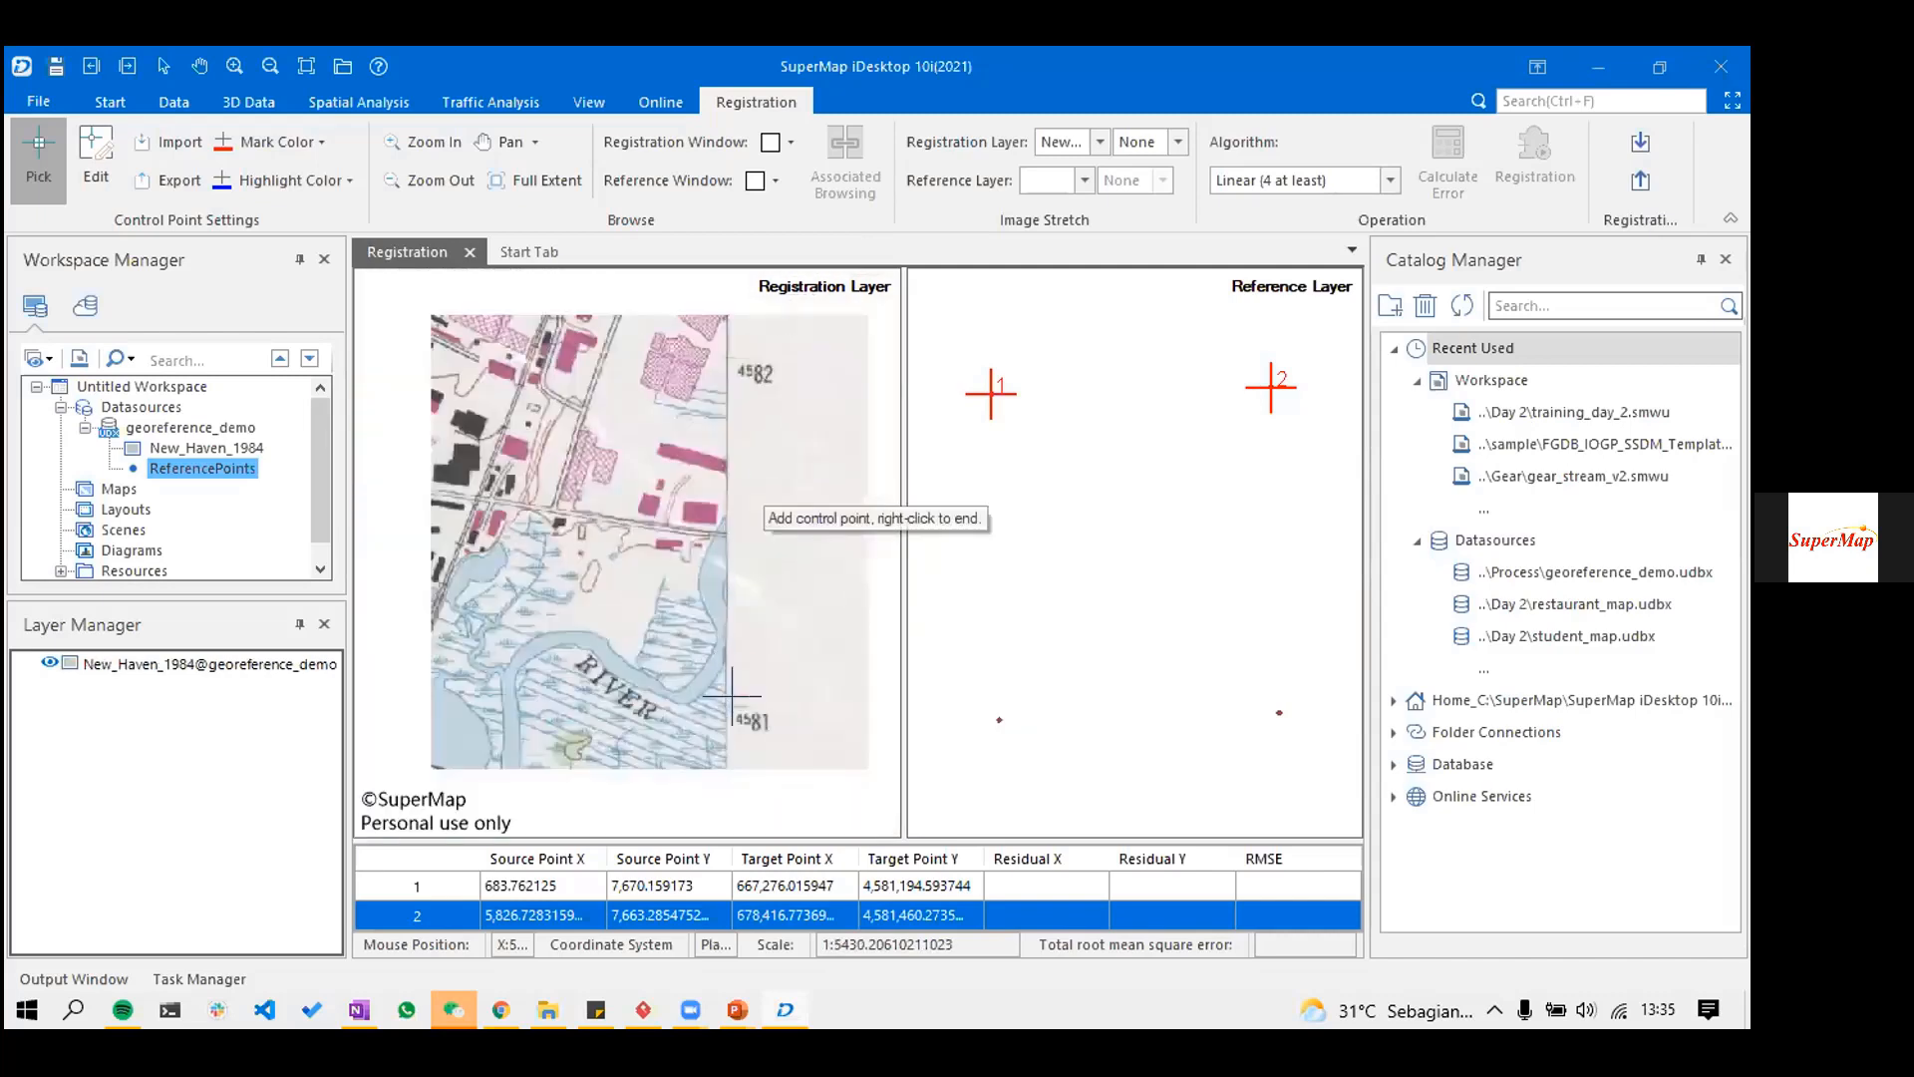
scroll(738, 648, "down", 1)
scroll(754, 596, "down", 1)
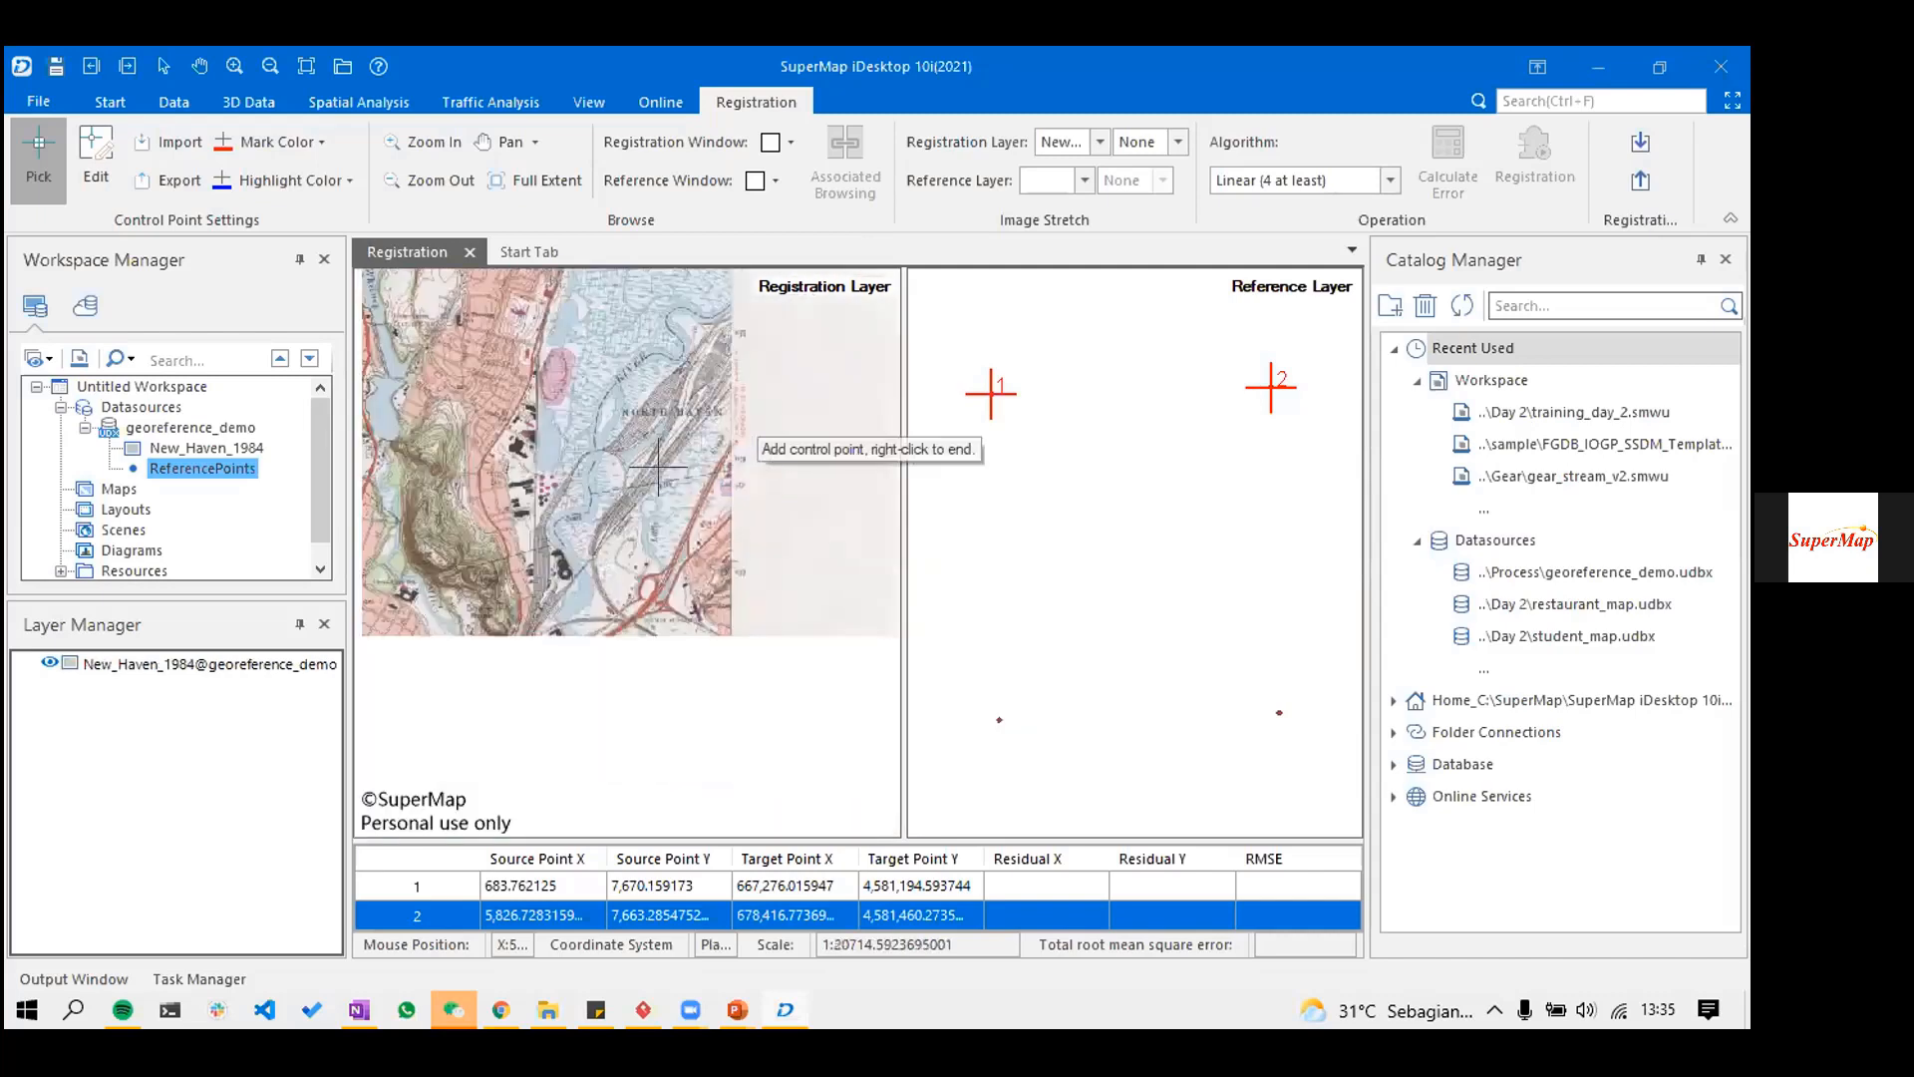
scroll(698, 473, "up", 3)
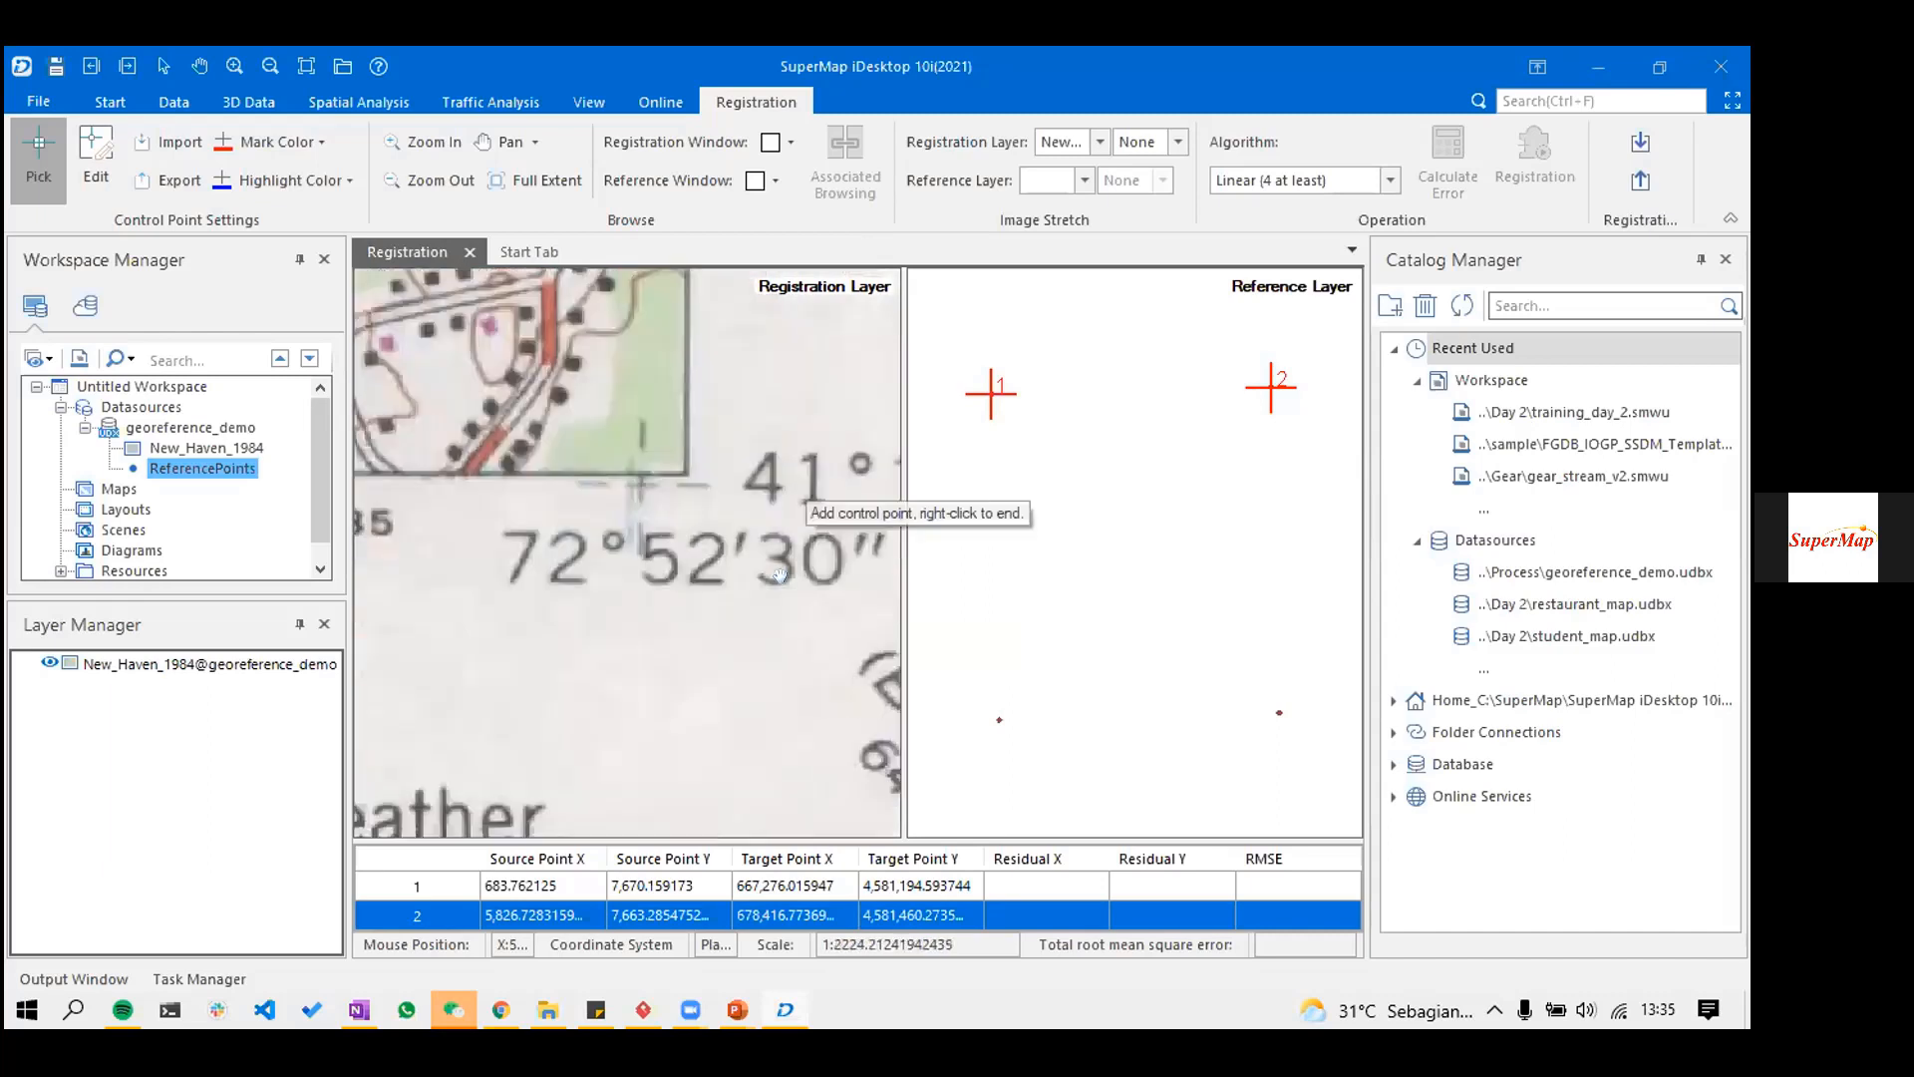
scroll(779, 575, "up", 5)
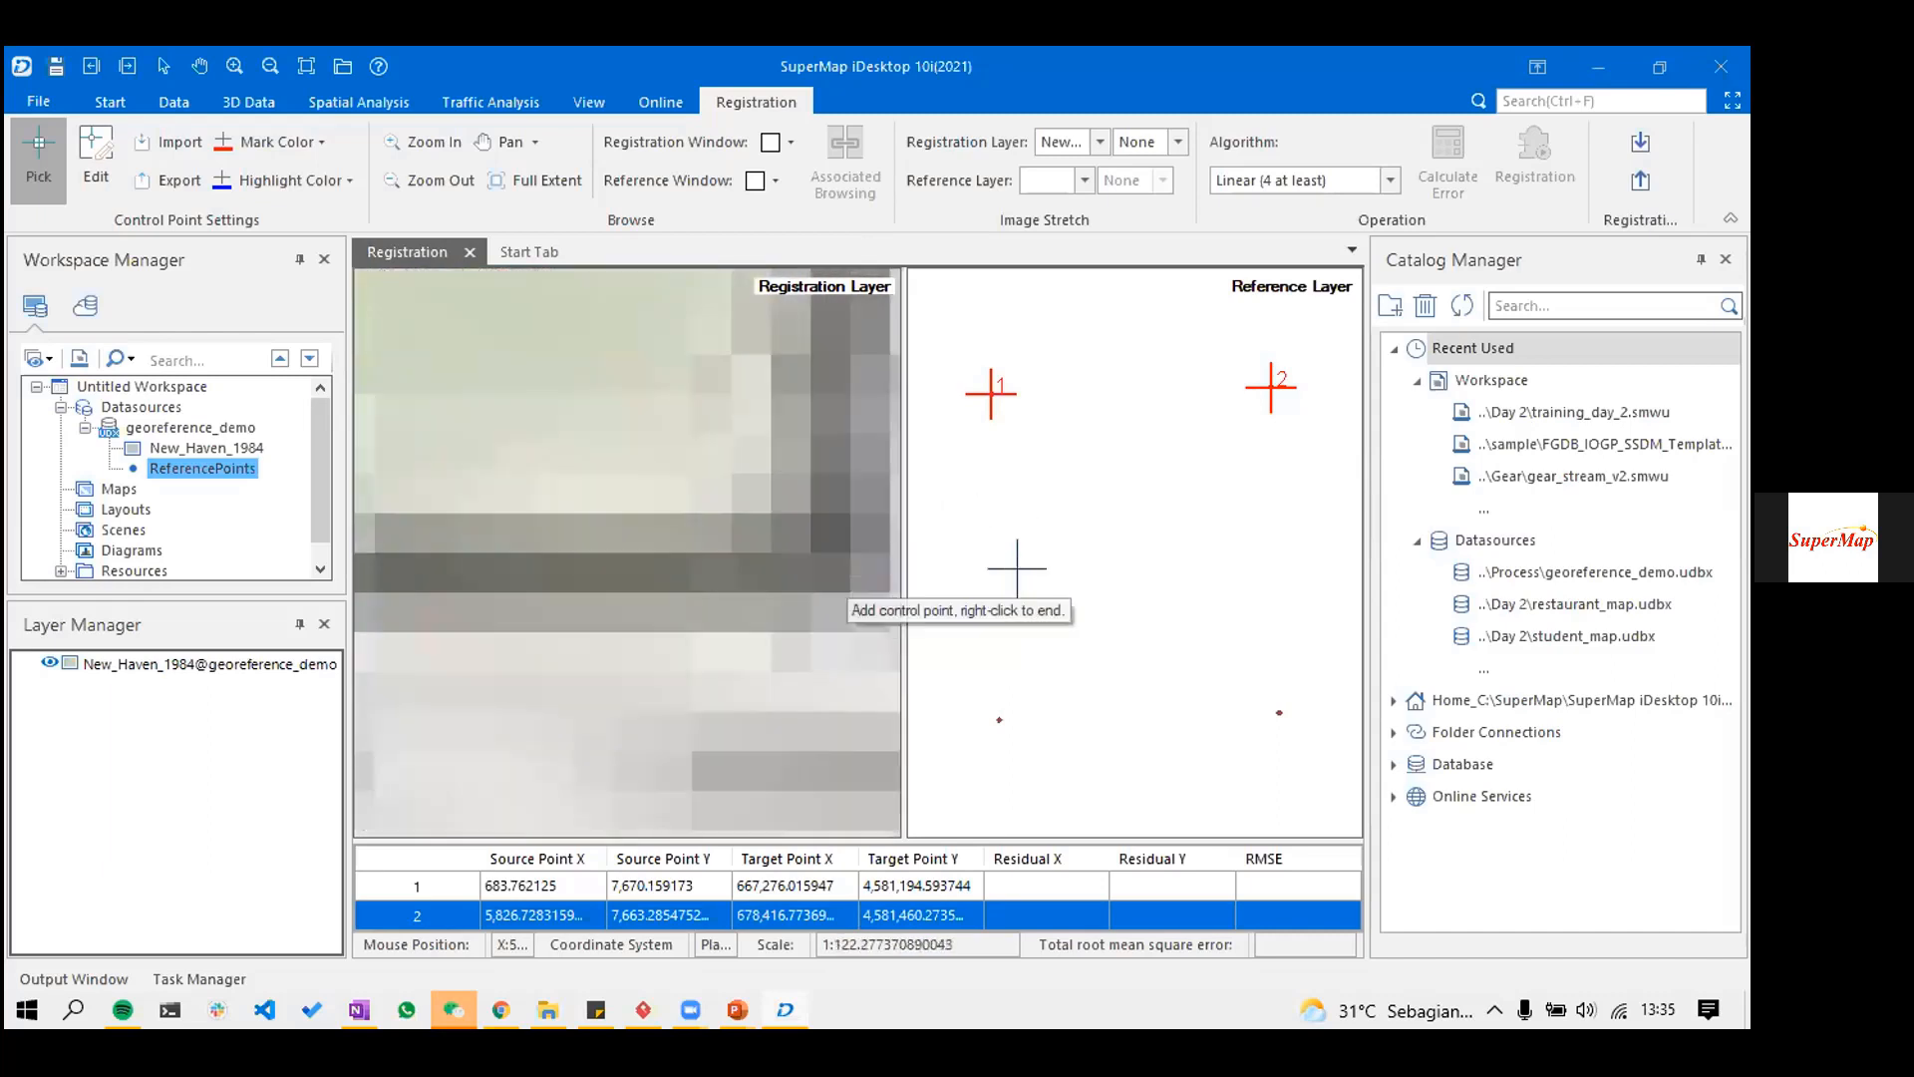
left_click(1278, 712)
- Place the fourth control point on the lower-left corner of the scanned map's frame and match it to the lower-left reference point
scroll(636, 586, "down", 5)
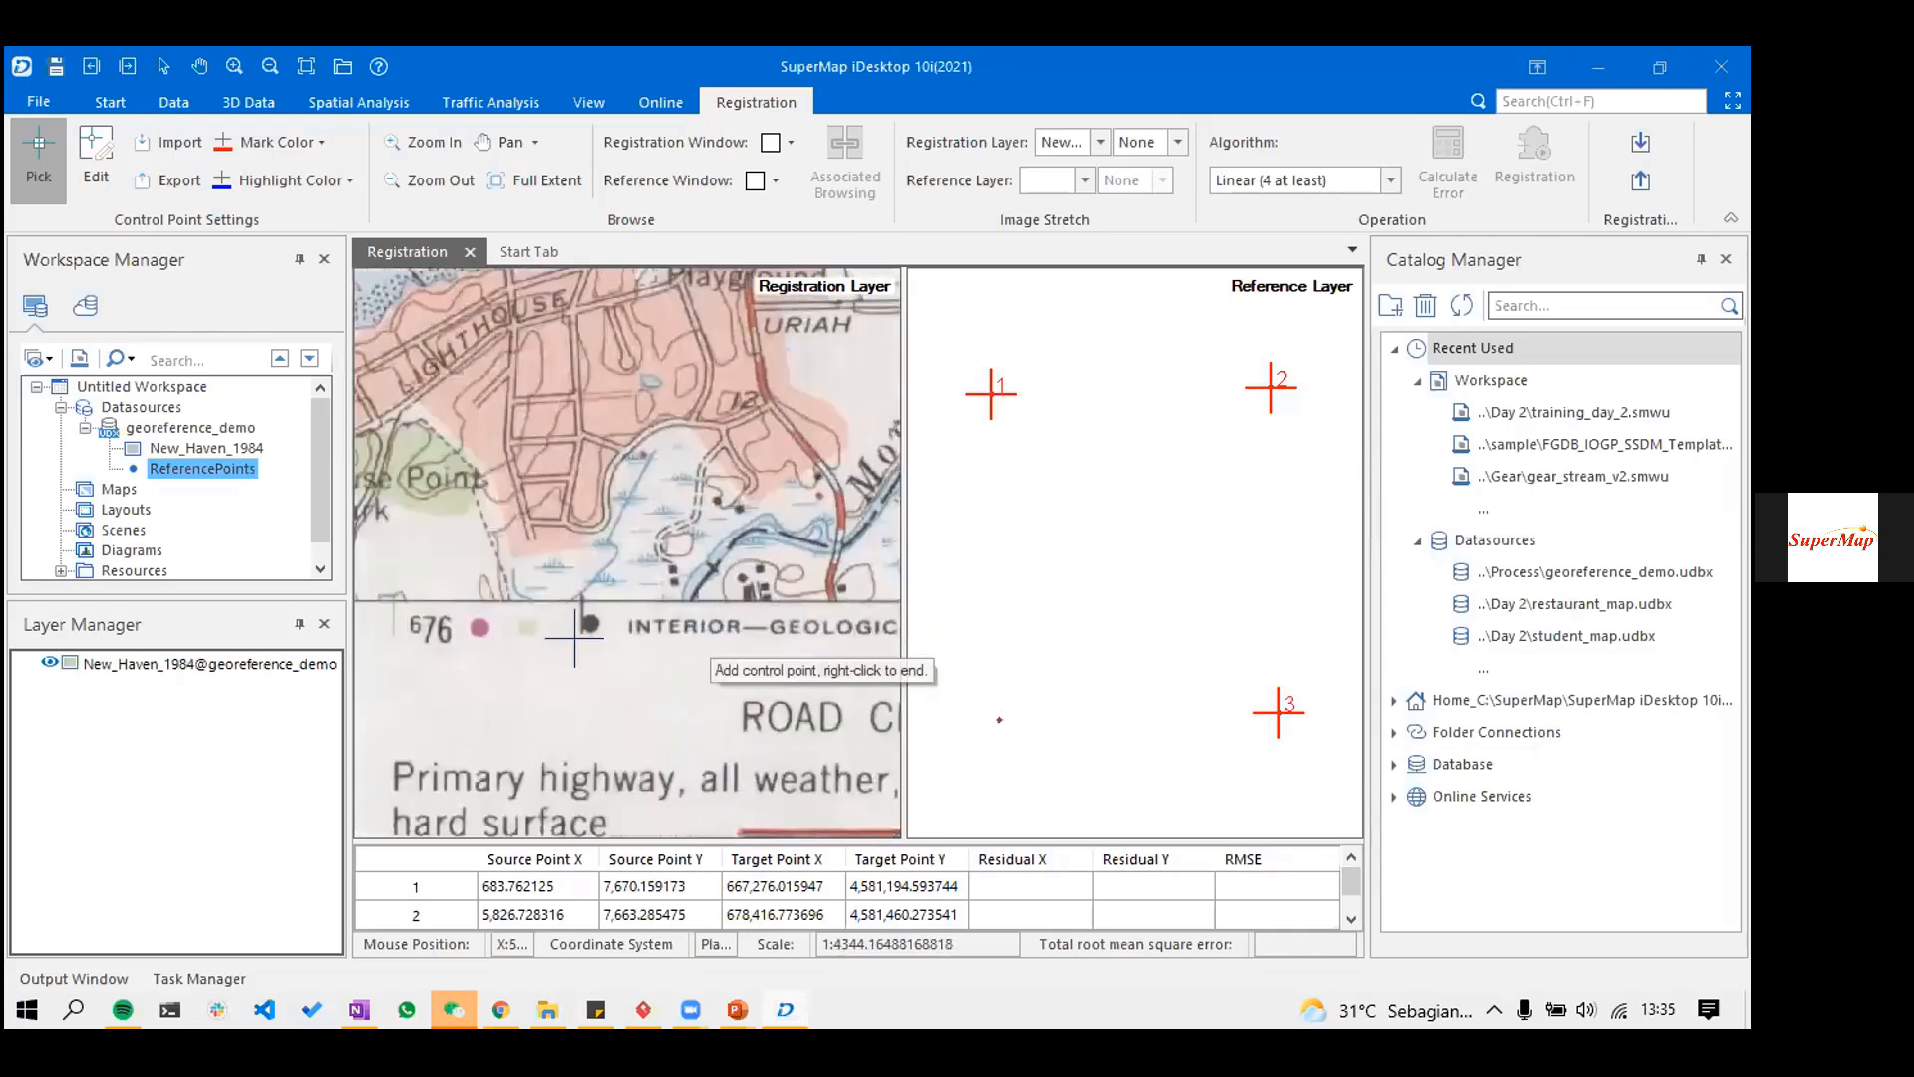
scroll(570, 638, "down", 2)
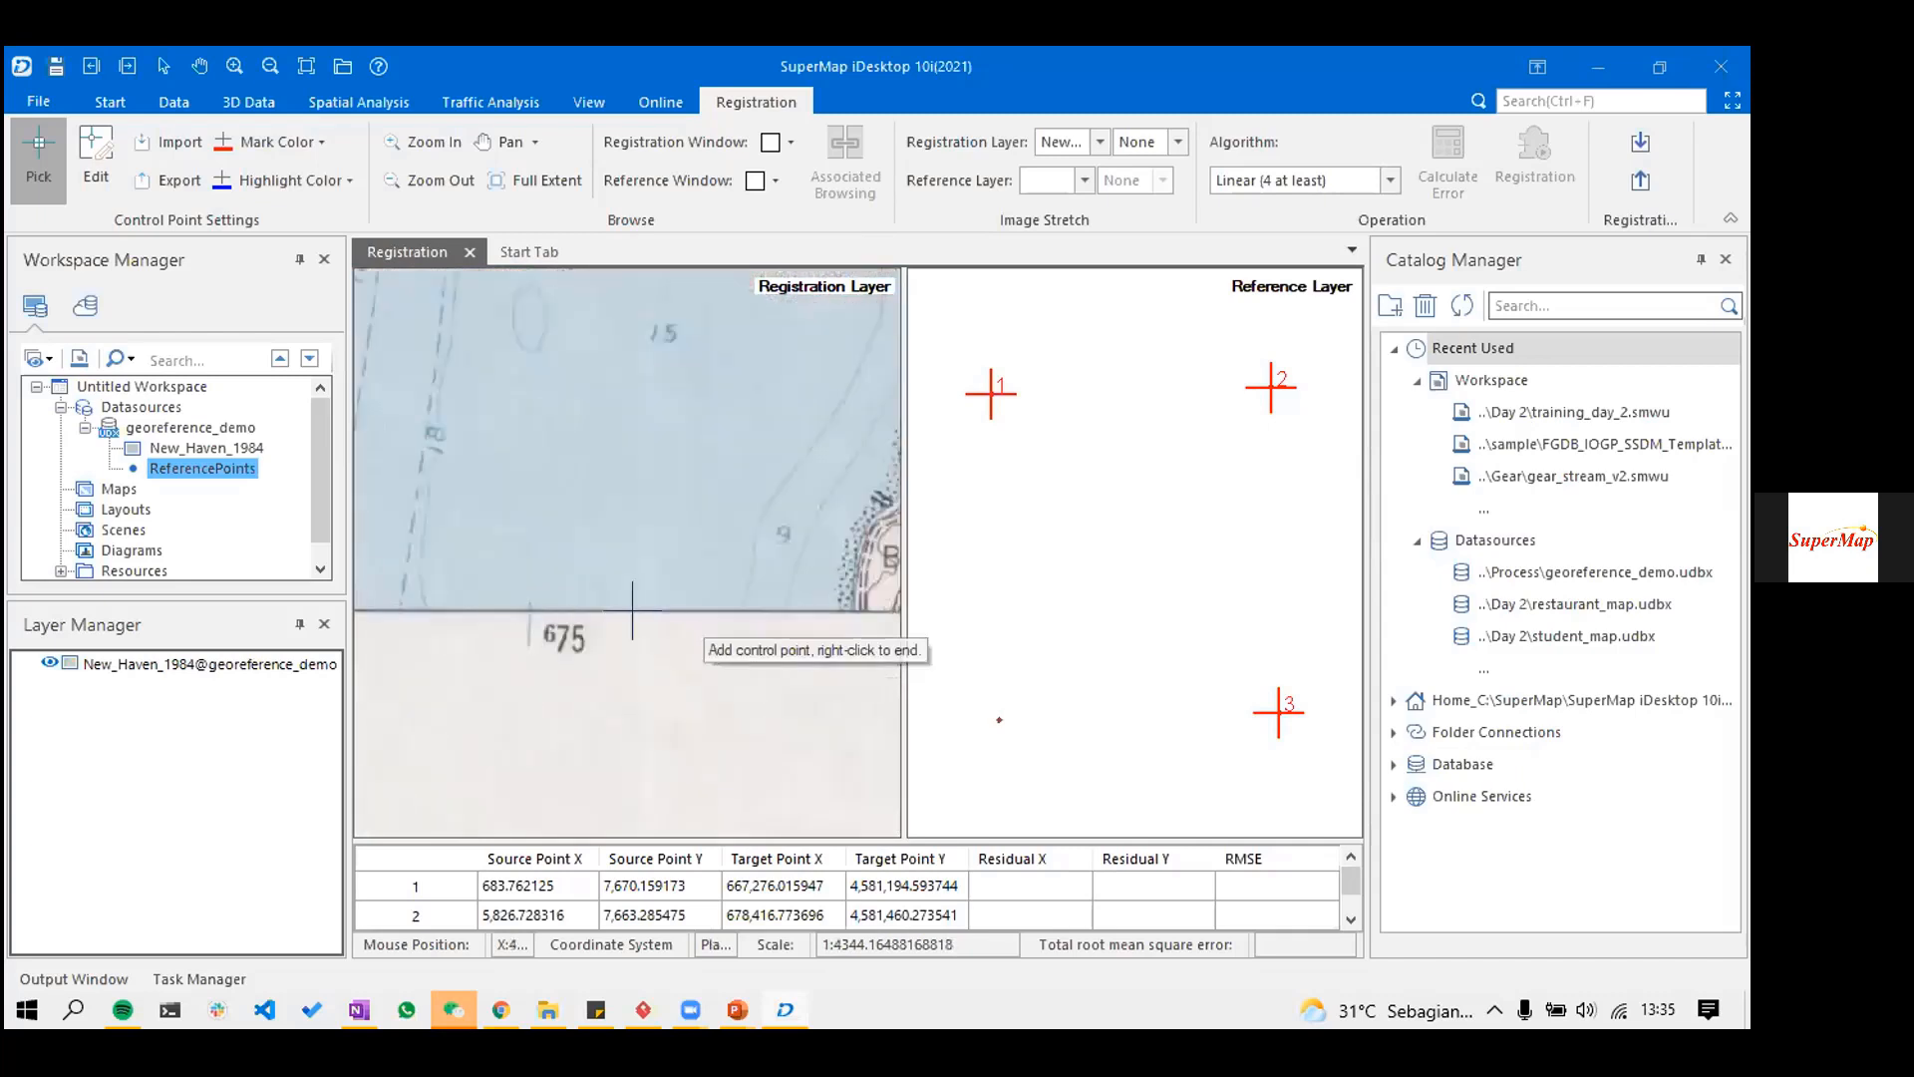
scroll(690, 648, "down", 5)
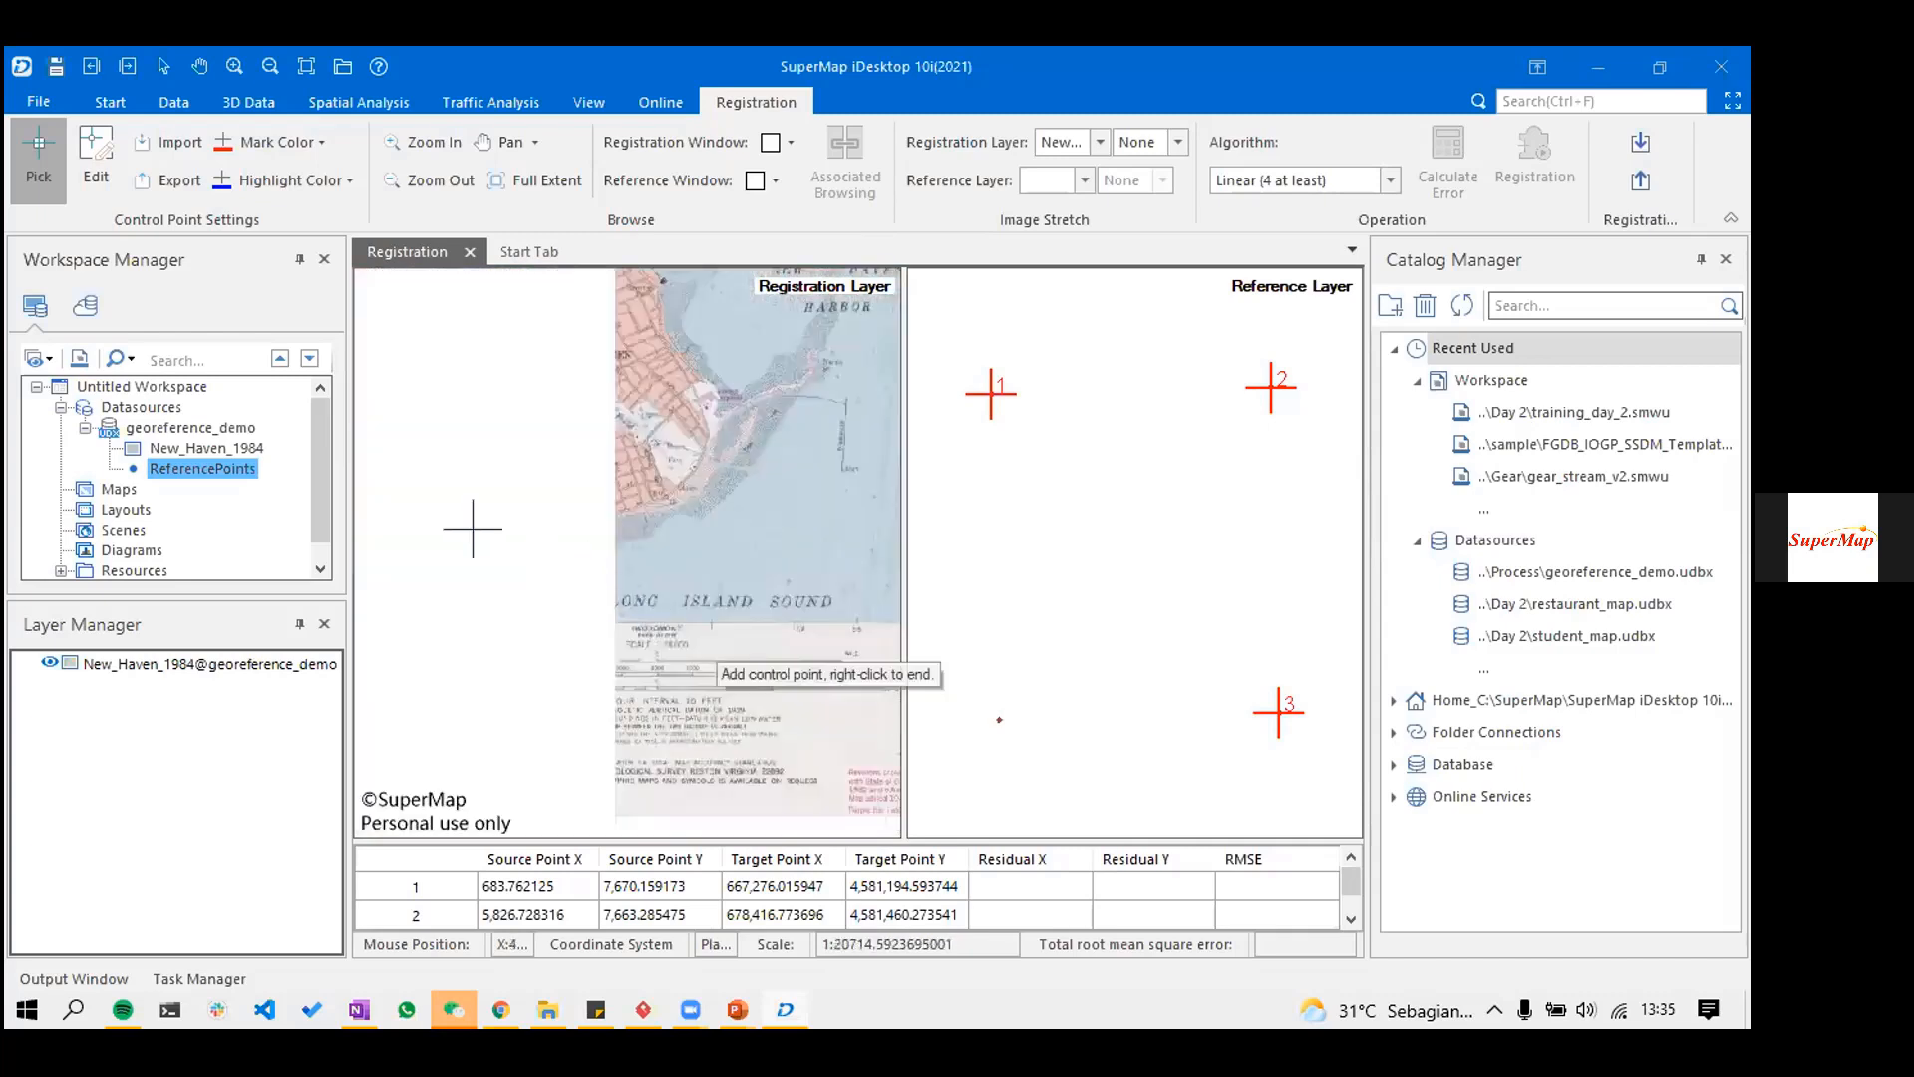
scroll(578, 469, "up", 2)
scroll(638, 449, "up", 12)
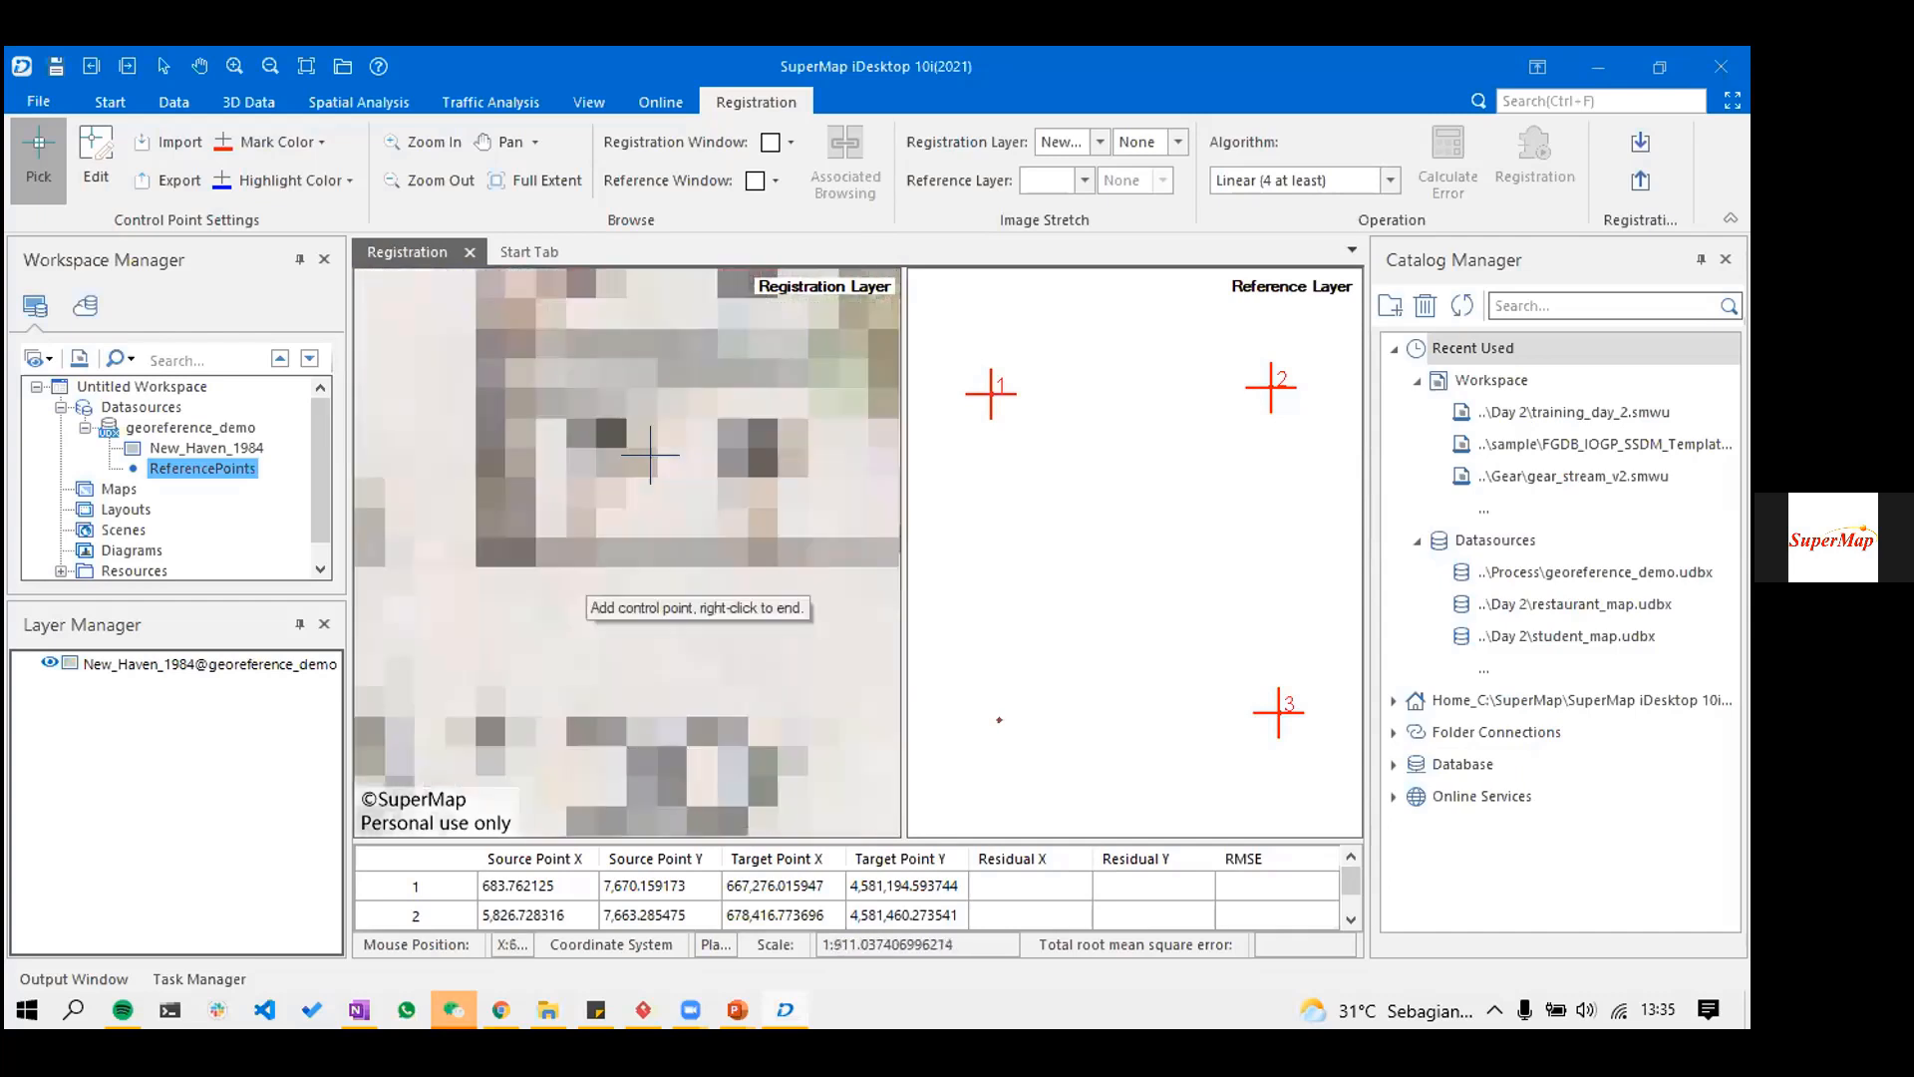
left_click(998, 718)
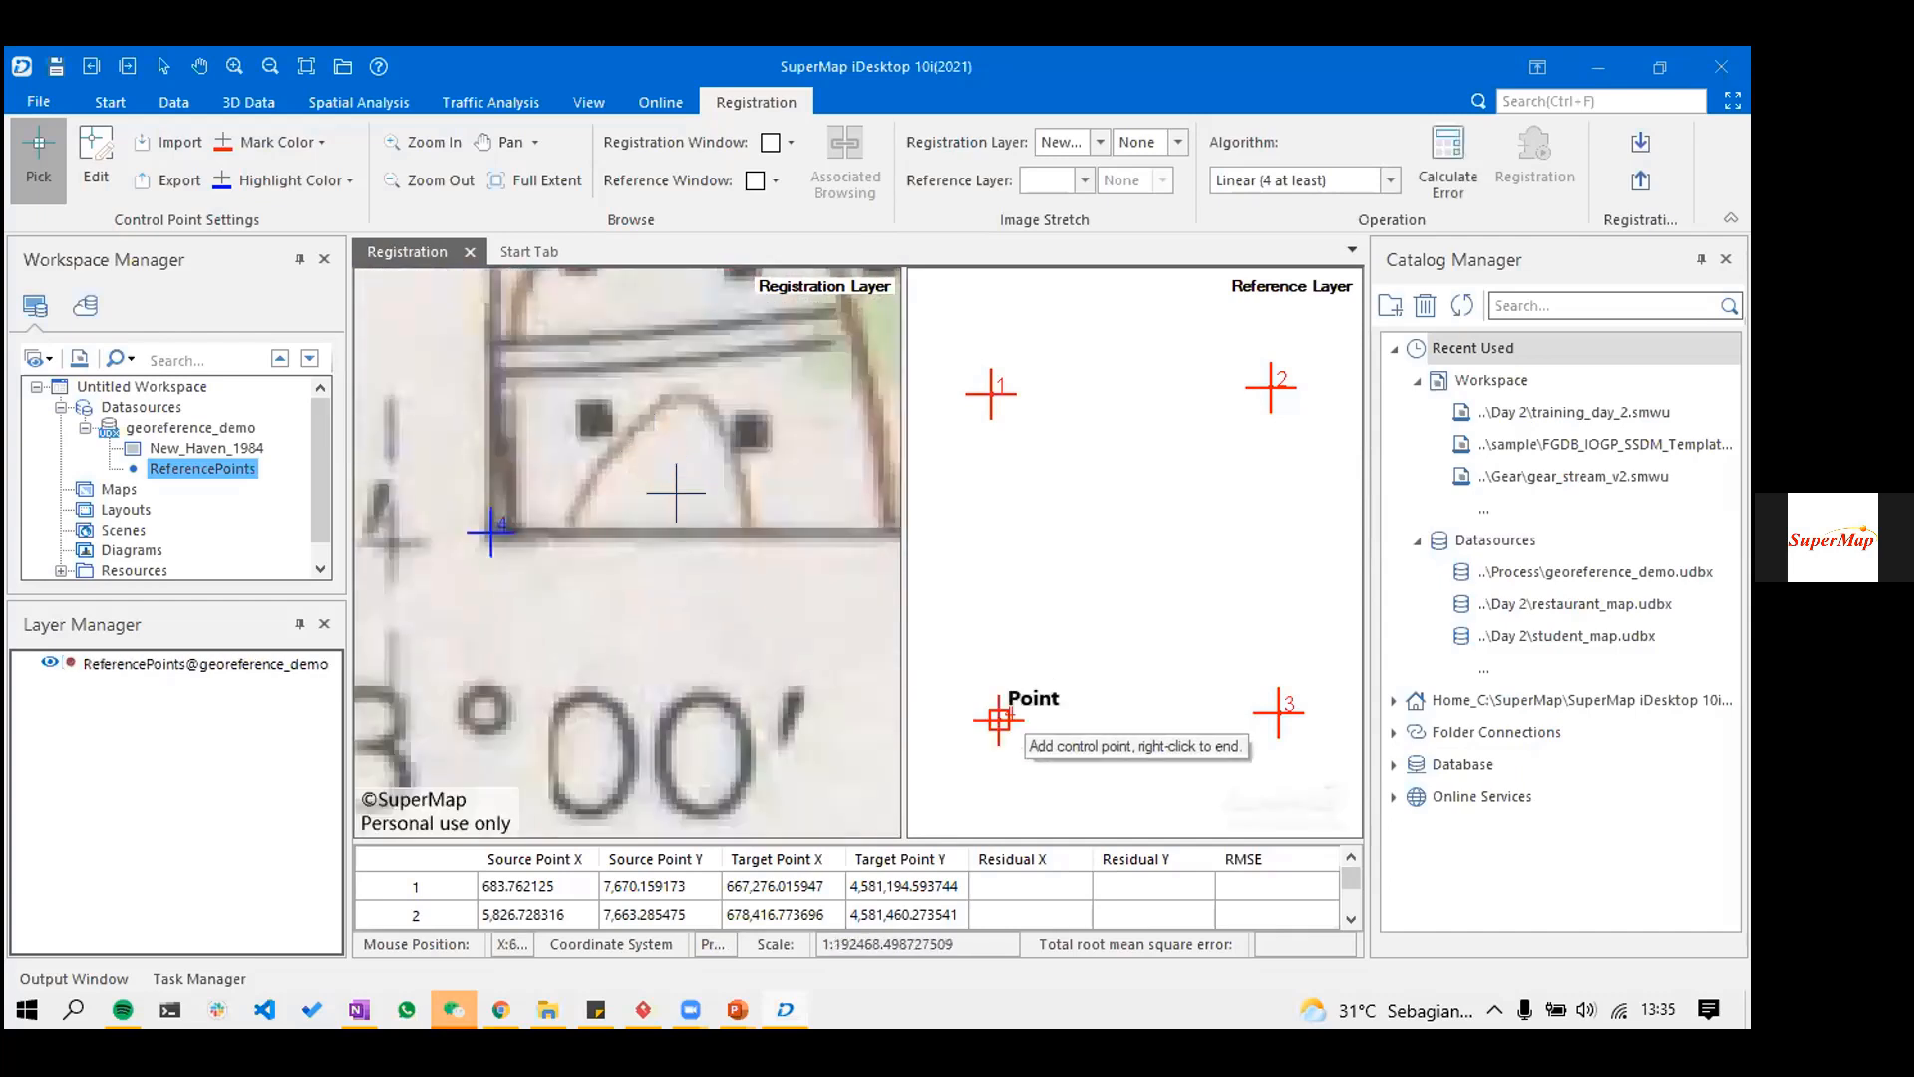
- Bring the whole scanned map into view and enlarge the control point table to show all four point pairs
scroll(688, 496, "down", 3)
scroll(688, 497, "down", 4)
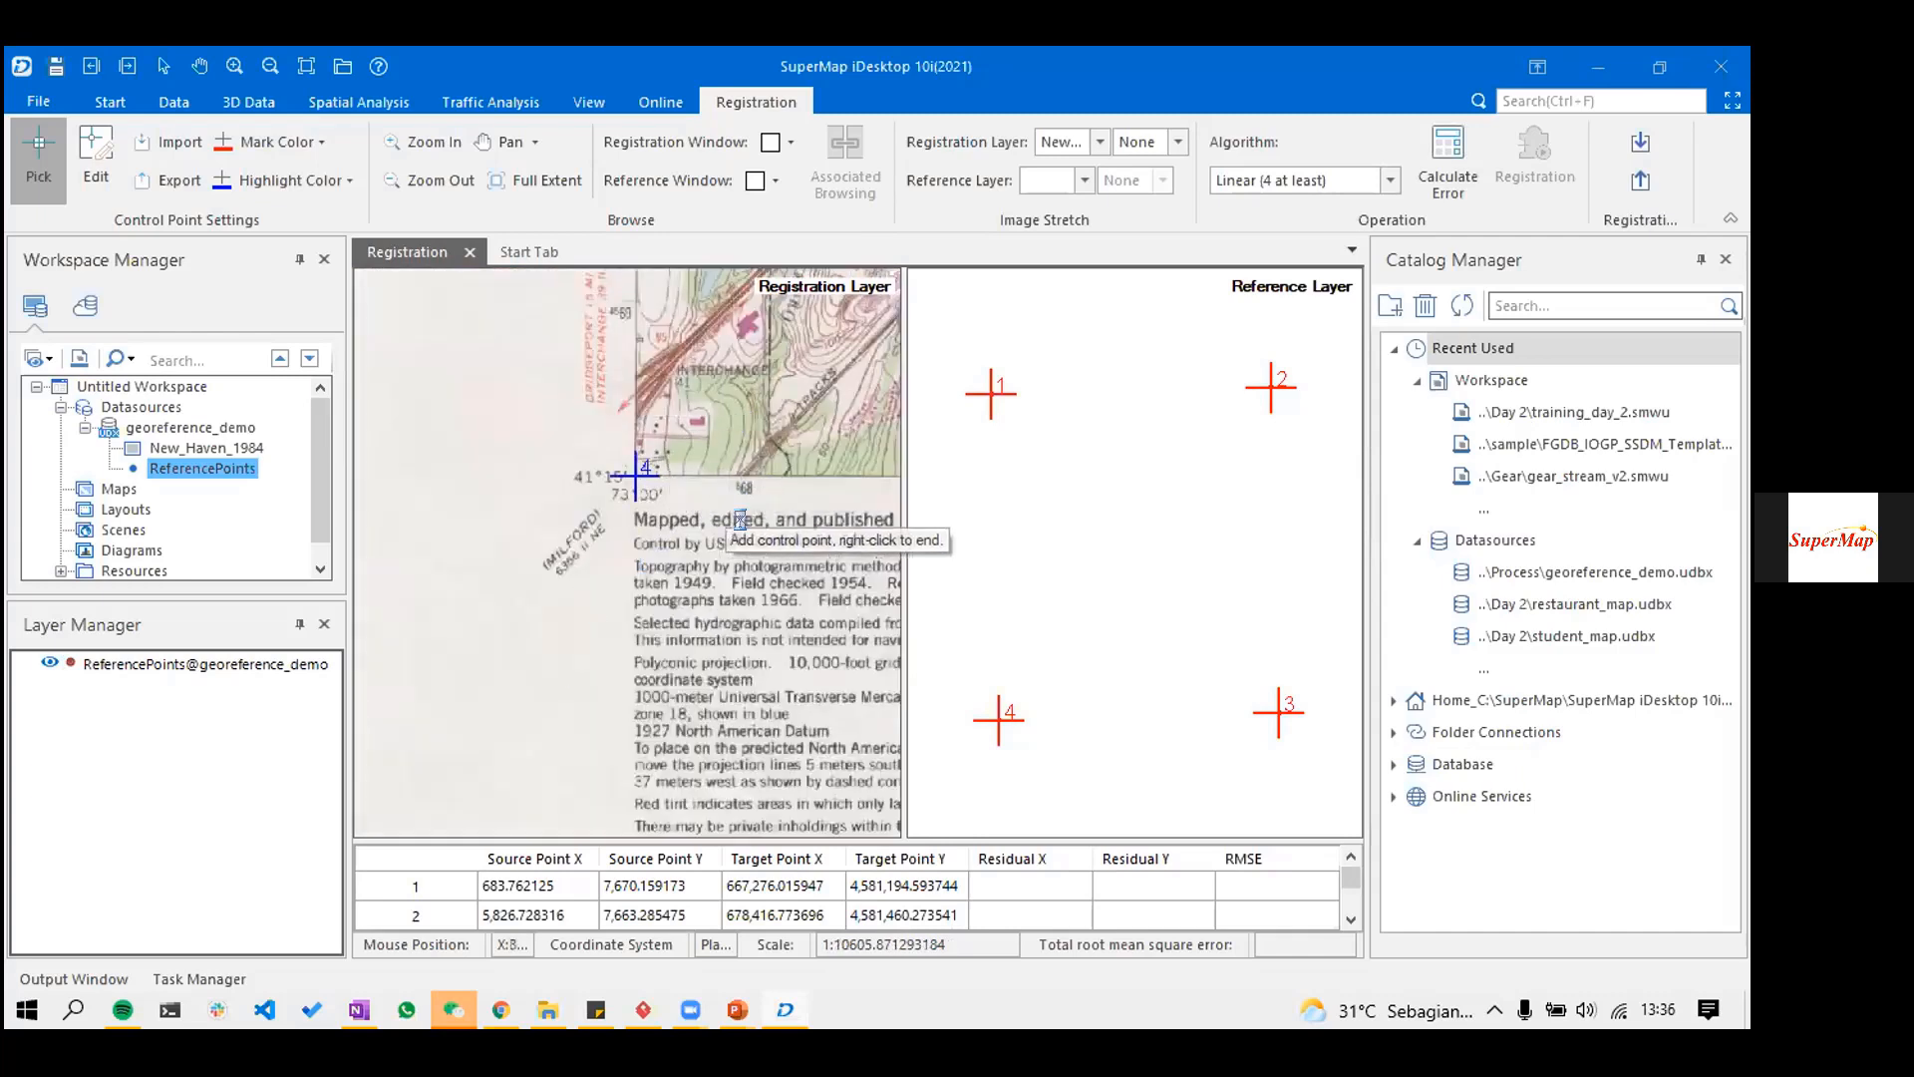
scroll(702, 486, "down", 2)
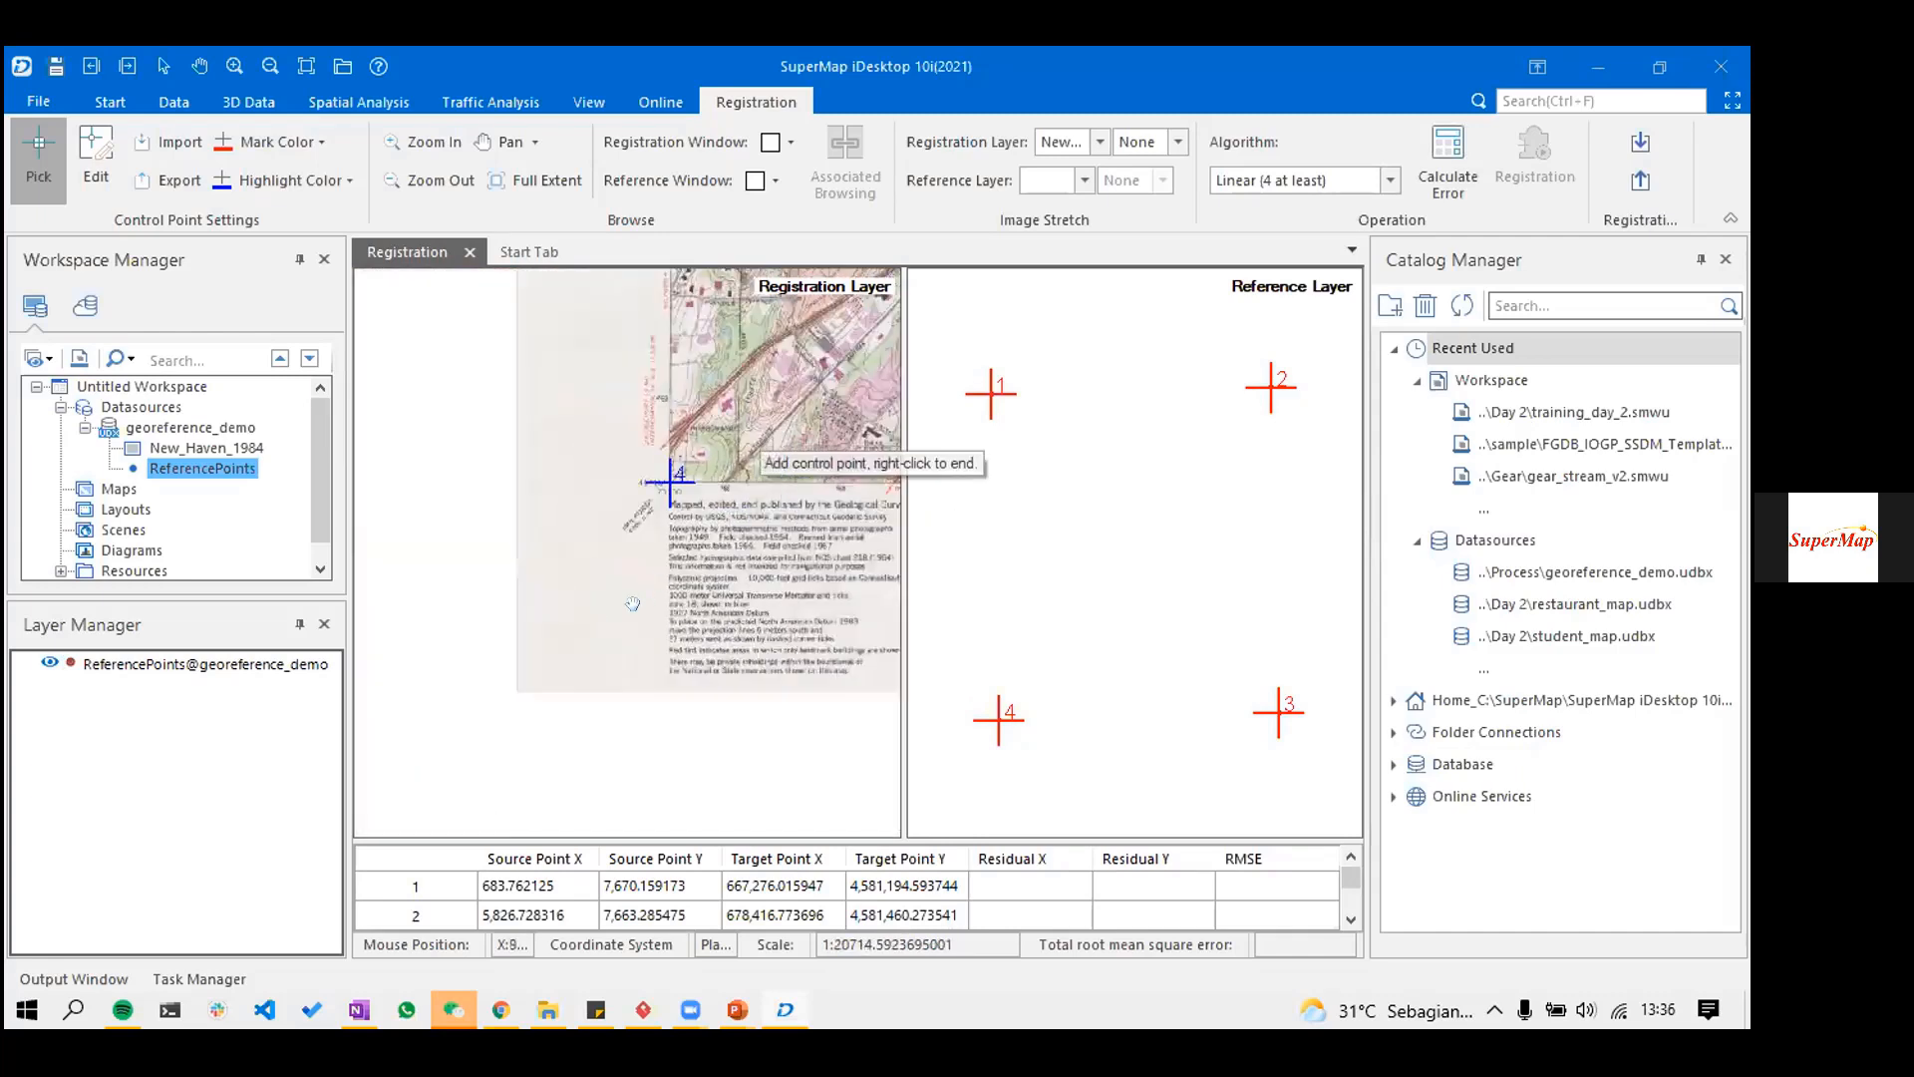
left_click_drag(755, 404, 601, 576)
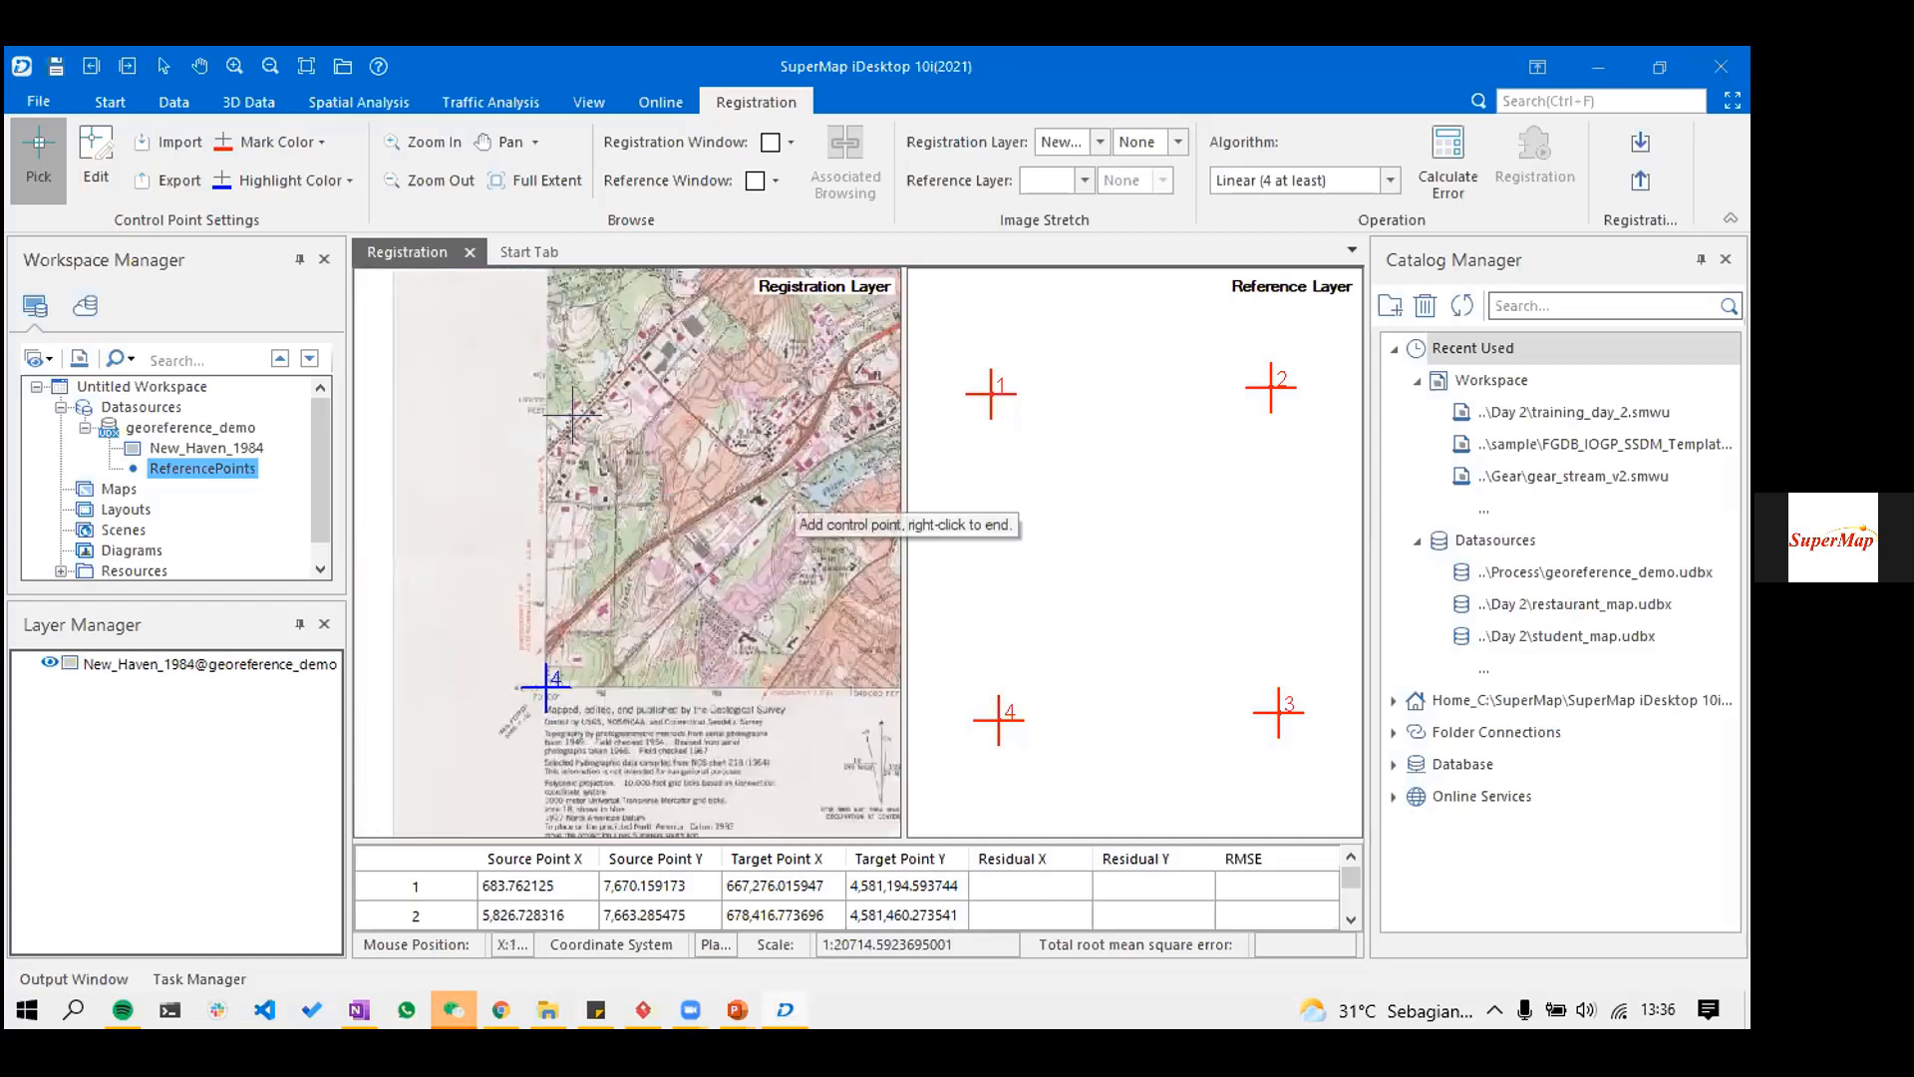
scroll(526, 368, "down", 4)
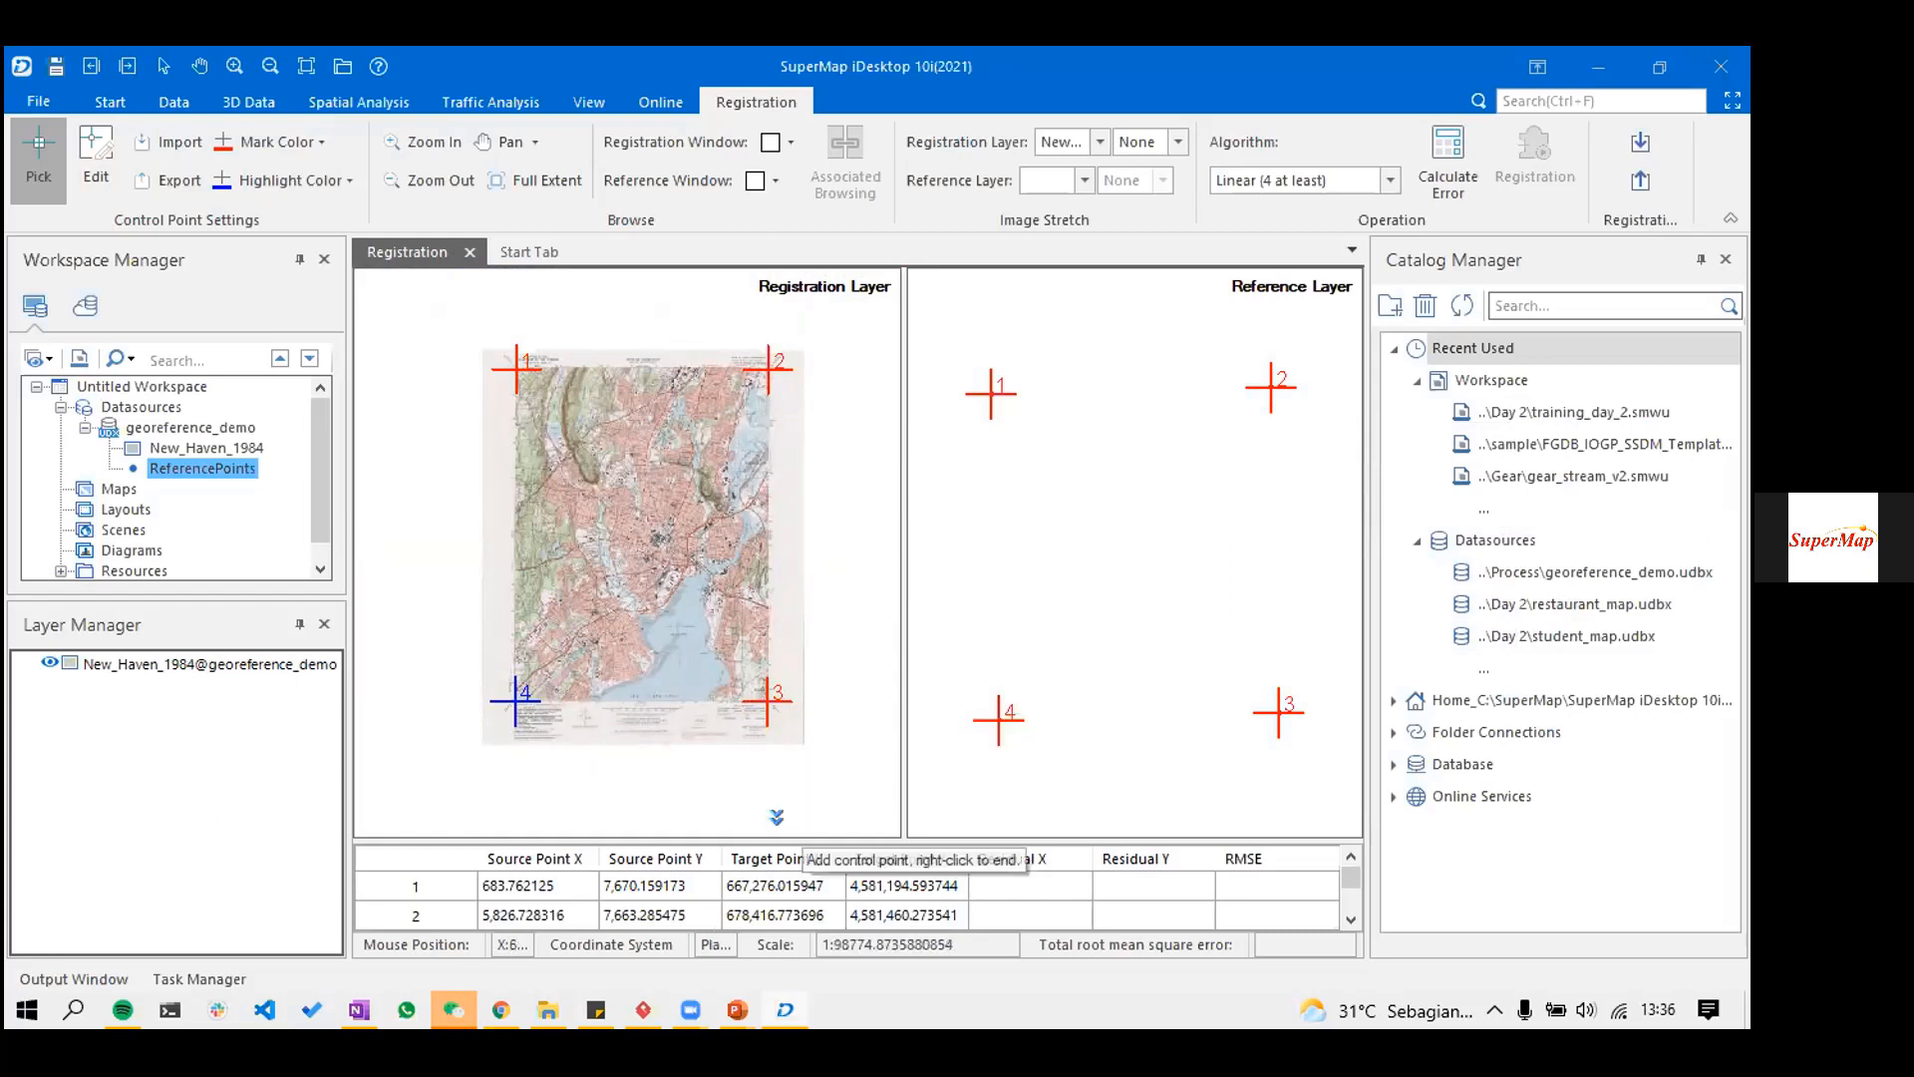
left_click_drag(774, 841, 782, 740)
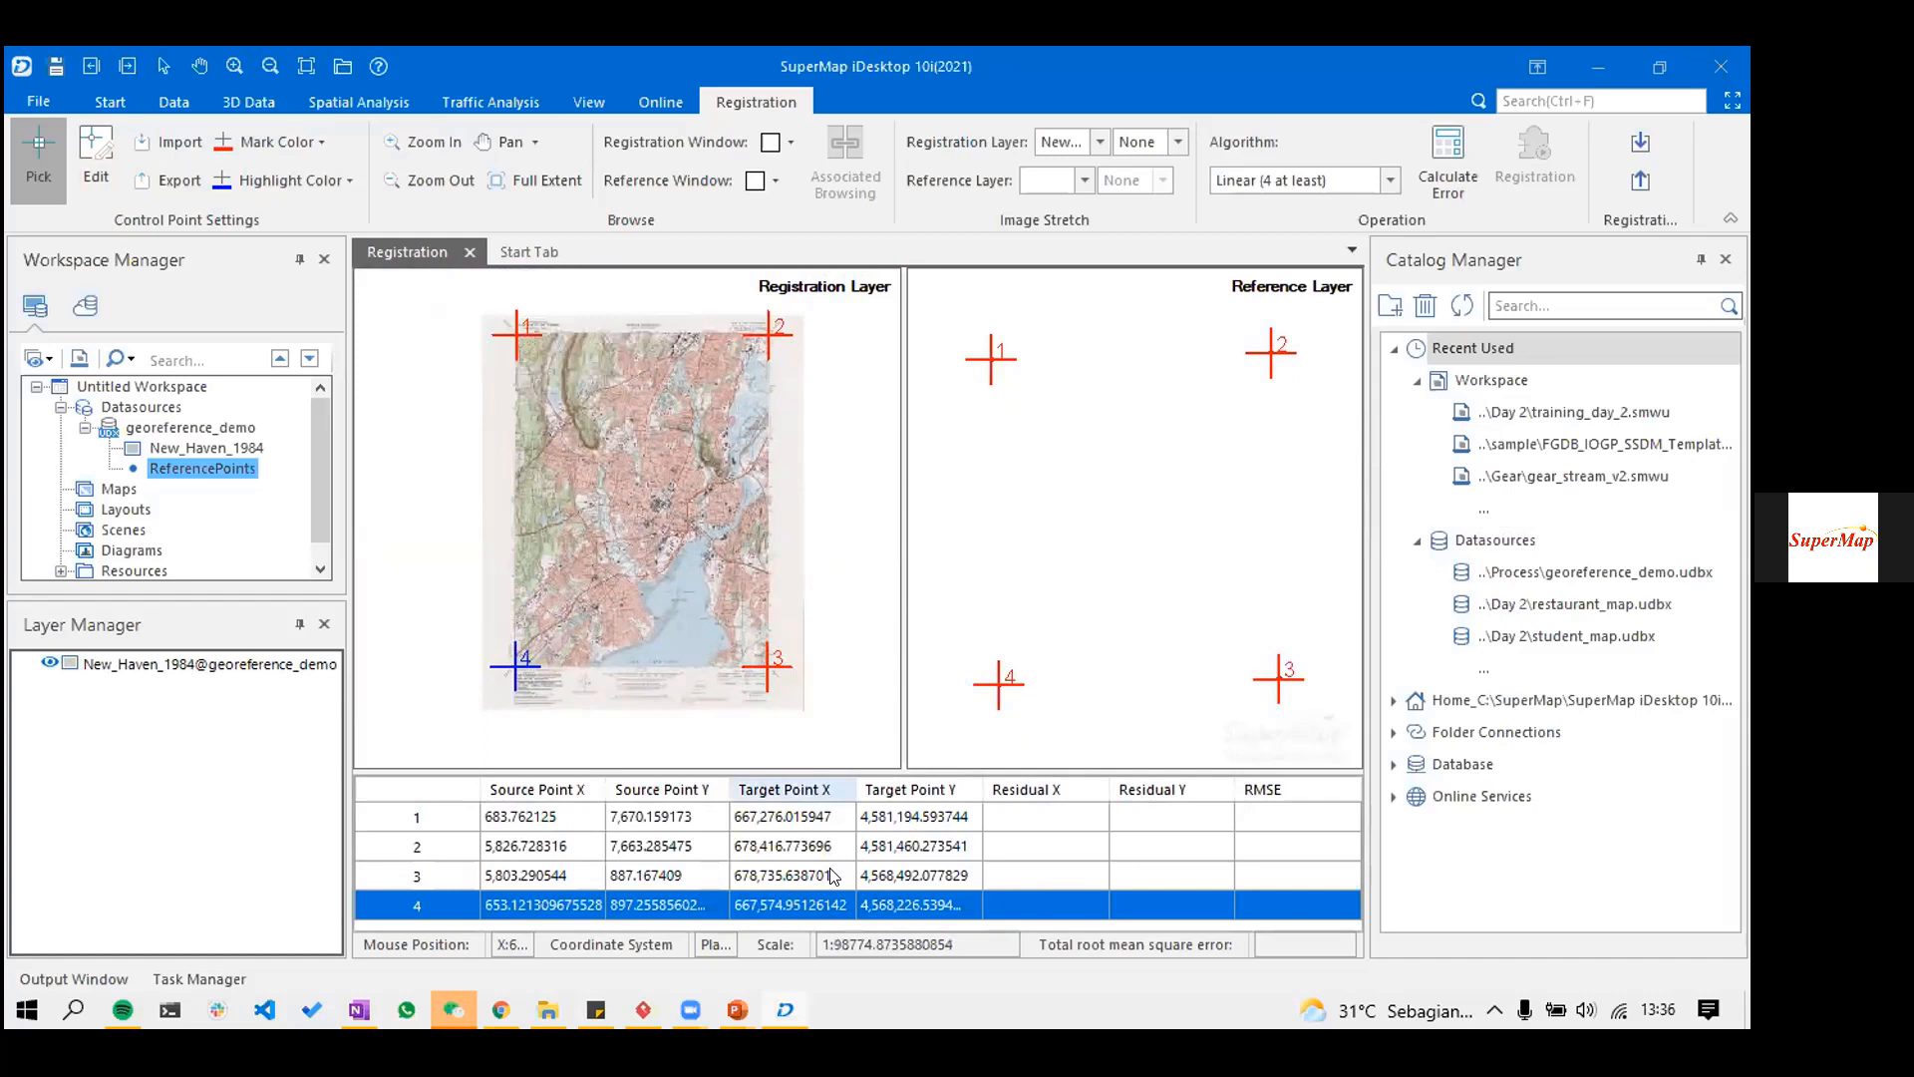
- Compare the control points on the scanned map with their matches on the reference layer and their source and target coordinates
left_click(538, 820)
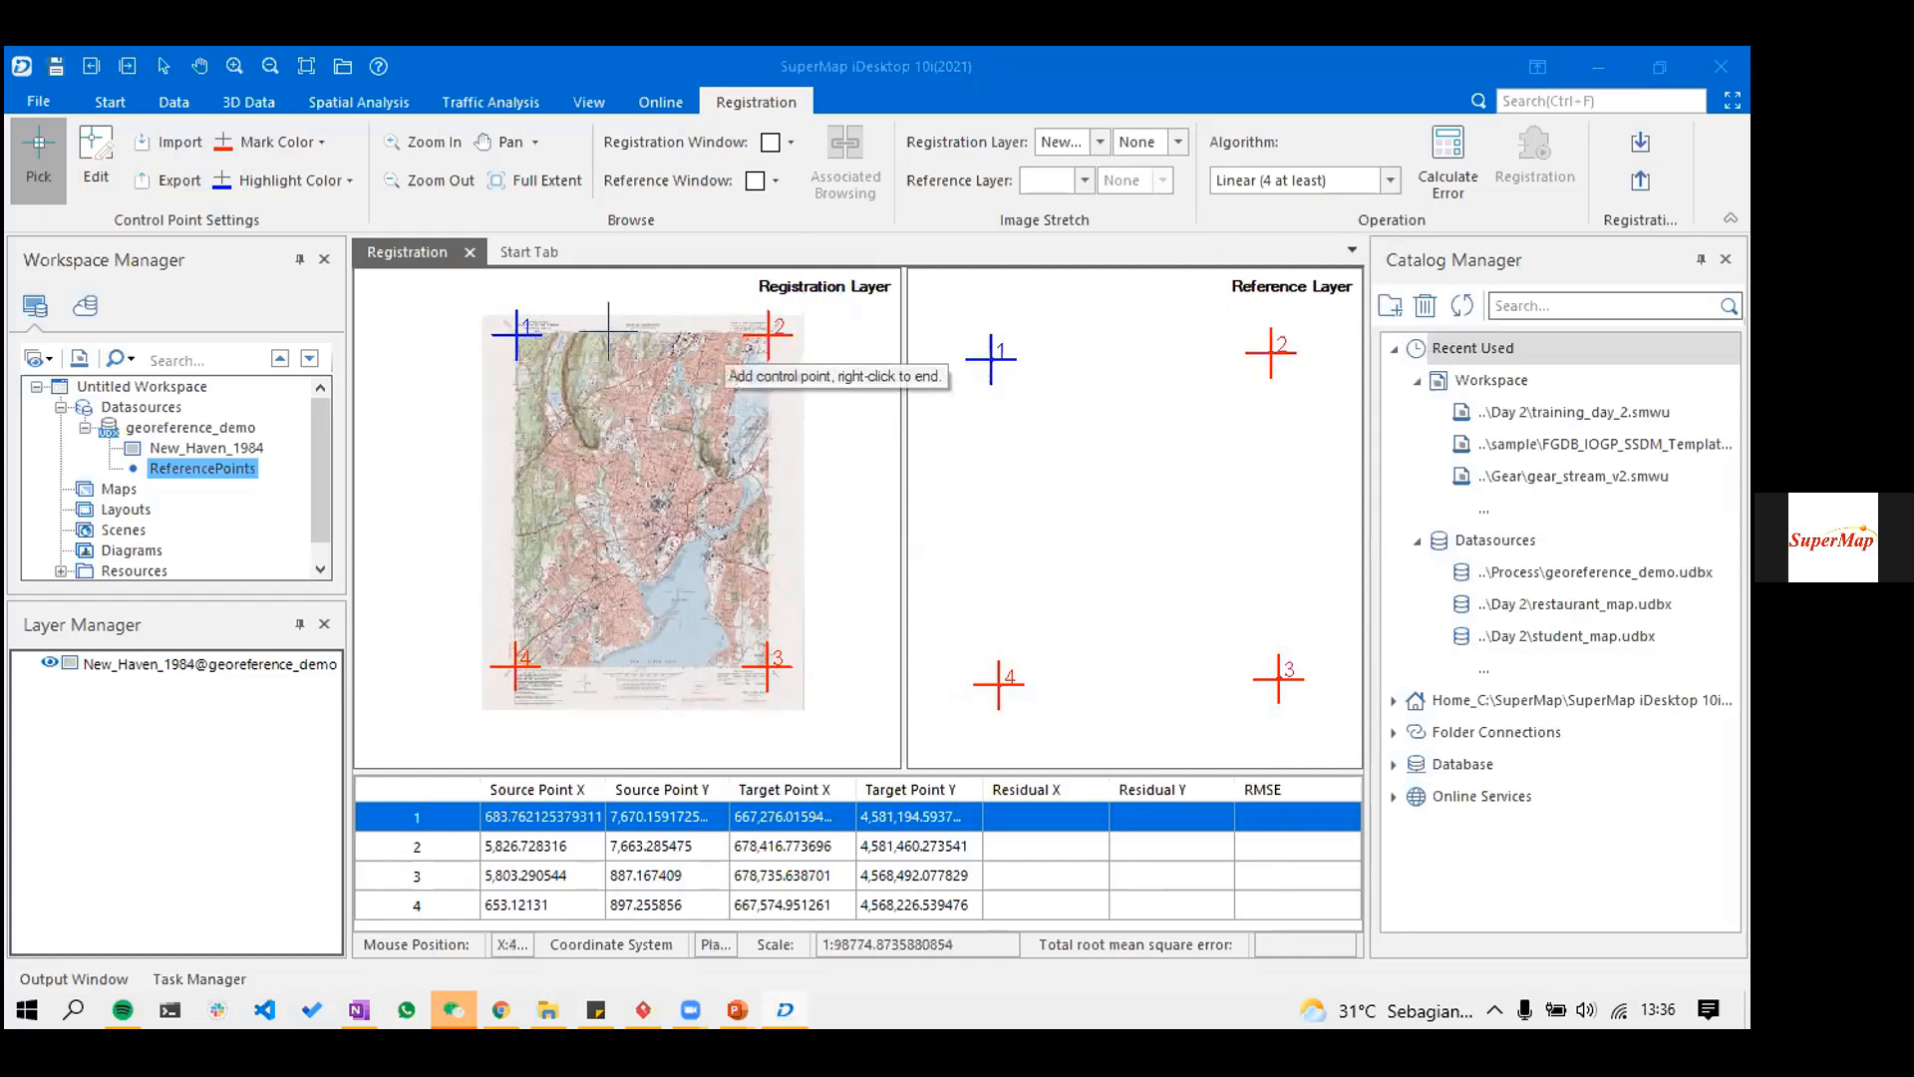
scroll(463, 312, "up", 1)
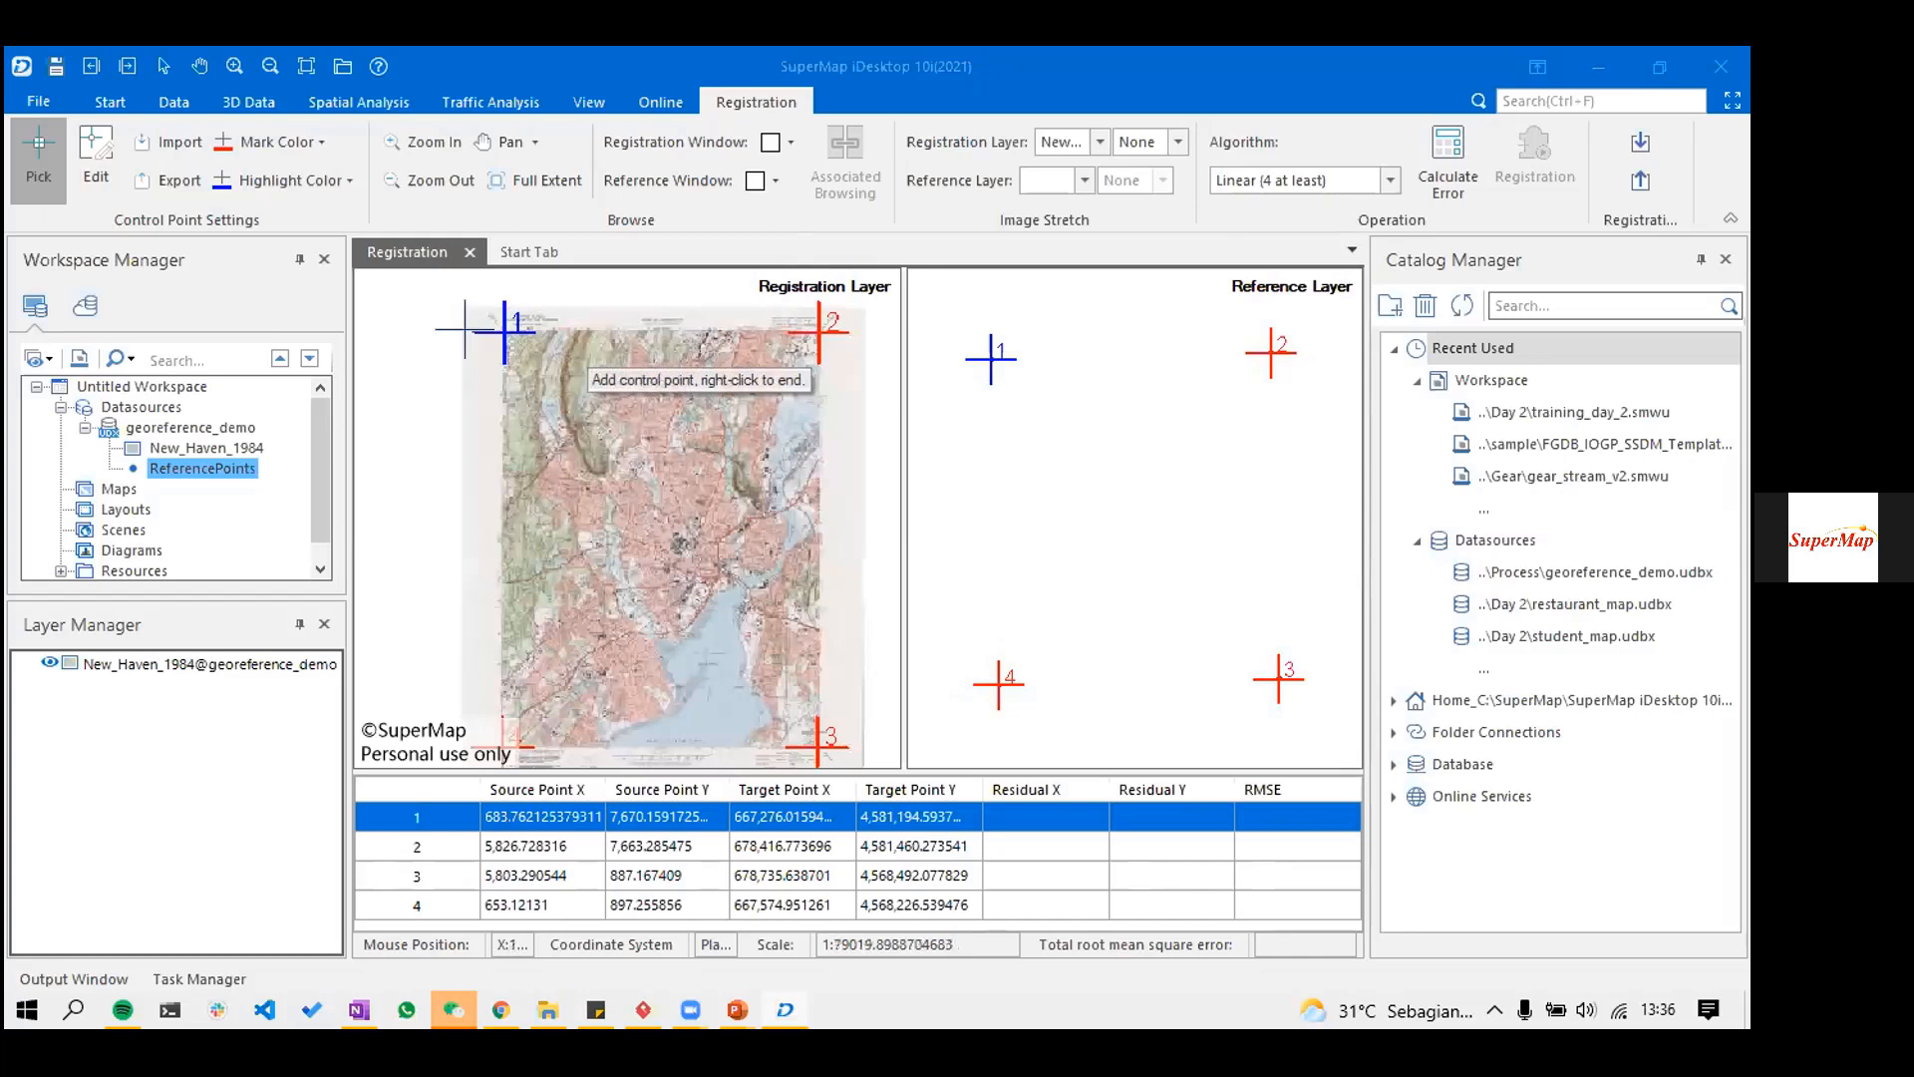
scroll(498, 315, "up", 1)
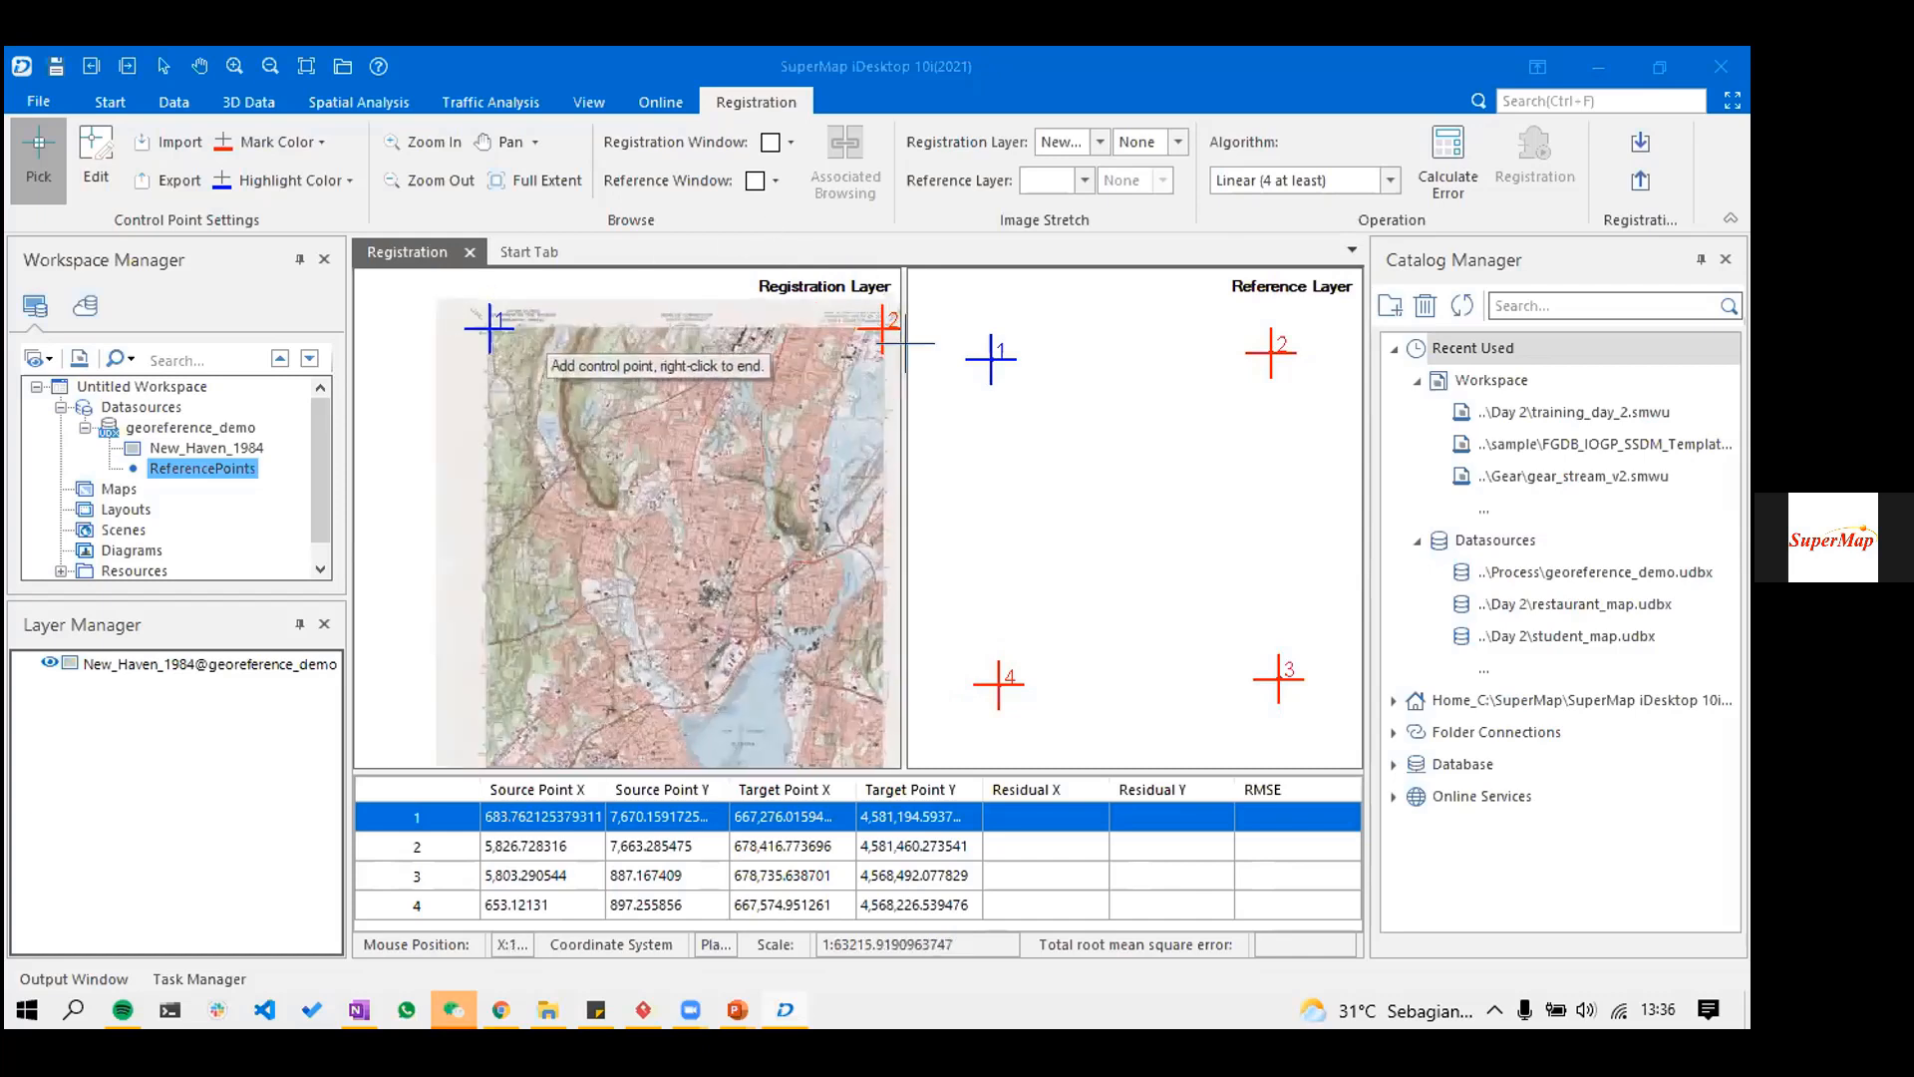
left_click_drag(842, 380, 818, 374)
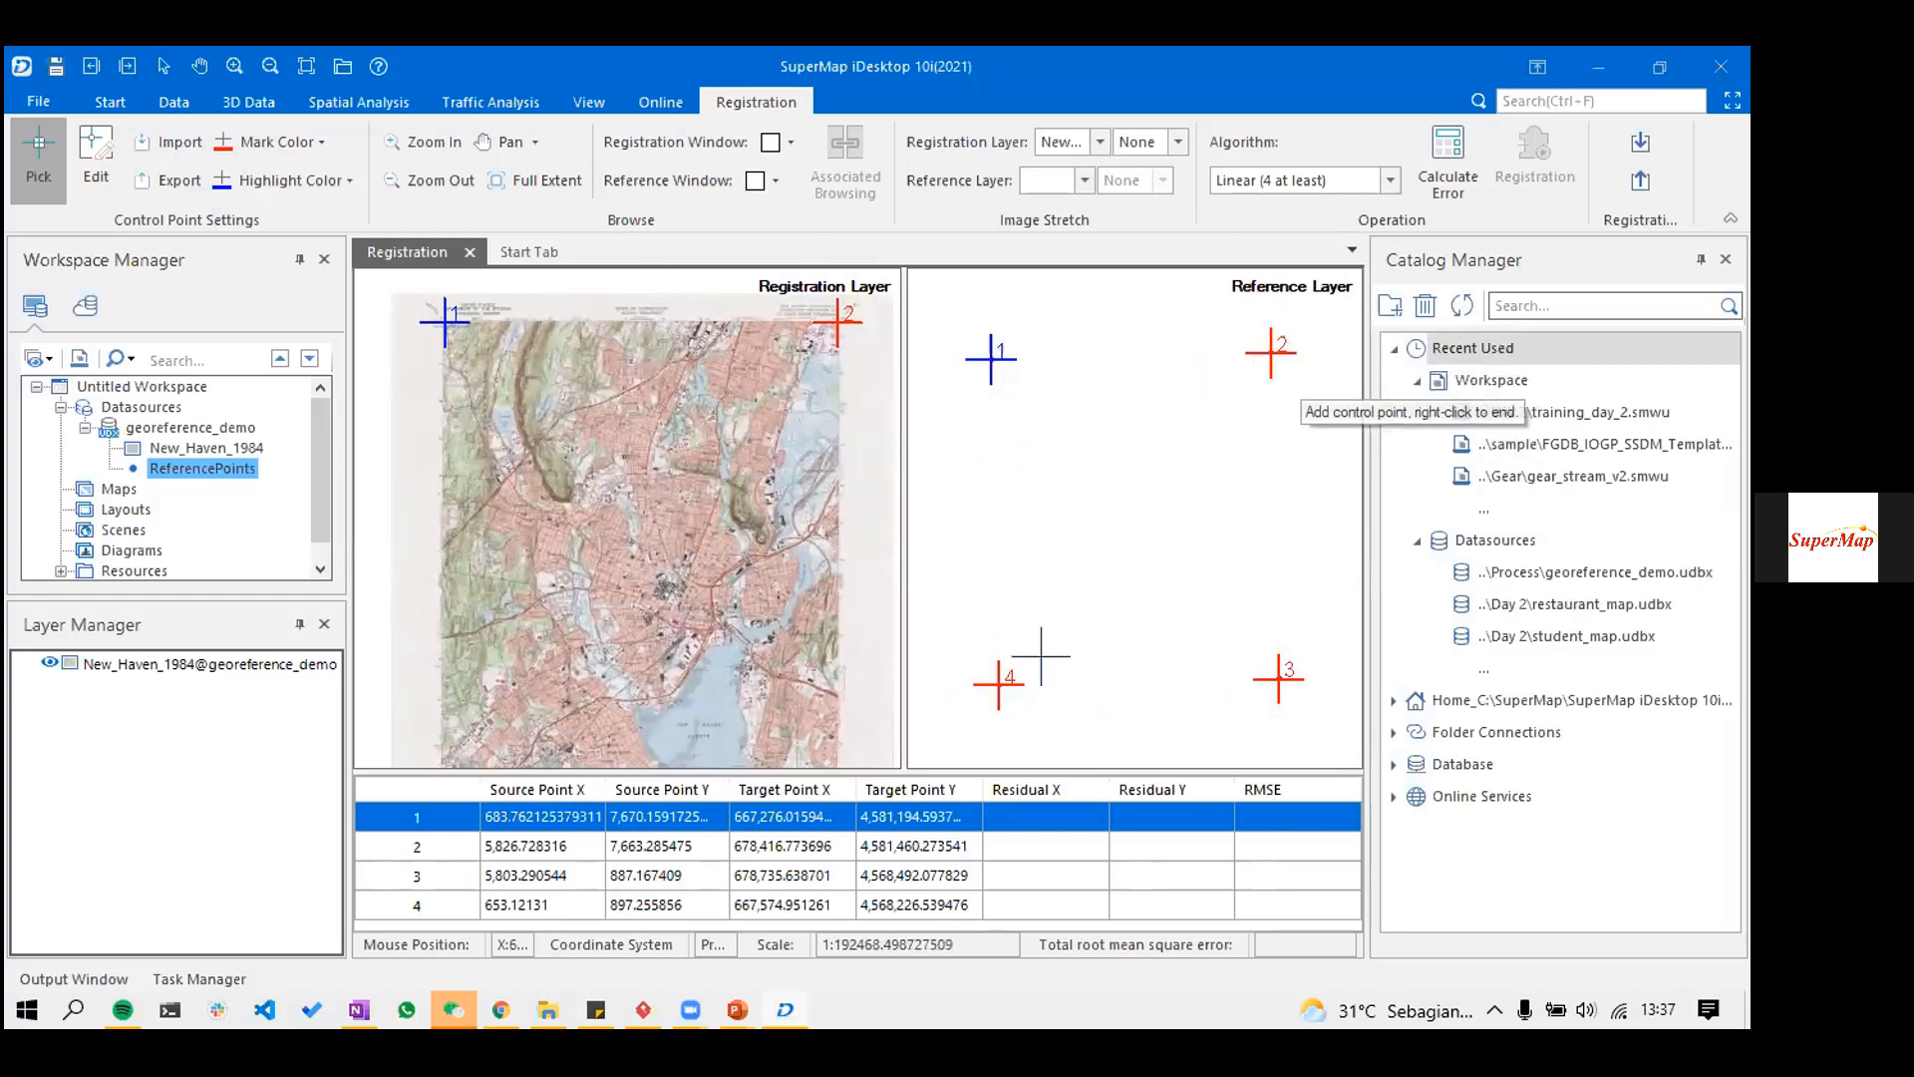
scroll(822, 567, "down", 2)
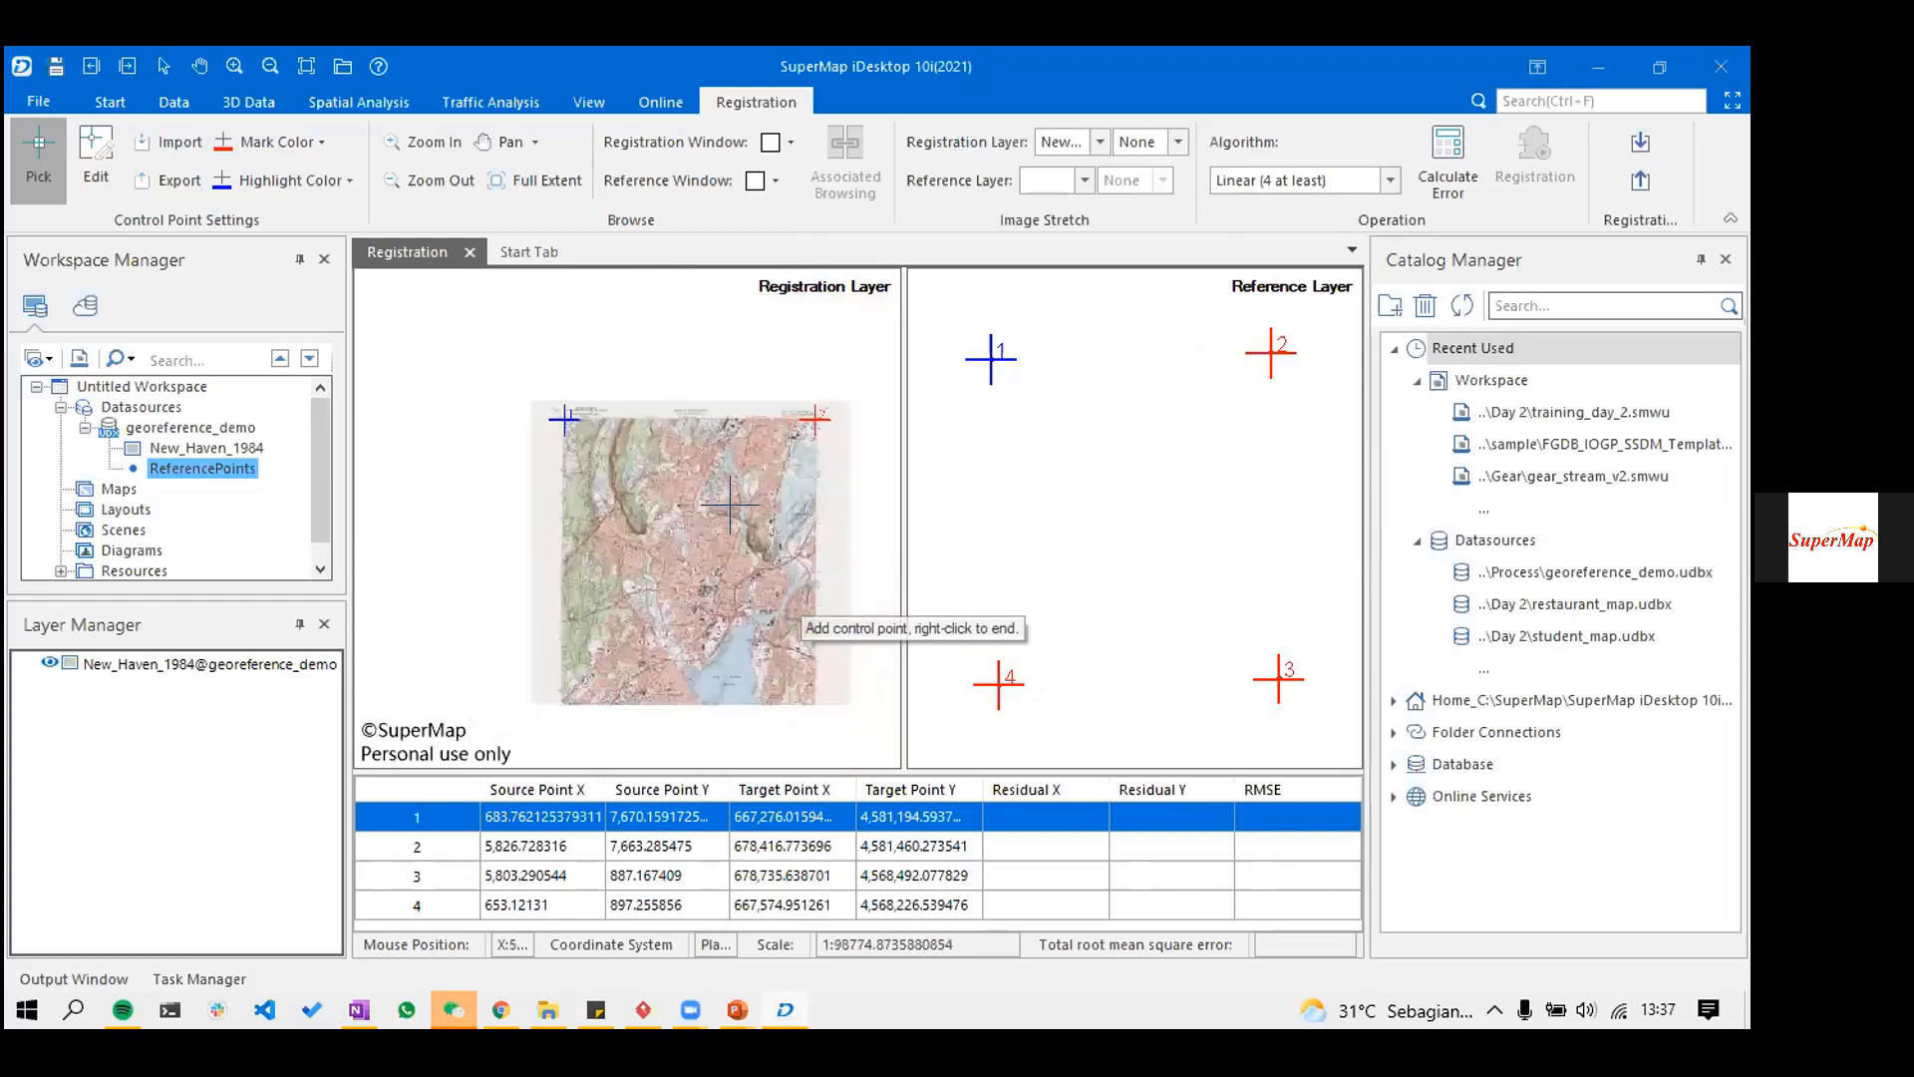
left_click_drag(866, 771, 864, 743)
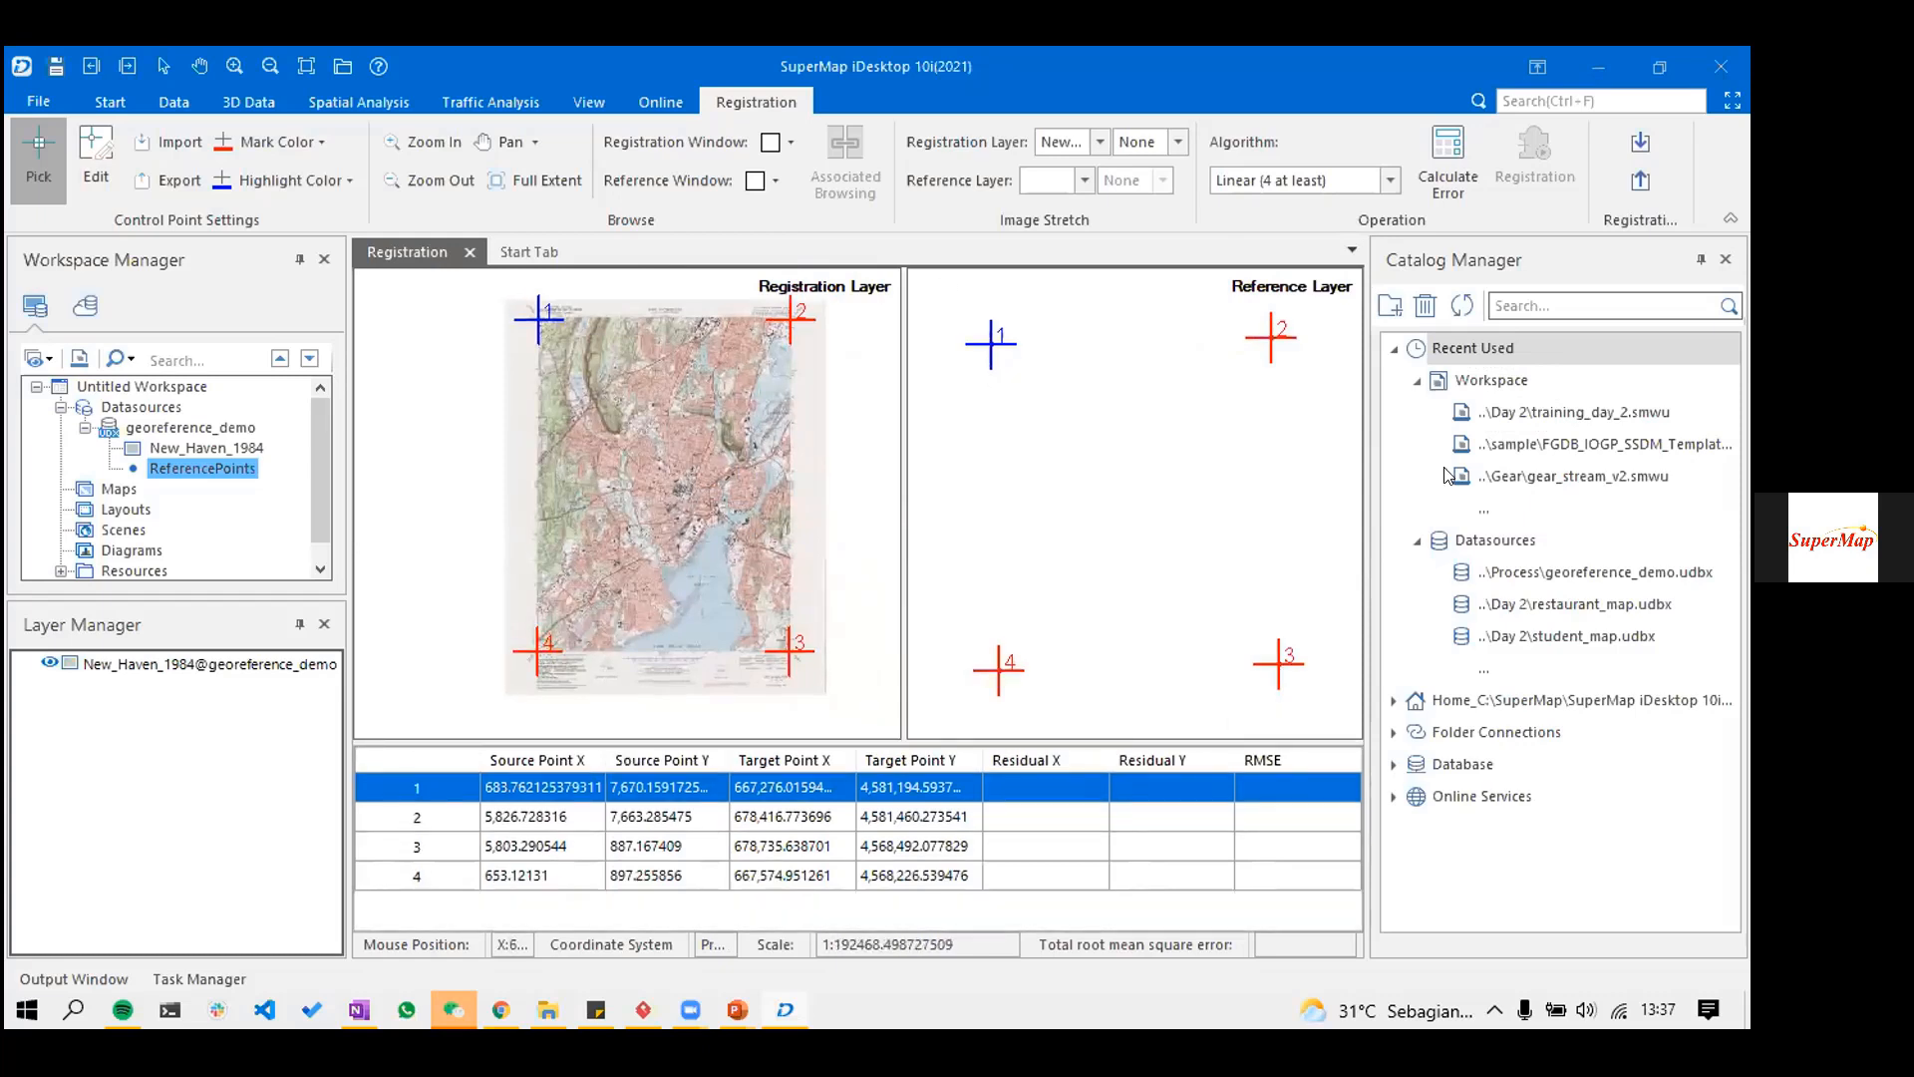
double_click(590, 785)
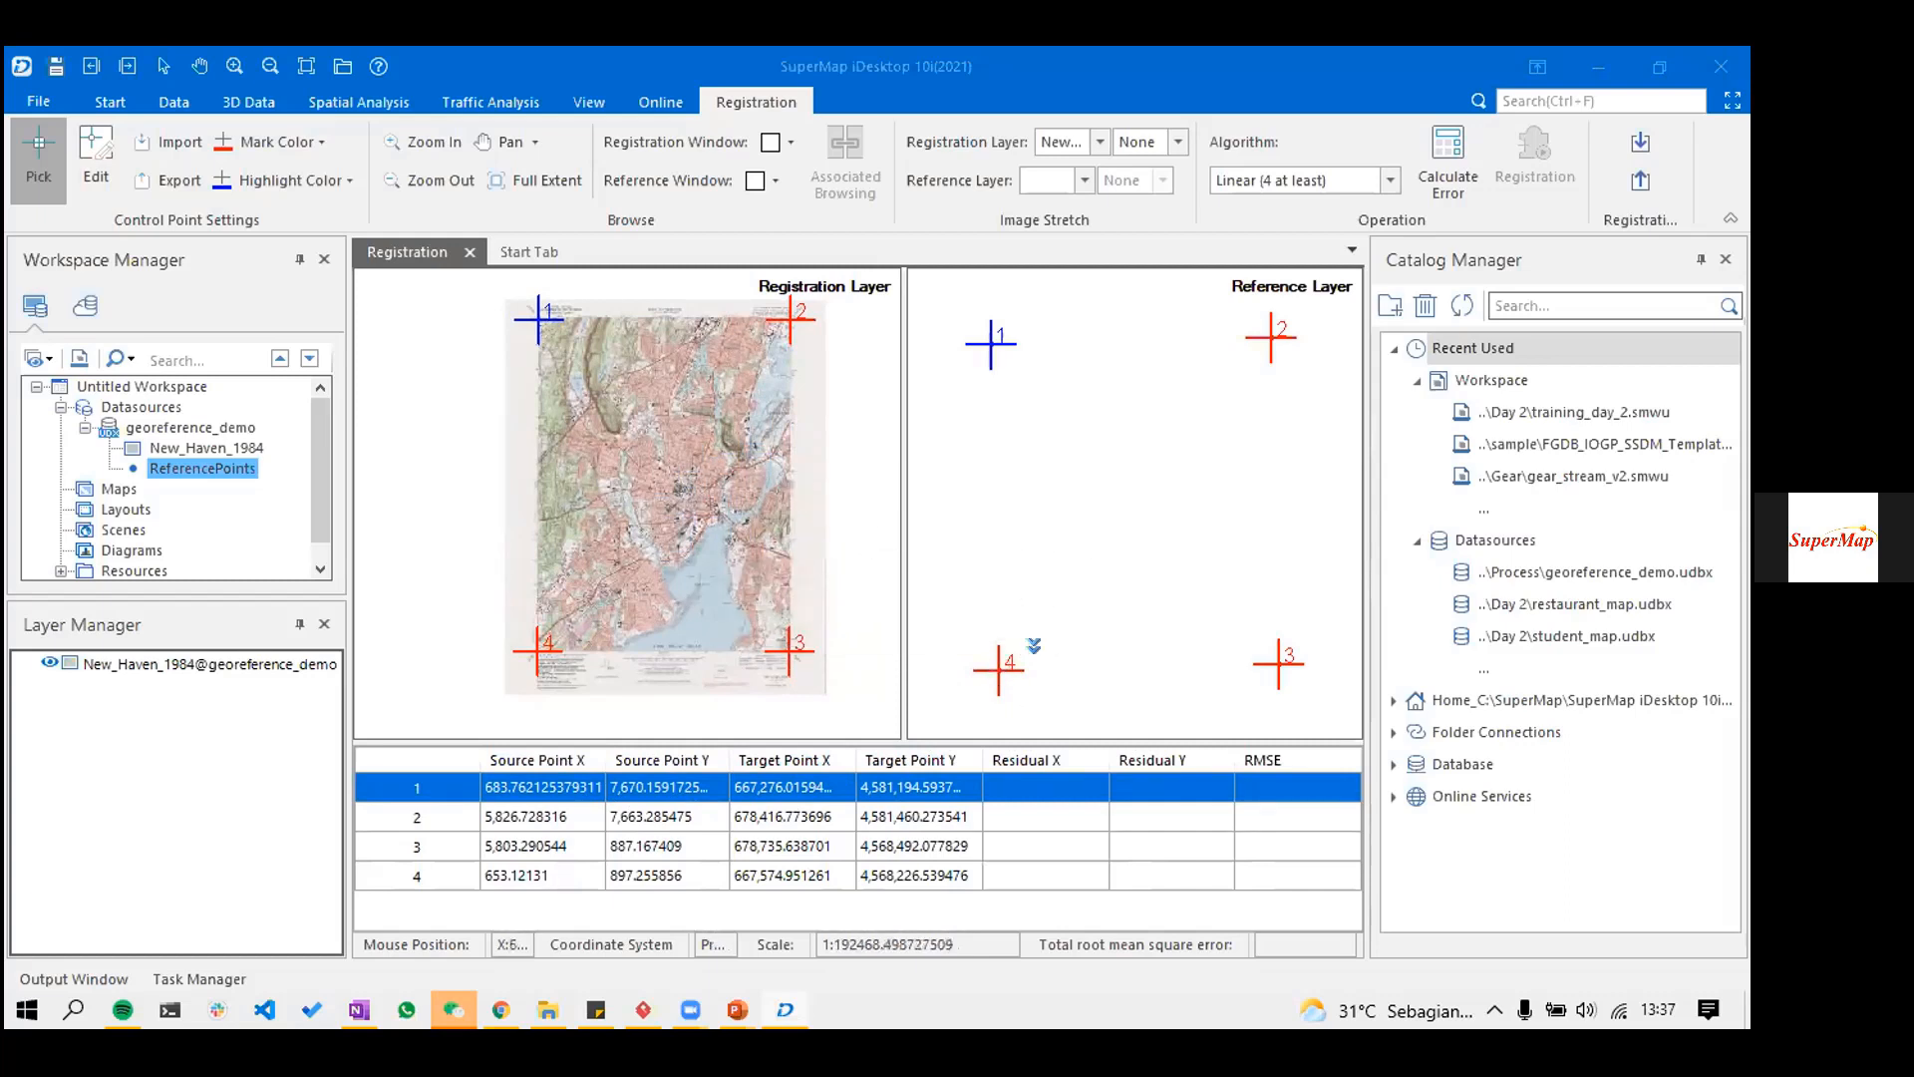
- Calculate the registration error with the Linear algorithm and examine the residuals and RMSE of the individual control points
left_click(1157, 759)
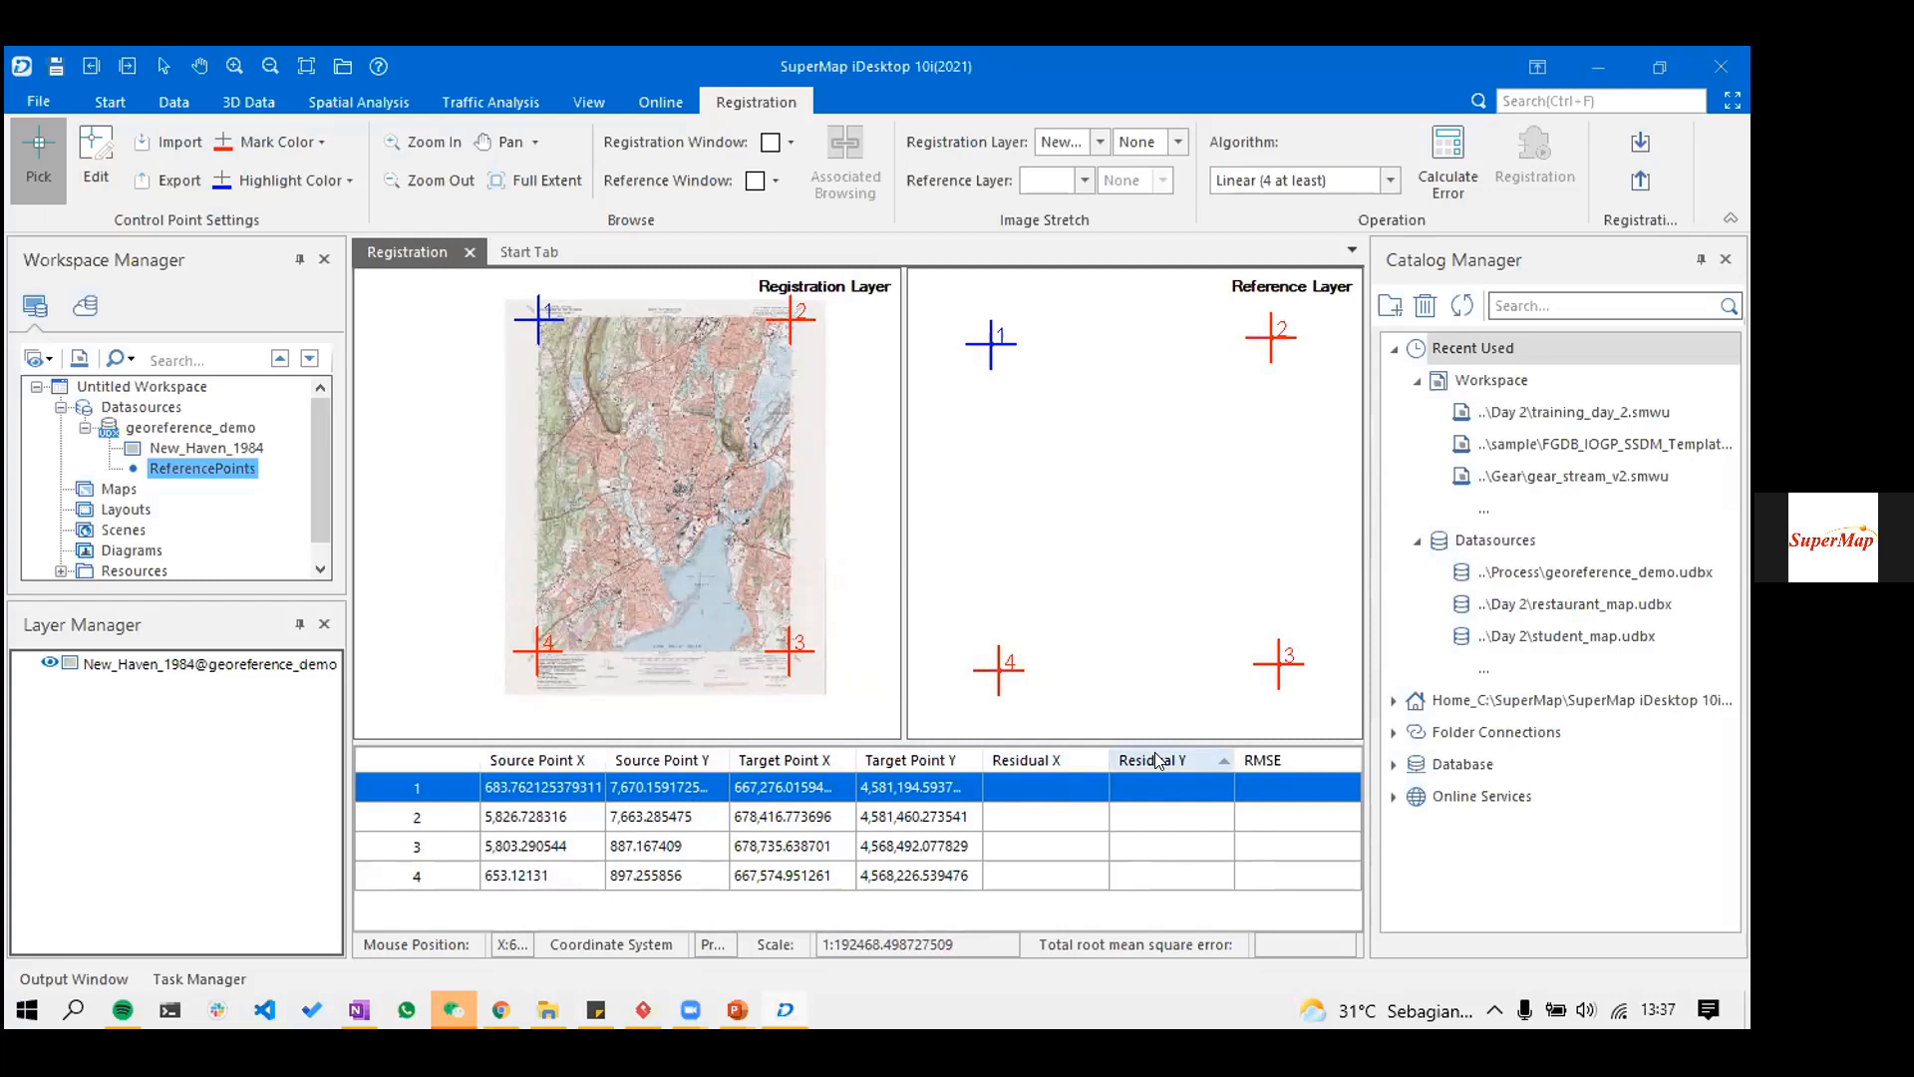
left_click(1447, 186)
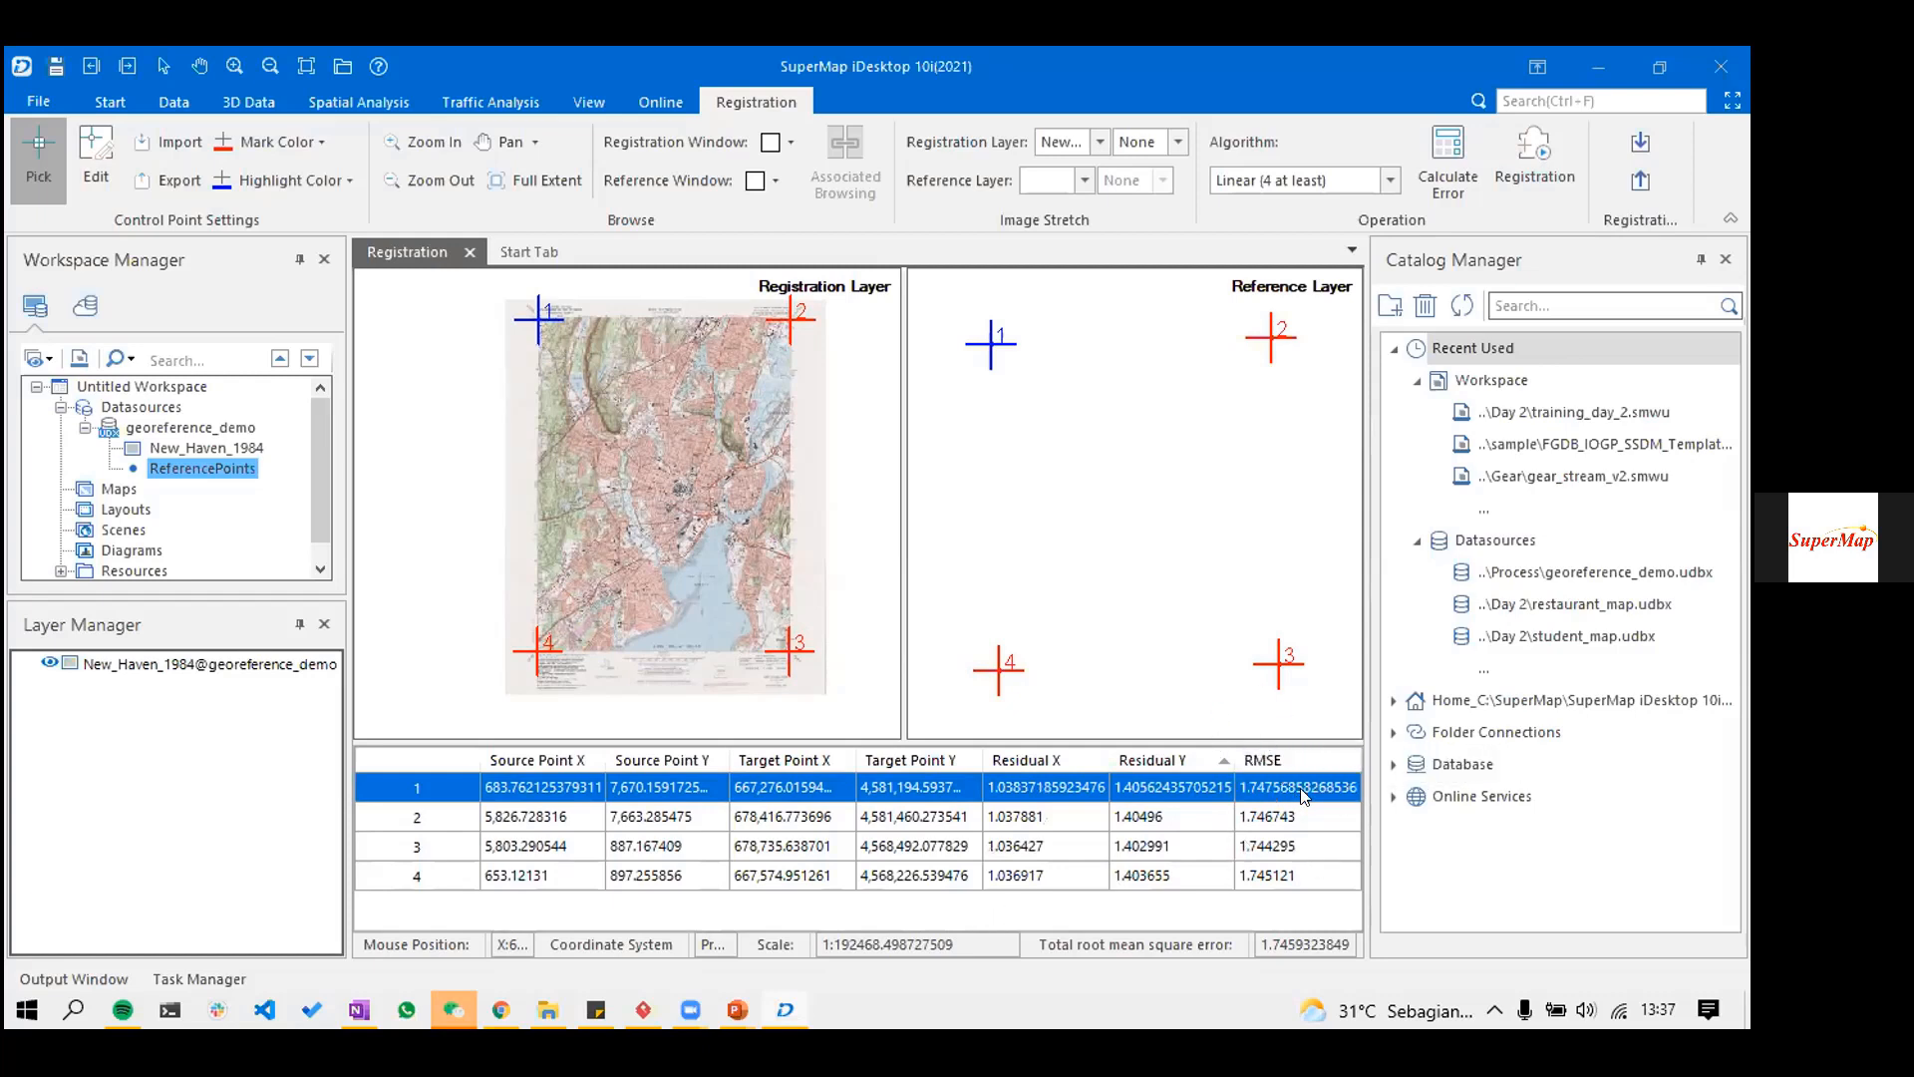
left_click(1280, 829)
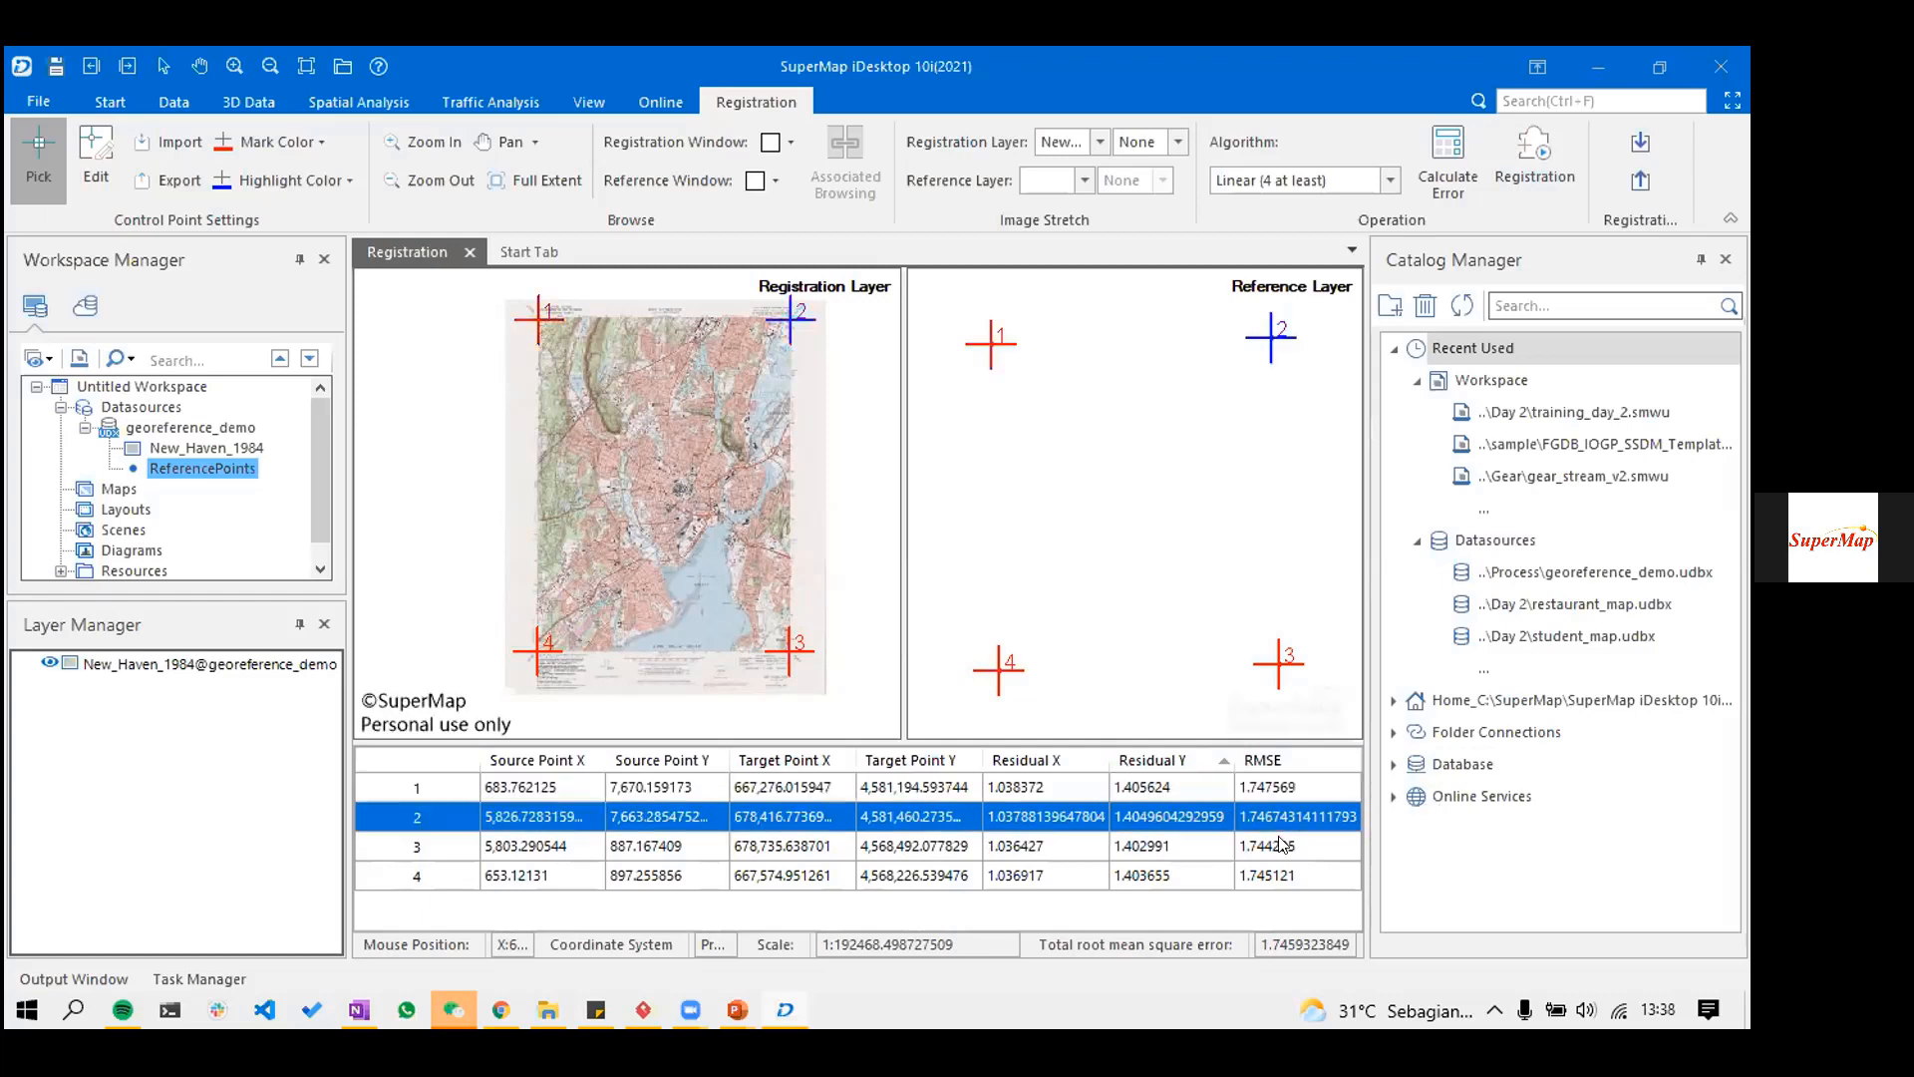
left_click(1283, 873)
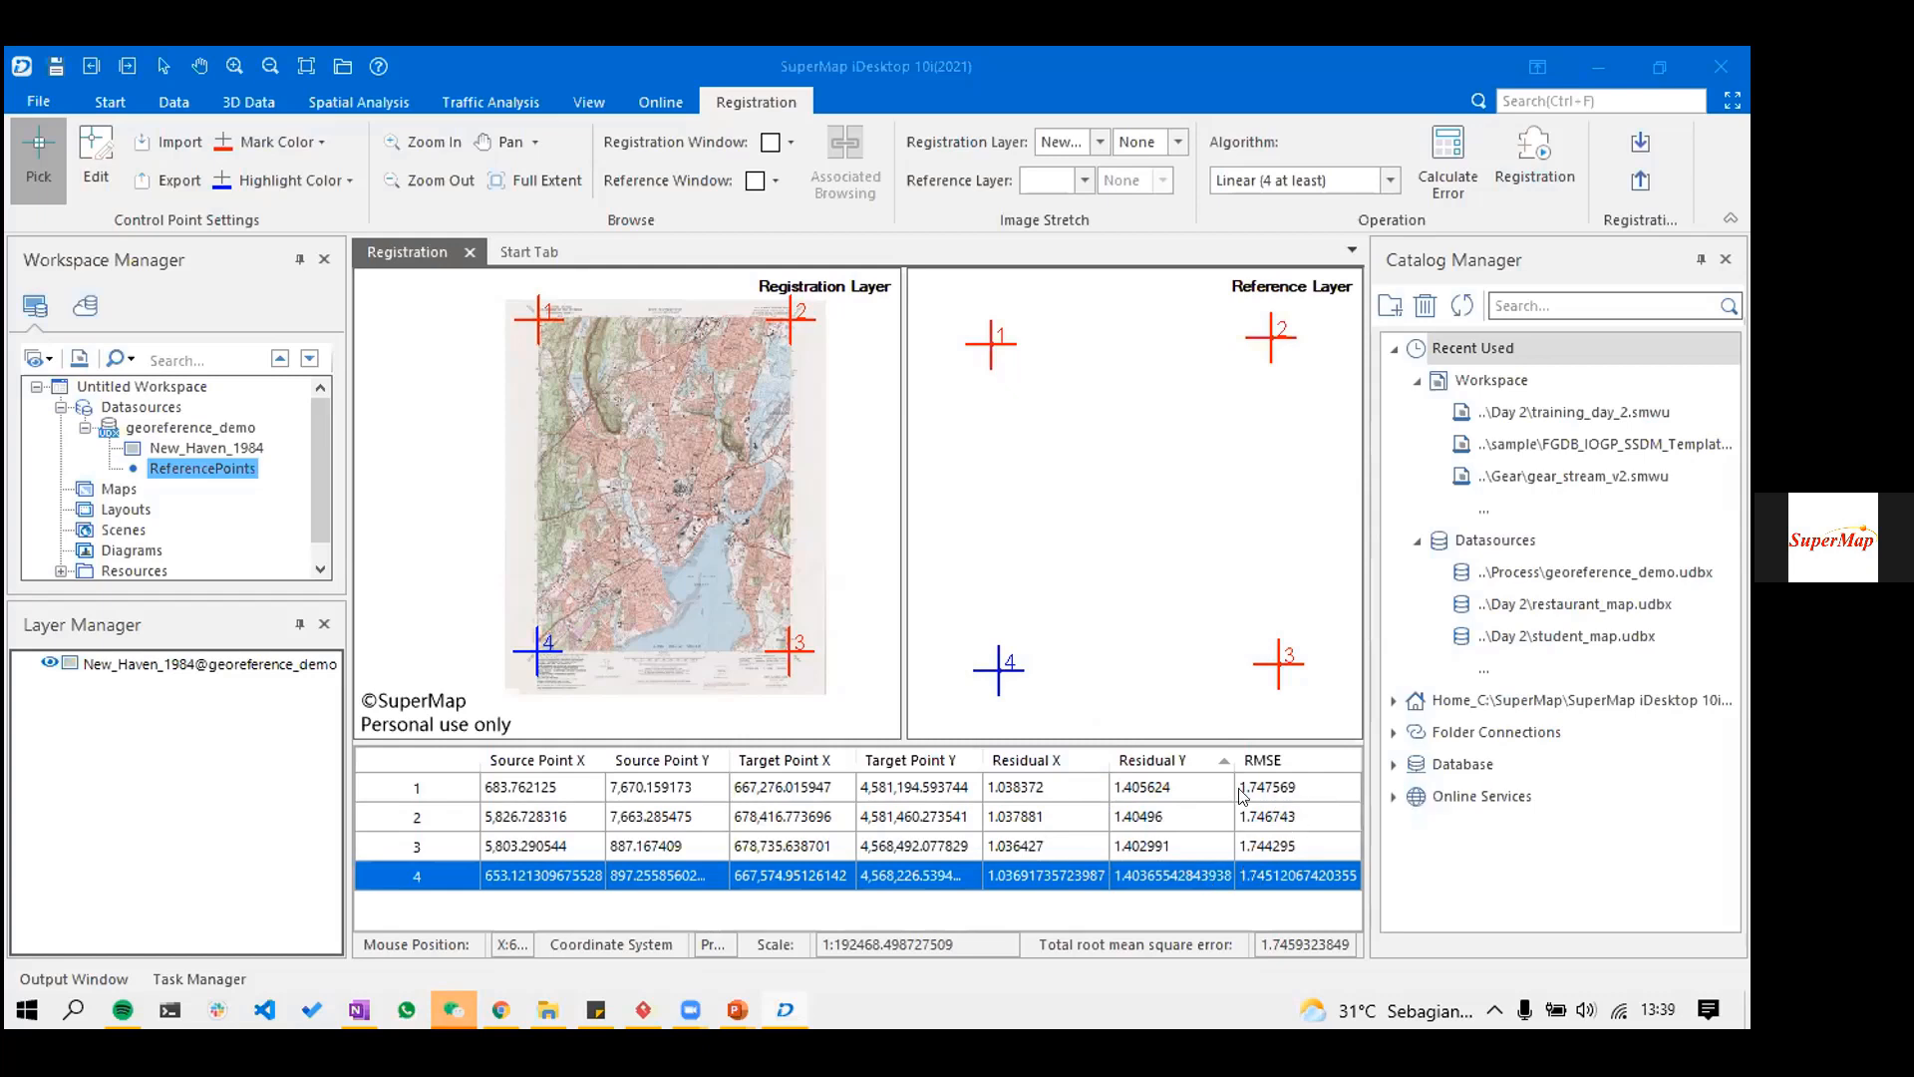
left_click(436, 795)
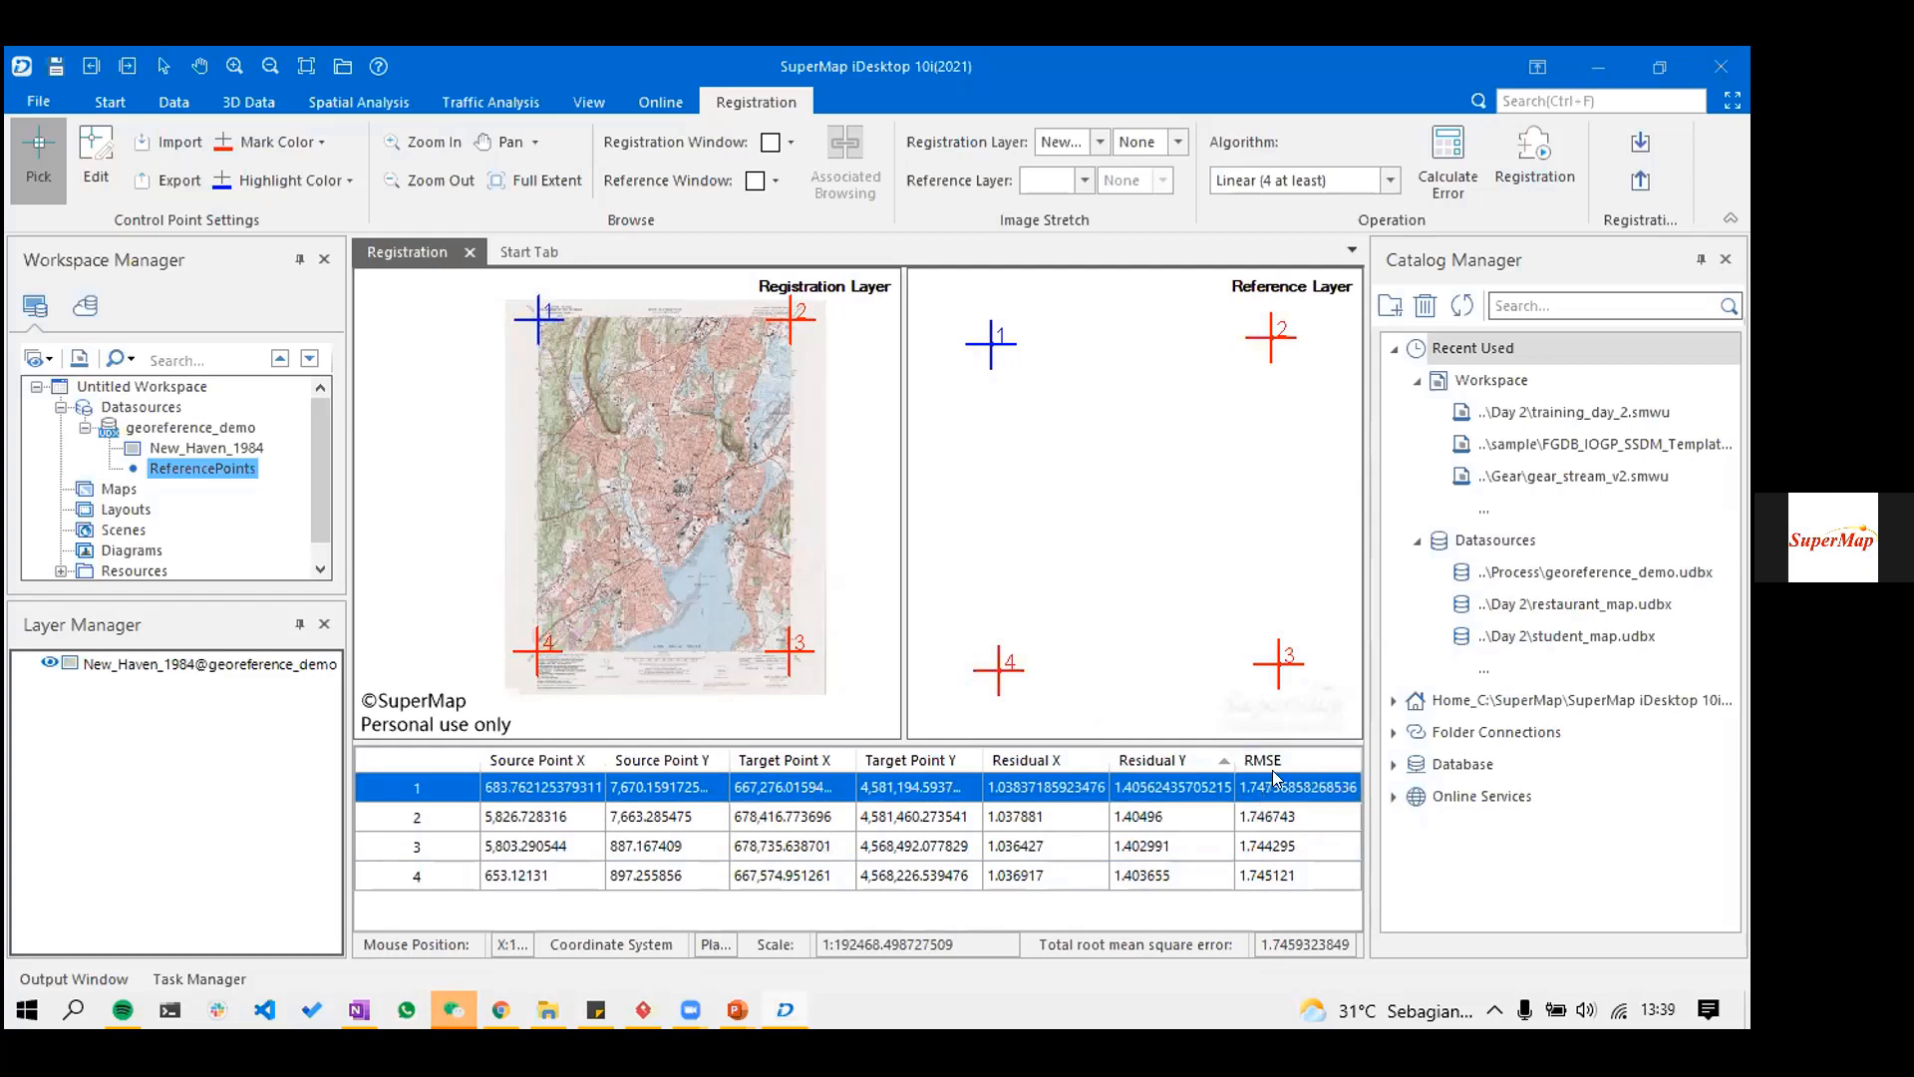
- Delete the first control point and place it again on the upper-left corner of the scanned map's frame, matching the upper-left reference point
right_click(434, 784)
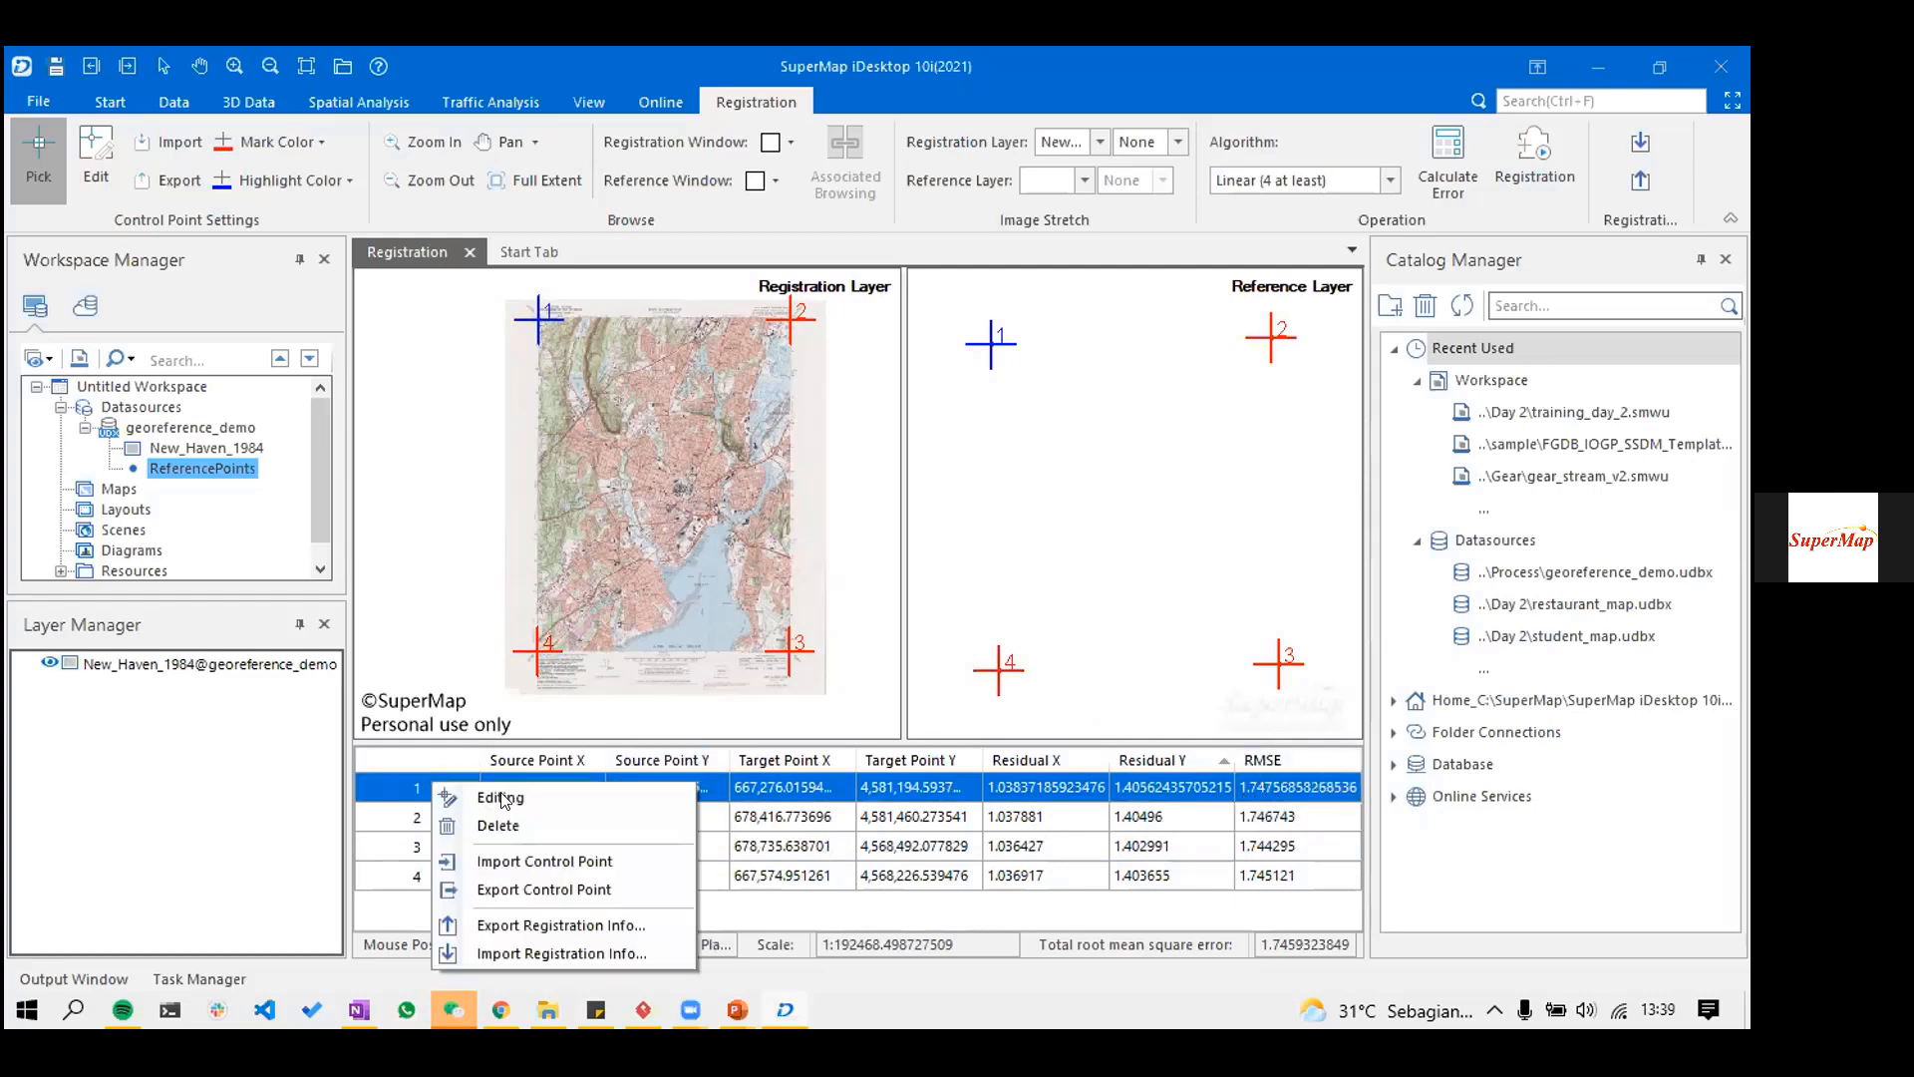
left_click(555, 828)
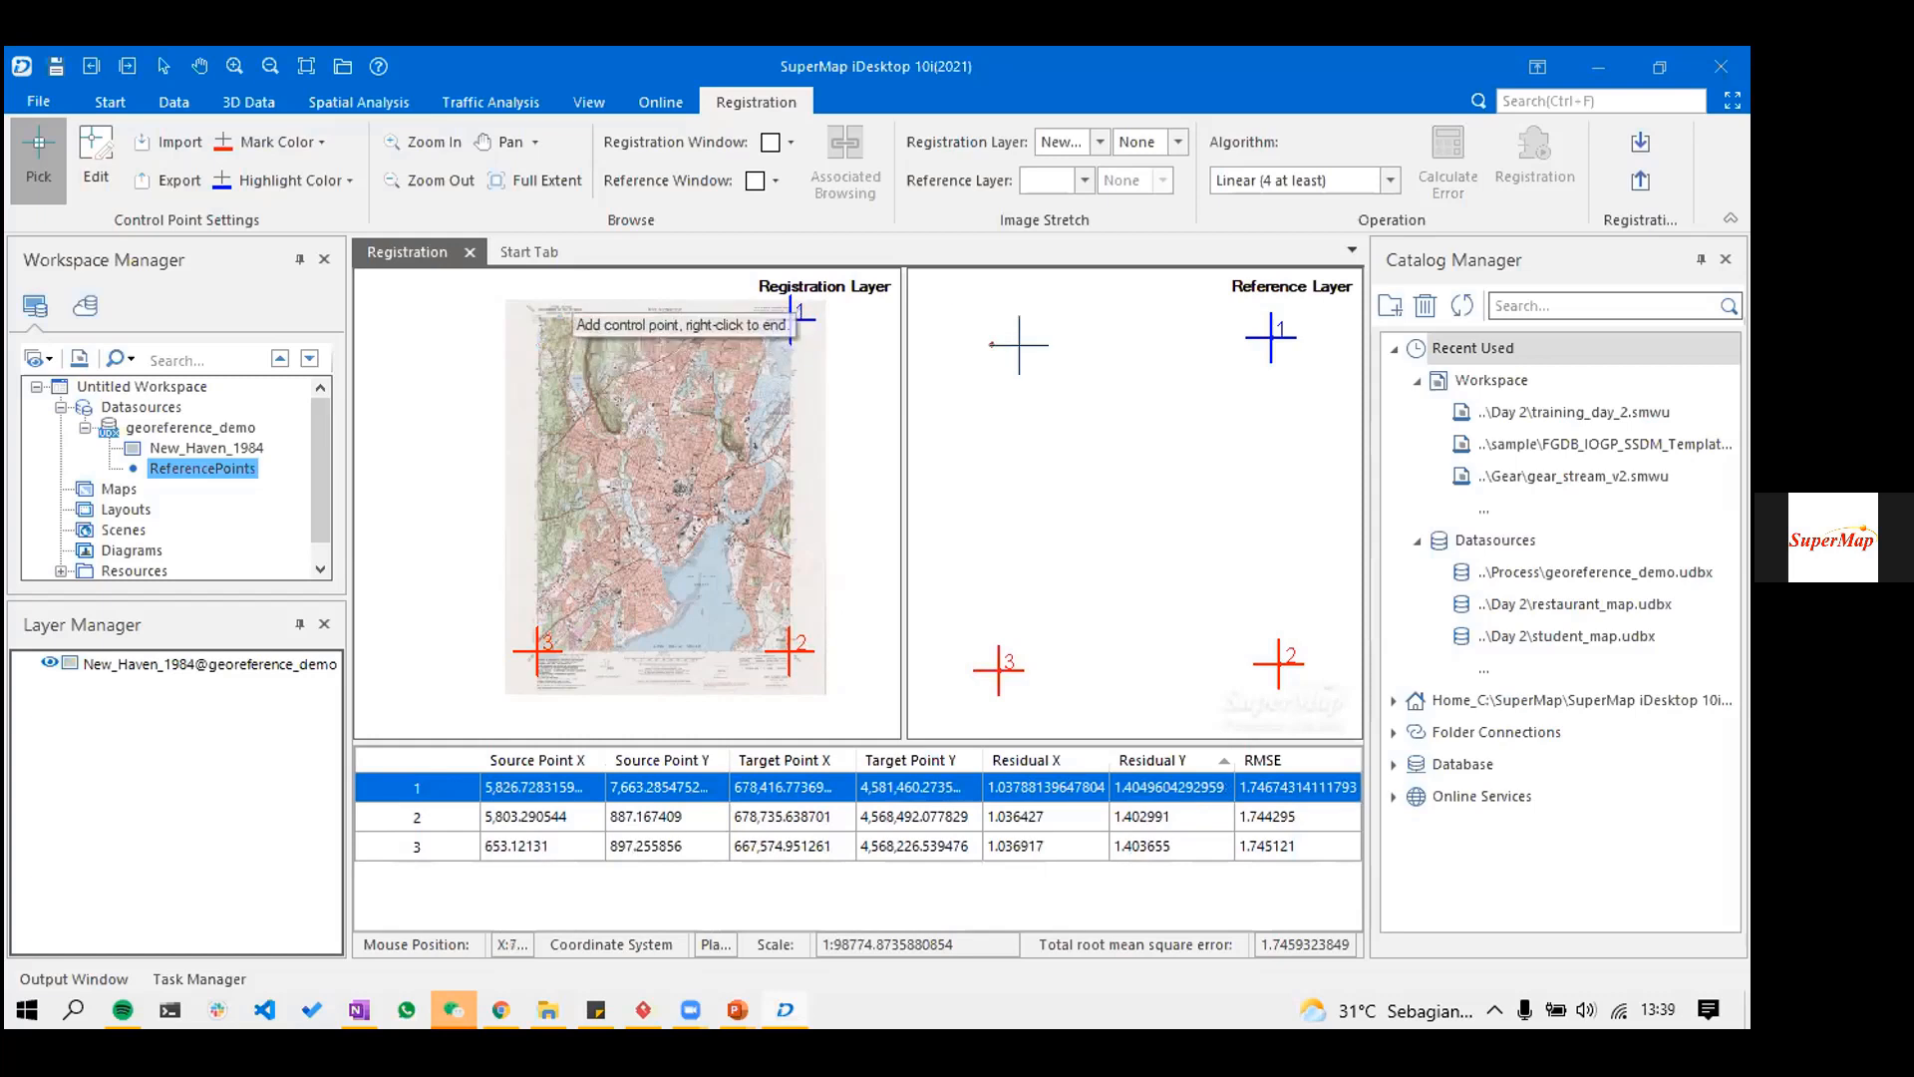
scroll(653, 494, "up", 1)
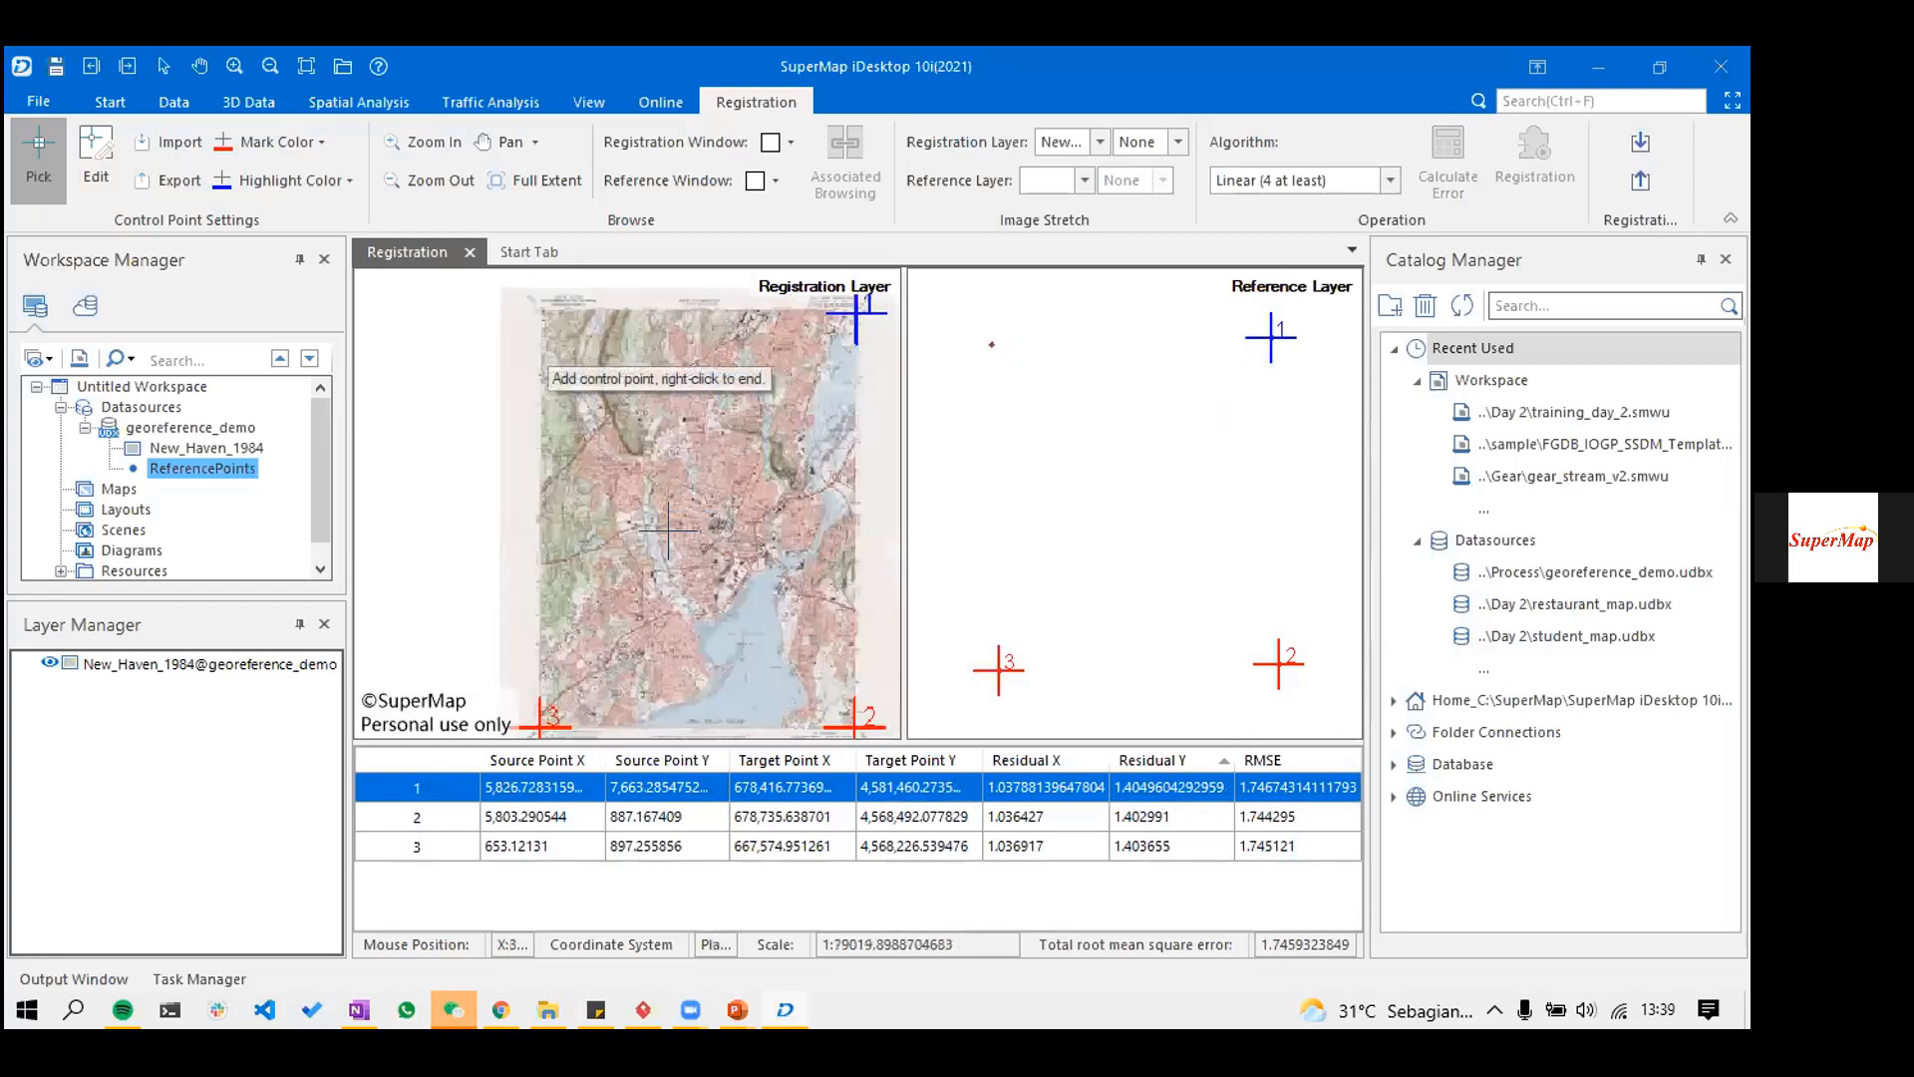
scroll(593, 414, "up", 1)
scroll(623, 419, "up", 1)
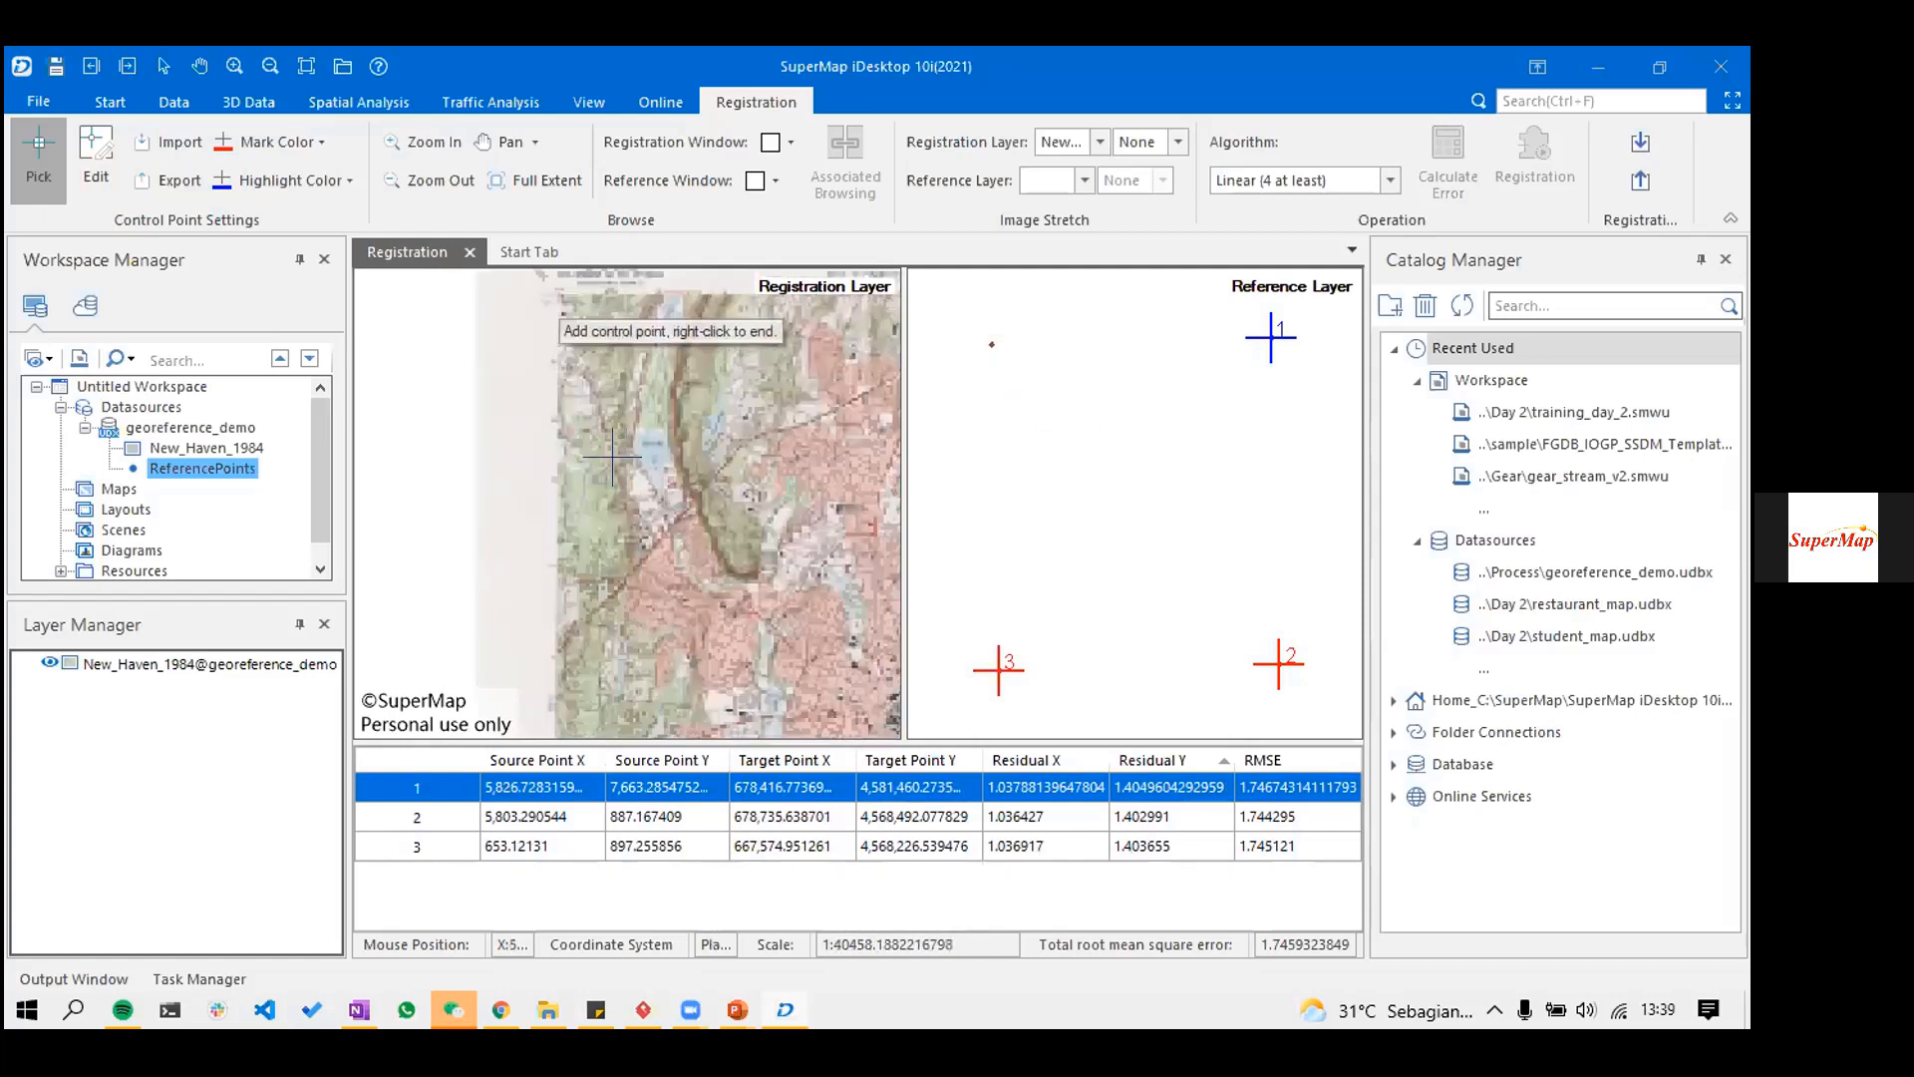
scroll(613, 458, "up", 1)
left_click(711, 476)
- Recalculate the registration error for the four control points with the Linear algorithm
scroll(705, 542, "down", 3)
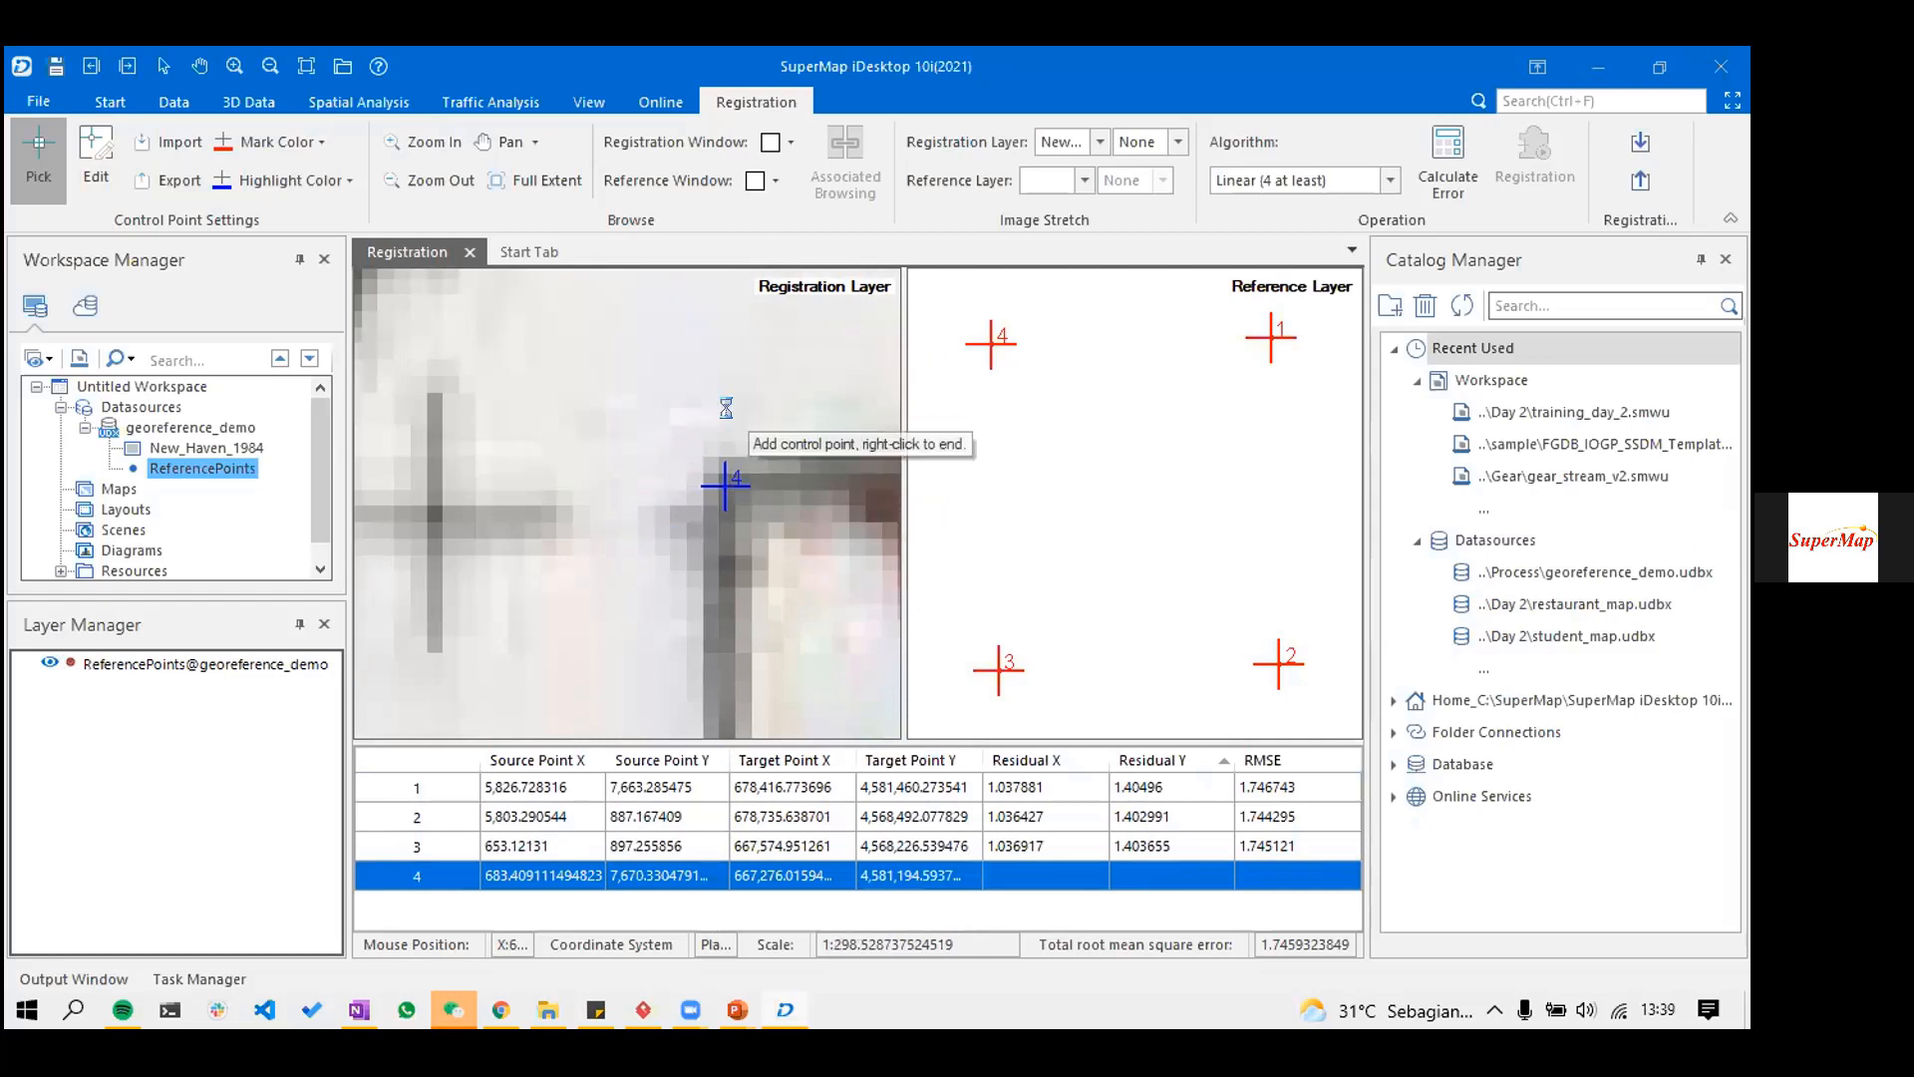
scroll(698, 414, "down", 2)
scroll(685, 416, "down", 2)
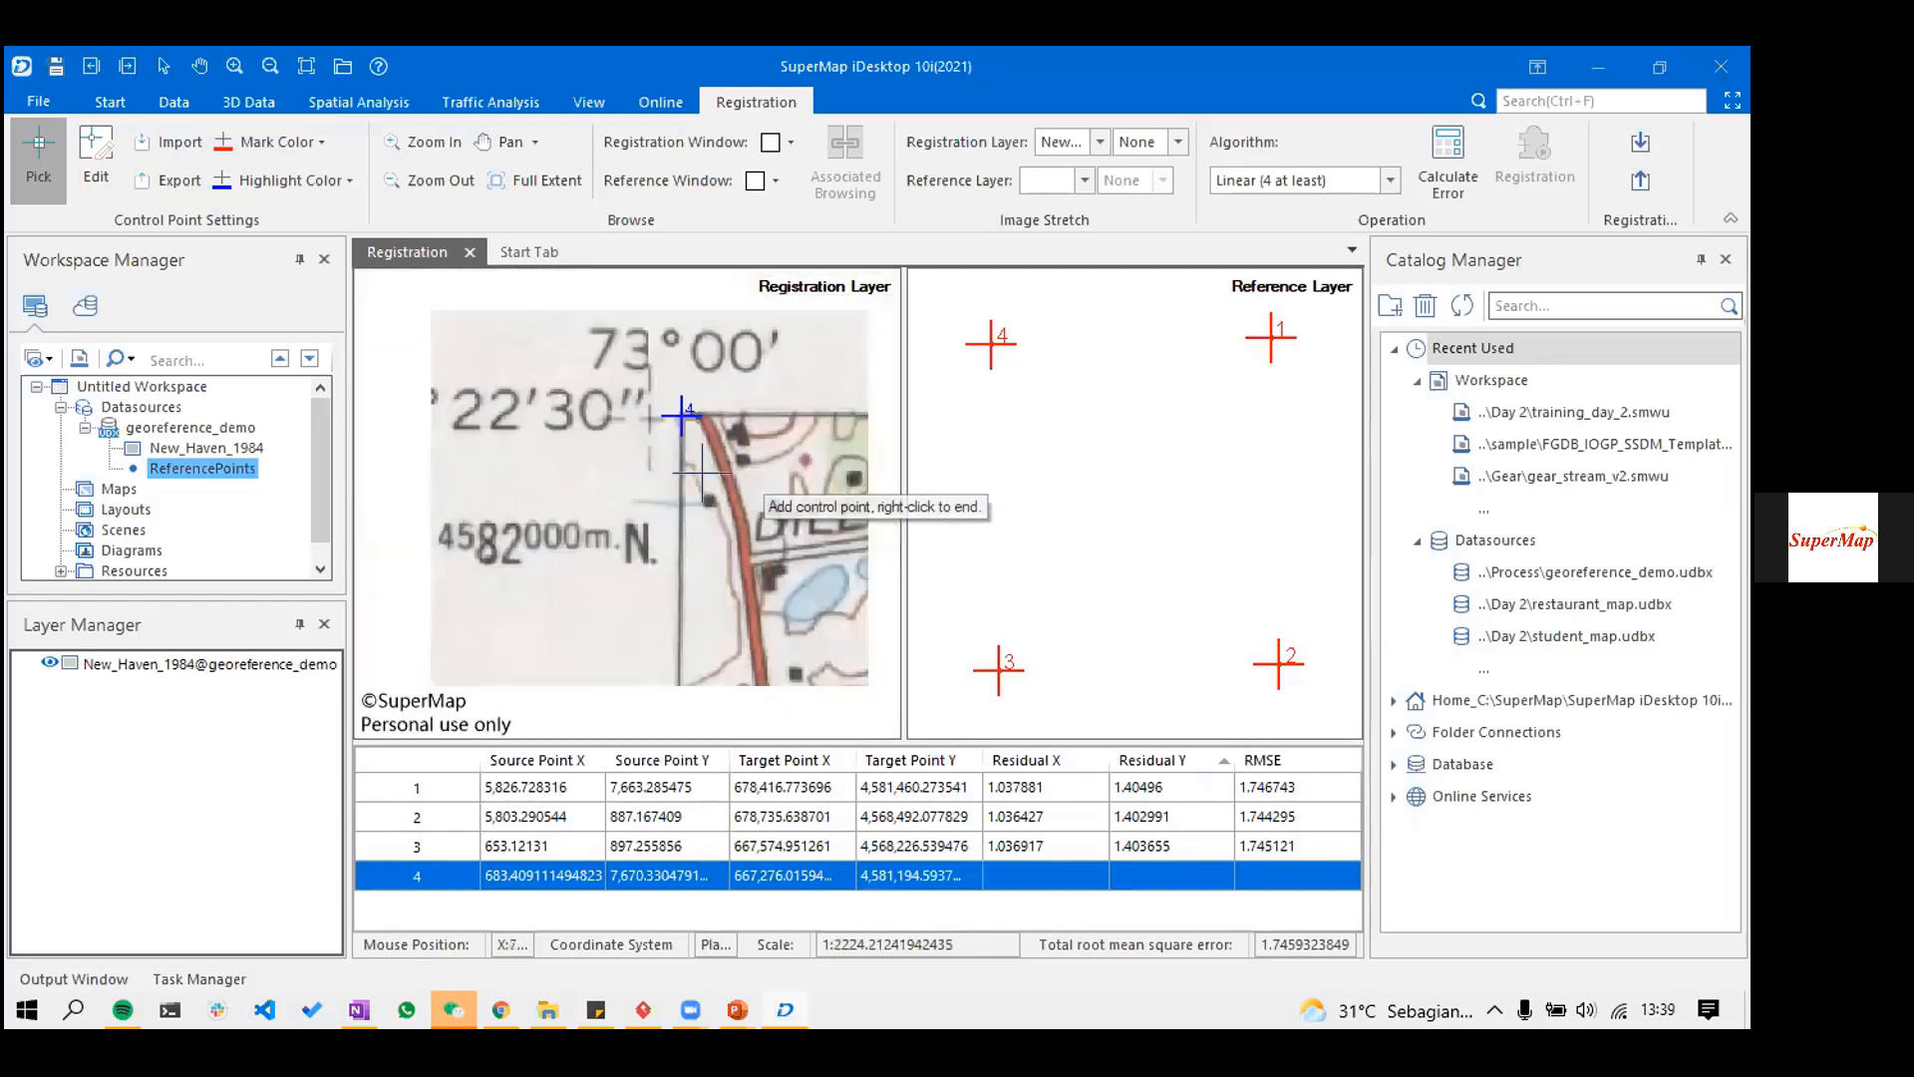
scroll(718, 504, "down", 2)
left_click_drag(679, 490, 612, 459)
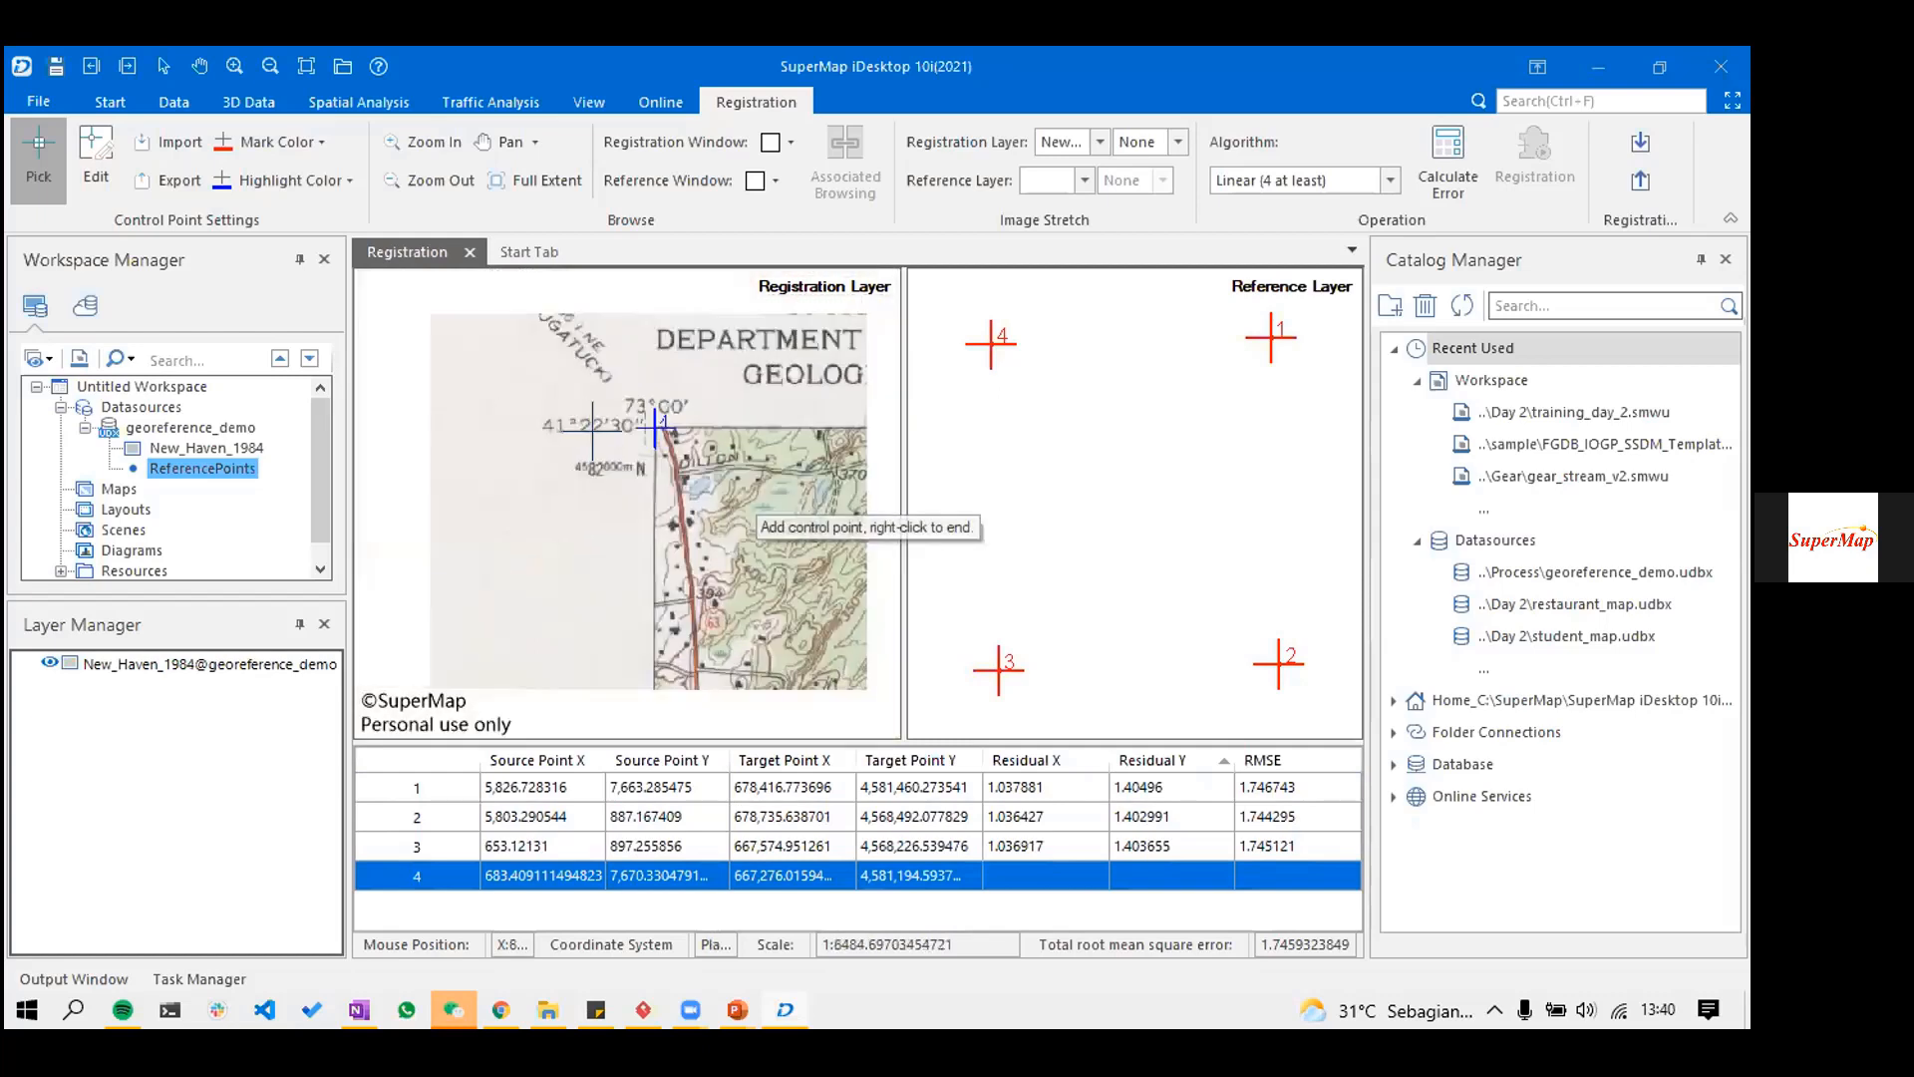
scroll(588, 429, "down", 1)
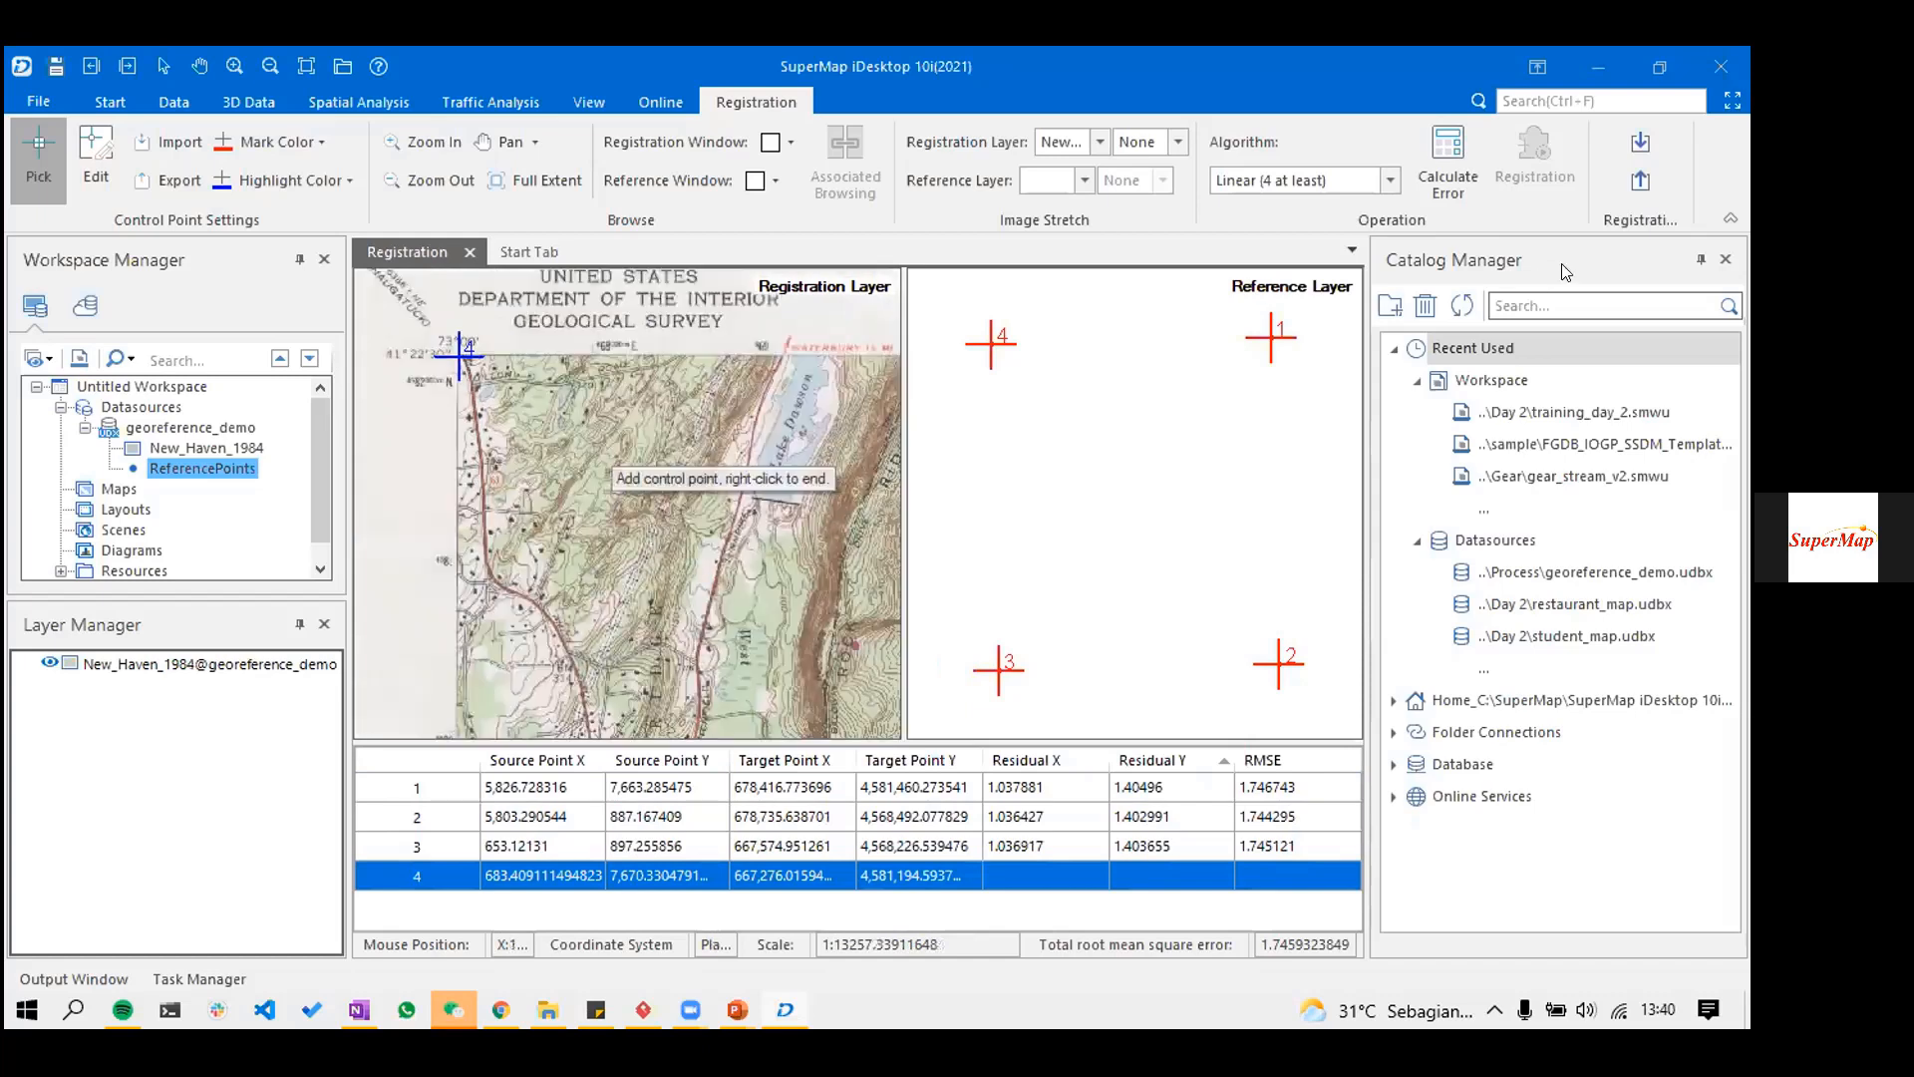
left_click(1456, 189)
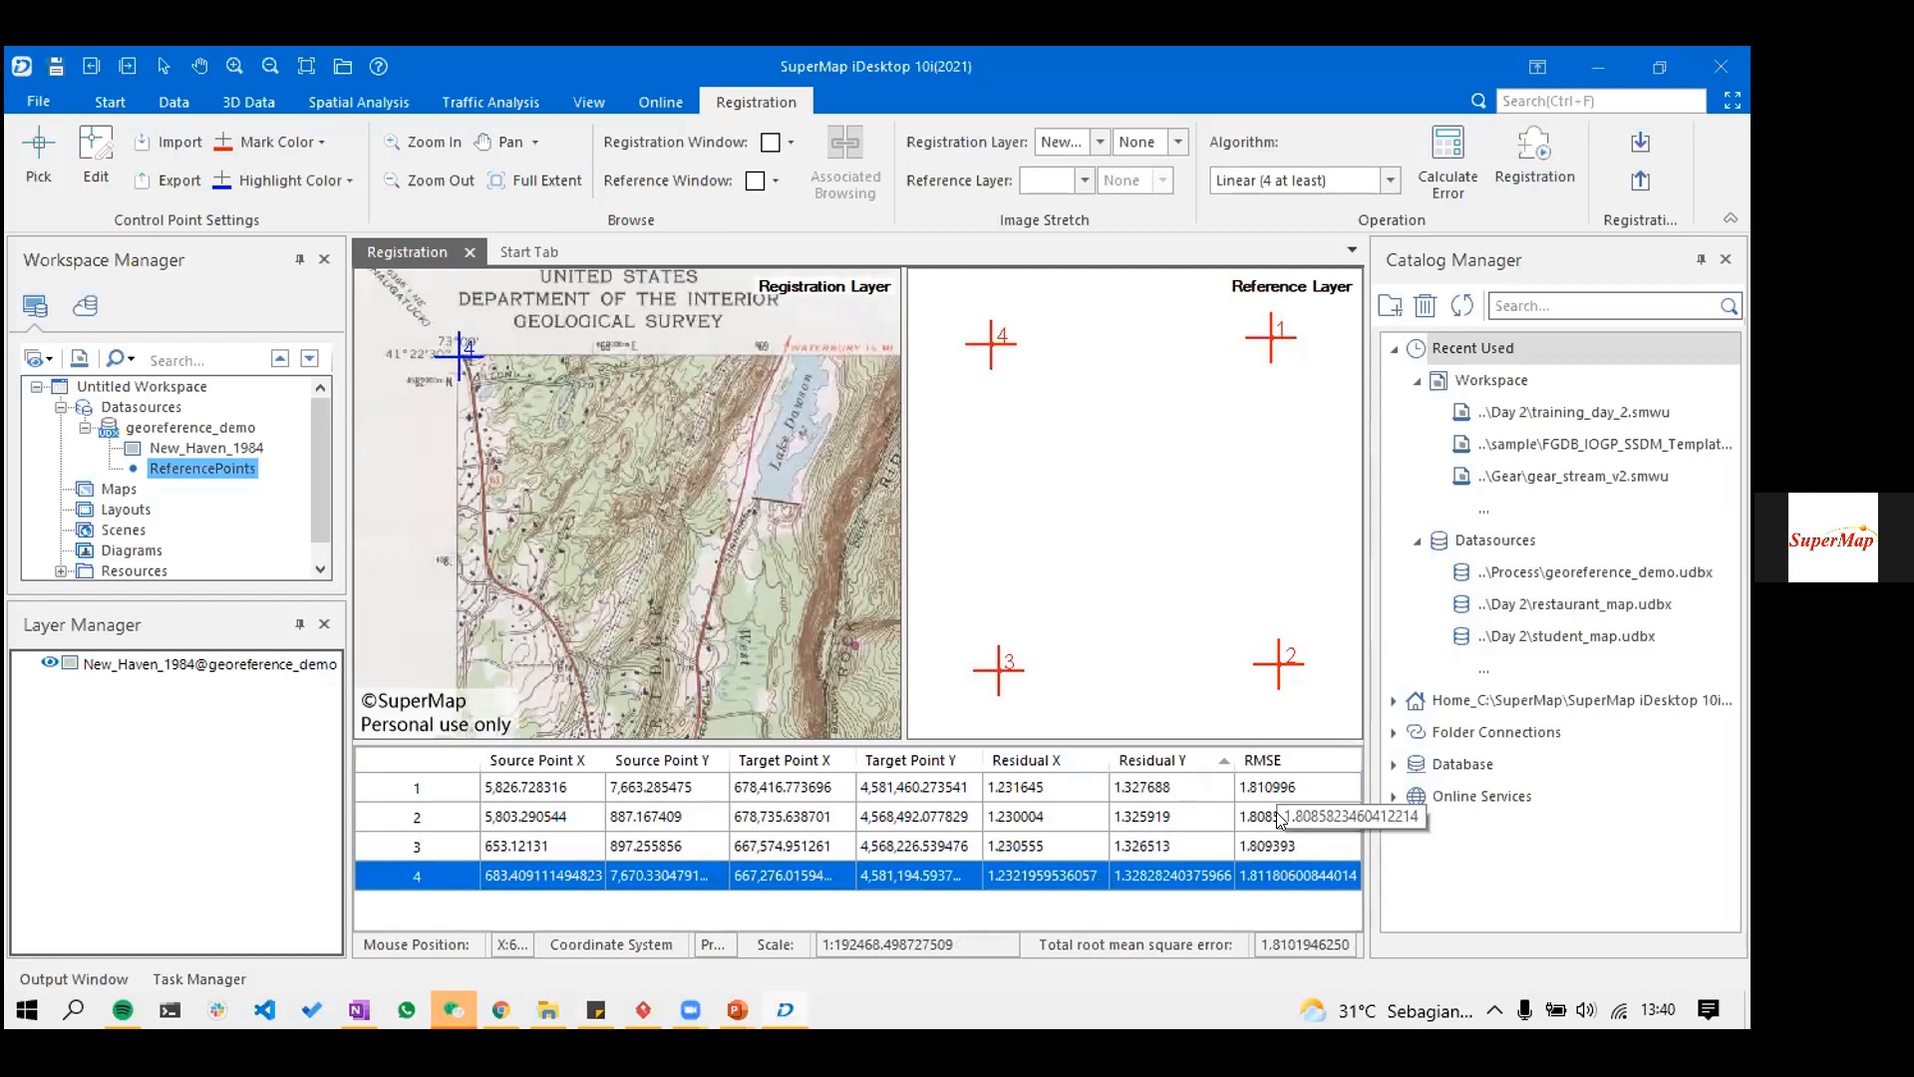
- Run the registration of New_Haven_1984, saving the result as a new dataset in georeference_demo and resampling it with the Bilinear method
left_click(1568, 180)
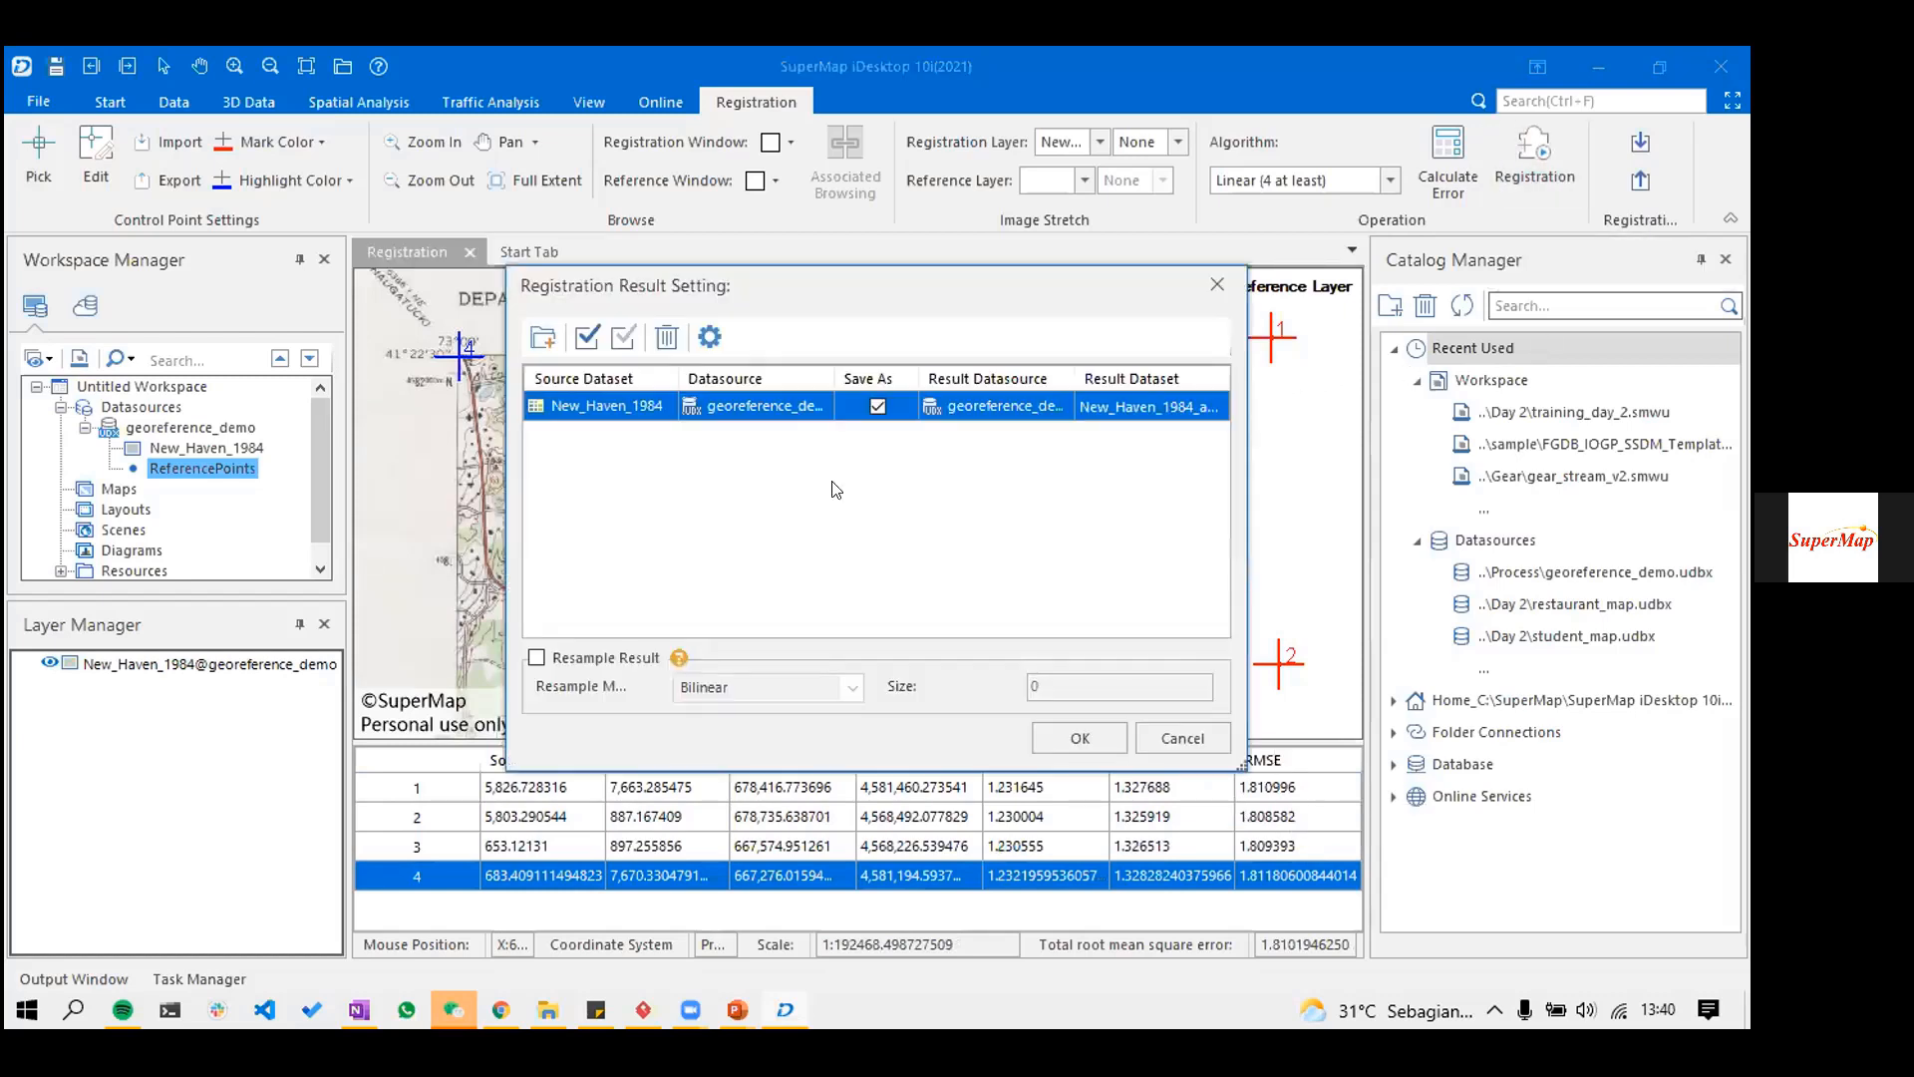
left_click(649, 663)
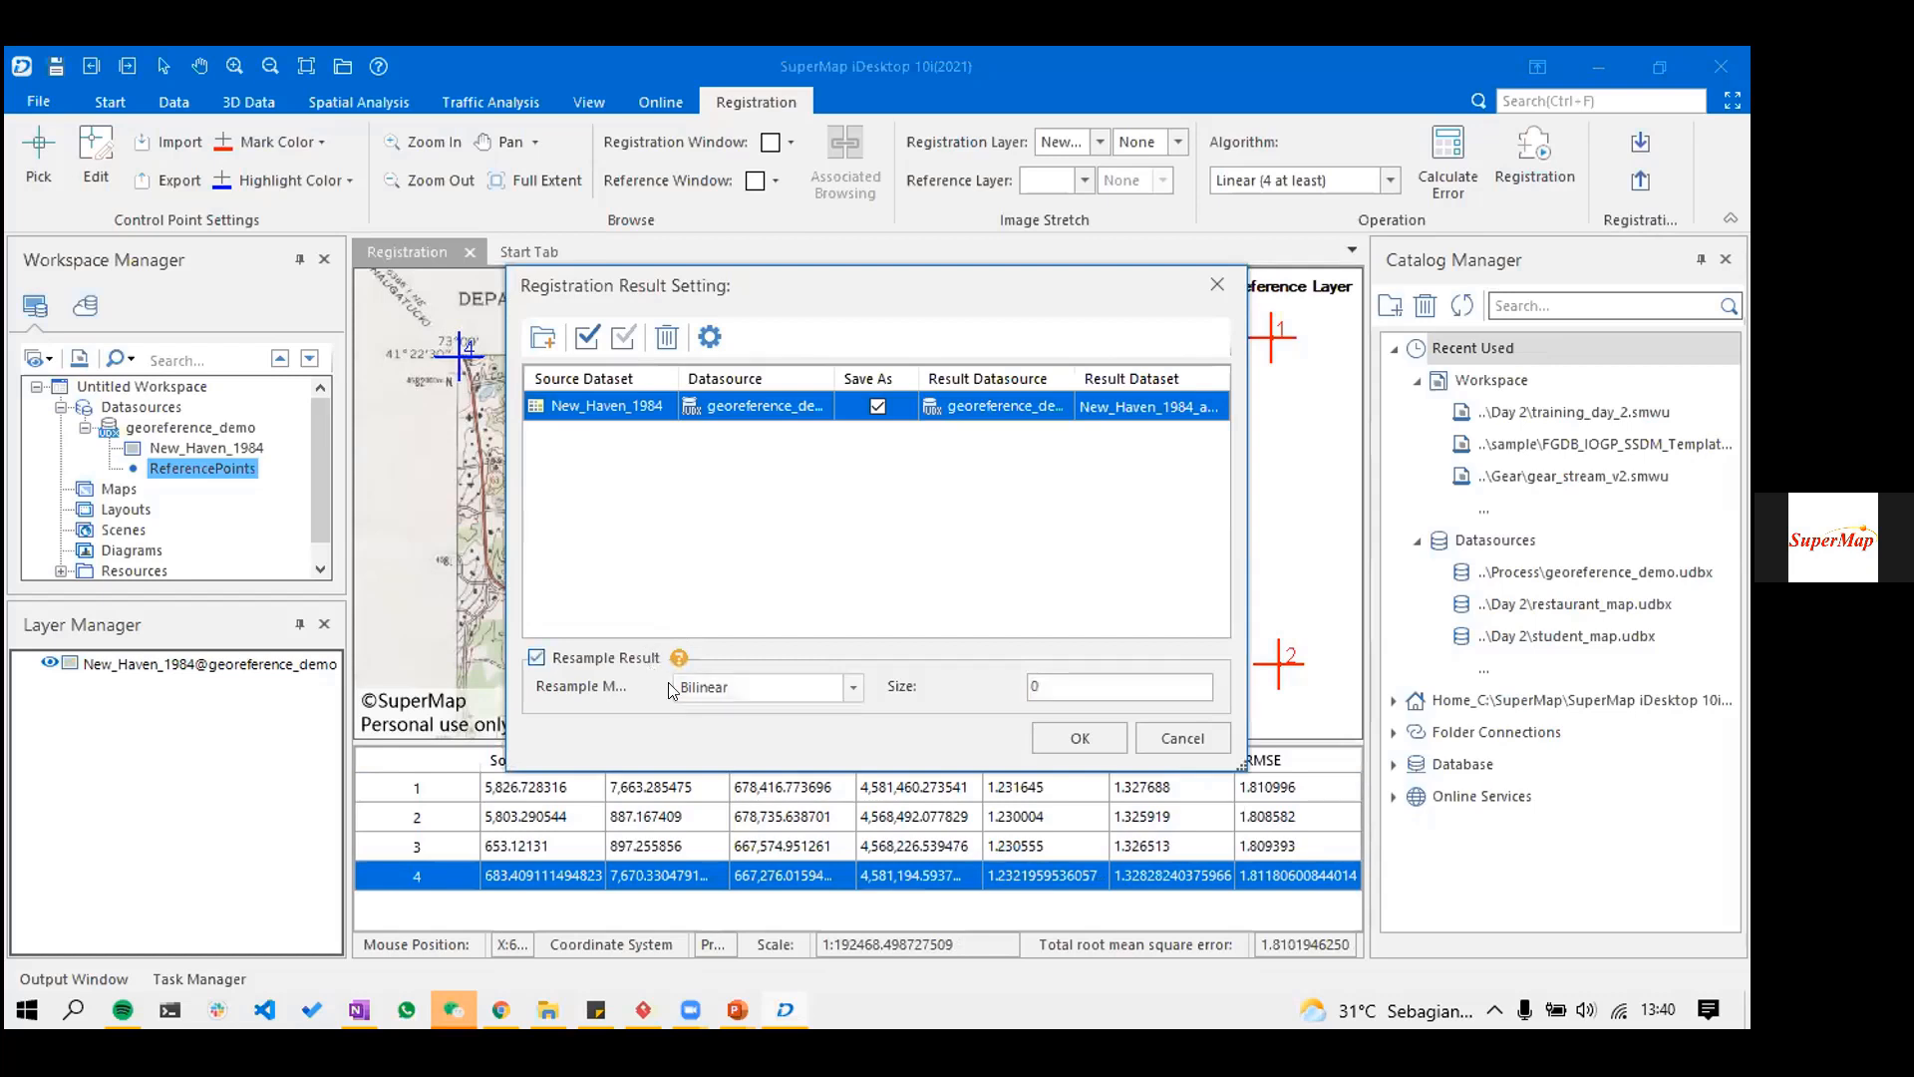
left_click(753, 687)
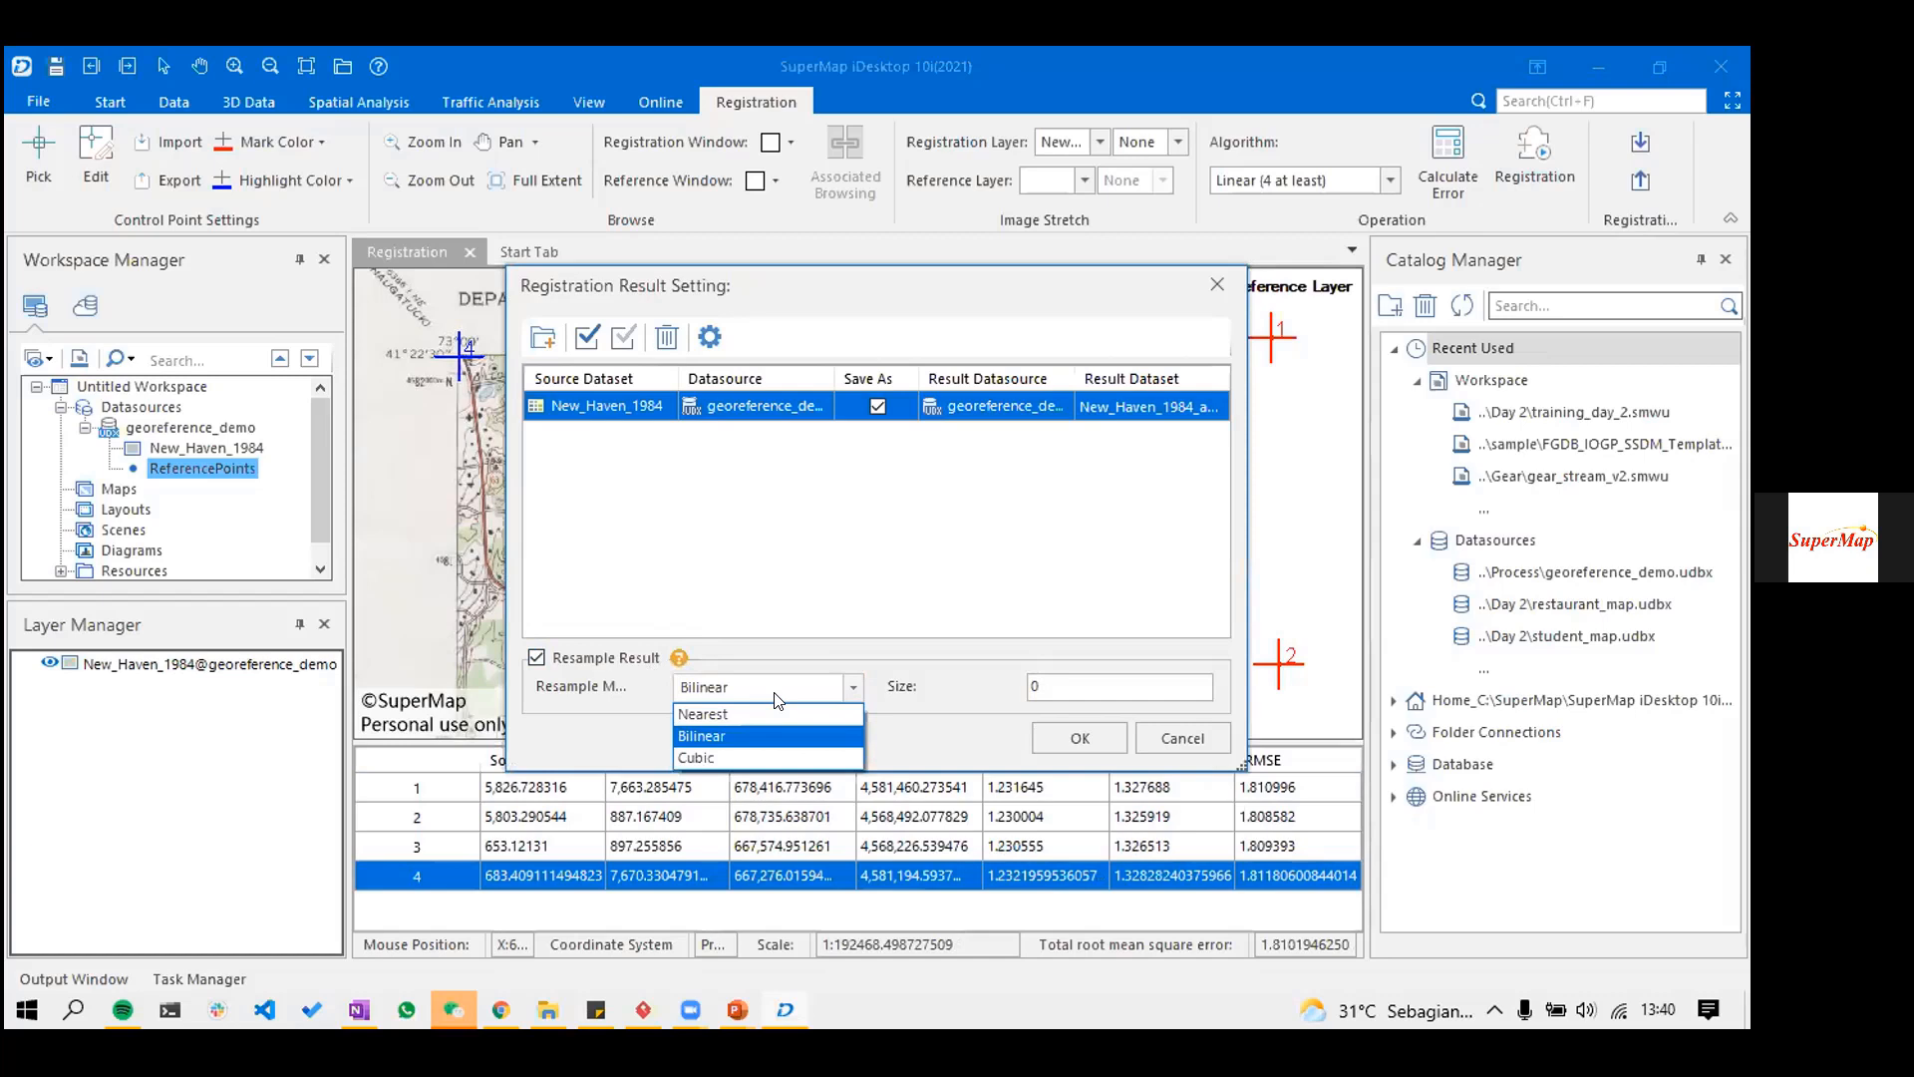
left_click(808, 741)
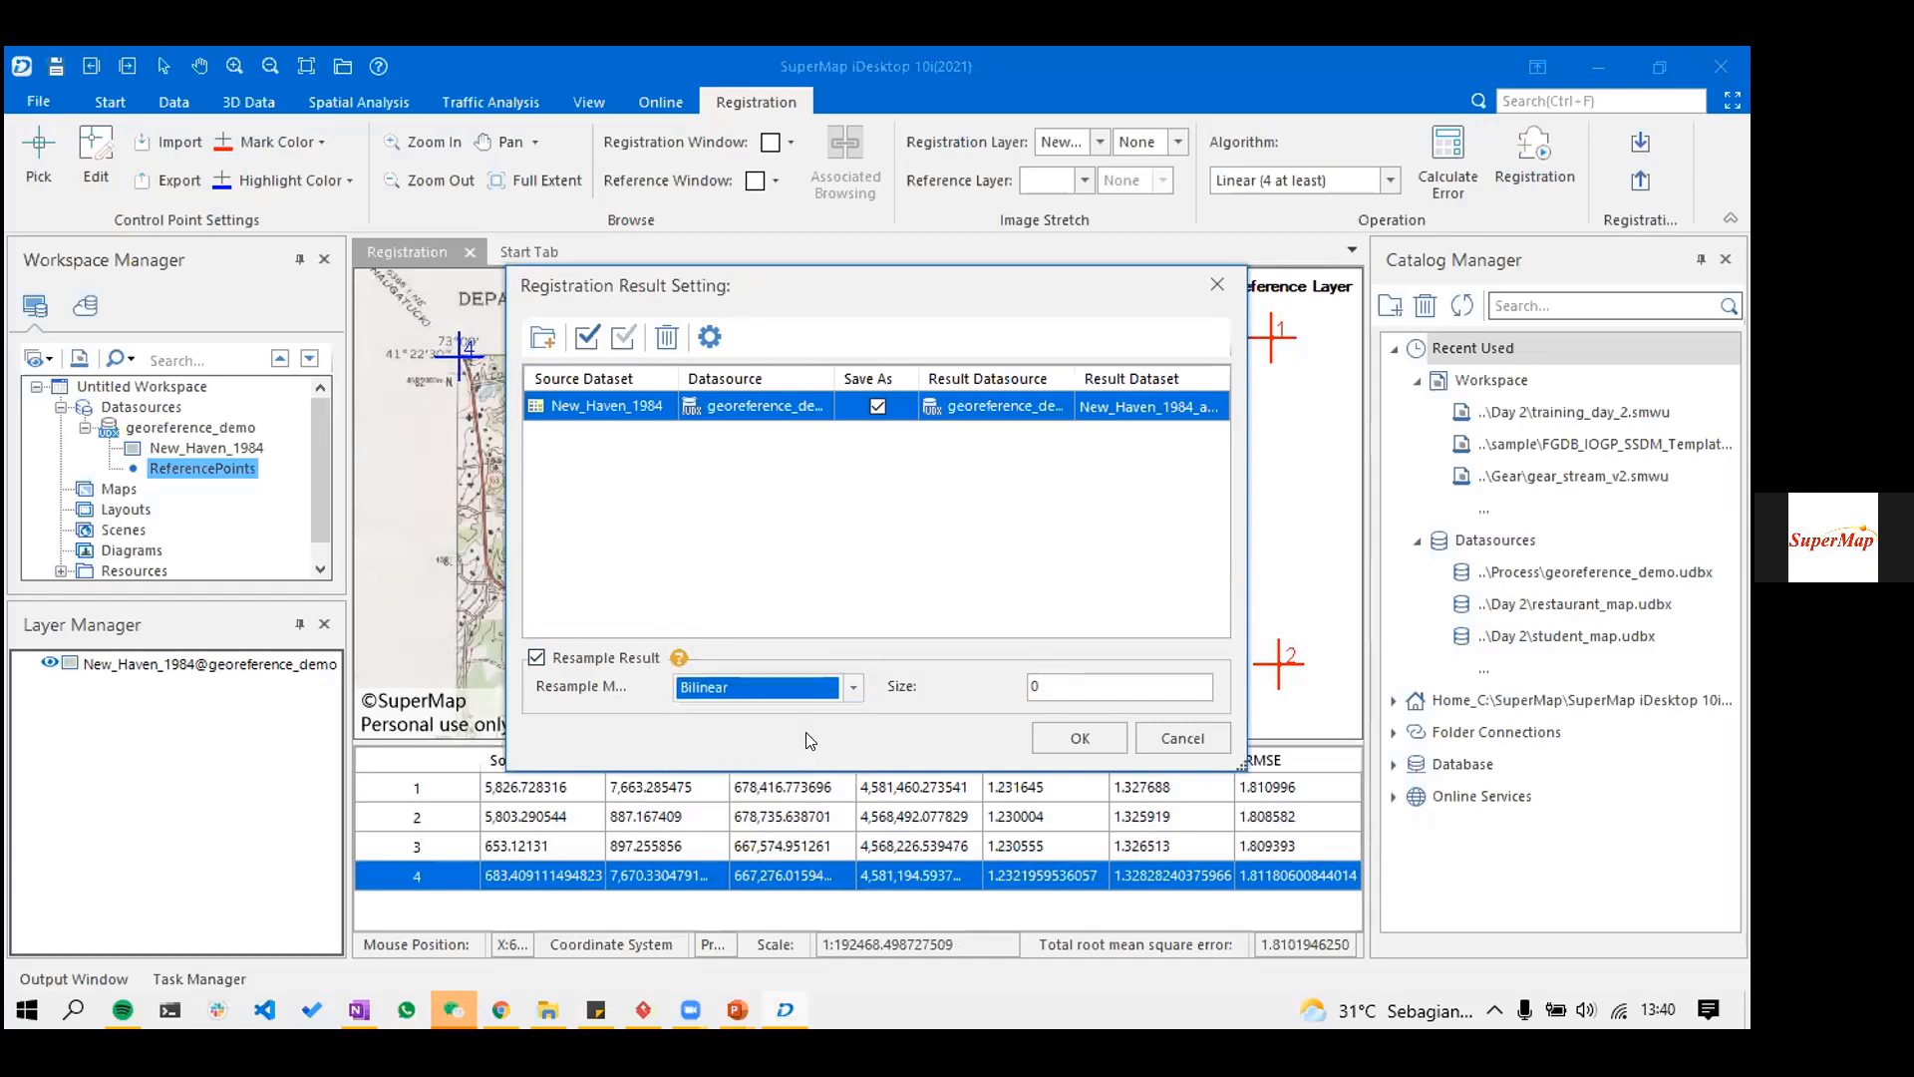
left_click(1057, 733)
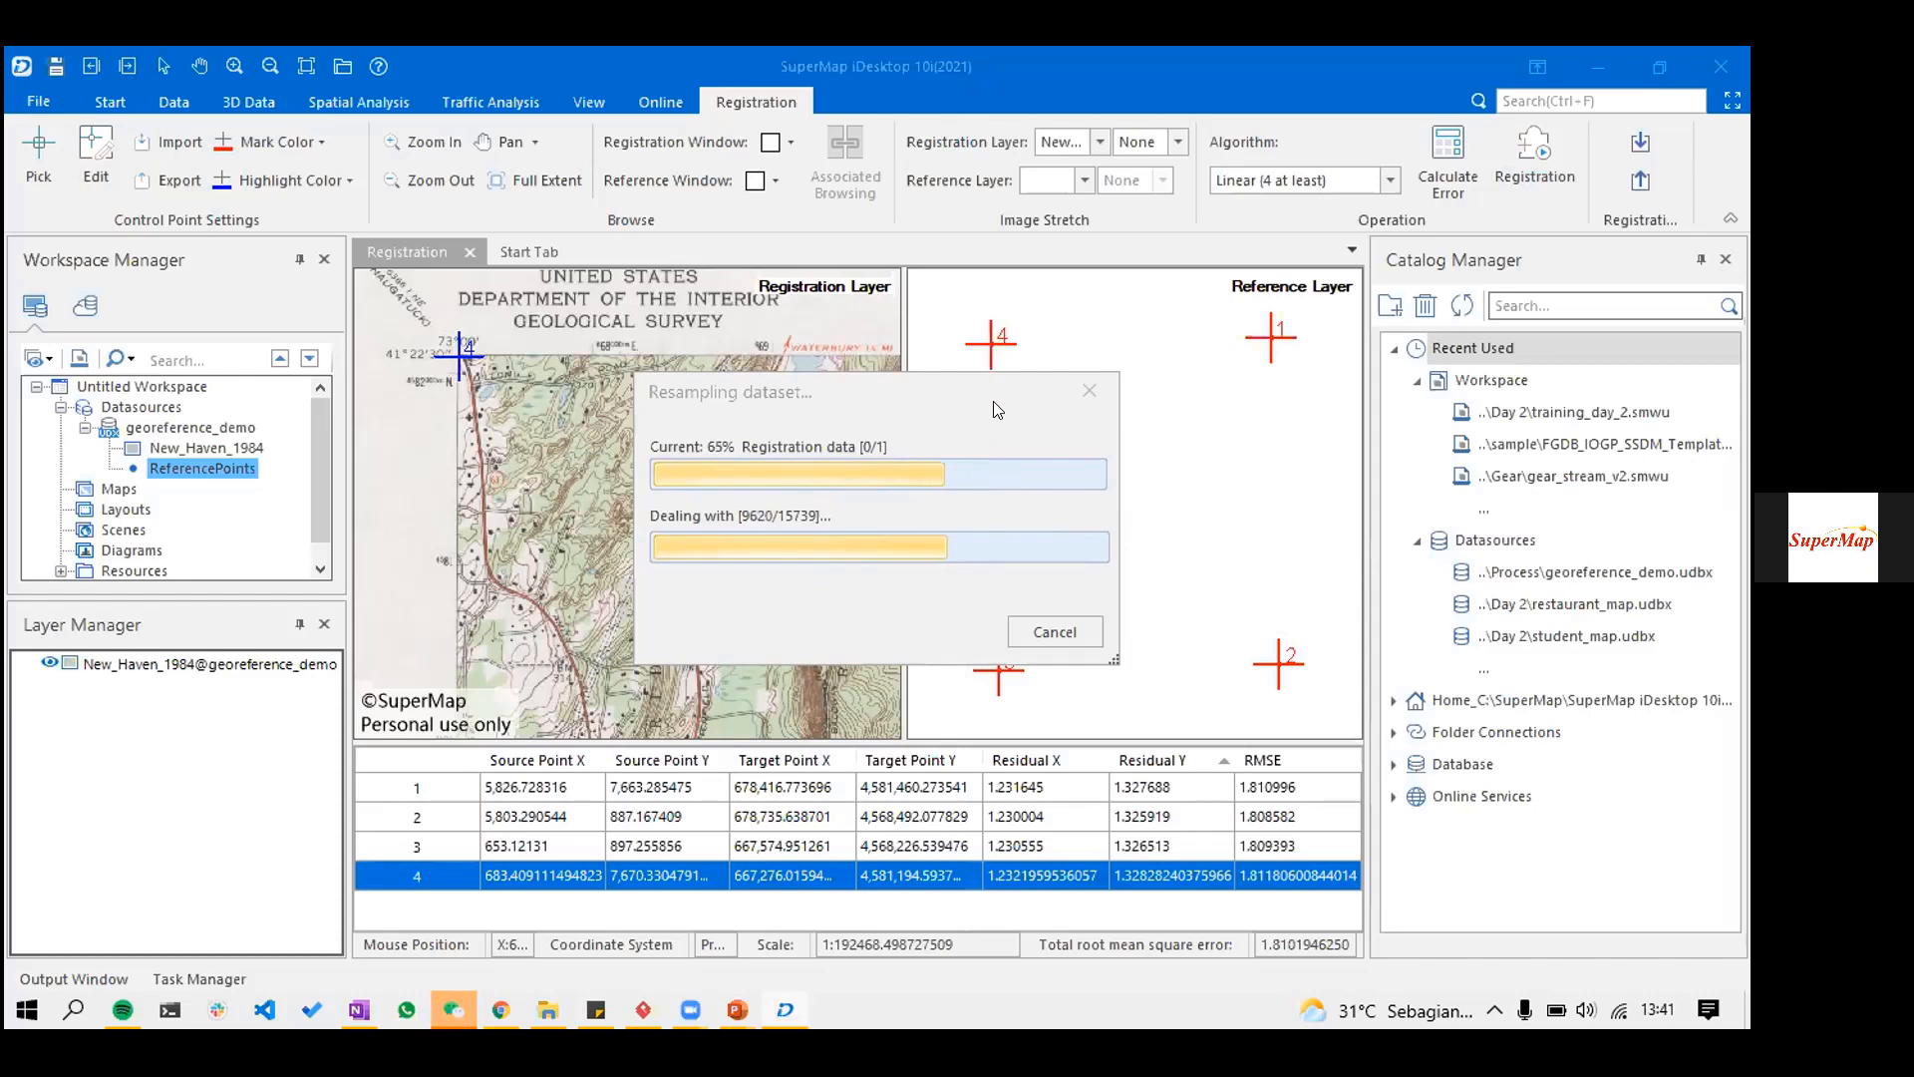
left_click_drag(1007, 402, 1022, 415)
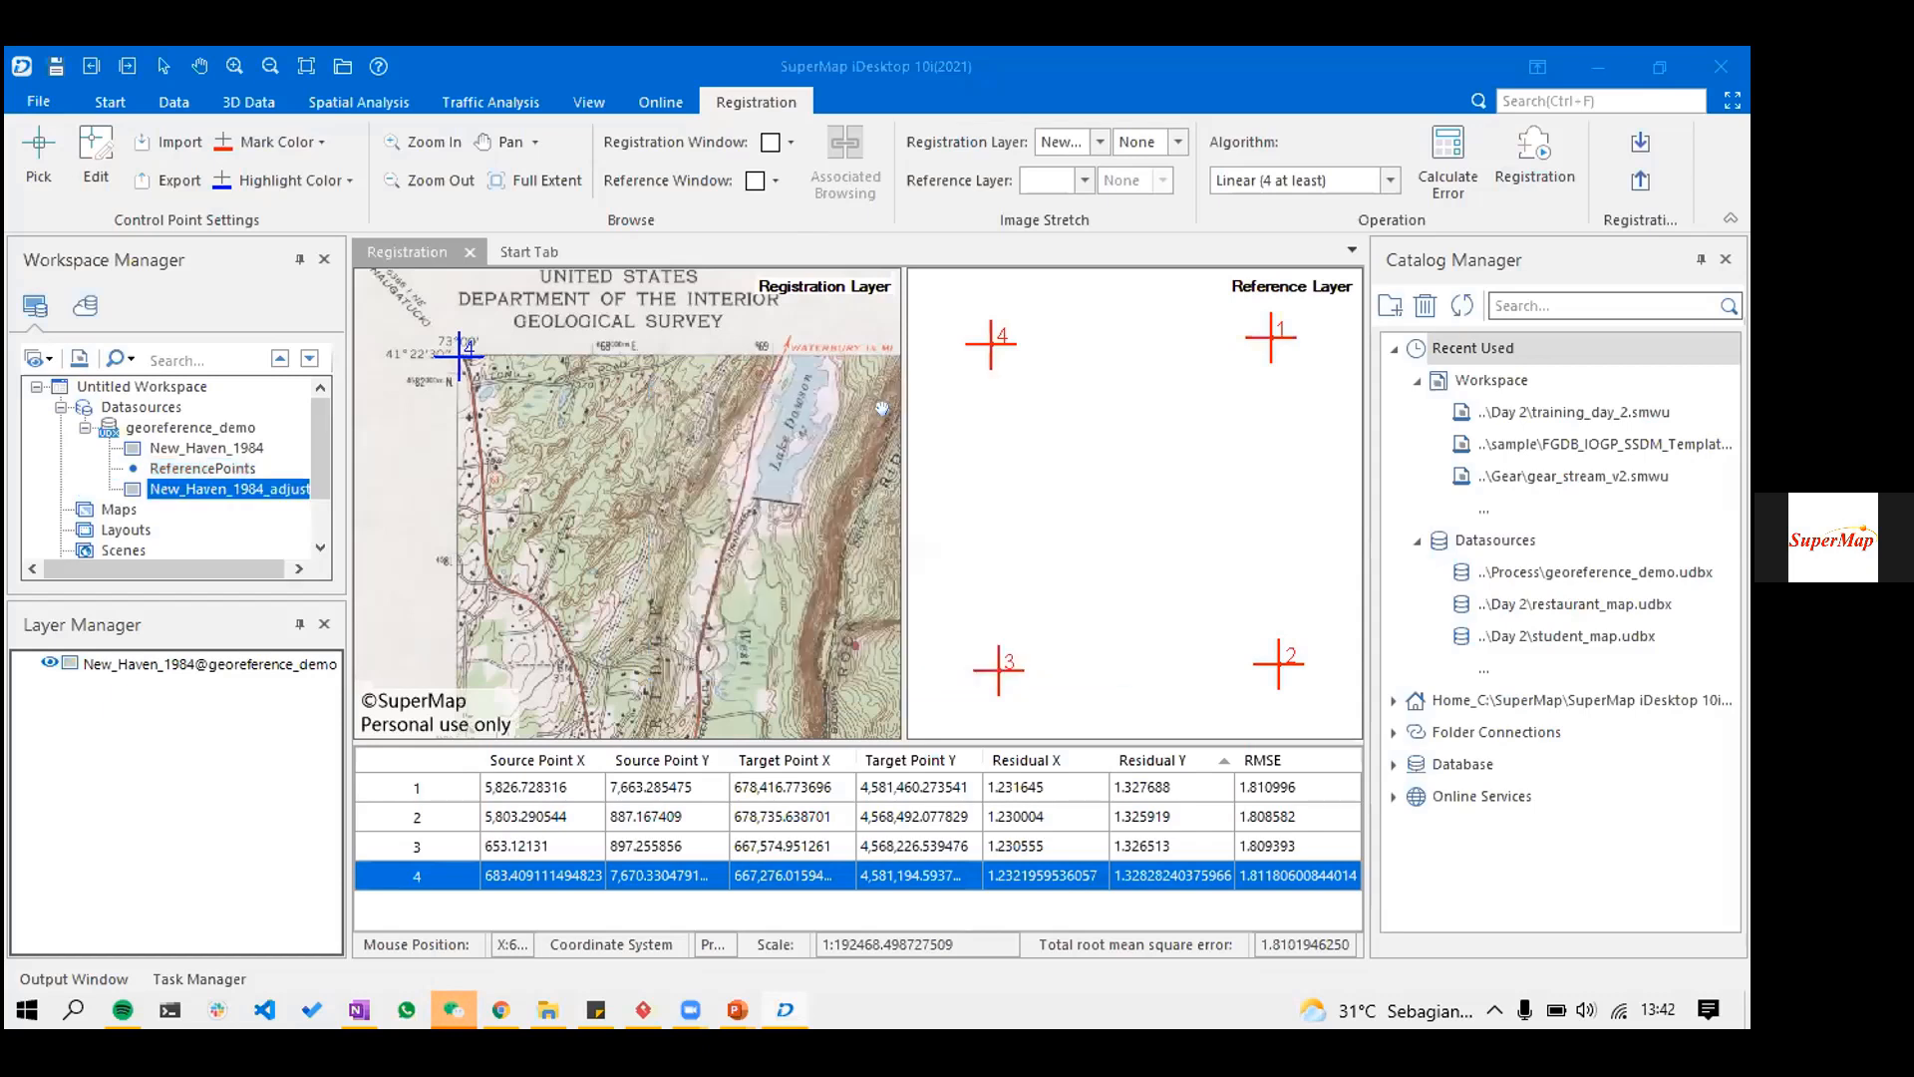
- Add the New_Haven_1984_adjust dataset to a new map and build image pyramids for it
left_click(301, 568)
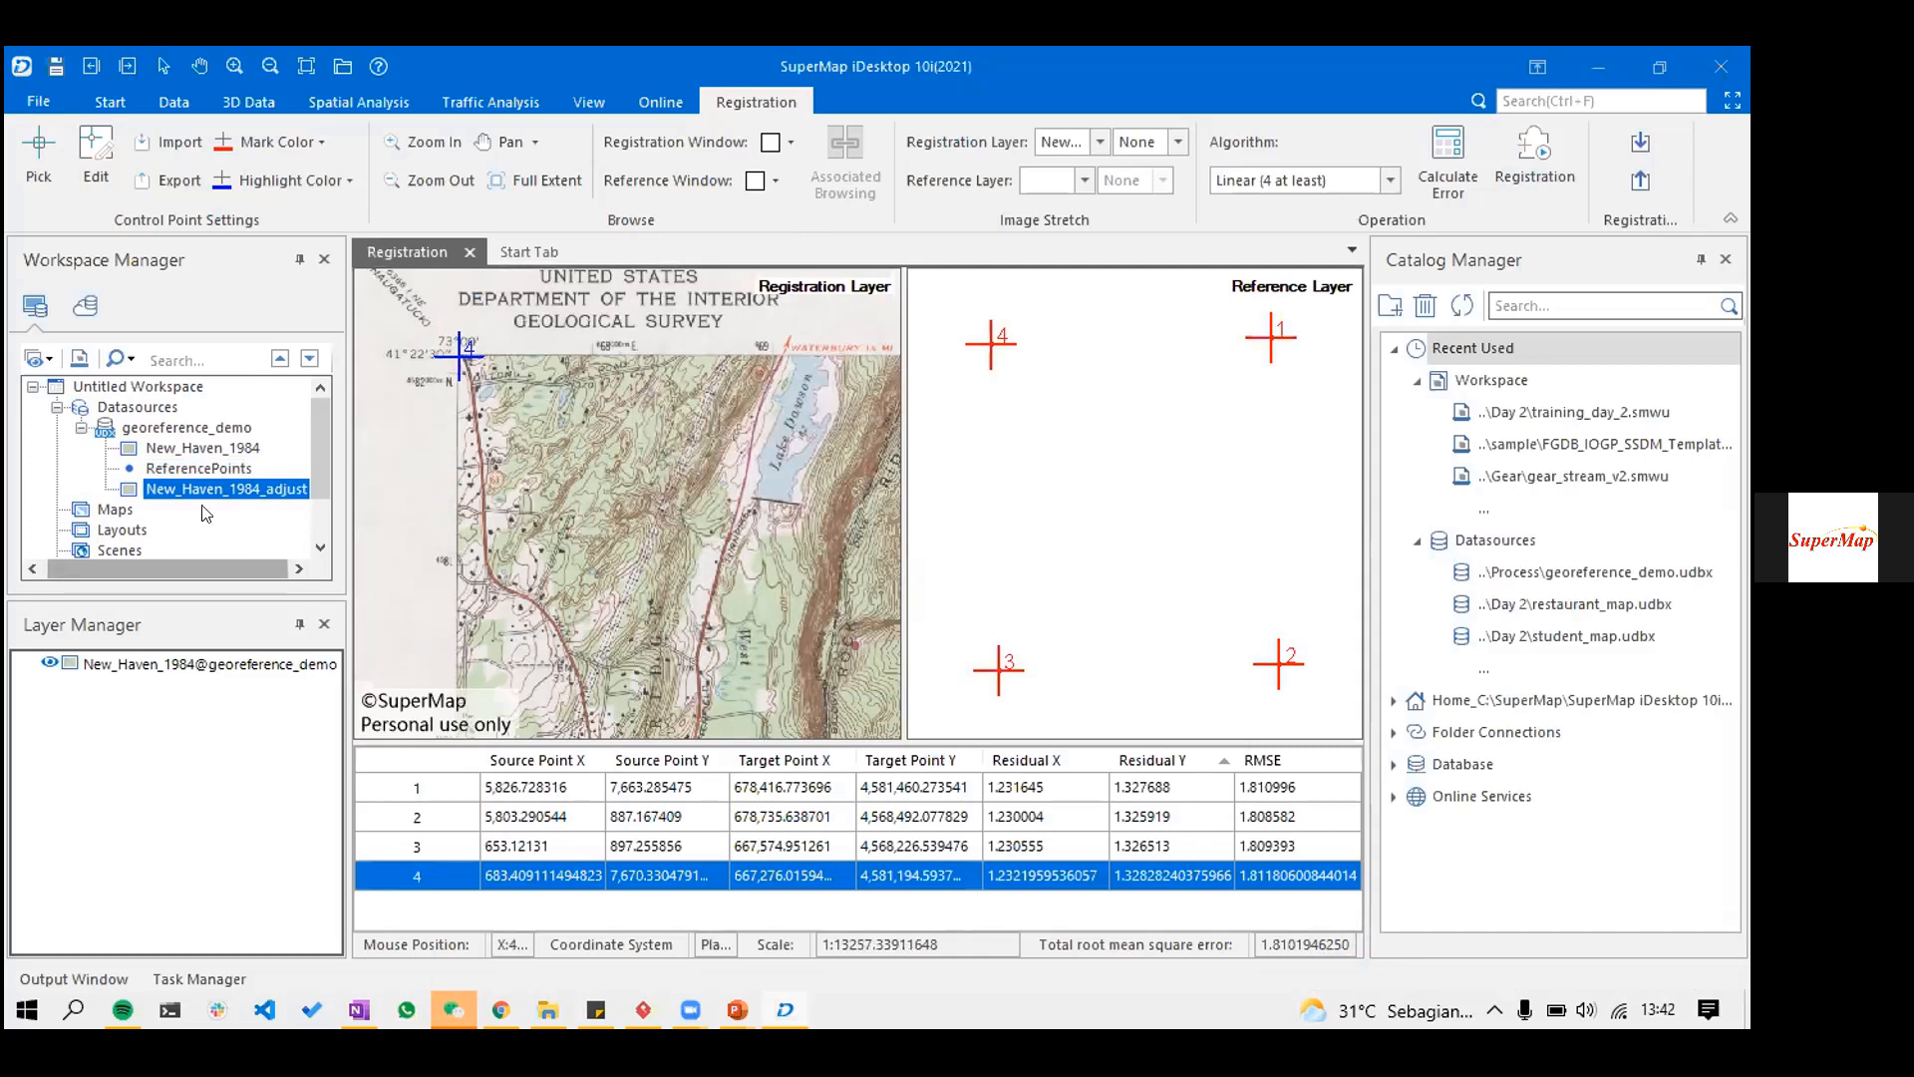
right_click(286, 493)
left_click(369, 504)
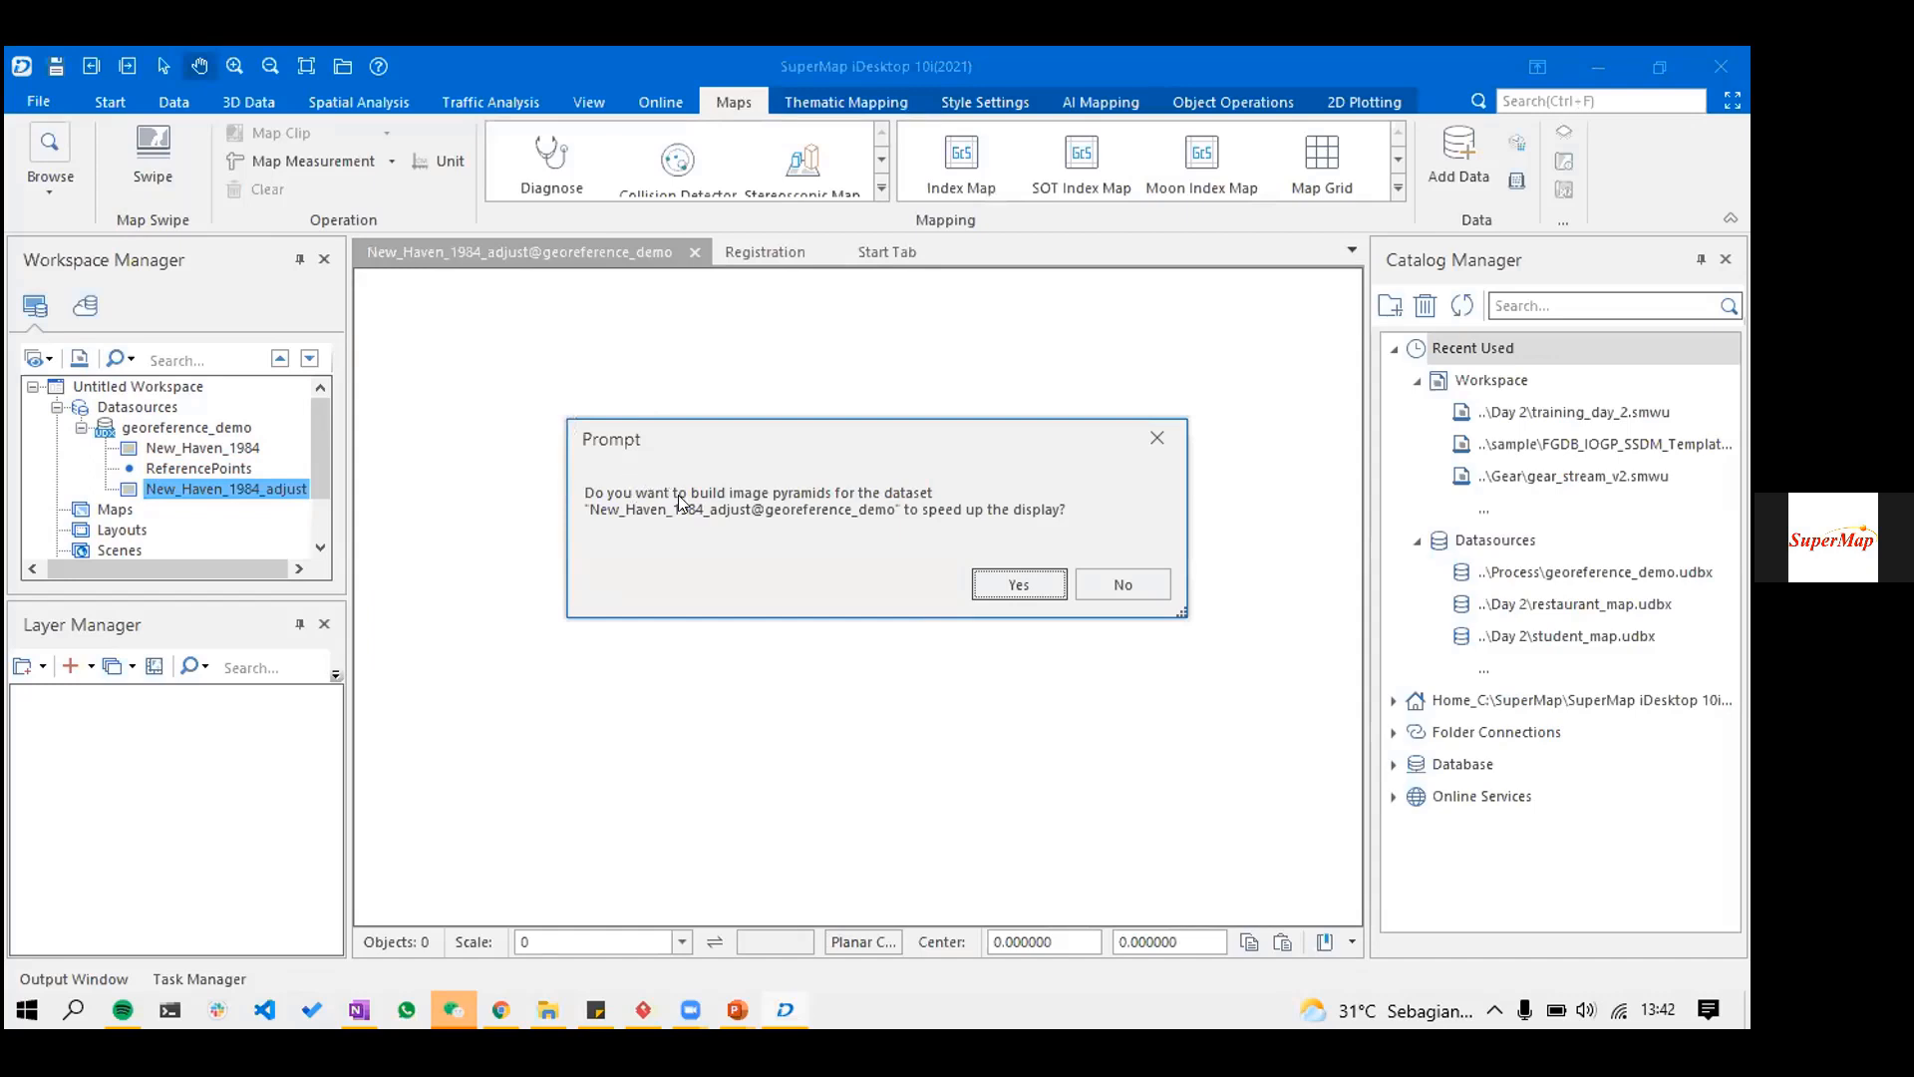
left_click(1027, 586)
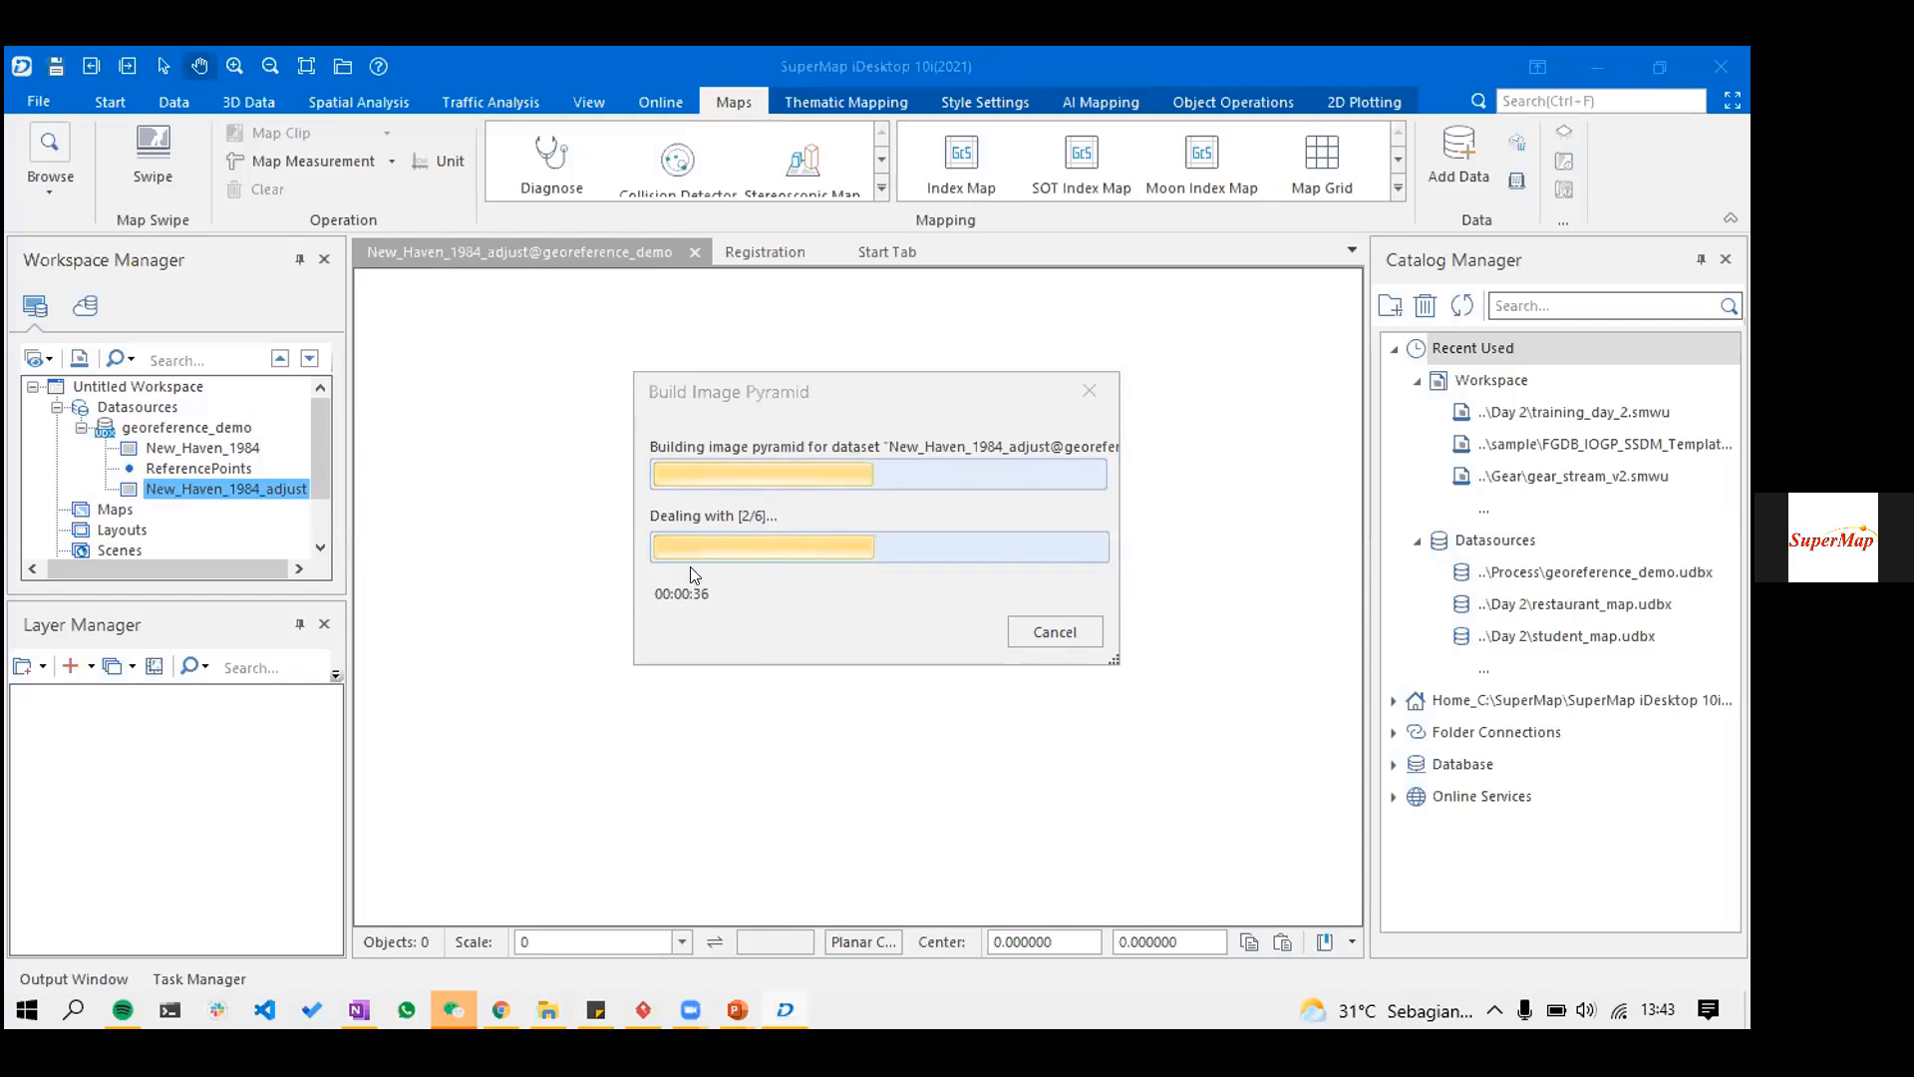
- Switch to PowerPoint to review the slide listing the workflow from registration to 3D model extrusion, and return to SuperMap iDesktop
key("alt+Tab")
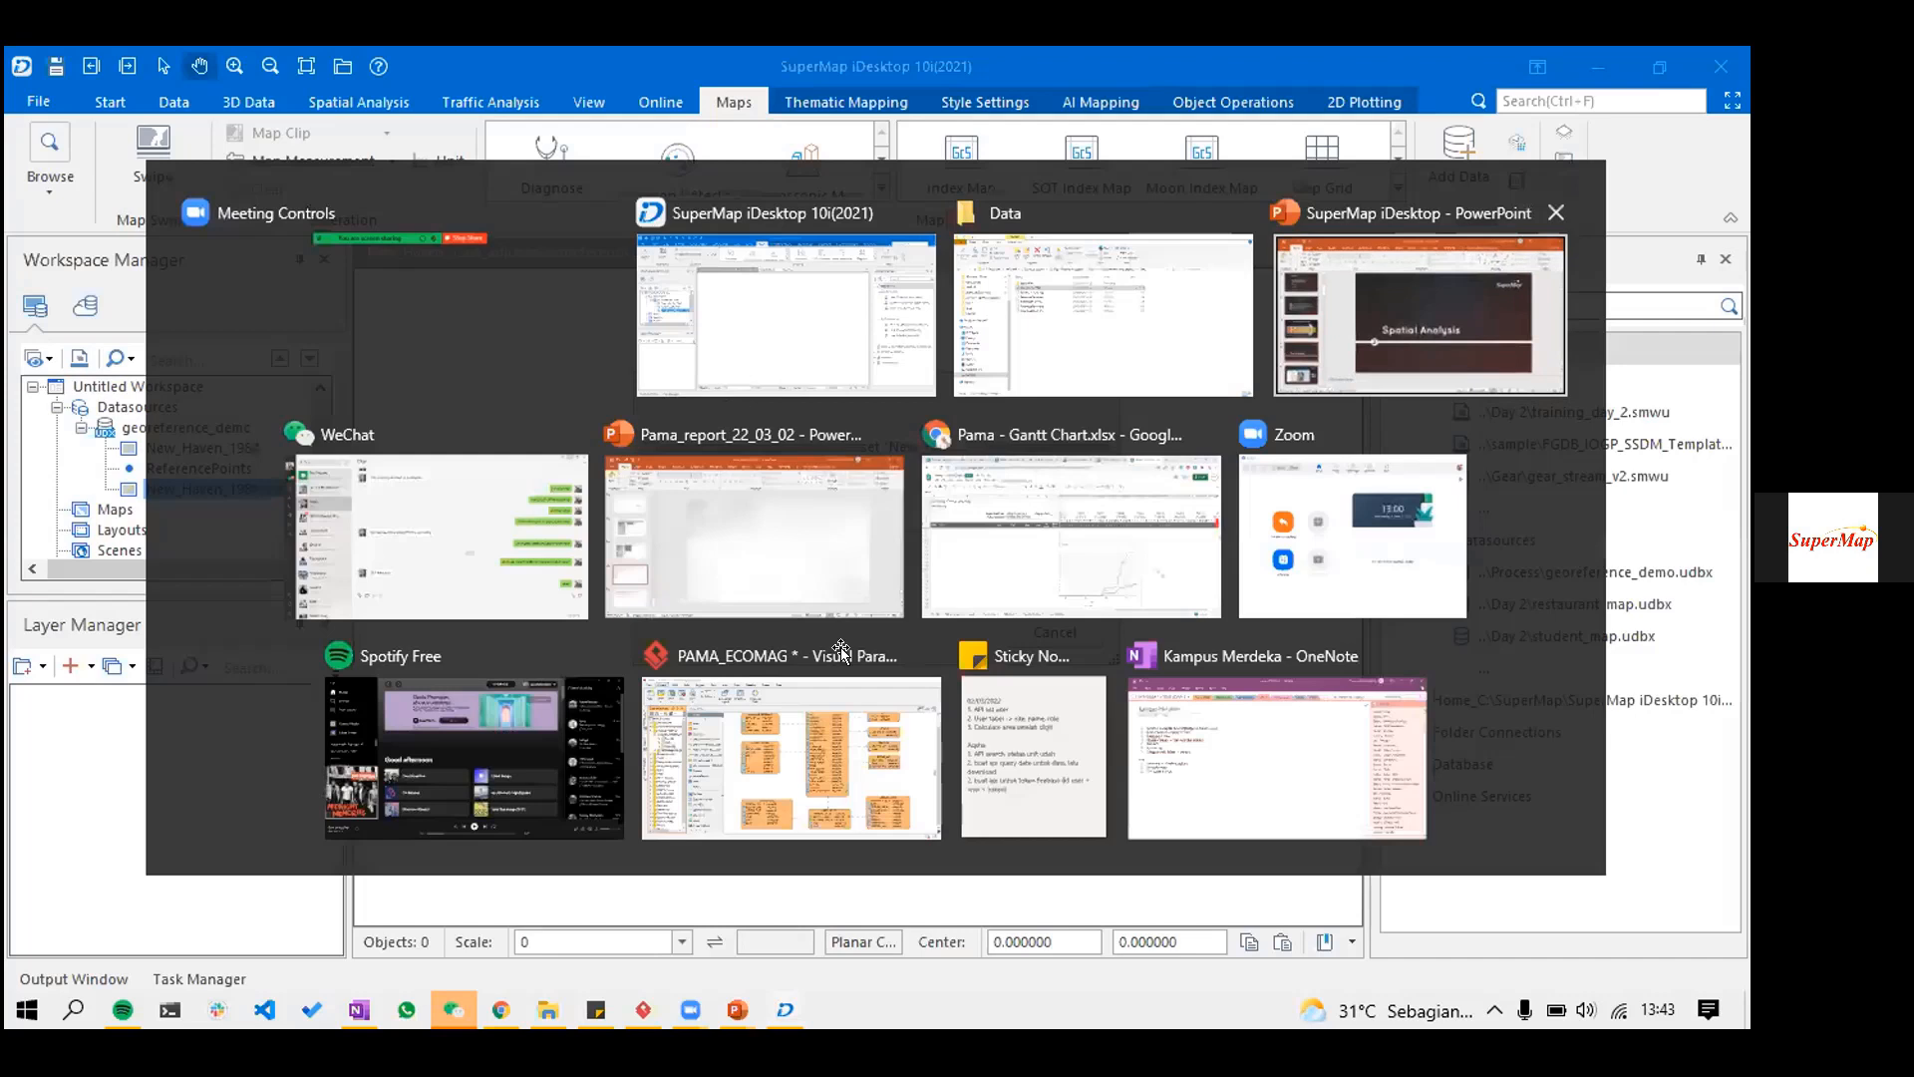
scroll(954, 589, "up", 7)
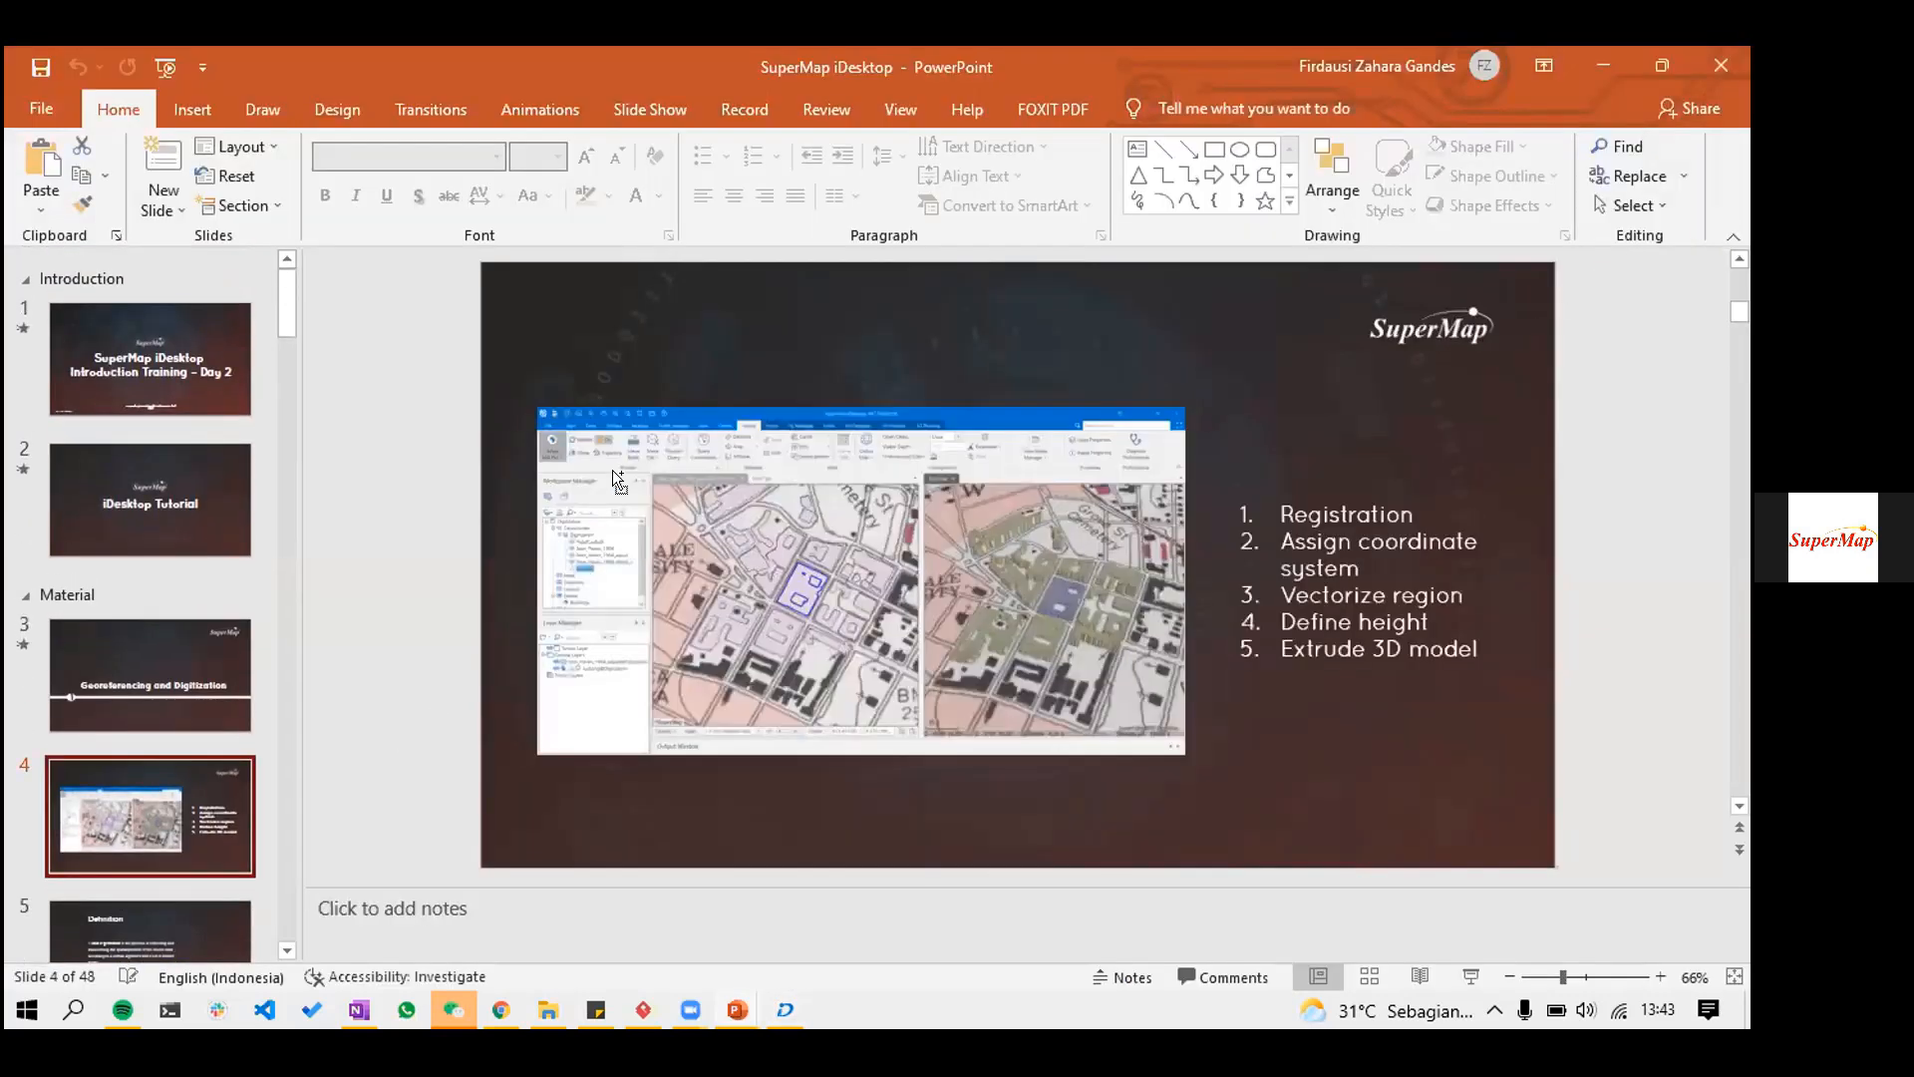
key("ctrl+F1")
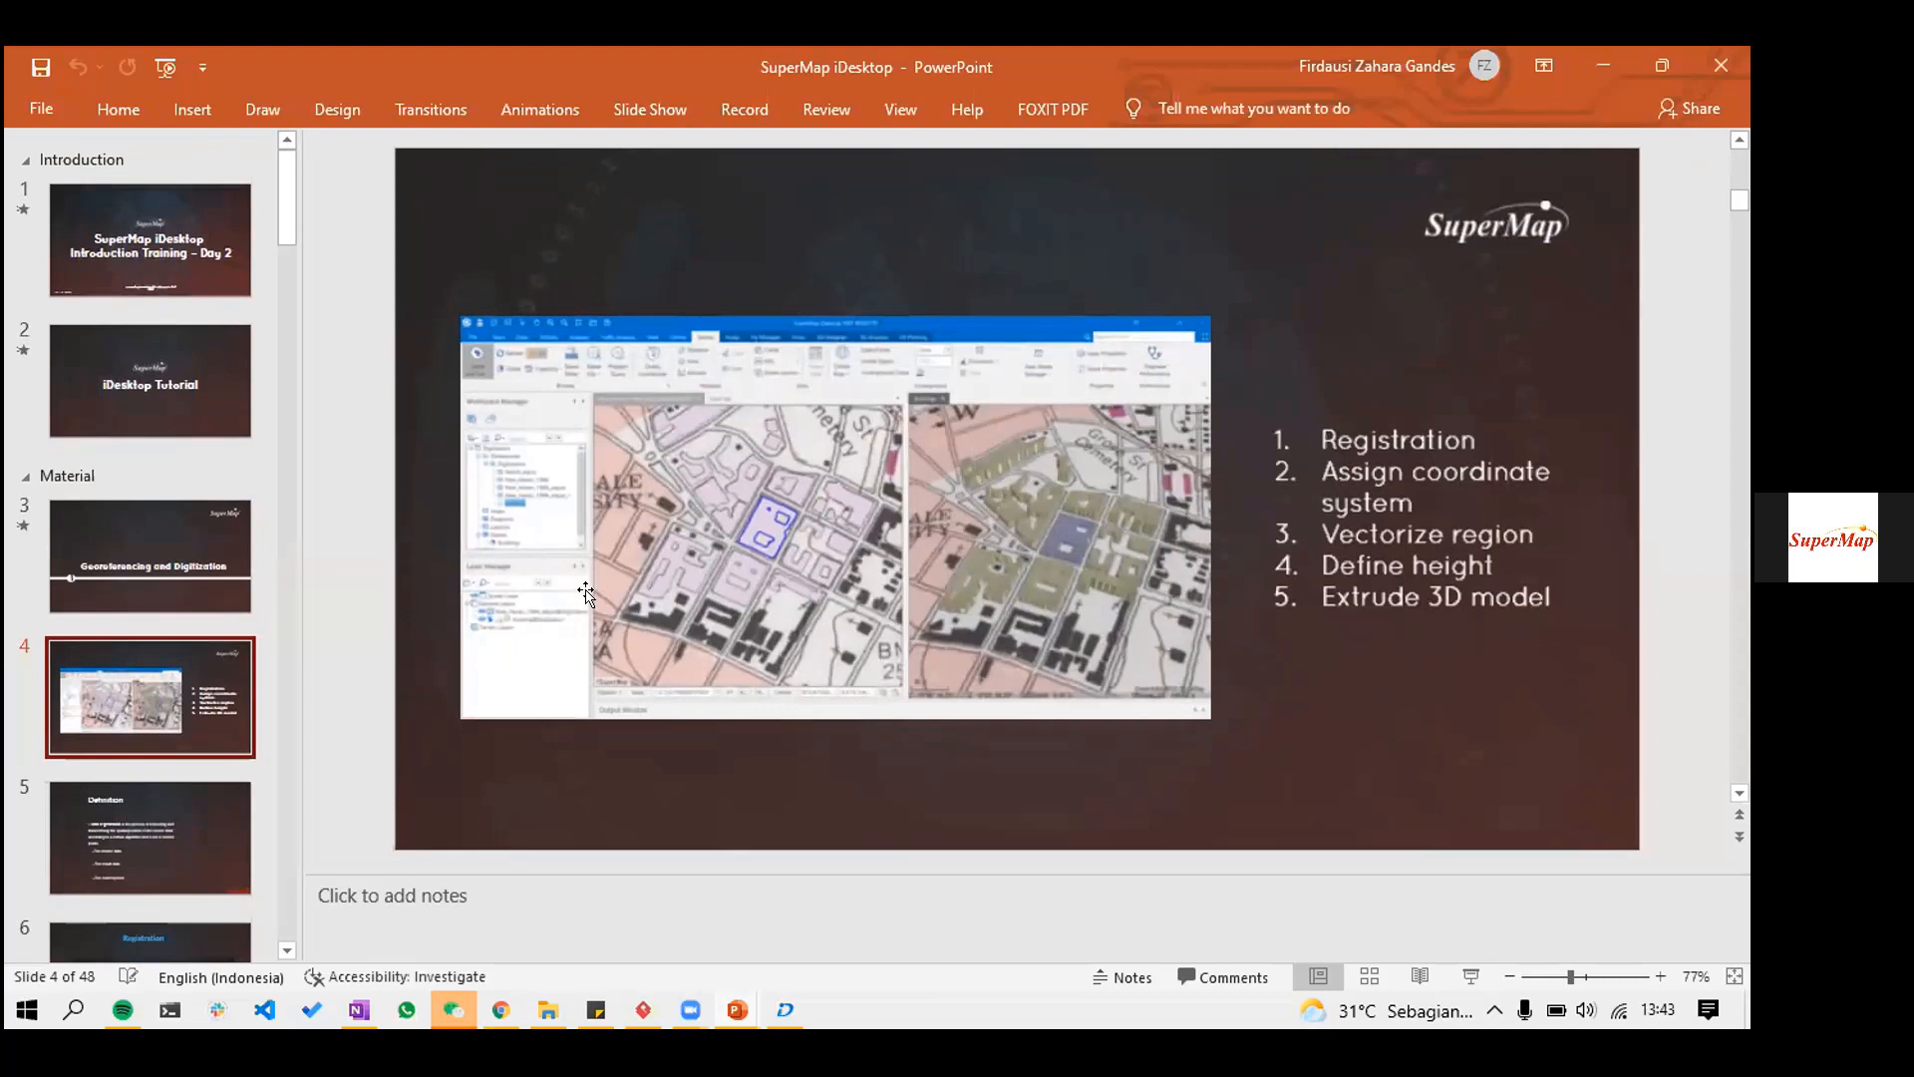
scroll(558, 618, "up", 2)
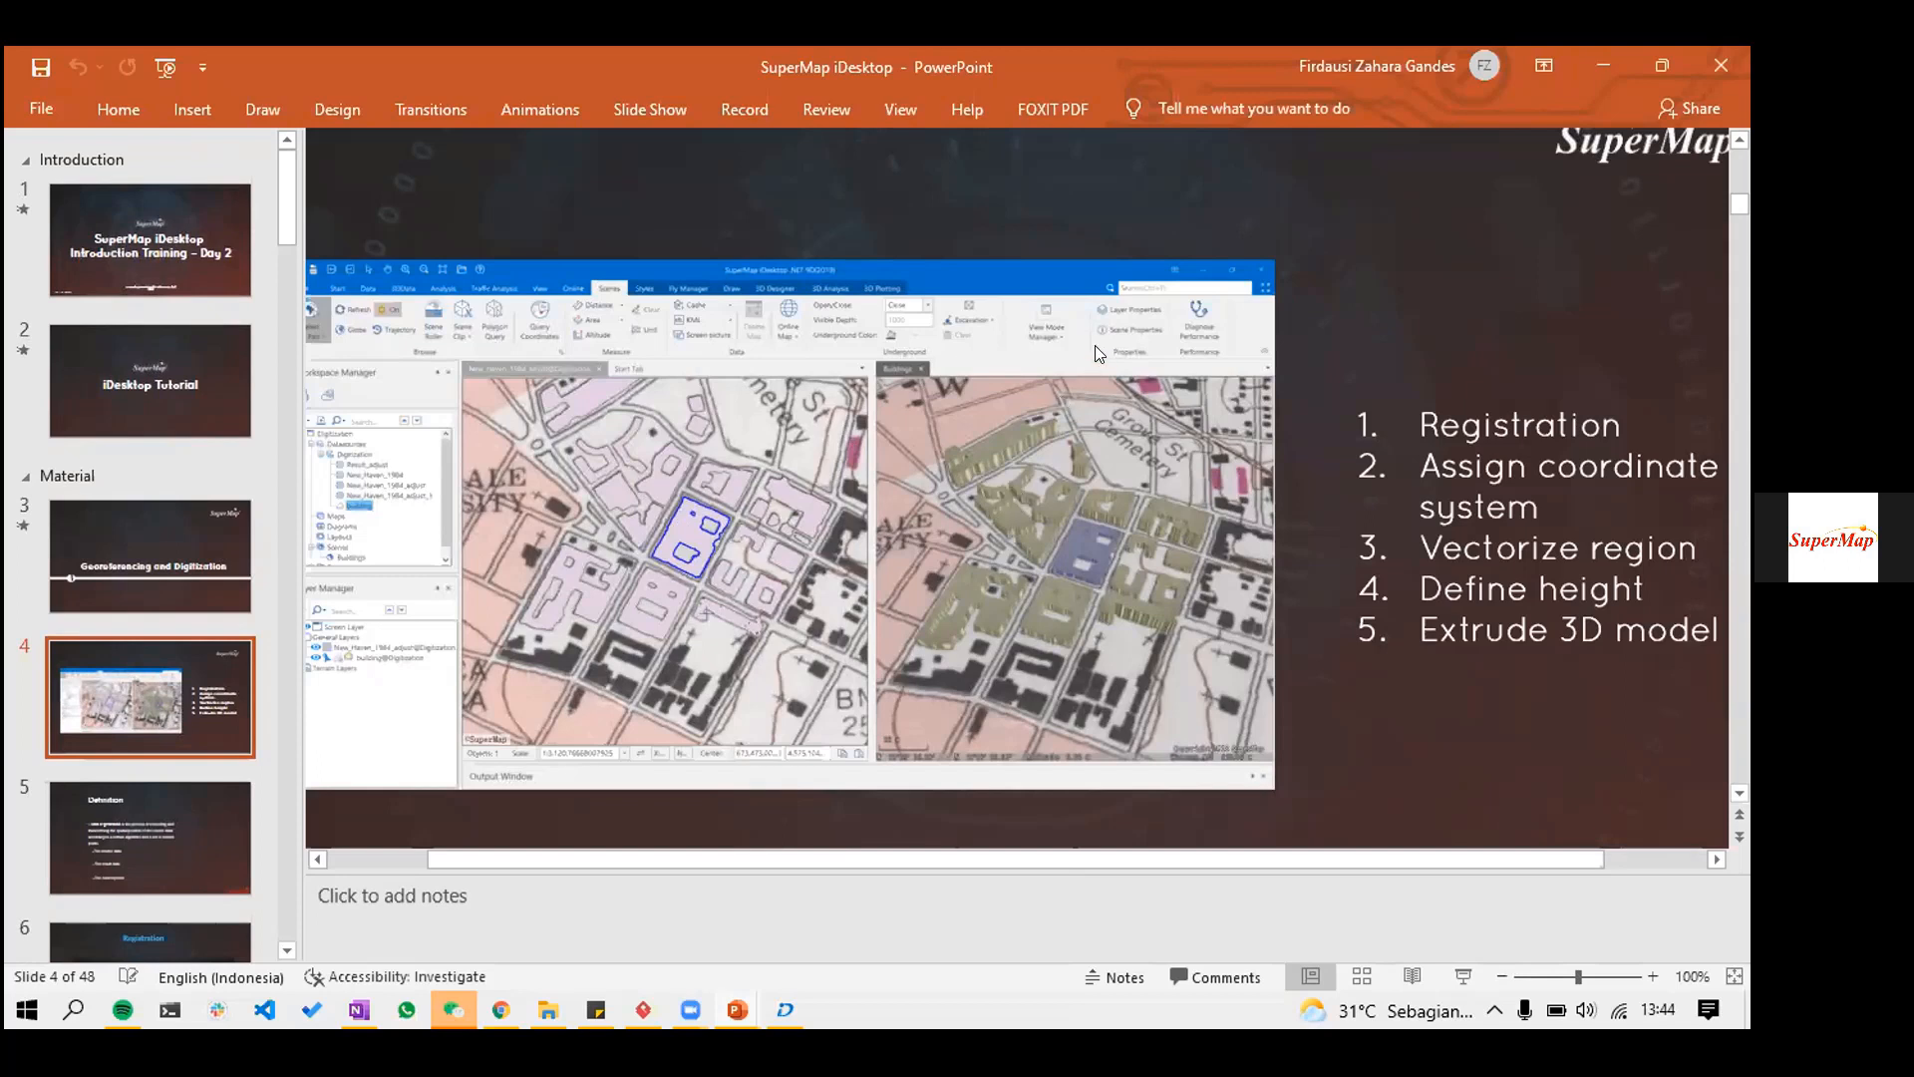
key("alt+Tab")
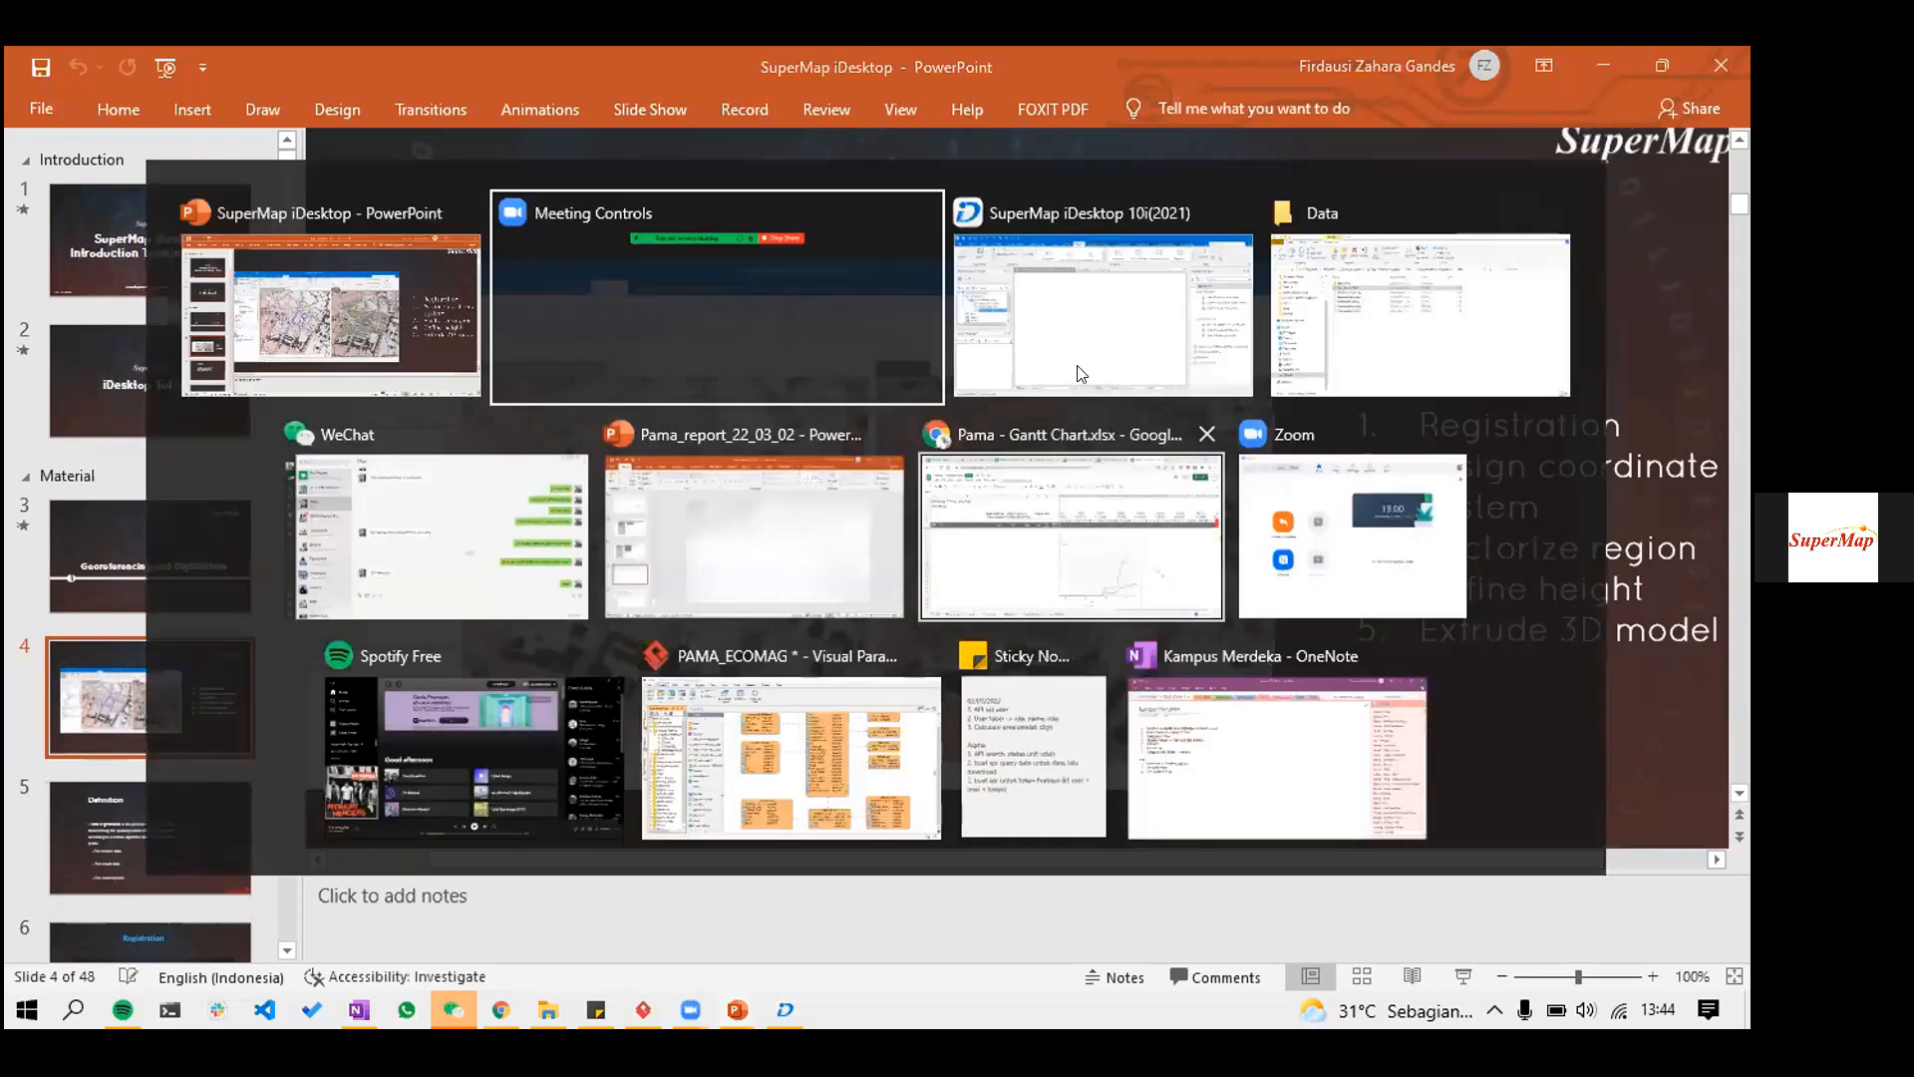
left_click(1073, 393)
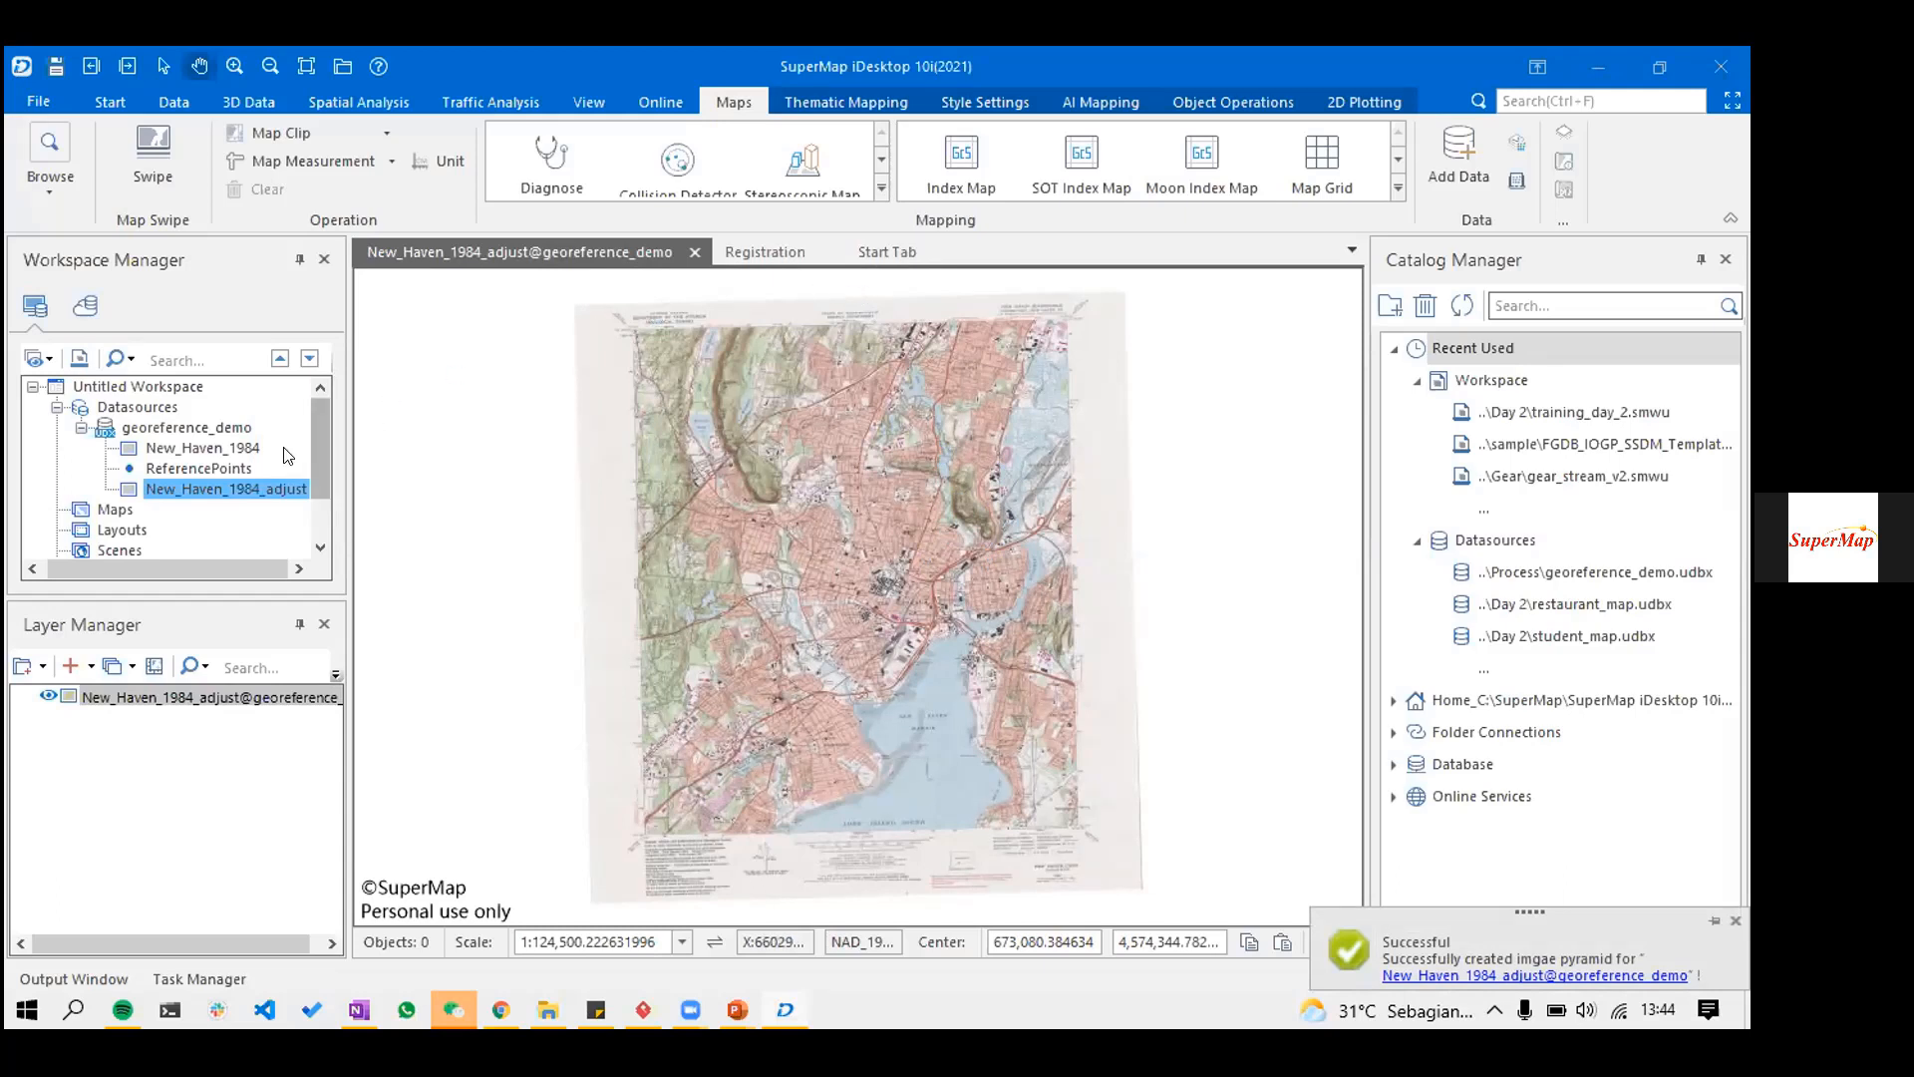
- Compare the original New_Haven_1984 map with the adjusted one and check the coordinate system in the adjusted dataset's properties
double_click(199, 448)
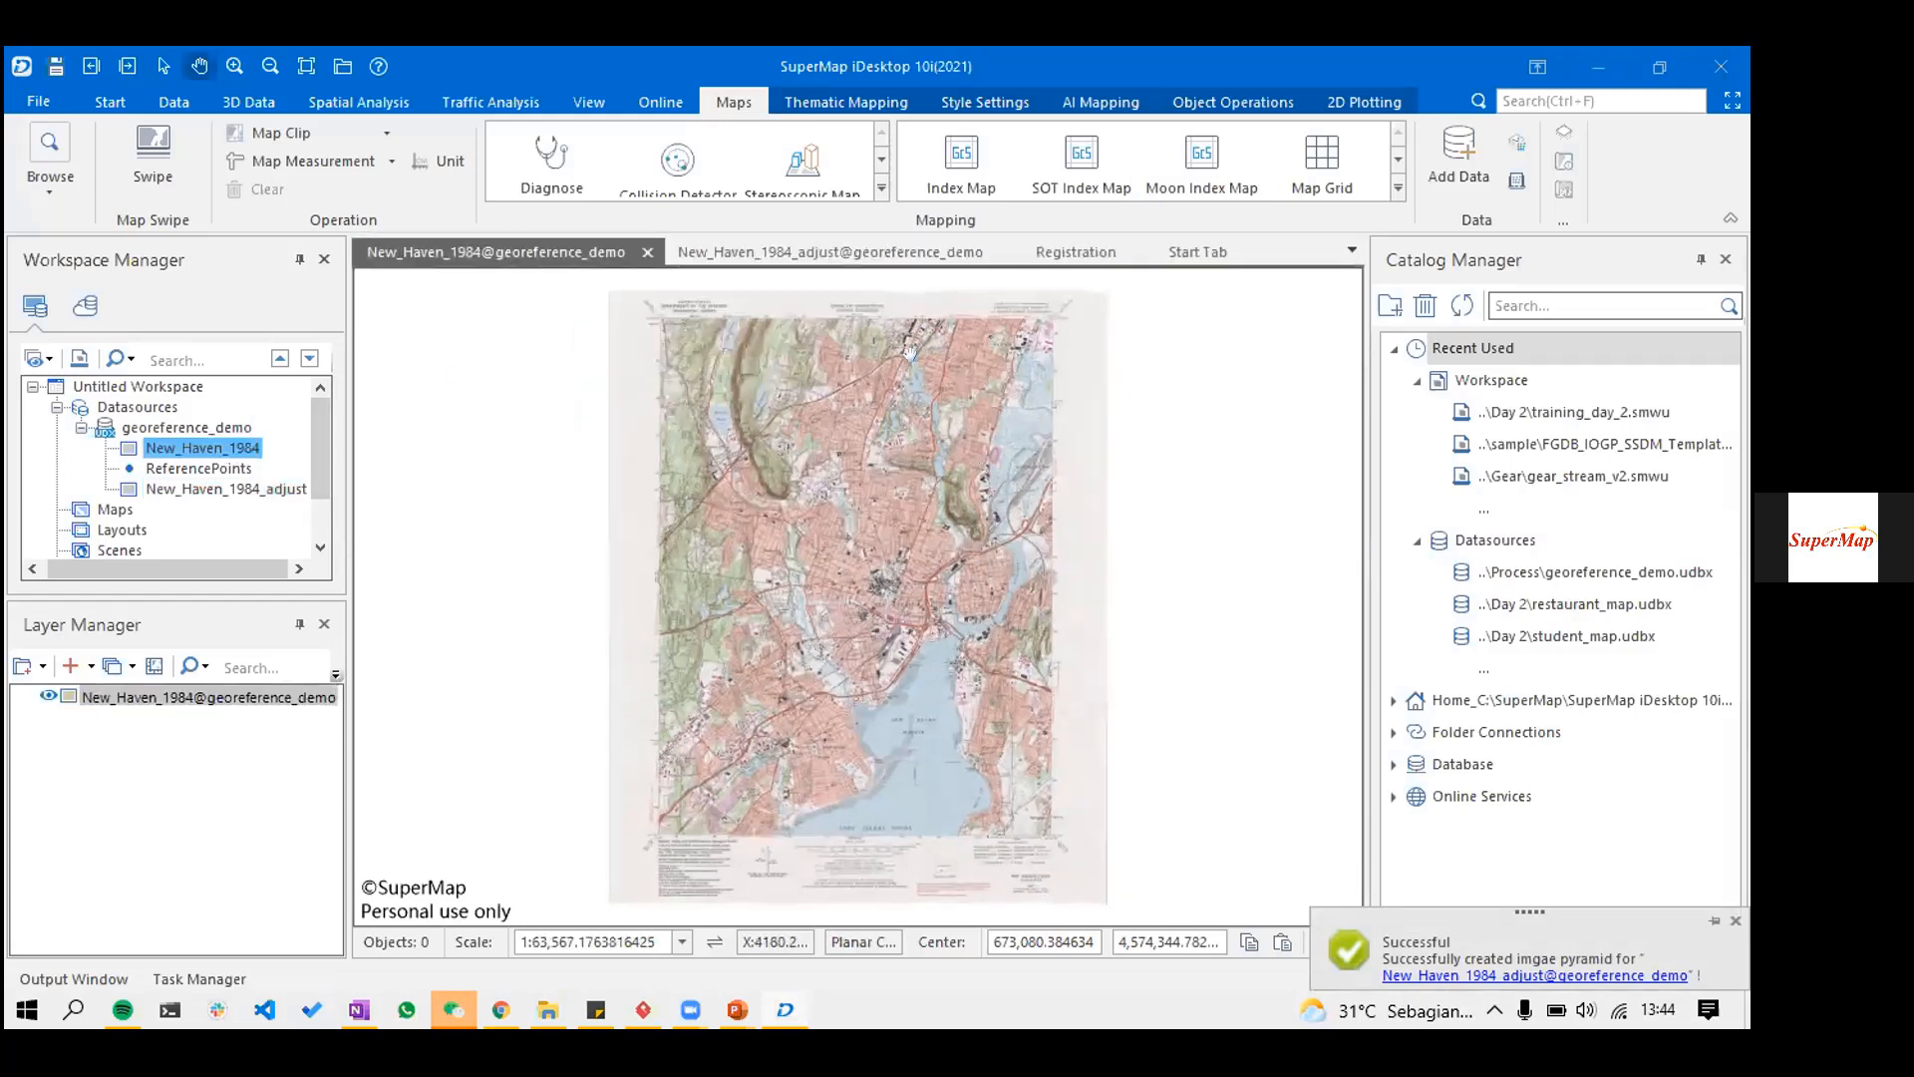
left_click(889, 251)
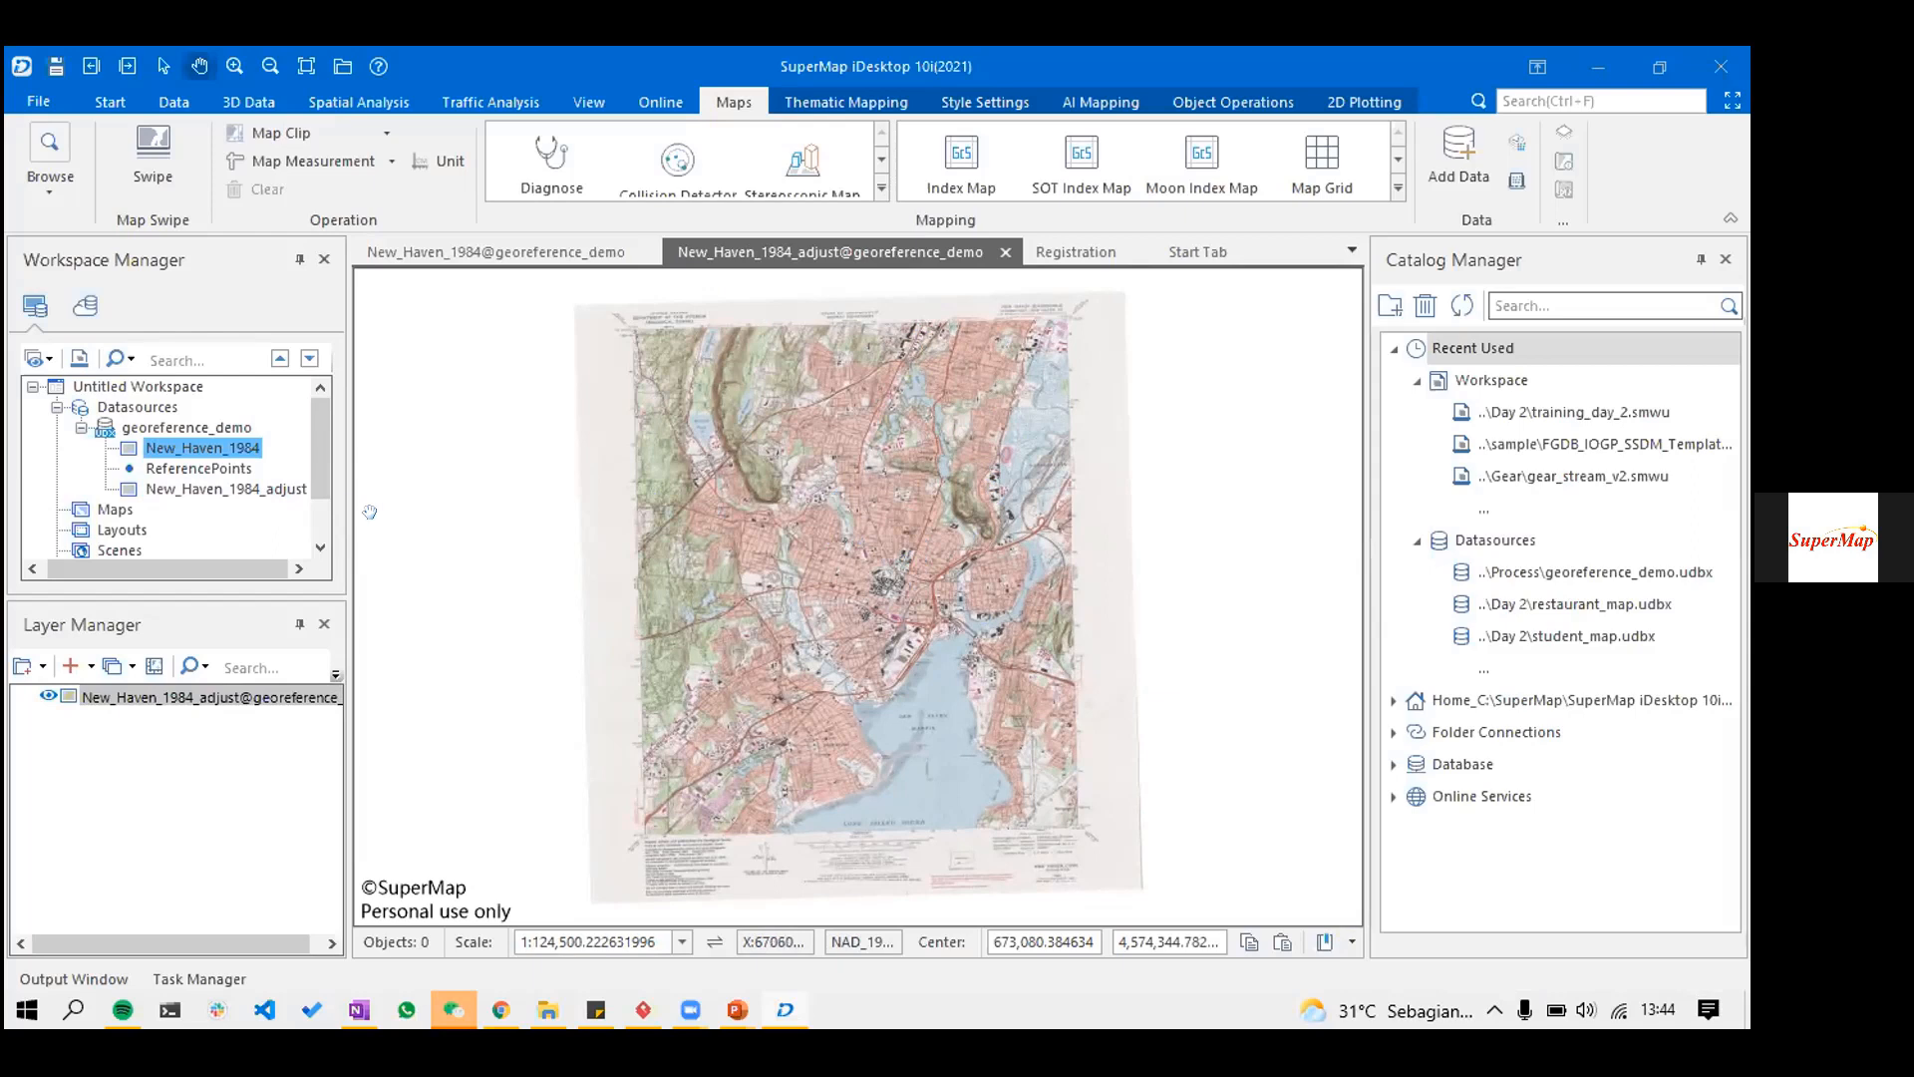
left_click(239, 488)
right_click(239, 488)
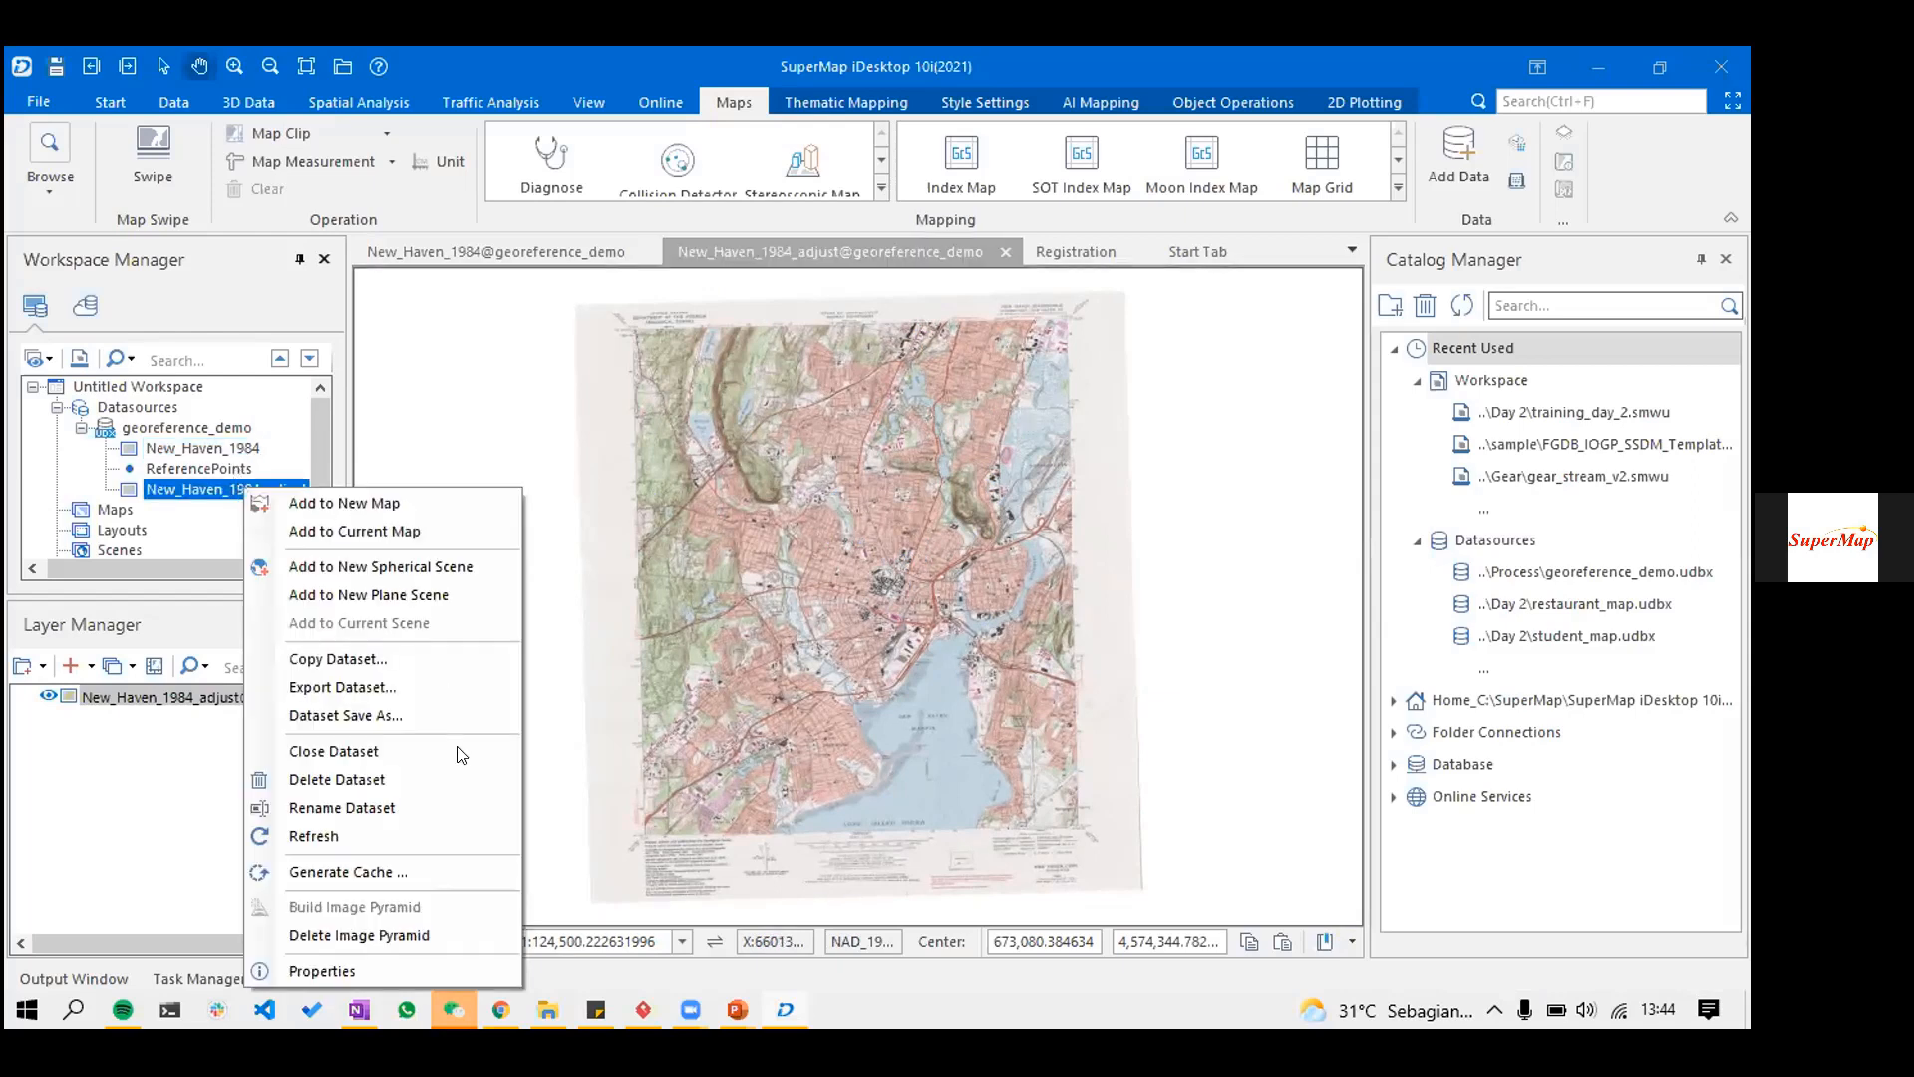
left_click(417, 971)
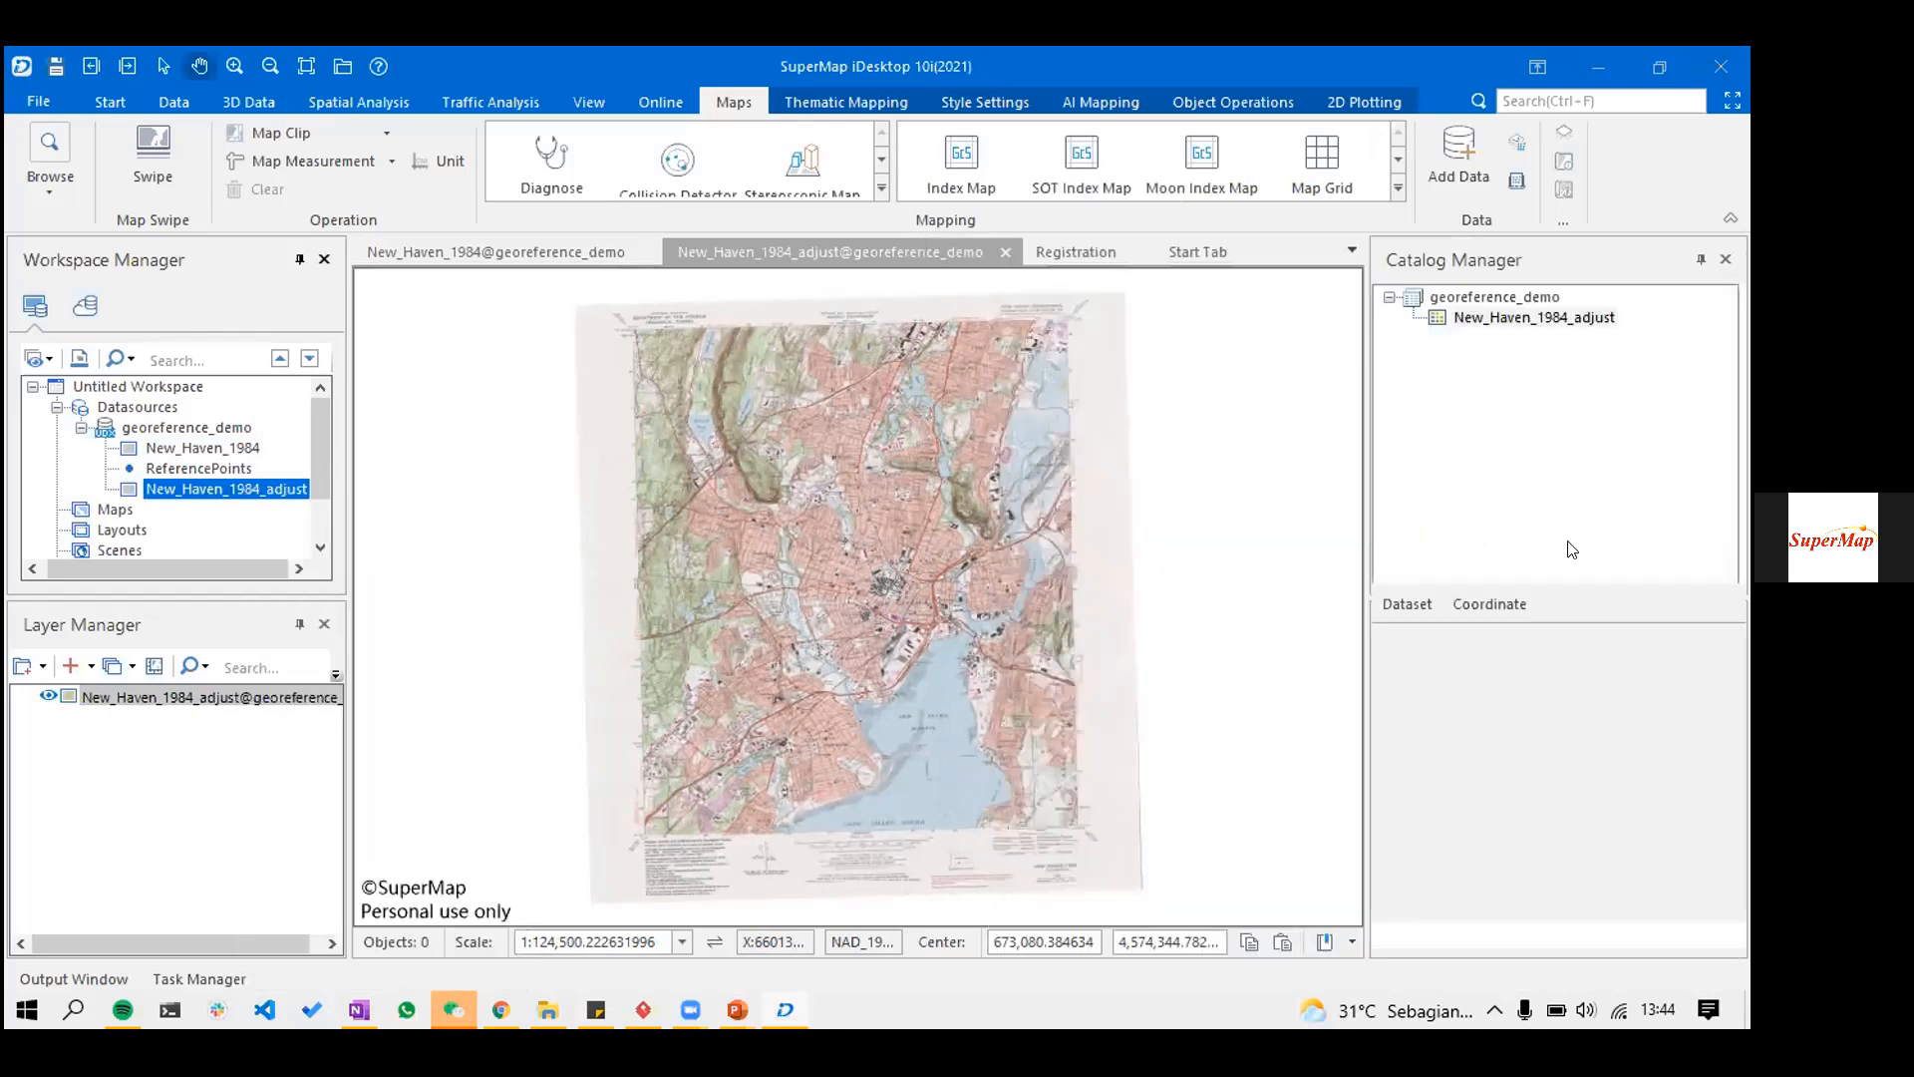
left_click(1521, 462)
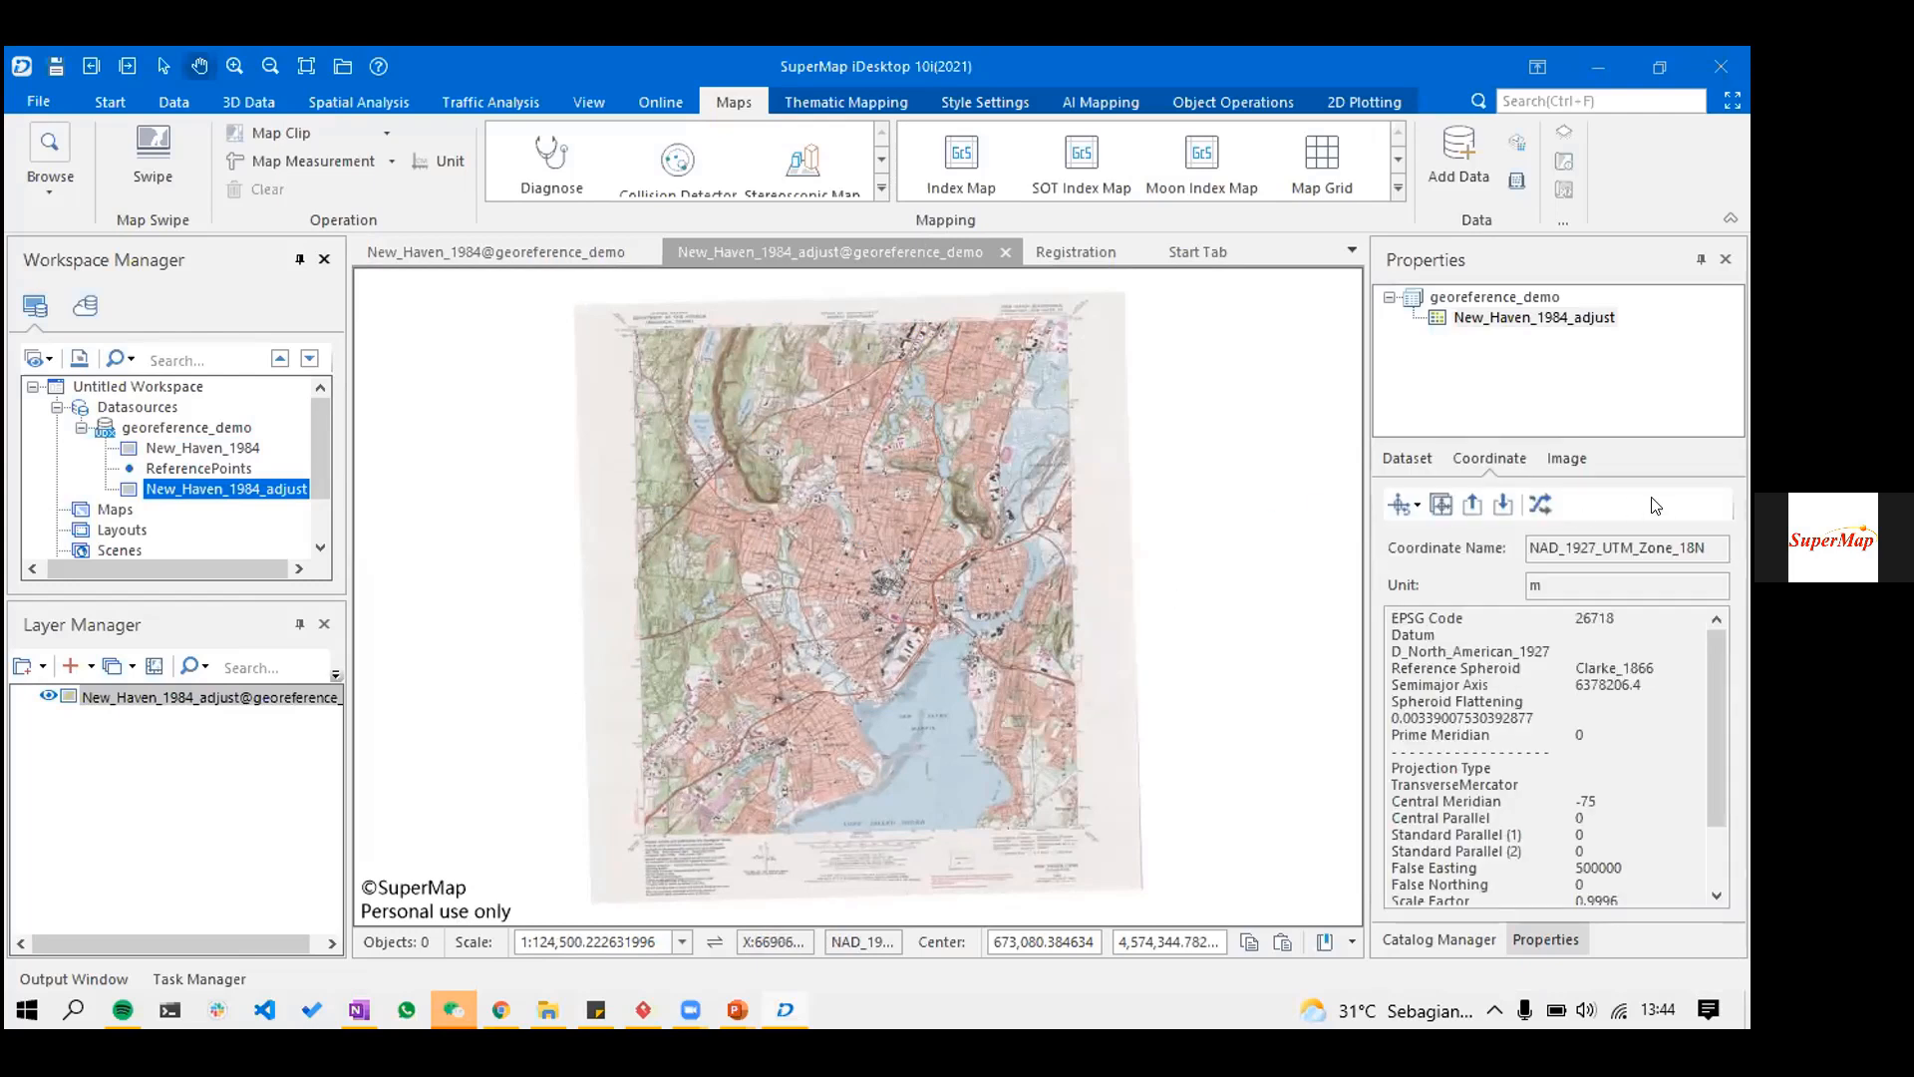
- Check the coordinate system in the properties of the original New_Haven_1984 dataset
double_click(215, 448)
right_click(252, 450)
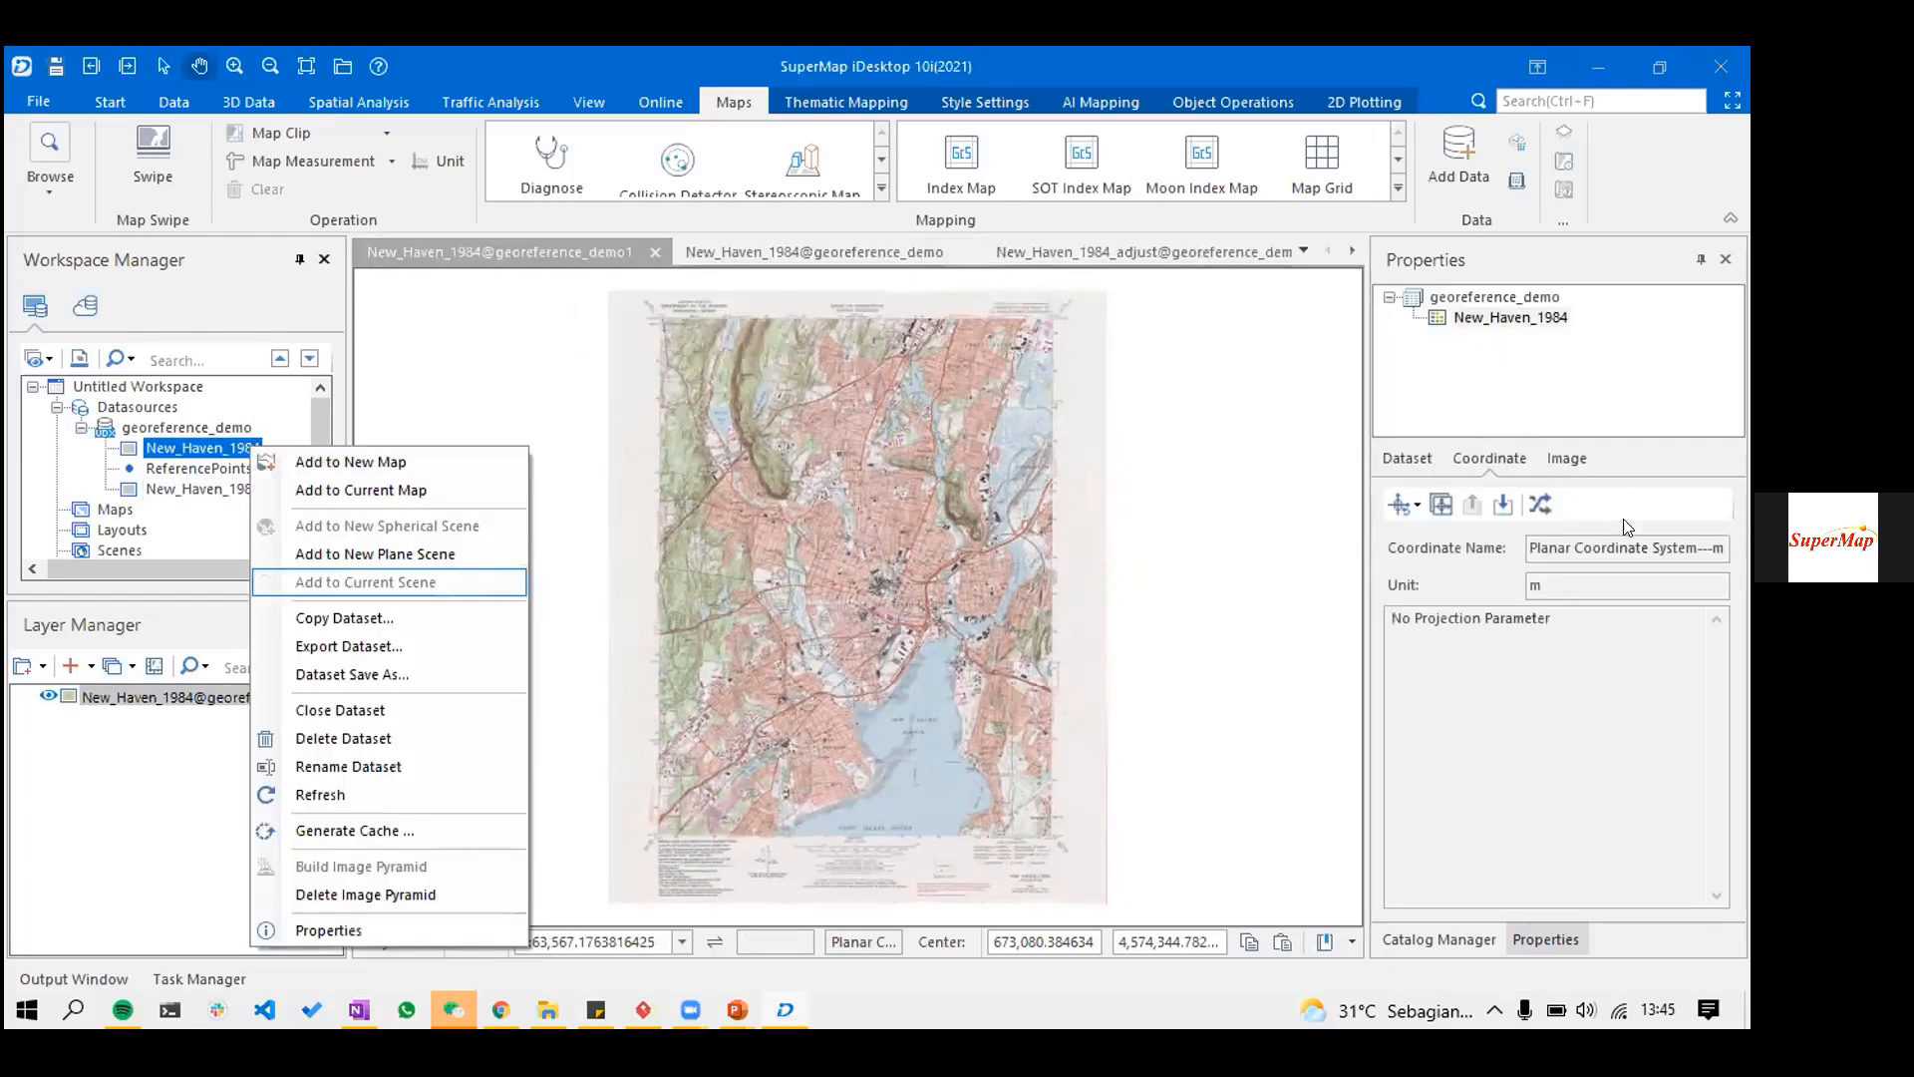
left_click(678, 295)
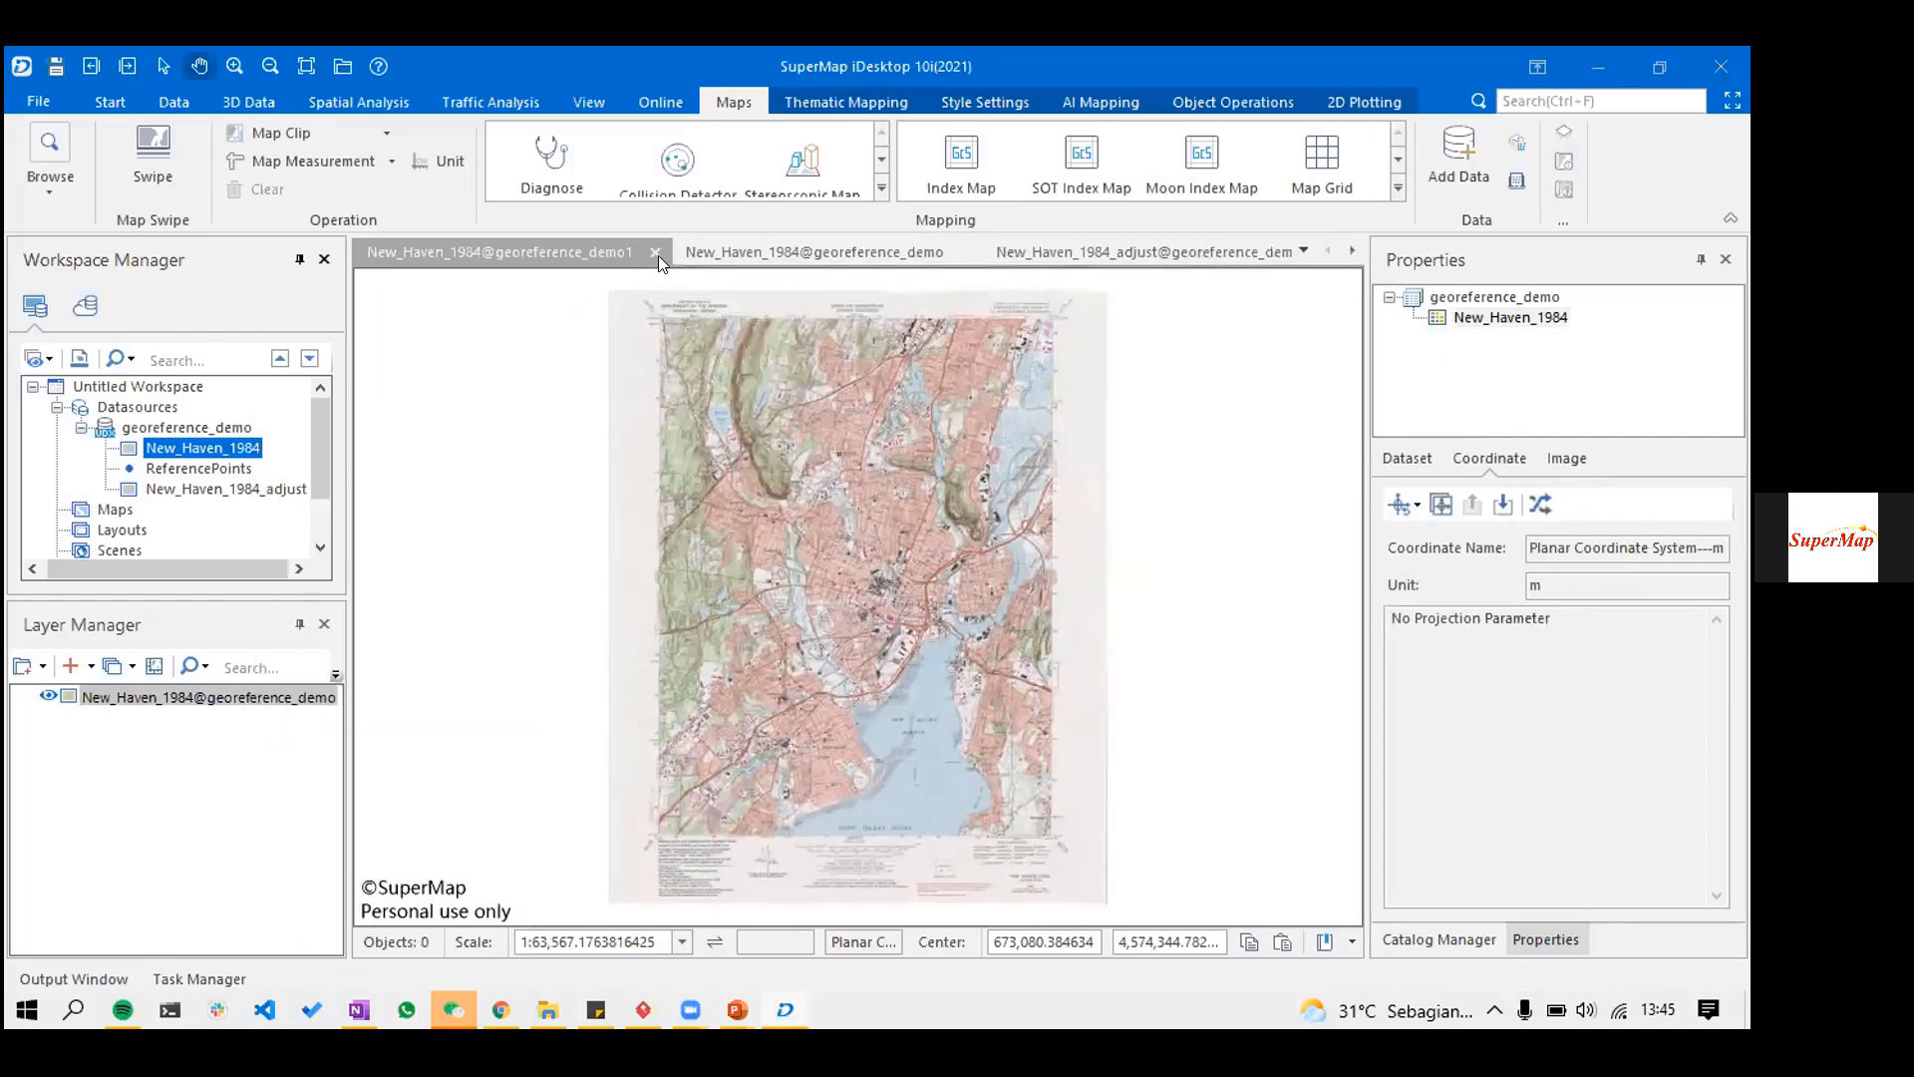
- Close both New_Haven_1984 maps and the registration window, leaving the New_Haven_1984_adjust map open
left_click(654, 252)
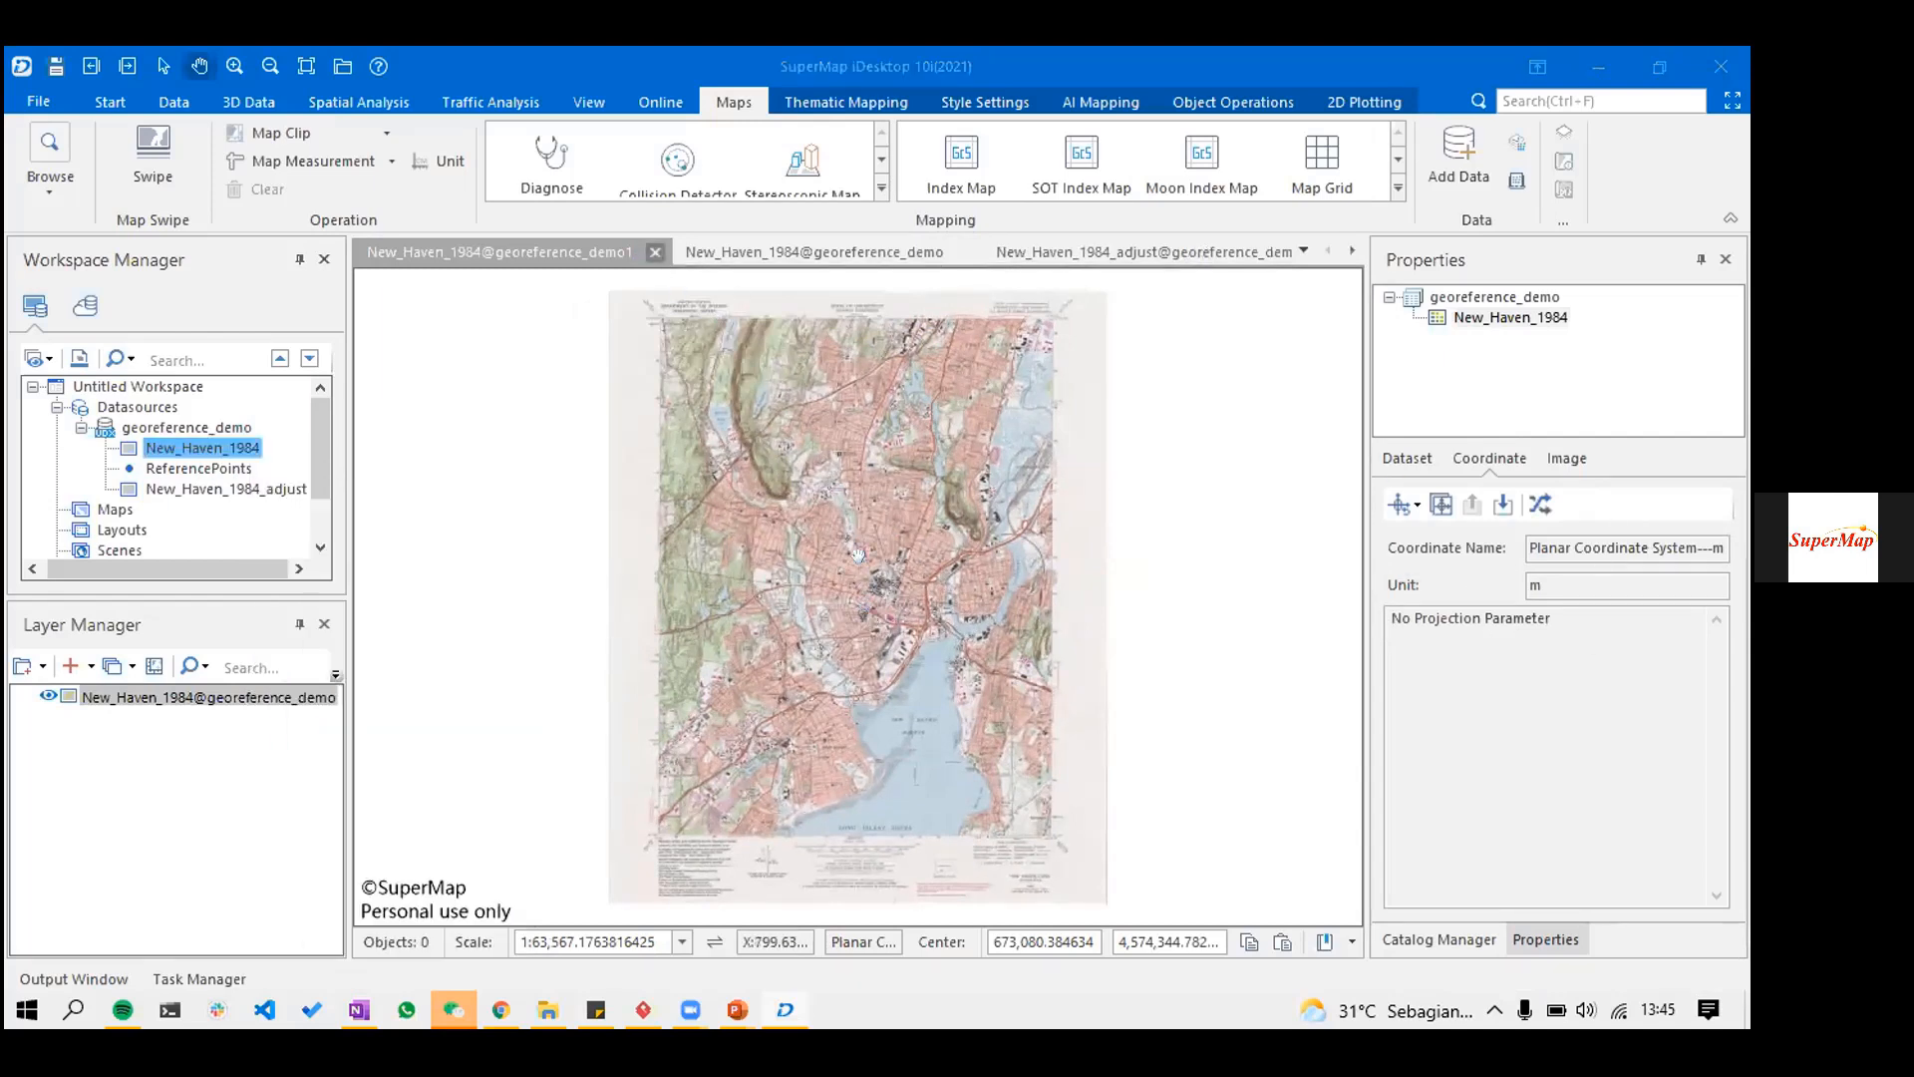
left_click(889, 611)
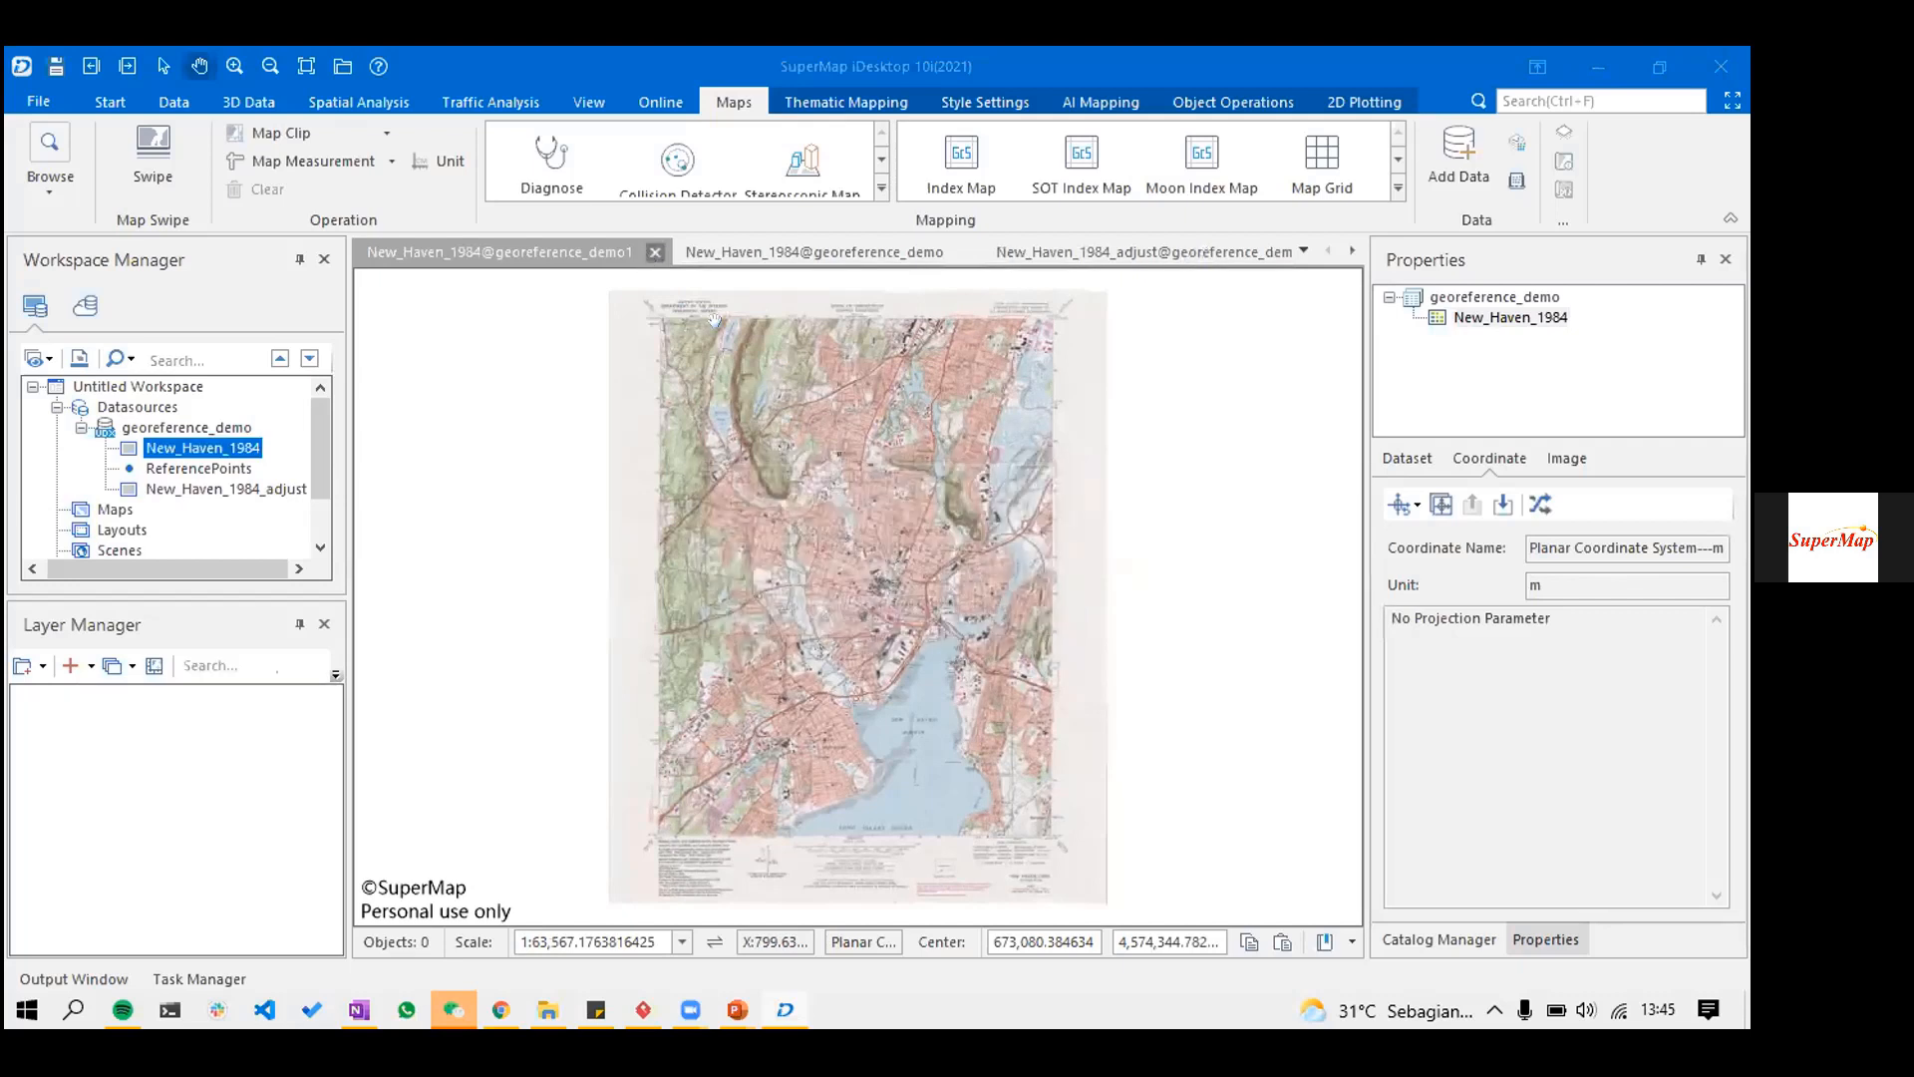
left_click(875, 255)
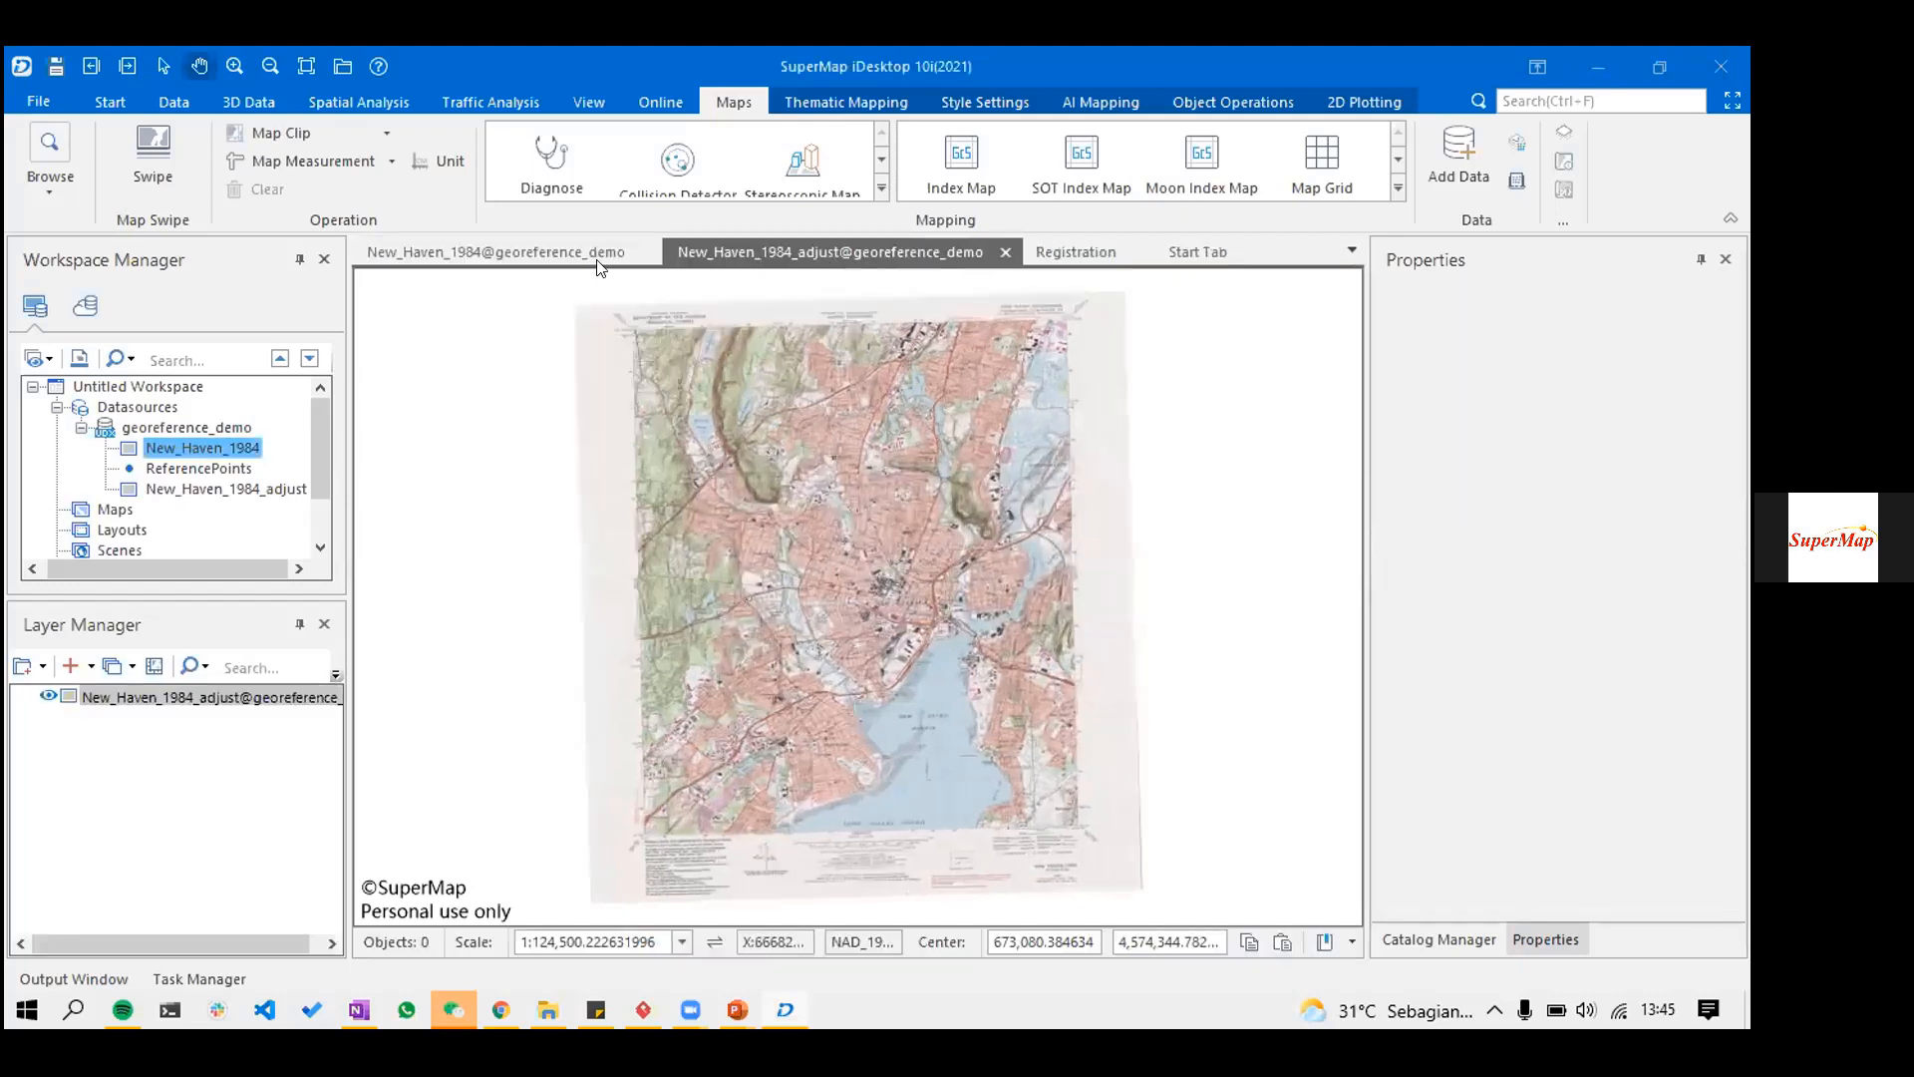
left_click(626, 261)
left_click(645, 252)
left_click(889, 612)
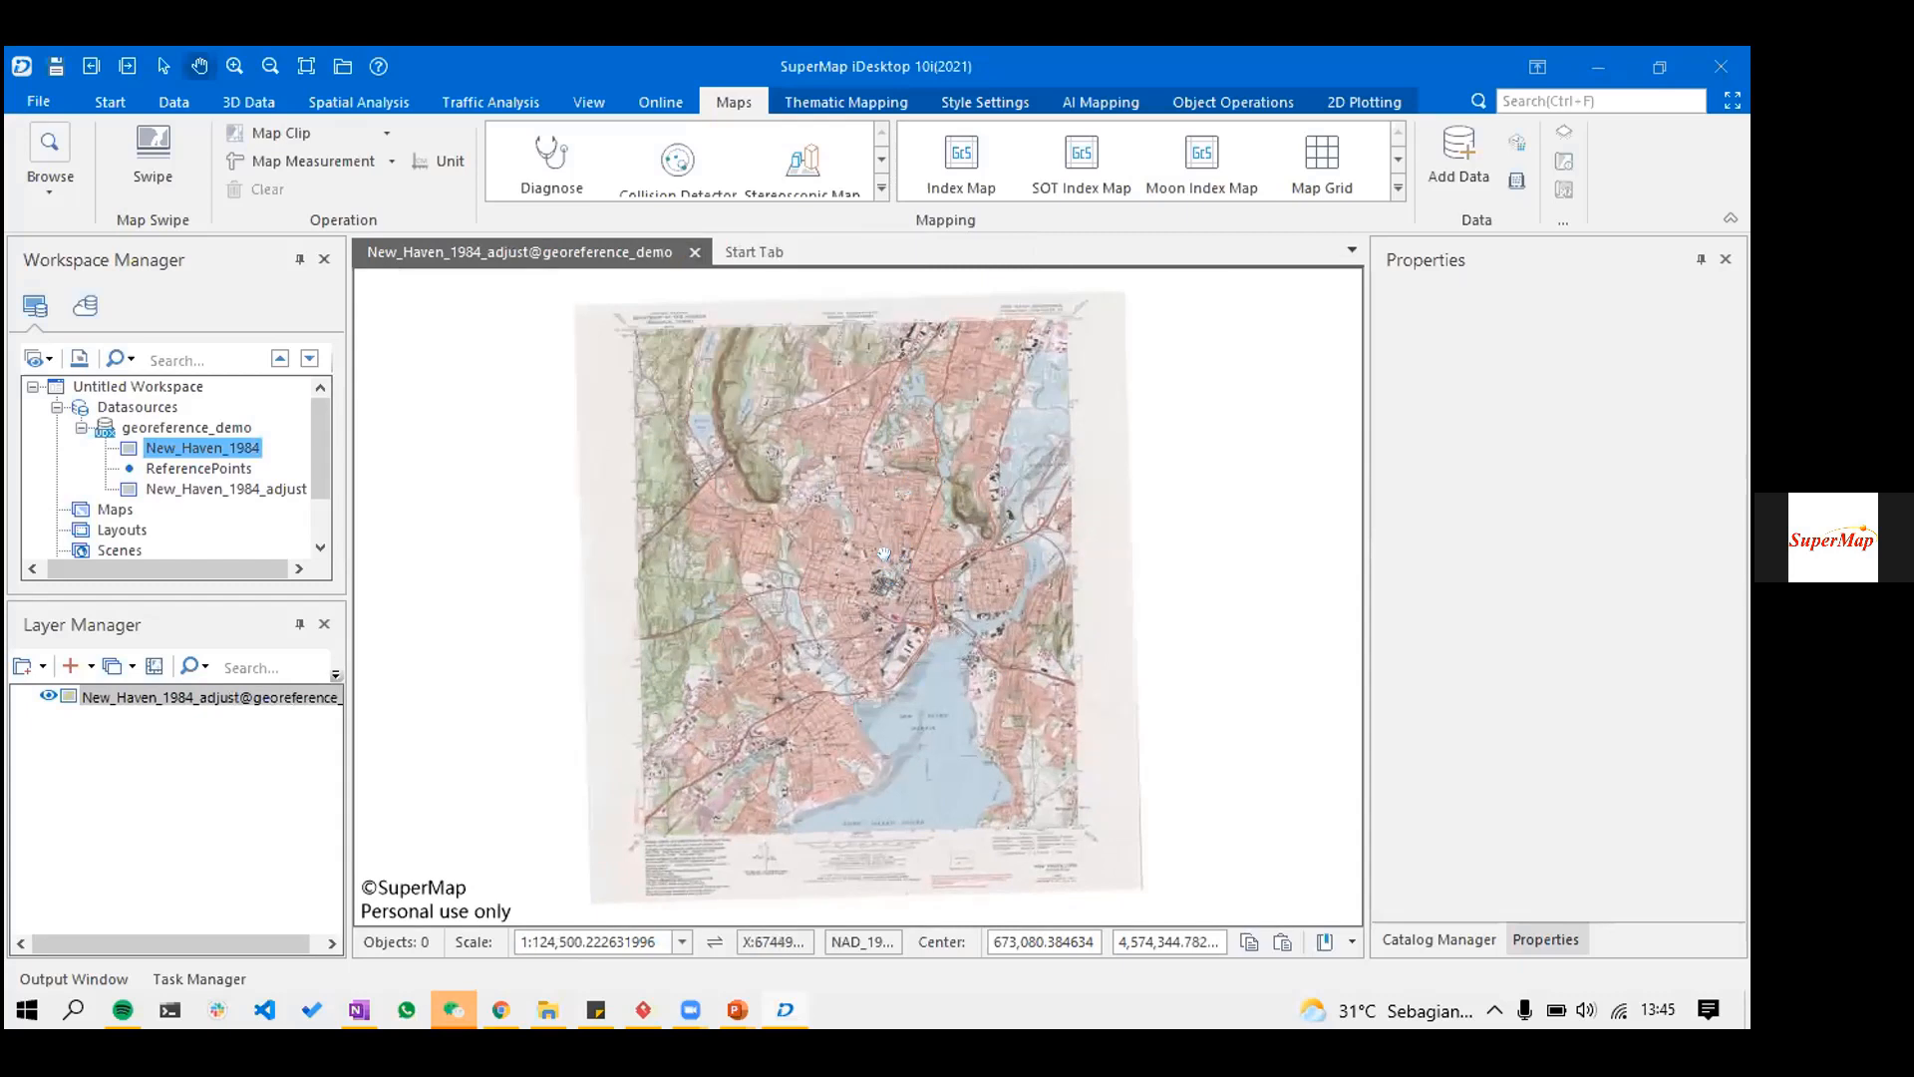
- Set up a new dataset in the georeference_demo datasource with type Region and the name building
scroll(908, 549, "up", 1)
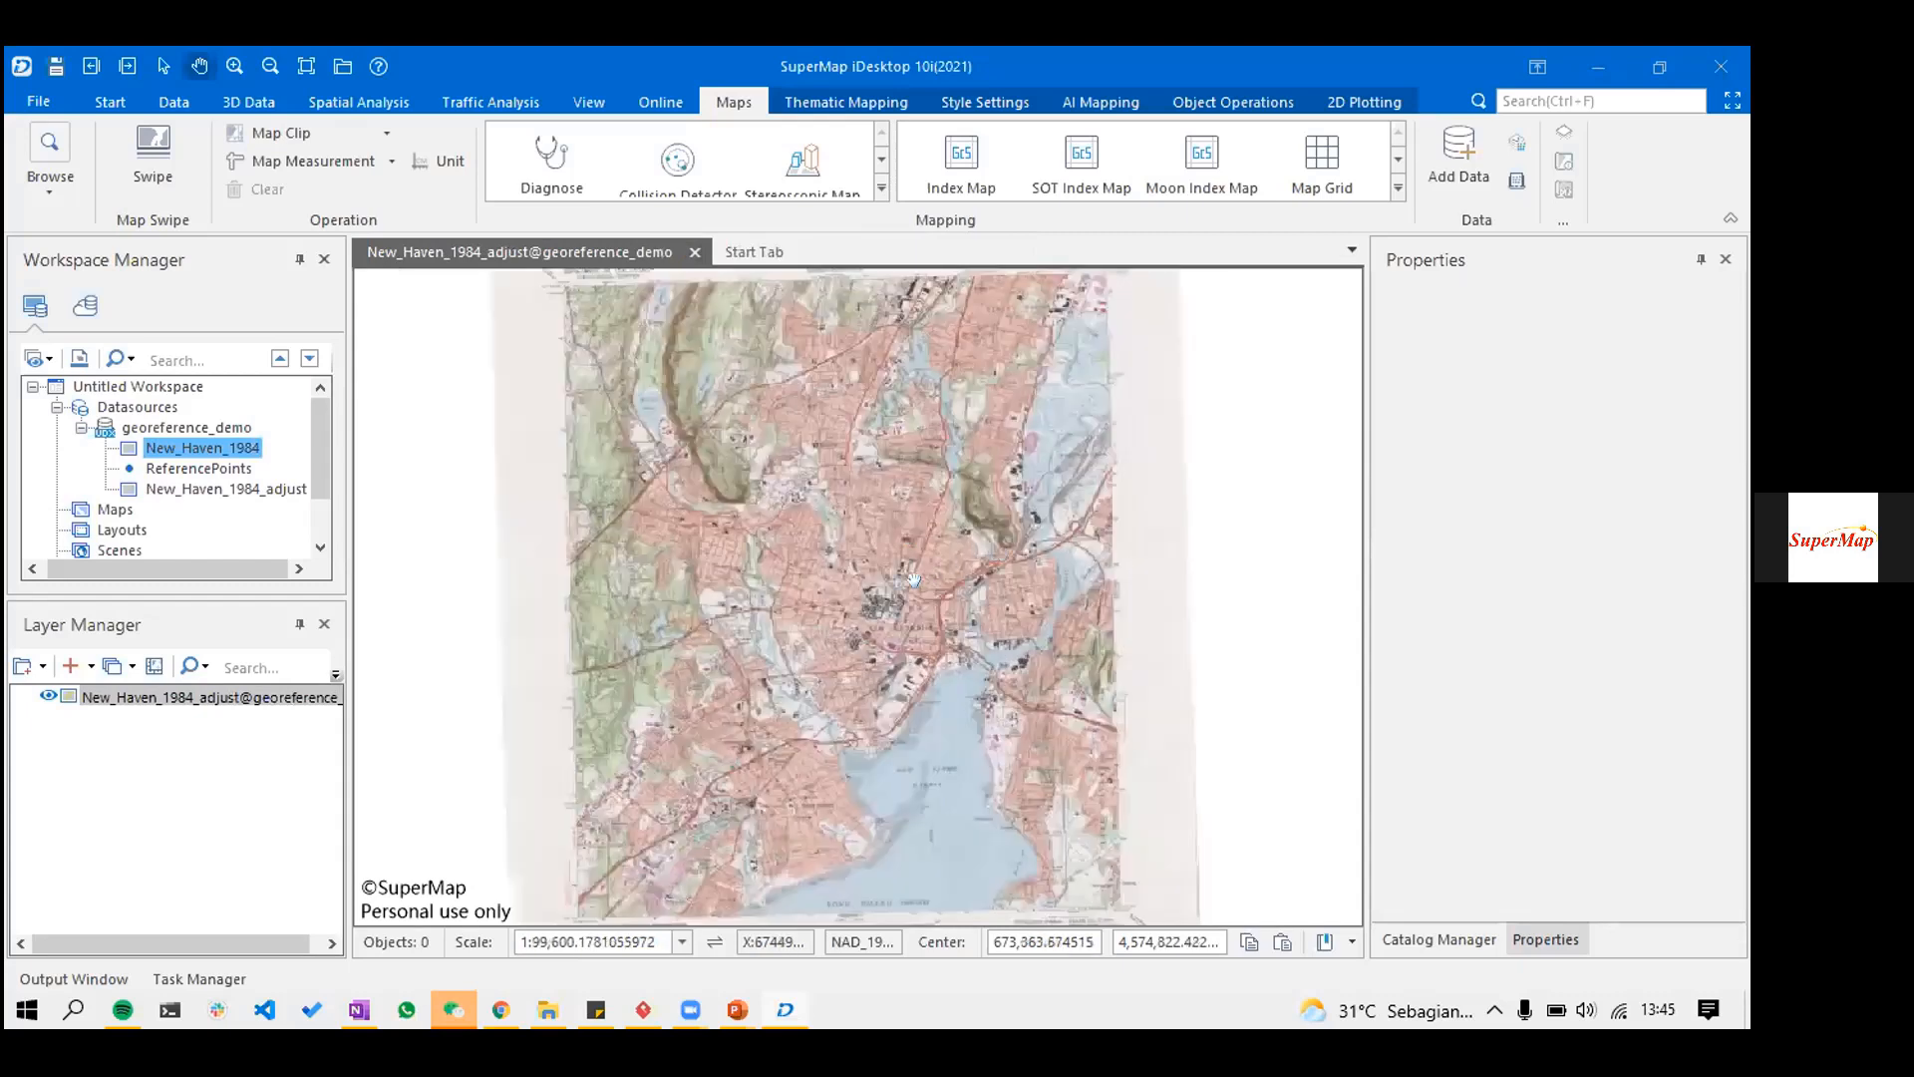
scroll(897, 596, "up", 3)
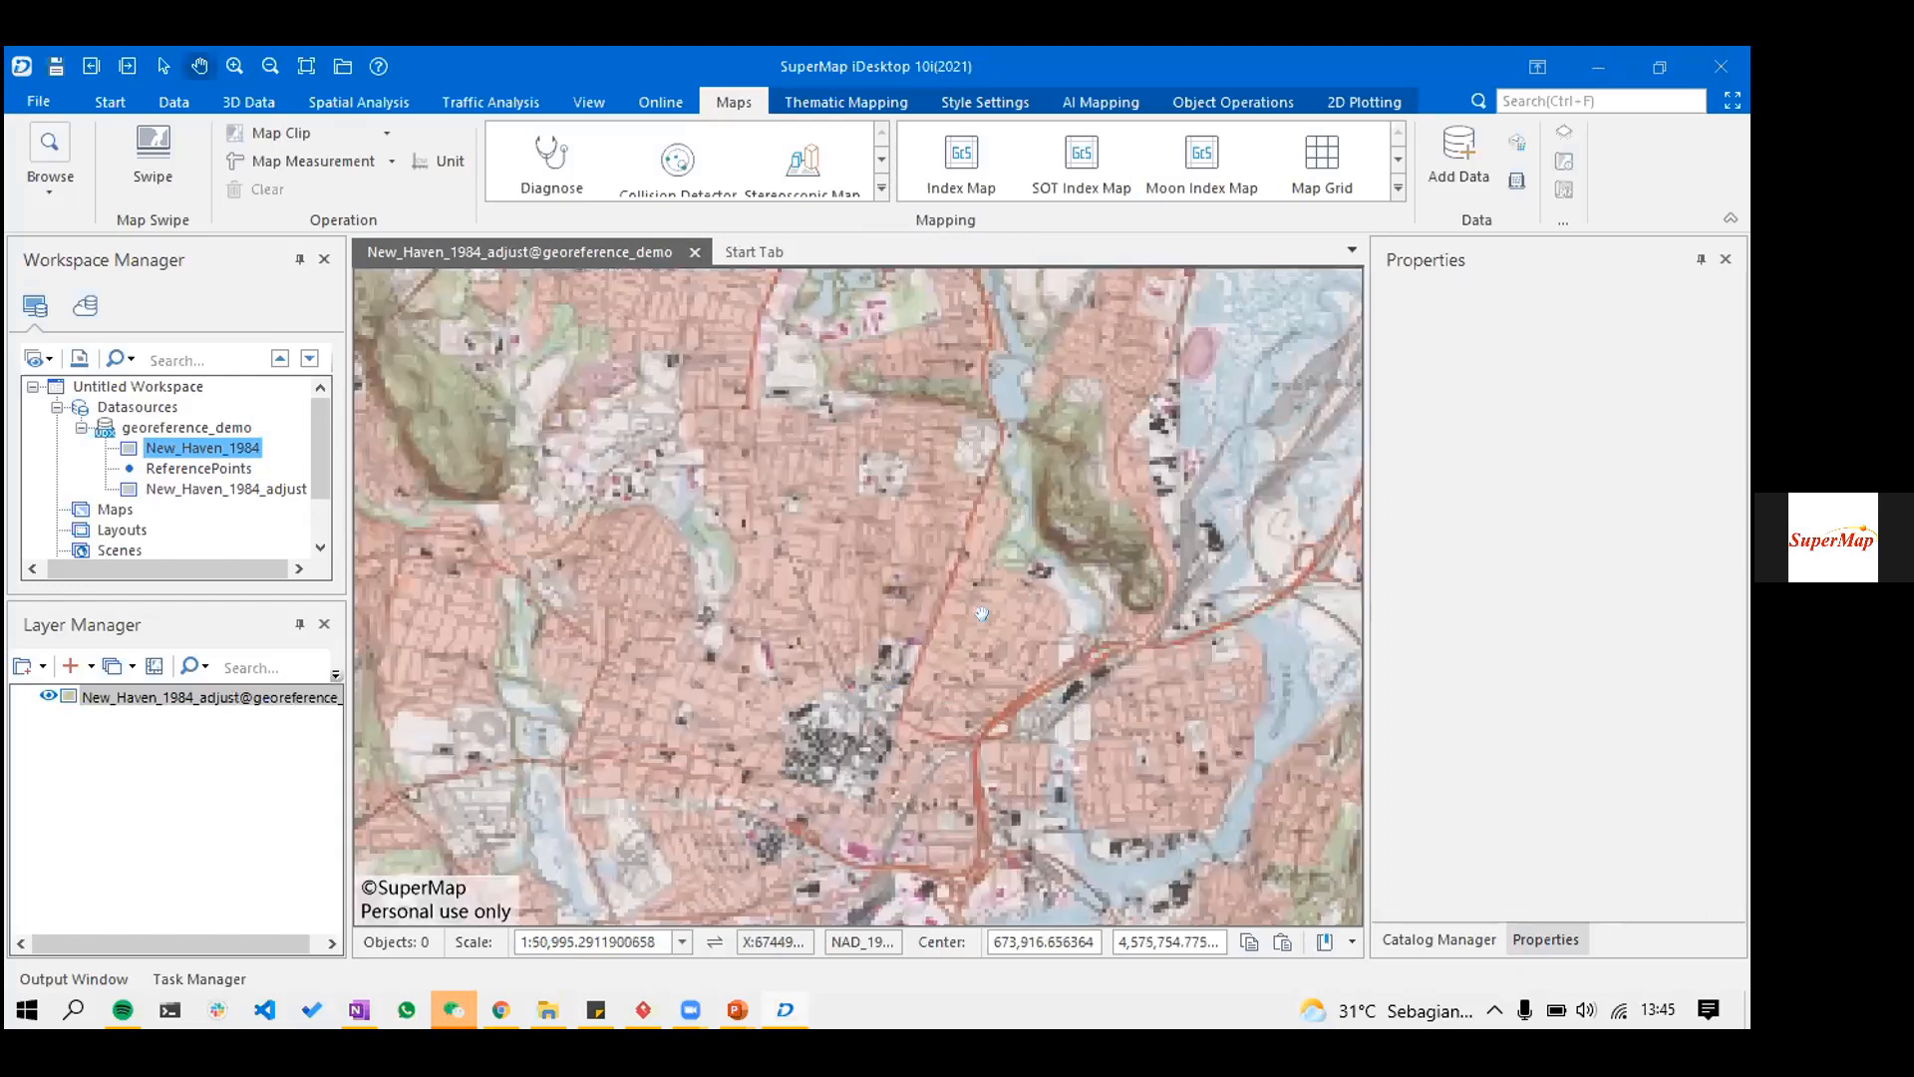
scroll(900, 548, "up", 2)
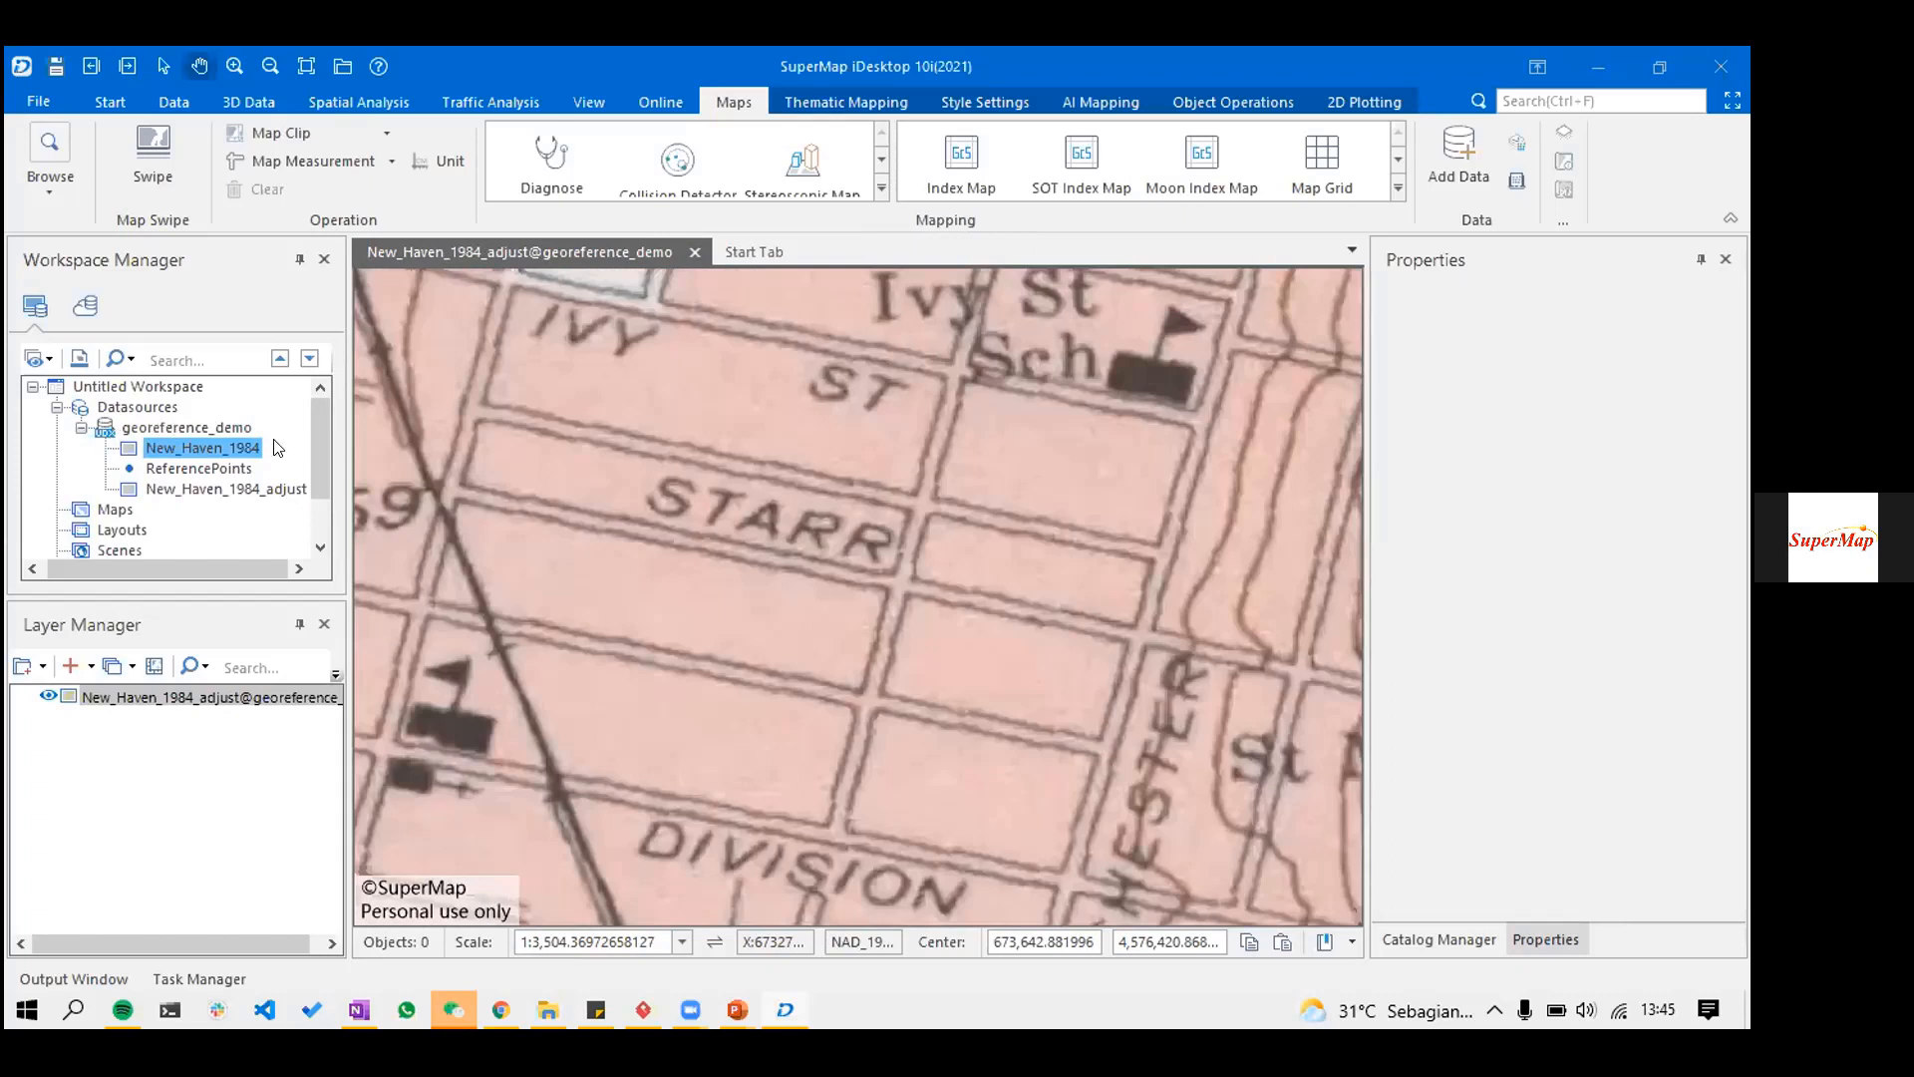
right_click(165, 427)
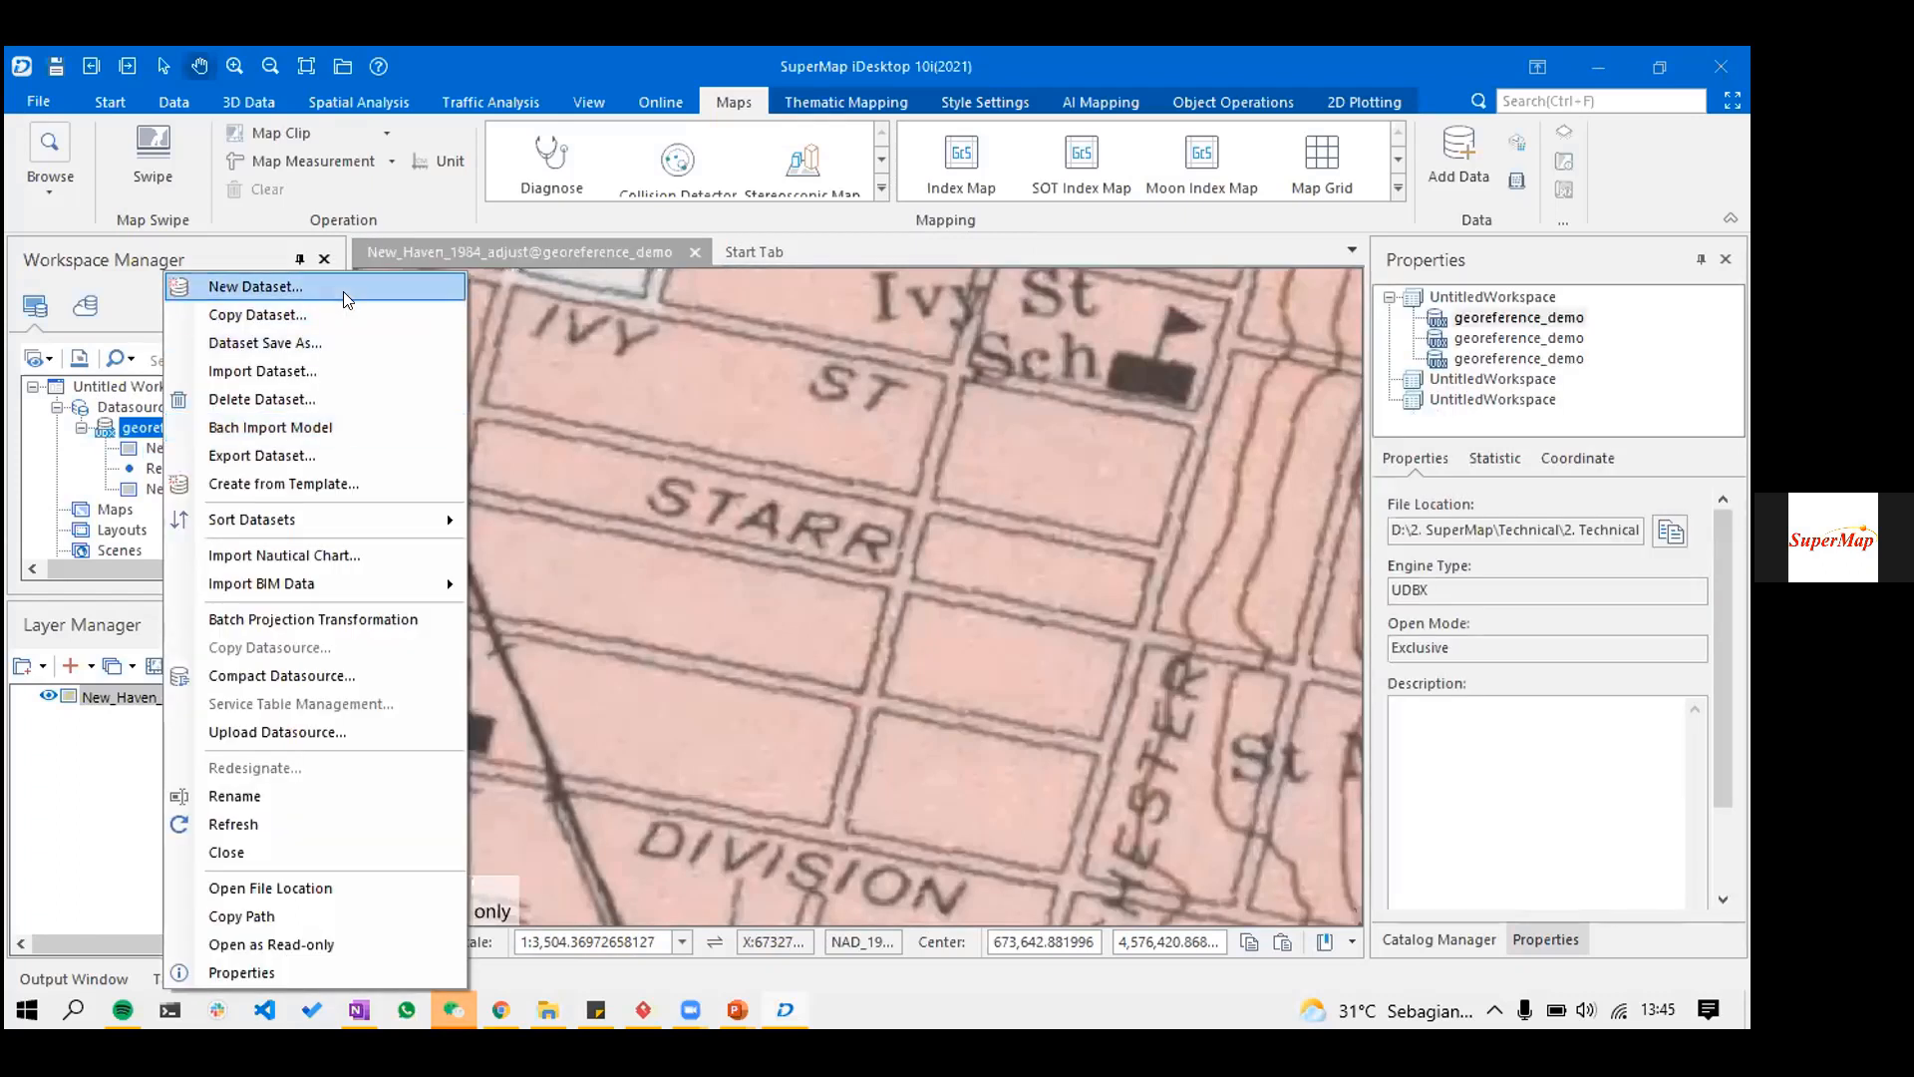
left_click(344, 299)
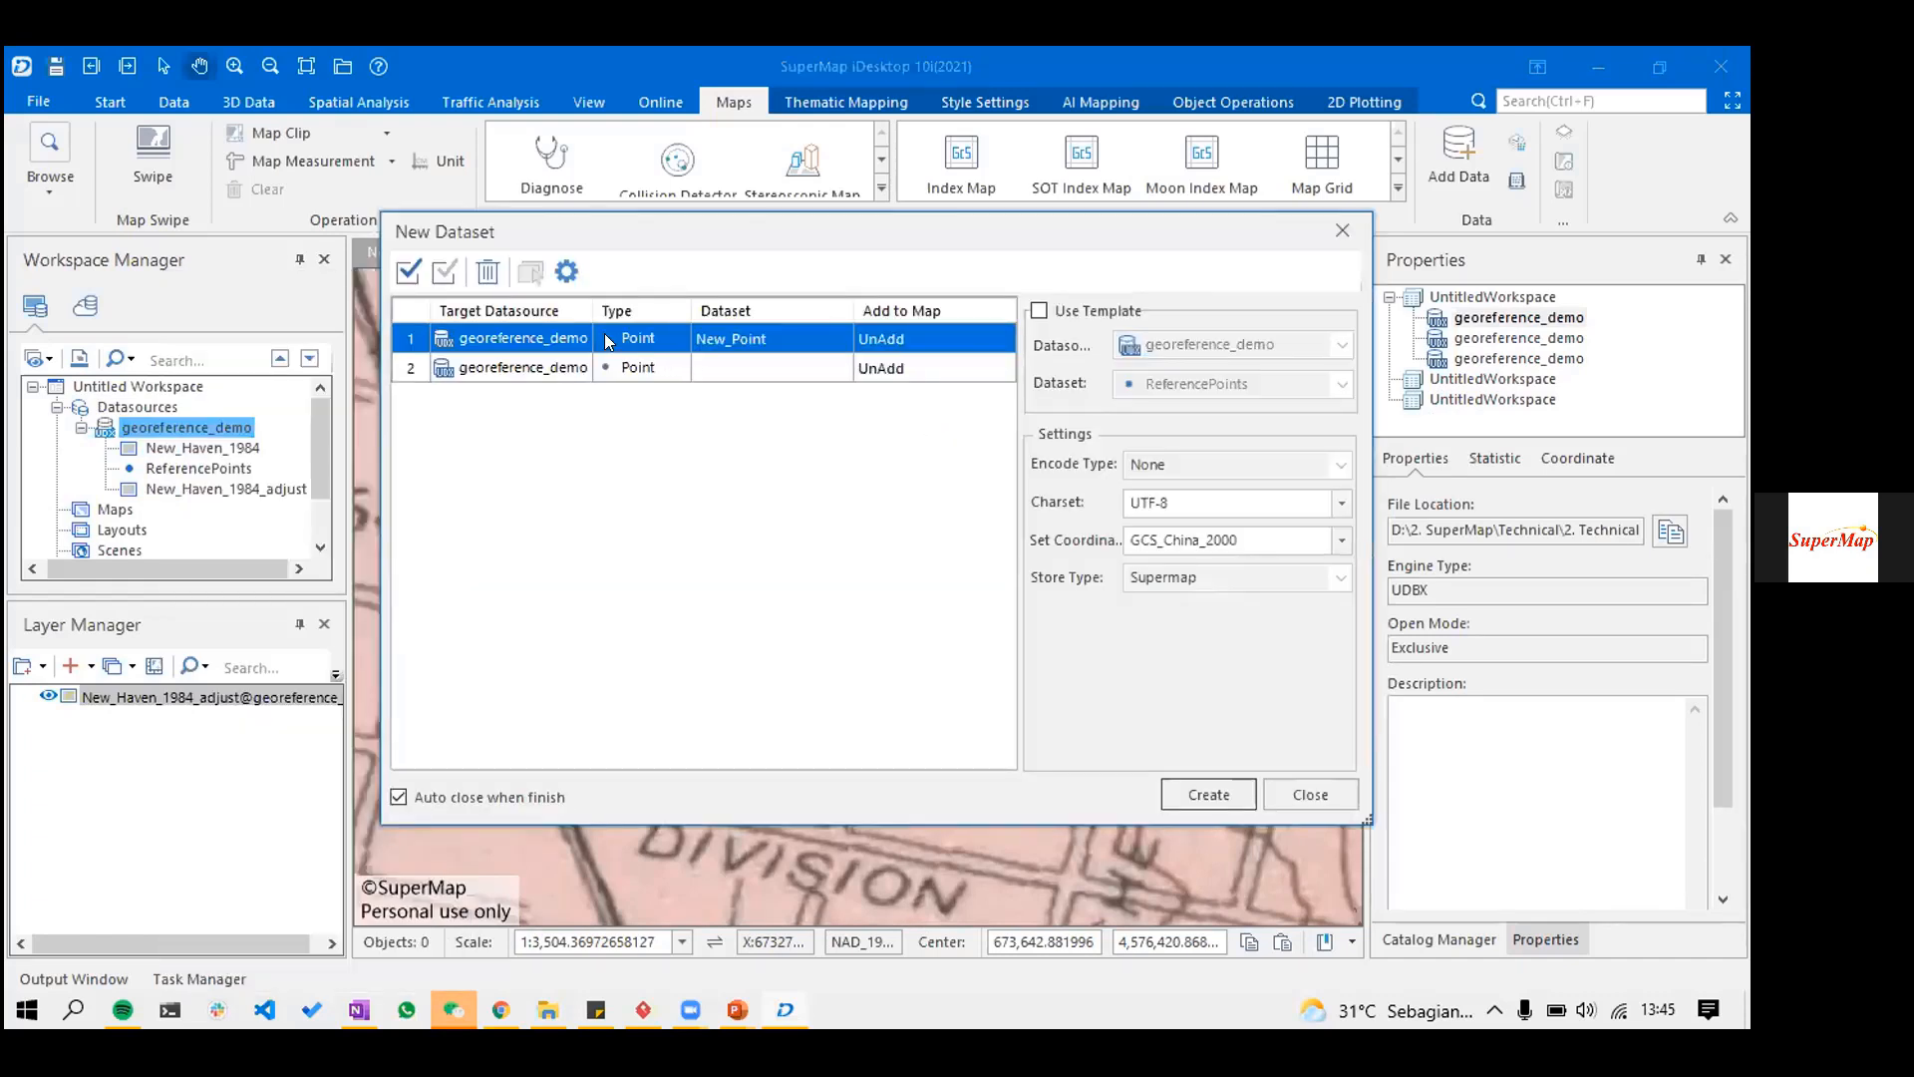
left_click(662, 333)
left_click(678, 339)
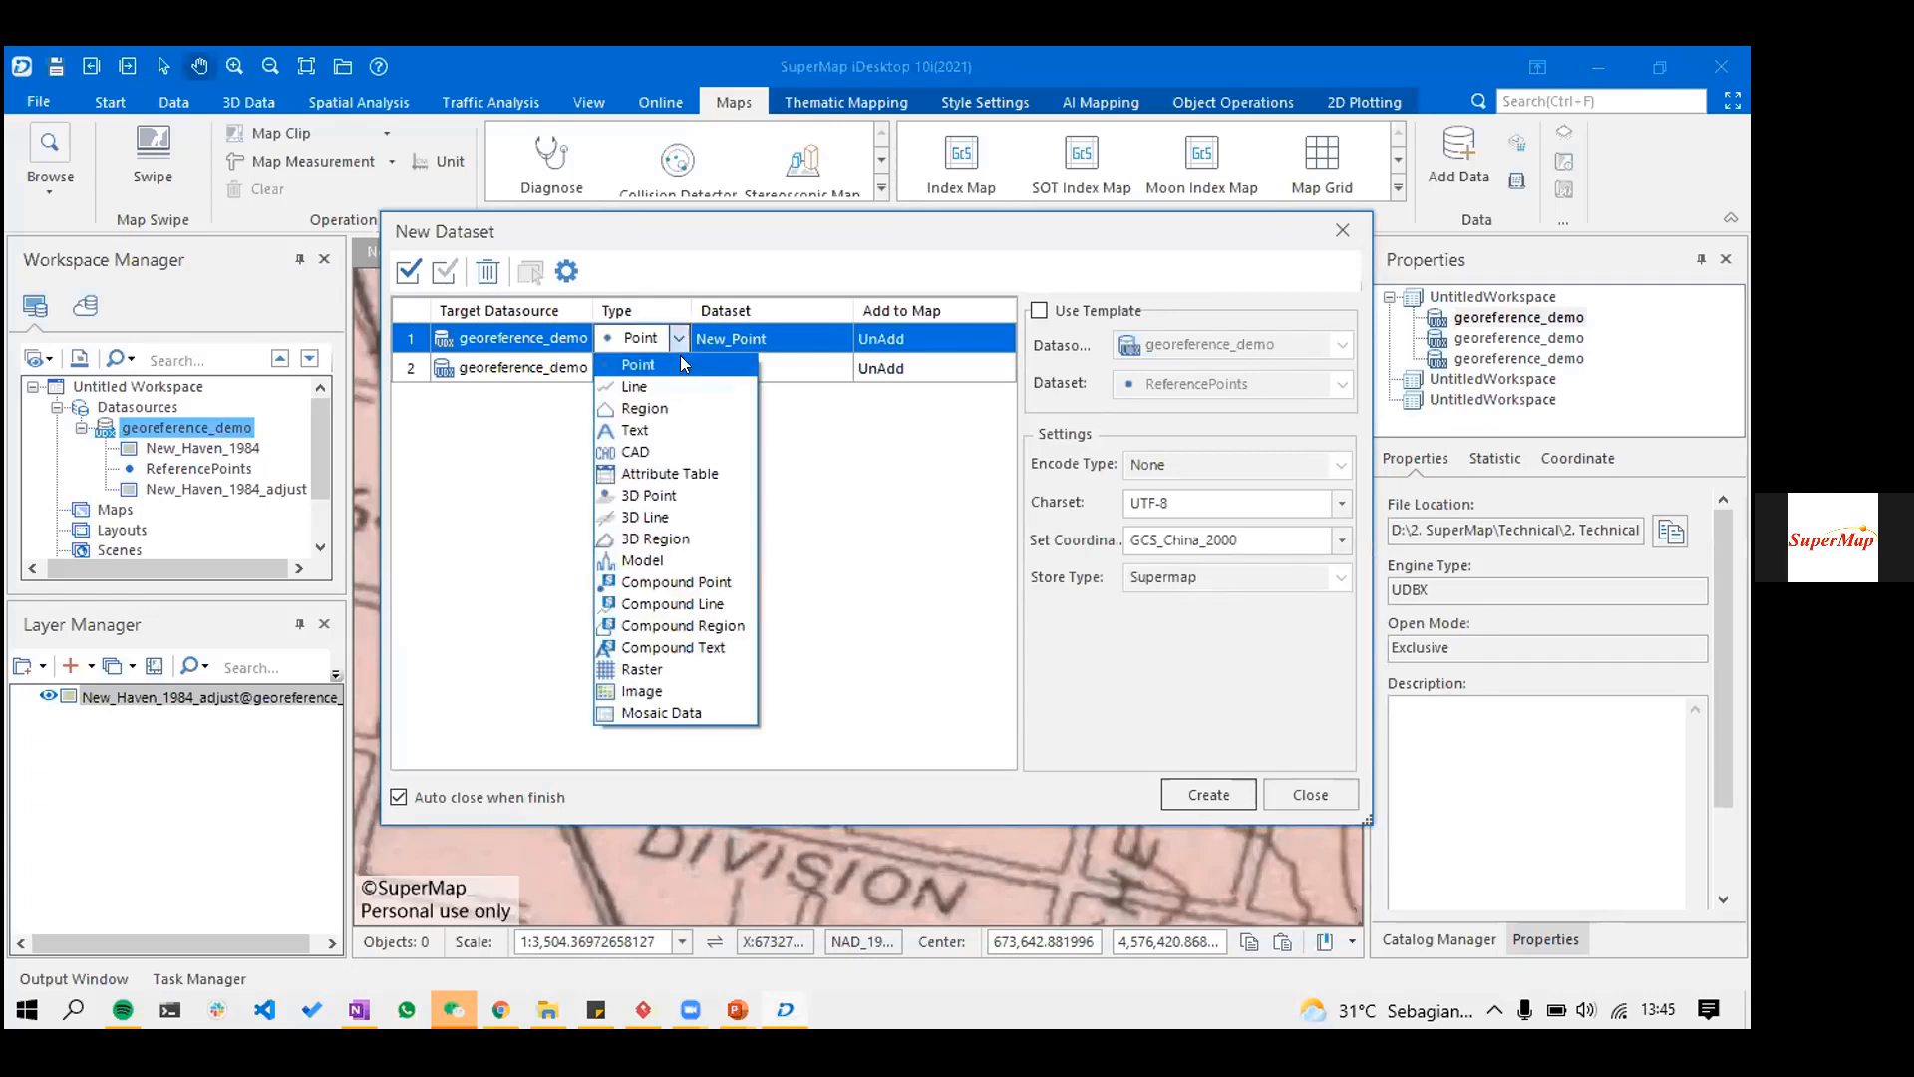
left_click(643, 409)
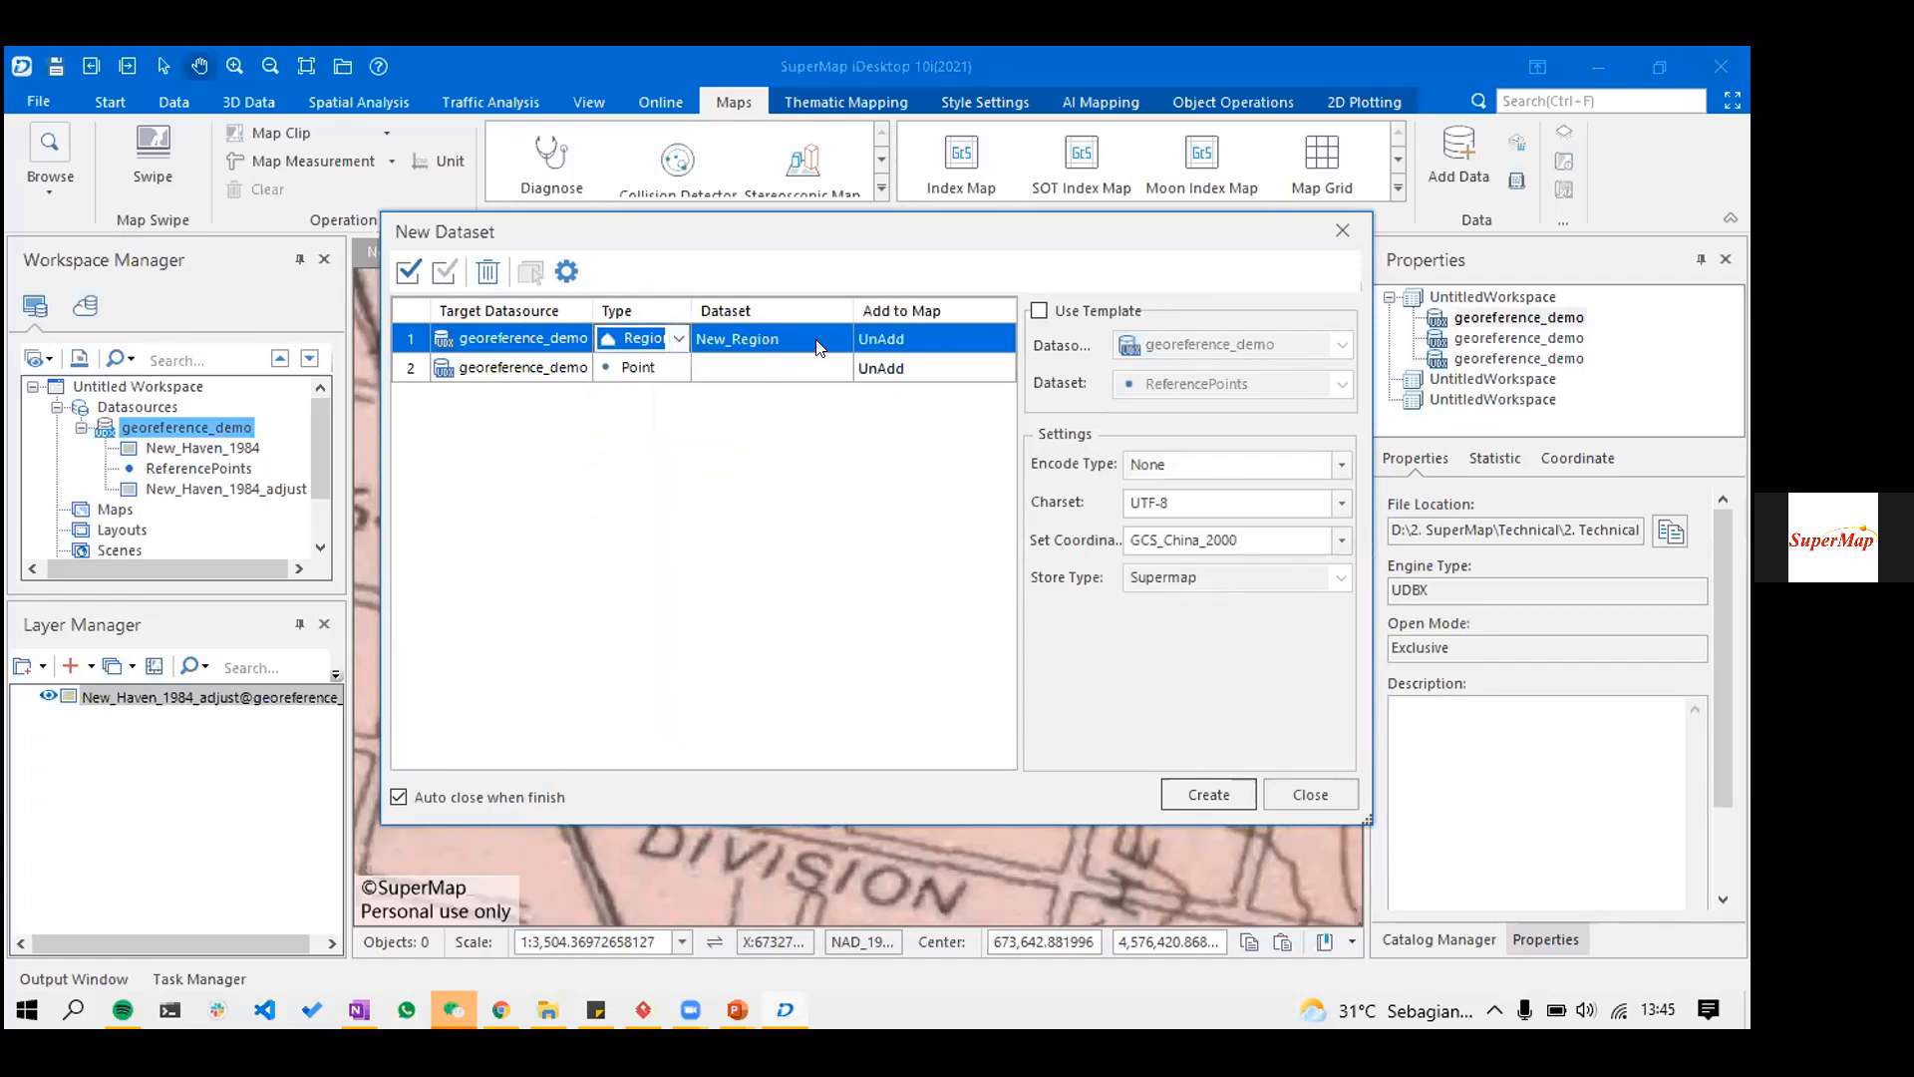
left_click(825, 339)
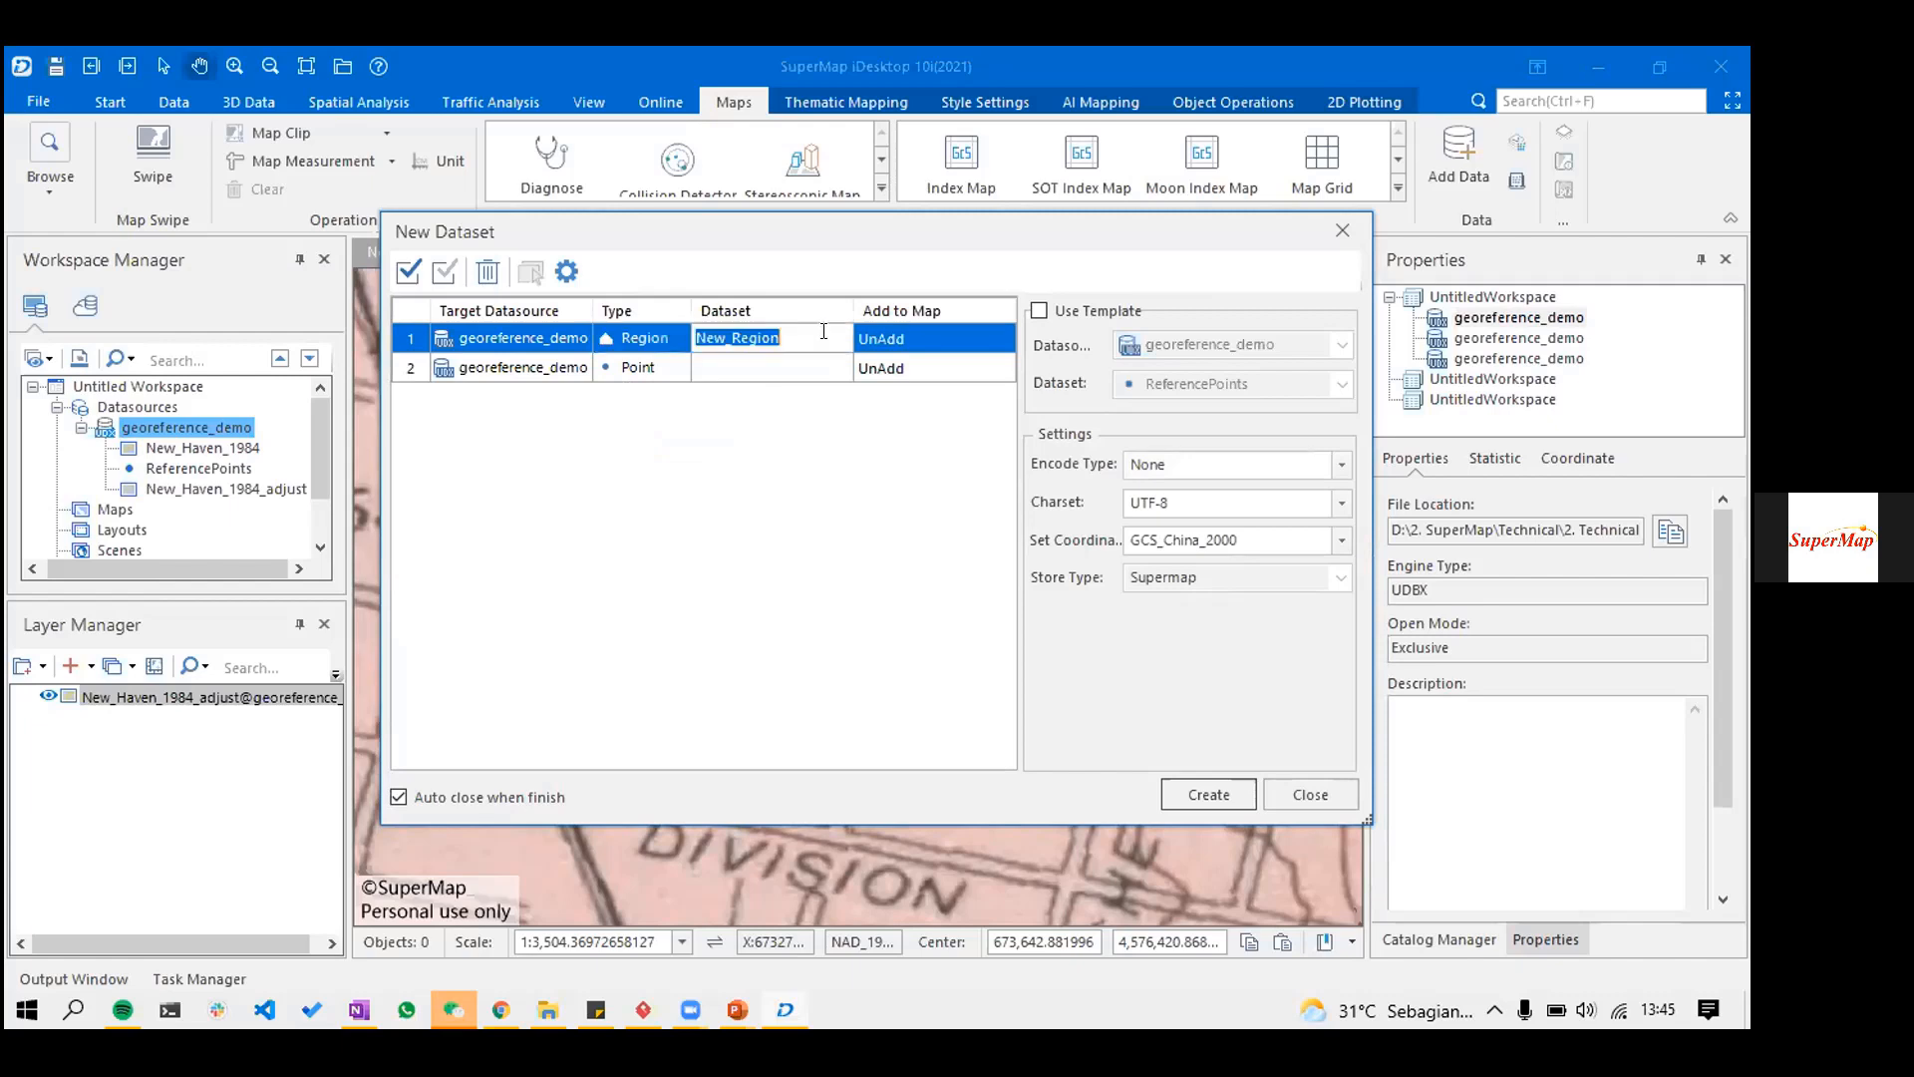
type("building")
- Set the new dataset's coordinate system to GCS_WGS_1984 and create the dataset
left_click(1342, 543)
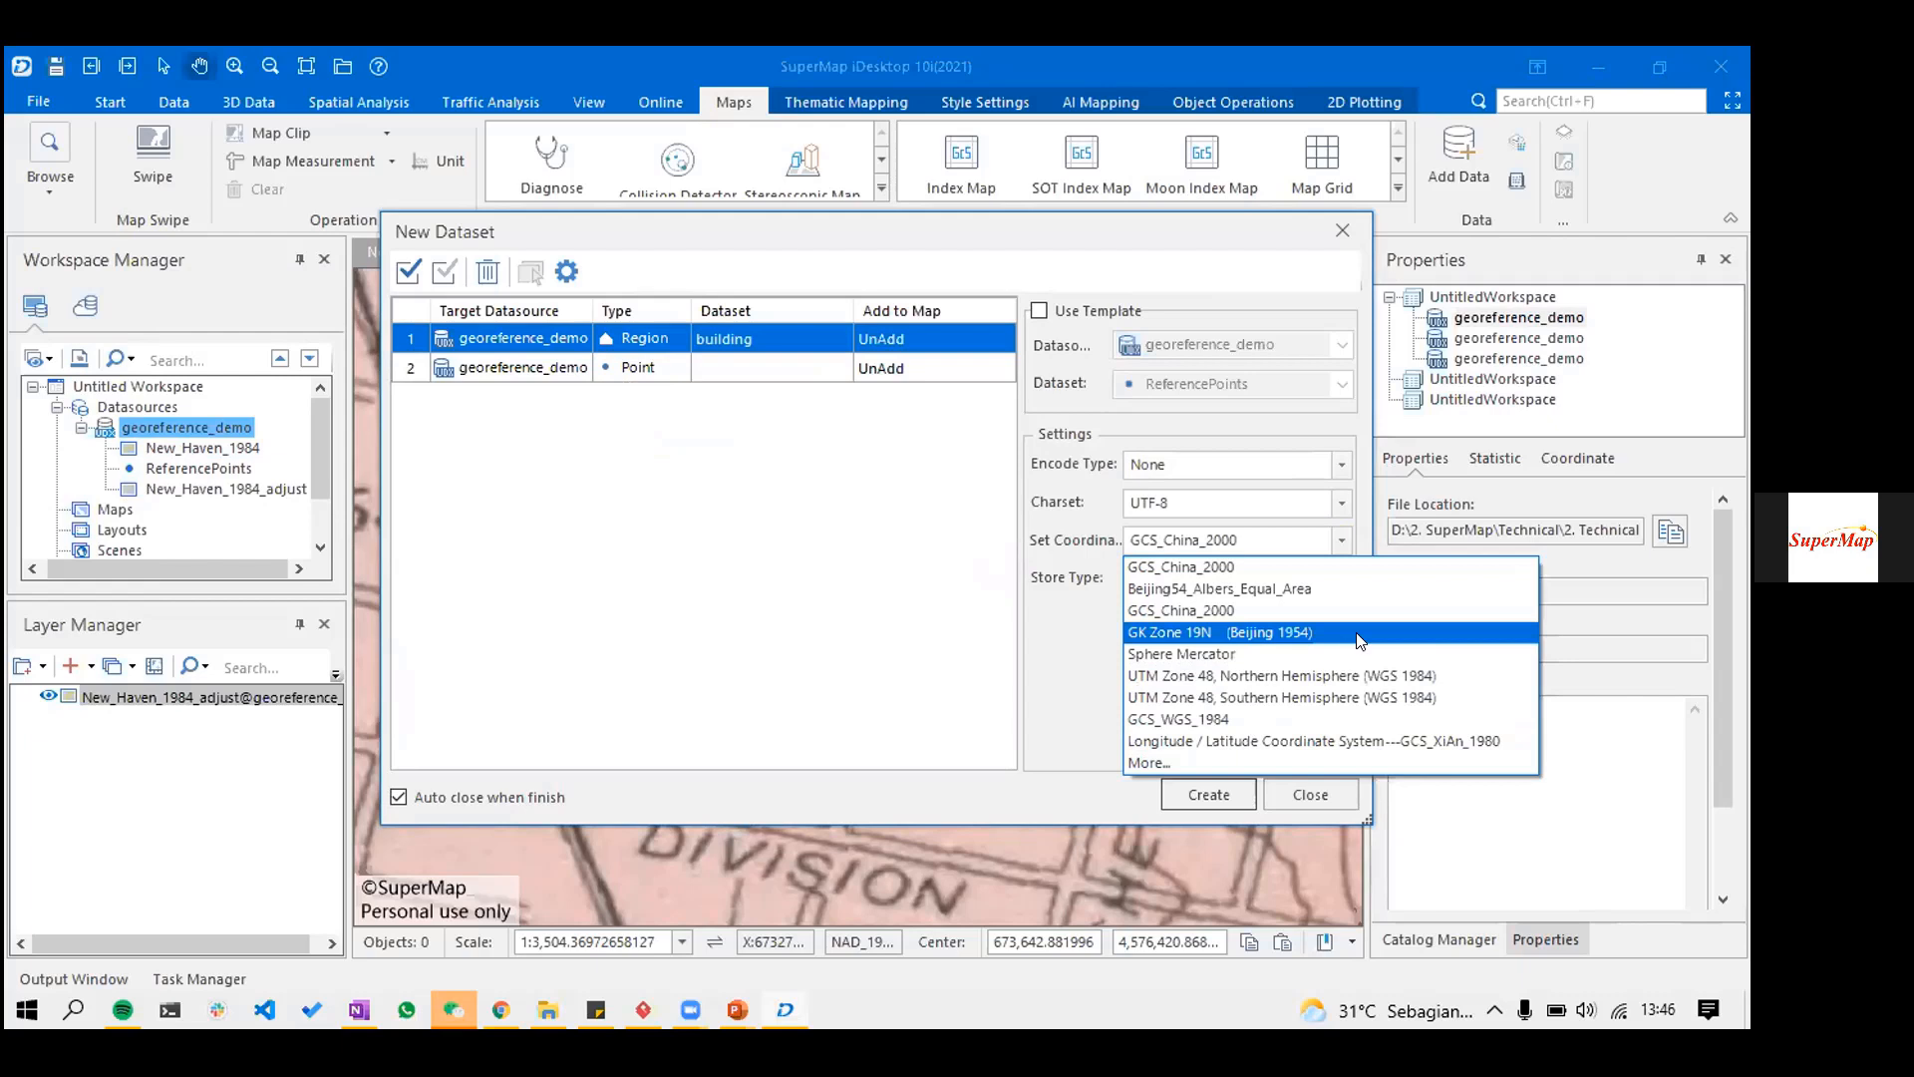
left_click(1264, 711)
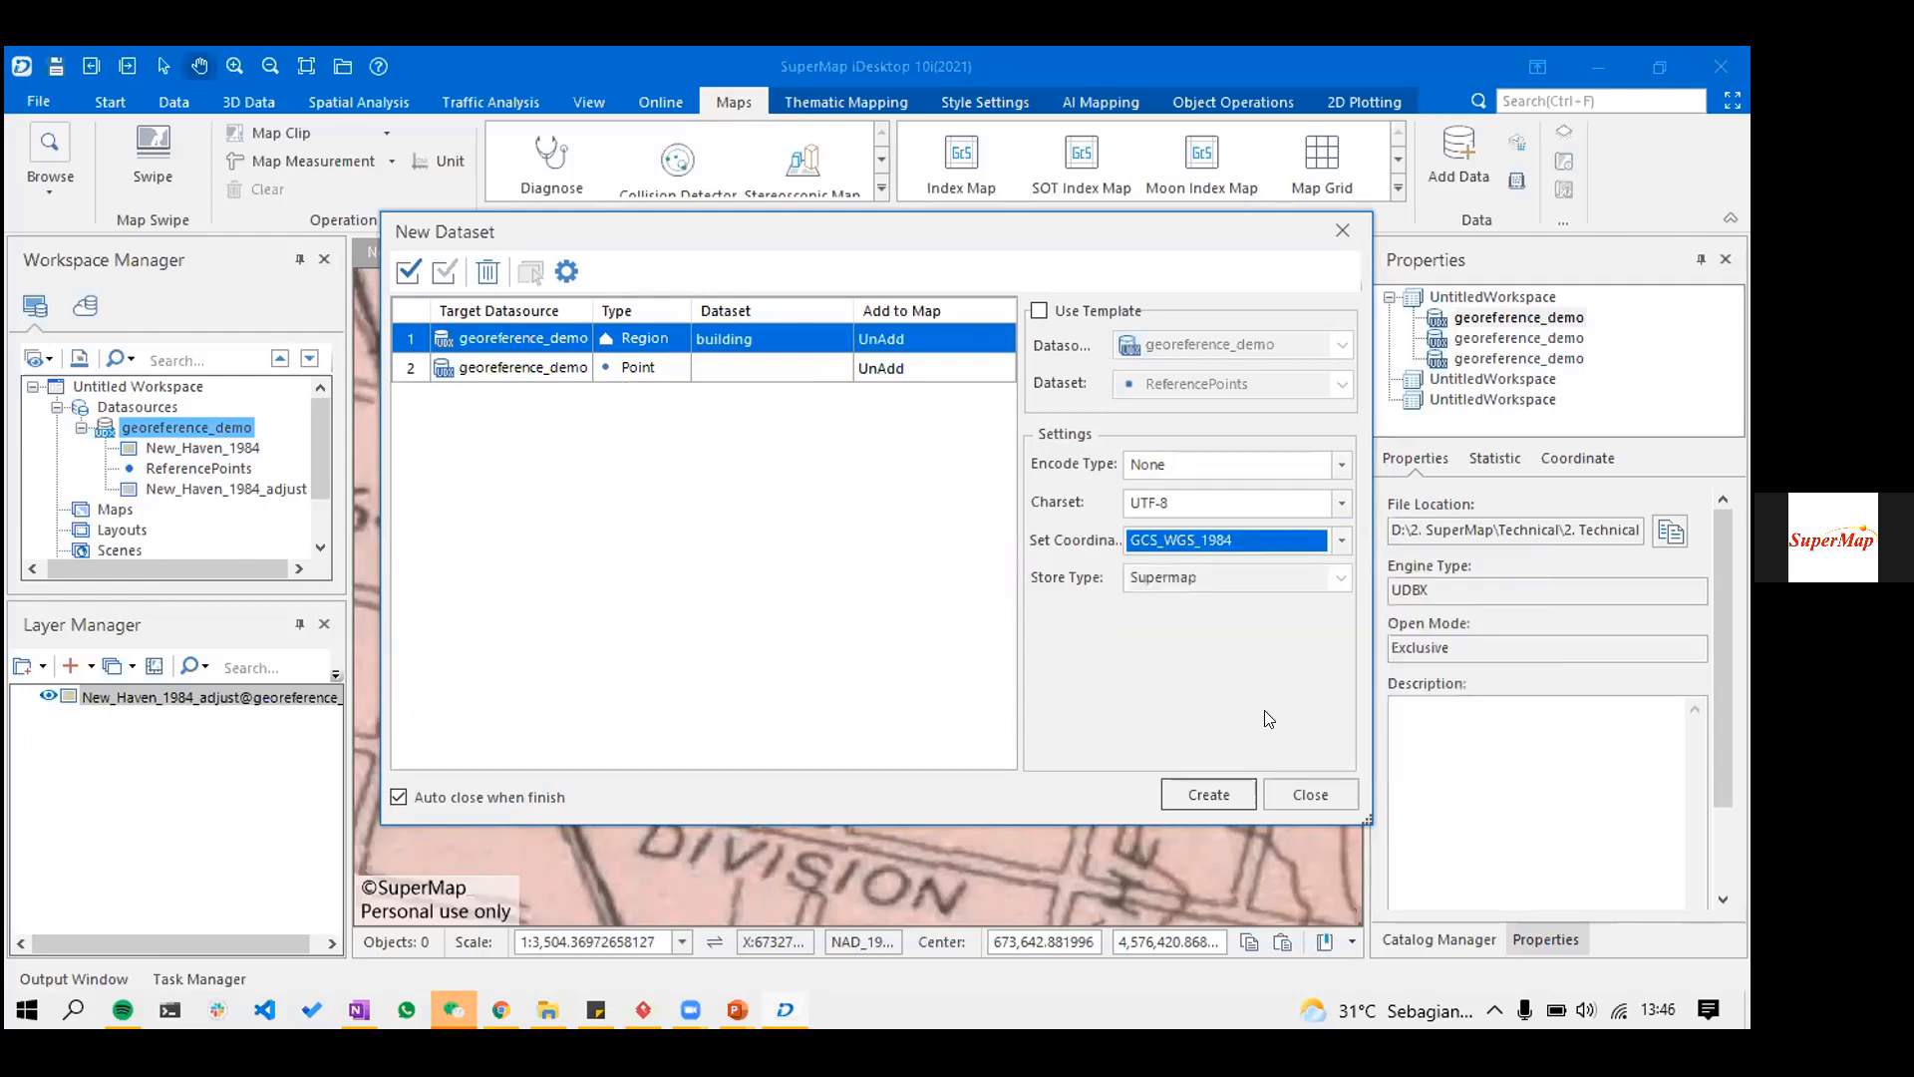
left_click(1220, 786)
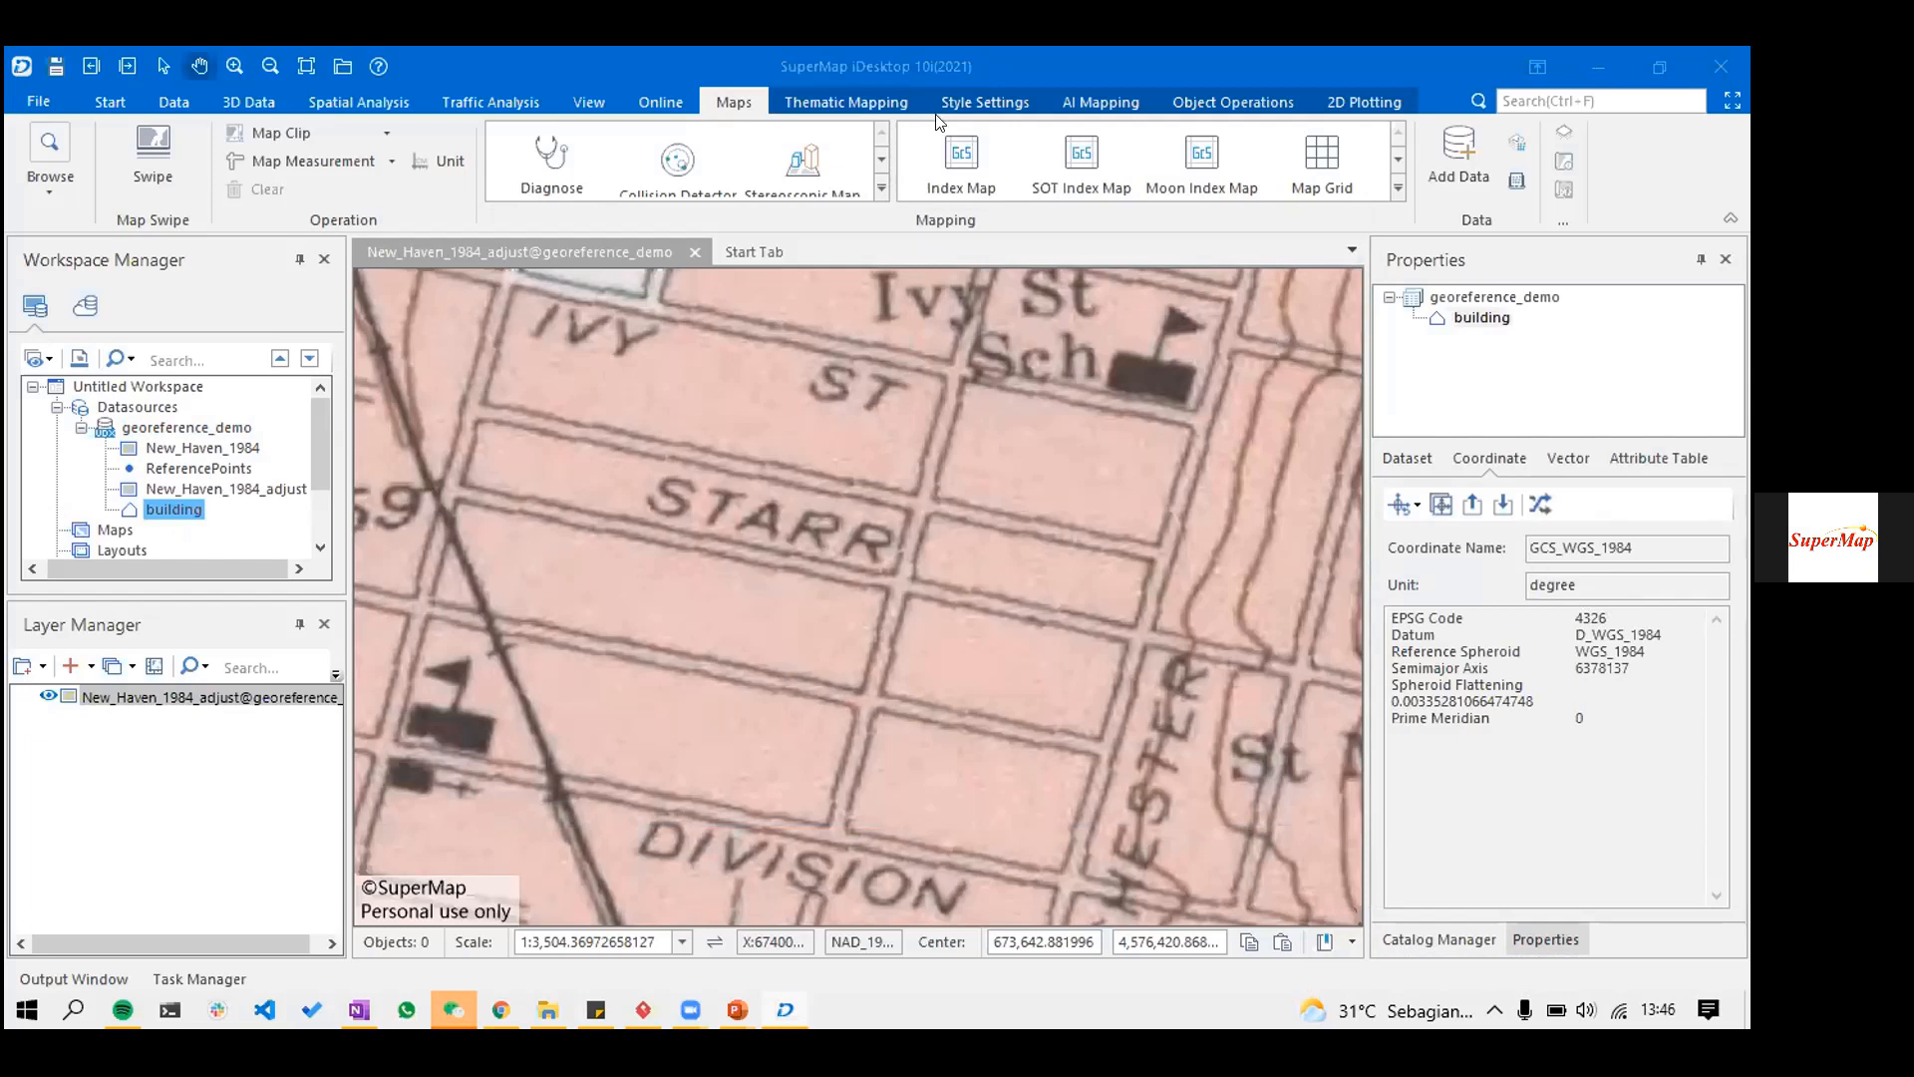
- Compare the coordinate systems of the New_Haven_1984_adjust and building datasets in their properties
left_click(224, 488)
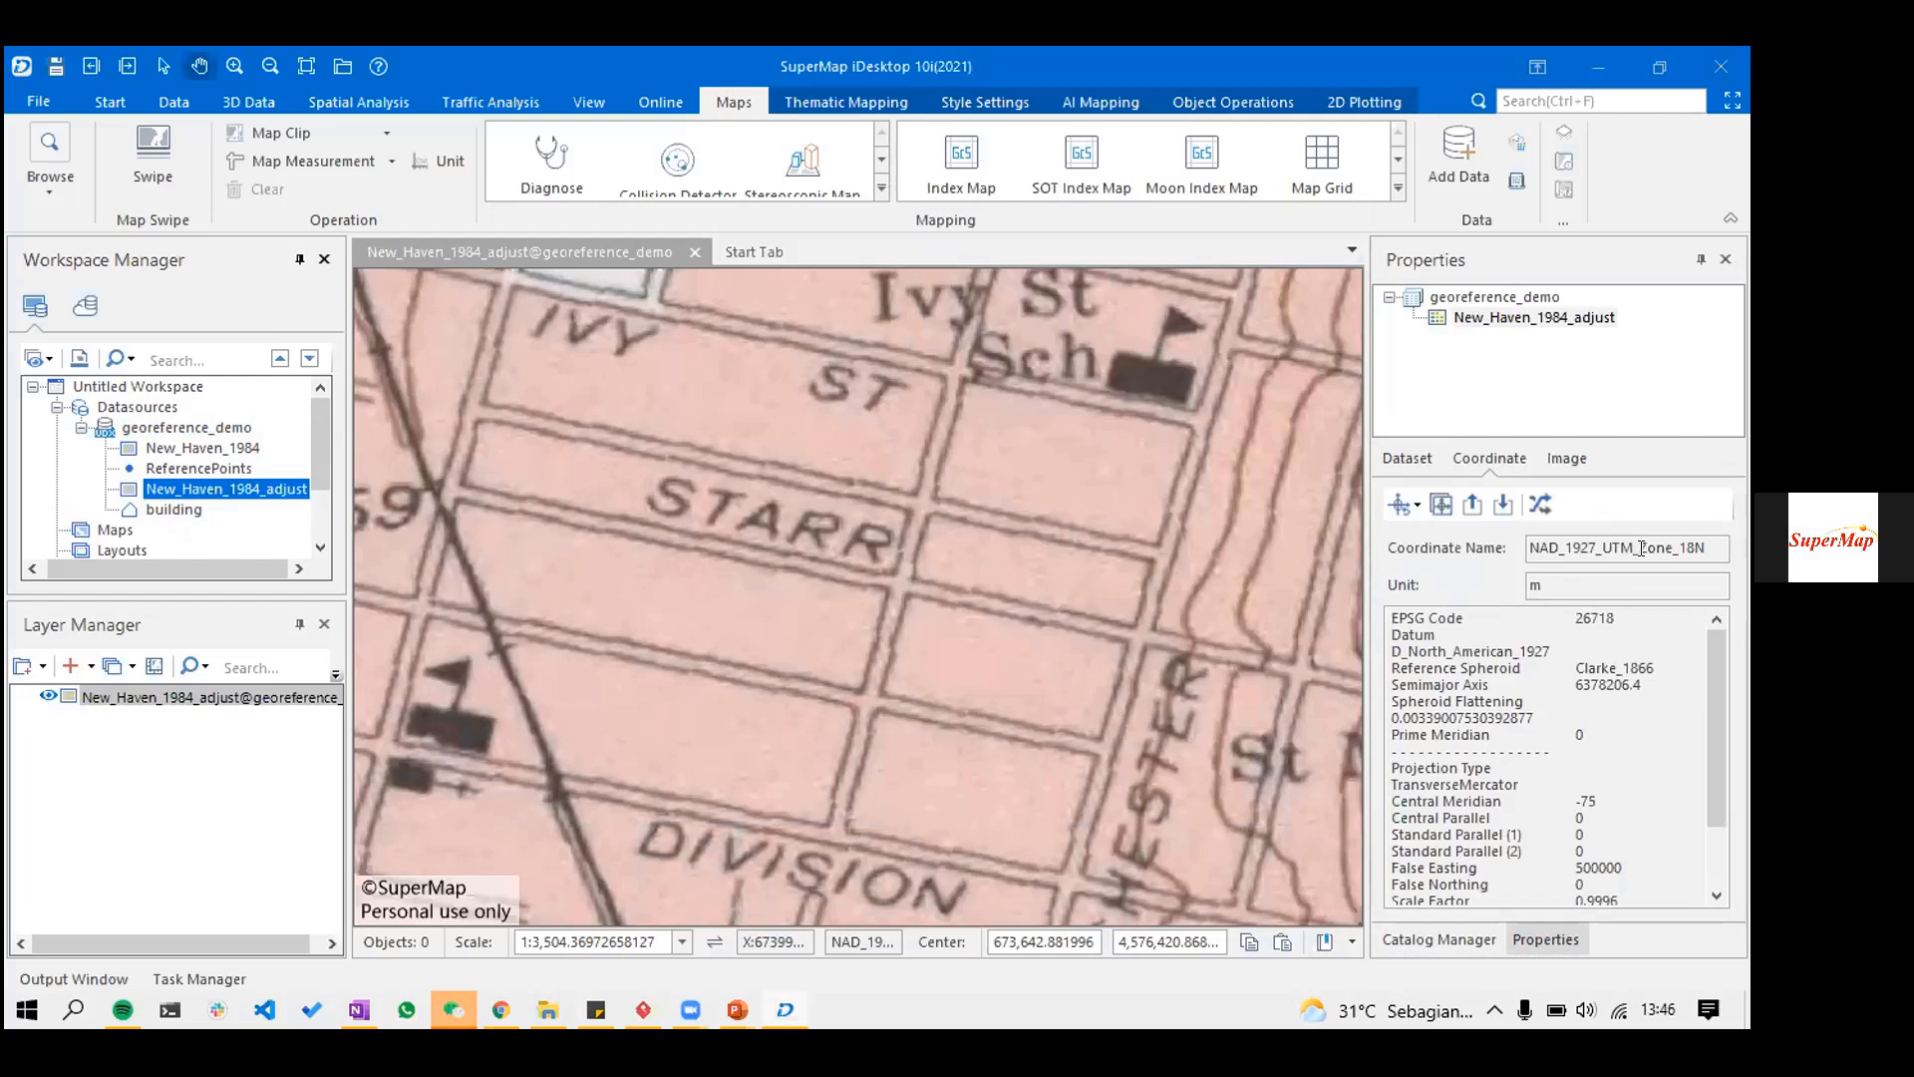
left_click(159, 510)
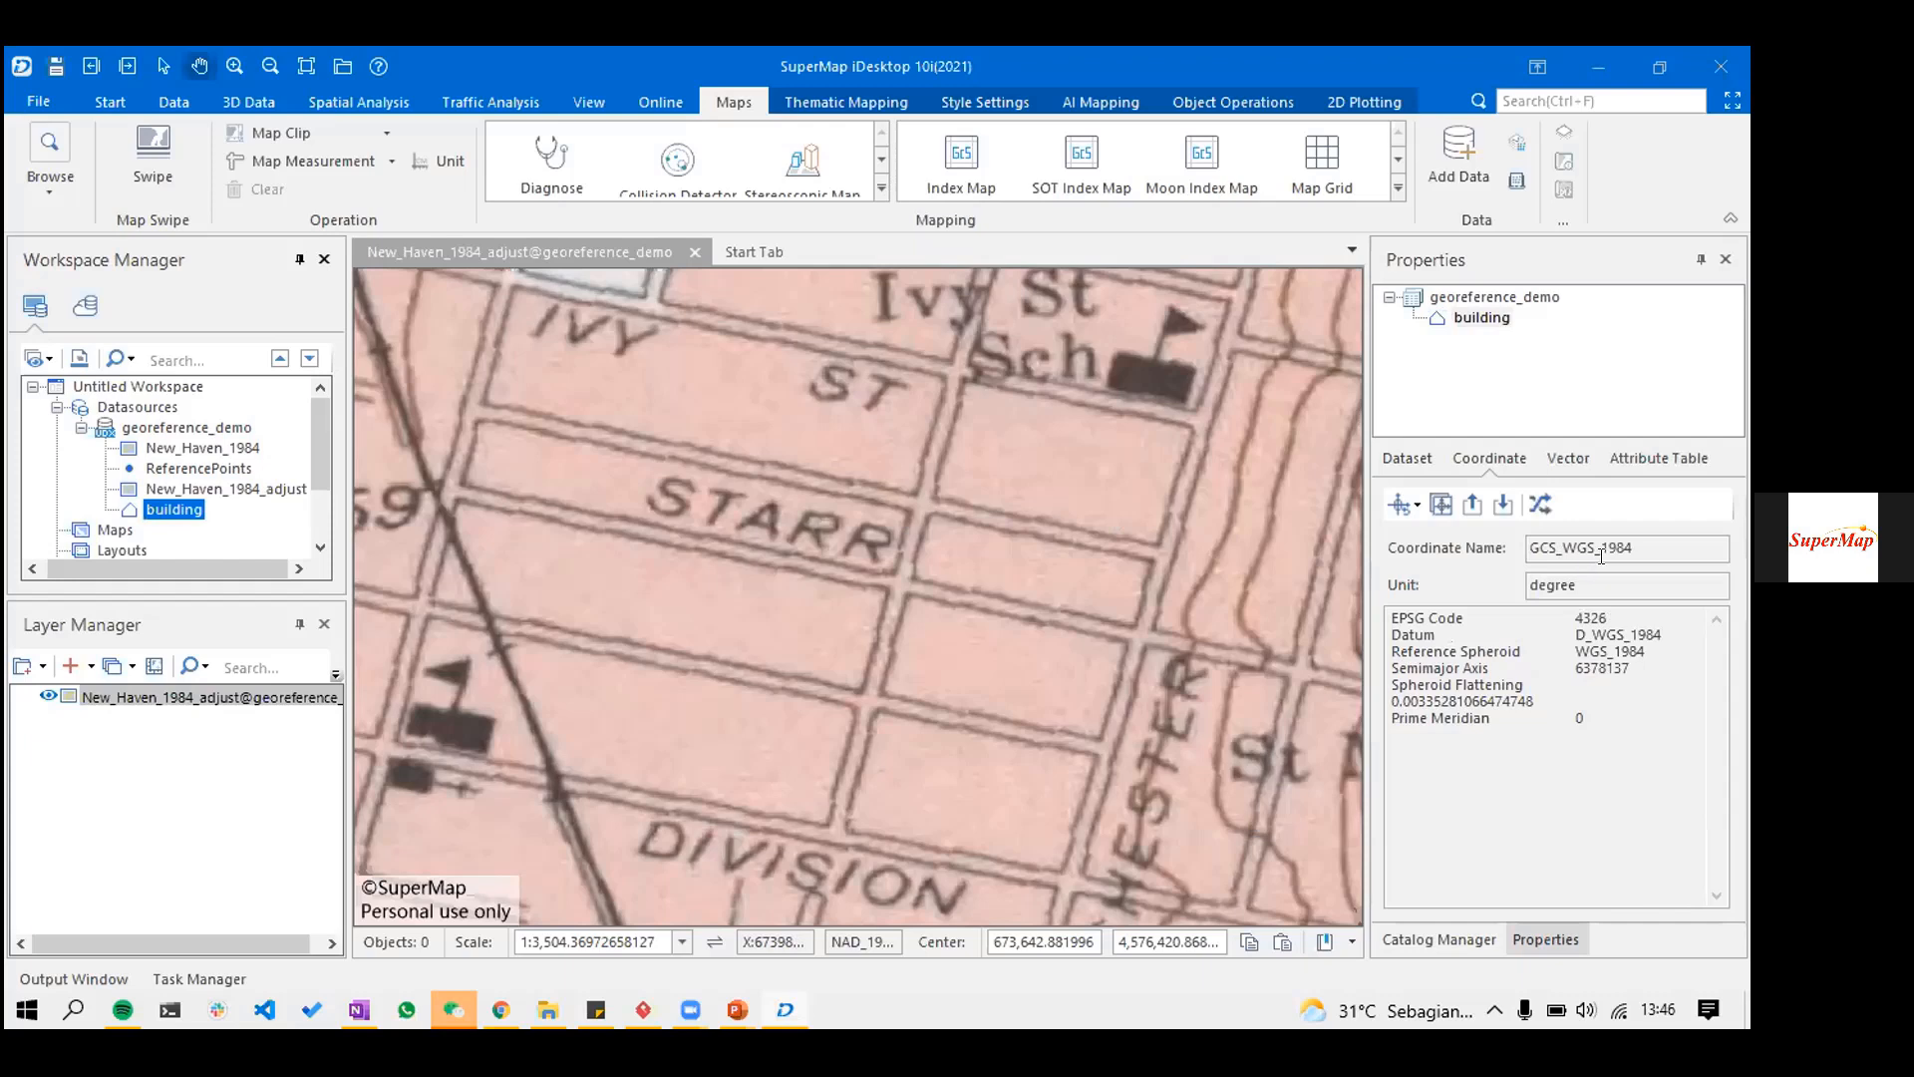
left_click(240, 488)
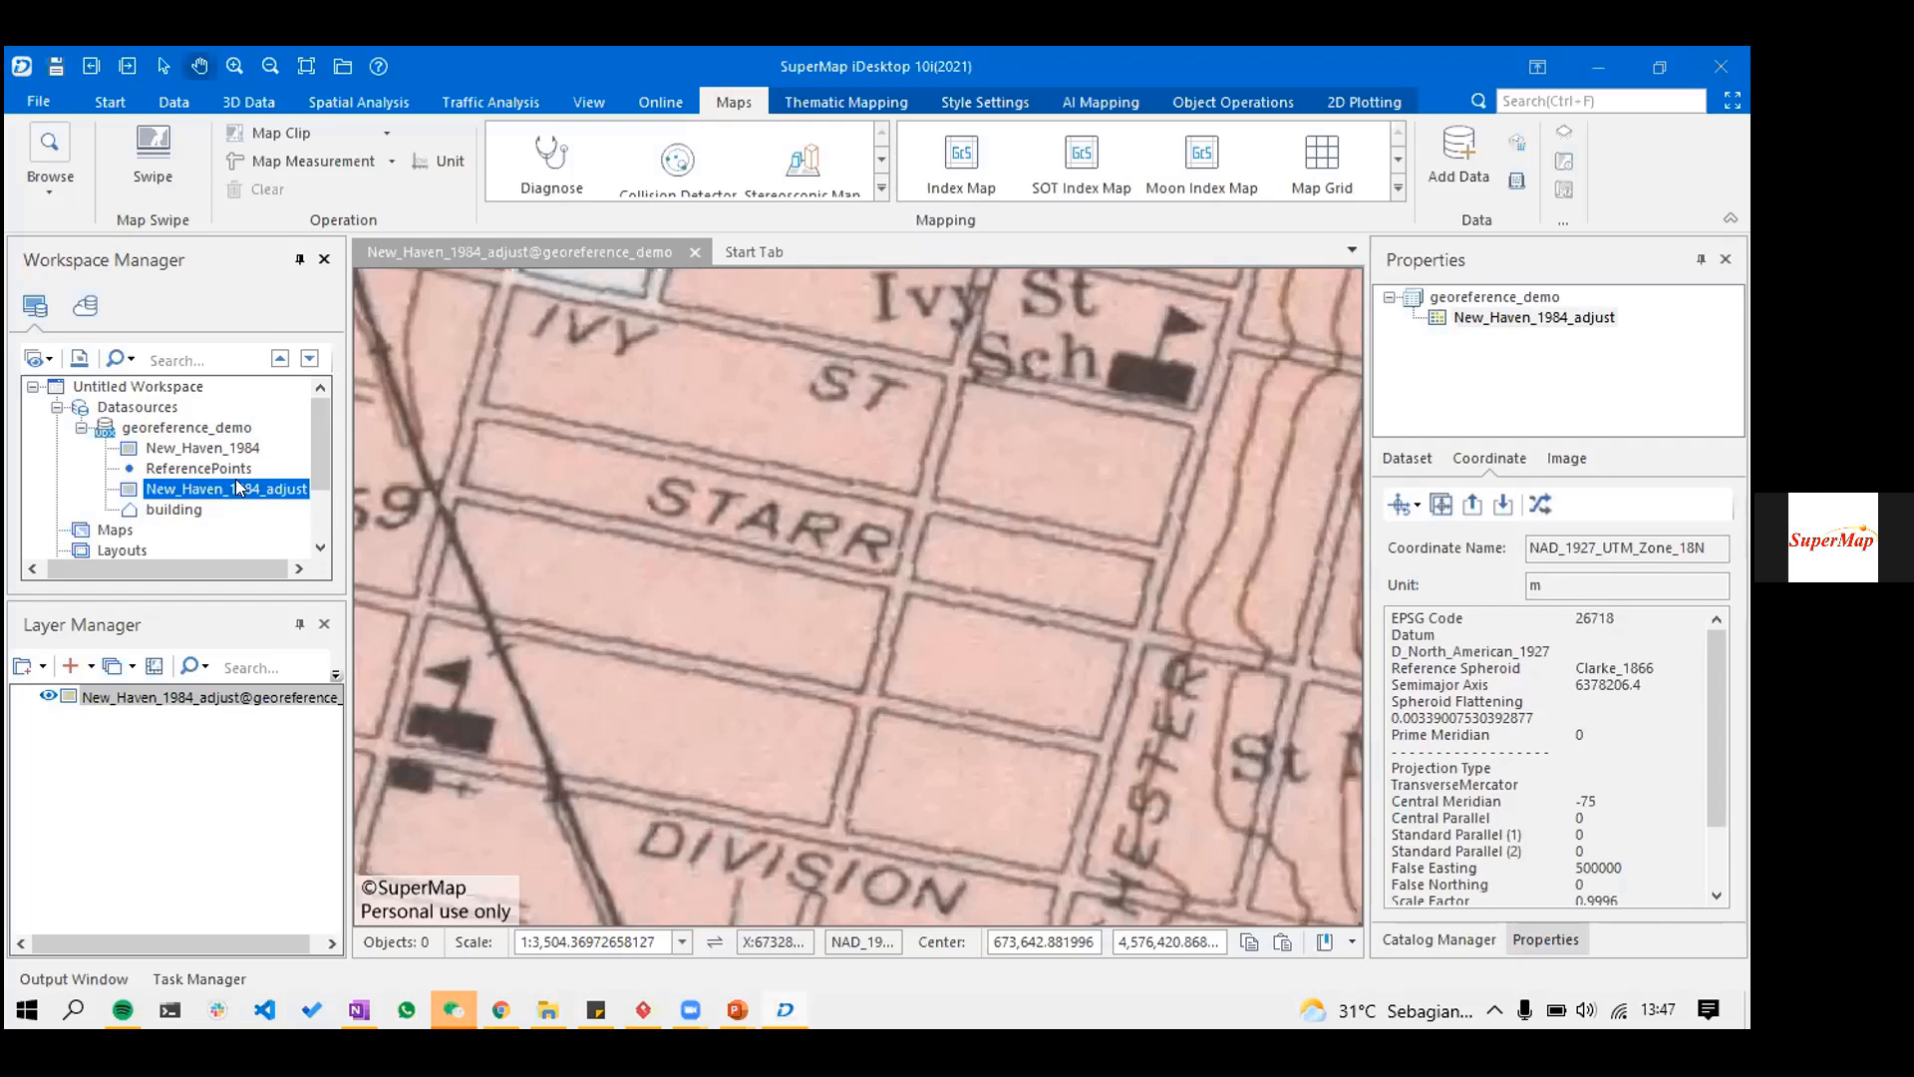
left_click(175, 509)
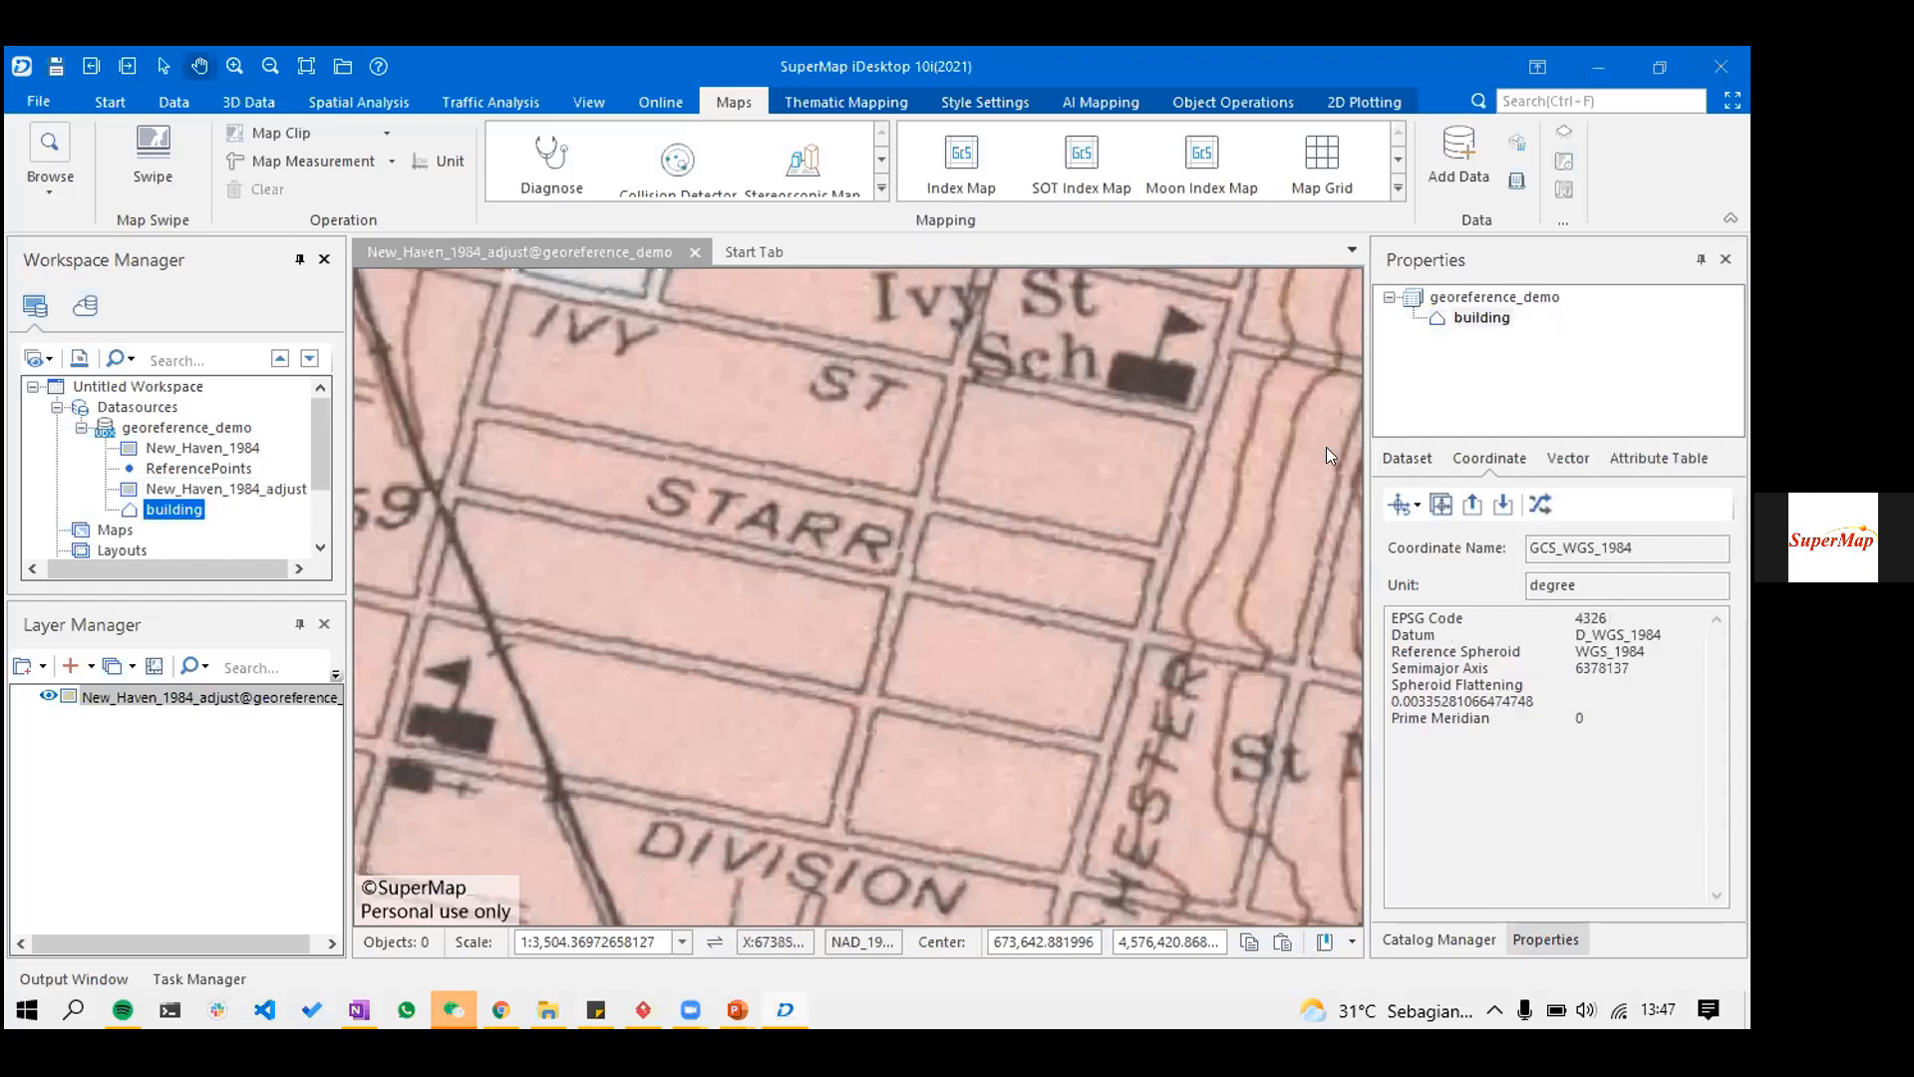
- Convert the building dataset's projection to the coordinate system copied from the ReferencePoints dataset, saving the result as building_1
left_click(1539, 506)
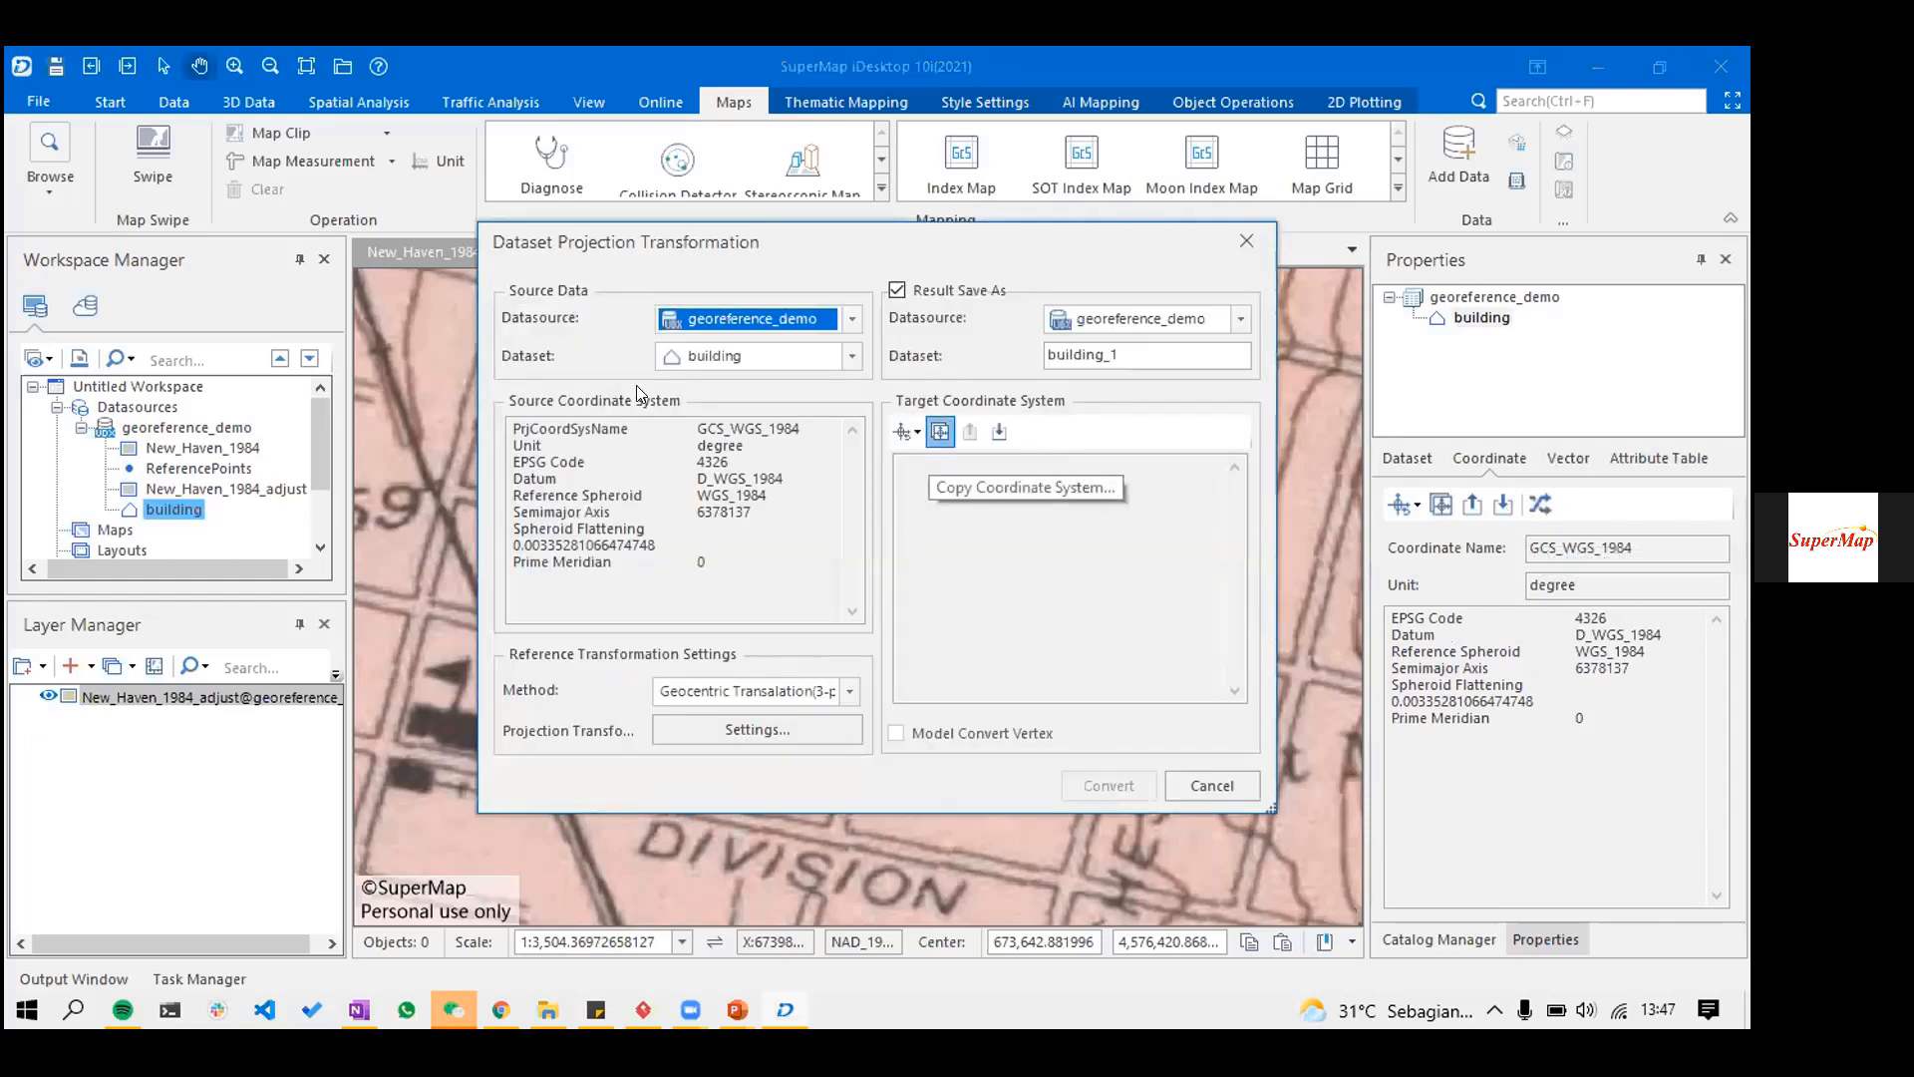
left_click(939, 436)
left_click(684, 383)
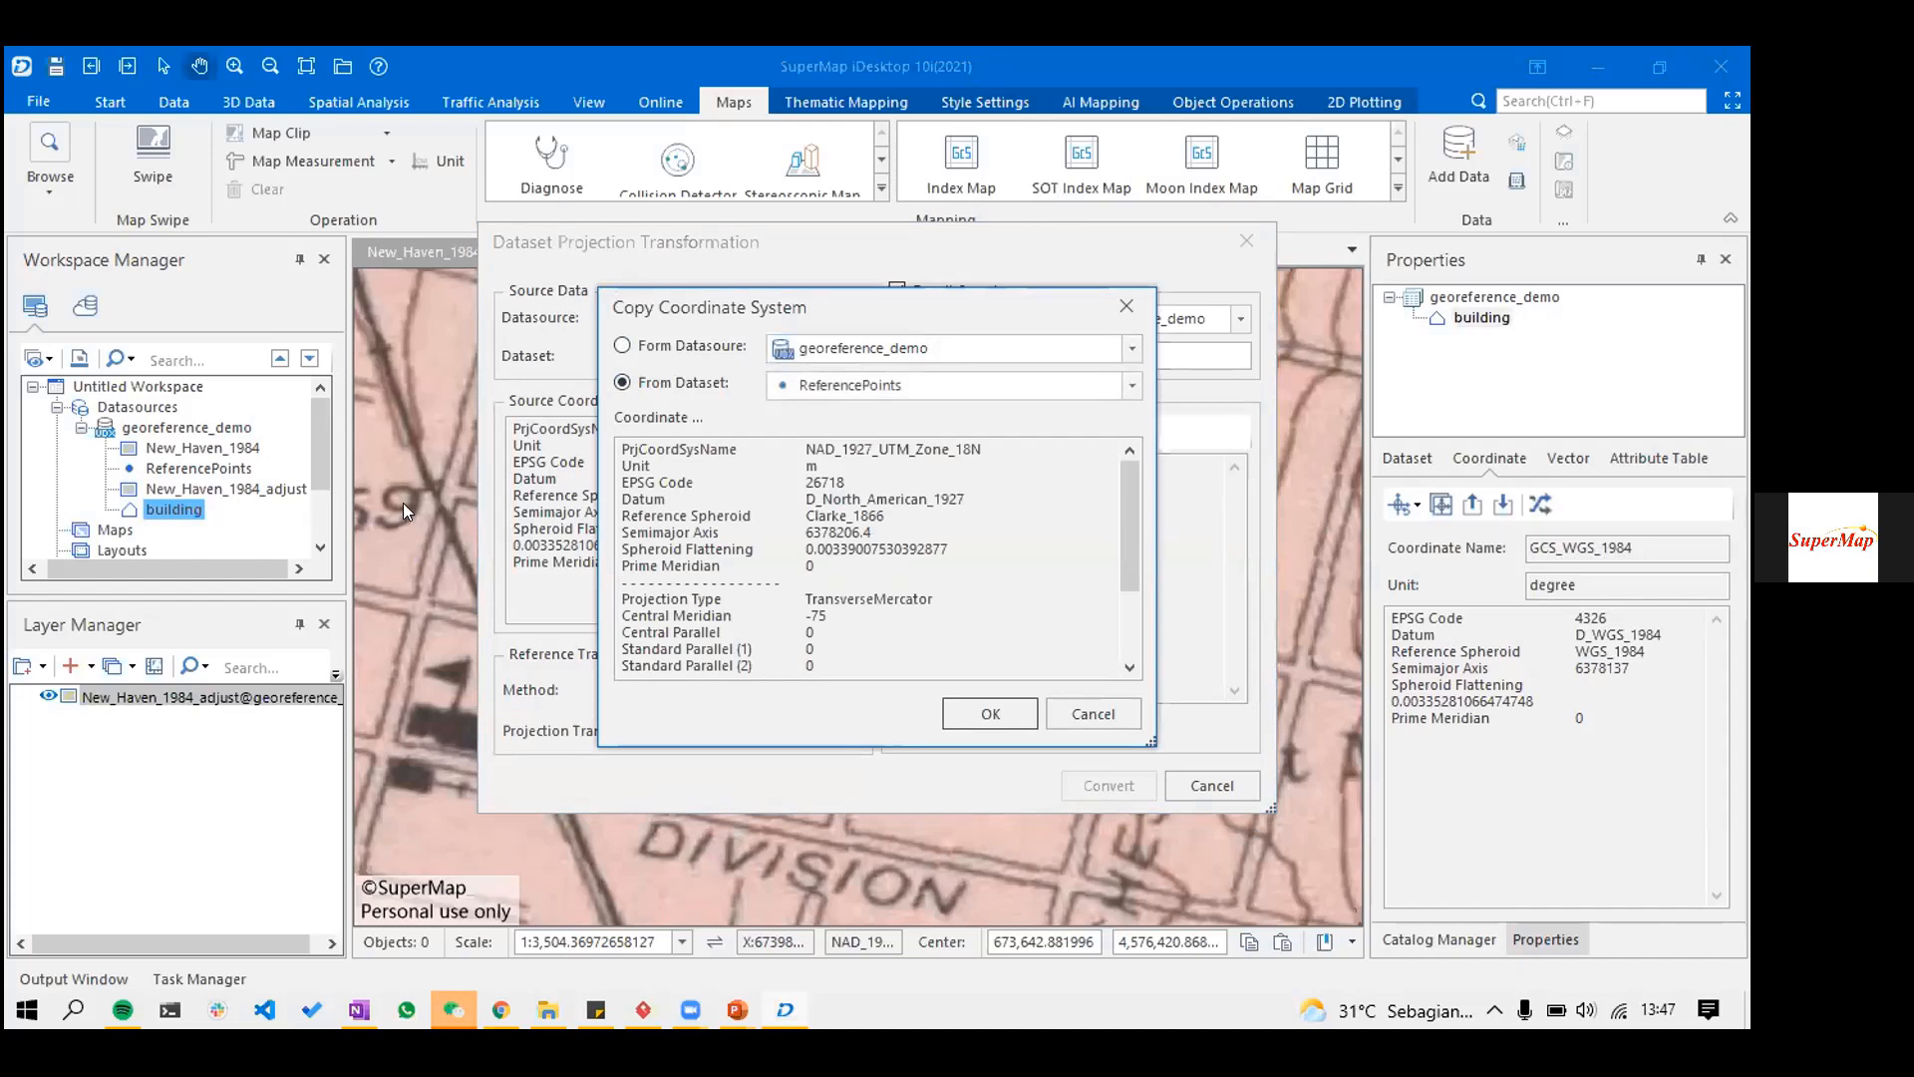
left_click(1013, 706)
left_click(1109, 786)
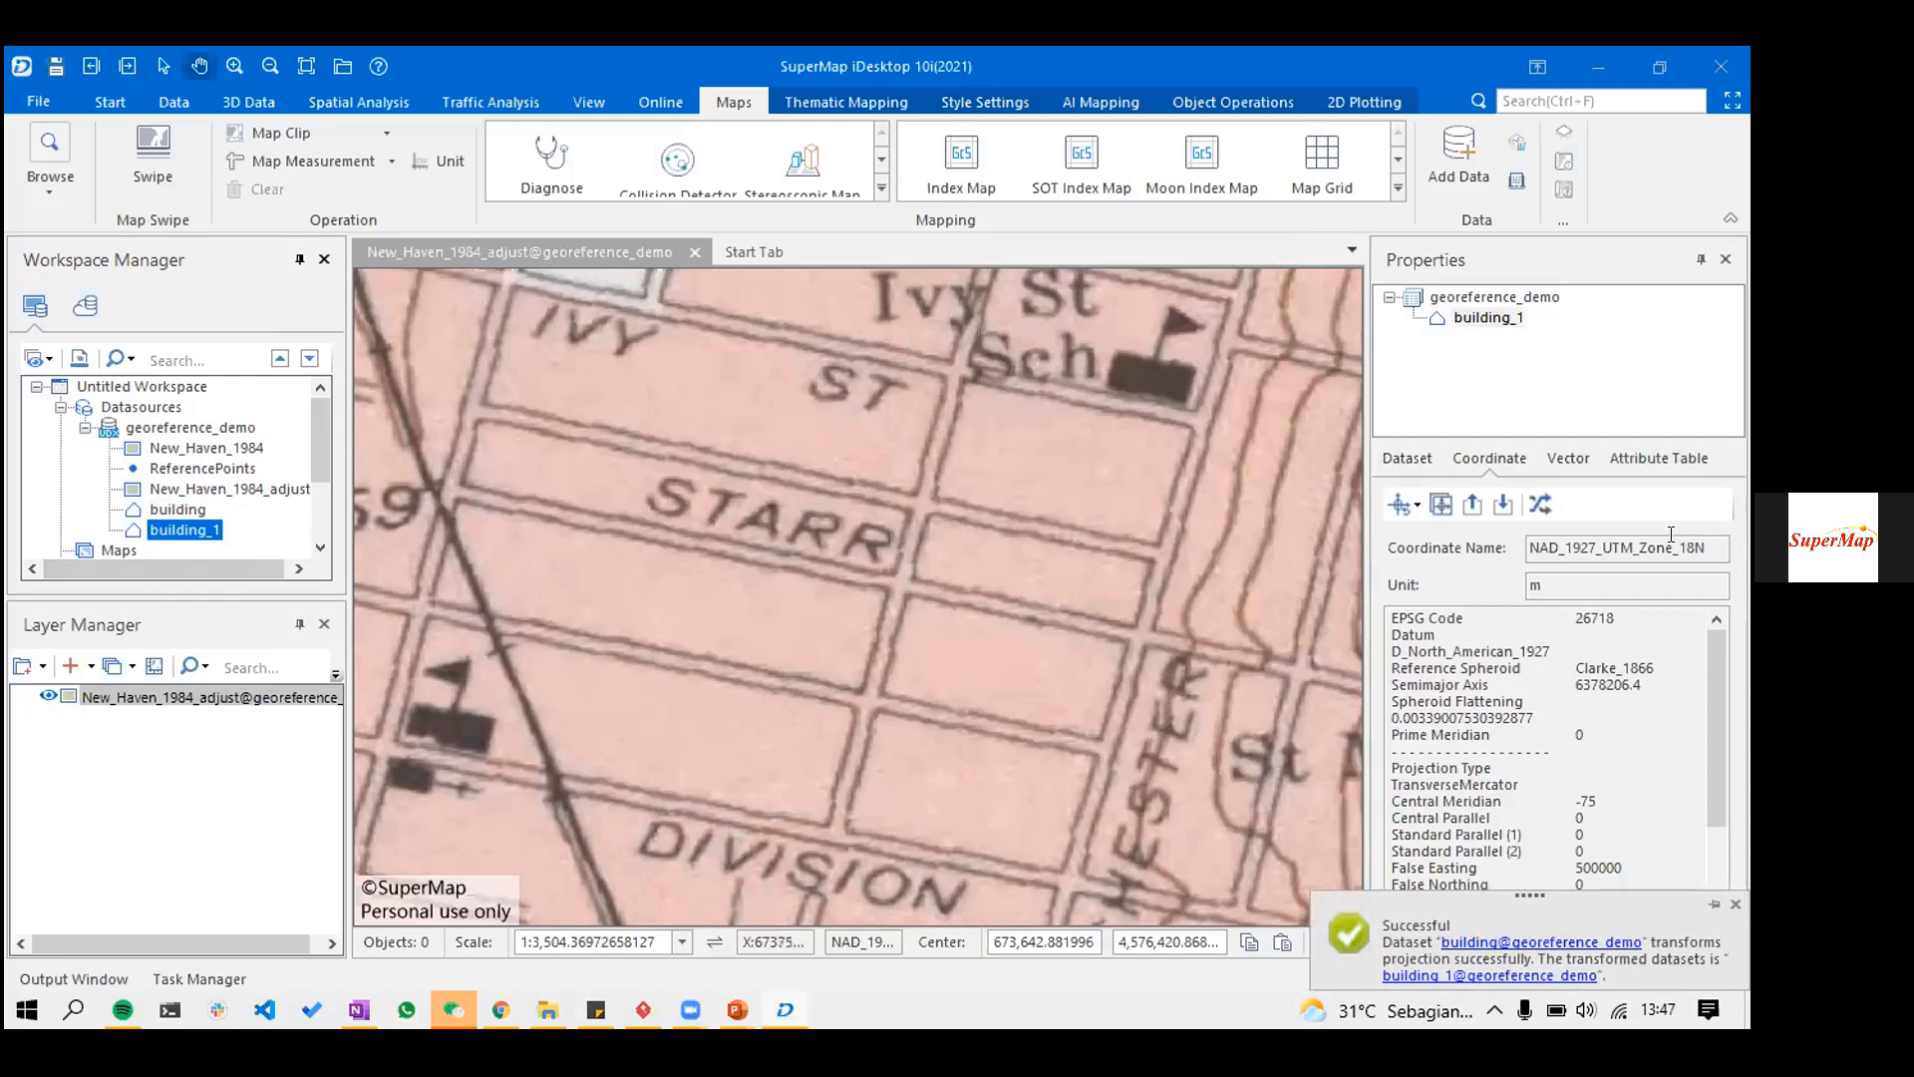
- Compare the coordinate systems of the New_Haven_1984_adjust and building_1 datasets in their properties
left_click(239, 489)
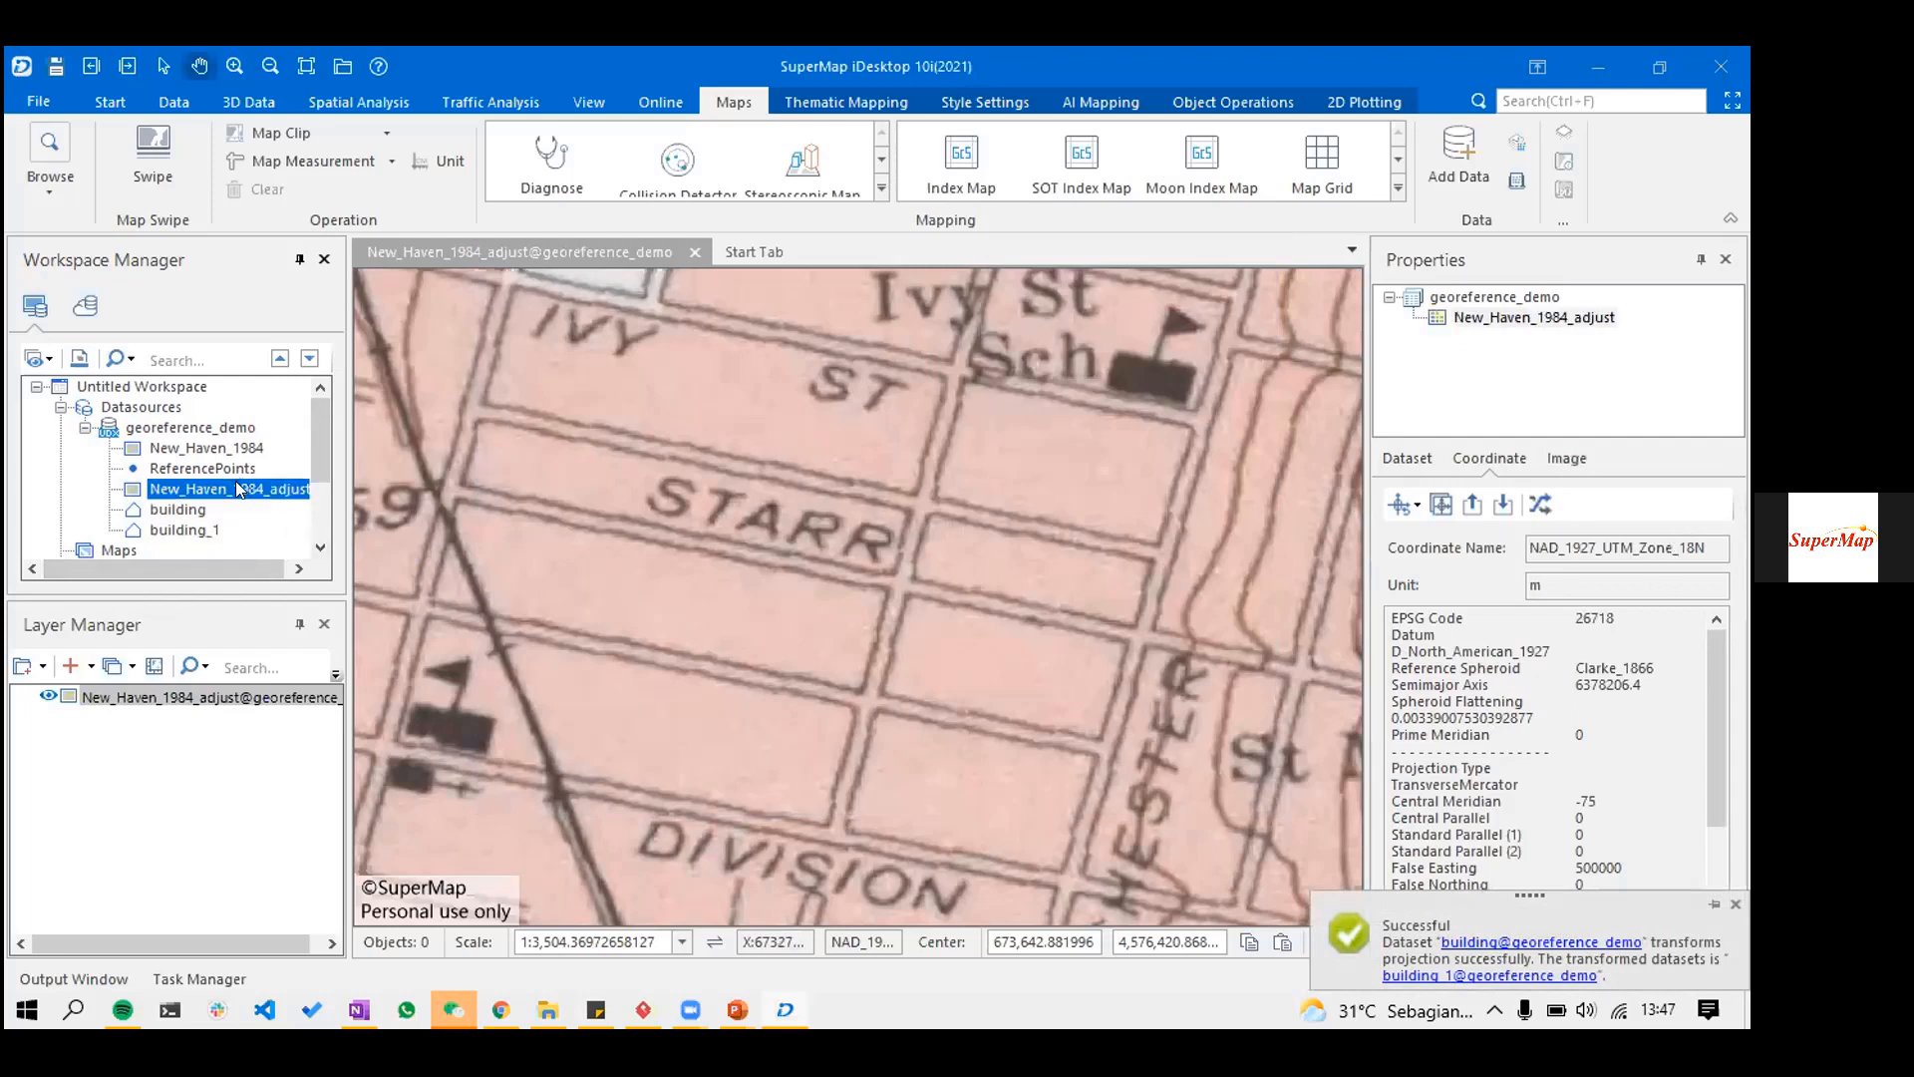
left_click(204, 526)
left_click(245, 489)
left_click(220, 531)
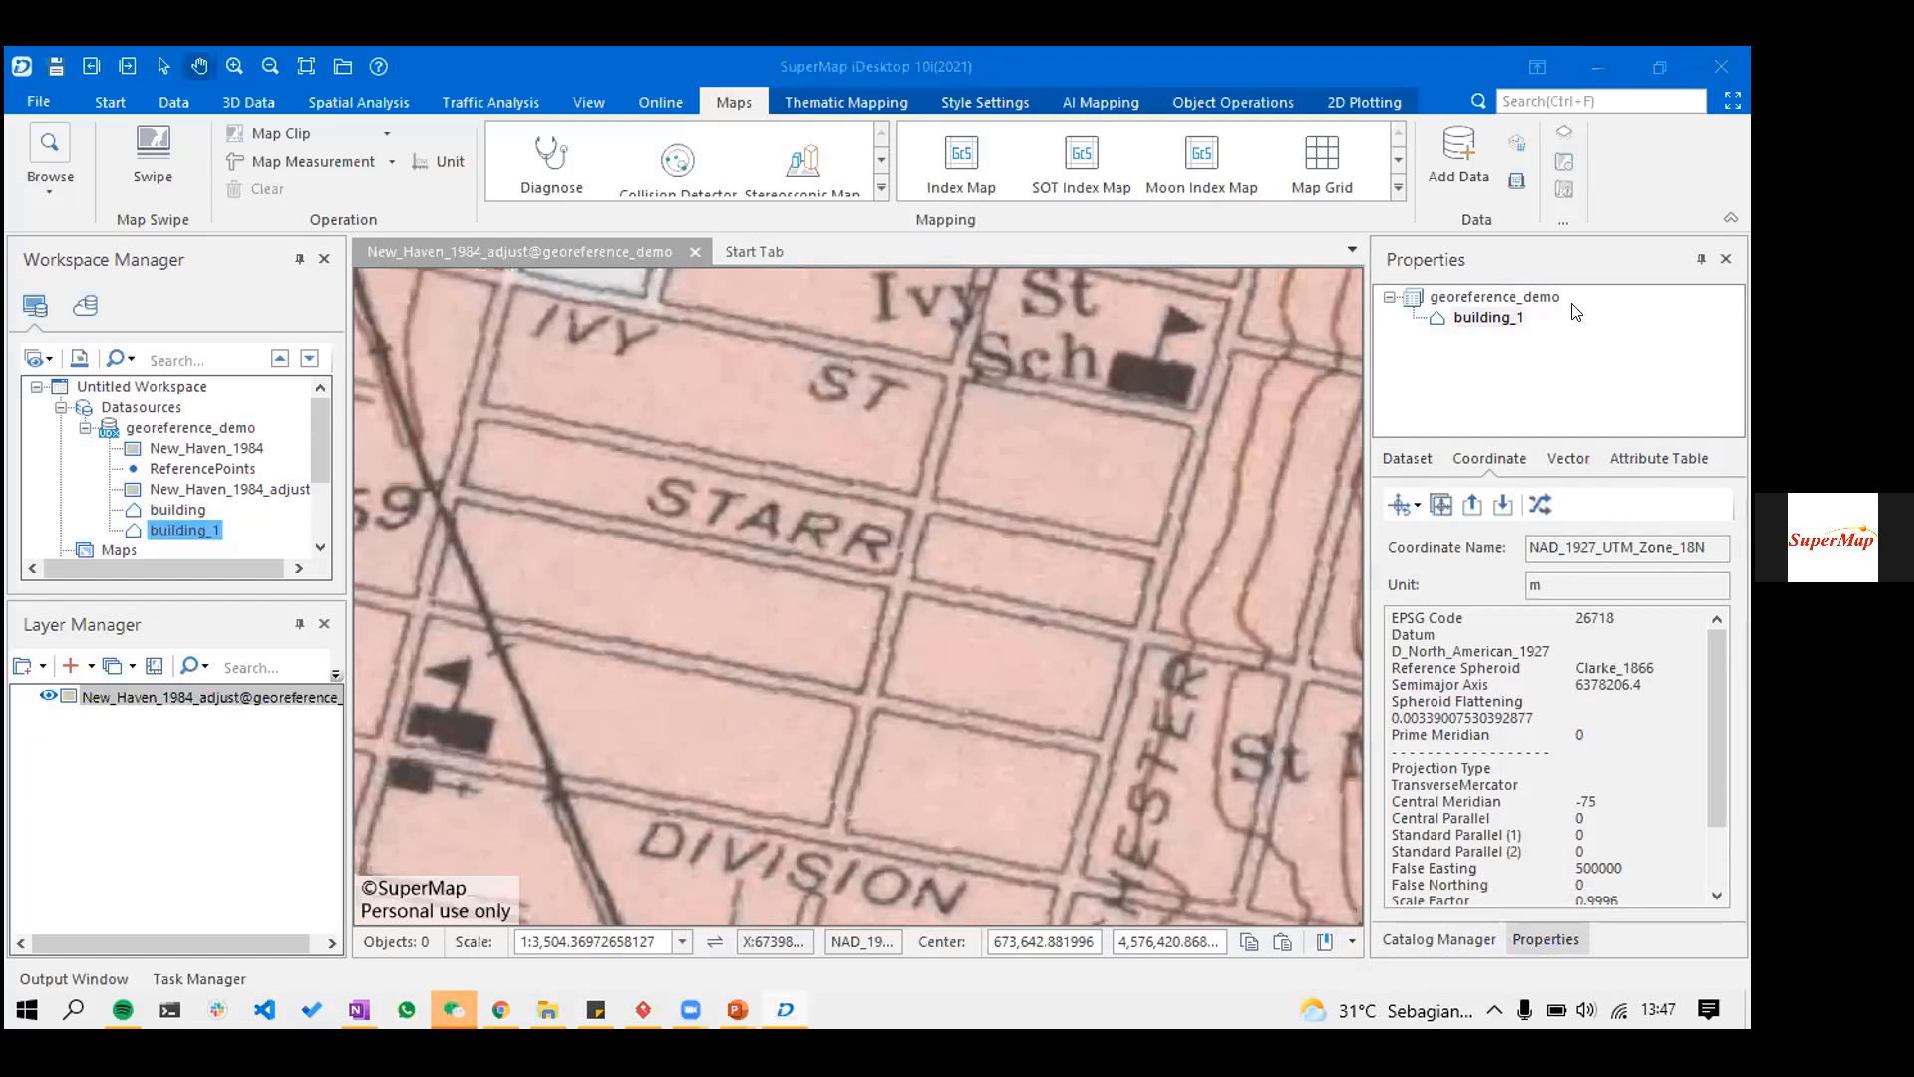
- Add the building_1 dataset to the New_Haven_1984_adjust map as a layer and make that layer editable
left_click(214, 533)
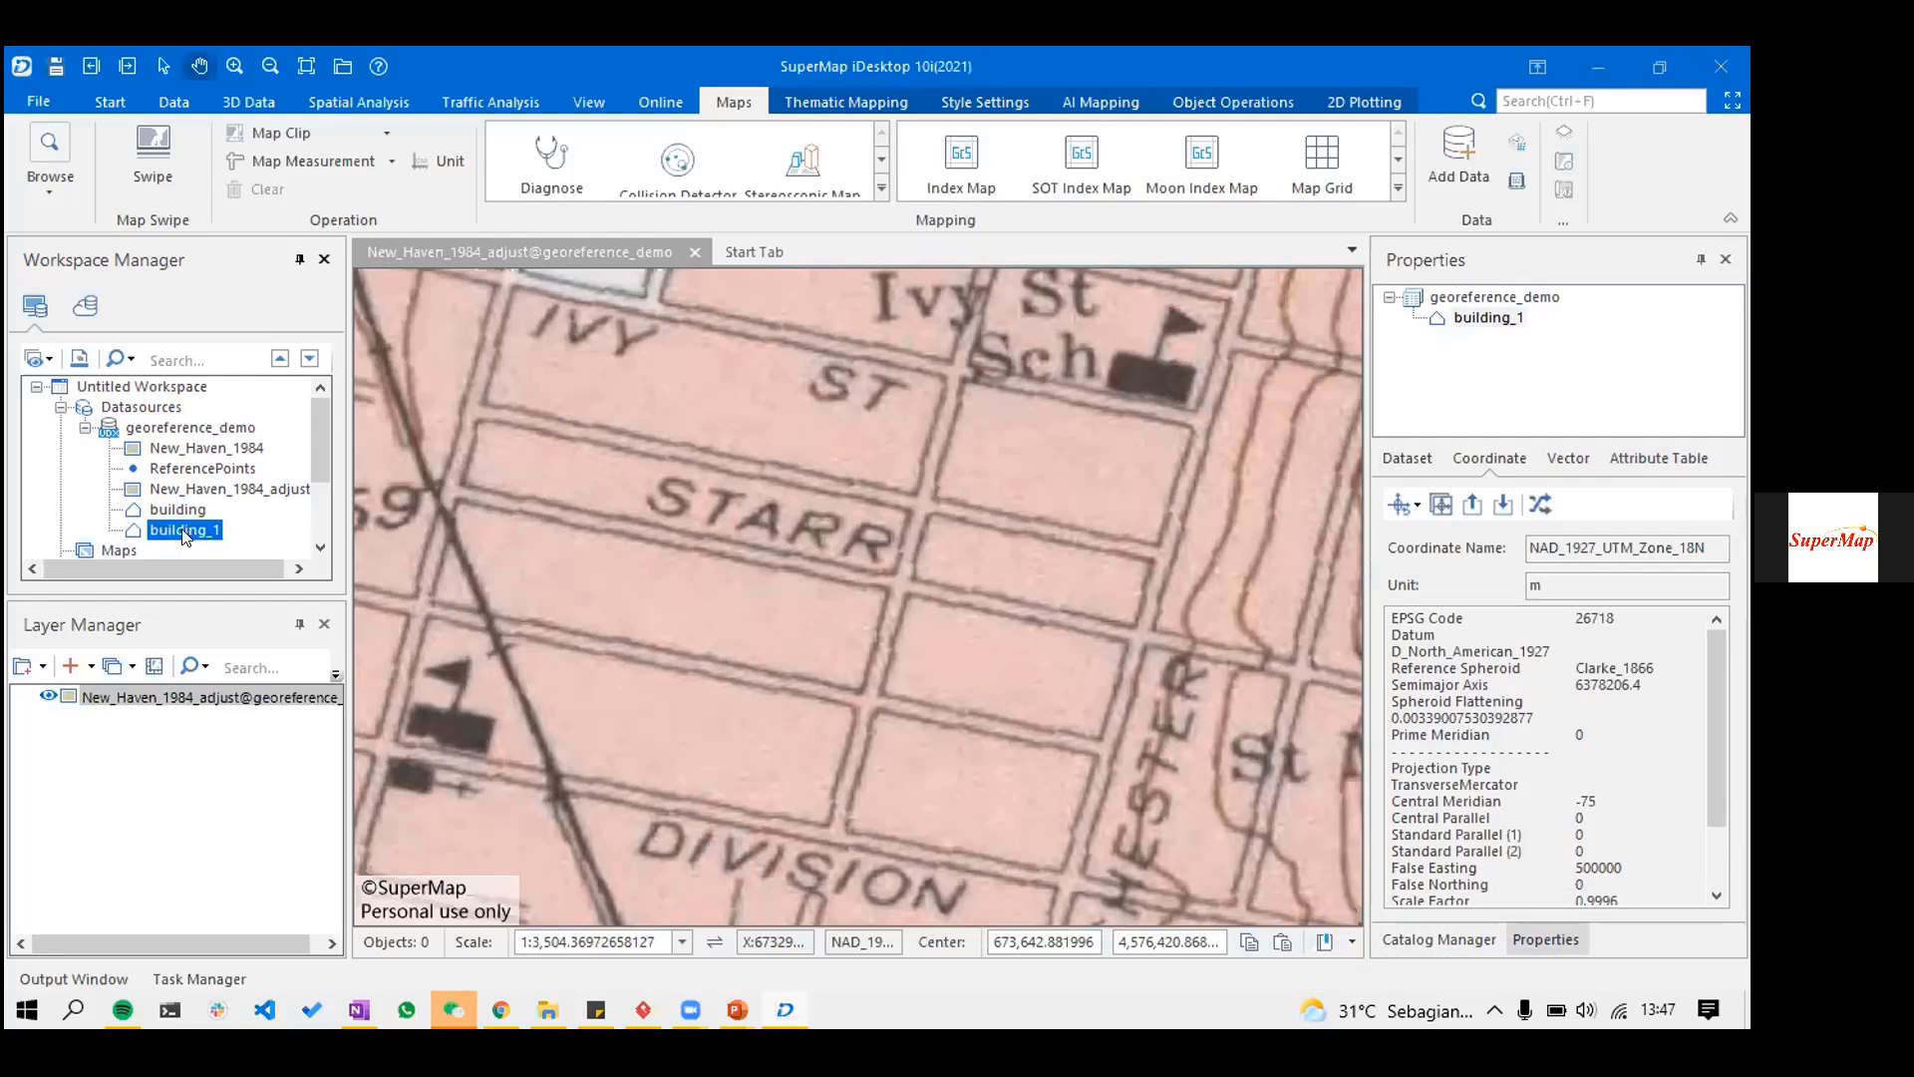
scroll(190, 537, "down", 2)
left_click_drag(691, 526, 688, 515)
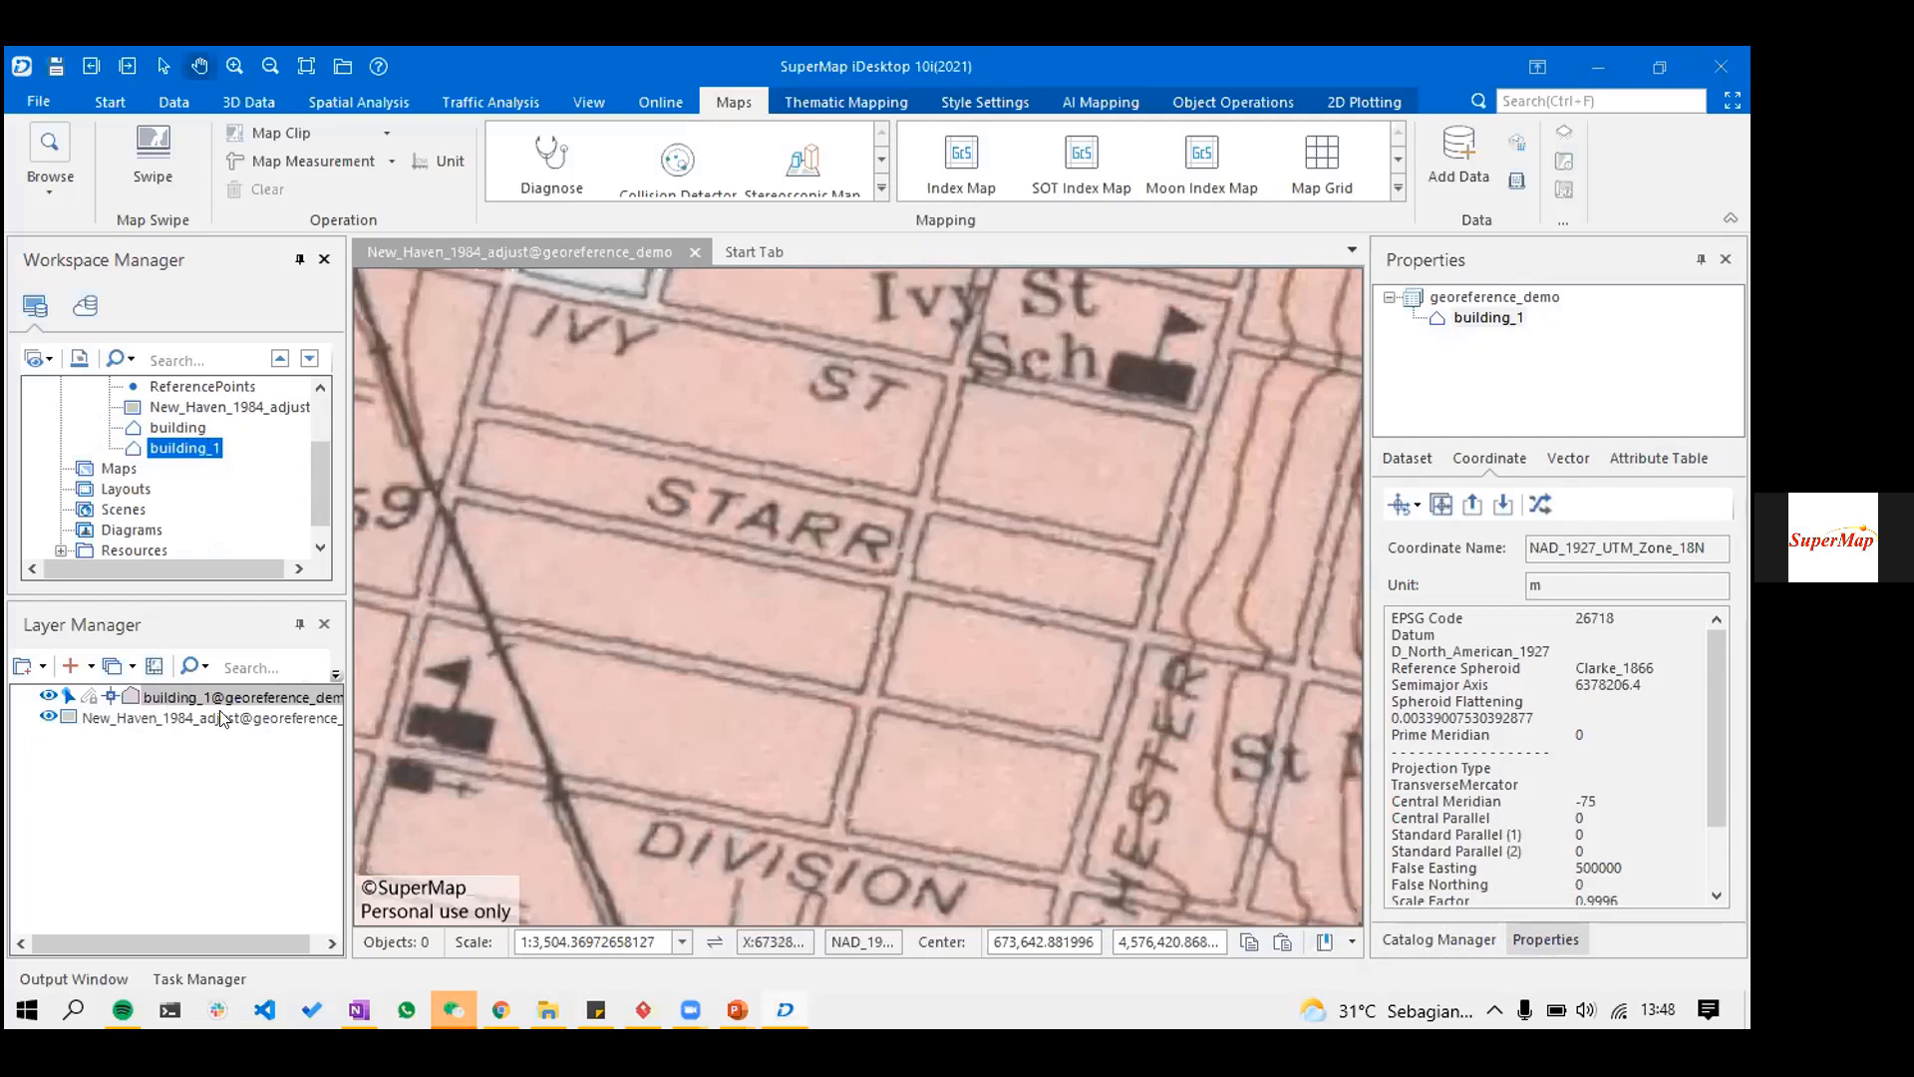
left_click(90, 702)
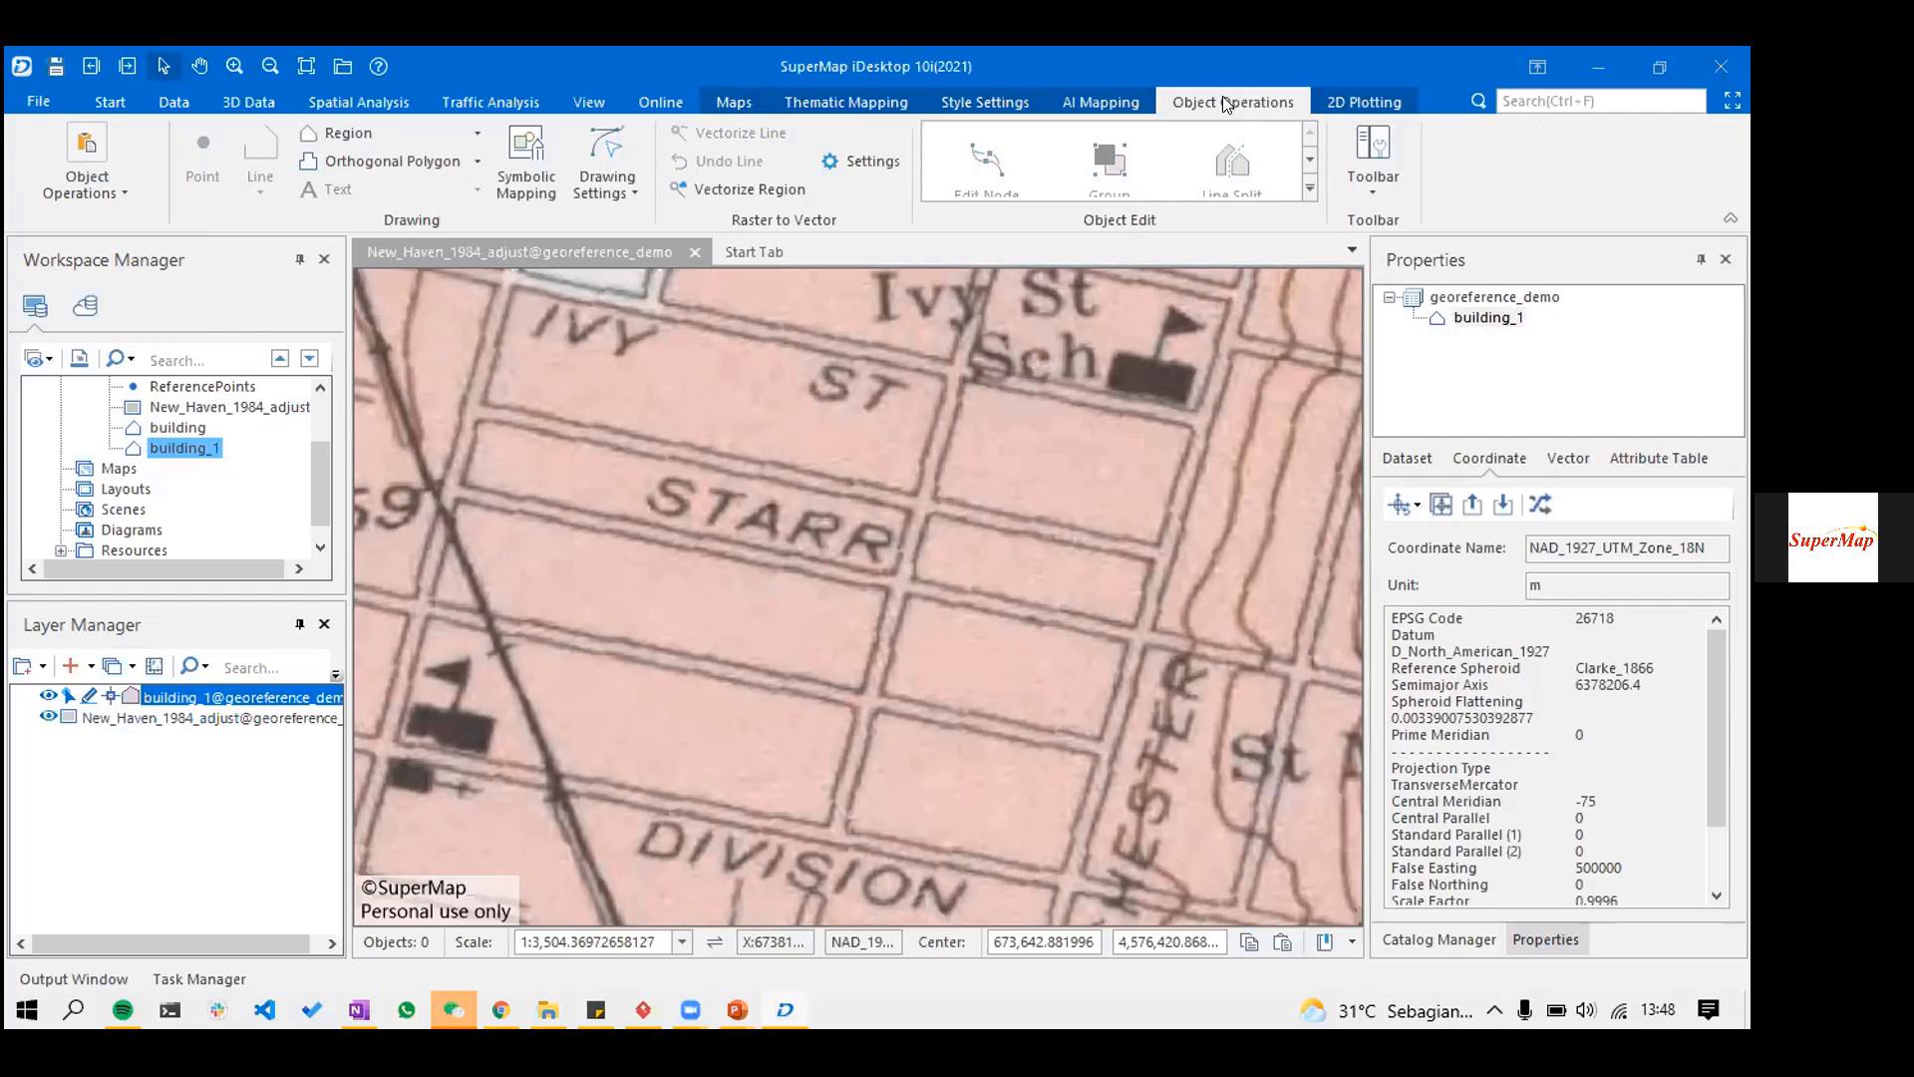
- Draw a four-cornered region of about 12,006 m² over the city block southeast of the STARR label
left_click(343, 134)
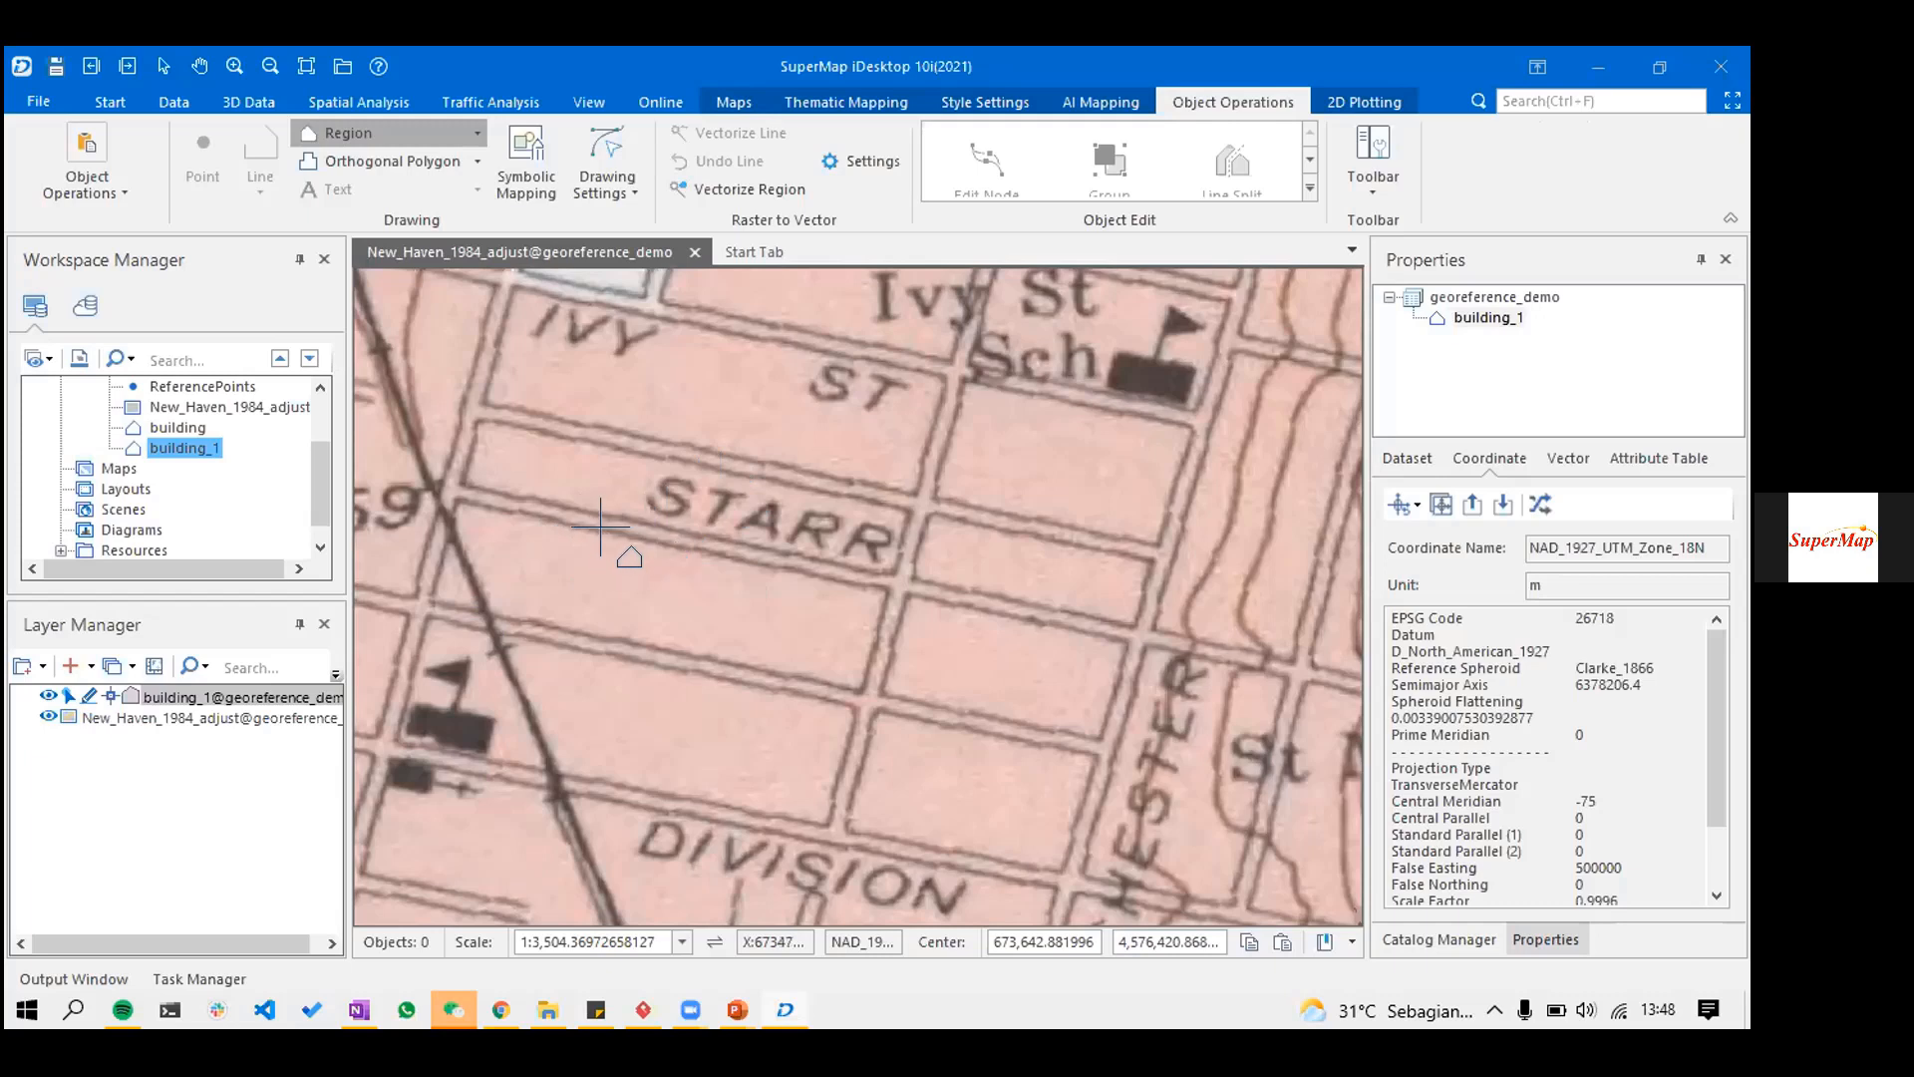
left_click(909, 594)
left_click(884, 688)
left_click(1105, 736)
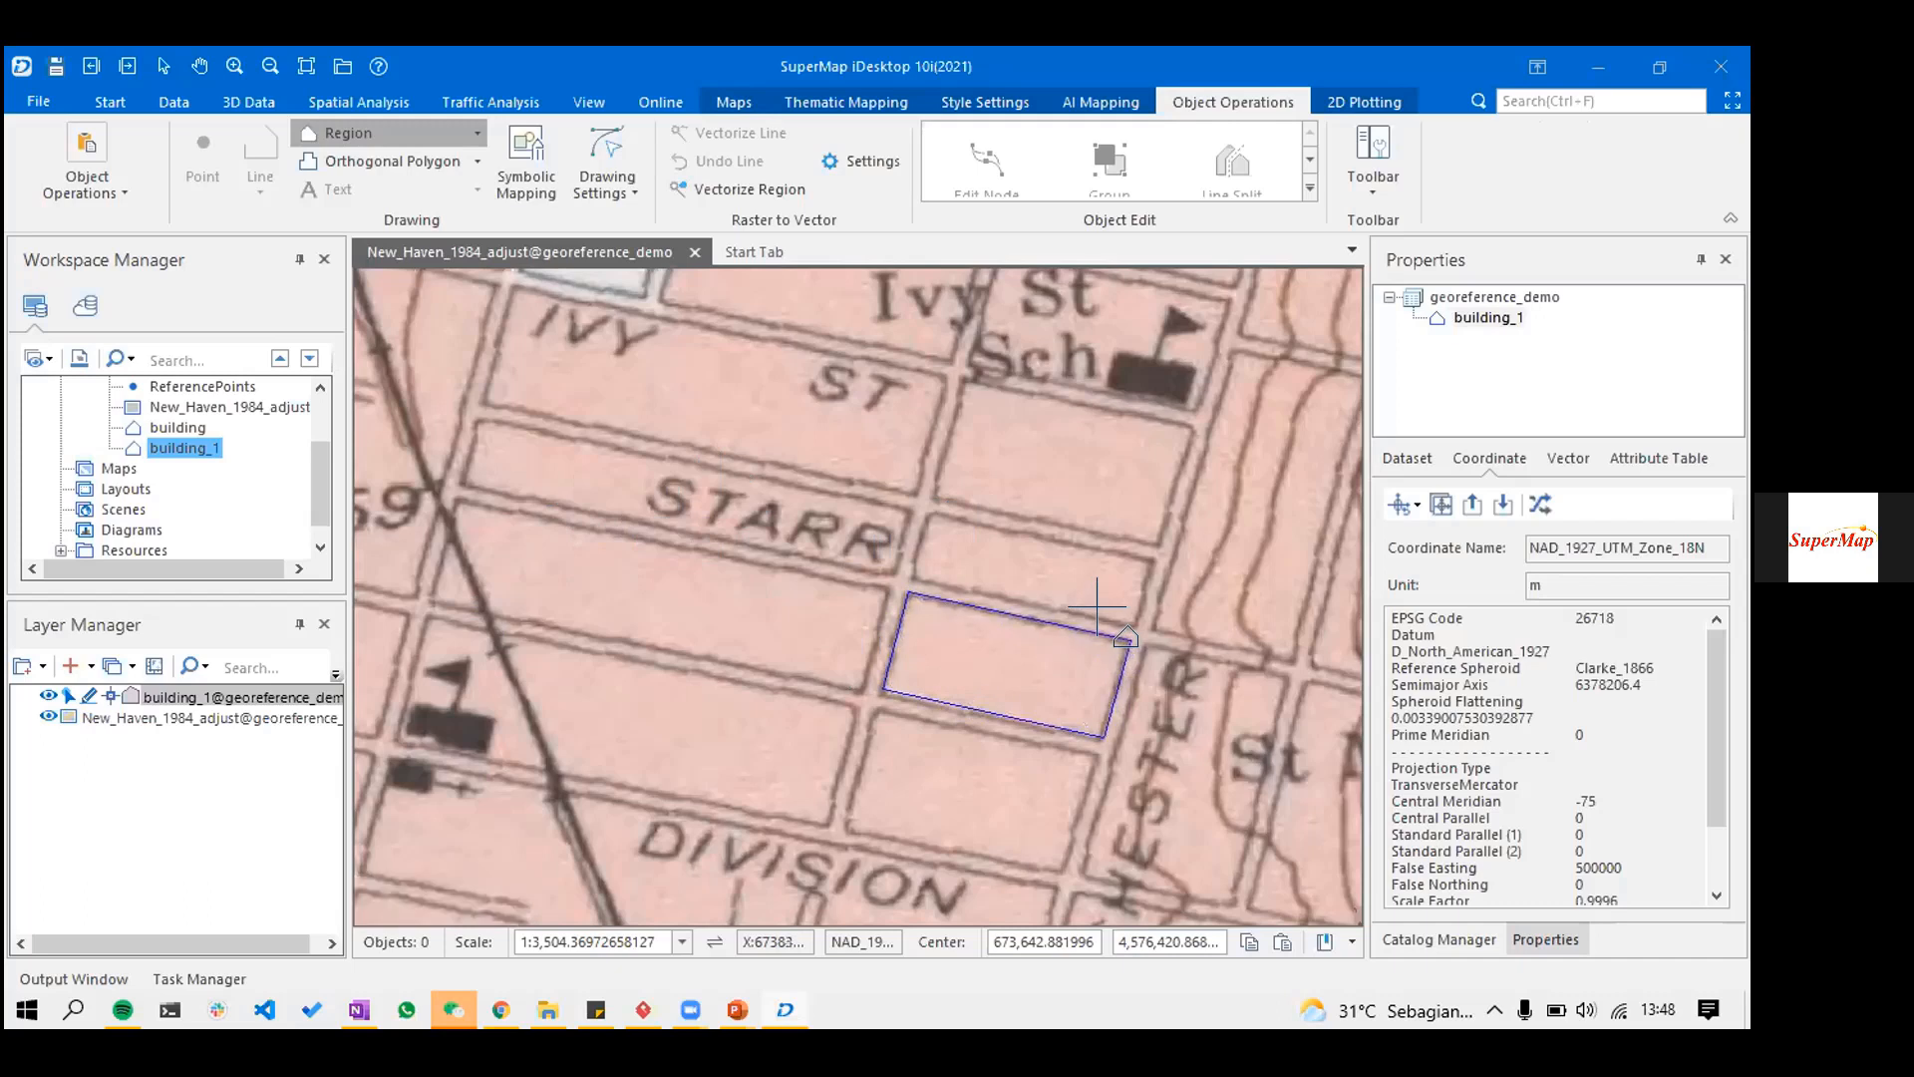
right_click(1097, 606)
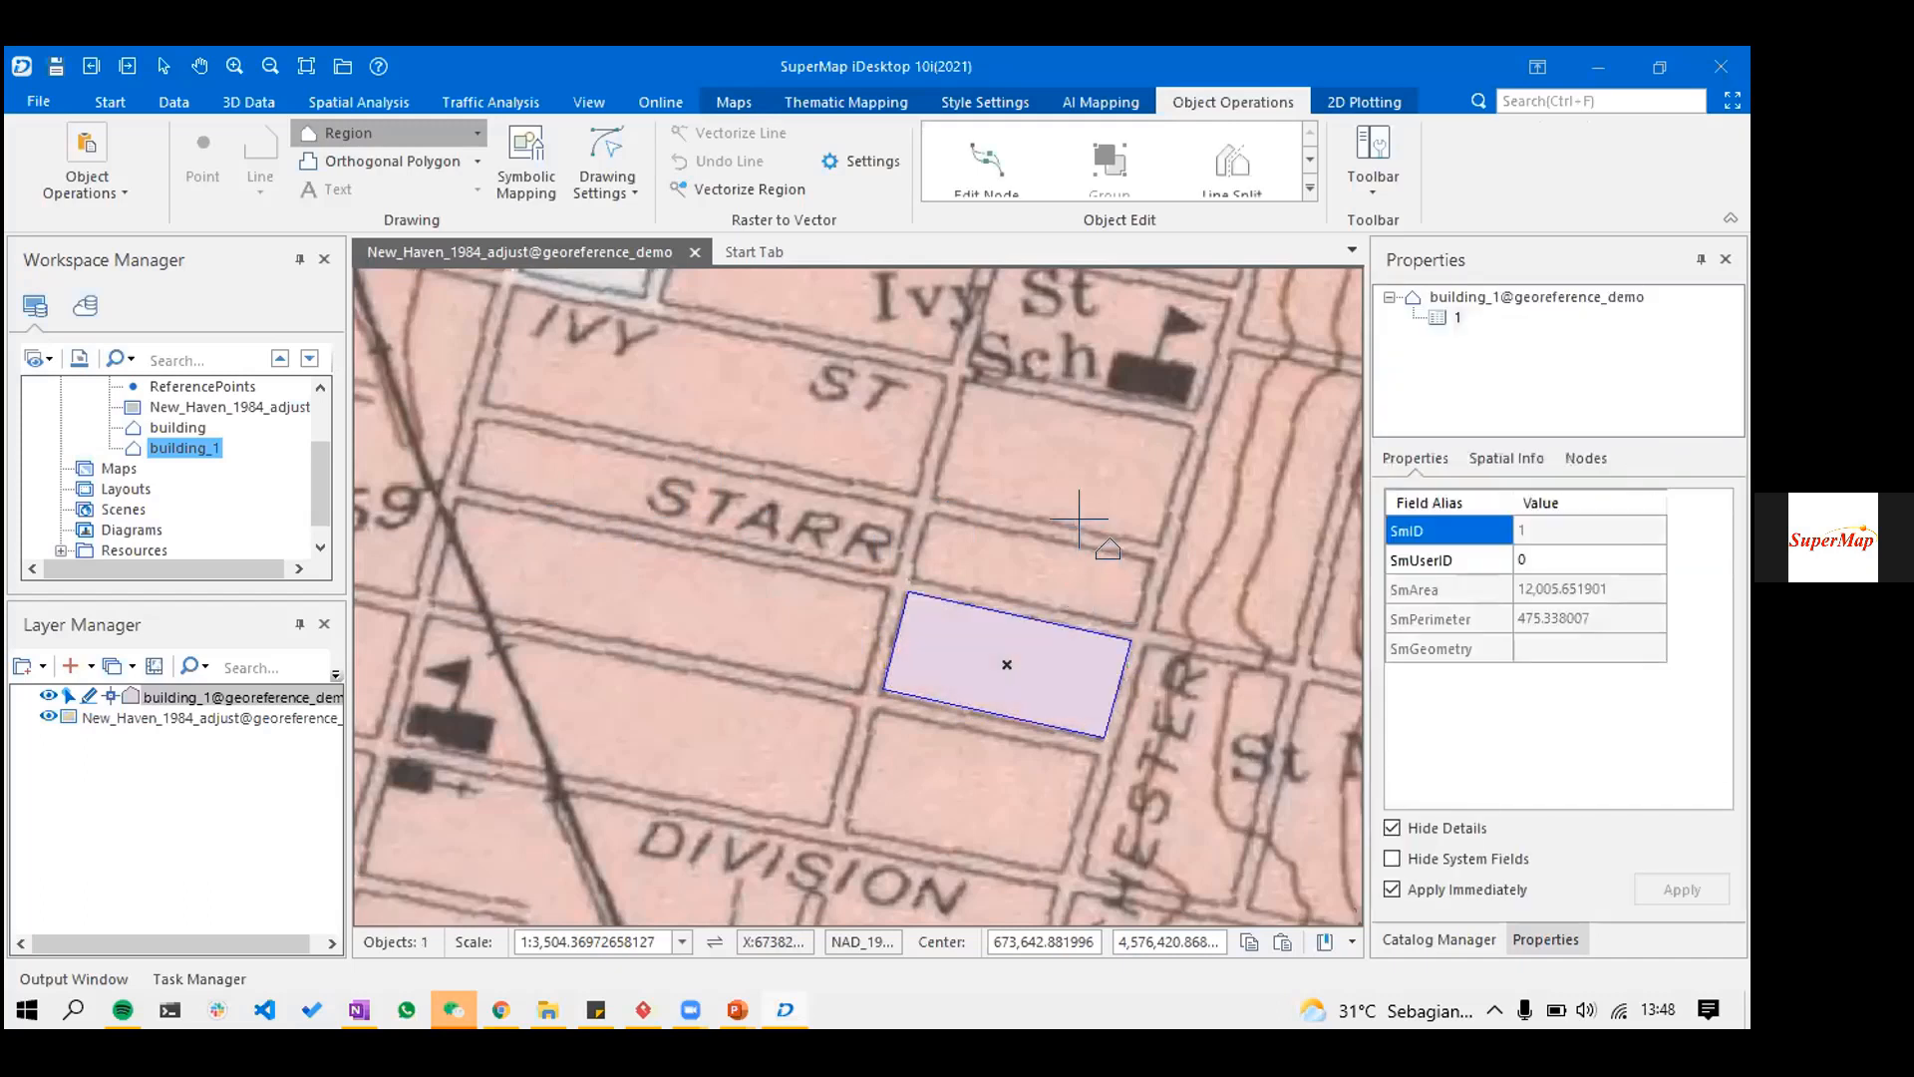
- Draw a four-cornered region of about 7,875 m² over the narrow block directly north of the first region
left_click(927, 513)
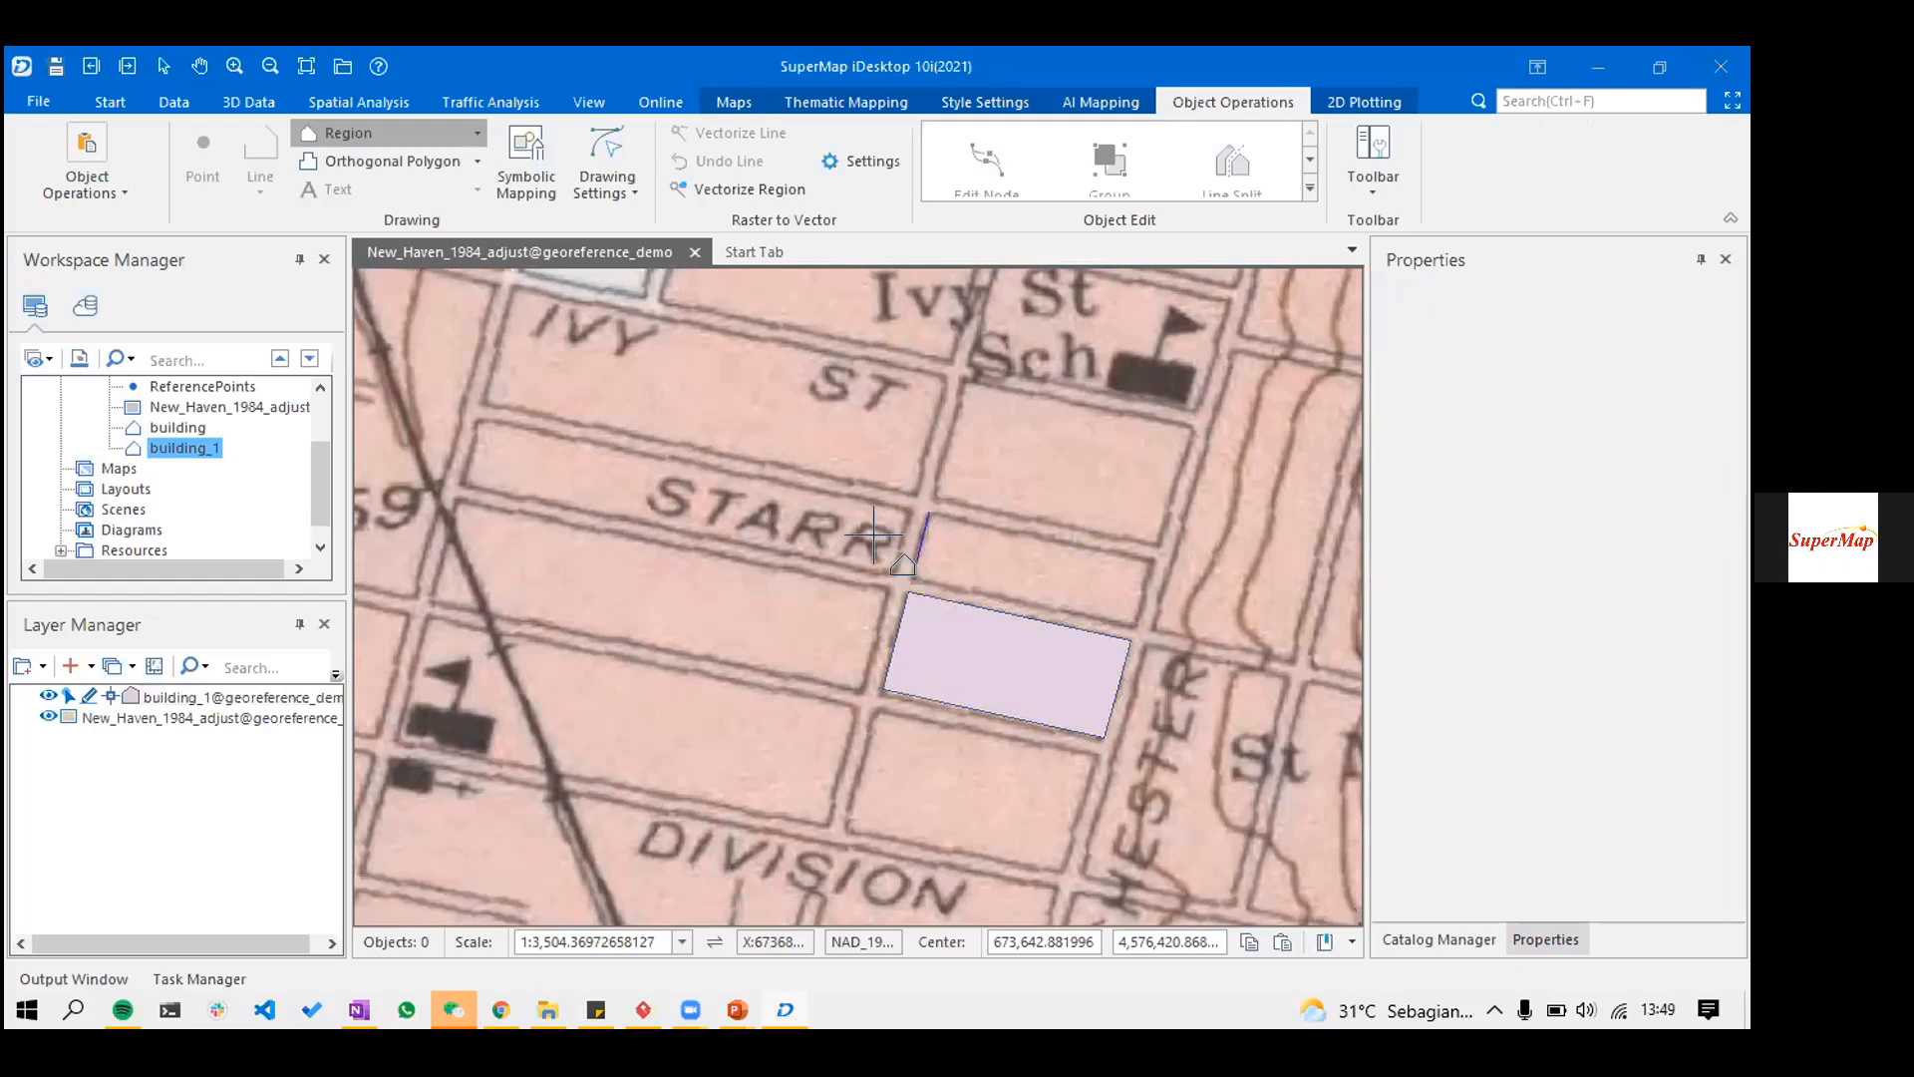
left_click(907, 571)
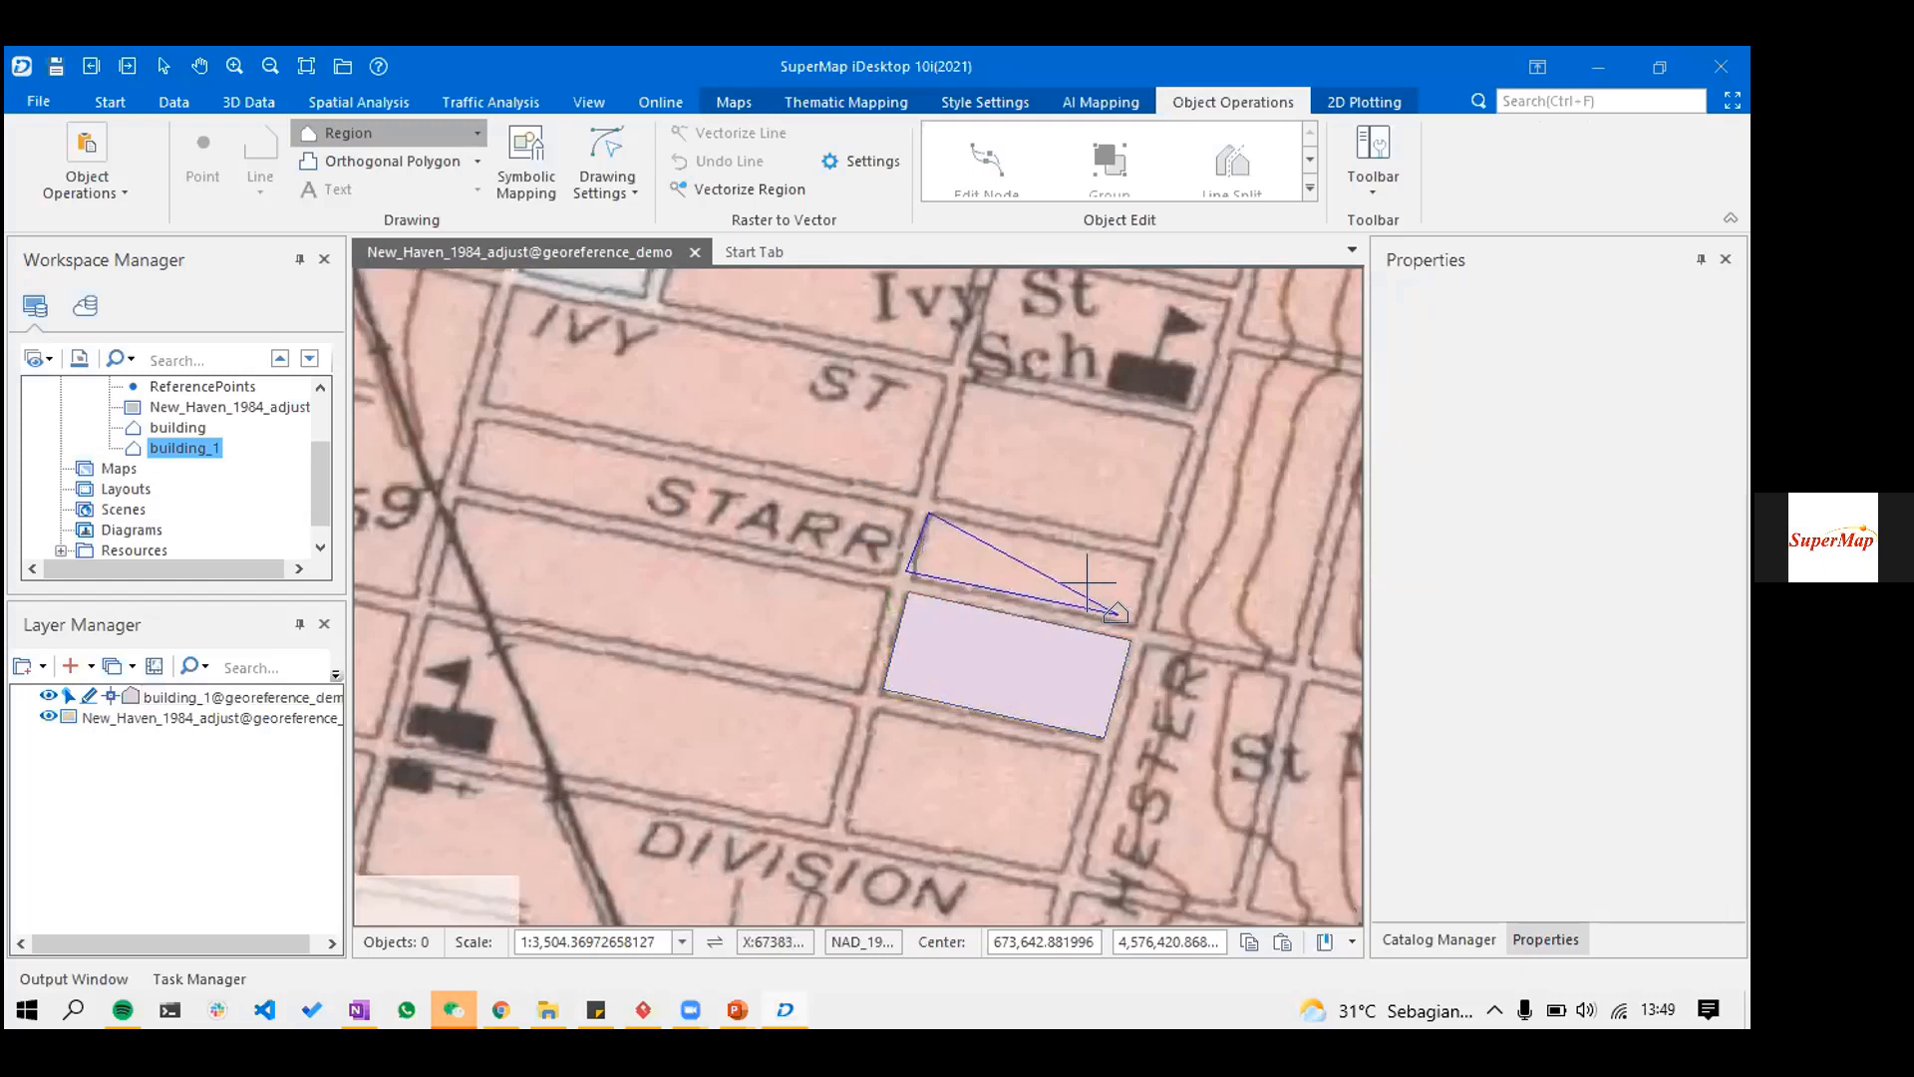
left_click(1143, 619)
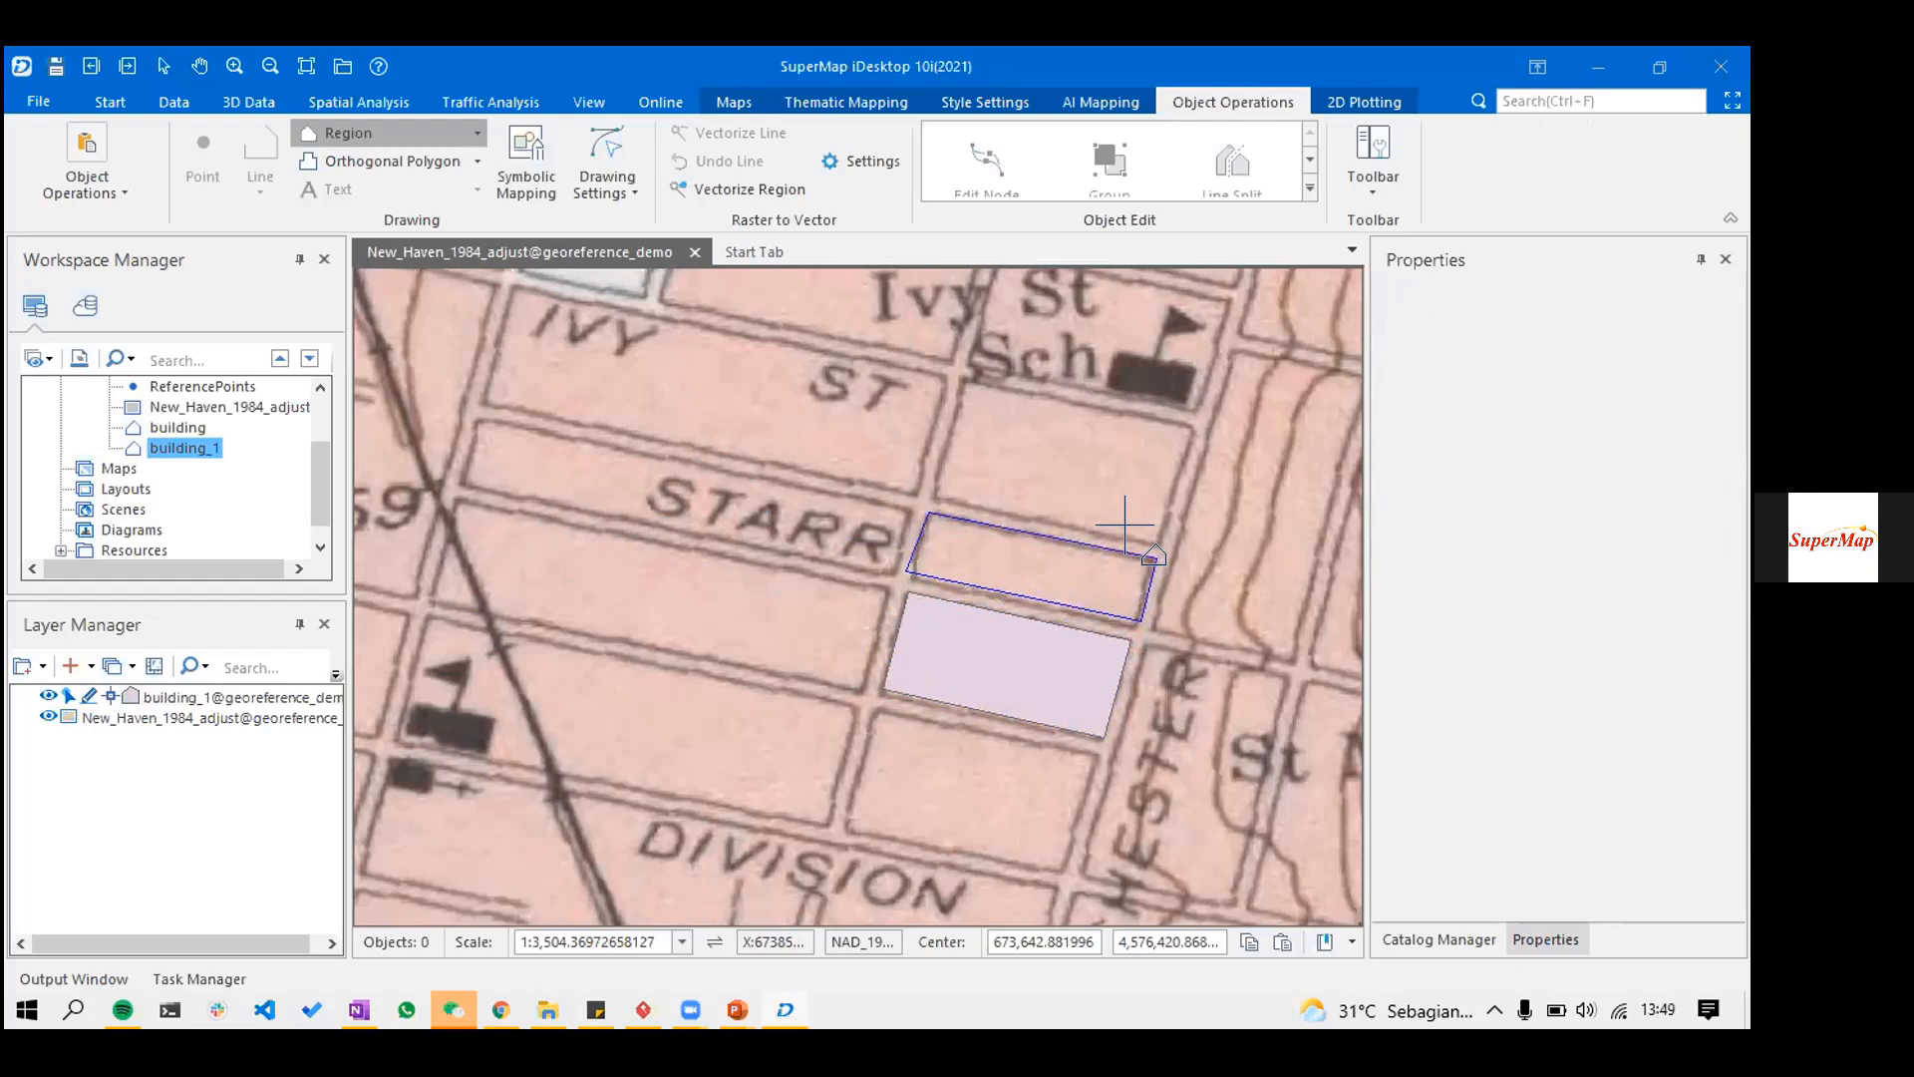
left_click(1125, 523)
right_click(1125, 524)
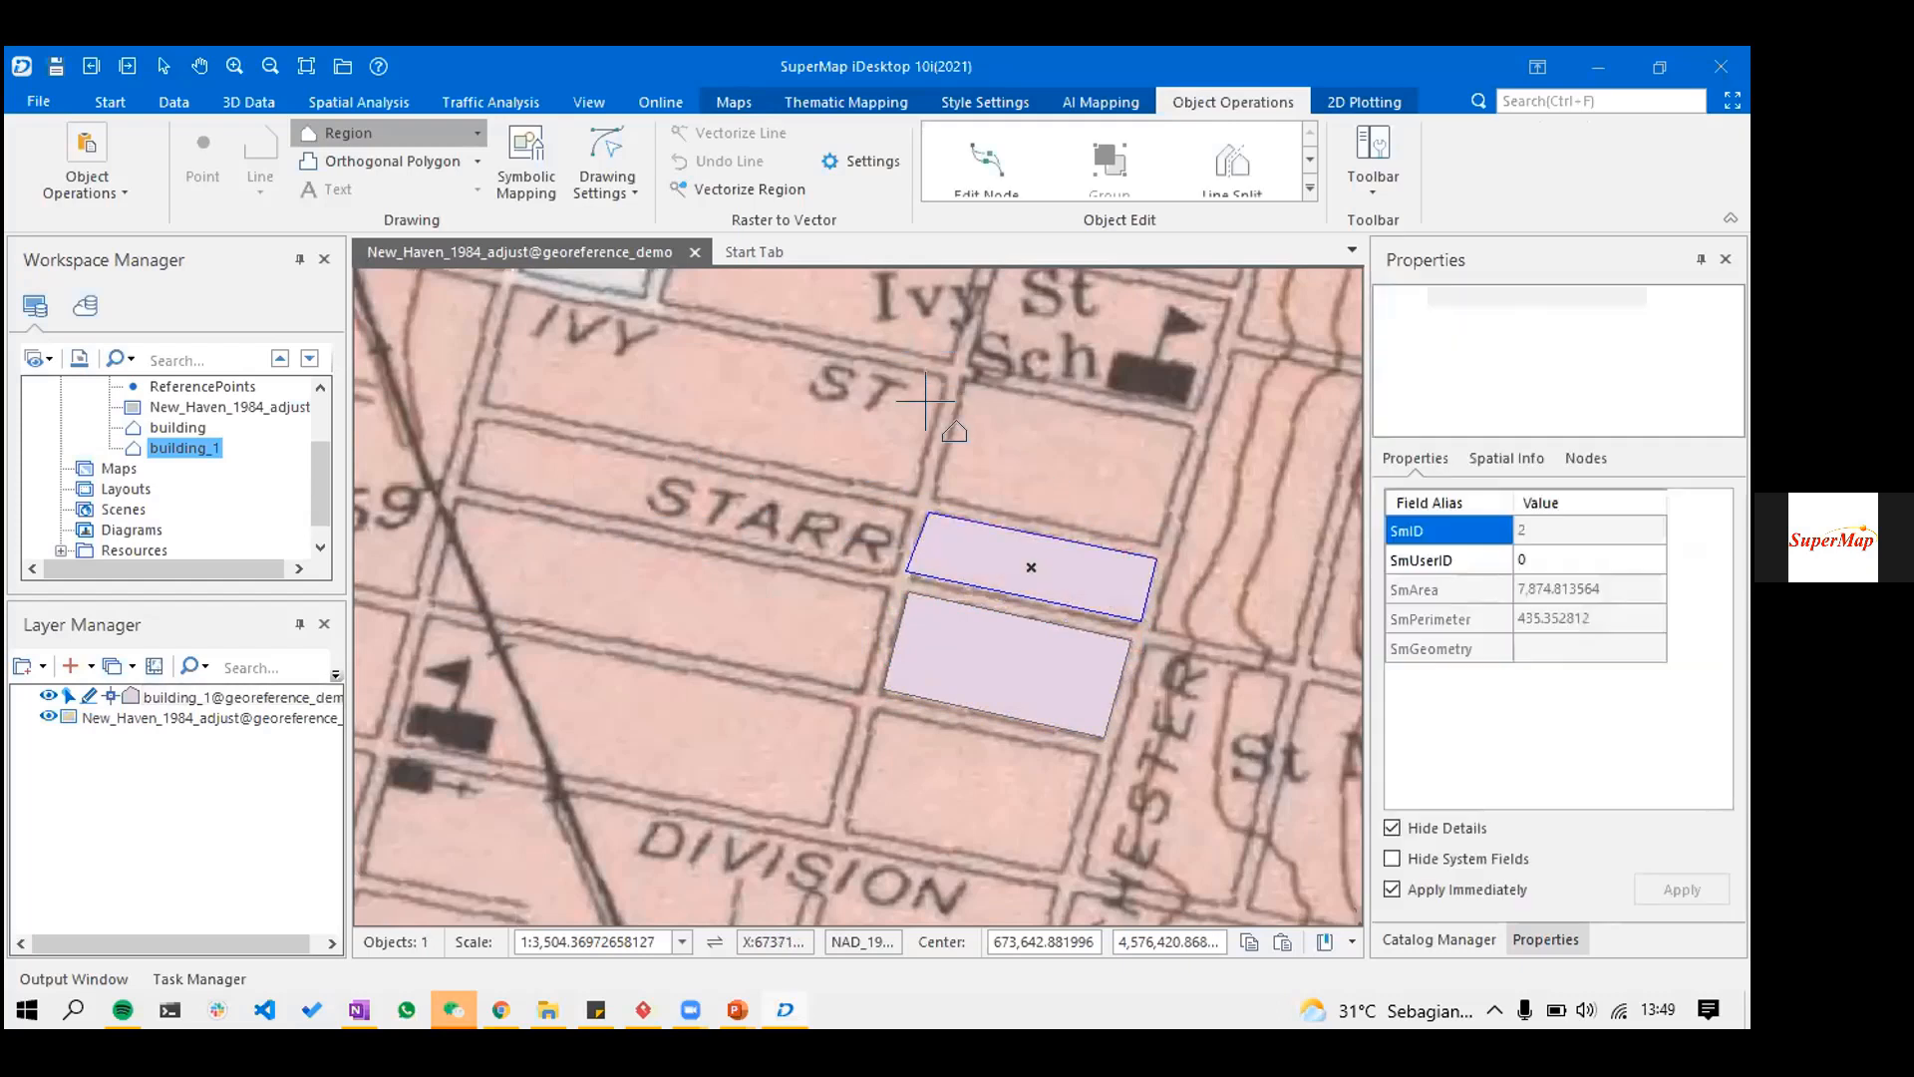
- Draw a four-cornered region of about 13,755 m² over the block just south of Ivy St Sch, leaving a gap to the narrow region
left_click(961, 381)
left_click(931, 512)
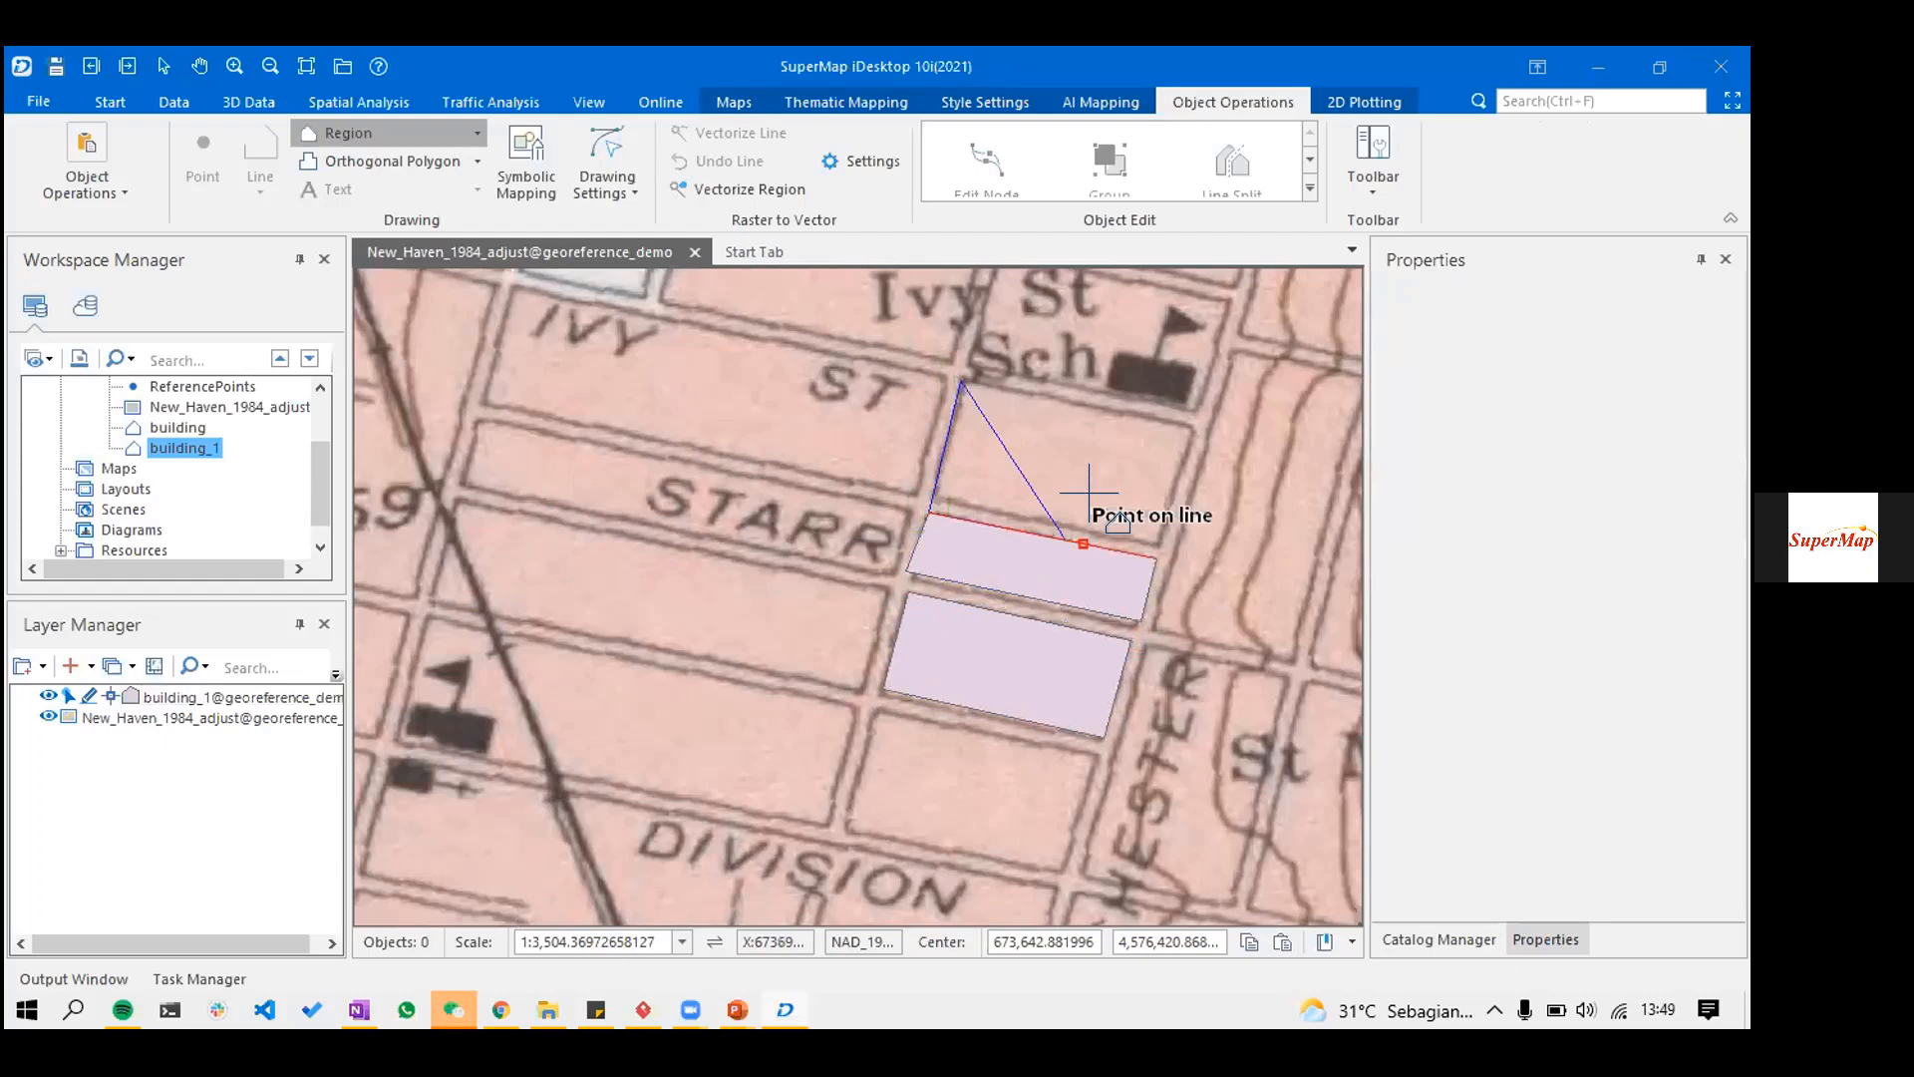
key("ctrl+z")
left_click(940, 490)
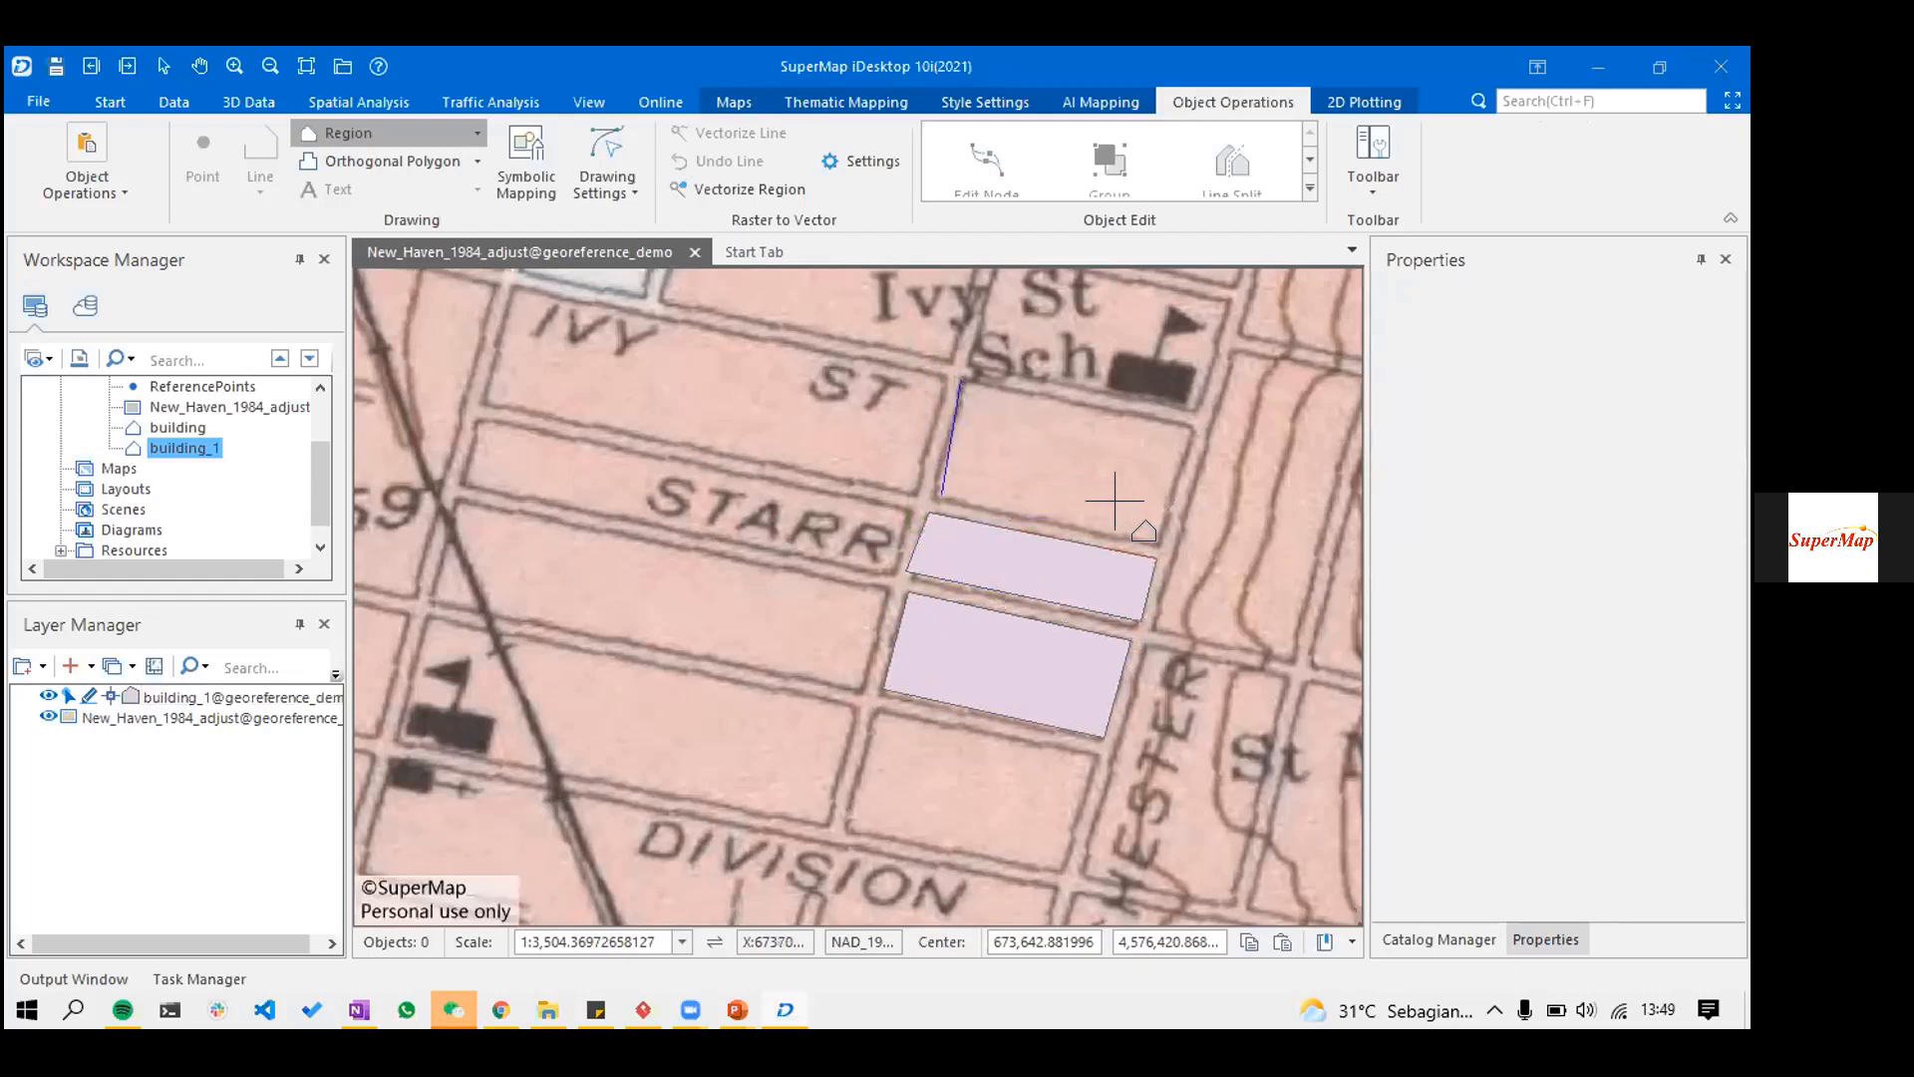
left_click(1159, 539)
left_click(1185, 423)
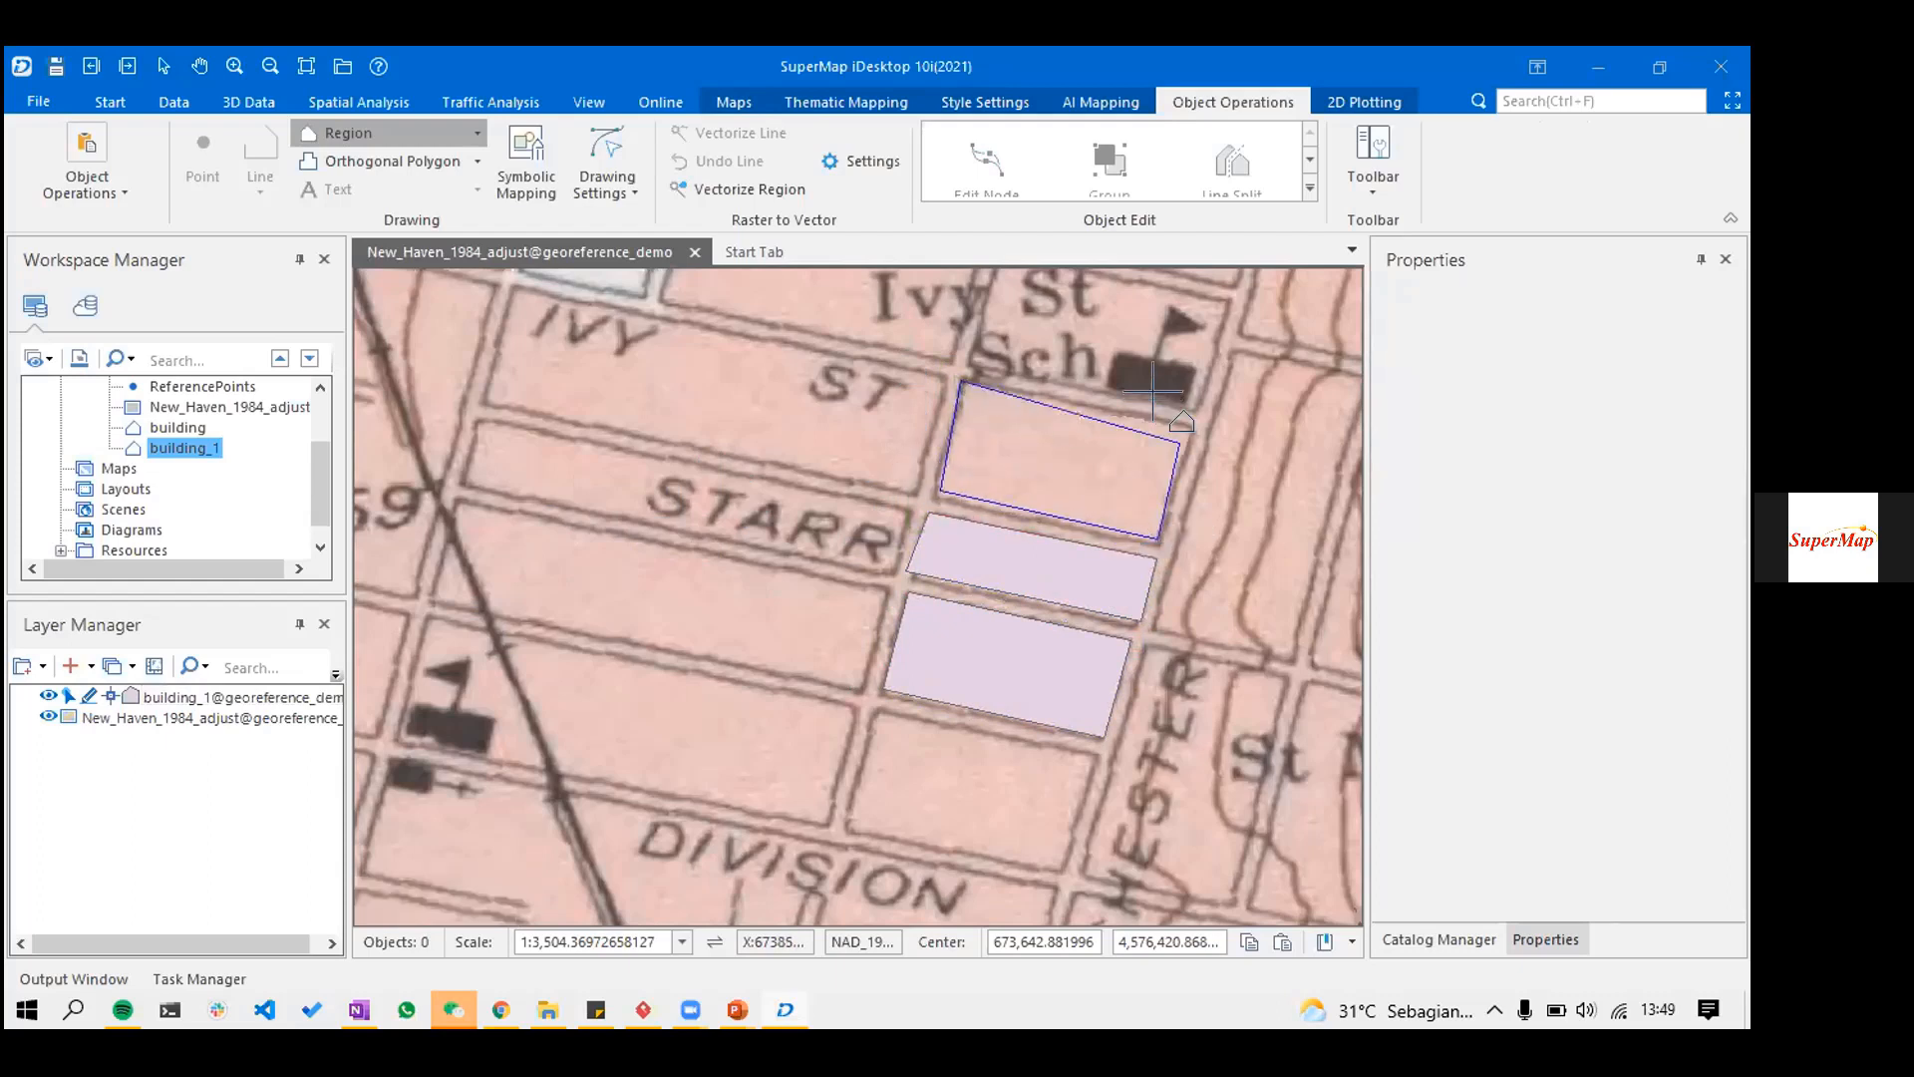
right_click(1184, 423)
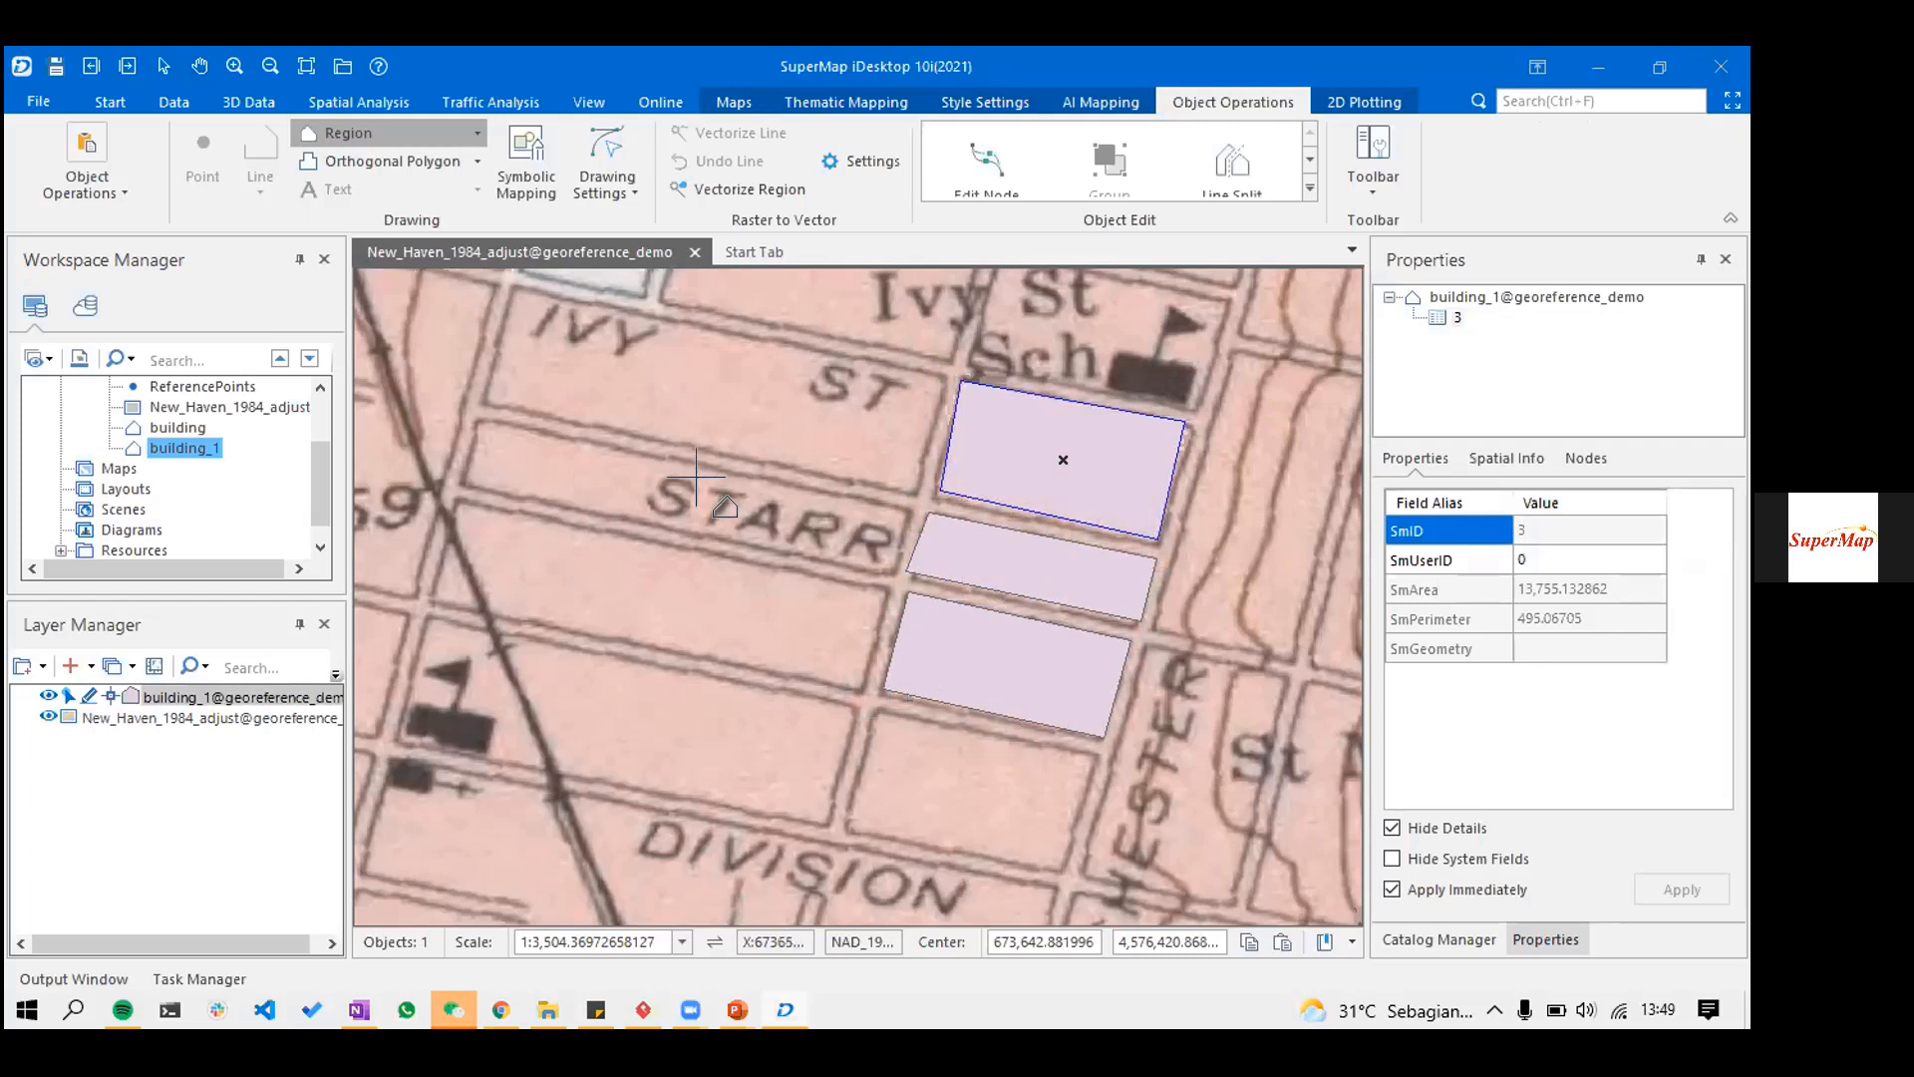
scroll(544, 392, "up", 1)
scroll(964, 491, "up", 3)
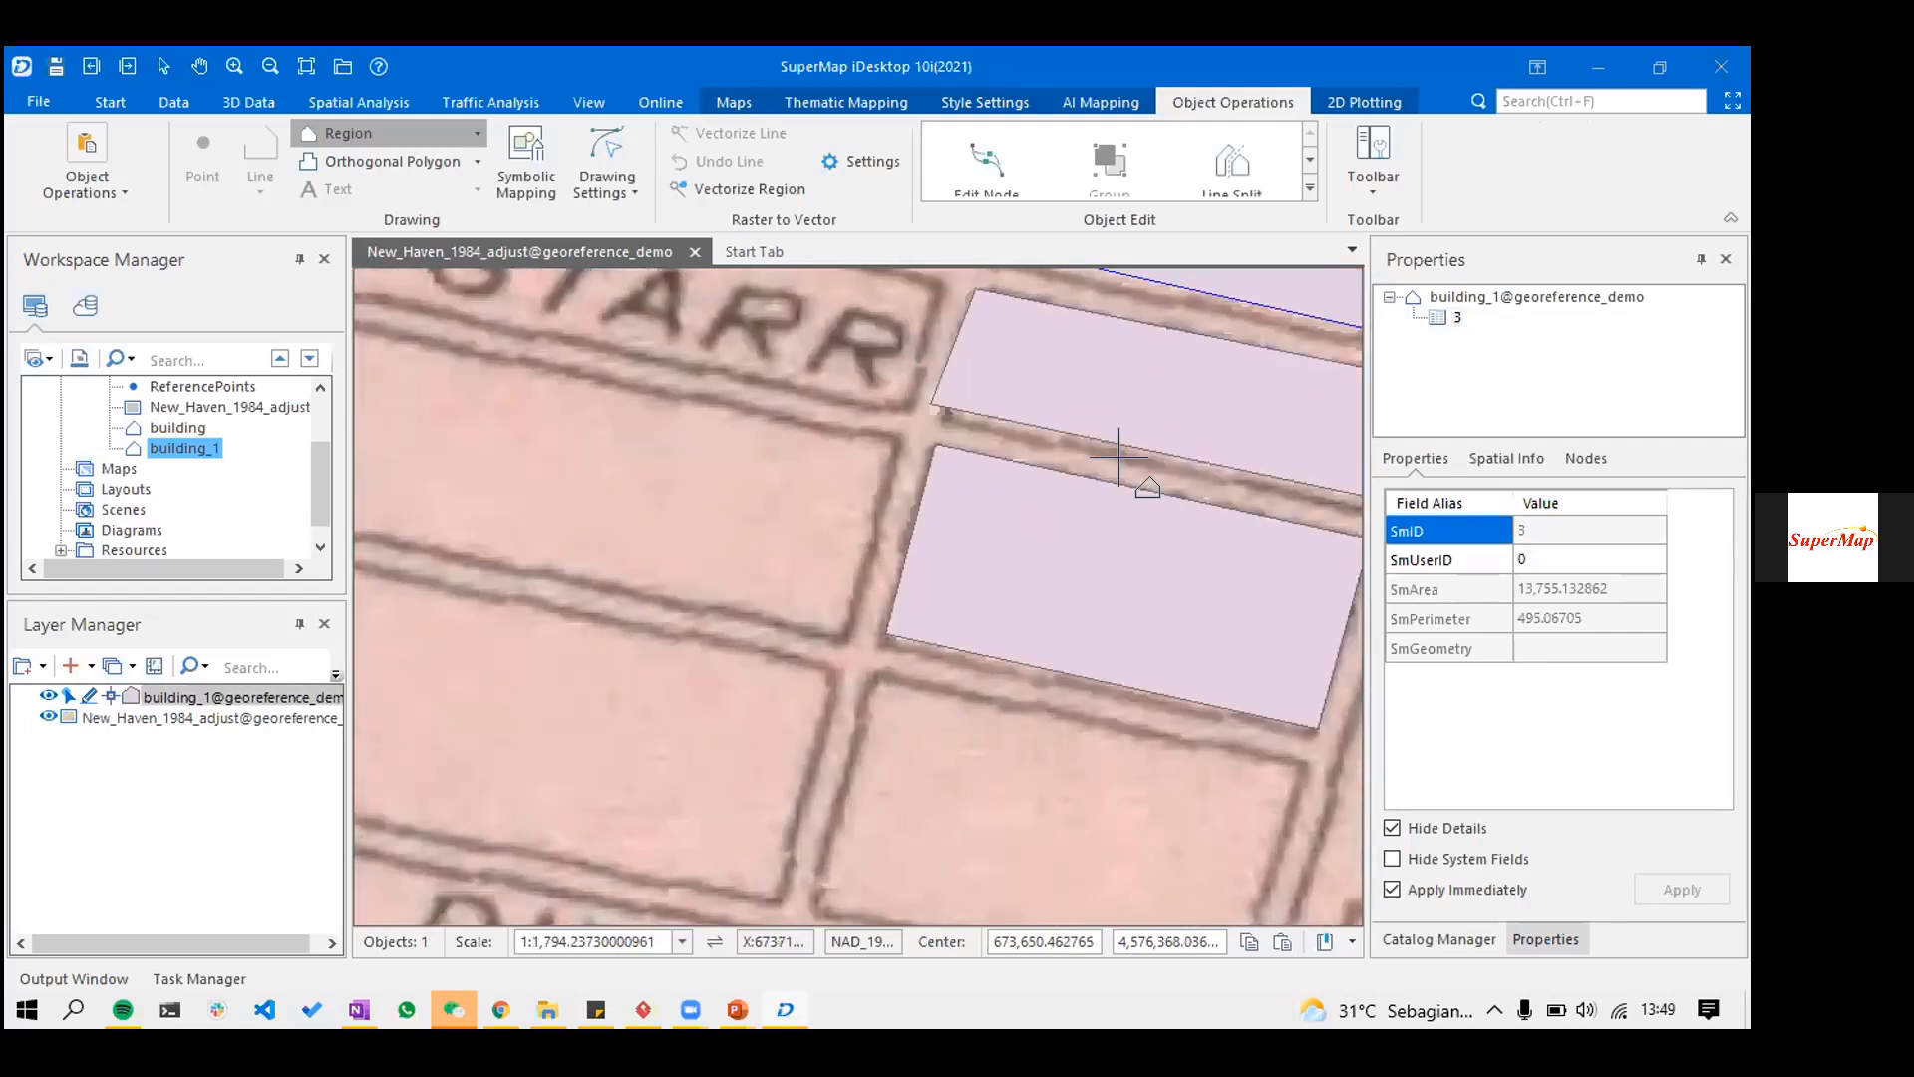
- Draw a four-cornered region of about 14,504 m² over the block directly south of the first region, north of DIVISION St
left_click_drag(1143, 489, 1122, 468)
scroll(1127, 473, "down", 4)
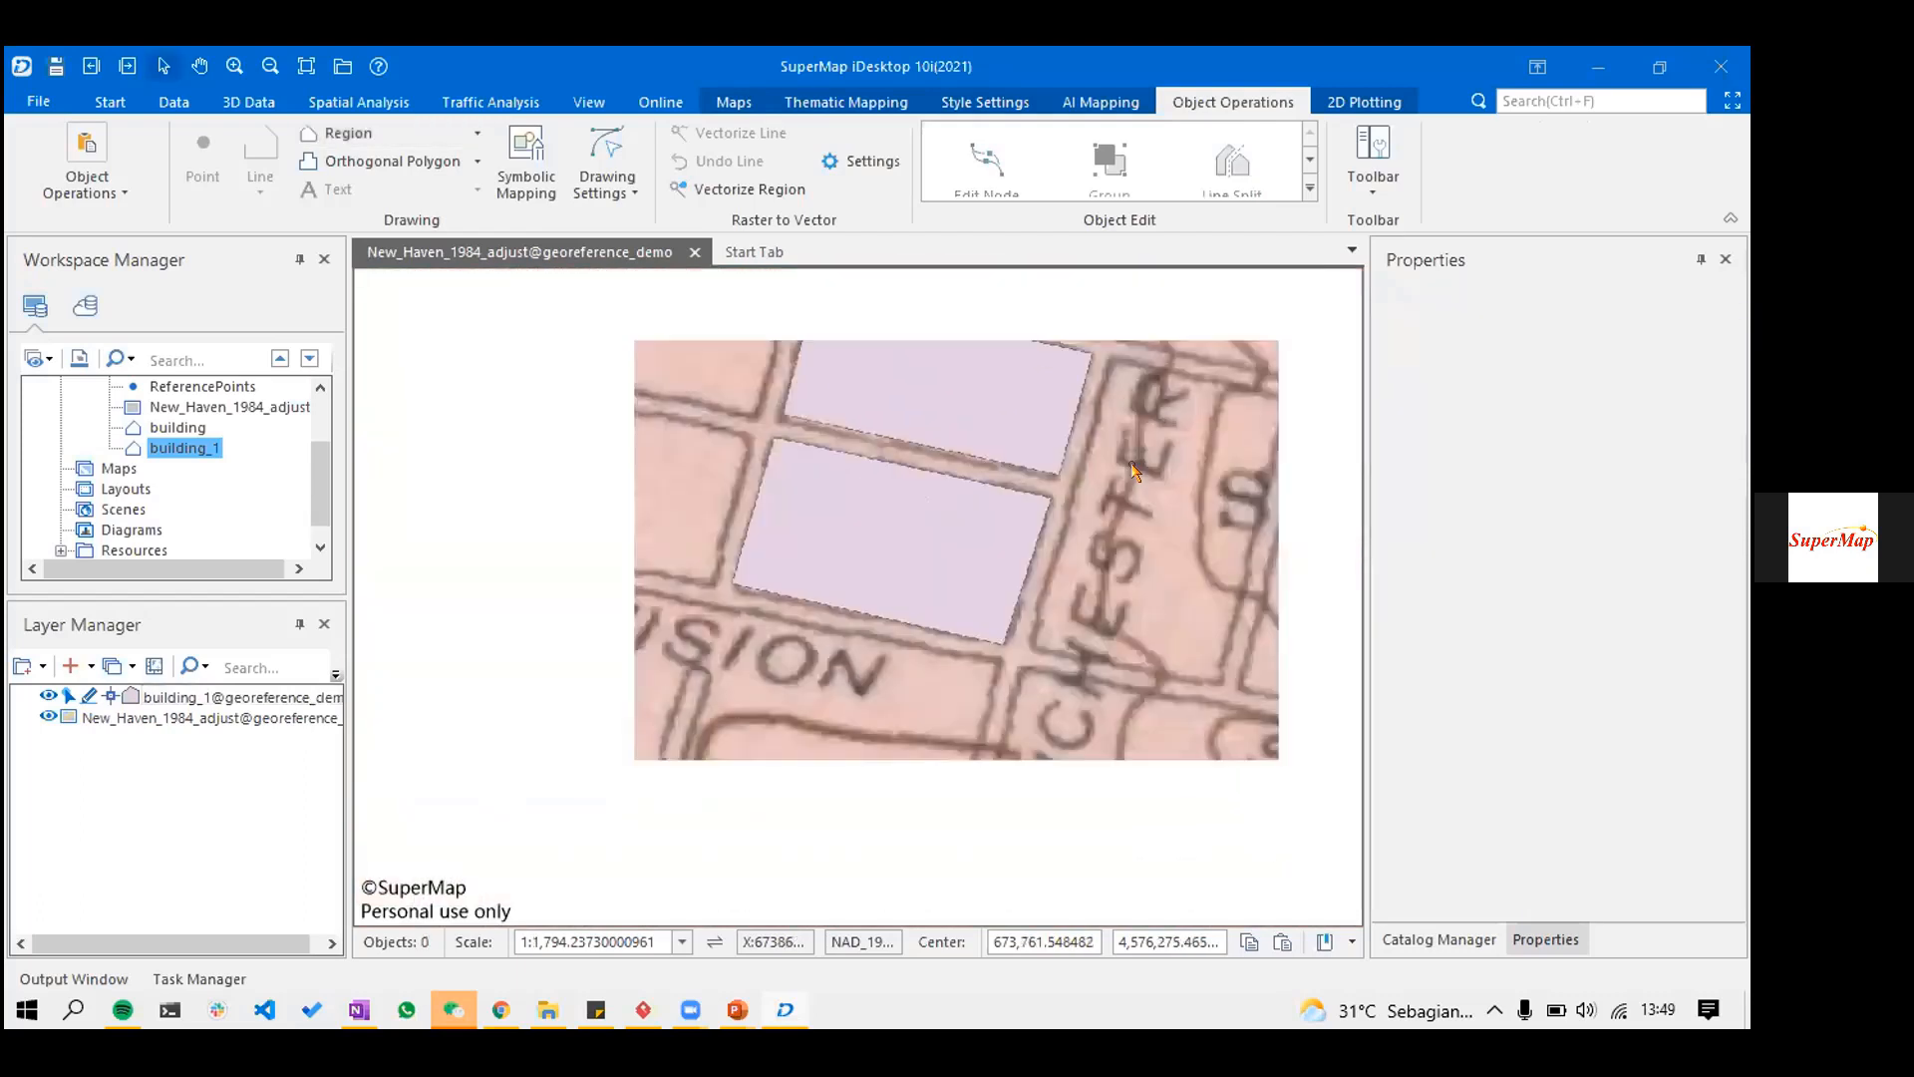
scroll(1117, 529, "down", 1)
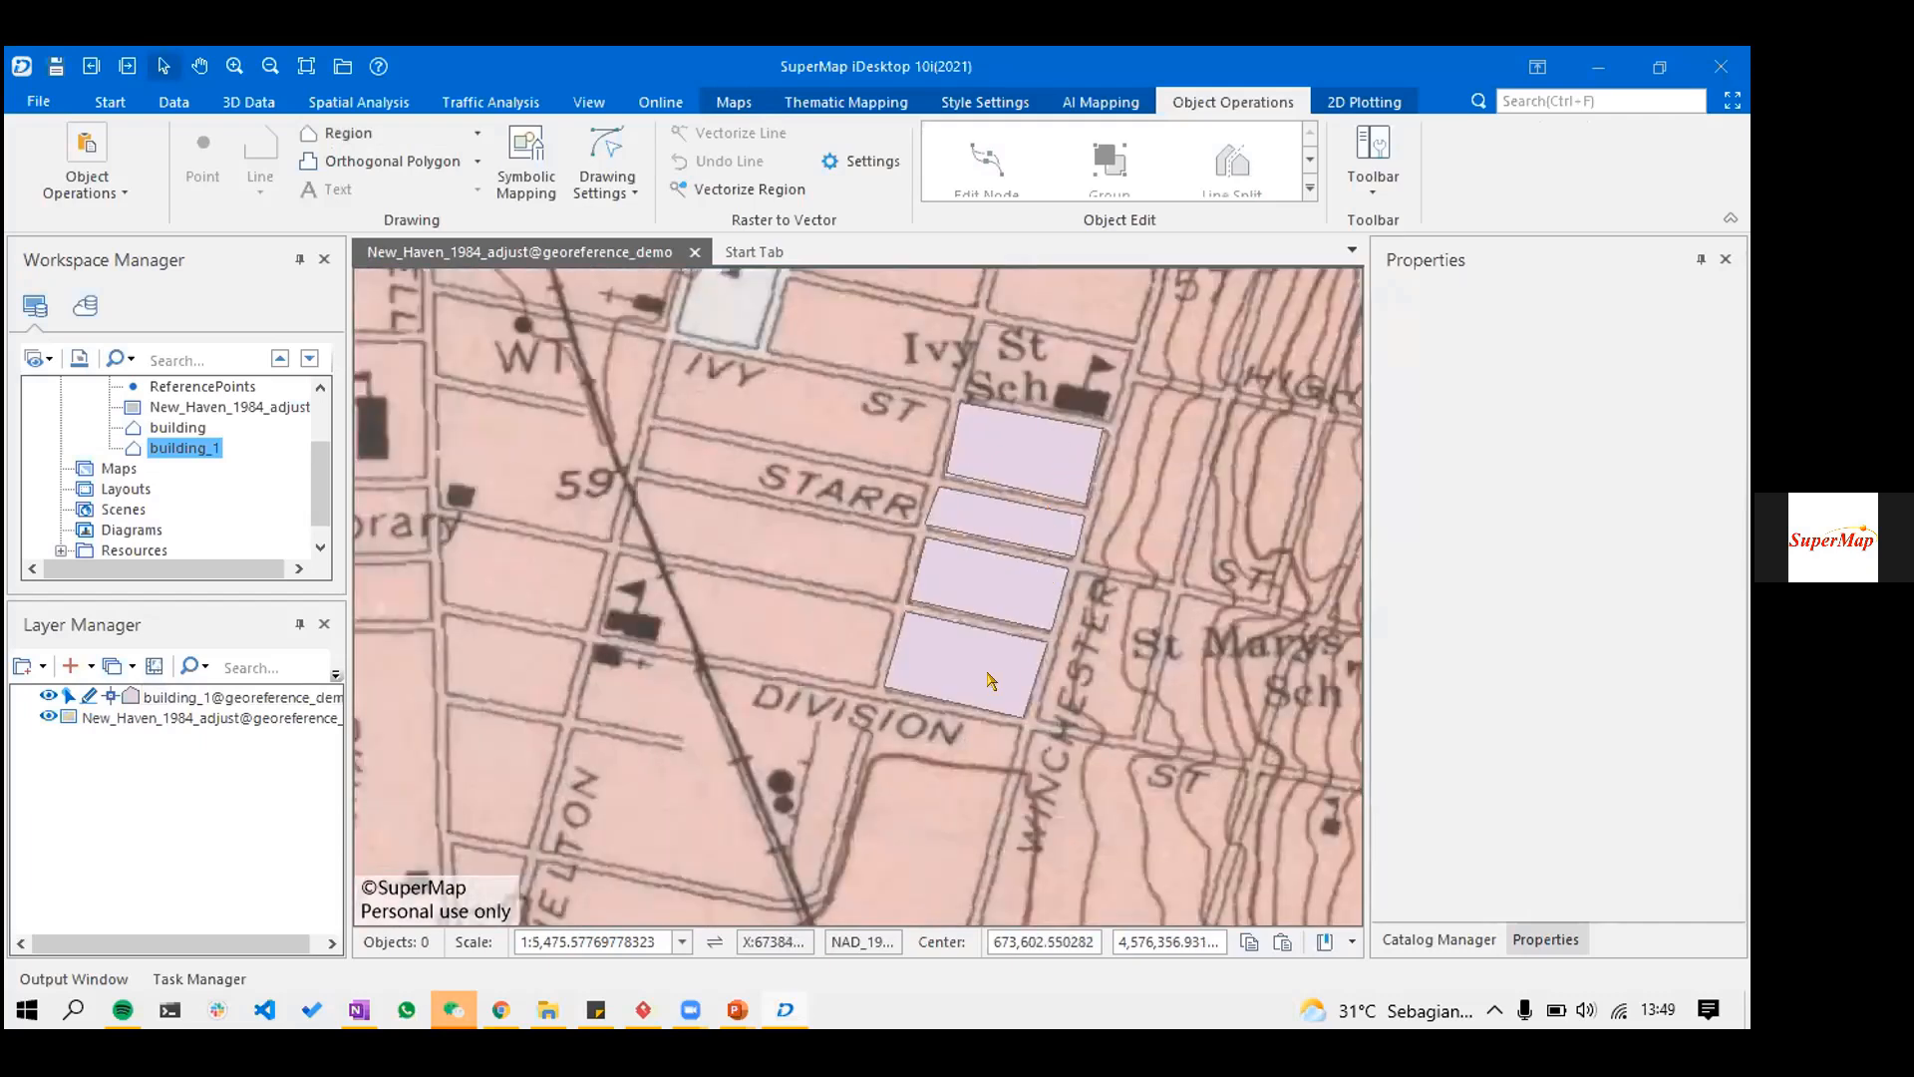
- Open the attribute table of the building_1 dataset
left_click(215, 450)
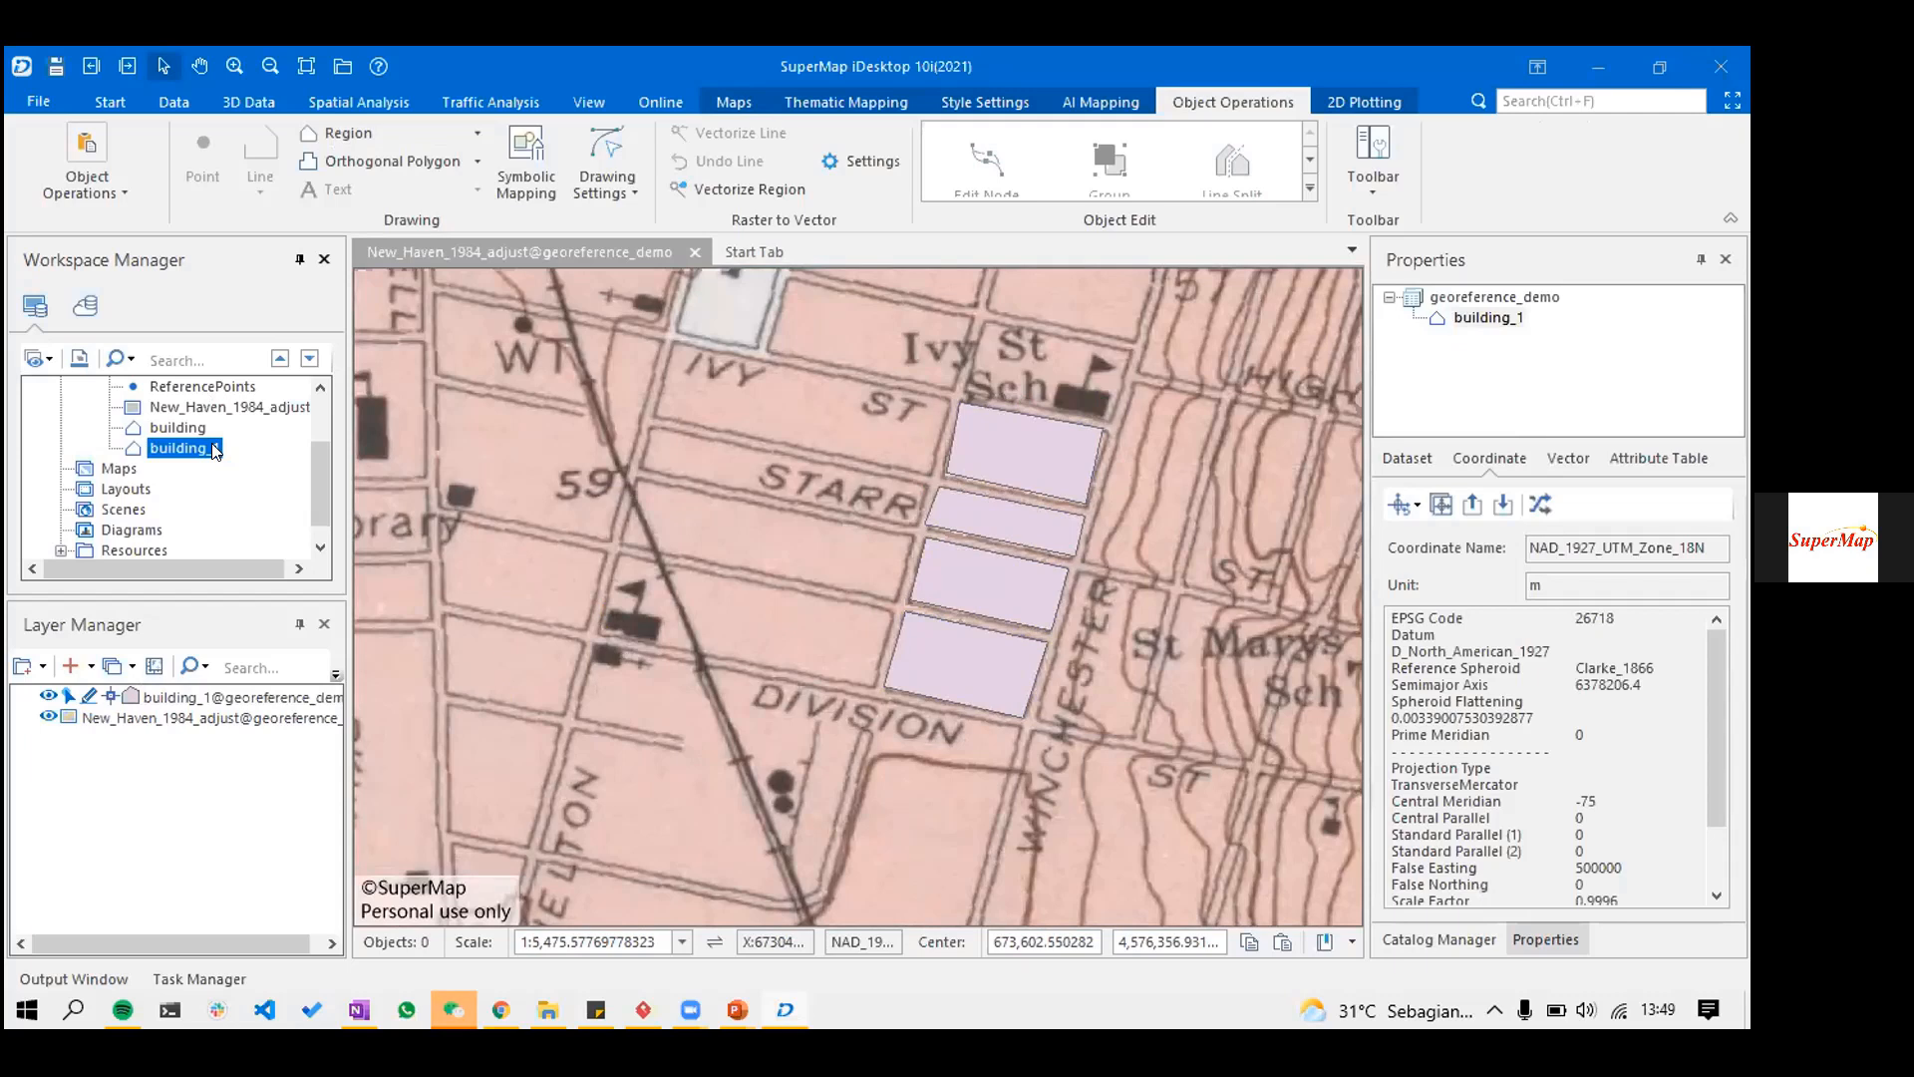
right_click(215, 451)
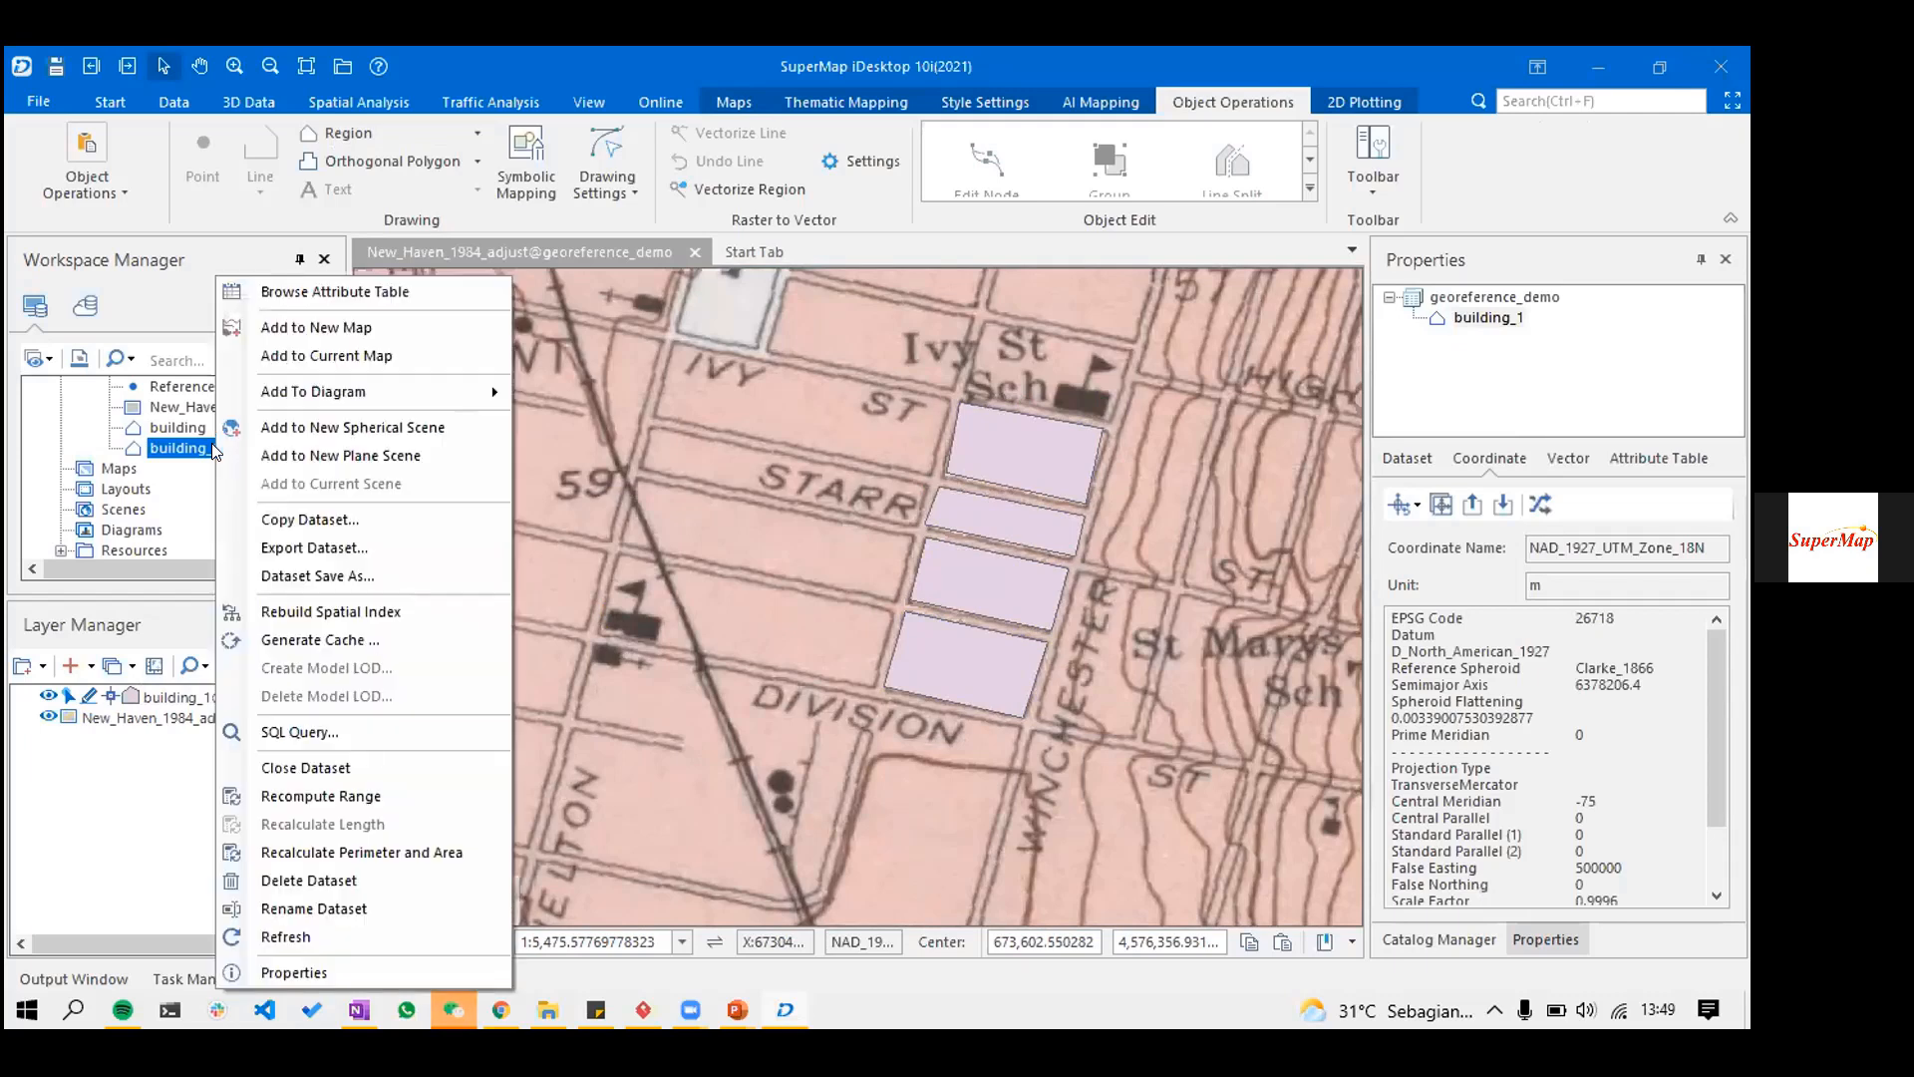
left_click(357, 292)
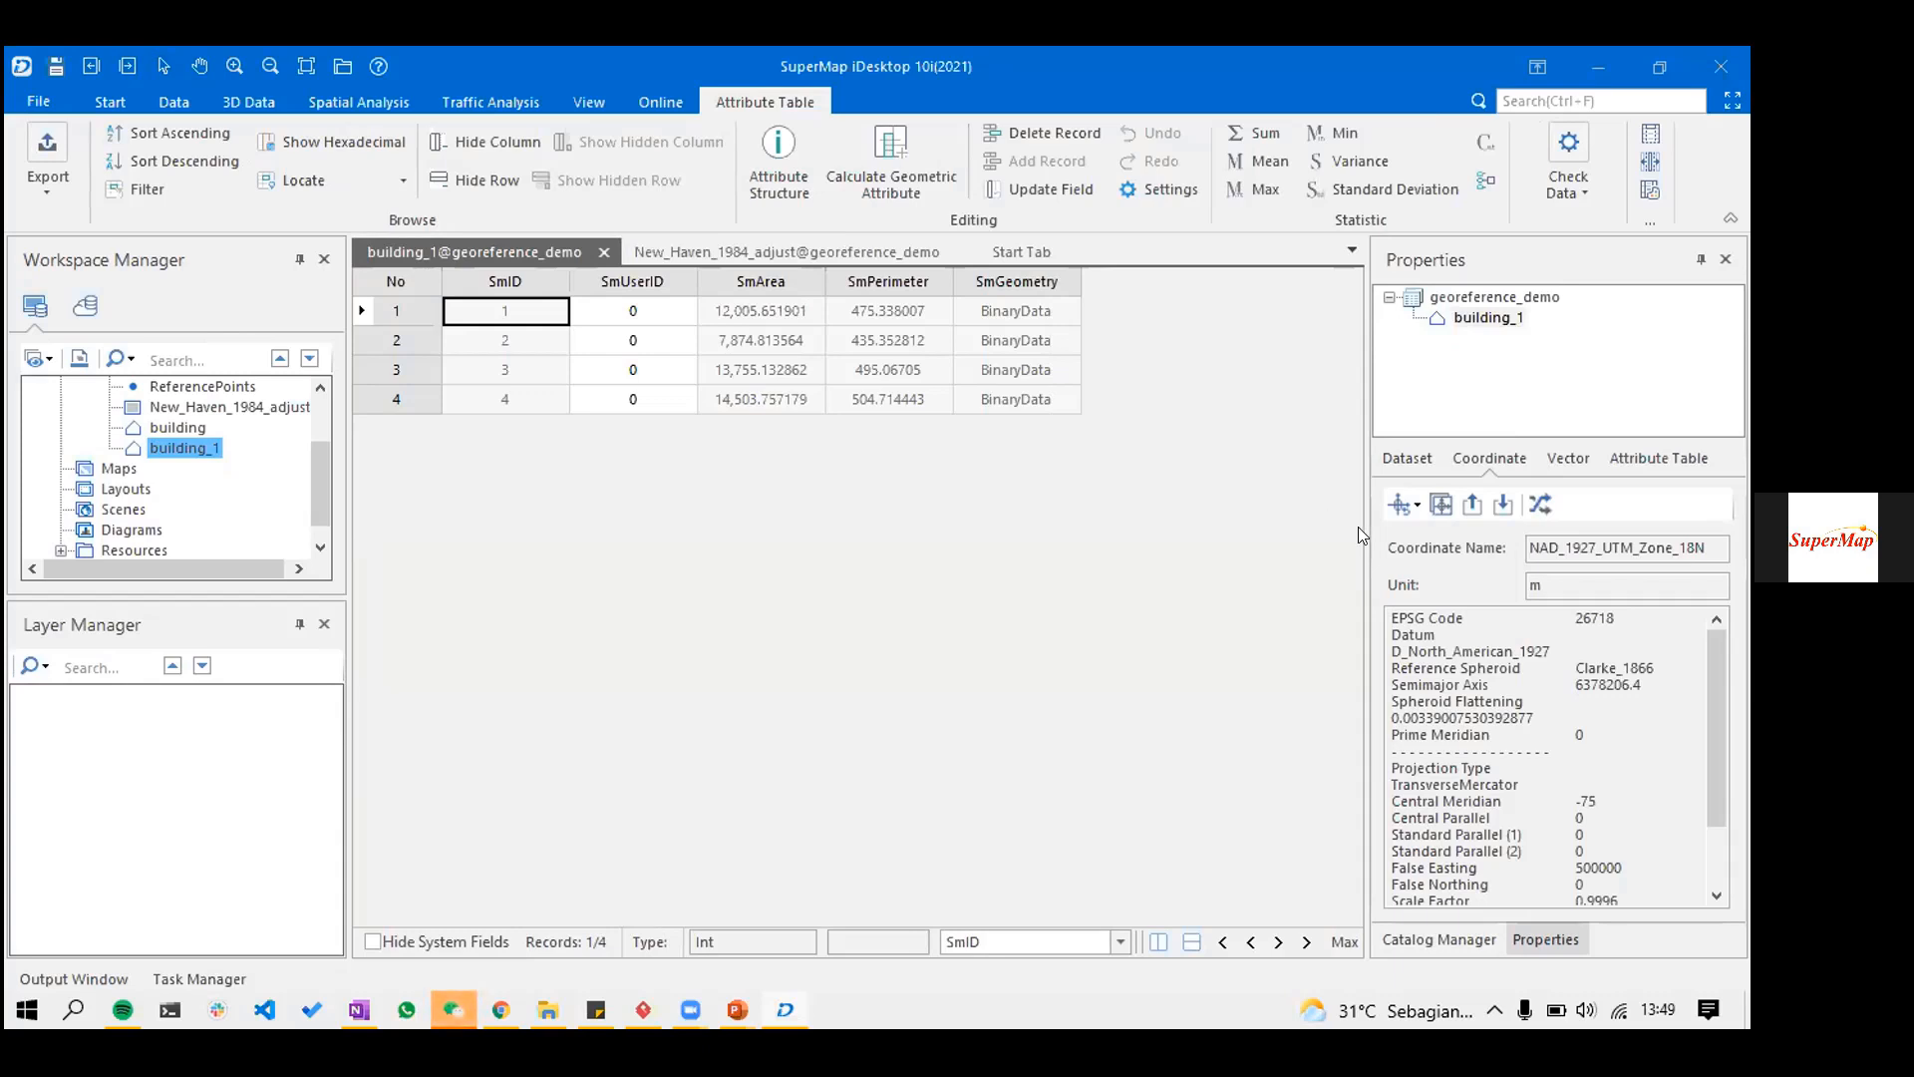
left_click(1260, 605)
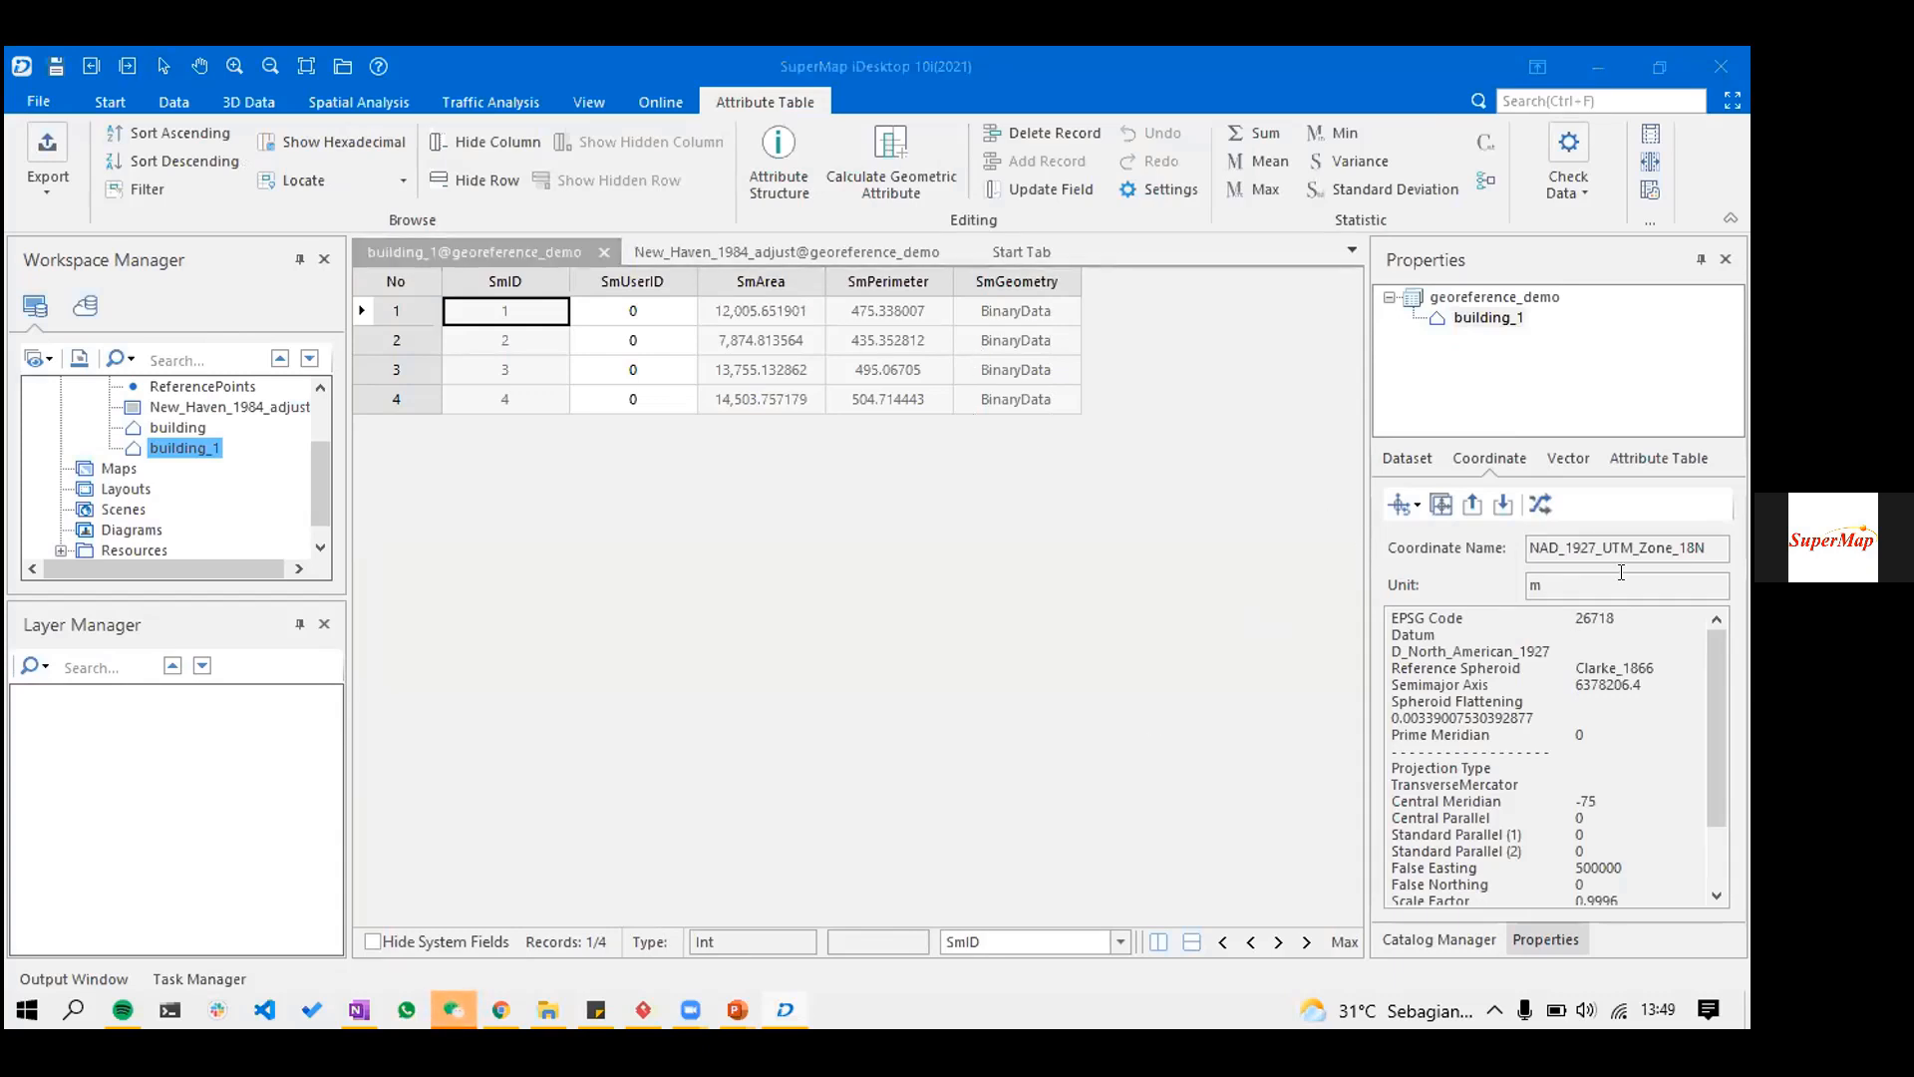
- Add a new field named height to the attribute structure of the building_1 dataset
left_click(1659, 458)
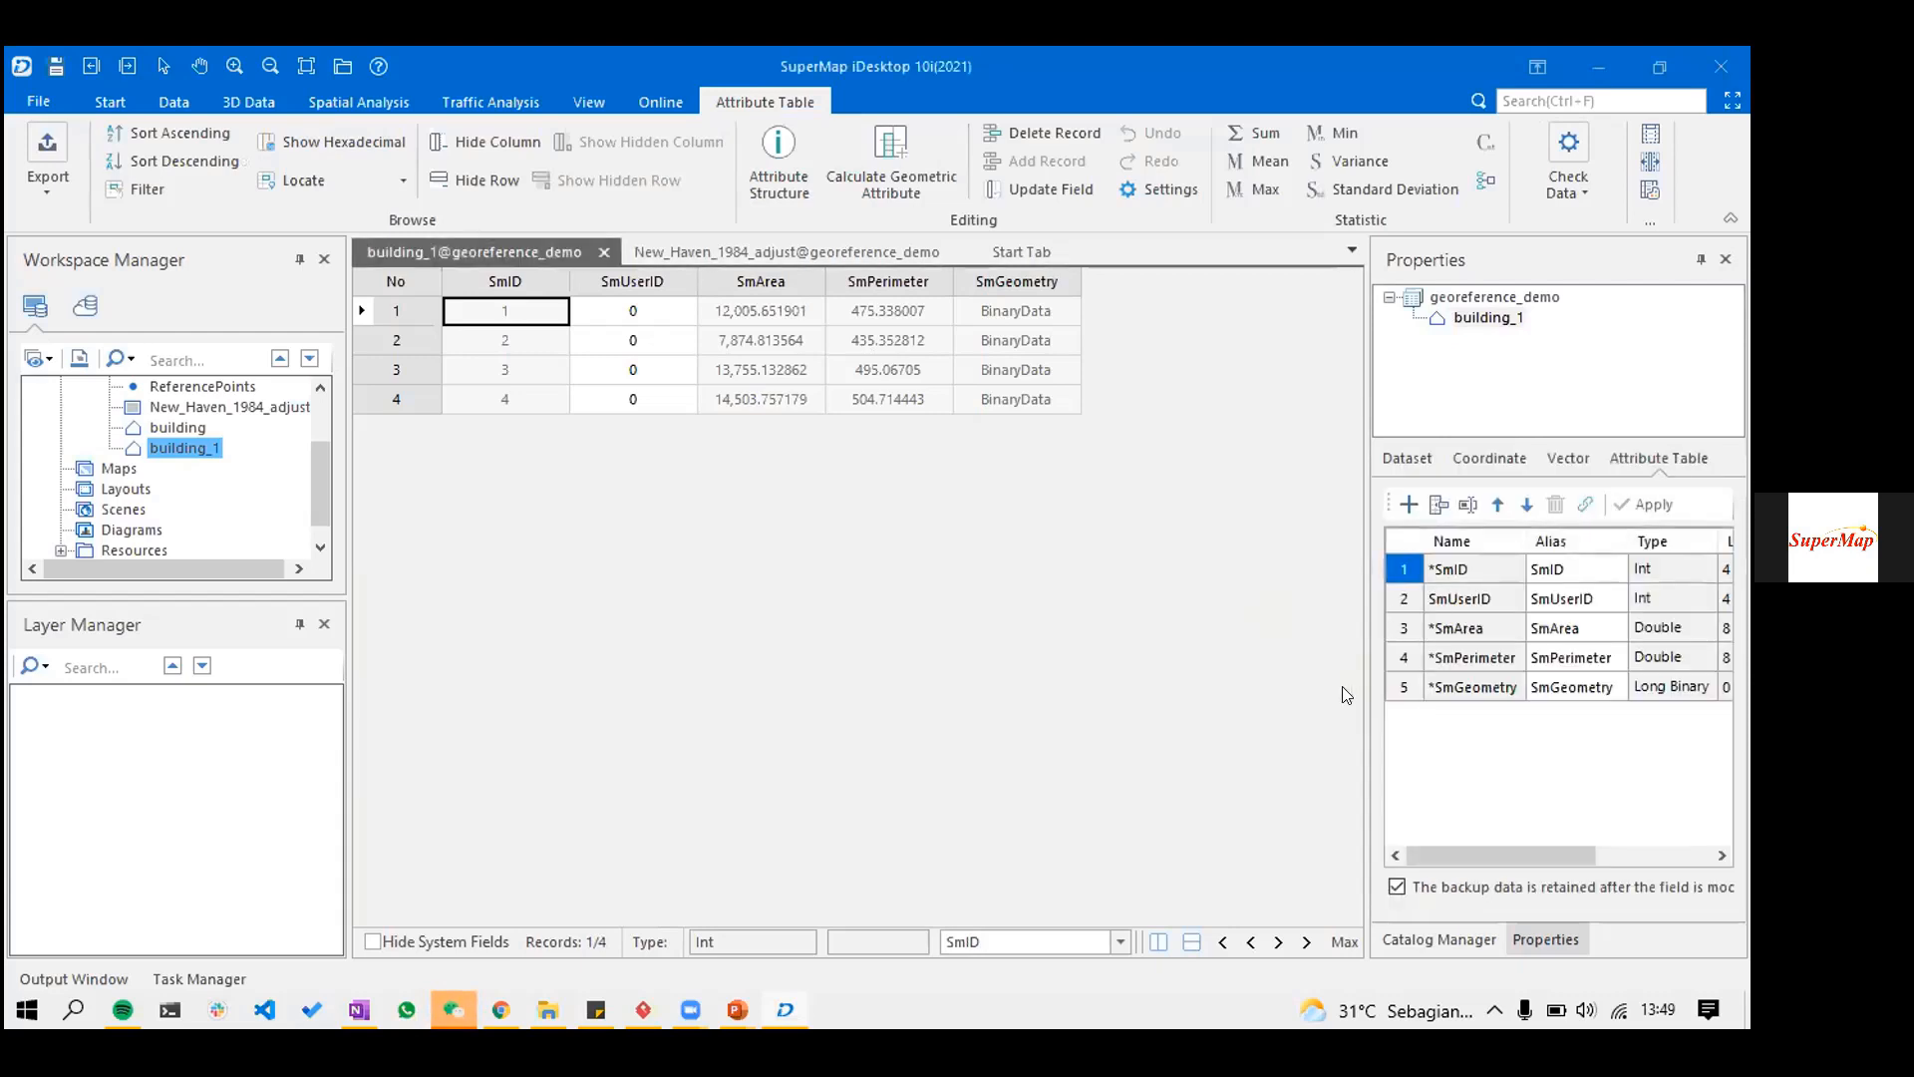
left_click(1411, 508)
left_click(1406, 504)
left_click(1502, 722)
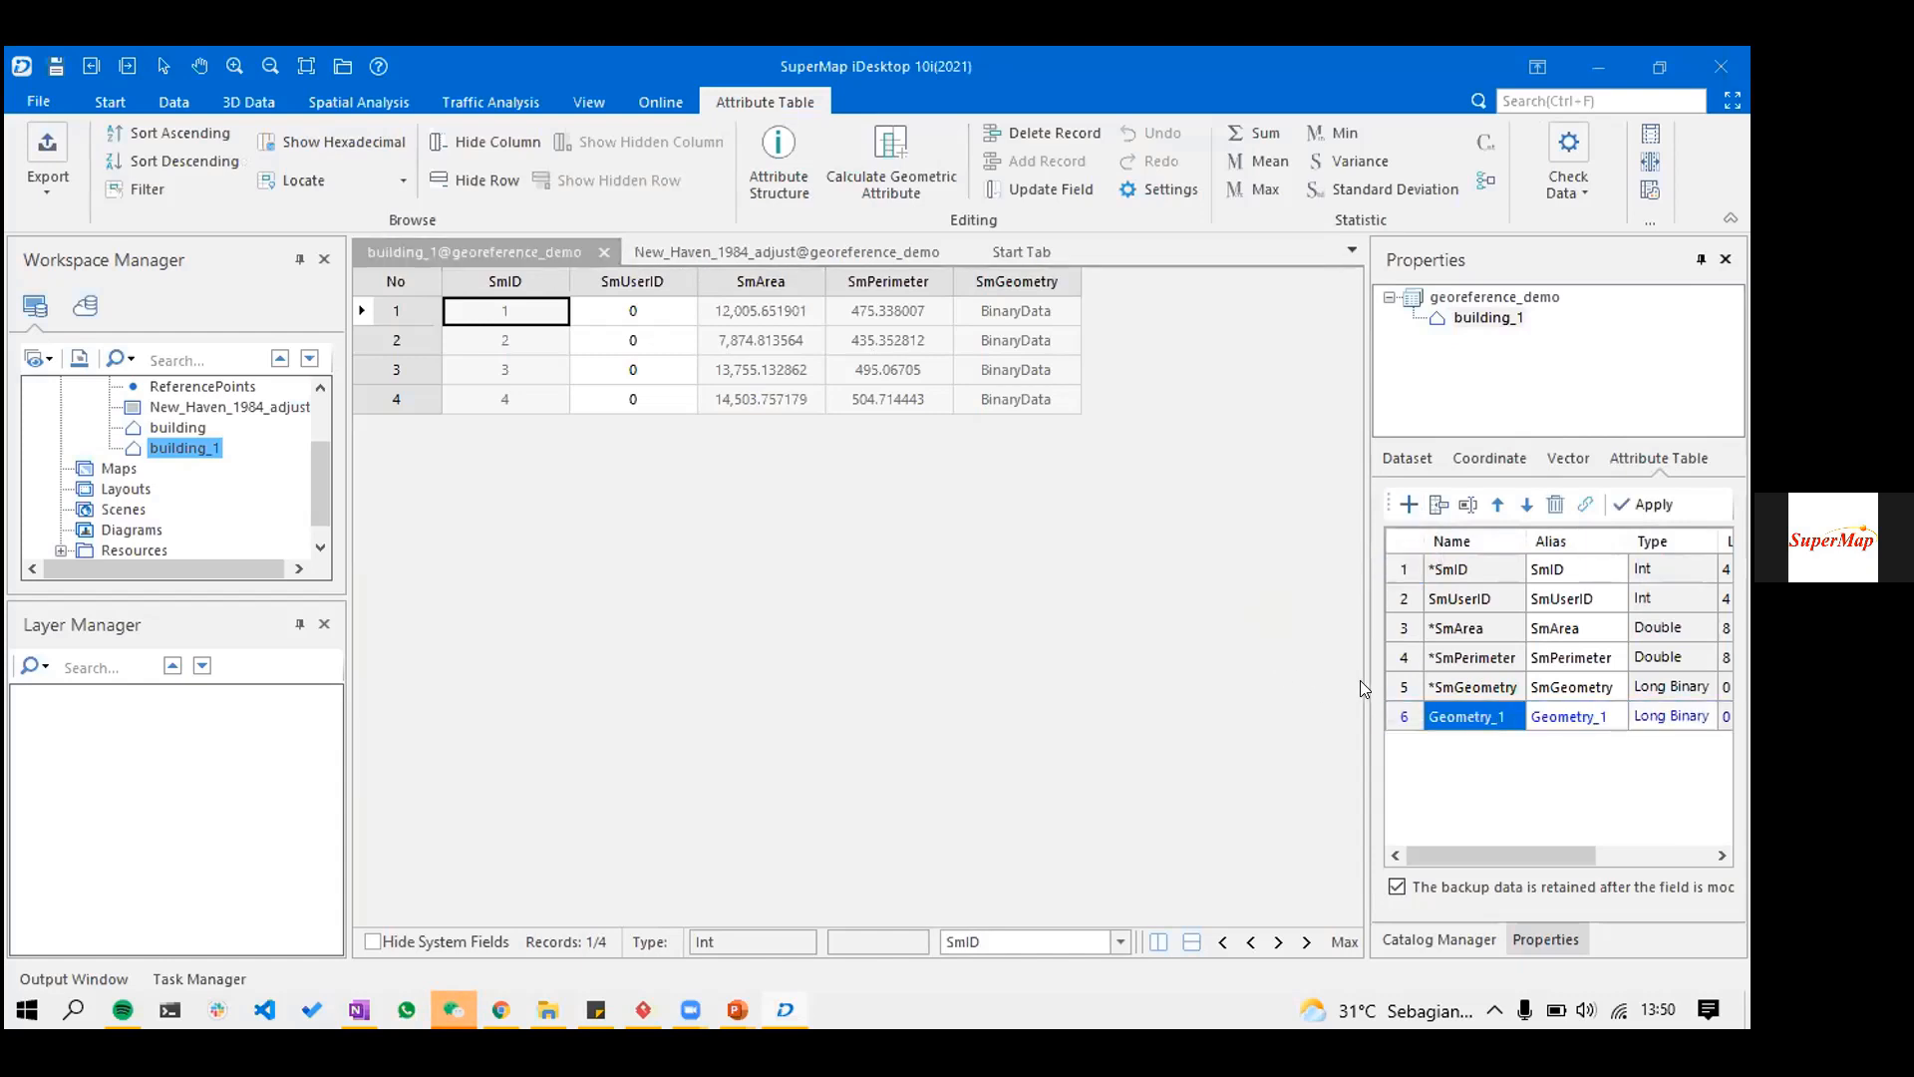
left_click_drag(1355, 675, 1244, 675)
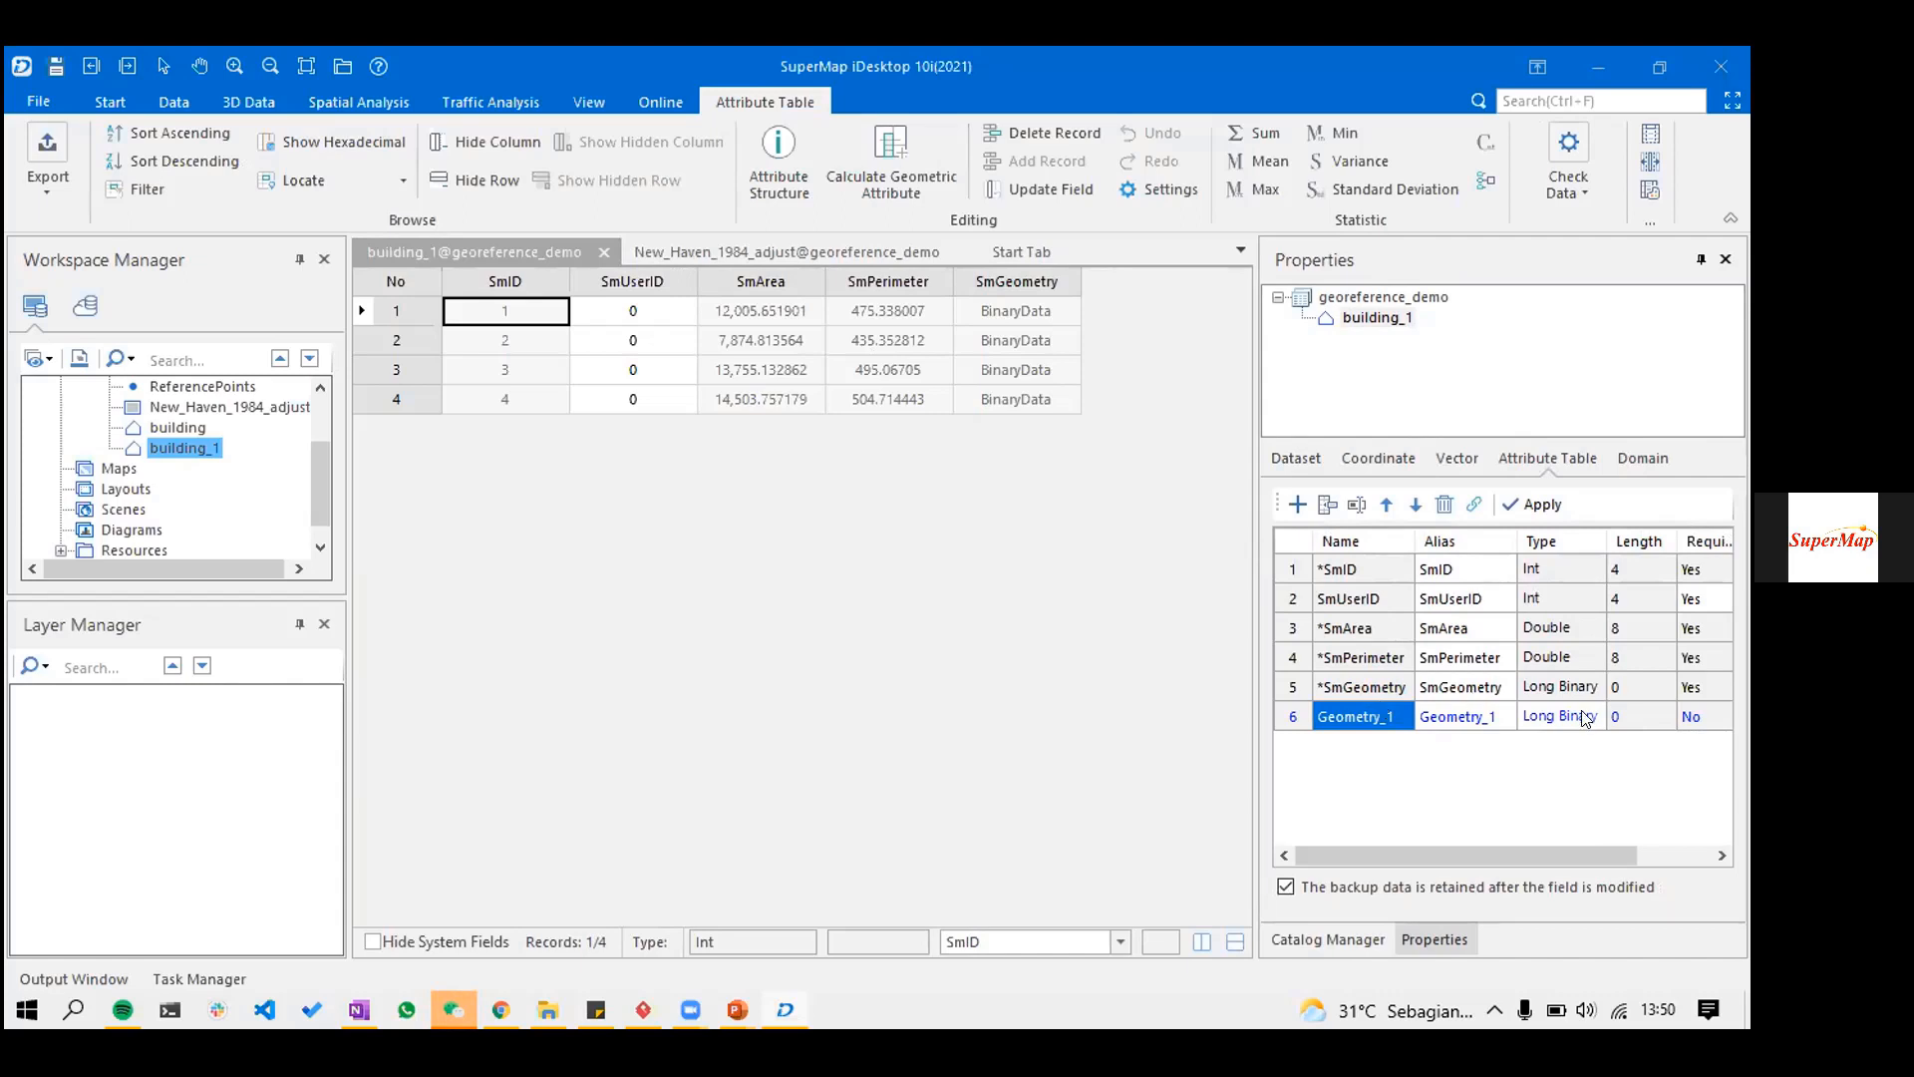
left_click(1590, 718)
left_click(1589, 719)
left_click(1383, 711)
left_click(1384, 711)
type("height")
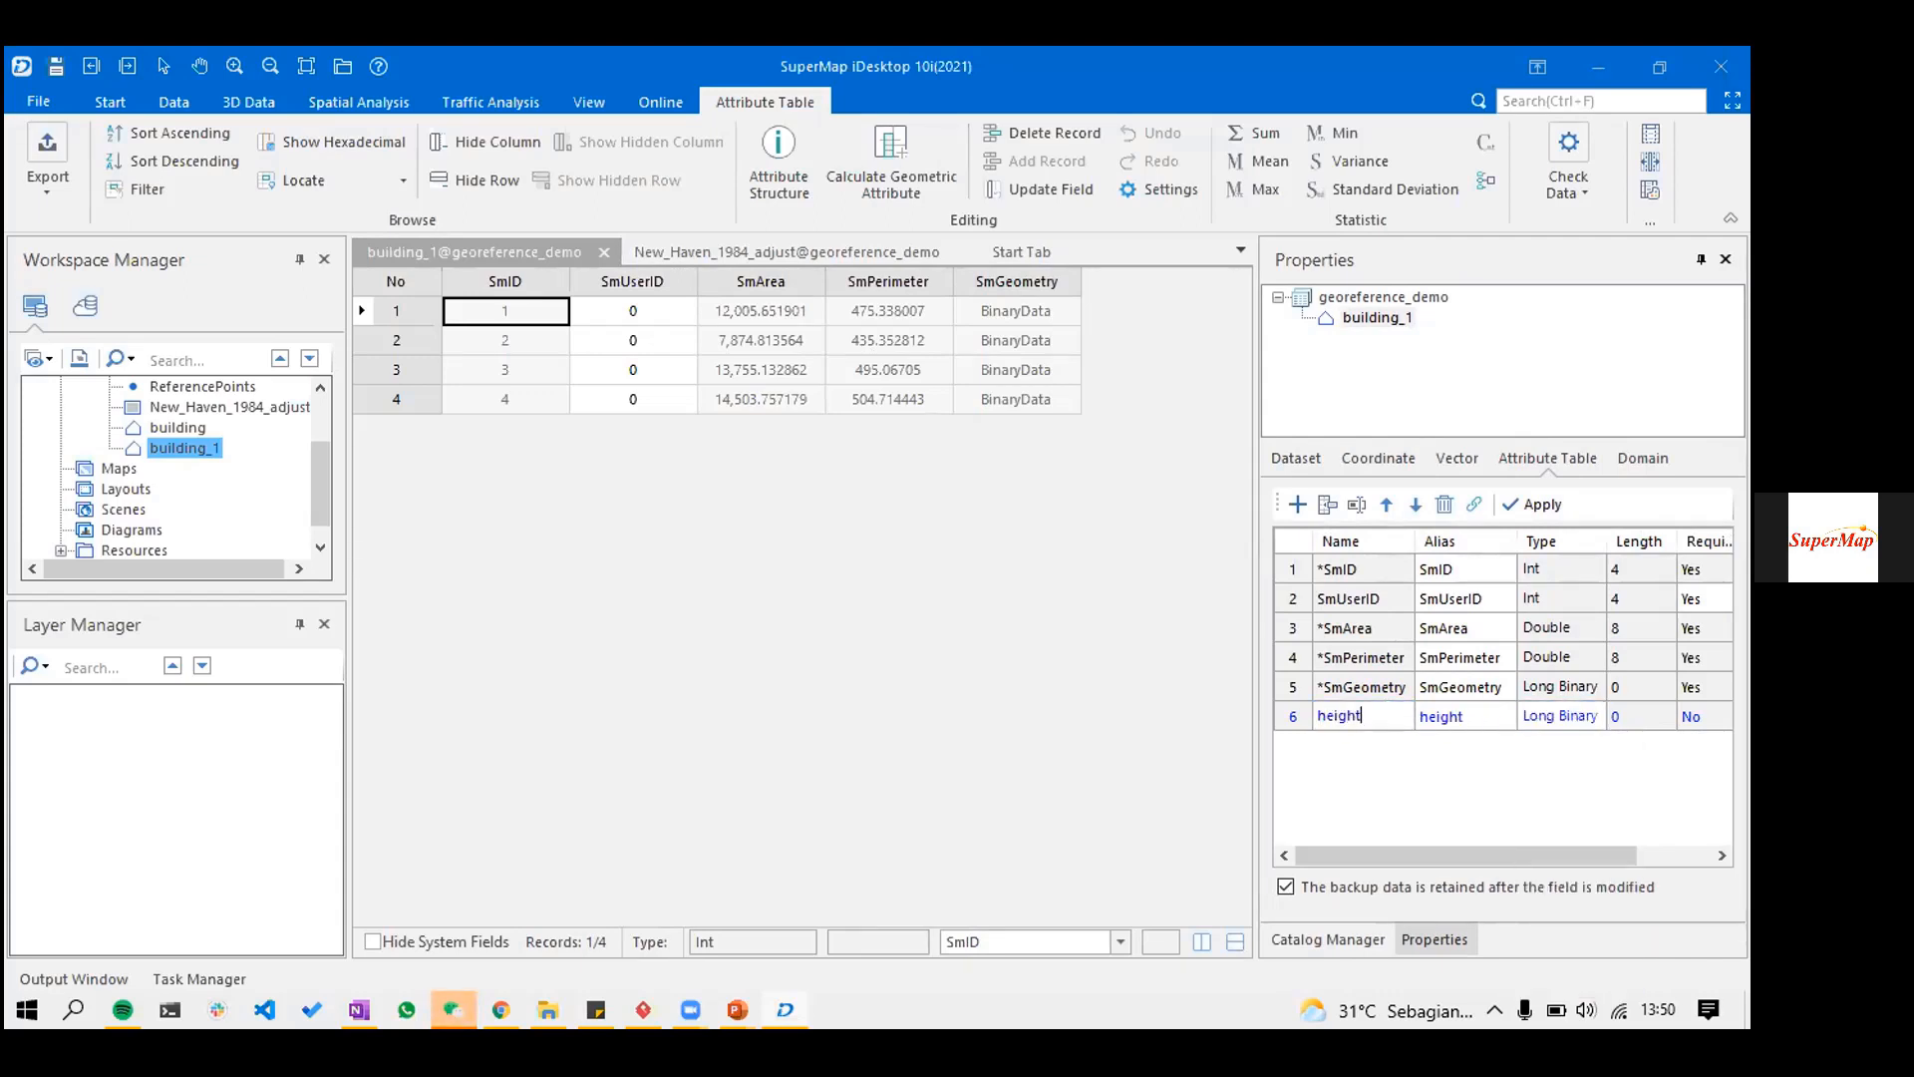
- Set the height field's data type to Double and apply the new attribute structure
left_click(1573, 716)
left_click(1593, 716)
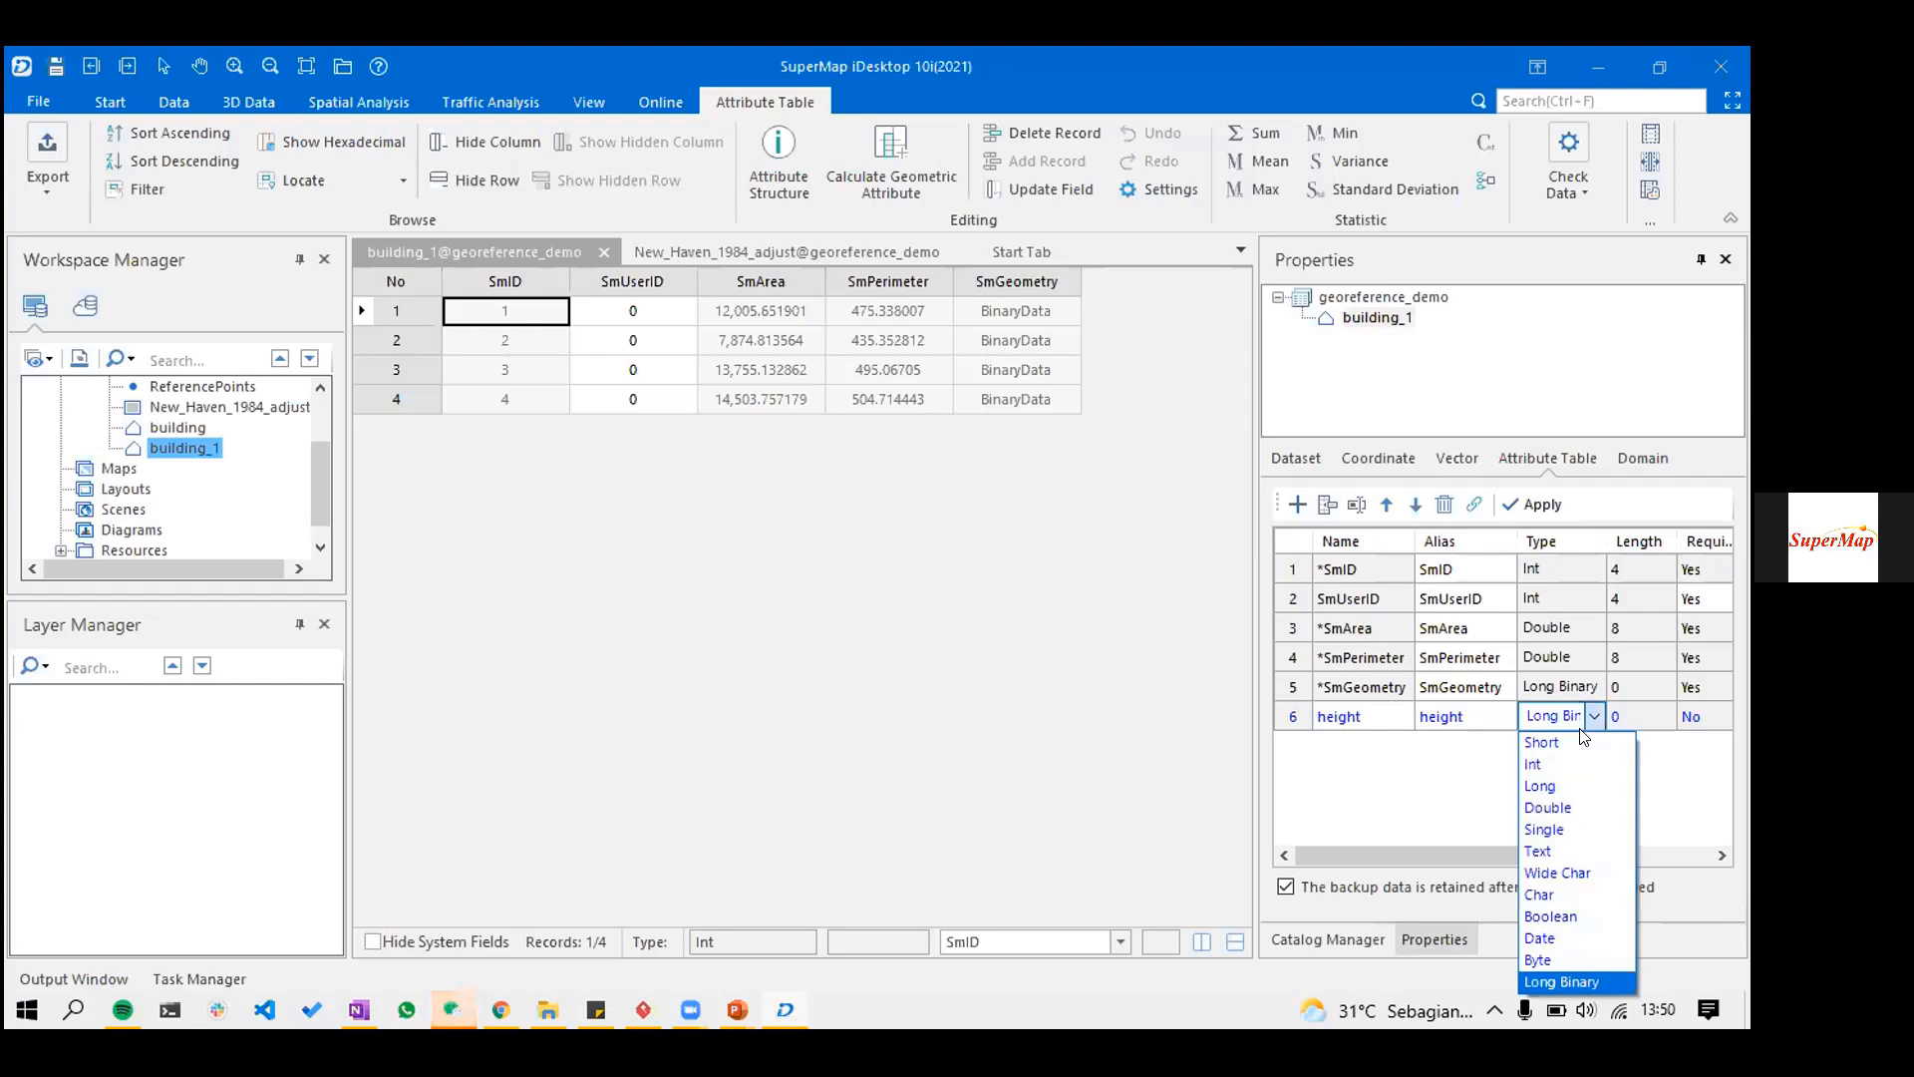
left_click(1577, 805)
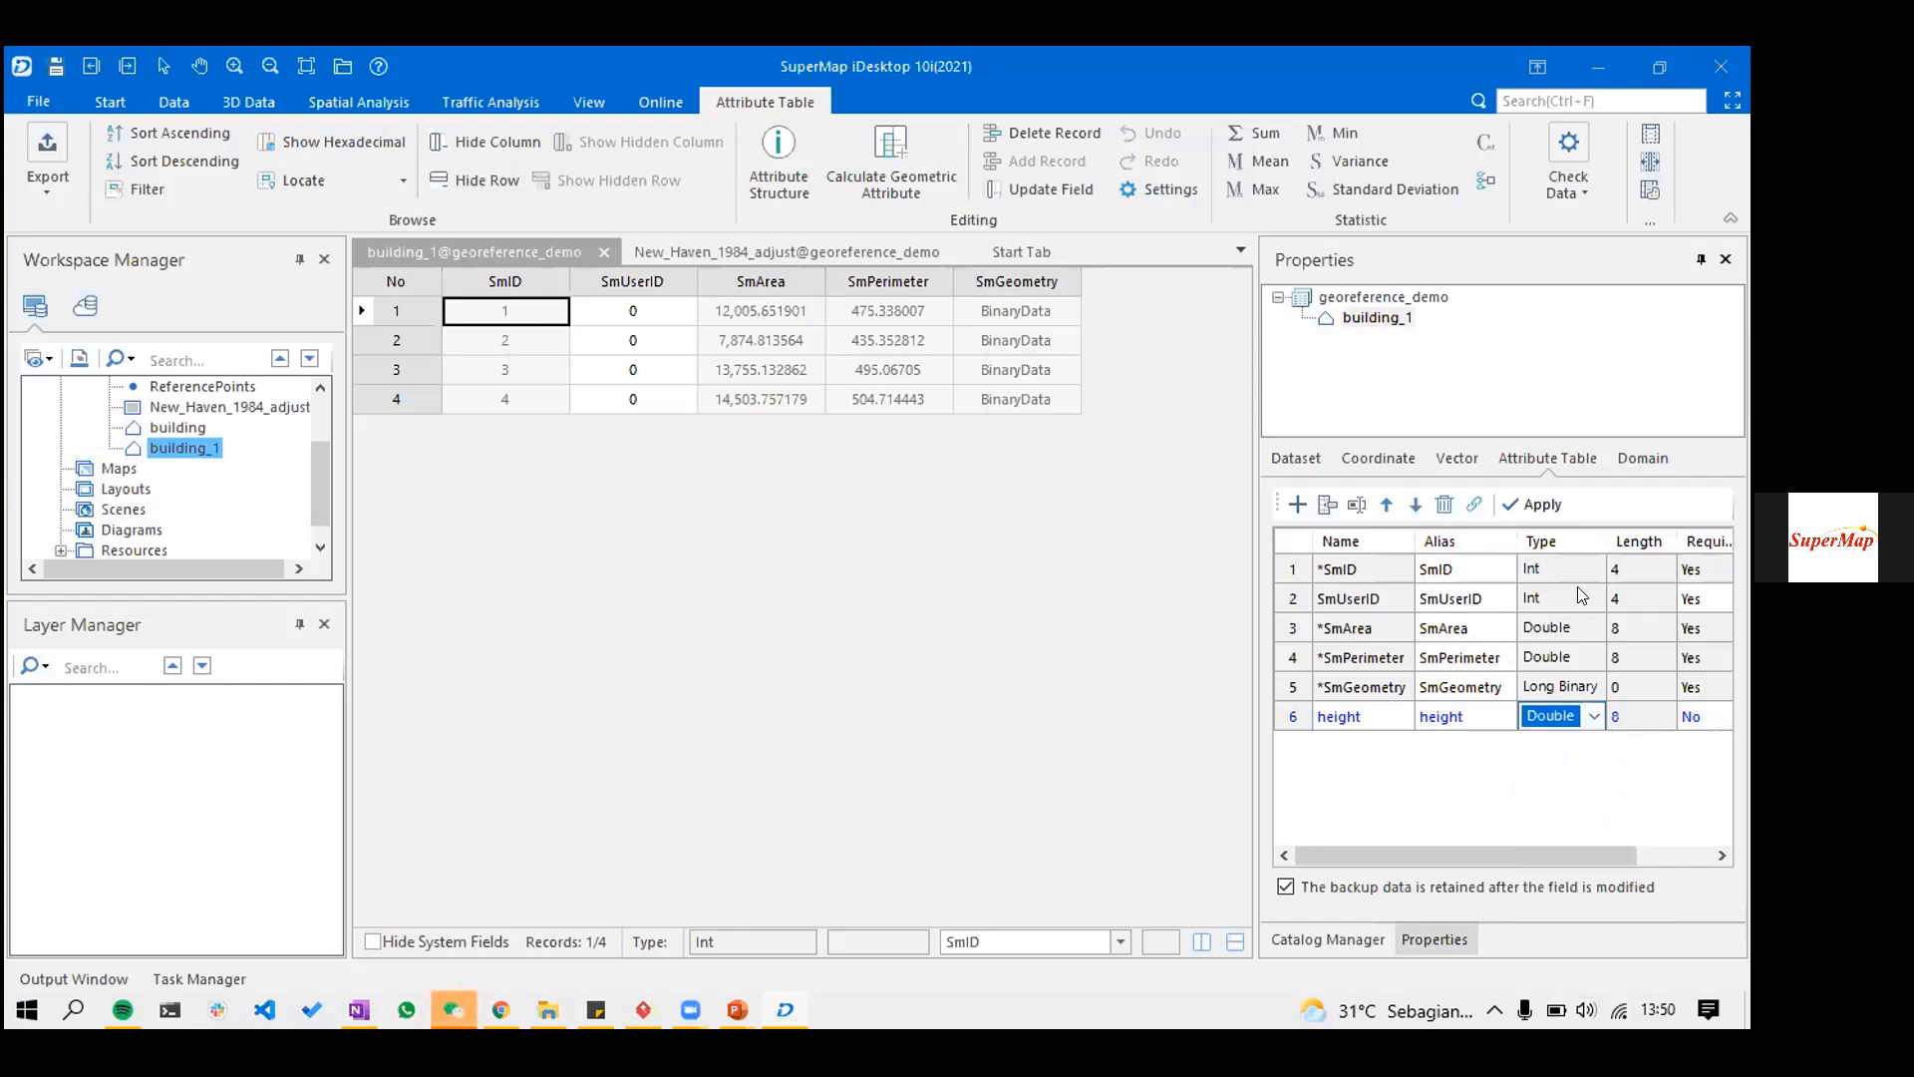
left_click(1542, 505)
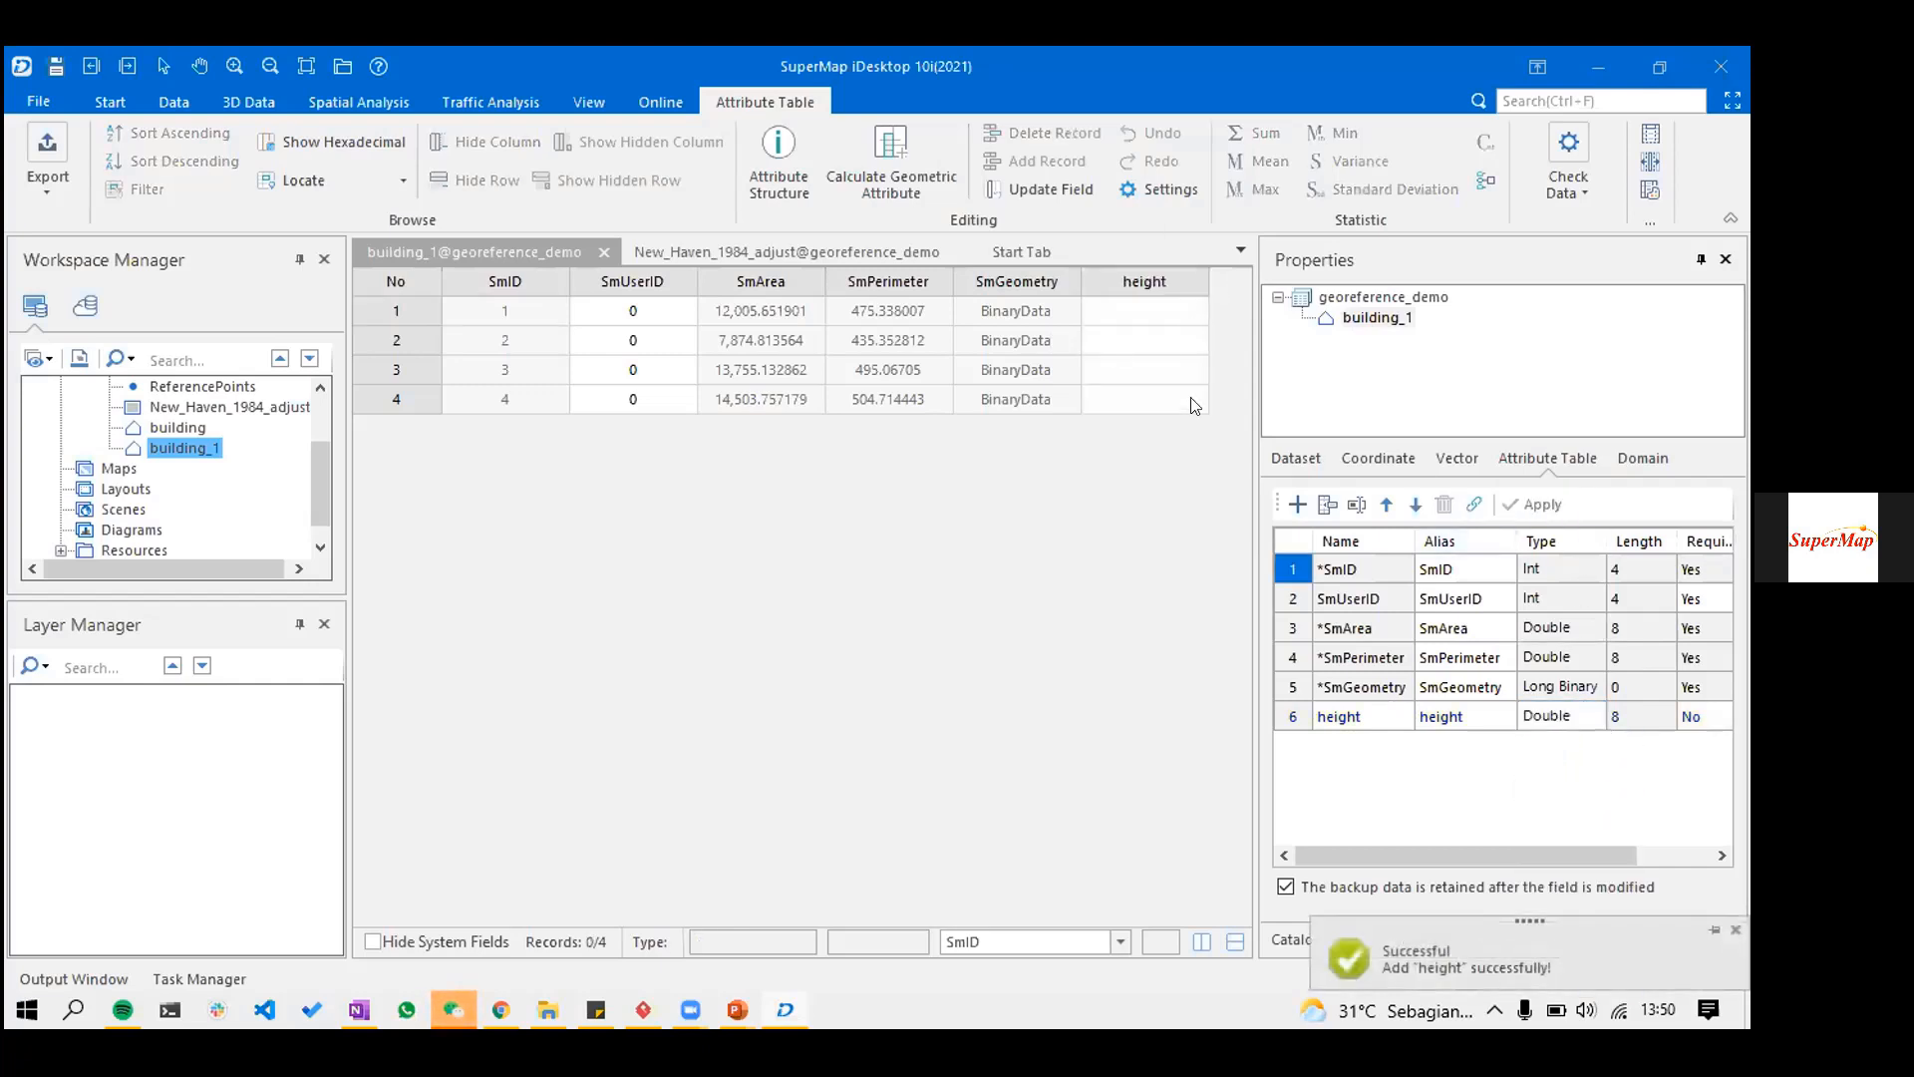
- Enter heights of 15, 20, 25 and 30 for building_1 records 1 to 4 and close the attribute table
left_click(1193, 320)
type("15")
key("Return")
type("20")
key("Return")
type("25")
key("Return")
type("30")
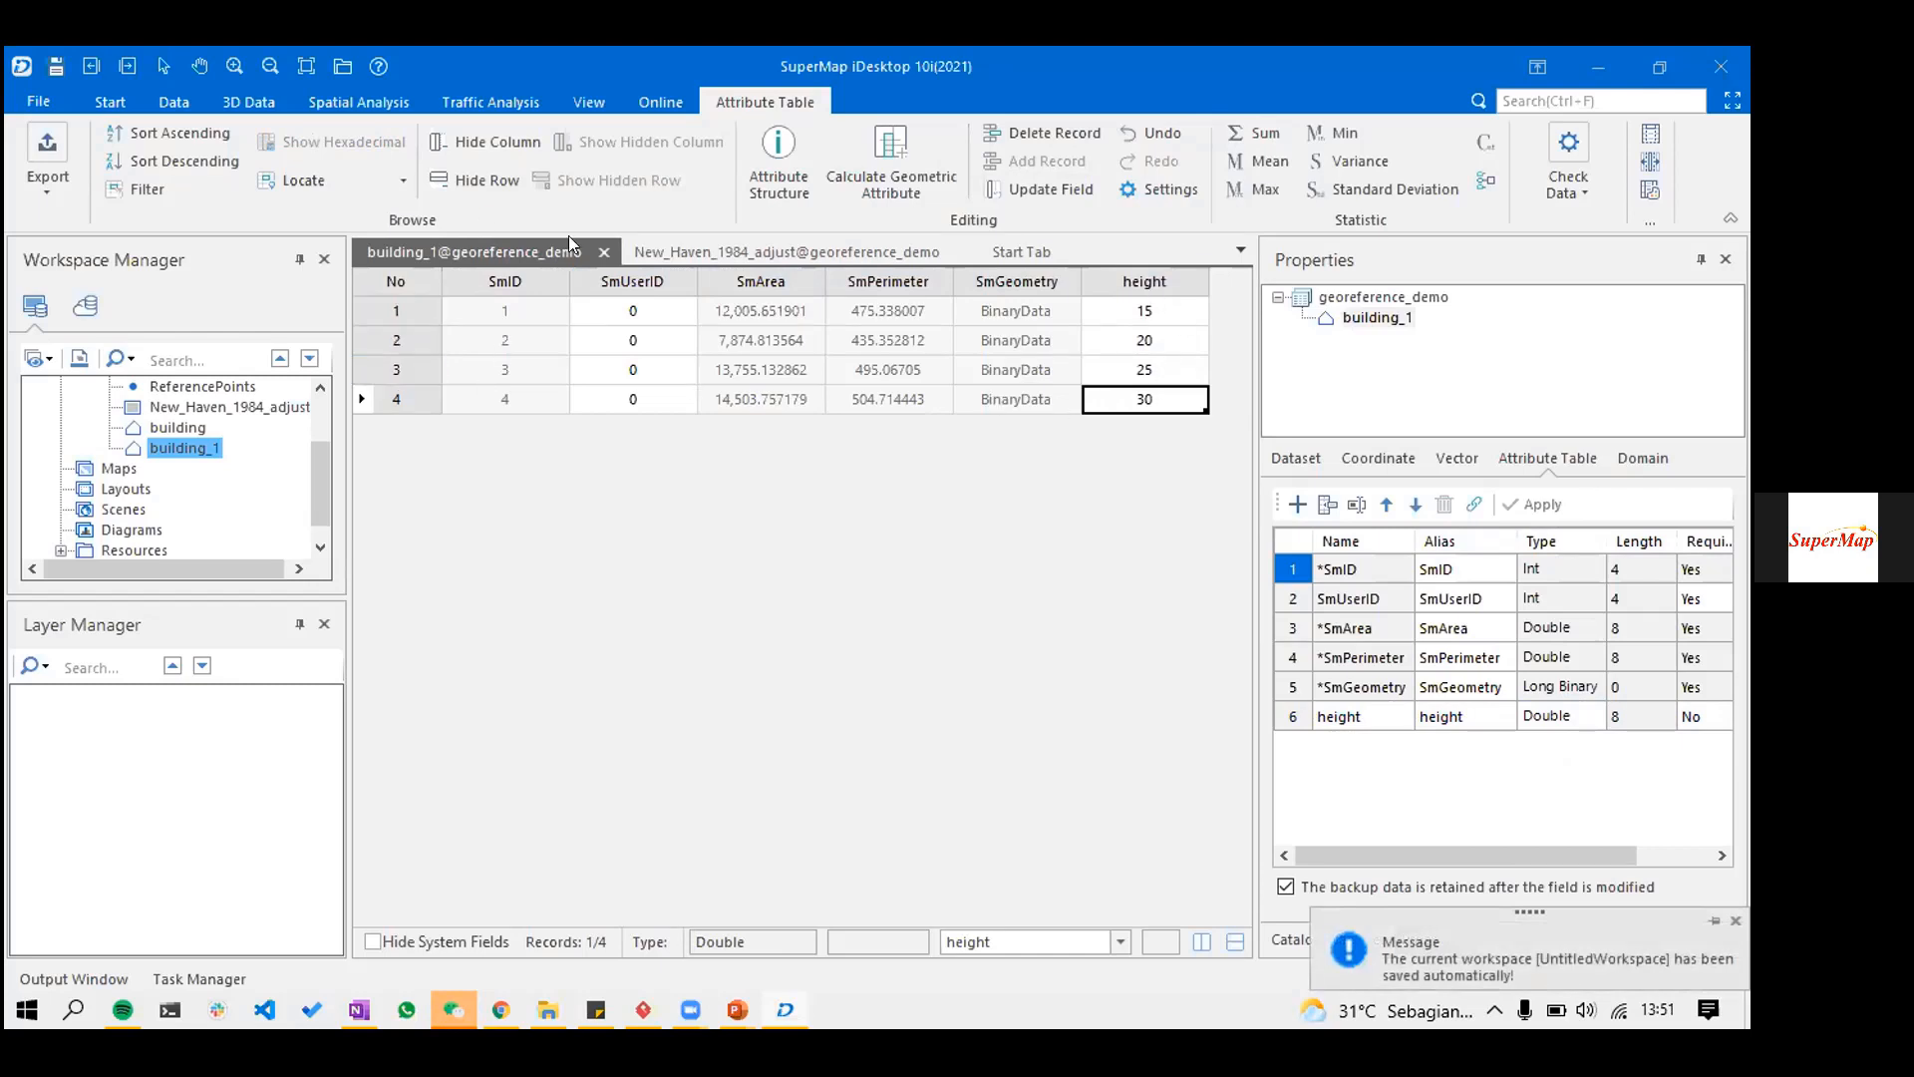
left_click(603, 251)
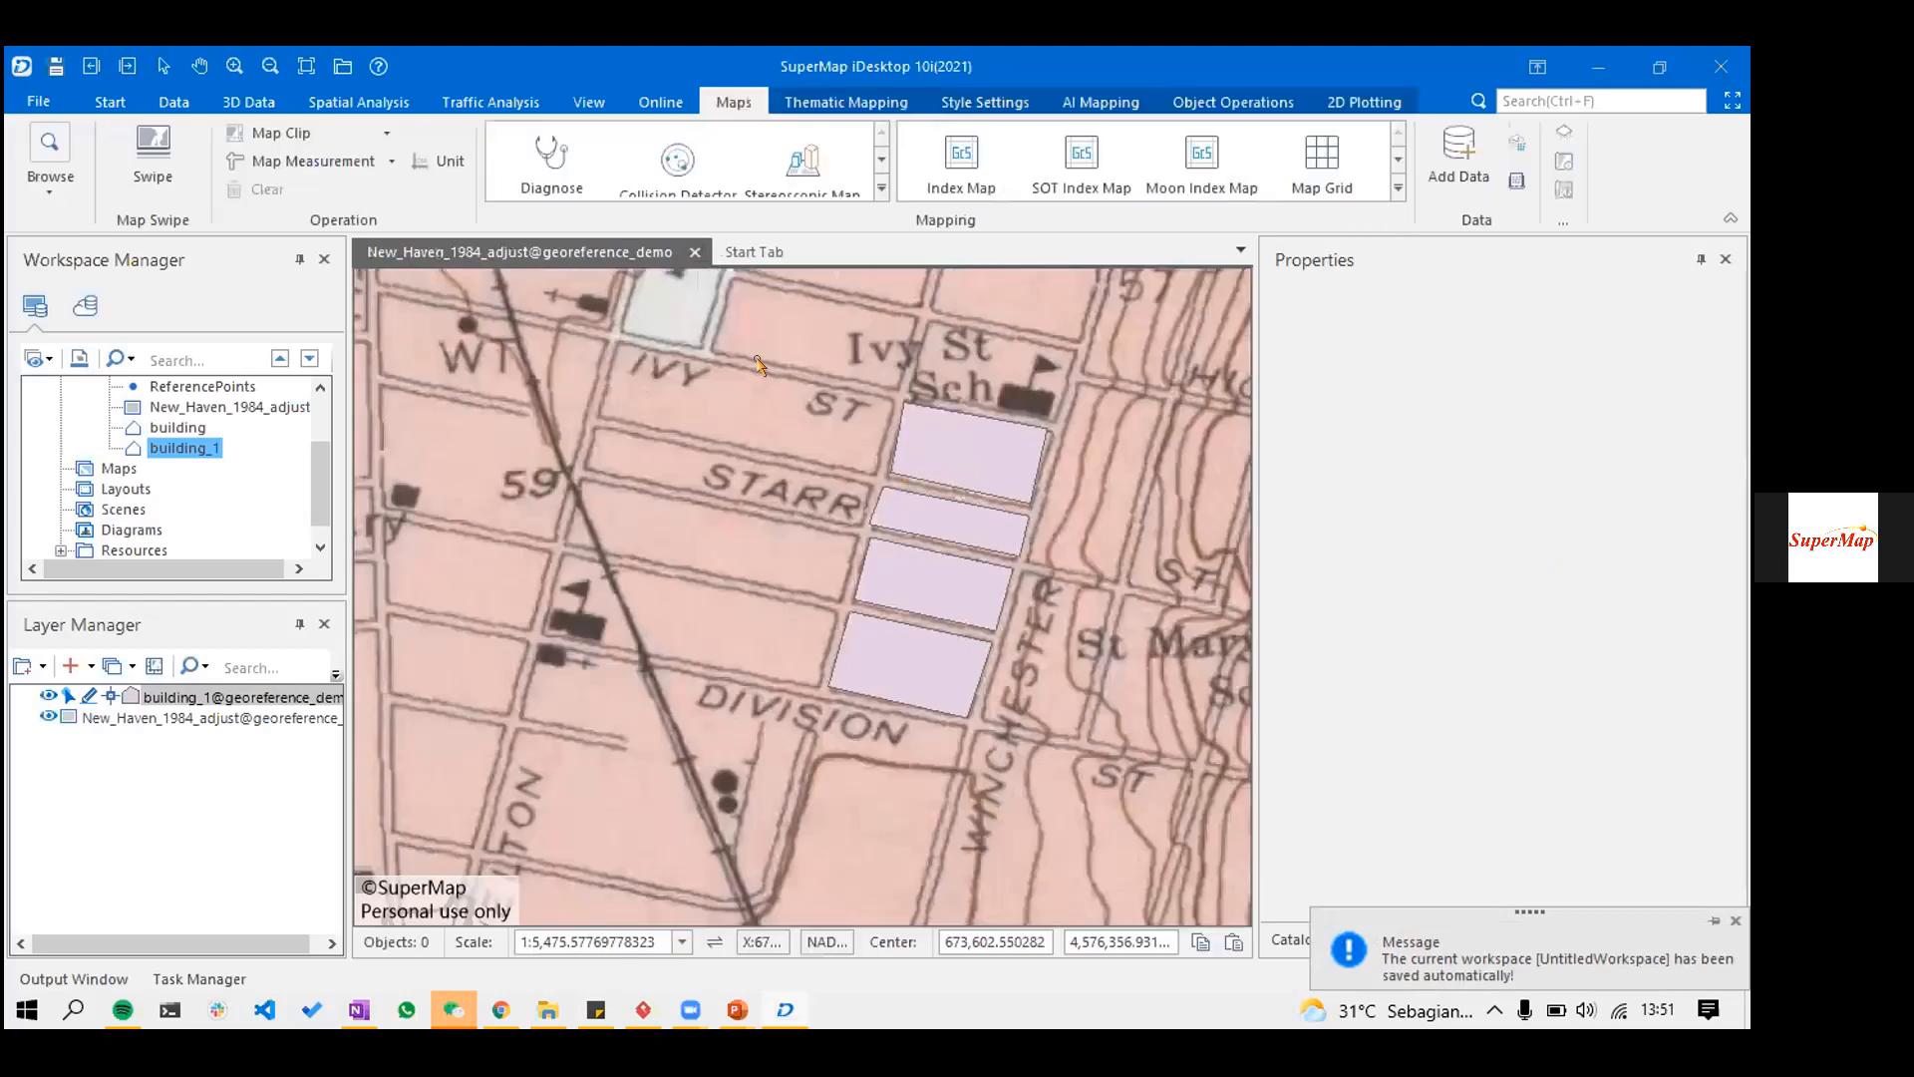
- Save the map with the digitized regions as new_haven_map and close it
scroll(805, 583, "down", 1)
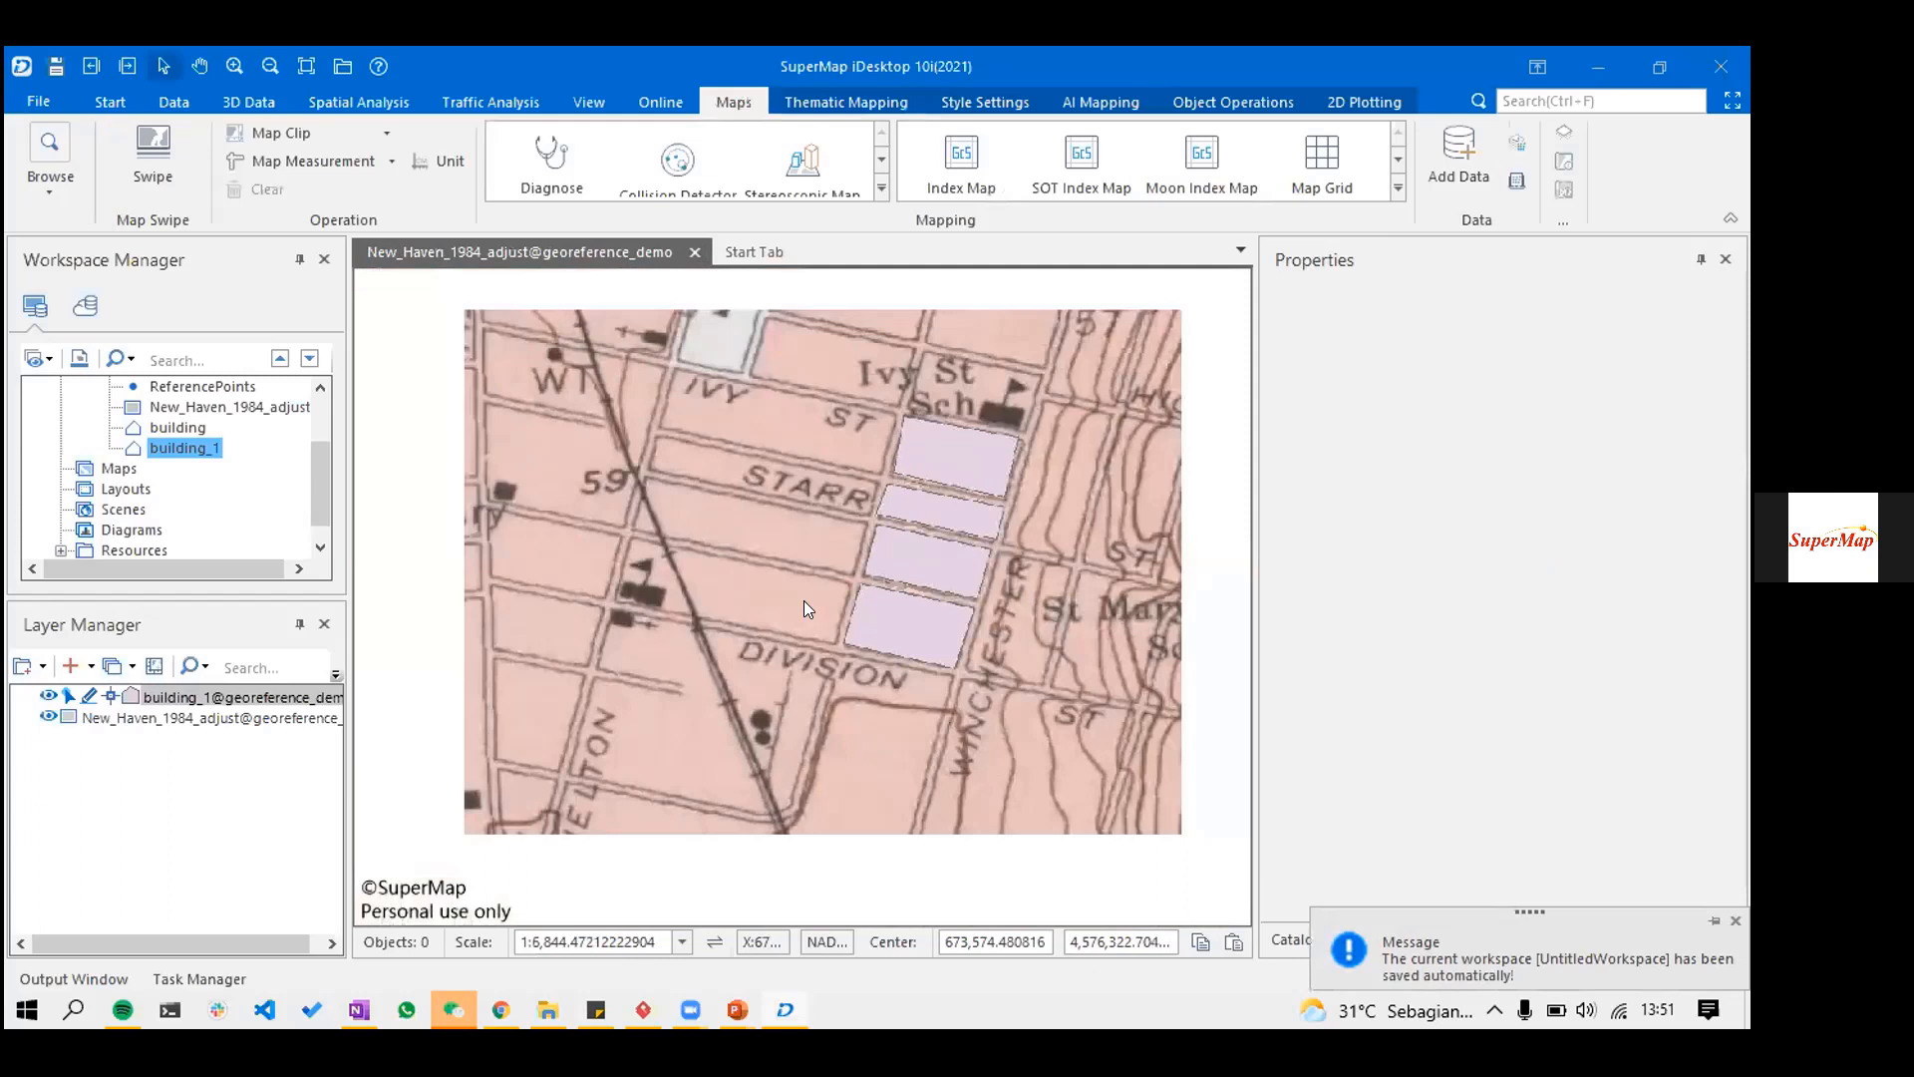
scroll(866, 528, "down", 3)
key("ctrl+s")
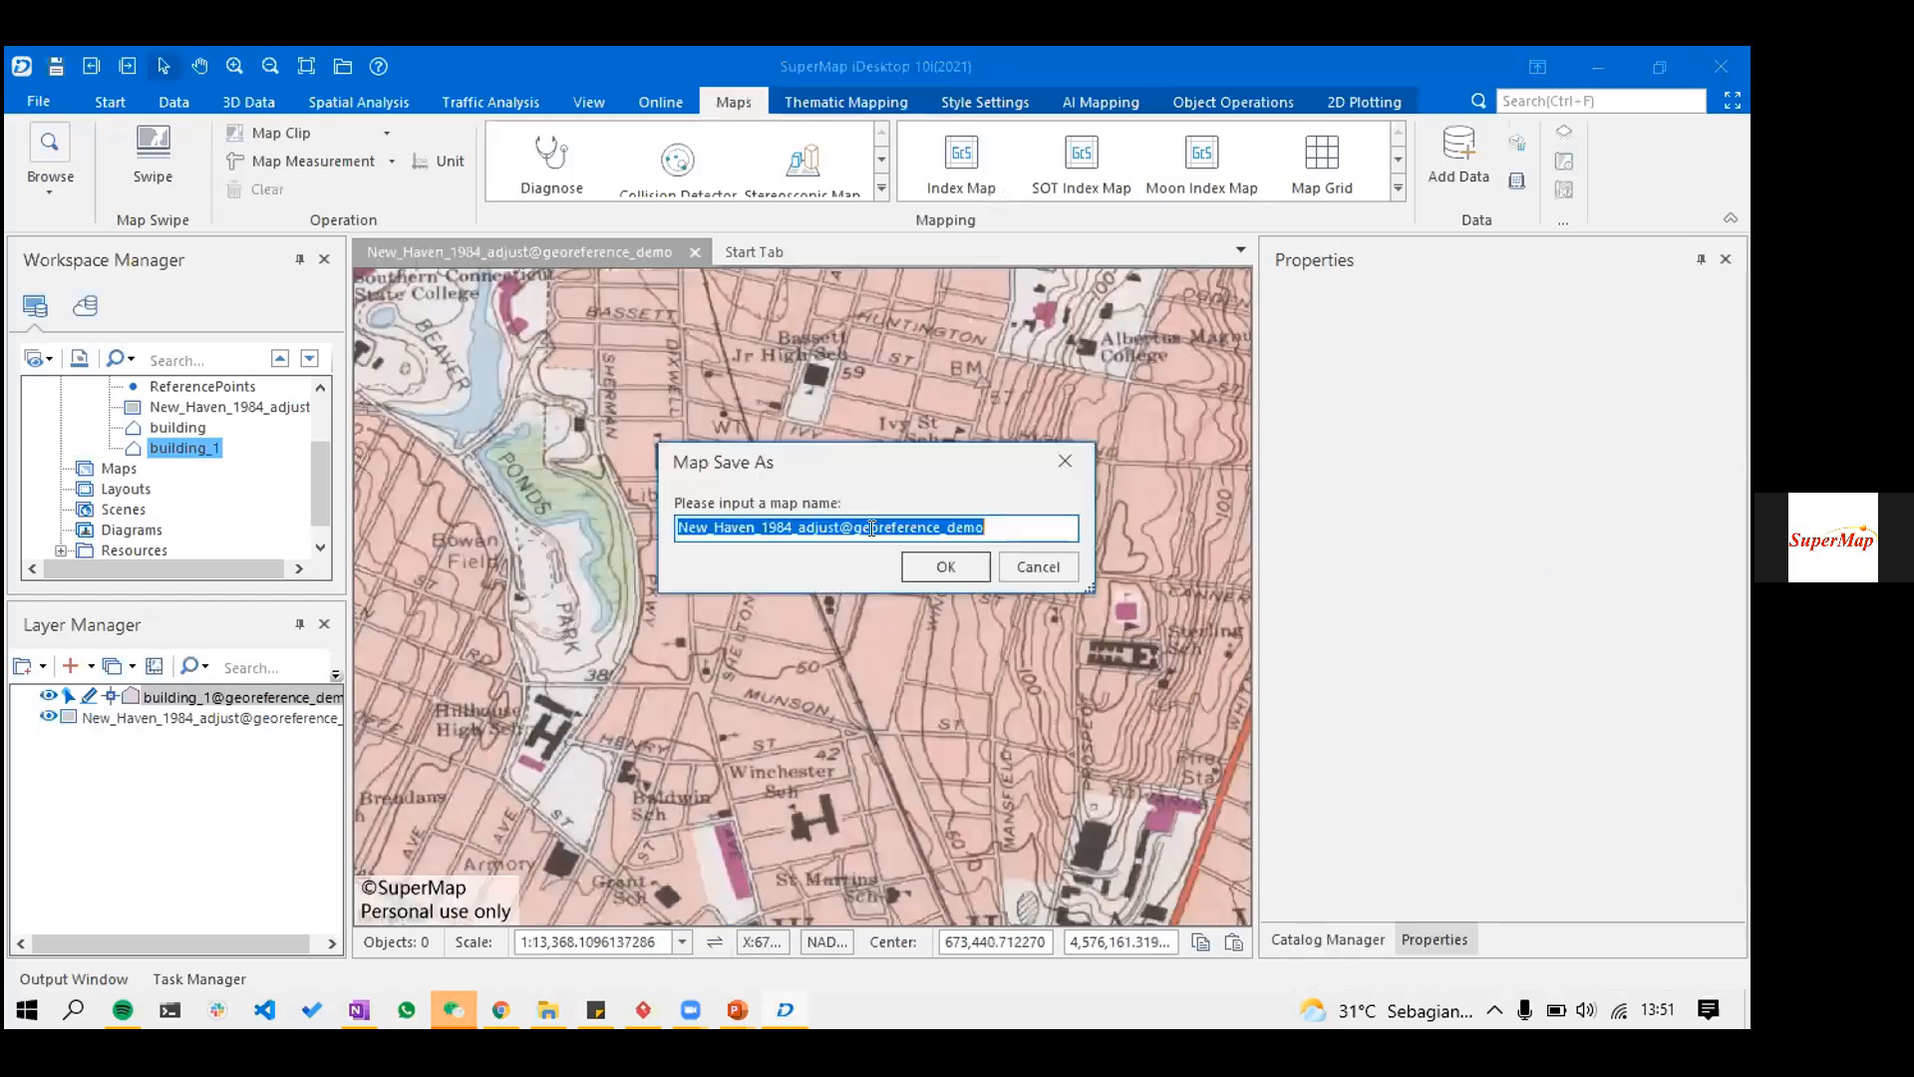
type("nea")
key("BackSpace")
type("w_haven_map")
left_click(945, 566)
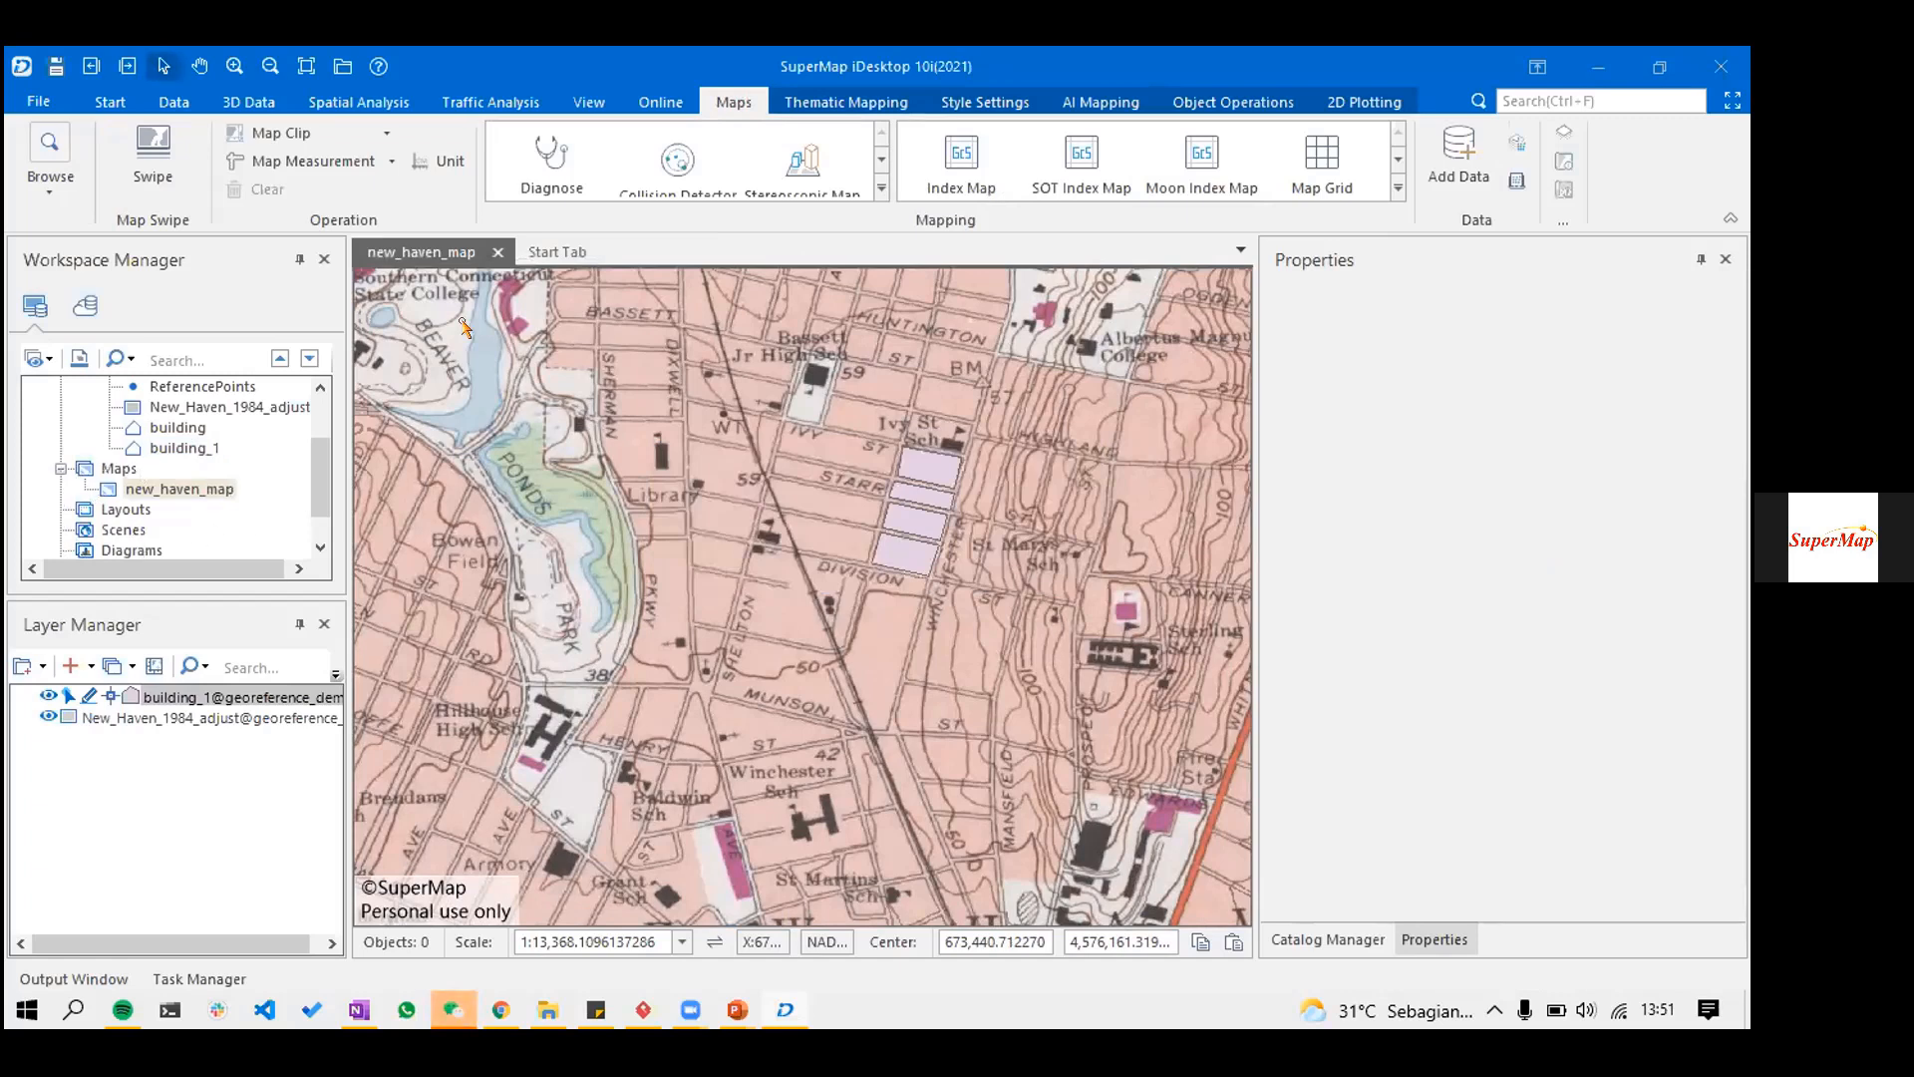
left_click(498, 257)
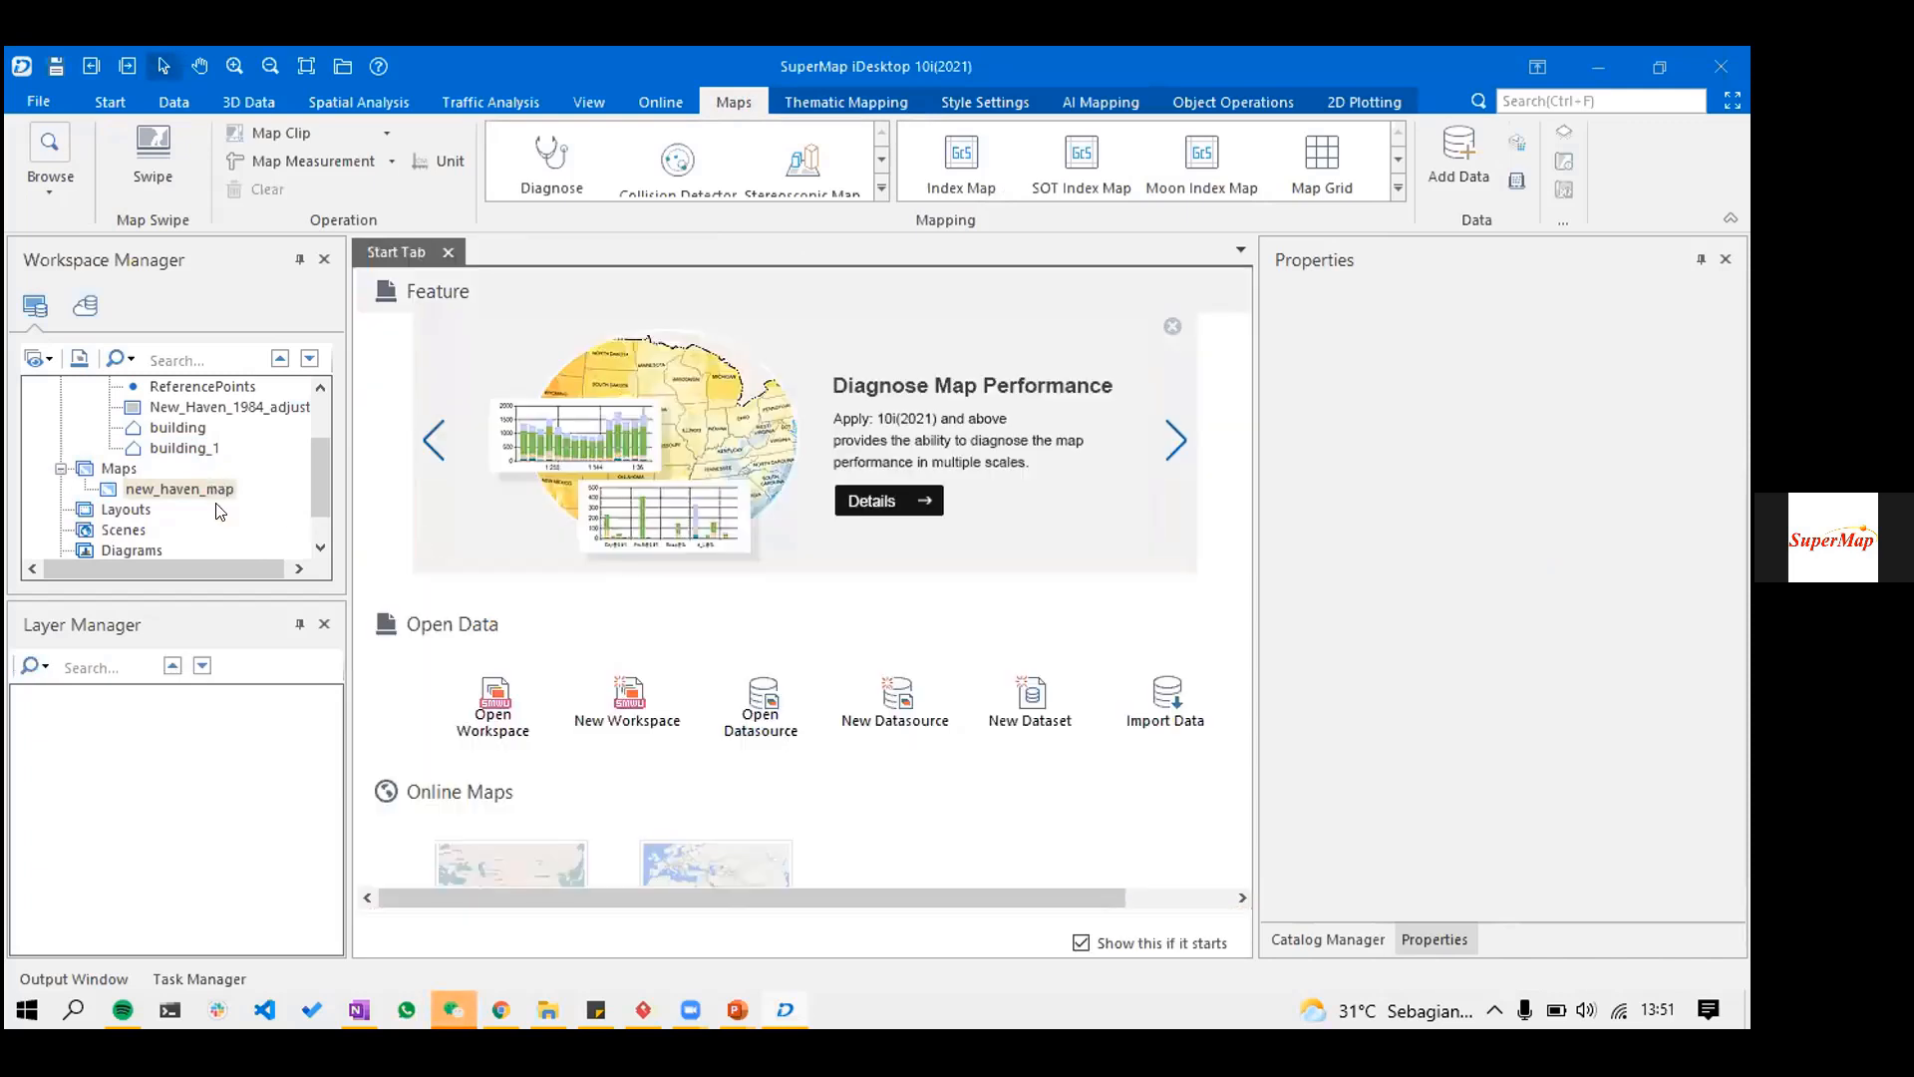
- Add the New_Haven_1984_adjust image dataset to a new spherical scene
left_click(227, 490)
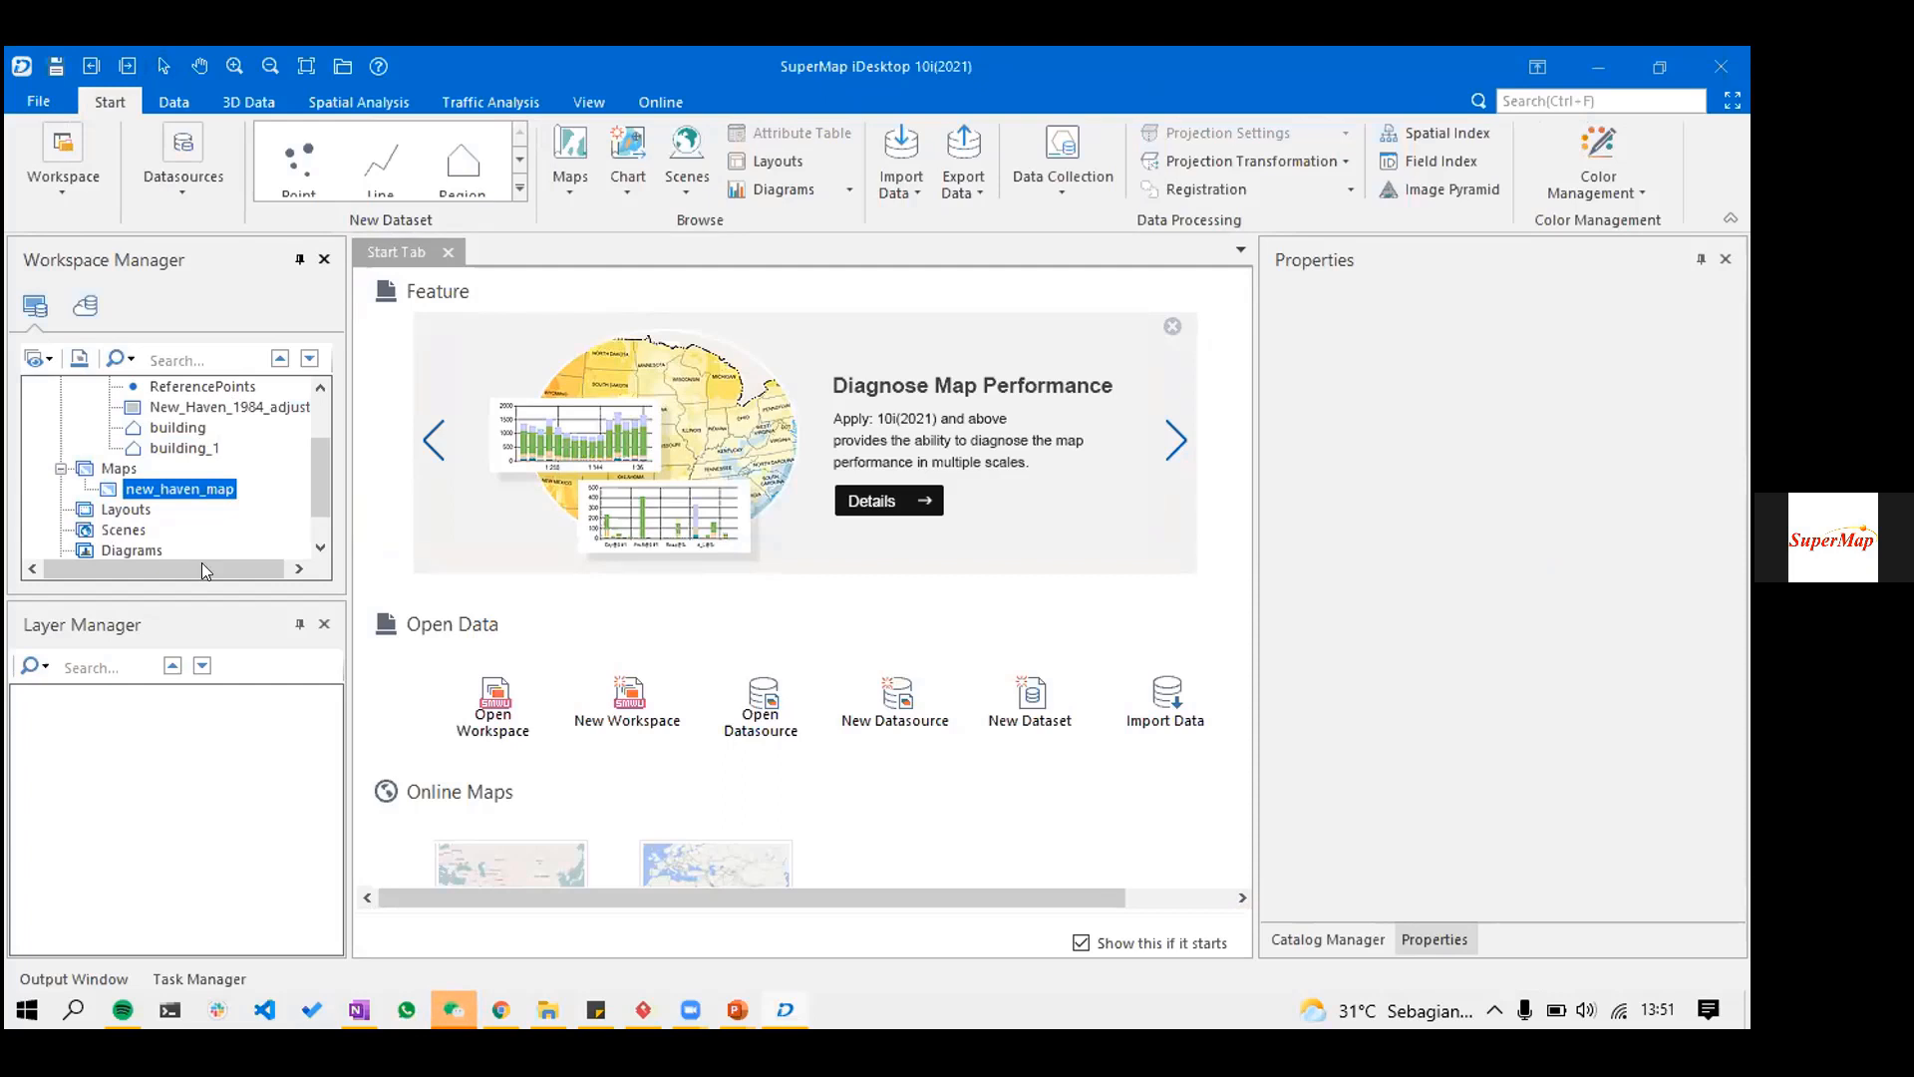
left_click_drag(196, 598, 199, 694)
left_click(244, 469)
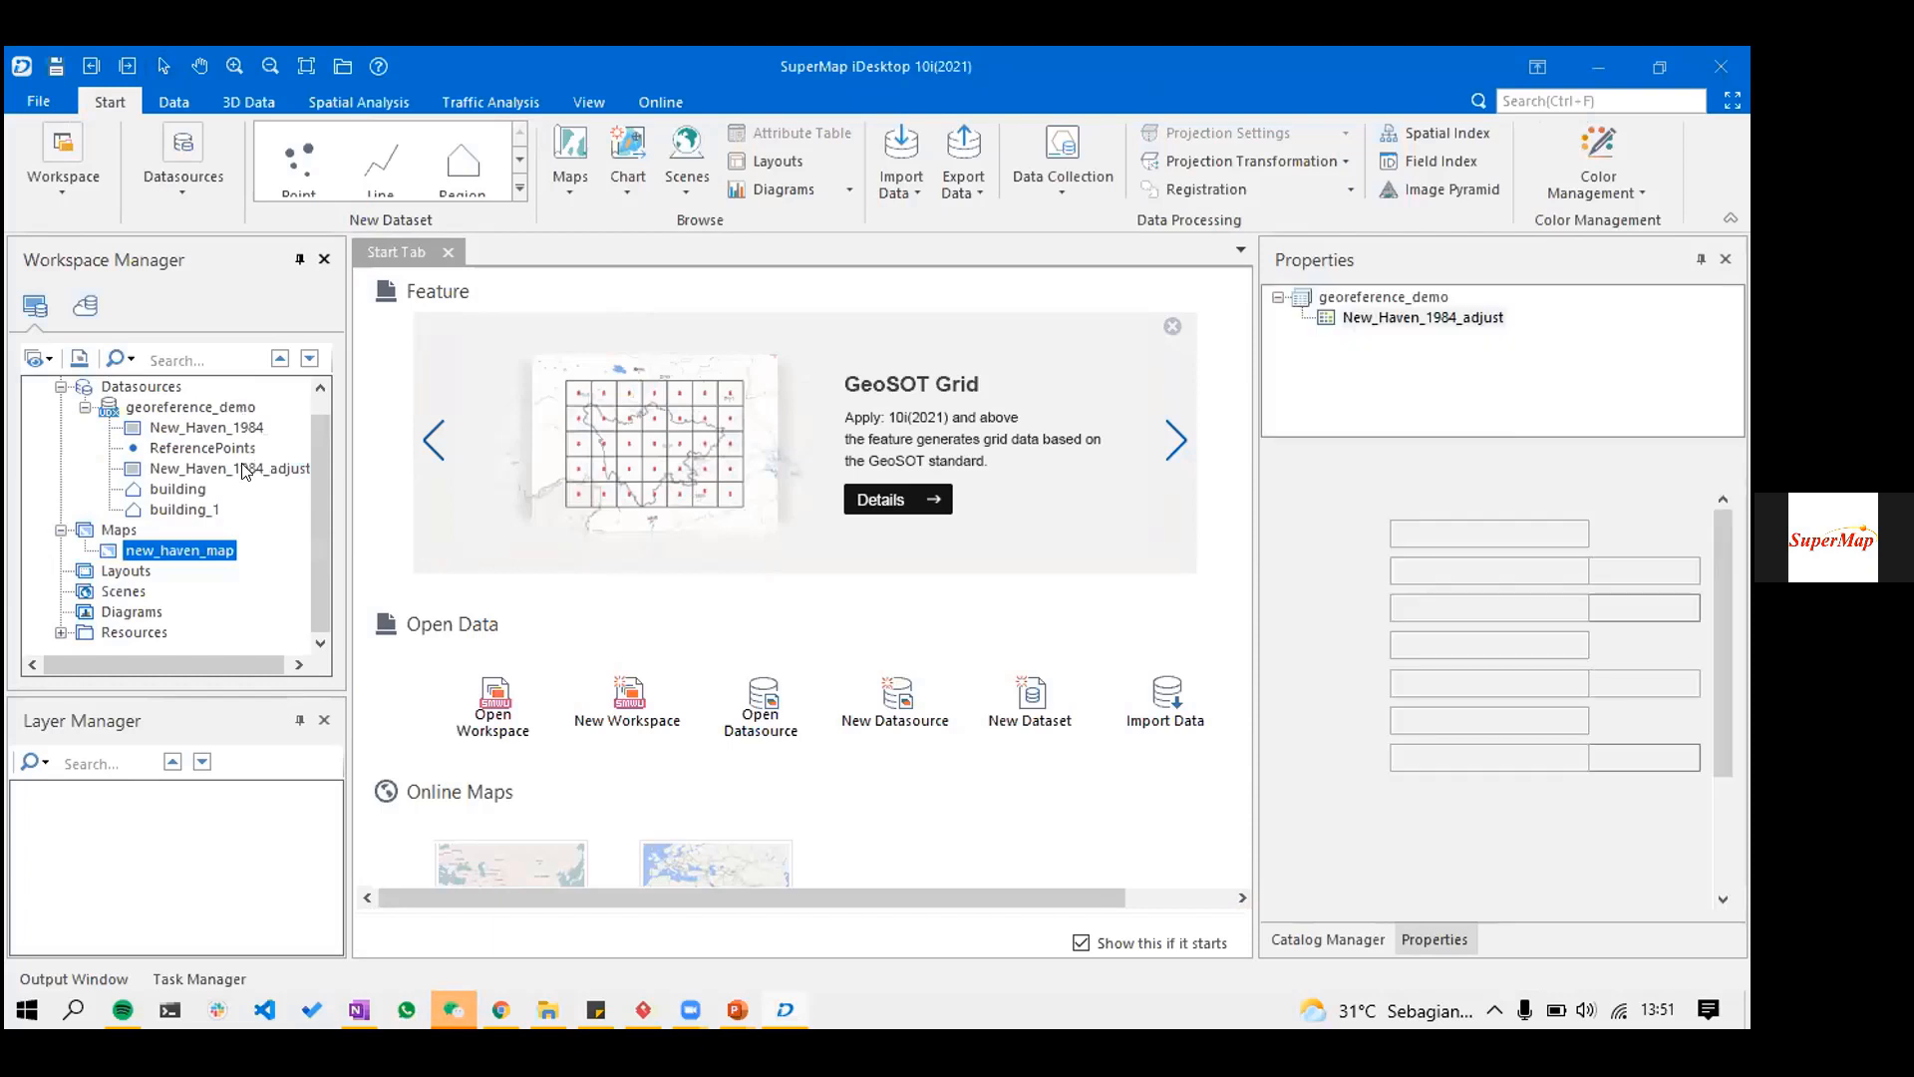
left_click(217, 510, "ctrl")
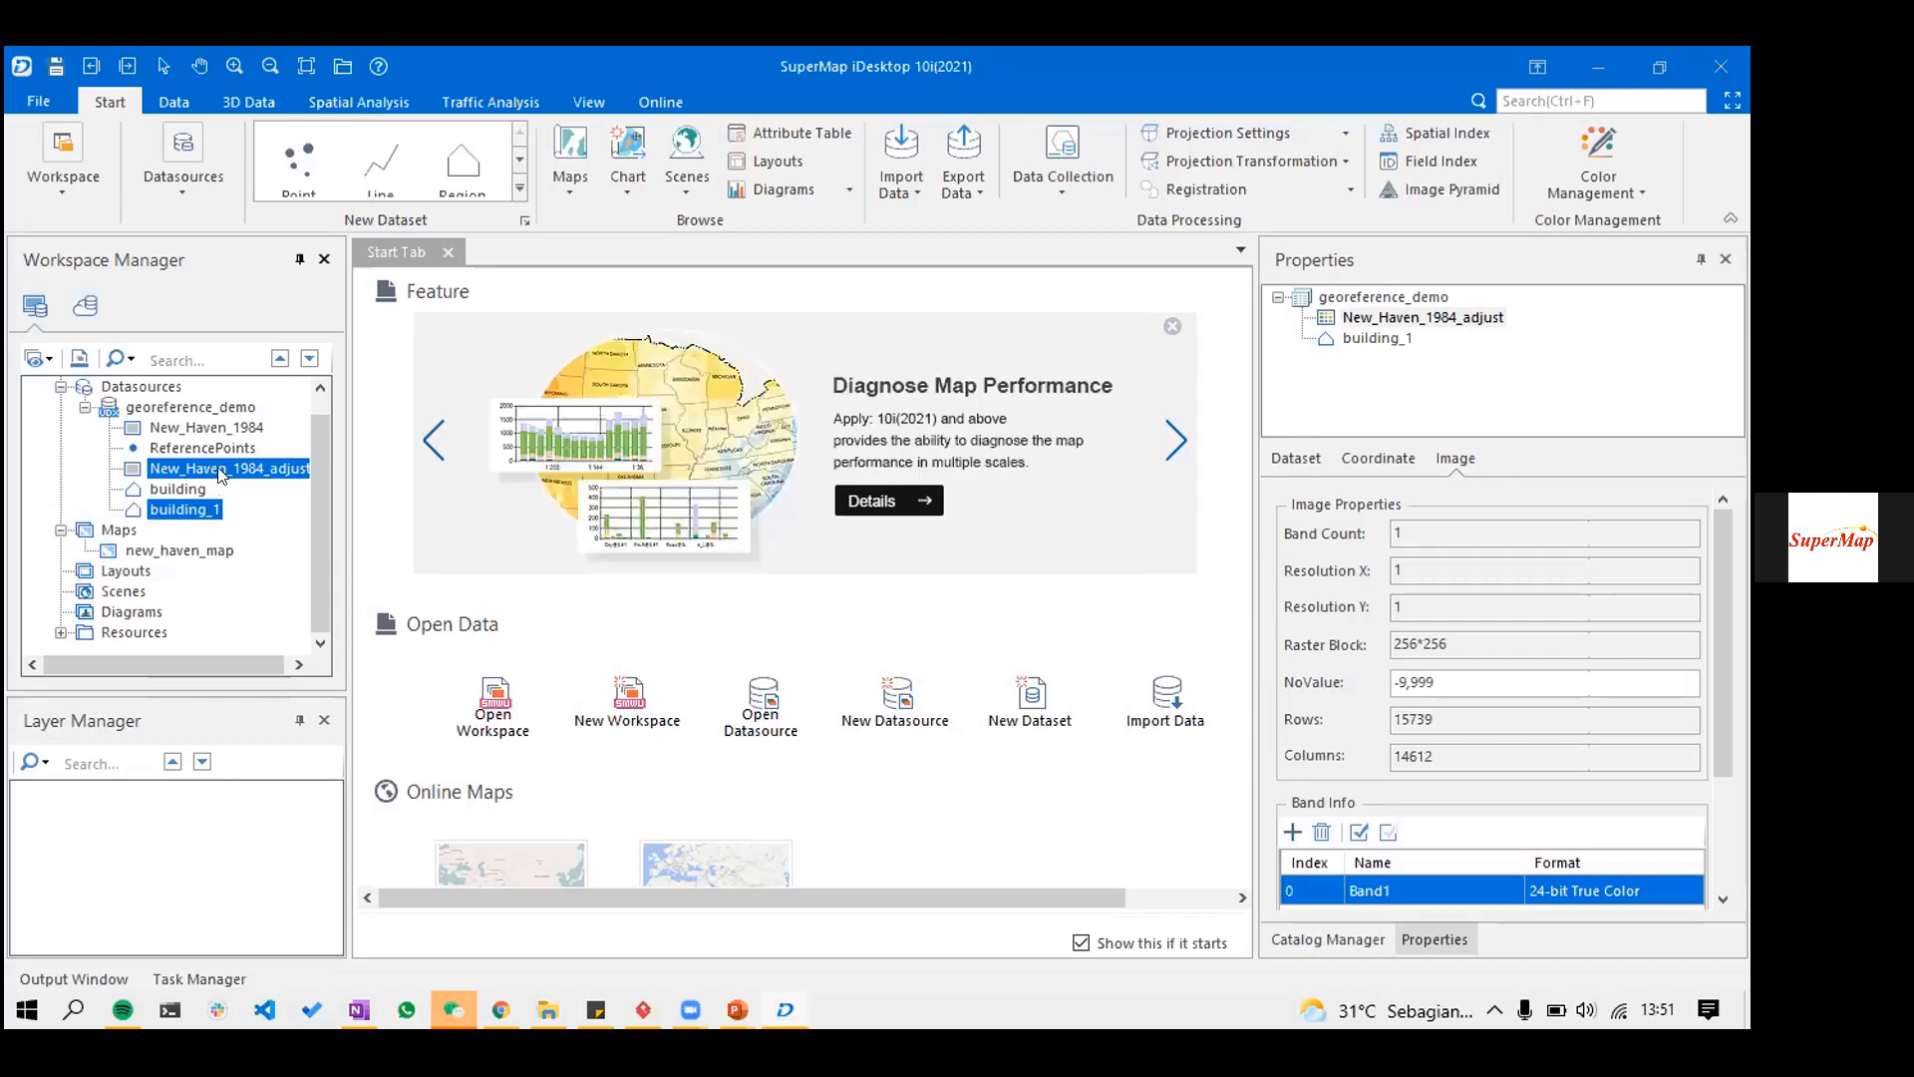
left_click(222, 475)
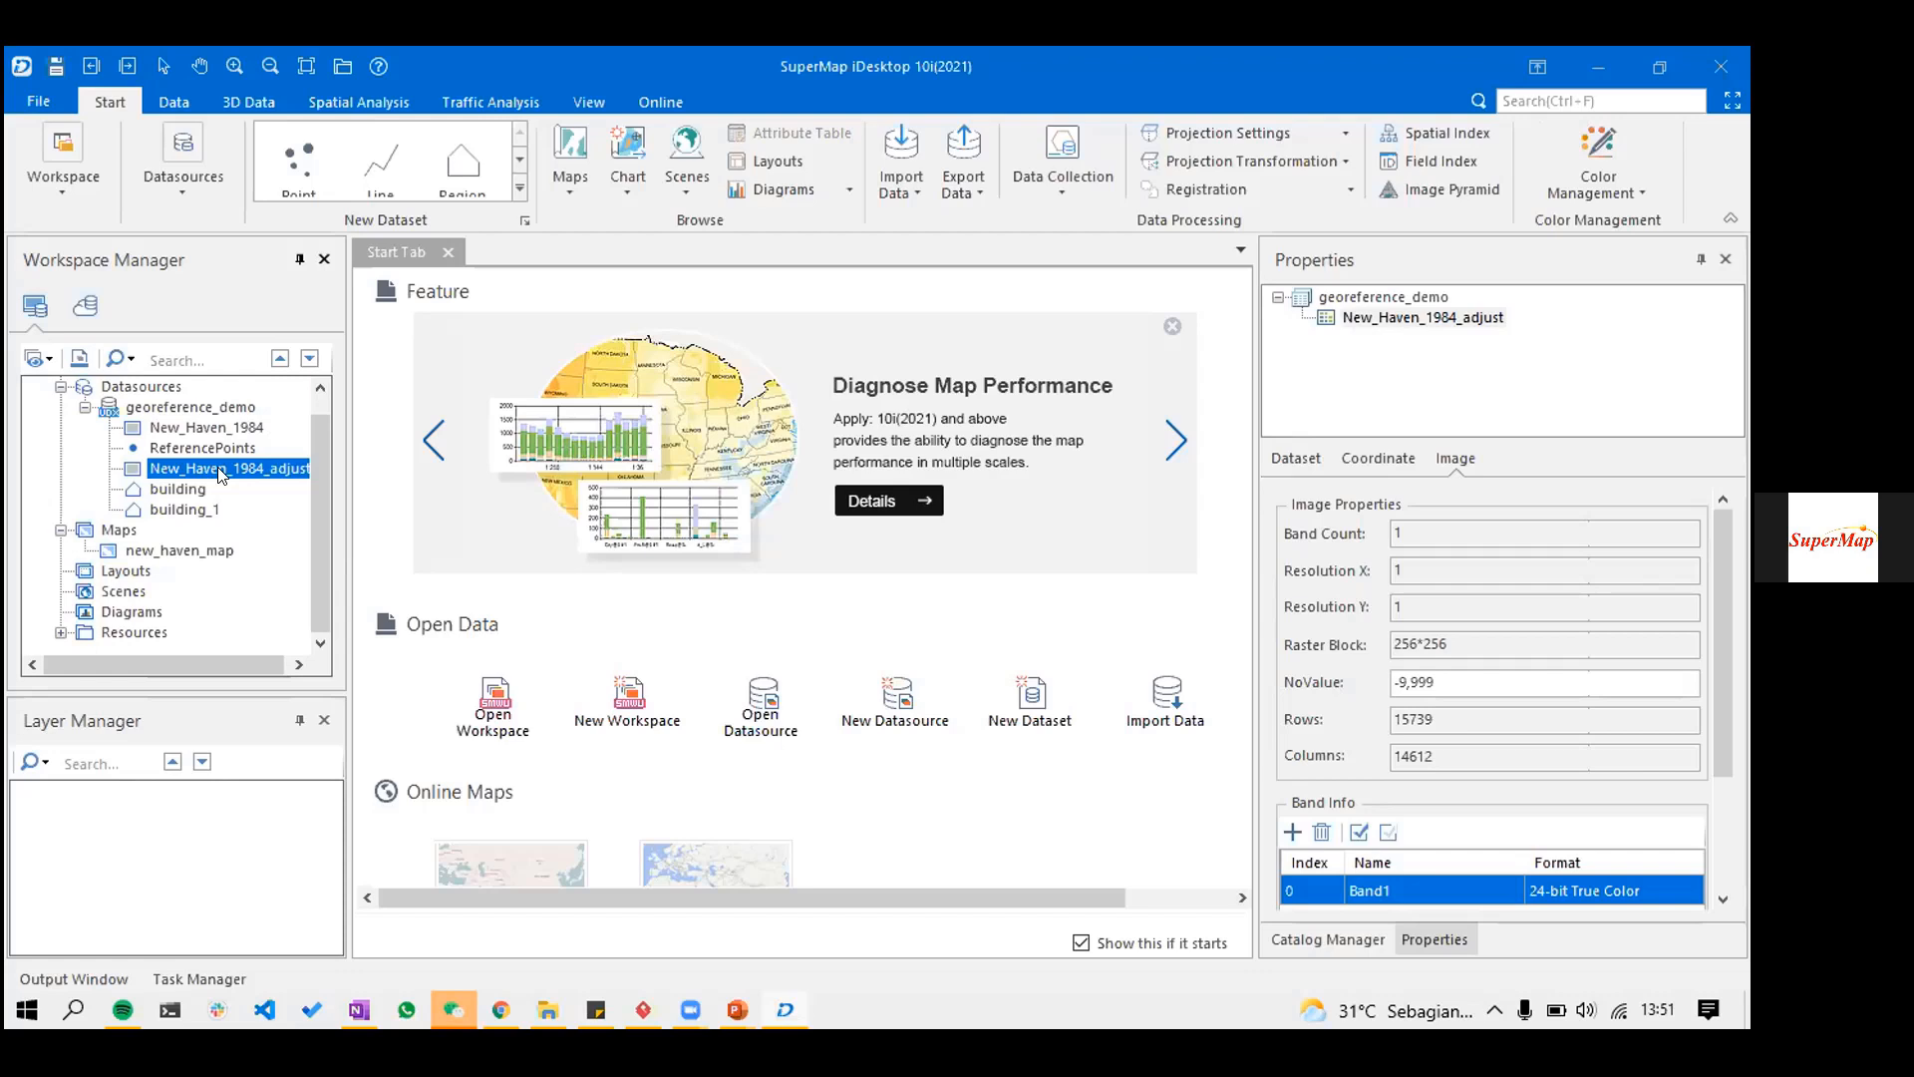
right_click(221, 474)
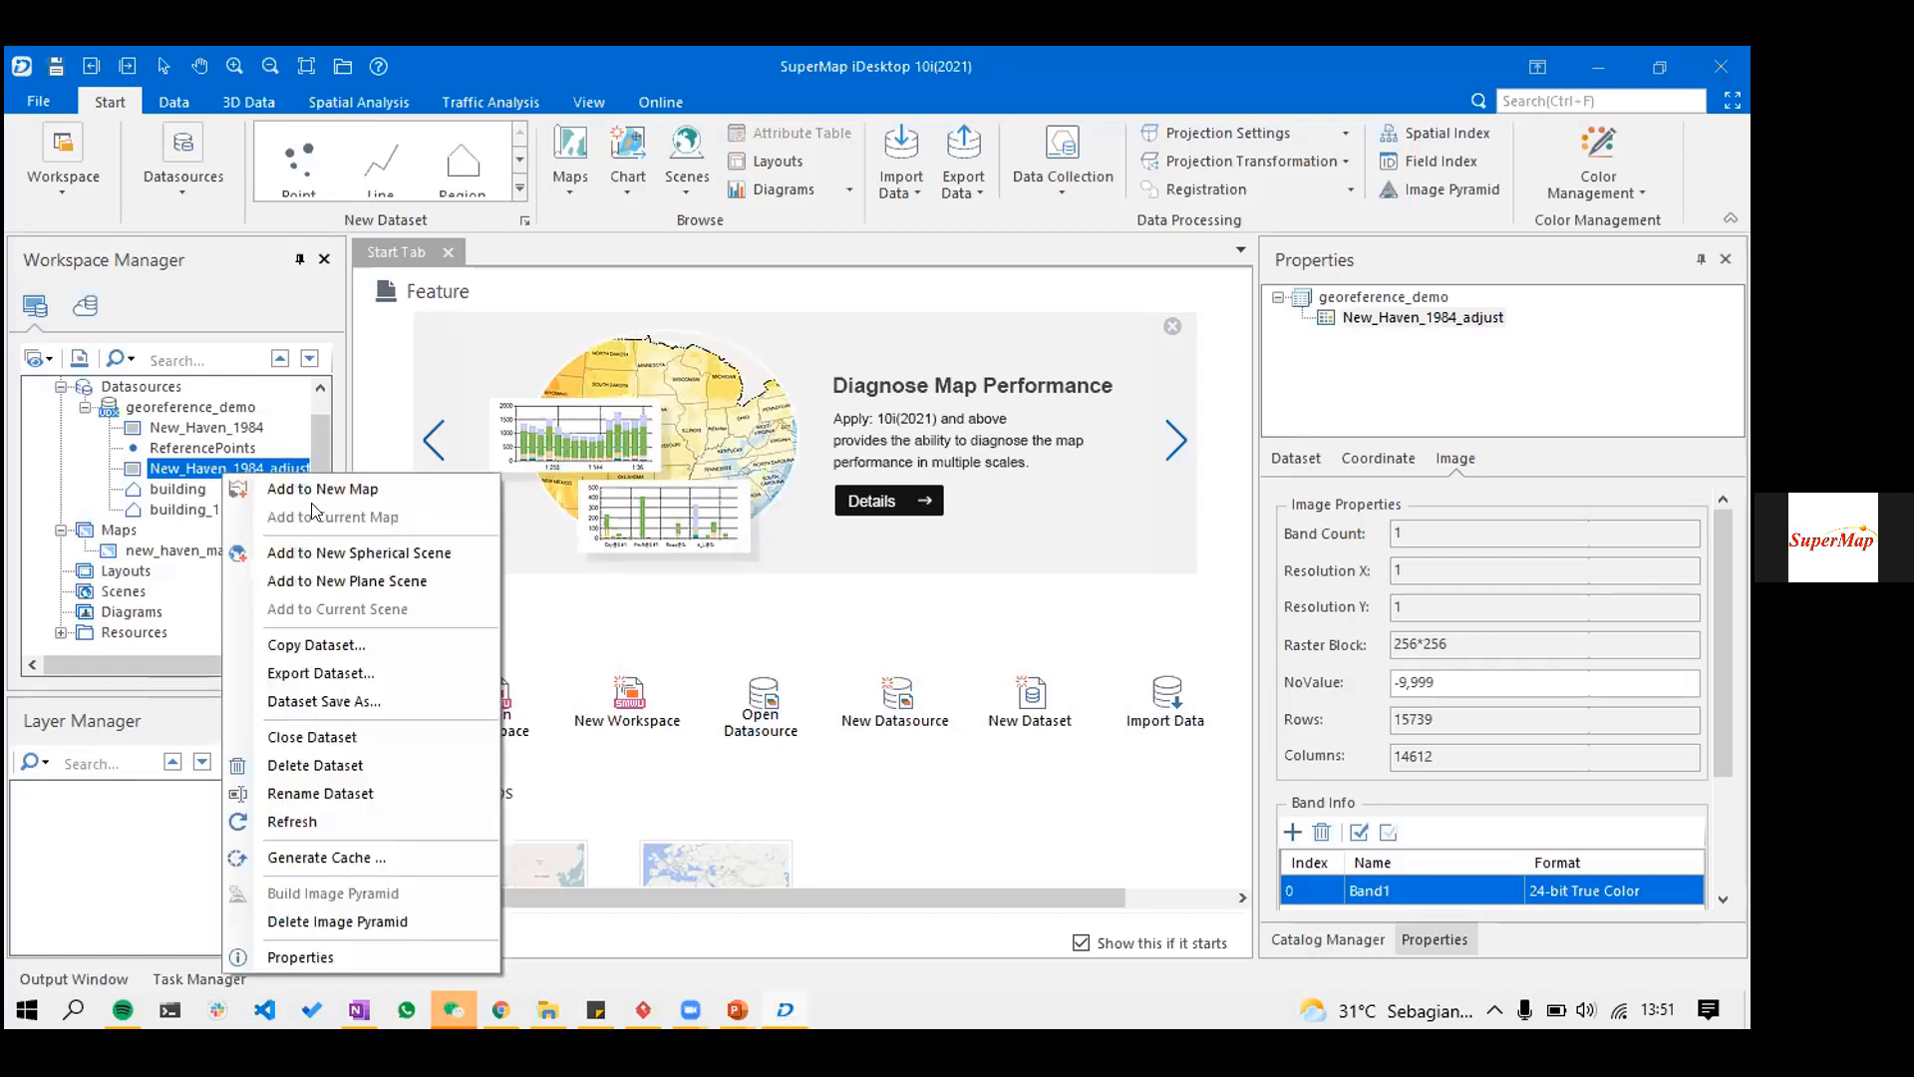
left_click(331, 554)
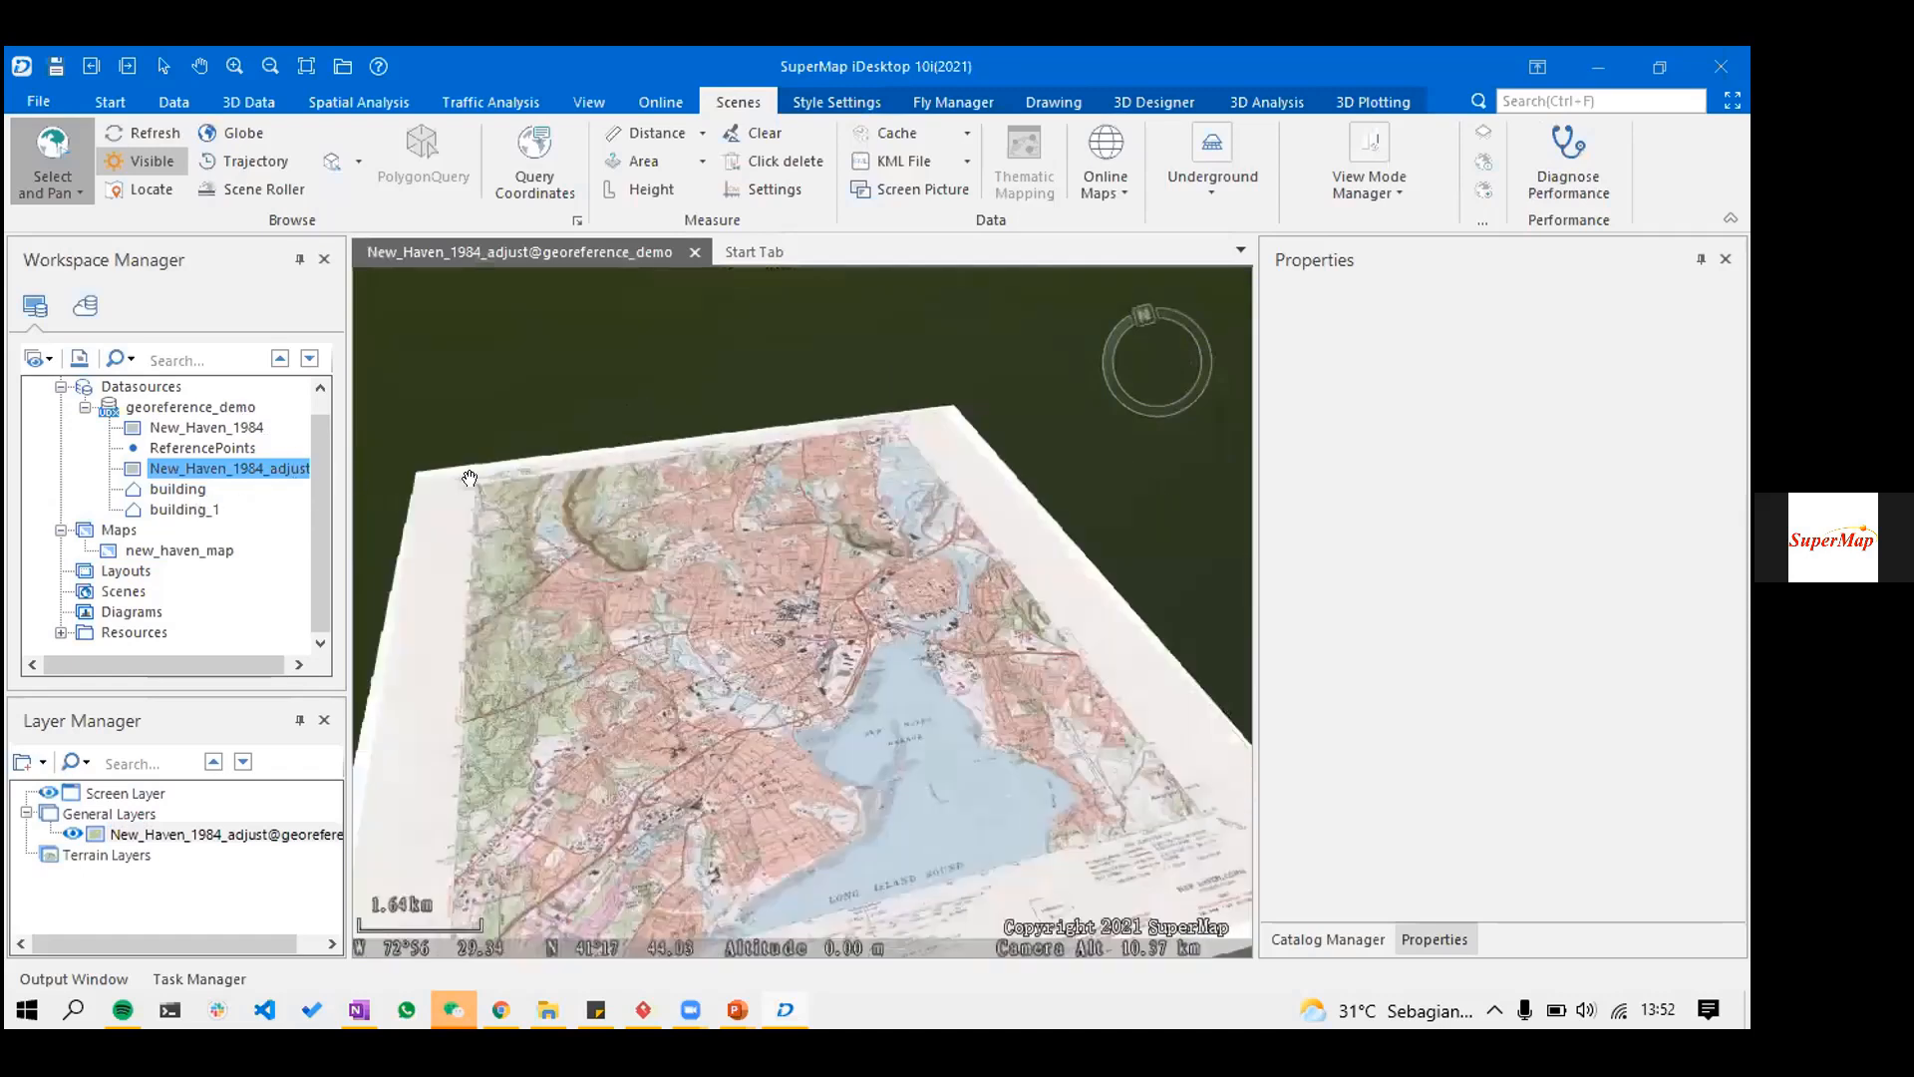
- Add the building_1 dataset to the current scene and set its layer's altitude mode to Absolute
right_click(195, 509)
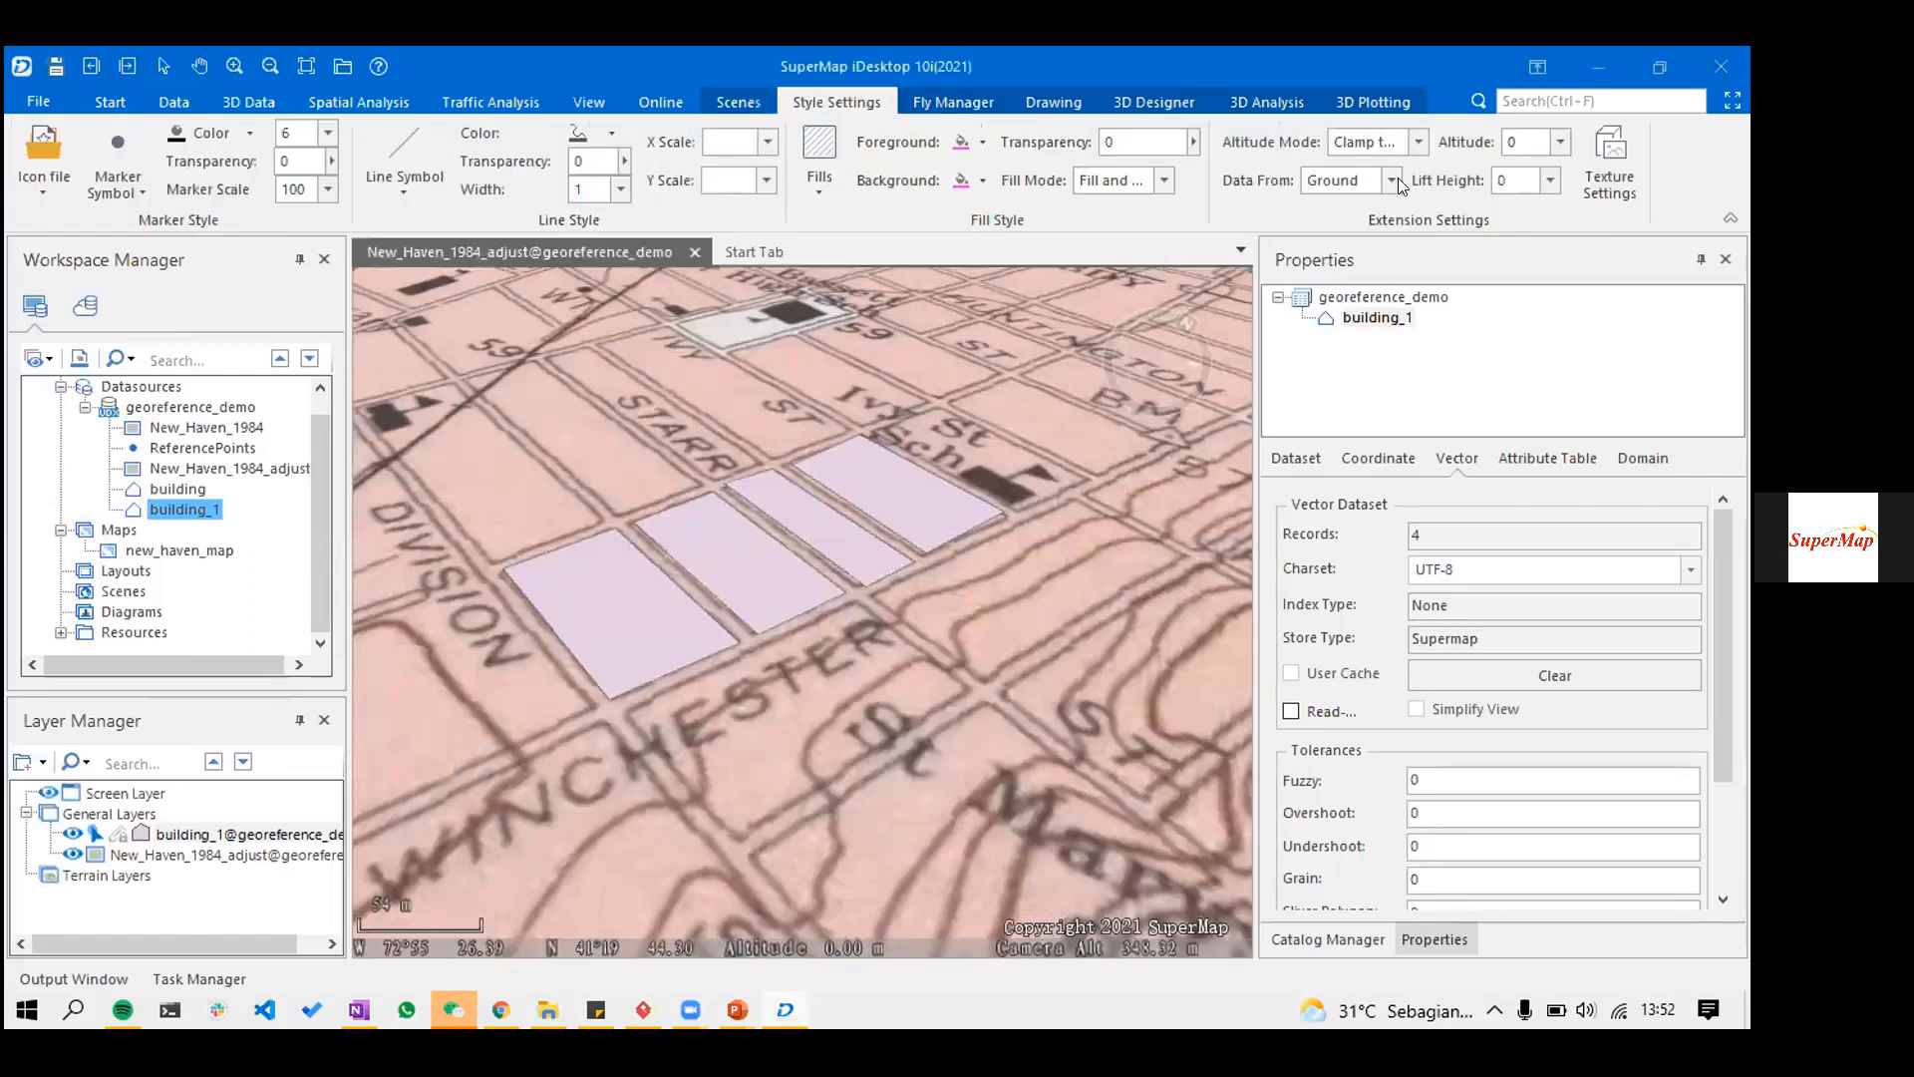
left_click(1326, 243)
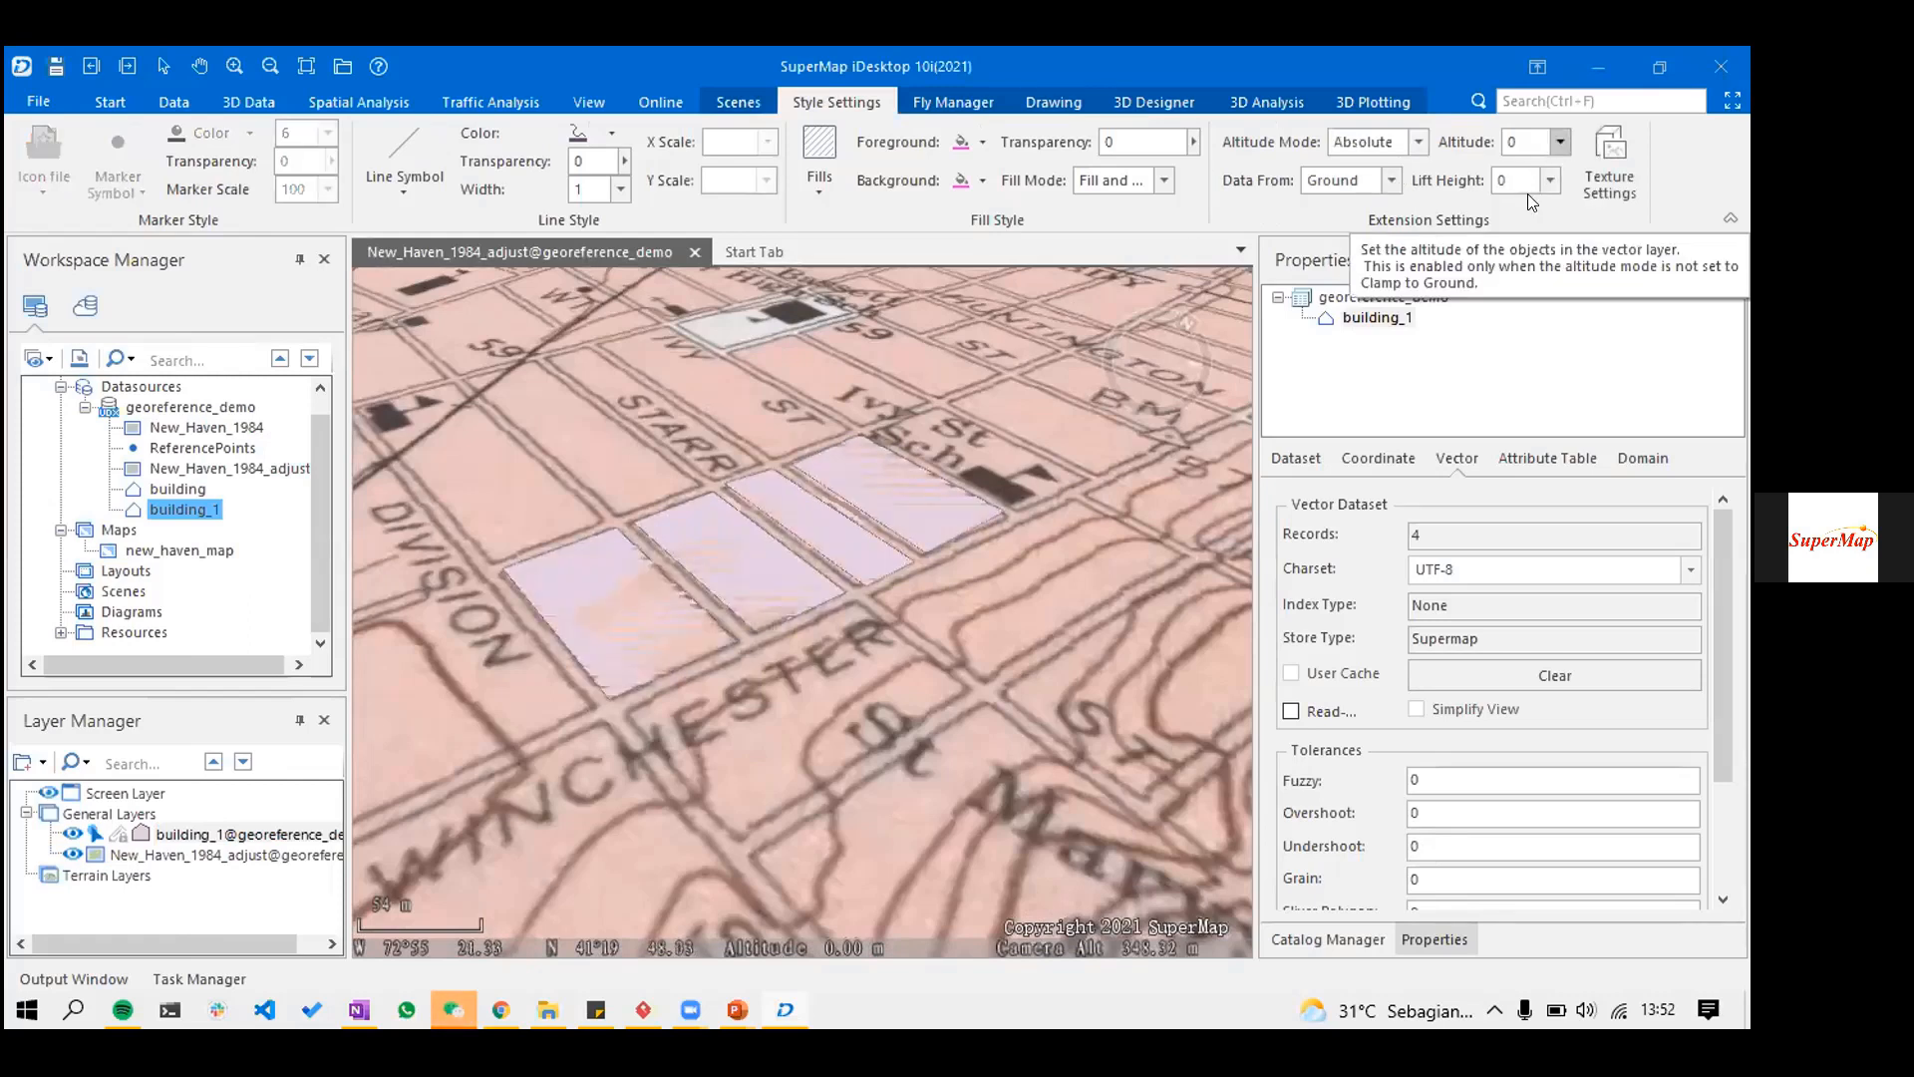
- Take both the altitude and the lift height of the building_1 layer from the height field
left_click(1561, 142)
left_click(1530, 205)
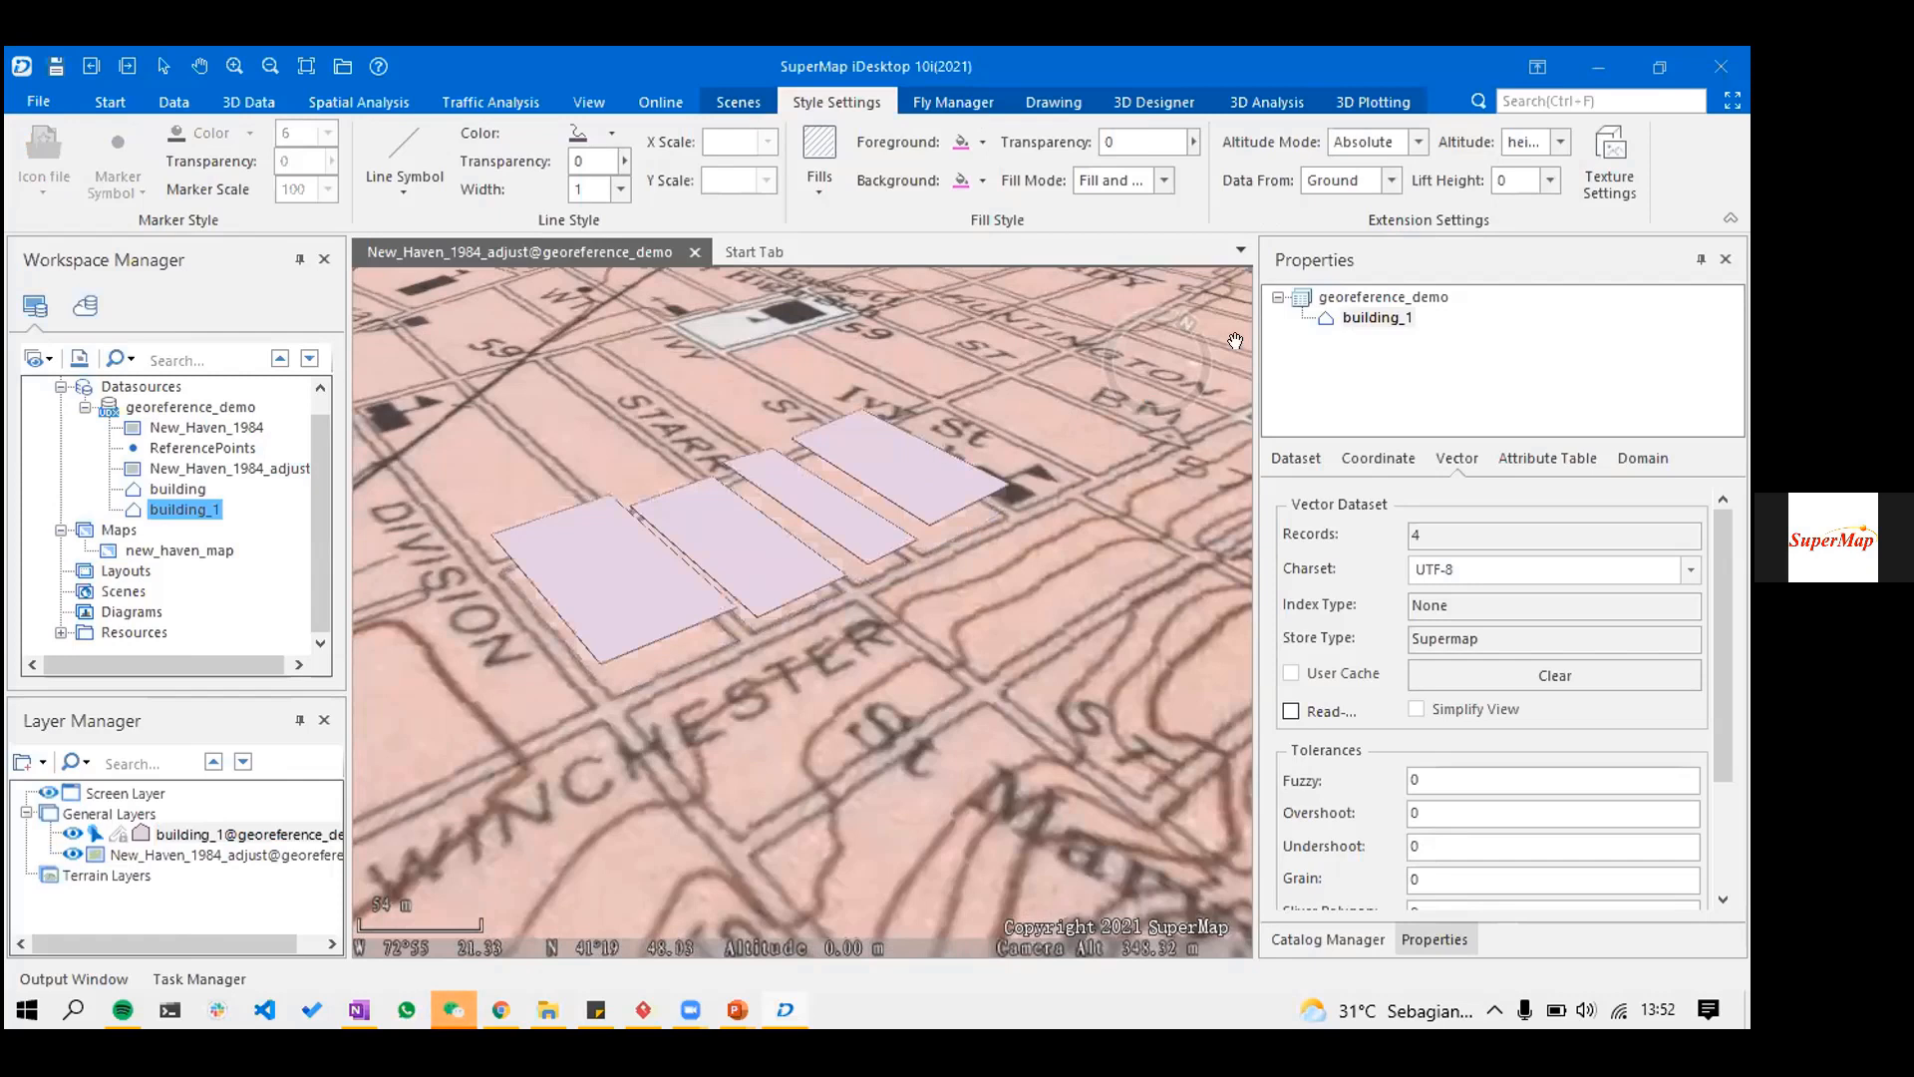
left_click(1550, 180)
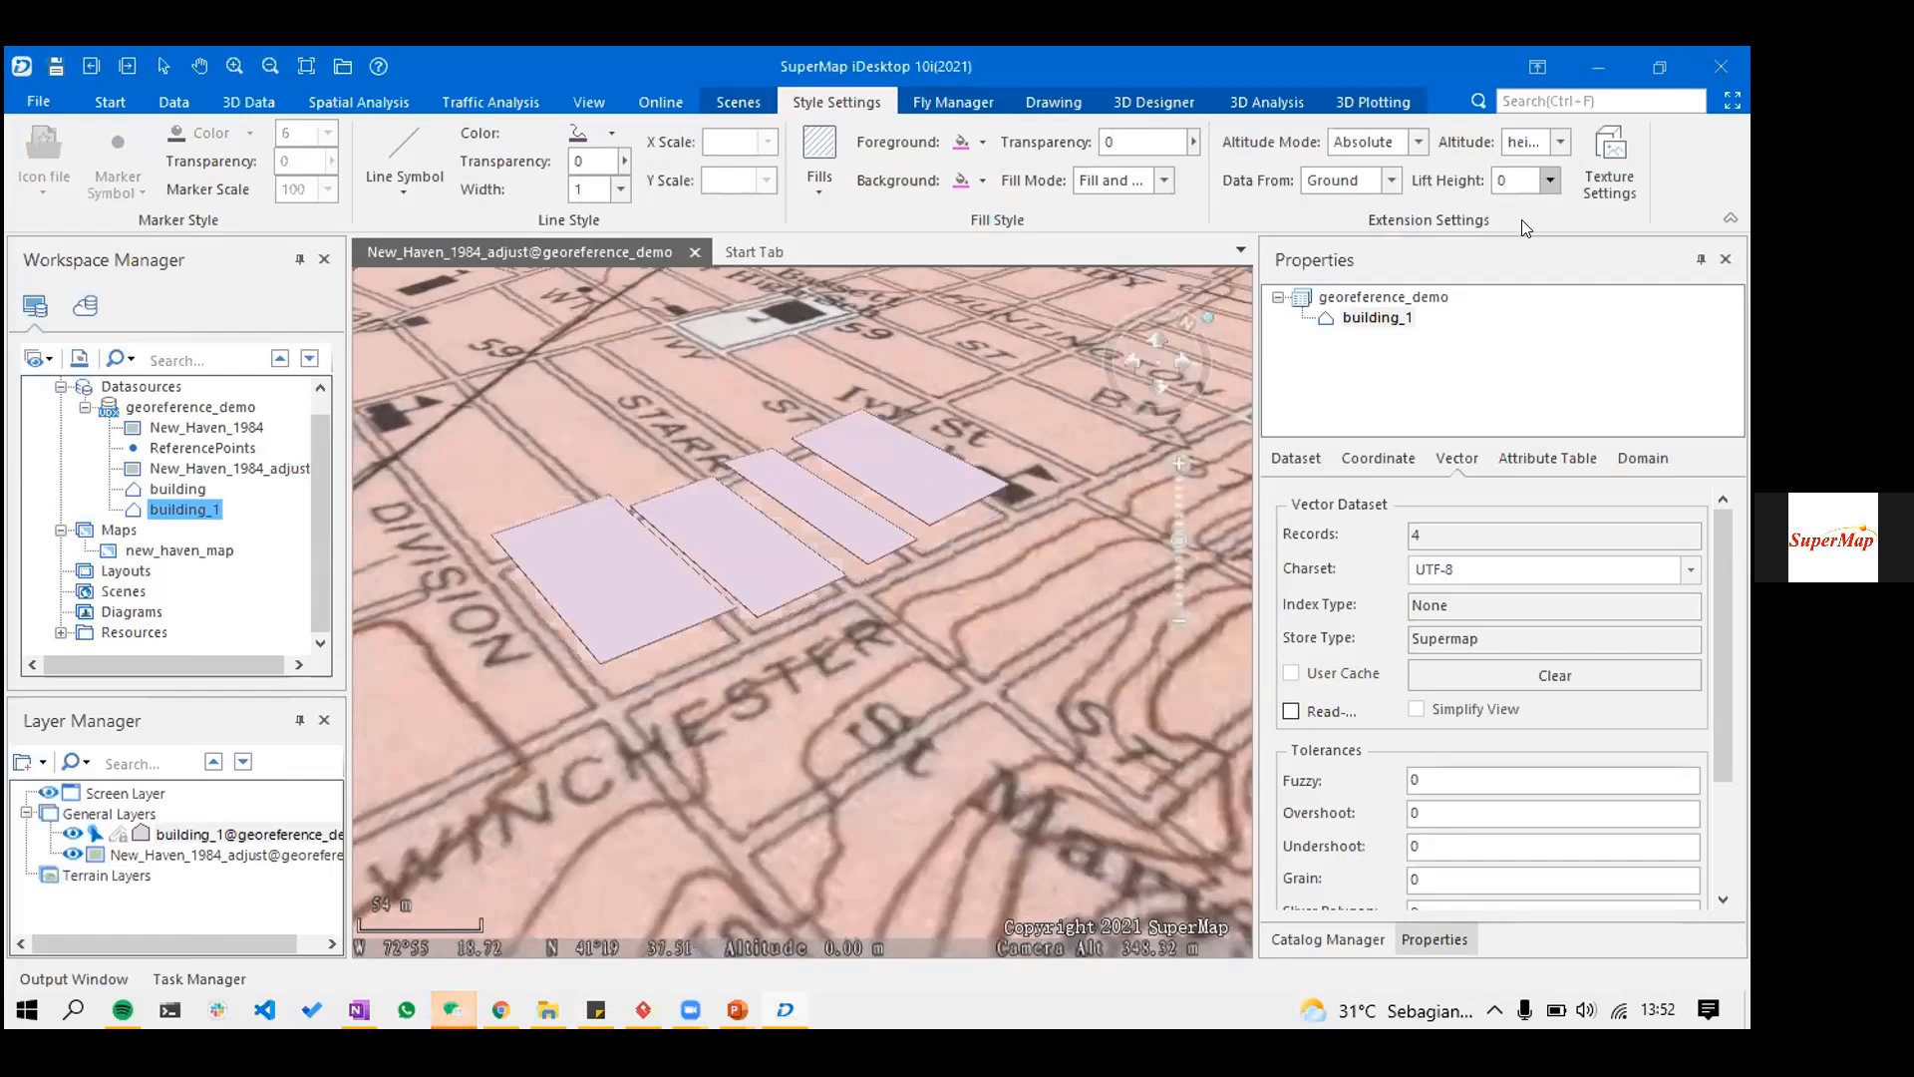
left_click(1518, 240)
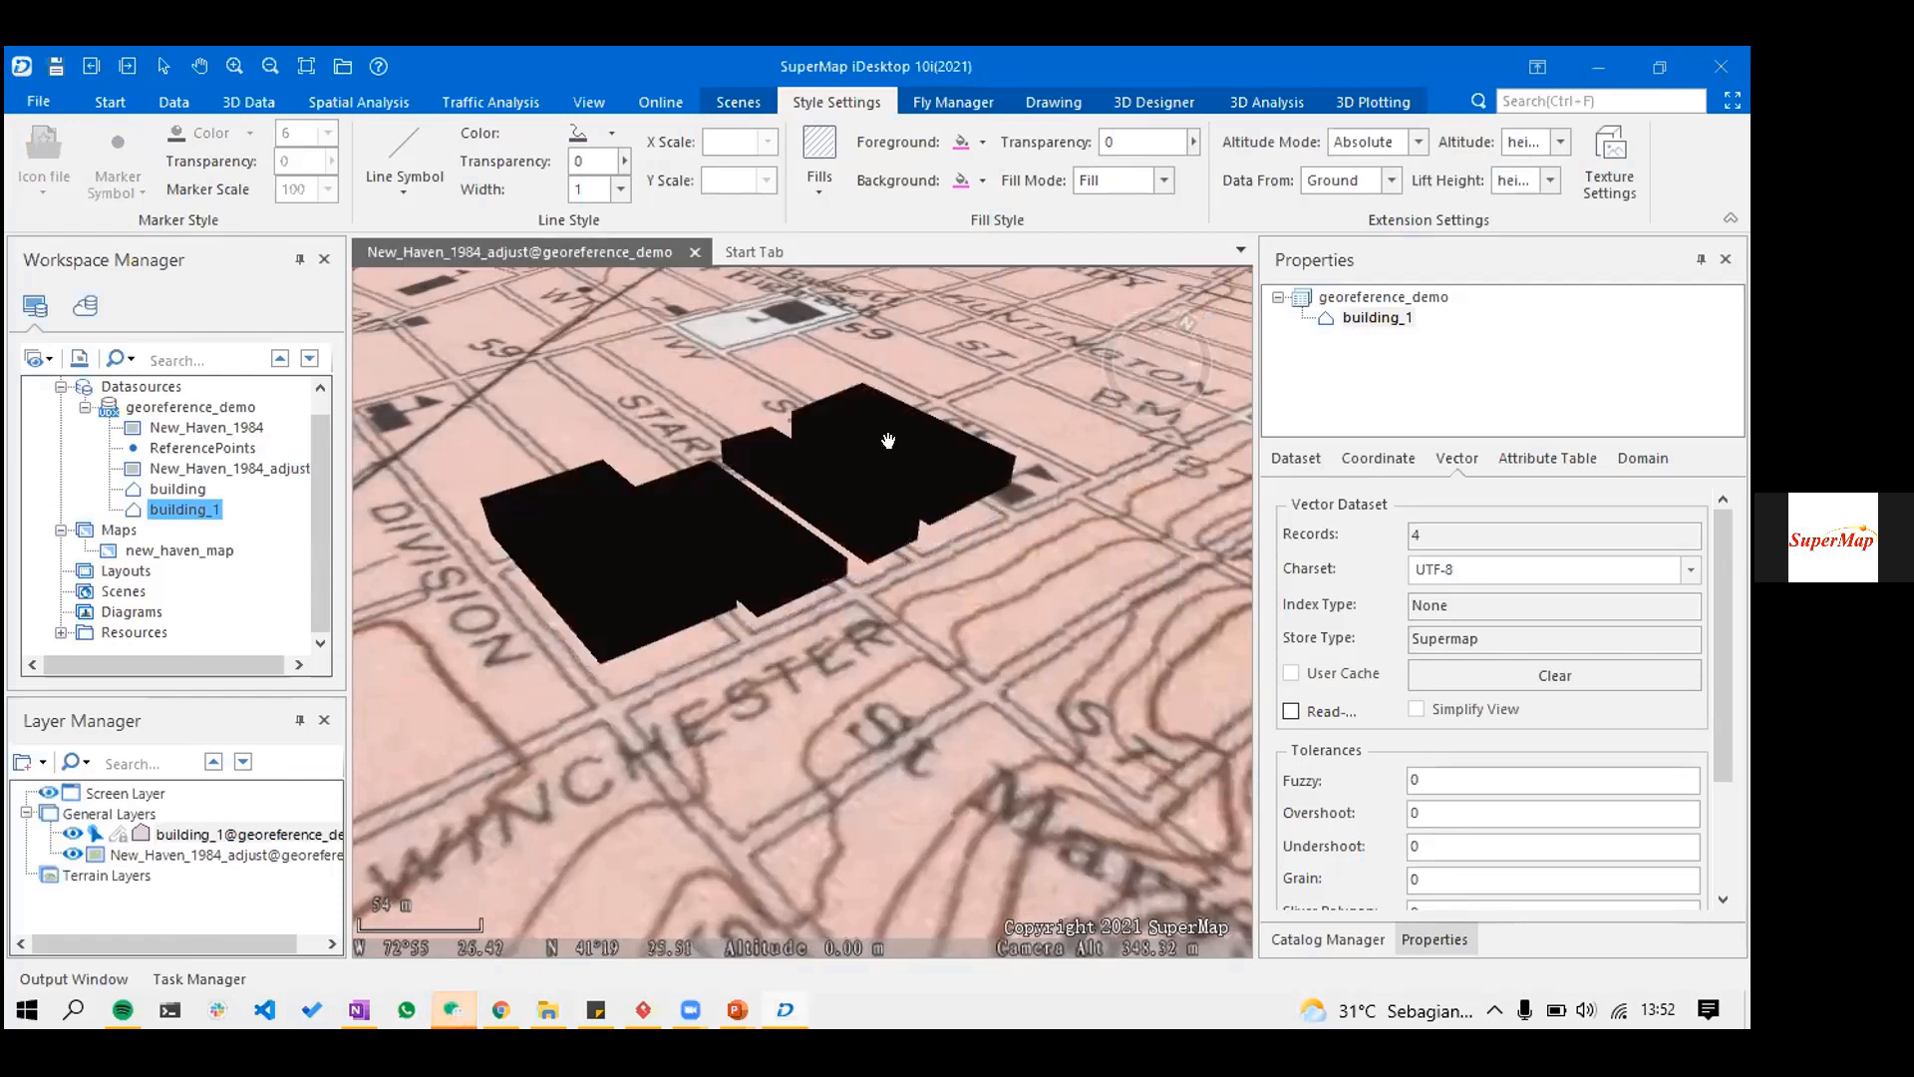
- Set the building_1 layer's altitude to 0, keeping the lift height taken from the height field
scroll(965, 437, "up", 1)
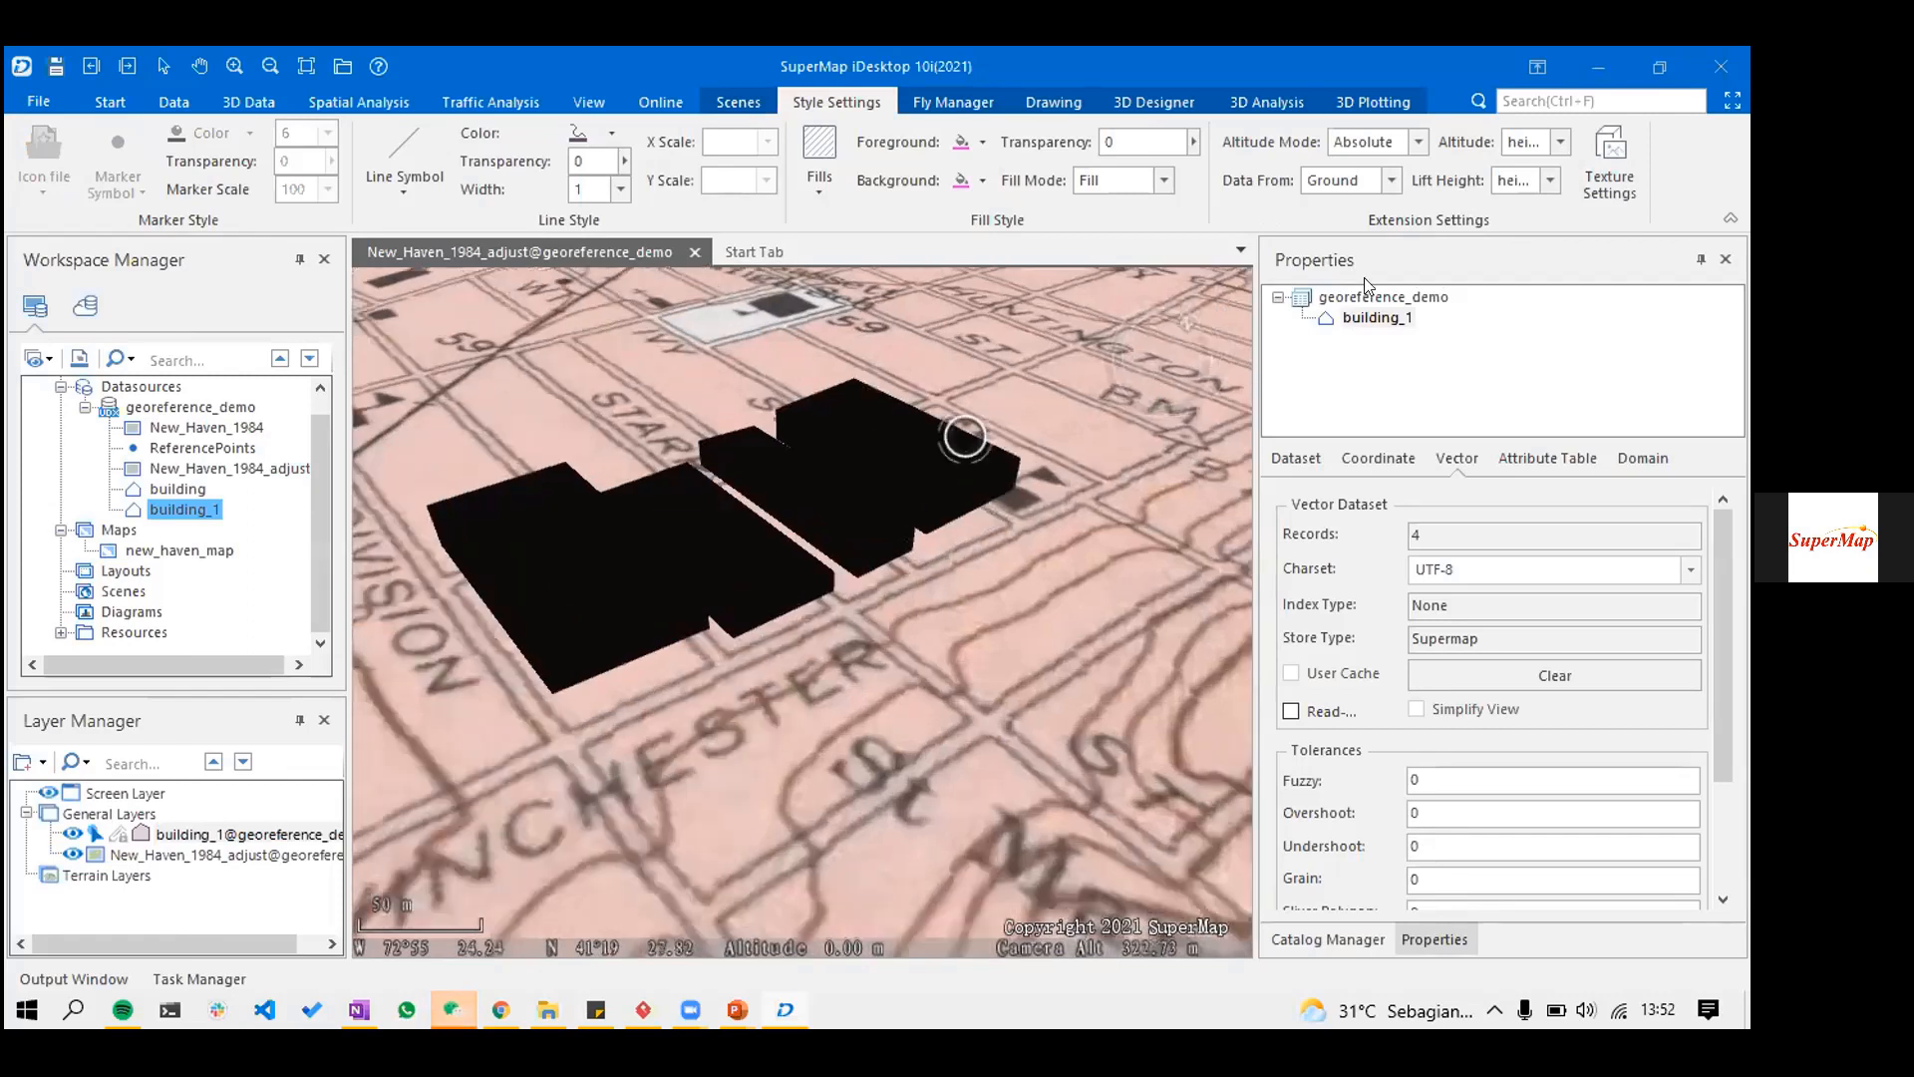
scroll(895, 488, "up", 2)
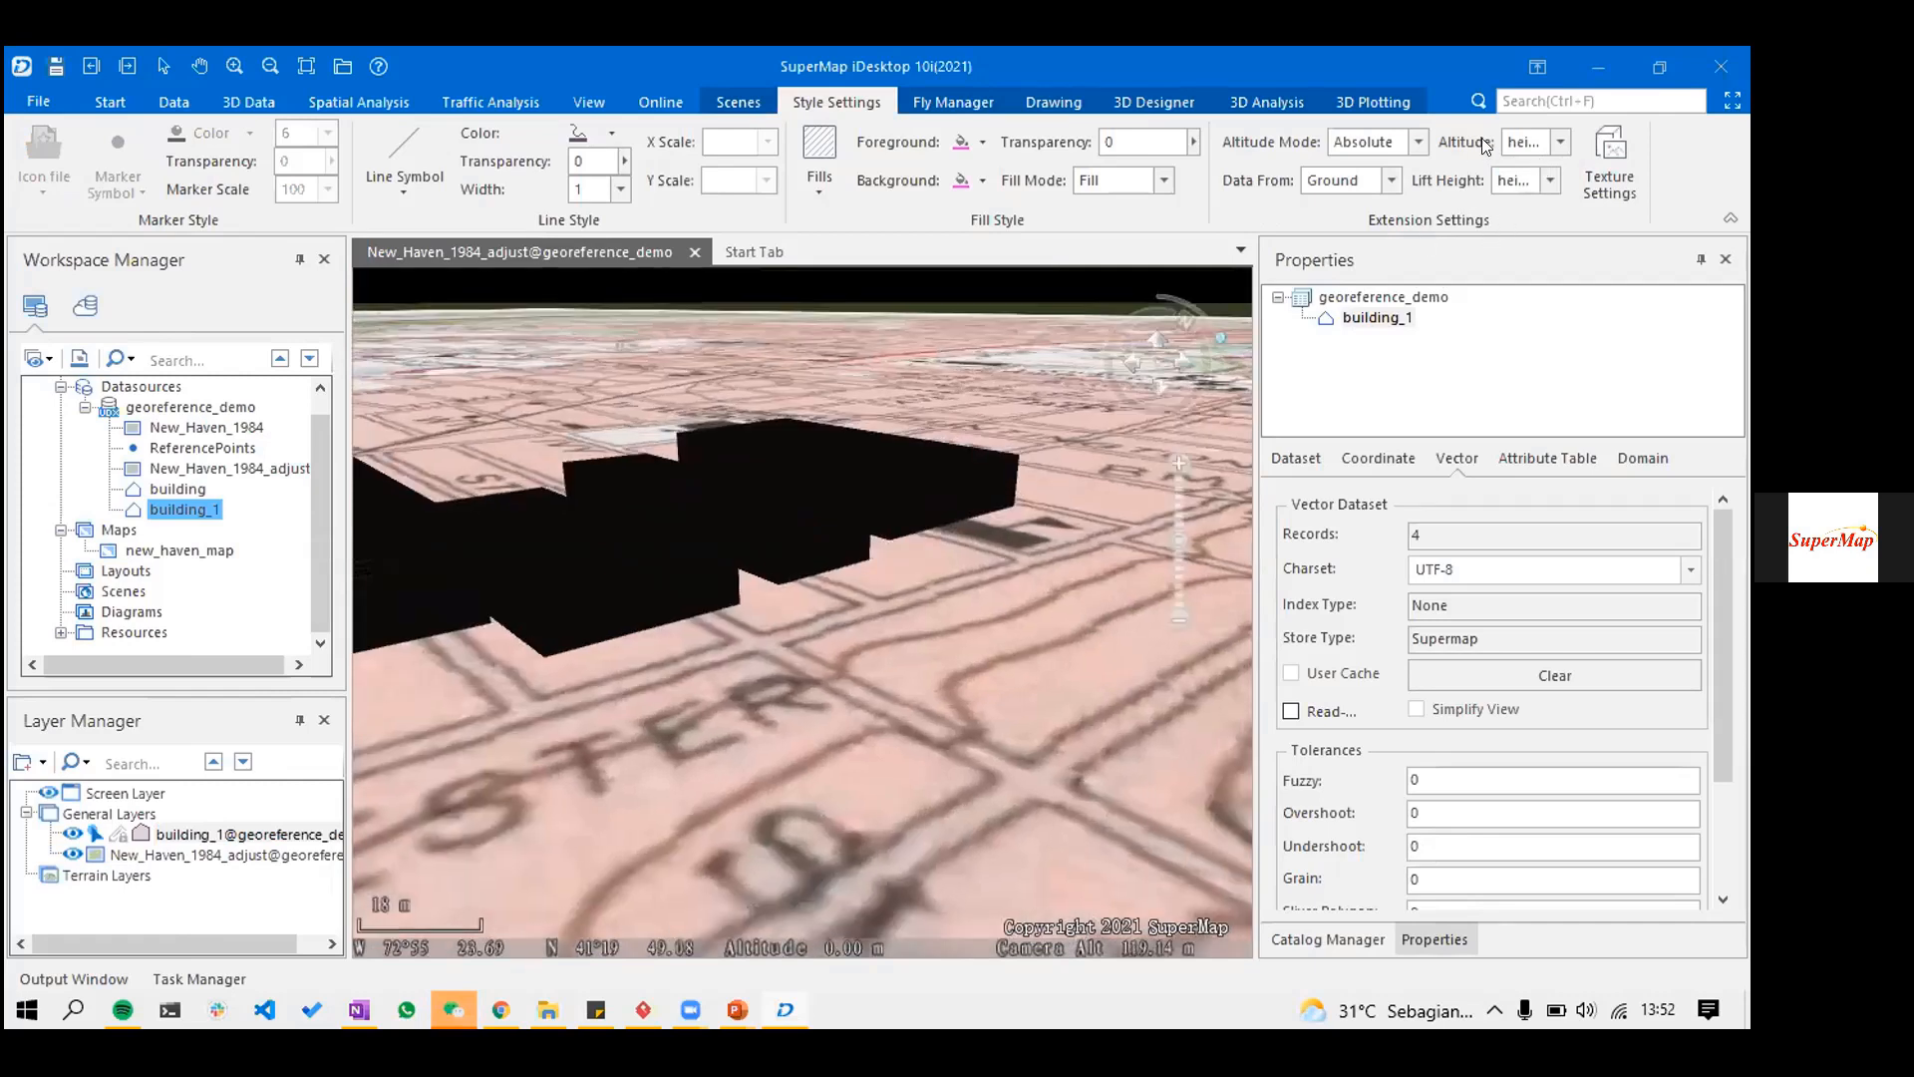
left_click_drag(1544, 143, 1493, 169)
left_click(1560, 143)
left_click(1534, 166)
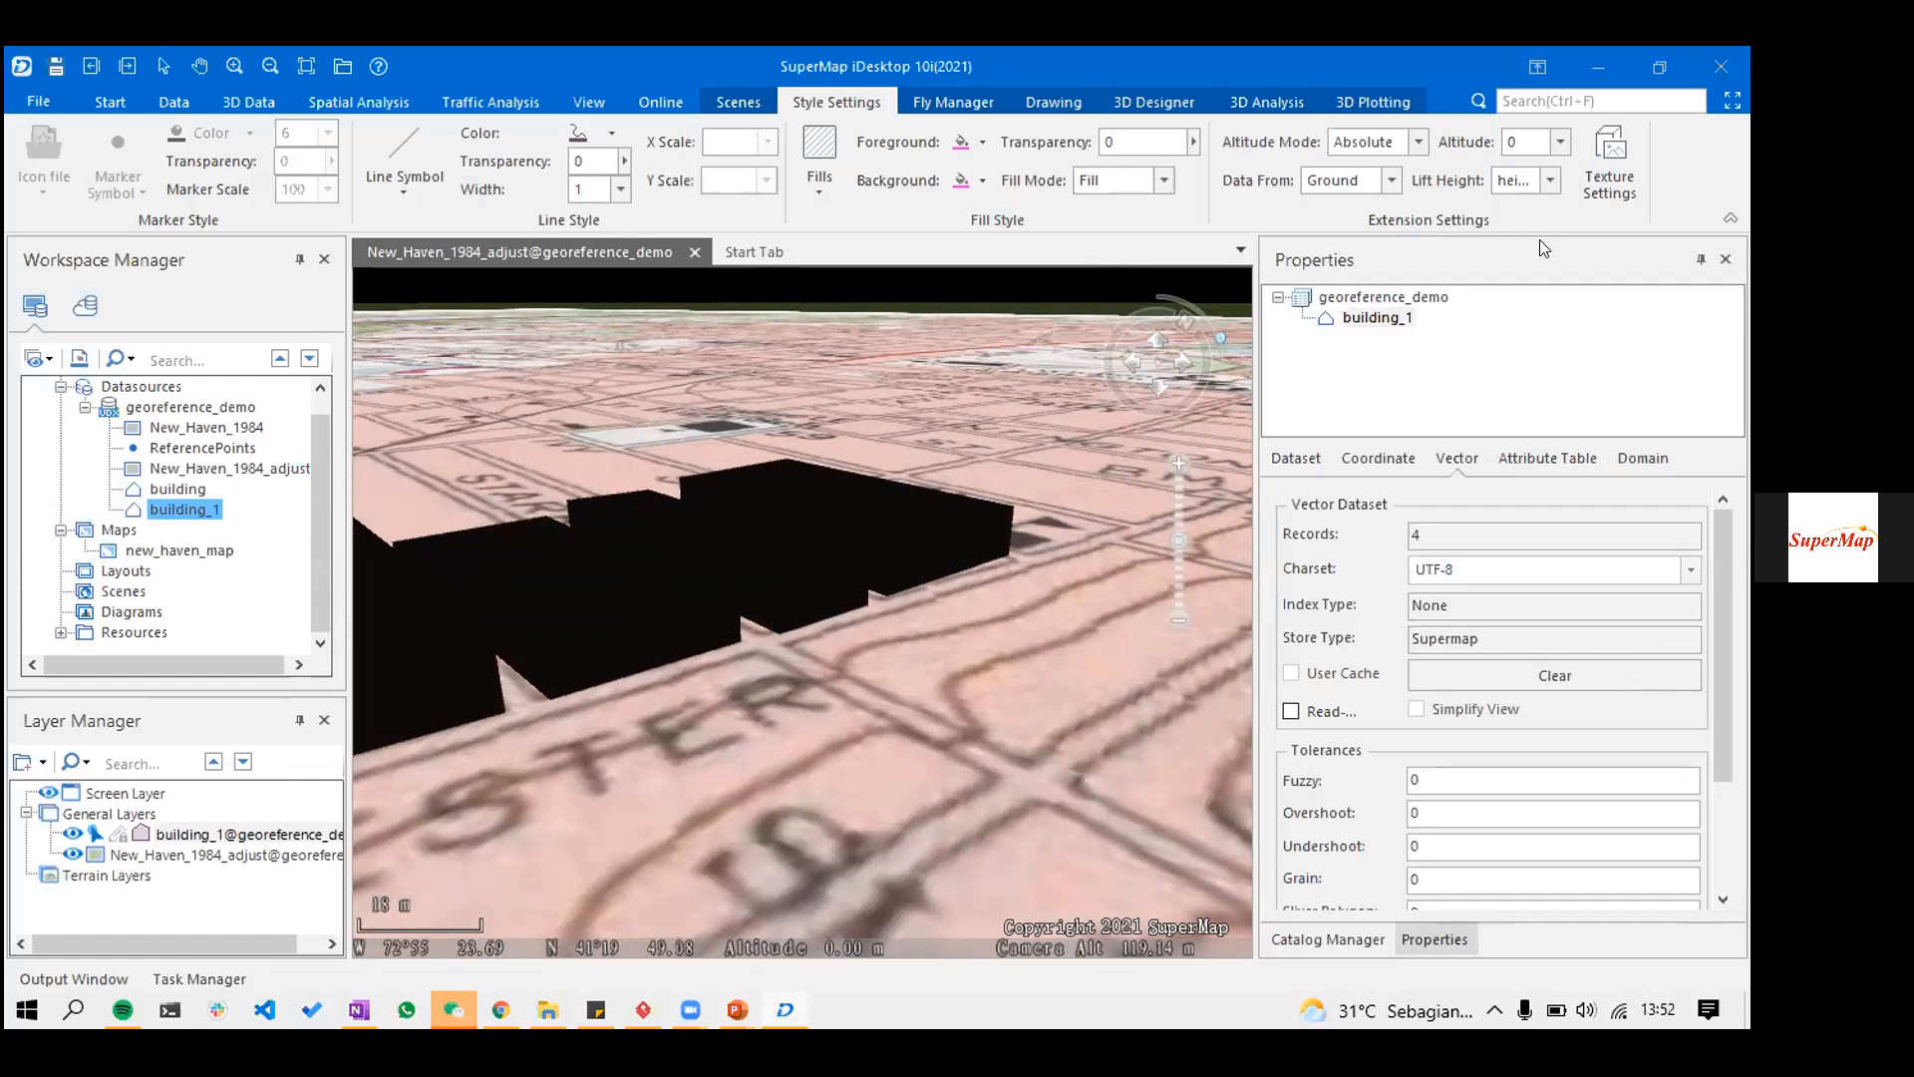
left_click(1550, 181)
left_click(677, 667)
scroll(960, 523, "up", 1)
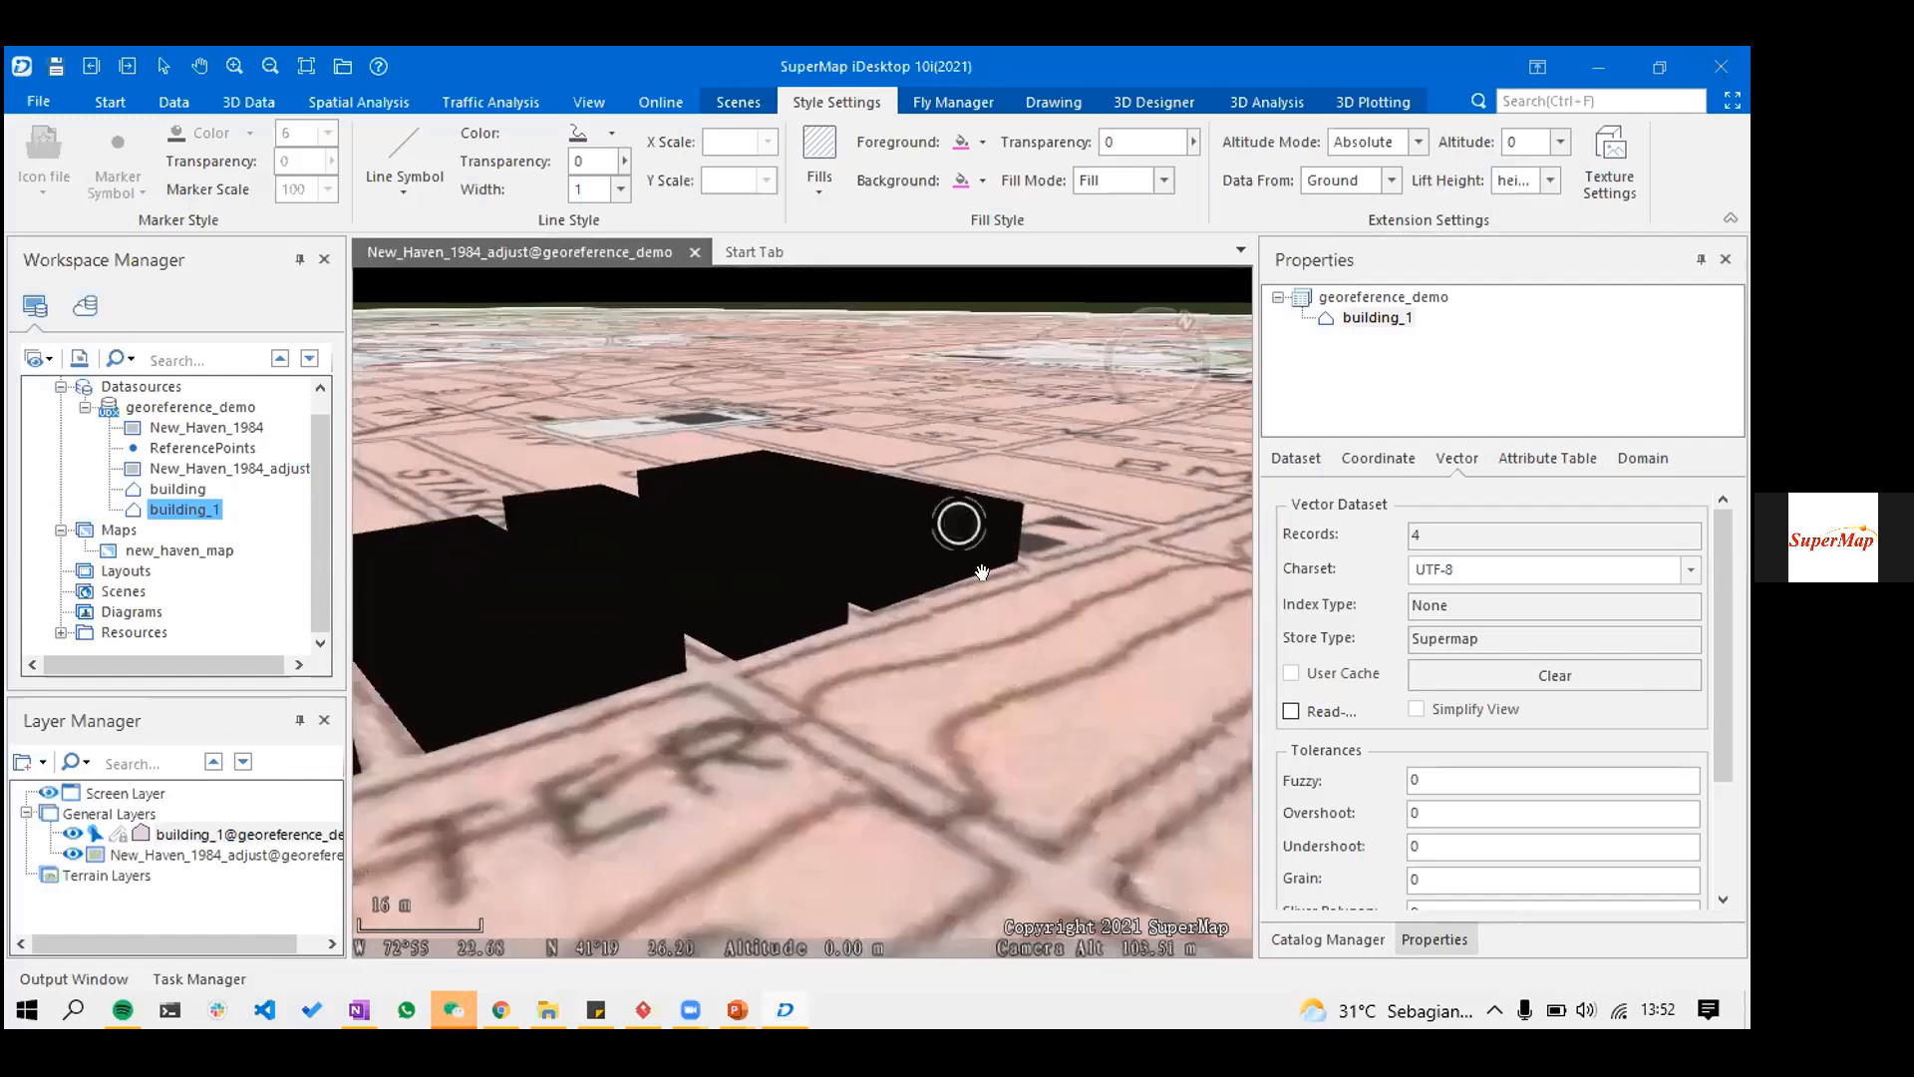
scroll(739, 742, "up", 2)
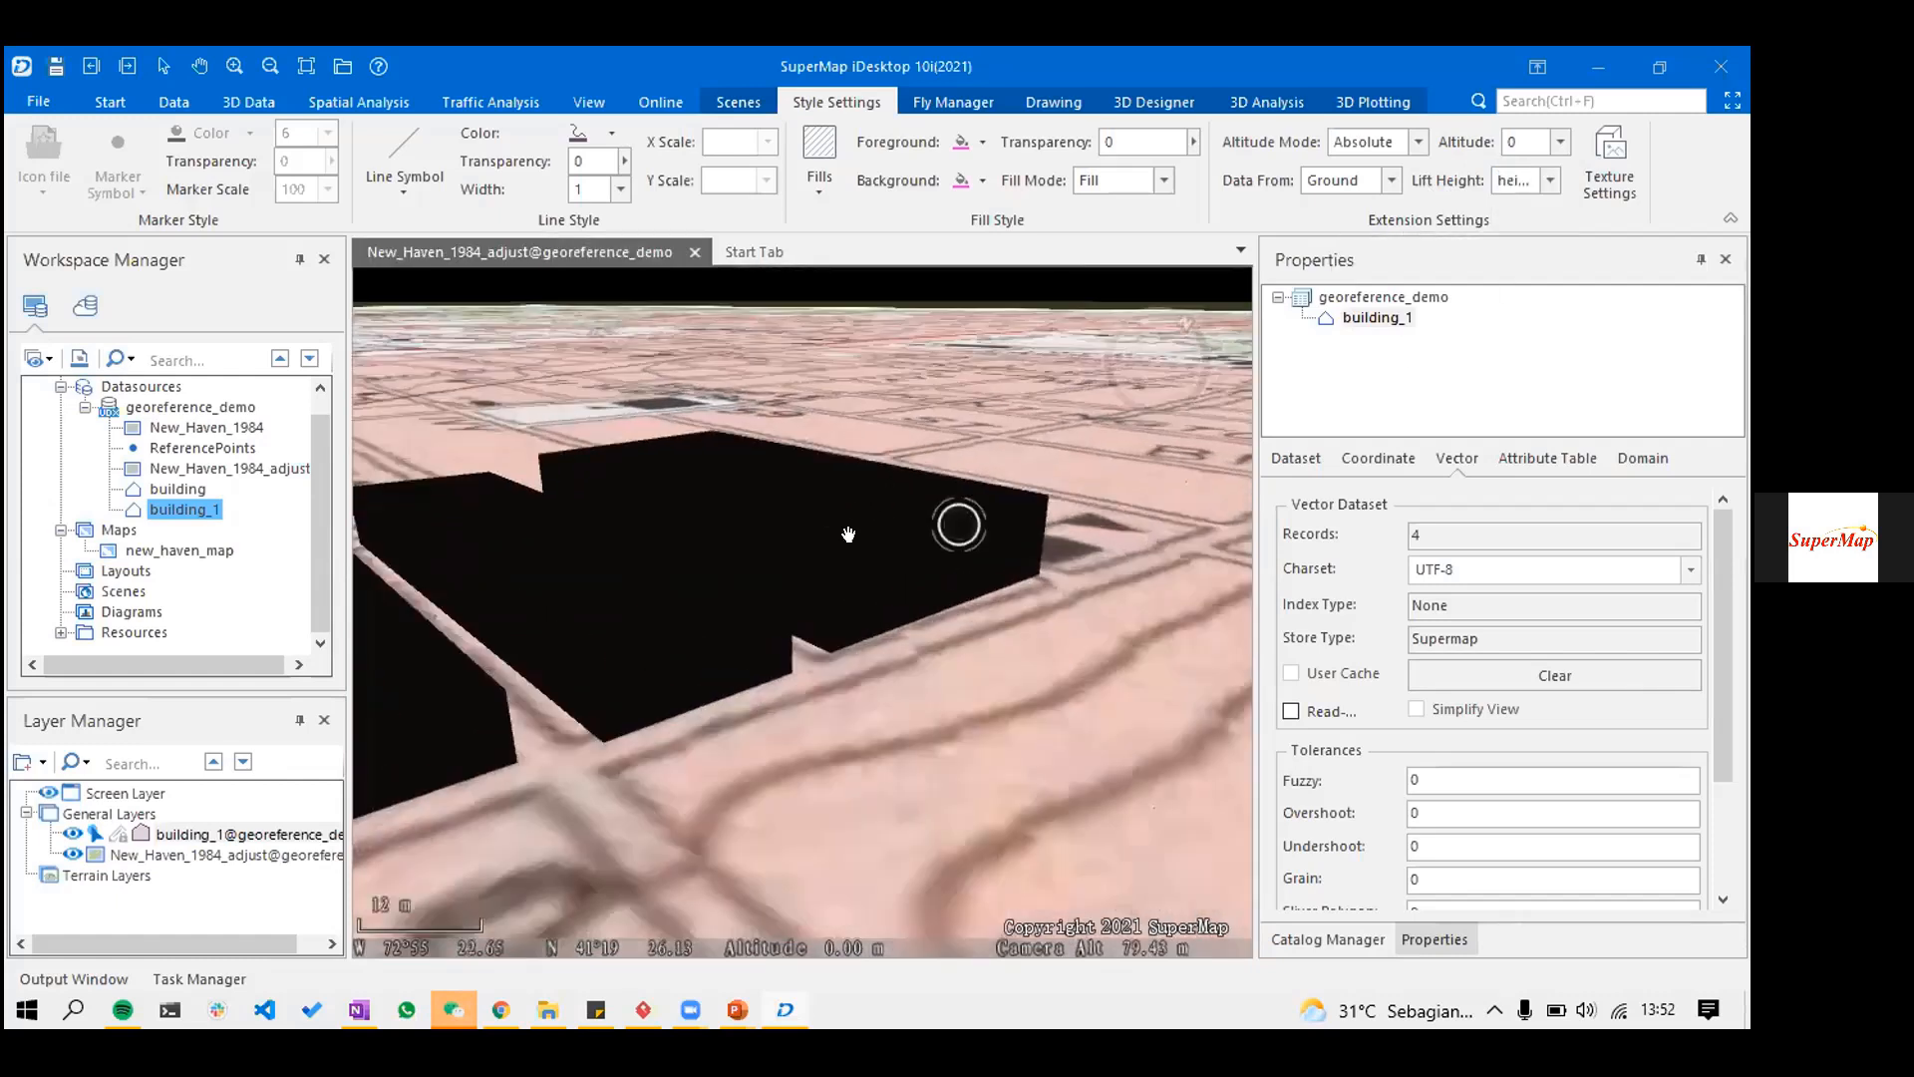
- Examine the extruded building_1 blocks in the scene from several angles and distances
left_click_drag(1040, 652, 945, 514)
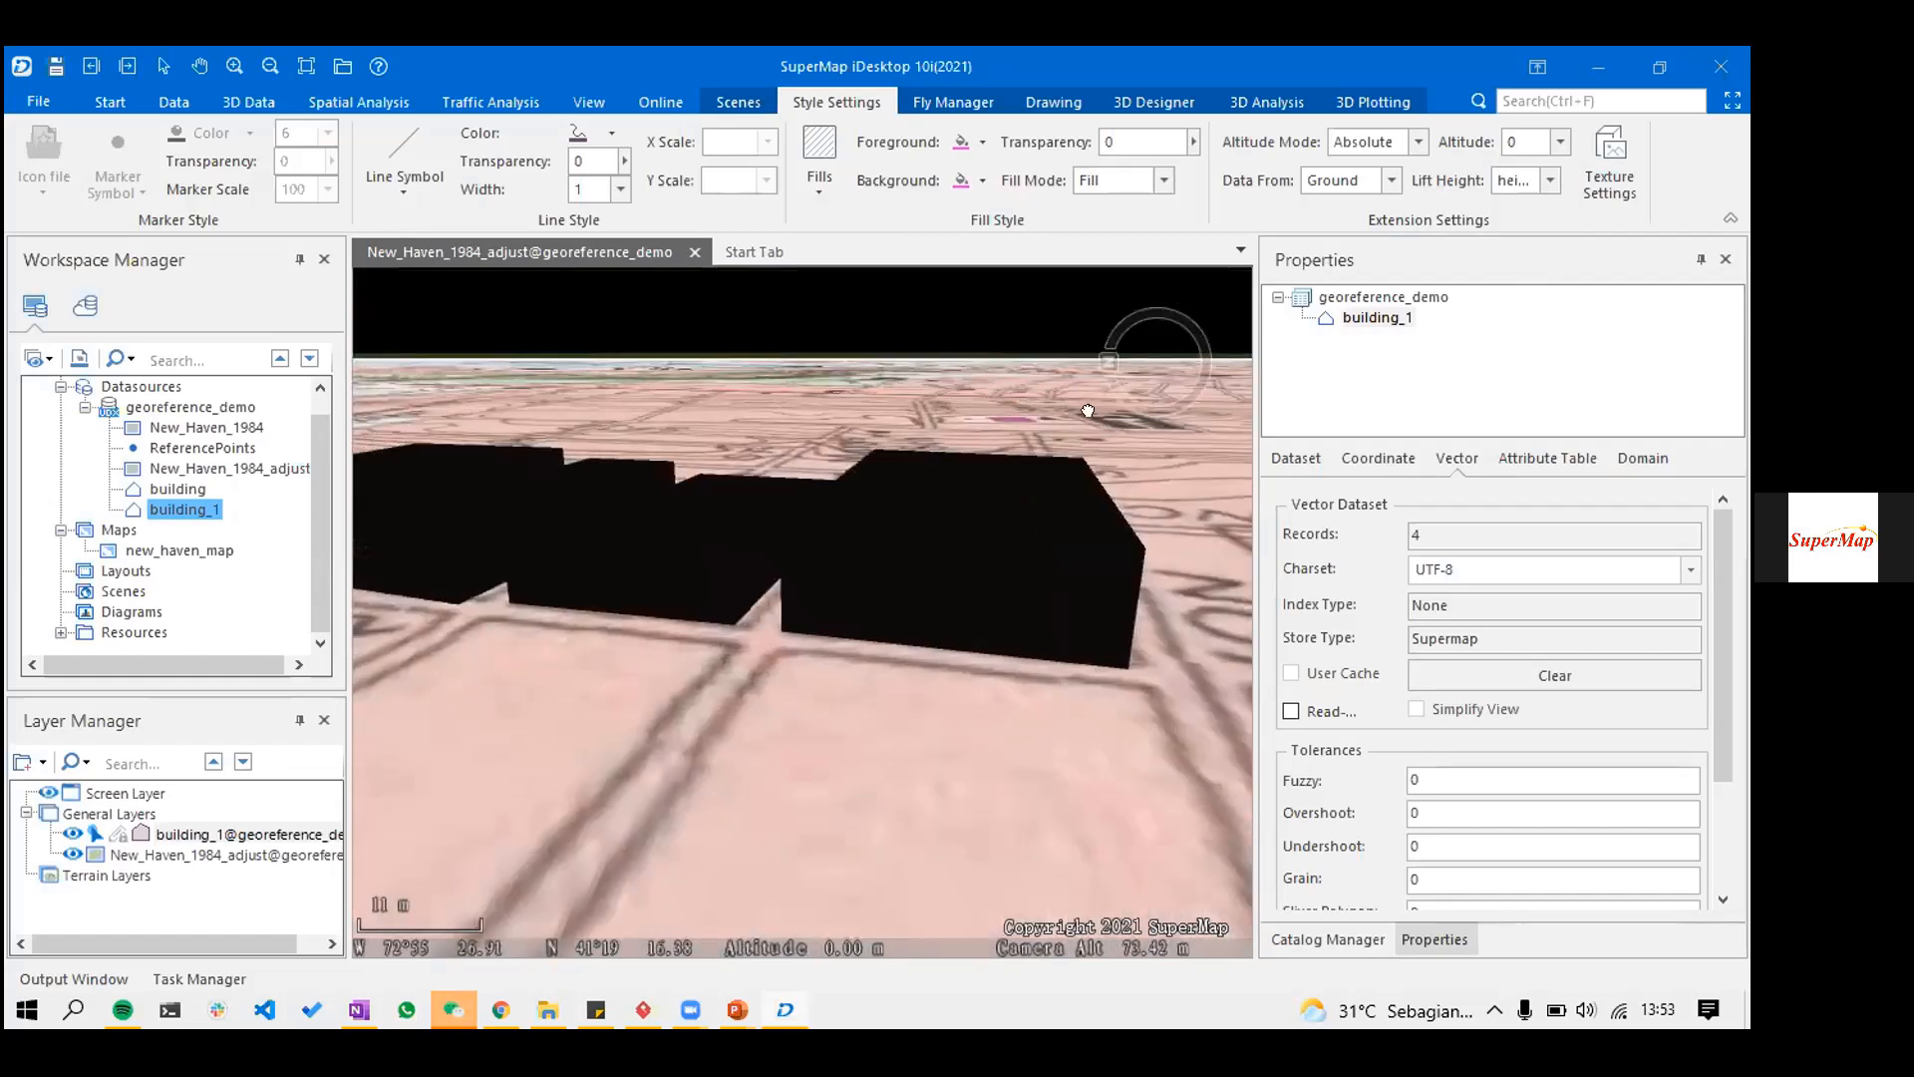
left_click_drag(974, 457, 972, 461)
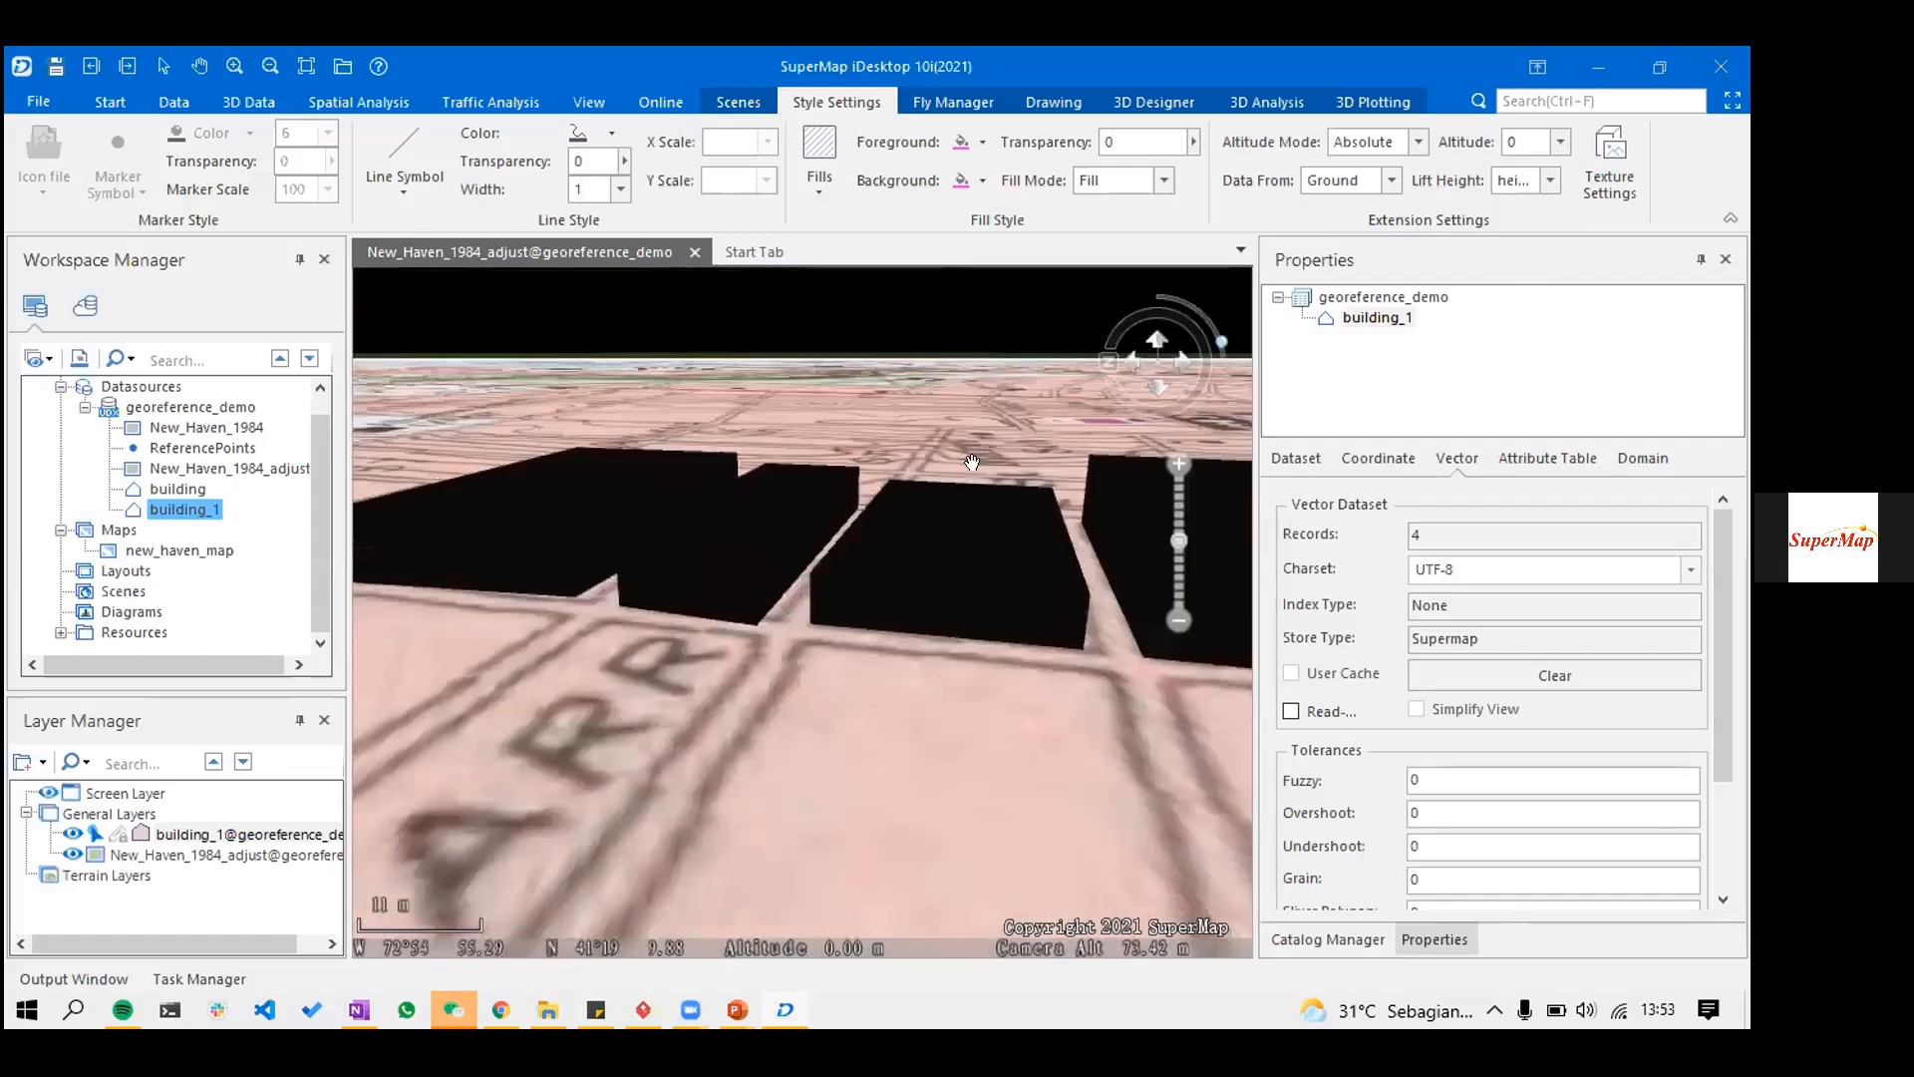
scroll(966, 474, "down", 1)
scroll(983, 482, "down", 2)
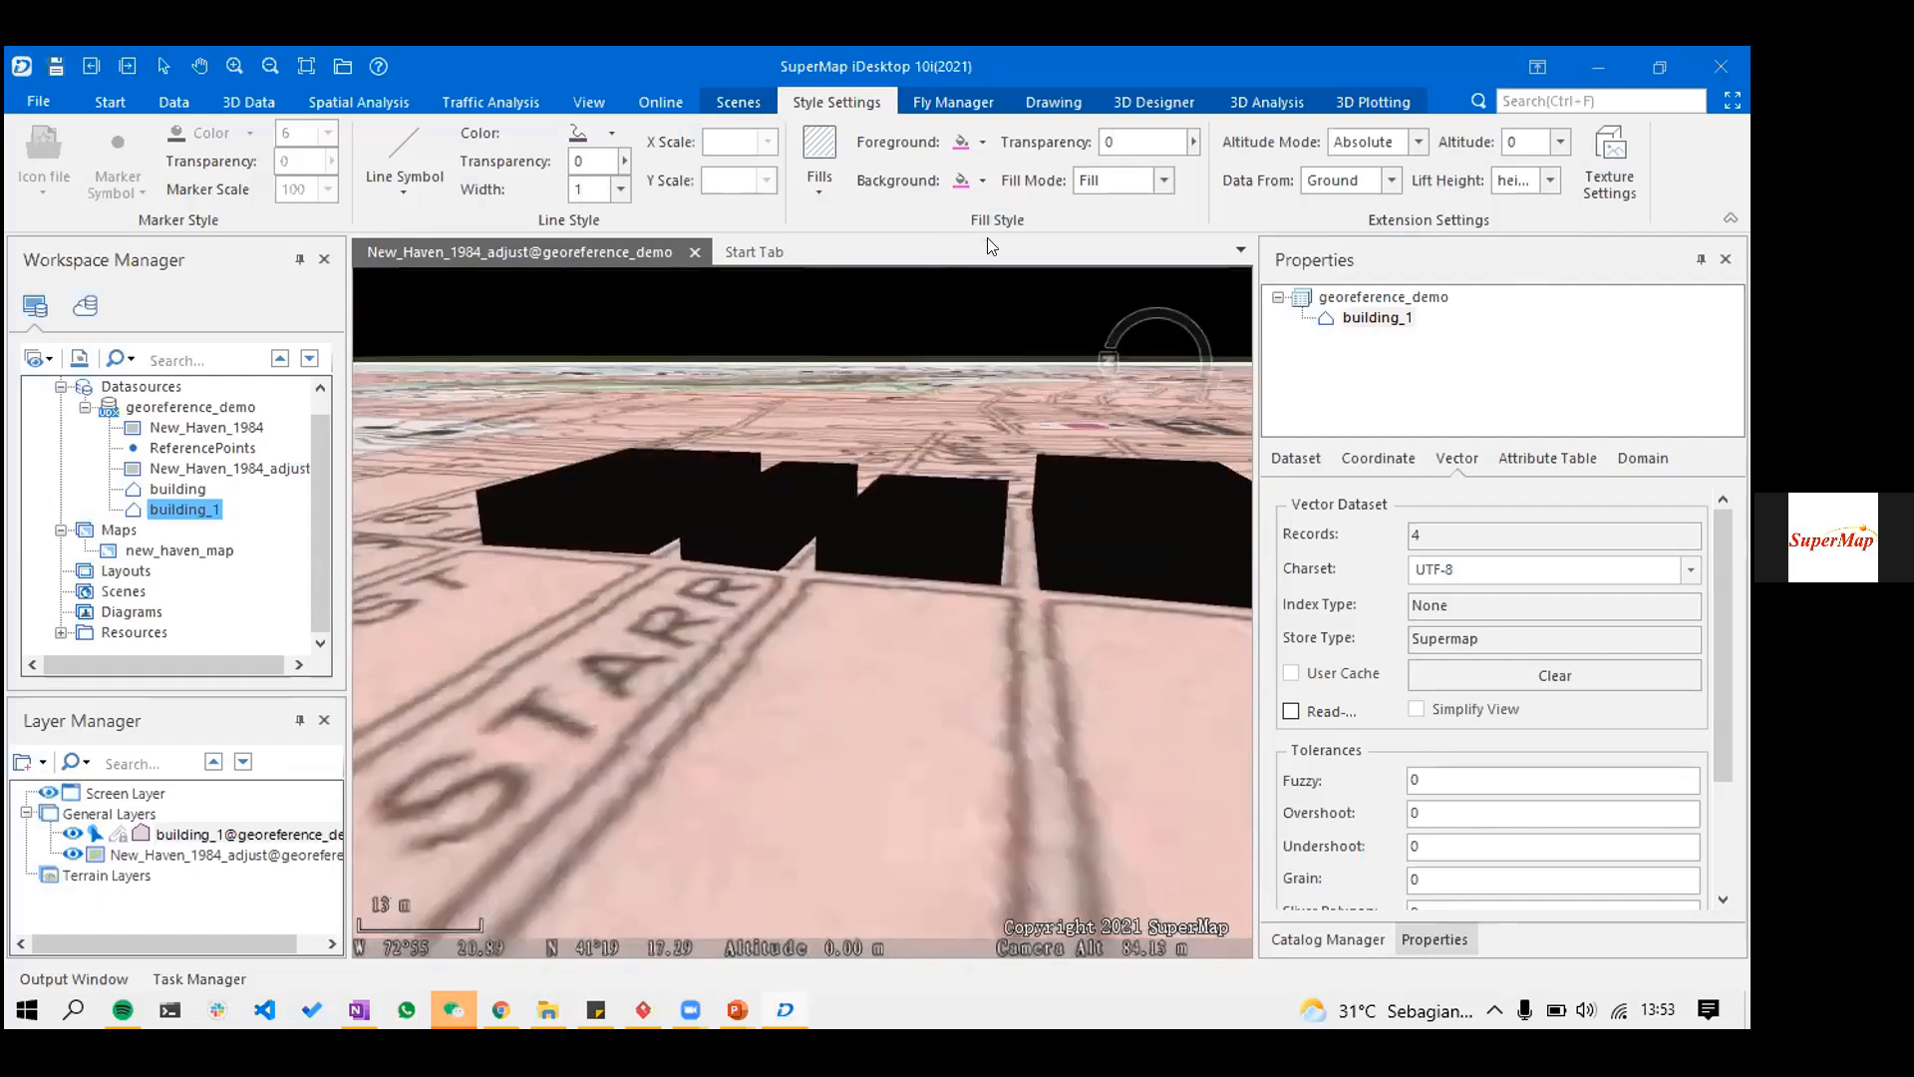
scroll(975, 264, "up", 2)
left_click(982, 142)
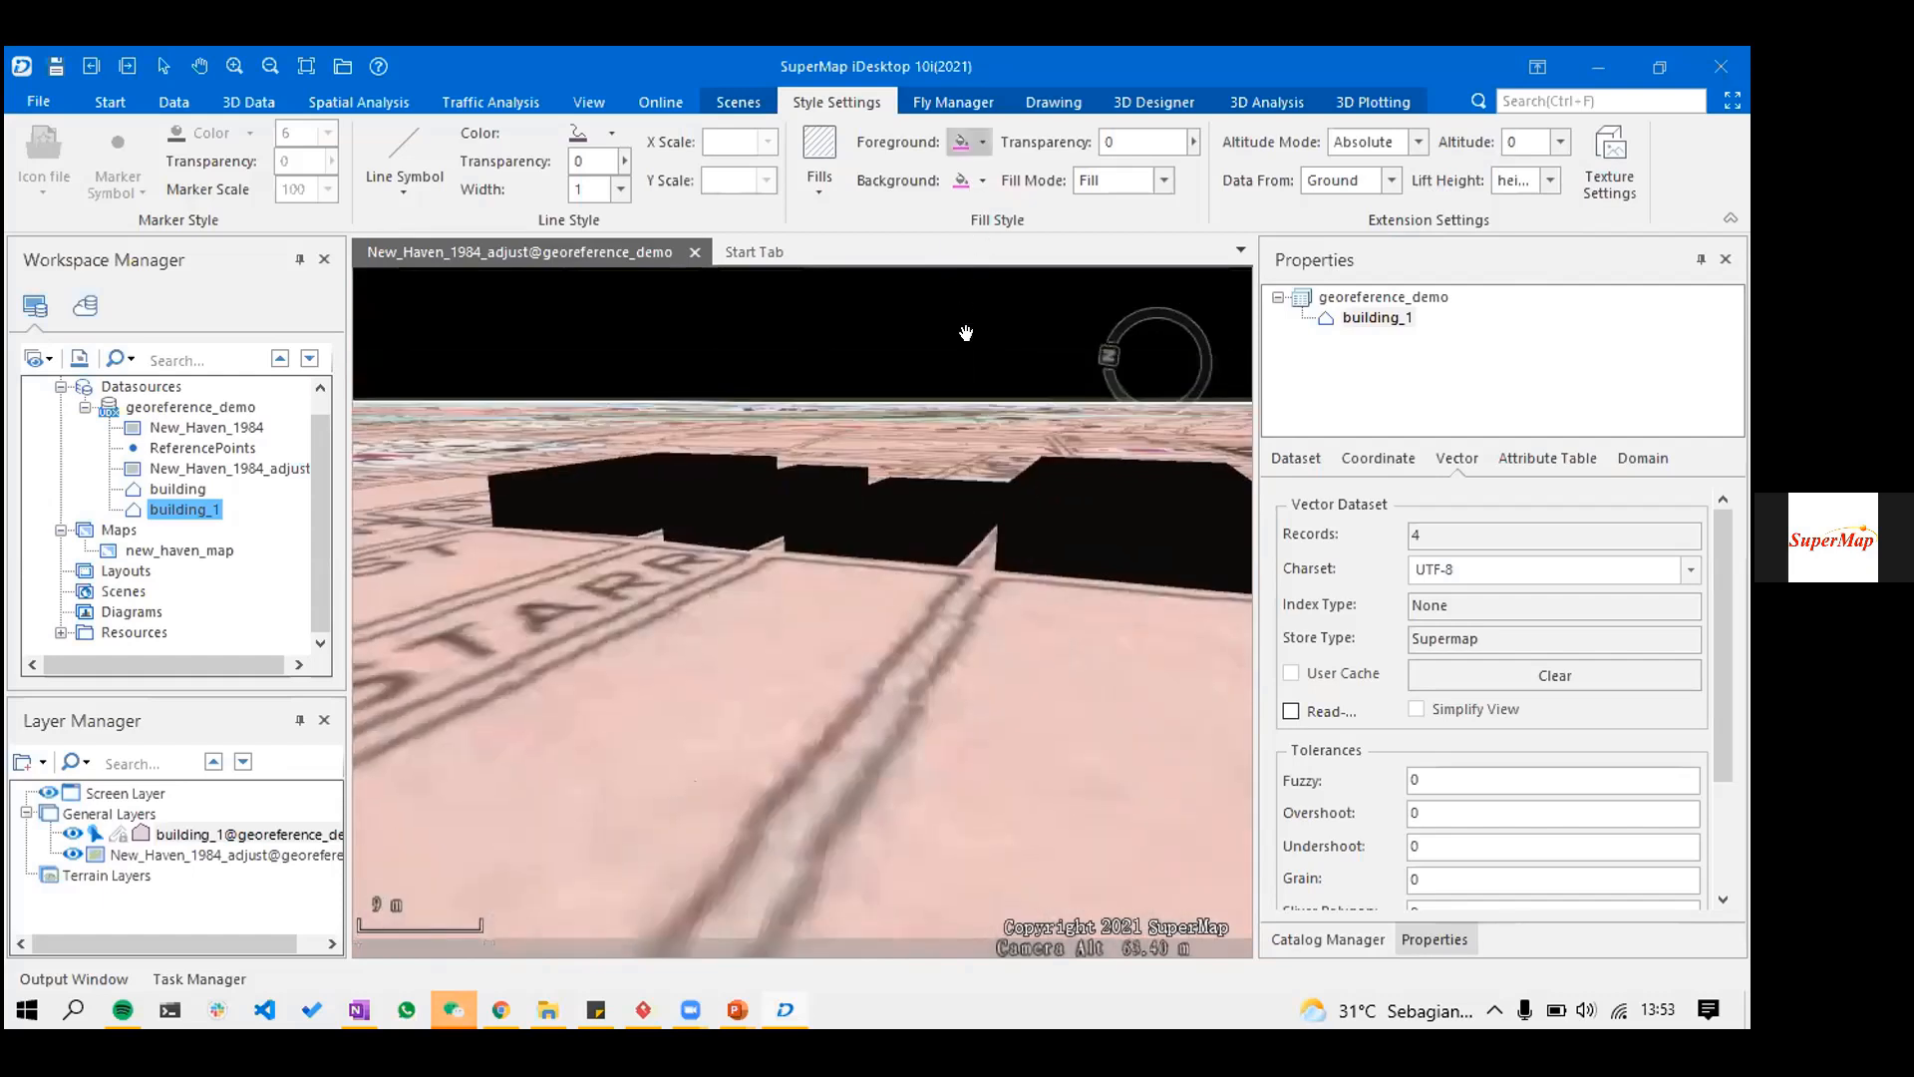
left_click(901, 397)
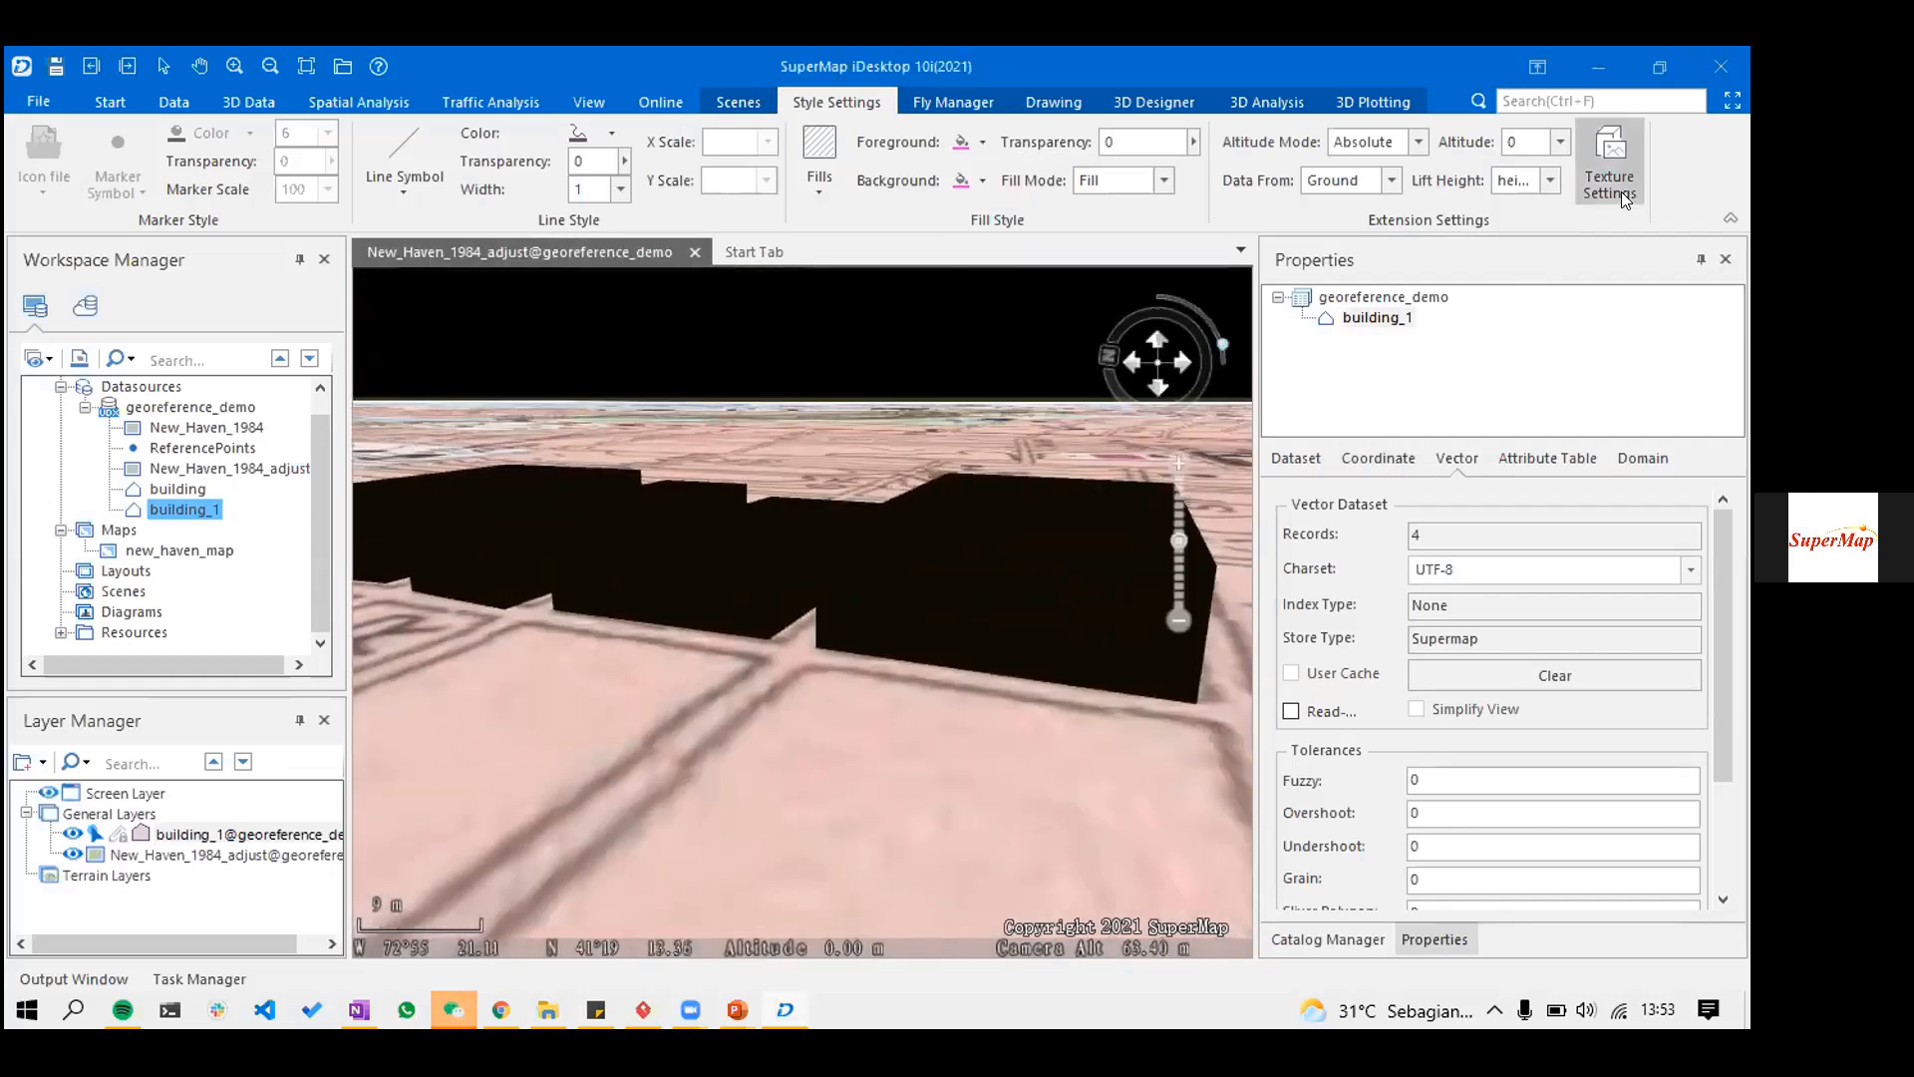
- Set the building_1 layer's side texture to the wide window-grid SideFile picture from the TextureFiles folder
left_click(1621, 191)
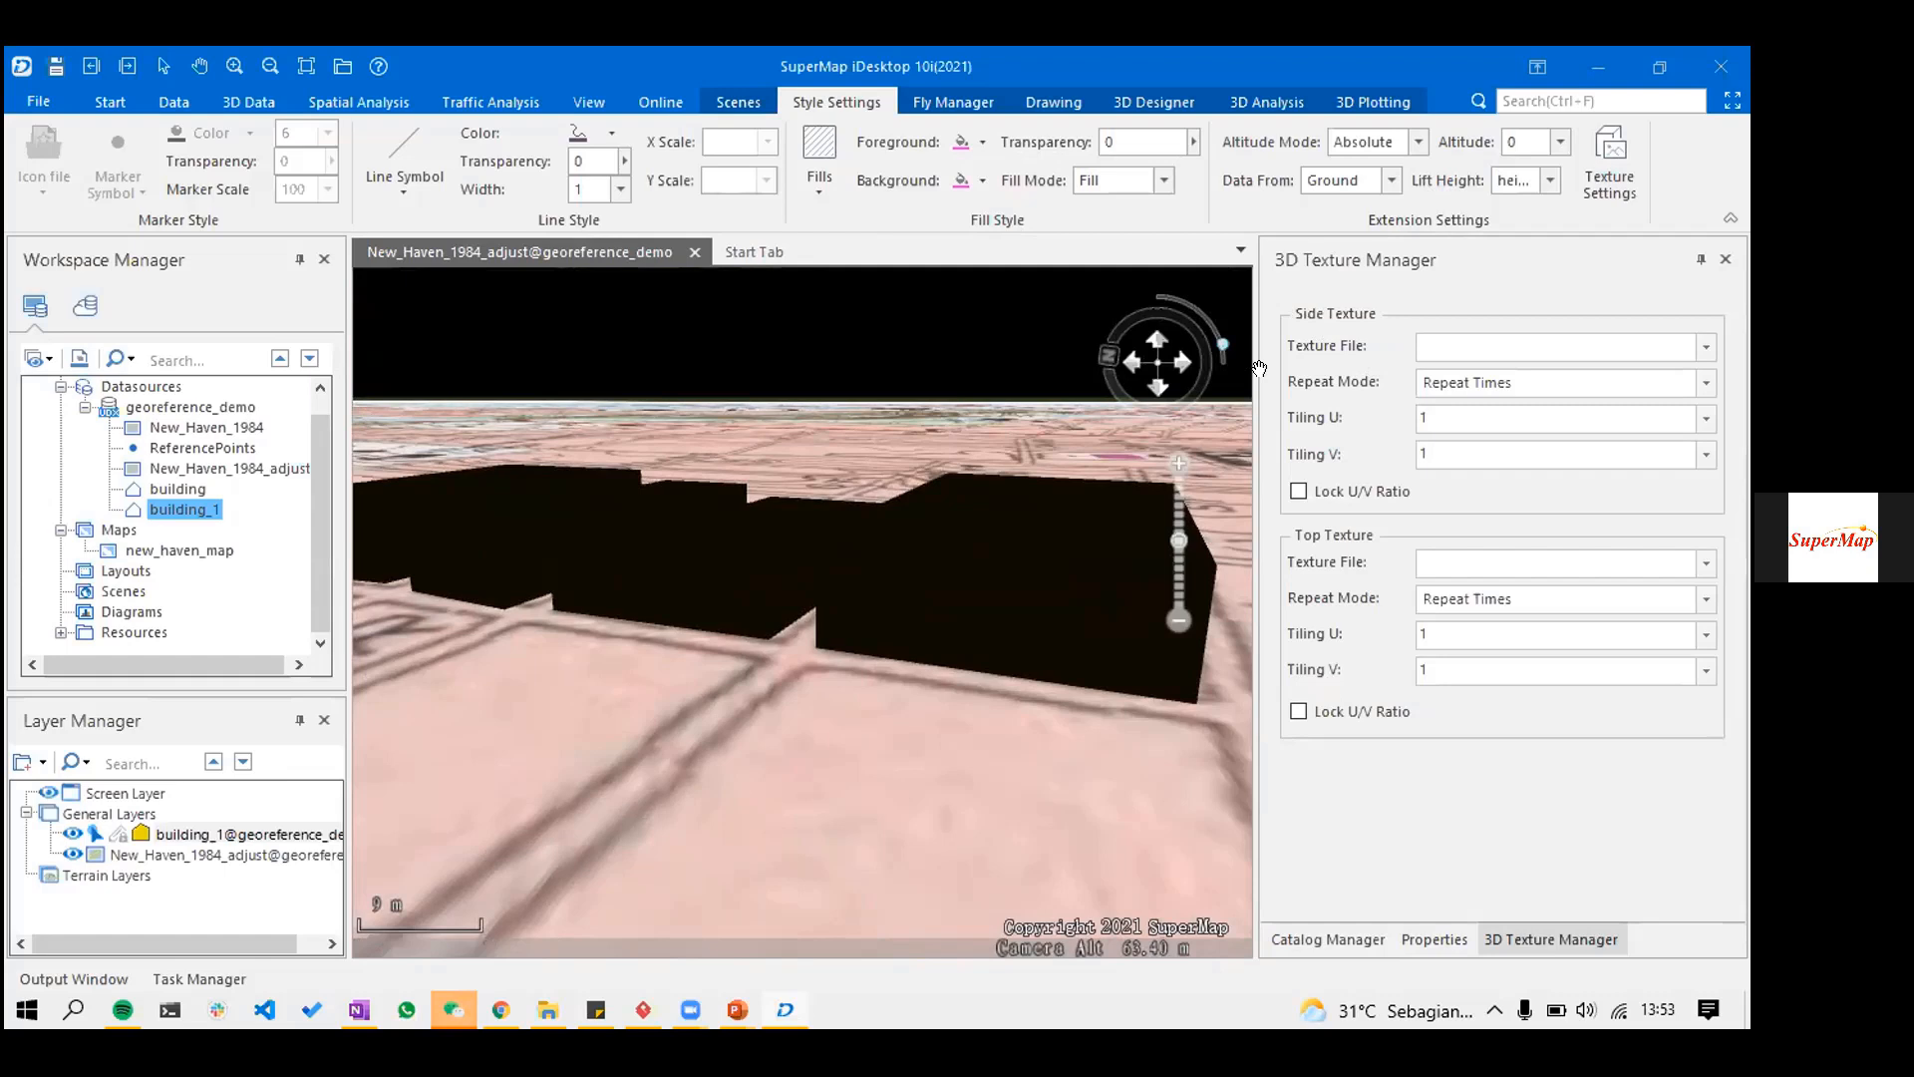
left_click(1703, 348)
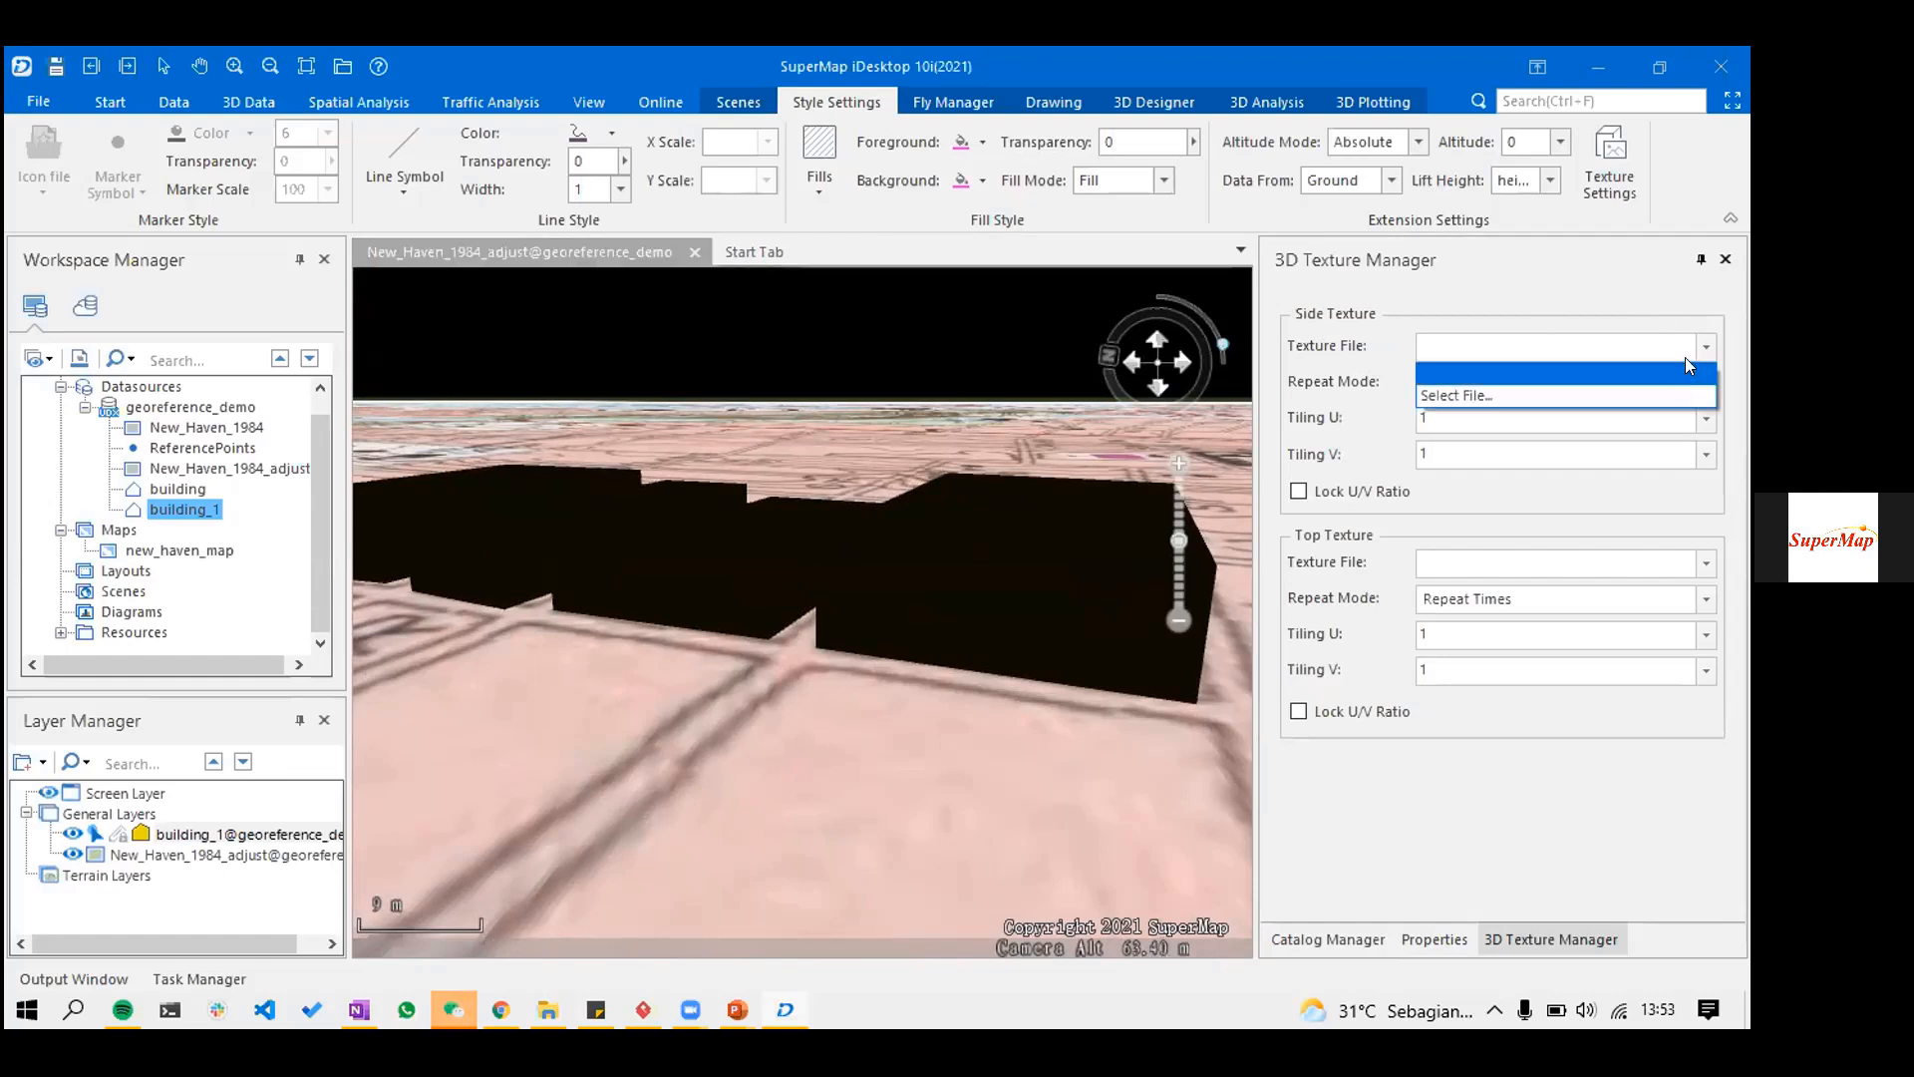
left_click(1646, 398)
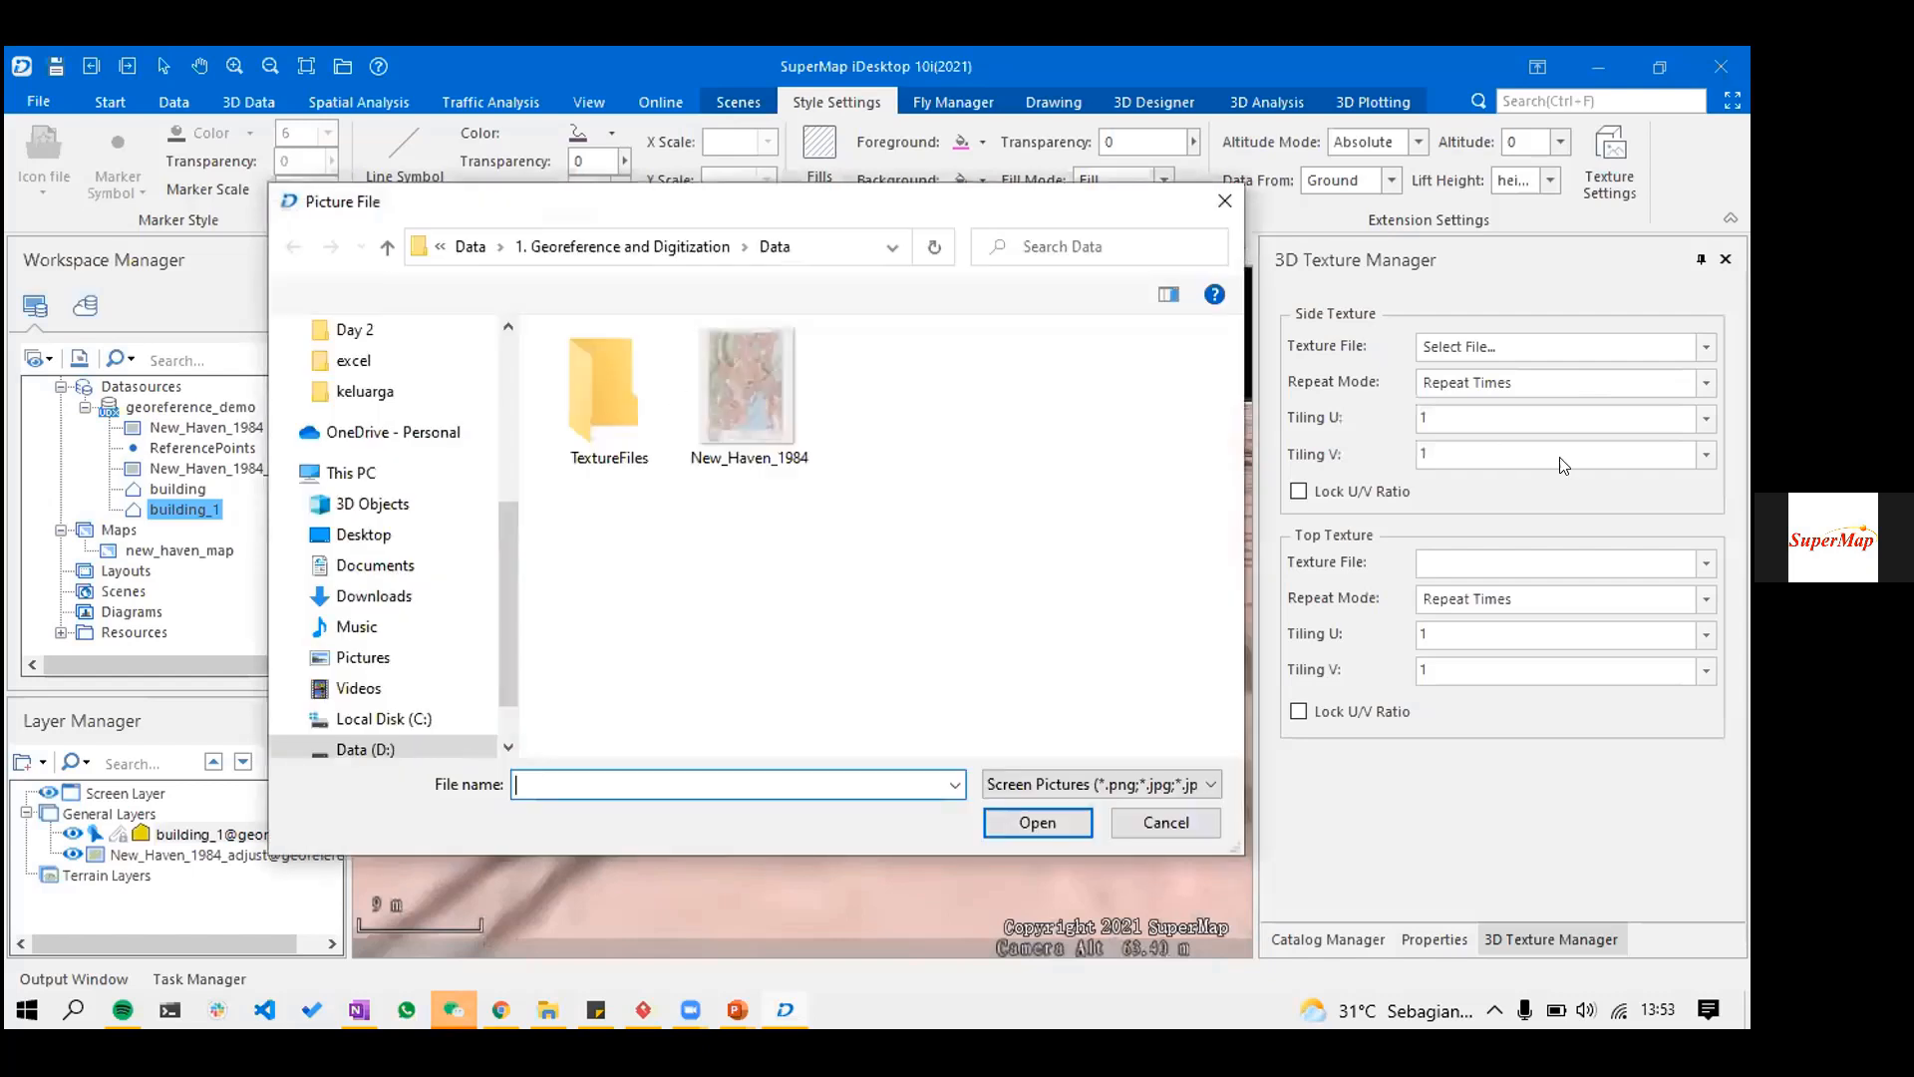
double_click(609, 398)
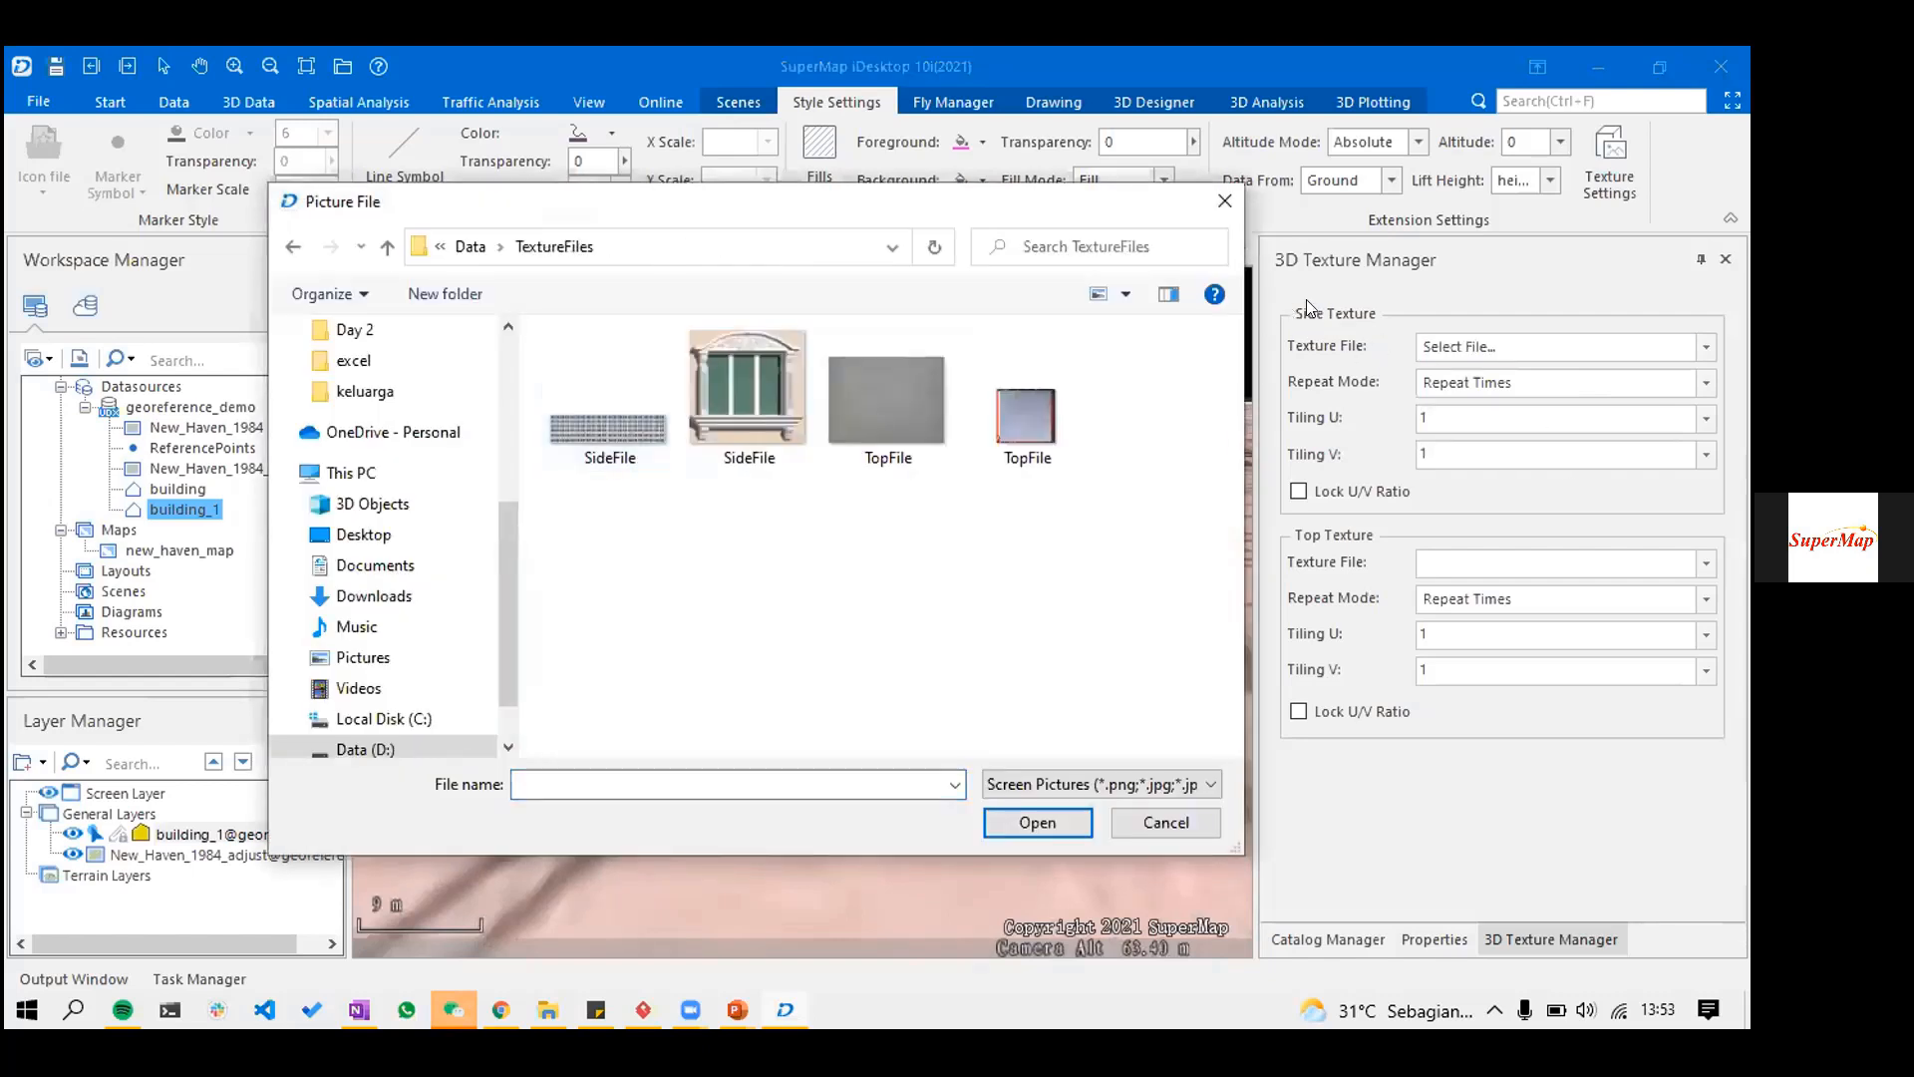
left_click(623, 442)
left_click(1023, 825)
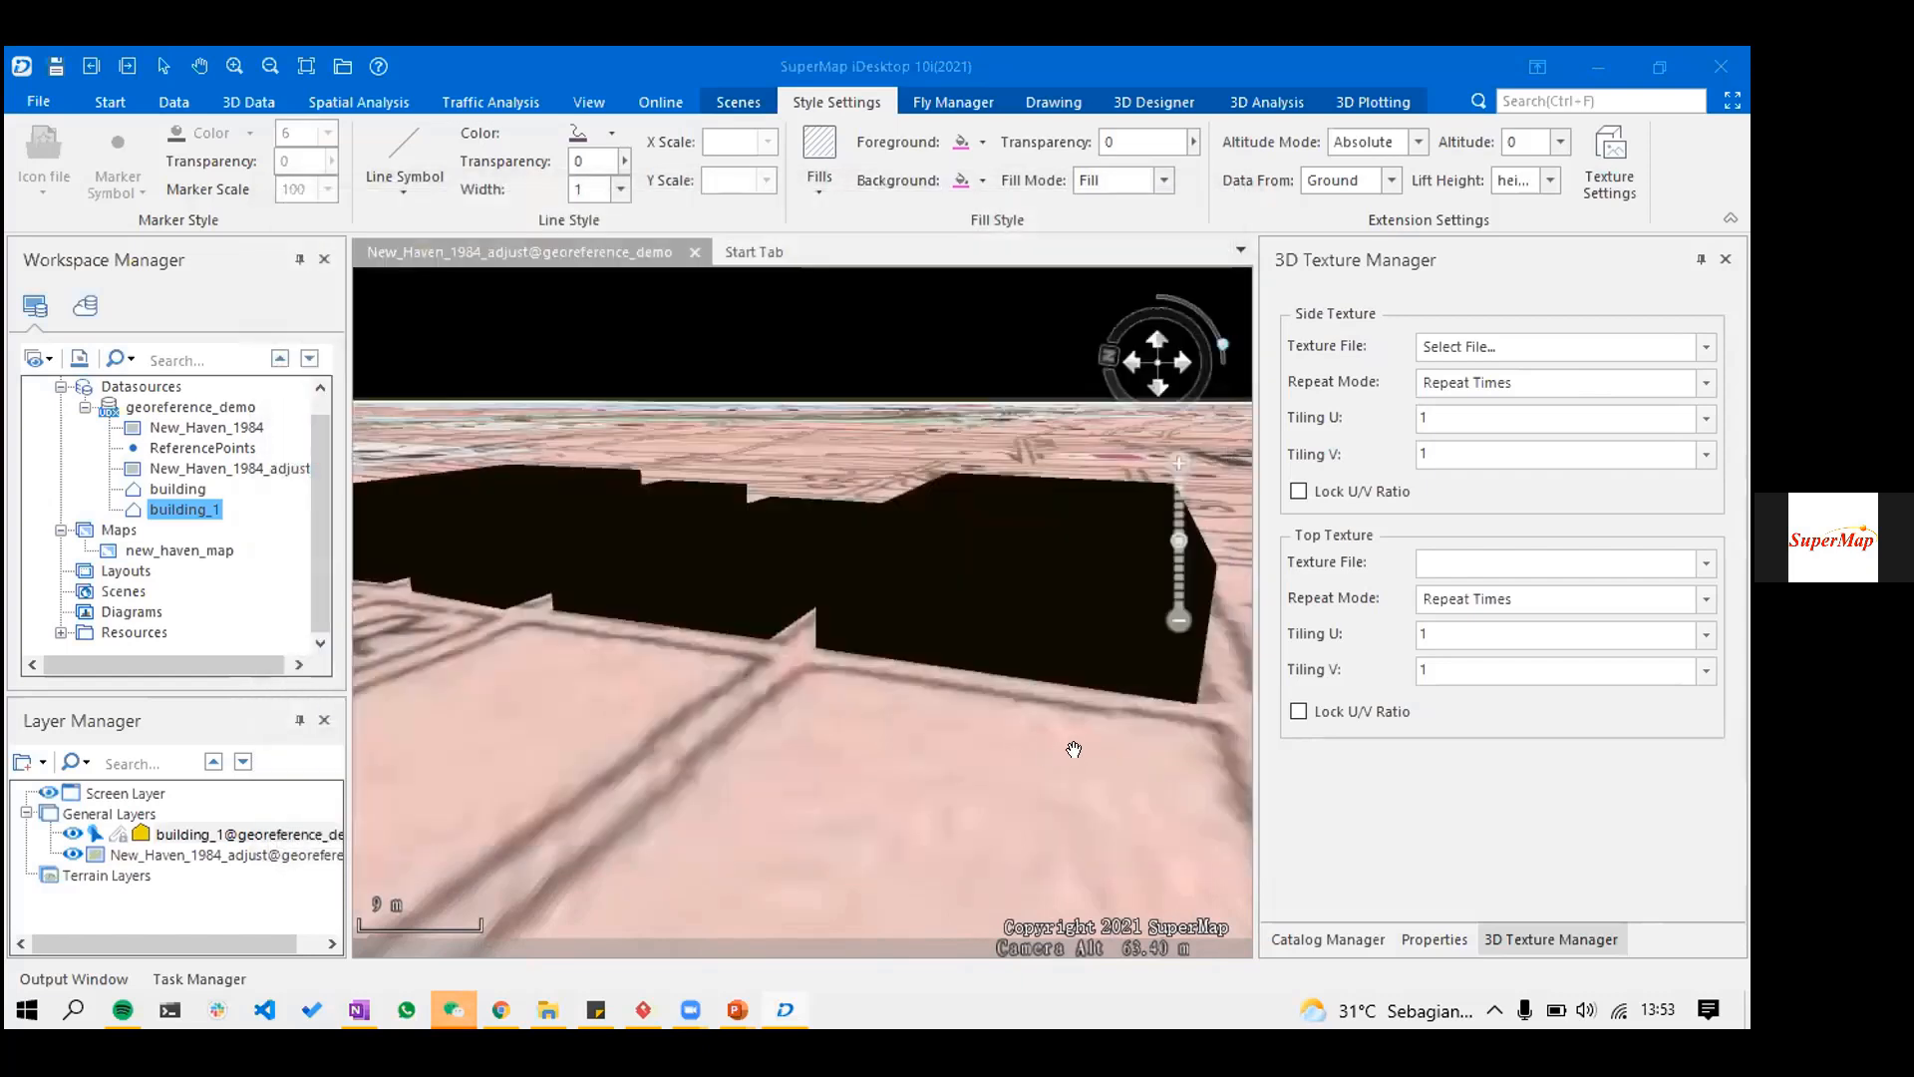
- Set the building_1 layer's top texture to the plain grey TopFile picture from the TextureFiles folder
left_click_drag(1197, 739, 1048, 686)
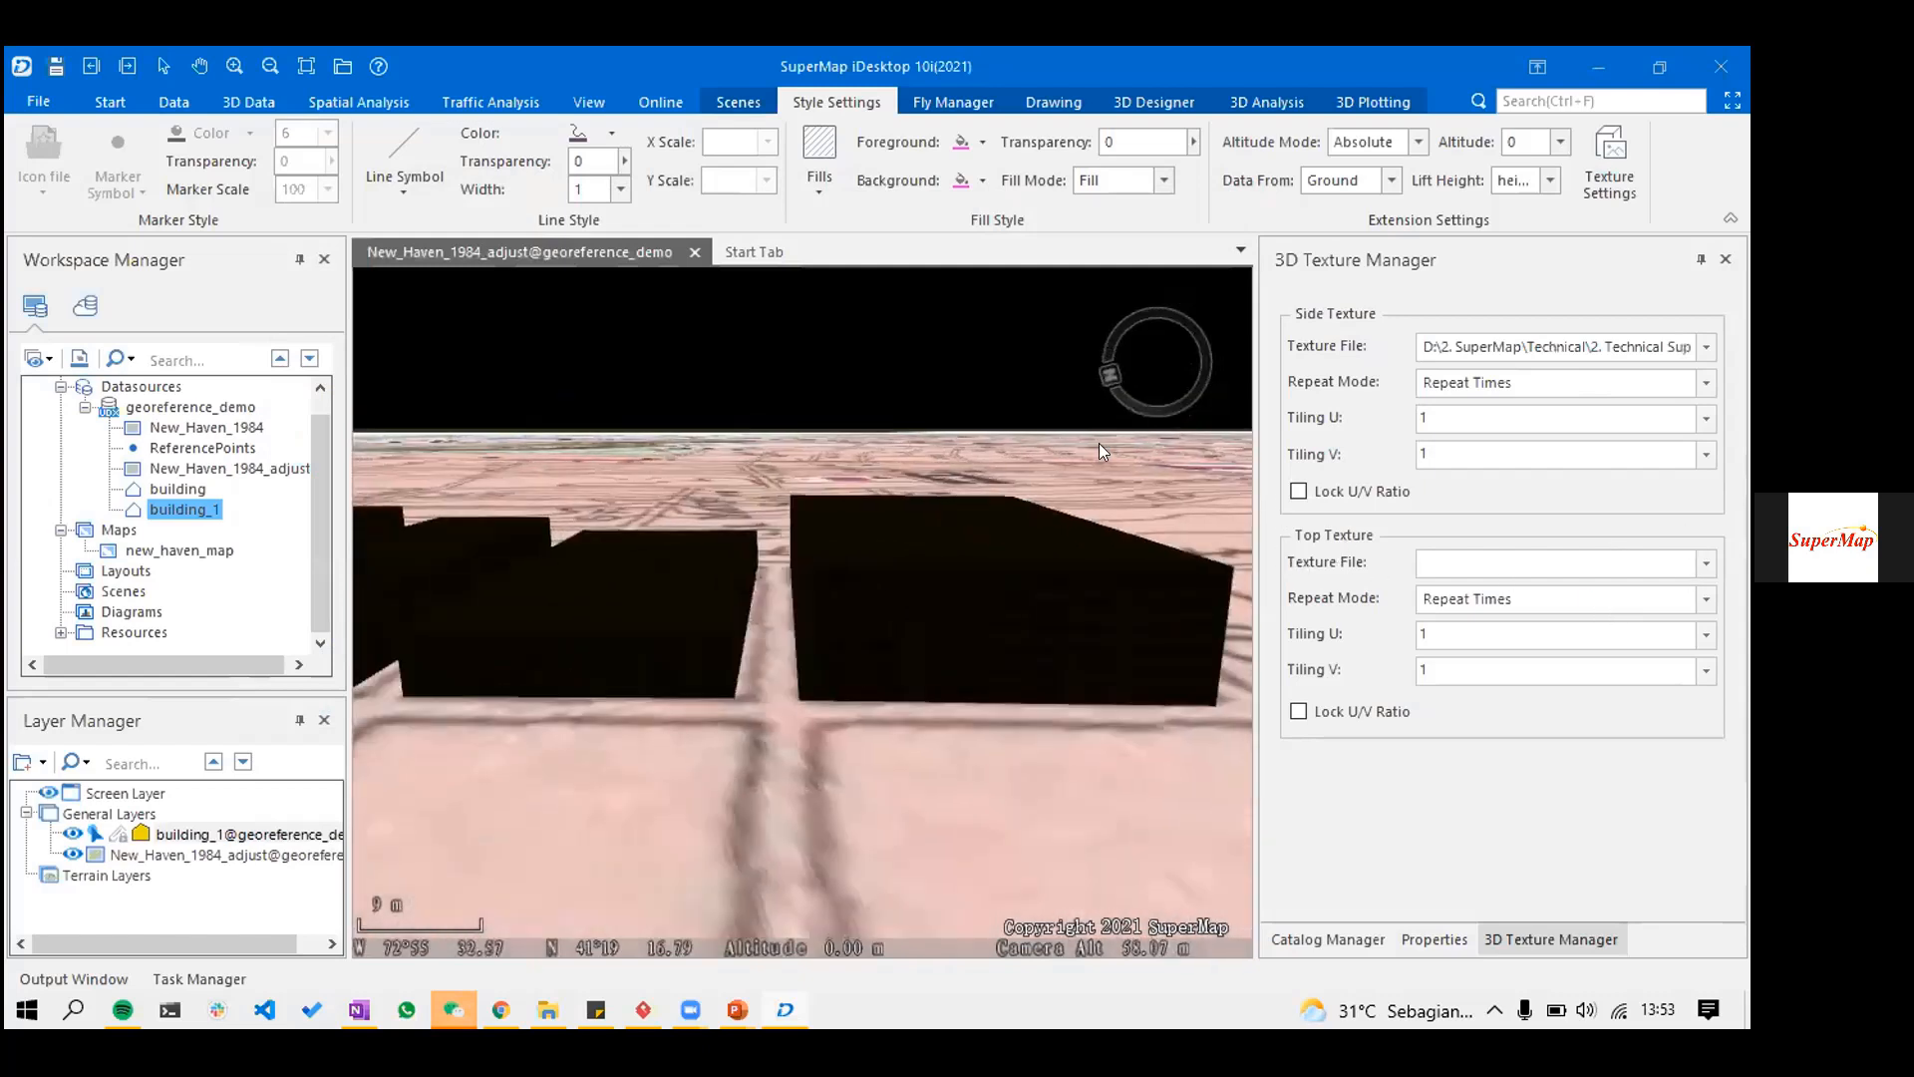
scroll(1039, 770, "down", 3)
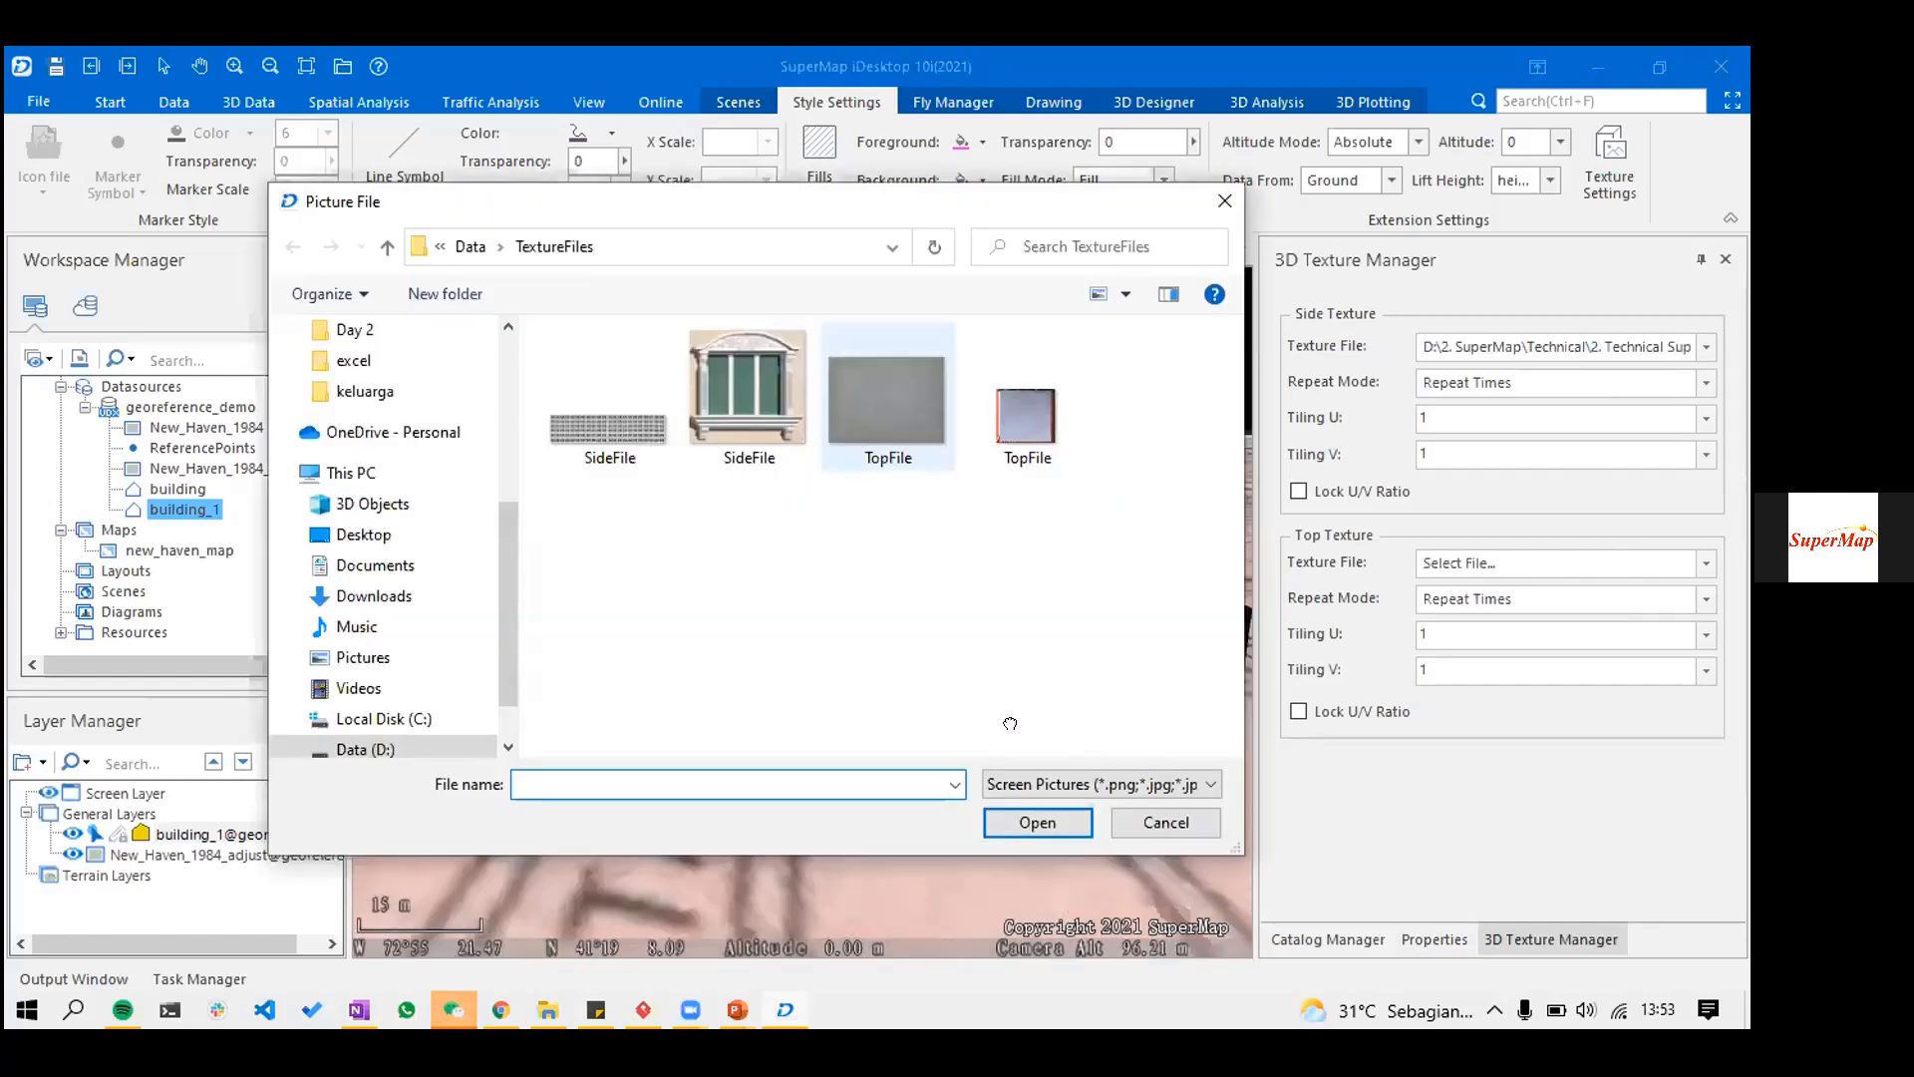
left_click(888, 399)
key("Return")
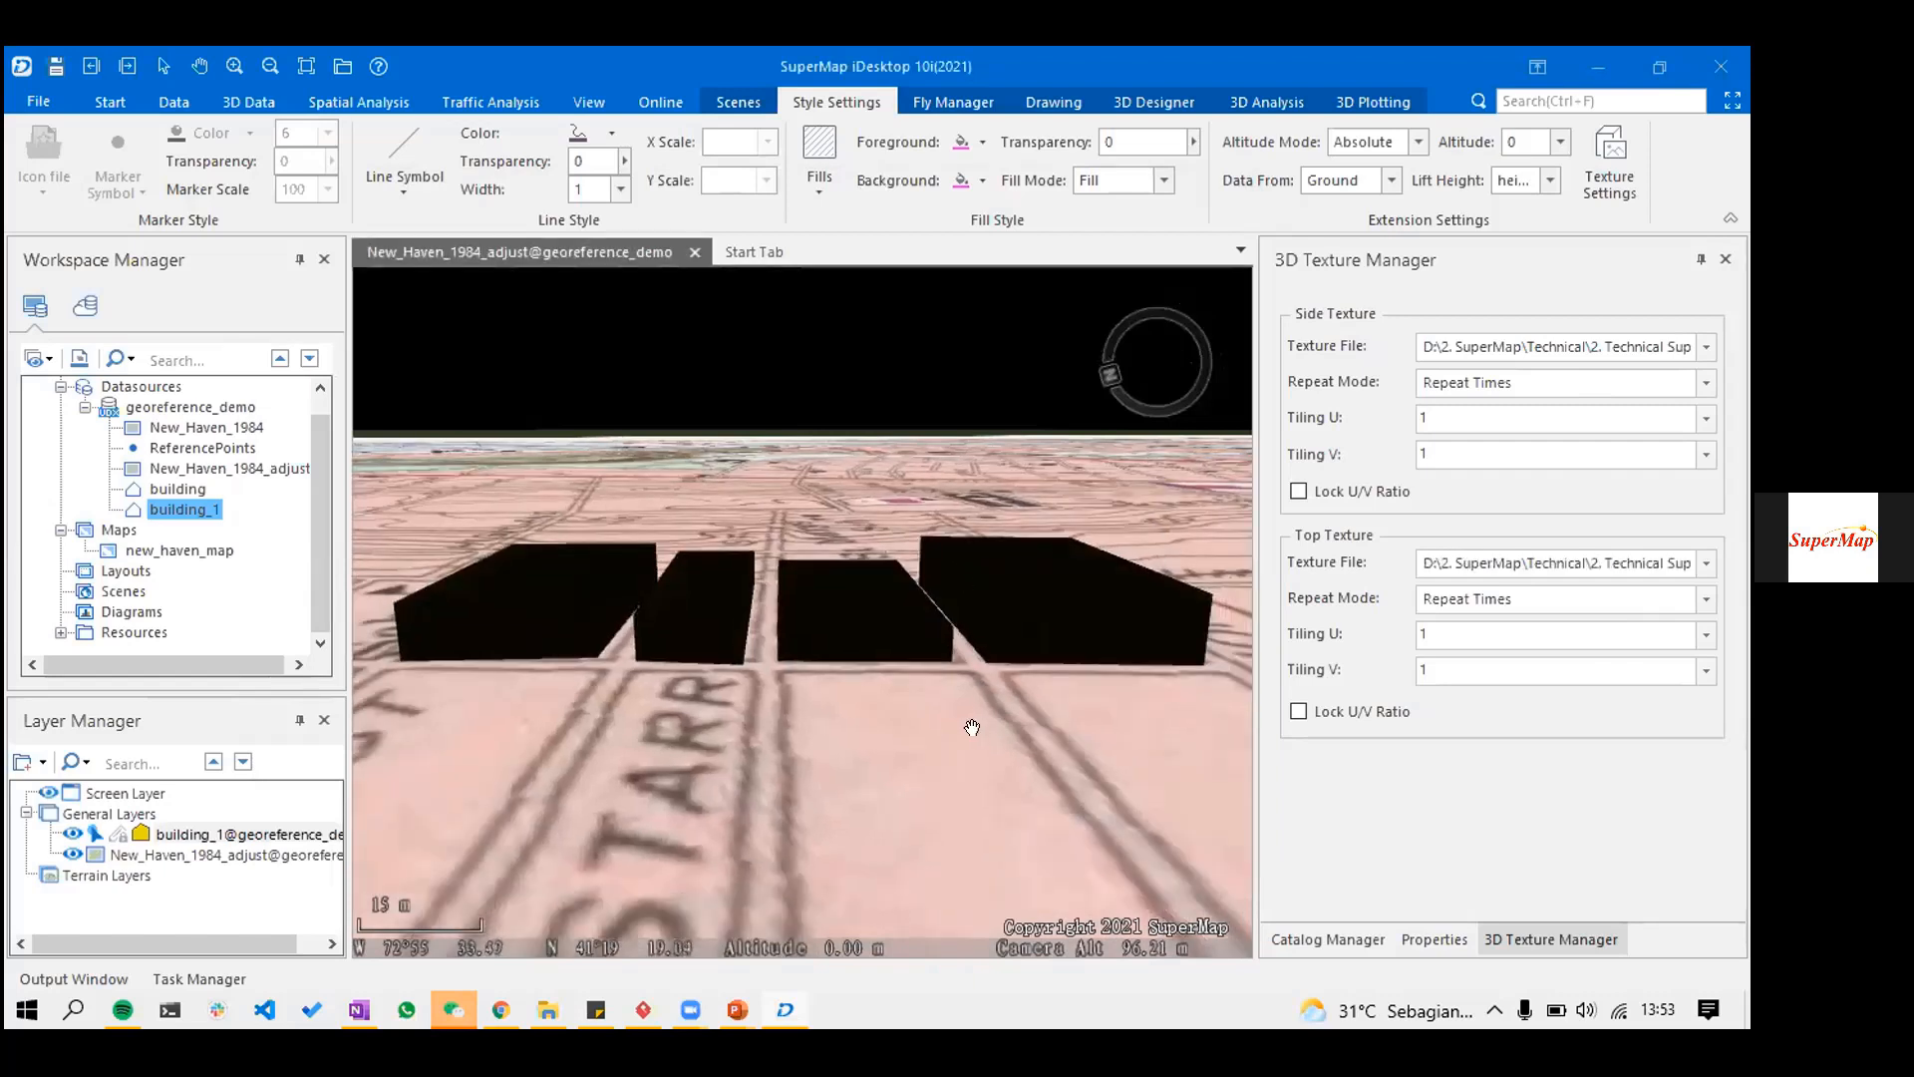
- Inspect the building blocks from several sides and capture a screenshot of the whole window
left_click_drag(969, 700, 858, 724)
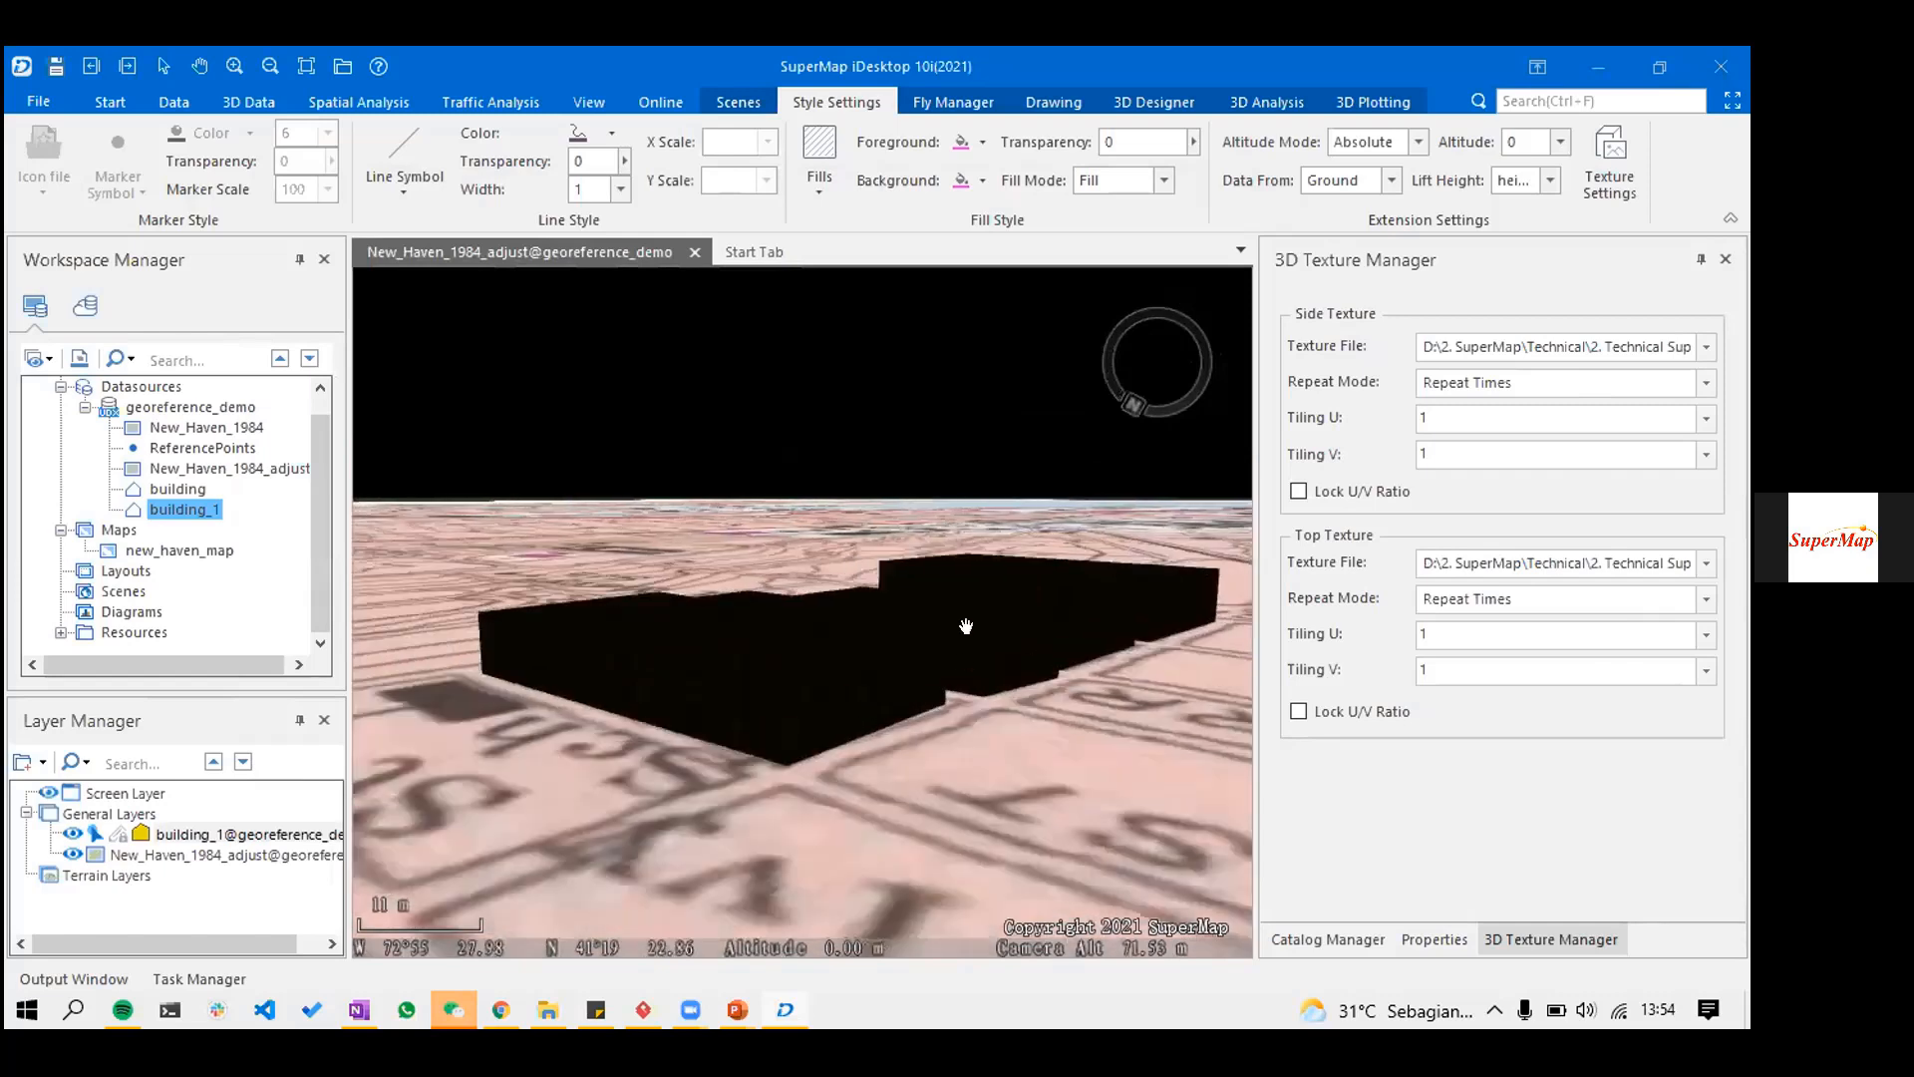
left_click_drag(965, 625, 960, 643)
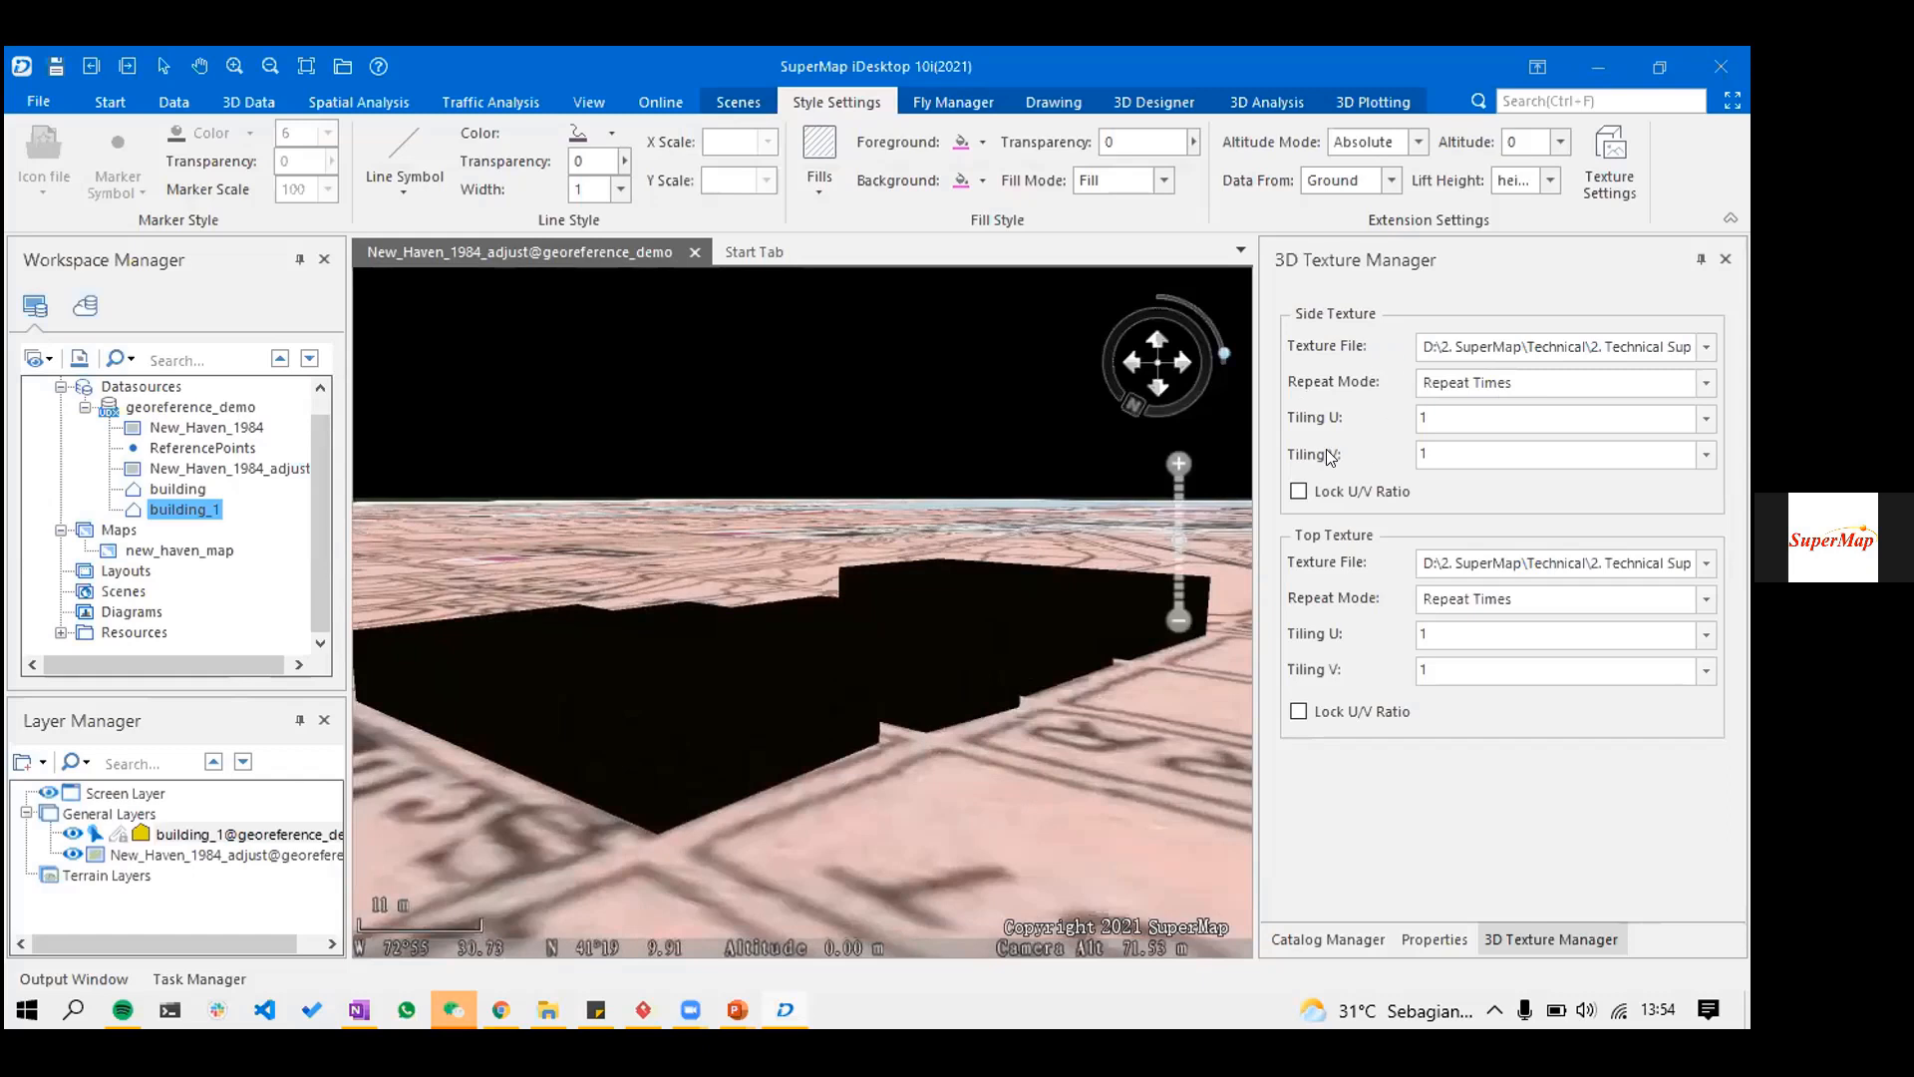
mouse_move(944, 603)
left_mouse_down()
mouse_move(888, 574)
mouse_move(922, 635)
mouse_move(1237, 498)
left_mouse_up()
key("super+shift+s")
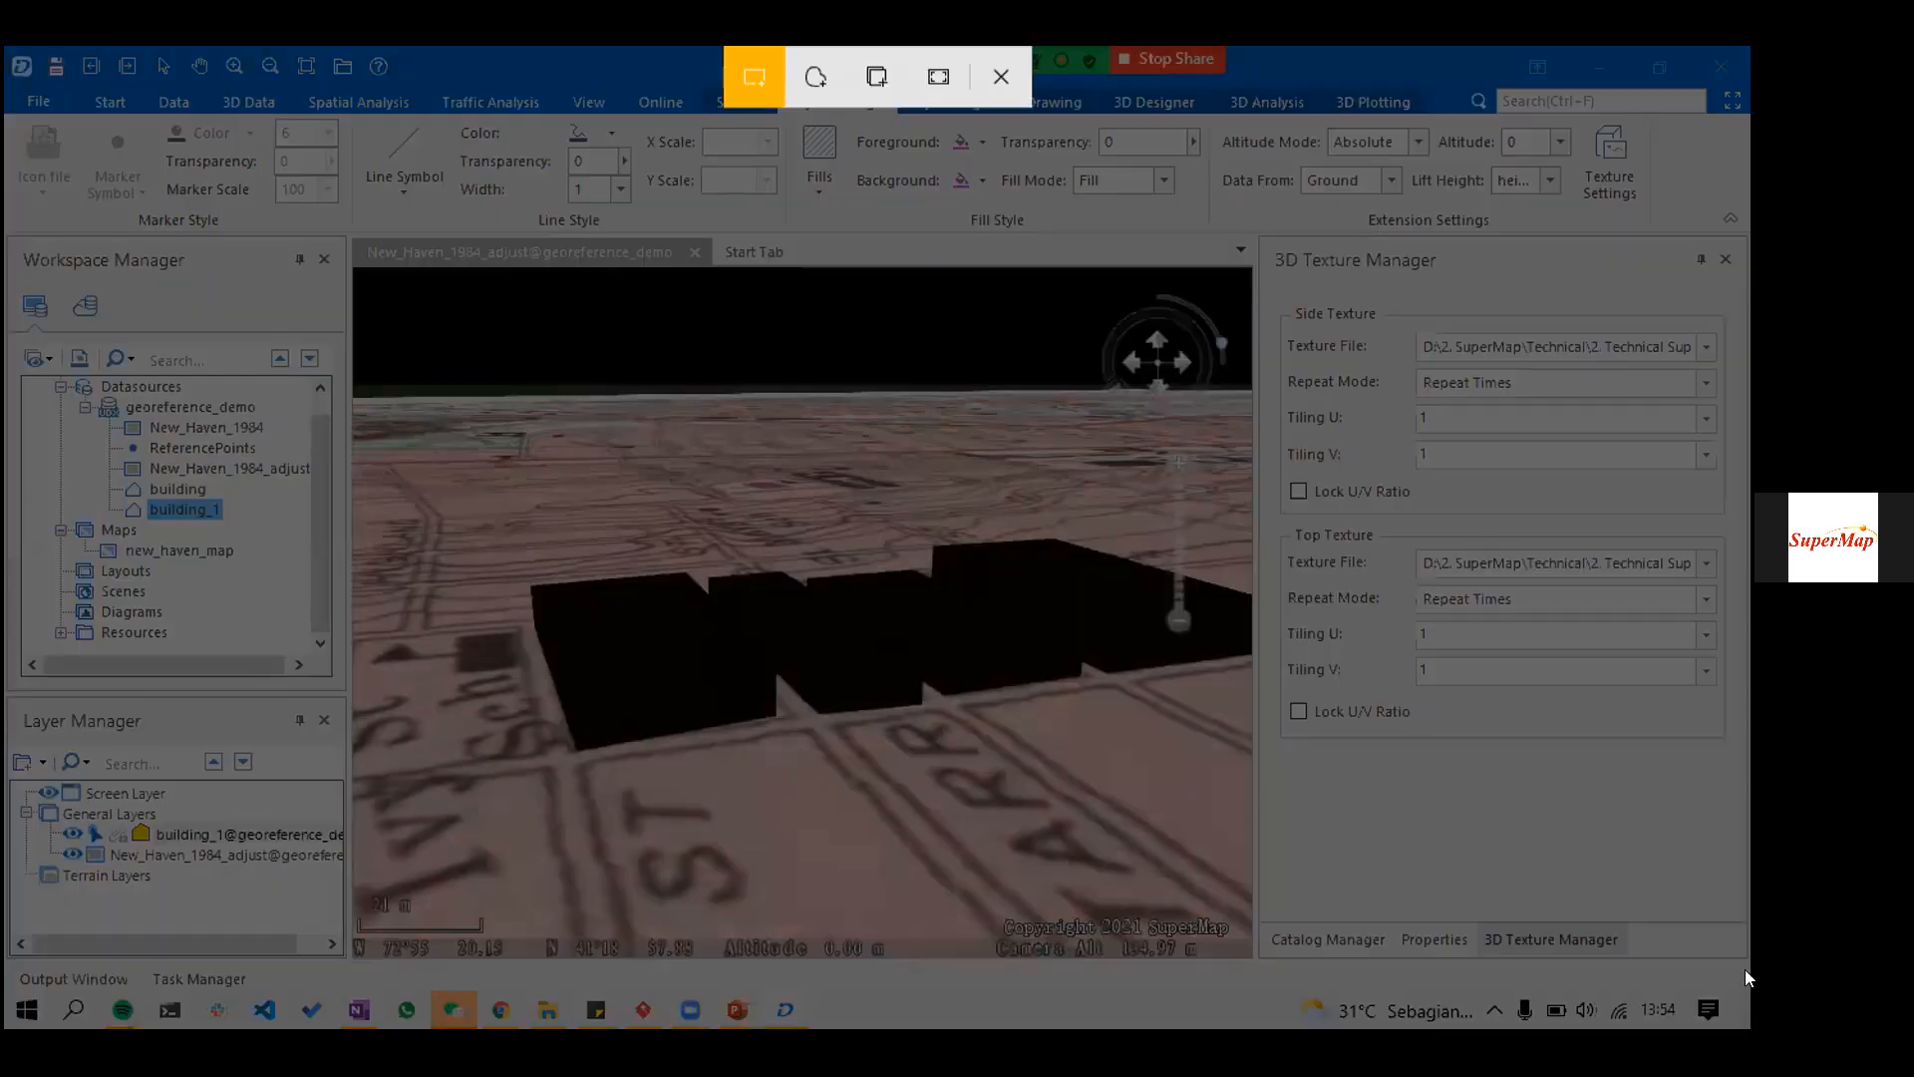
left_click_drag(5, 47, 1748, 1000)
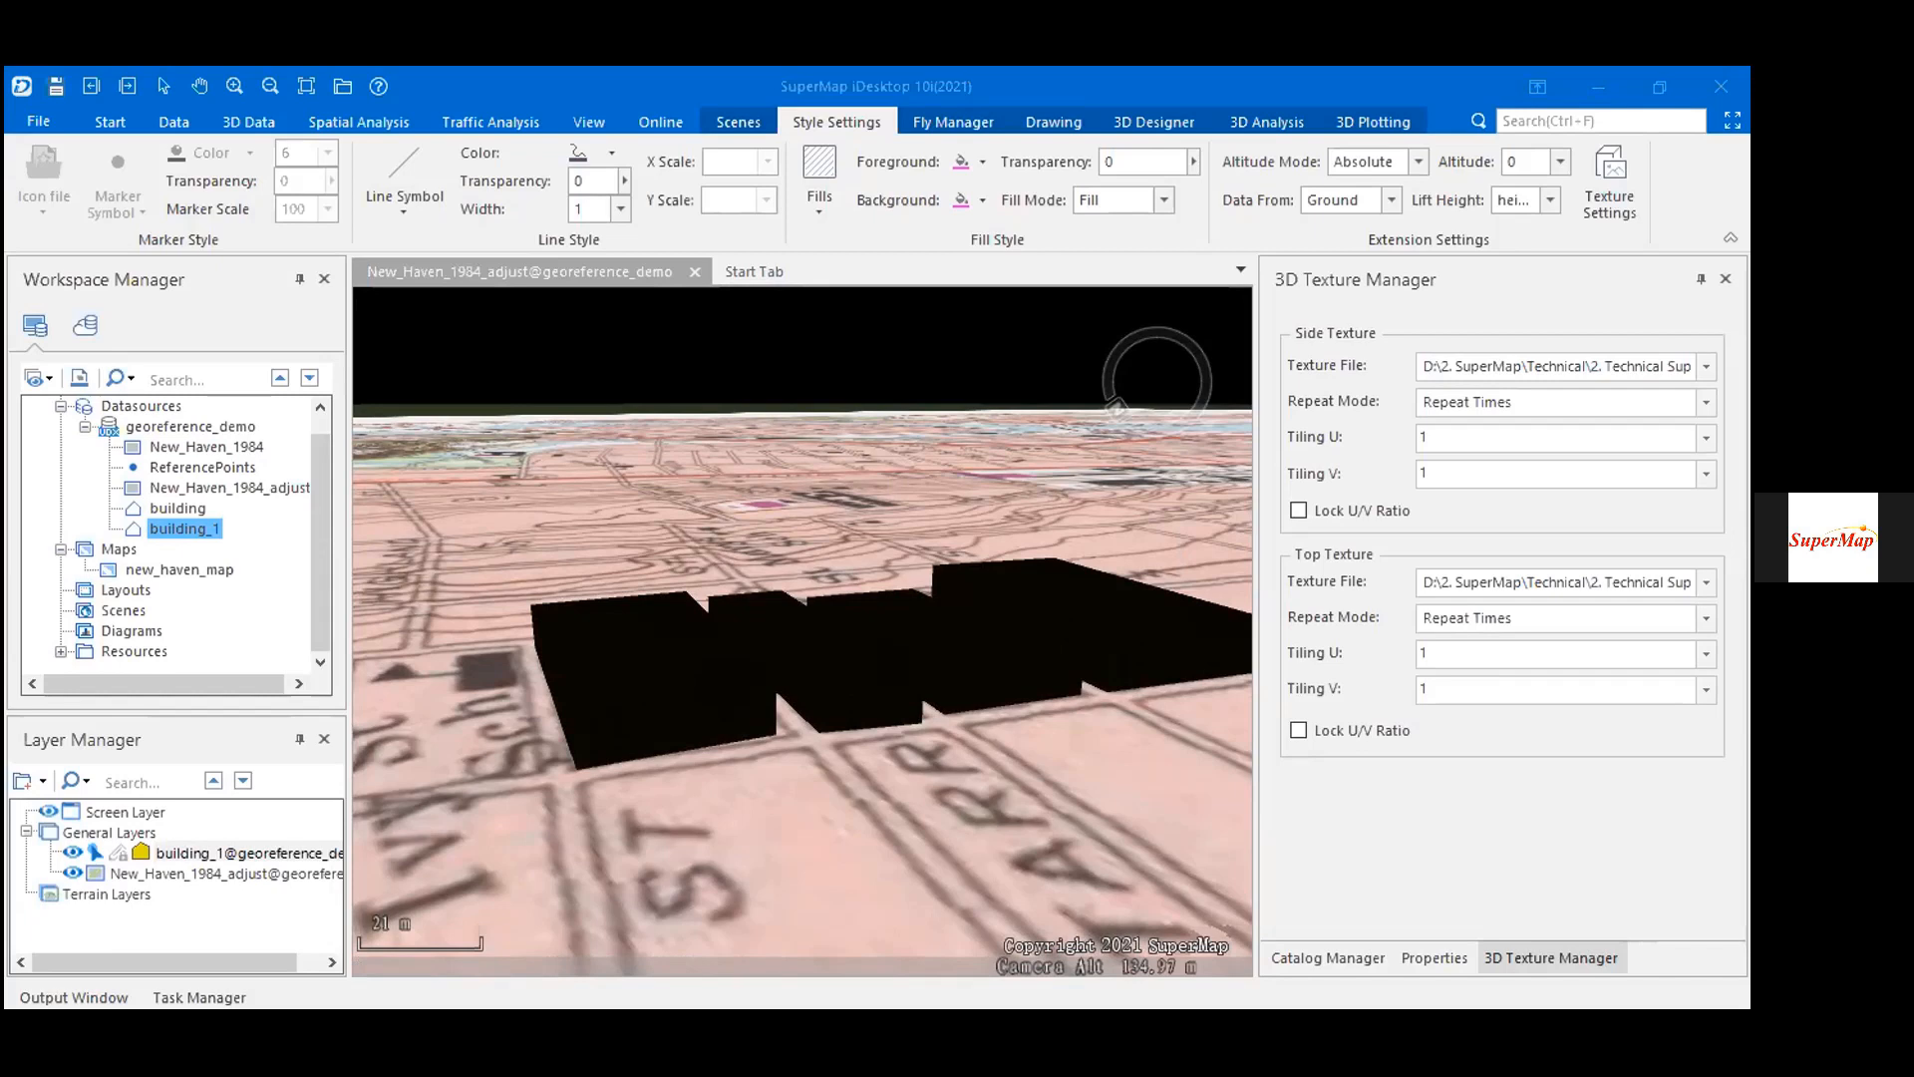
- Switch to the SuperMap iDesktop presentation in PowerPoint to view the Spatial Analysis slide
left_click_drag(889, 626, 885, 602)
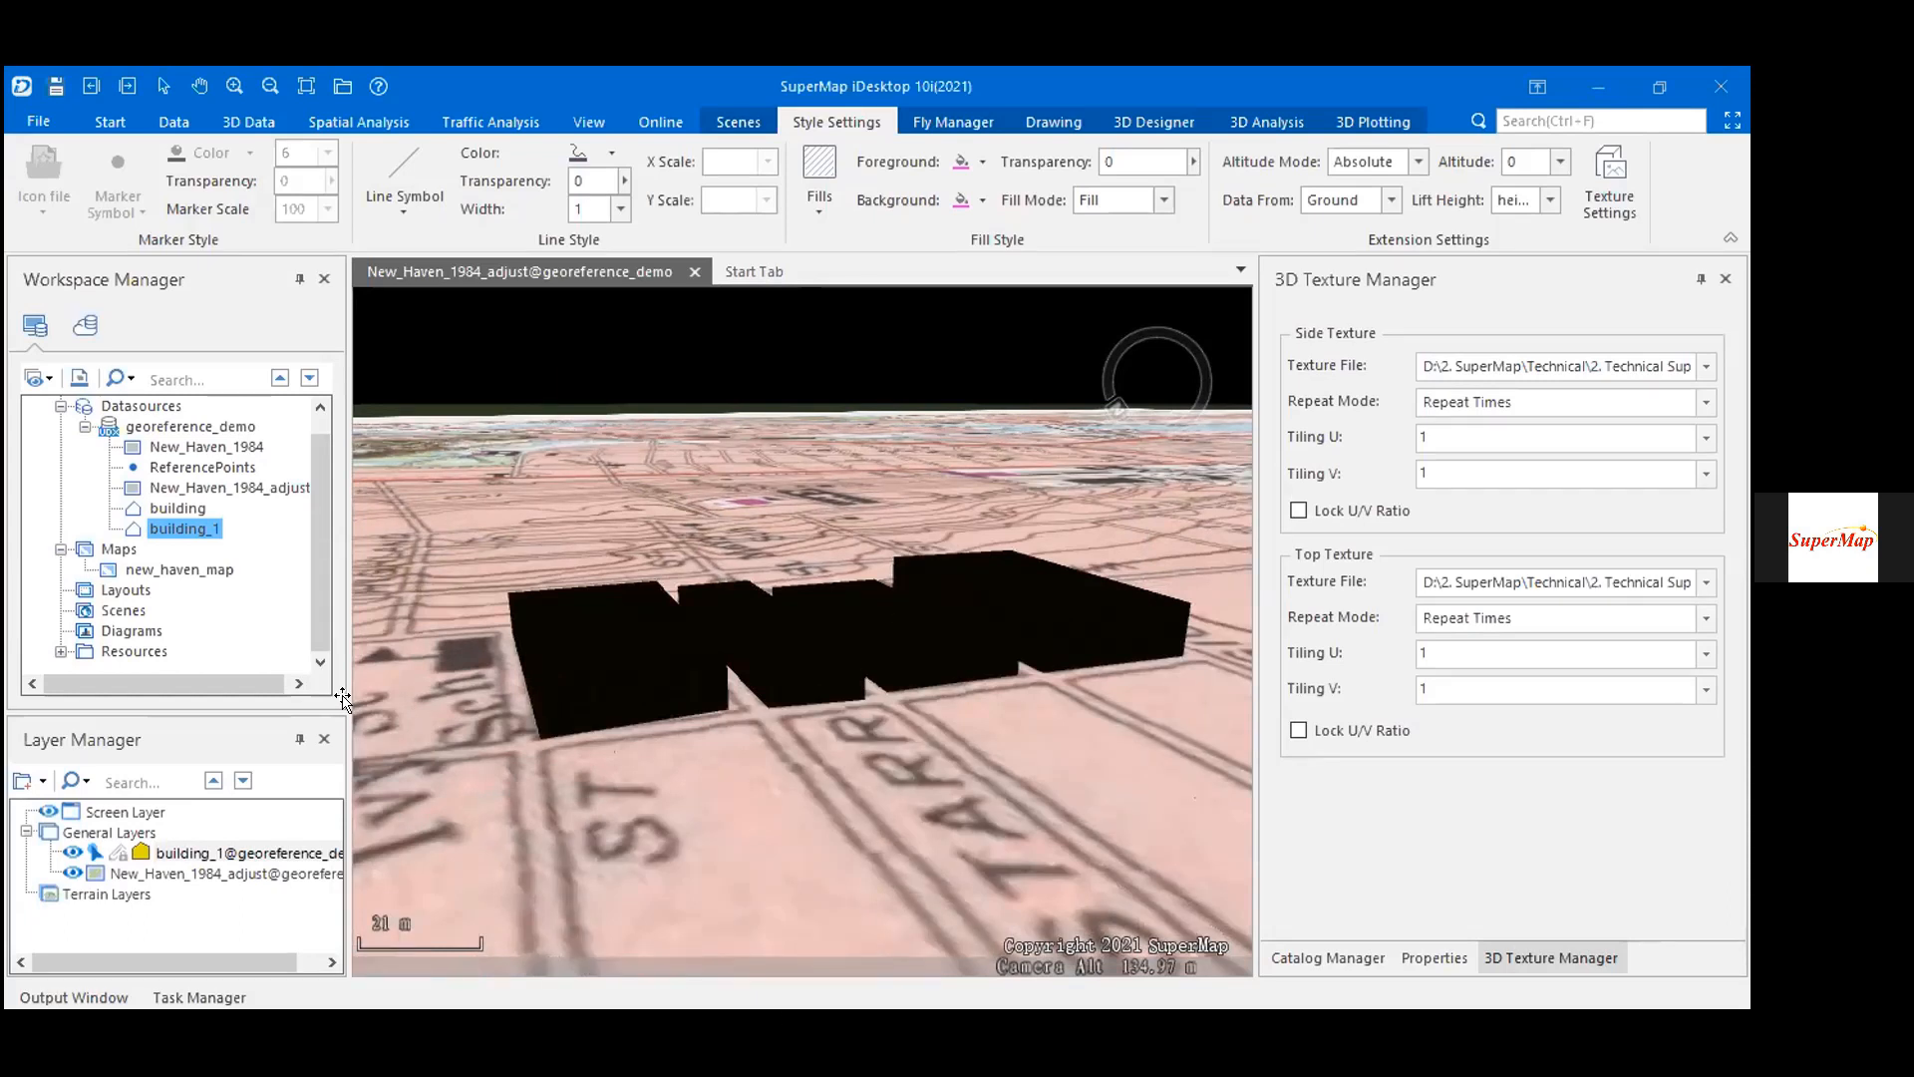
key("alt+Tab")
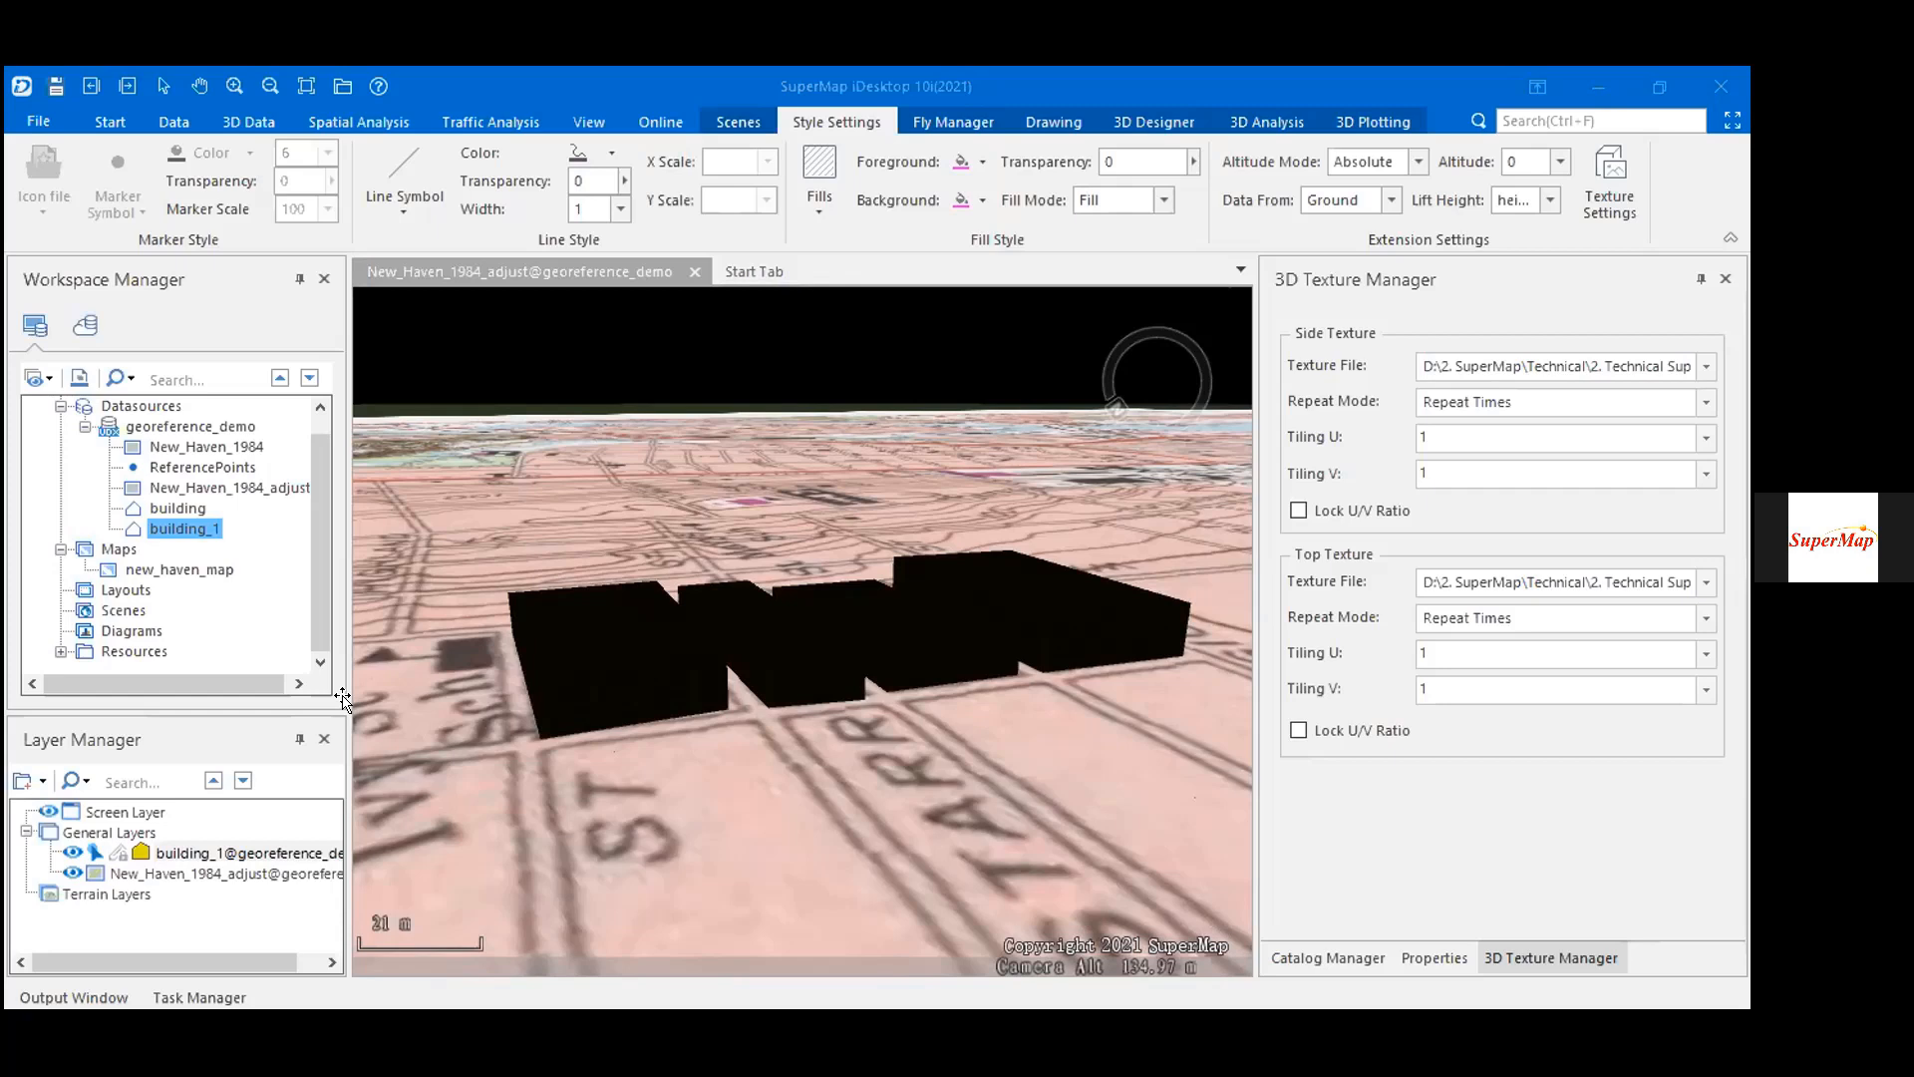
key("alt+Tab")
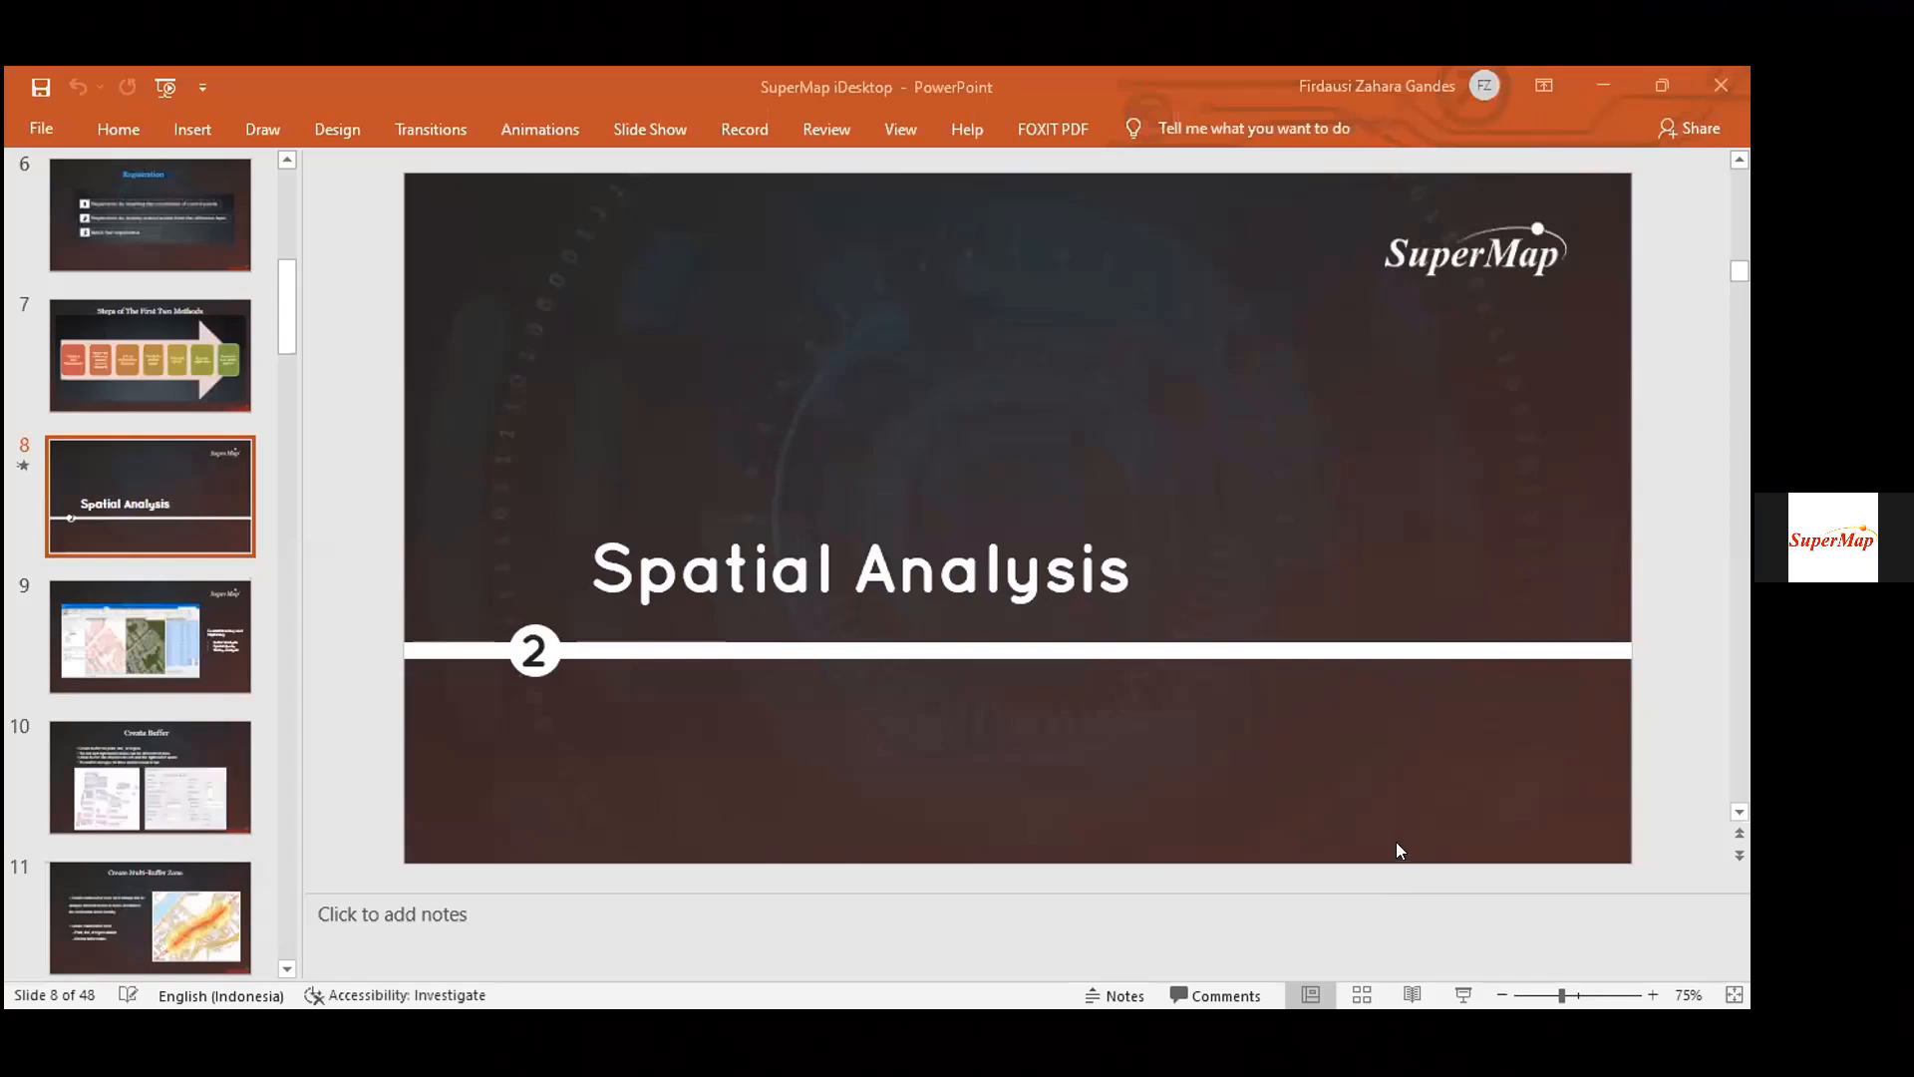
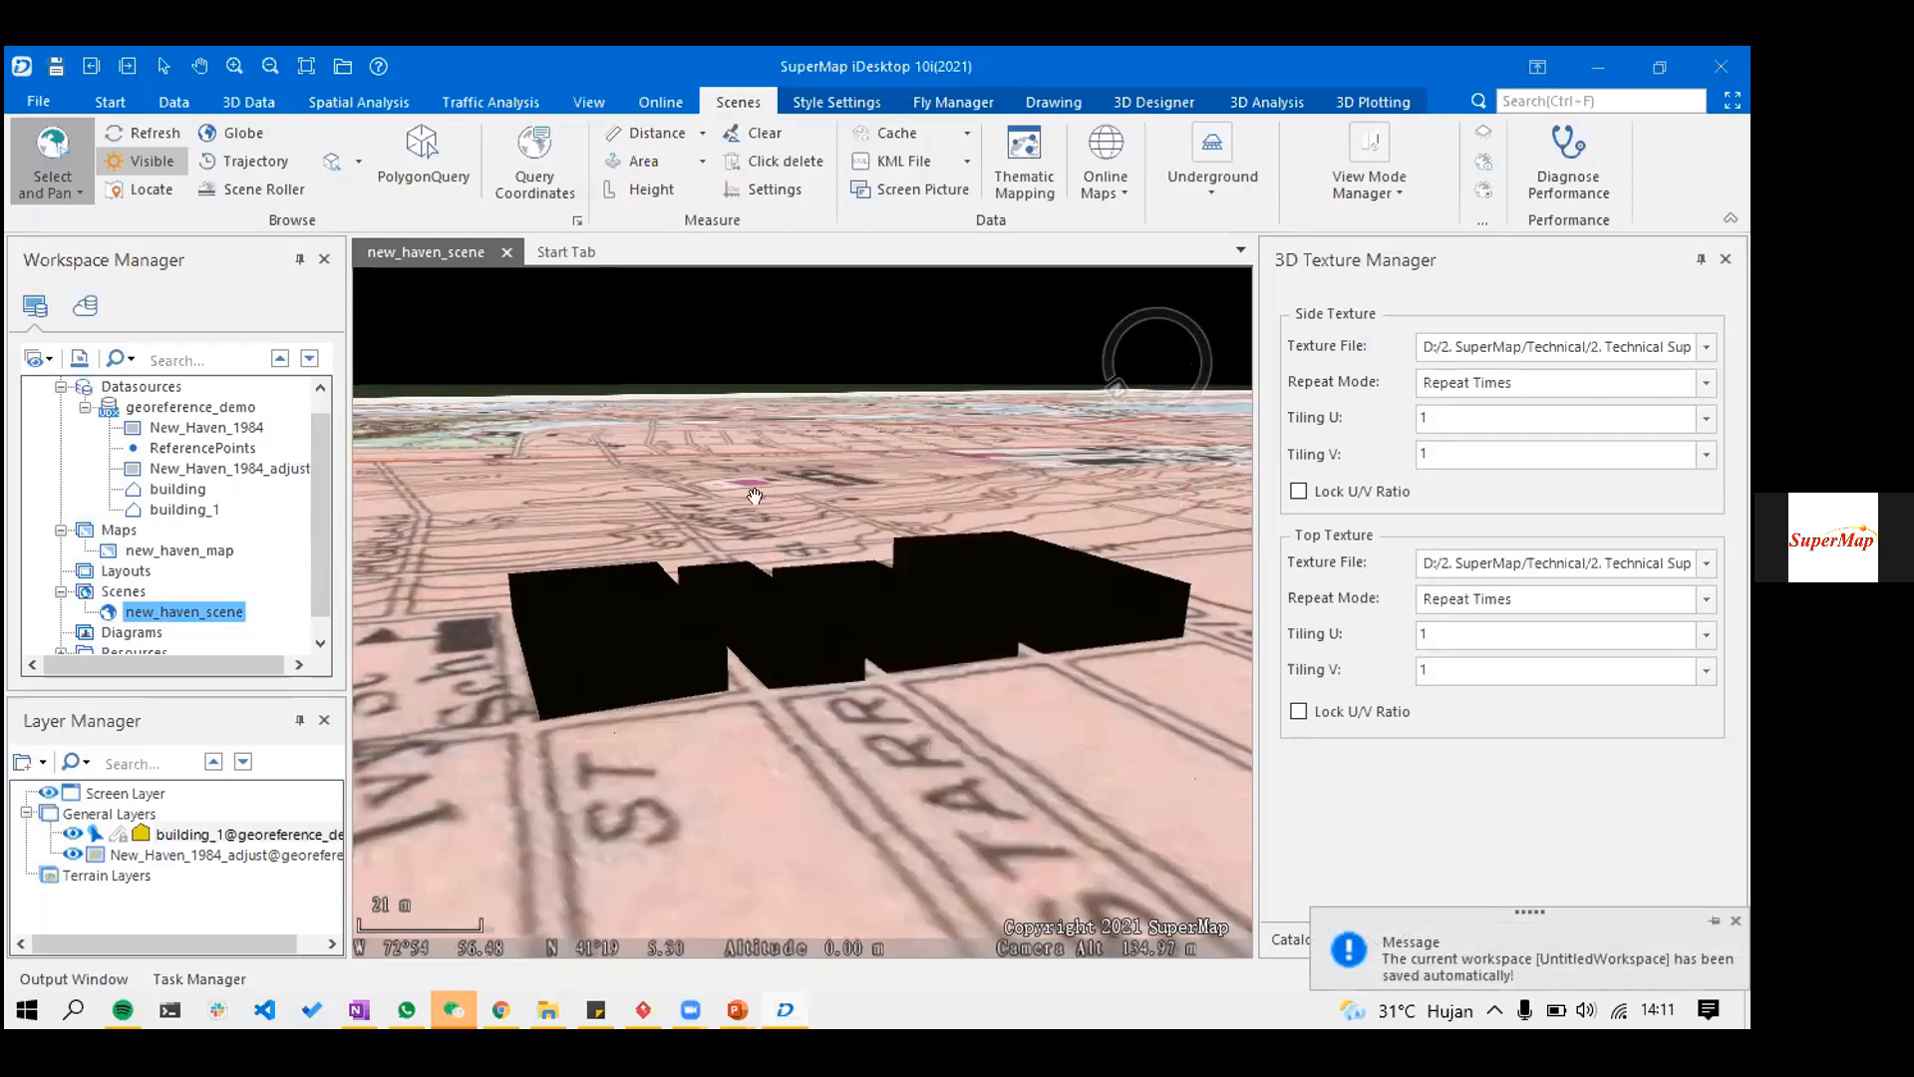
- Close new_haven_scene with its changes saved, and collapse the Scenes and Maps groups in the workspace tree
left_click(506, 251)
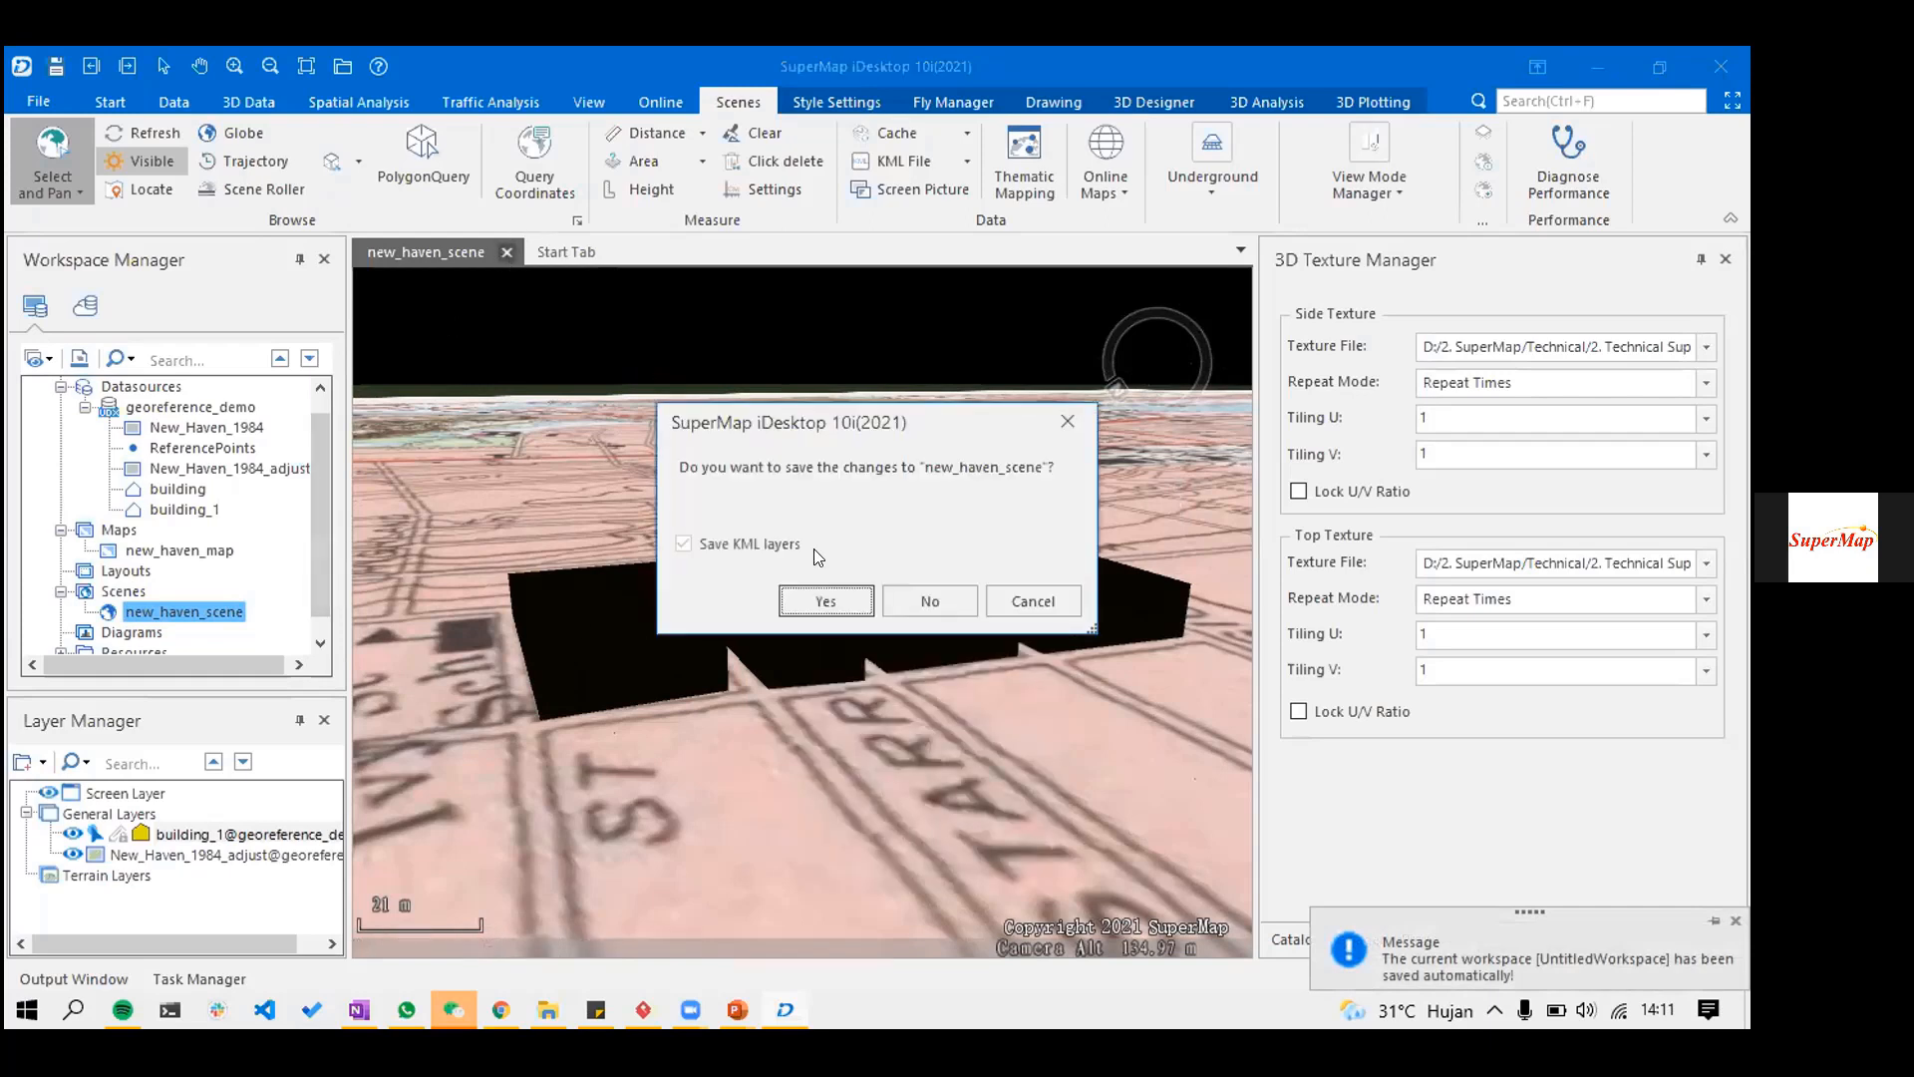
left_click(791, 605)
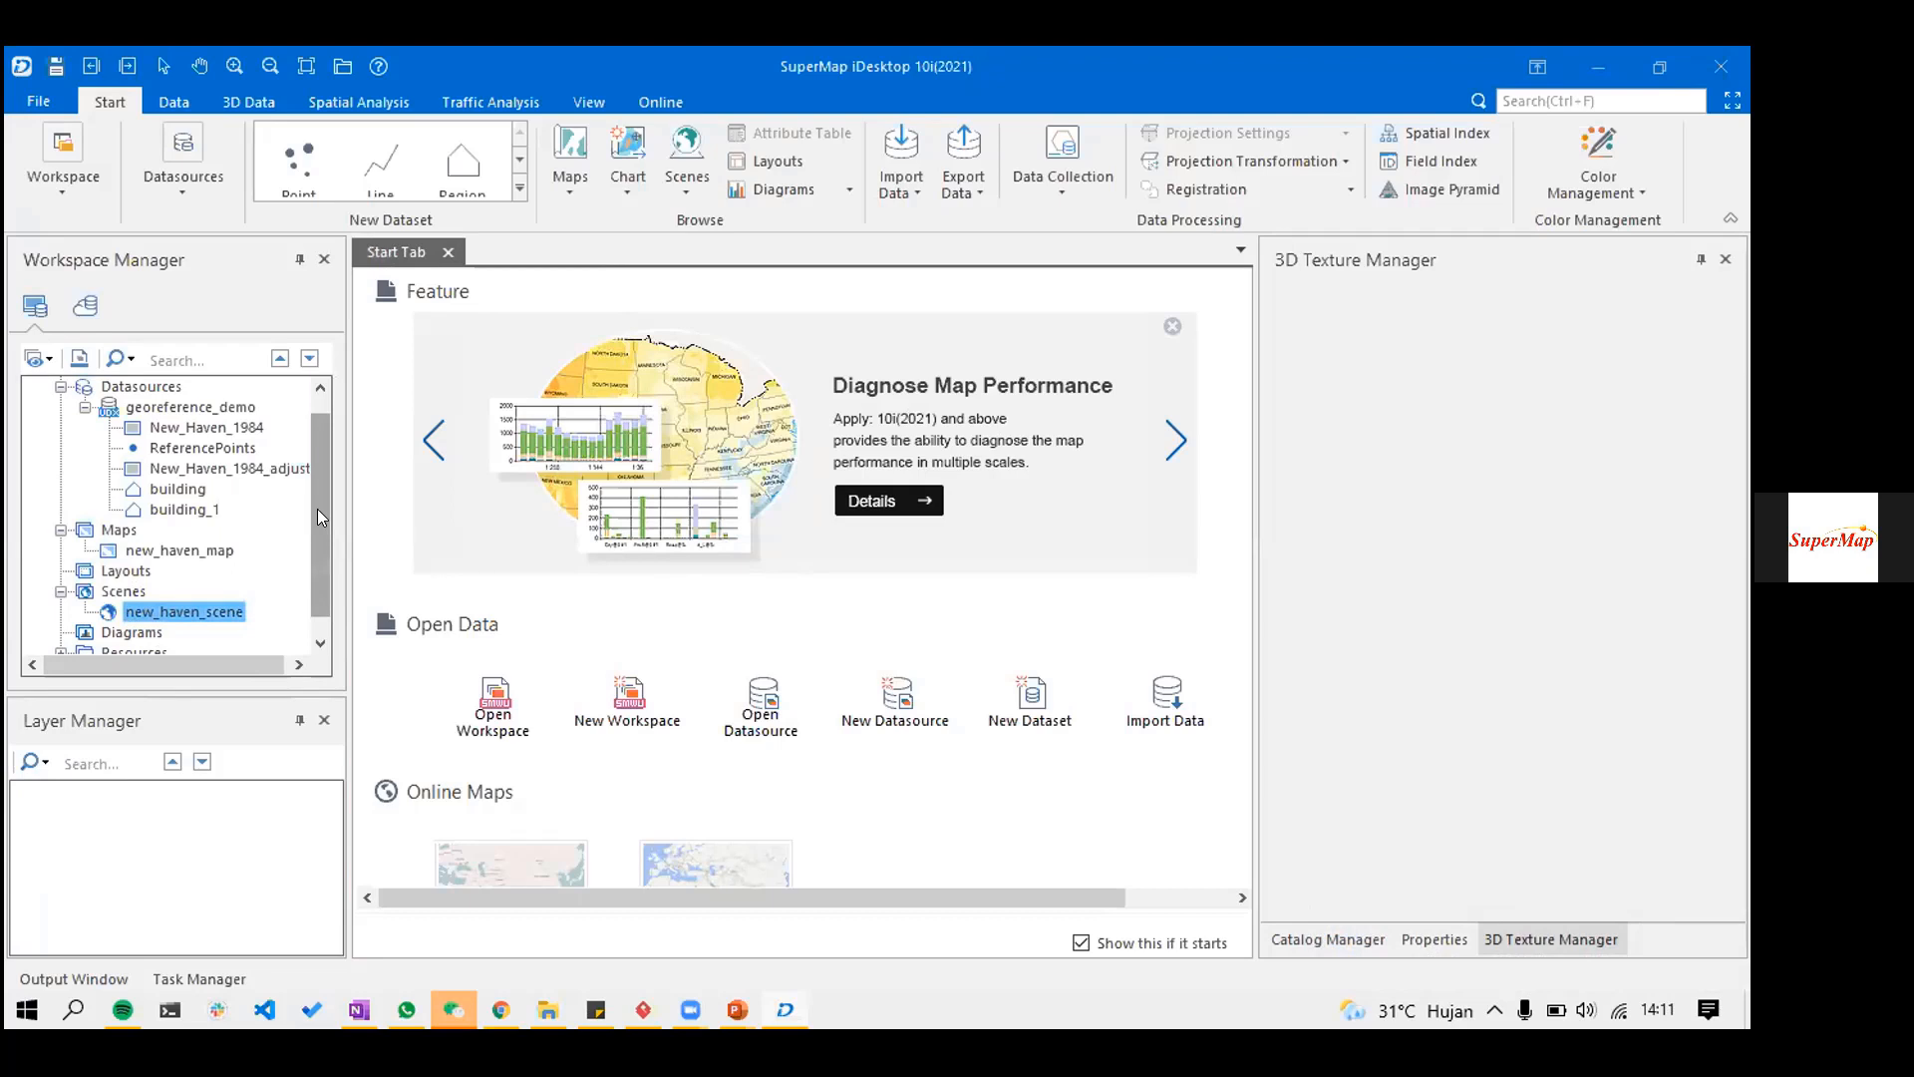
left_click(61, 591)
left_click(61, 529)
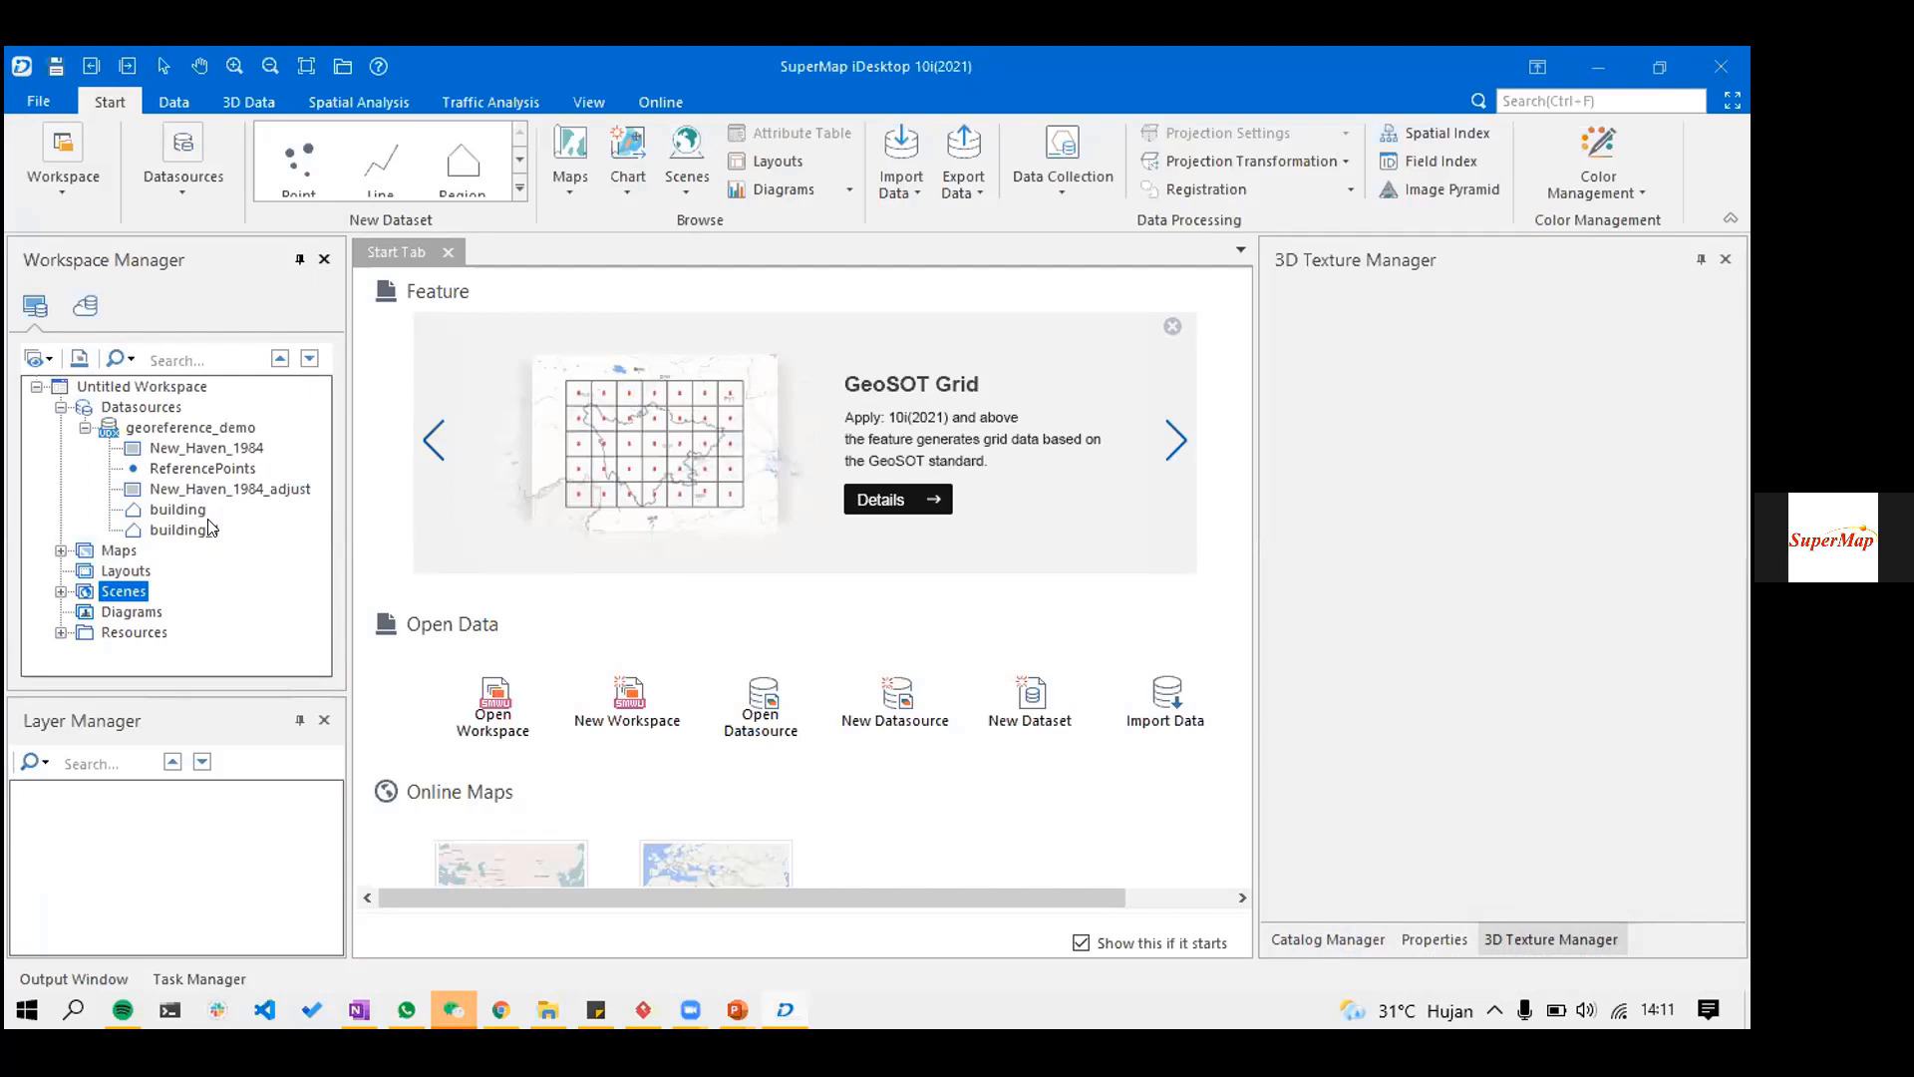
right_click(158, 409)
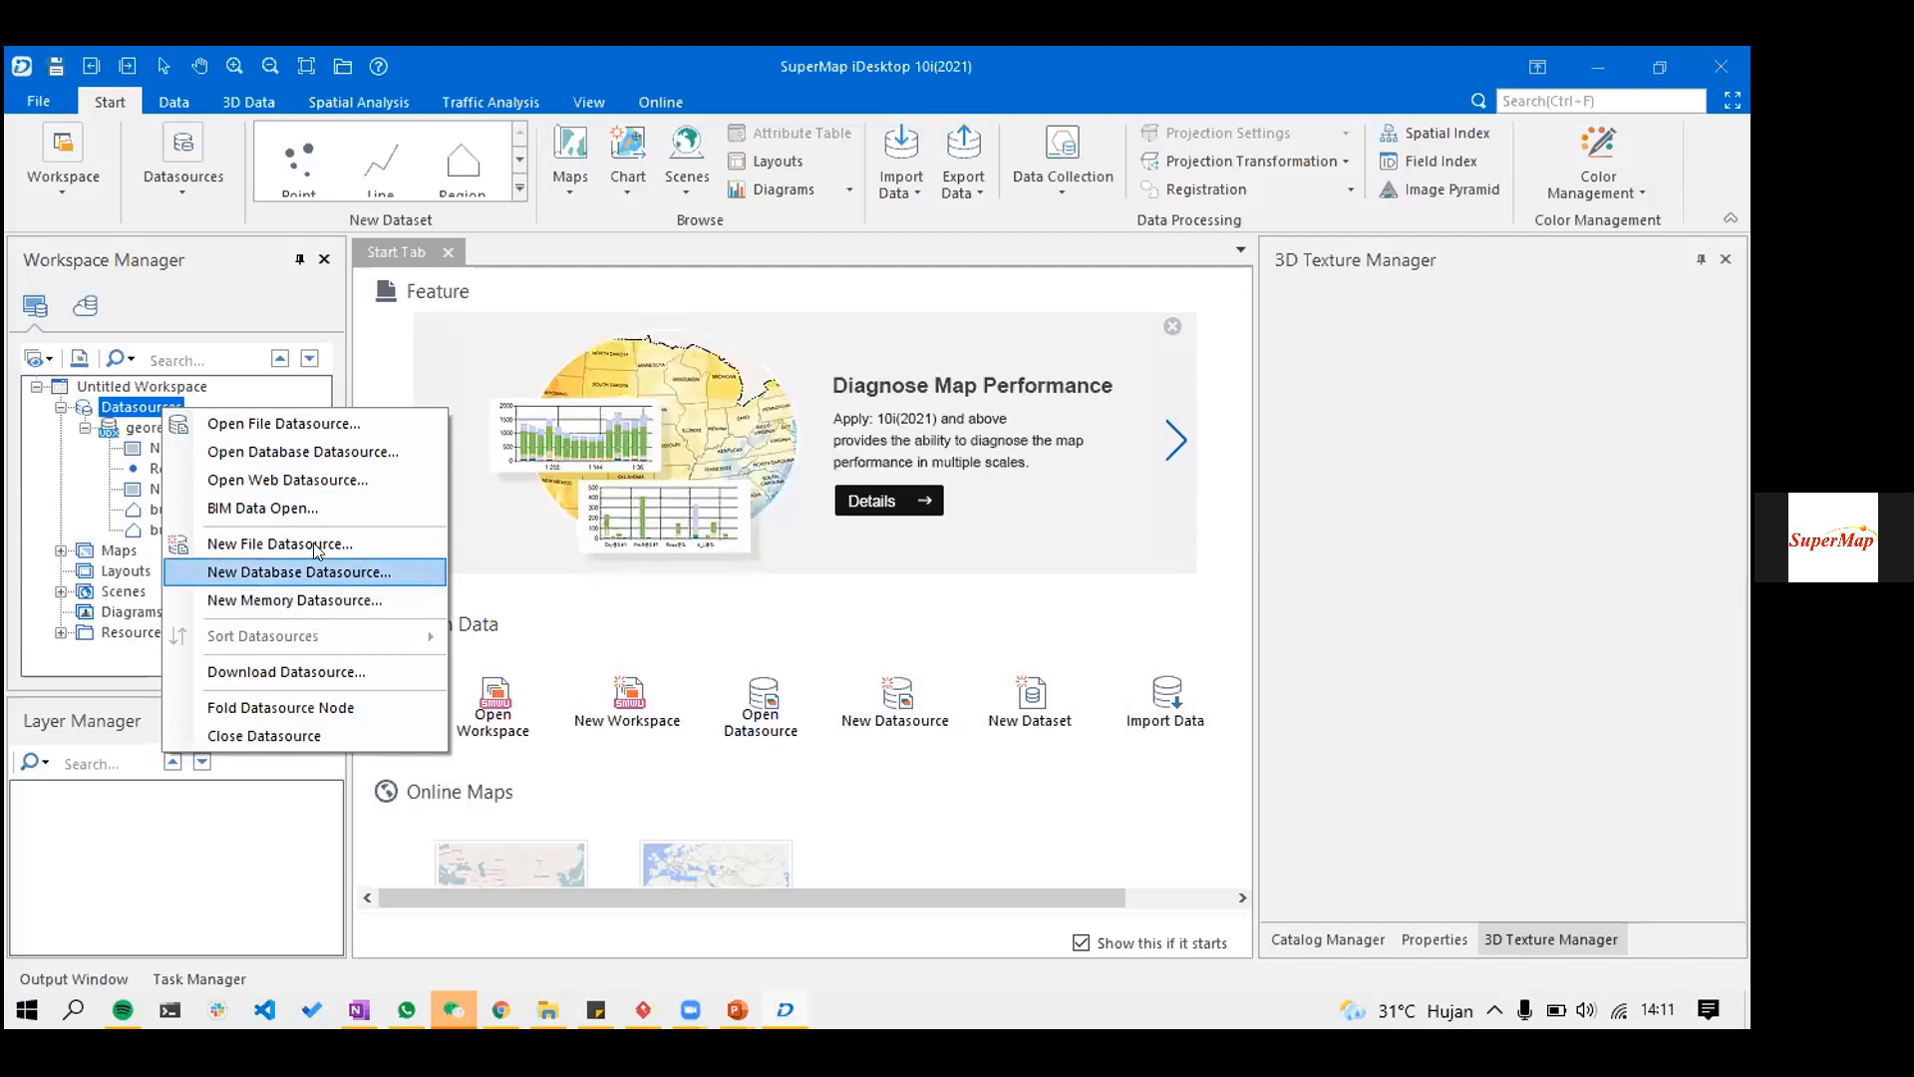
left_click(353, 423)
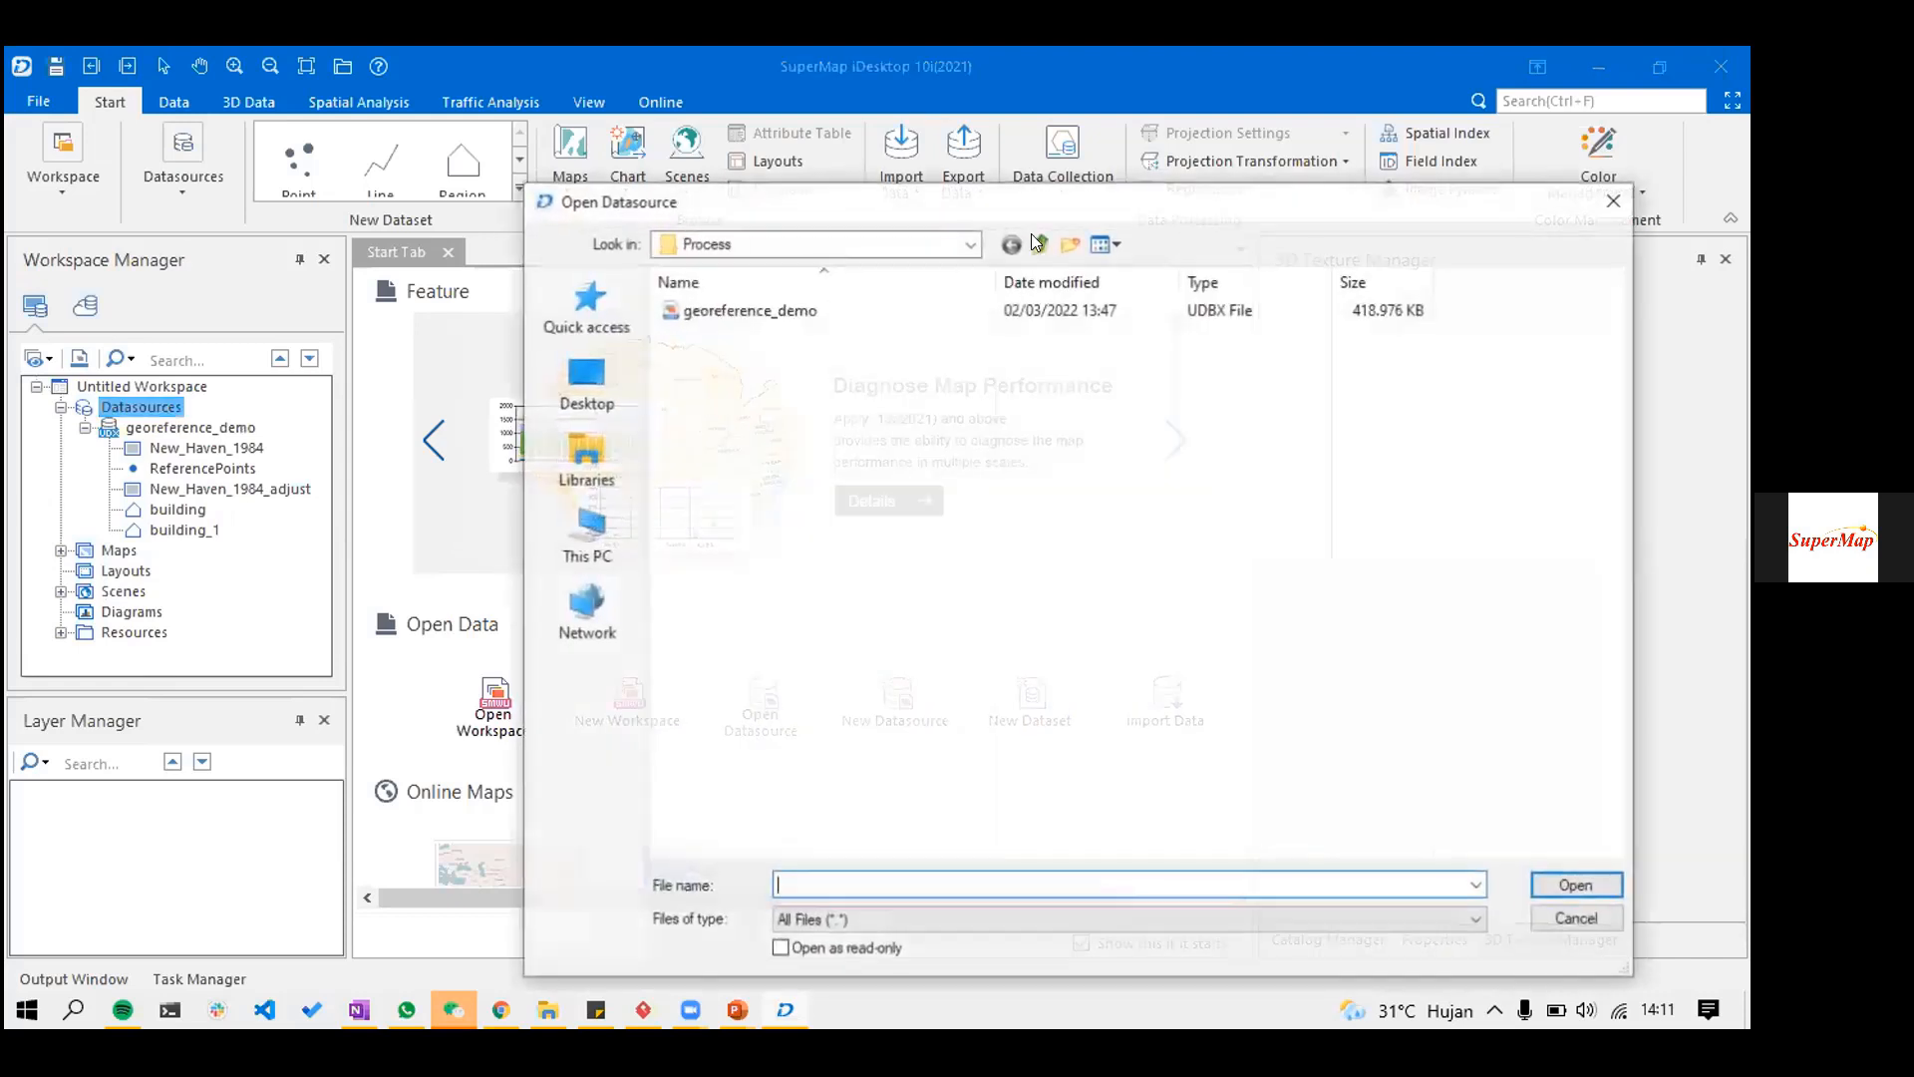
left_click(1033, 238)
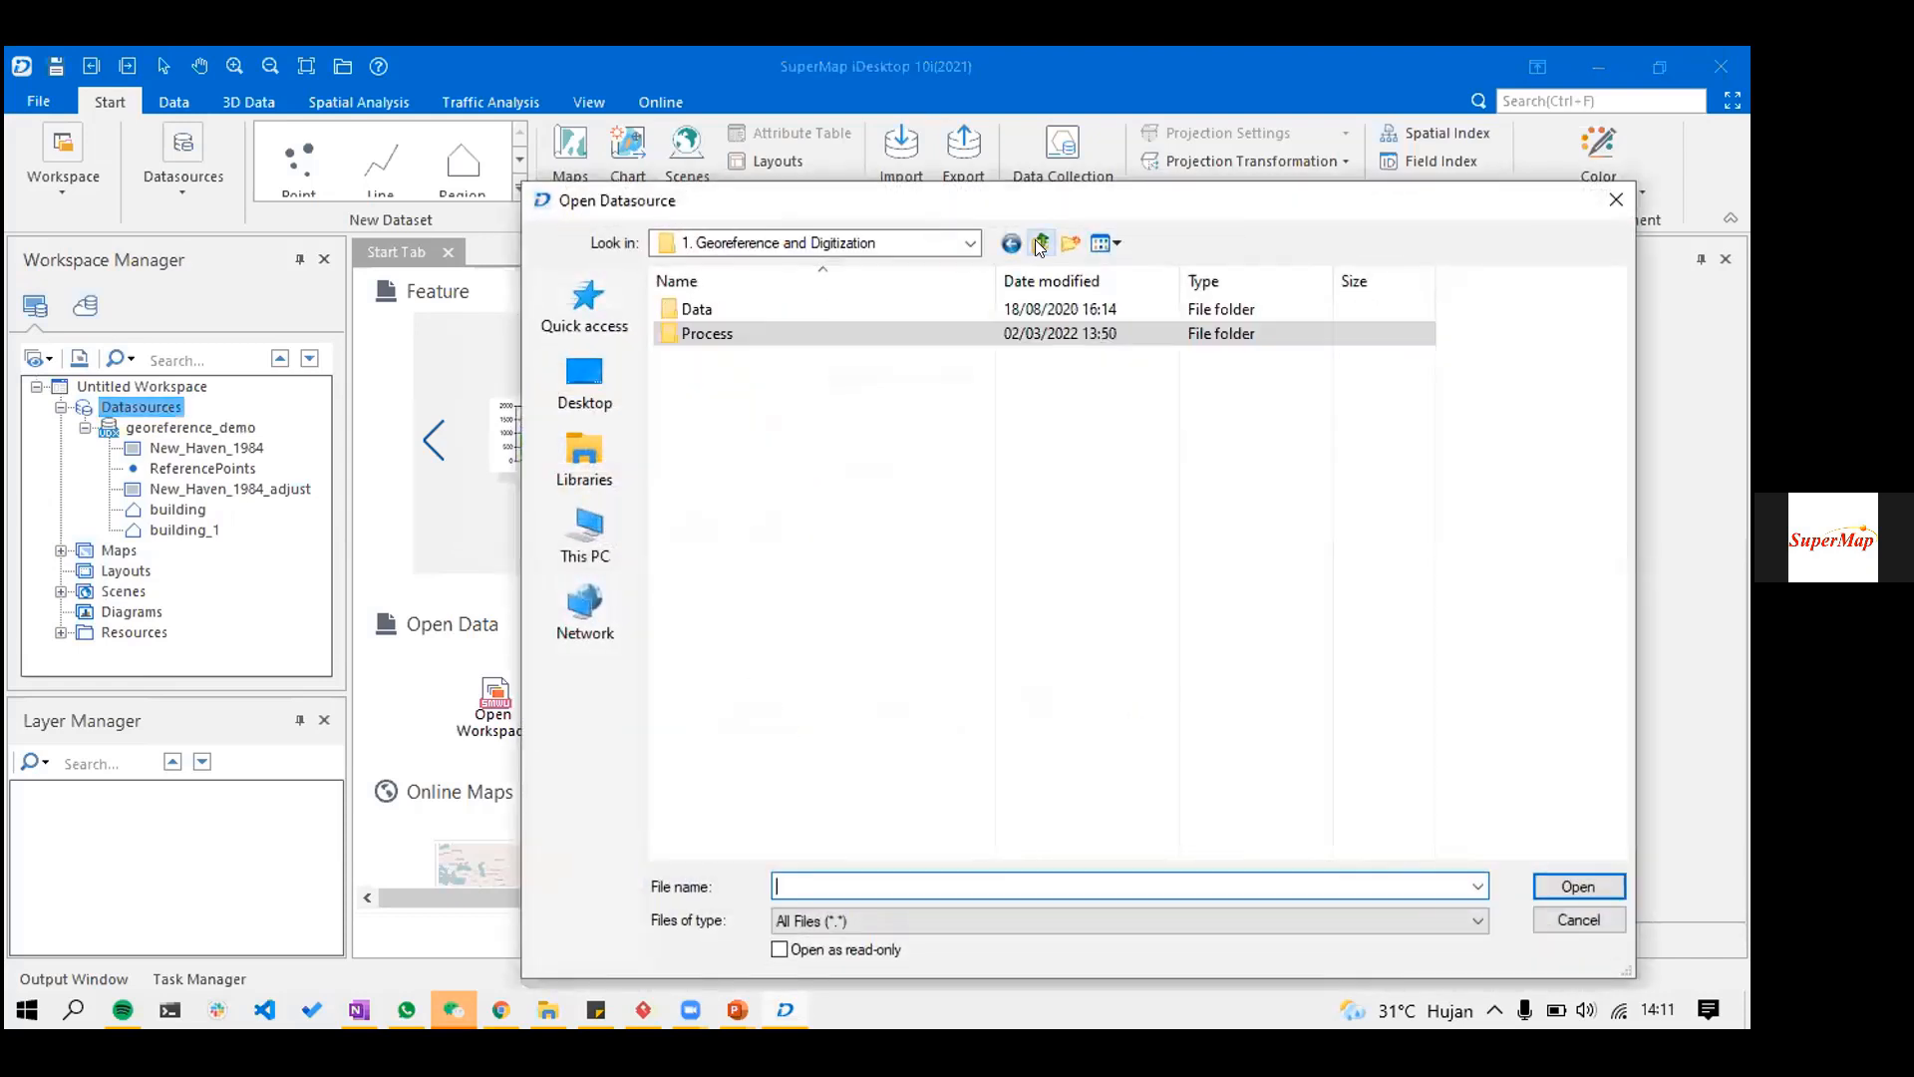
left_click(1033, 237)
double_click(798, 332)
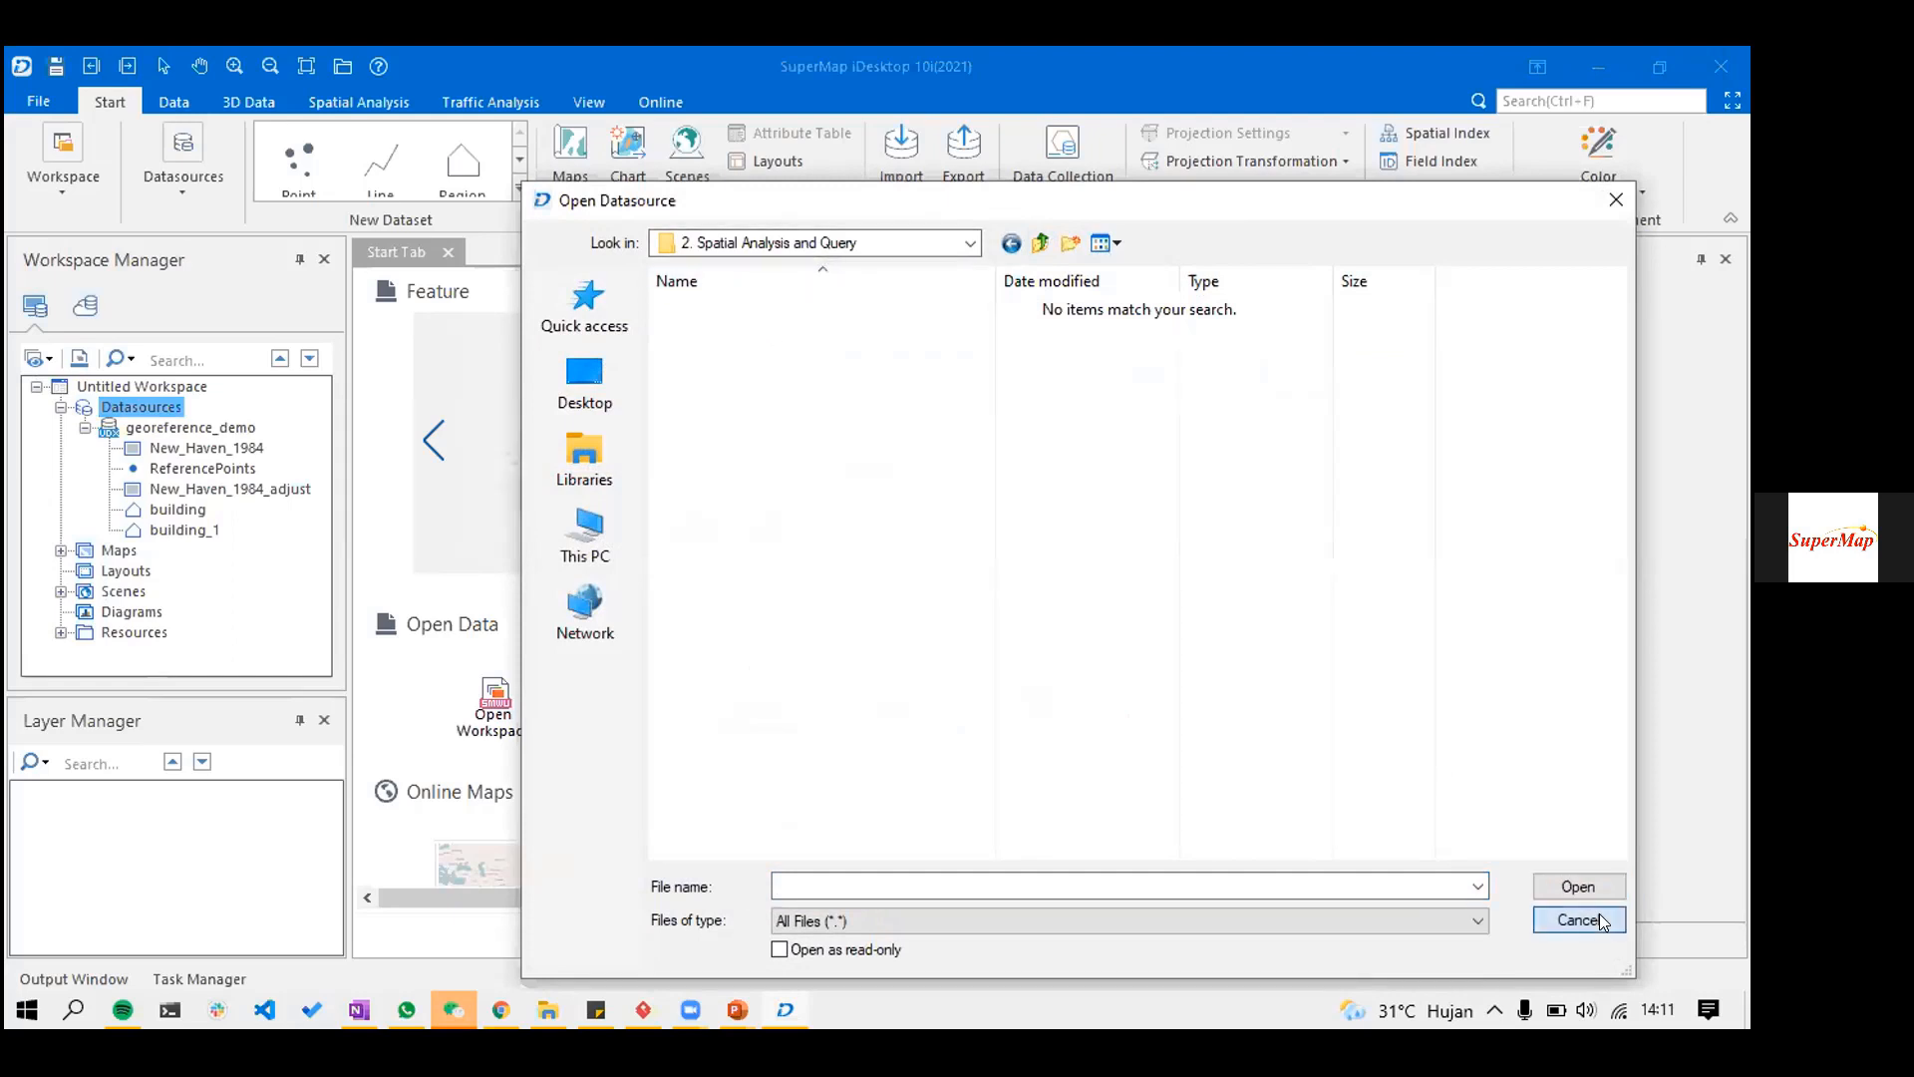
- Switch to File Explorer and extract the Data Modelling and Analyst archive in place within the 2. Spatial Analysis and Query folder
left_click(547, 1015)
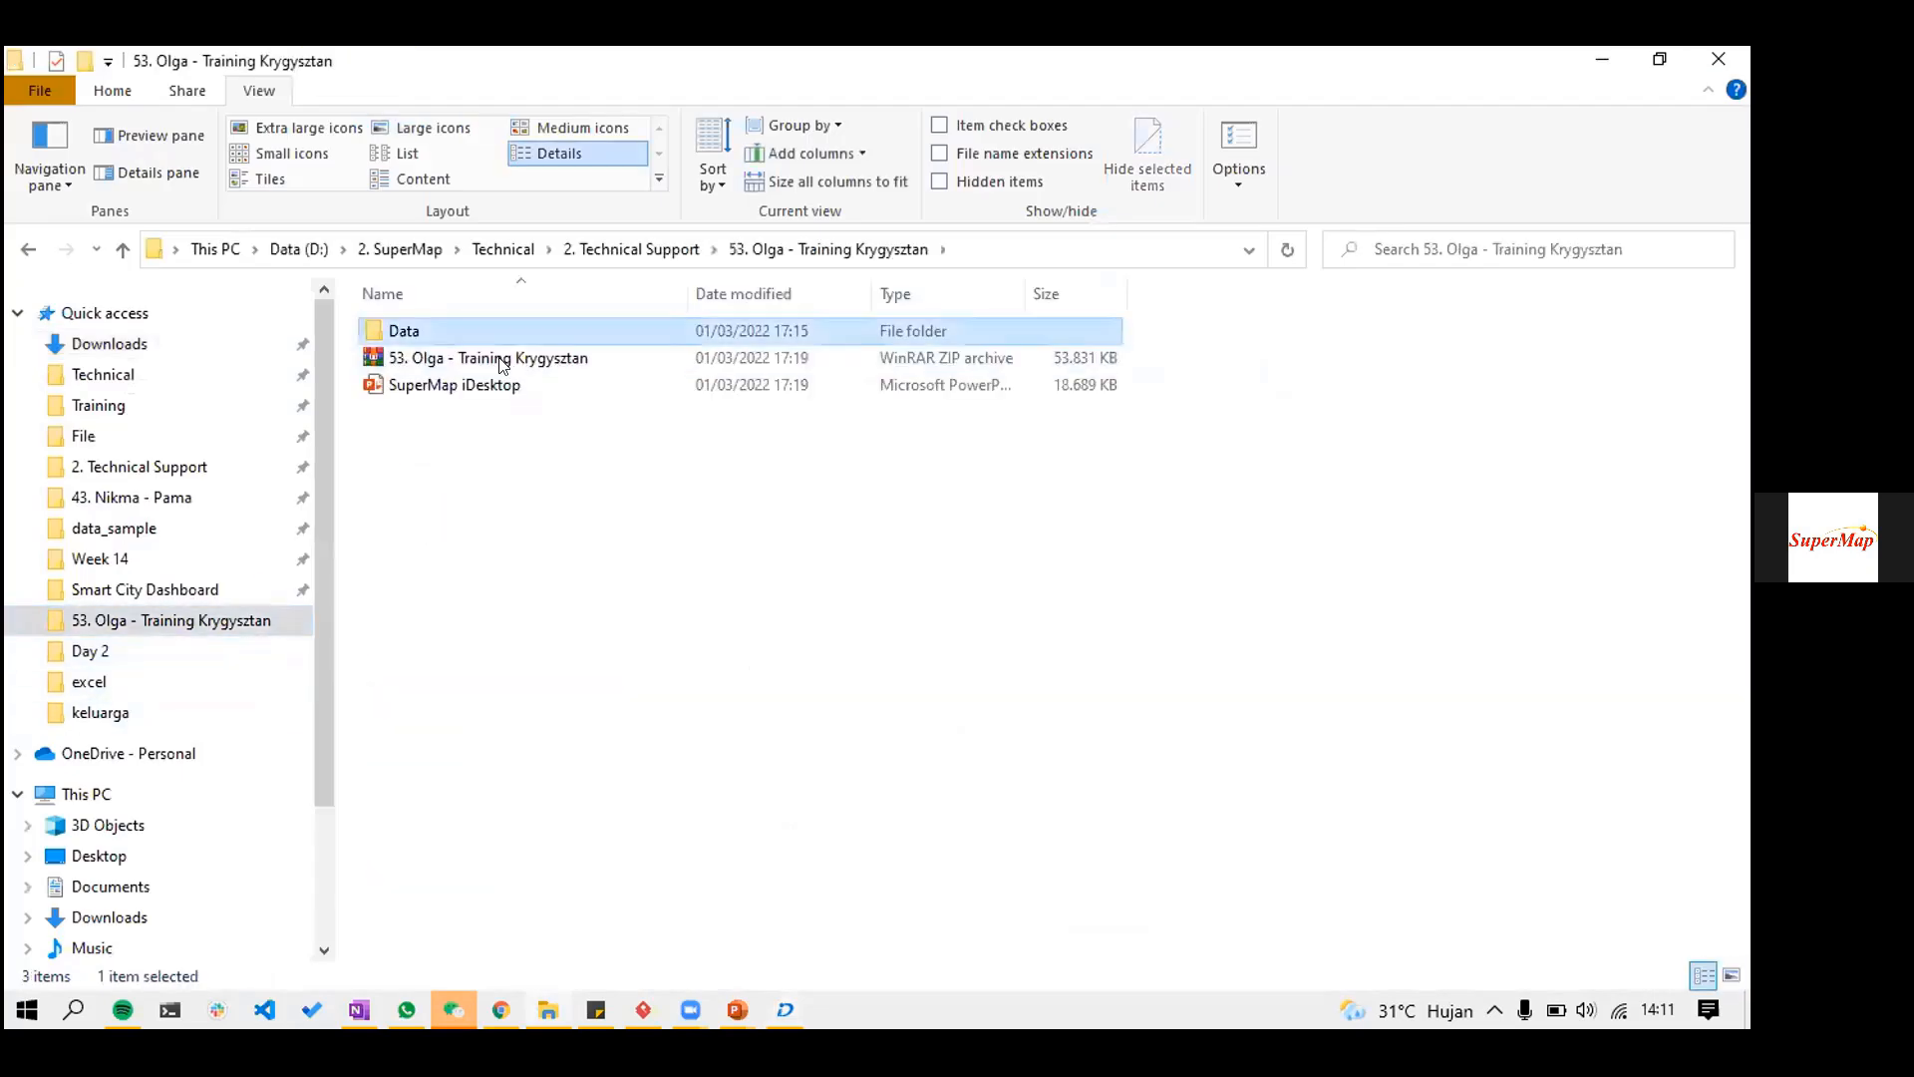
double_click(419, 327)
double_click(513, 359)
right_click(531, 330)
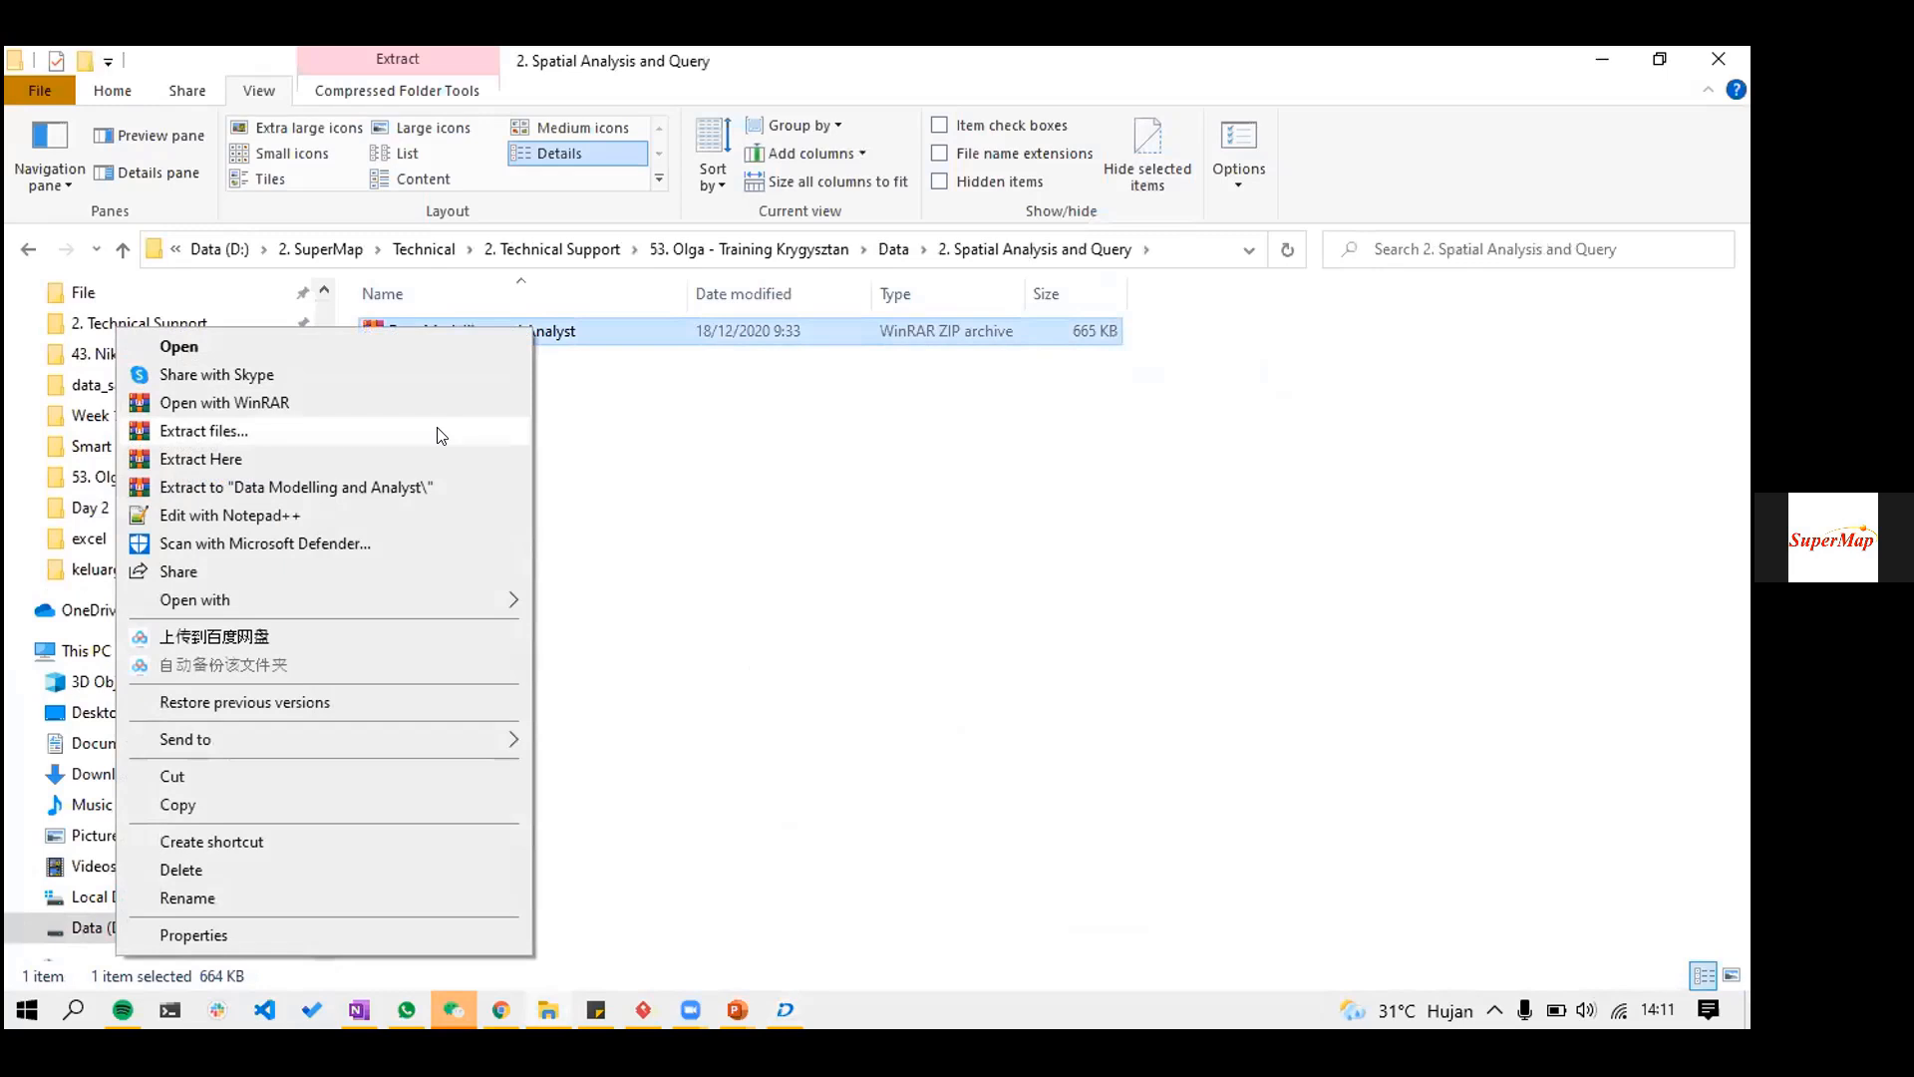
left_click(445, 458)
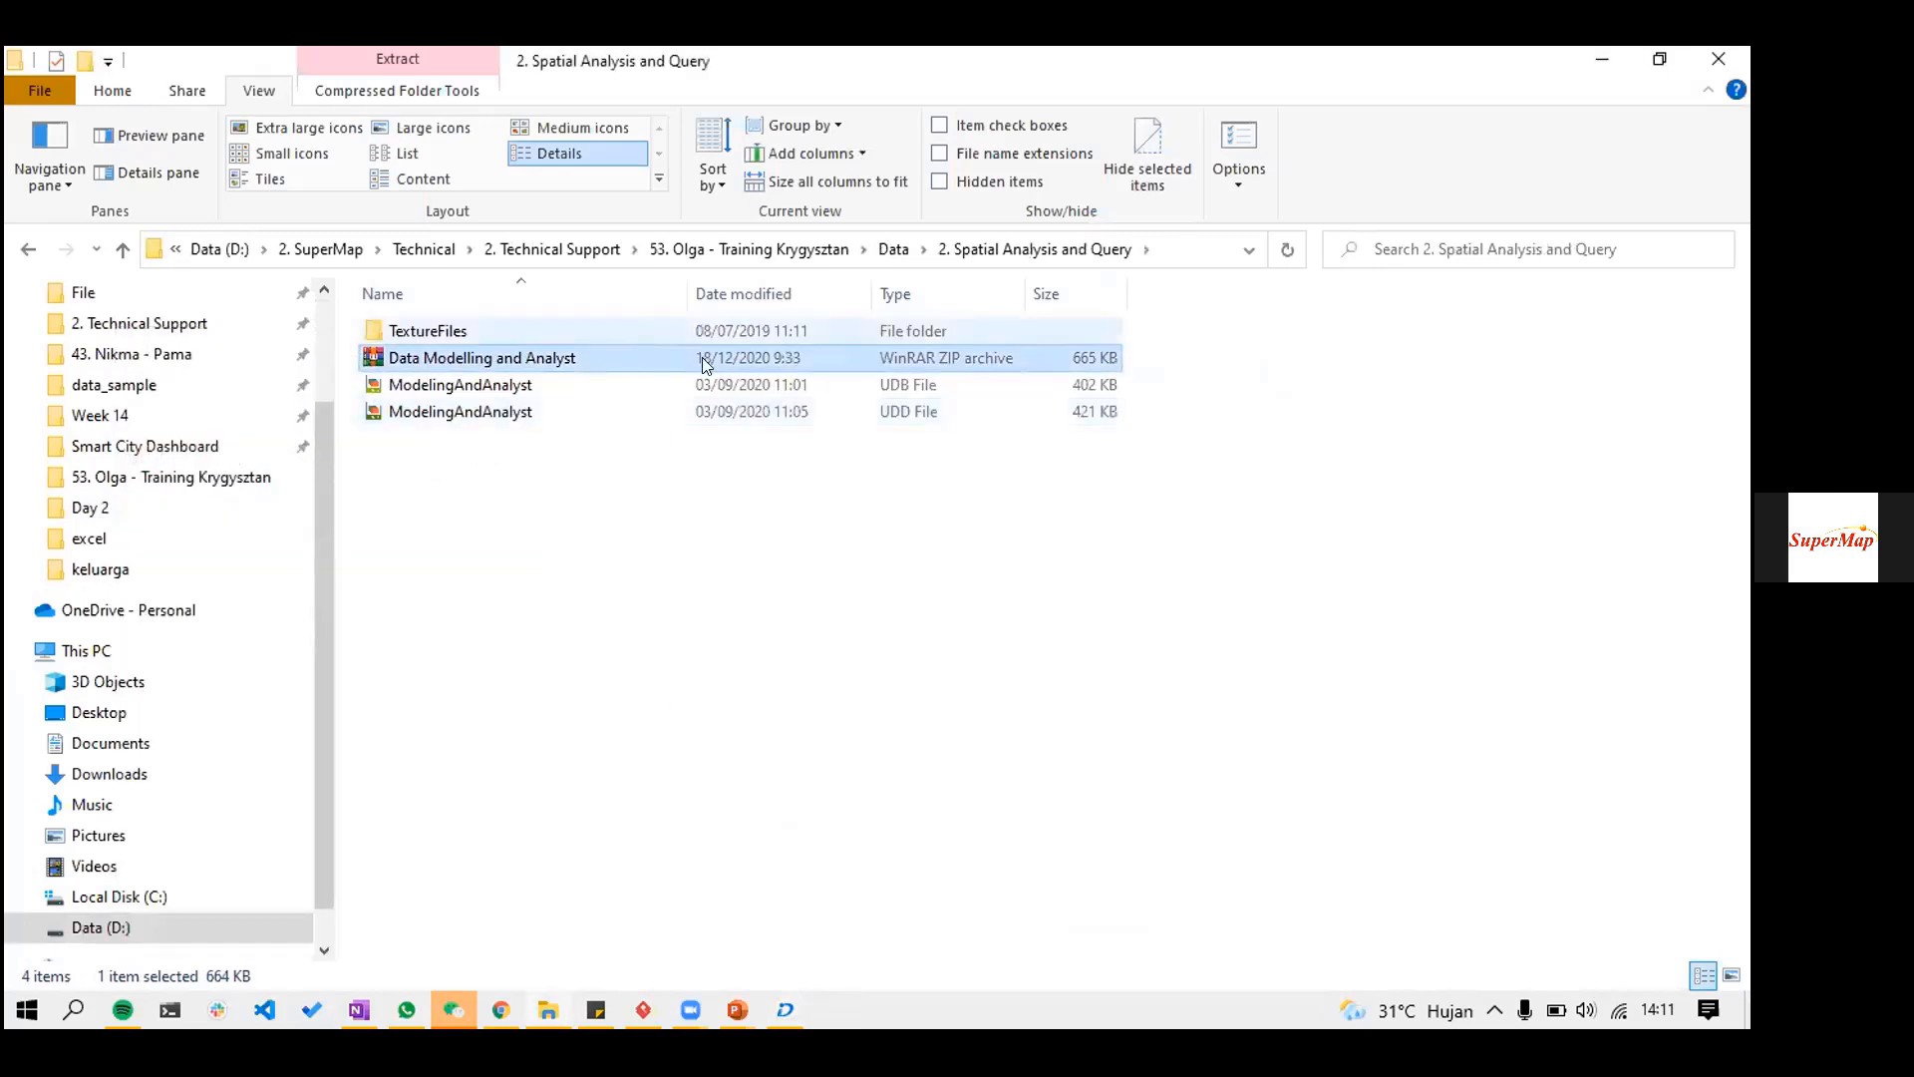
- Switch back to SuperMap iDesktop and open the ModelingAndAnalyst file datasource from the 2. Spatial Analysis and Query folder
key("alt+Tab")
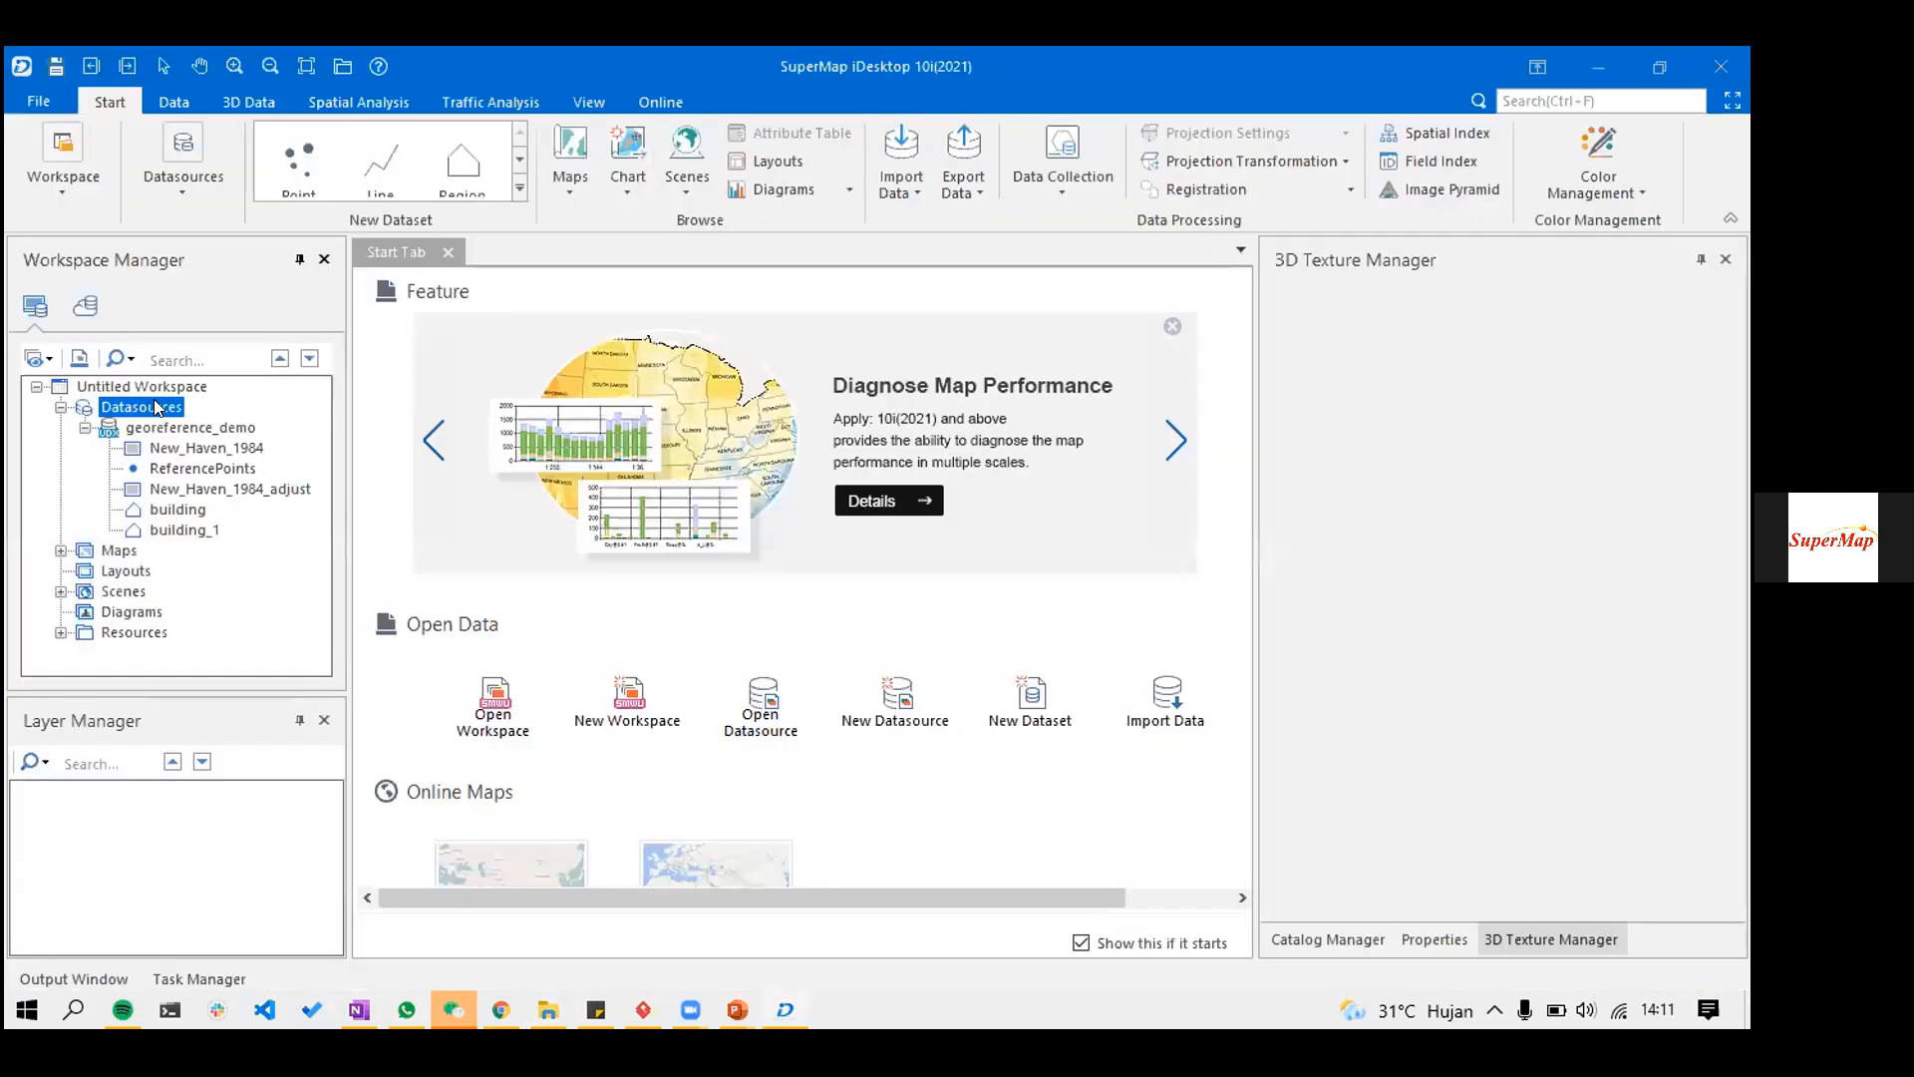
right_click(157, 401)
left_click(341, 404)
left_click(1041, 242)
key("BackSpace")
double_click(818, 333)
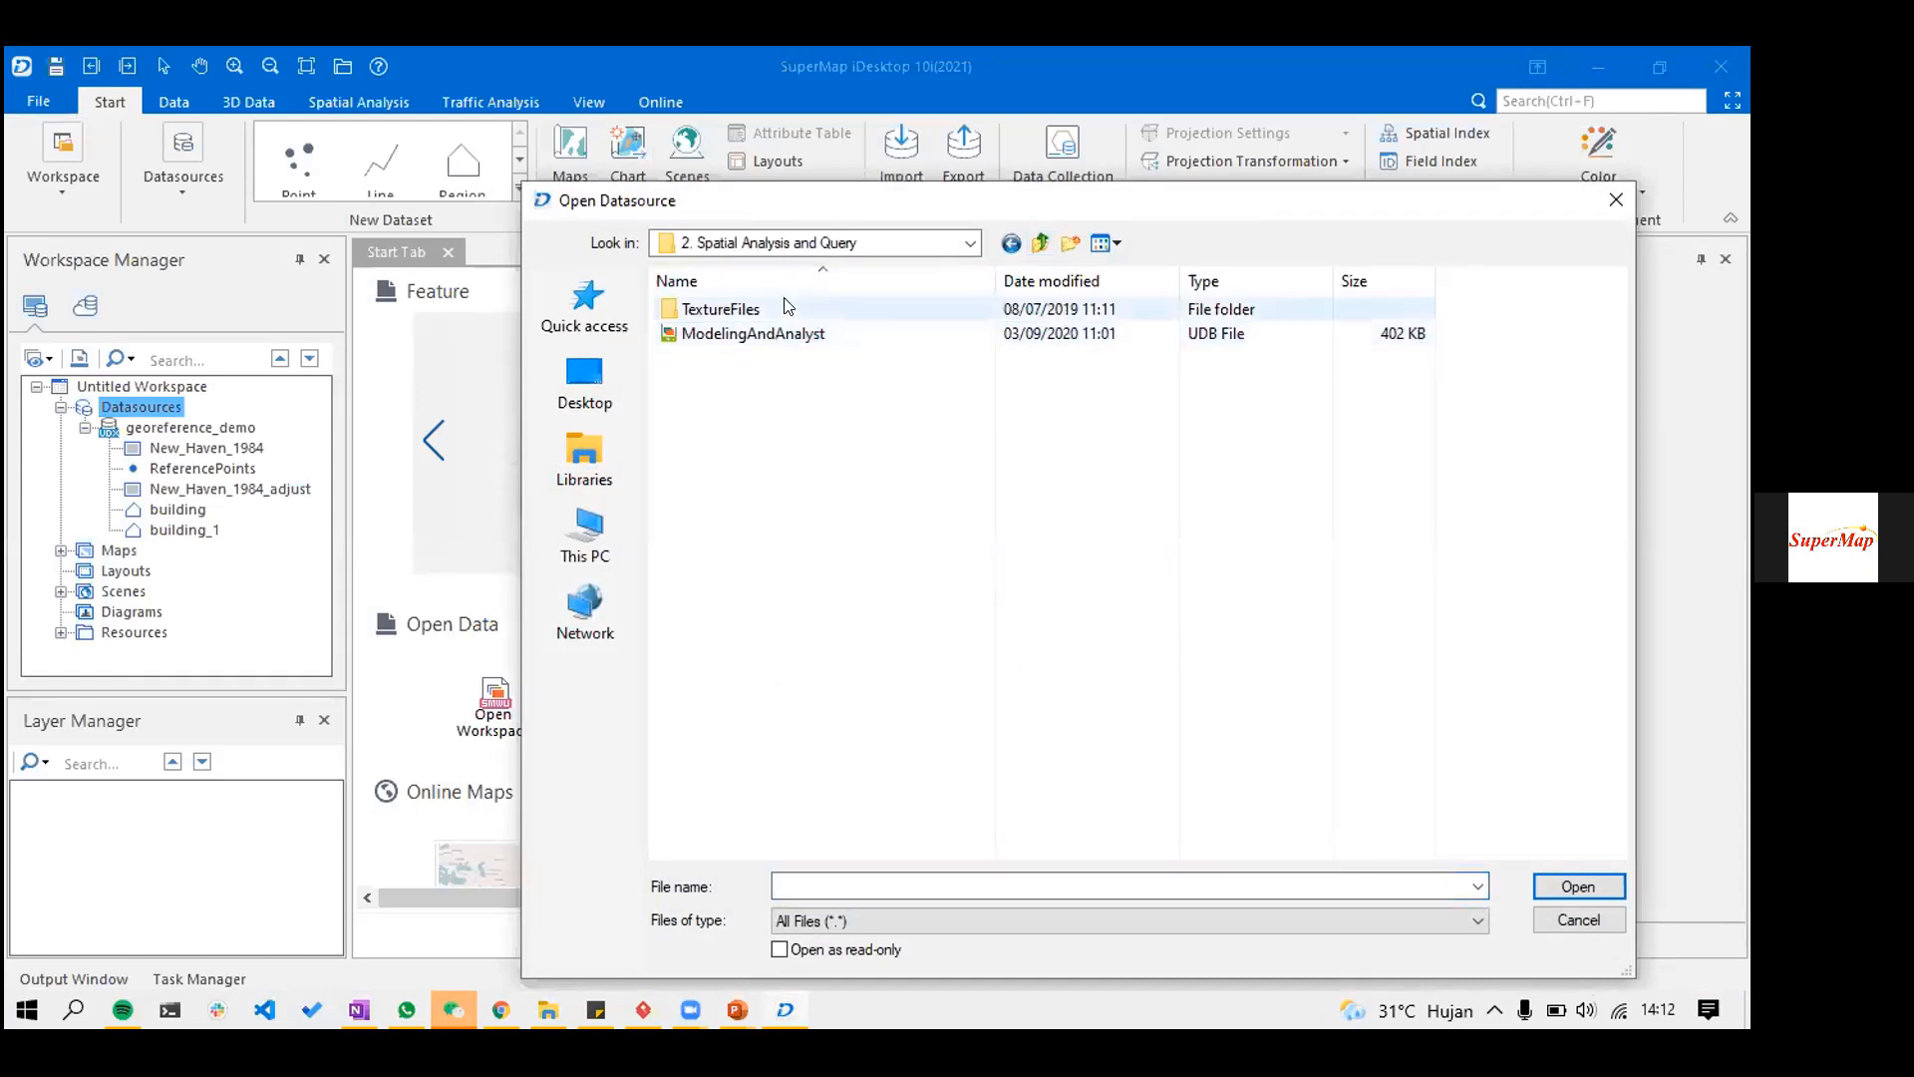
left_click(760, 333)
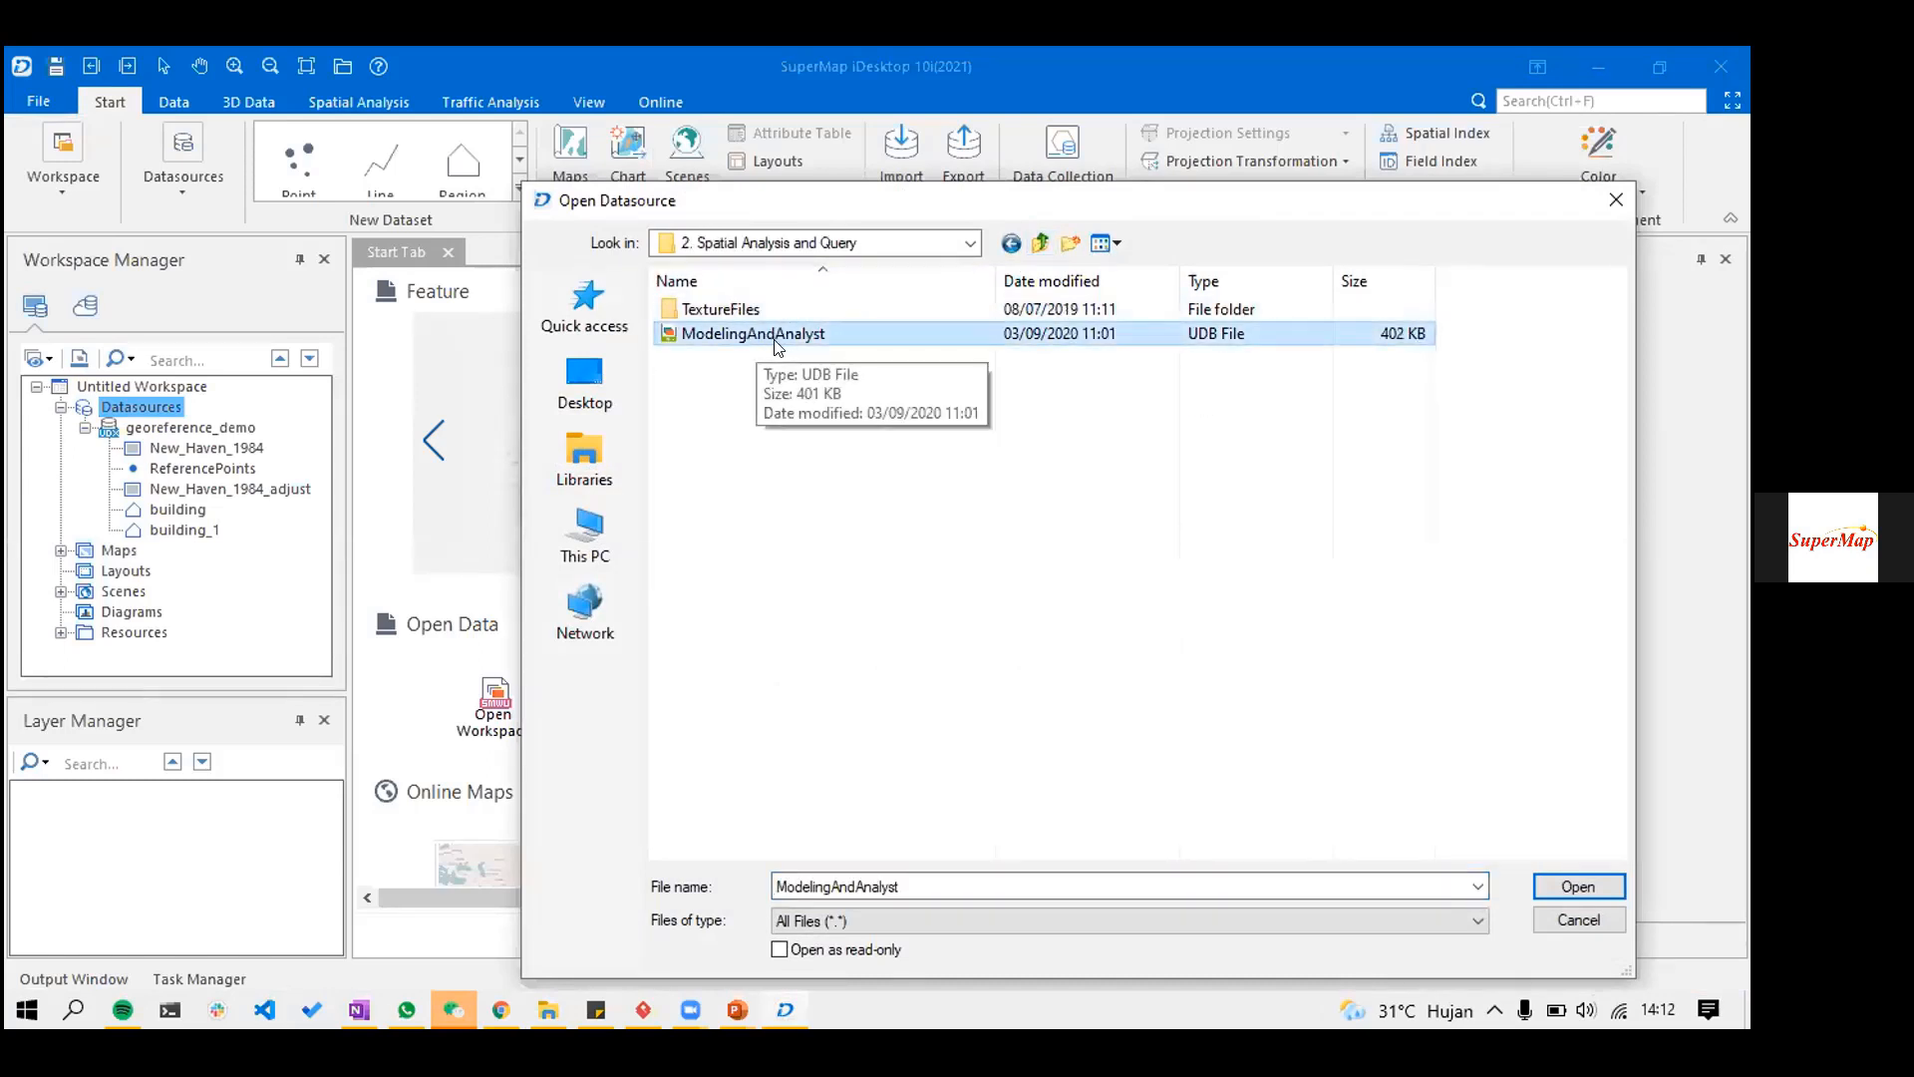
left_click(1574, 887)
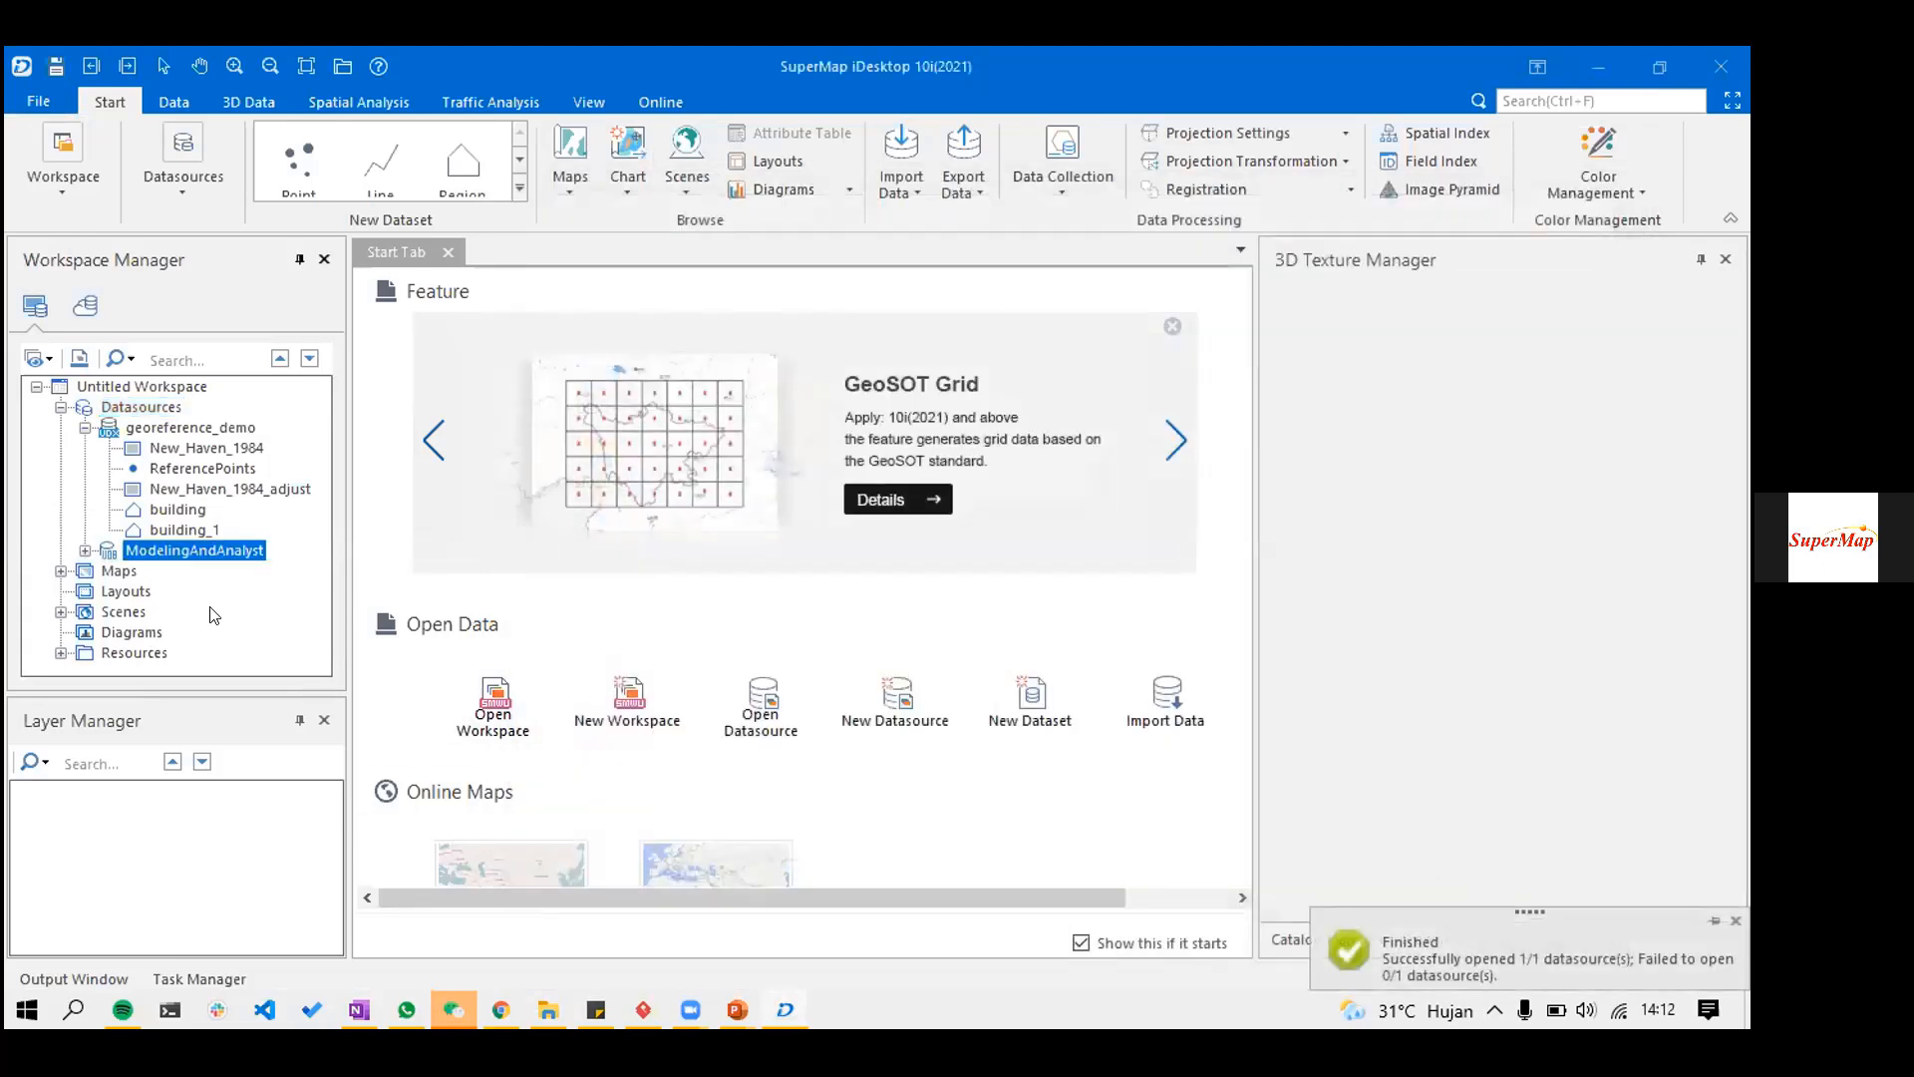
- Add the RoadLine and ModelRegion datasets from the ModelingAndAnalyst datasource together to a new map
double_click(204, 553)
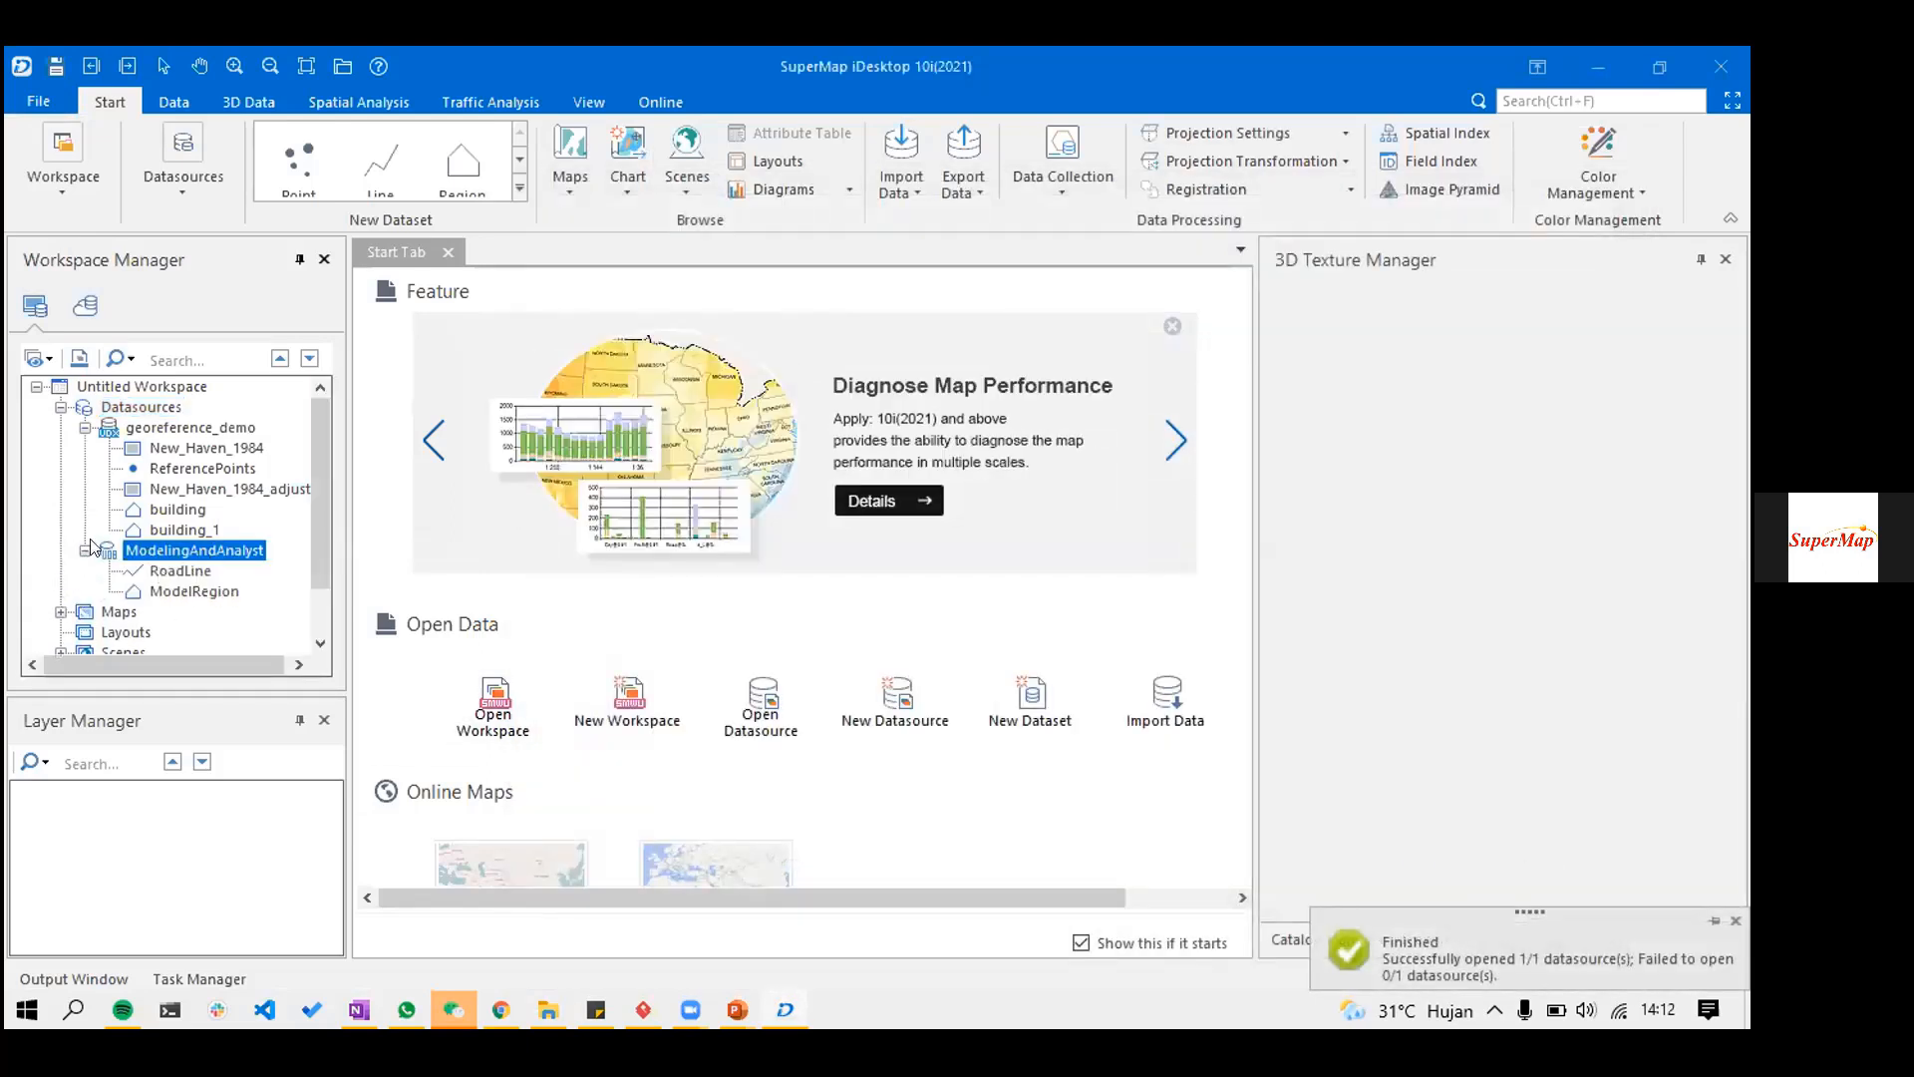
left_click(180, 573)
left_click(180, 593, "shift")
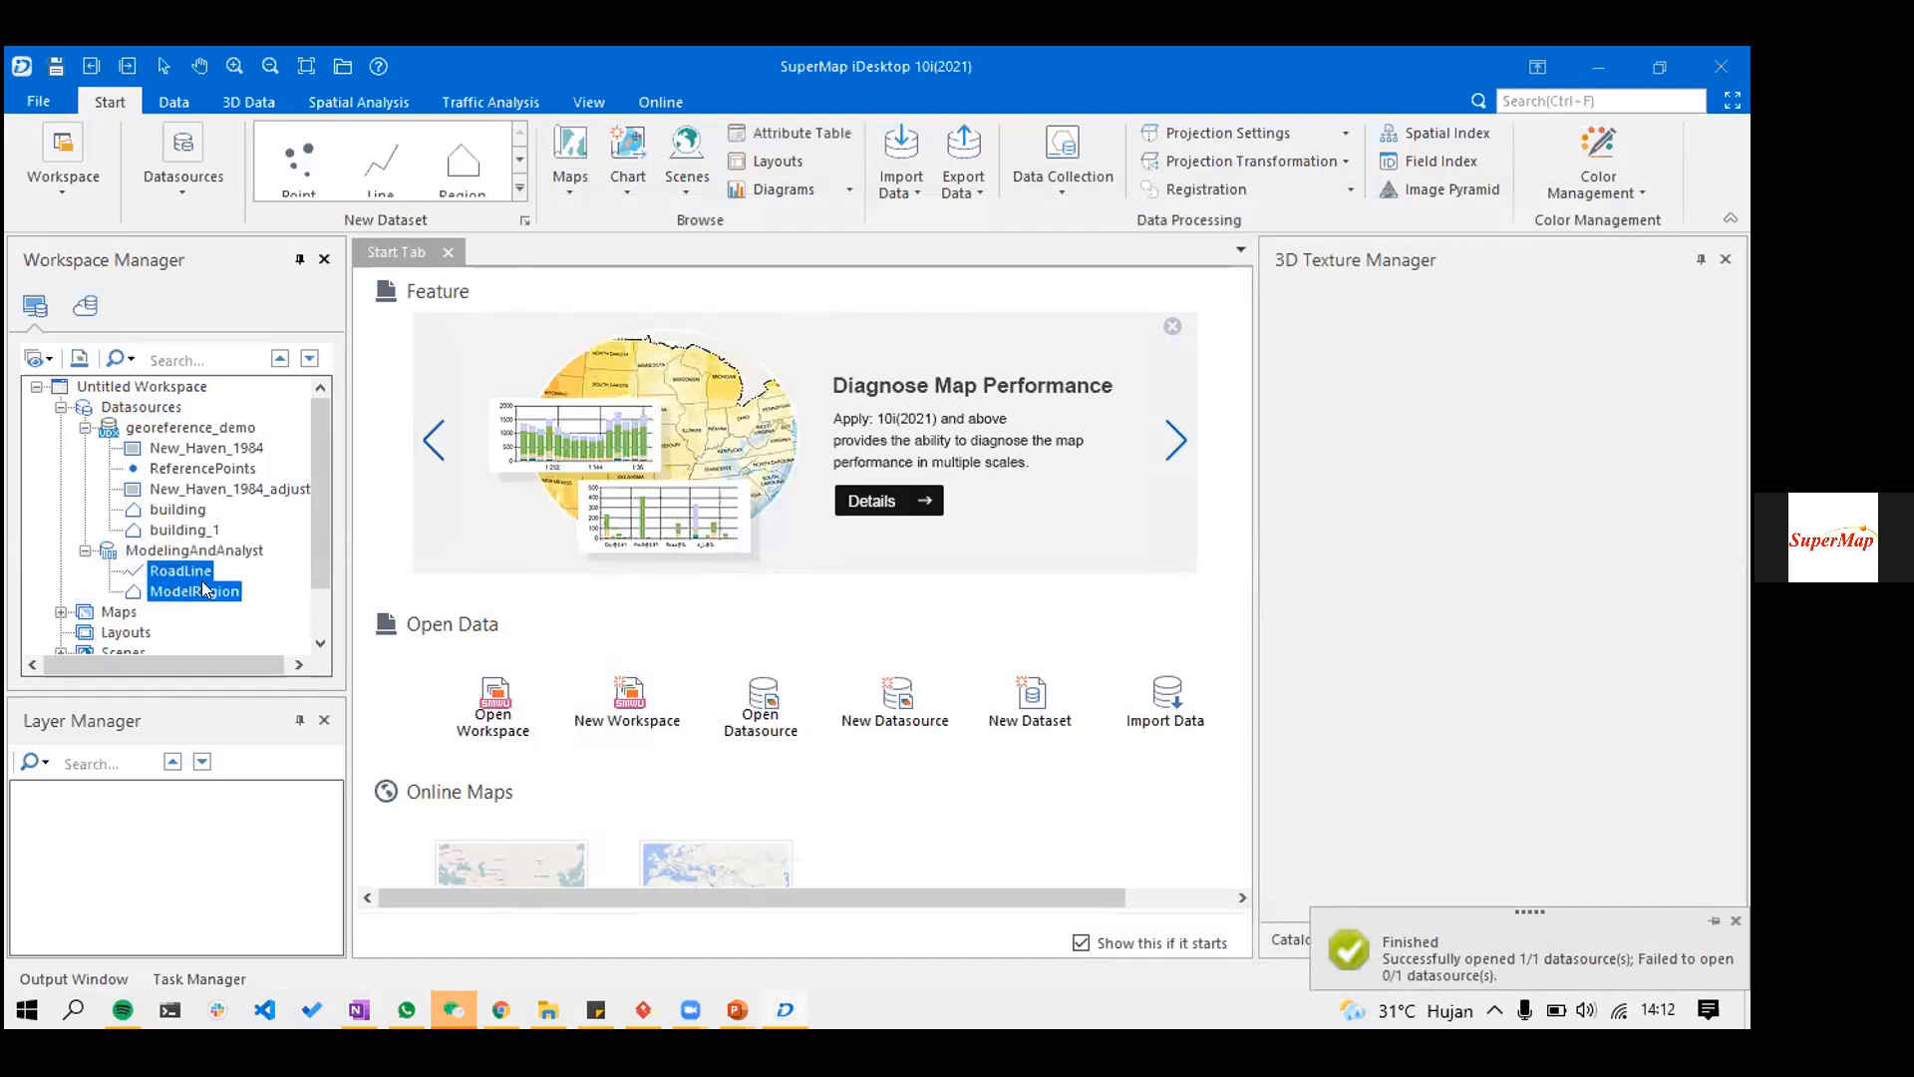
right_click(182, 577)
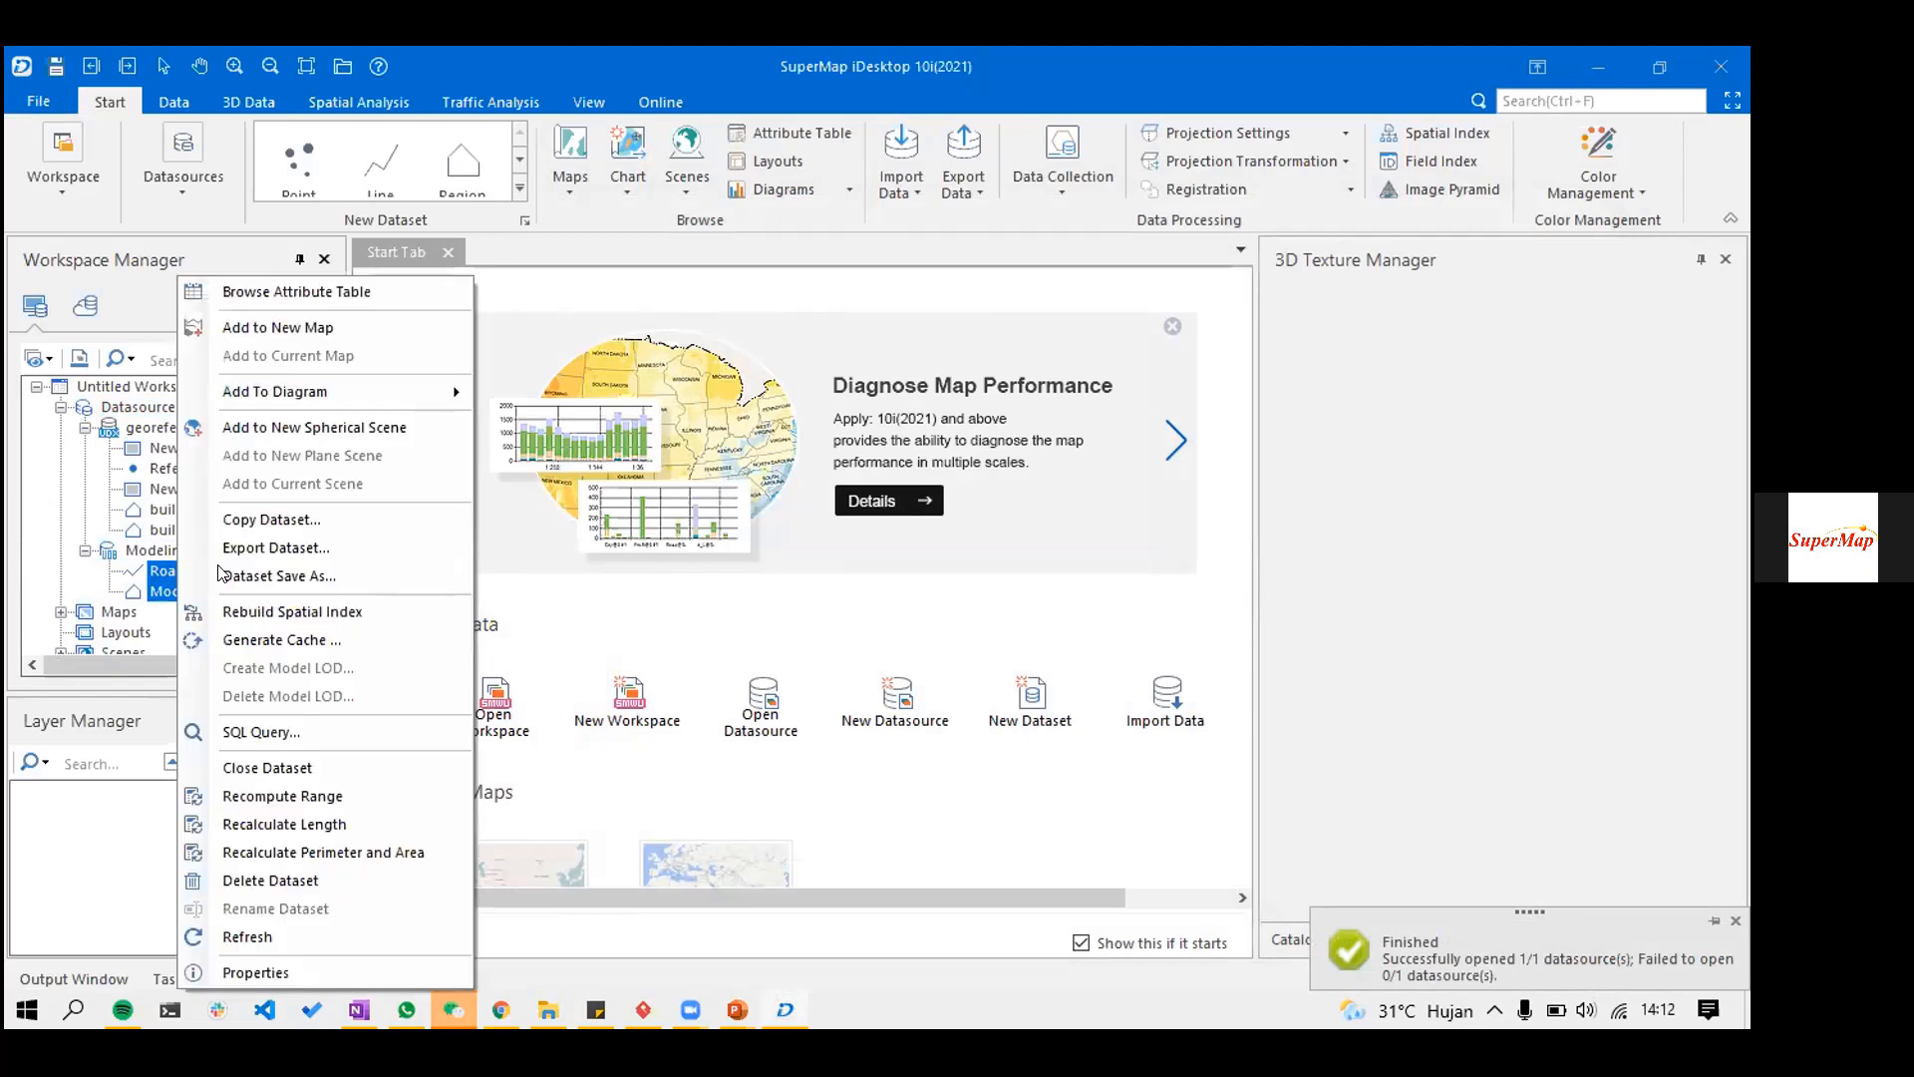
left_click(359, 331)
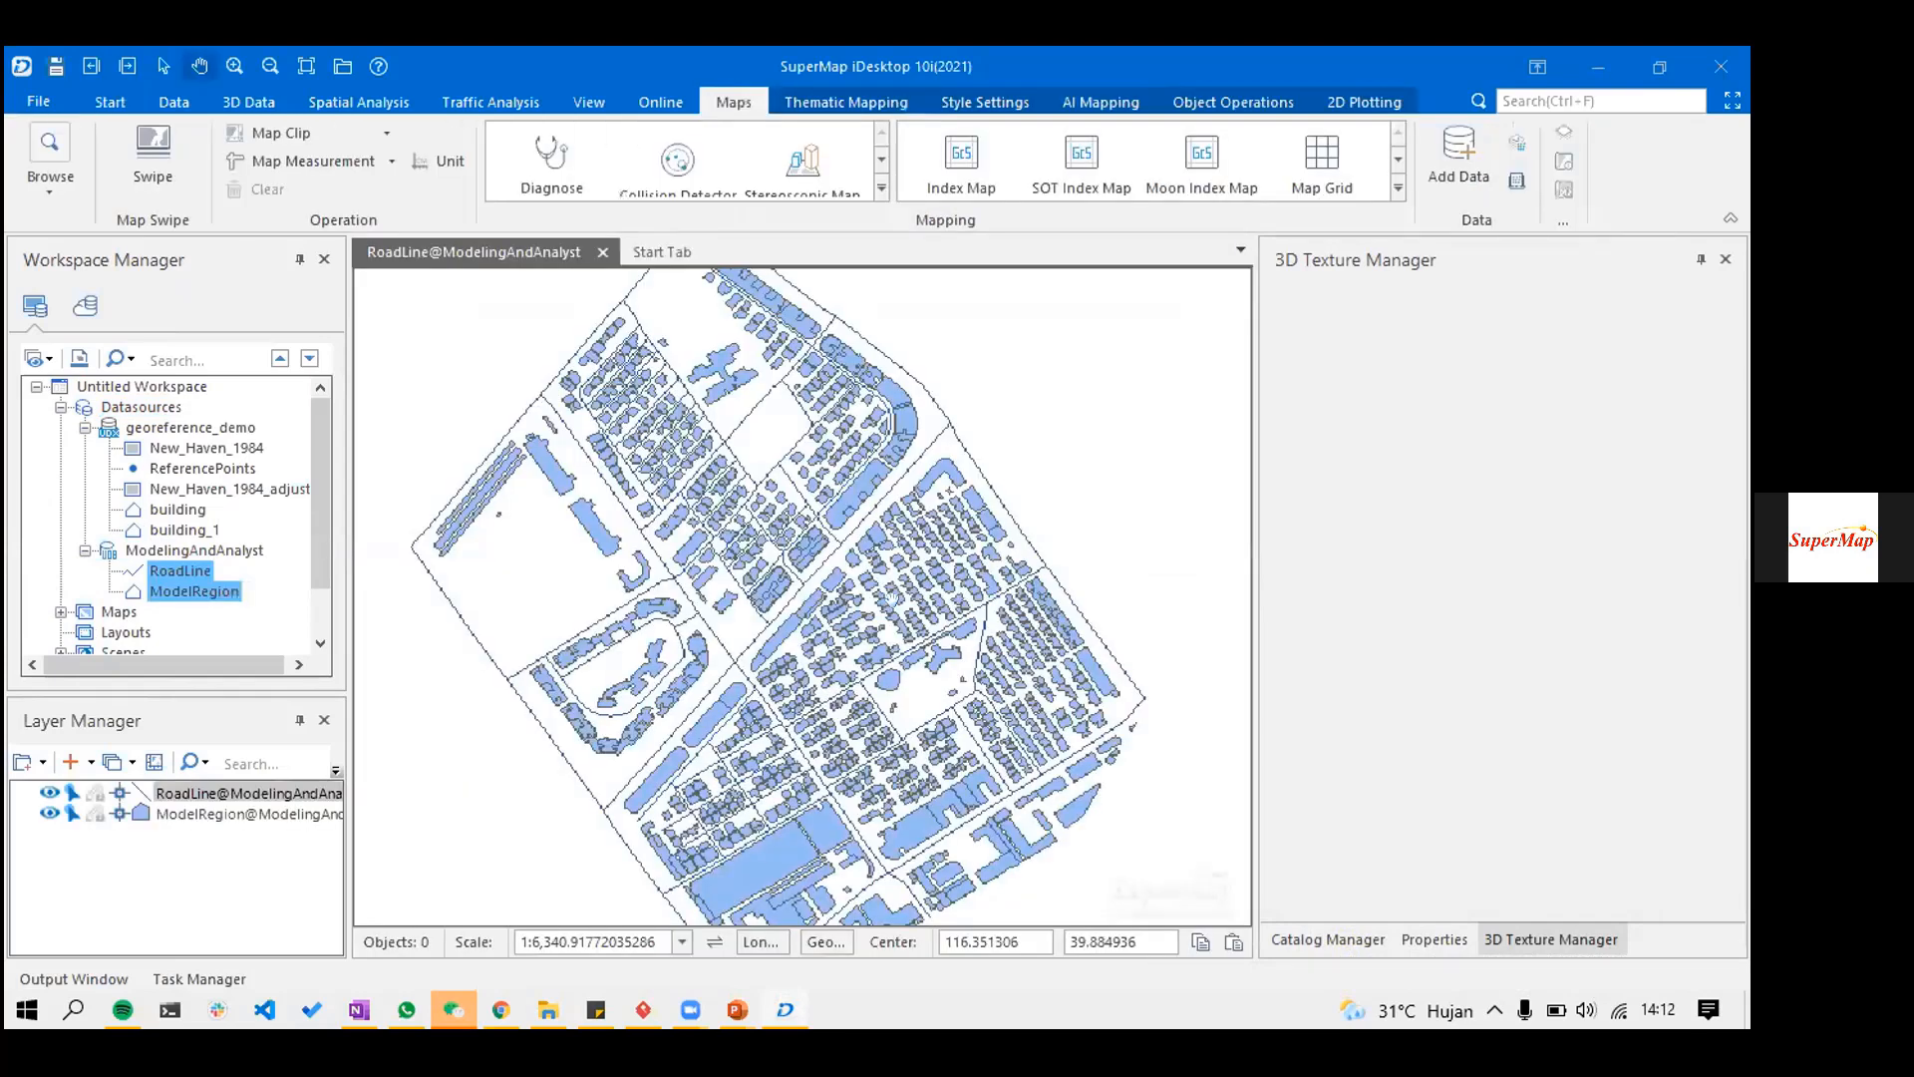
scroll(892, 600, "up", 1)
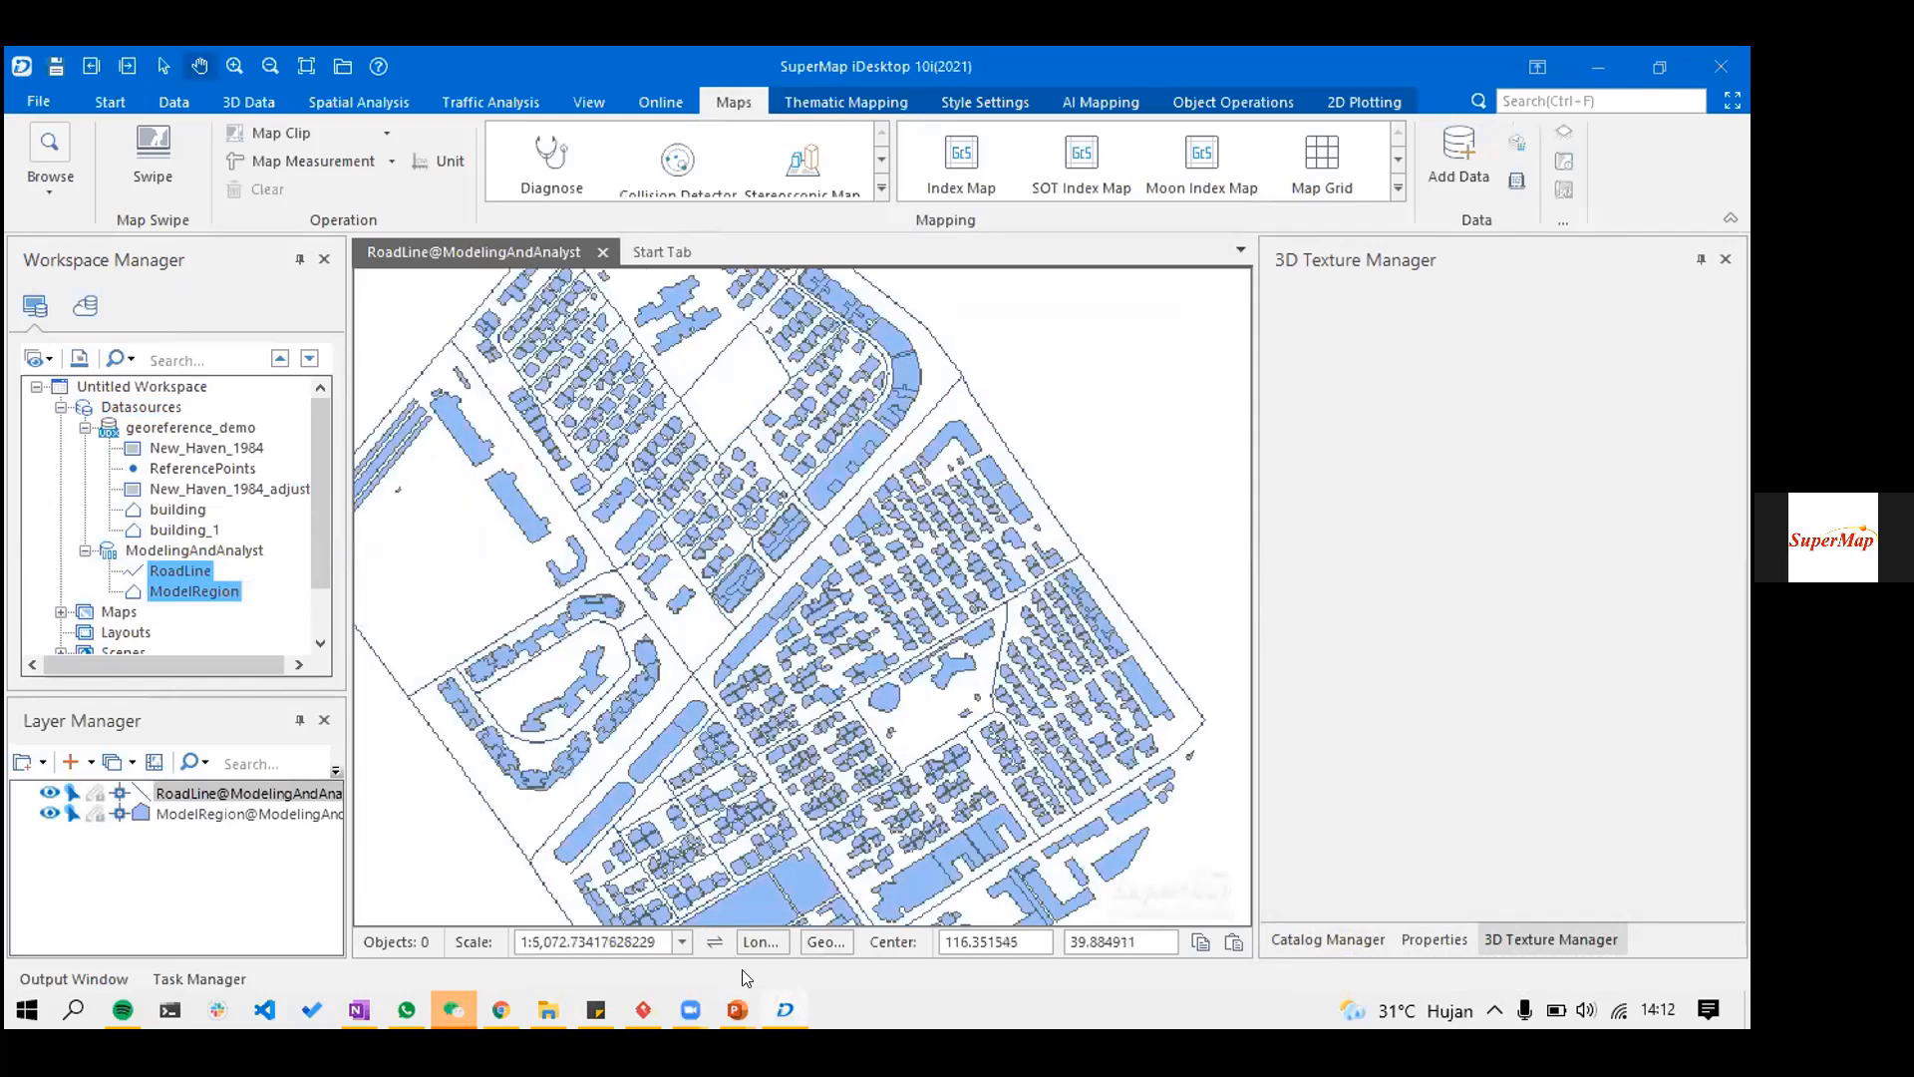
scroll(821, 546, "up", 1)
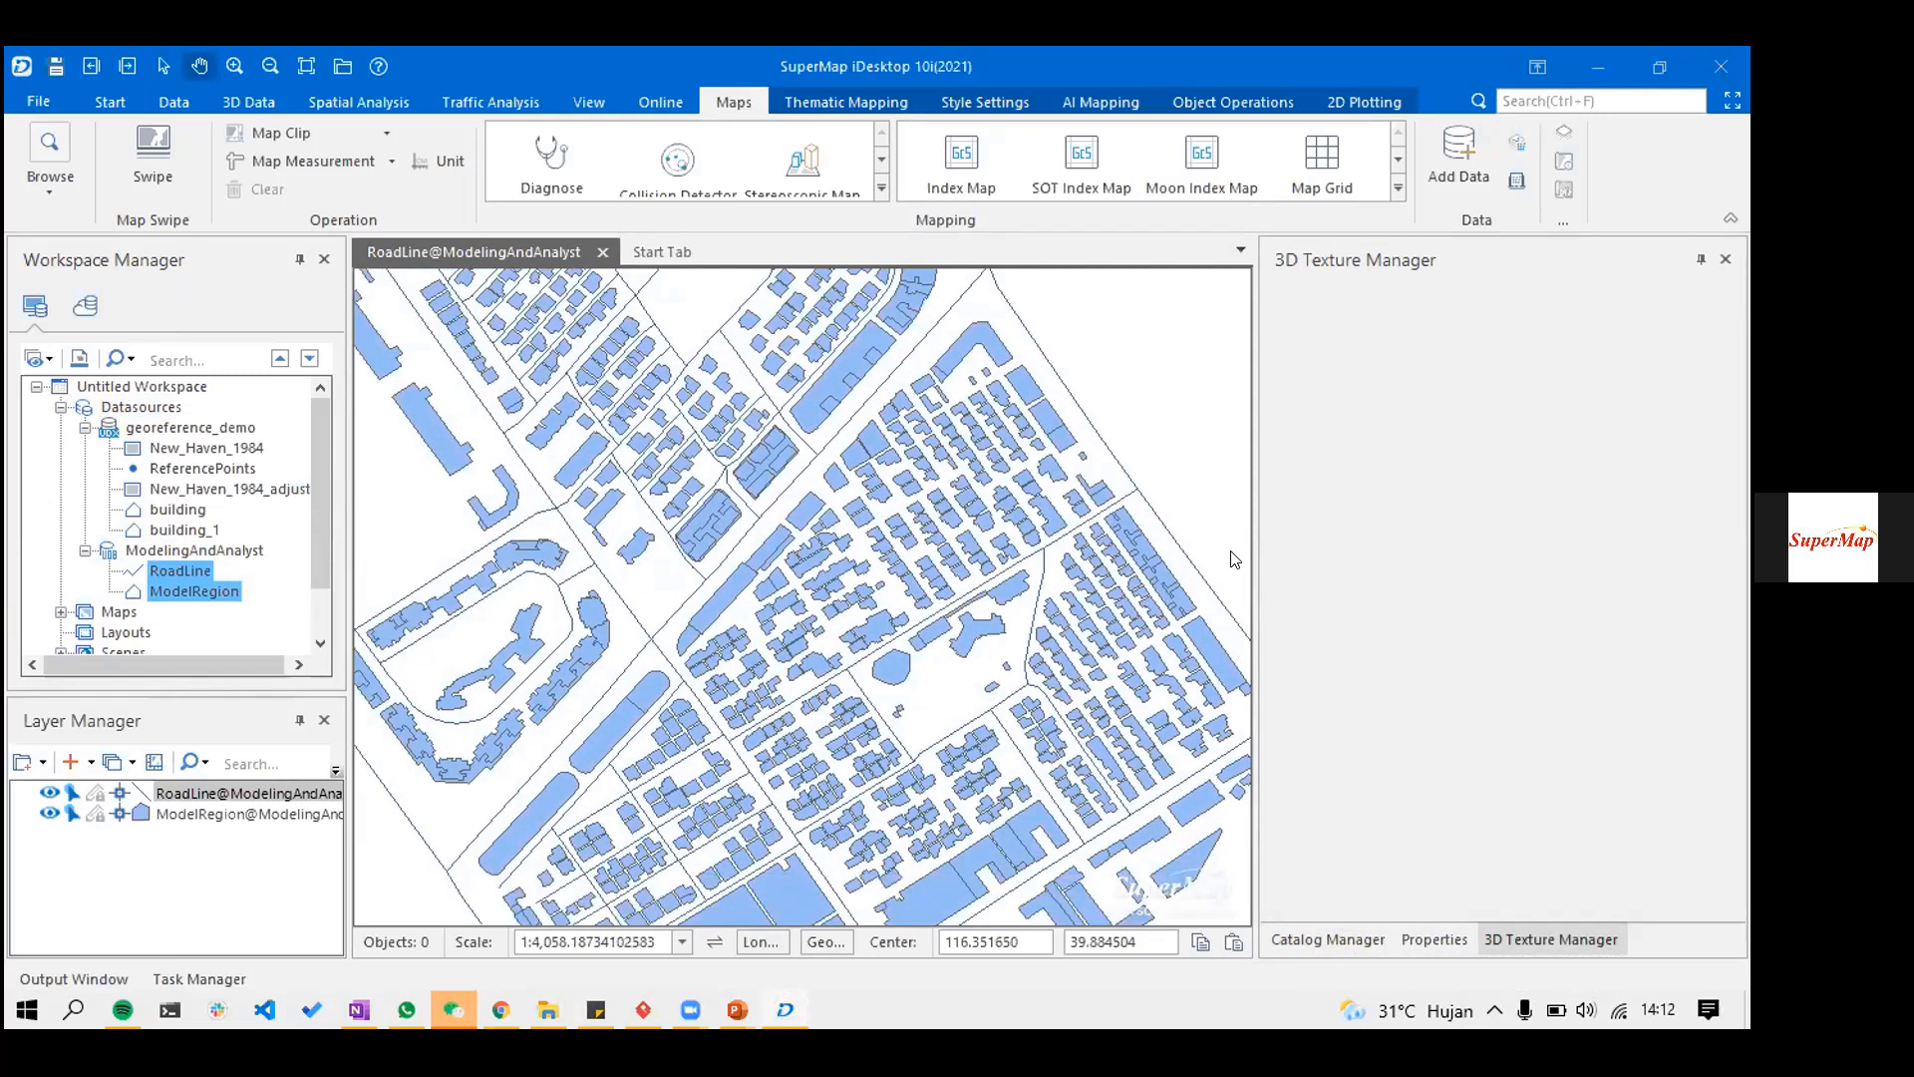
- Inspect the attributes of the long diagonal road crossing the middle of the map, including its RoadName, and deselect it
key("alt+Tab")
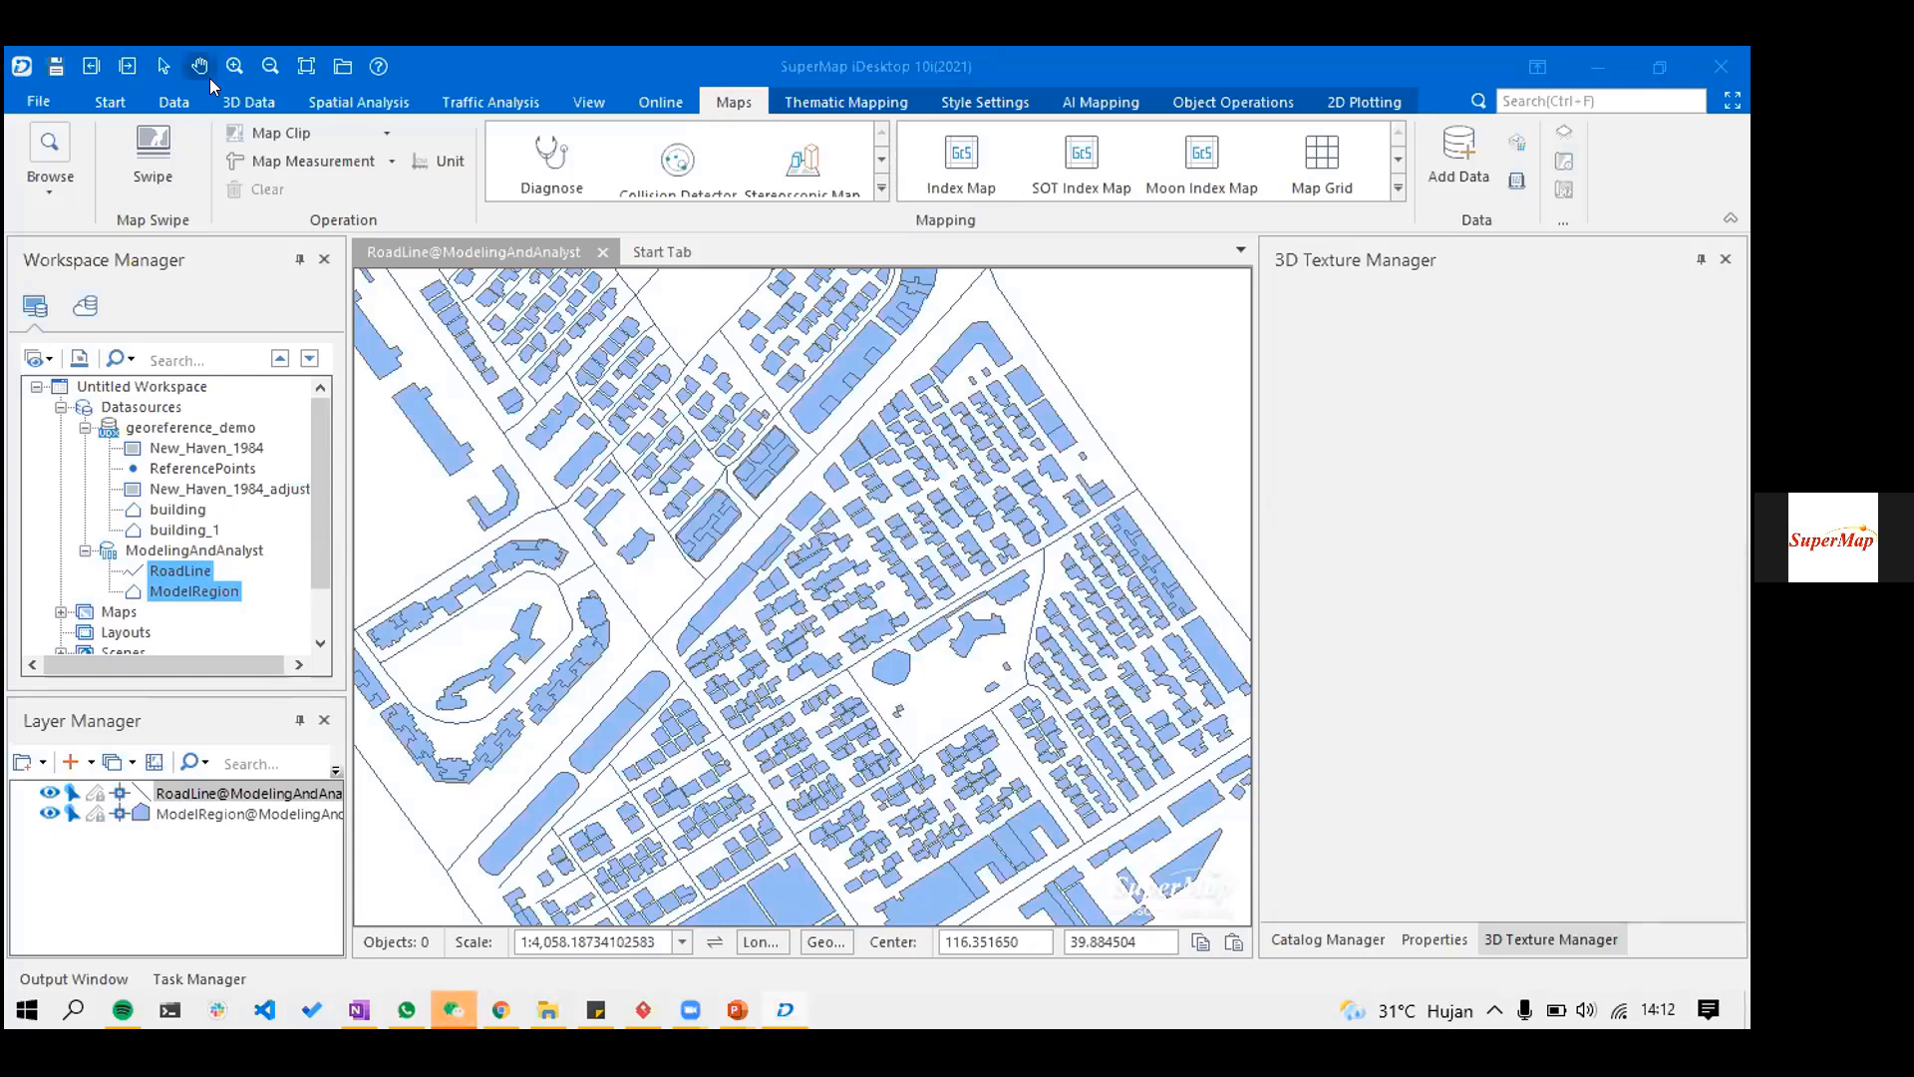
scroll(920, 539, "down", 1)
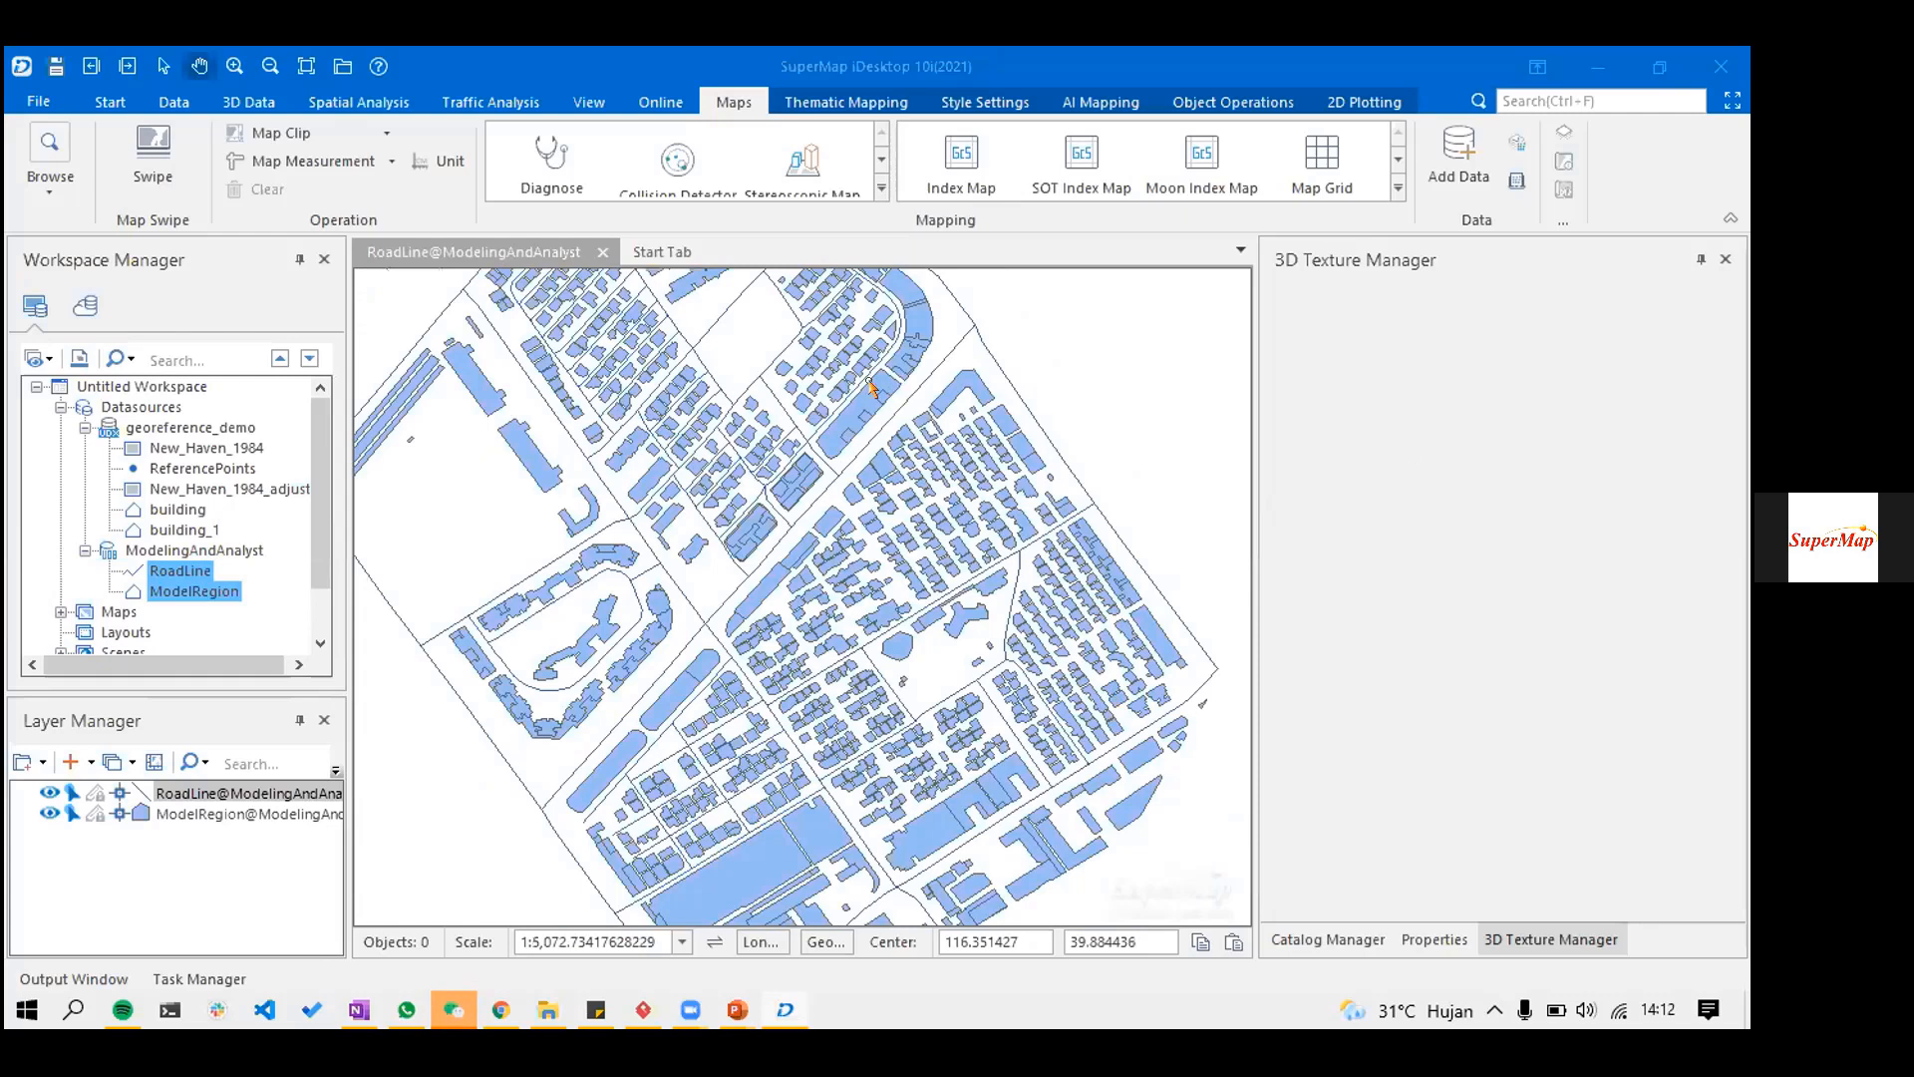
left_click(944, 362)
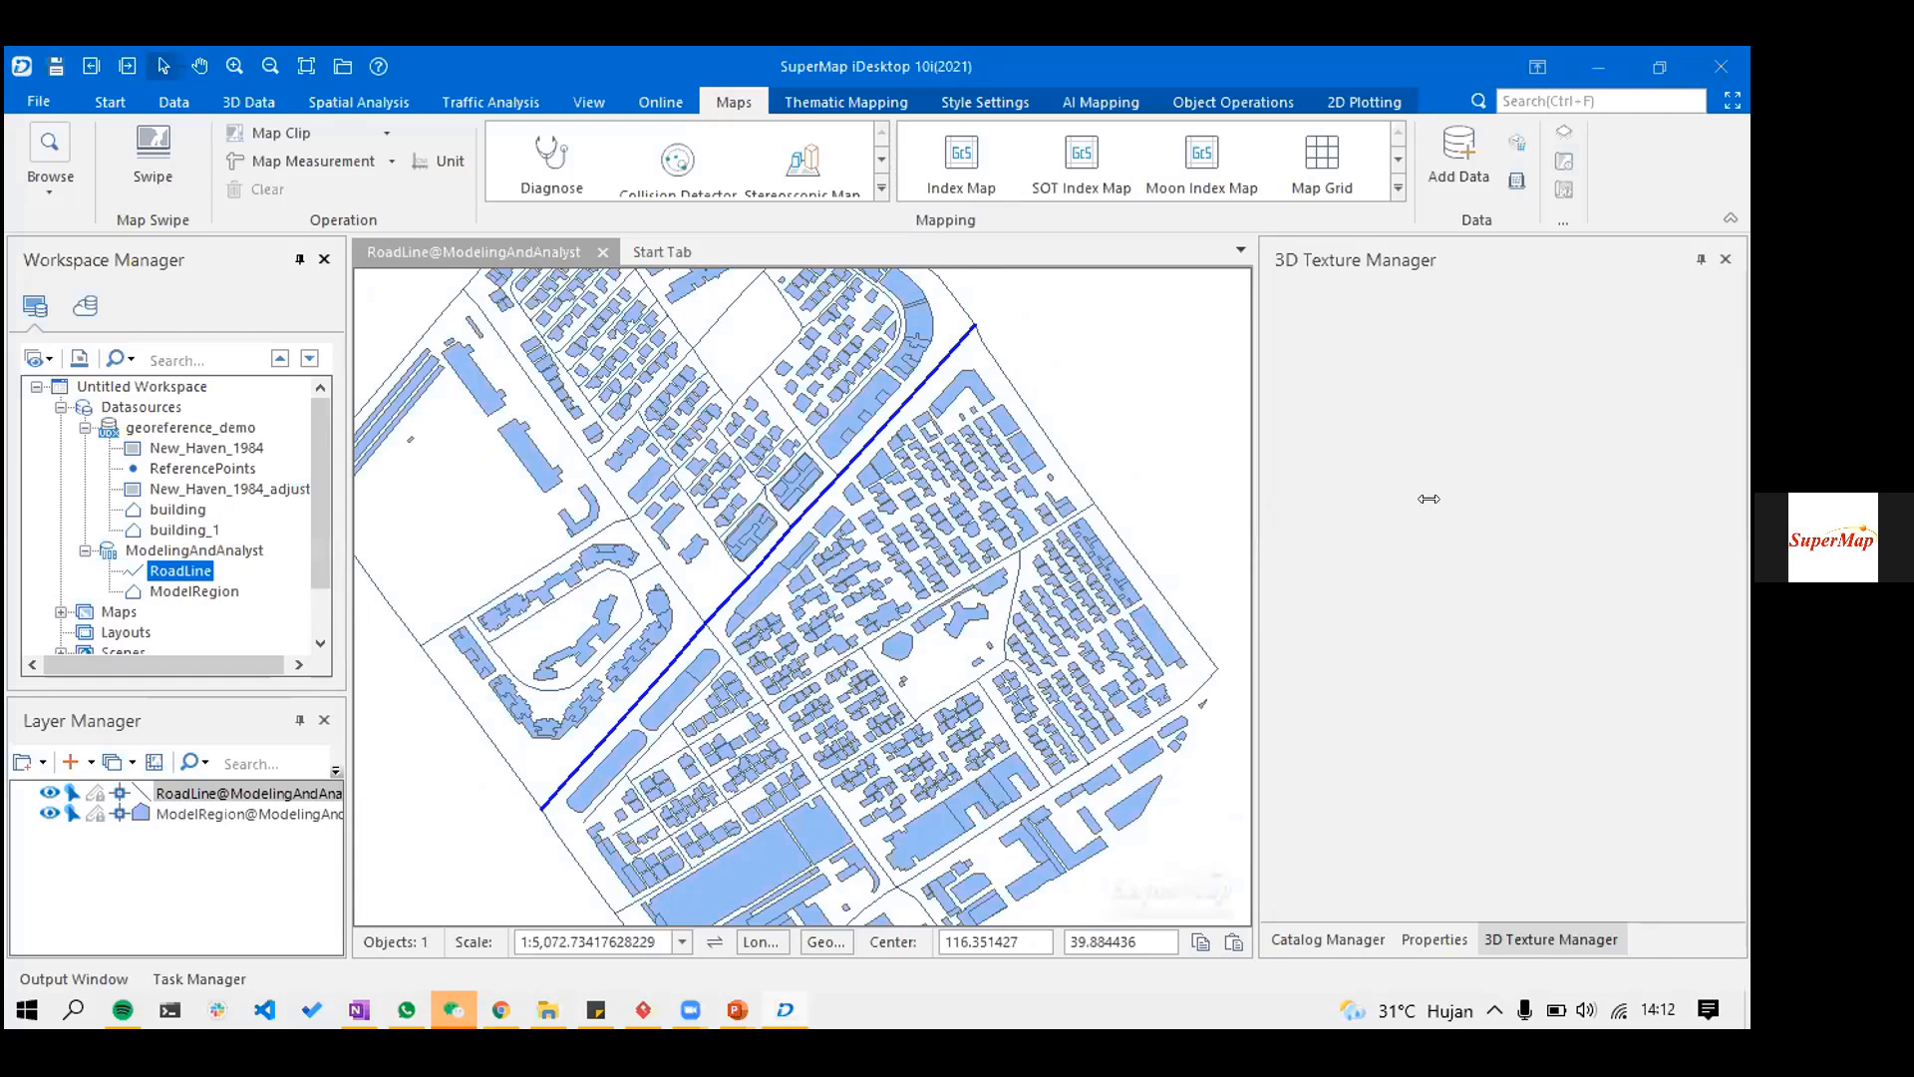
scroll(1412, 590, "down", 4)
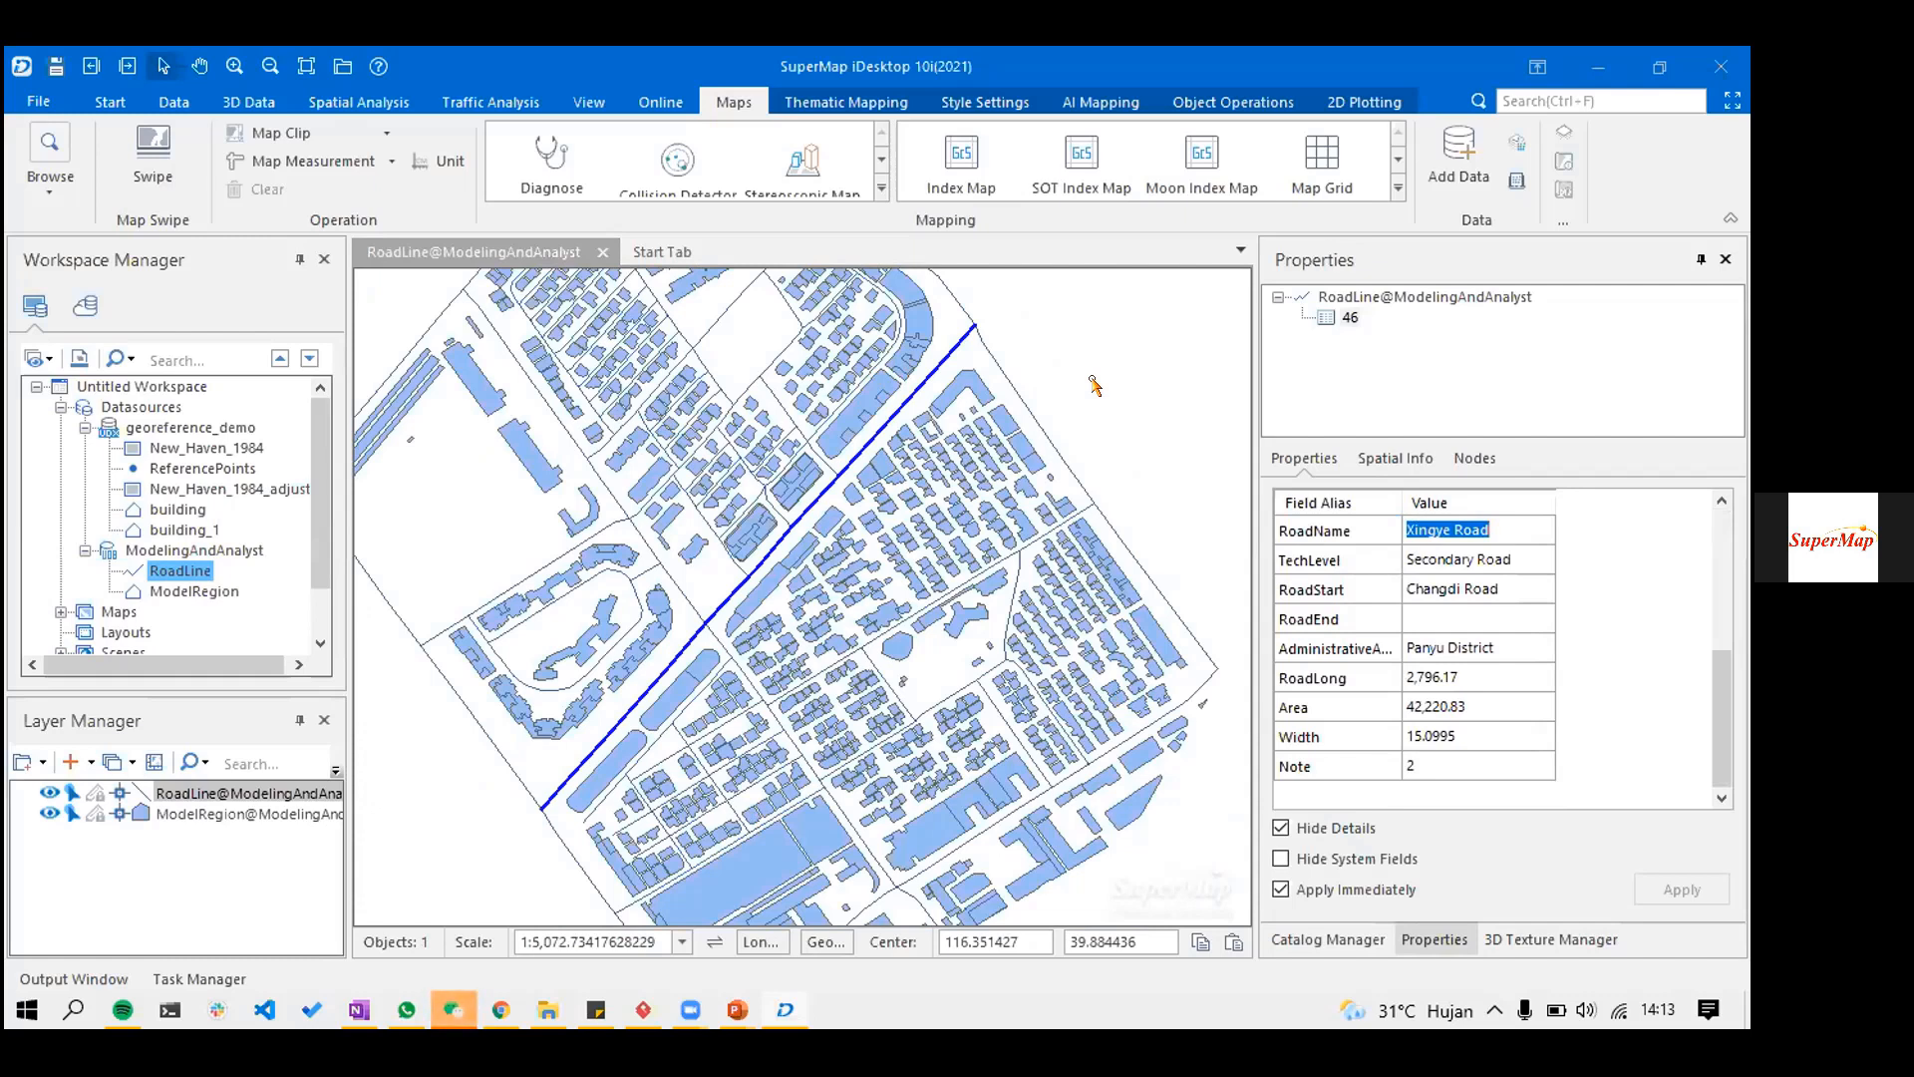
left_click(1094, 385)
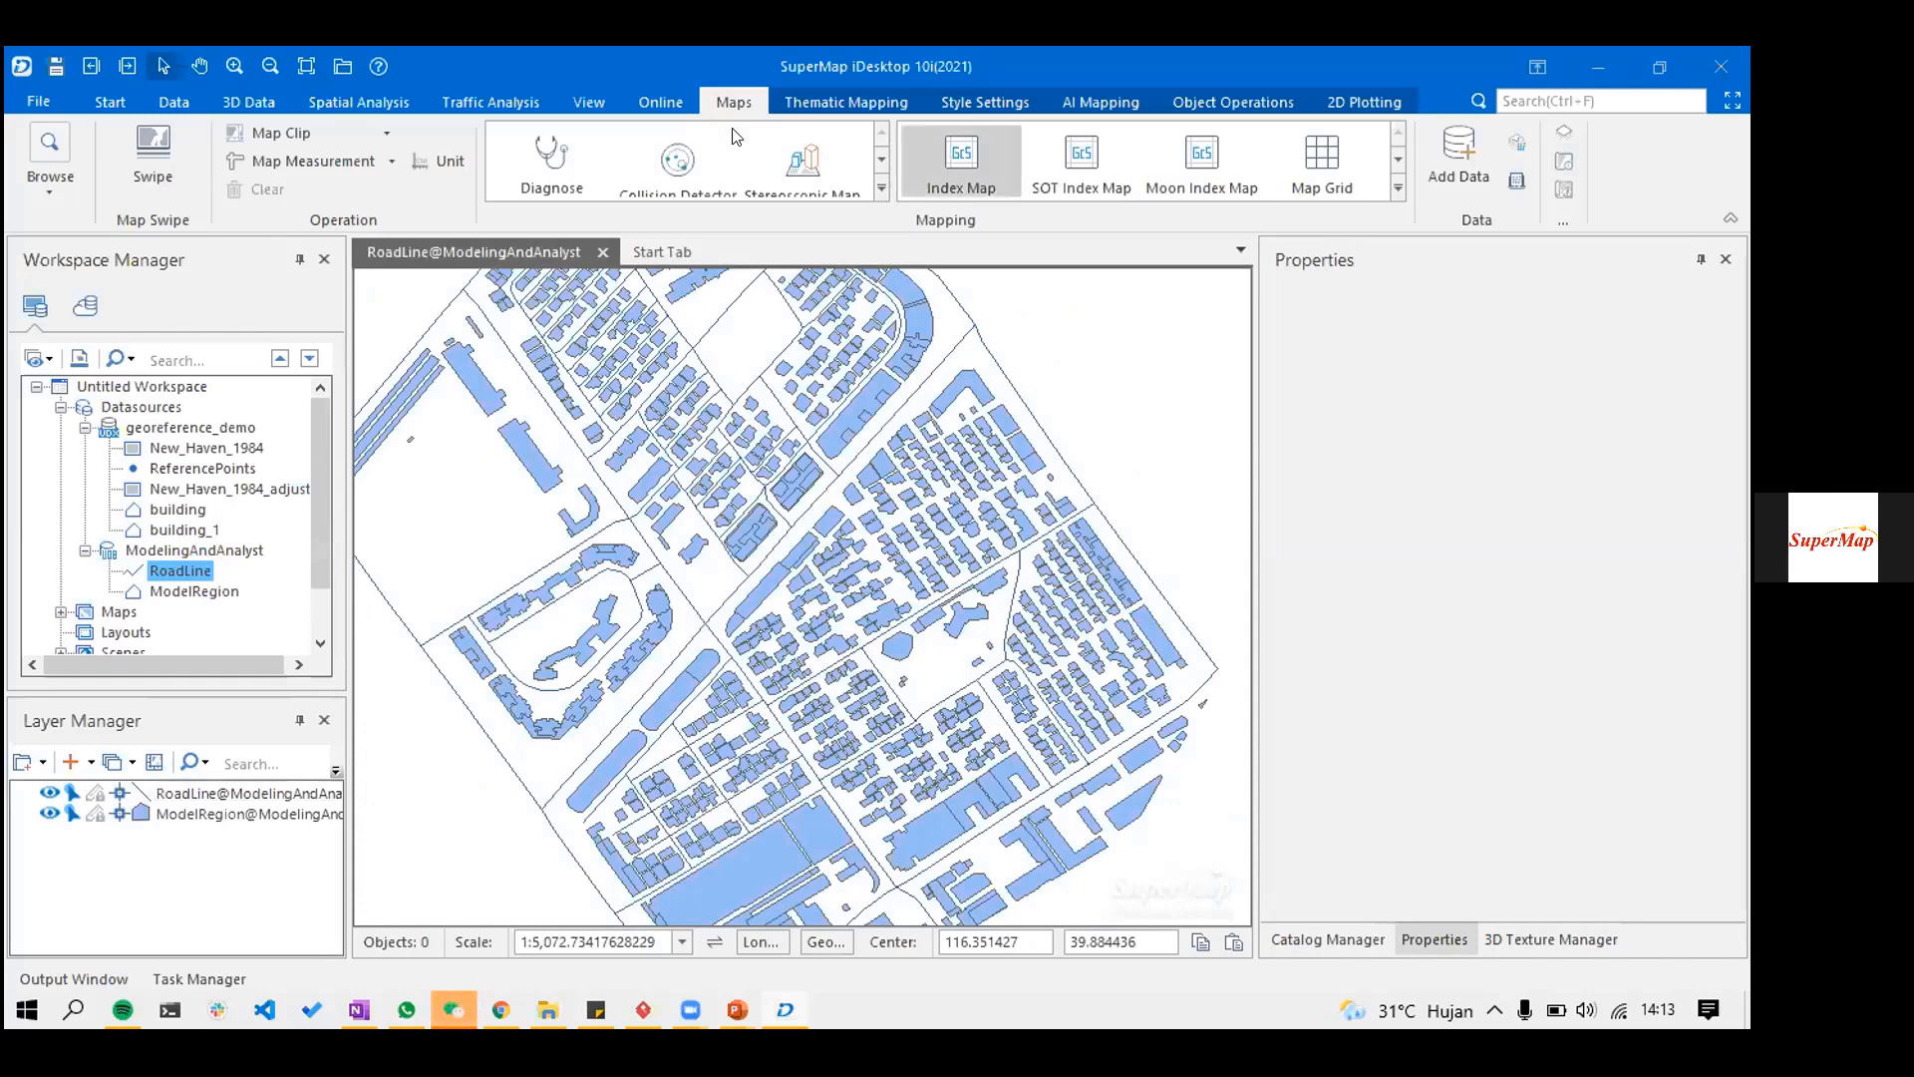
- Start an SQL query on the RoadLine dataset, clear the previous expressions, and set the Select expression to RoadLine.*
left_click(185, 101)
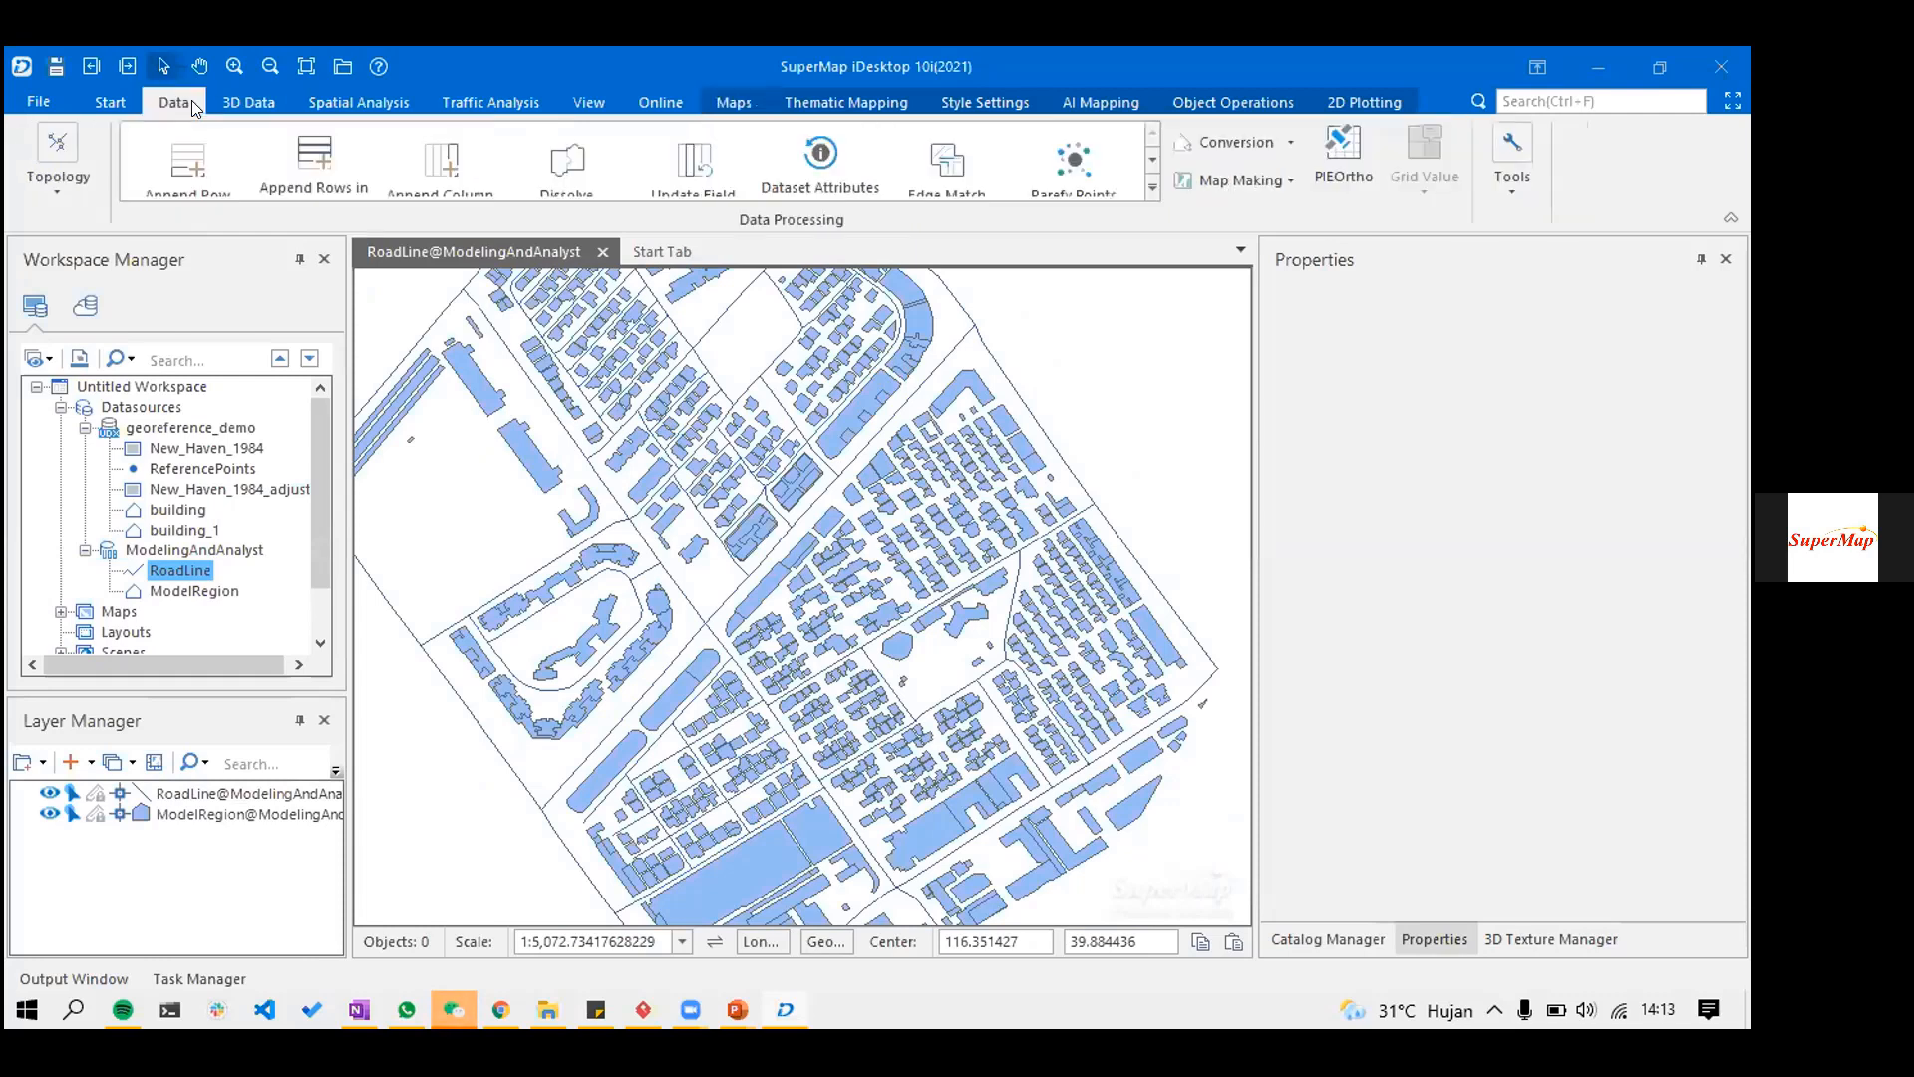
left_click(385, 99)
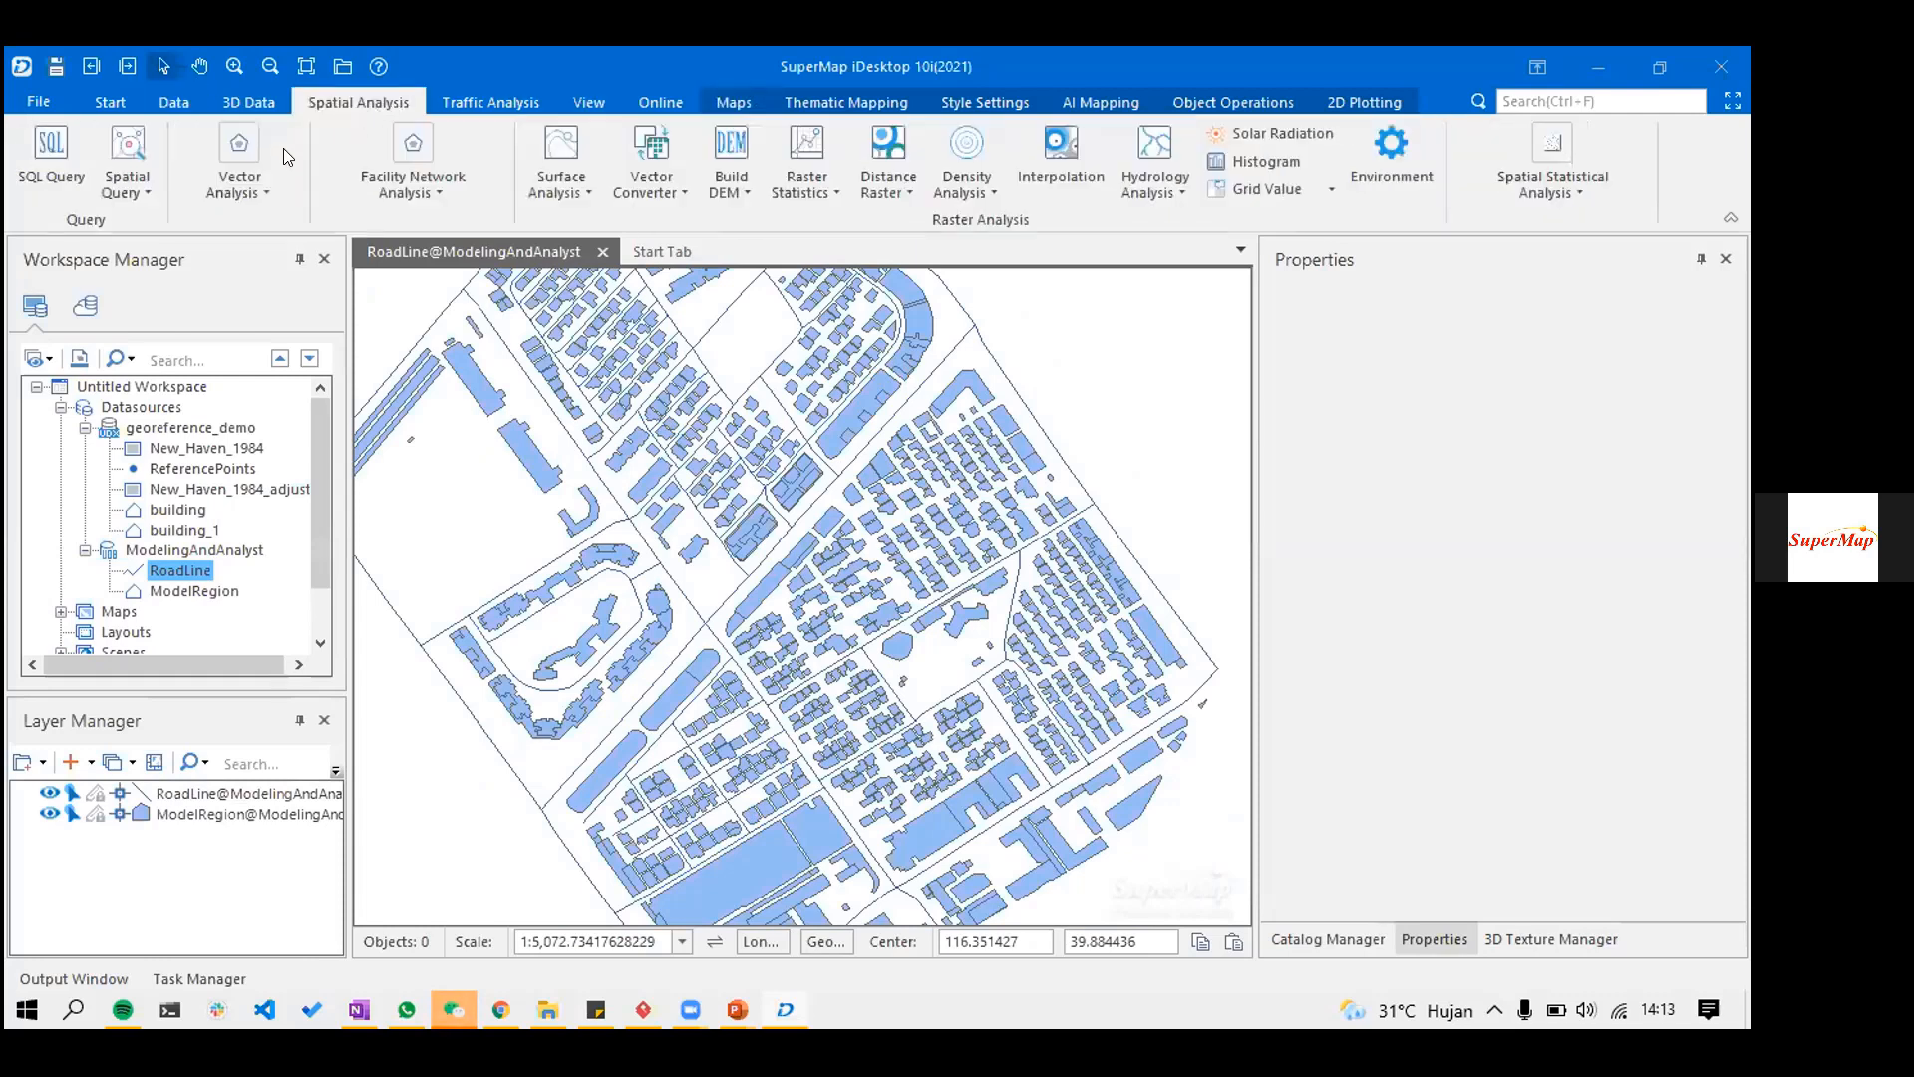
left_click(52, 162)
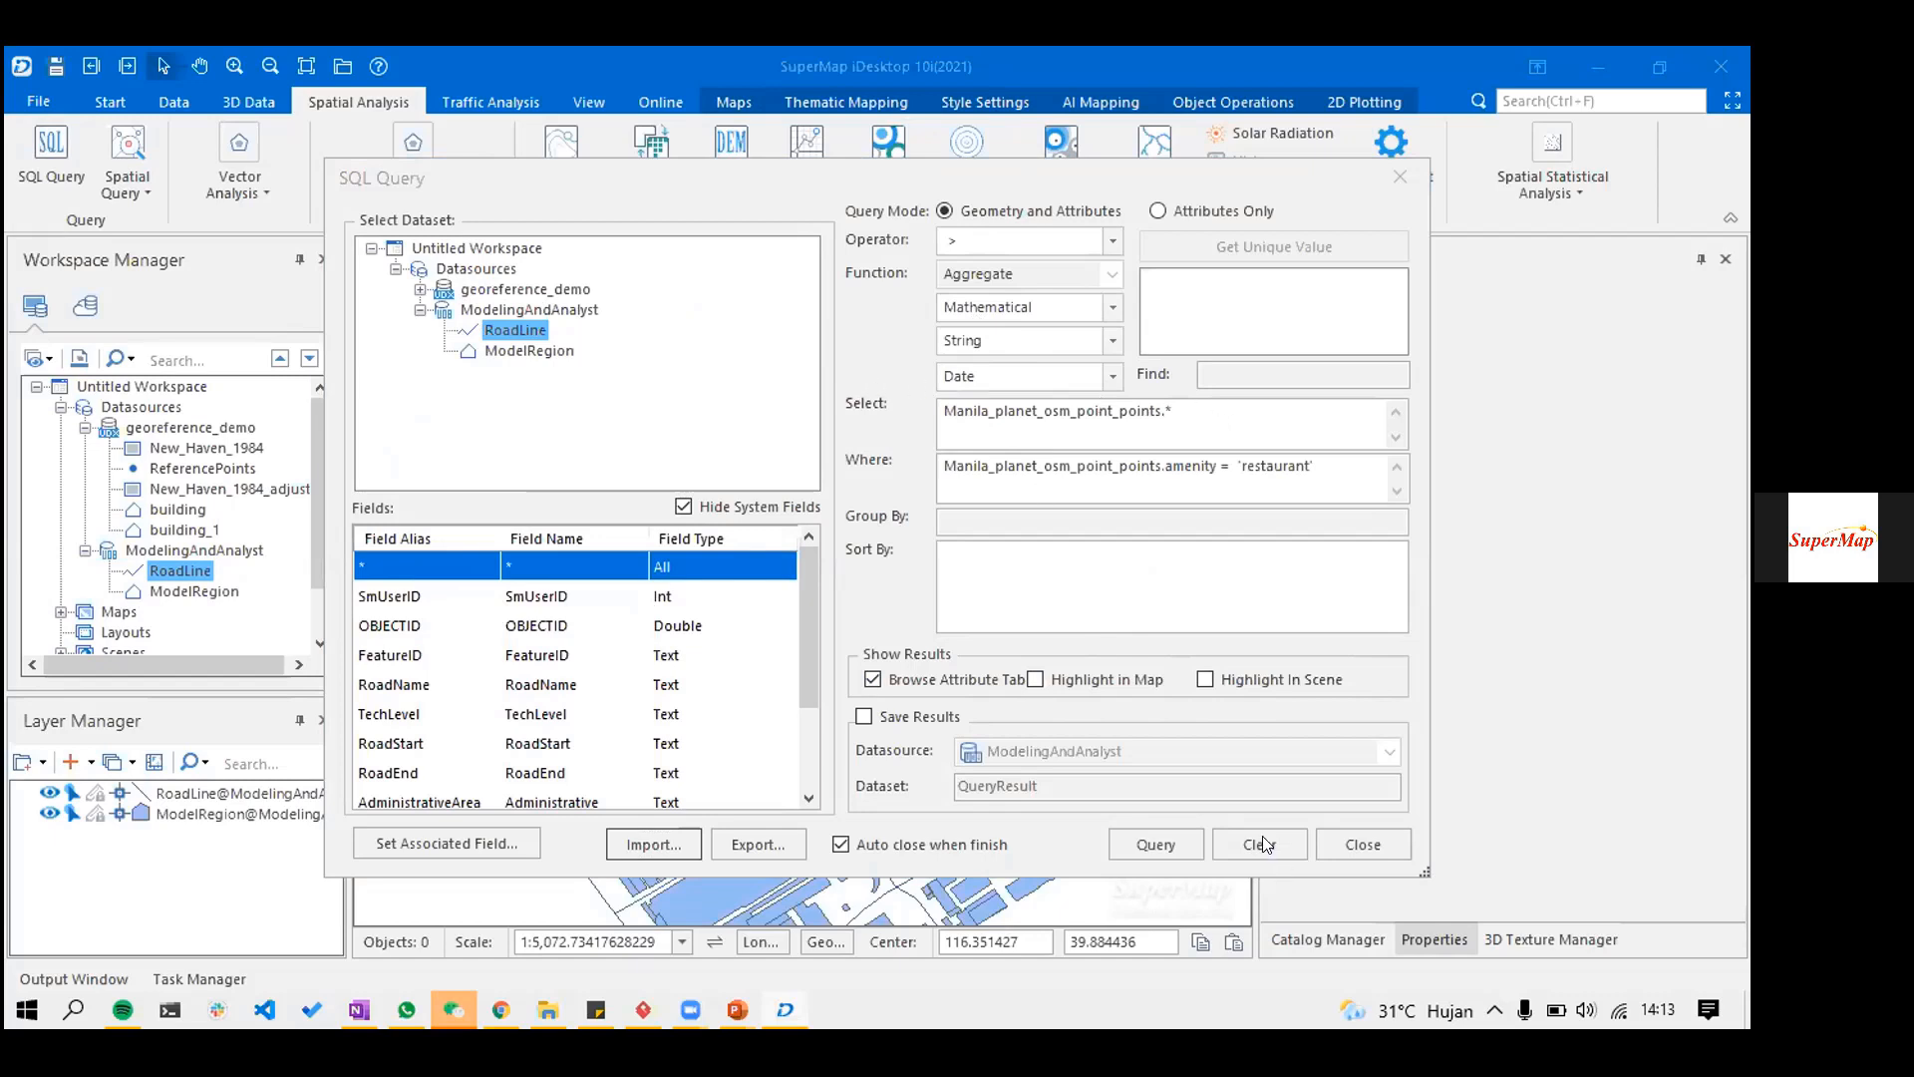
left_click_drag(1102, 449, 957, 395)
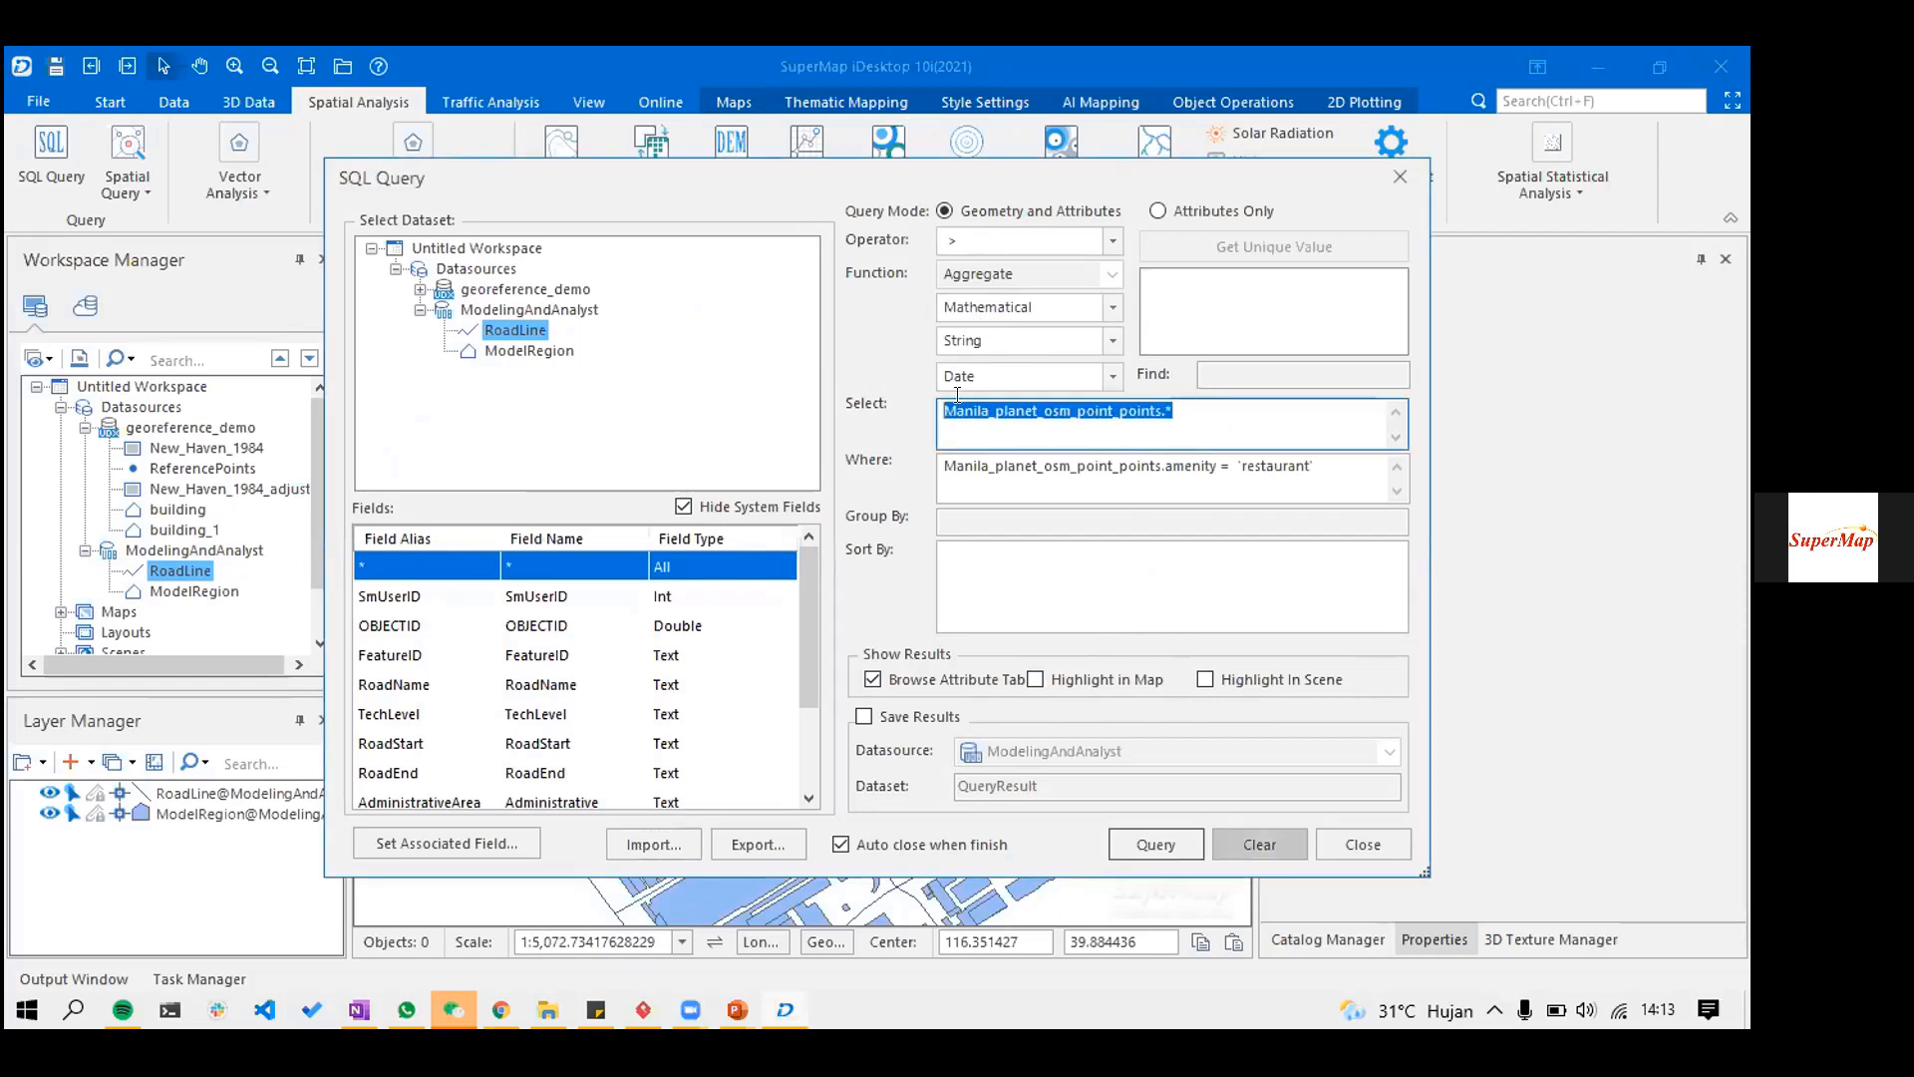
left_click(1260, 844)
left_click(1057, 419)
double_click(449, 566)
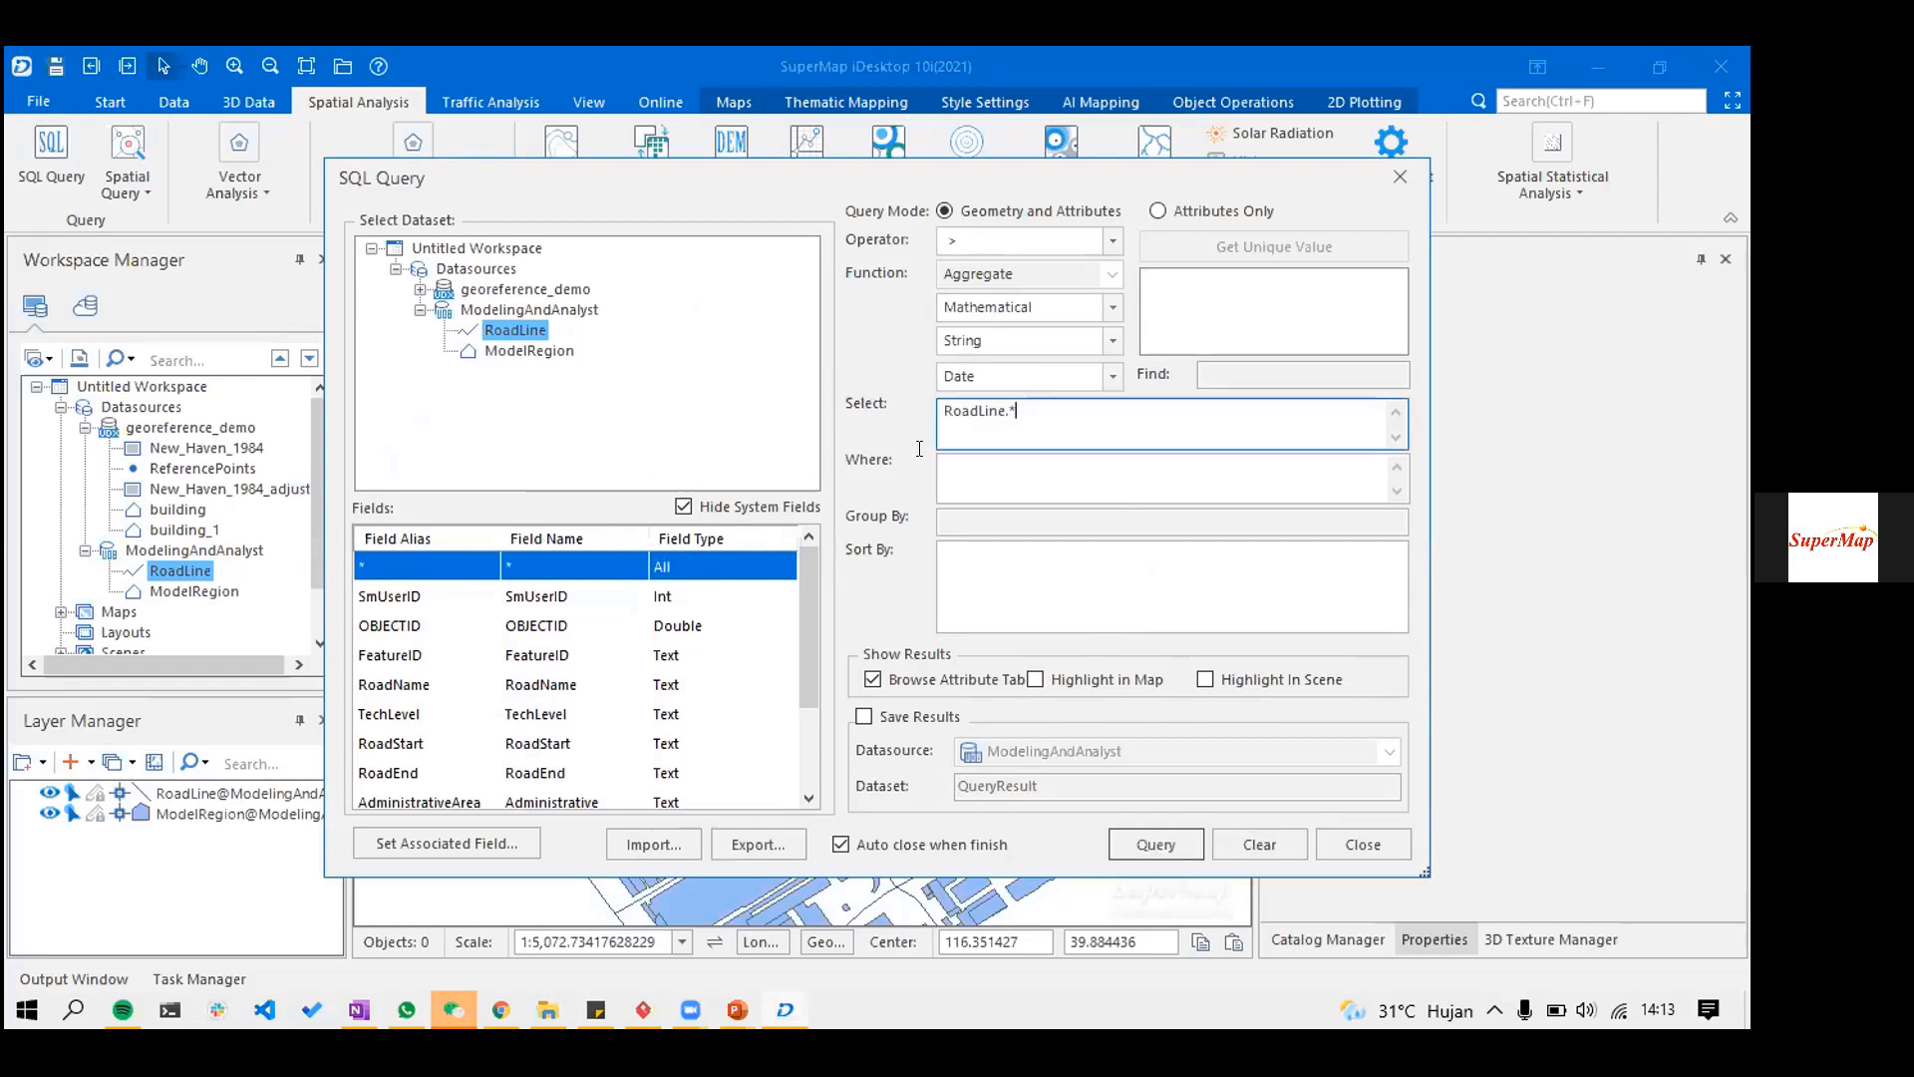
- Begin the query's Where condition with the RoadLine.RoadName field and the = operator
left_click(949, 471)
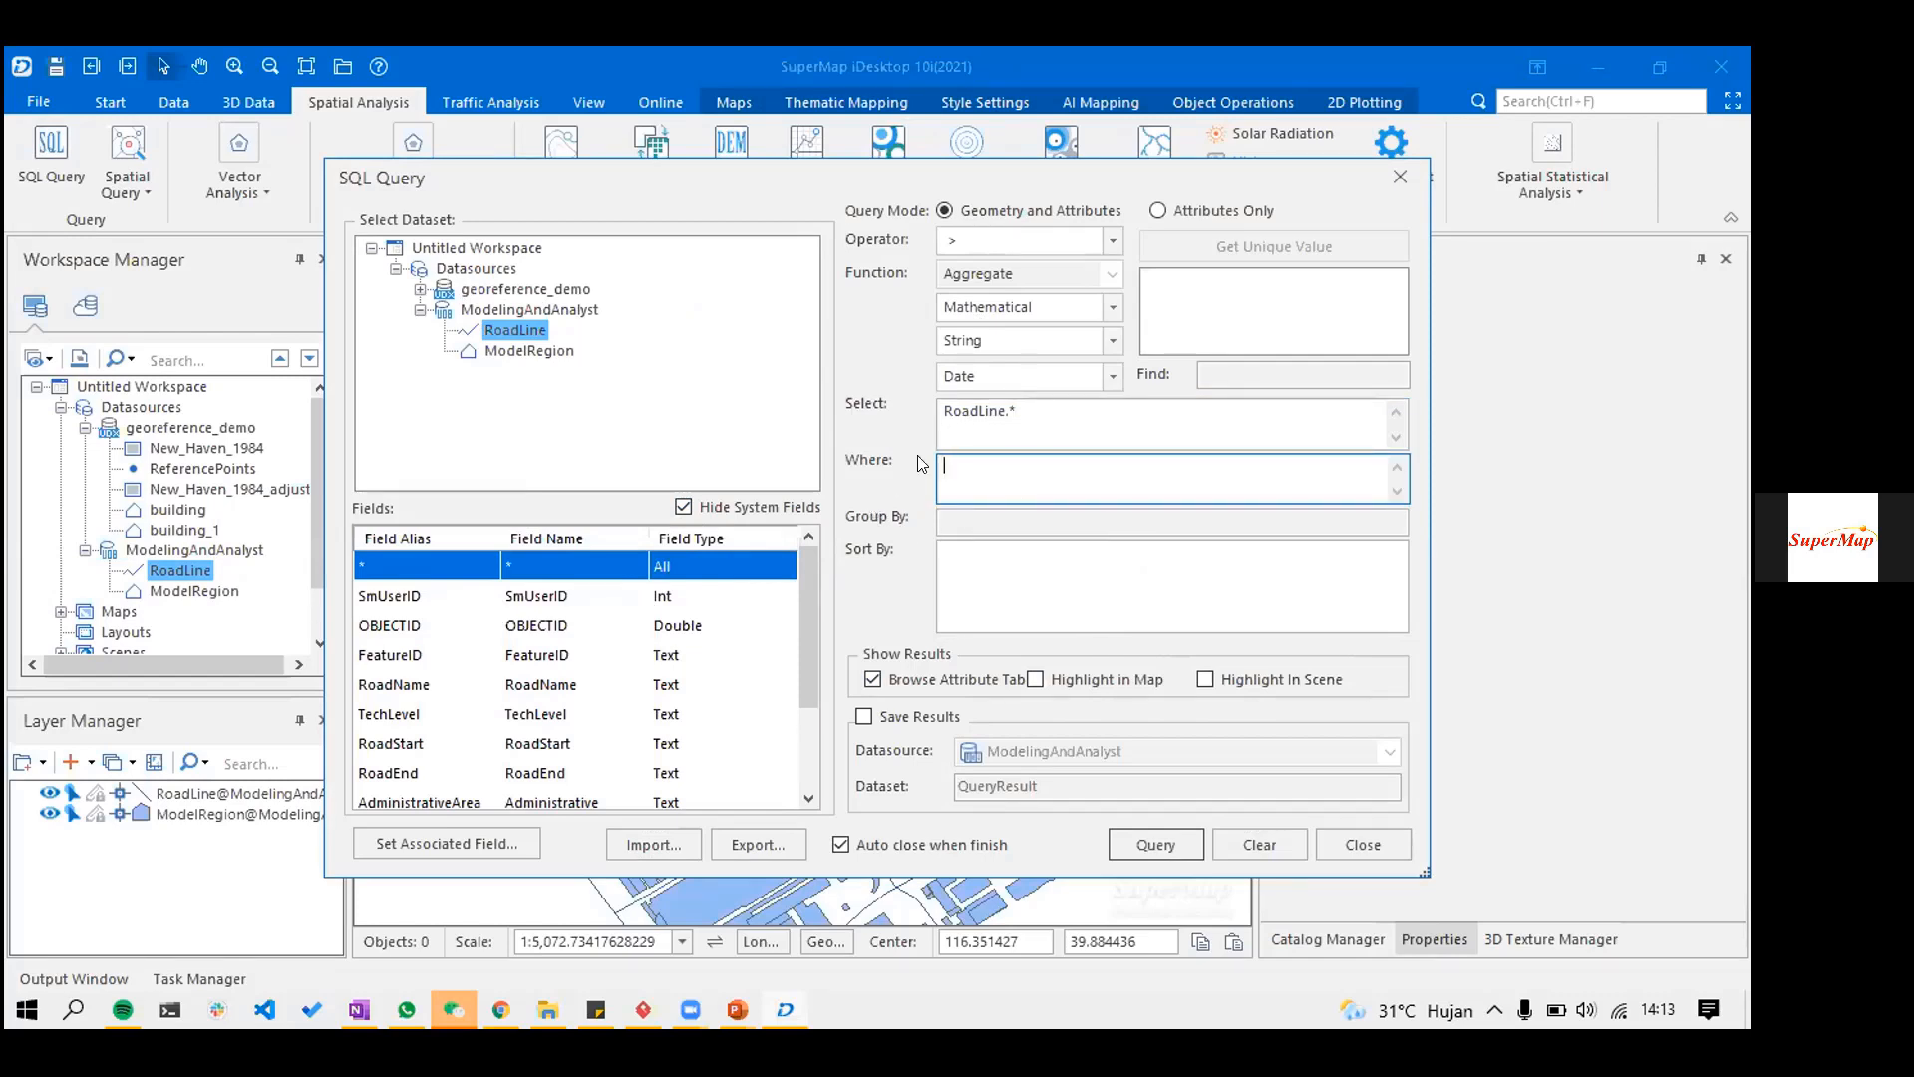
scroll(442, 710, "down", 2)
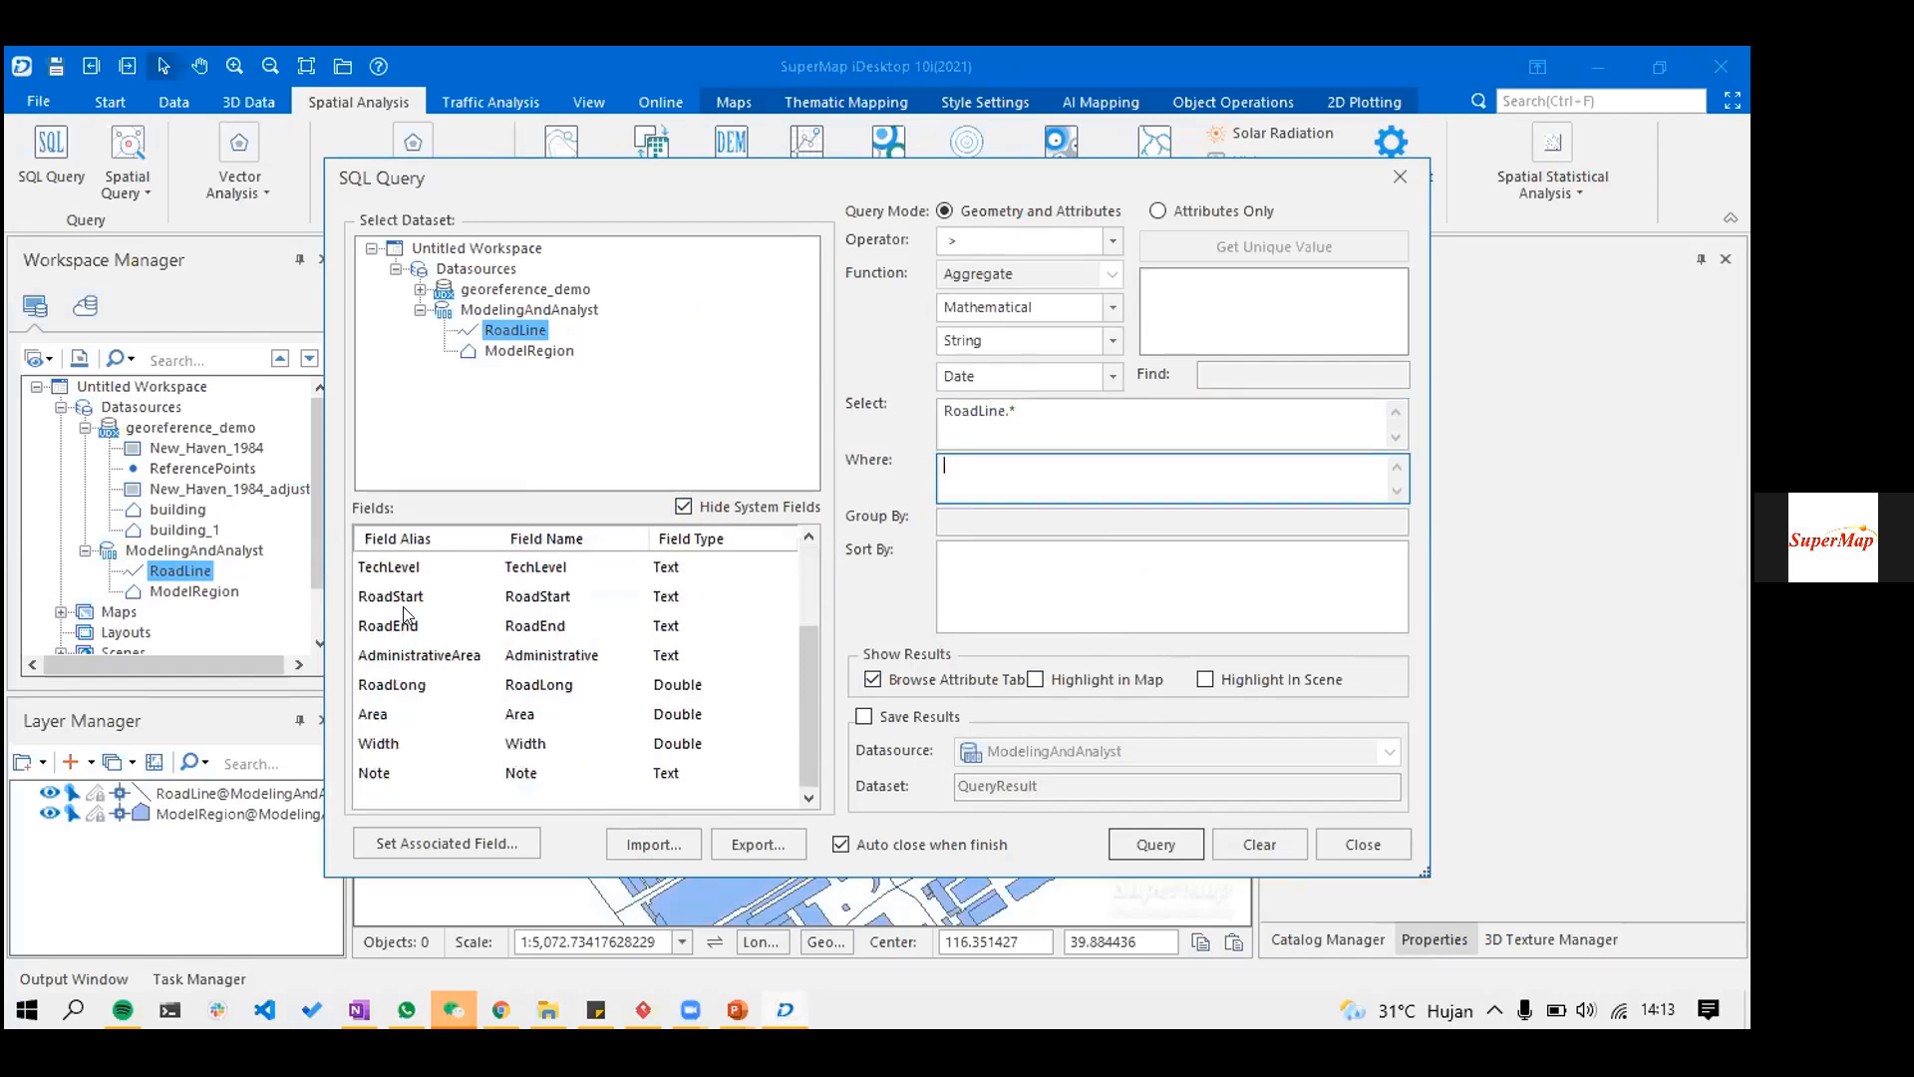
scroll(420, 750, "up", 1)
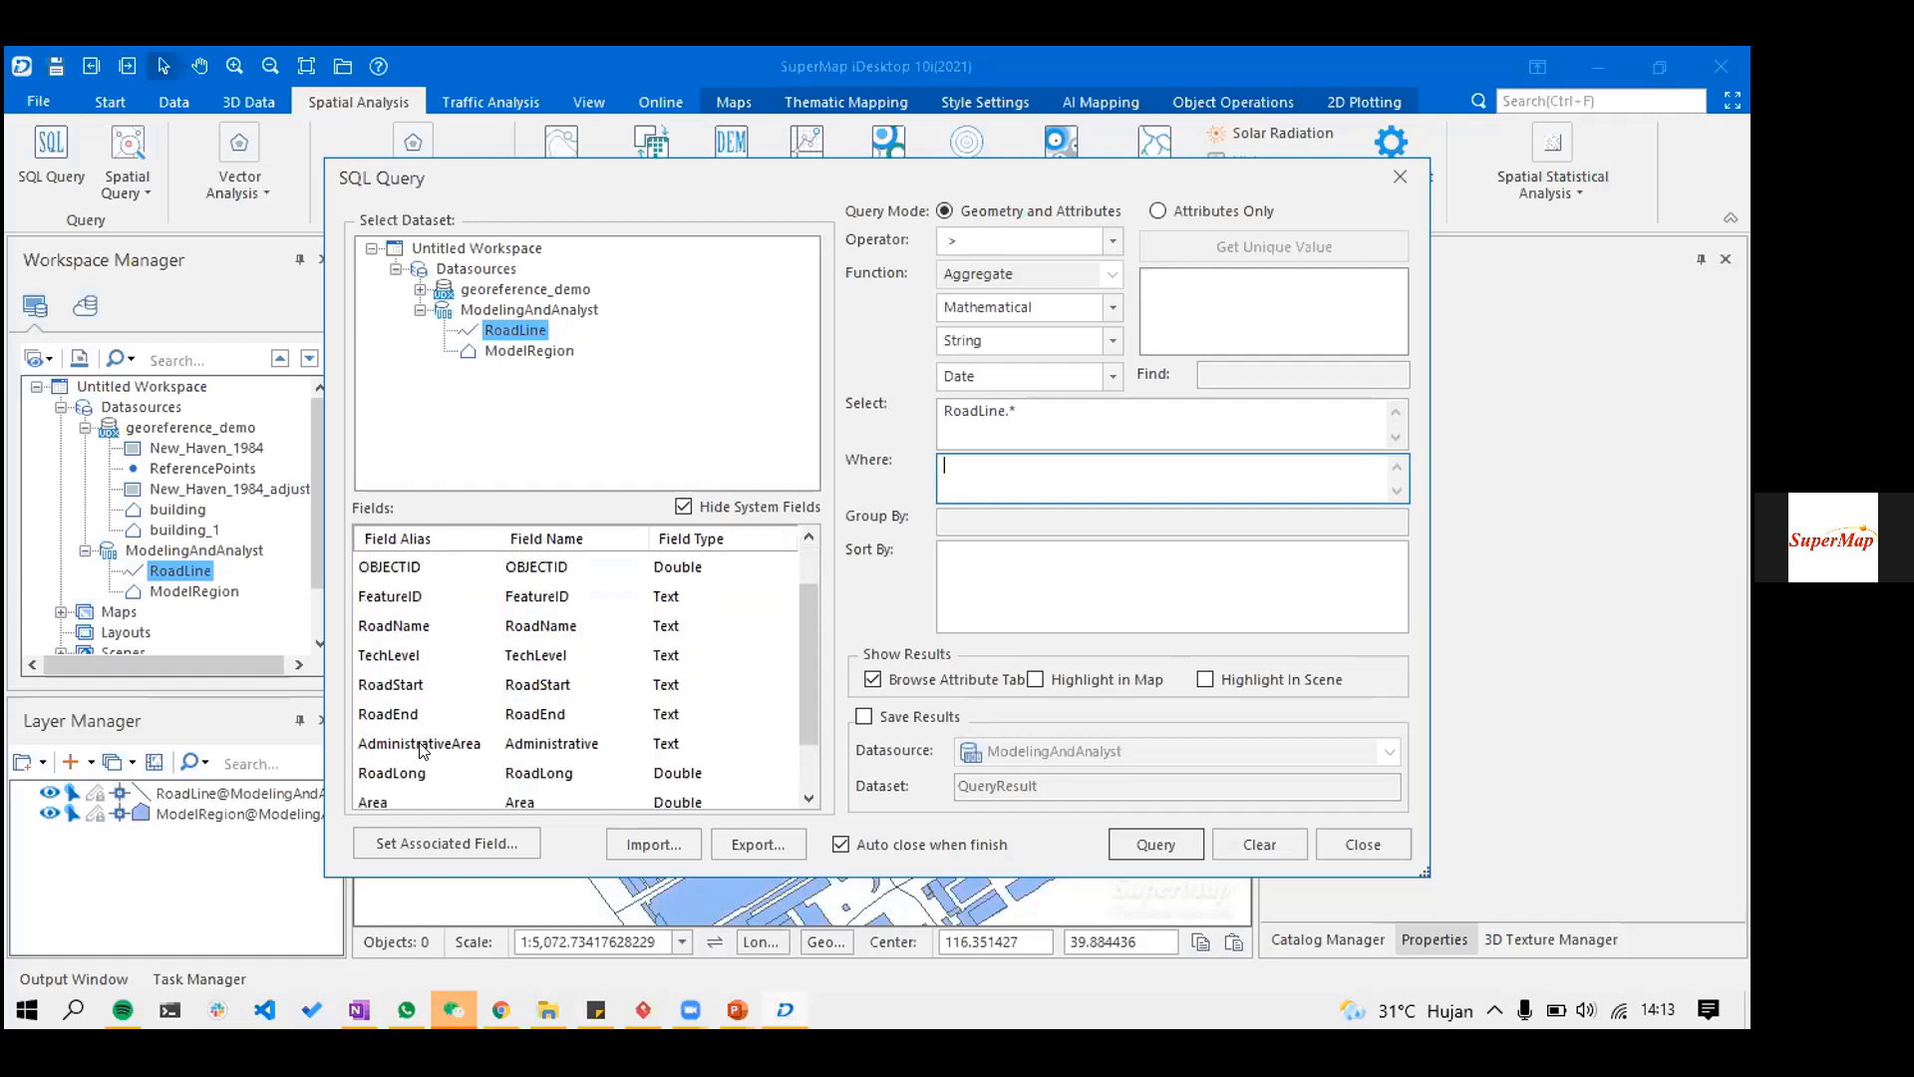
double_click(404, 628)
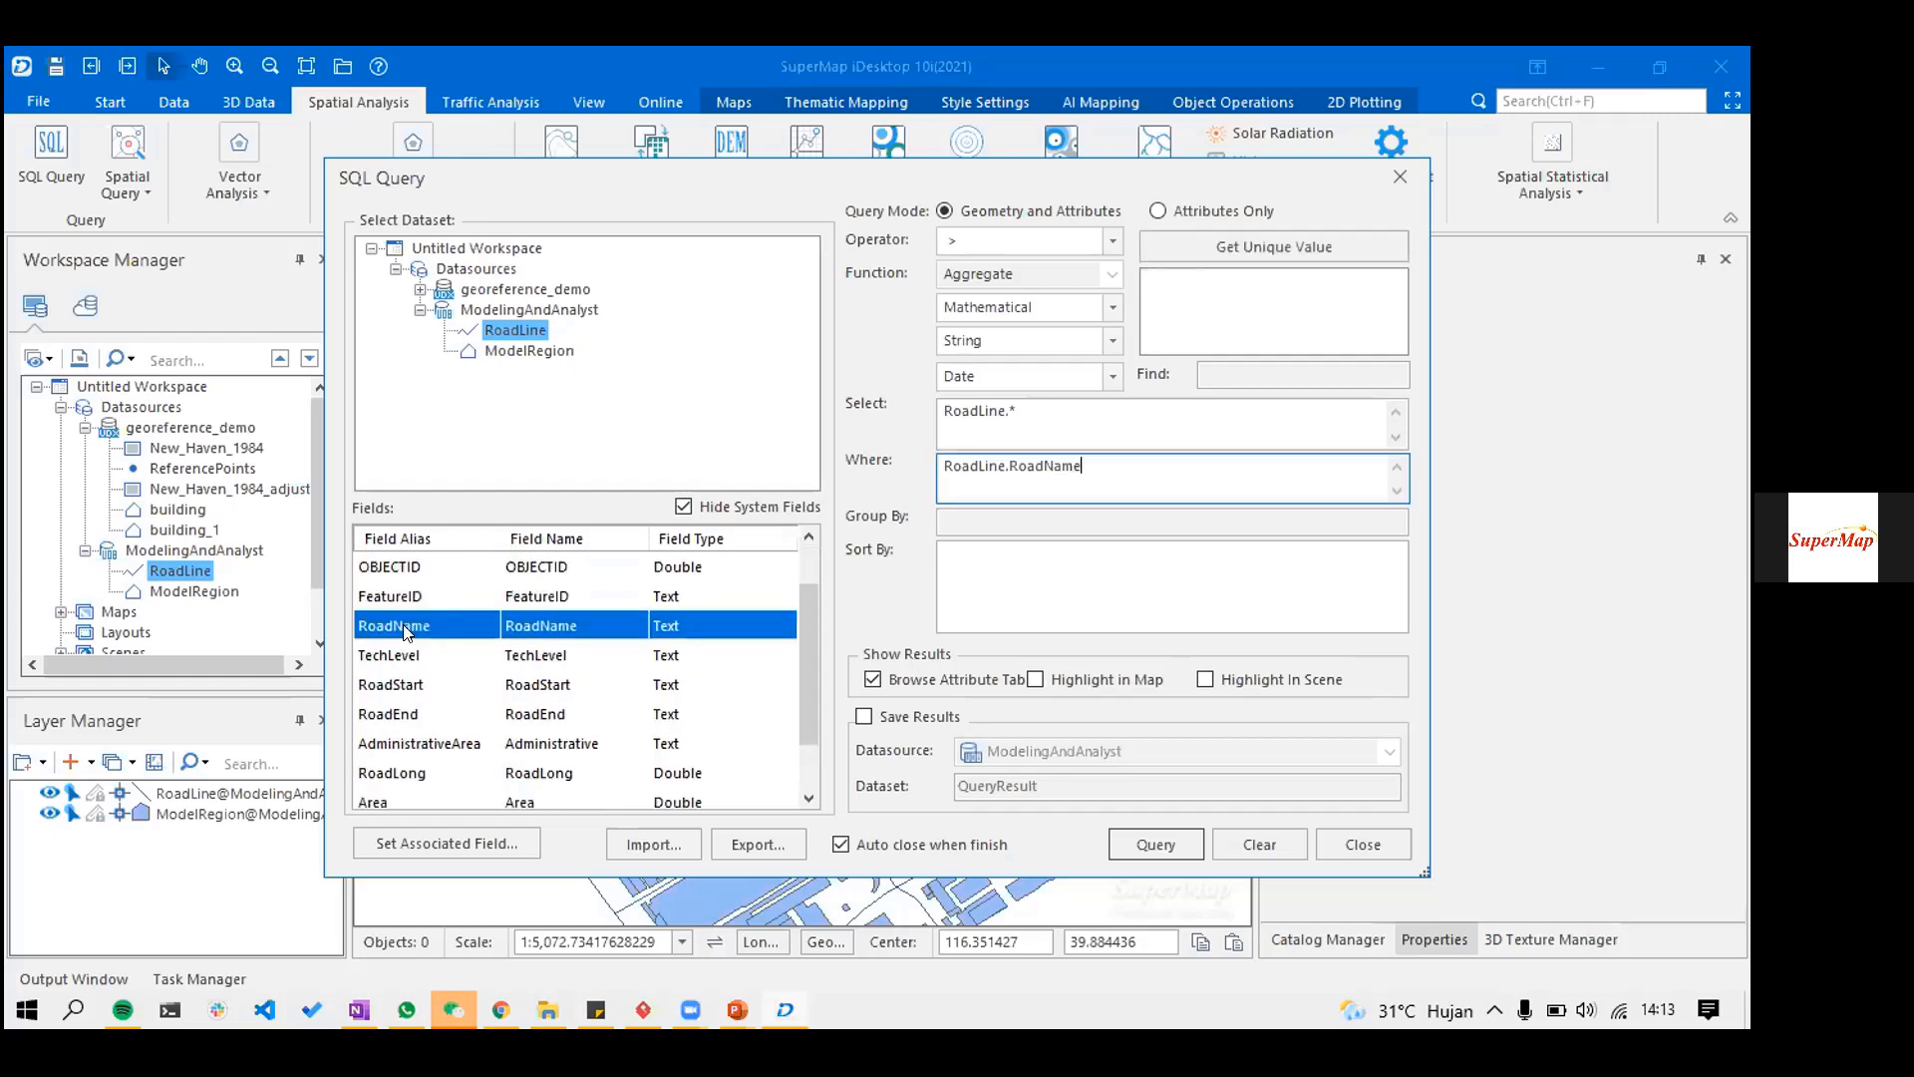
left_click(1097, 242)
left_click(1073, 296)
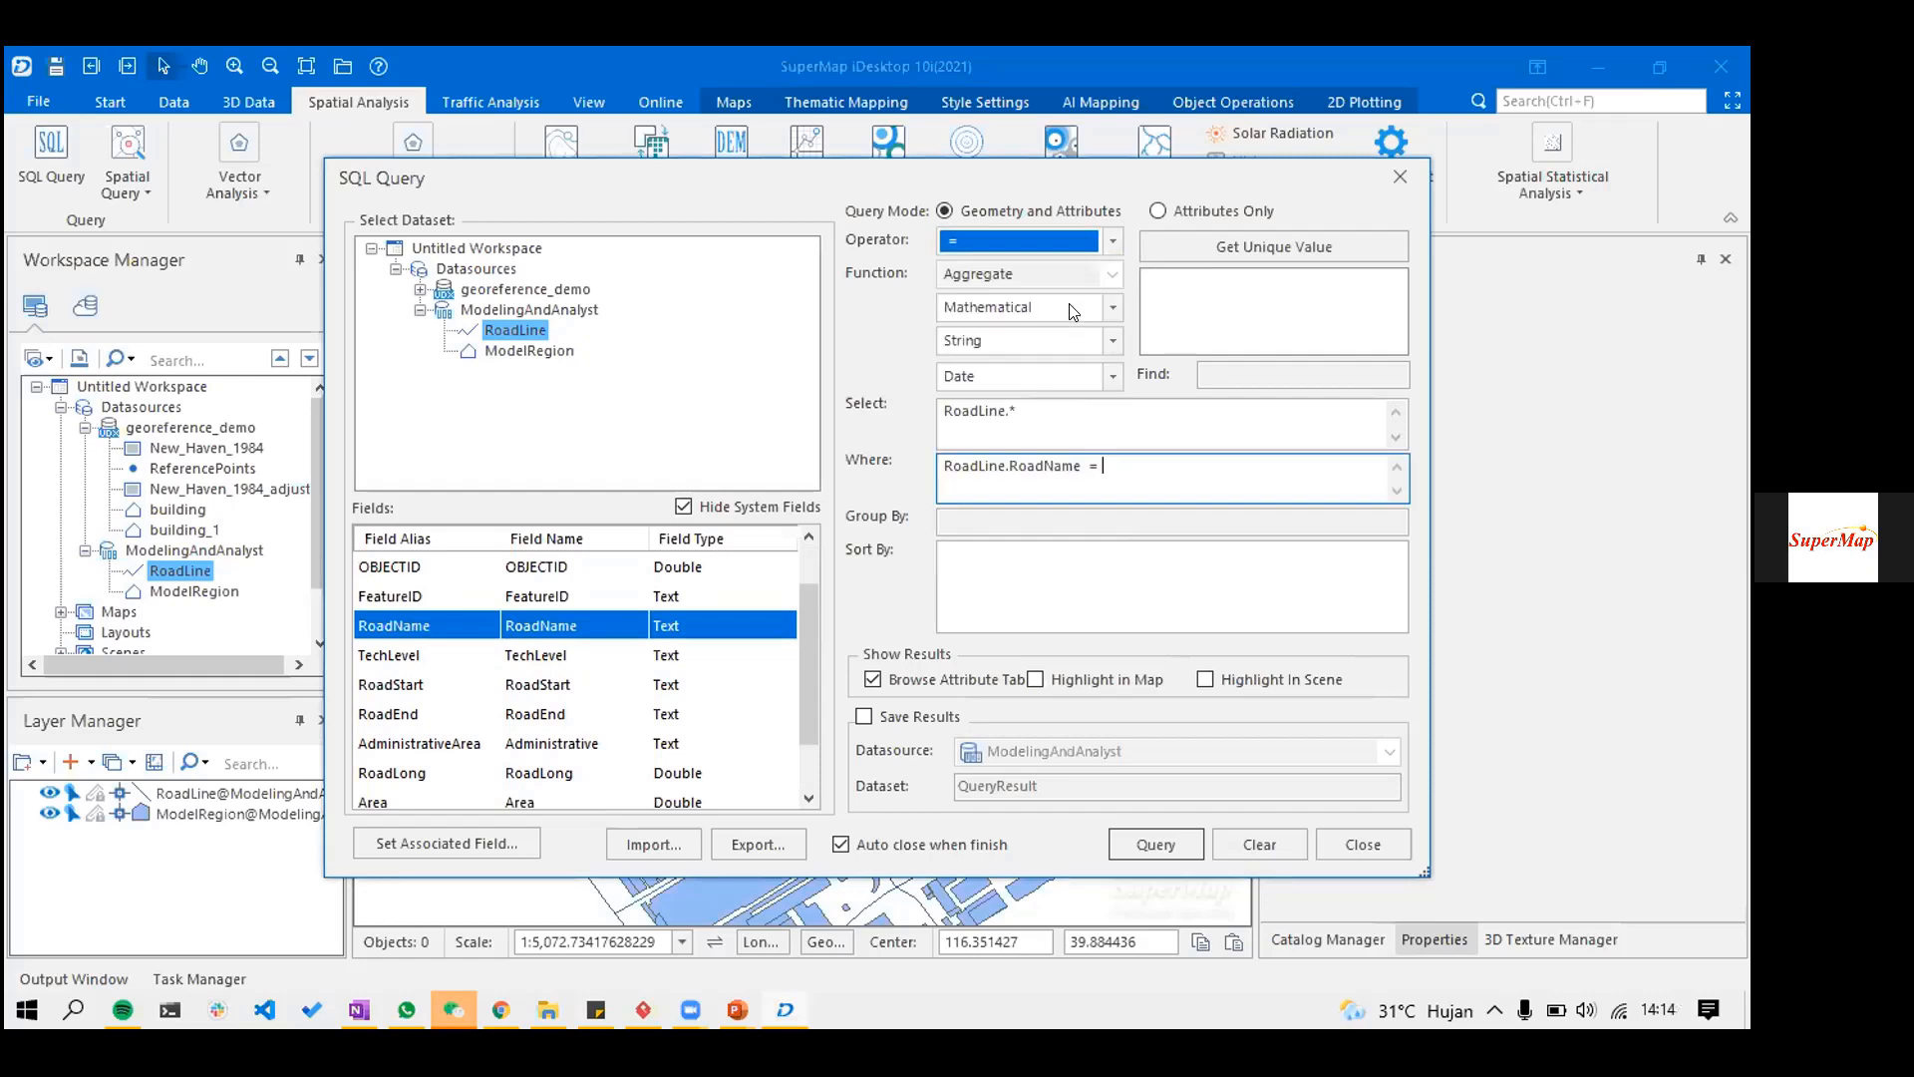
- Get the unique RoadName values and complete the Where condition with 'Xingye Road'
left_click(1292, 243)
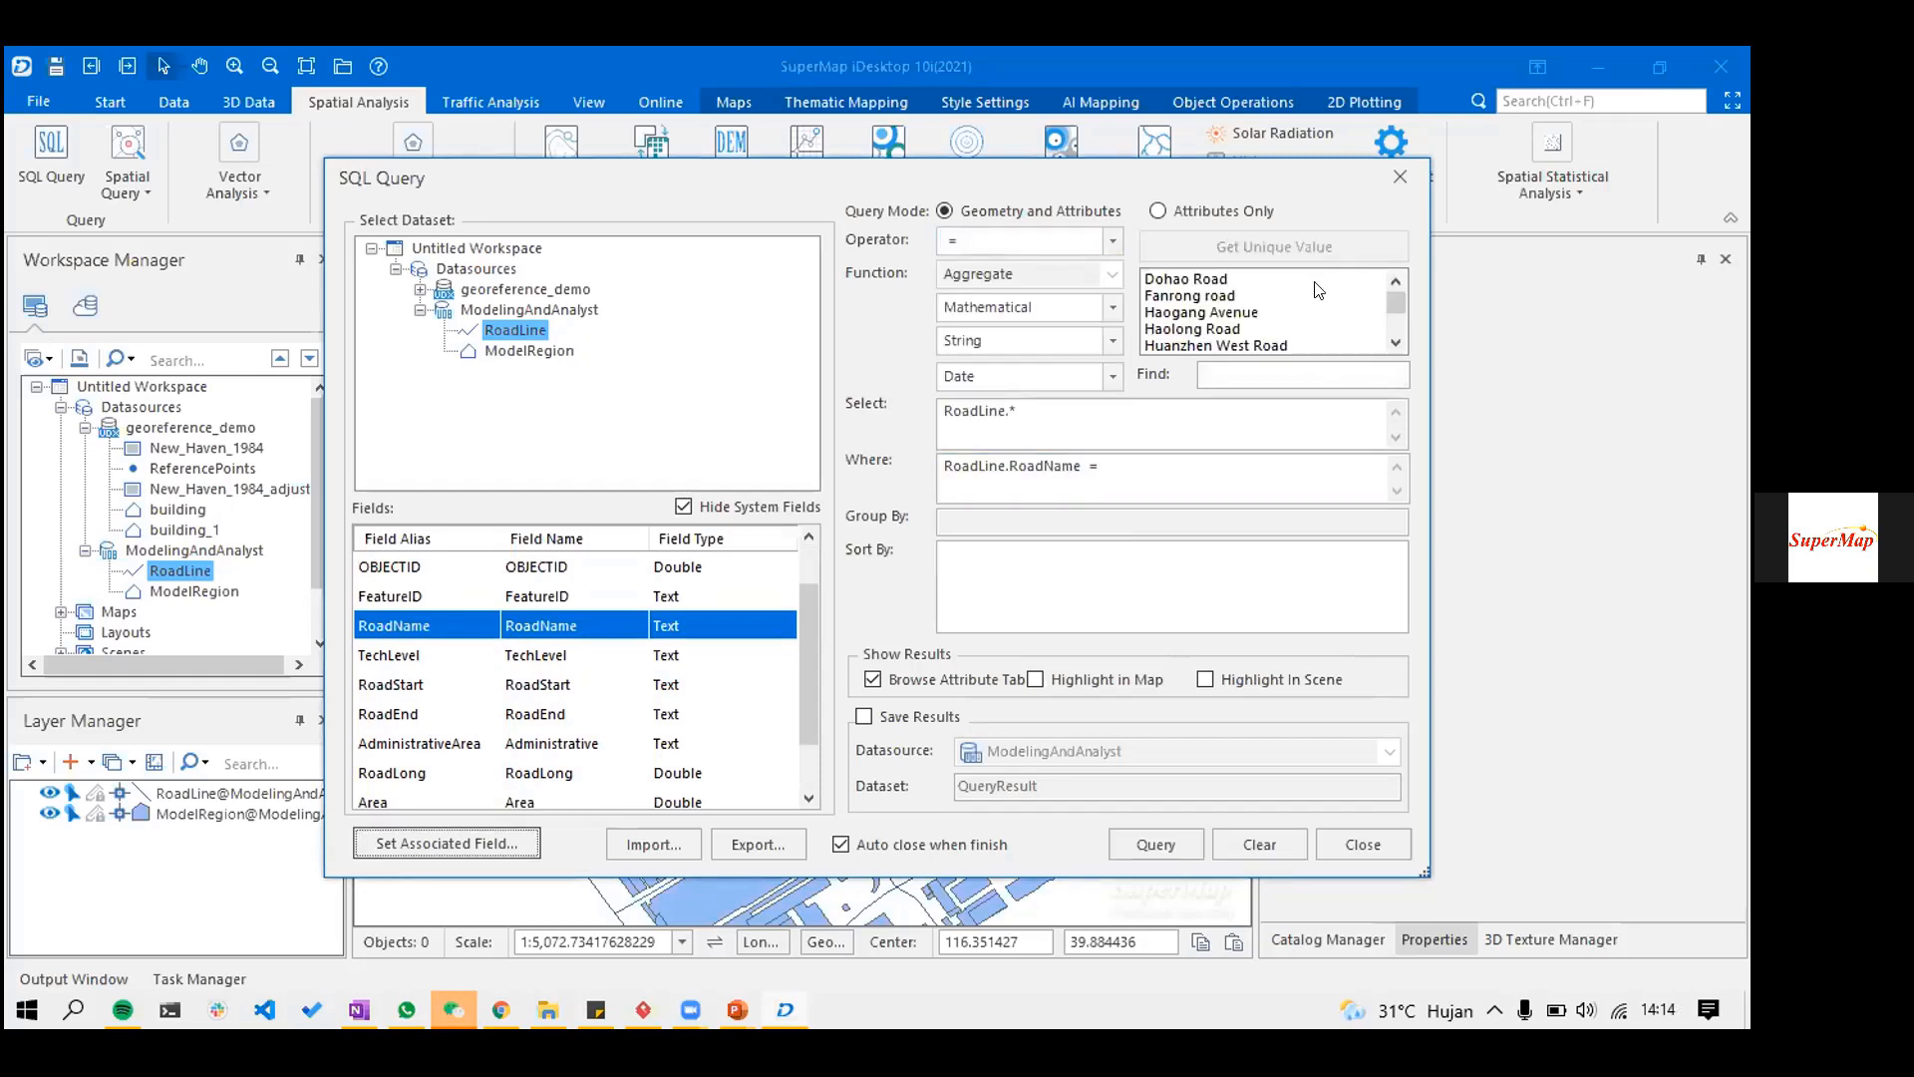
left_click_drag(1399, 307, 1403, 341)
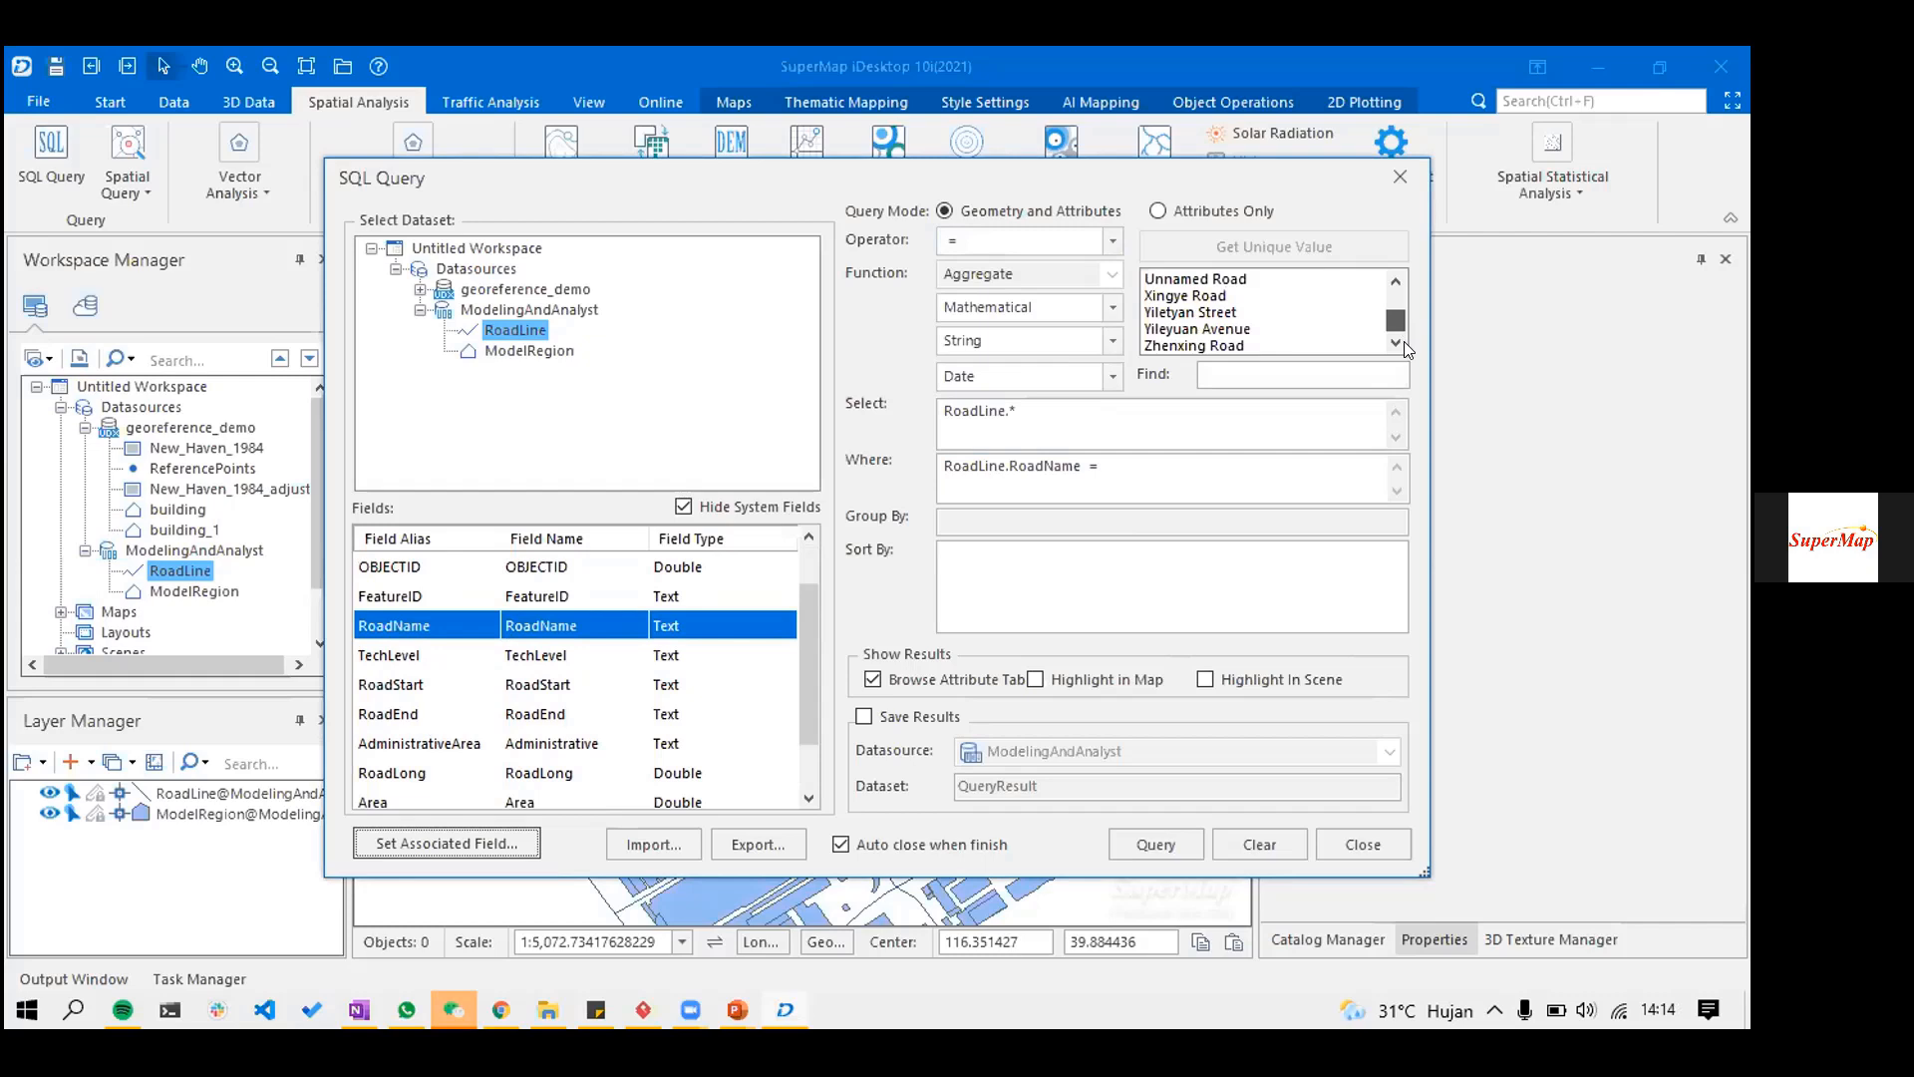
left_click(1218, 295)
double_click(1219, 295)
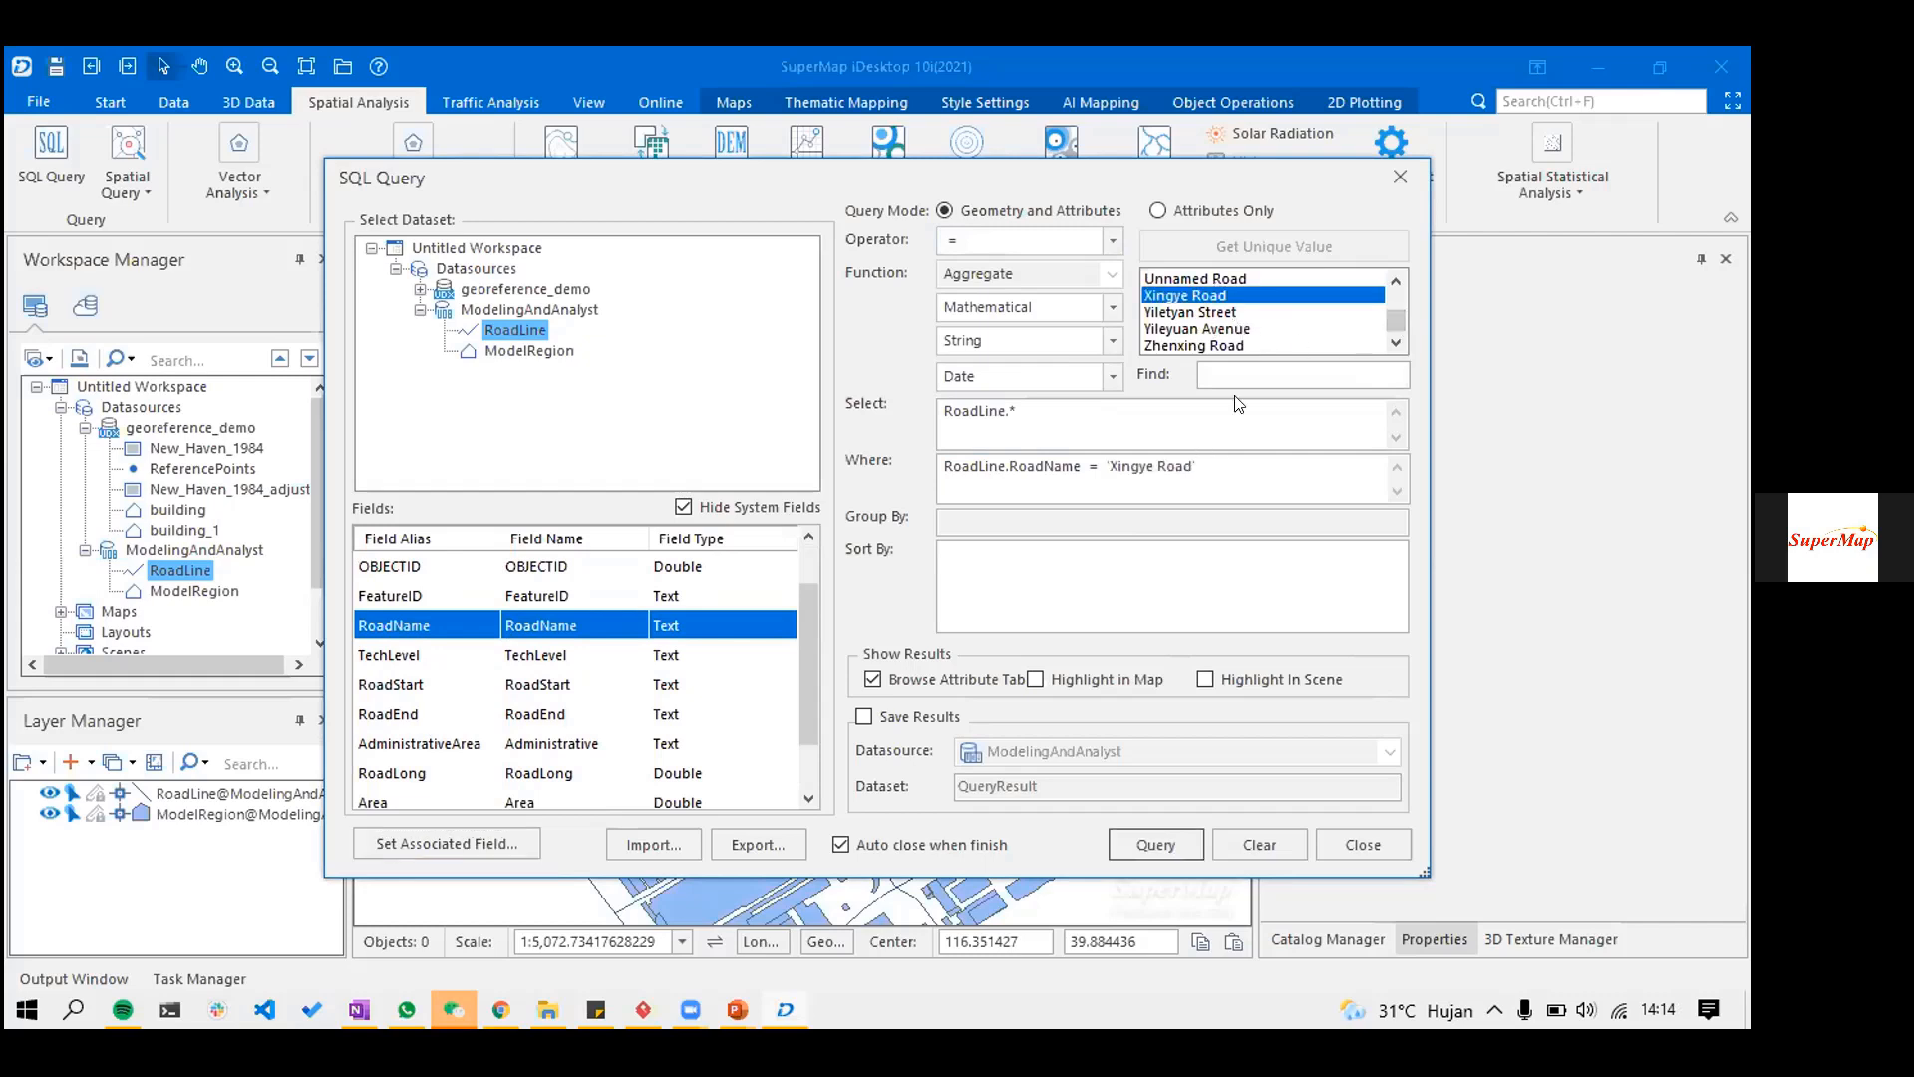
left_click(1213, 455)
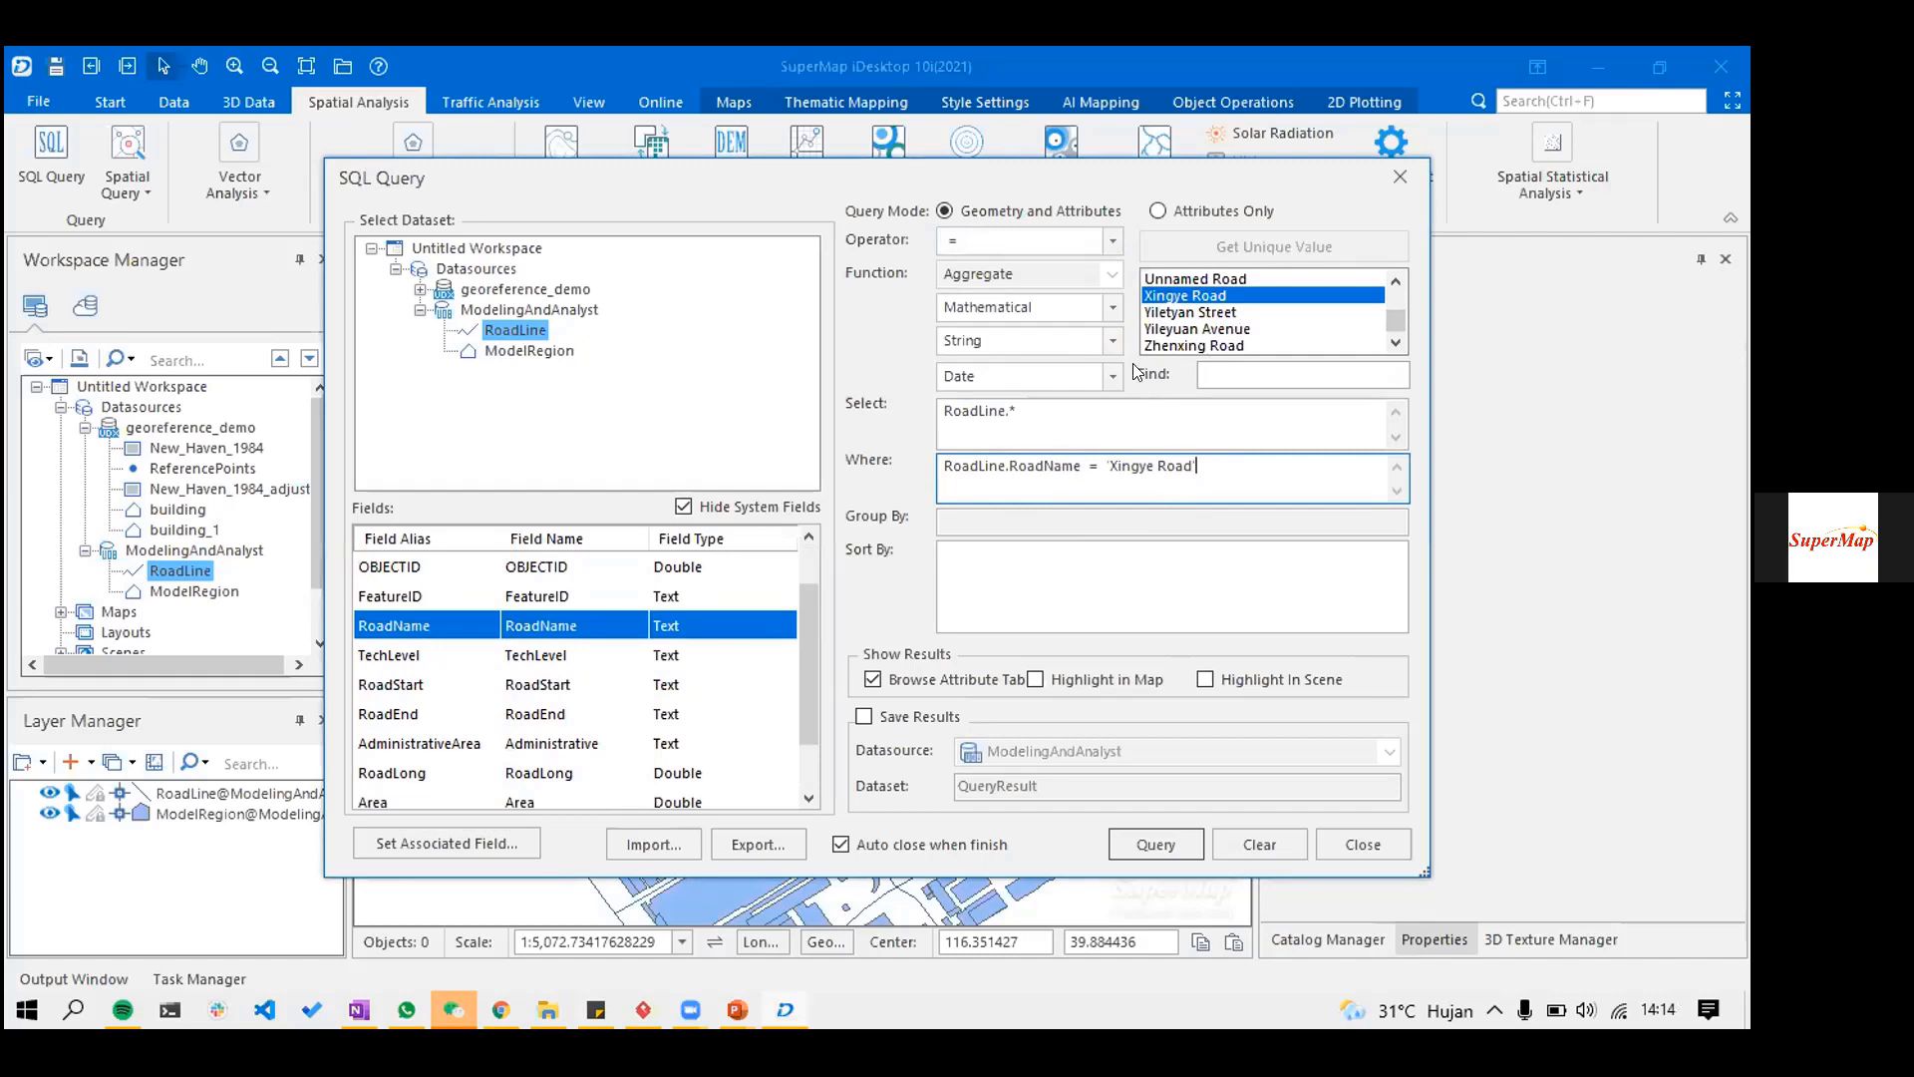
left_click(1113, 242)
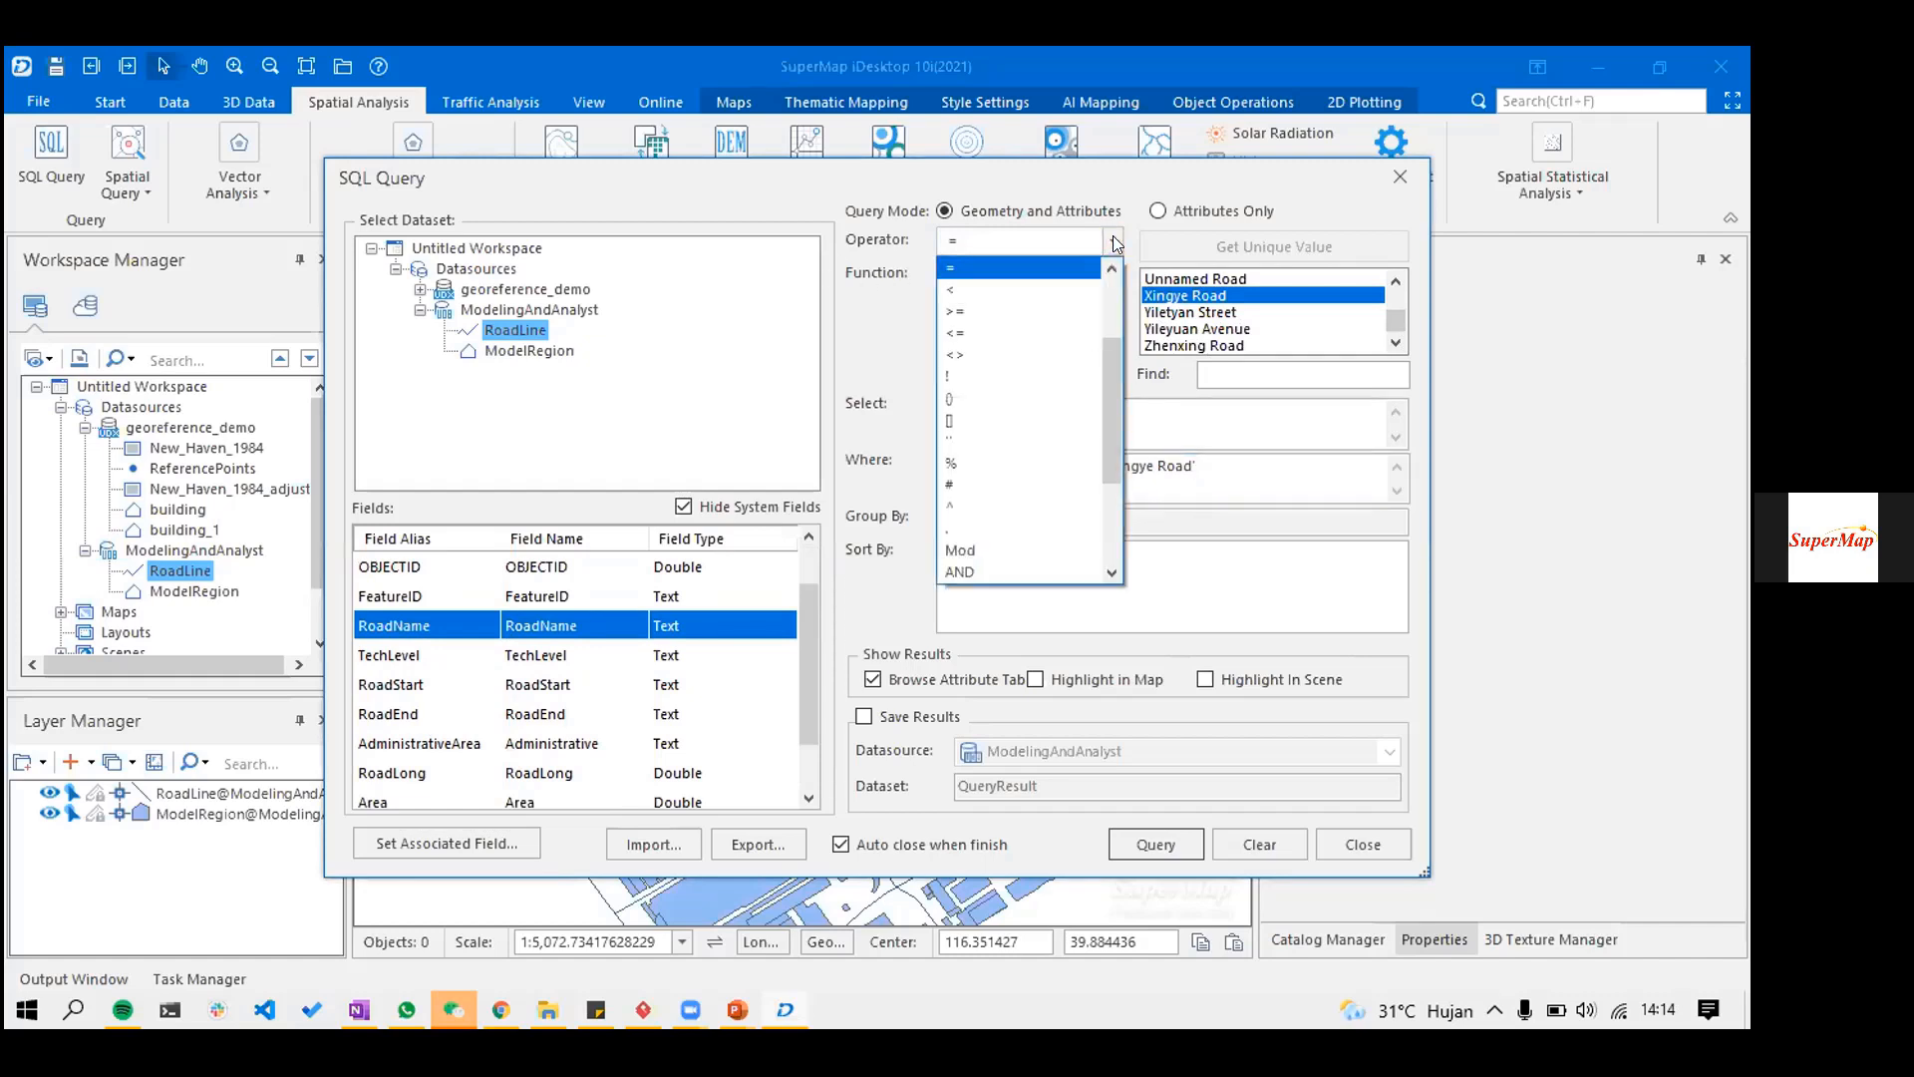
left_click(1114, 243)
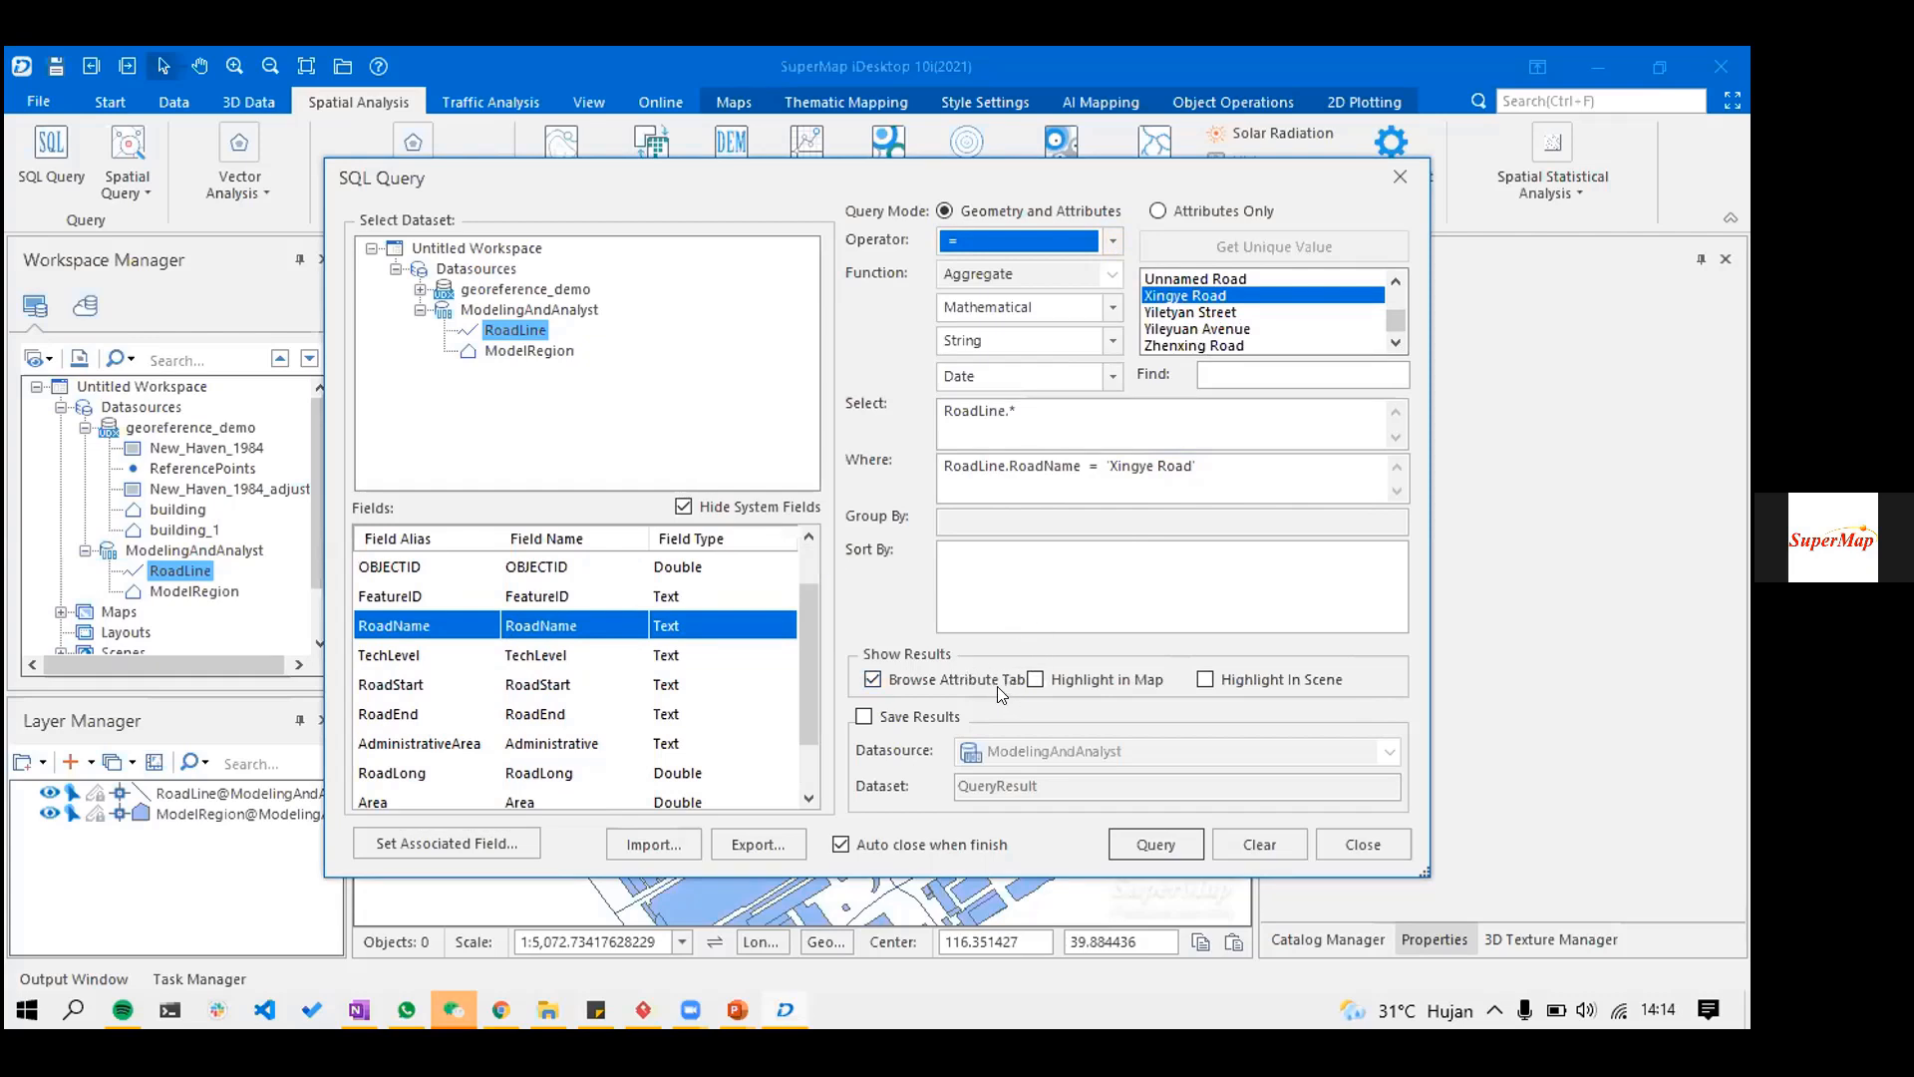
- Run the query with results only highlighted in the map and saved in ModelingAndAnalyst as the dataset xingye_road
left_click(1071, 680)
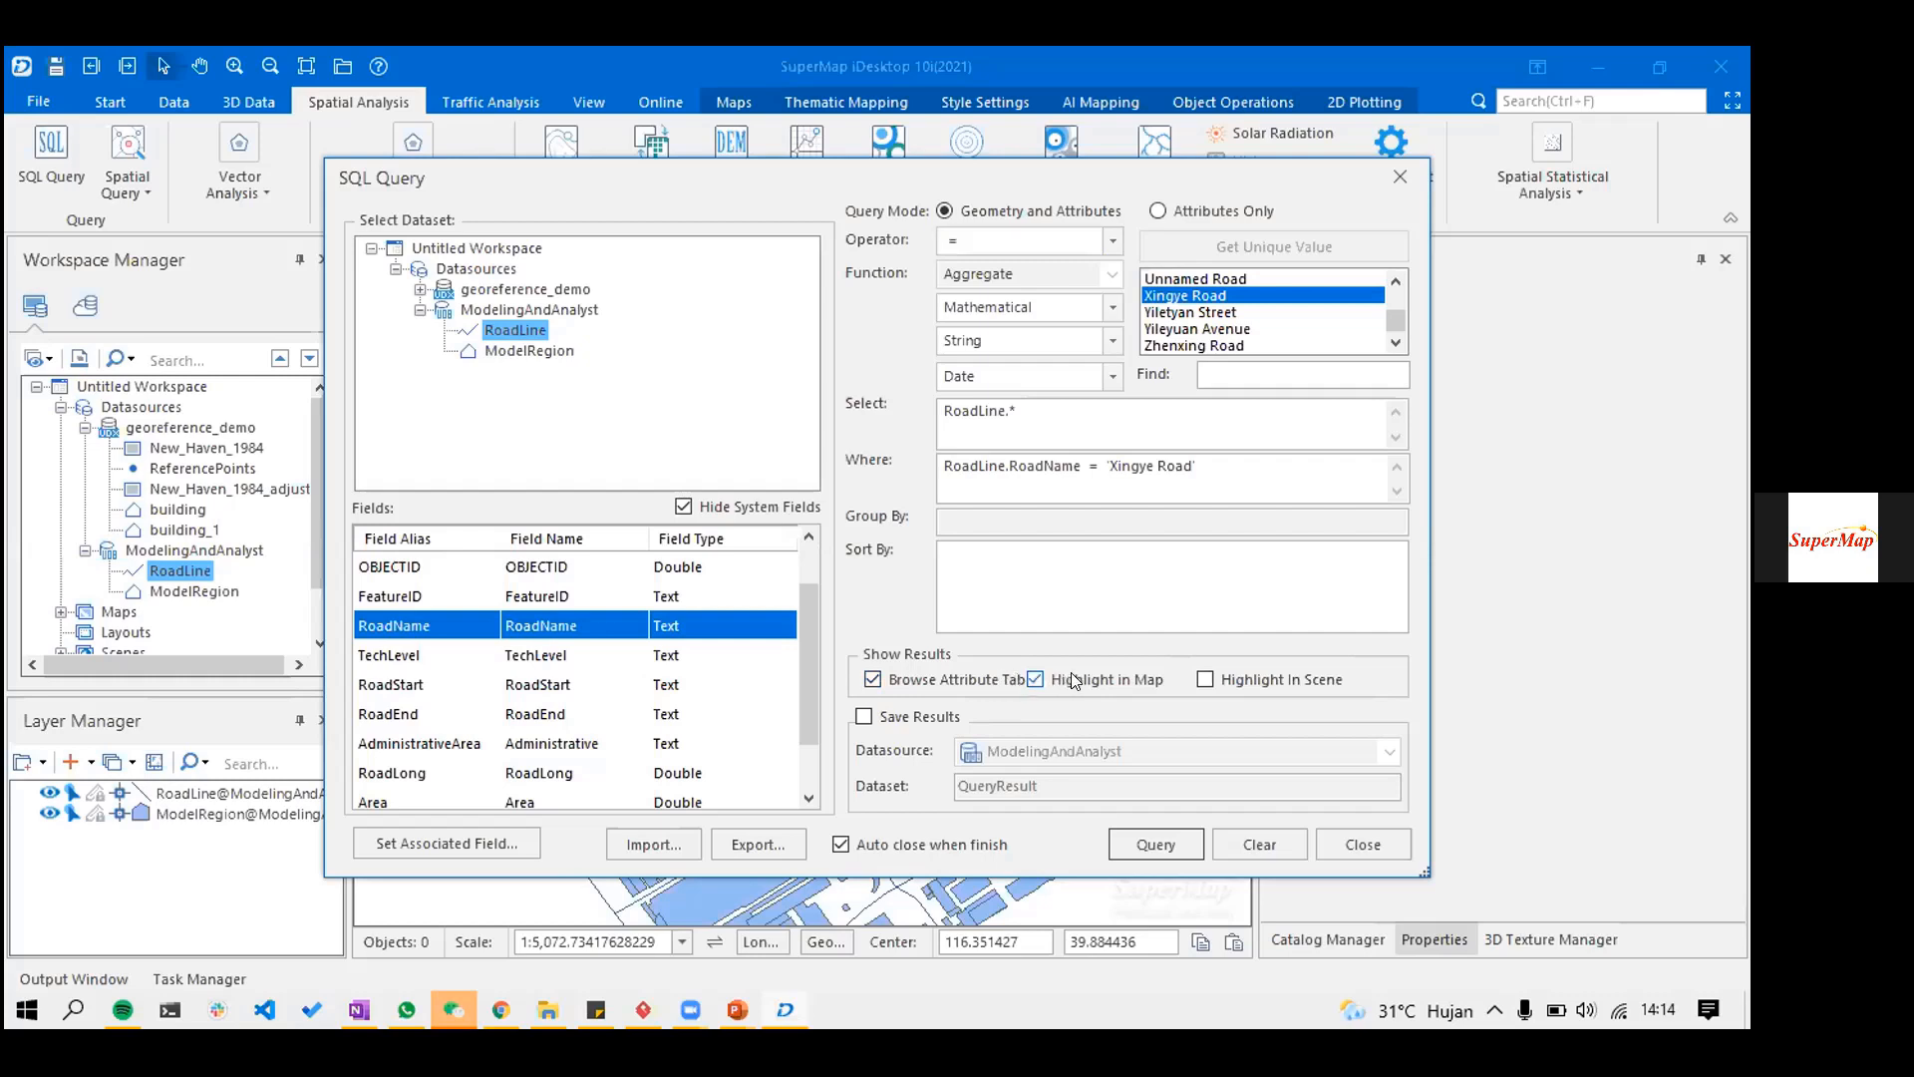
left_click(1004, 681)
left_click(927, 712)
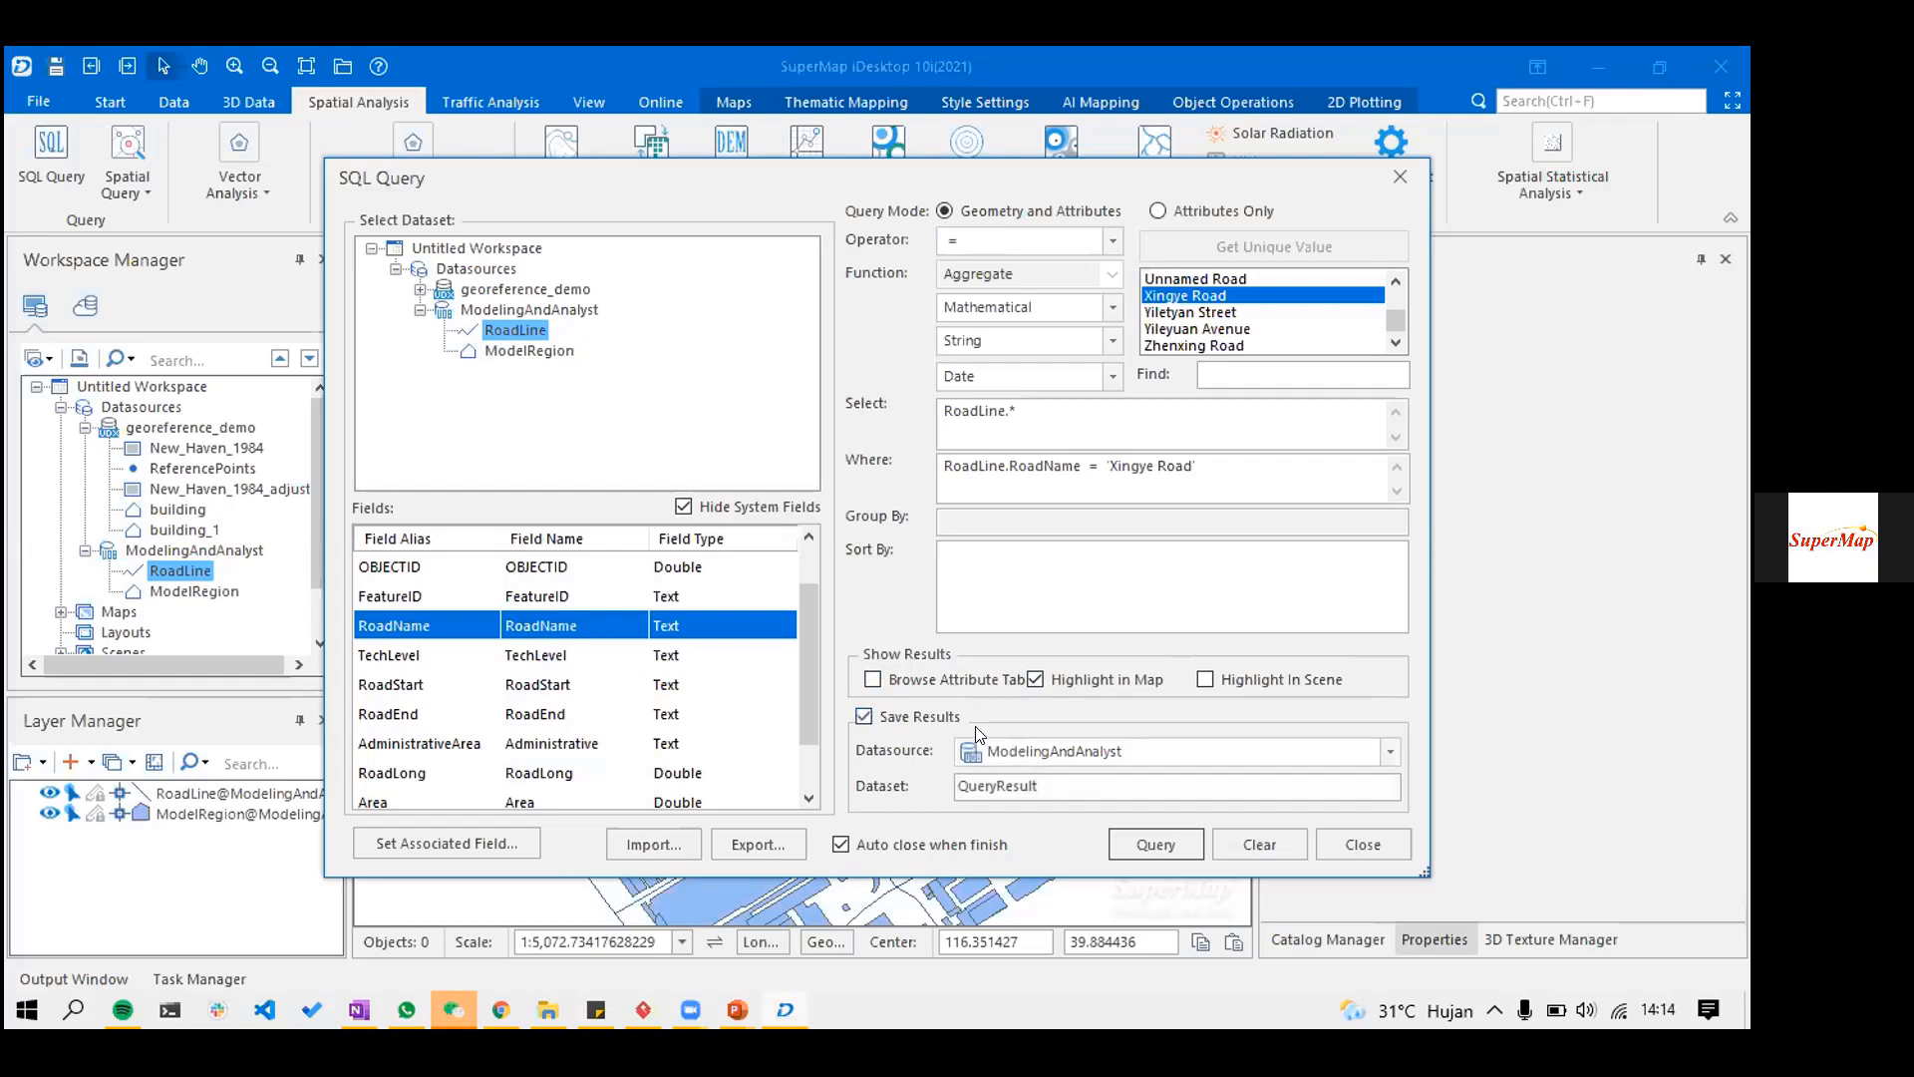
left_click(895, 793)
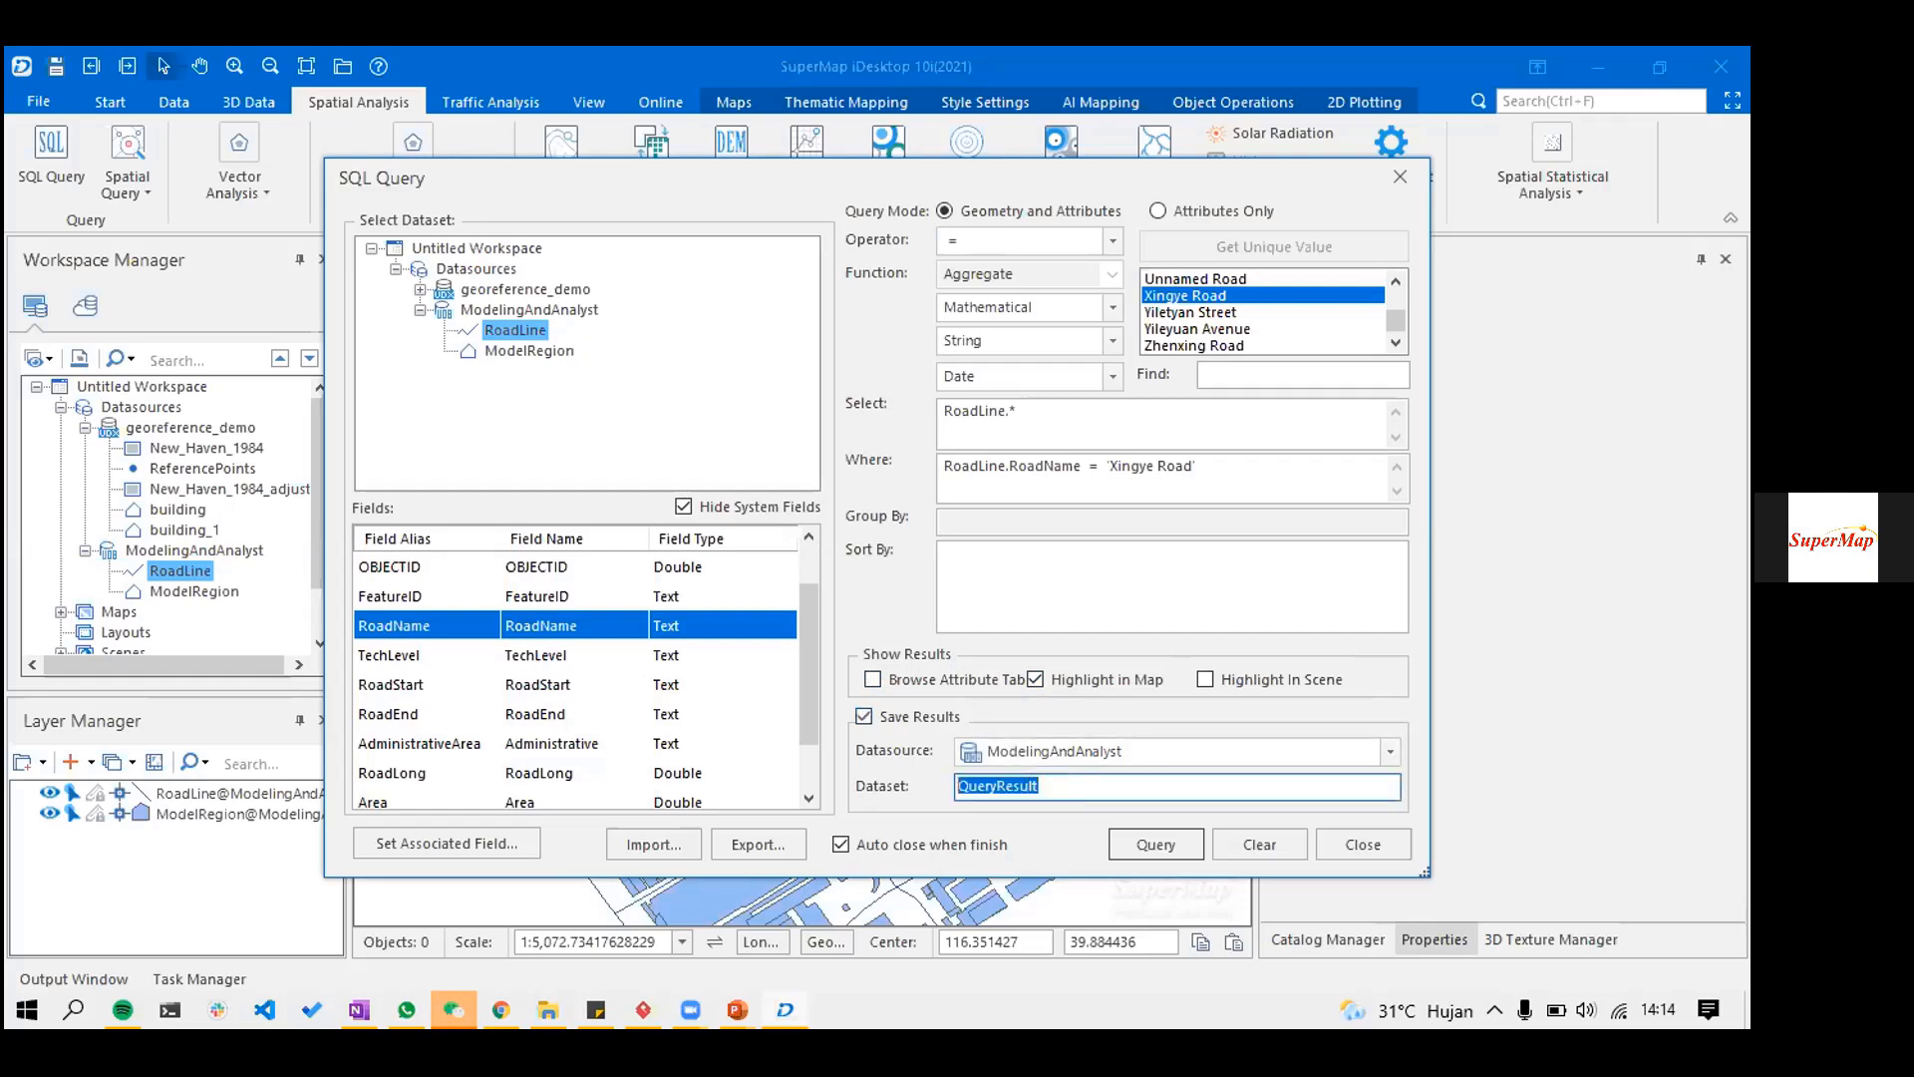
type("xingye_road")
left_click(1197, 833)
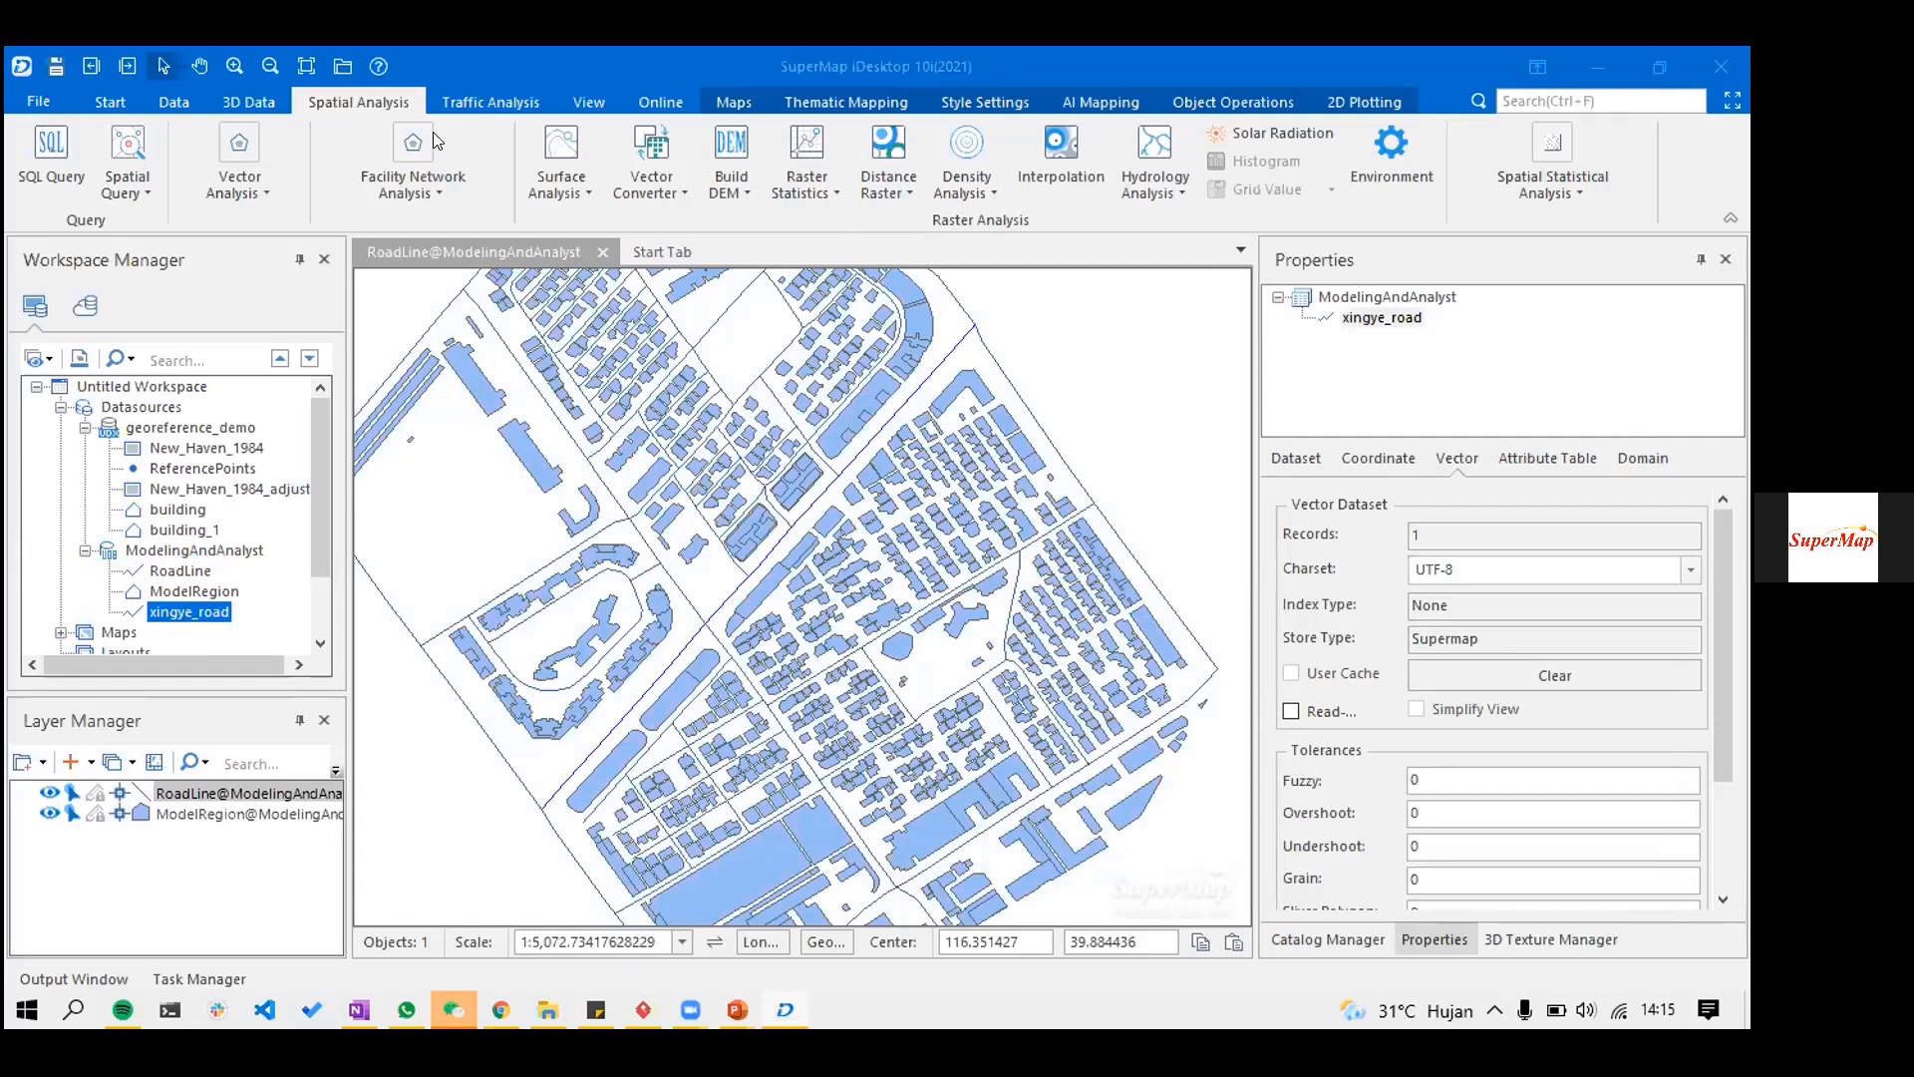
- Start a single buffer zone analysis with Selected Objects Only turned off and the xingye_road dataset as the buffer source
left_click(259, 198)
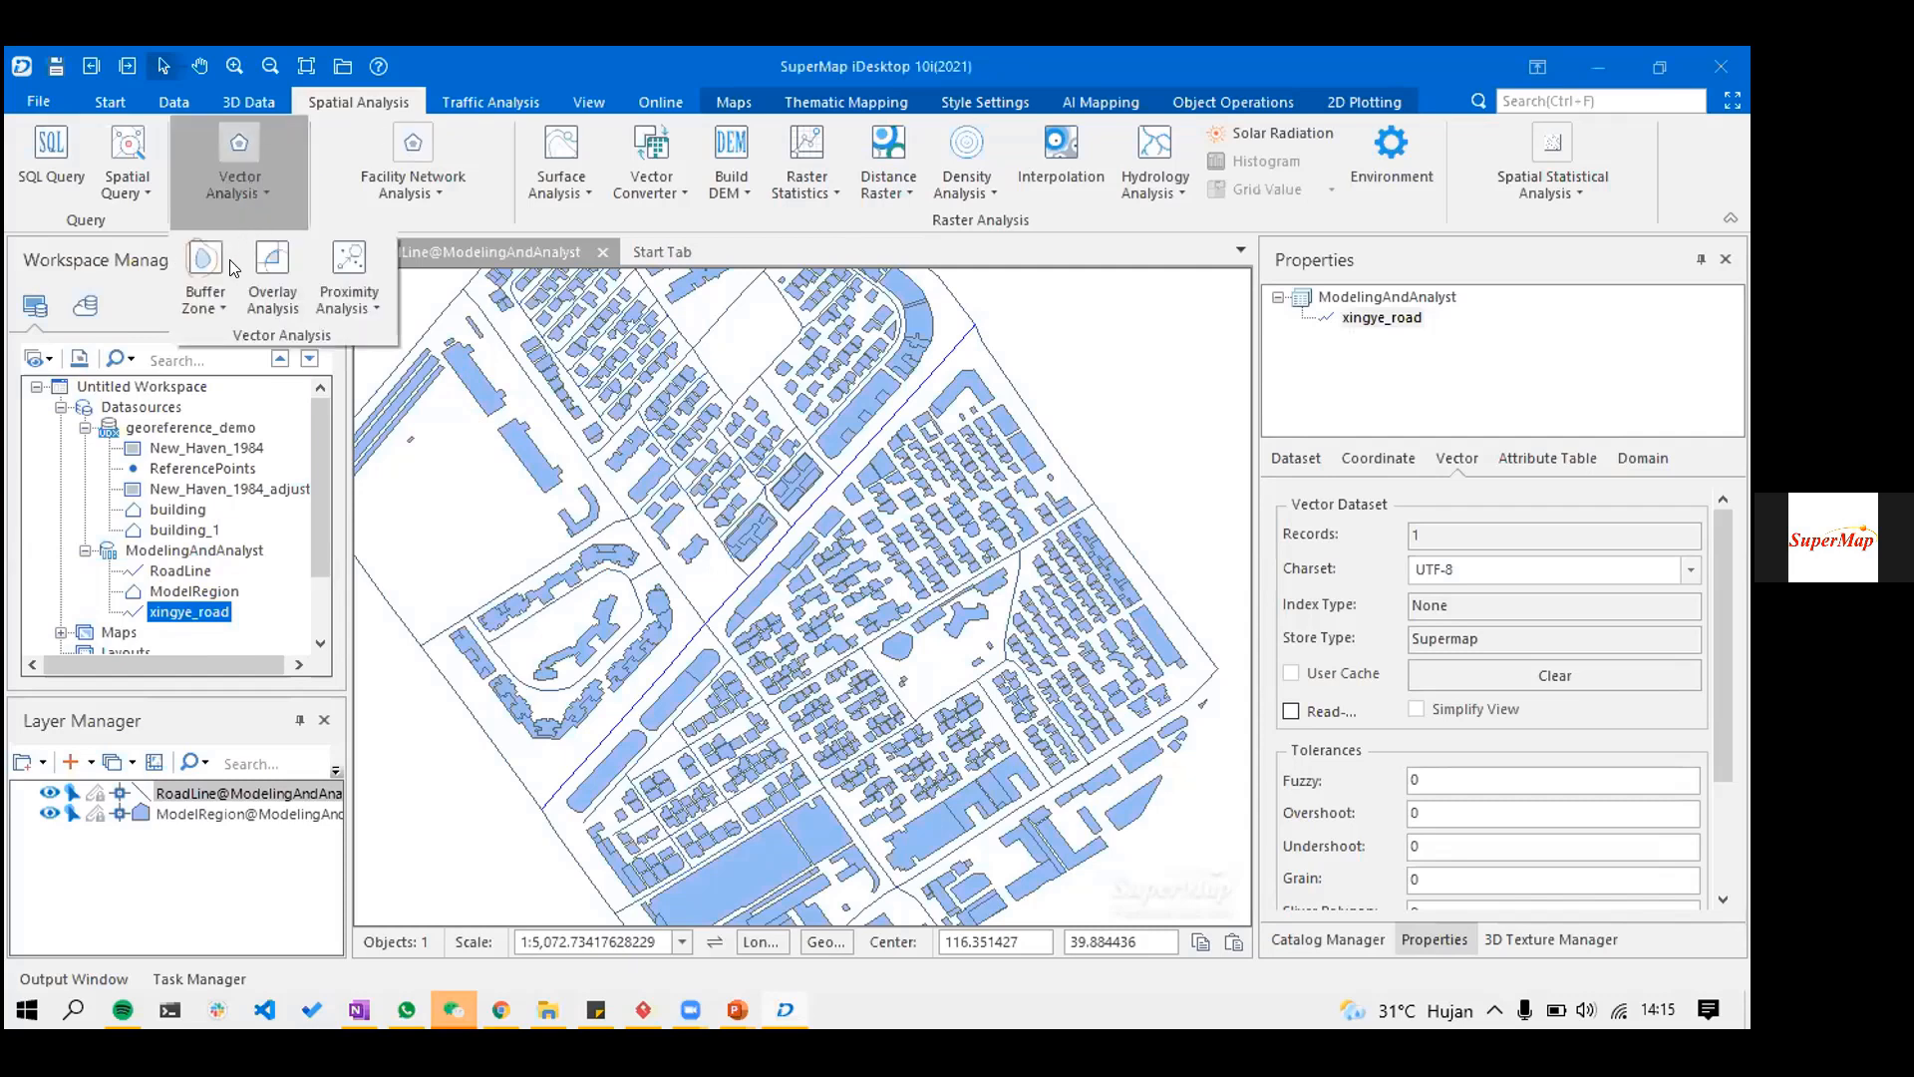
left_click(223, 312)
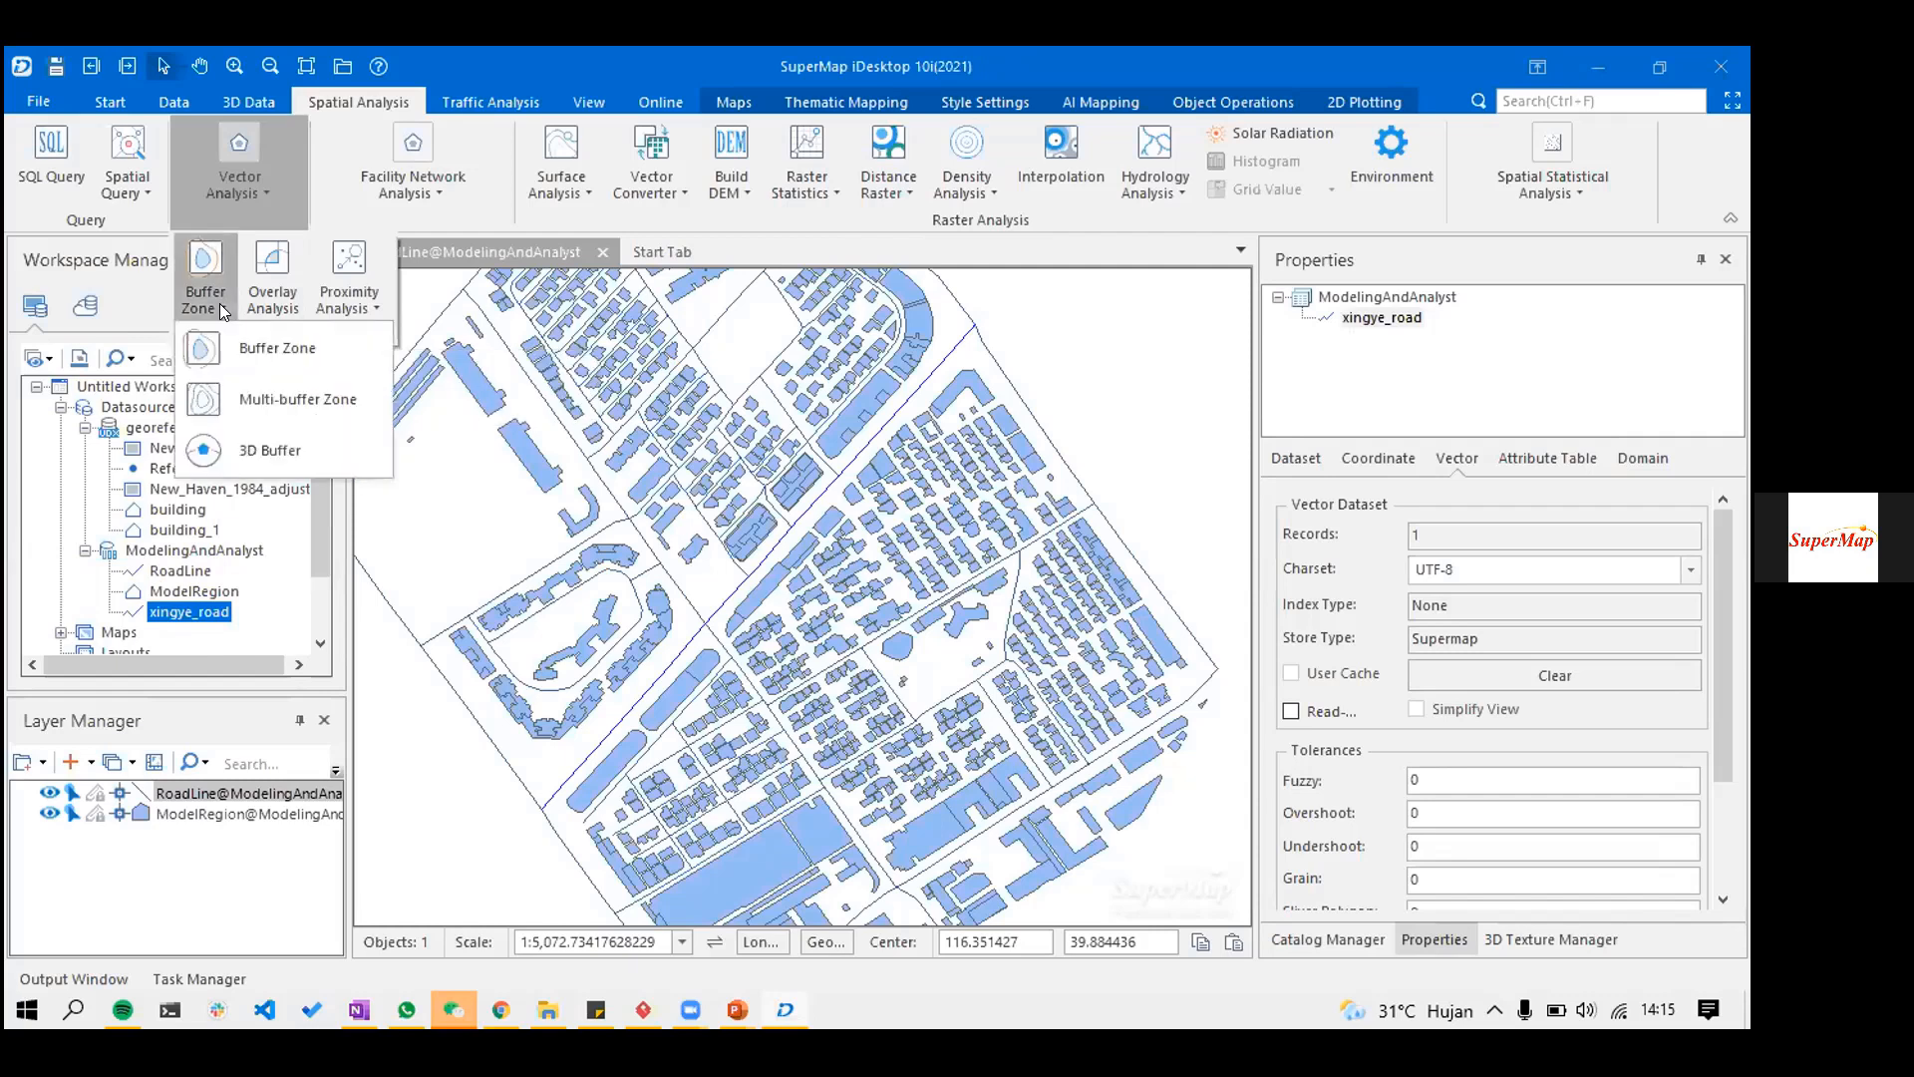
left_click(357, 353)
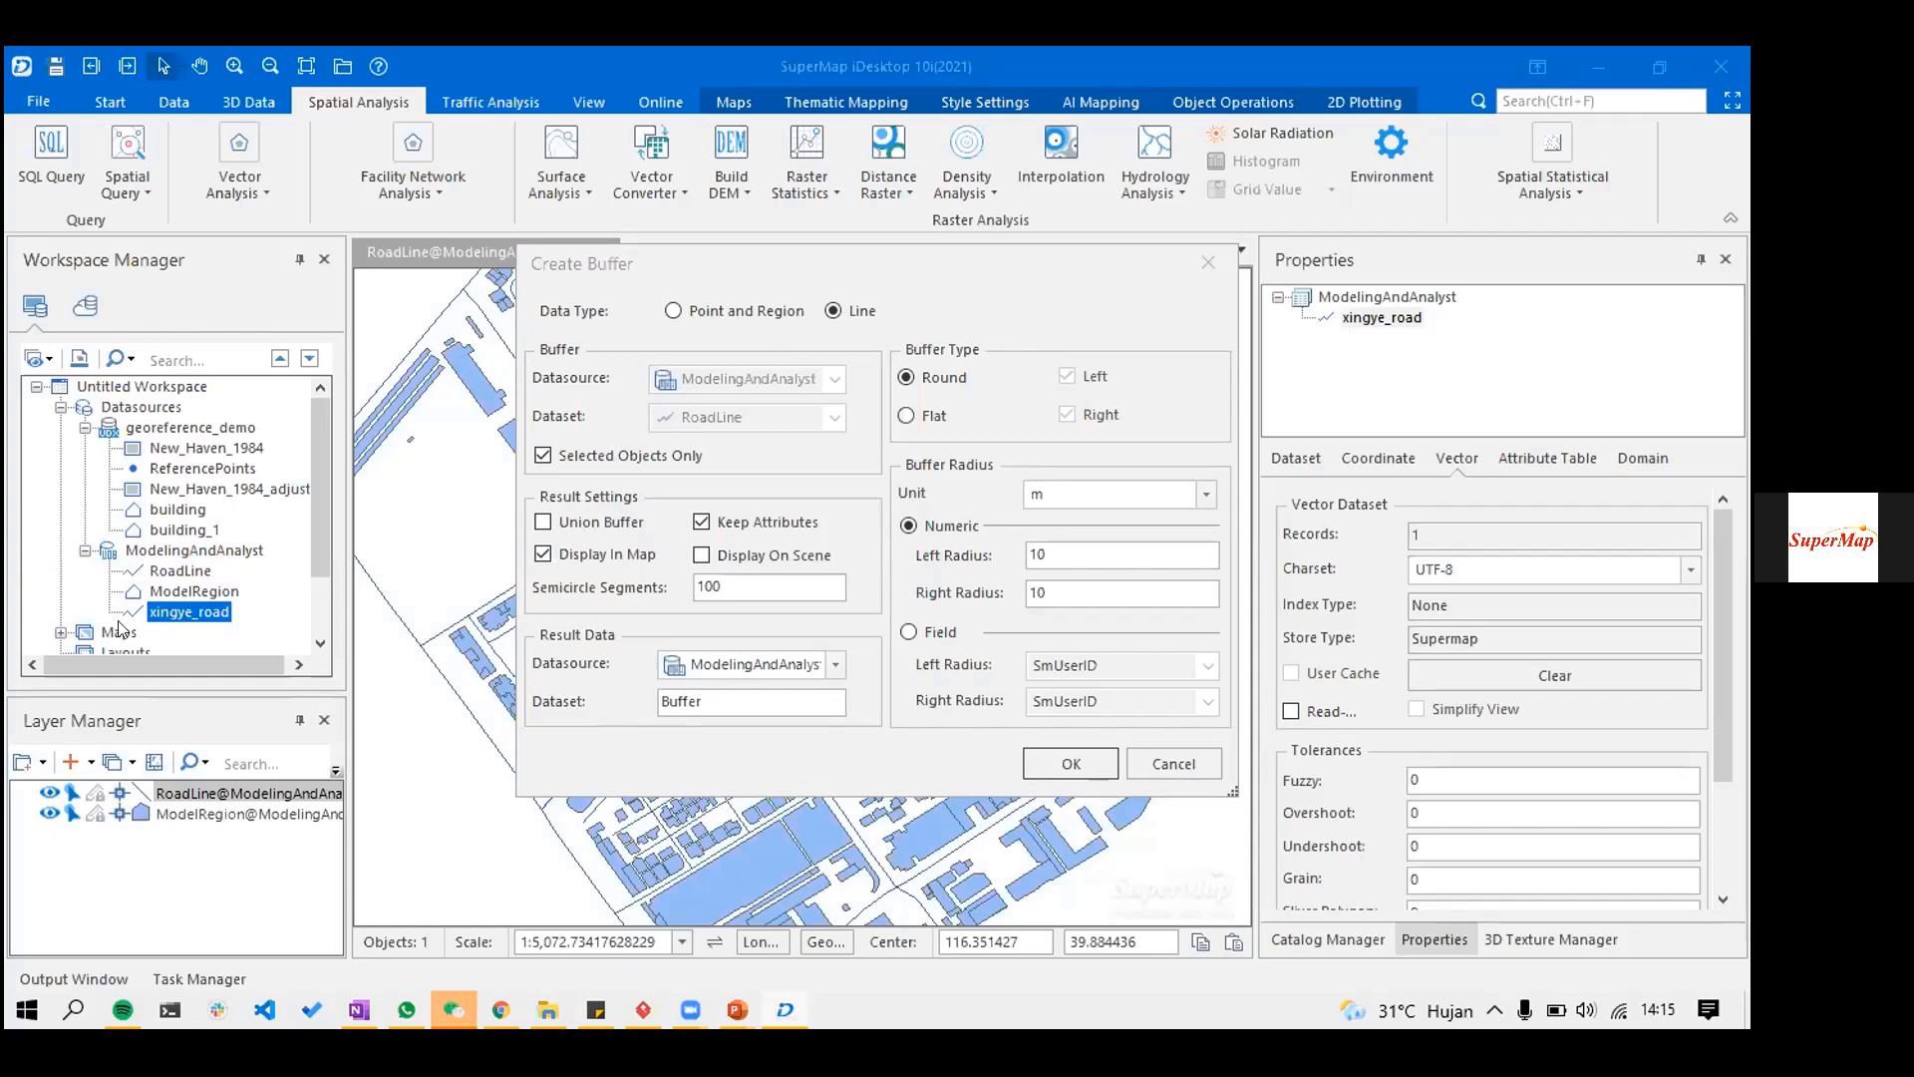
left_click(824, 382)
left_click(678, 453)
left_click(793, 417)
left_click(766, 463)
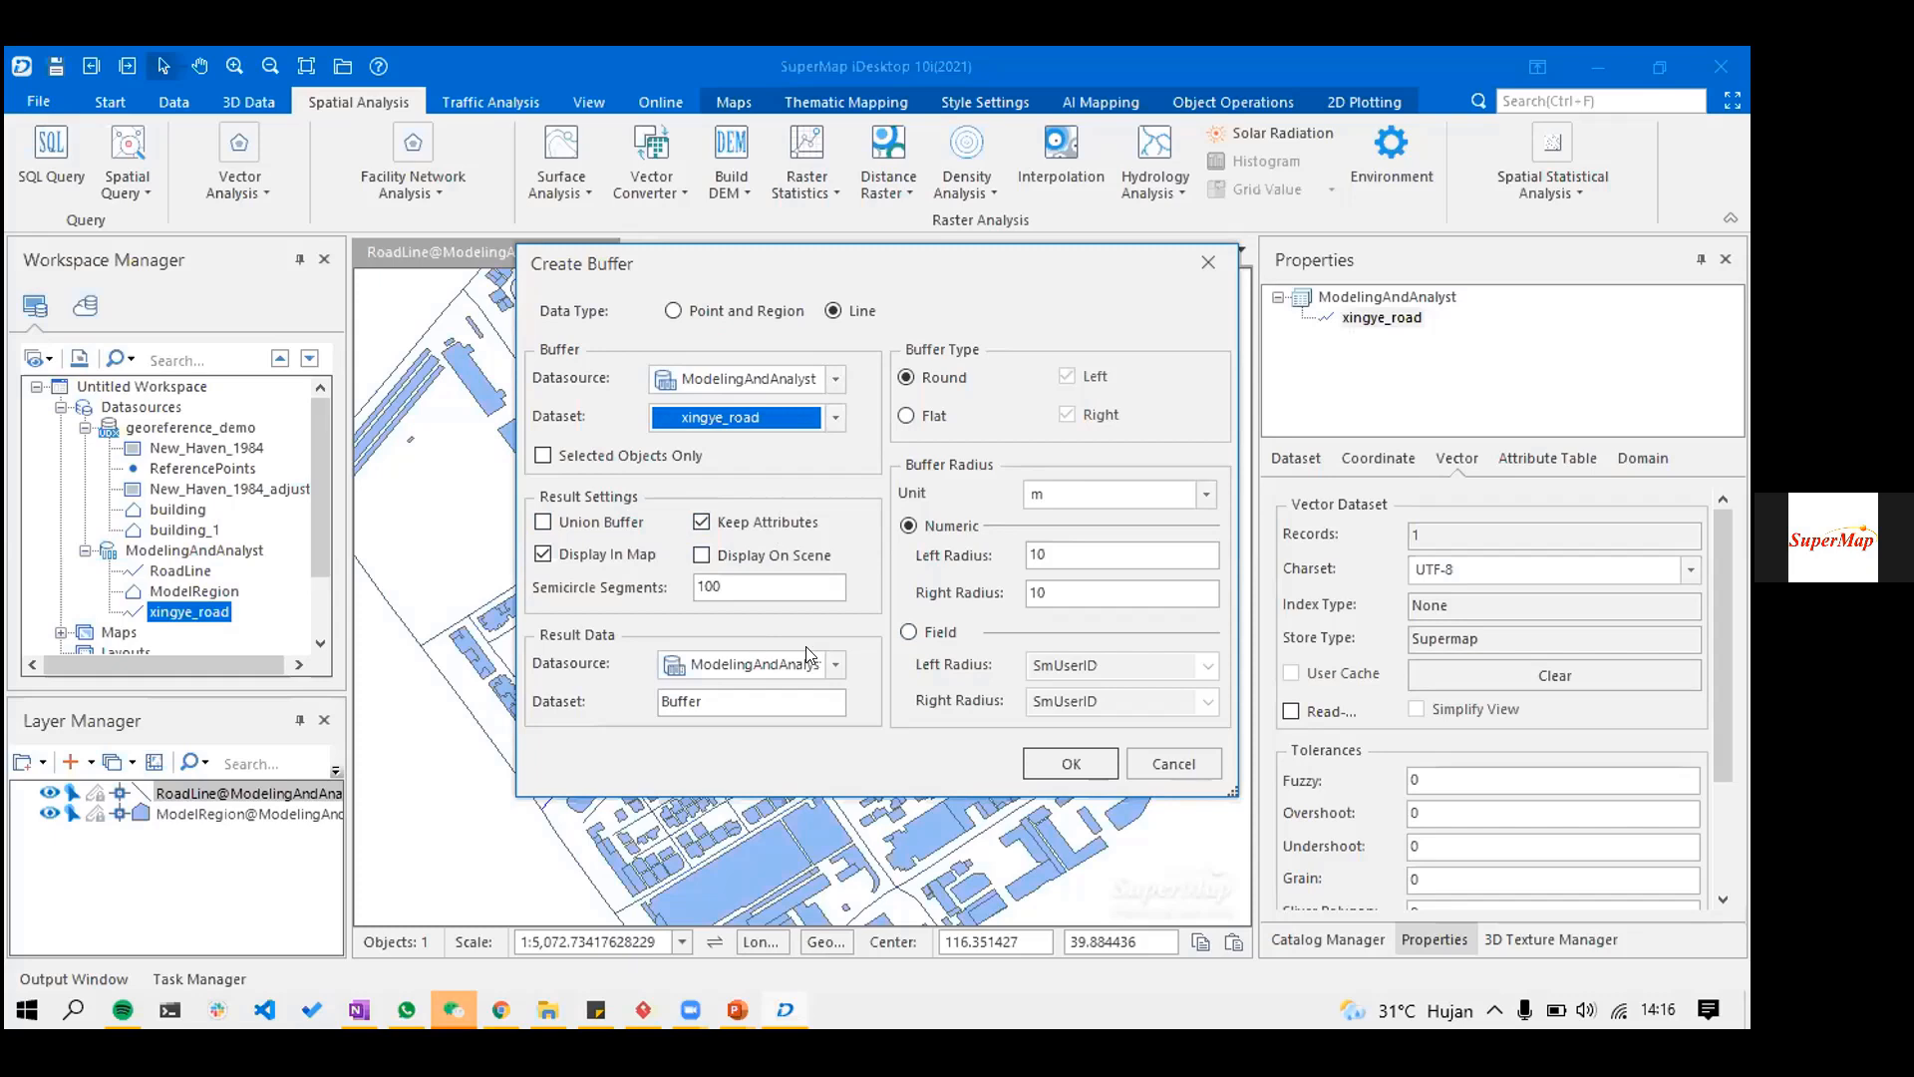
- Set the left and right buffer radius to 20 m, name the result dataset xingye_road_buffer_20, and create the buffer
double_click(1074, 554)
type("20")
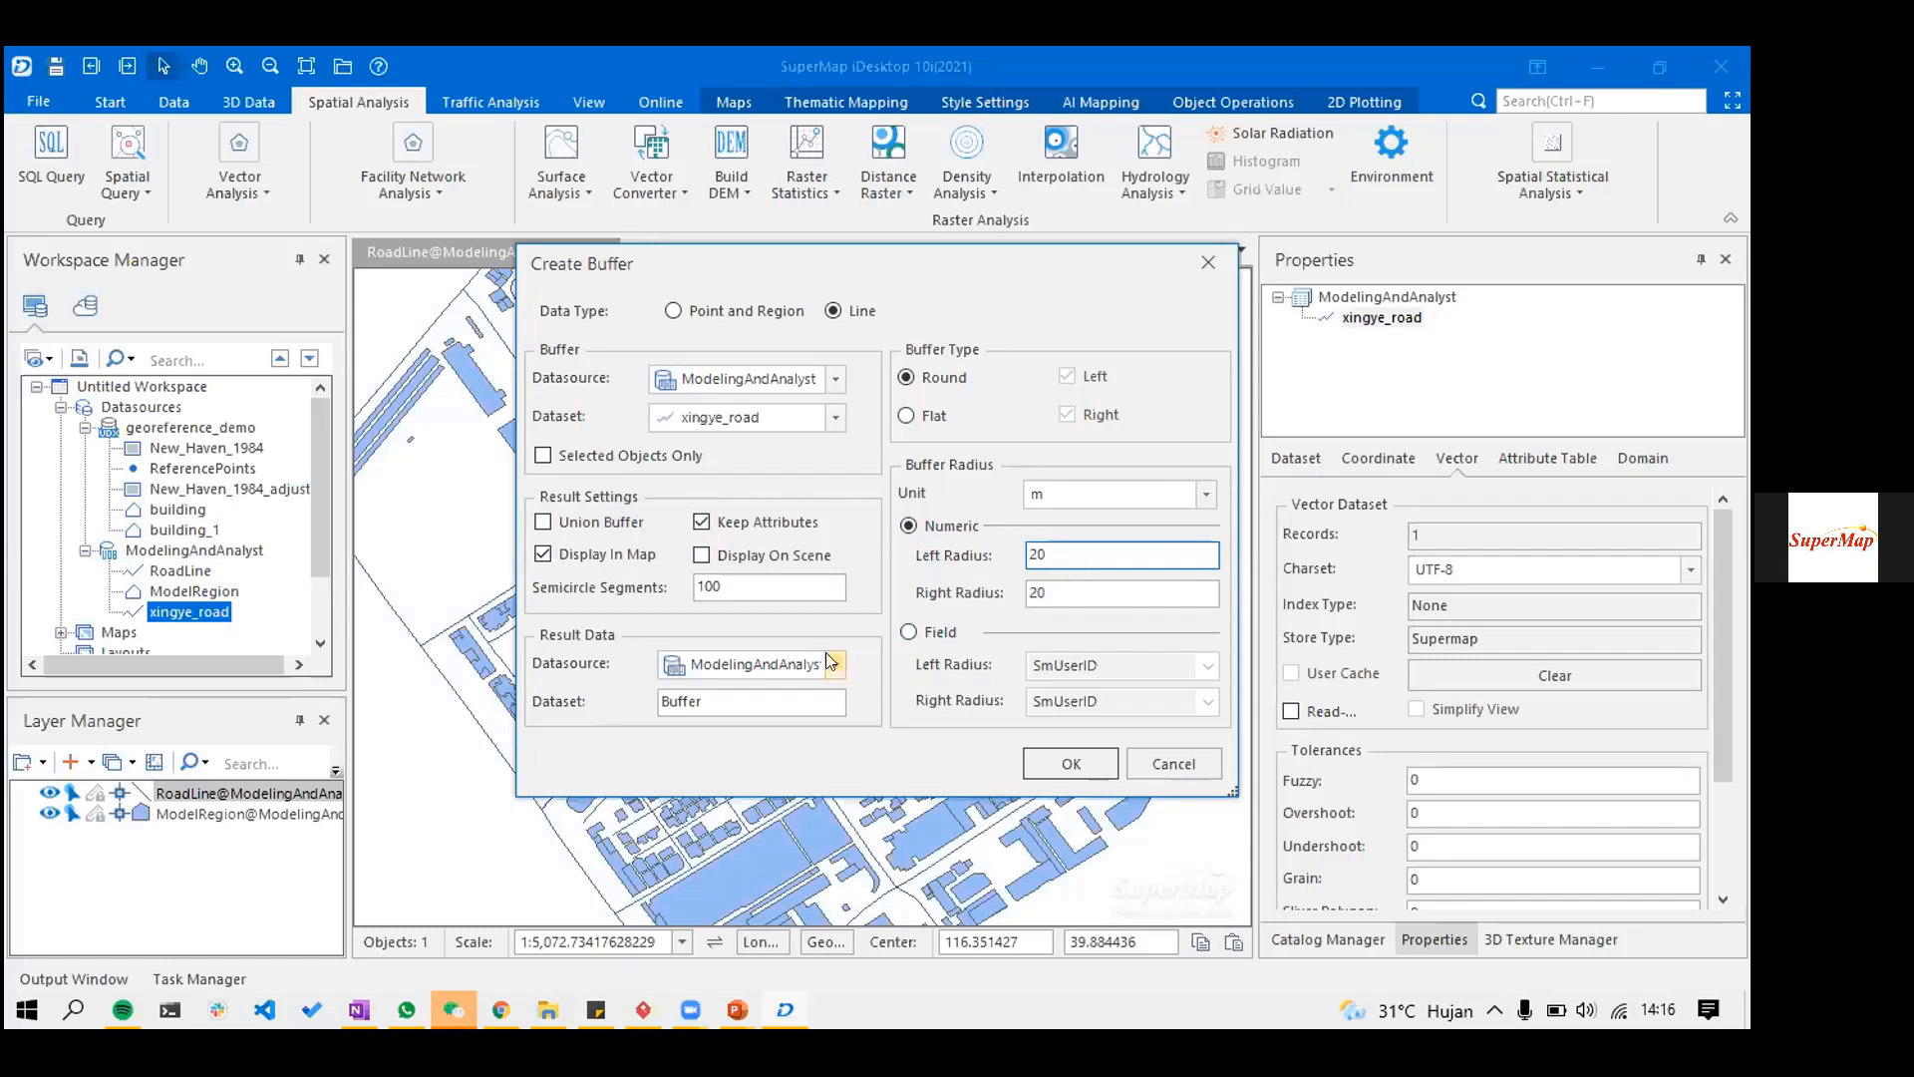
left_click_drag(747, 702, 638, 700)
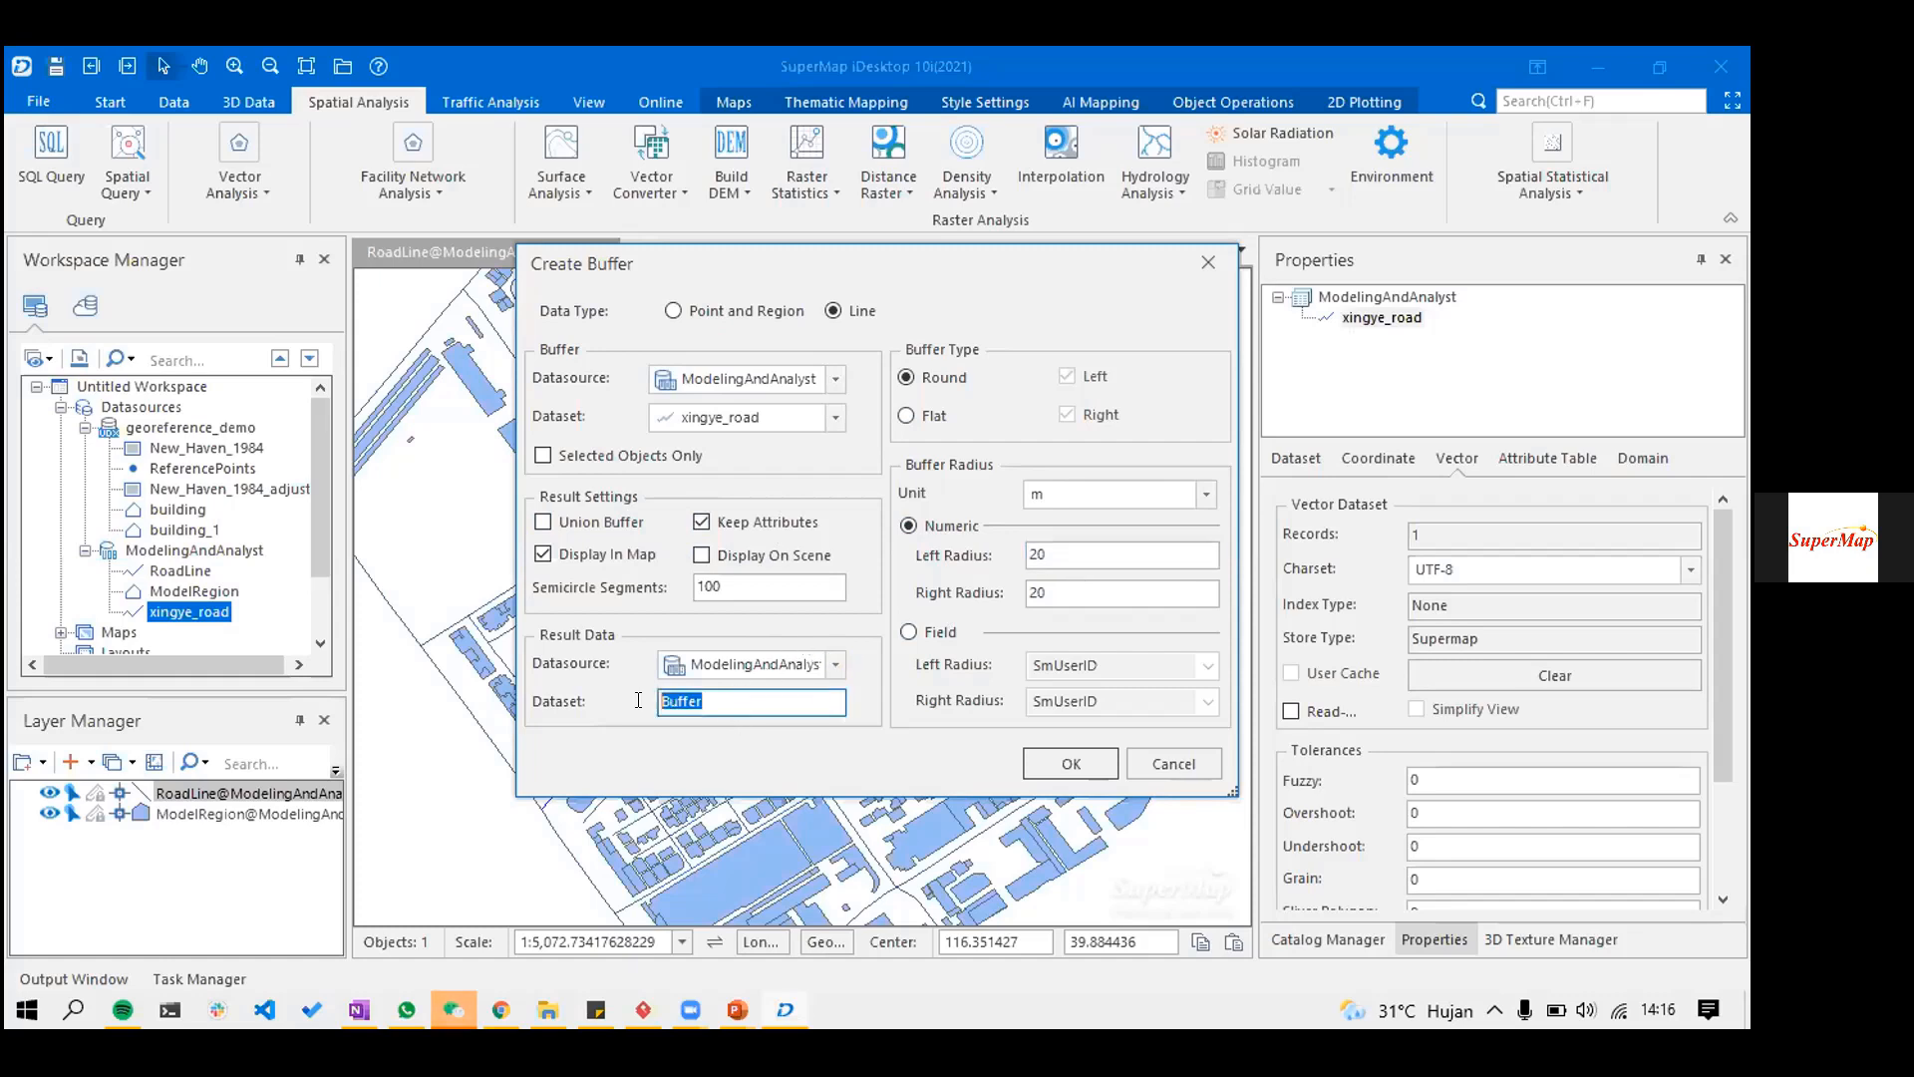
type("x")
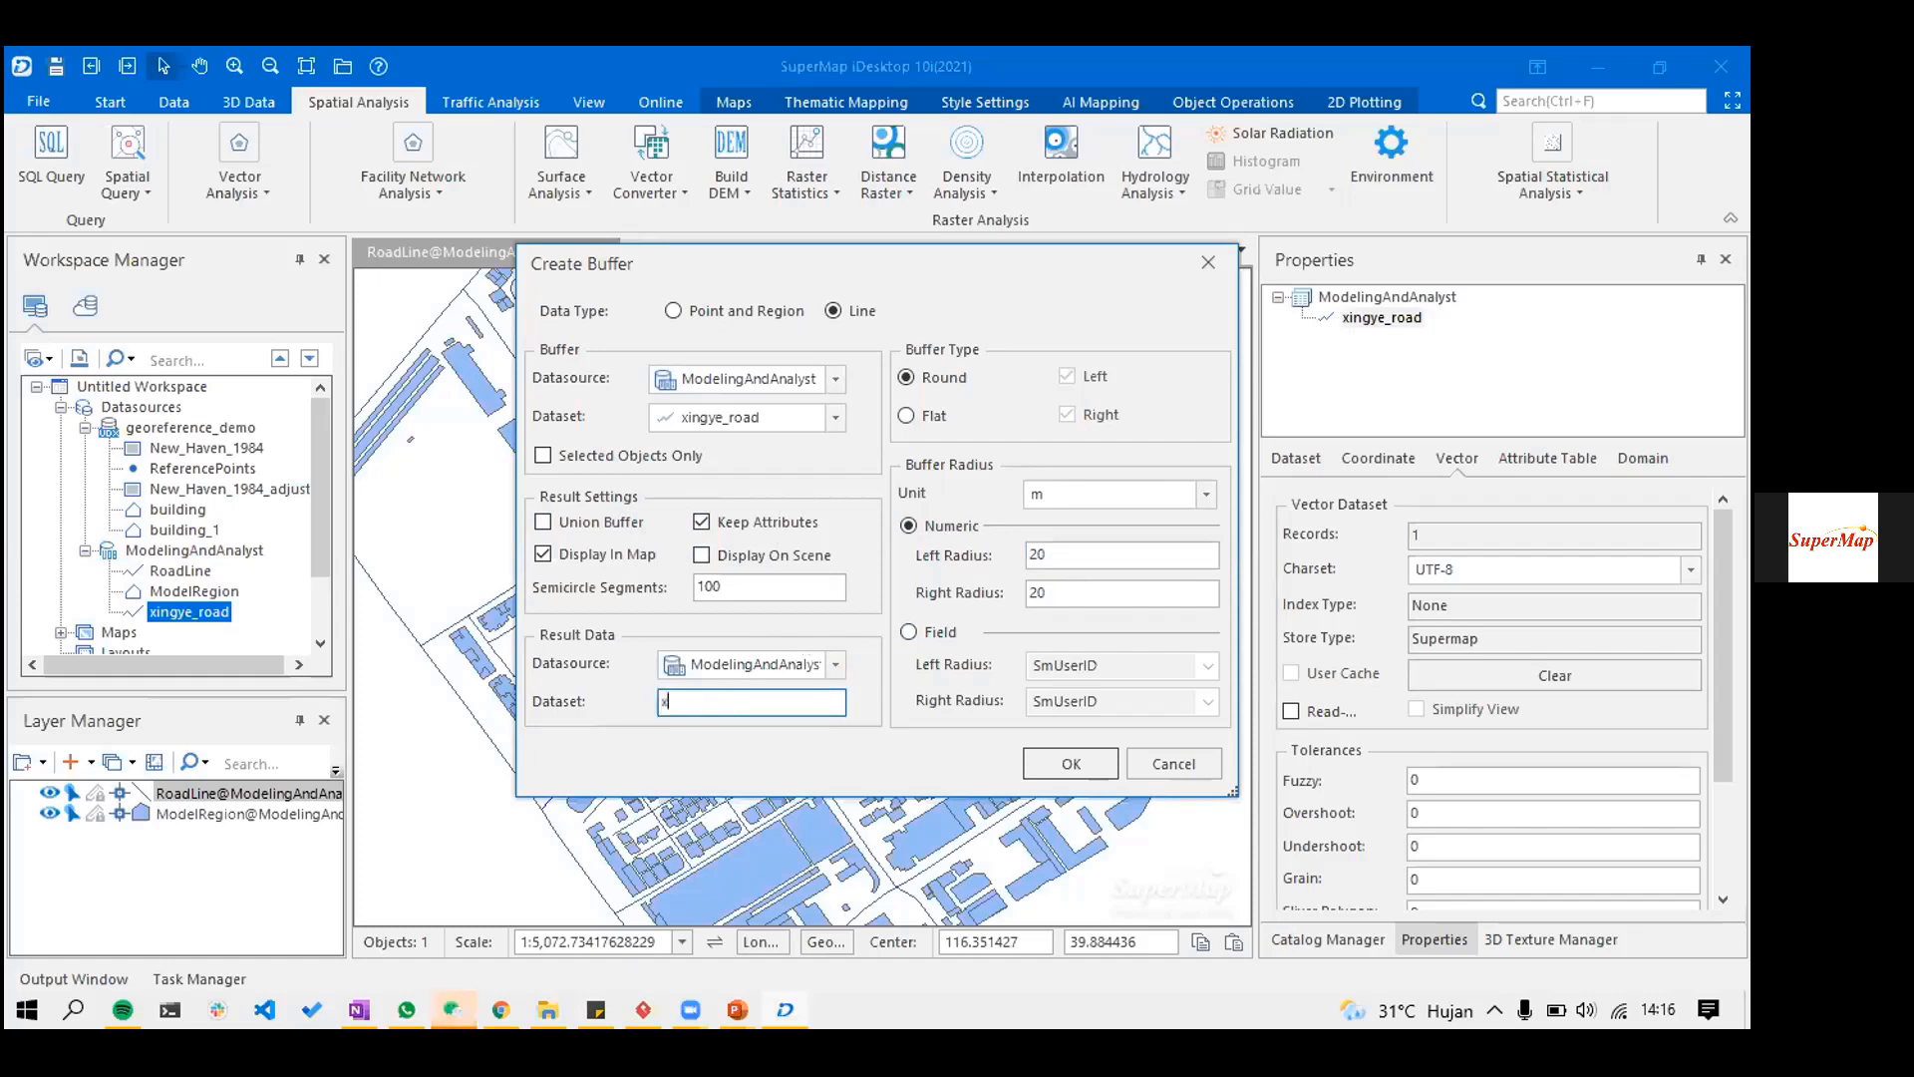
type("ingye_road_buf")
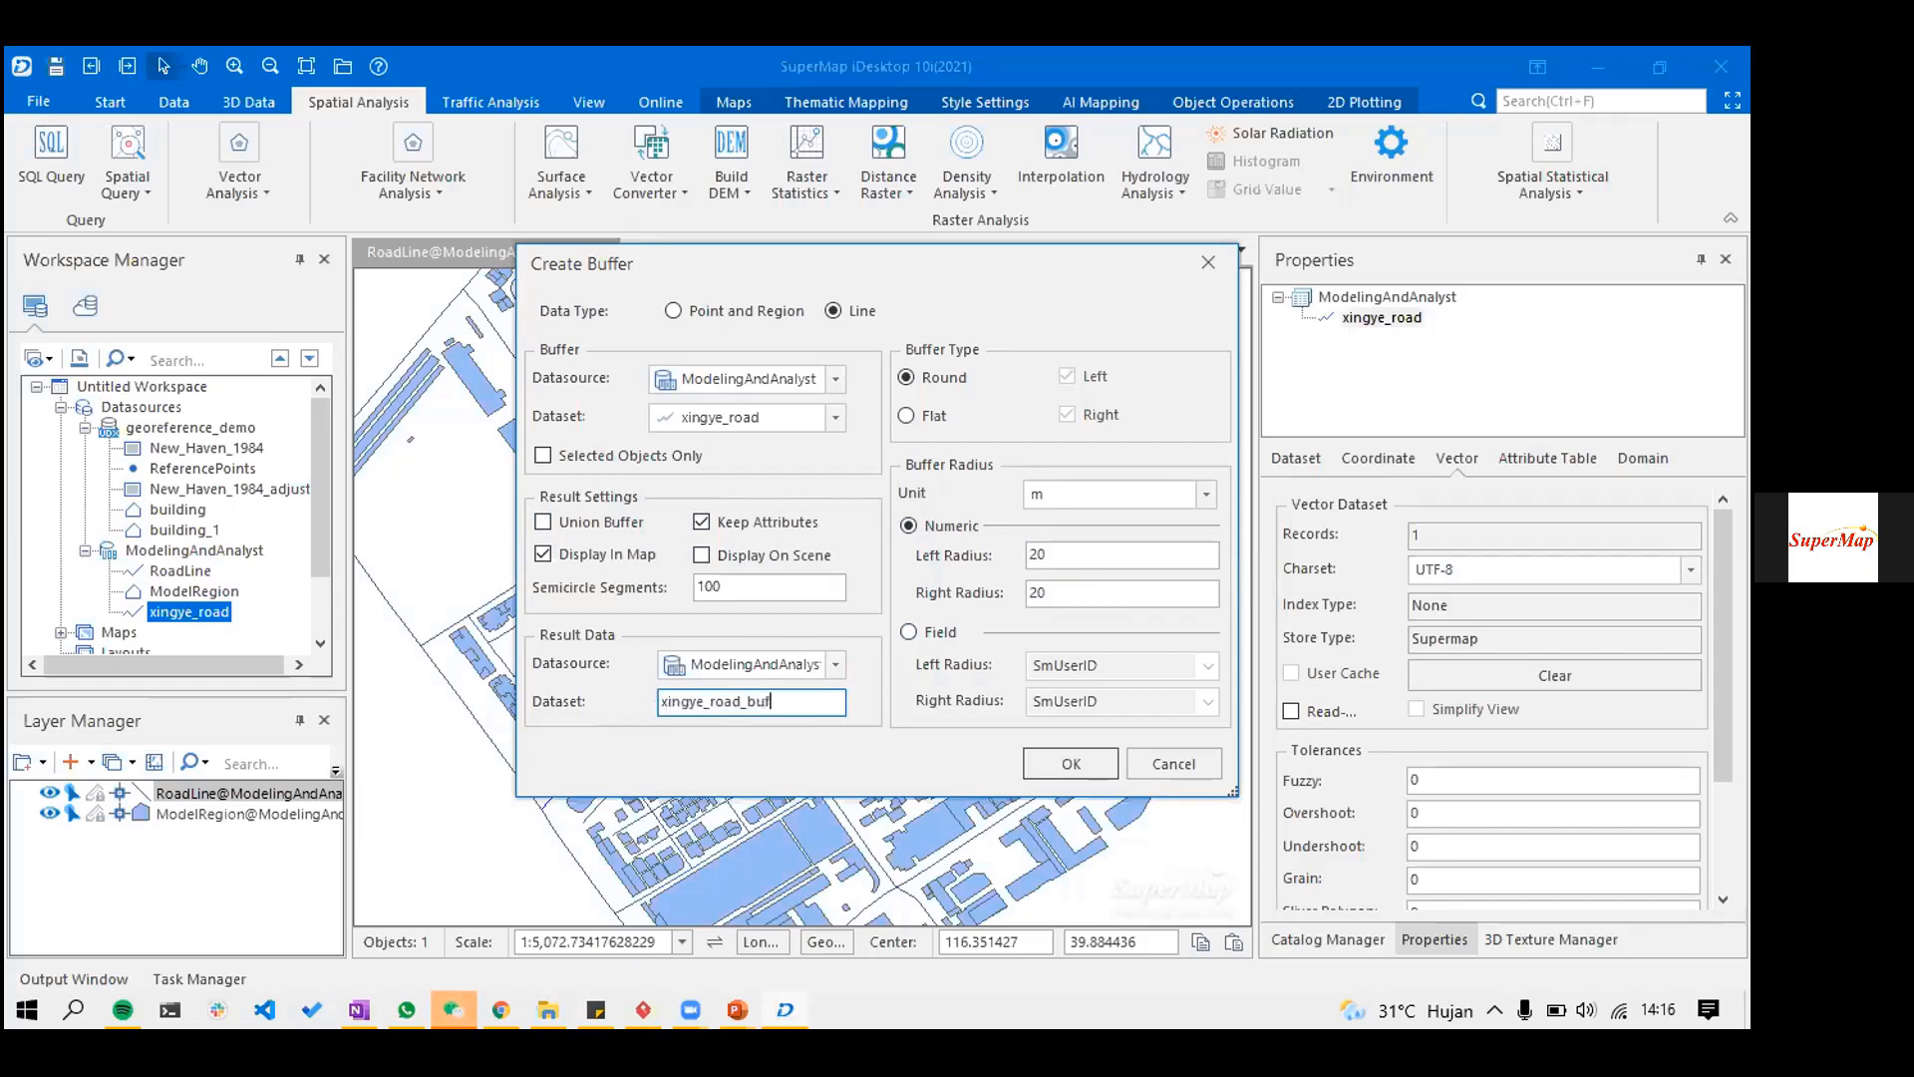
type("fer_20")
left_click(1095, 758)
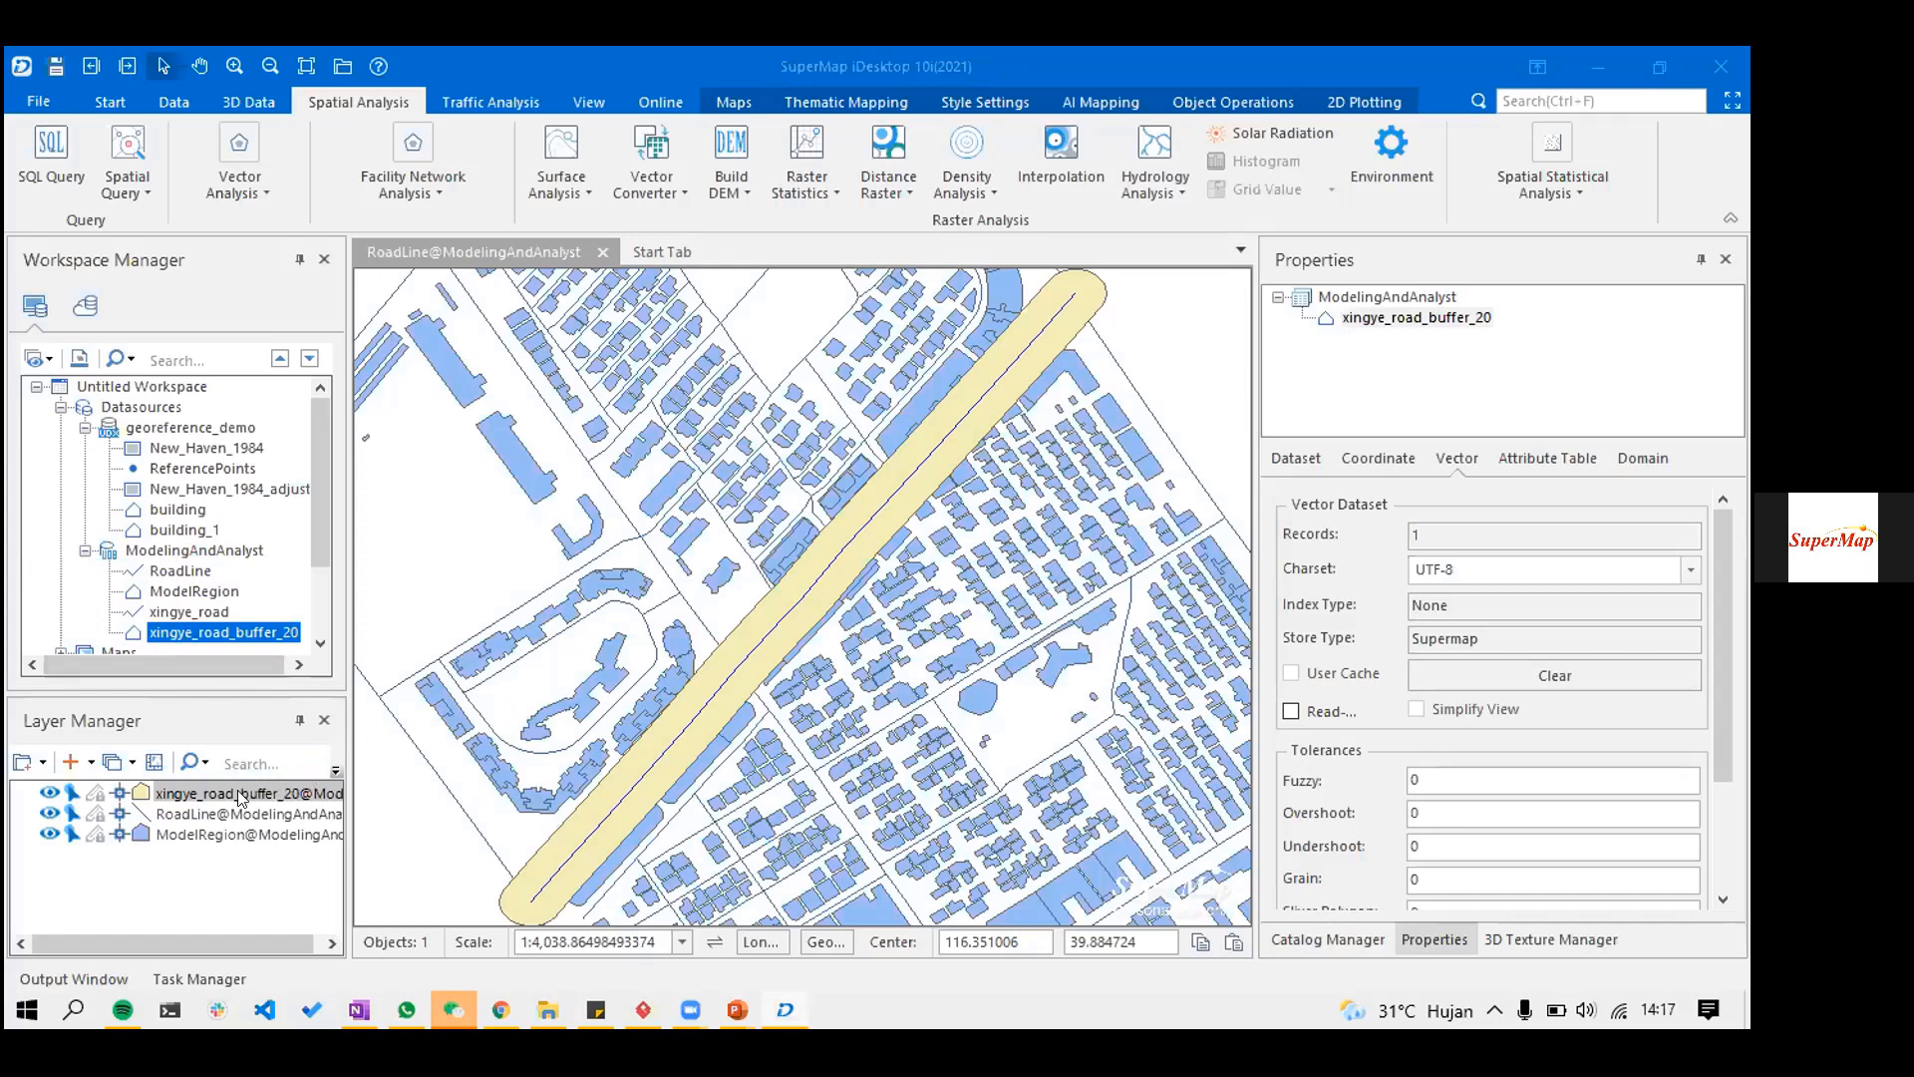
- Move the xingye_road_buffer_20 layer beneath the ModelRegion layer and examine the buffer along the road
mouse_move(240, 797)
left_mouse_down()
mouse_move(247, 846)
mouse_move(300, 842)
left_mouse_up()
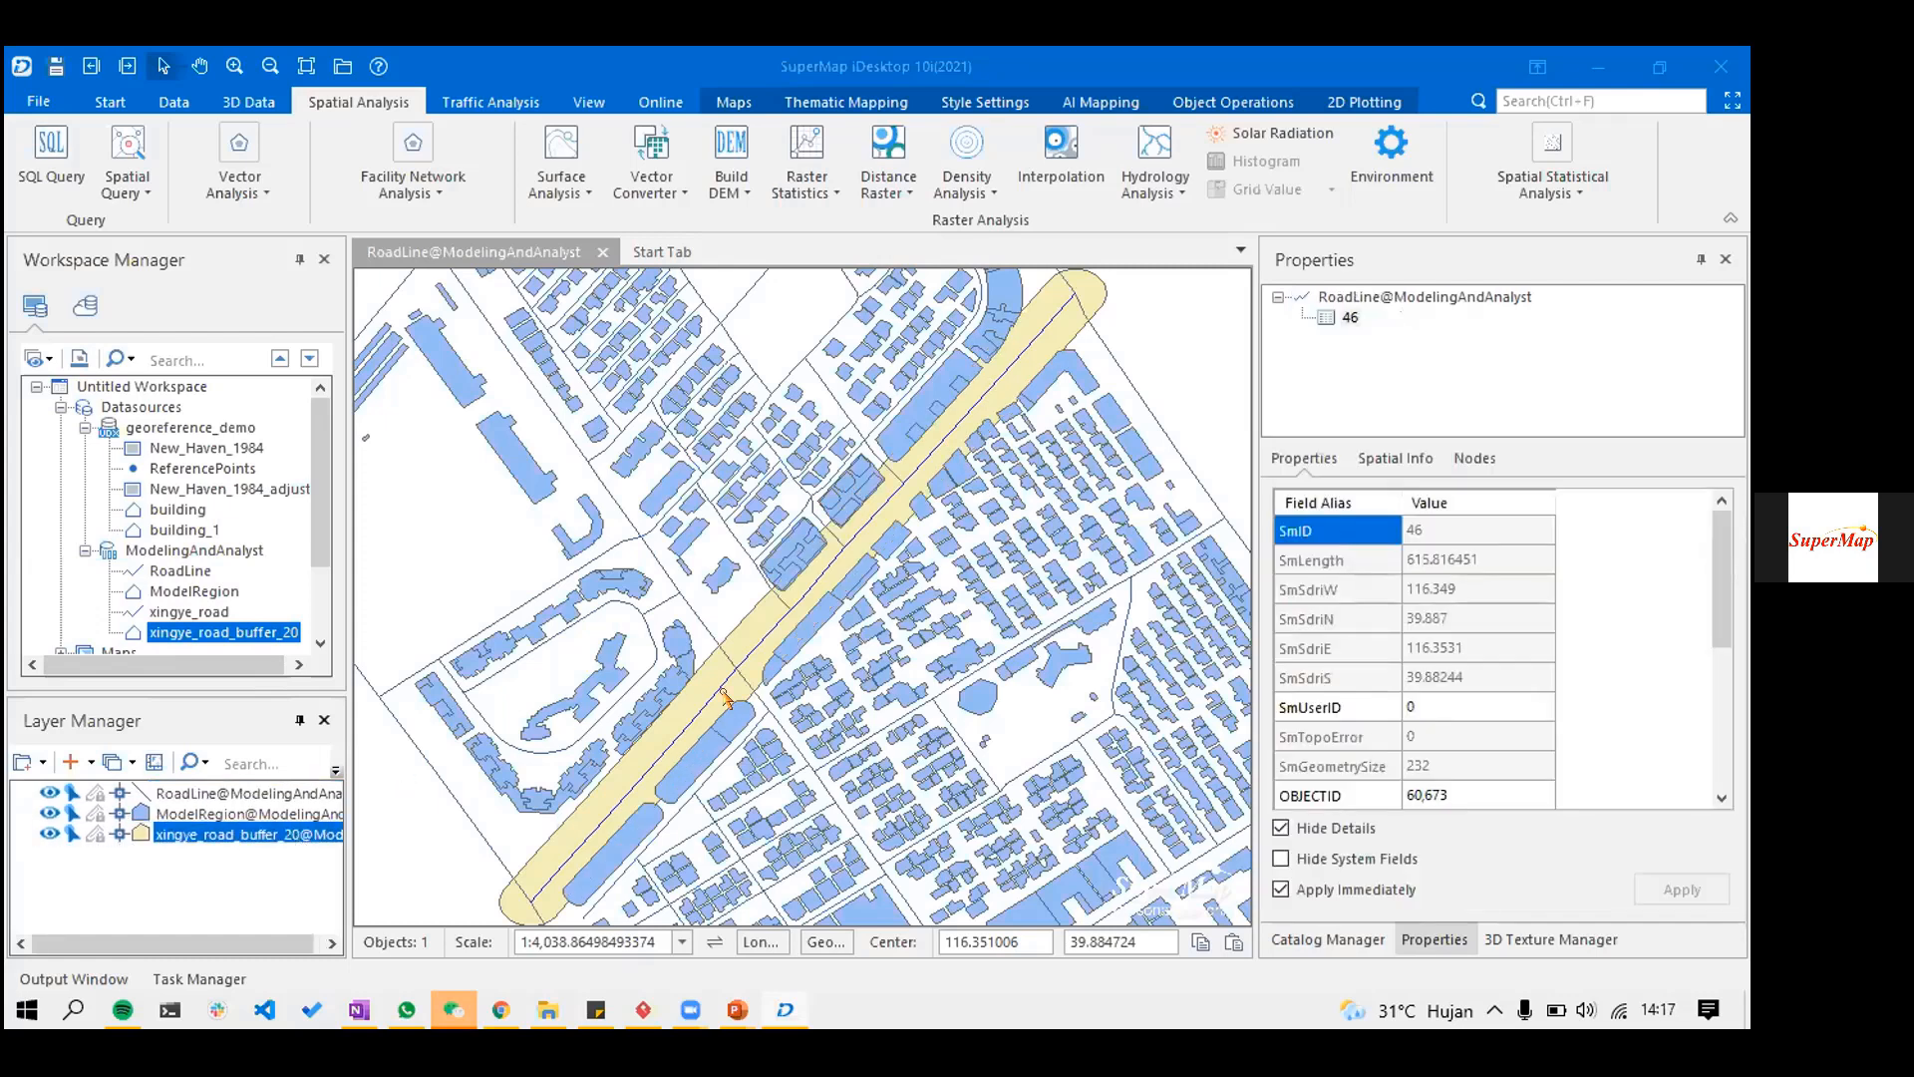
scroll(766, 661, "down", 2)
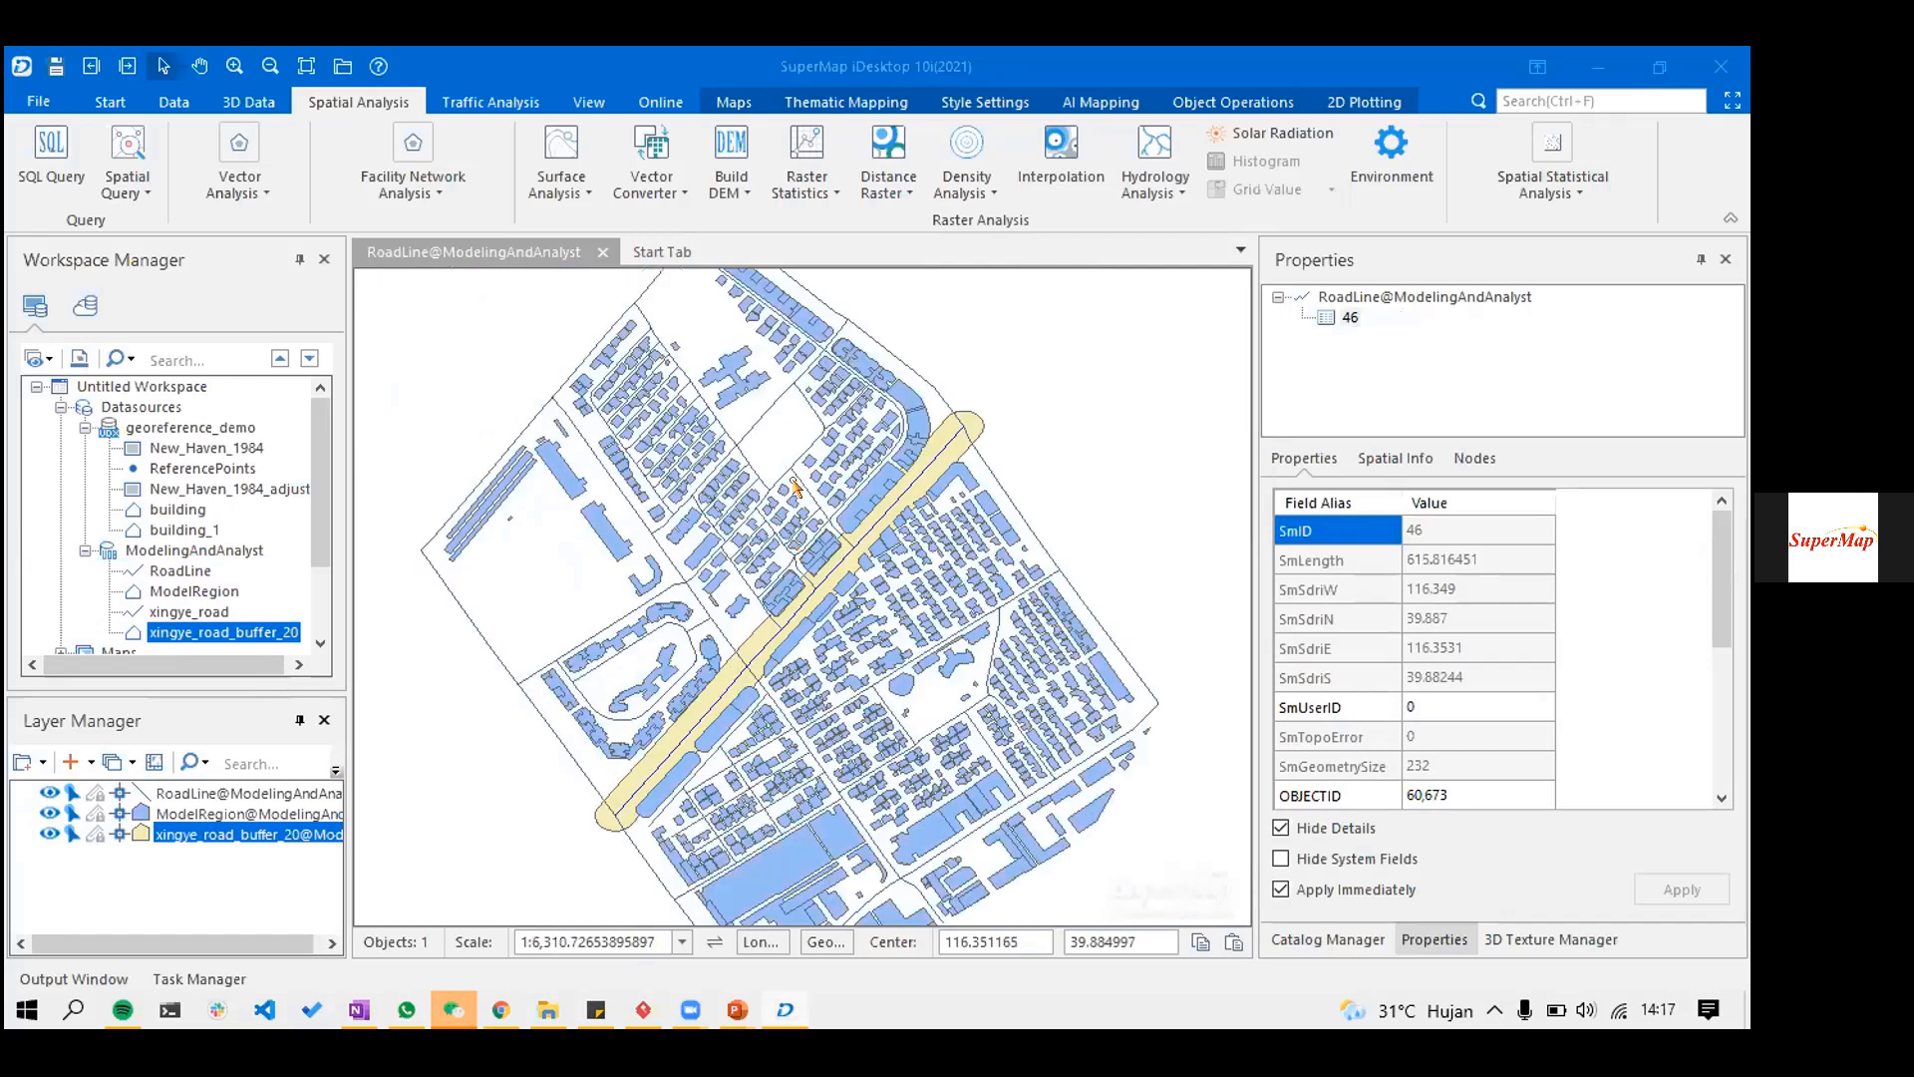
left_click(817, 579)
scroll(874, 551, "up", 1)
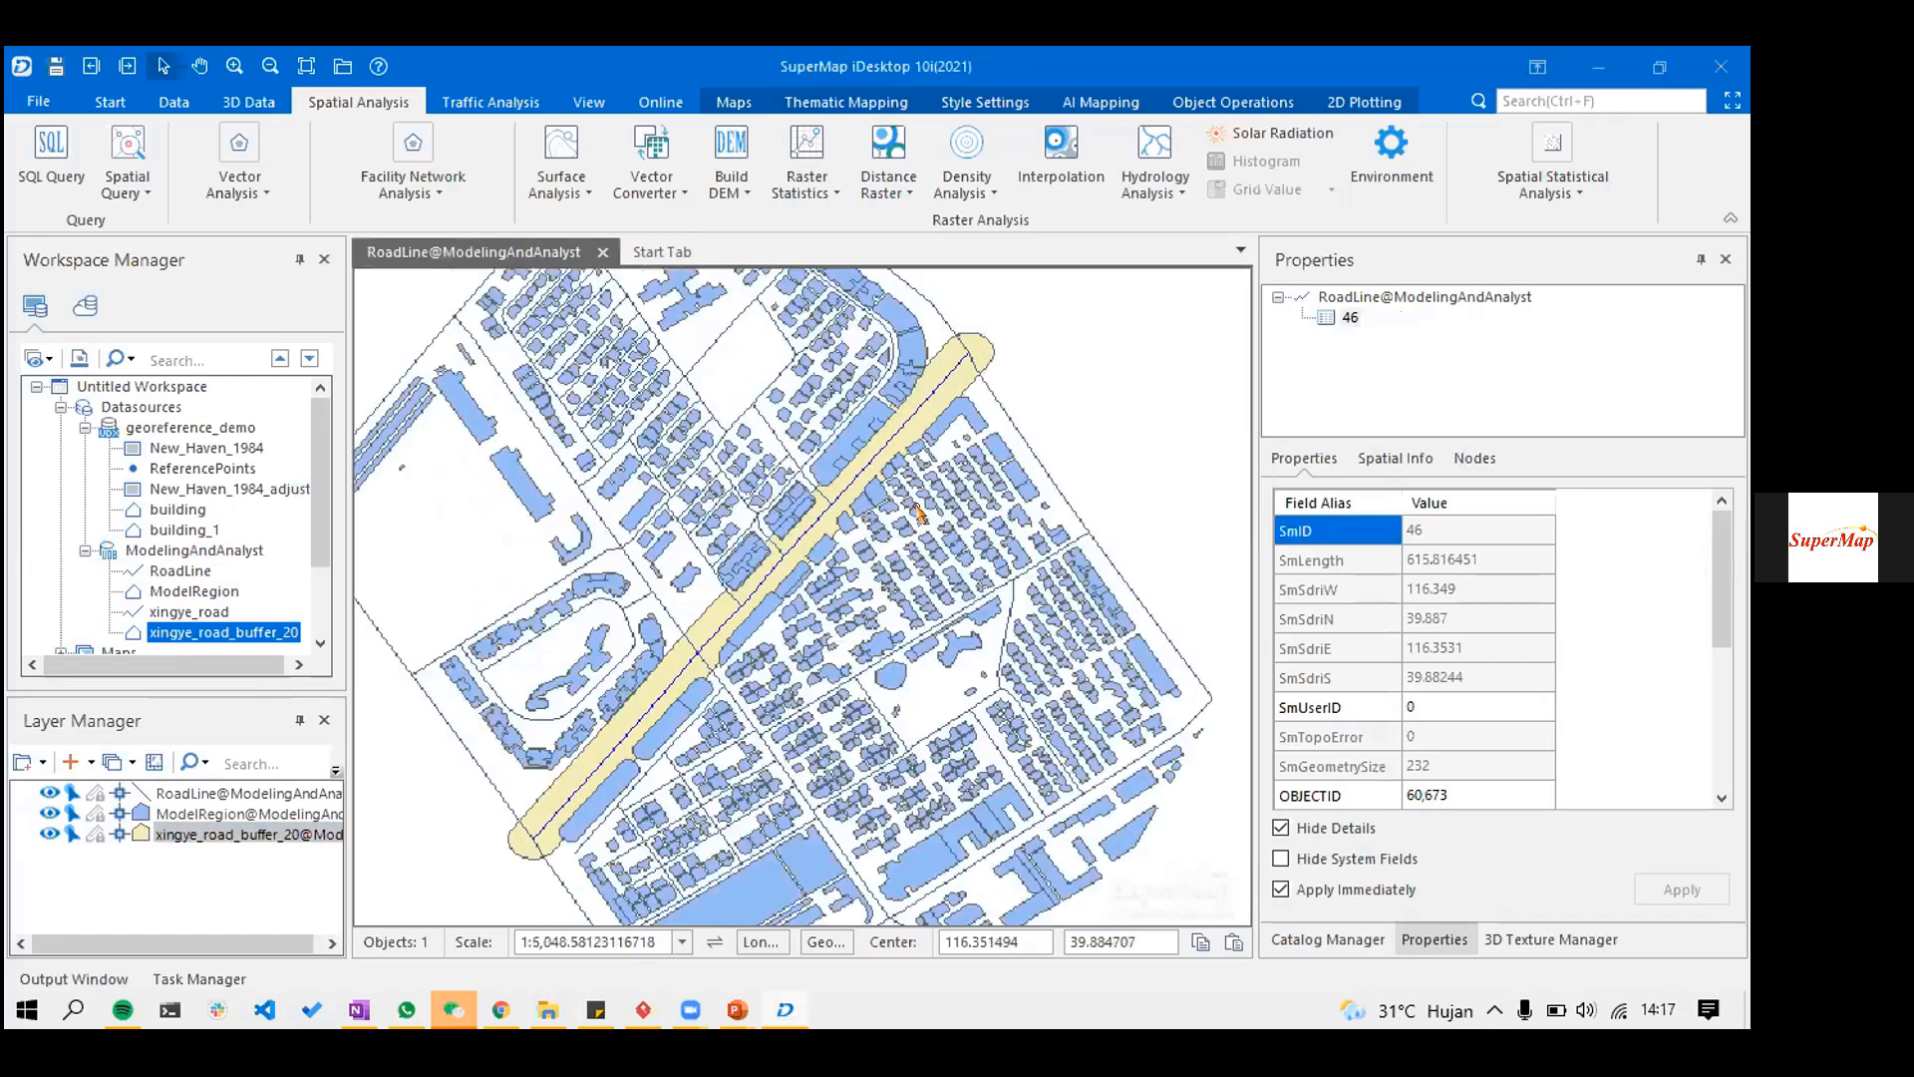
scroll(808, 591, "up", 1)
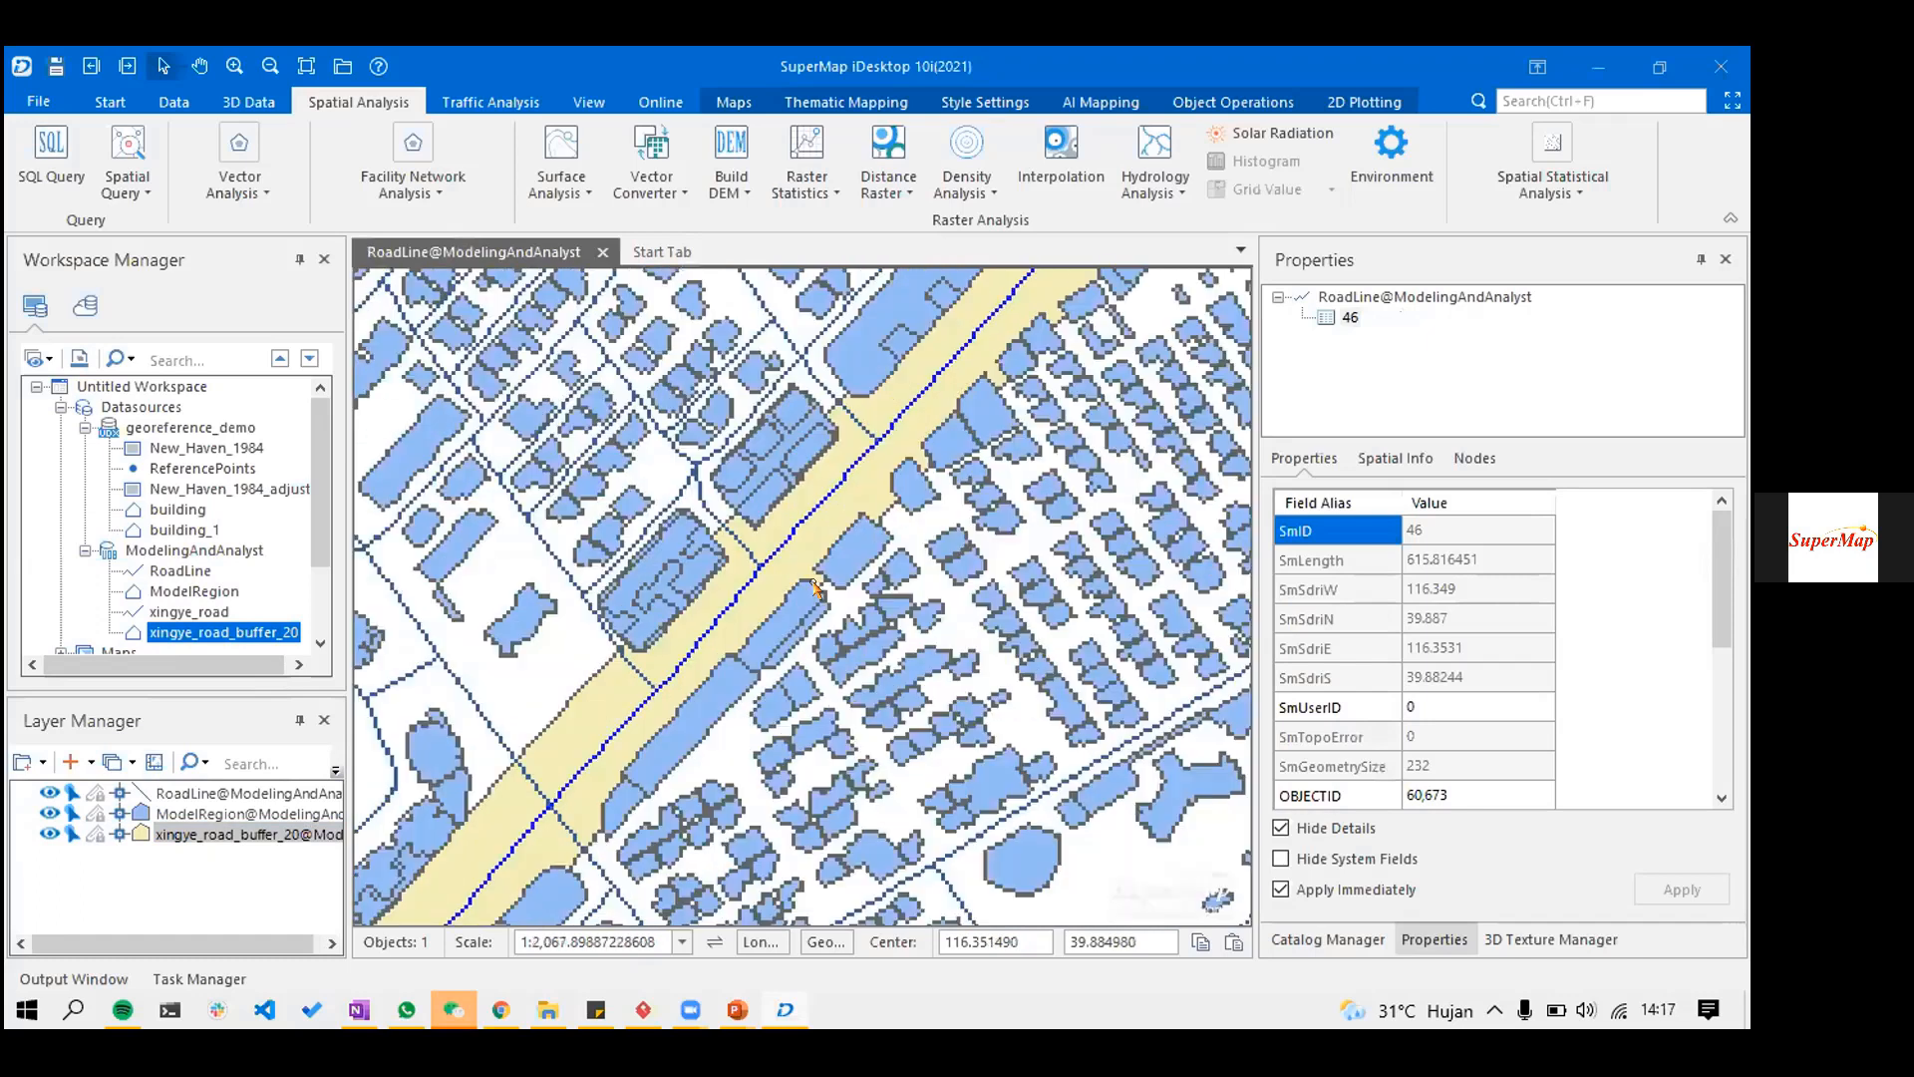
scroll(890, 488, "up", 1)
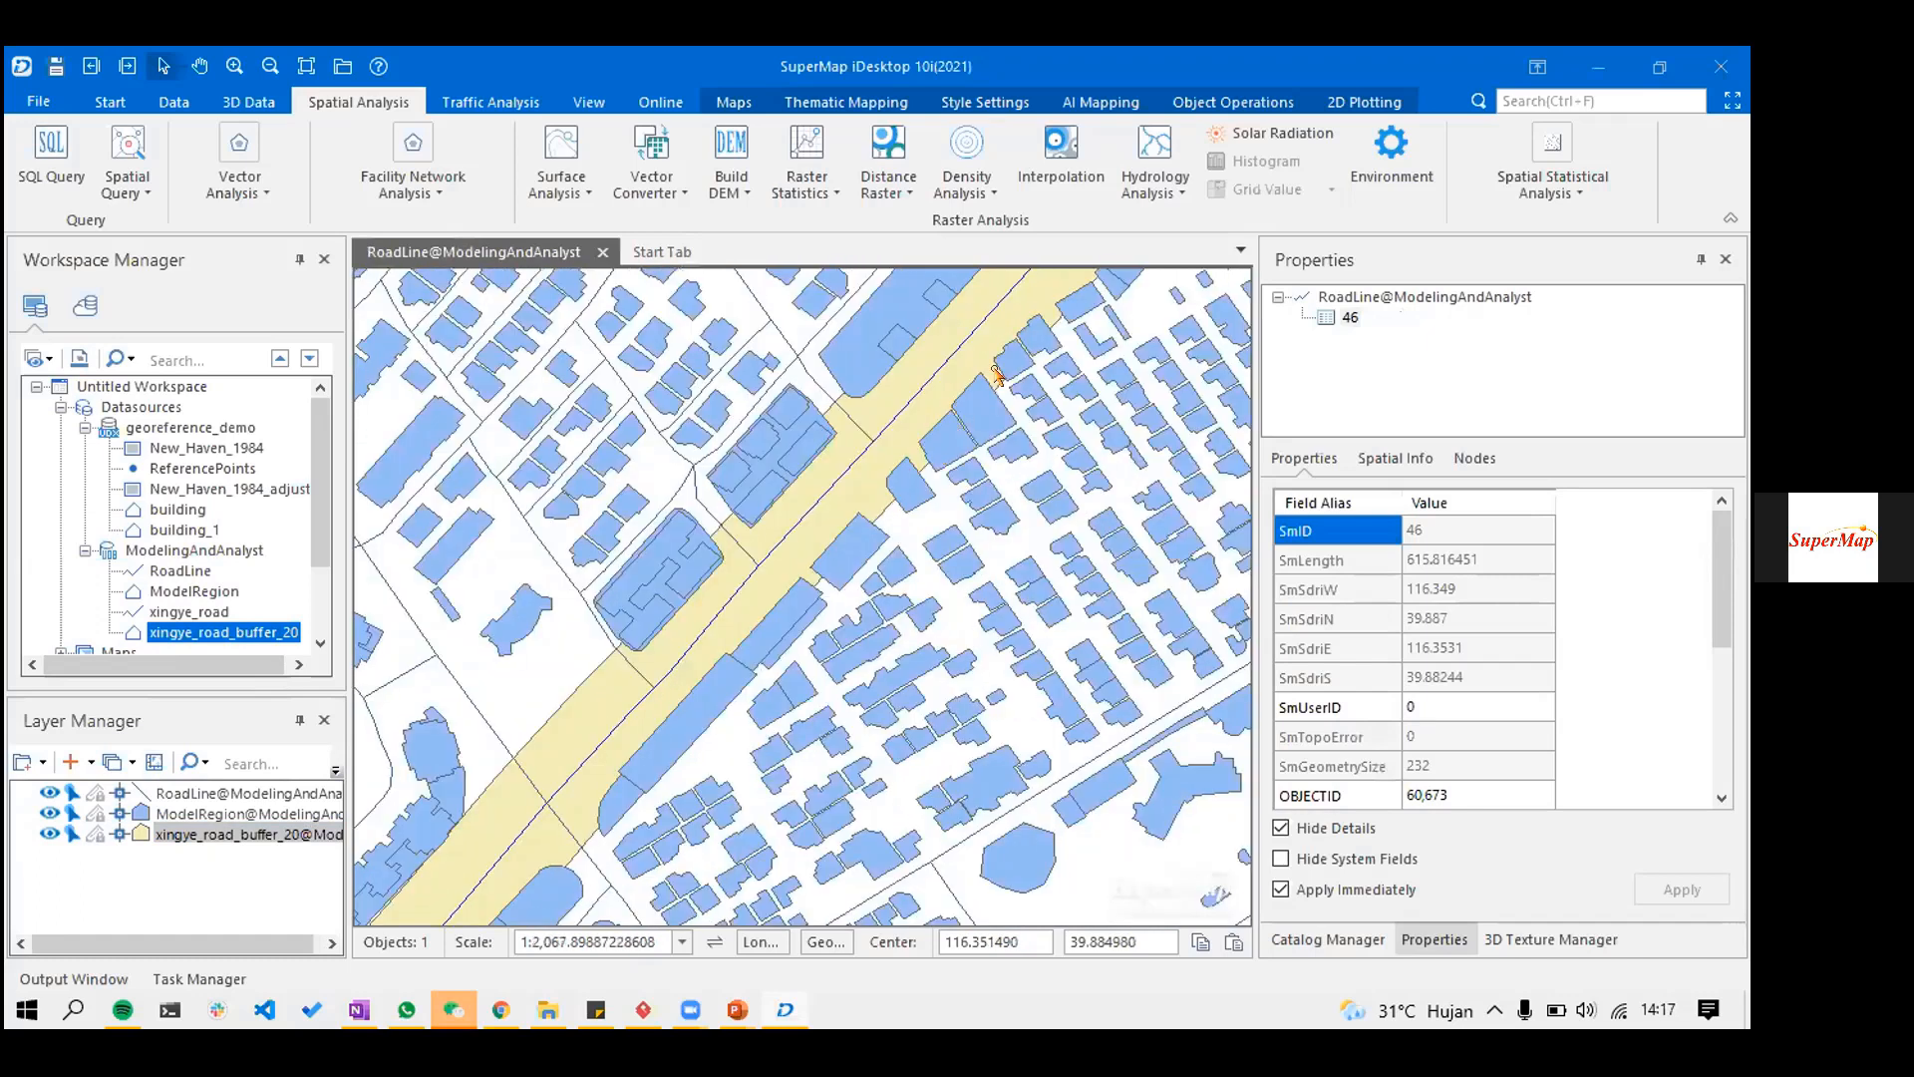
scroll(1037, 365, "down", 1)
scroll(972, 408, "down", 1)
scroll(972, 409, "down", 1)
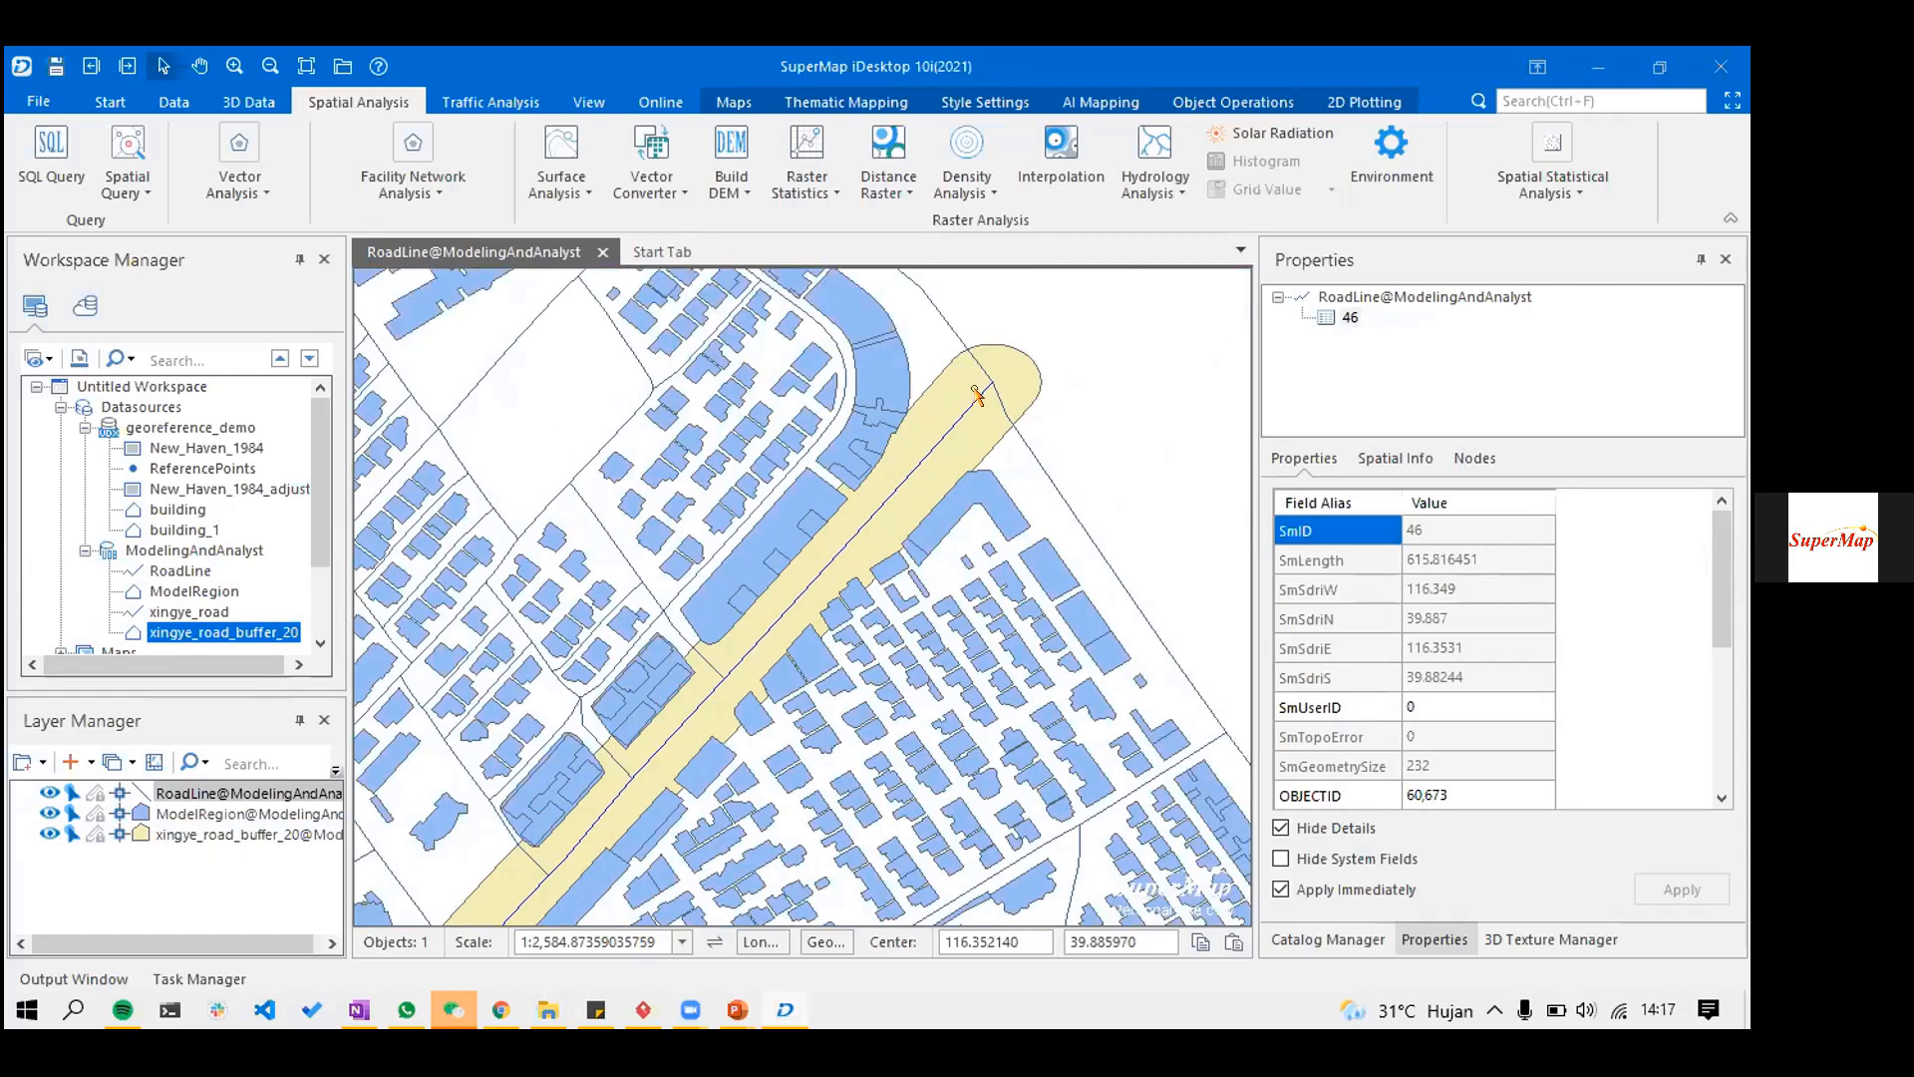
- Add the xingye_road dataset to the current map and hide the RoadLine layer
left_click(195, 612)
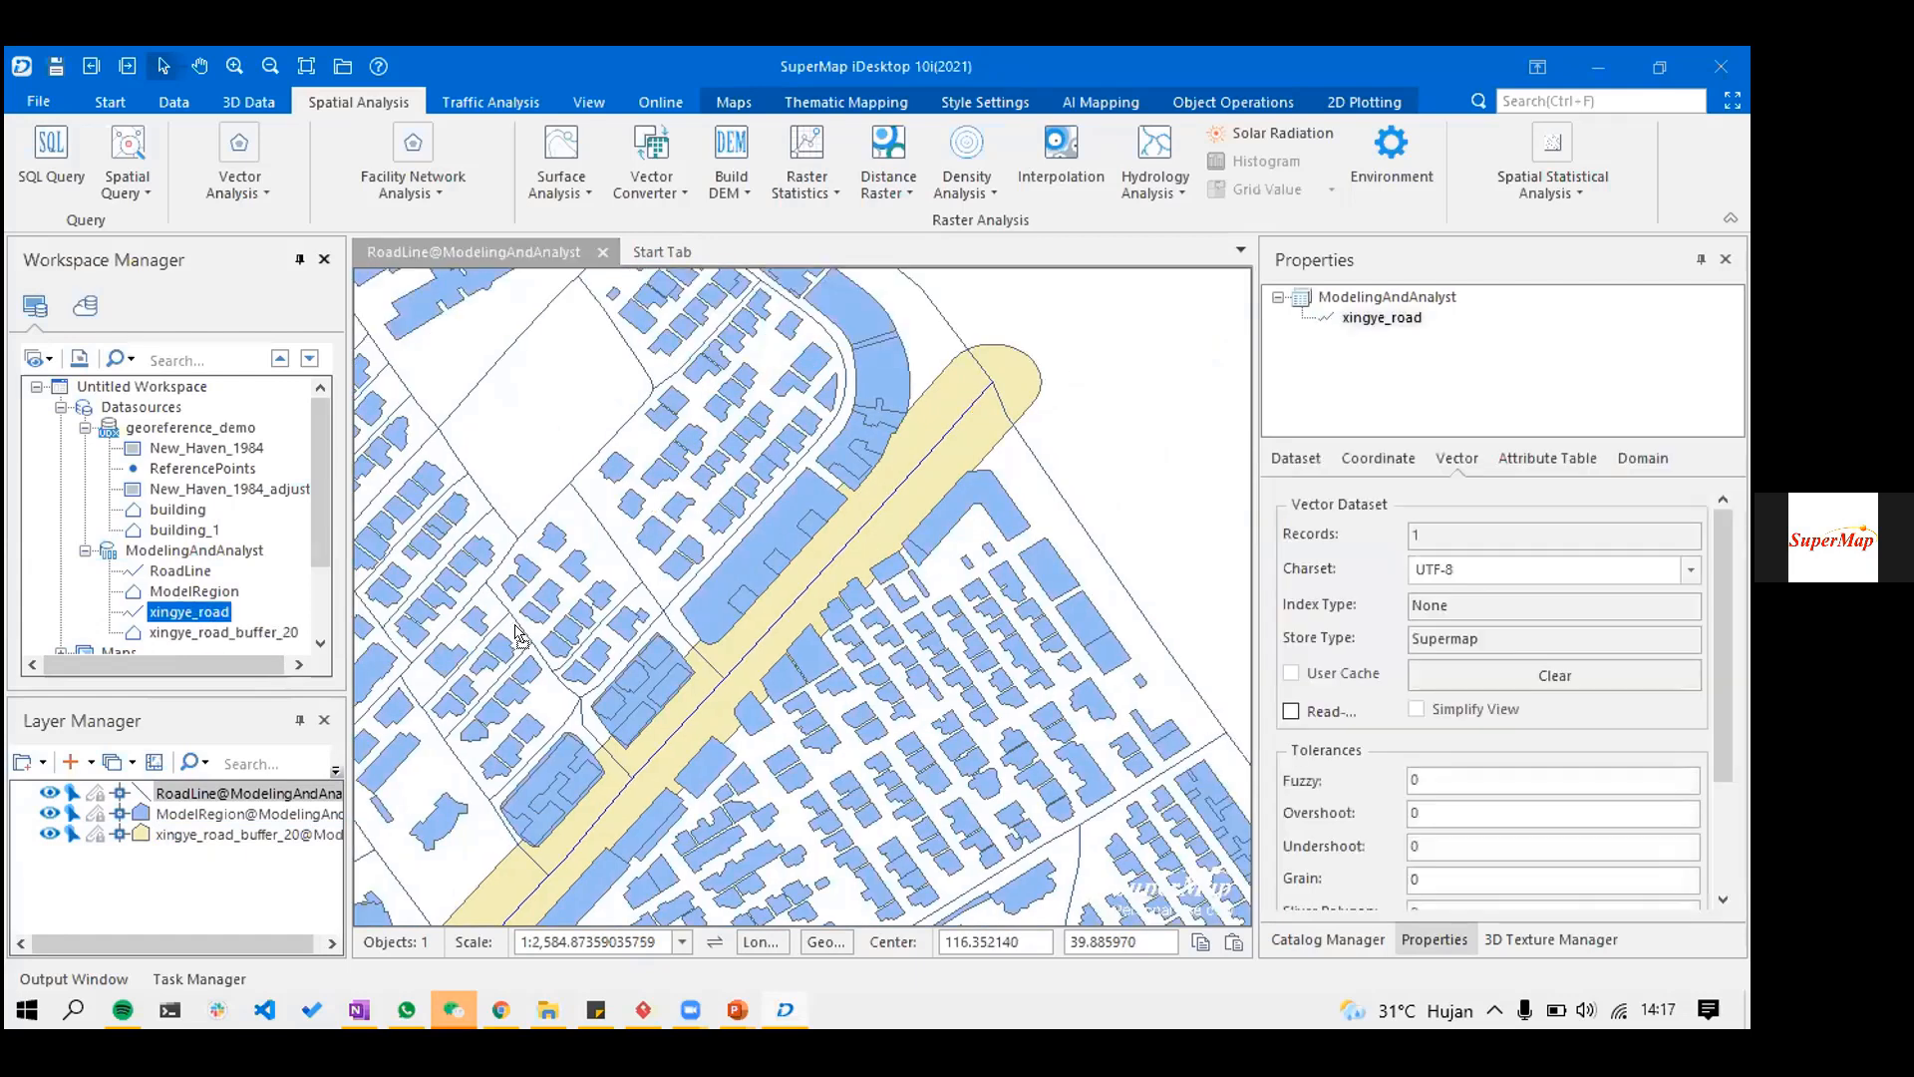
left_click_drag(543, 634, 546, 638)
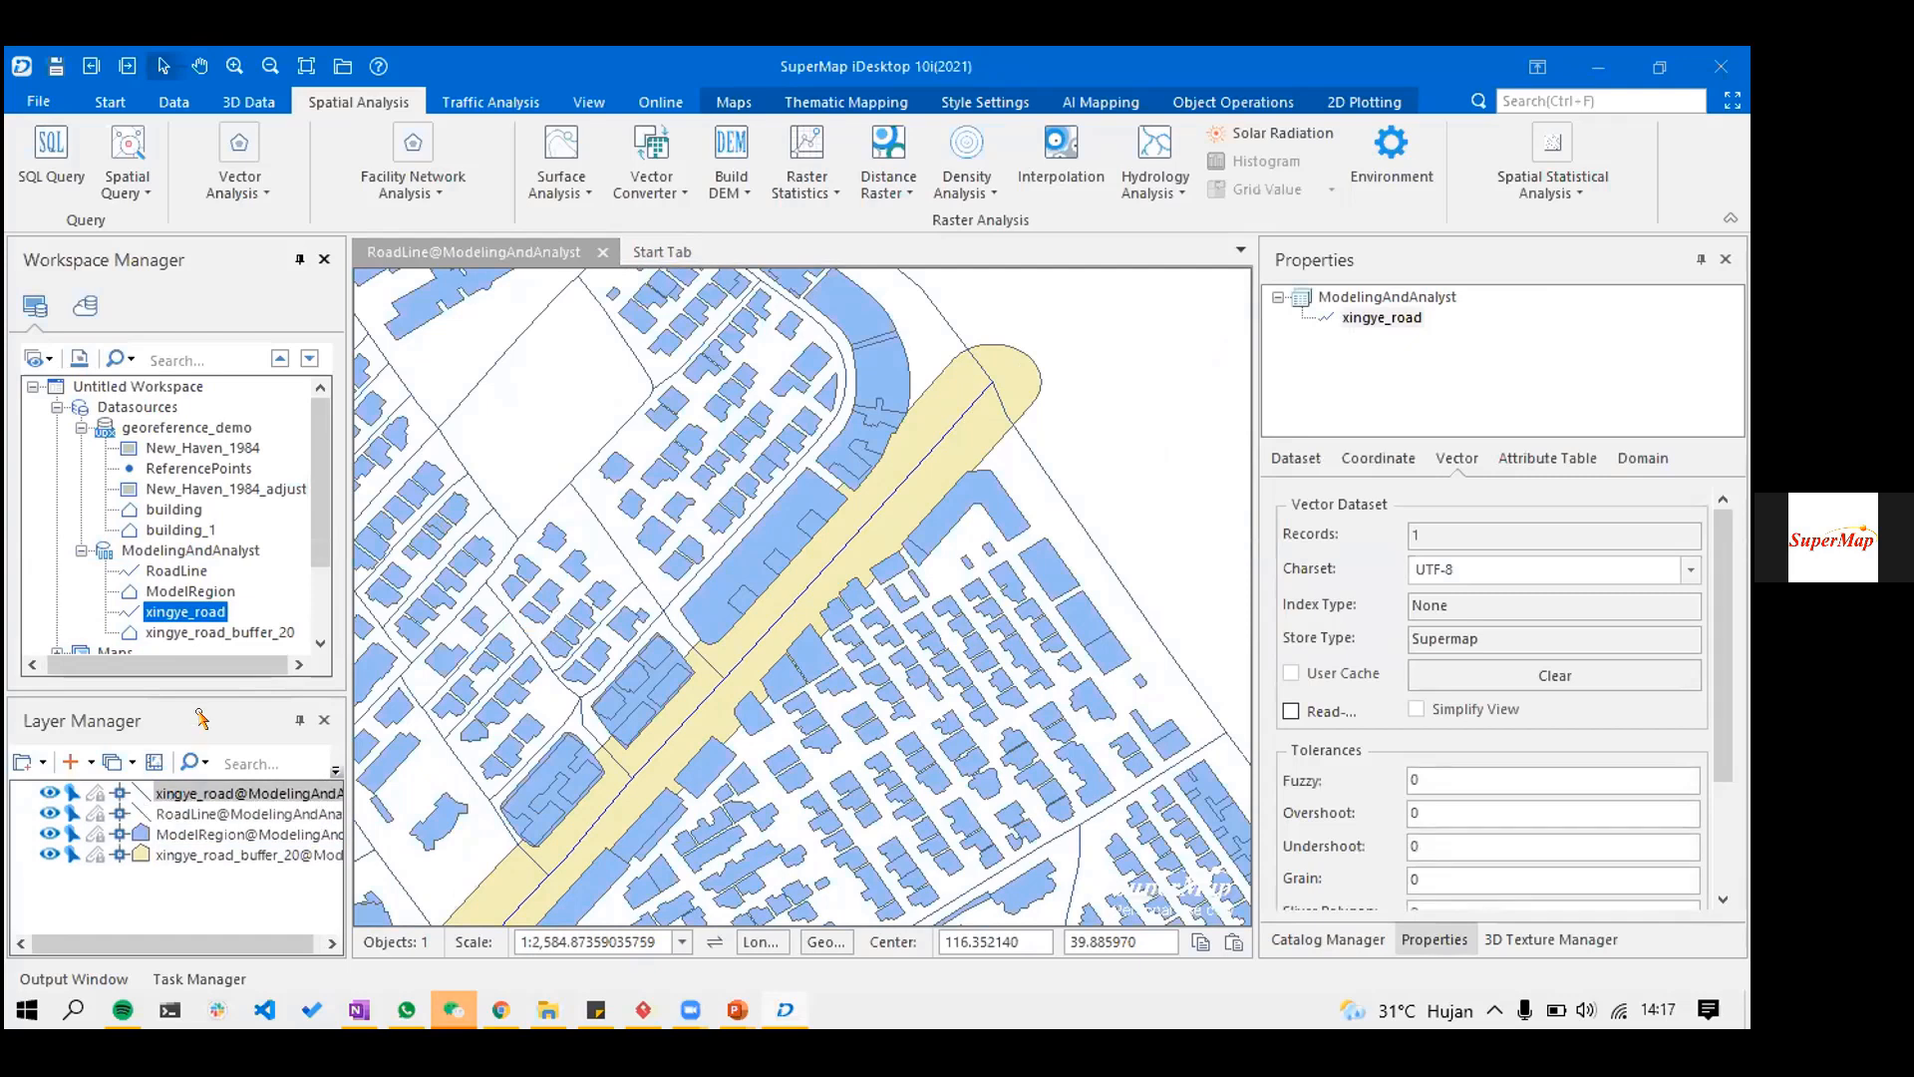
left_click_drag(149, 694, 150, 603)
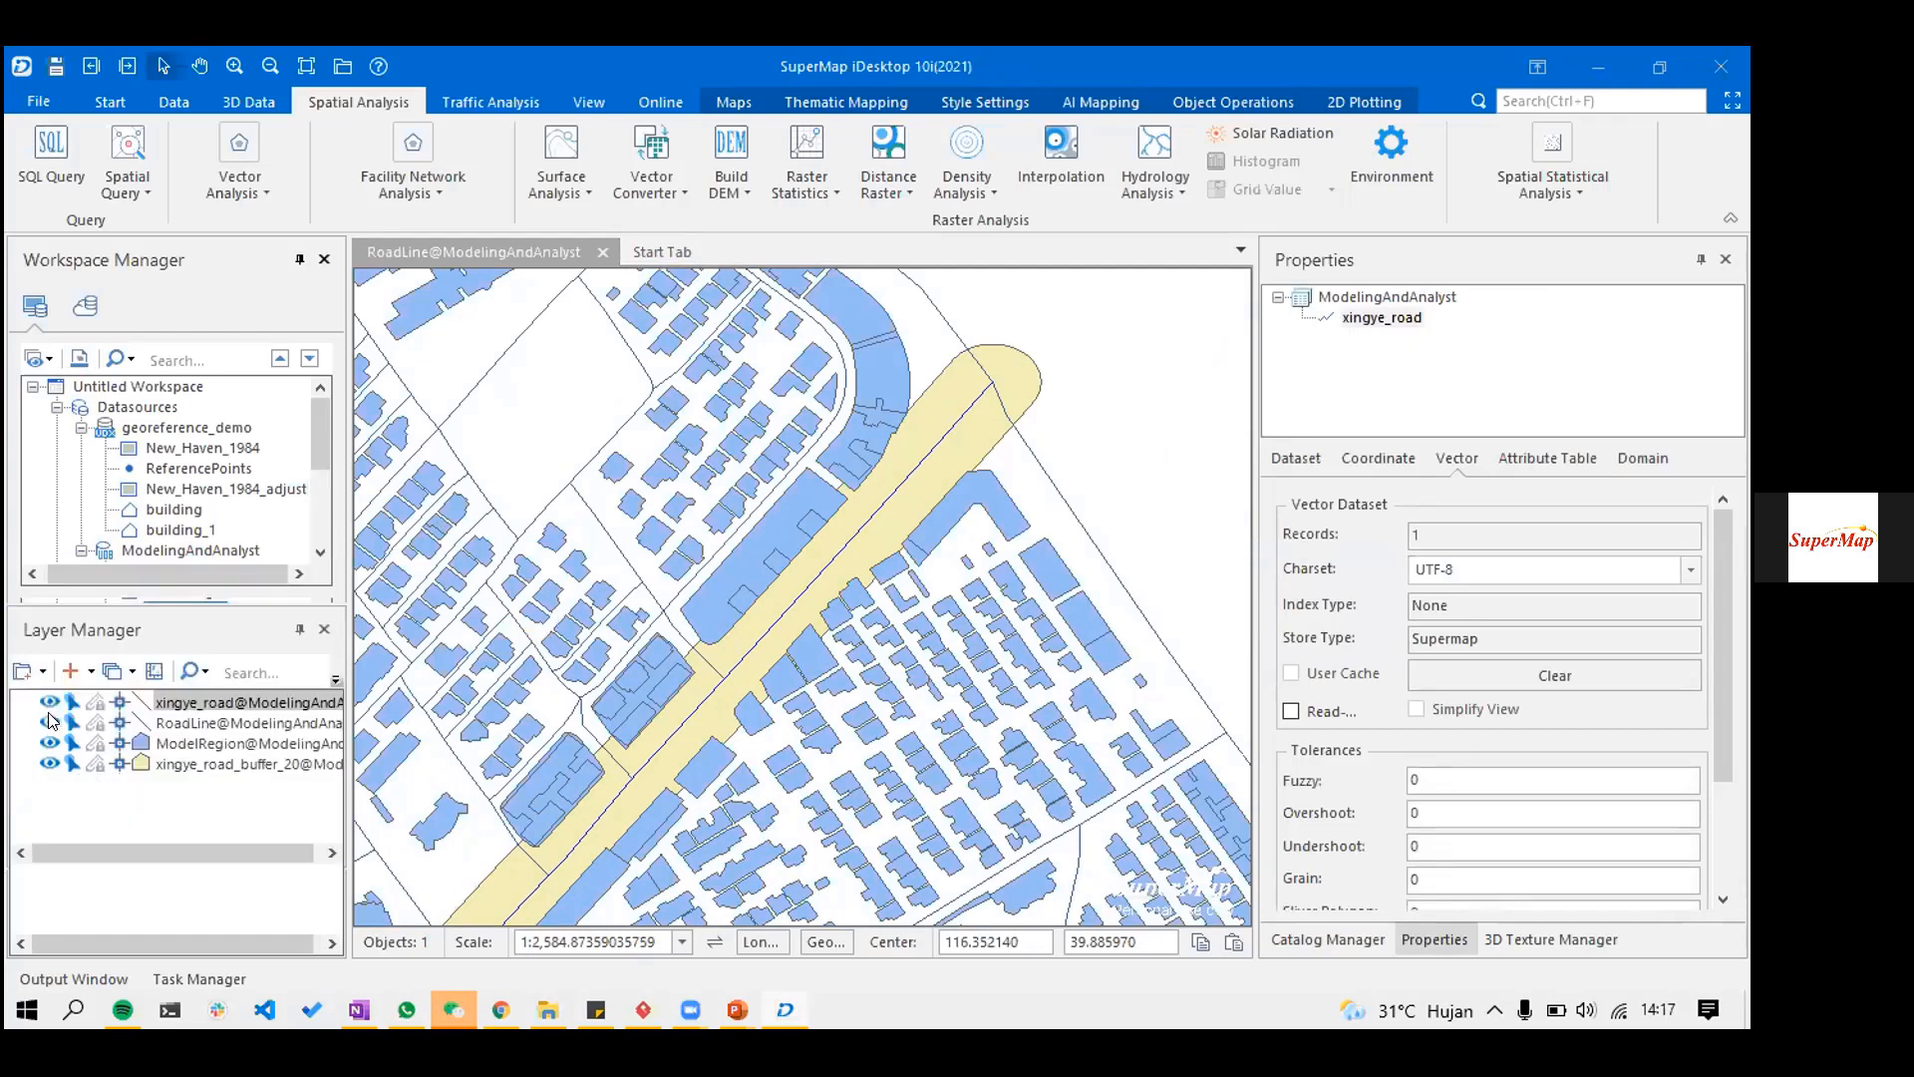
left_click(50, 723)
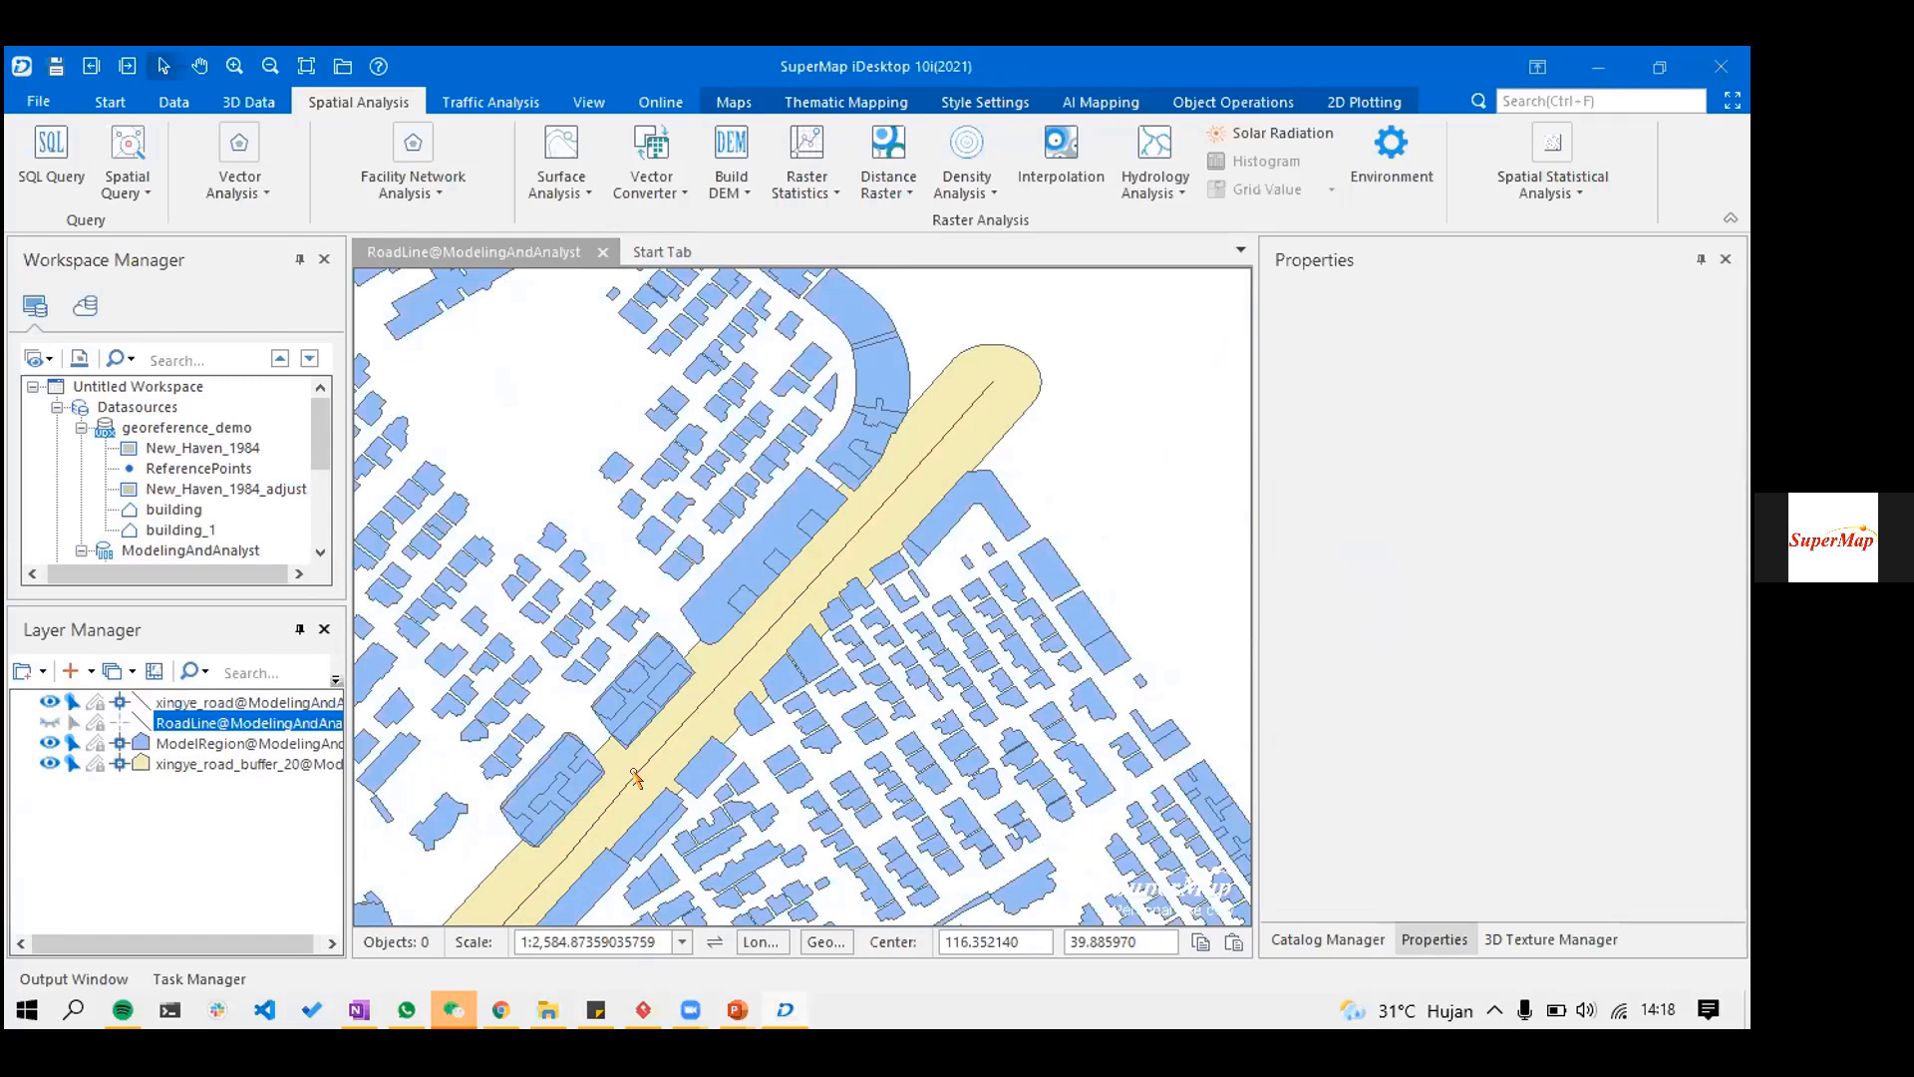
- Examine the road buffer and the ModelRegion buildings that it overlaps along its length
left_click(1017, 375)
left_click_drag(877, 534, 896, 455)
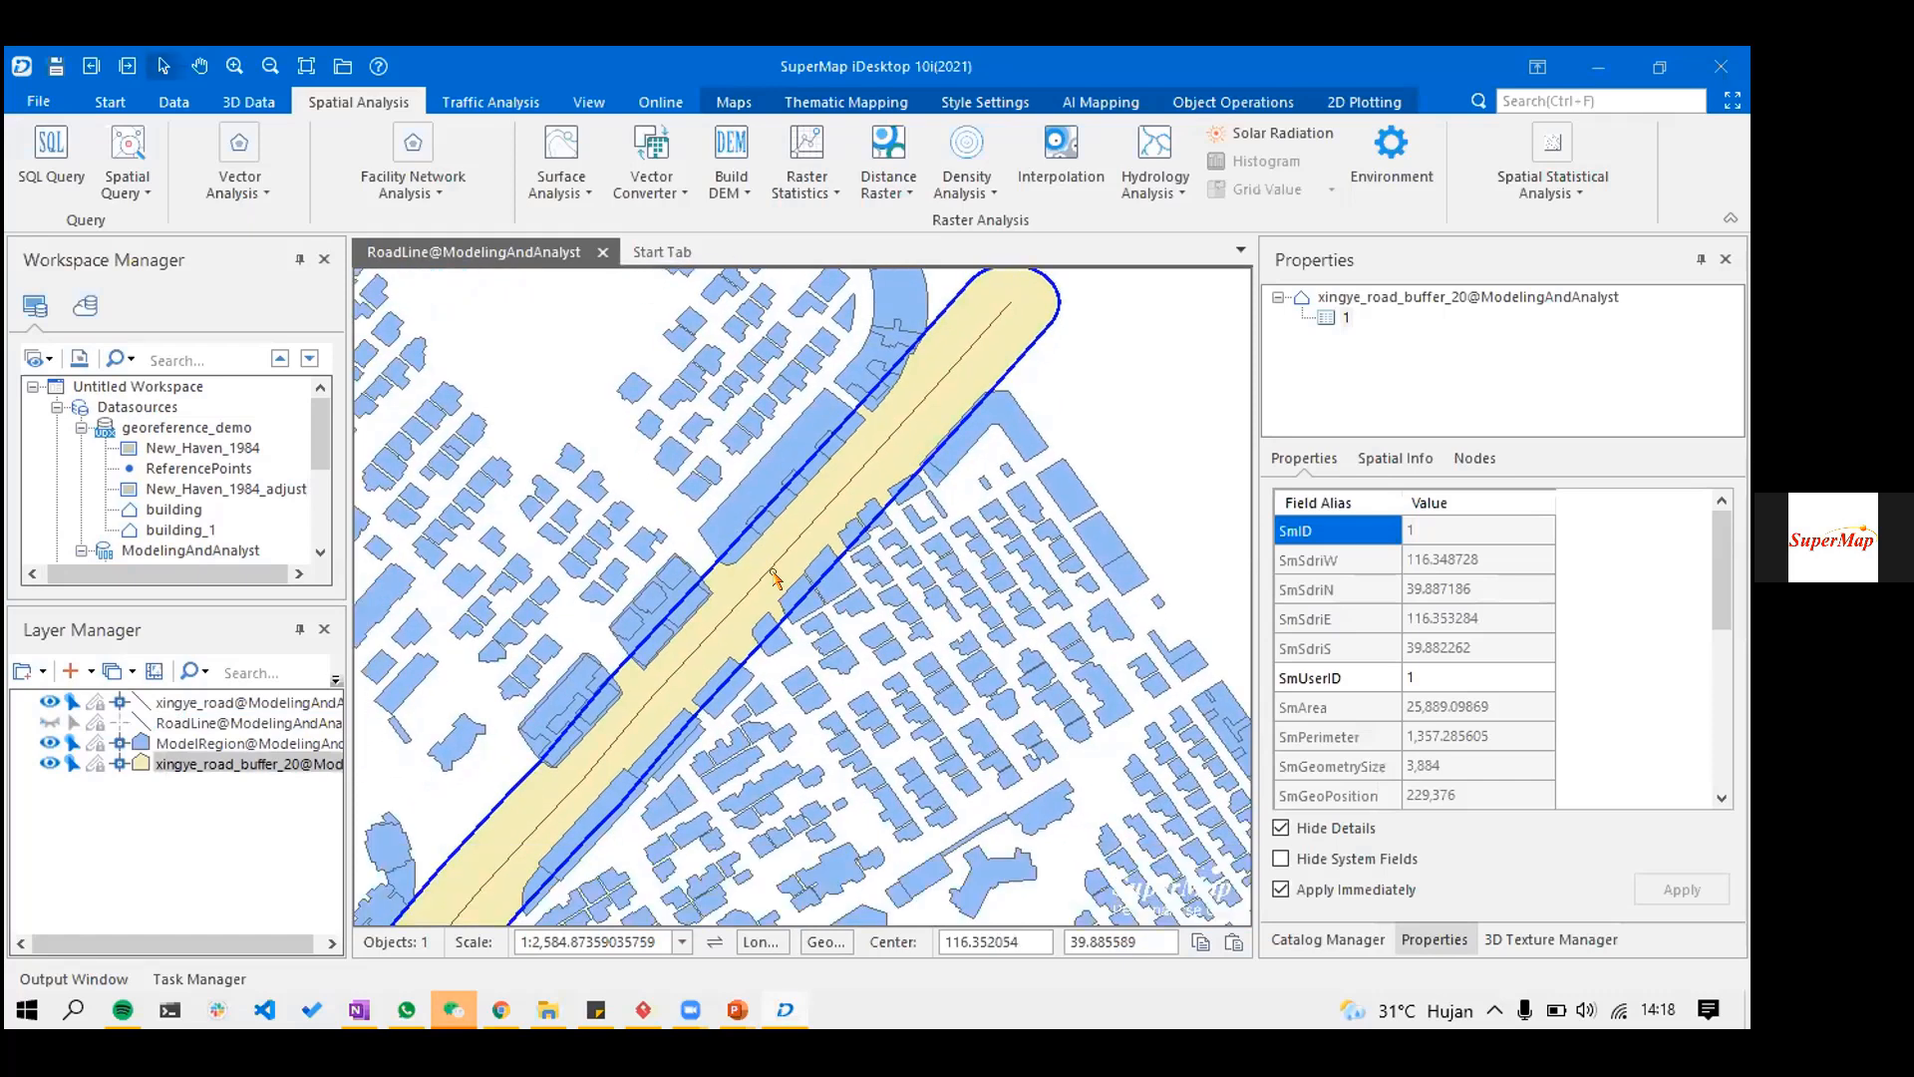
scroll(775, 586, "up", 1)
scroll(831, 528, "up", 2)
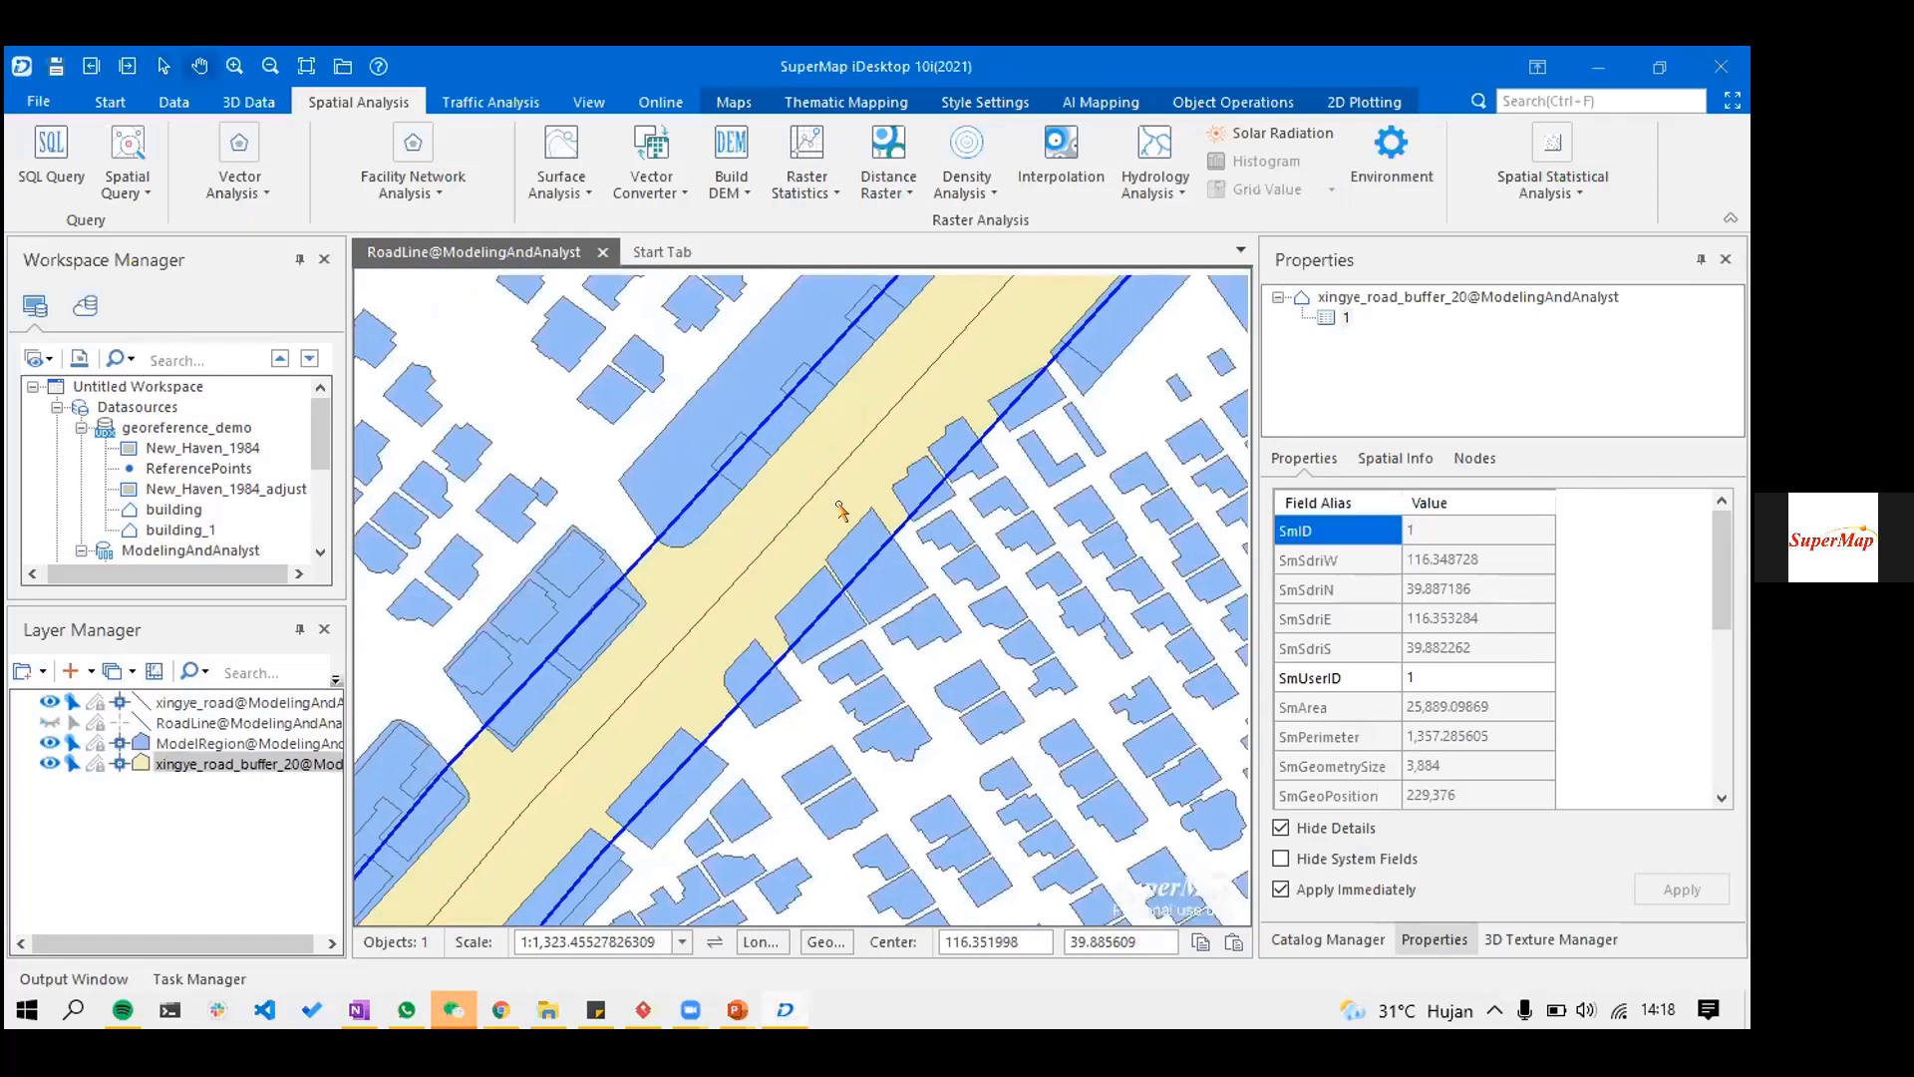
left_click_drag(982, 493, 882, 576)
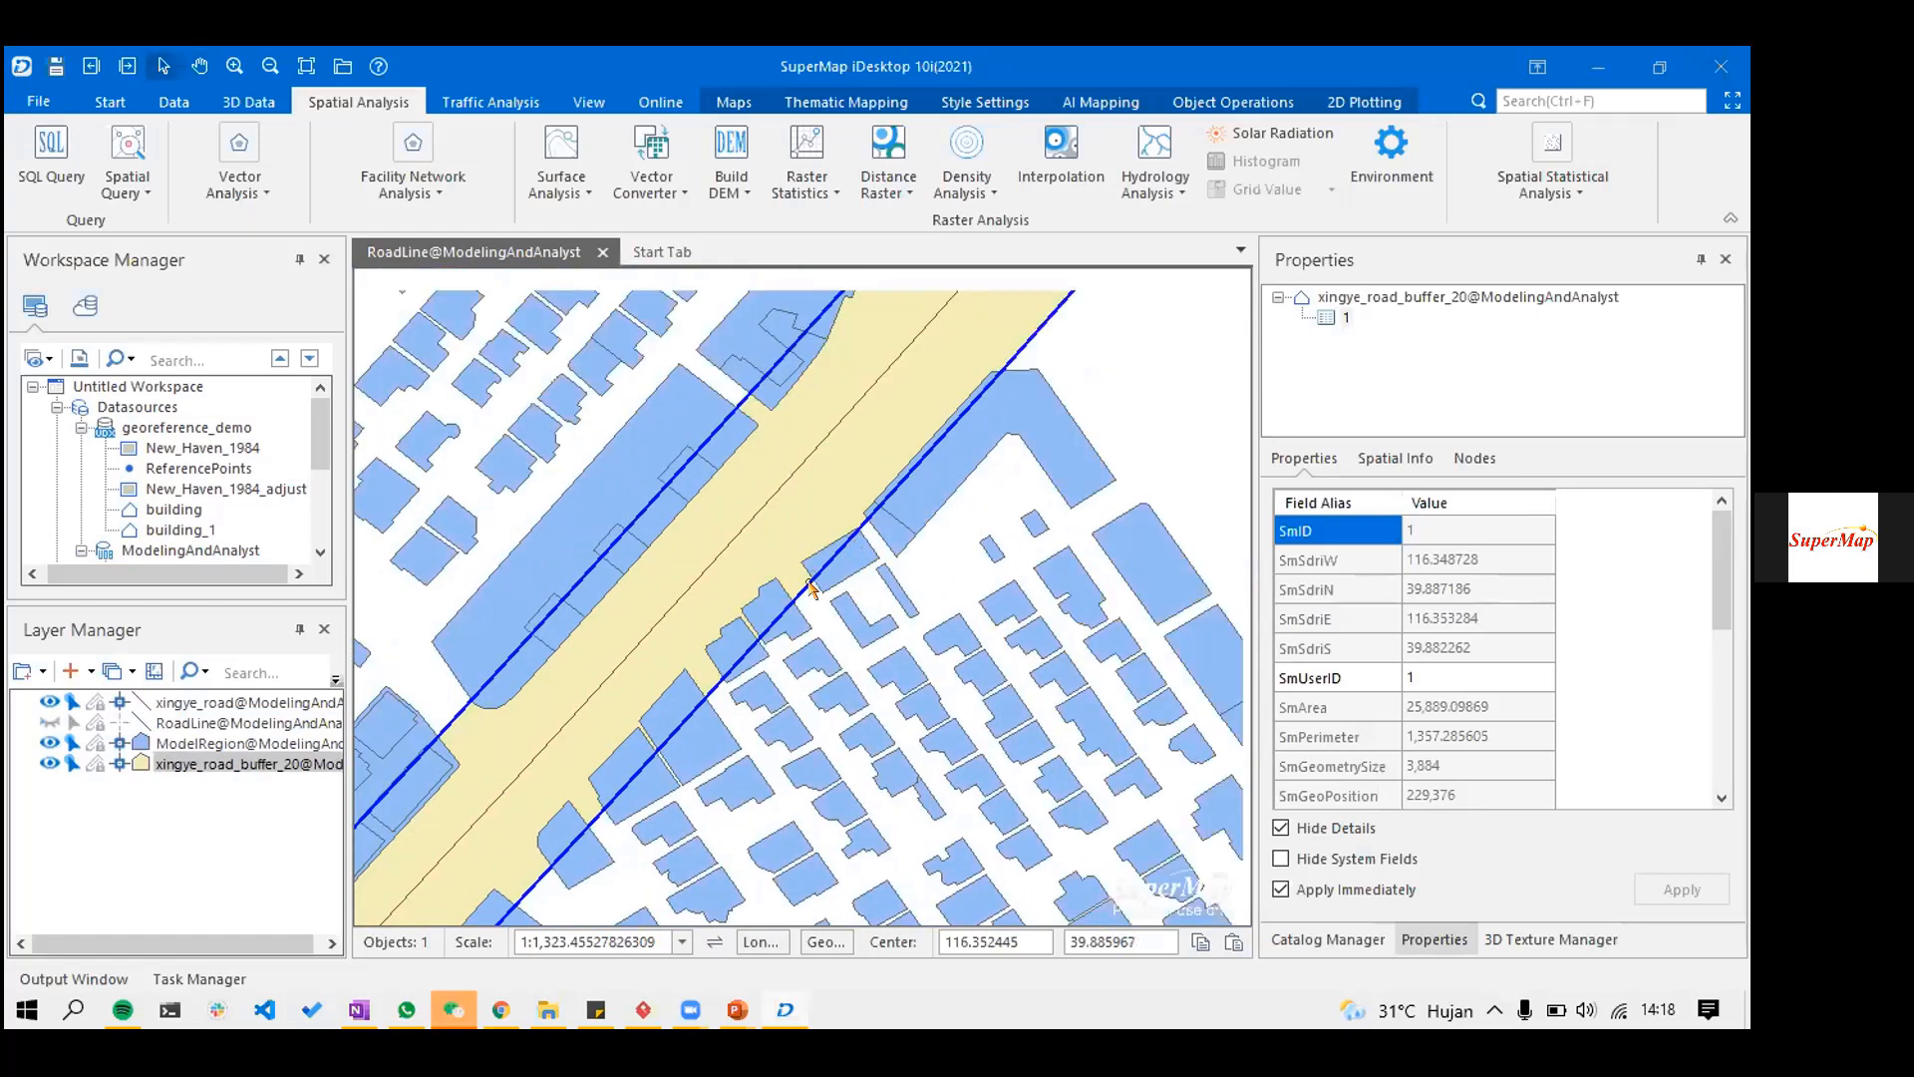
left_click_drag(809, 583, 761, 608)
scroll(760, 570, "up", 2)
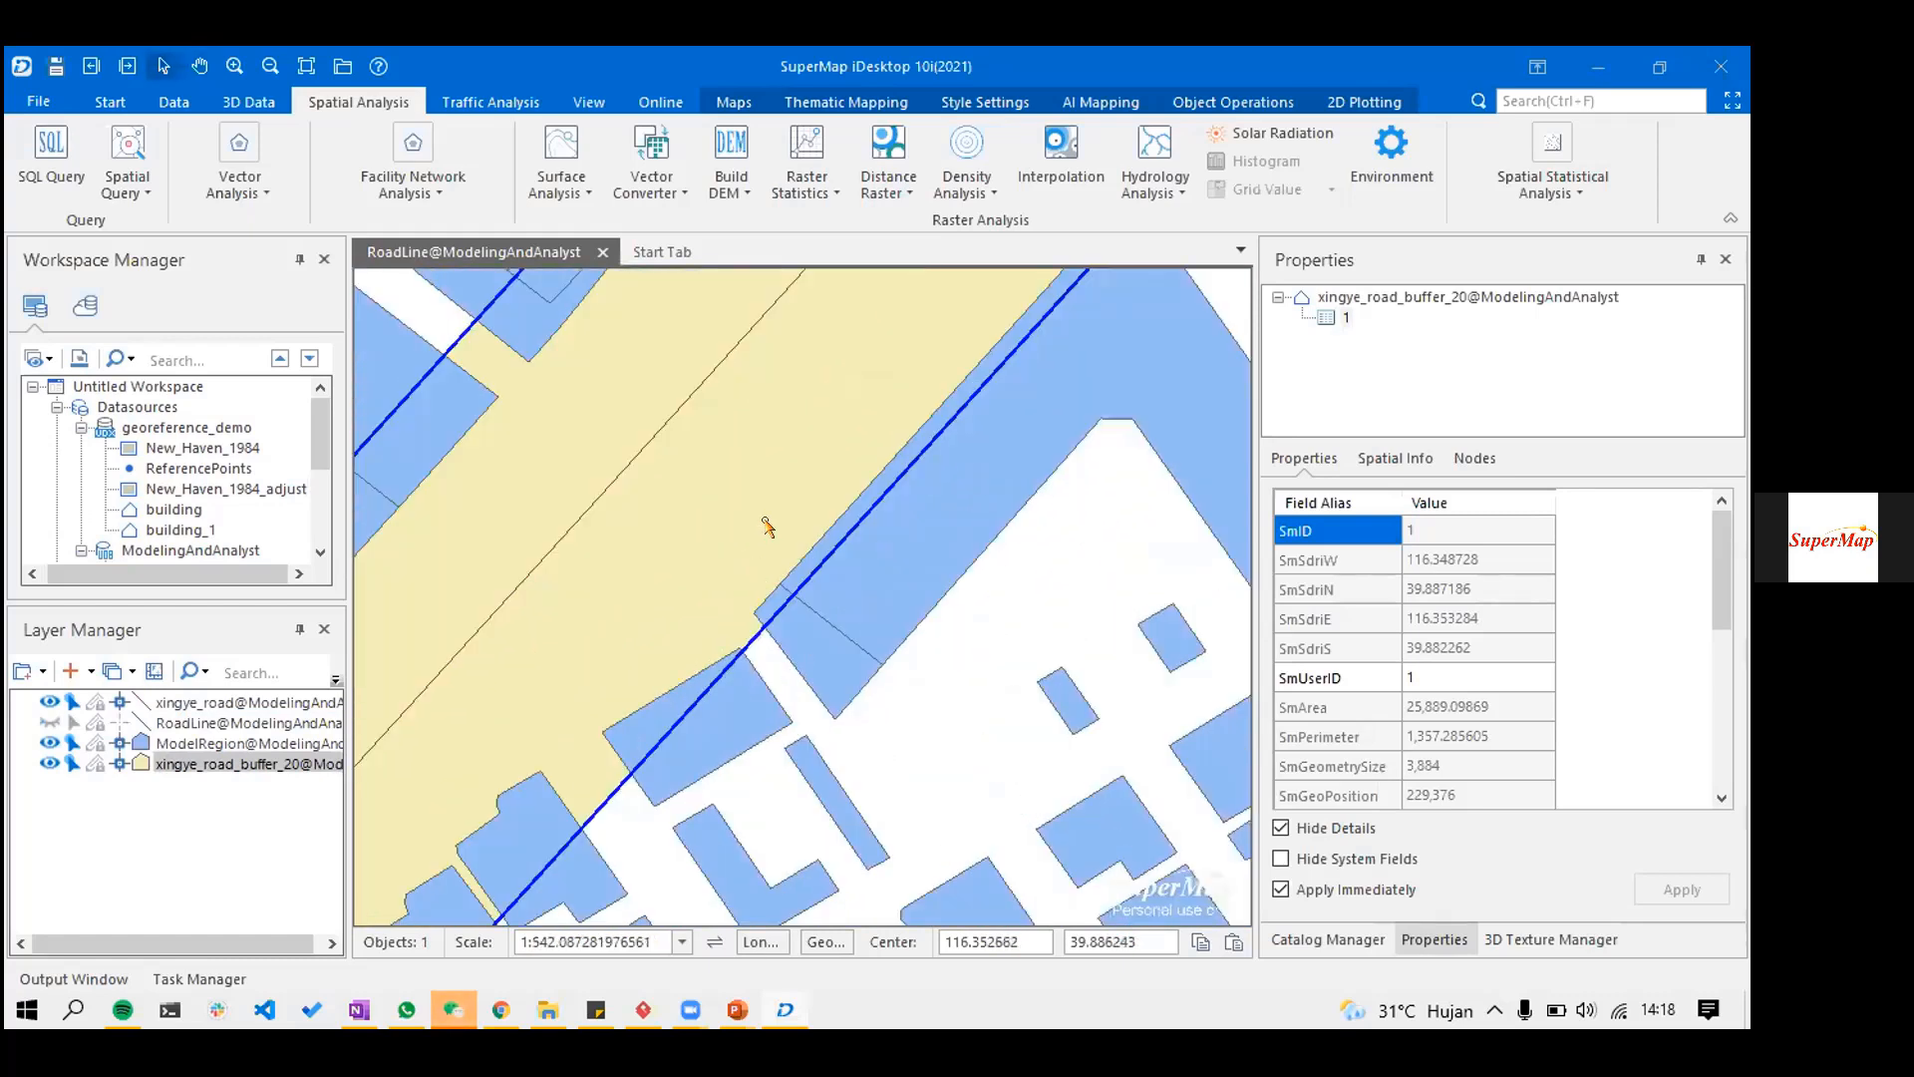
left_click(831, 573)
left_click(762, 526)
left_click(728, 676)
scroll(727, 676, "down", 3)
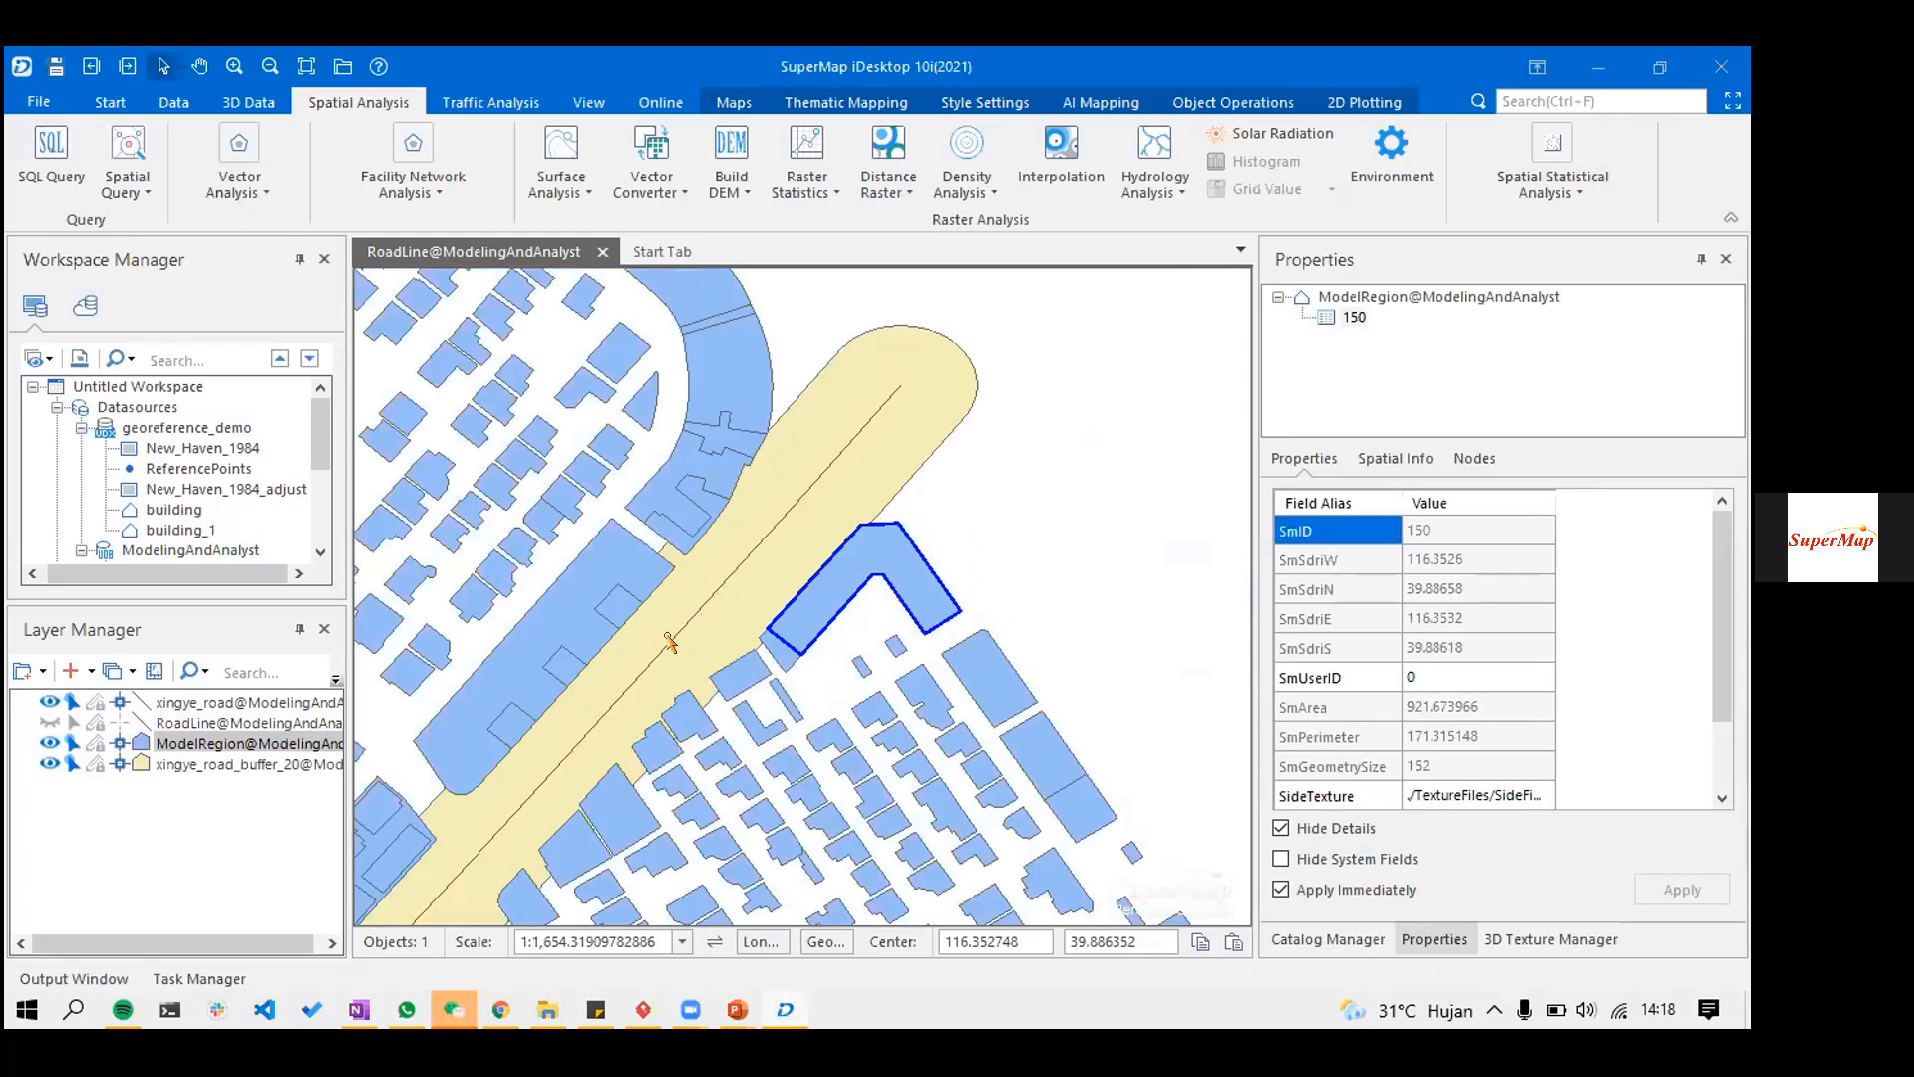
scroll(674, 696, "down", 1)
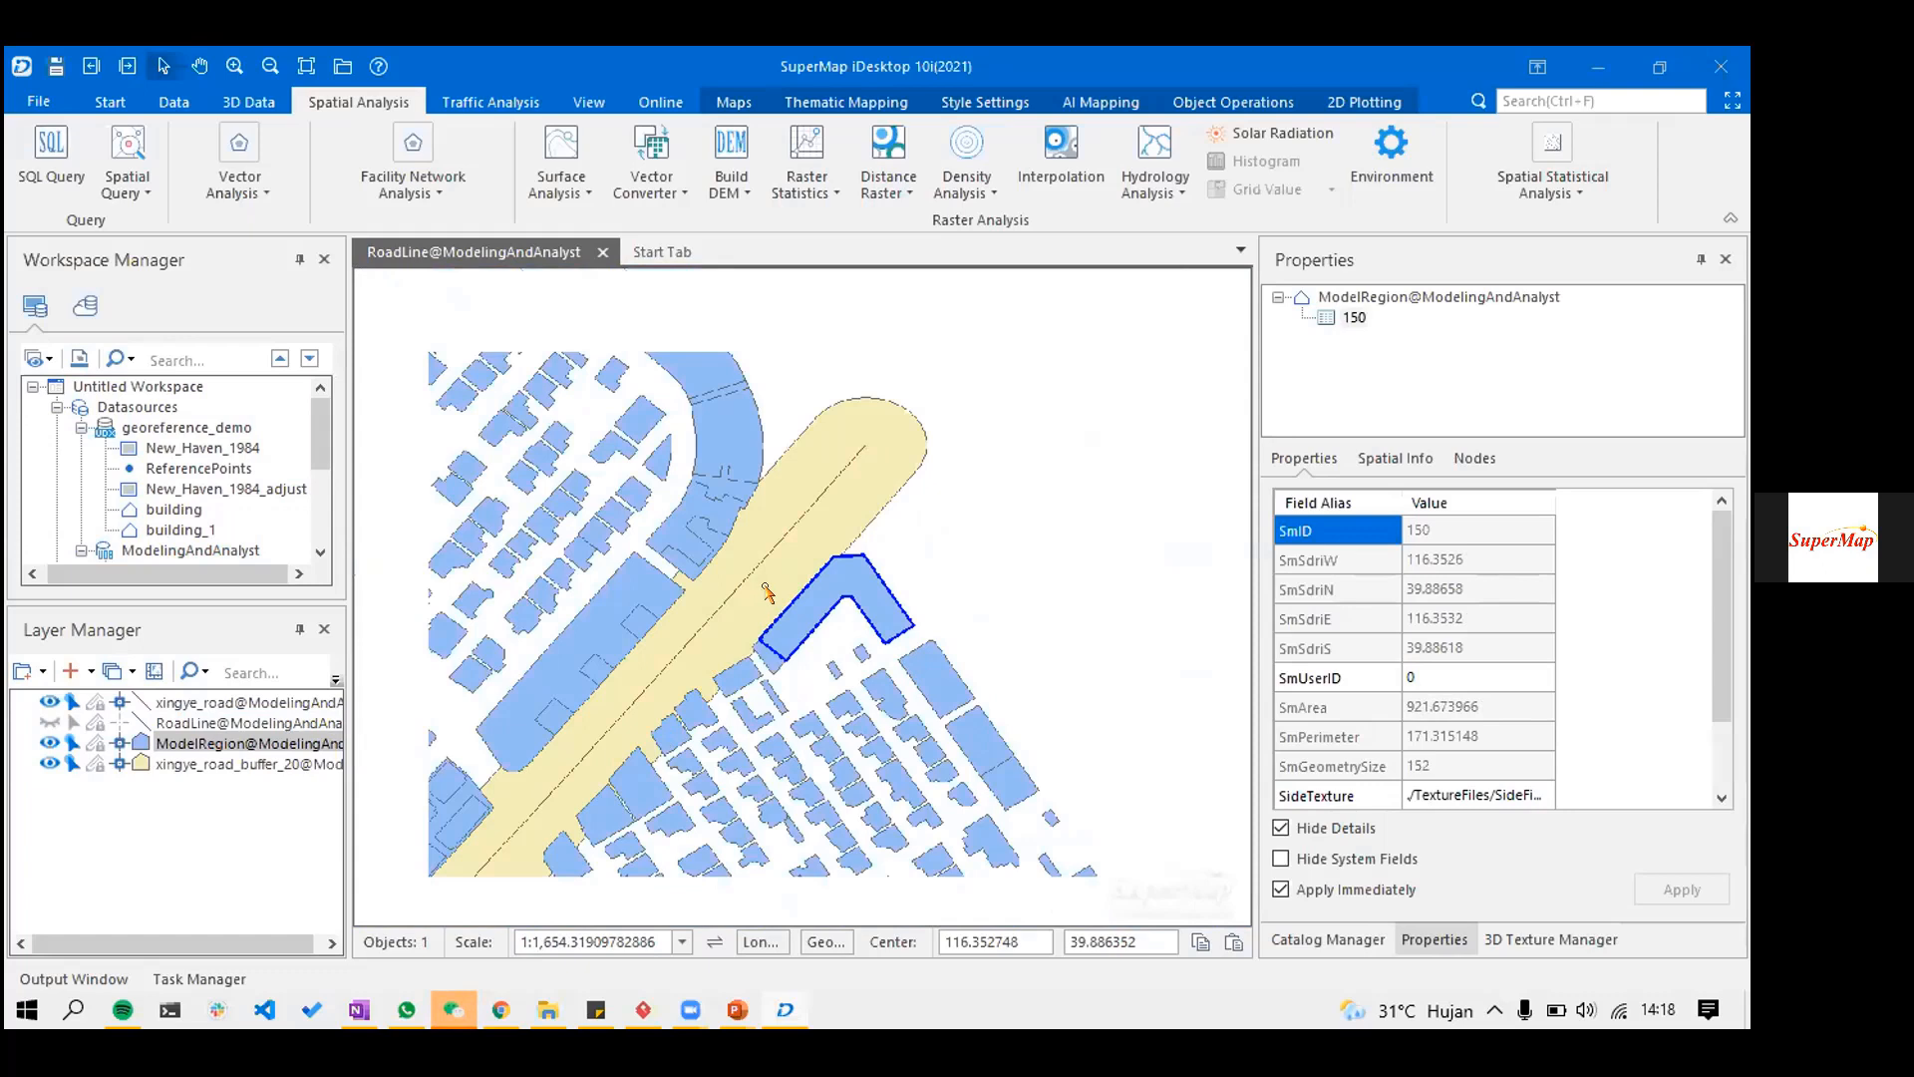
scroll(753, 628, "up", 4)
left_click(671, 654)
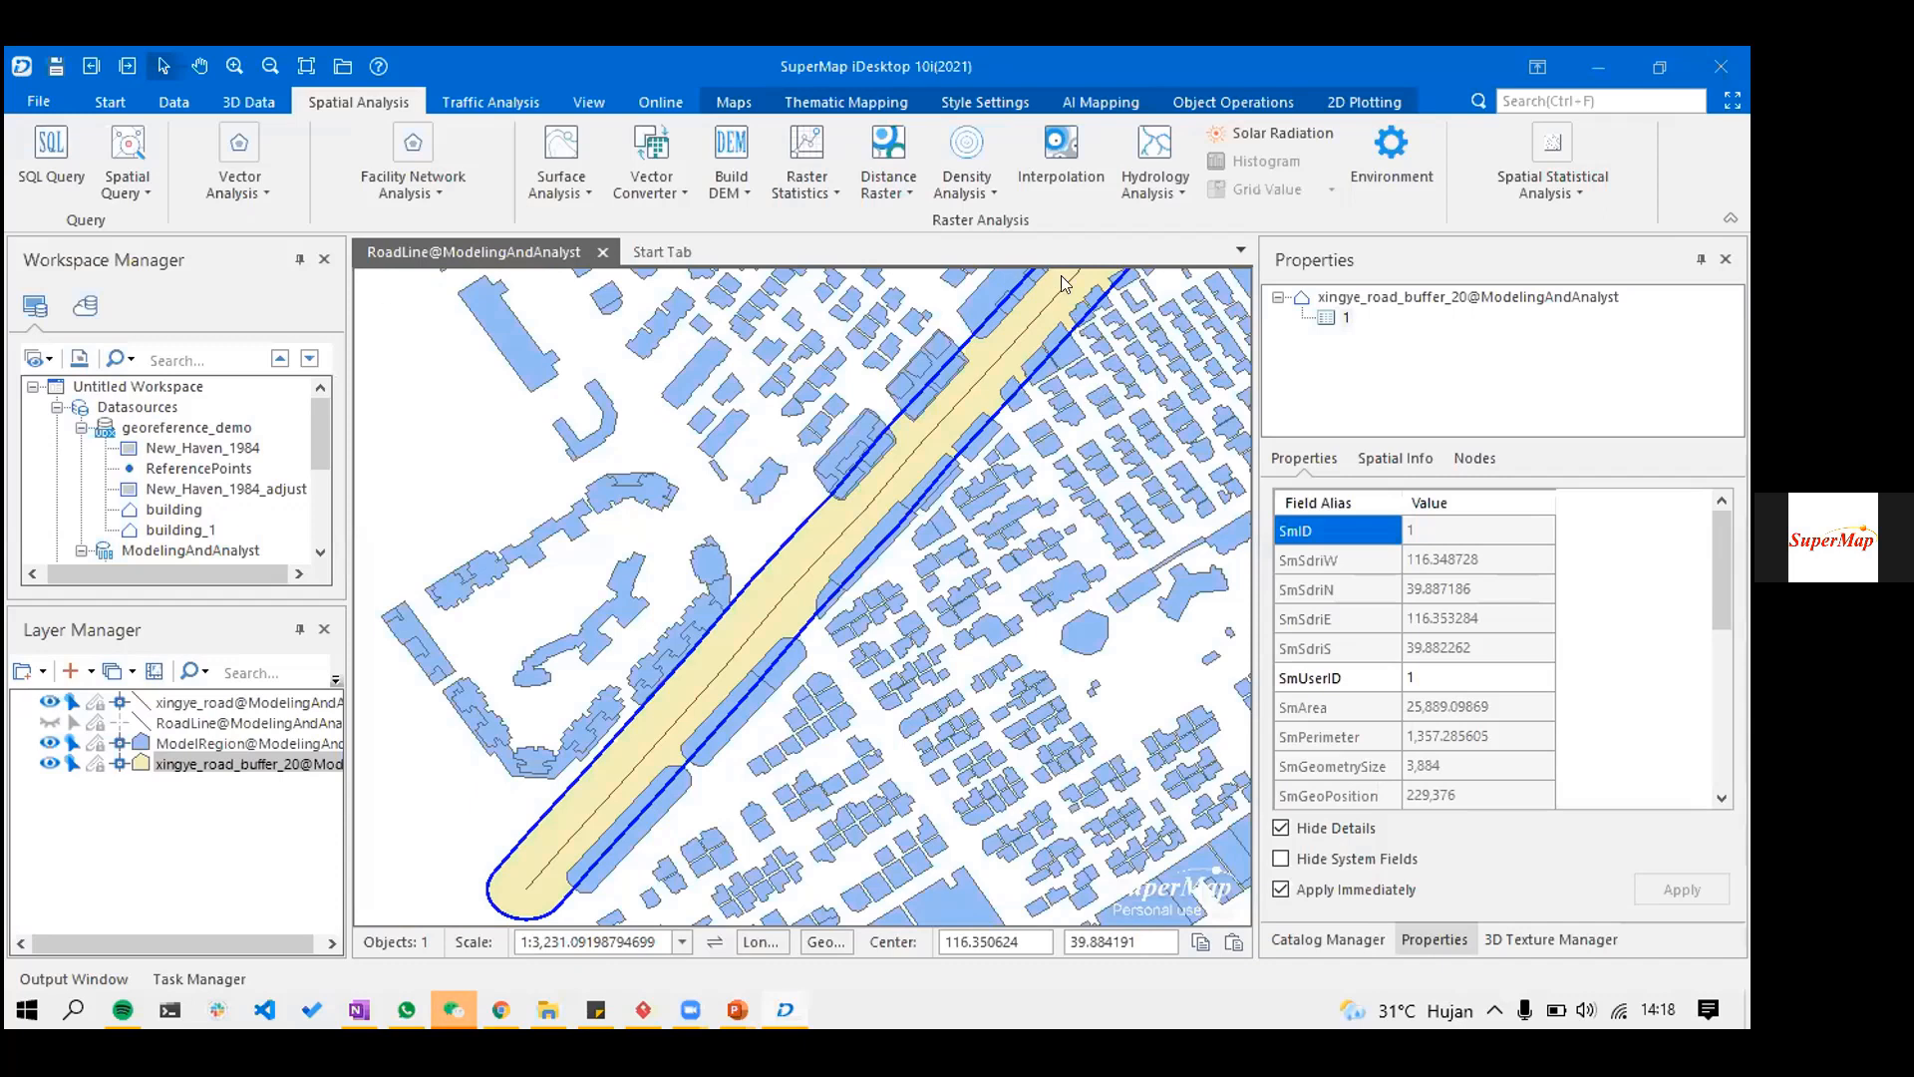
- Start a Clip overlay analysis with xingye_road_buffer_20 as the source dataset and ModelRegion as the overlay dataset
left_click(239, 165)
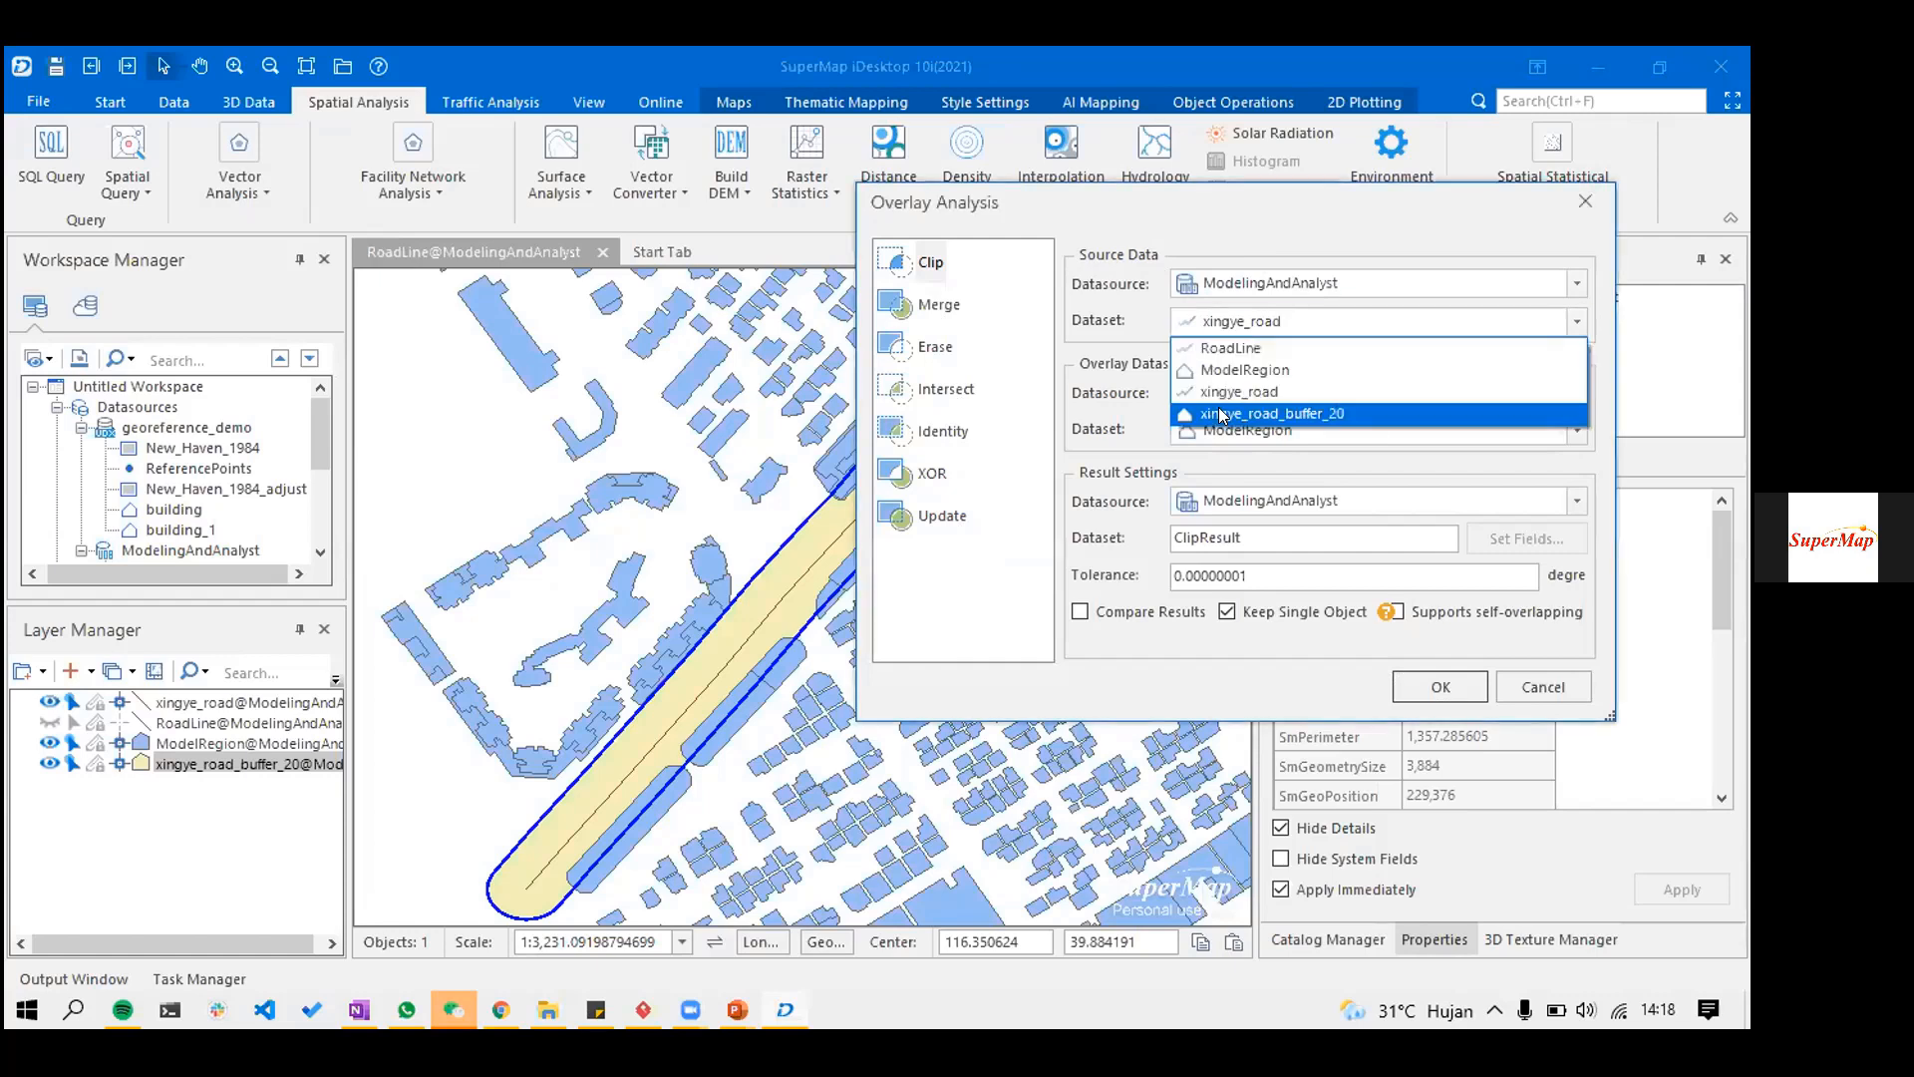
left_click(1223, 414)
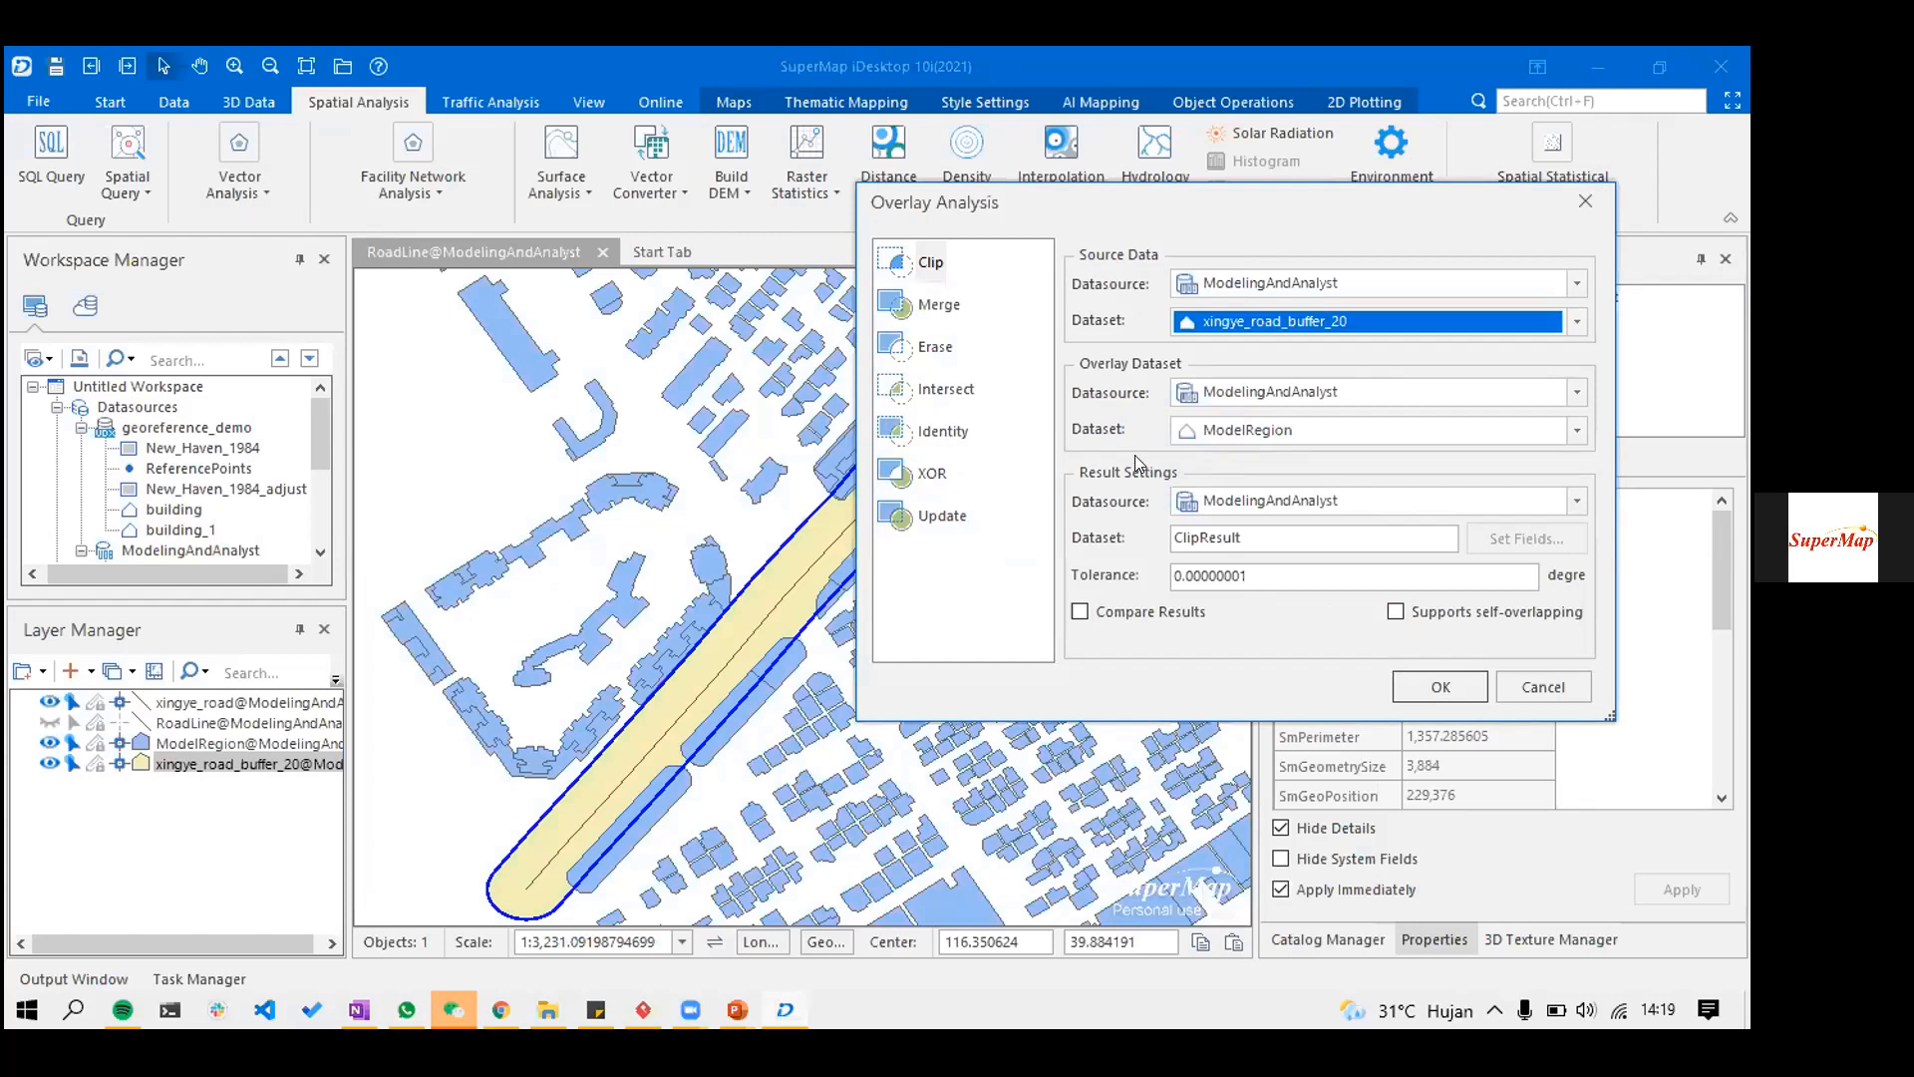
left_click(929, 263)
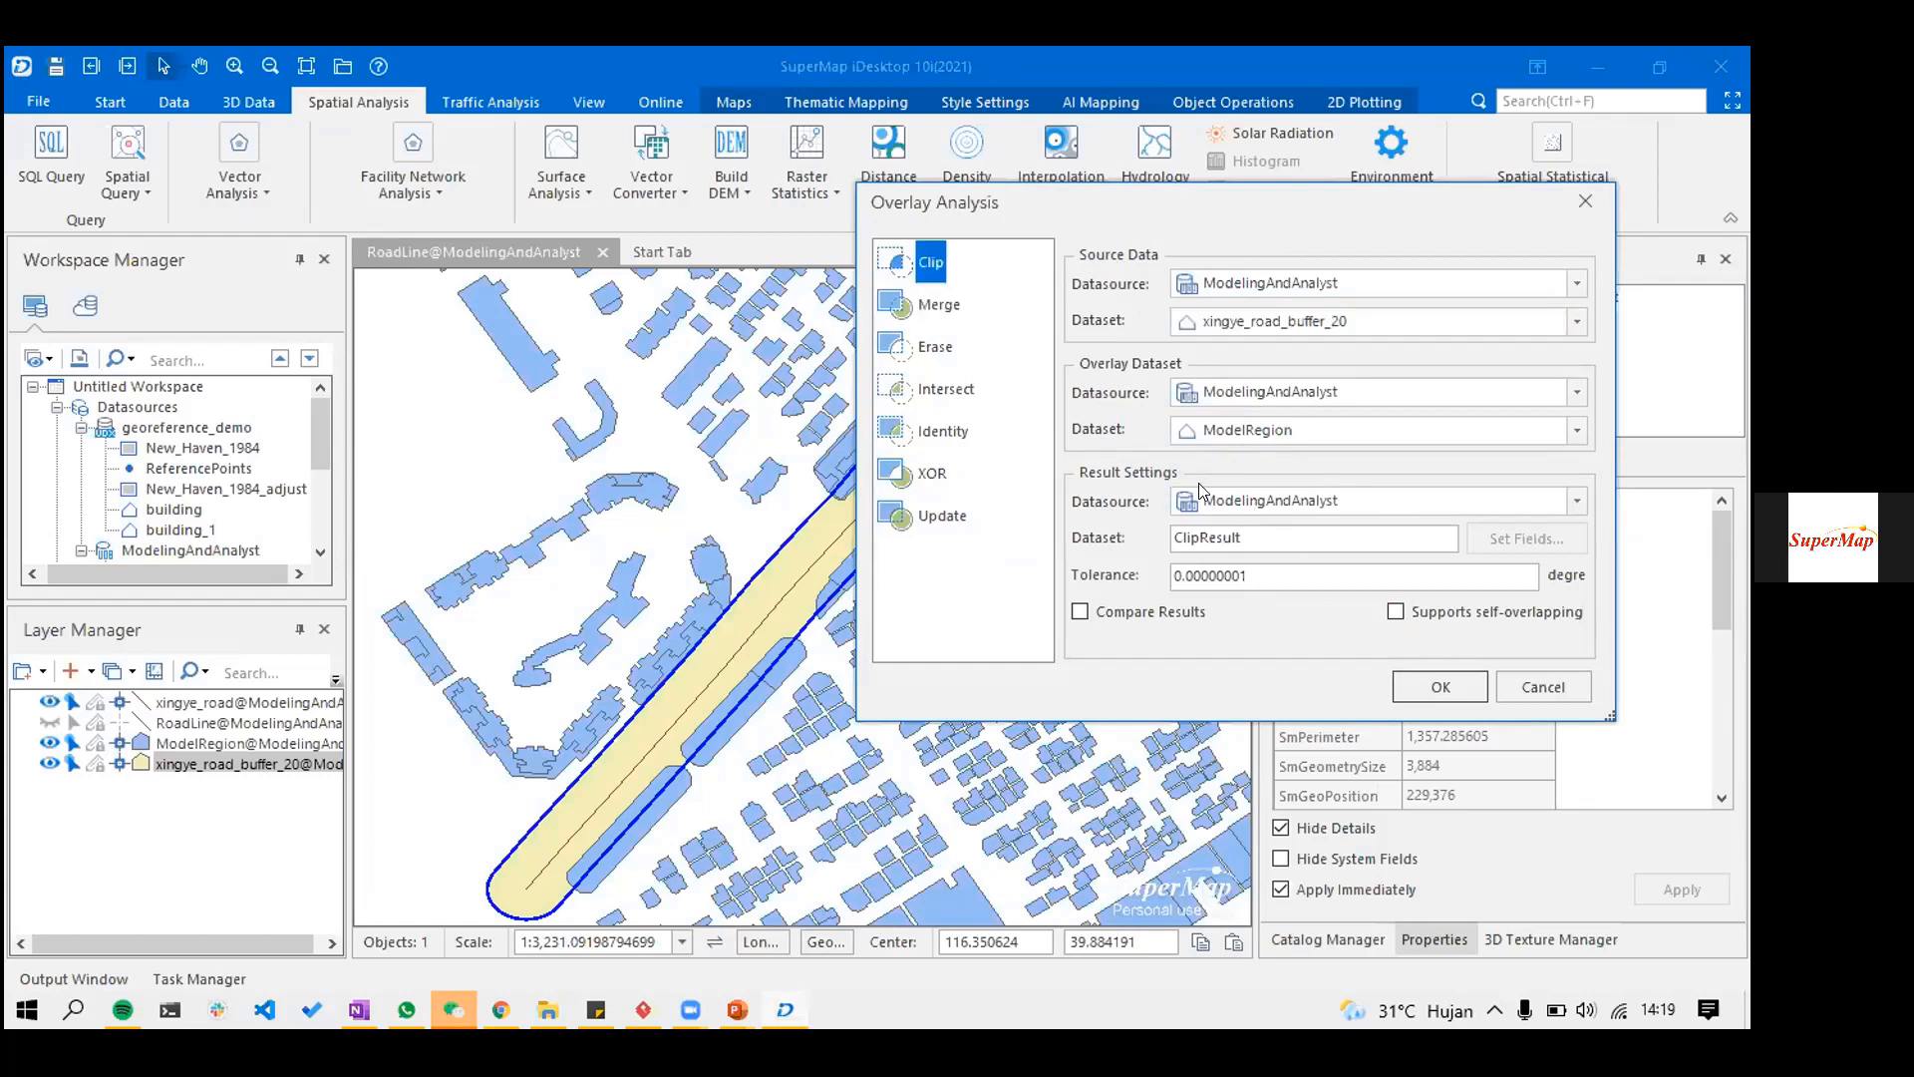
- Name the clip result dataset buidling_intersect and run the overlay analysis
left_click_drag(1252, 538, 1045, 539)
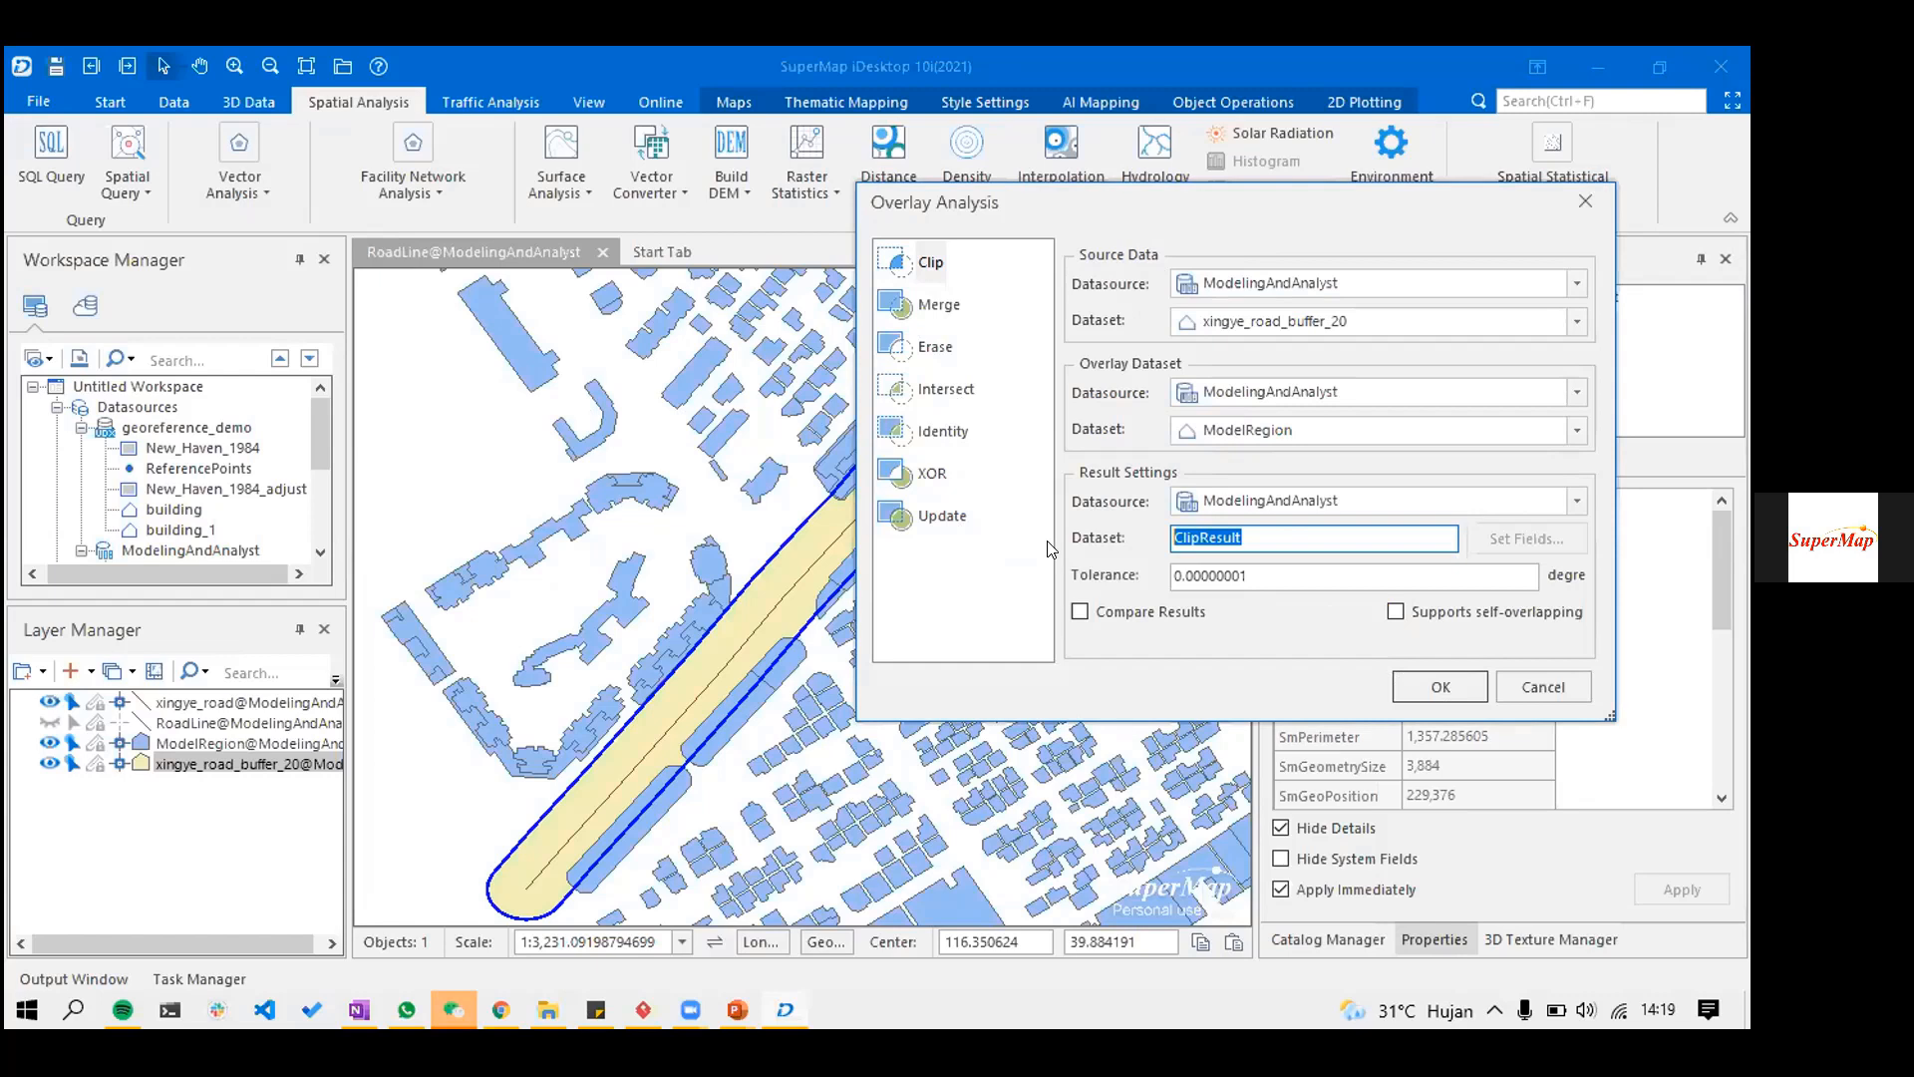
type("buidling_on")
key("BackSpace")
key("BackSpace")
type("intersect")
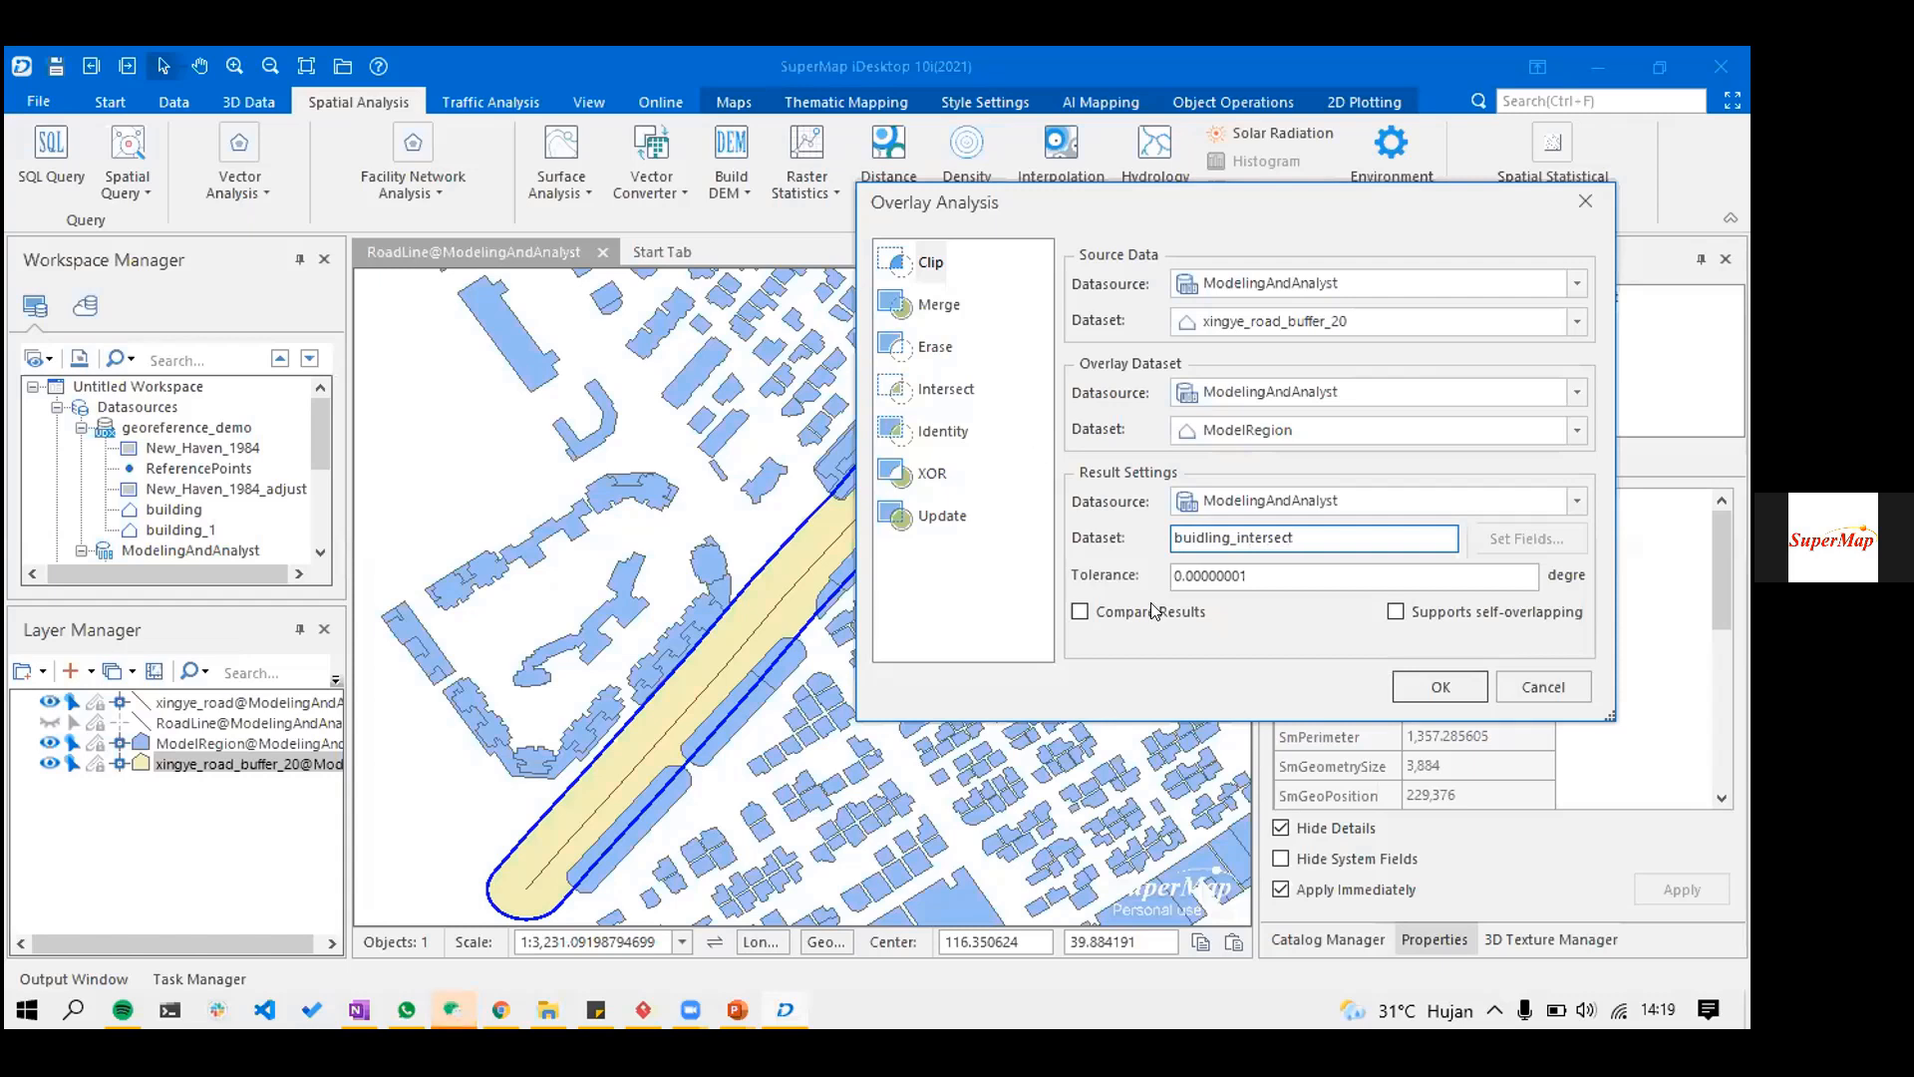
left_click(1441, 686)
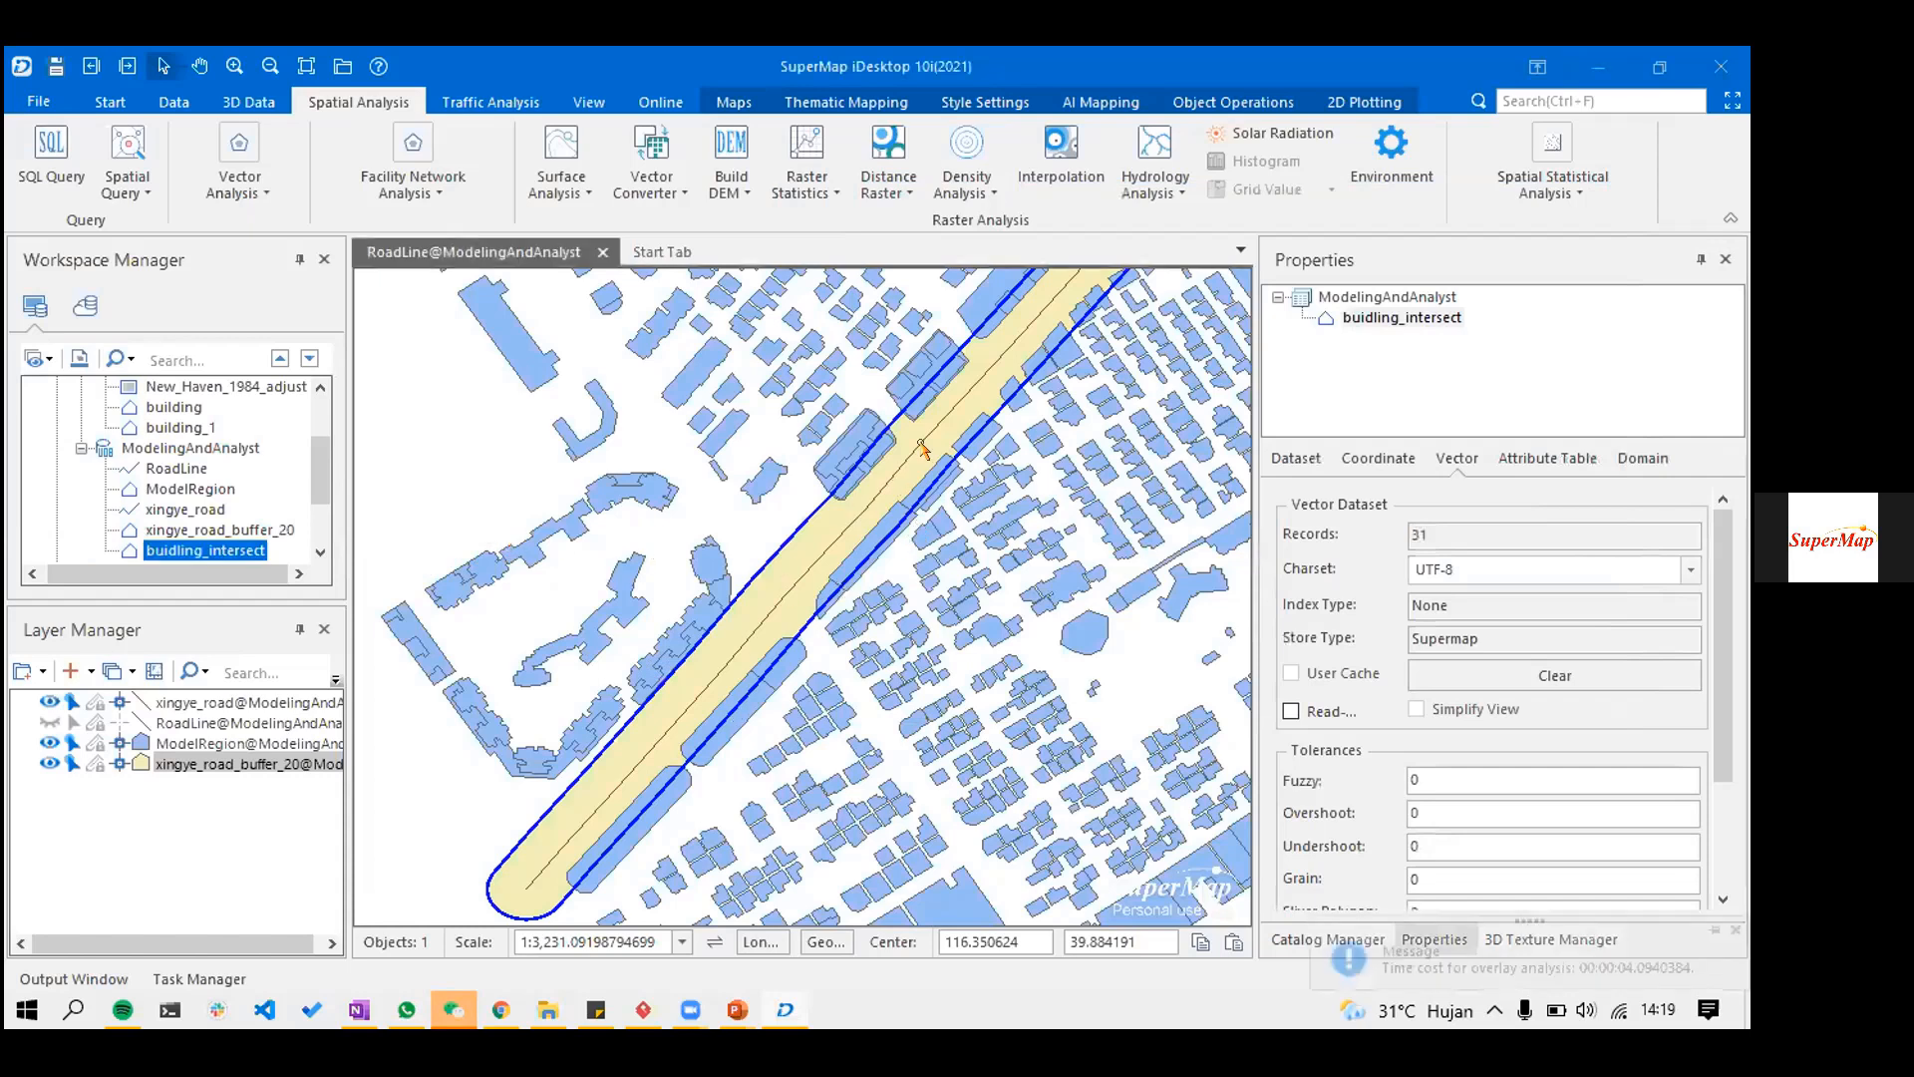
- Add the buidling_intersect dataset to the current map and inspect the clipped building parts along the buffer
left_click_drag(813, 405, 751, 485)
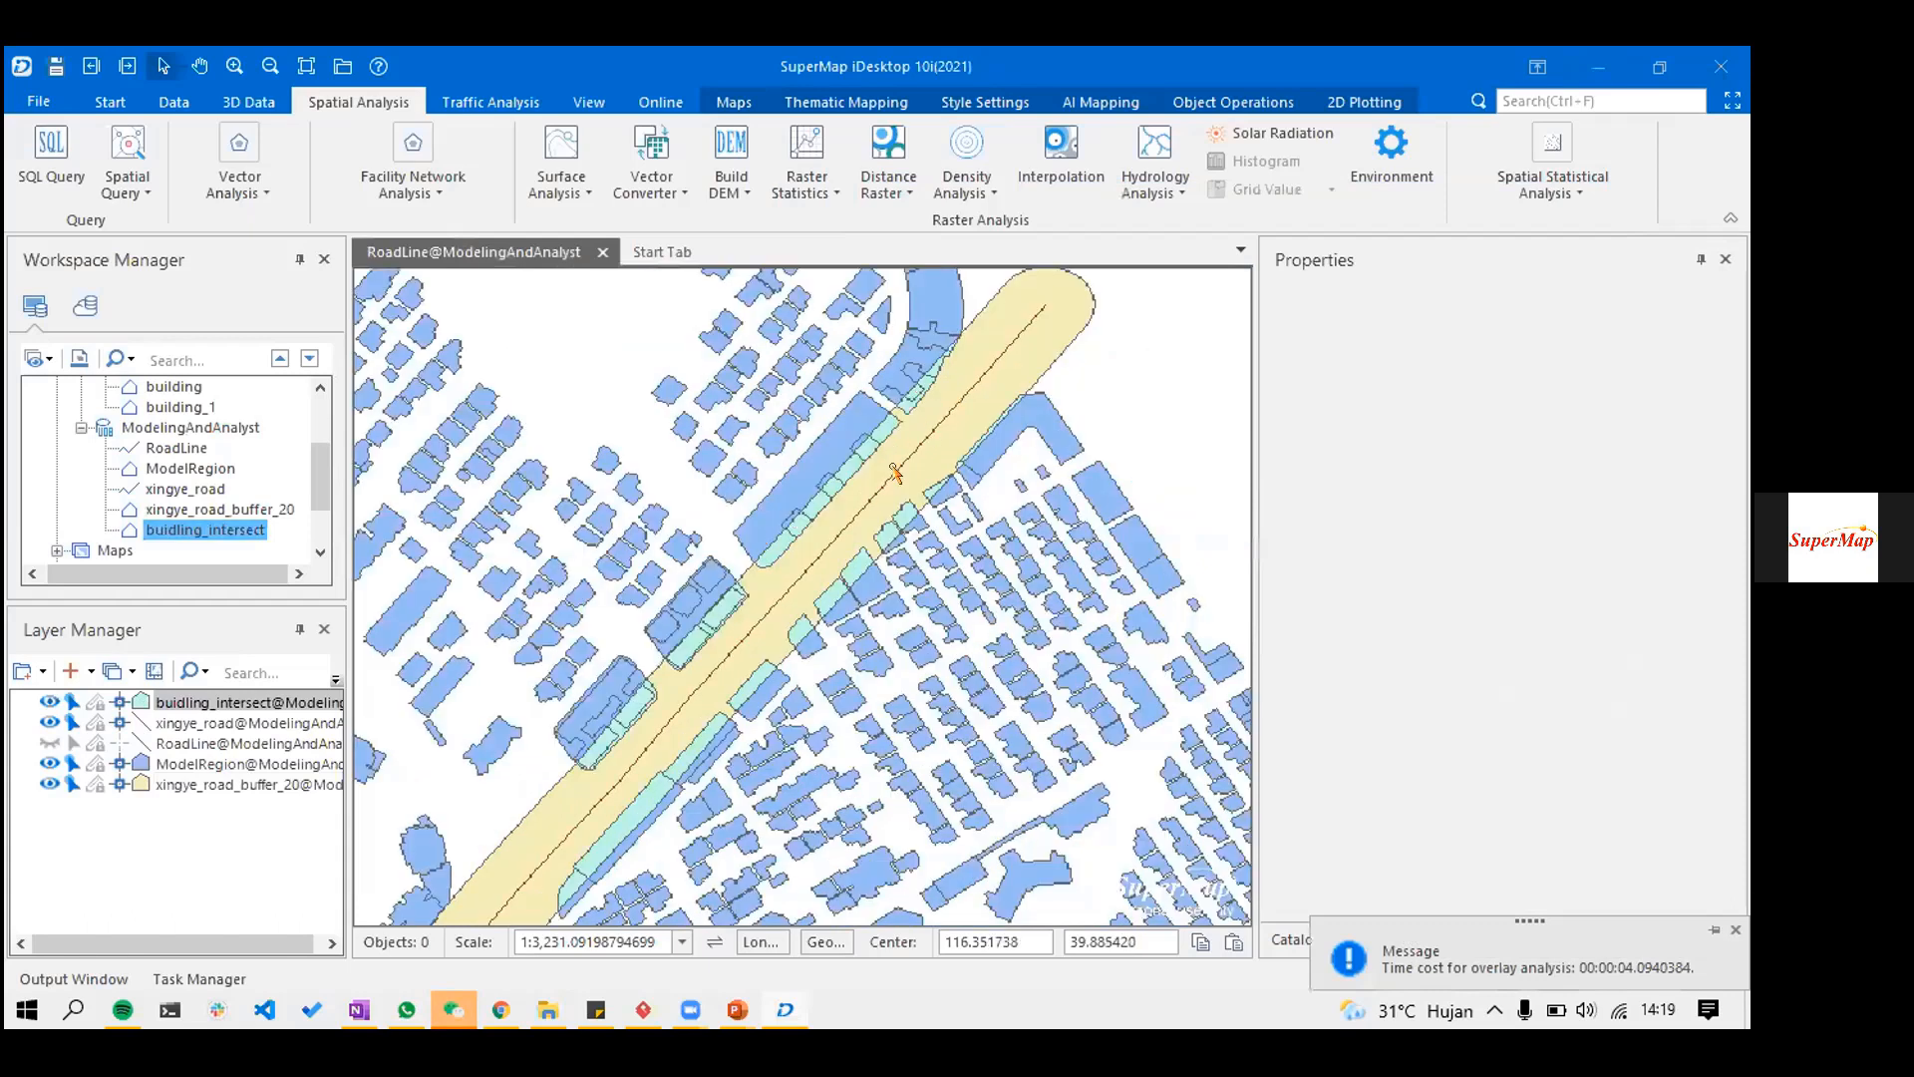
scroll(832, 568, "up", 1)
left_click_drag(981, 405, 881, 456)
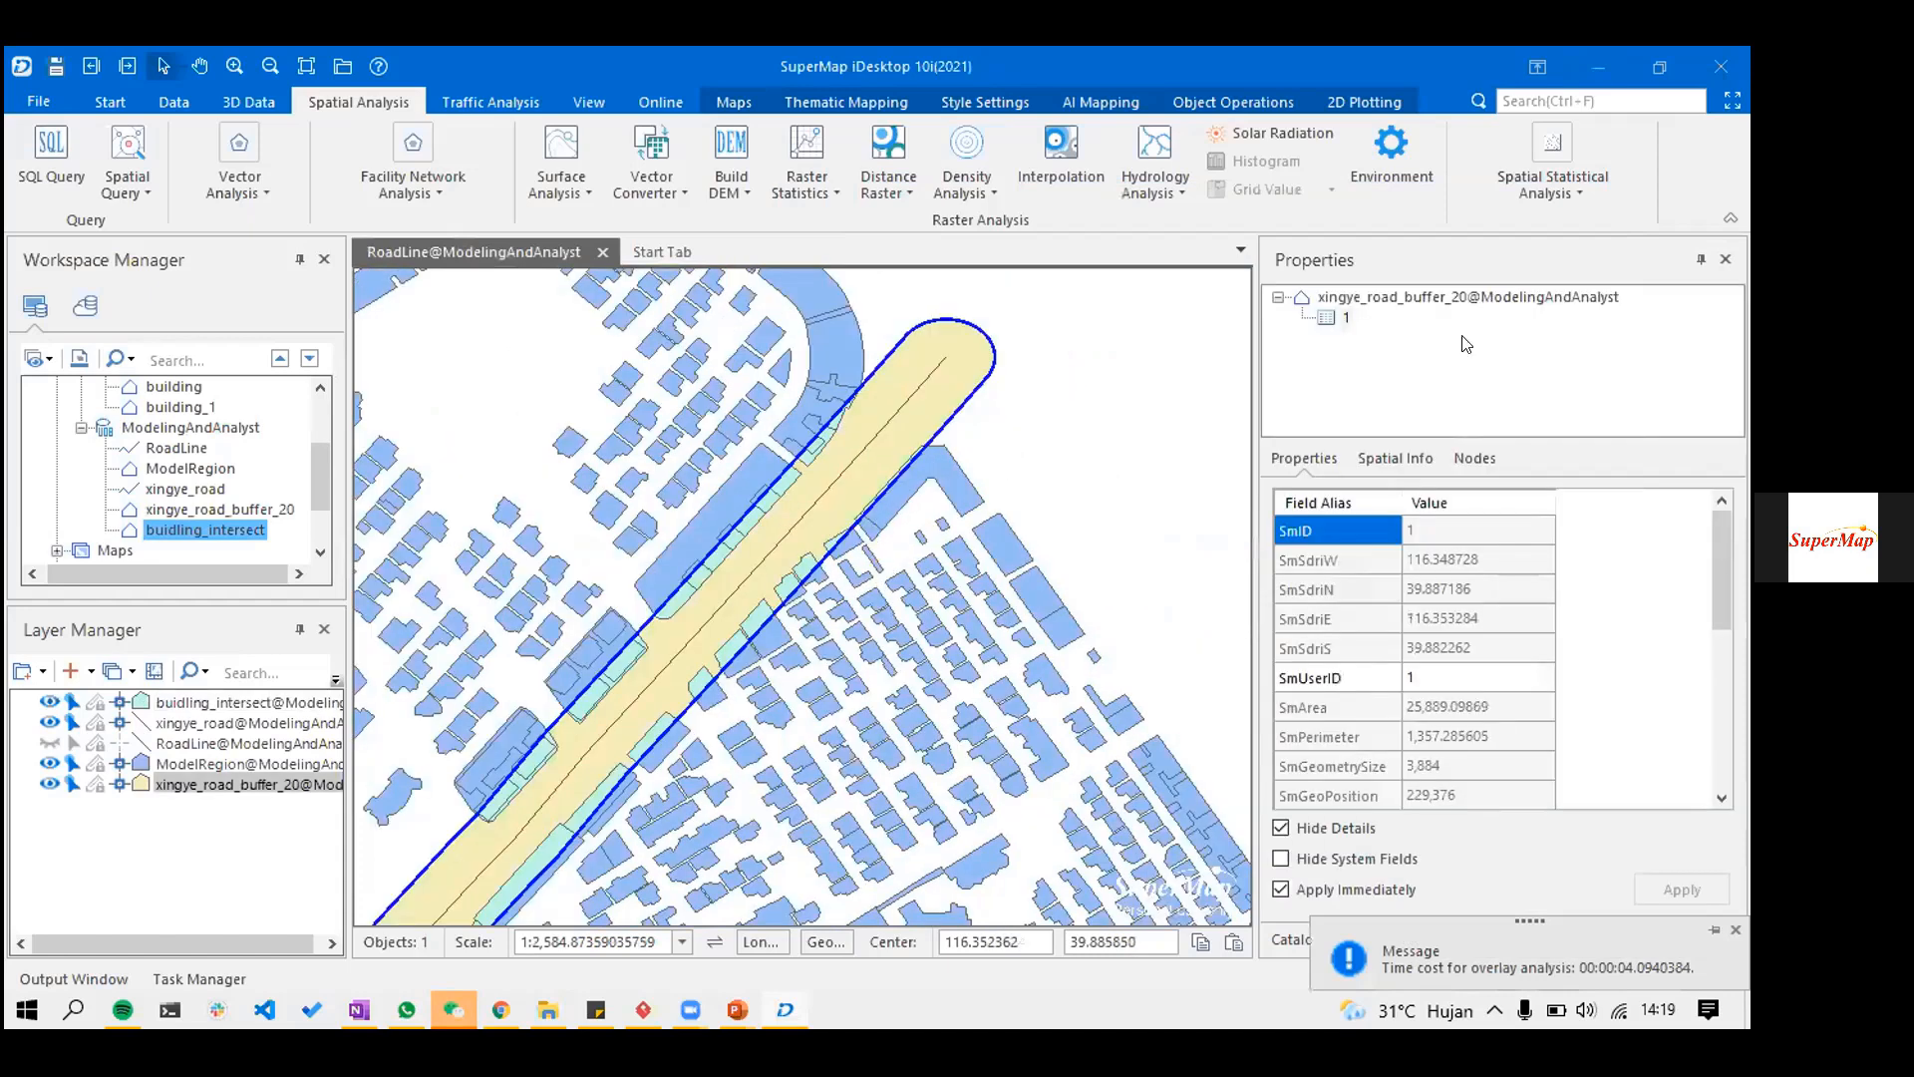
scroll(997, 473, "down", 2)
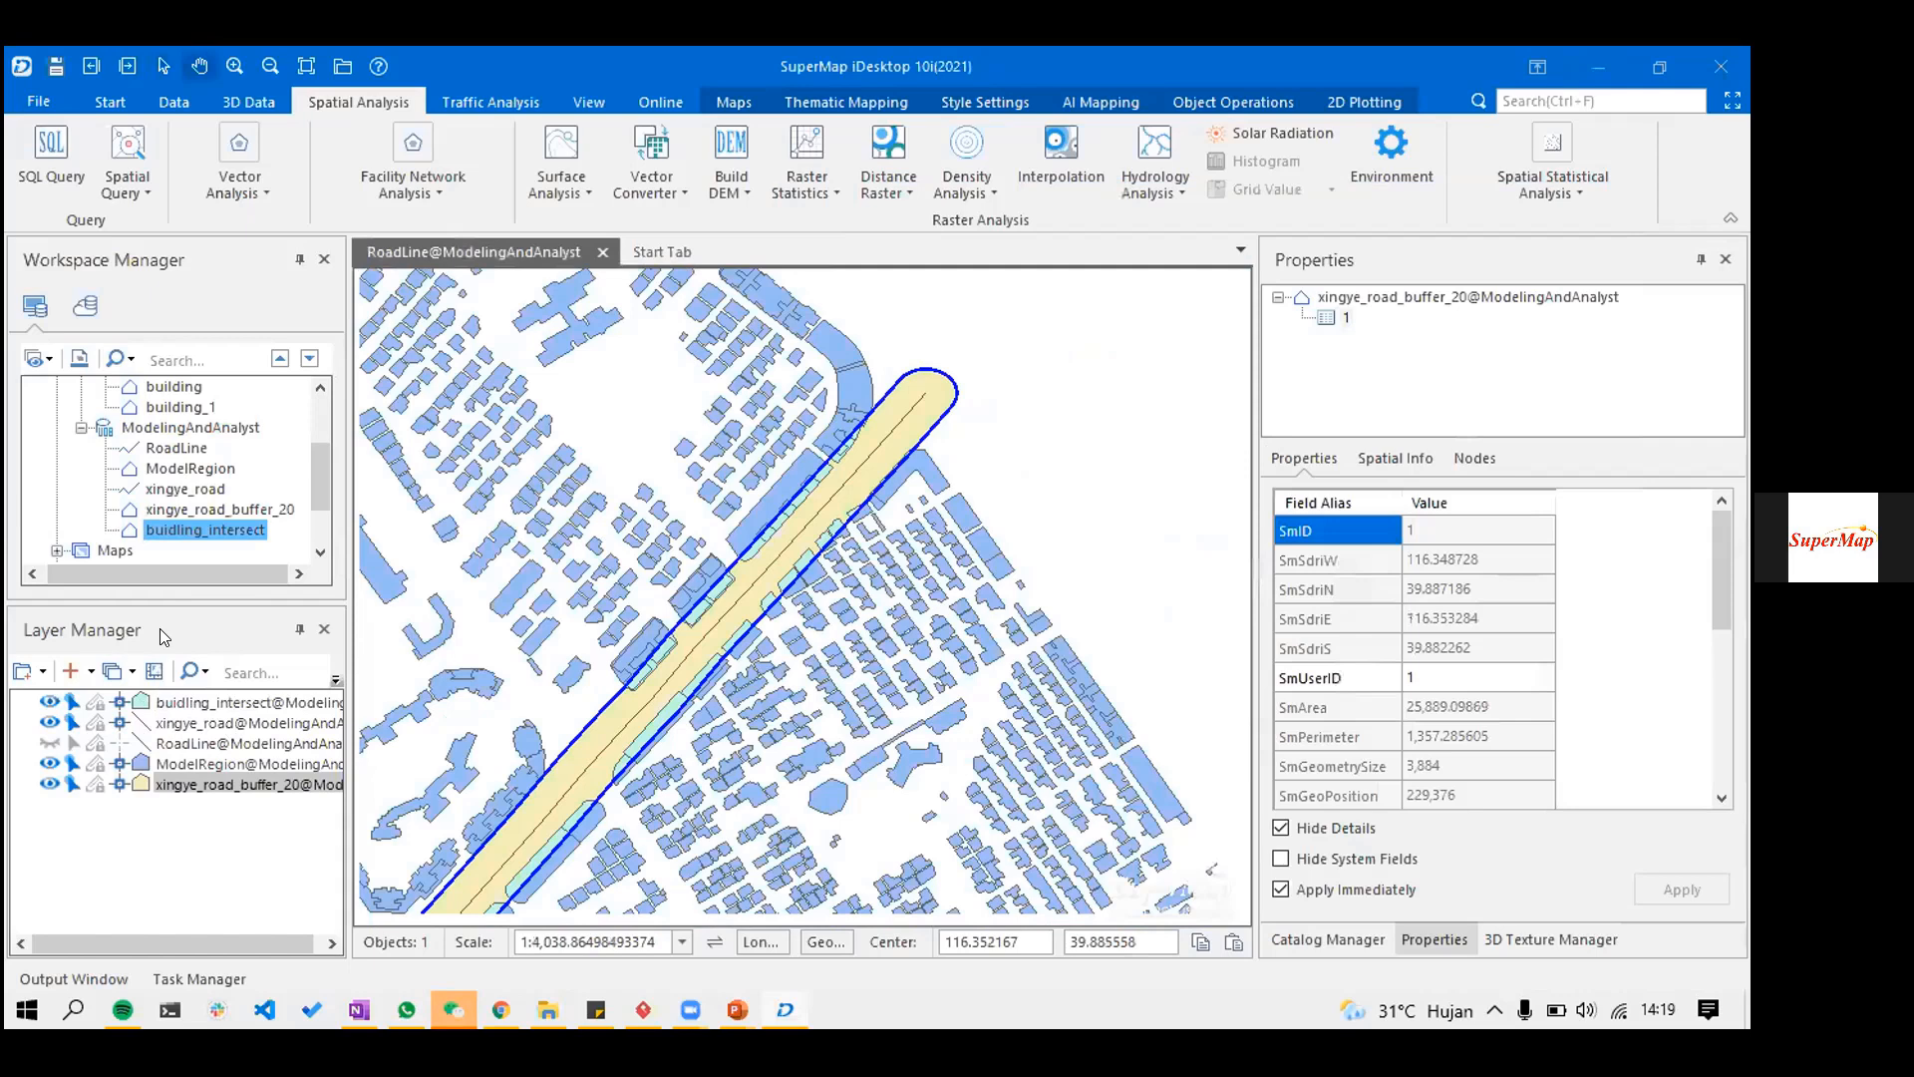
- Switch to the SuperMap iDesktop presentation in PowerPoint and go from the Overlay Analysis slide to the Query in SuperMap slide
key("alt+Tab")
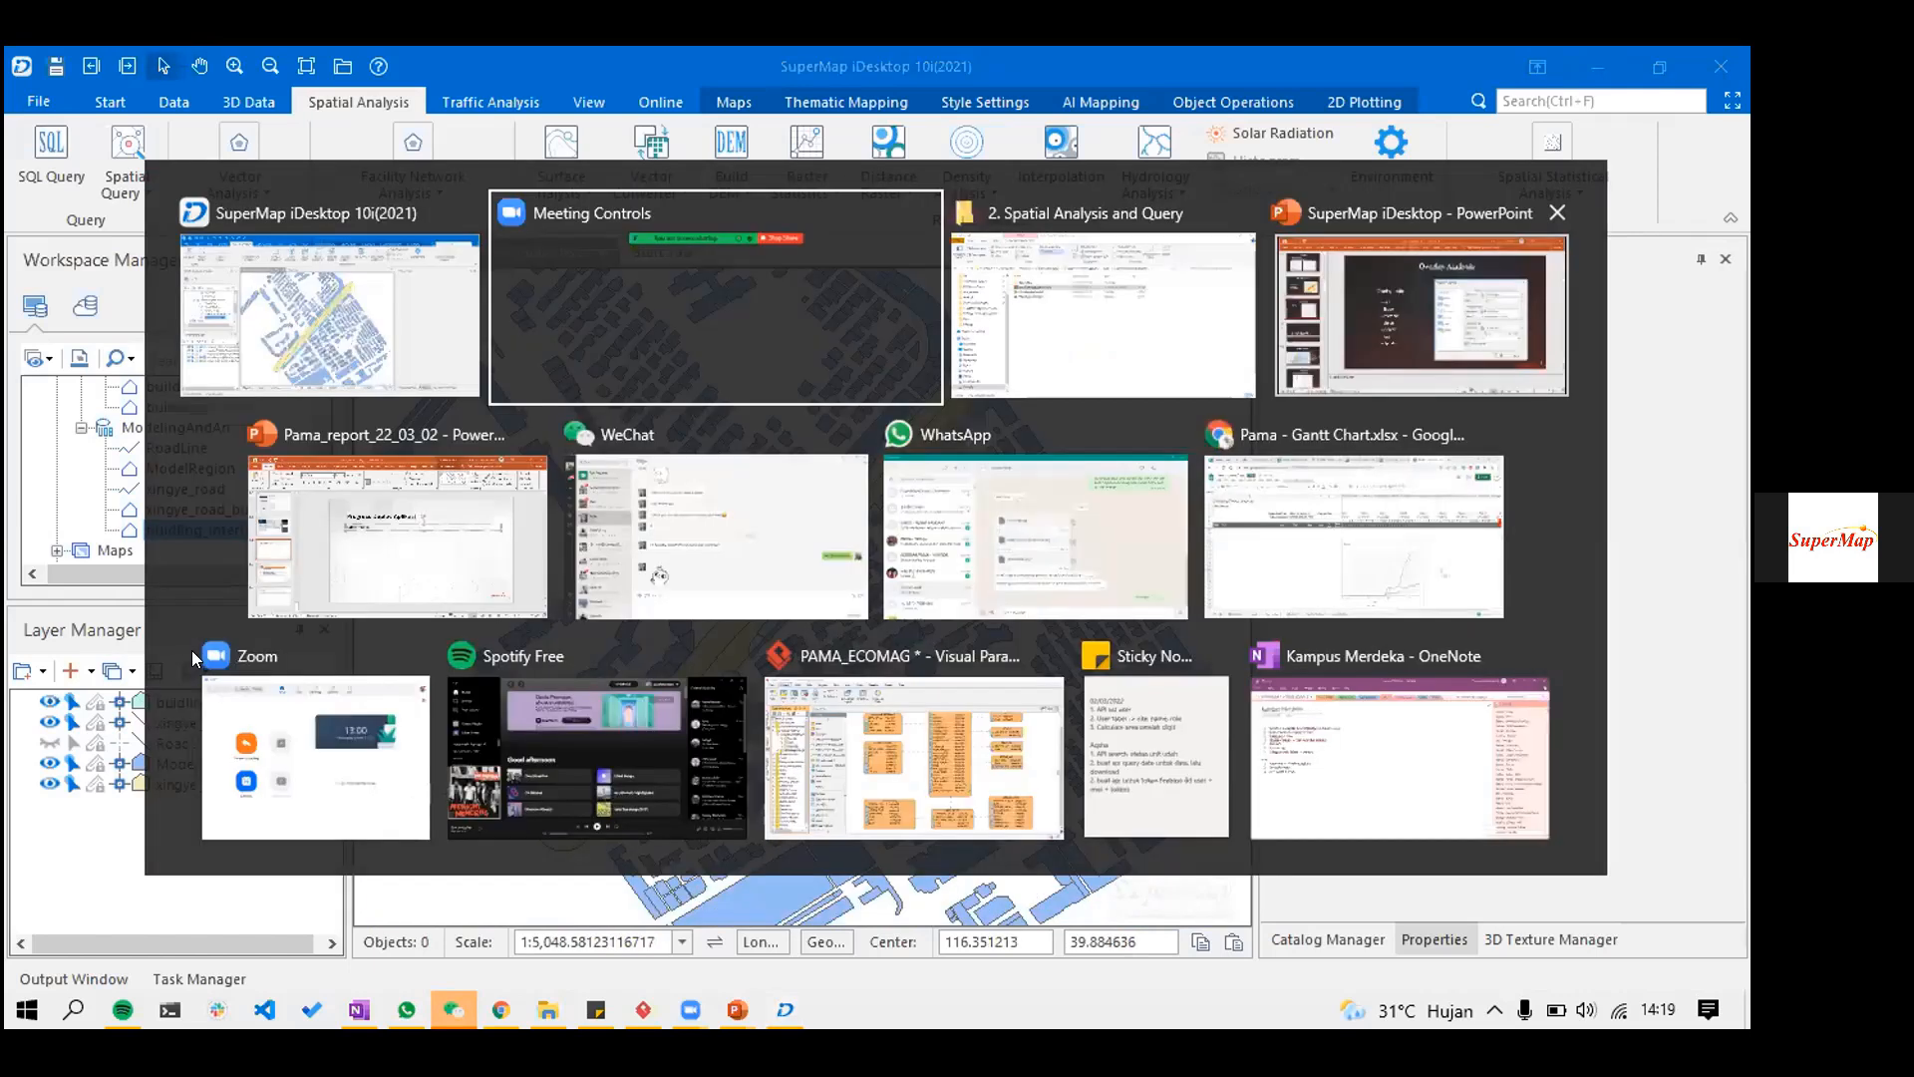
key("alt+Tab")
key("alt+Tab")
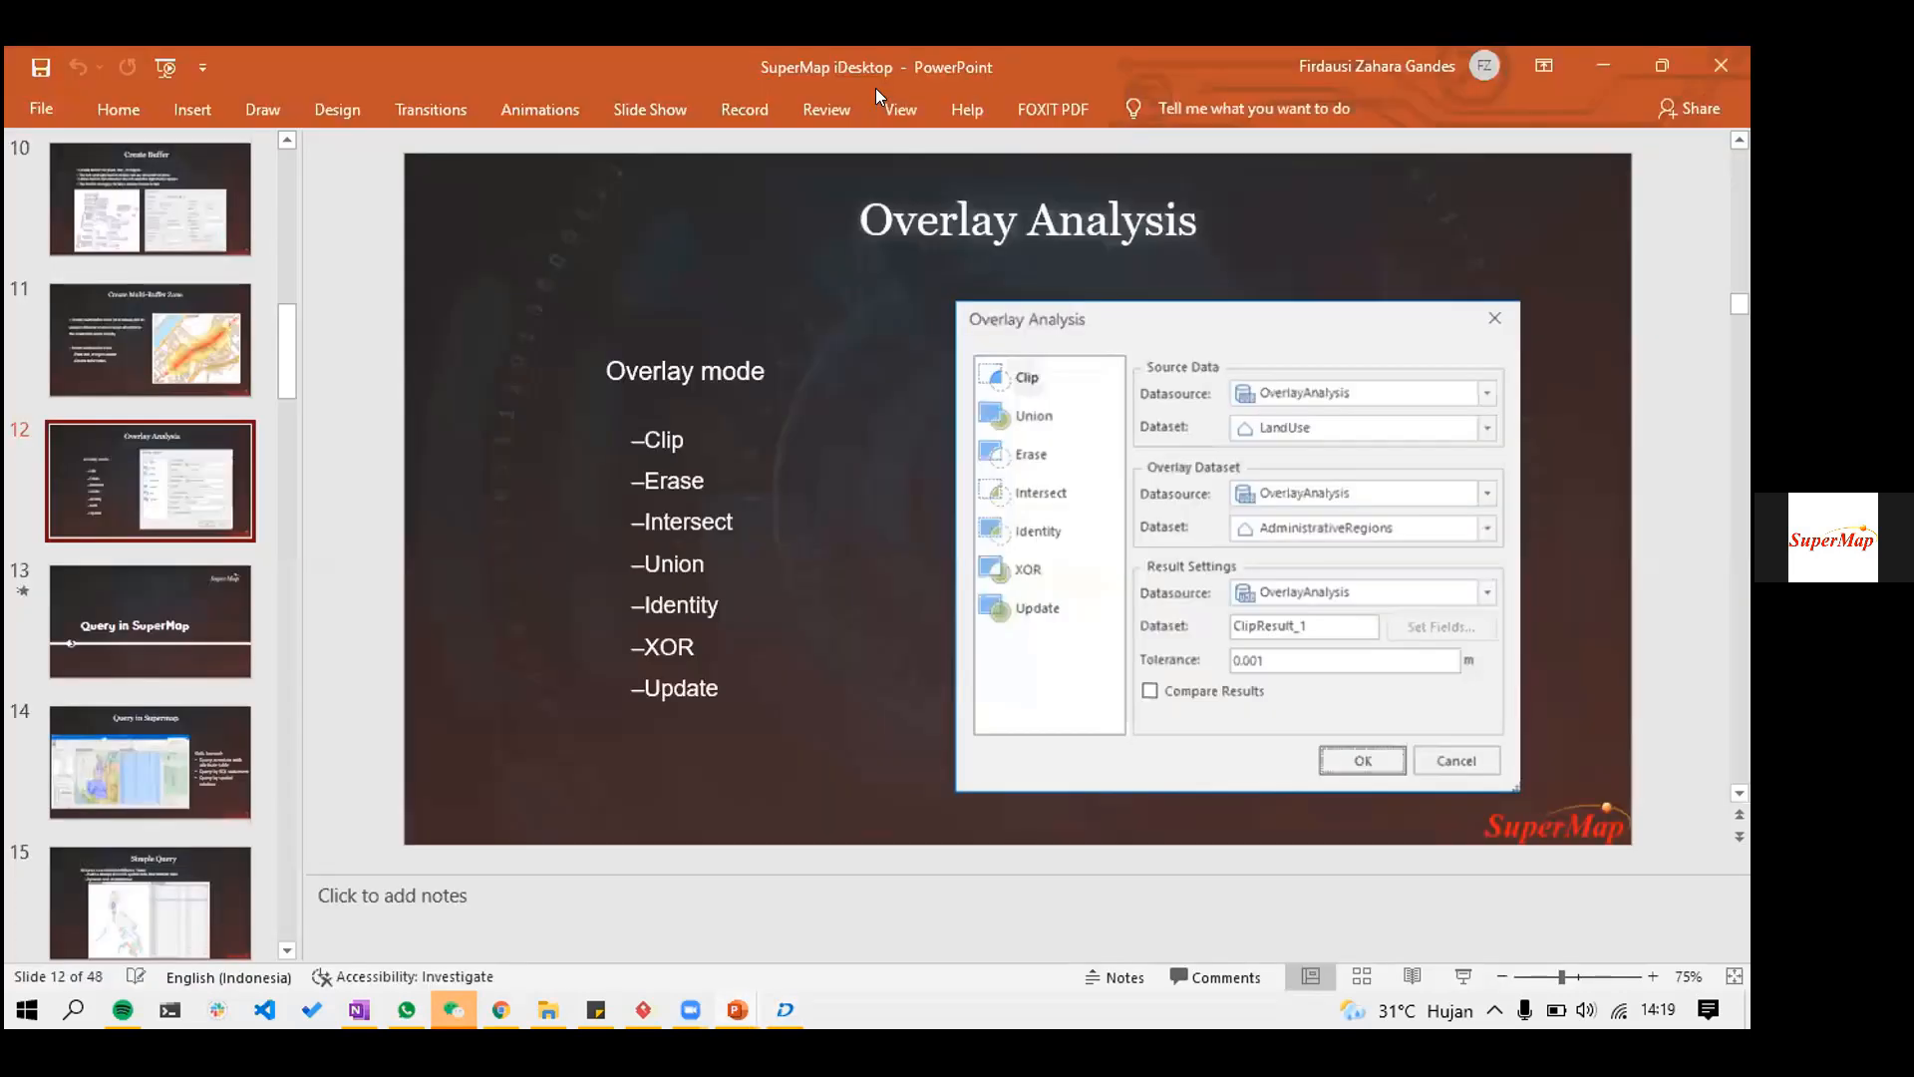
scroll(875, 87, "up", 1)
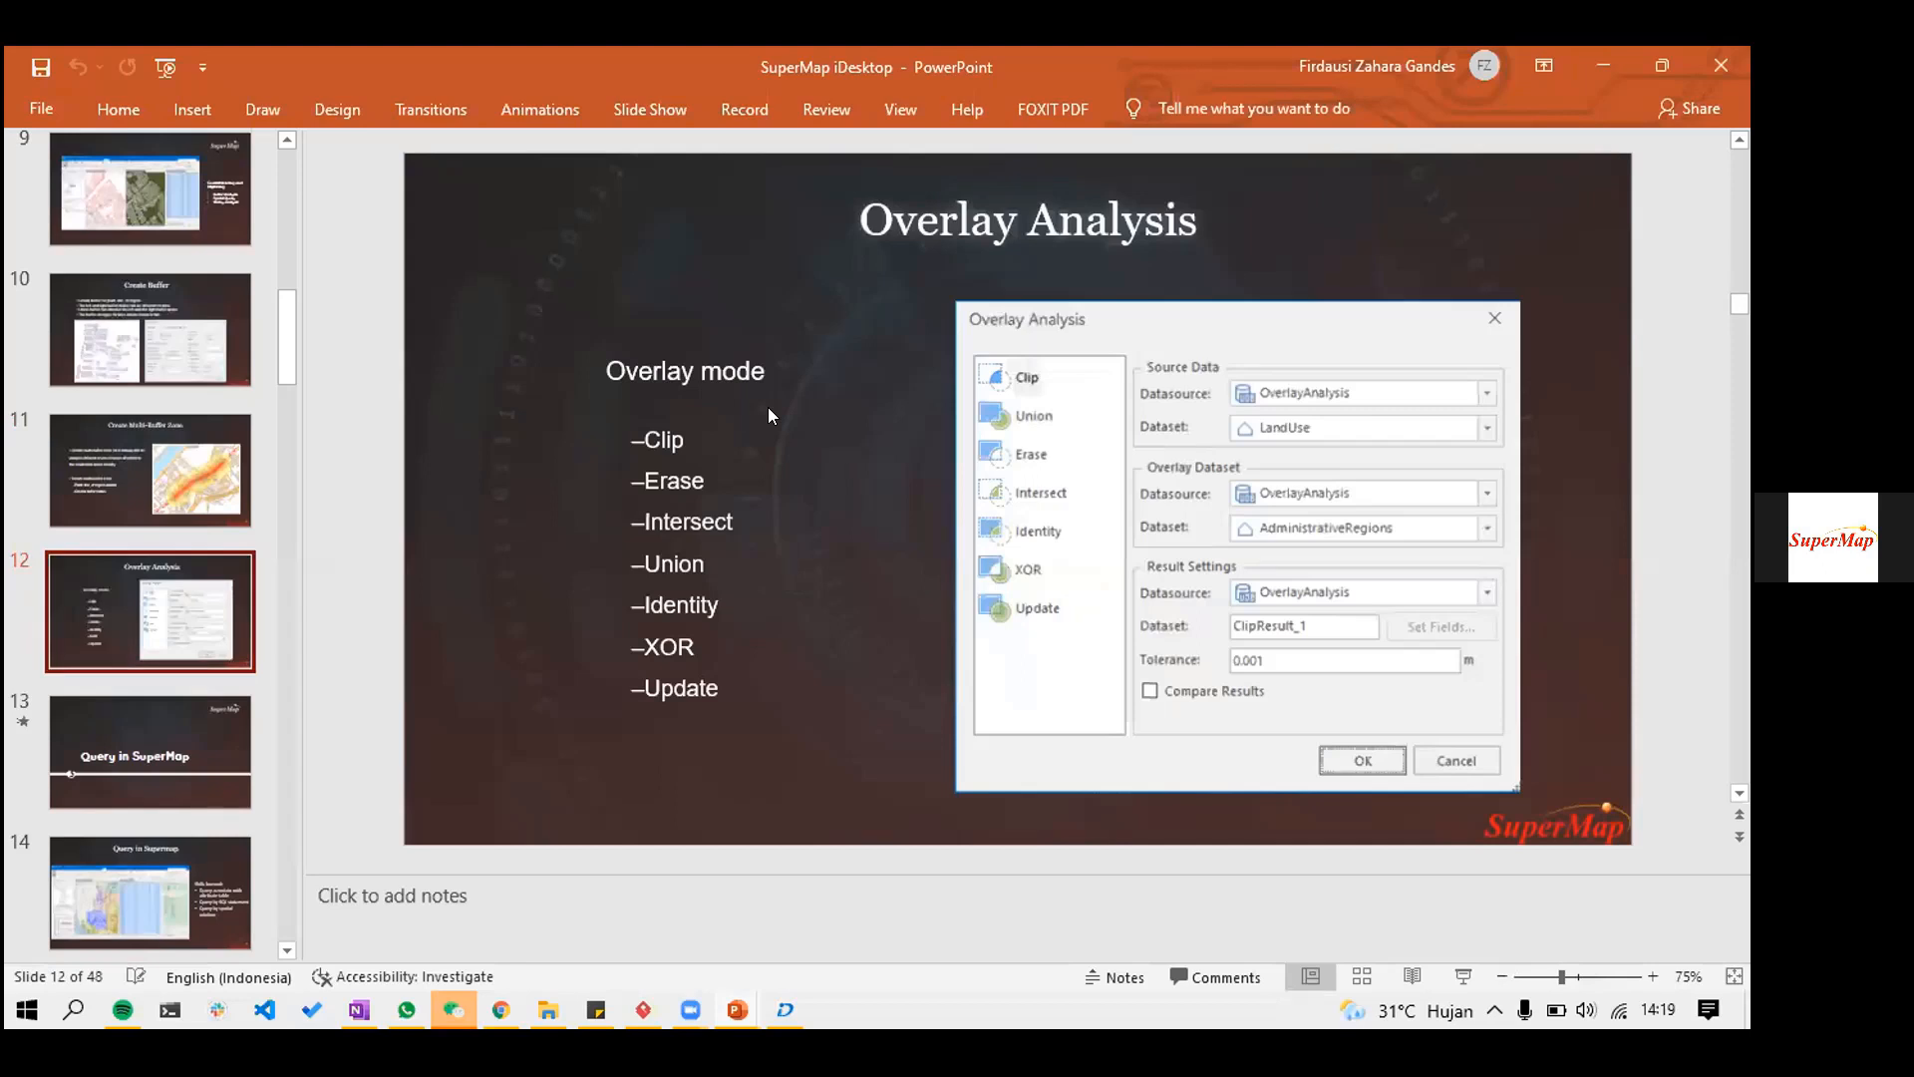
scroll(159, 638, "down", 2)
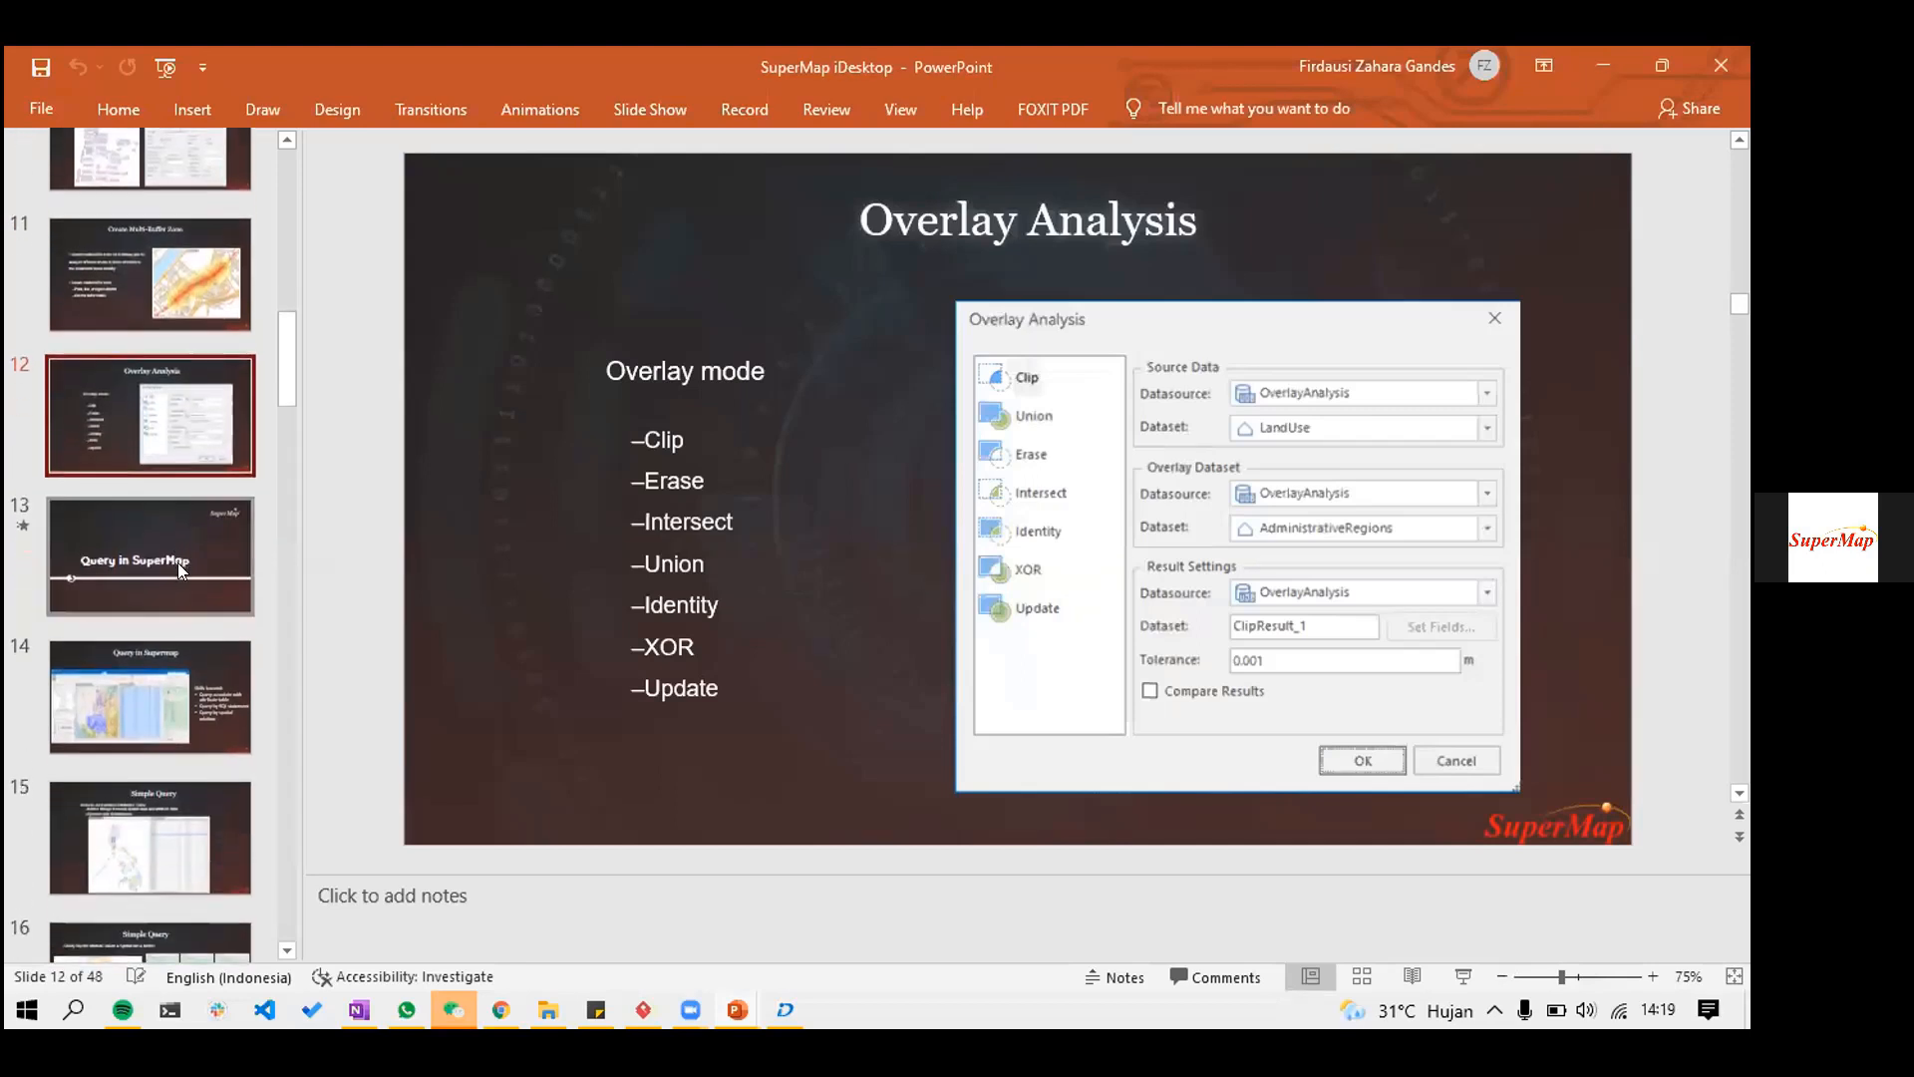
left_click(253, 568)
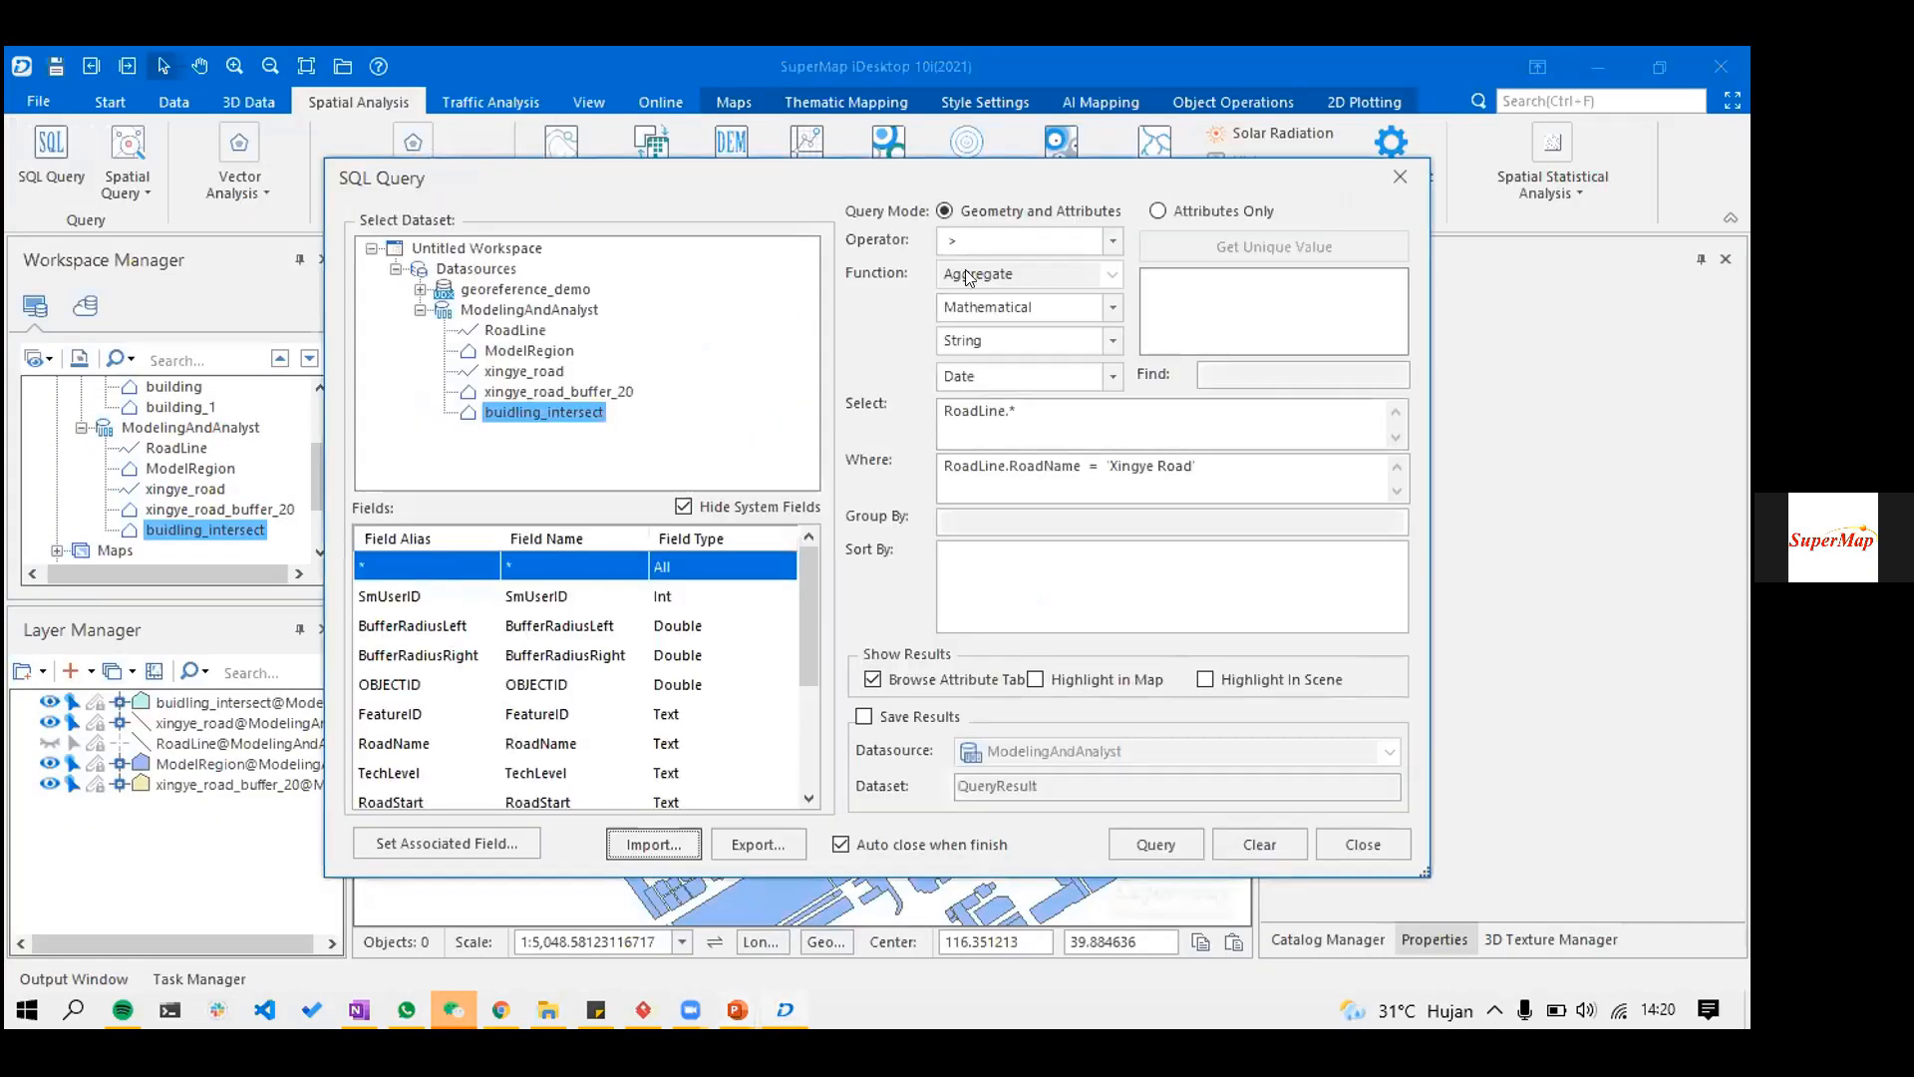
- Review the SQL Query settings for RoadLine in SuperMap iDesktop and leave the dialog without running the query
left_click(1400, 178)
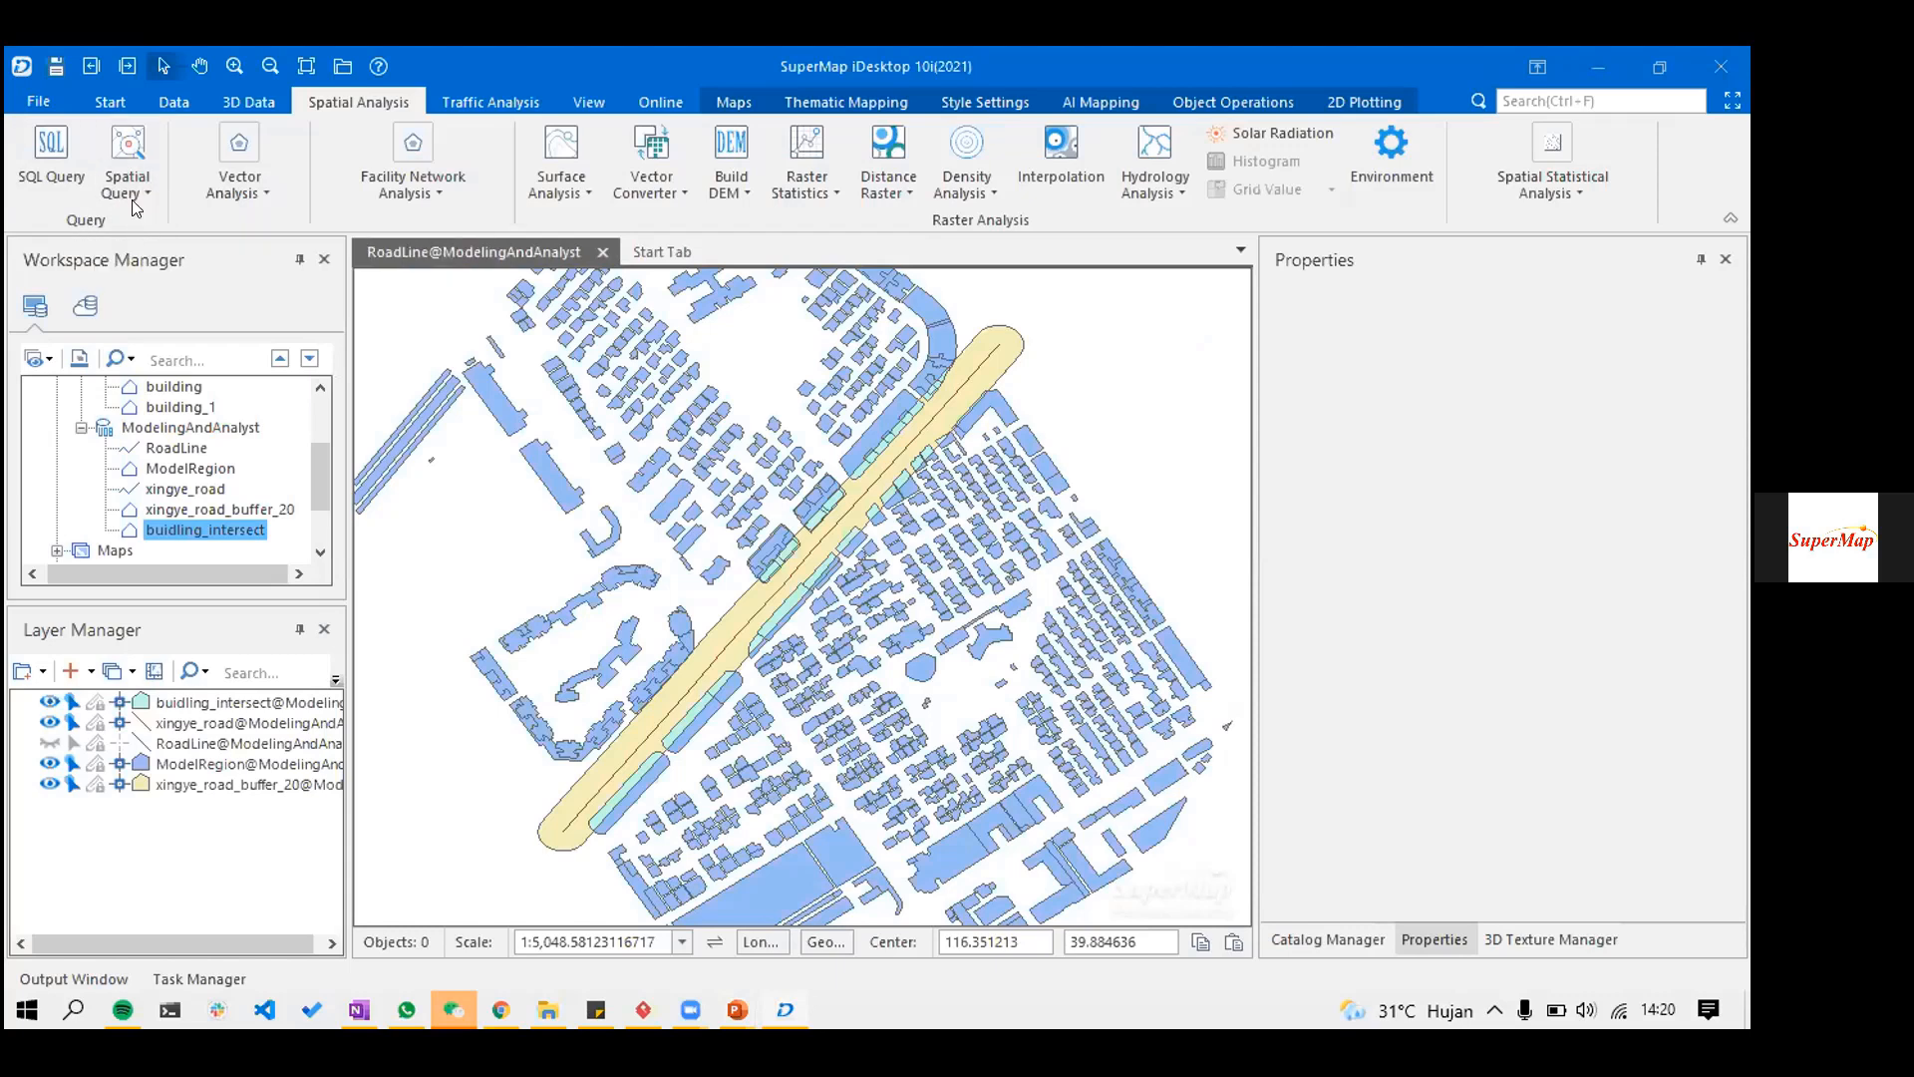
left_click(57, 178)
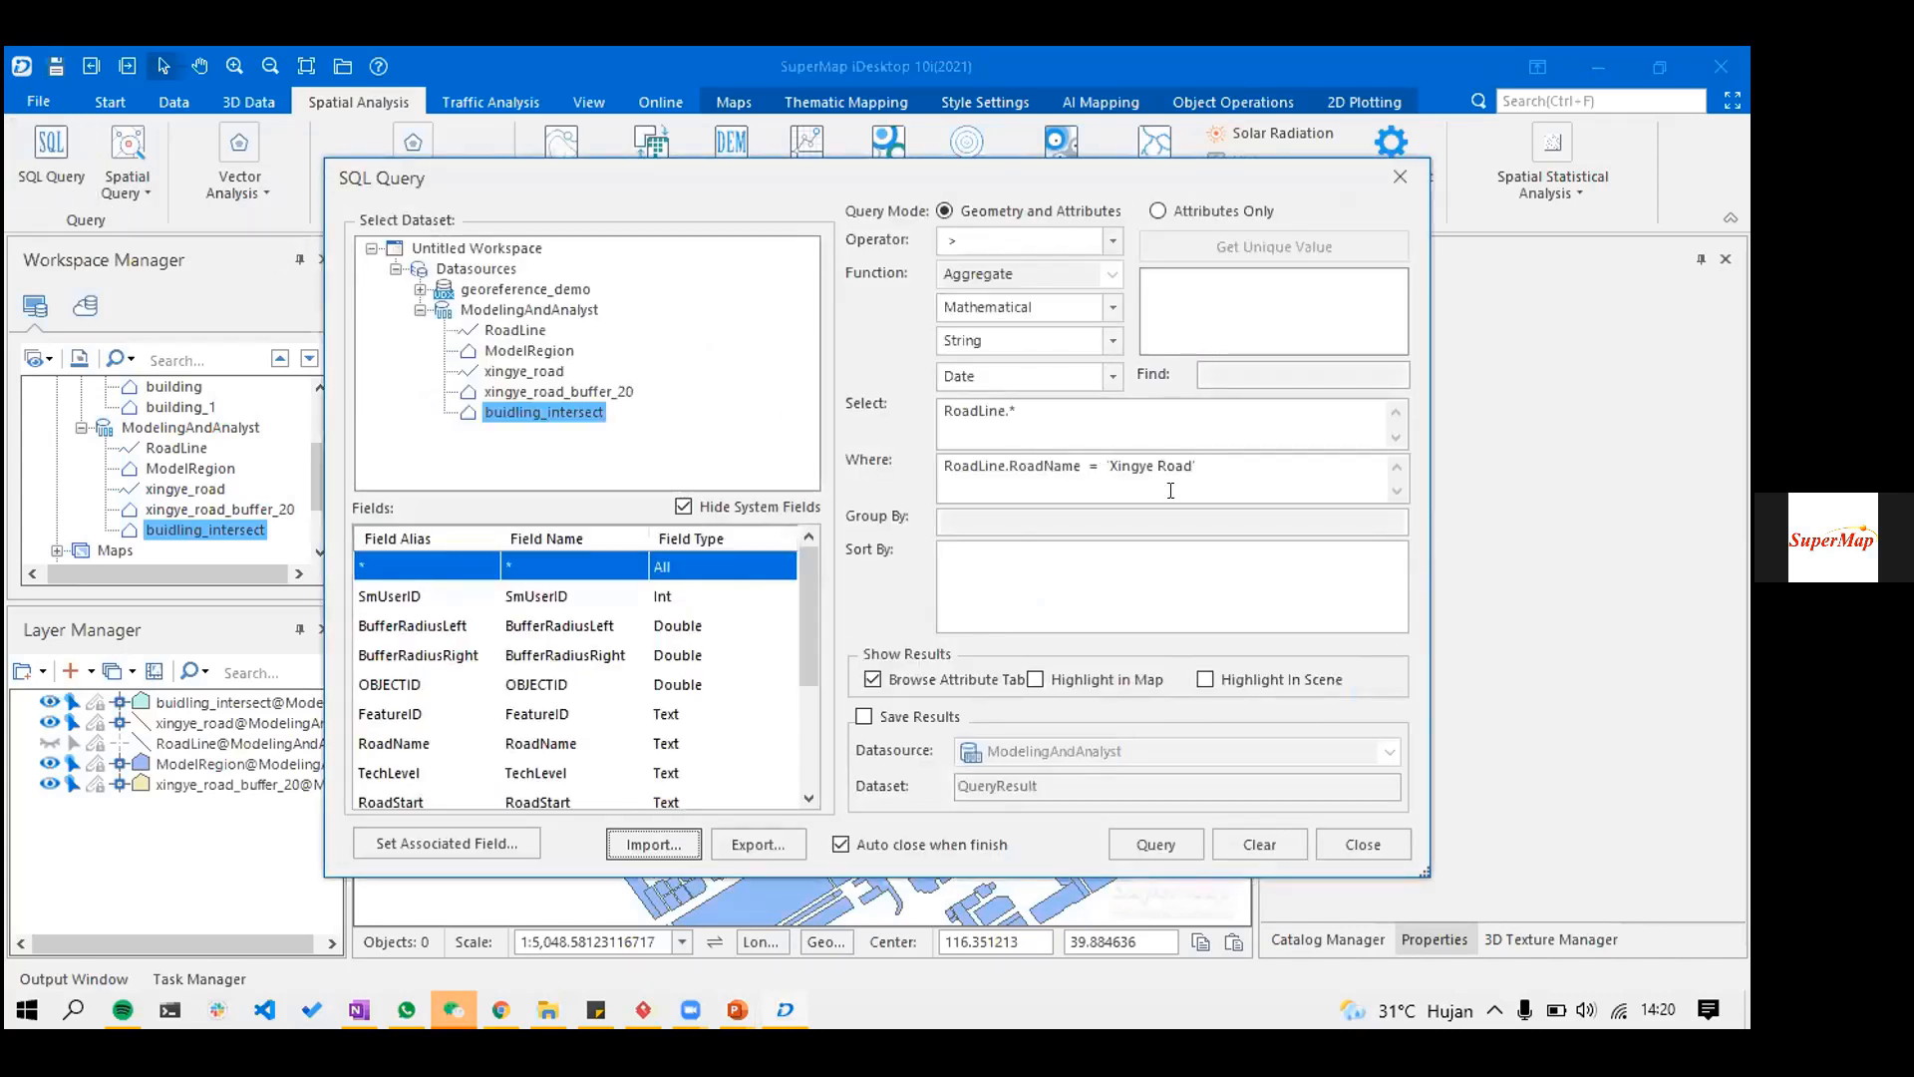
left_click(1400, 177)
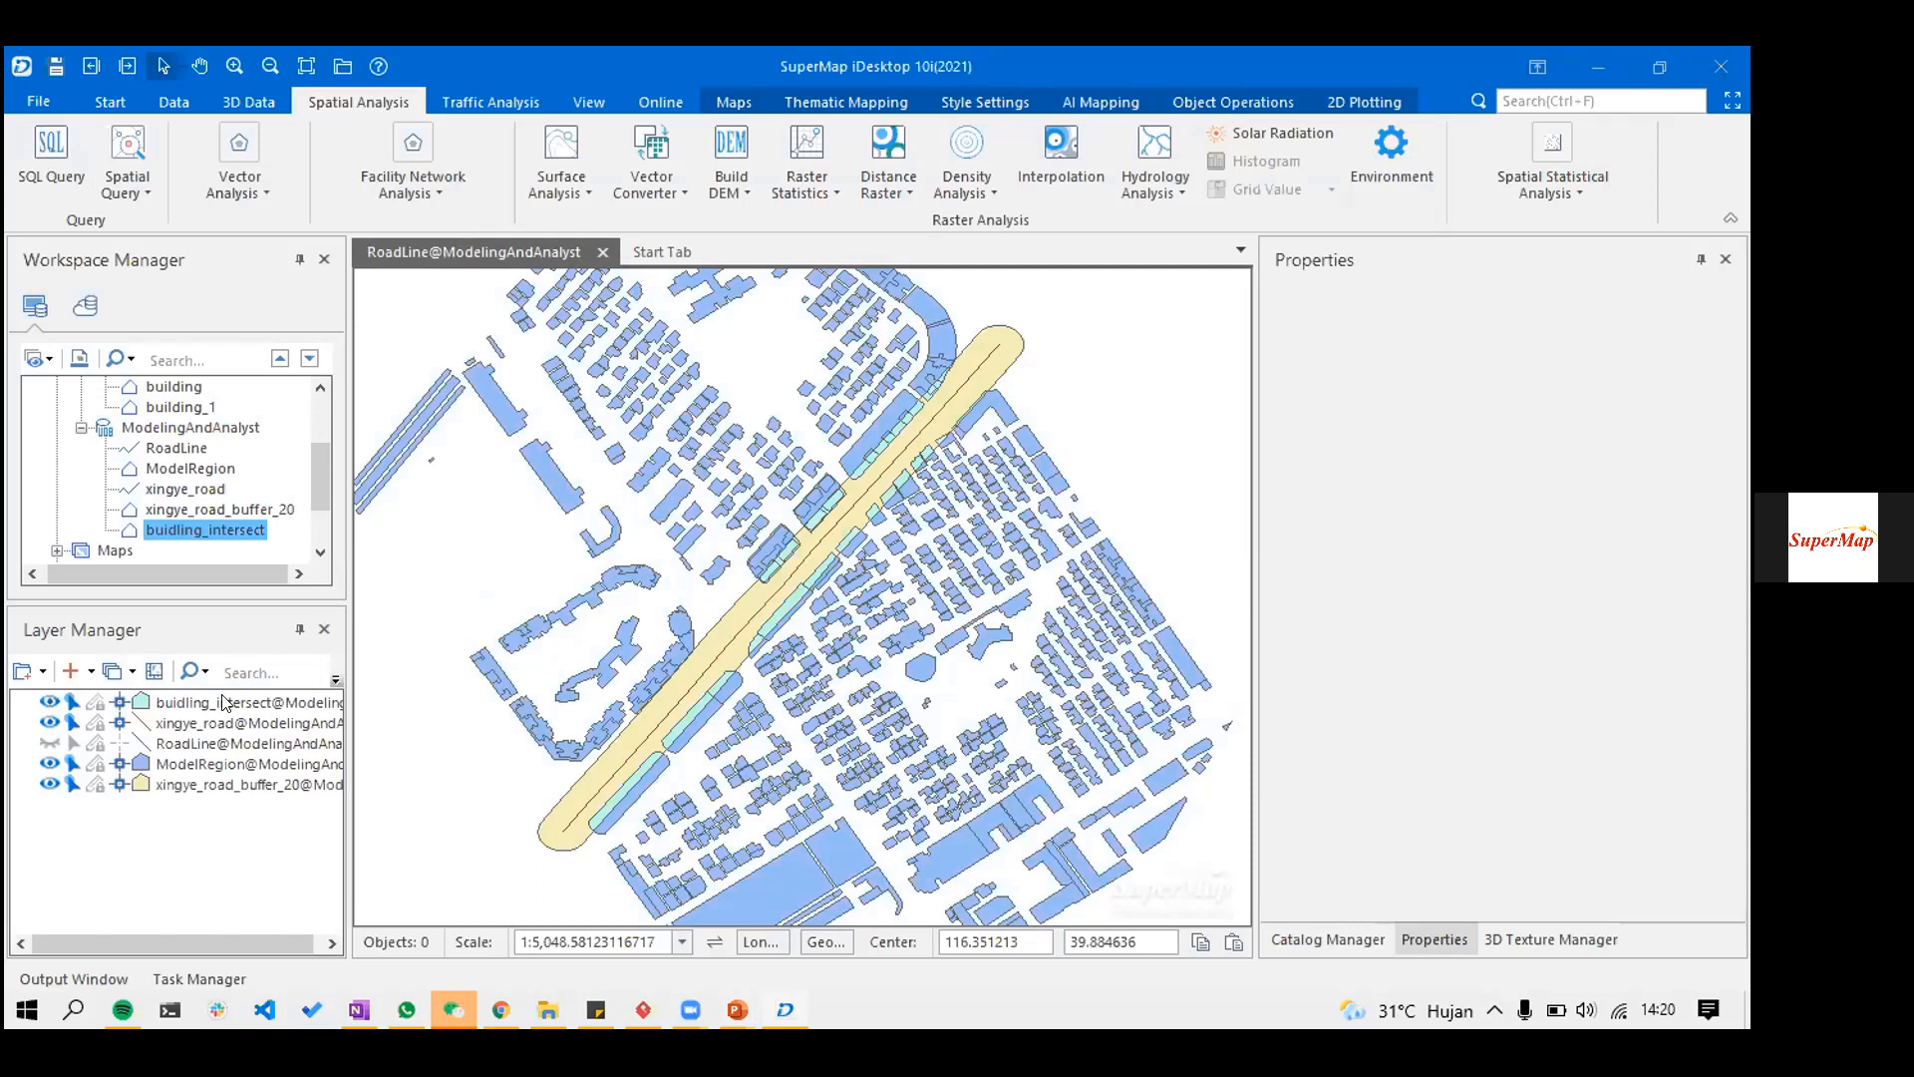
- Hide the buidling_intersect and xingye_road layers and select the xingye_road_buffer_20 polygon on the map
left_click(47, 704)
left_click(49, 722)
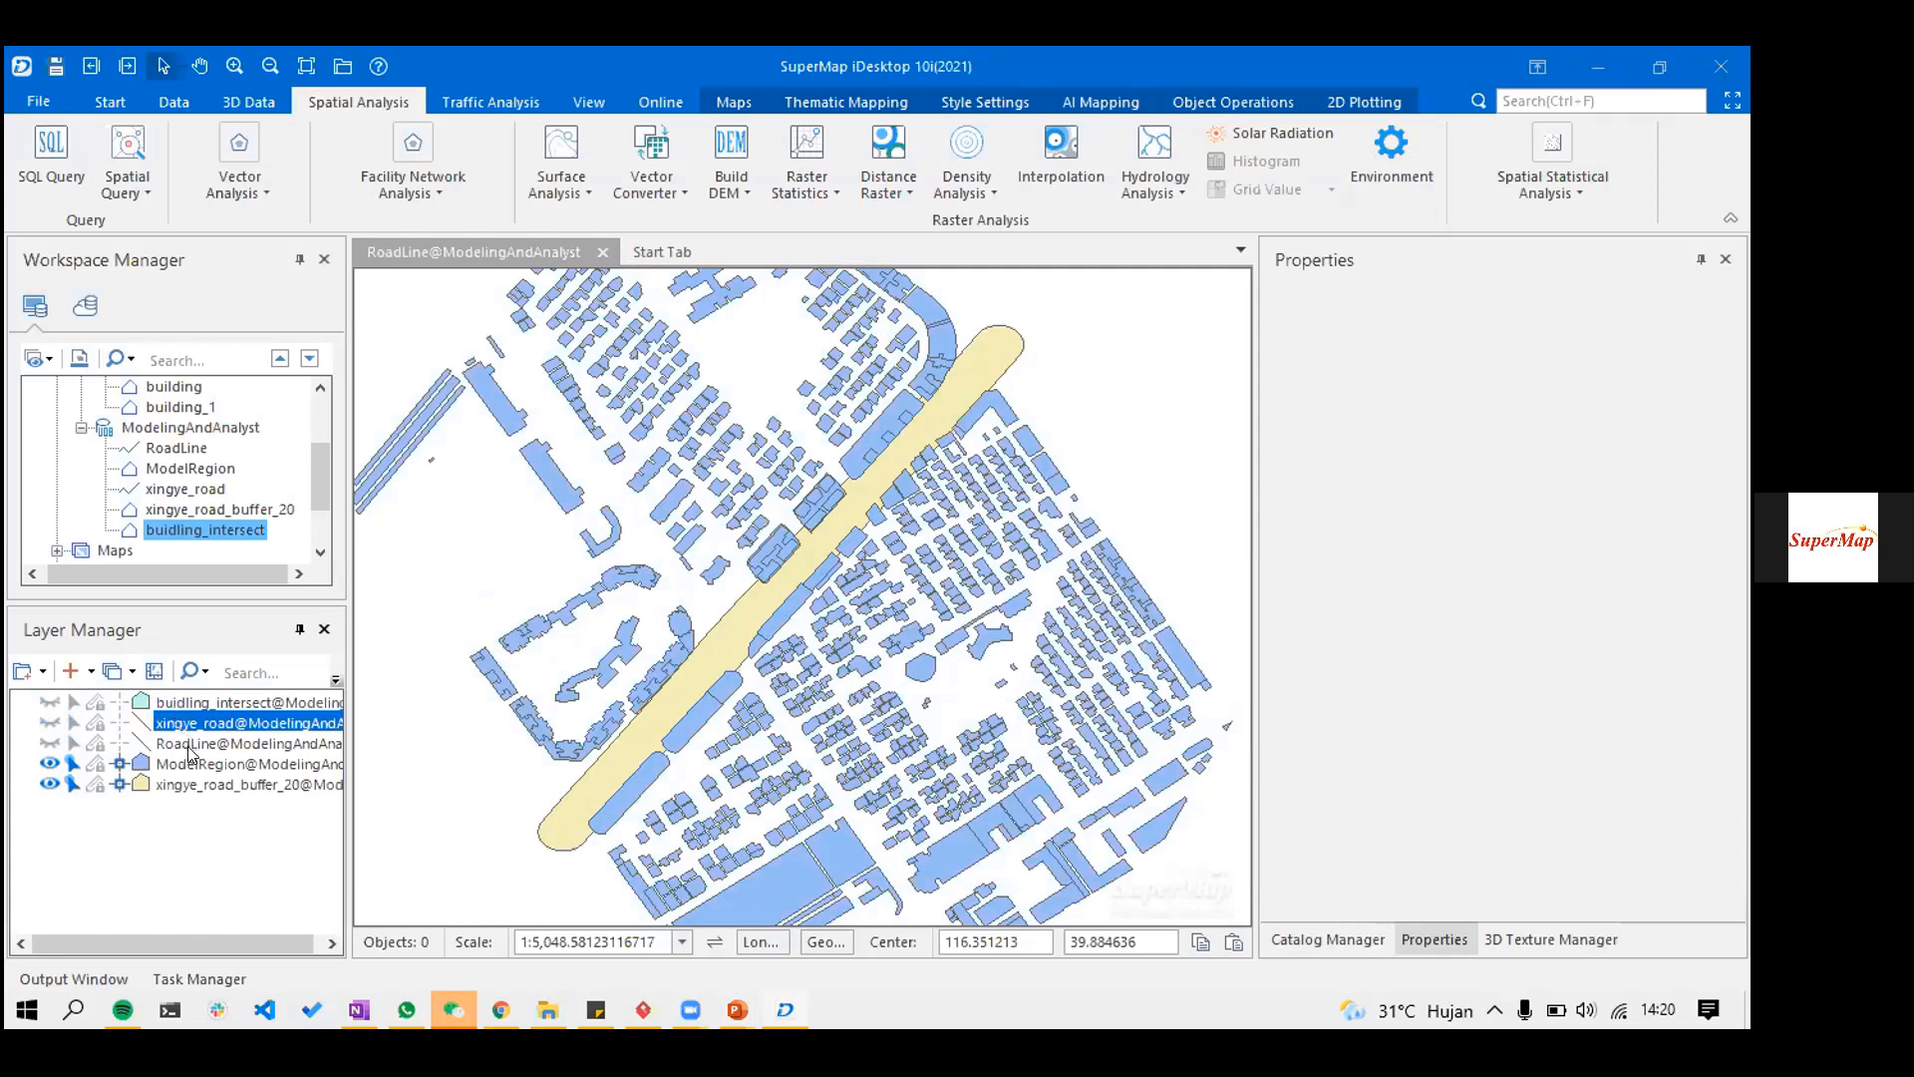
left_click(981, 364)
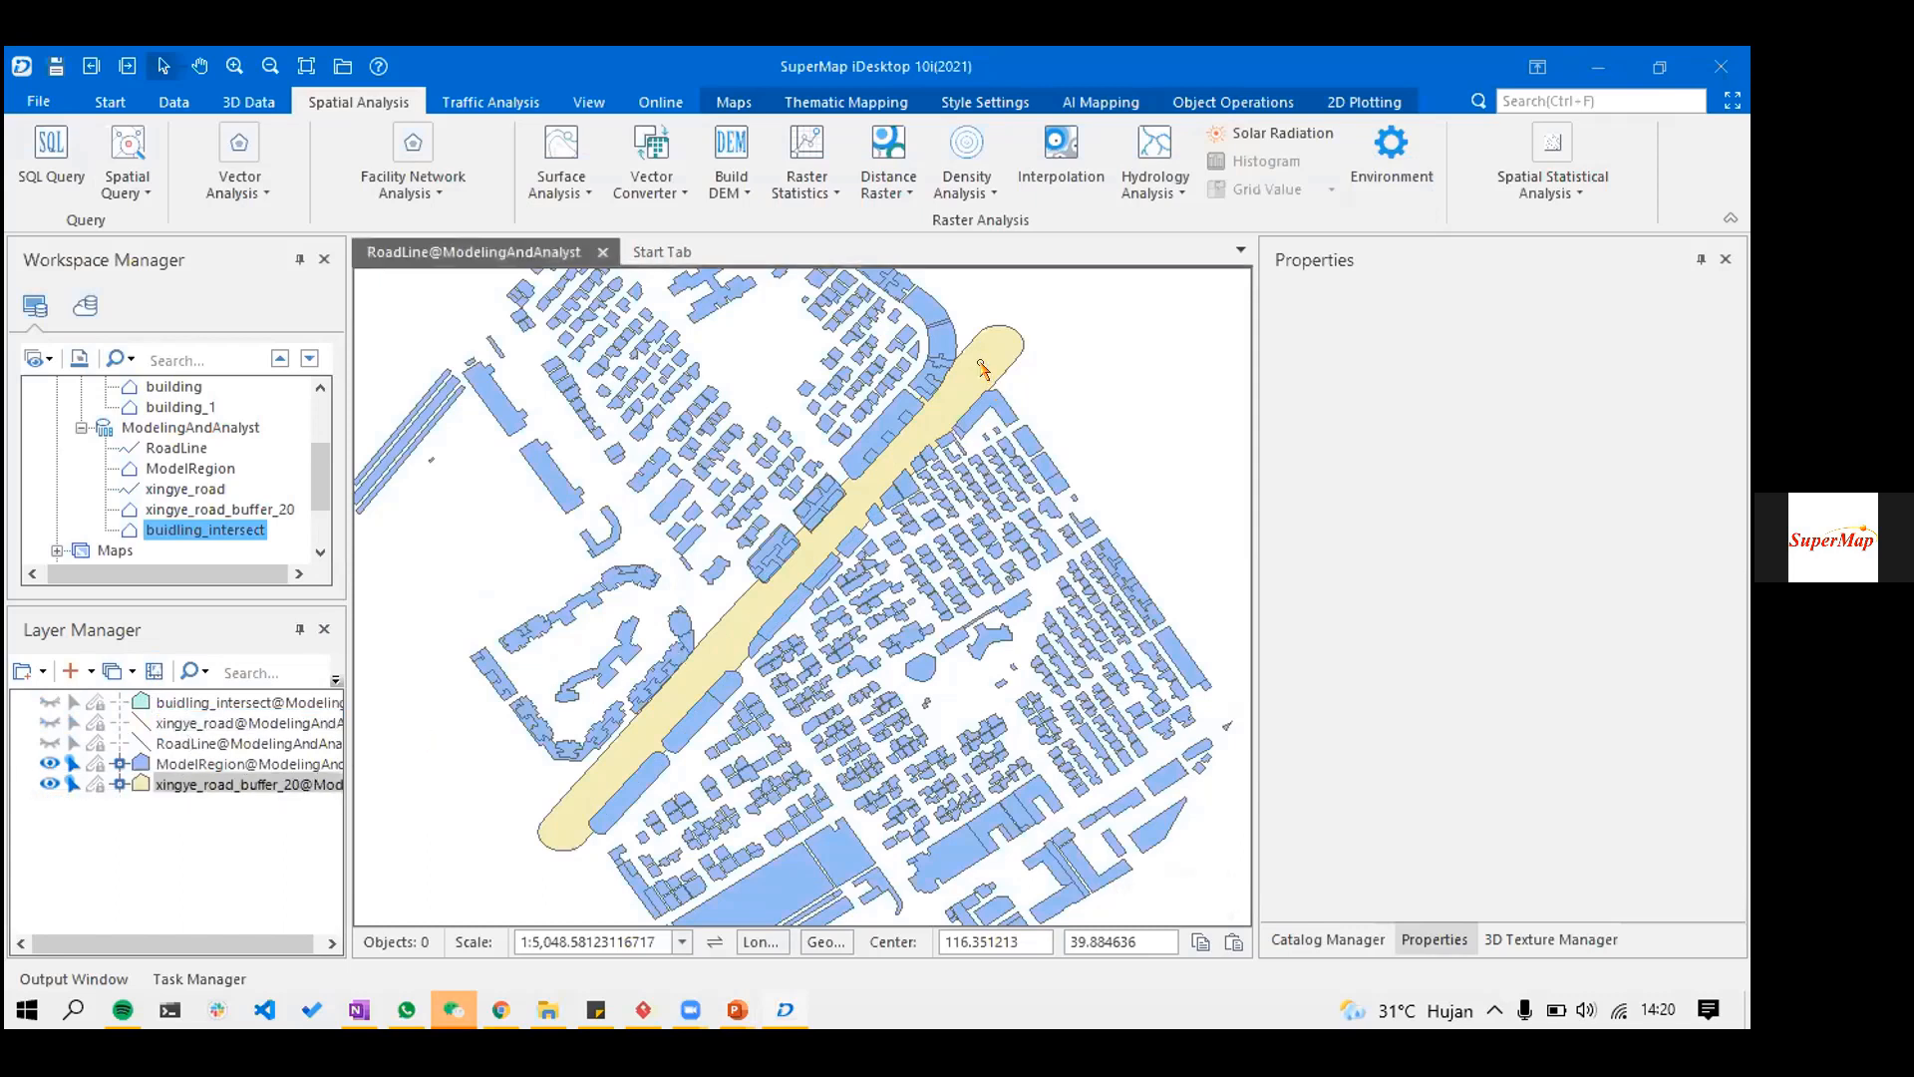
left_click(982, 364)
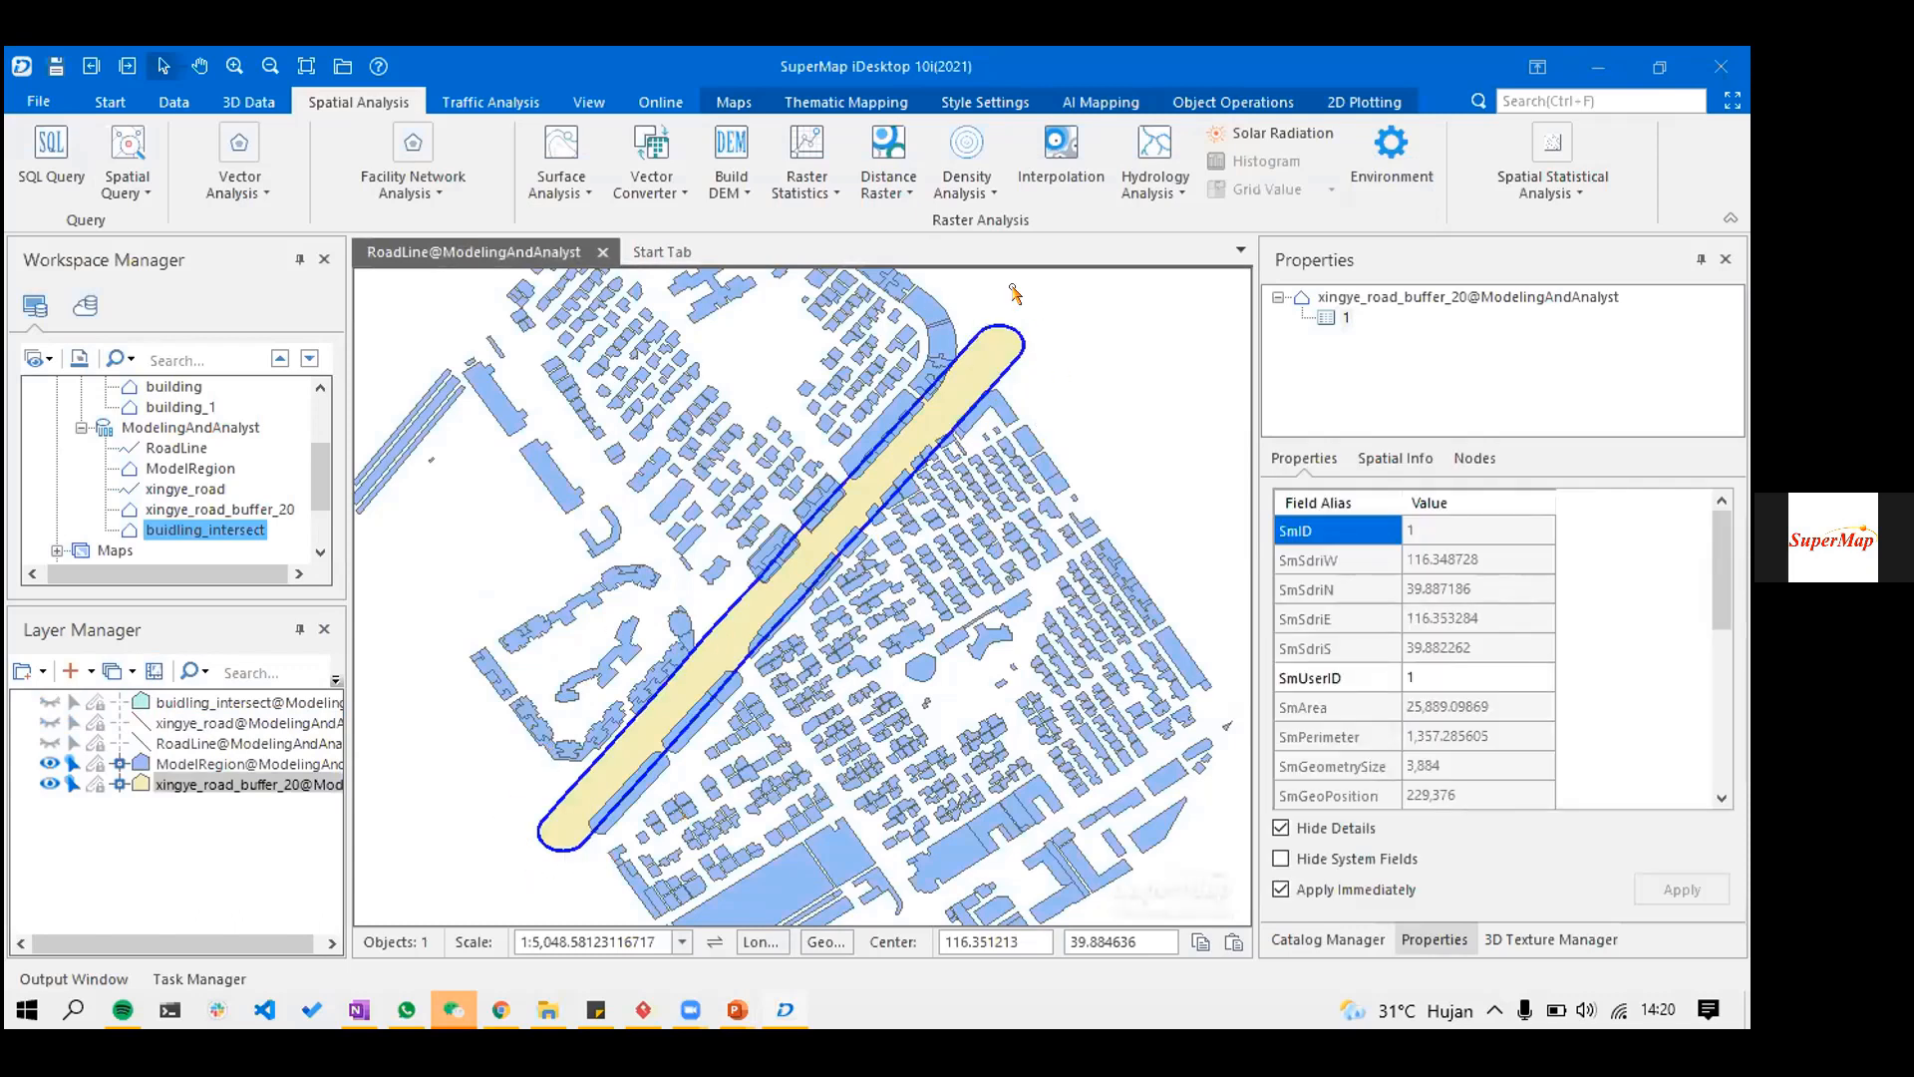
left_click(1012, 367)
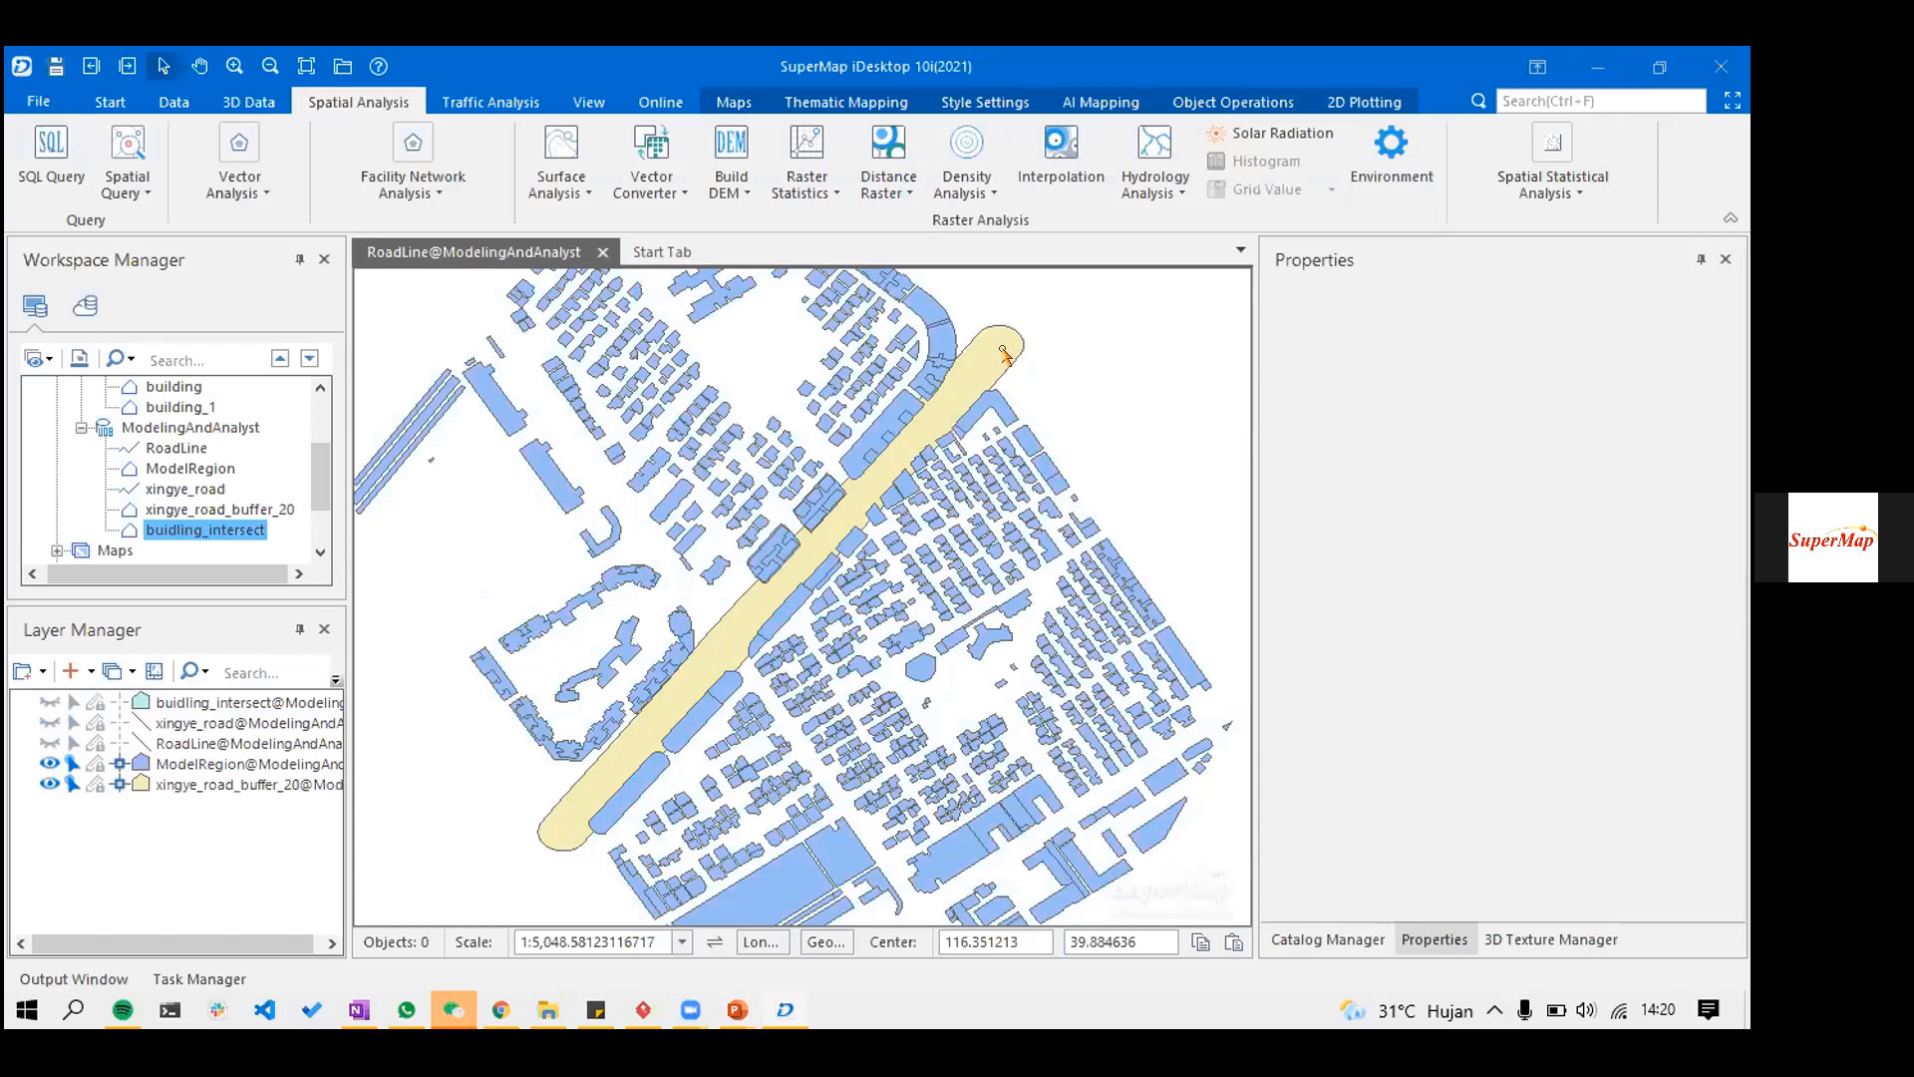
left_click(1002, 346)
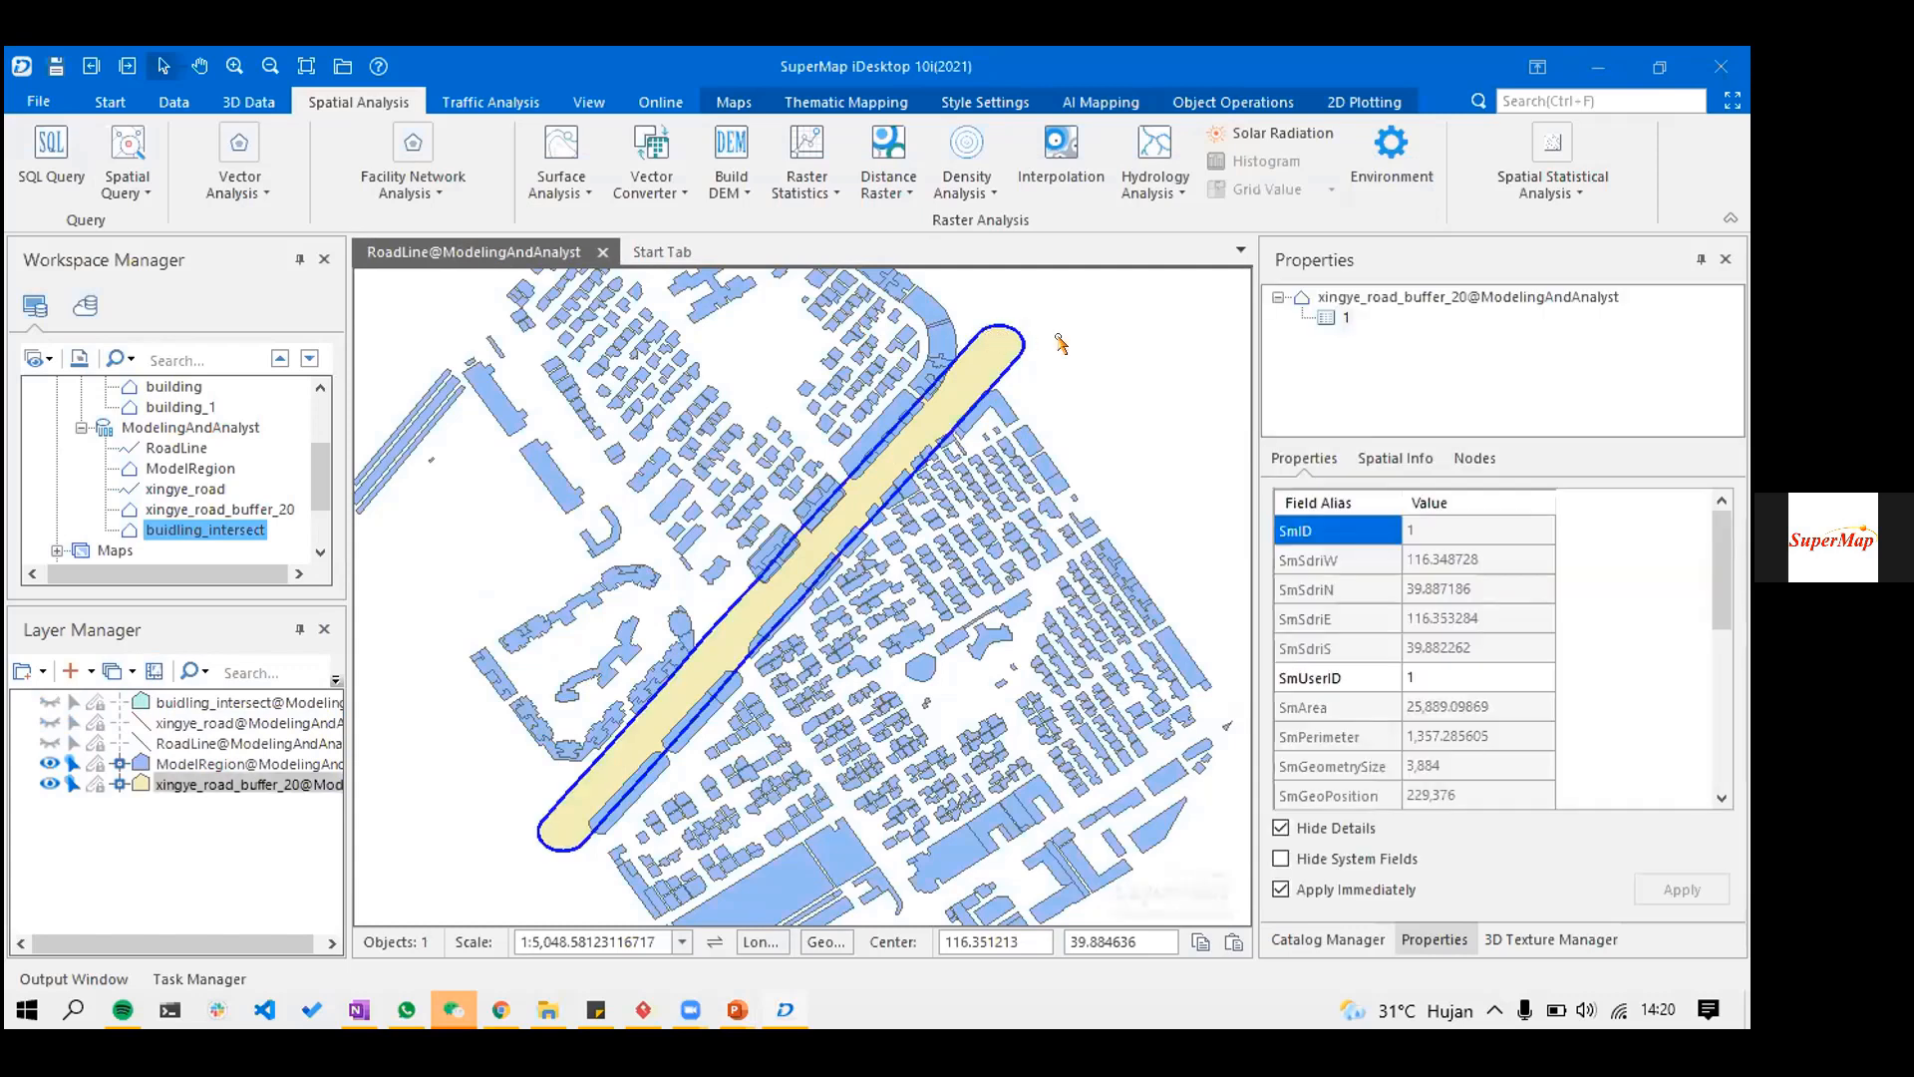
scroll(1009, 334, "up", 1)
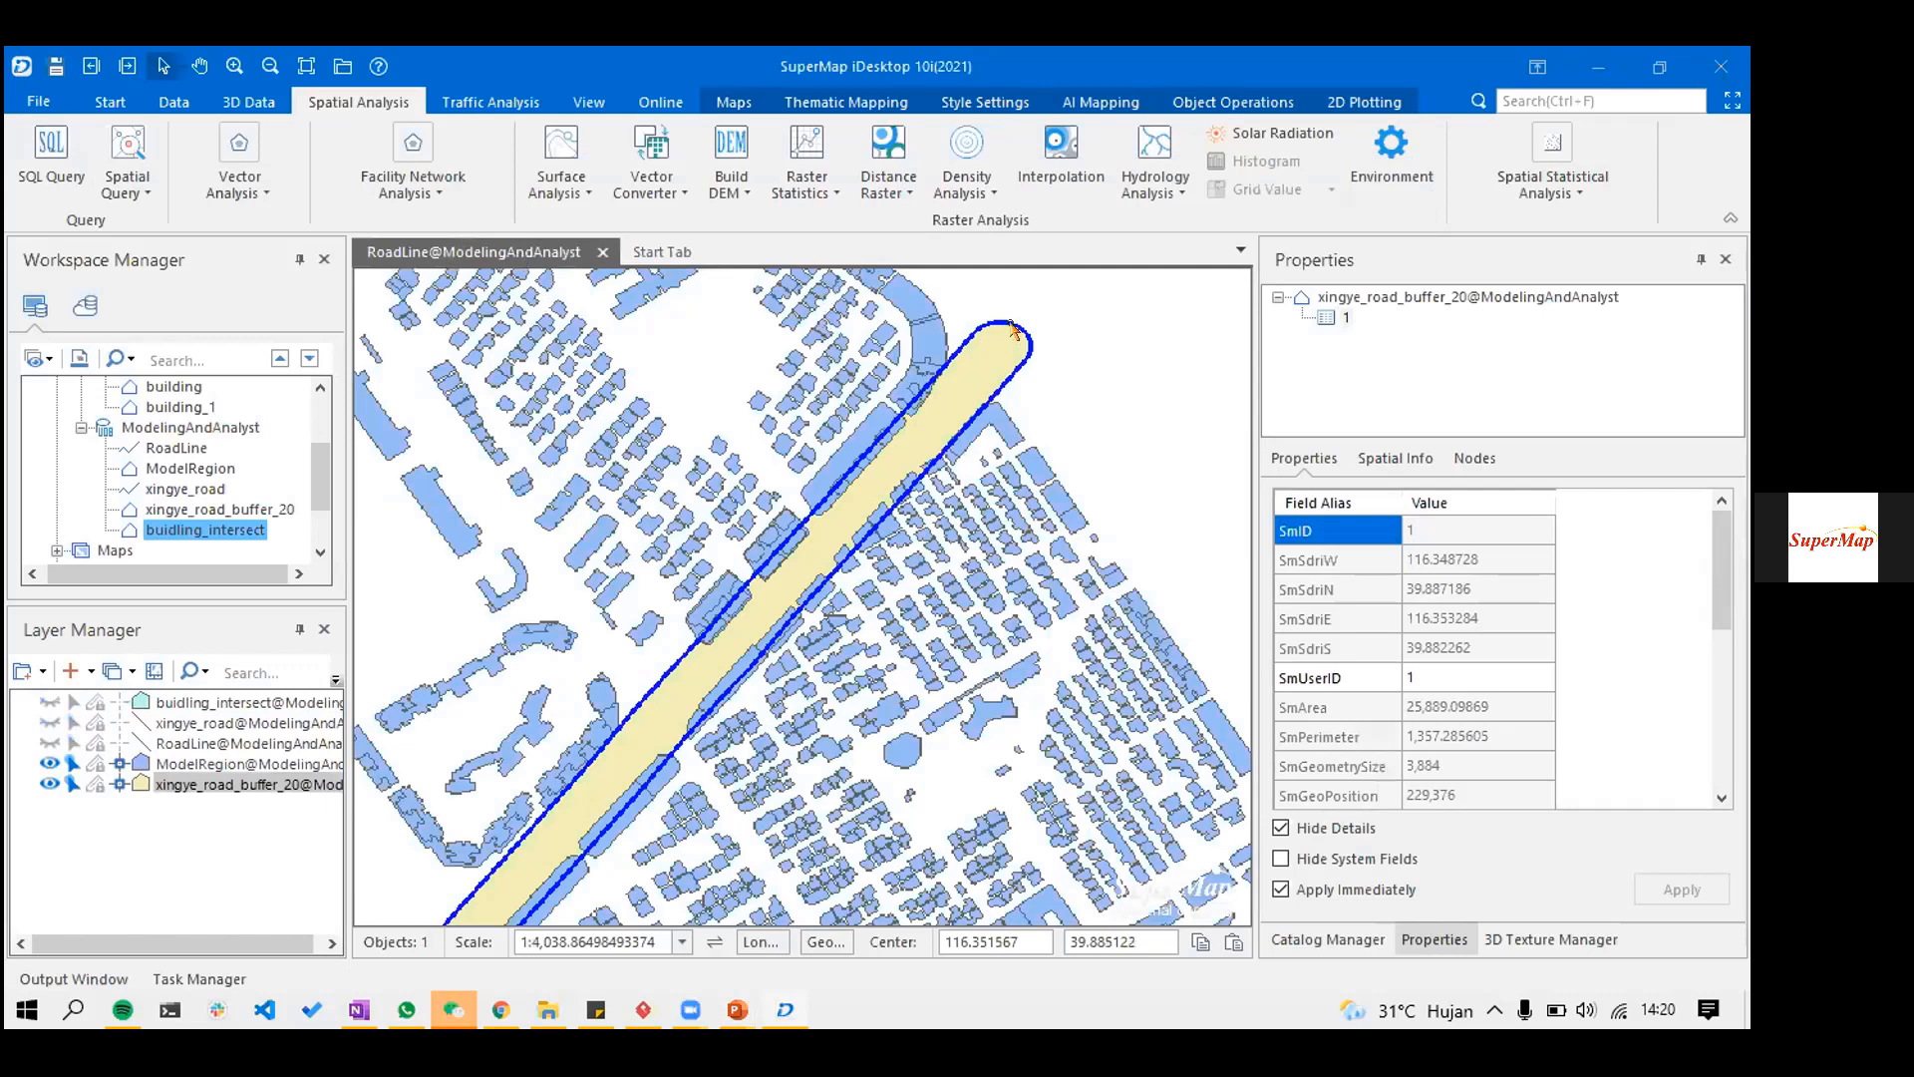
scroll(1008, 321, "up", 1)
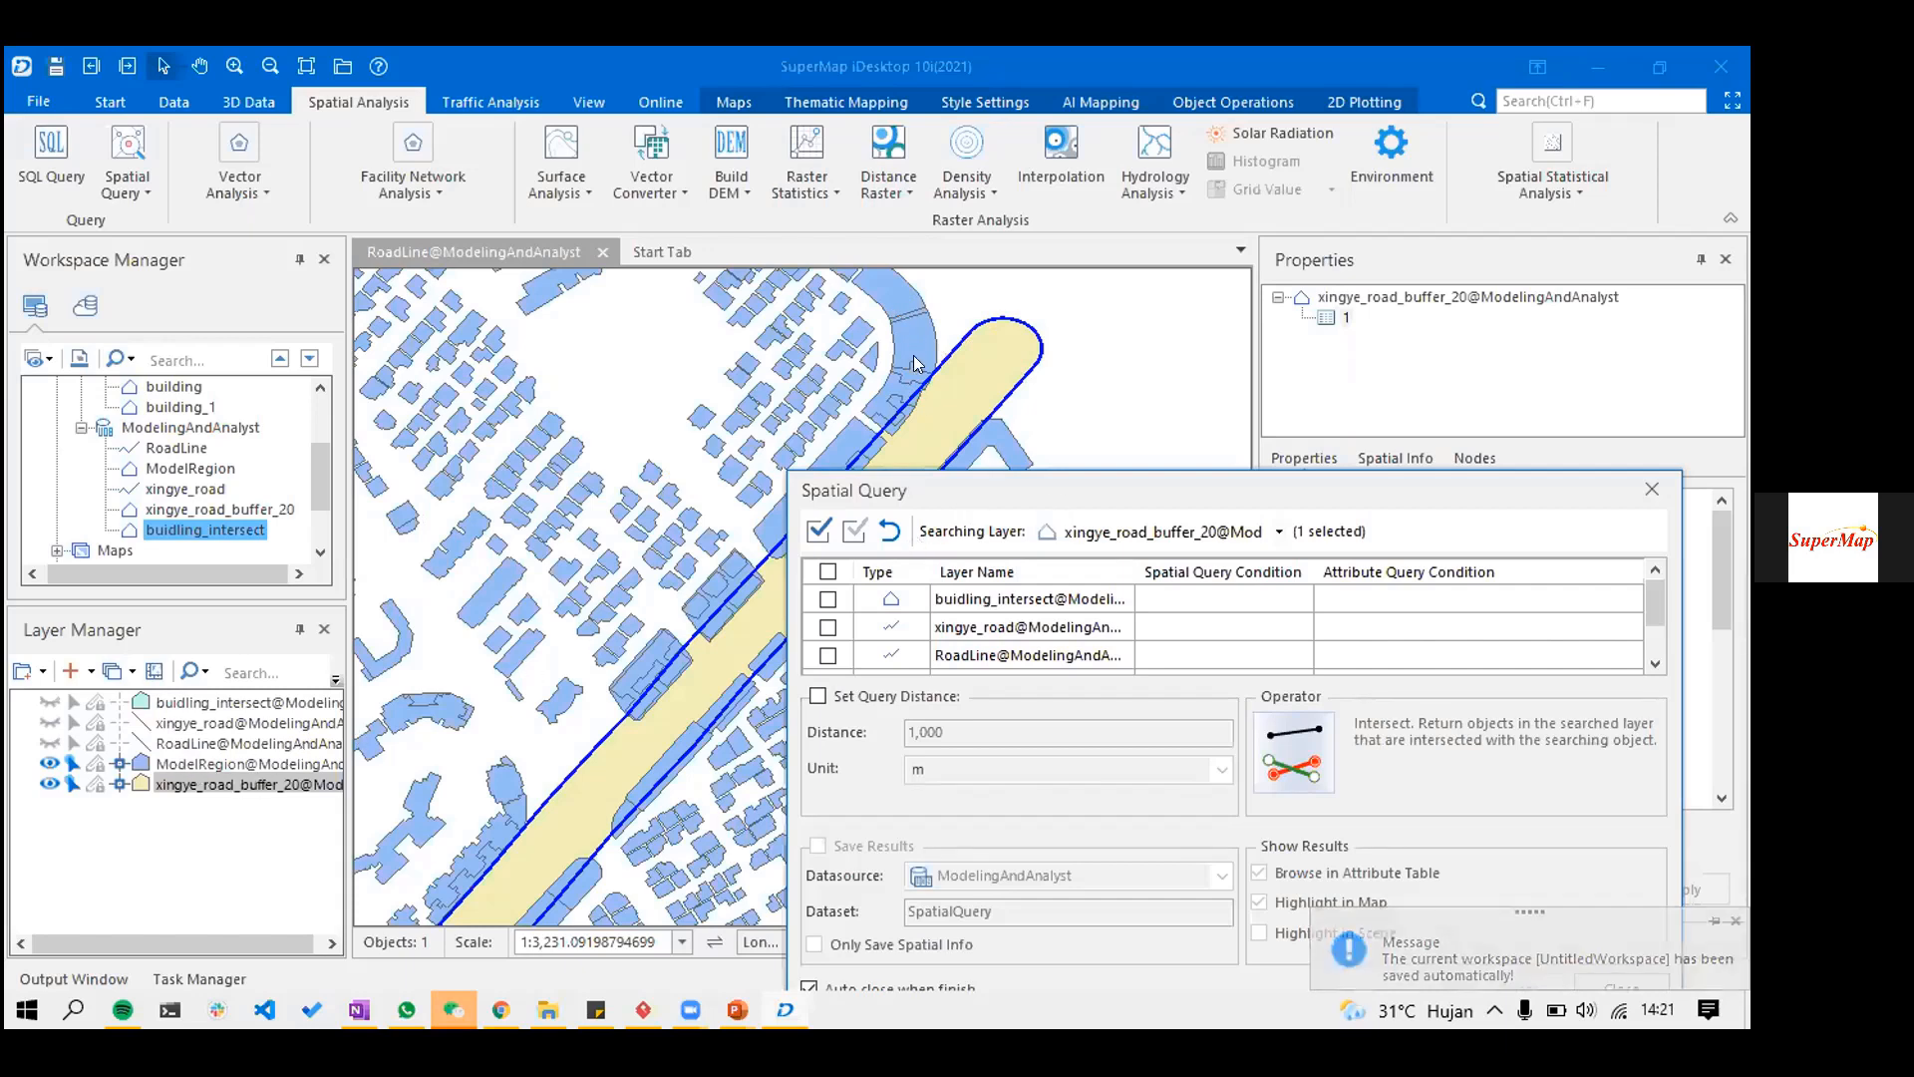
- Set up a Spatial Query that searches ModelRegion by the selected buffer with the Intersect_RegionRegion condition
left_click_drag(934, 489, 876, 326)
scroll(927, 467, "down", 1)
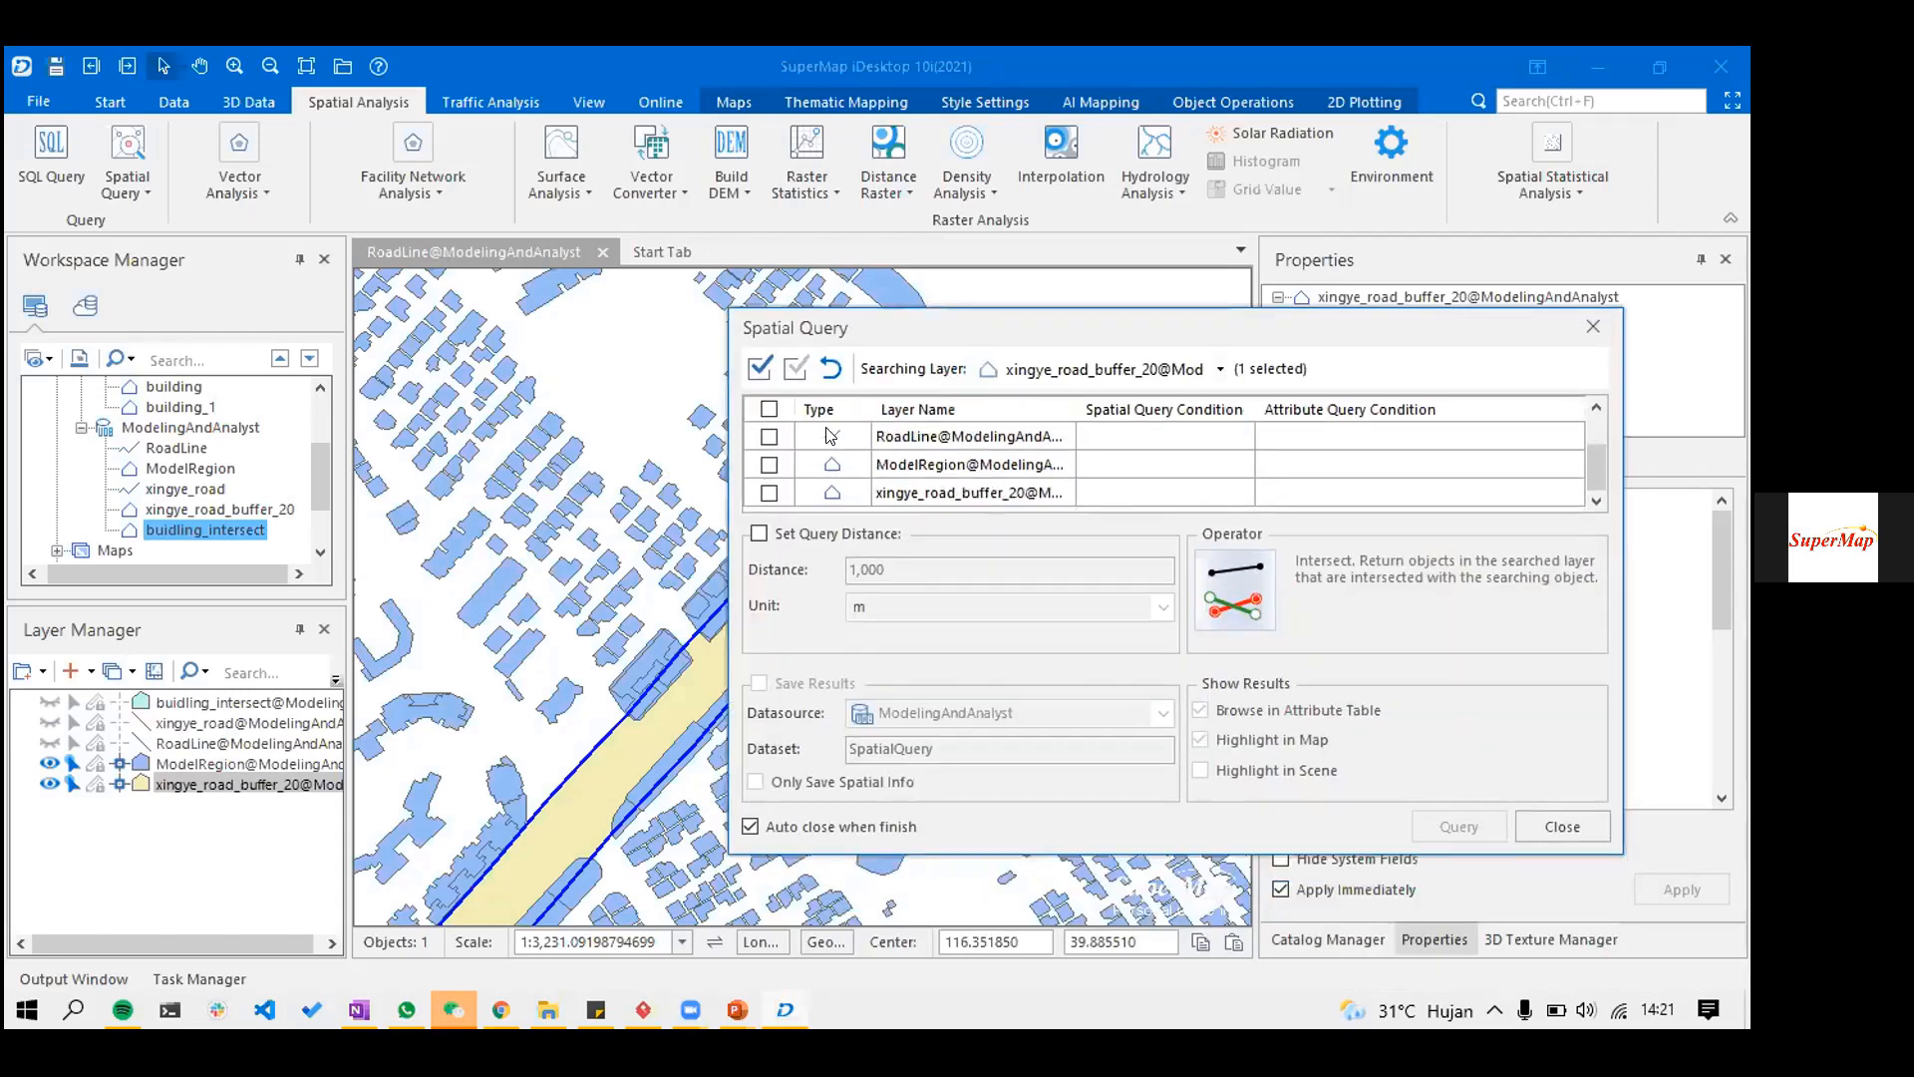
left_click(769, 465)
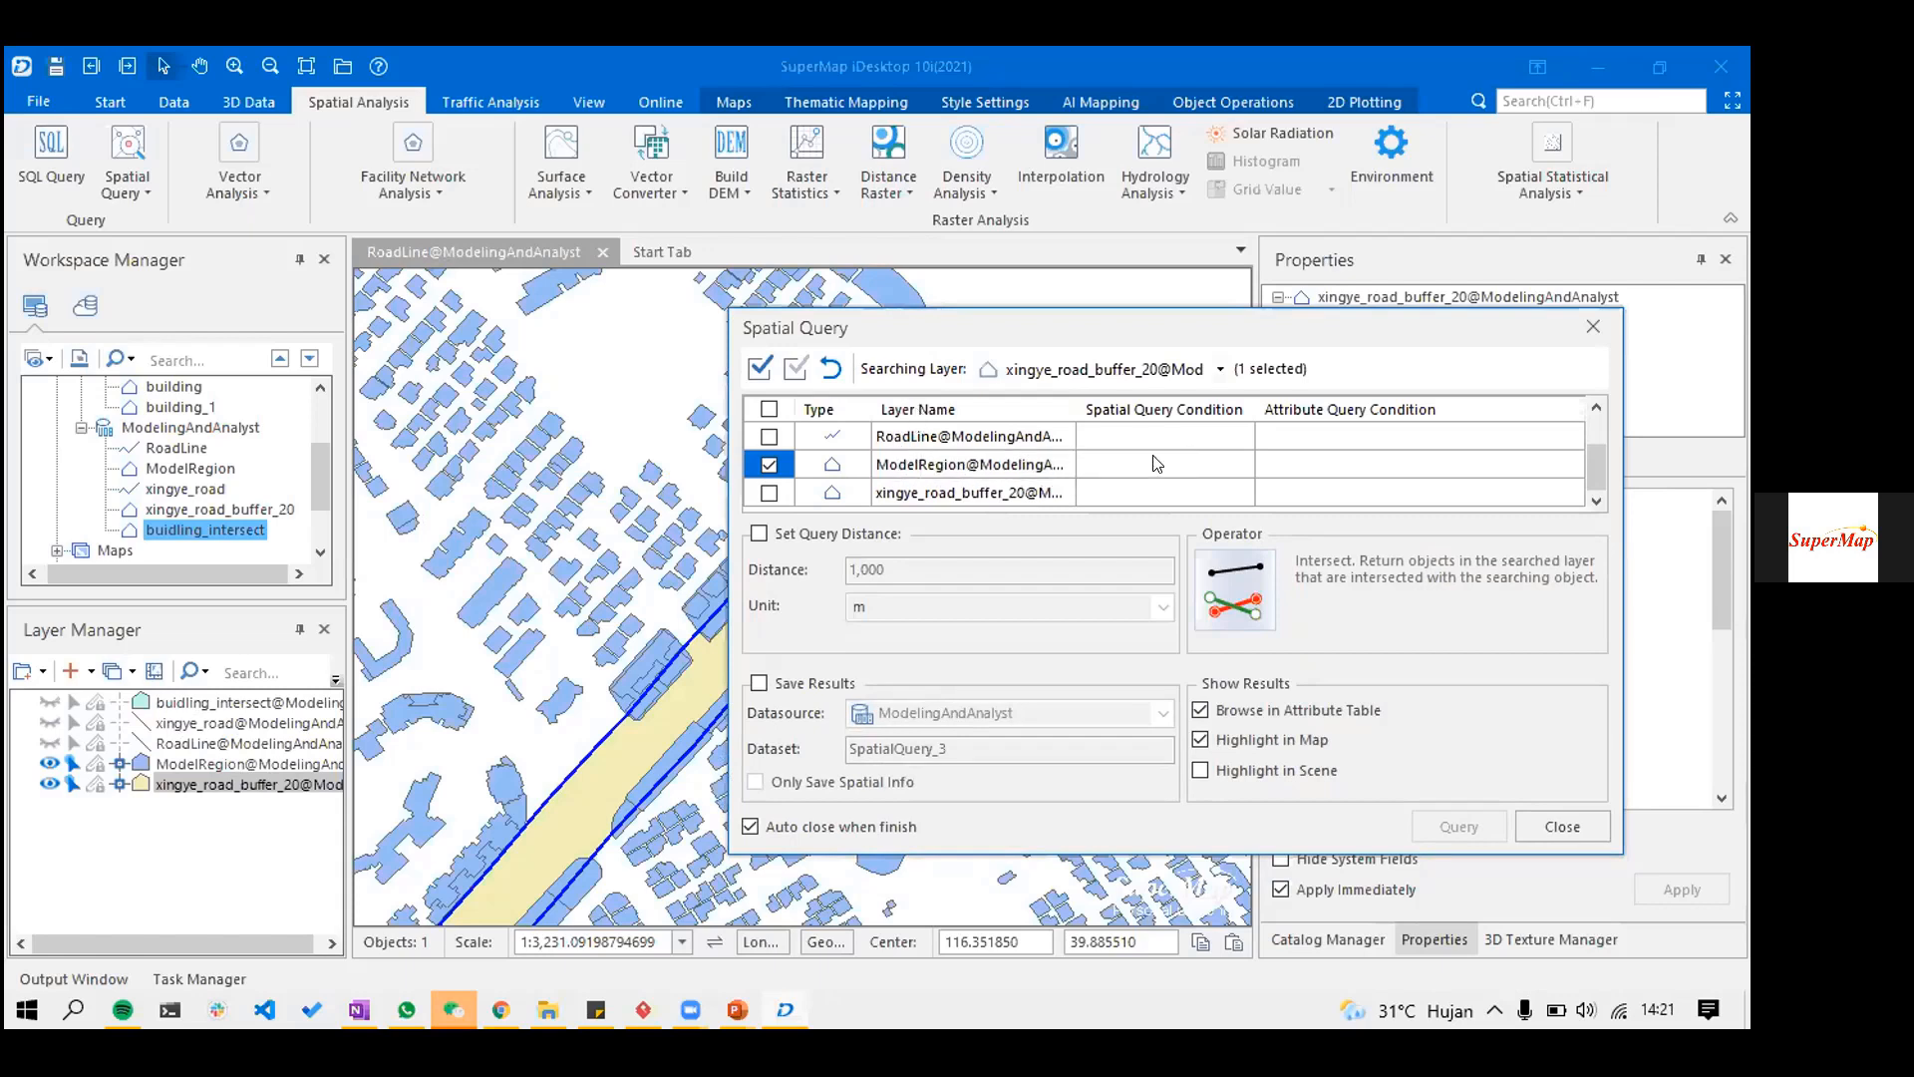
left_click(1235, 473)
left_click(1242, 465)
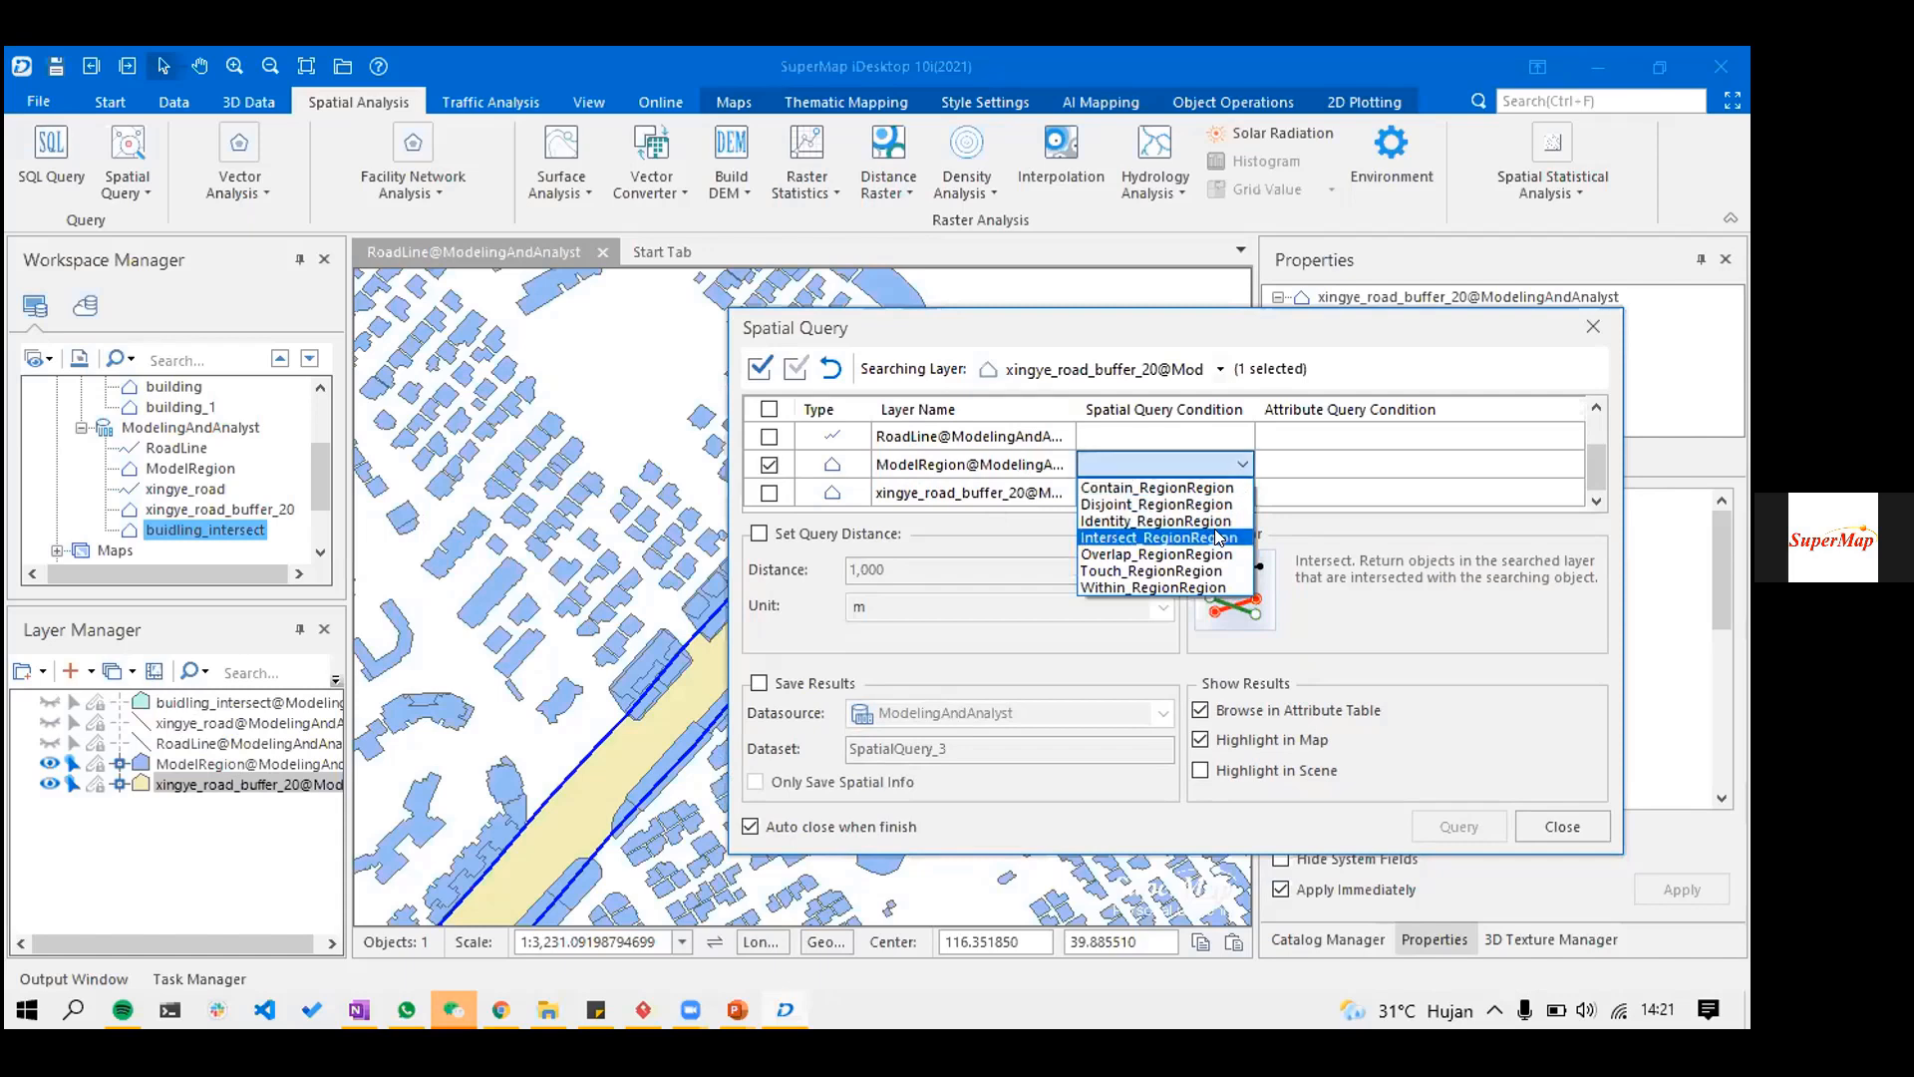
left_click(1218, 538)
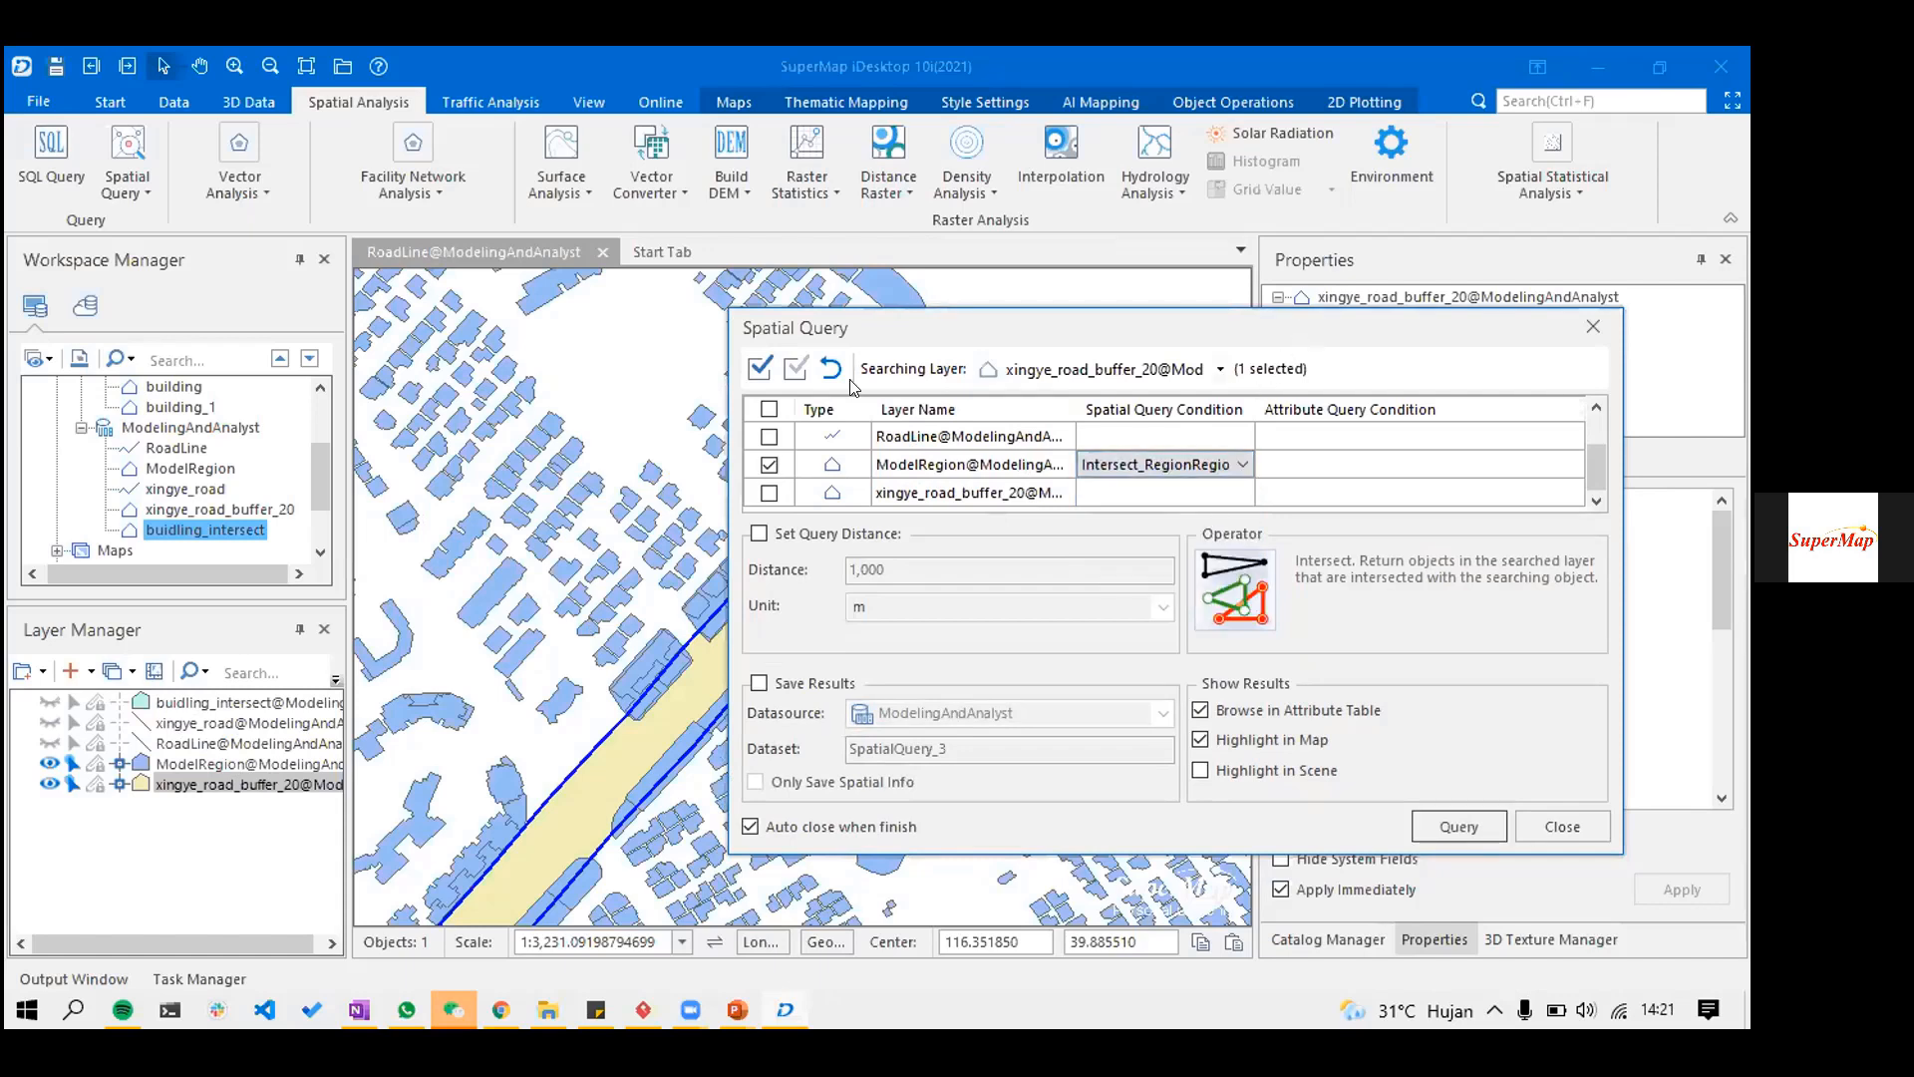
left_click_drag(1056, 327, 856, 216)
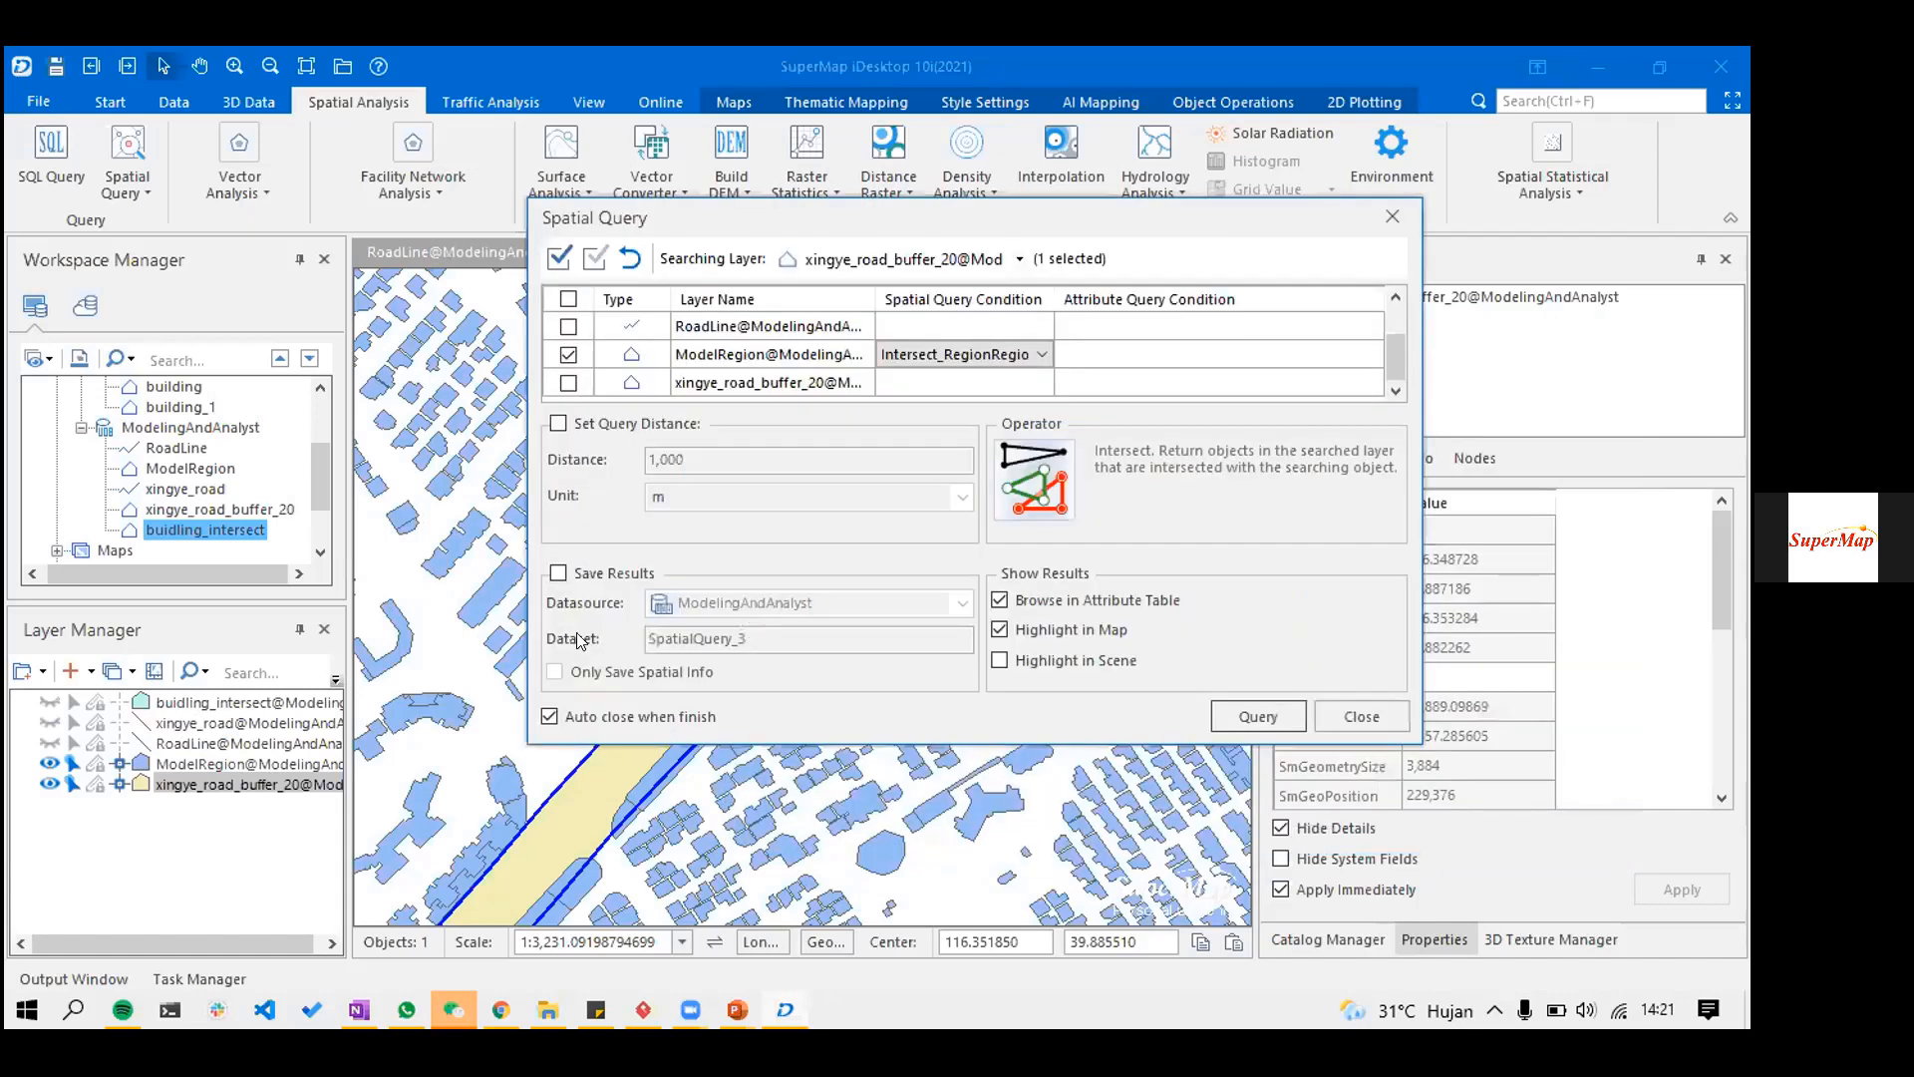
- Save the spatial query results in ModelingAndAnalyst as dataset building_intersect_spatial and run the query
left_click(558, 573)
double_click(698, 640)
type("building_intersect_spata")
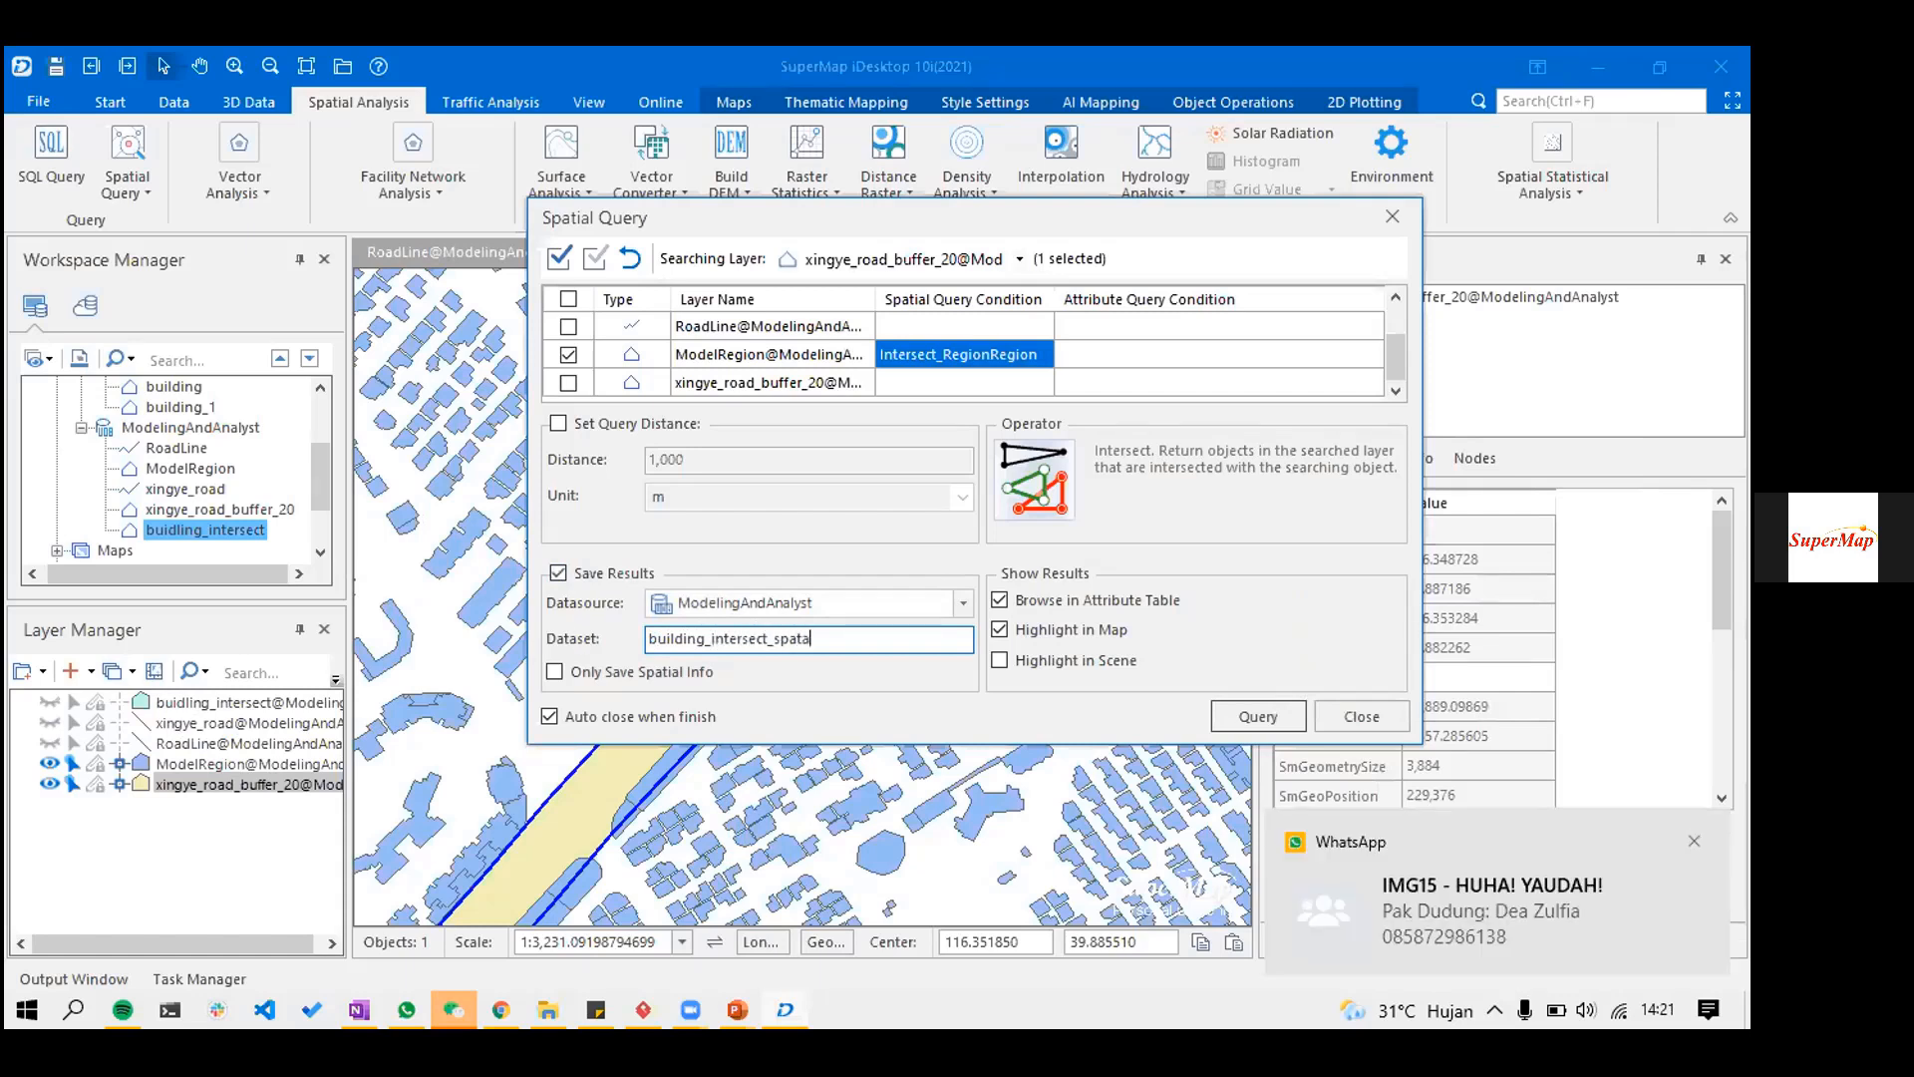
key("BackSpace")
type("ial")
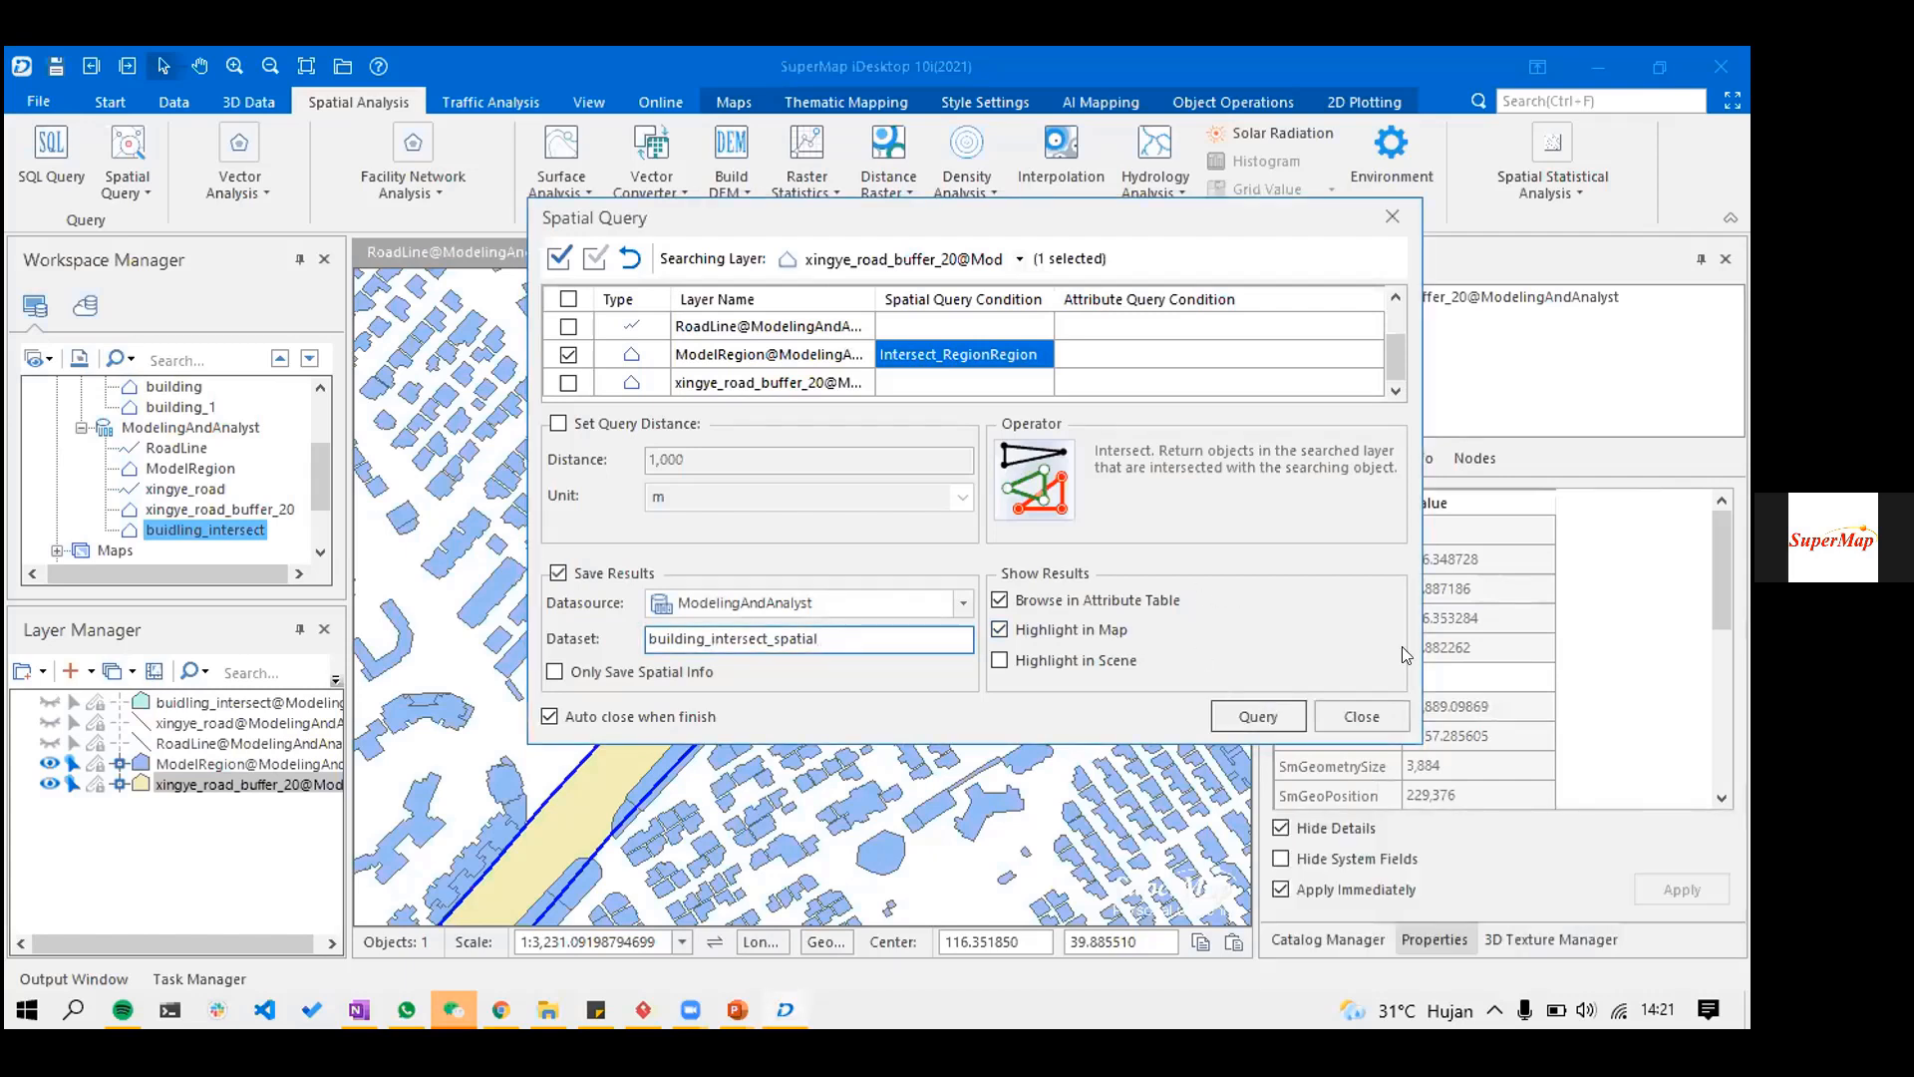
left_click(1229, 711)
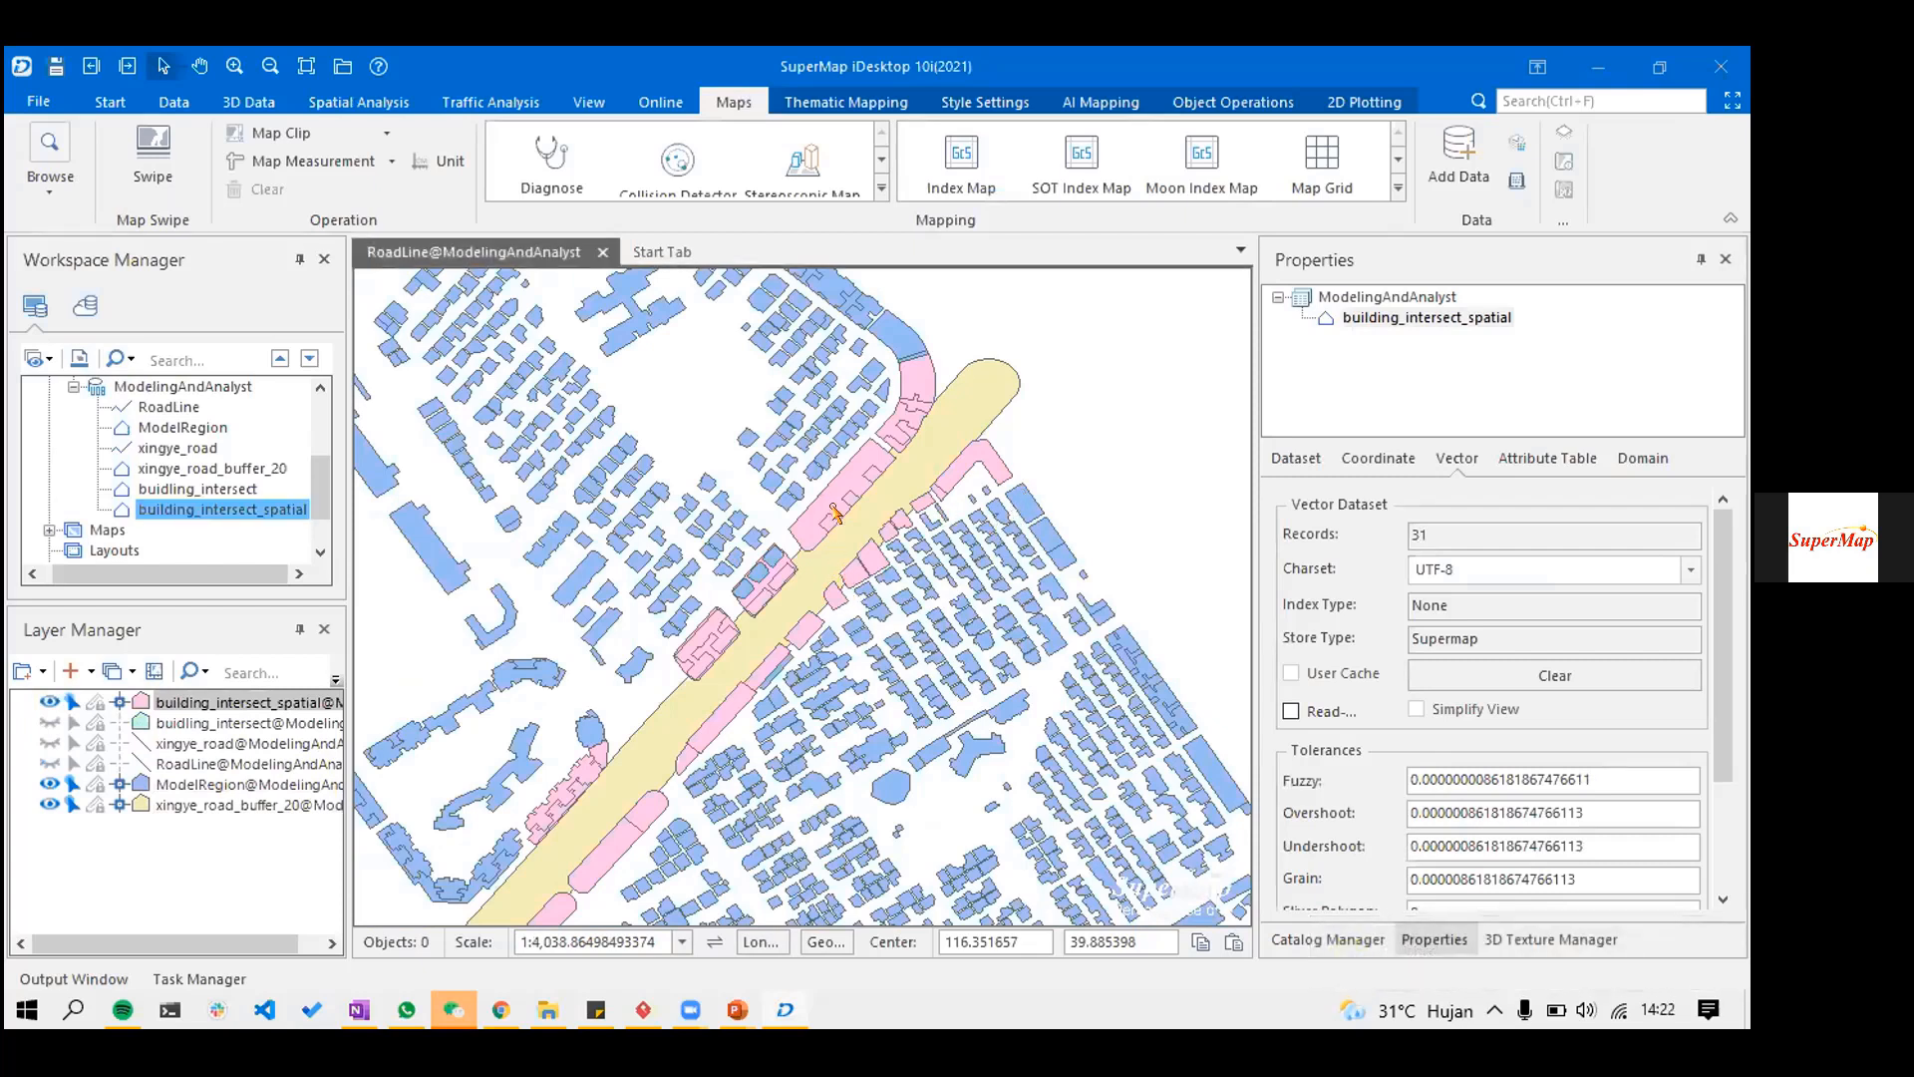
- Examine the building_intersect_spatial buildings along the road buffer and browse their attribute table, closing it when finished
scroll(932, 409, "up", 1)
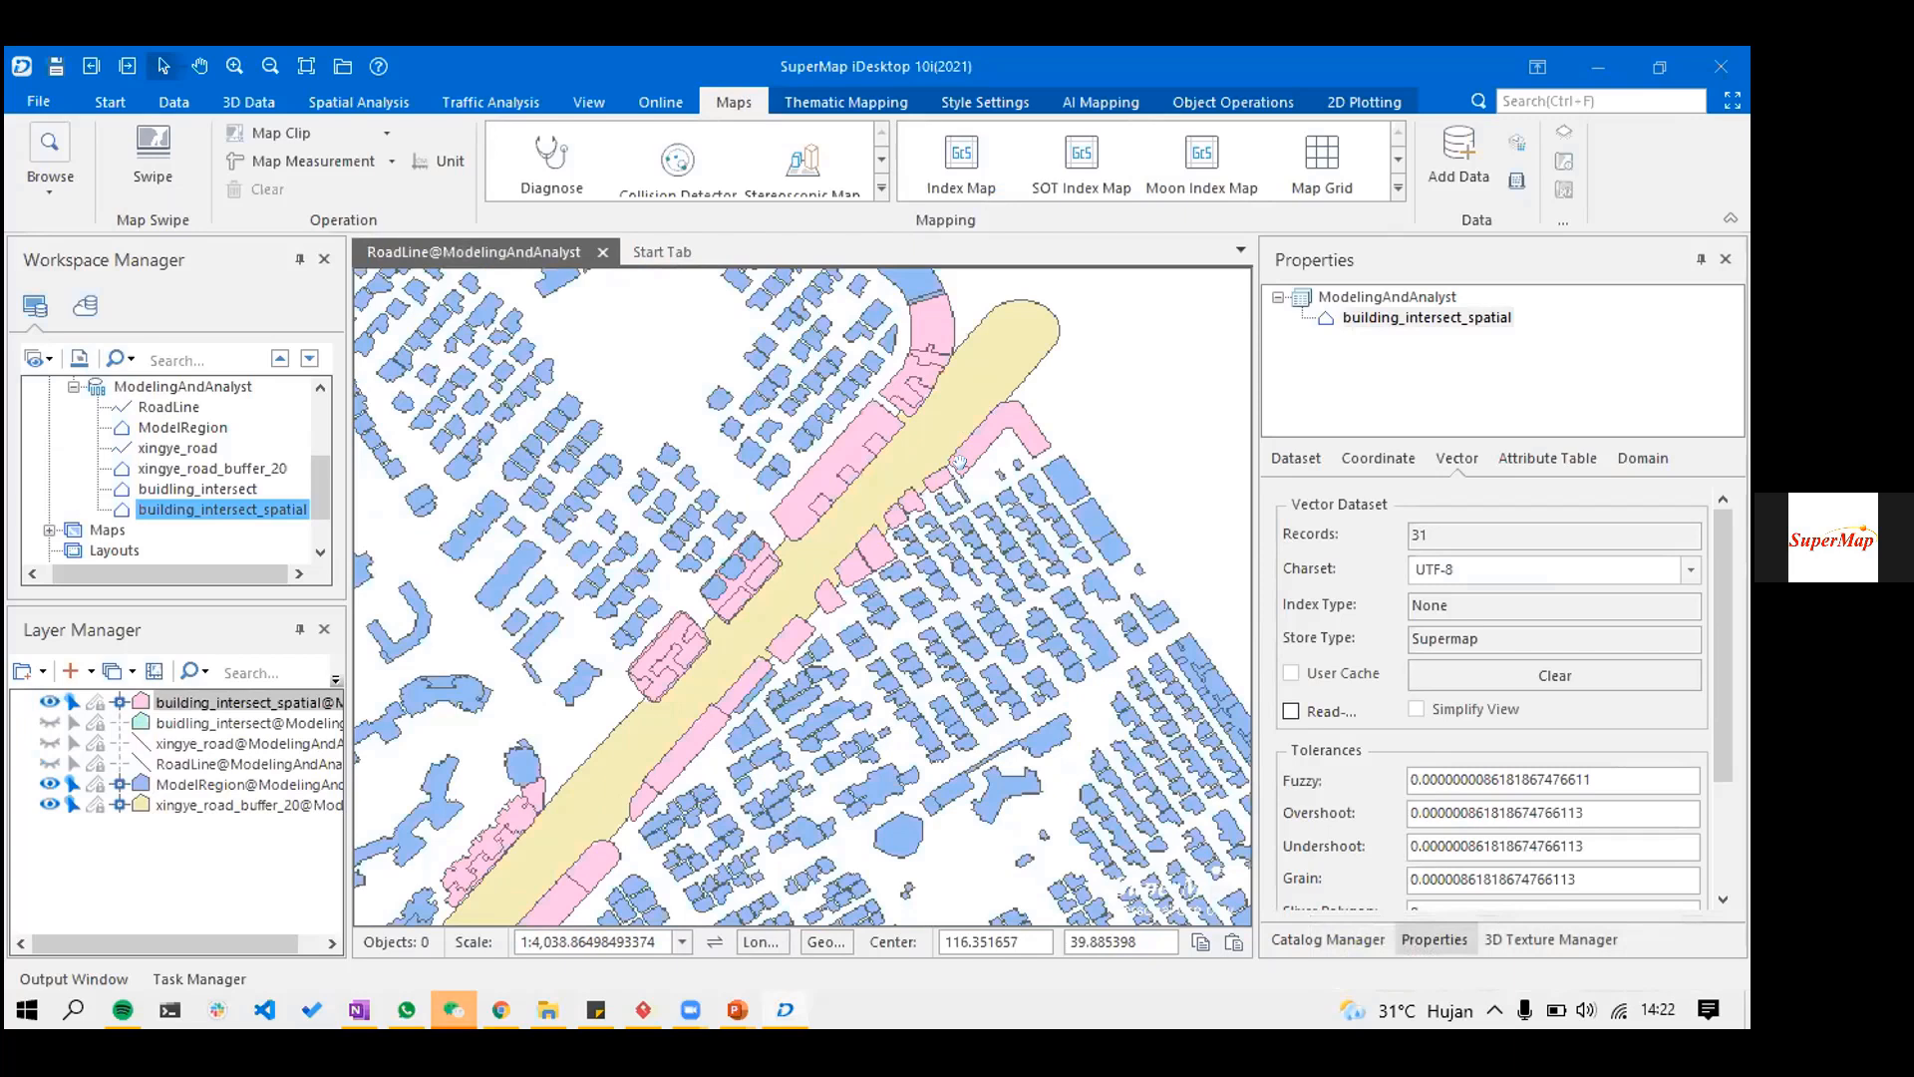
scroll(1059, 367, "up", 1)
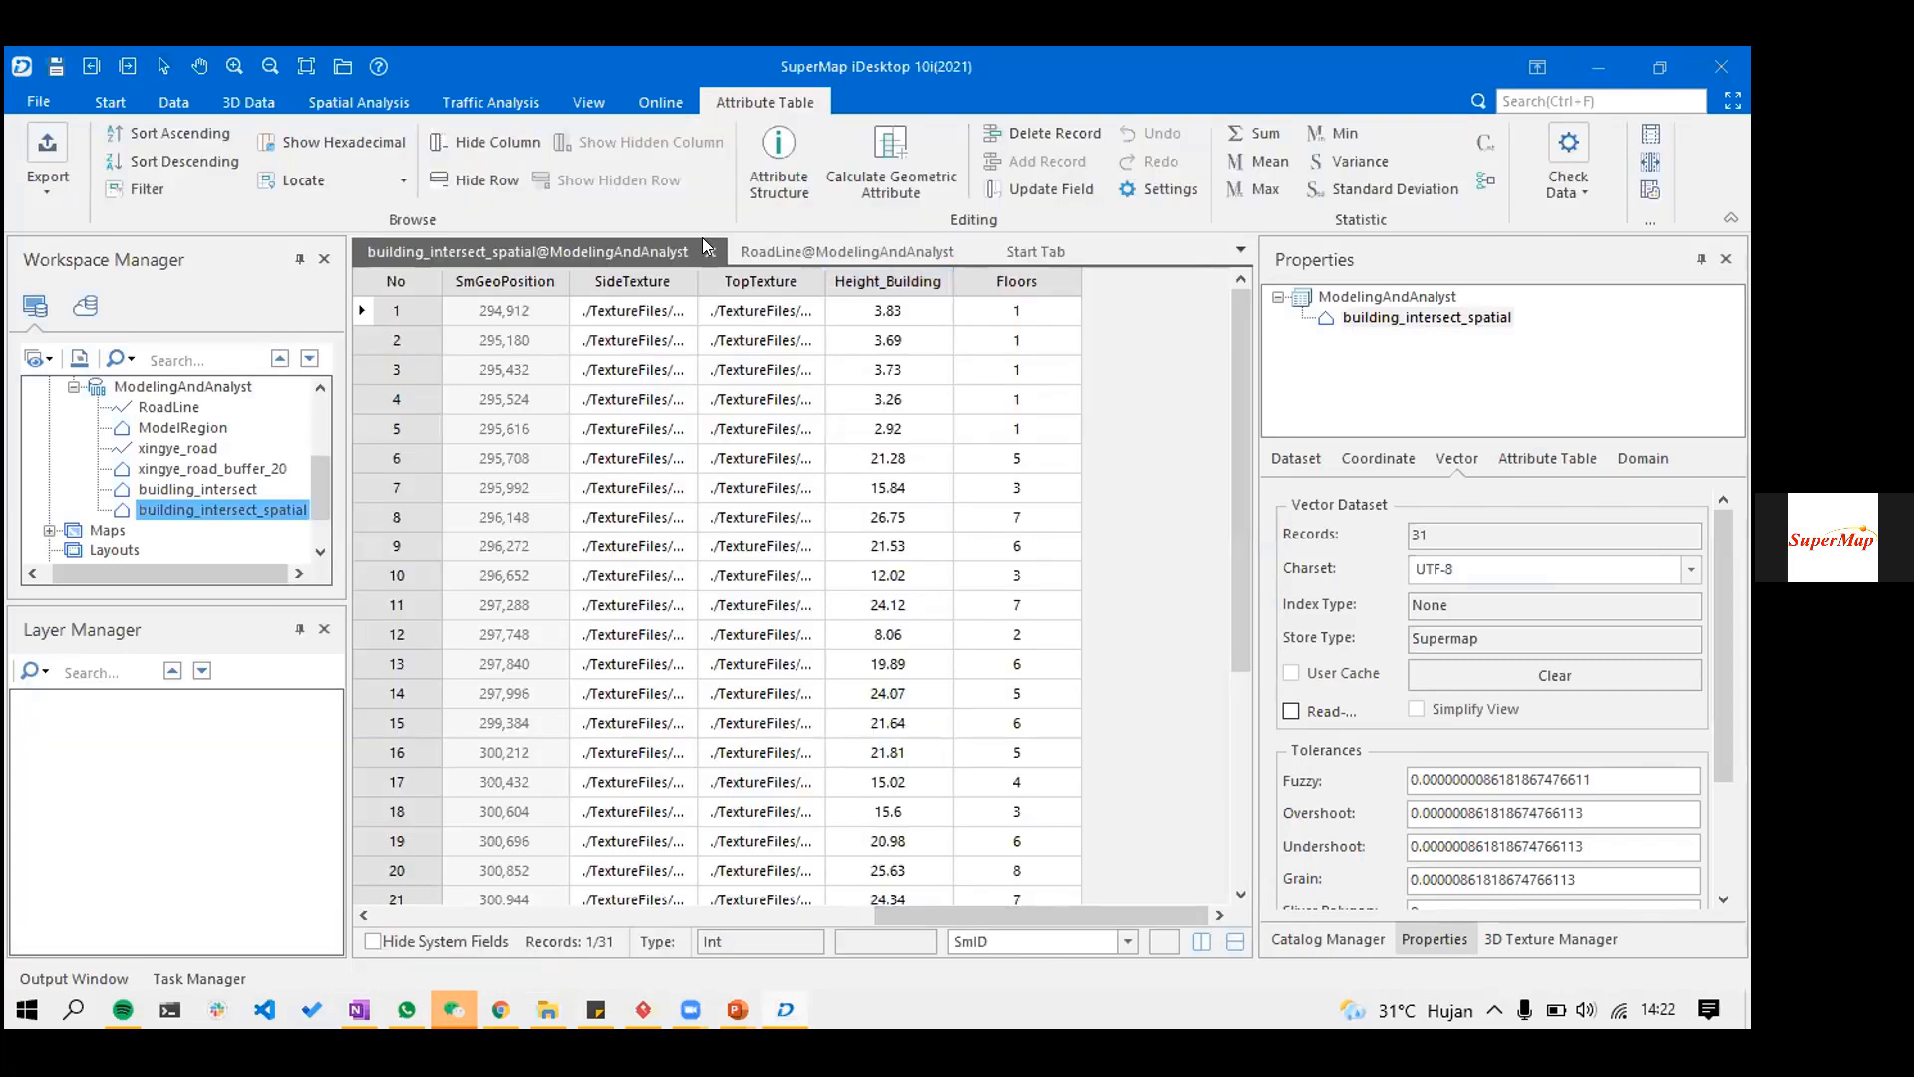
scroll(727, 311, "left", 5)
scroll(792, 517, "left", 5)
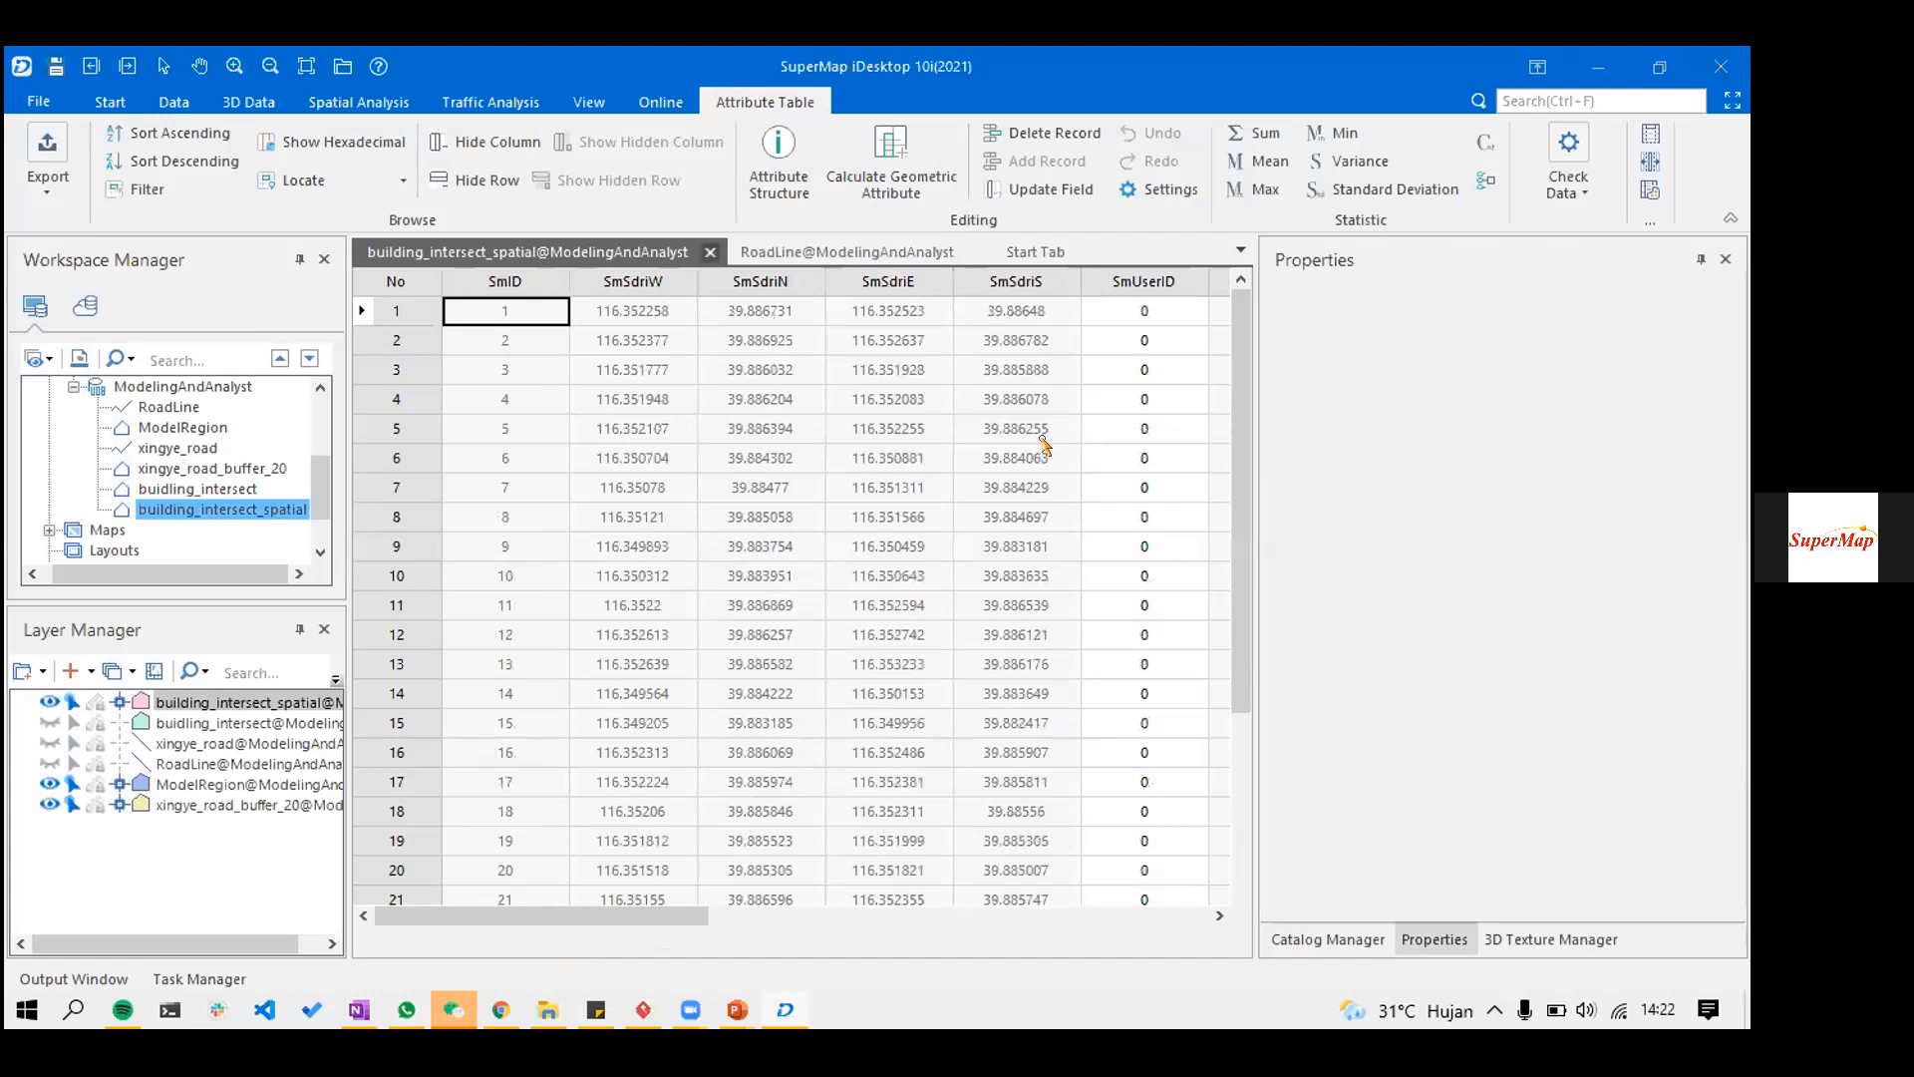
left_click(710, 252)
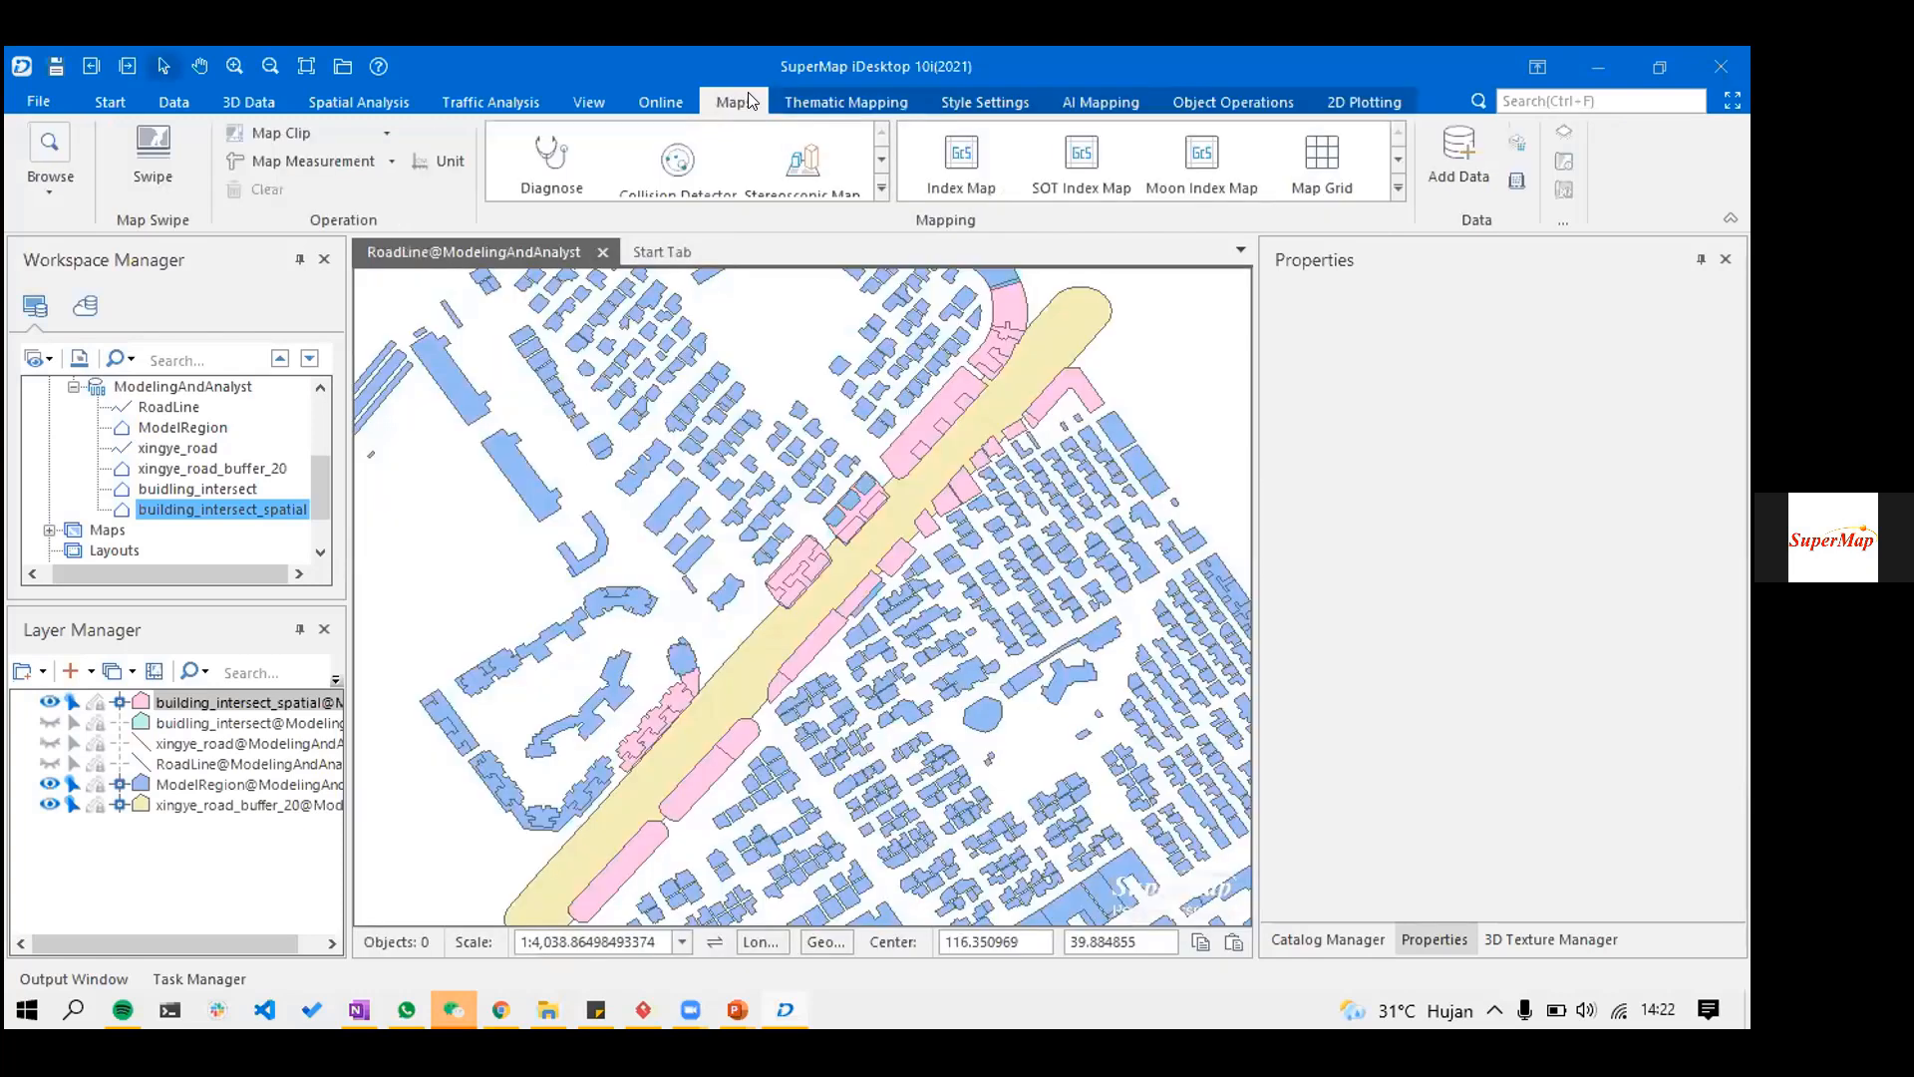
scroll(862, 638, "down", 1)
scroll(858, 644, "down", 1)
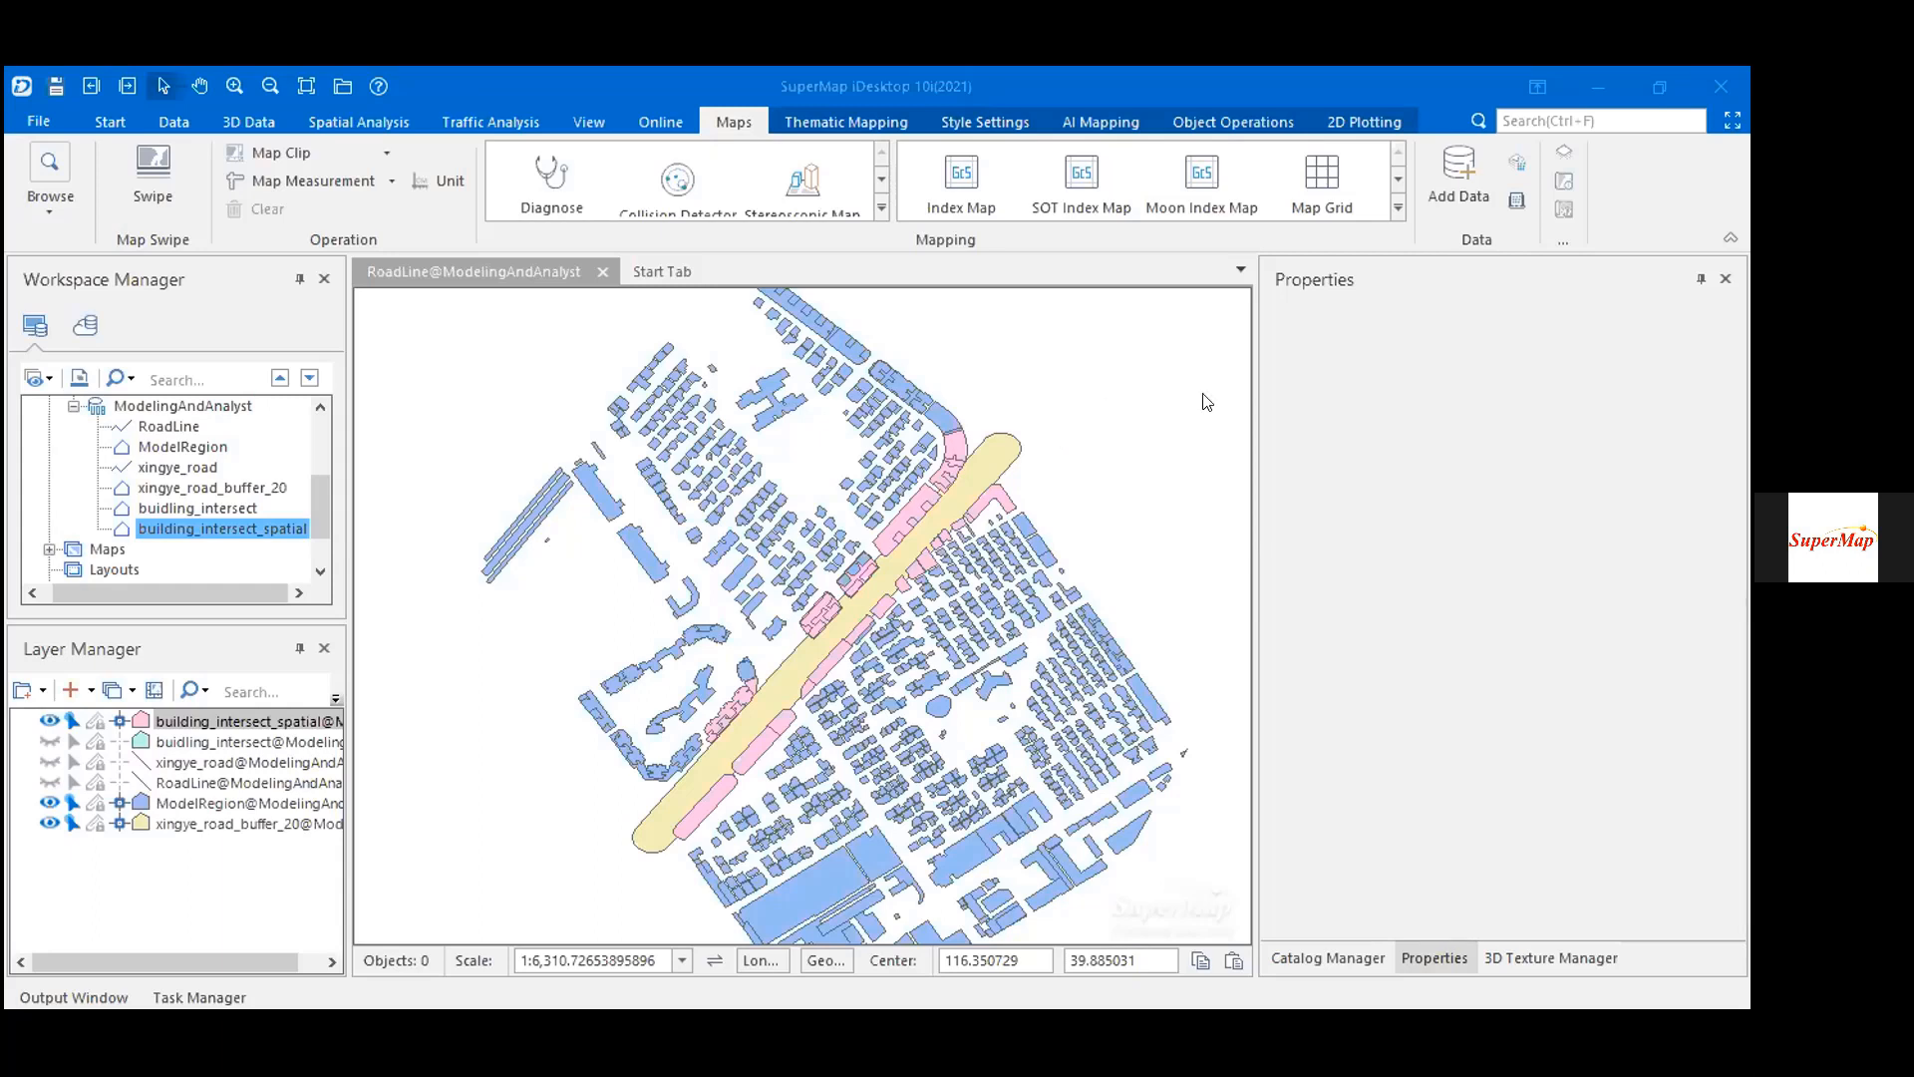
- Switch to the SuperMap iDesktop presentation in PowerPoint and browse the Thematic Map and Layouting section's slides
key("alt+Tab")
key("alt+Tab")
key("alt+Tab")
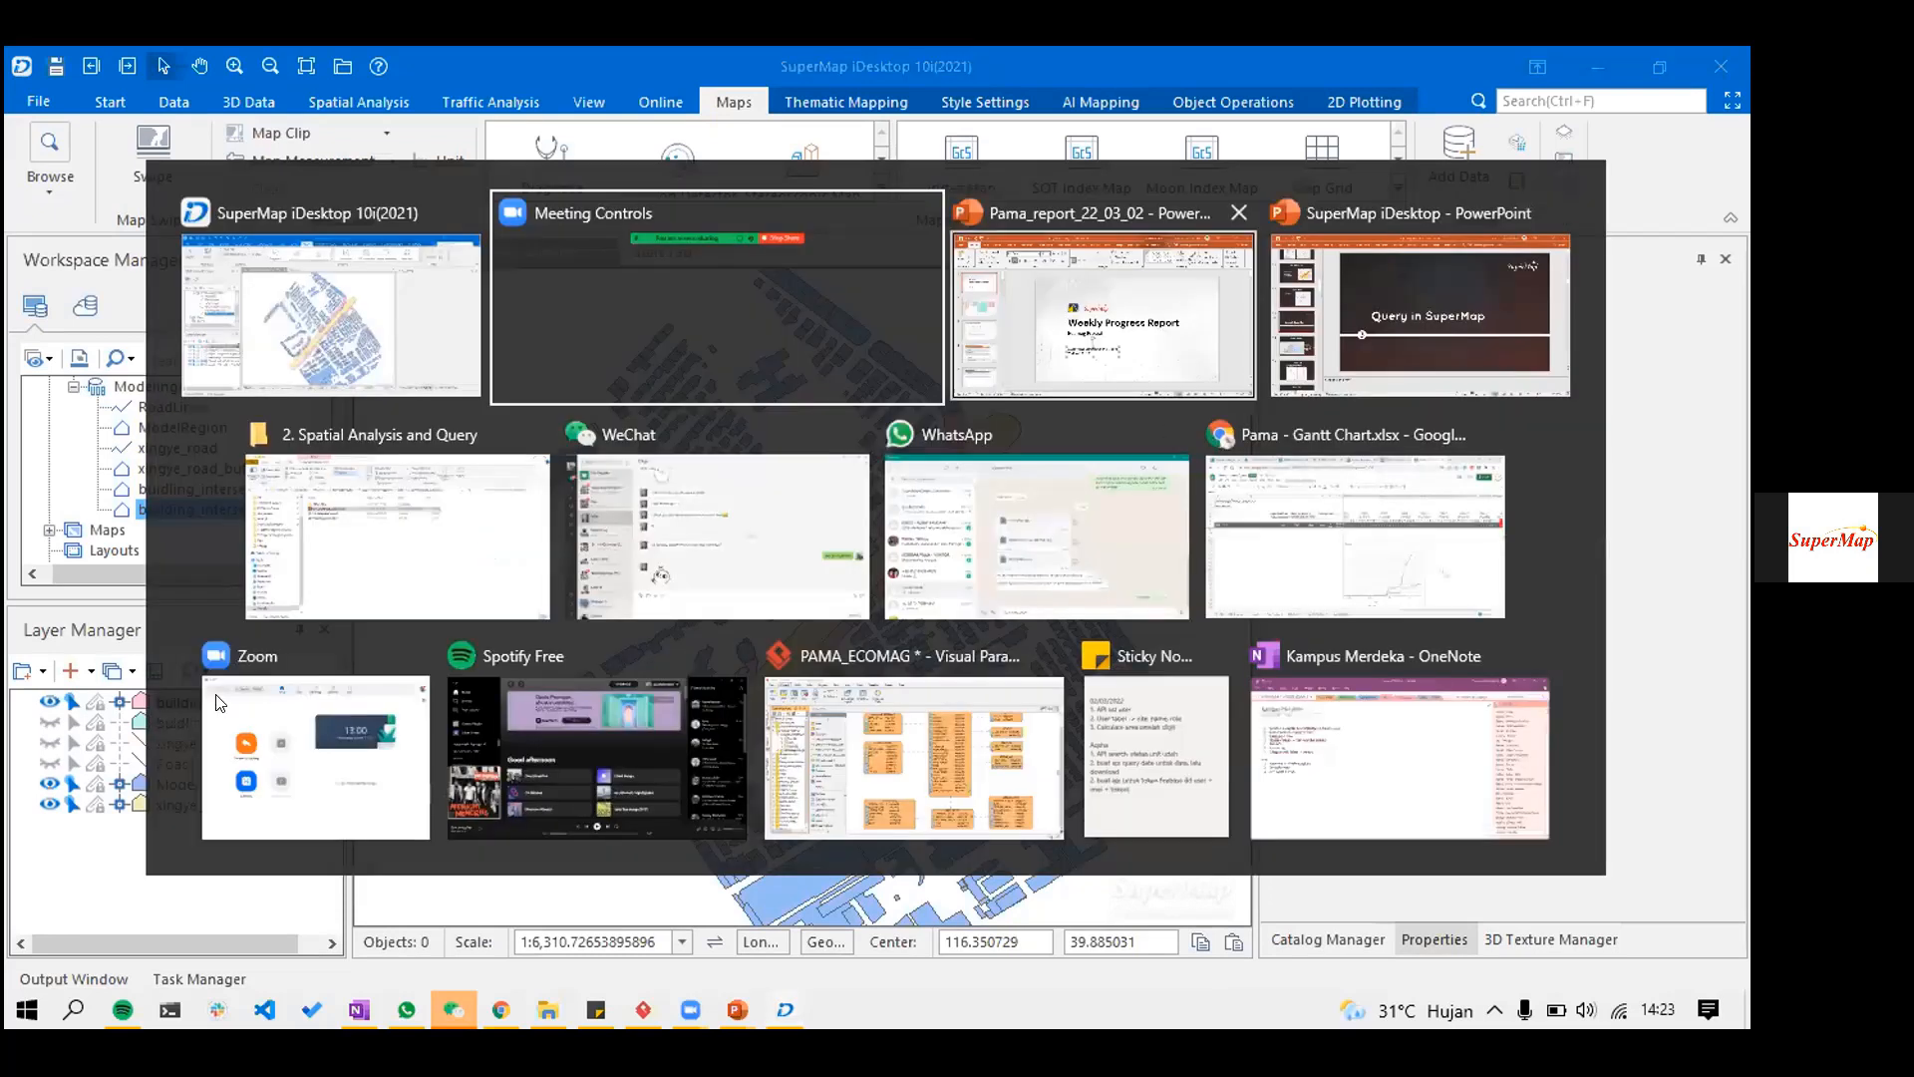
scroll(160, 506, "down", 8)
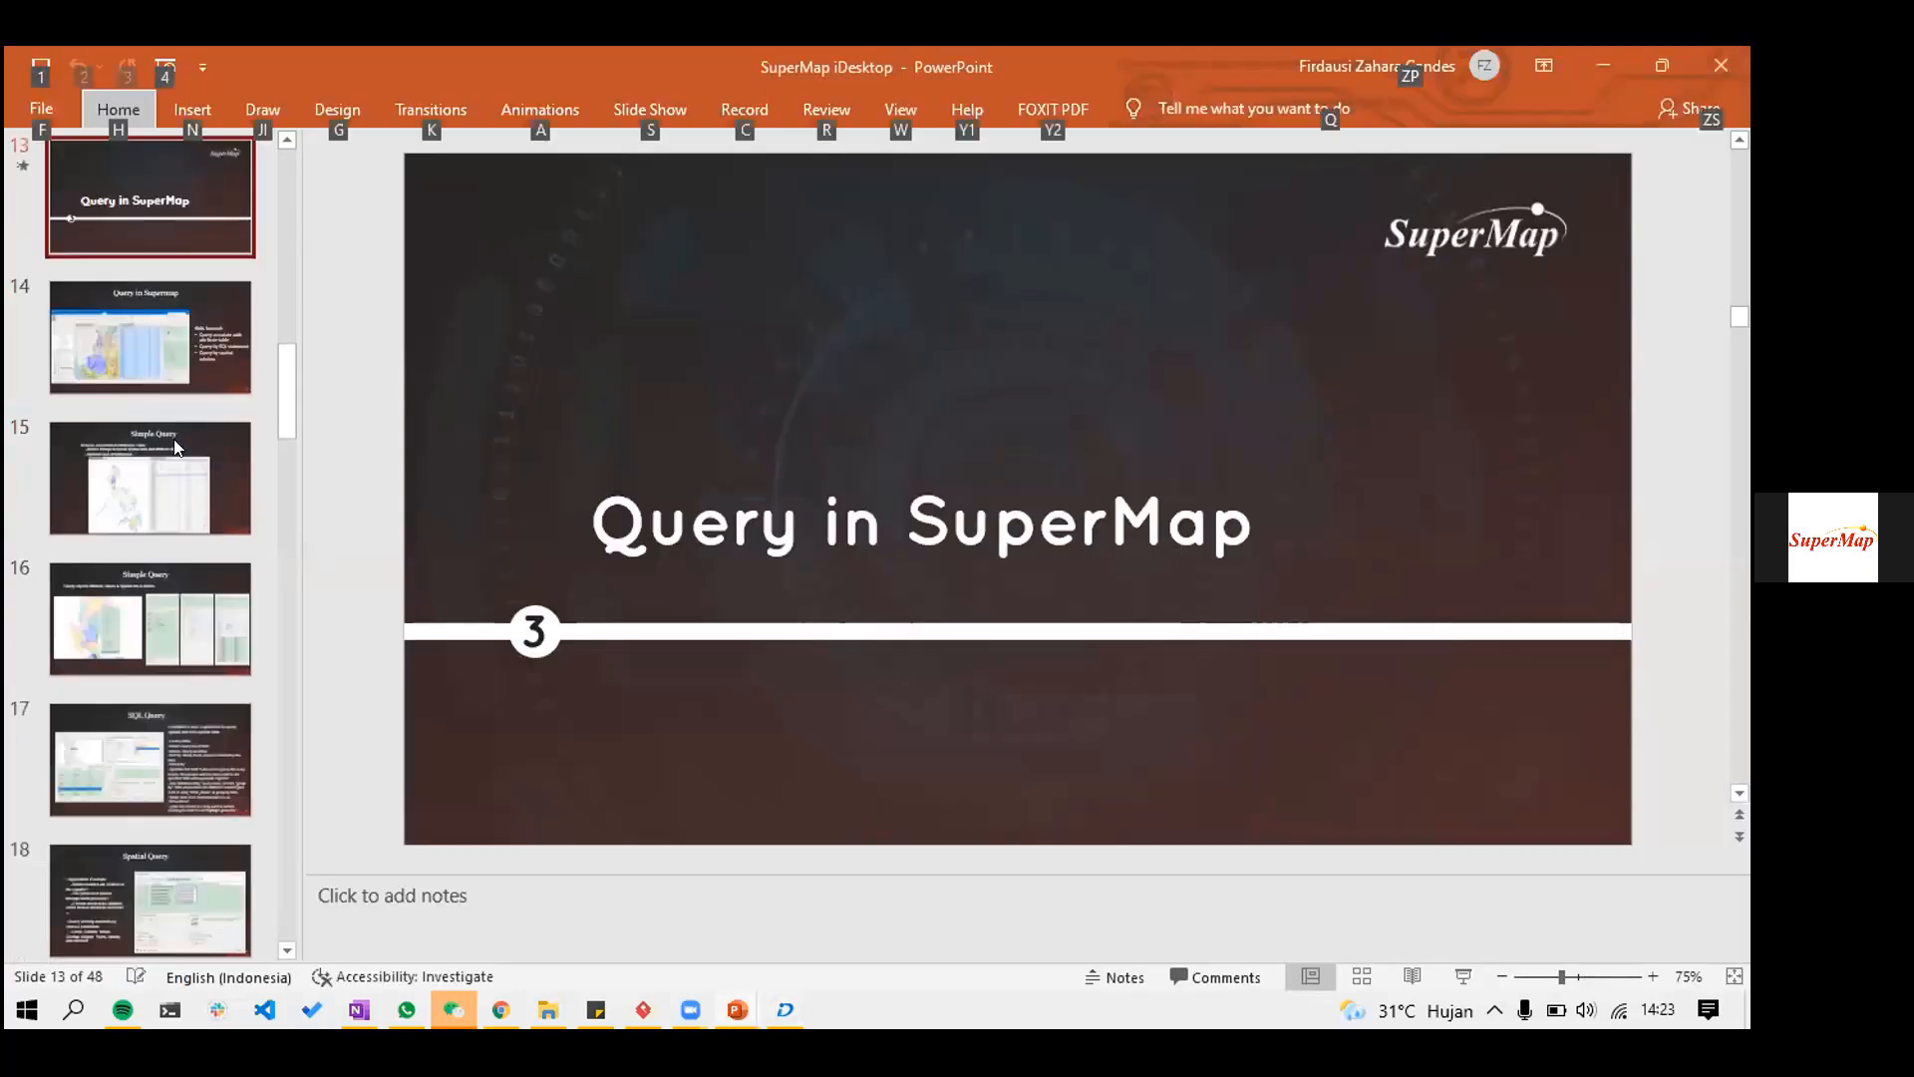
left_click(149, 494)
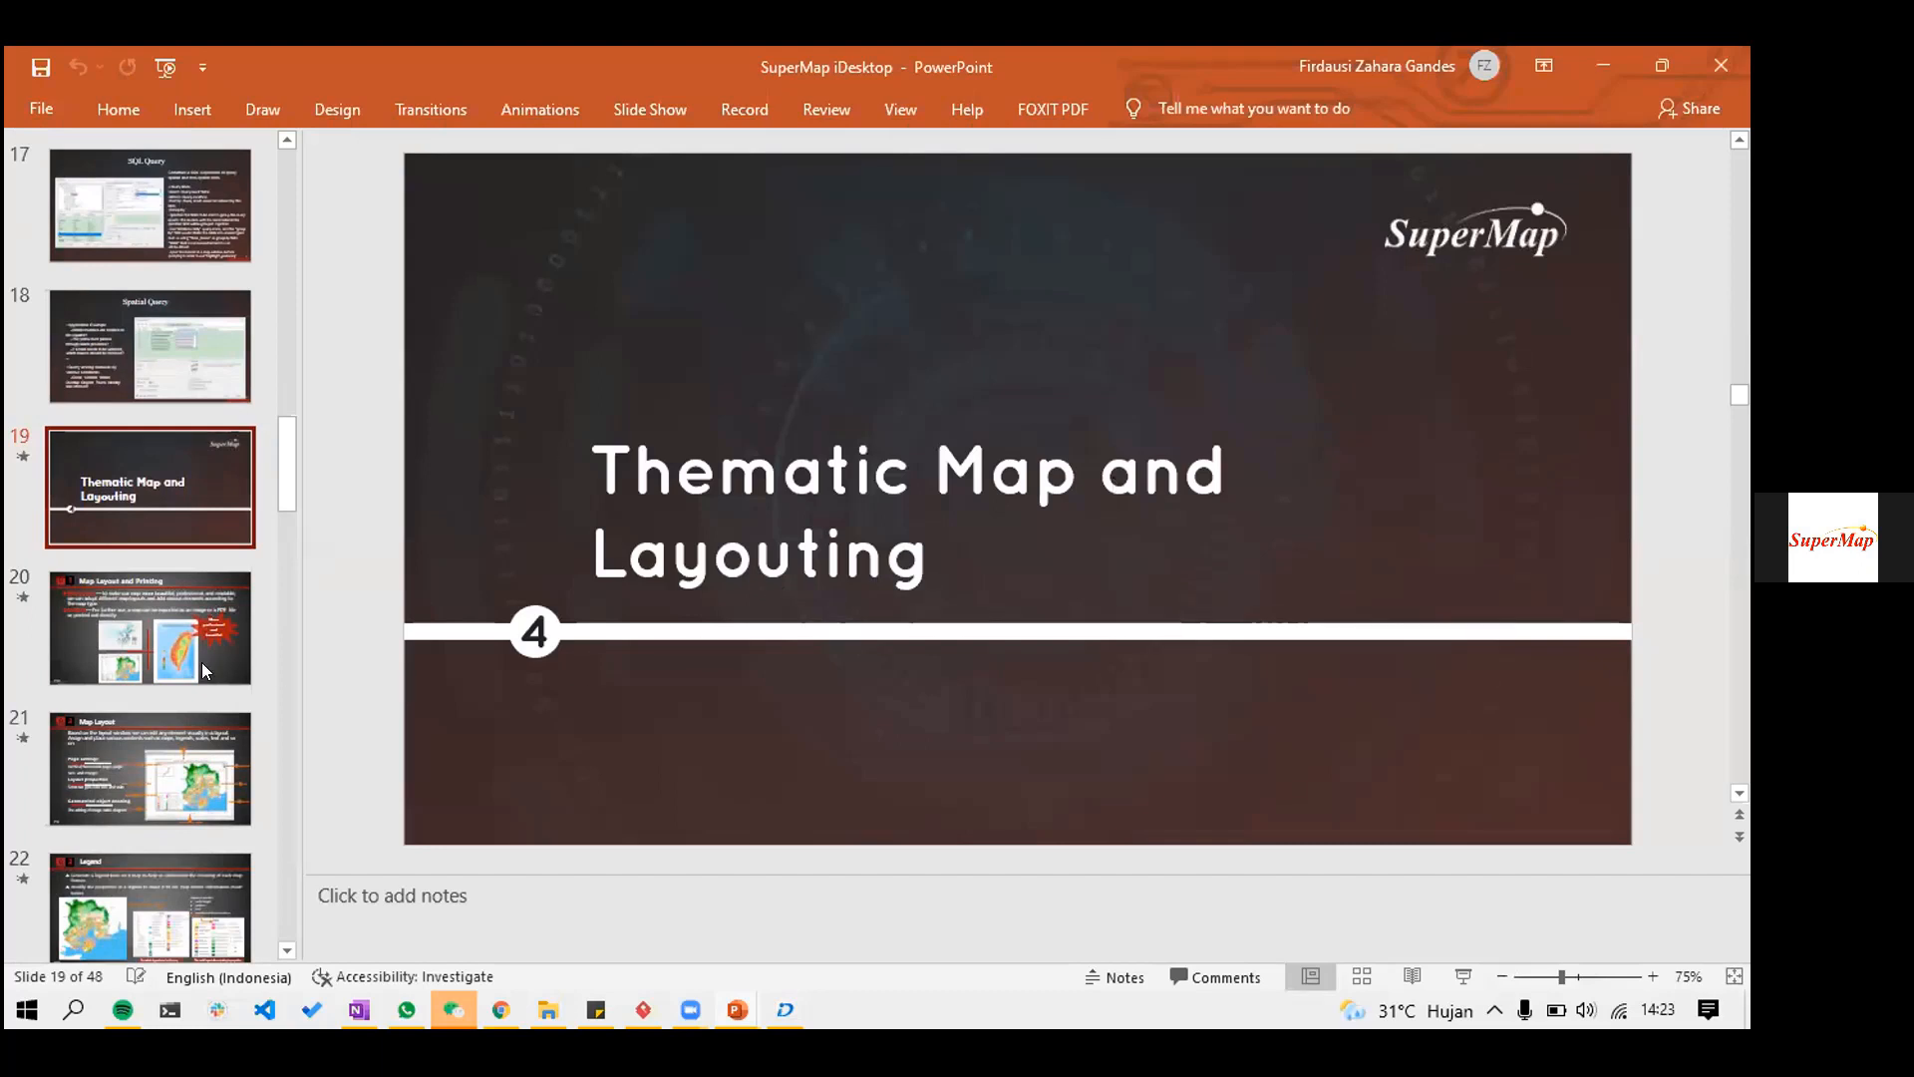
scroll(187, 632, "down", 4)
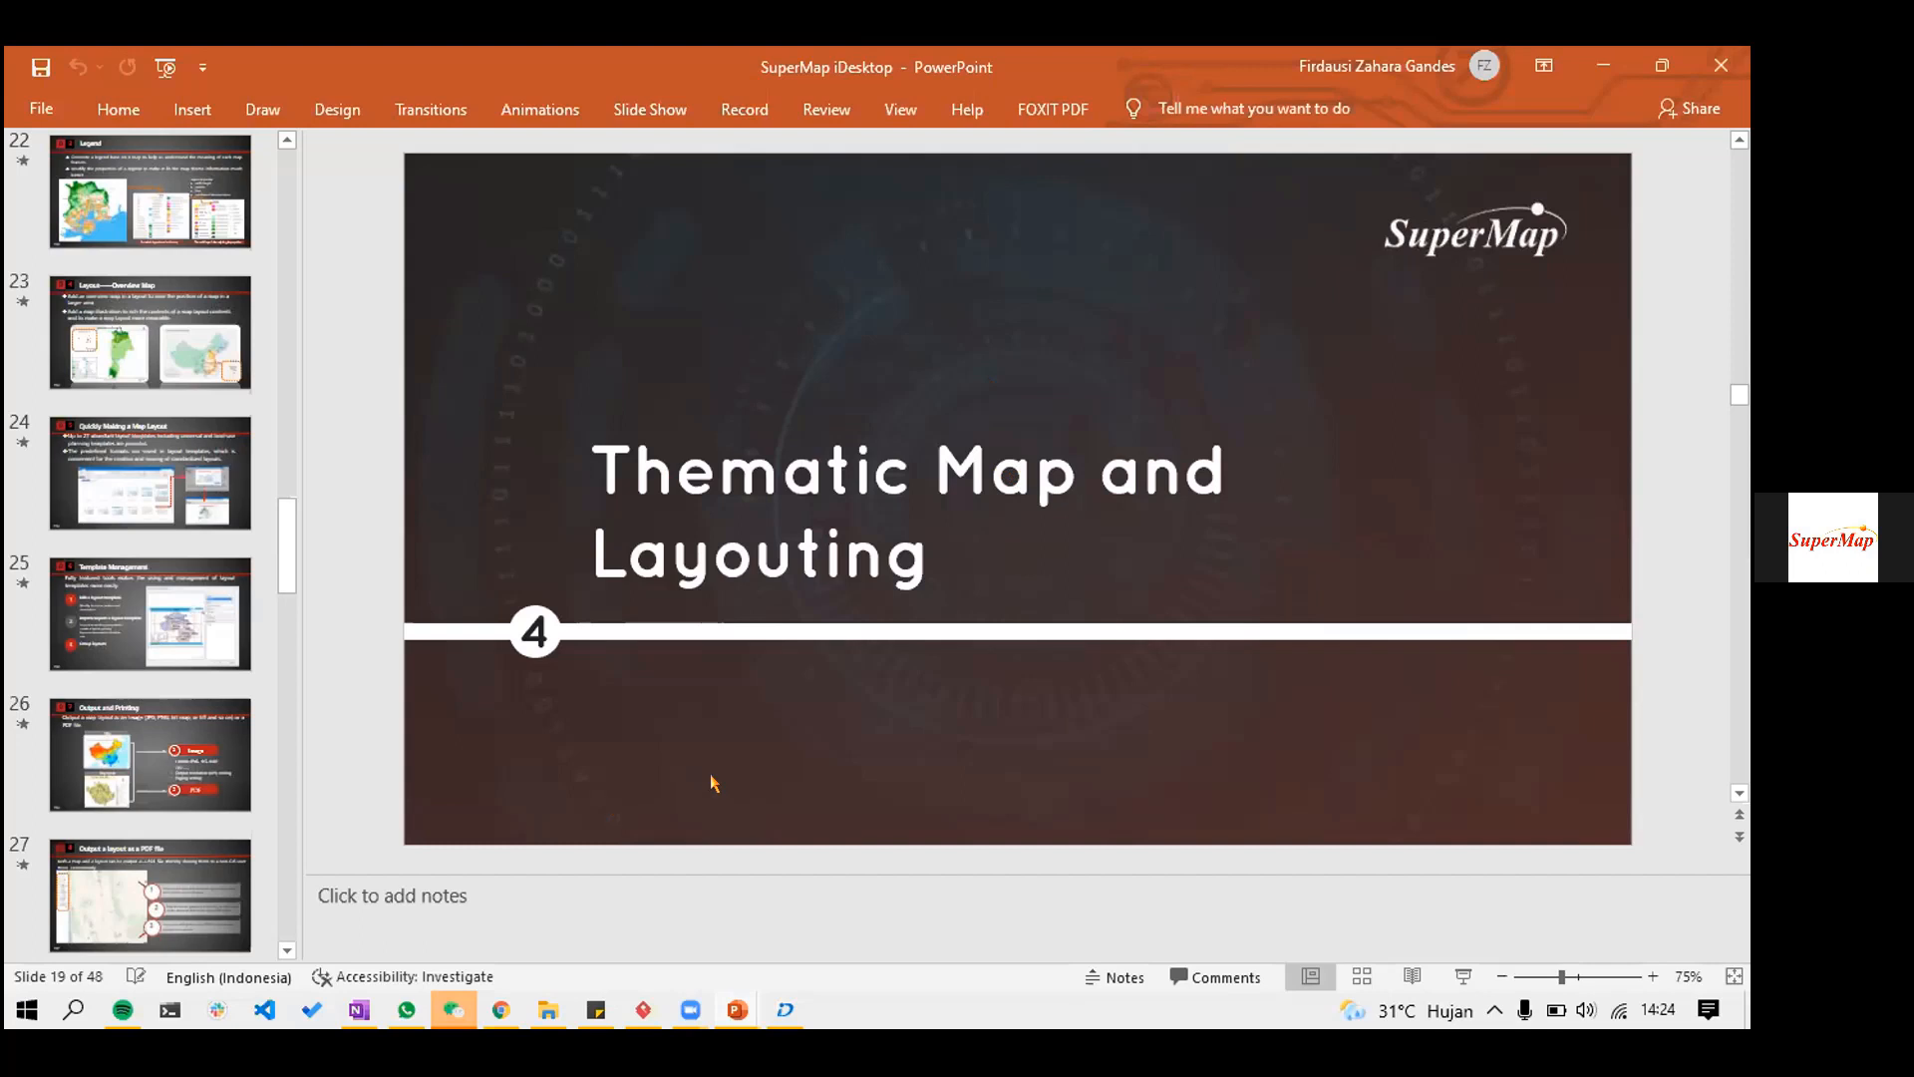
- Switch back to SuperMap iDesktop and save the current map as spatial_analysis_map
key("alt+Tab")
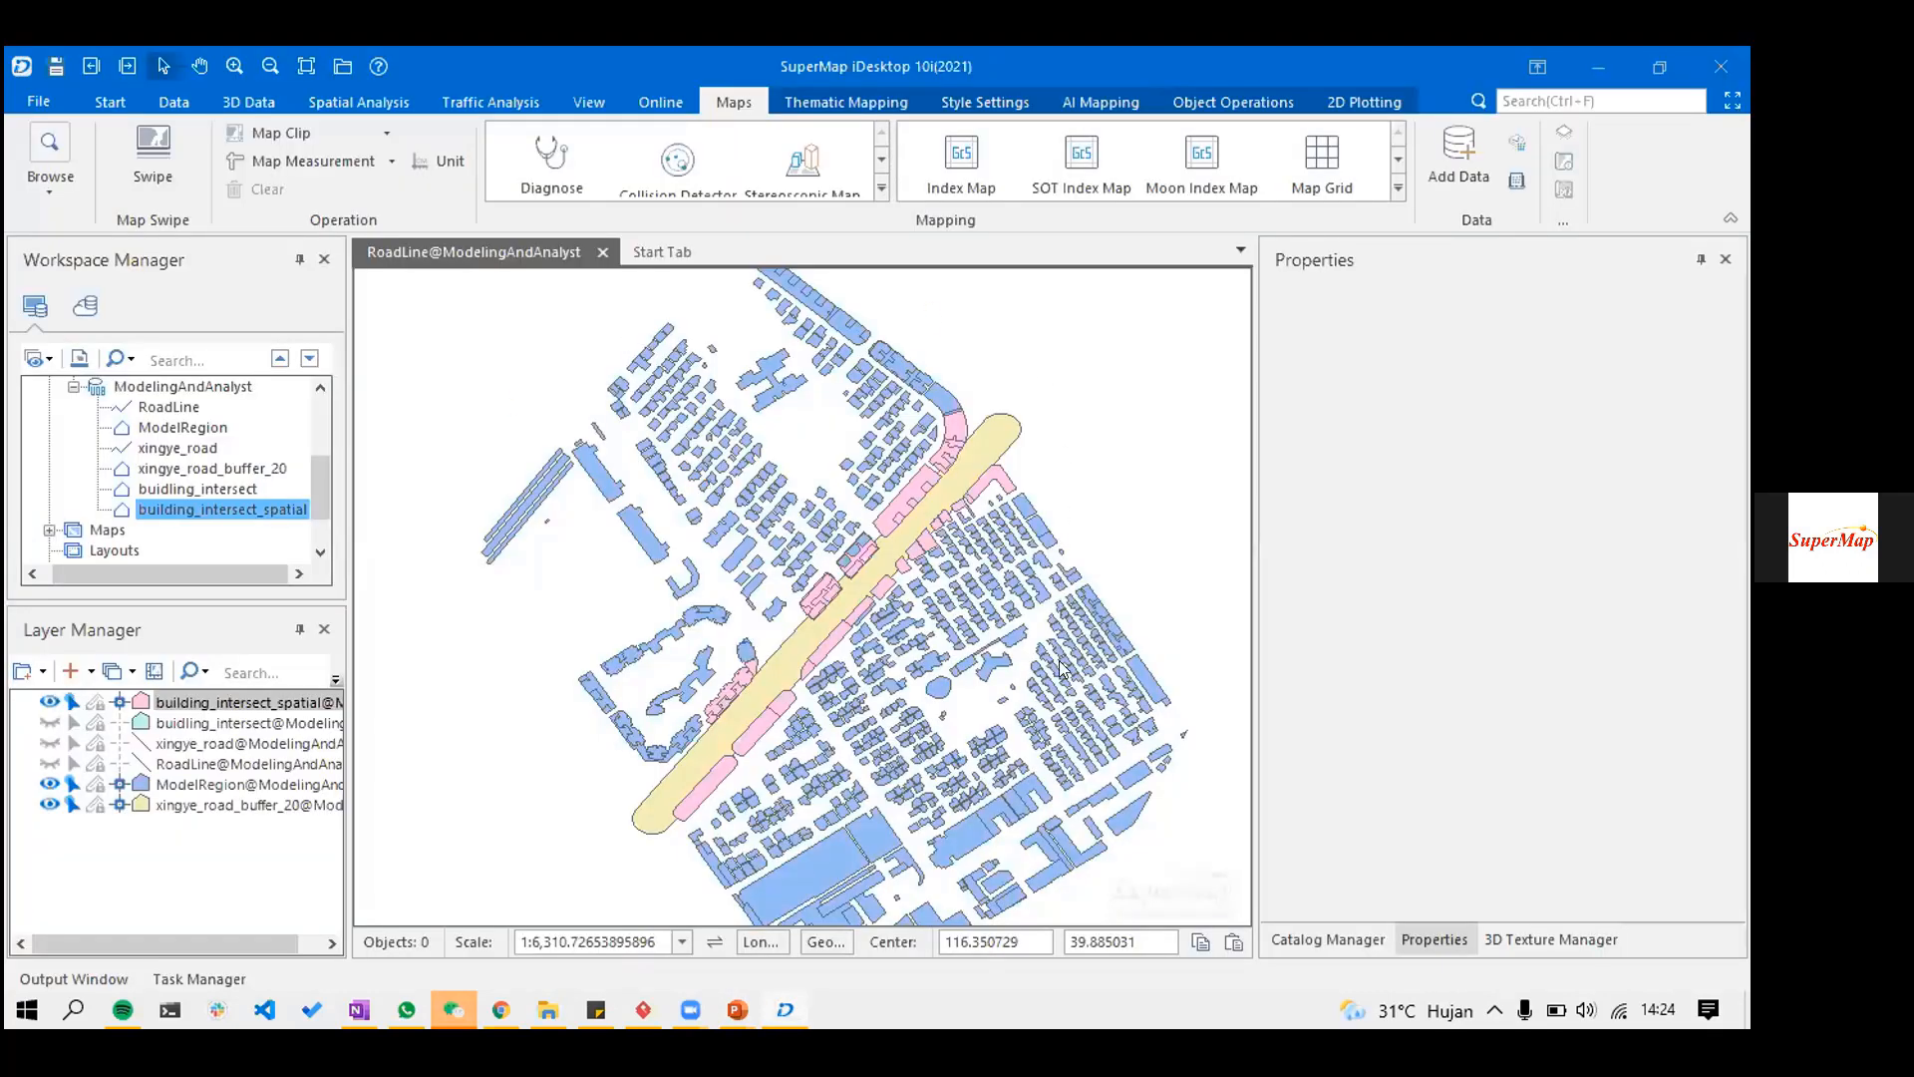
right_click(1084, 618)
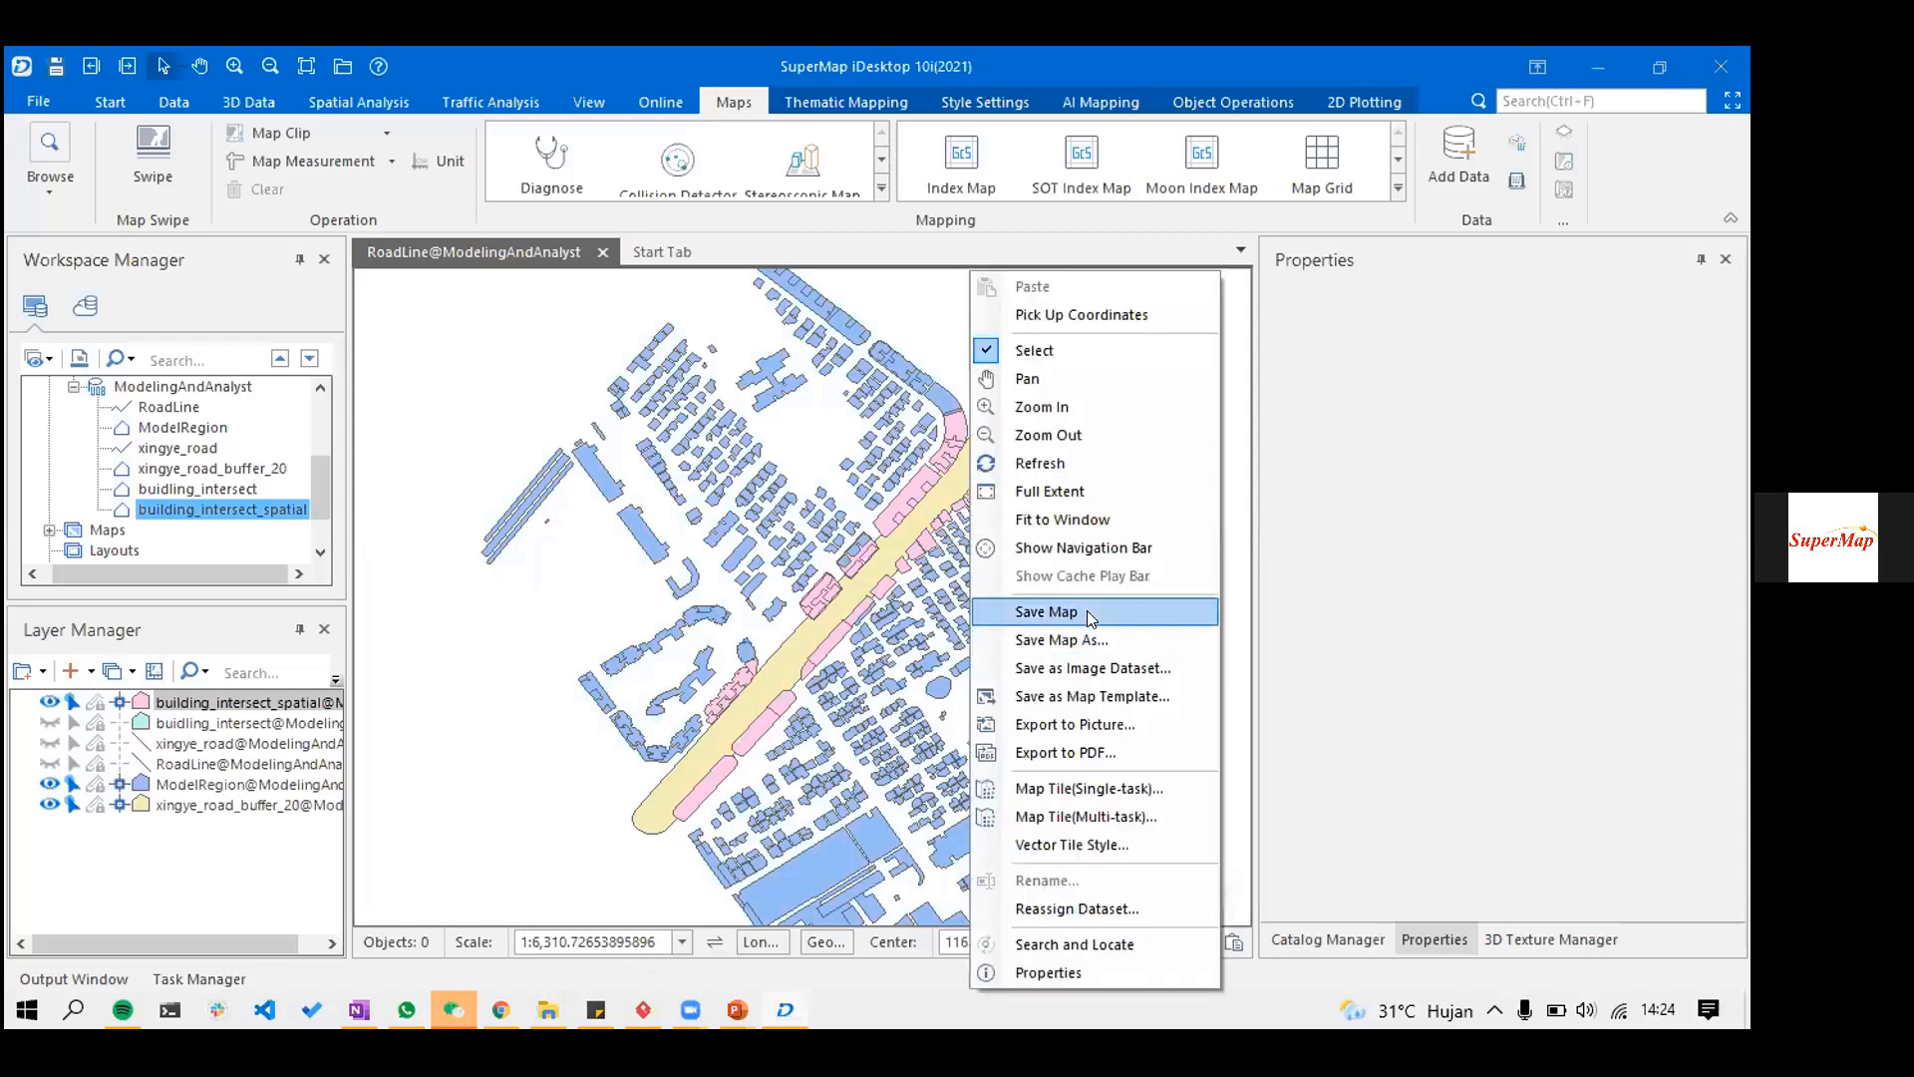
left_click(1087, 610)
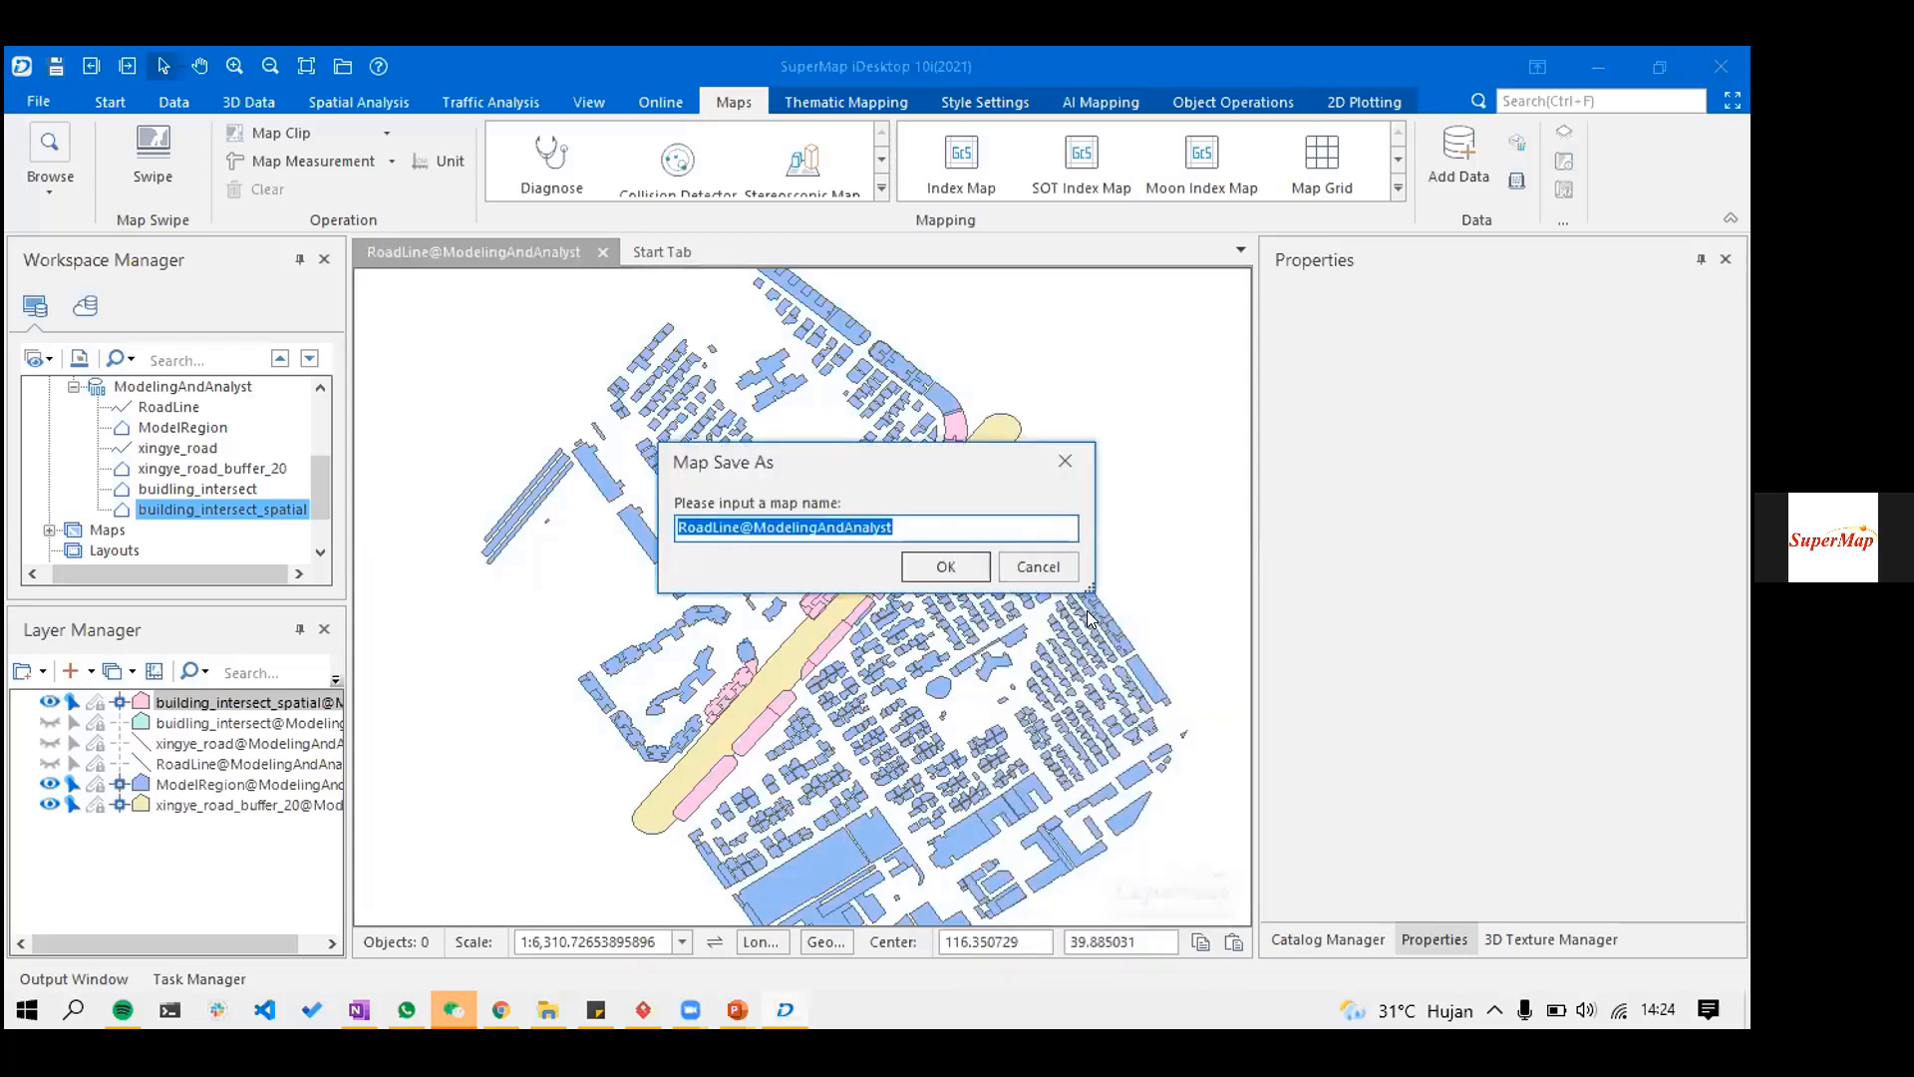
type("spat")
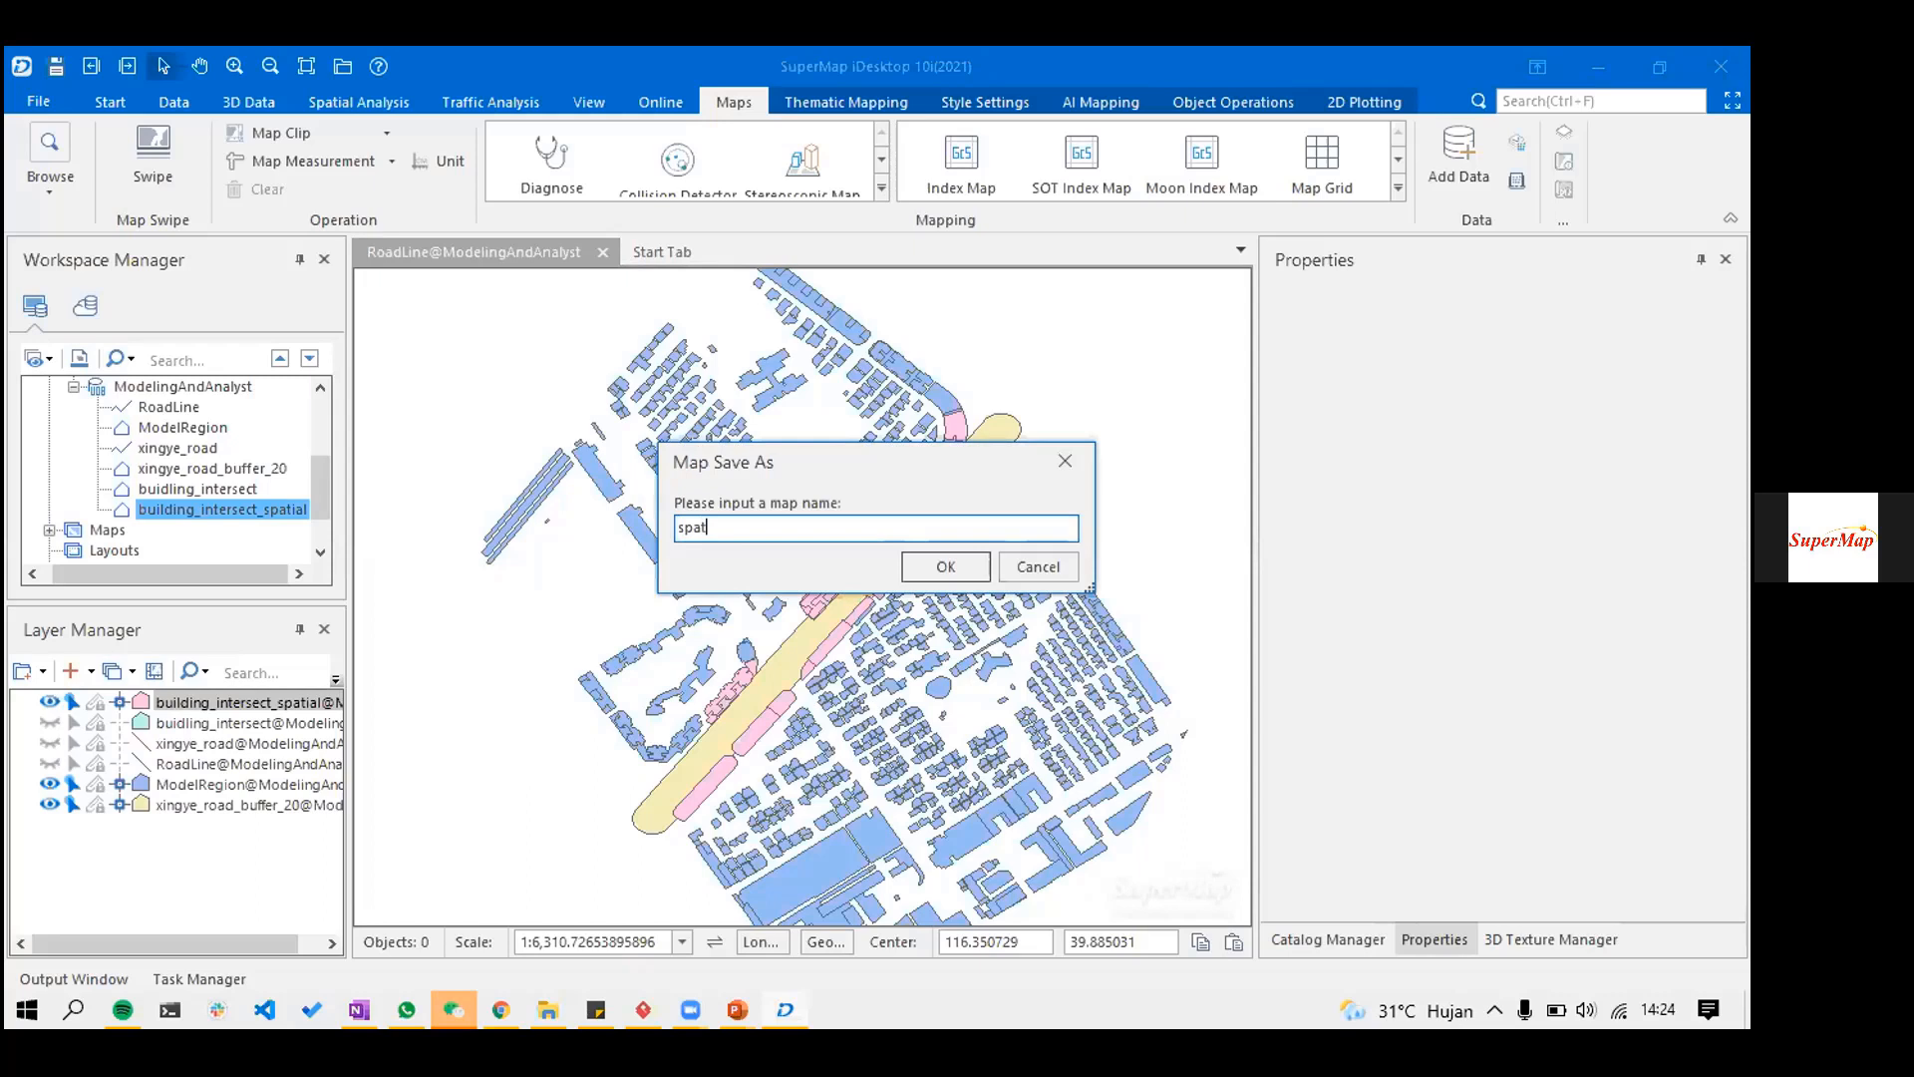
type("ial_analysis_map")
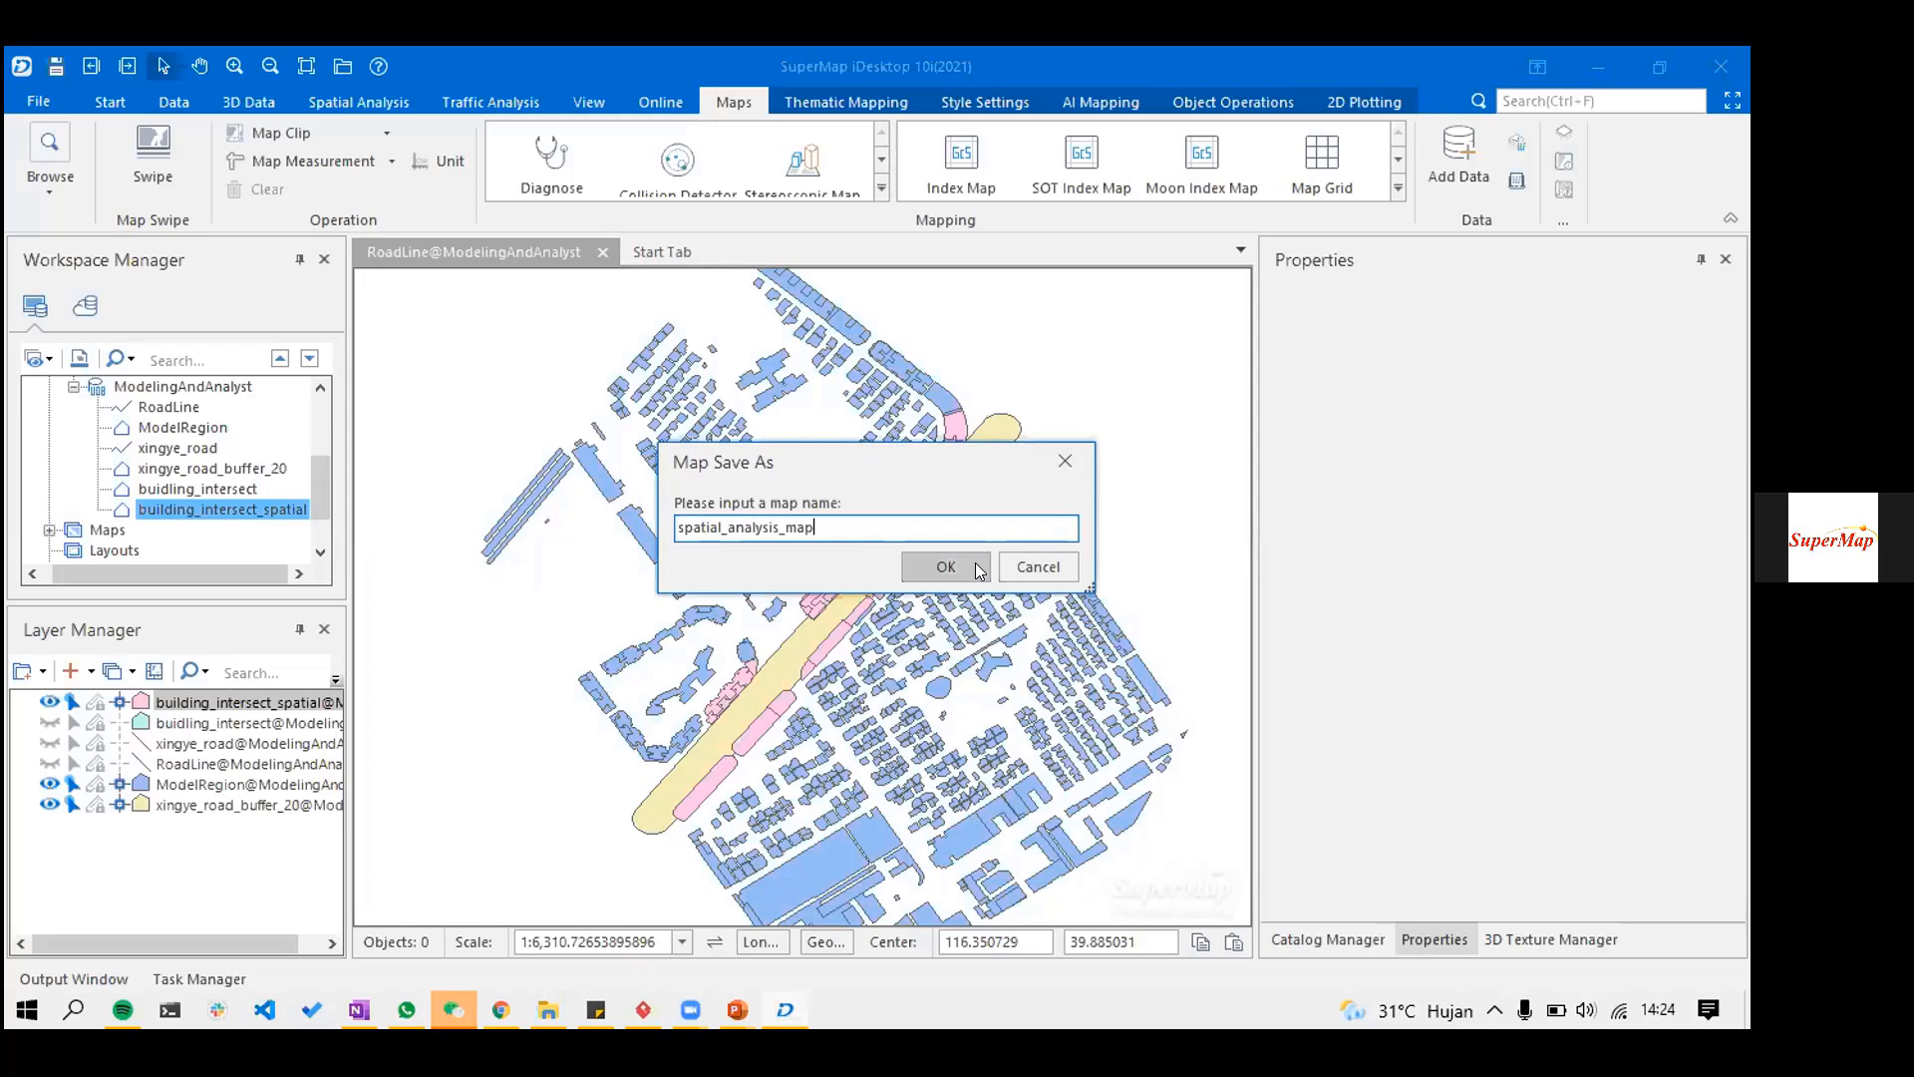
left_click(945, 568)
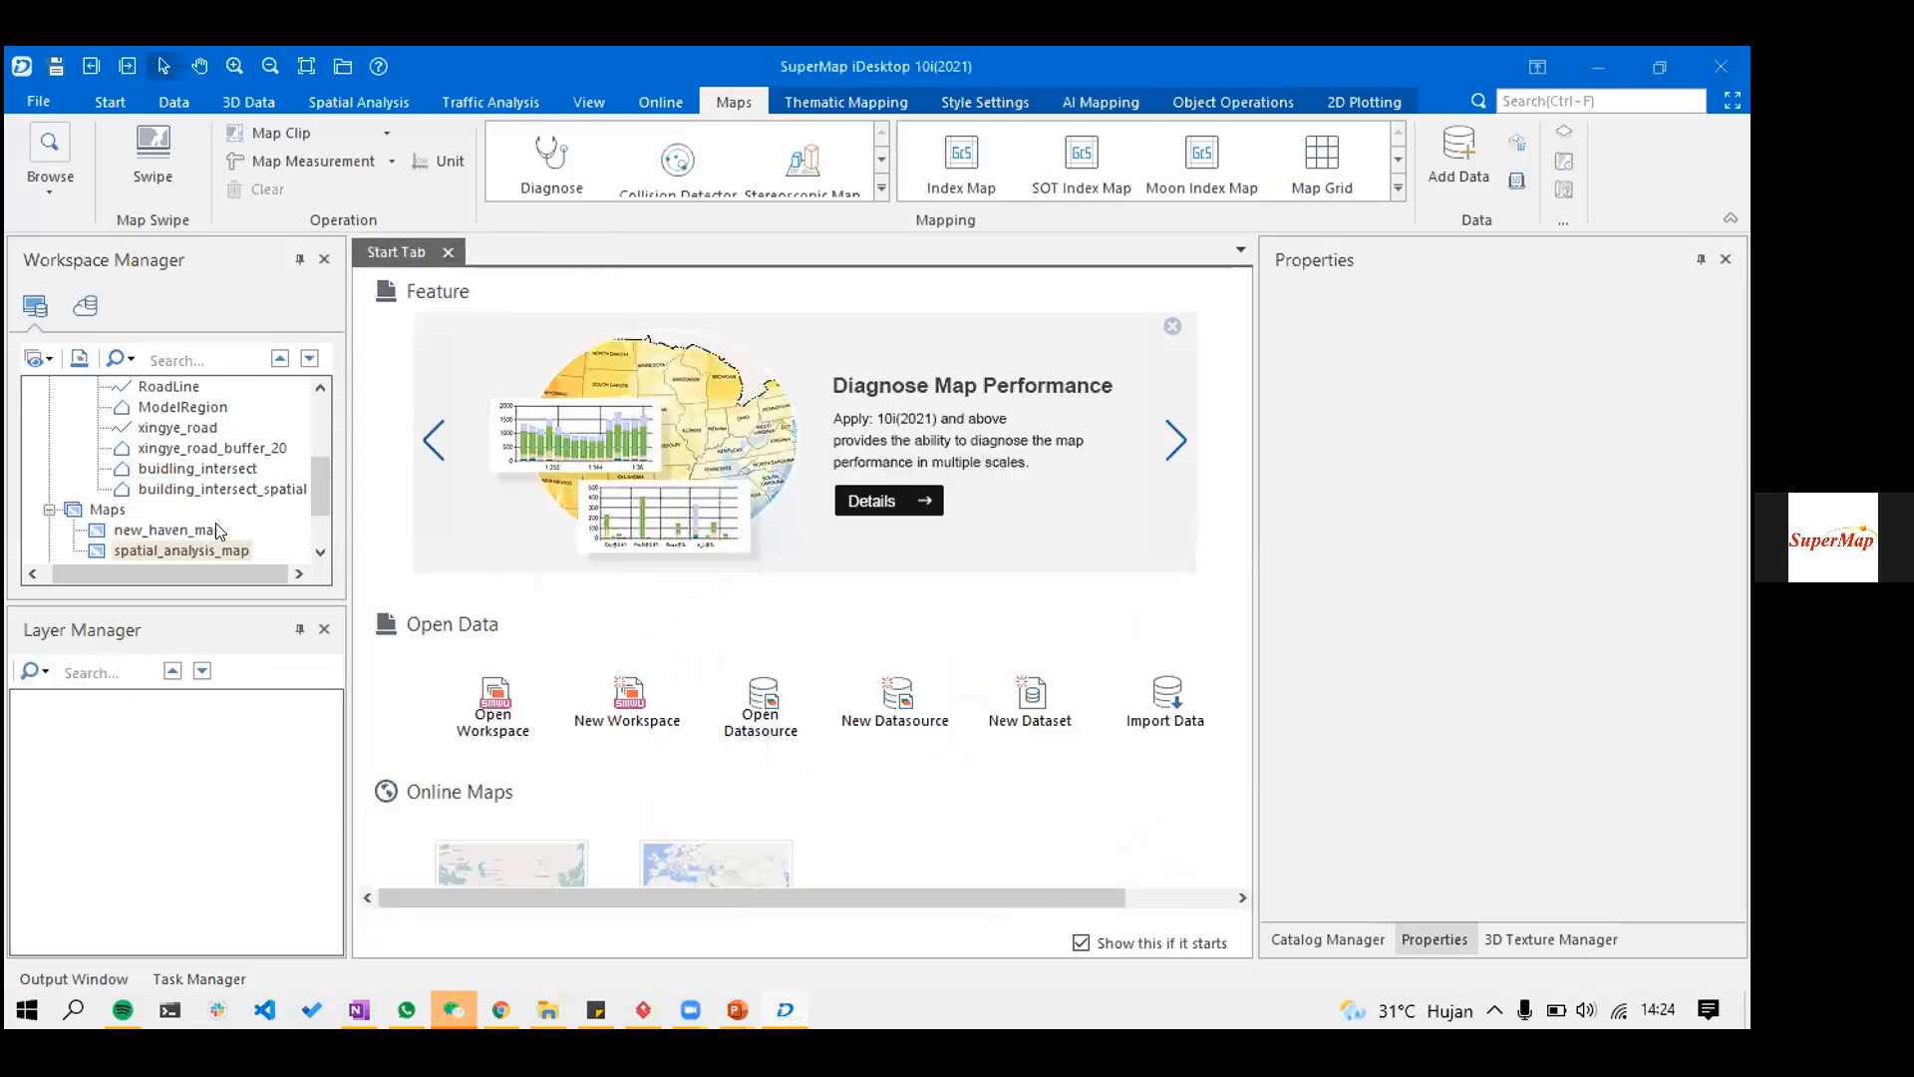
- Collapse the georeference_demo datasource, keep ModelingAndAnalyst expanded, and widen the Workspace Manager to fit the full dataset names
scroll(223, 597, "up", 3)
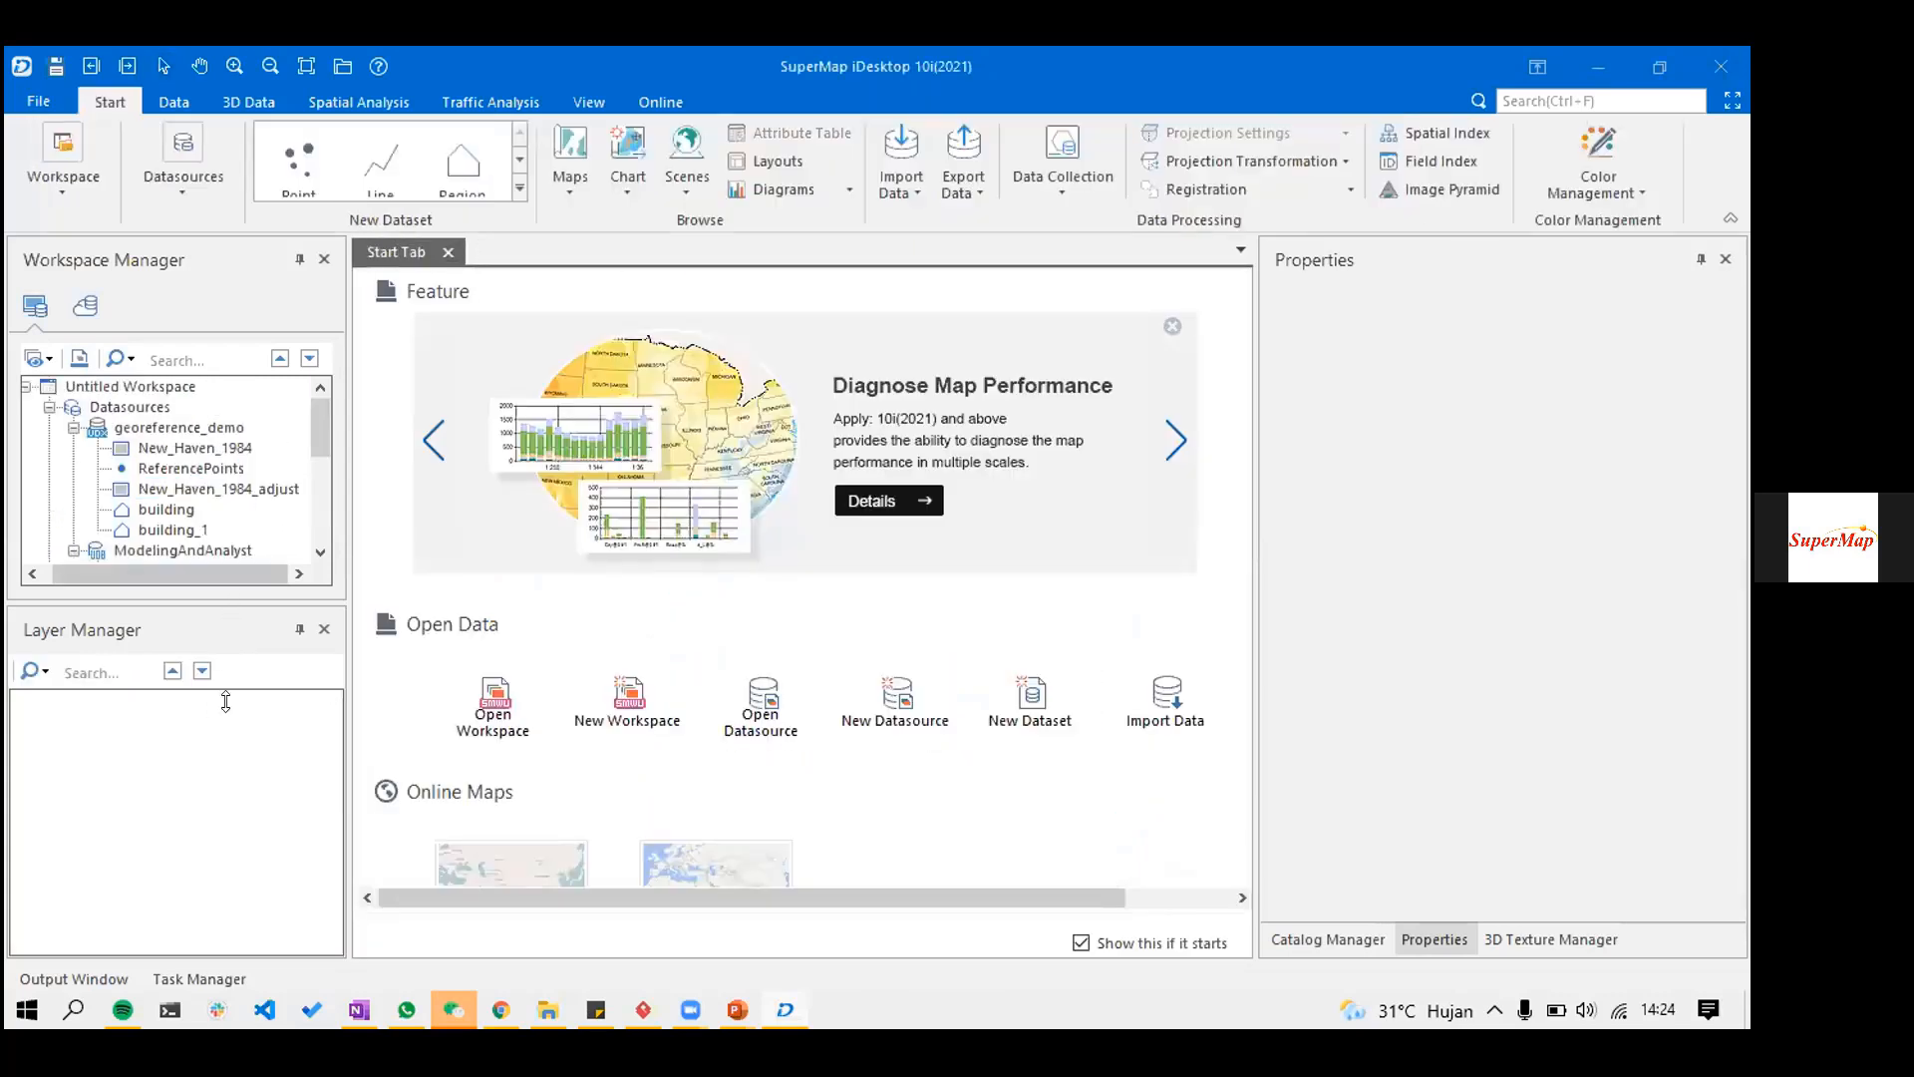
left_click(74, 429)
left_click(74, 448)
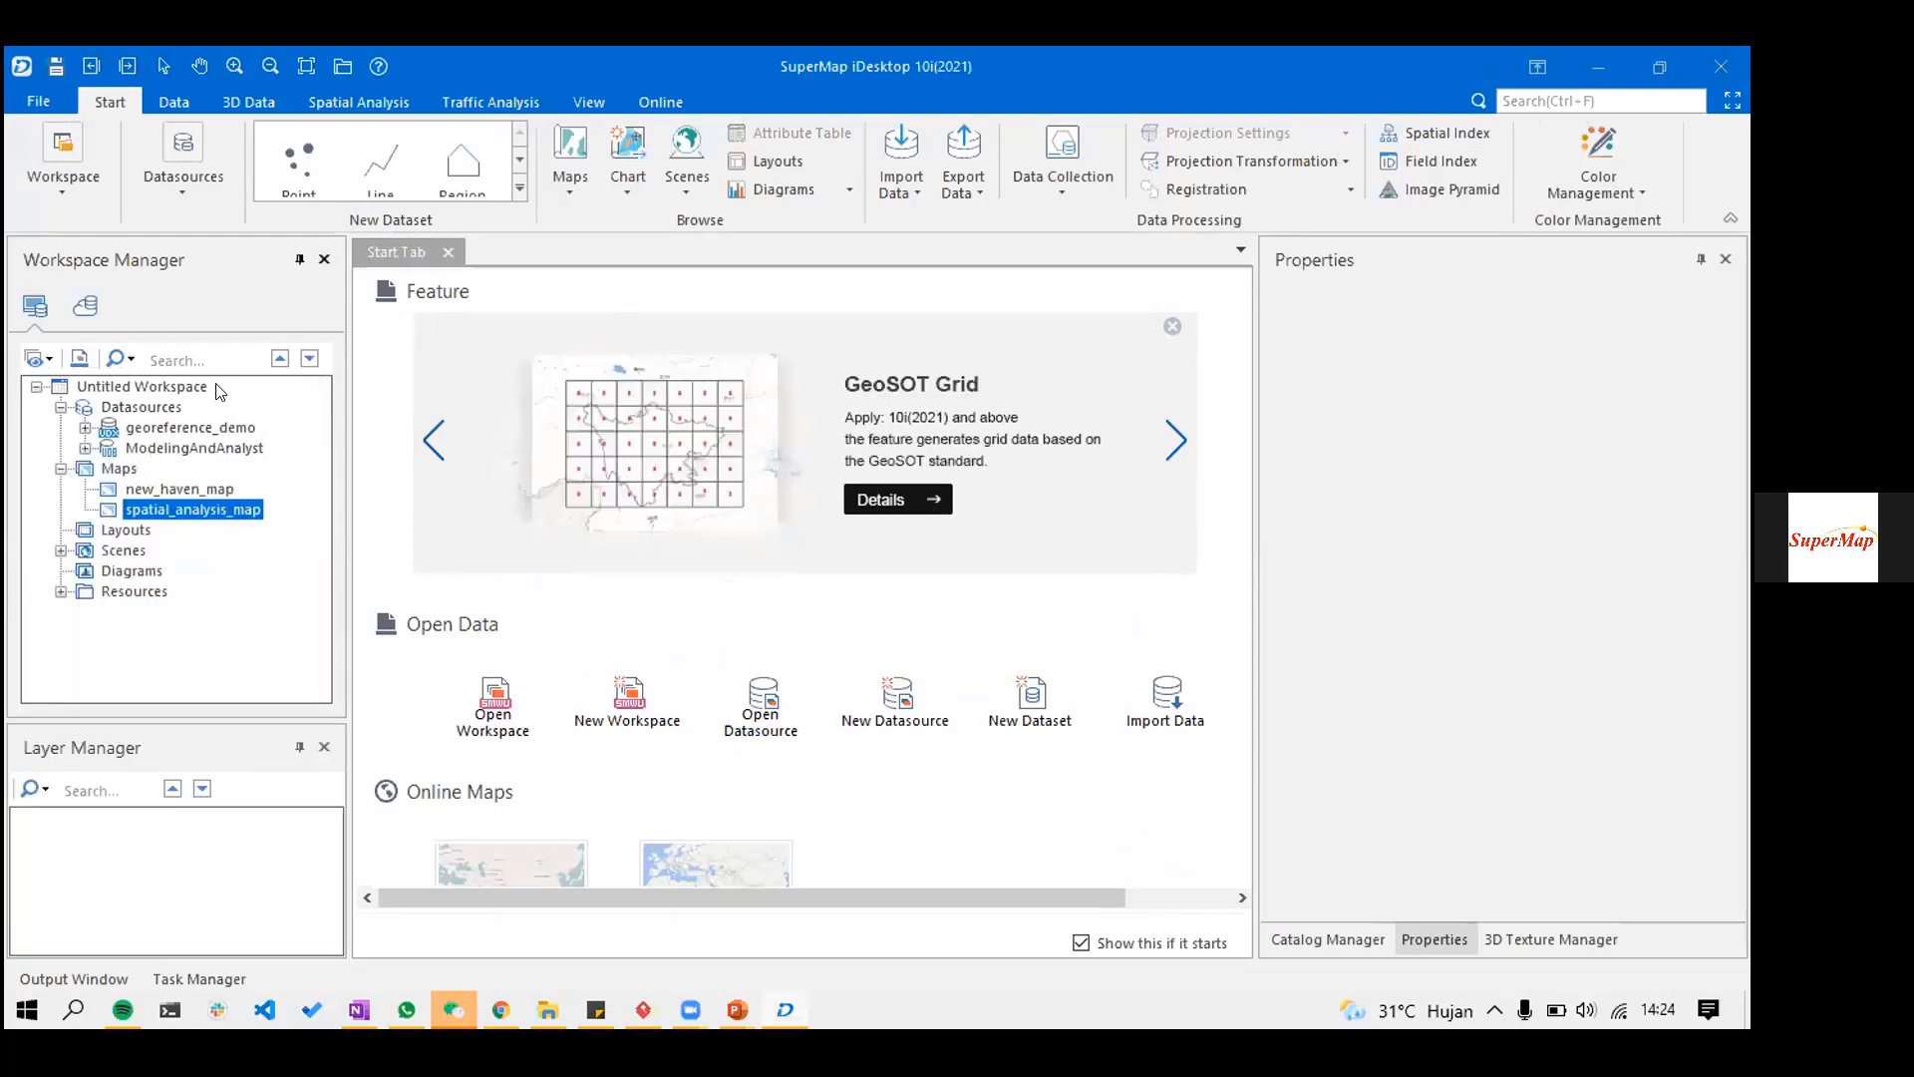
left_click(84, 448)
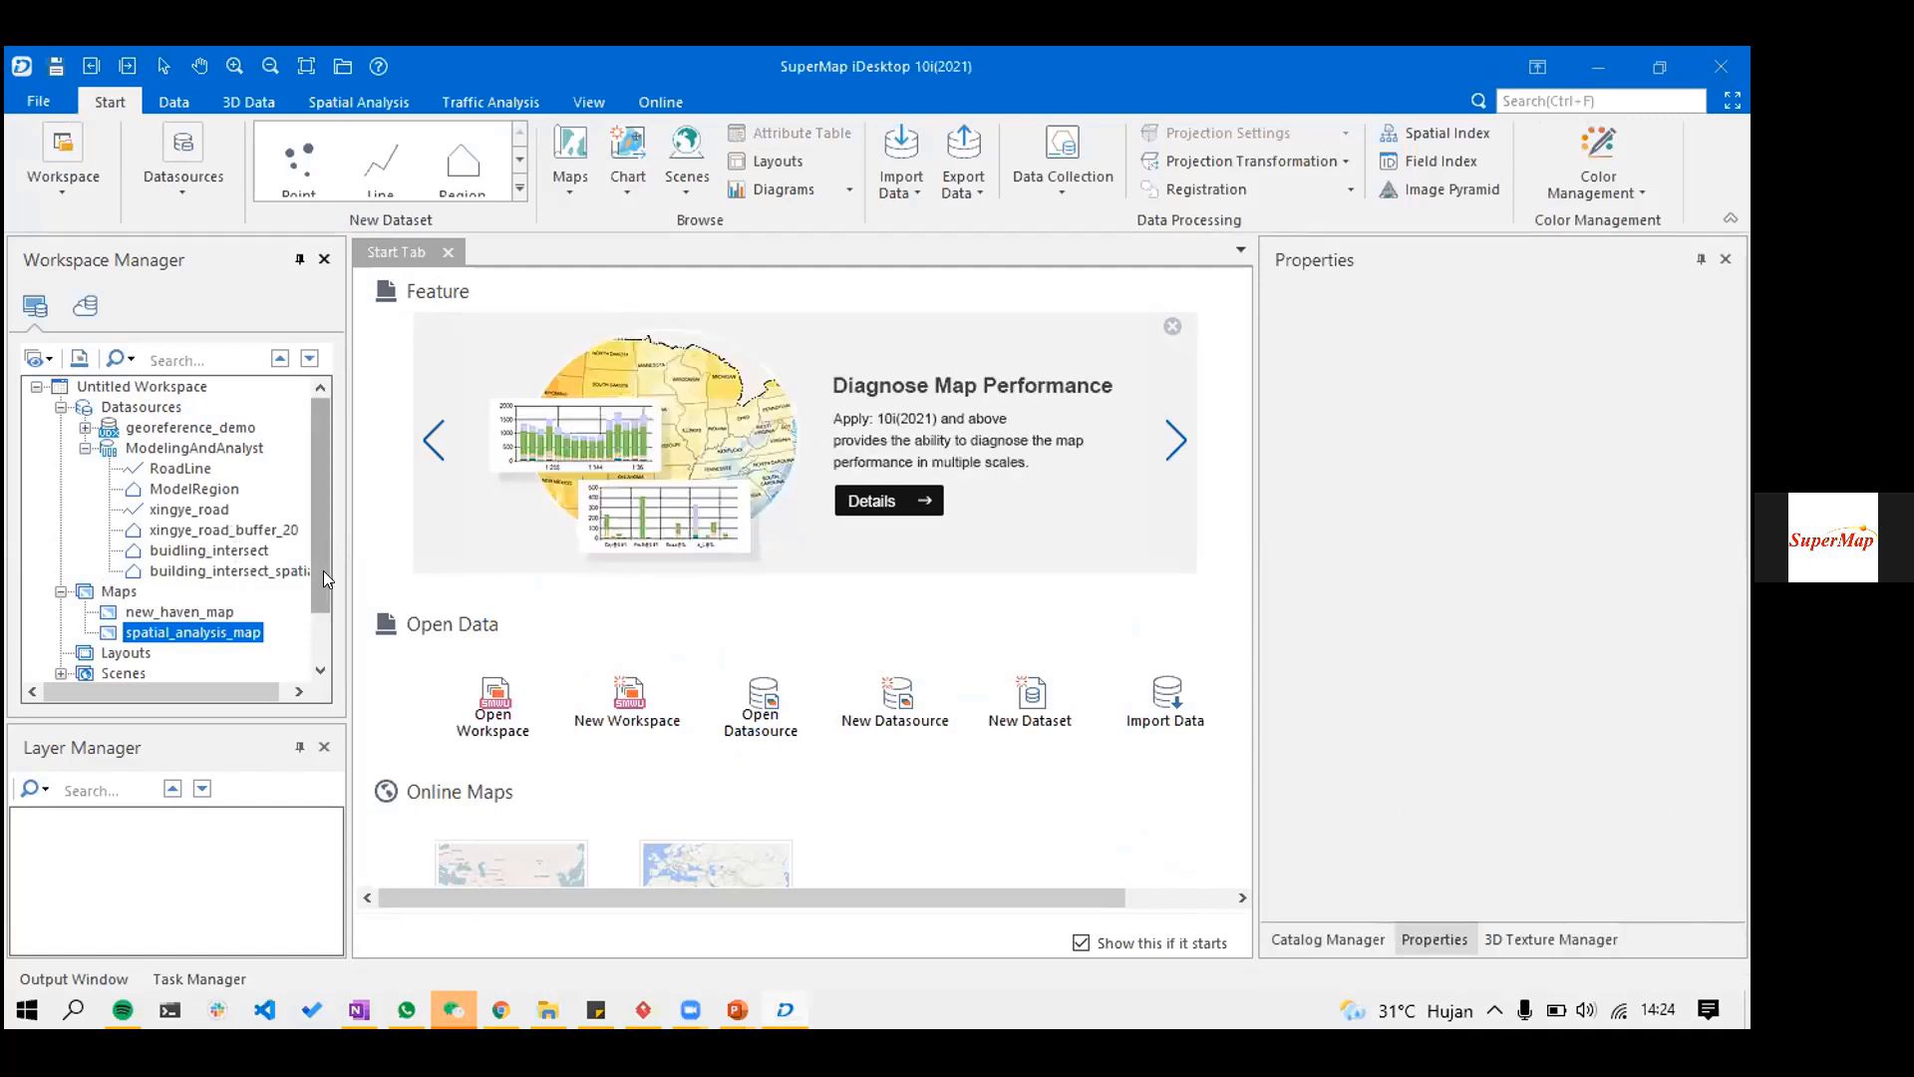
left_click_drag(348, 564, 409, 582)
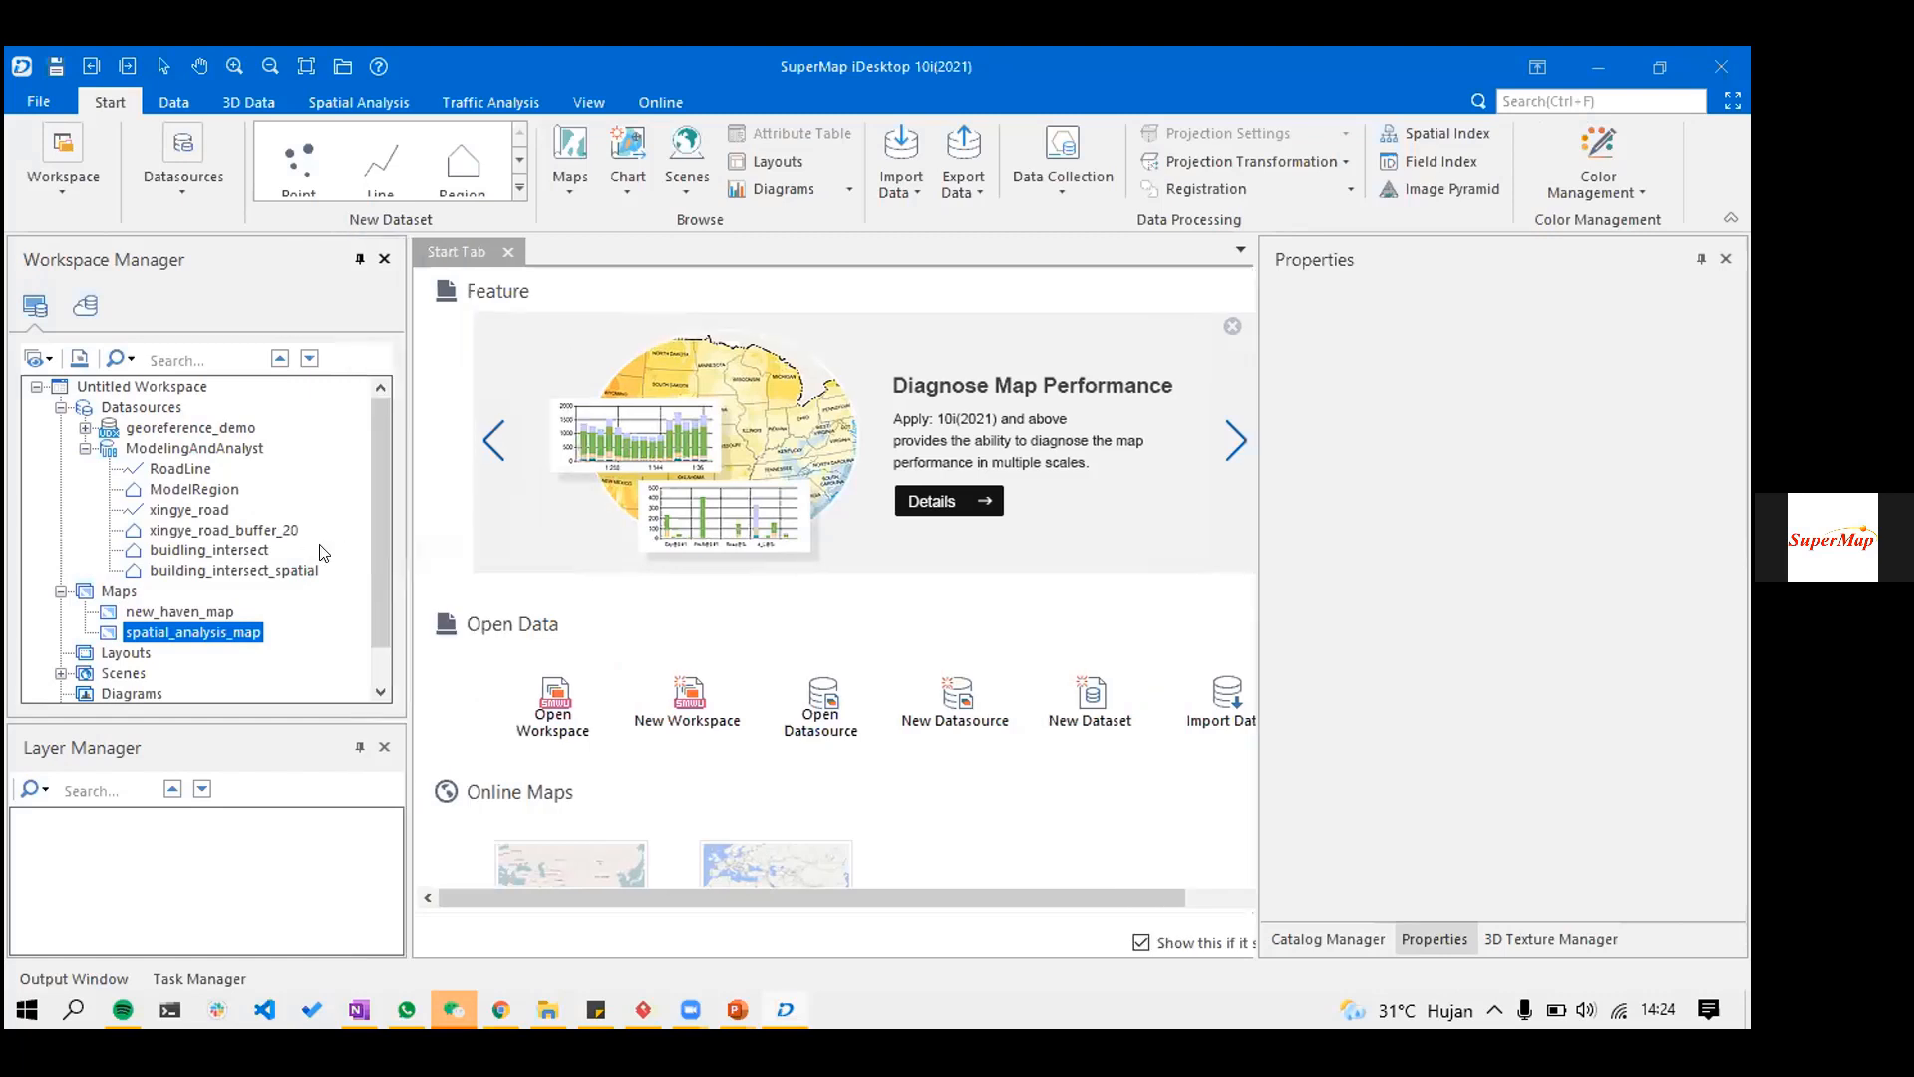
- Add the RoadLine, ModelRegion, xingye_road, xingye_road_buffer_20 and building_intersect_spatial datasets together to a new map
left_click(211, 488)
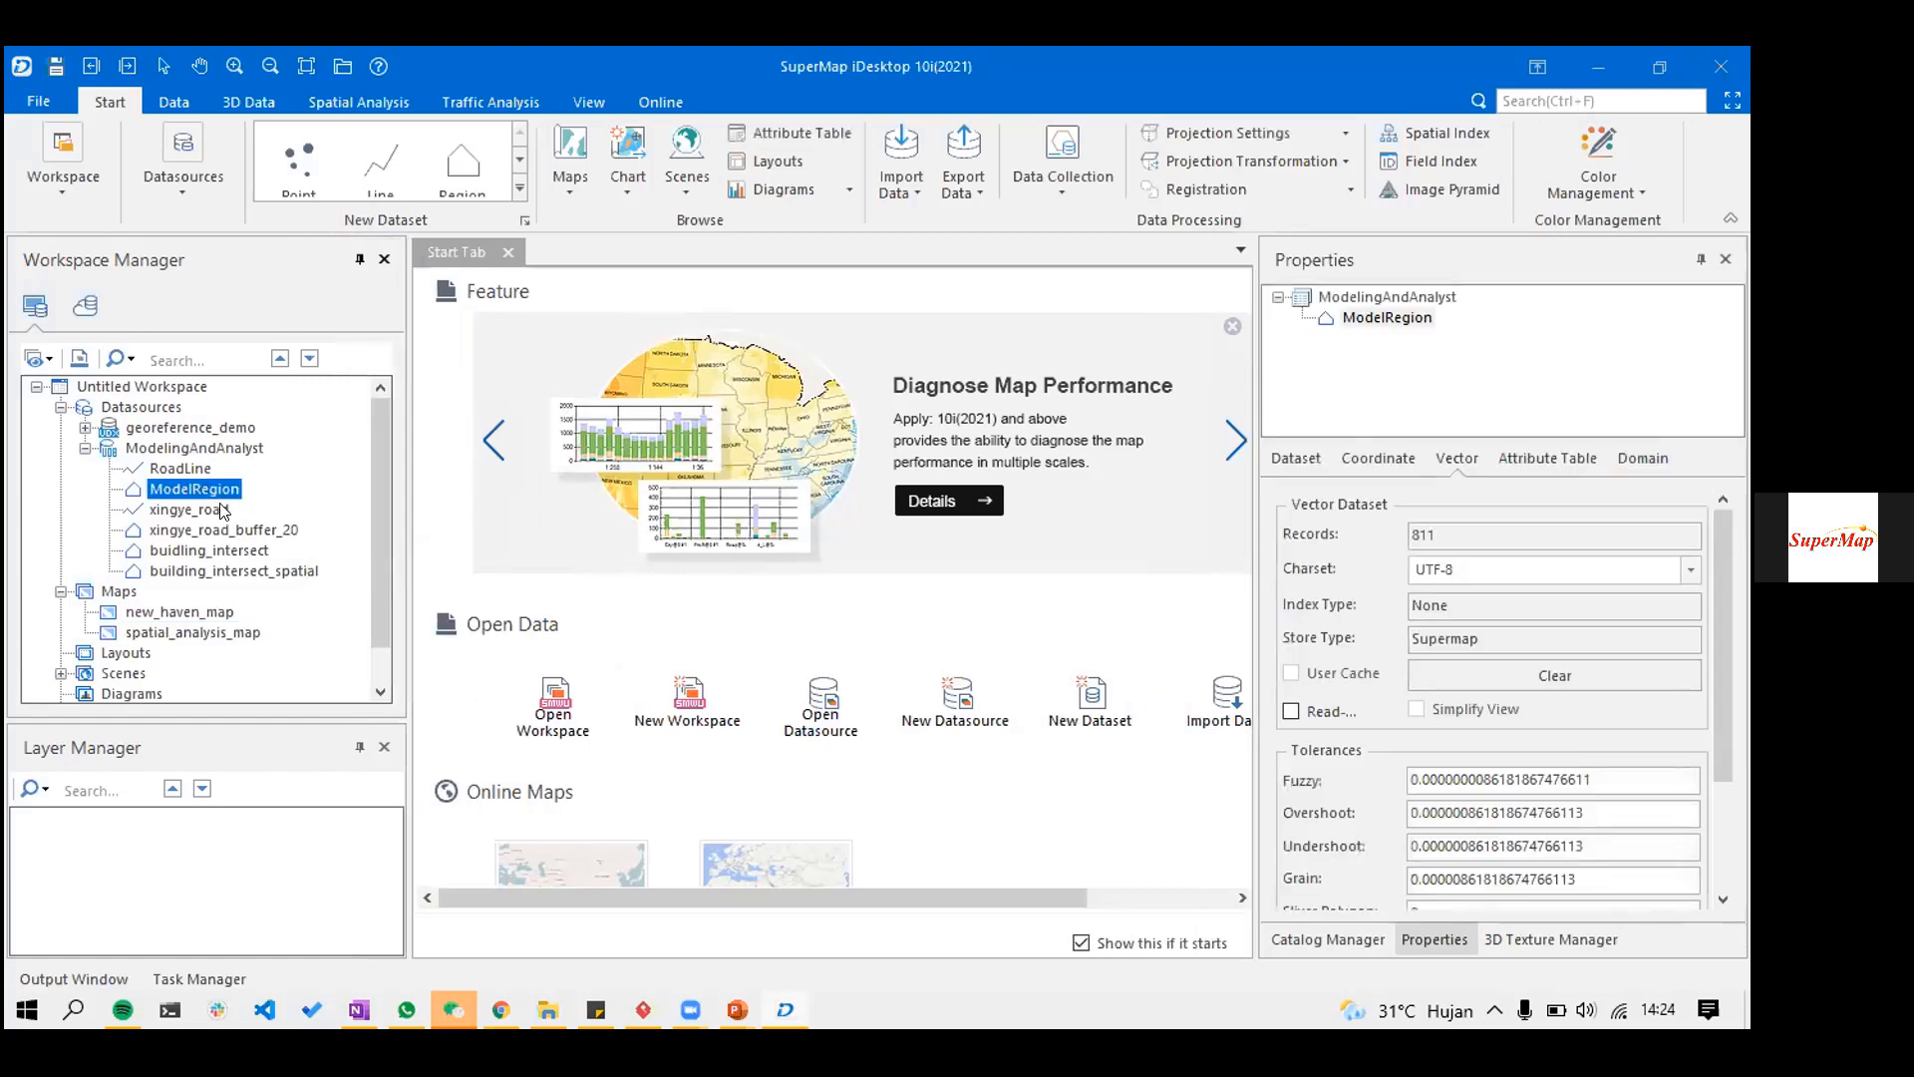
left_click(204, 511, "ctrl")
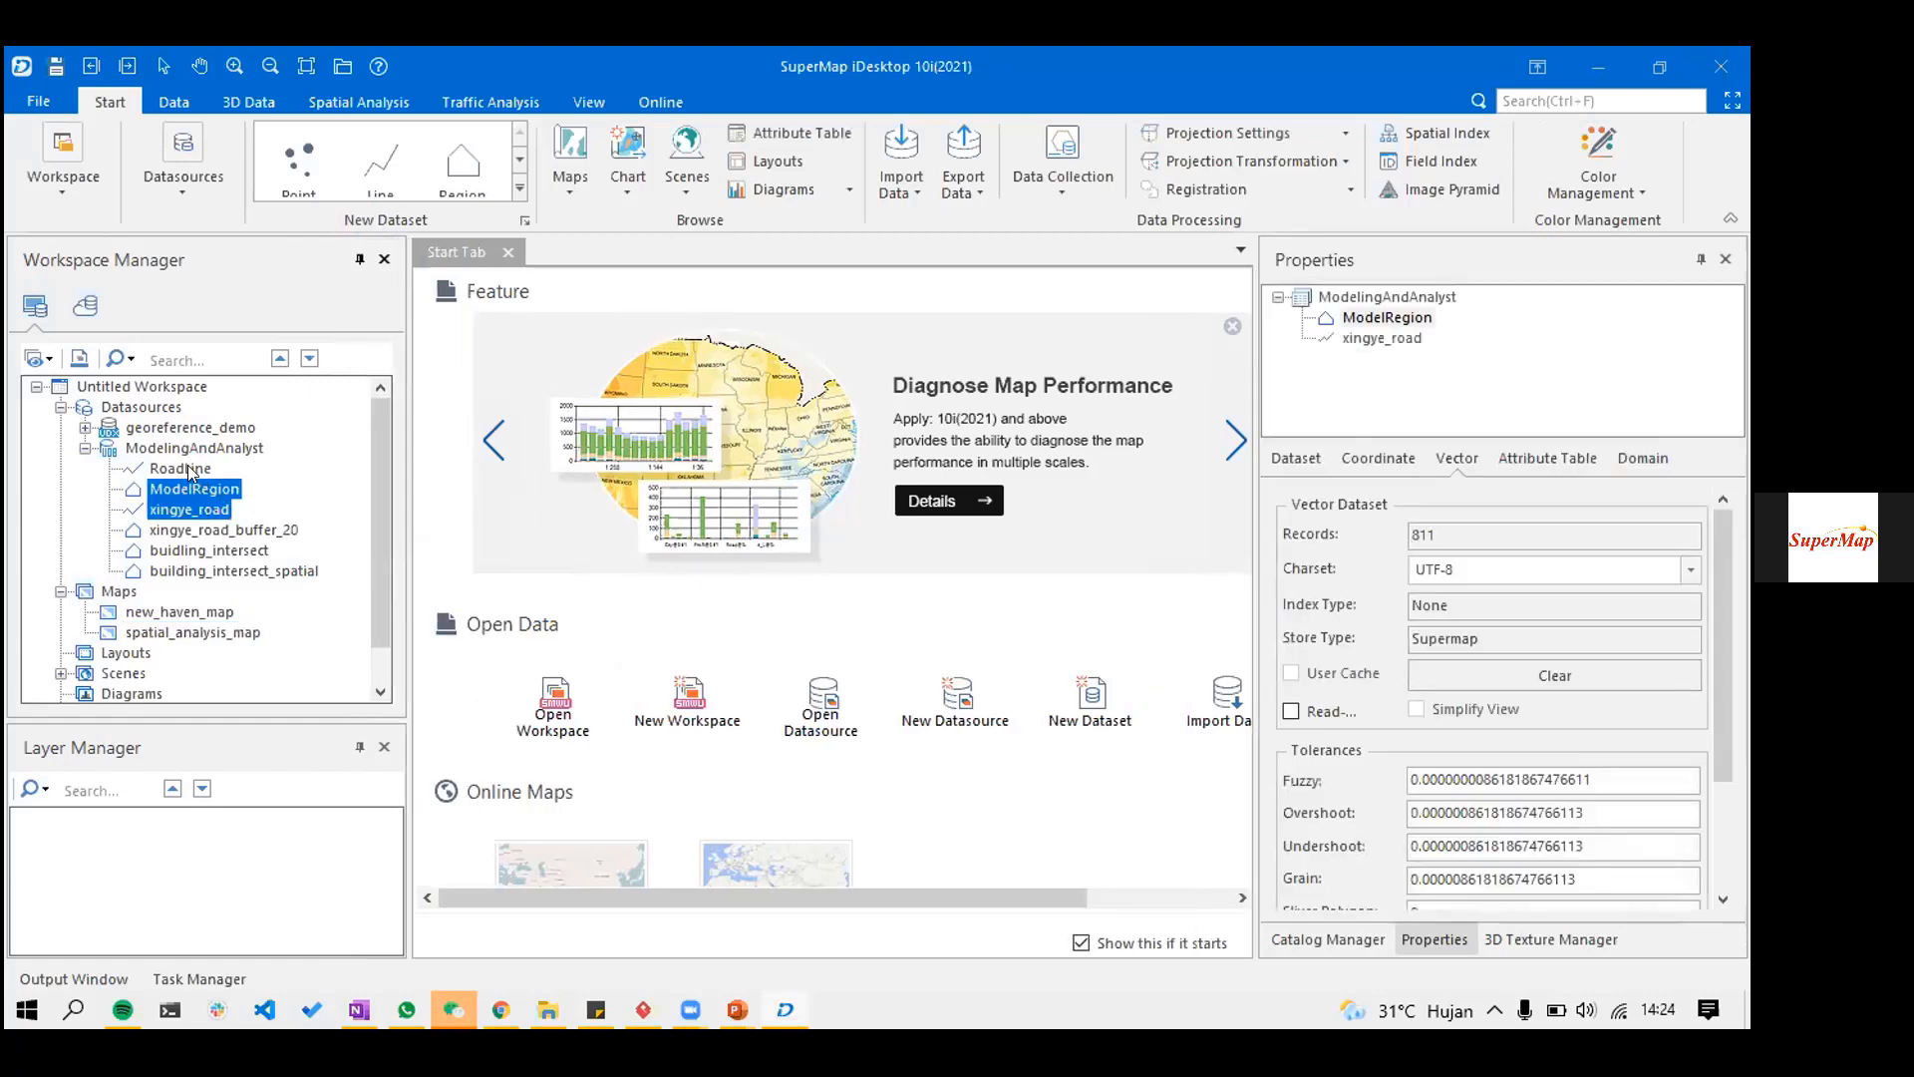
left_click(191, 507, "ctrl")
left_click(177, 473, "ctrl")
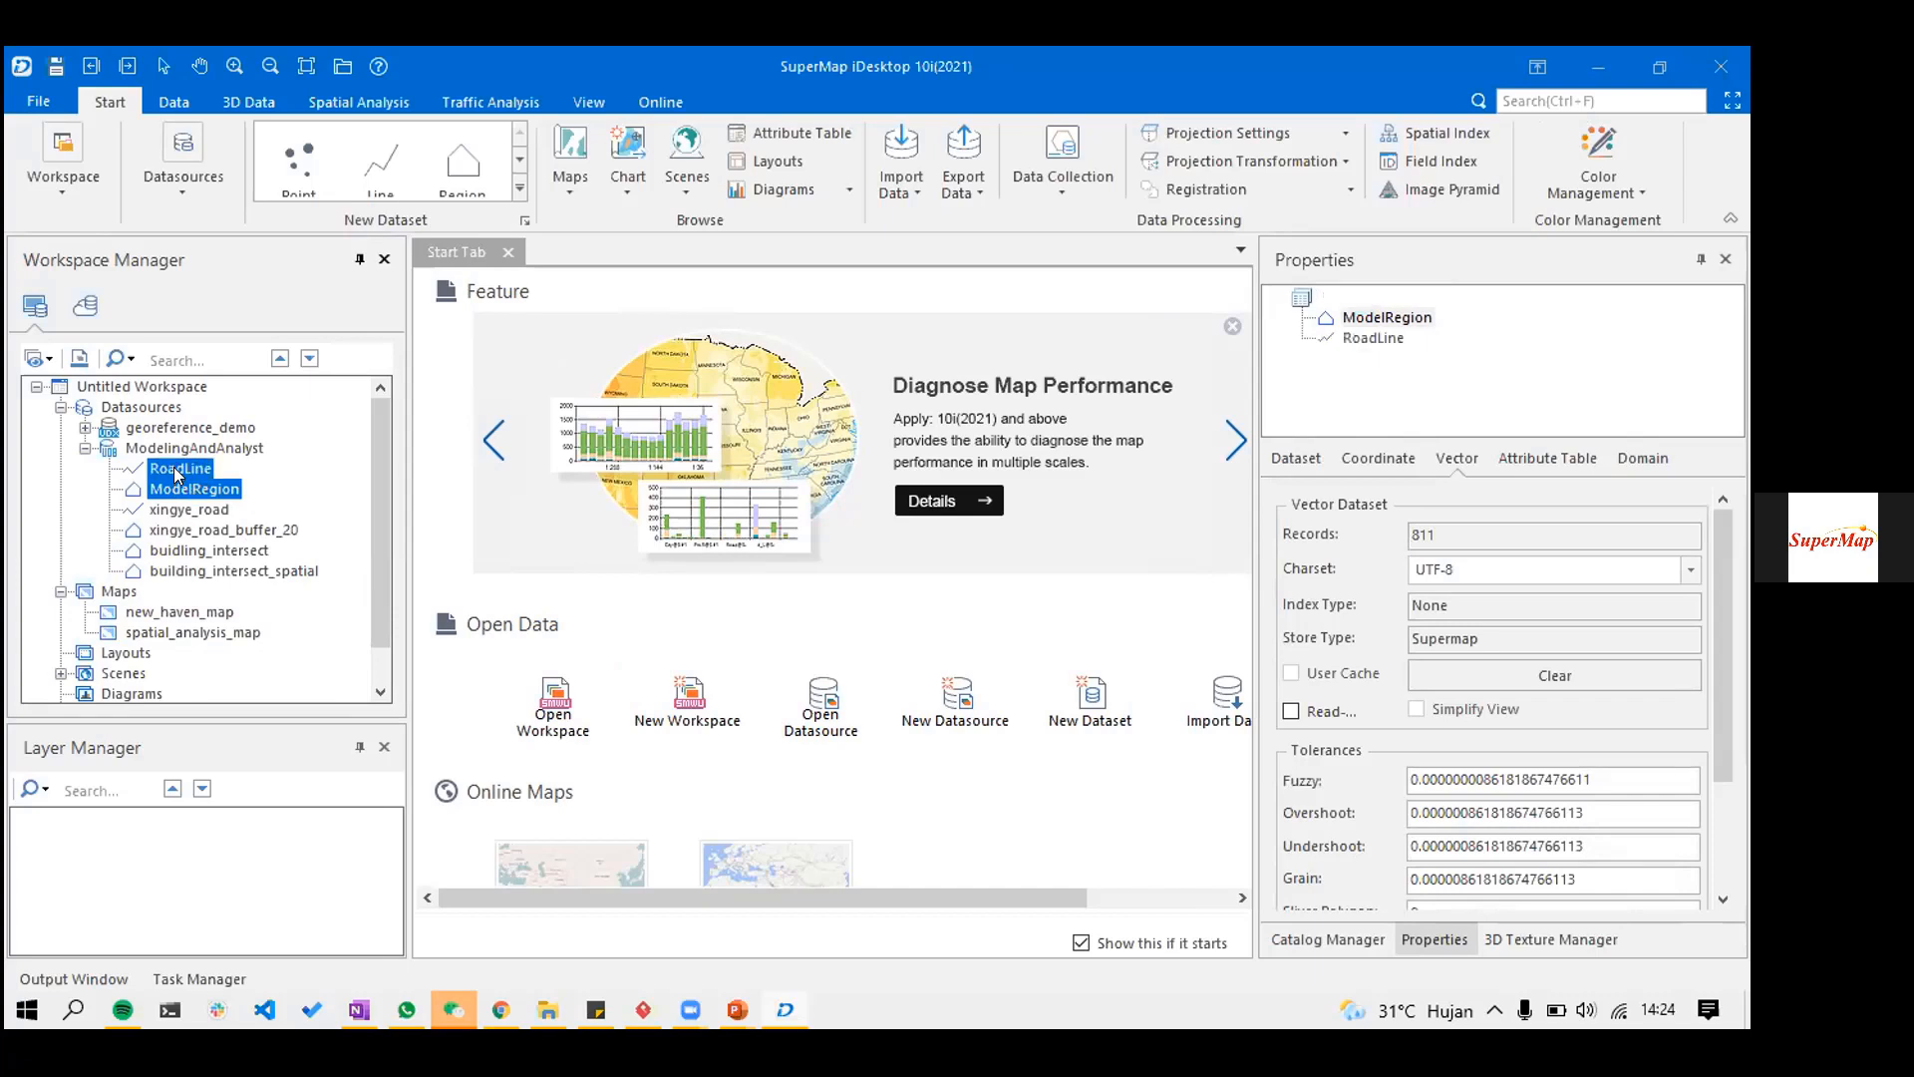
left_click(205, 511, "ctrl")
left_click(221, 534, "ctrl")
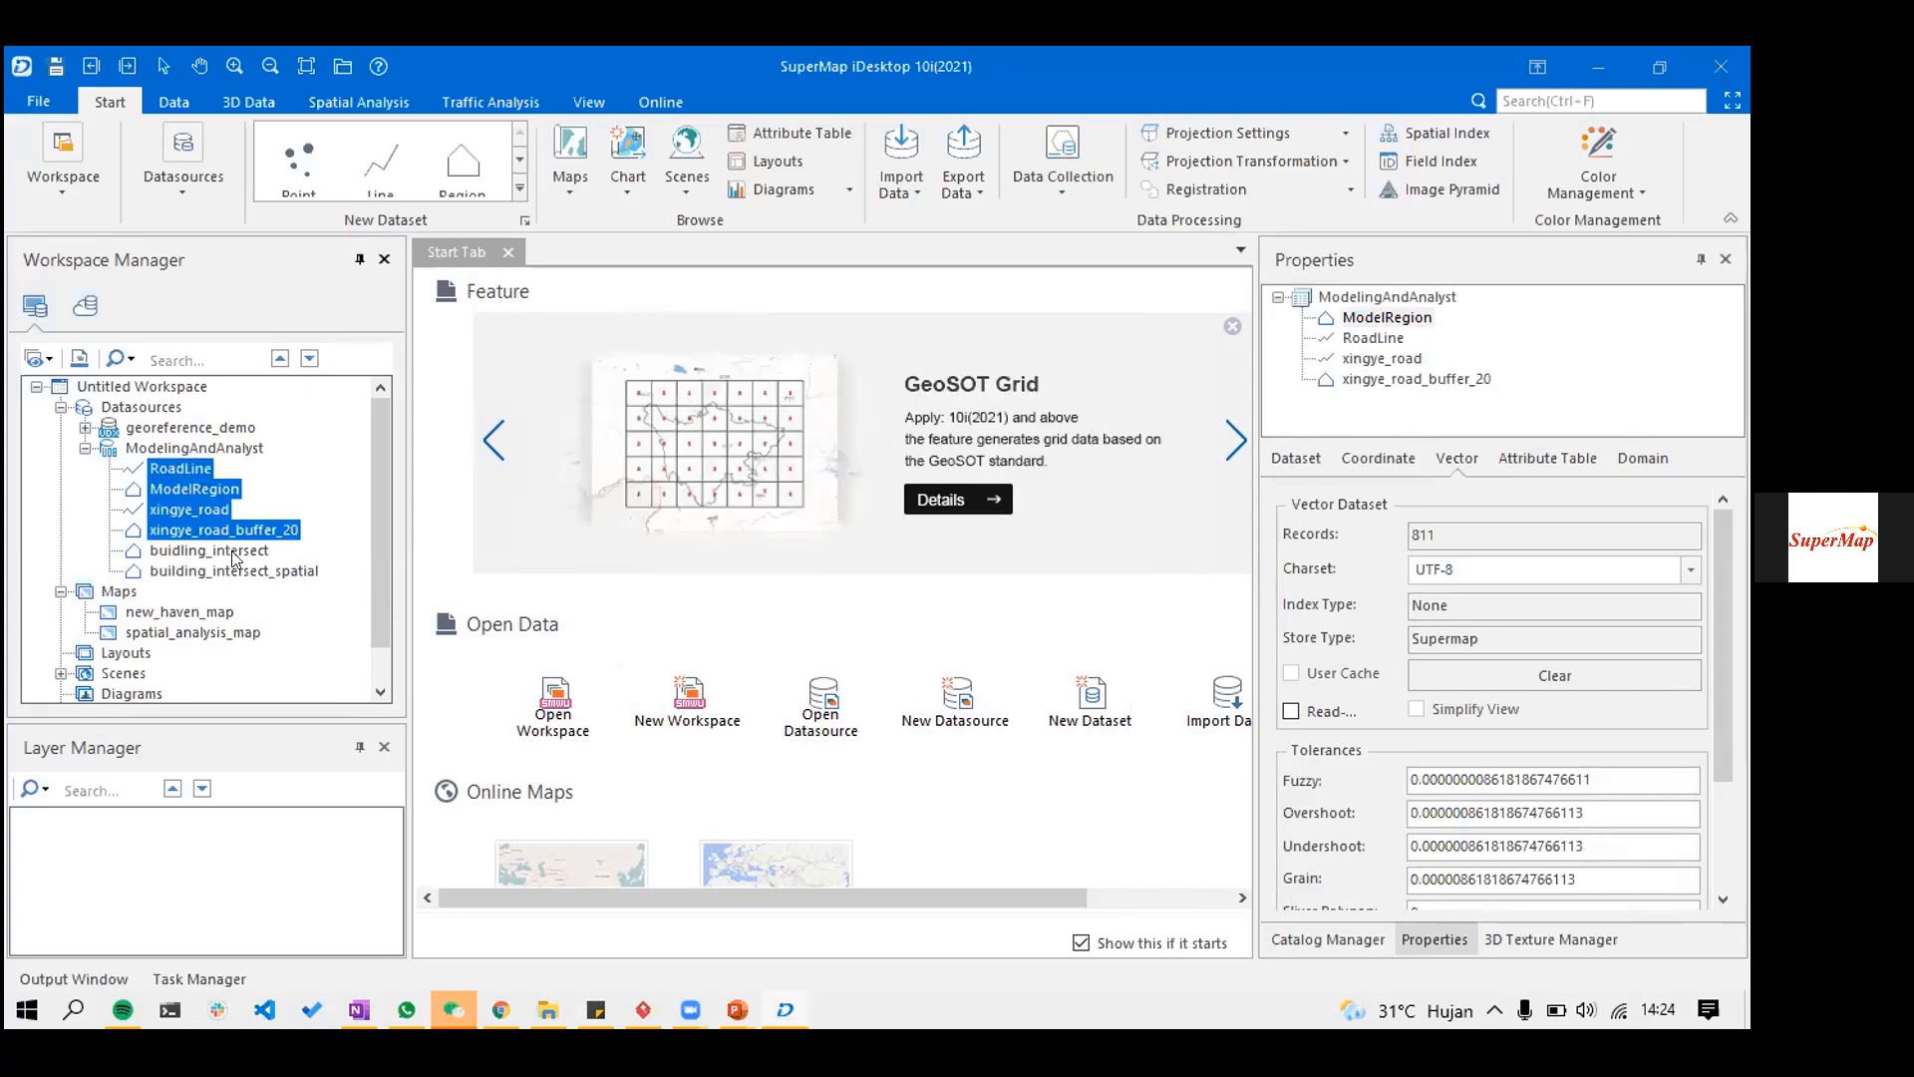
left_click(261, 572, "ctrl")
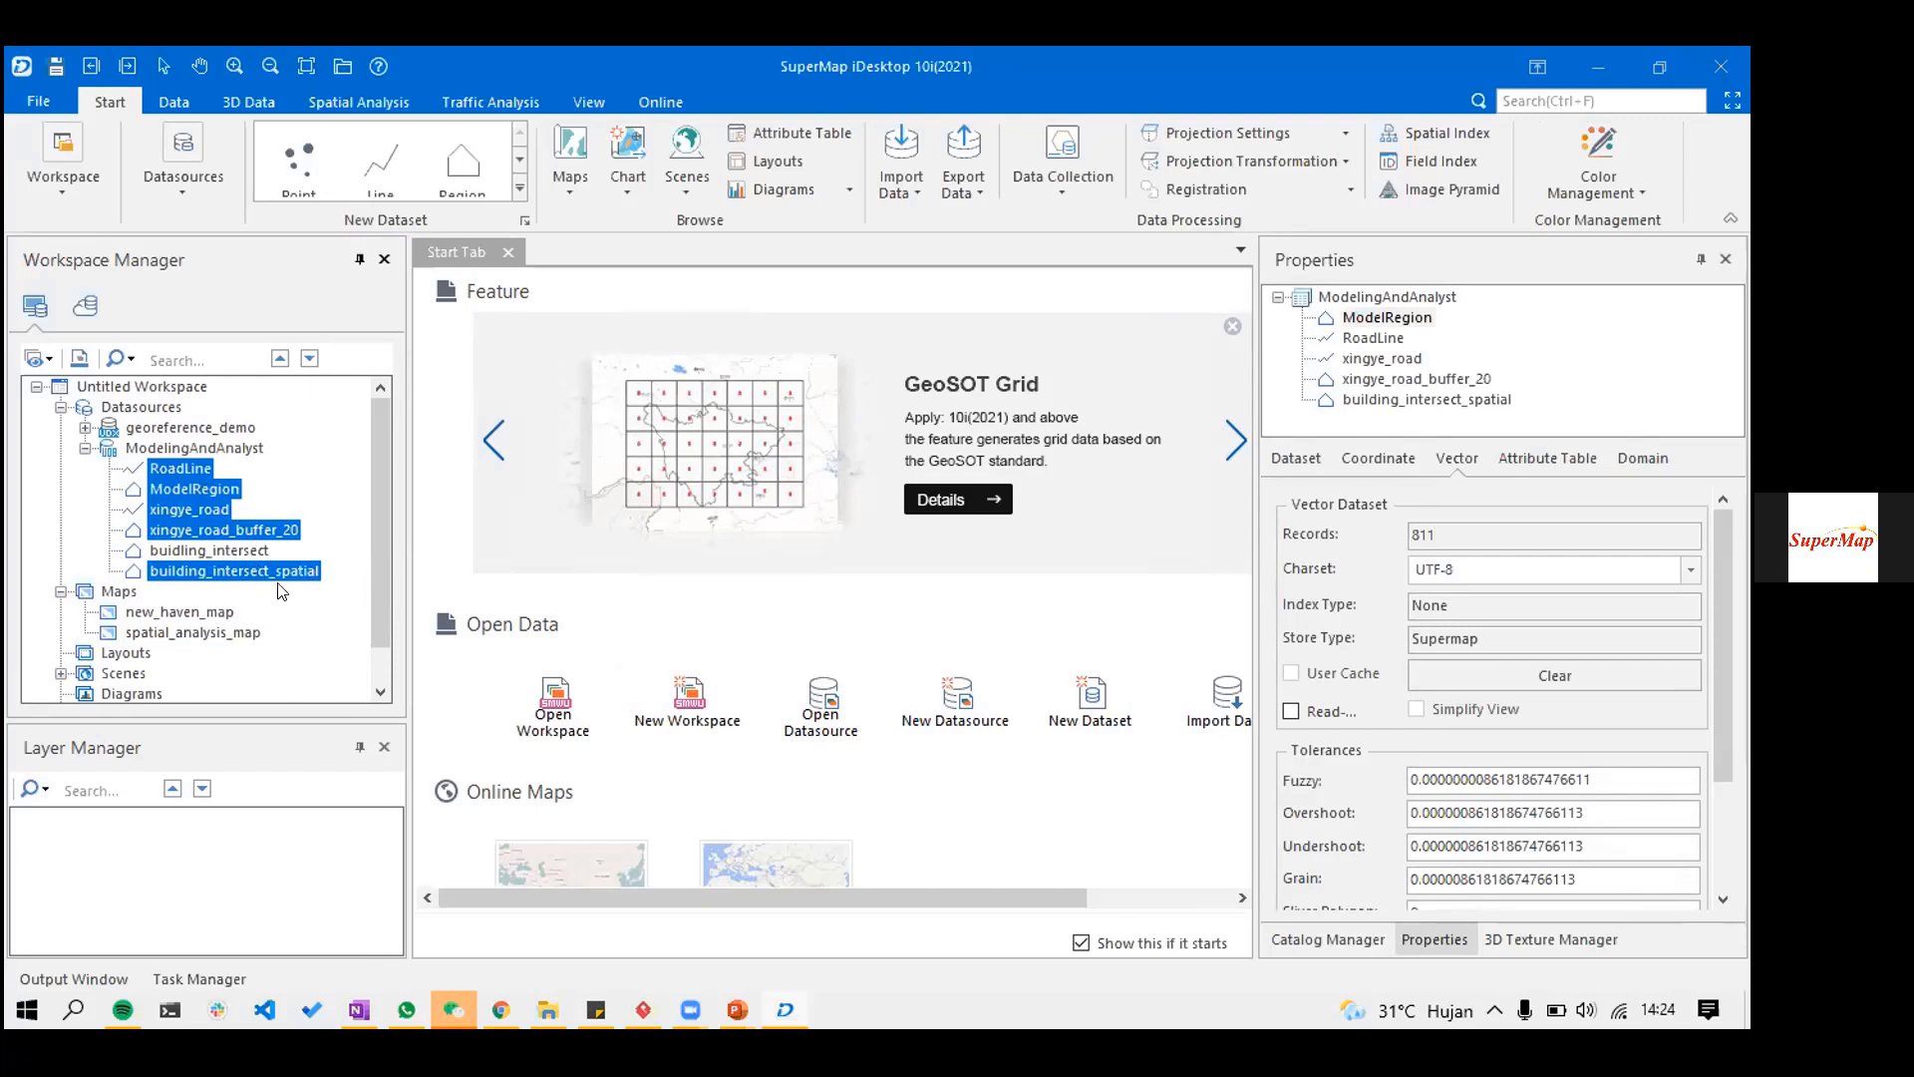
right_click(197, 510)
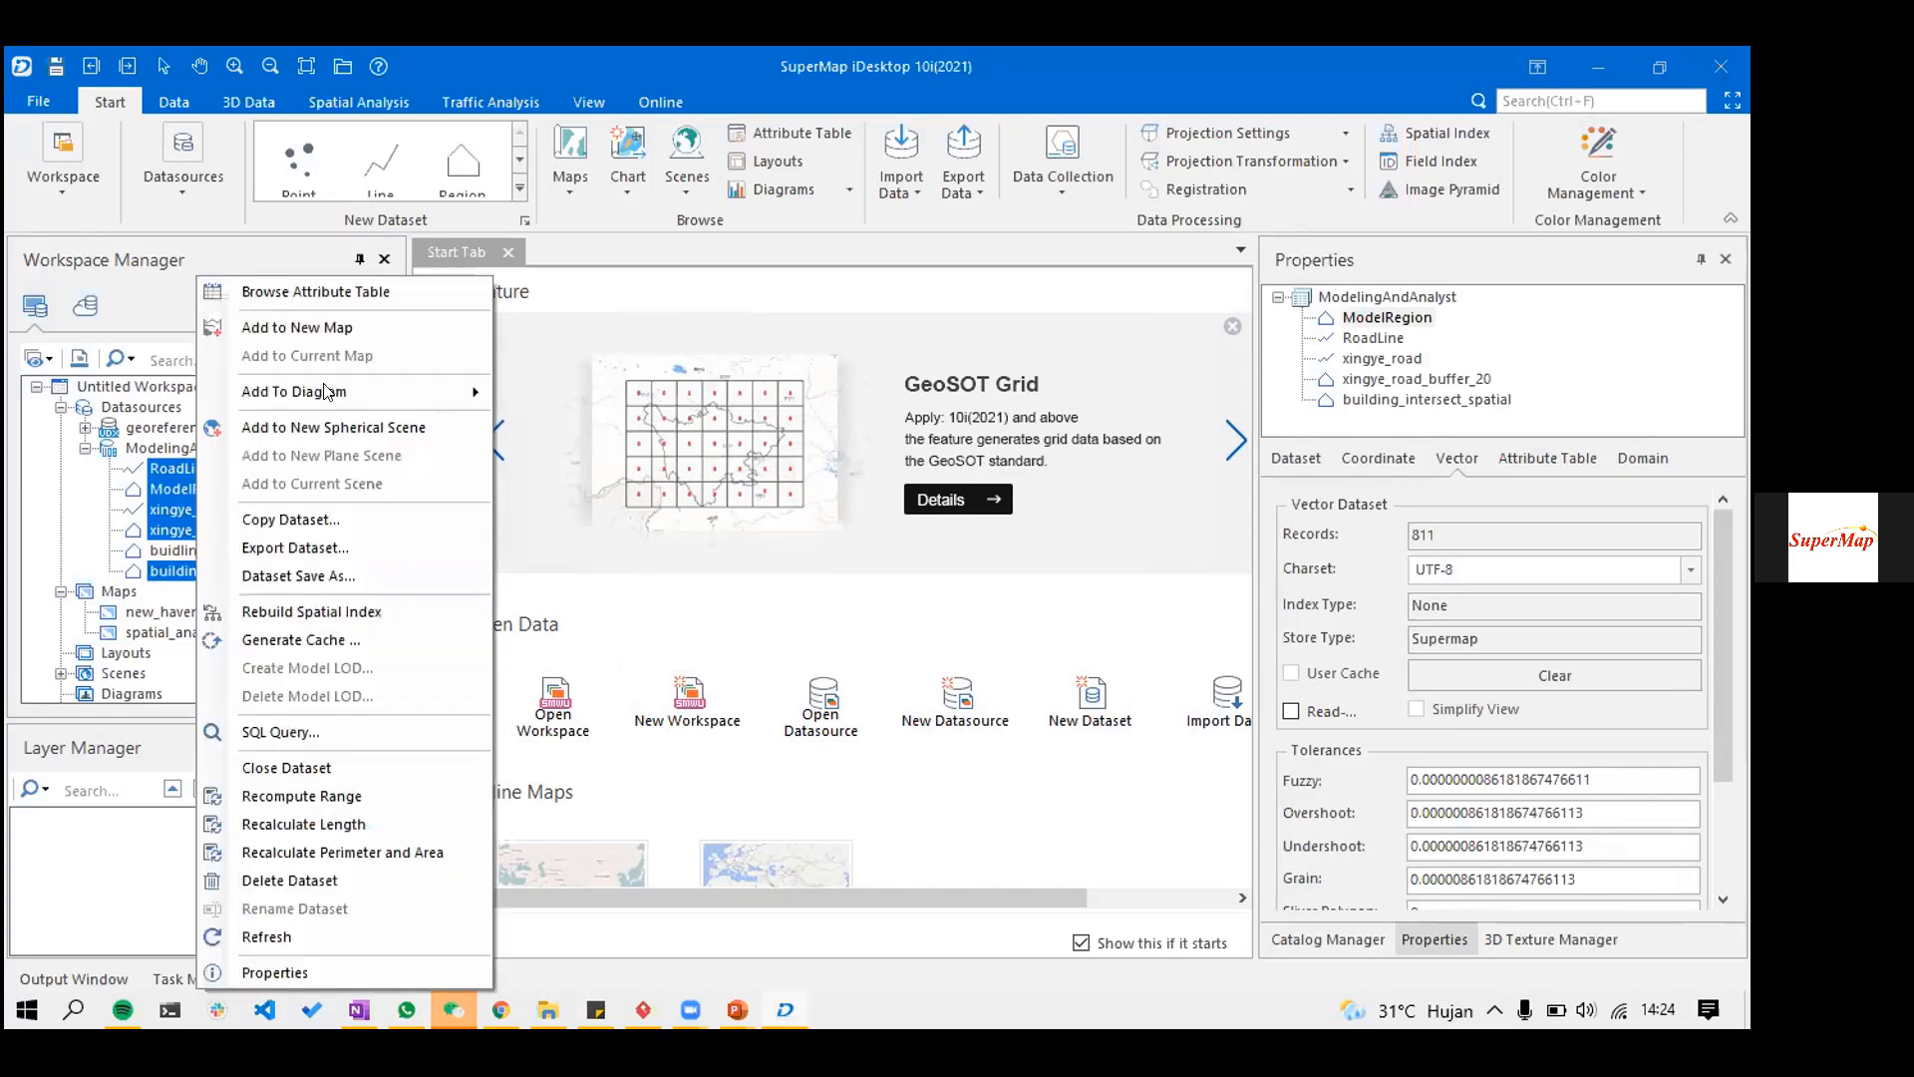
left_click(332, 328)
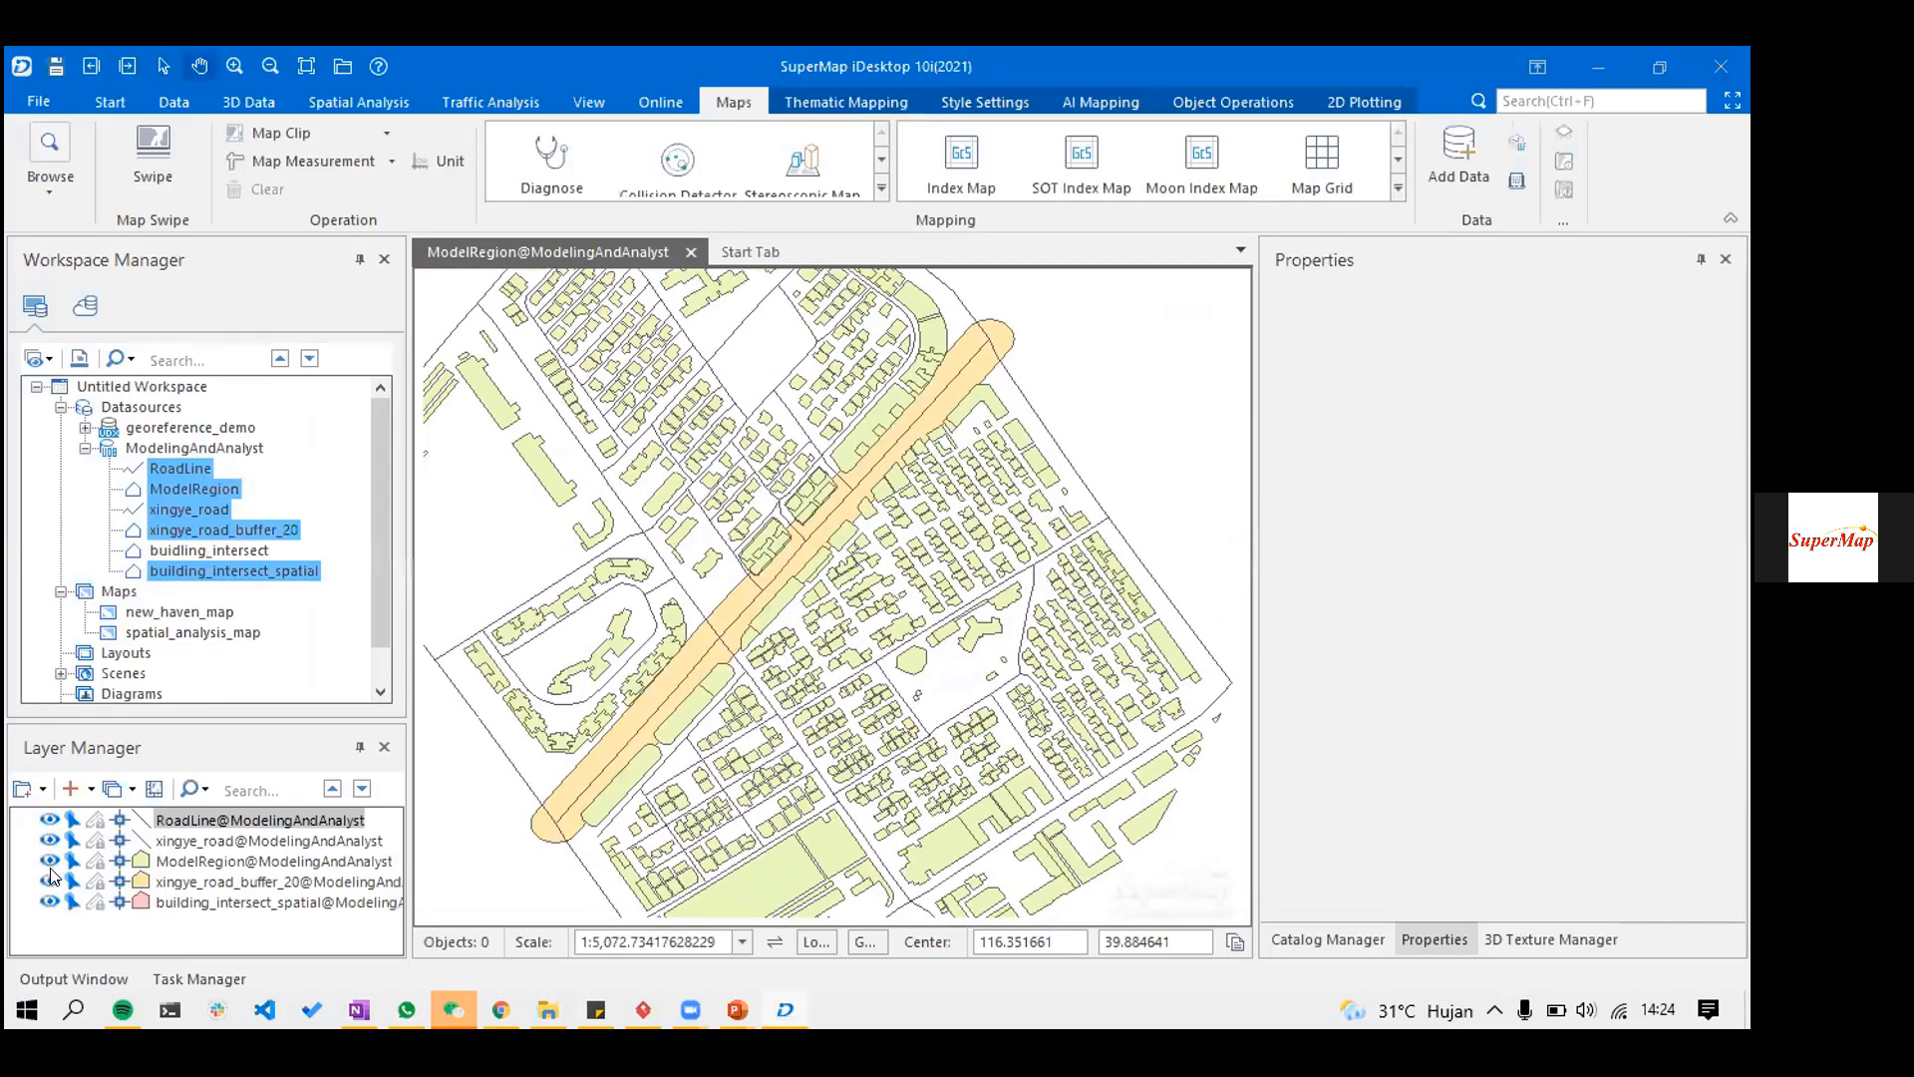
- Move the ModelRegion layer below all others, show only that layer, and enlarge the Layer Manager
left_click_drag(211, 858, 46, 888)
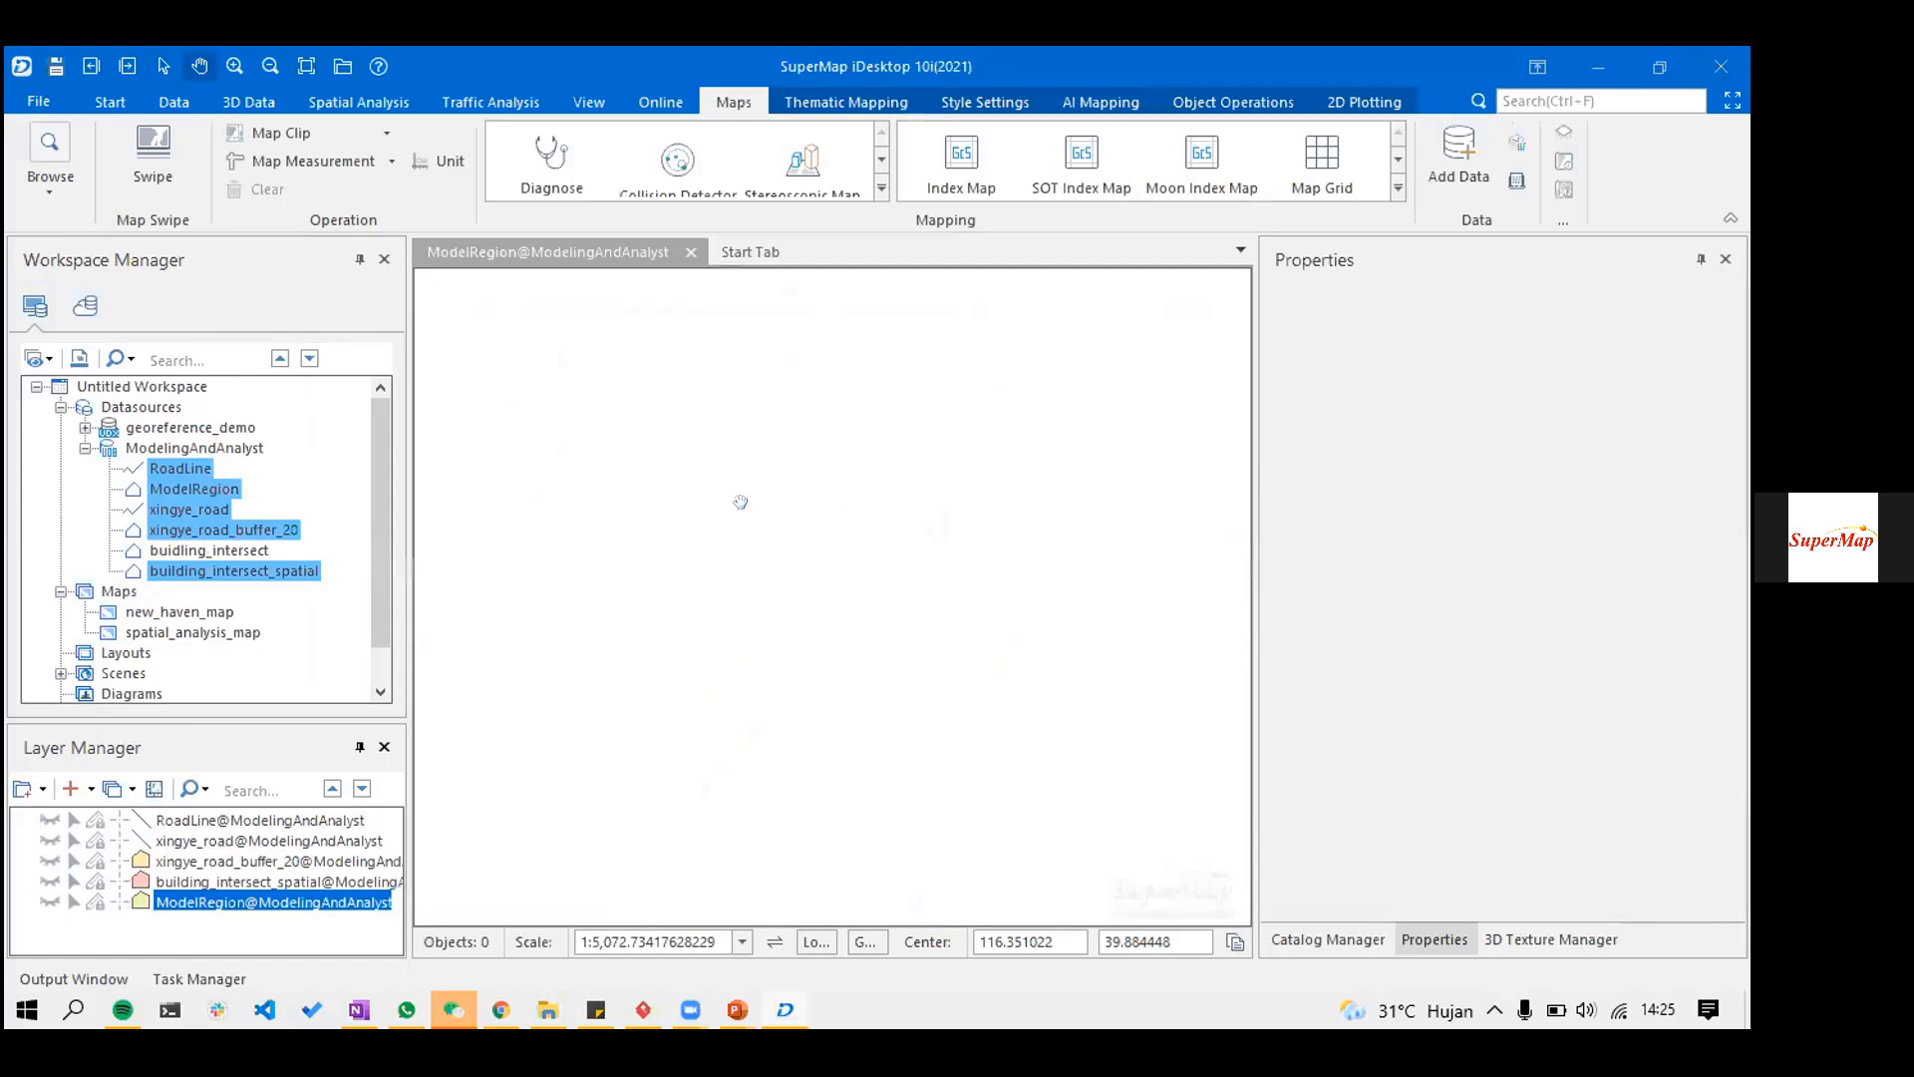
left_click(49, 901)
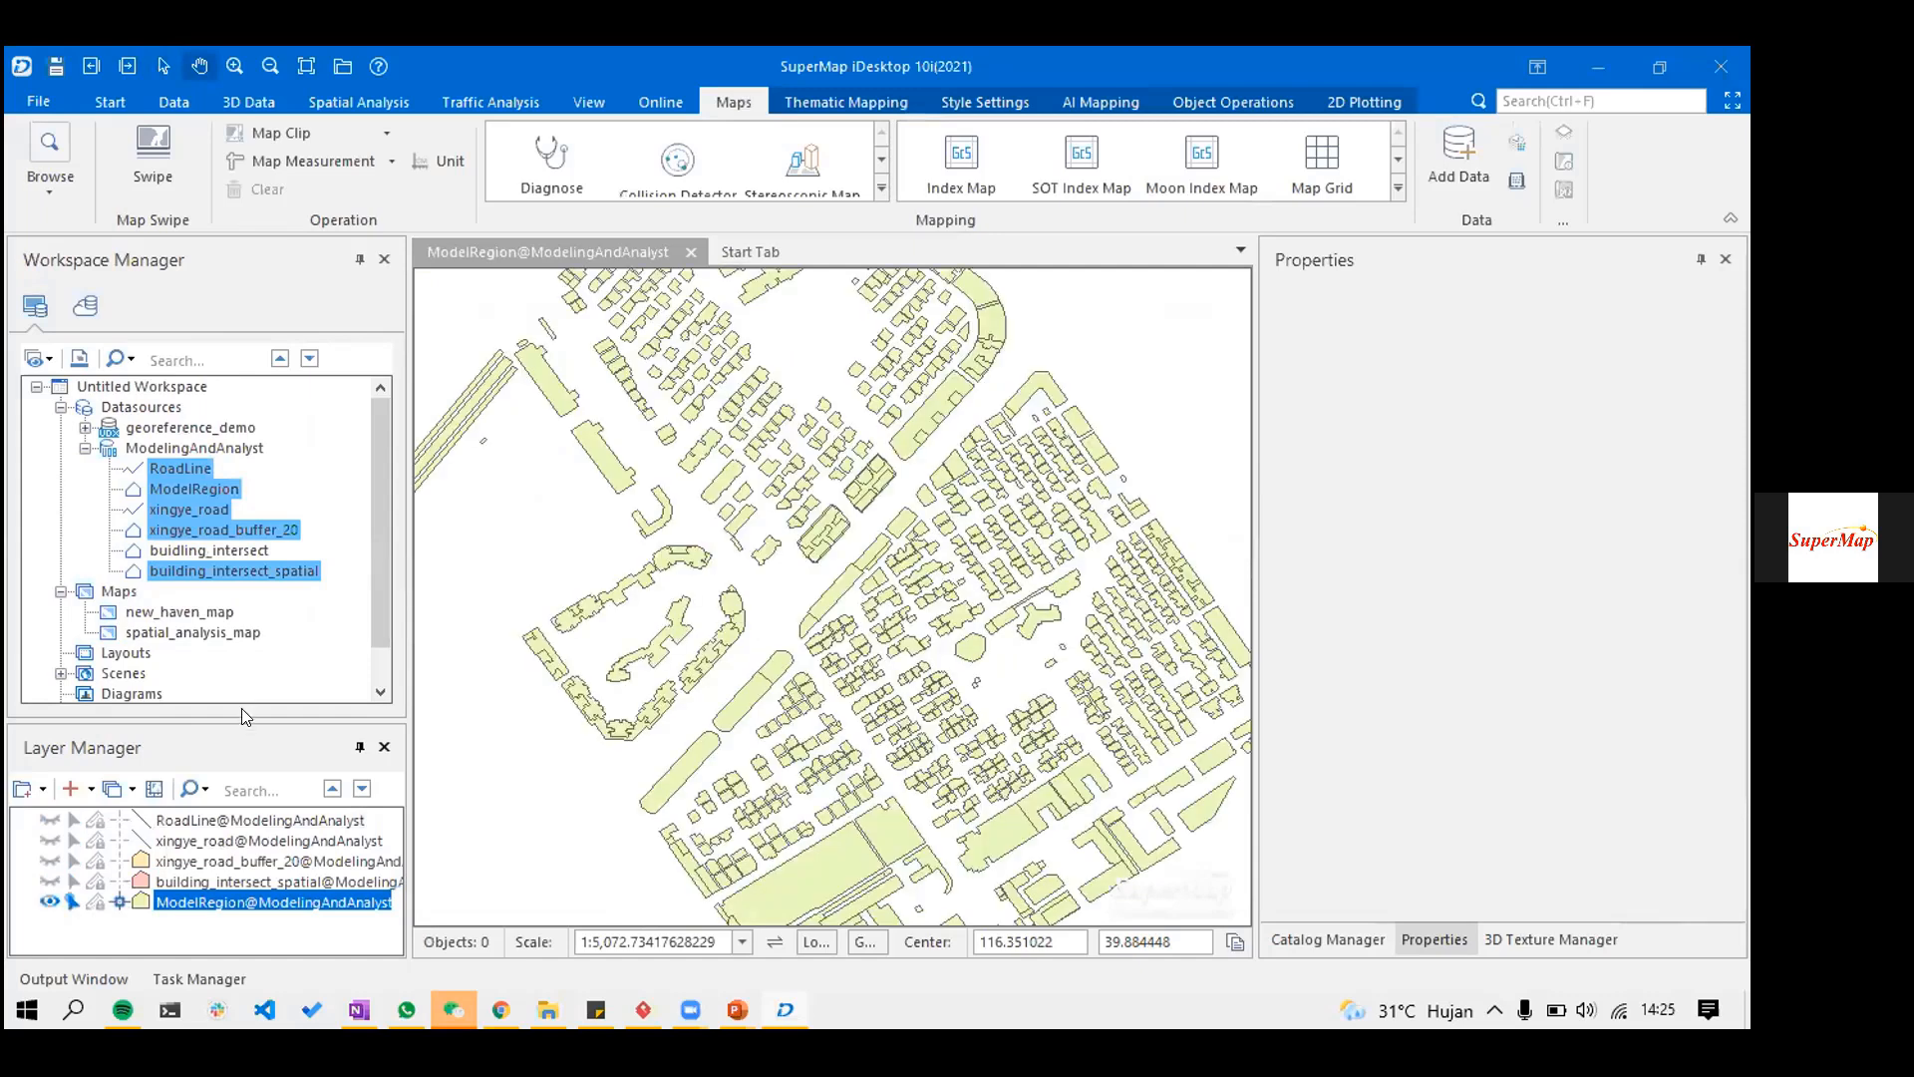
left_click_drag(277, 720, 277, 608)
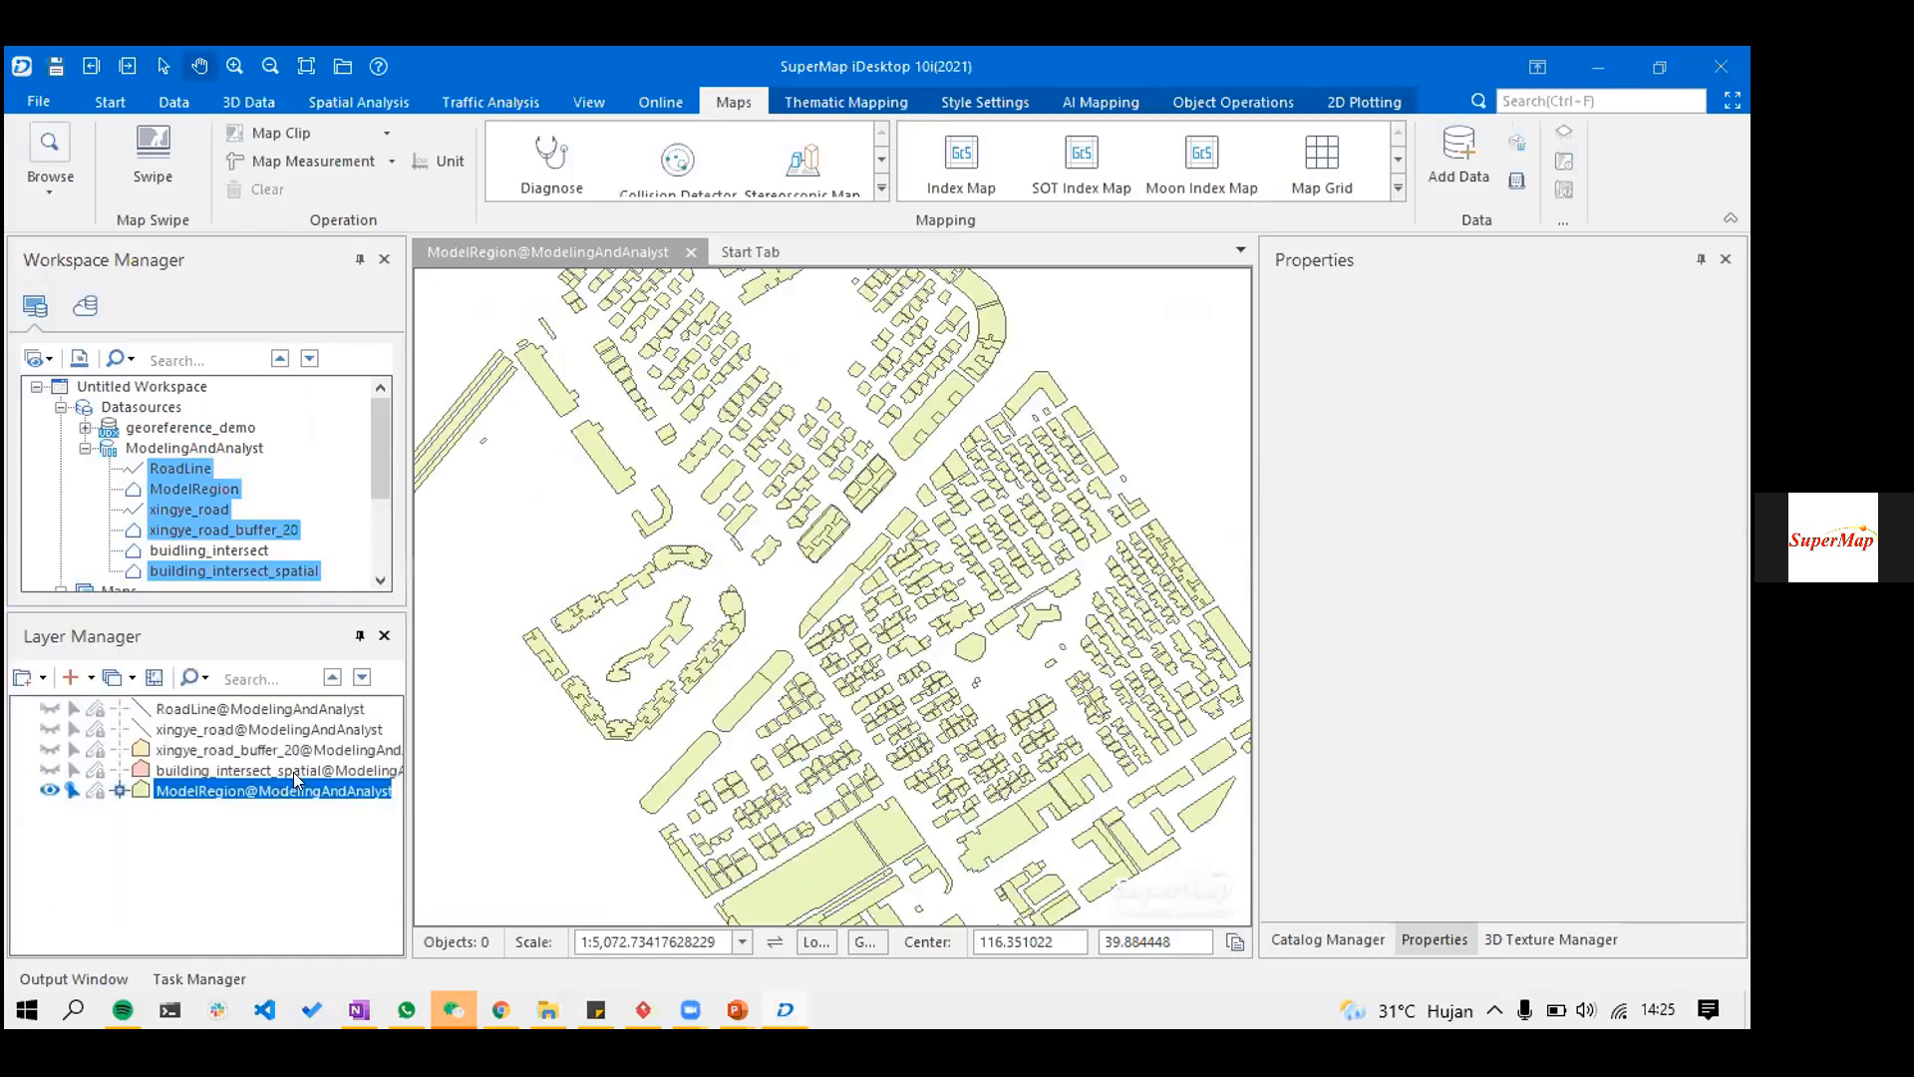
- Browse the ModelRegion attribute table, examining the Height_Building and Floors fields down to the last records, and close it
right_click(301, 764)
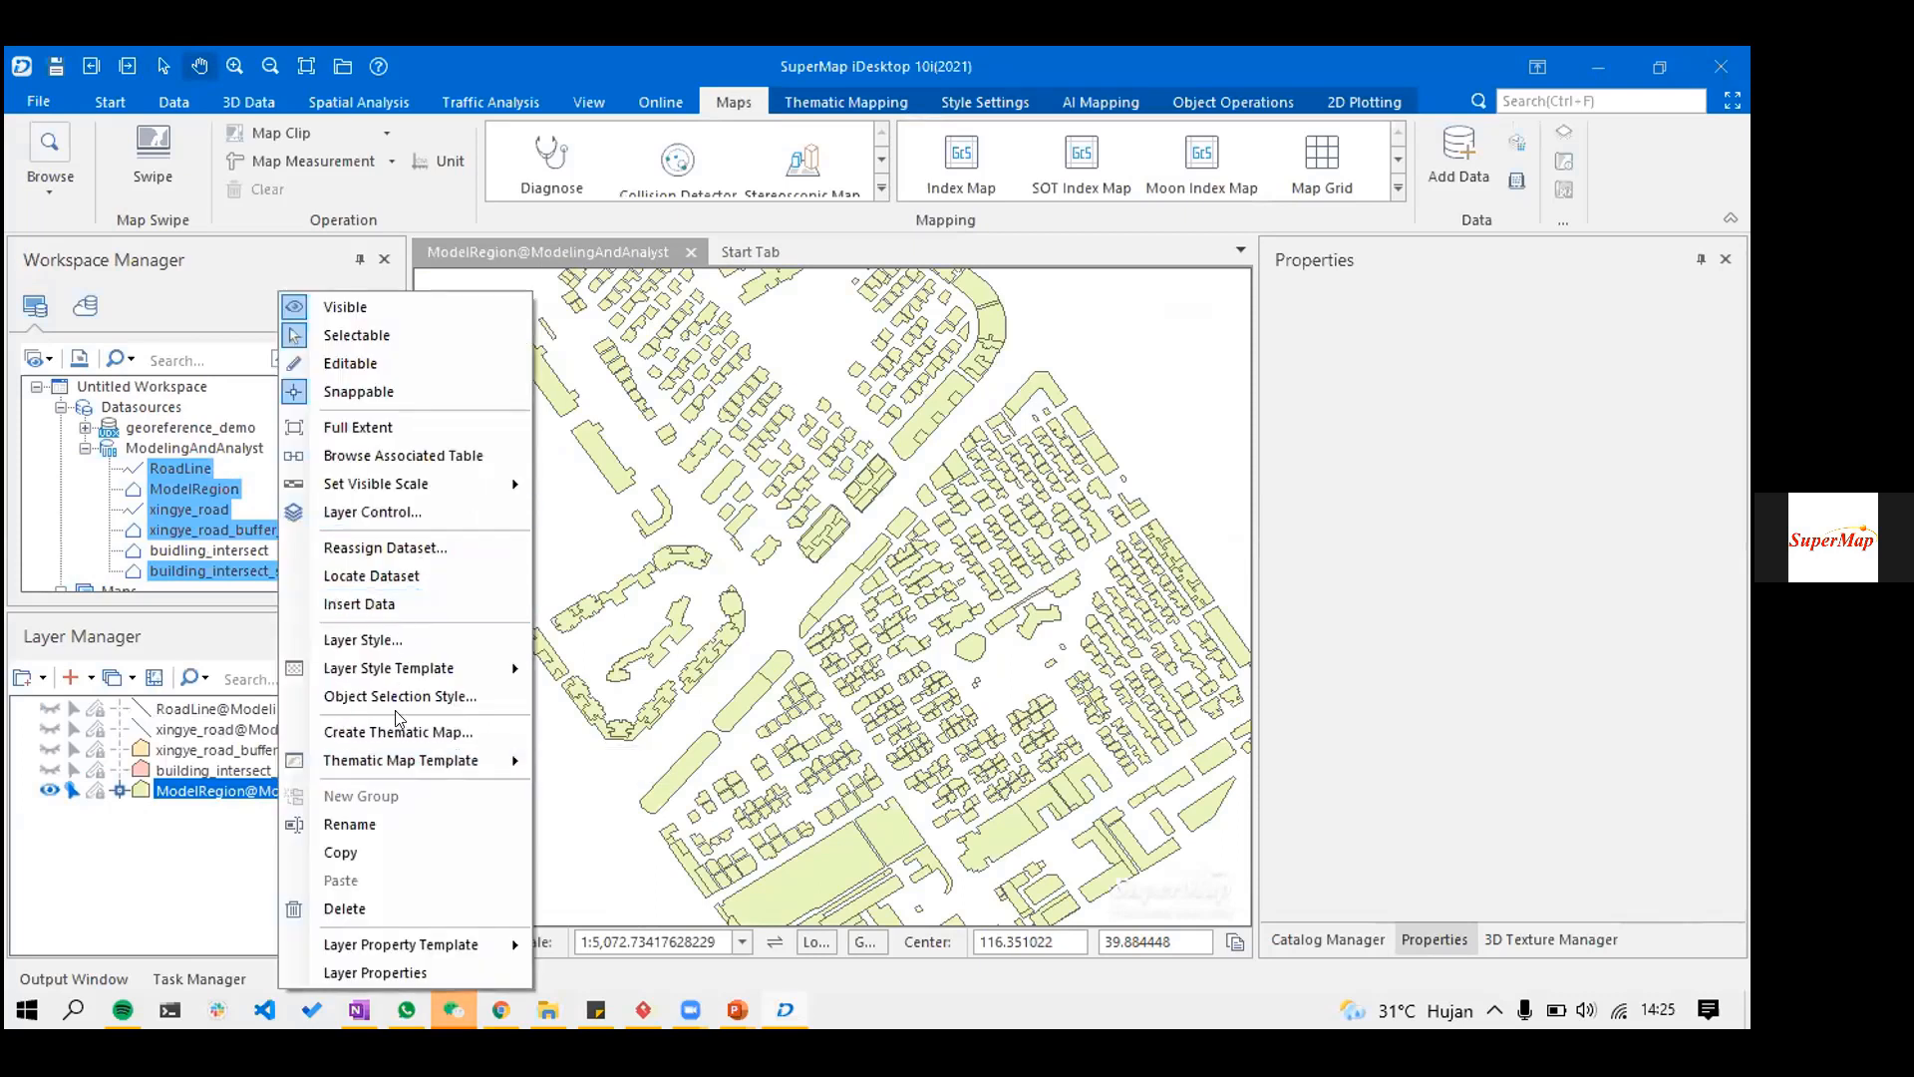
right_click(219, 794)
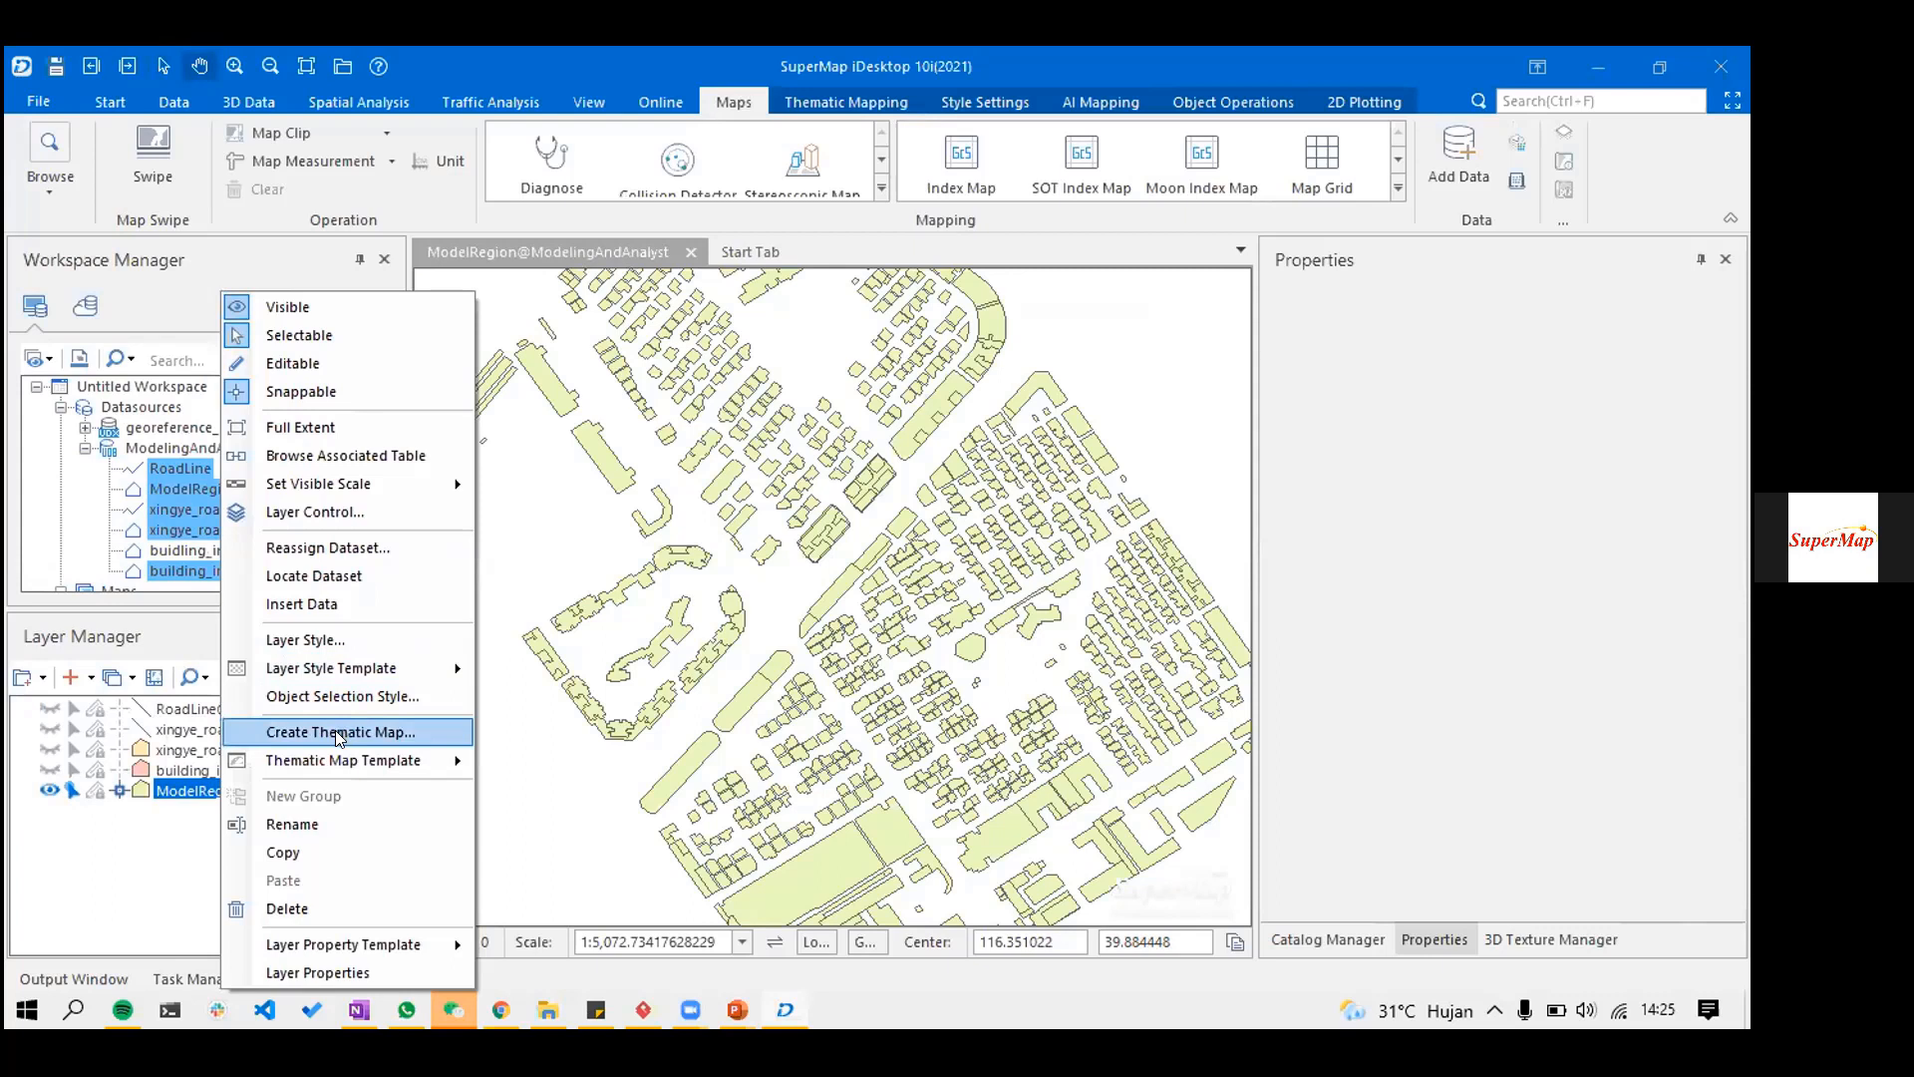
left_click(165, 512)
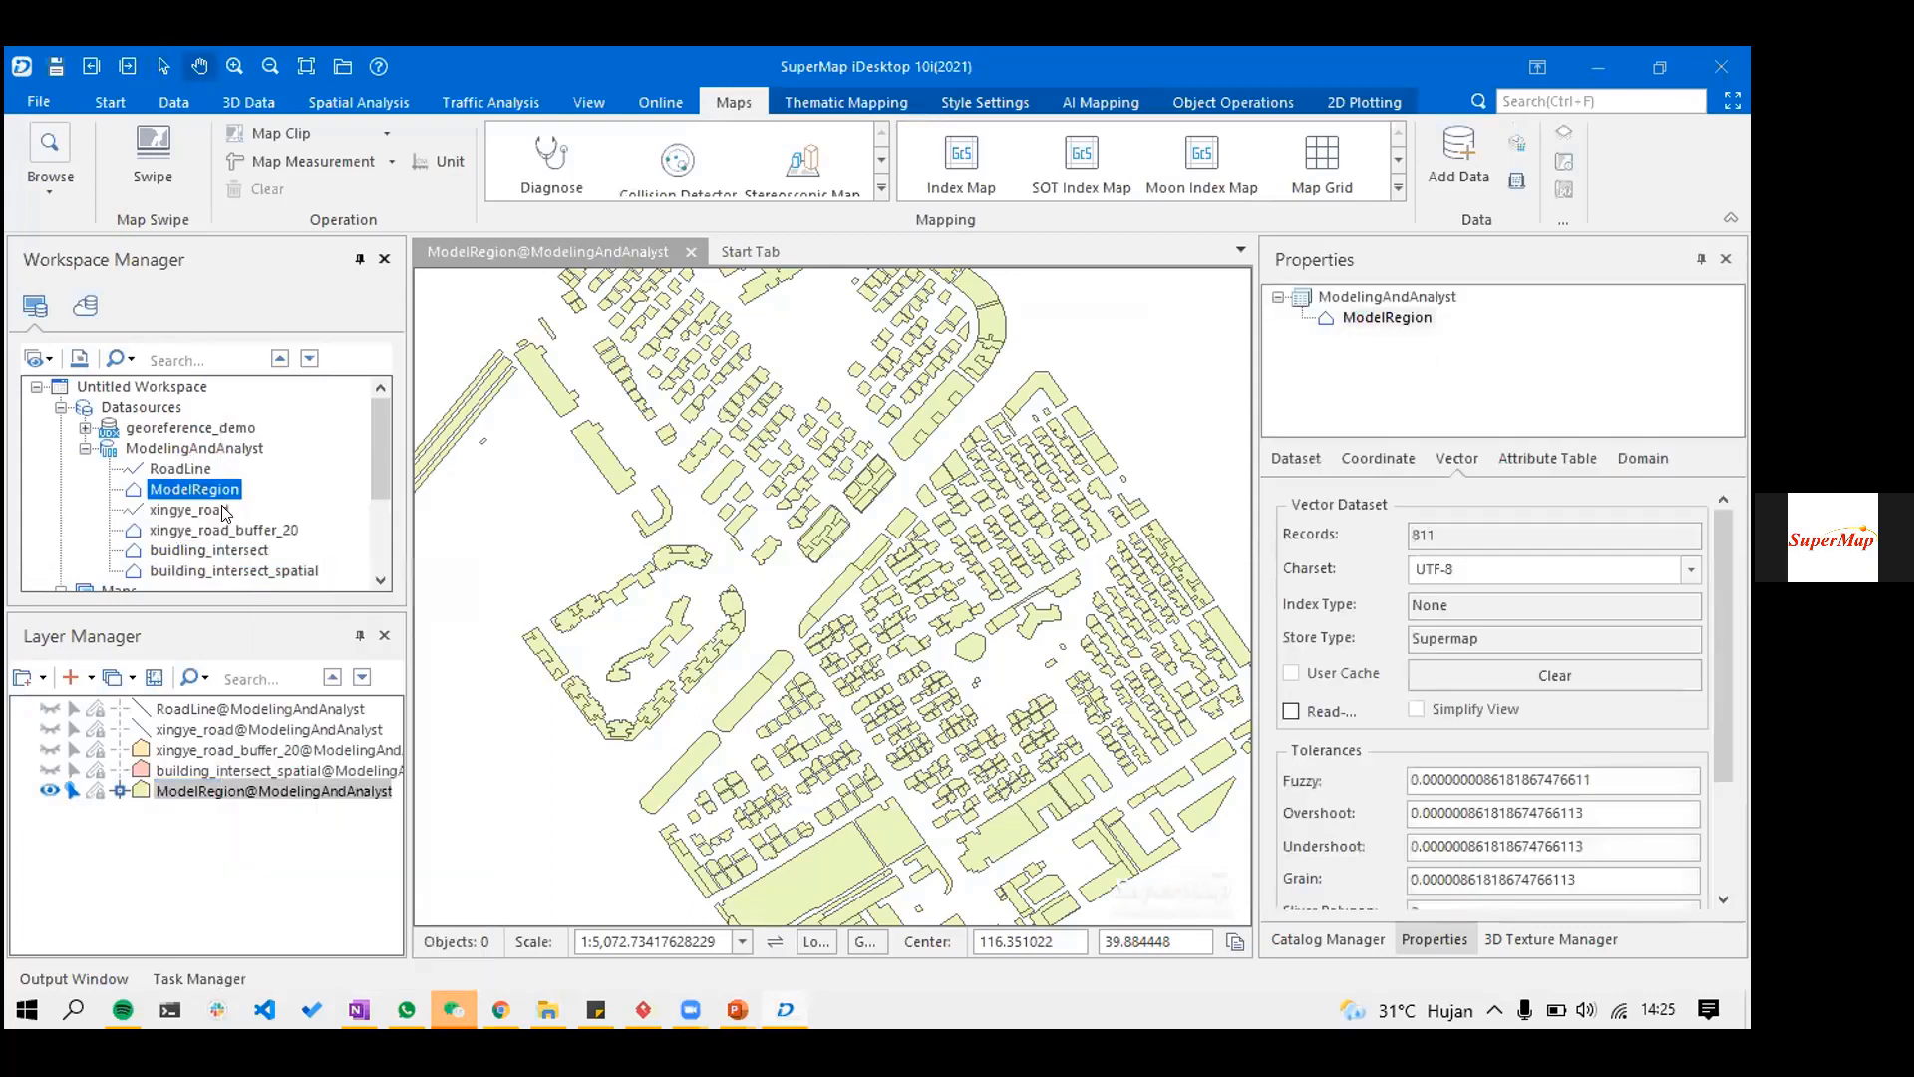
scroll(244, 544, "down", 1)
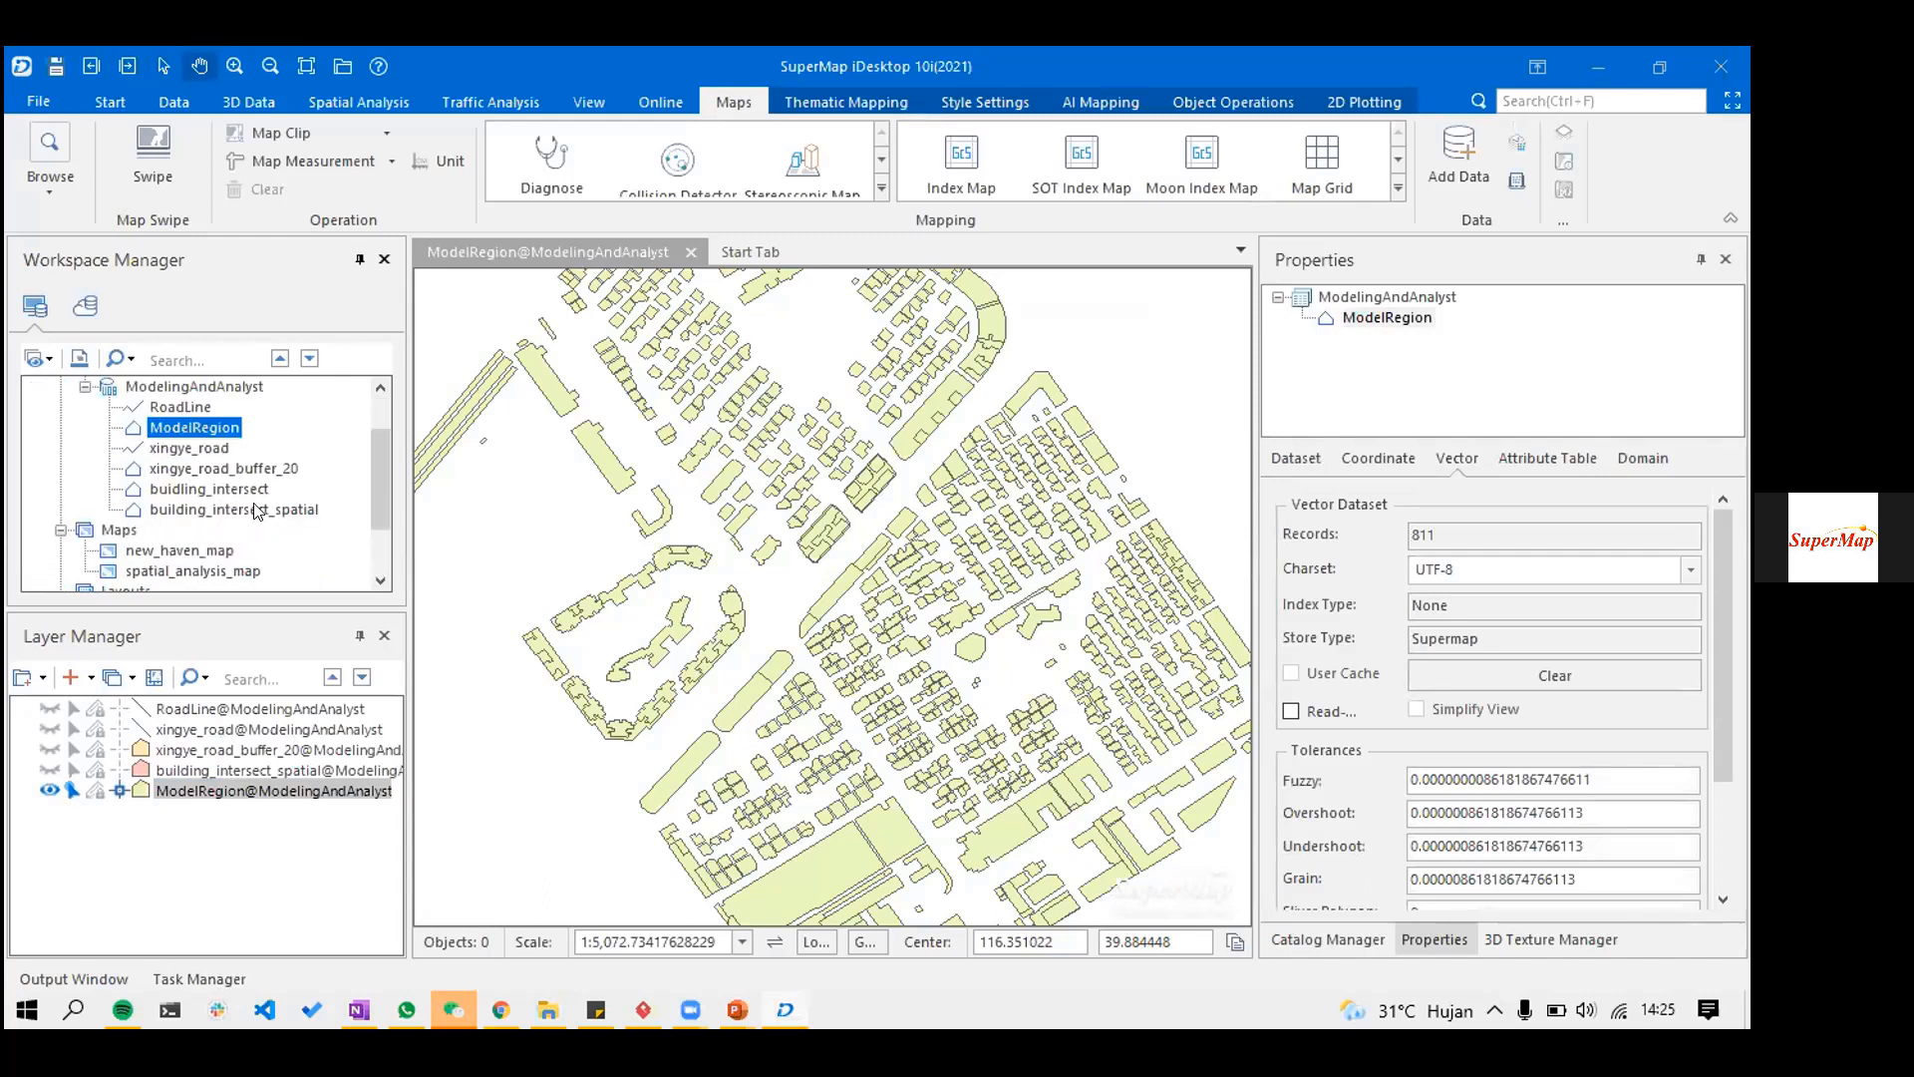
right_click(197, 427)
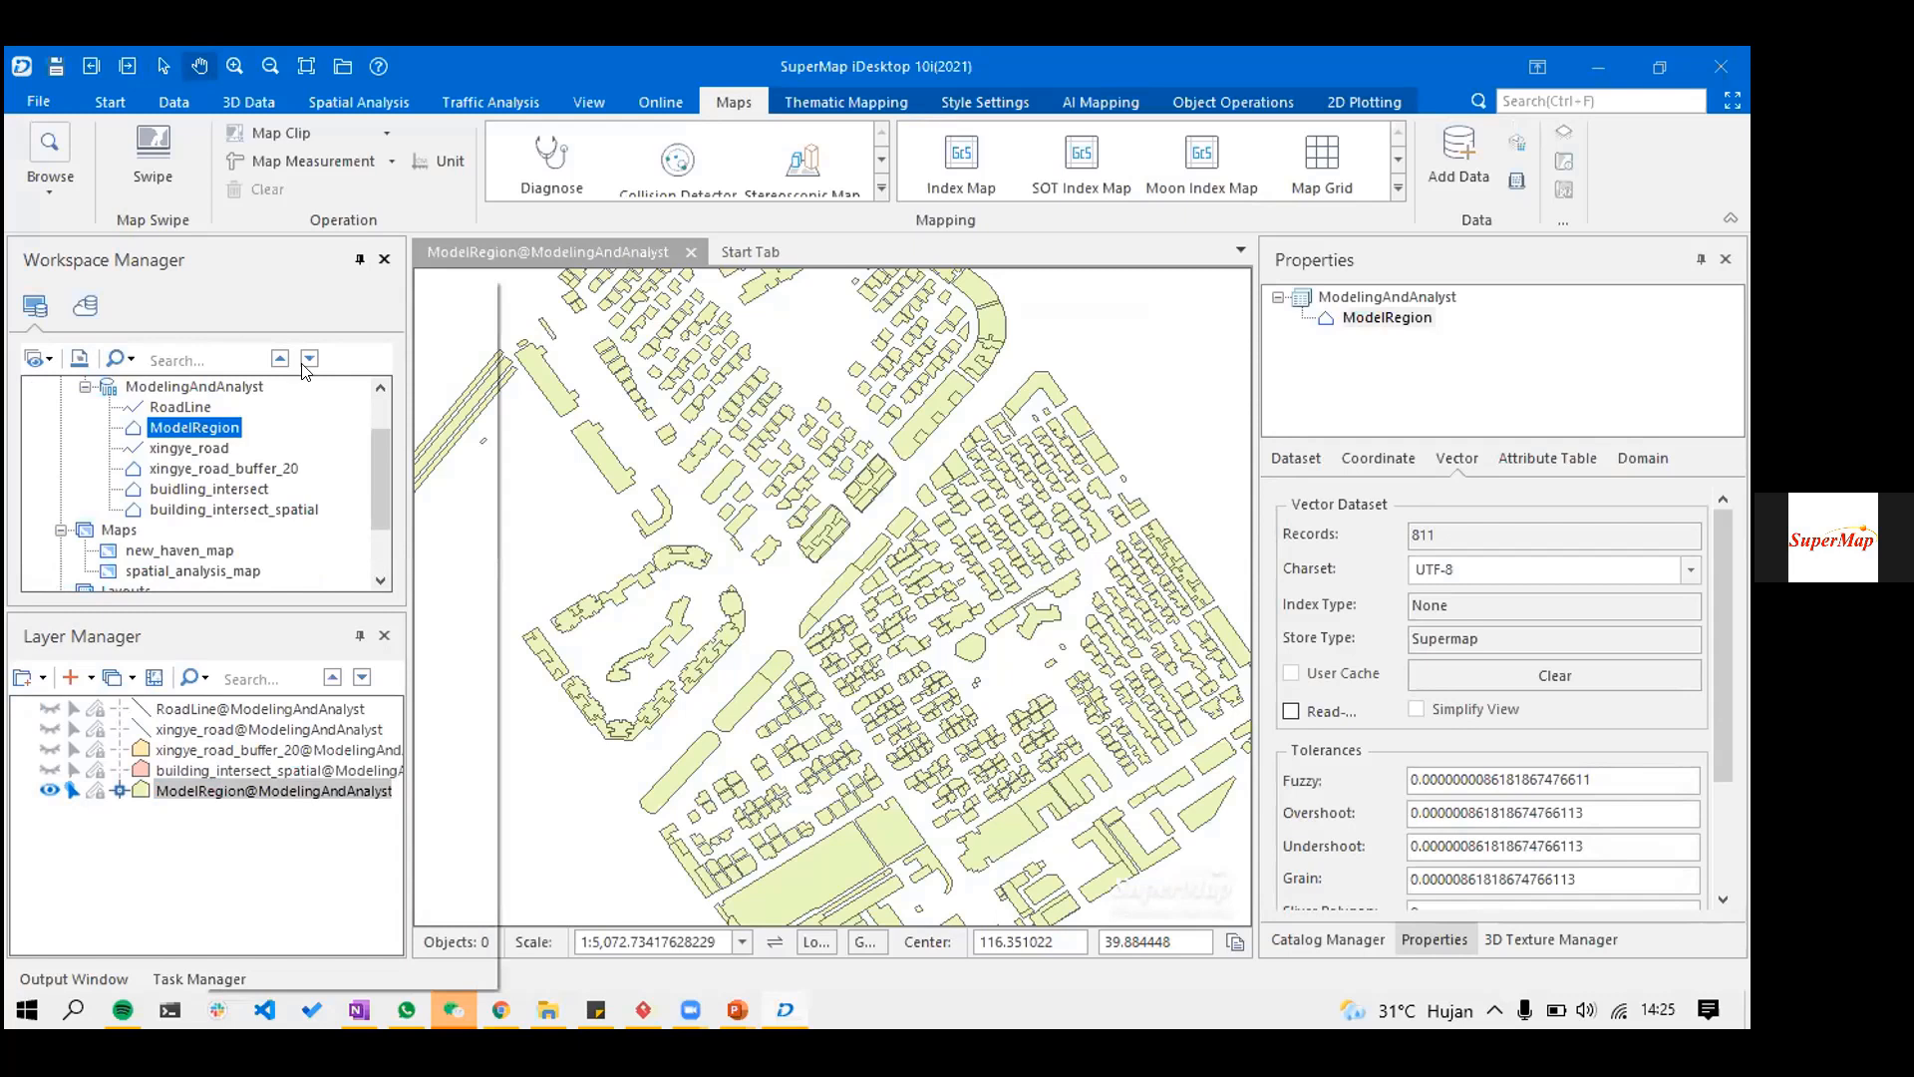
left_click(359, 296)
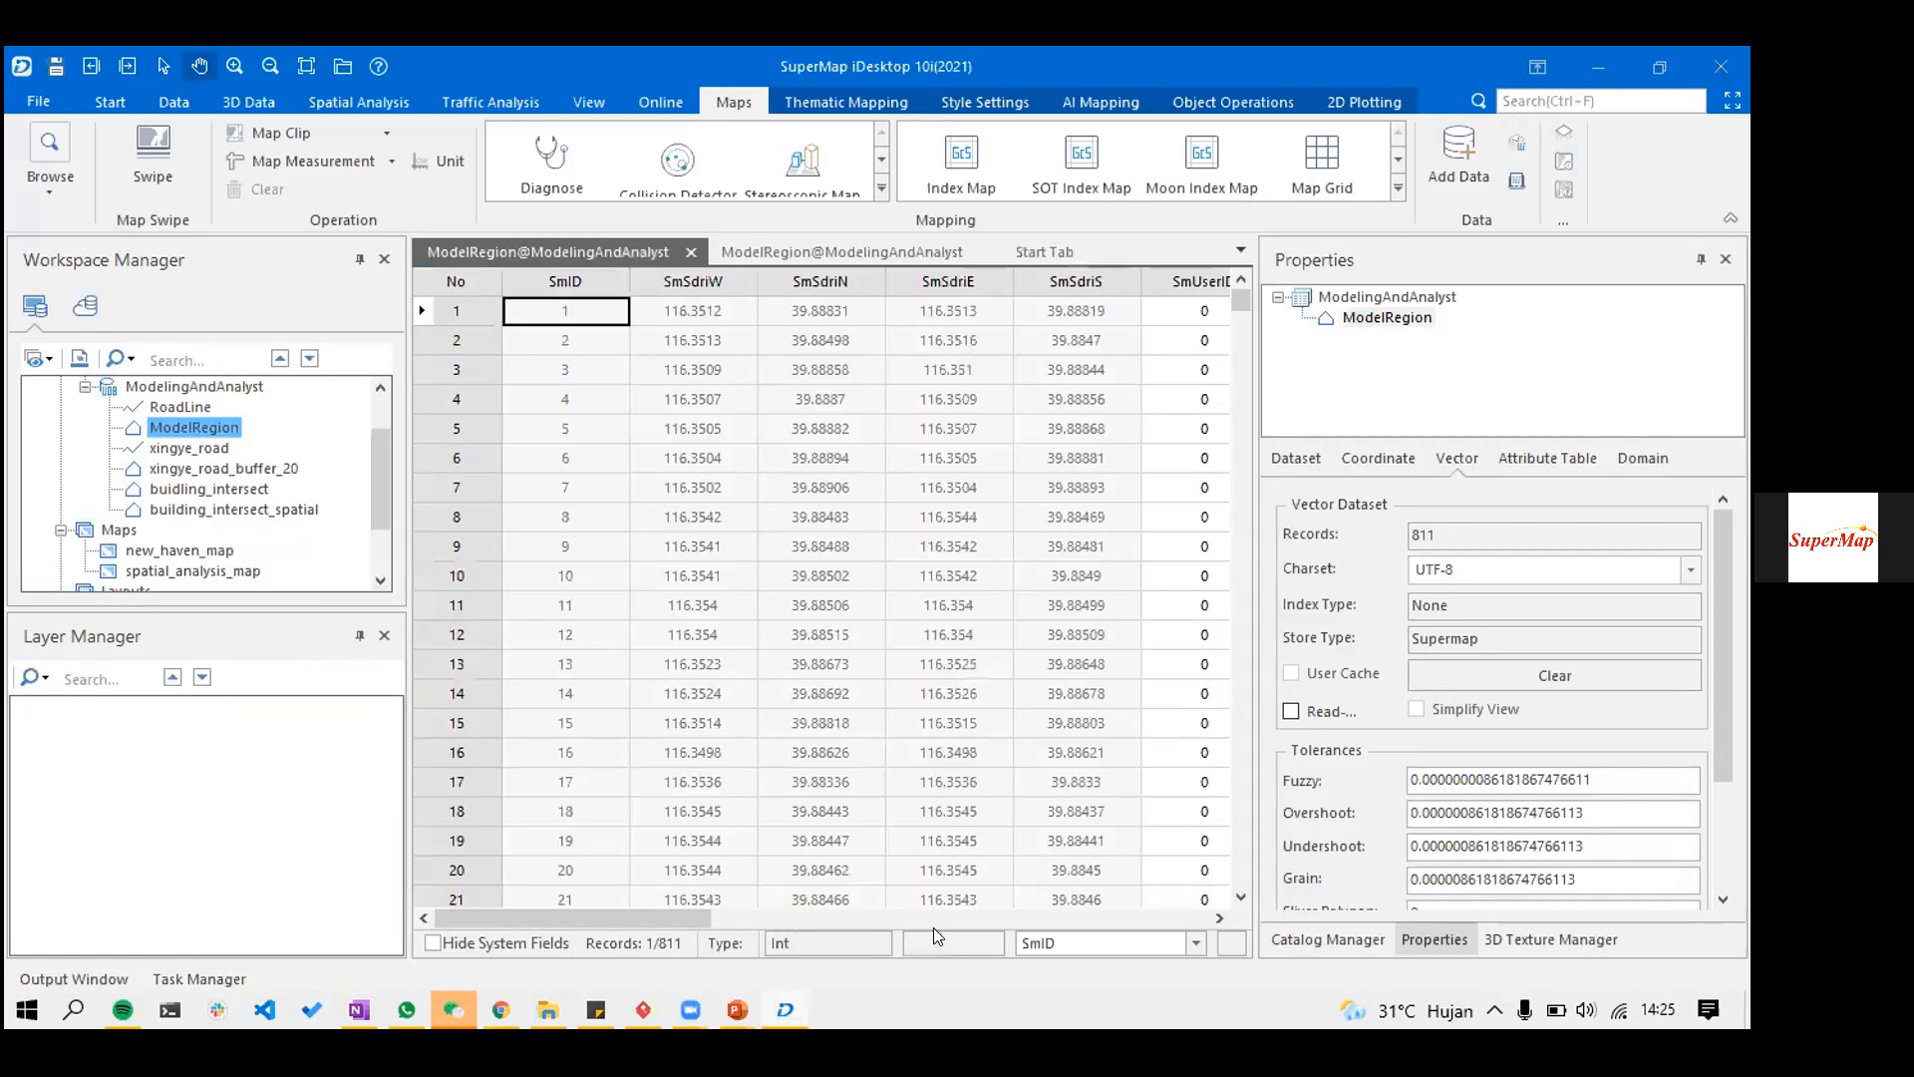
scroll(1077, 914, "right", 5)
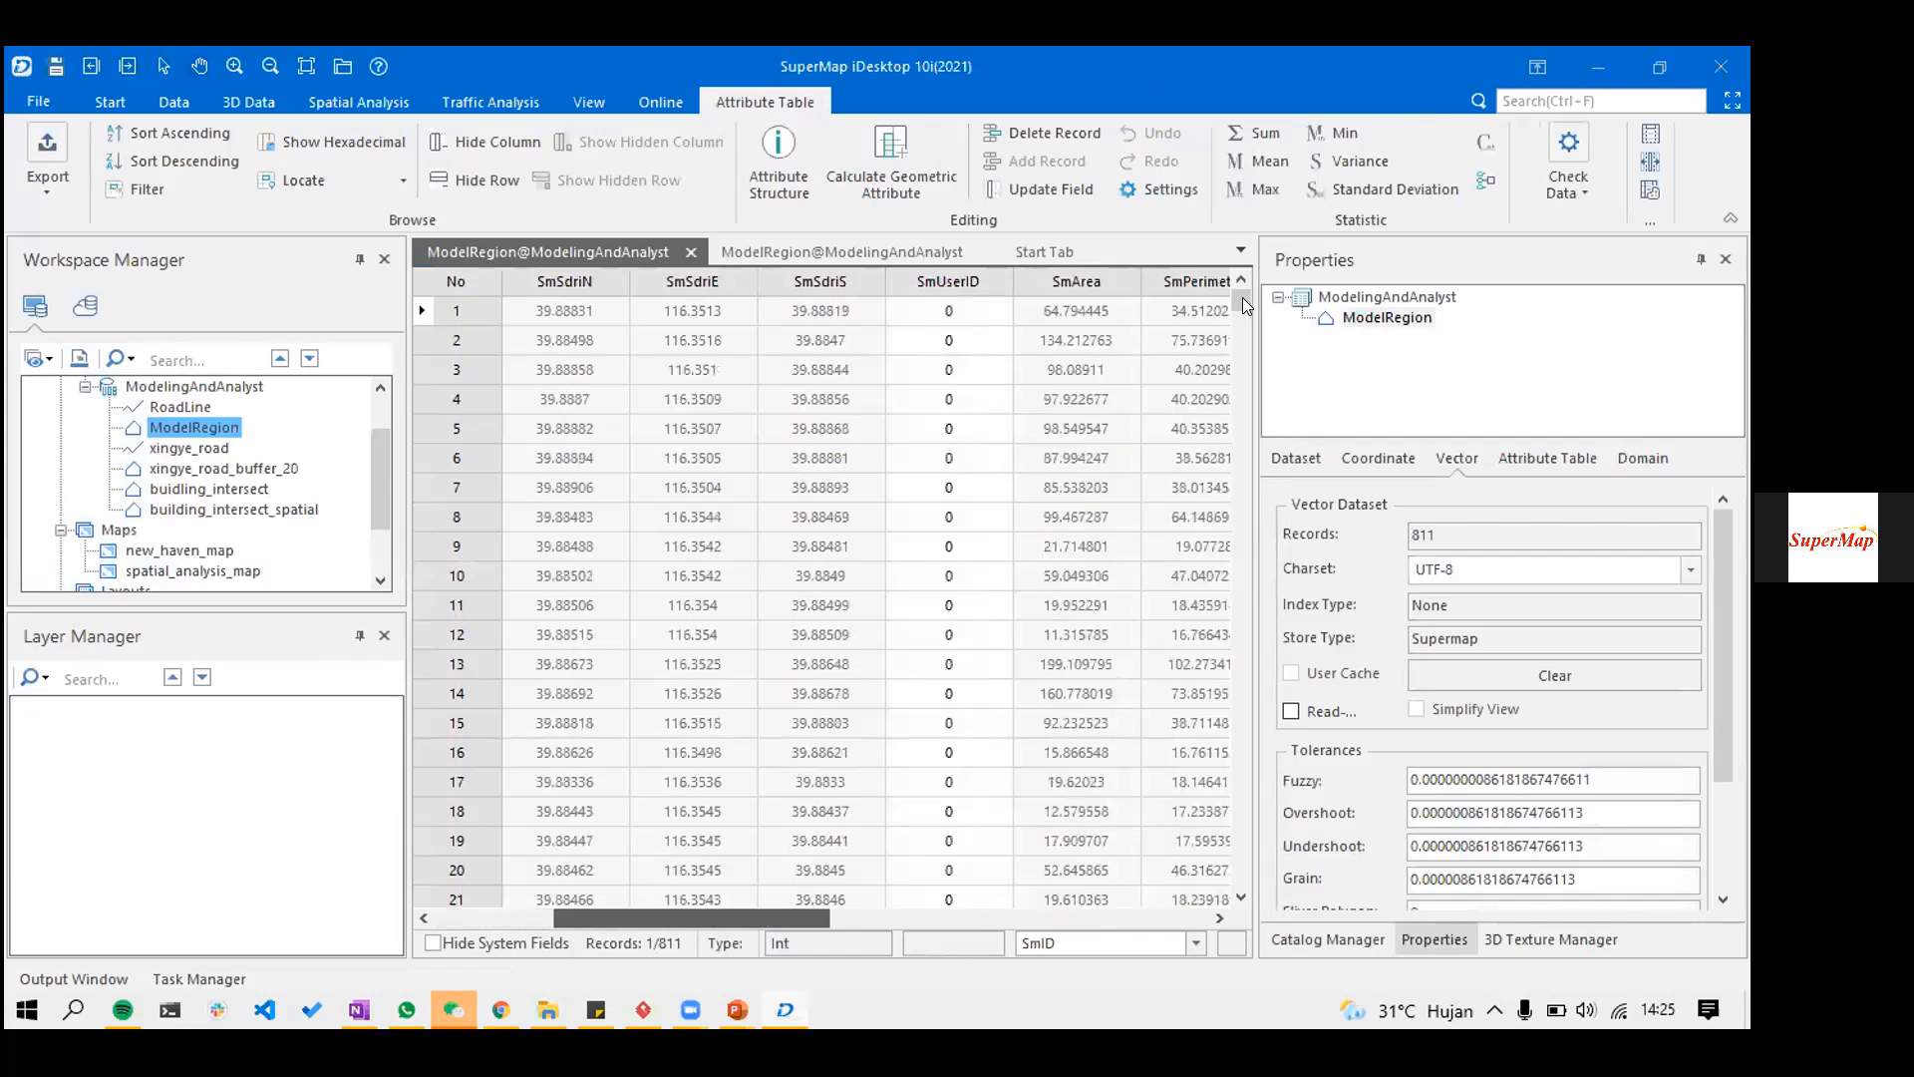
scroll(1220, 733, "right", 5)
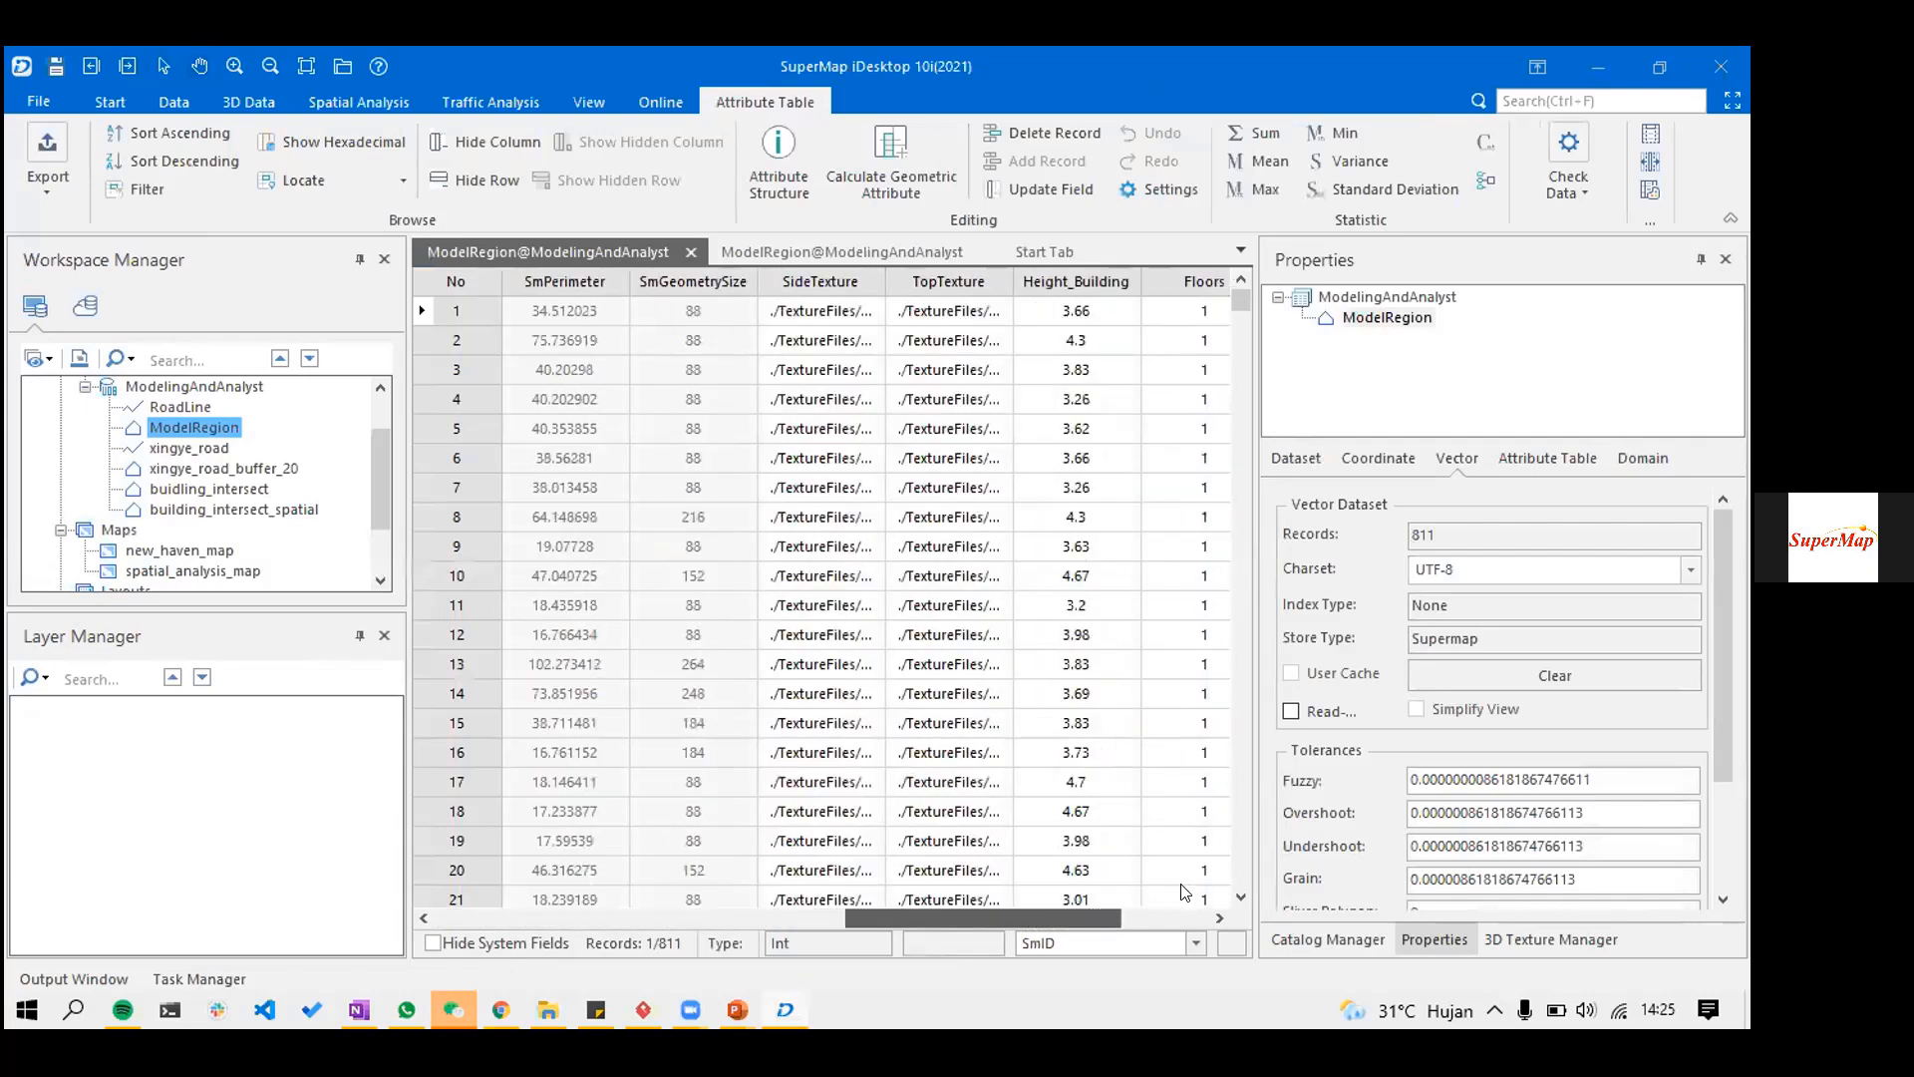
left_click_drag(1240, 300, 1241, 876)
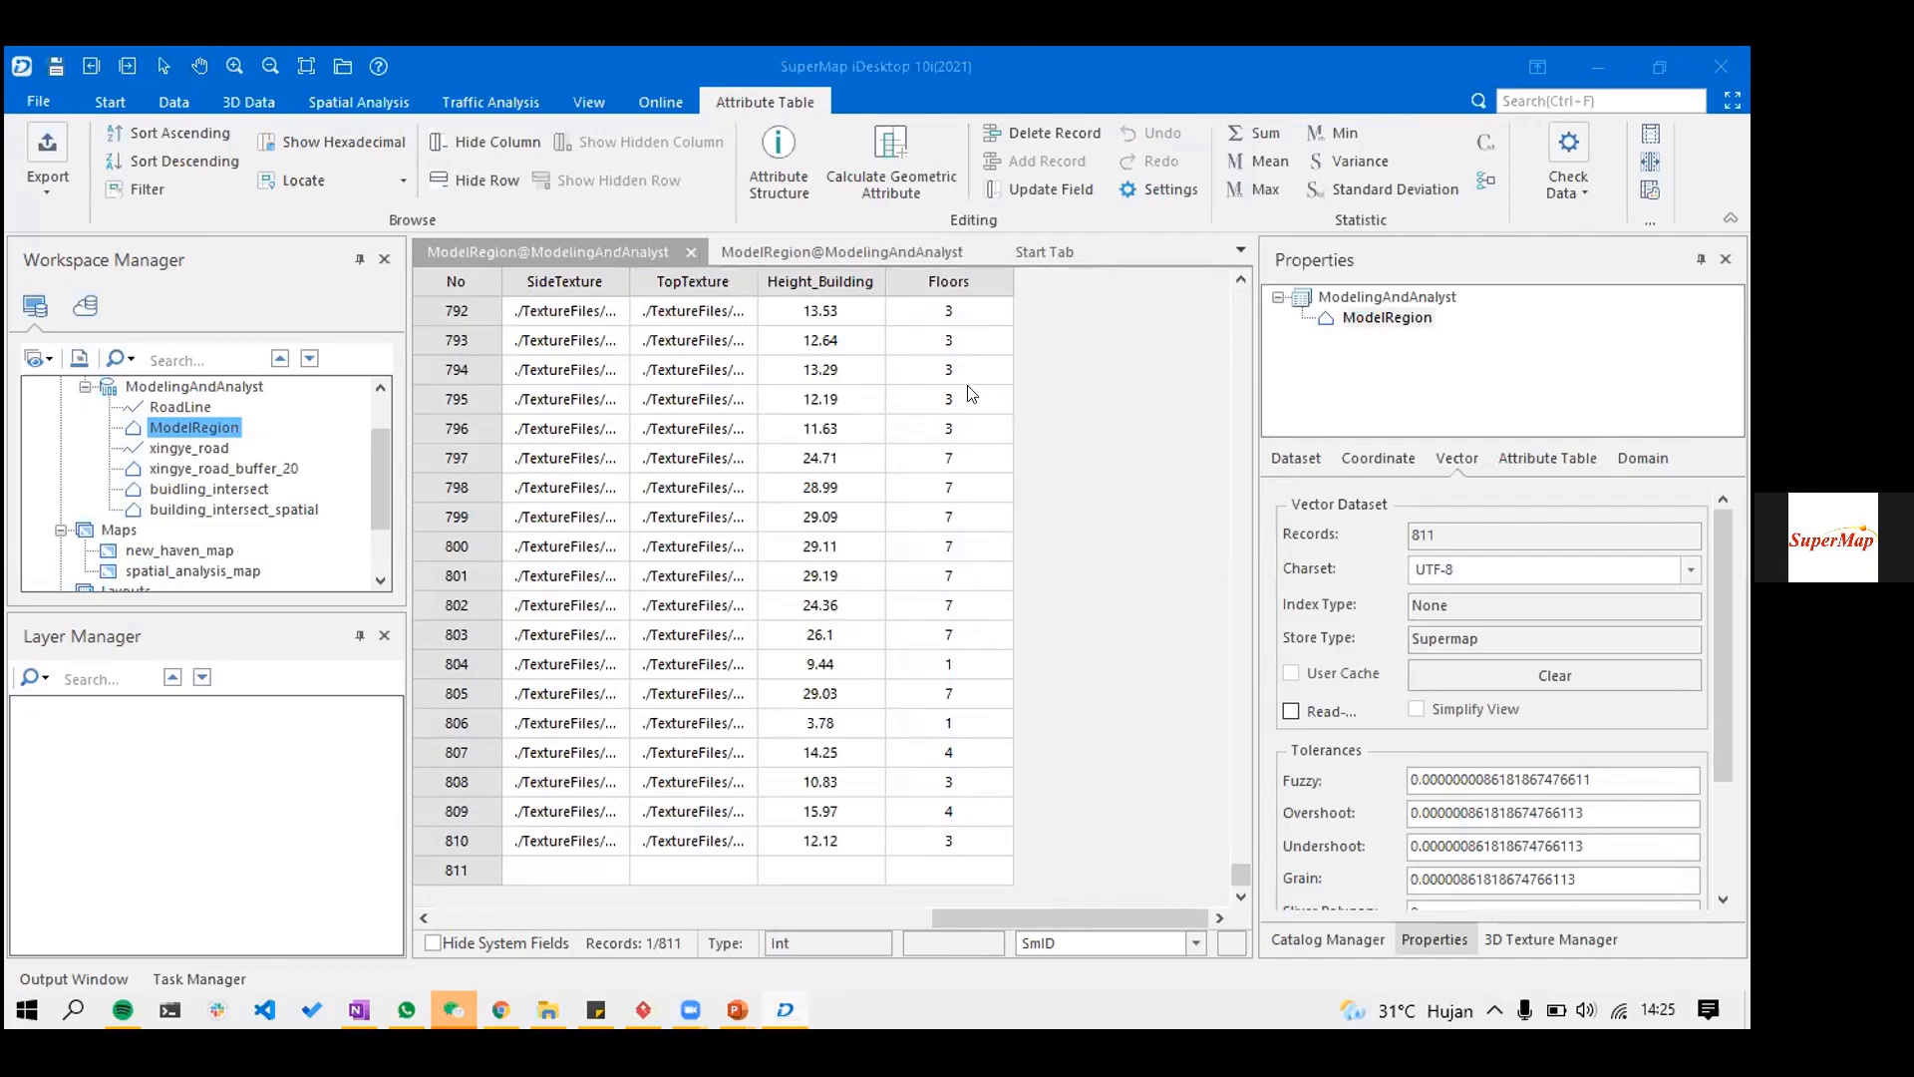
left_click(682, 257)
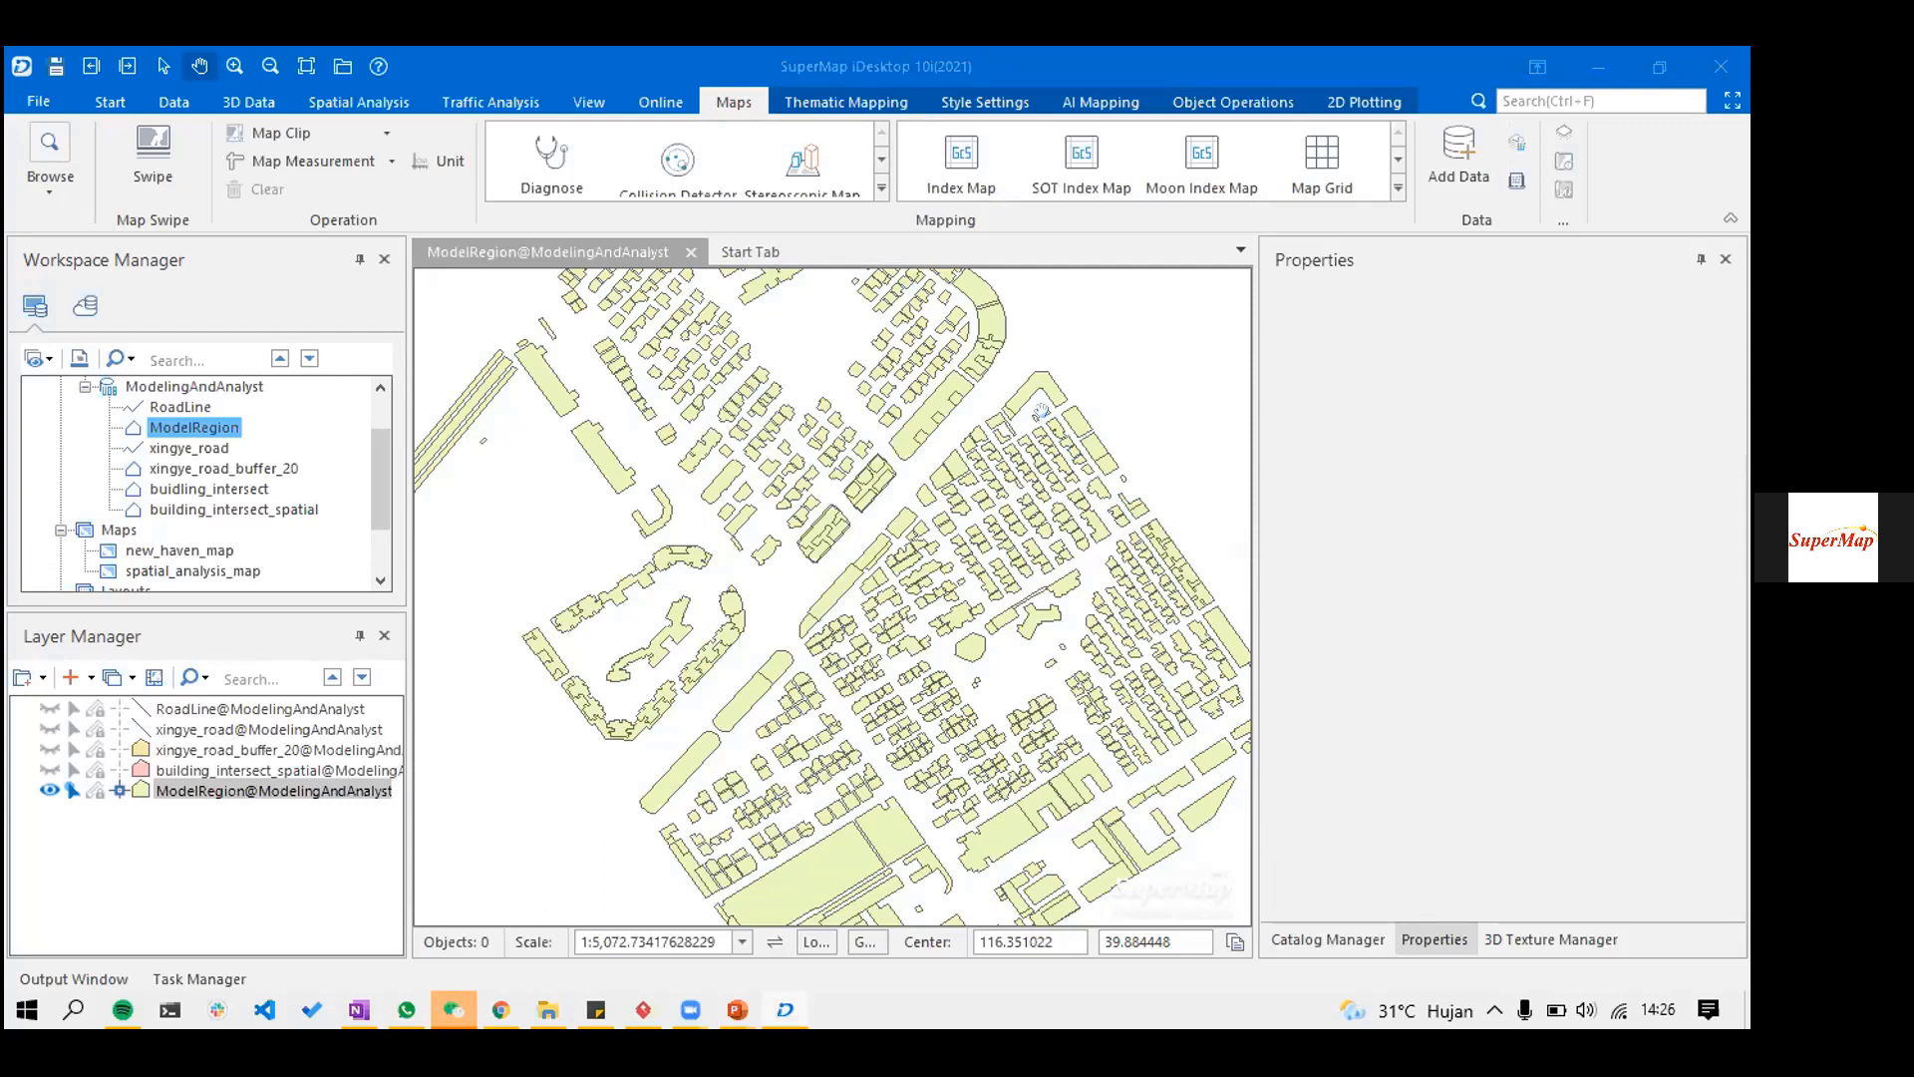
- Create a thematic map from the ModelRegion layer using the Default Unique Values Map template
left_click(202, 793)
right_click(204, 794)
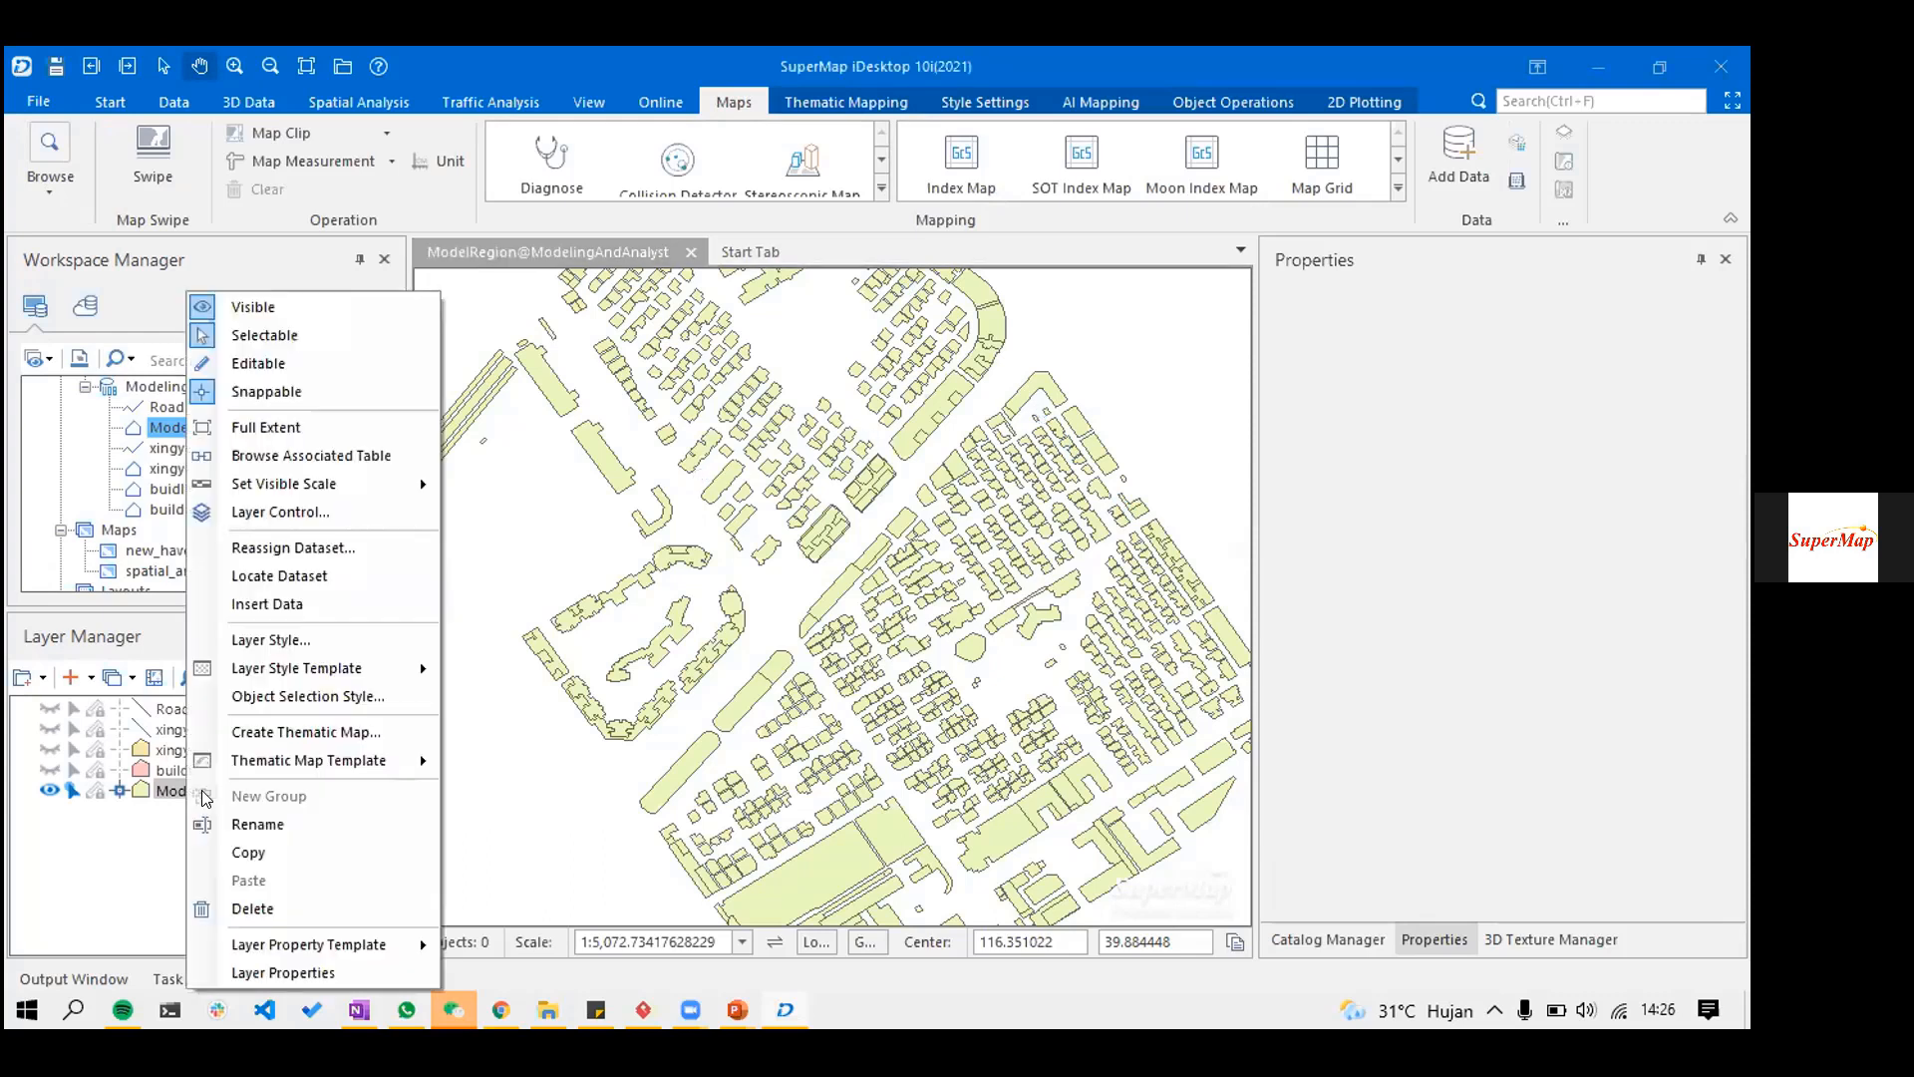
left_click(266, 734)
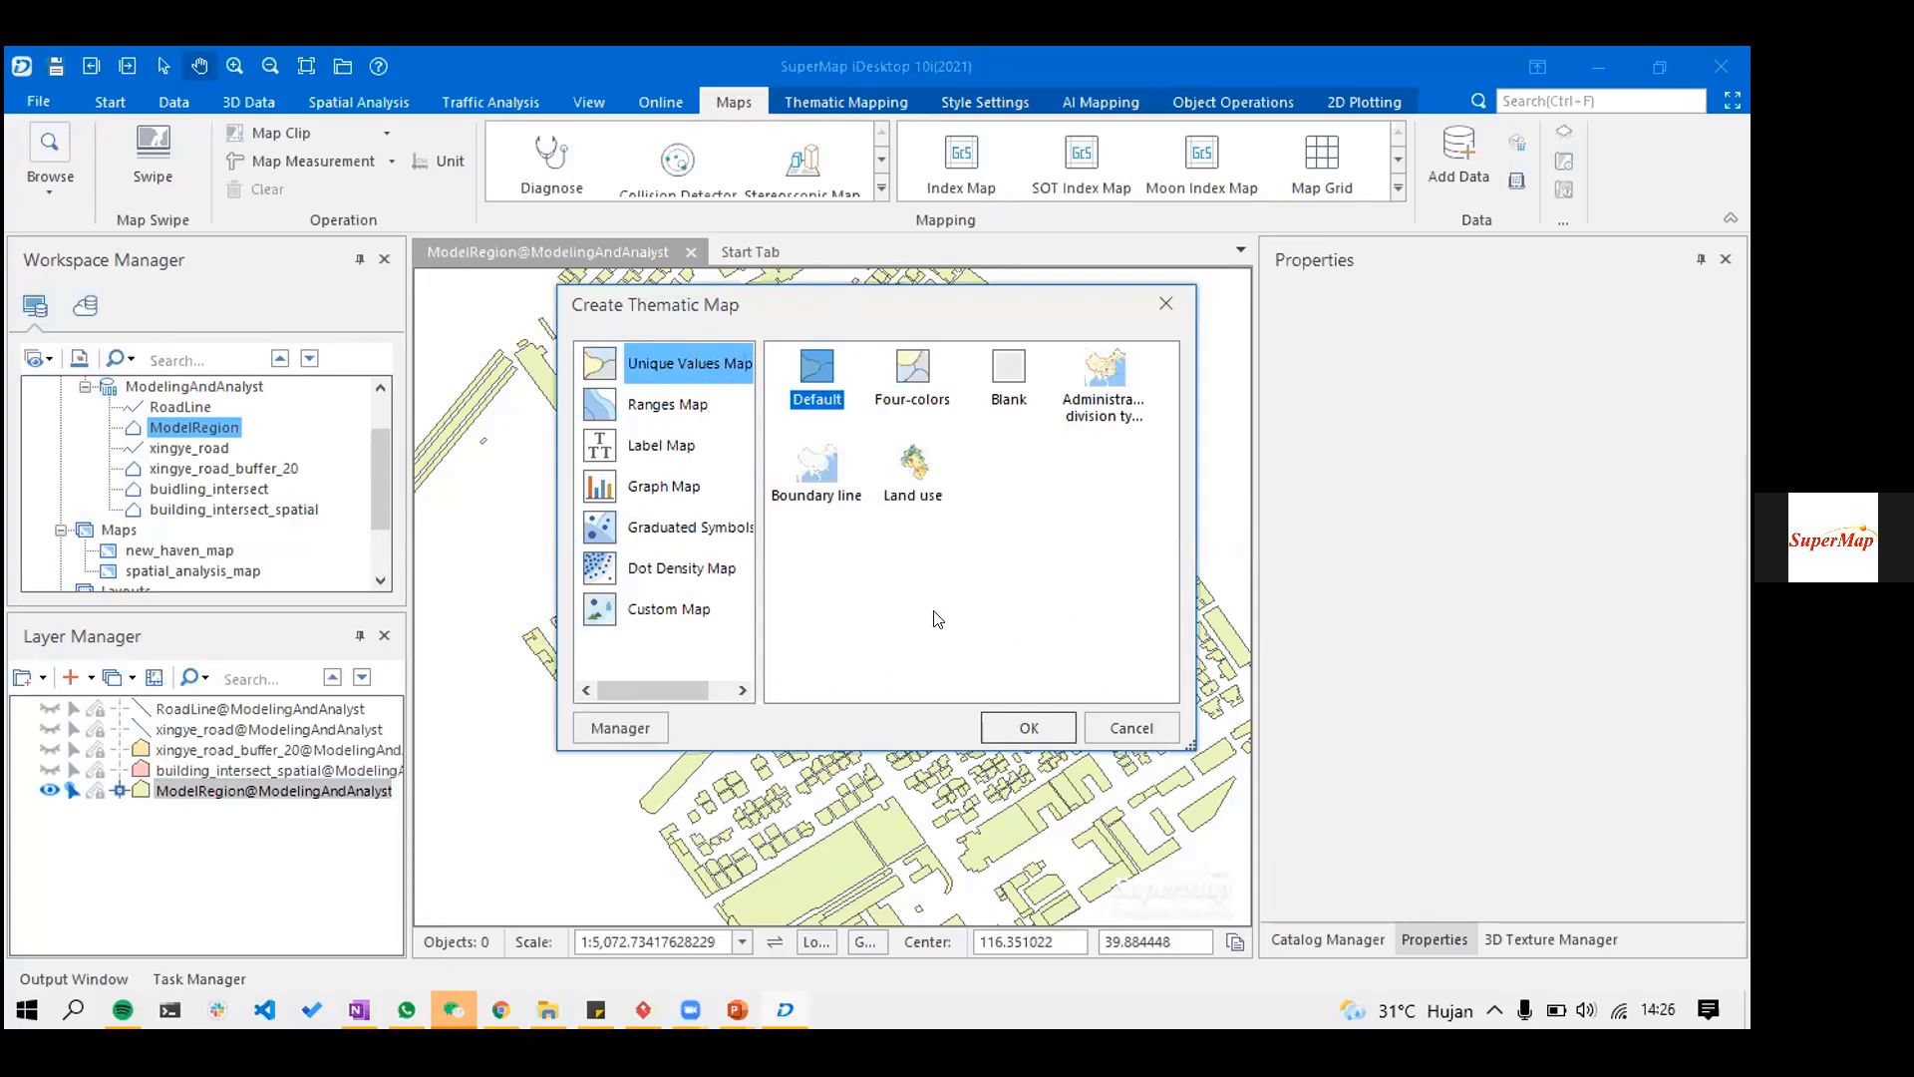
left_click(1014, 731)
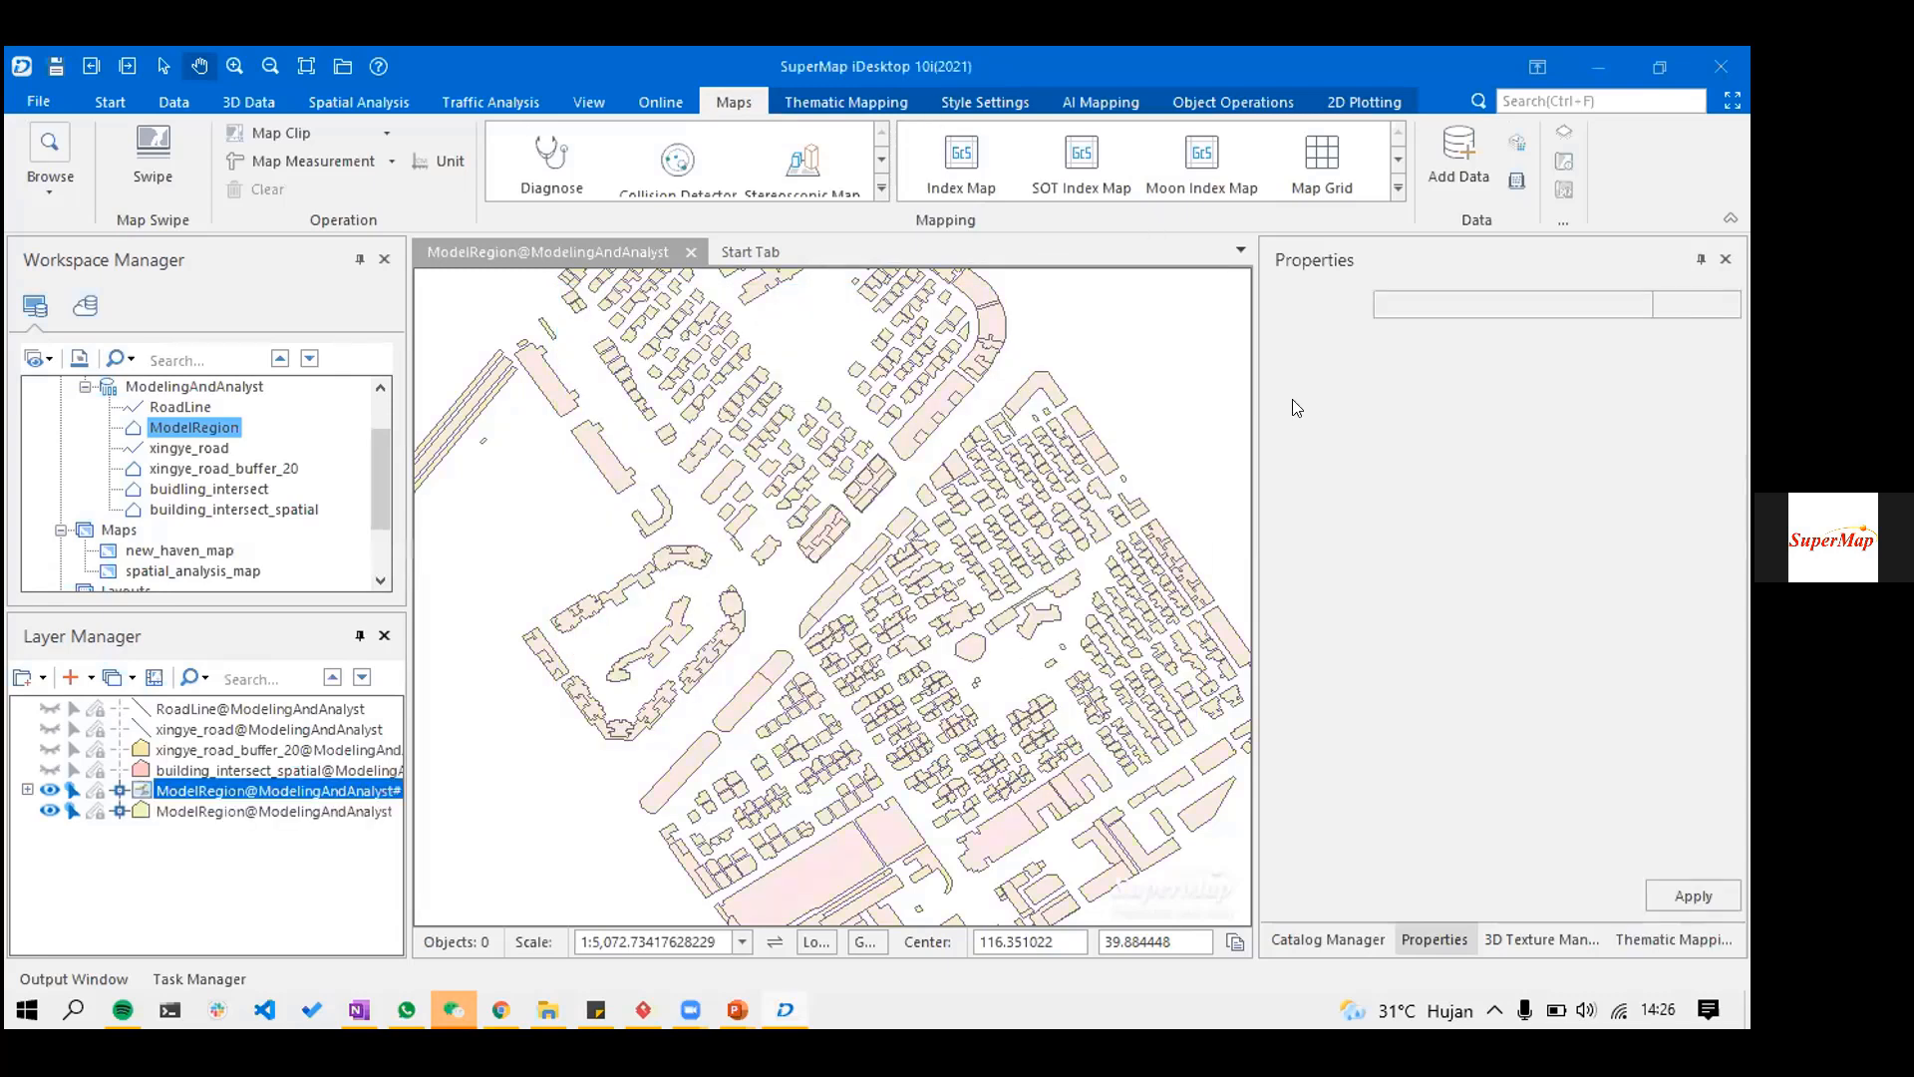
- Base the ModelRegion unique values map on the Floors field
key("XF86AudioRaiseVolume")
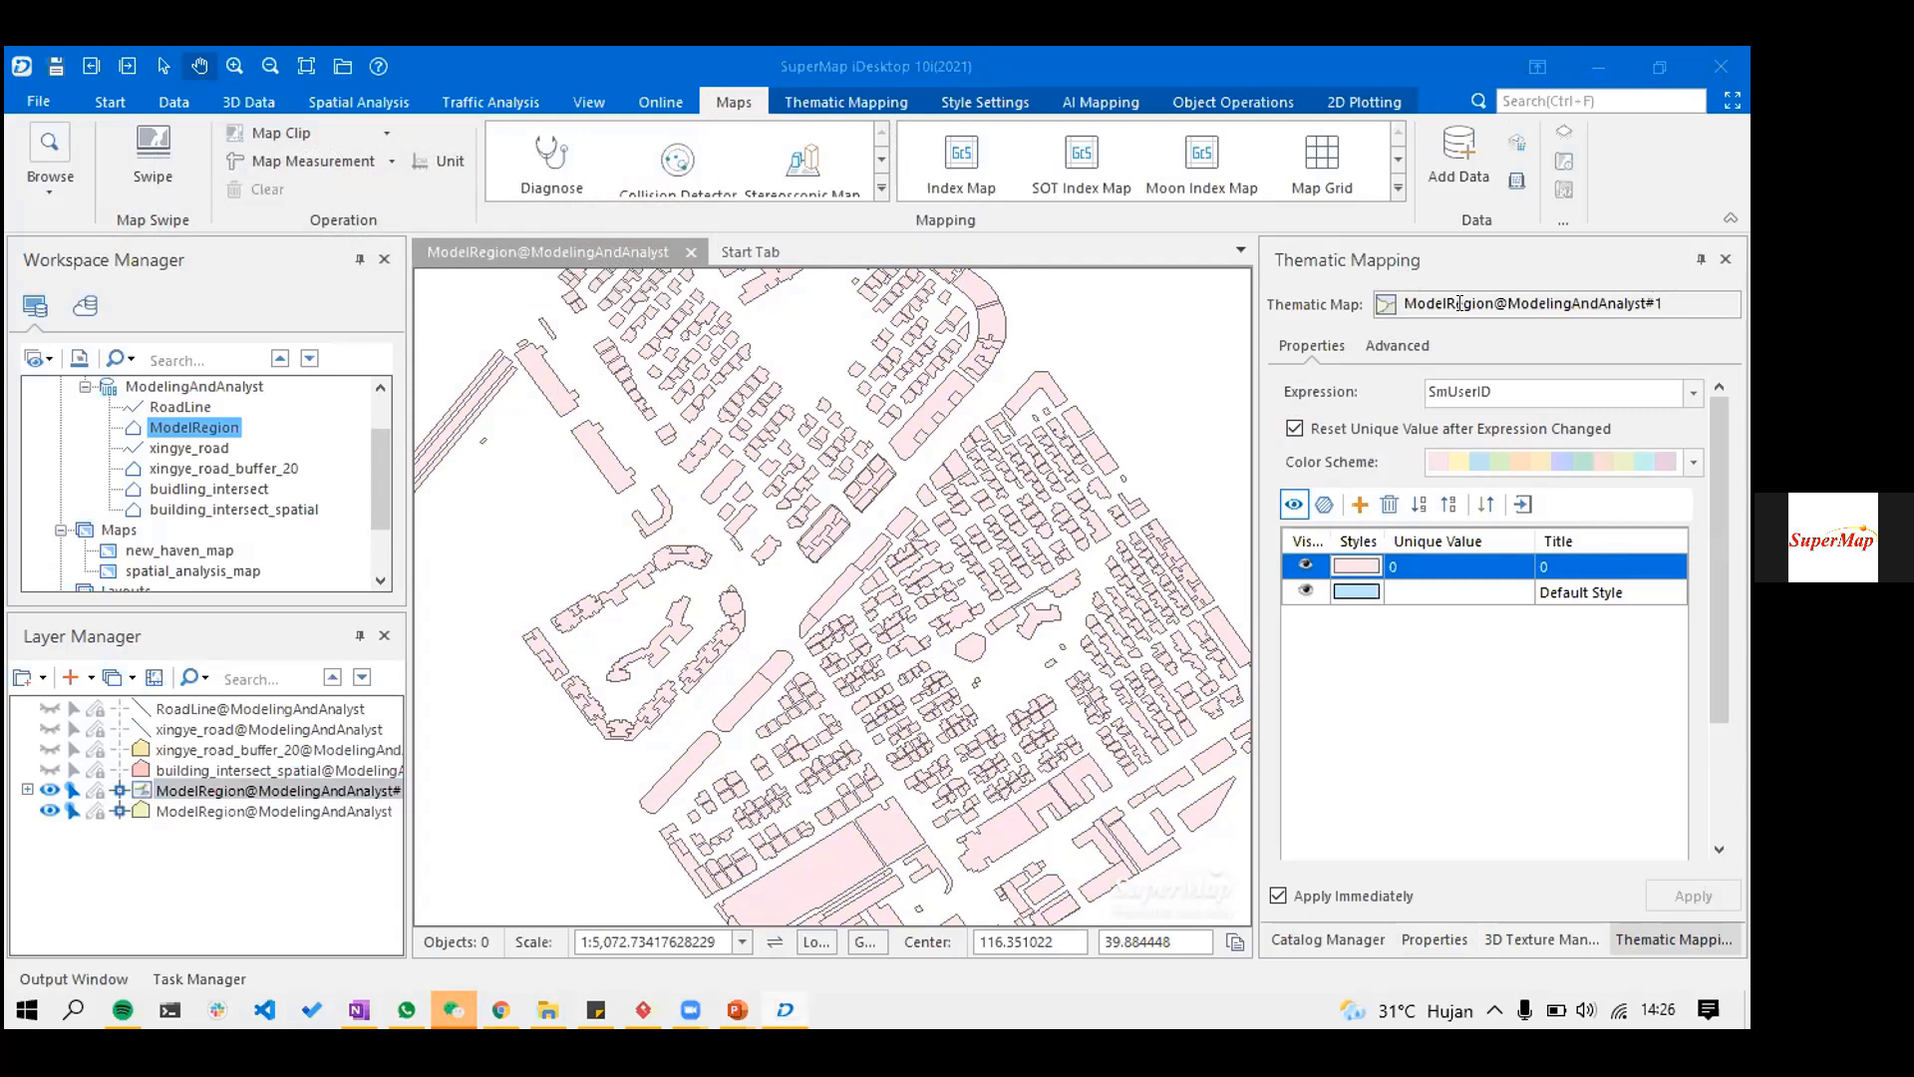
left_click(1694, 393)
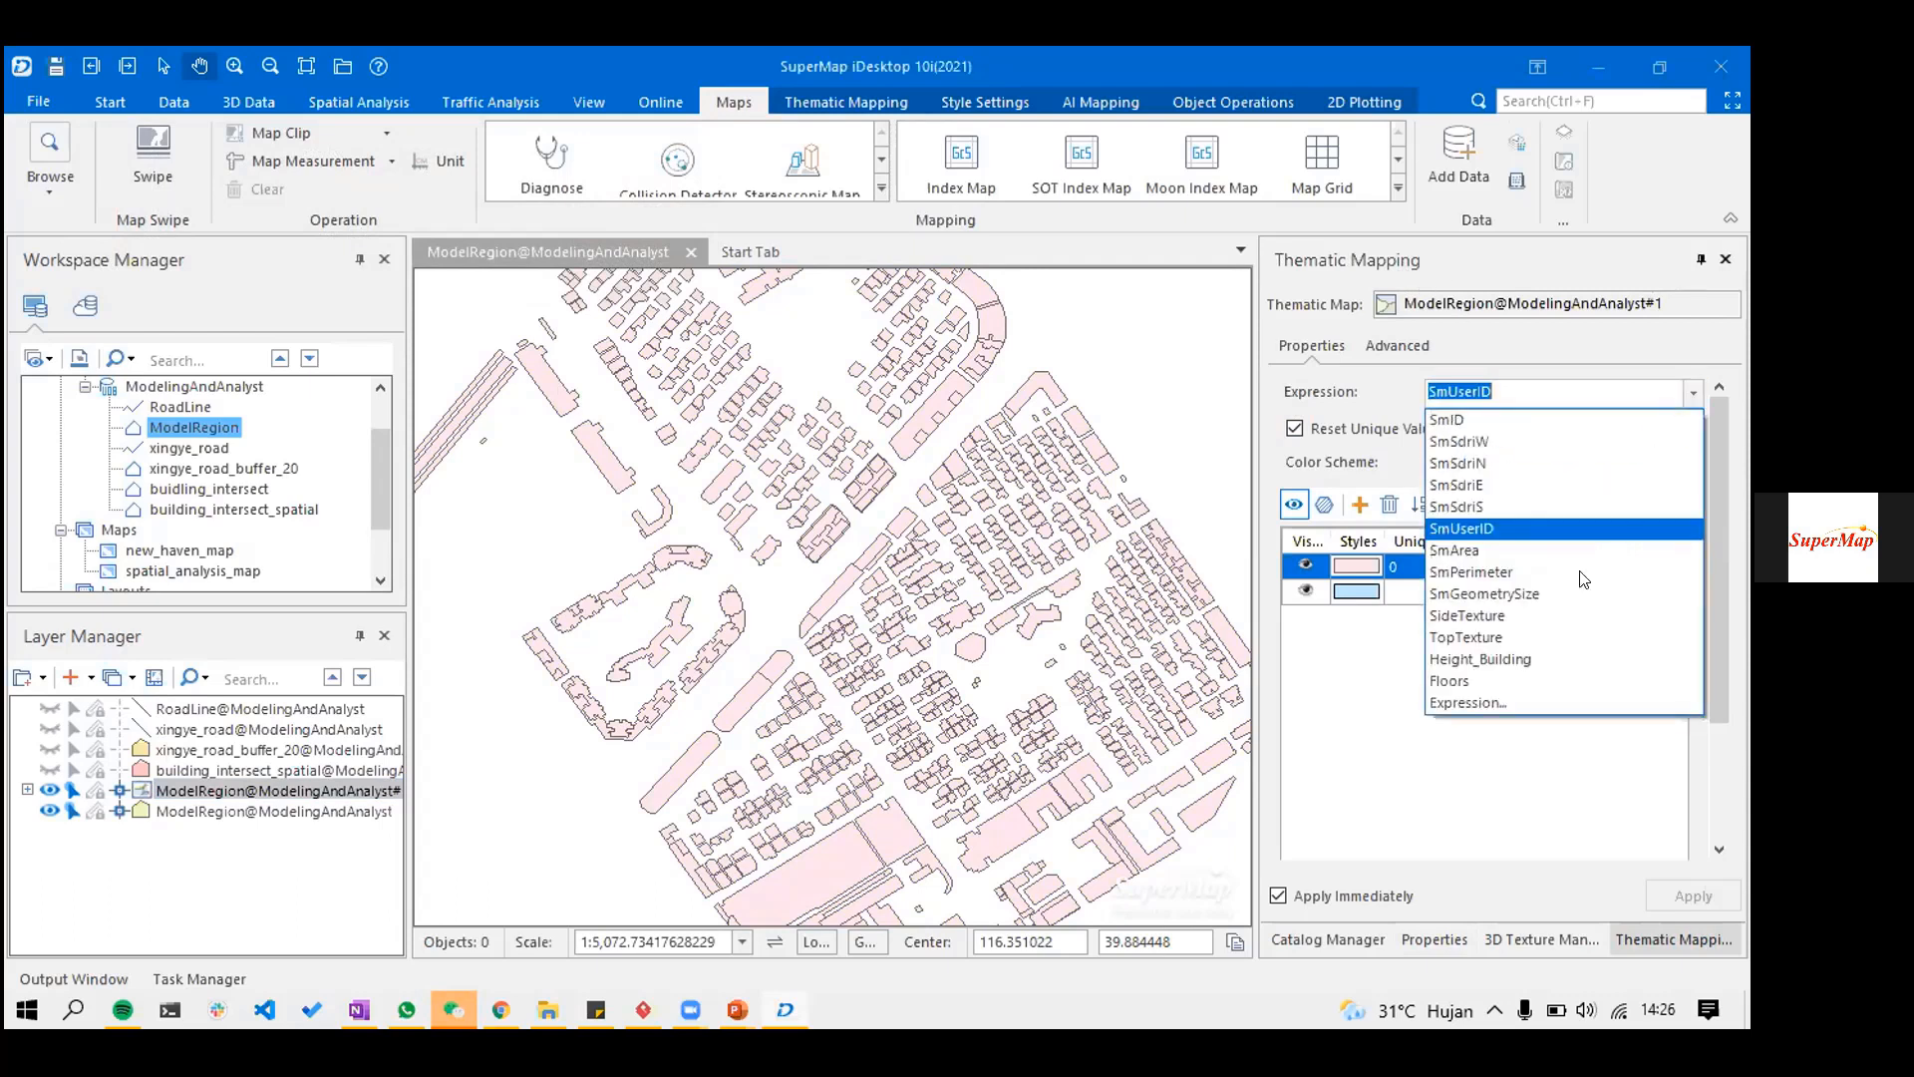
left_click(1529, 688)
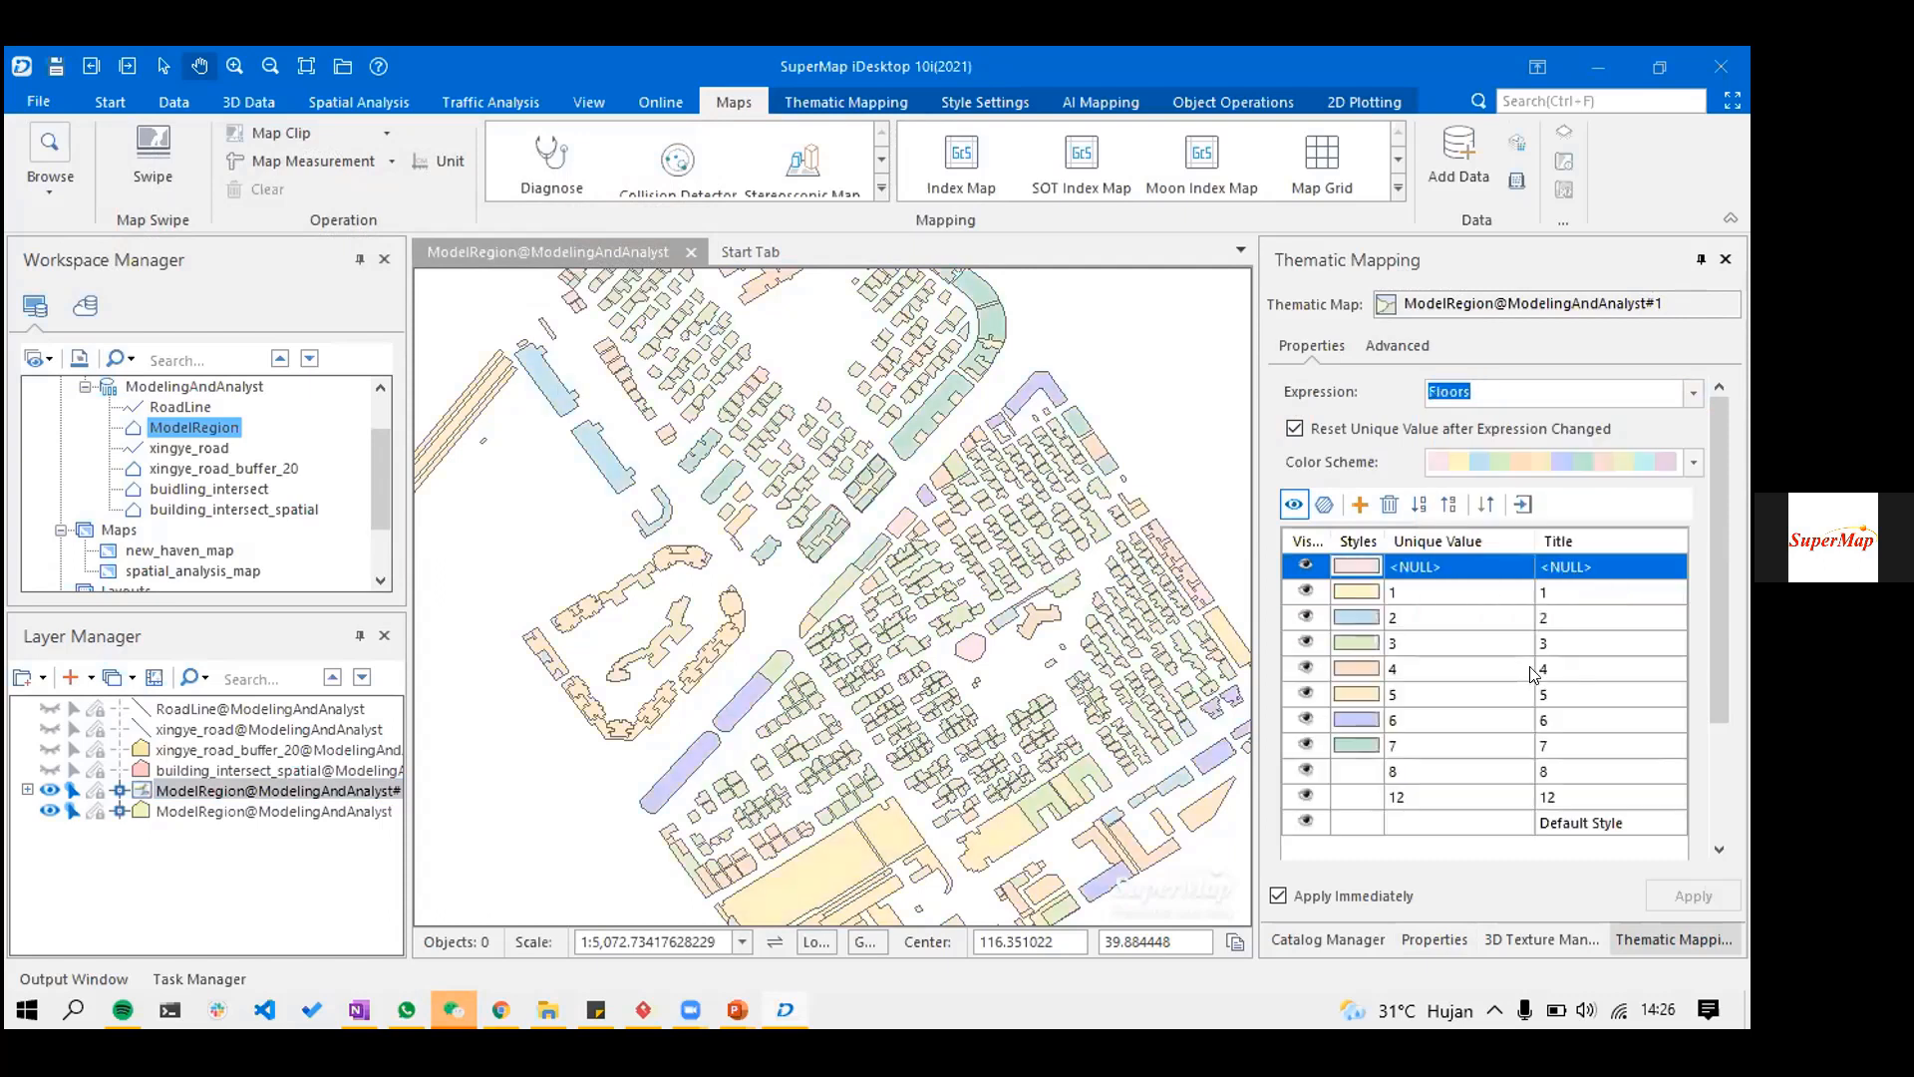
scroll(1065, 551, "down", 1)
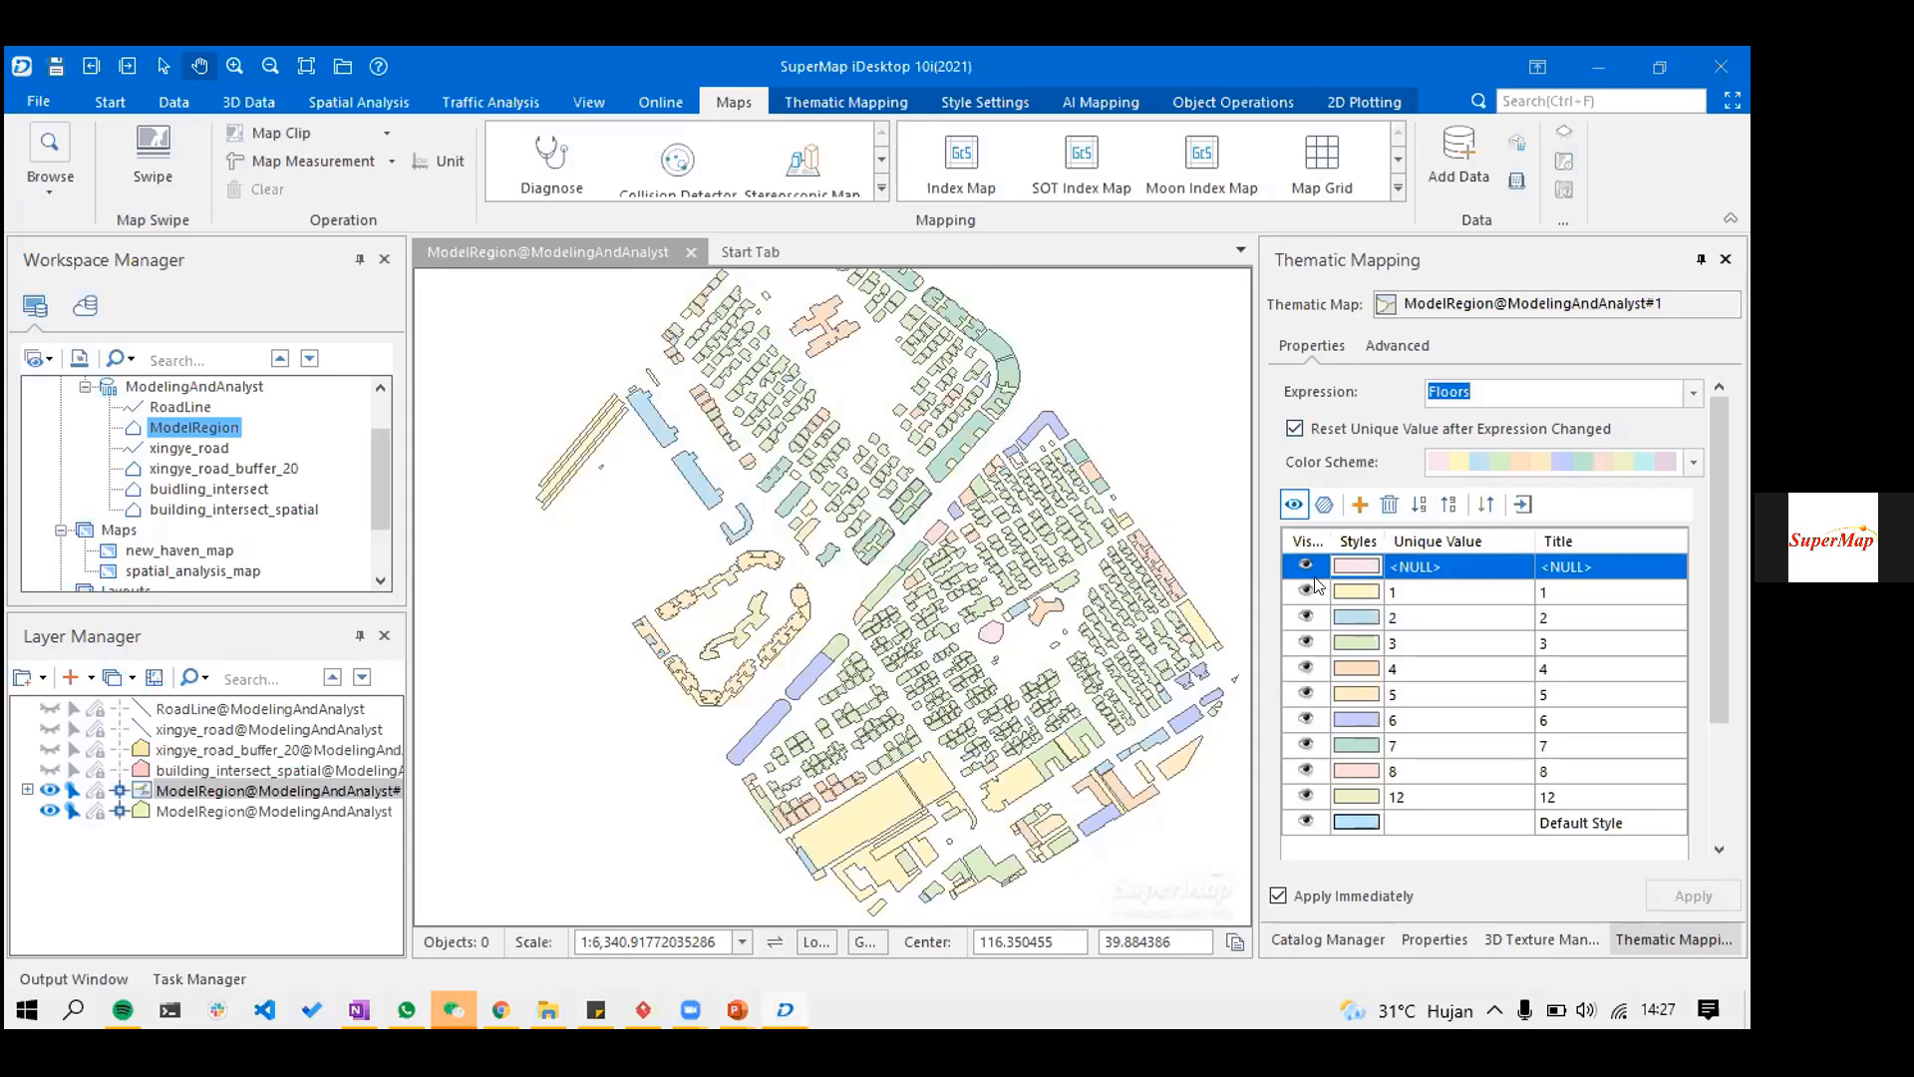
- Browse the colour schemes for unique values maps and apply LC_Similar to the thematic map
left_click(1357, 590)
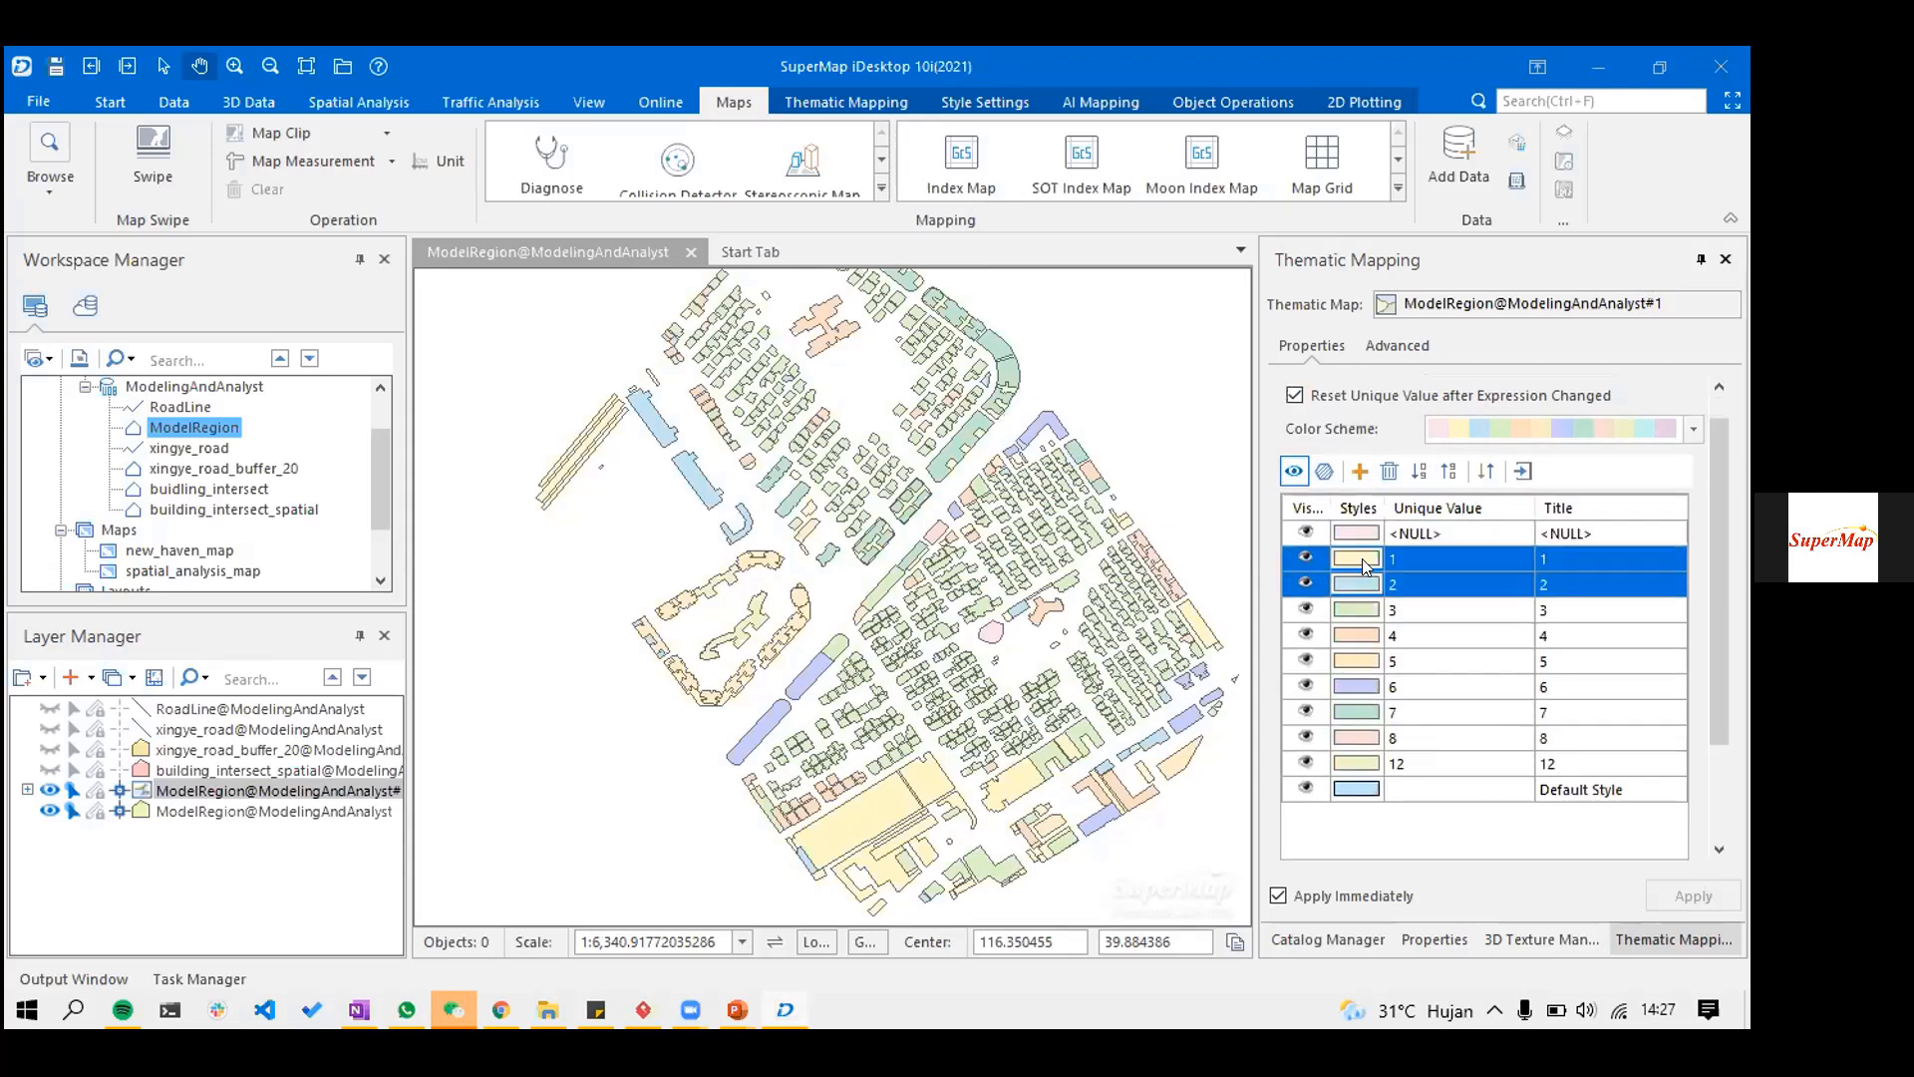
left_click(1409, 589)
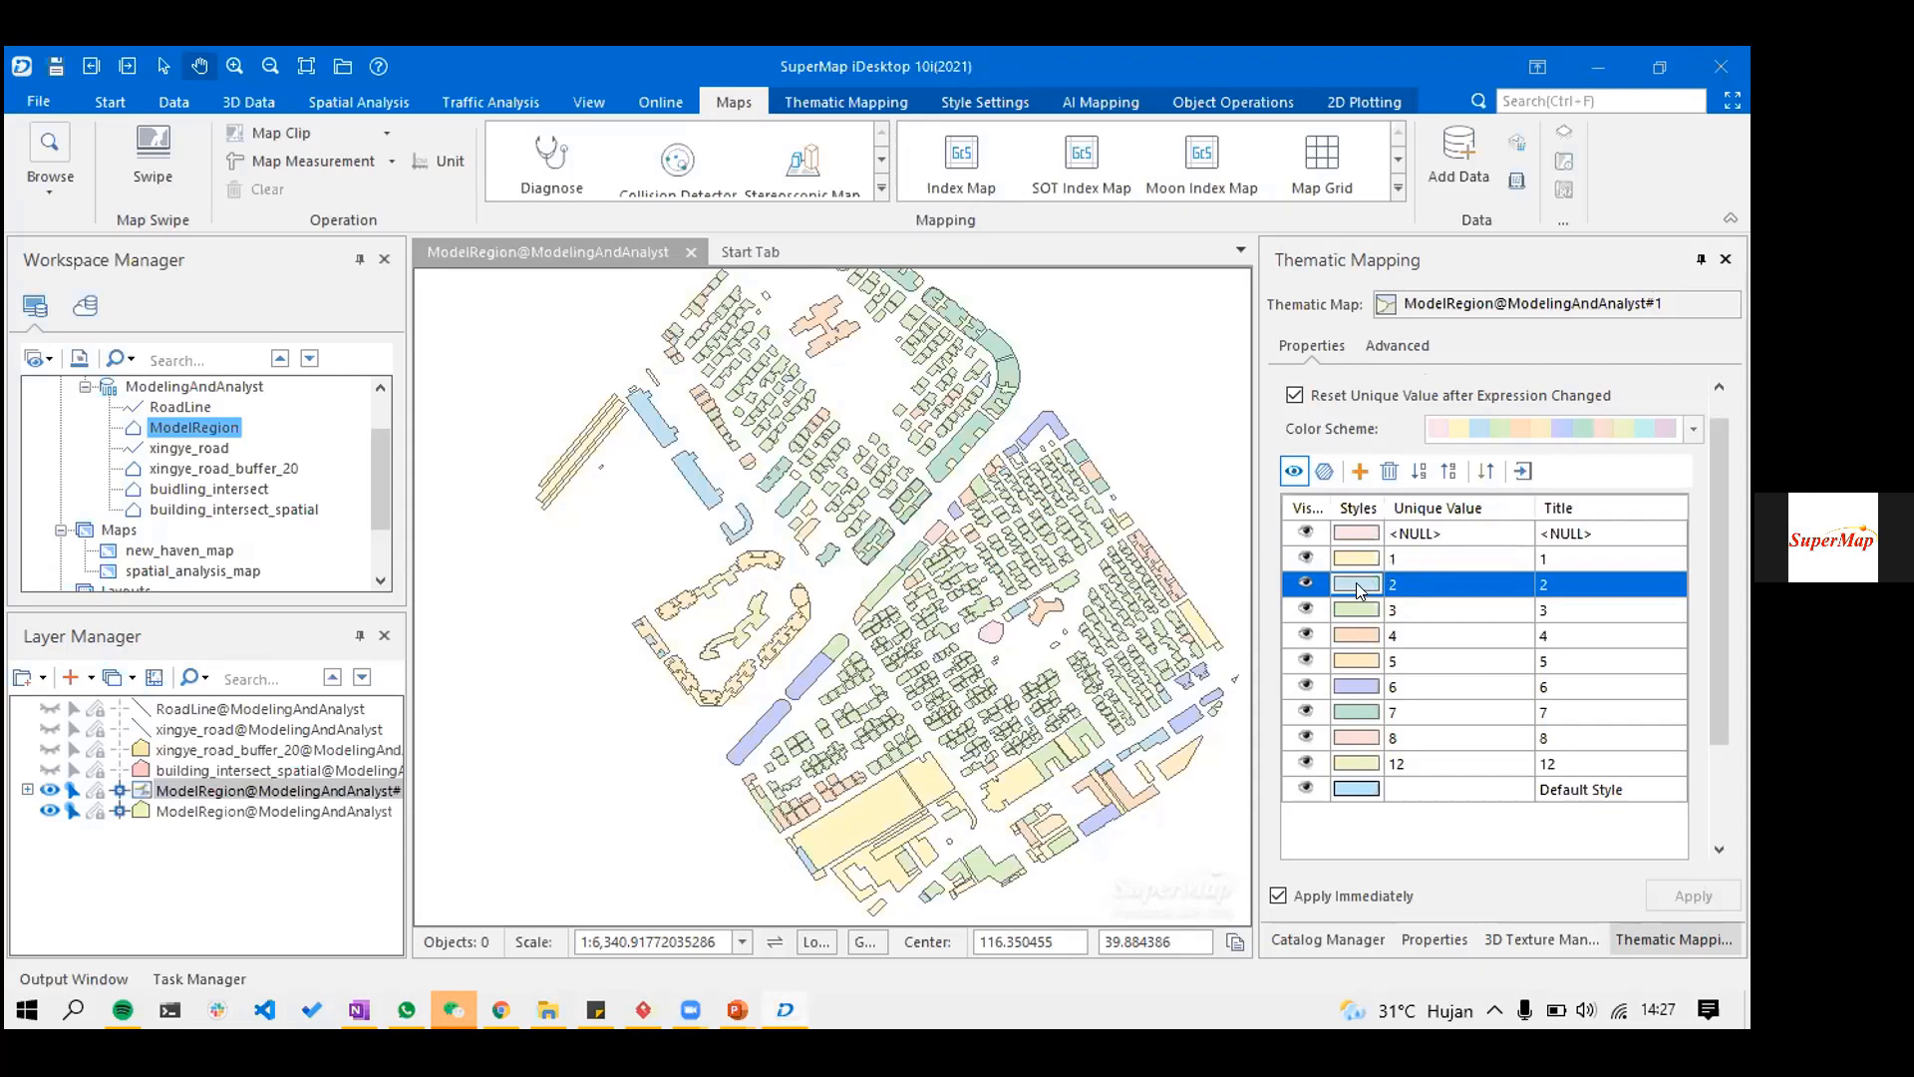
left_click(1693, 432)
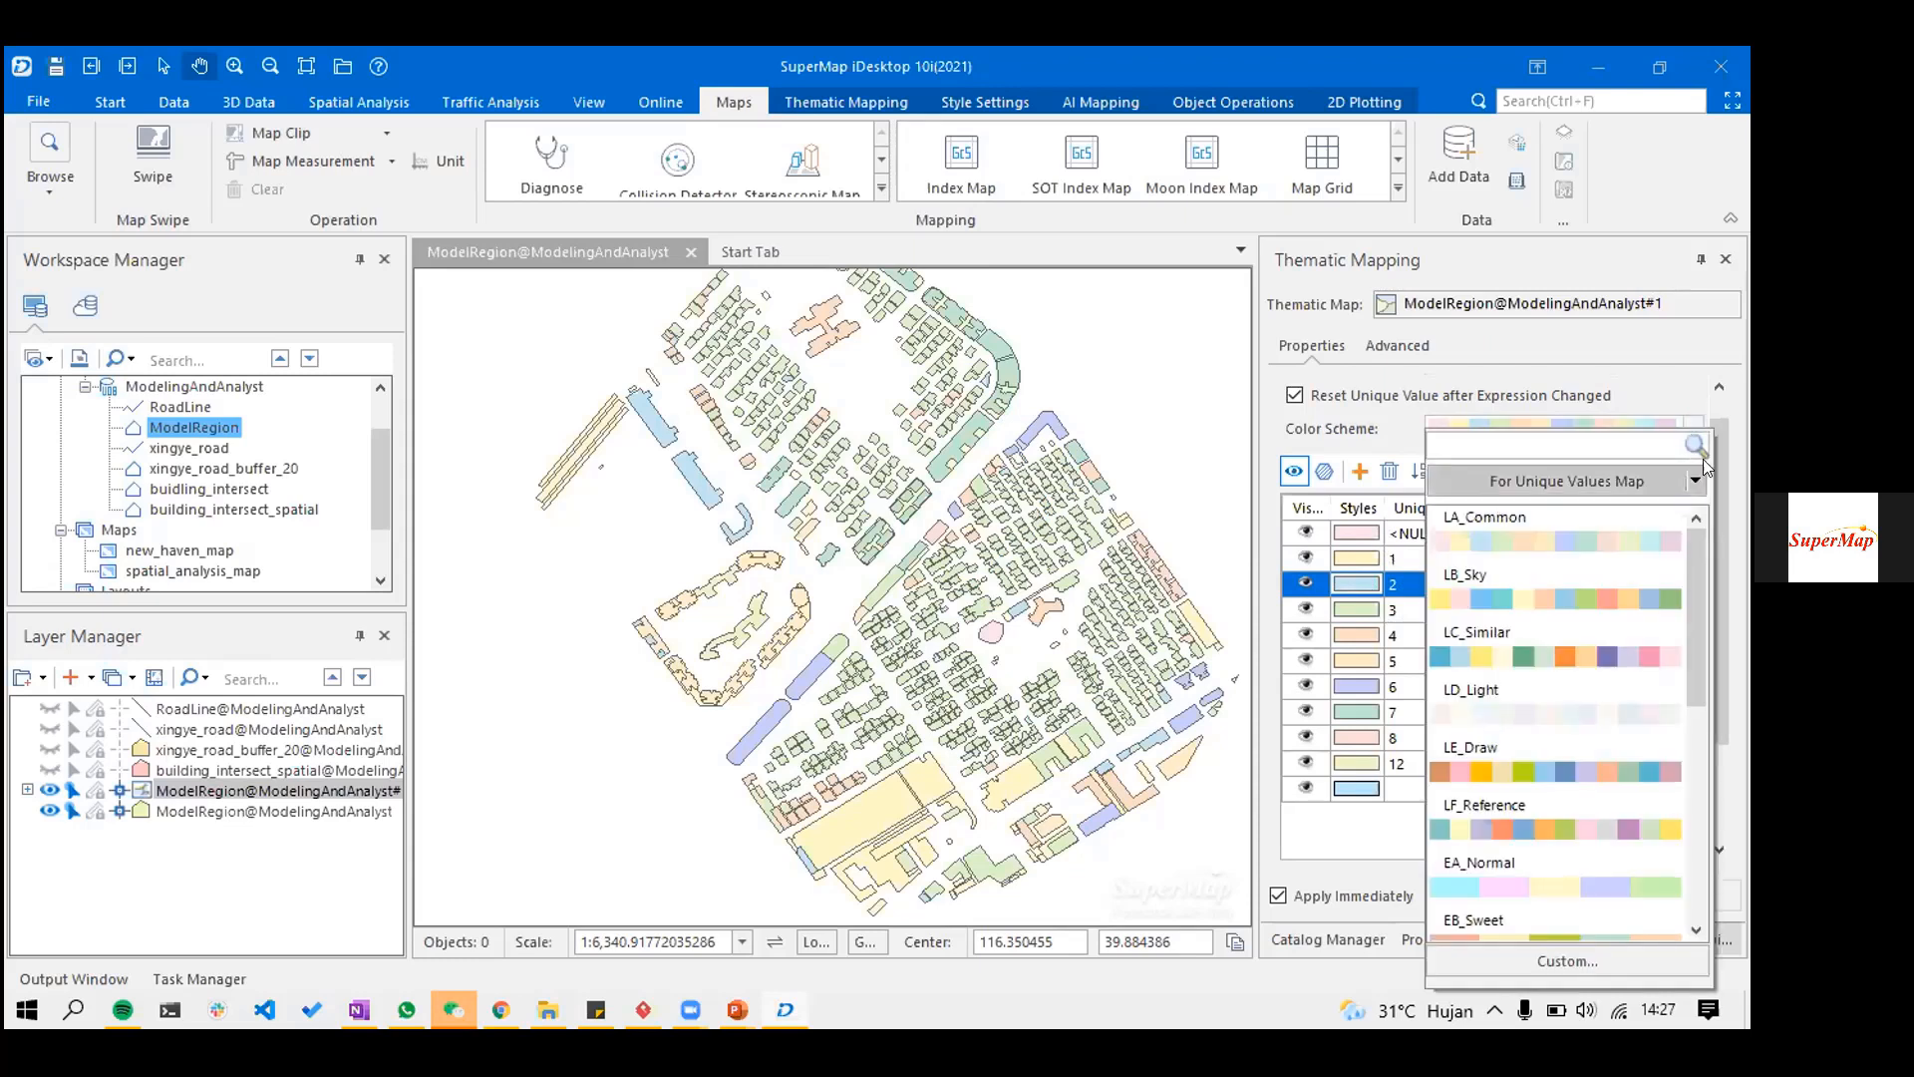
scroll(1695, 619, "down", 1)
left_click_drag(1693, 612, 1693, 821)
scroll(1676, 624, "up", 5)
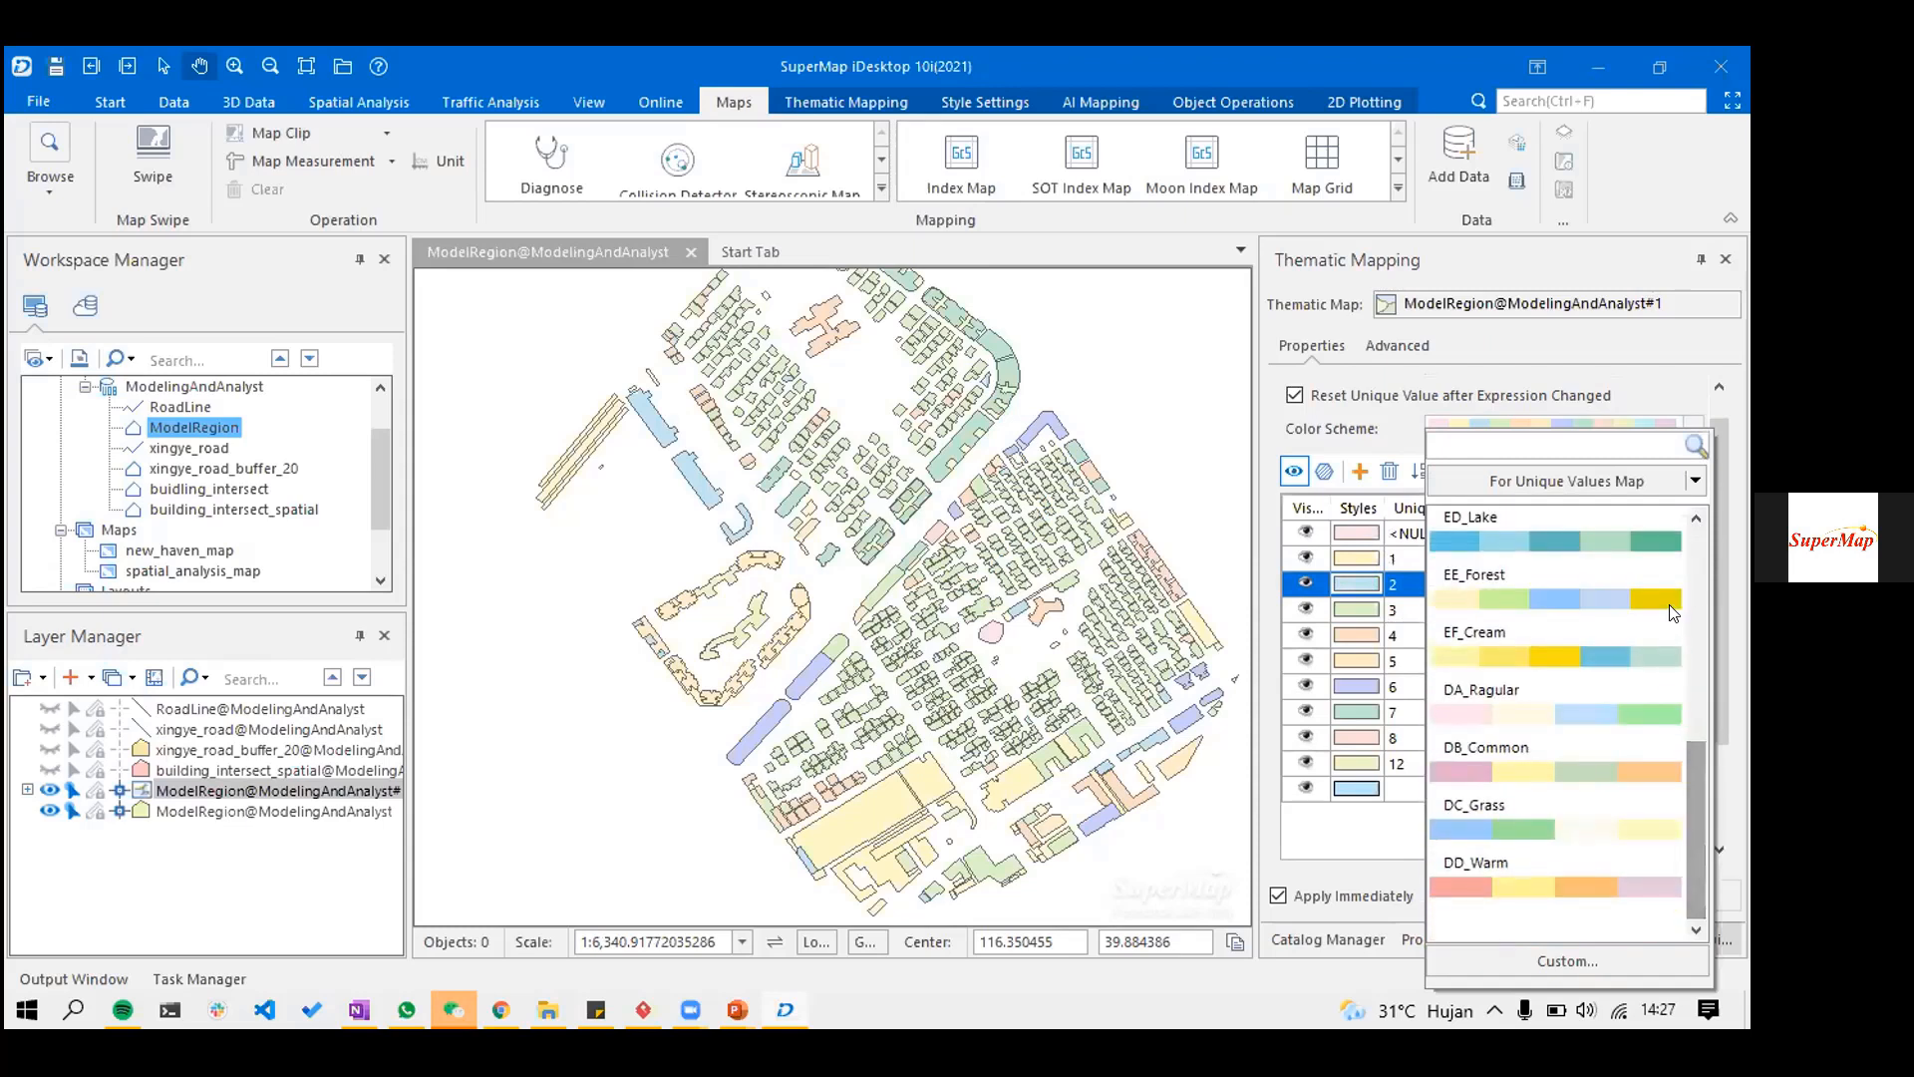
scroll(1575, 653, "up", 1)
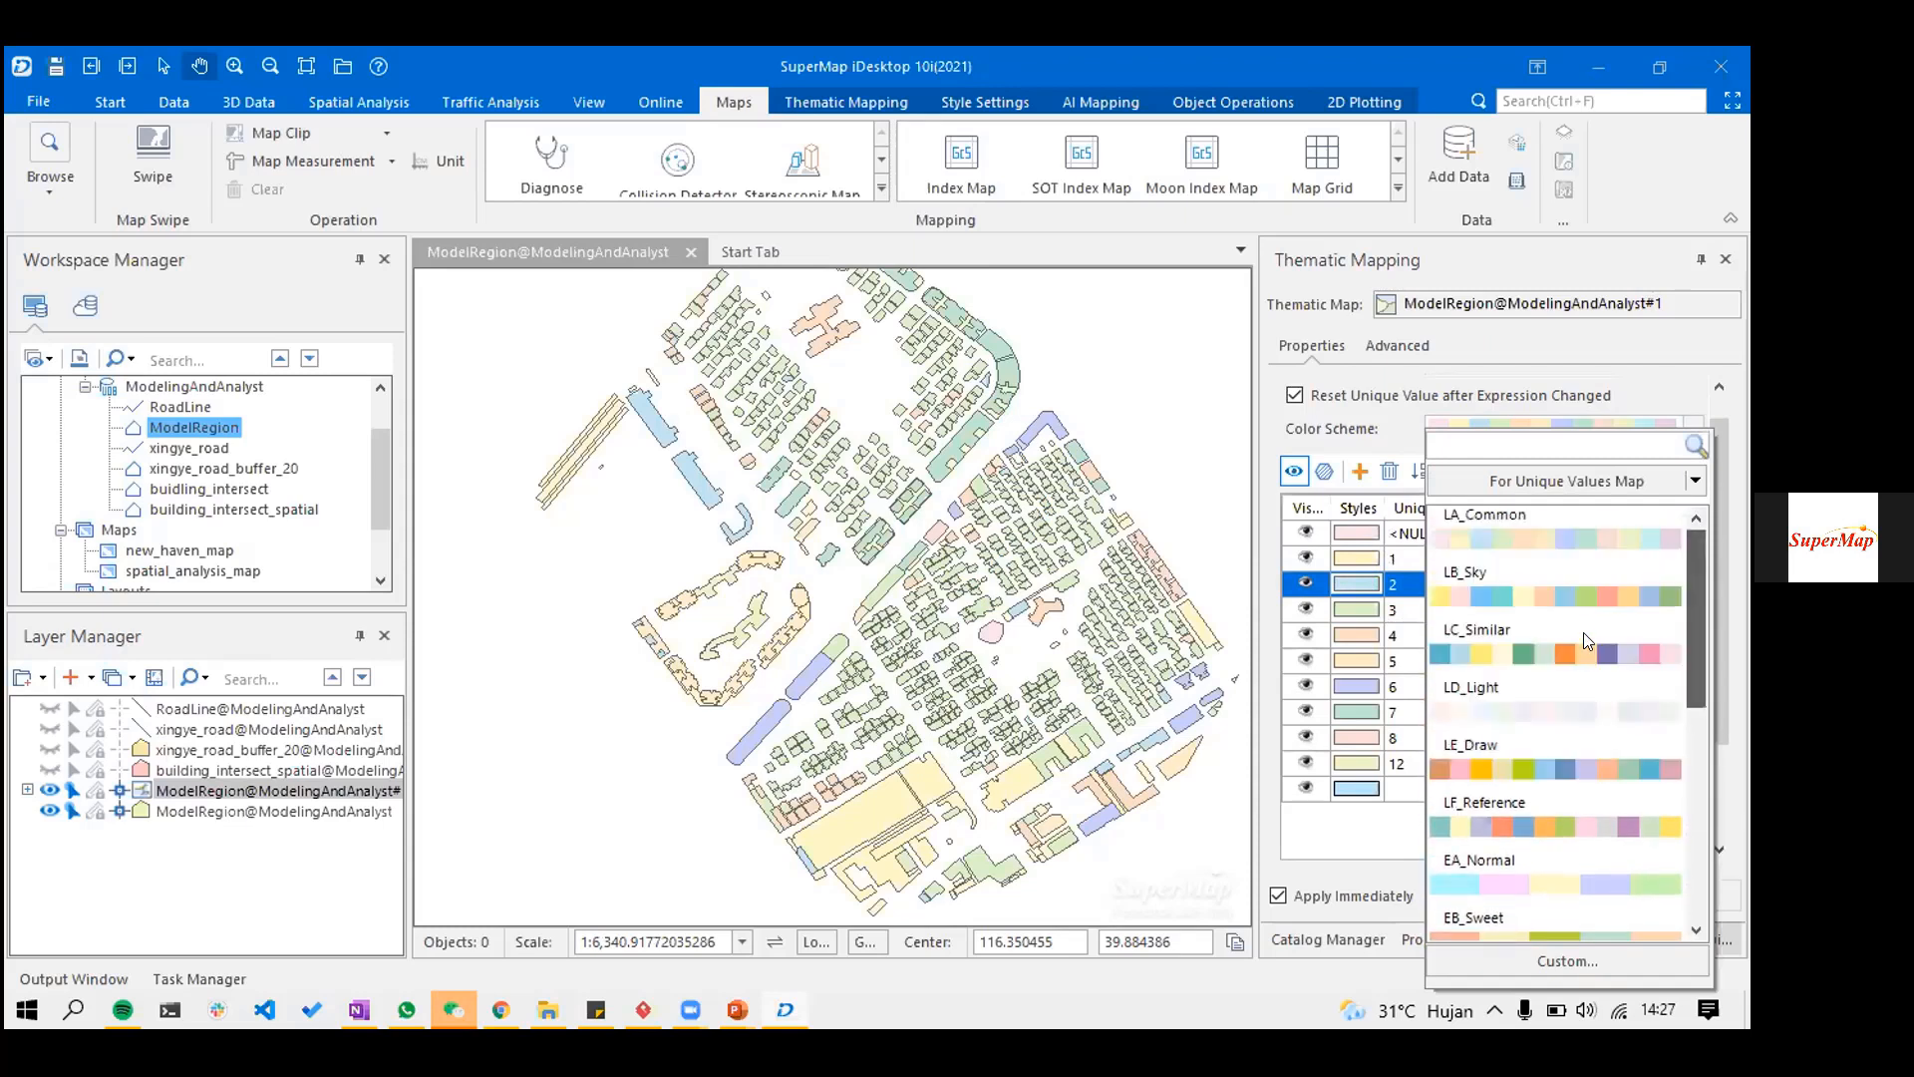
left_click(1496, 643)
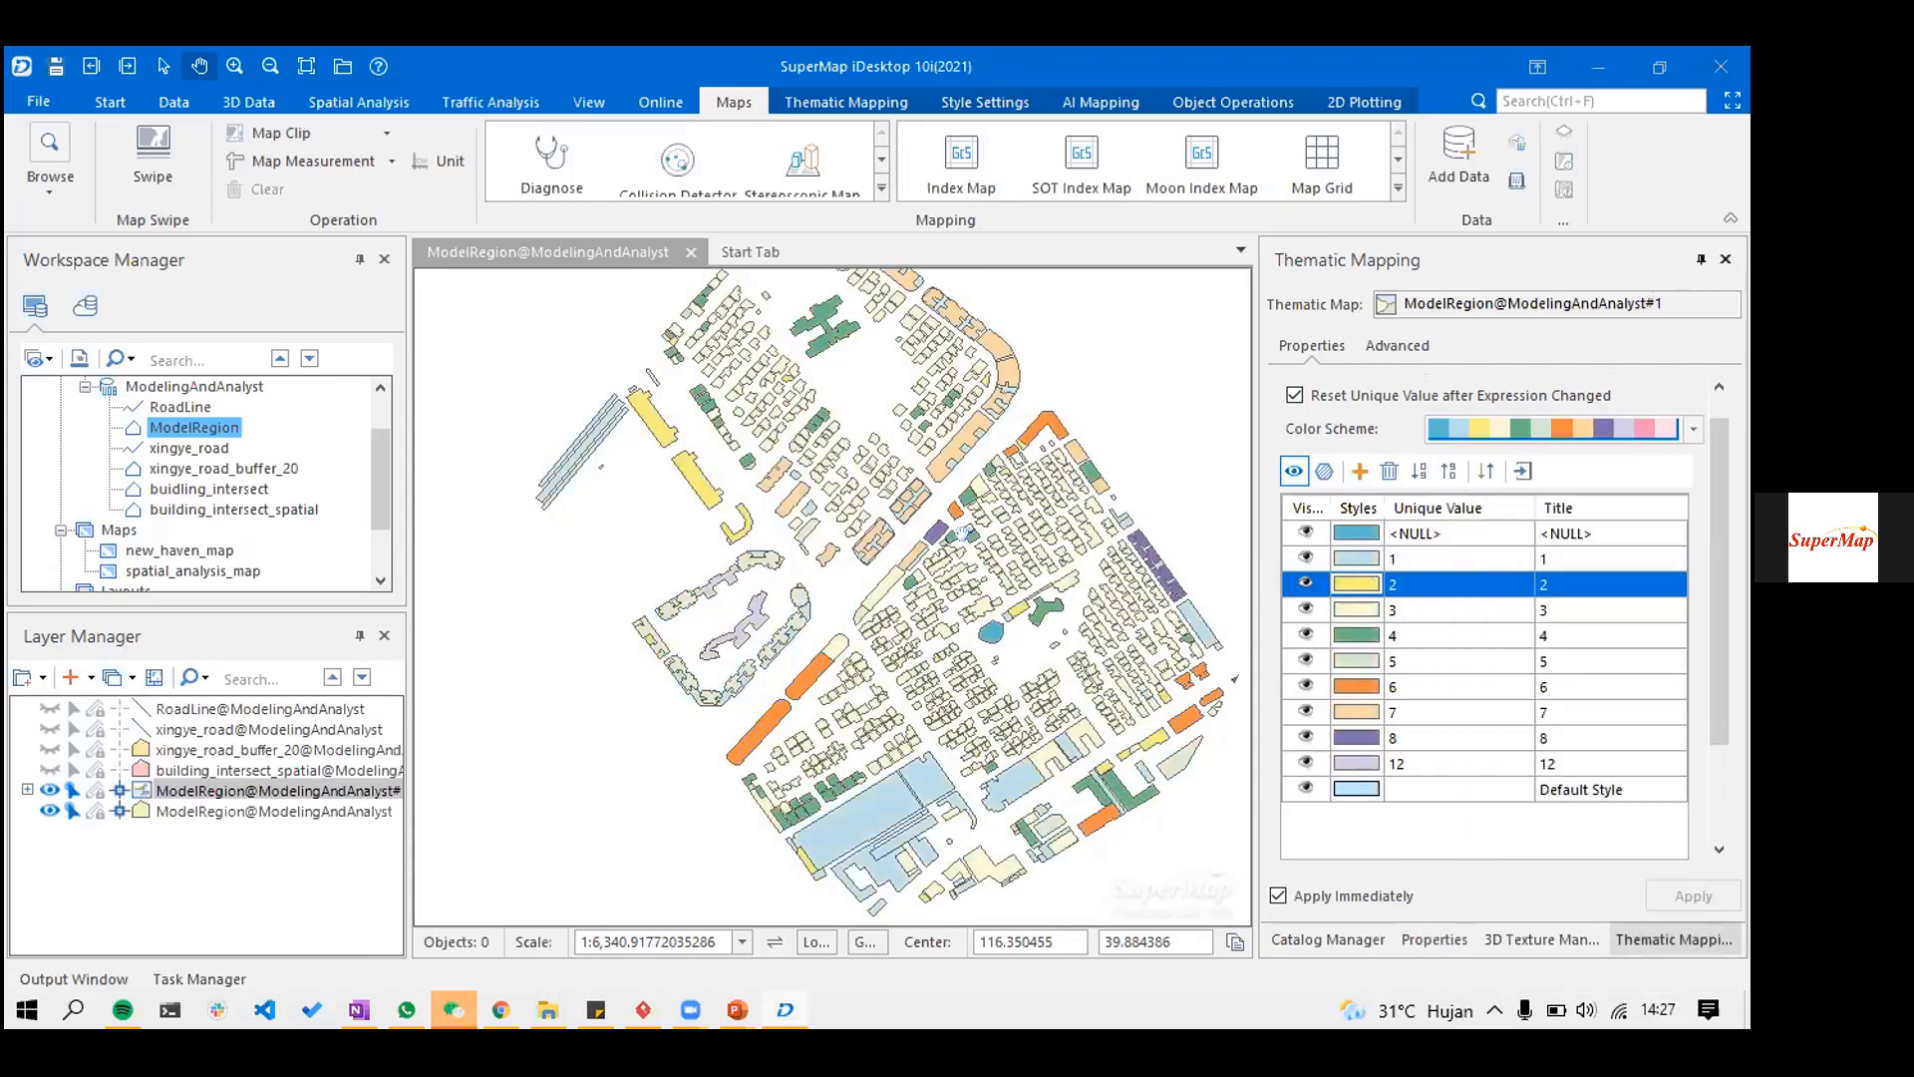
- Change the line style of all unique values, including the default style, to an invisible outline
scroll(963, 532, "up", 1)
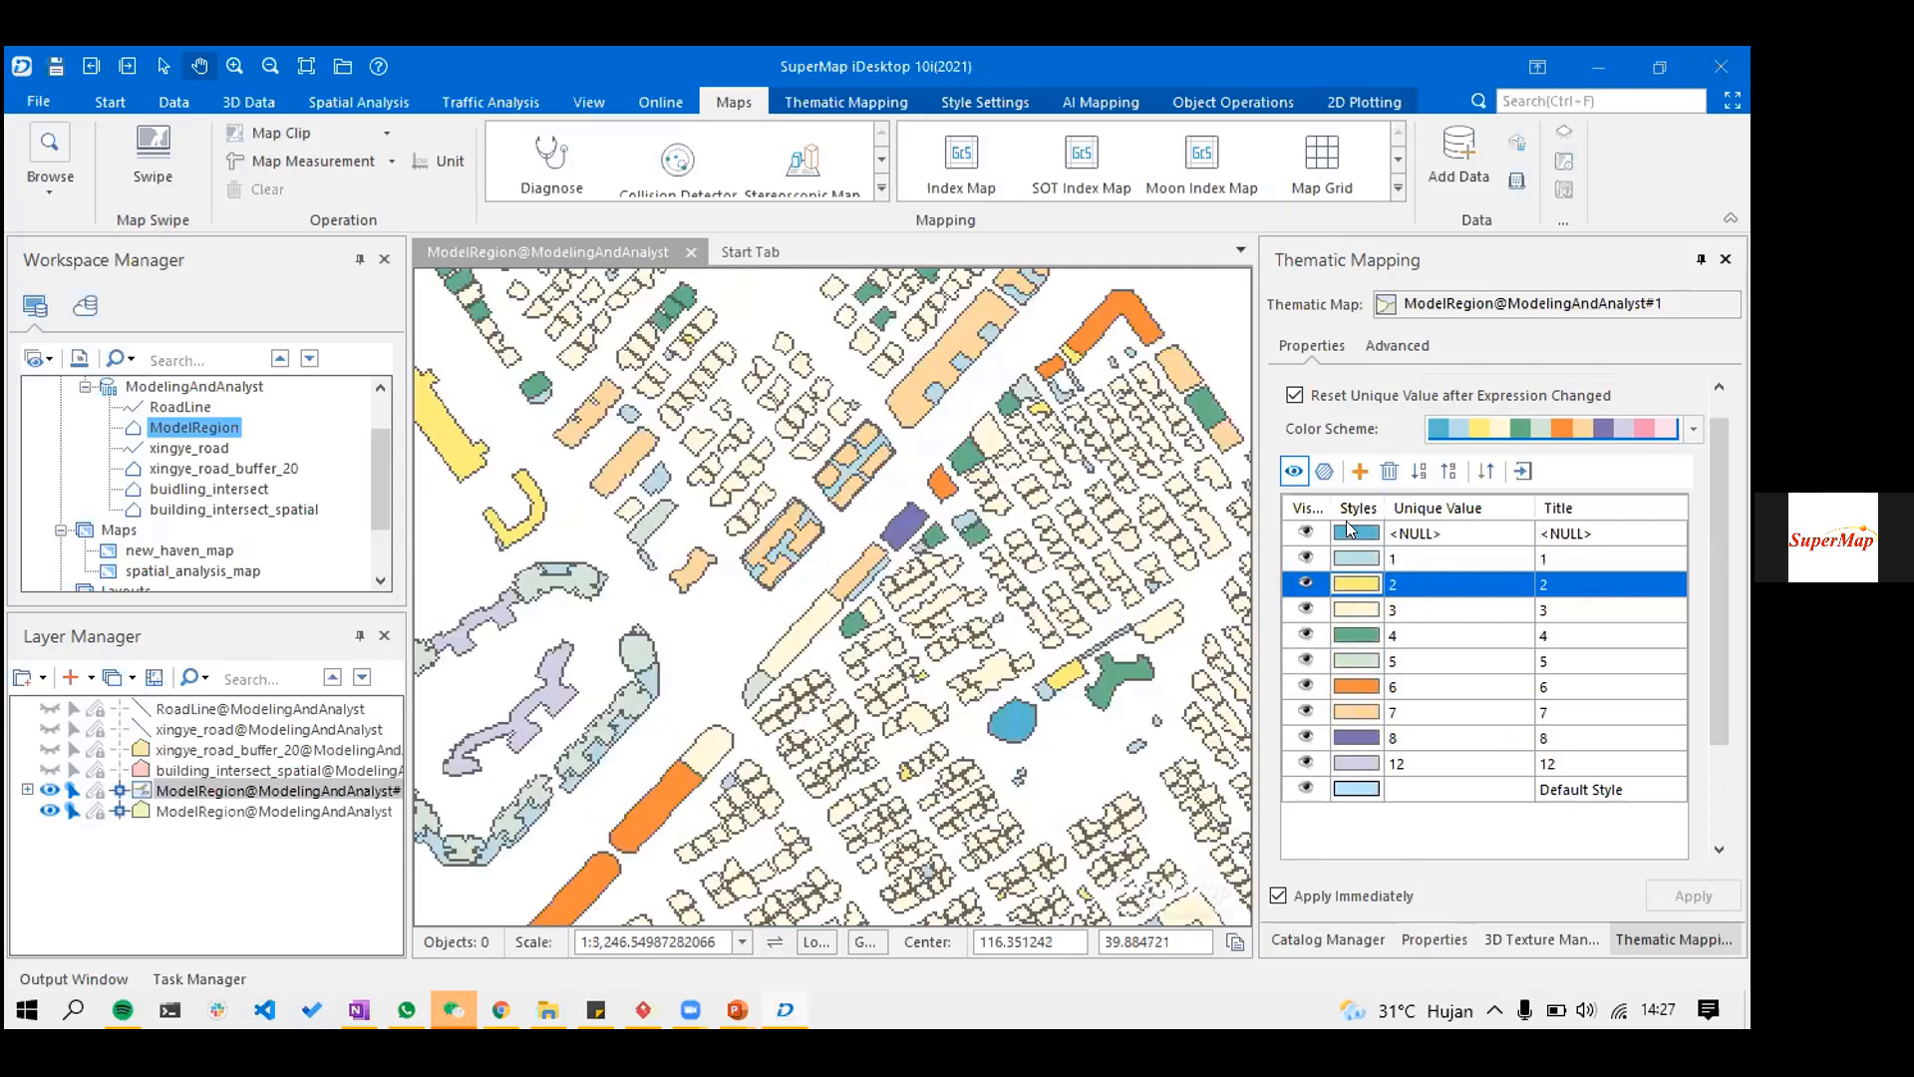
left_click(1321, 476)
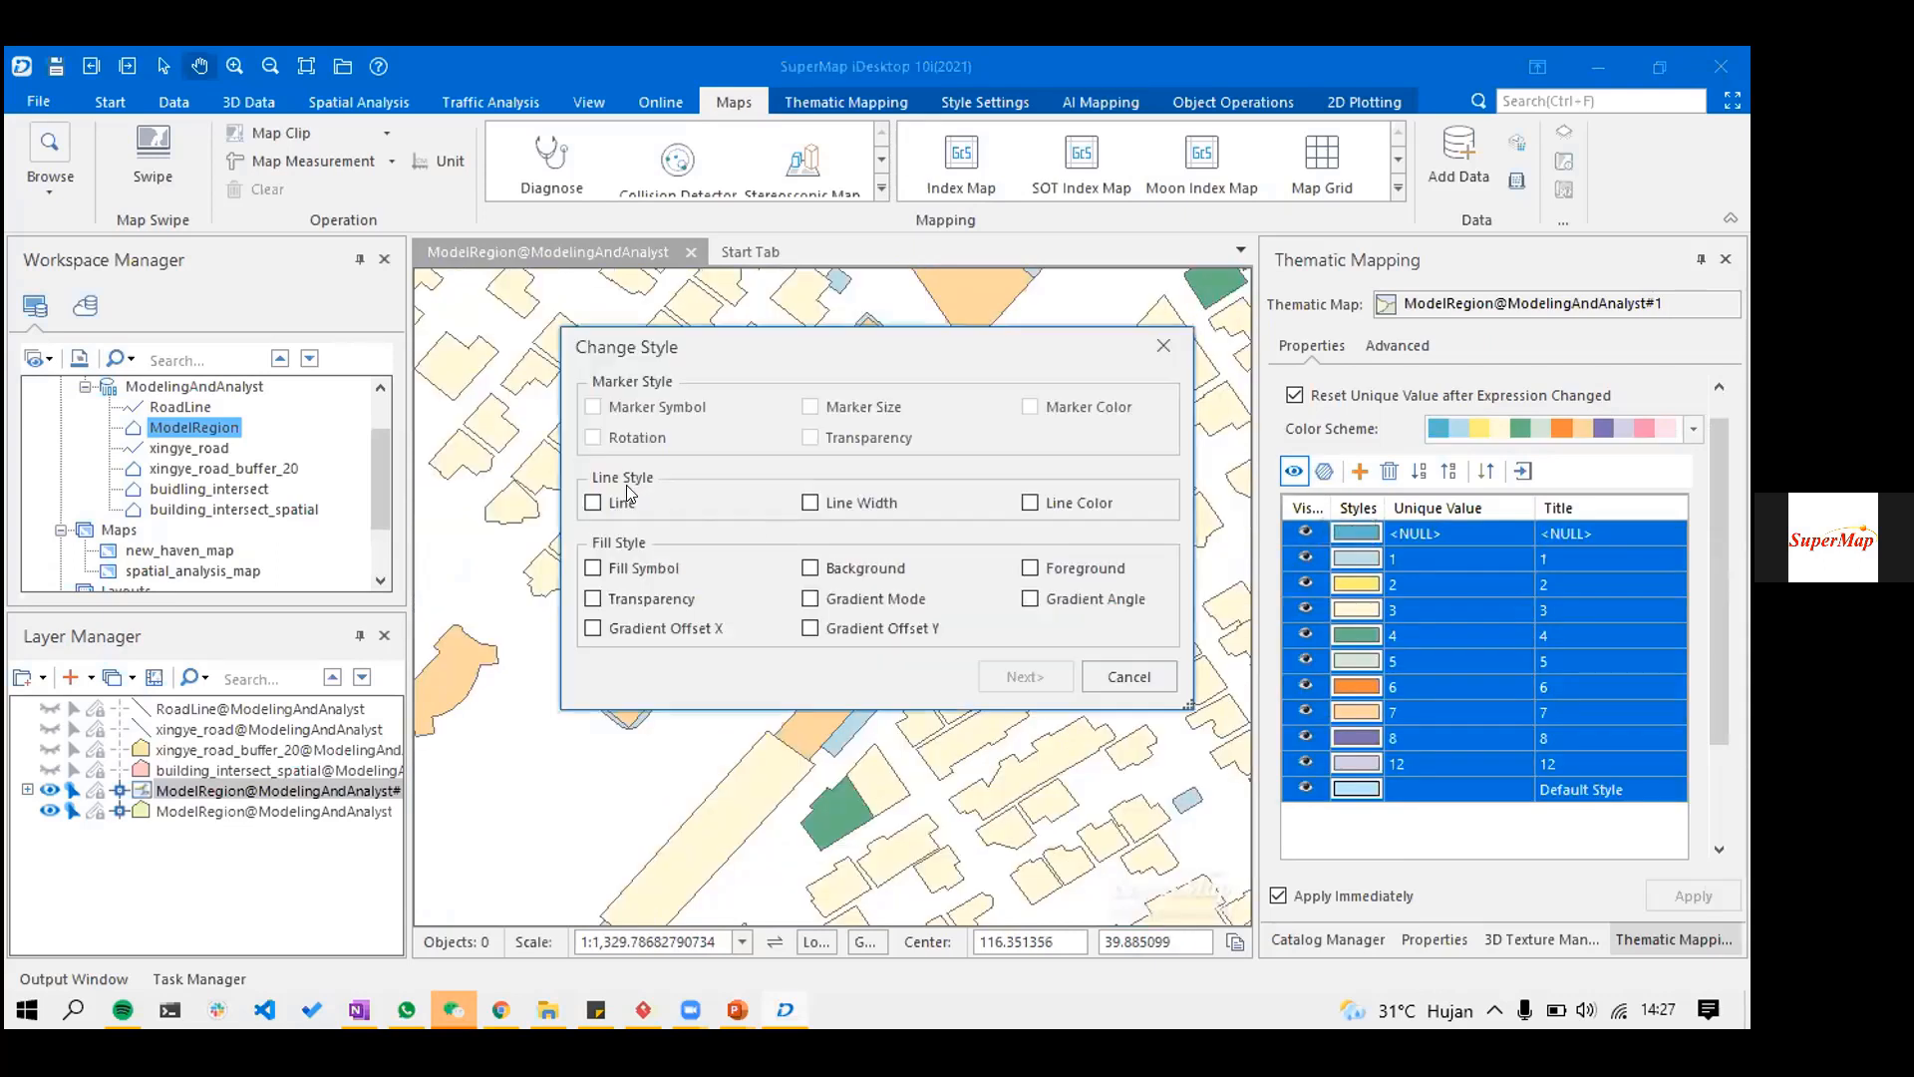
left_click(638, 506)
left_click(1042, 662)
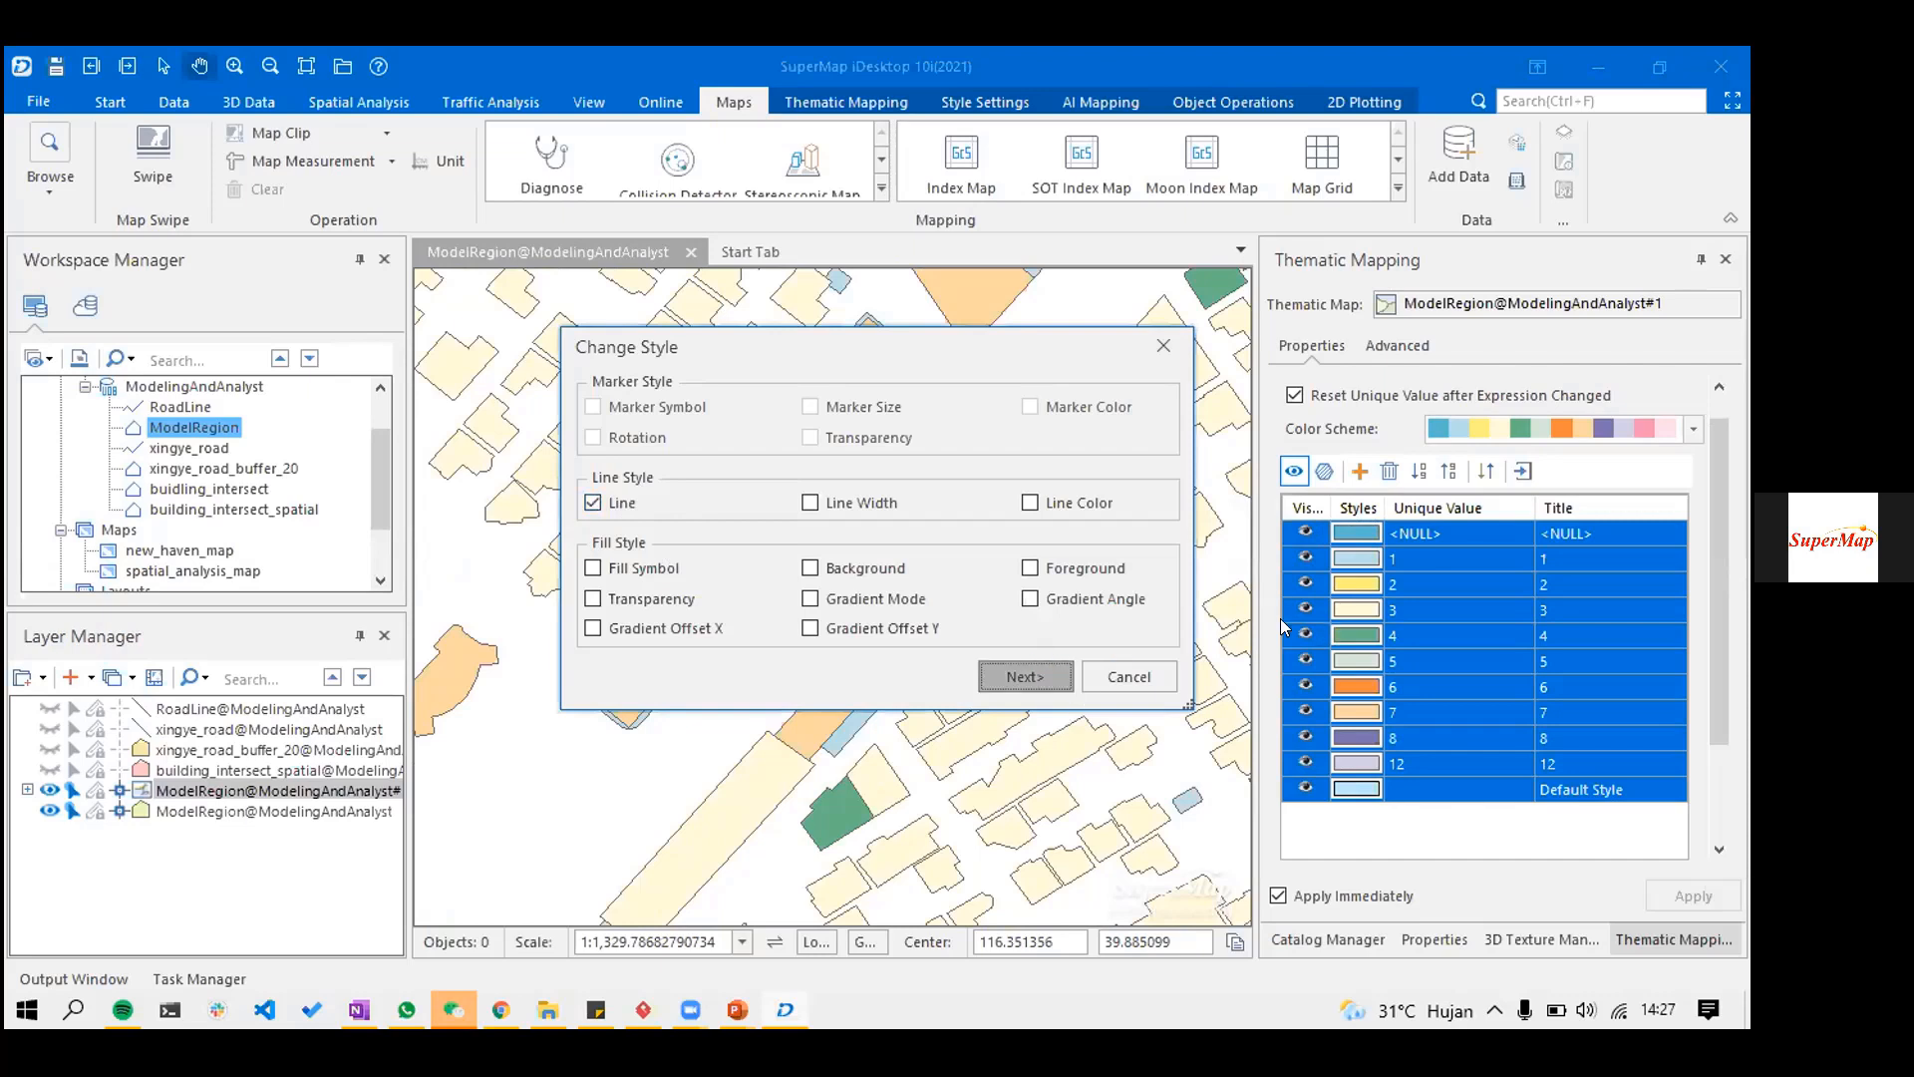
left_click(1321, 566)
left_click(1194, 756)
left_click(1129, 897)
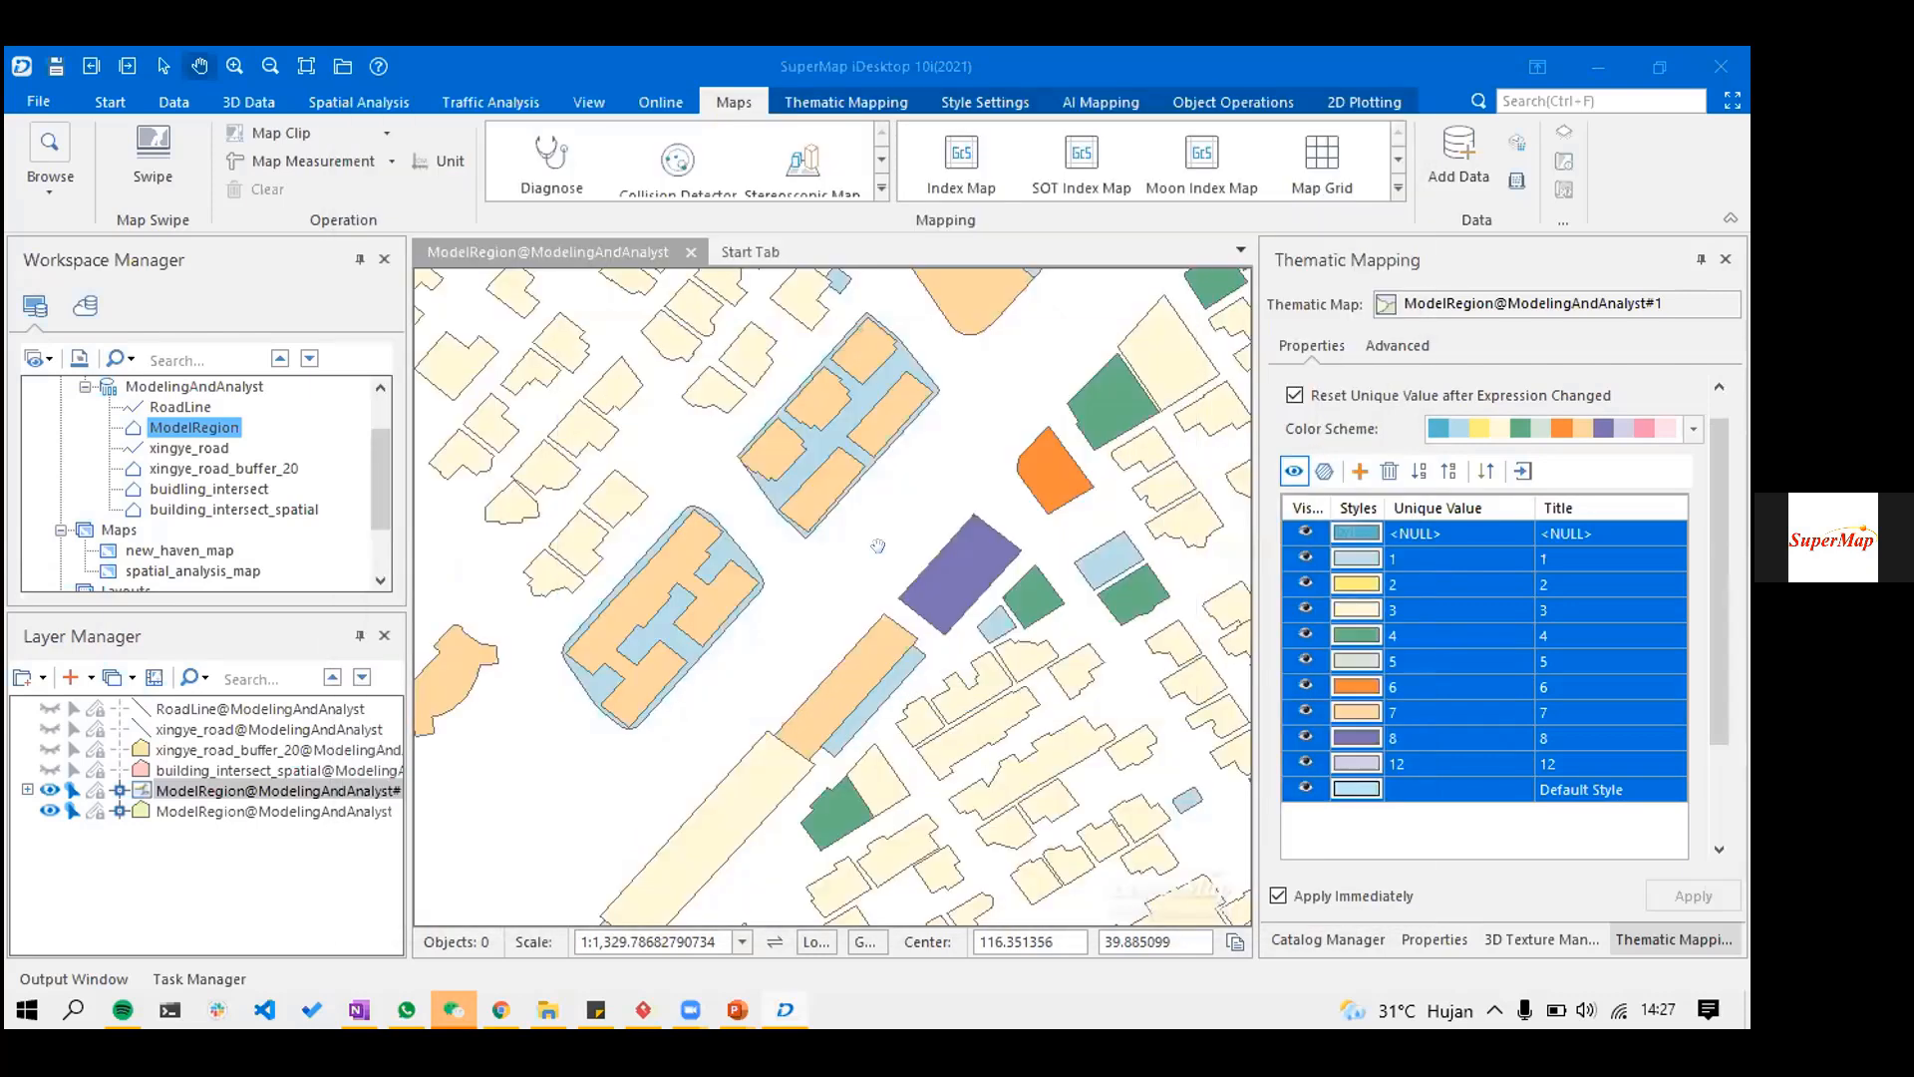
- Inspect the building edges up close and hide the original ModelRegion layer beneath the thematic layer
scroll(655, 494, "down", 2)
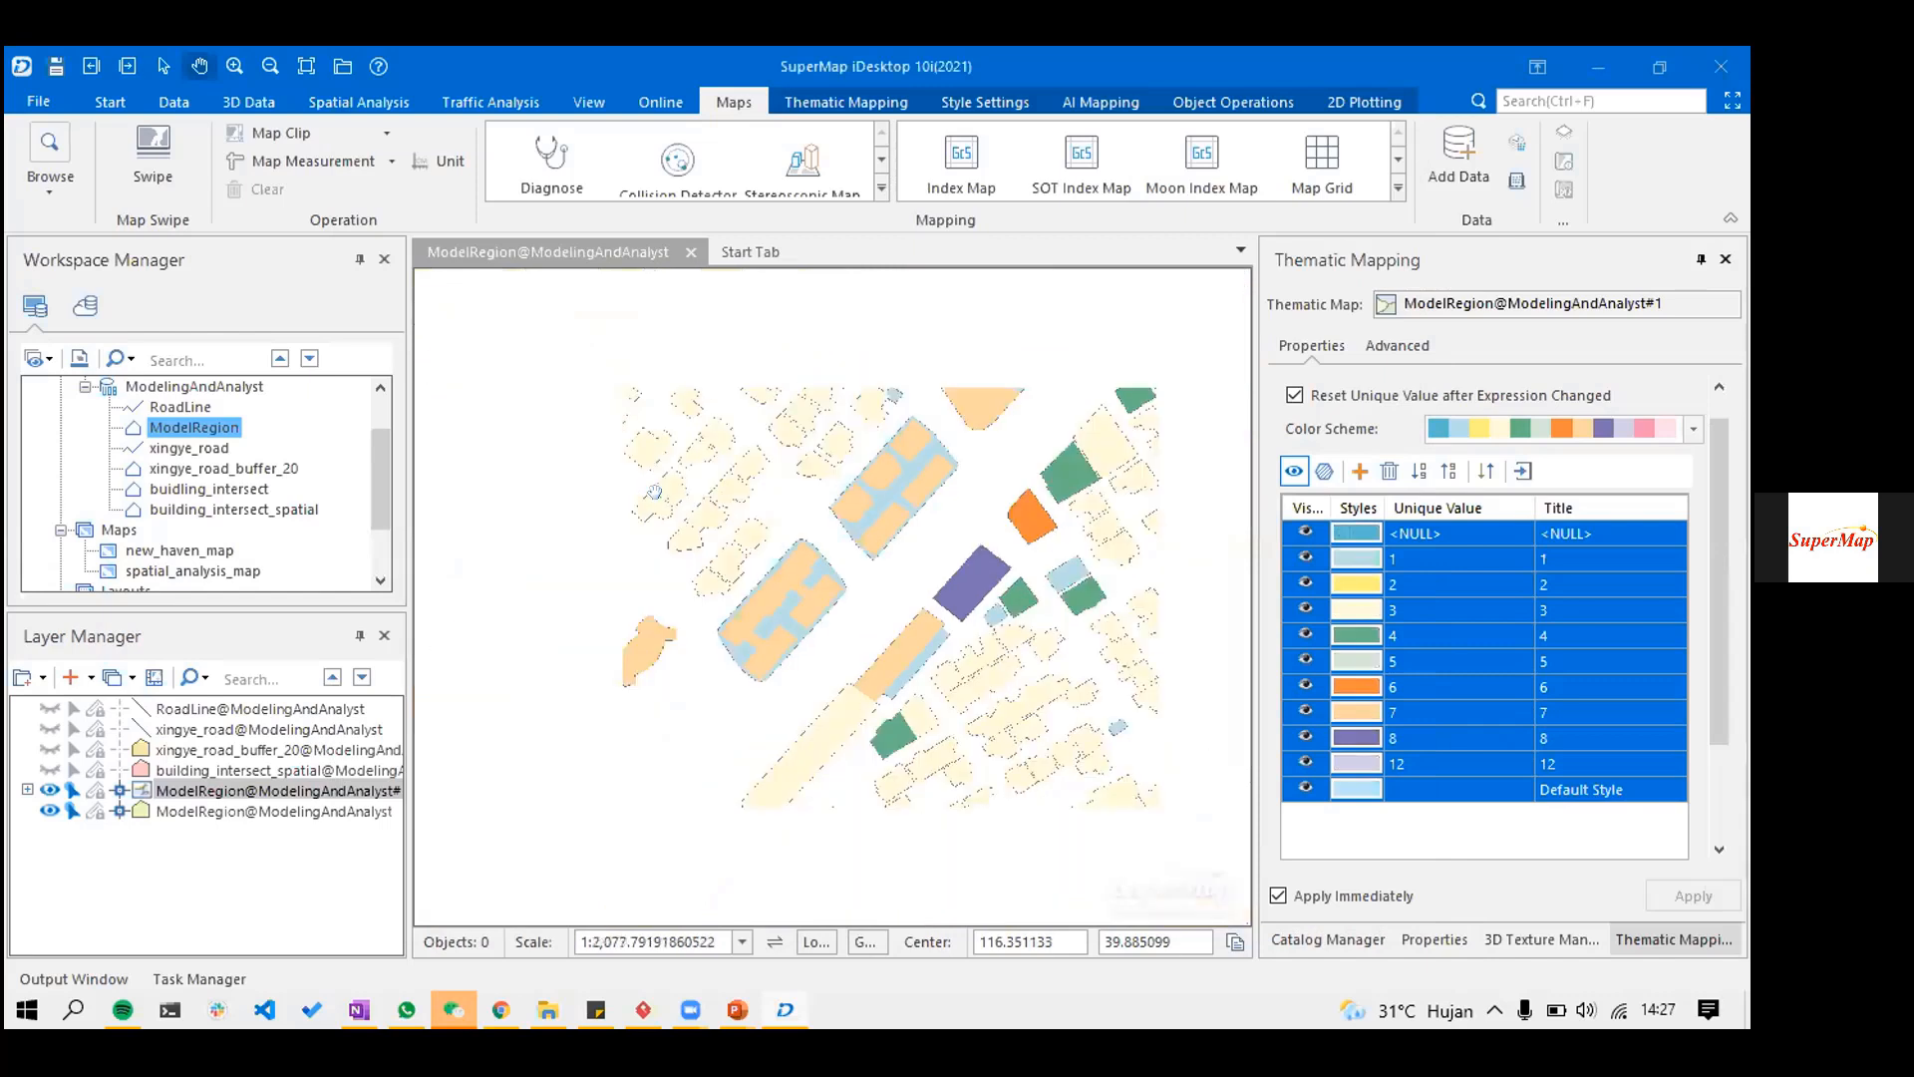
scroll(655, 493, "up", 6)
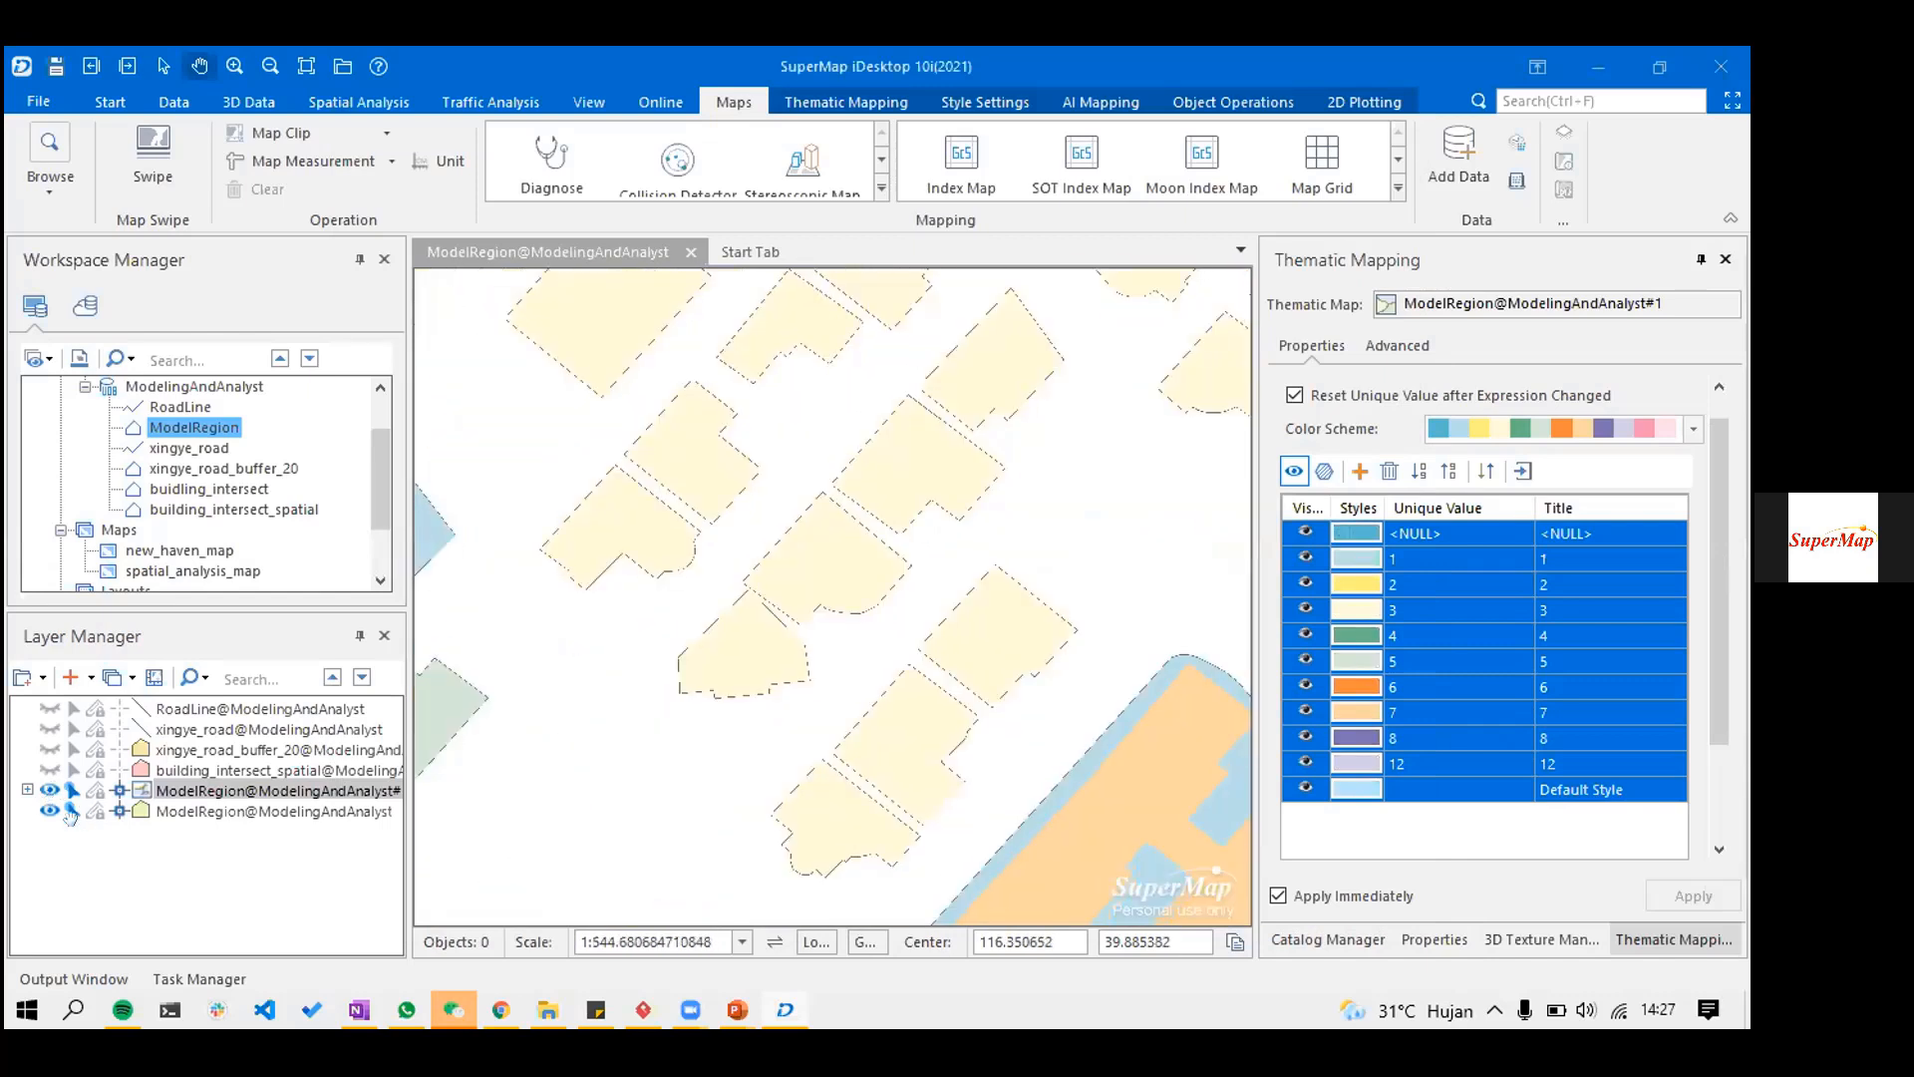
left_click(48, 811)
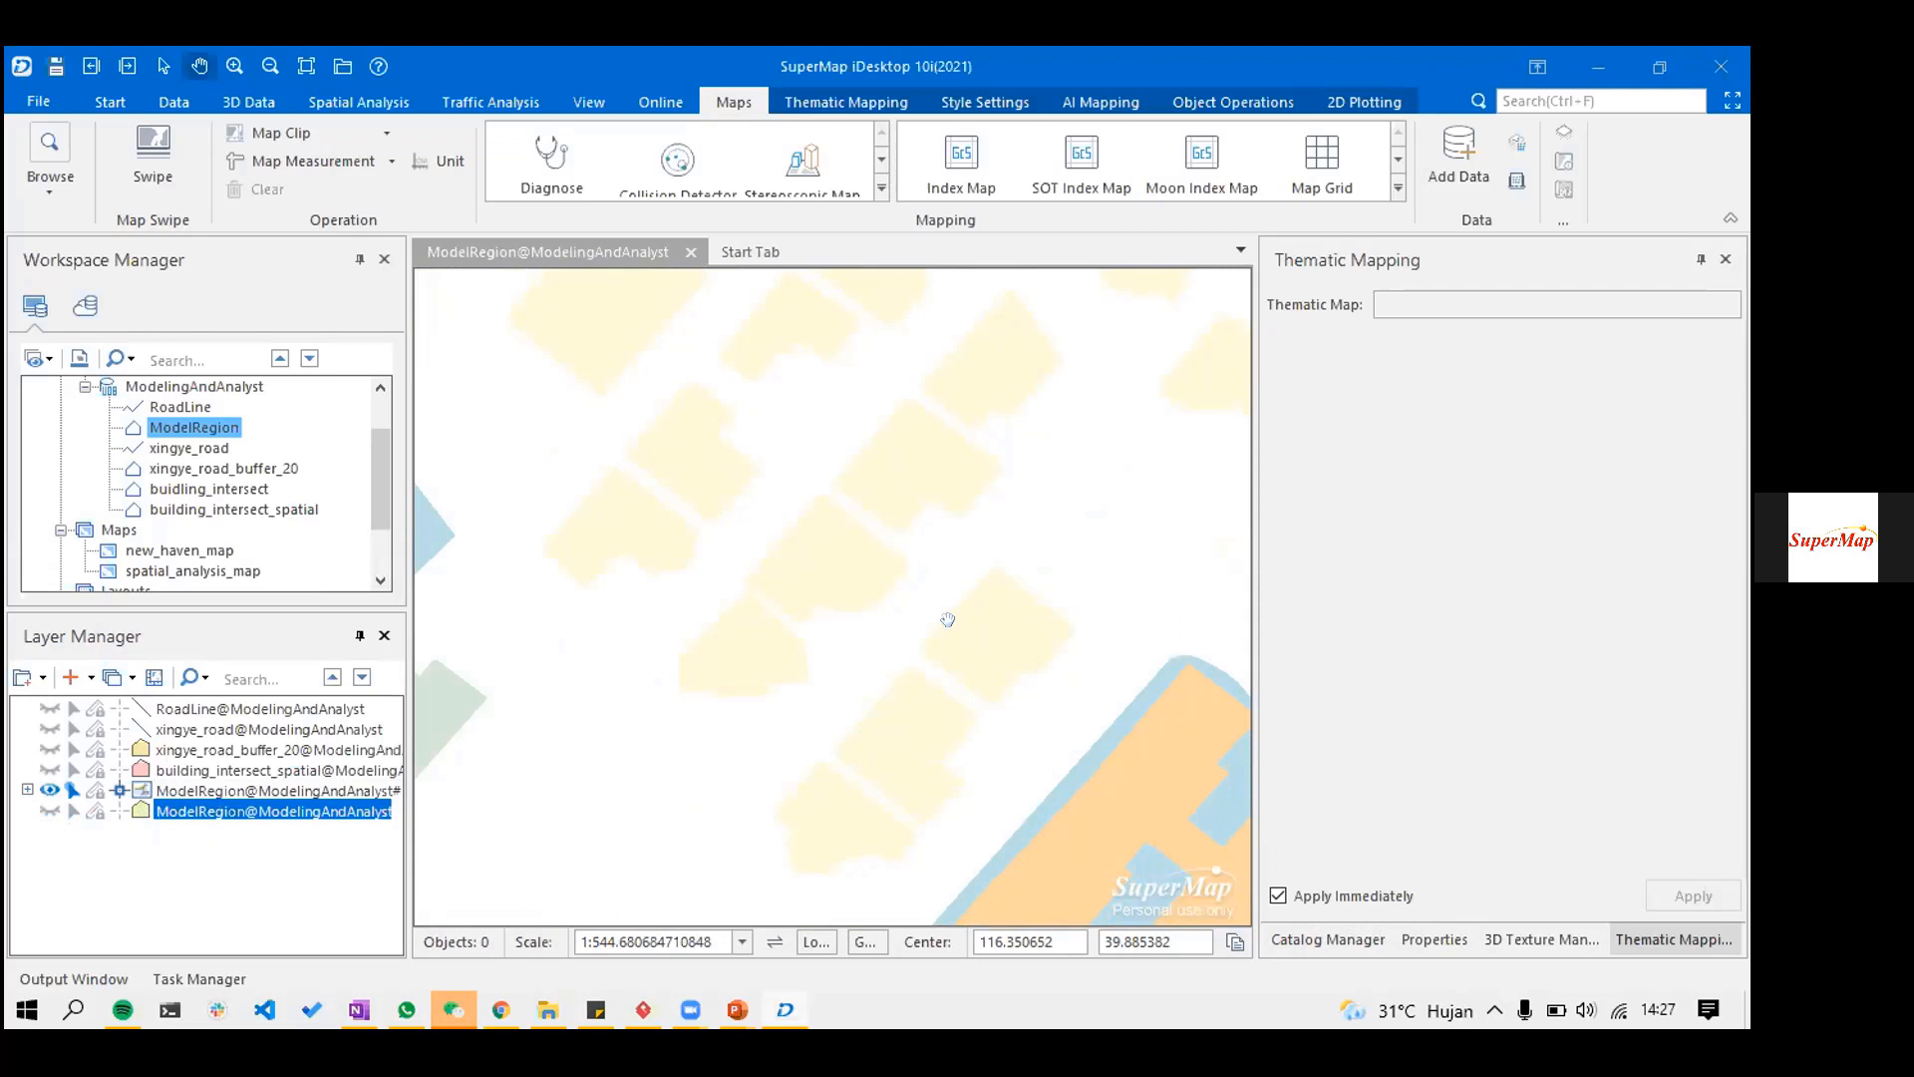
- Apply the ZA_Insights color scheme from the aggregation map schemes to the ModelRegion unique values thematic layer
scroll(1022, 585, "down", 7)
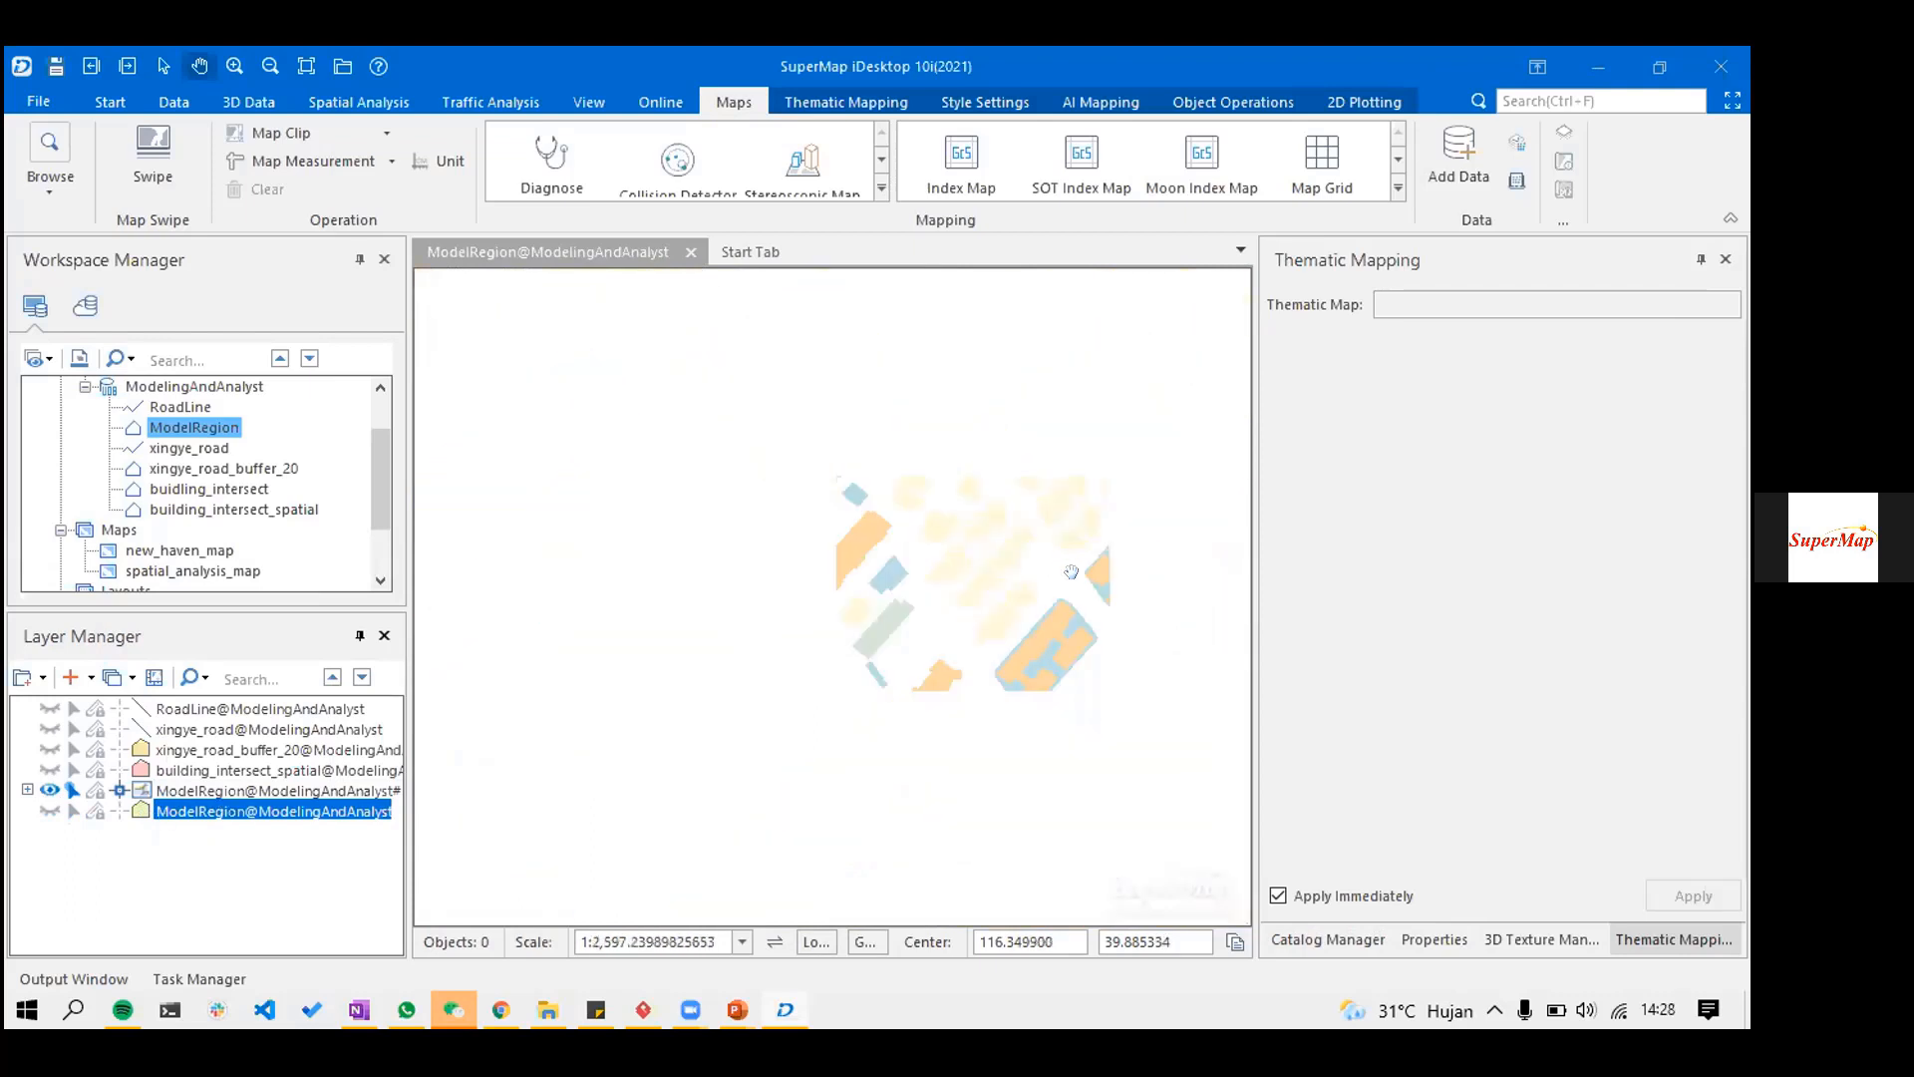
scroll(1071, 571, "down", 2)
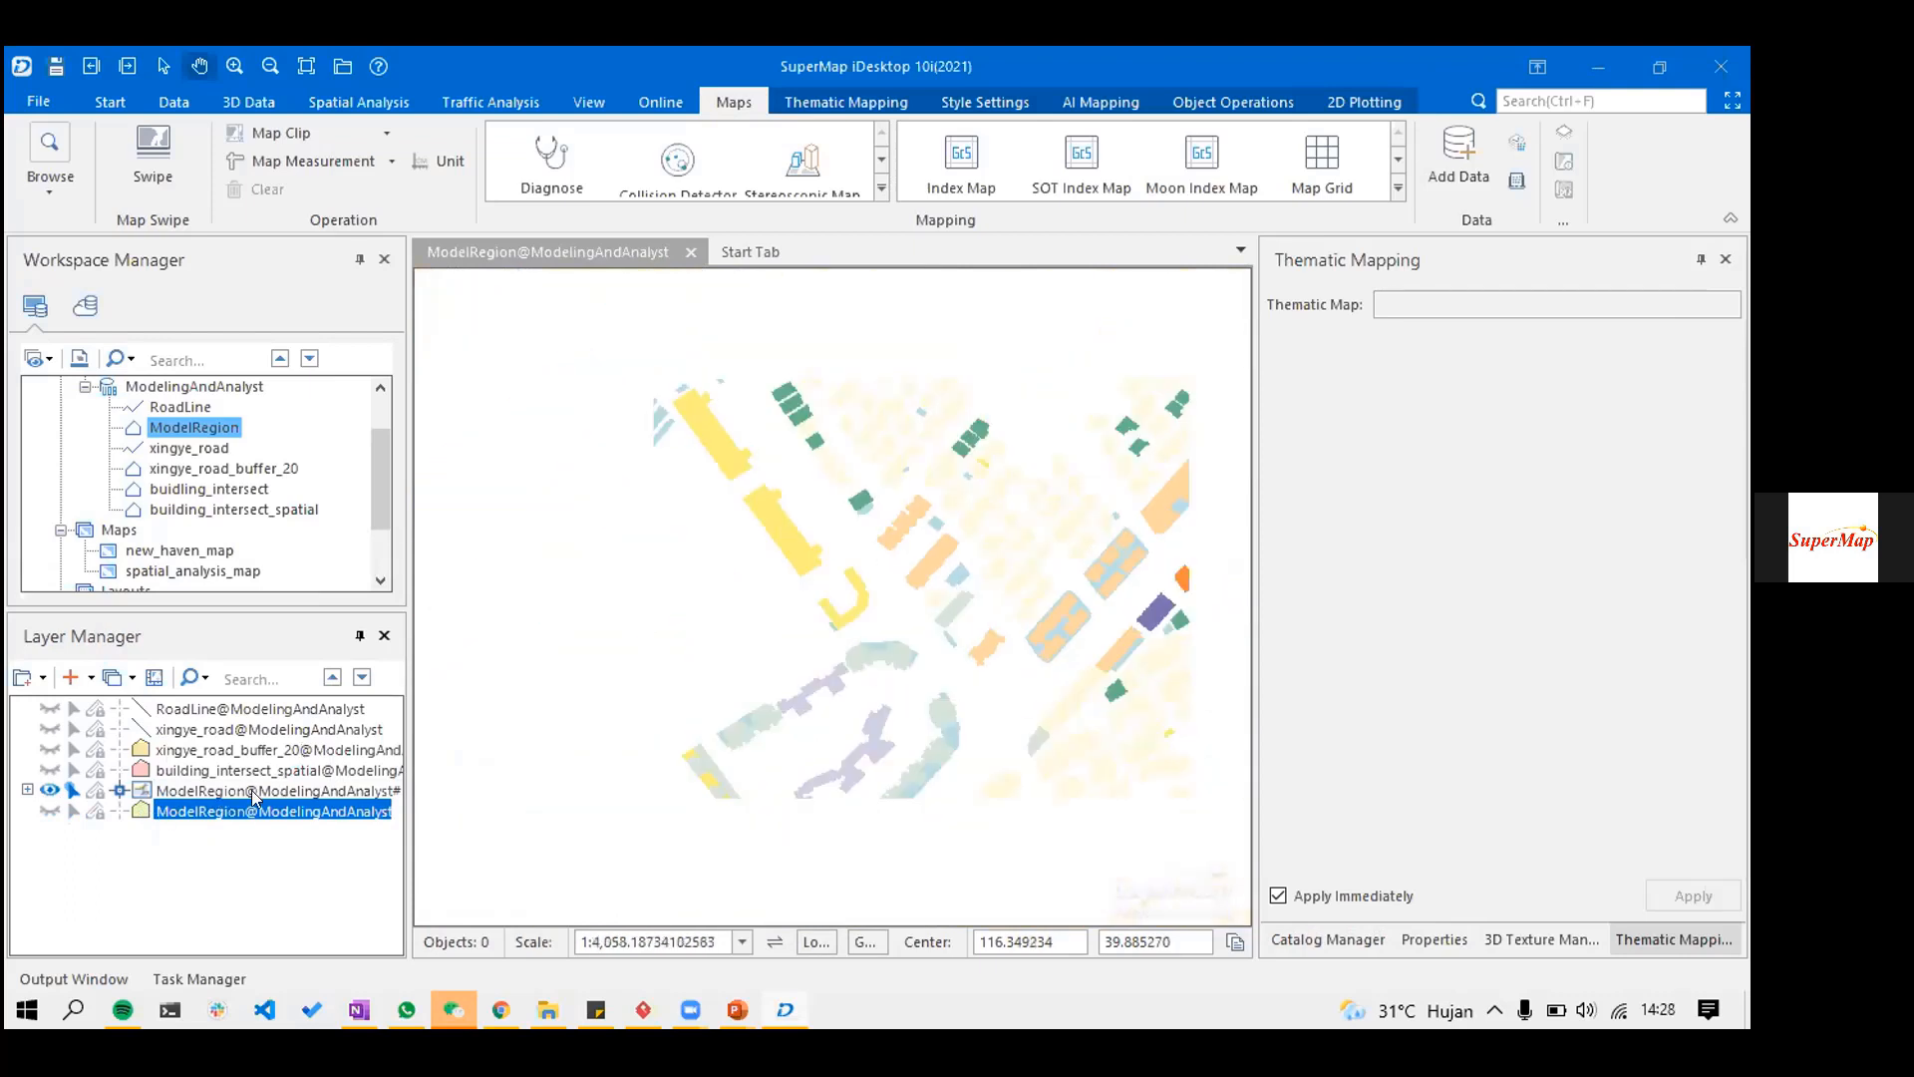
scroll(568, 556, "down", 1)
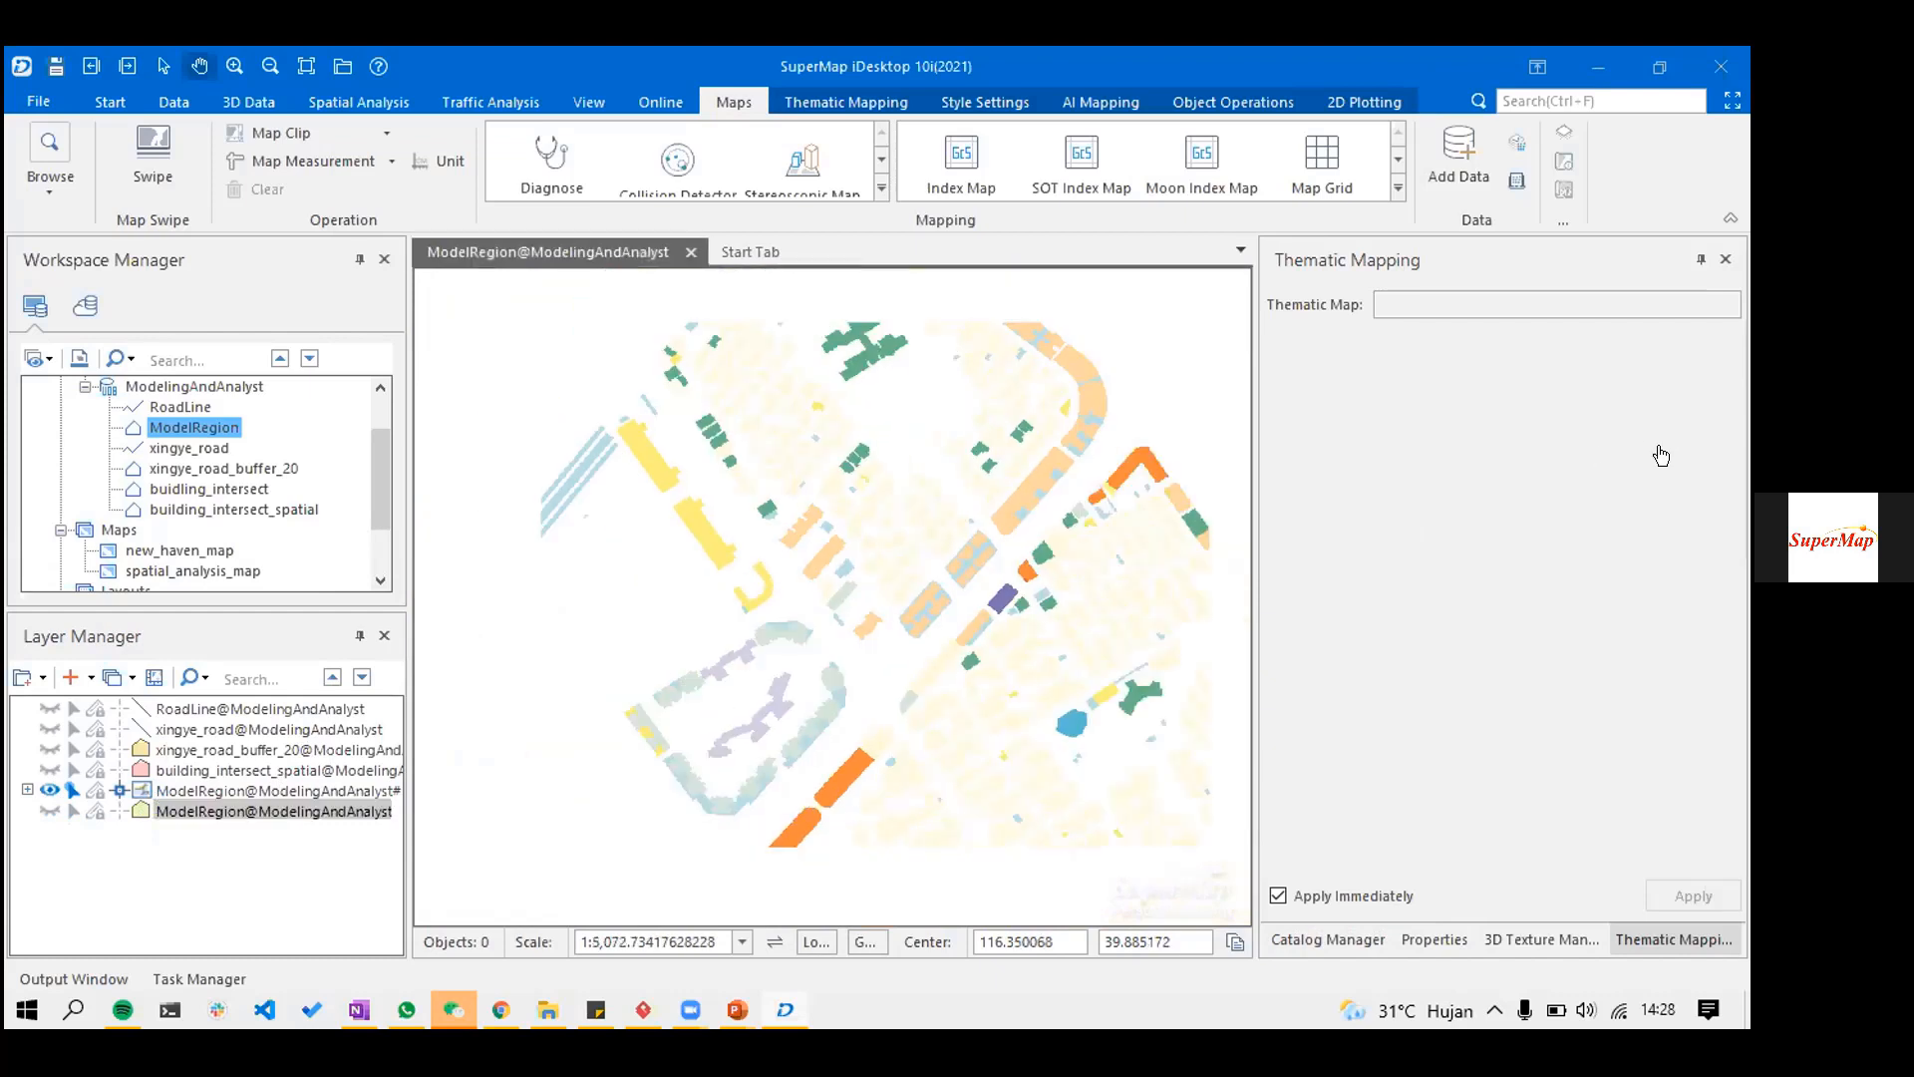
left_click(278, 791)
left_click(1693, 428)
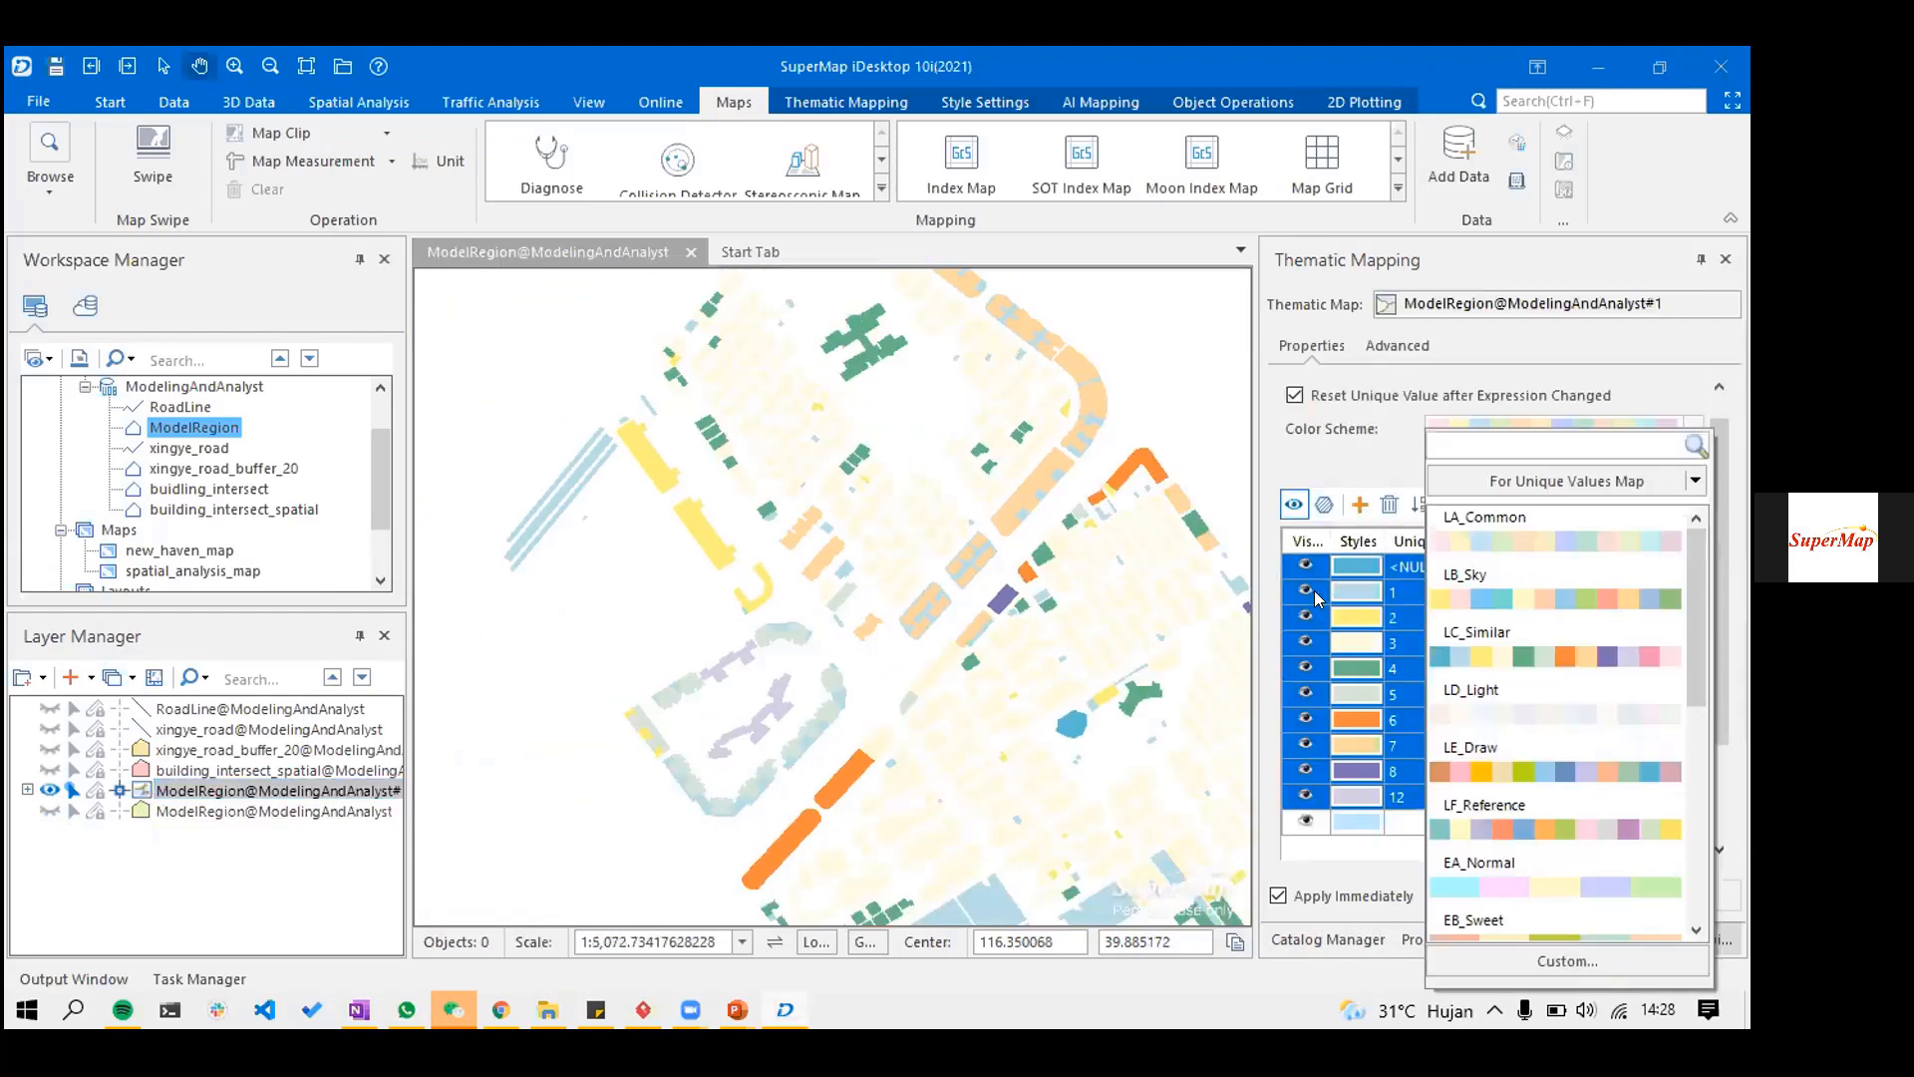
left_click(1310, 618)
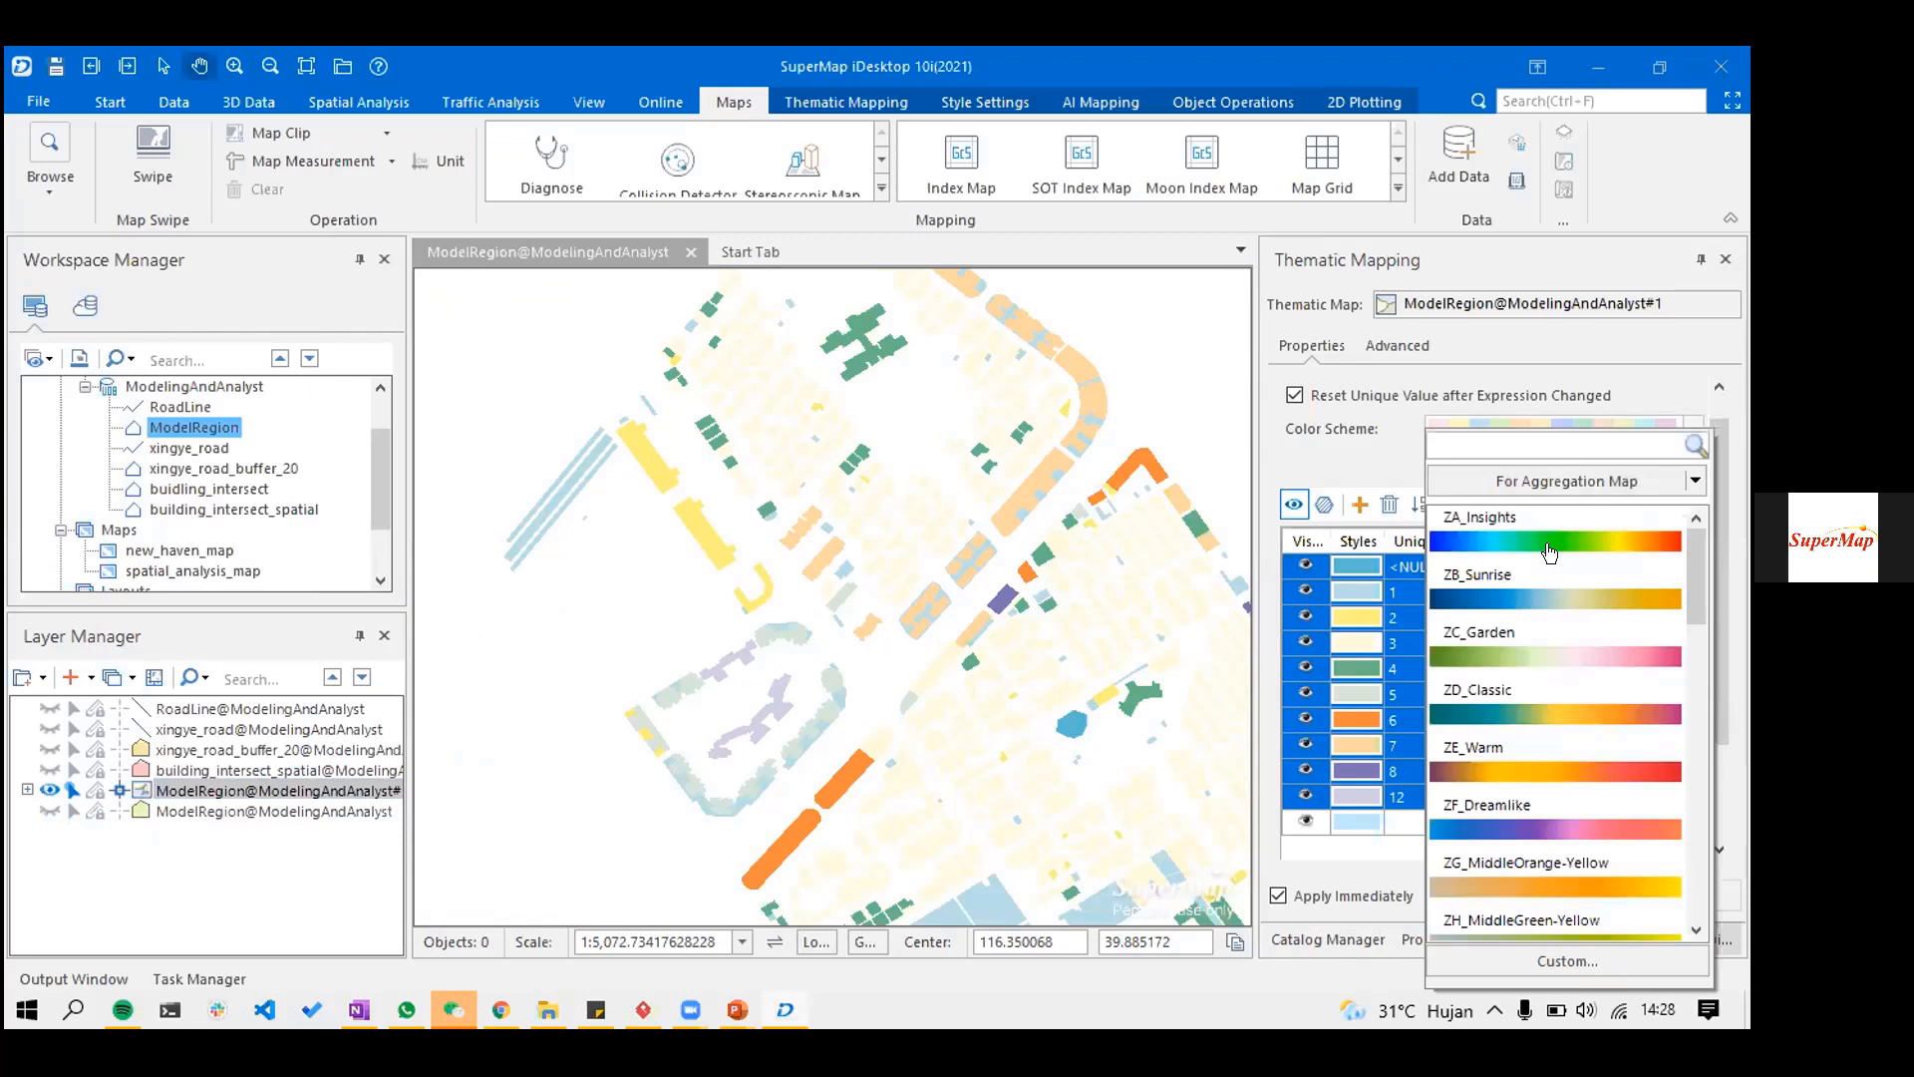
left_click(1550, 550)
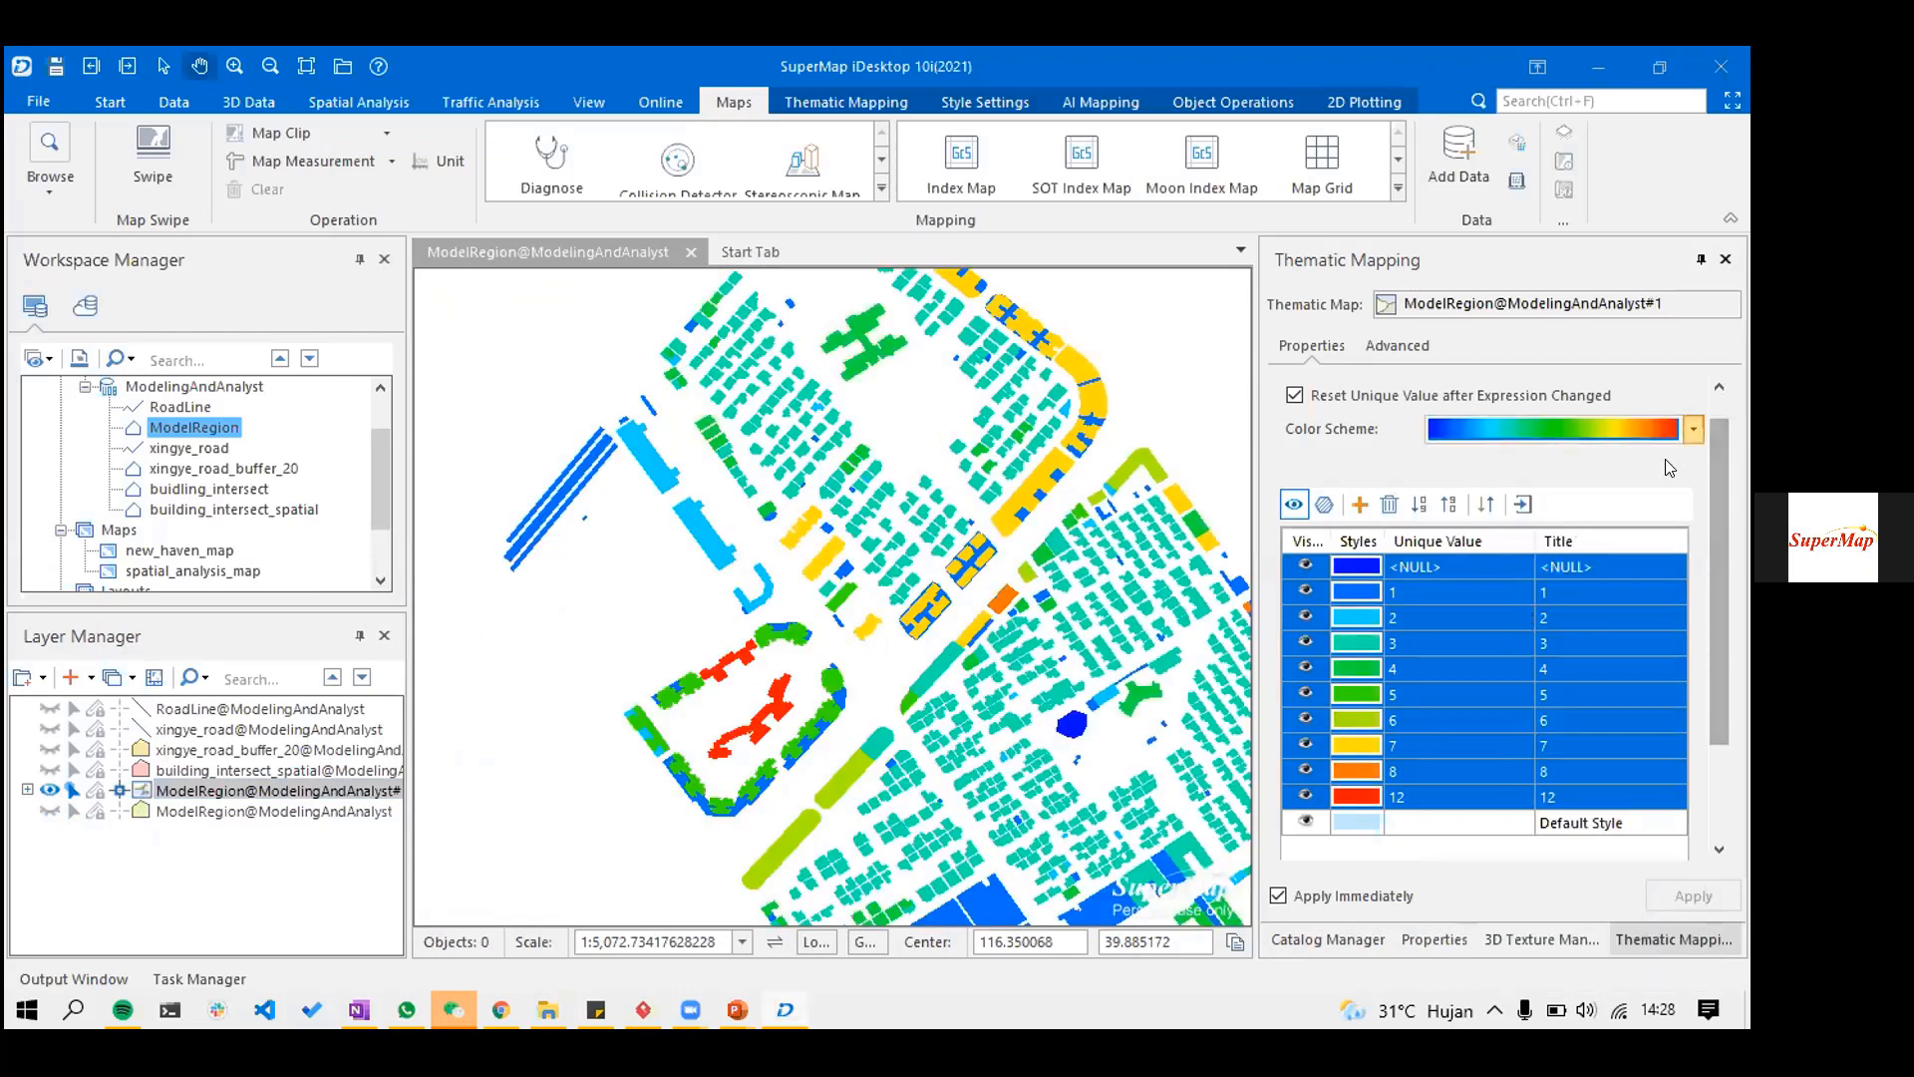
- Try the ZC_Garden color scheme on the ModelRegion thematic layer and settle on the ZG_MiddleOrange-Yellow scheme
left_click(1693, 429)
left_click(1551, 656)
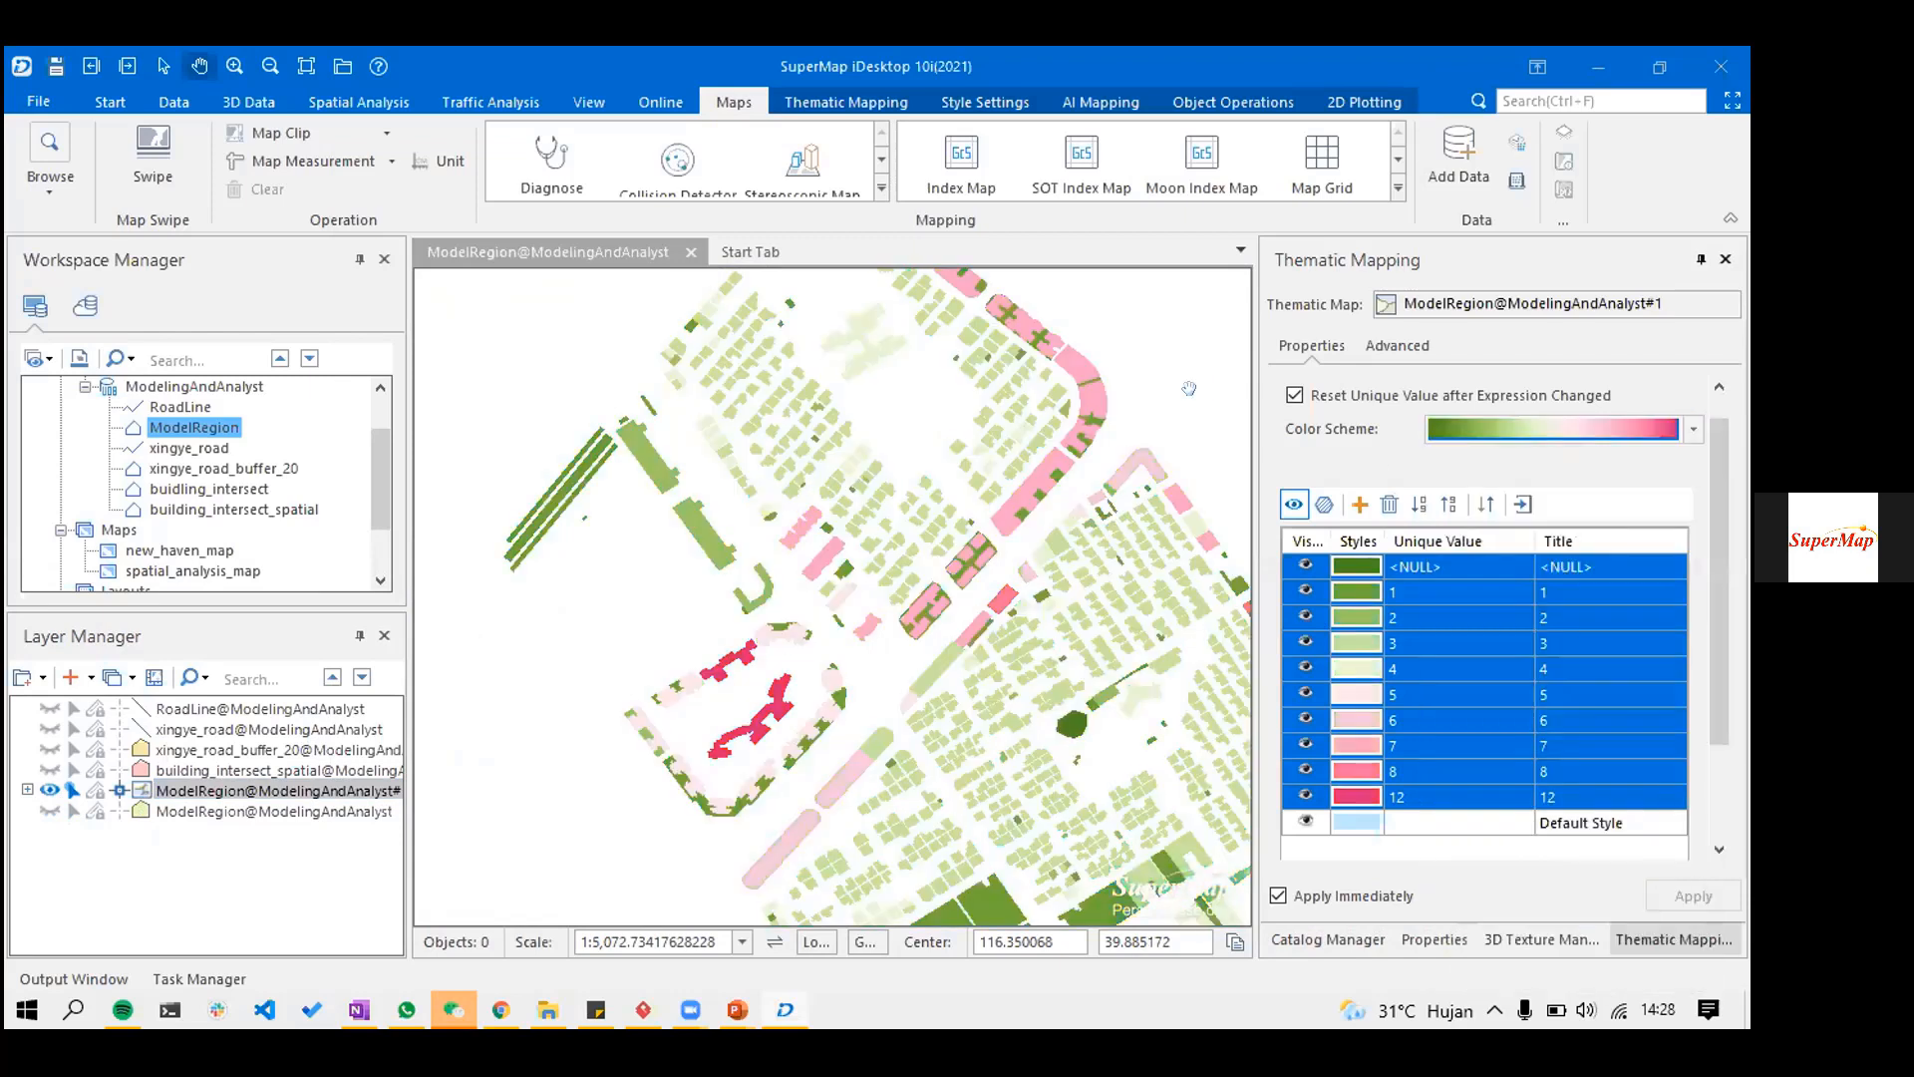
left_click(1483, 634)
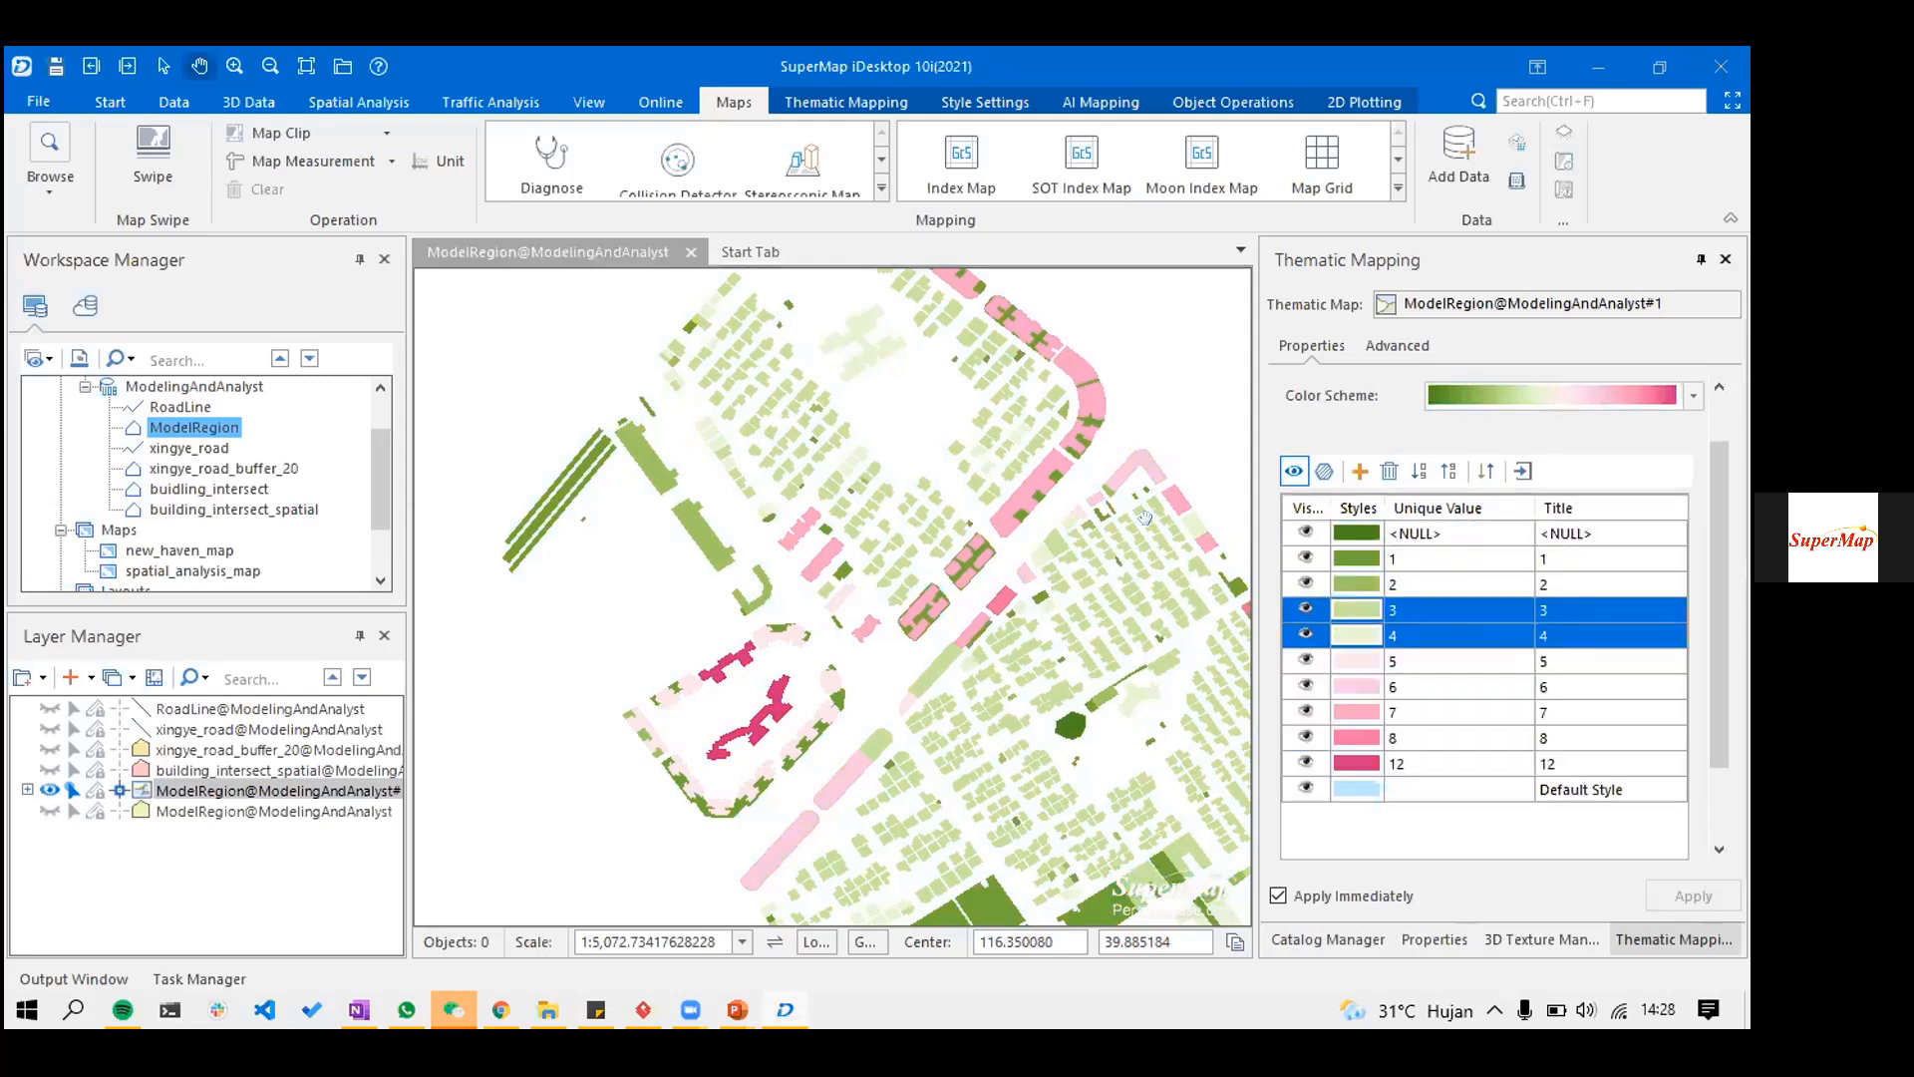
scroll(1142, 522, "down", 1)
scroll(1043, 484, "down", 1)
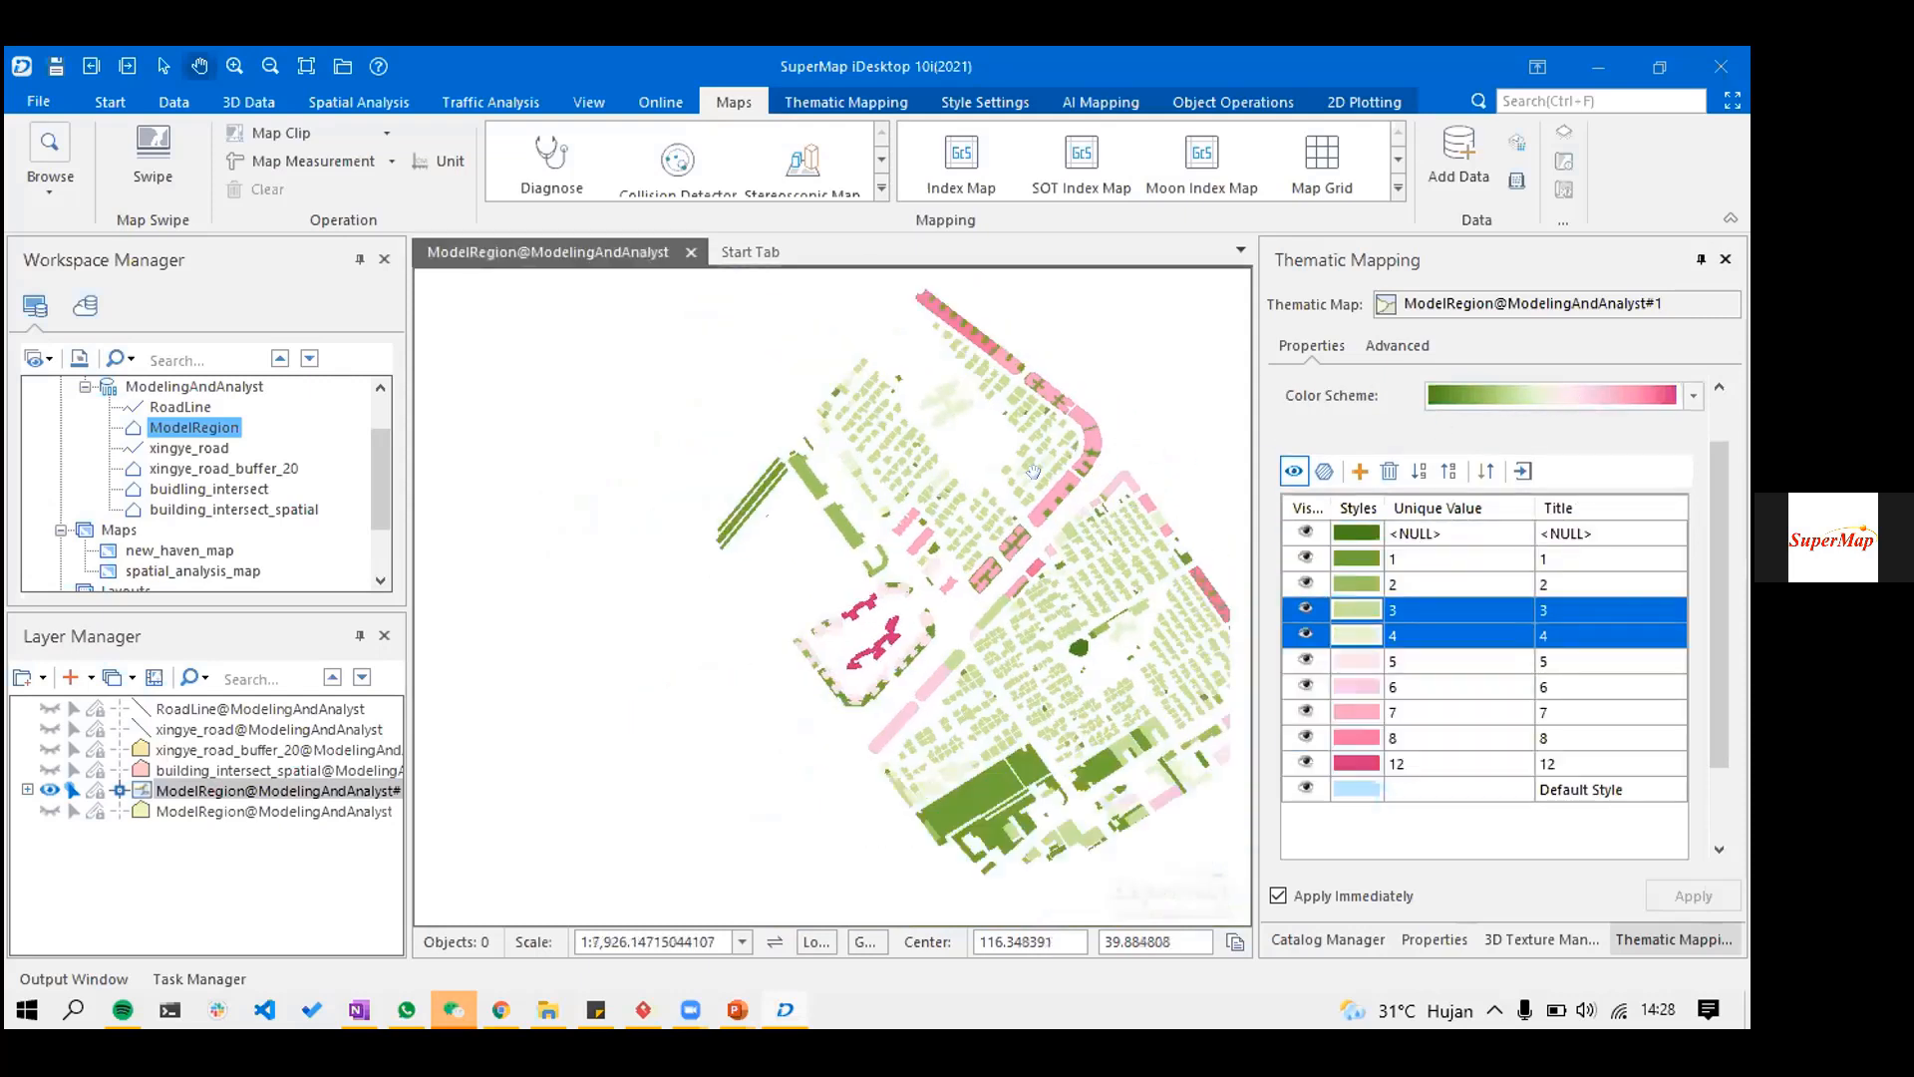
left_click_drag(1035, 470, 940, 430)
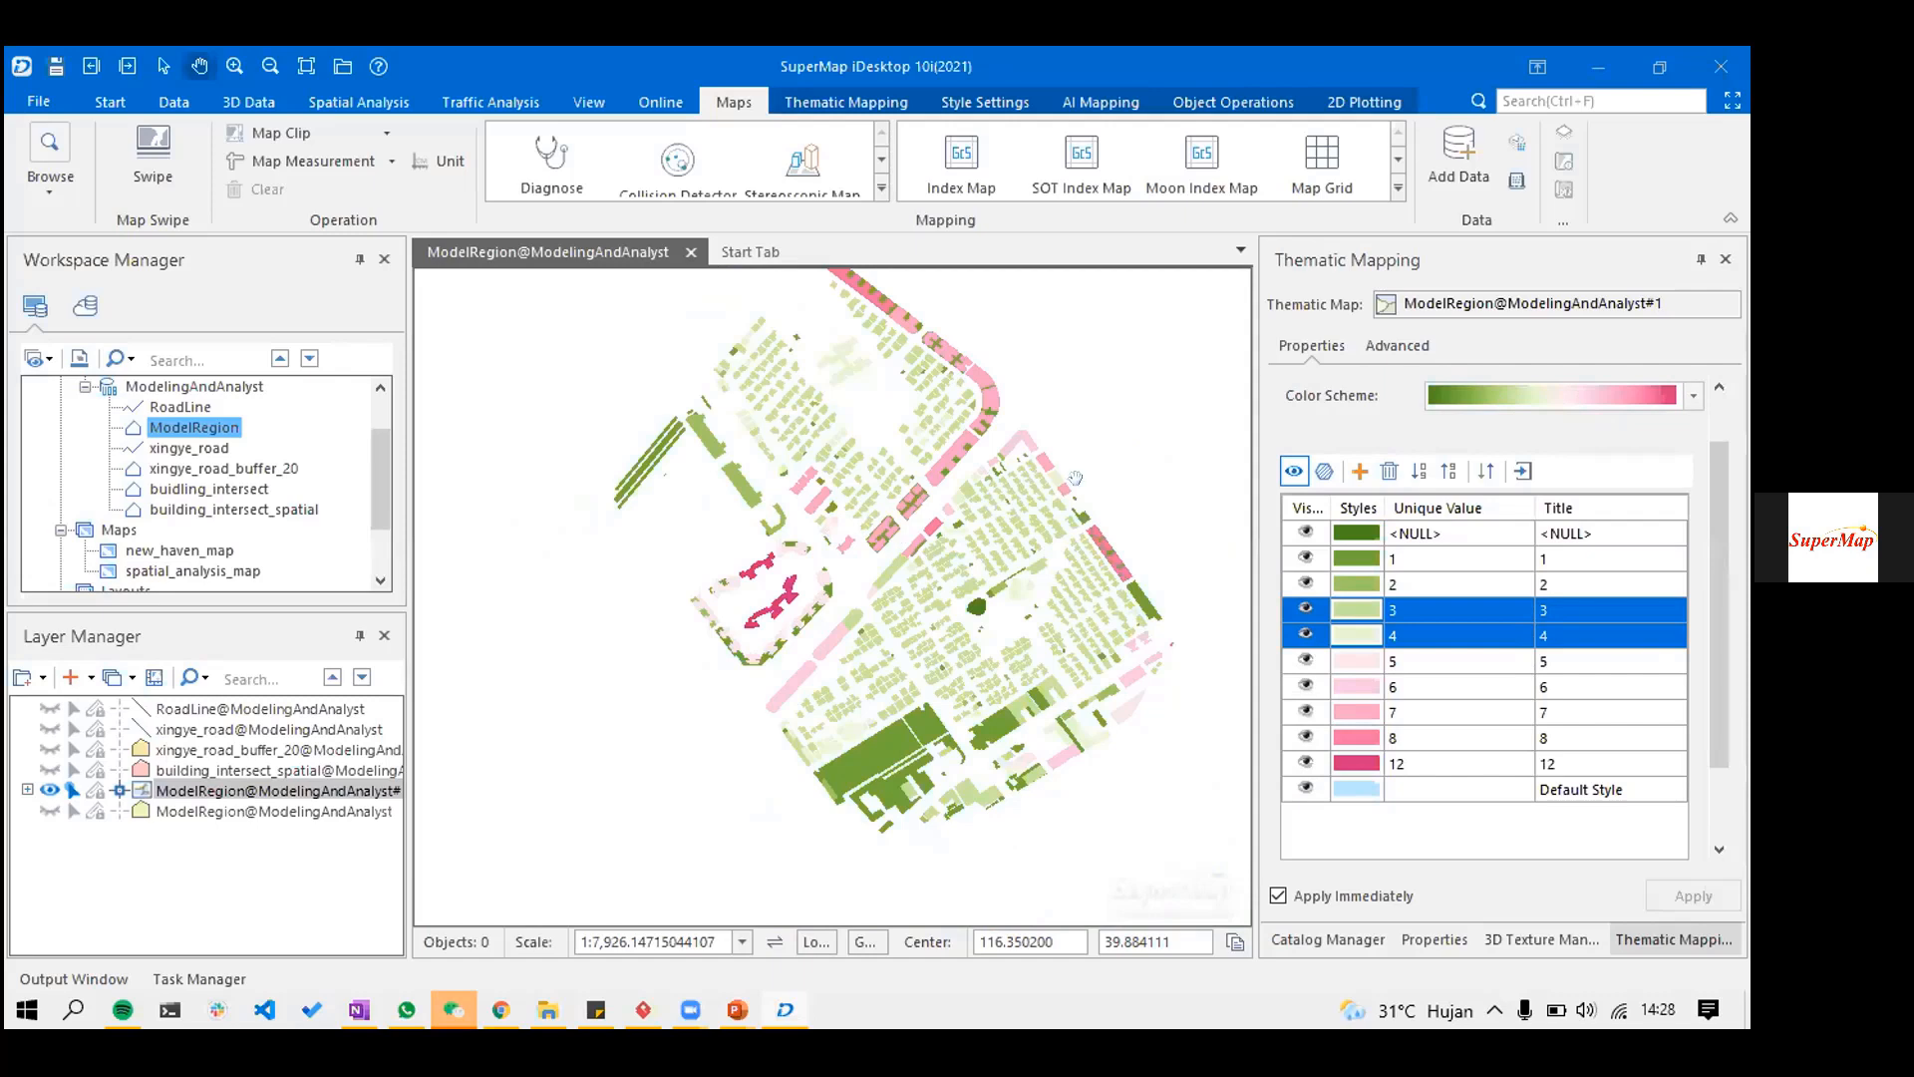
scroll(1075, 478, "up", 1)
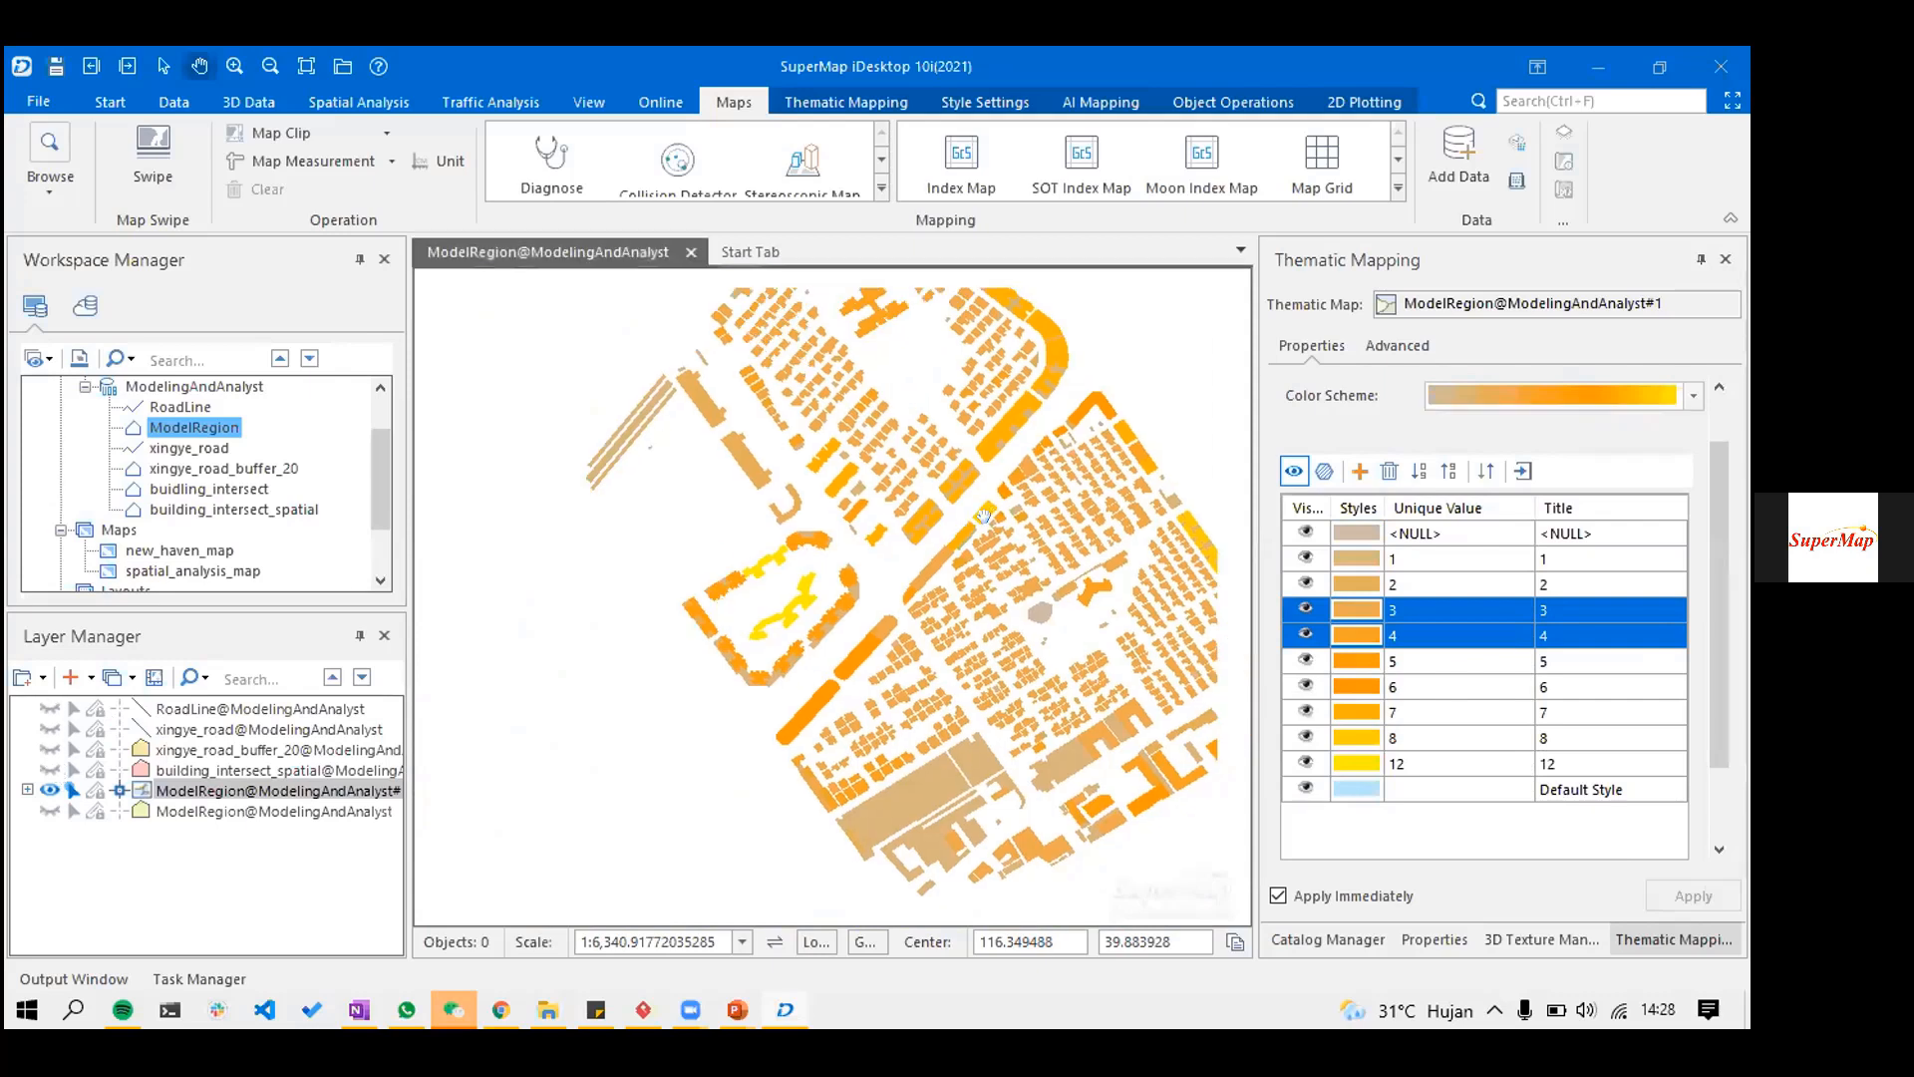
left_click_drag(1045, 483, 1006, 514)
- Show the RoadLine layer and give it the Street (1) line style
left_click(257, 708)
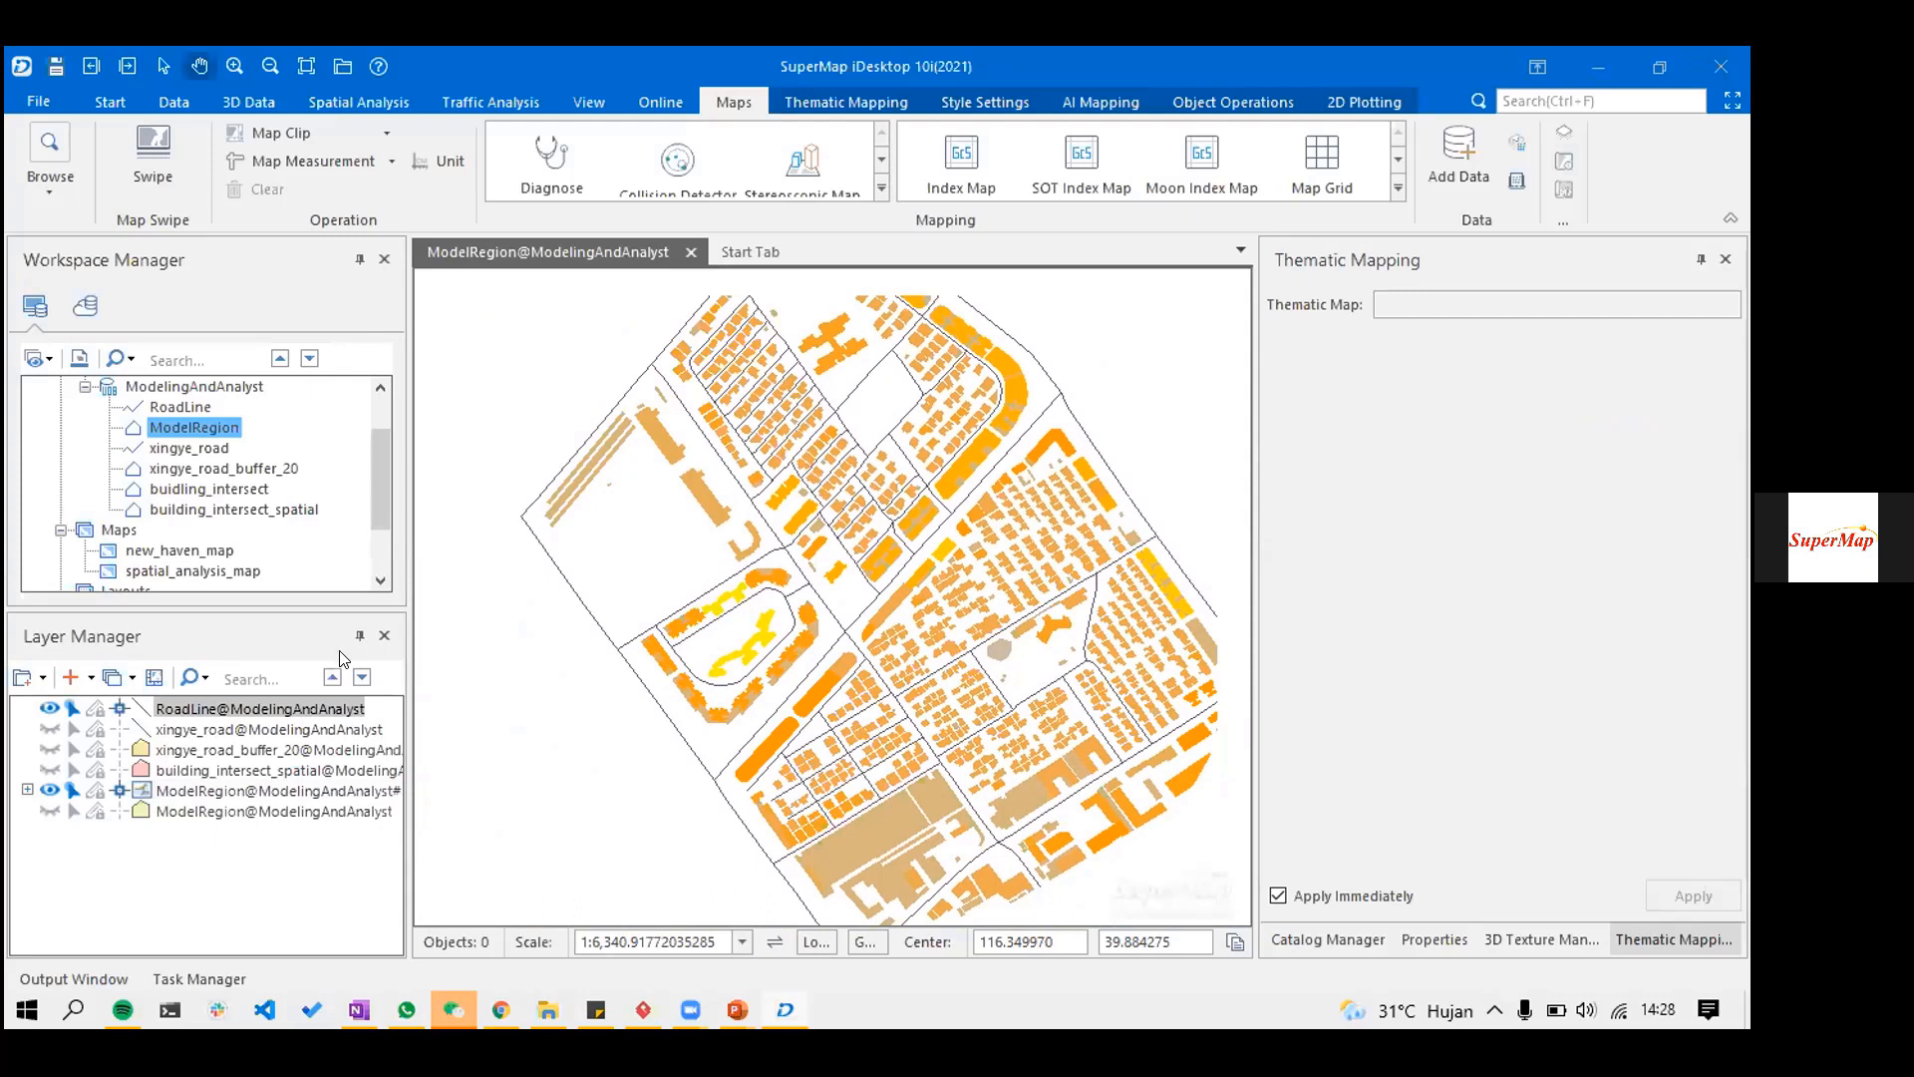
right_click(351, 620)
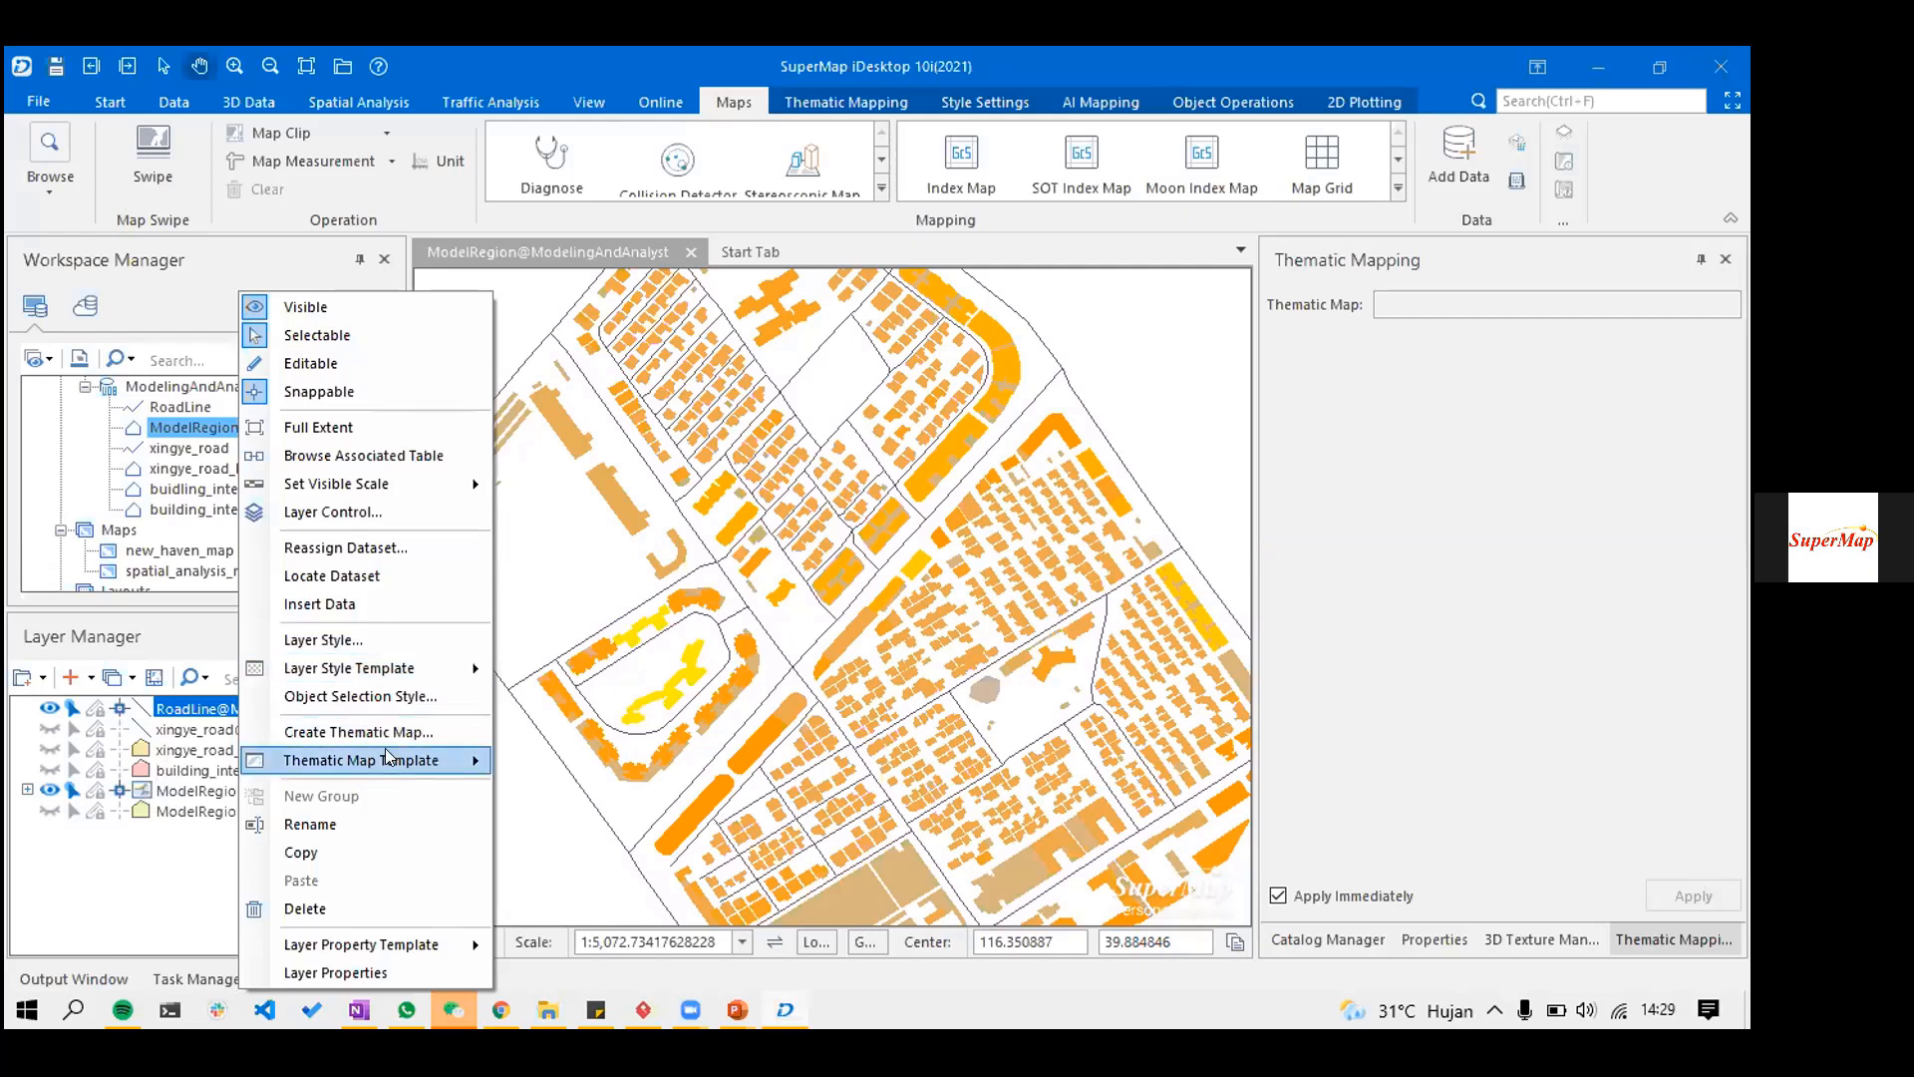
mouse_move(405, 668)
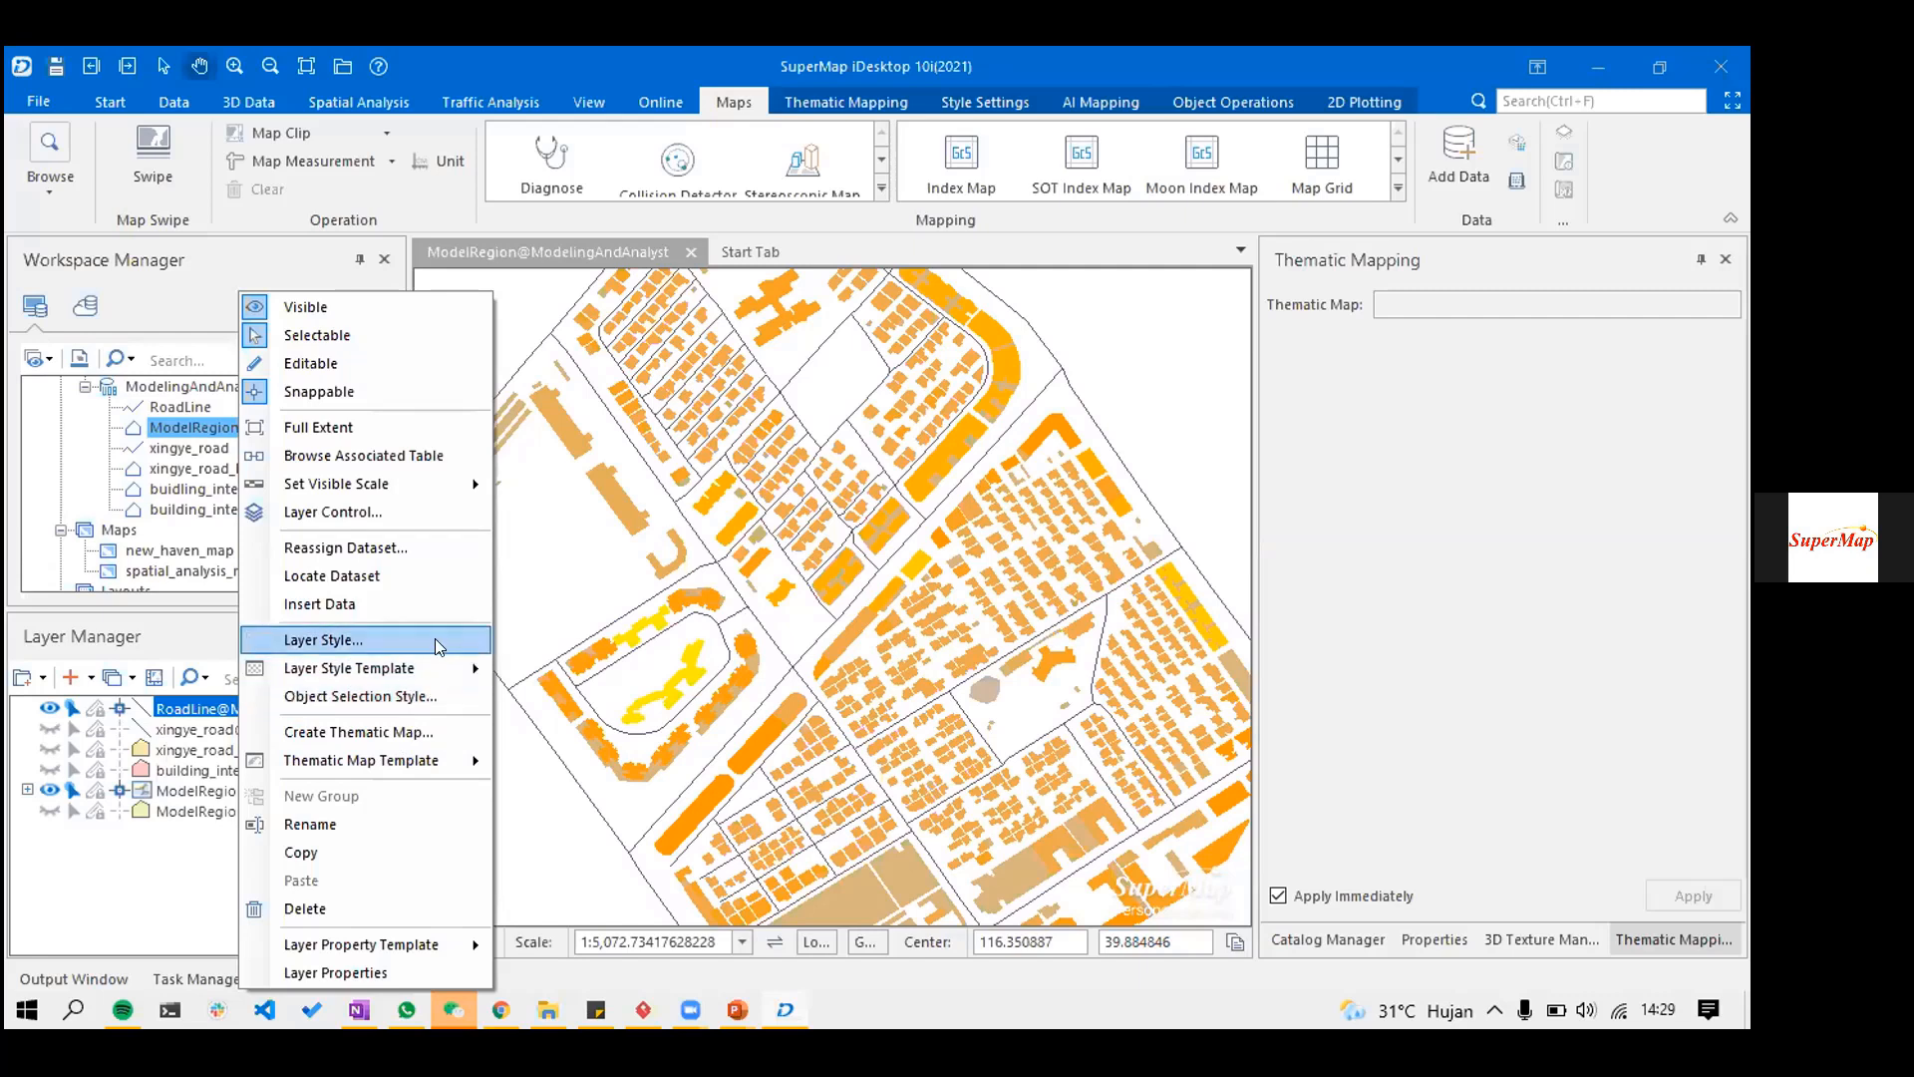
left_click(435, 634)
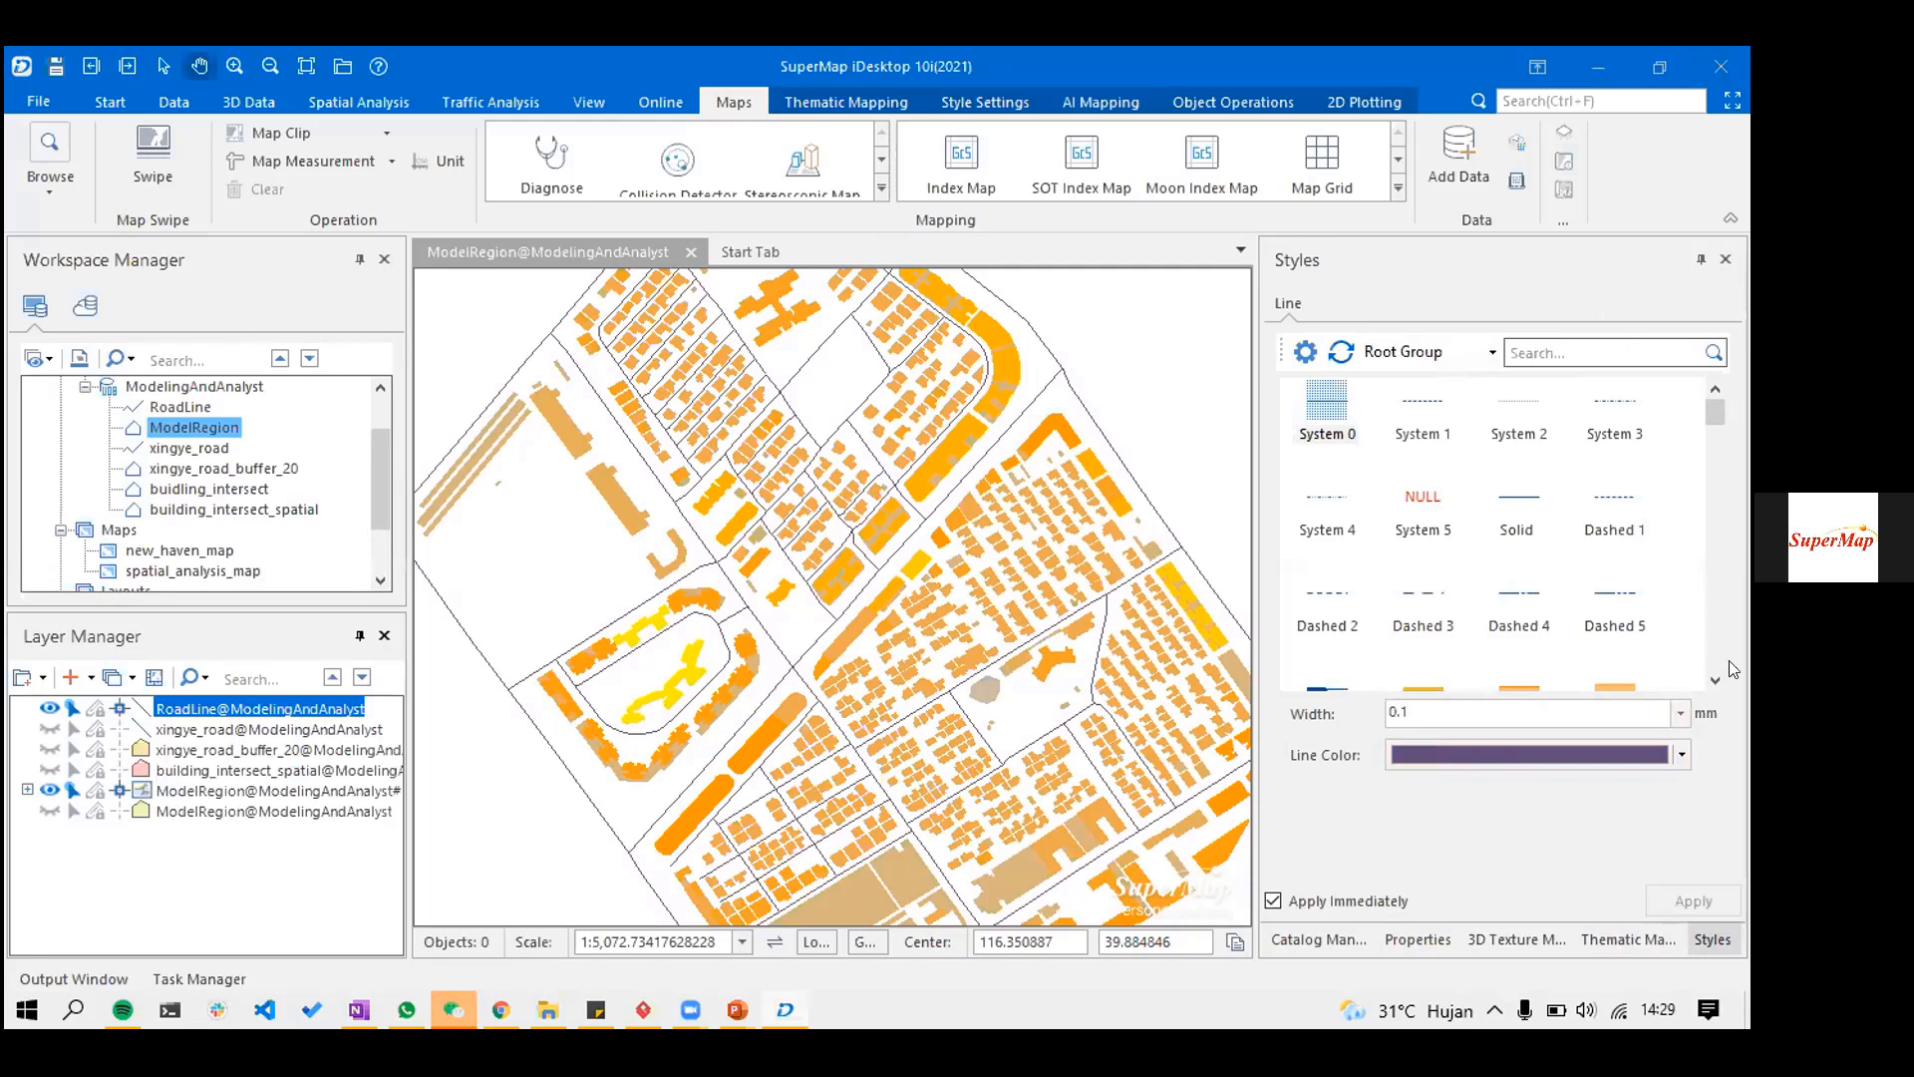
left_click_drag(1716, 410, 1717, 431)
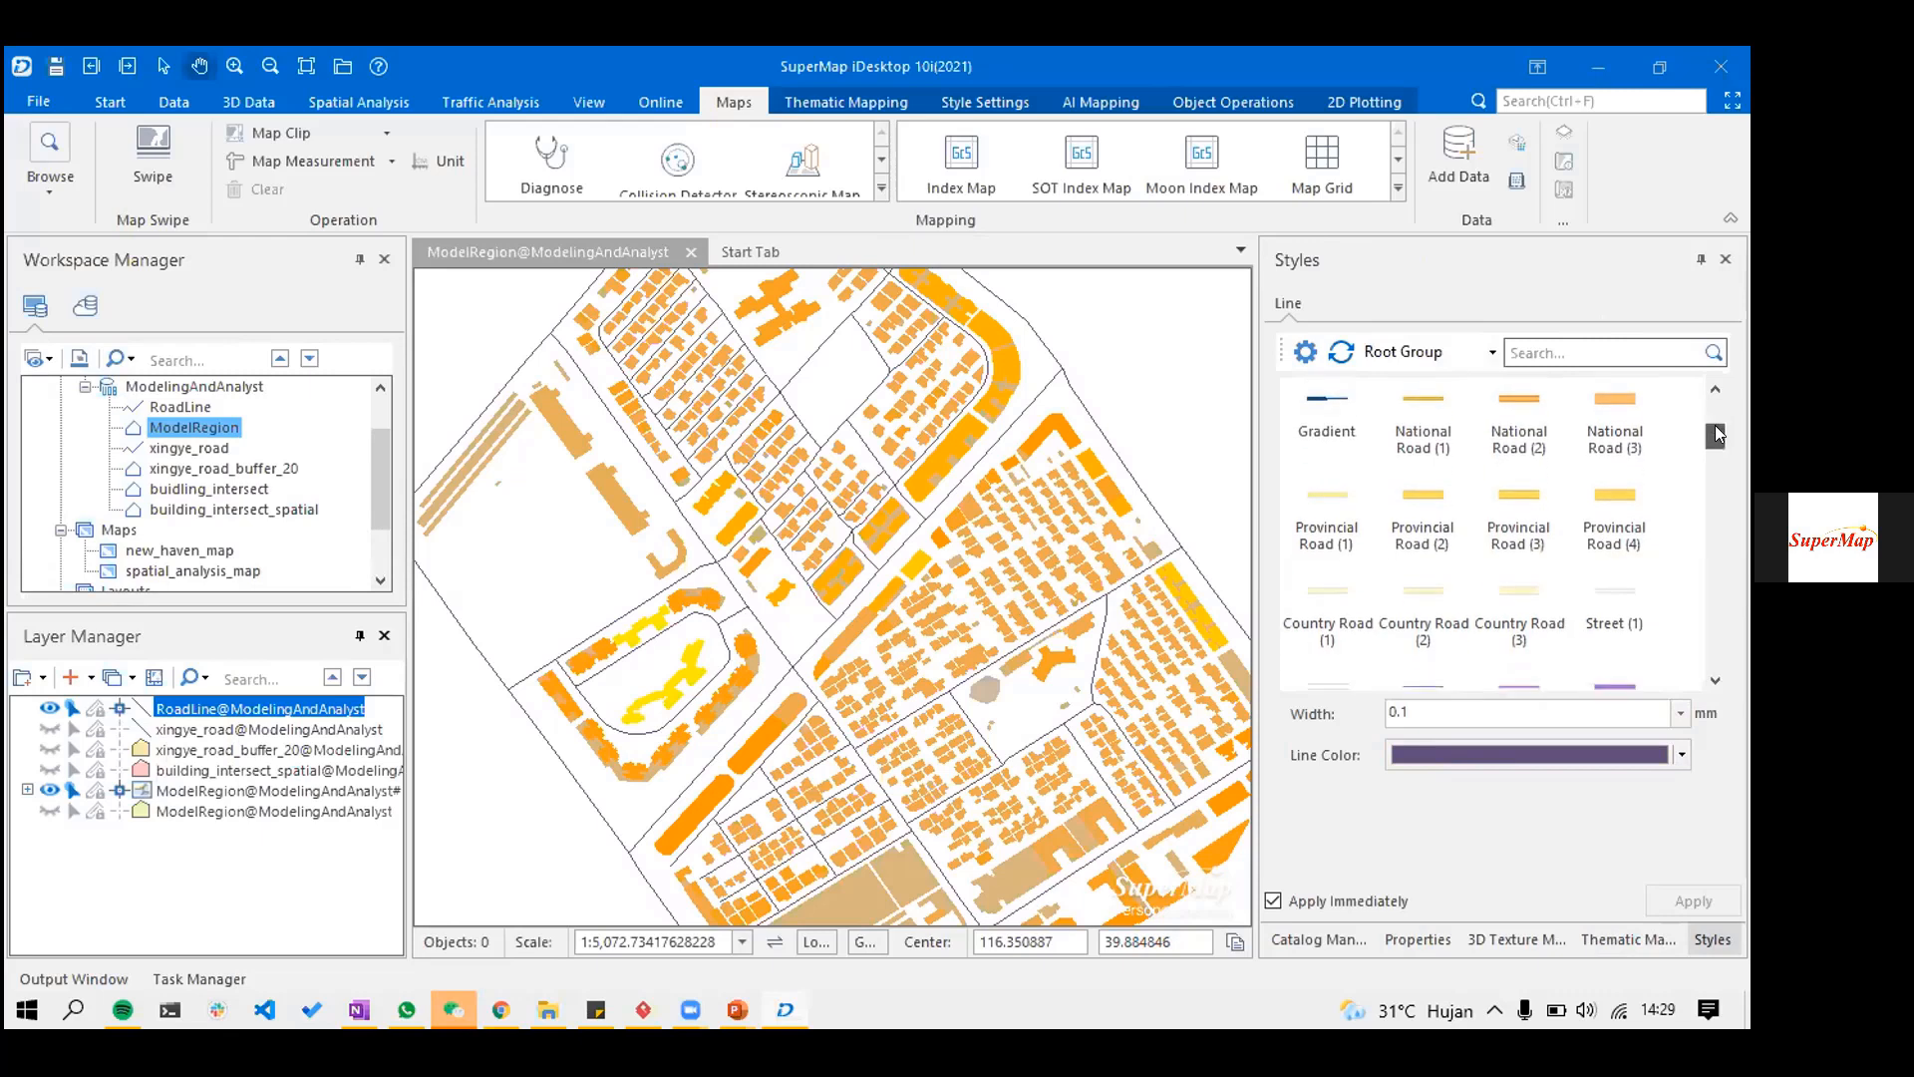
left_click(1624, 590)
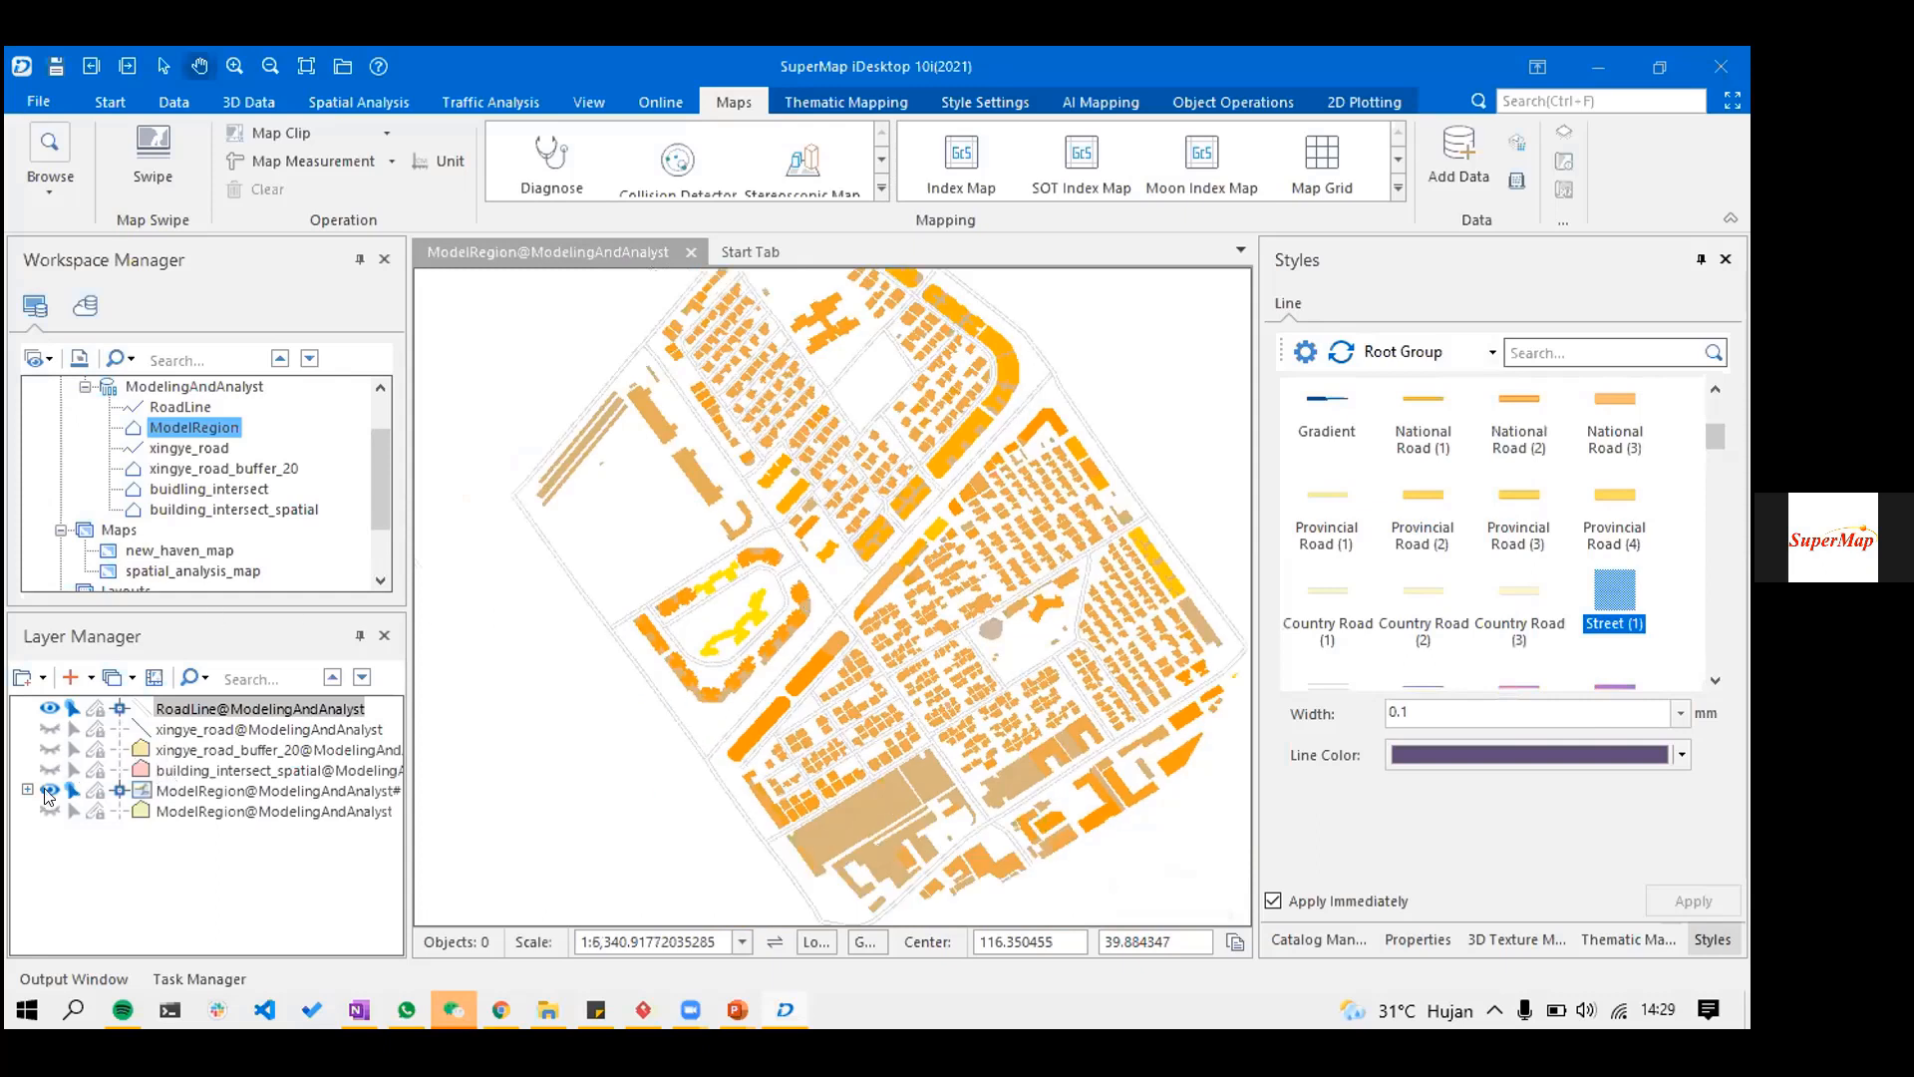
- Show the xingye_road_buffer_20 layer and move it directly below the ModelRegion thematic layer
scroll(38, 751, "up", 3)
scroll(51, 753, "down", 1)
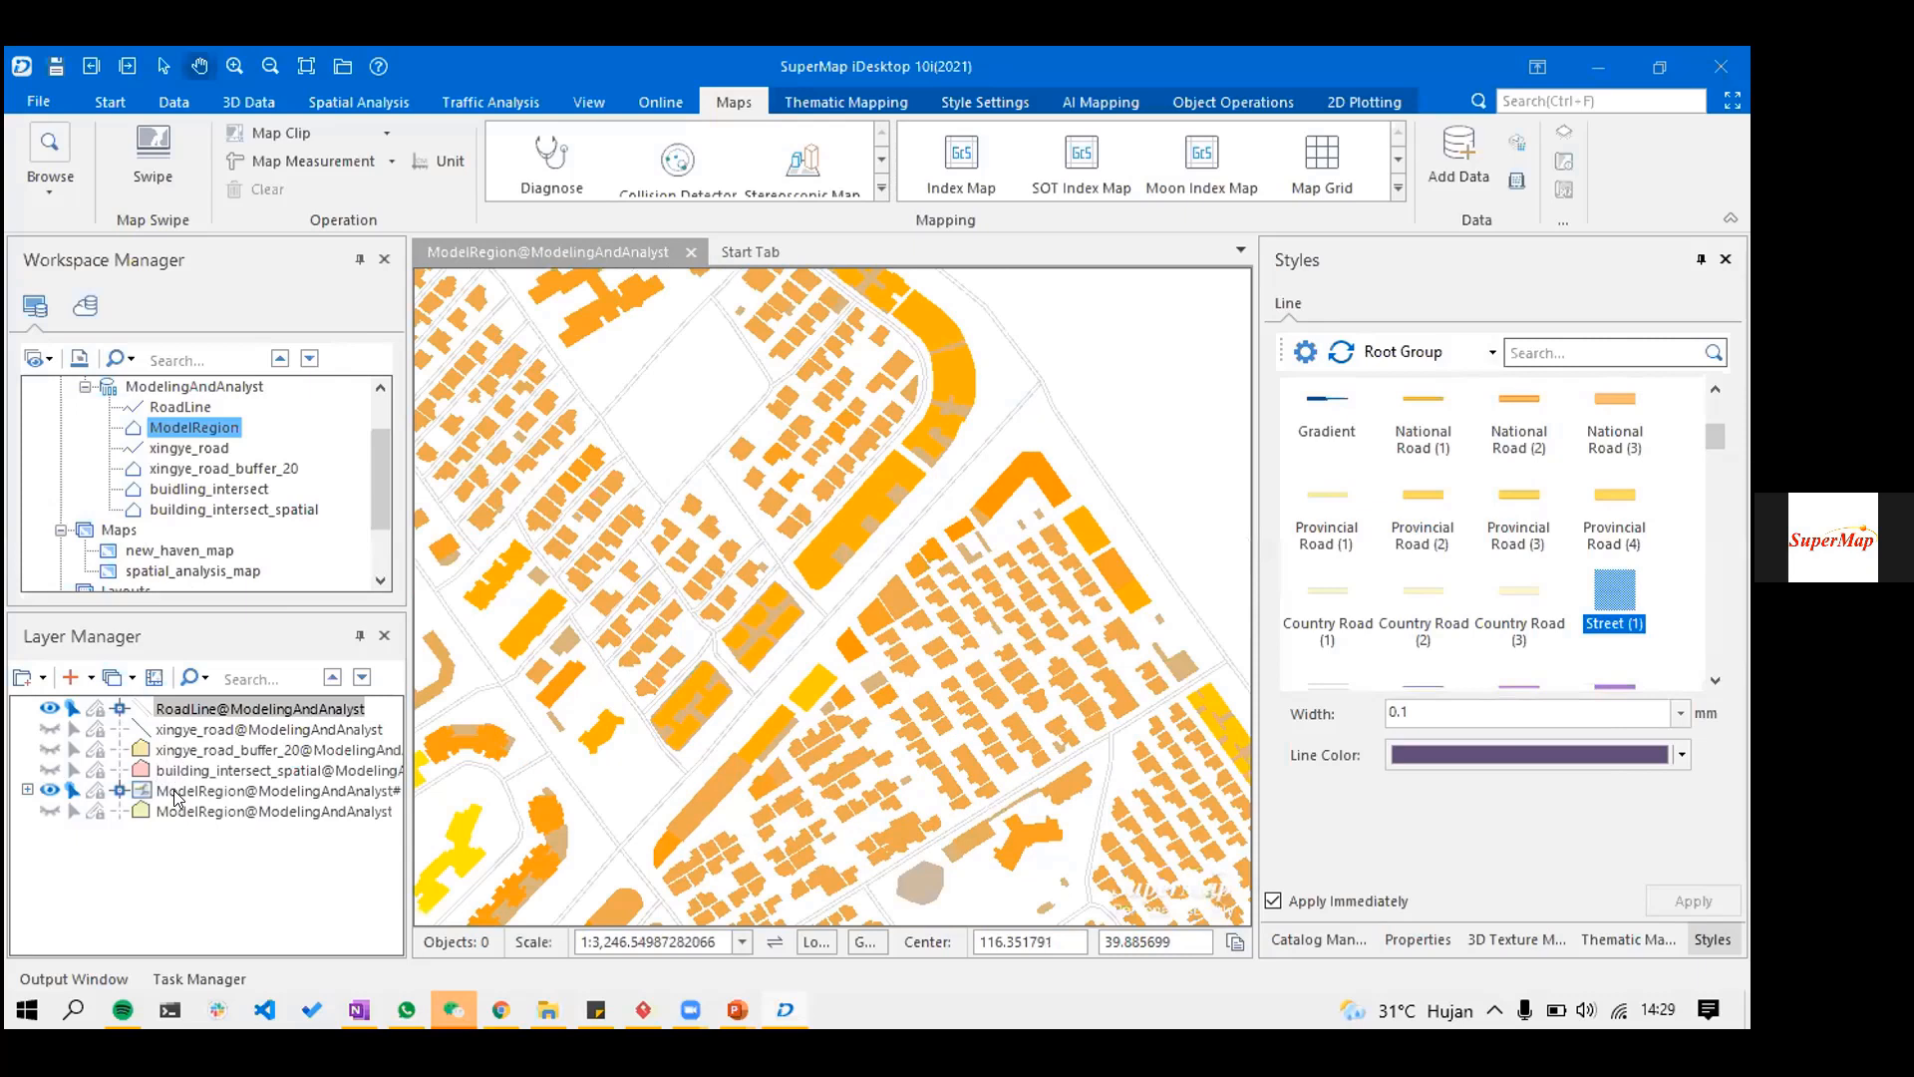
left_click(50, 750)
left_click_drag(181, 750, 177, 795)
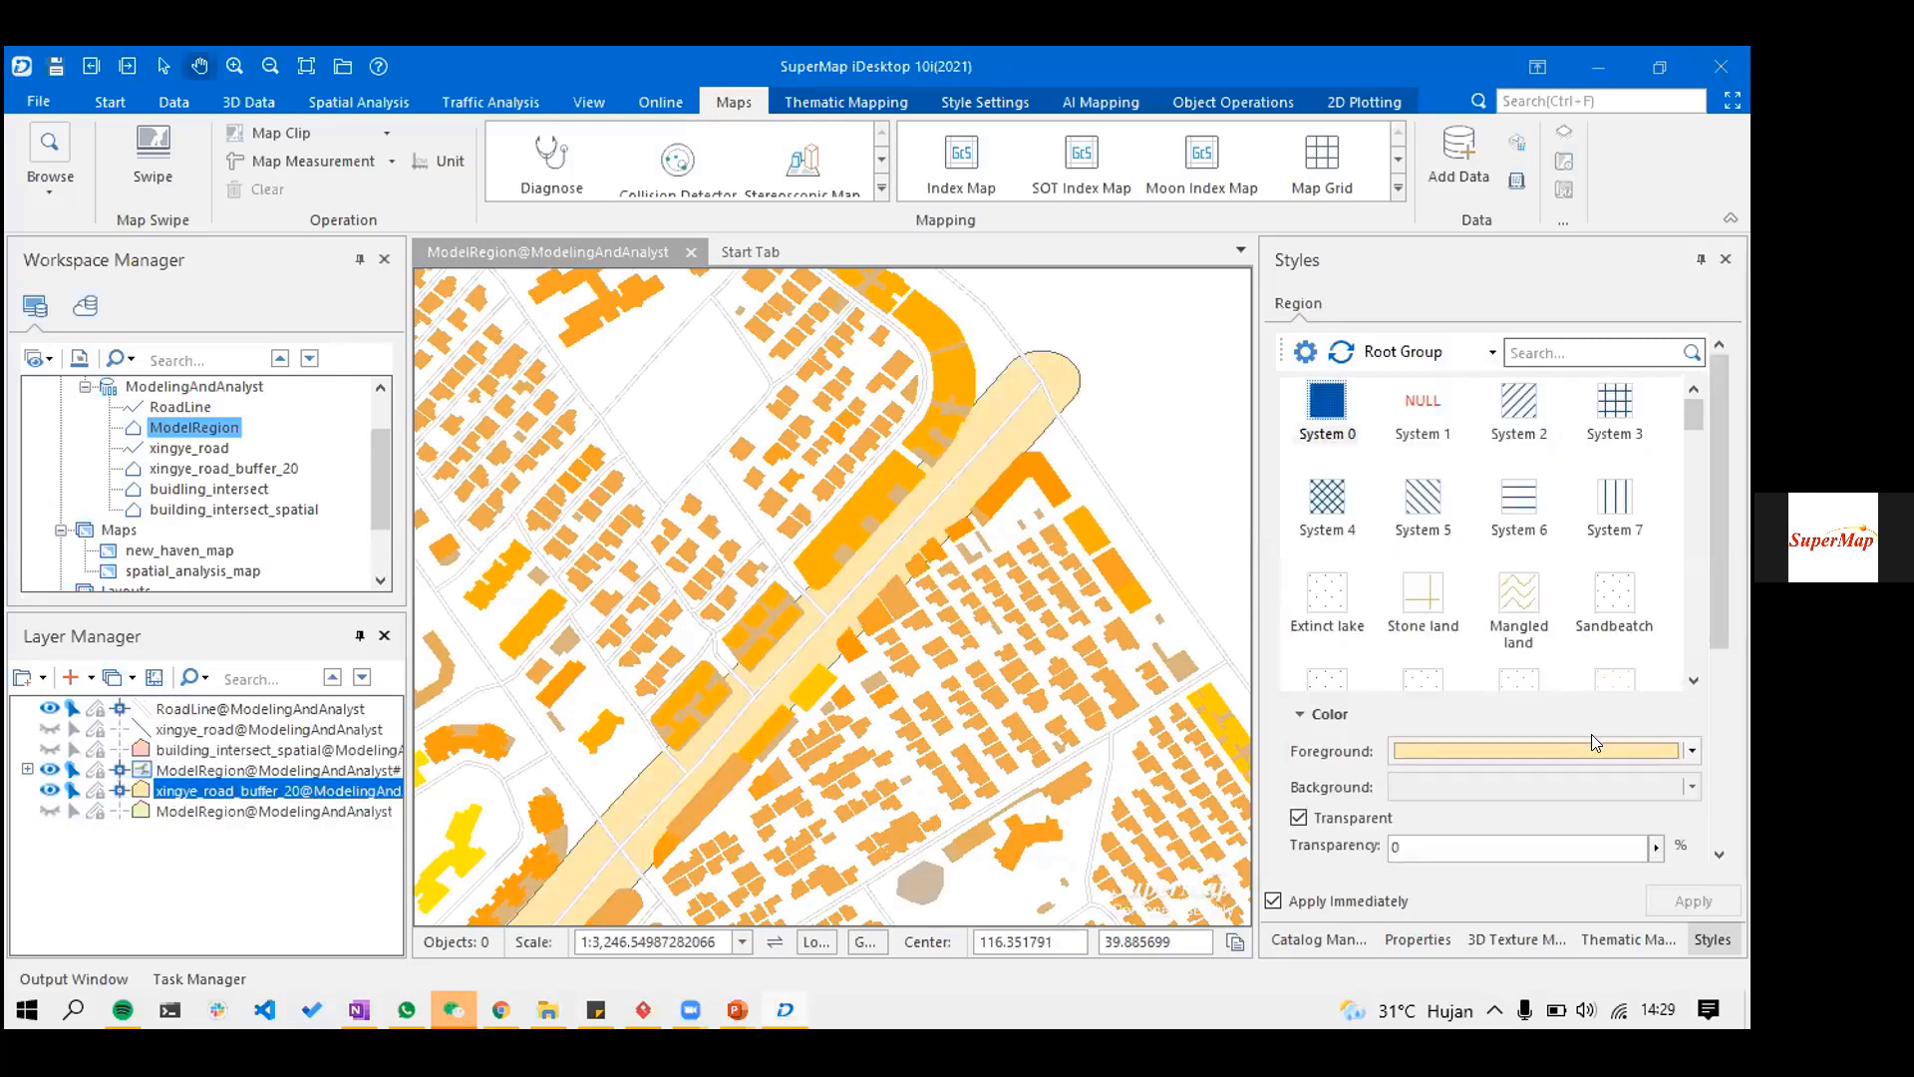
- Try the empty System 1 fill on the road buffer, restore the solid System 0 fill and color it dark grey
left_click(1409, 448)
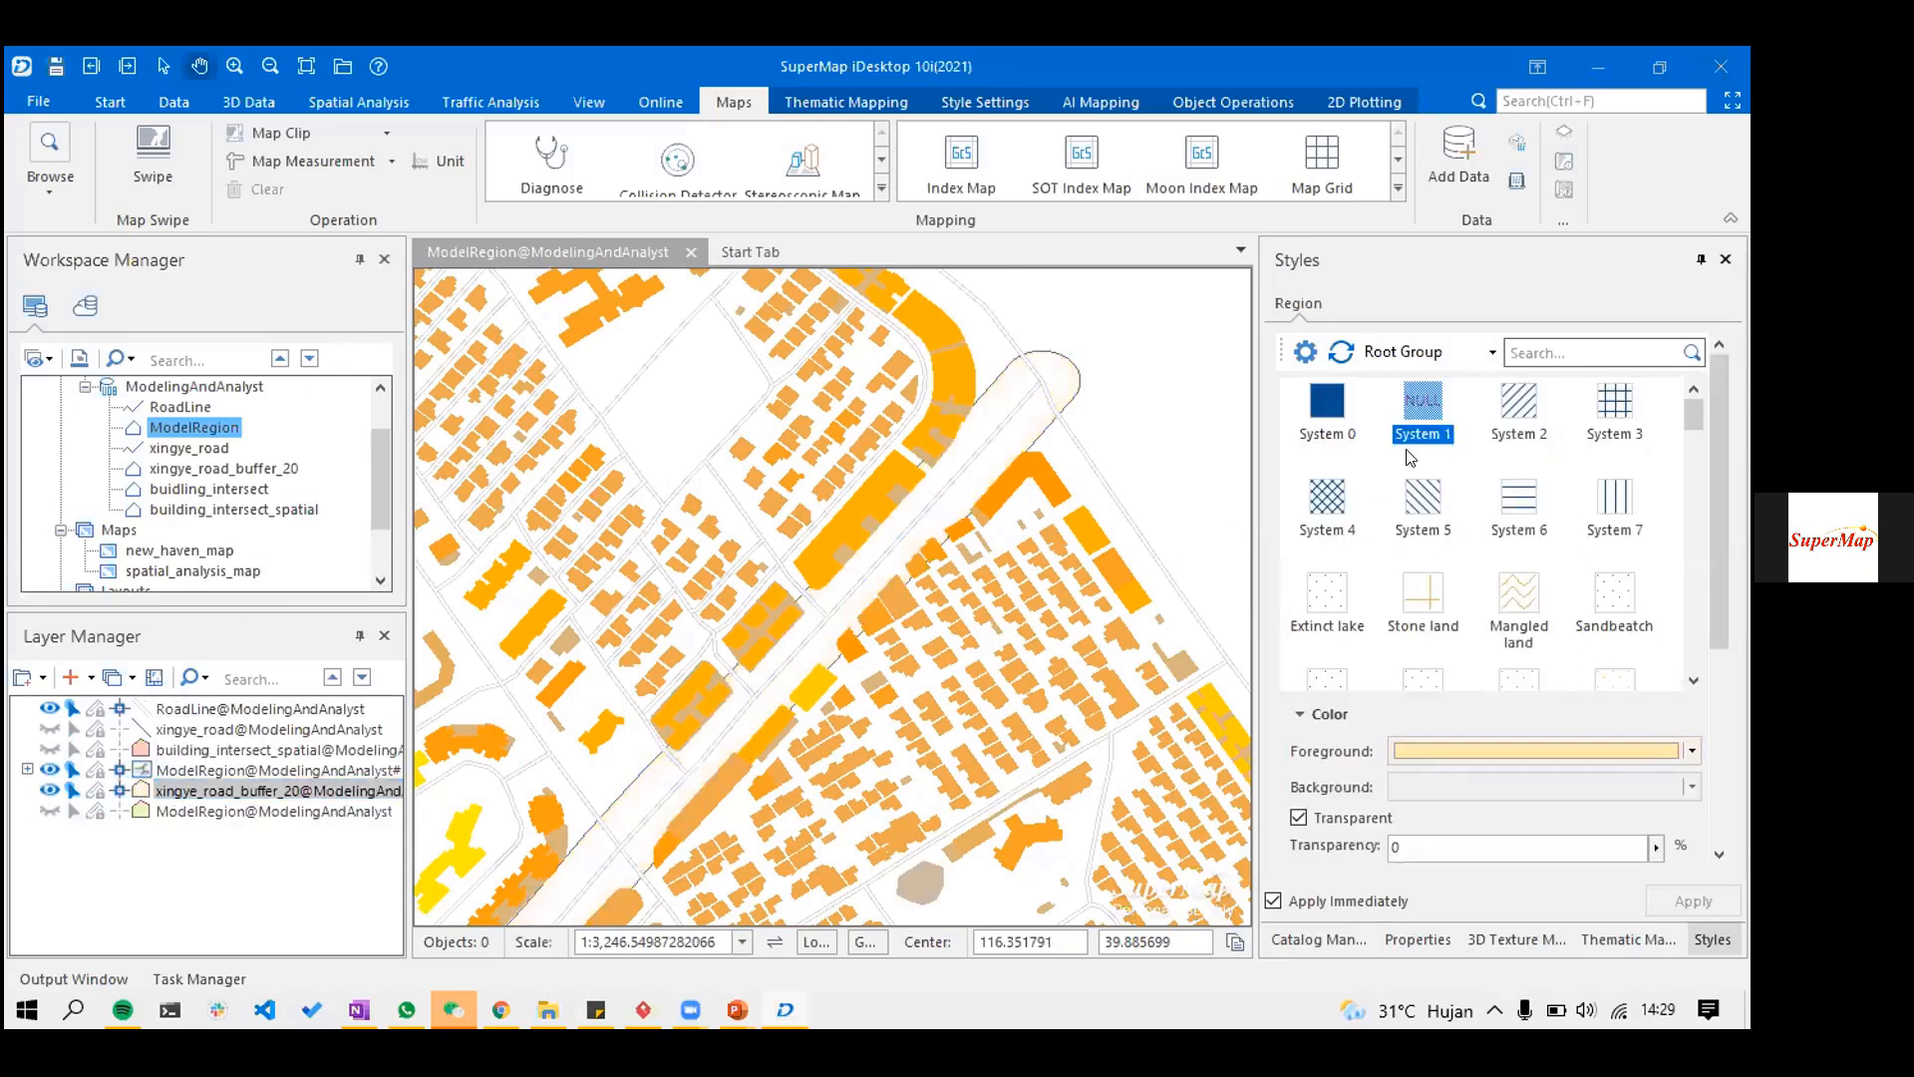
left_click(1326, 414)
left_click(1531, 749)
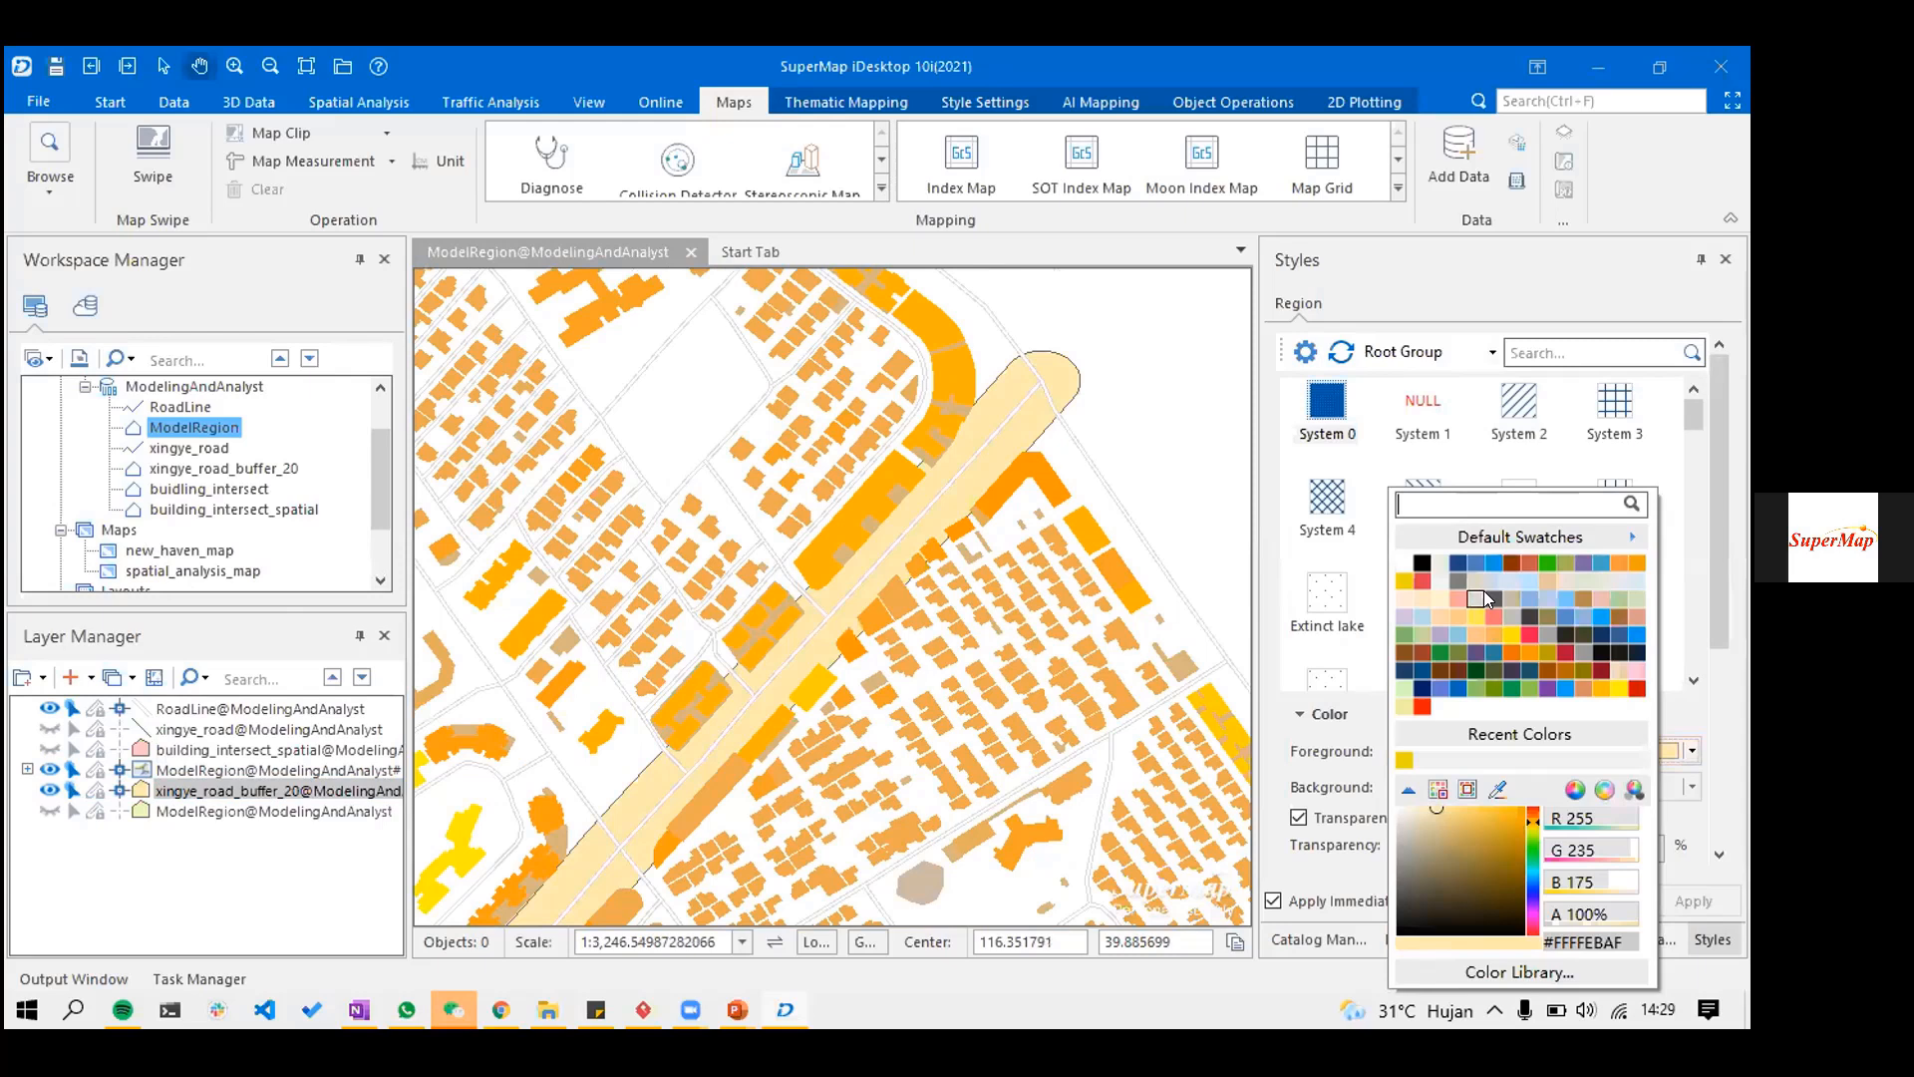
left_click(1492, 598)
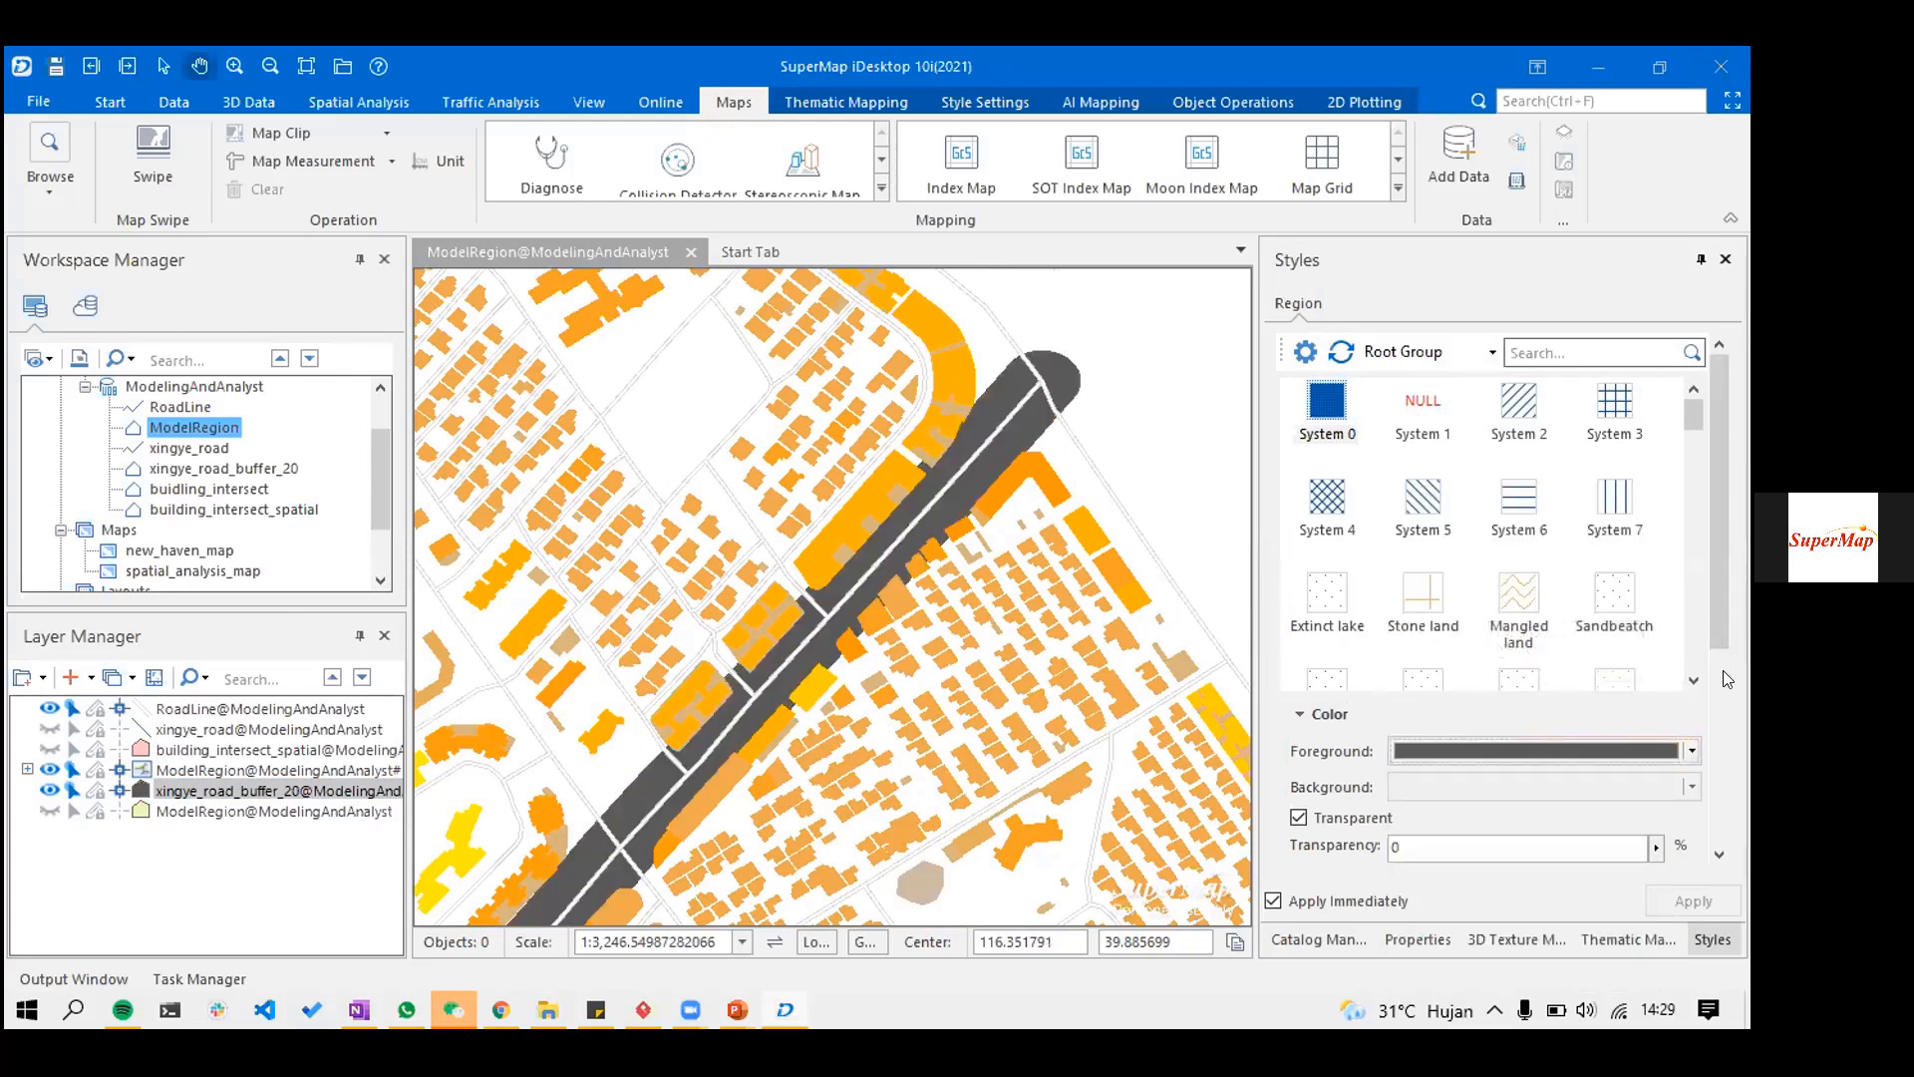
- Set the road buffer's fill to a pale grey-green color and its outline to NULL
scroll(1147, 618, "down", 1)
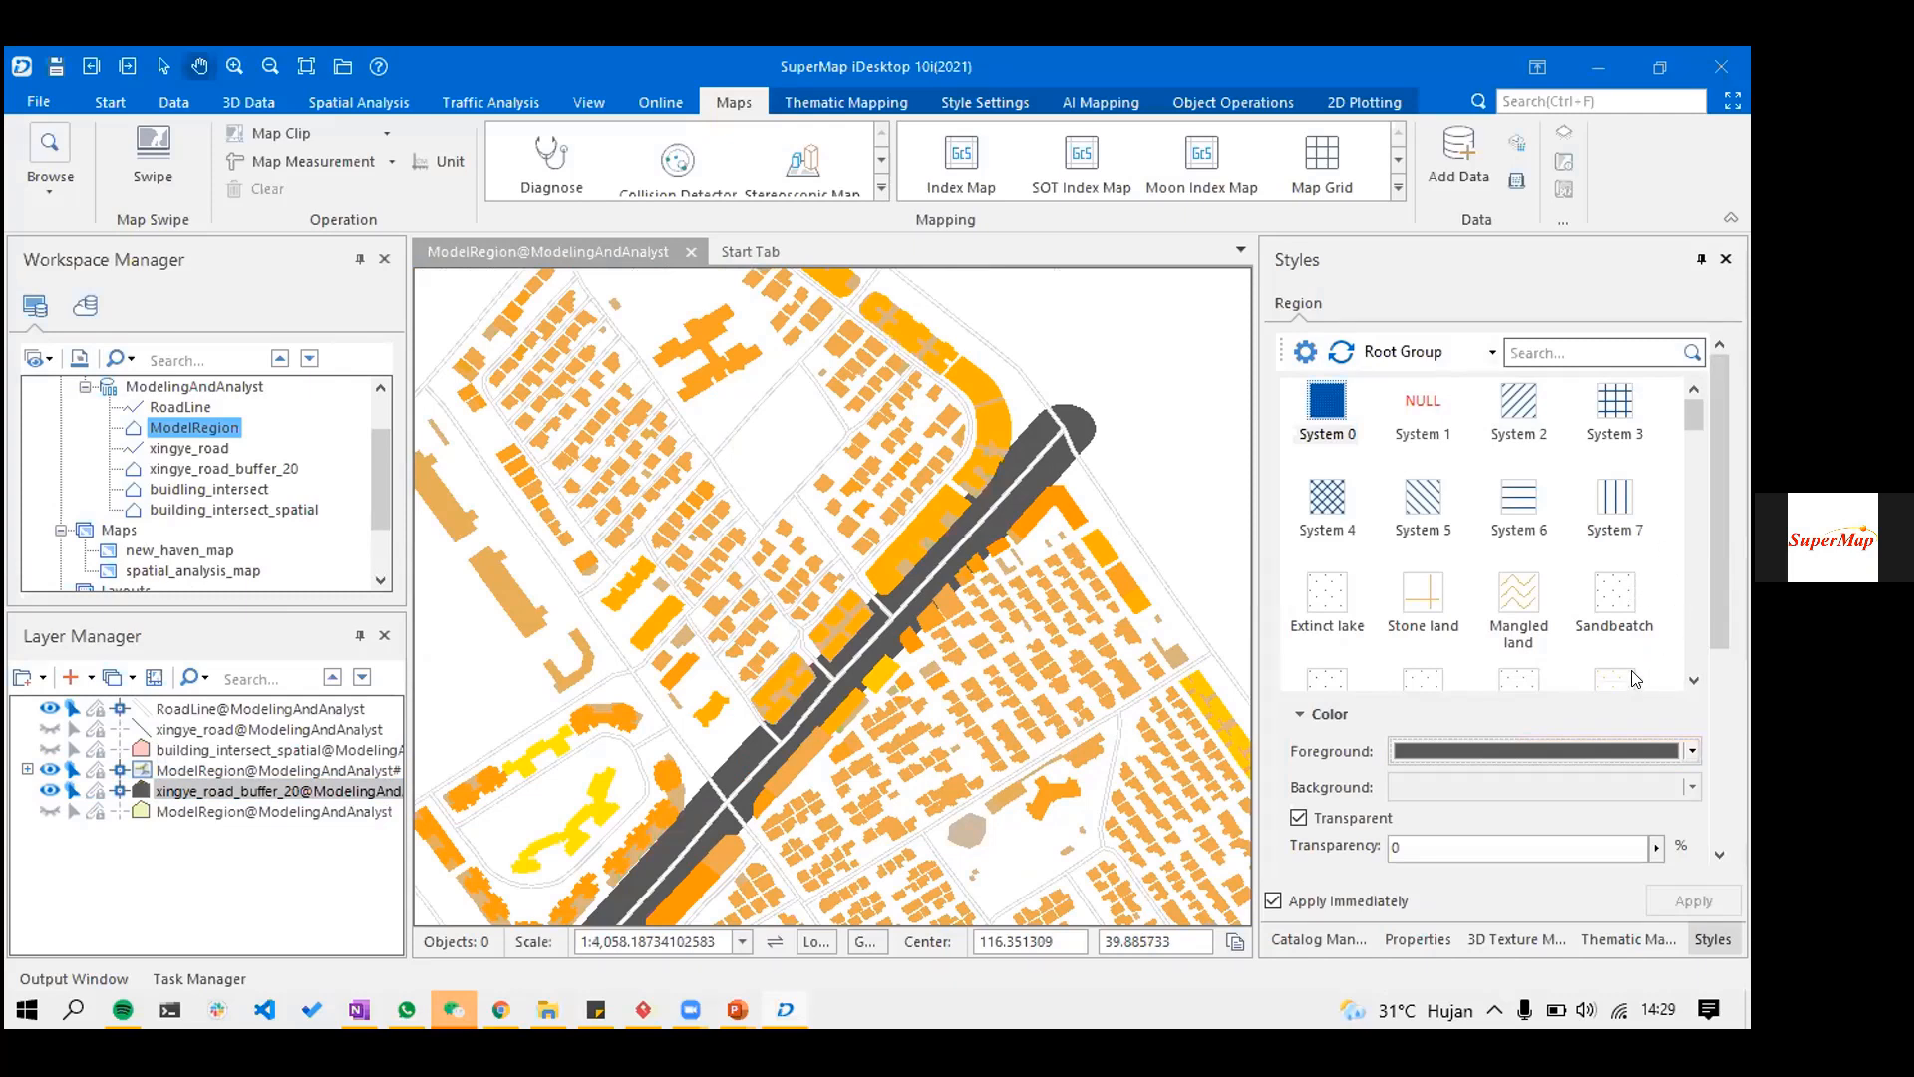
scroll(1540, 810, "down", 5)
left_click(1692, 504)
left_click(1624, 583)
left_click(1686, 675)
left_click(1555, 780)
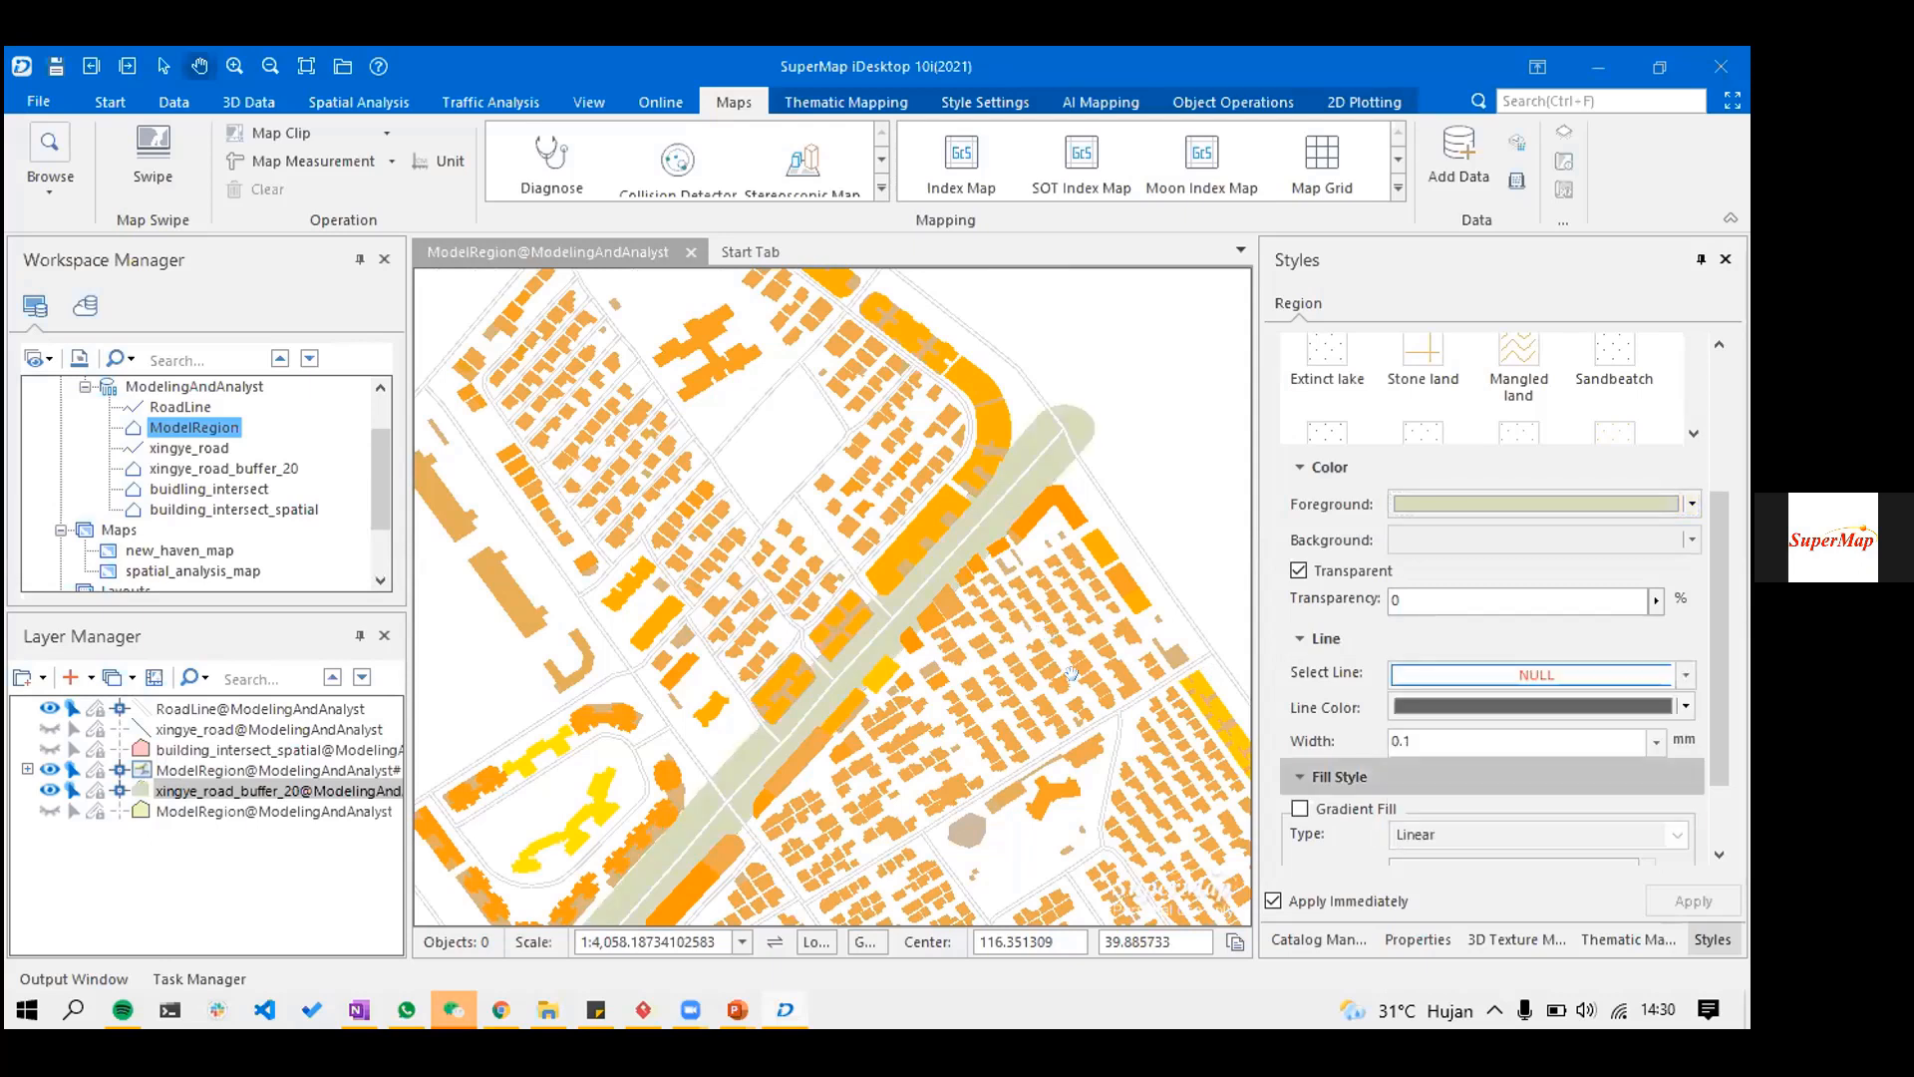
- Show the building_intersect_spatial layer without fill and give it a red outline 0.3 mm wide
scroll(1051, 533, "down", 2)
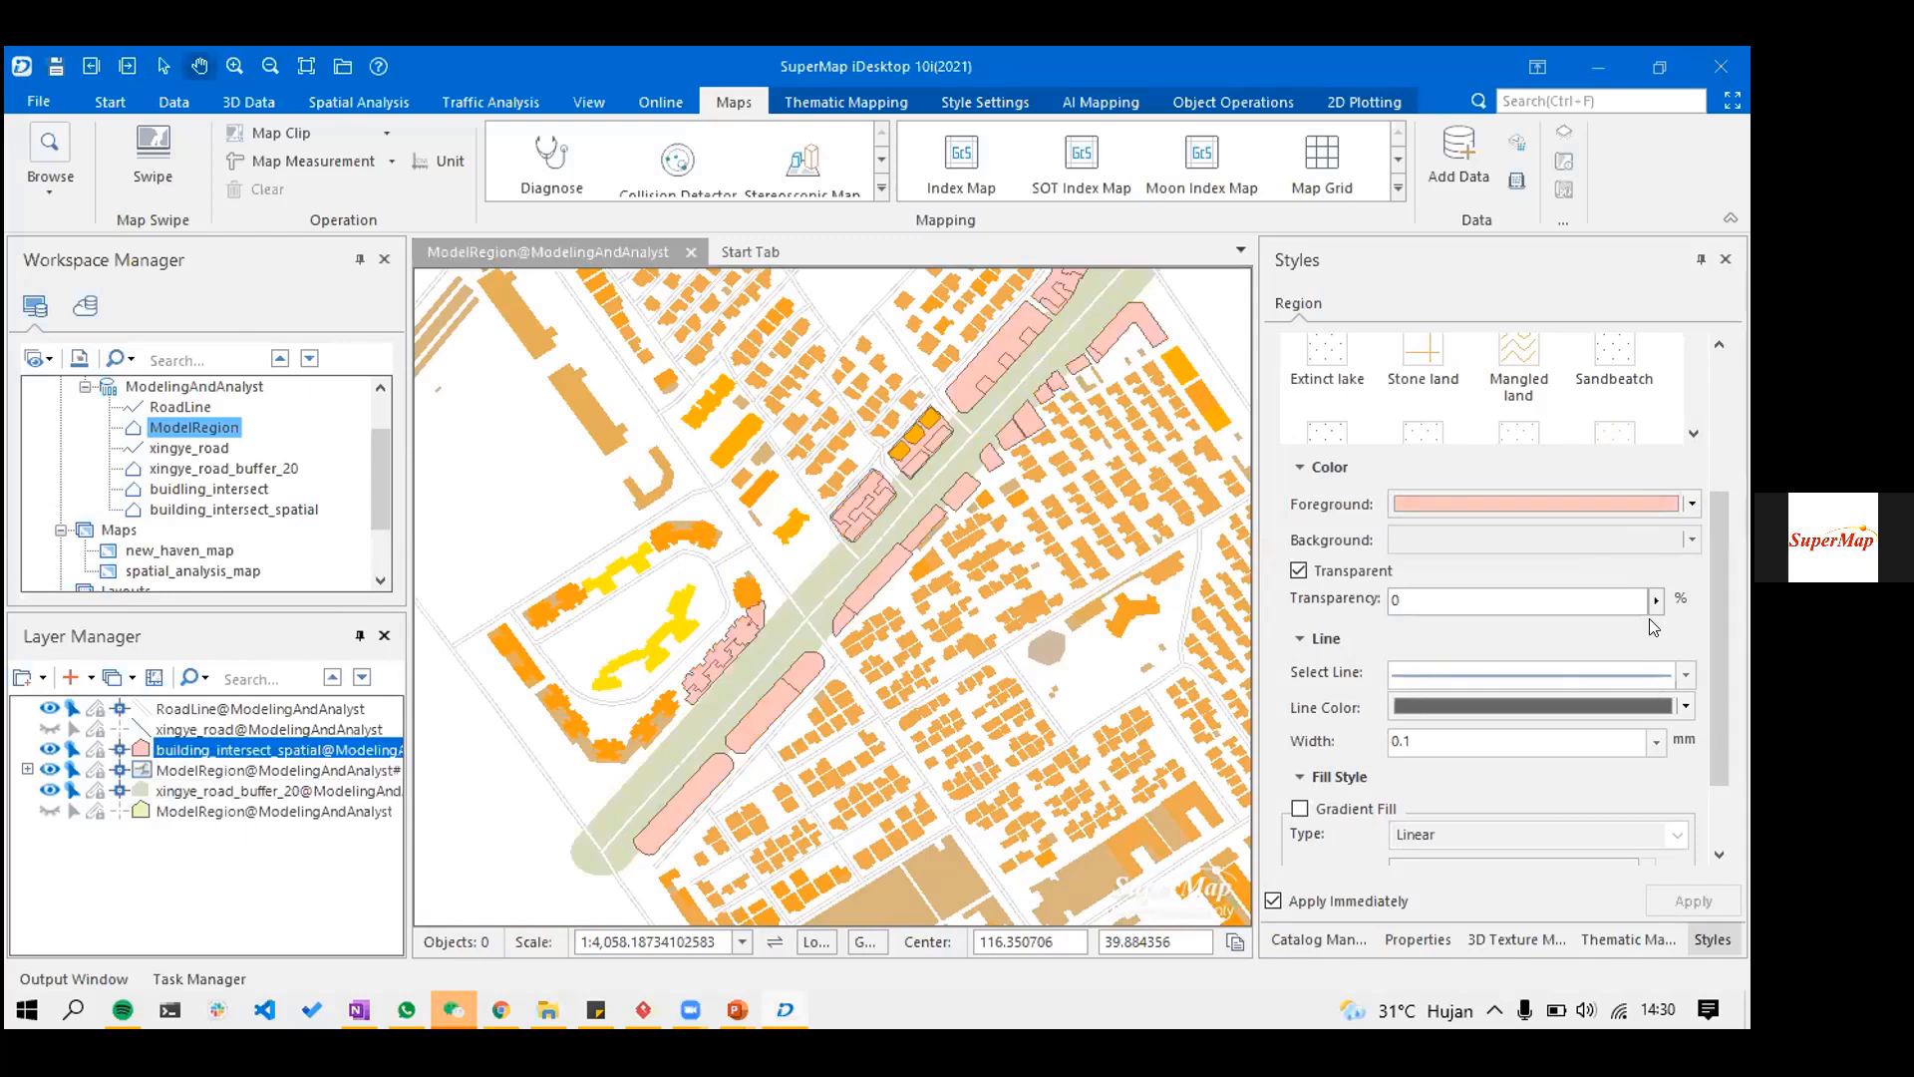
left_click(1440, 706)
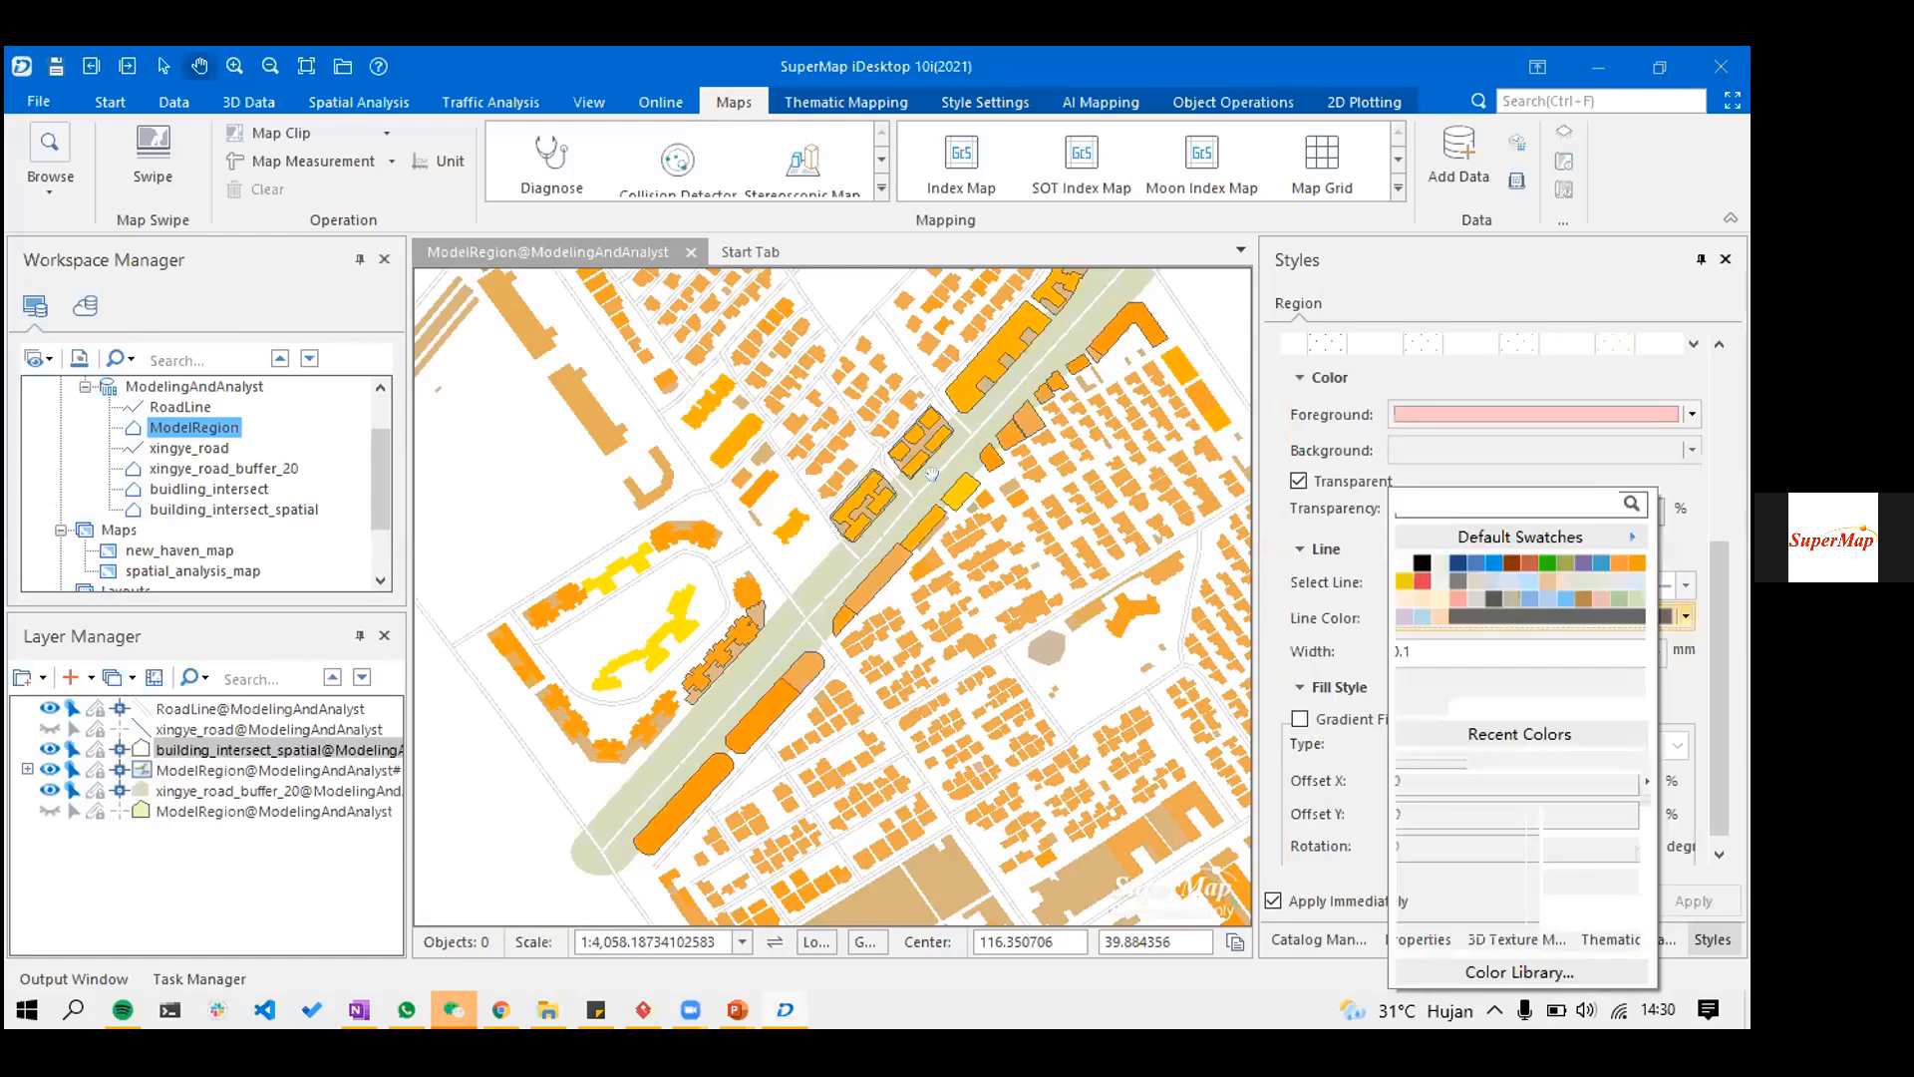
left_click(1562, 639)
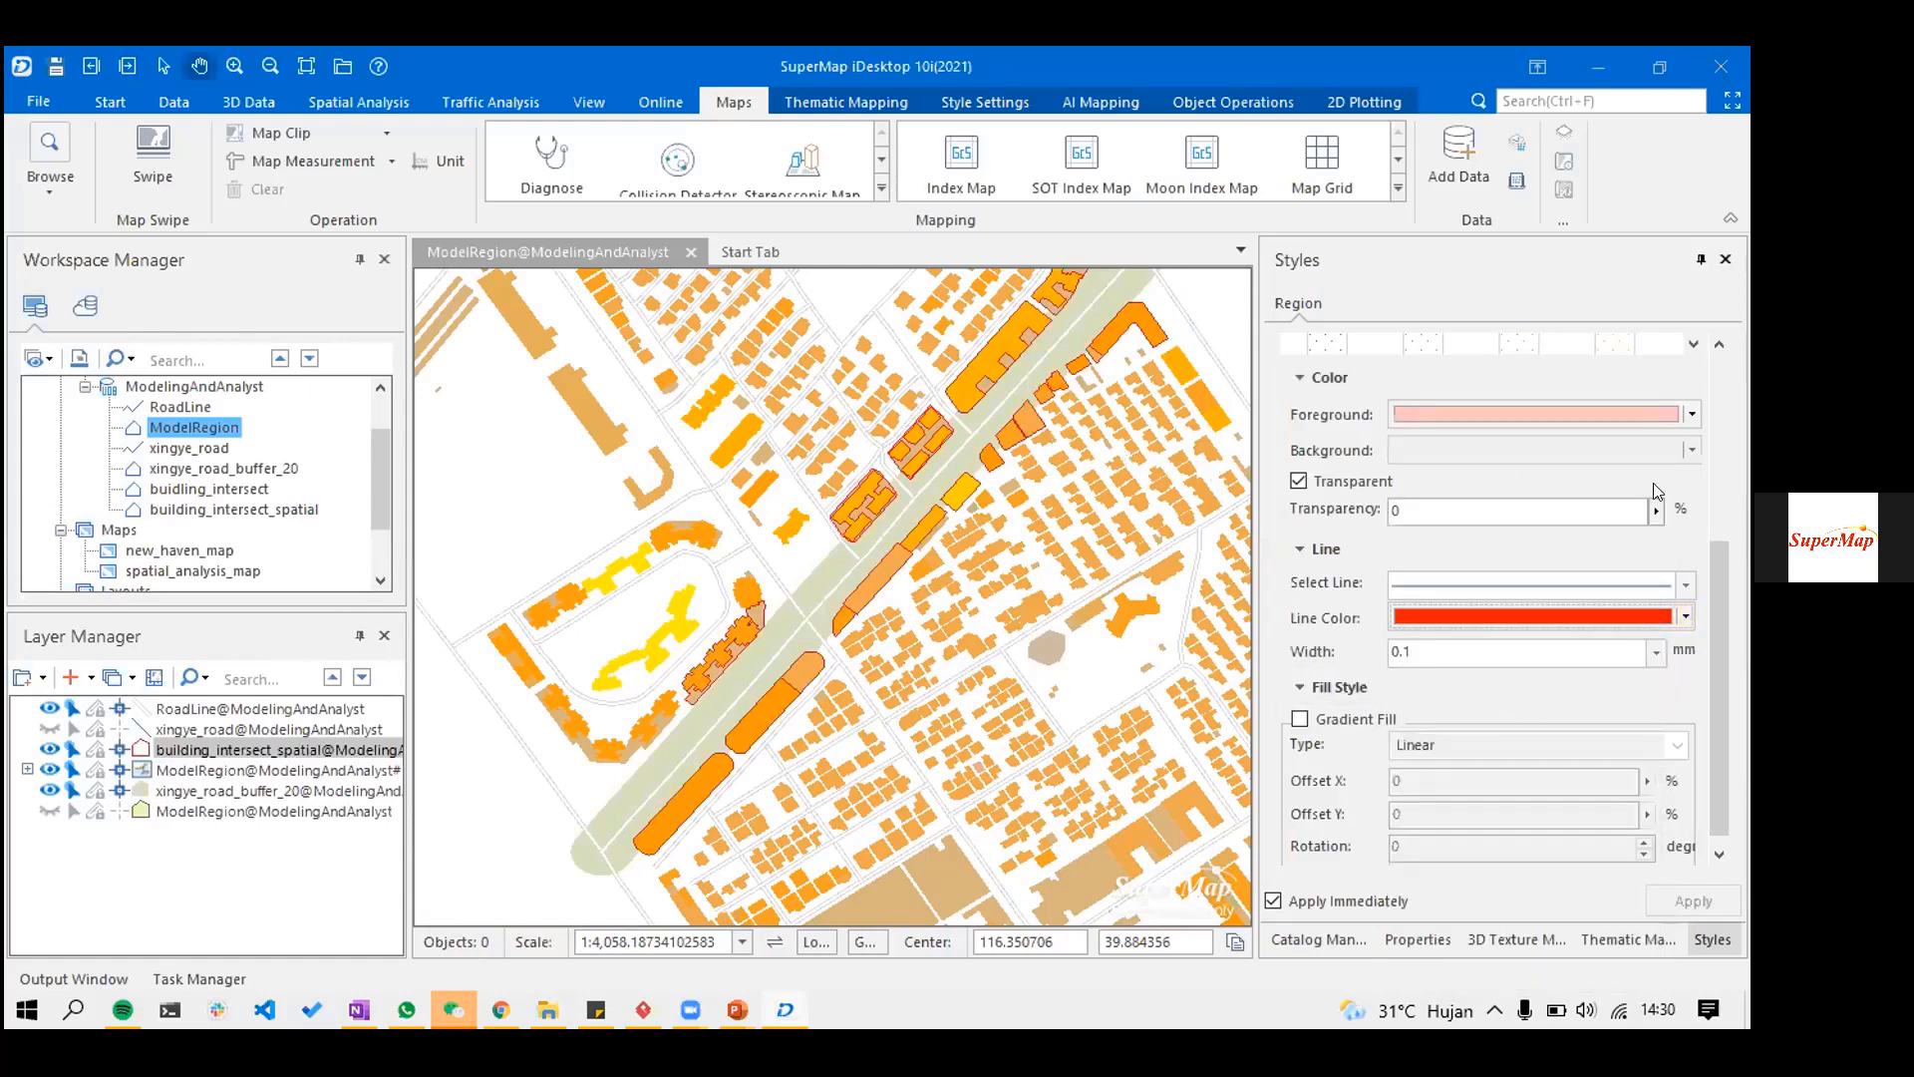
left_click(1656, 653)
left_click(1546, 700)
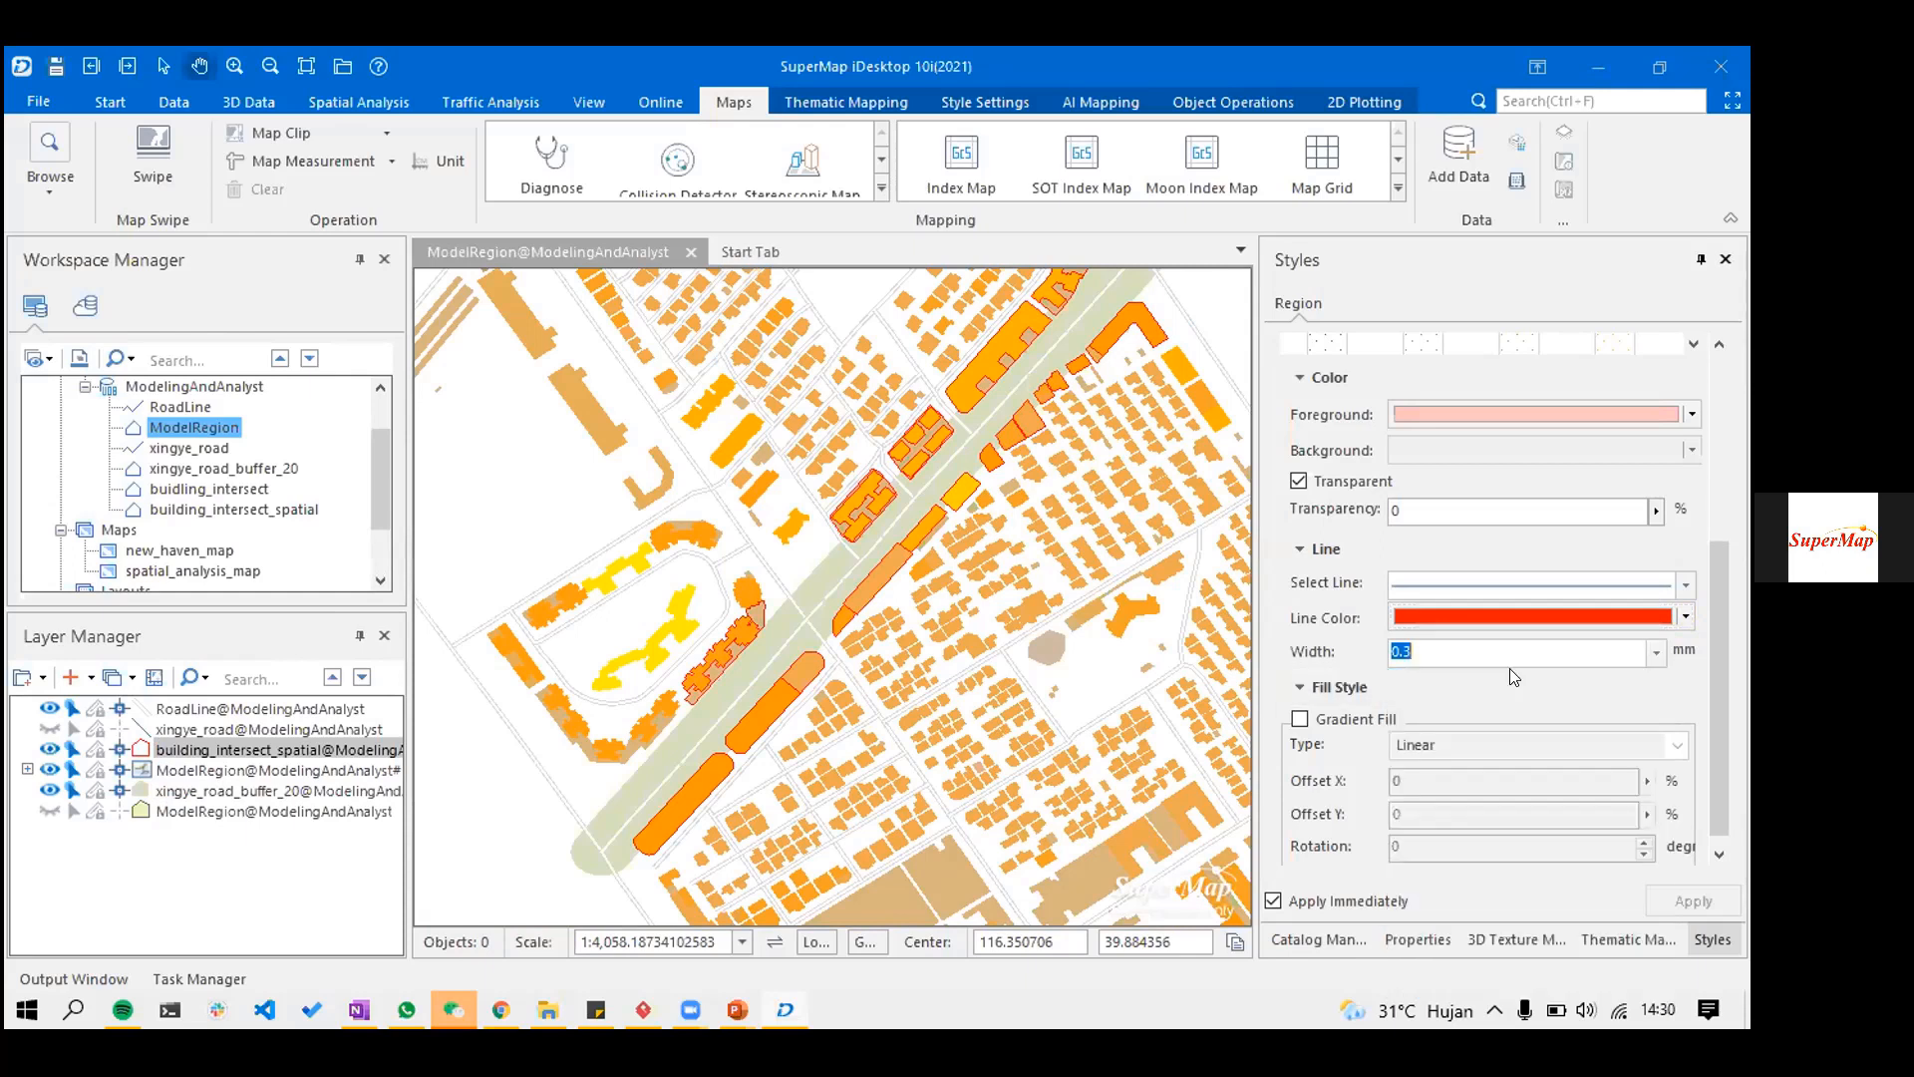
- Change the building_intersect_spatial outline to blue with a width of 1.1 mm
left_click(1434, 618)
left_click(1440, 688)
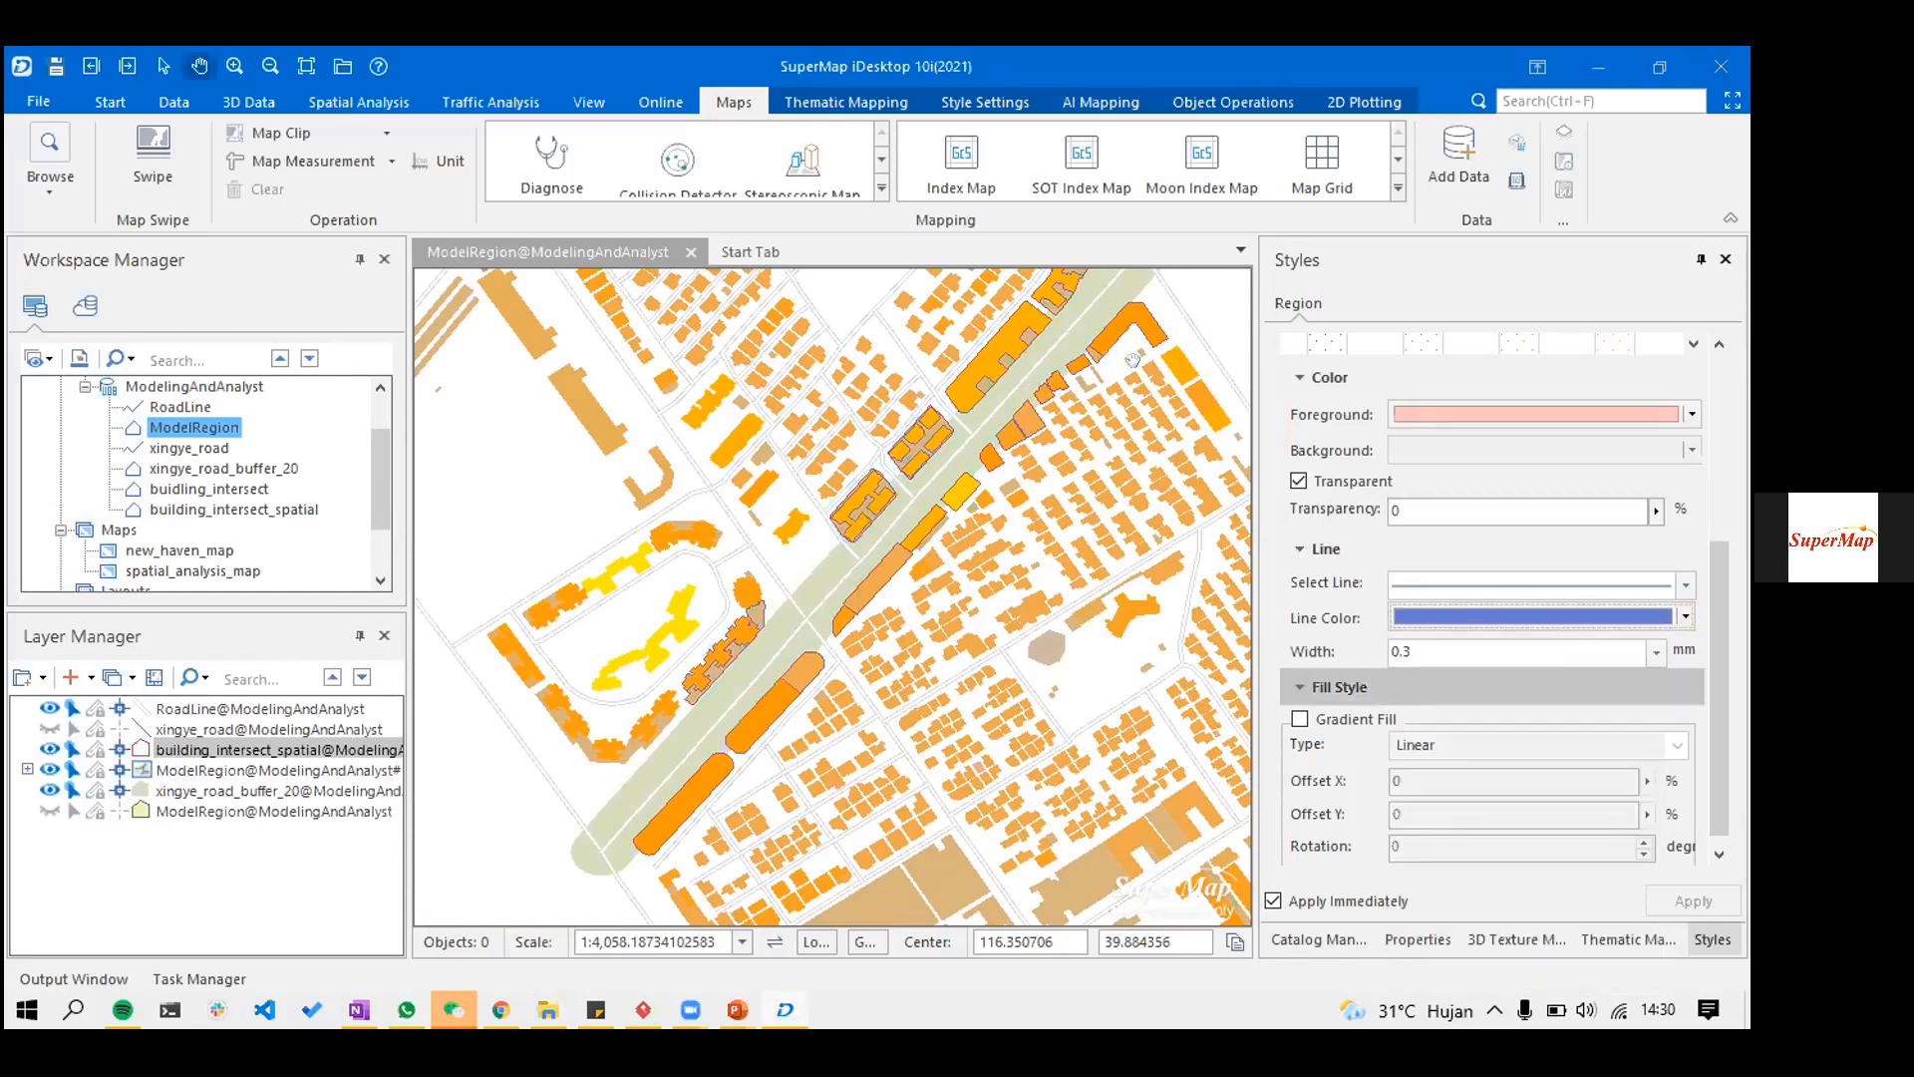
left_click(1656, 653)
left_click(1528, 772)
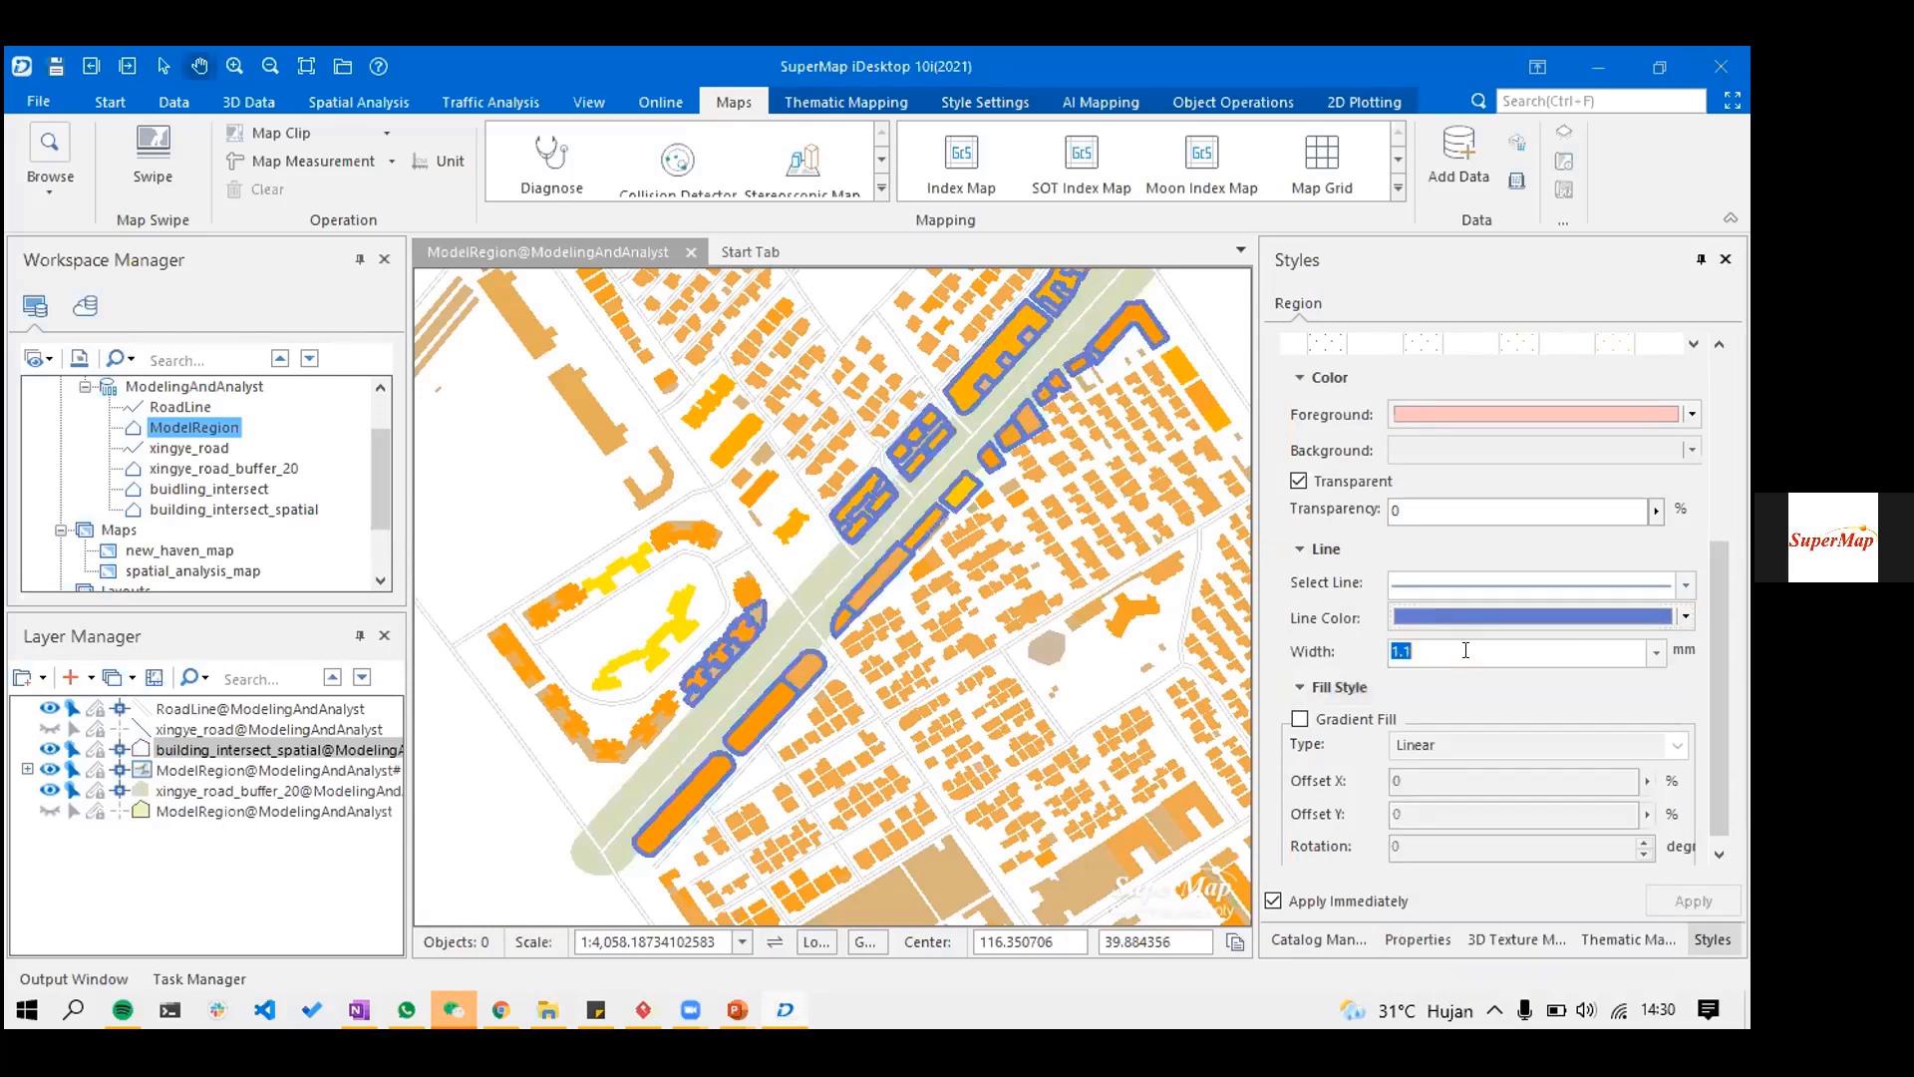
- Reduce the building_intersect_spatial outline width to 0.5 mm
left_click(1656, 653)
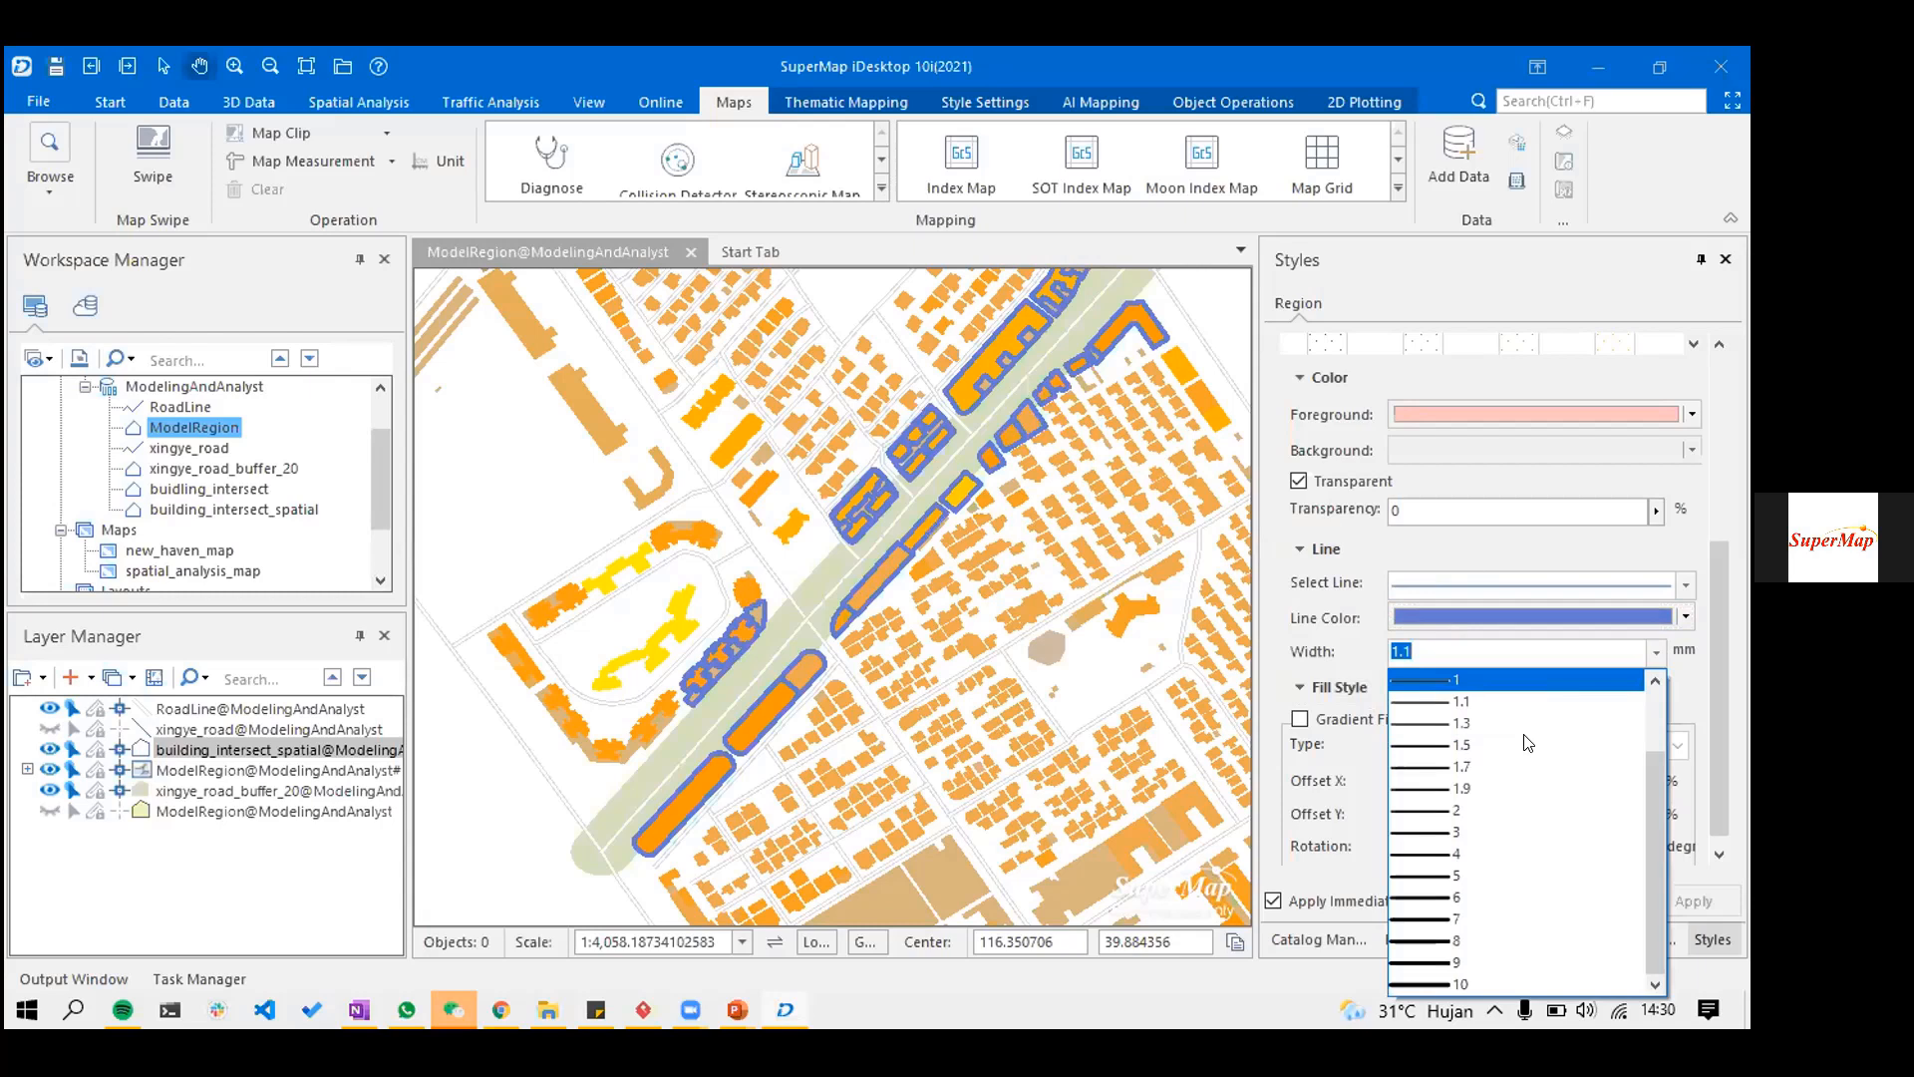
left_click(1661, 651)
left_click(1660, 651)
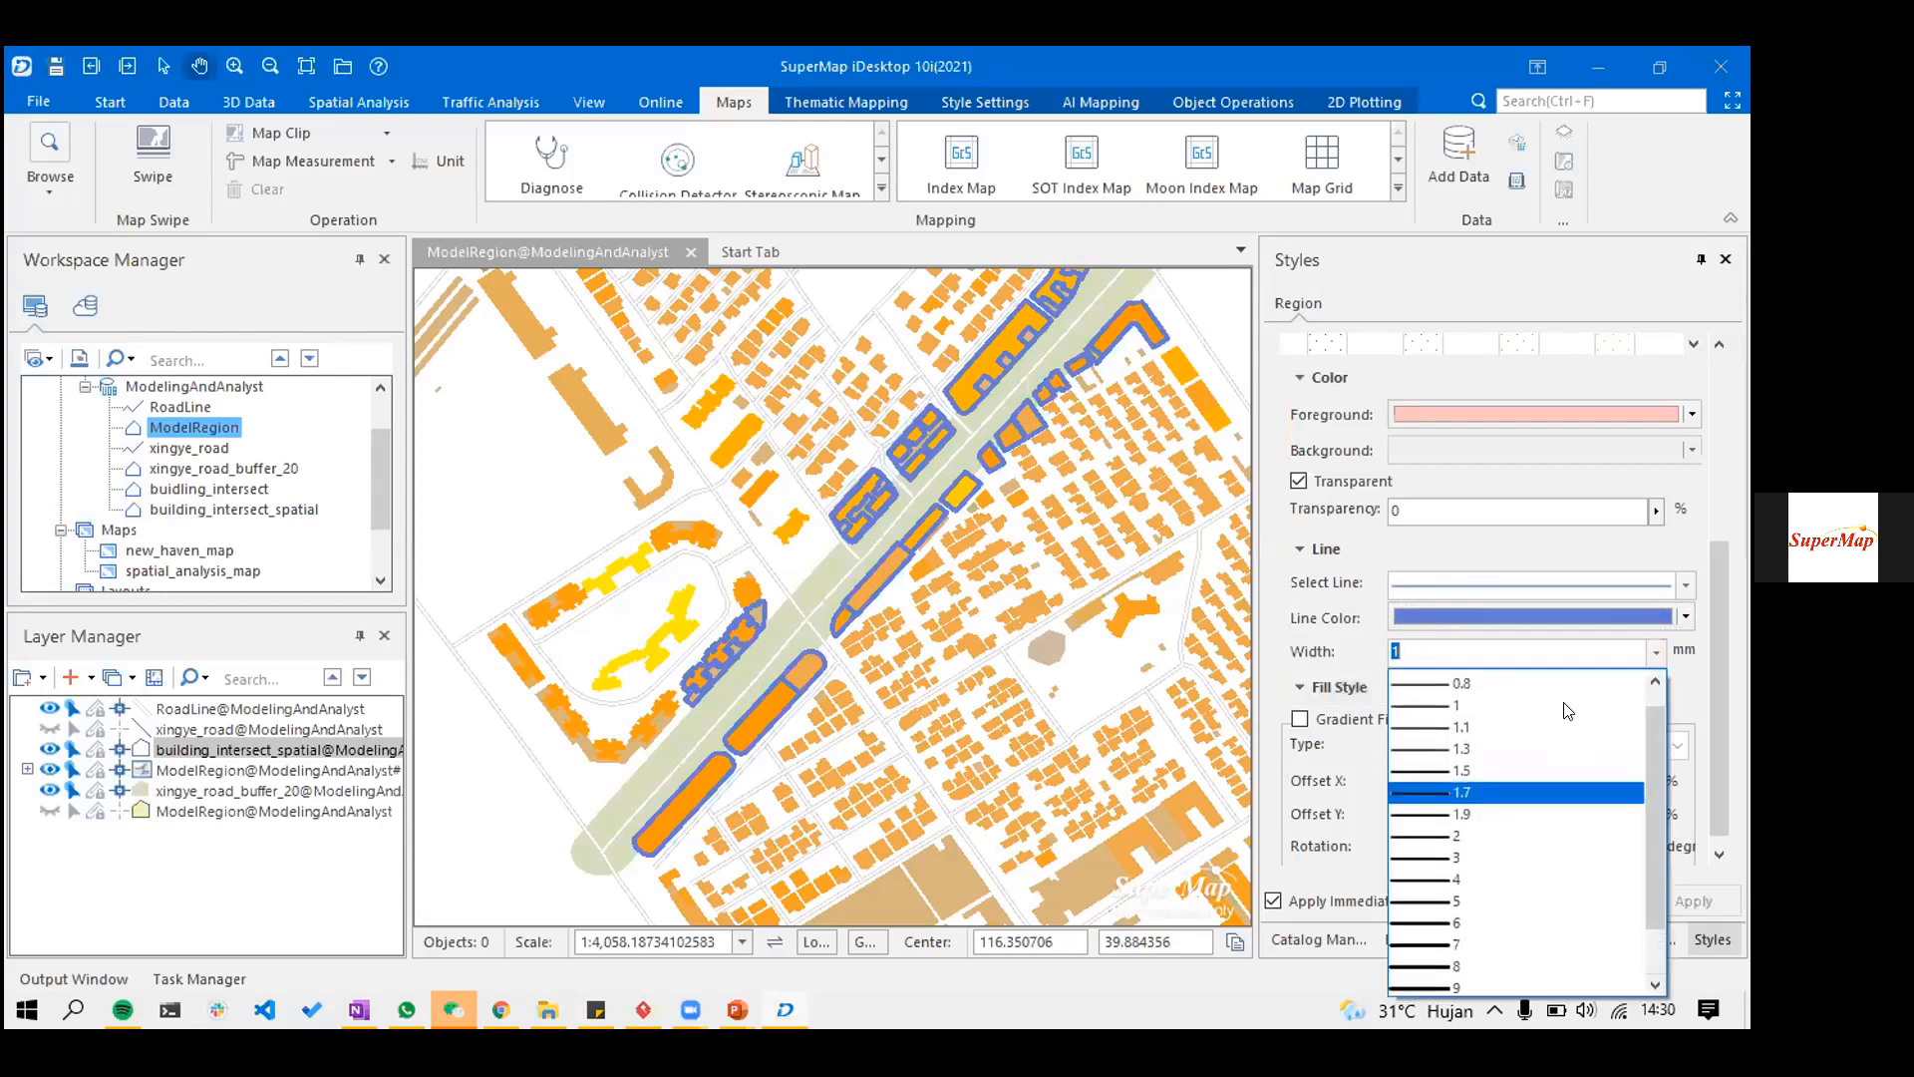
scroll(1566, 711, "up", 2)
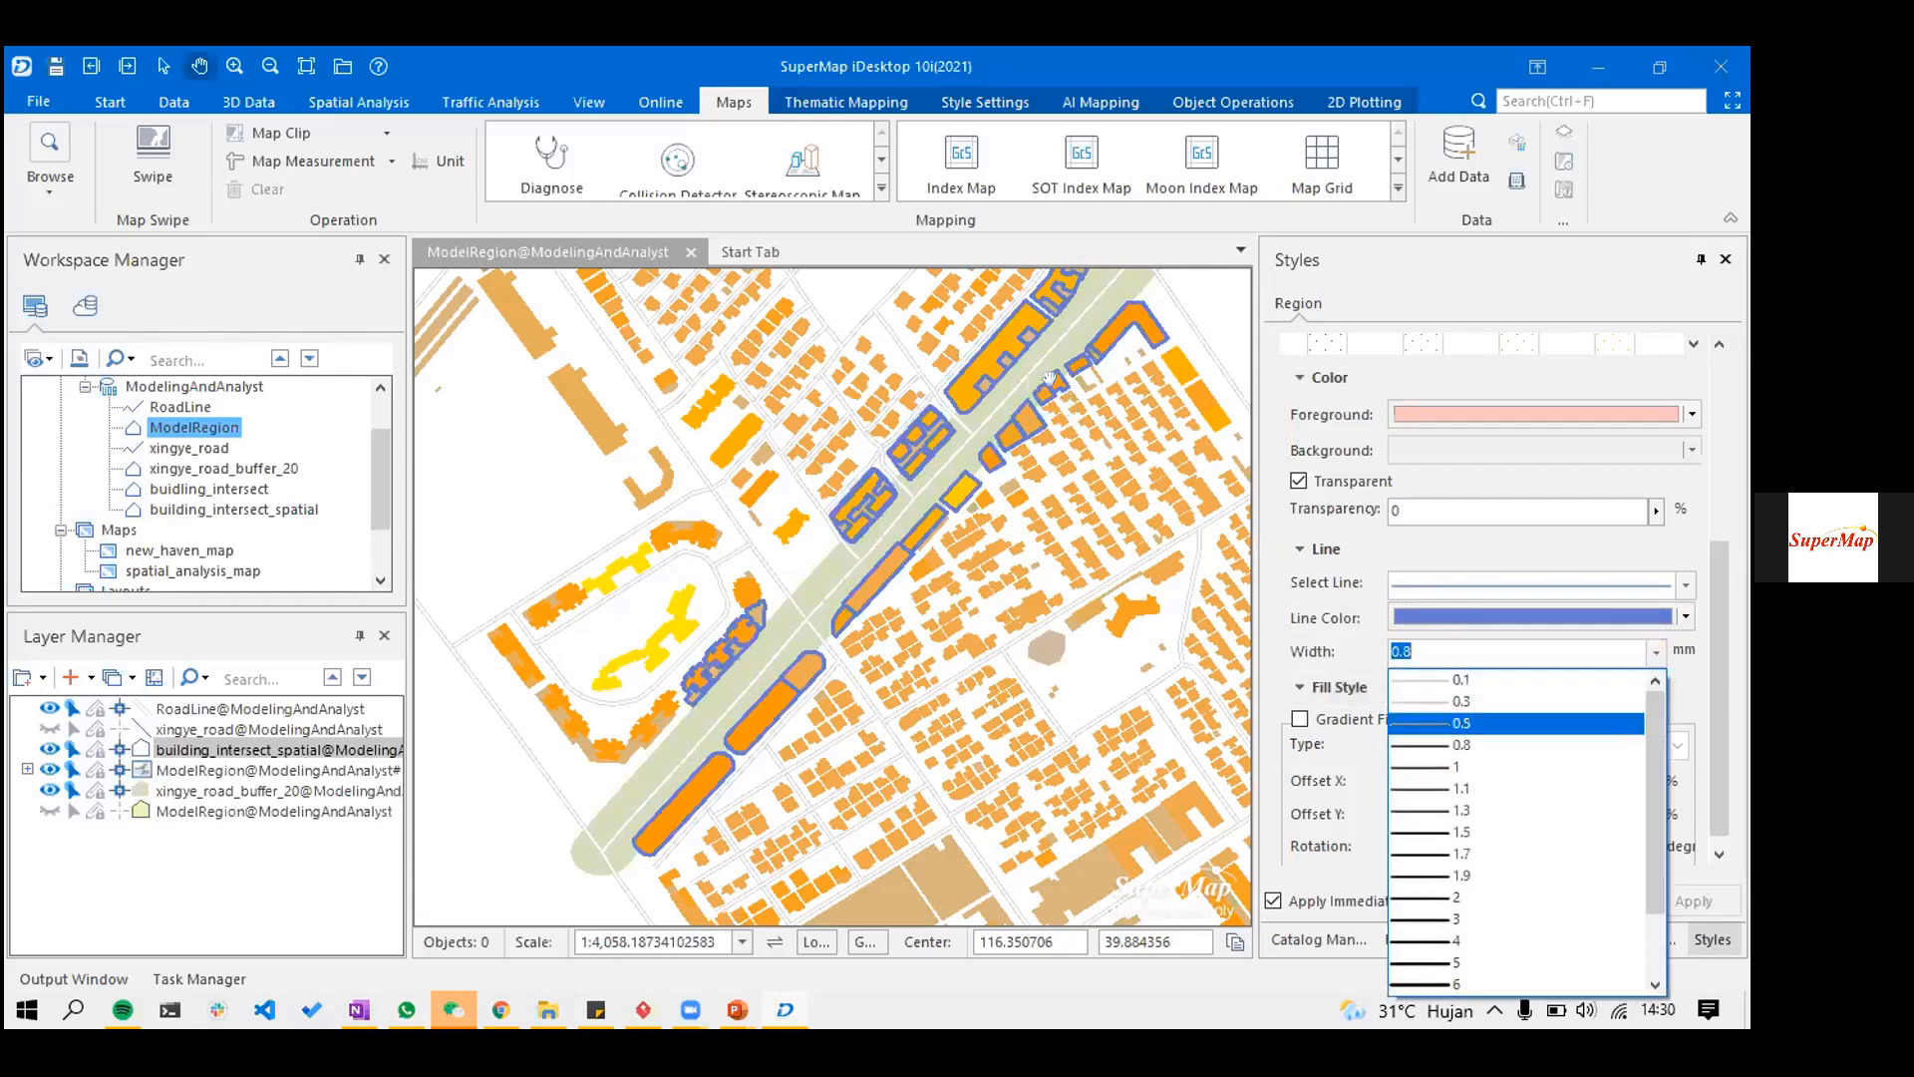
left_click(1555, 722)
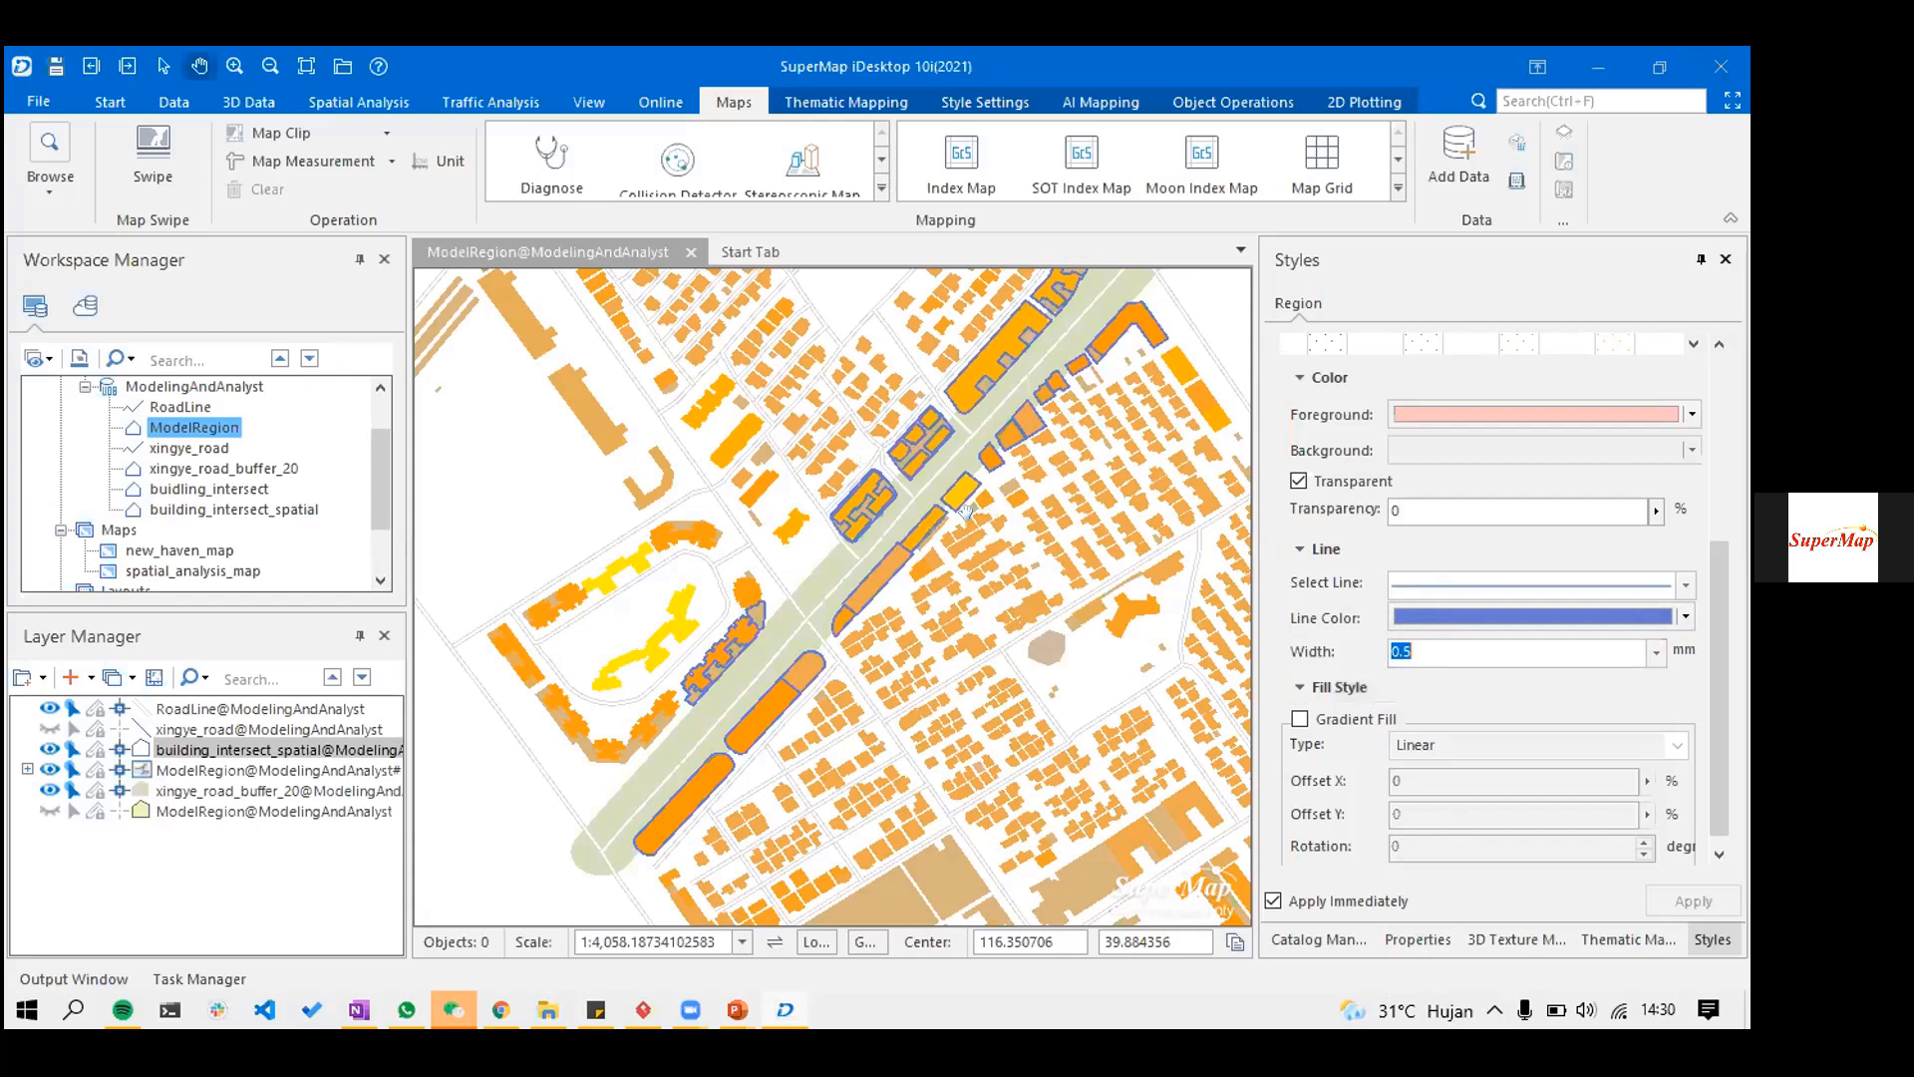
scroll(987, 519, "up", 2)
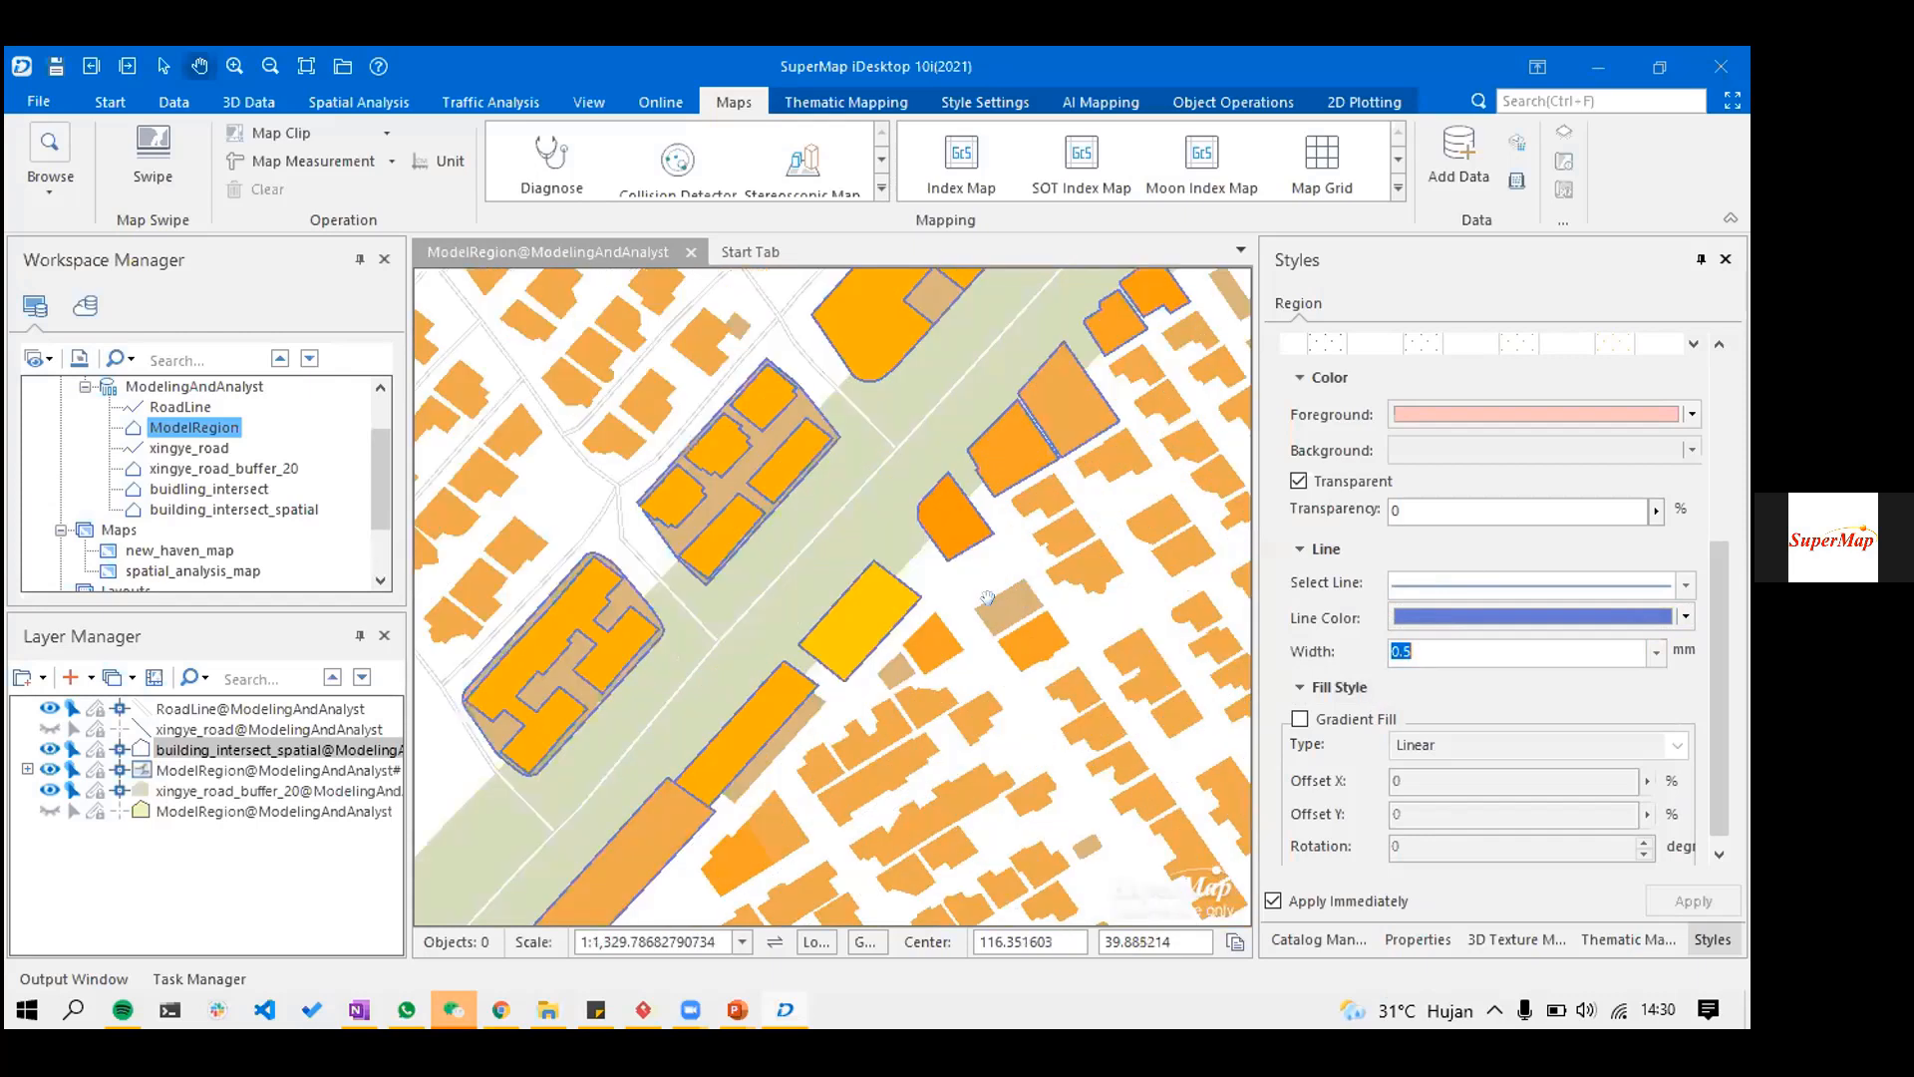
- Save the styled map in the workspace under the name thematic_map_road_widening
scroll(1002, 535, "down", 2)
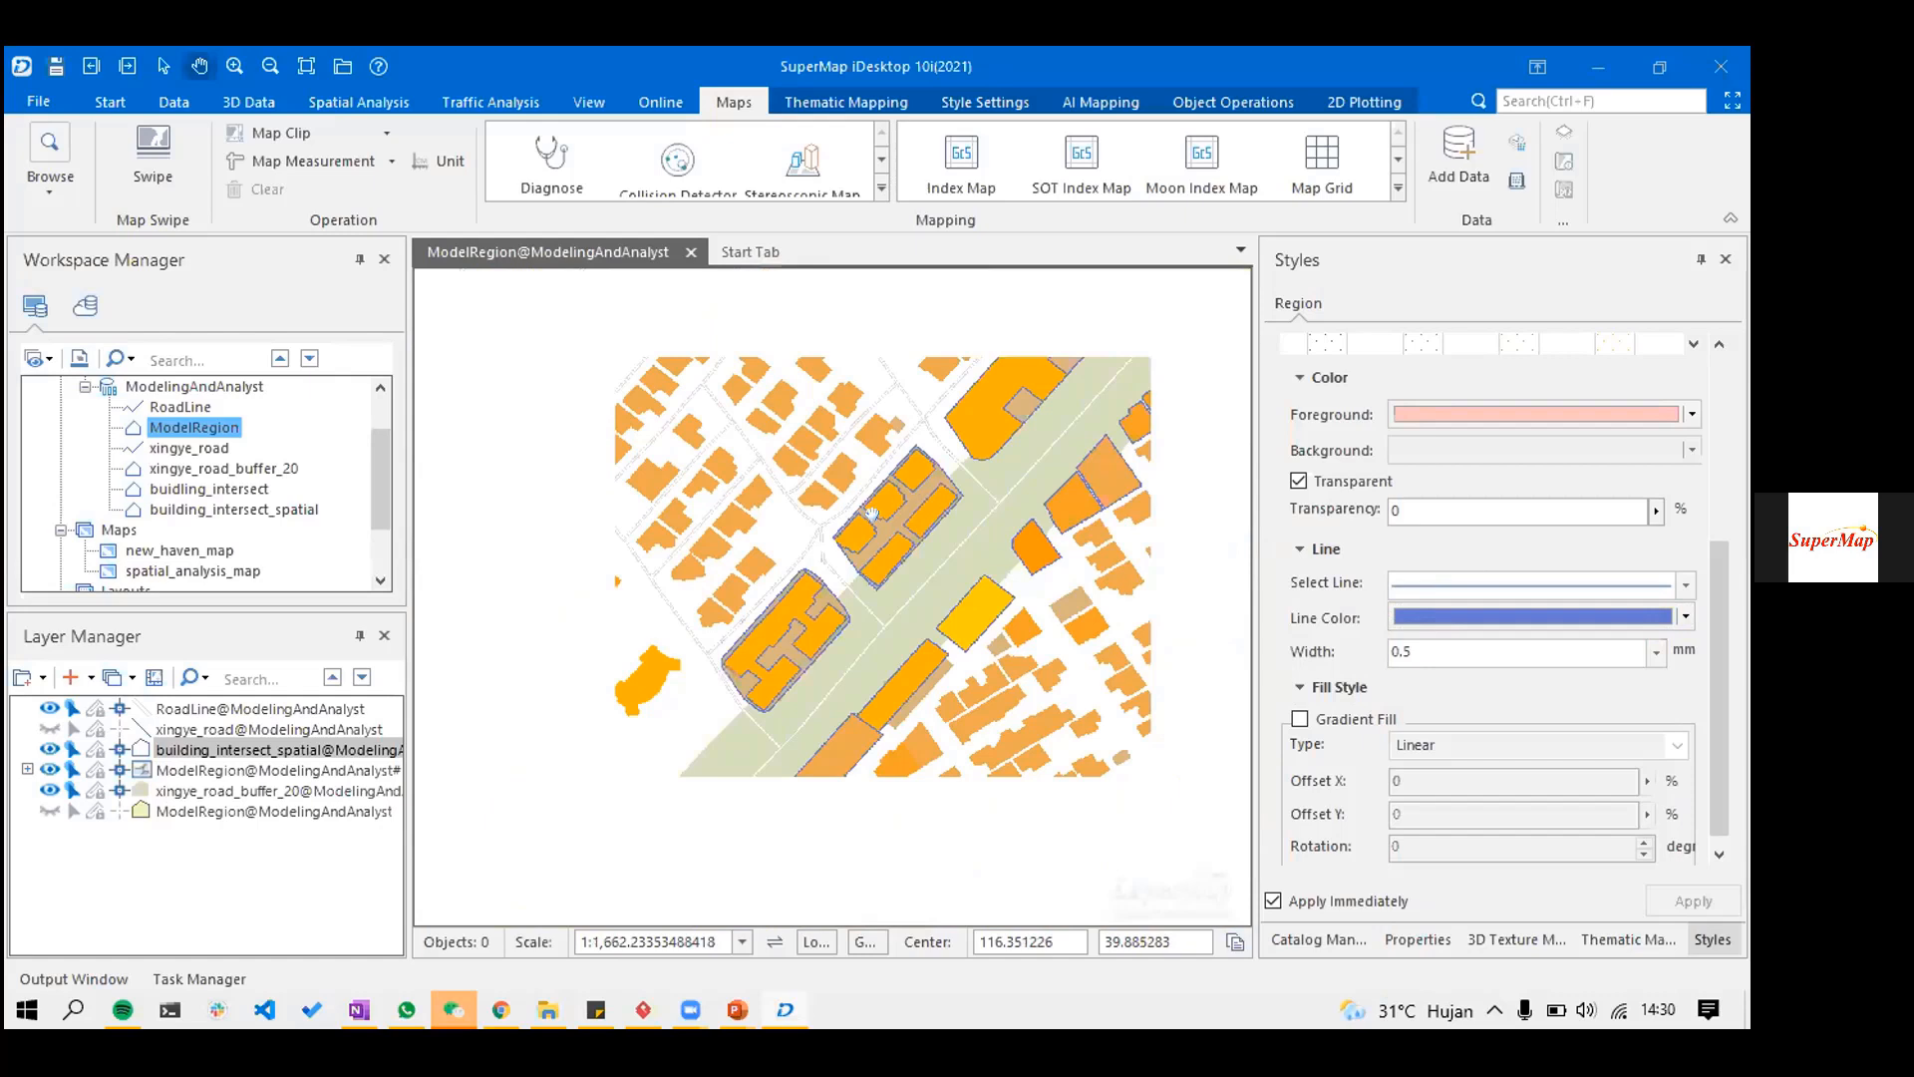
scroll(908, 460, "up", 1)
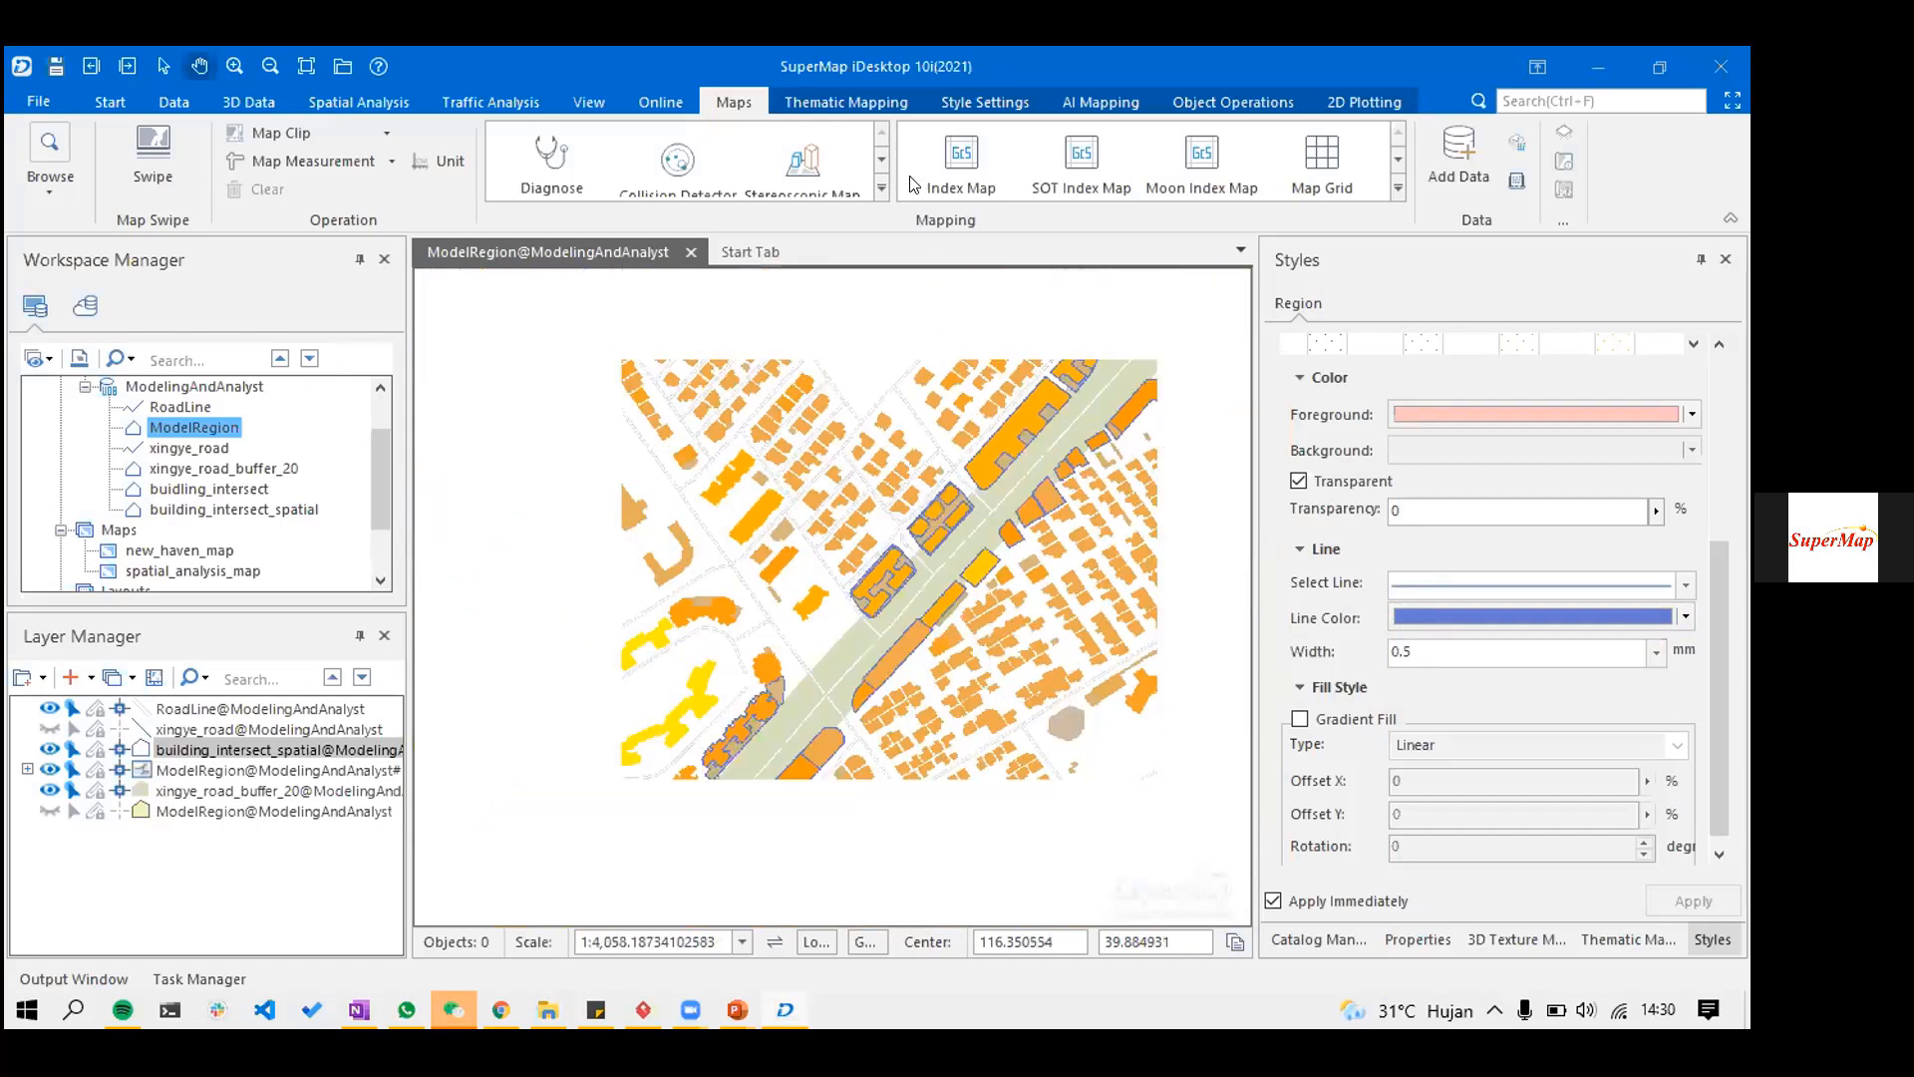
key("alt+Tab")
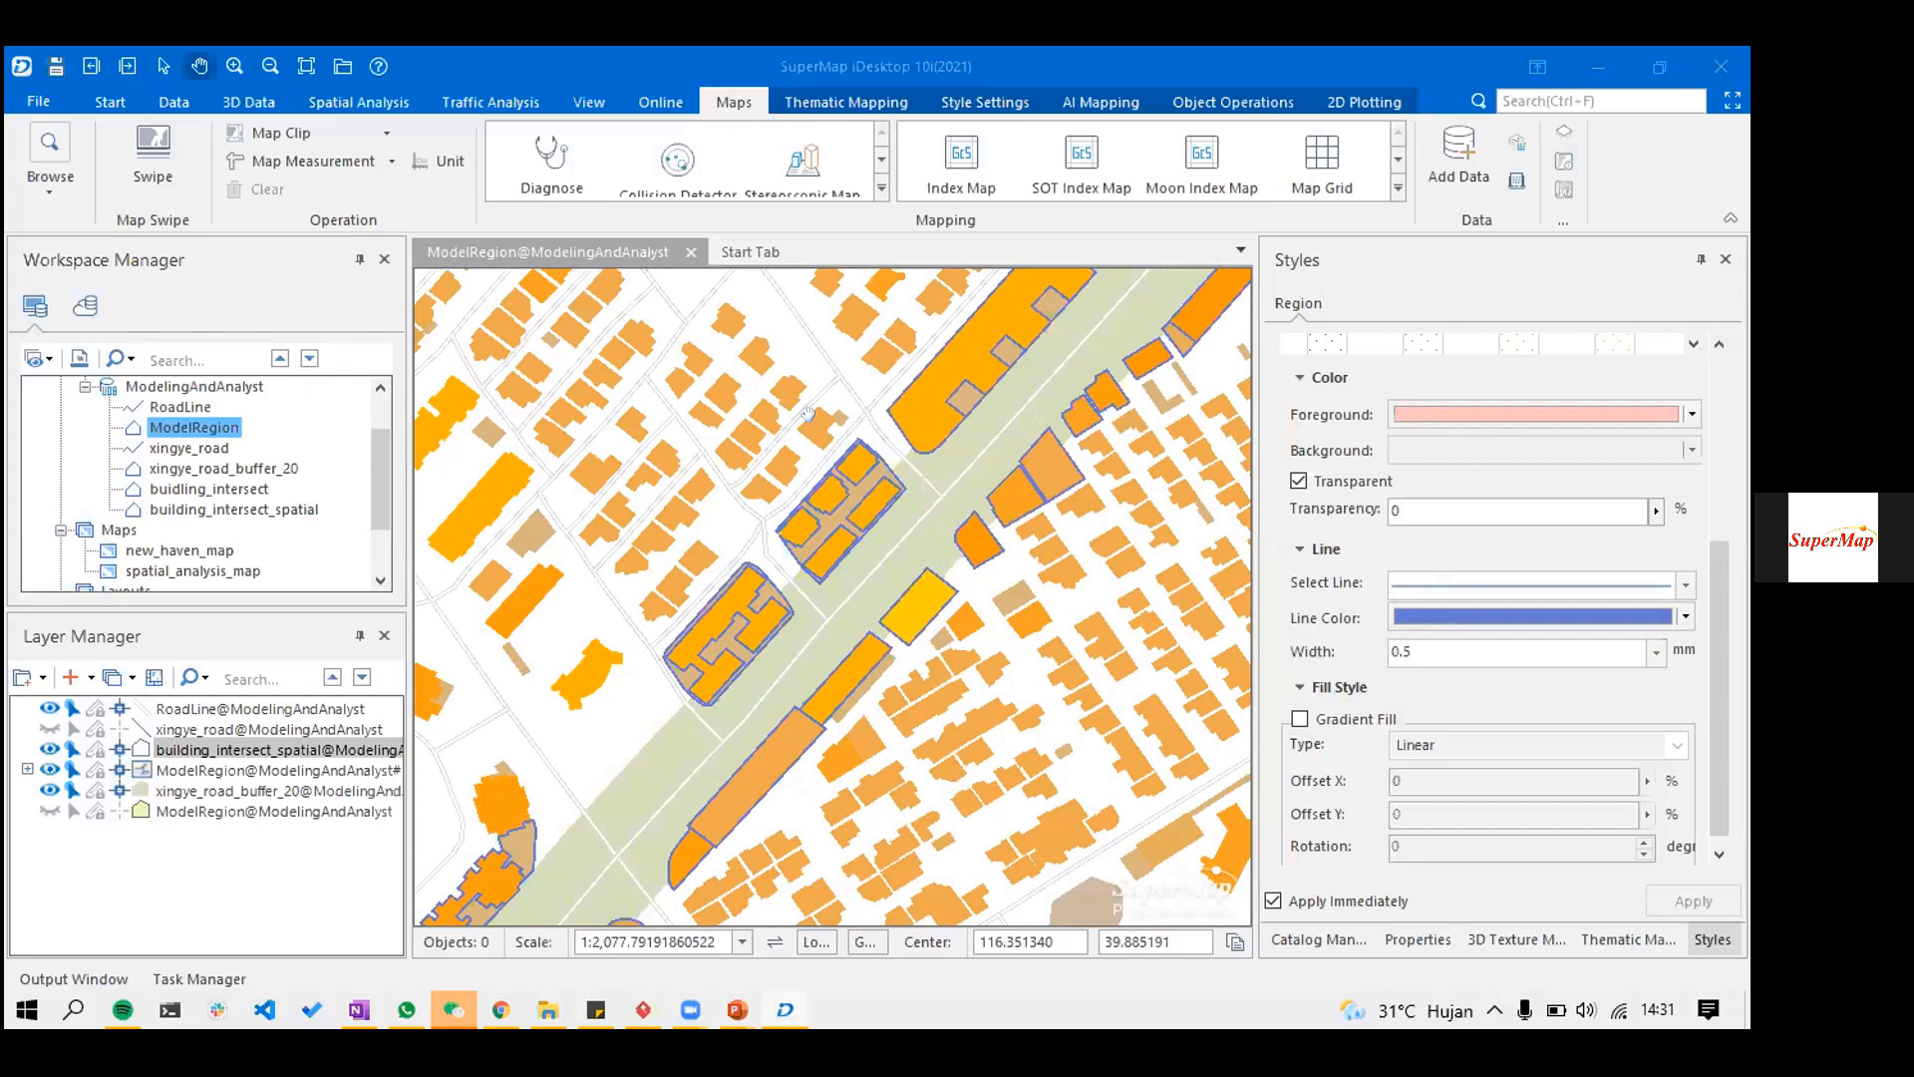
scroll(809, 413, "down", 1)
right_click(895, 530)
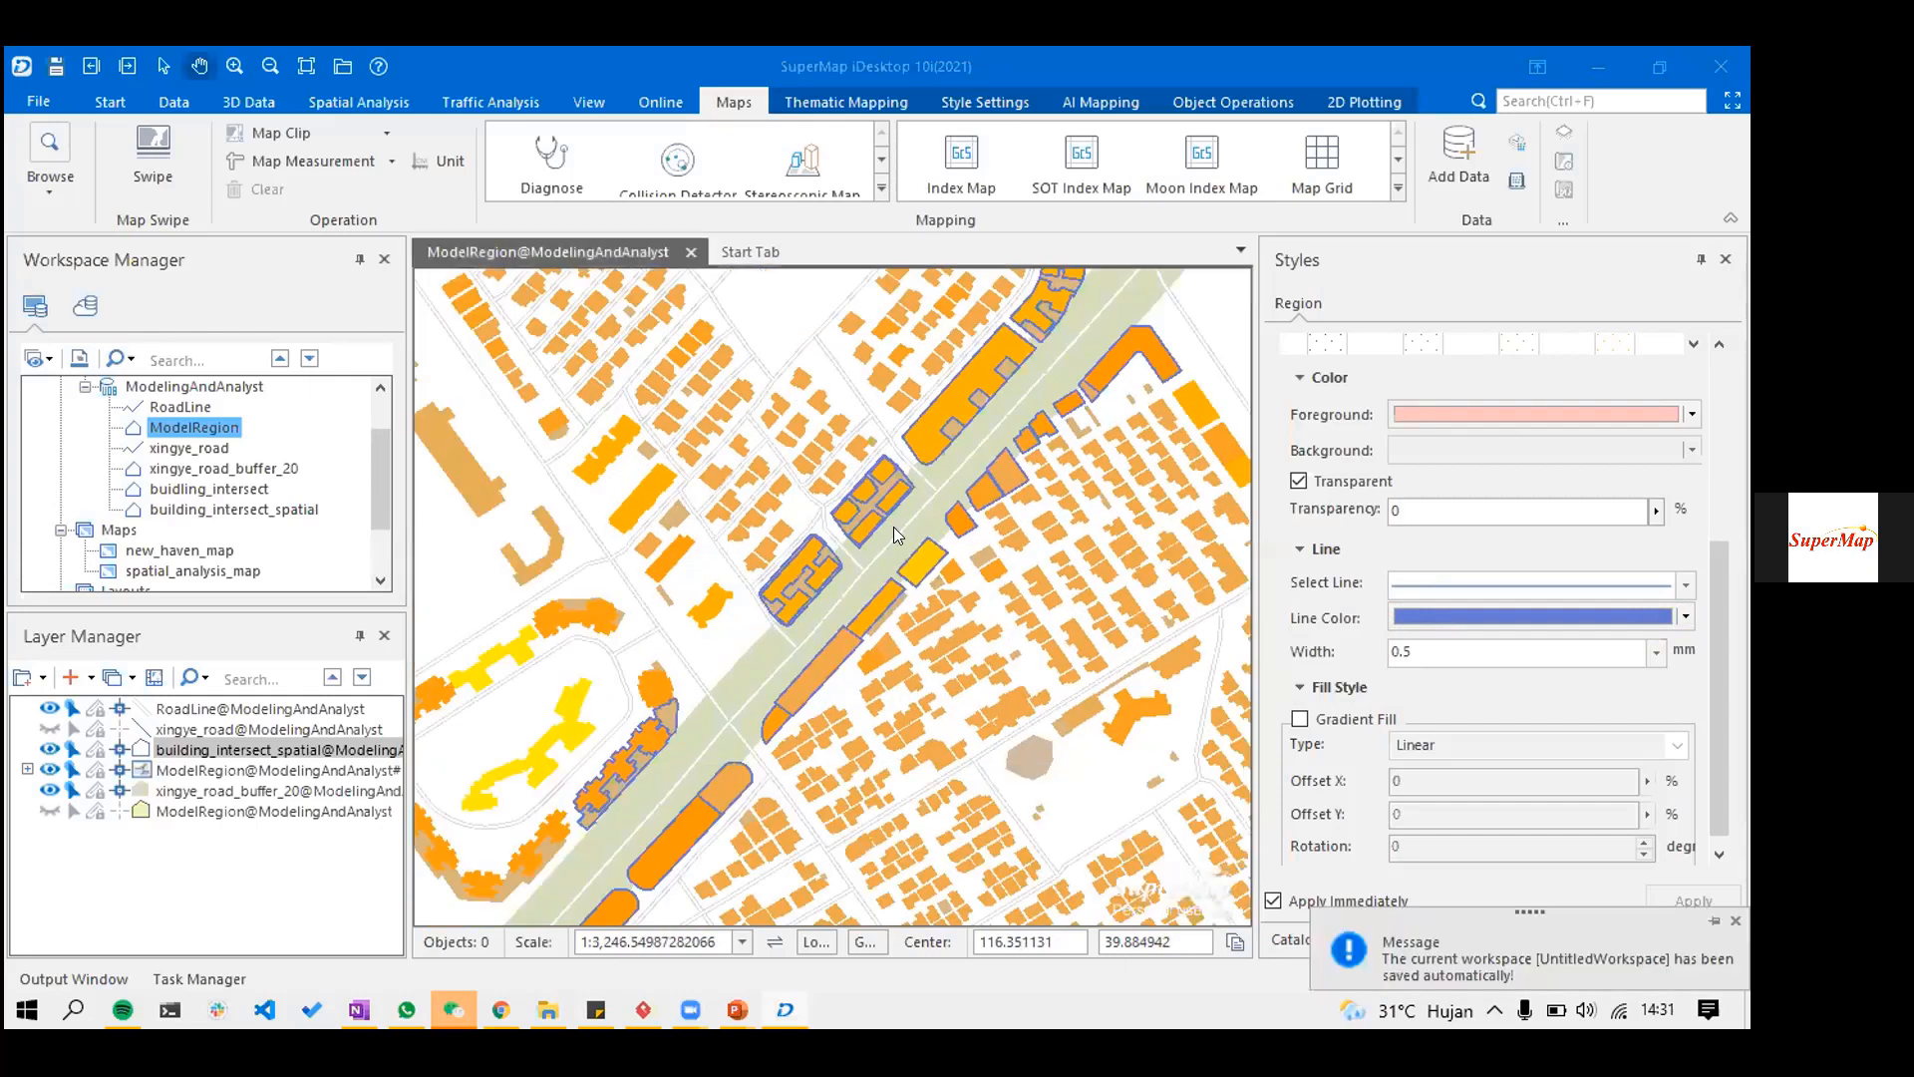
right_click(812, 544)
left_click(953, 611)
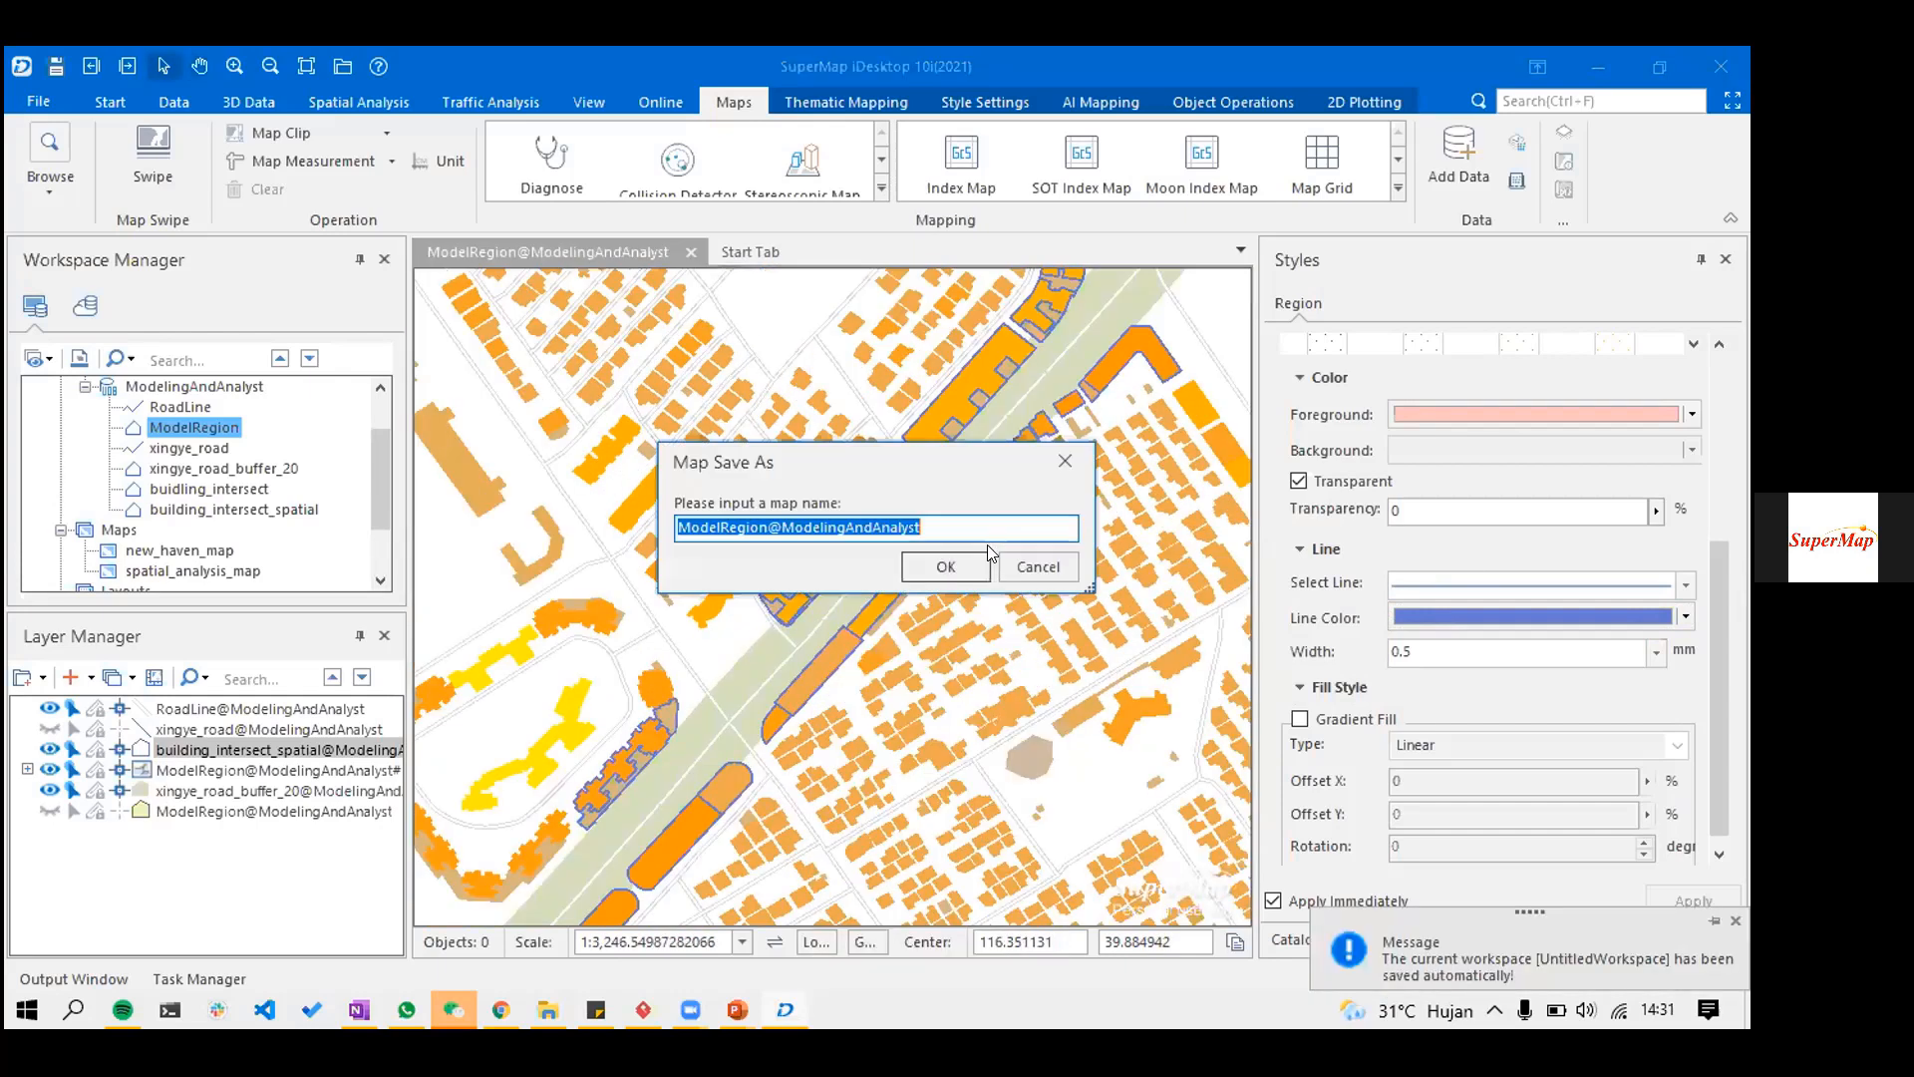
type("thematic_map_road_win")
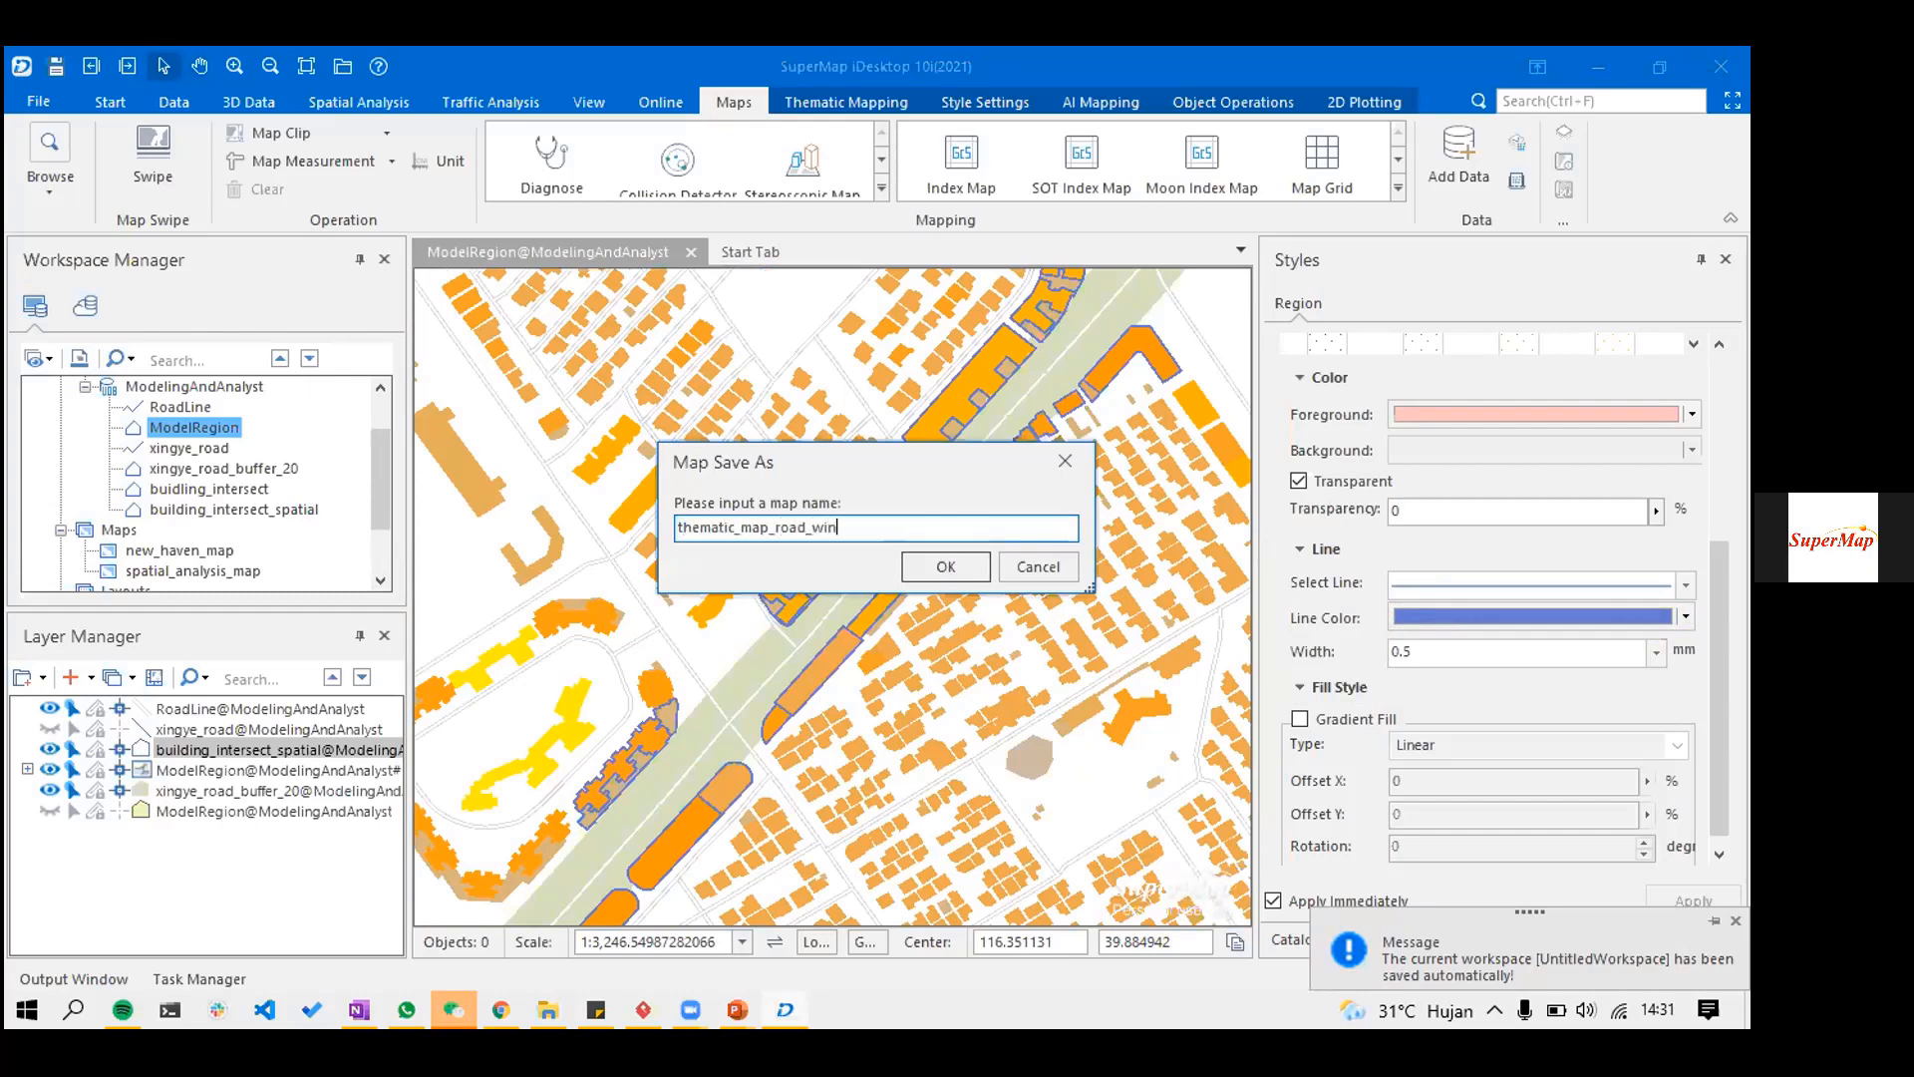
key("BackSpace")
type("d_wid")
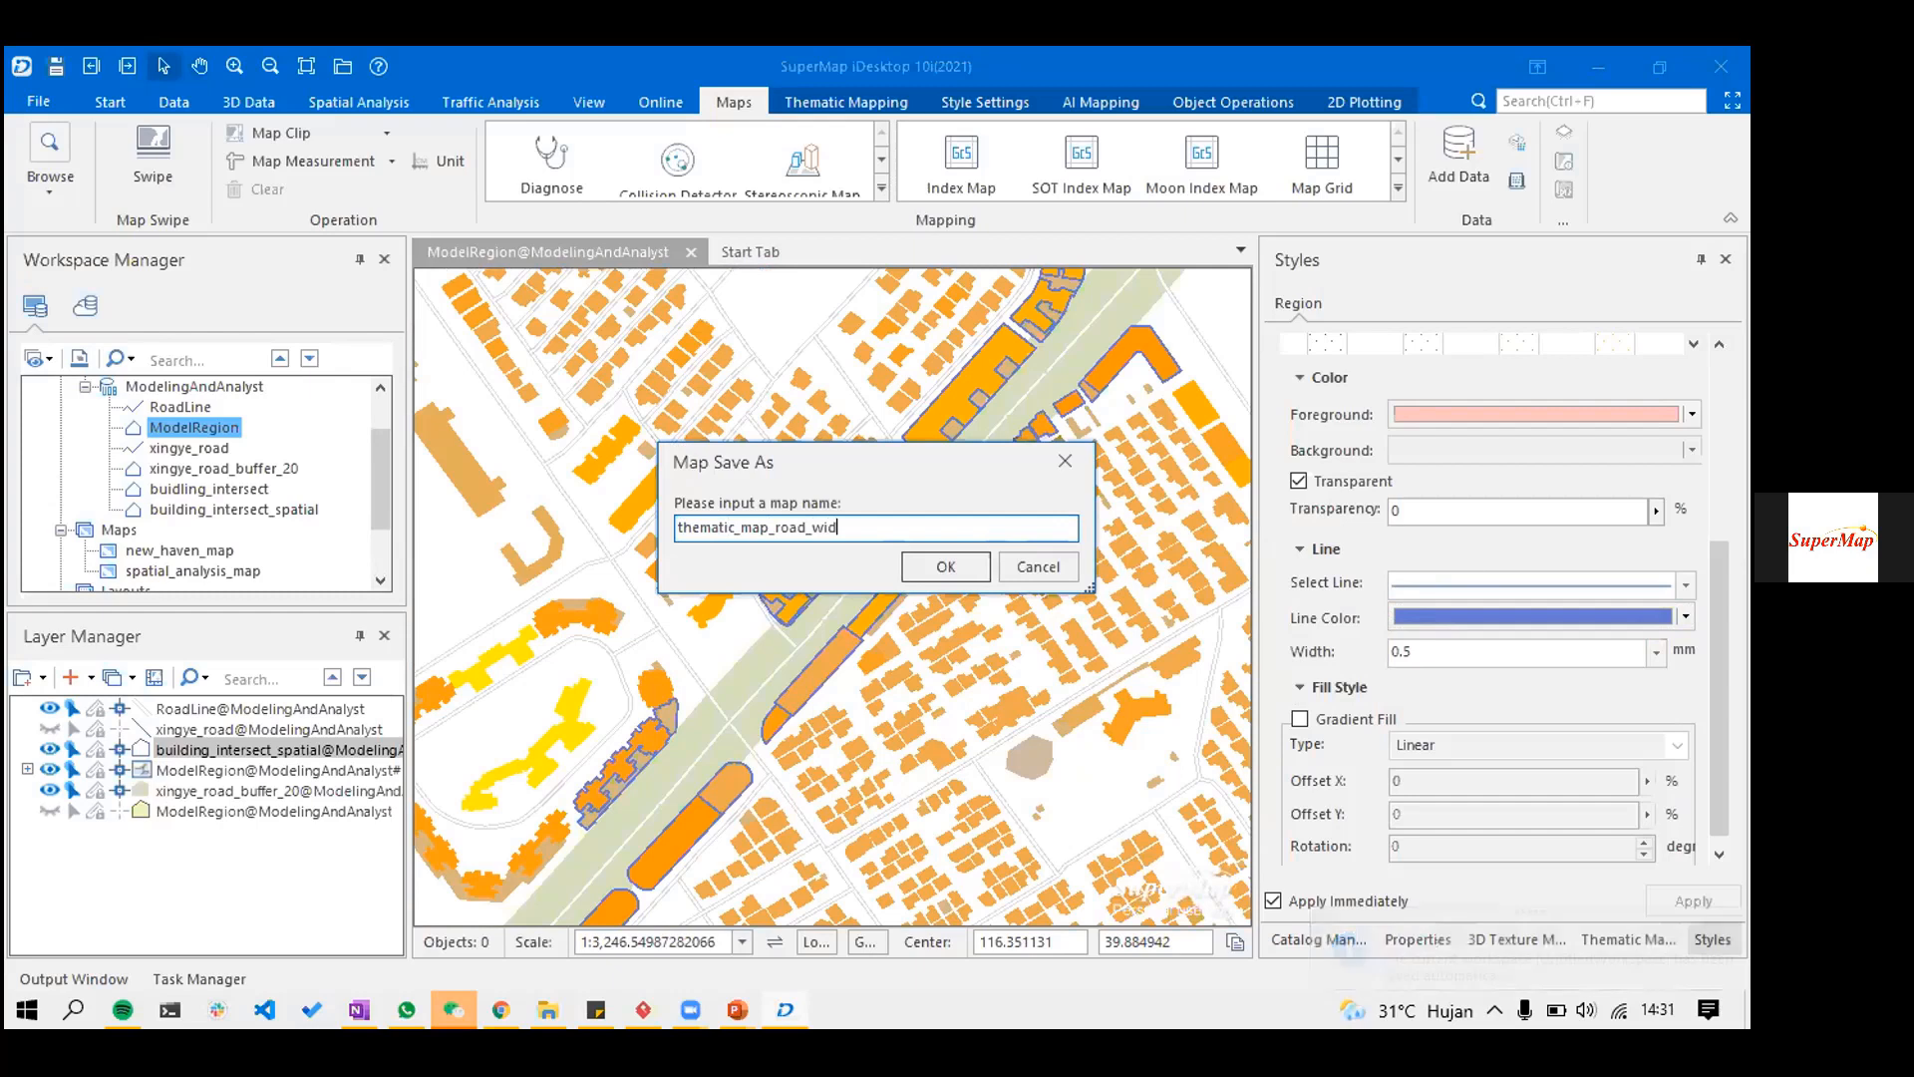
type("ening")
left_click(922, 571)
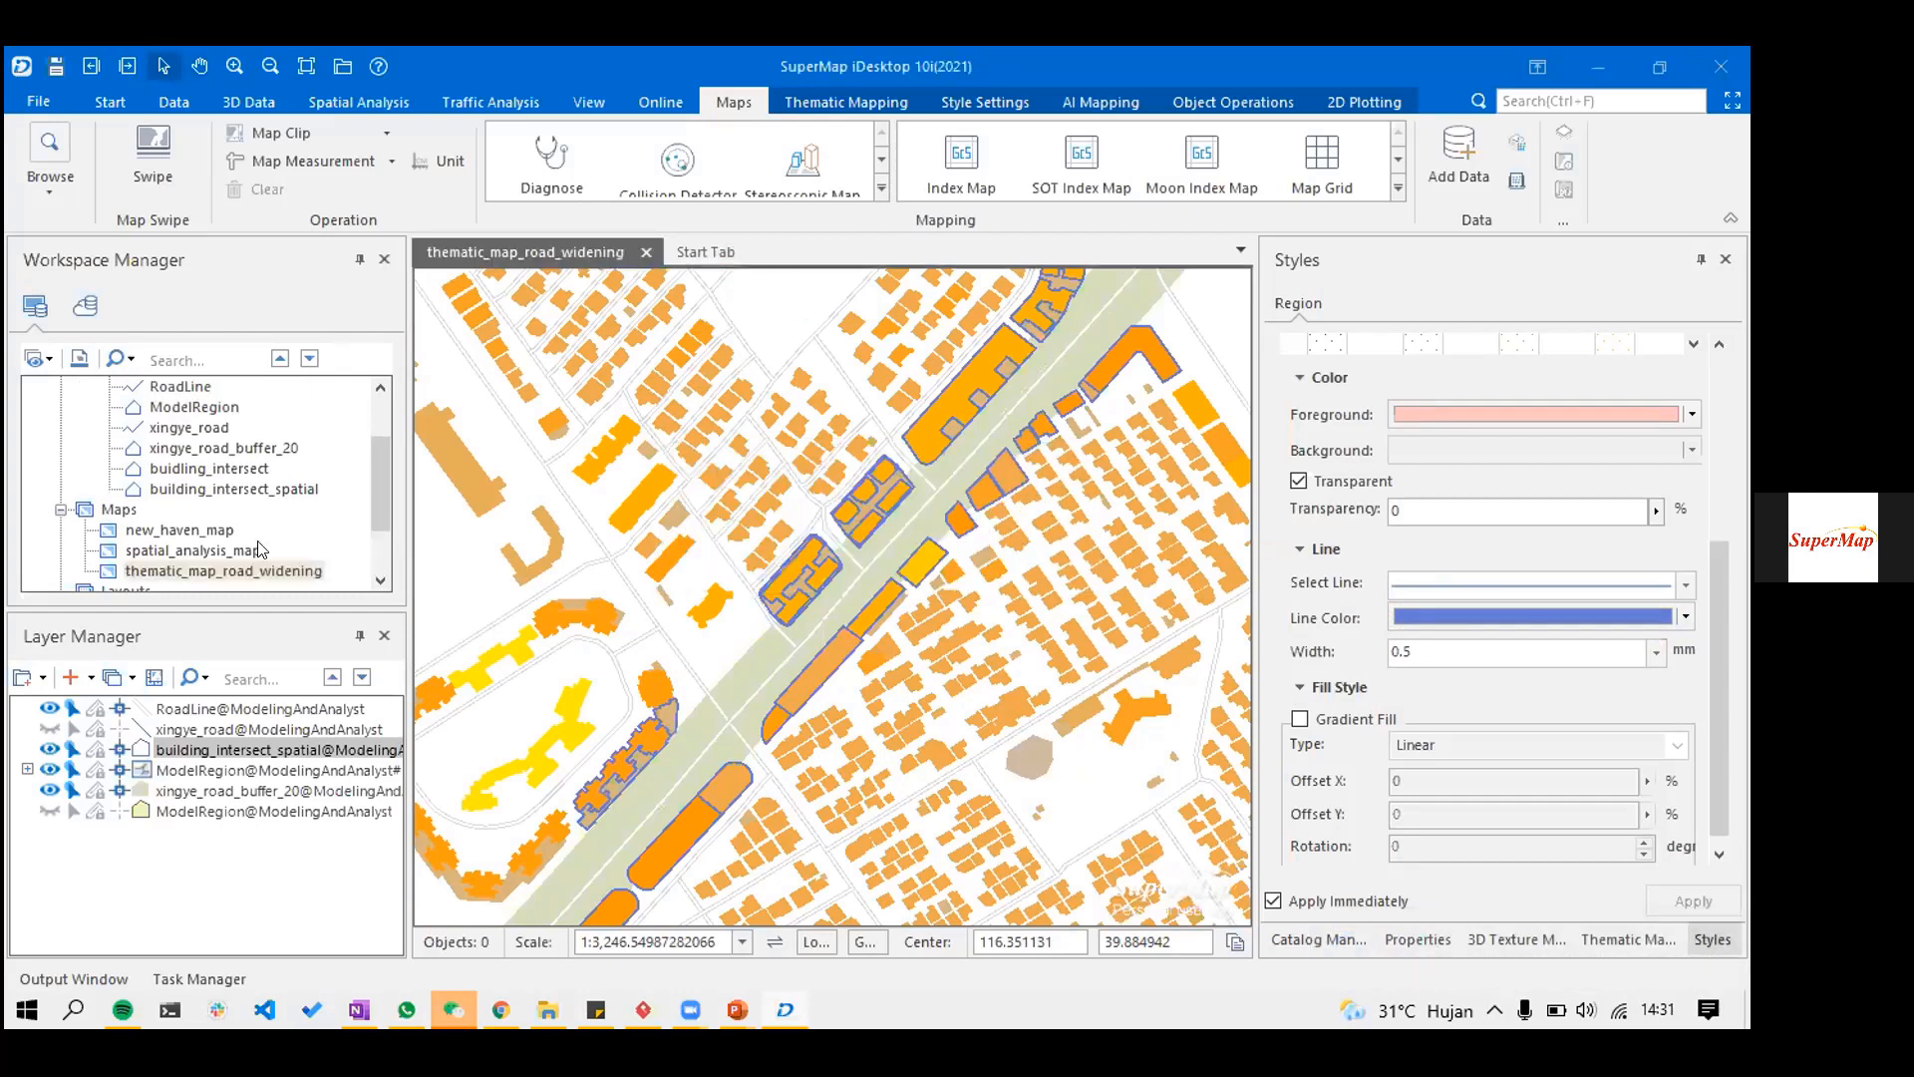
- Close the thematic_map_road_widening map and create a new layout from the Blank Template
left_click(213, 570)
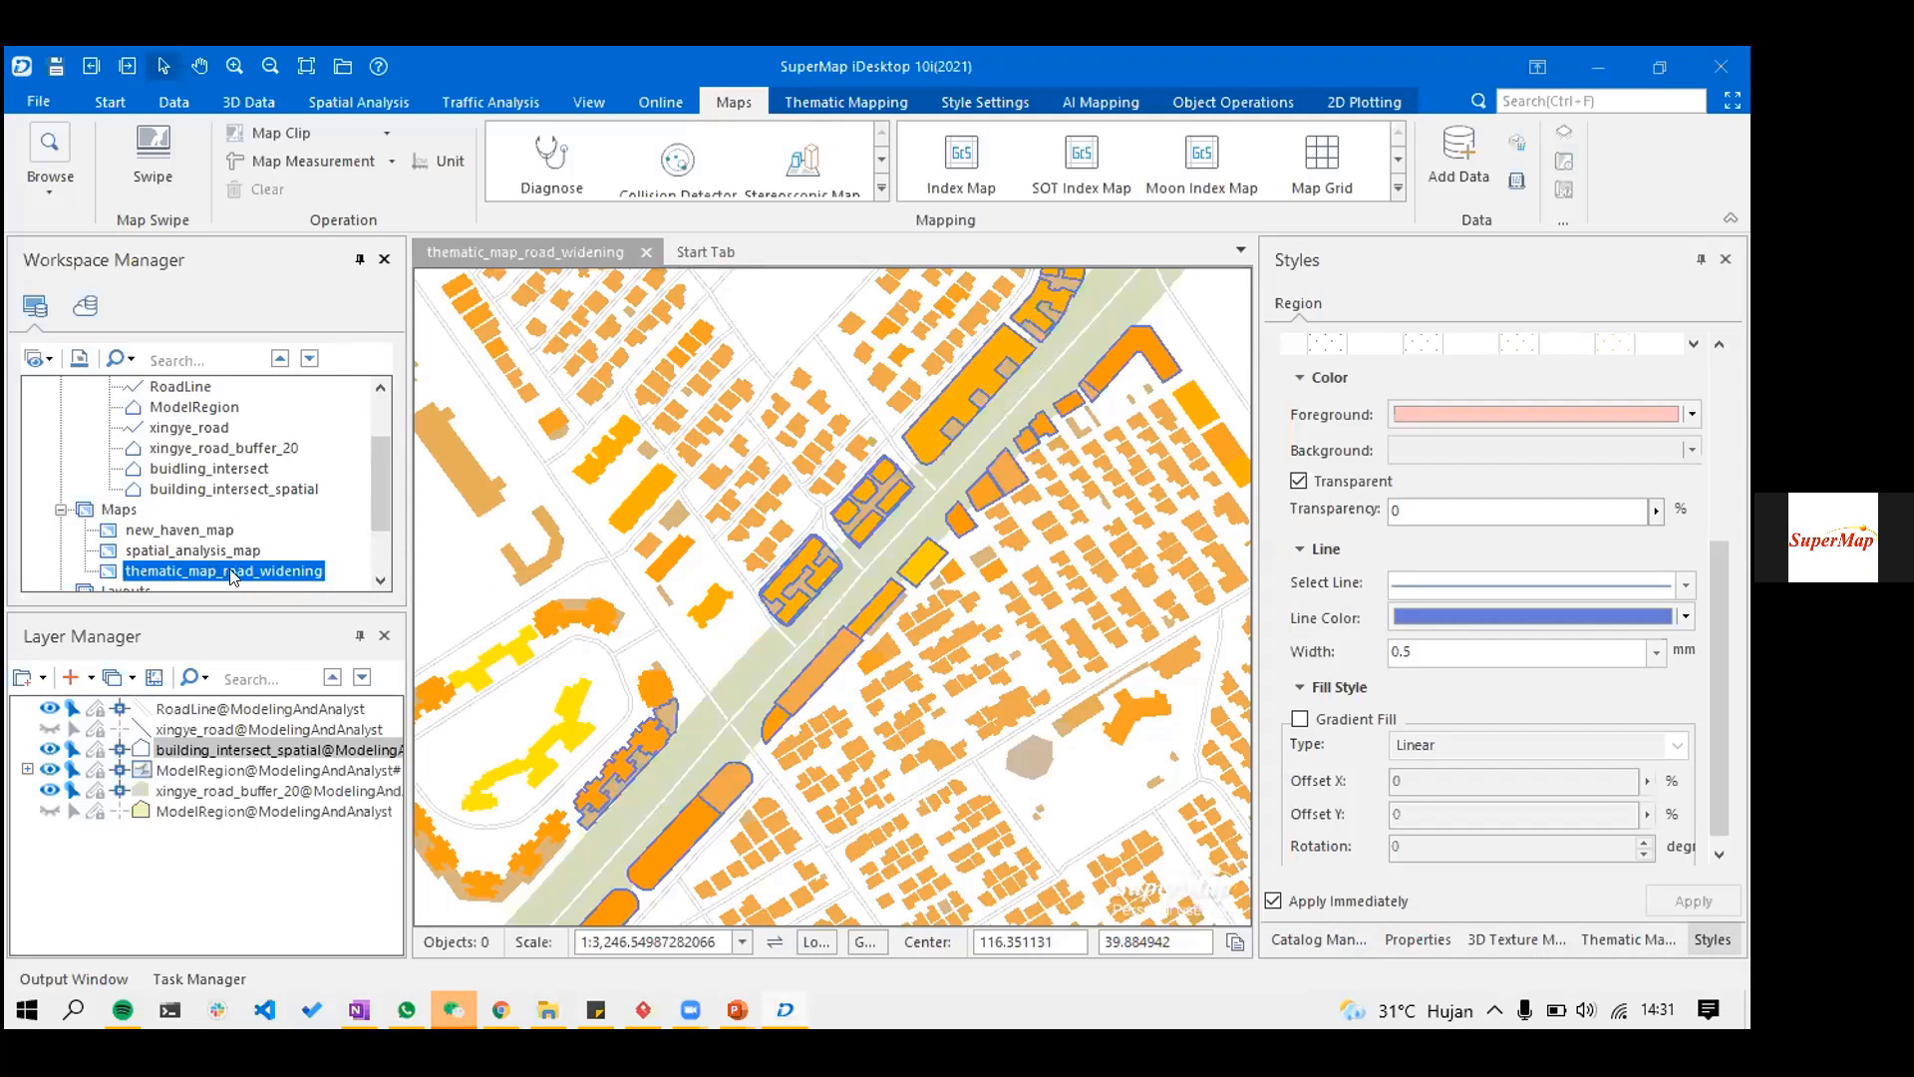
left_click(646, 252)
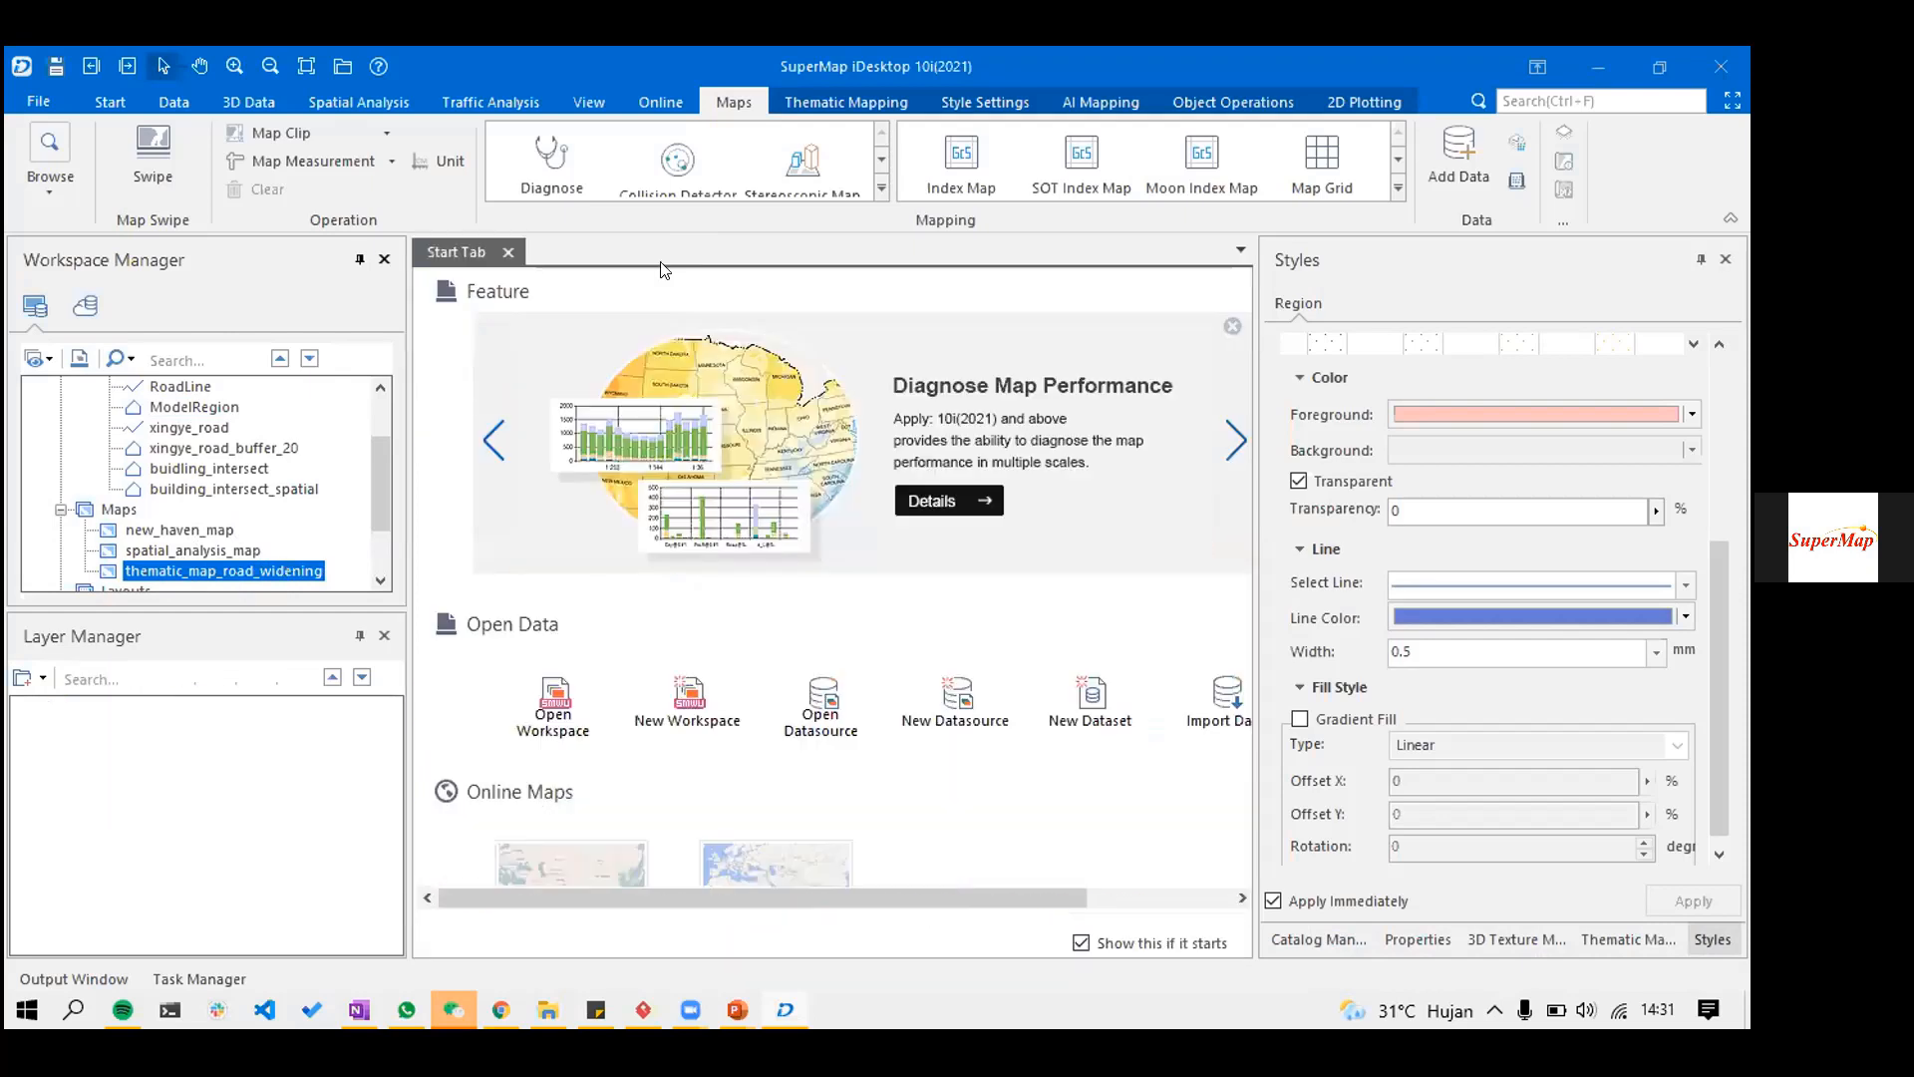
scroll(116, 509, "down", 2)
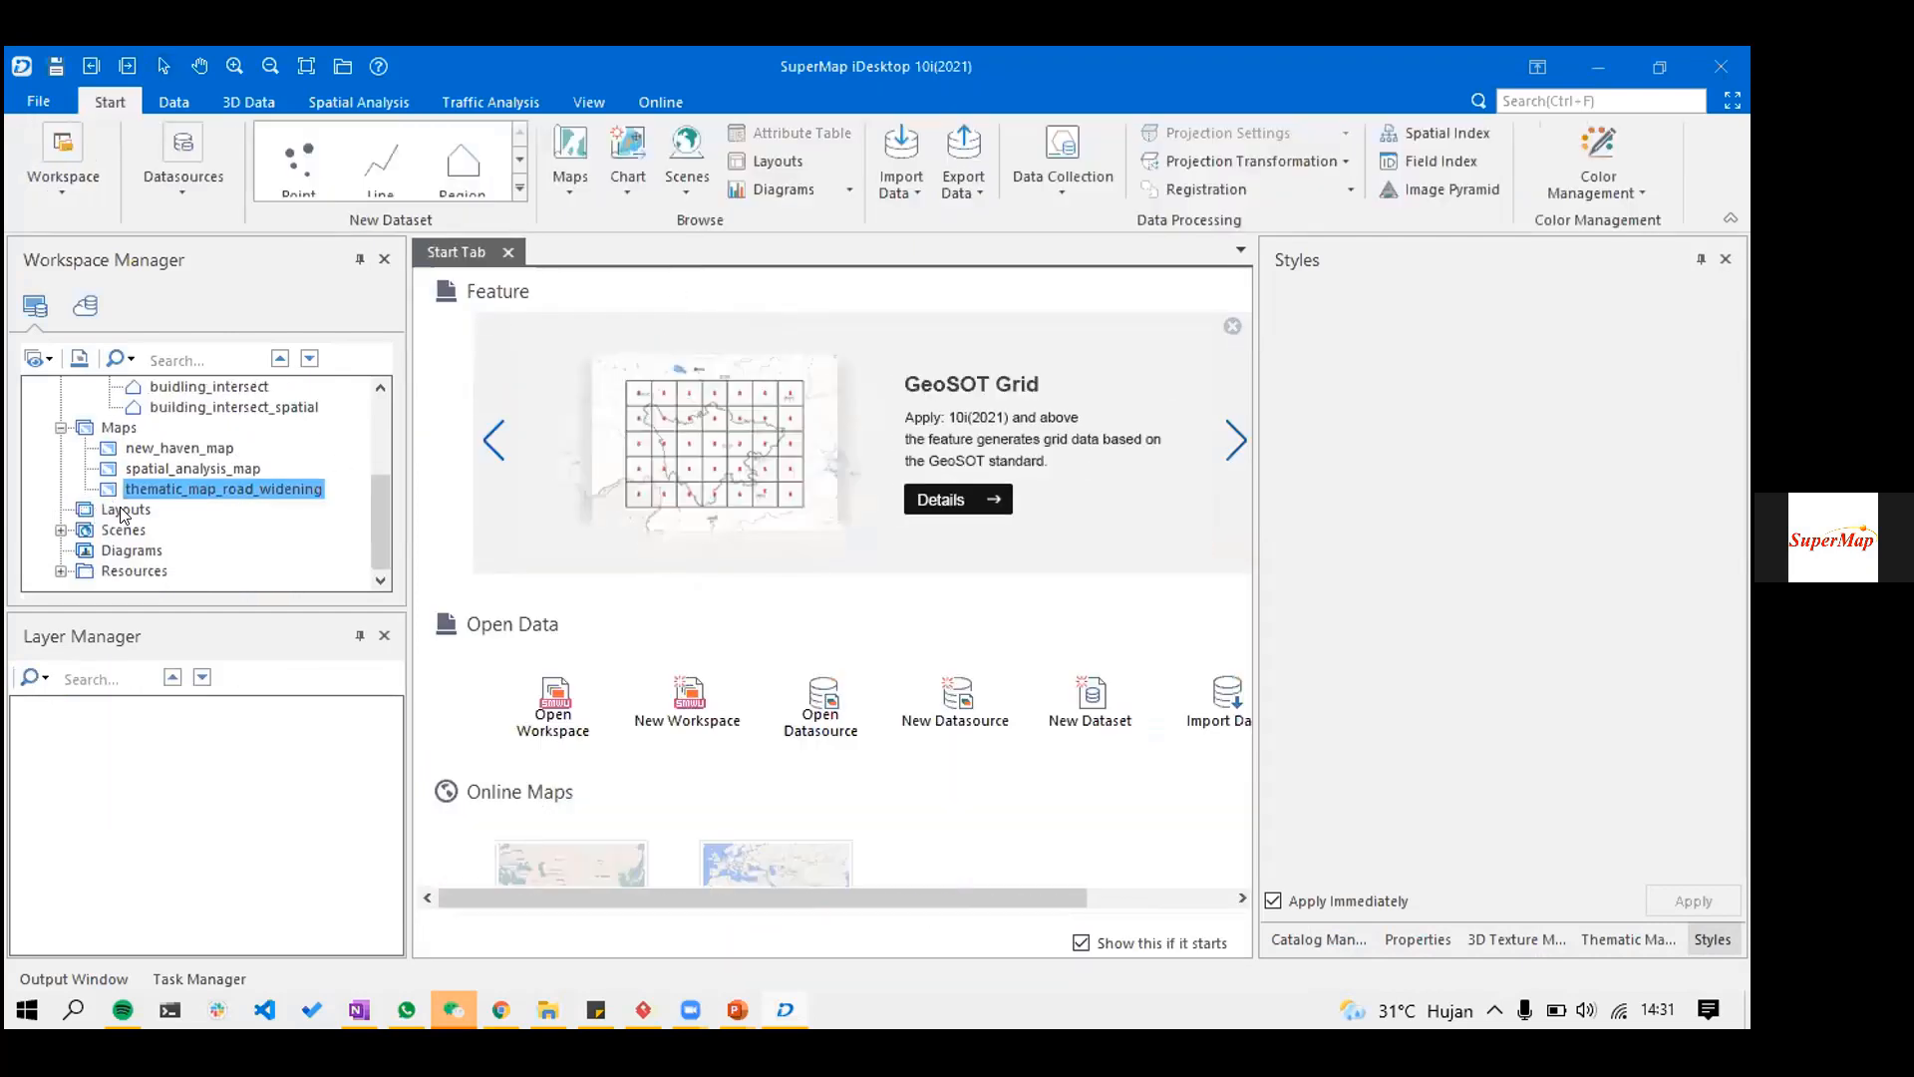
key("Down")
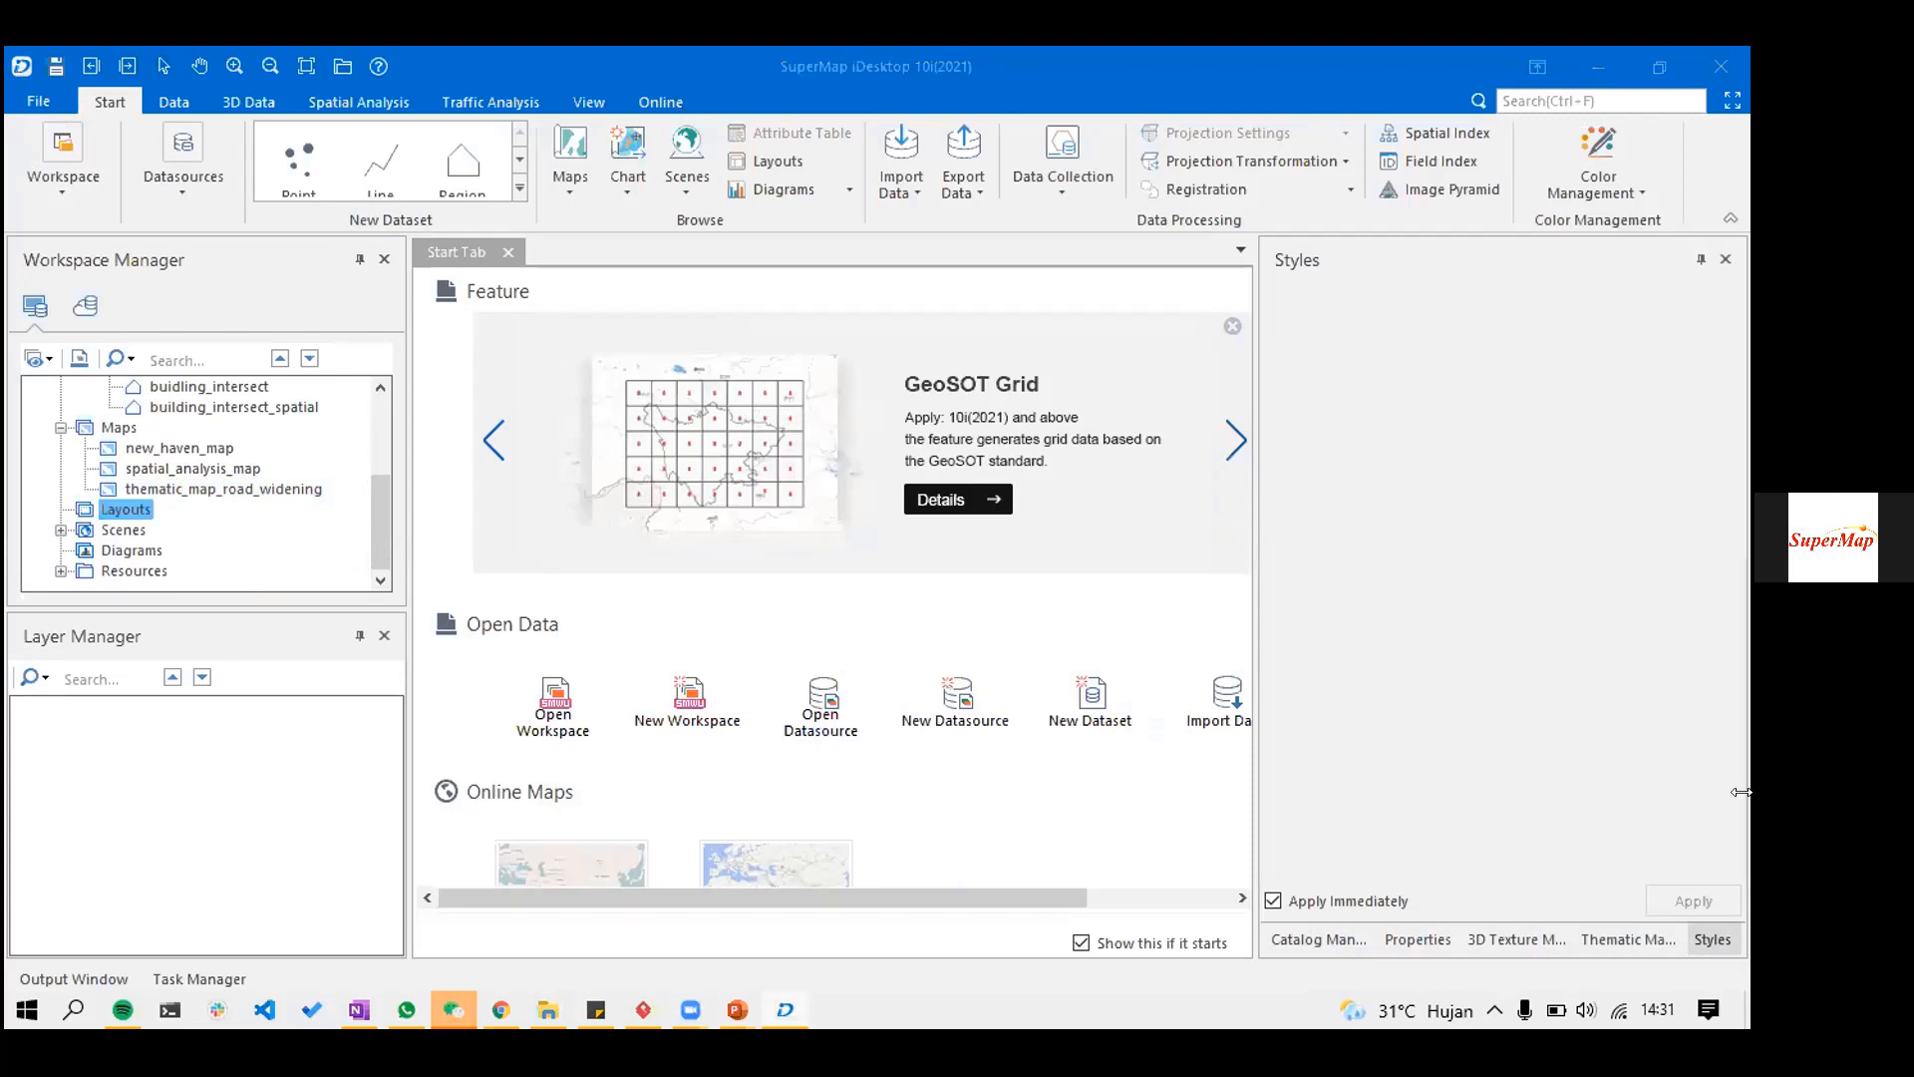
right_click(116, 505)
left_click(212, 524)
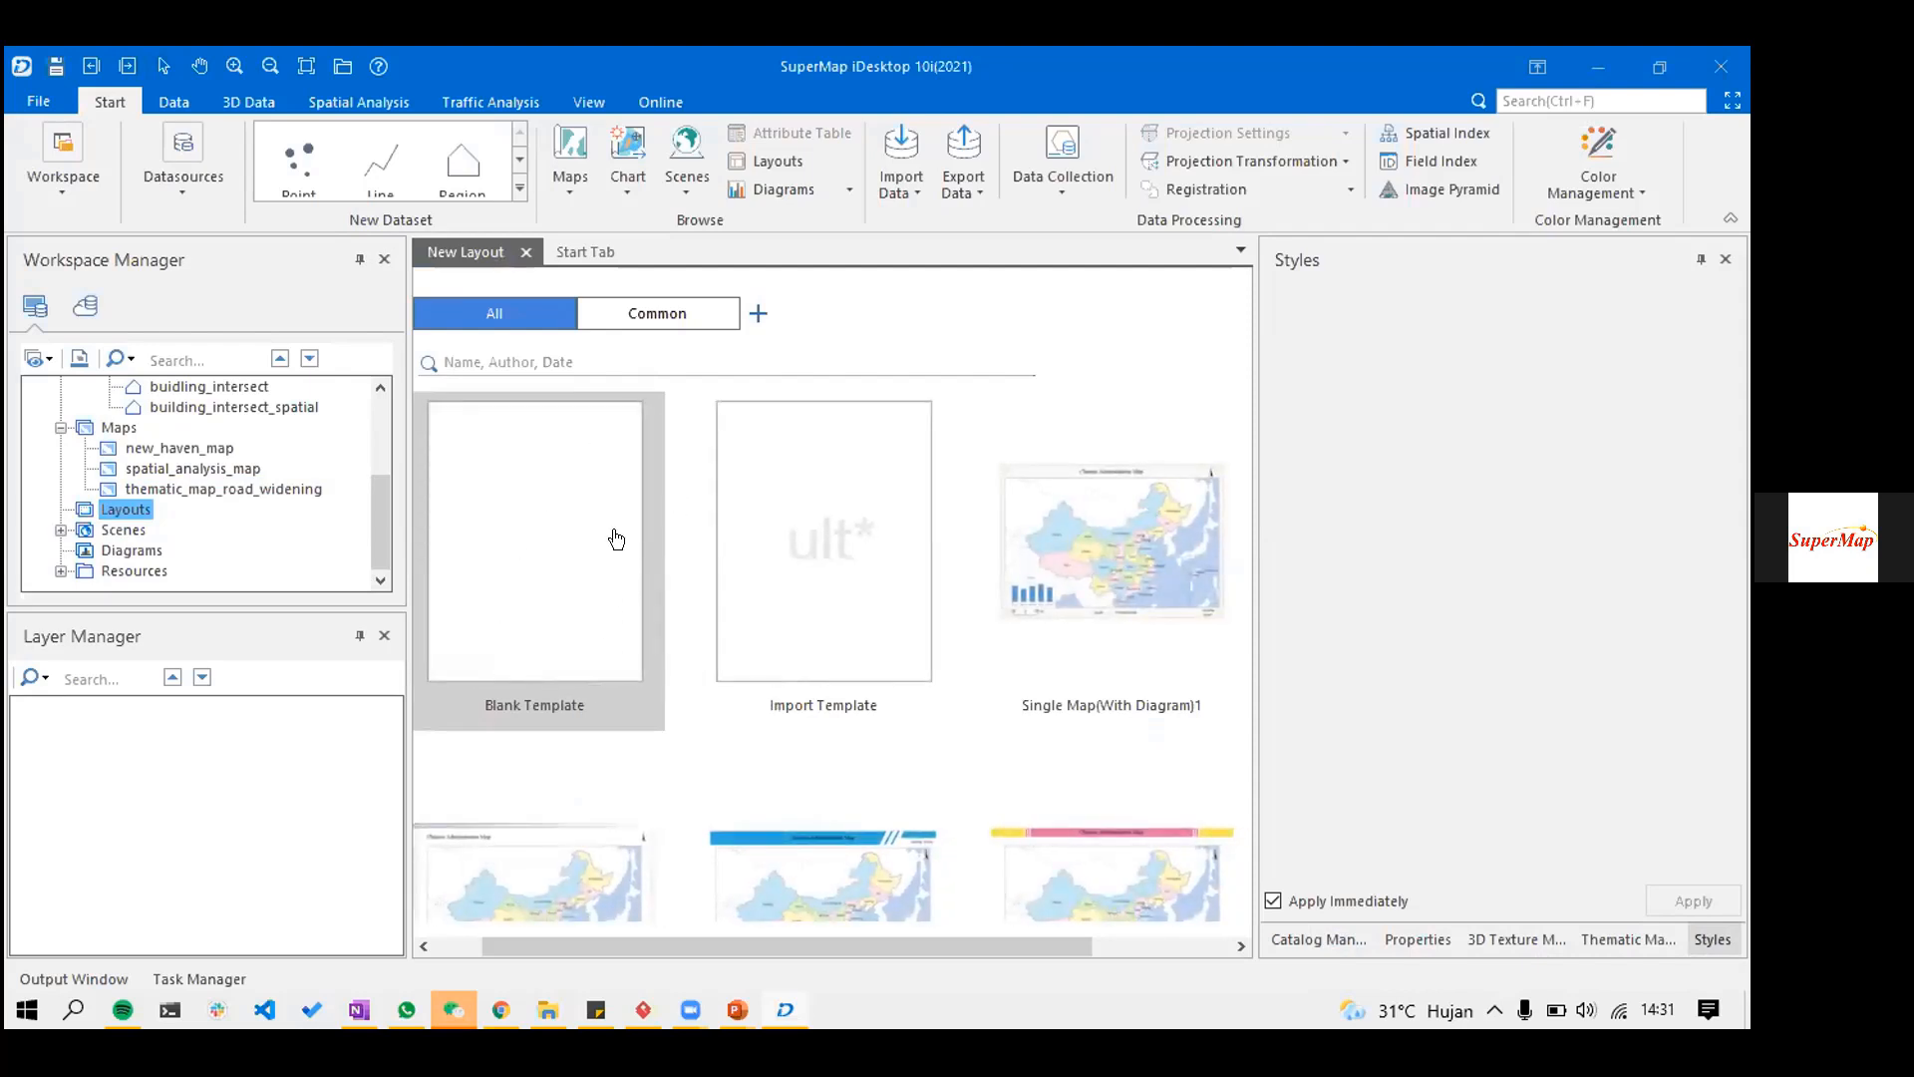
double_click(568, 504)
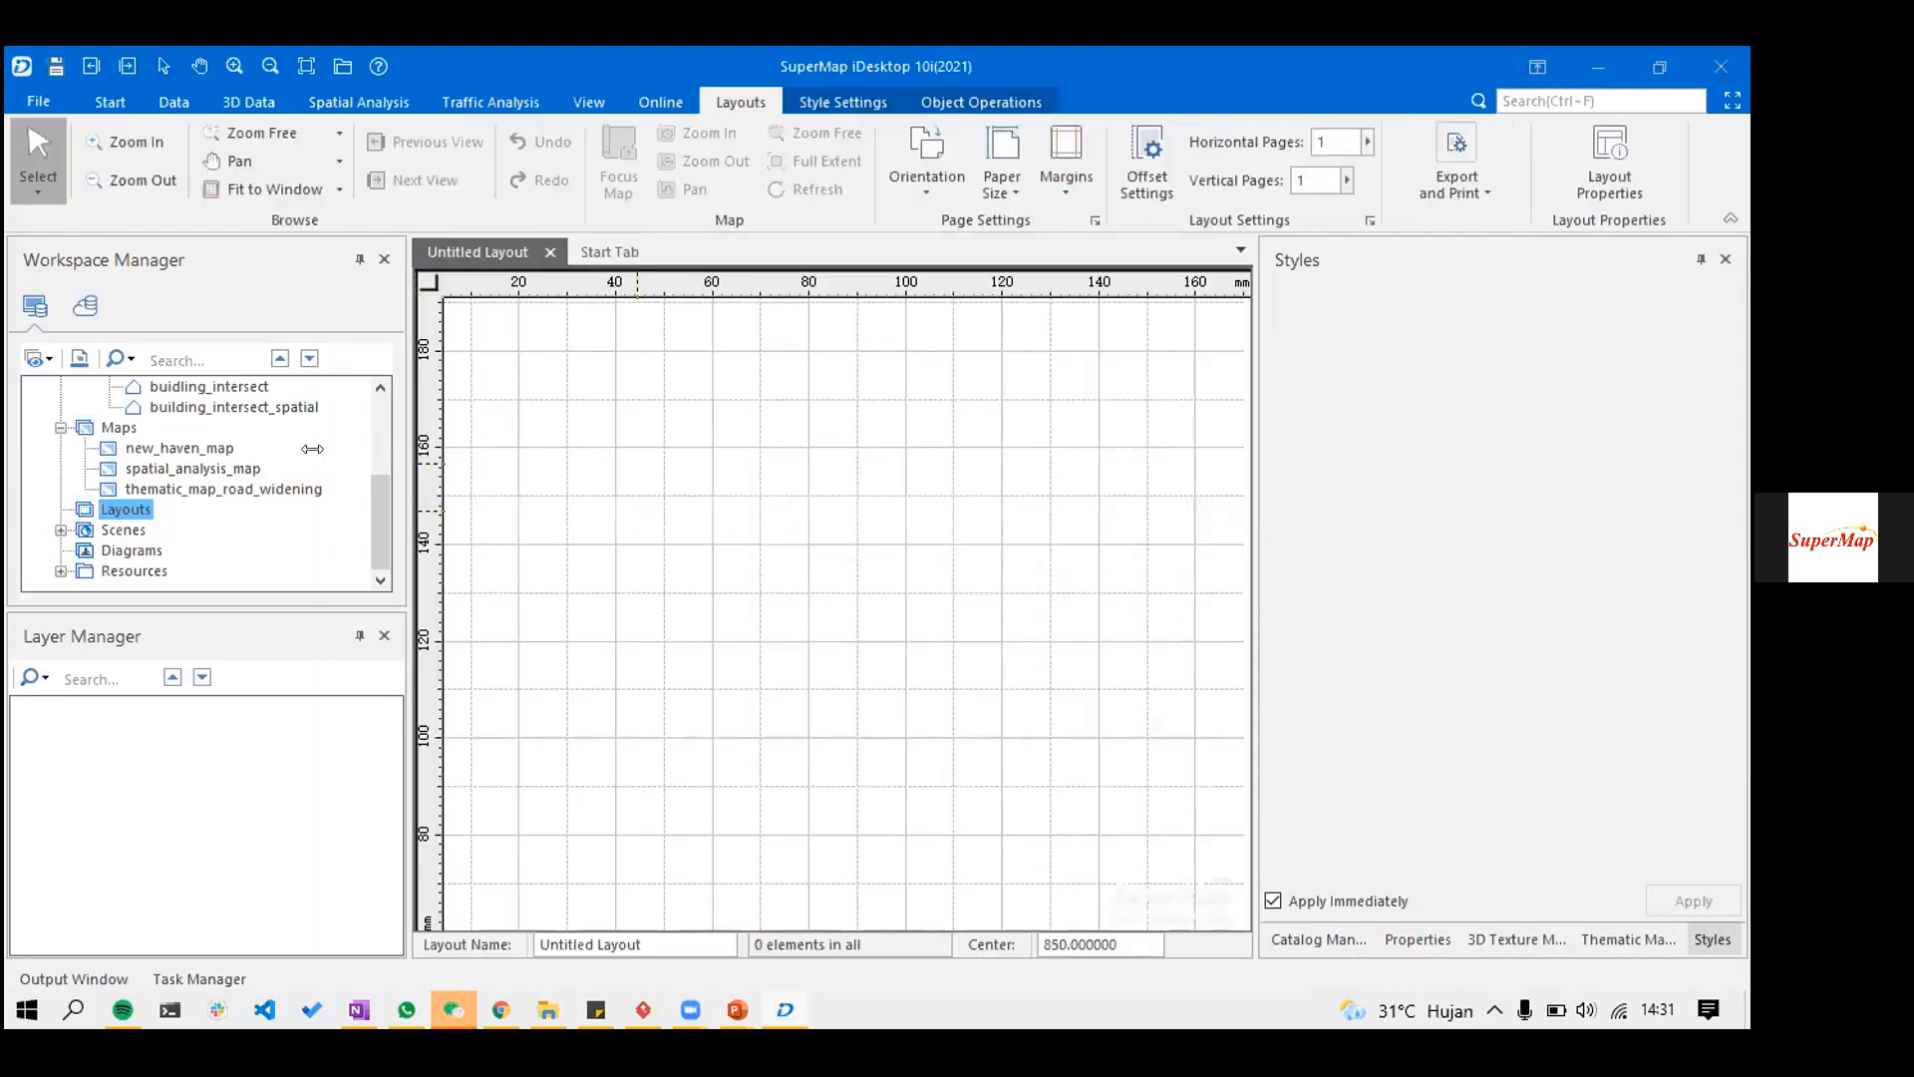
- Narrow the panels beside the layout to enlarge its workspace and fit the whole page in view
left_click_drag(312, 449, 319, 448)
left_click_drag(1249, 381, 1406, 389)
scroll(1098, 473, "down", 3)
scroll(997, 555, "down", 1)
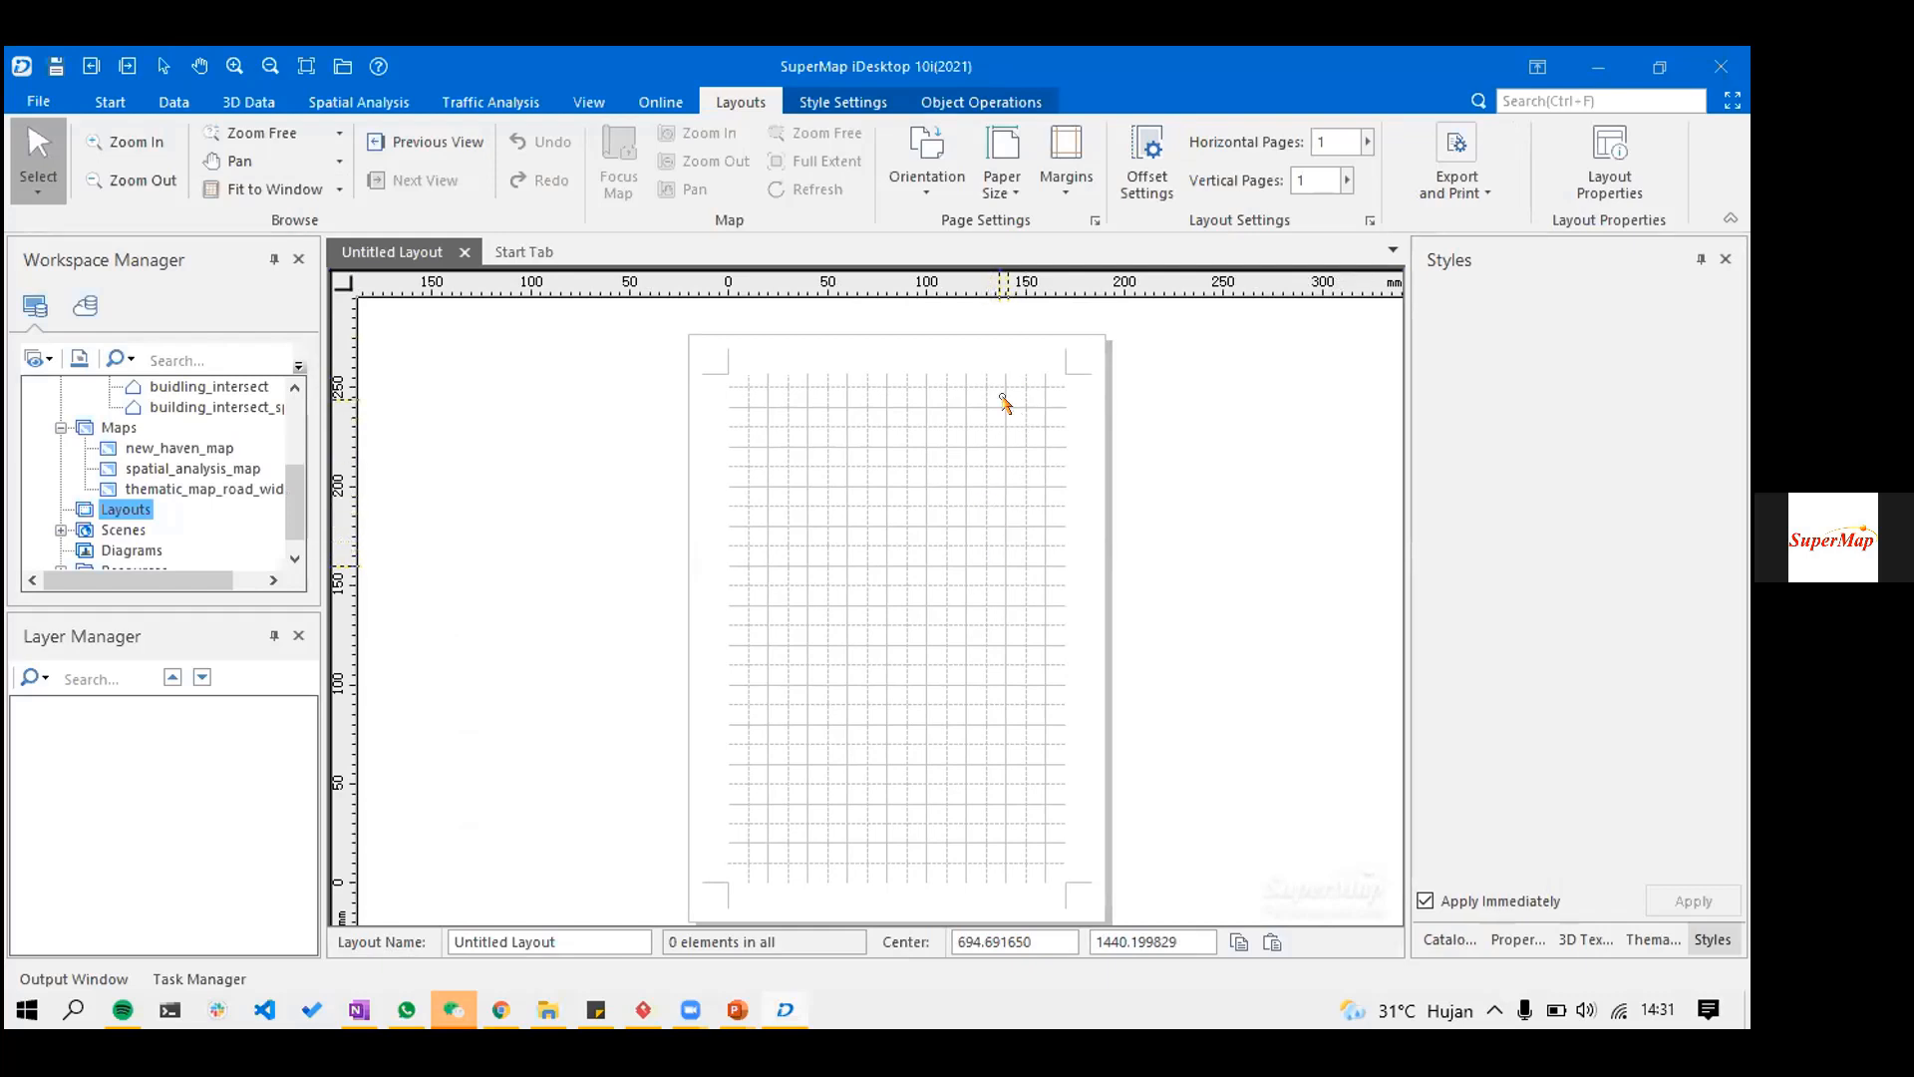
left_click(991, 107)
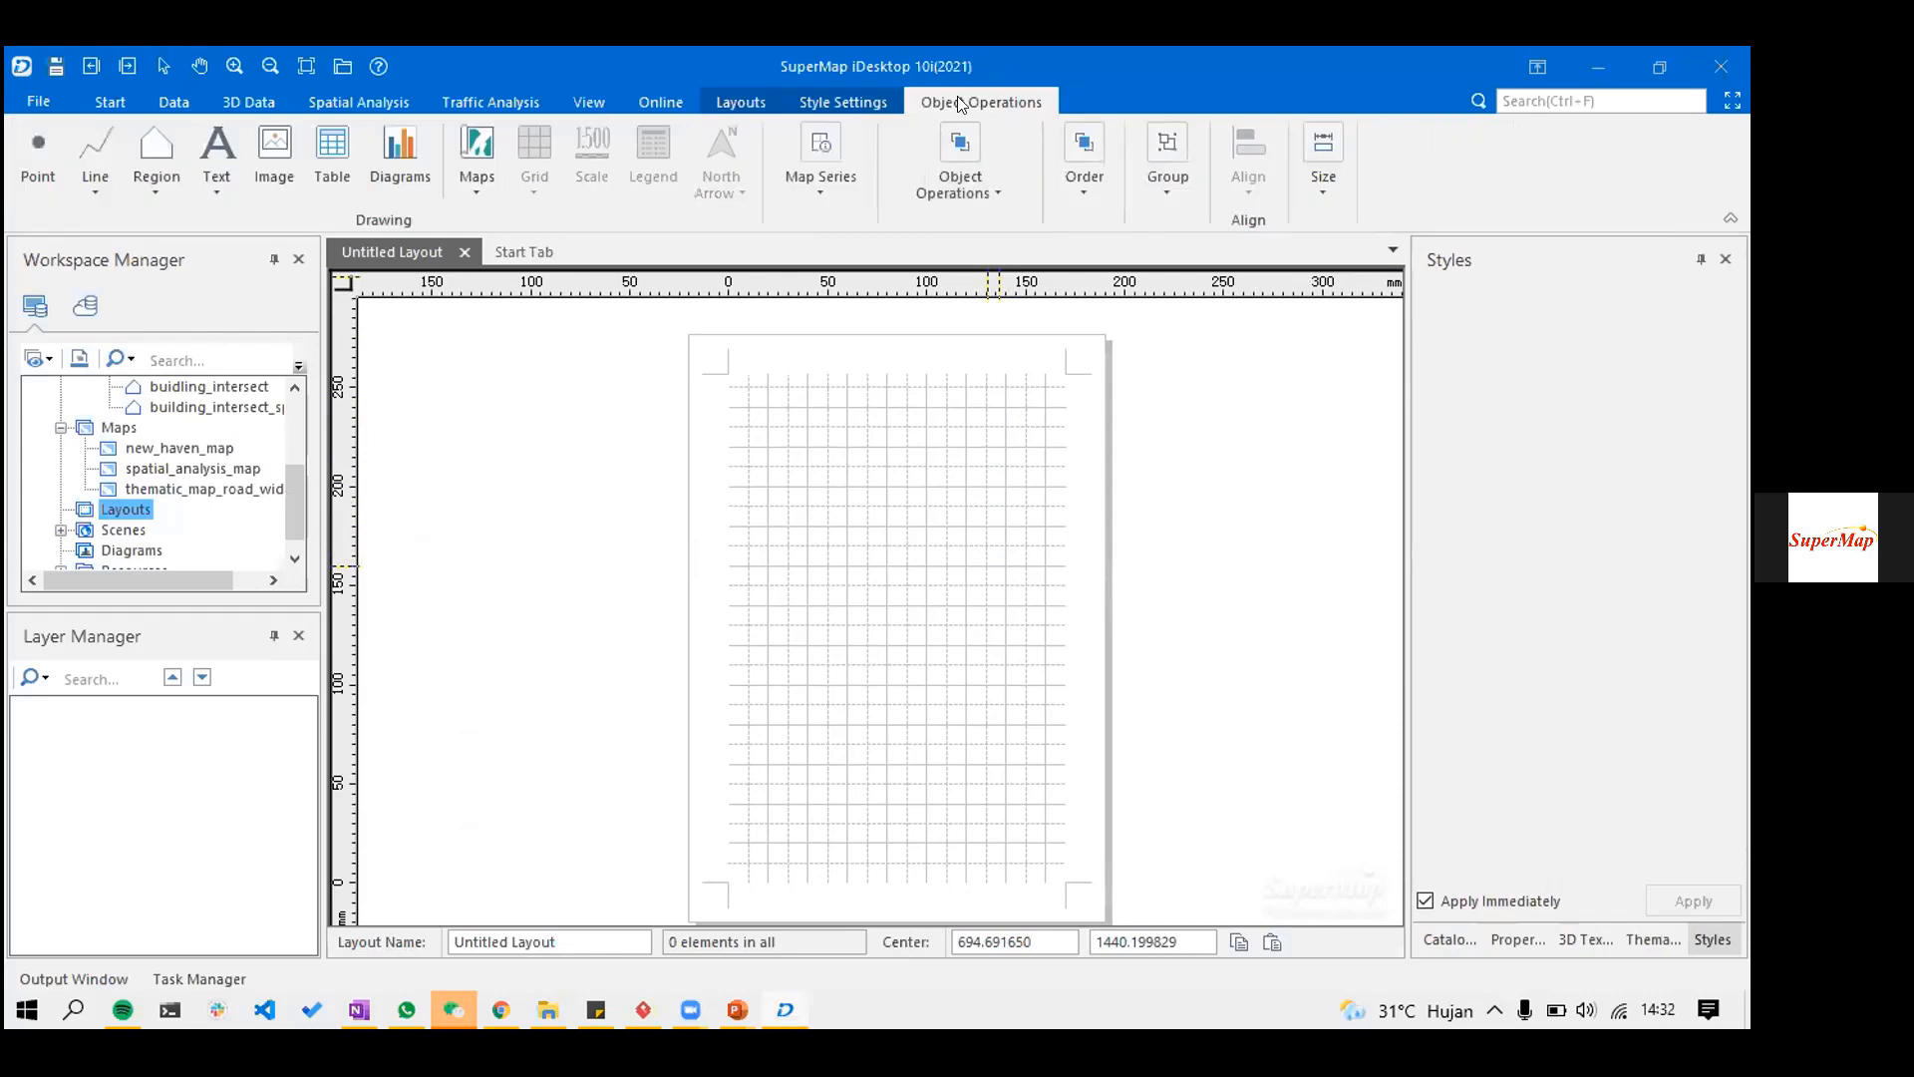
left_click(486, 198)
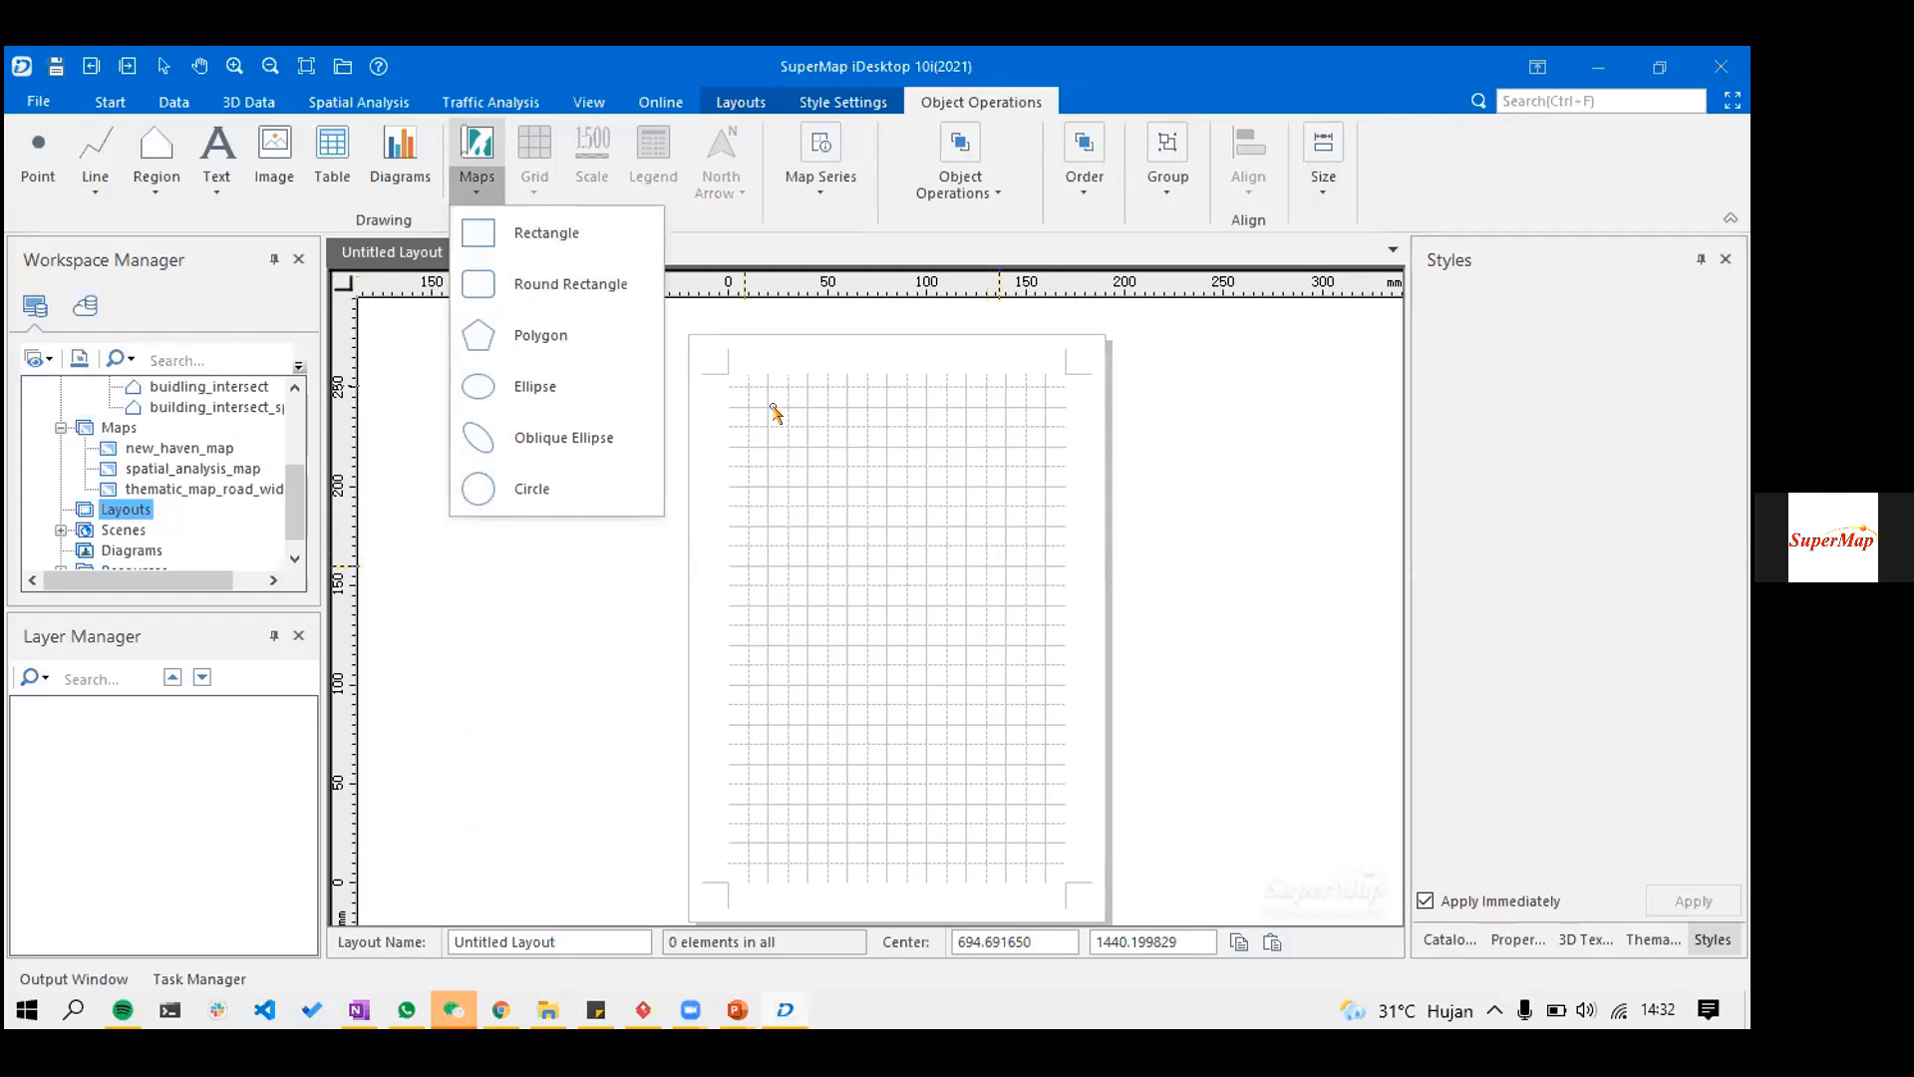
left_click(810, 428)
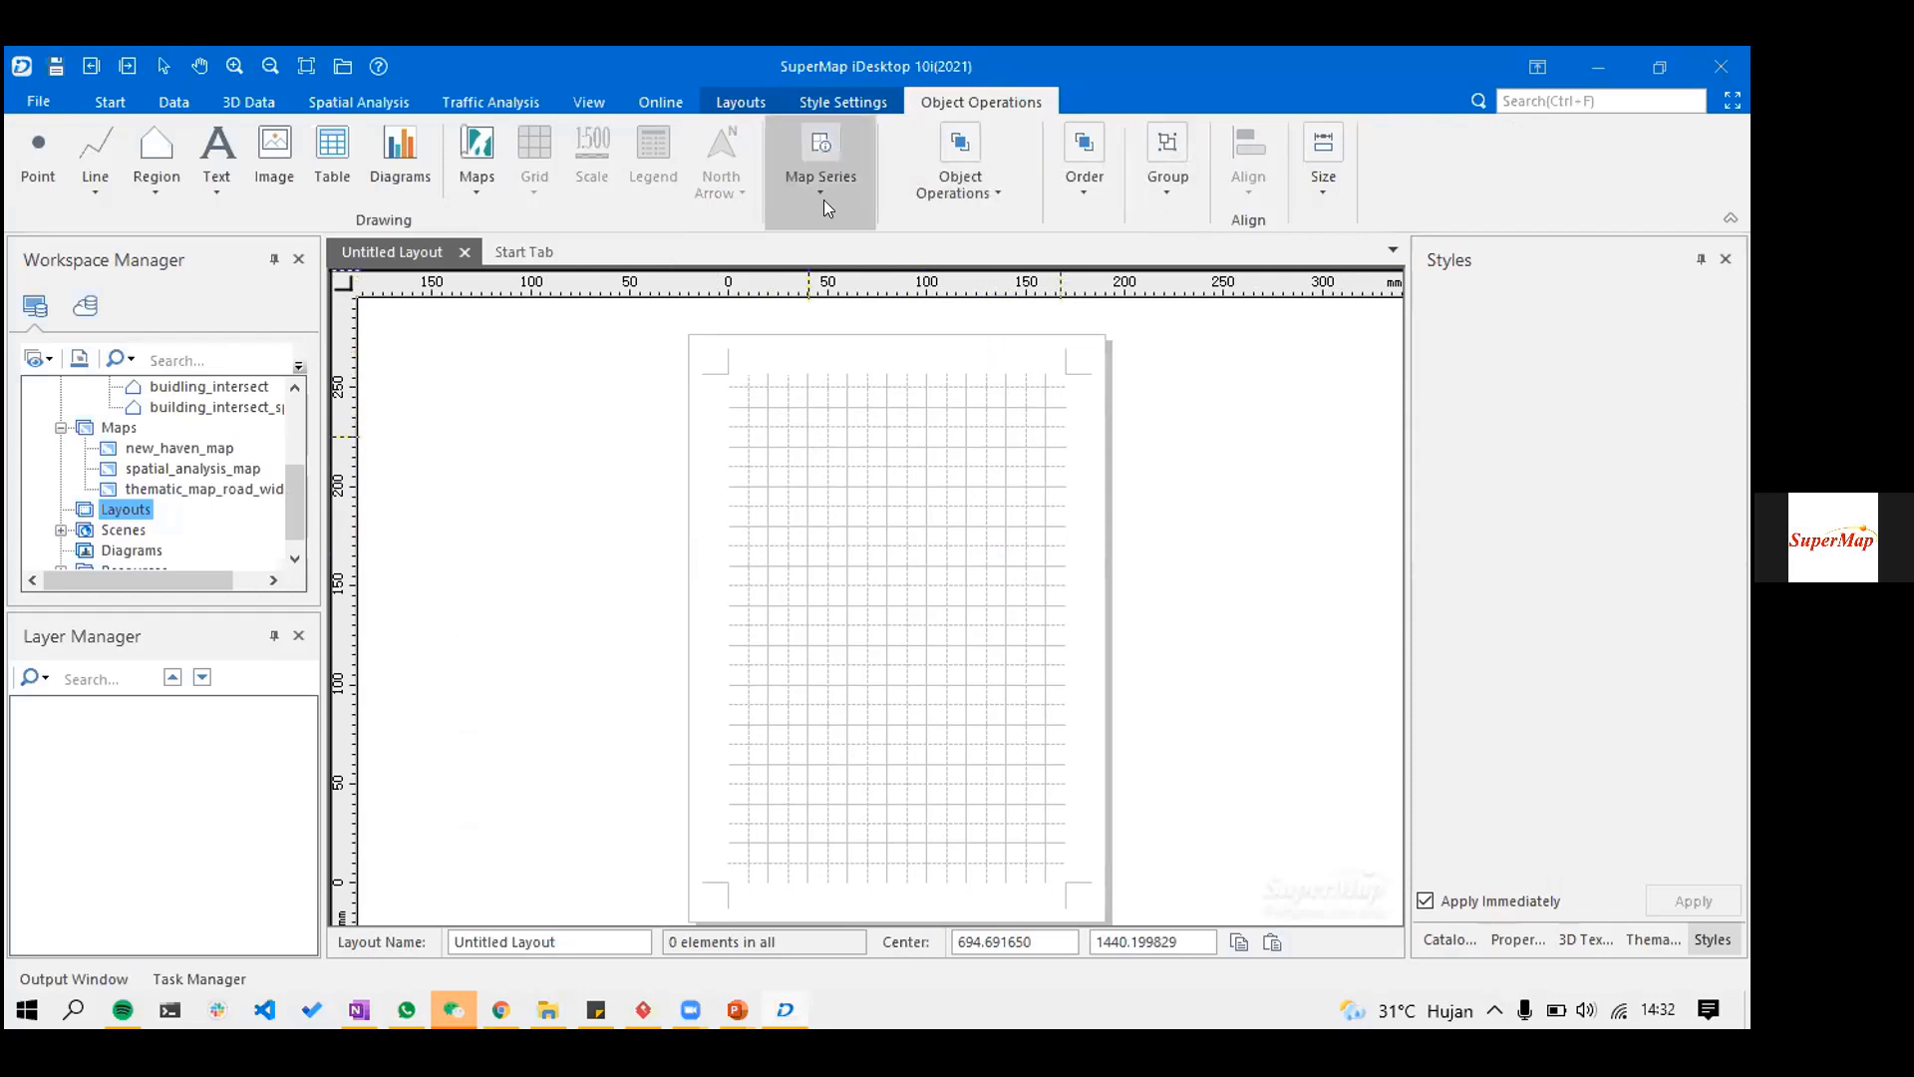
- Change the layout page orientation to Horizontal
left_click(766, 110)
left_click(927, 180)
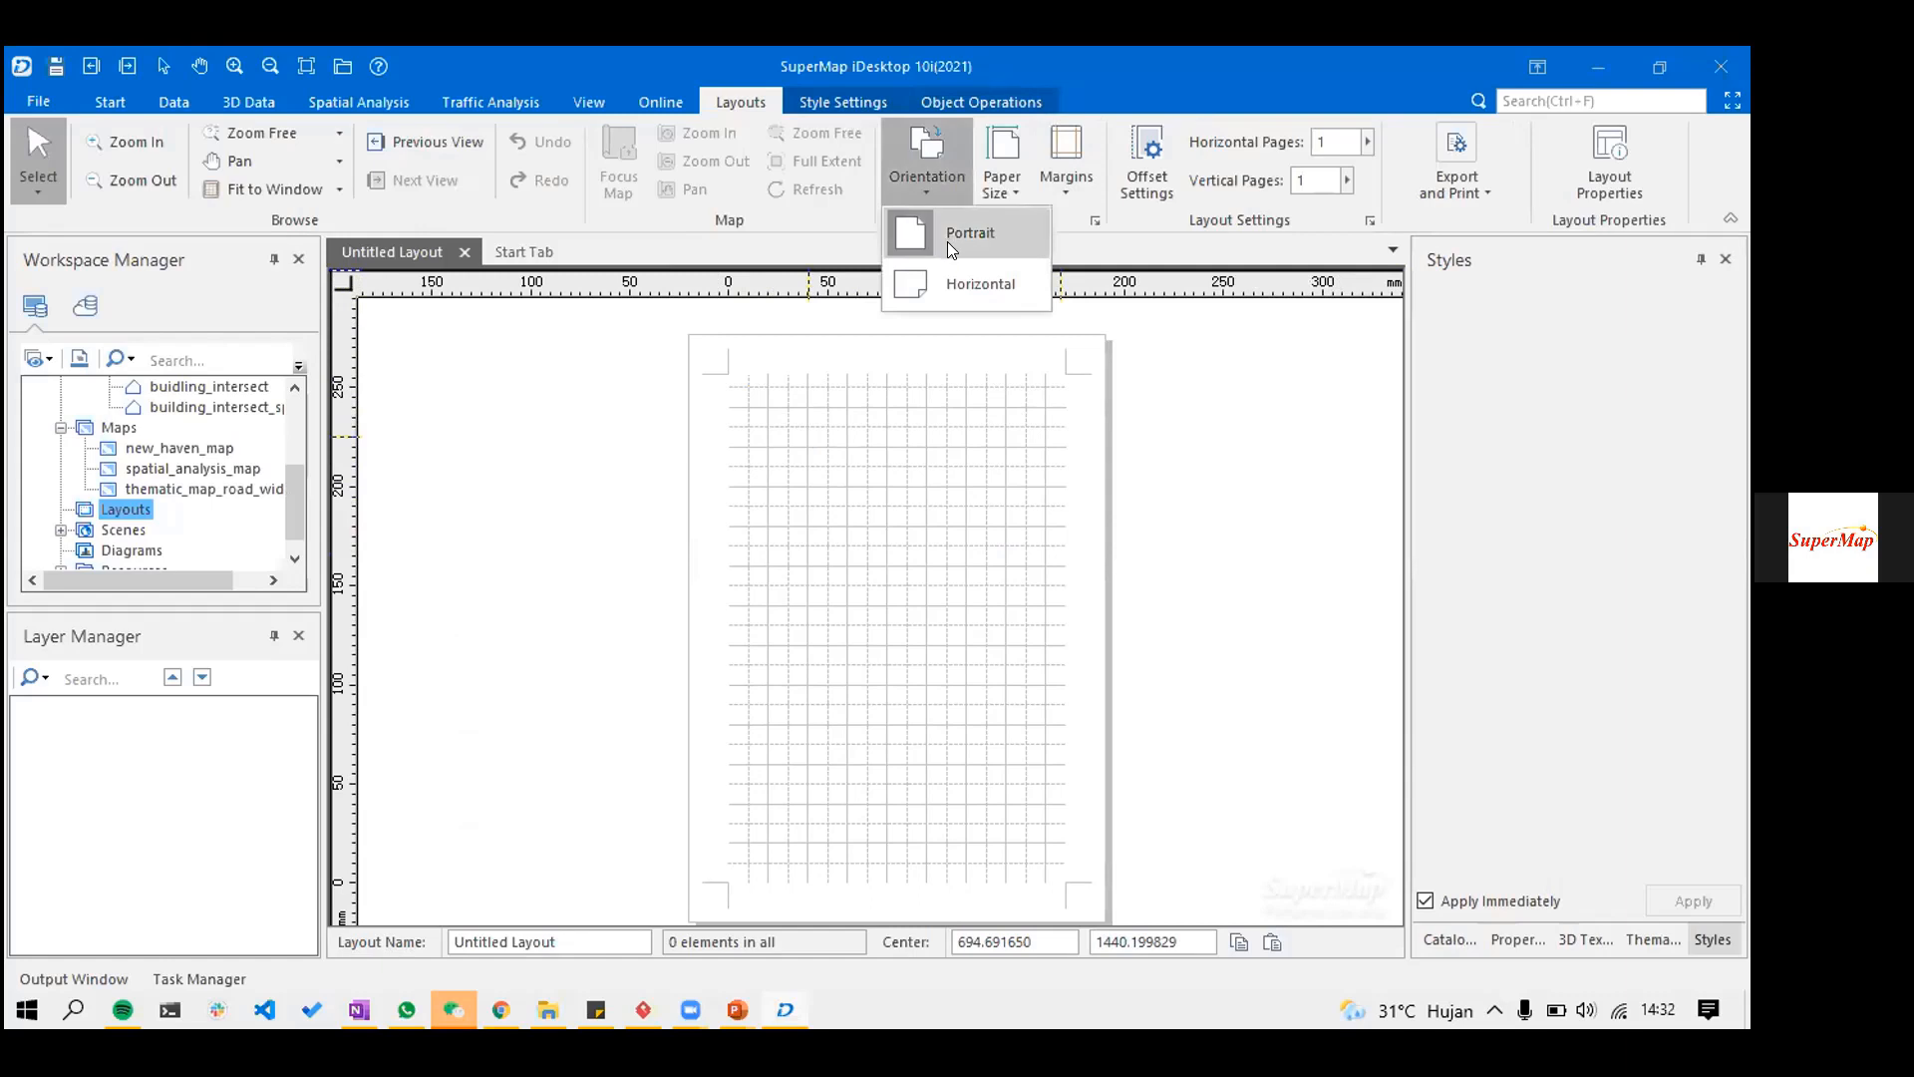
left_click(962, 284)
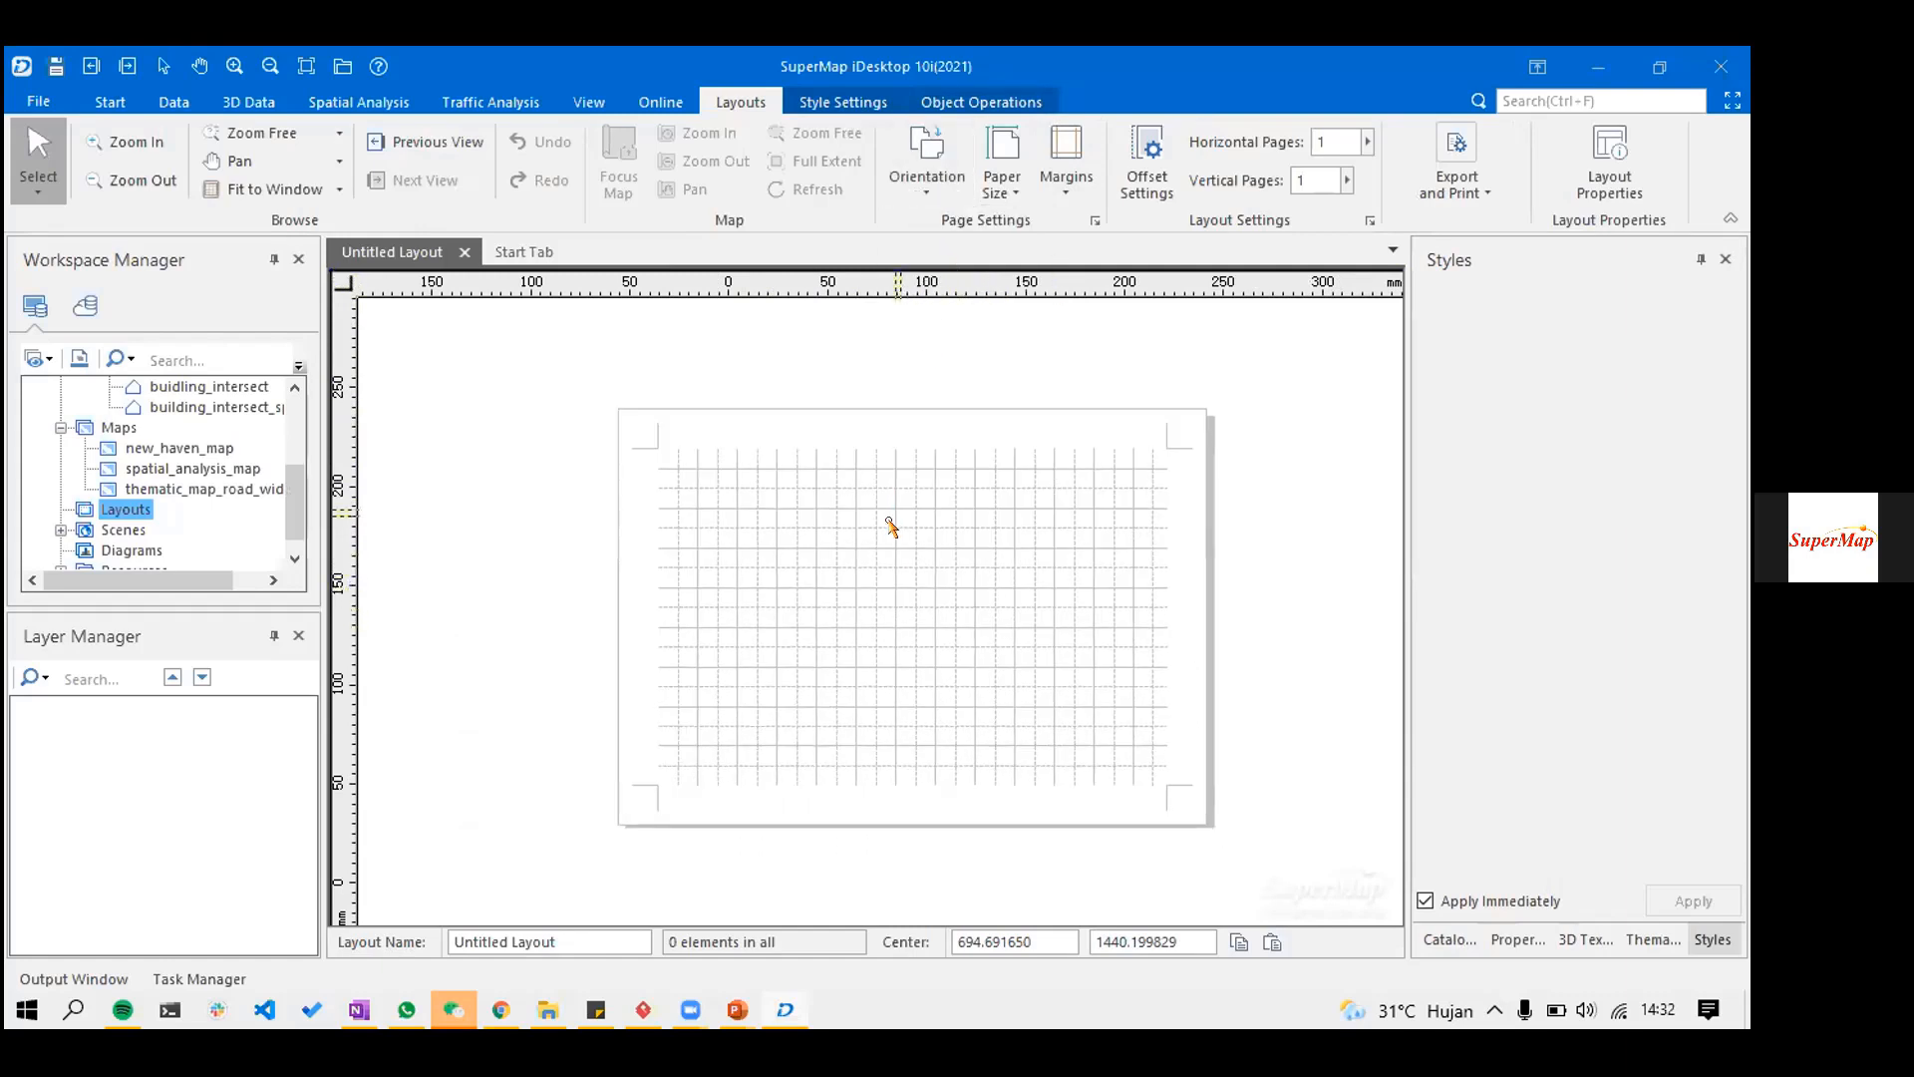
- Insert a rectangular map frame about 250 by 155 mm across the page, filled with the thematic_map_road_widening map
left_click_drag(898, 487, 910, 461)
scroll(909, 445, "up", 1)
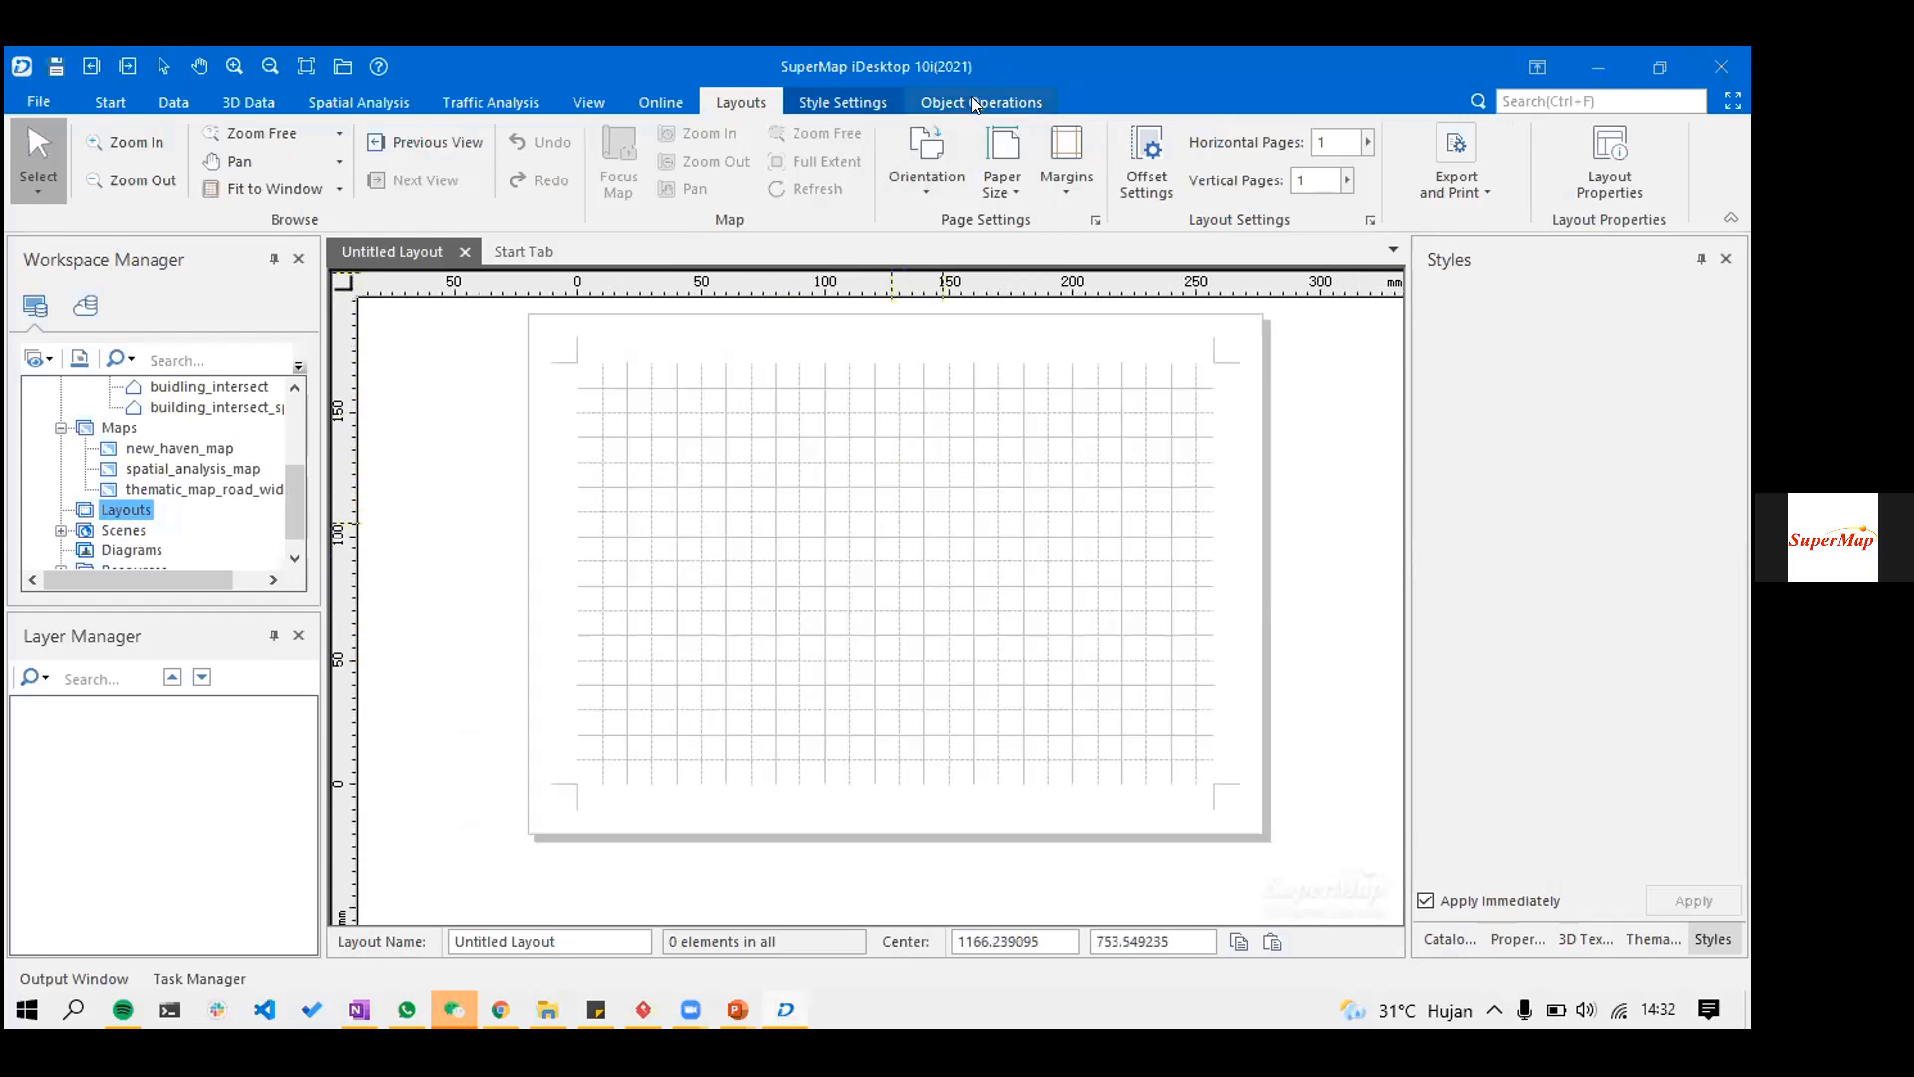
left_click(975, 103)
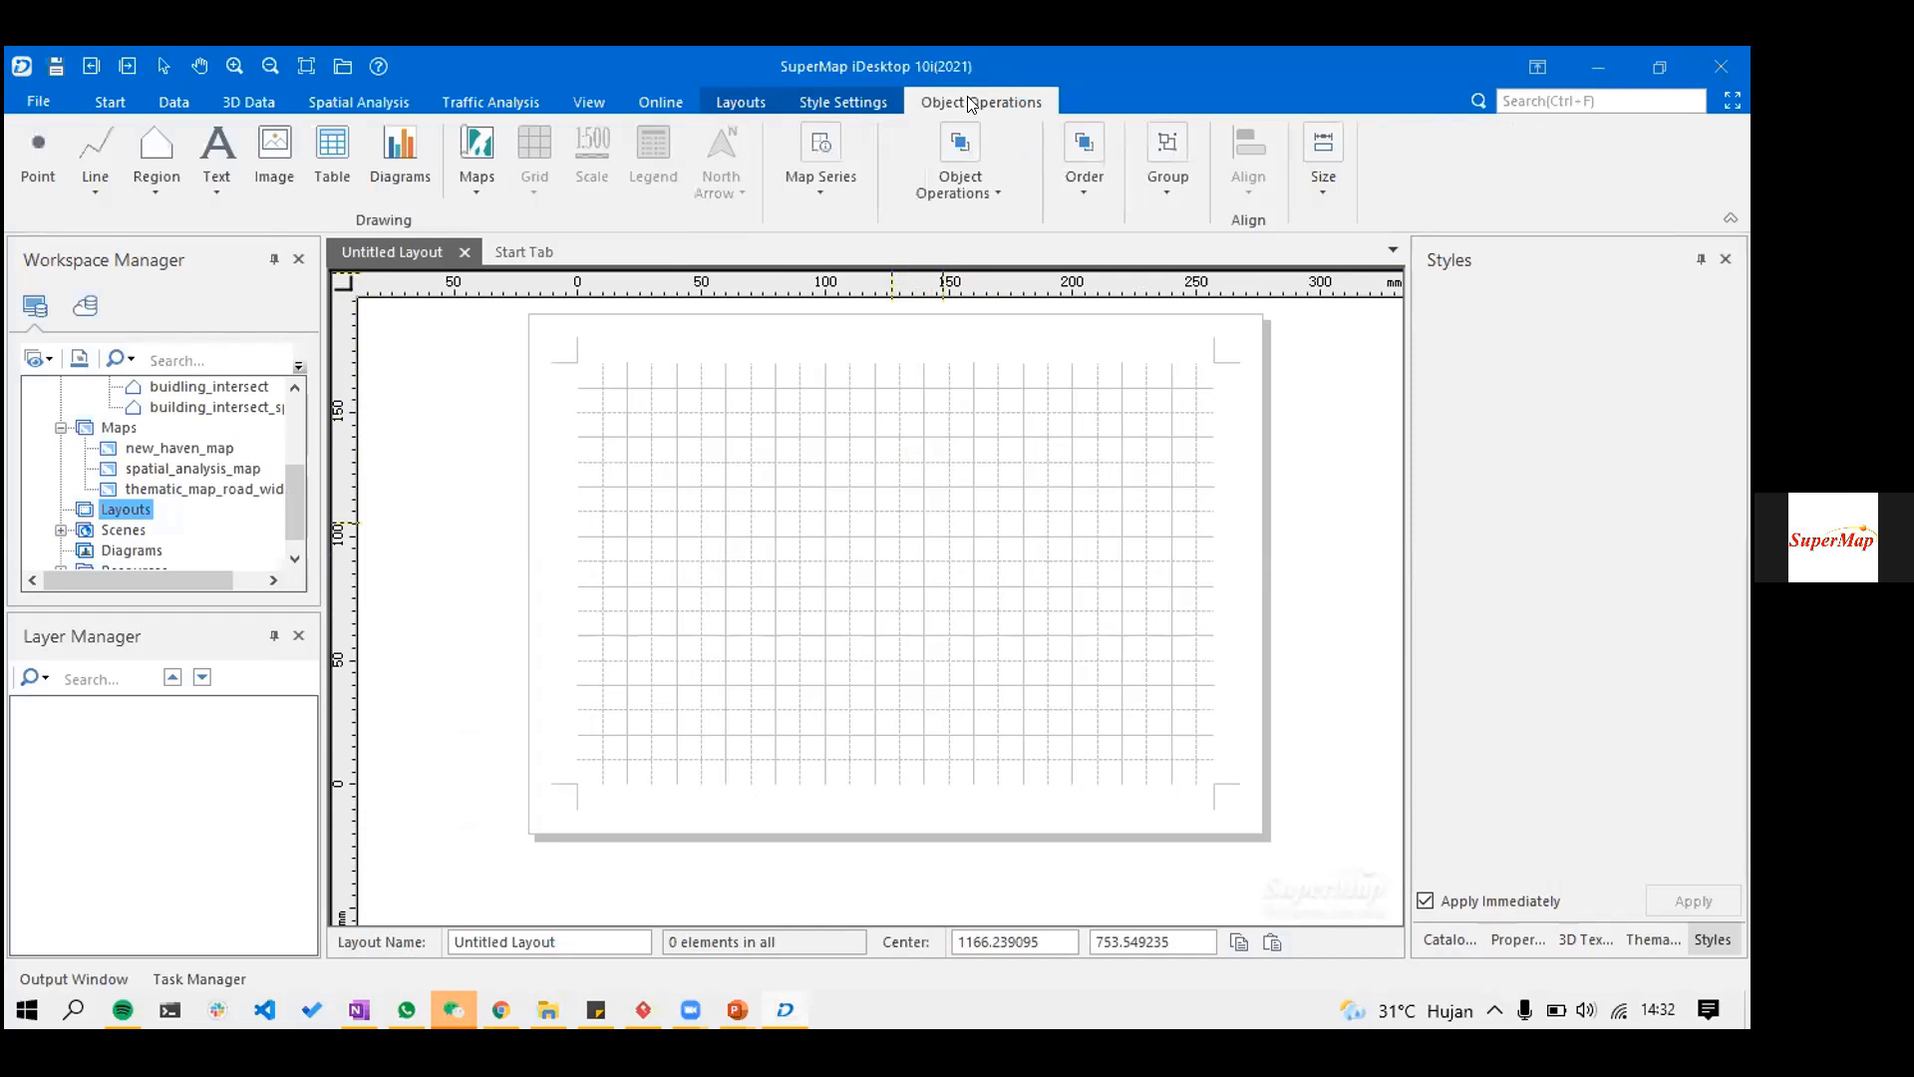
left_click(475, 184)
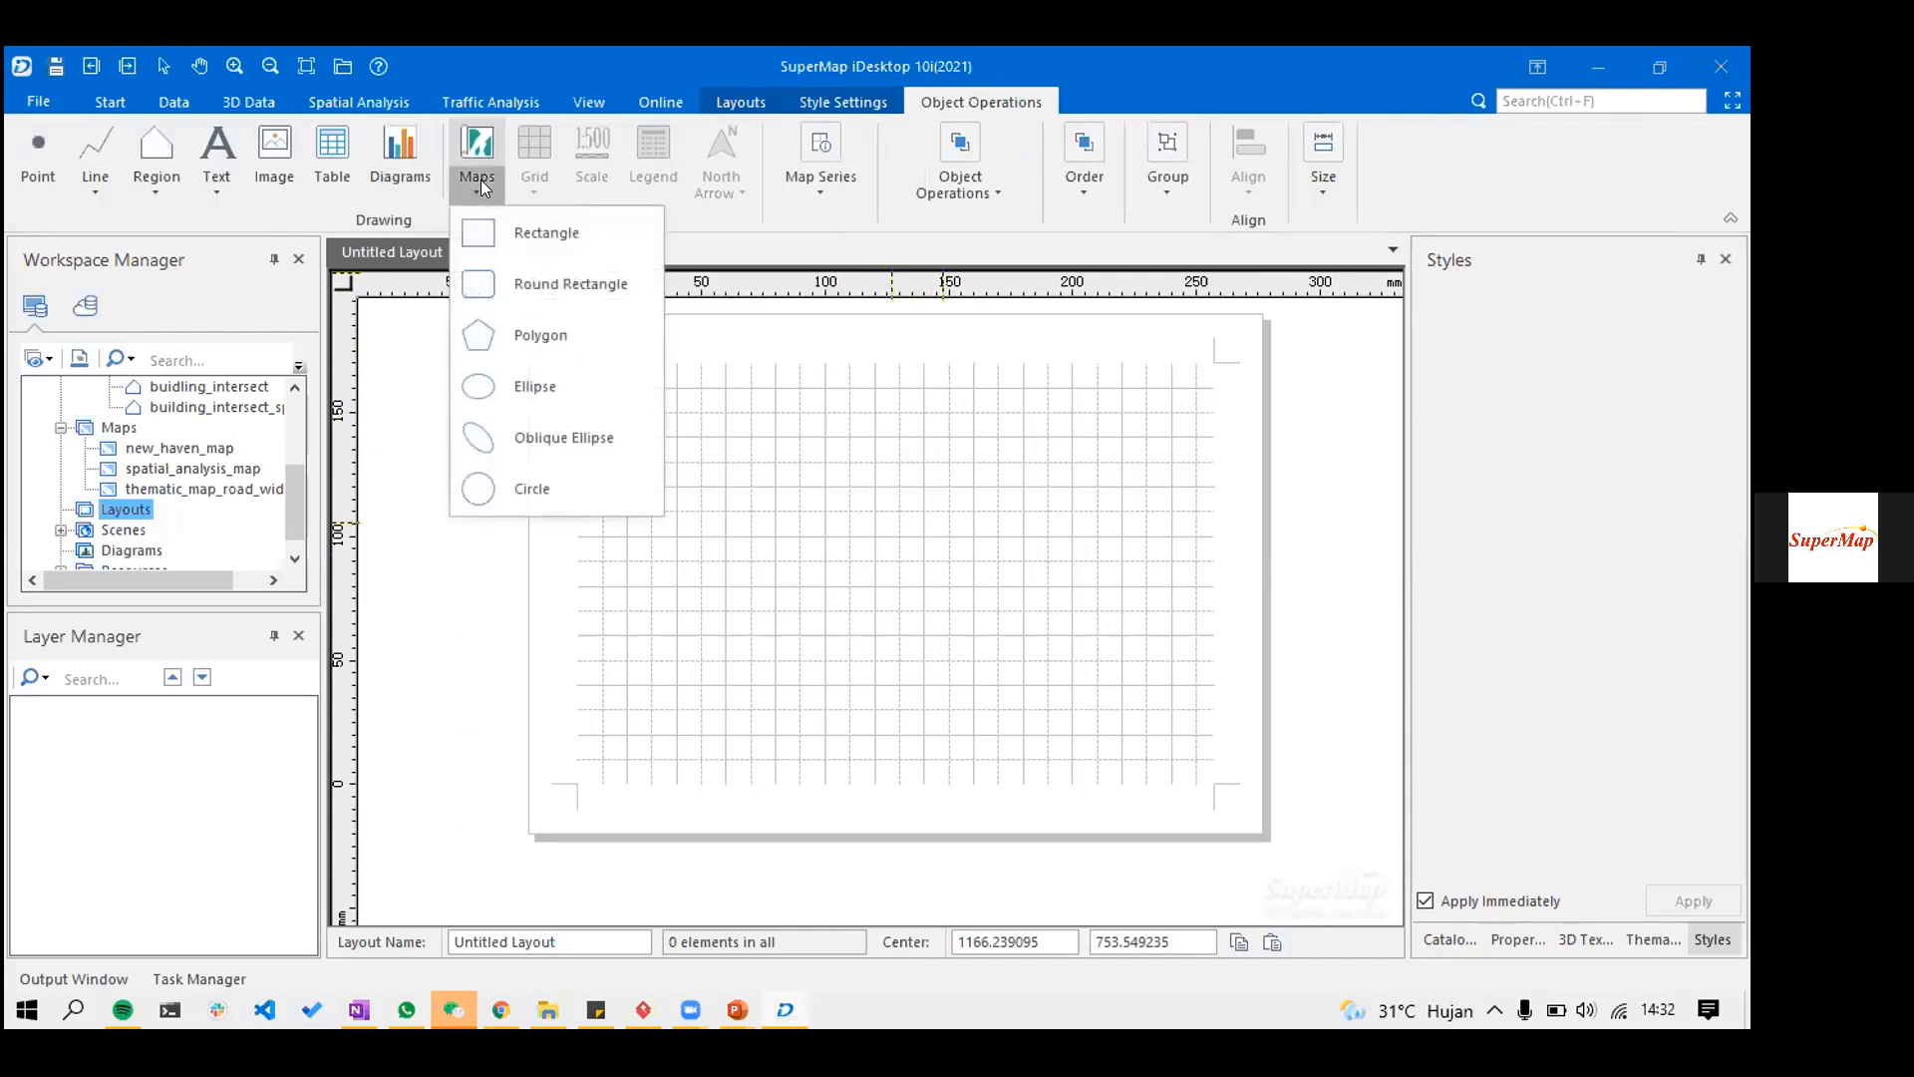
left_click(518, 237)
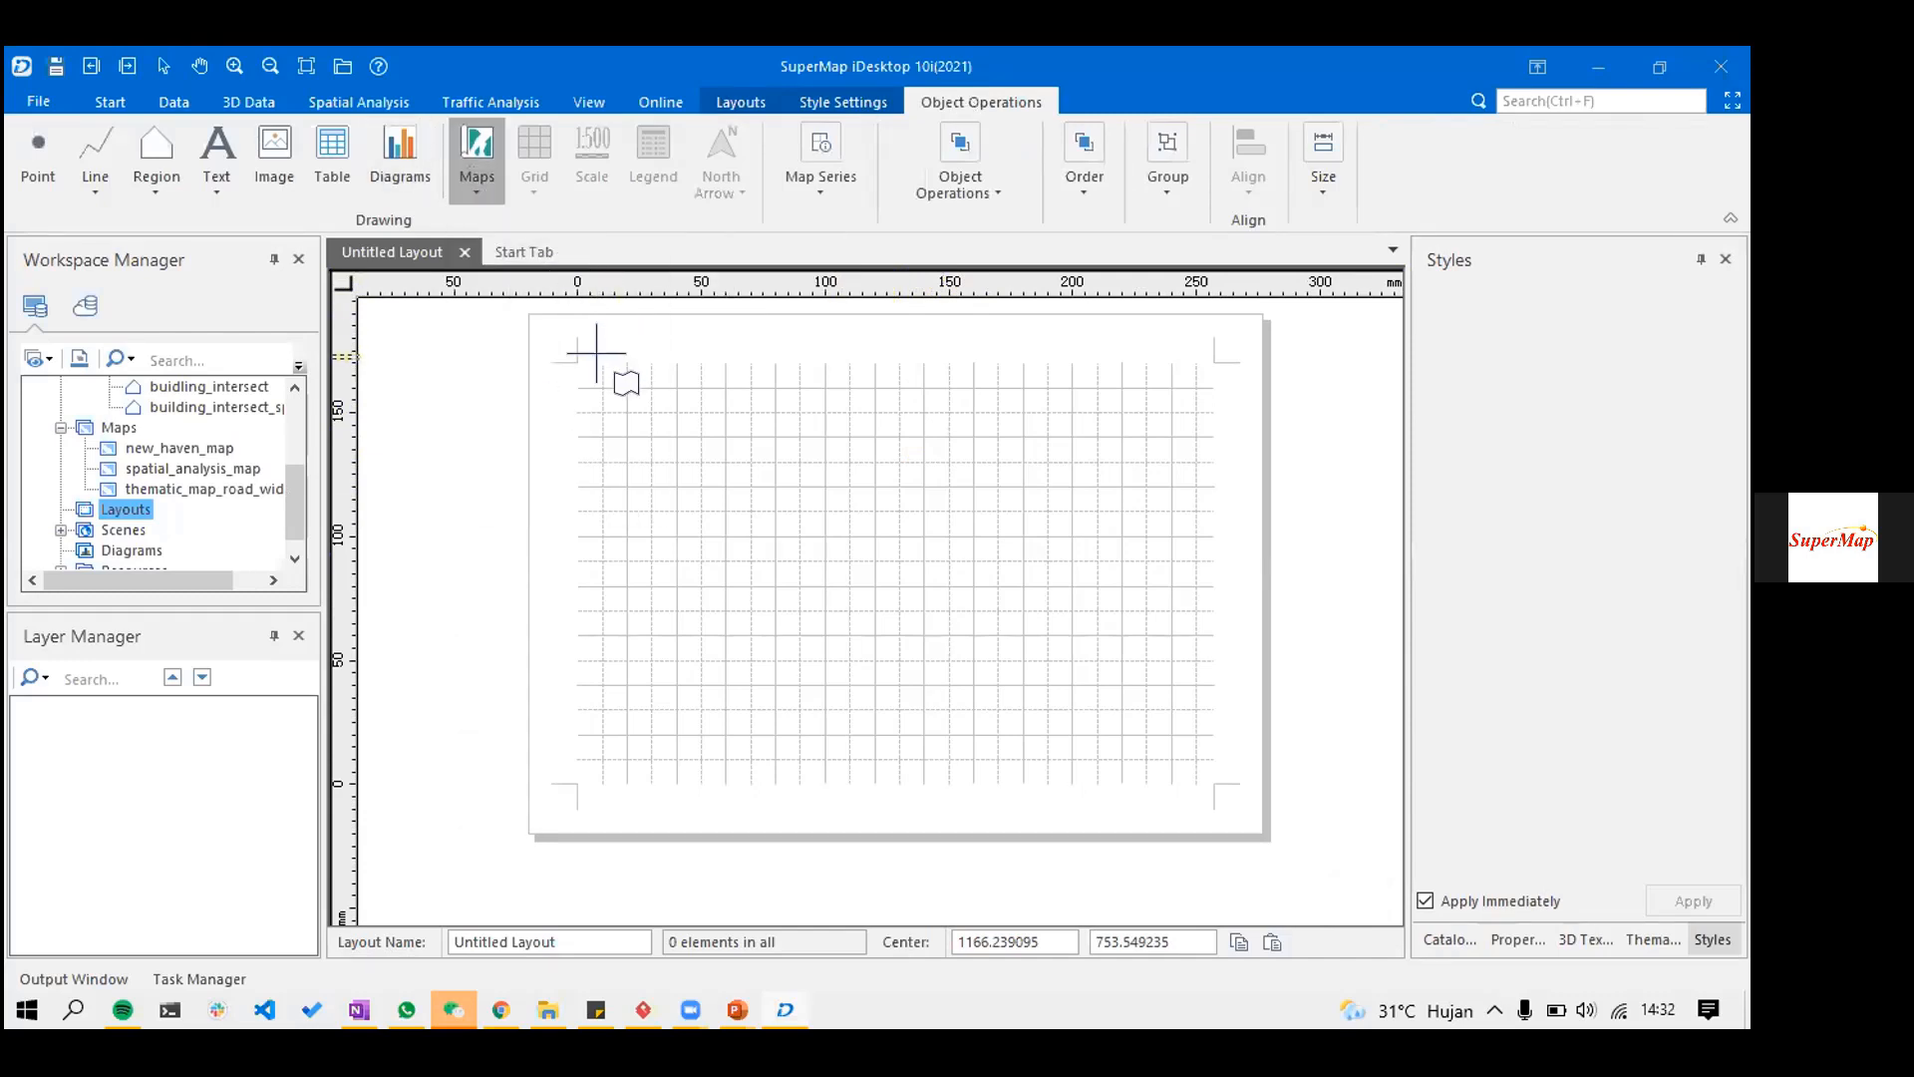
left_click_drag(591, 385, 1206, 771)
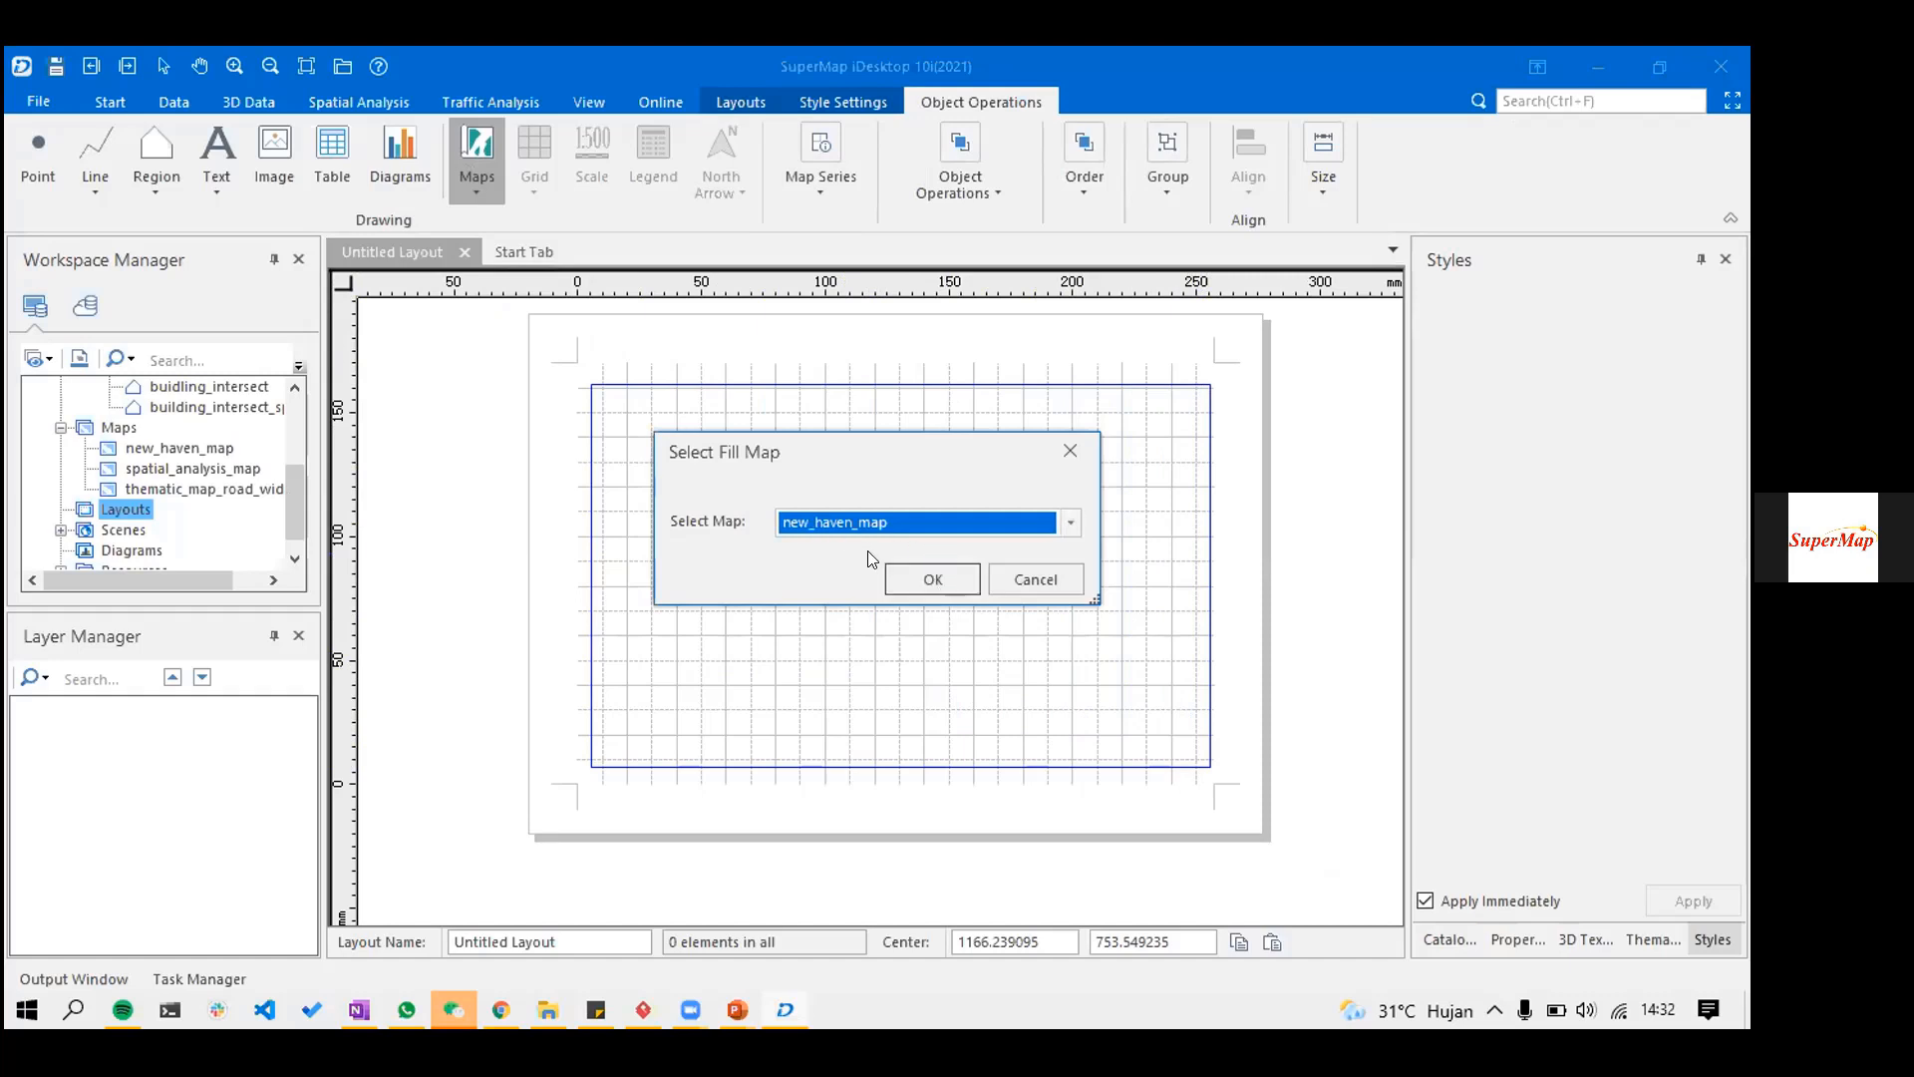
left_click(877, 536)
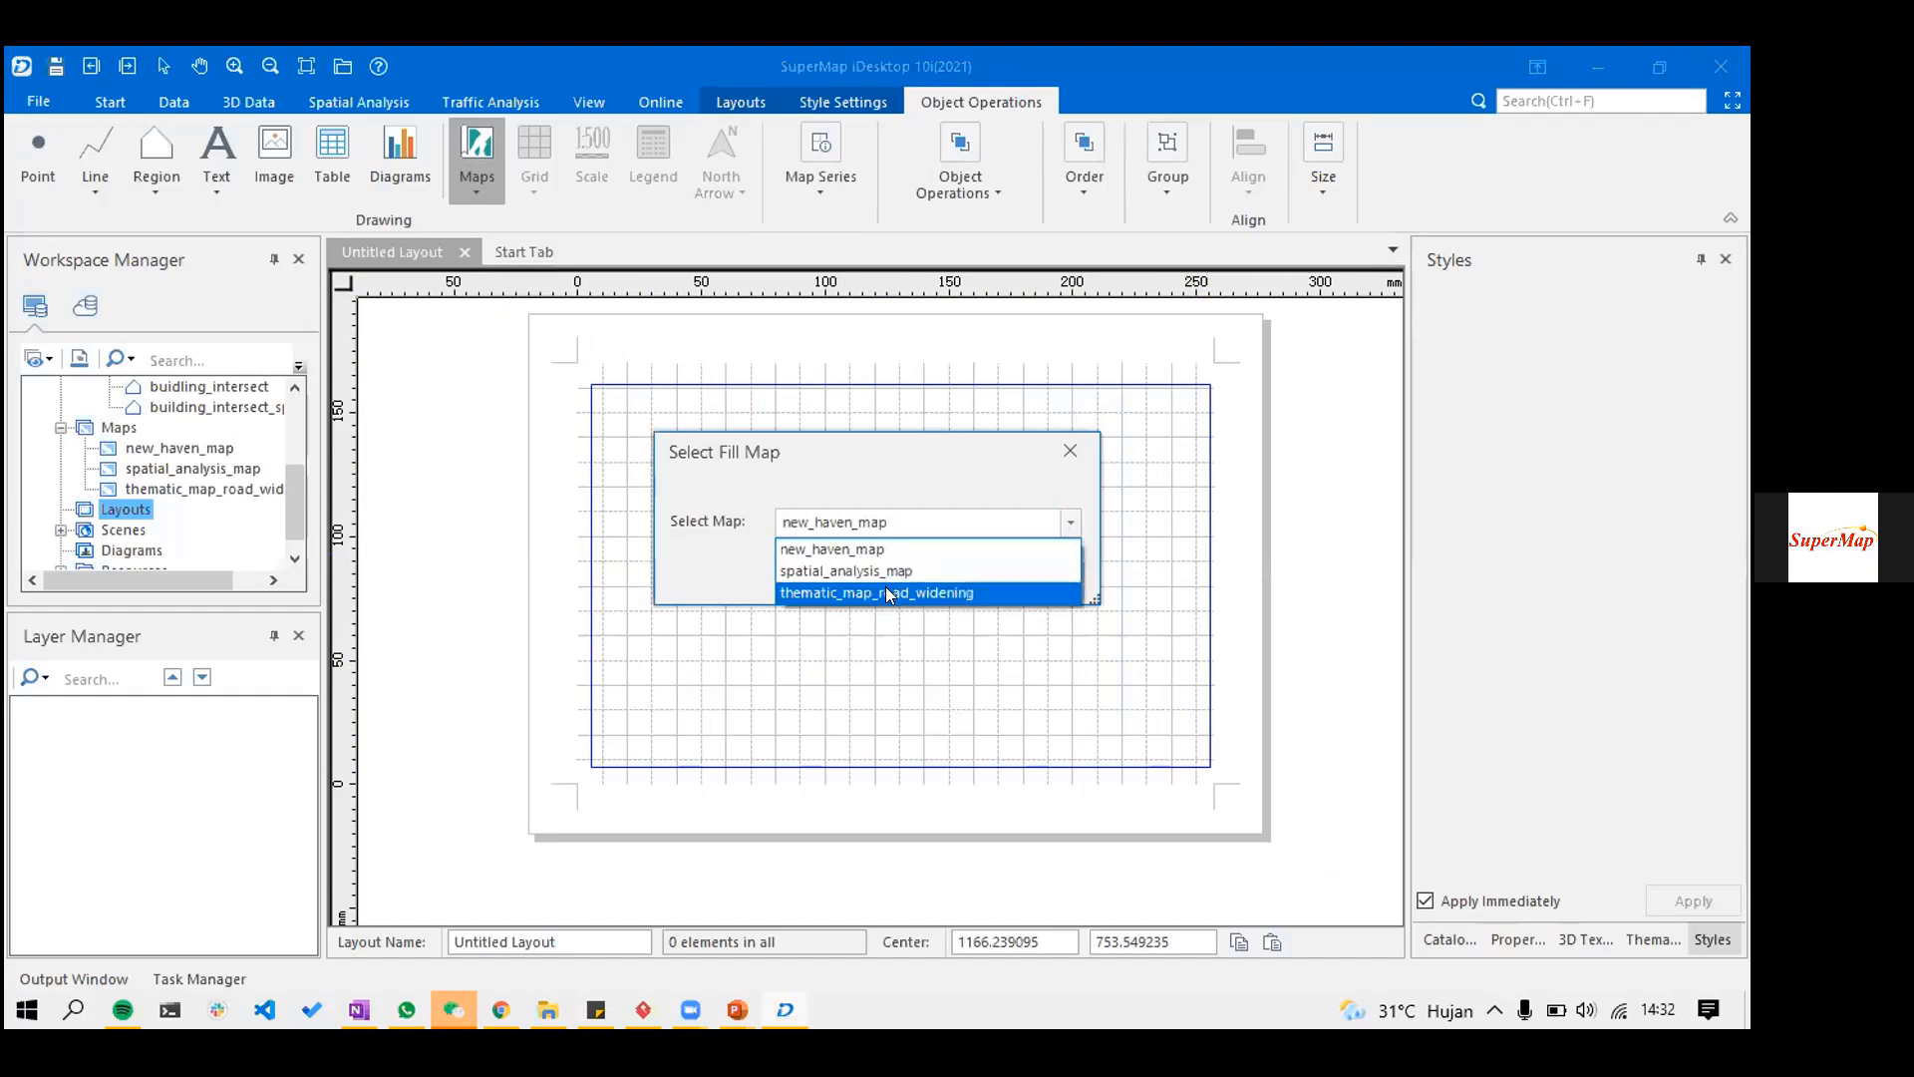
left_click(873, 586)
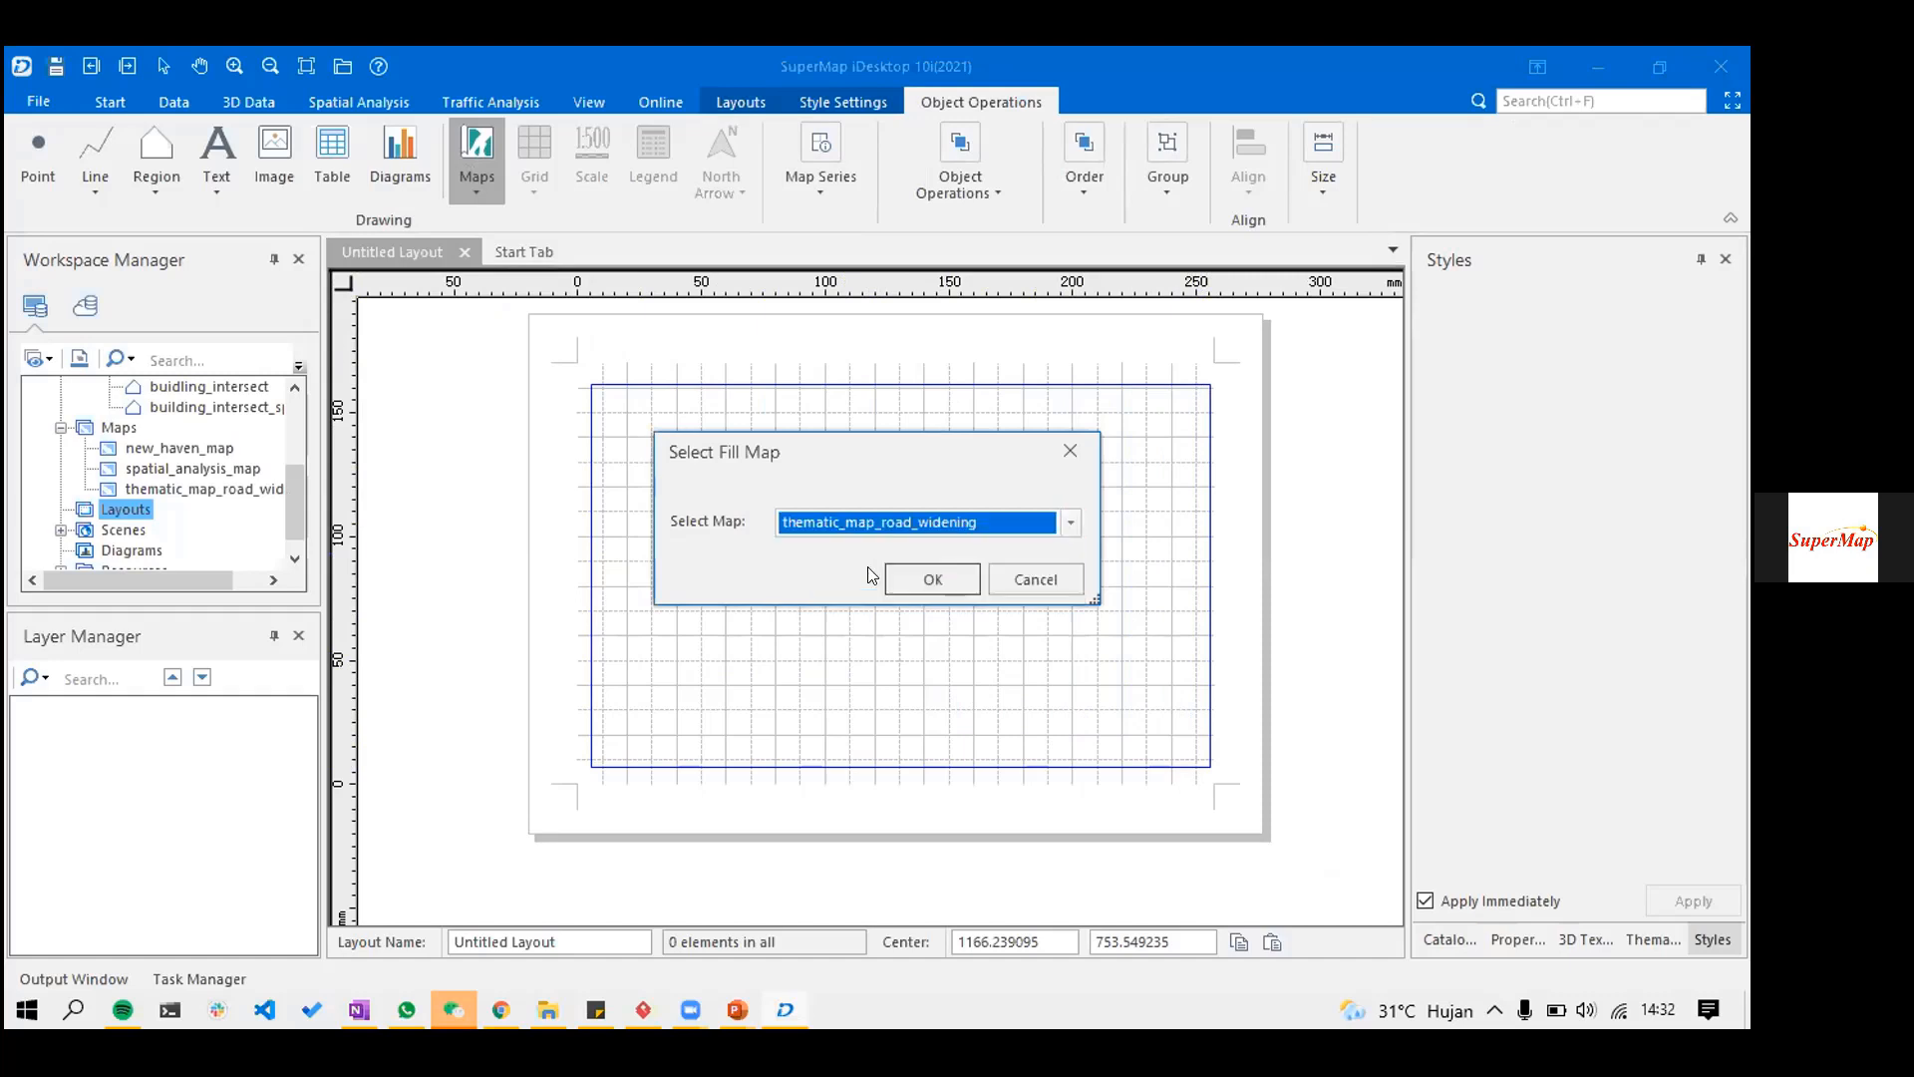
left_click(931, 579)
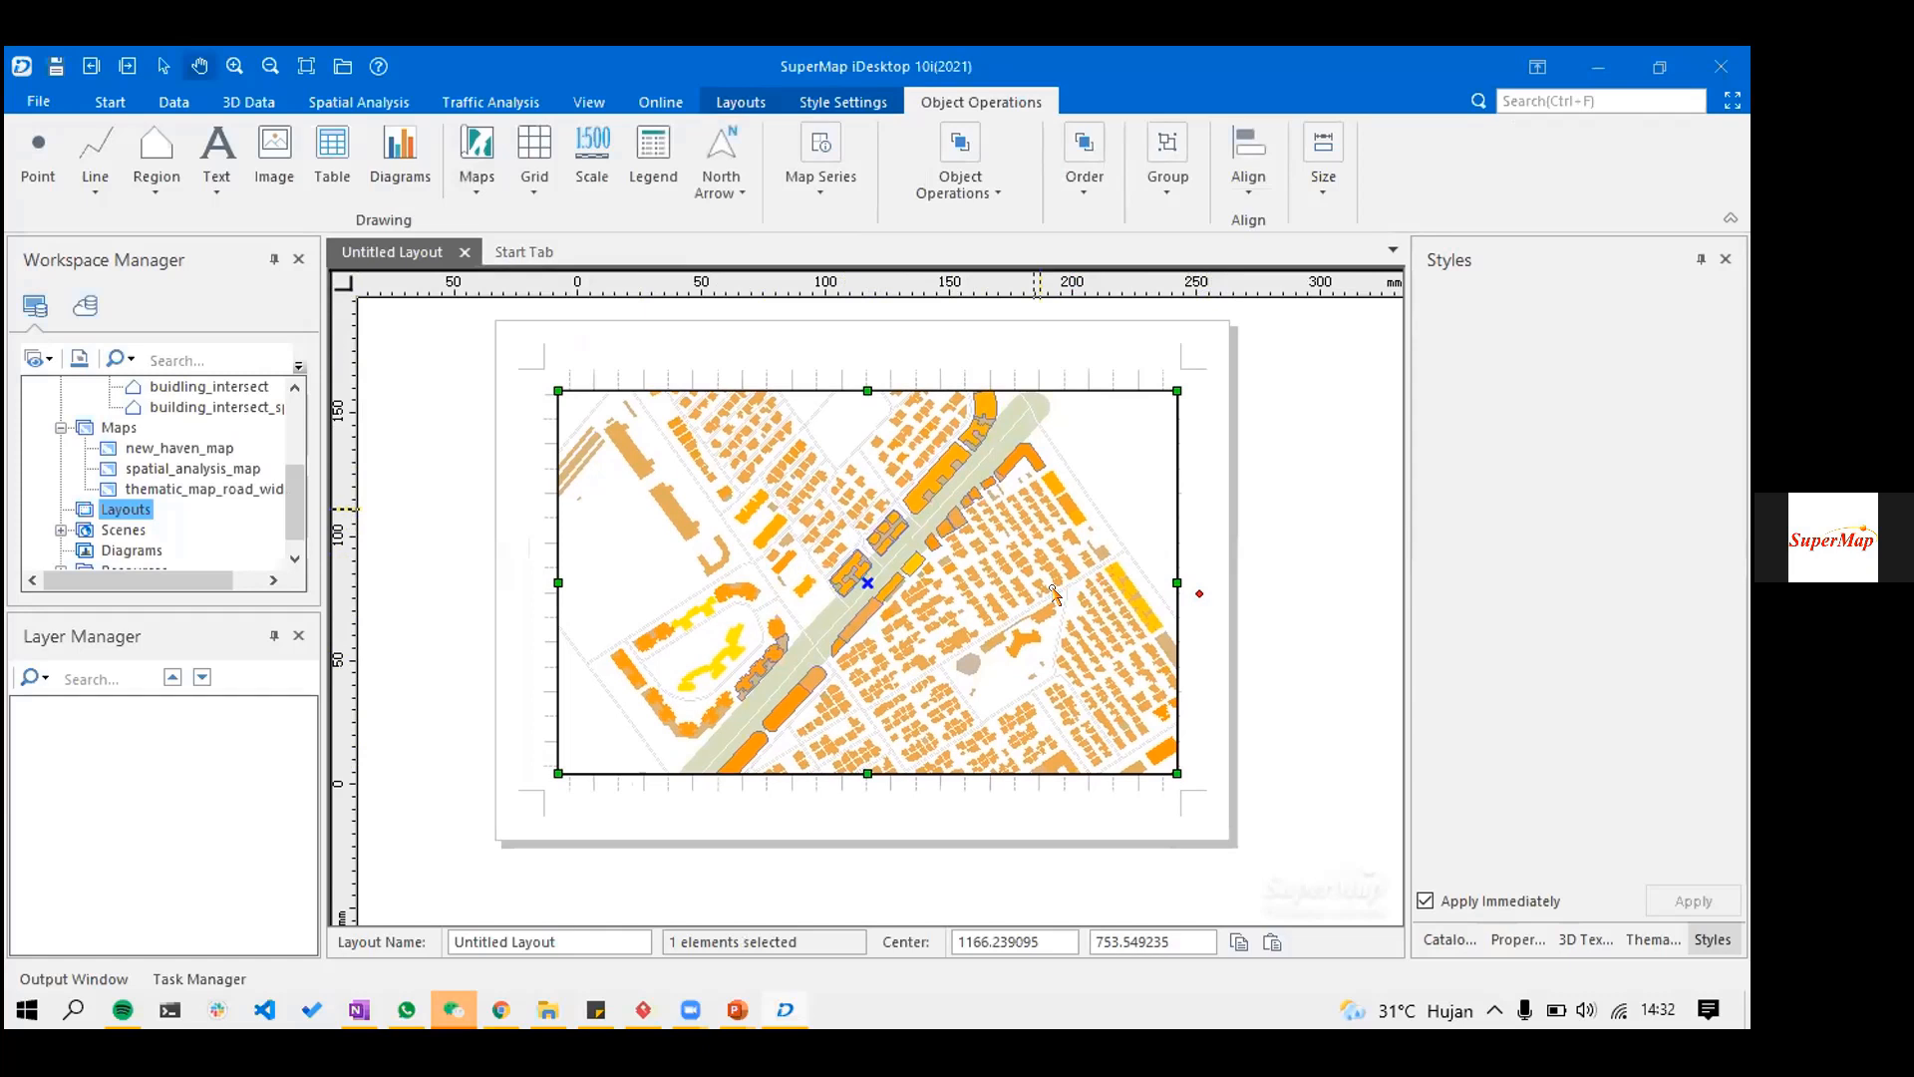
- Resize the map frame to about 205 by 167 mm, leaving a free strip along the page's right edge
left_click_drag(1168, 584, 1053, 592)
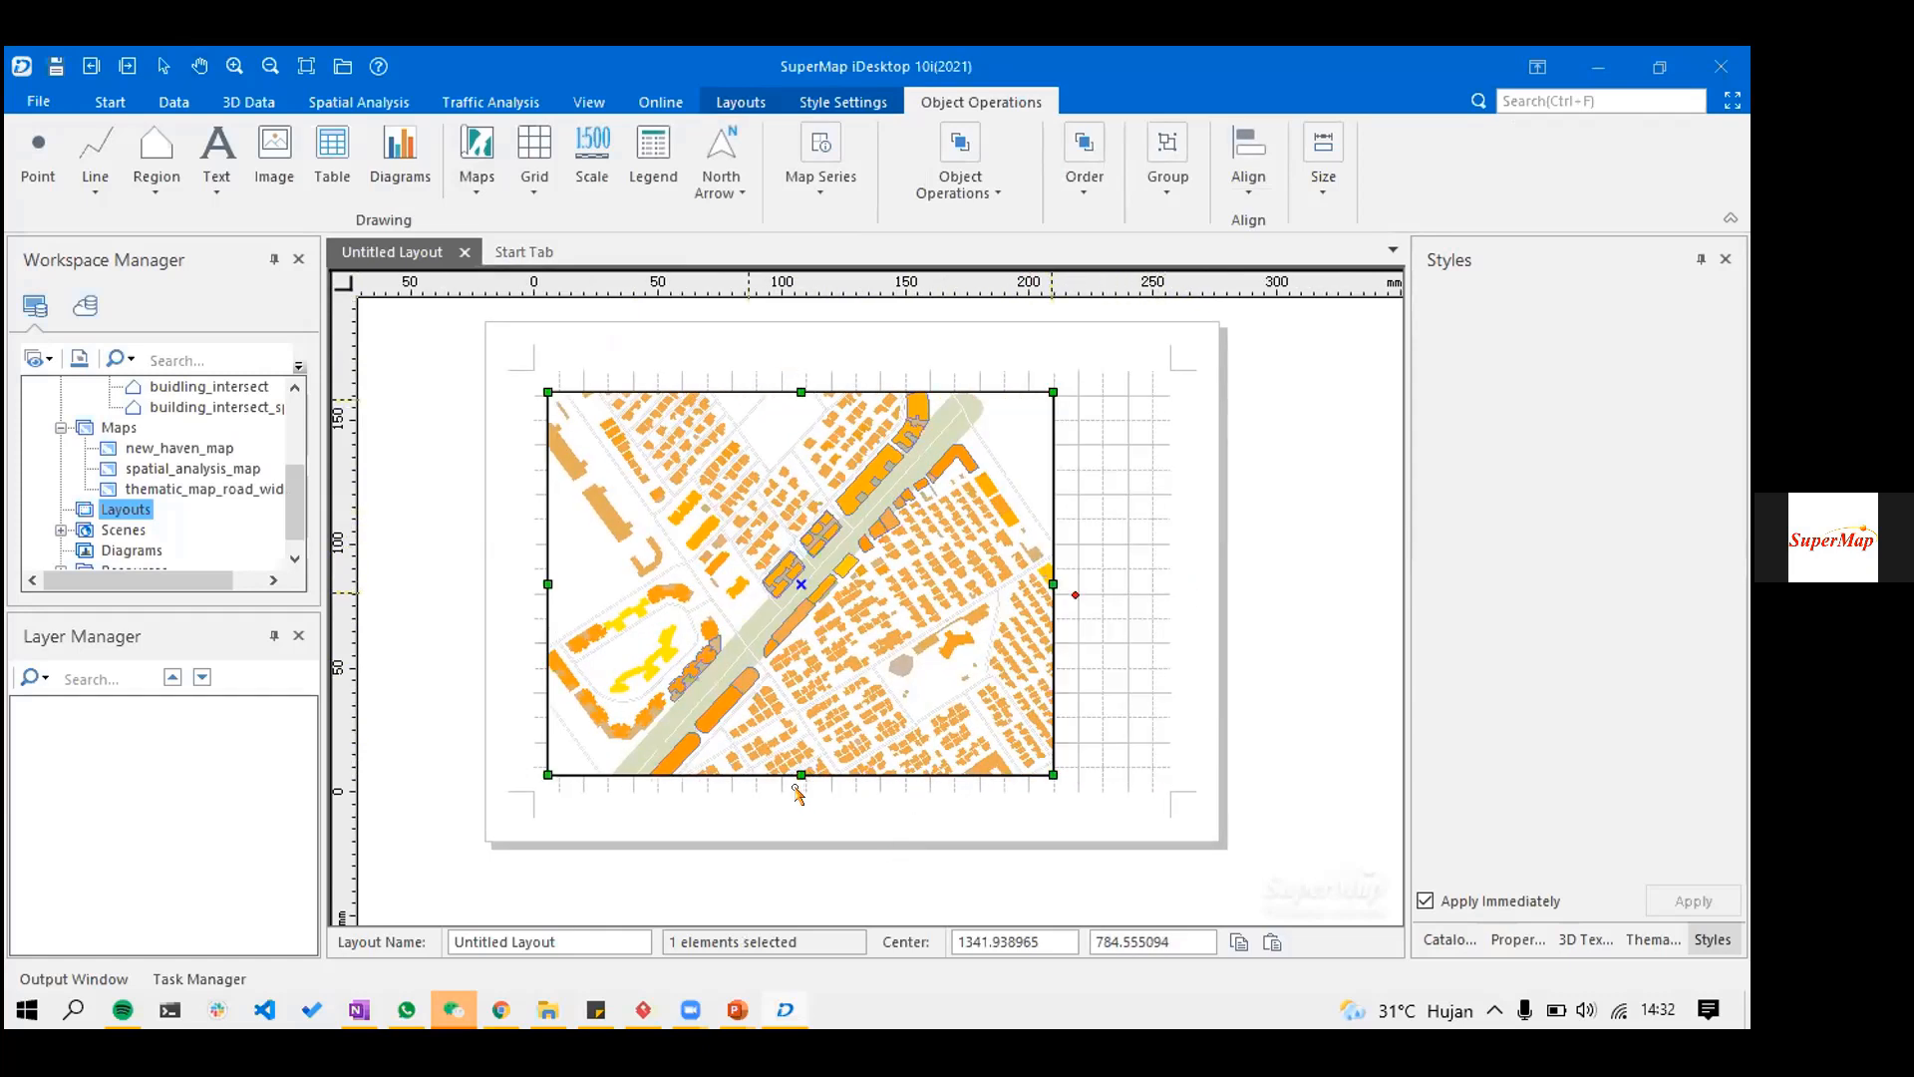
left_click(1116, 389)
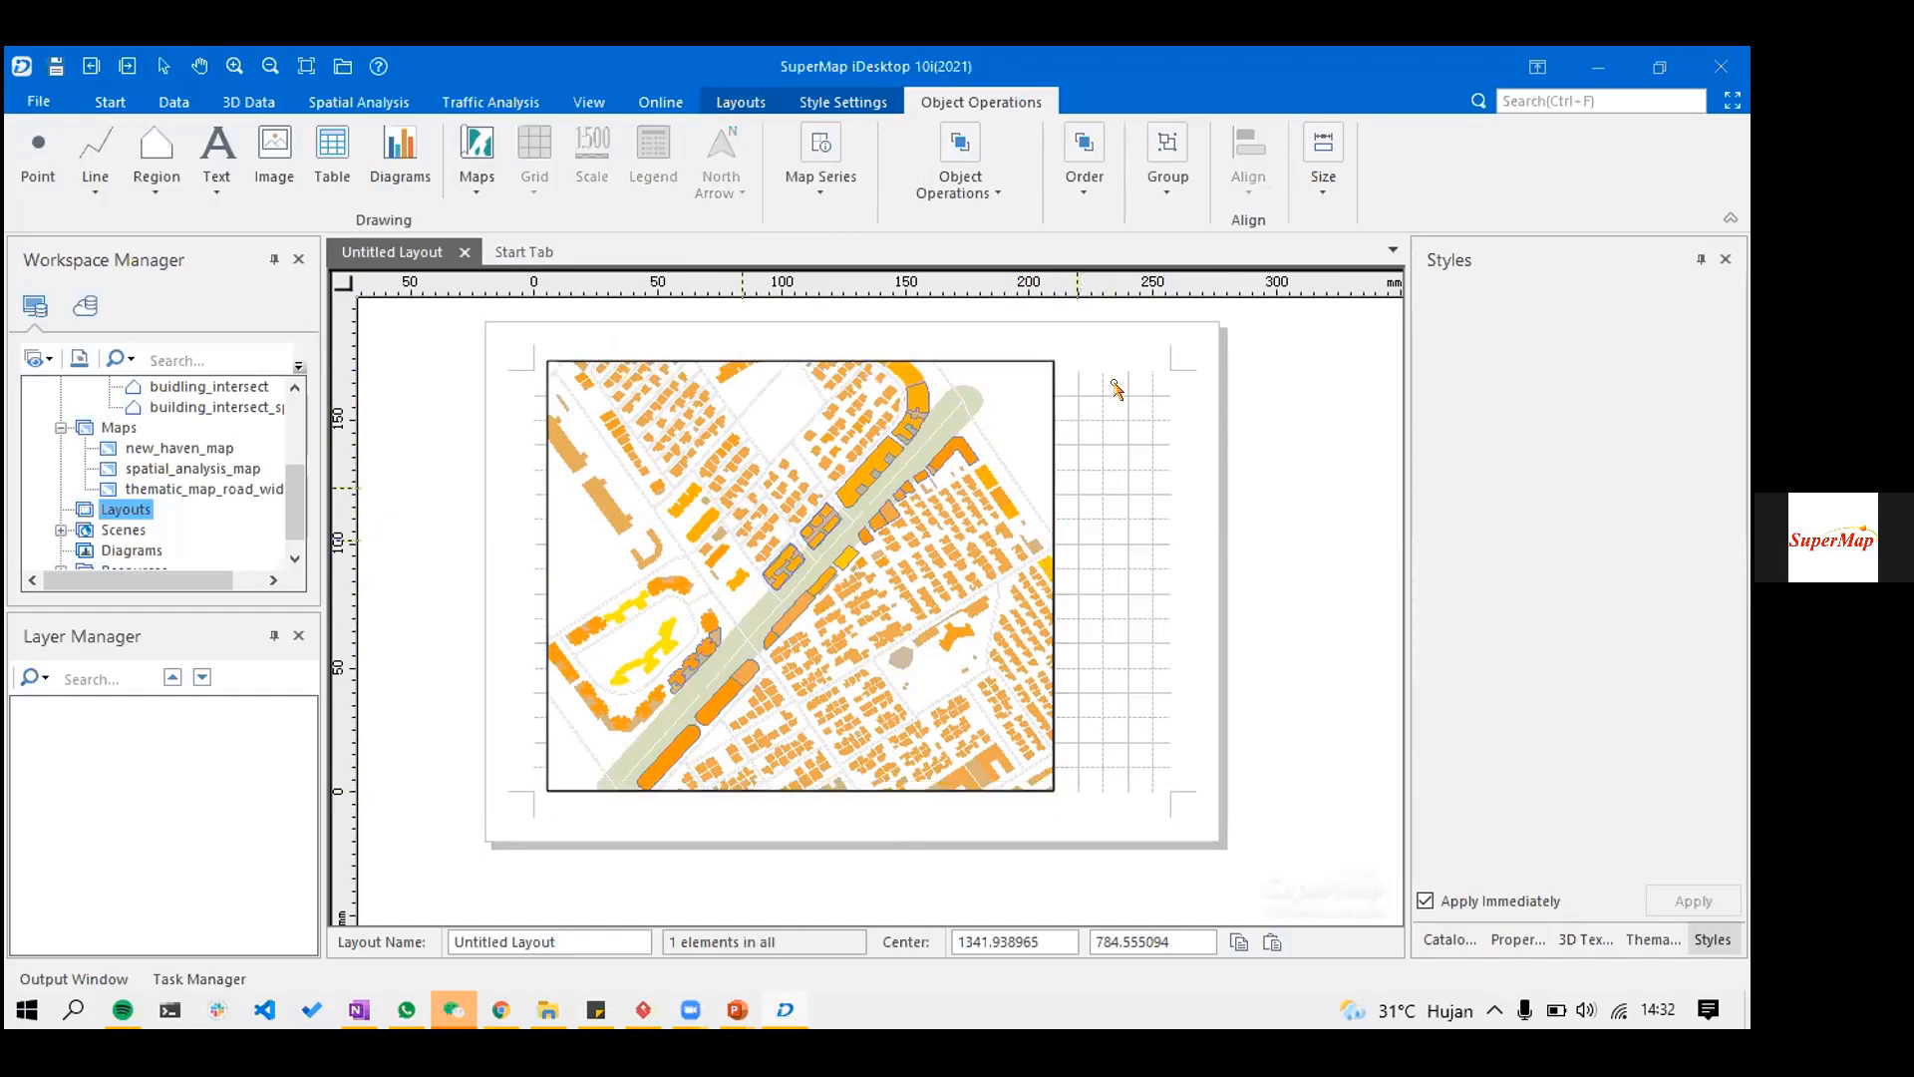
left_click(816, 367)
left_click_drag(788, 361, 787, 377)
left_click(798, 344)
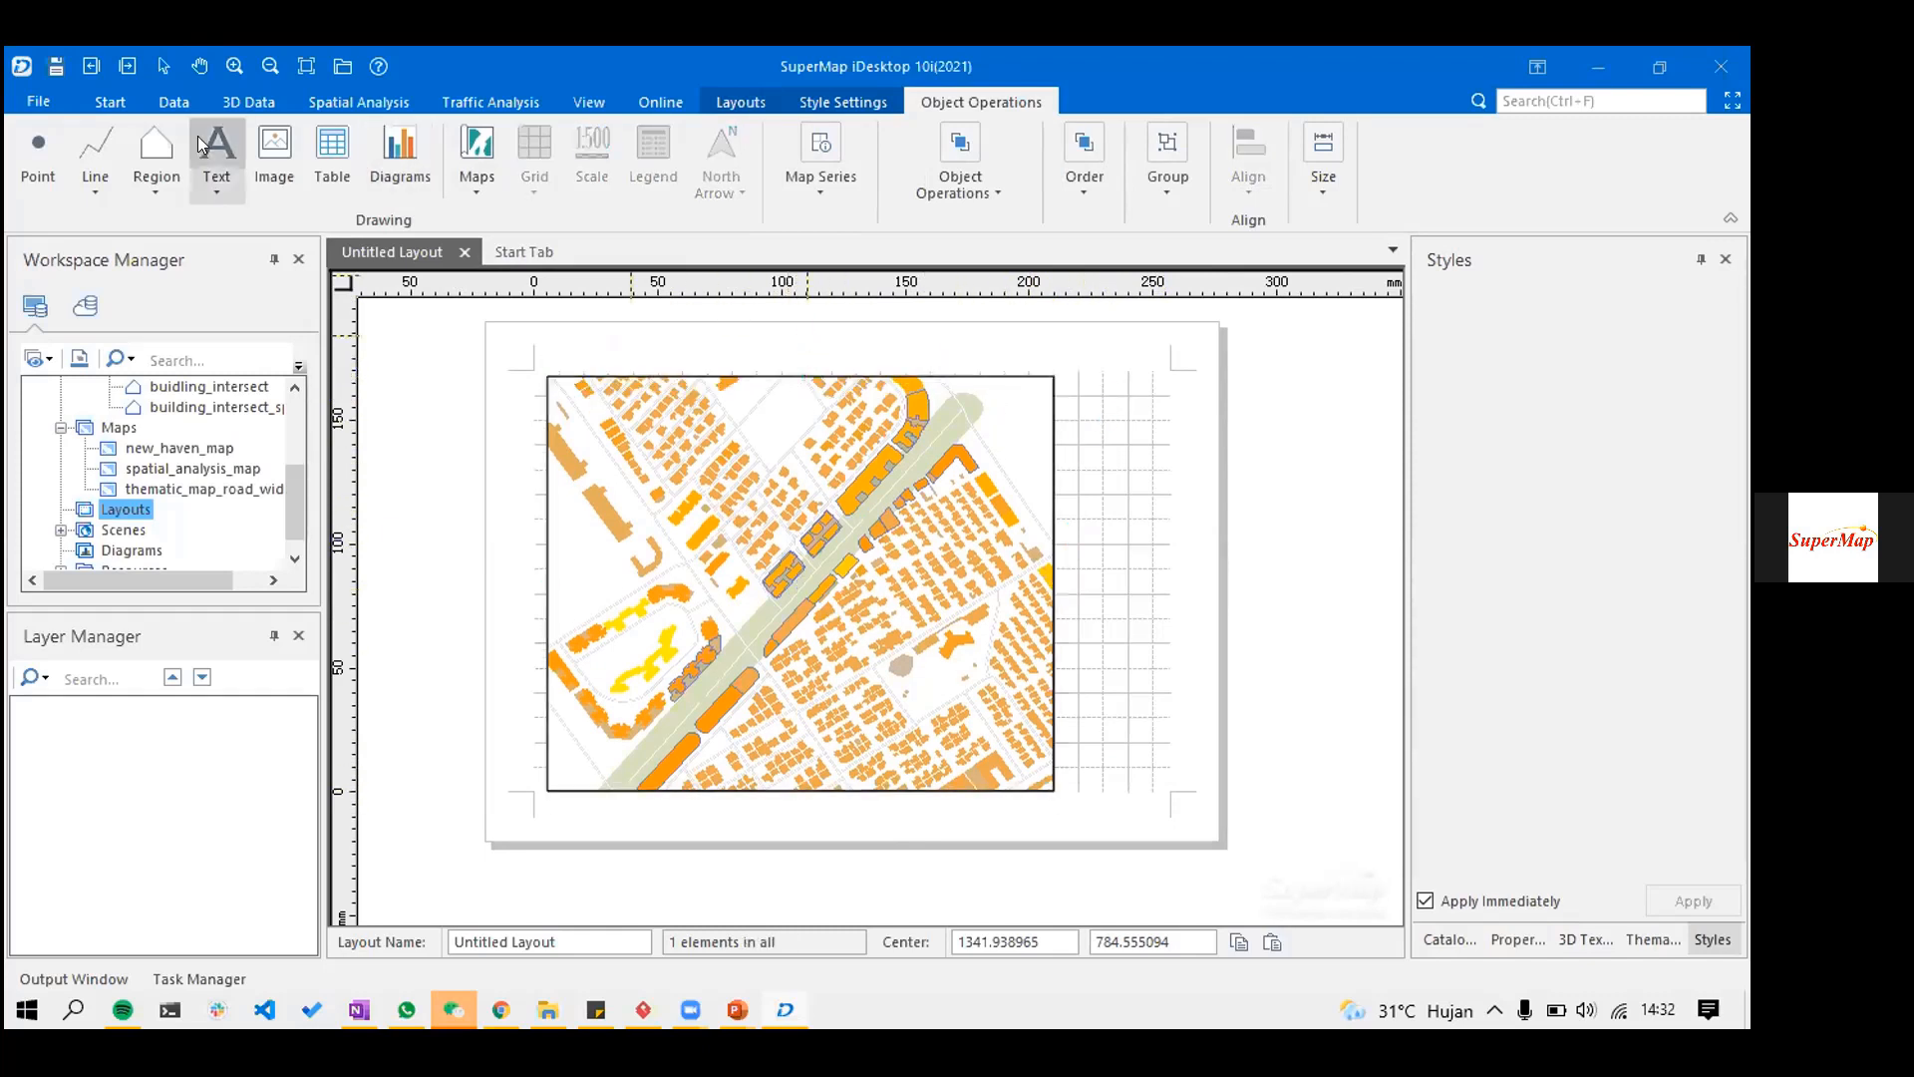
- Draw a rectangle region about 267 by 173 mm around the page margins and send it behind the map frame
left_click(153, 194)
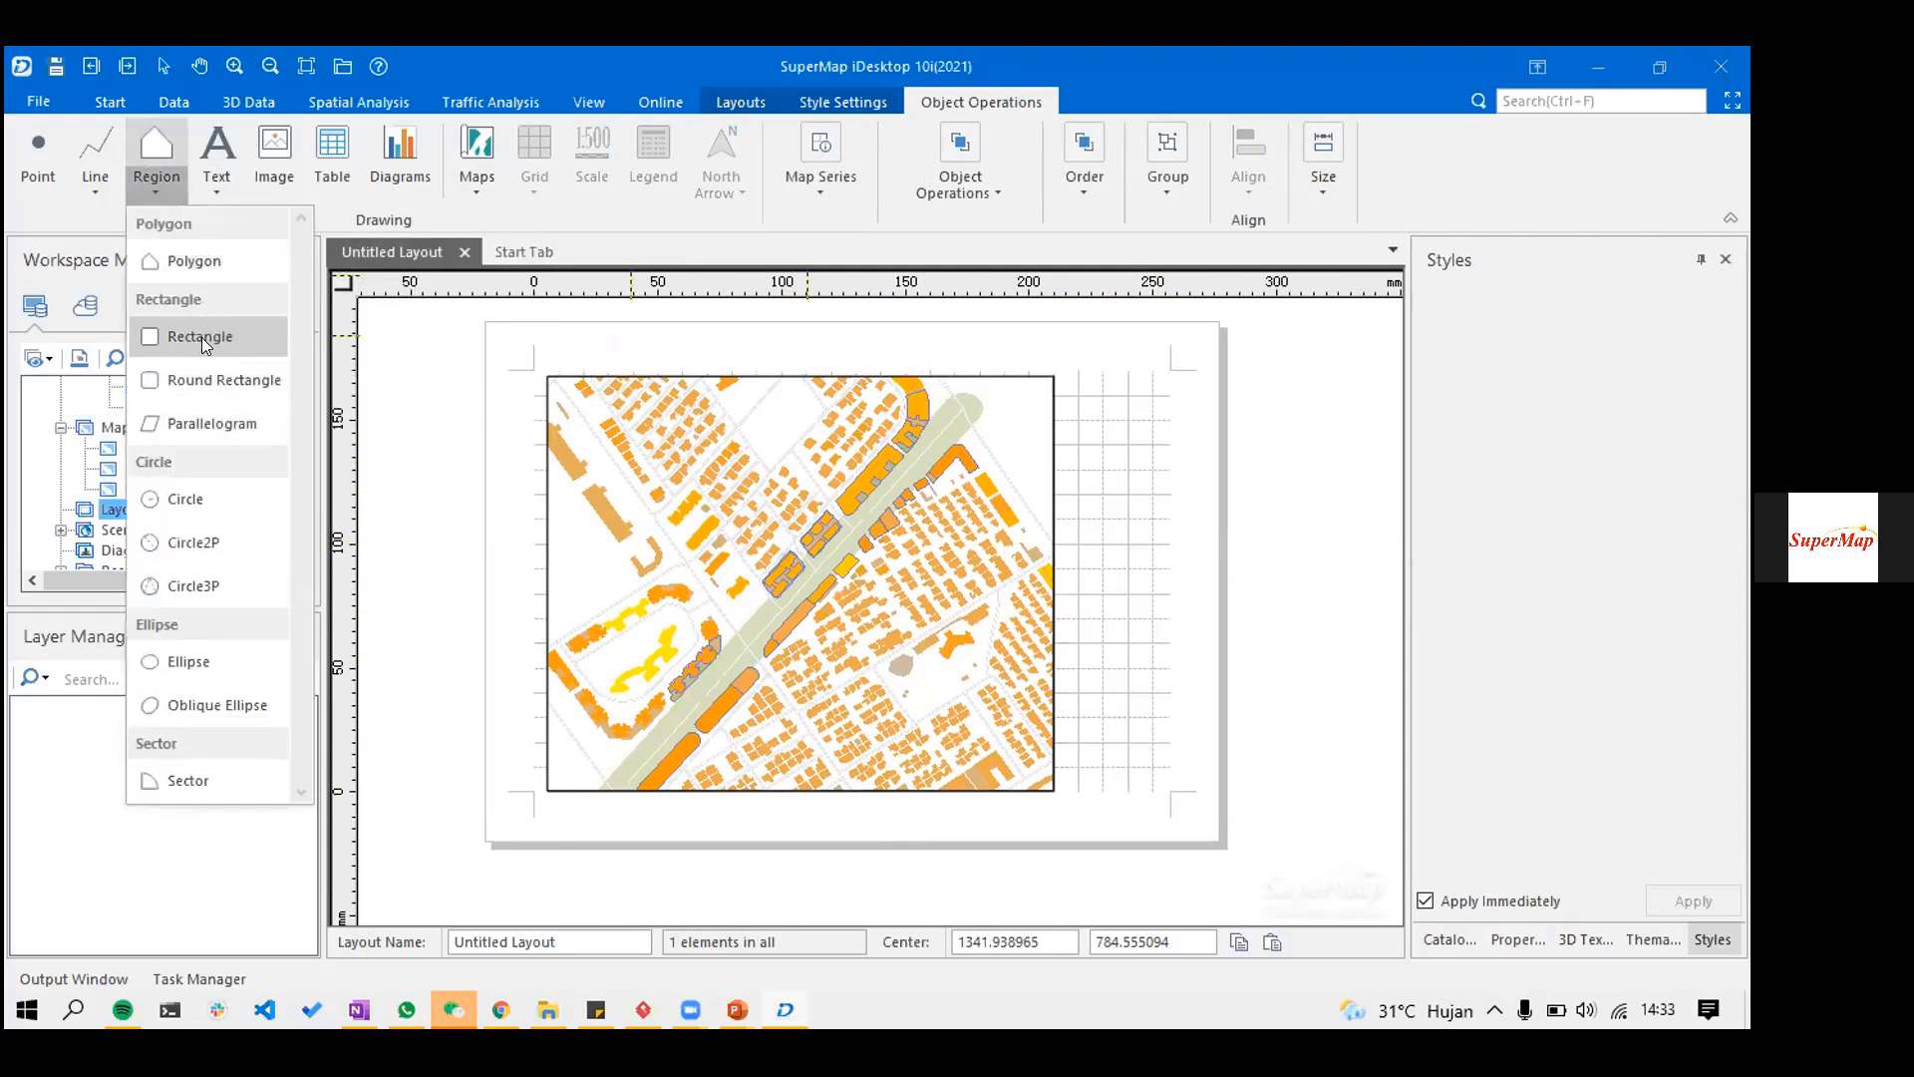
left_click(202, 337)
left_click_drag(527, 367, 1187, 796)
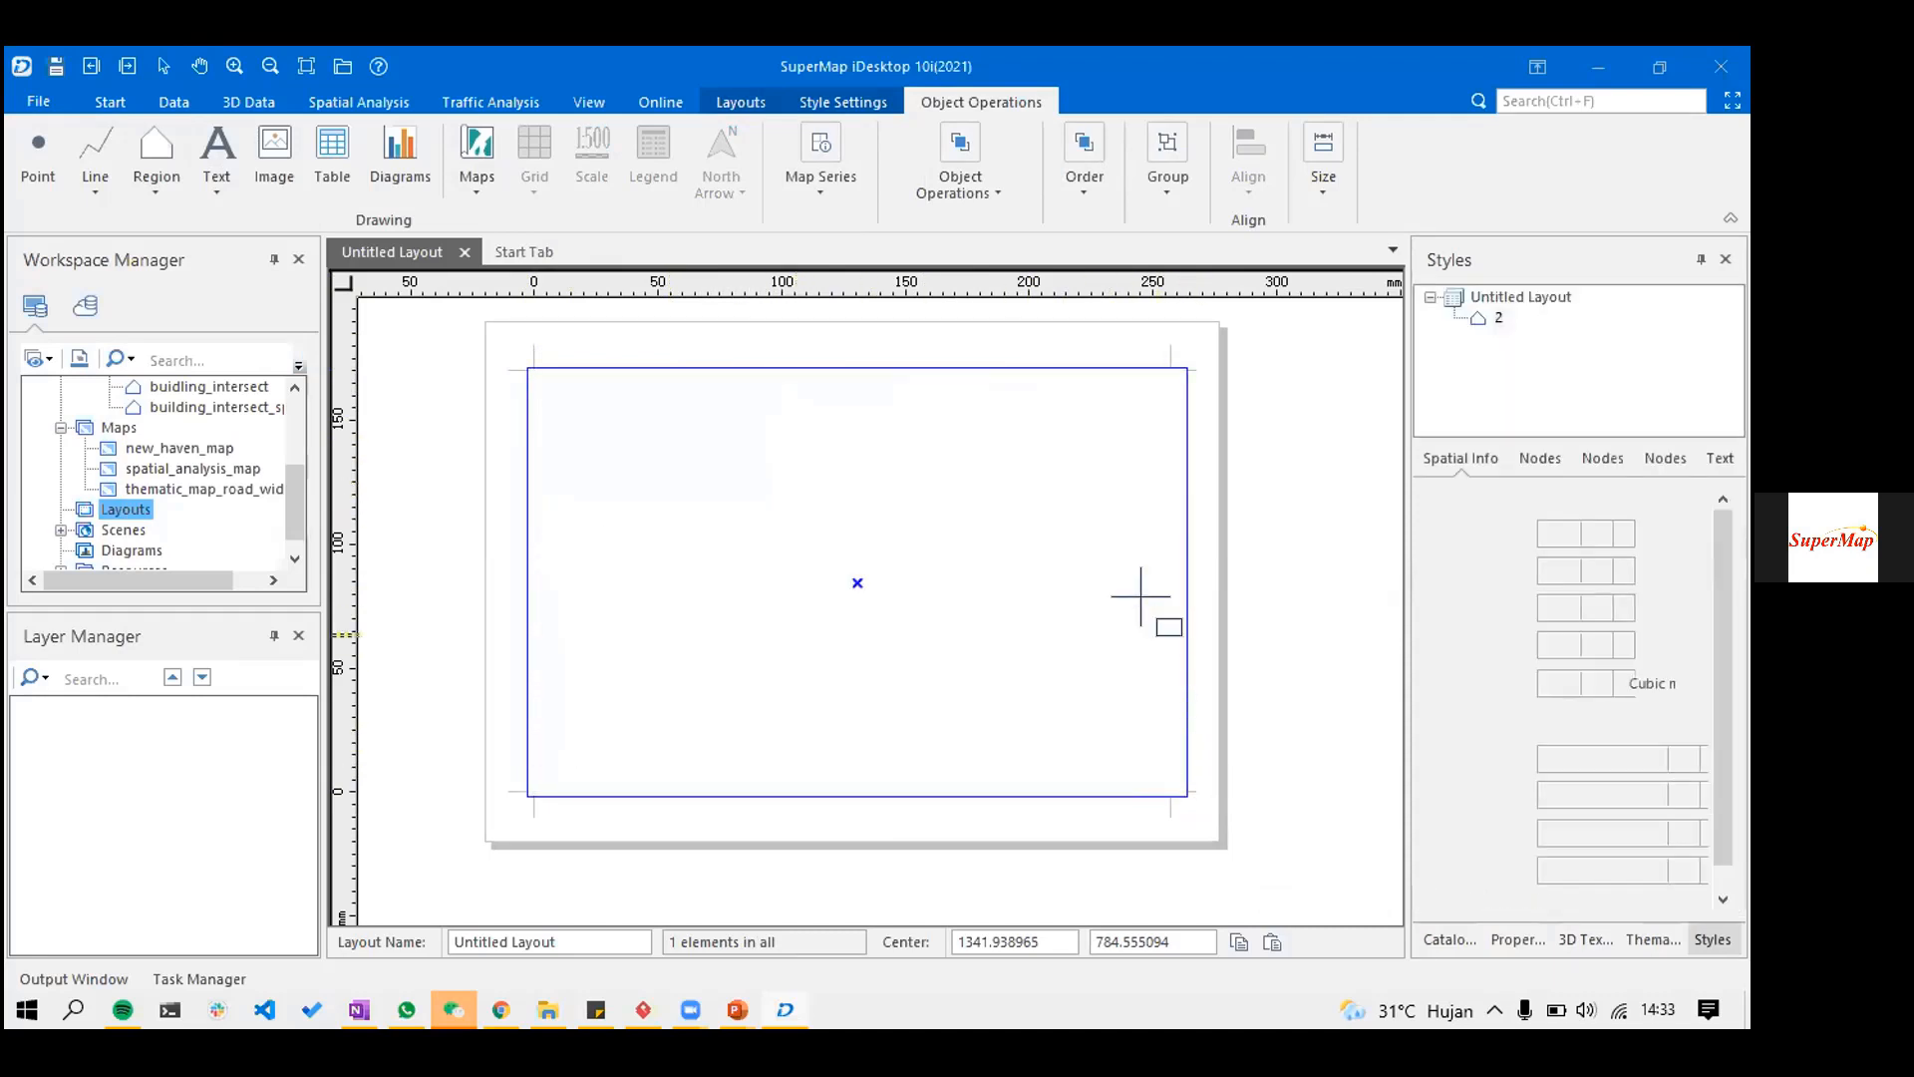
left_click(1081, 449)
right_click(1075, 448)
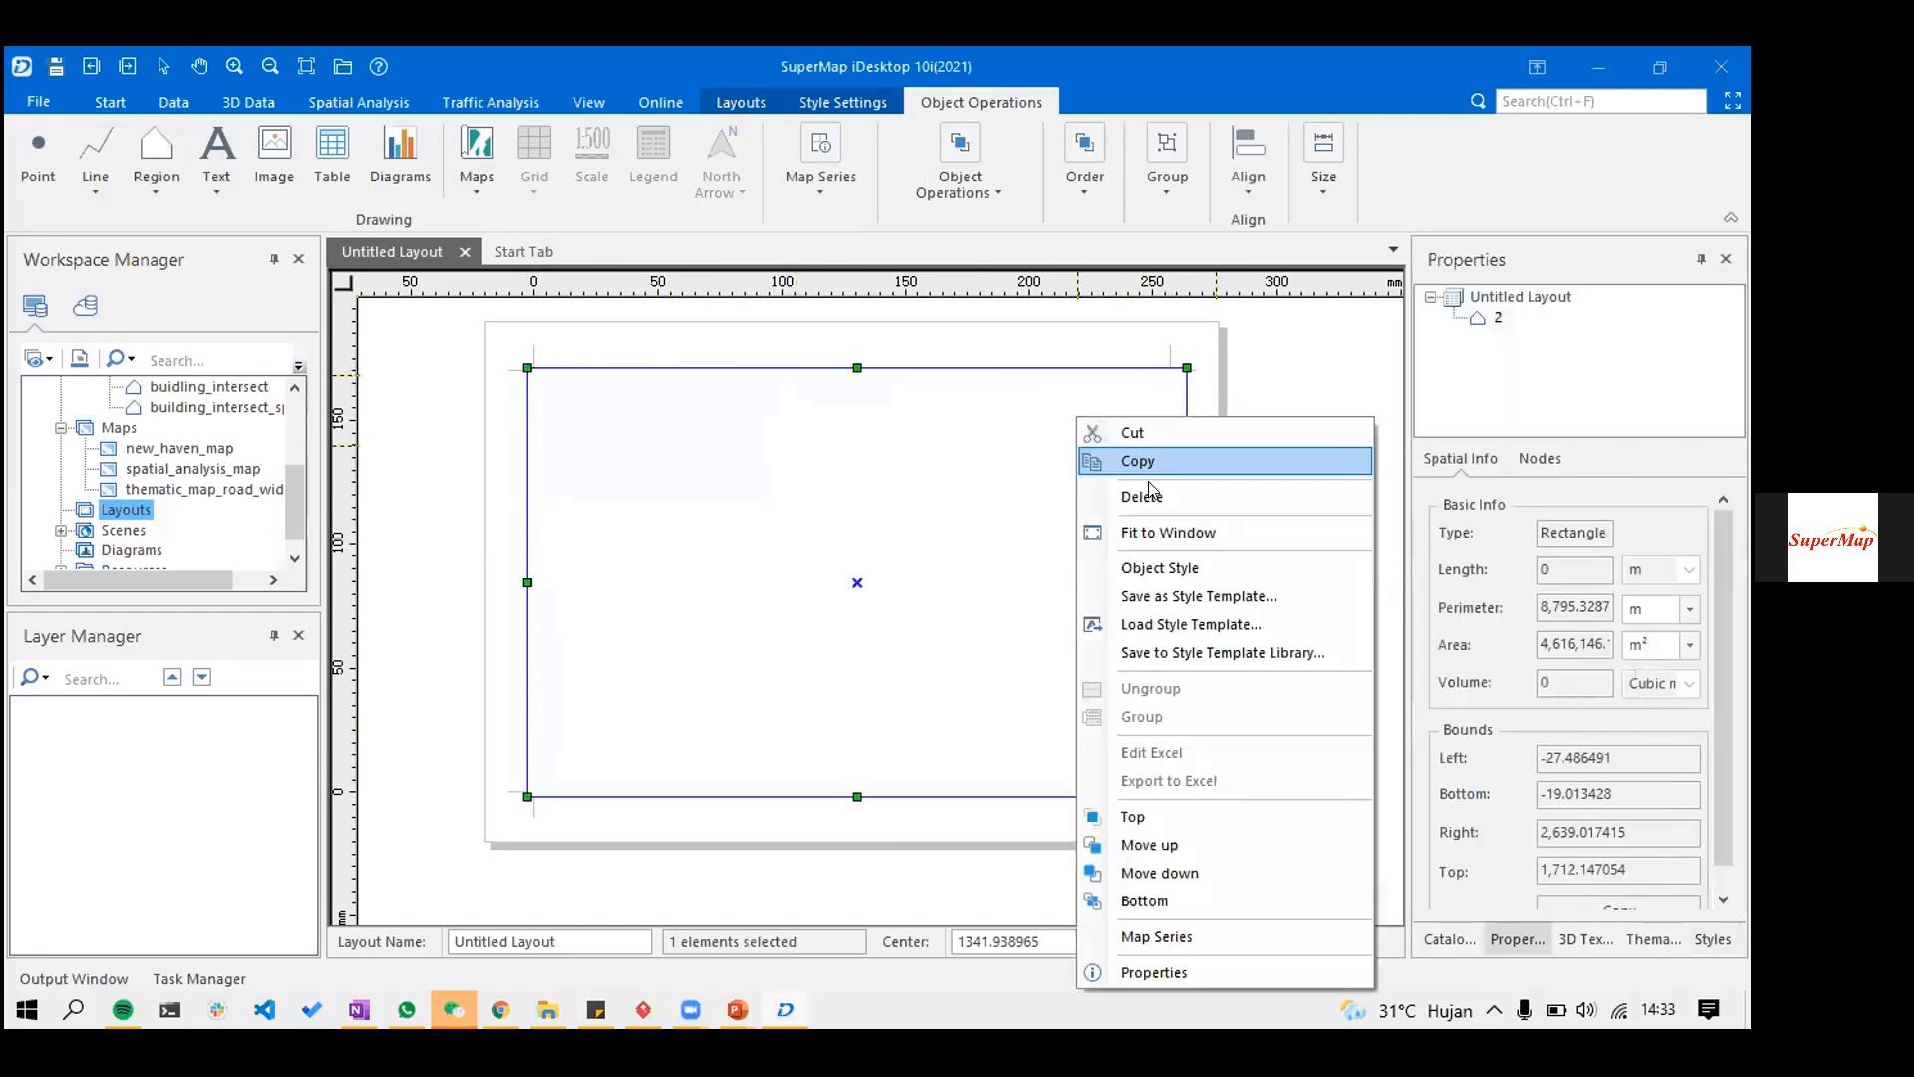
left_click(1195, 897)
left_click(934, 499)
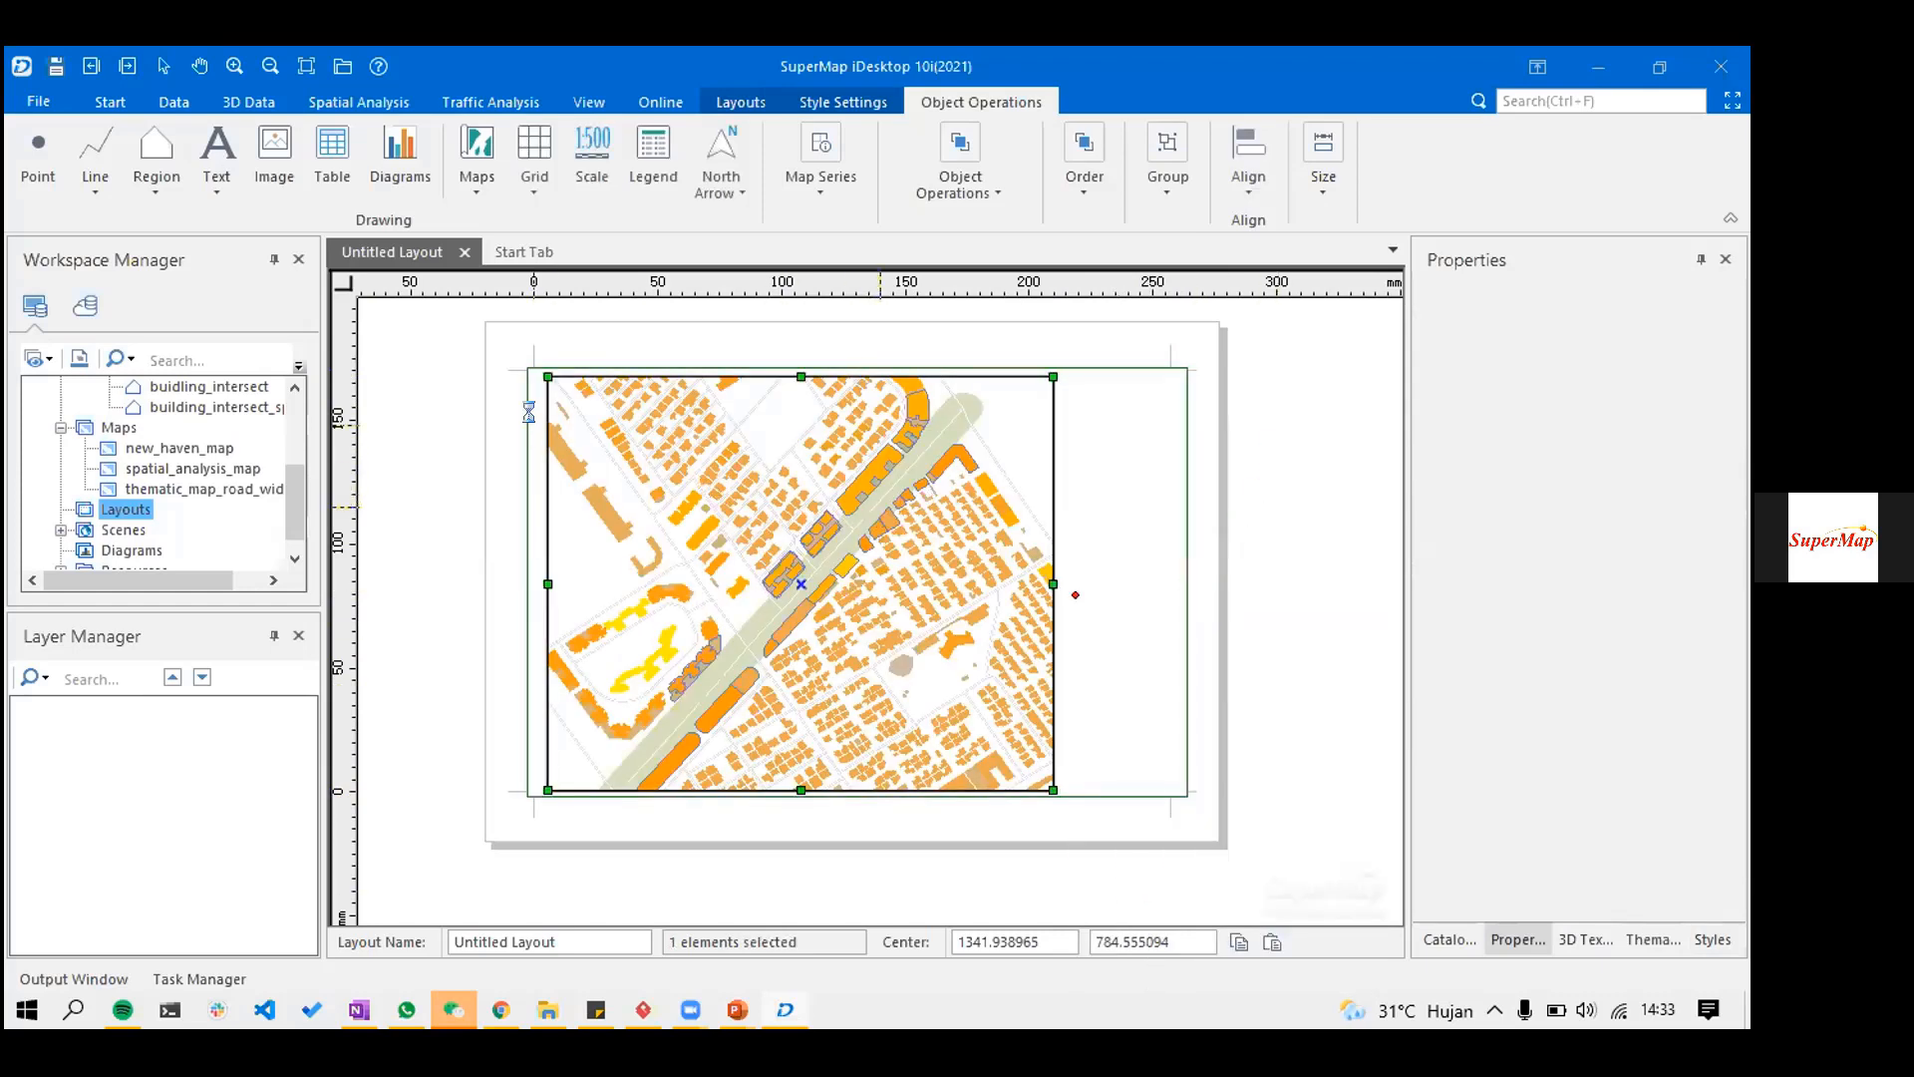
scroll(567, 385, "up", 1)
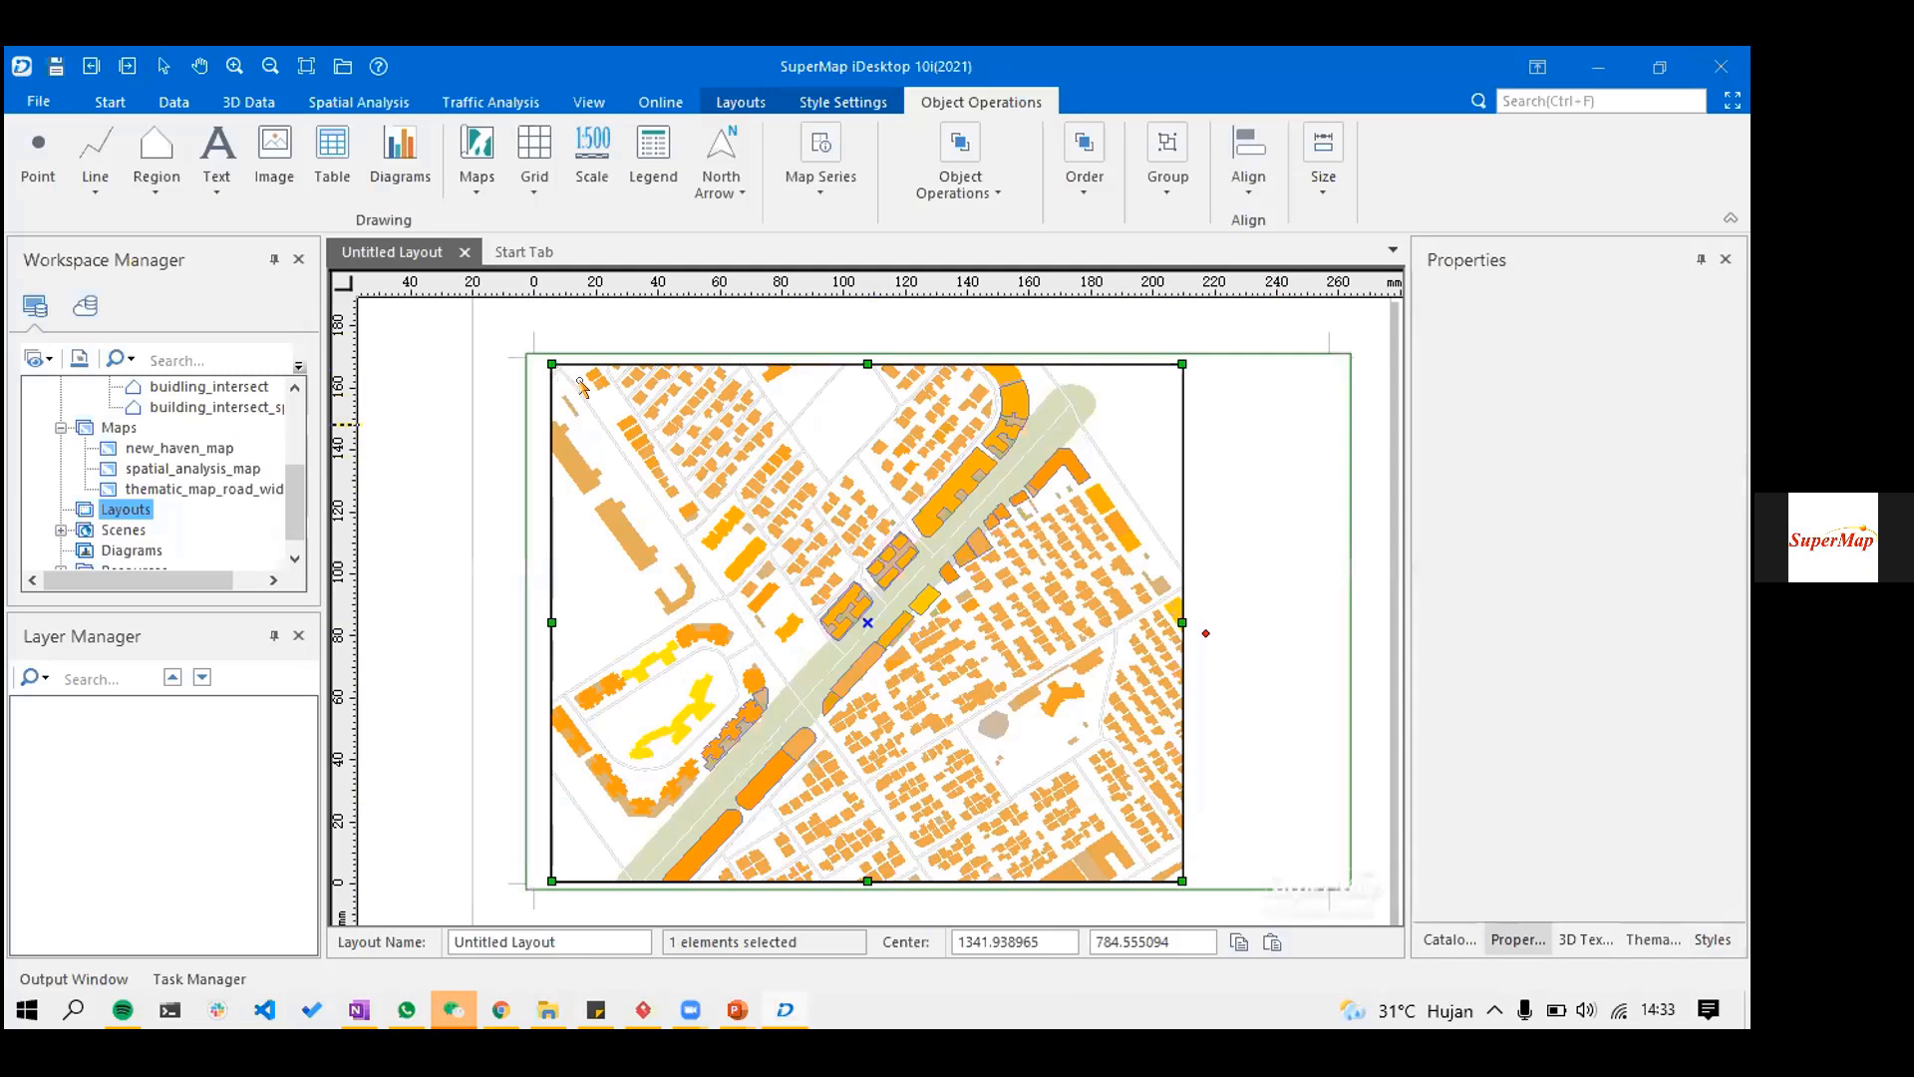
scroll(658, 419, "up", 1)
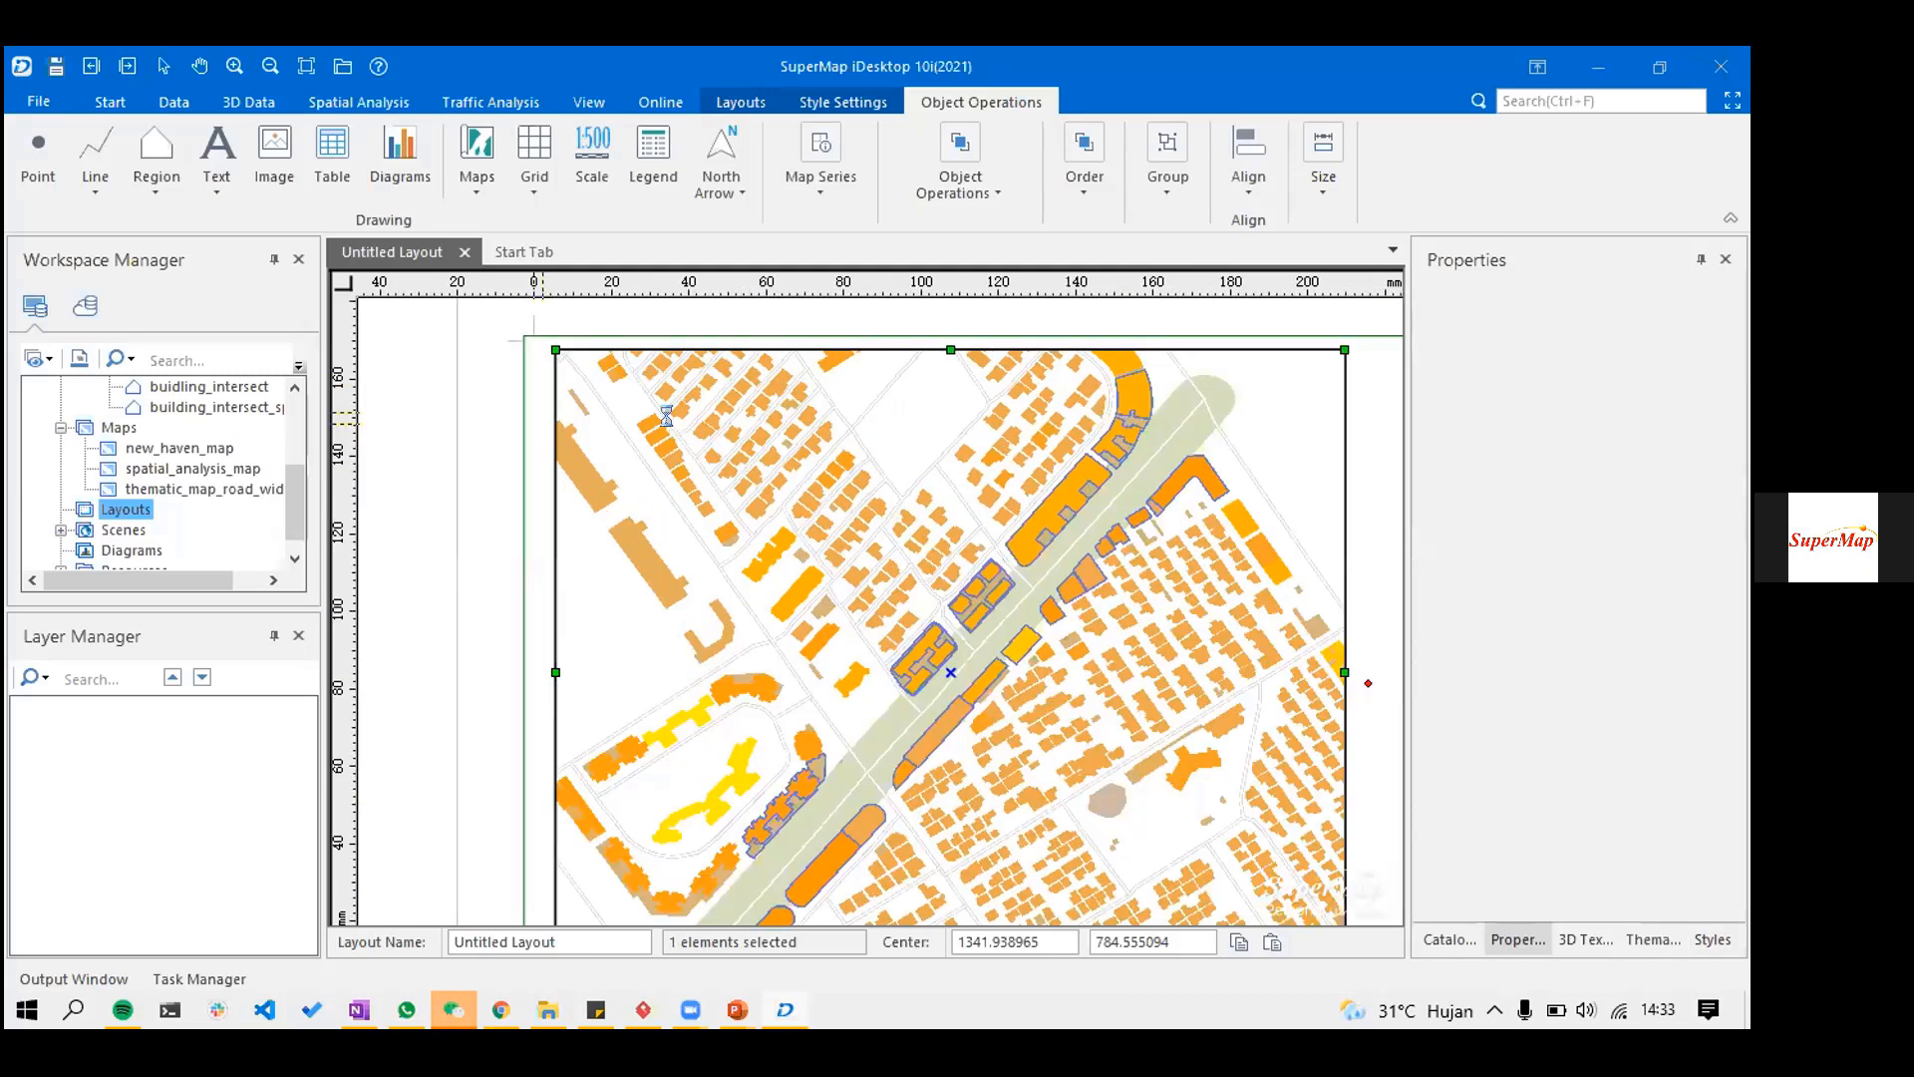
left_click_drag(666, 416, 642, 417)
left_click_drag(845, 859, 778, 842)
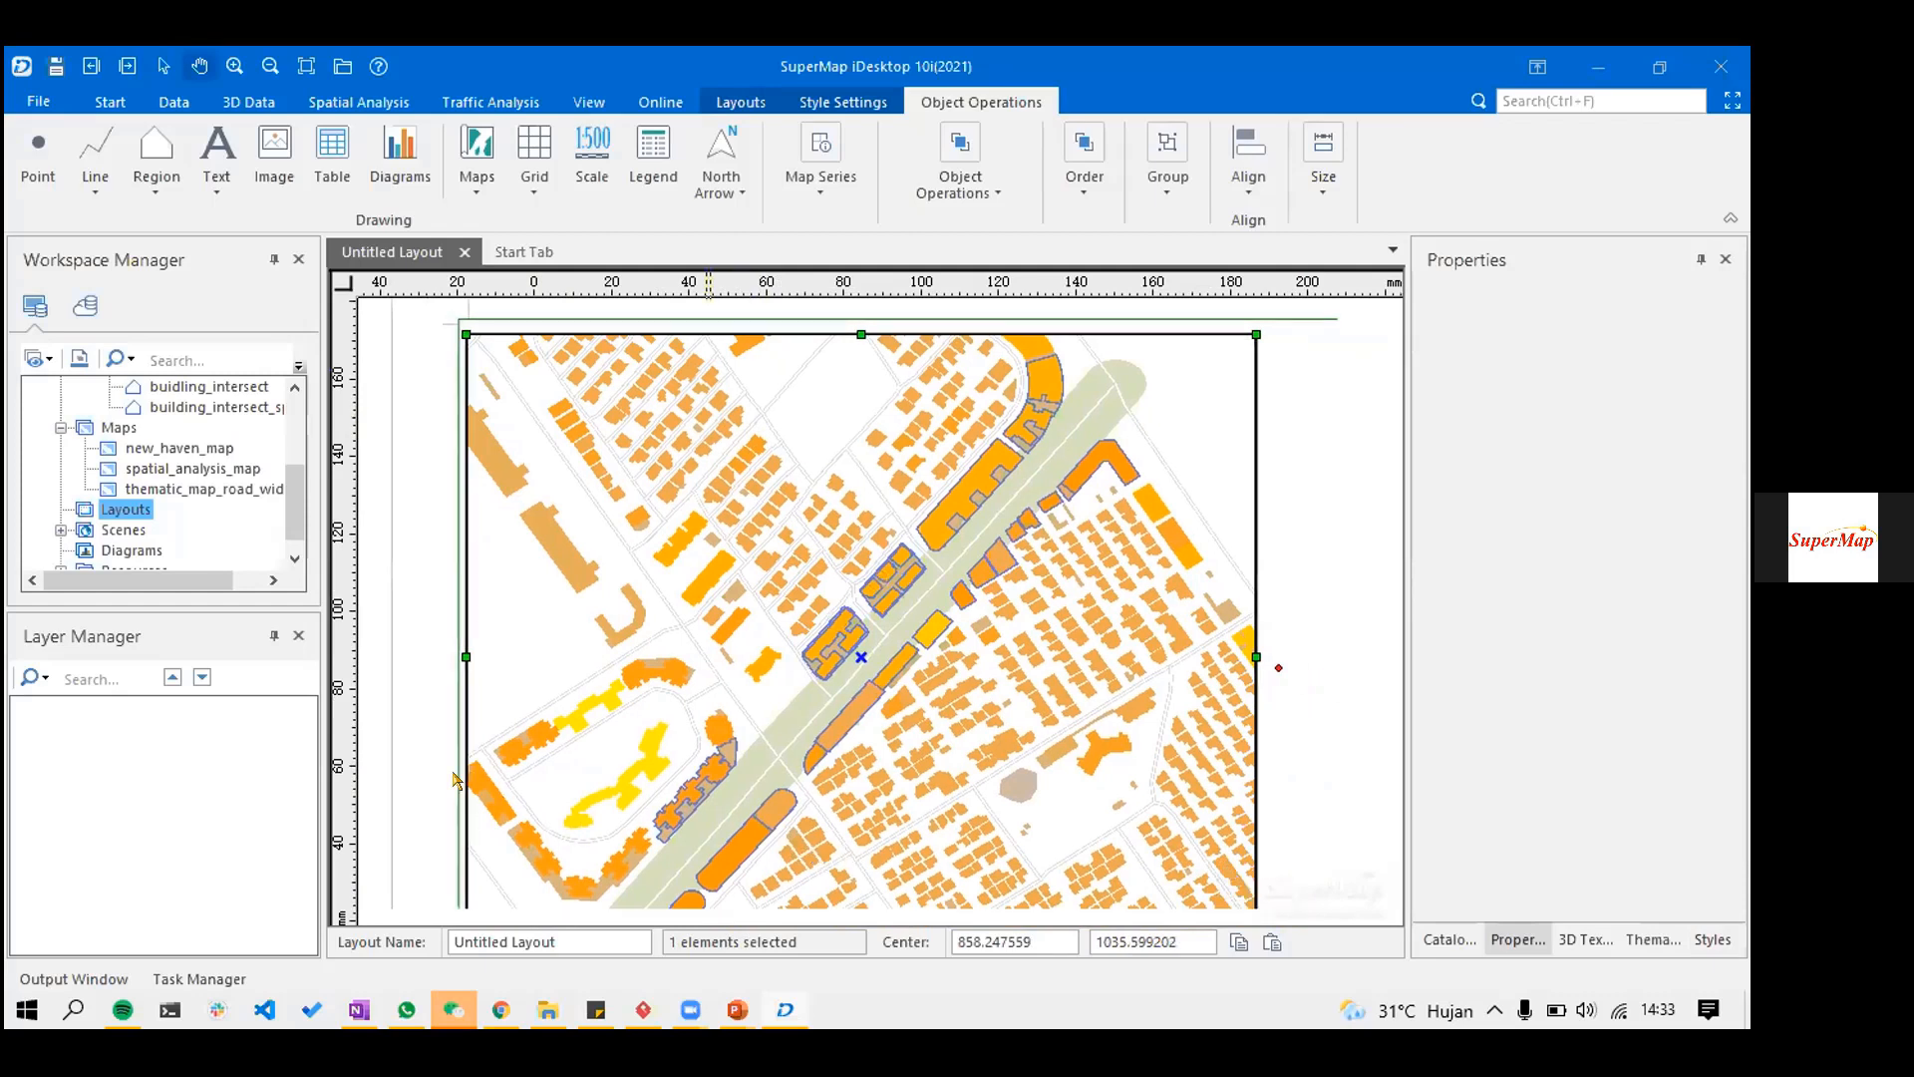
scroll(1037, 494, "down", 1)
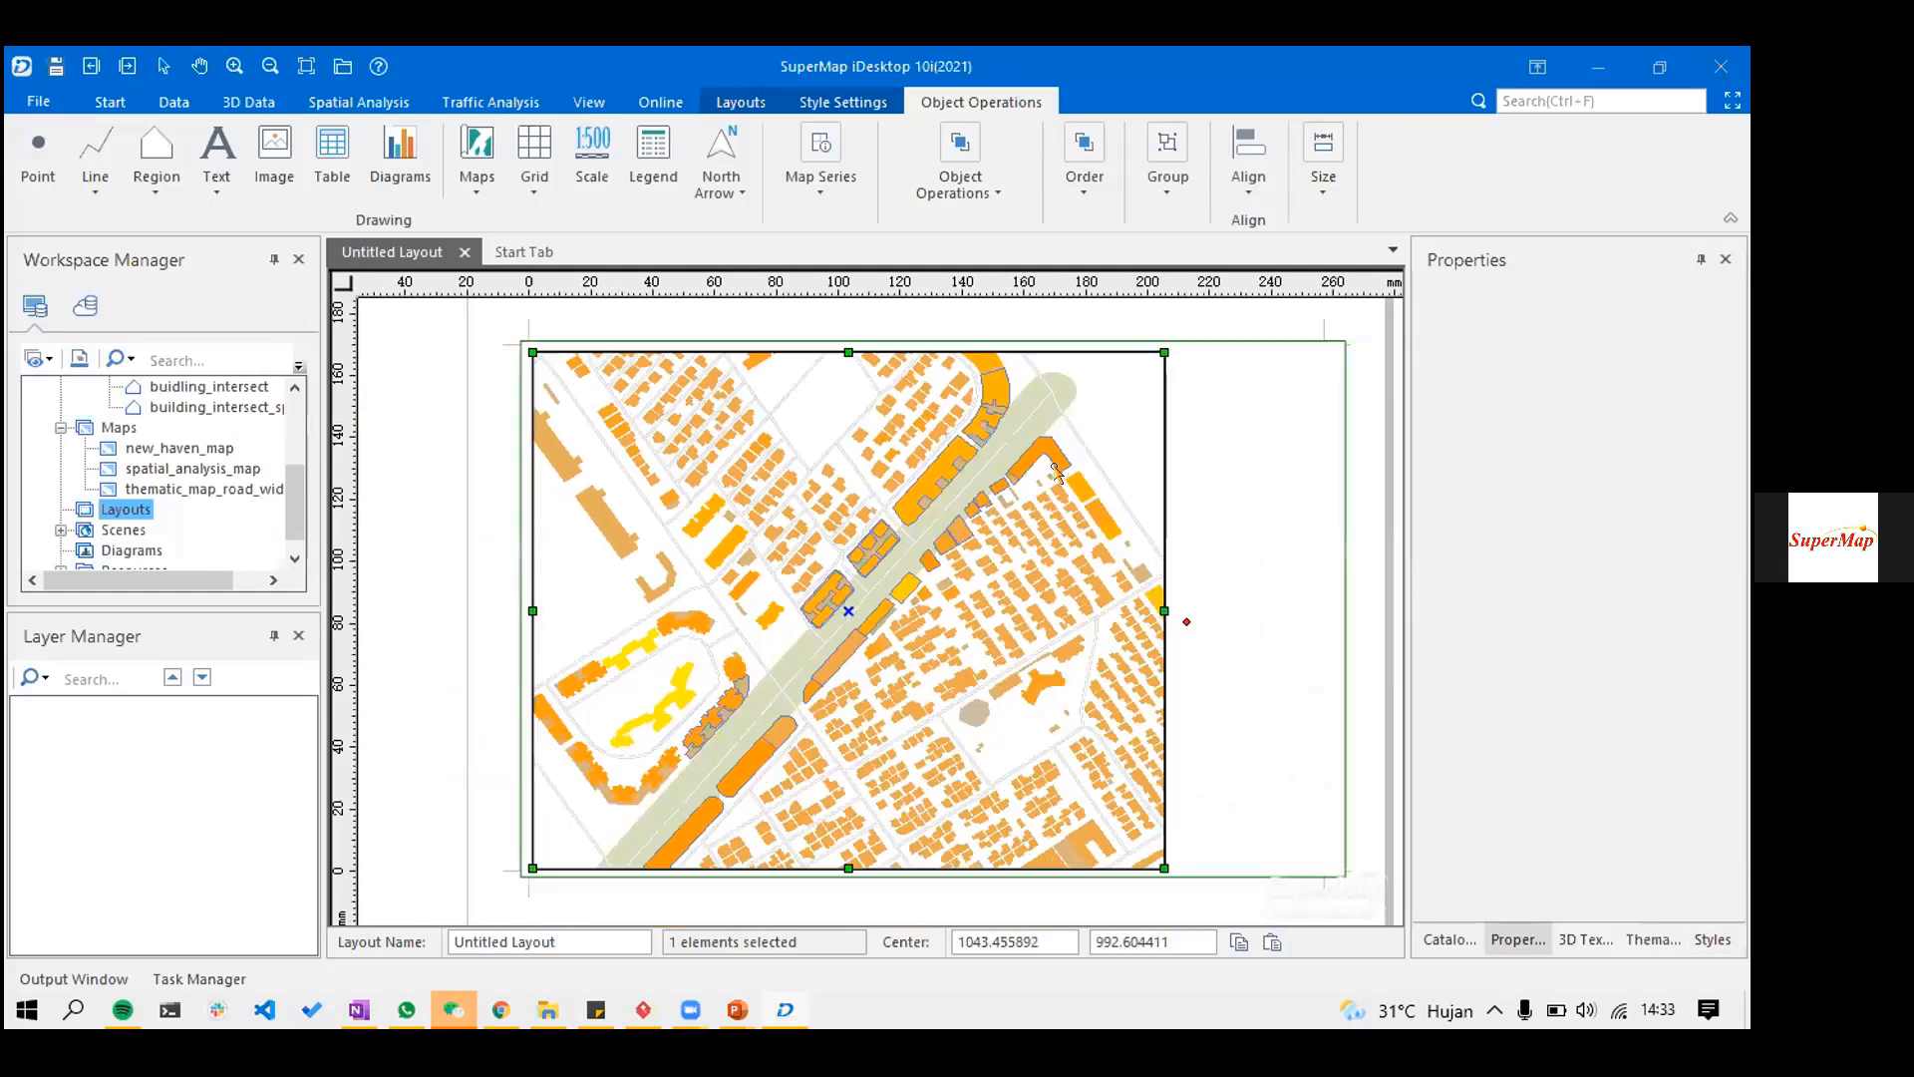
left_click(1001, 631)
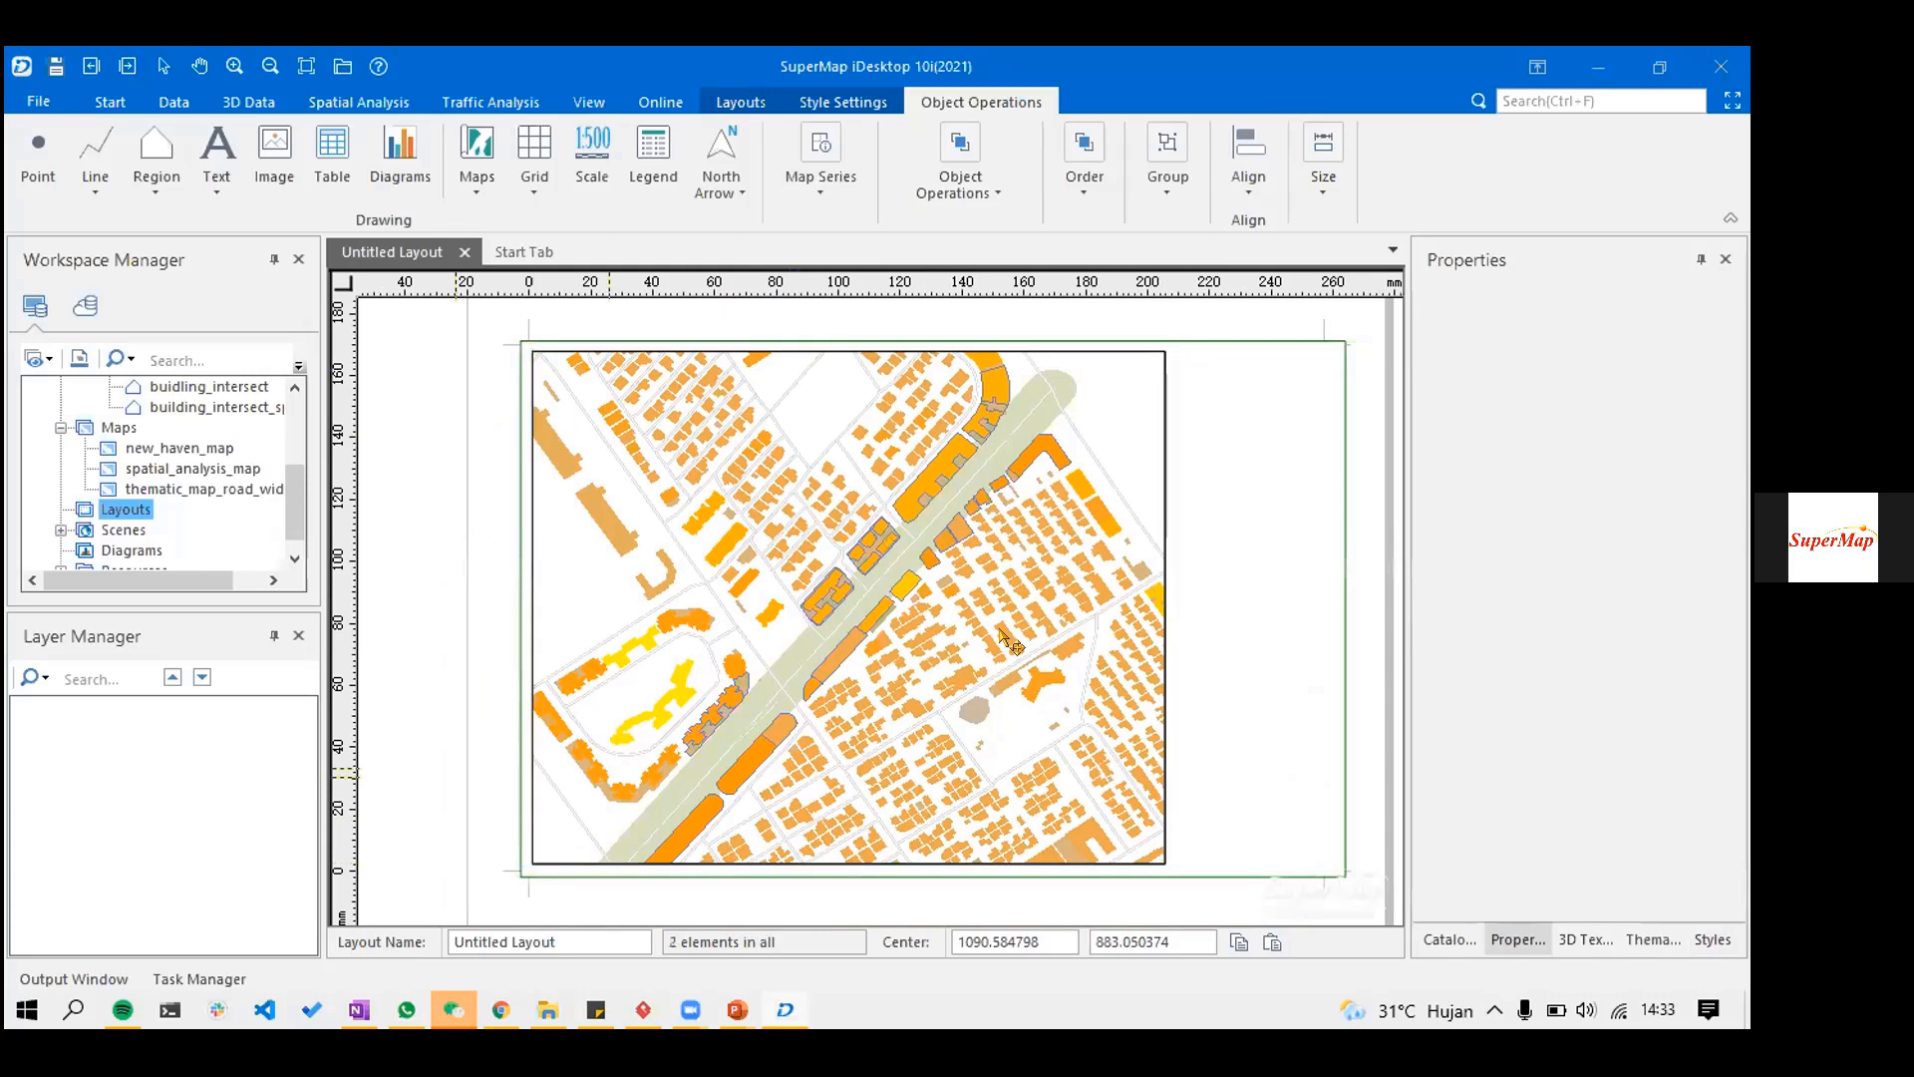
scroll(987, 626, "down", 1)
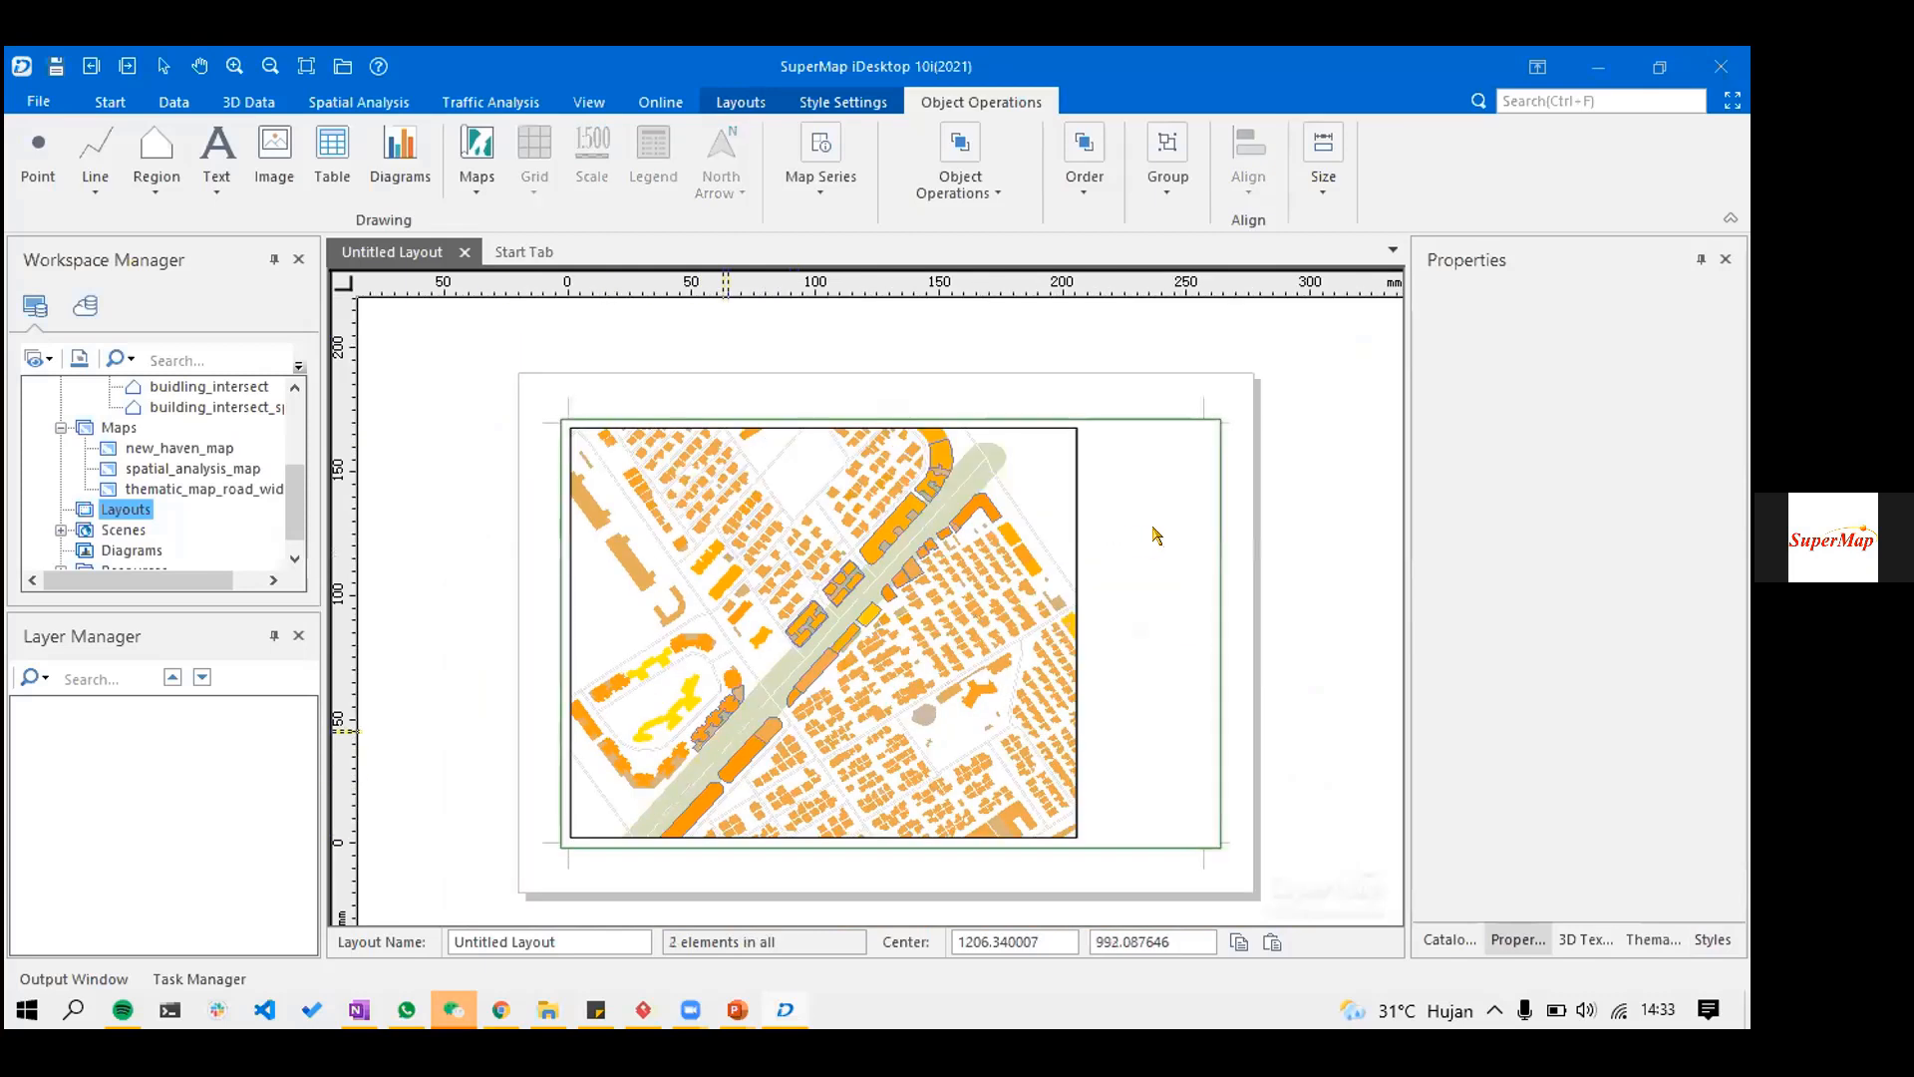
- Change the outline colour of the rectangle region surrounding the map frame to a very light, near-white shade
middle_click(1153, 528)
left_click_drag(1407, 385, 1344, 390)
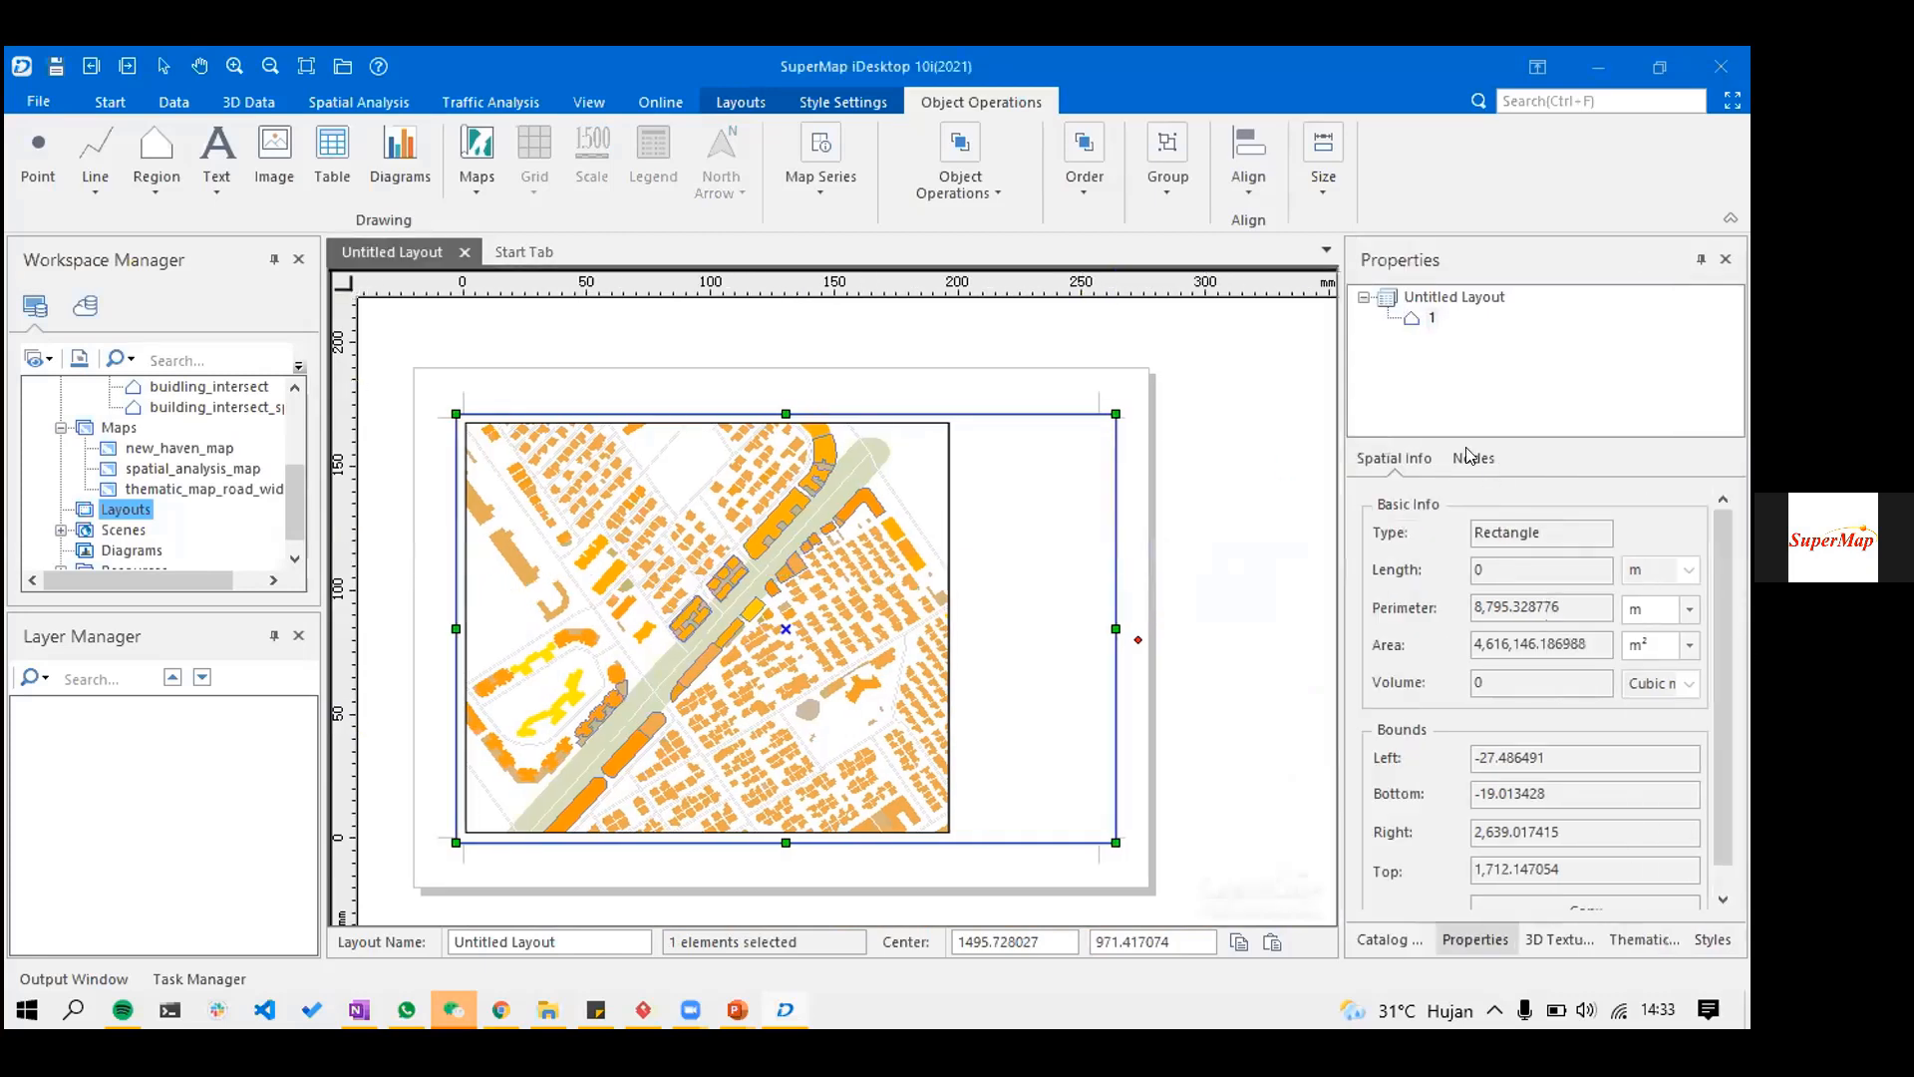
left_click_drag(1717, 691, 1746, 850)
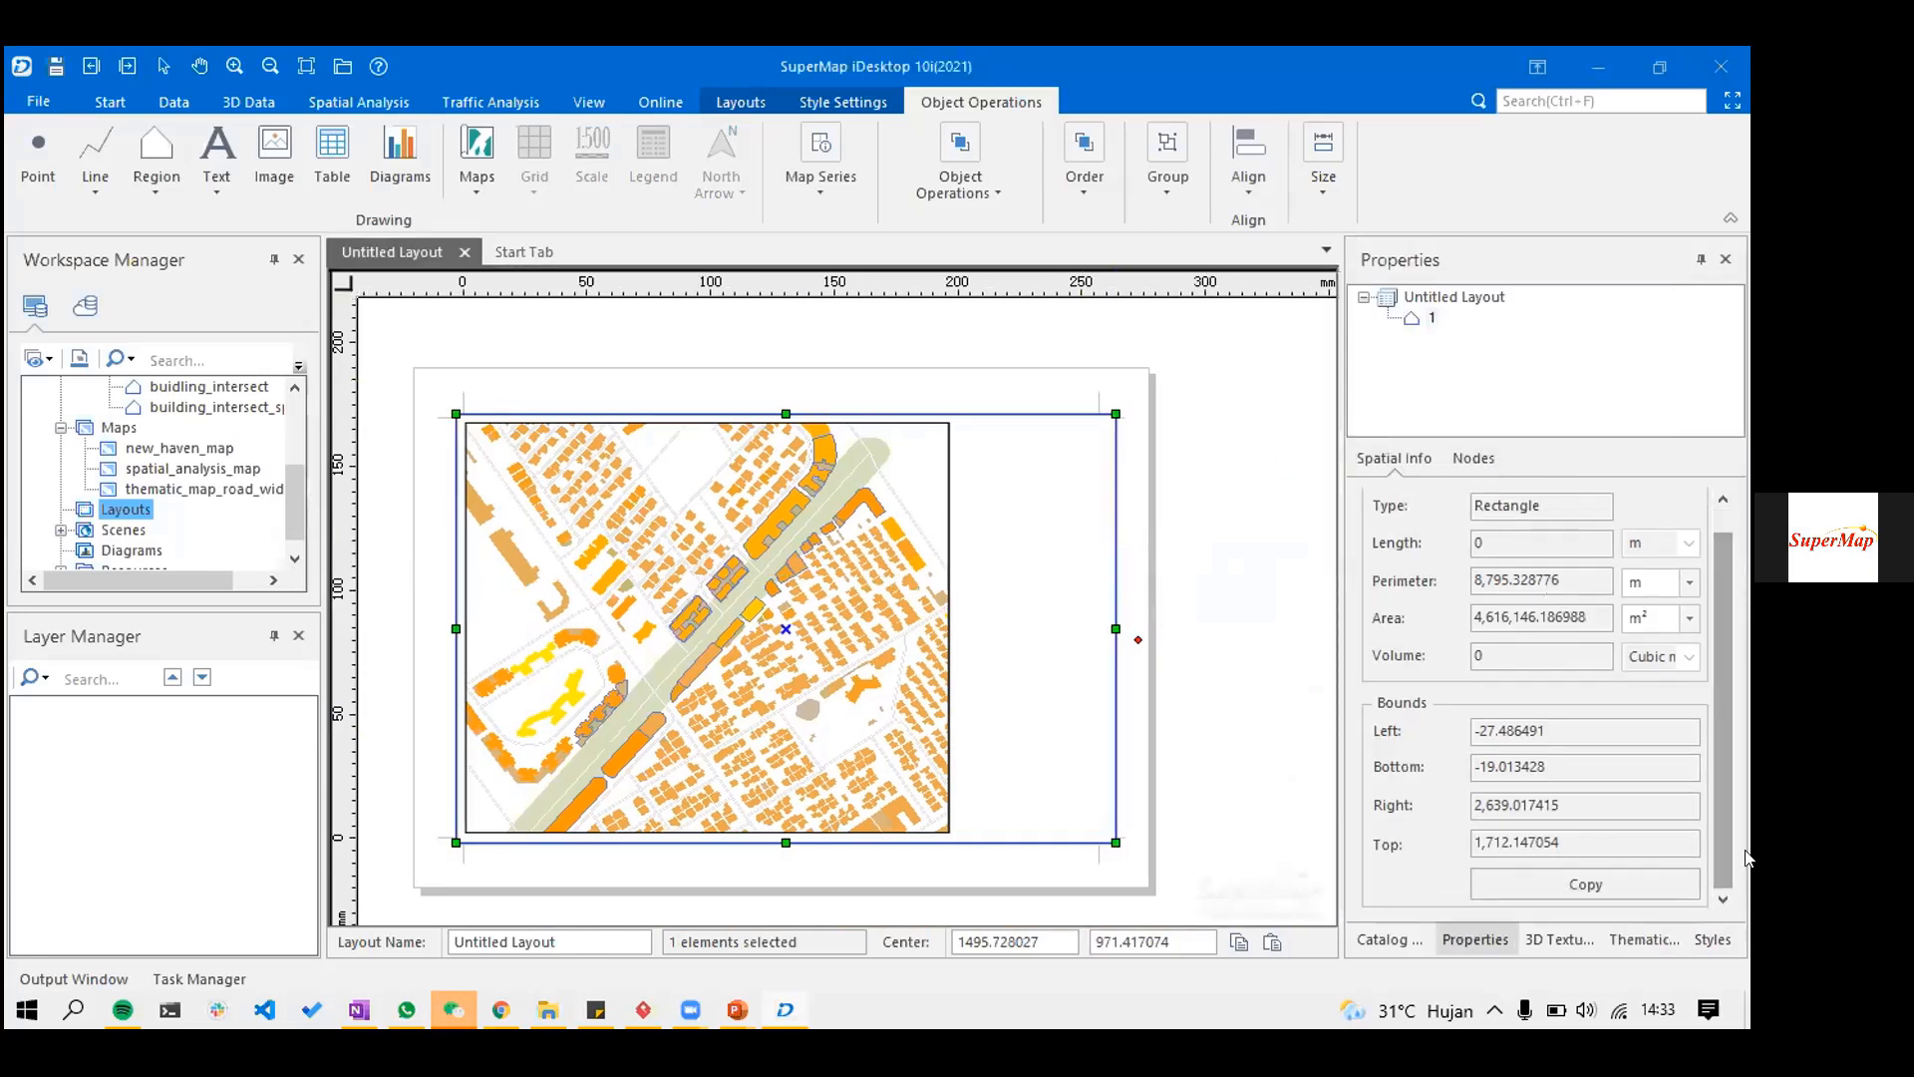
left_click(1713, 940)
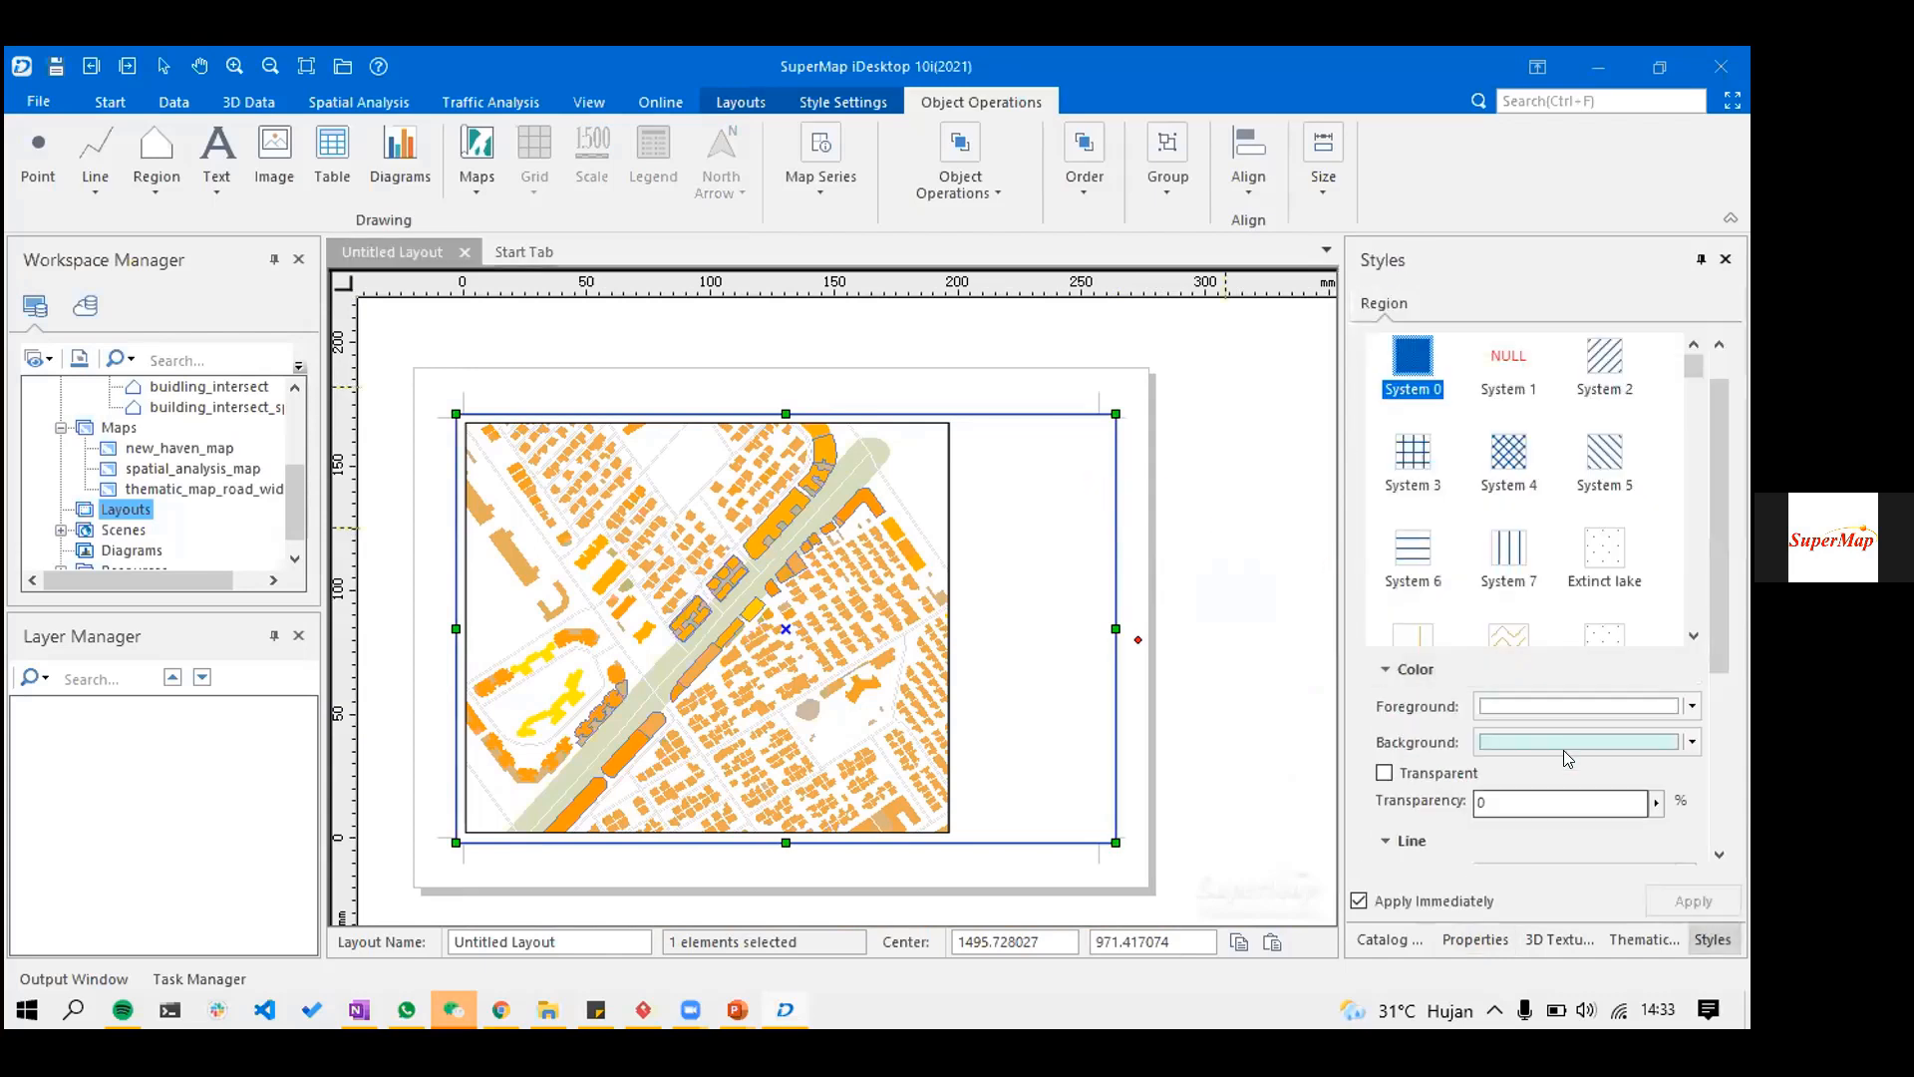
scroll(1730, 718, "down", 3)
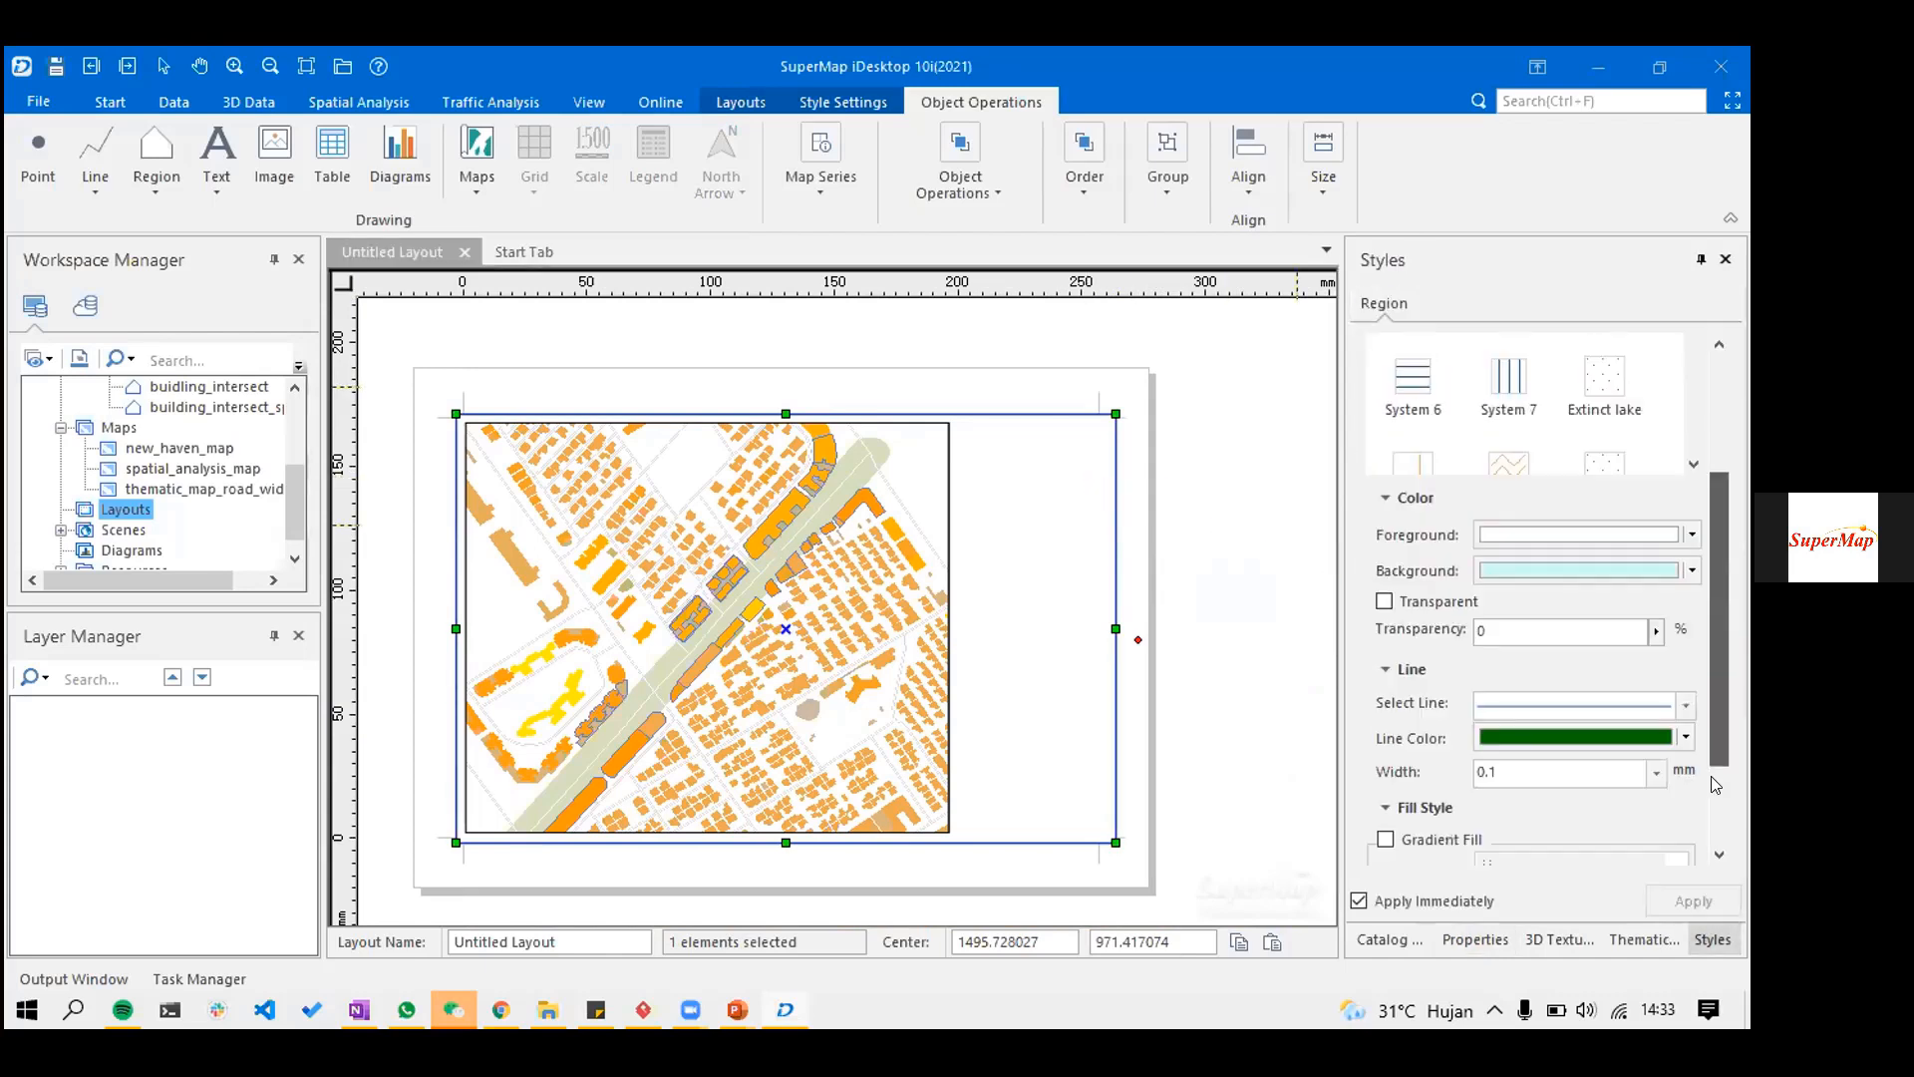
left_click(1685, 681)
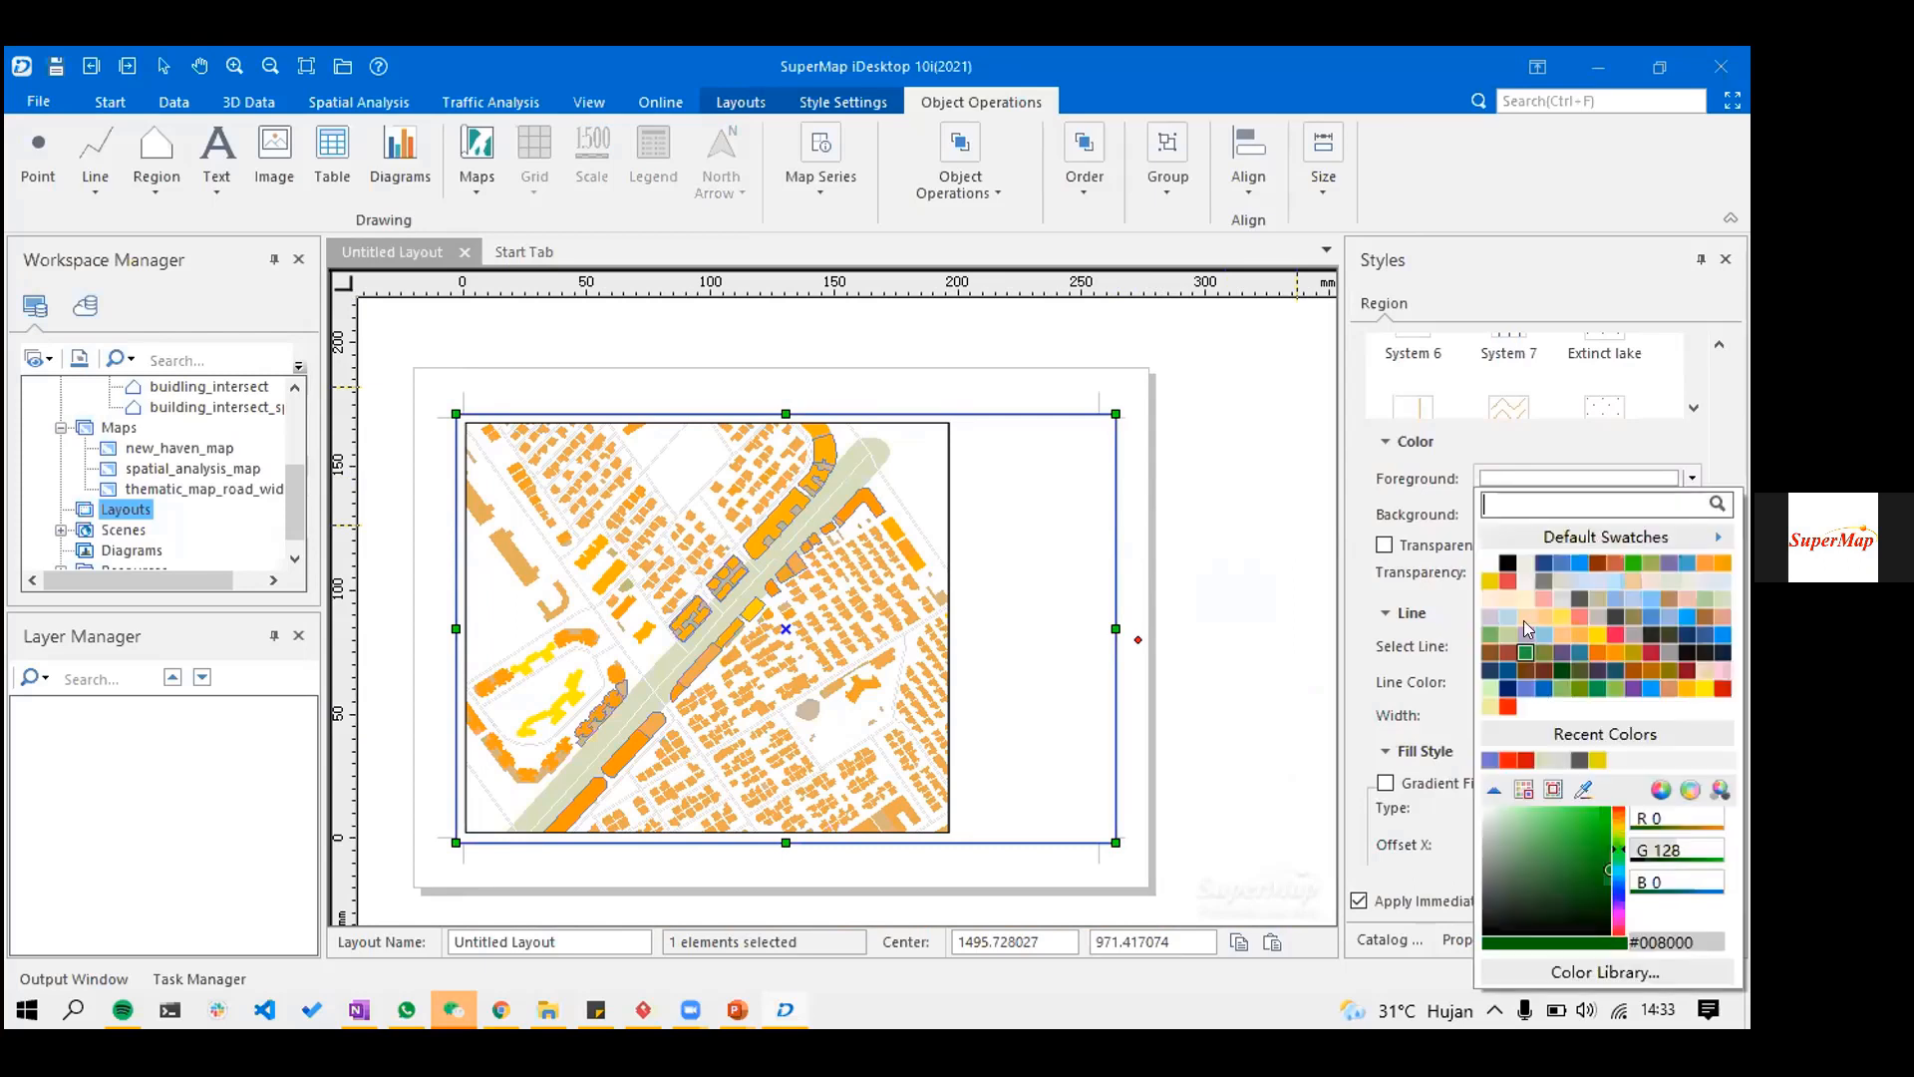
left_click(1526, 571)
left_click(1237, 526)
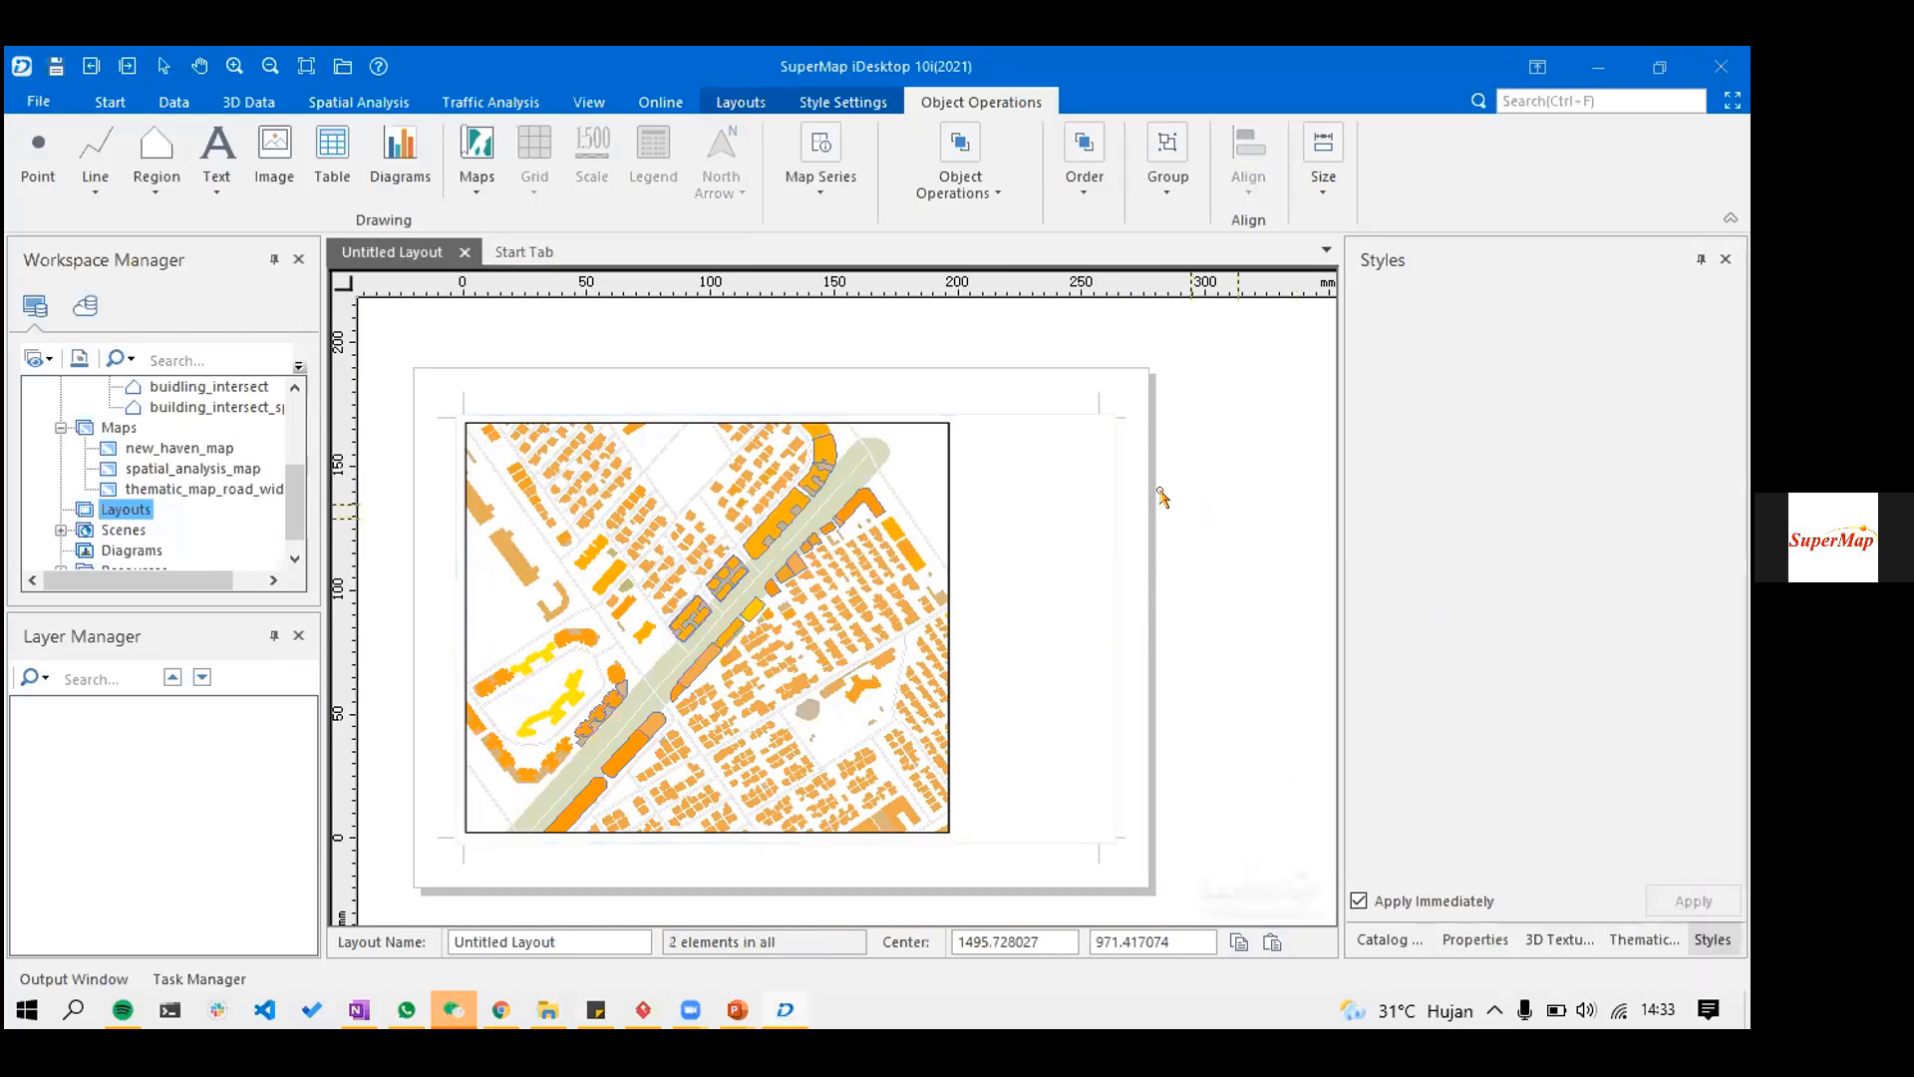
left_click(935, 512)
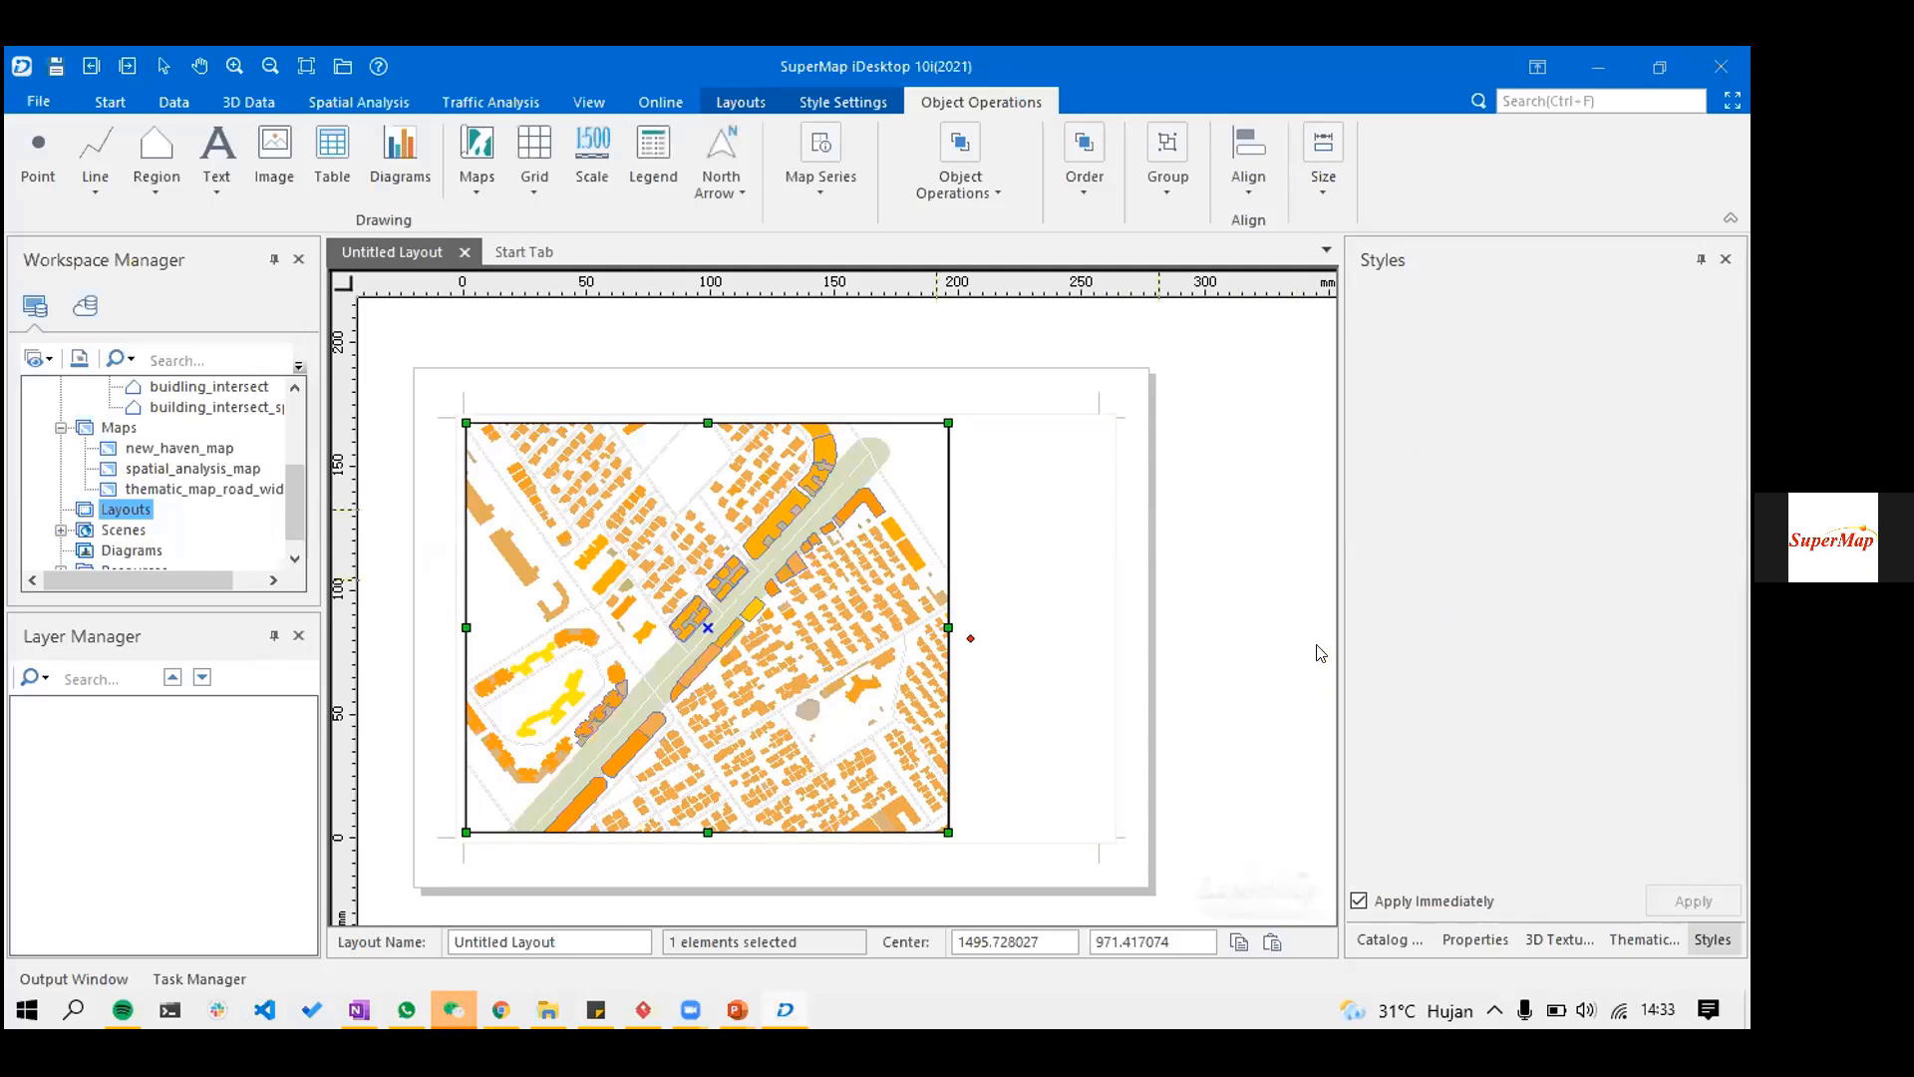
left_click(1476, 940)
left_click(1144, 668)
left_click(854, 489)
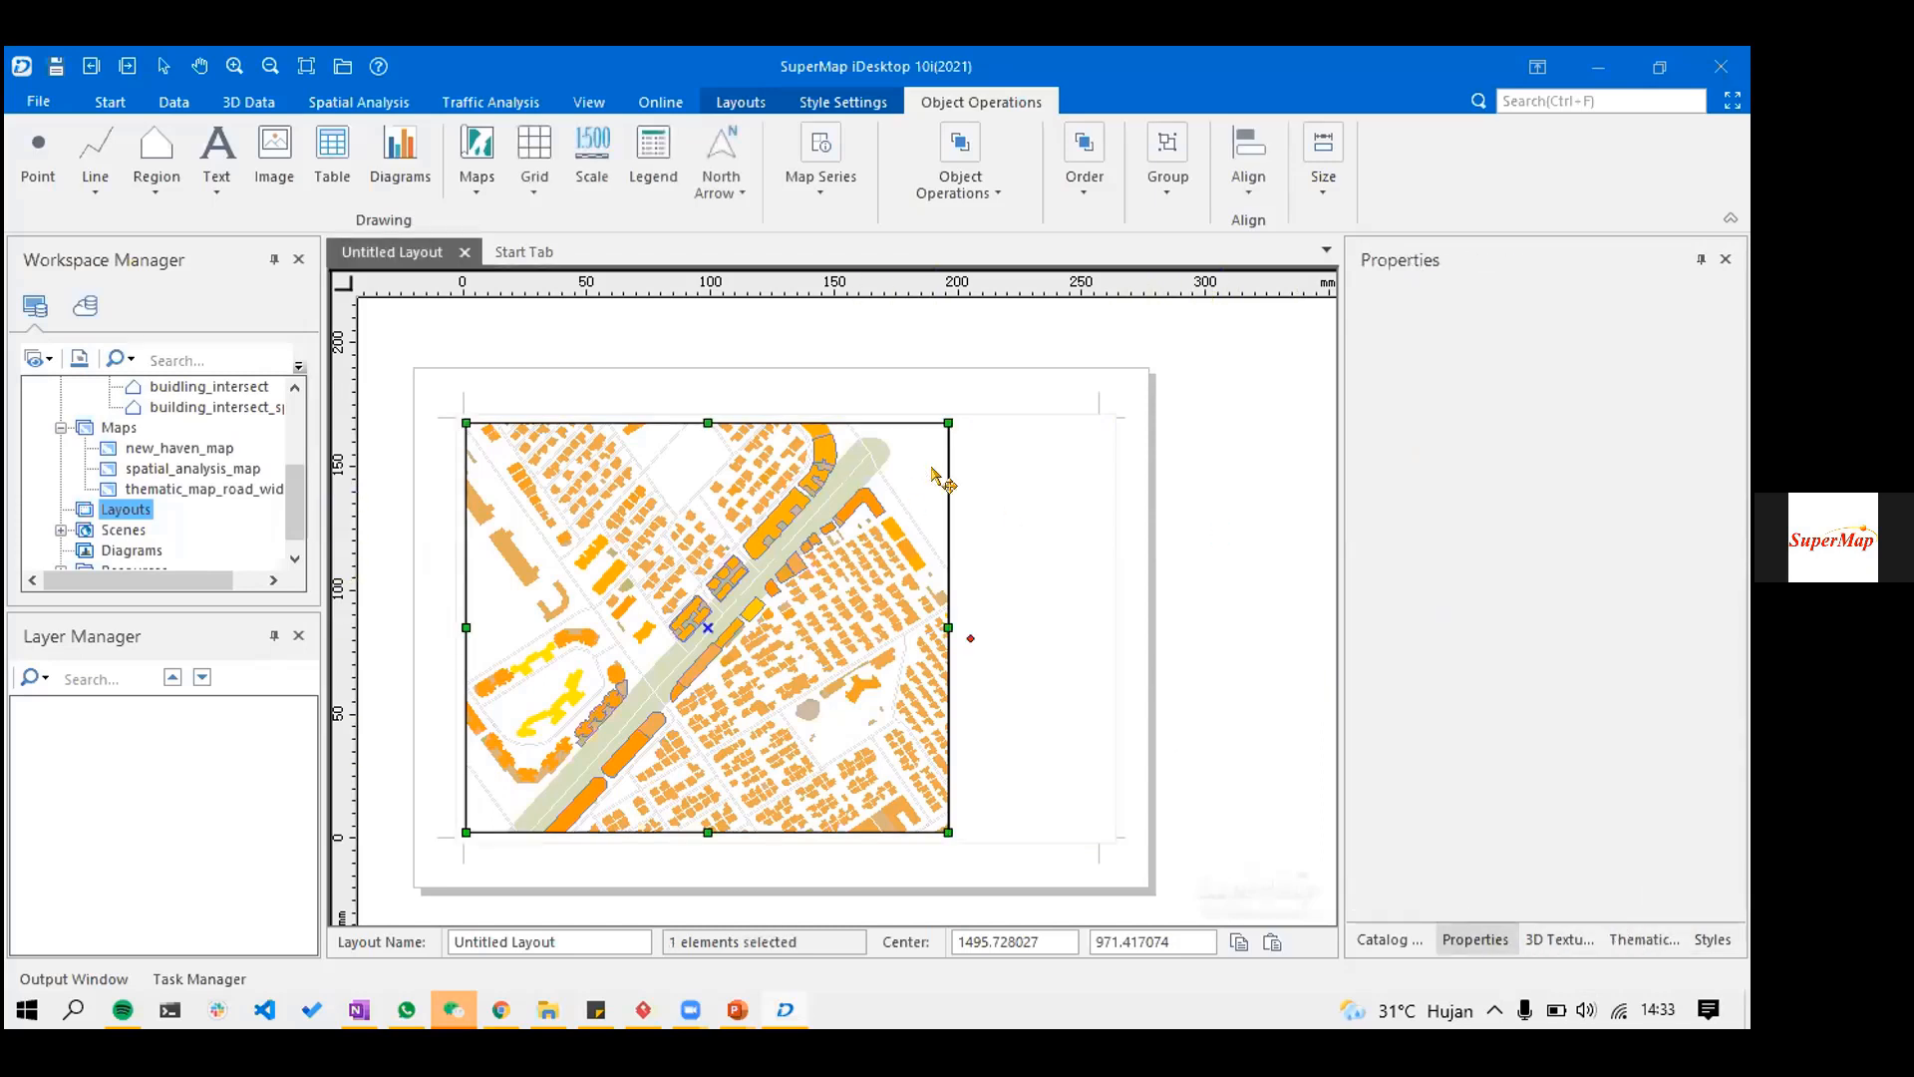
right_click(668, 437)
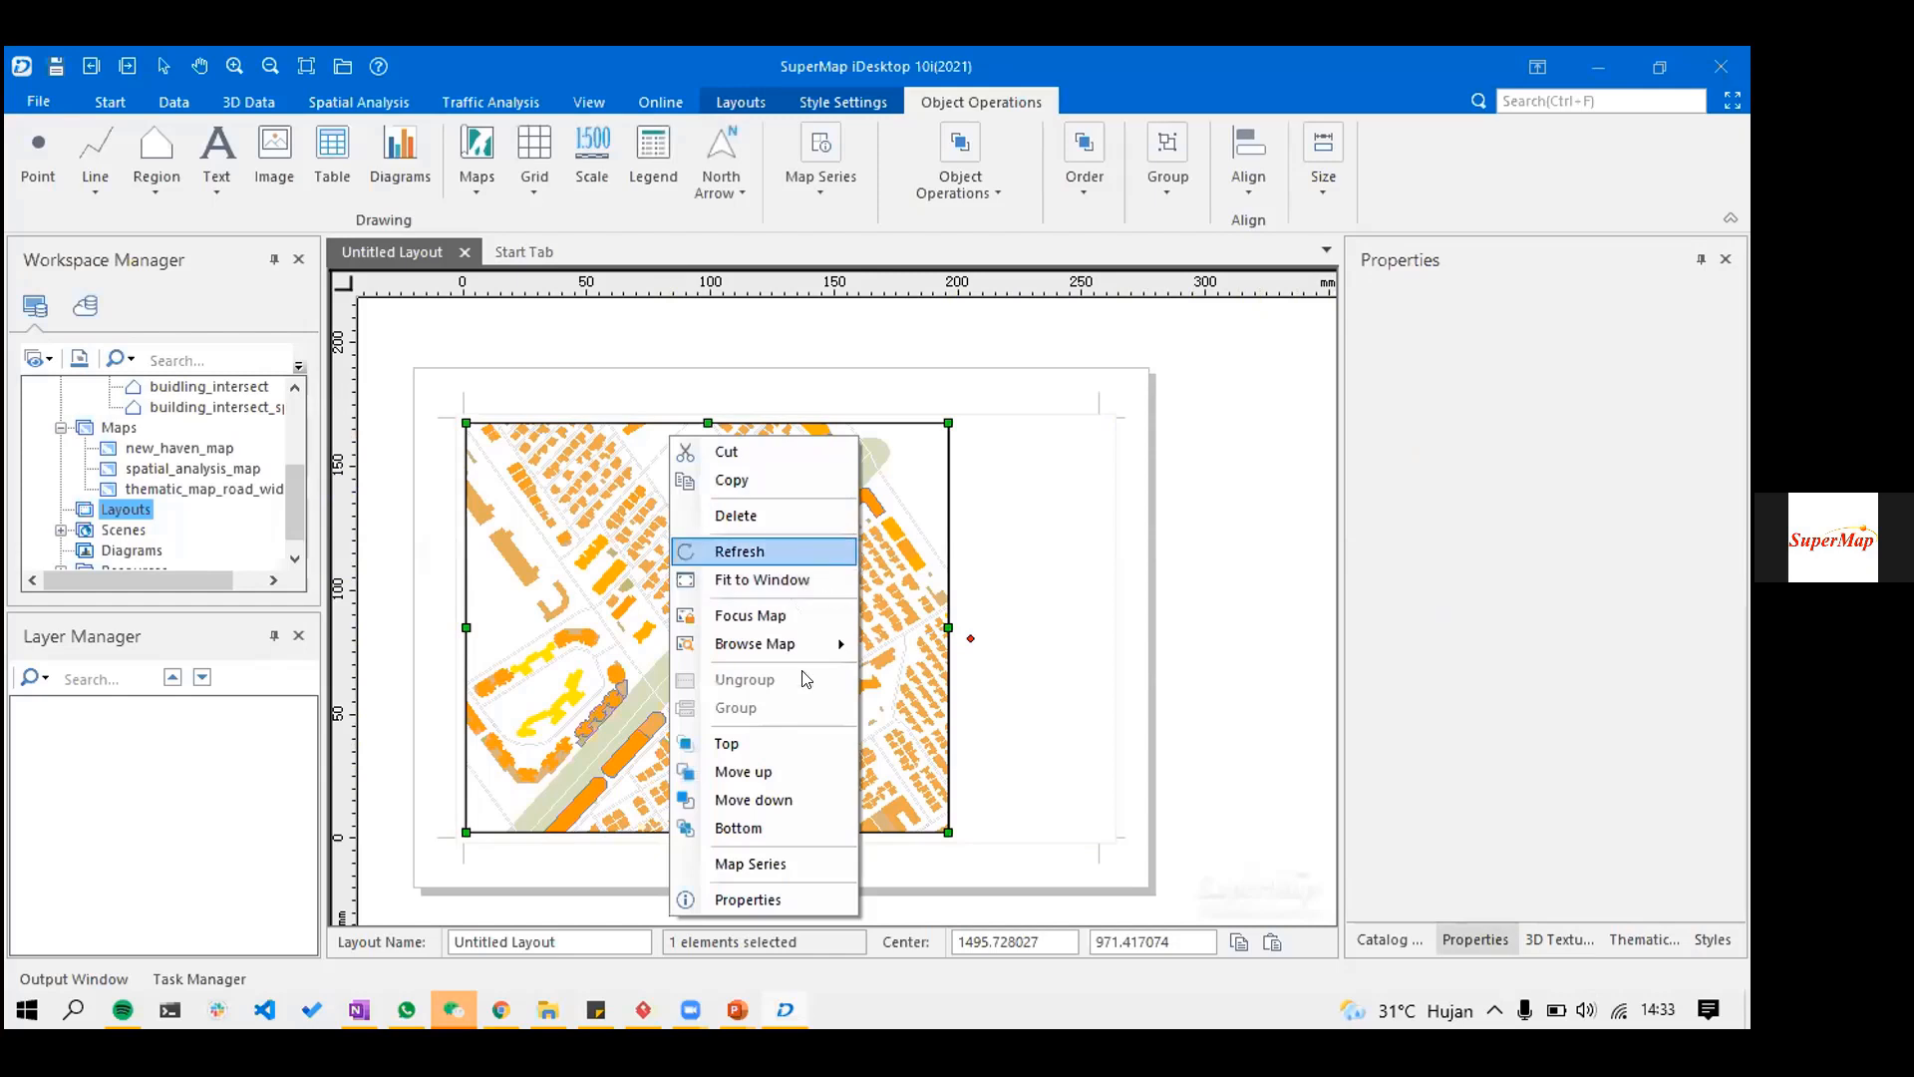
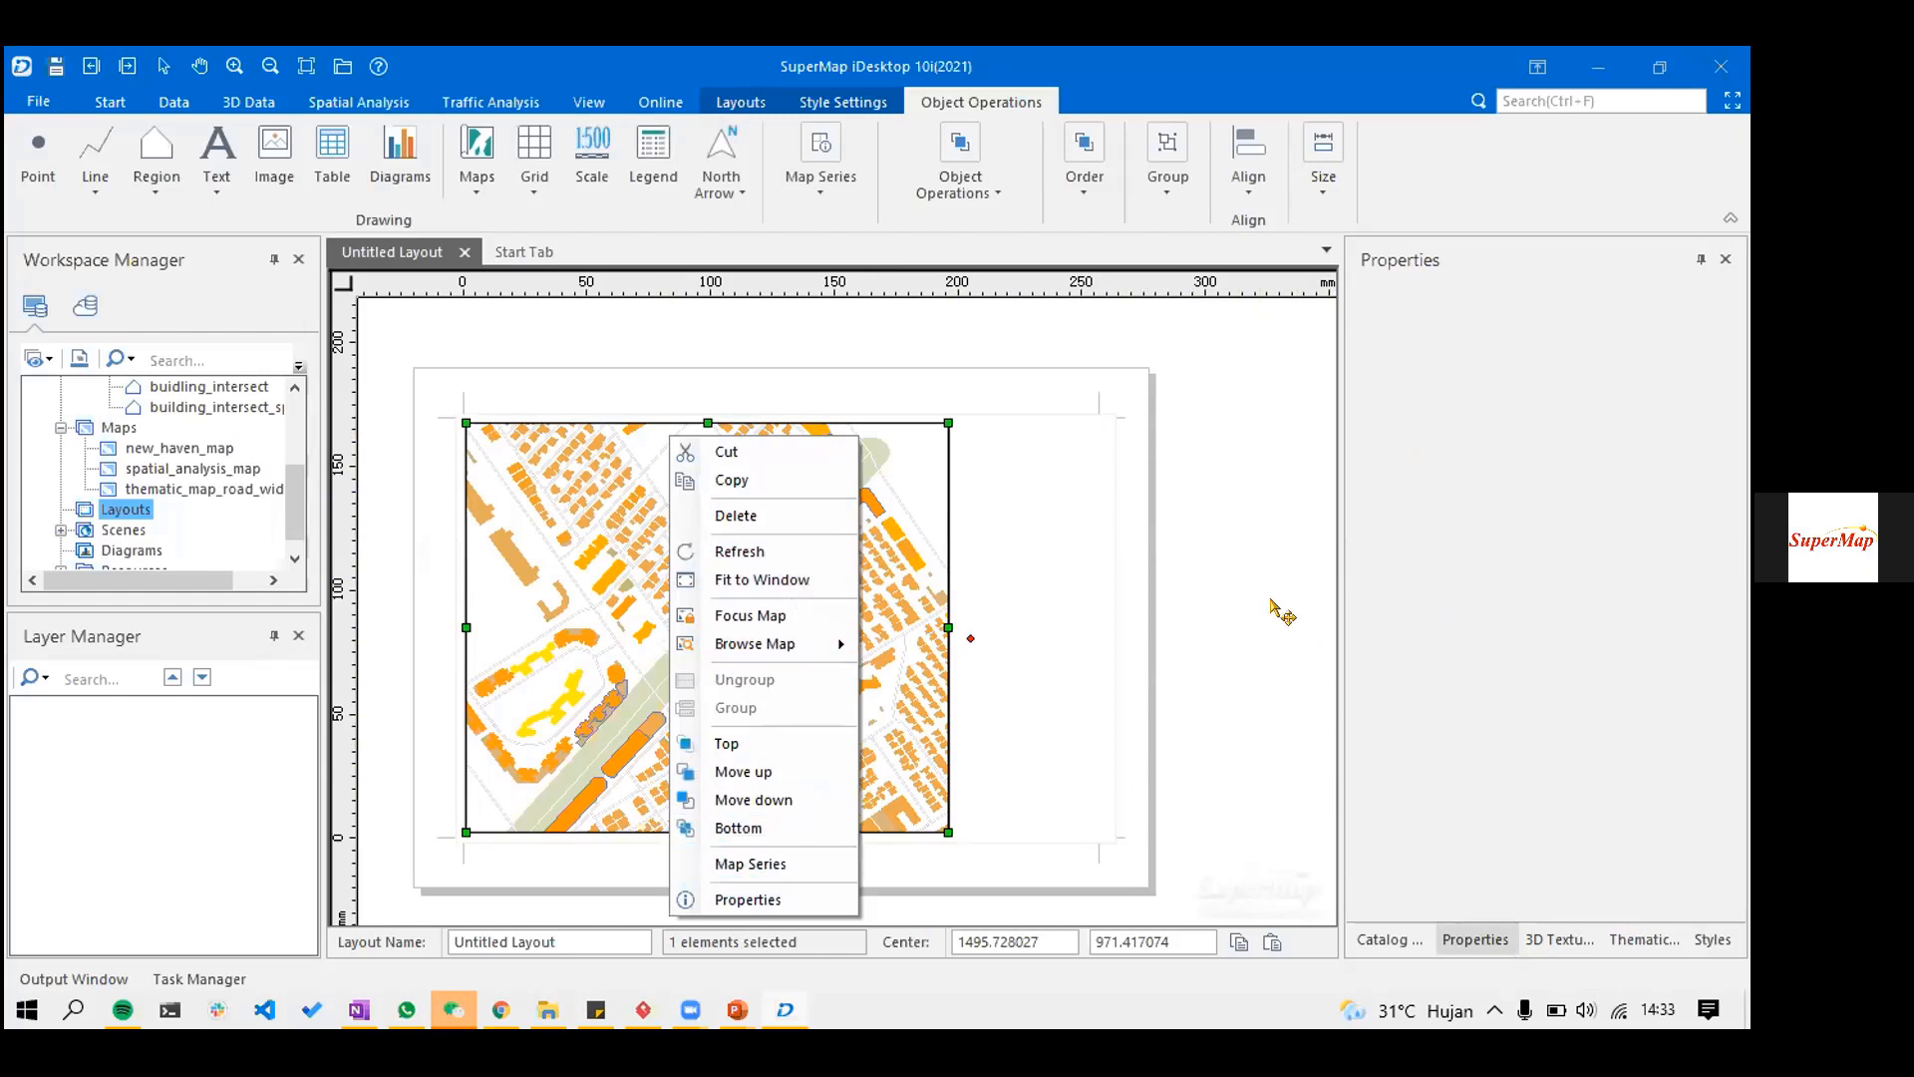
left_click(483, 196)
left_click(1003, 427)
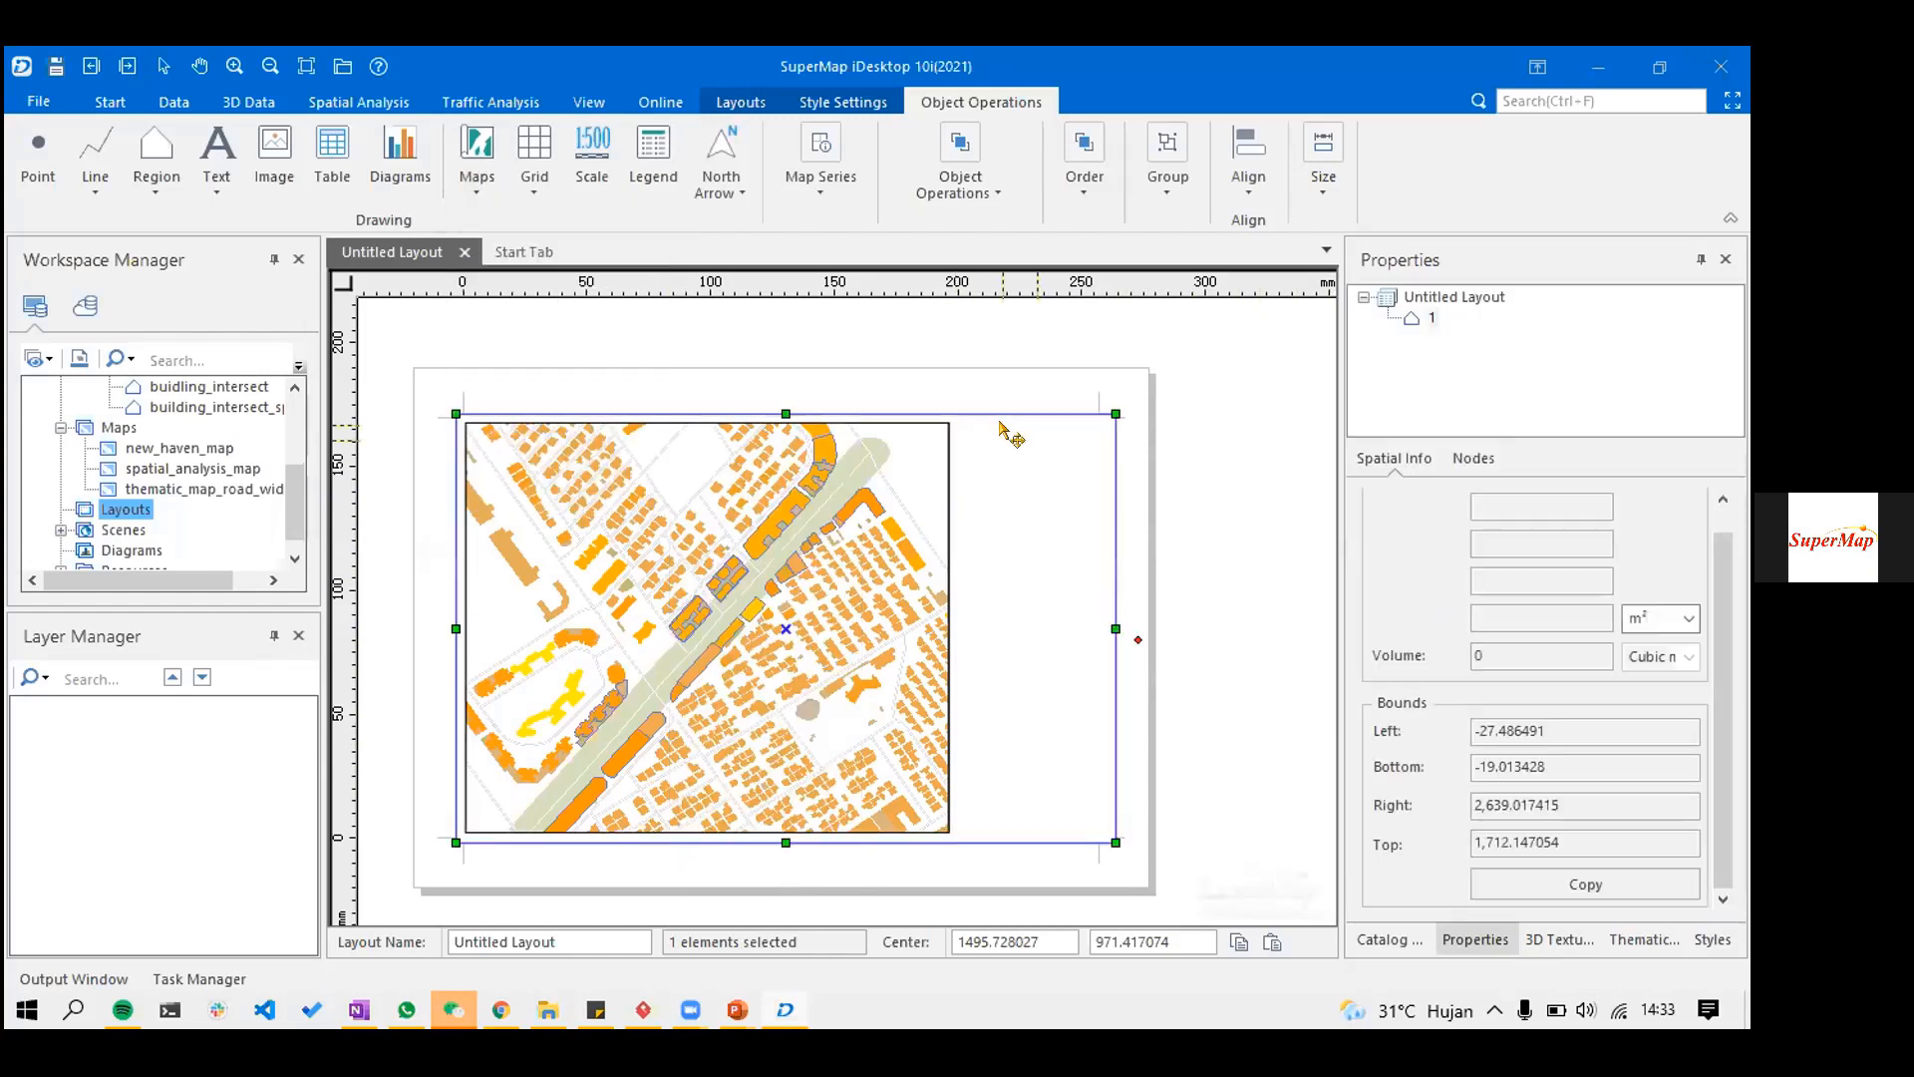
- Narrow the map frame to about 183 mm wide by moving its right edge inward, keeping its left edge in place
left_click(1208, 398)
left_click(943, 577)
left_click_drag(925, 632, 918, 631)
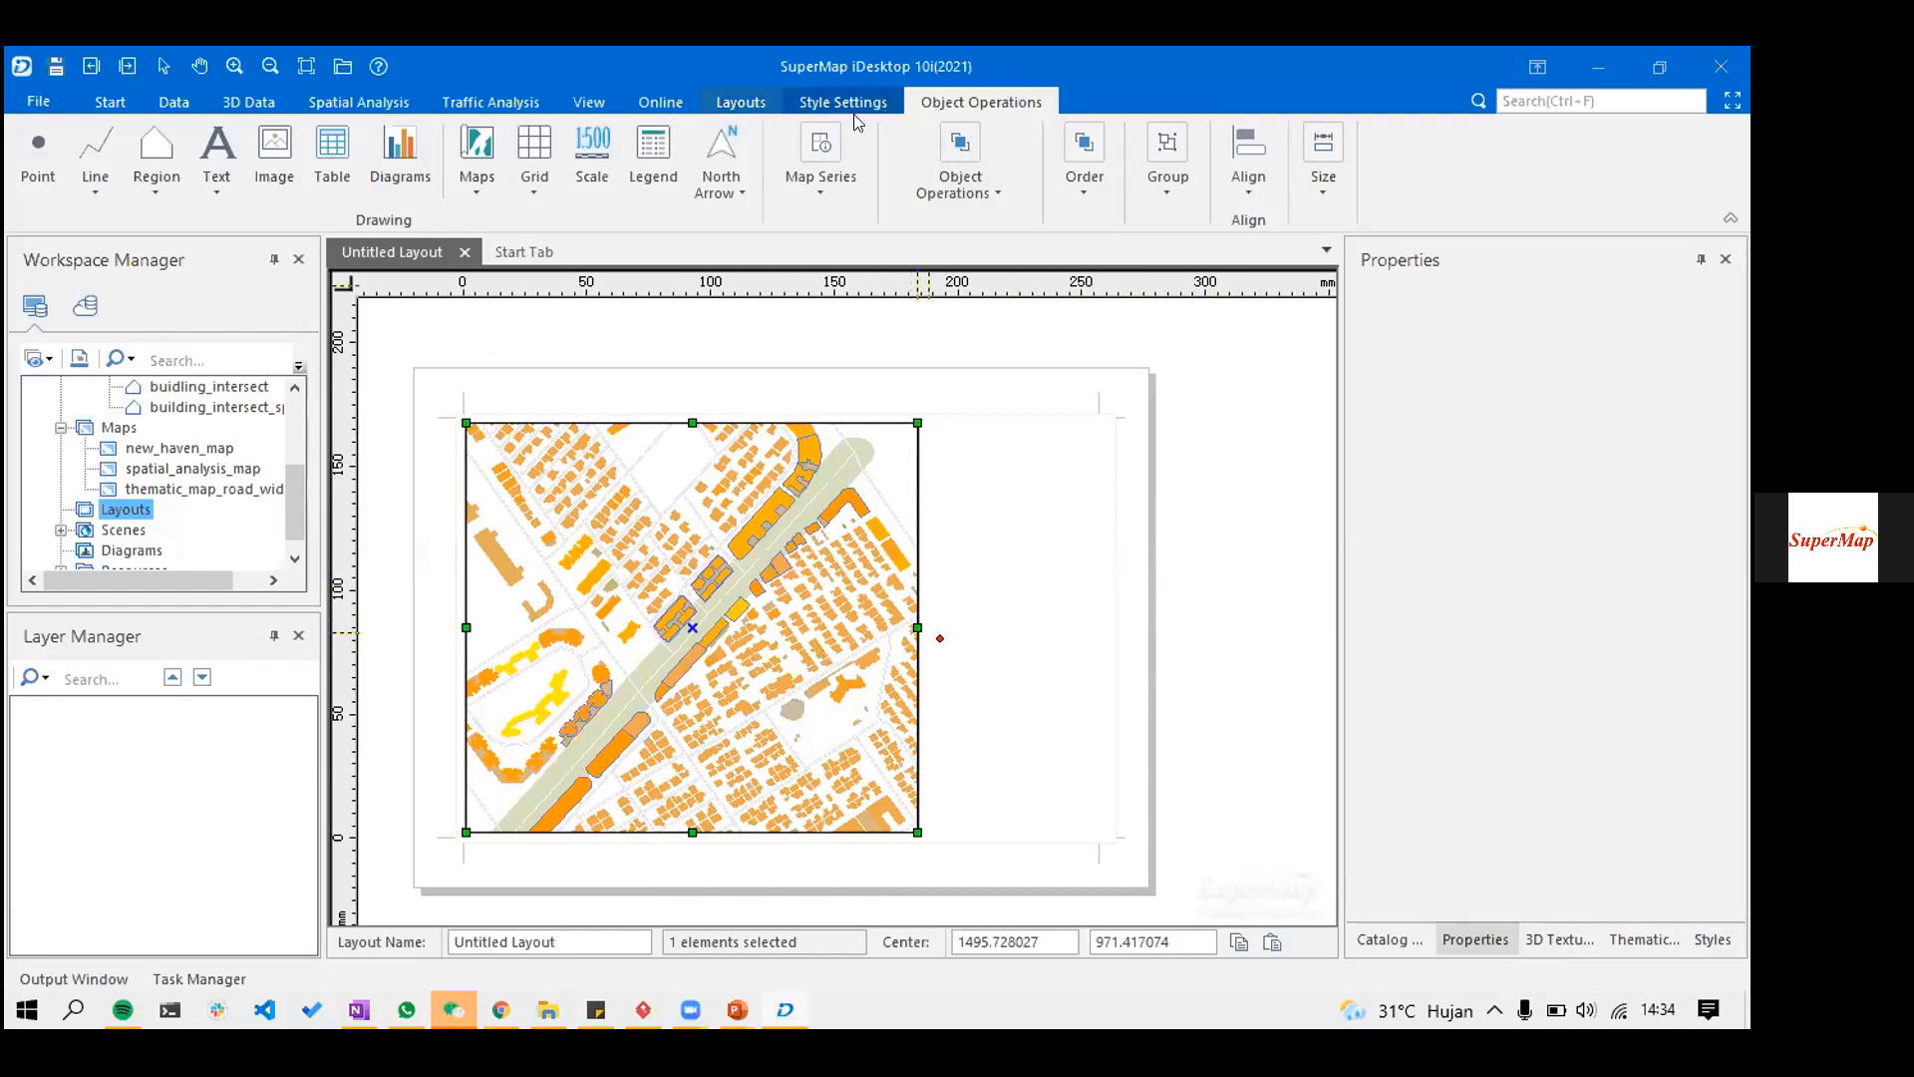
- Focus the map inside the frame and zoom it out one level so the whole widened road corridor fits
left_click(750, 103)
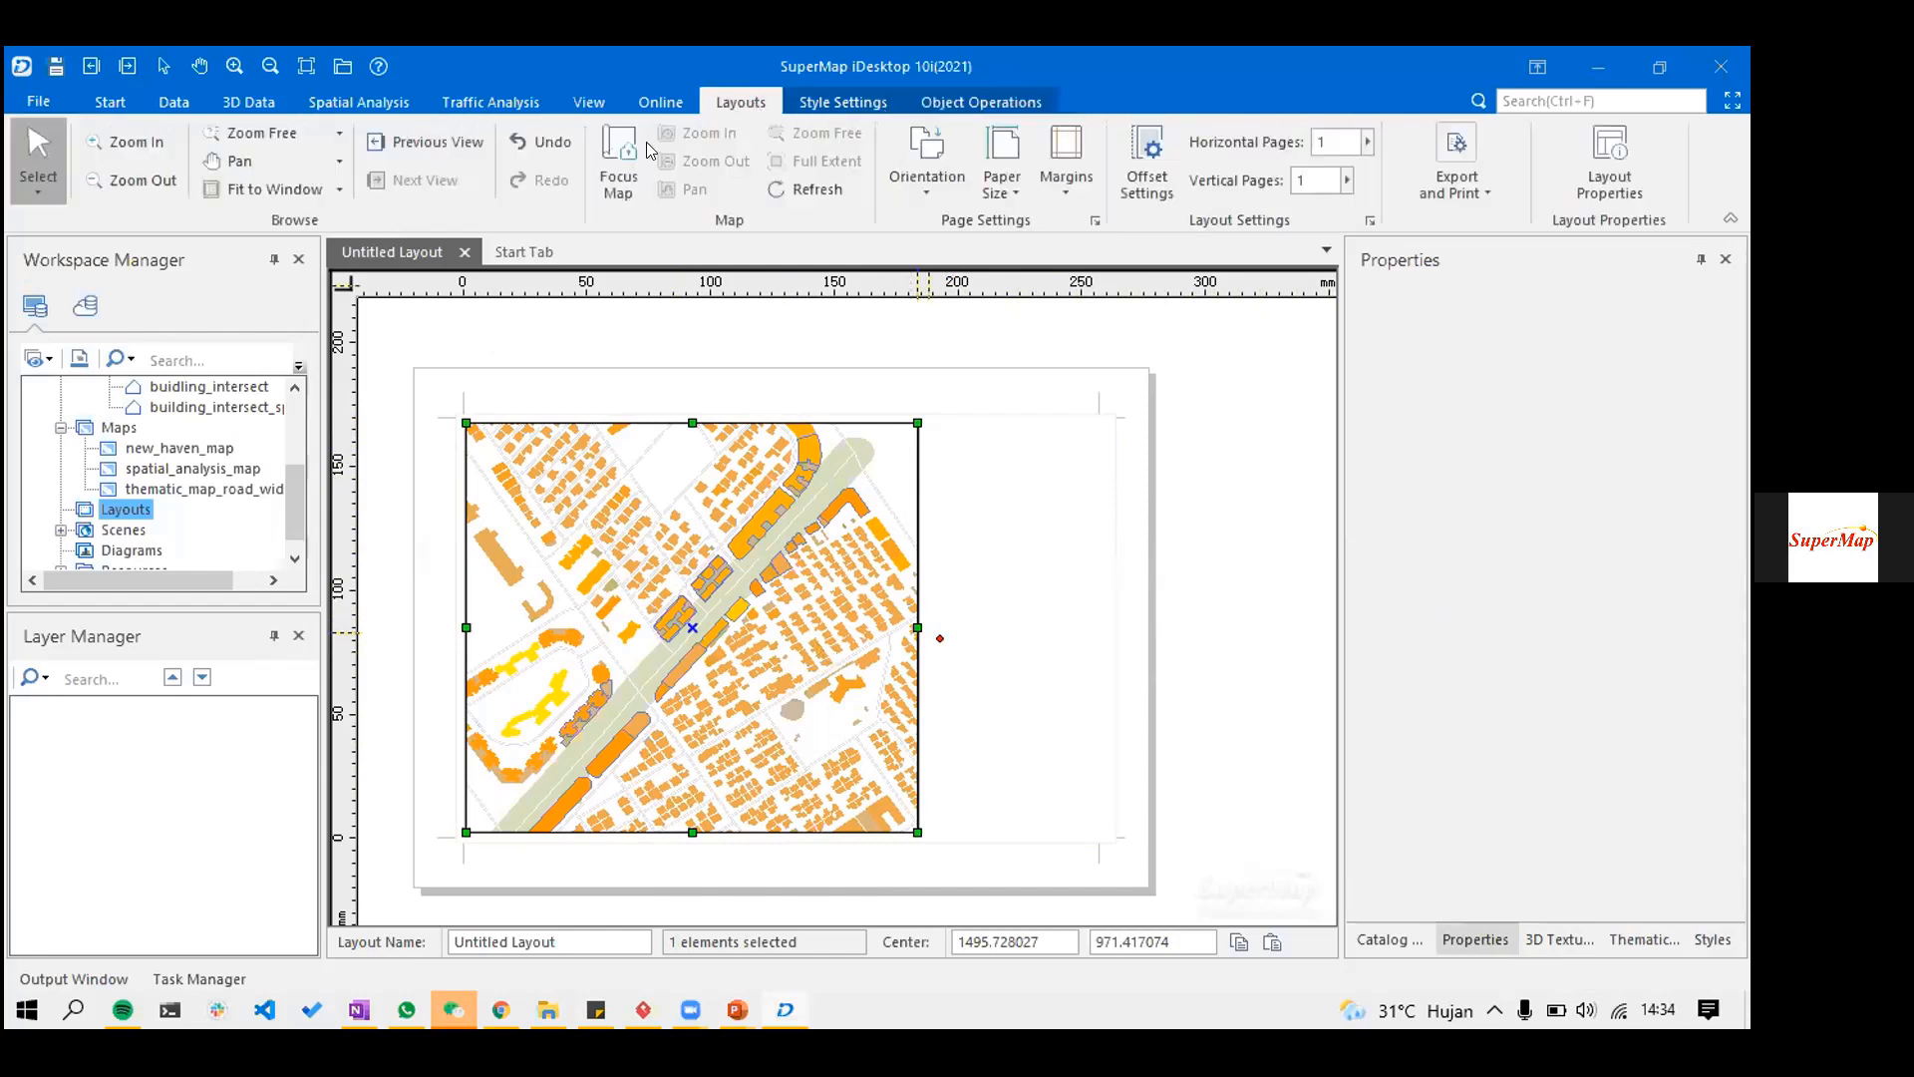
left_click(618, 160)
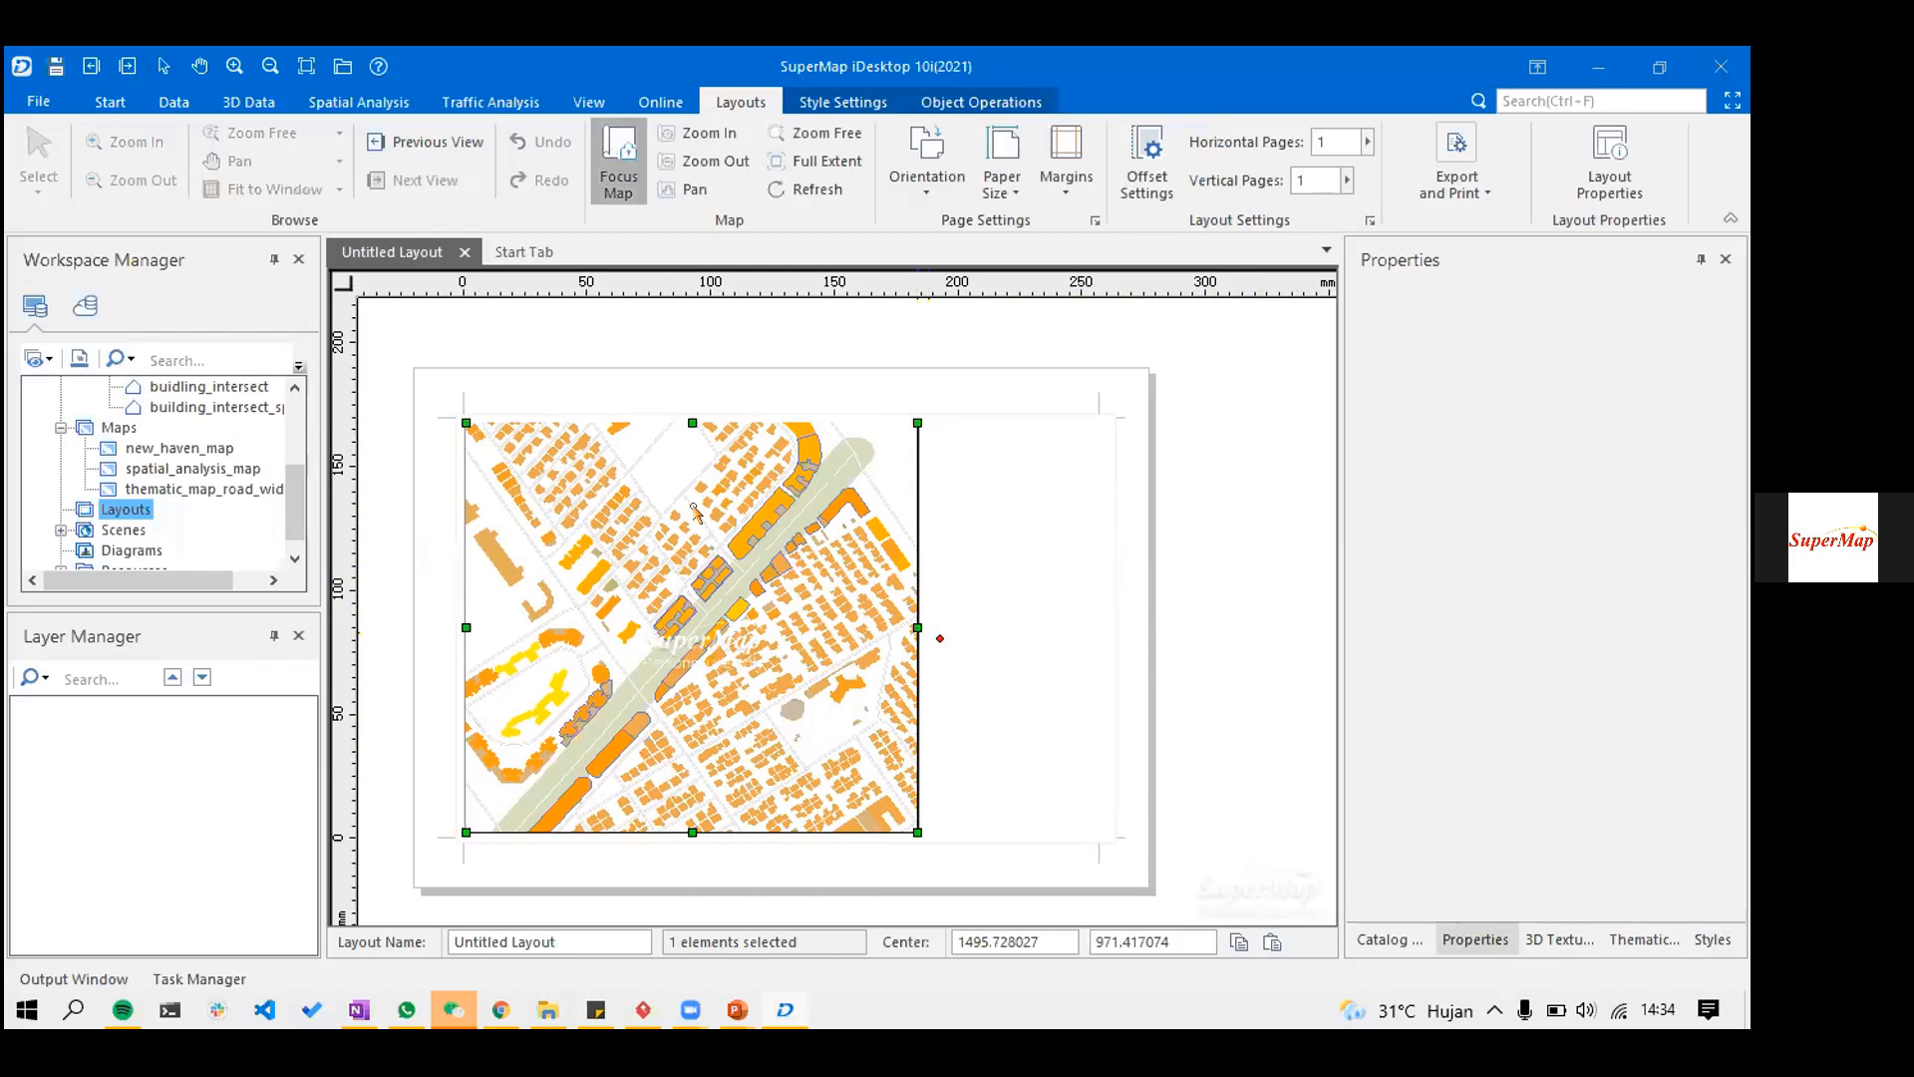
scroll(723, 580, "down", 1)
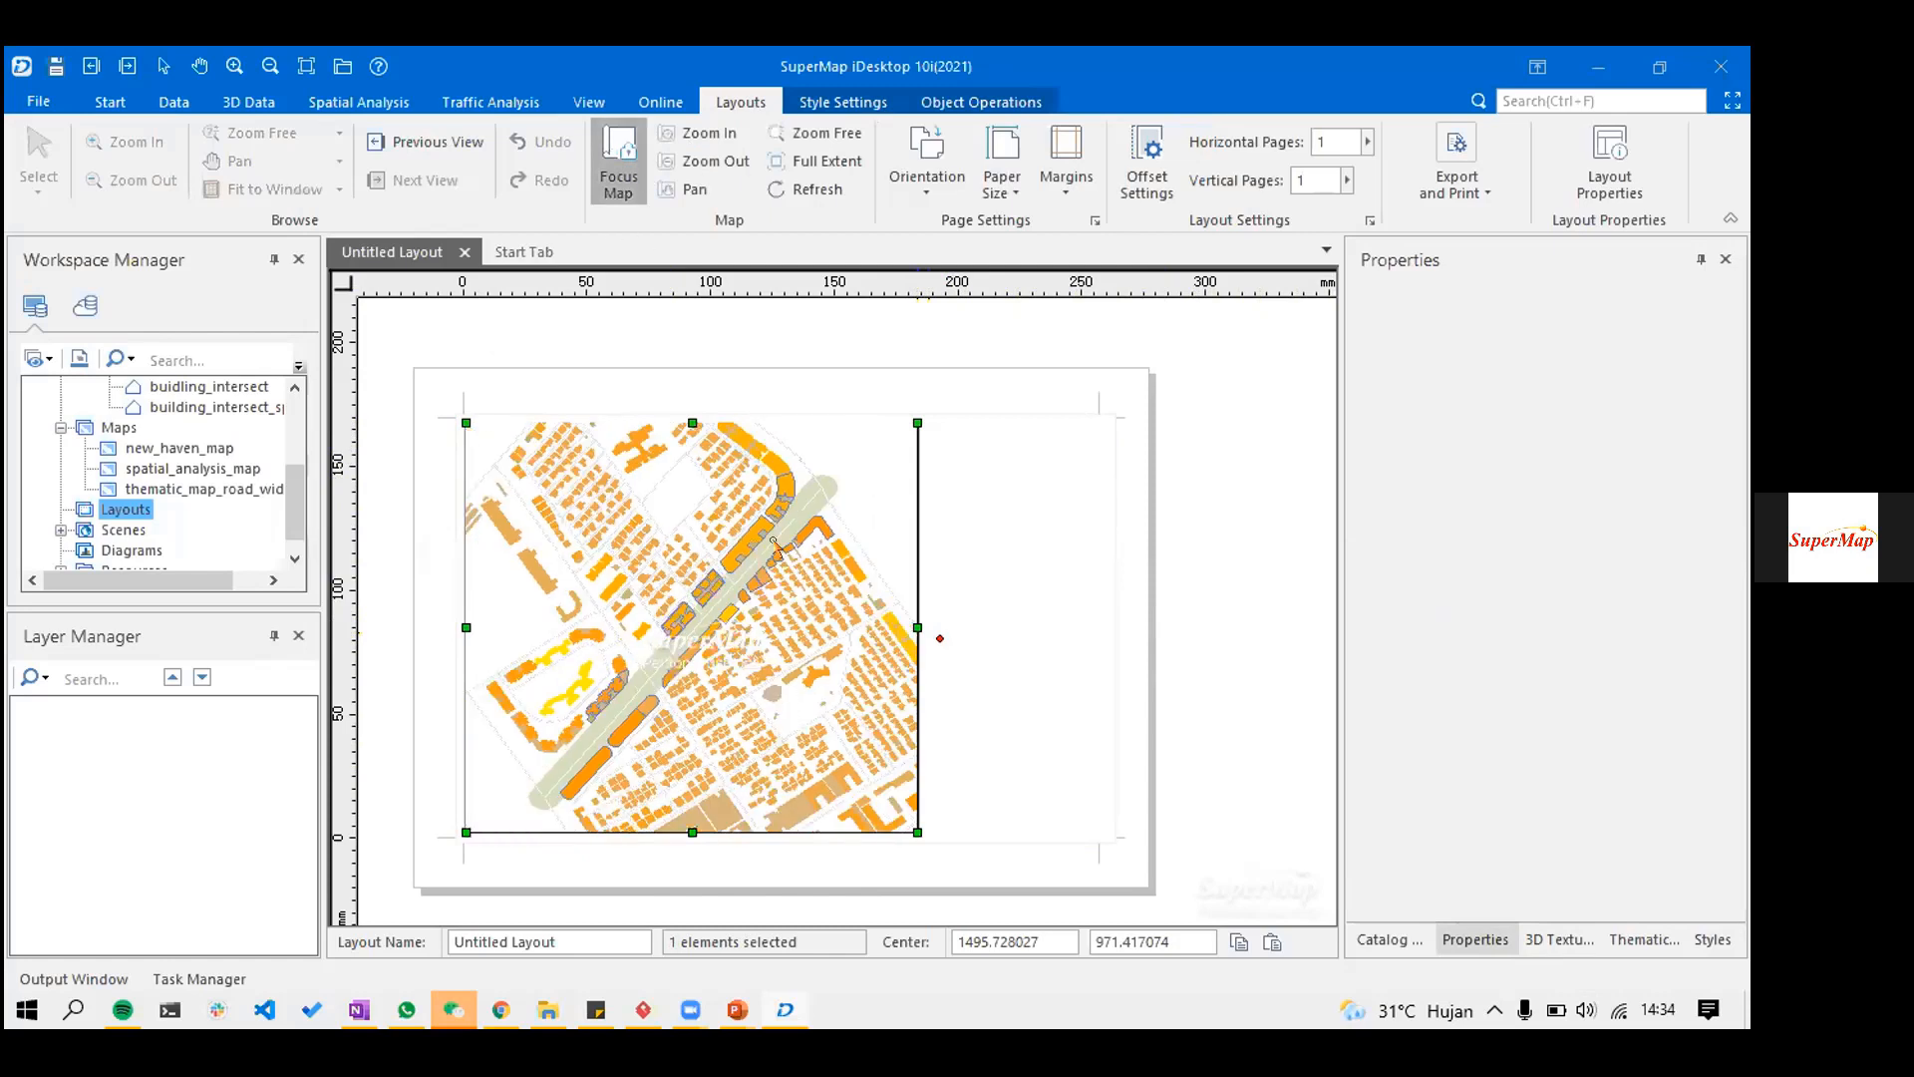
scroll(690, 620, "down", 1)
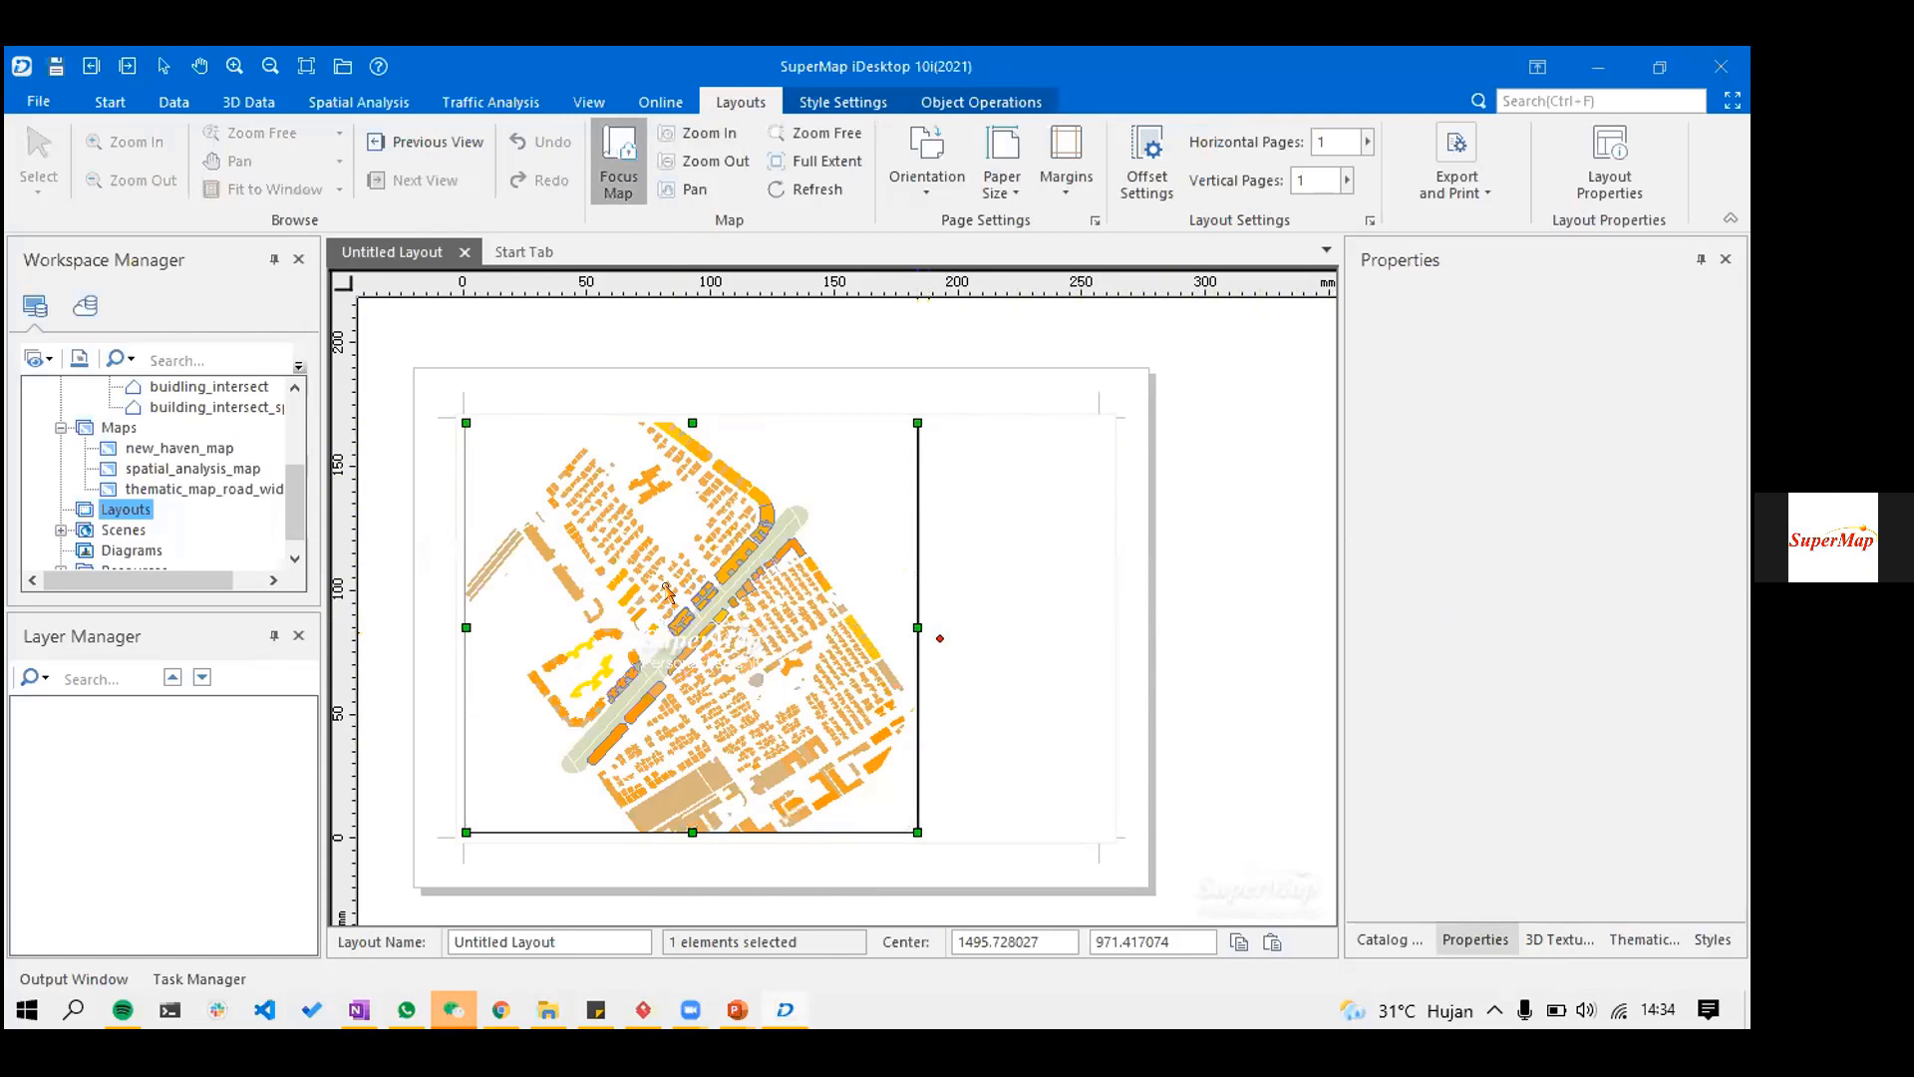
scroll(727, 616, "up", 2)
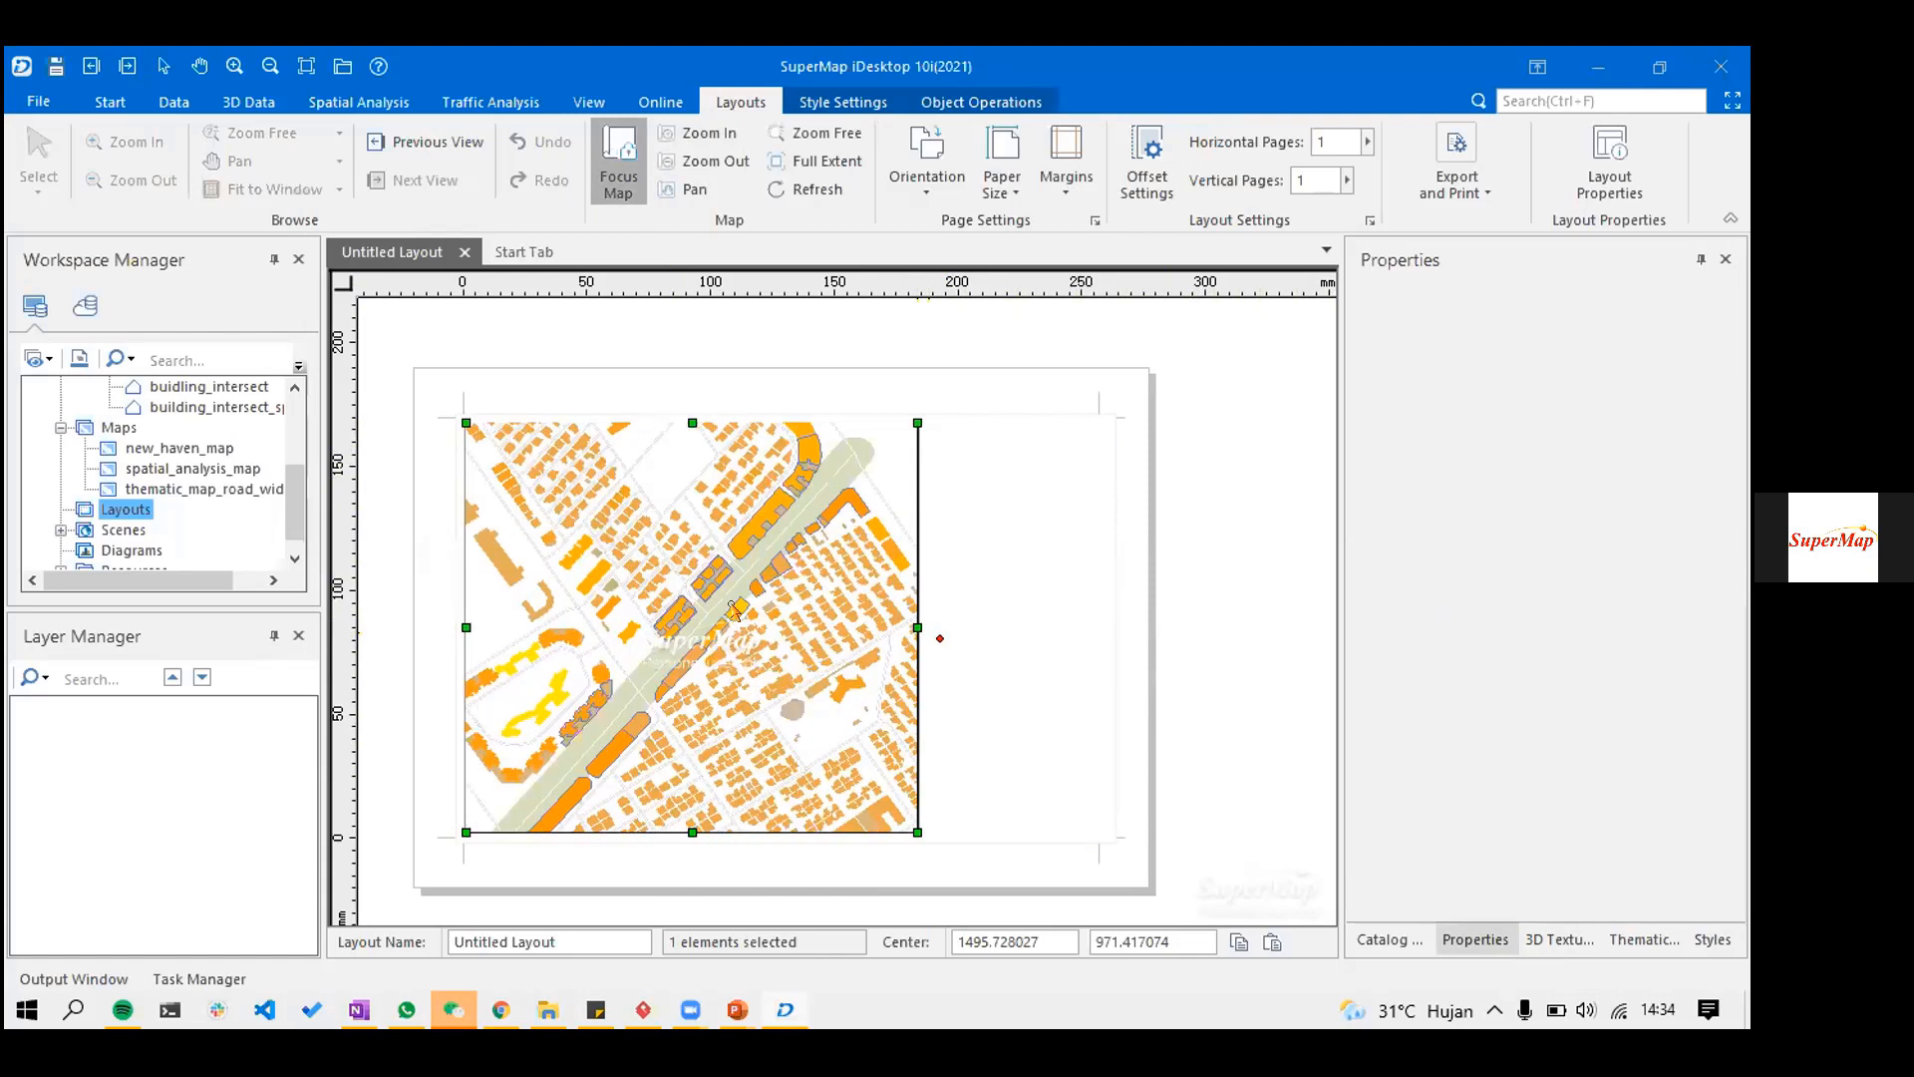
scroll(754, 579, "down", 1)
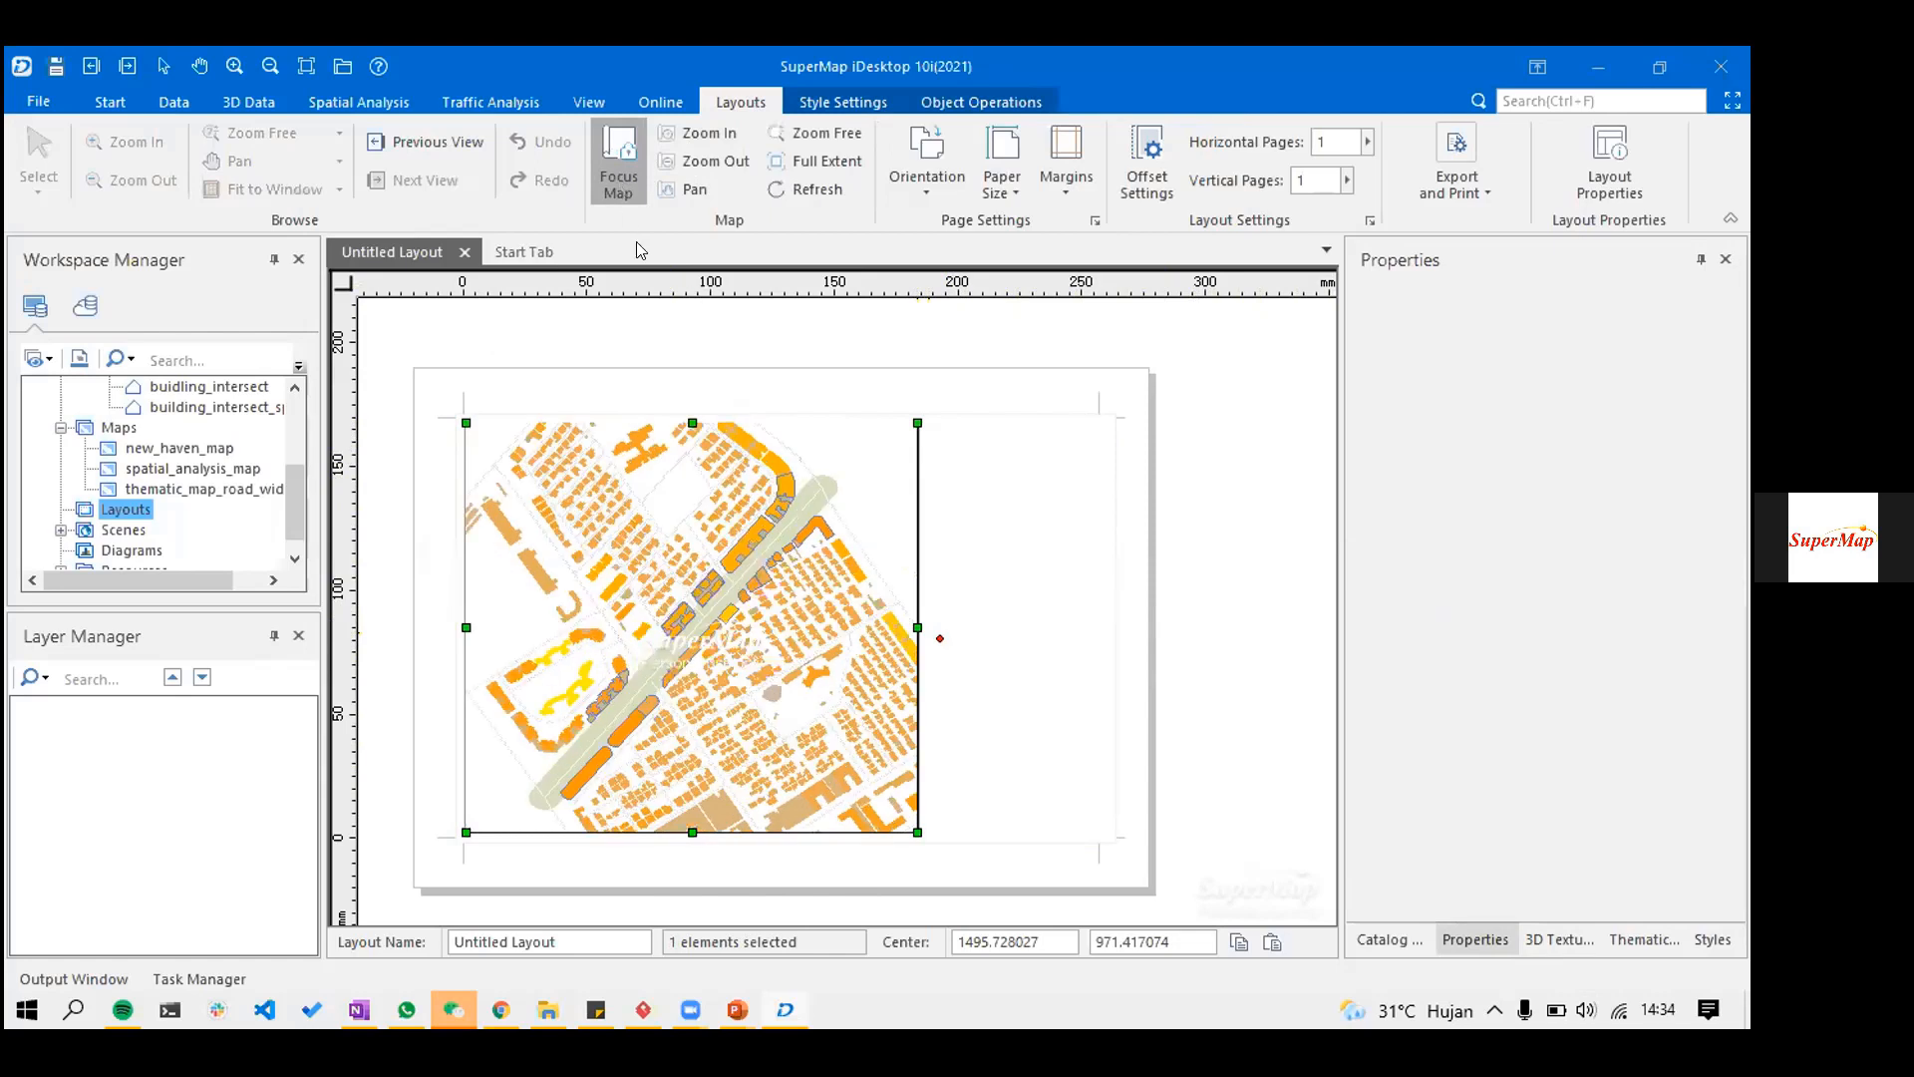
left_click(622, 197)
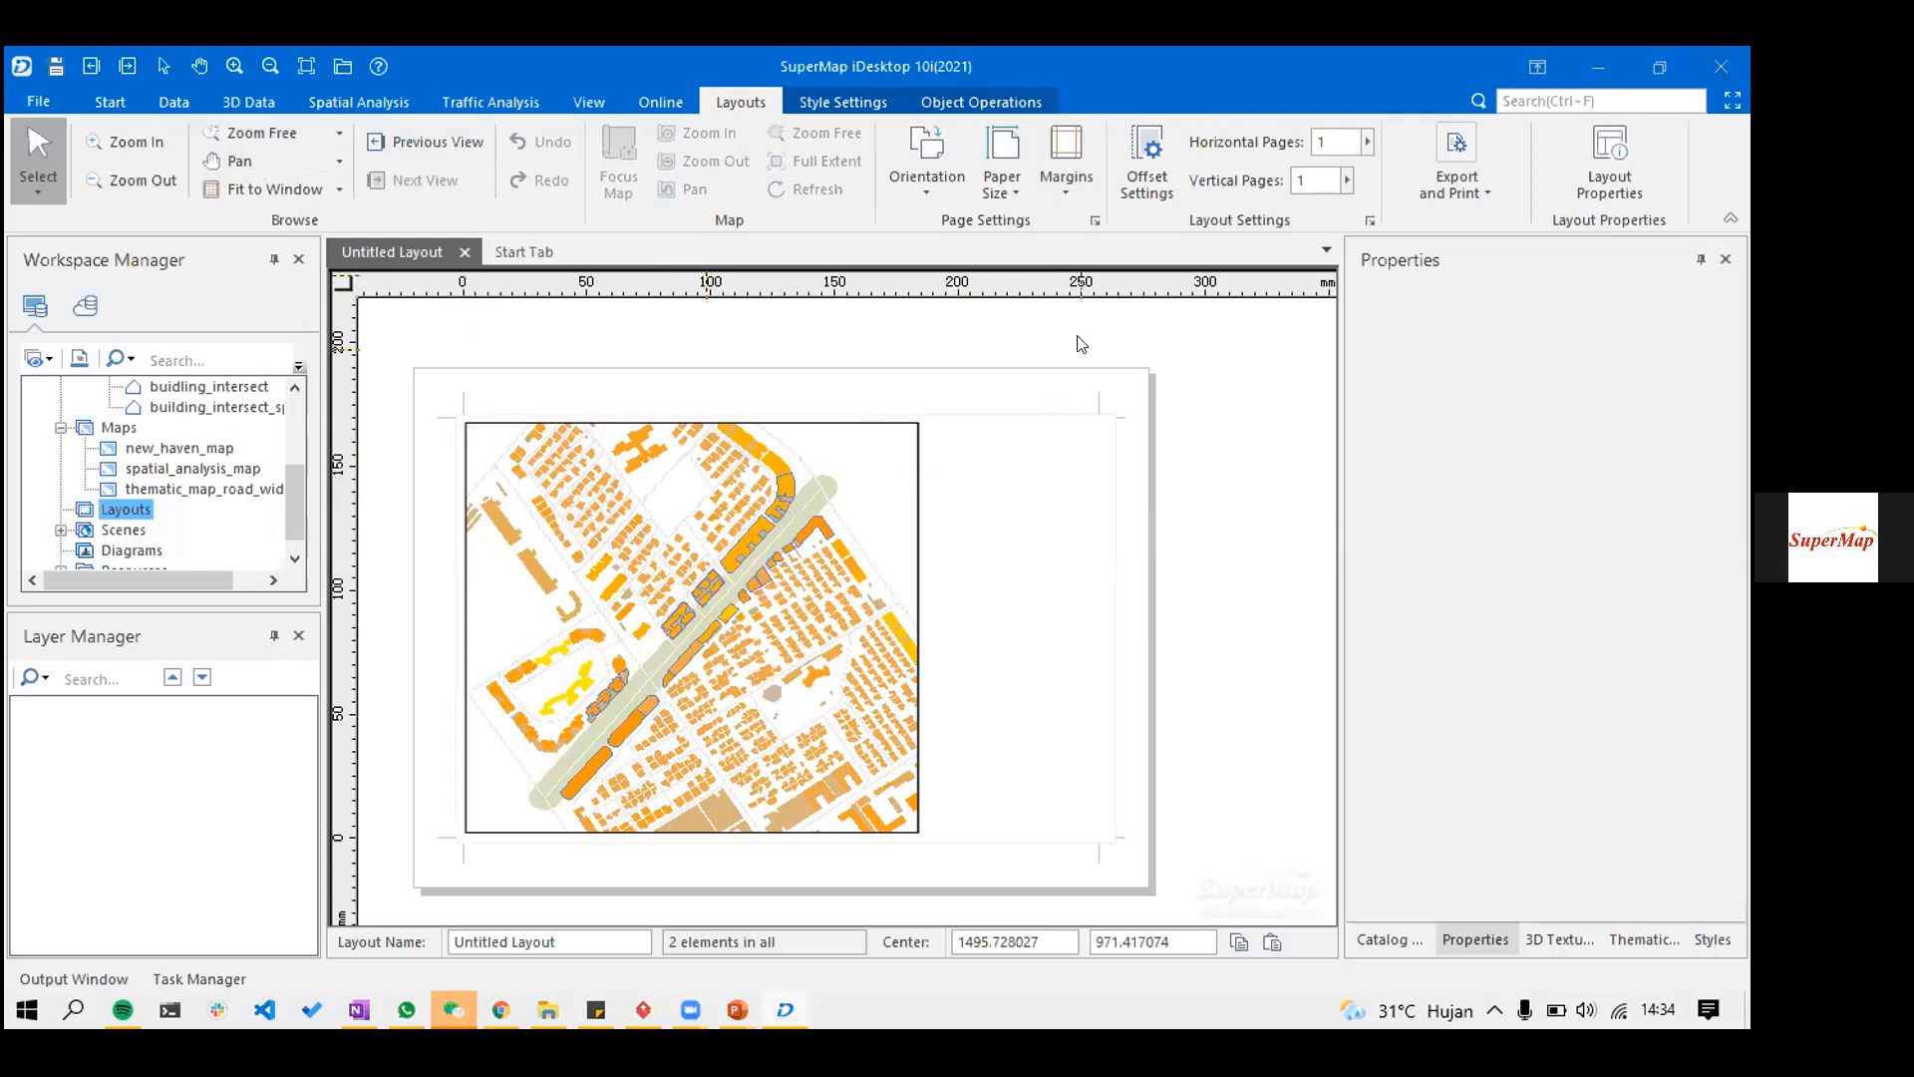
- Add the title text "Affected Building Due To Road Widening" near the upper right corner of the map frame
left_click(981, 102)
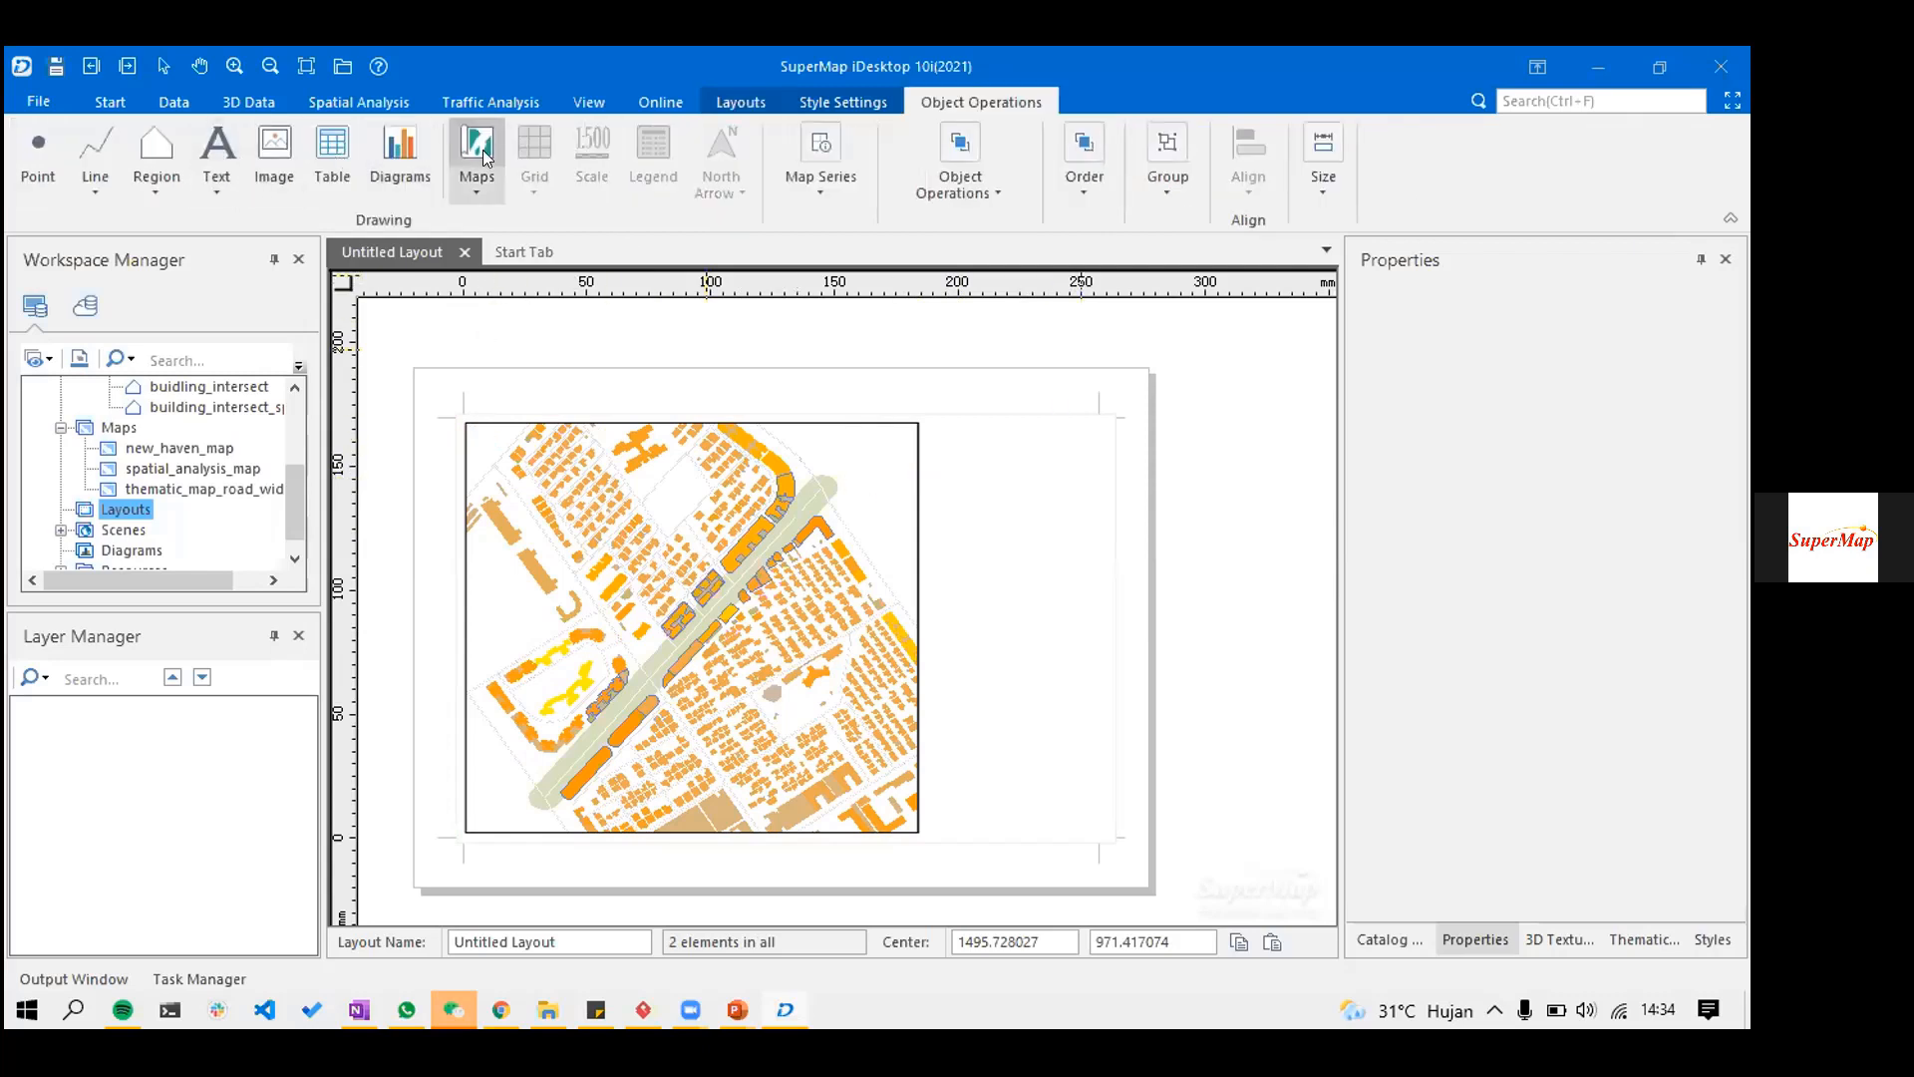
left_click(212, 164)
left_click(929, 437)
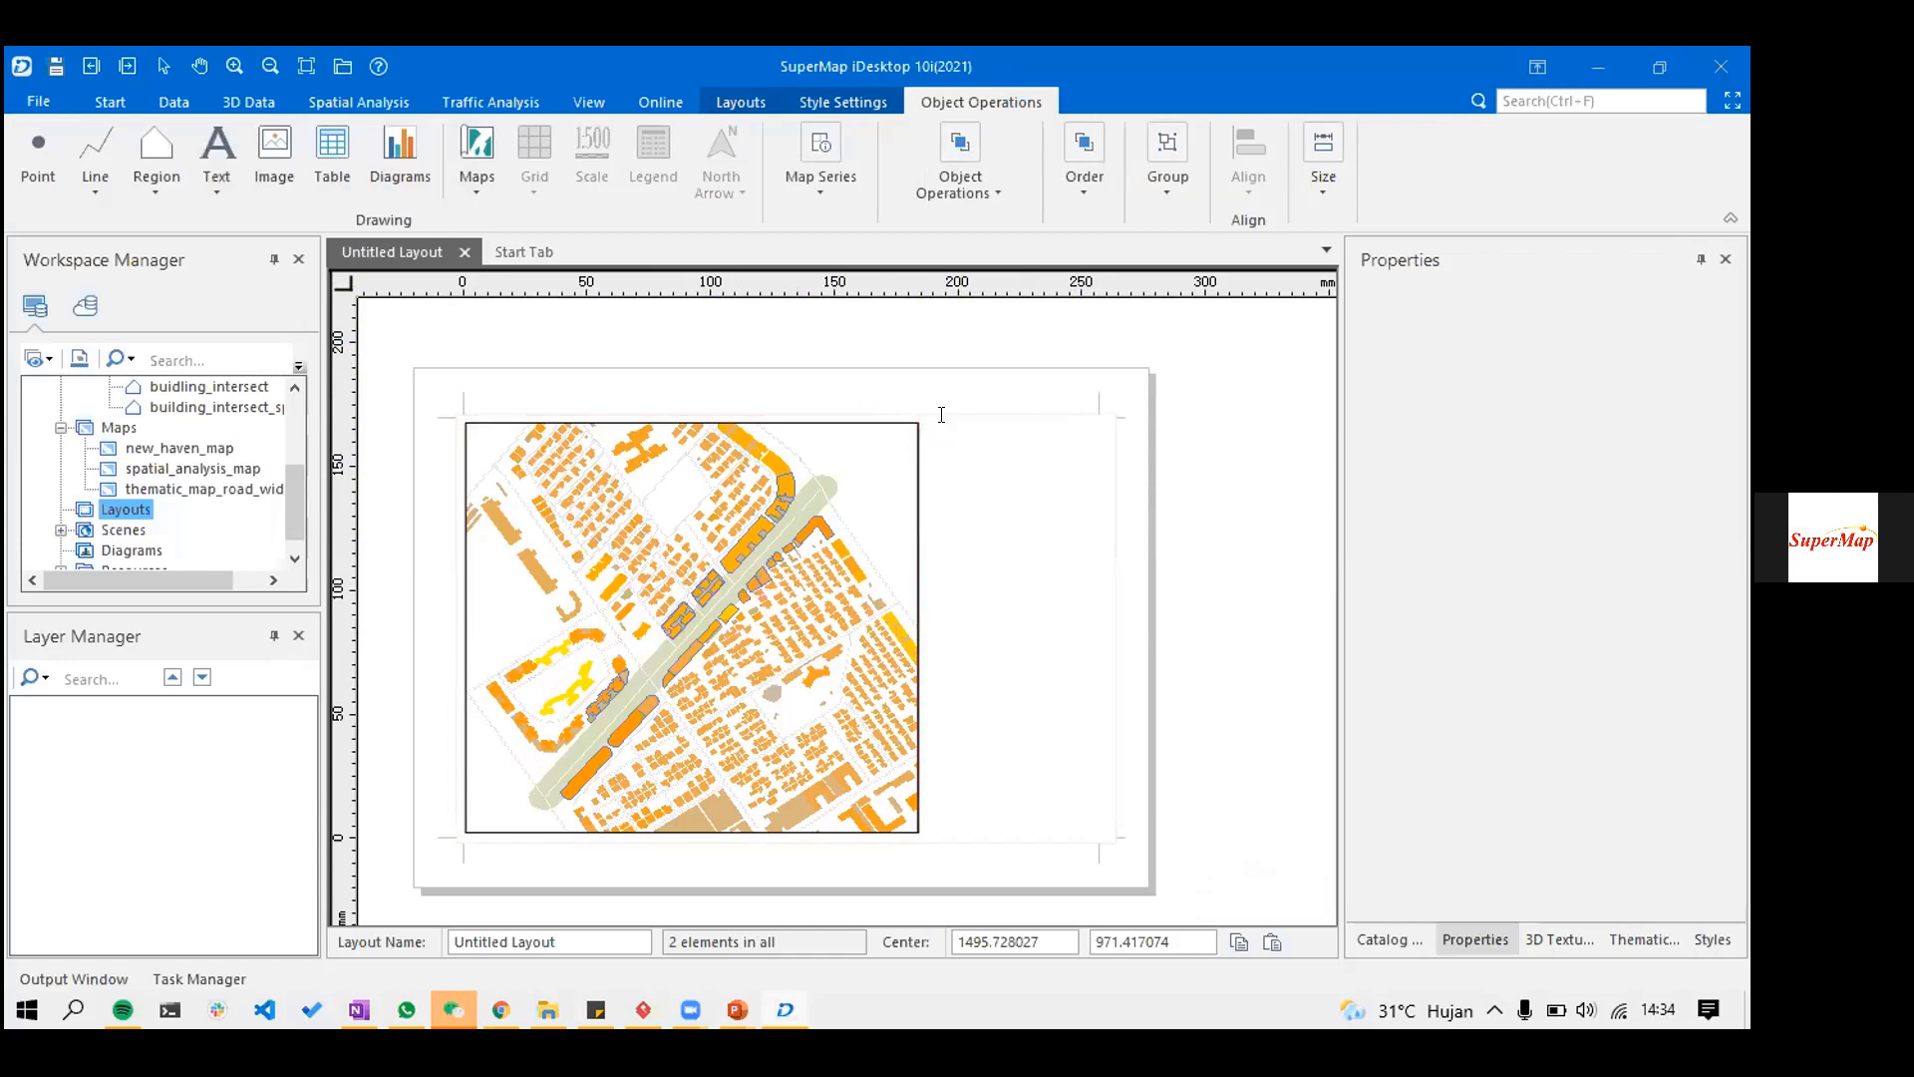
scroll(1126, 423, "up", 1)
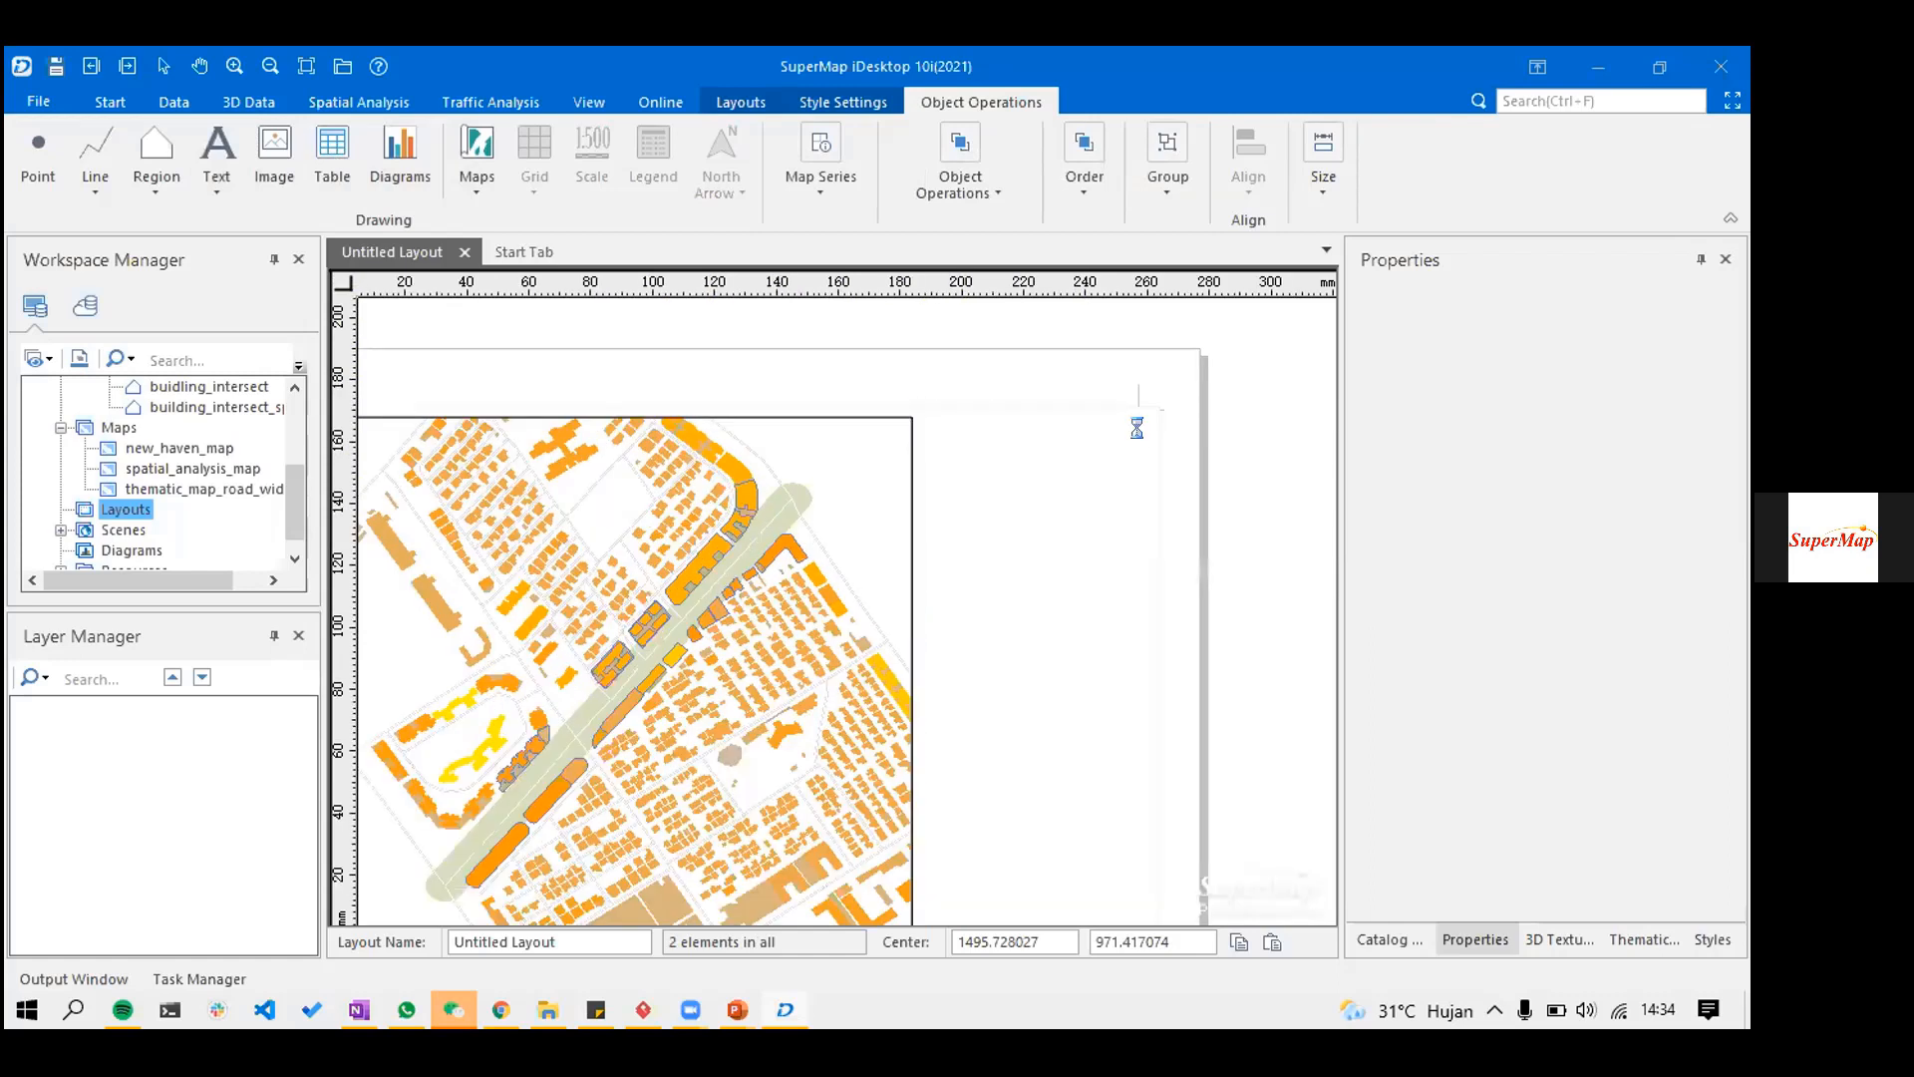
scroll(1130, 429, "up", 1)
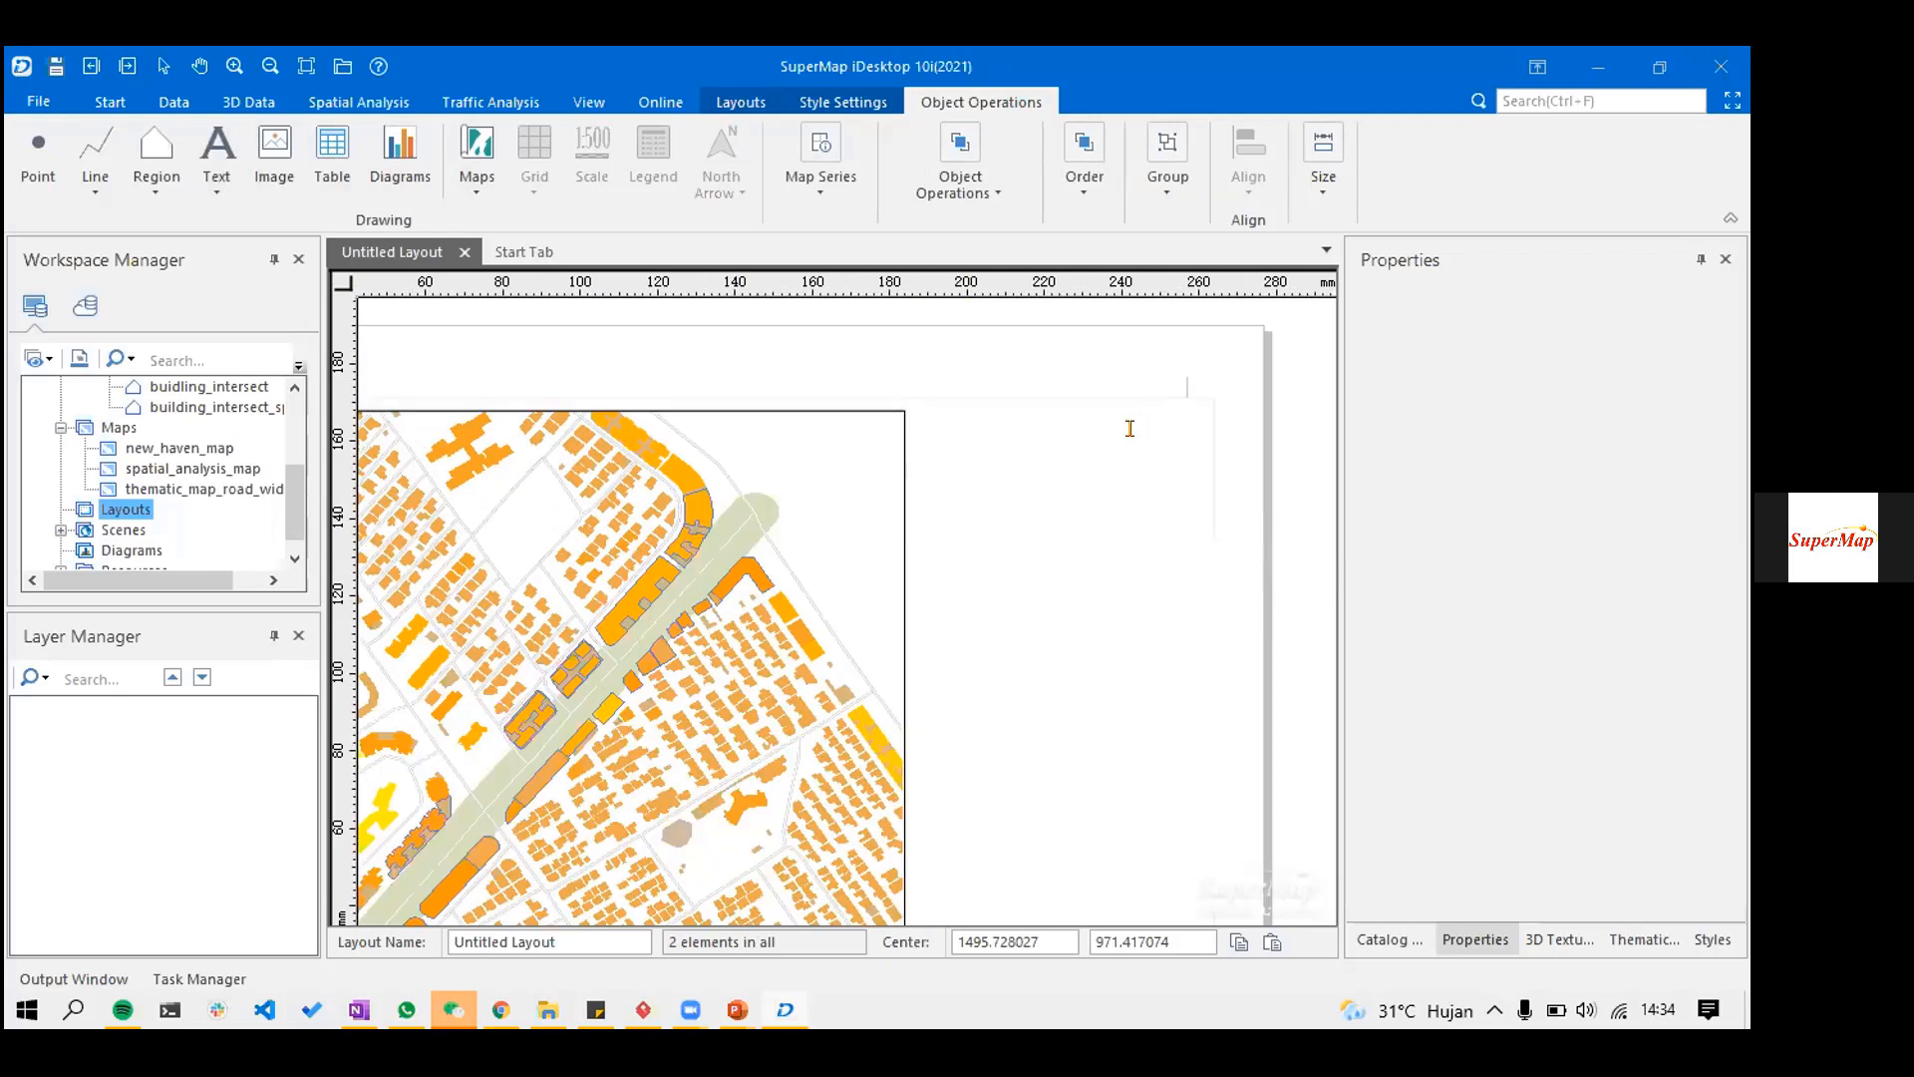
scroll(1130, 428, "up", 1)
scroll(1129, 428, "up", 1)
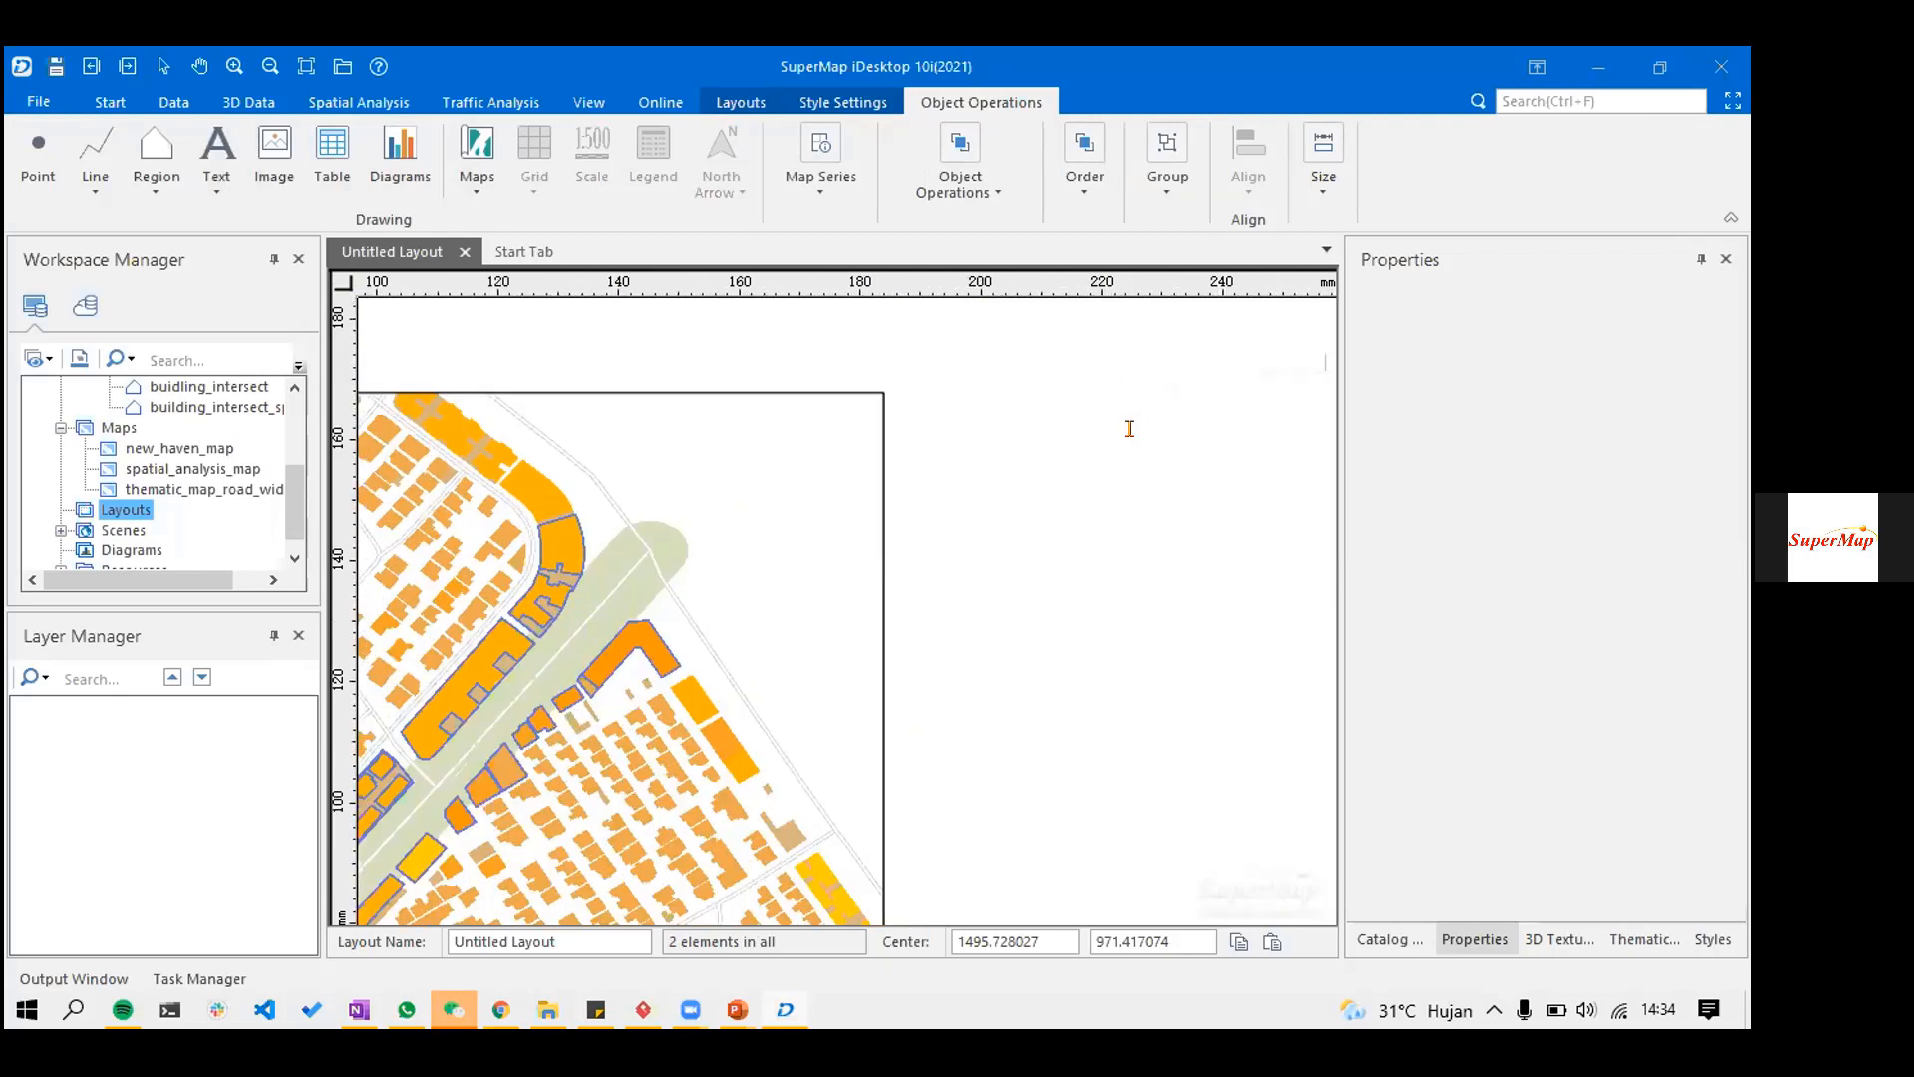
type("Affected Building Due To Road Widening")
- Replace the title's wording with "Affected Road Due To Road Widening" and finish the text object
key("ctrl+a")
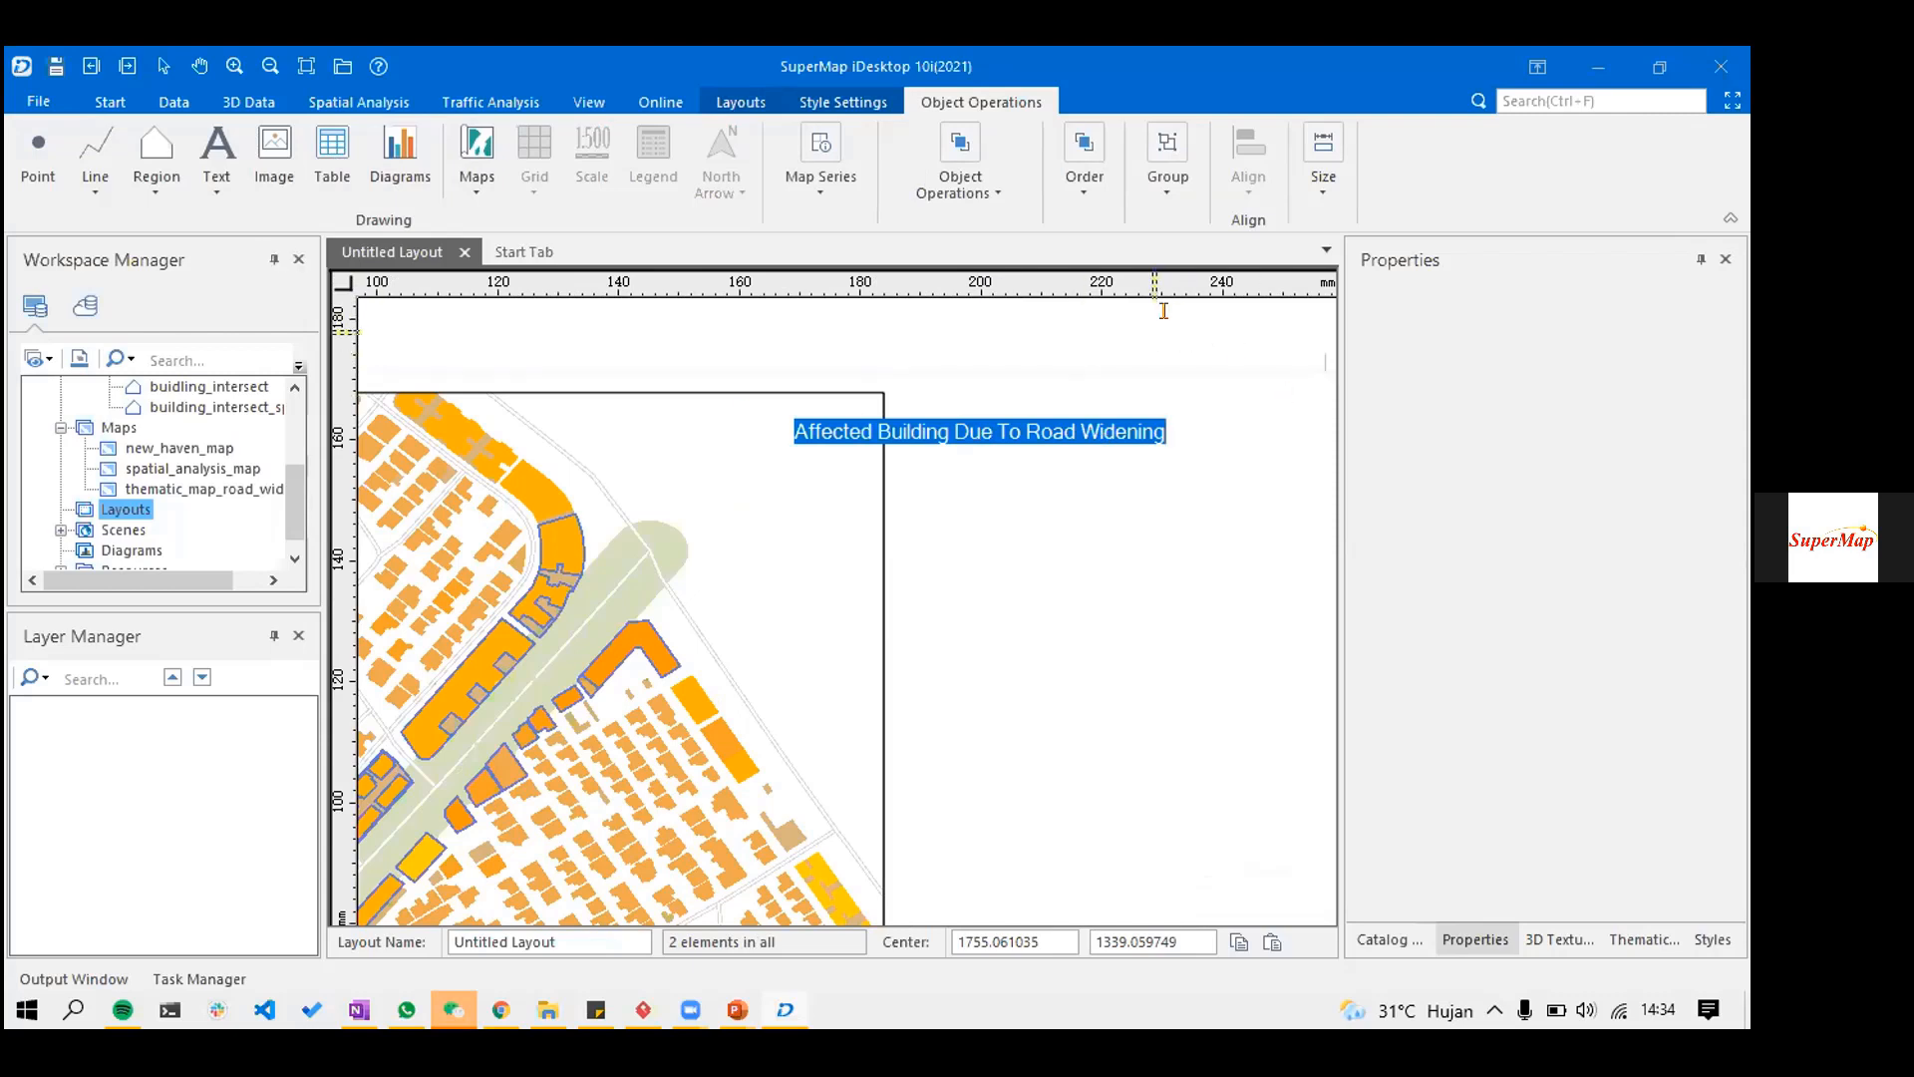
key("BackSpace")
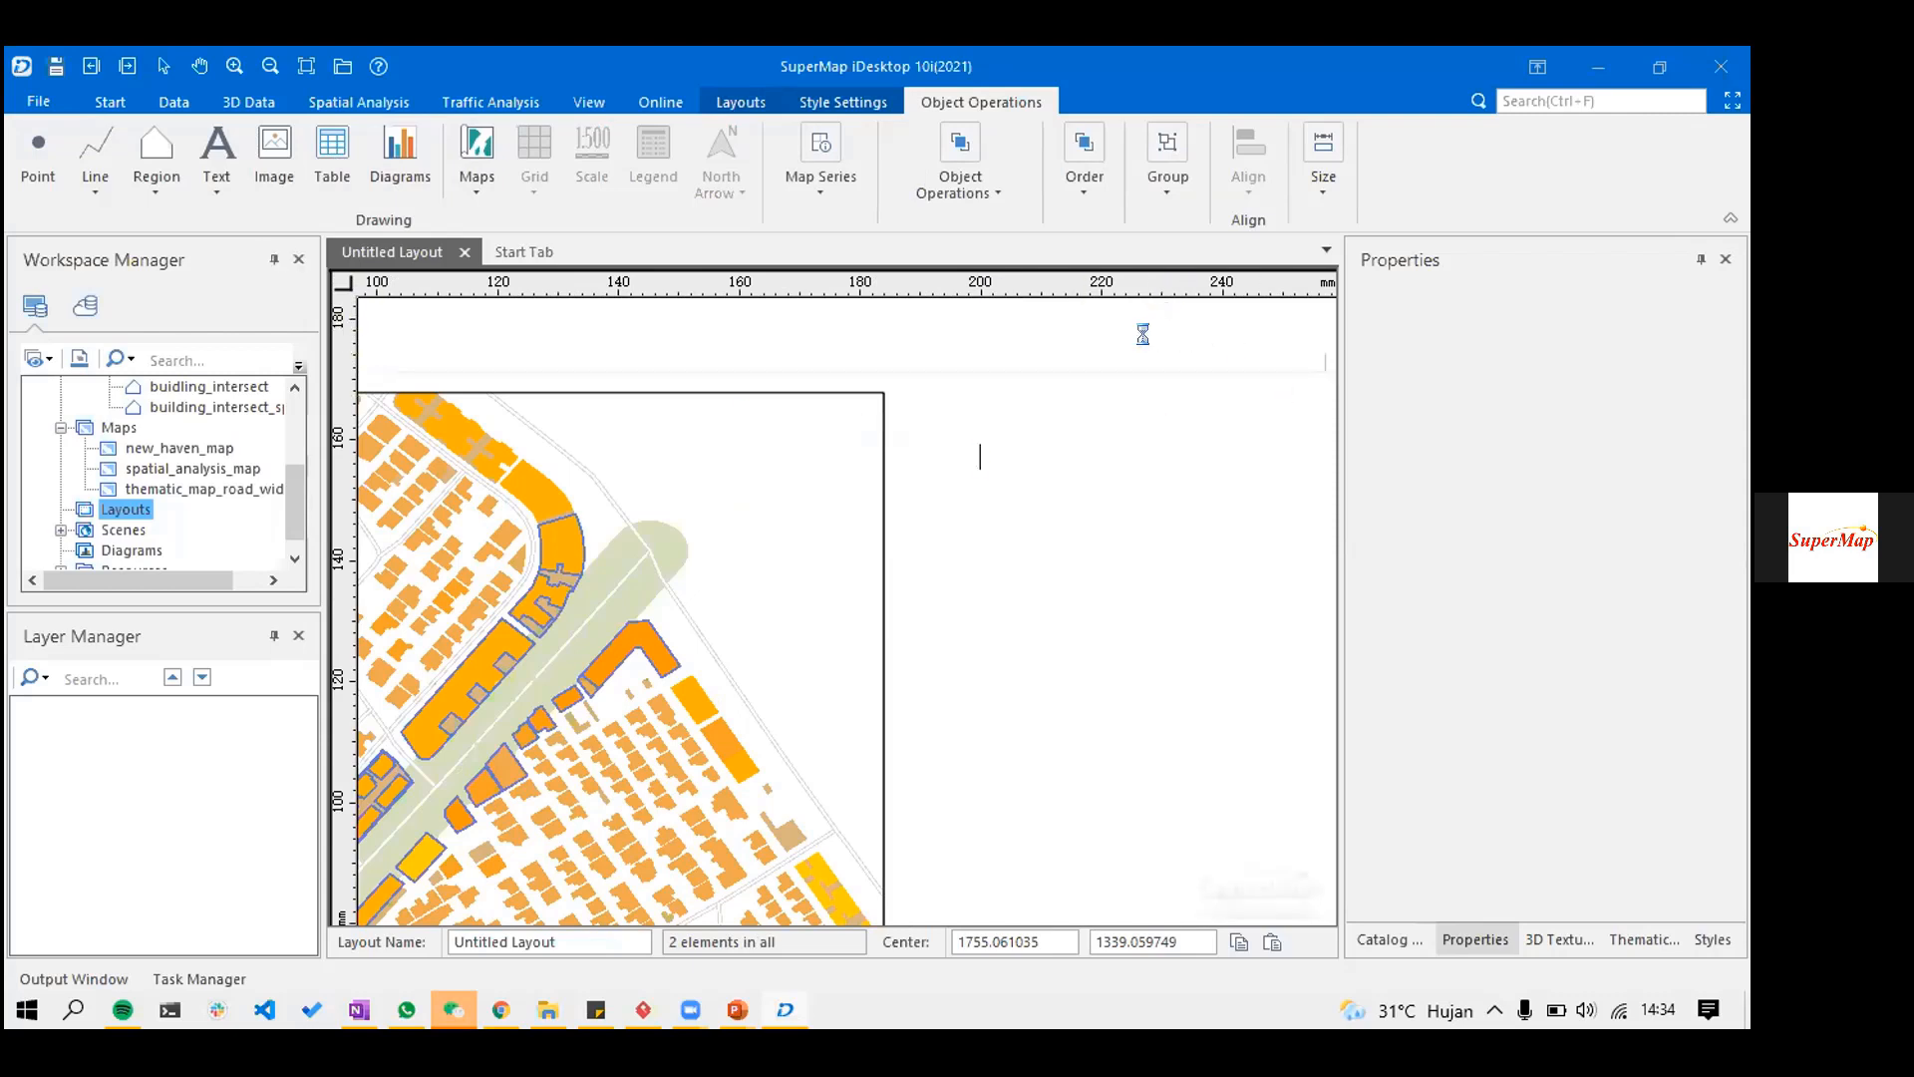
type("Affected Road ")
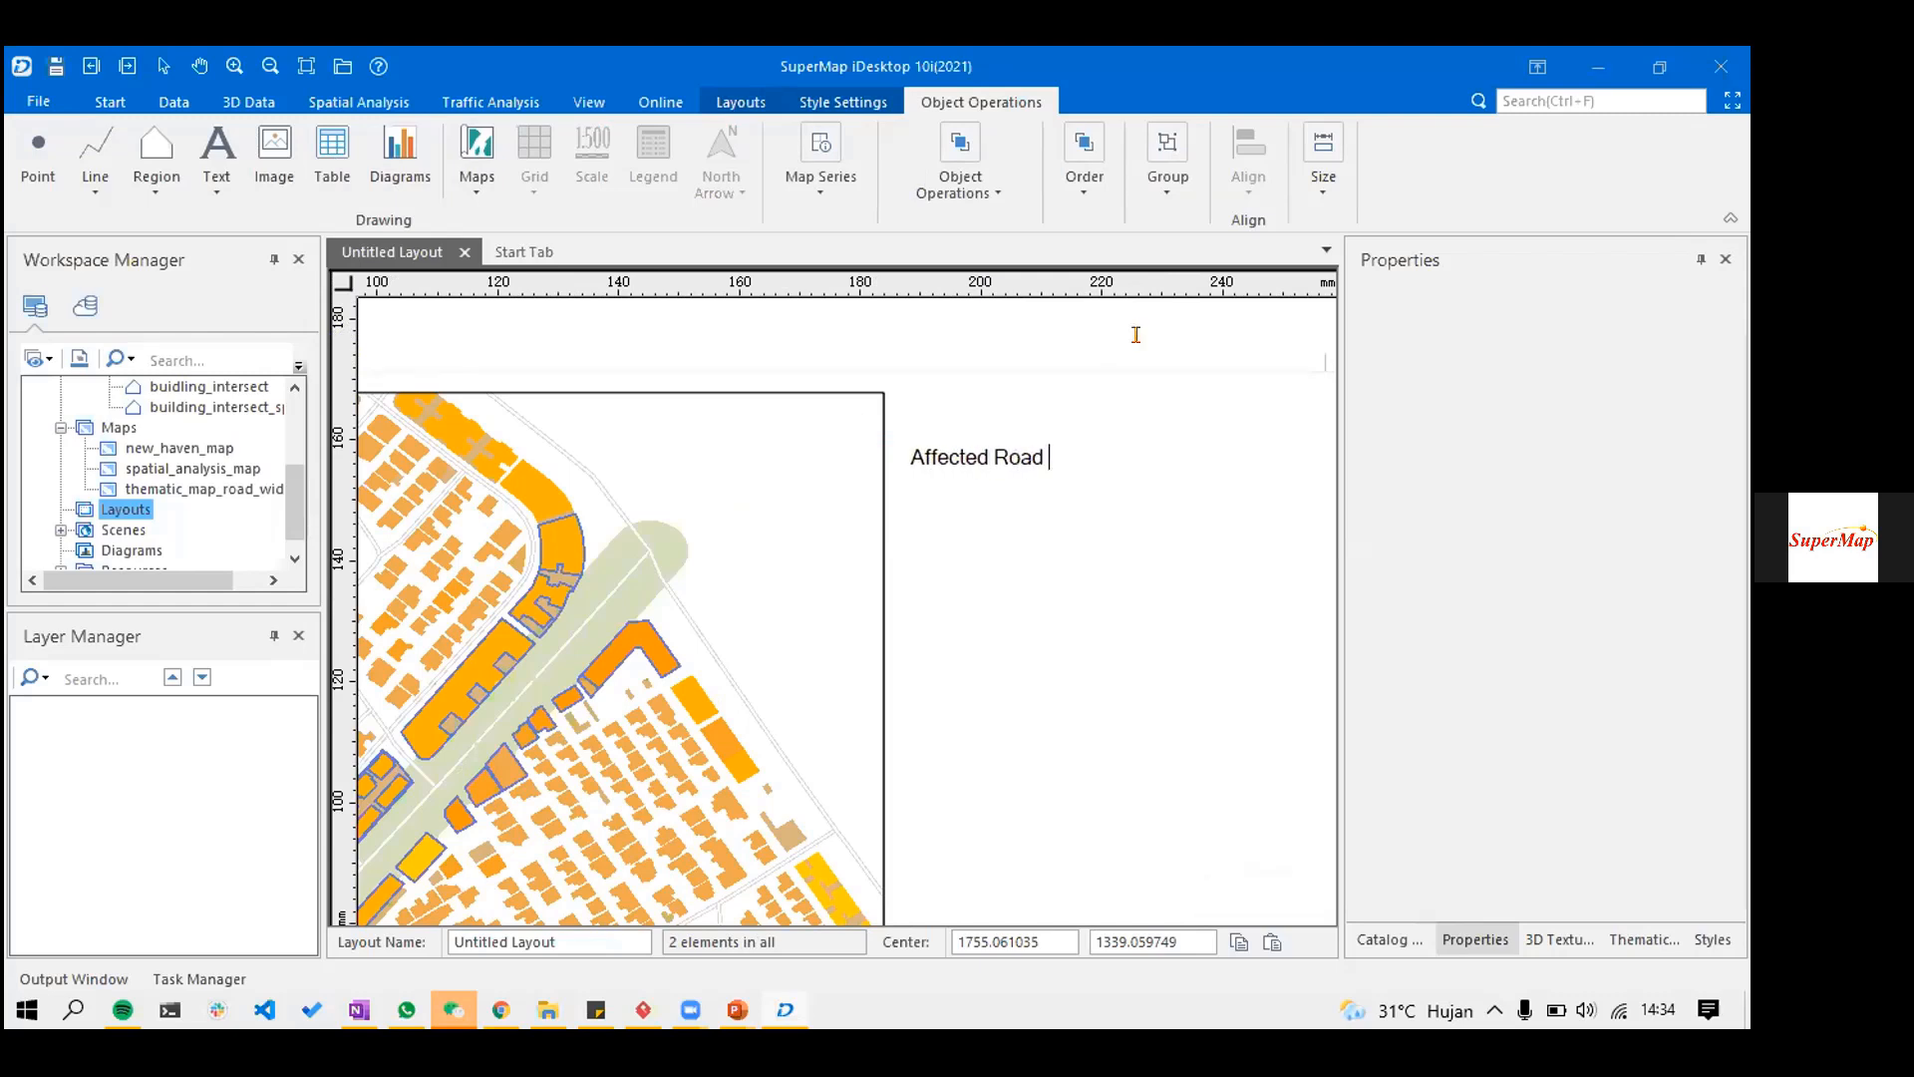
type("Due To Road Widening")
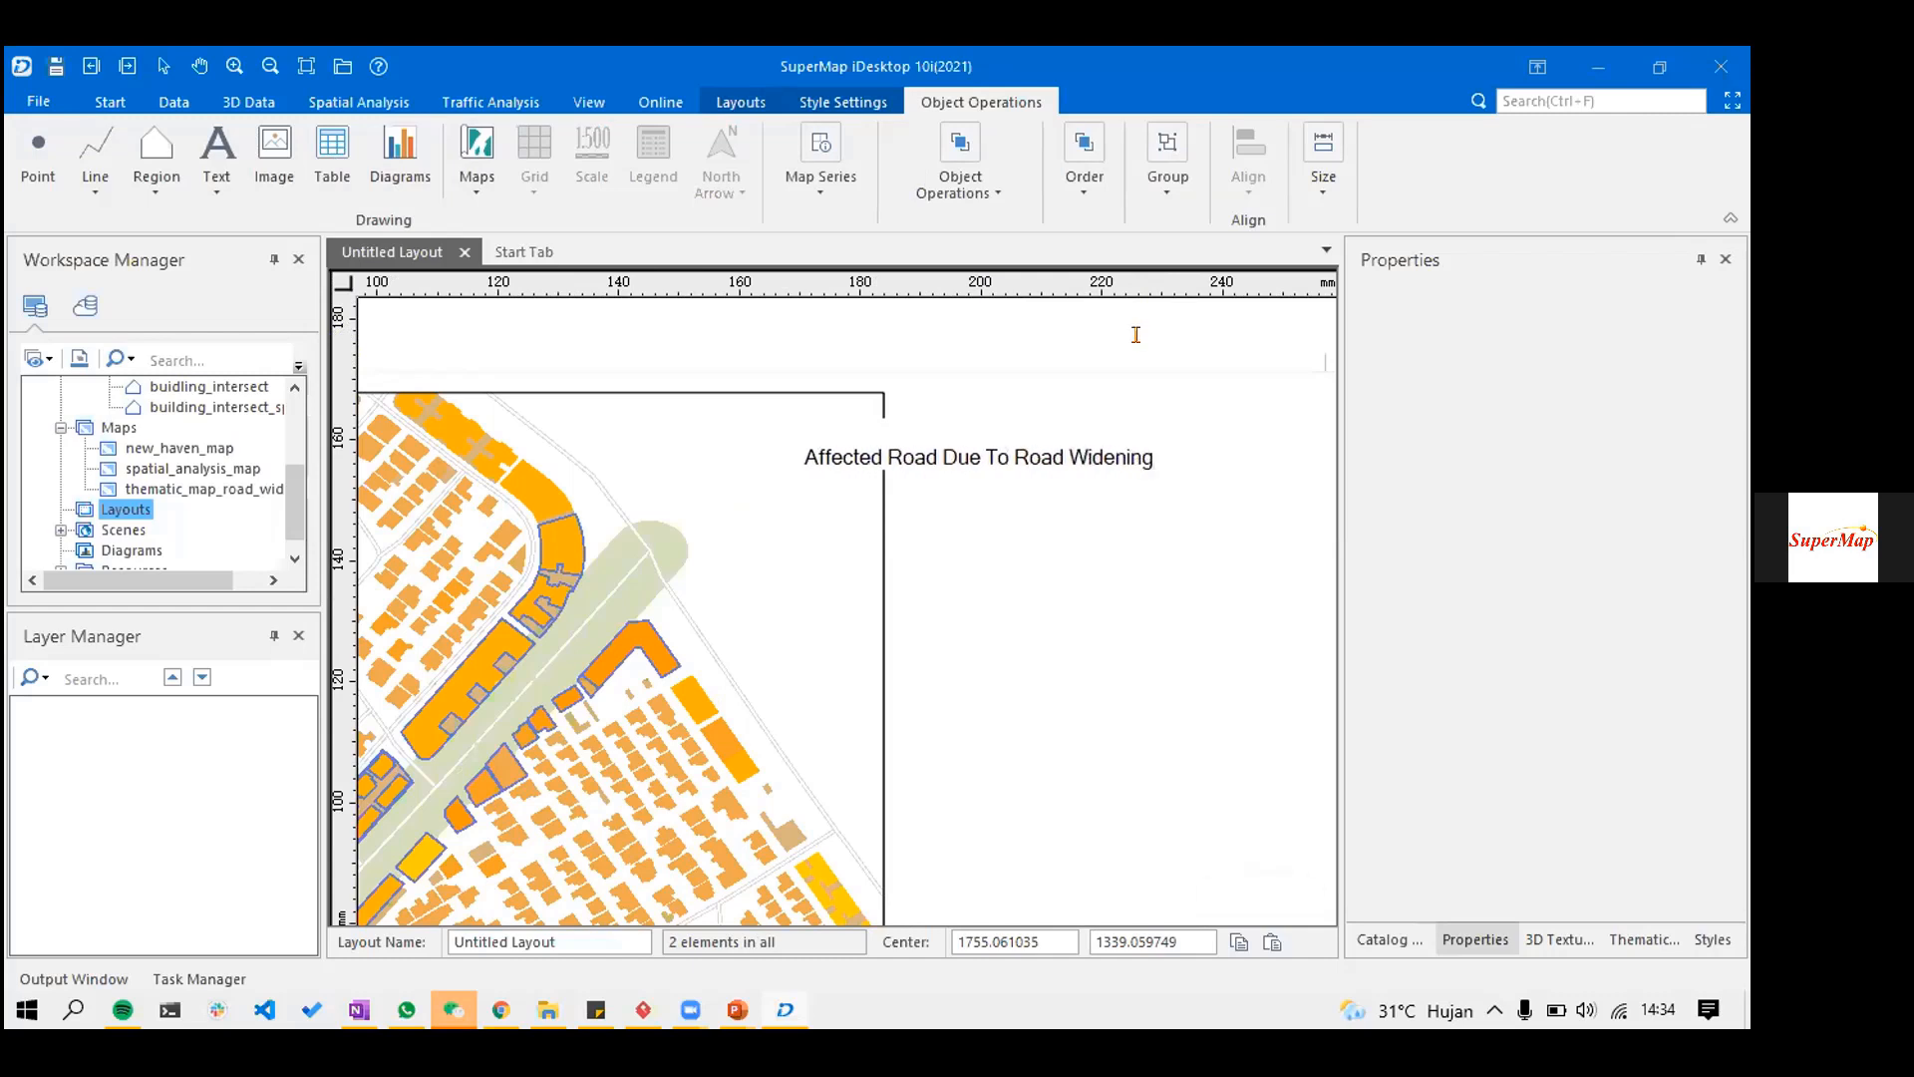
left_click(1153, 389)
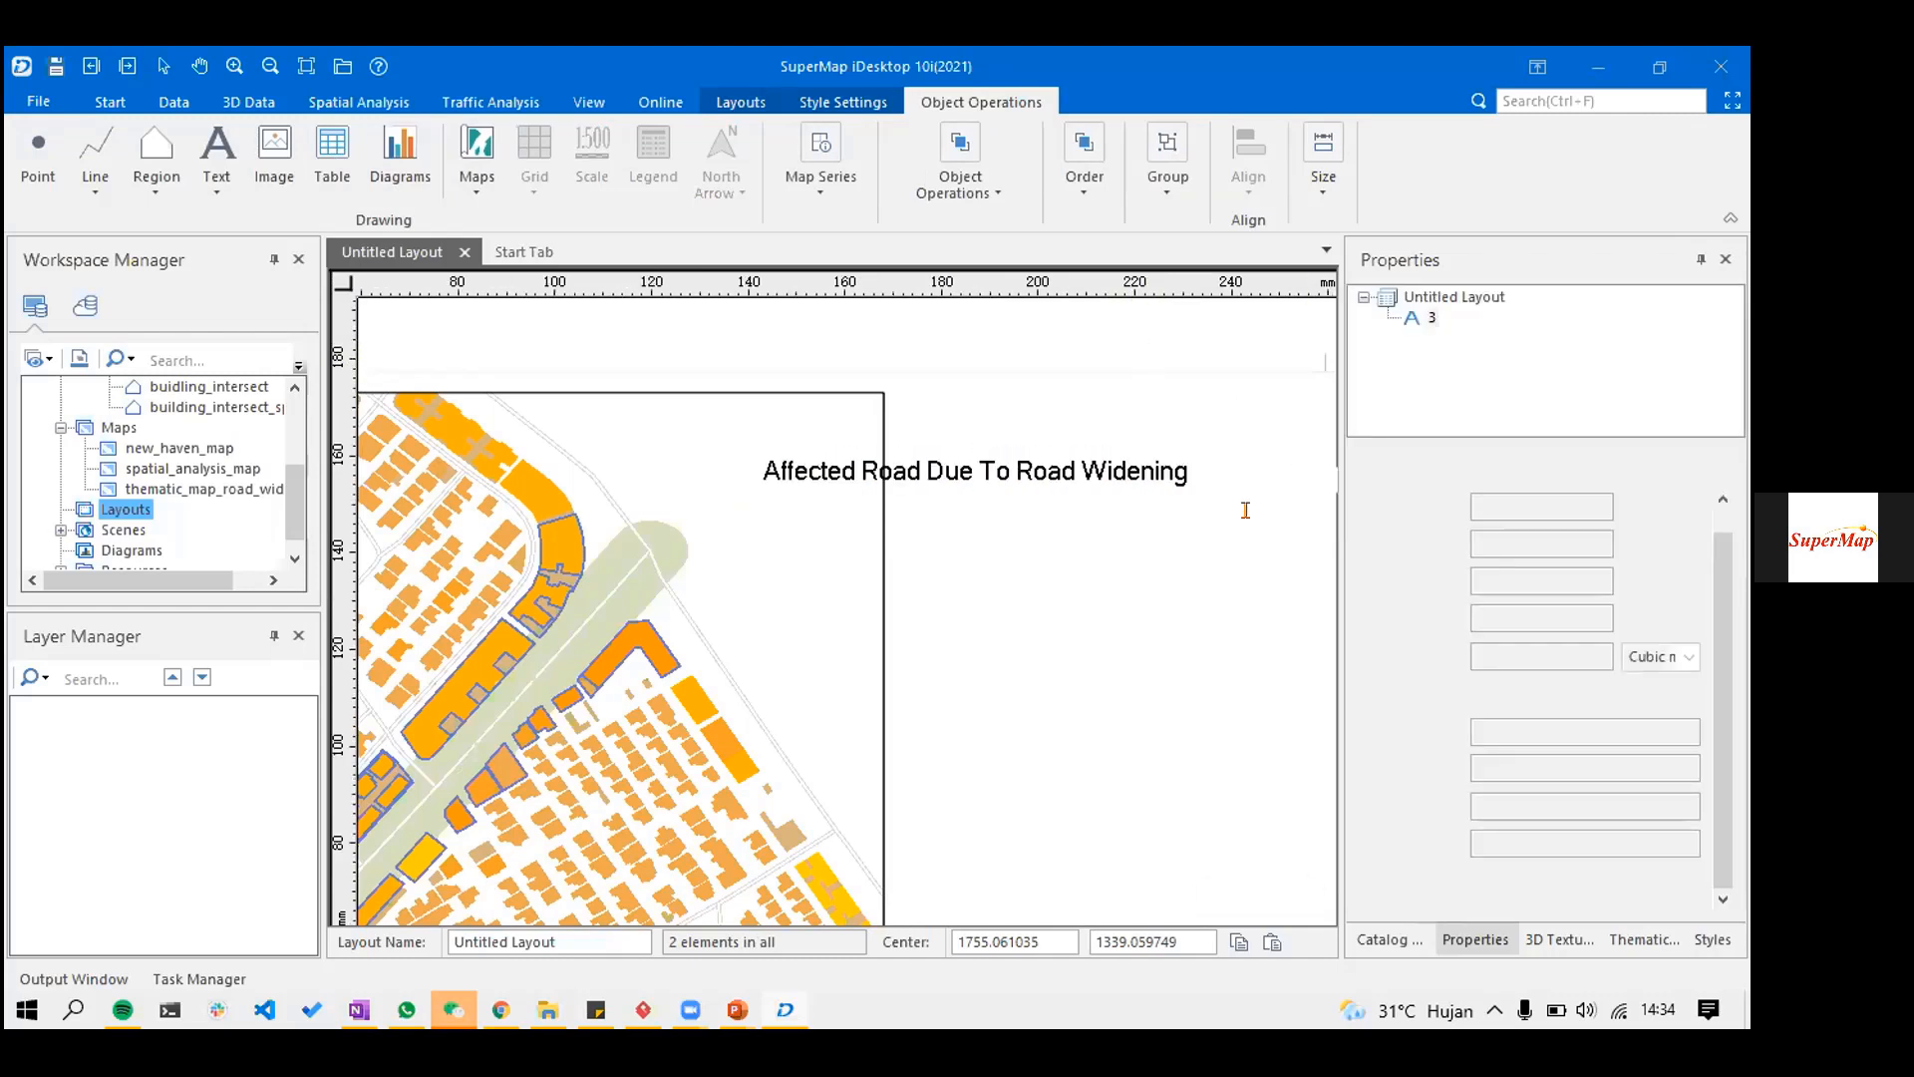
- Try to reposition the title text from the map frame's edge into the blank area beside the frame
scroll(985, 513, "down", 1)
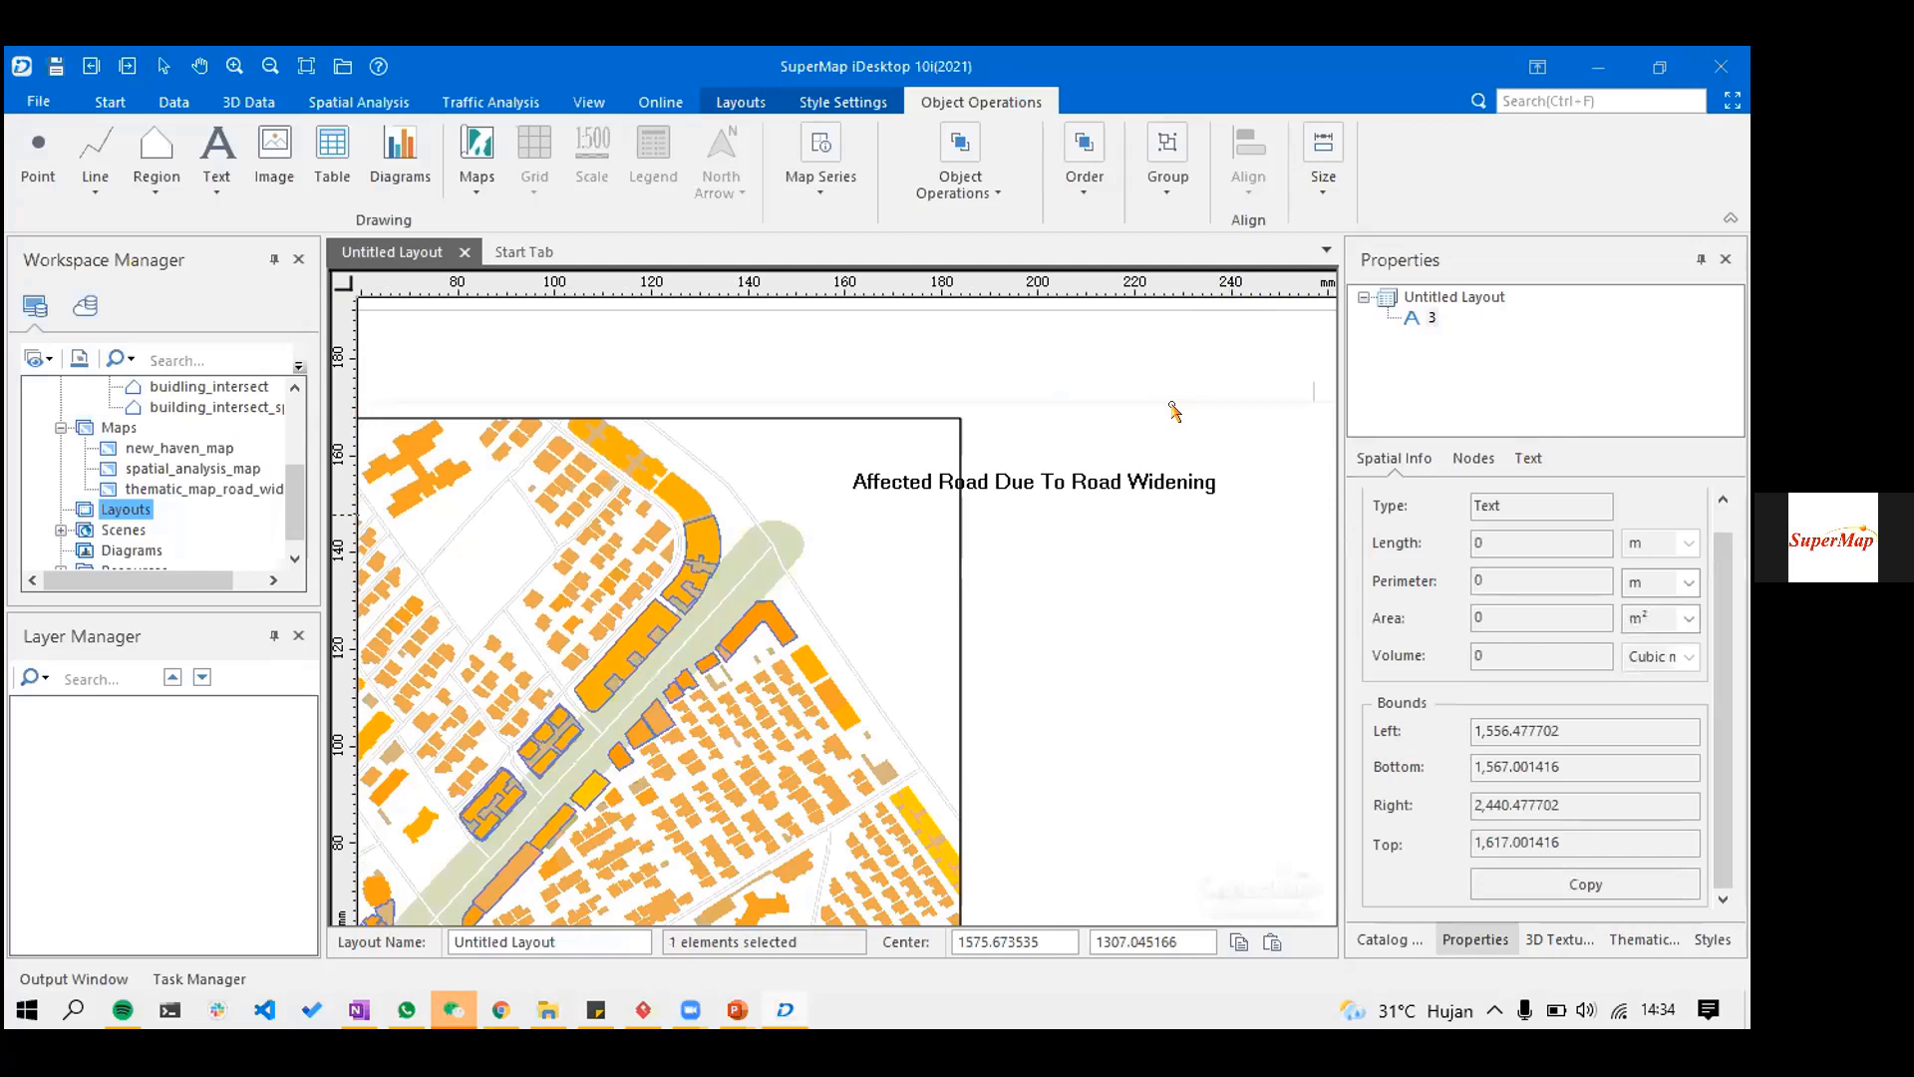
left_click_drag(1173, 406, 1056, 415)
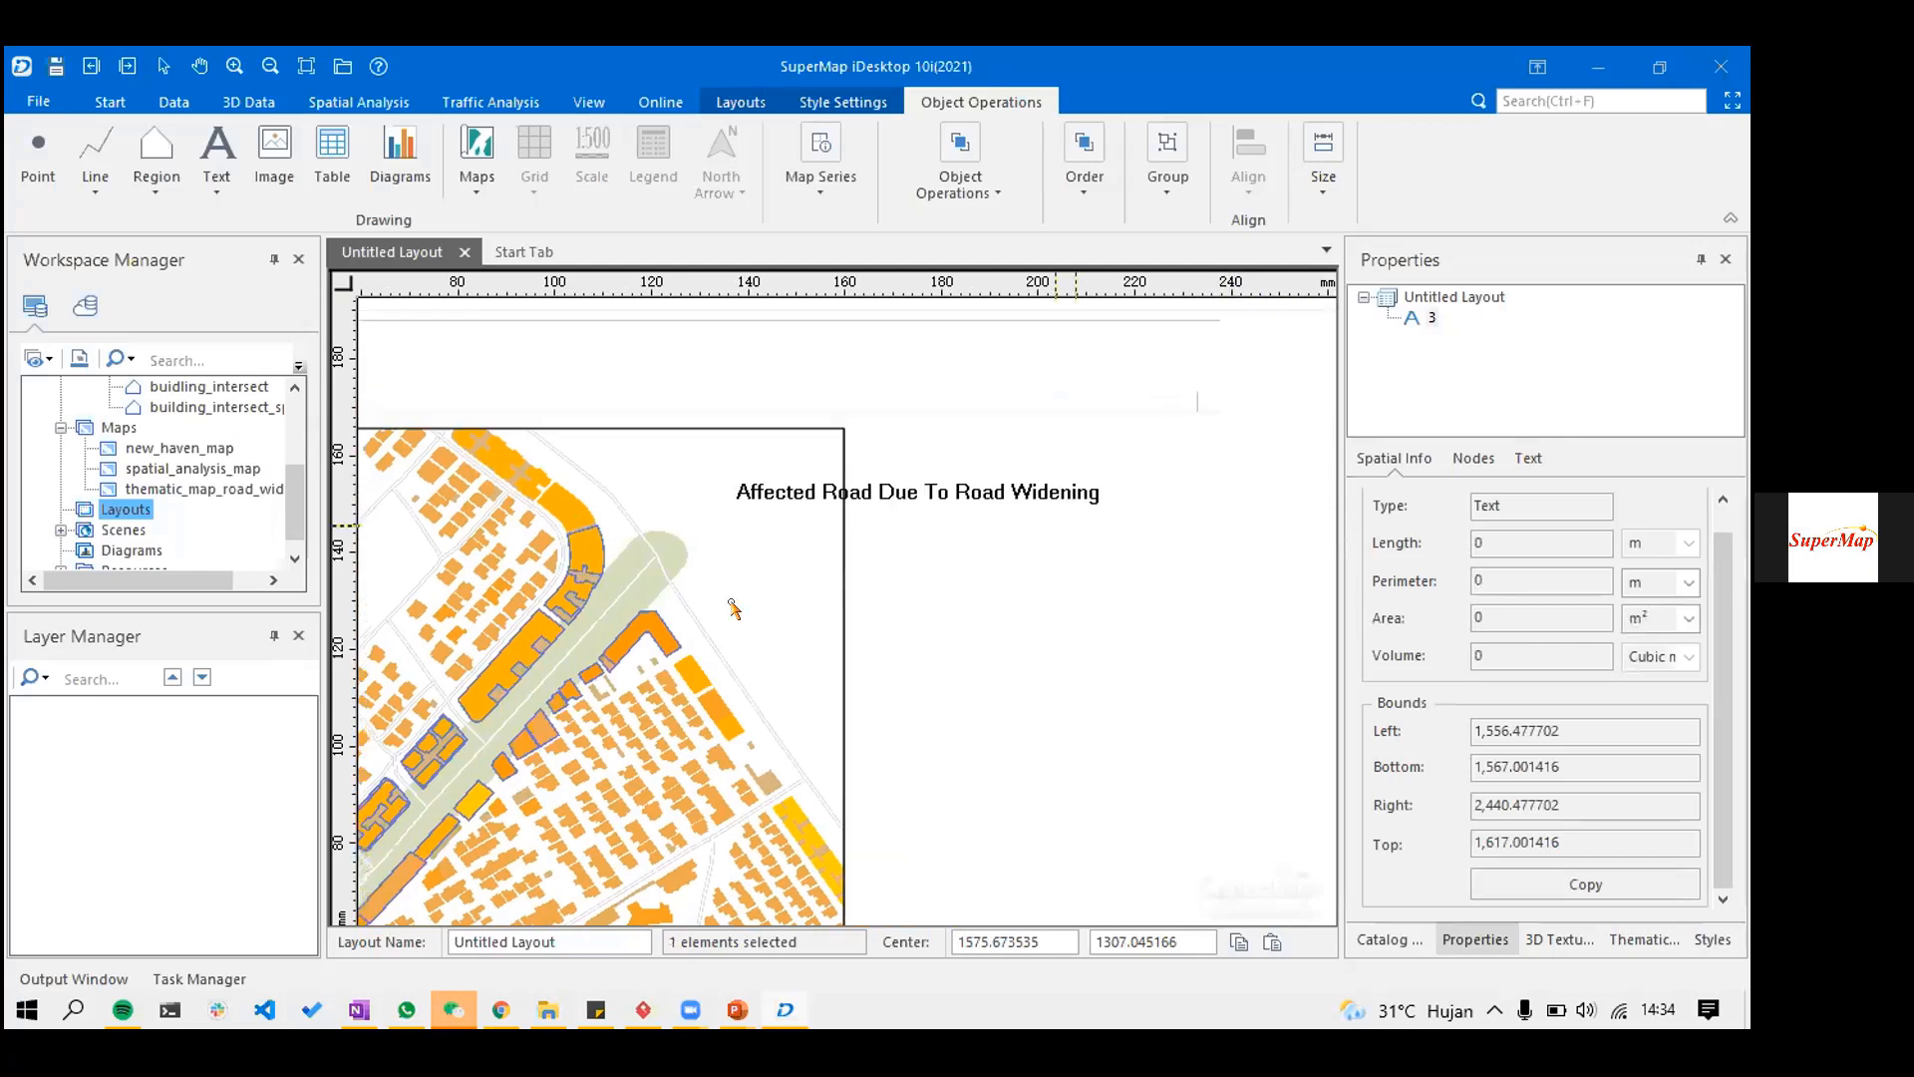
left_click(1067, 424)
left_click(924, 482)
left_click_drag(1225, 557, 749, 498)
left_click(989, 466)
left_click(947, 371)
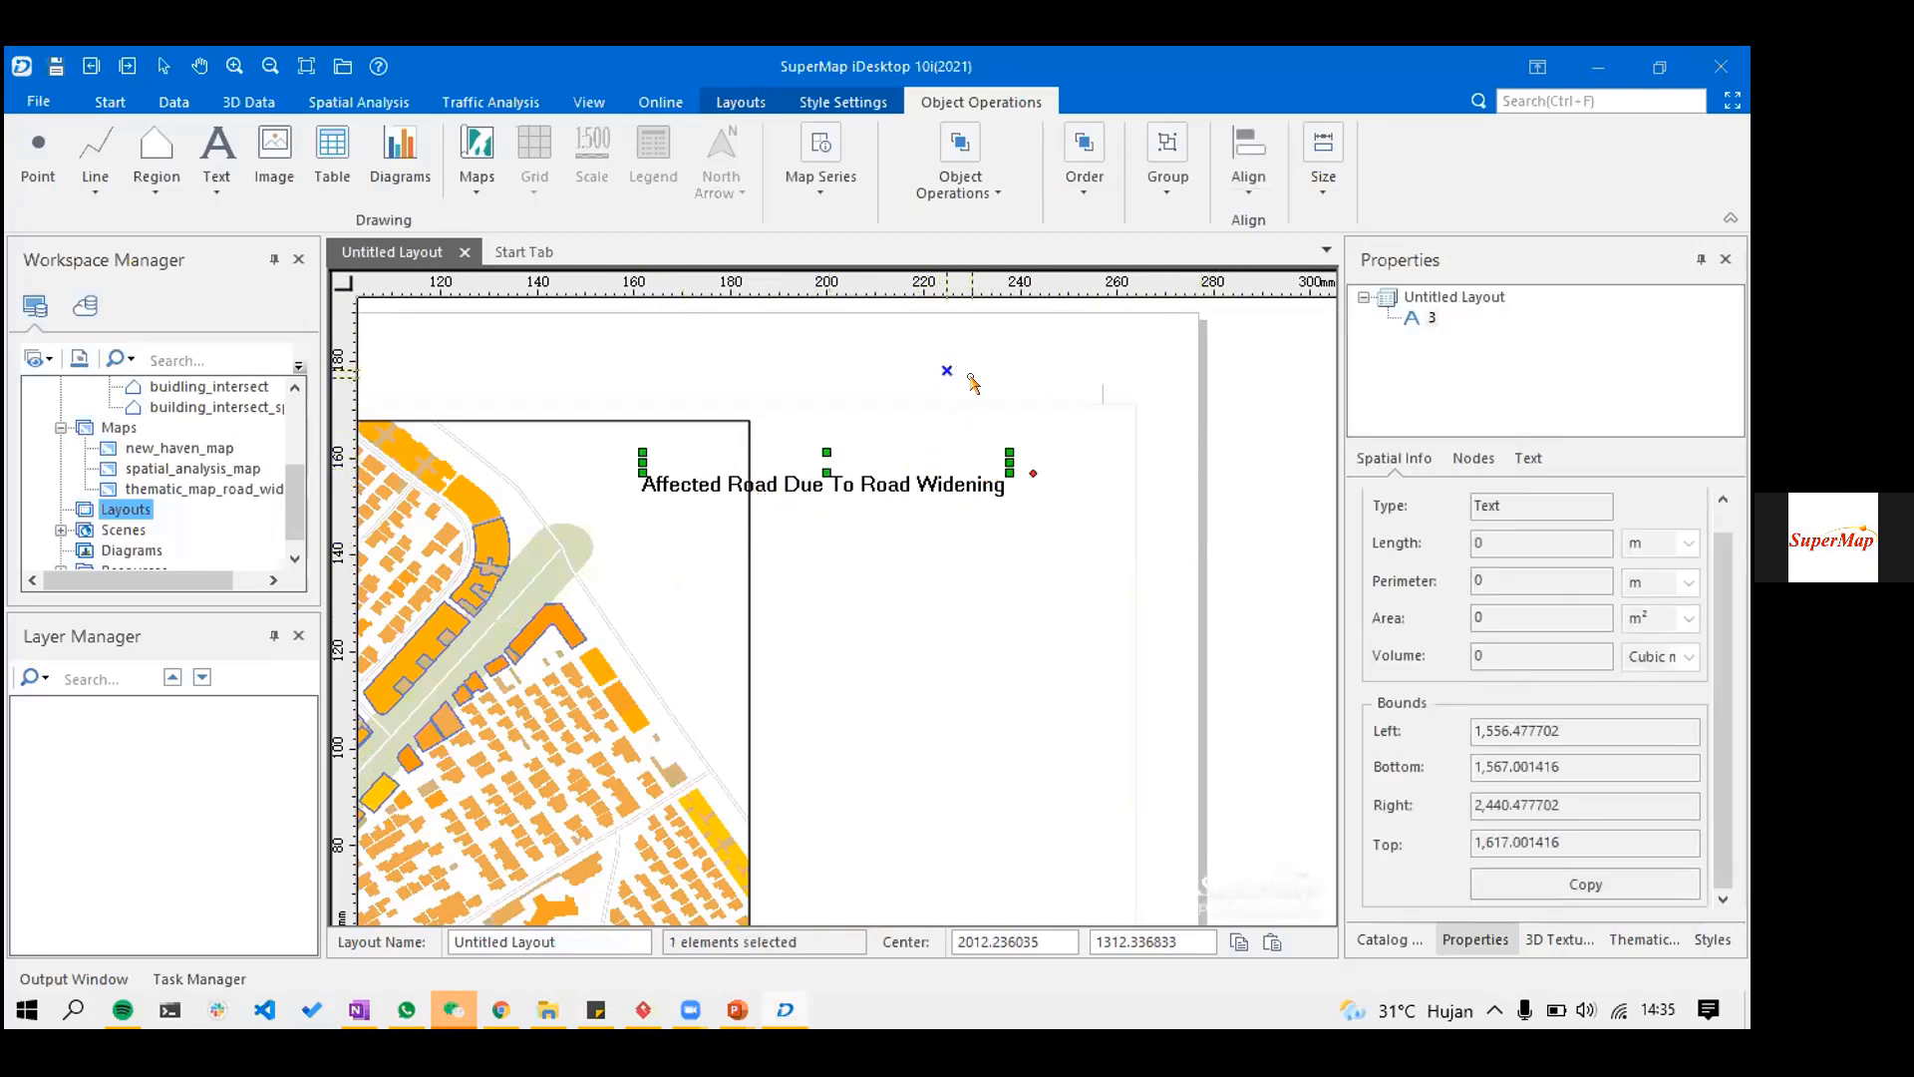
key("ctrl+z")
key("ctrl+y")
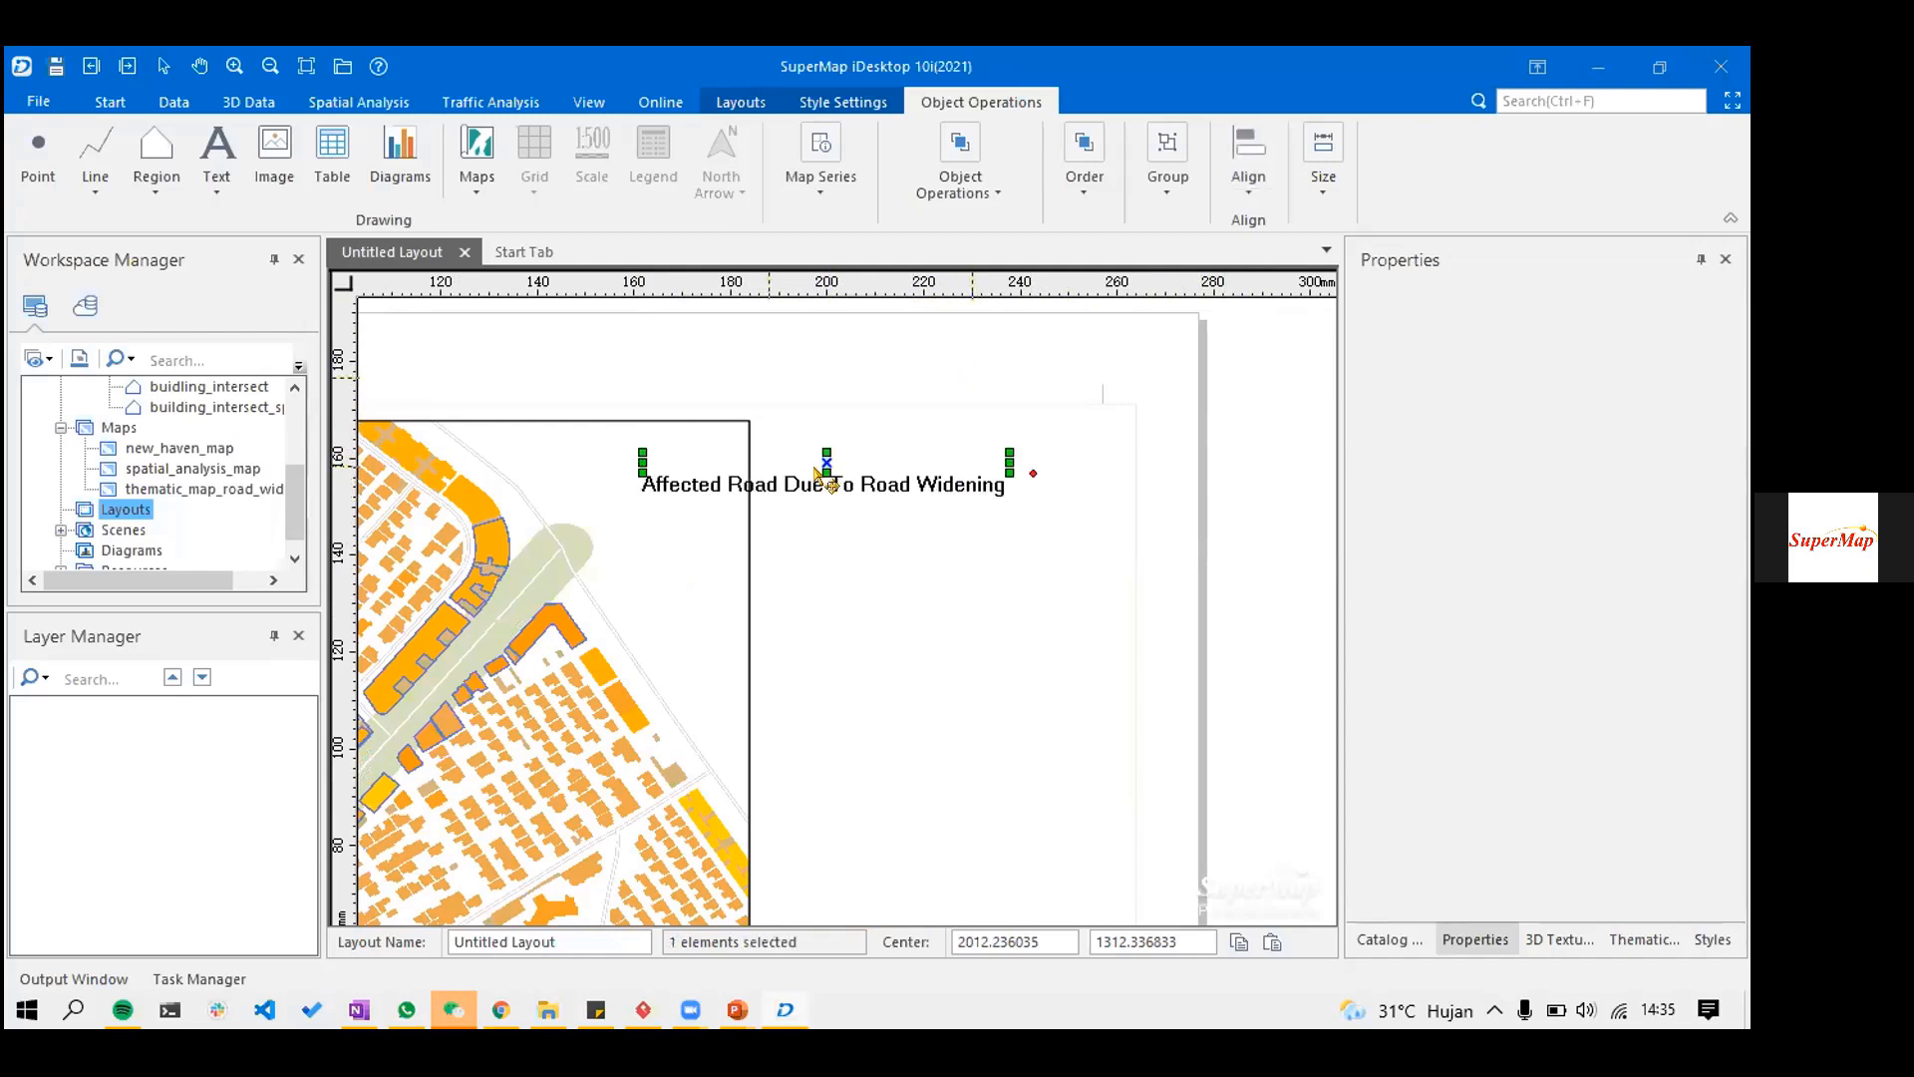
left_click_drag(826, 474, 853, 437)
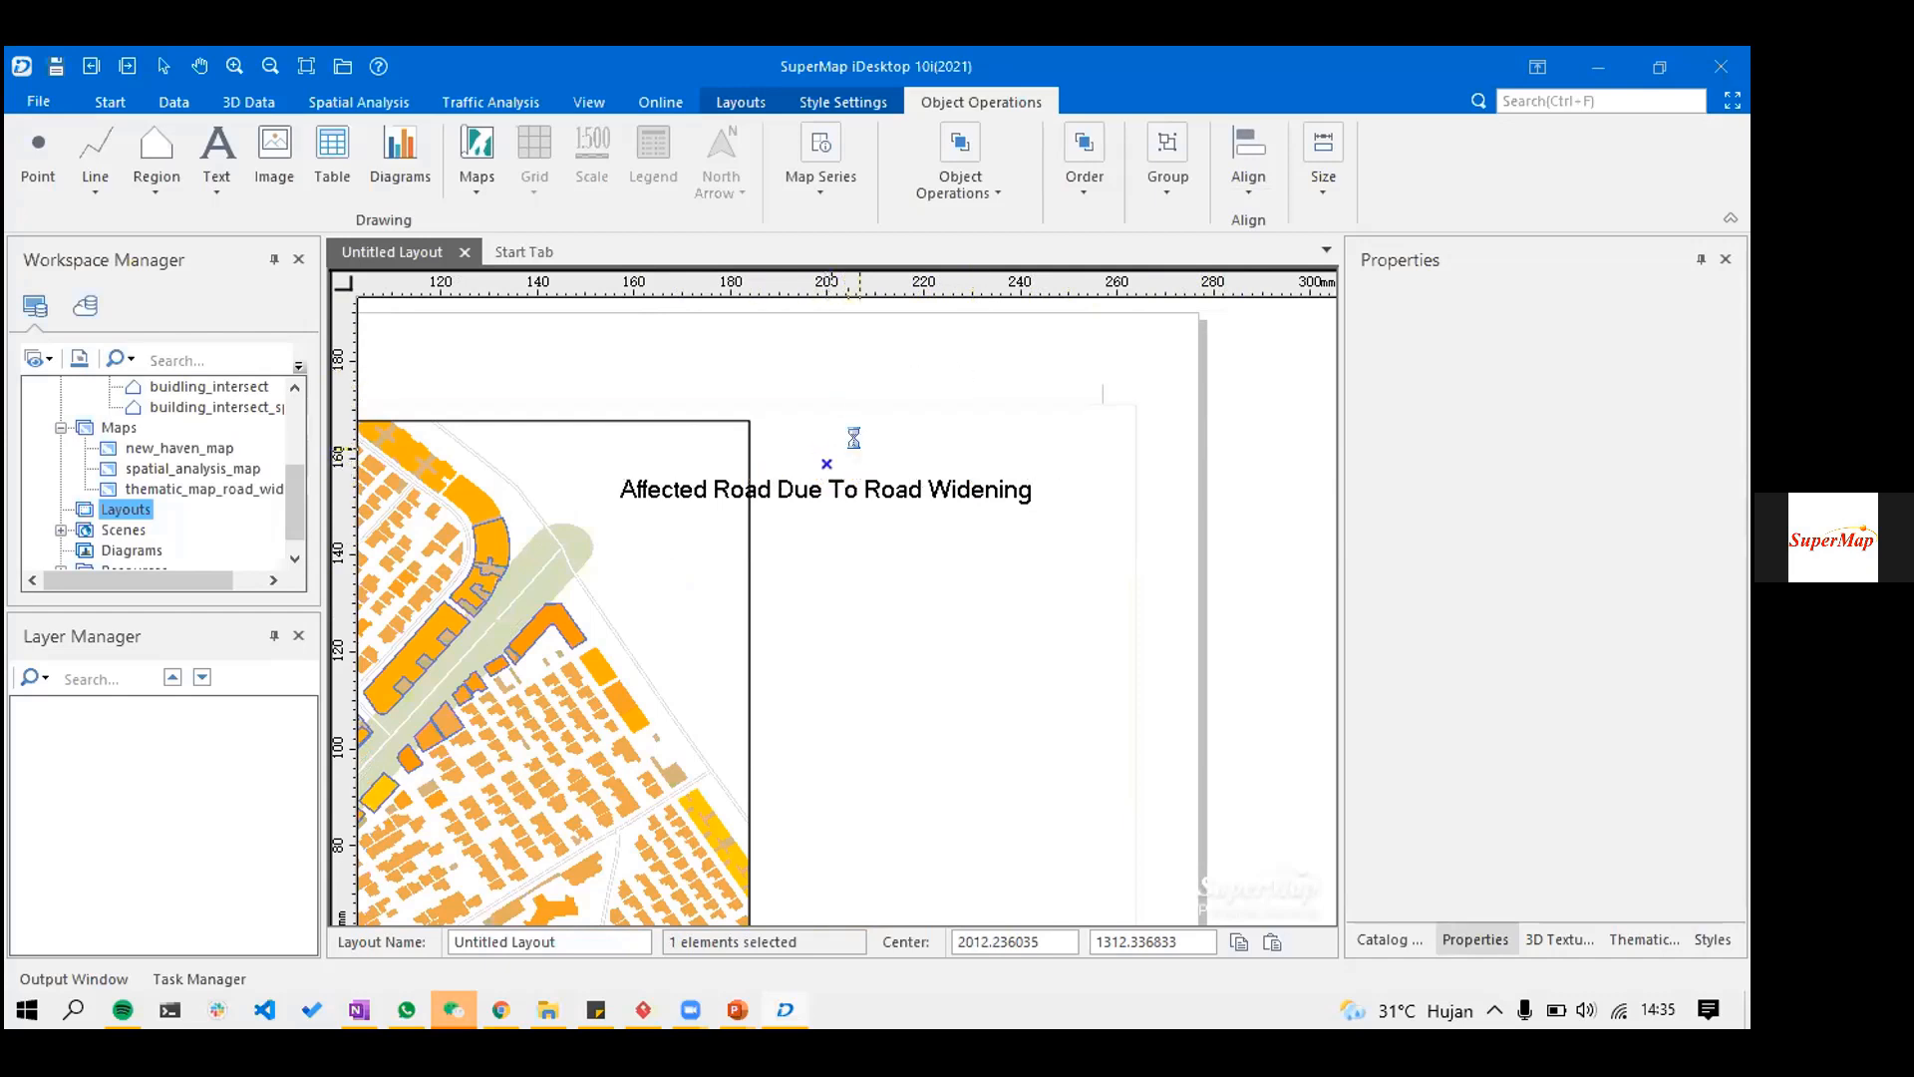
left_click(816, 486)
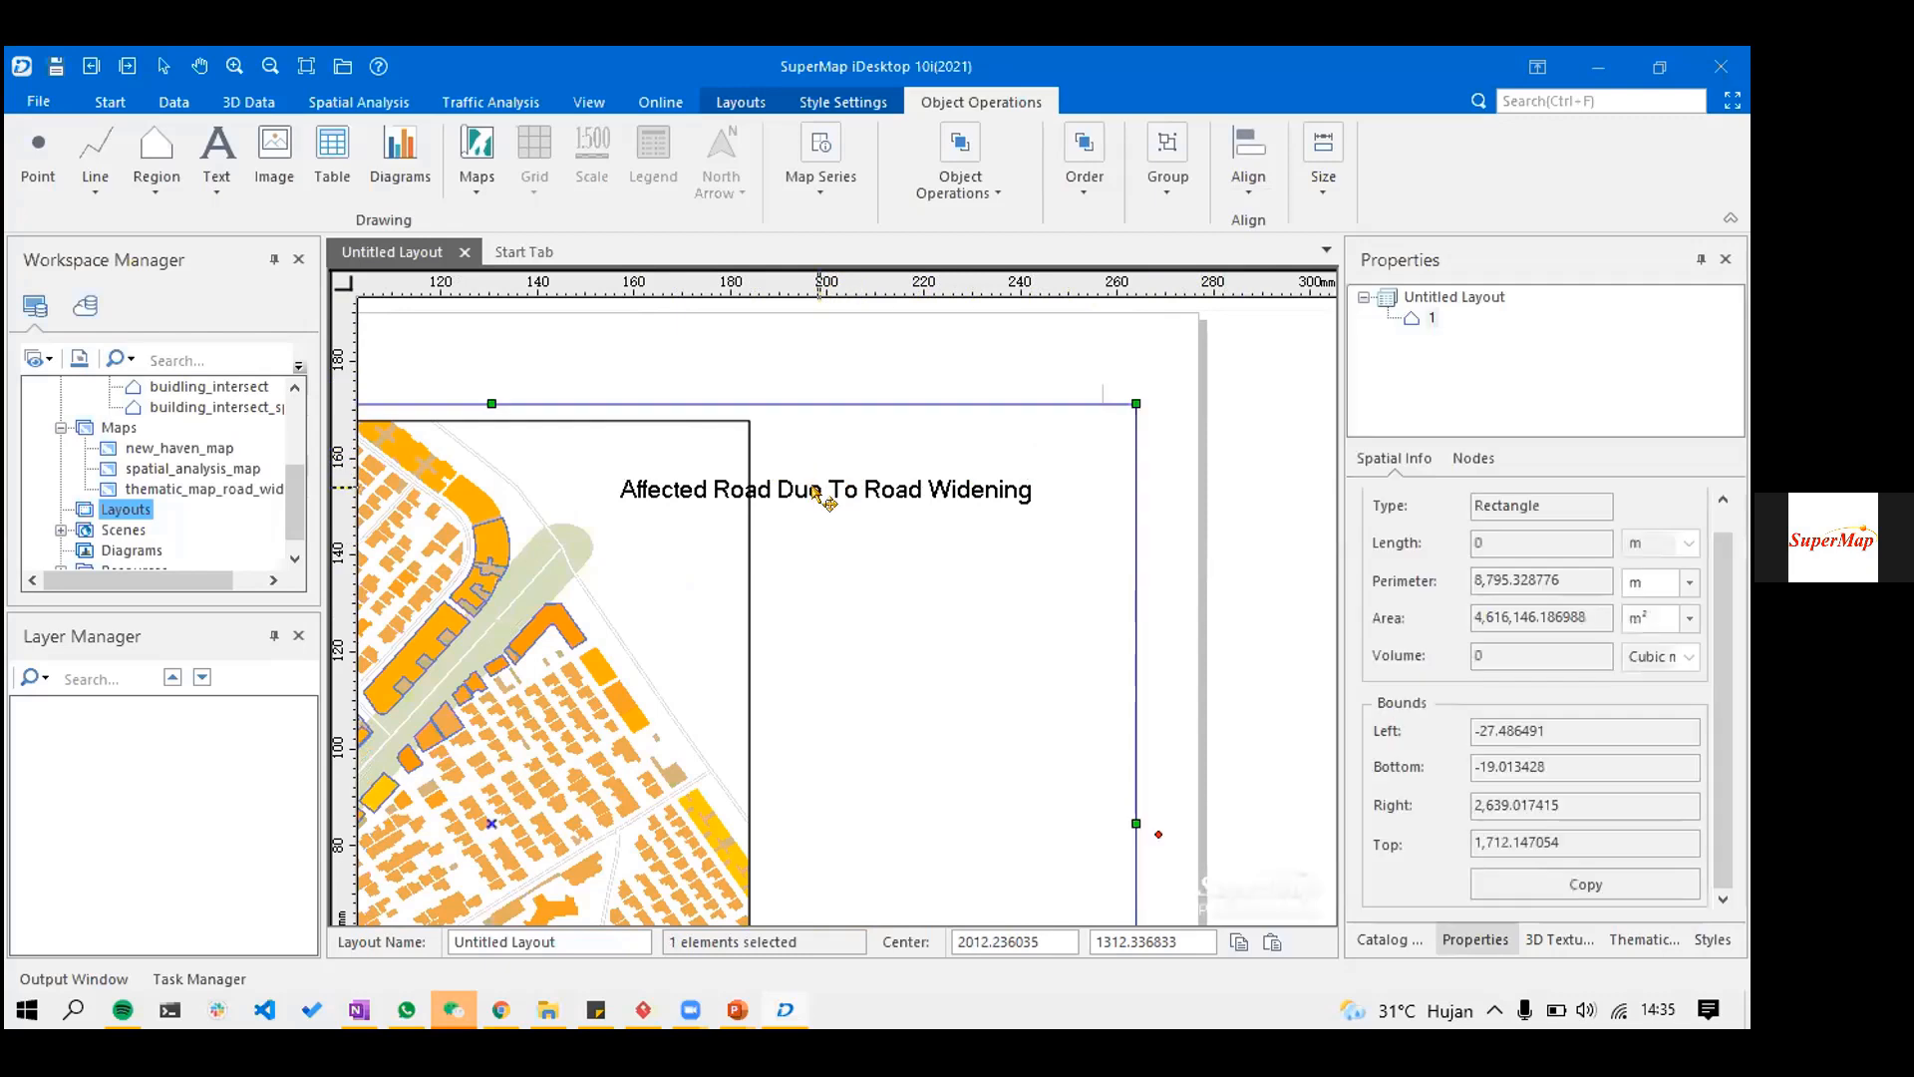
left_click(778, 344)
- Send the border rectangle to the bottom of the stacking order
scroll(952, 458, "down", 1)
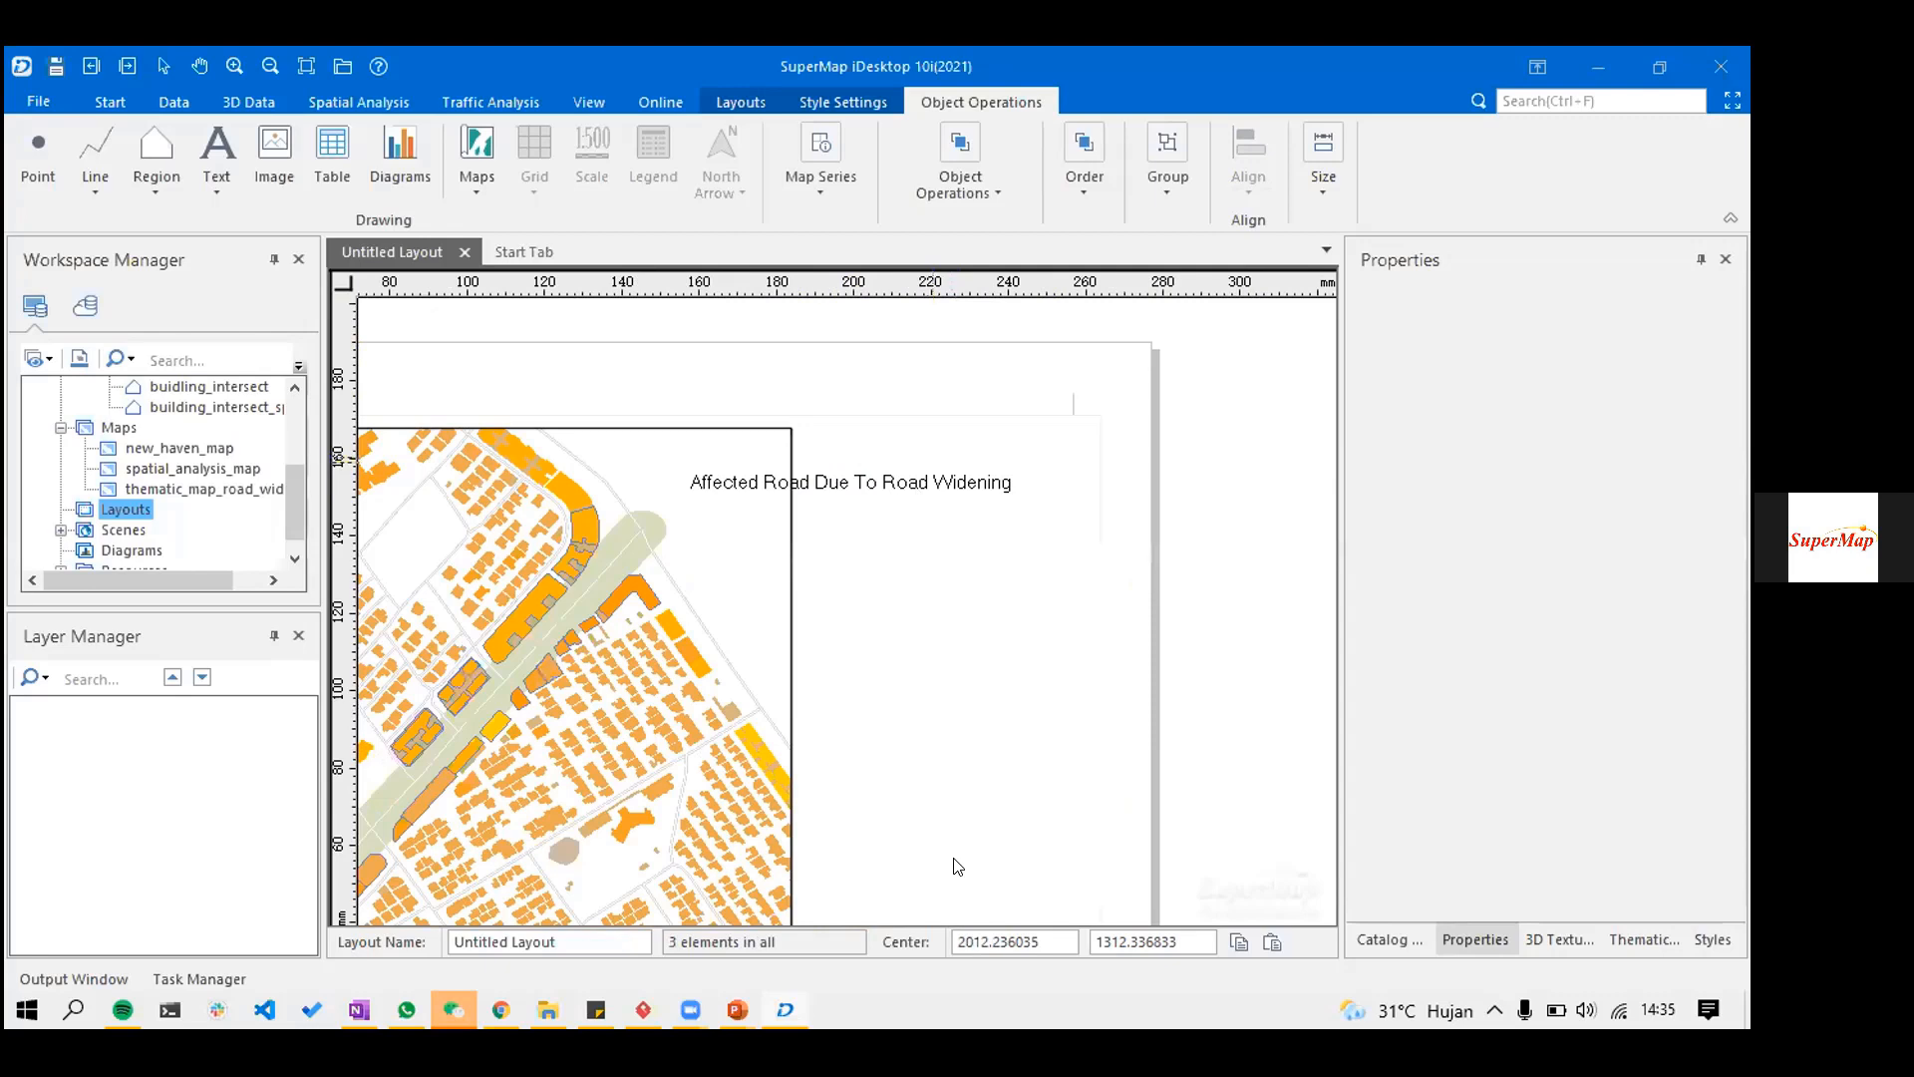
left_click_drag(1185, 756, 1001, 744)
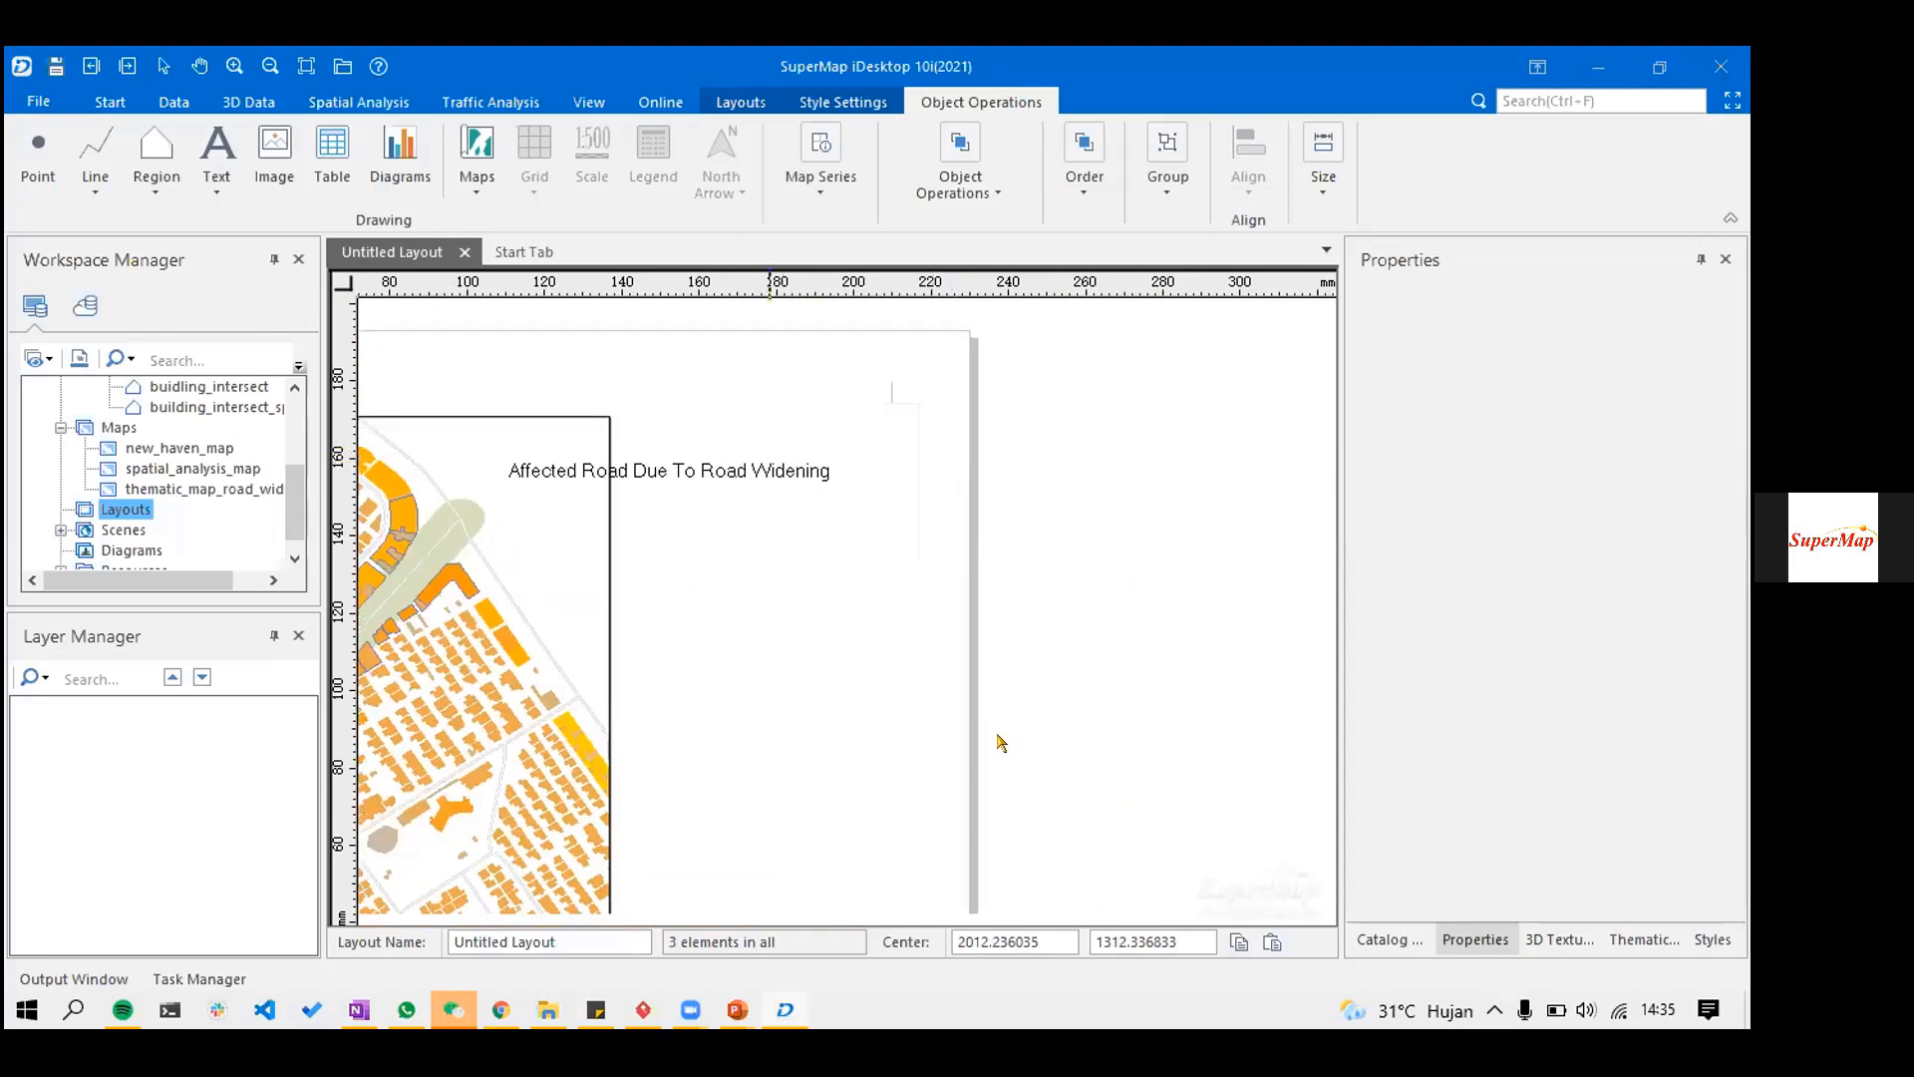
left_click(653, 470)
right_click(578, 474)
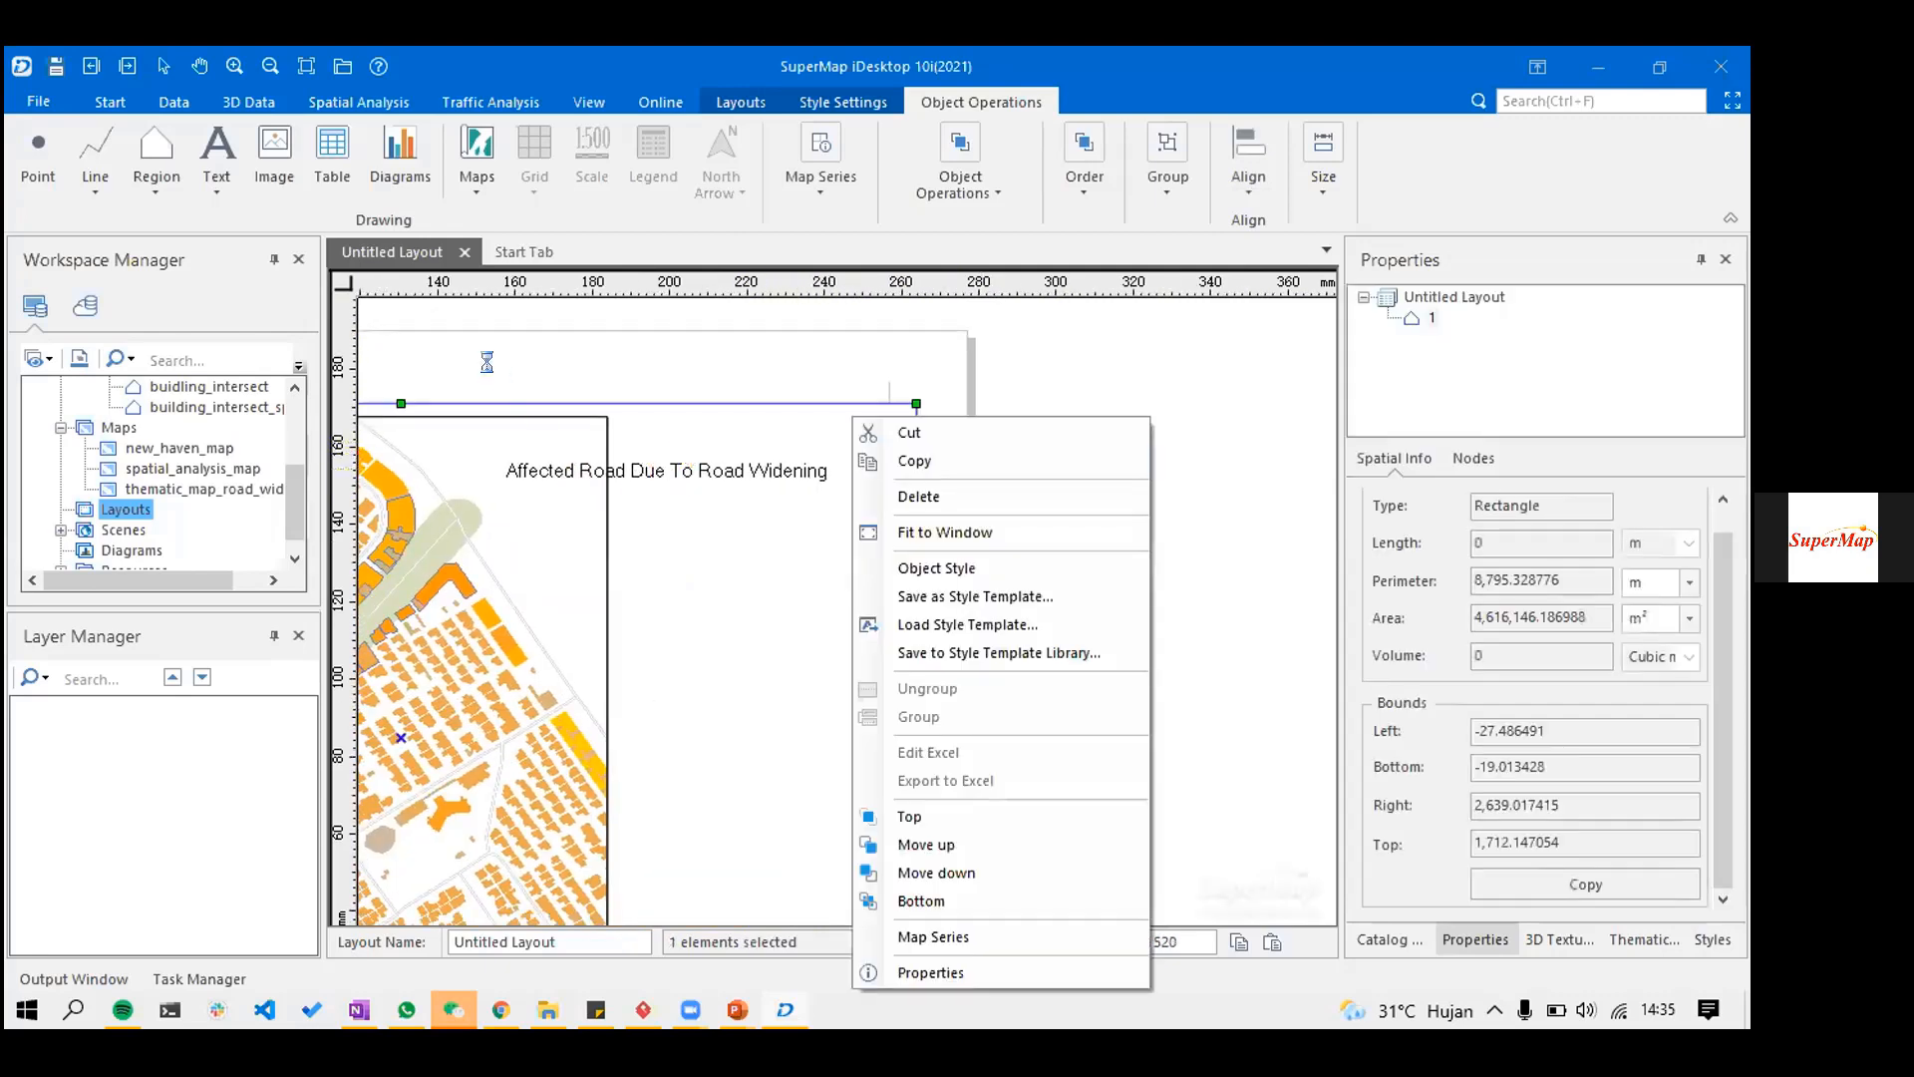
left_click(922, 900)
- Move the title about 30 mm right and 4 mm up, into the blank area beside the map frame
left_click_drag(488, 356, 898, 547)
key("Right")
key("Right")
key("Right")
key("Right")
key("Right")
key("Right")
key("Right")
key("Right")
key("Right")
key("Right")
key("Right")
key("Right")
key("Right")
key("Right")
key("Right")
key("Right")
key("Right")
key("Right")
key("Right")
key("Right")
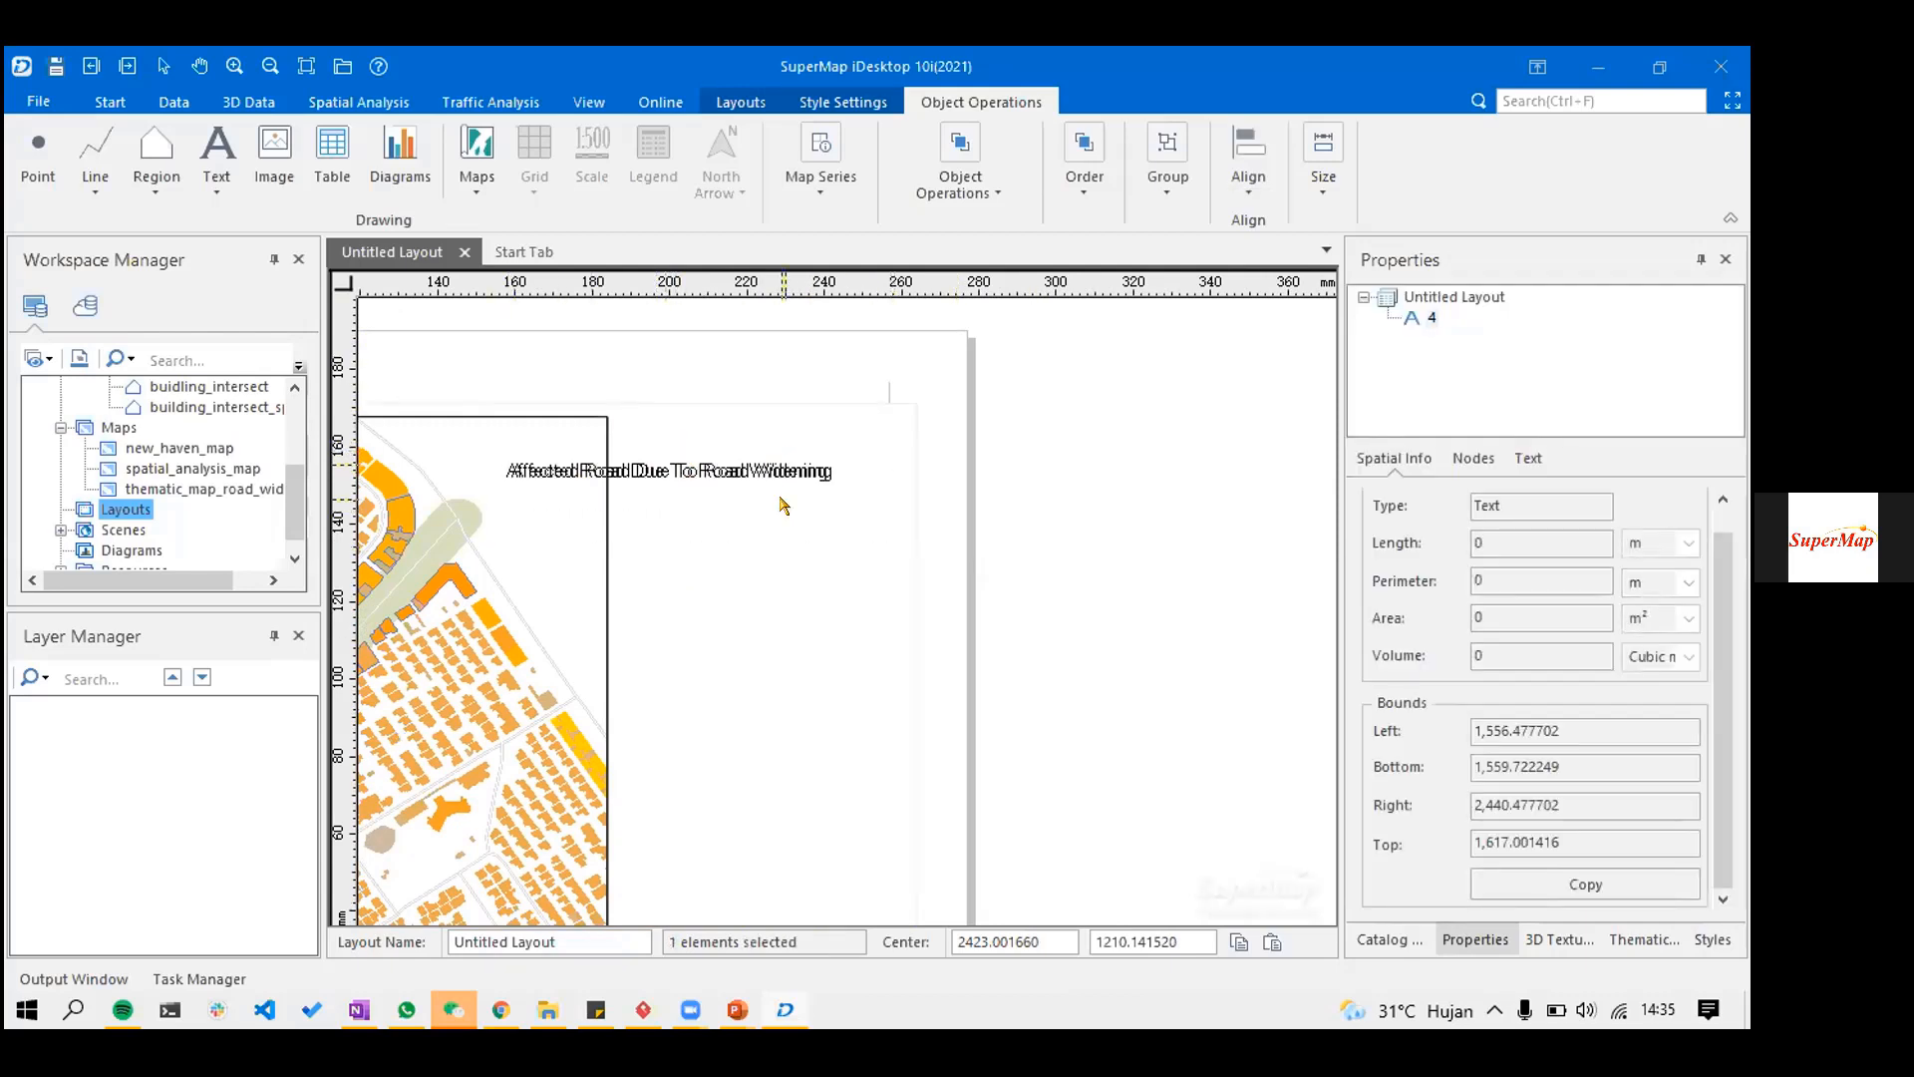
key("Up")
key("Up")
key("Up")
key("Up")
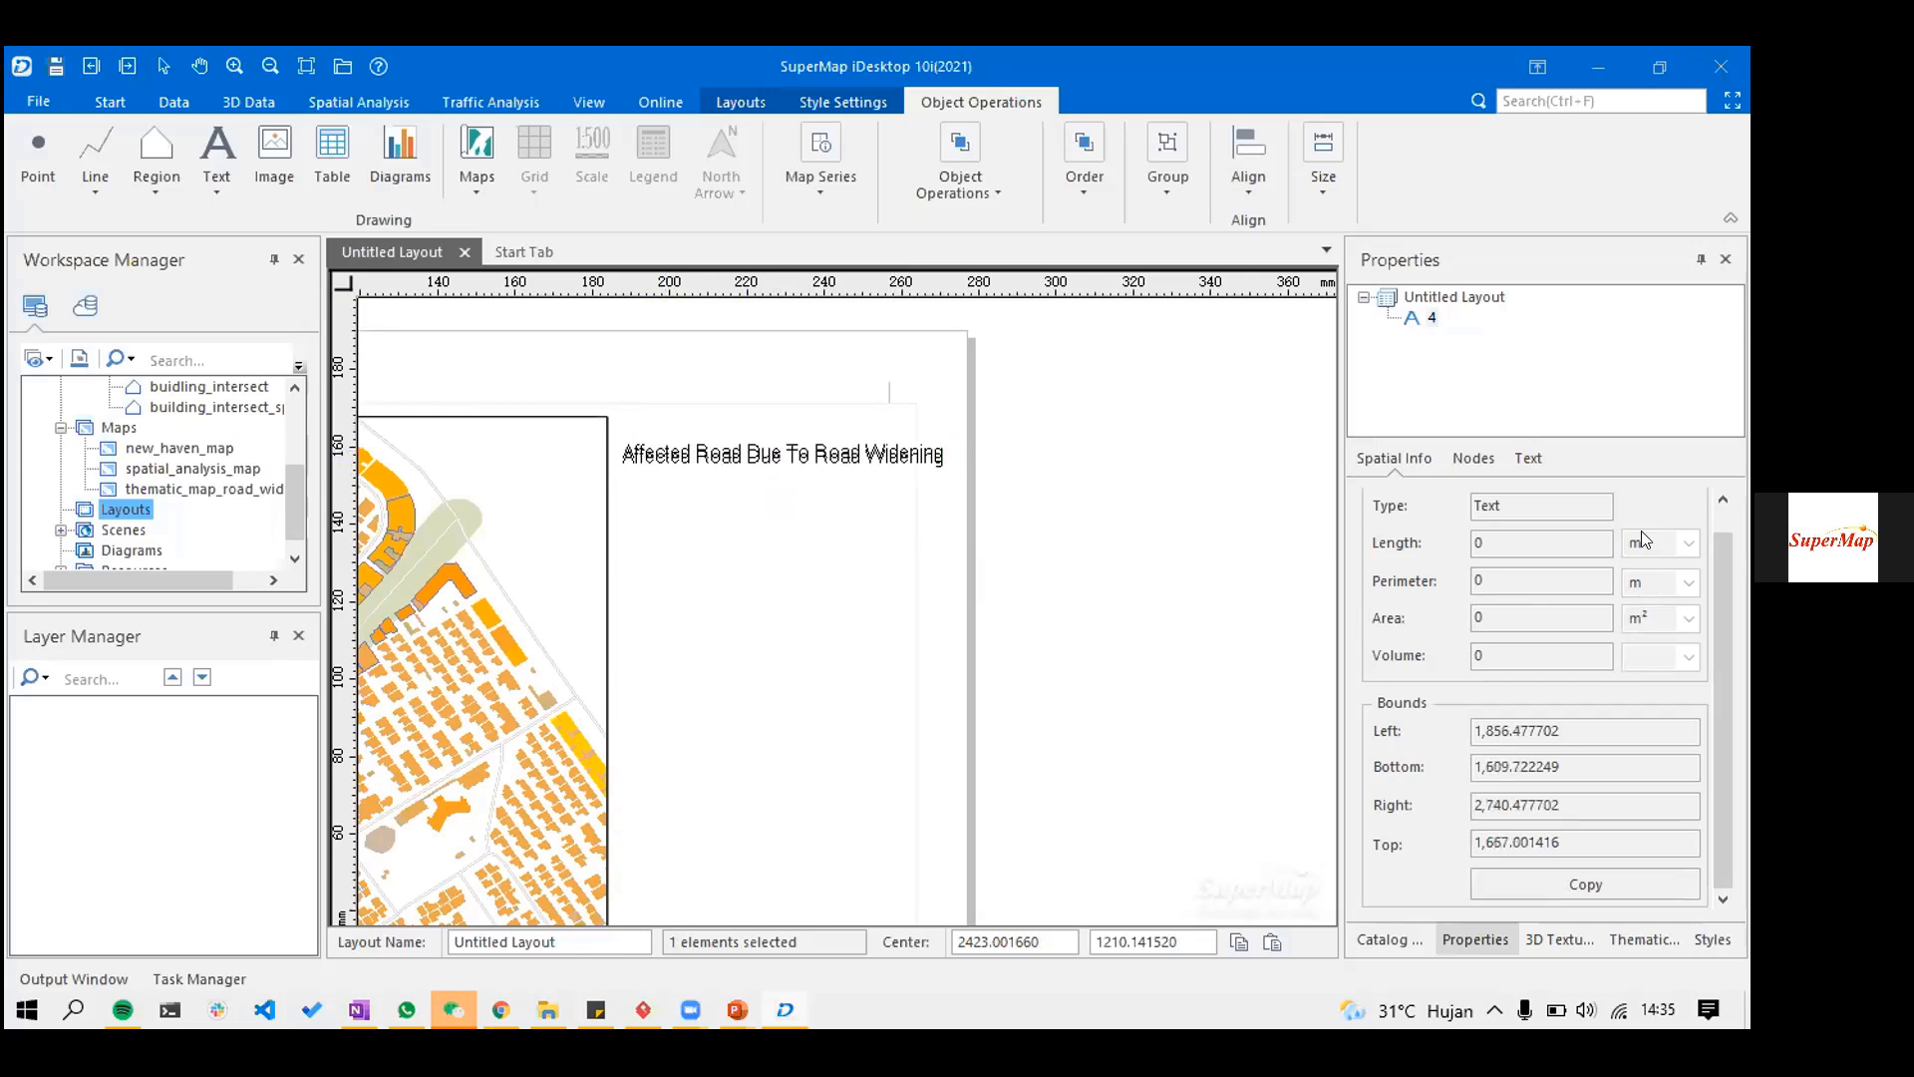
key("Down")
- Set the title's font size to 12 and leave its alignment at Align Left
left_click(1528, 458)
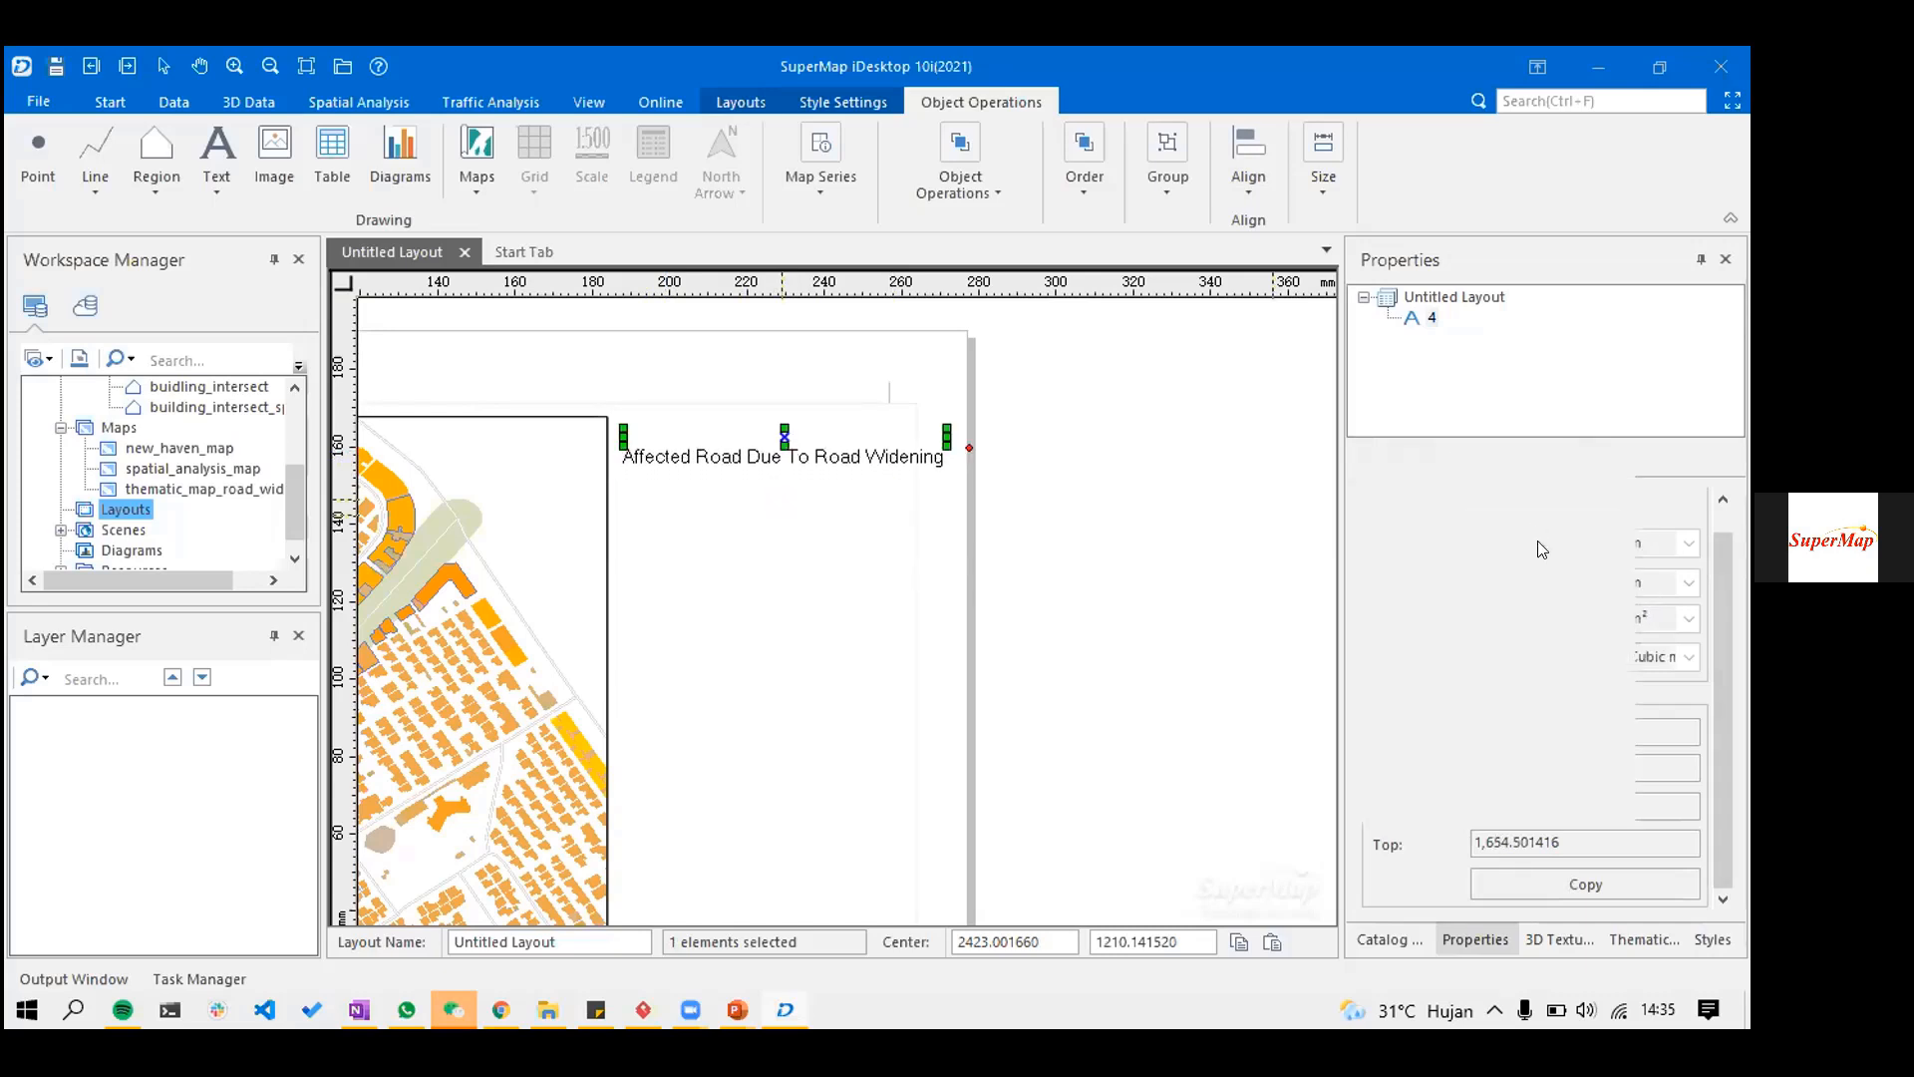
double_click(1497, 786)
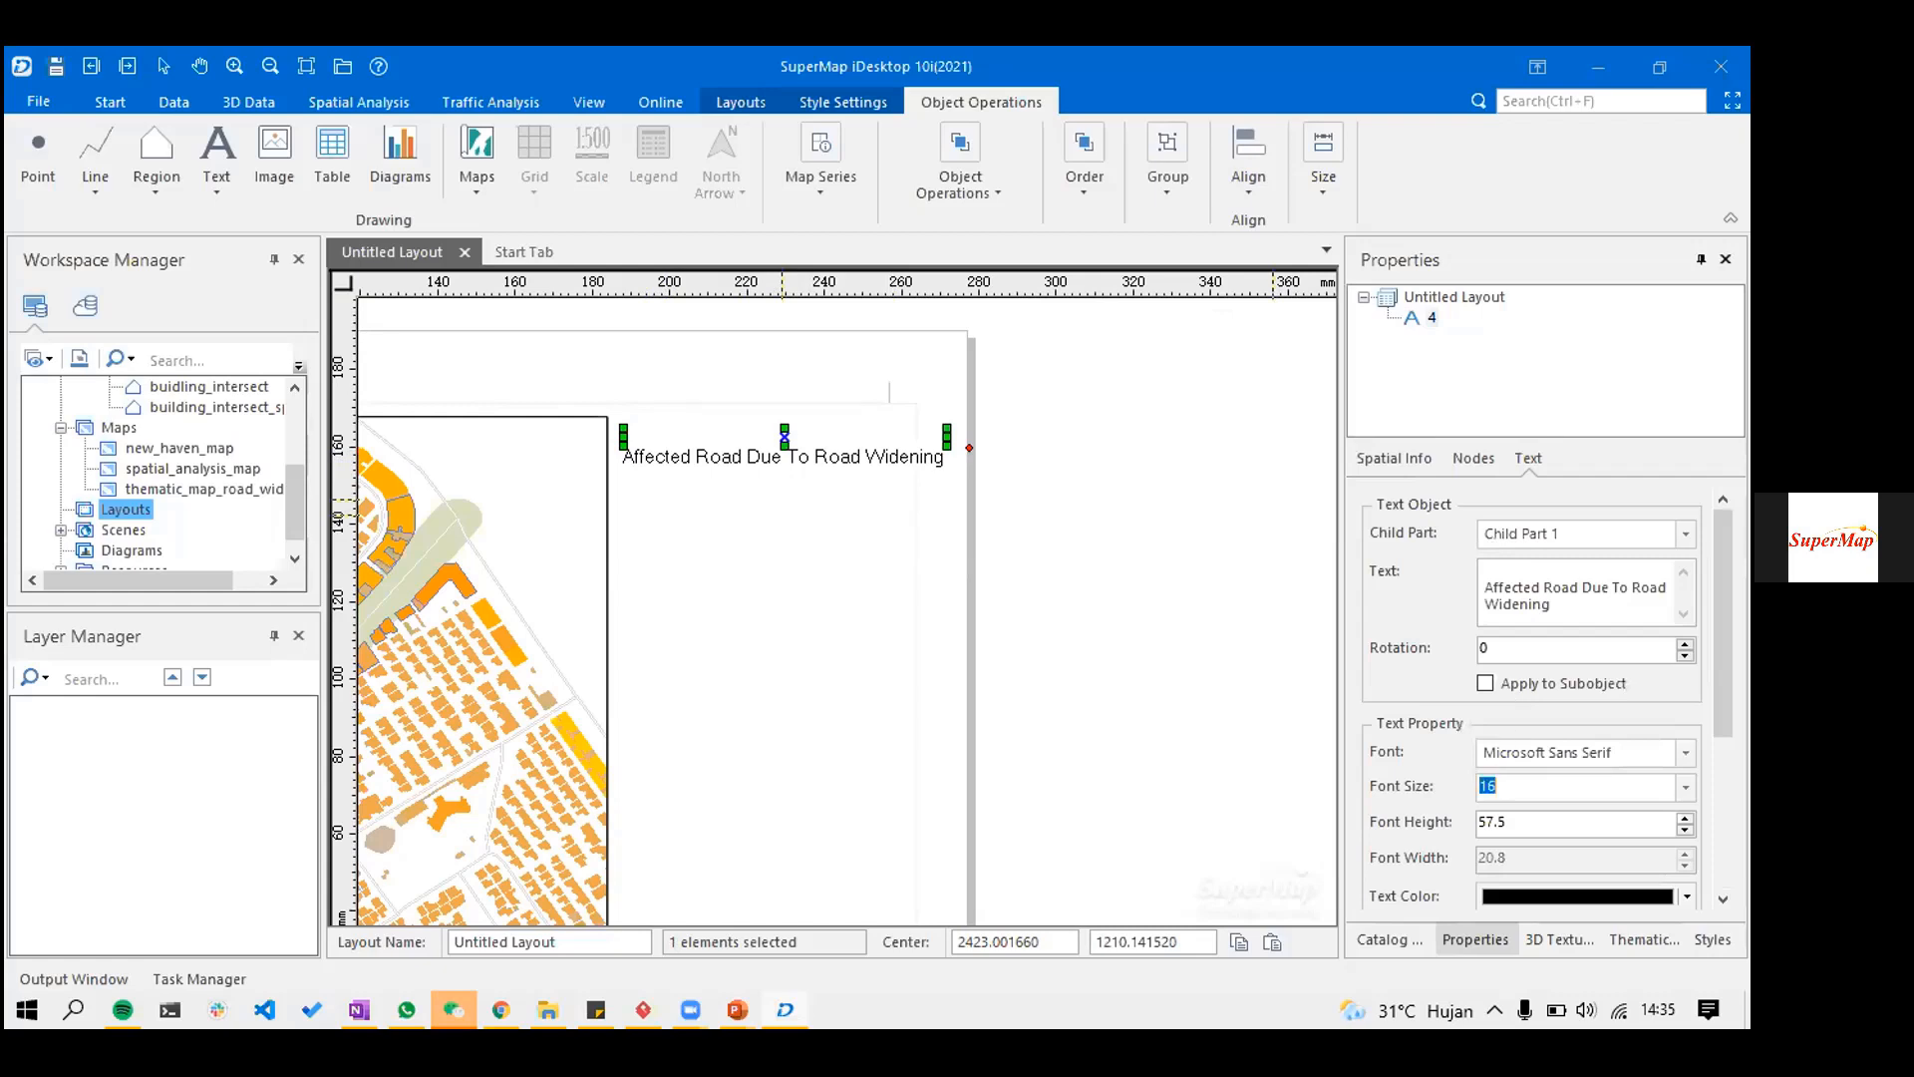
type("12")
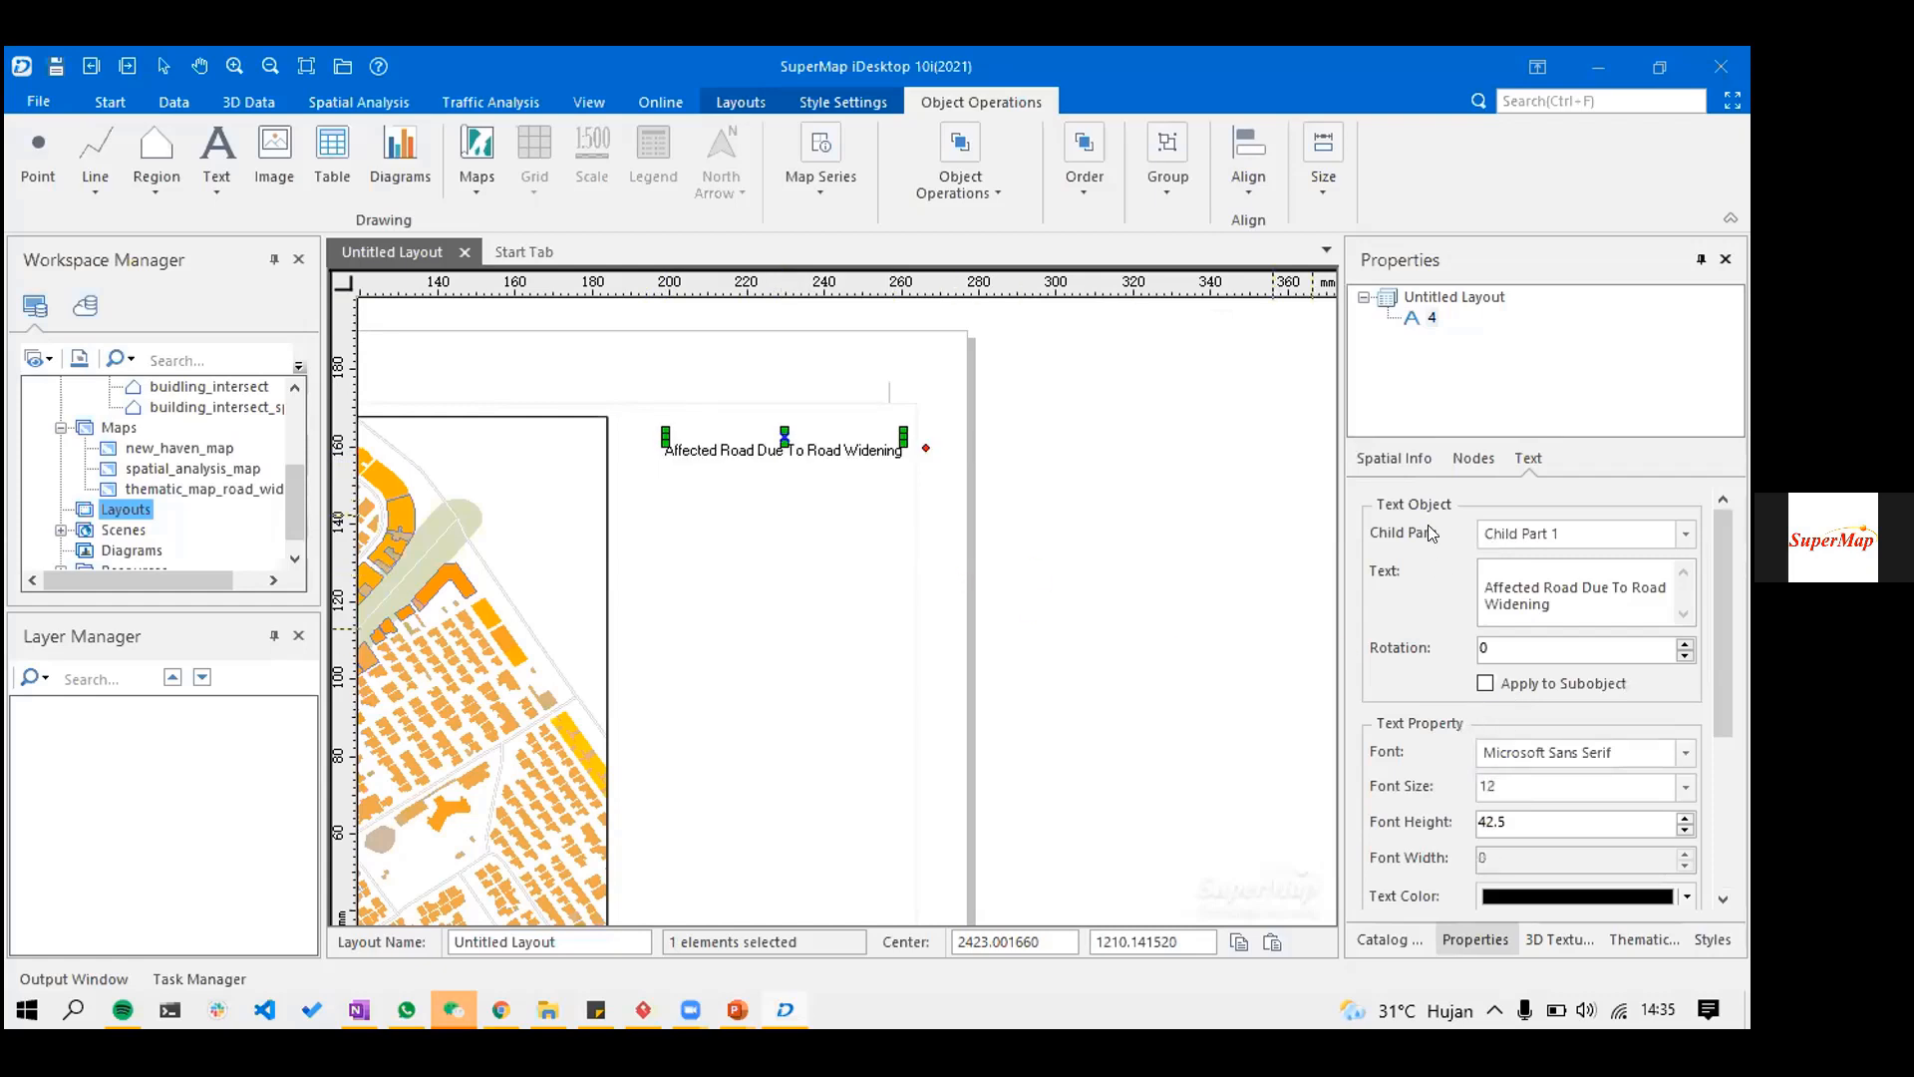
left_click(1396, 460)
left_click(1528, 459)
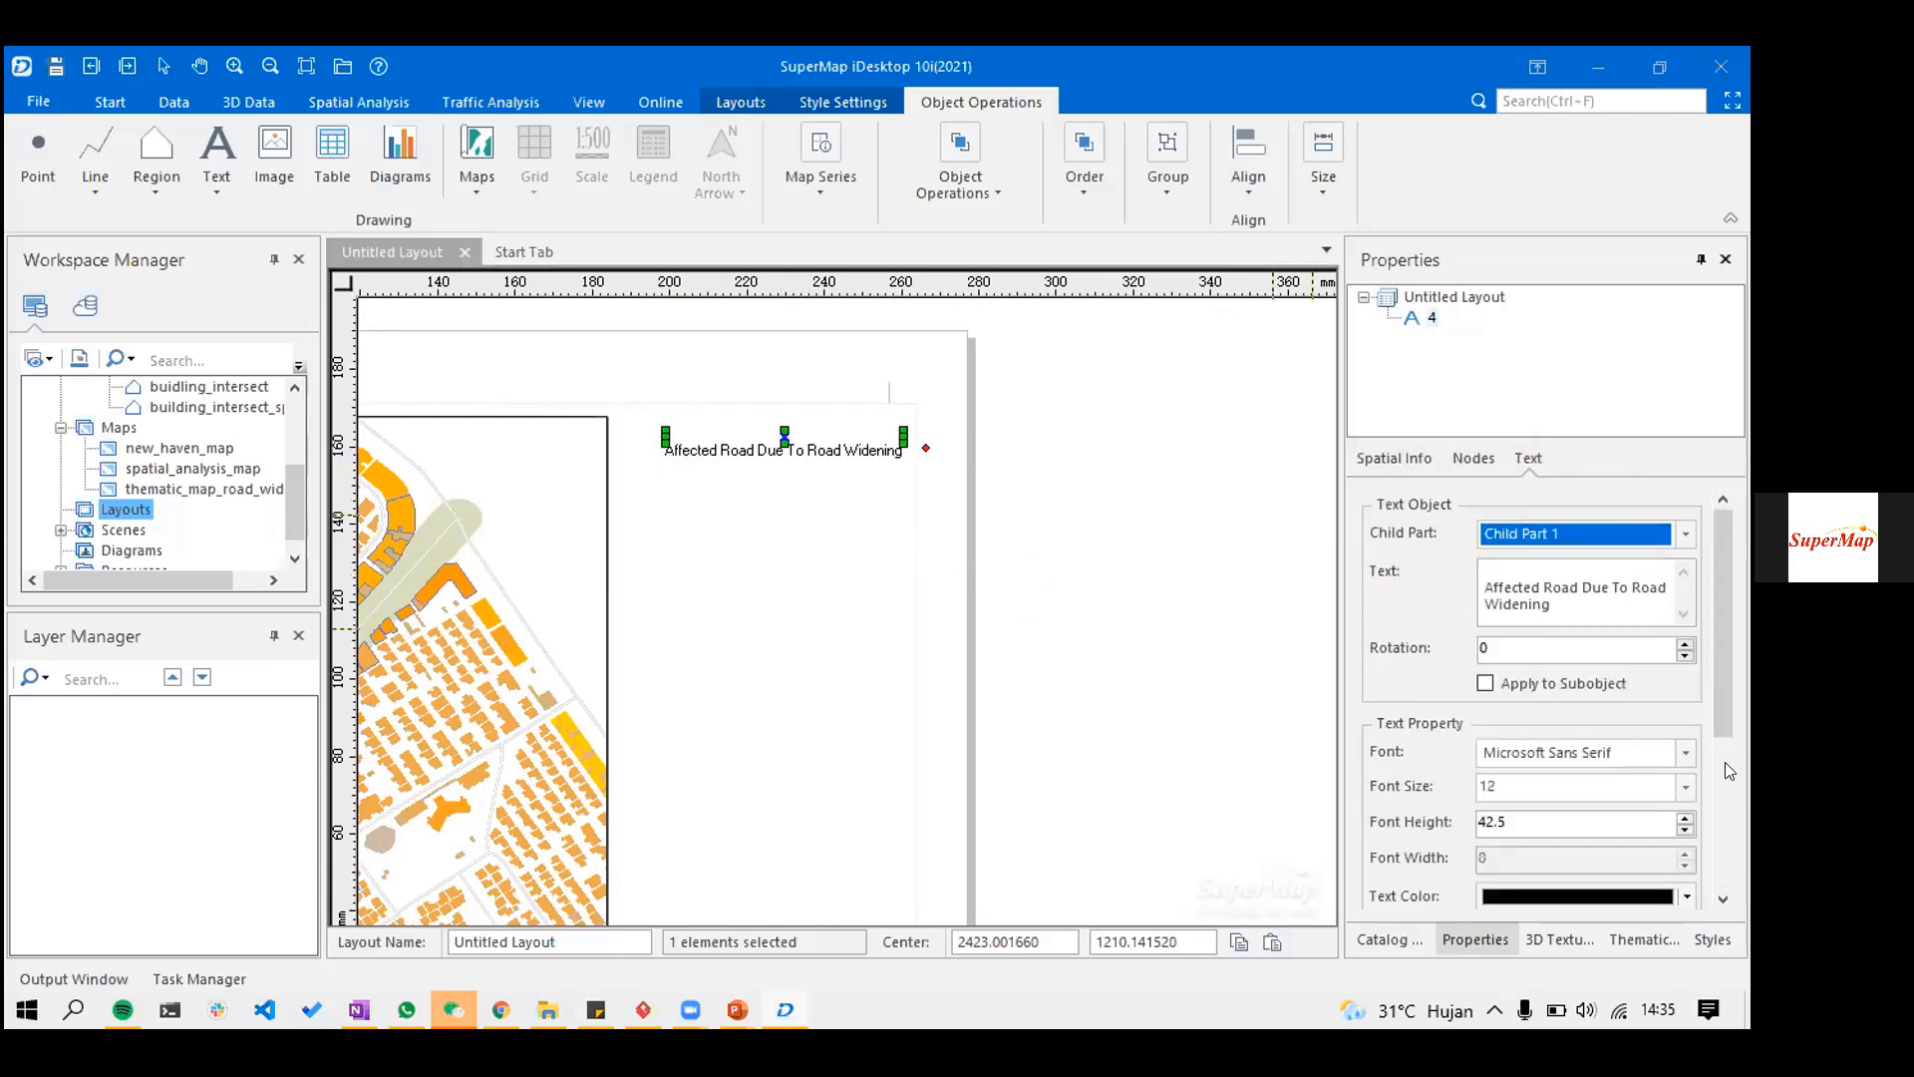
scroll(1729, 771, "down", 5)
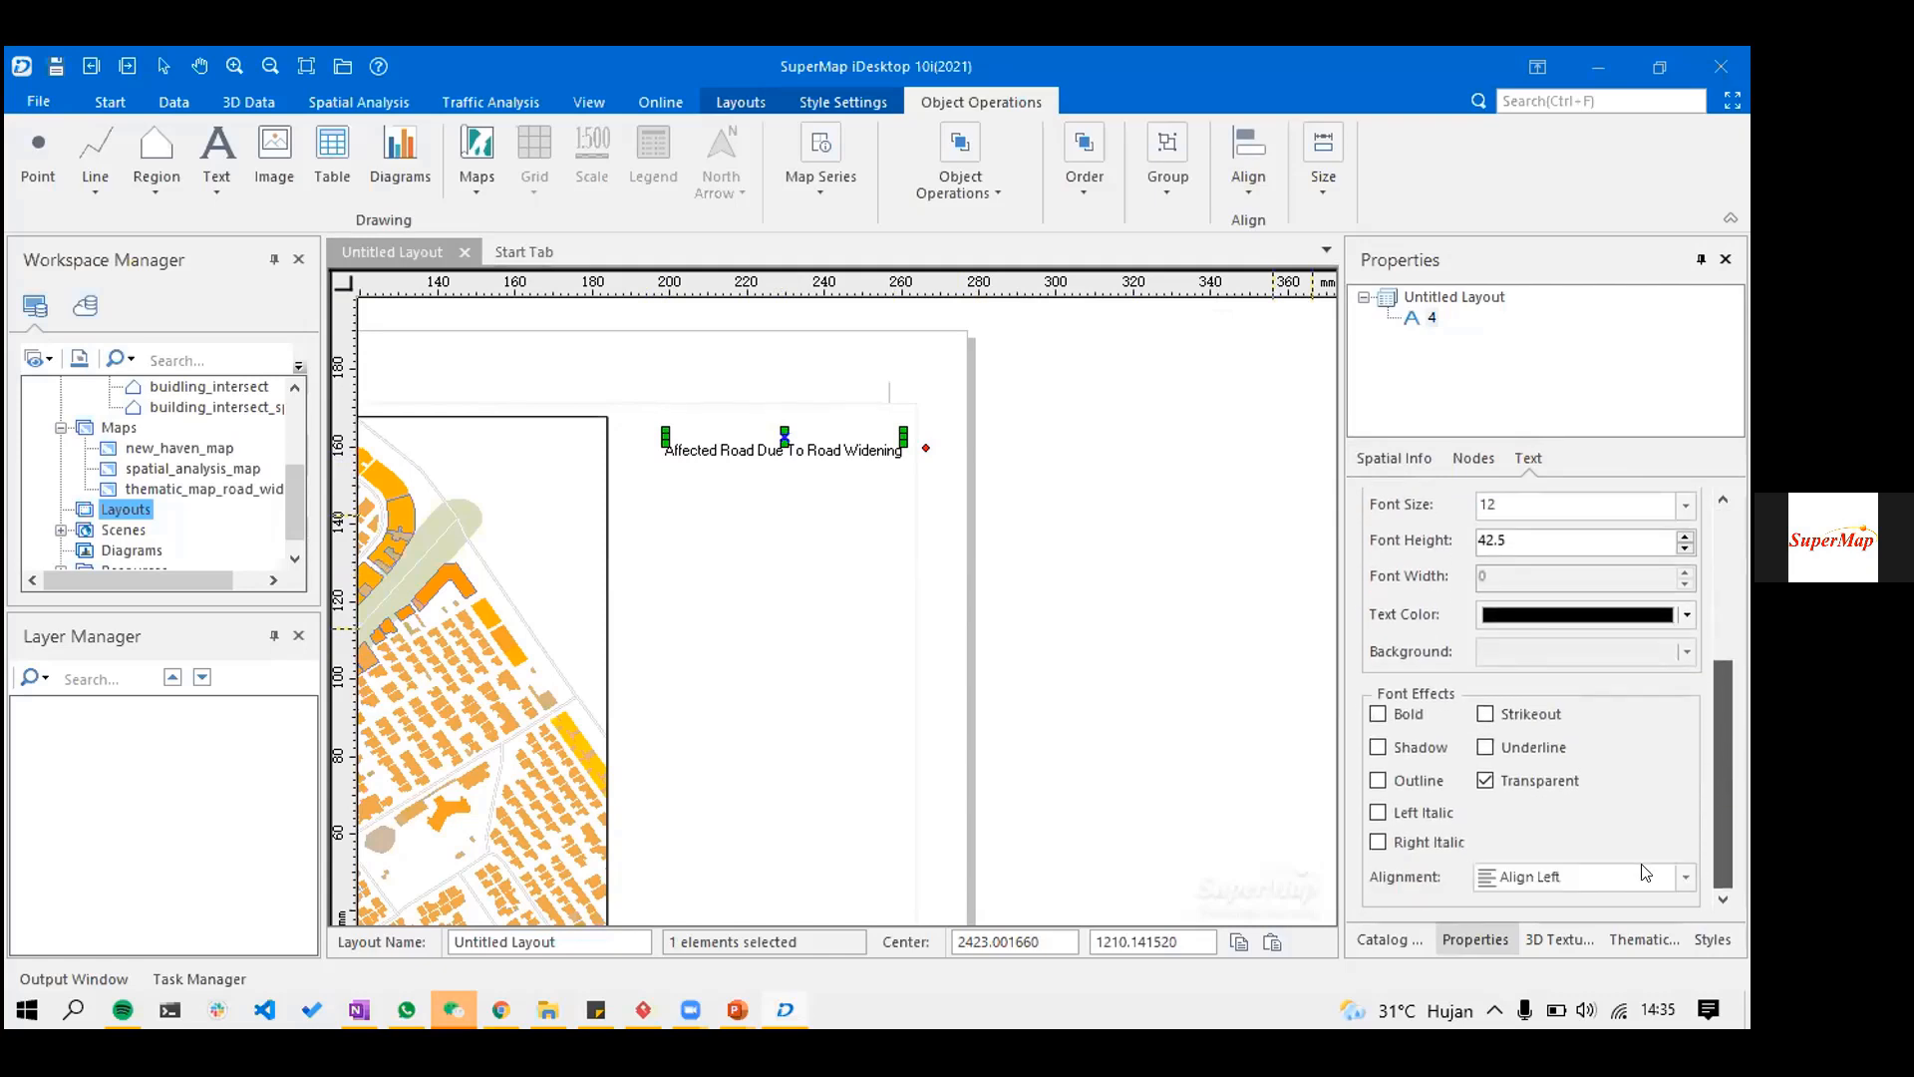
left_click(1572, 874)
left_click(1437, 856)
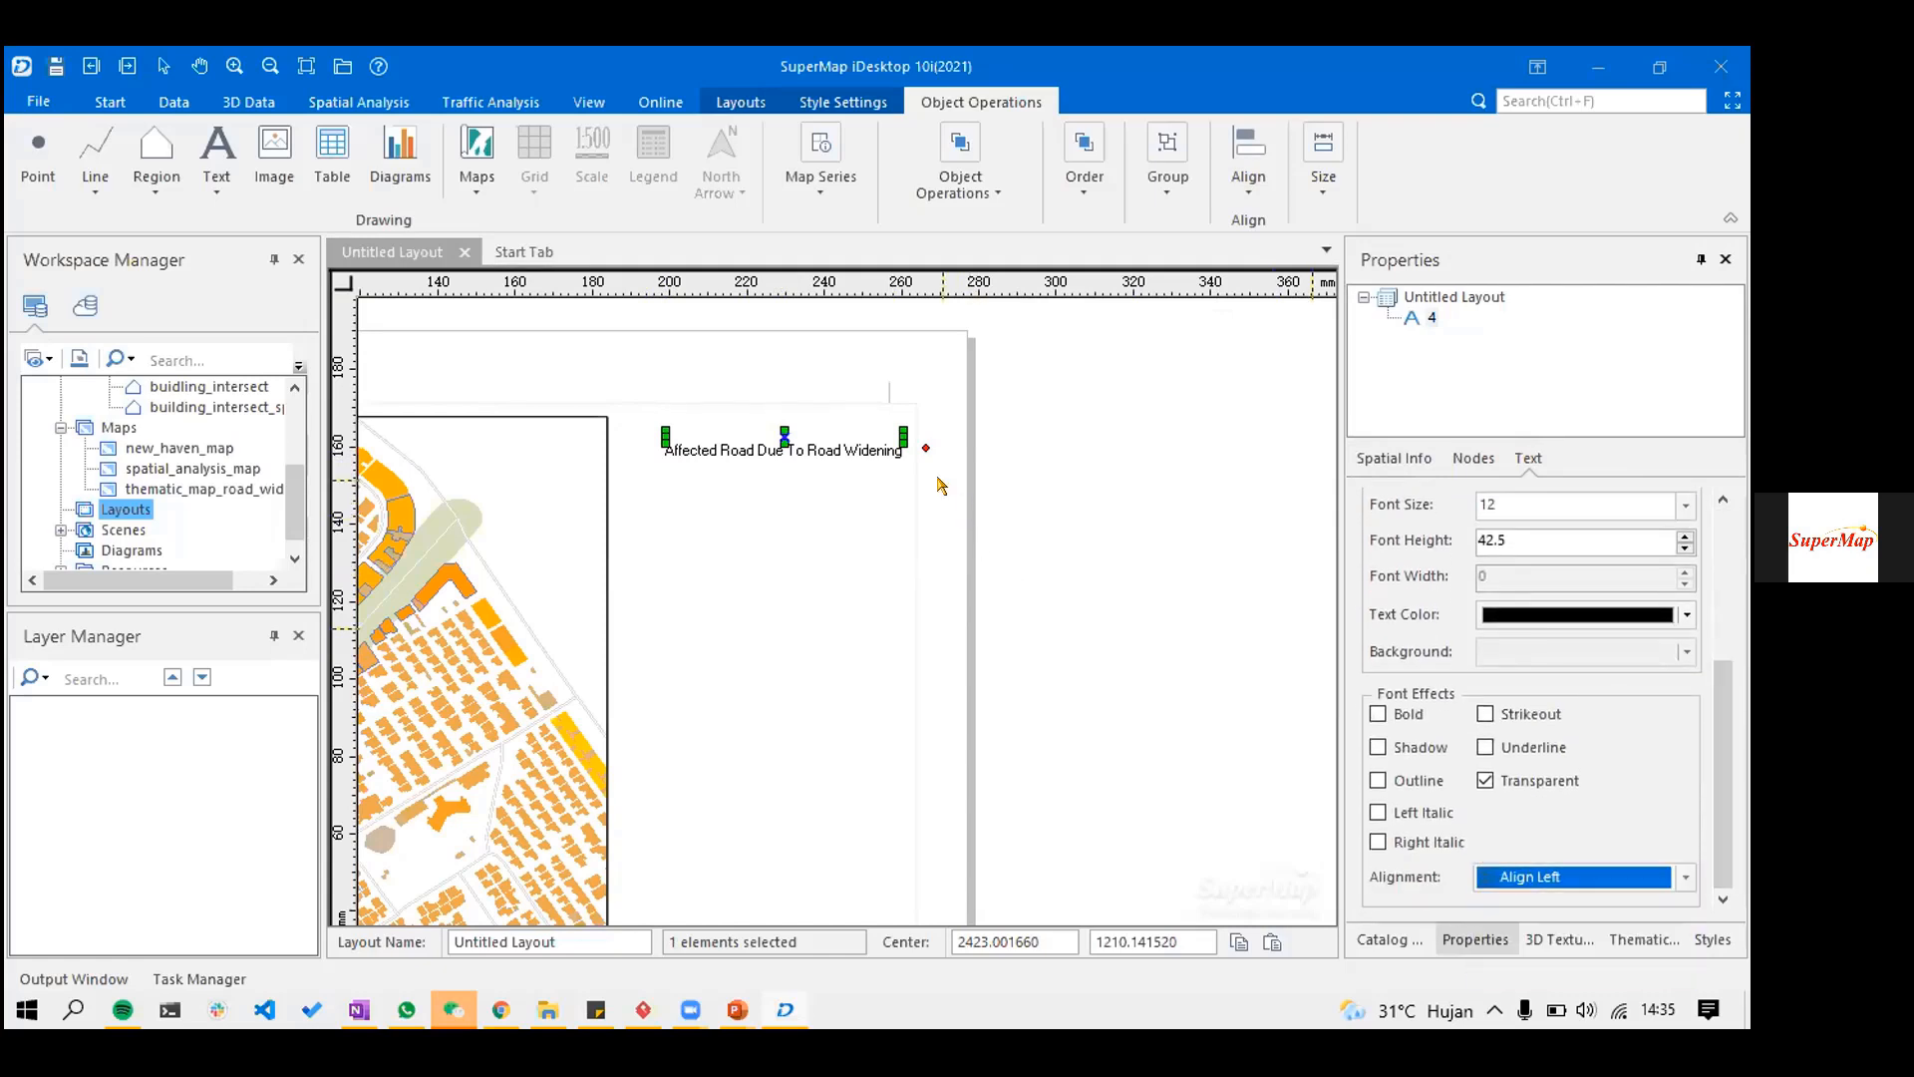
- Set the title's font size to 13
left_click(1573, 495)
type("1")
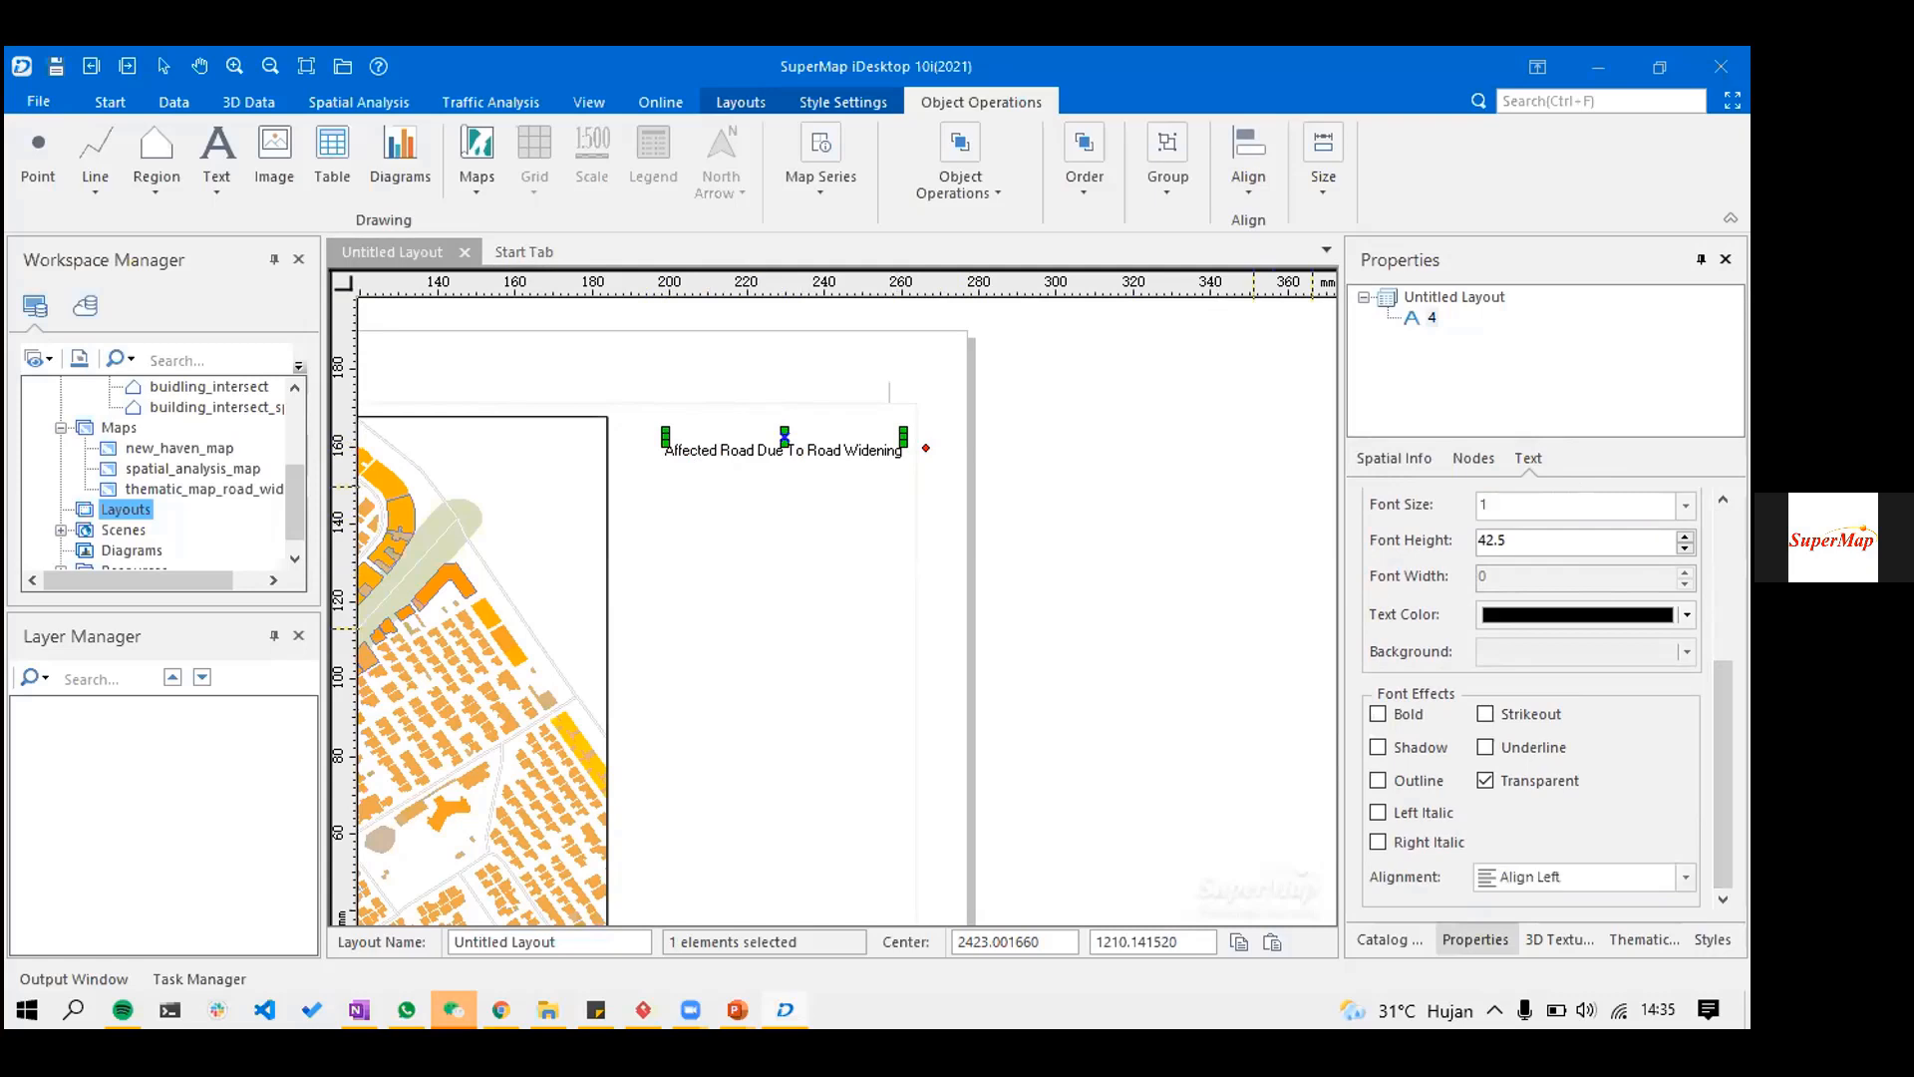
type("3")
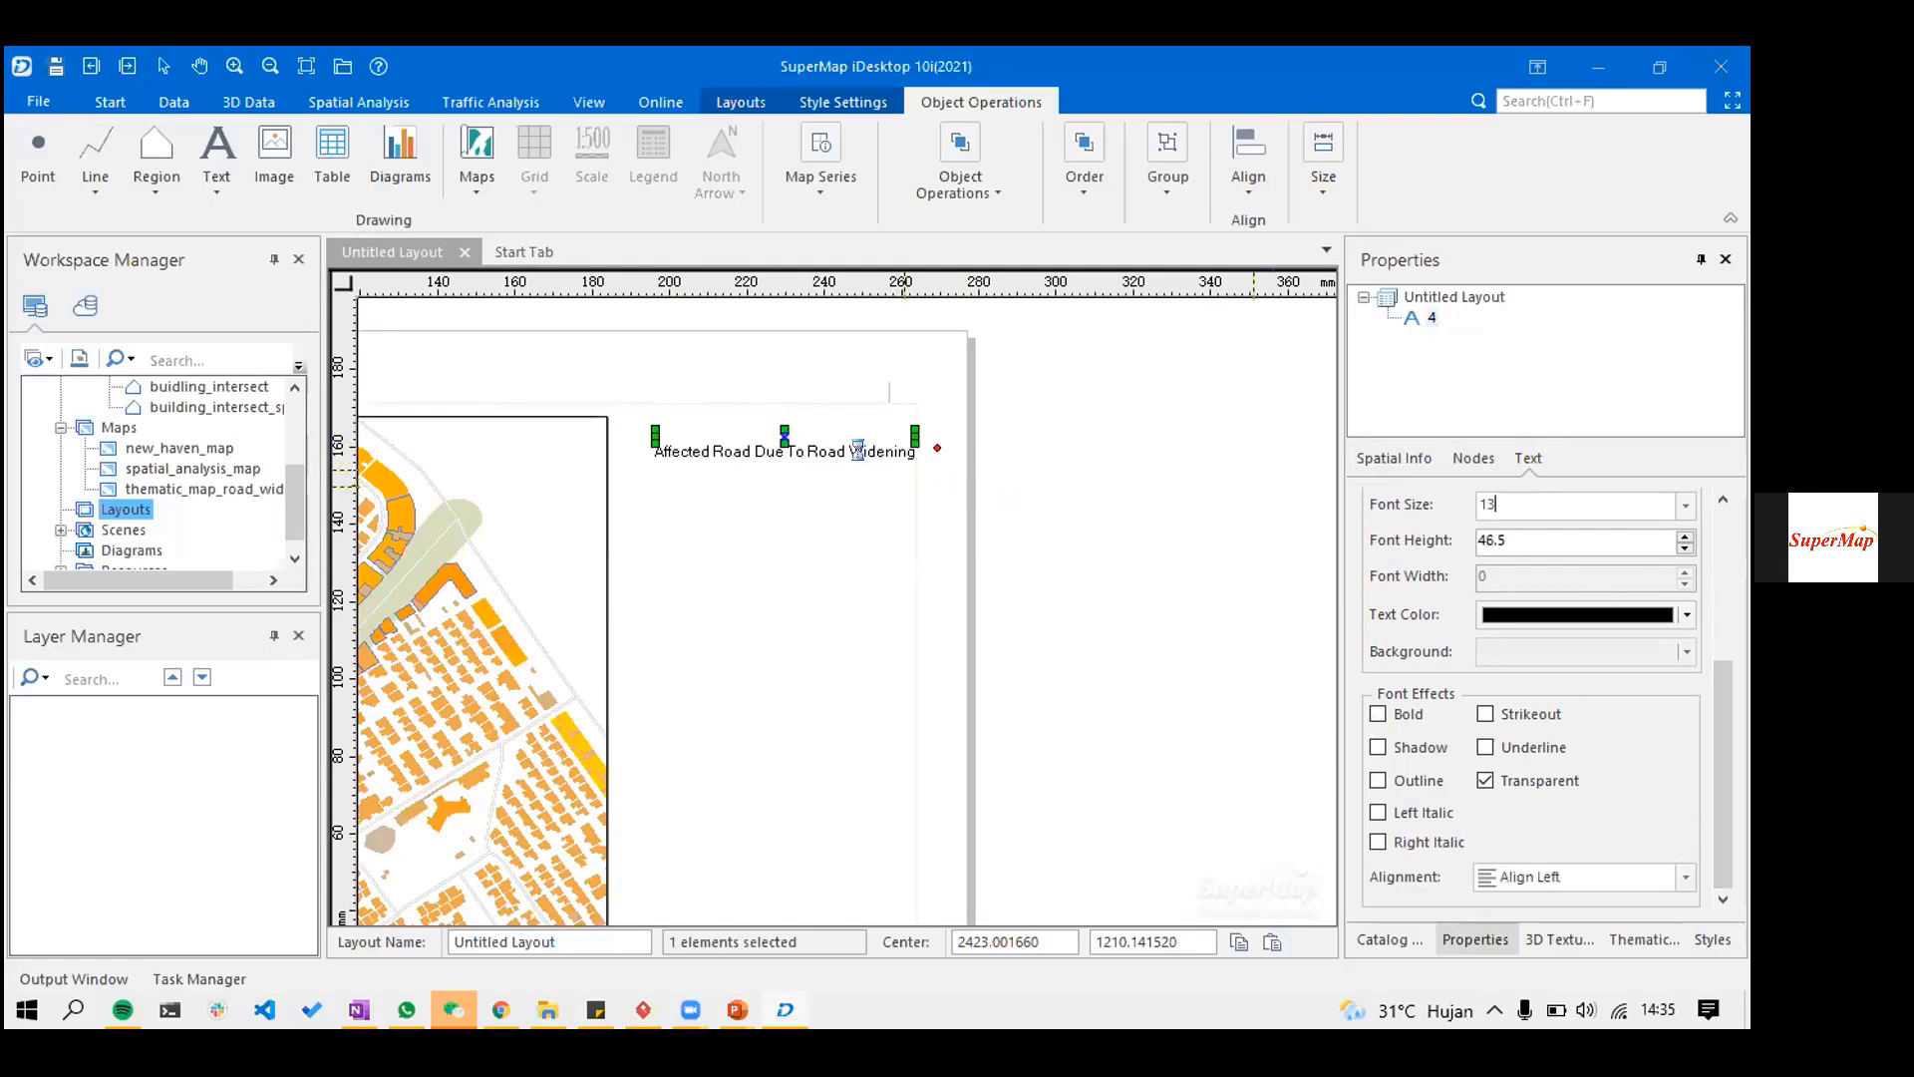
- Shift the title about 6 mm left so it sits between the map frame and the border
scroll(858, 450, "up", 2)
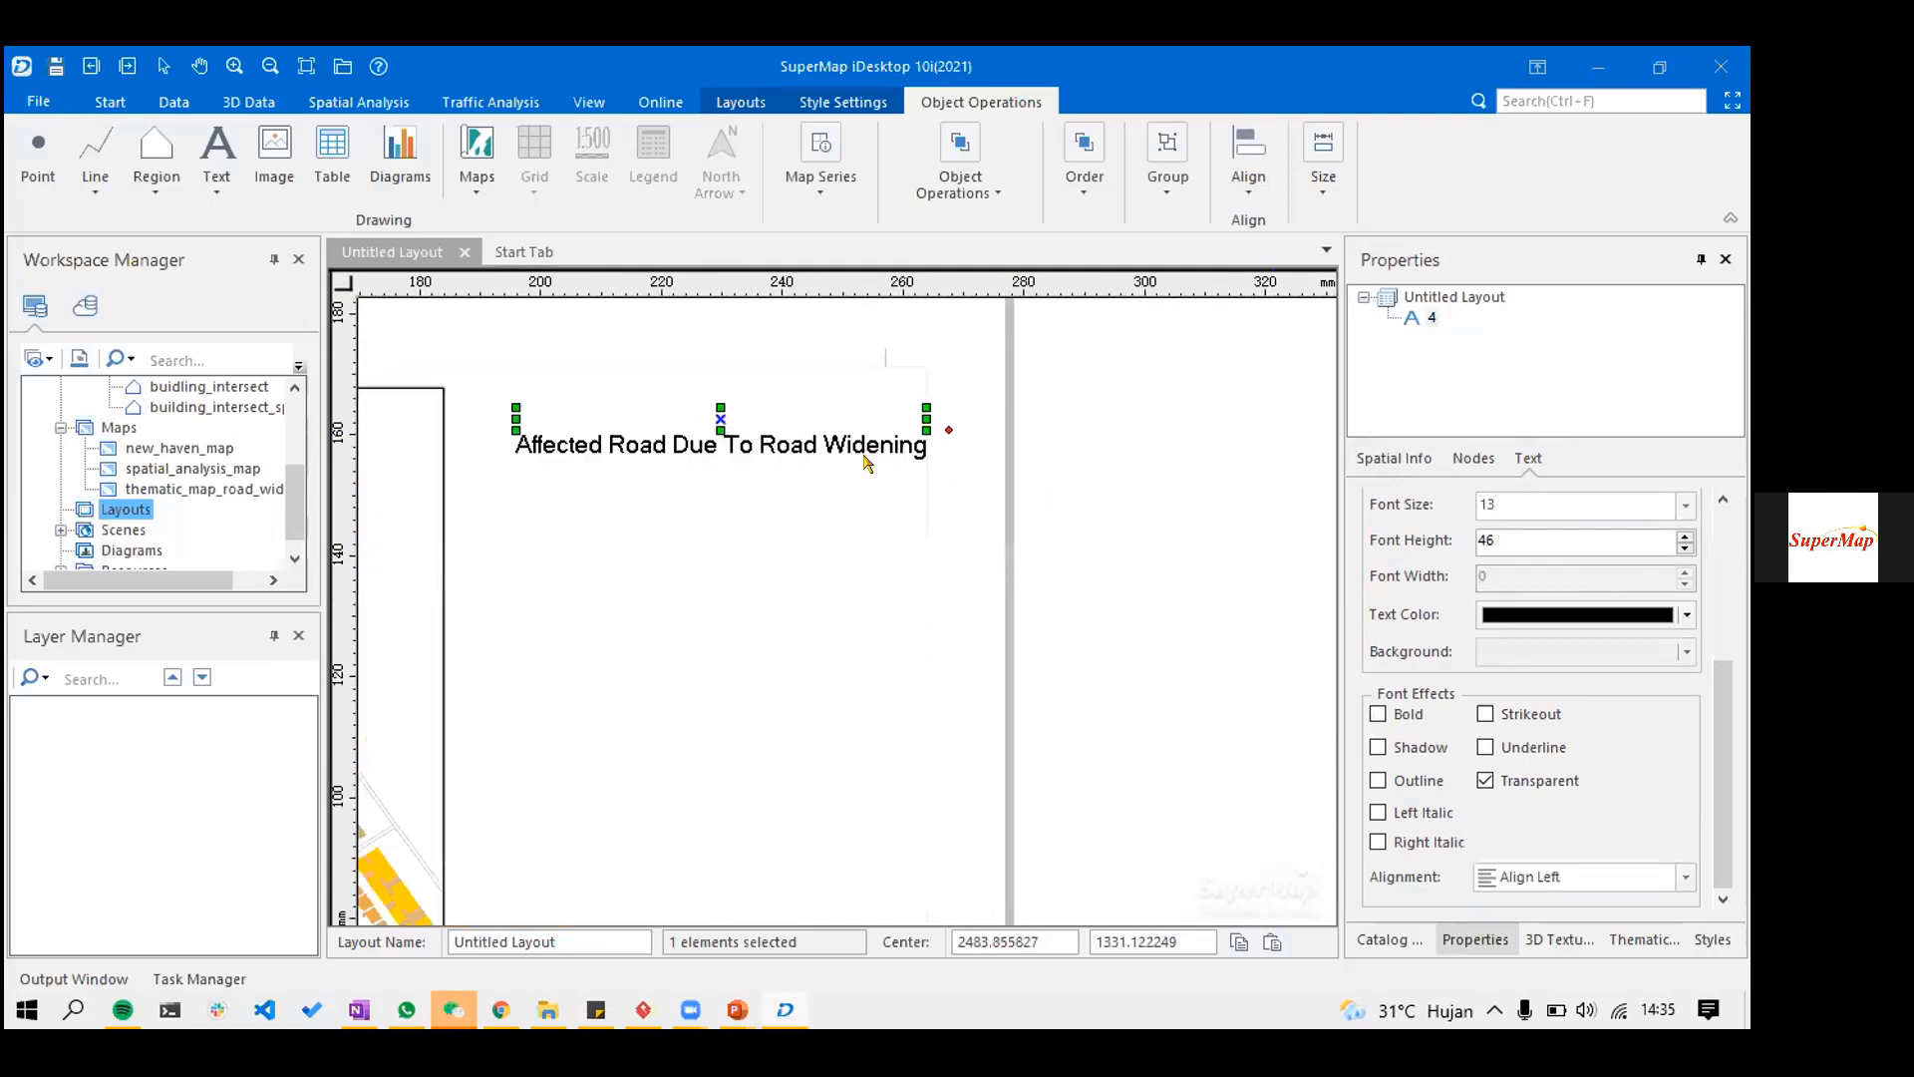
left_click(1170, 551)
left_click(817, 430)
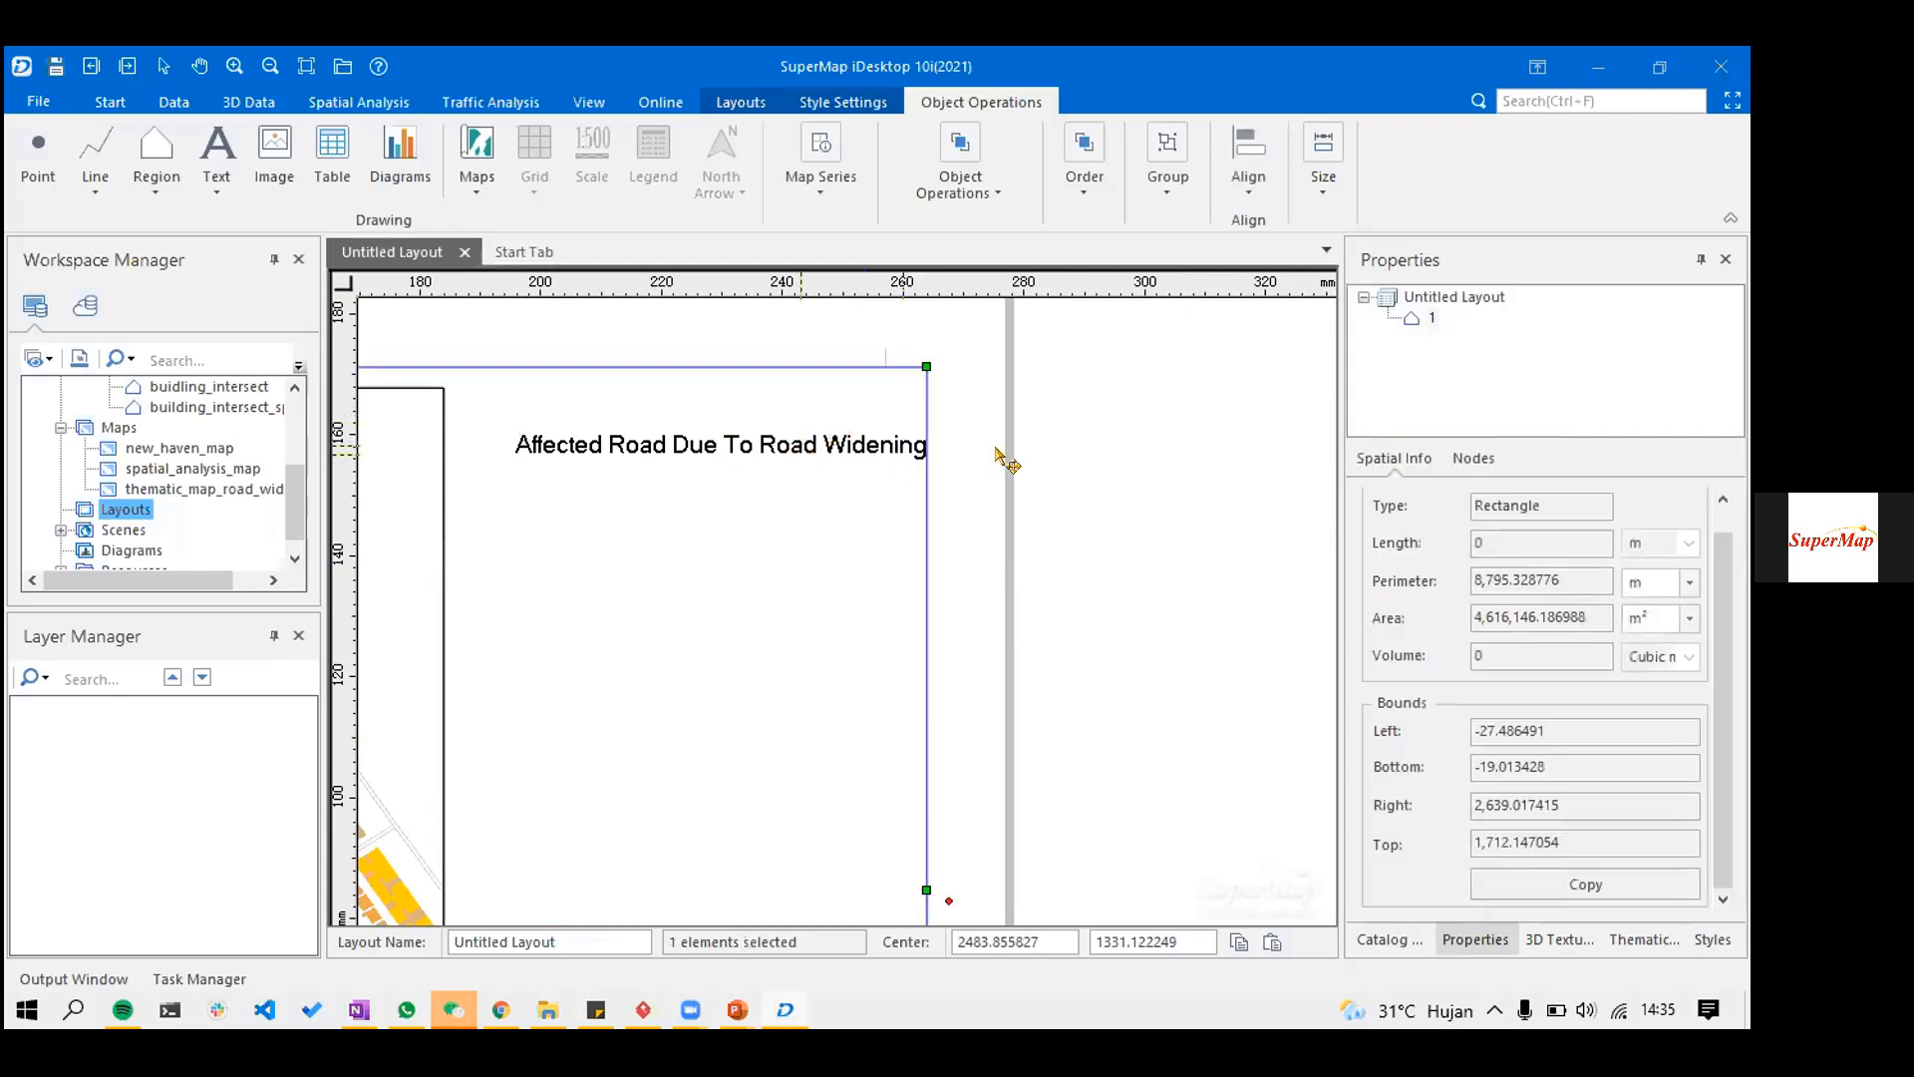
left_click(1047, 505)
left_click_drag(1086, 518, 467, 377)
key("Left")
key("Left")
key("Left")
key("Left")
key("Left")
key("Left")
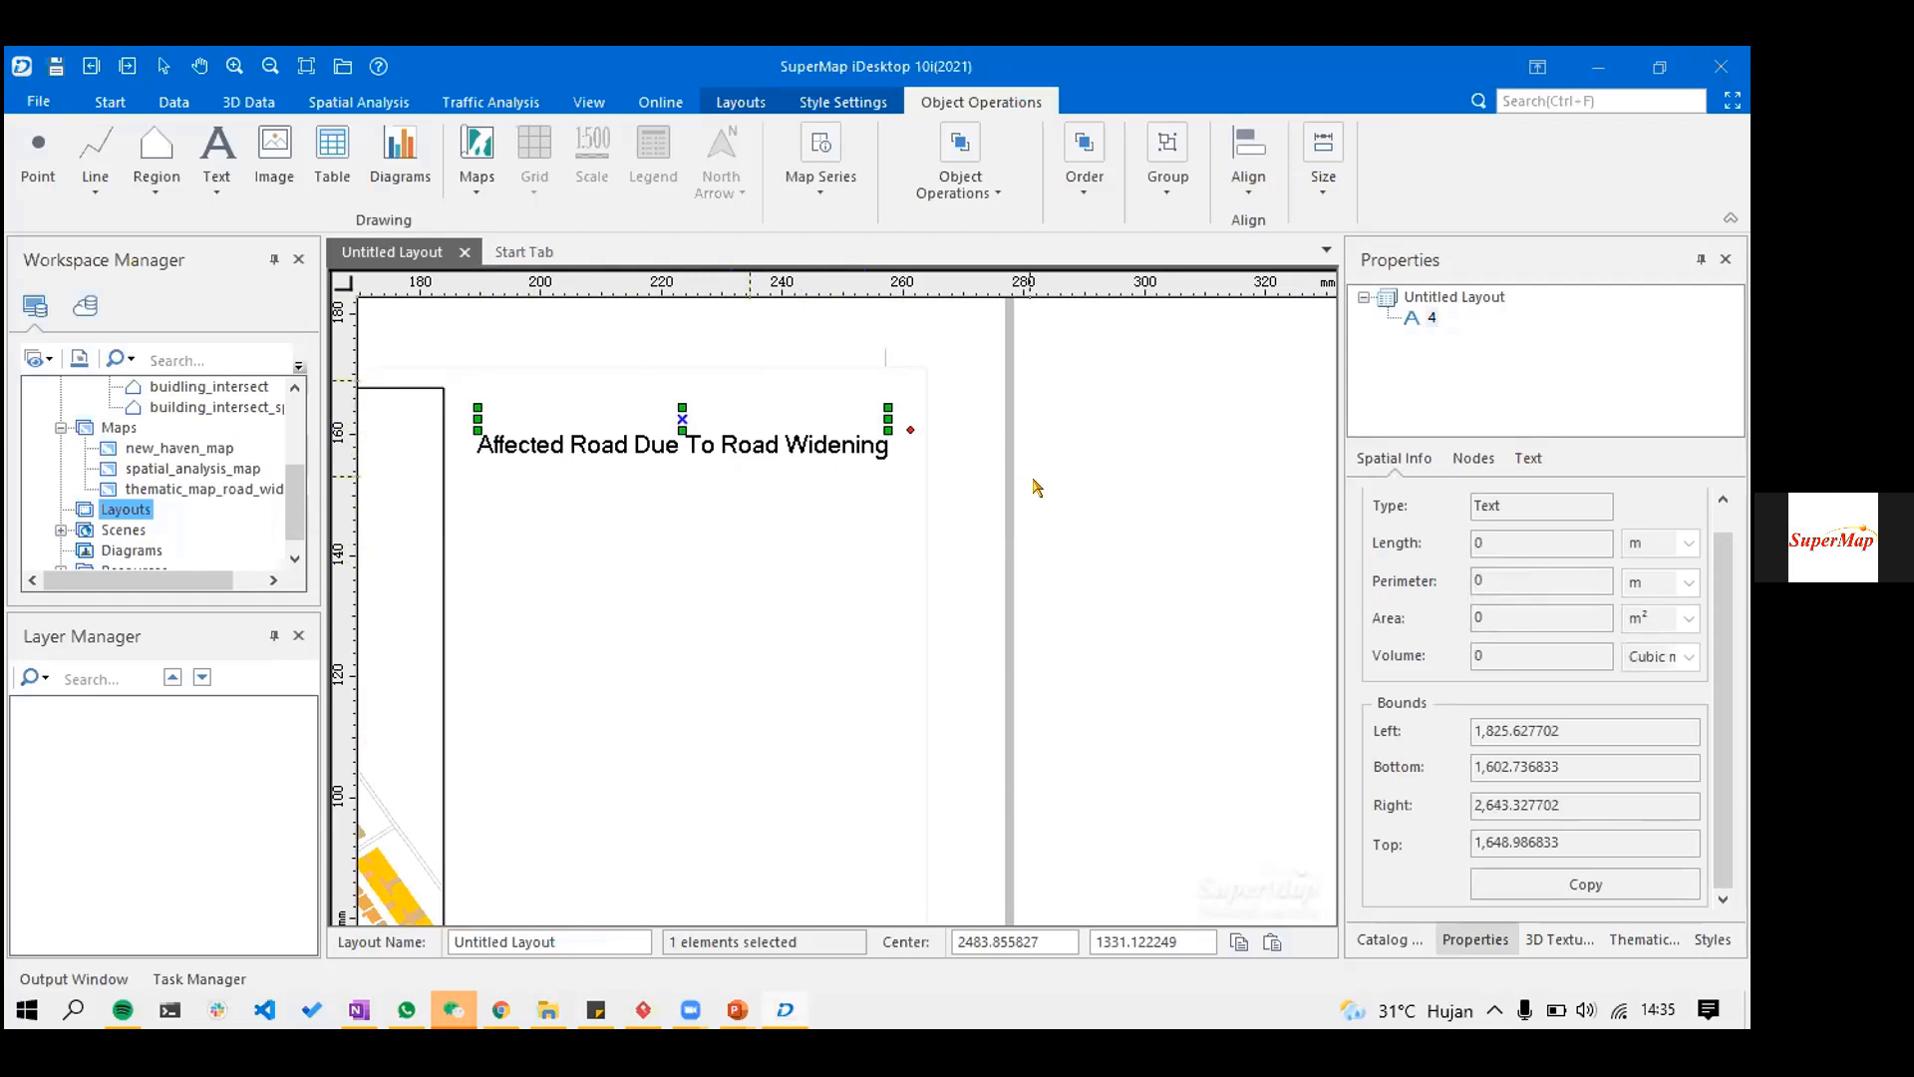
left_click(1075, 426)
scroll(927, 516, "down", 1)
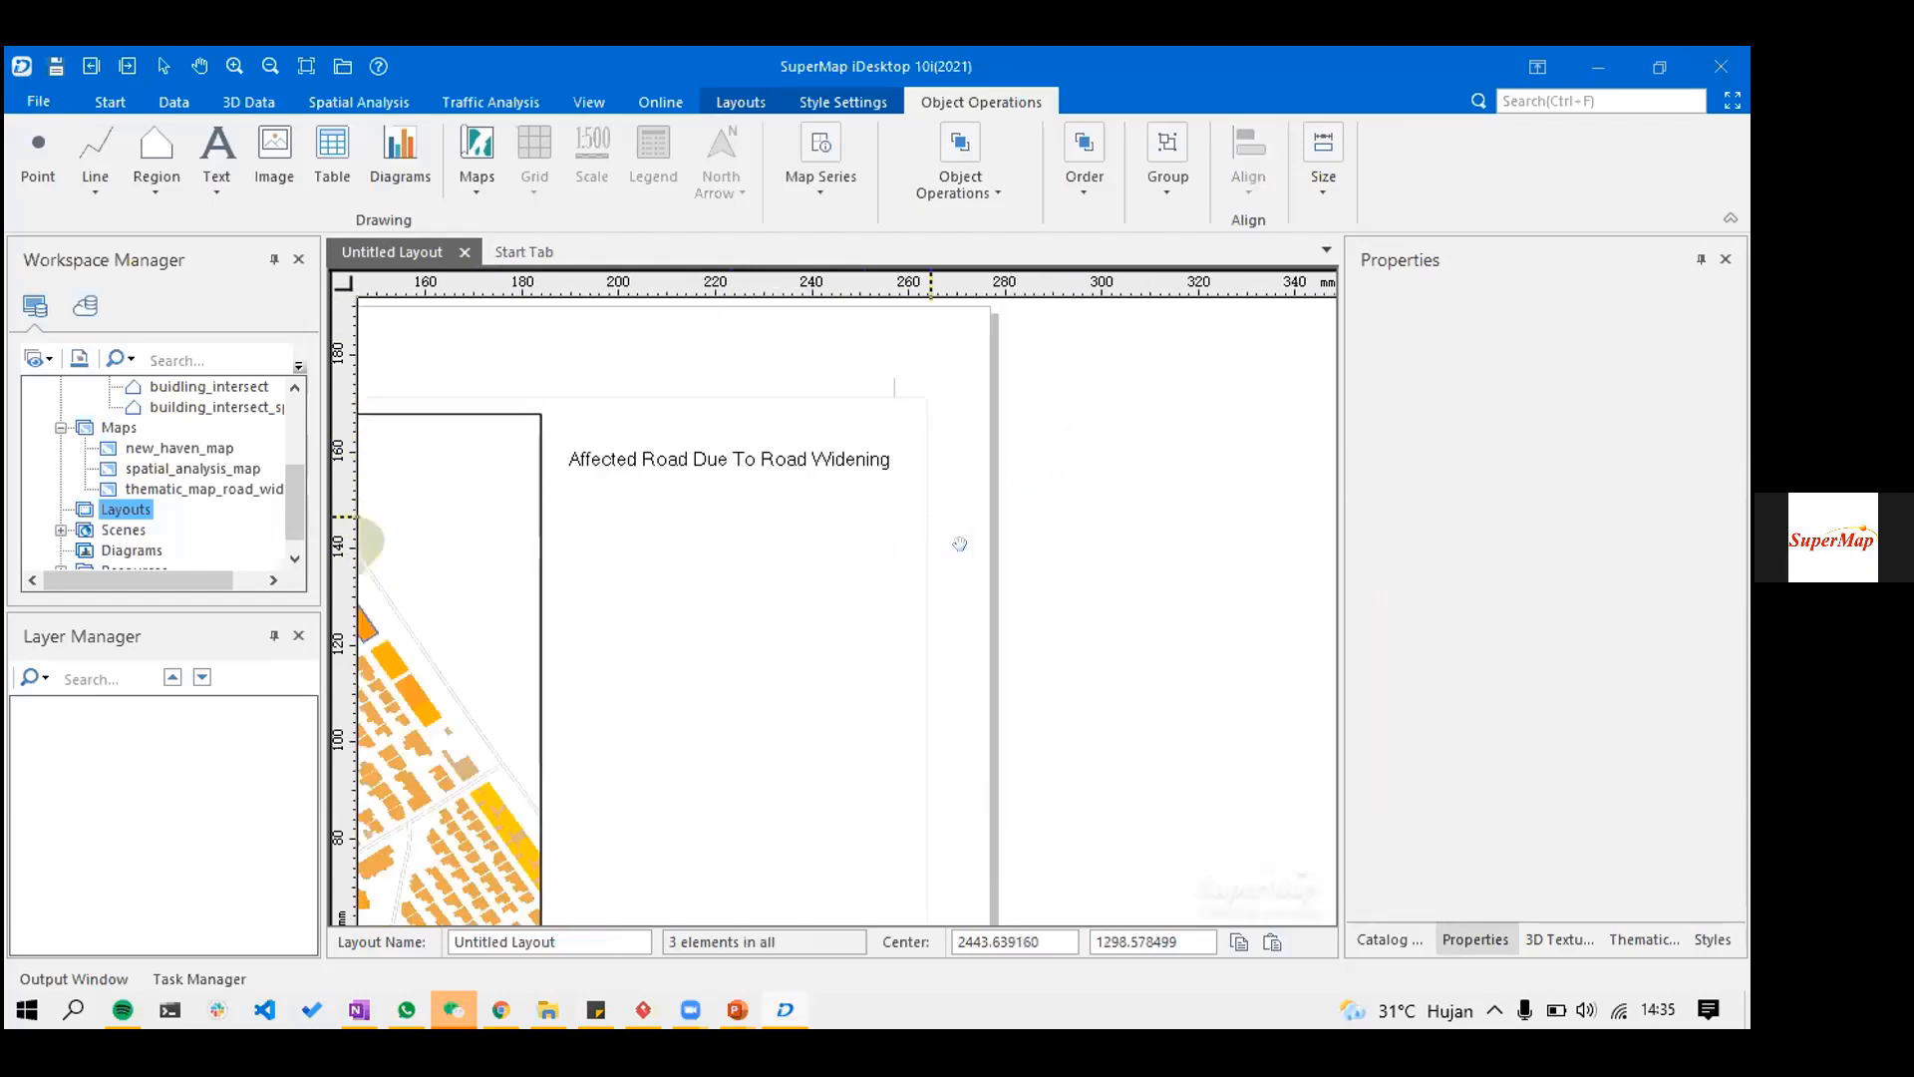
- Change the border rectangle's line color to a dark swatch
scroll(1167, 504, "down", 2)
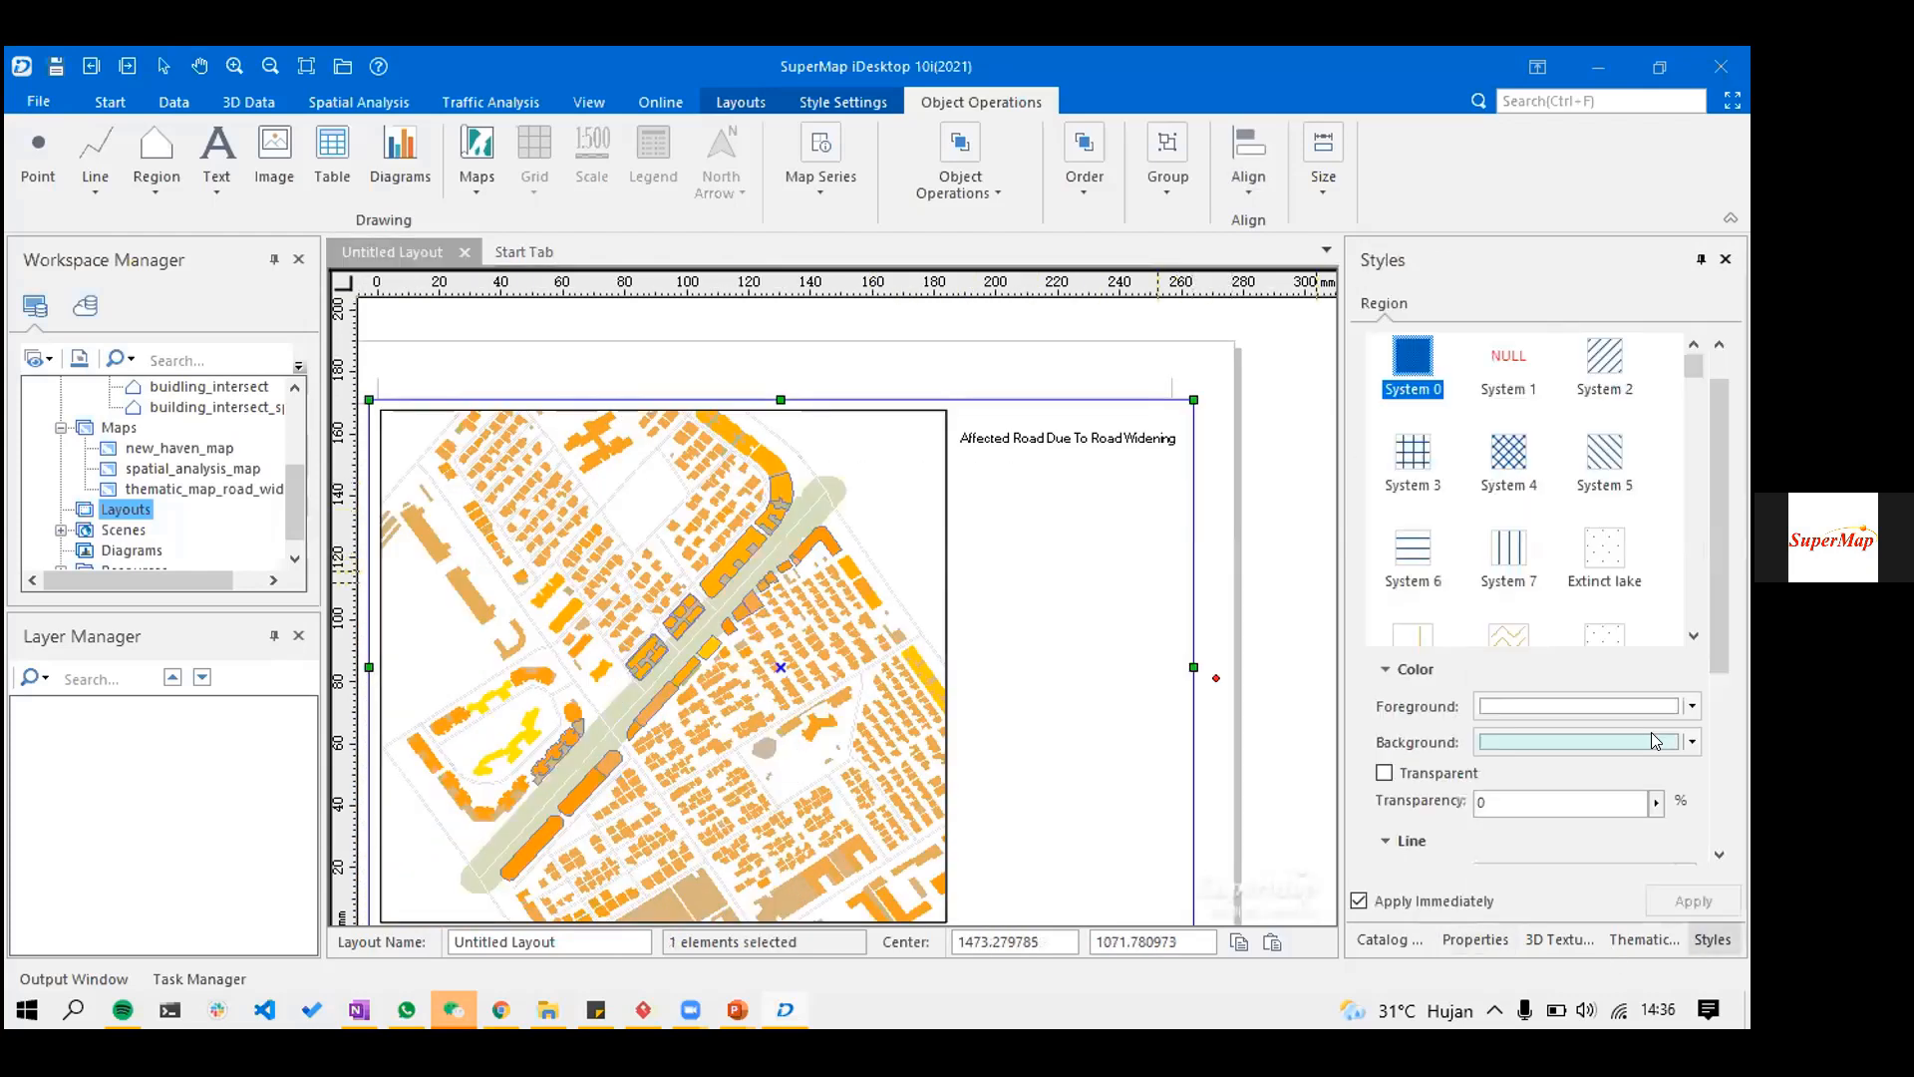
scroll(1655, 741, "down", 2)
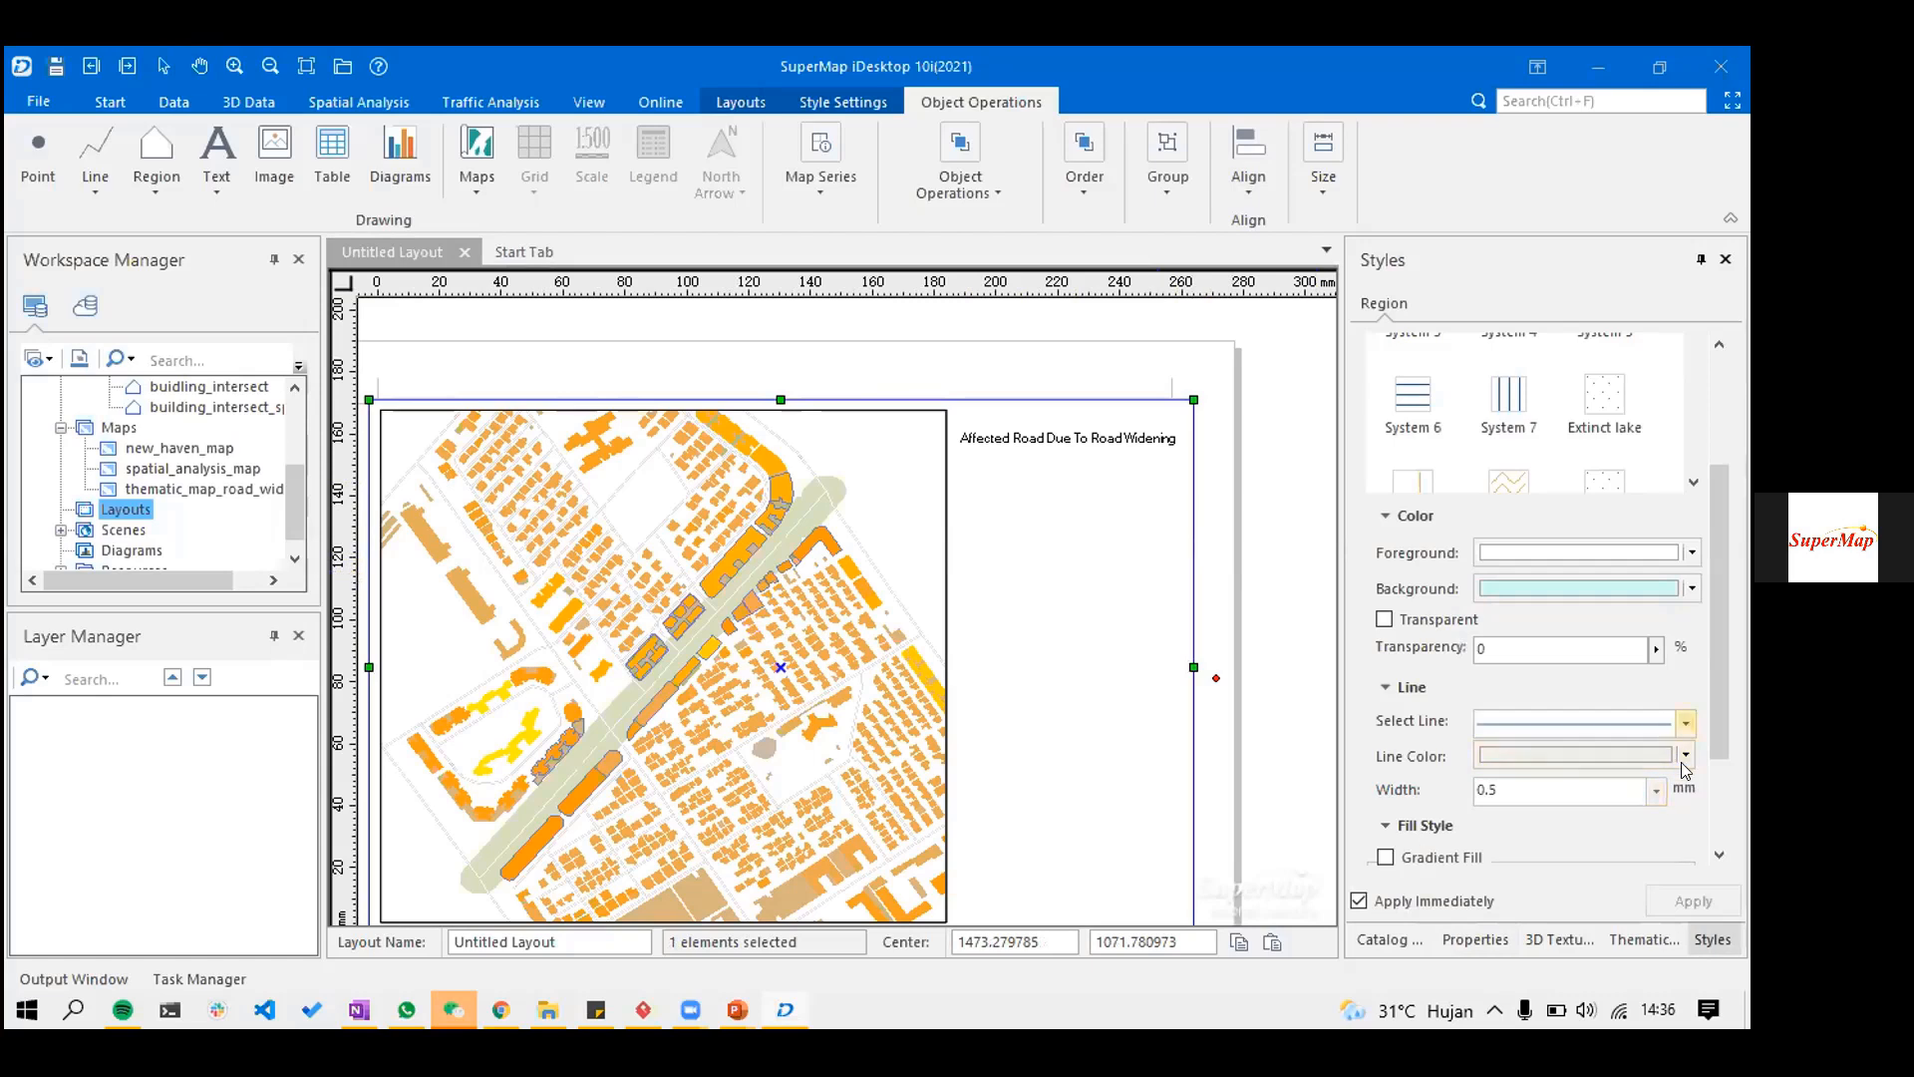
left_click(1685, 724)
left_click(1615, 578)
left_click(1605, 562)
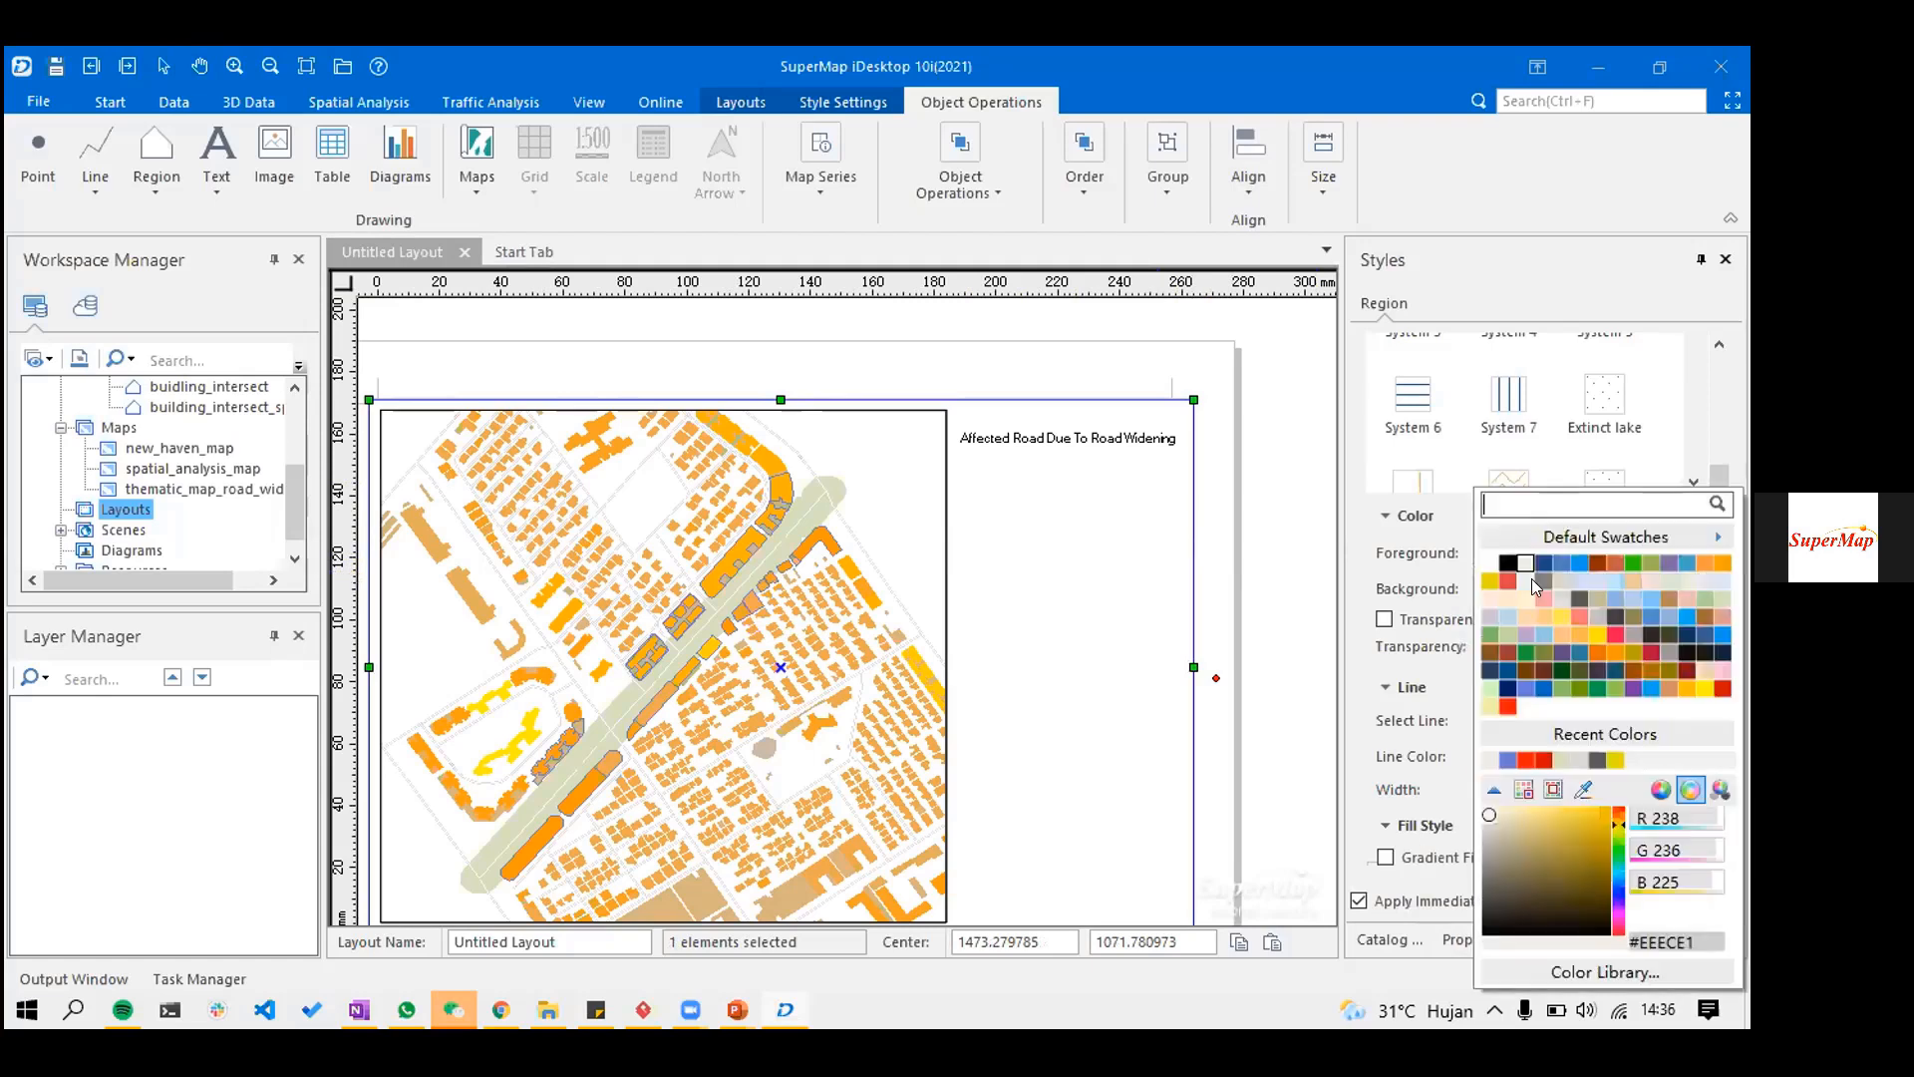
left_click(1113, 450)
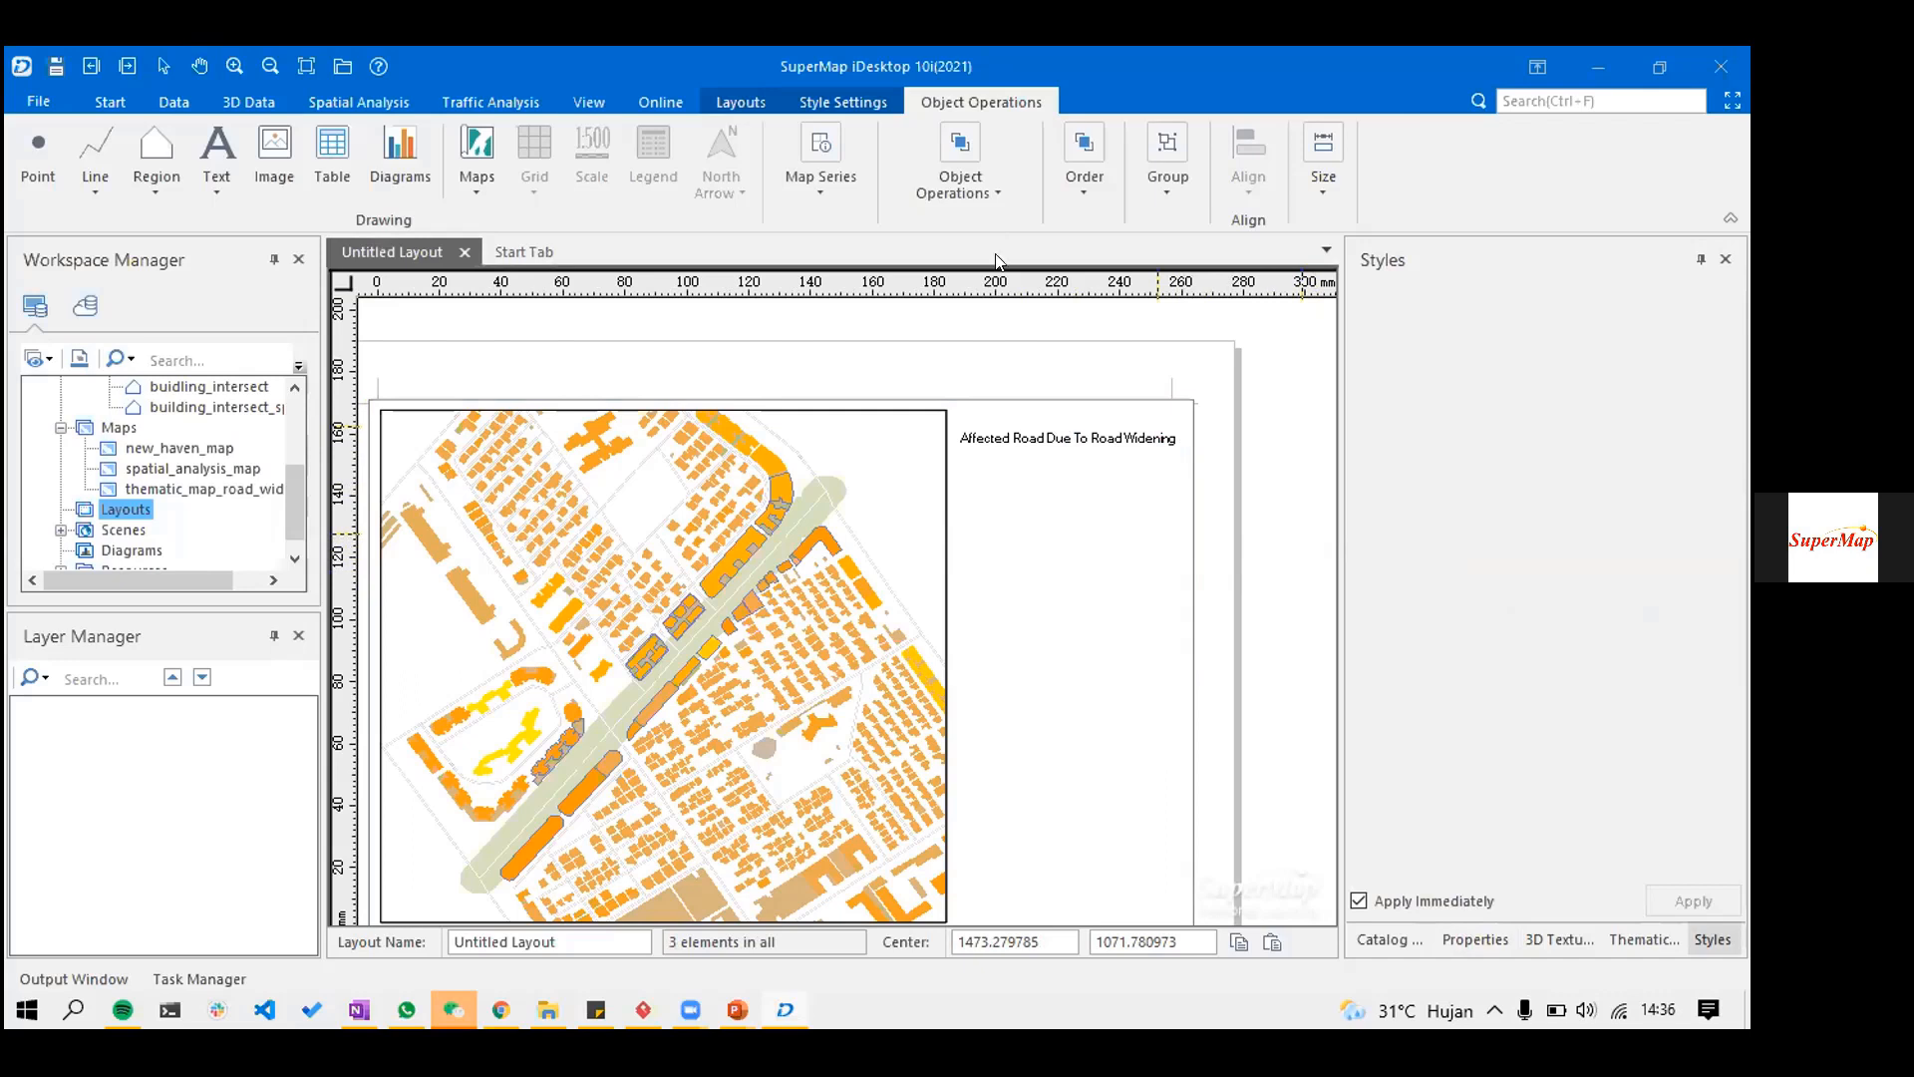
- Add an eight-direction north arrow for the map, about 28 mm wide and 36 mm high, just below the title
scroll(893, 367, "up", 1)
left_click_drag(1010, 464, 930, 454)
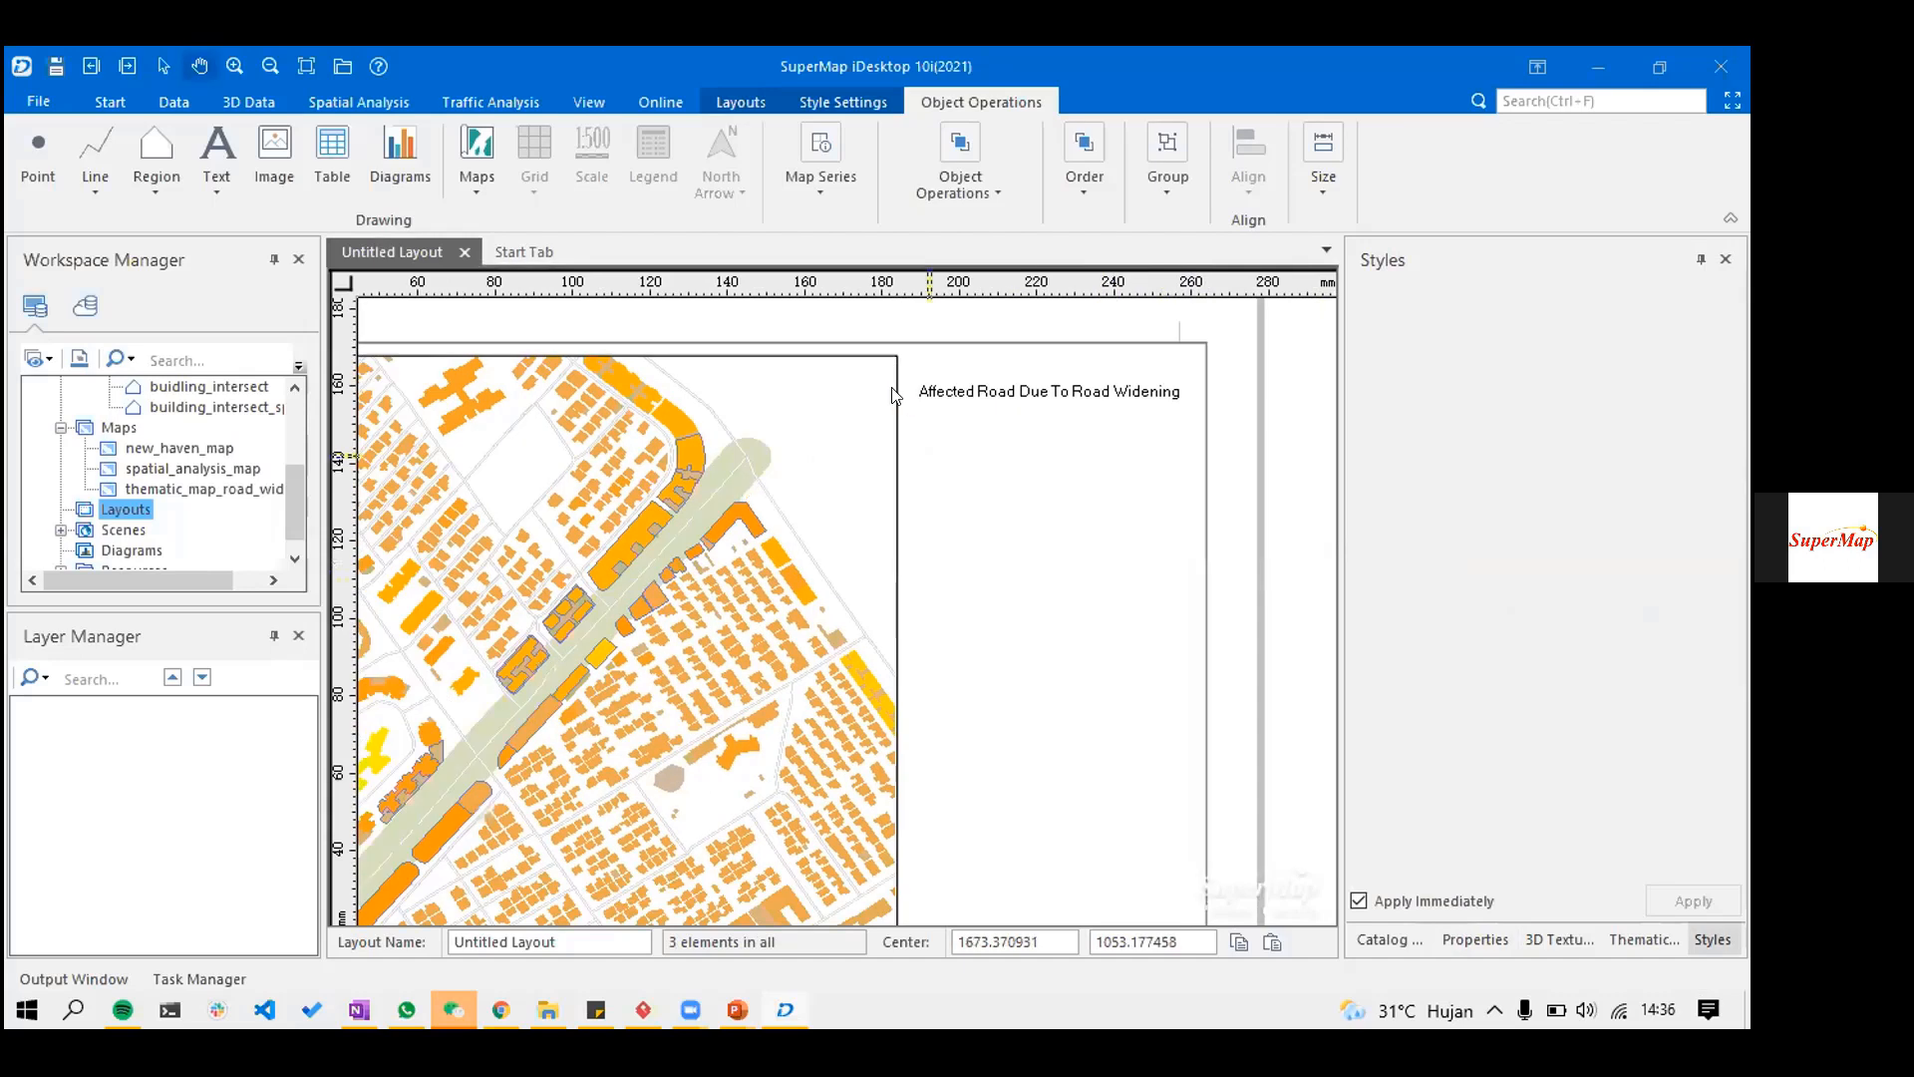
scroll(895, 395, "down", 1)
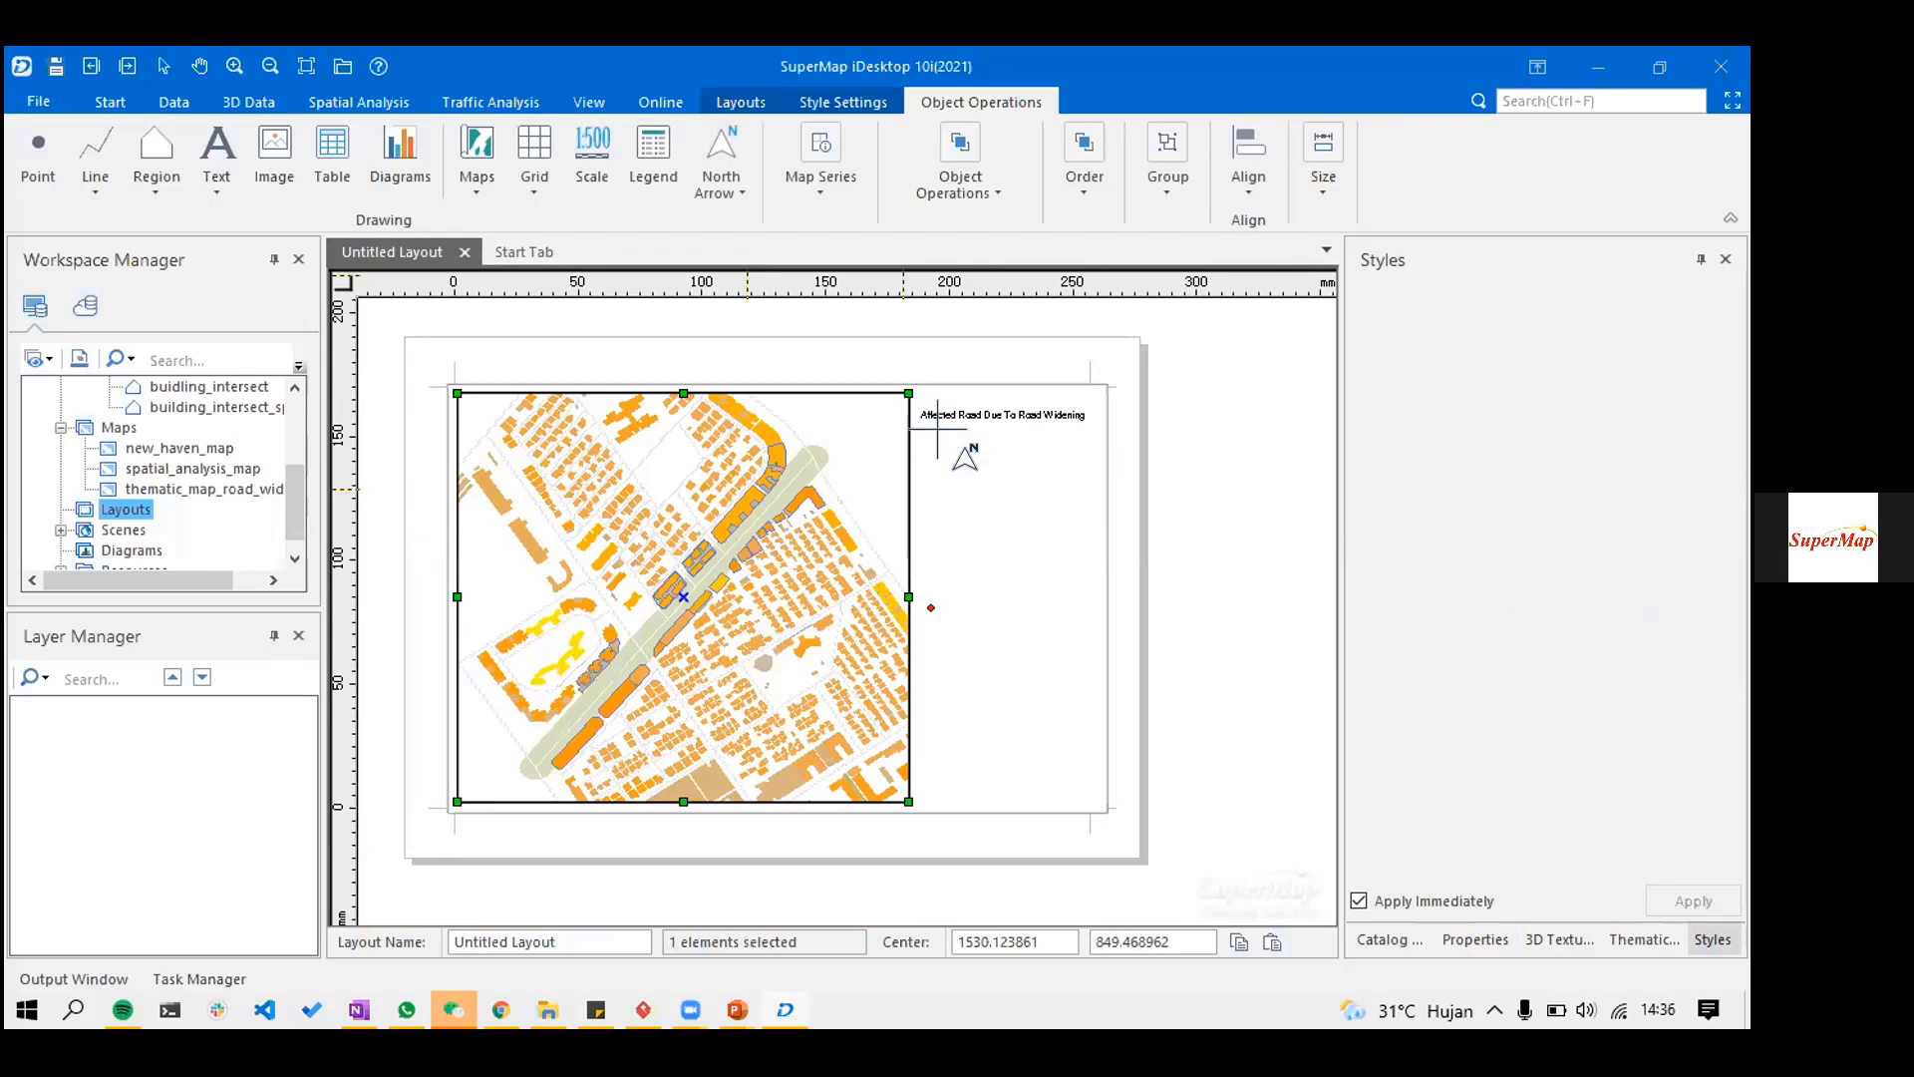
scroll(1057, 611, "up", 1)
right_click(1100, 629)
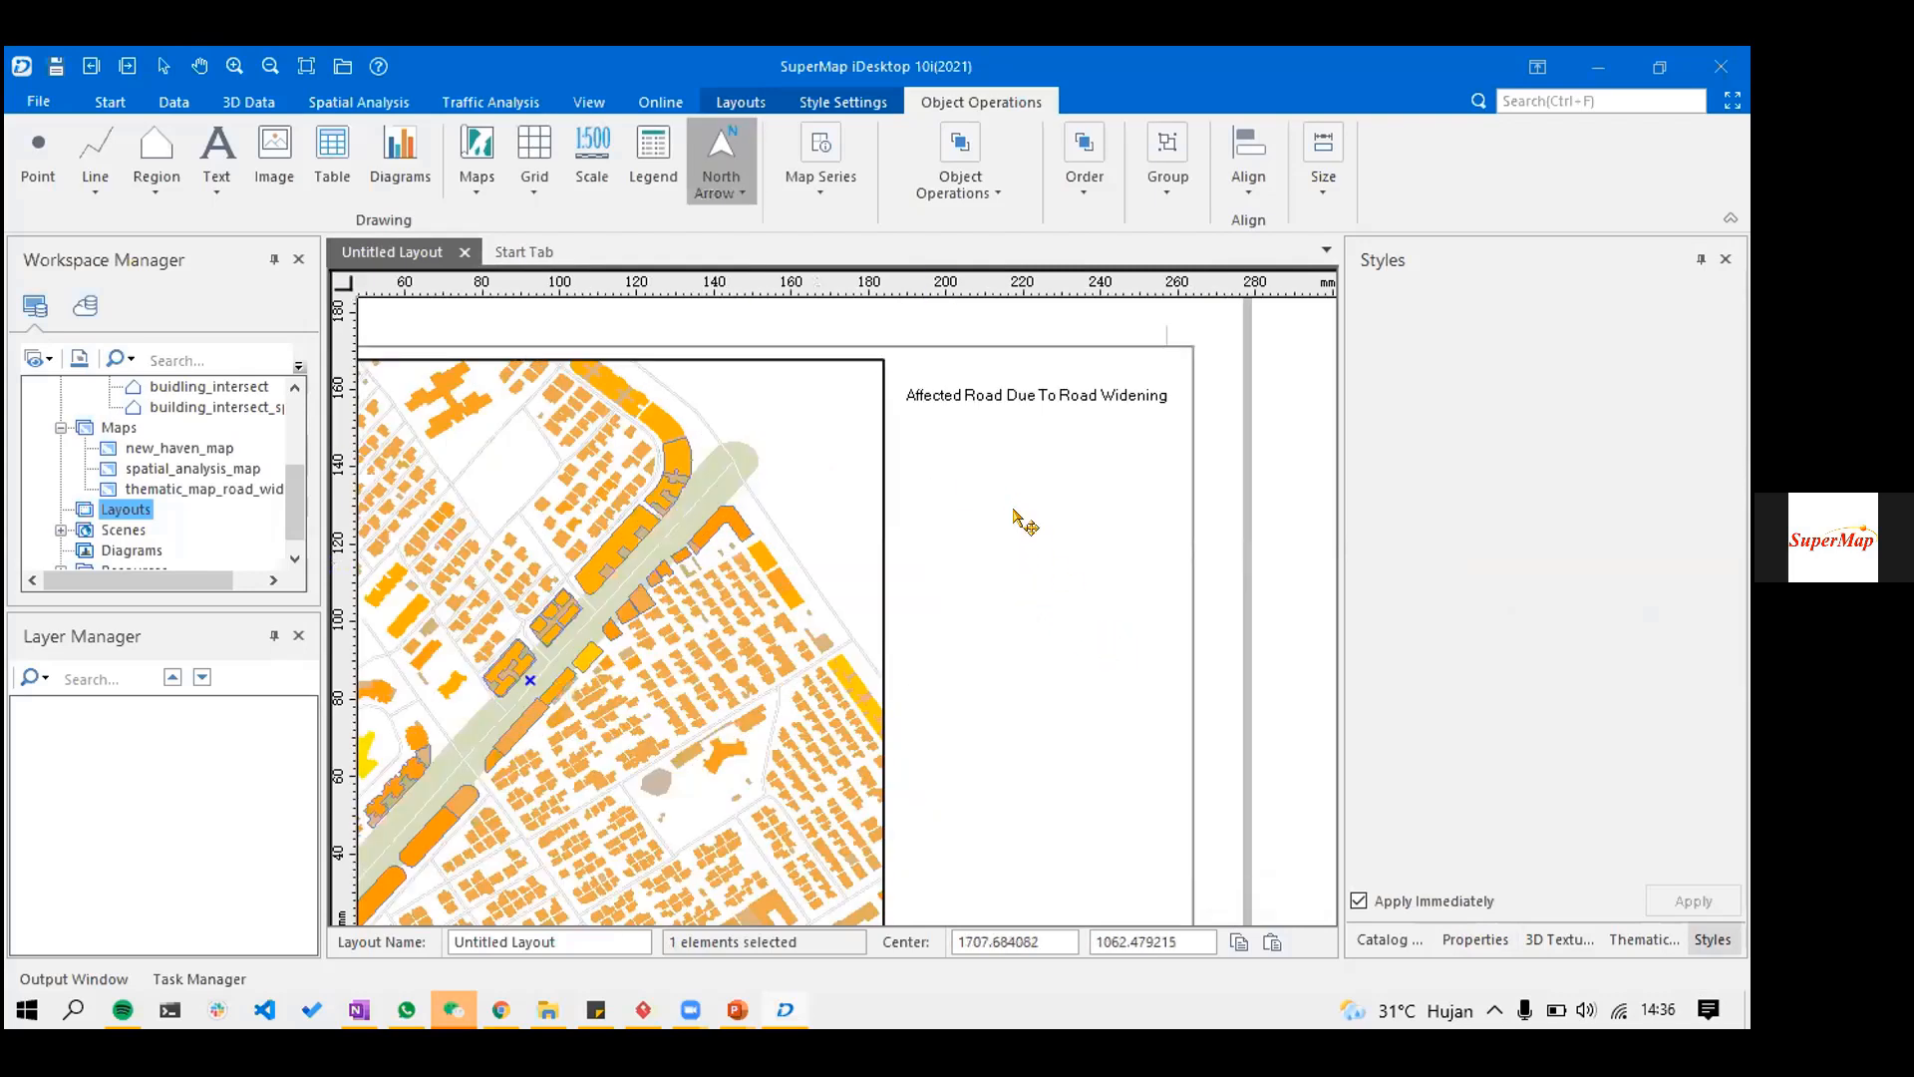
scroll(969, 485, "up", 1)
scroll(955, 452, "up", 1)
left_click_drag(935, 447, 1061, 622)
left_click(630, 361)
left_click(707, 188)
left_click(787, 237)
left_click(987, 477)
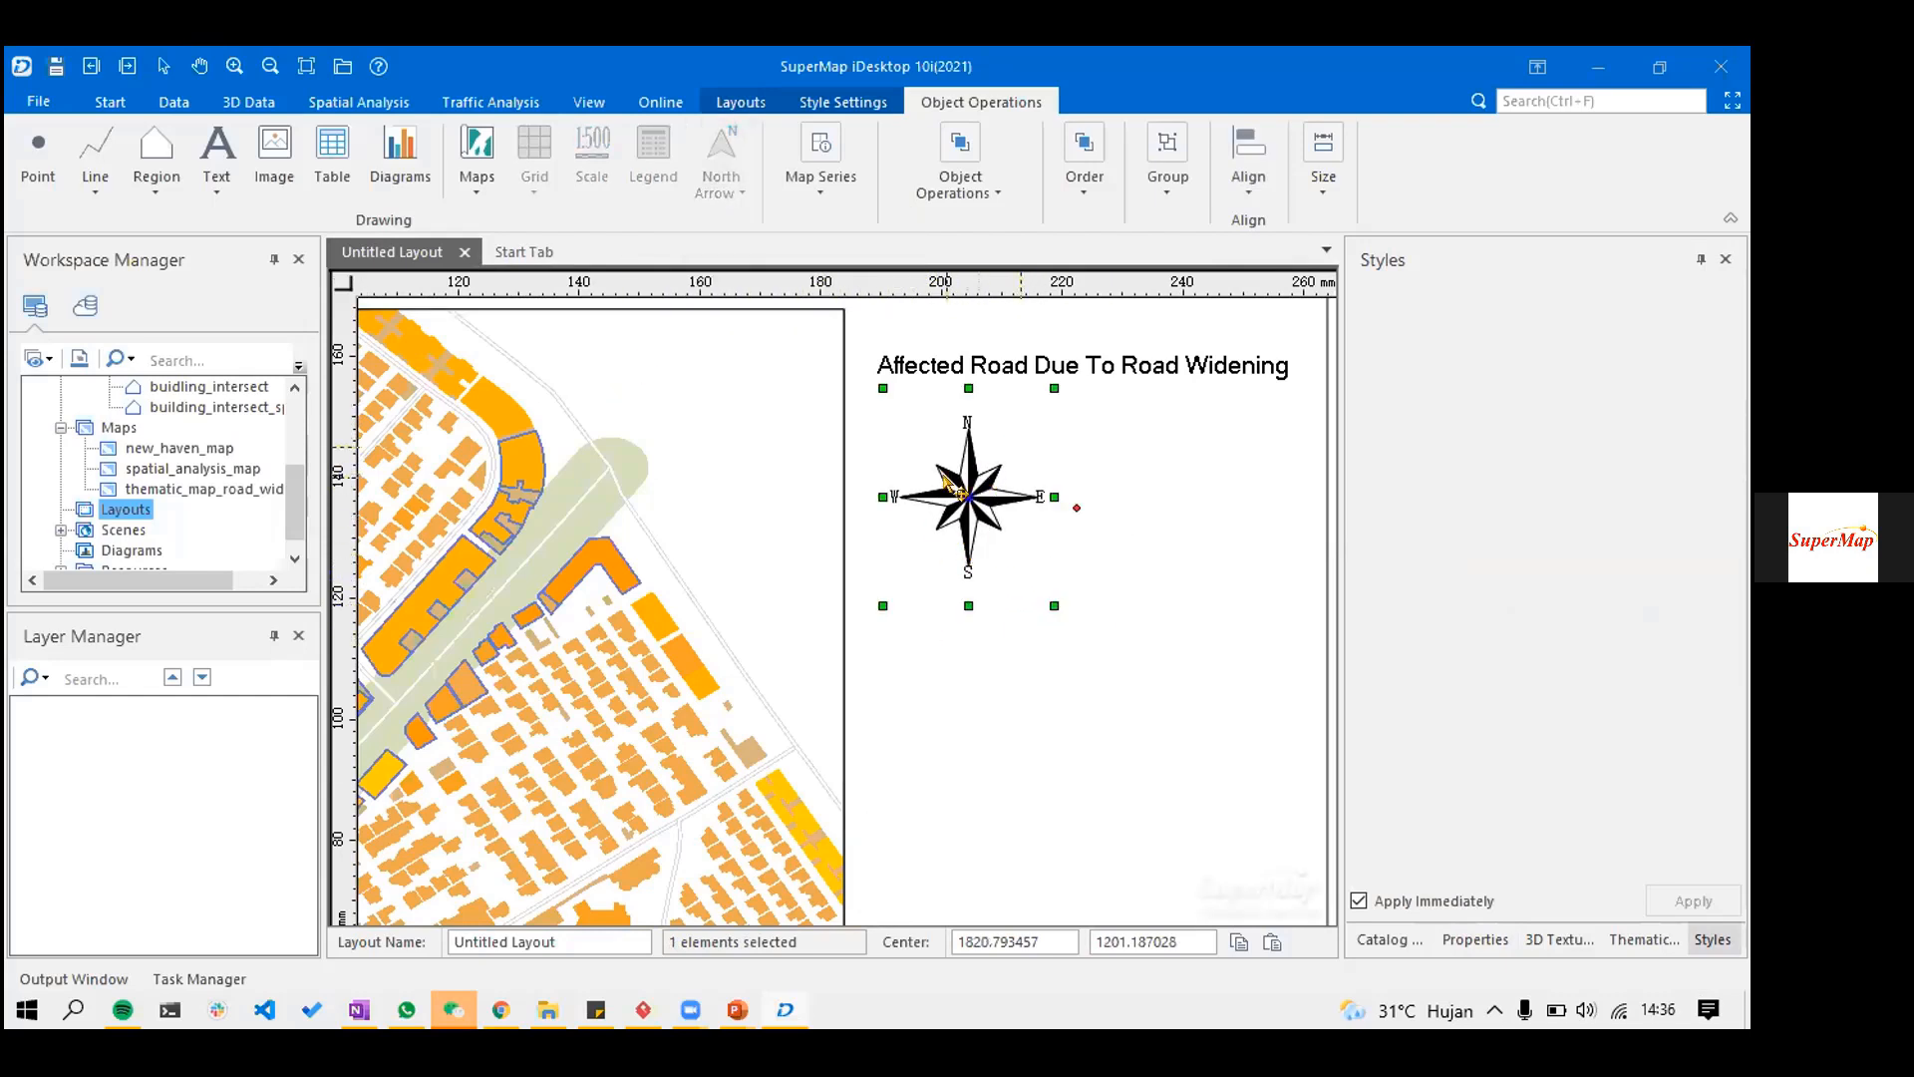
- Change the north arrow's style to "North arrow with shadow effects" and deselect it
right_click(947, 479)
left_click(1024, 849)
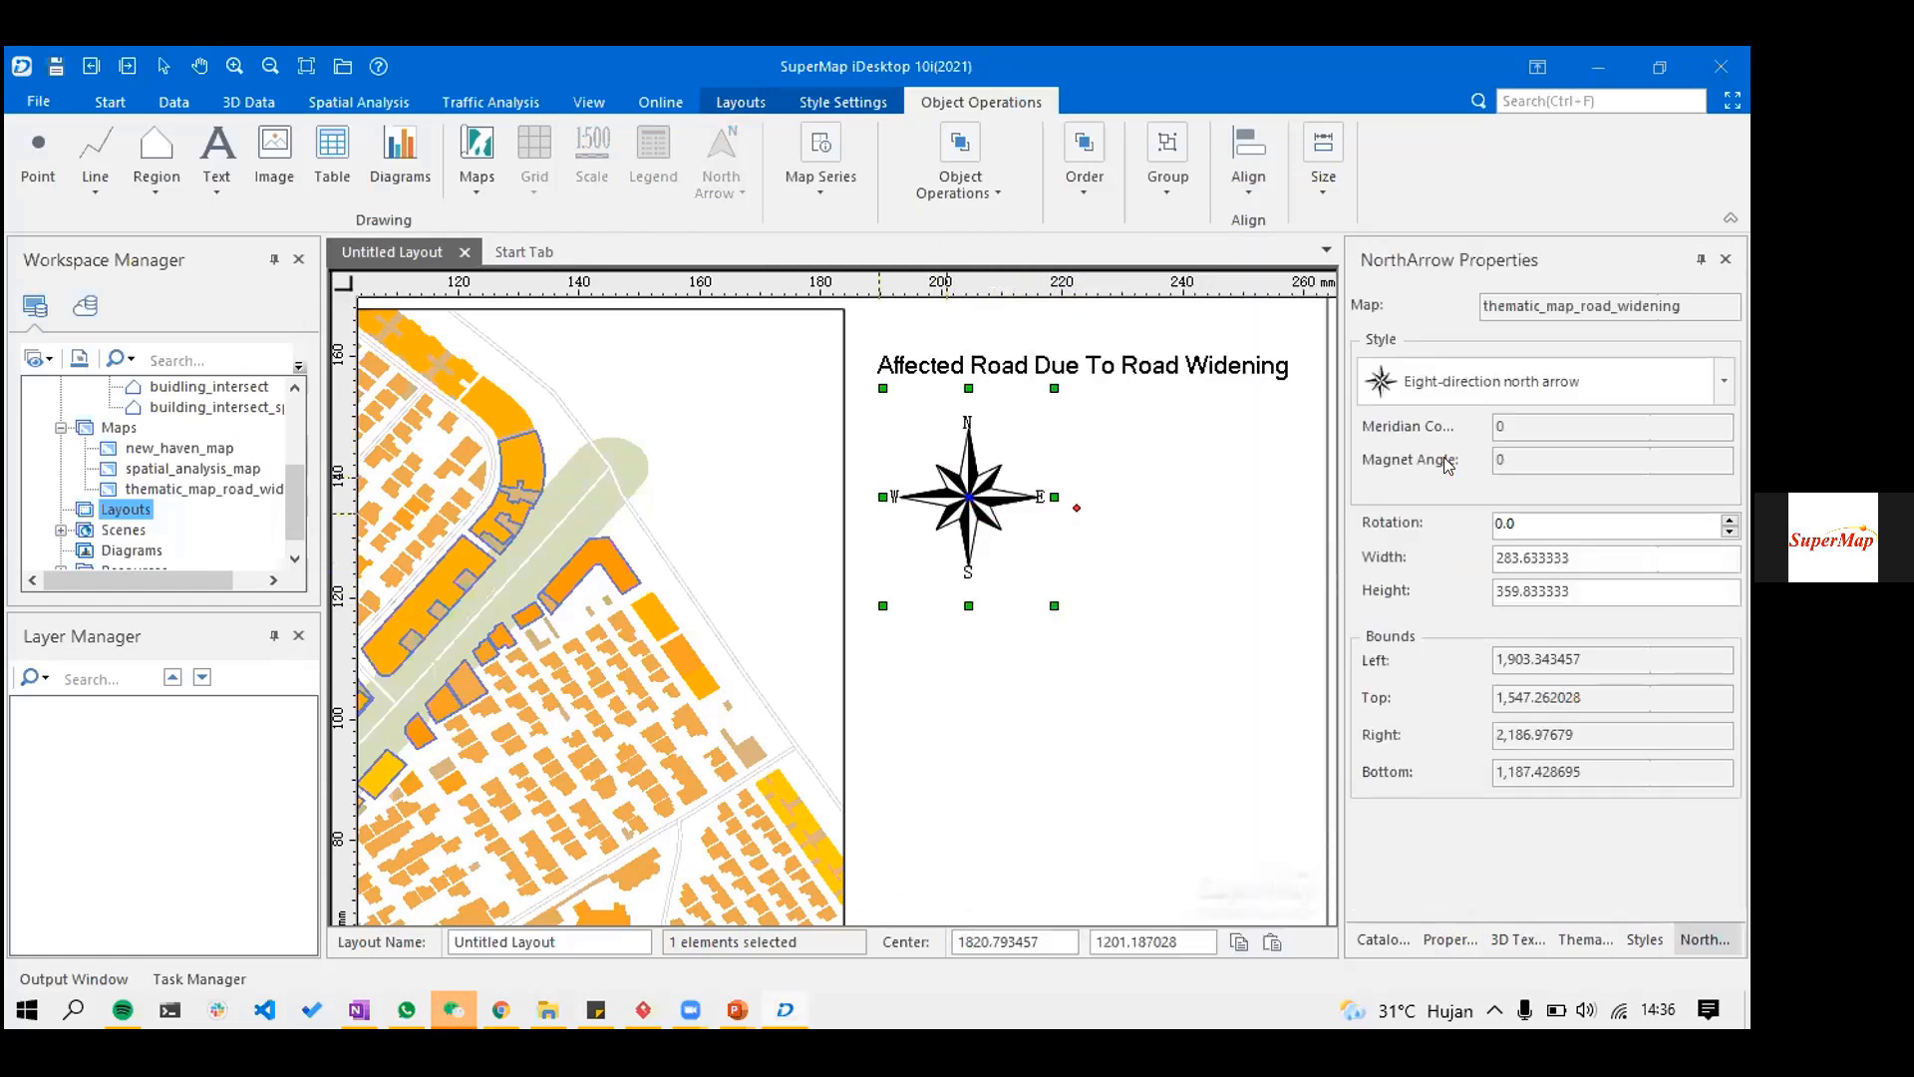
left_click(1725, 383)
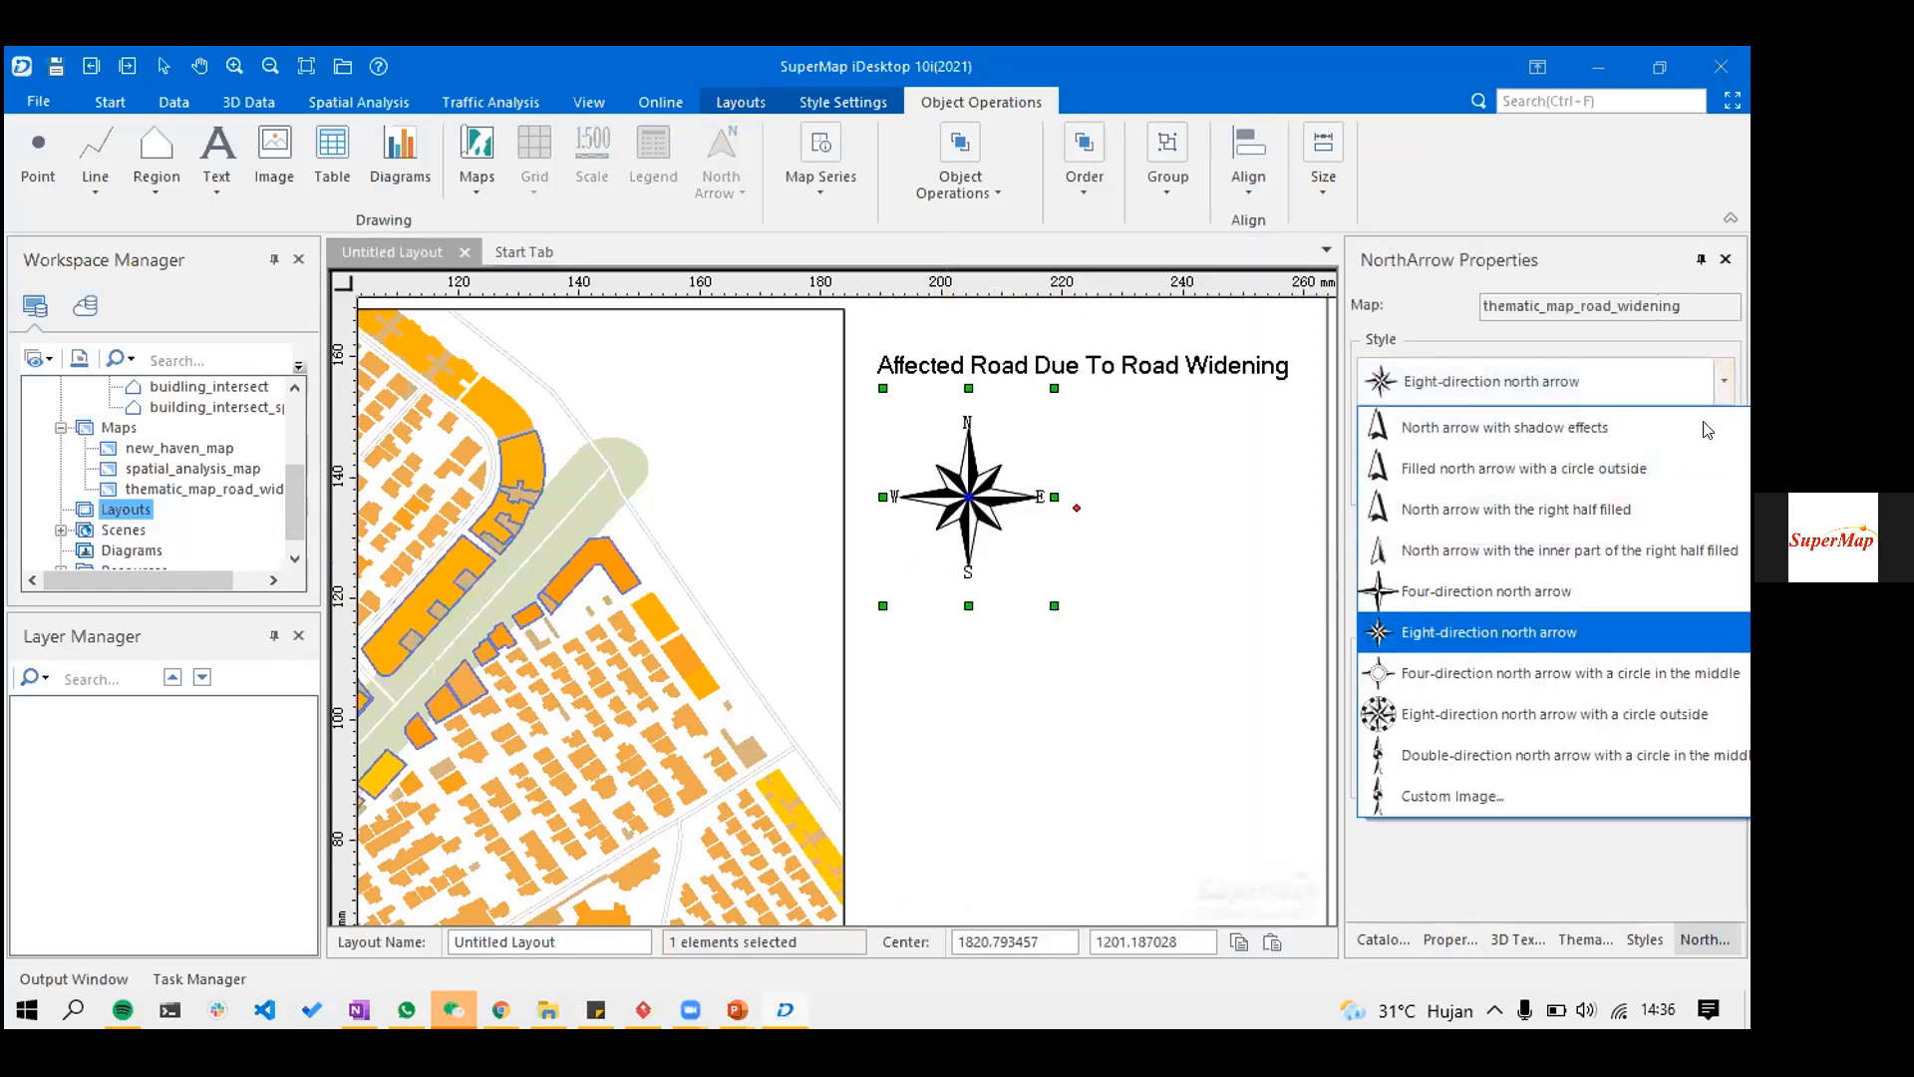
left_click(1608, 437)
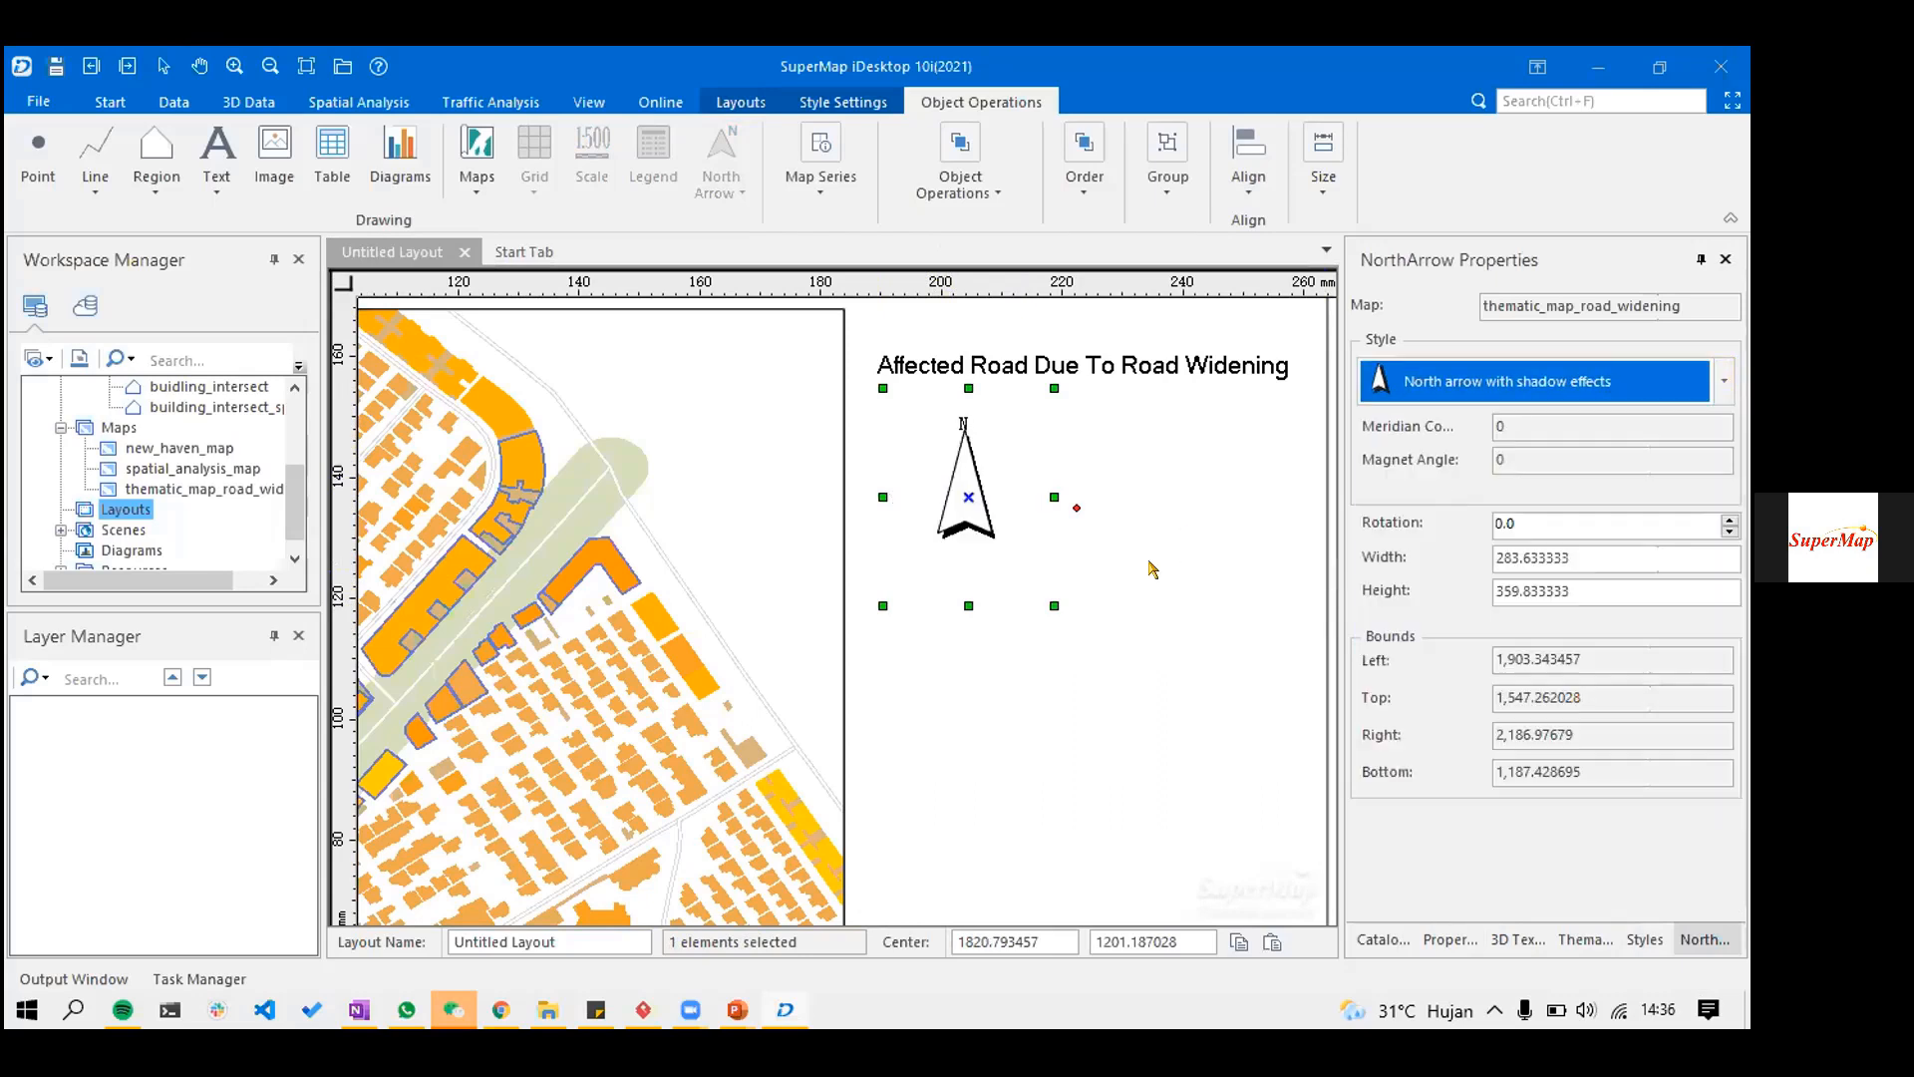
left_click(1133, 596)
left_click_drag(1128, 597, 1076, 577)
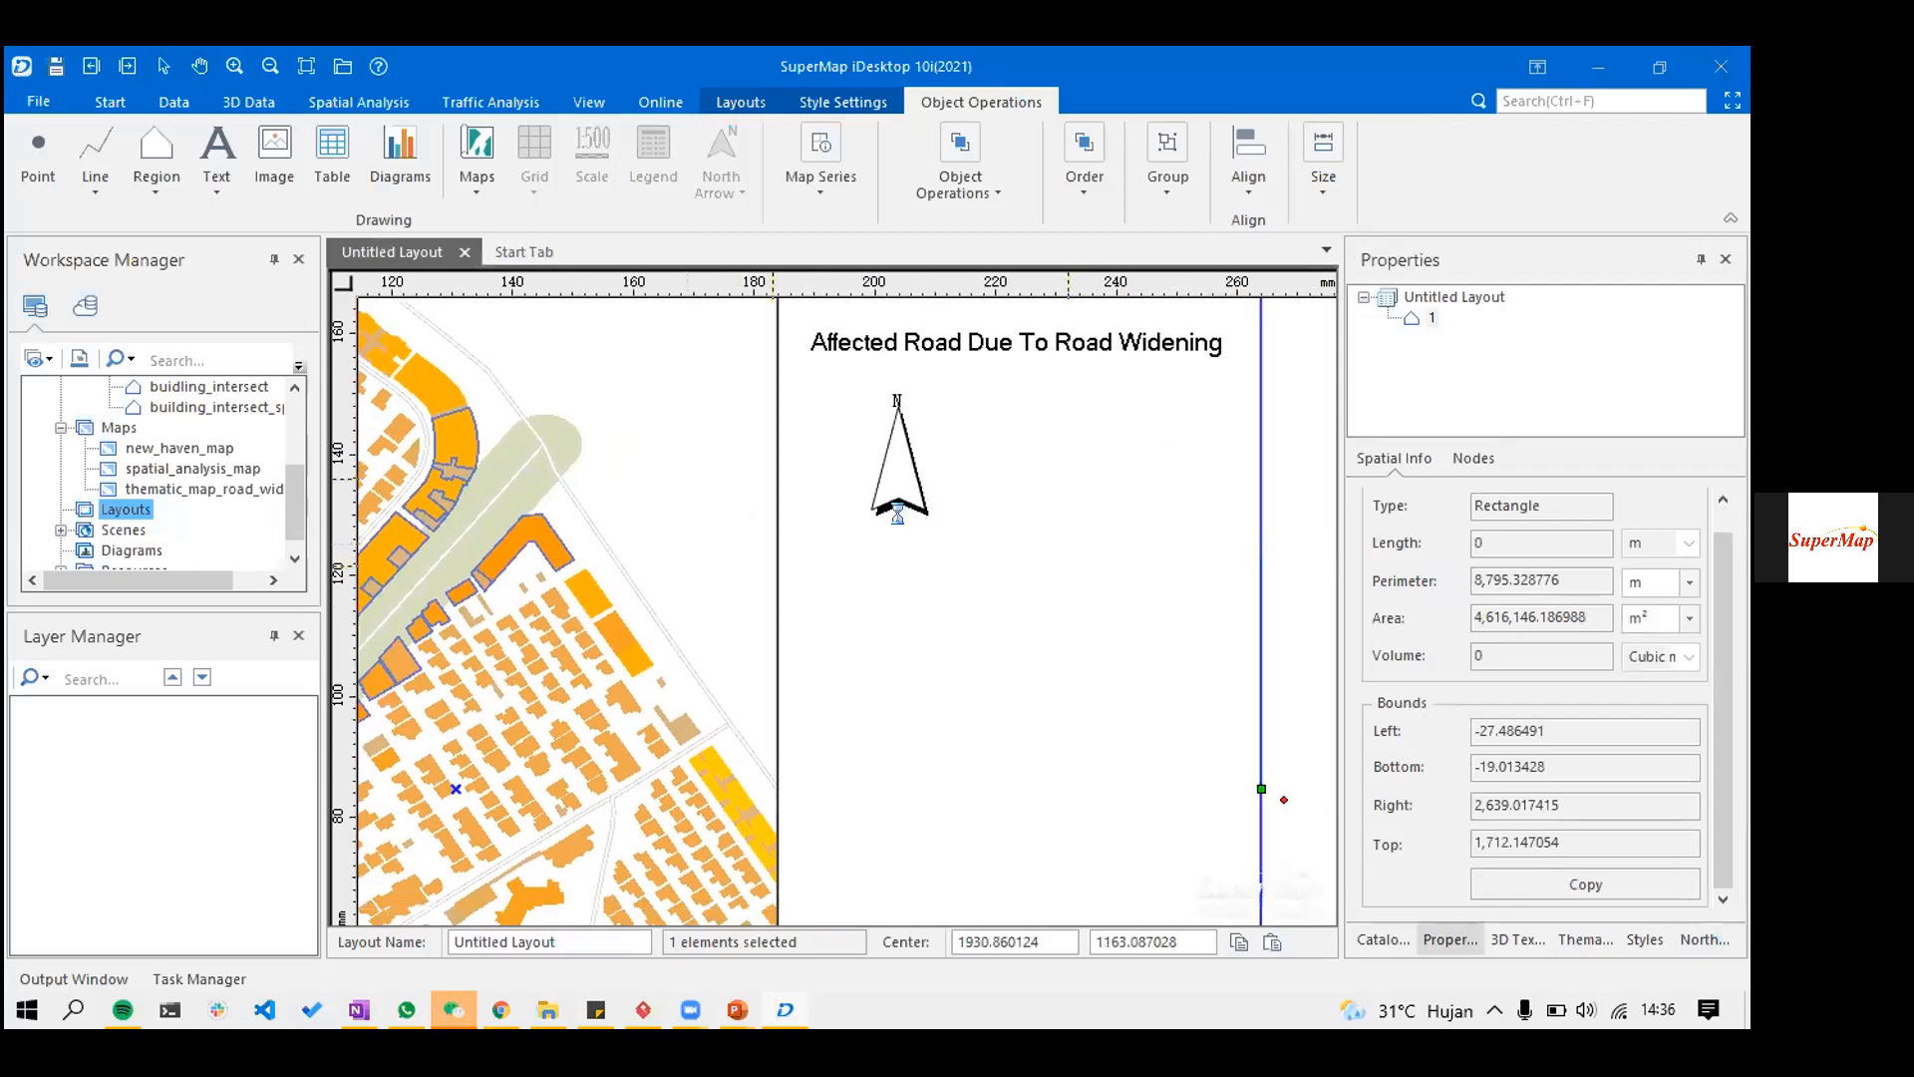
- Add a scale bar for the map, about 61 mm wide and 8 mm high, below the title and north arrow
scroll(857, 541, "down", 1)
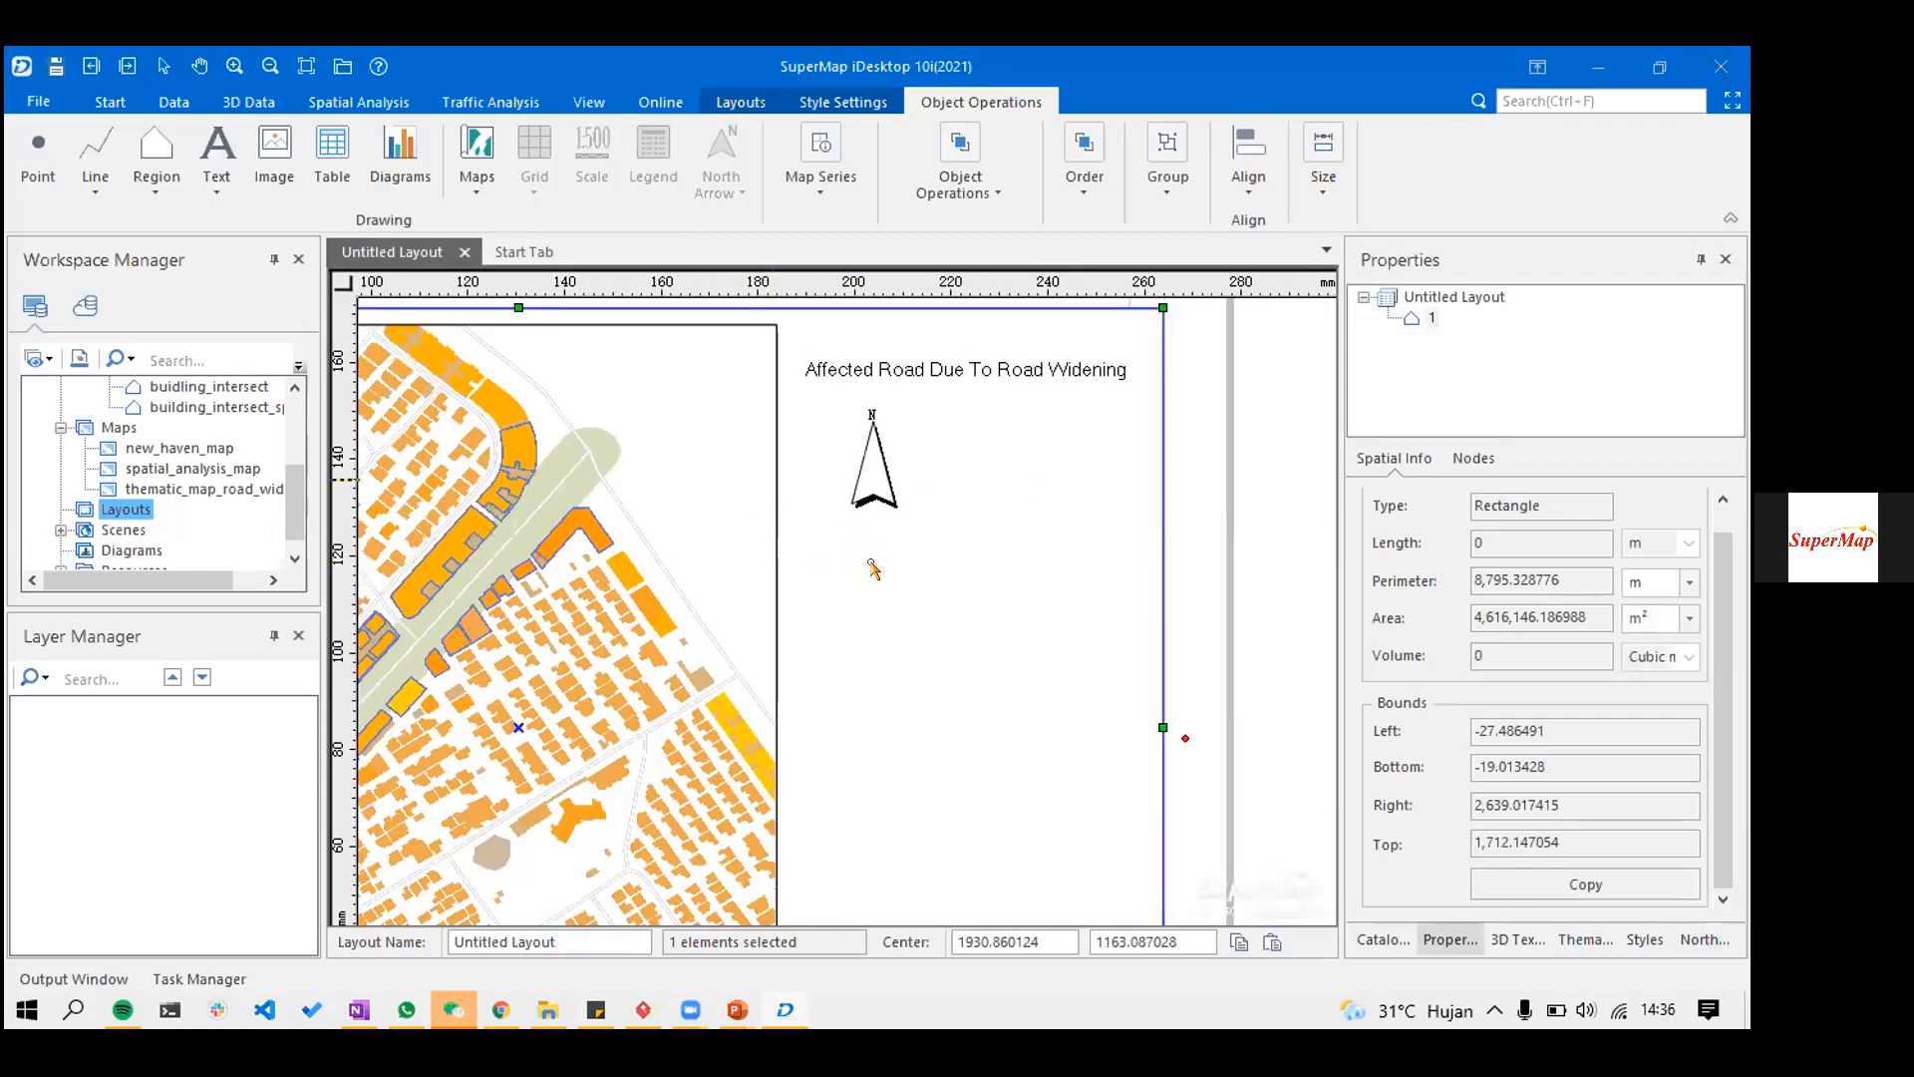
scroll(748, 574, "down", 1)
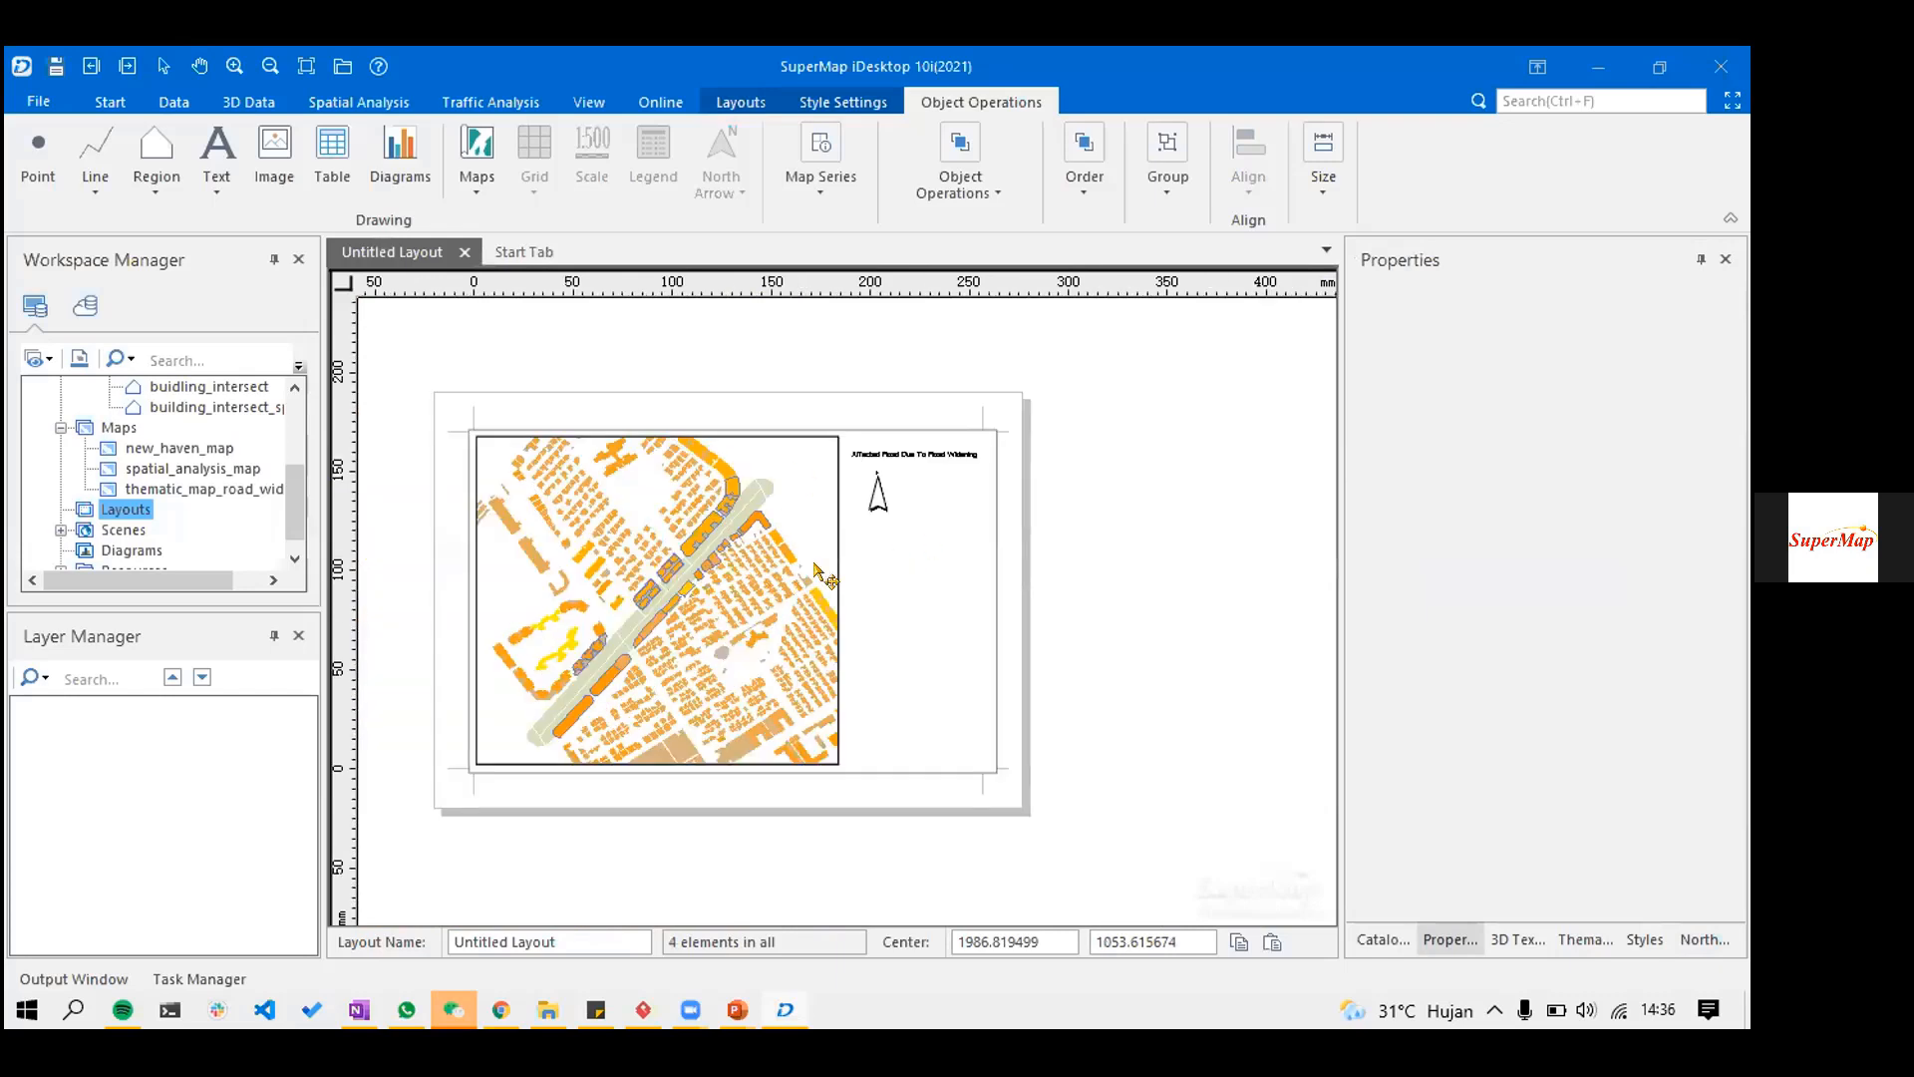
scroll(678, 533, "up", 1)
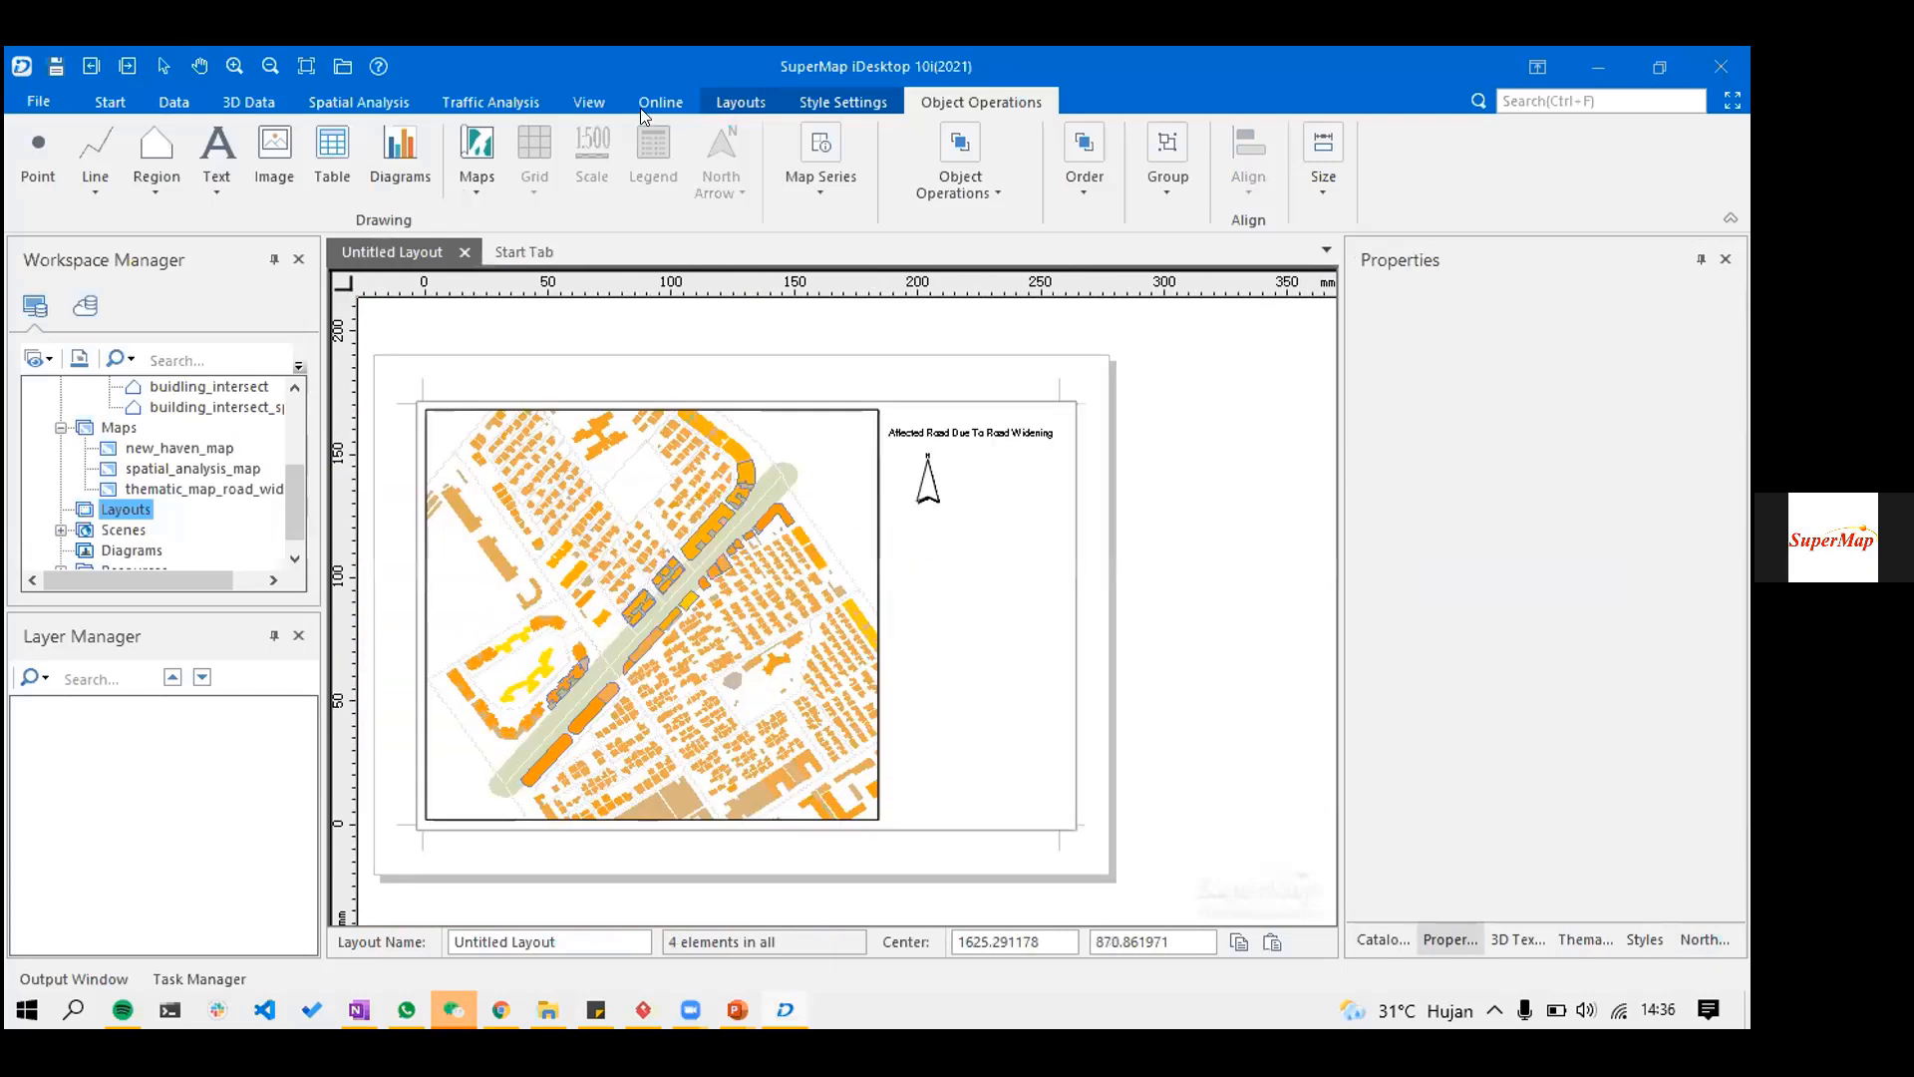
scroll(1167, 373, "up", 1)
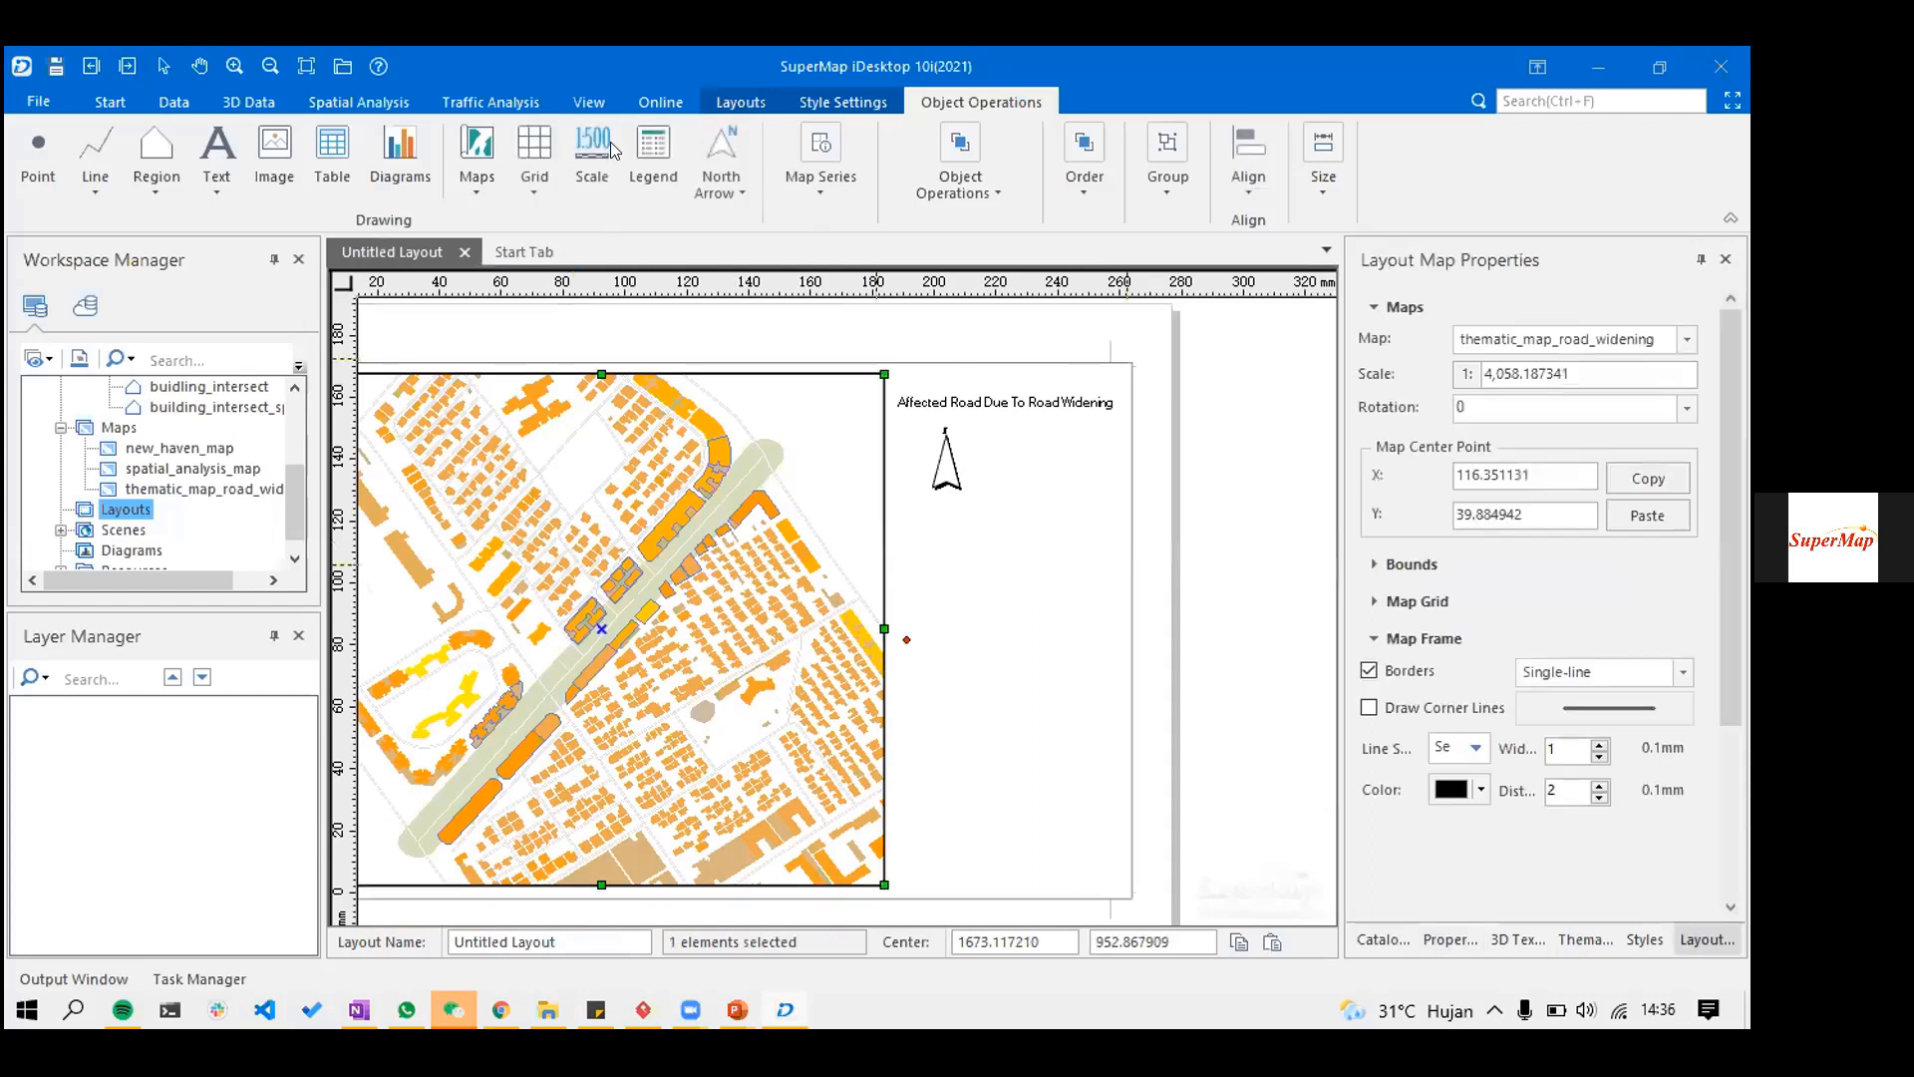
left_click(610, 149)
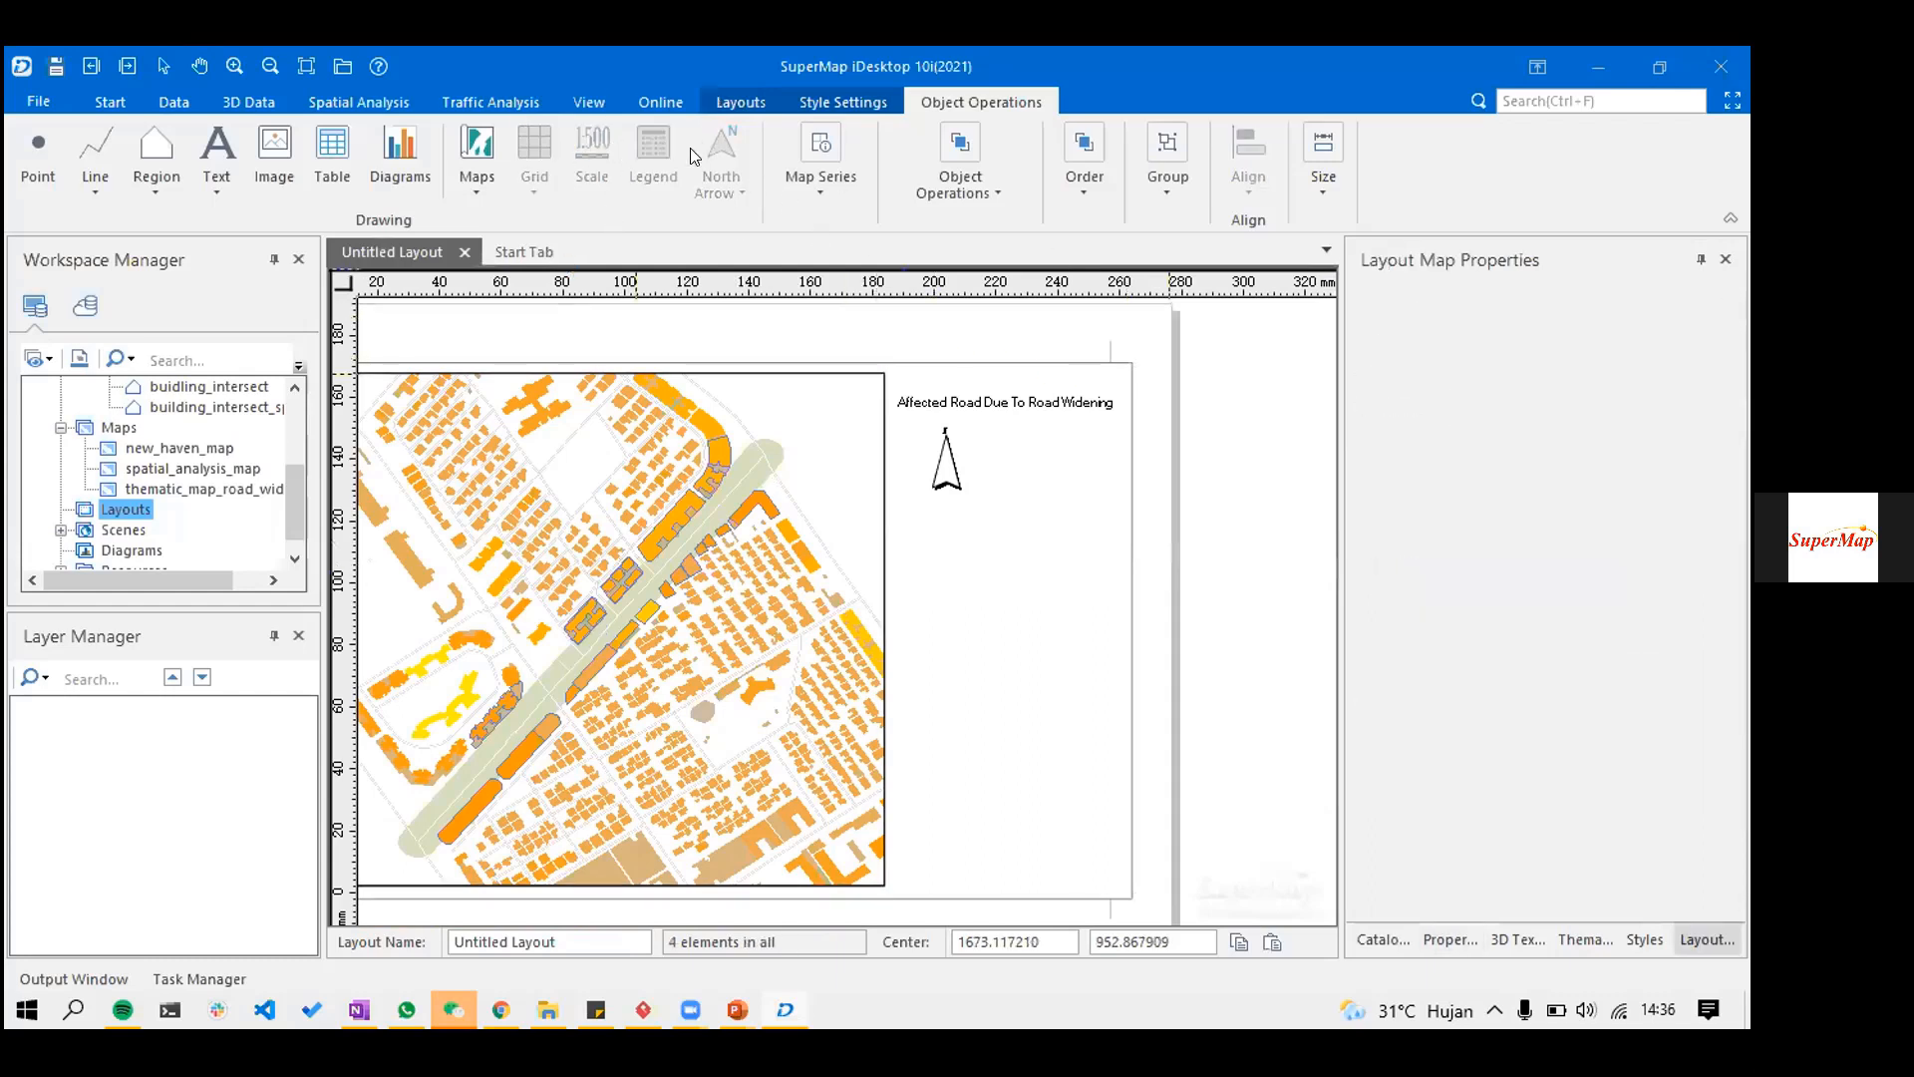
left_click(836, 475)
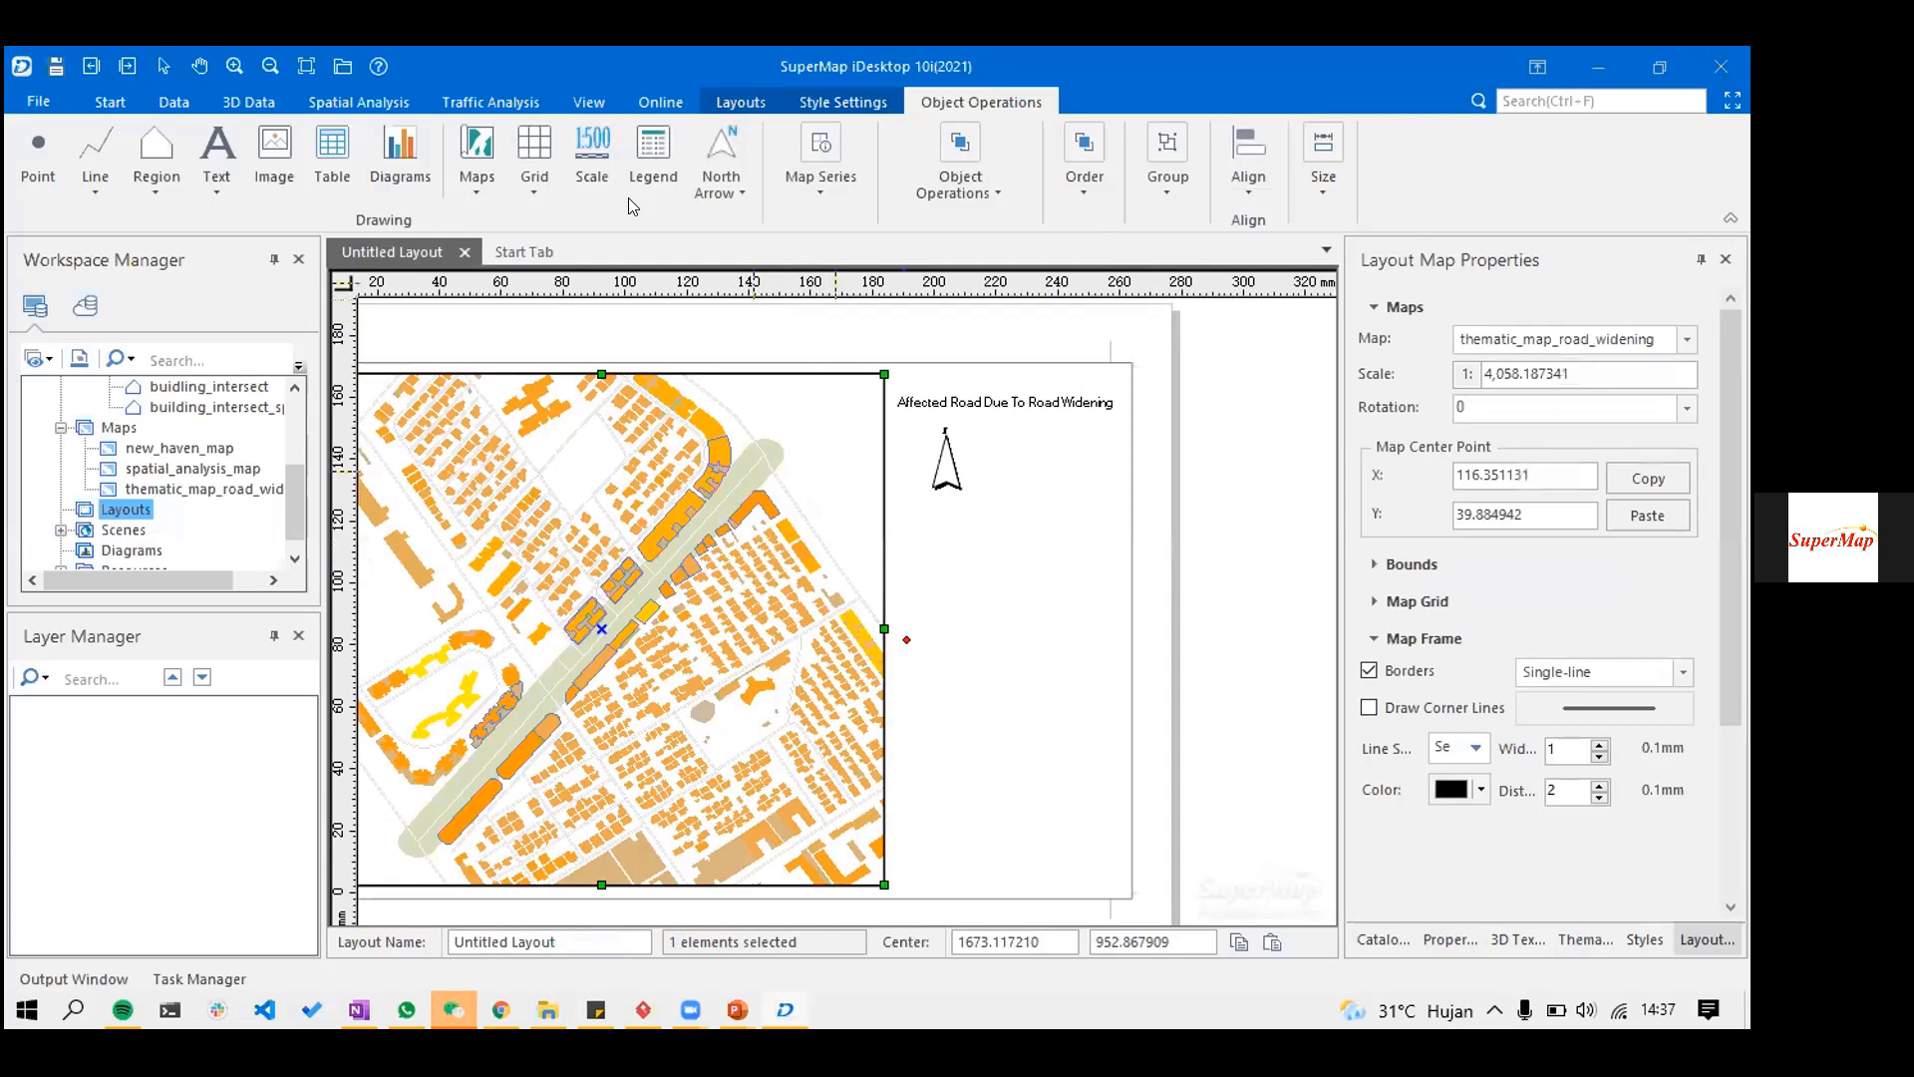
left_click(589, 166)
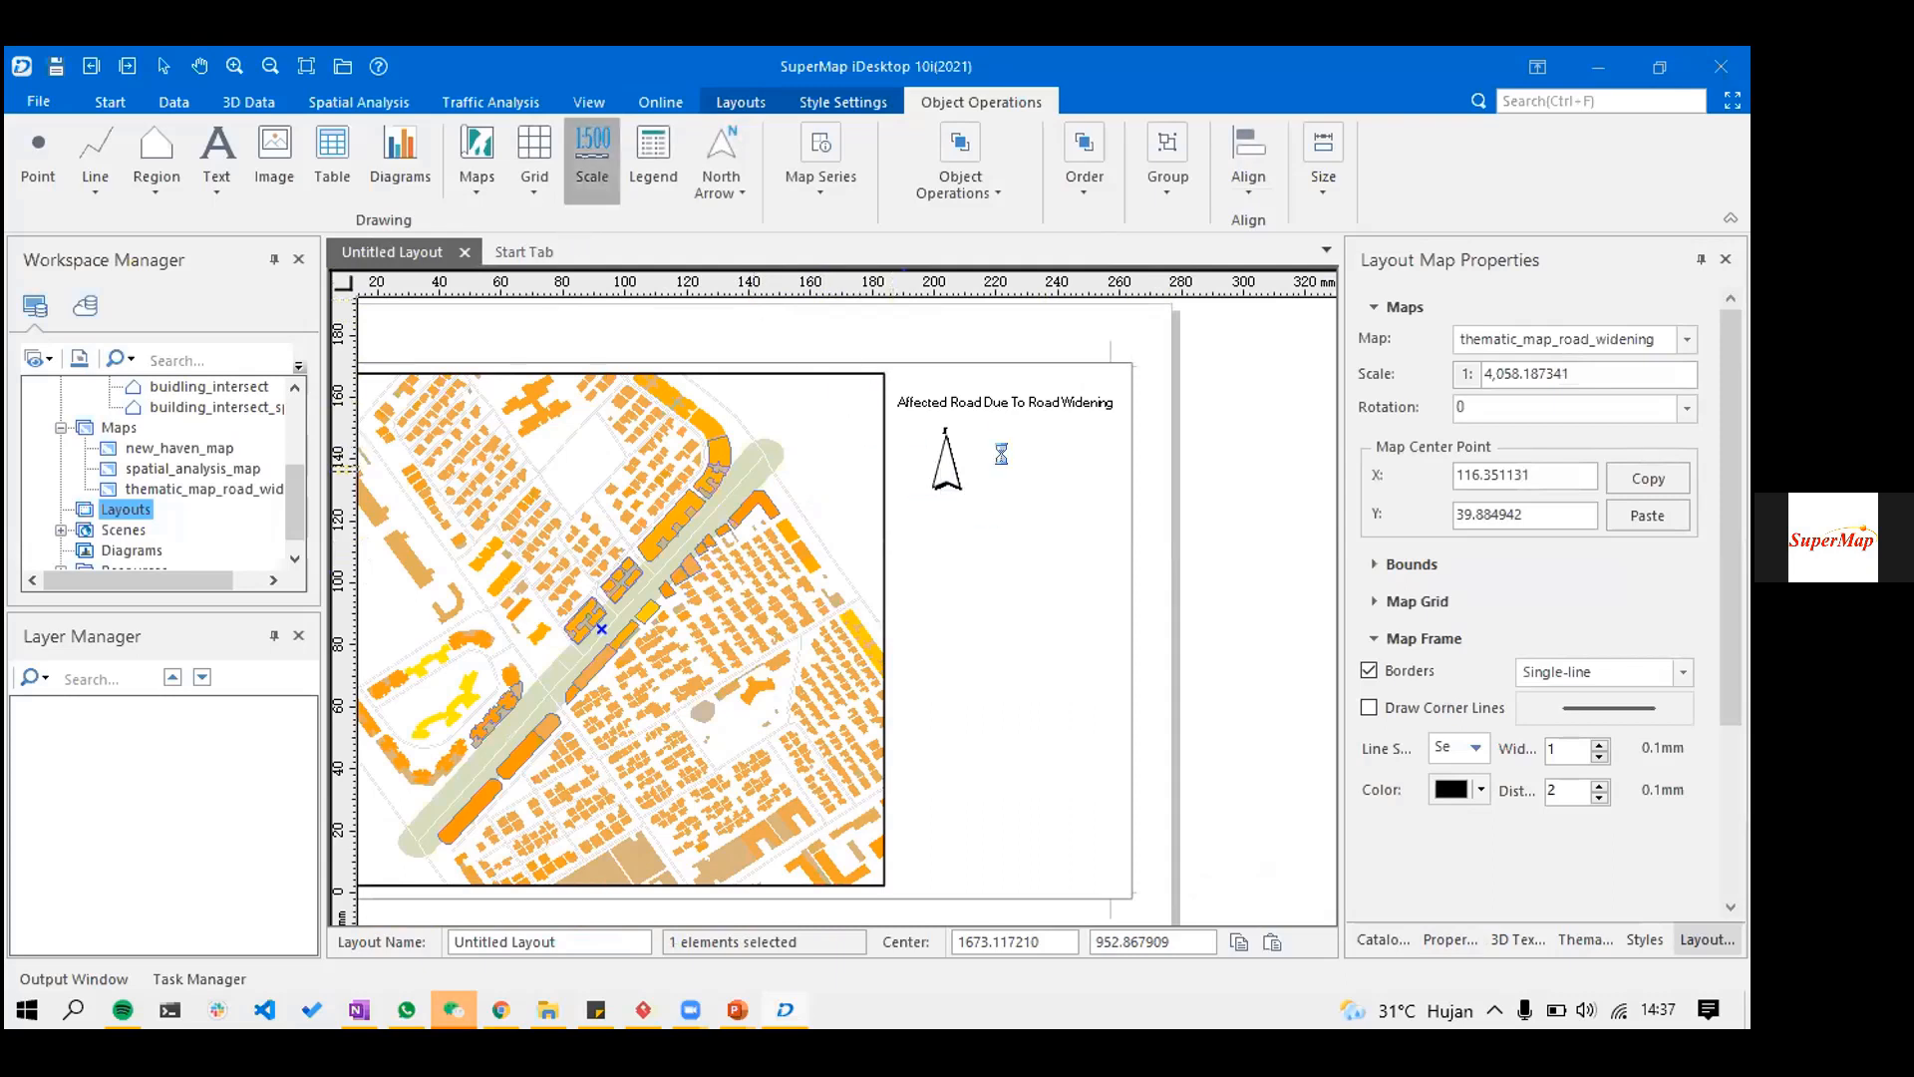
scroll(787, 439, "up", 2)
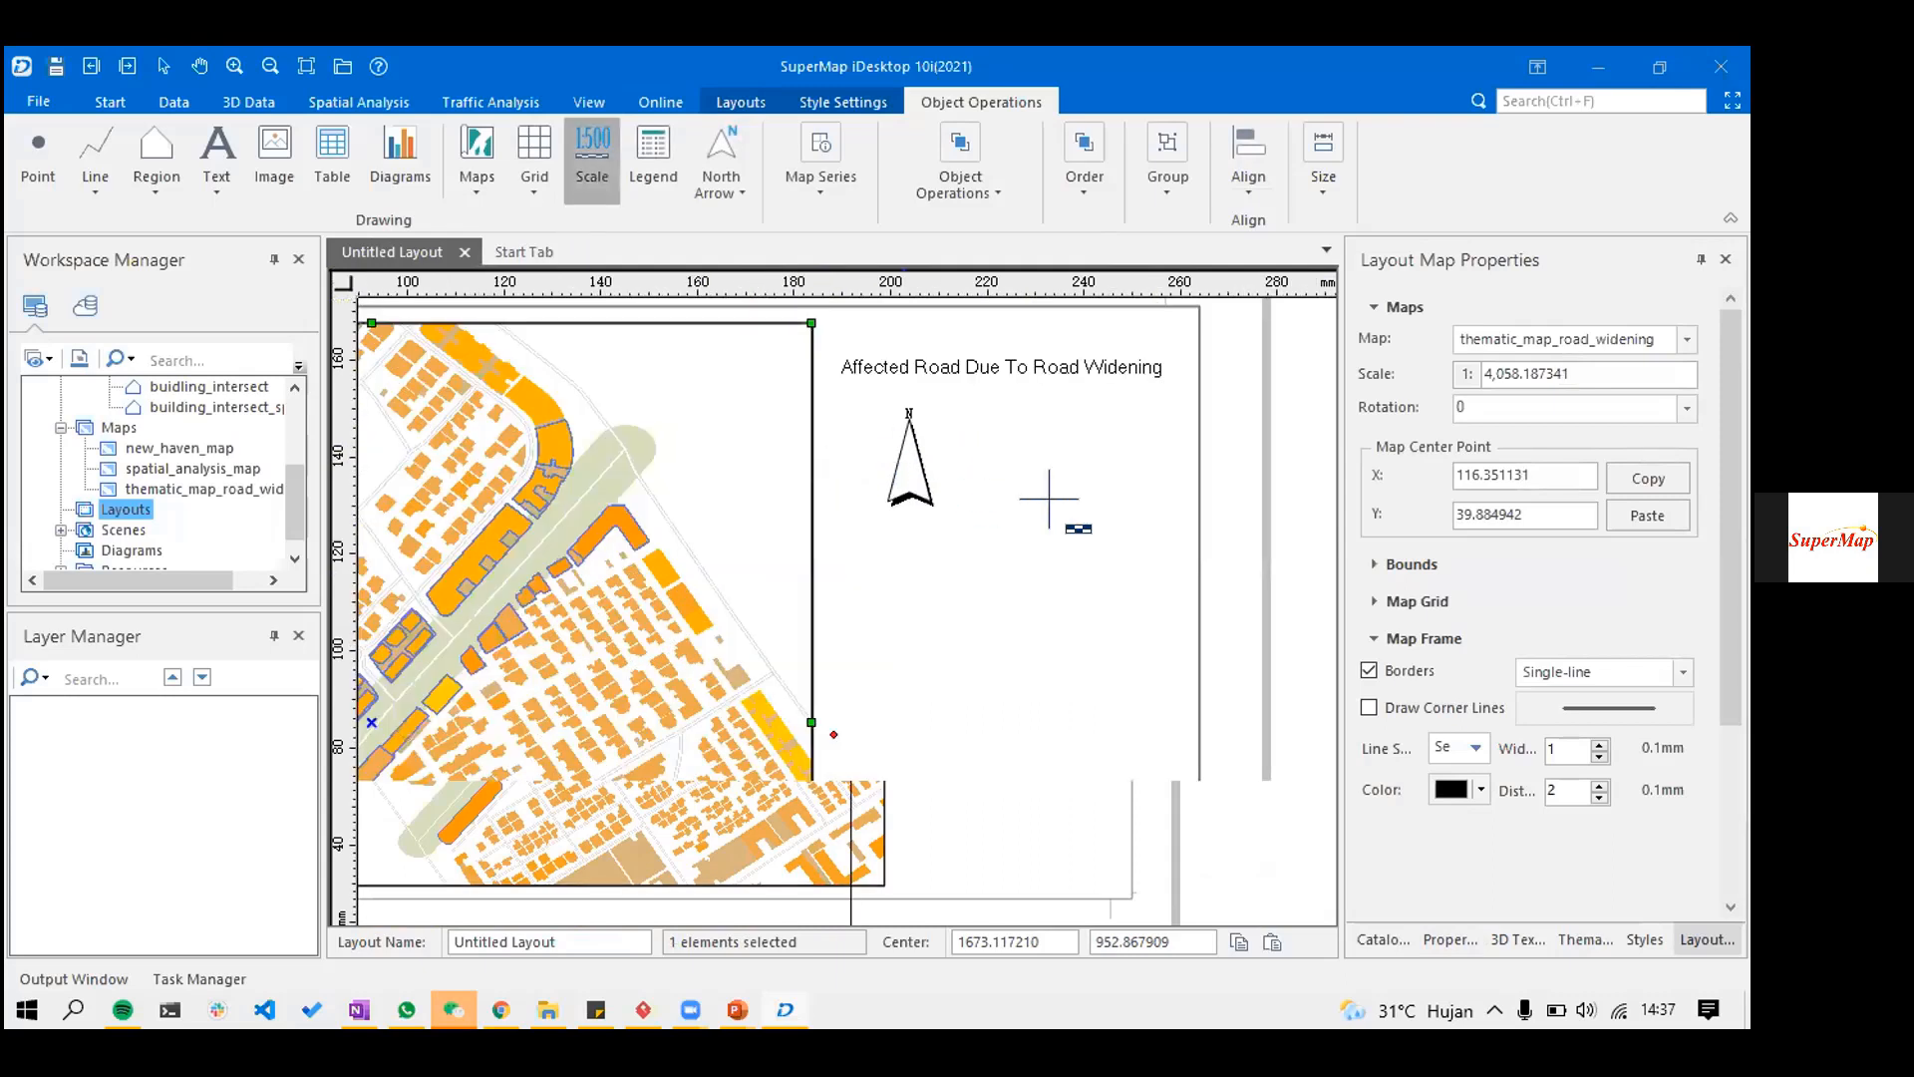
scroll(1060, 496, "up", 2)
left_click_drag(789, 448, 1122, 517)
- Reposition the scale bar just under the north arrow so it fits between the map frame and the border, and deselect it
left_click_drag(975, 548, 800, 674)
left_click_drag(1078, 681, 973, 678)
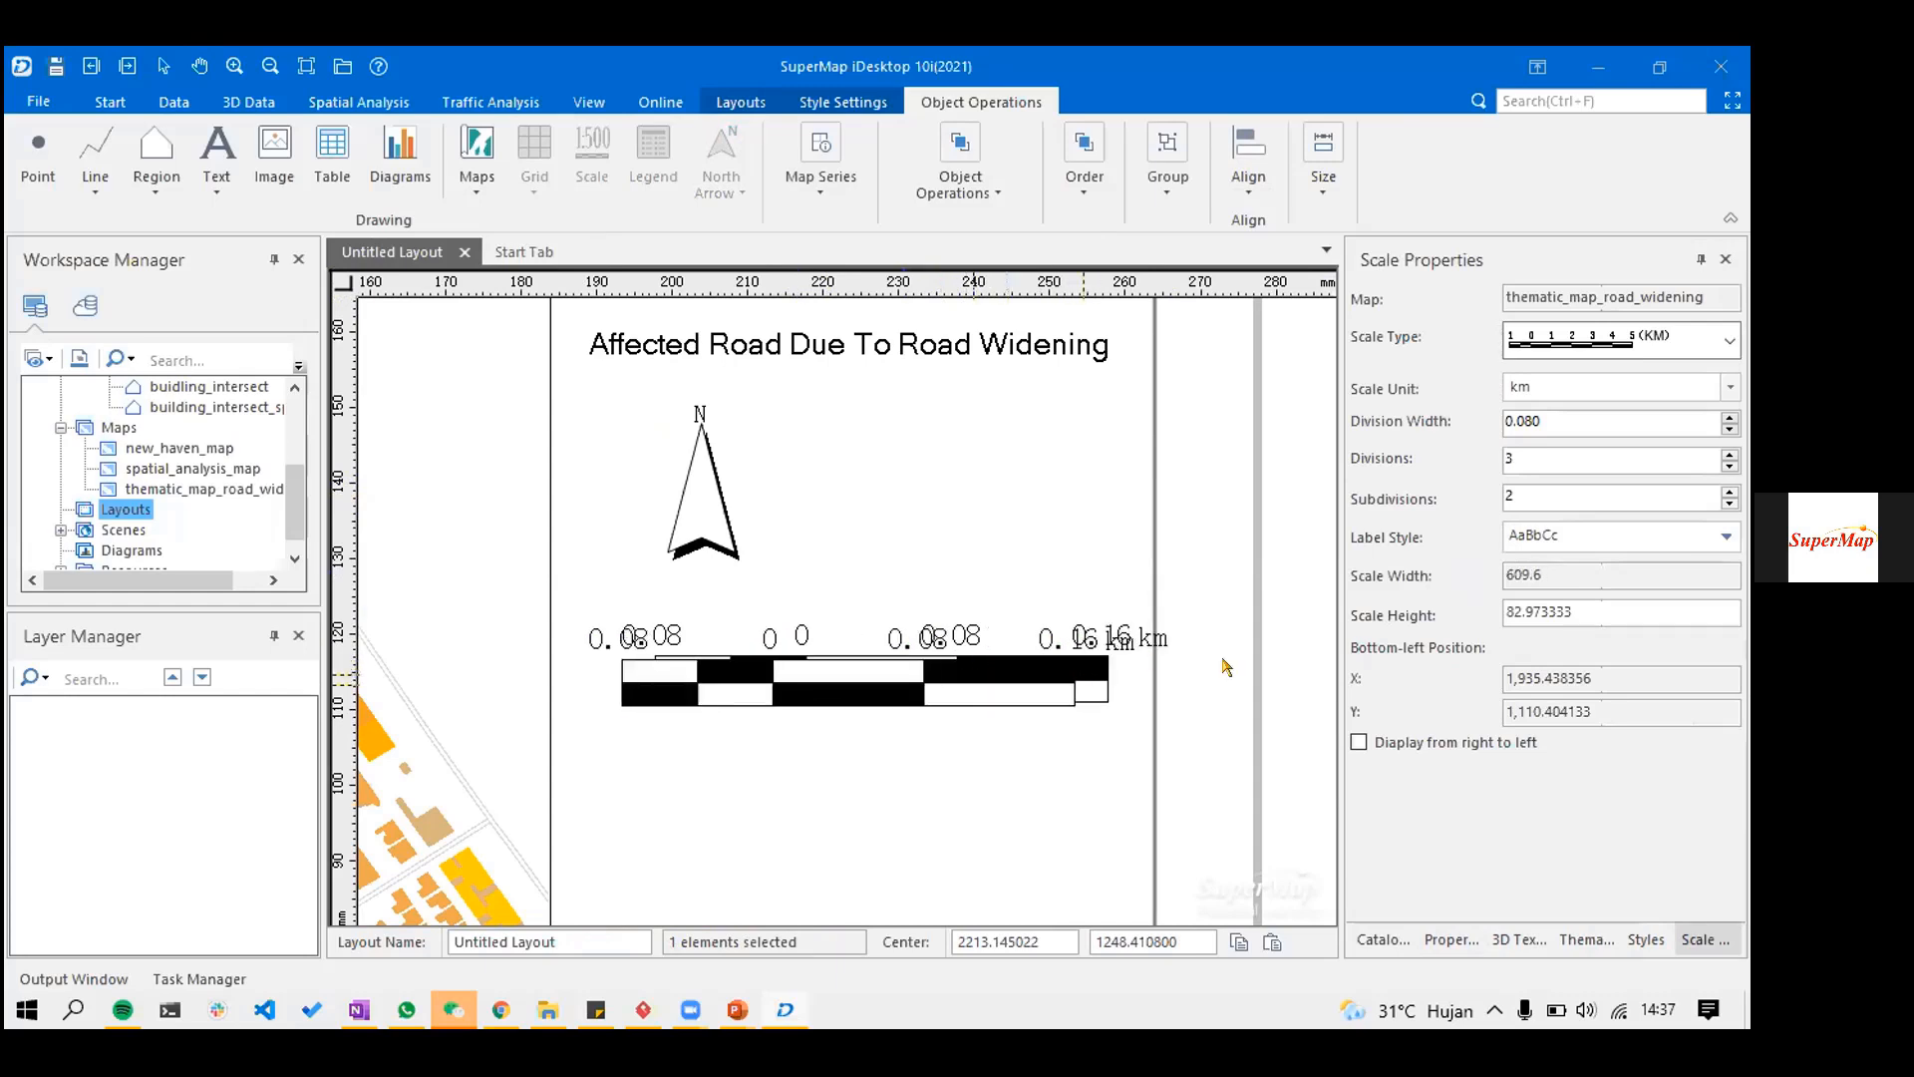
left_click(1151, 691)
left_click_drag(1094, 625, 1061, 547)
left_click_drag(1020, 678, 1003, 652)
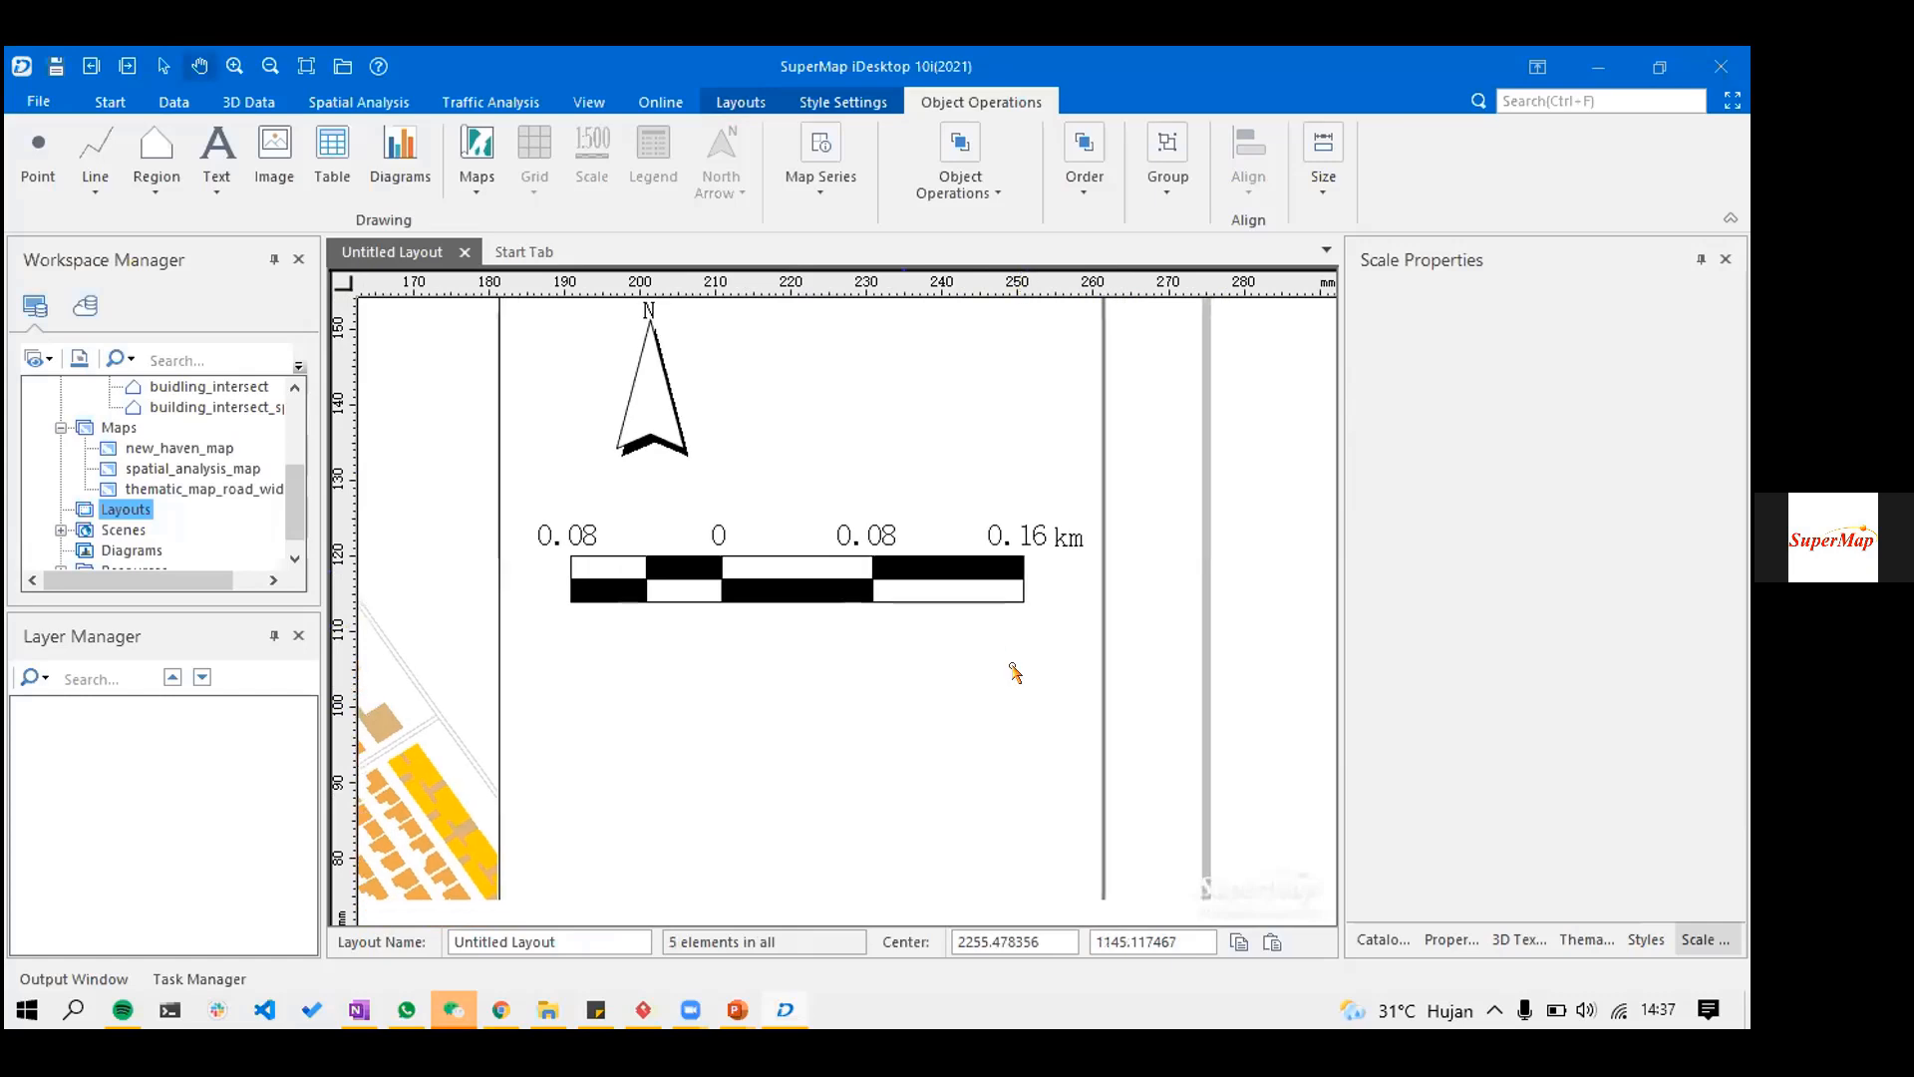
- Try a BlackVerticalLabel measure grid on the map frame with 10 rows and 10 columns
scroll(933, 539, "down", 1)
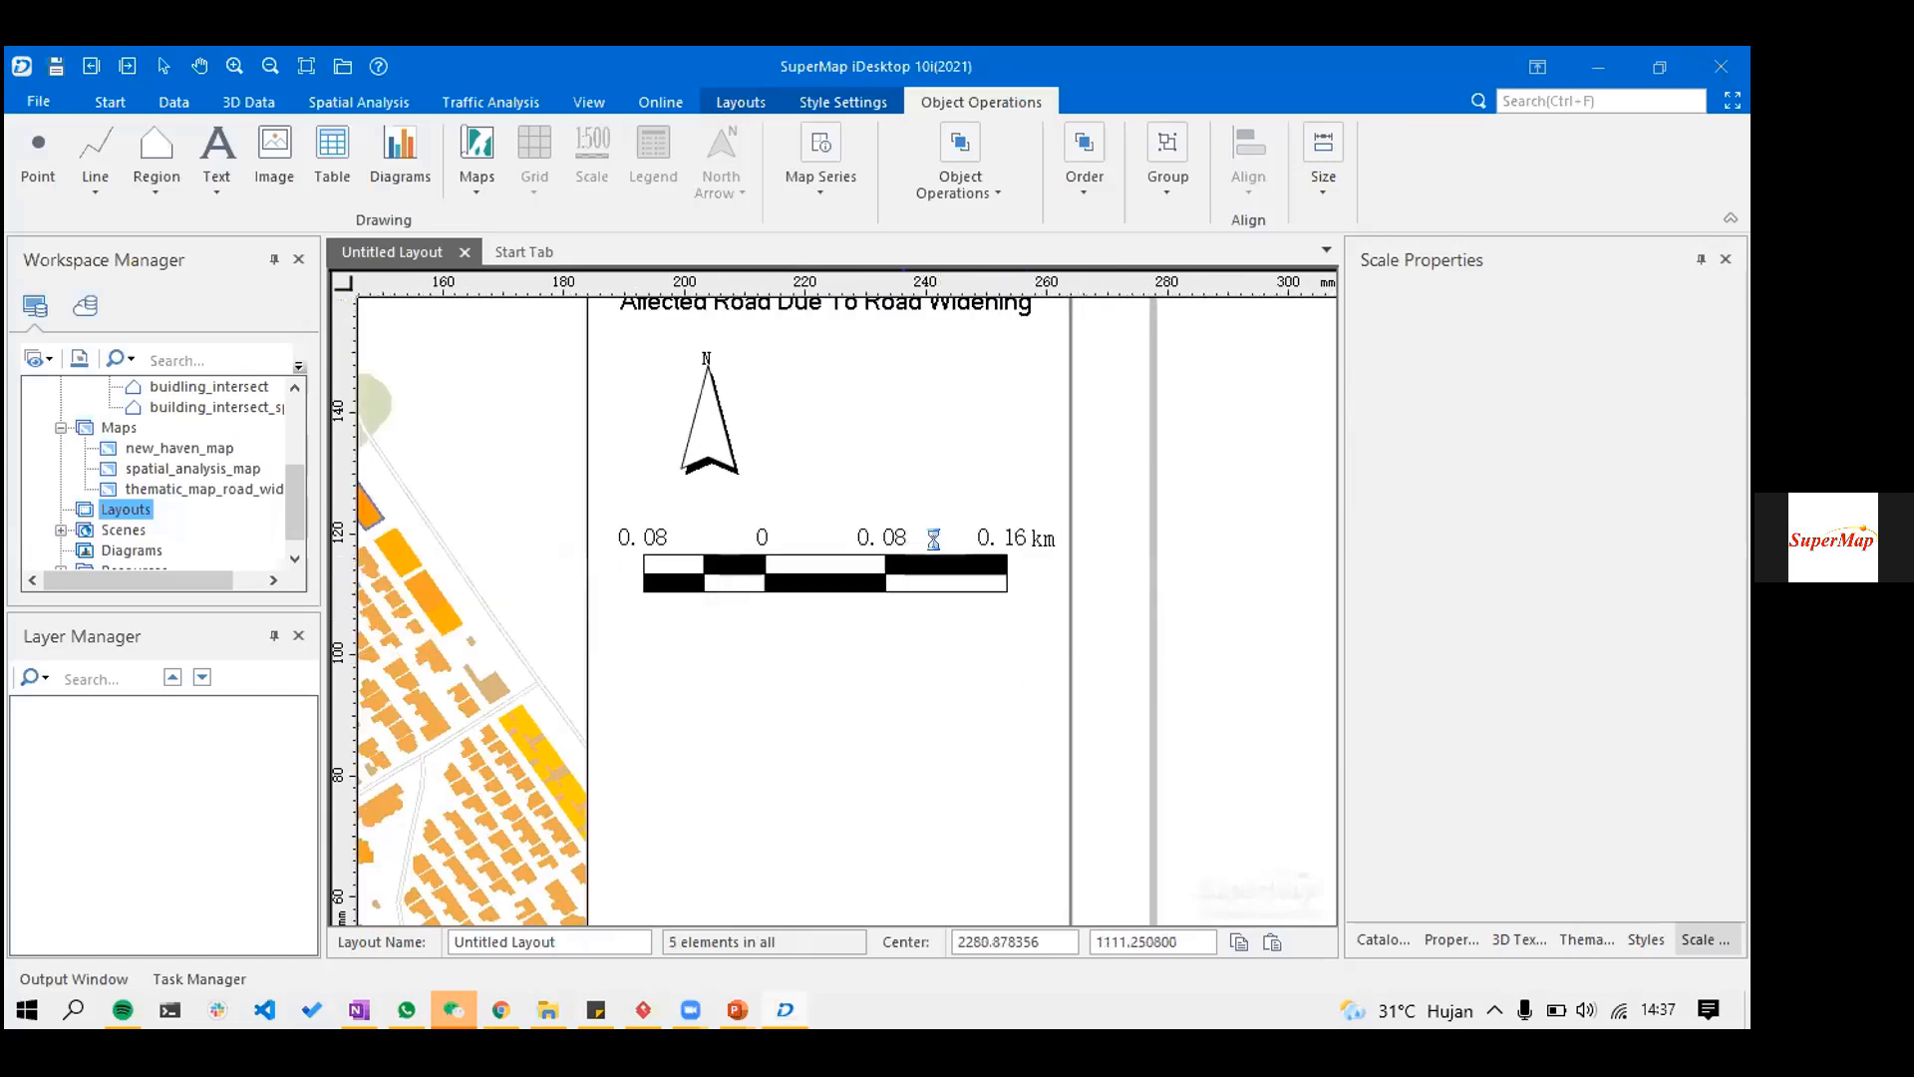
scroll(933, 539, "down", 1)
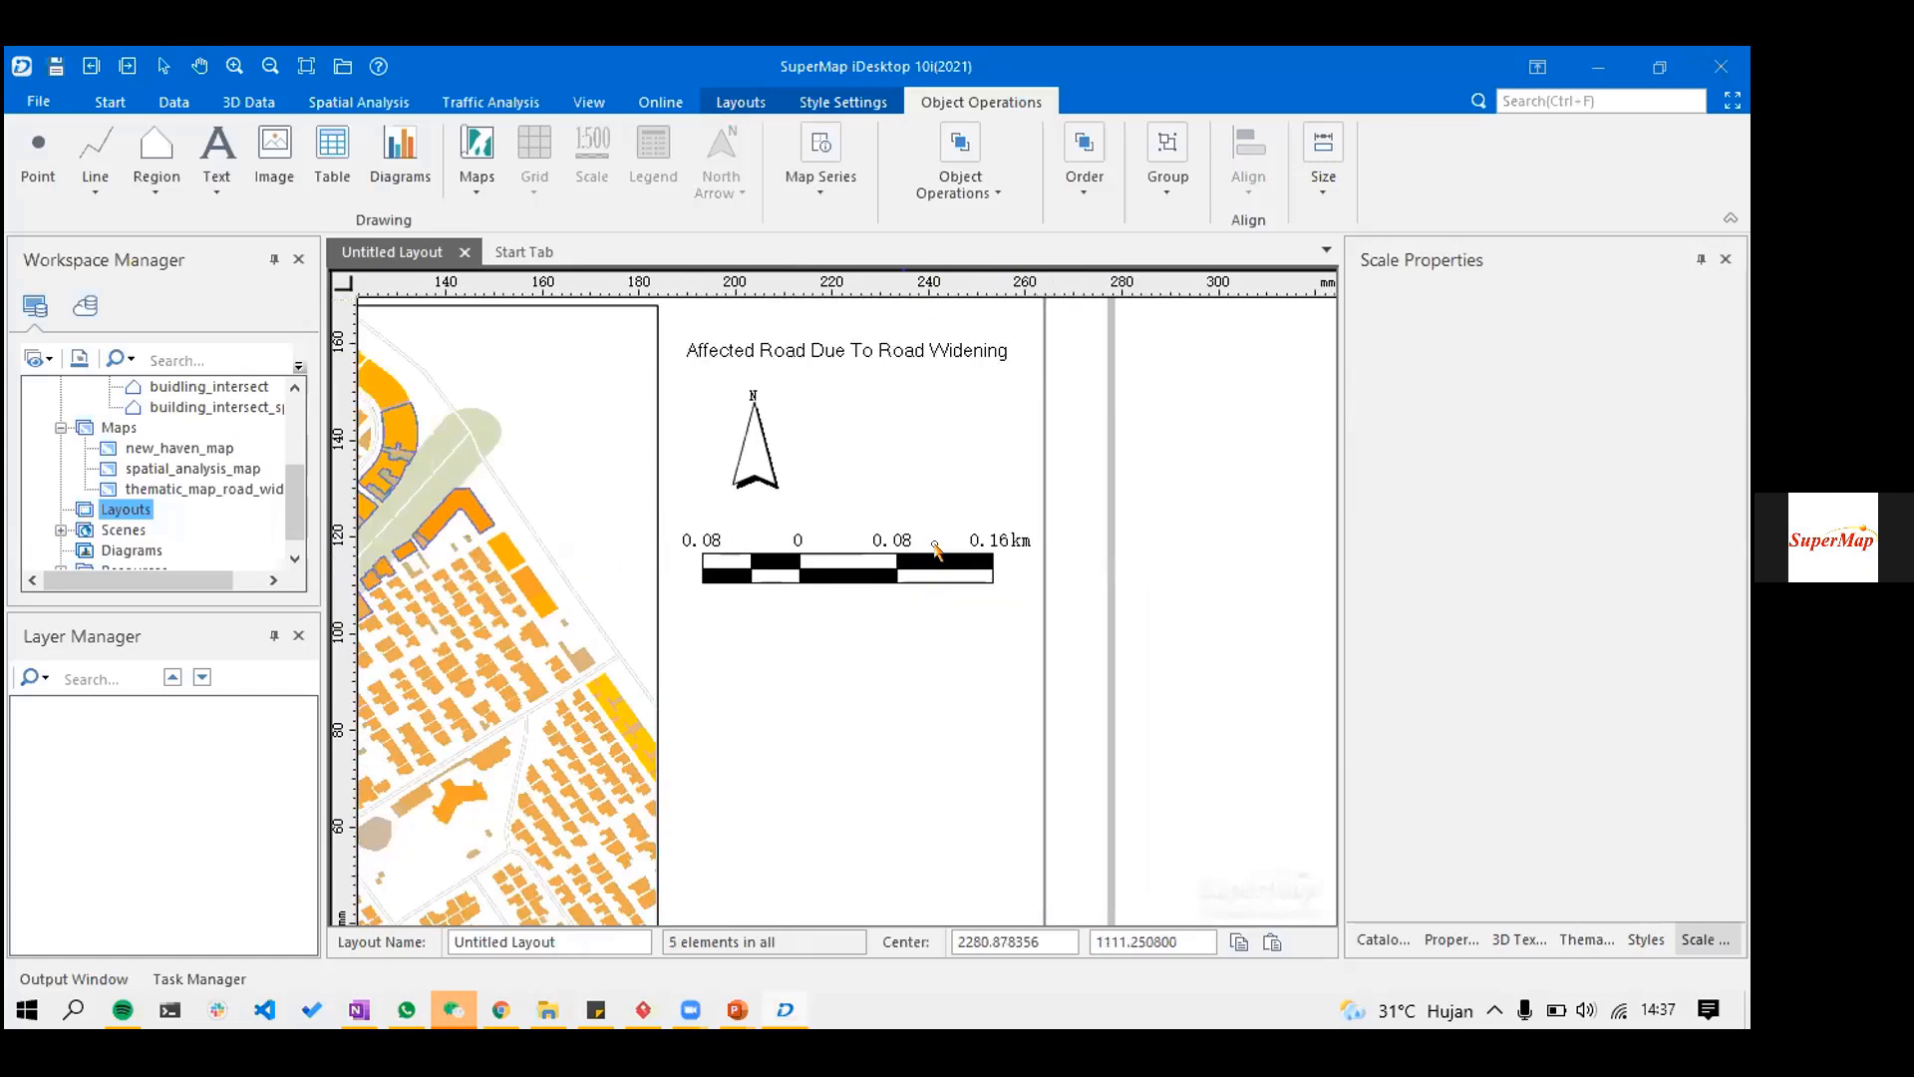
scroll(937, 551, "down", 1)
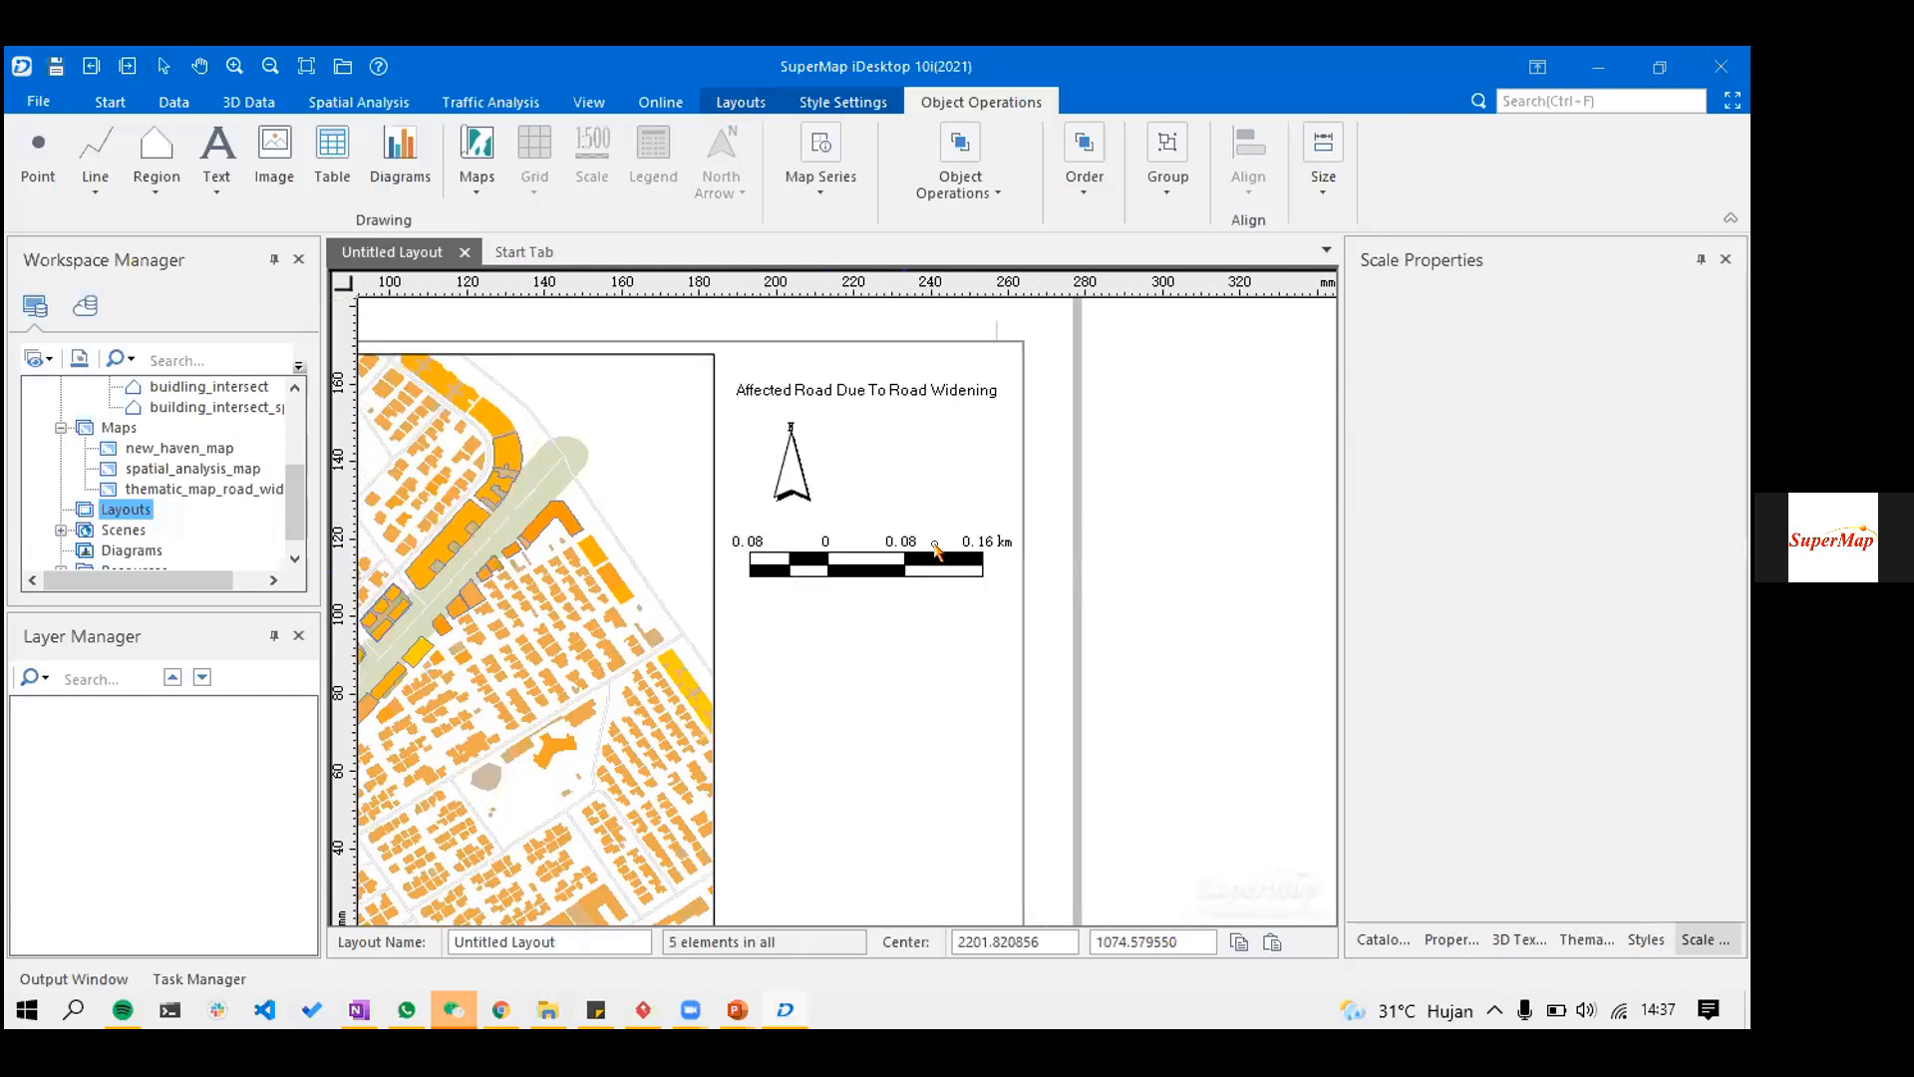
scroll(592, 394, "down", 1)
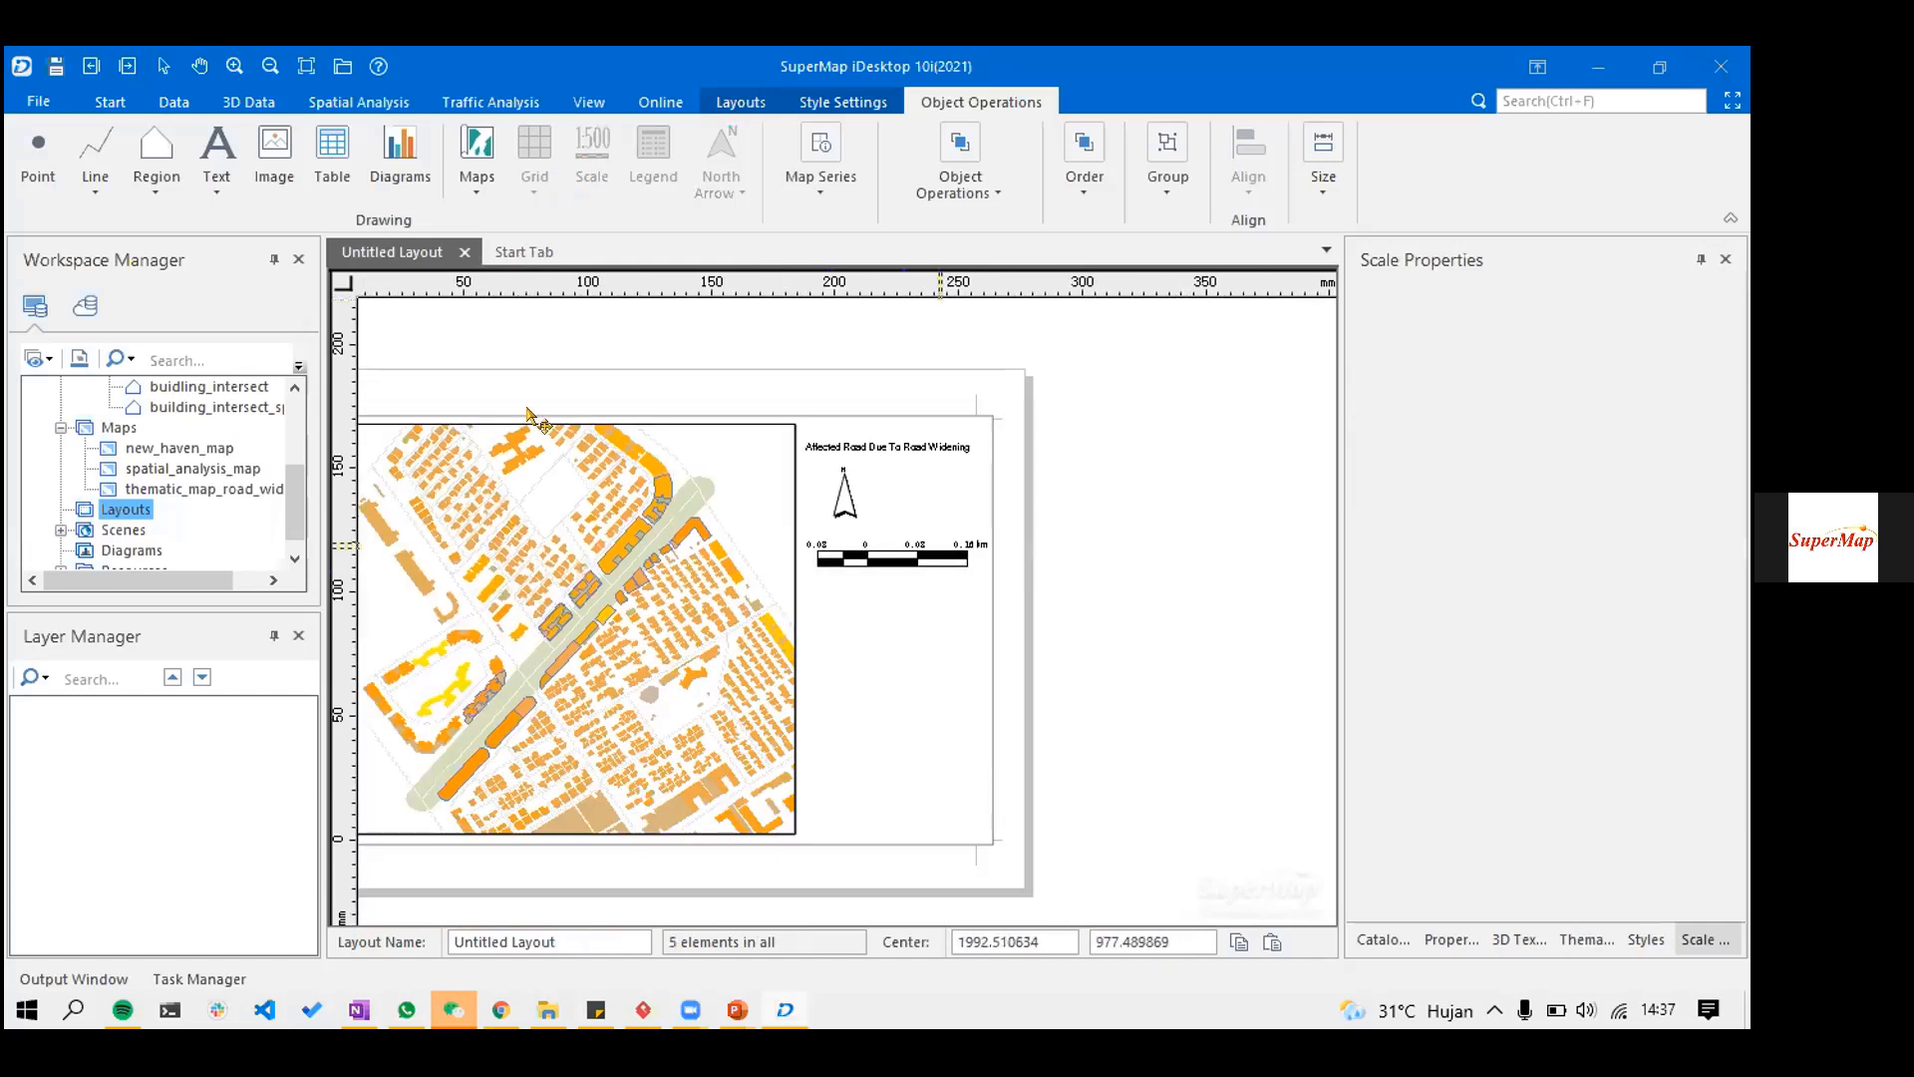
scroll(941, 545, "up", 1)
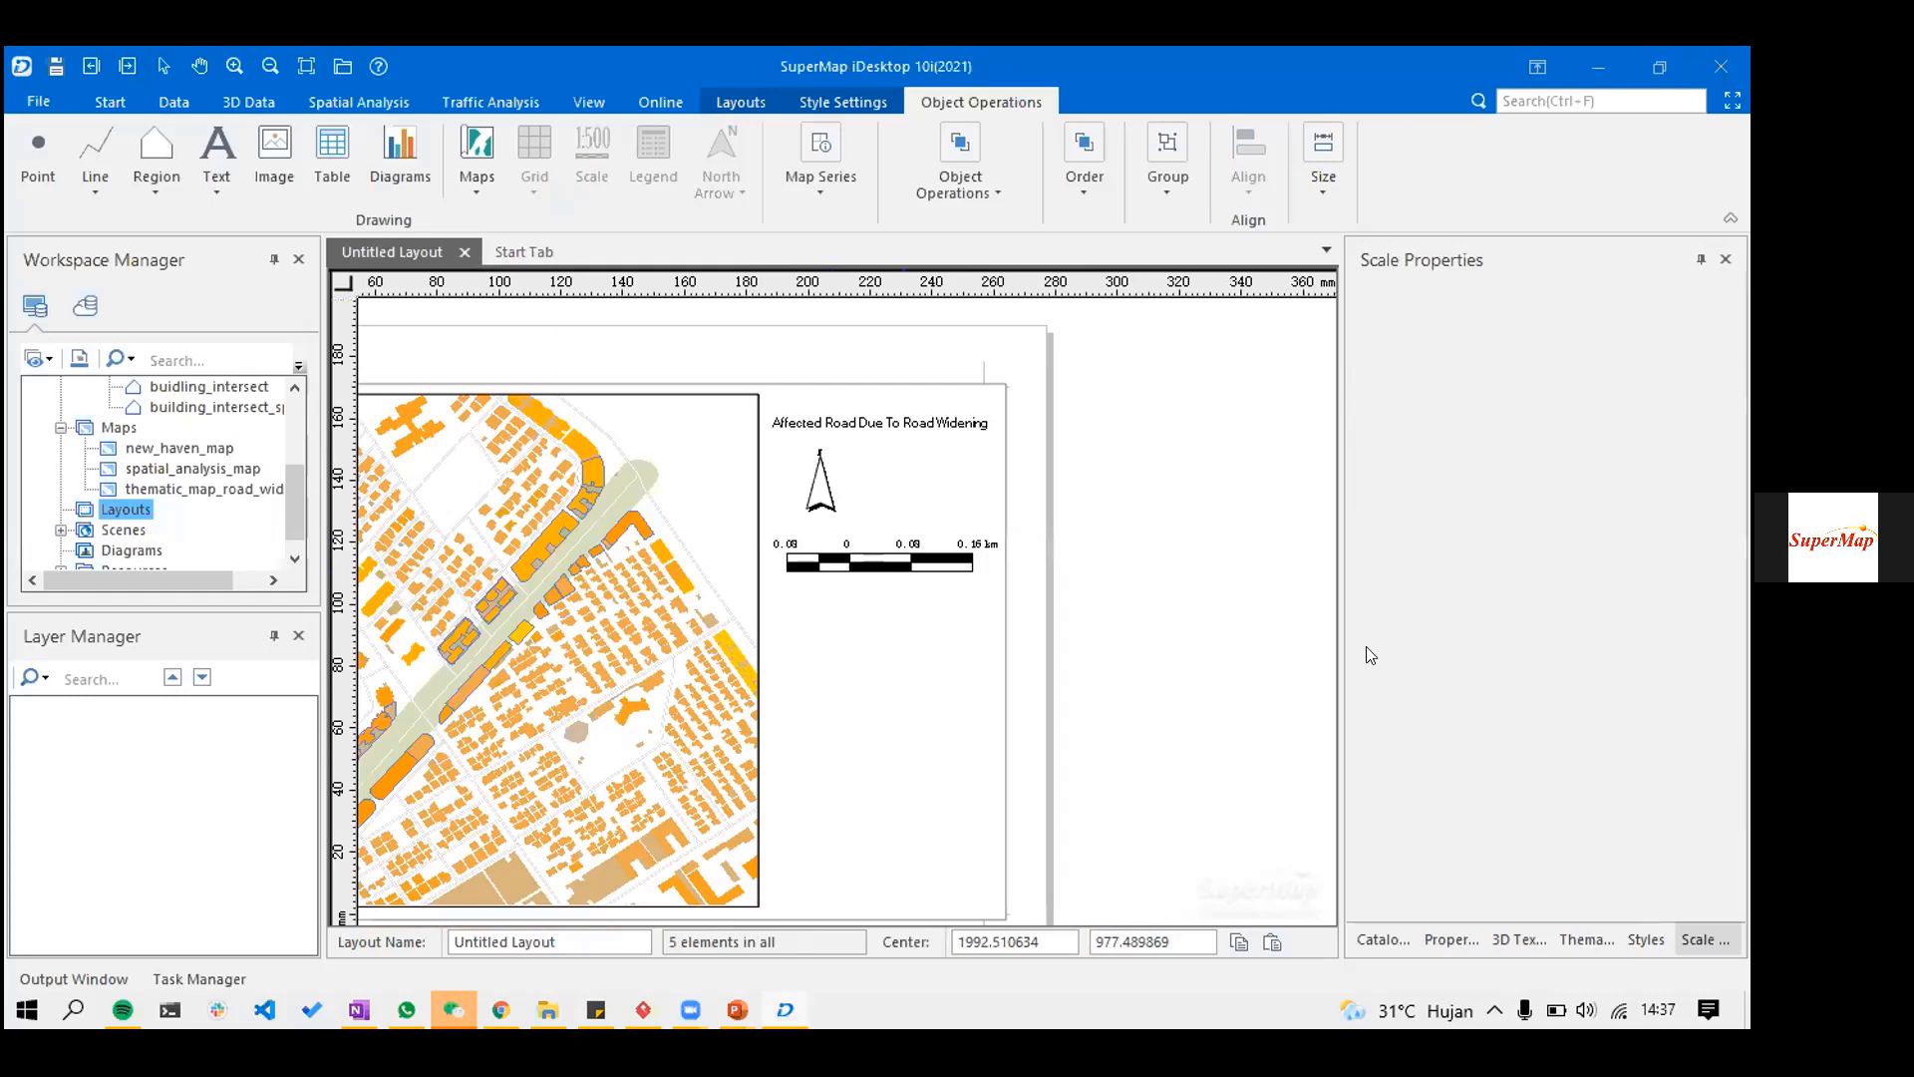
left_click(1374, 641)
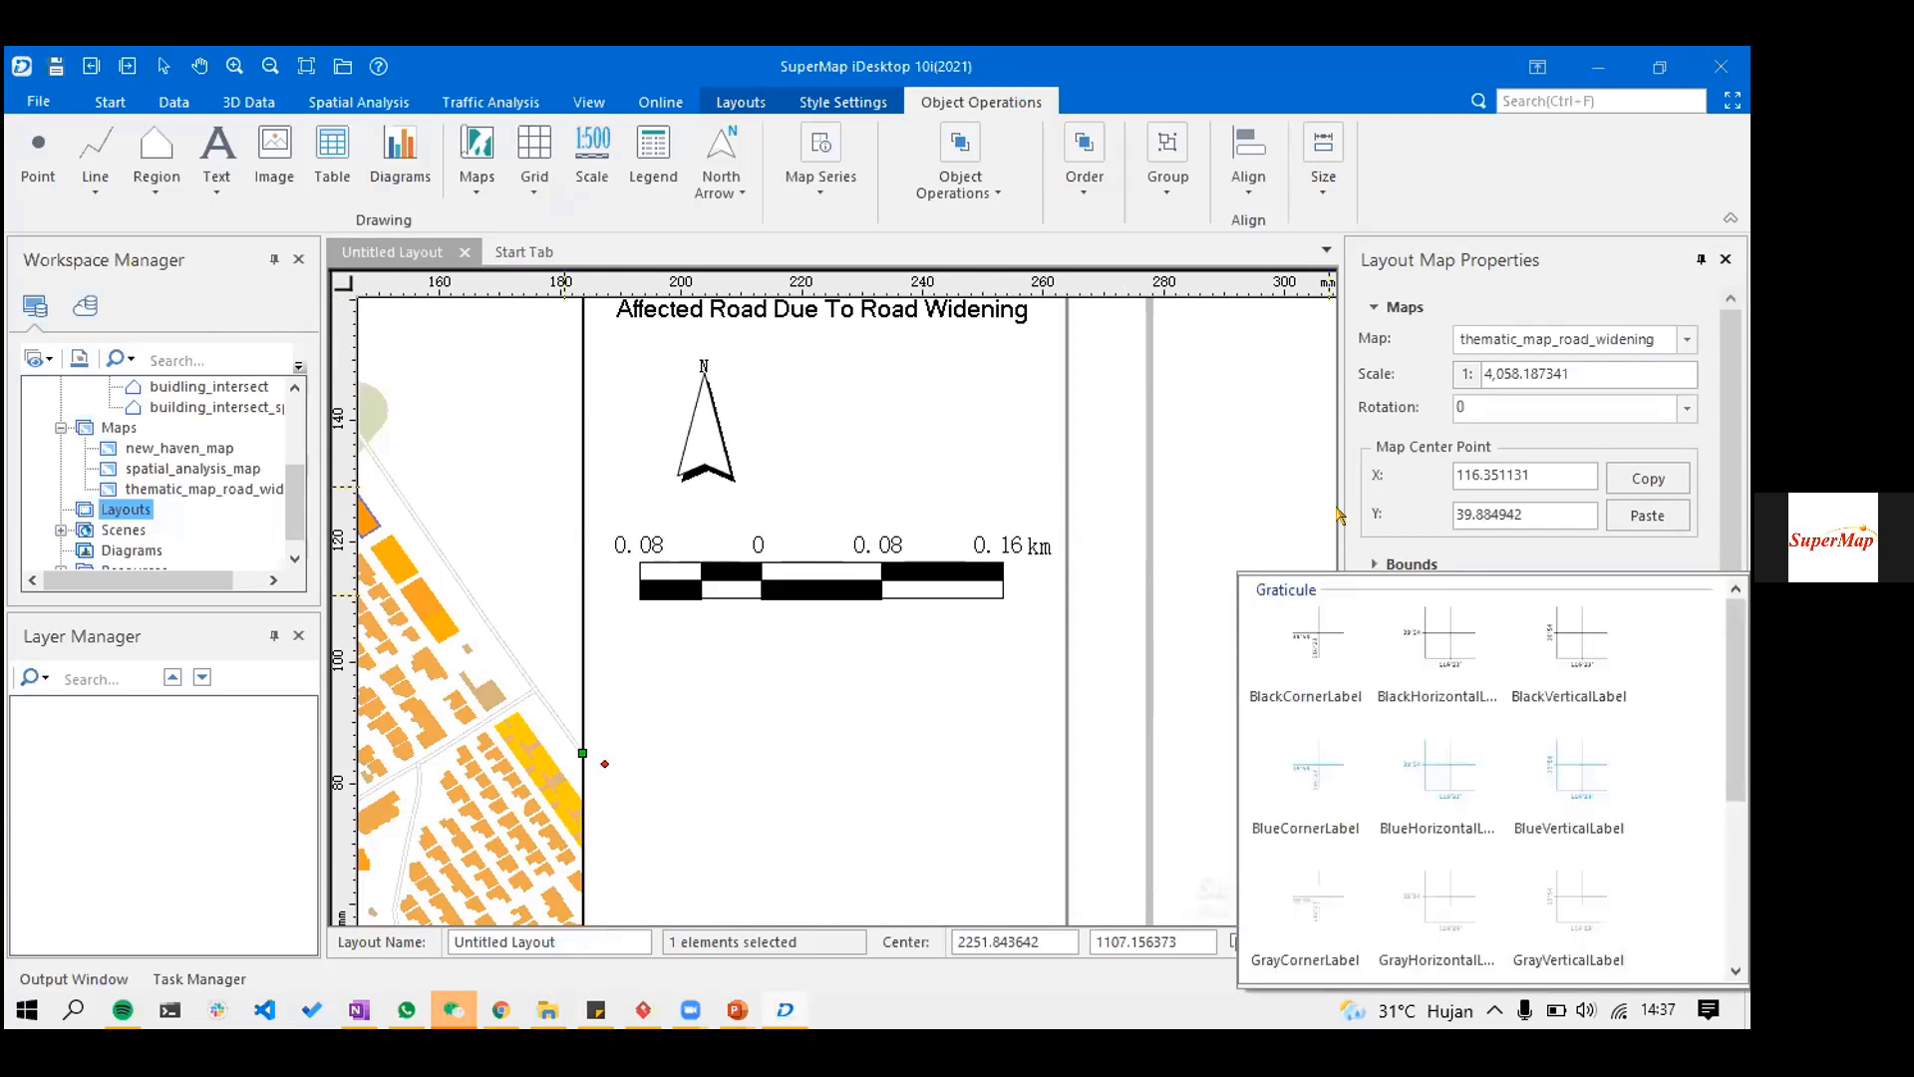
scroll(1552, 655, "down", 3)
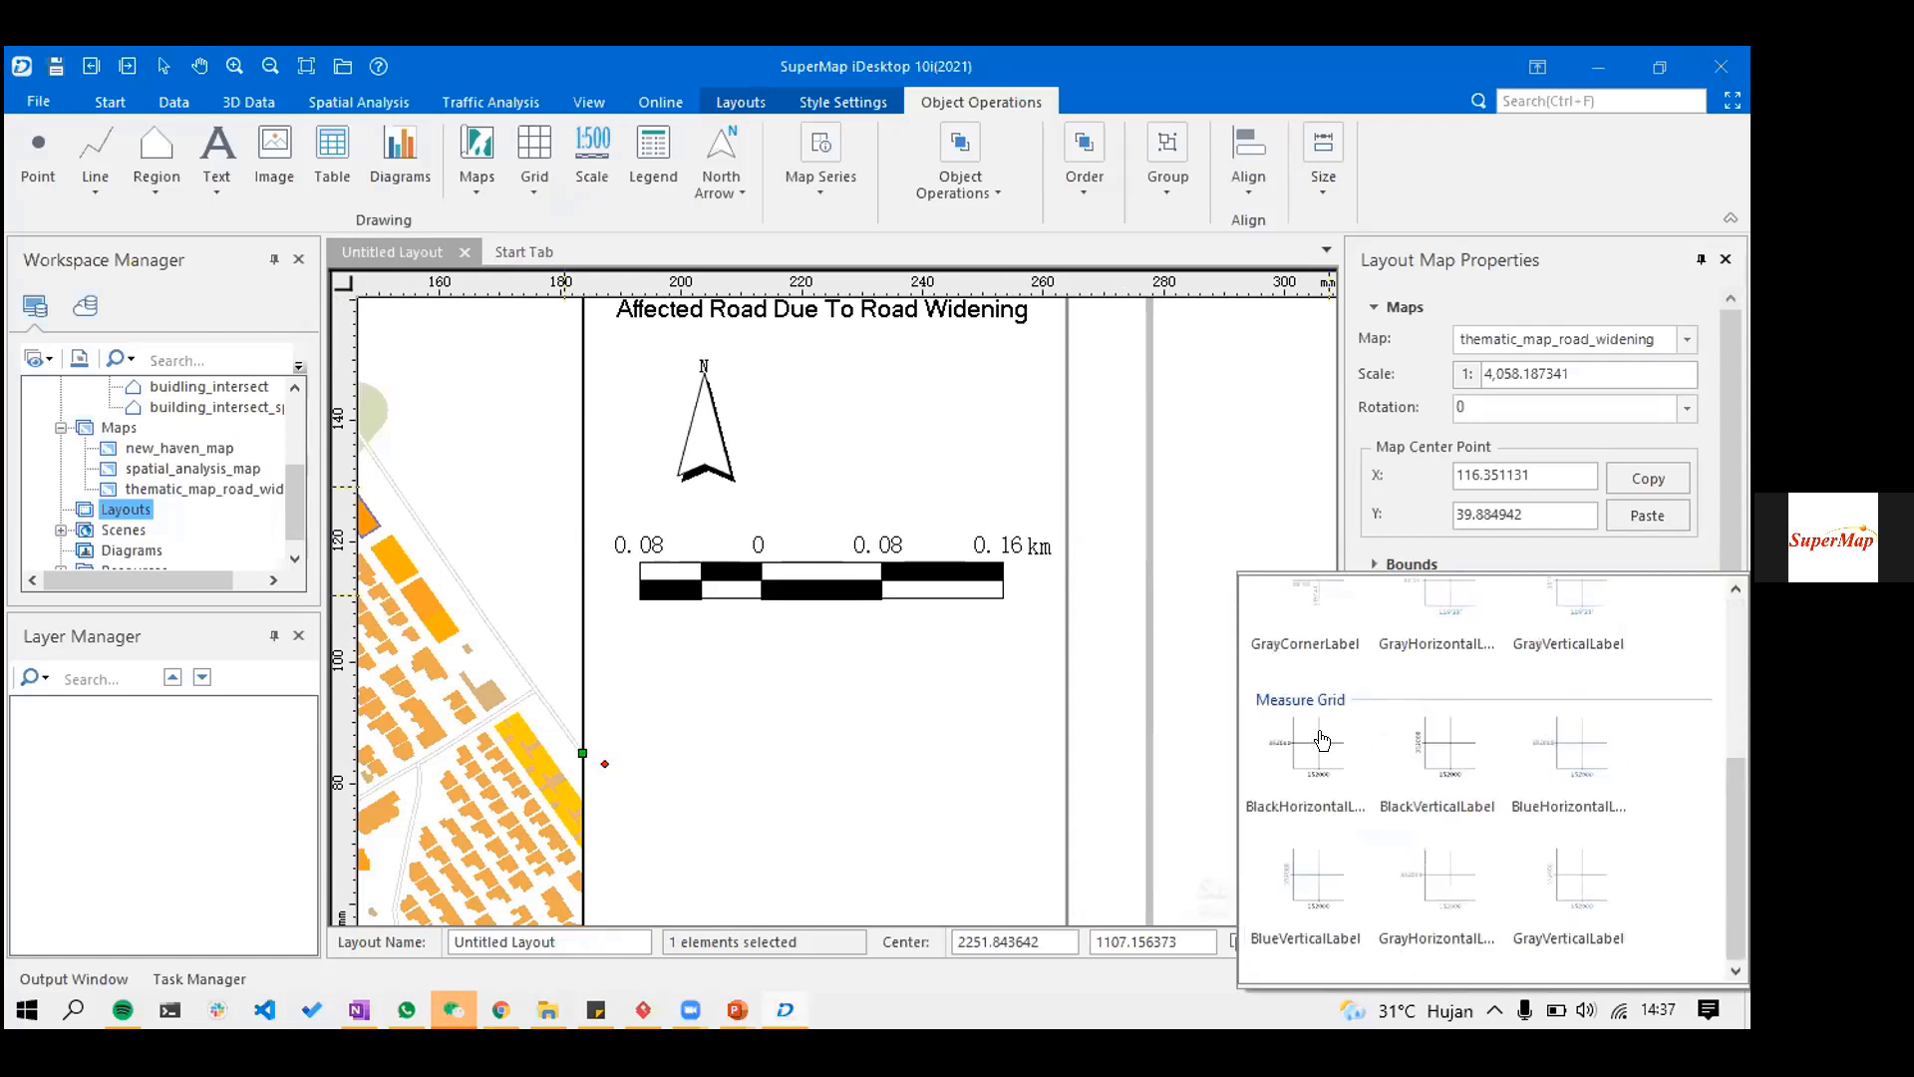
left_click(1463, 764)
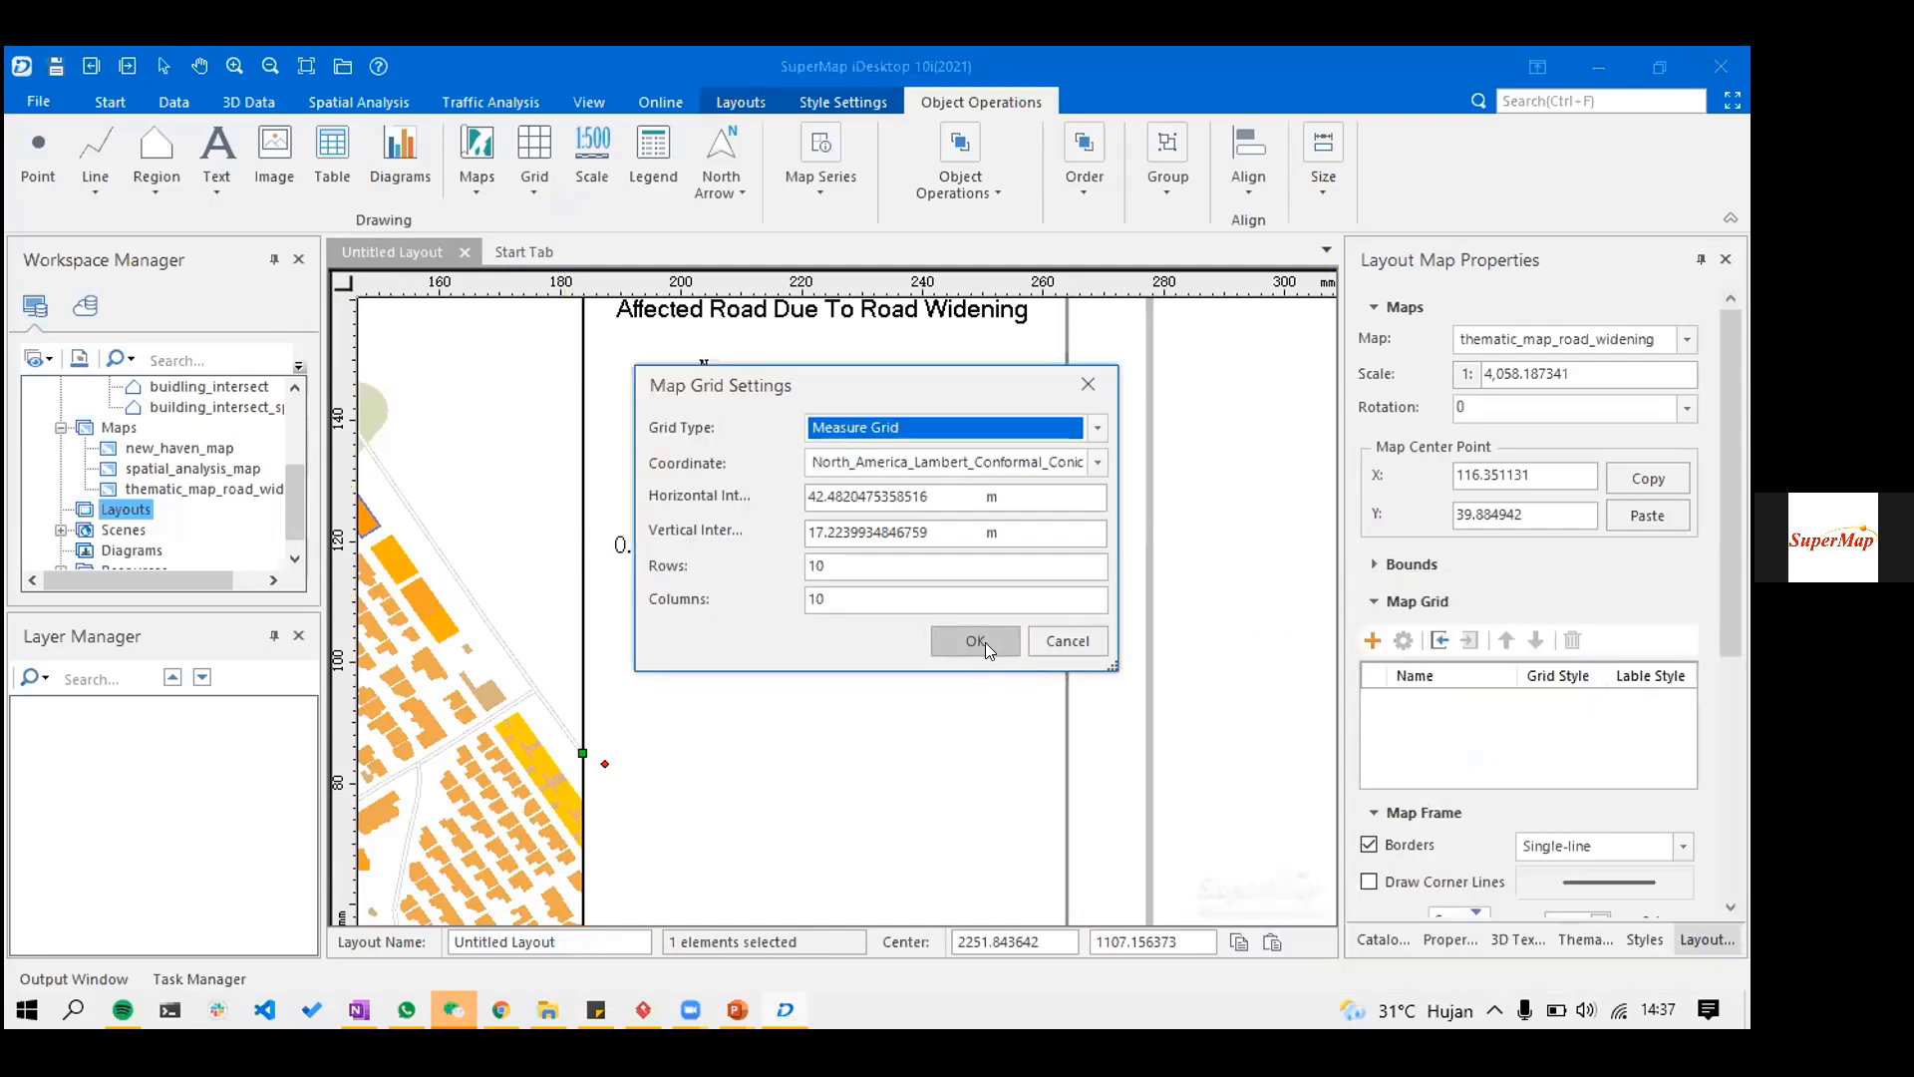
left_click(982, 642)
- Delete the measure grid from the map frame
scroll(968, 704, "down", 1)
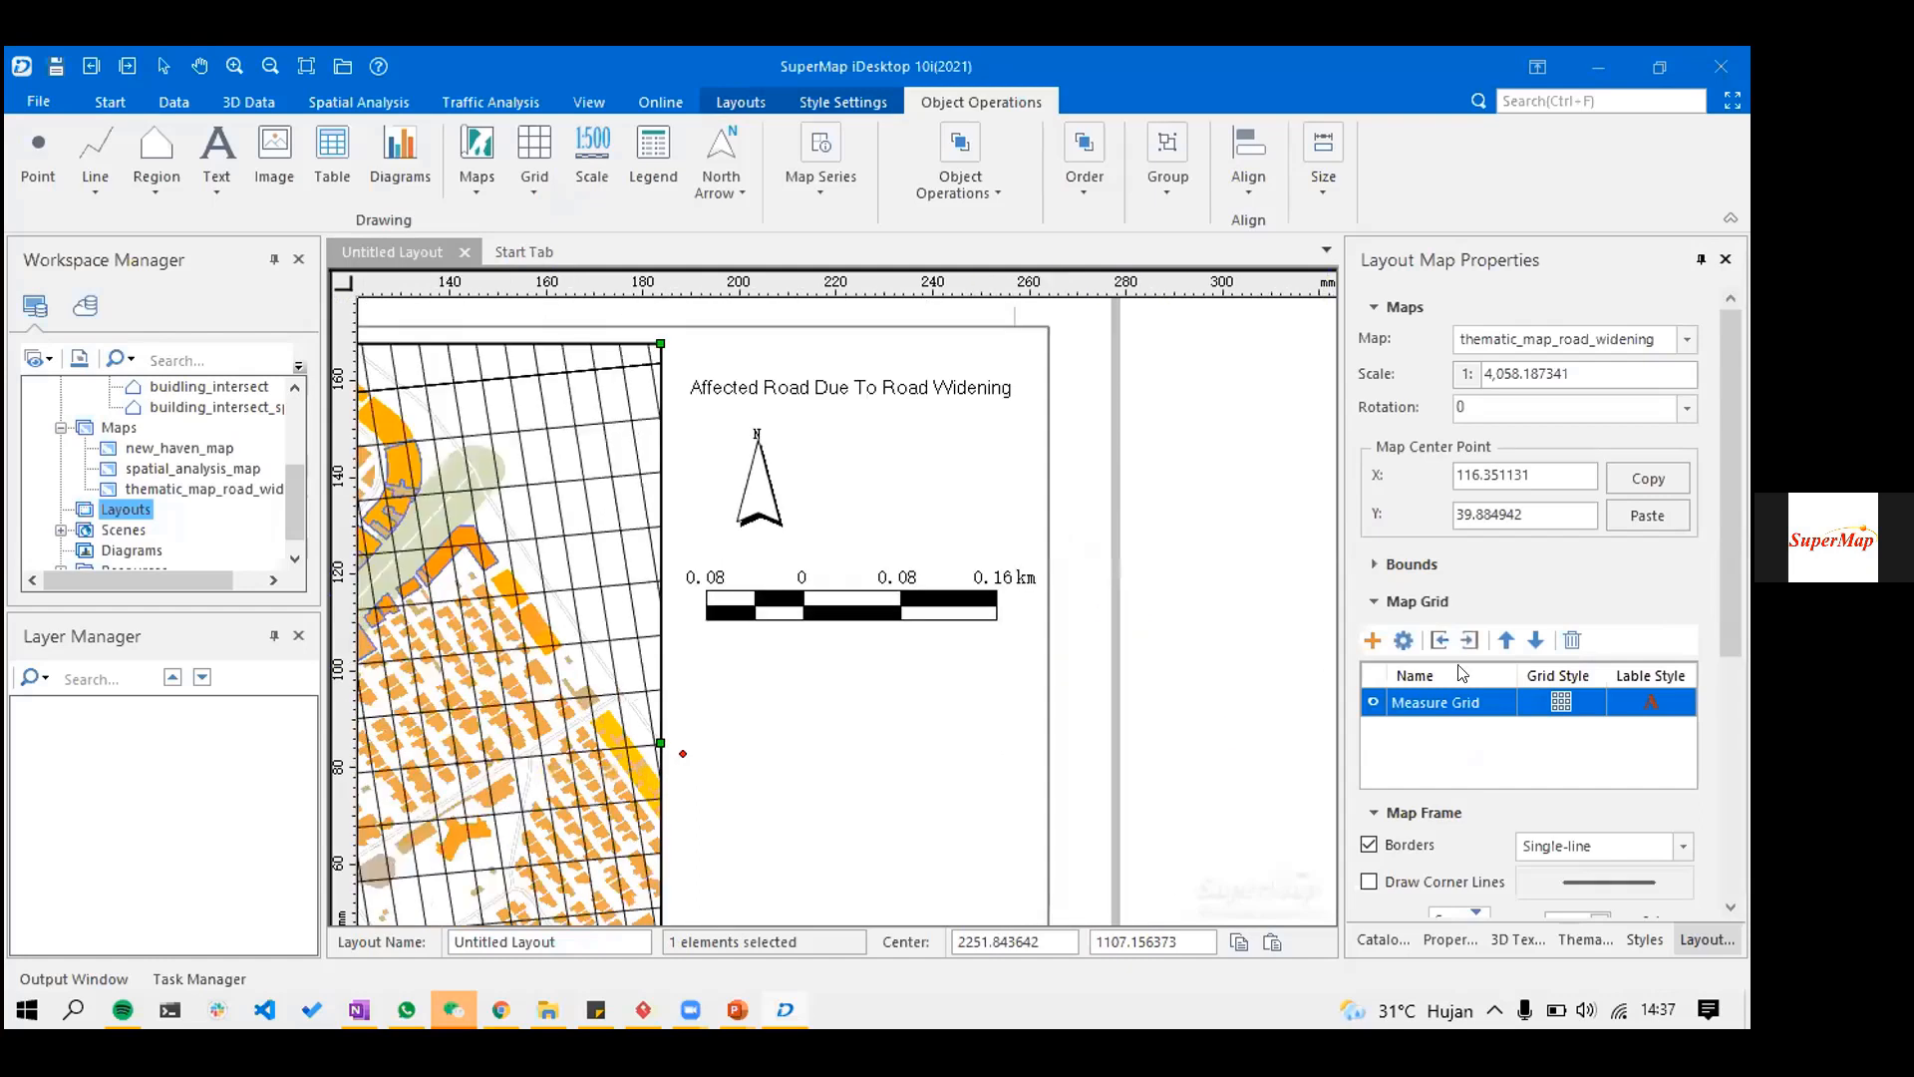
scroll(972, 633, "down", 1)
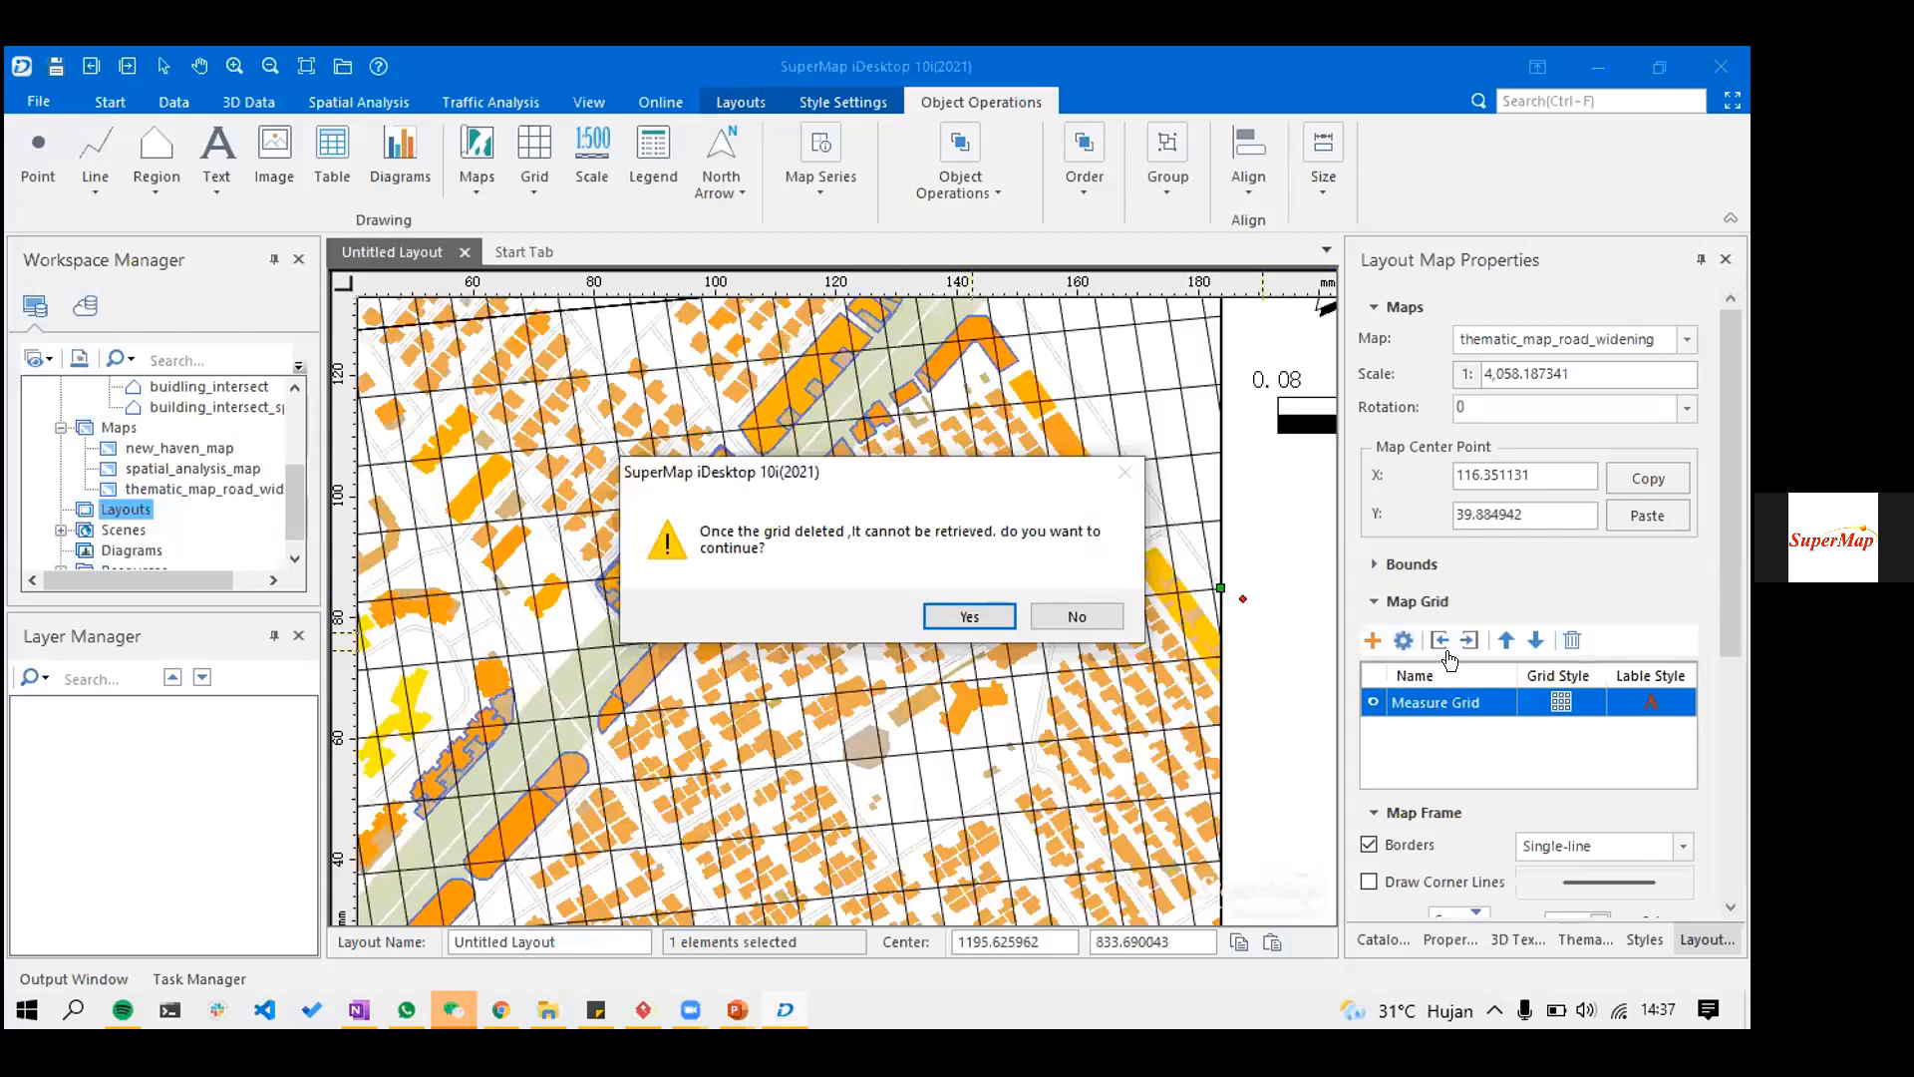
key("Return")
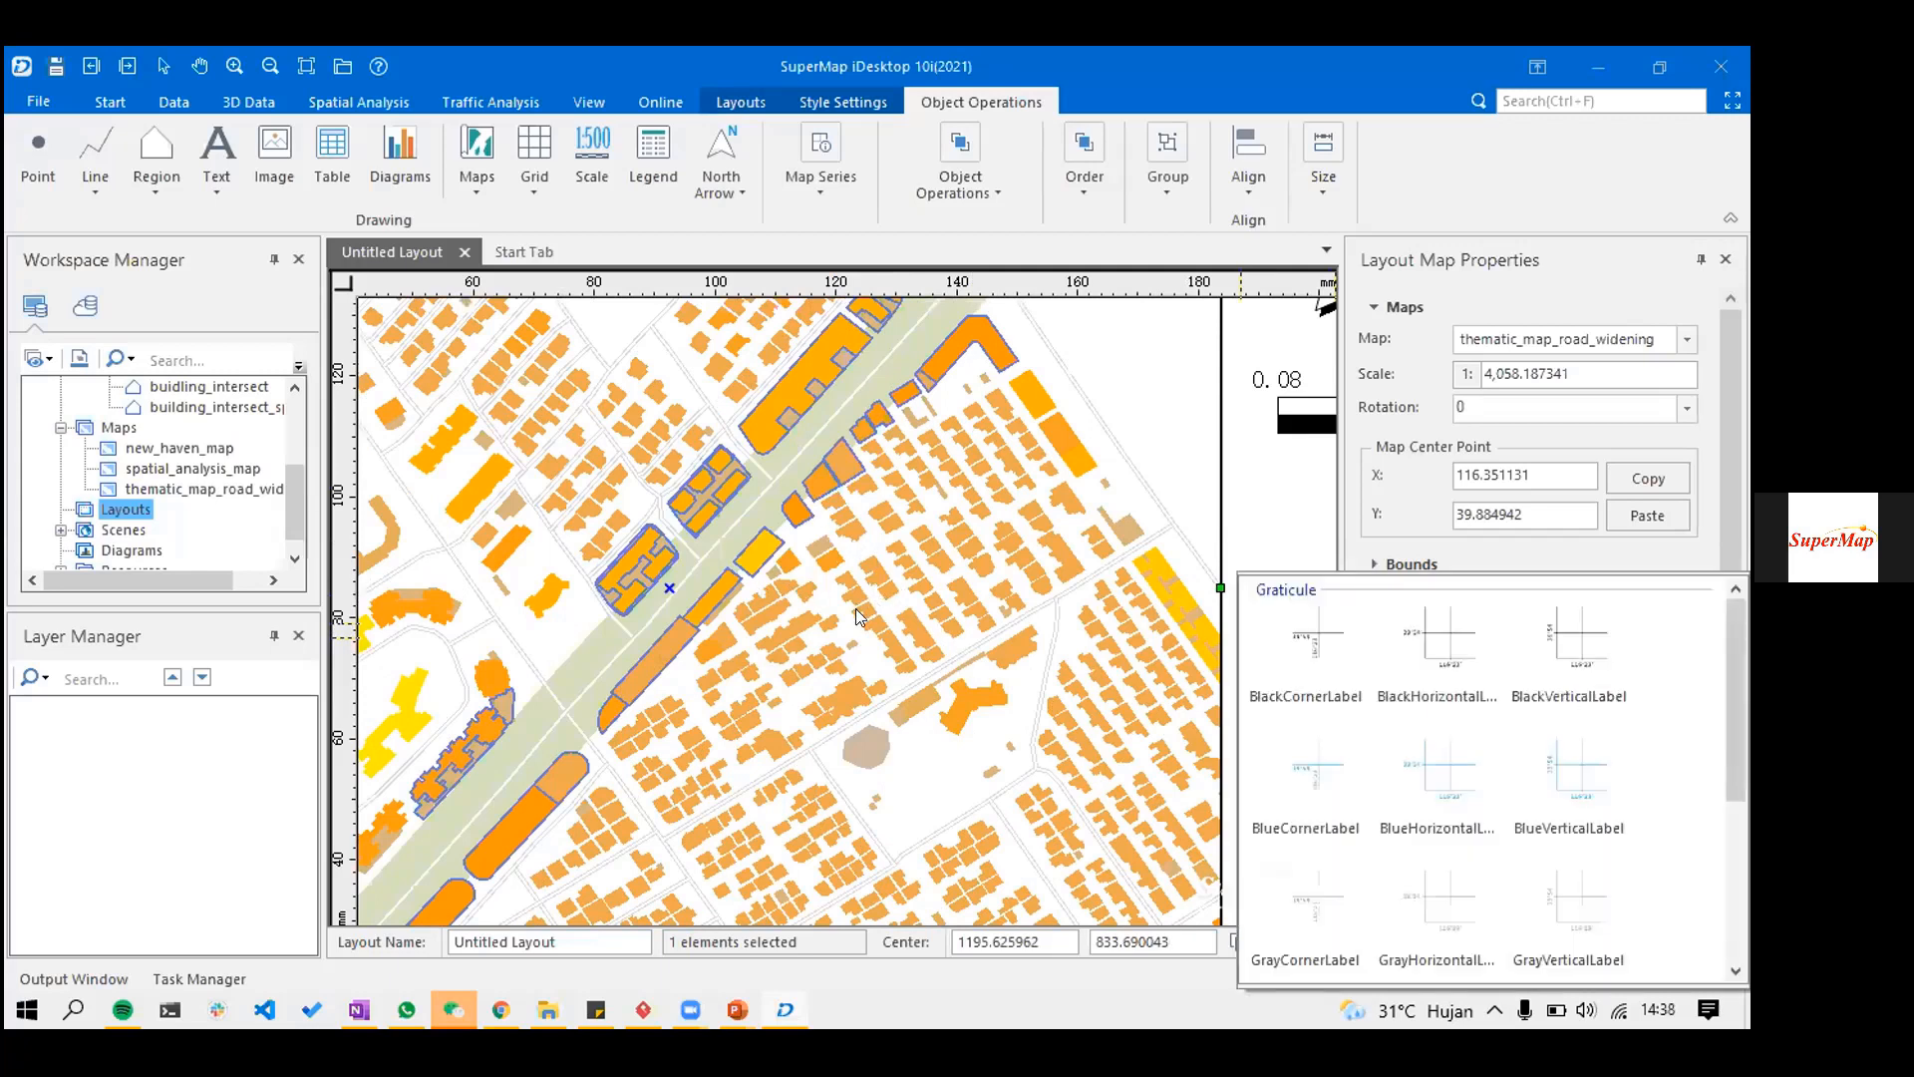
- Add a graticule to the map frame and set its number of columns to 3
left_click(958, 641)
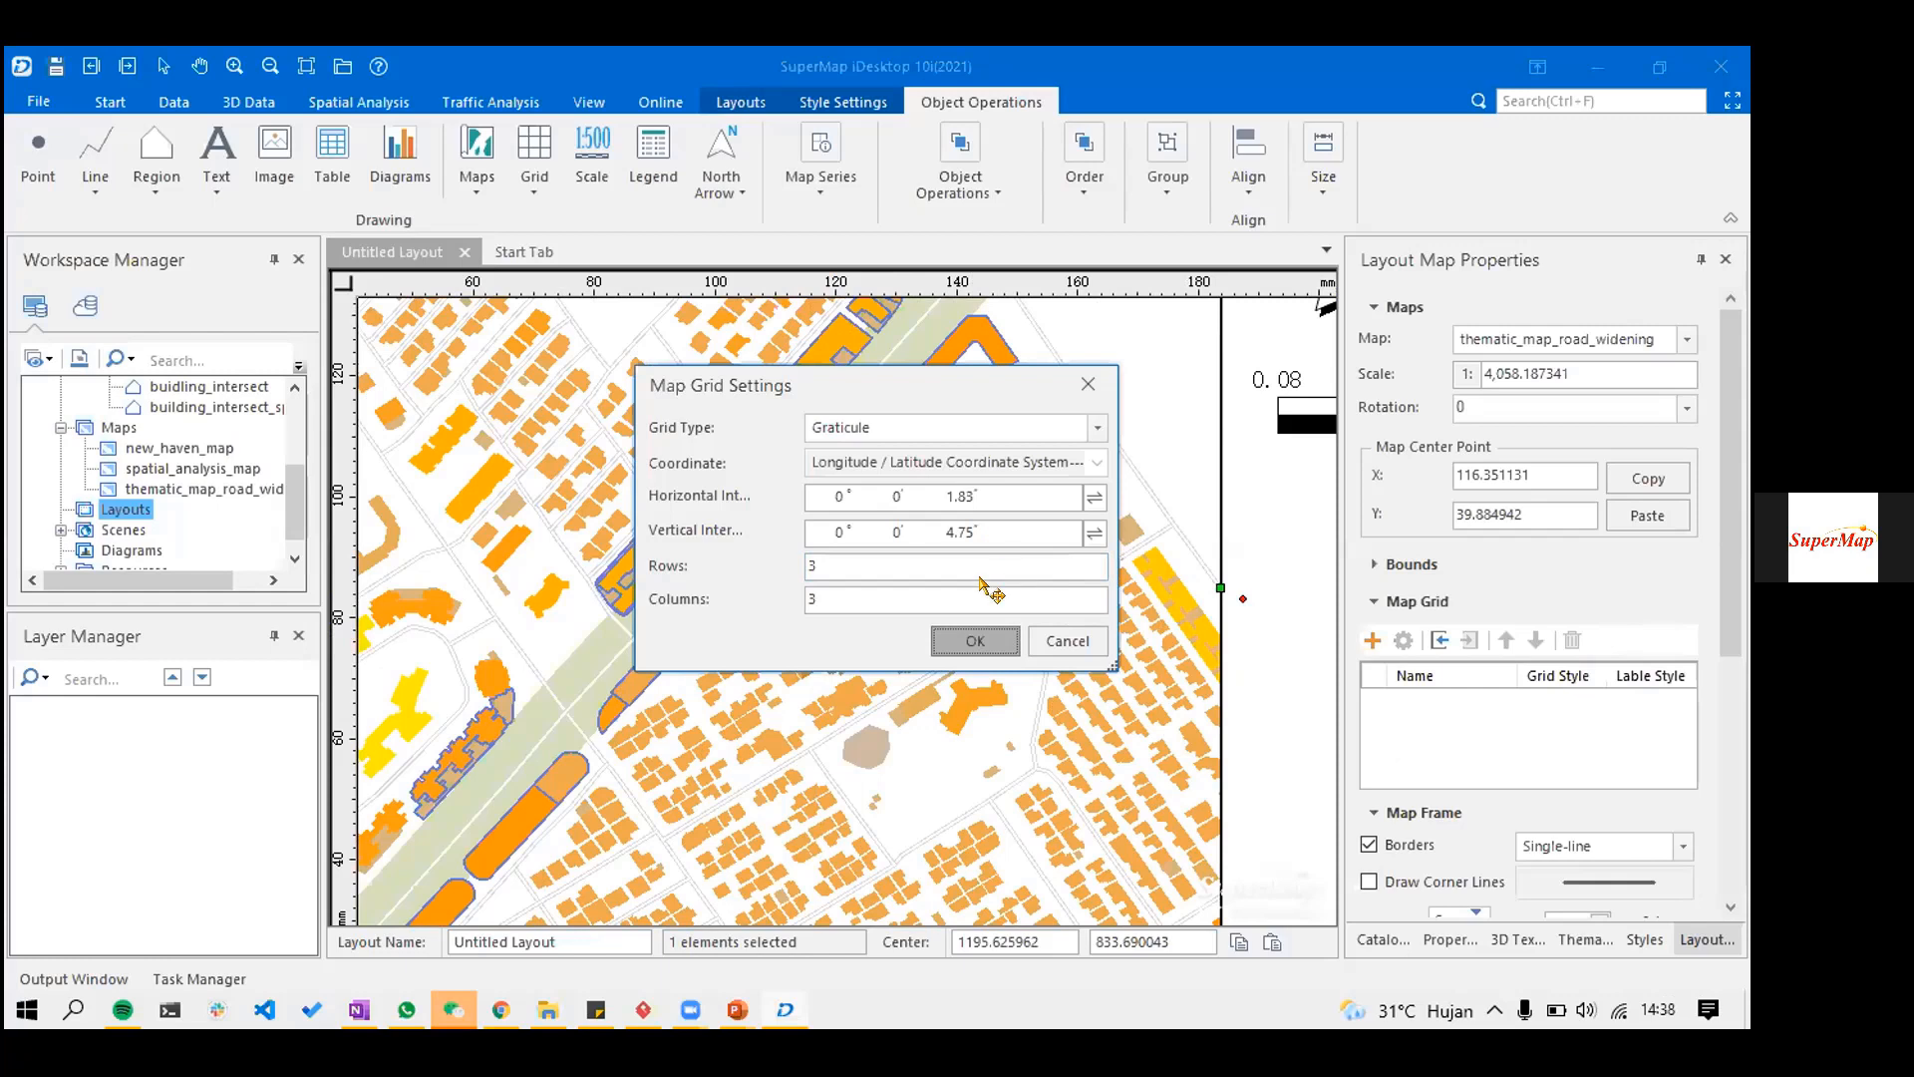
left_click(975, 641)
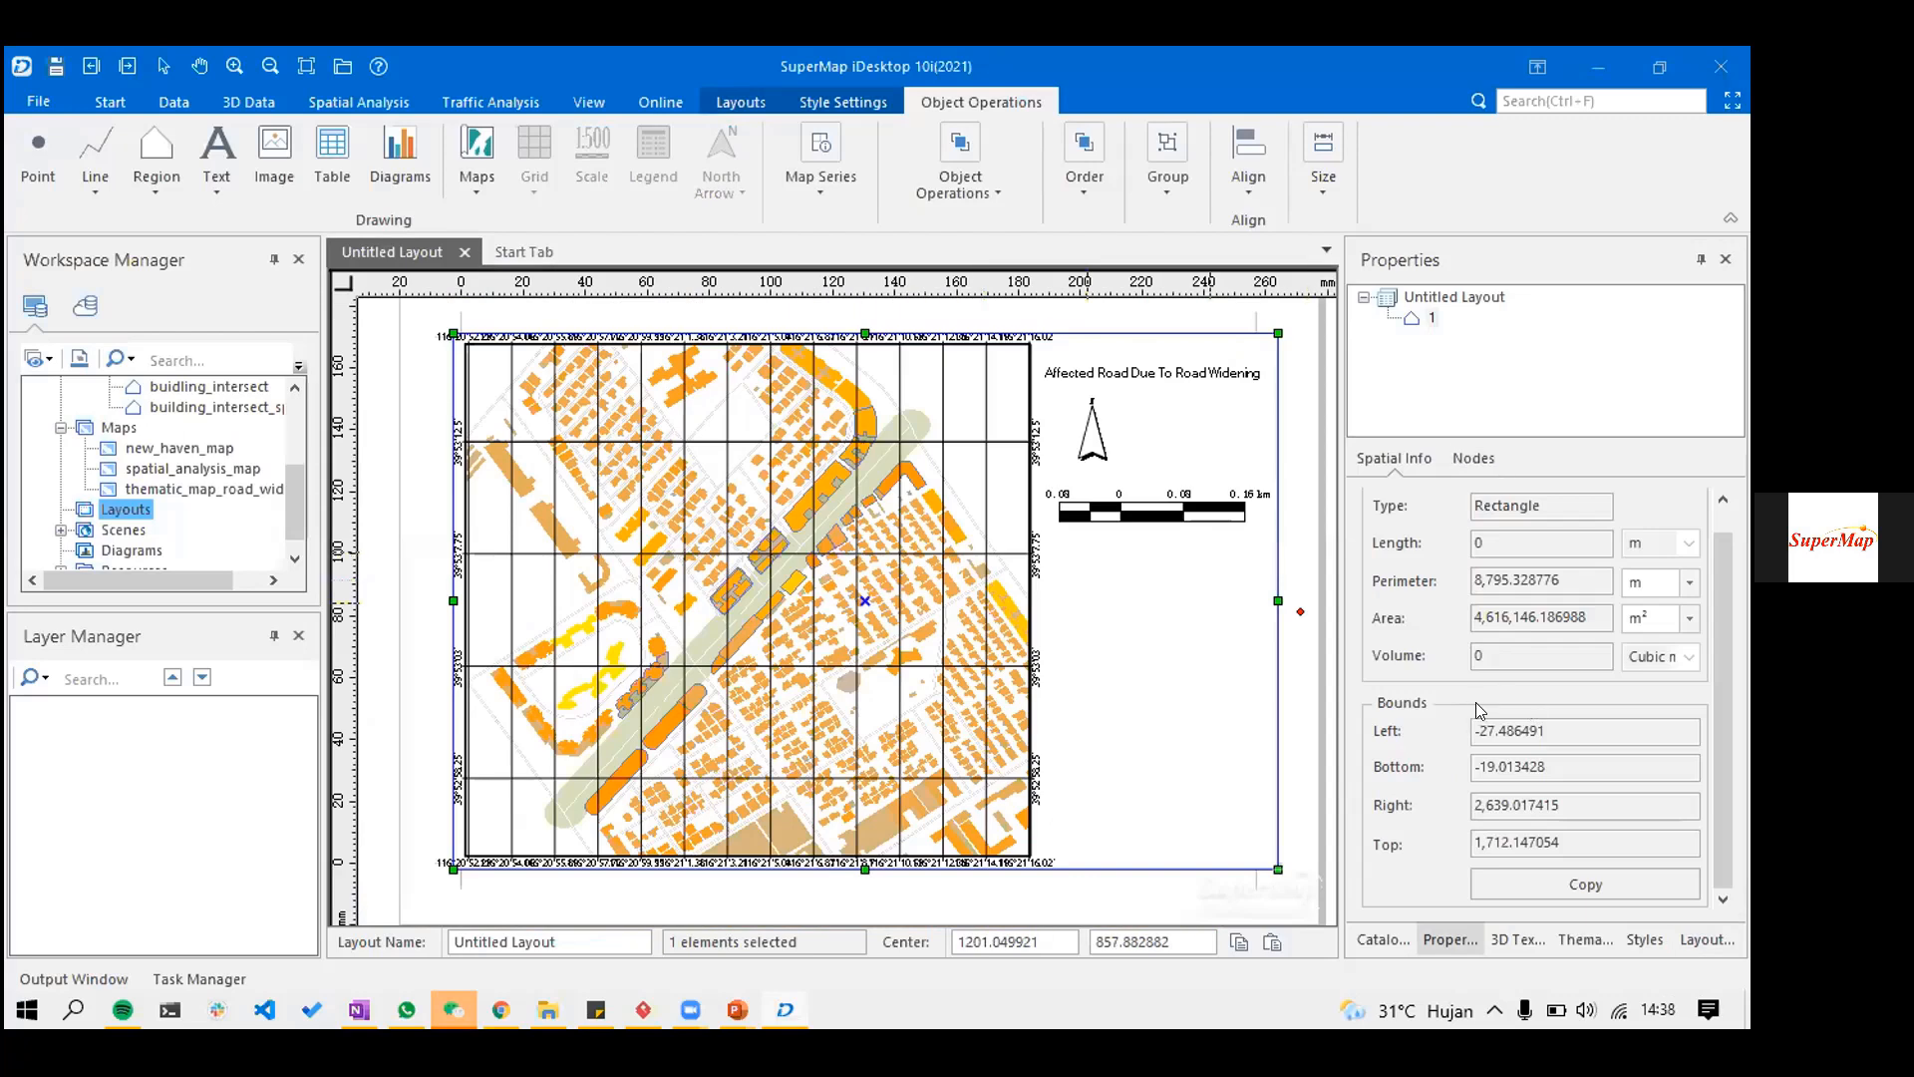
scroll(1479, 700, "up", 3)
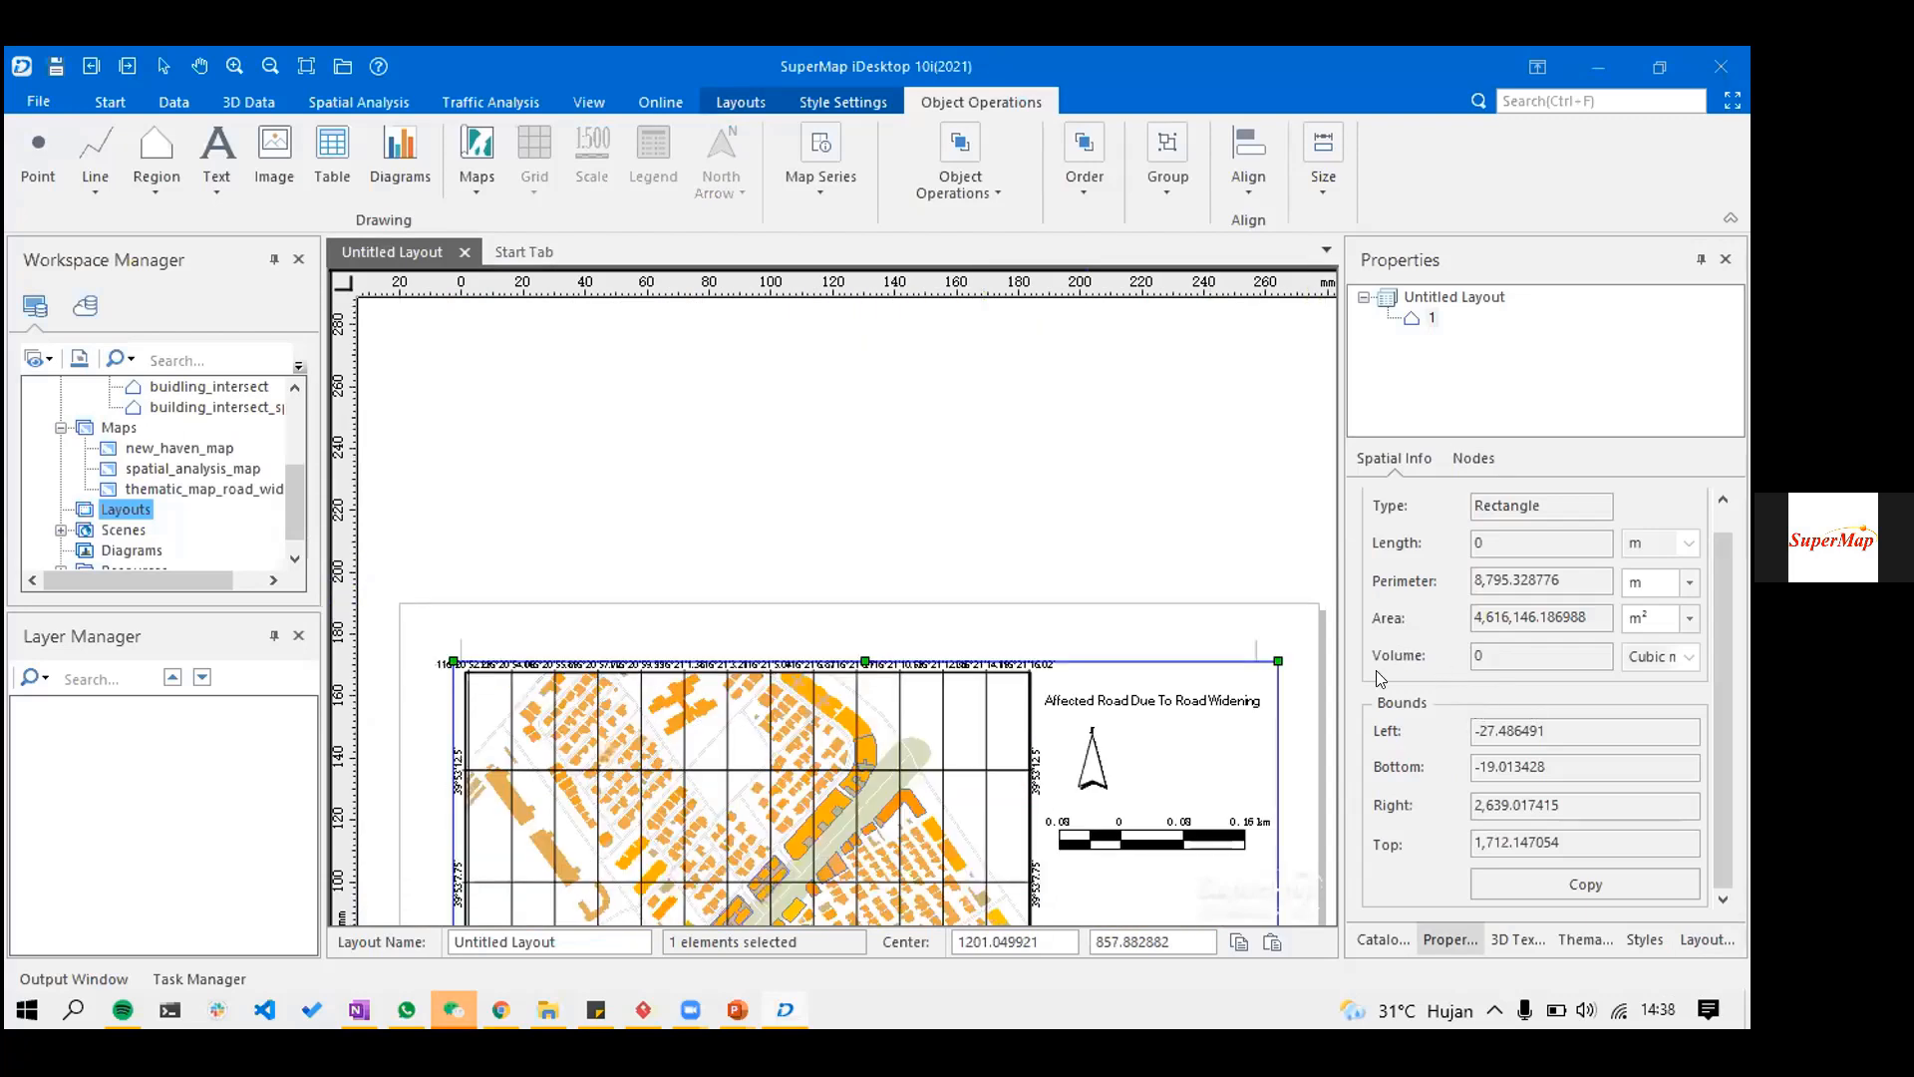
left_click(975, 794)
left_click(1404, 640)
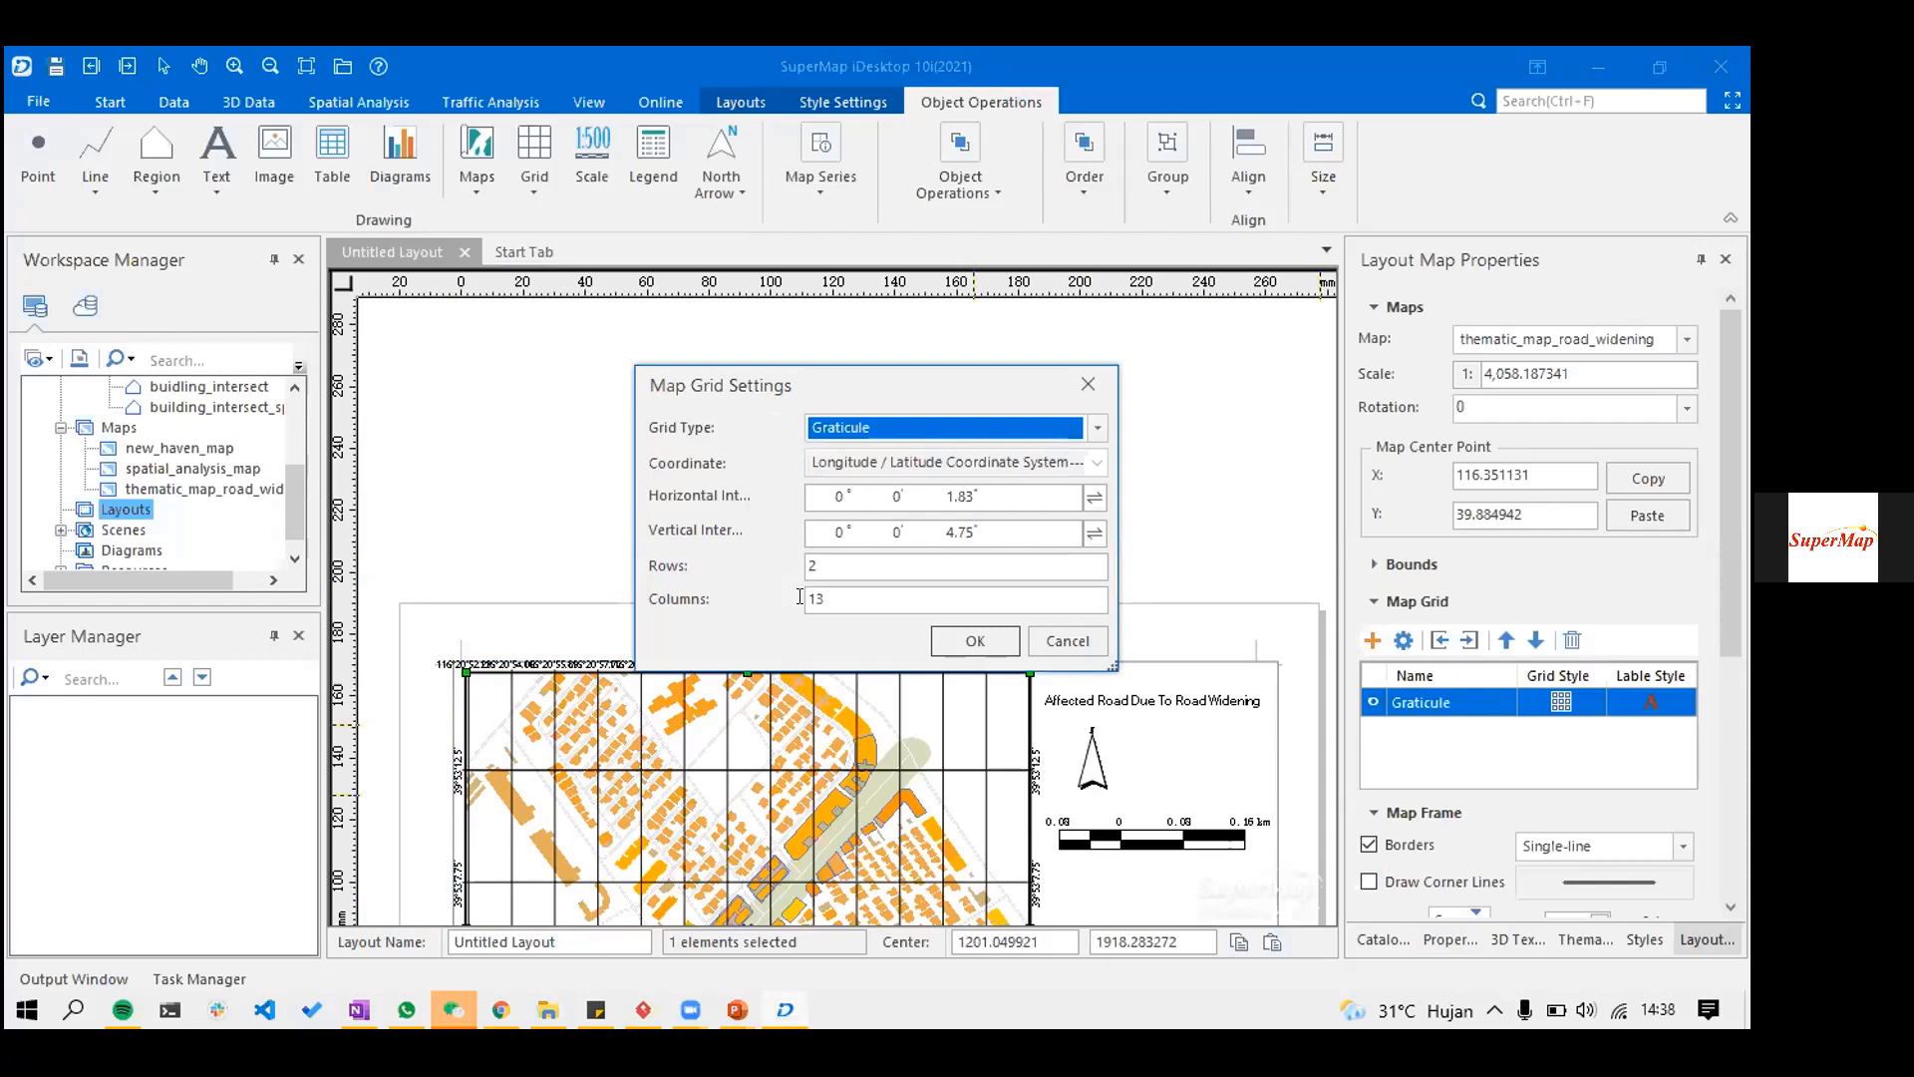
double_click(857, 606)
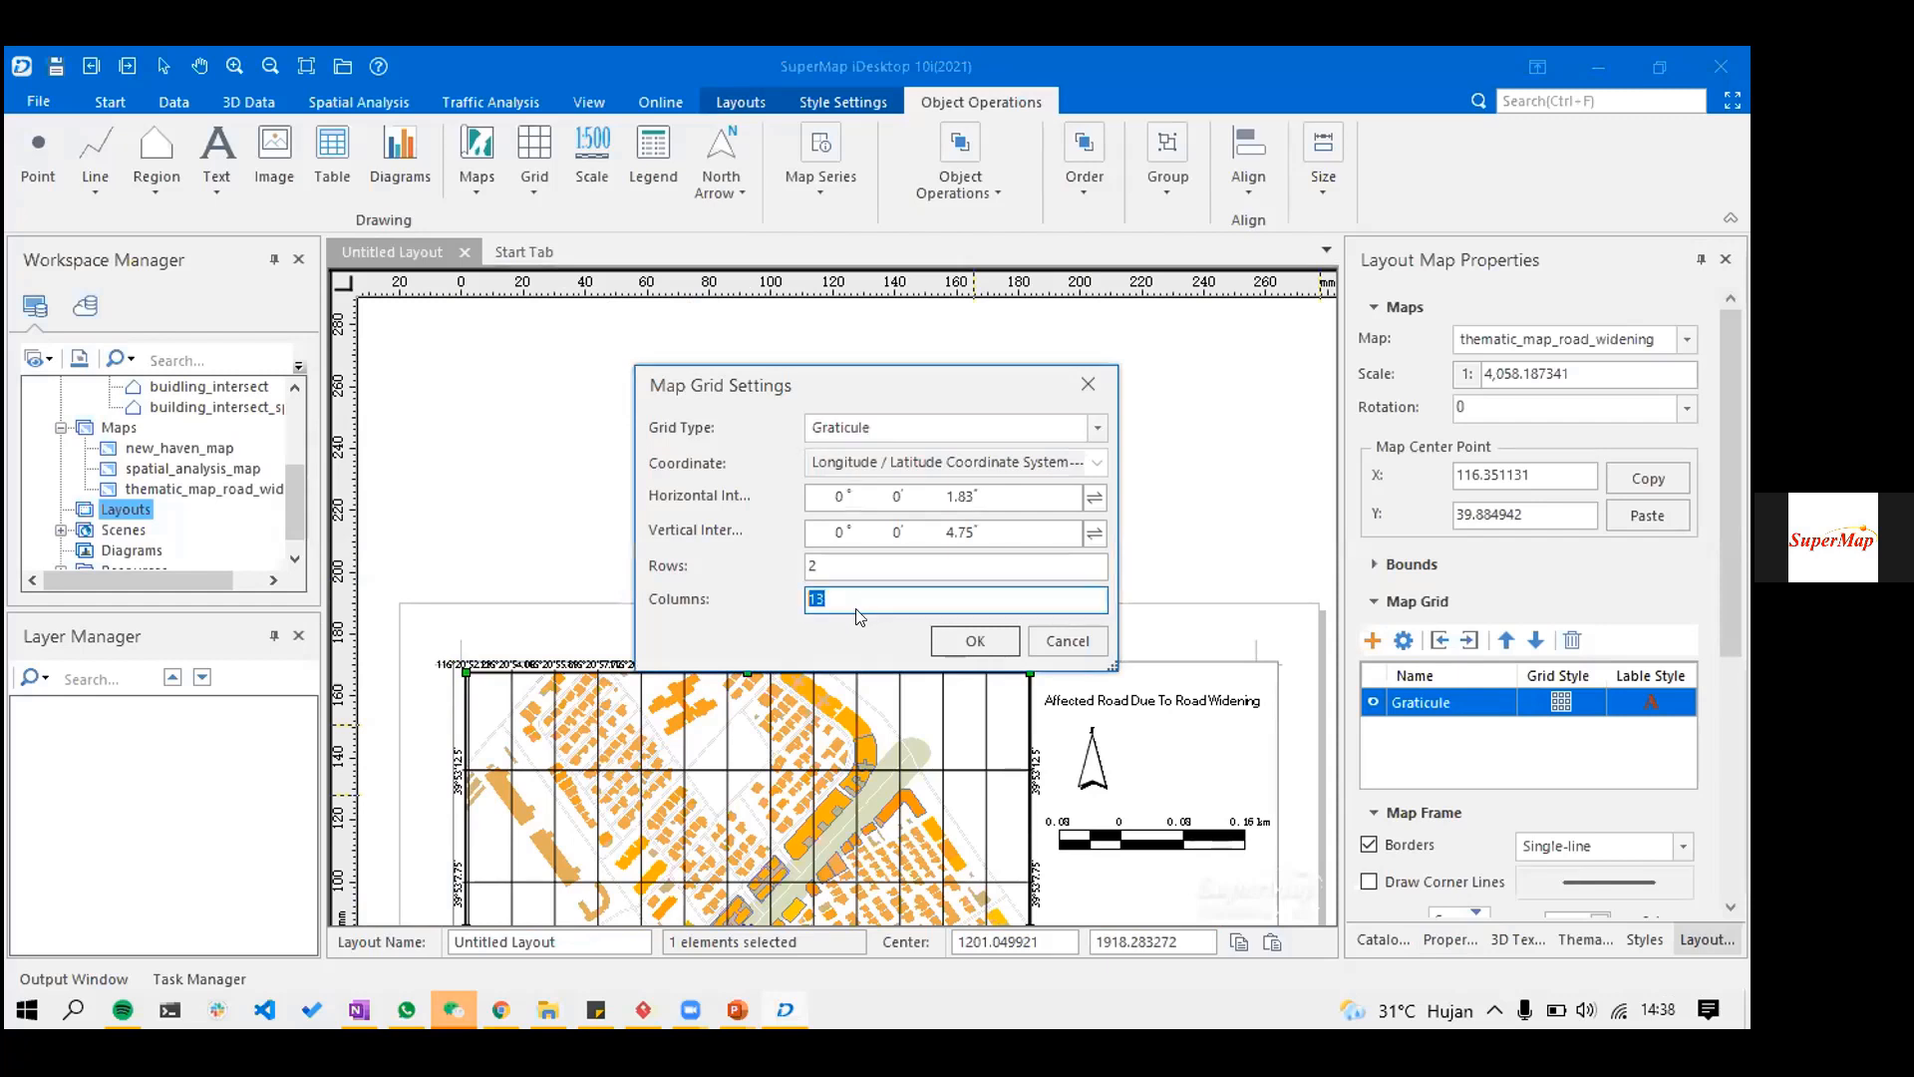
type("3")
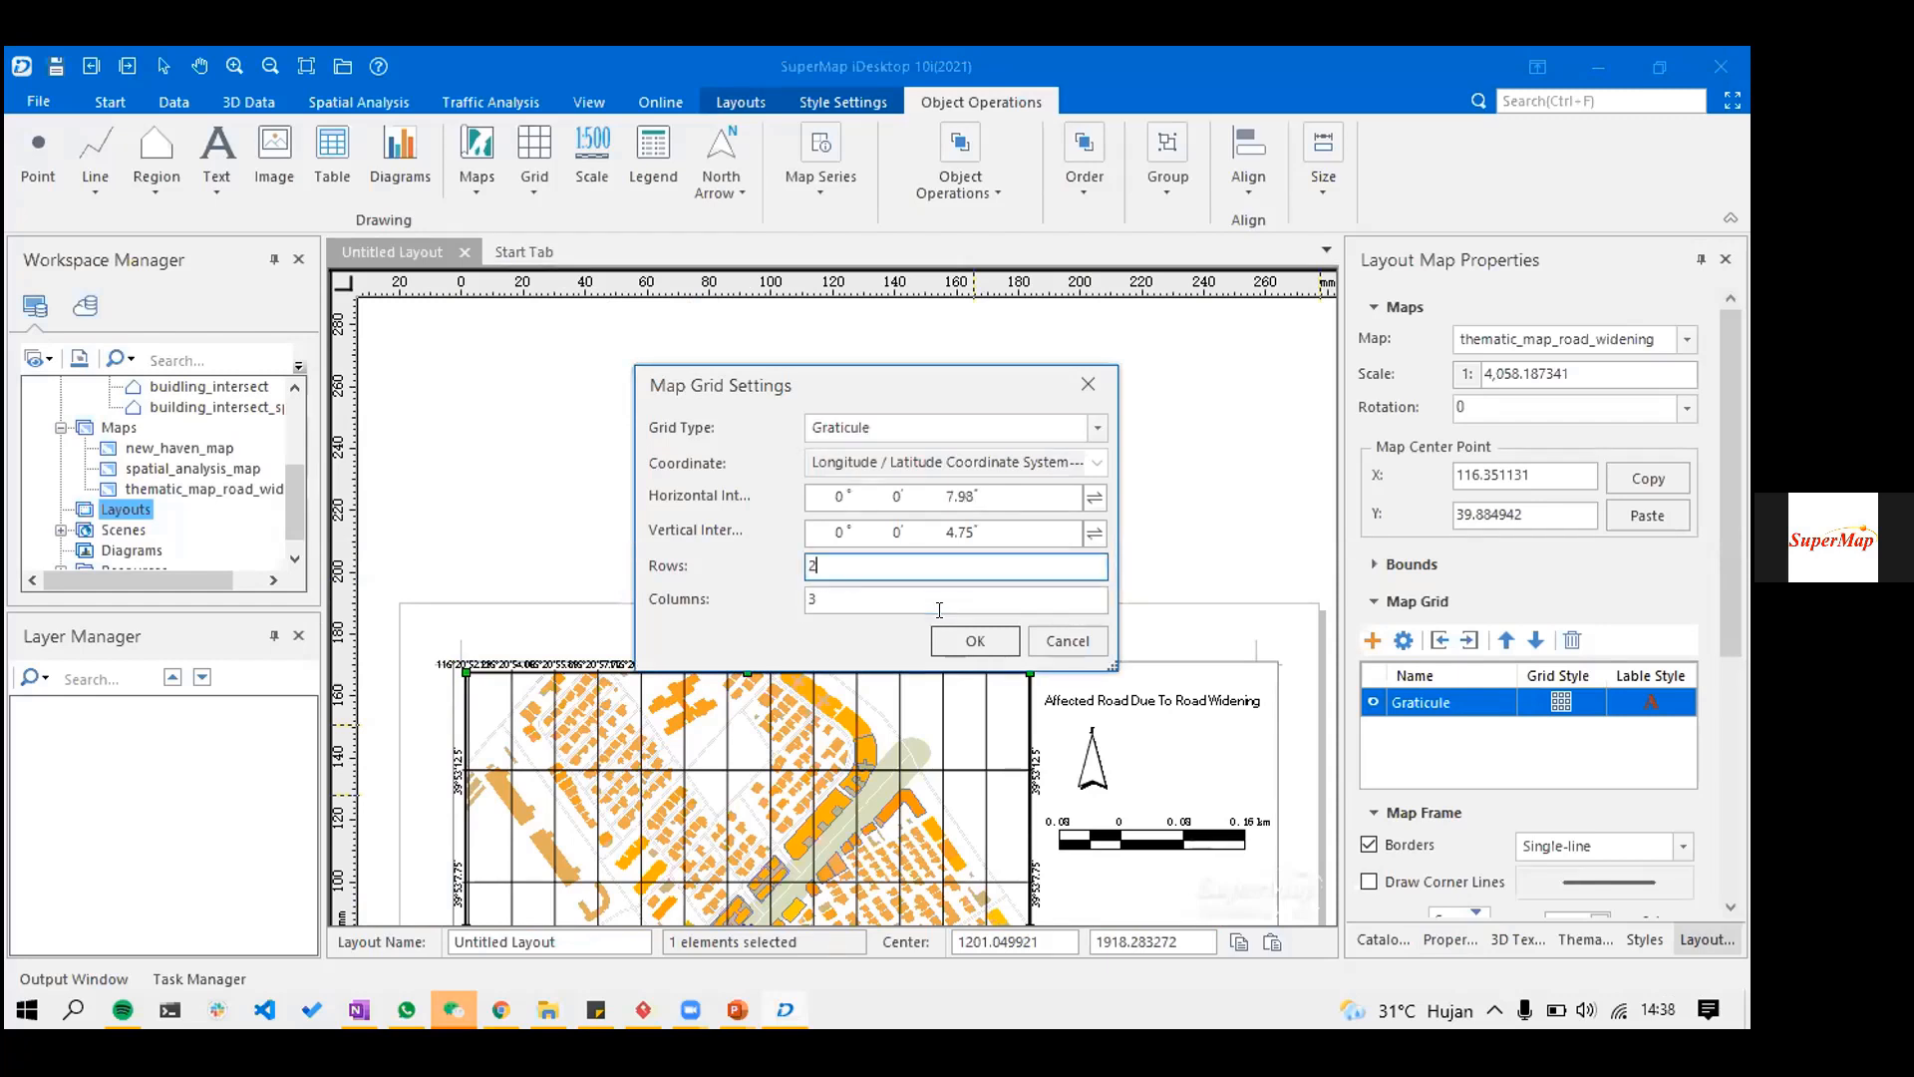
left_click(955, 640)
- Add a legend for the map, about 61 mm wide and 88 mm high, below the scale bar
left_click_drag(1000, 712, 902, 478)
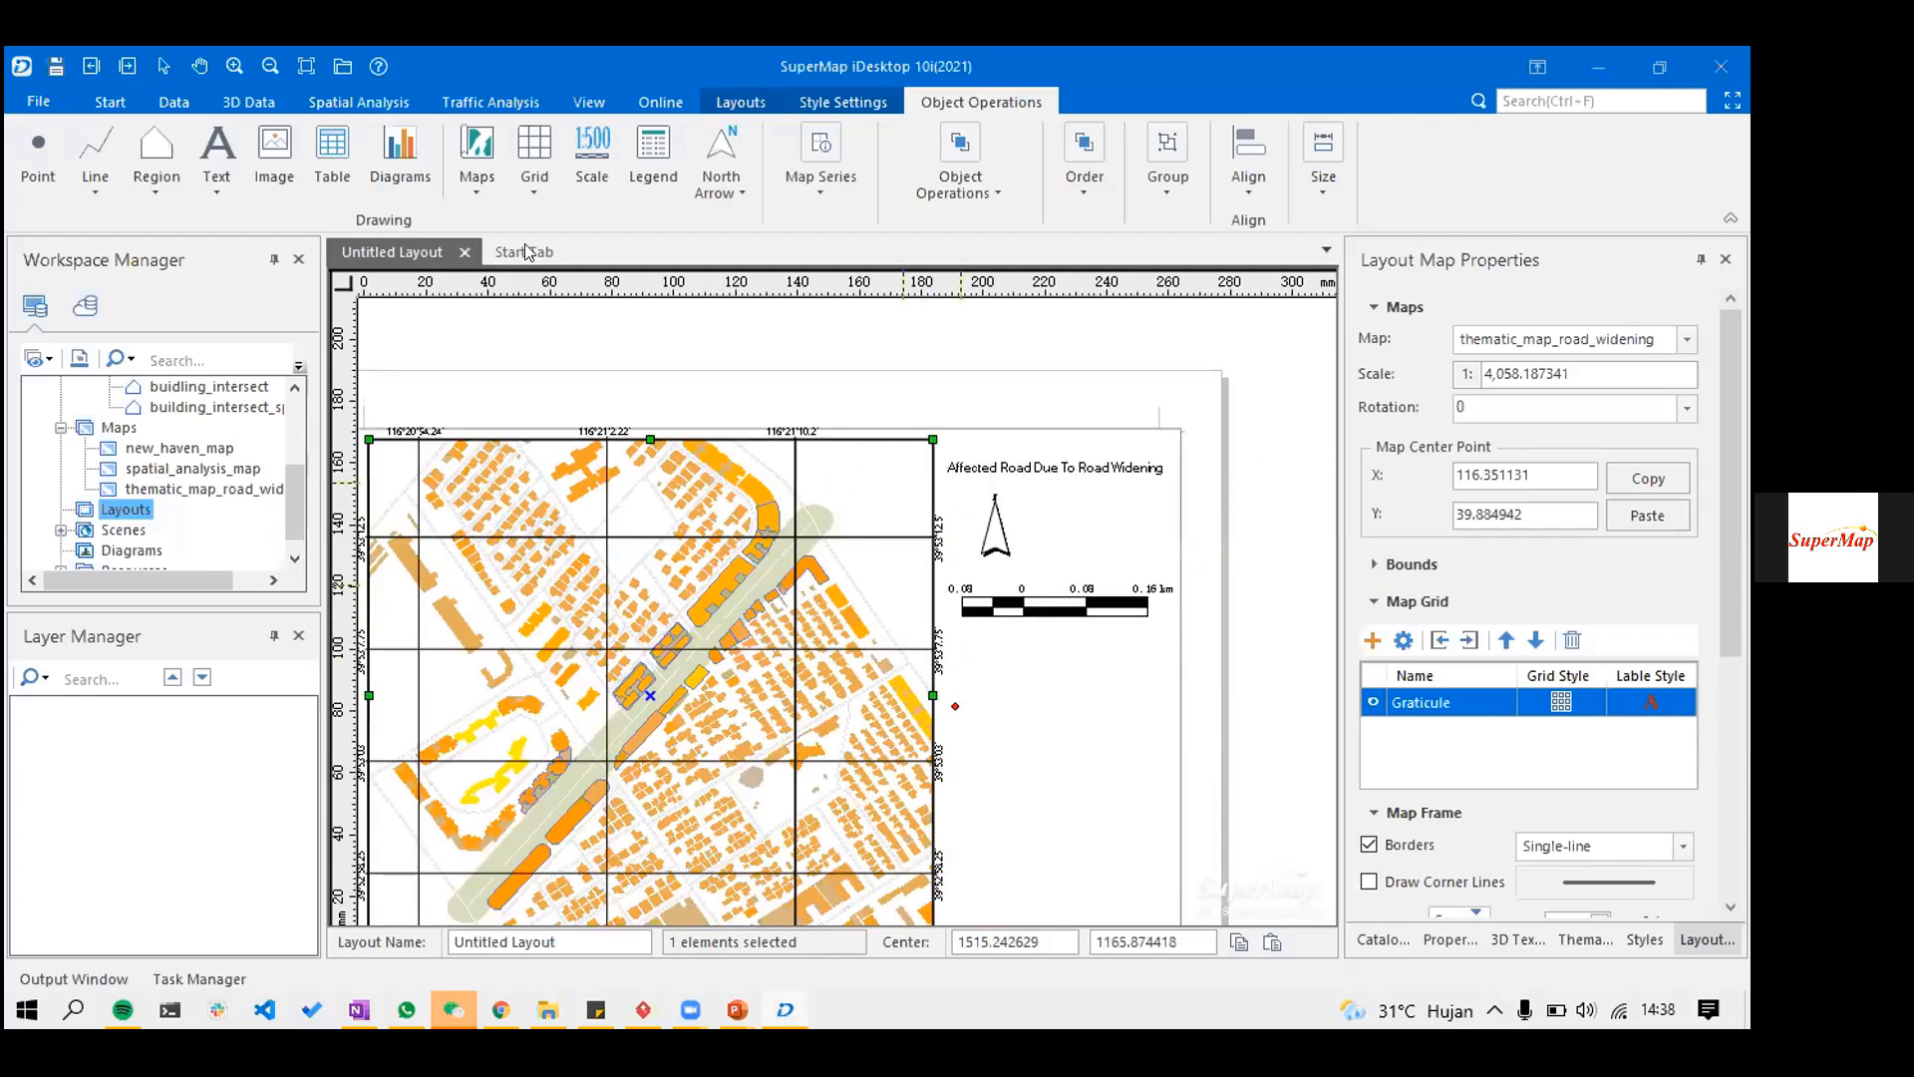
left_click(651, 165)
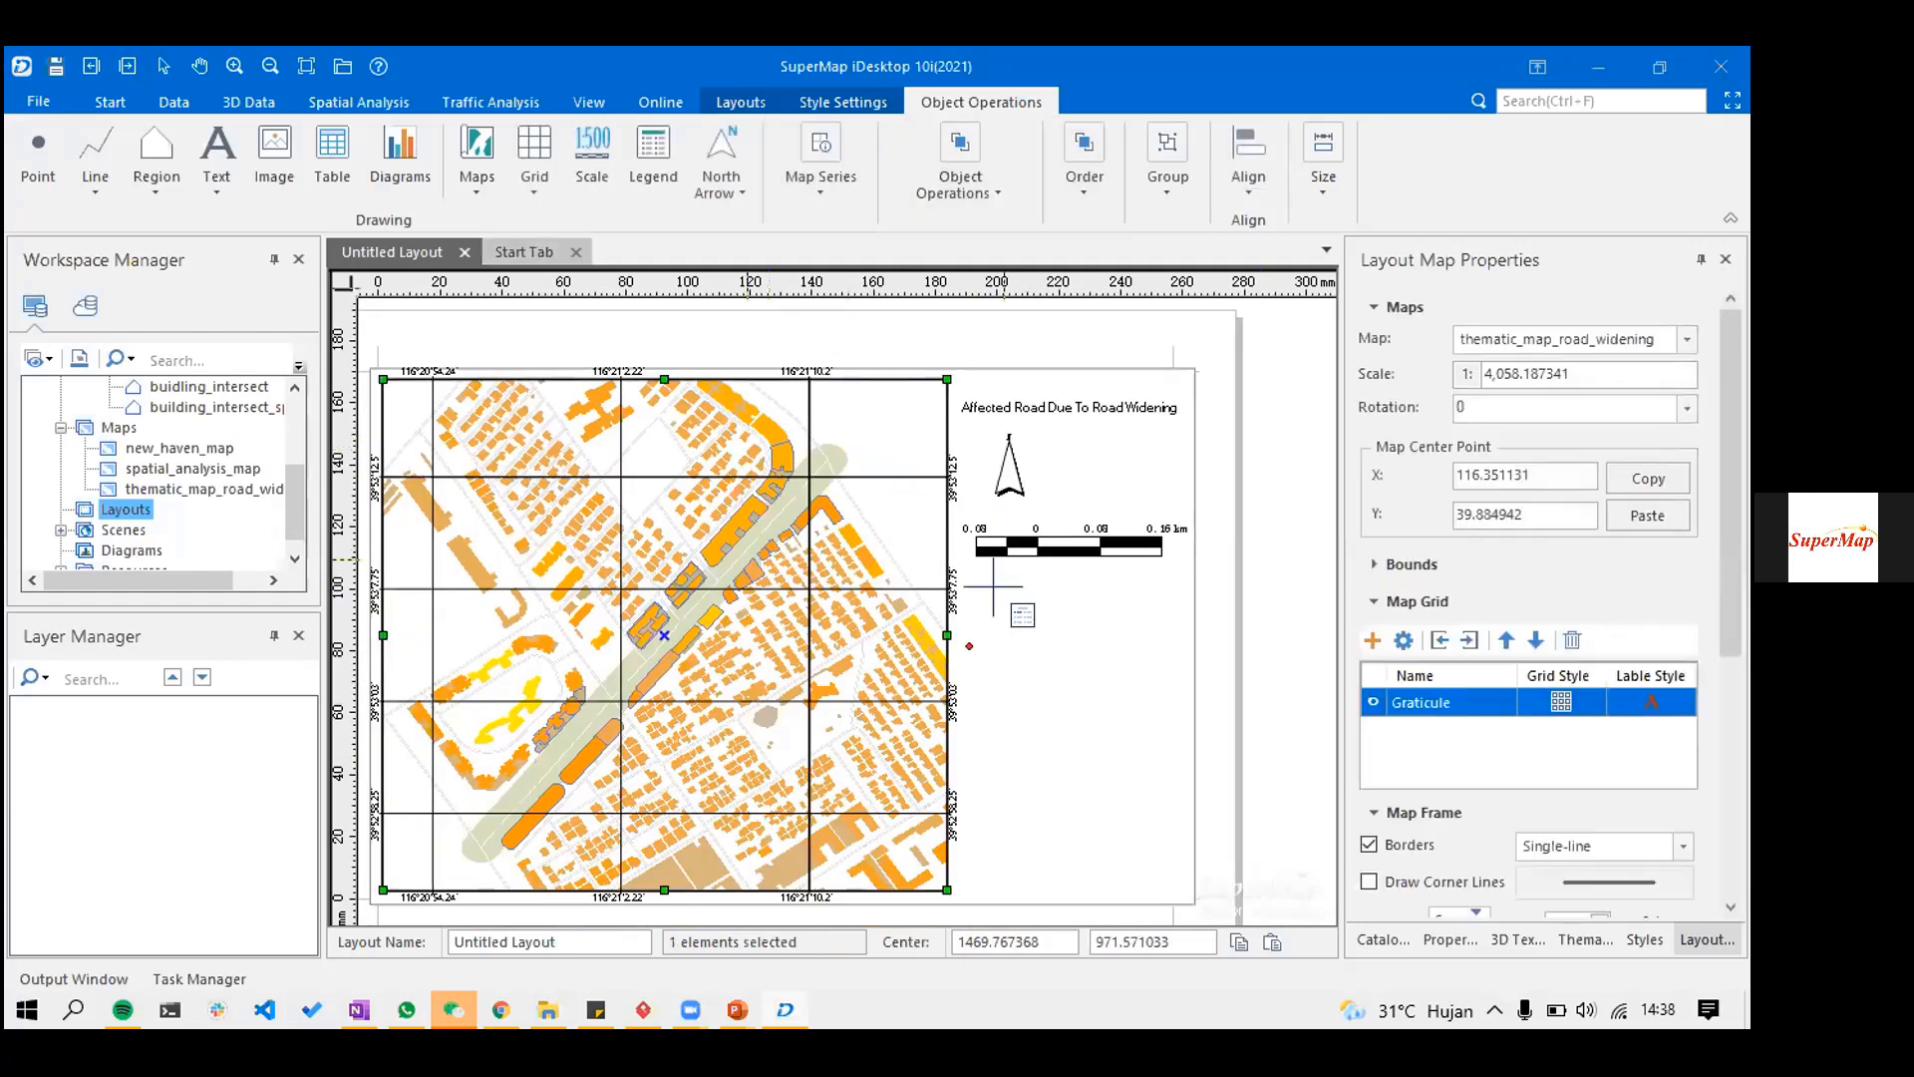
left_click_drag(989, 588, 1151, 852)
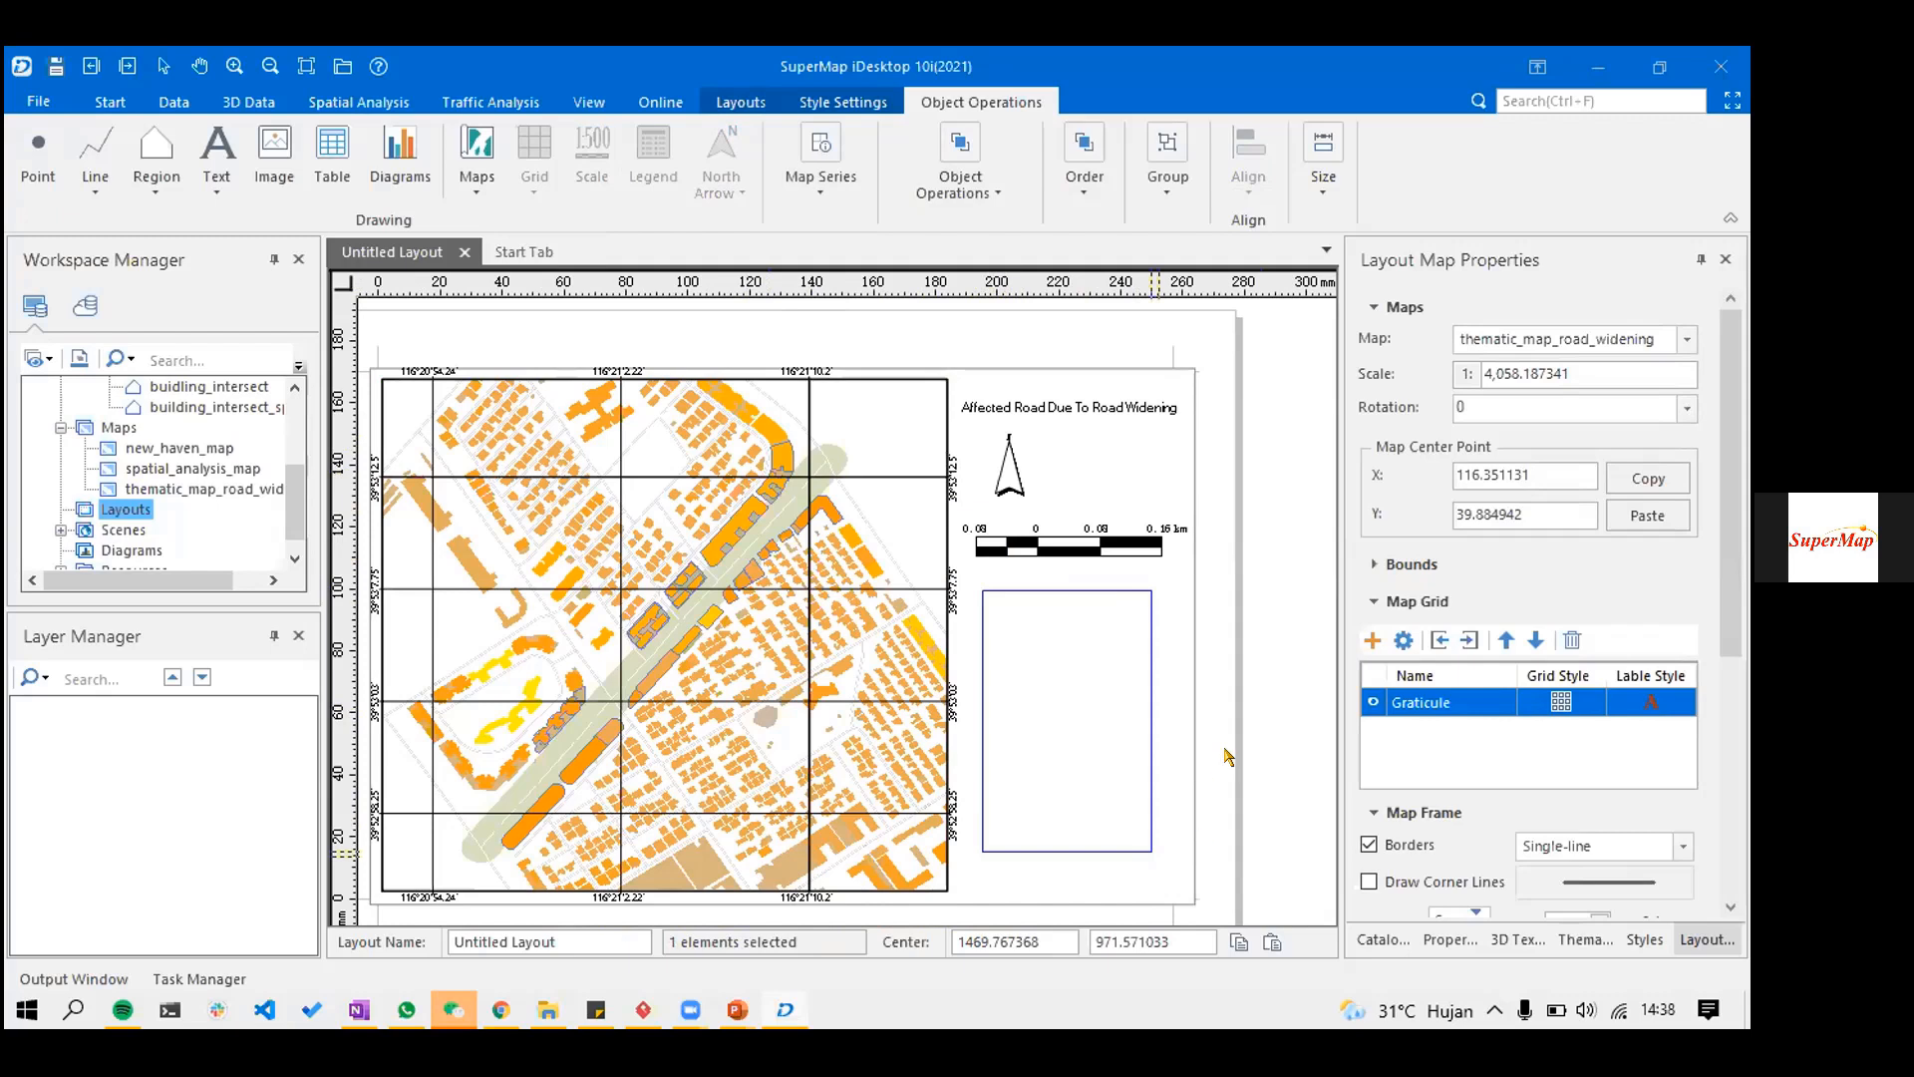
- Ungroup the legend into separate editable elements
scroll(1229, 750, "up", 1)
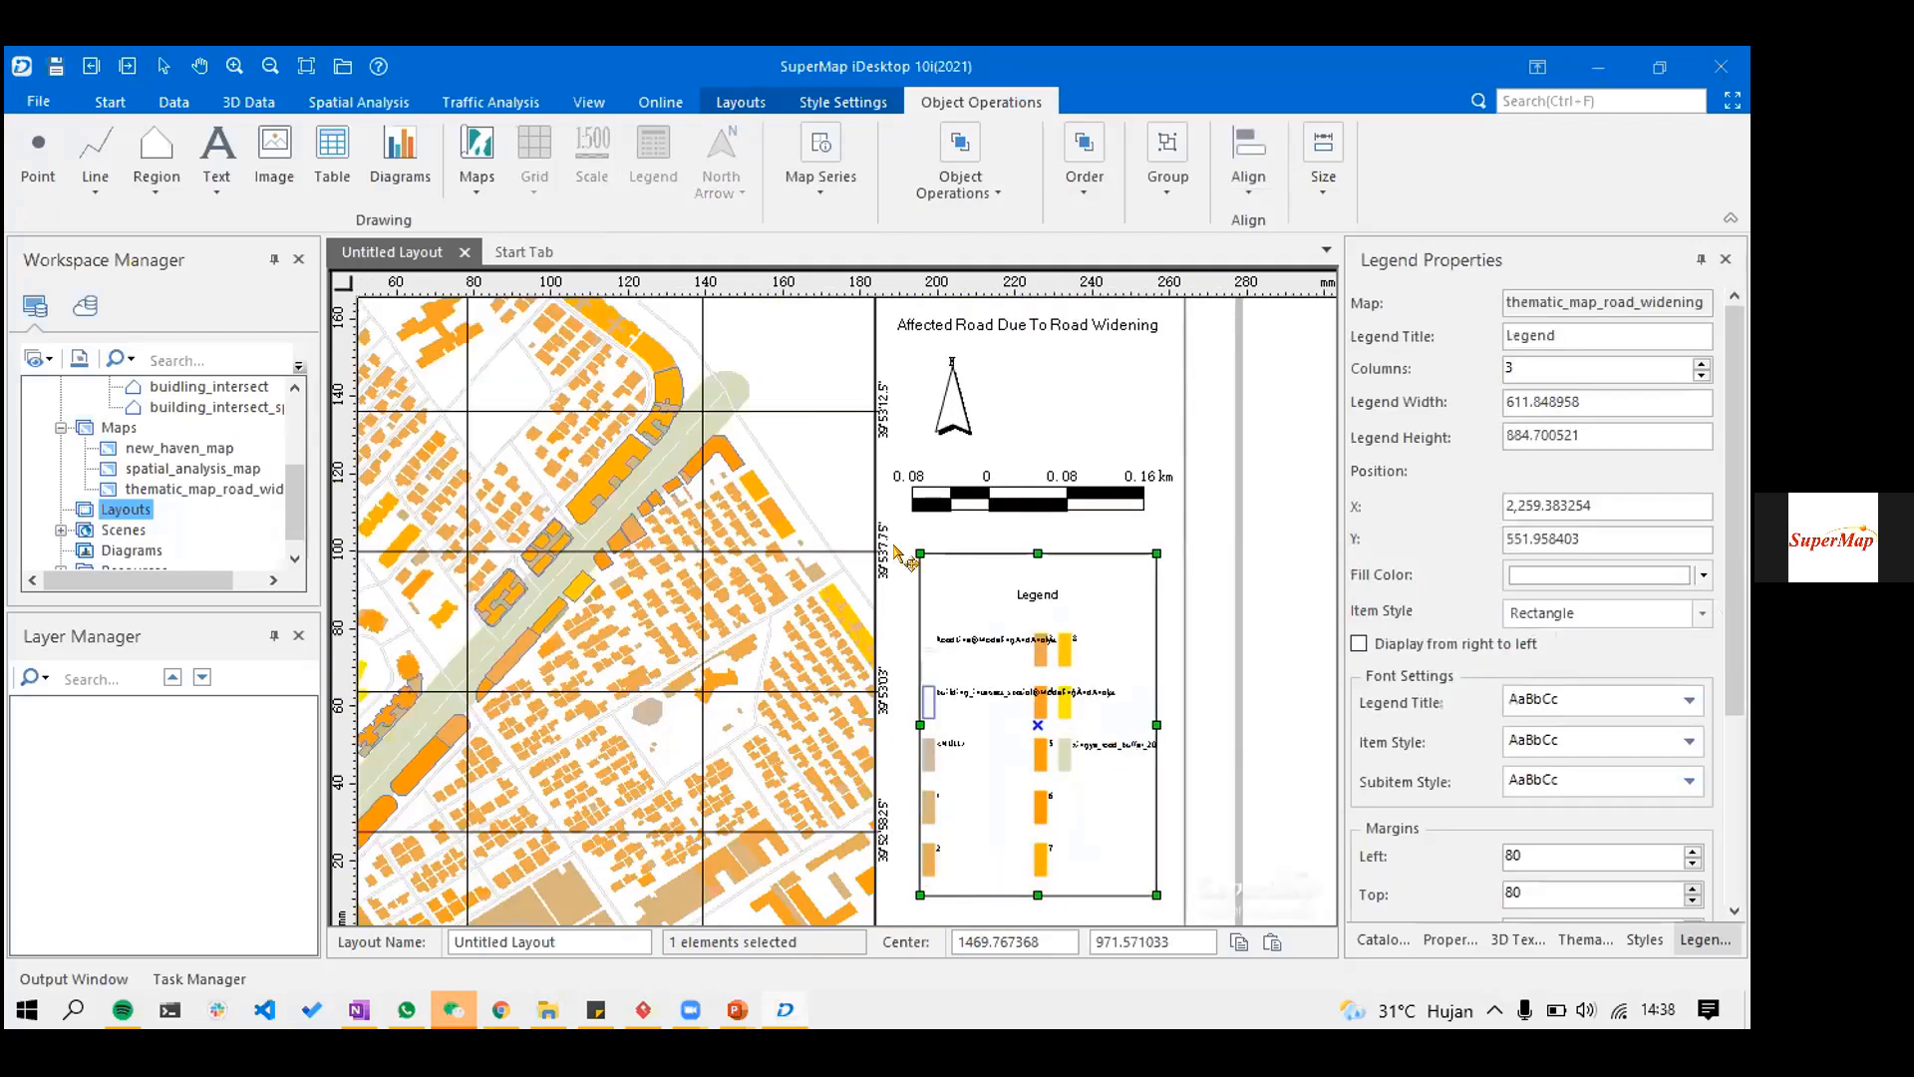
scroll(888, 404, "up", 2)
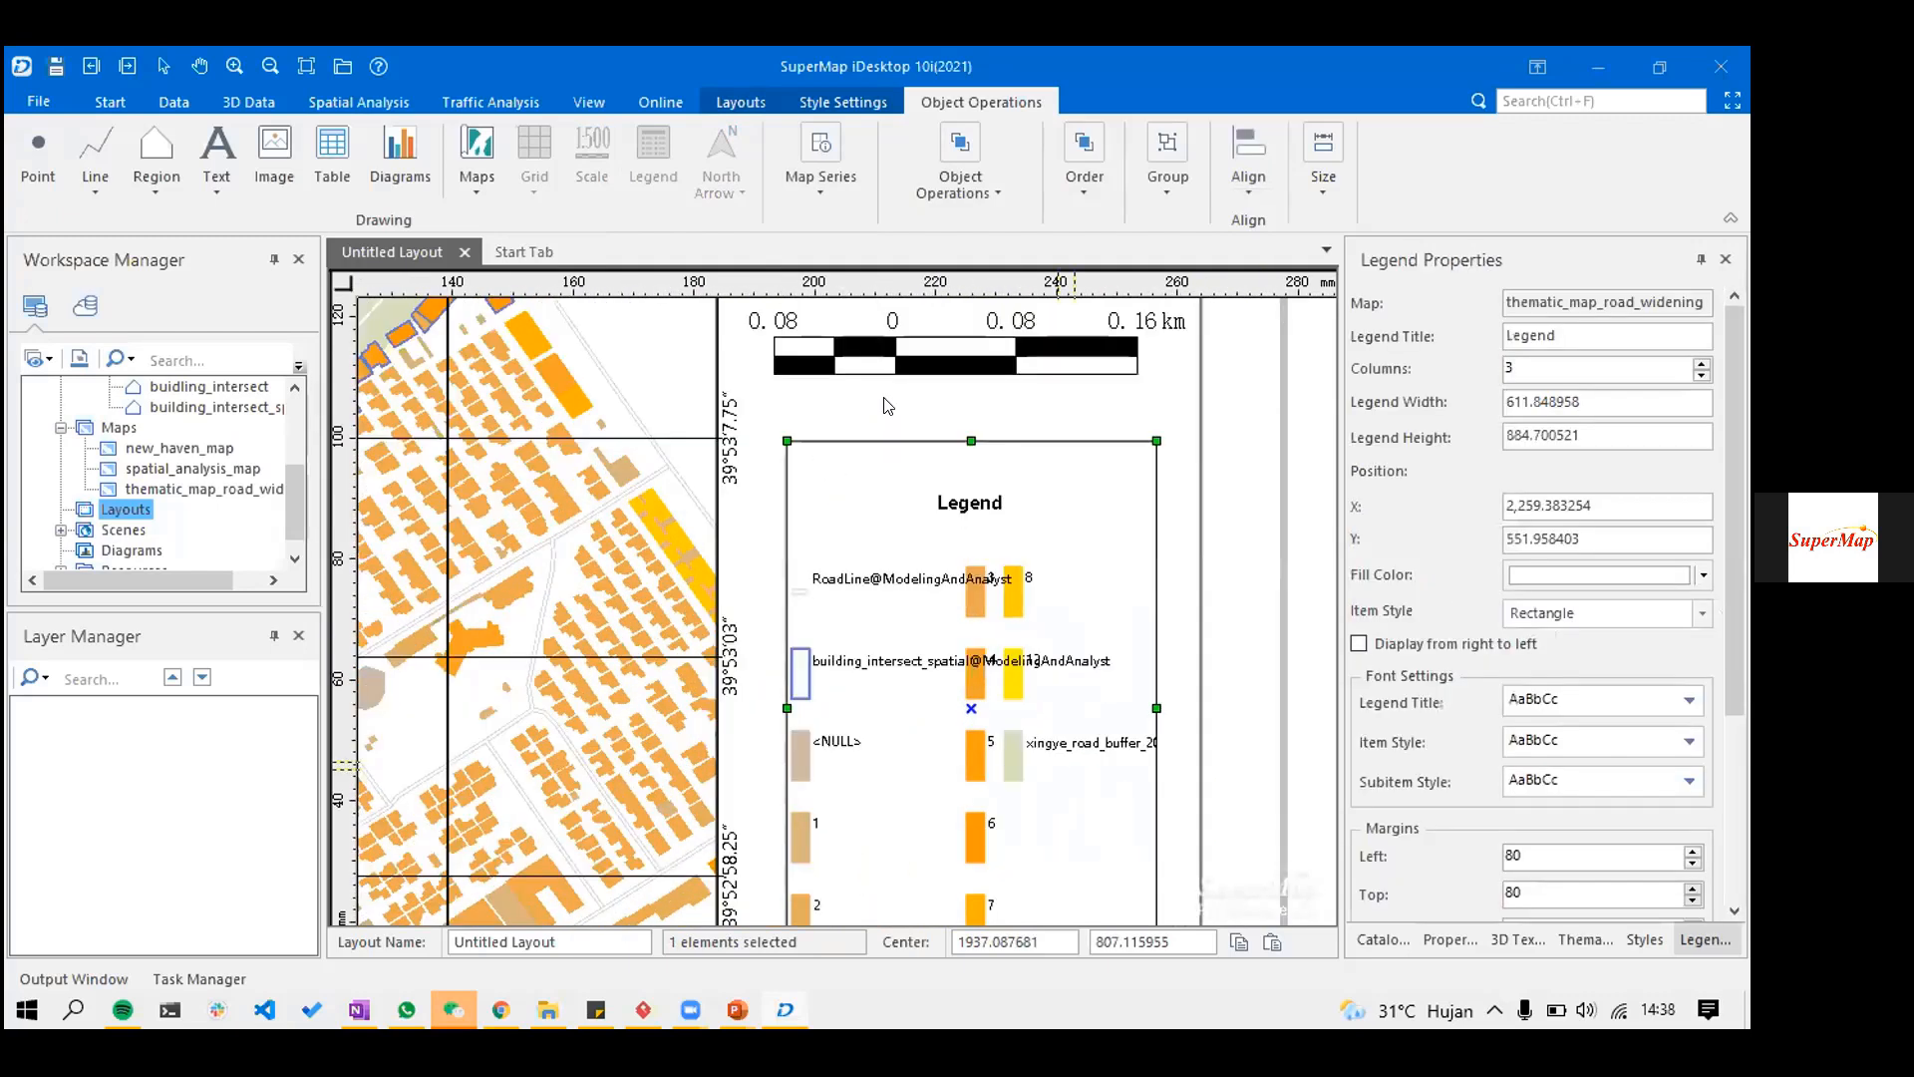
right_click(1186, 552)
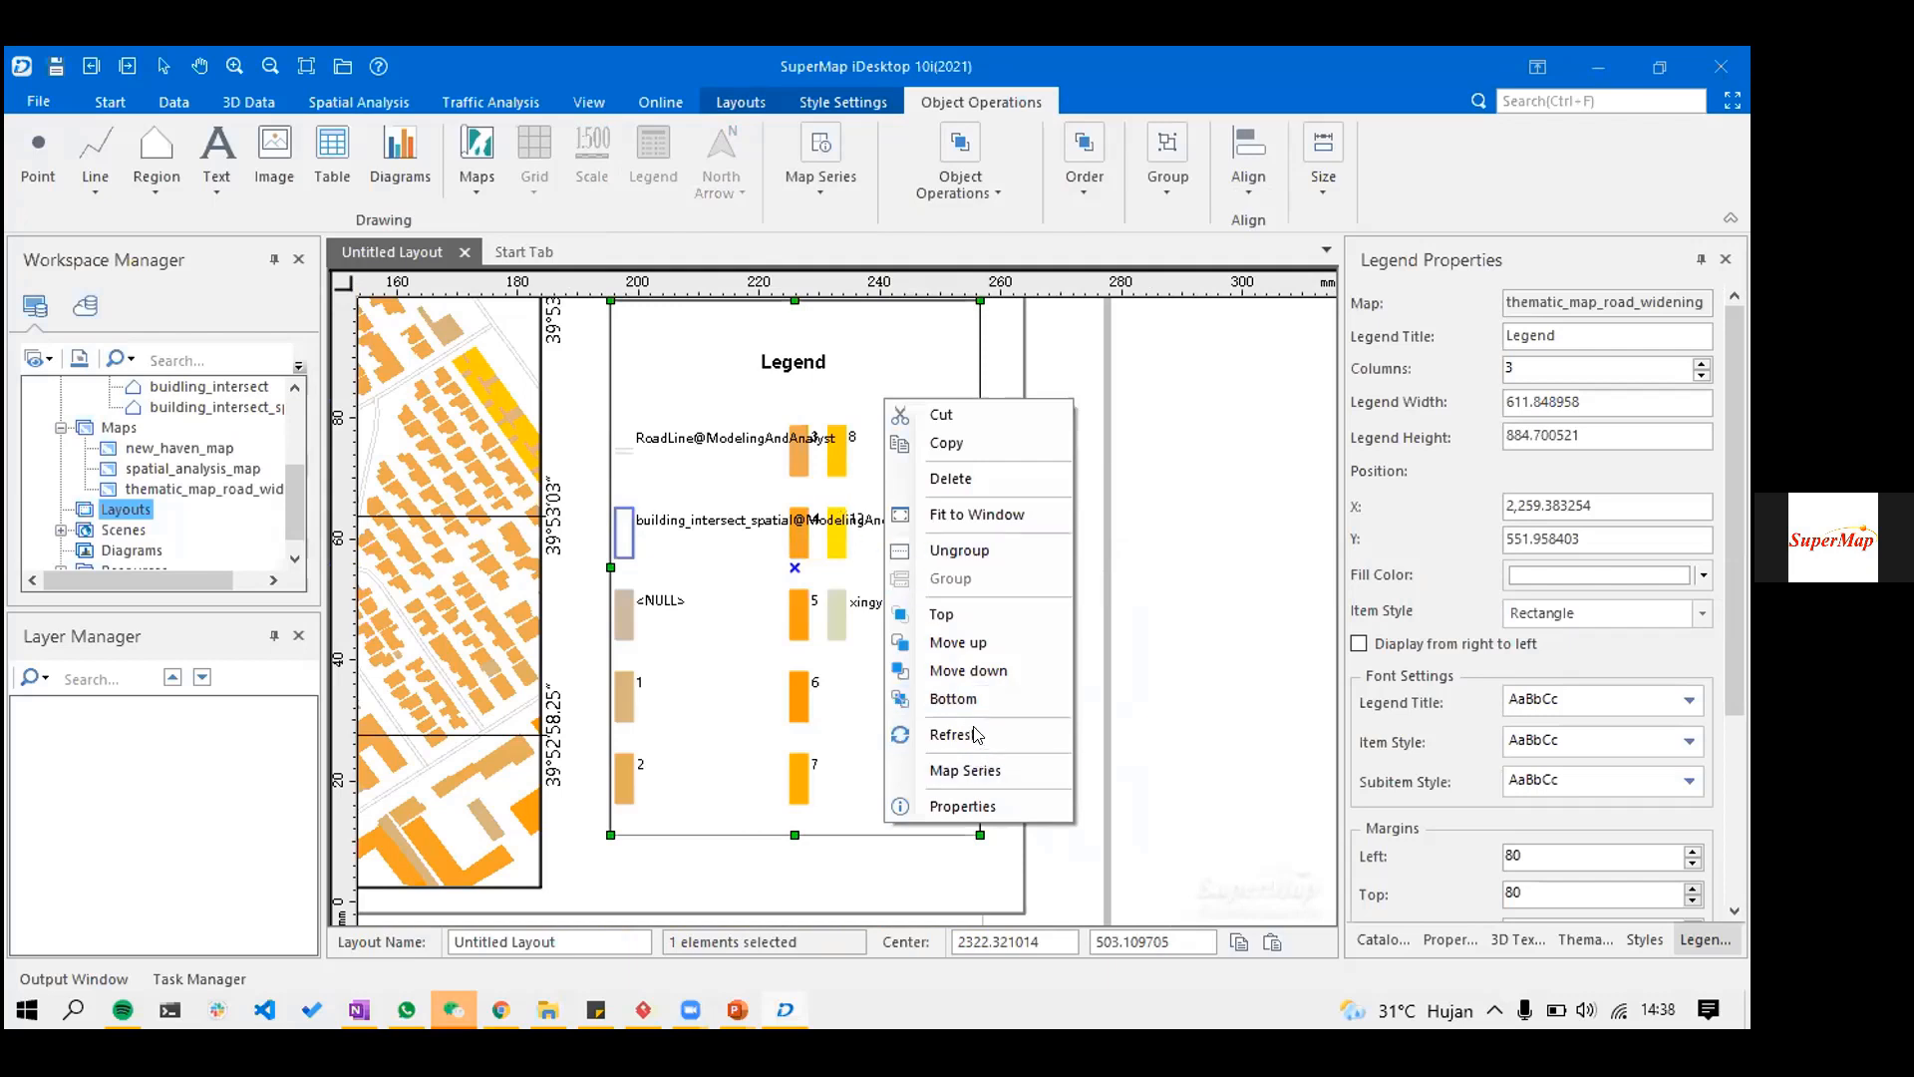
left_click(962, 550)
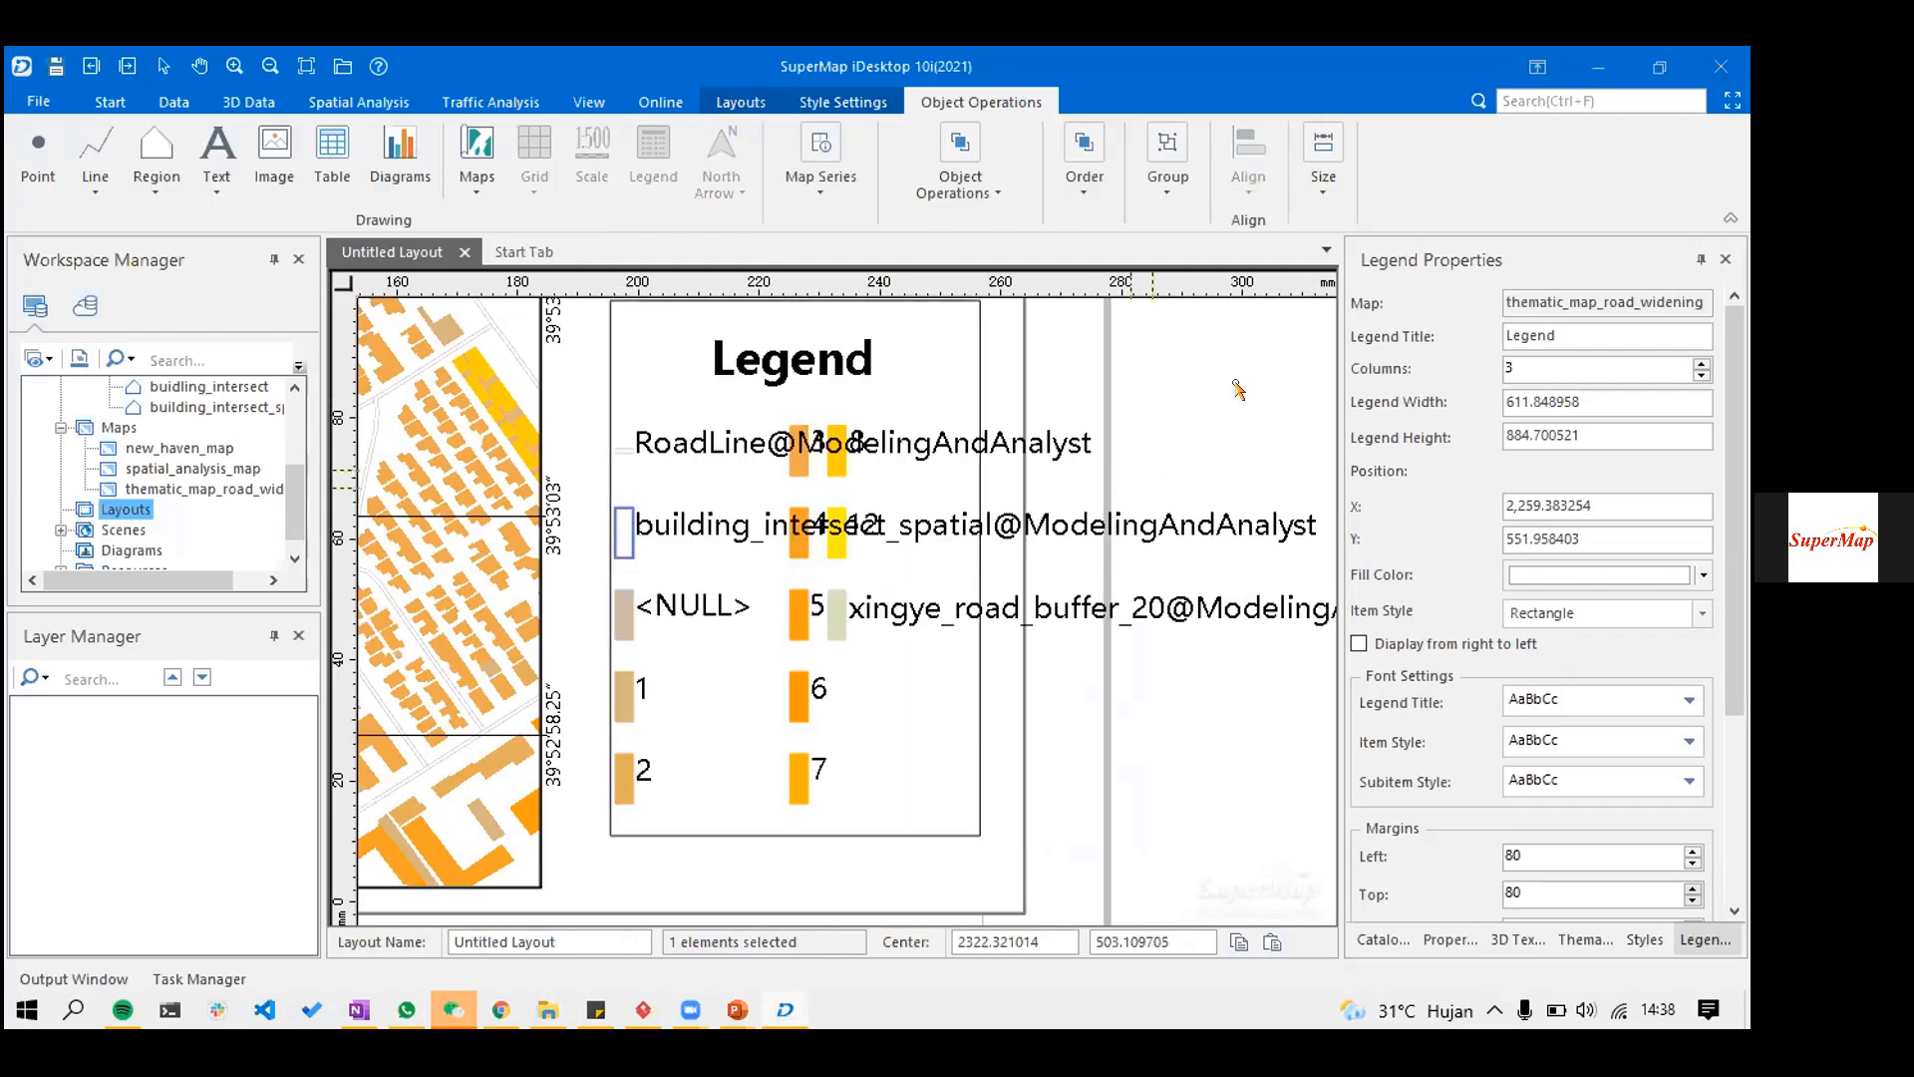
scroll(850, 538, "down", 2)
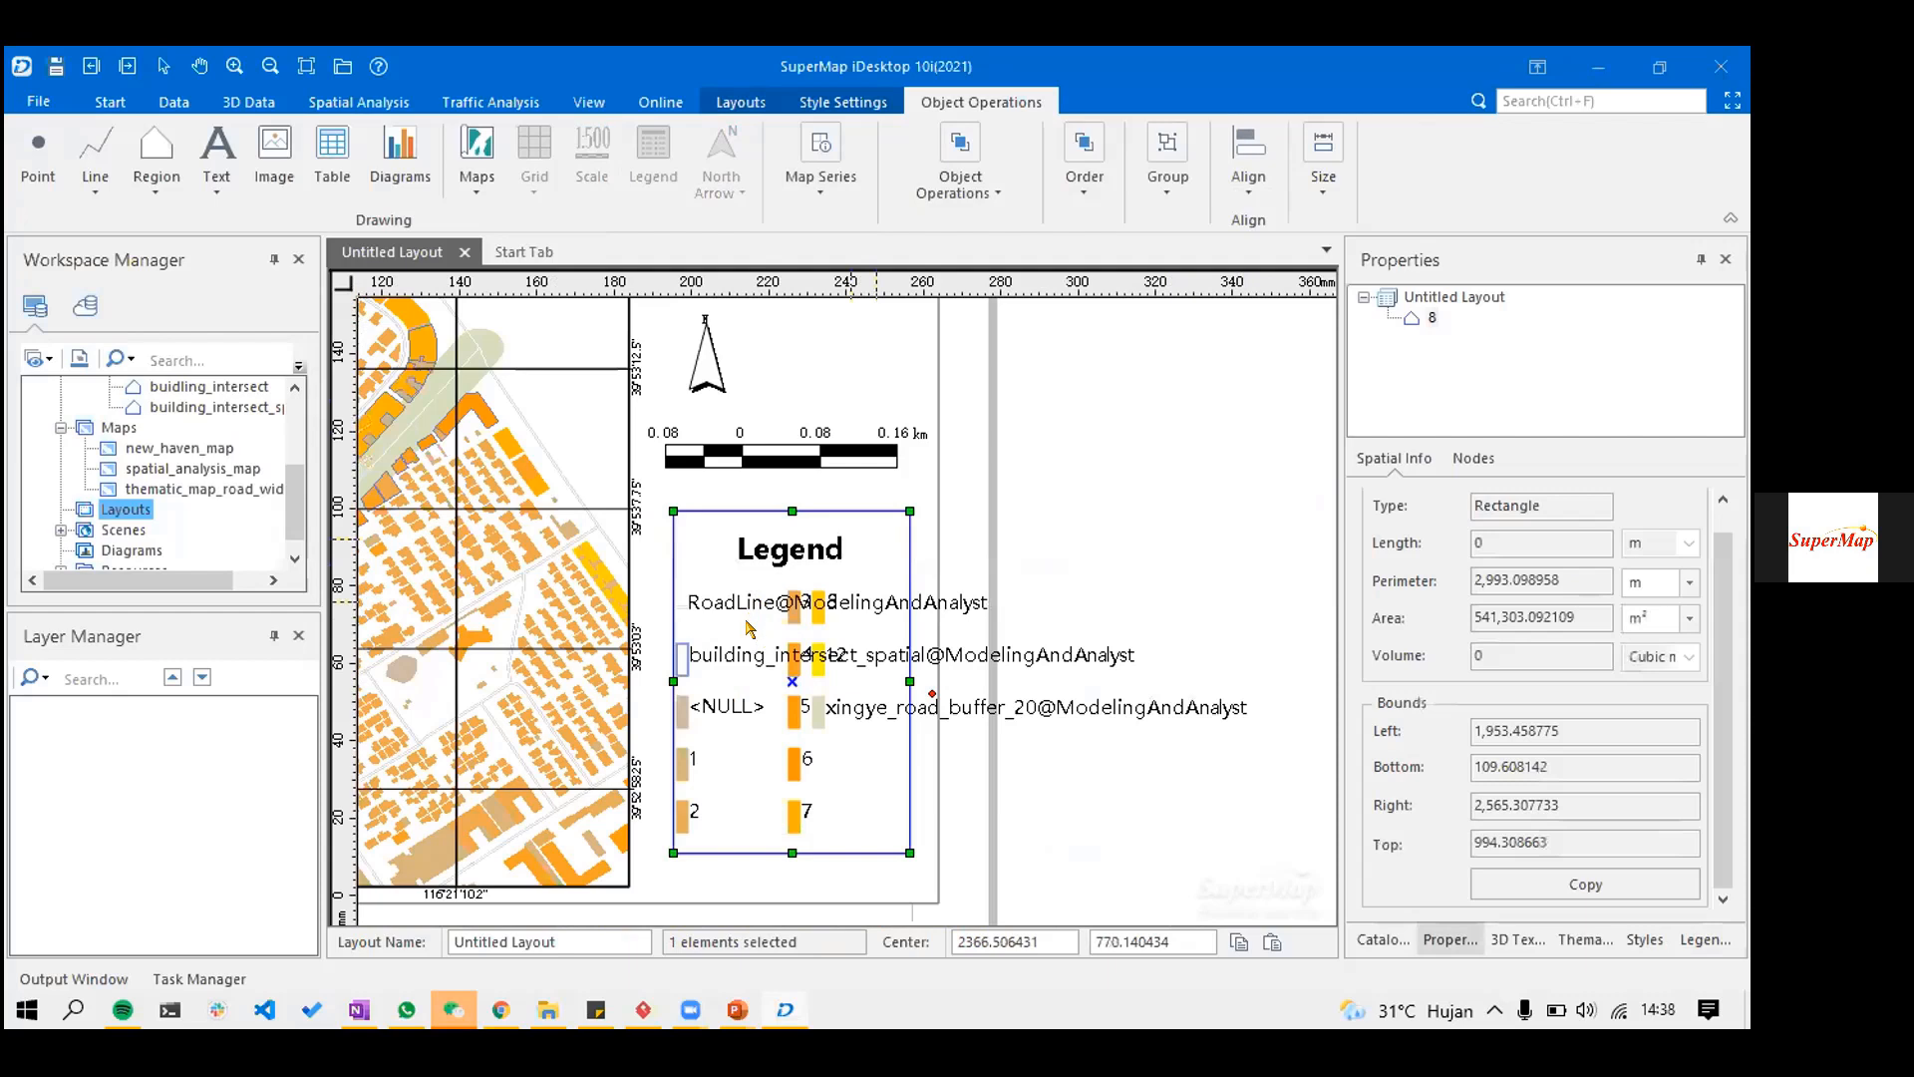
- Delete the legend's outline rectangle and its RoadLine, building_intersect_spatial and <NULL> entries
left_click_drag(742, 651, 1159, 577)
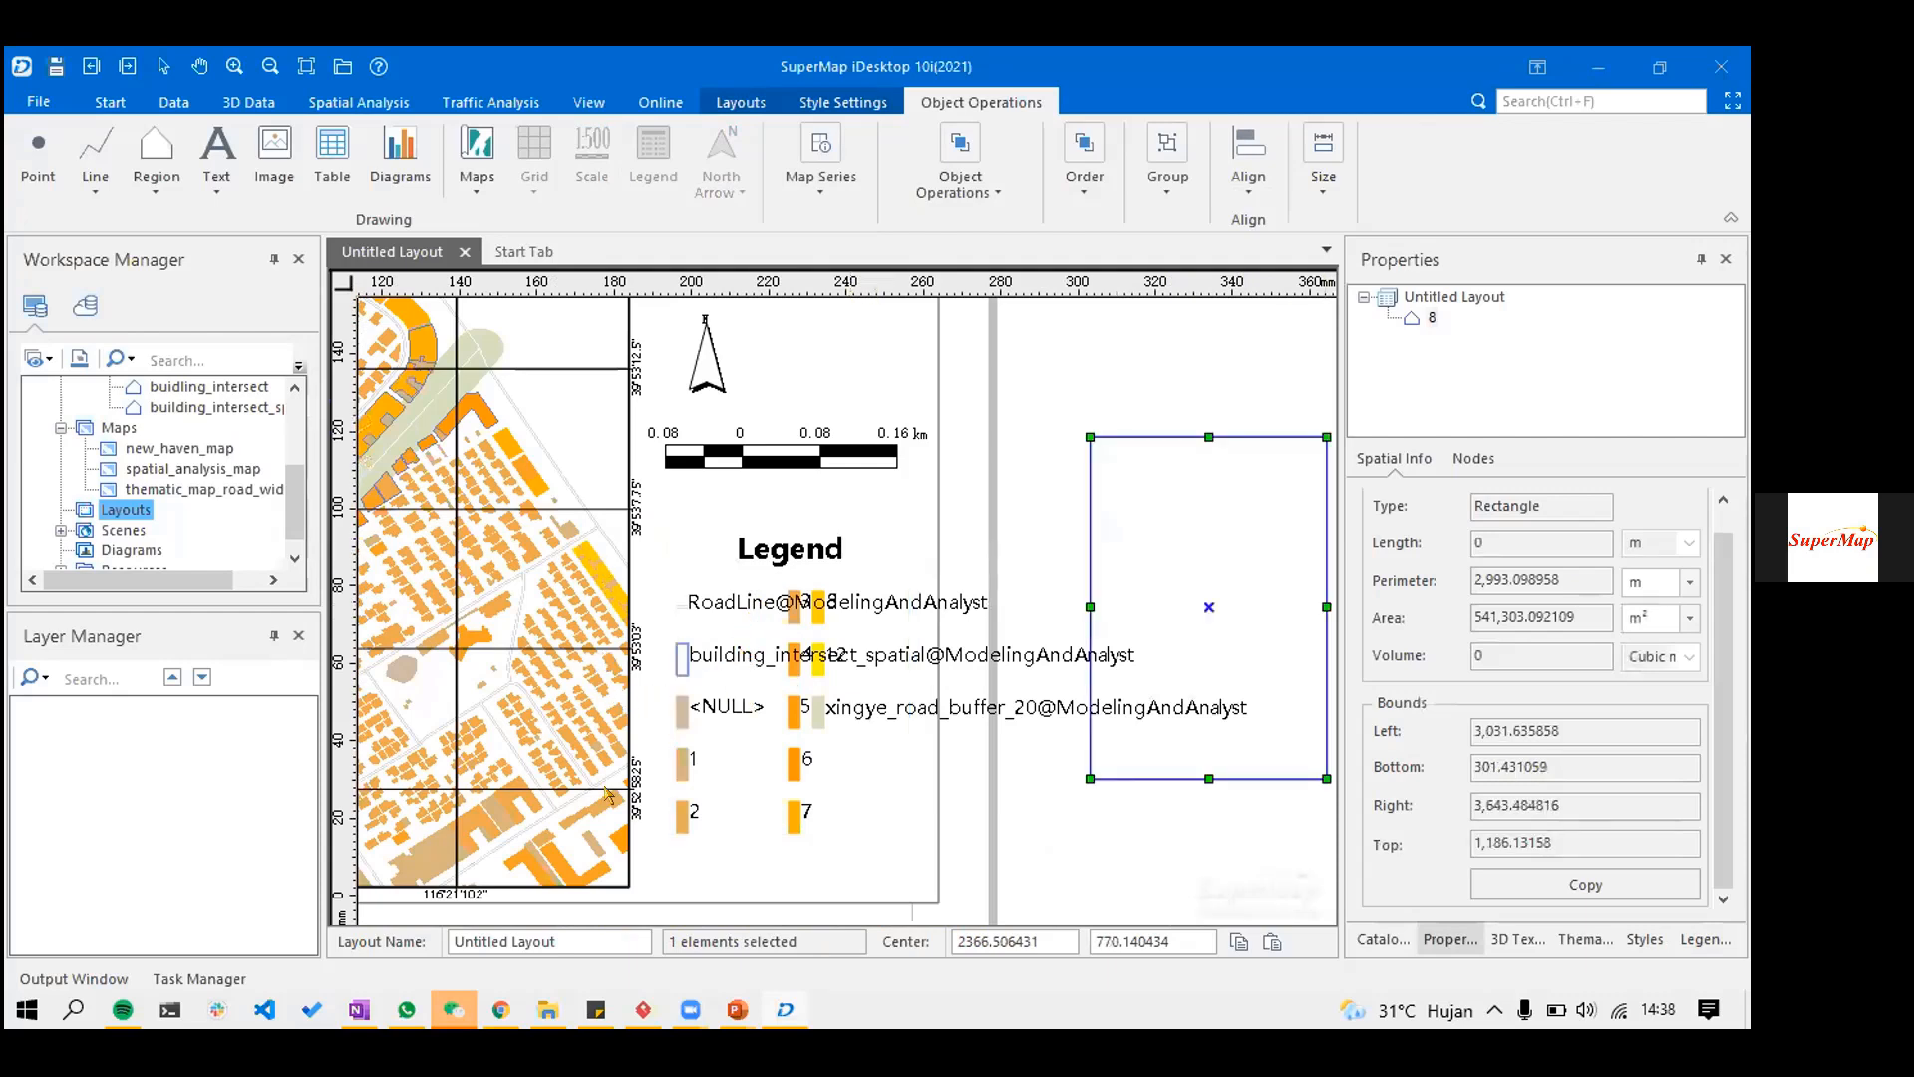
key("Delete")
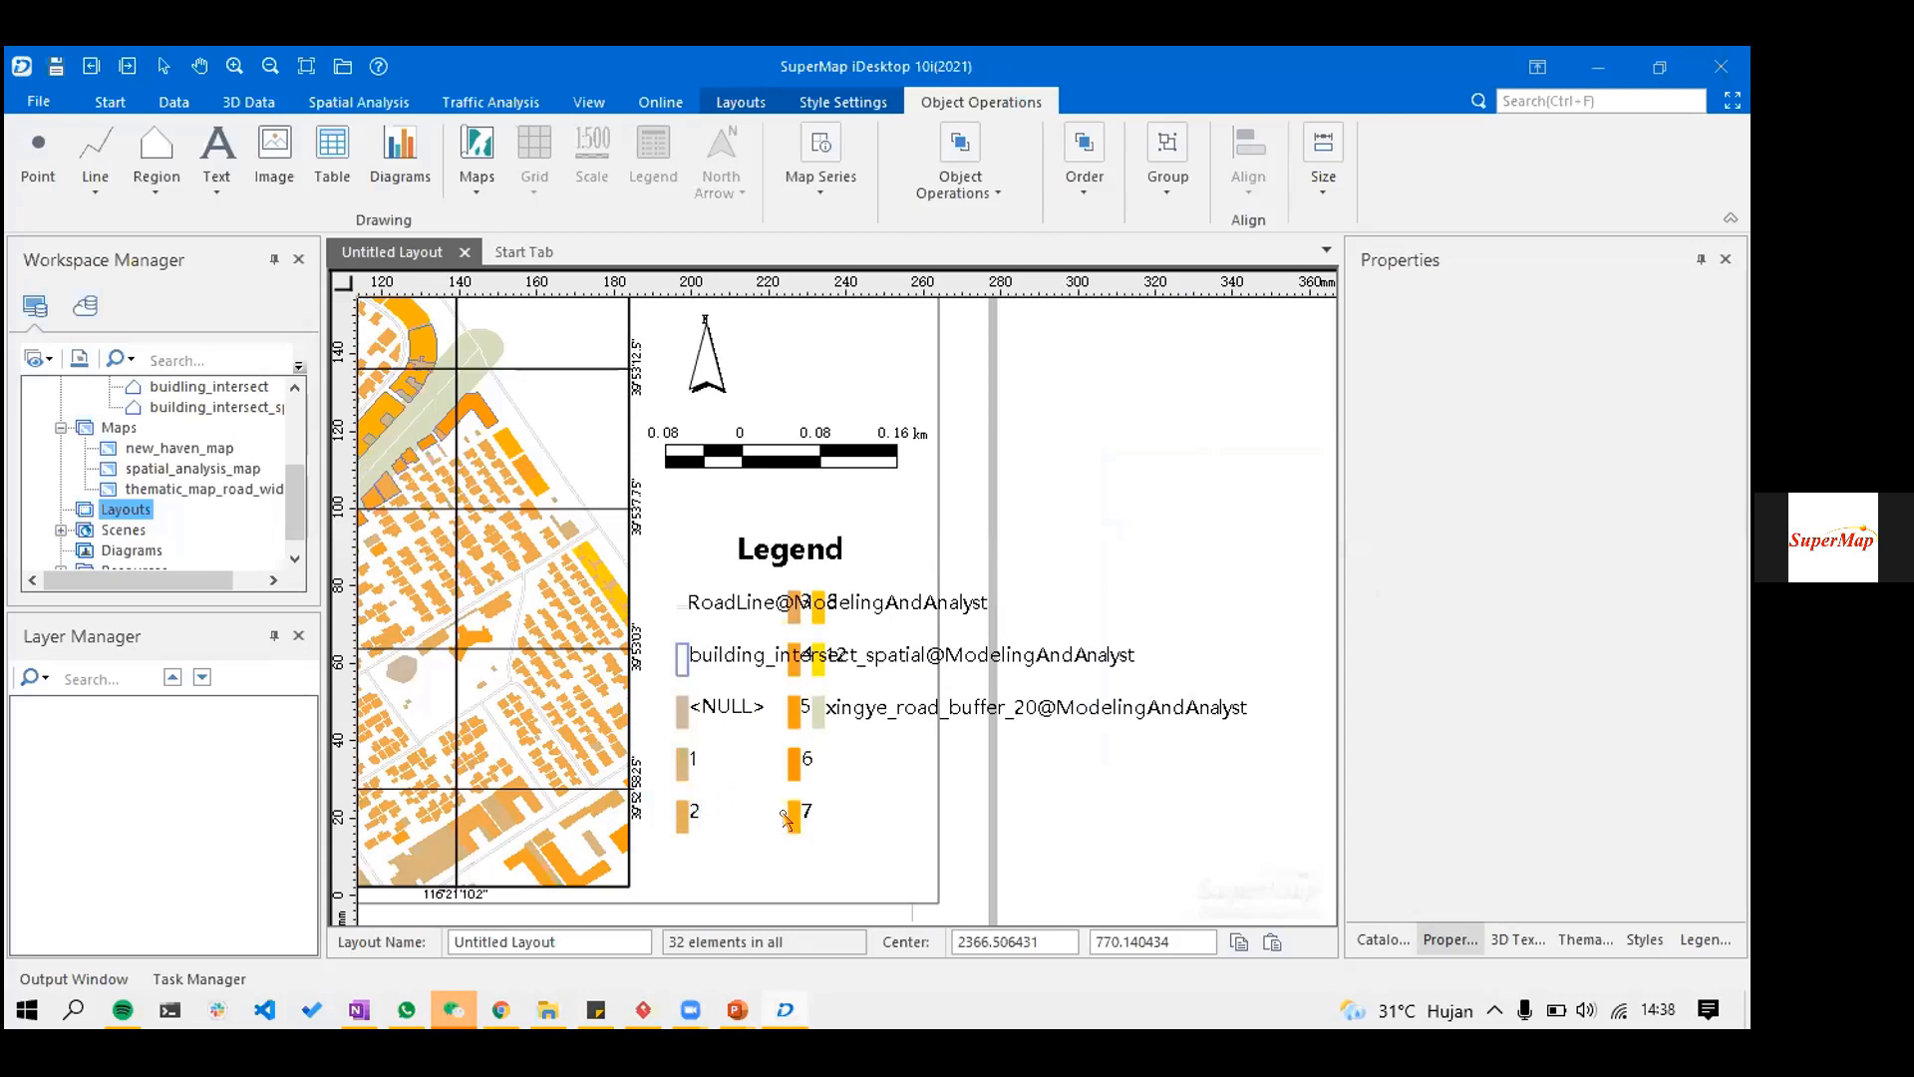
scroll(748, 632, "up", 3)
scroll(760, 469, "down", 2)
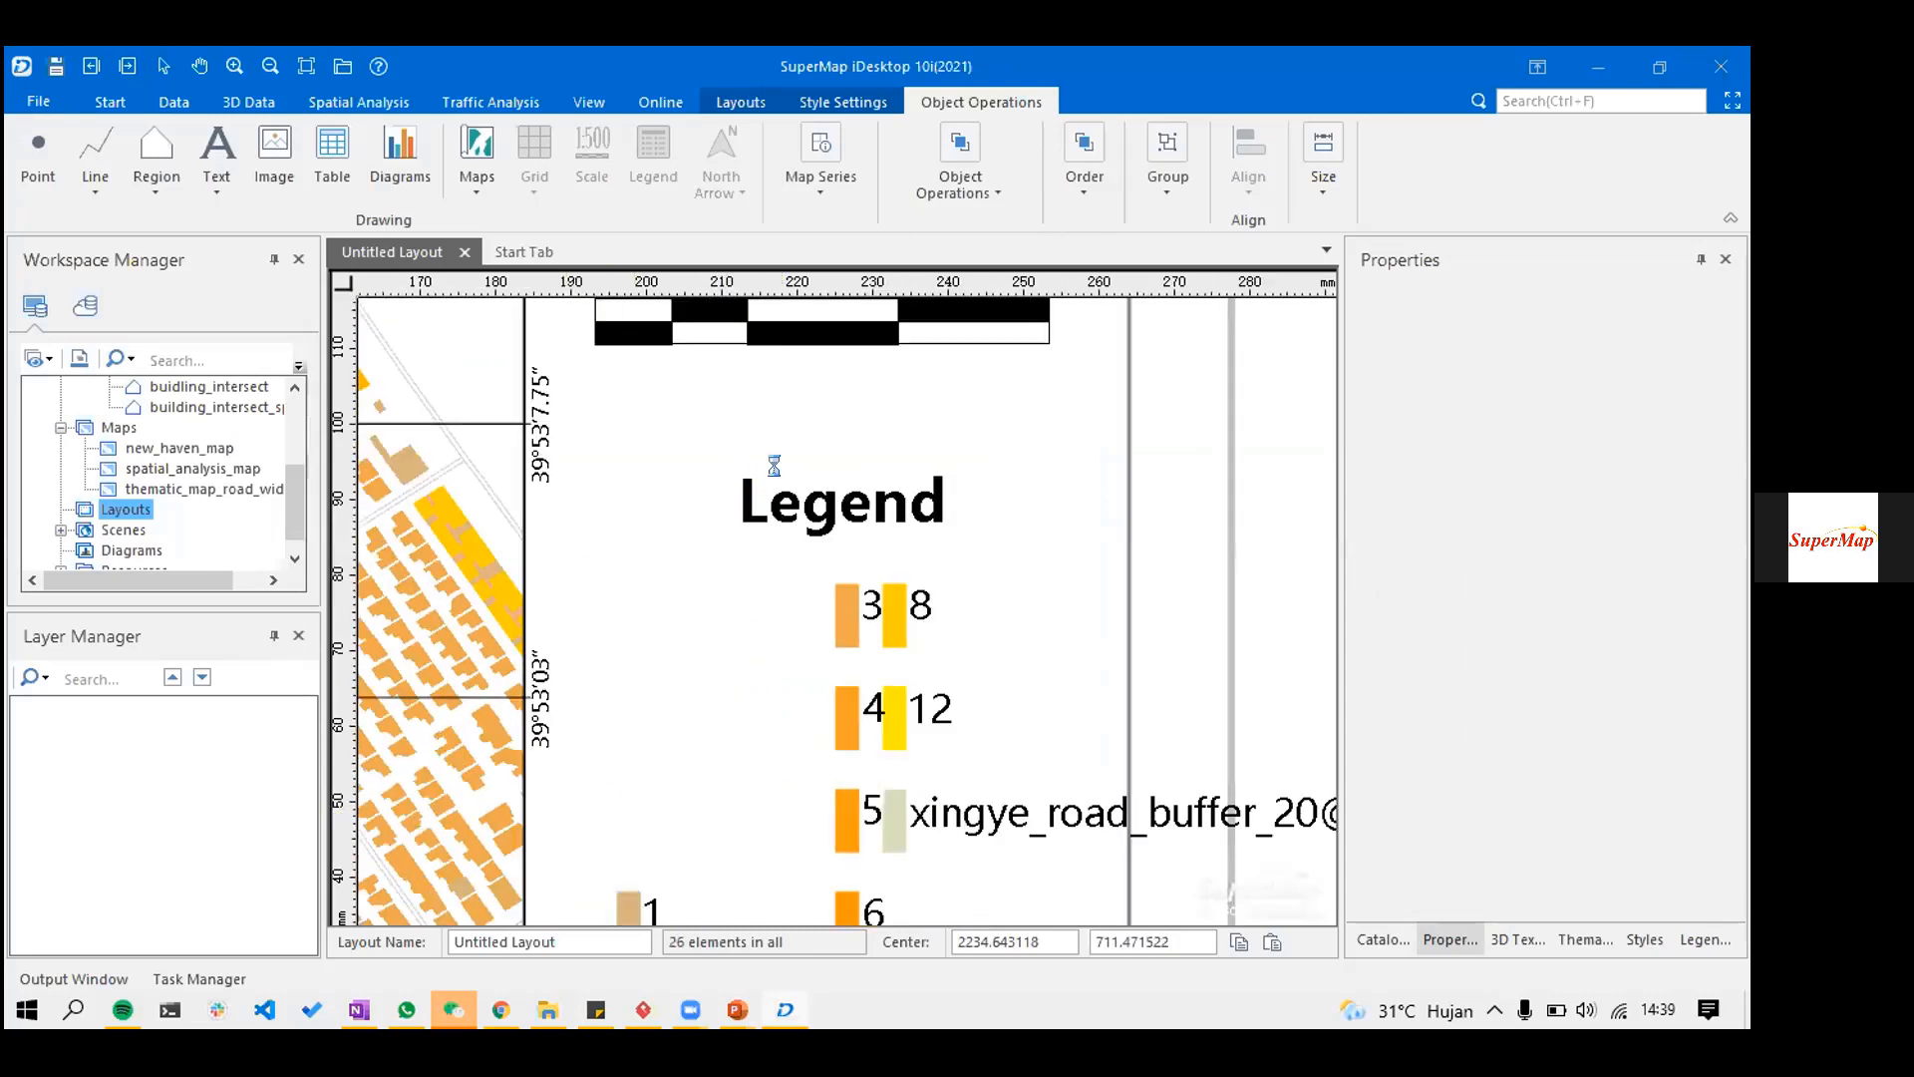
- Delete the label and colour swatch of the xingye_road_buffer_20 entry from the legend
left_click_drag(1178, 496, 1132, 349)
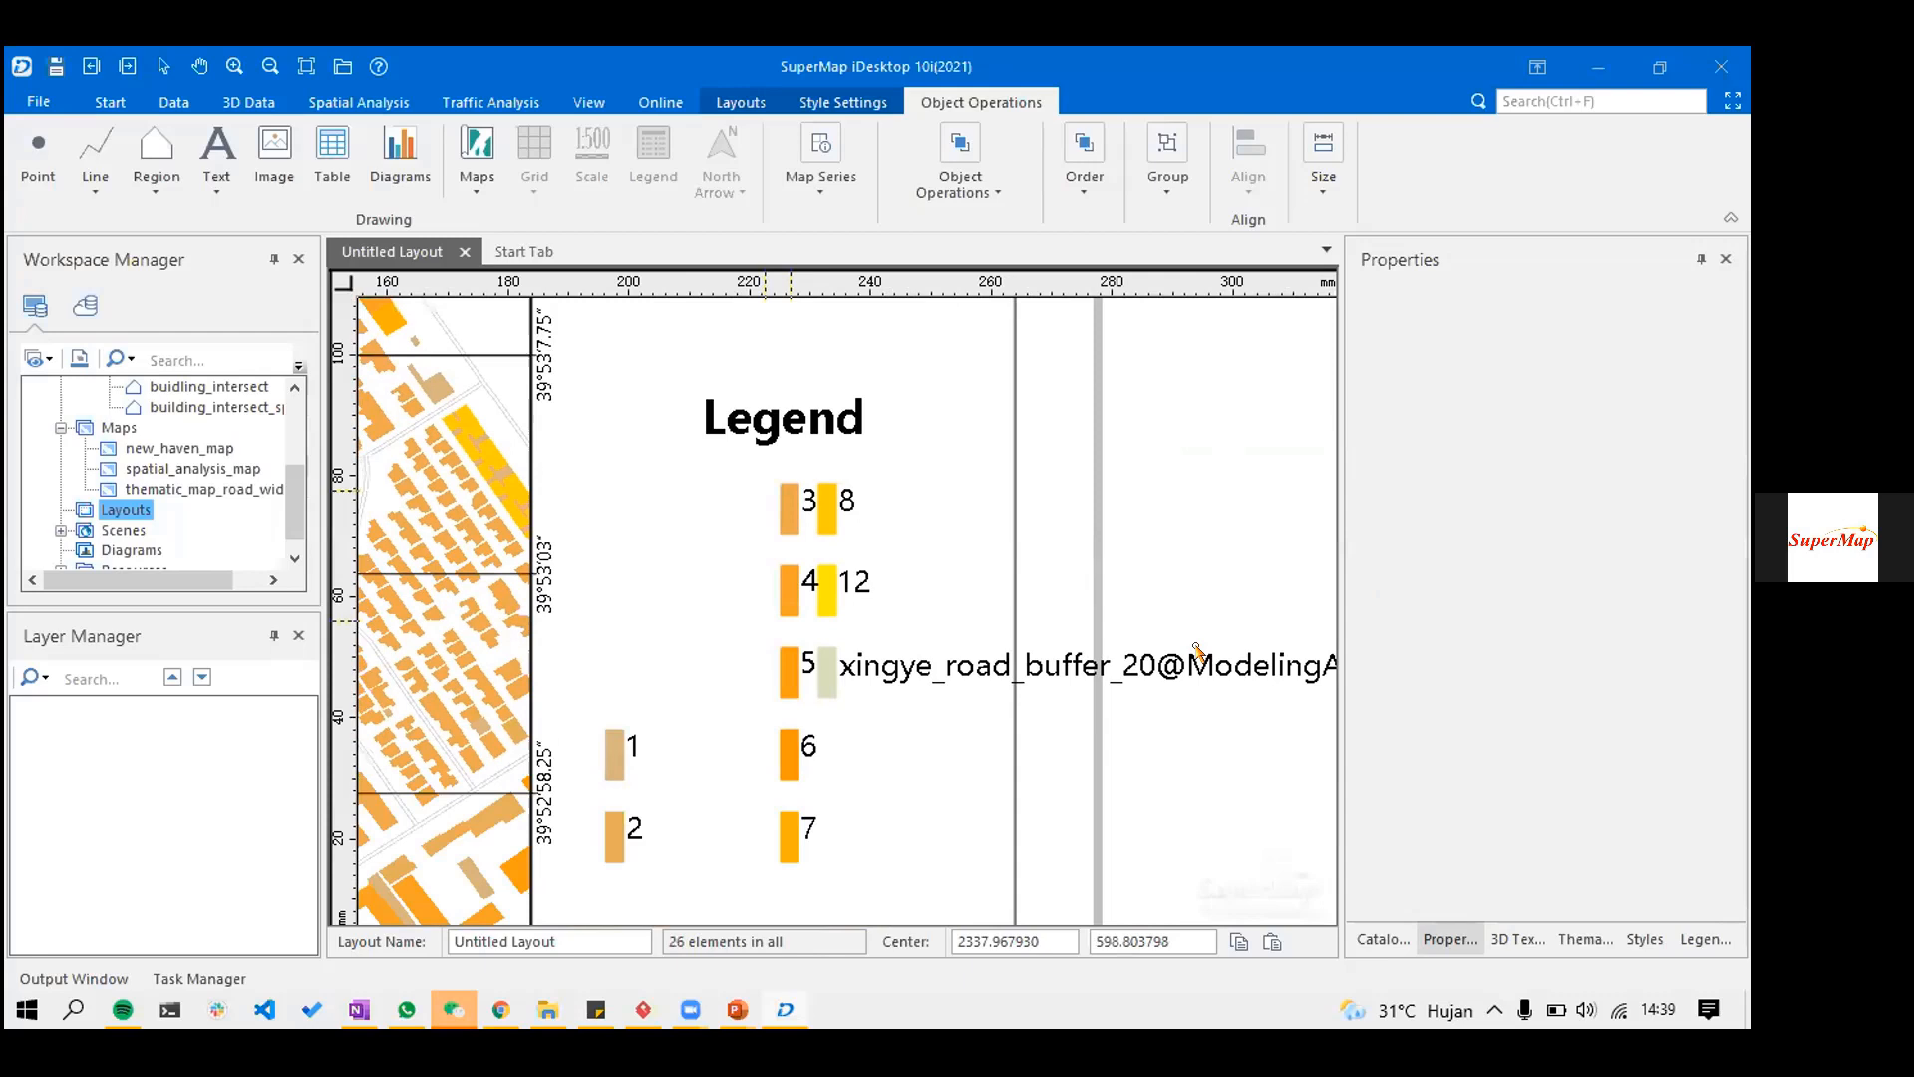
left_click(1202, 655)
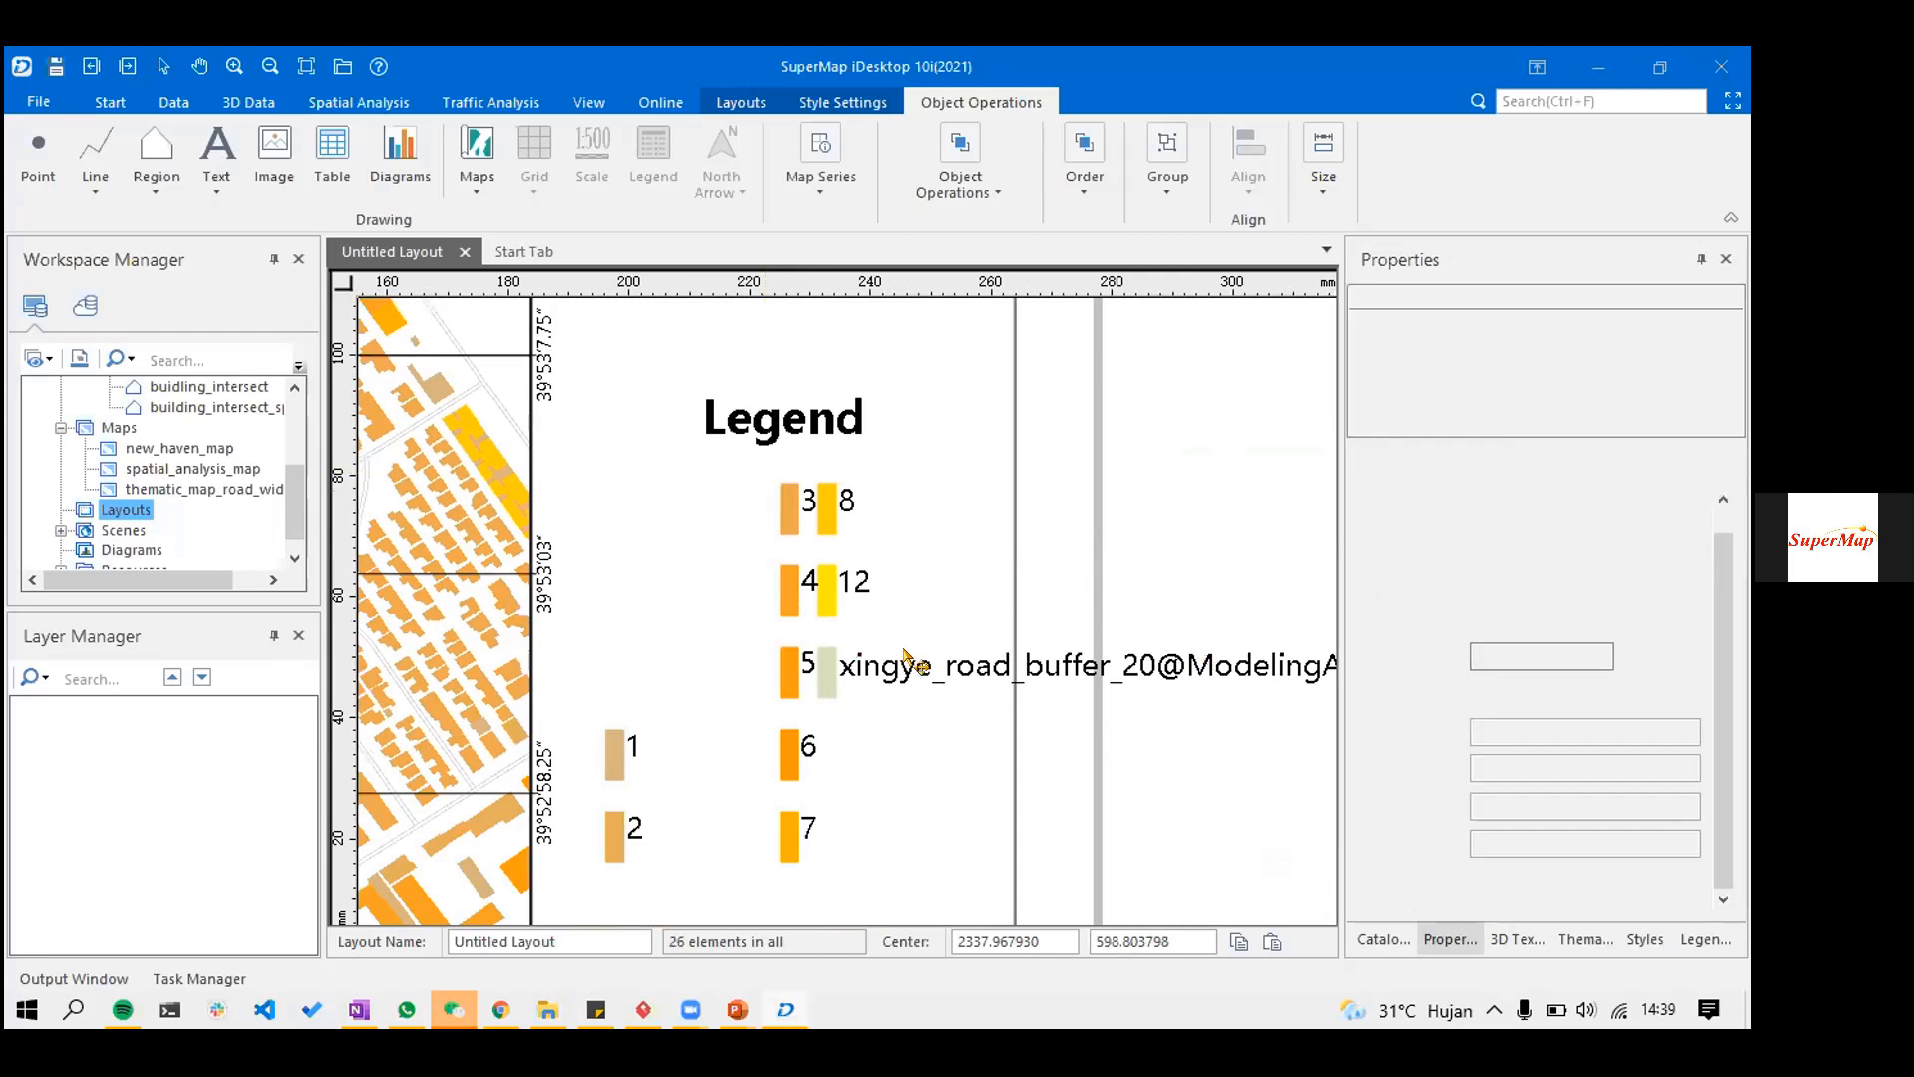
scroll(903, 653, "down", 1)
left_click(982, 648)
key("Delete")
left_click(903, 653)
key("Delete")
- Shift the legend's 8 and 12 entries to the right, clear of the column with entries 3 to 7
left_click_drag(882, 489, 1241, 696)
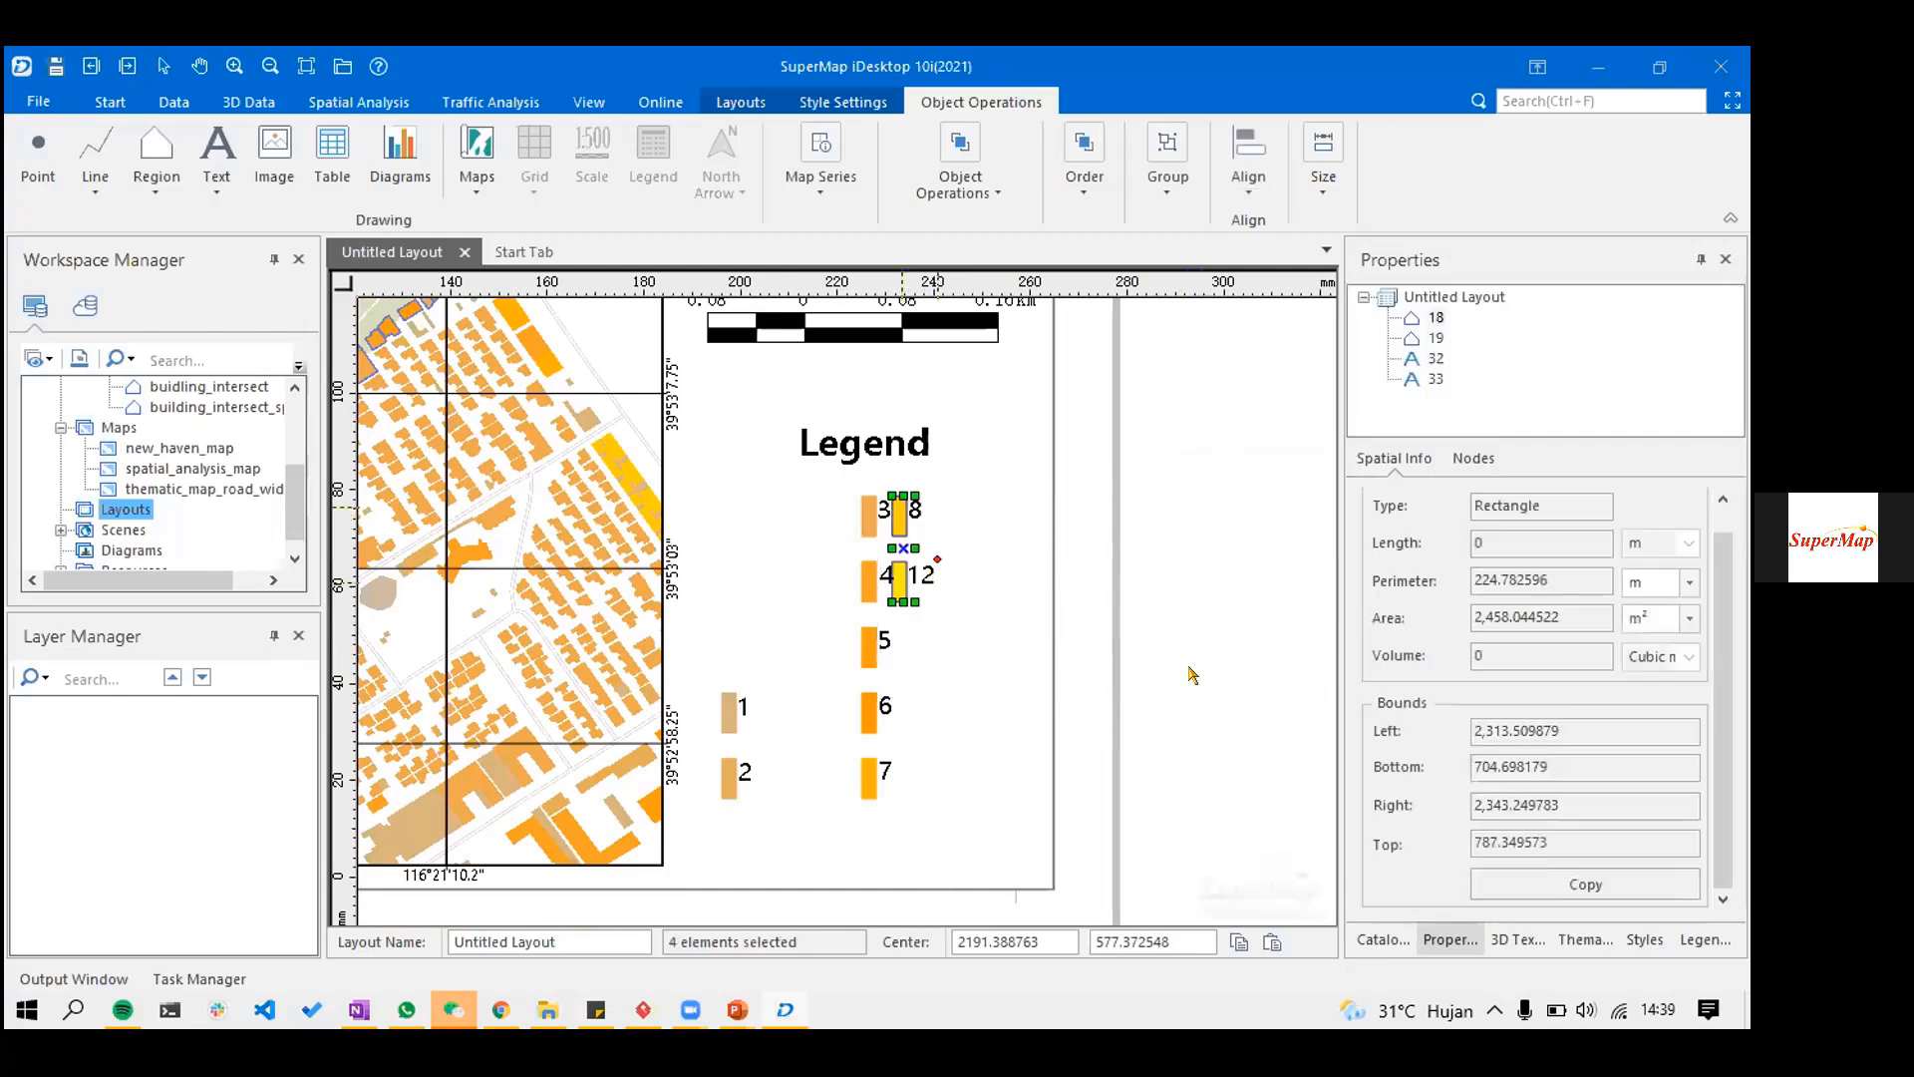
key("Right")
key("Right")
key("Right")
key("Right")
key("Right")
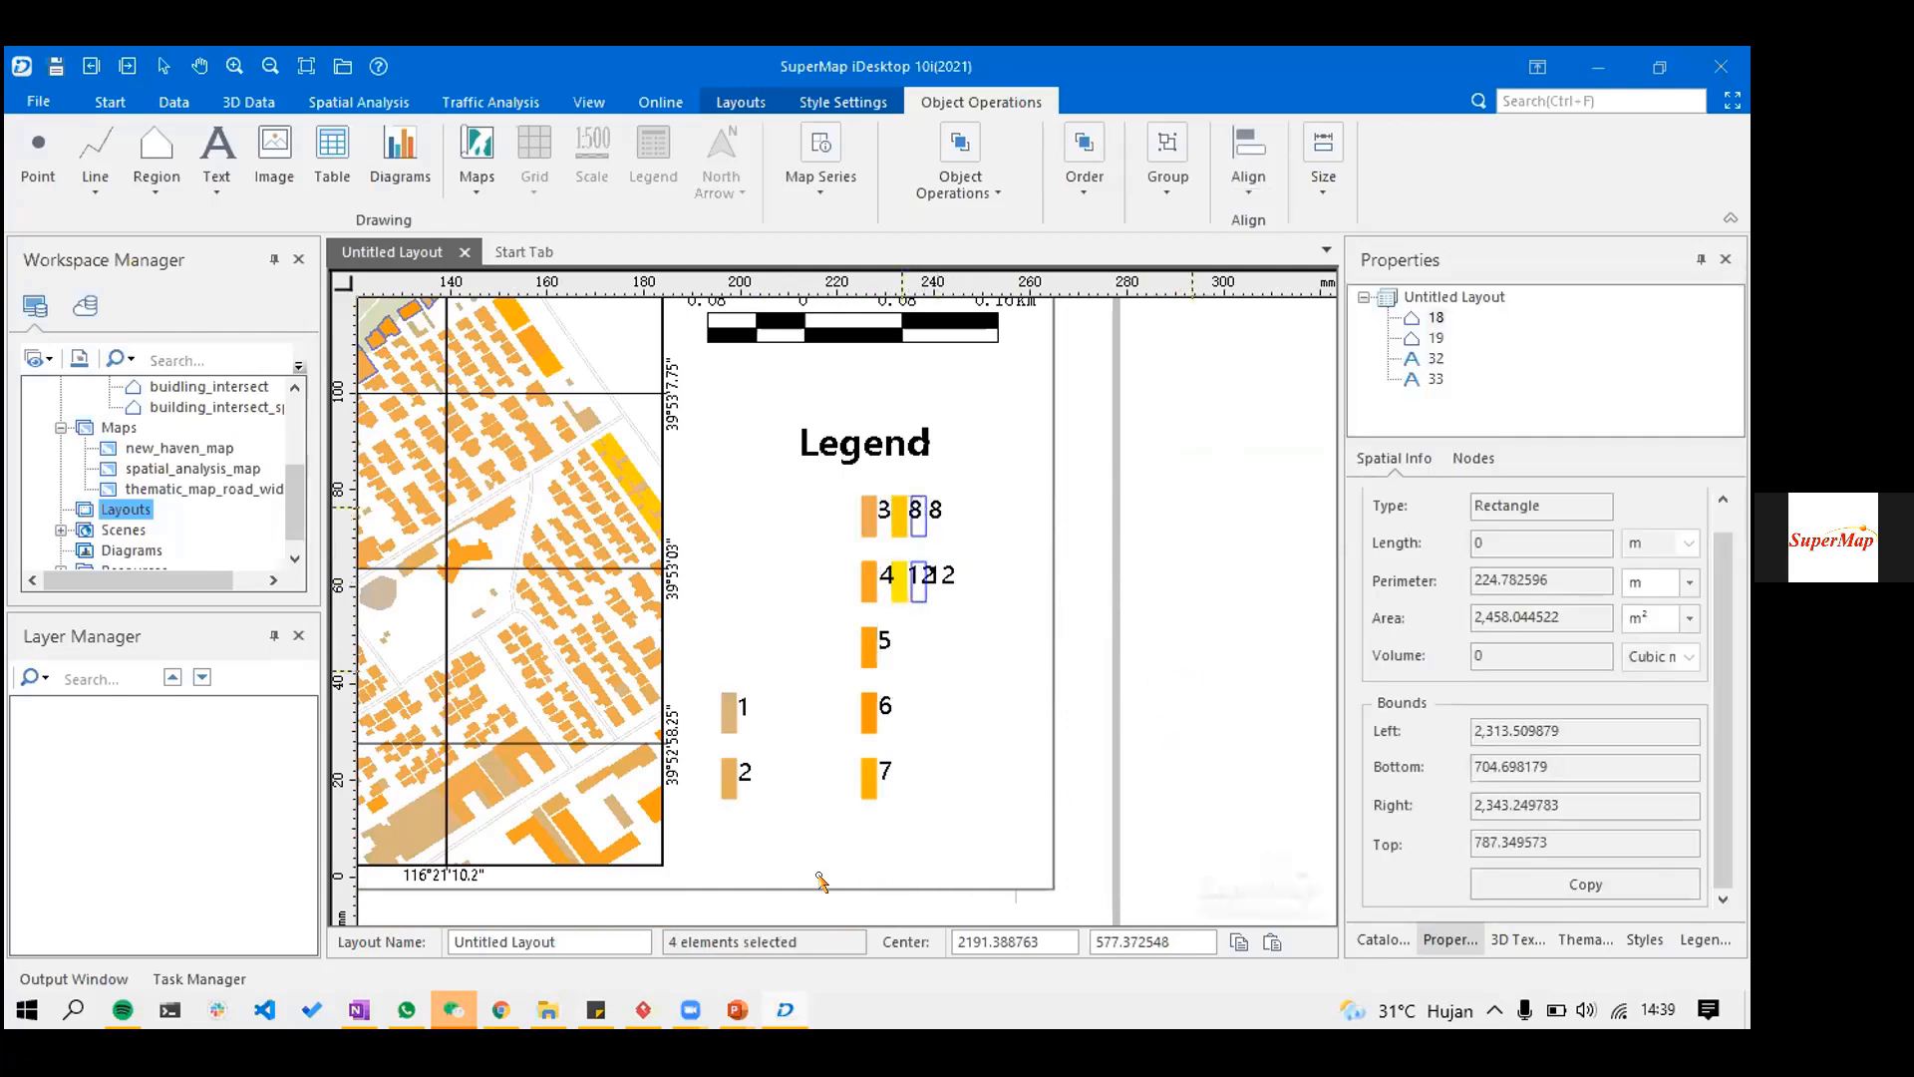
left_click(827, 897)
- Move the legend's 1 and 2 entries up to the first row, just under the Legend heading
scroll(828, 901, "down", 1)
left_click_drag(829, 900, 646, 542)
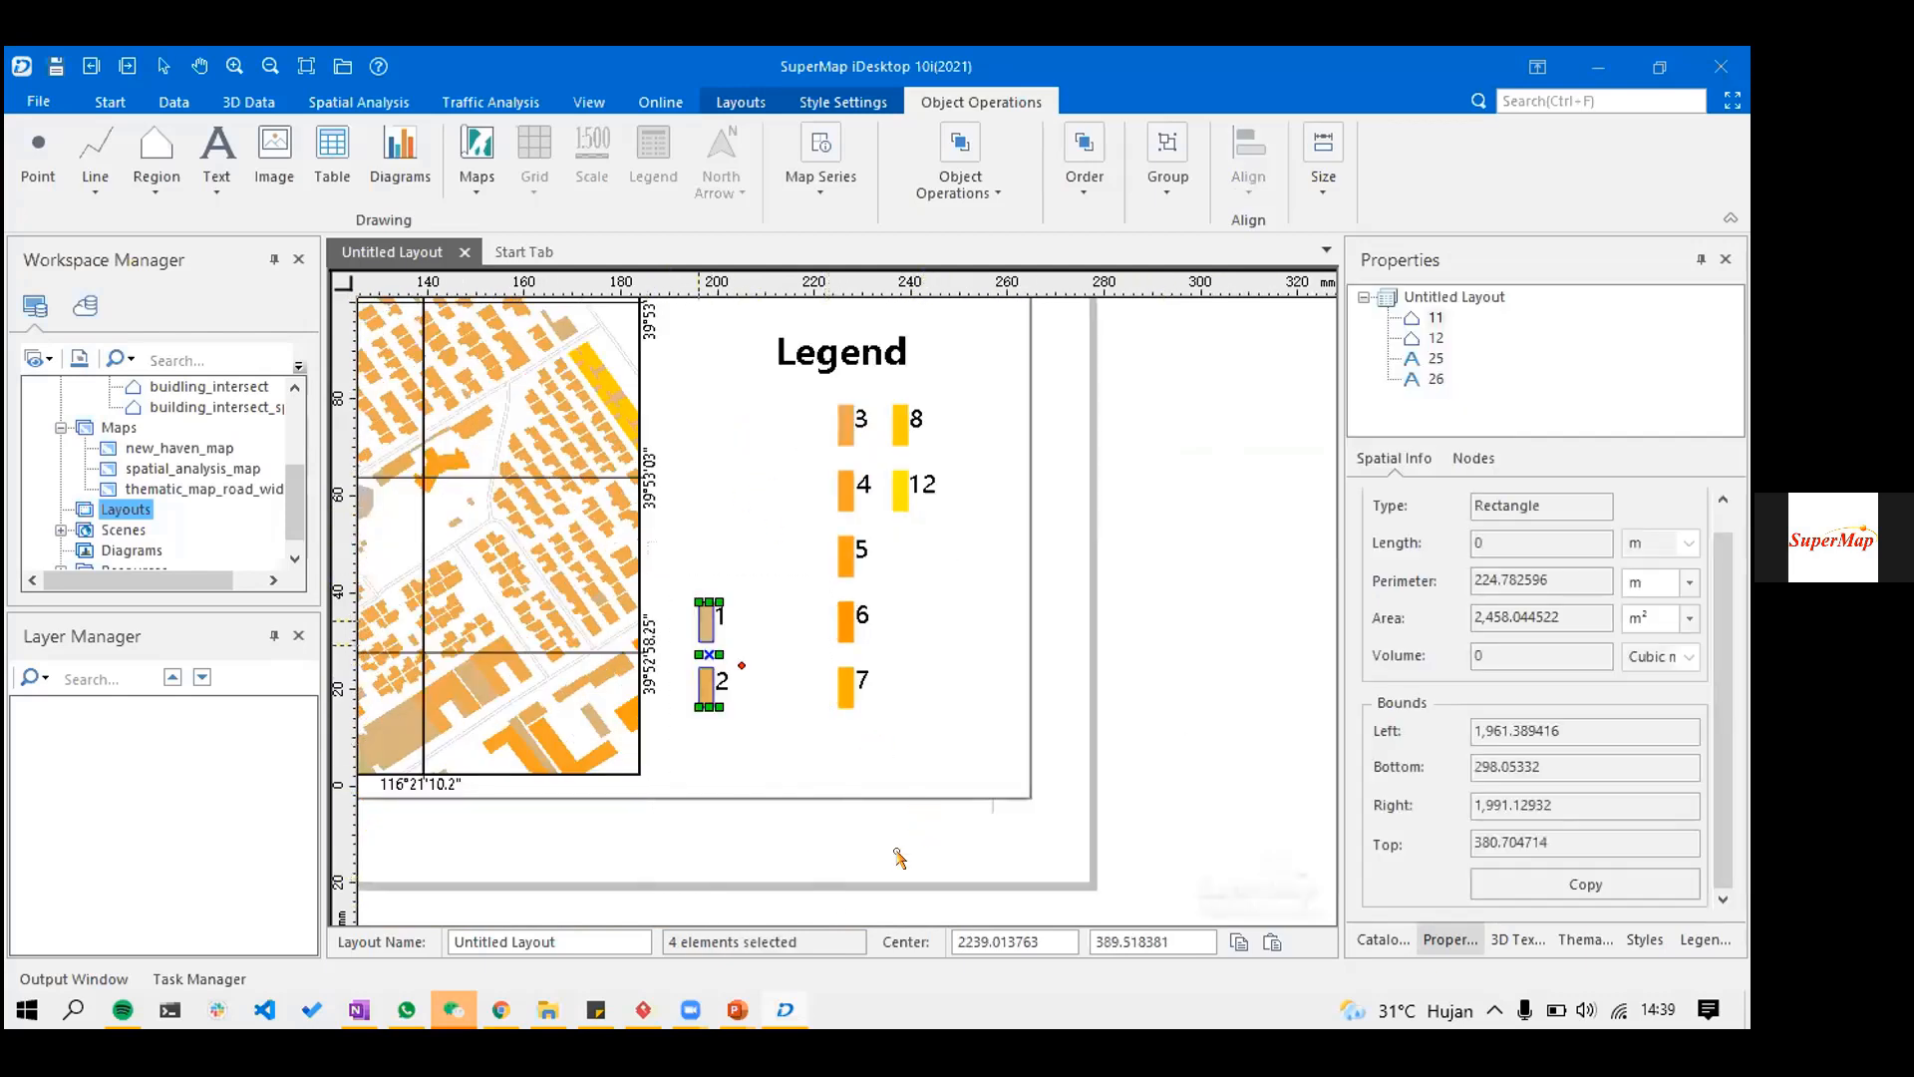
left_click_drag(710, 628, 737, 433)
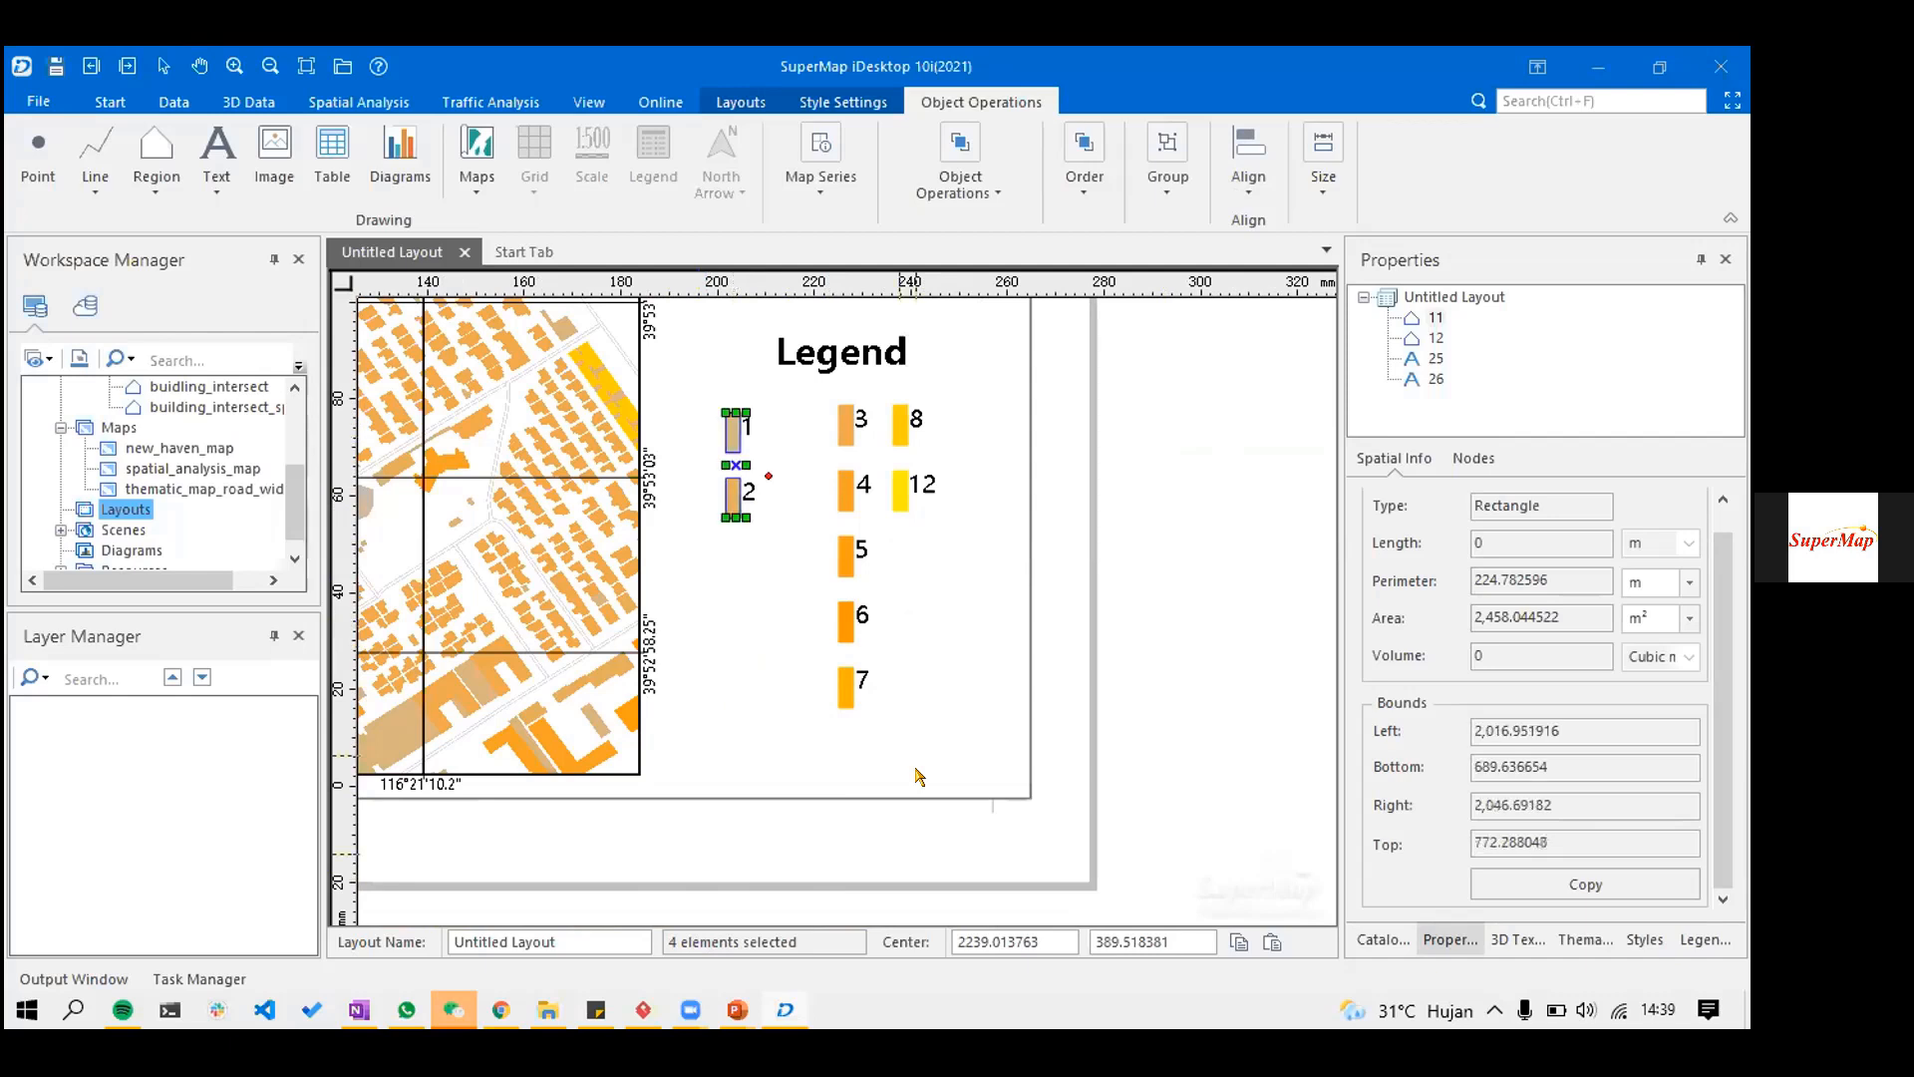
key("Up")
key("Up")
key("Up")
key("Up")
key("Left")
- Move legend entries 3 to 12, swatches and labels, up and closer to the column with entries 1 and 2
left_click_drag(918, 834, 814, 397)
left_click_drag(848, 559, 794, 526)
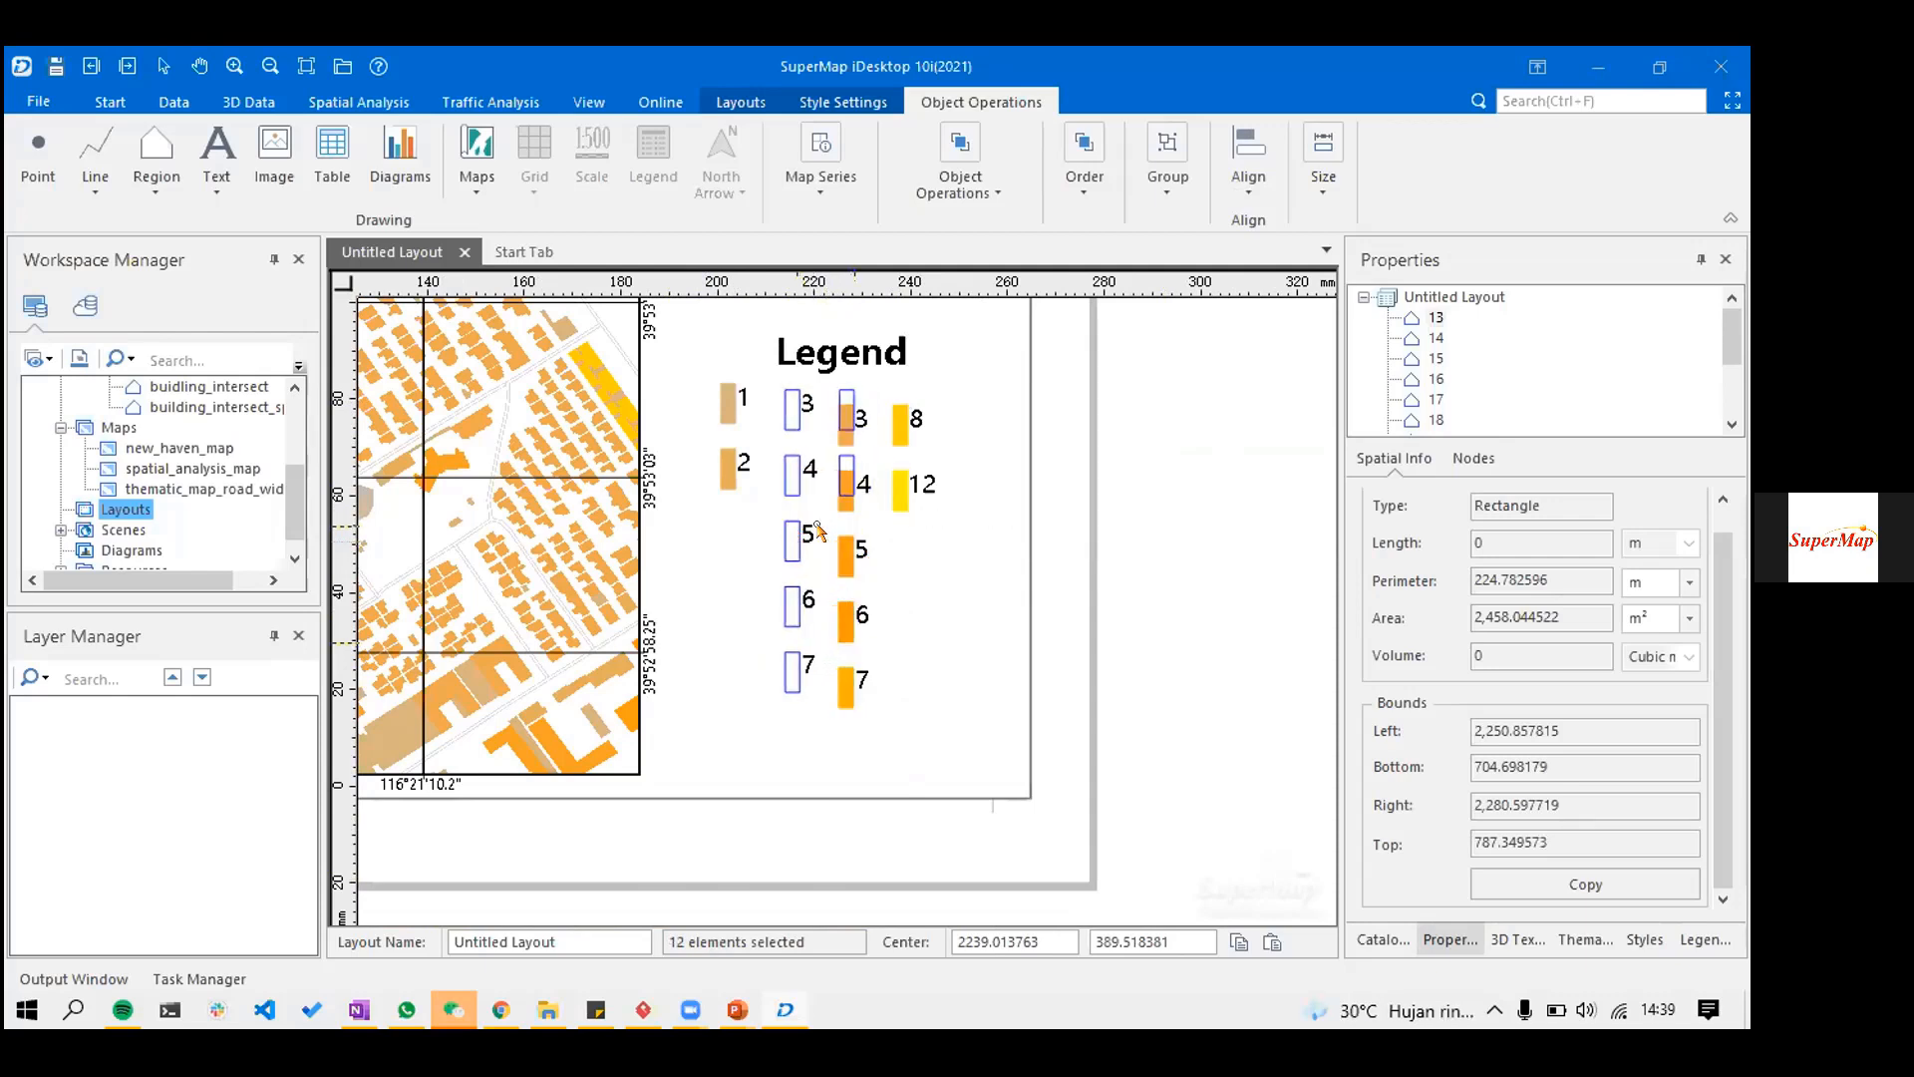
left_click_drag(1205, 566, 861, 380)
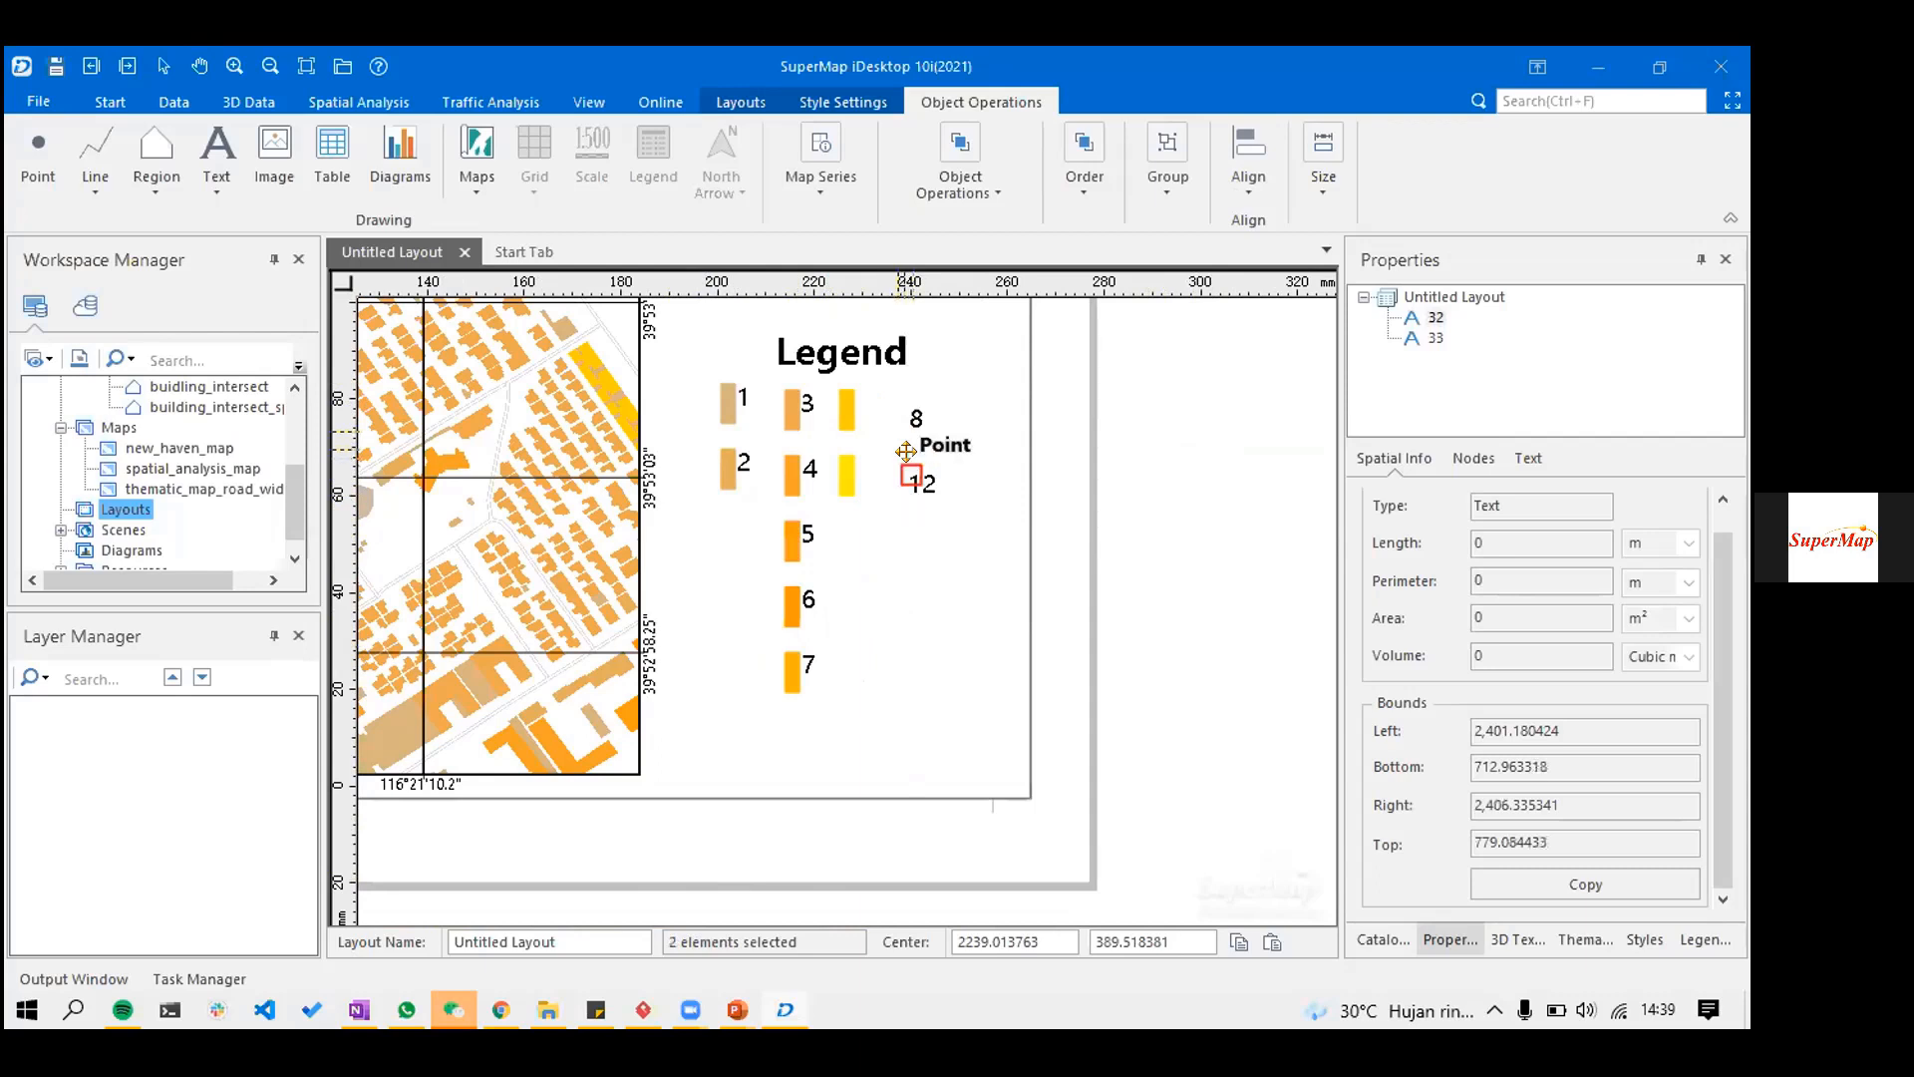
left_click(923, 451)
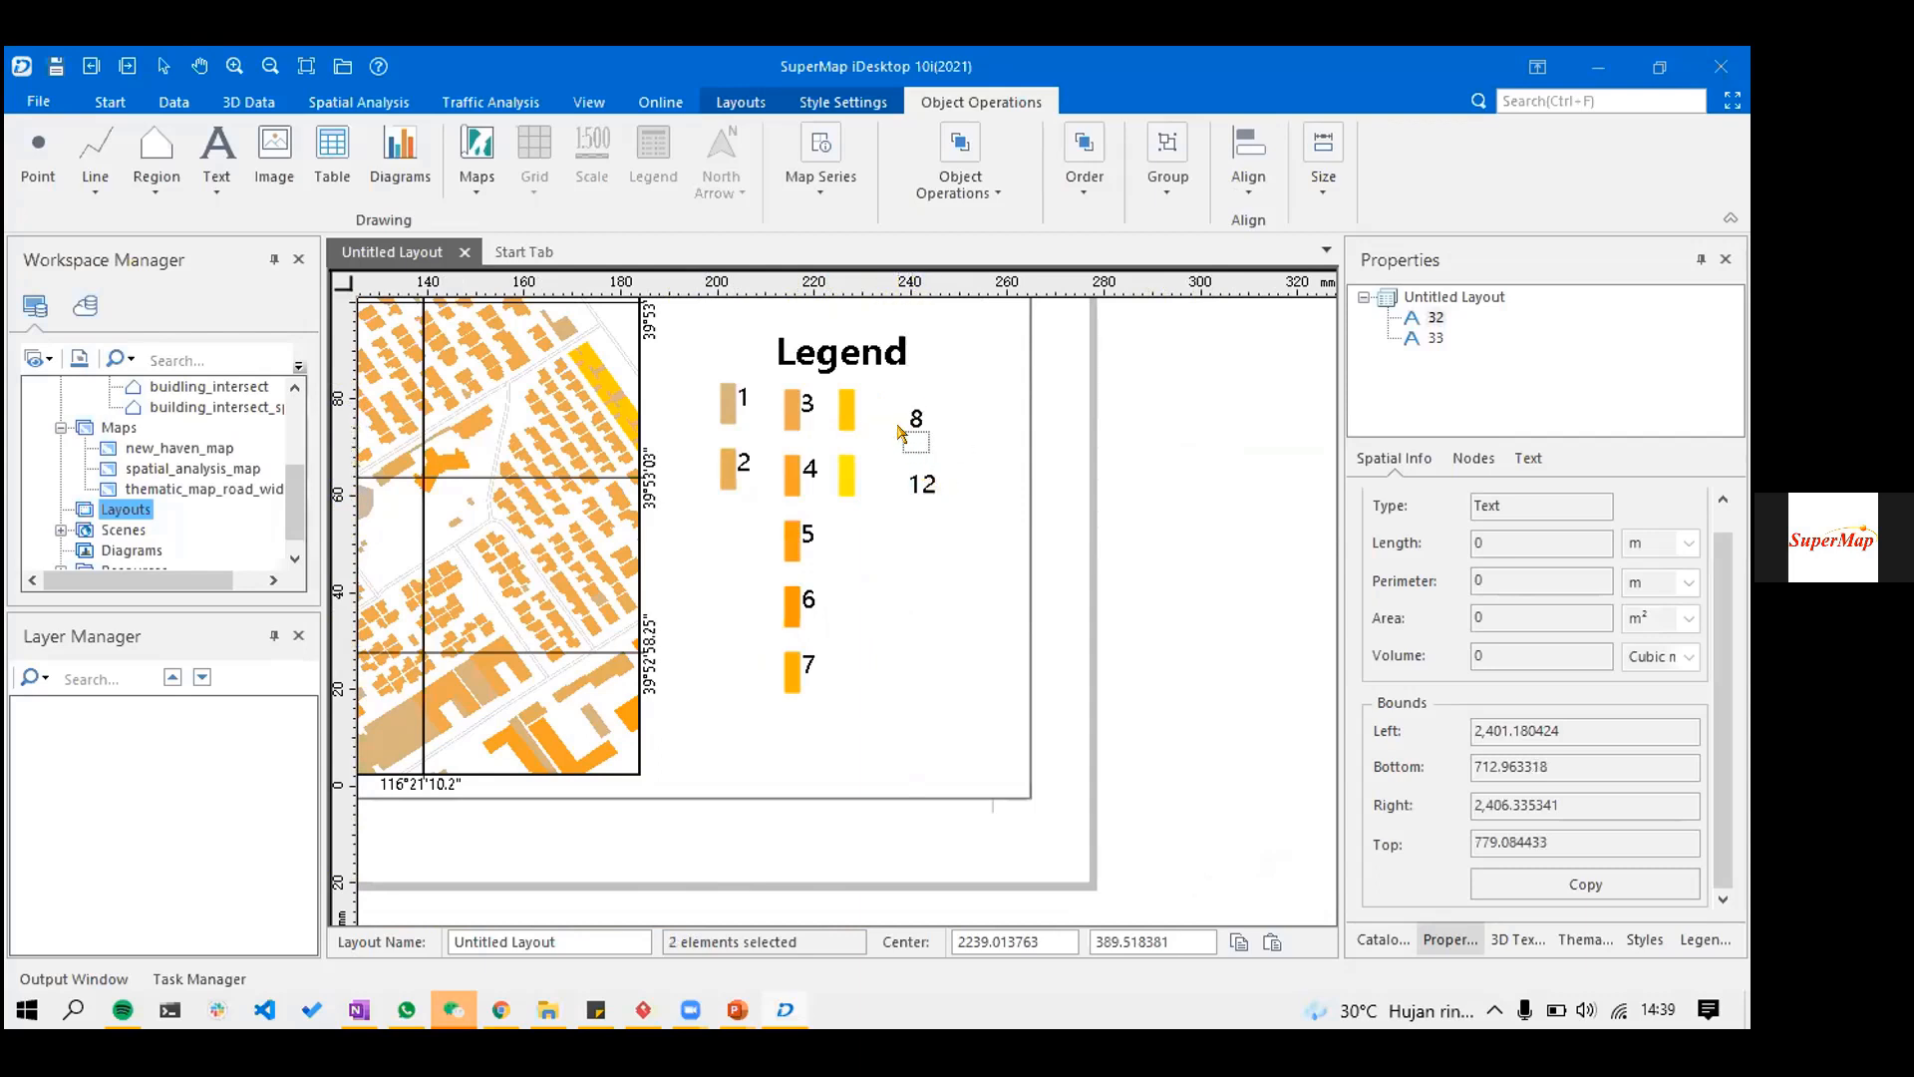
left_click_drag(1188, 605, 870, 404)
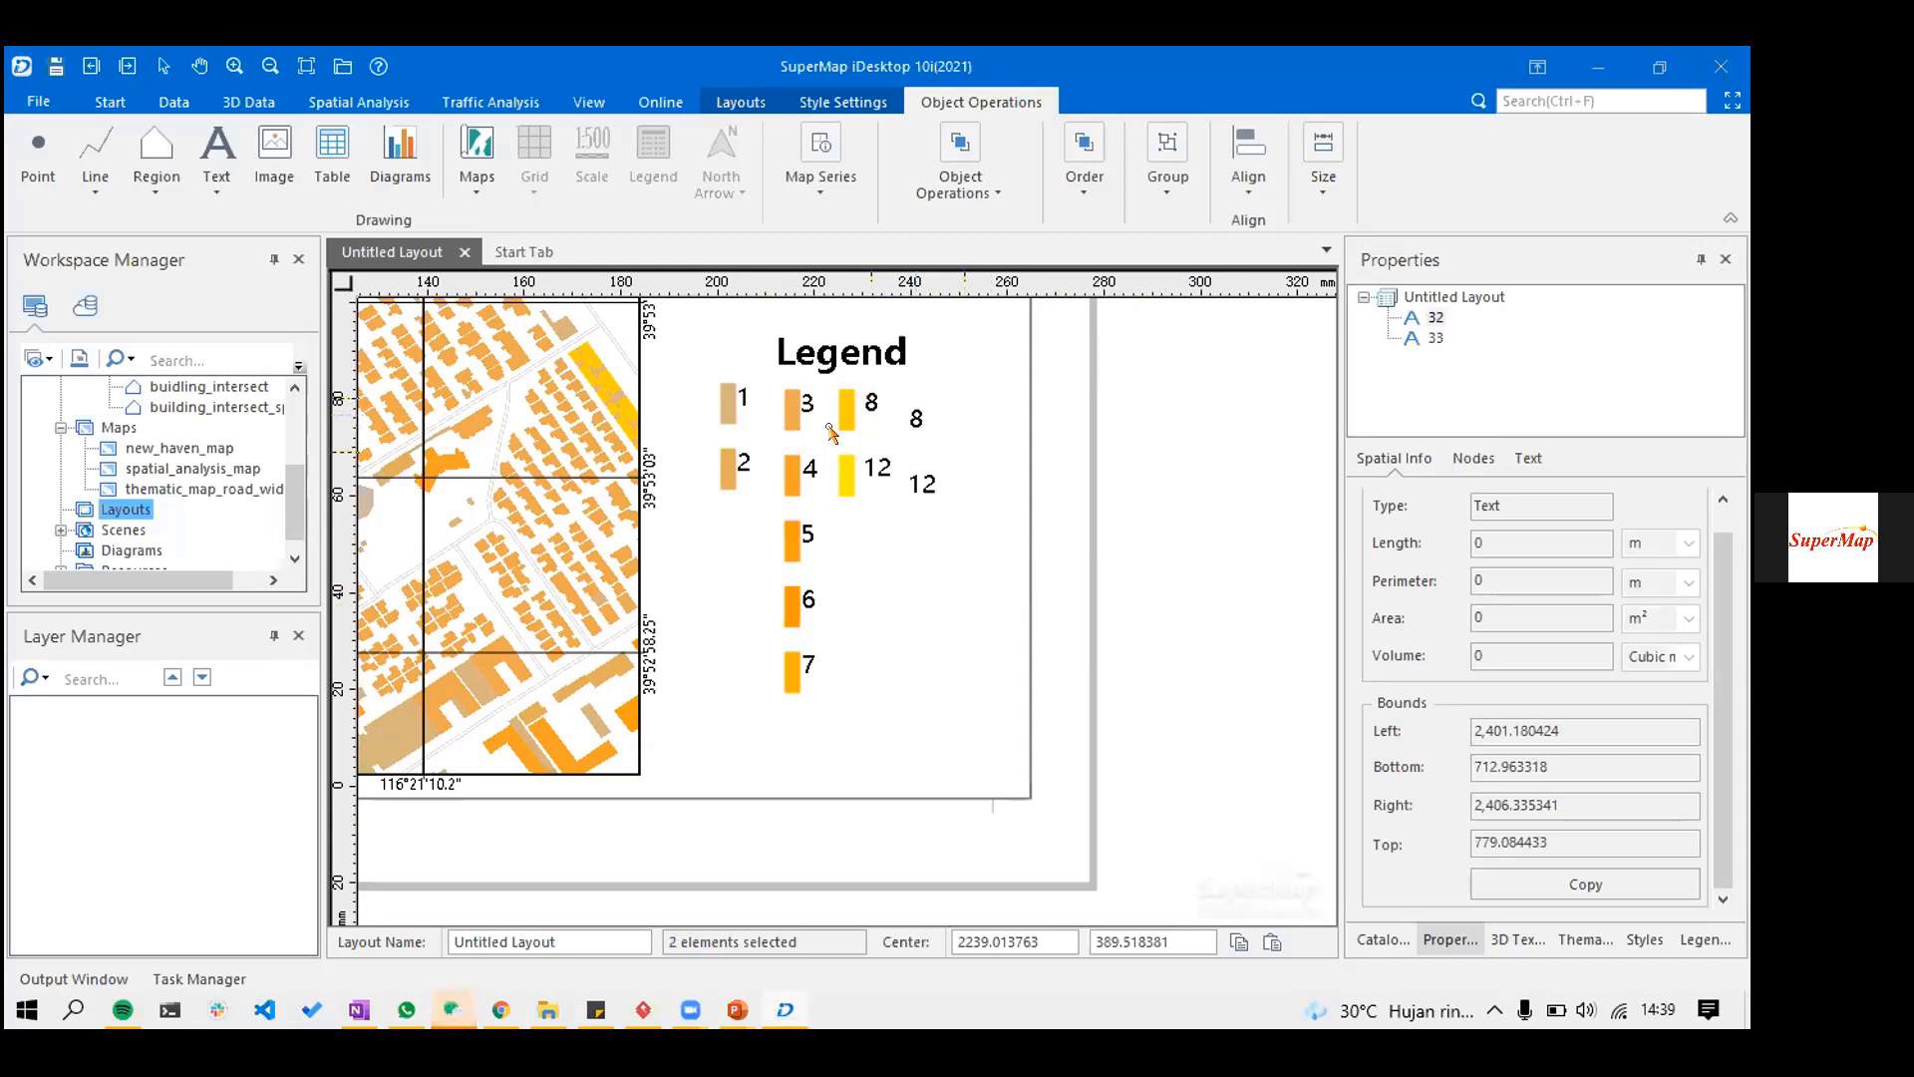
- Set the Legend heading's font size to 20 and move it left above the first two entry columns
left_click(860, 344)
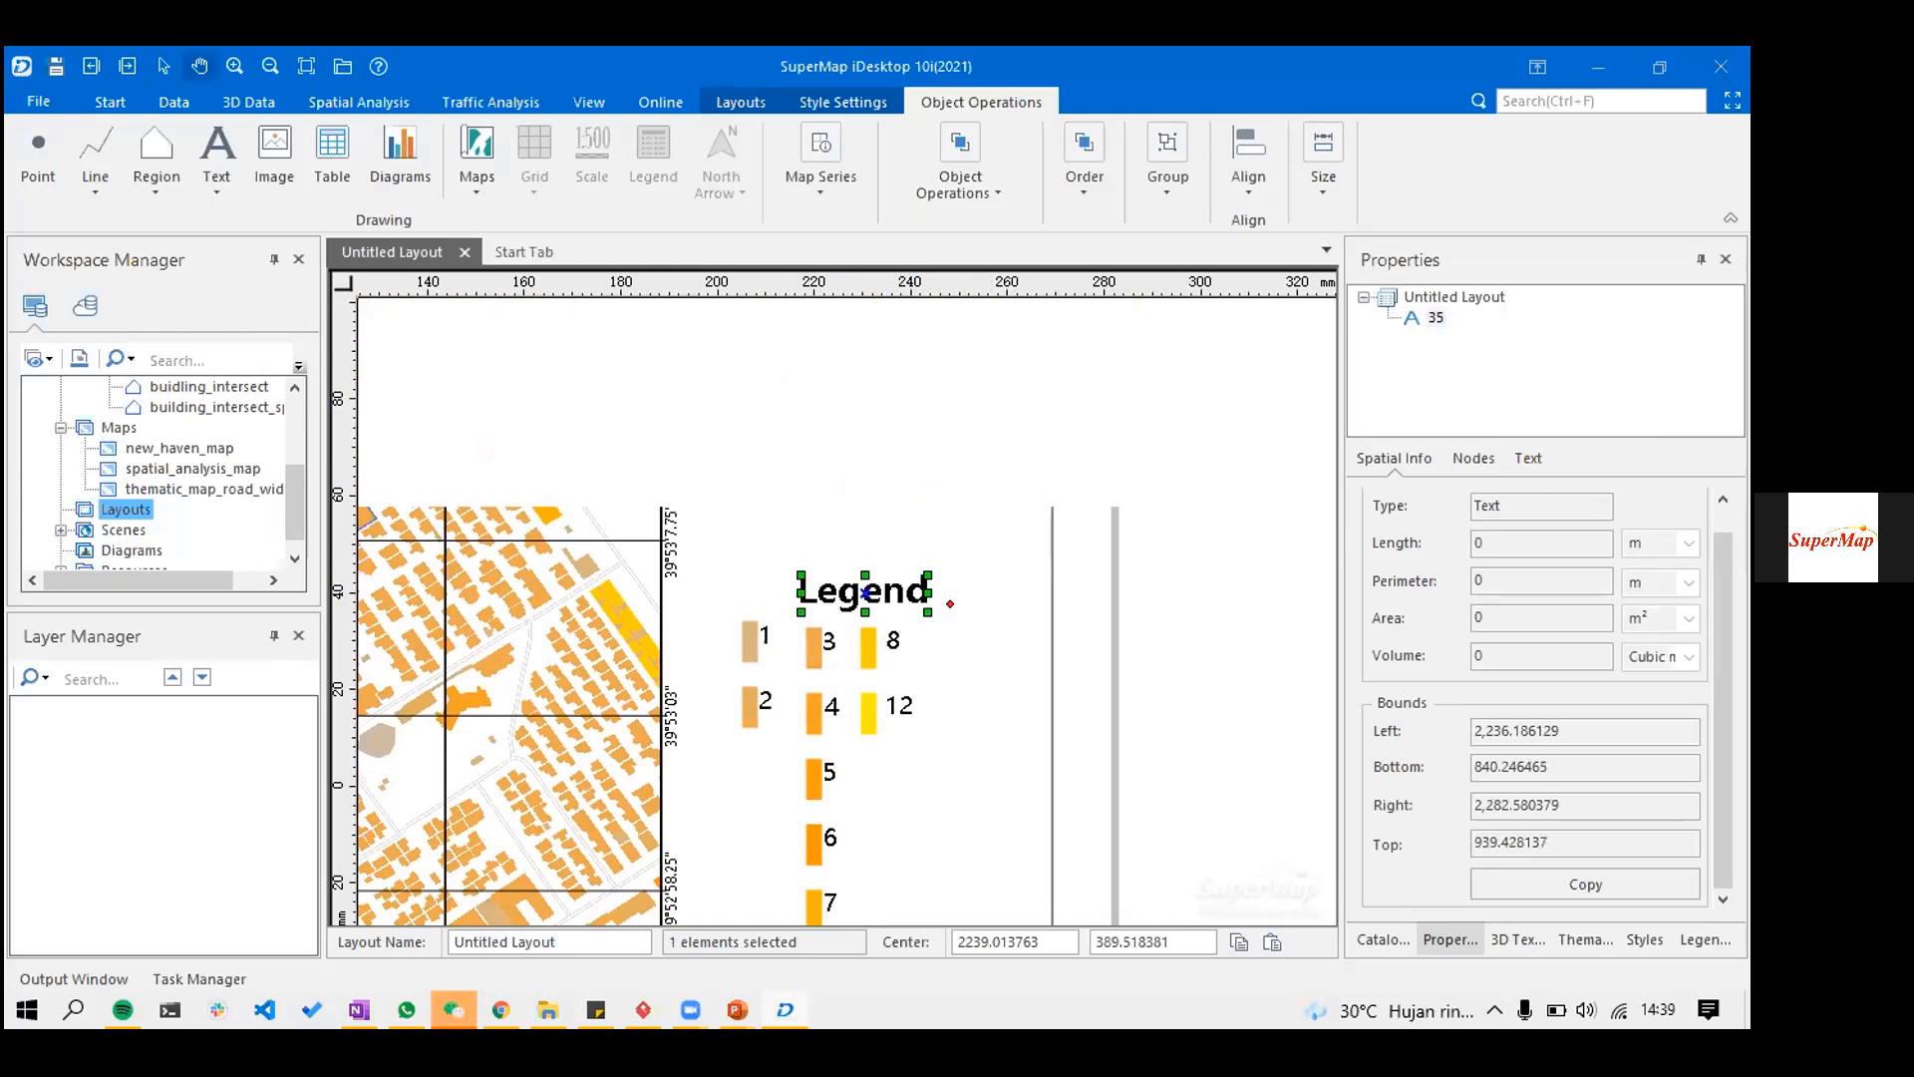
left_click(1528, 457)
type("14")
key("BackSpace")
key("BackSpace")
type("20")
left_click_drag(881, 591, 803, 590)
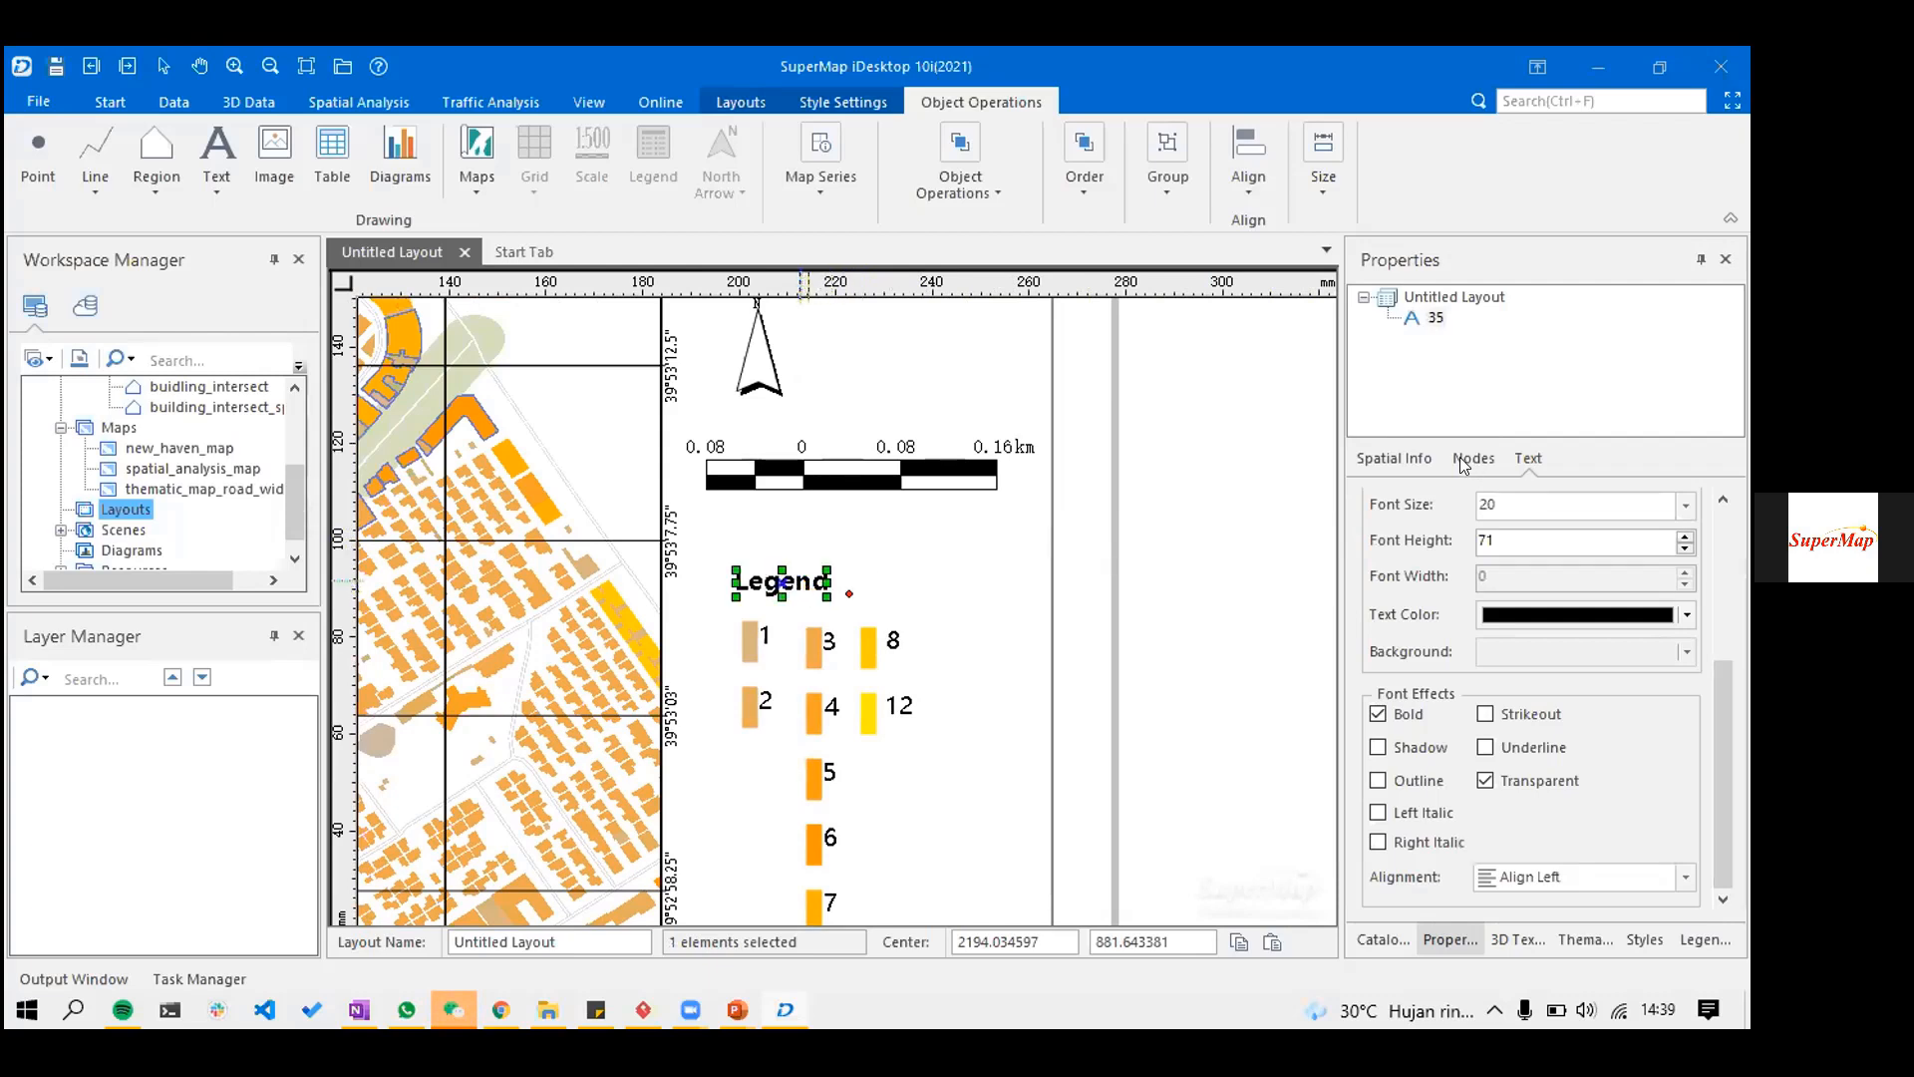
- Change the legend heading's text to "Number of Floors" and reposition it above the entry columns
left_click(1515, 465)
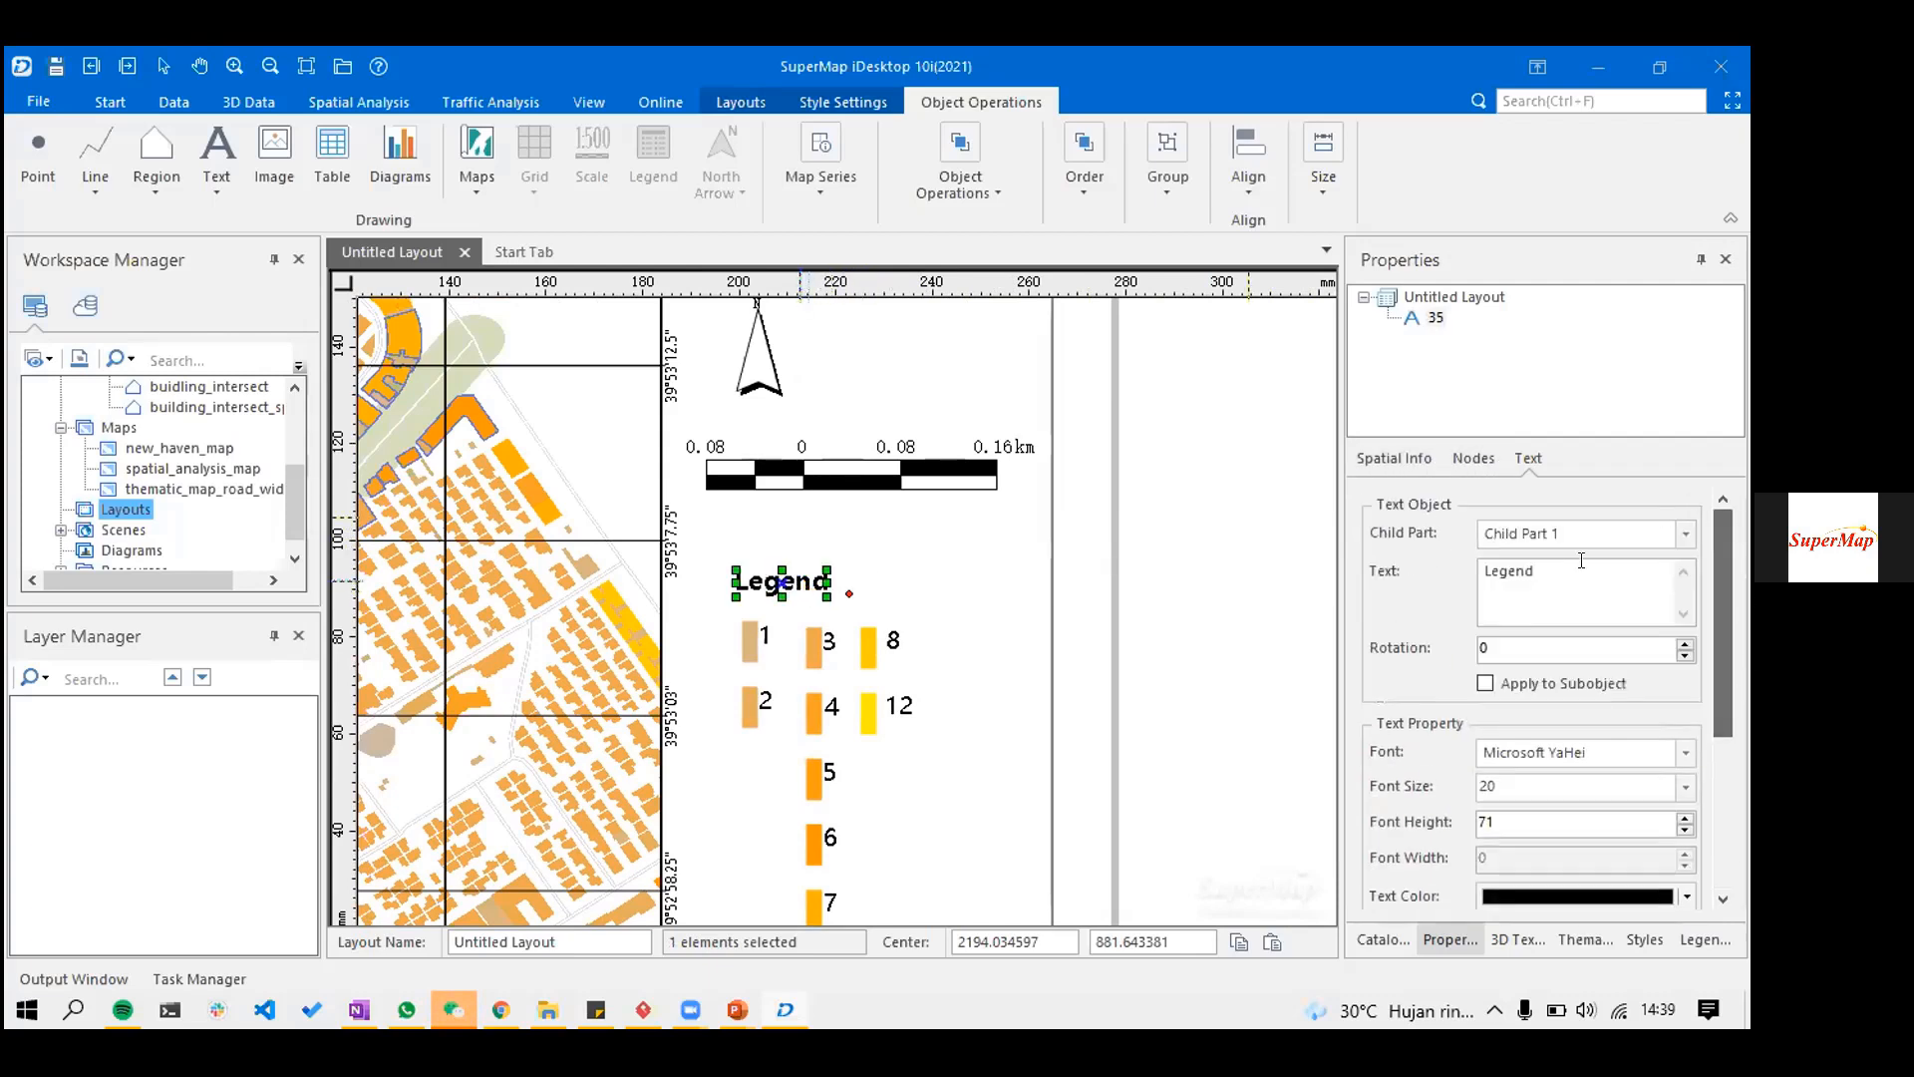
left_click_drag(1575, 570, 1358, 576)
type("Numbe")
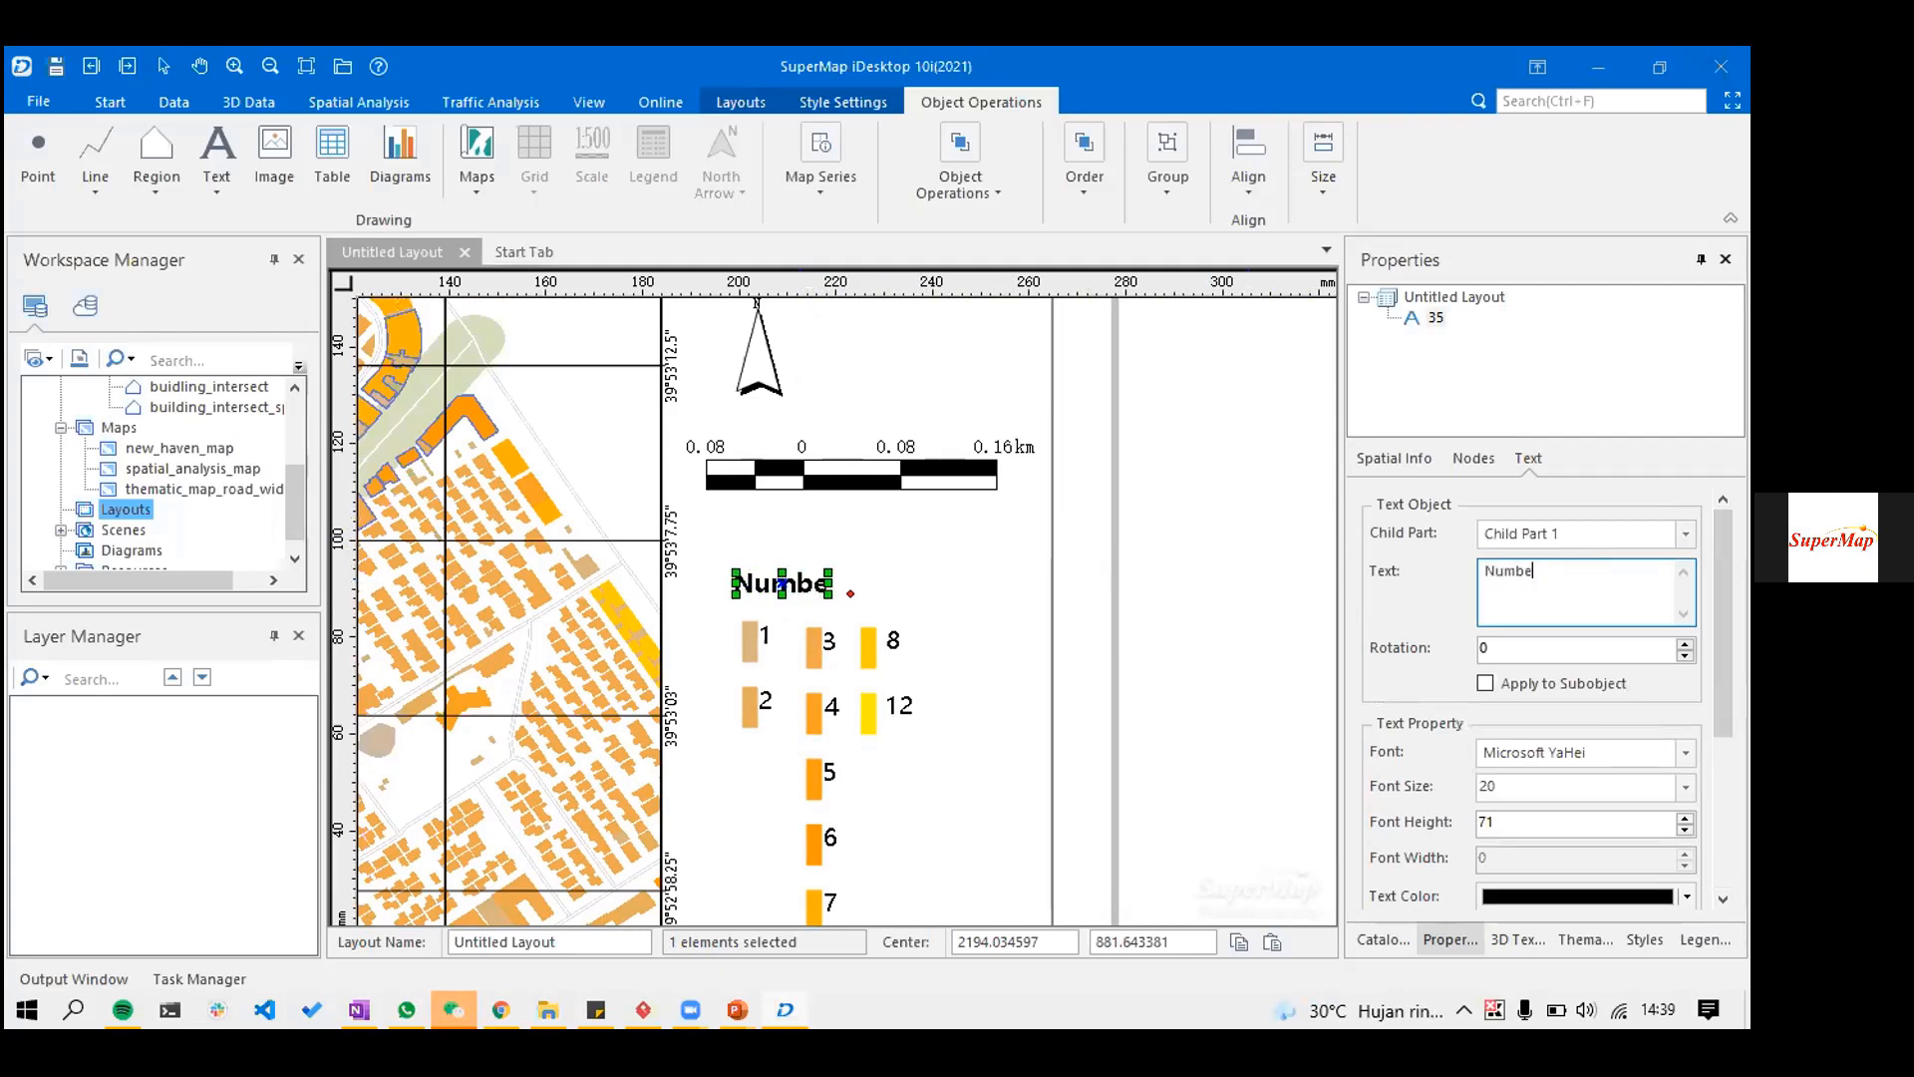
type("r of Floors")
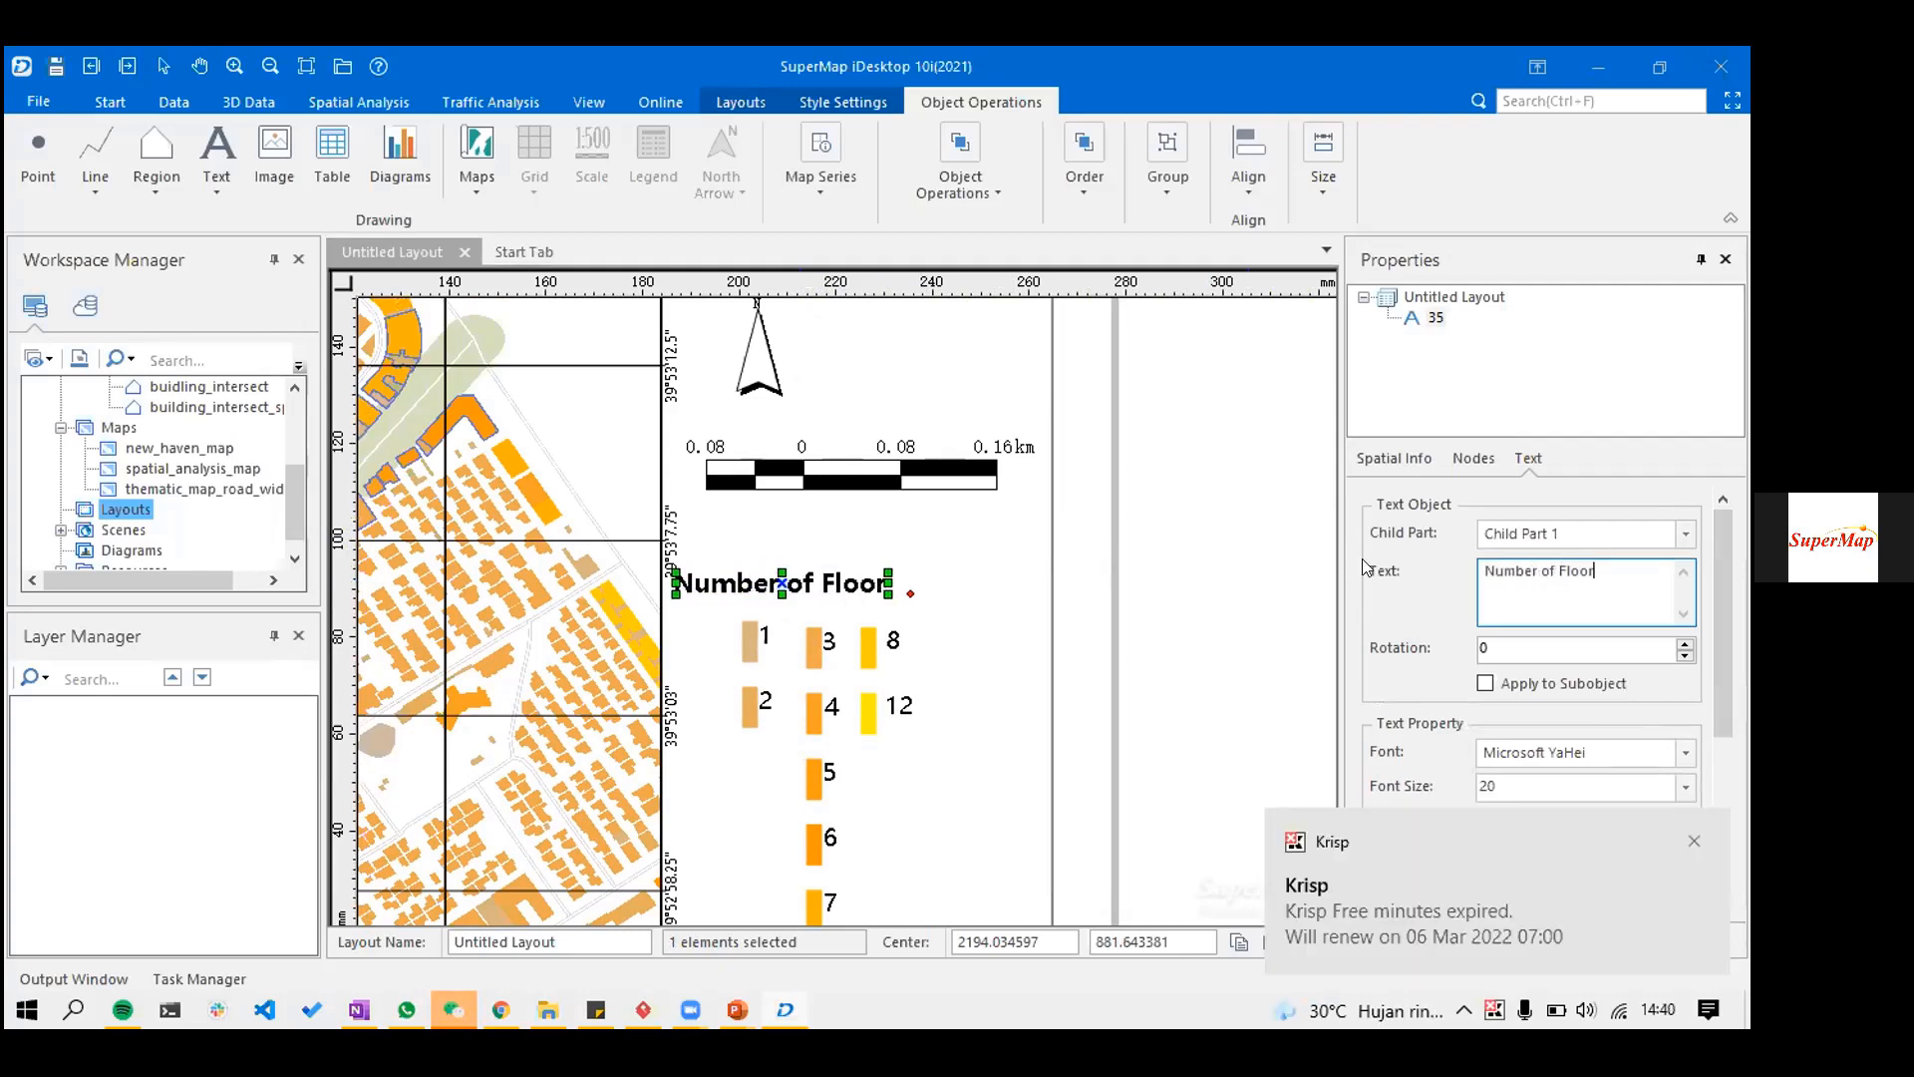
left_click(1177, 609)
left_click(835, 584)
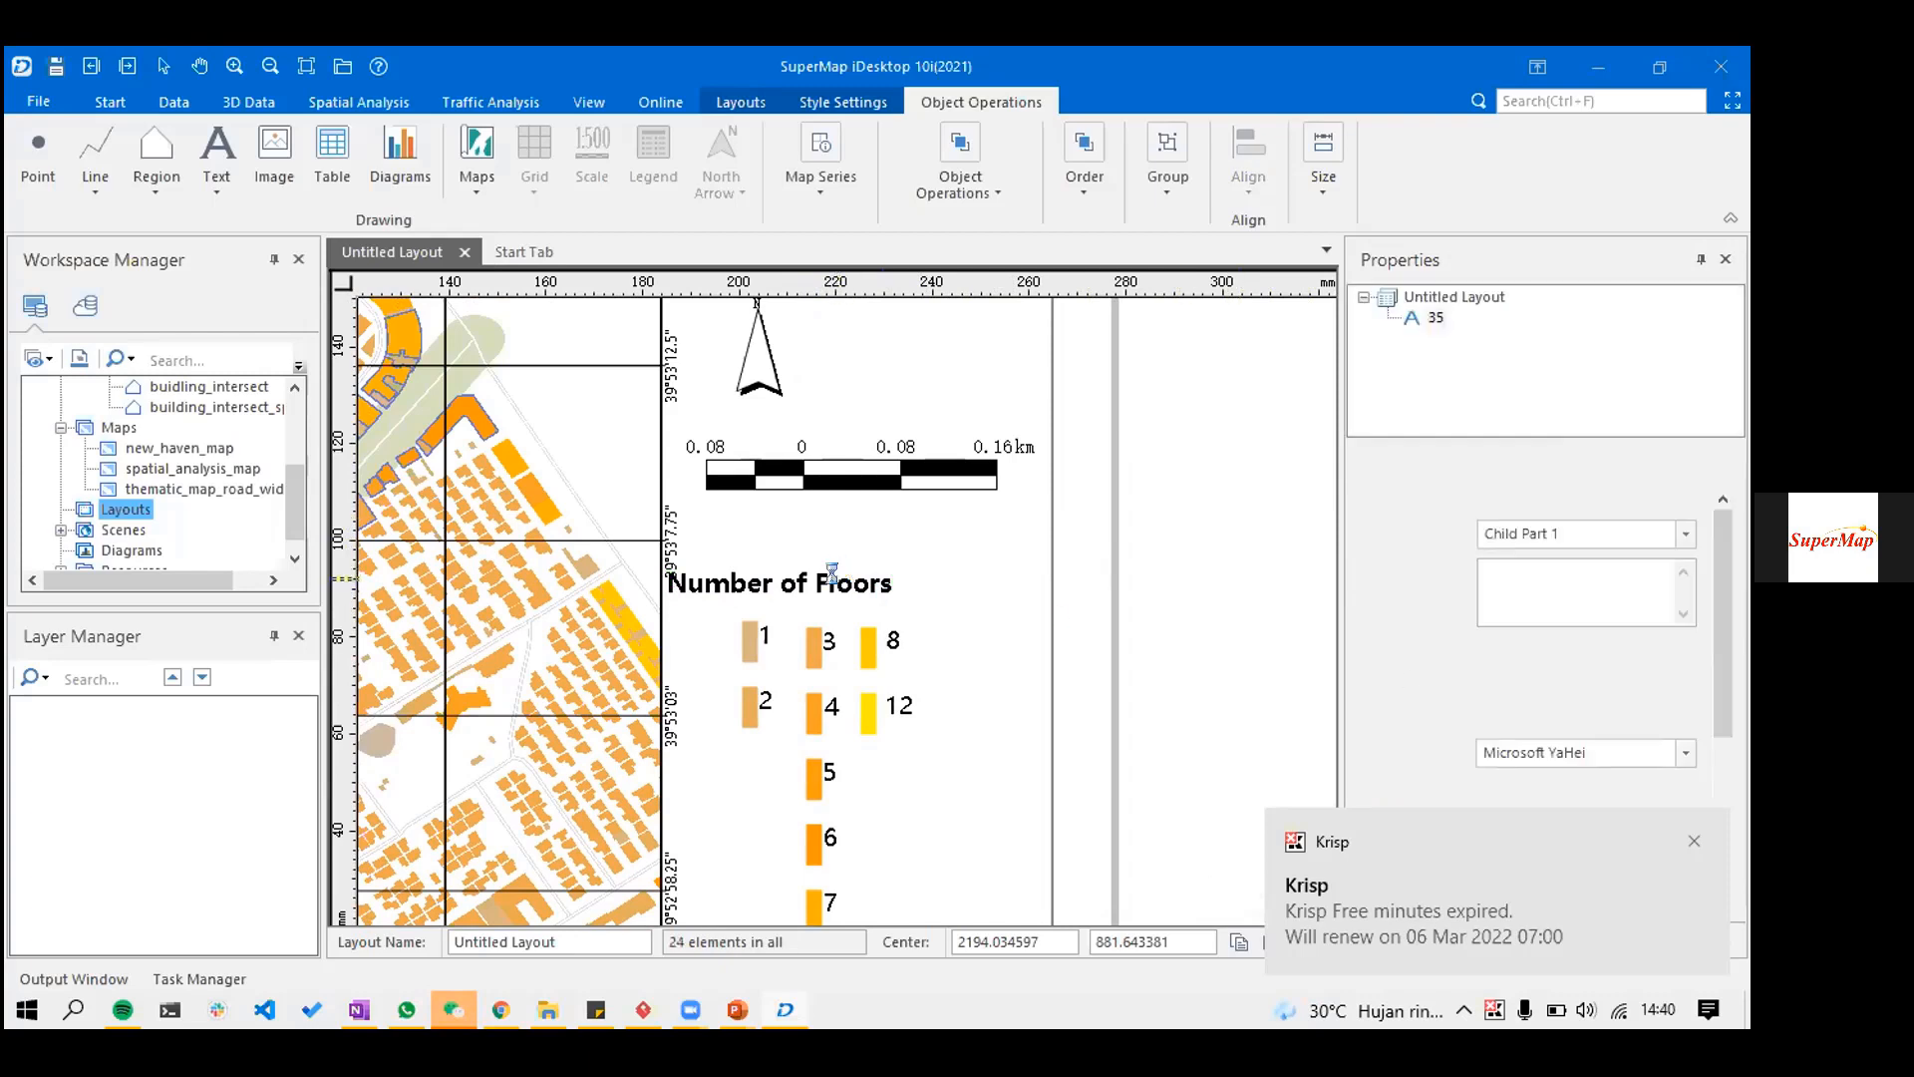
left_click_drag(844, 572, 888, 577)
left_click(1146, 528)
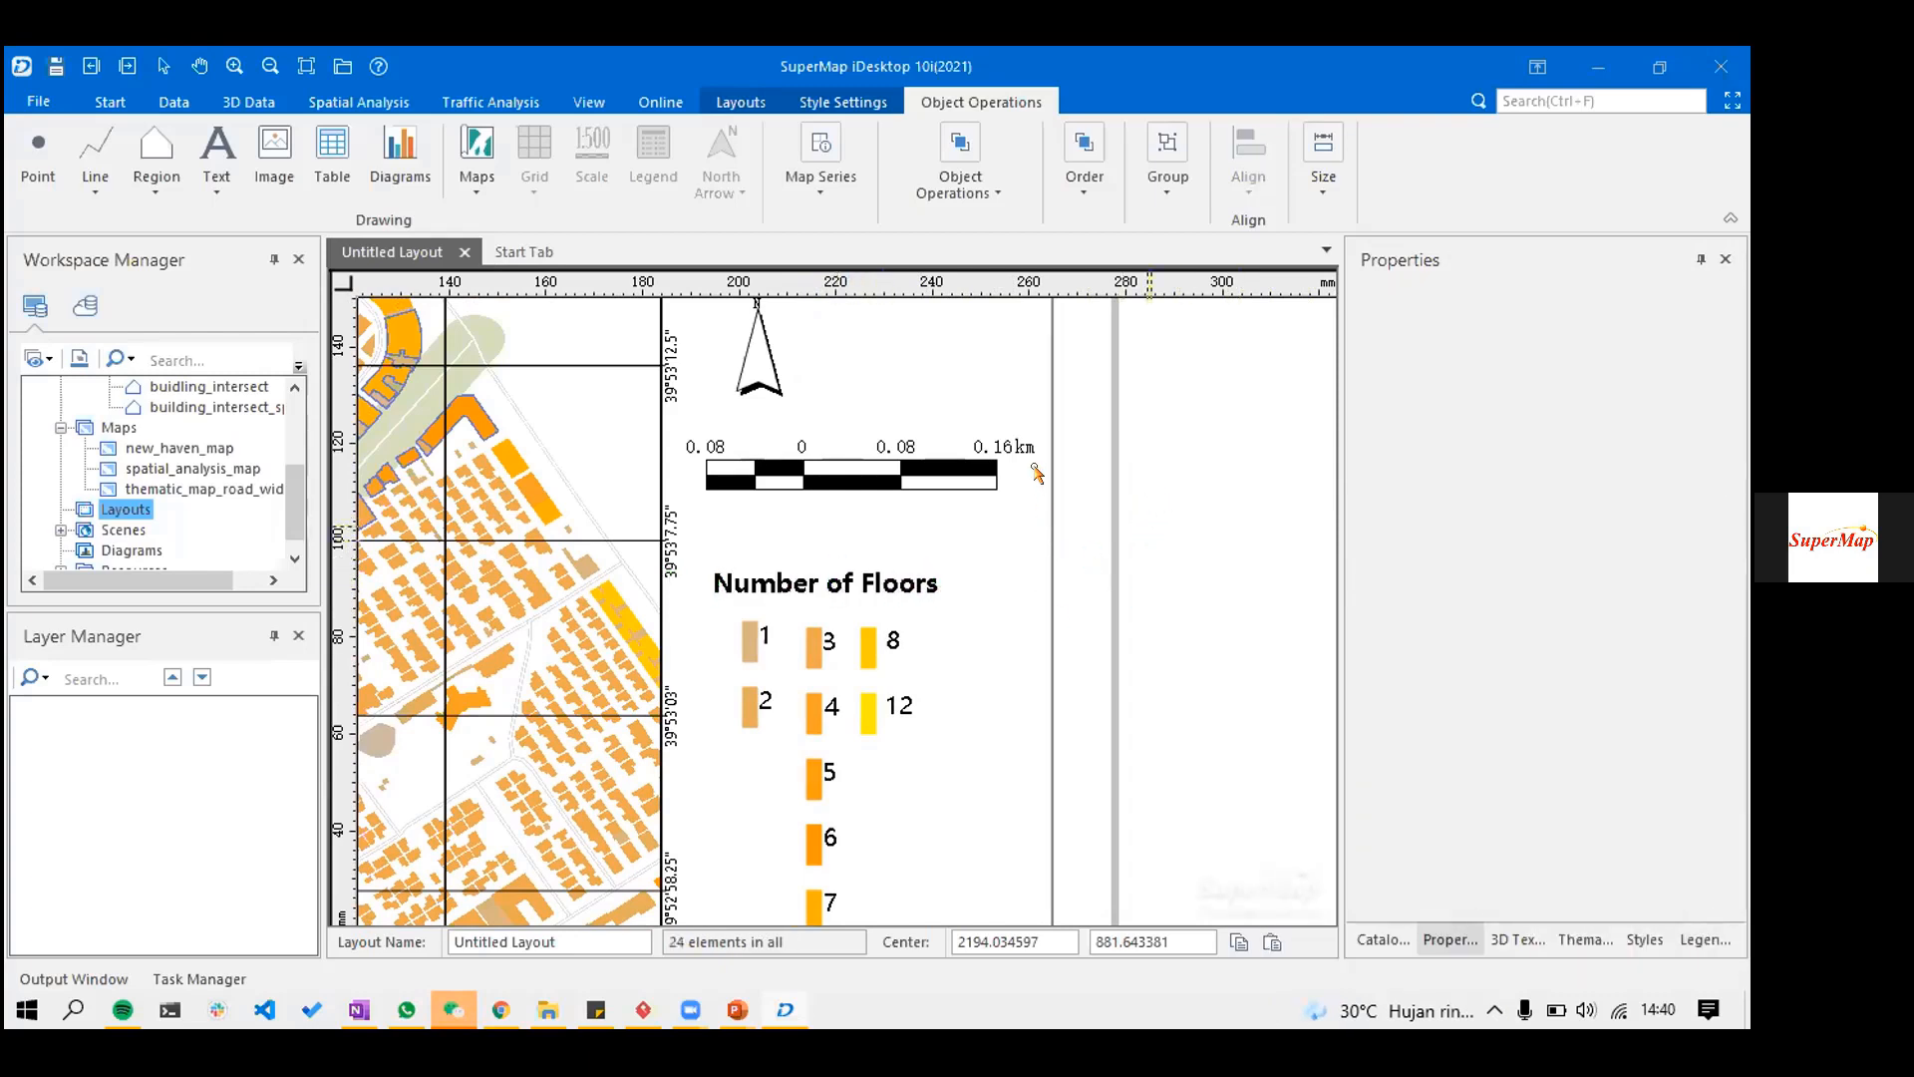
- Break the map title into two lines after "Due" and set its font size to 20
scroll(1037, 475, "down", 1)
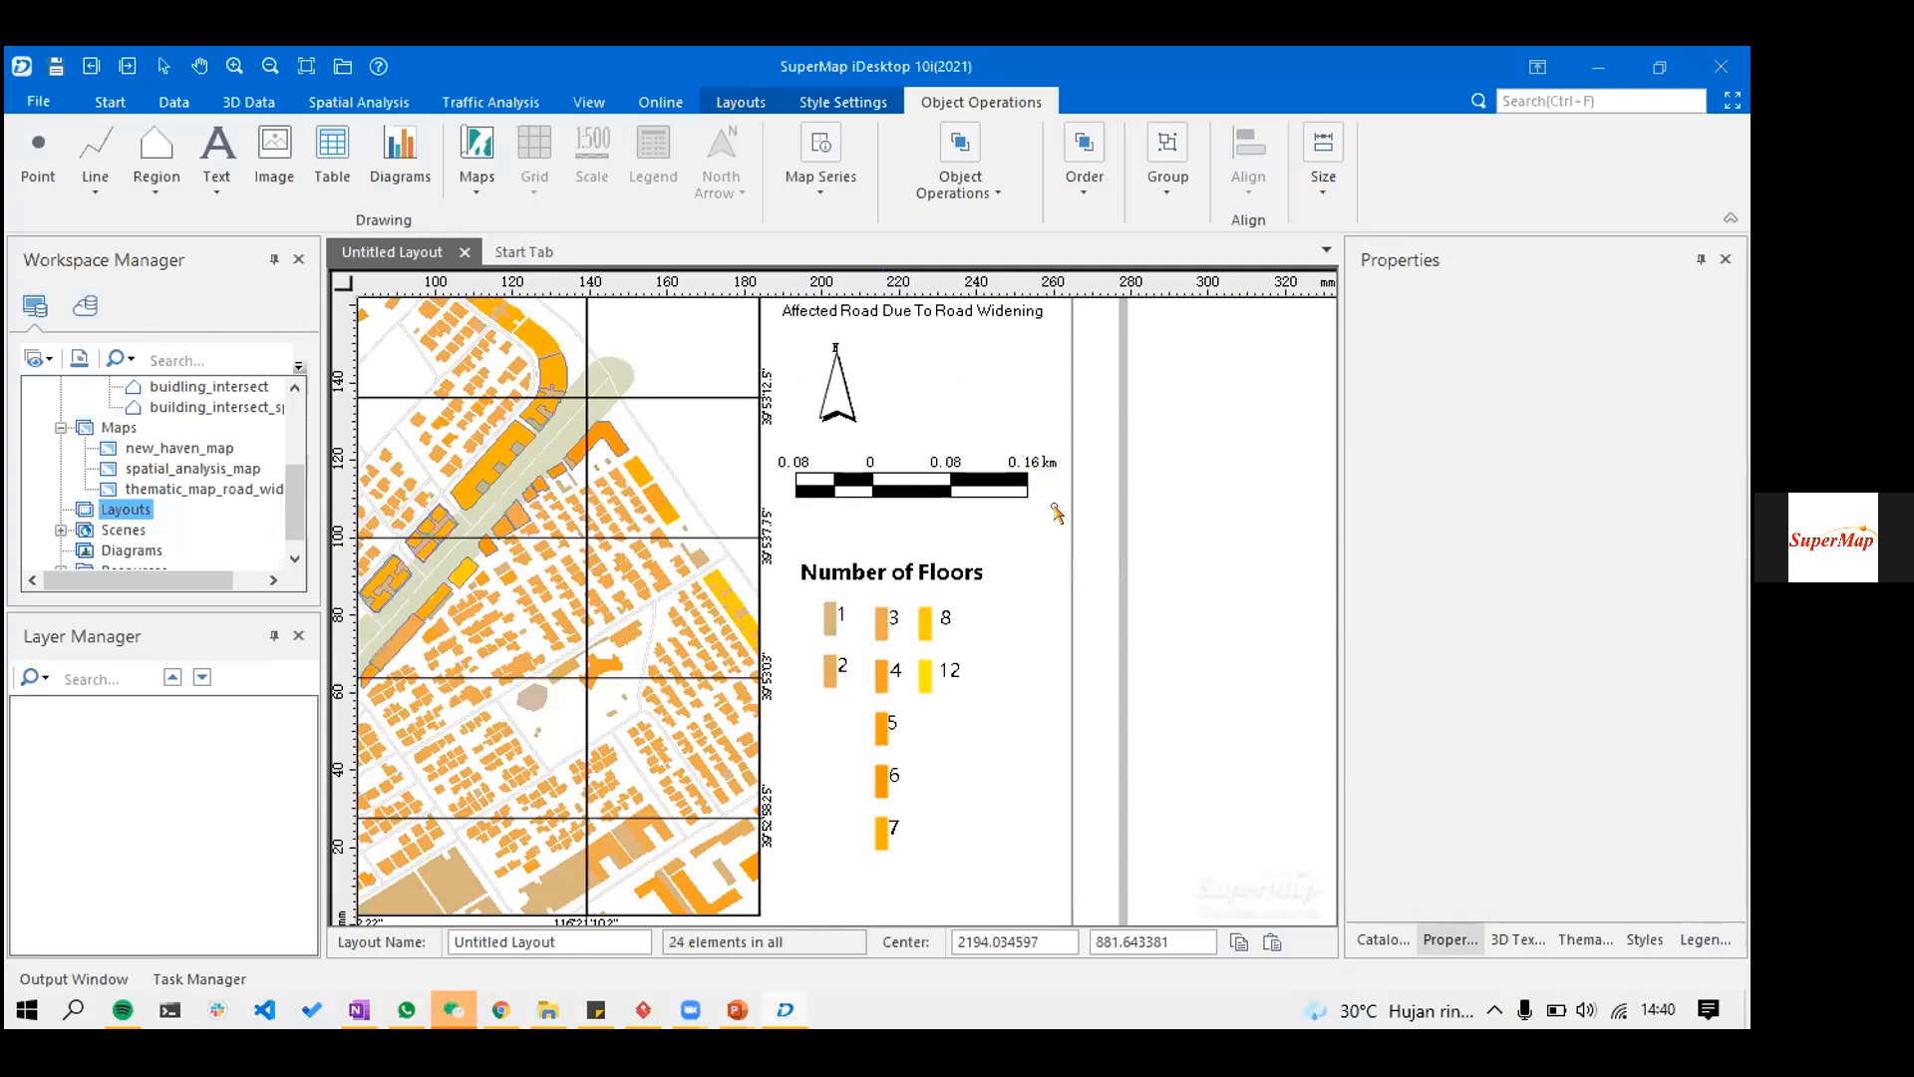
scroll(1106, 498, "down", 1)
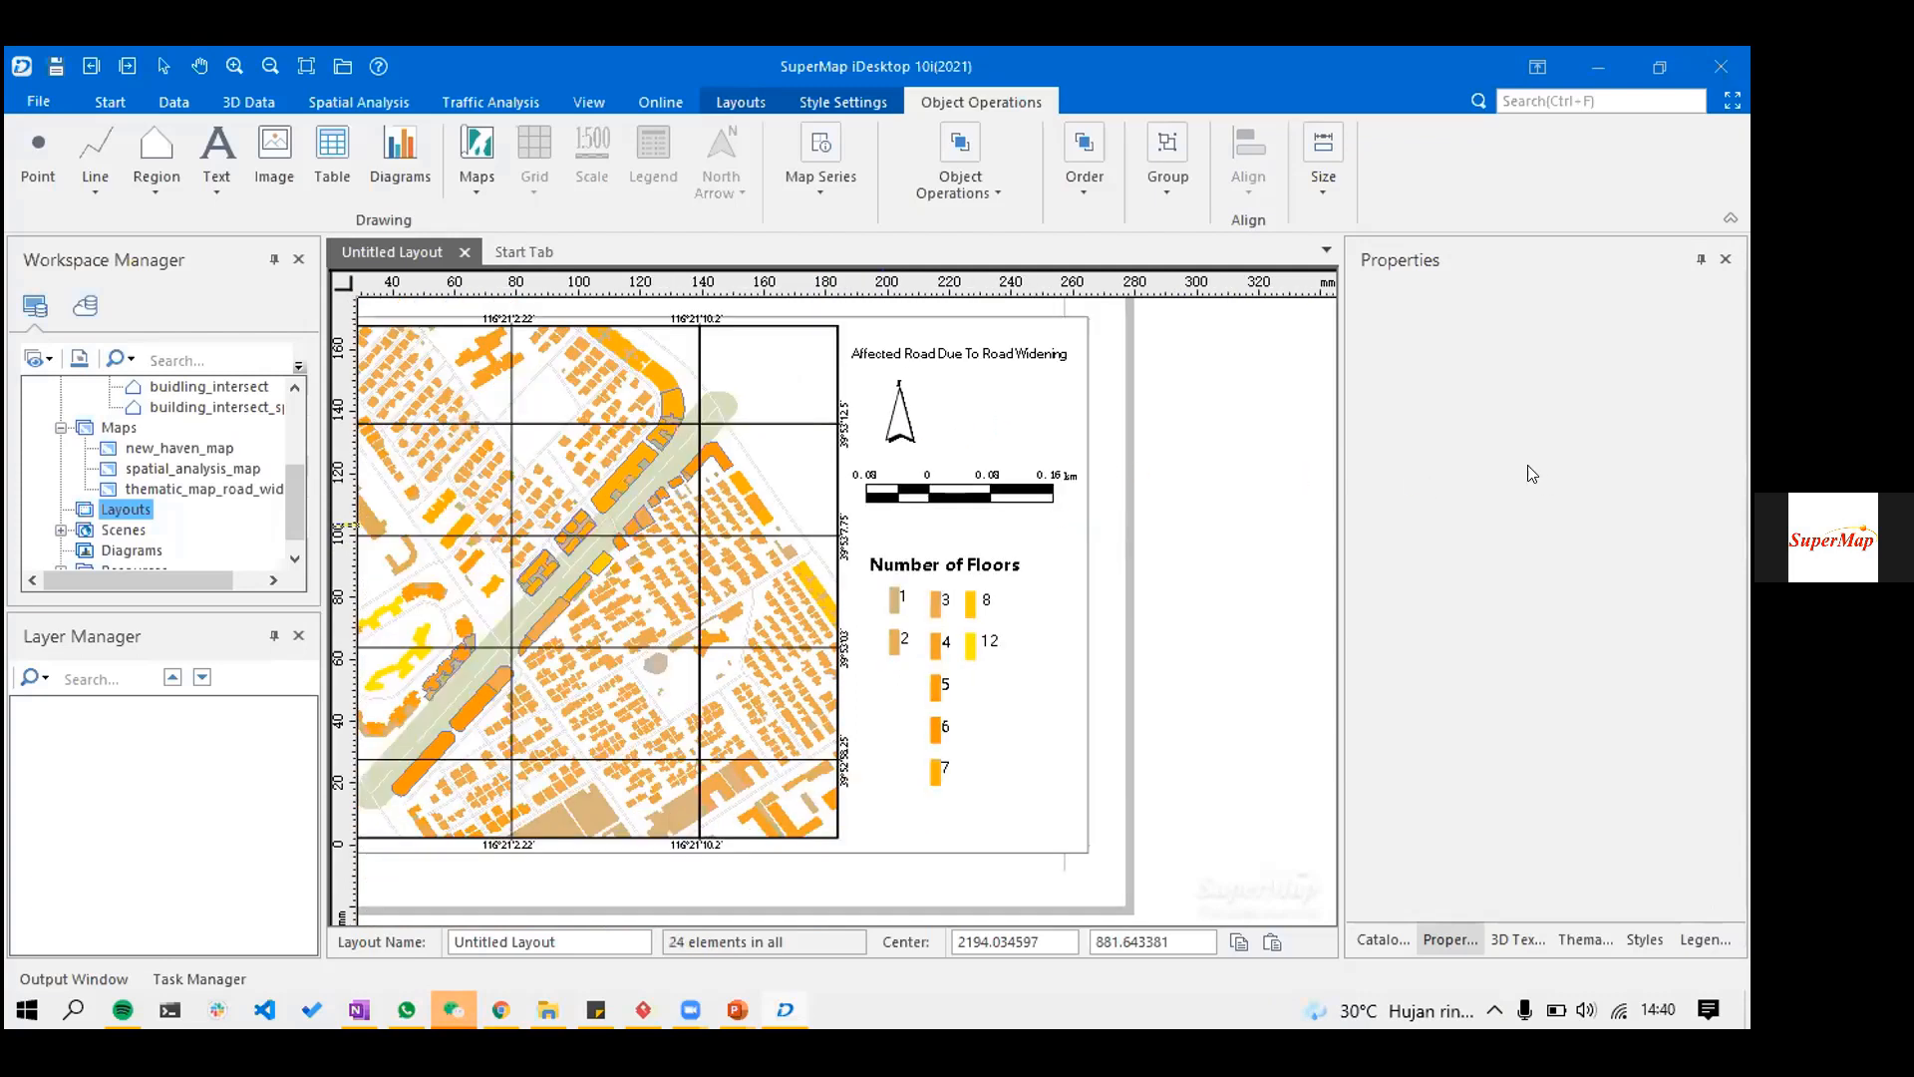
left_click_drag(1165, 495, 1151, 577)
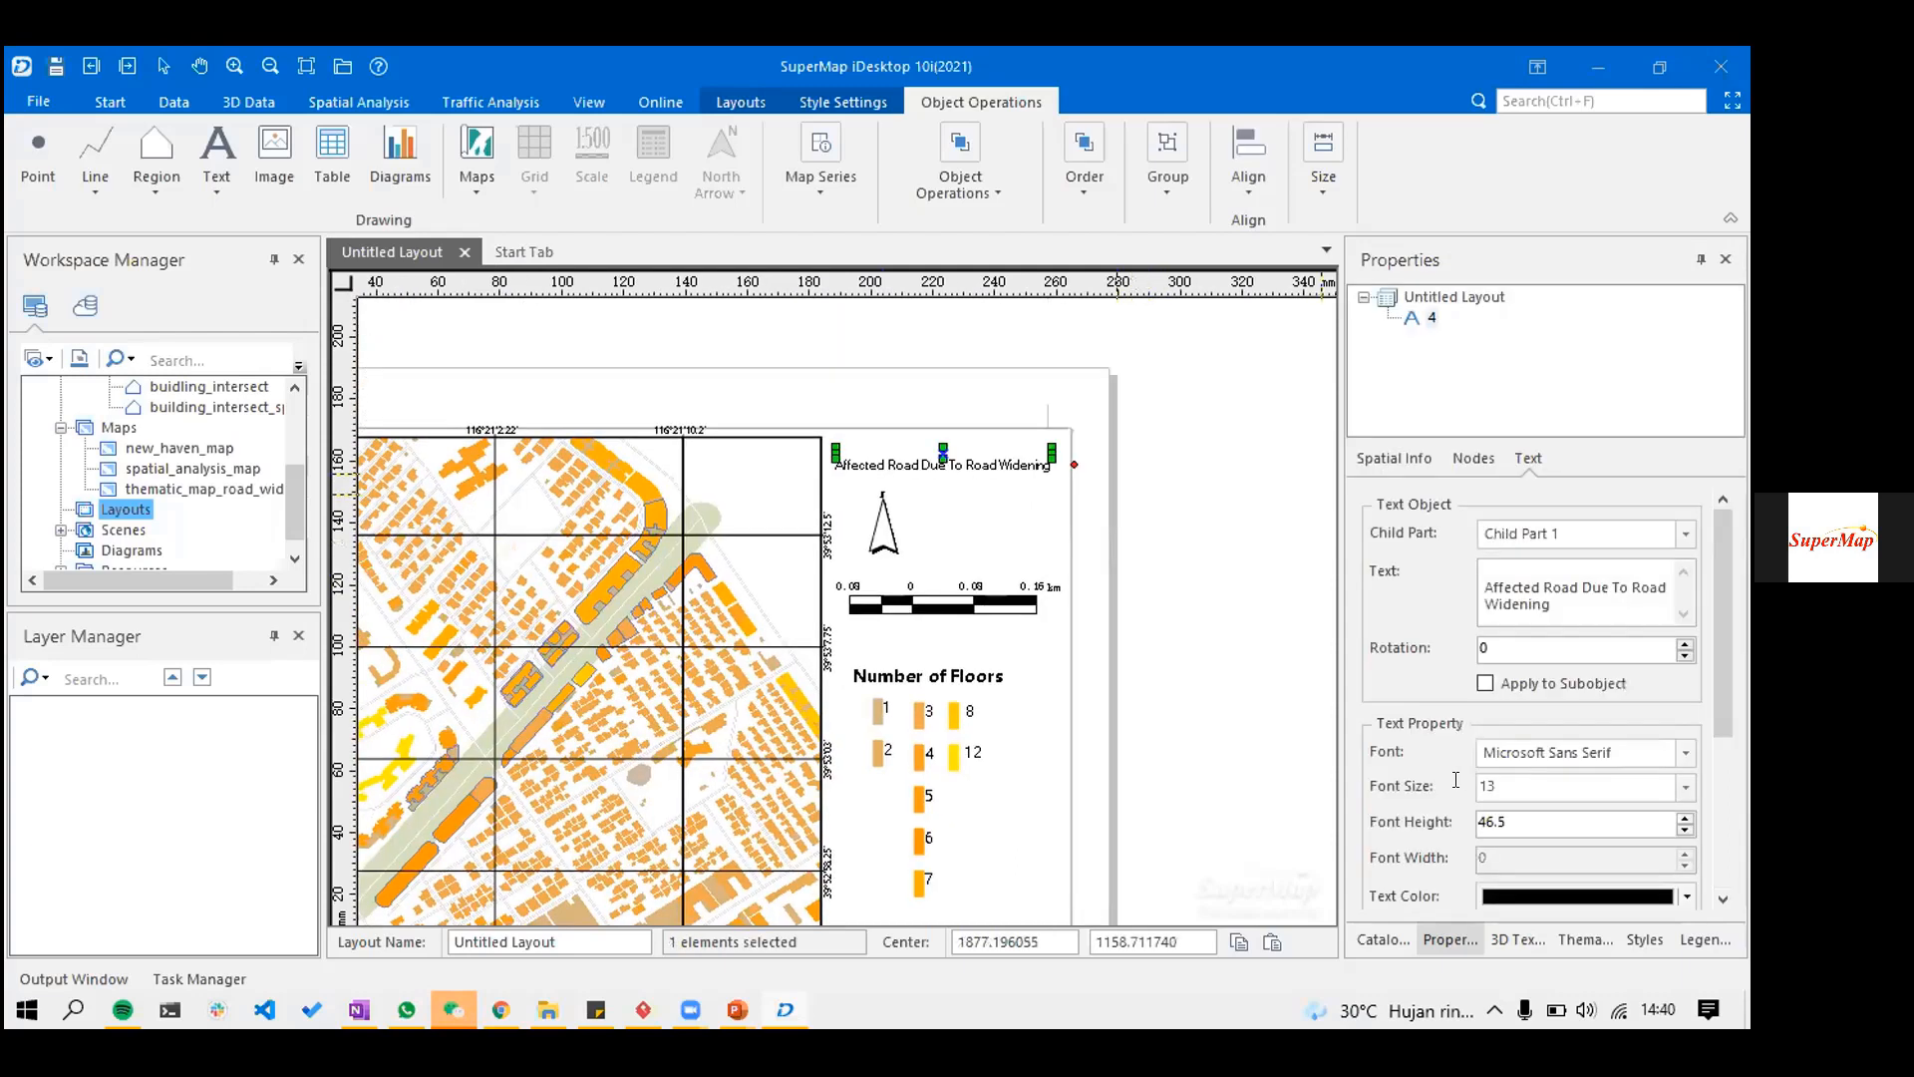
key("Return")
double_click(1487, 786)
type("20")
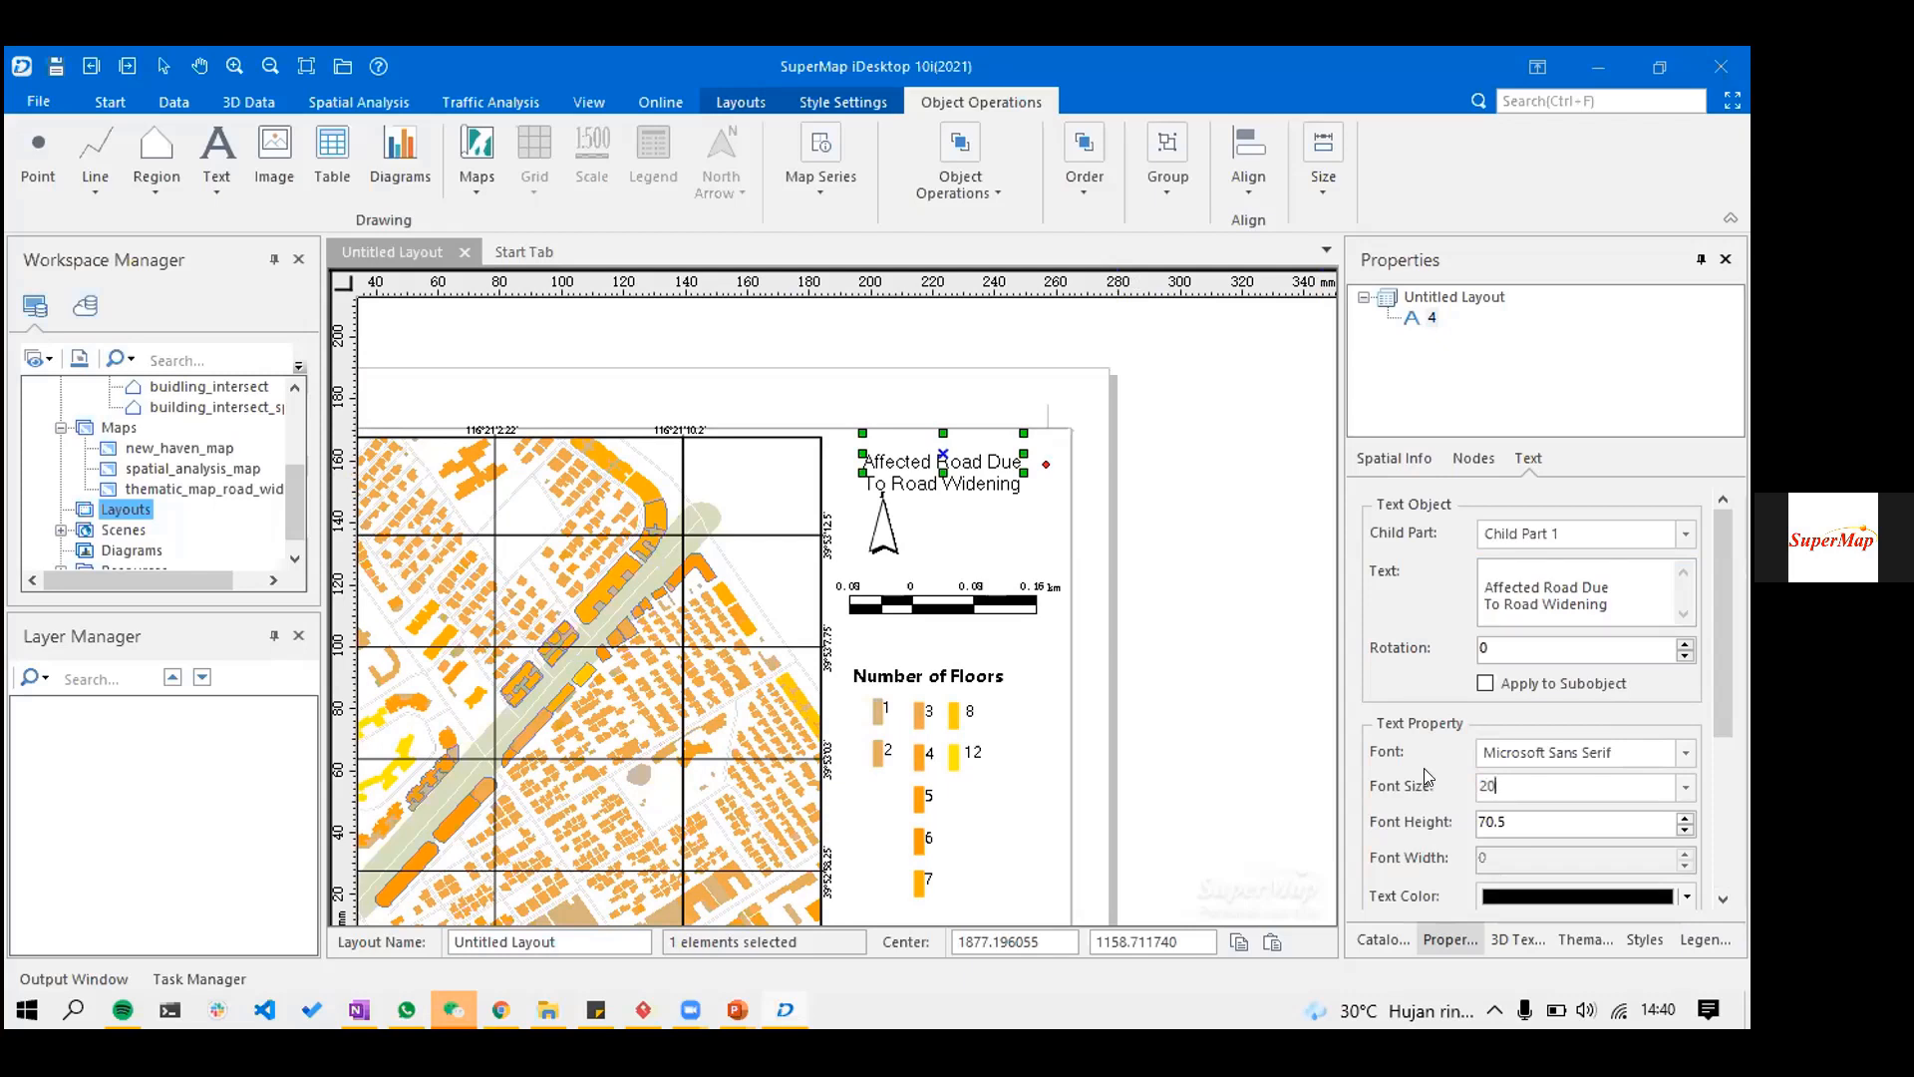
- Make the map title "Affected Road Due To Road Widening" bold
scroll(1426, 777, "down", 3)
left_click(1399, 716)
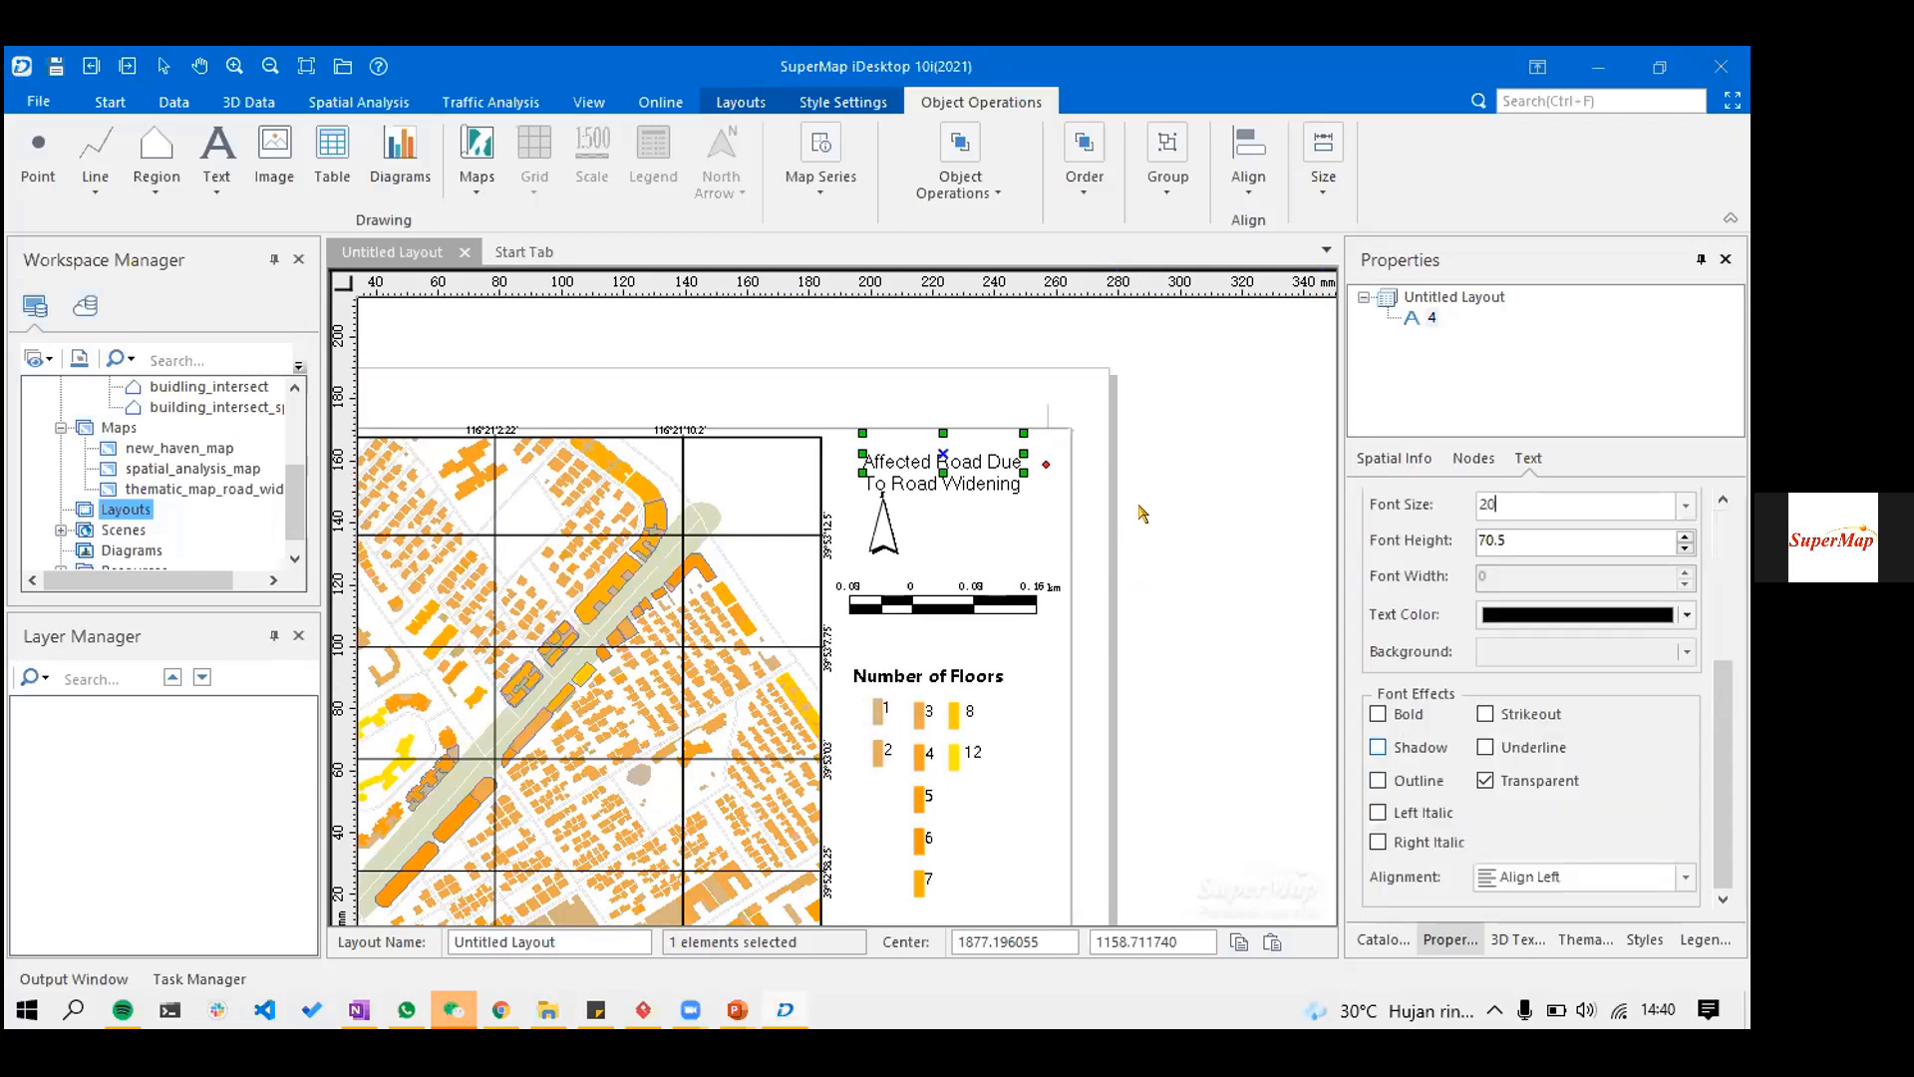
left_click(845, 390)
left_click(833, 402)
left_click_drag(827, 396, 1089, 501)
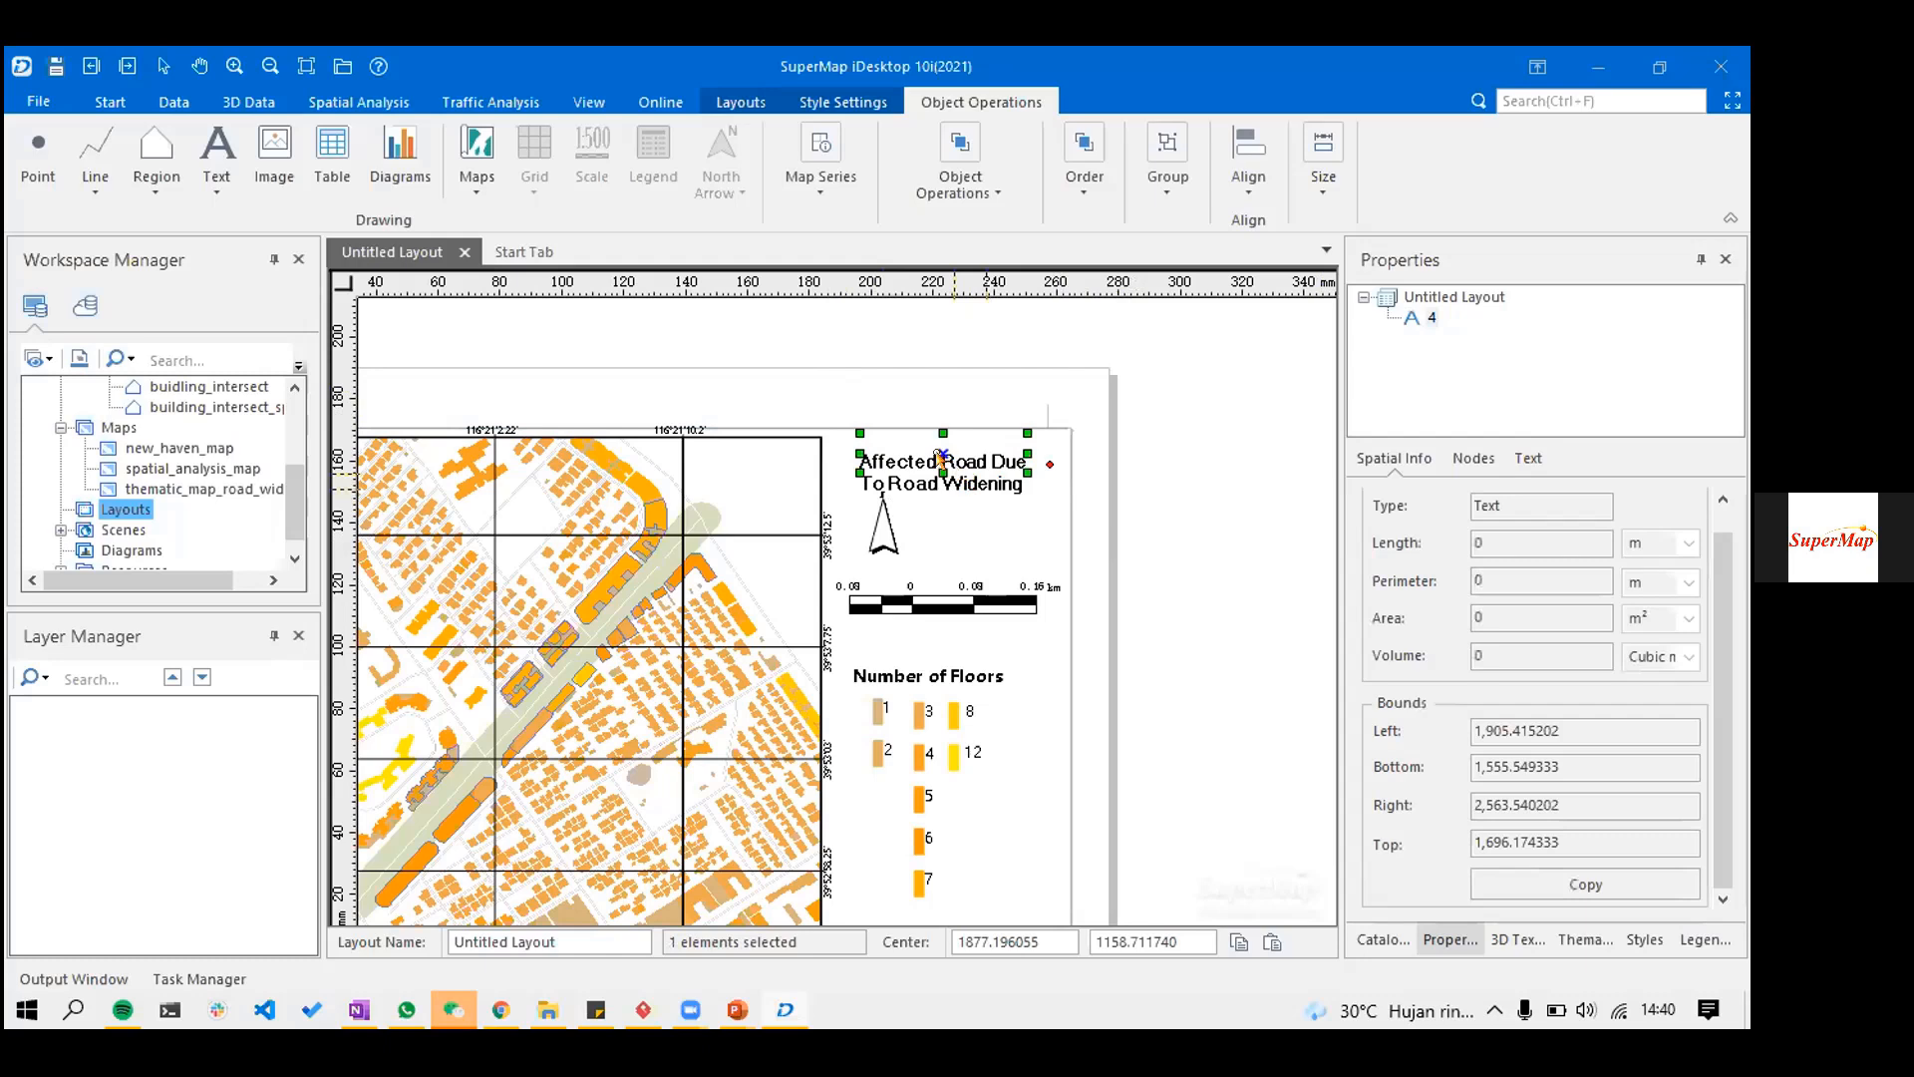
- Nudge the map title slightly up and the north arrow slightly down to separate them
scroll(955, 469, "up", 1)
scroll(851, 564, "up", 1)
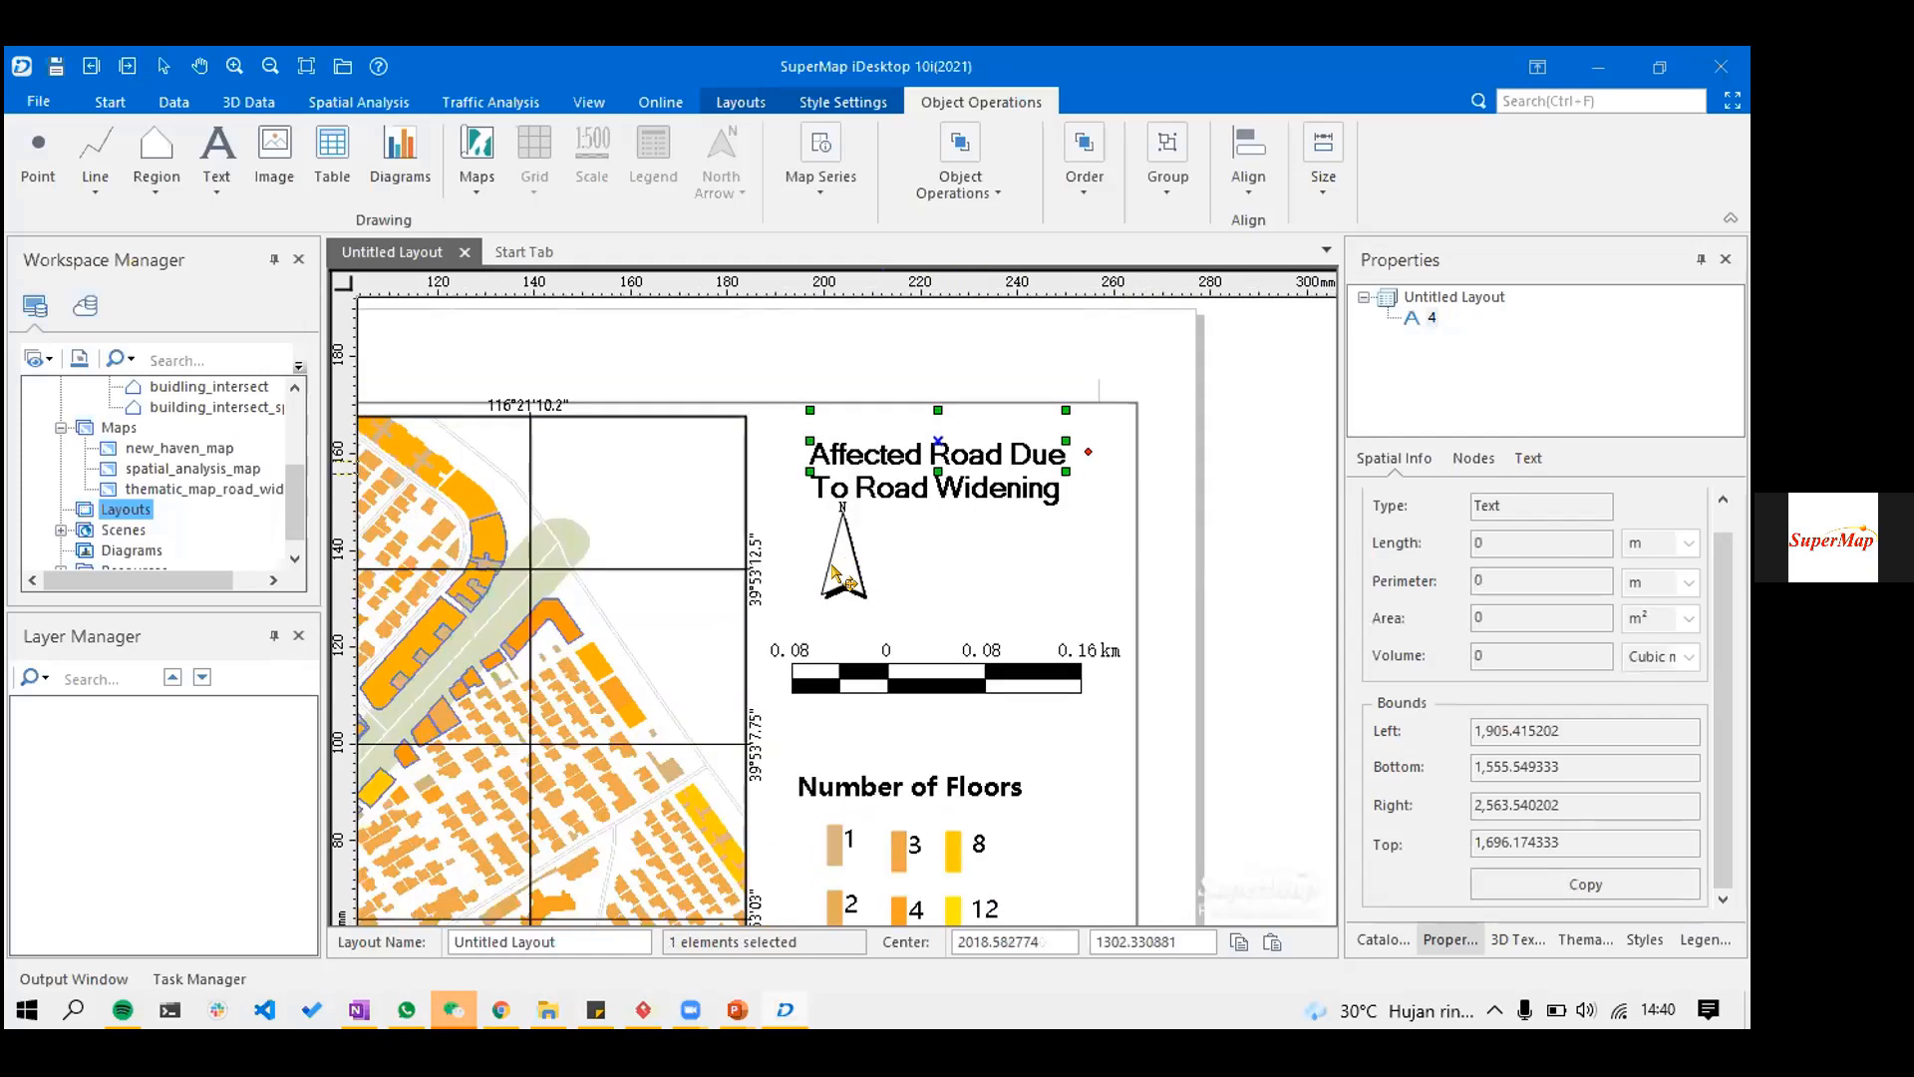
left_click_drag(937, 457, 932, 443)
left_click(845, 560)
left_click_drag(844, 560, 841, 573)
left_click(1202, 543)
- Shift the title, north arrow, scale bar and legend slightly down together beside the map frame
scroll(1209, 547, "down", 1)
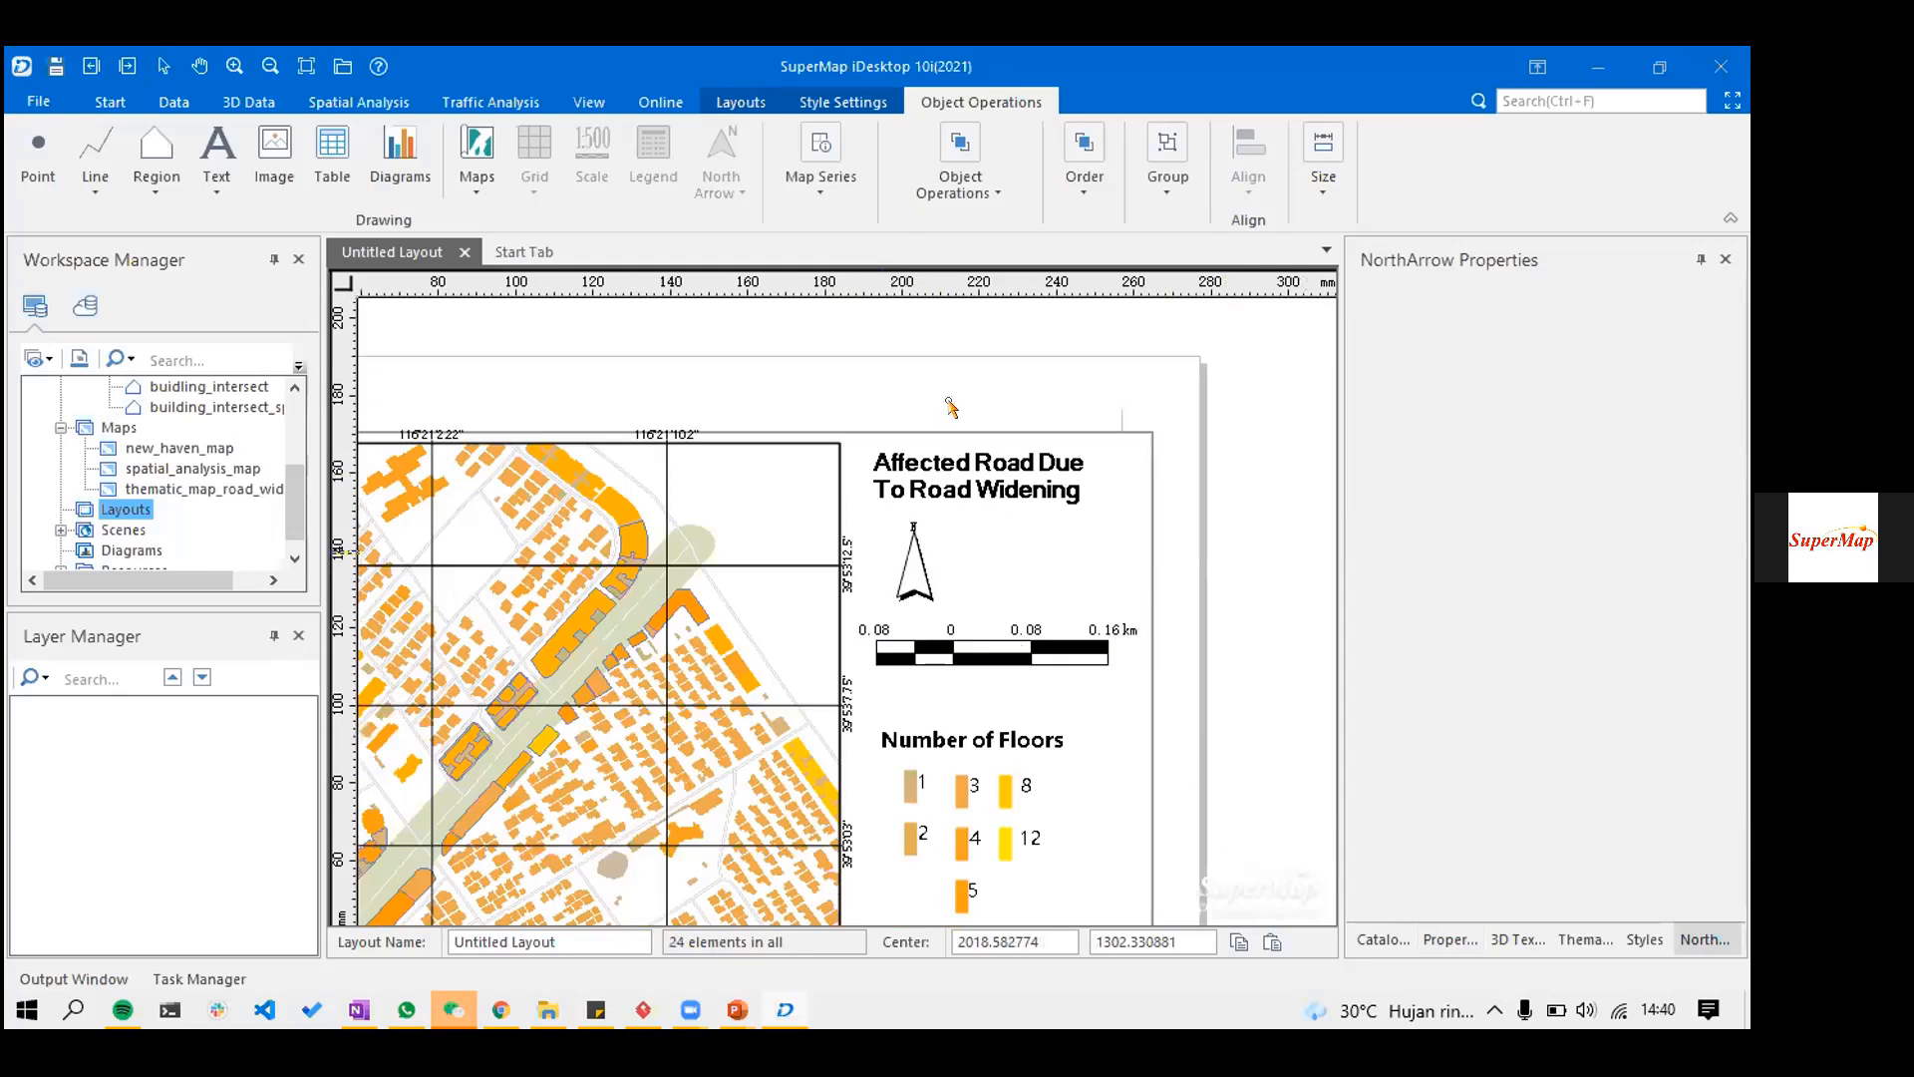
scroll(949, 406, "down", 1)
scroll(1067, 559, "down", 1)
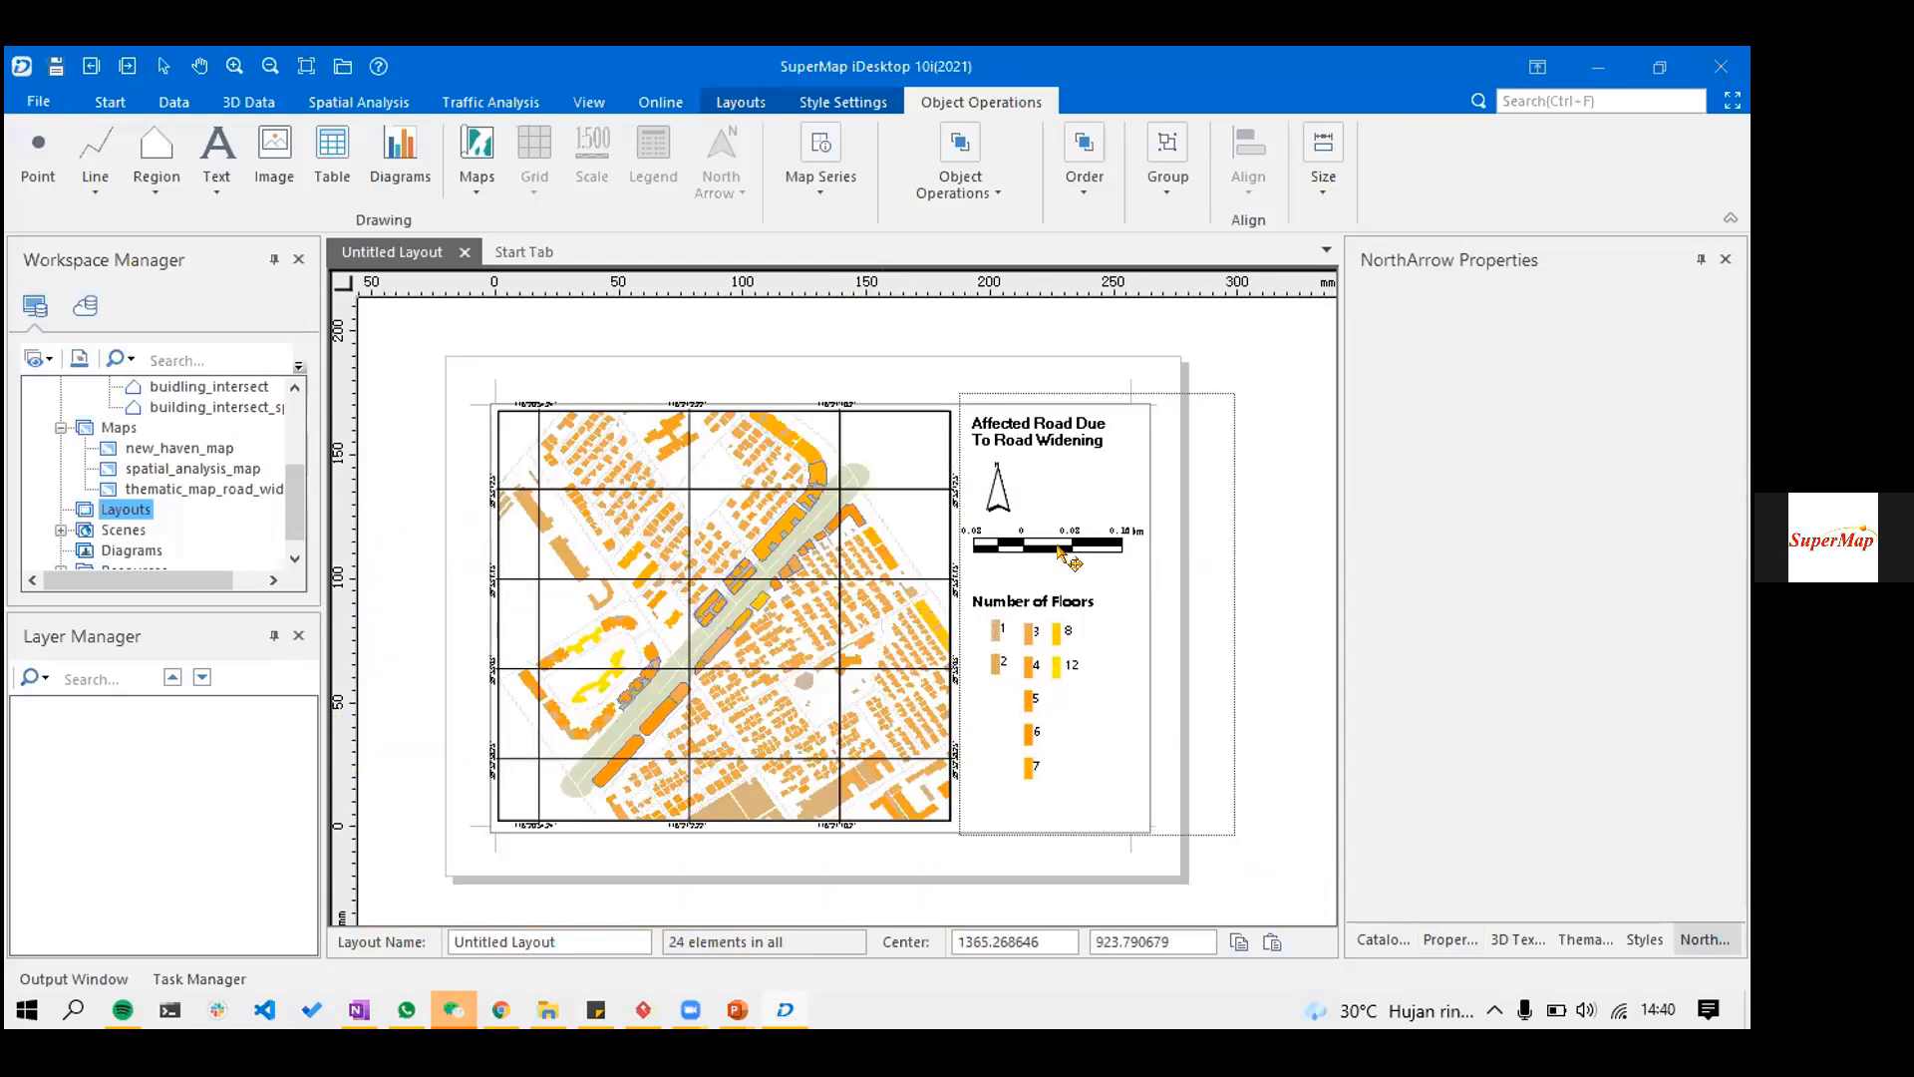
left_click_drag(1061, 551, 1063, 568)
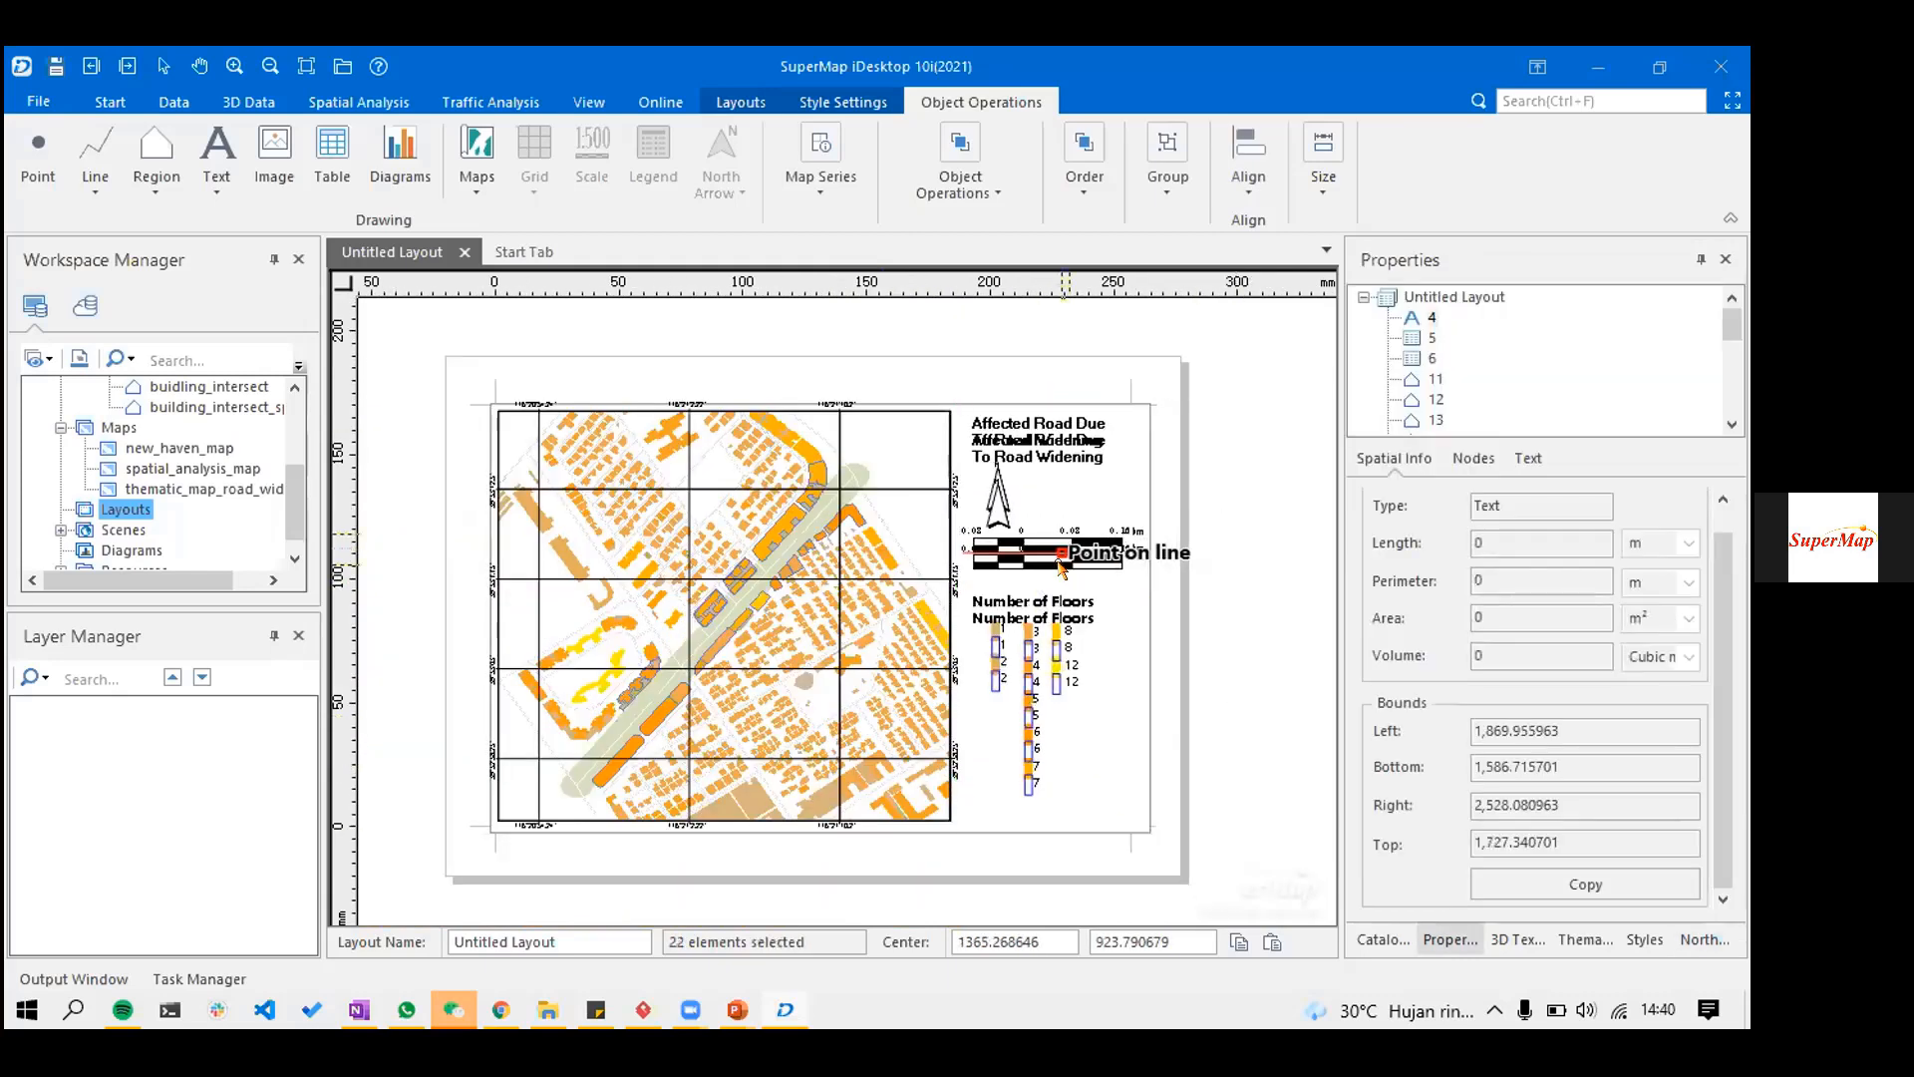
left_click(1239, 496)
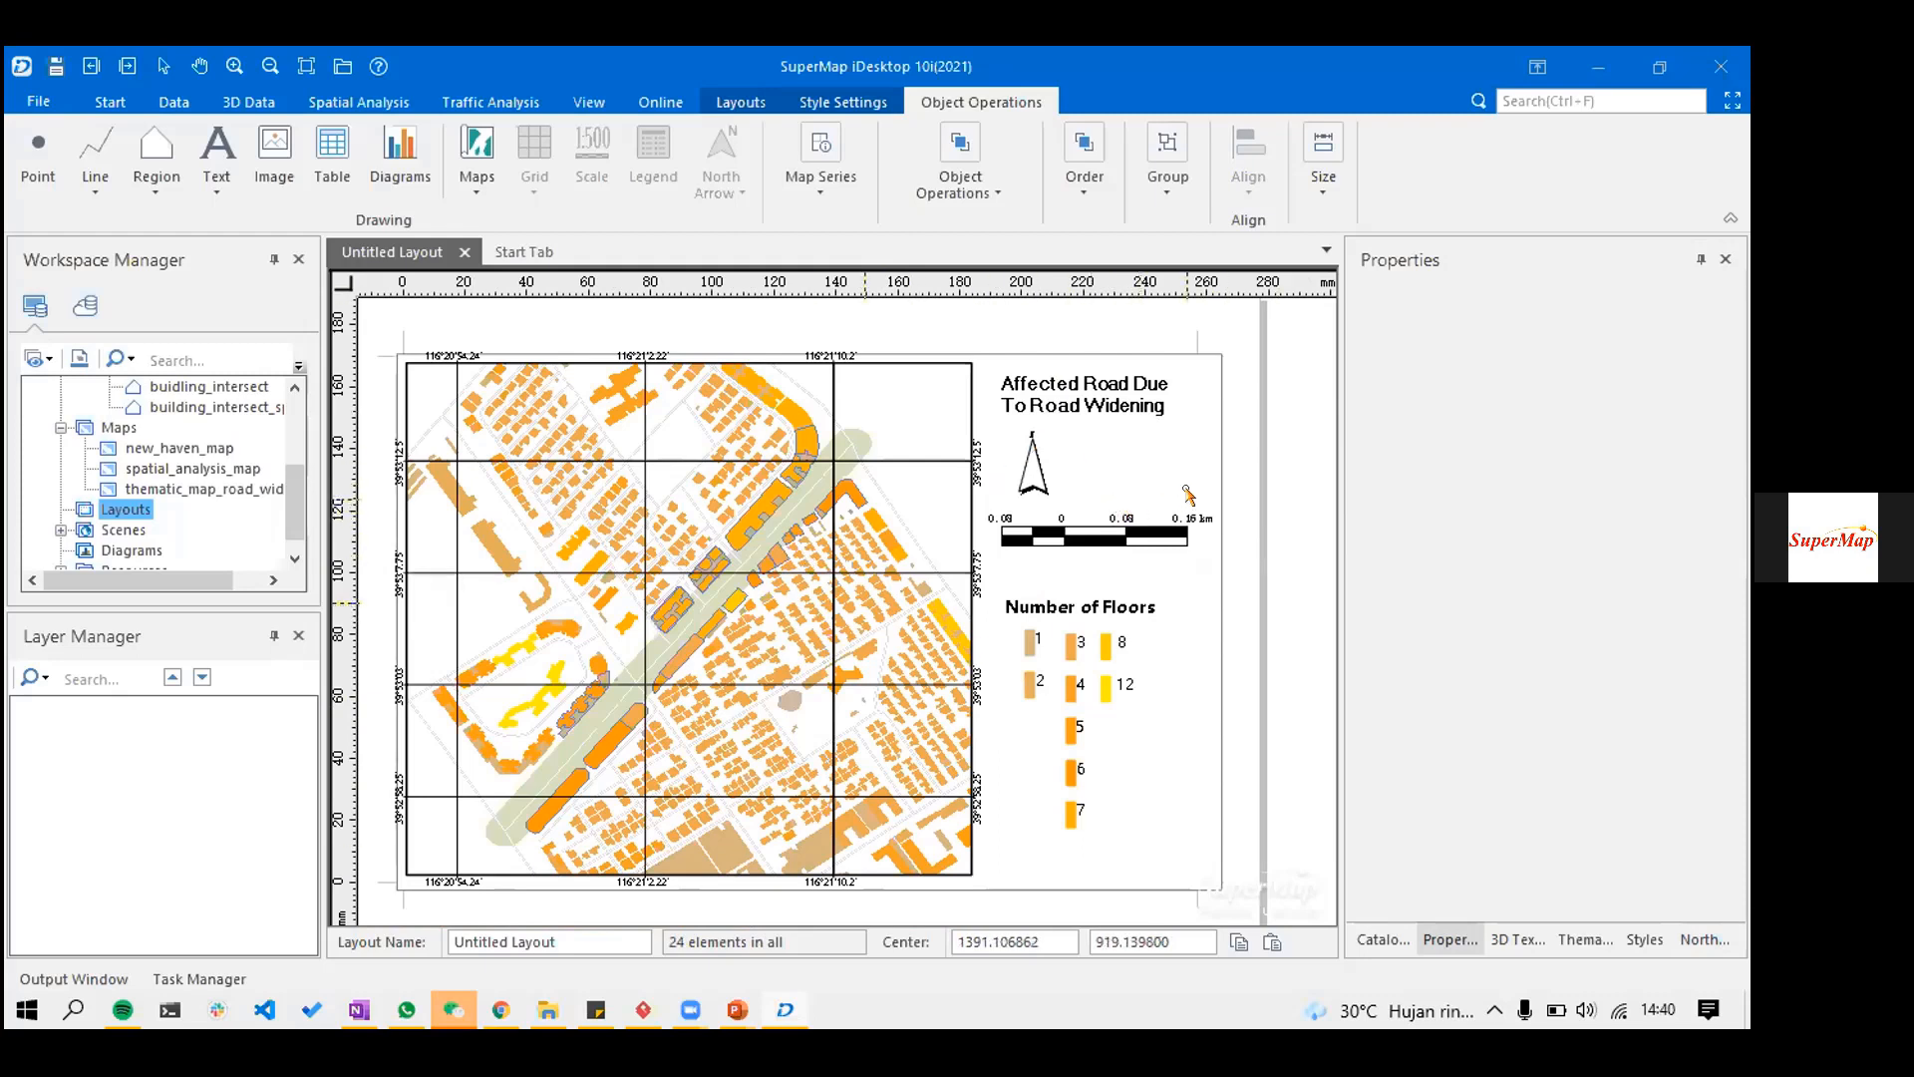
- Save the layout to the workspace as thematic_layout
right_click(1173, 342)
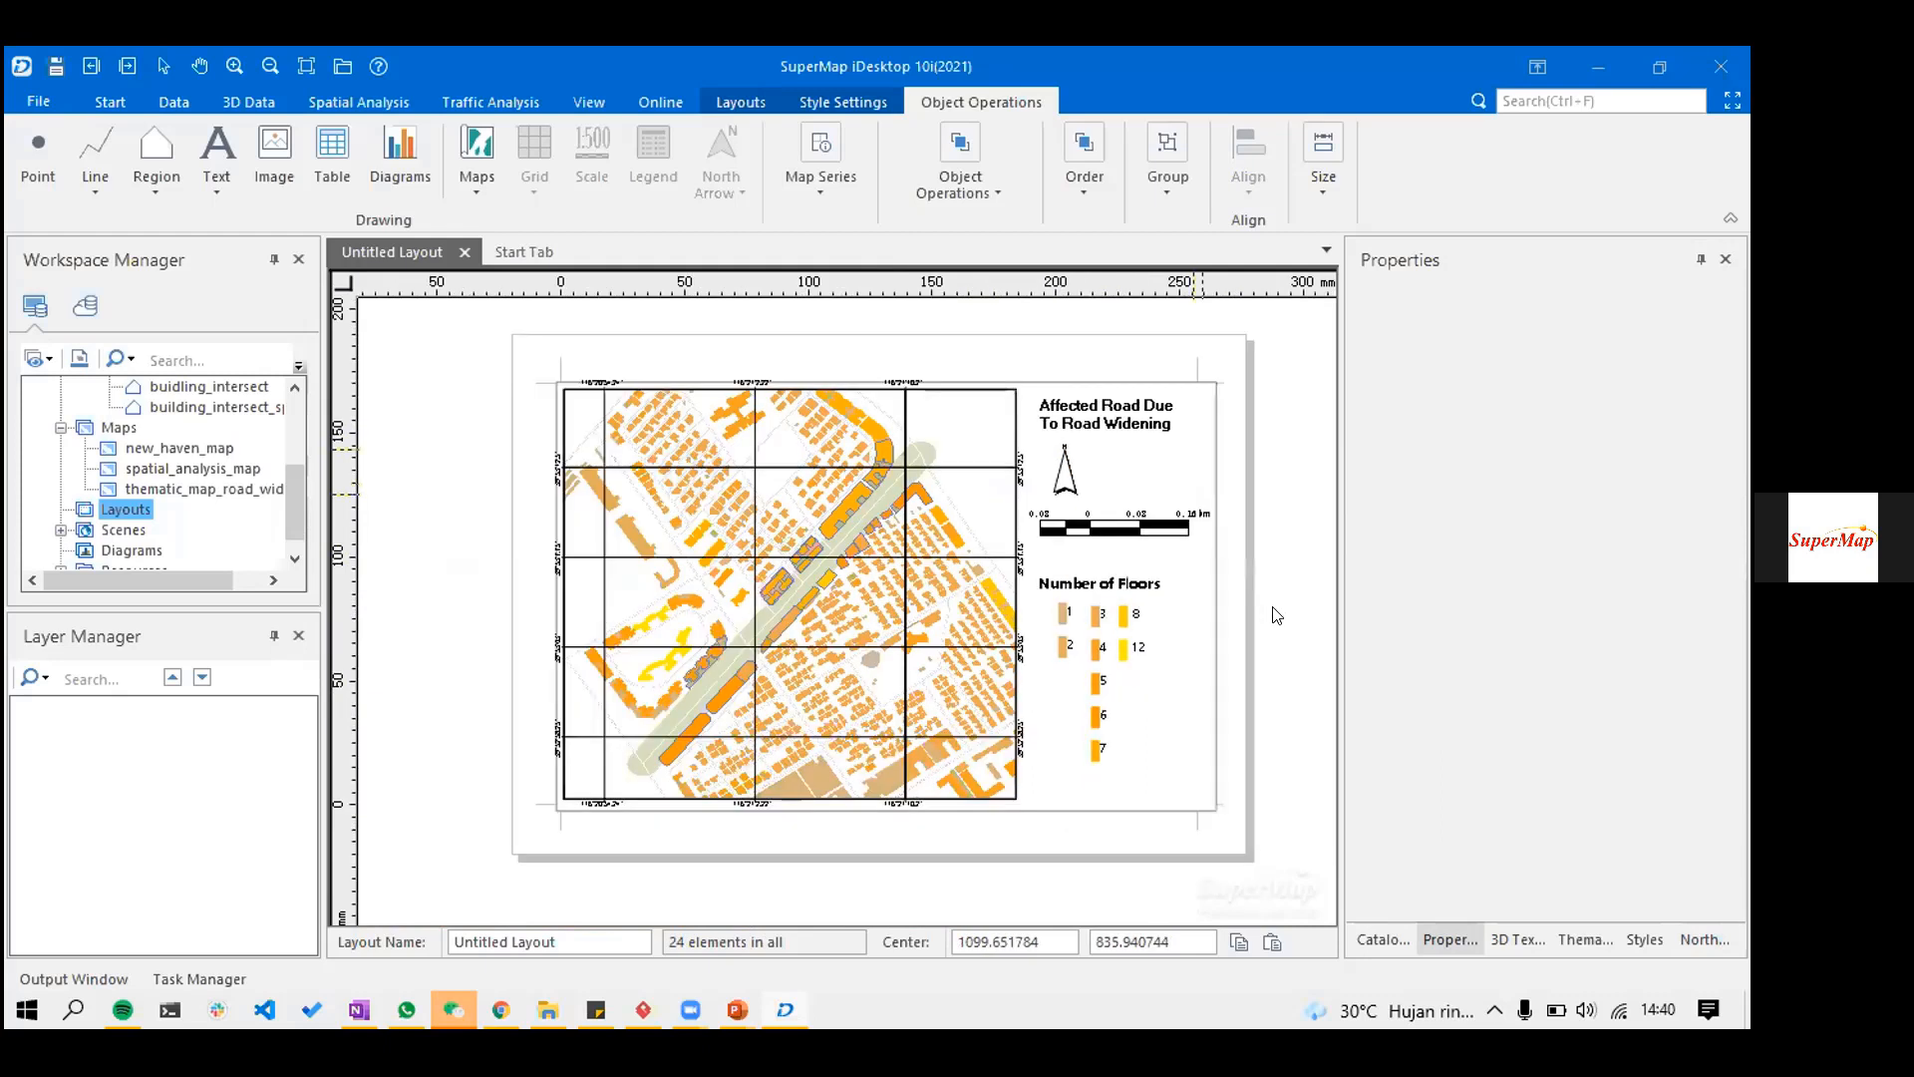
left_click(1275, 608)
type("thematic_layout")
key("Return")
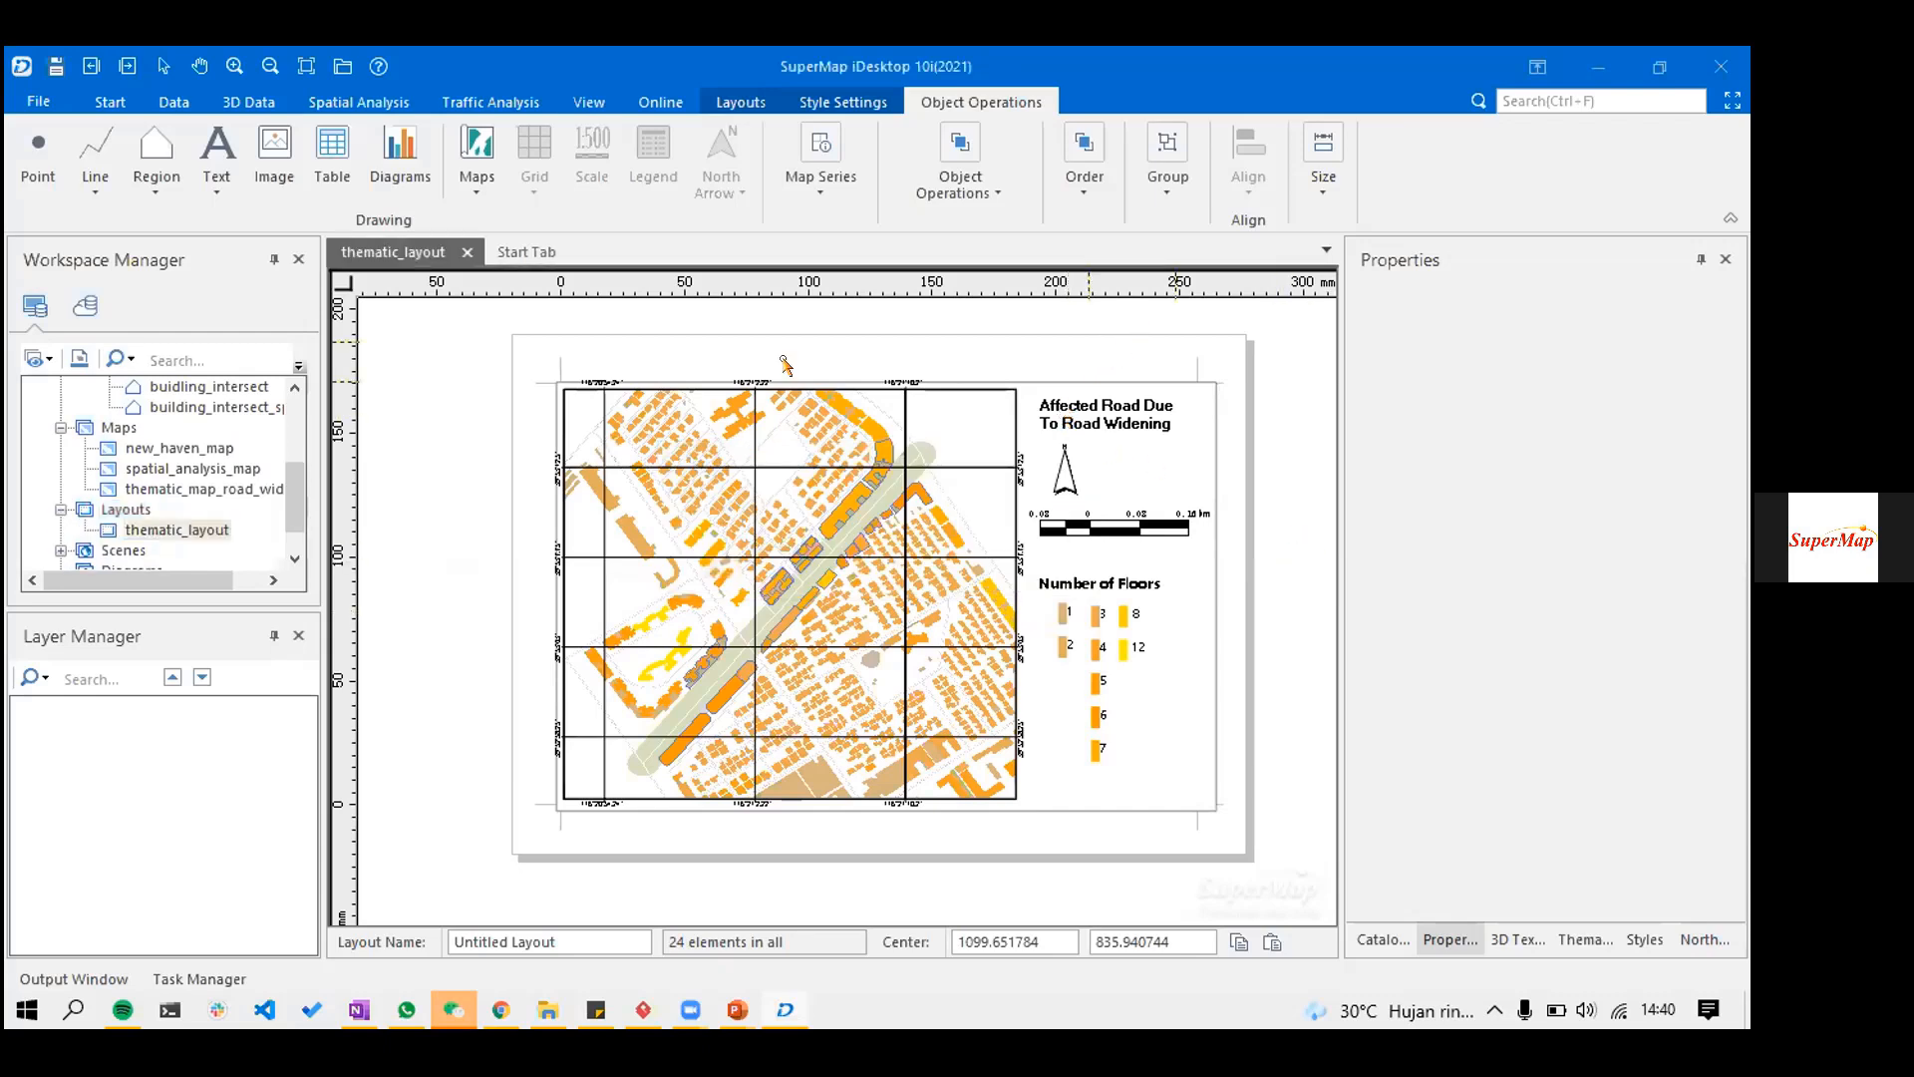
- Export the thematic layout to a JPG picture named LayoutImage at 96 DPI
left_click(768, 98)
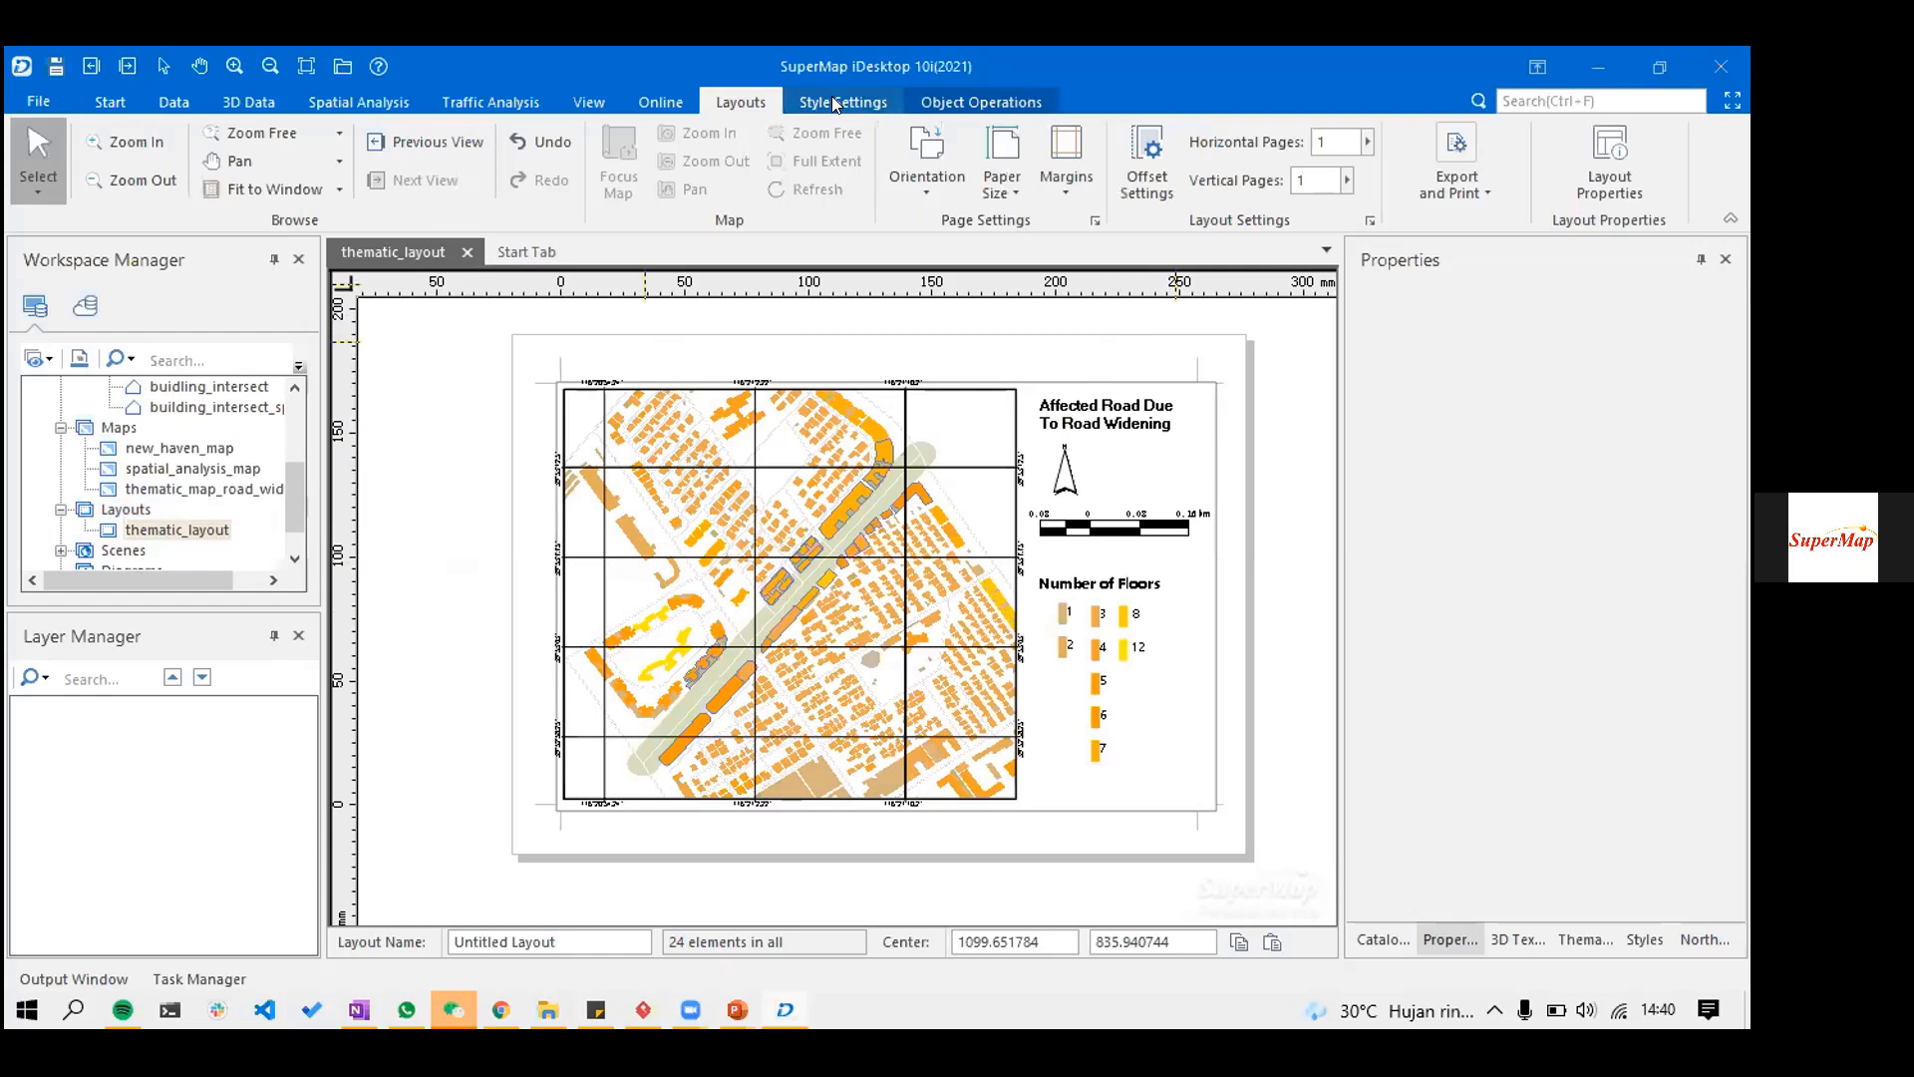
left_click(1486, 182)
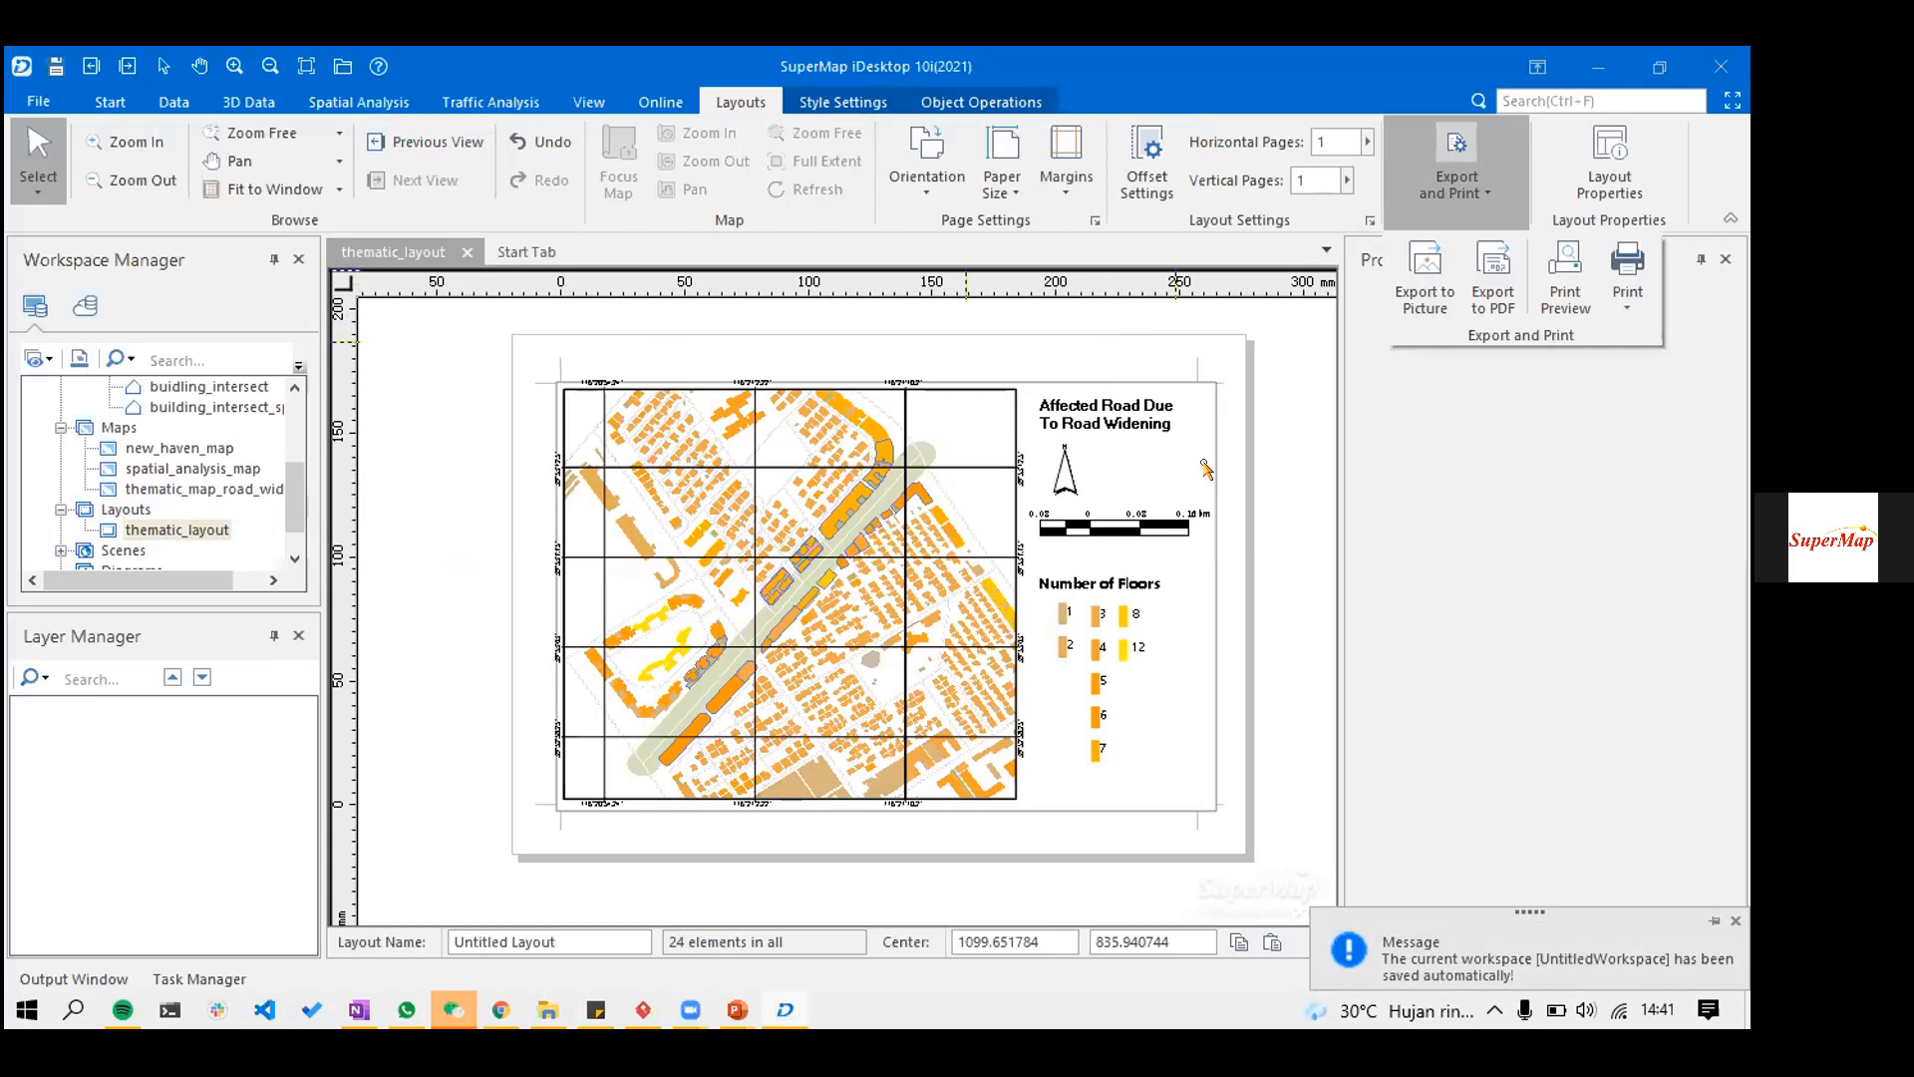
left_click(1423, 317)
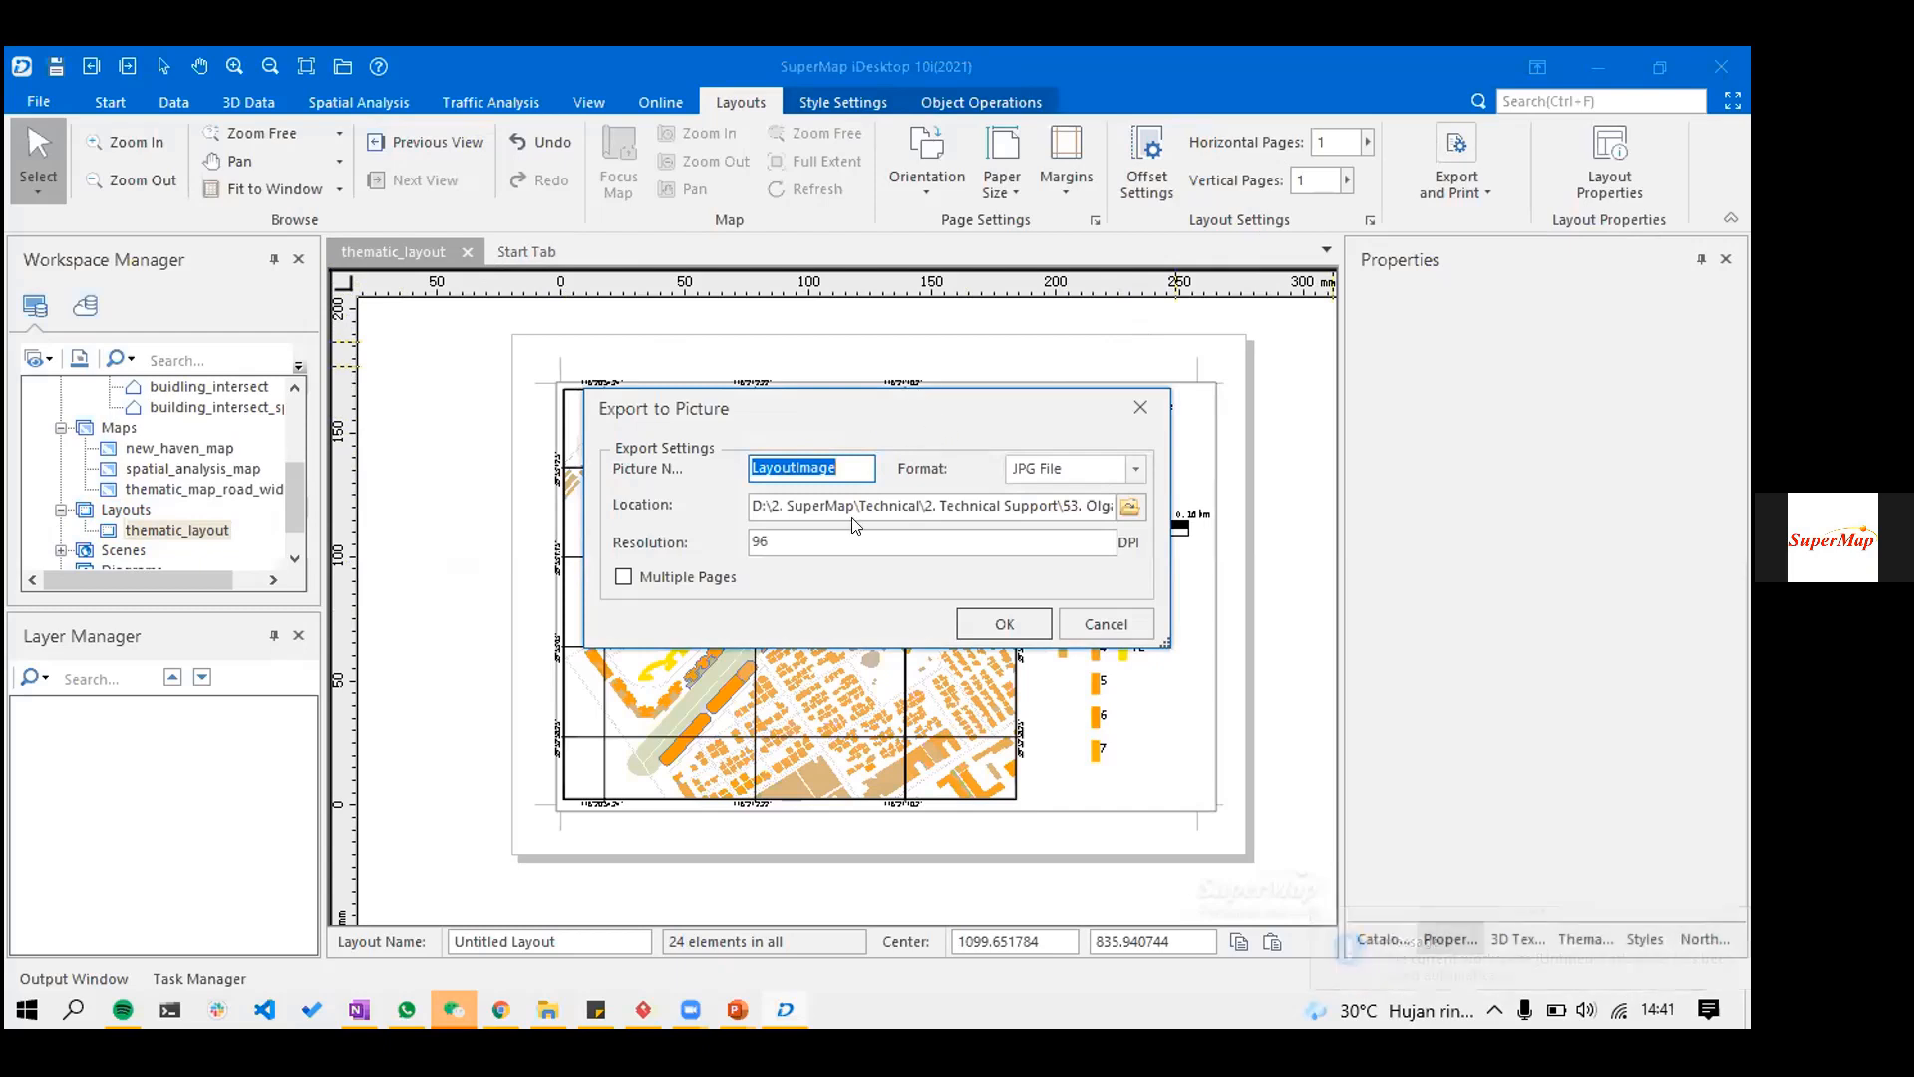
left_click(1025, 612)
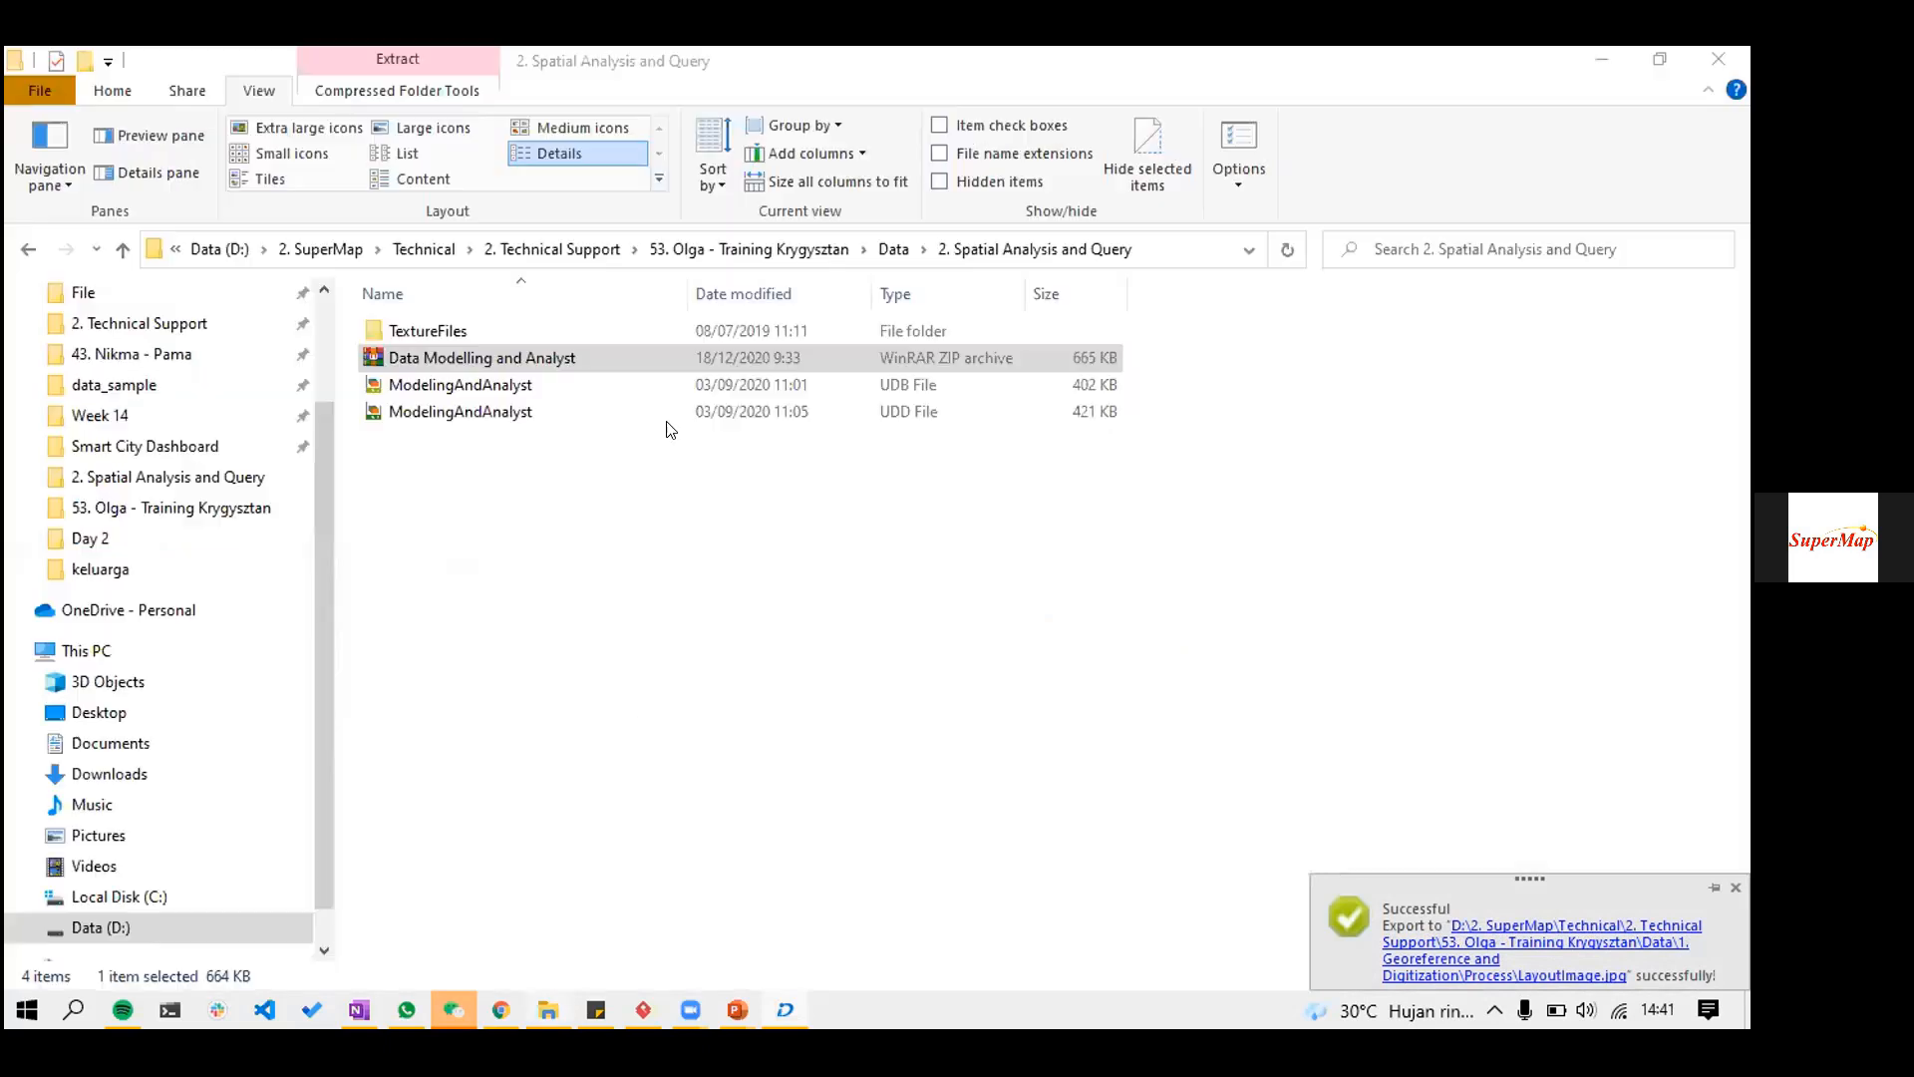
- Browse to the training project's Data folder in File Explorer, and check the picture export location in SuperMap iDesktop
key("alt+Tab")
left_click(728, 257)
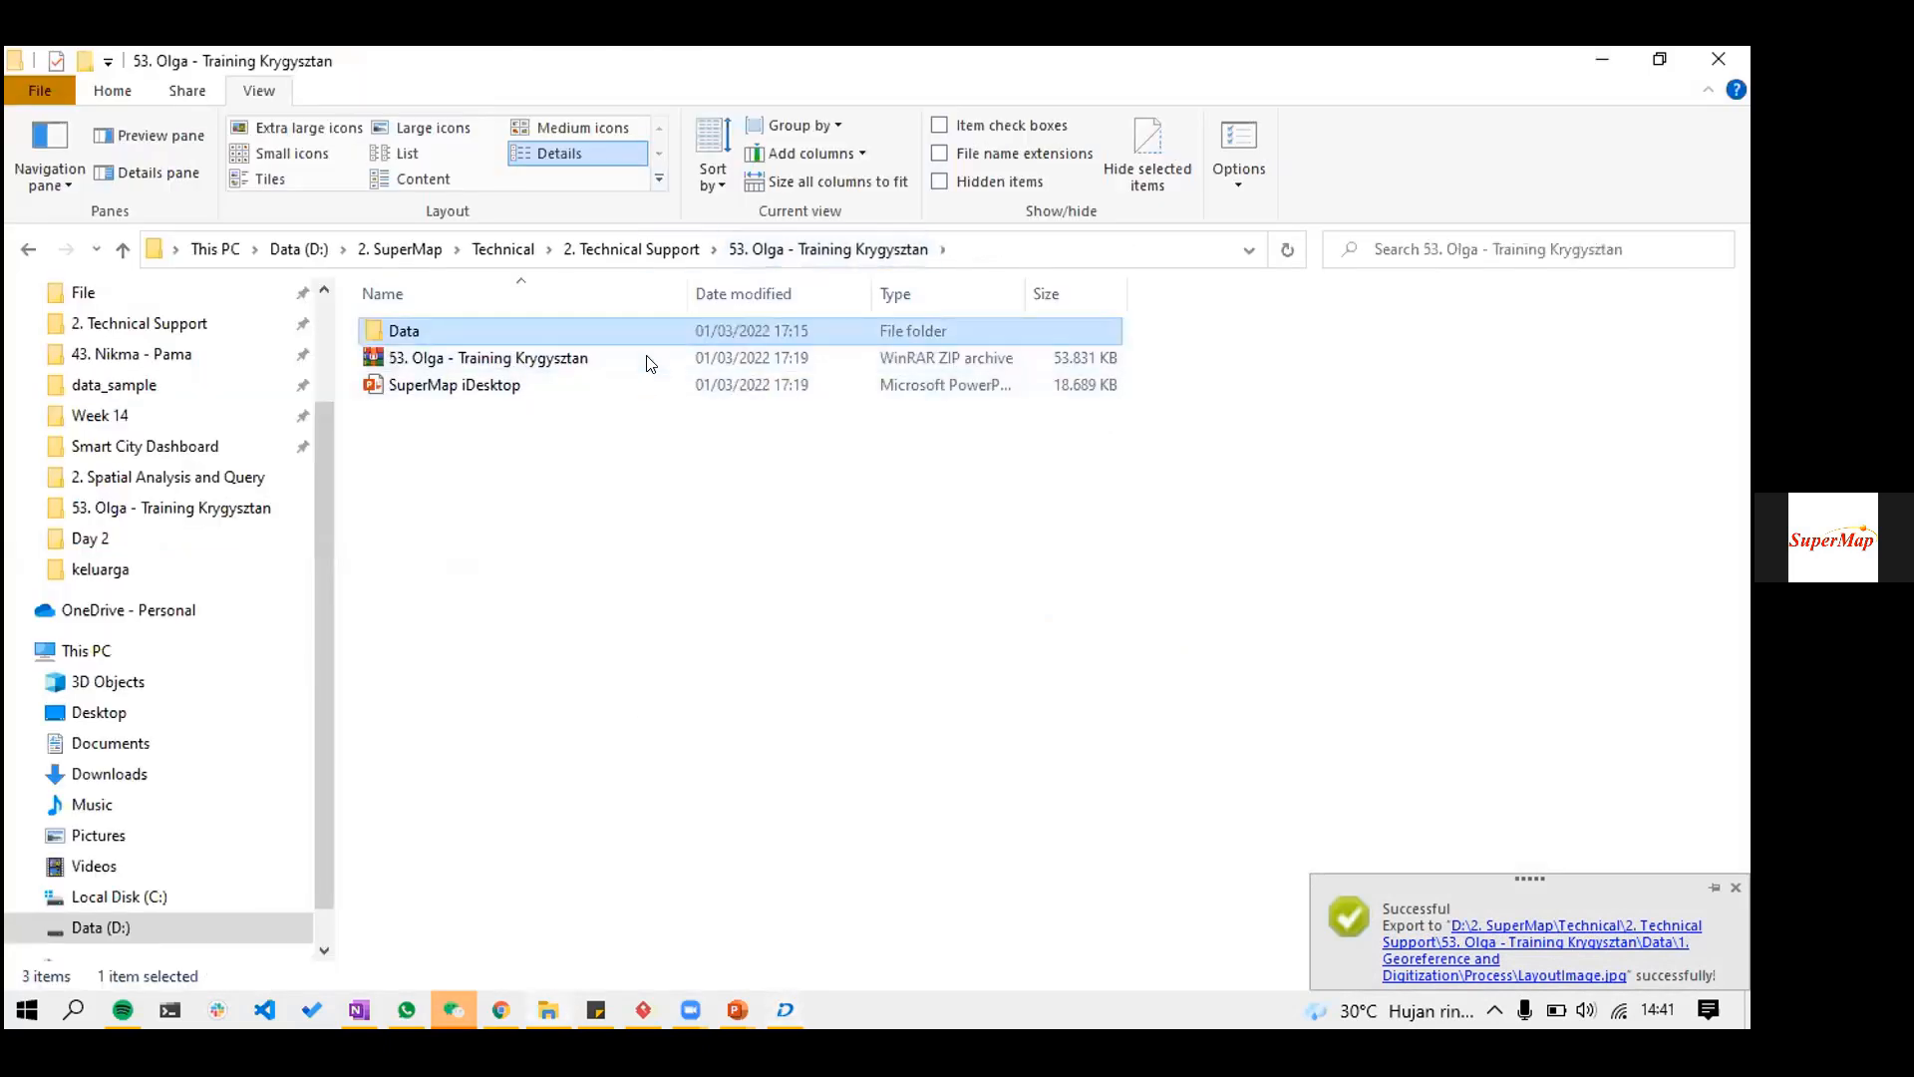
double_click(648, 337)
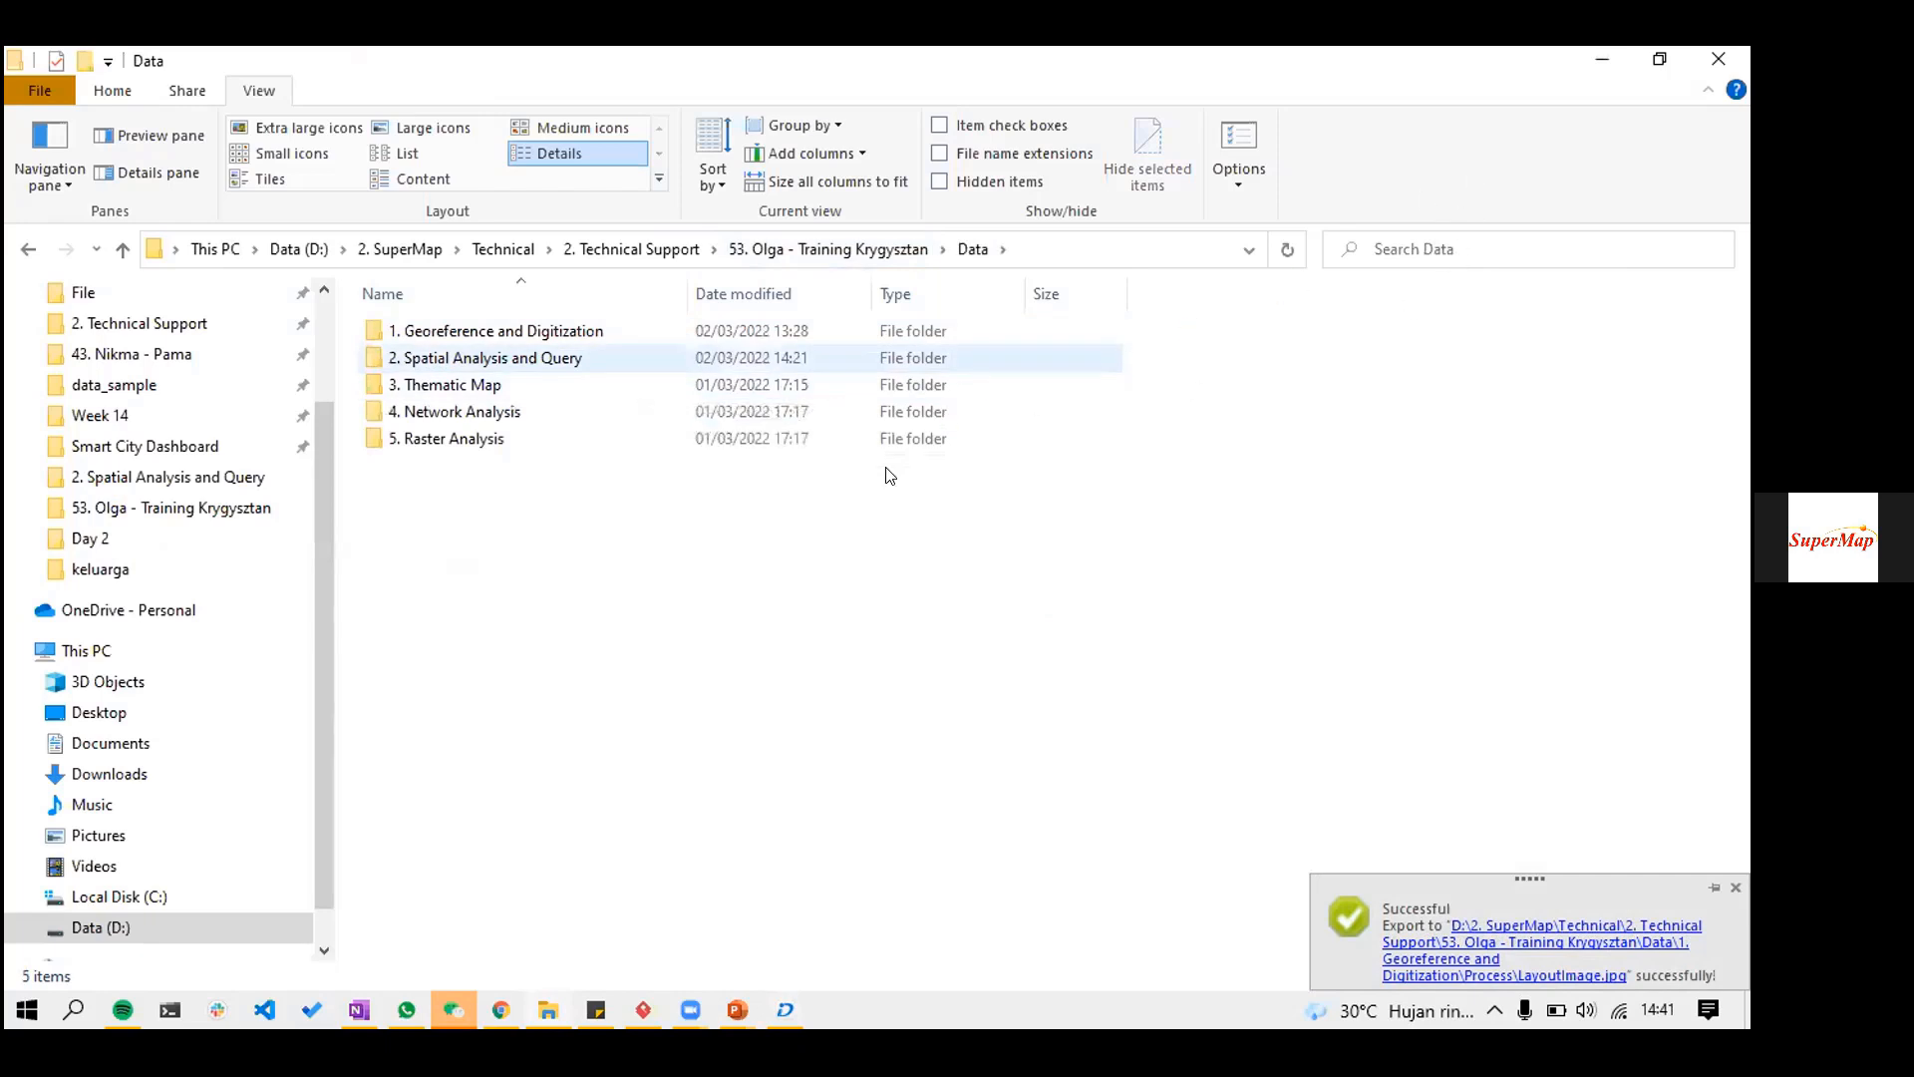
key("alt+Tab")
left_click(1457, 160)
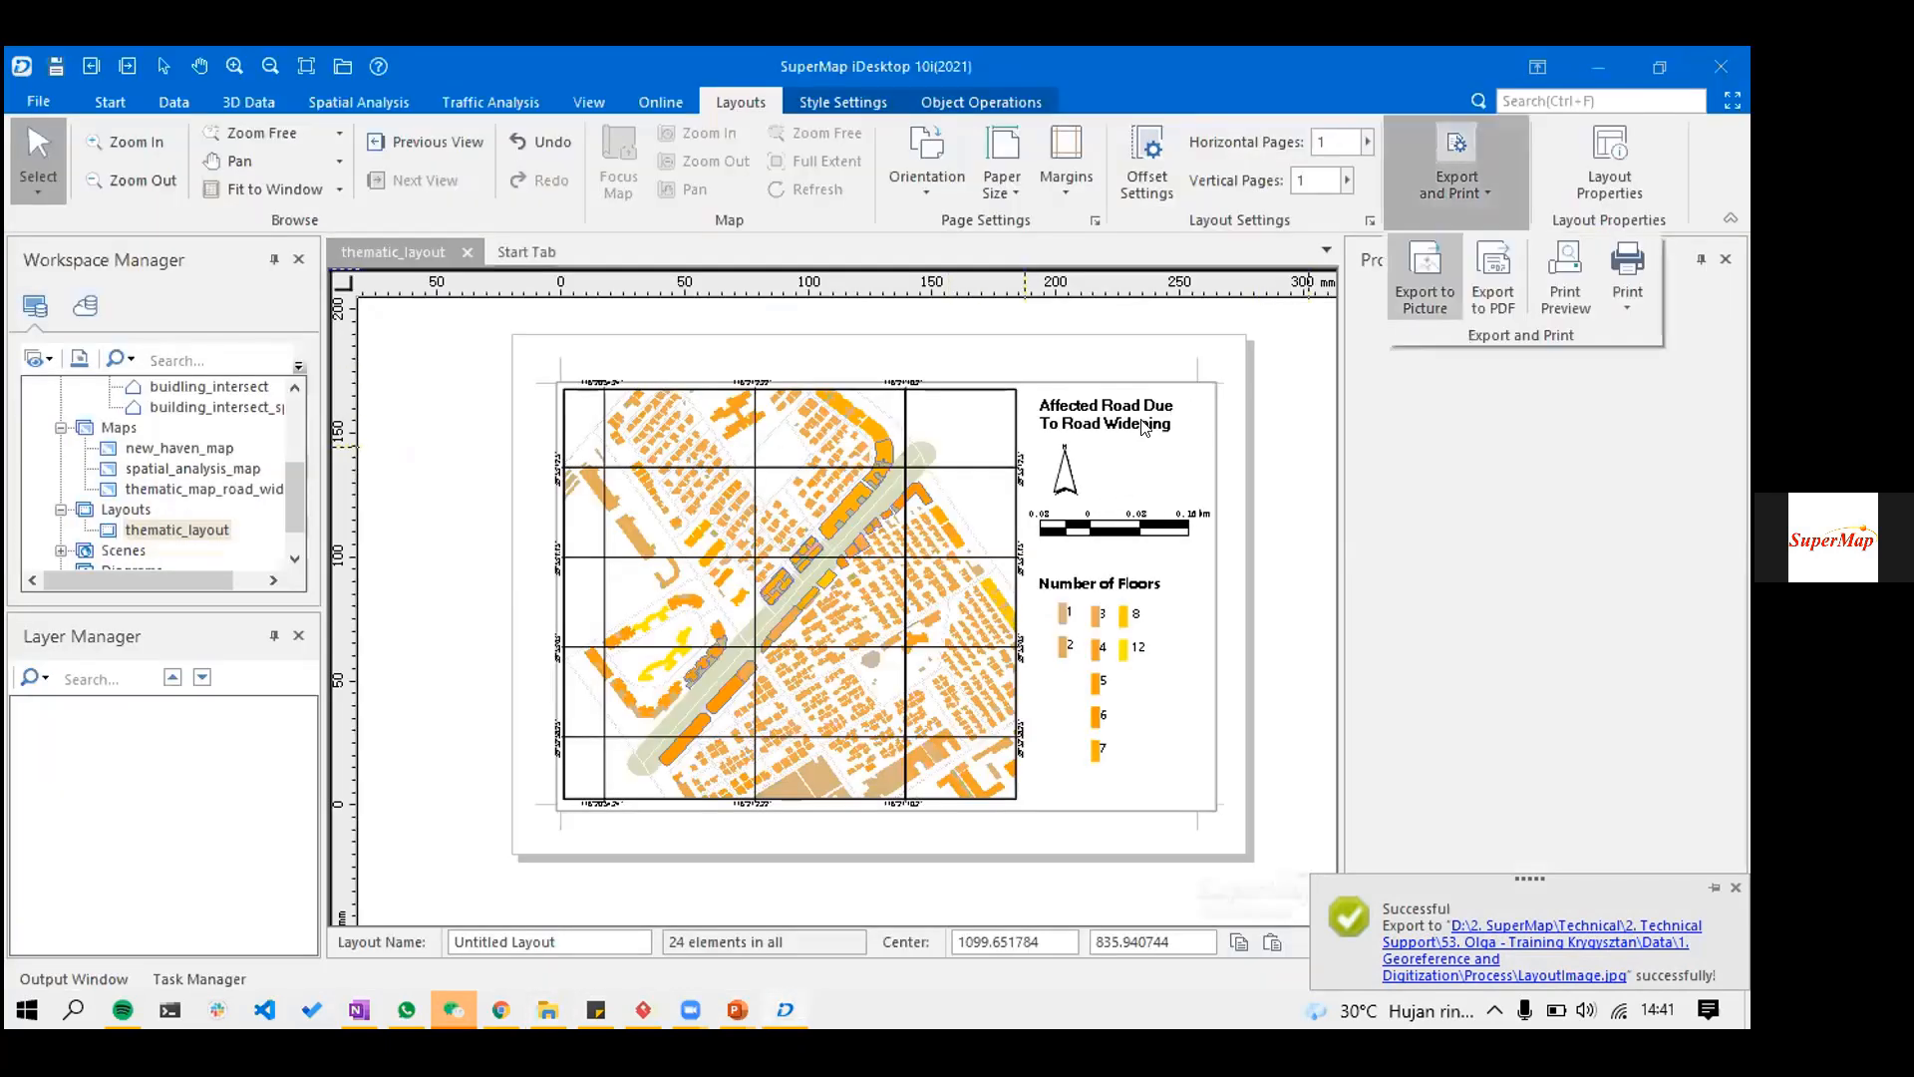
left_click(1415, 284)
key("Escape")
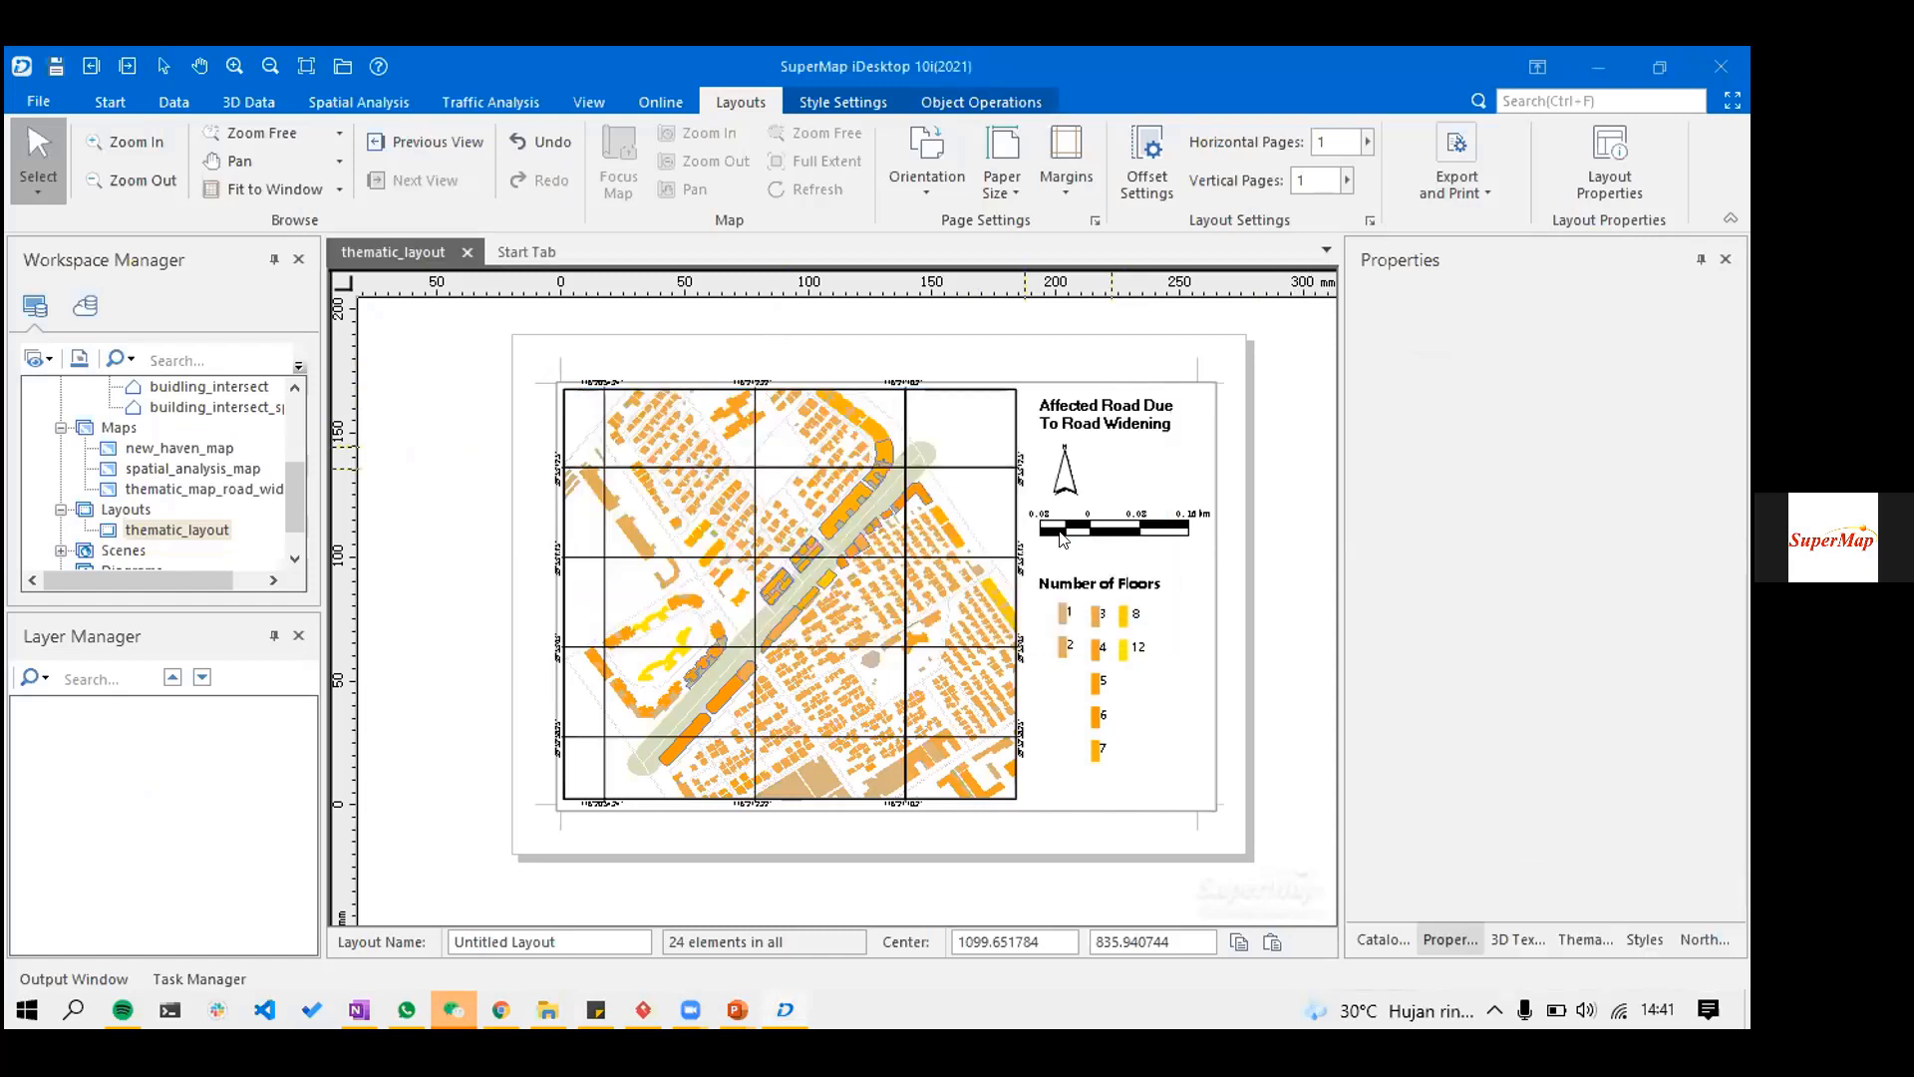
- Open the 1. Georeference and Digitization folder in File Explorer, and recheck the layout's export folder in SuperMap iDesktop
key("alt+Tab")
key("Down")
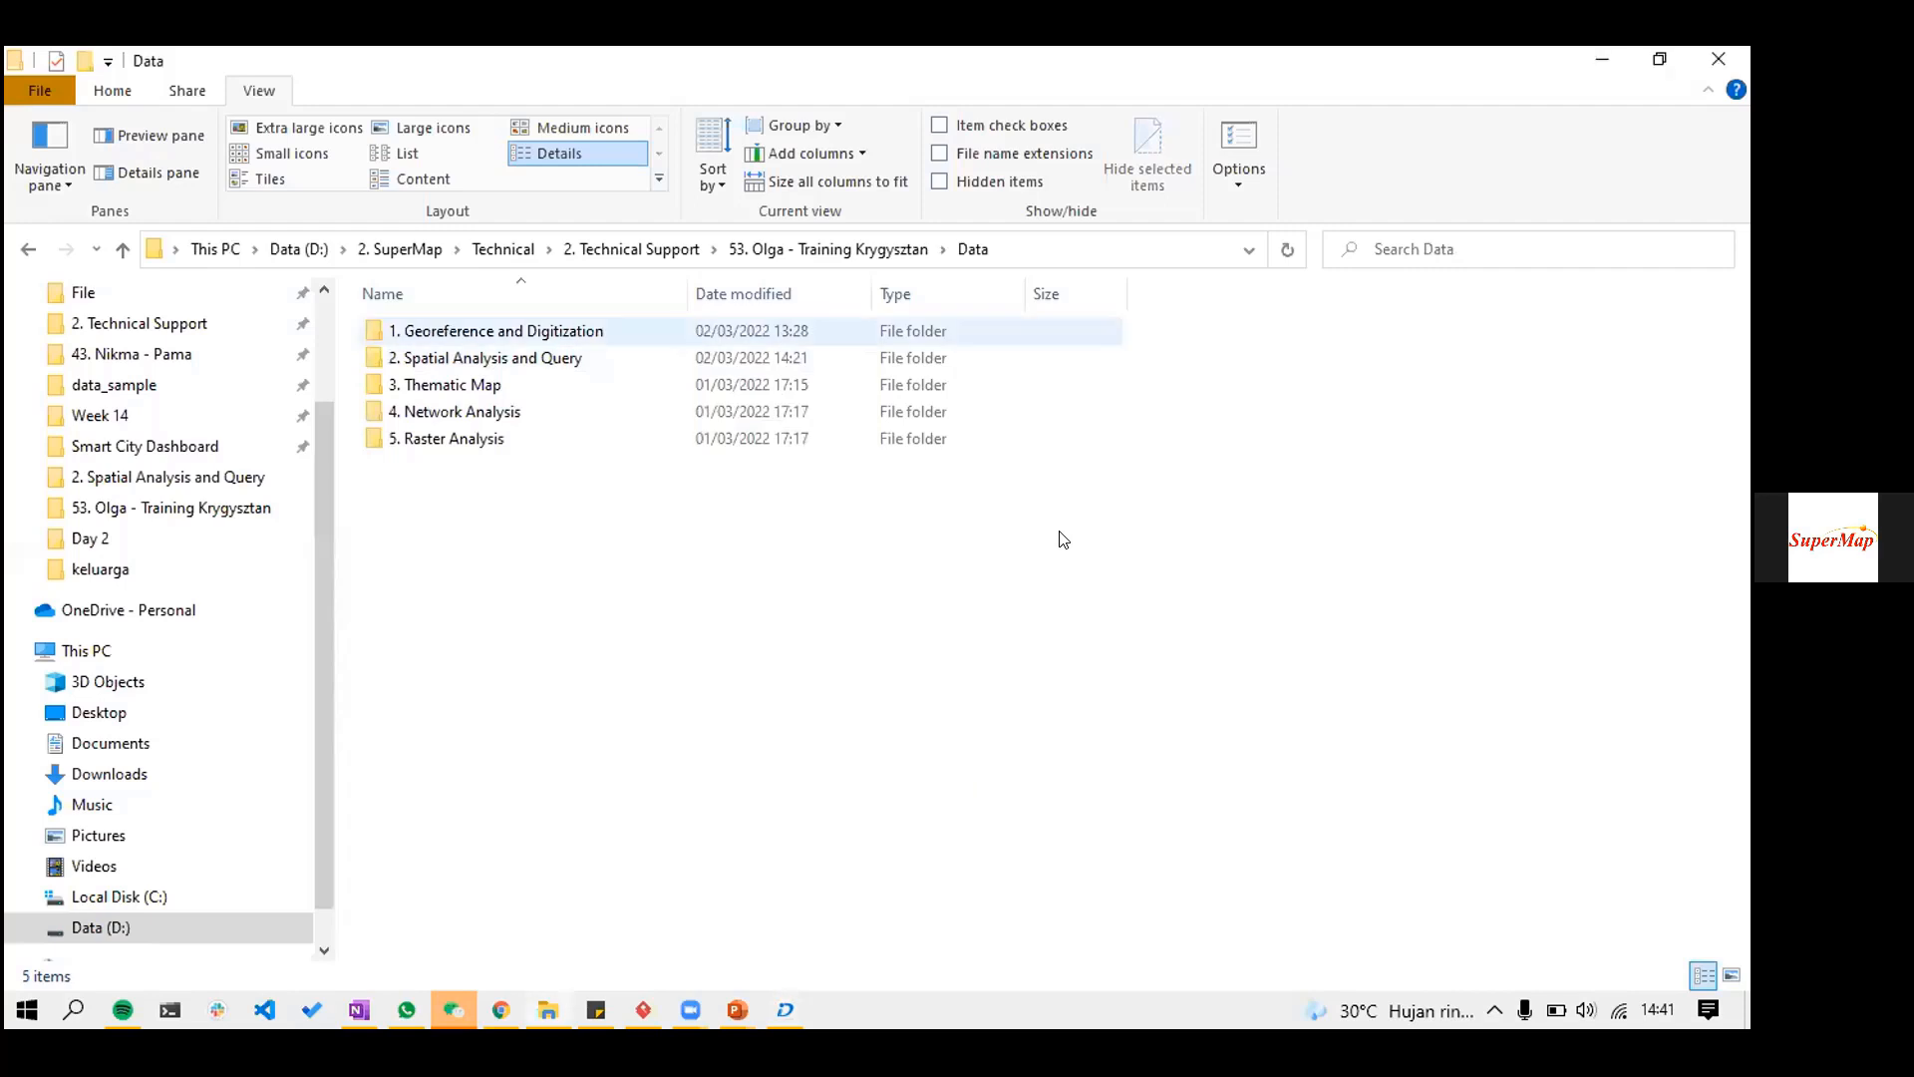
key("Return")
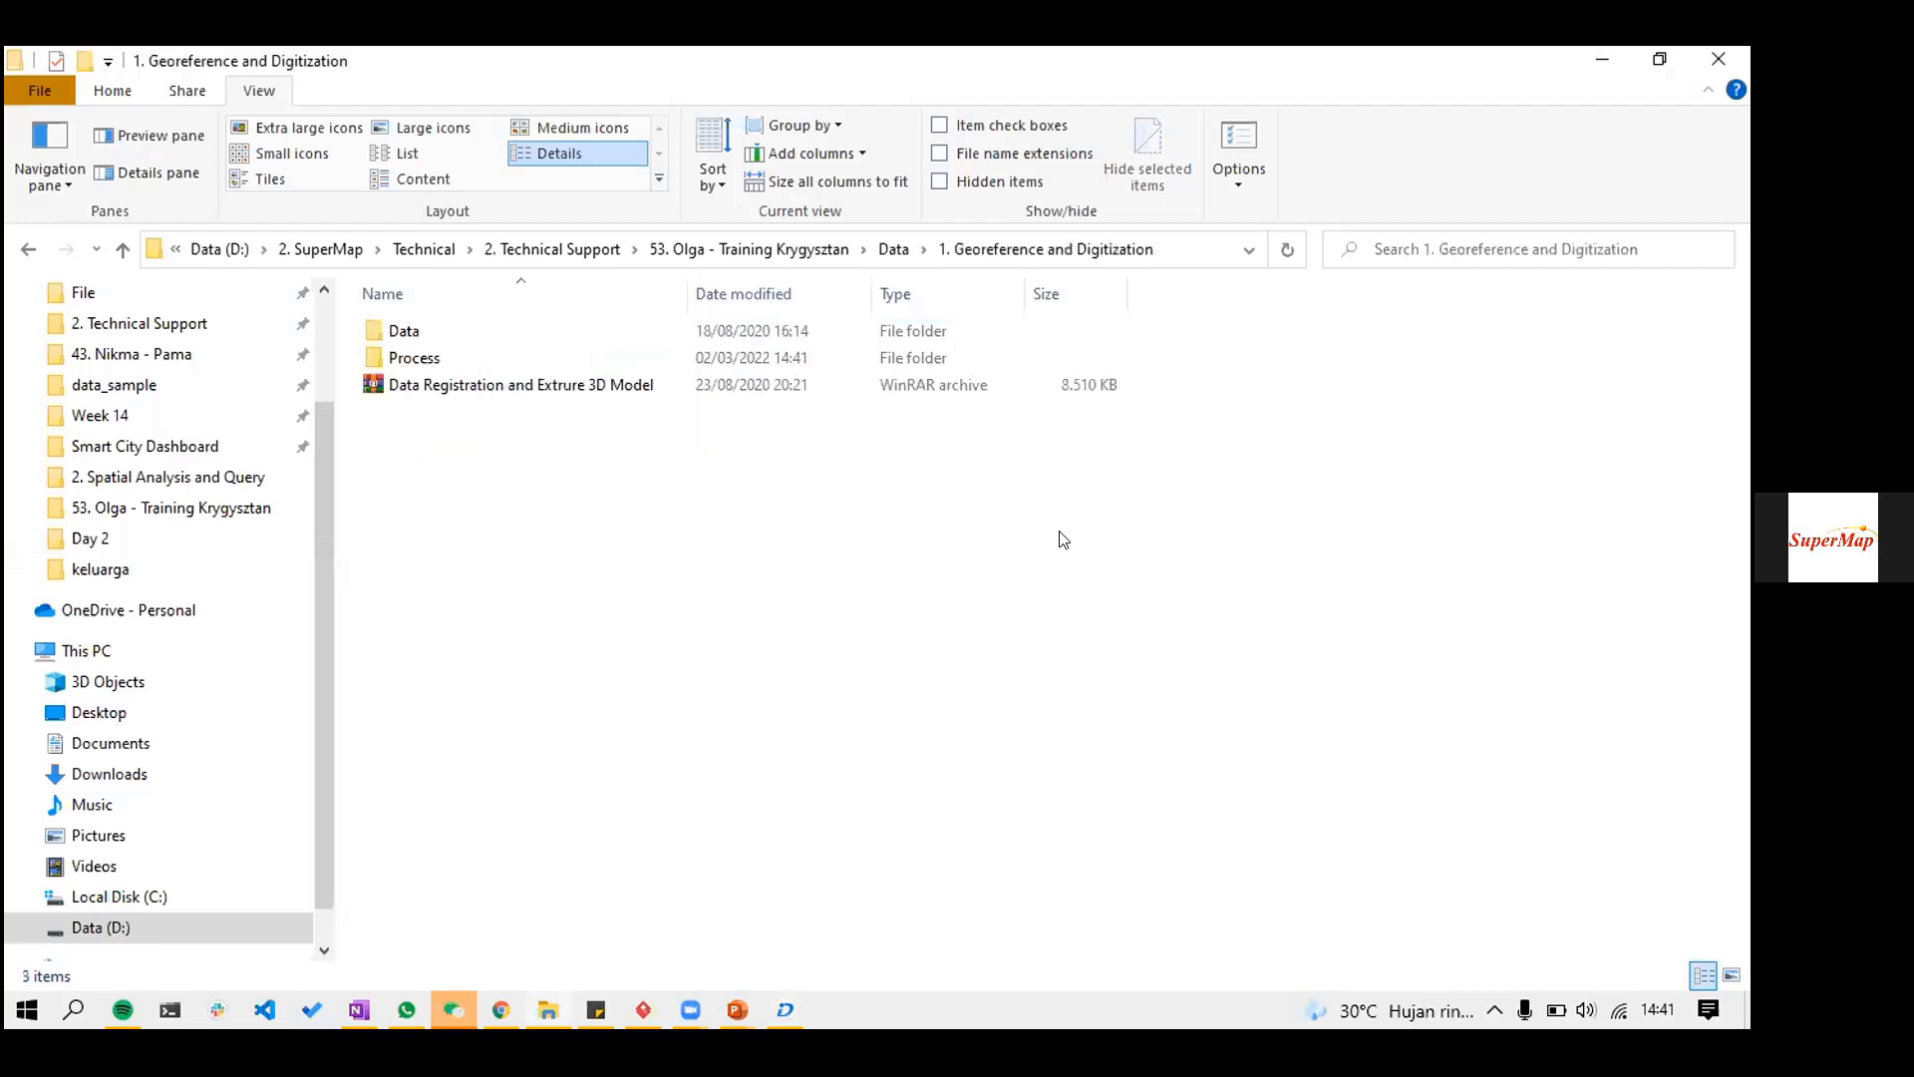
key("alt+Tab")
left_click(1464, 211)
left_click(1438, 274)
left_click(1122, 506)
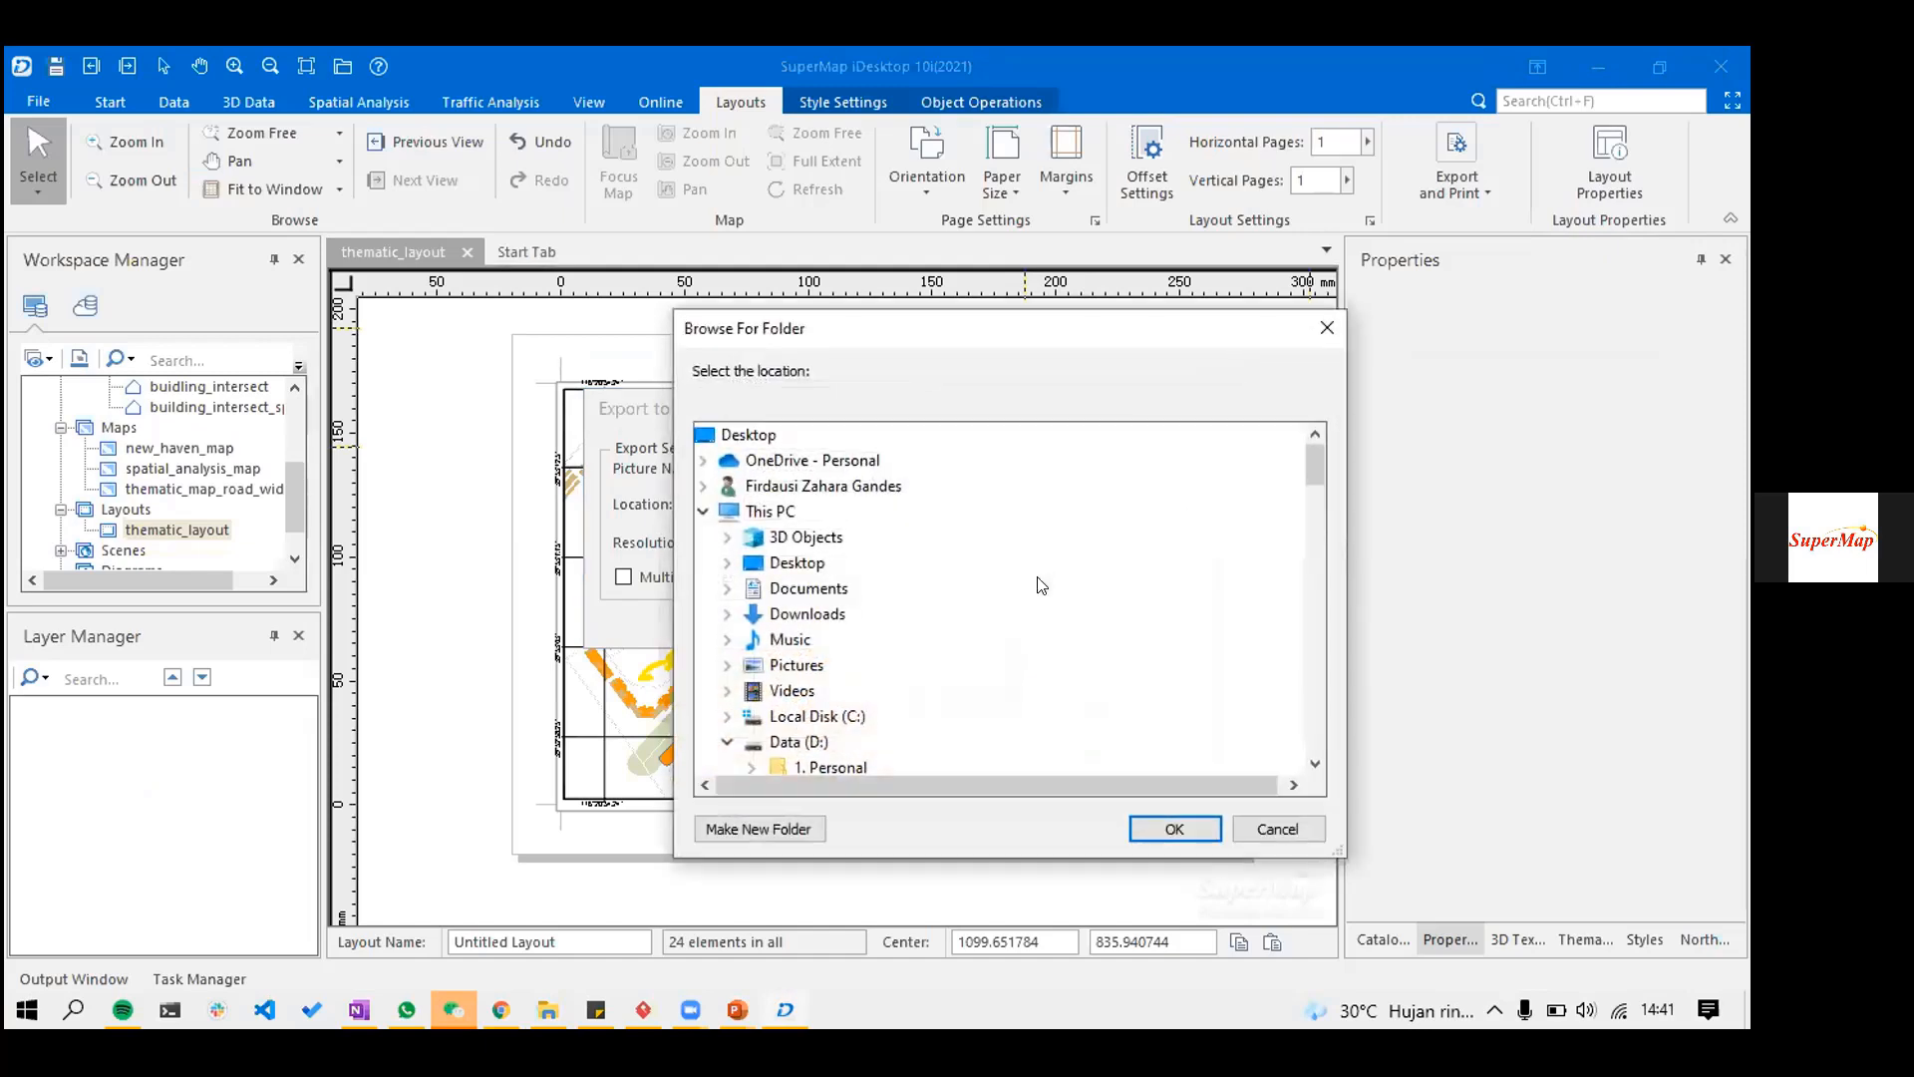
left_click(1220, 837)
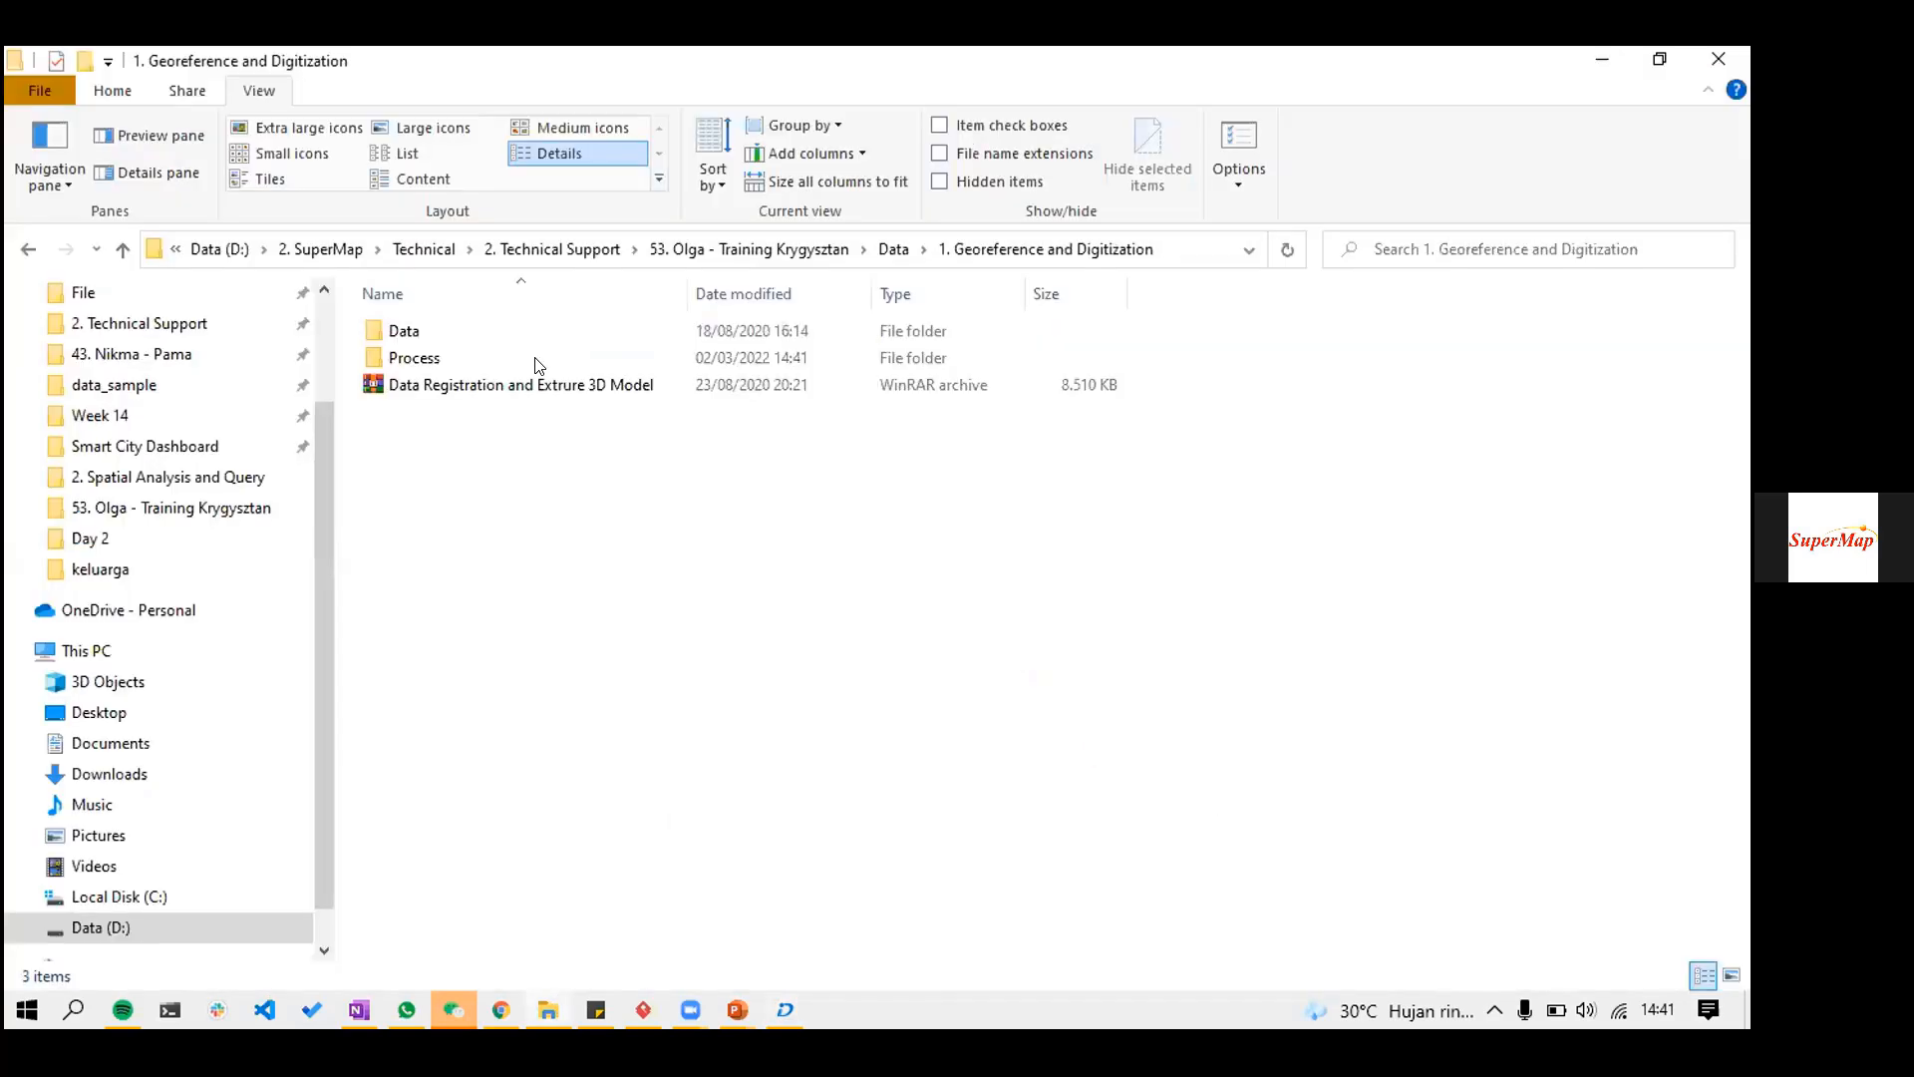
- Open the exported LayoutImage from the Process folder to inspect the map layout, and close the viewer
double_click(555, 389)
double_click(557, 385)
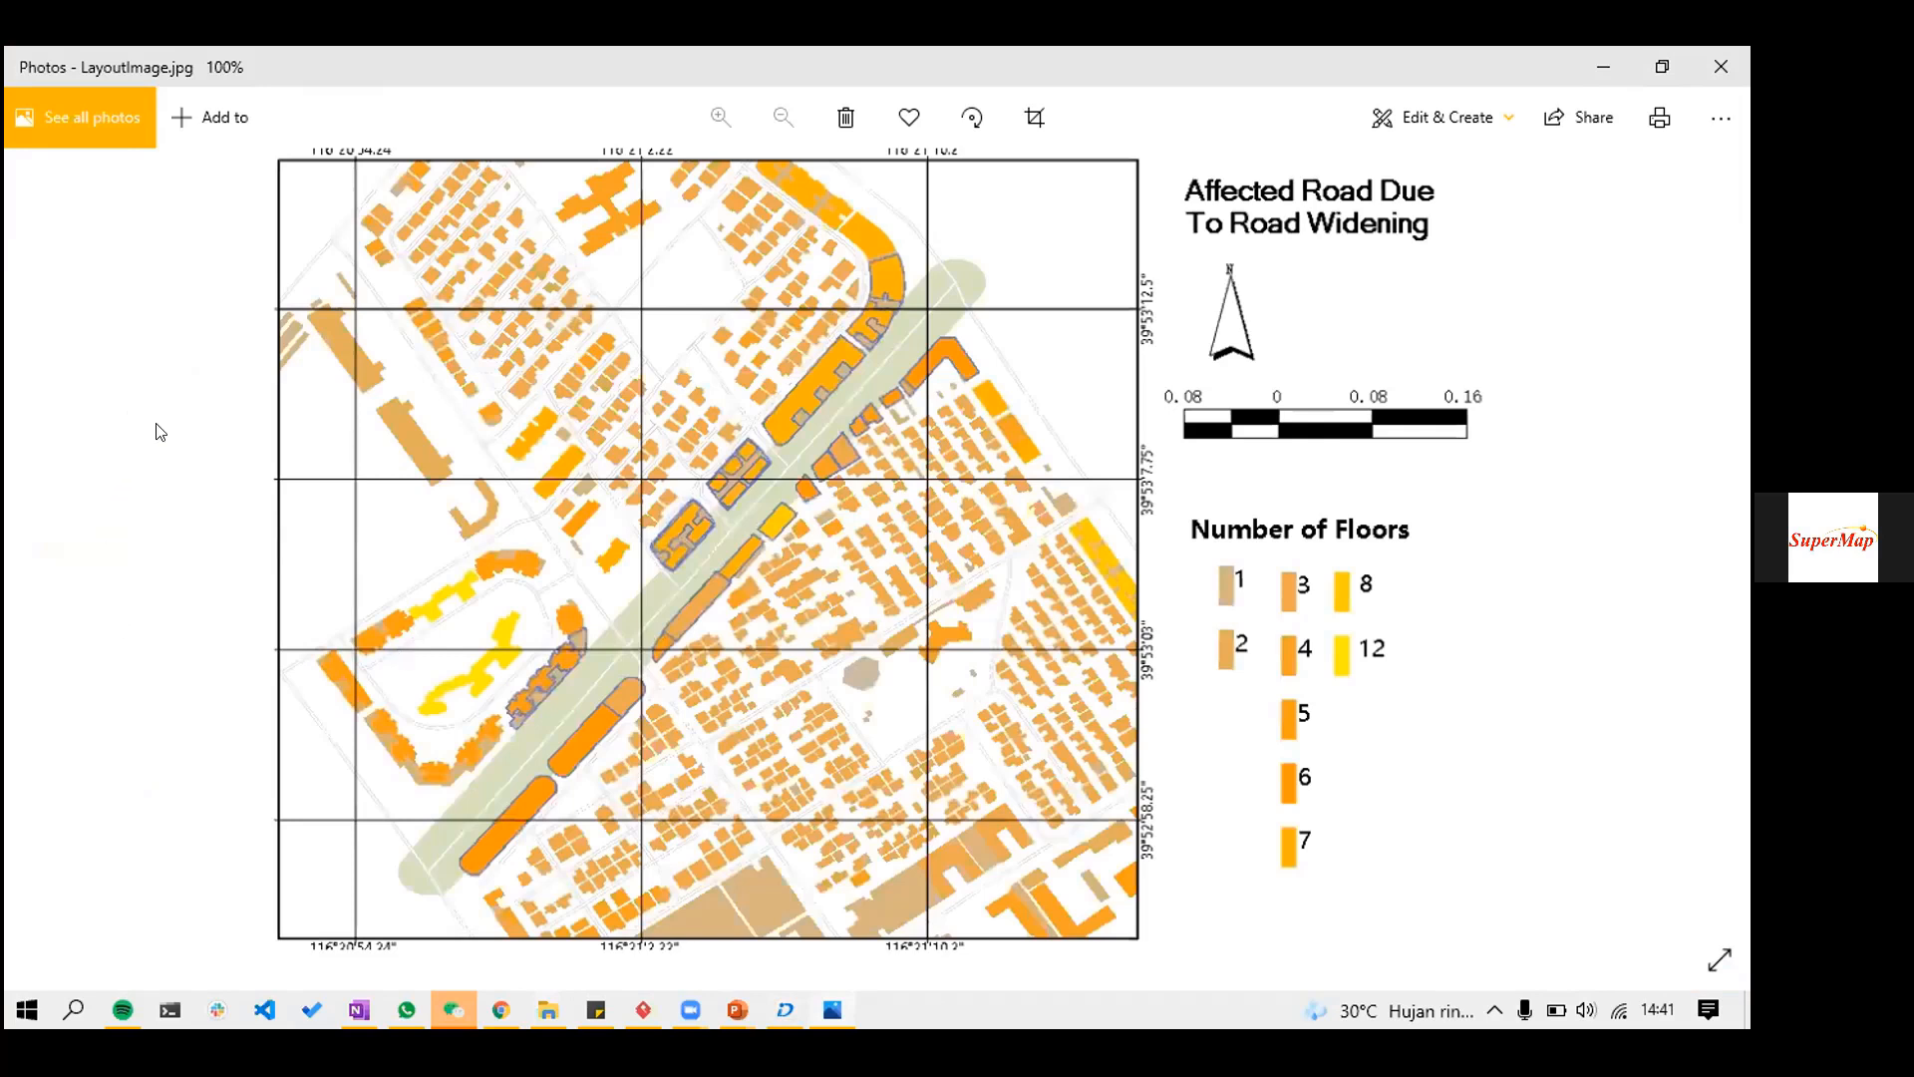
key("alt+F4")
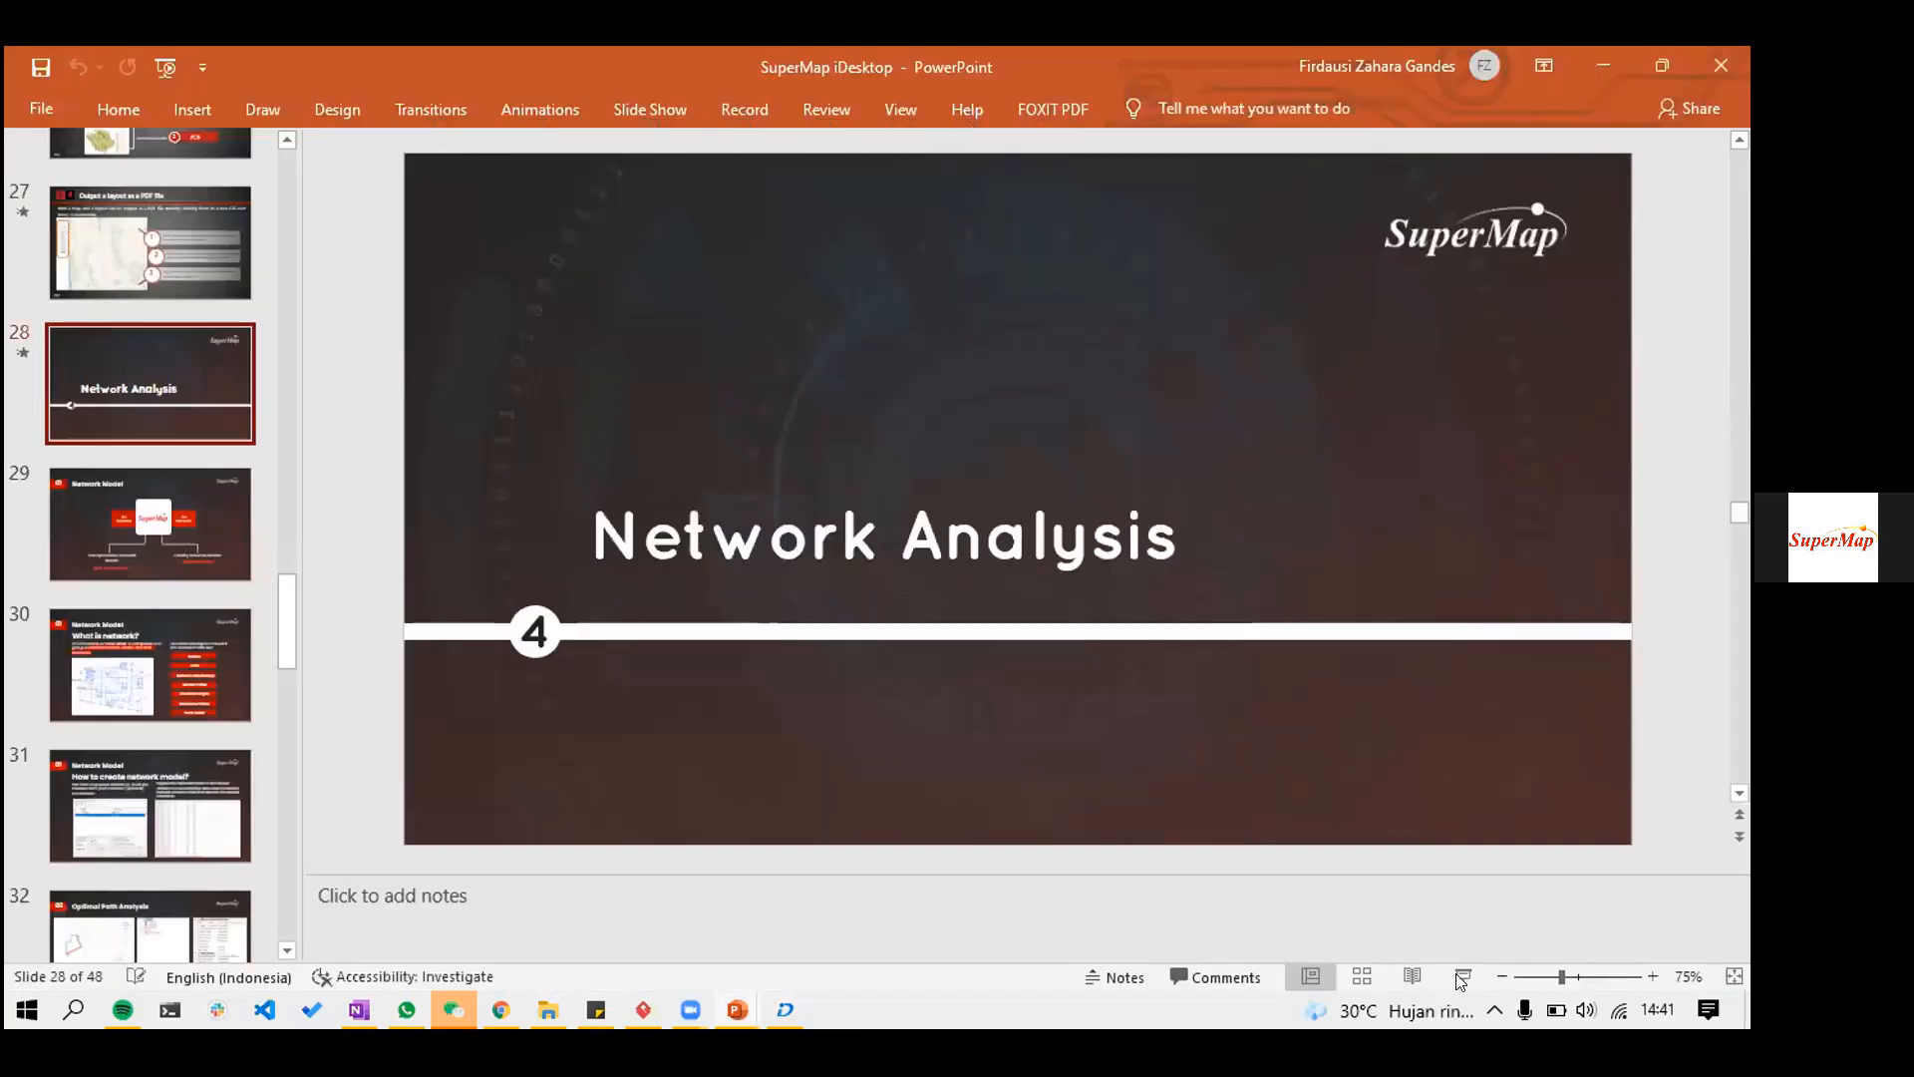
- Present the PowerPoint slides from the Network Analysis title slide and advance to the Network Model slide
key("shift+F5")
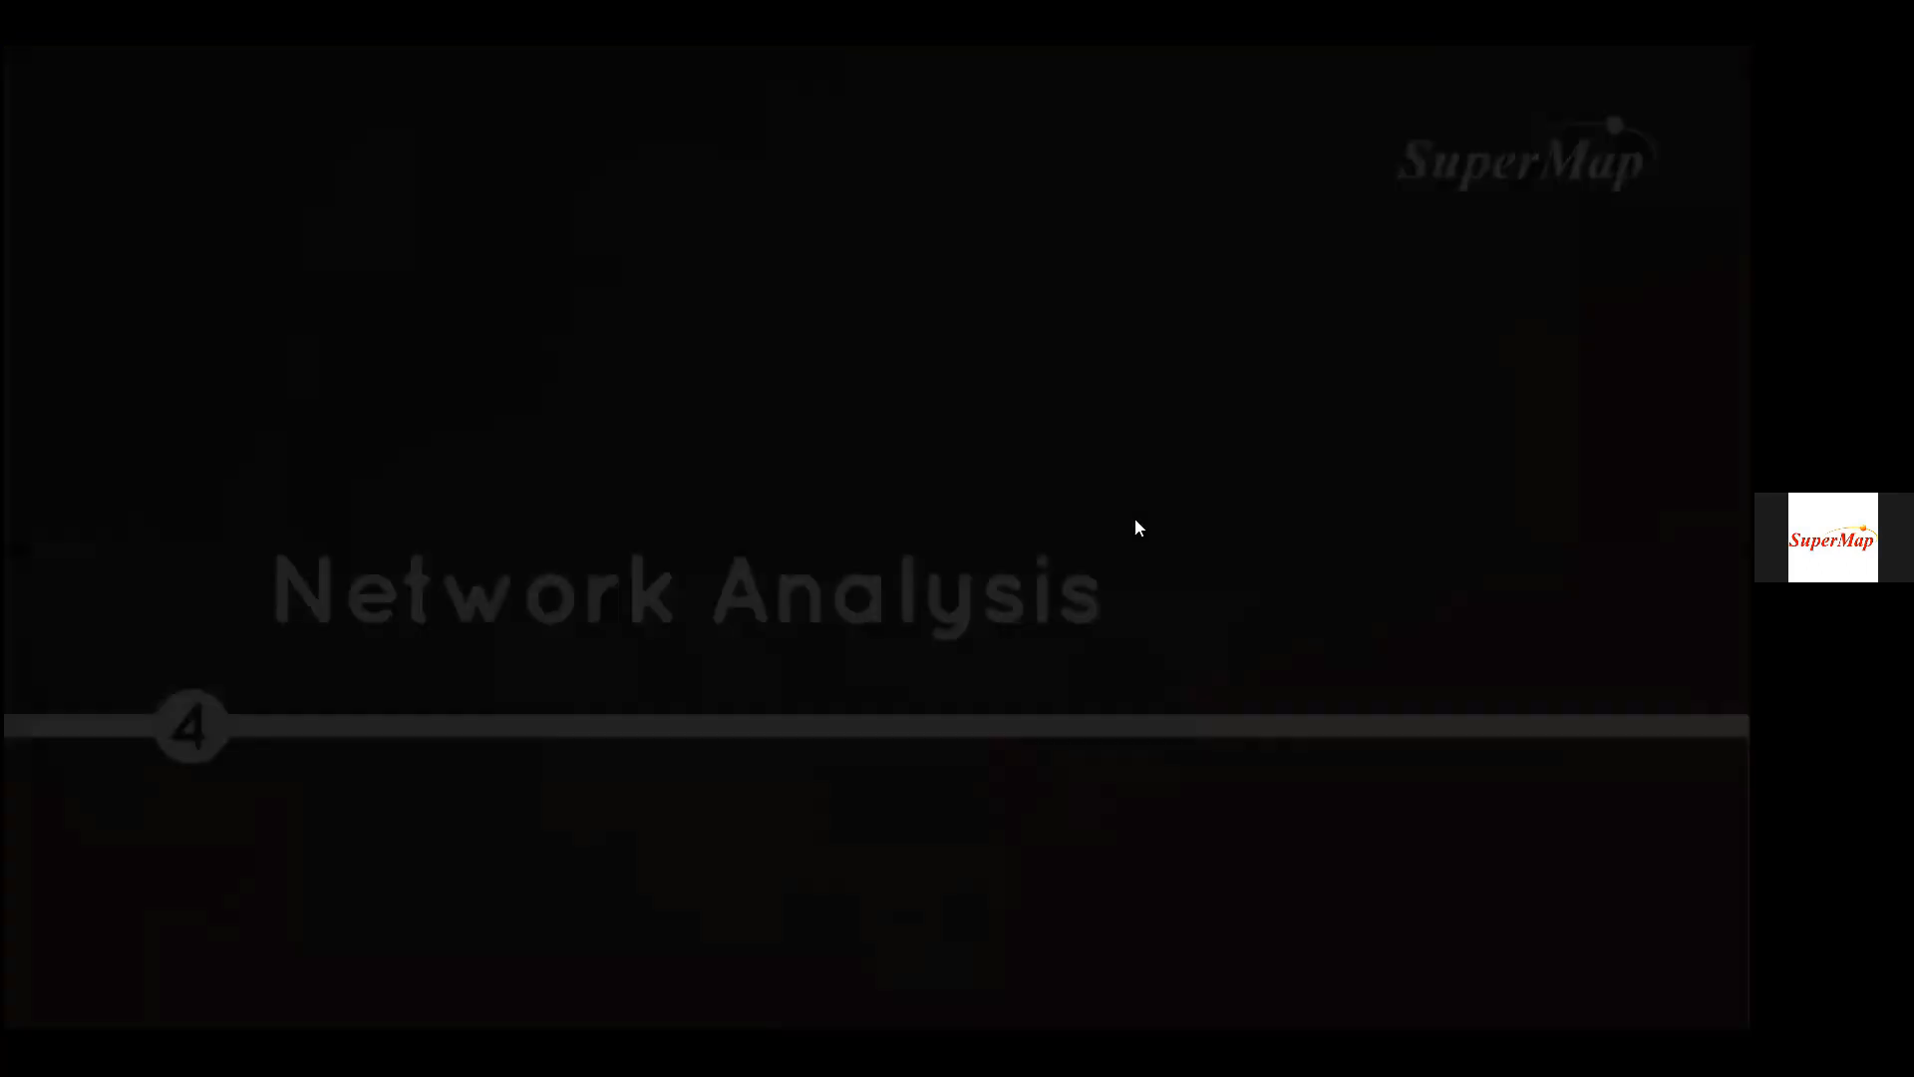
left_click(1071, 97)
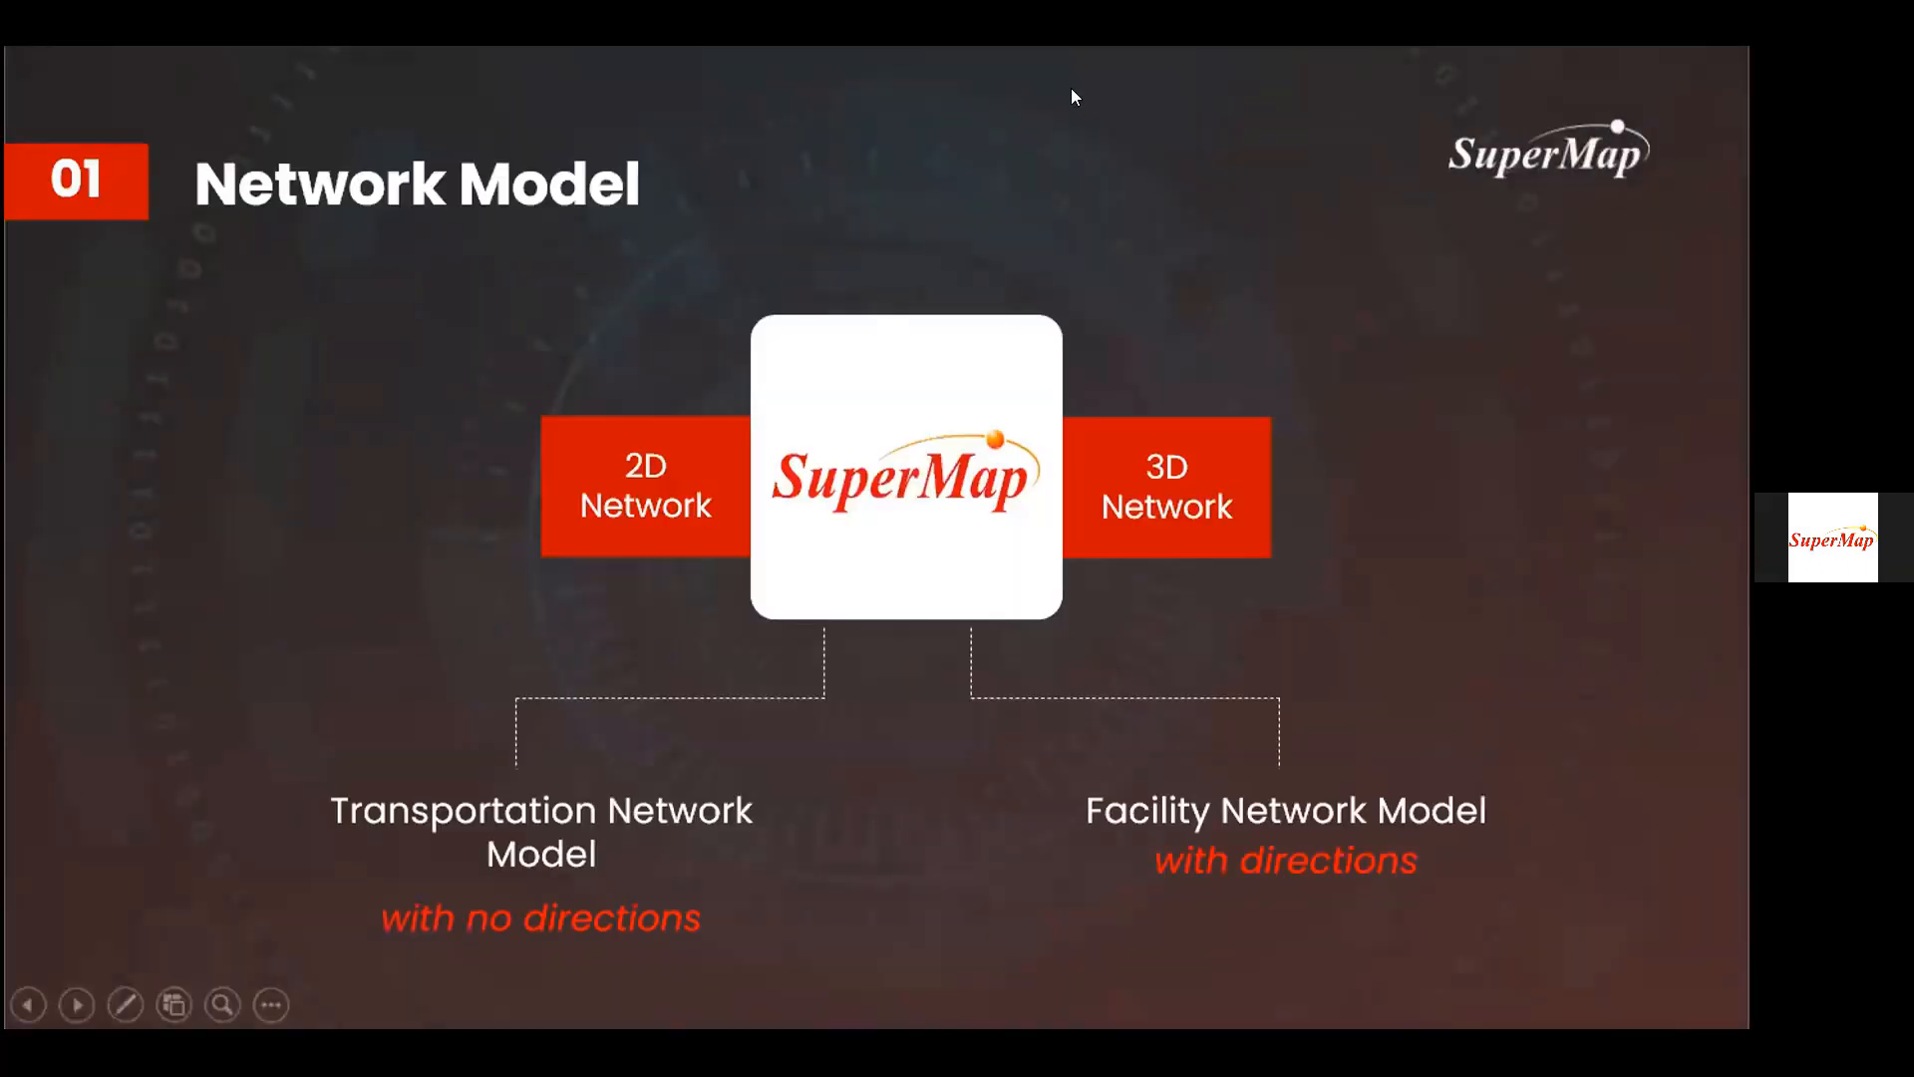
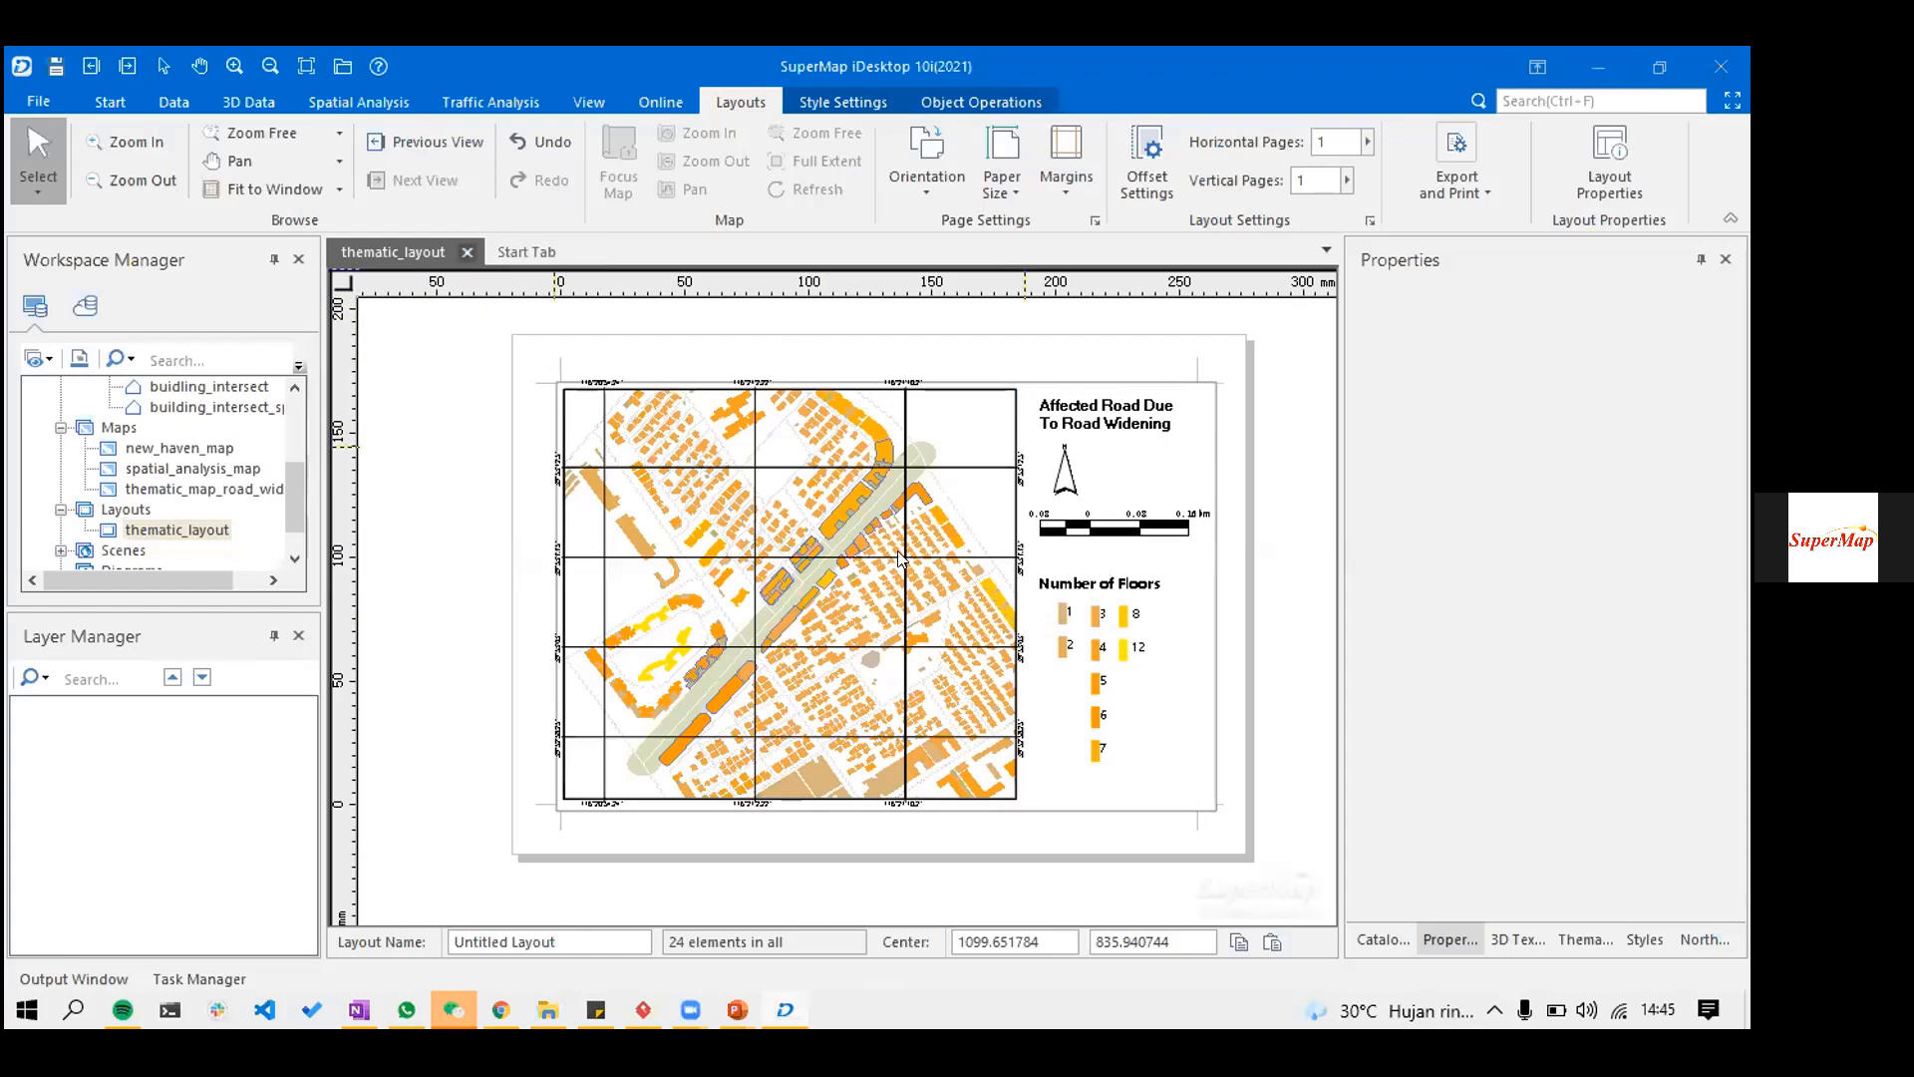
- Close the thematic layout in SuperMap iDesktop and browse for a file datasource in the 4. Network Analysis folder
left_click(823, 598)
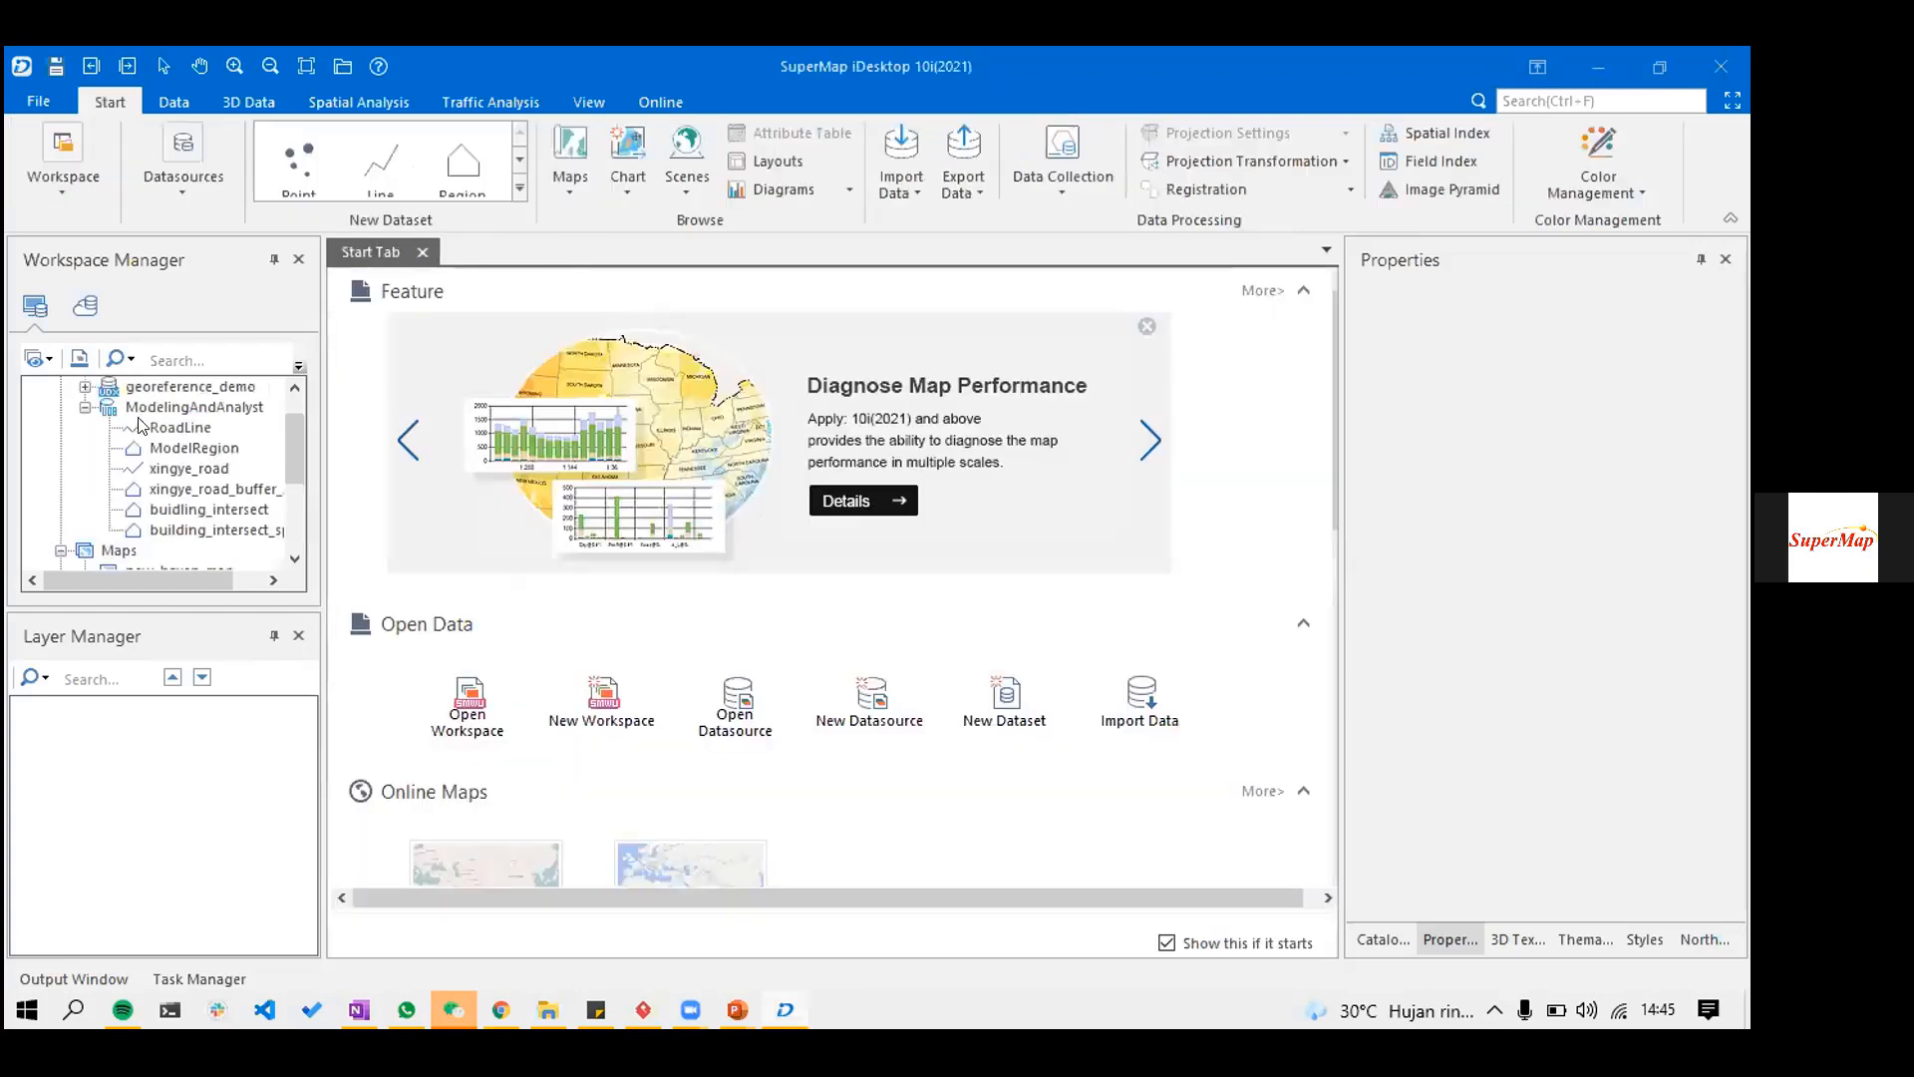
right_click(146, 406)
left_click(217, 419)
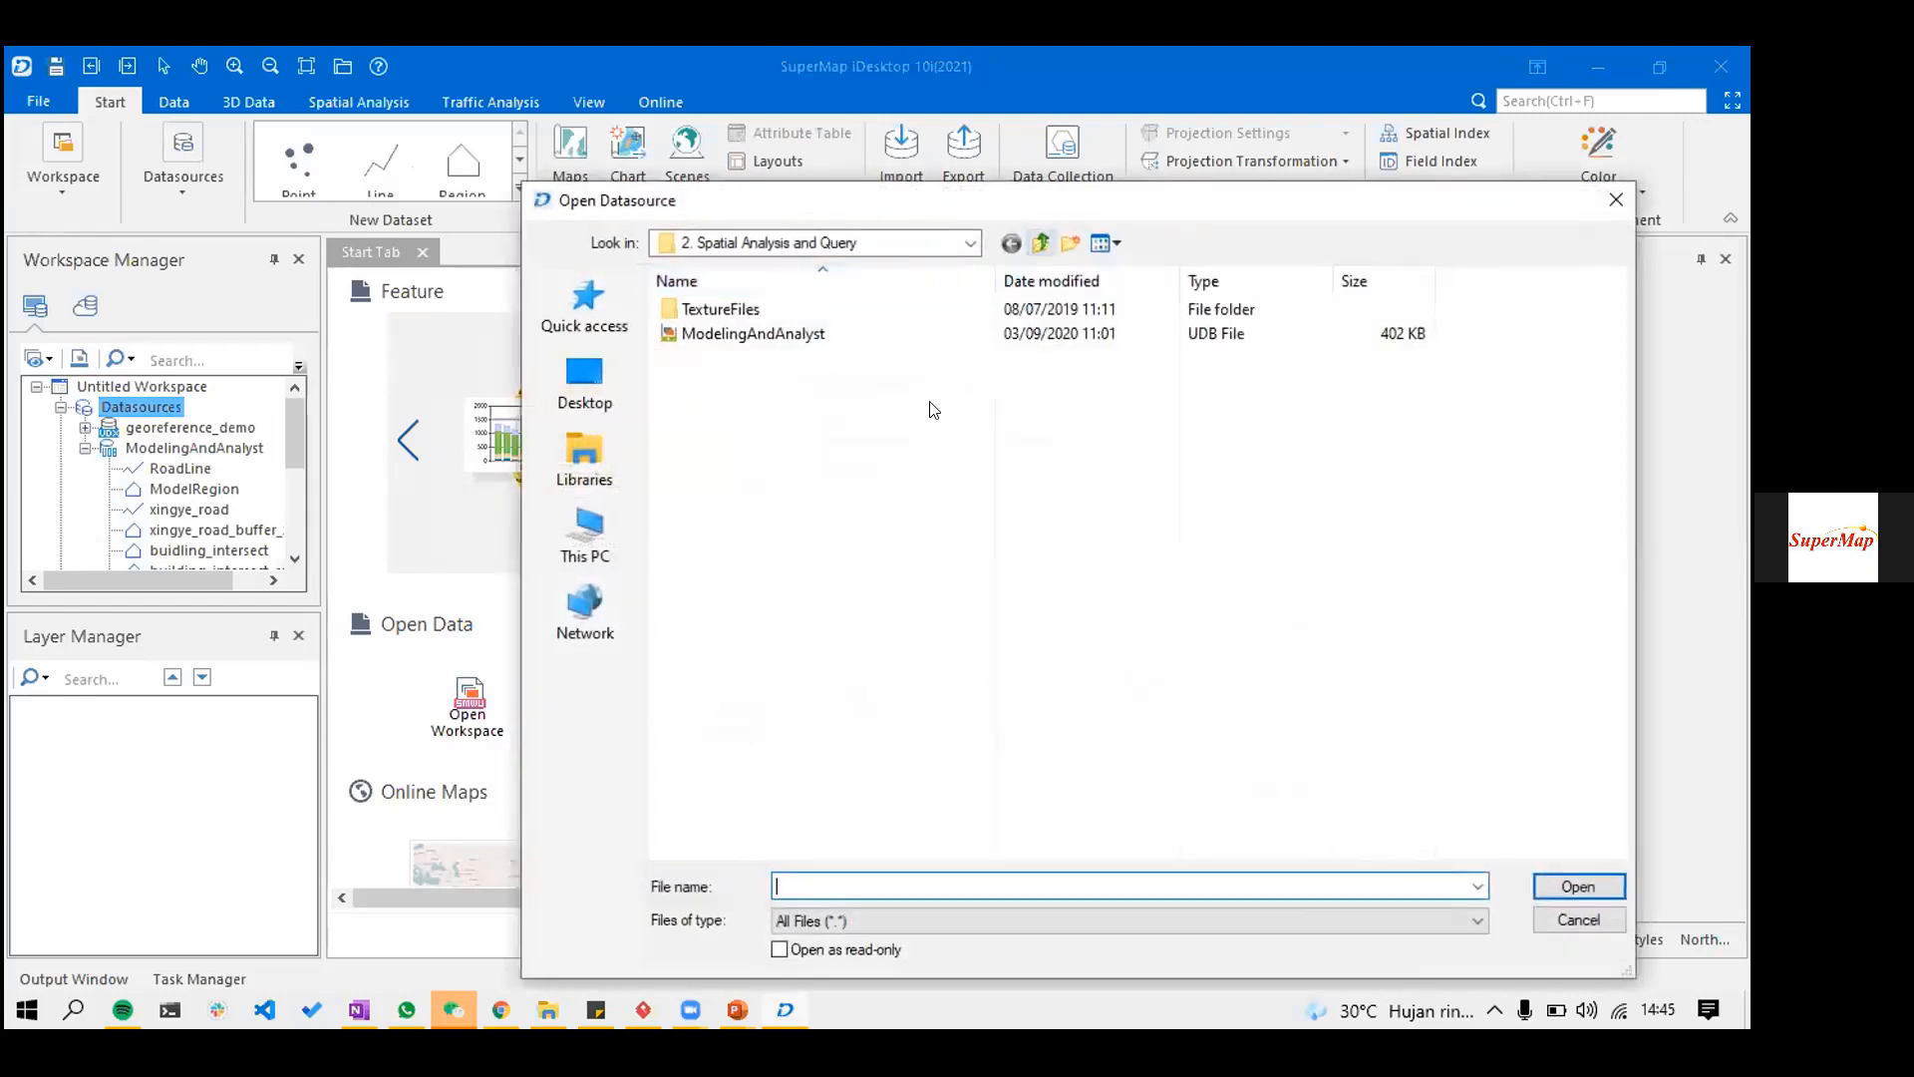
double_click(932, 385)
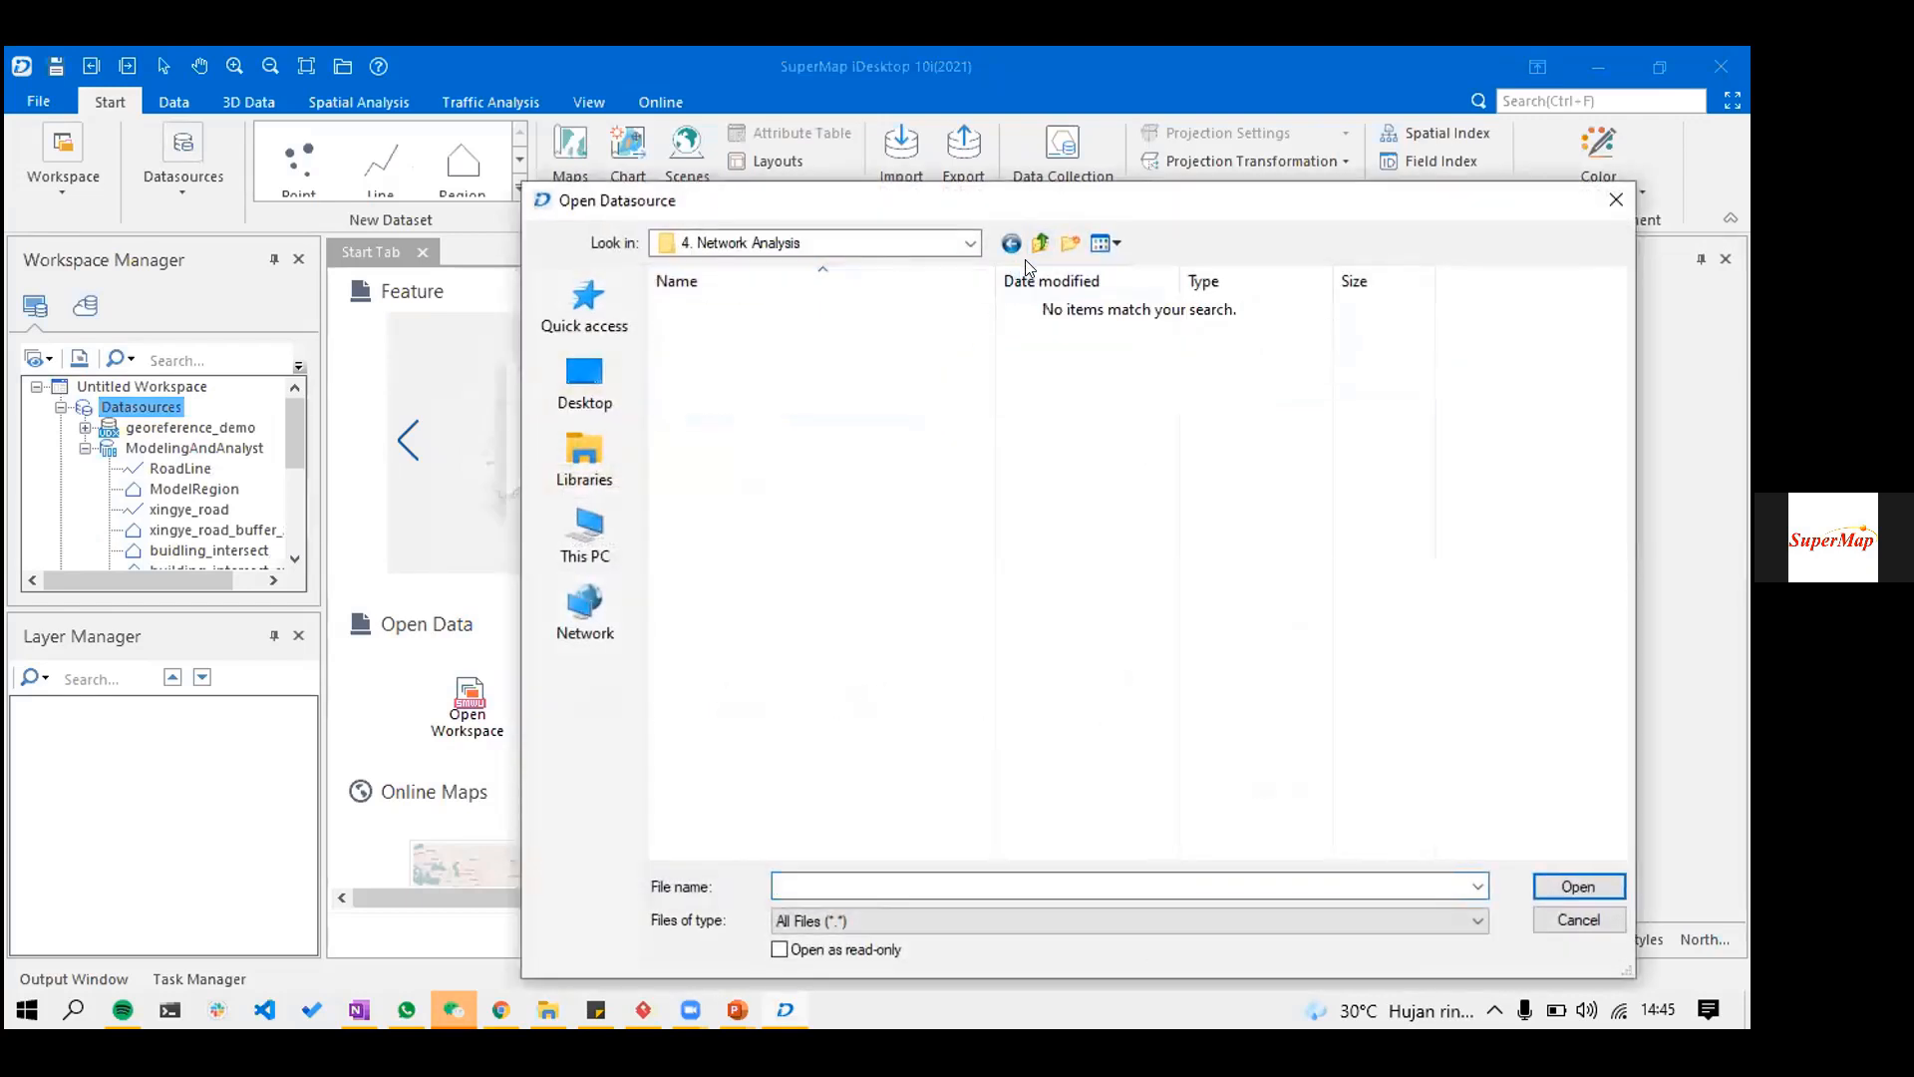
- In File Explorer, extract the NetworkAnalyst archive within the 4. Network Analysis folder and open the extracted NetworkAnalyst folder
left_click(548, 1010)
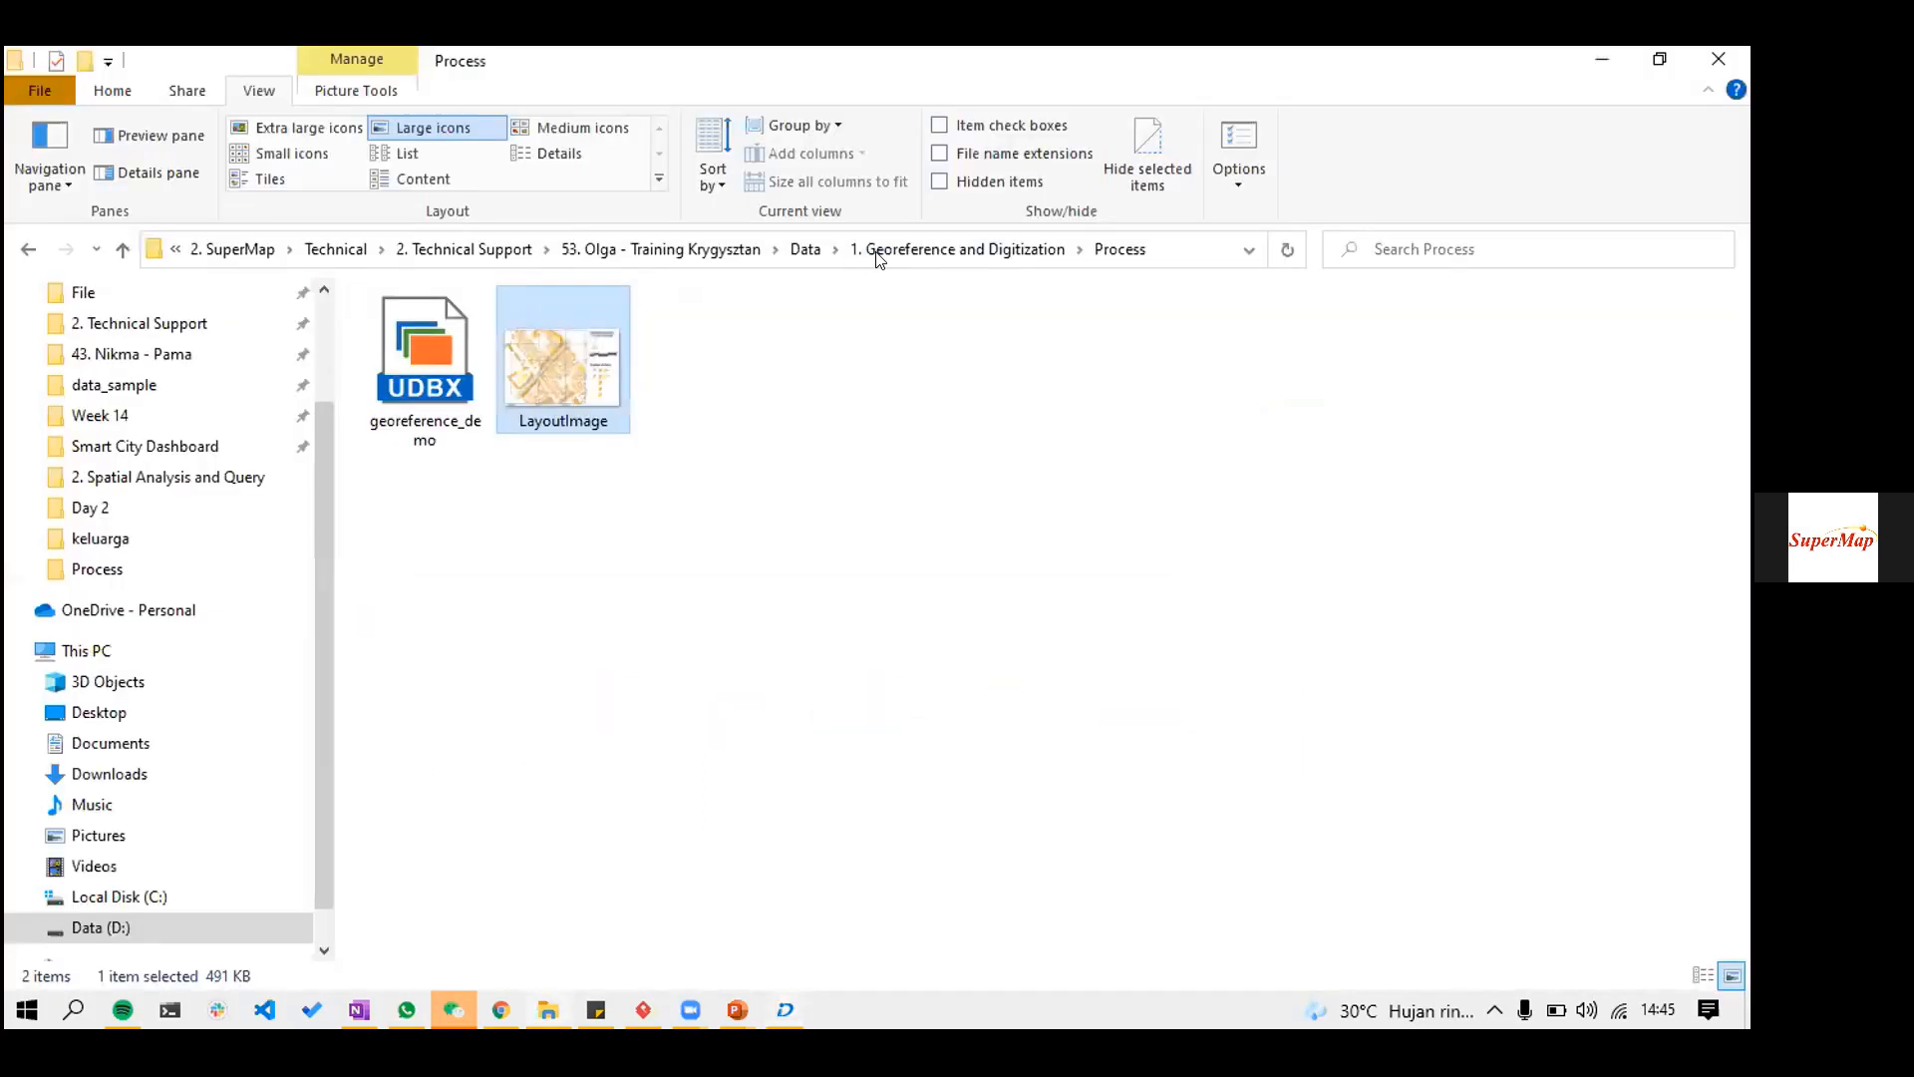
left_click(877, 256)
key("alt+Up")
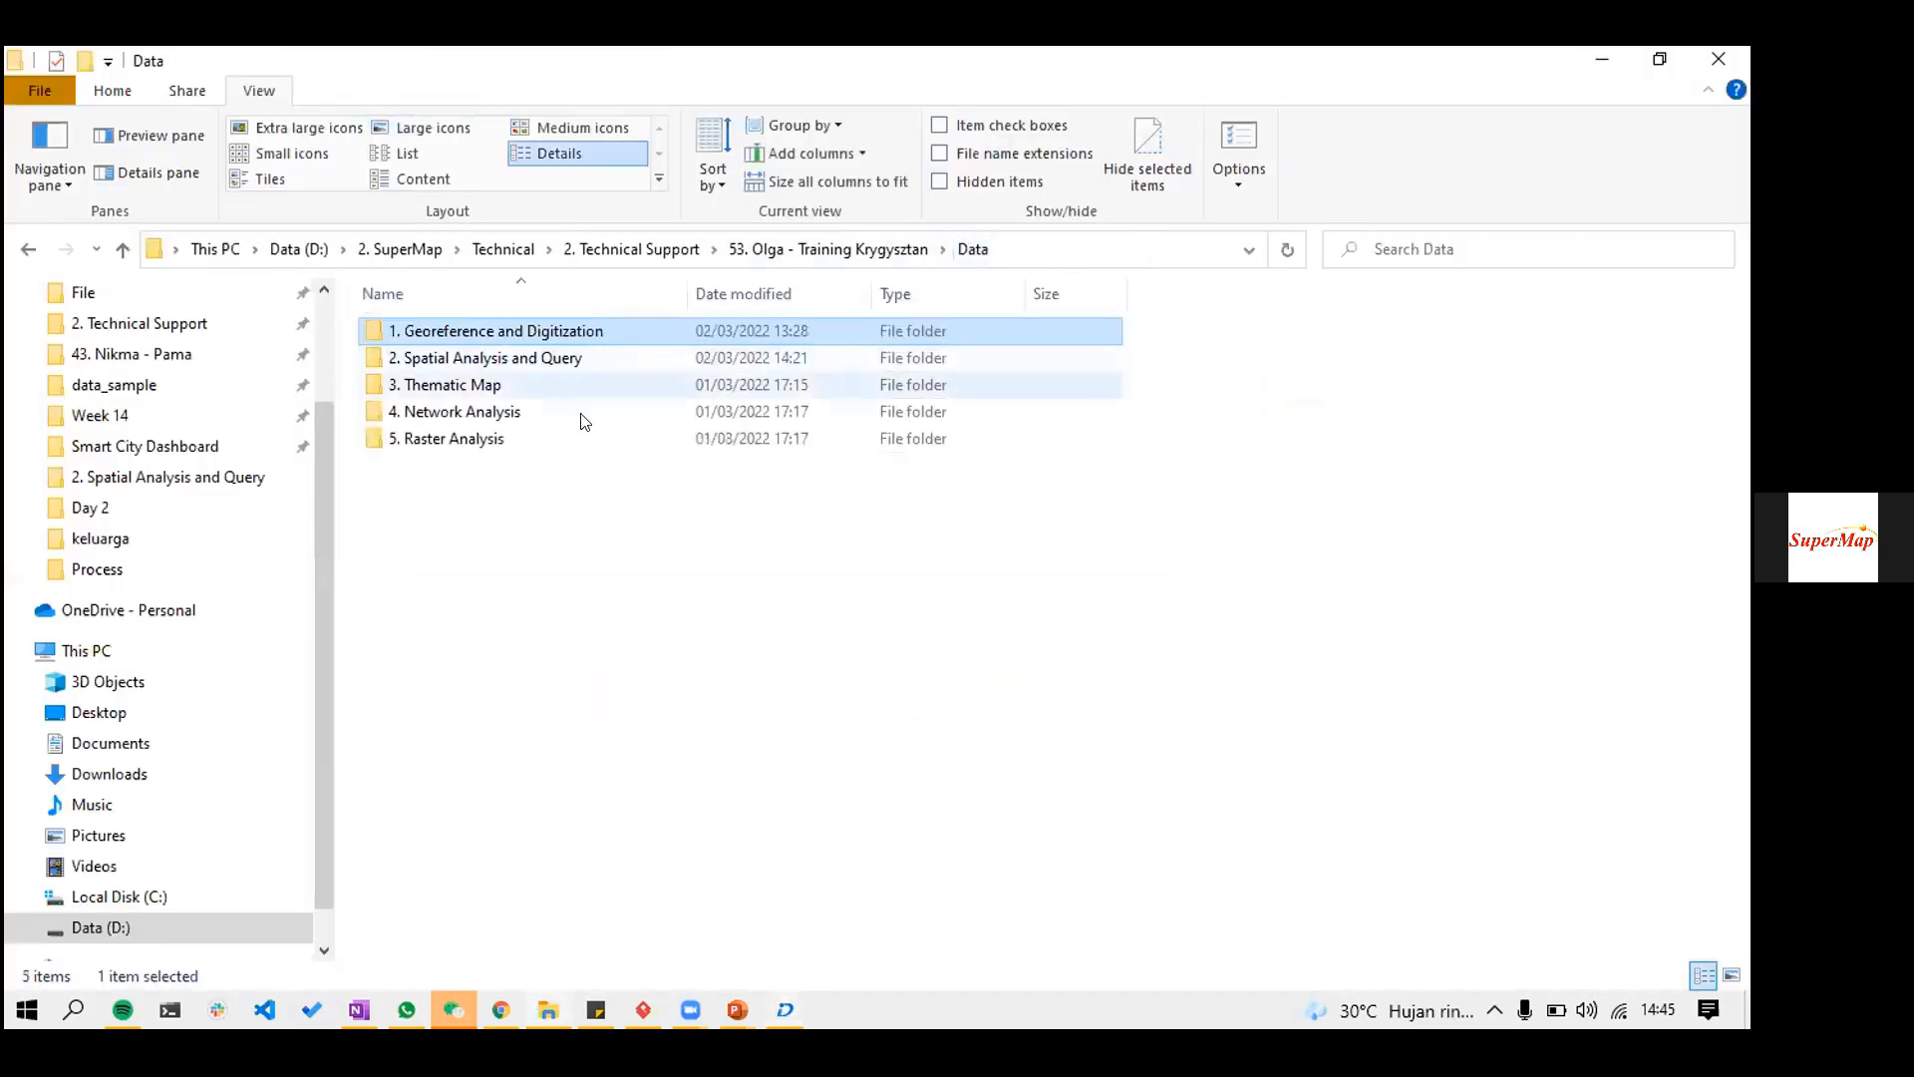
double_click(581, 410)
right_click(568, 319)
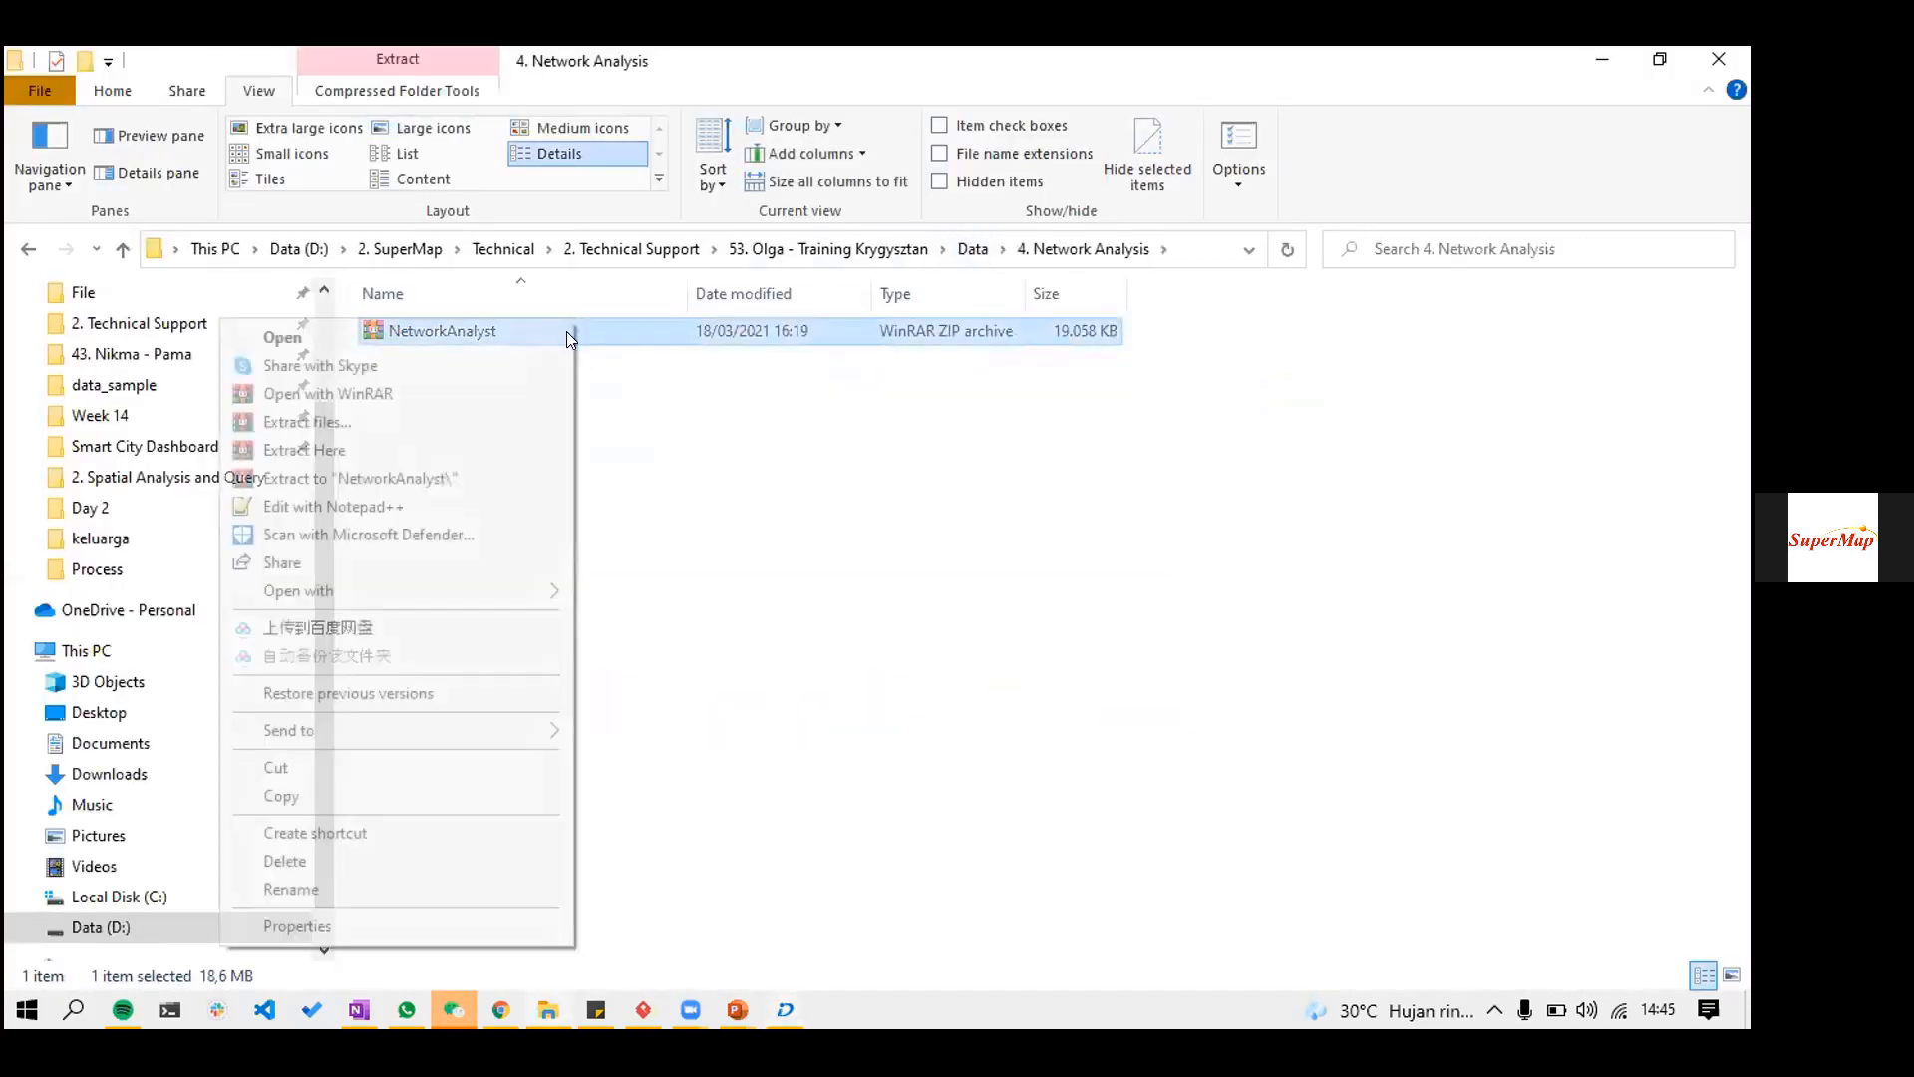
left_click(553, 446)
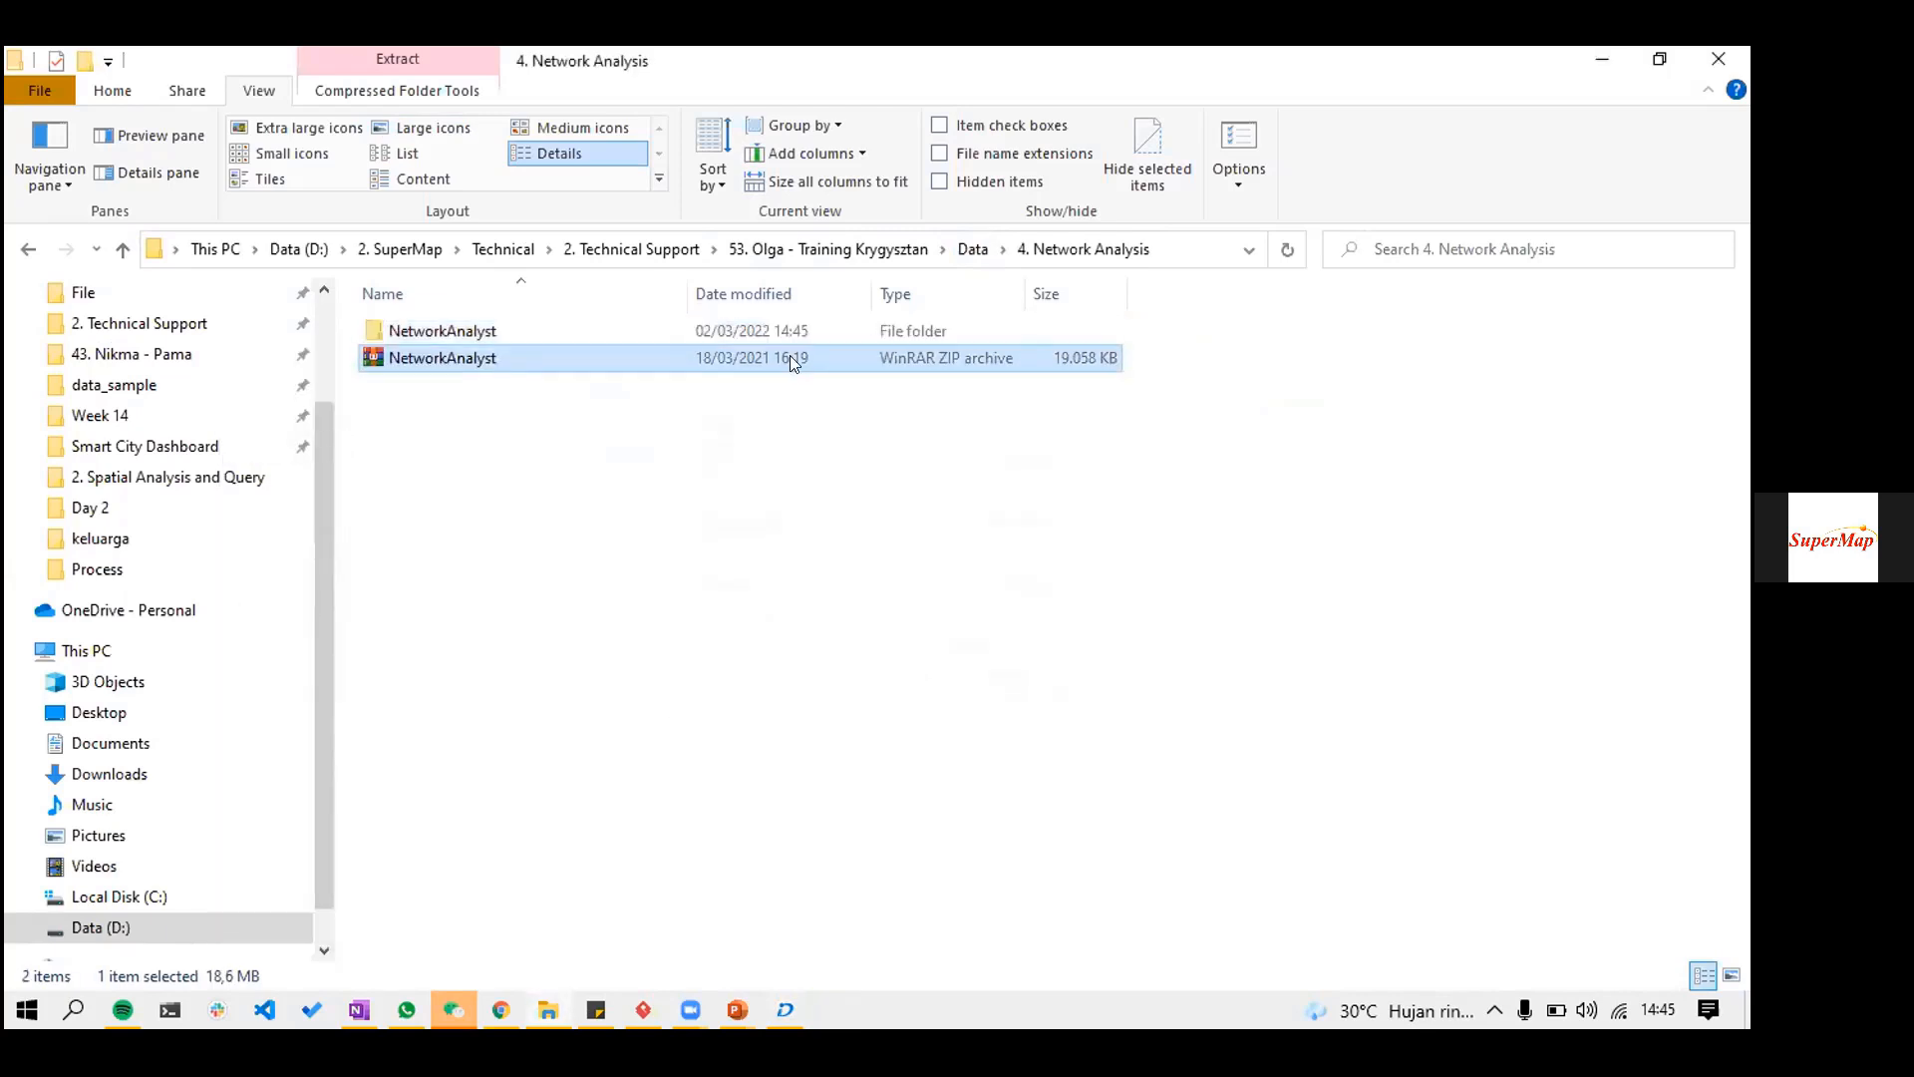
double_click(791, 331)
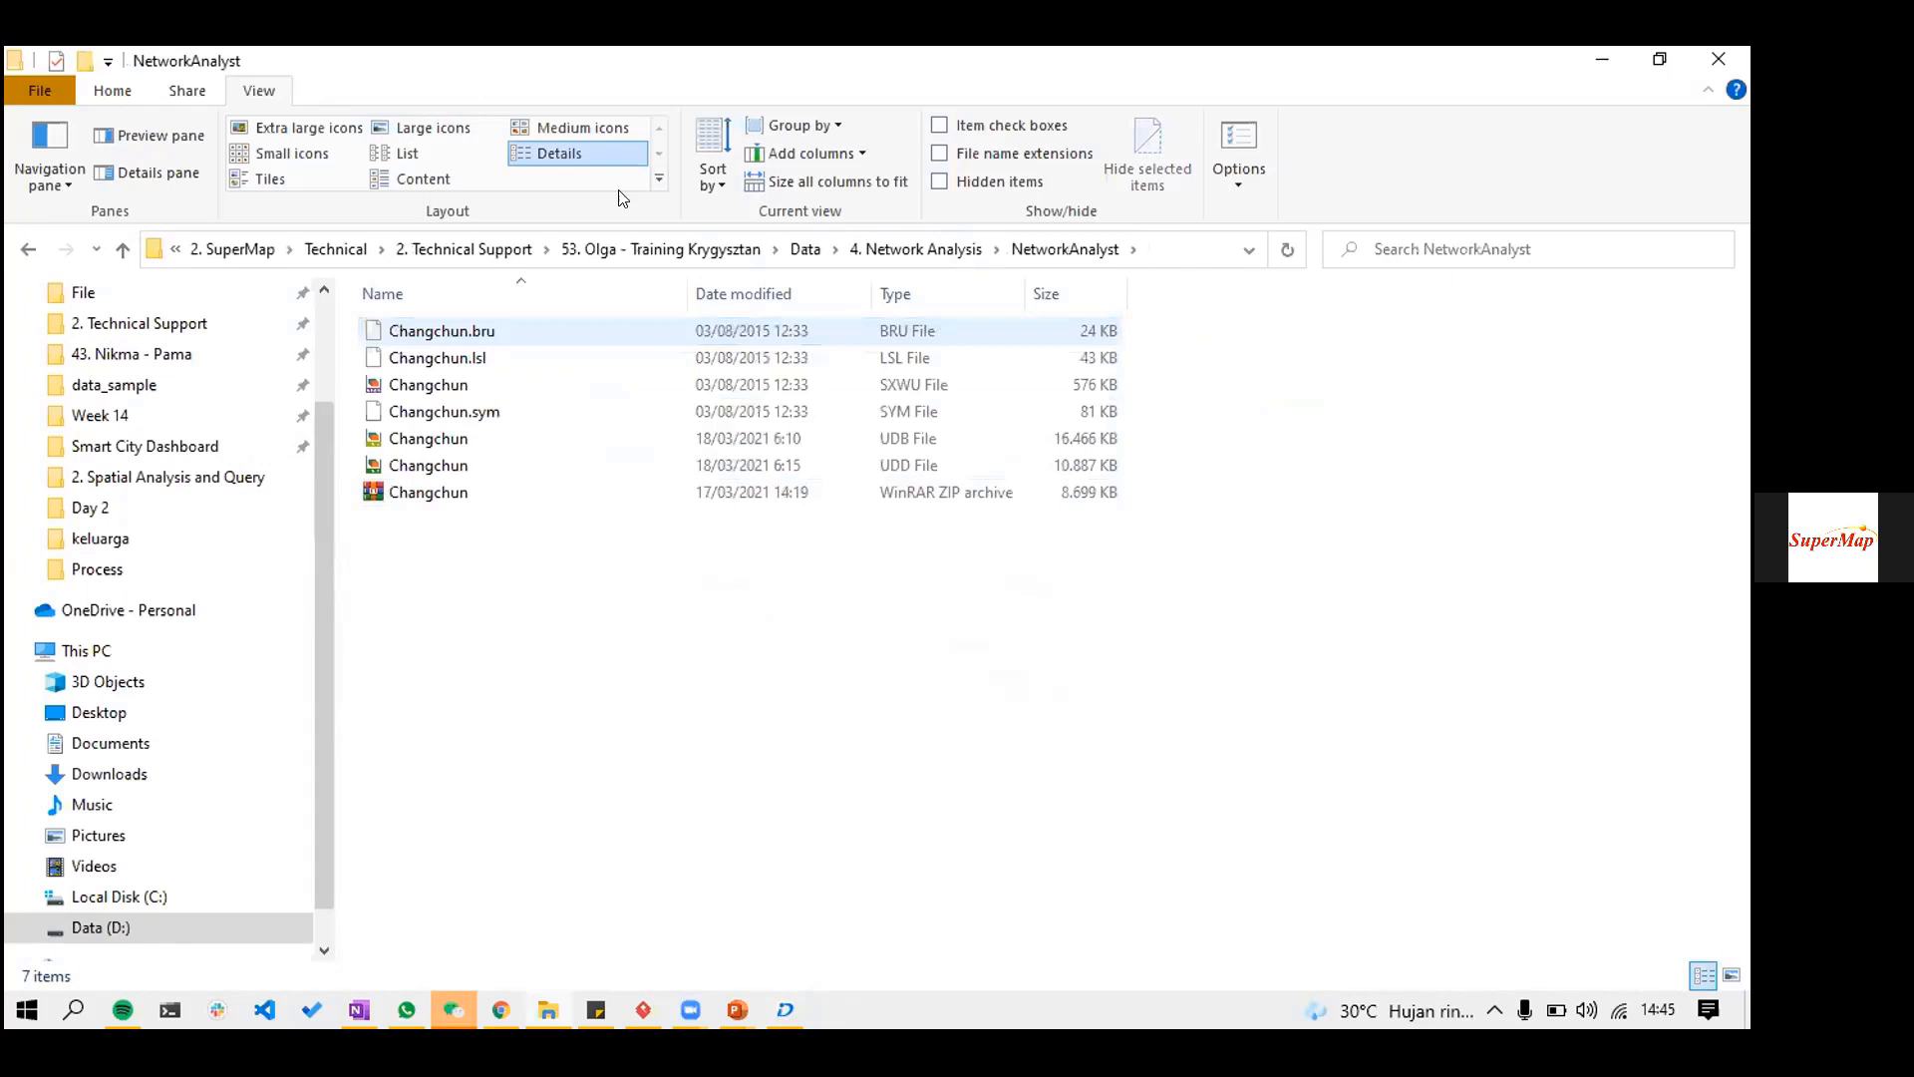
- Review the file types of the extracted Changchun data and return to SuperMap iDesktop without opening a datasource
key("alt+Tab")
left_click(454, 397)
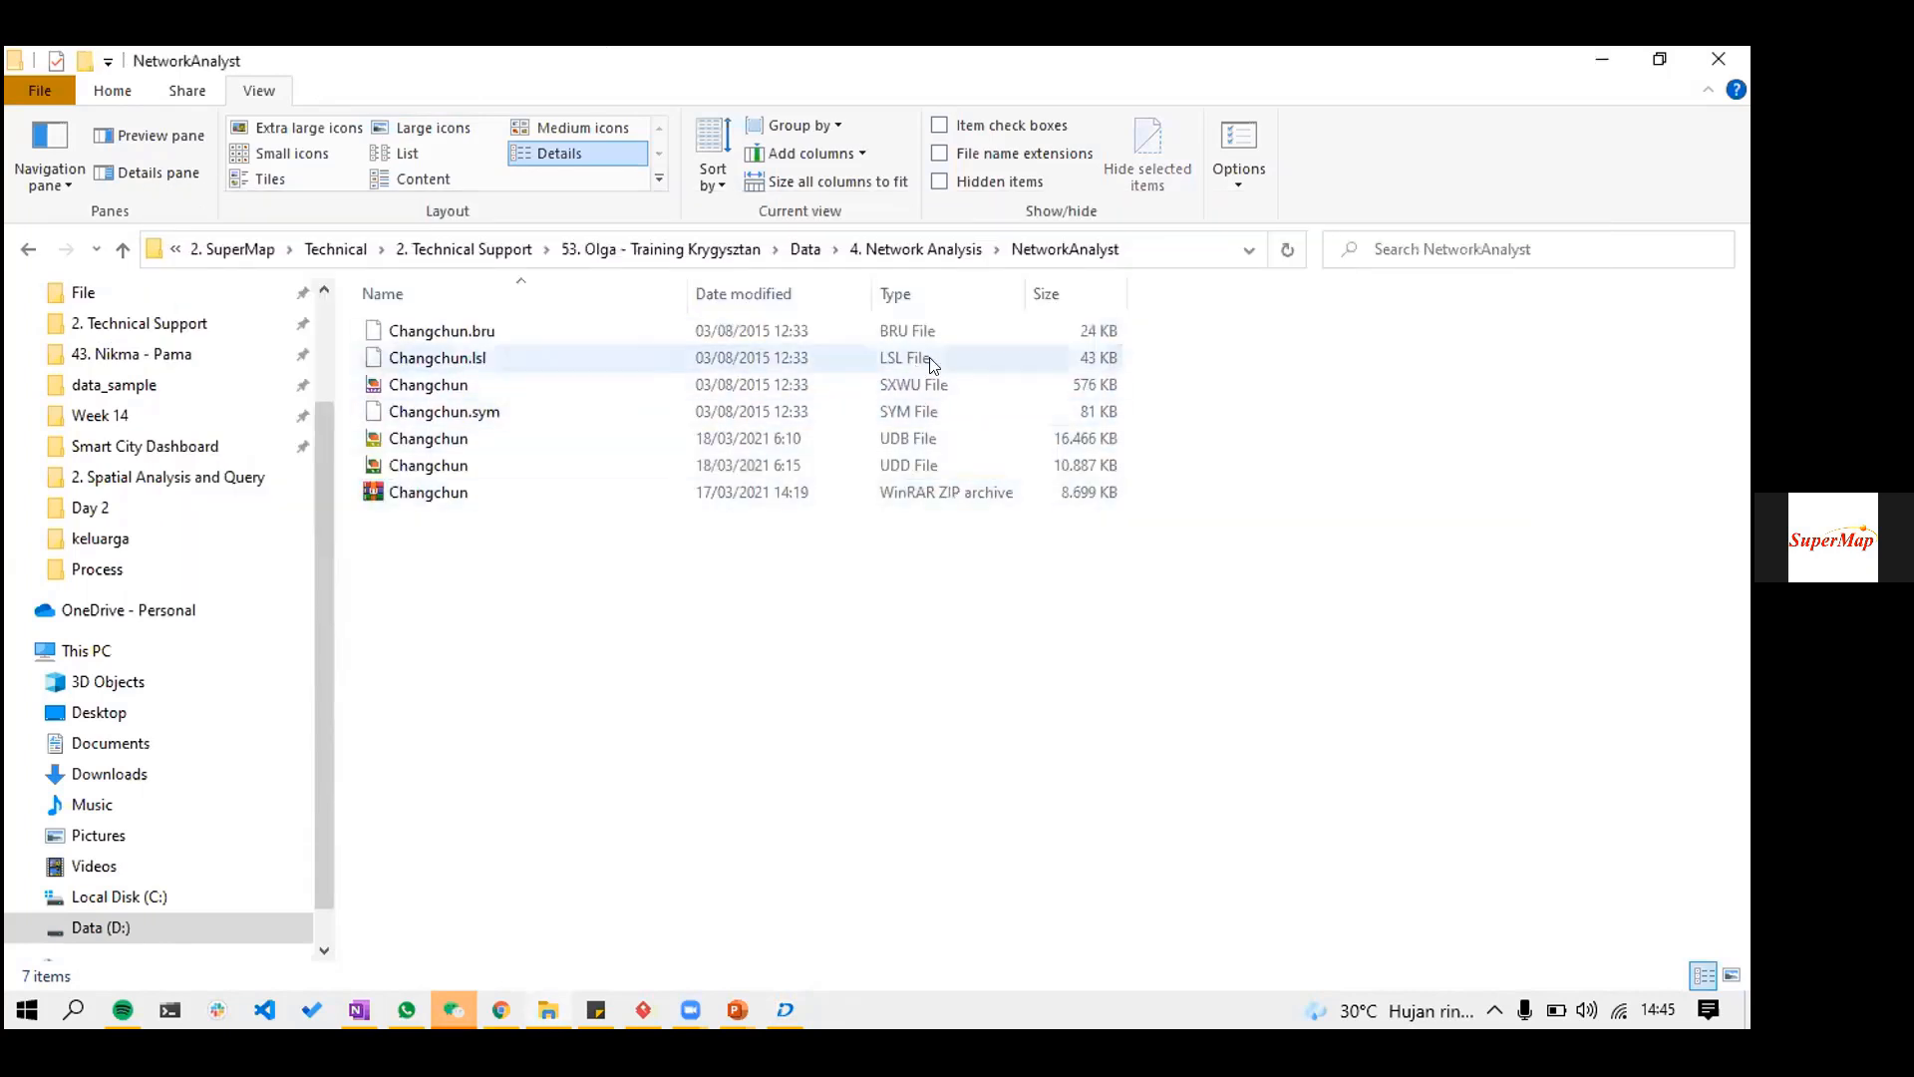
key("alt+Tab")
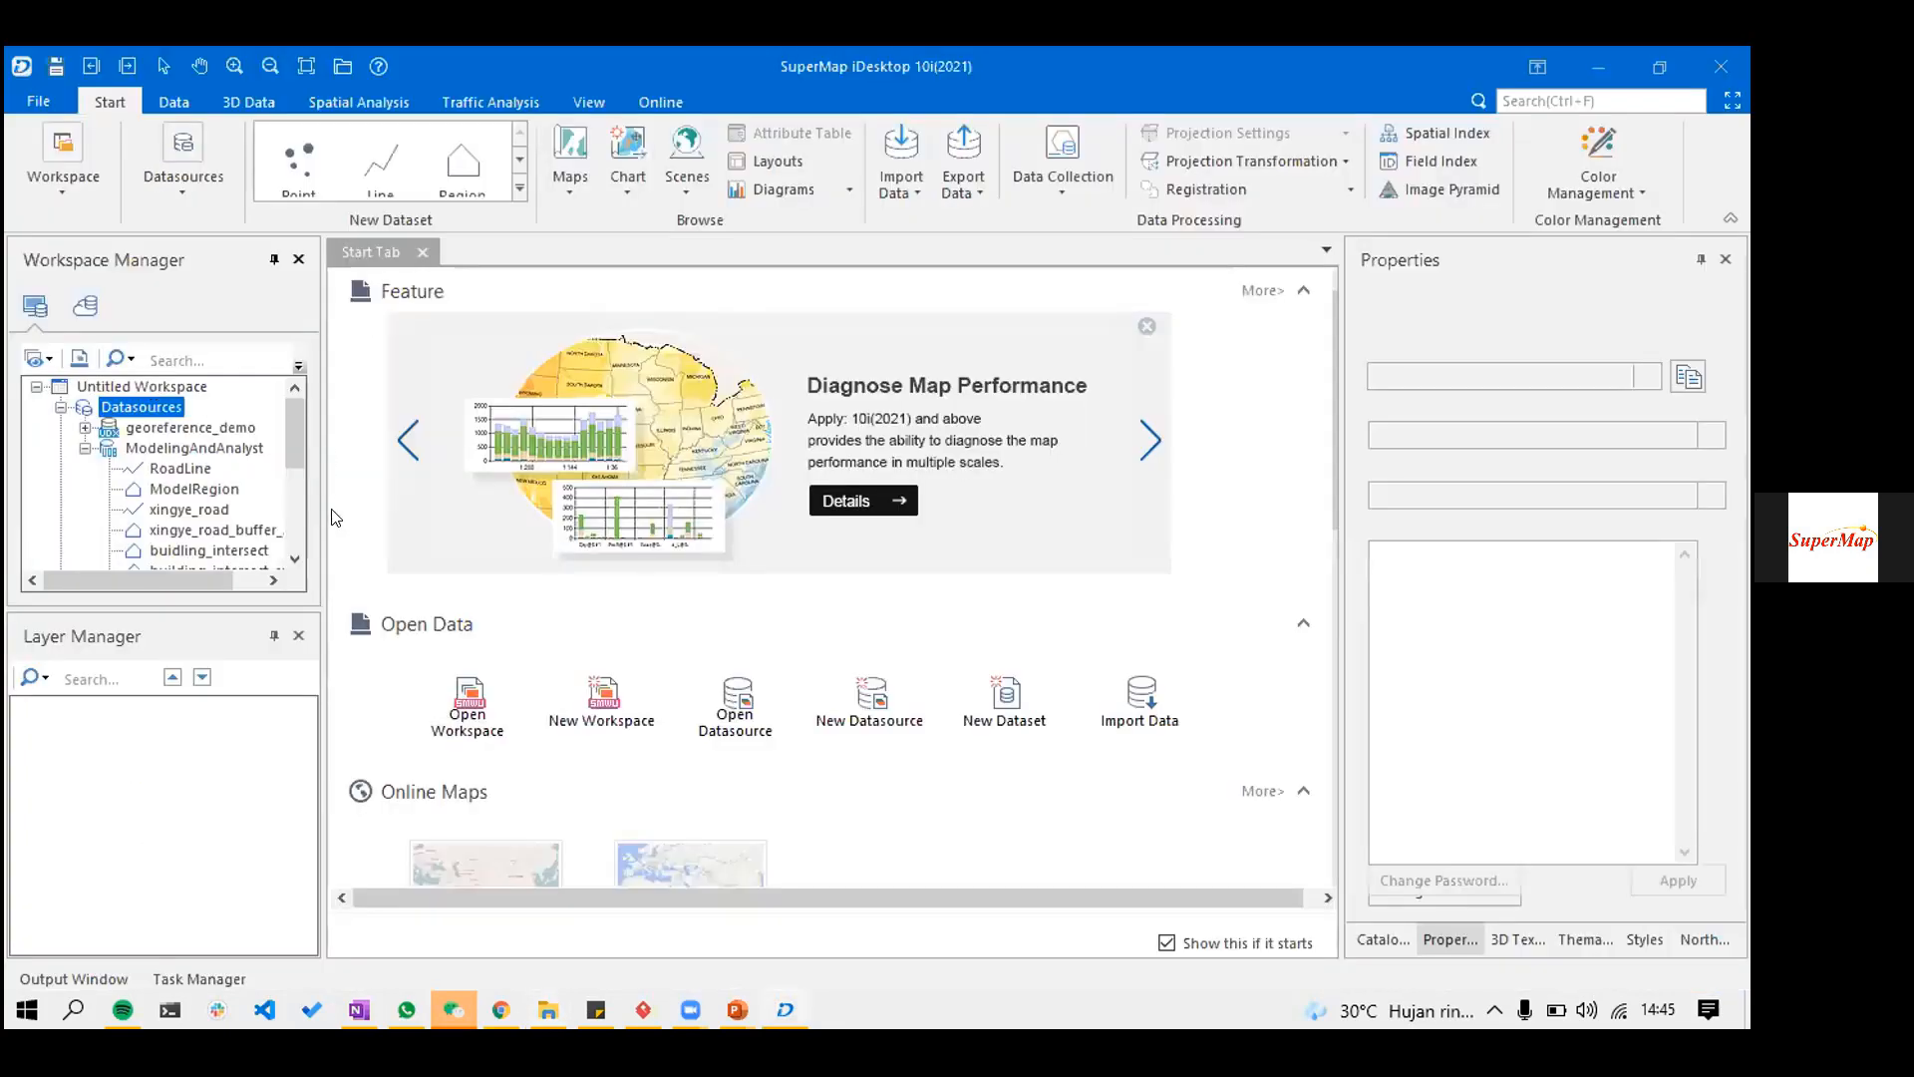
- Start saving the untitled workspace as a file workspace and choose the training project's Data folder as its location
right_click(156, 389)
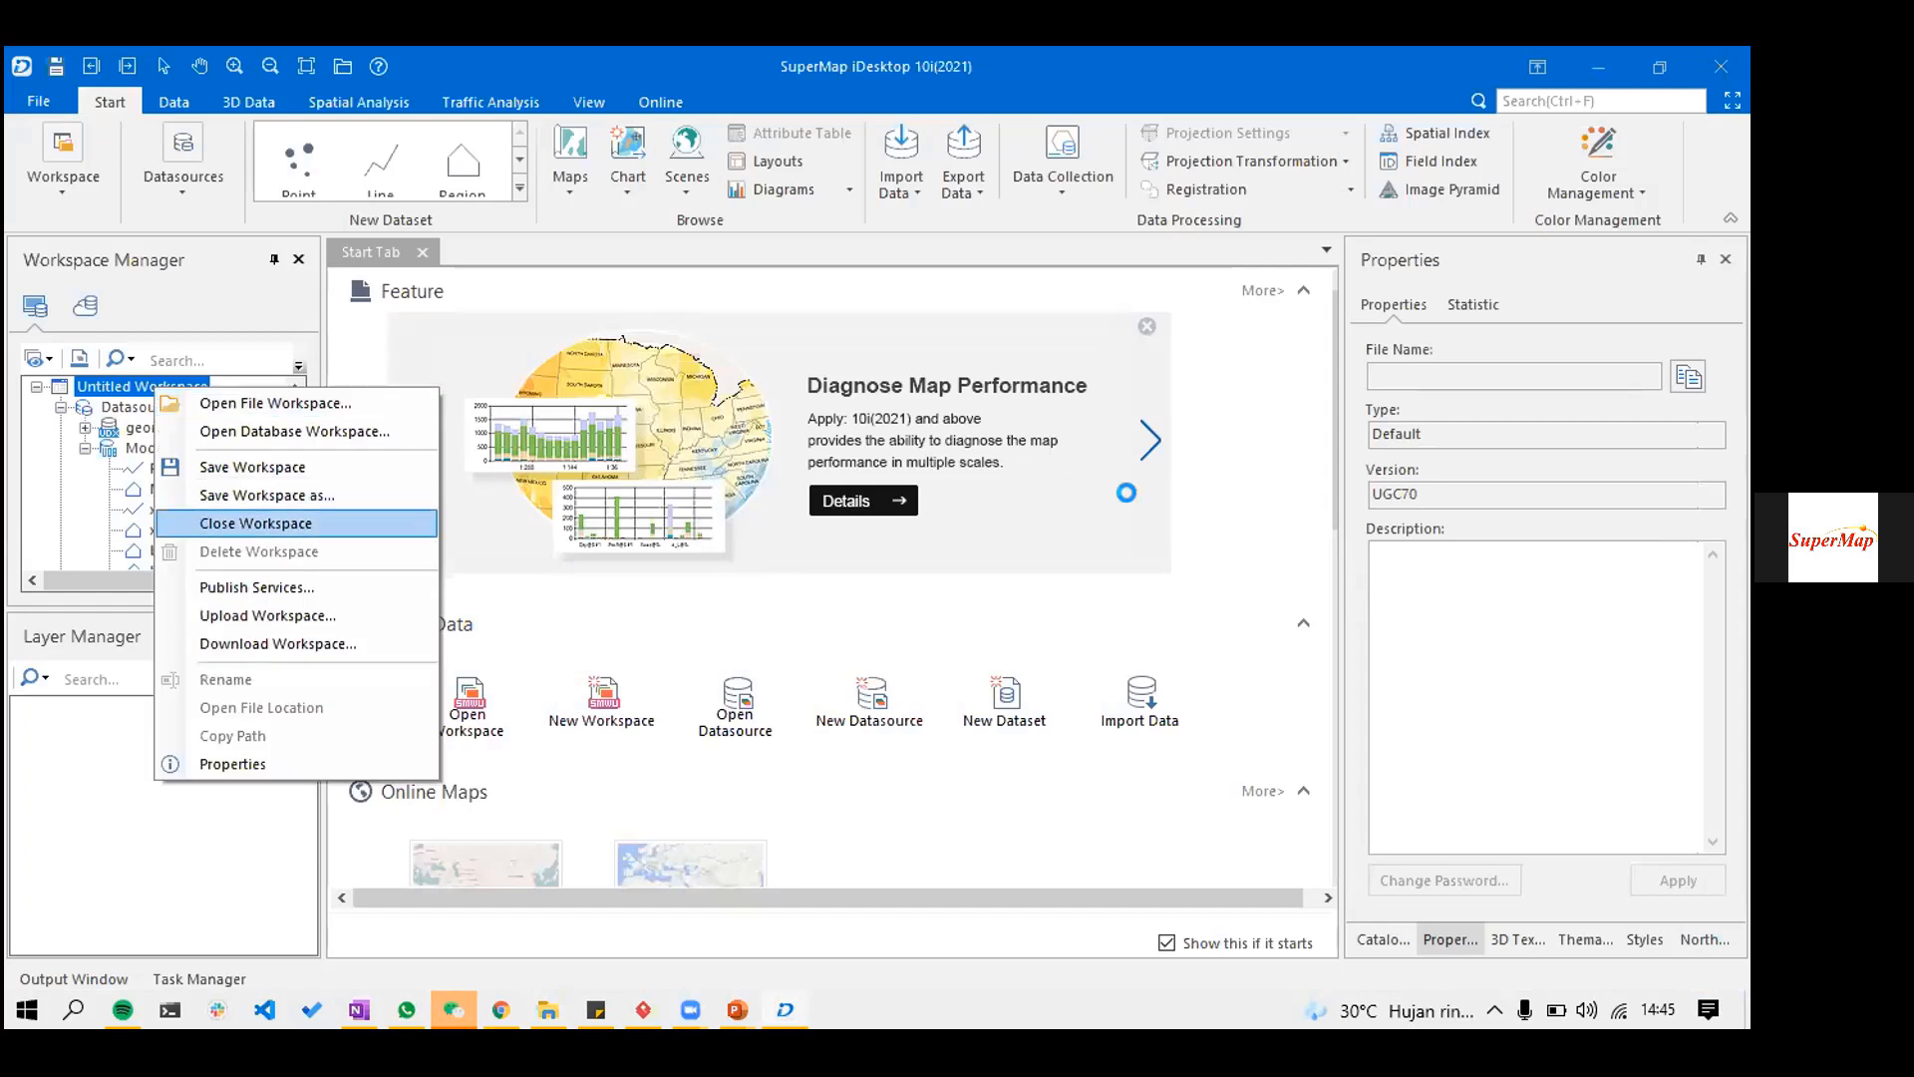
left_click(299, 467)
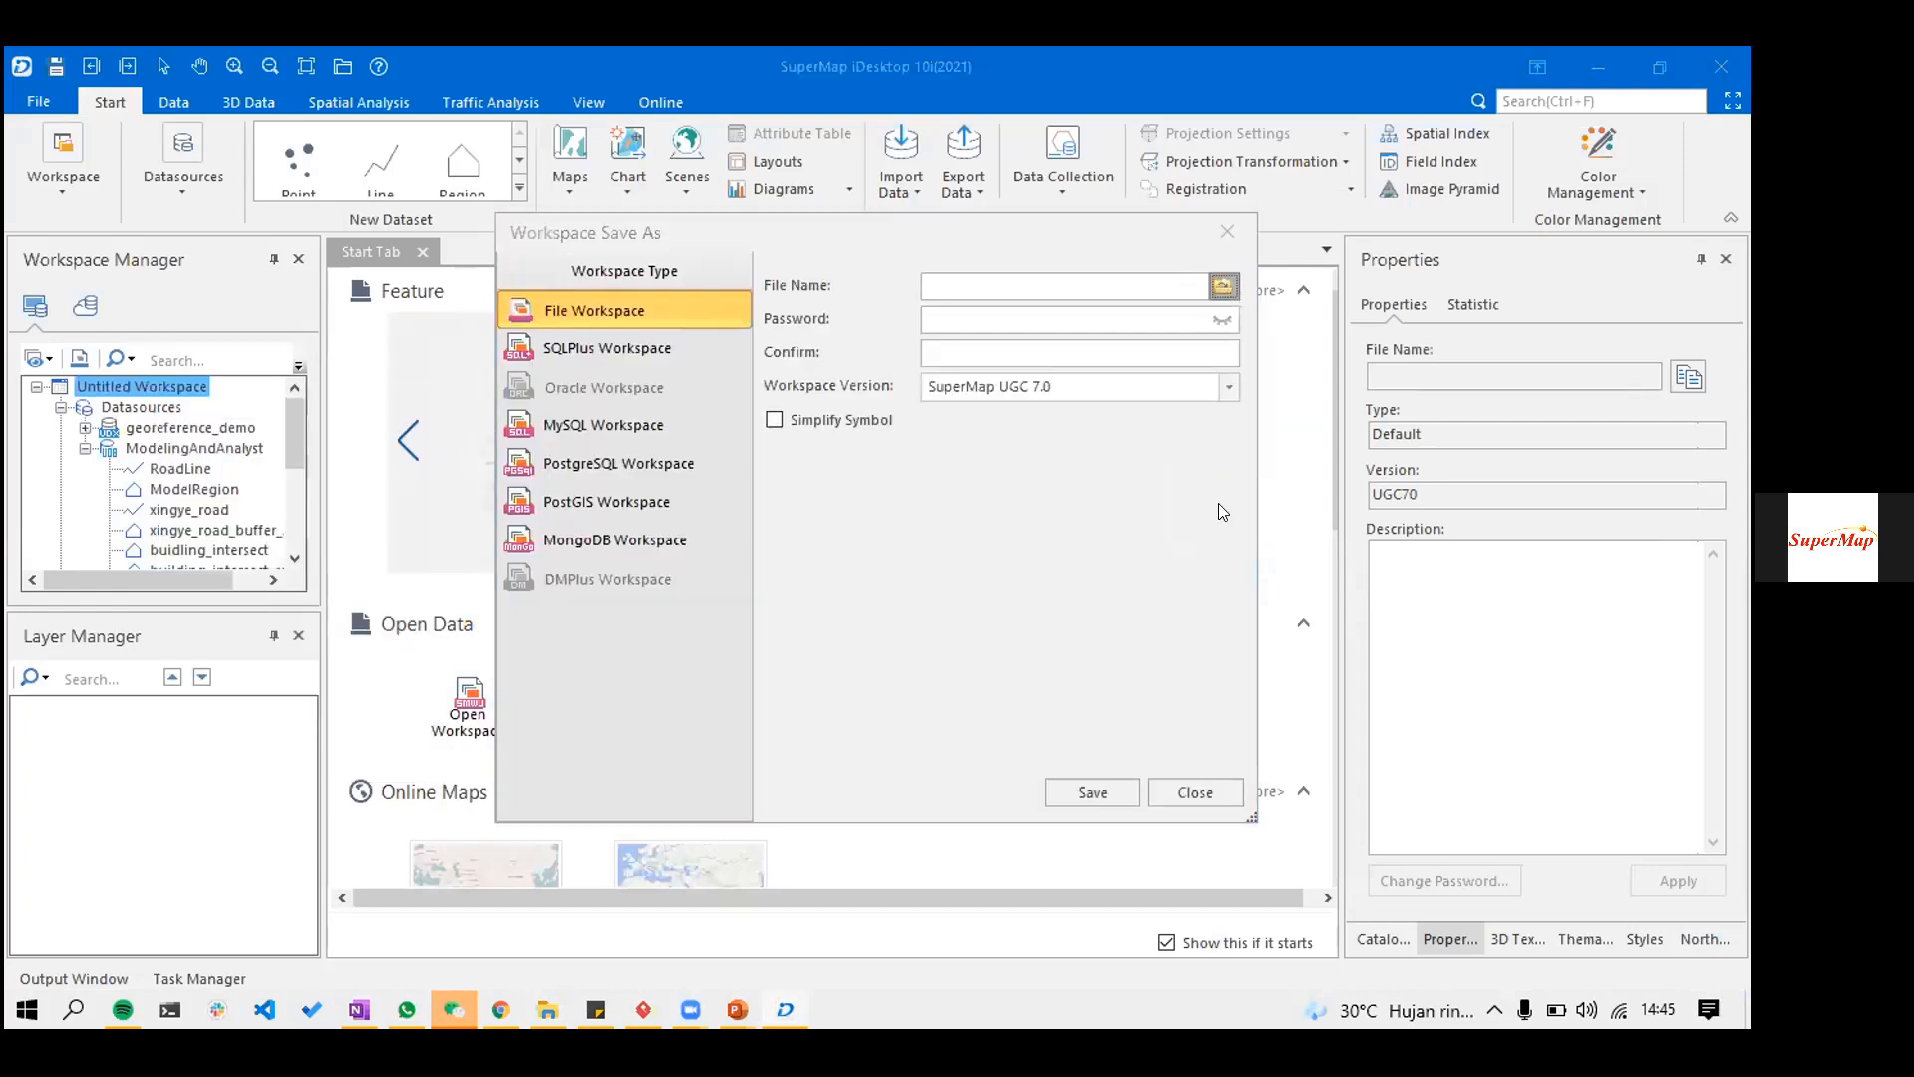
left_click(1223, 286)
left_click(709, 318)
left_click(837, 317)
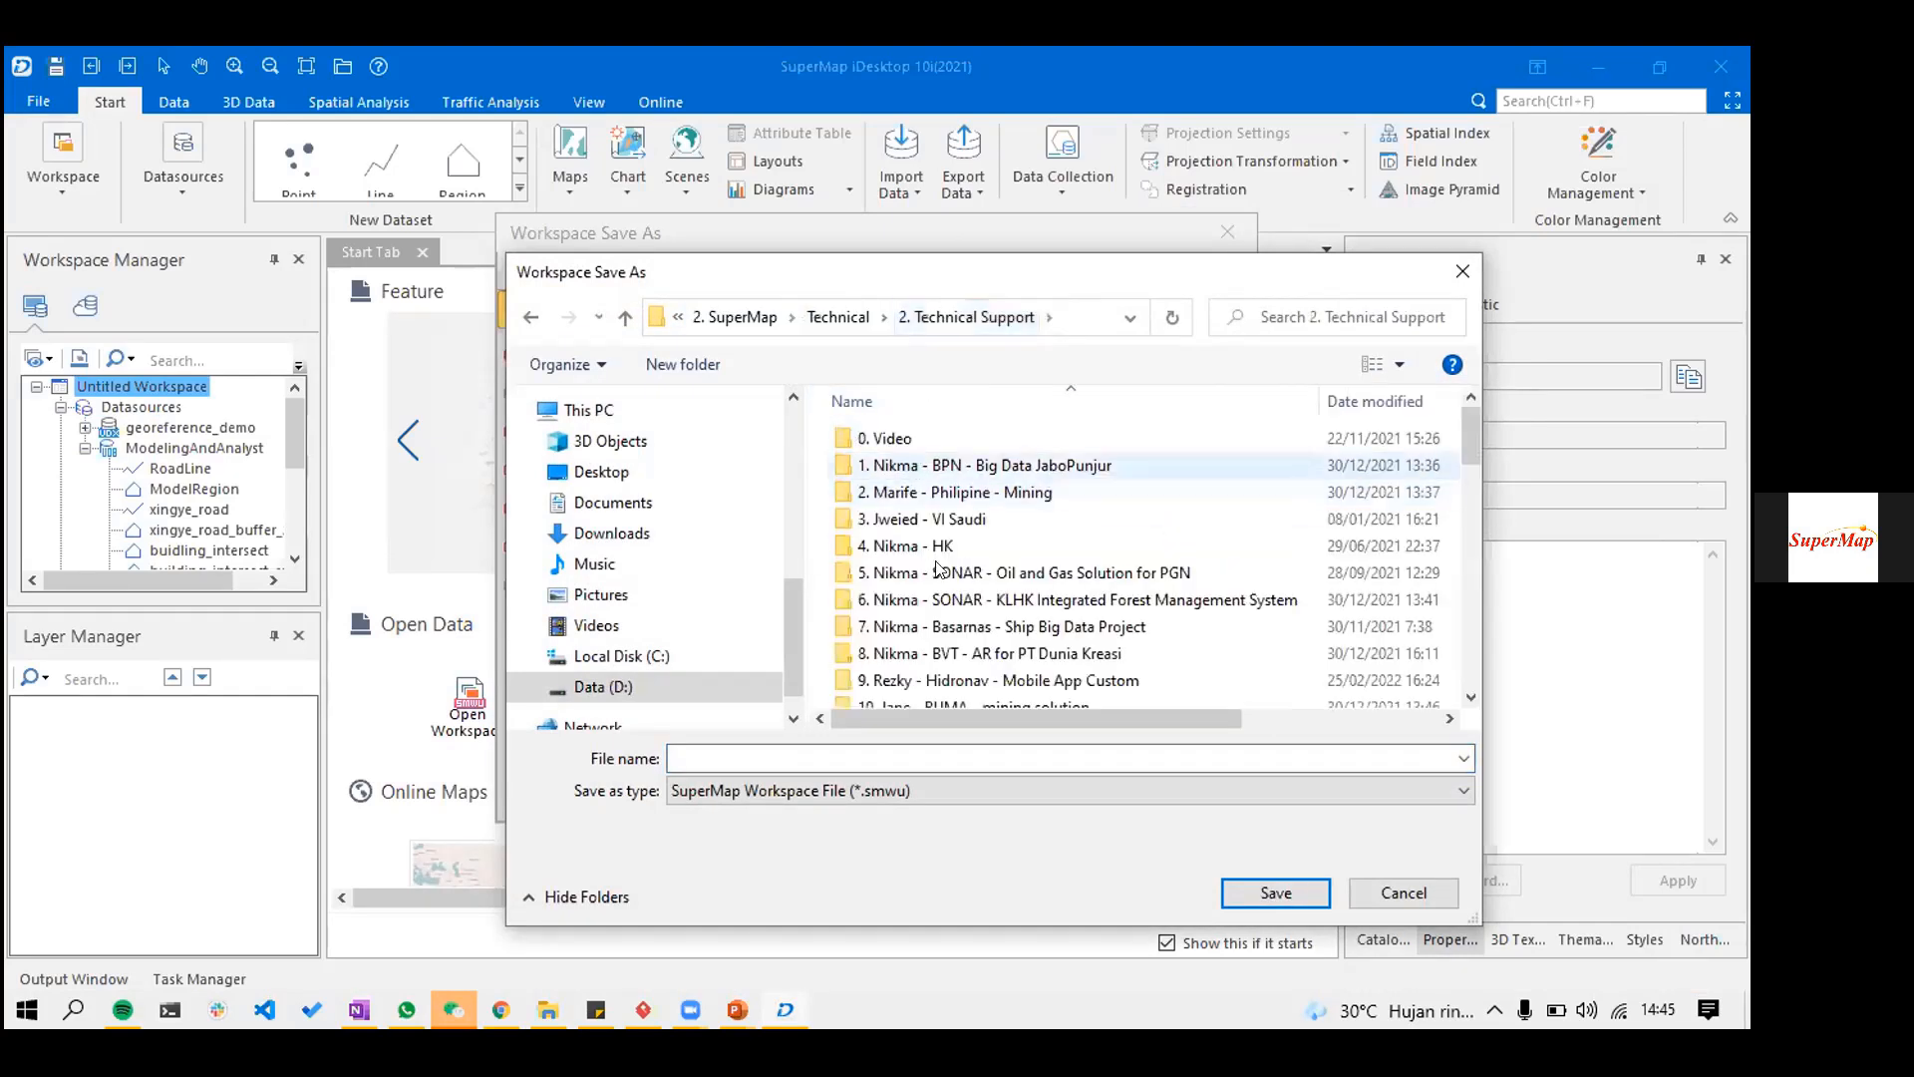
scroll(989, 660, "down", 15)
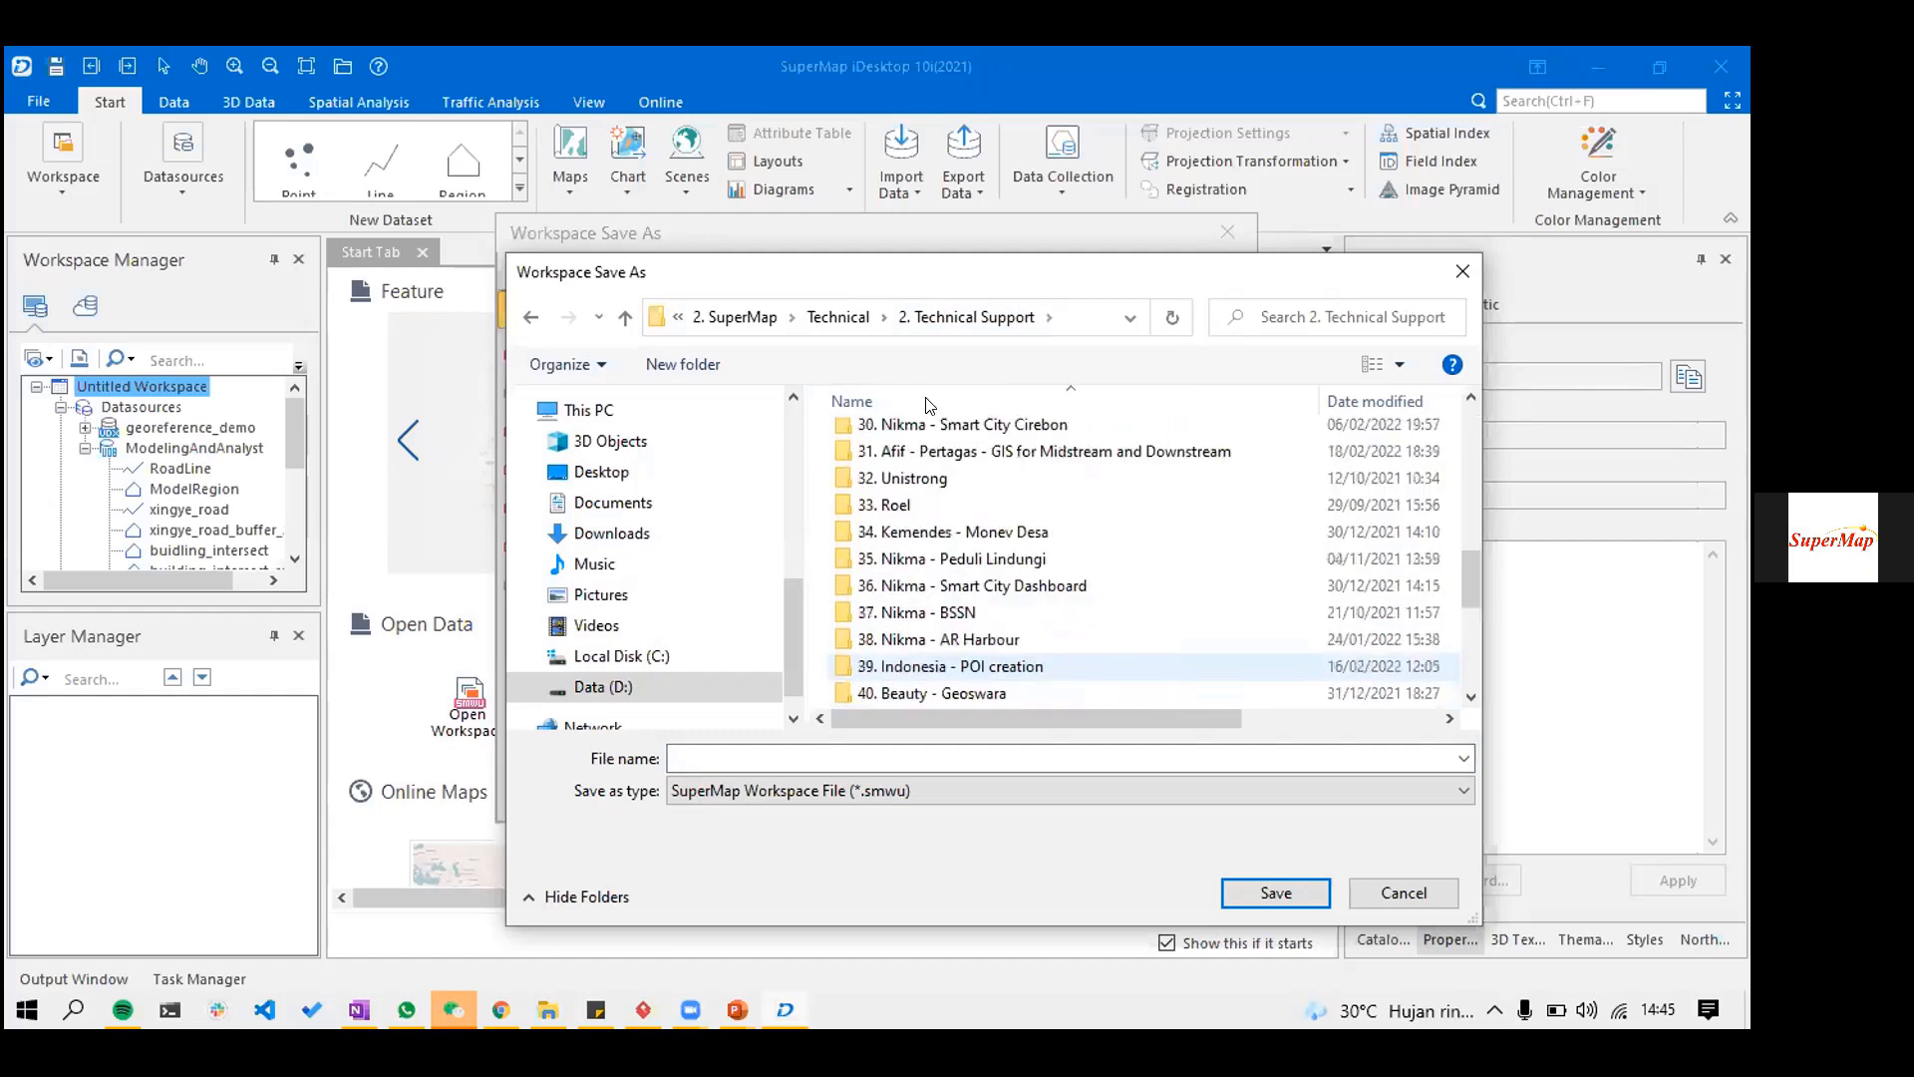
double_click(991, 667)
double_click(911, 445)
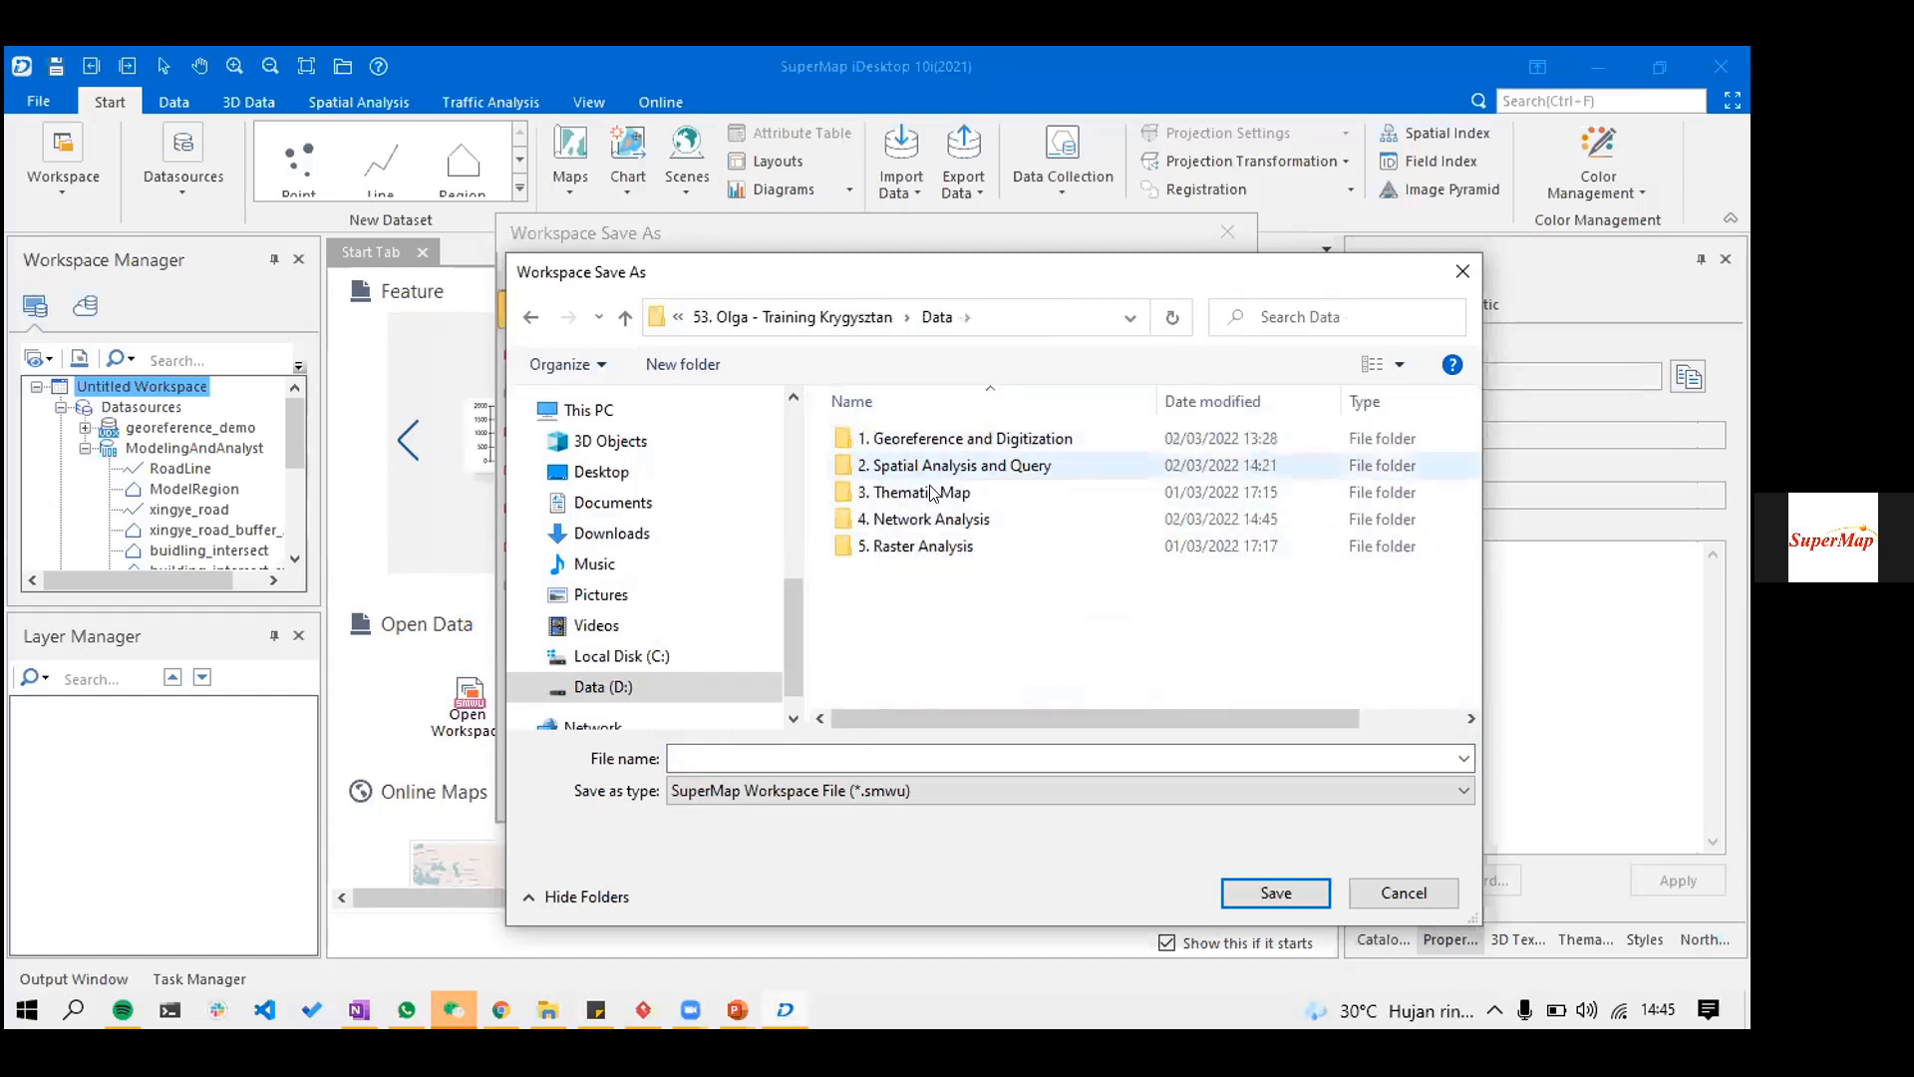
- Name the workspace file process_training and save it as a SuperMap UGC 7.0 file workspace in the Data folder
type("process")
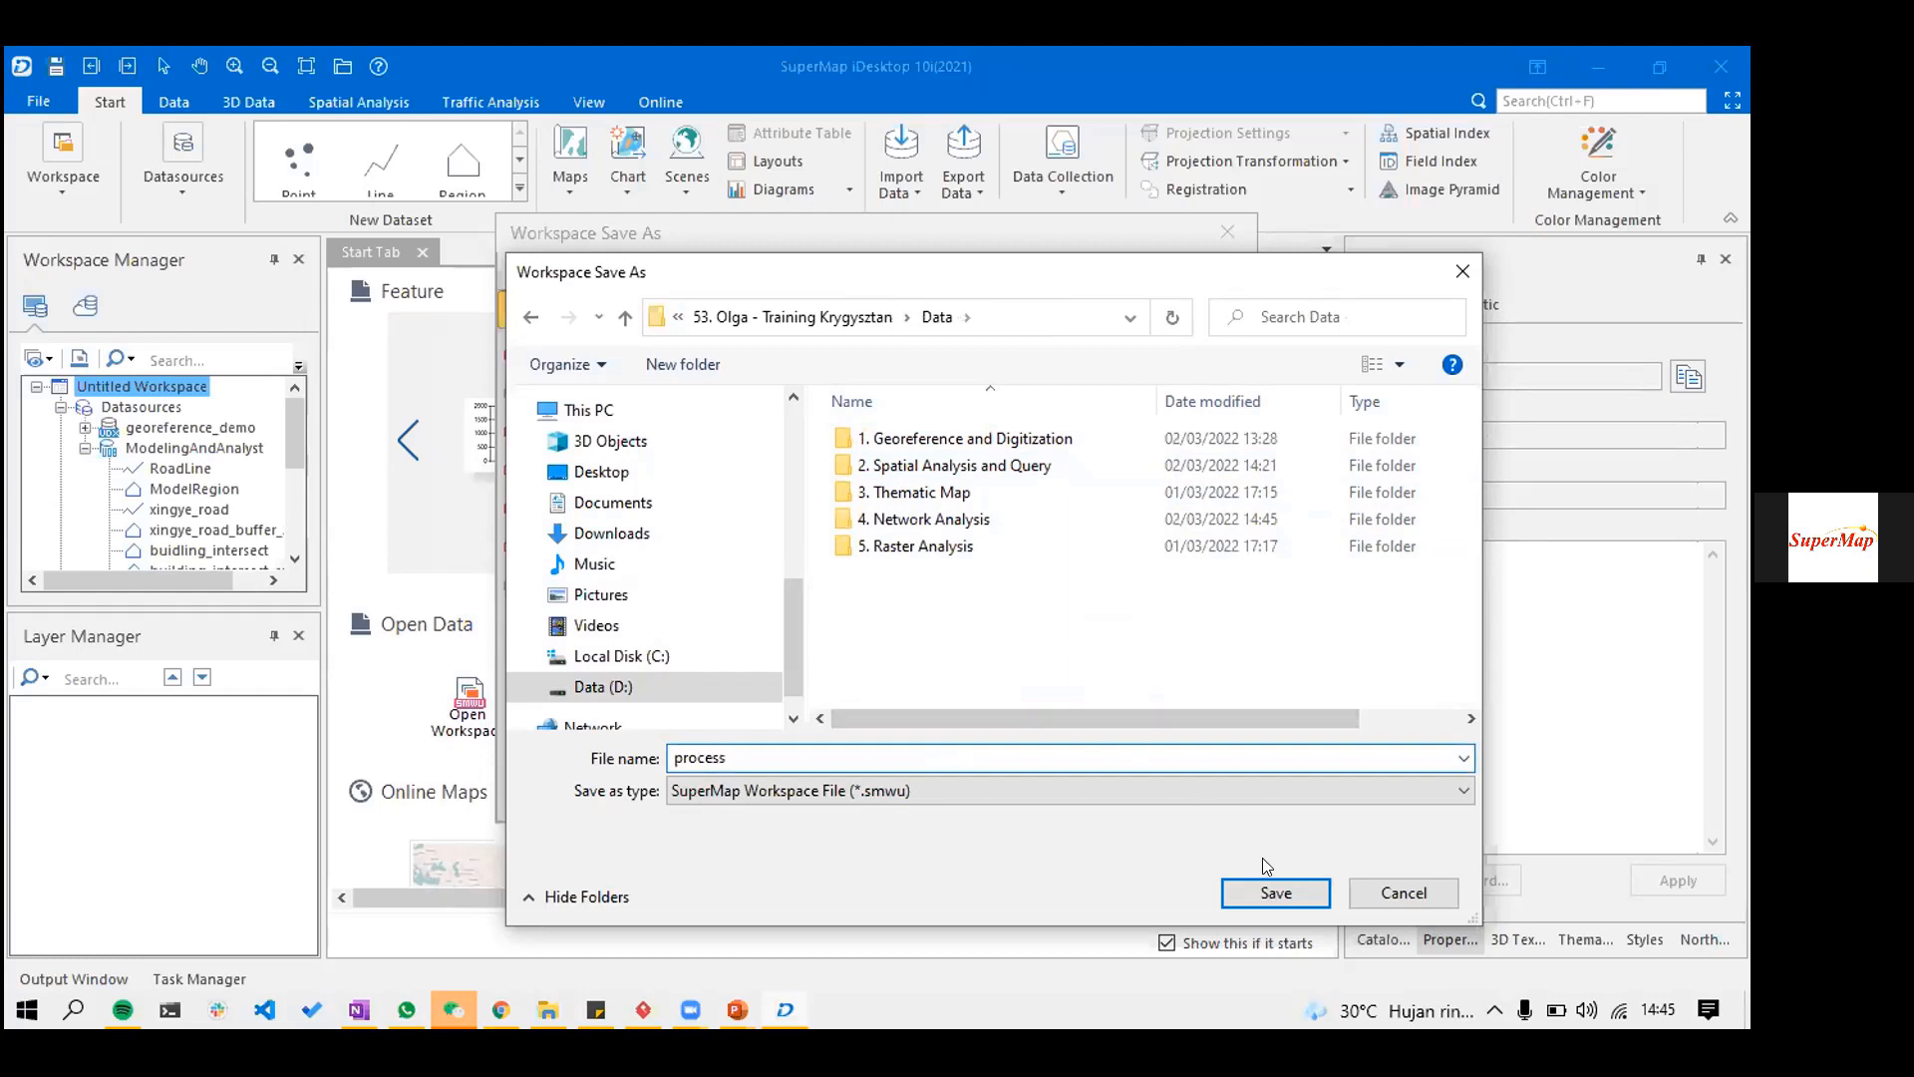
type("_traianin")
key("Return")
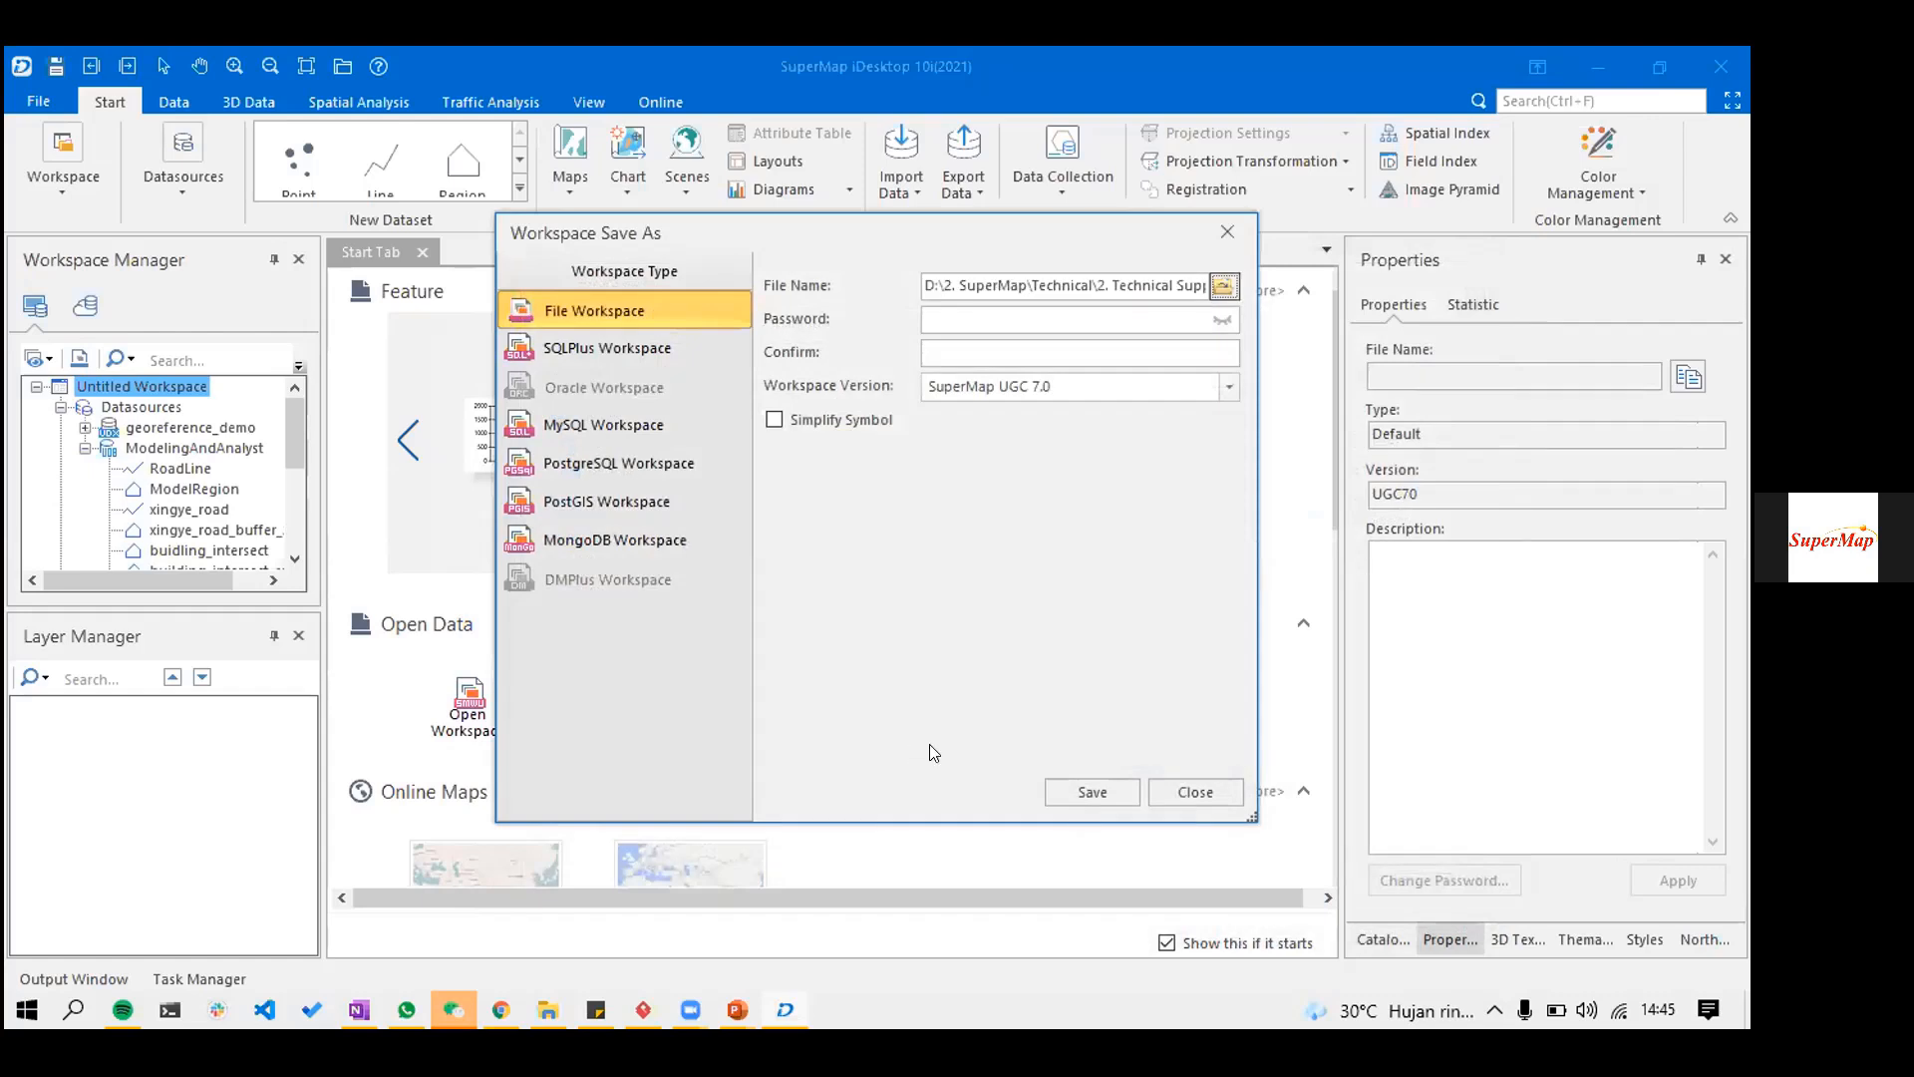
key("Return")
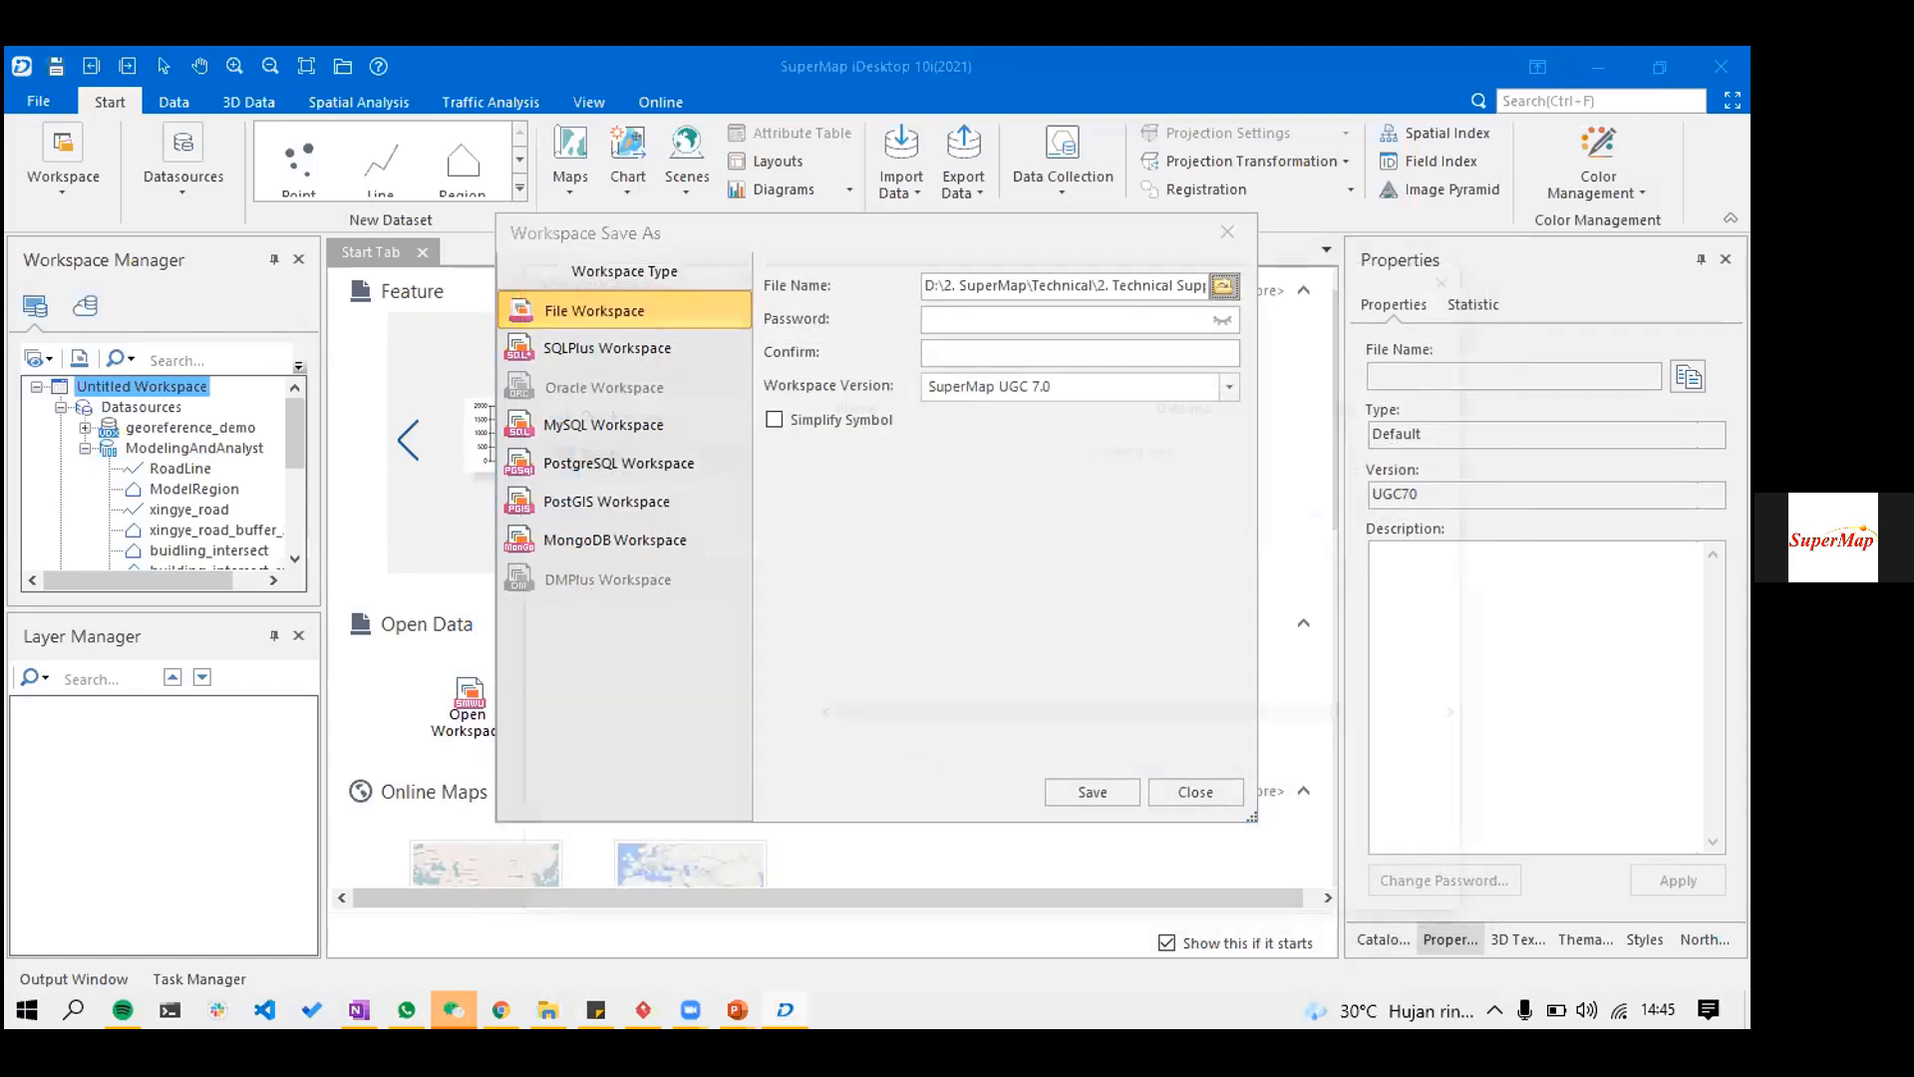
key("Return")
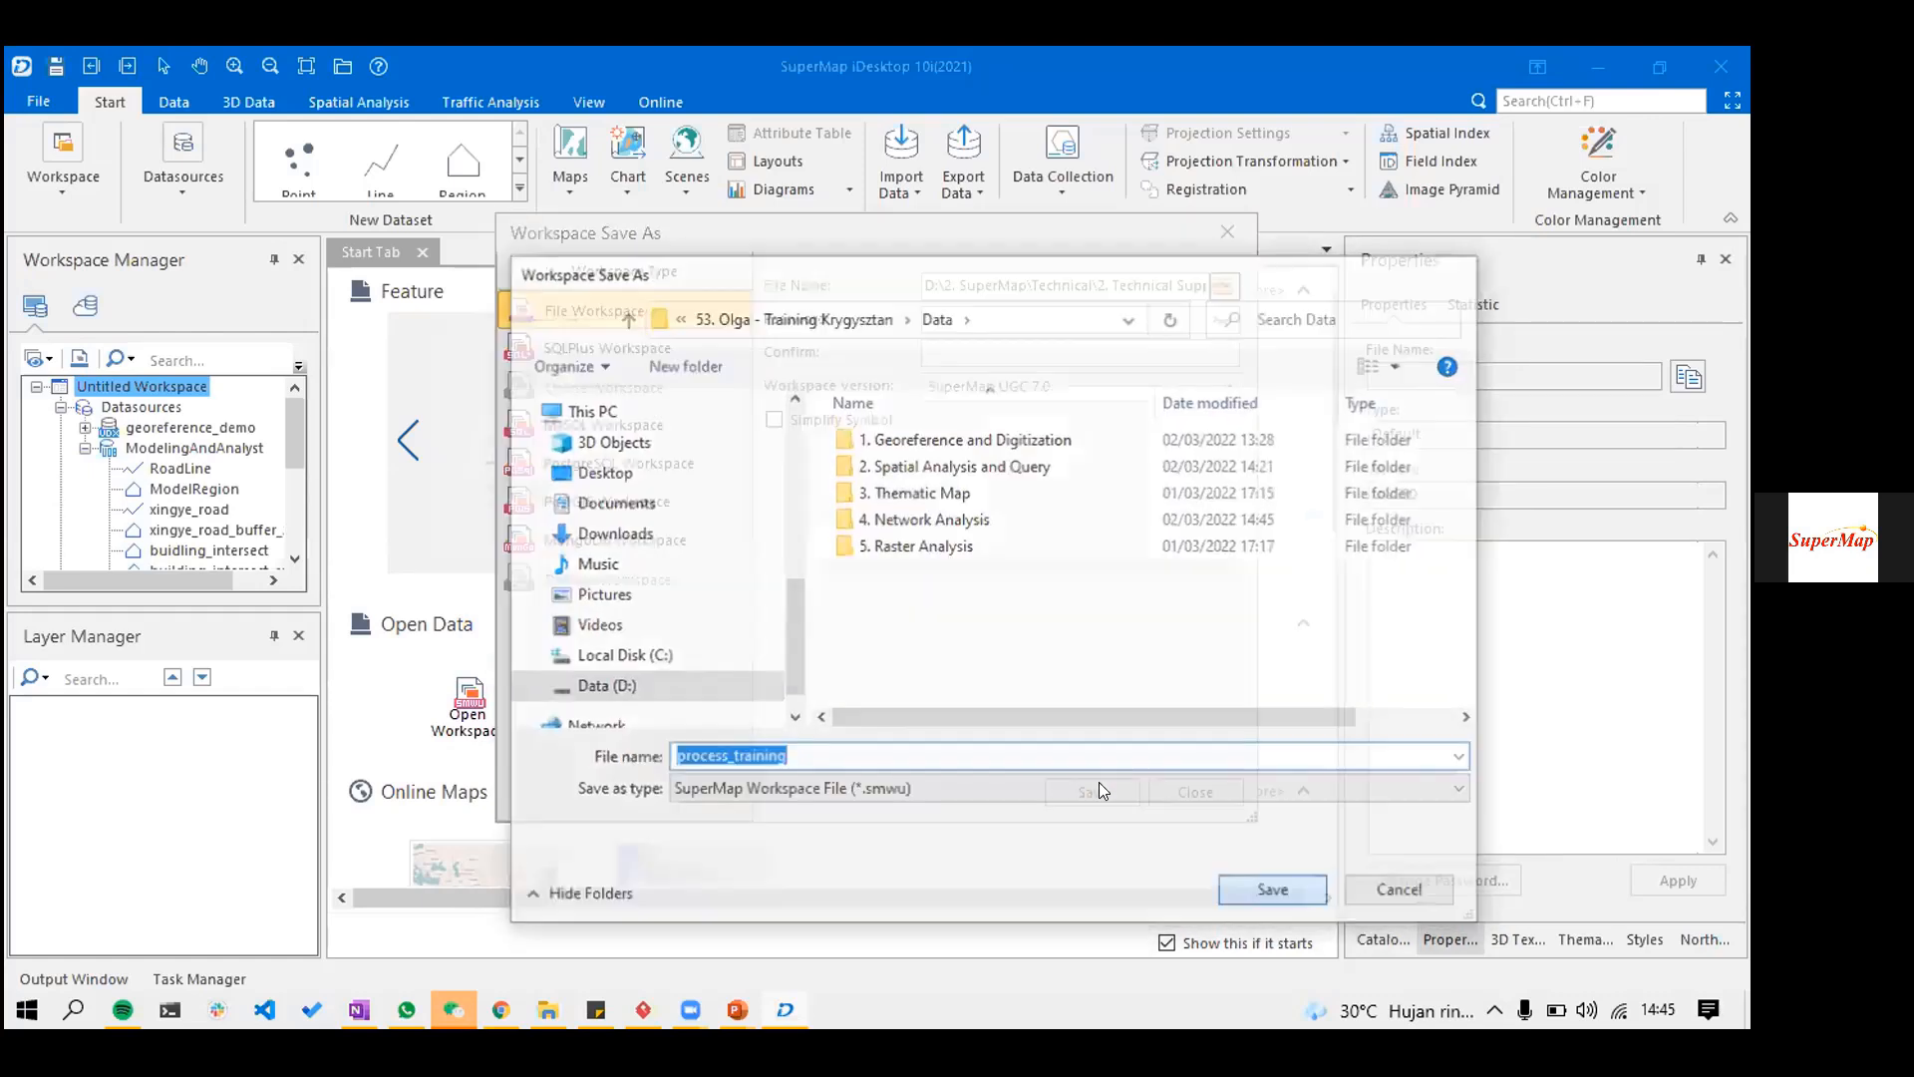
left_click(1103, 791)
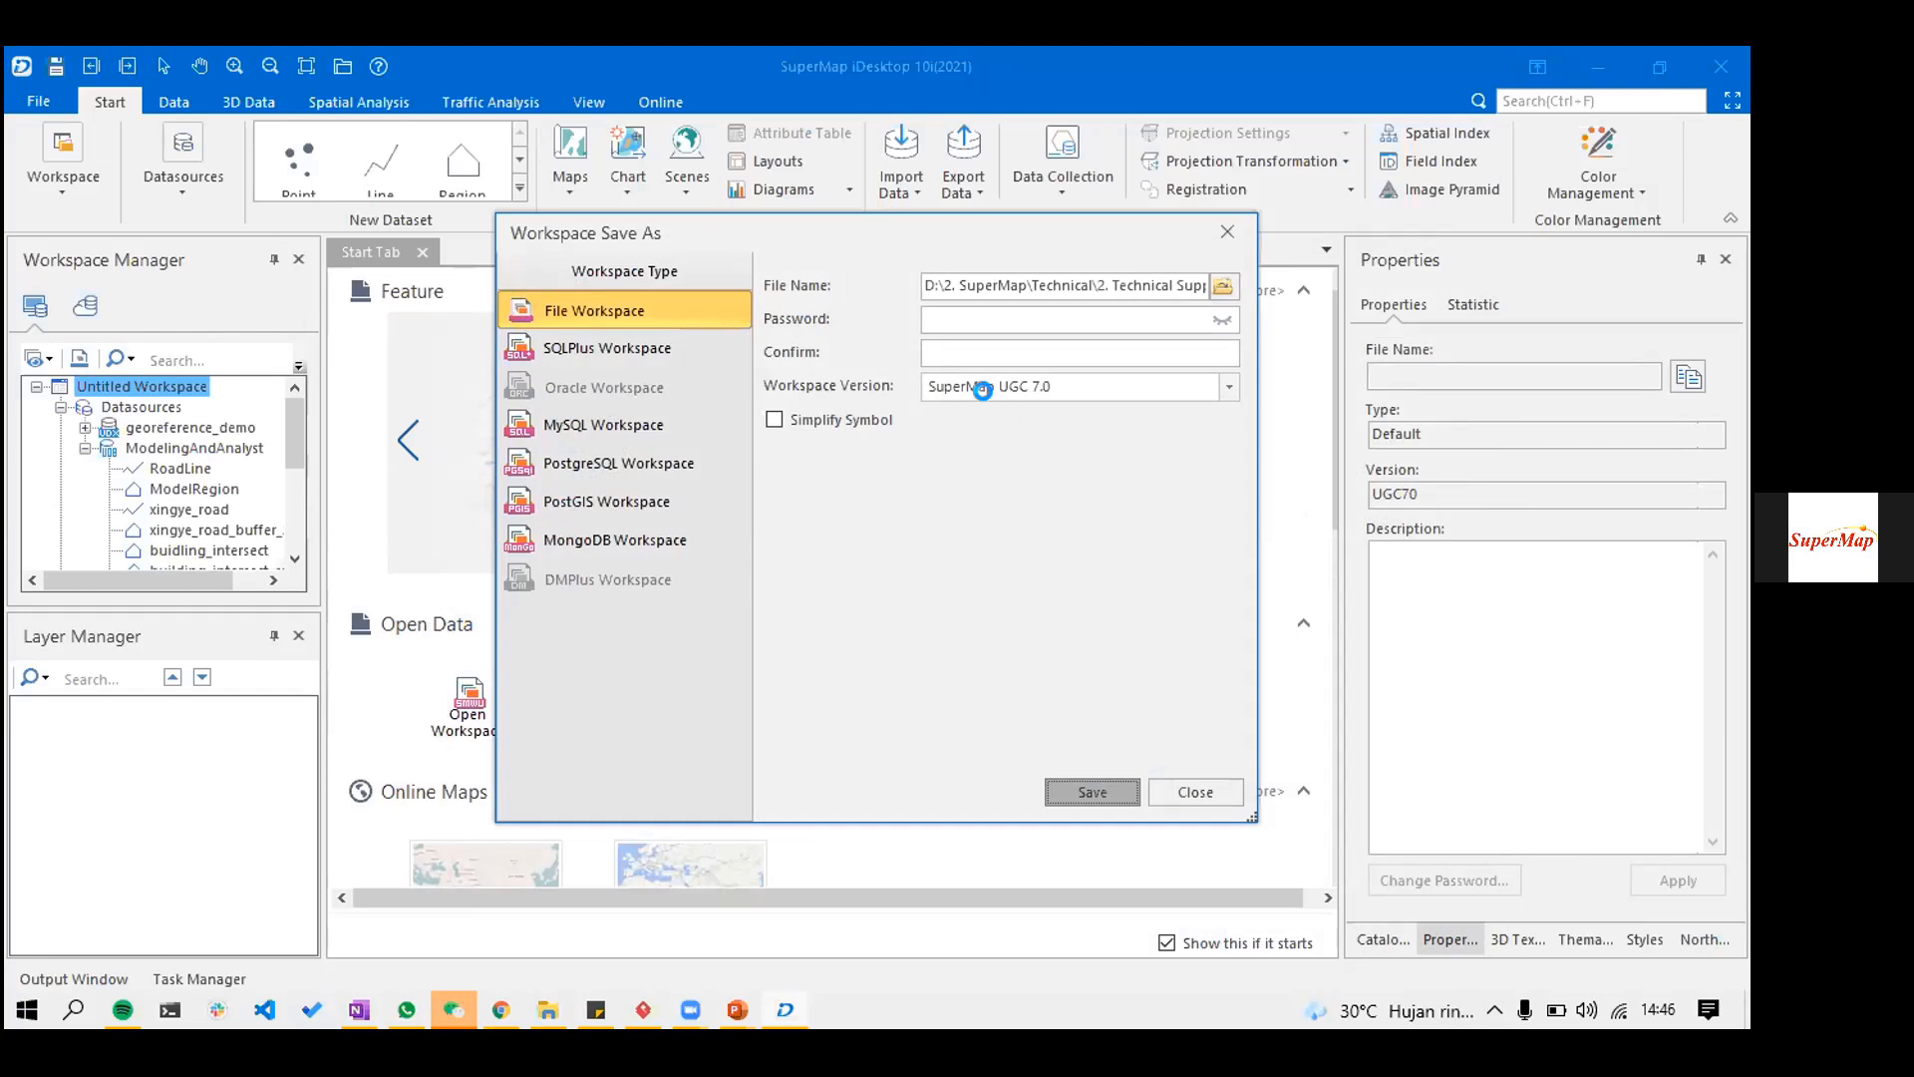
- Open the Changchun file workspace from the NetworkAnalyst folder inside 4. Network Analysis
right_click(110, 386)
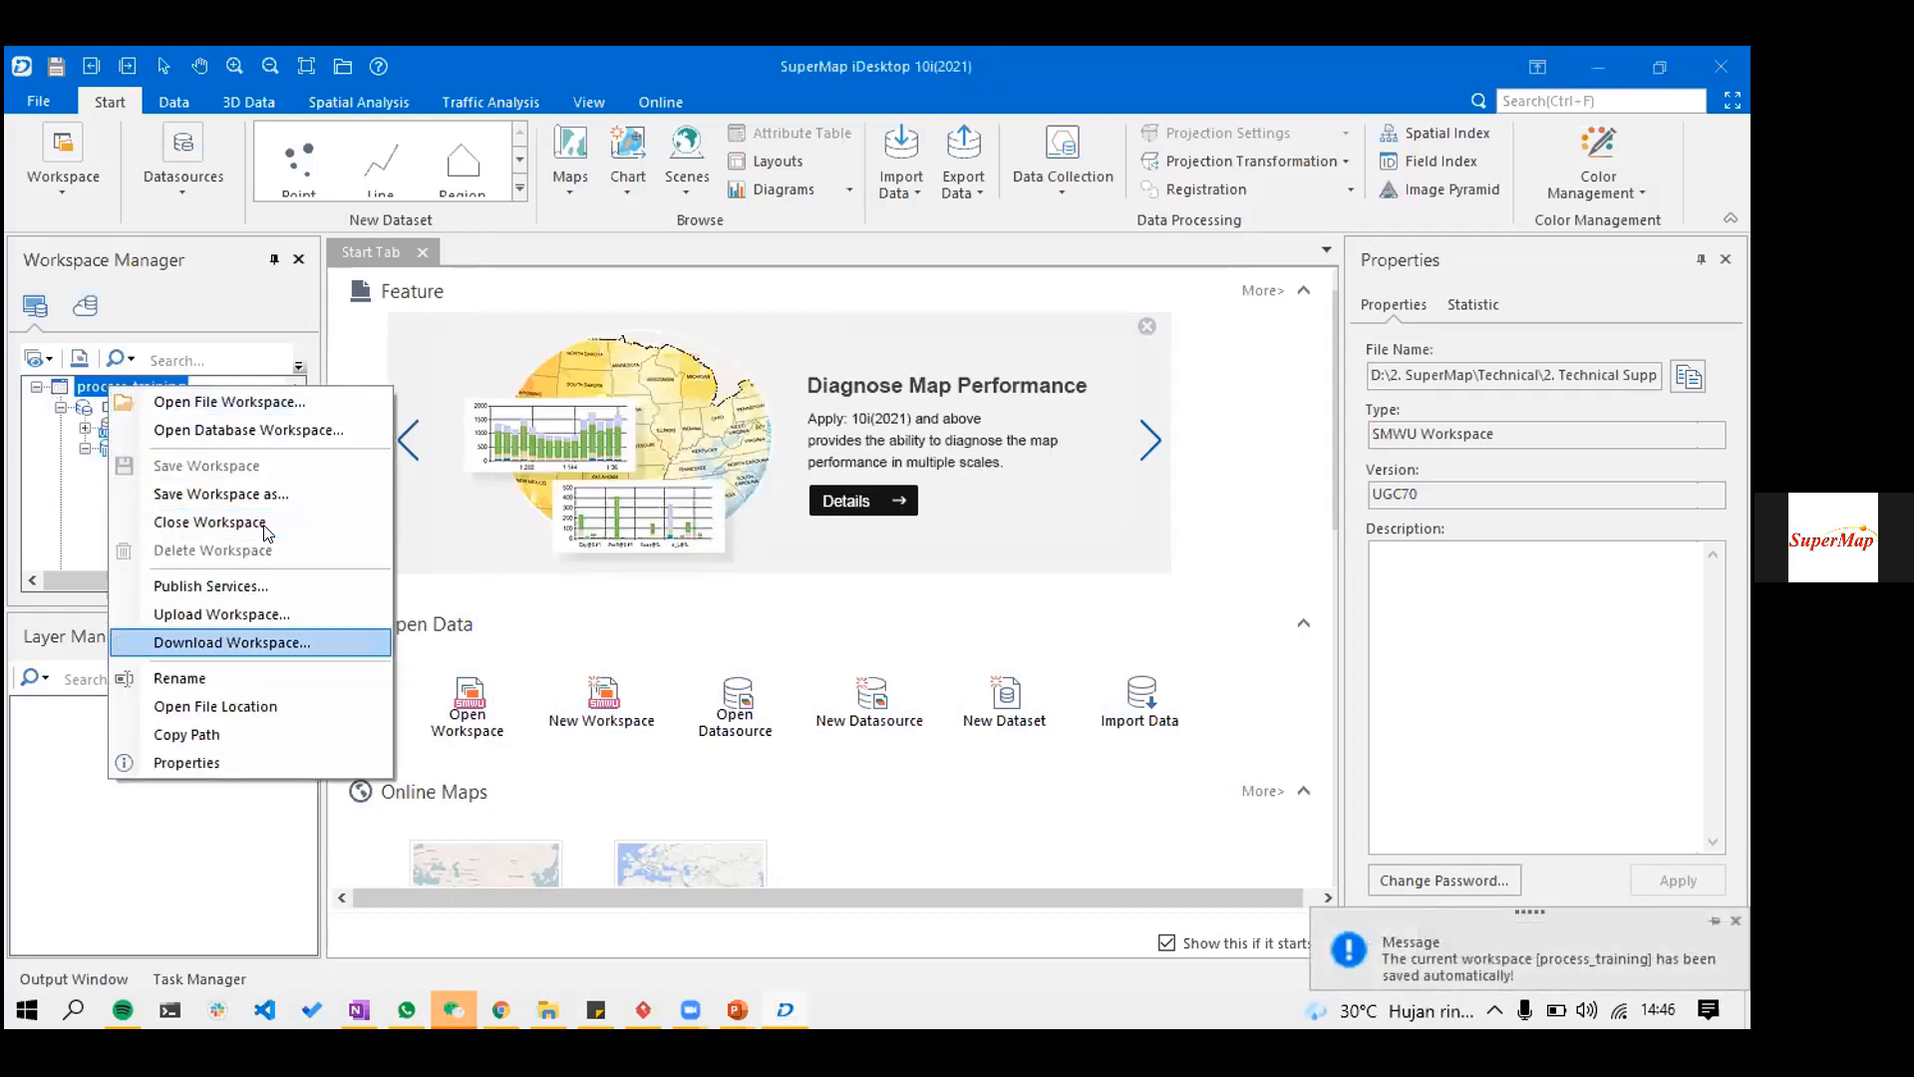
left_click(686, 504)
right_click(157, 387)
left_click(244, 397)
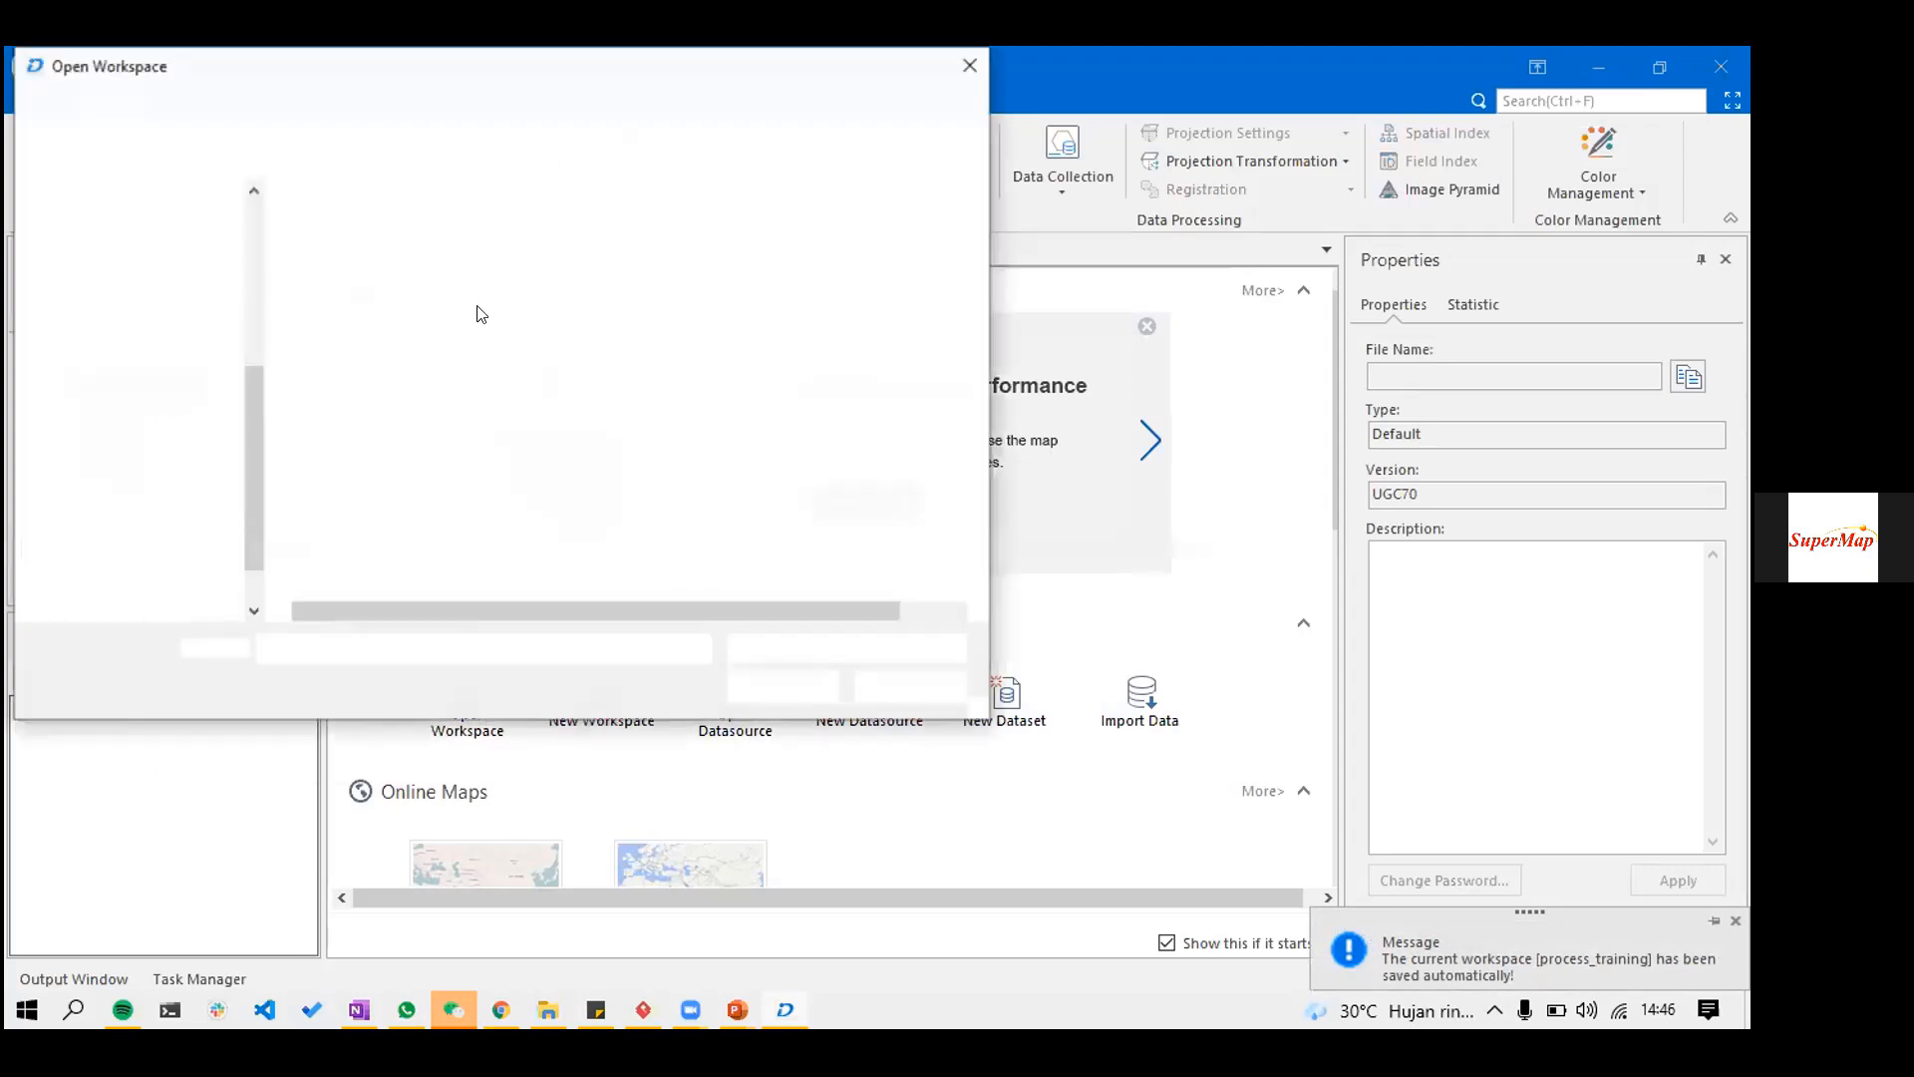
double_click(462, 329)
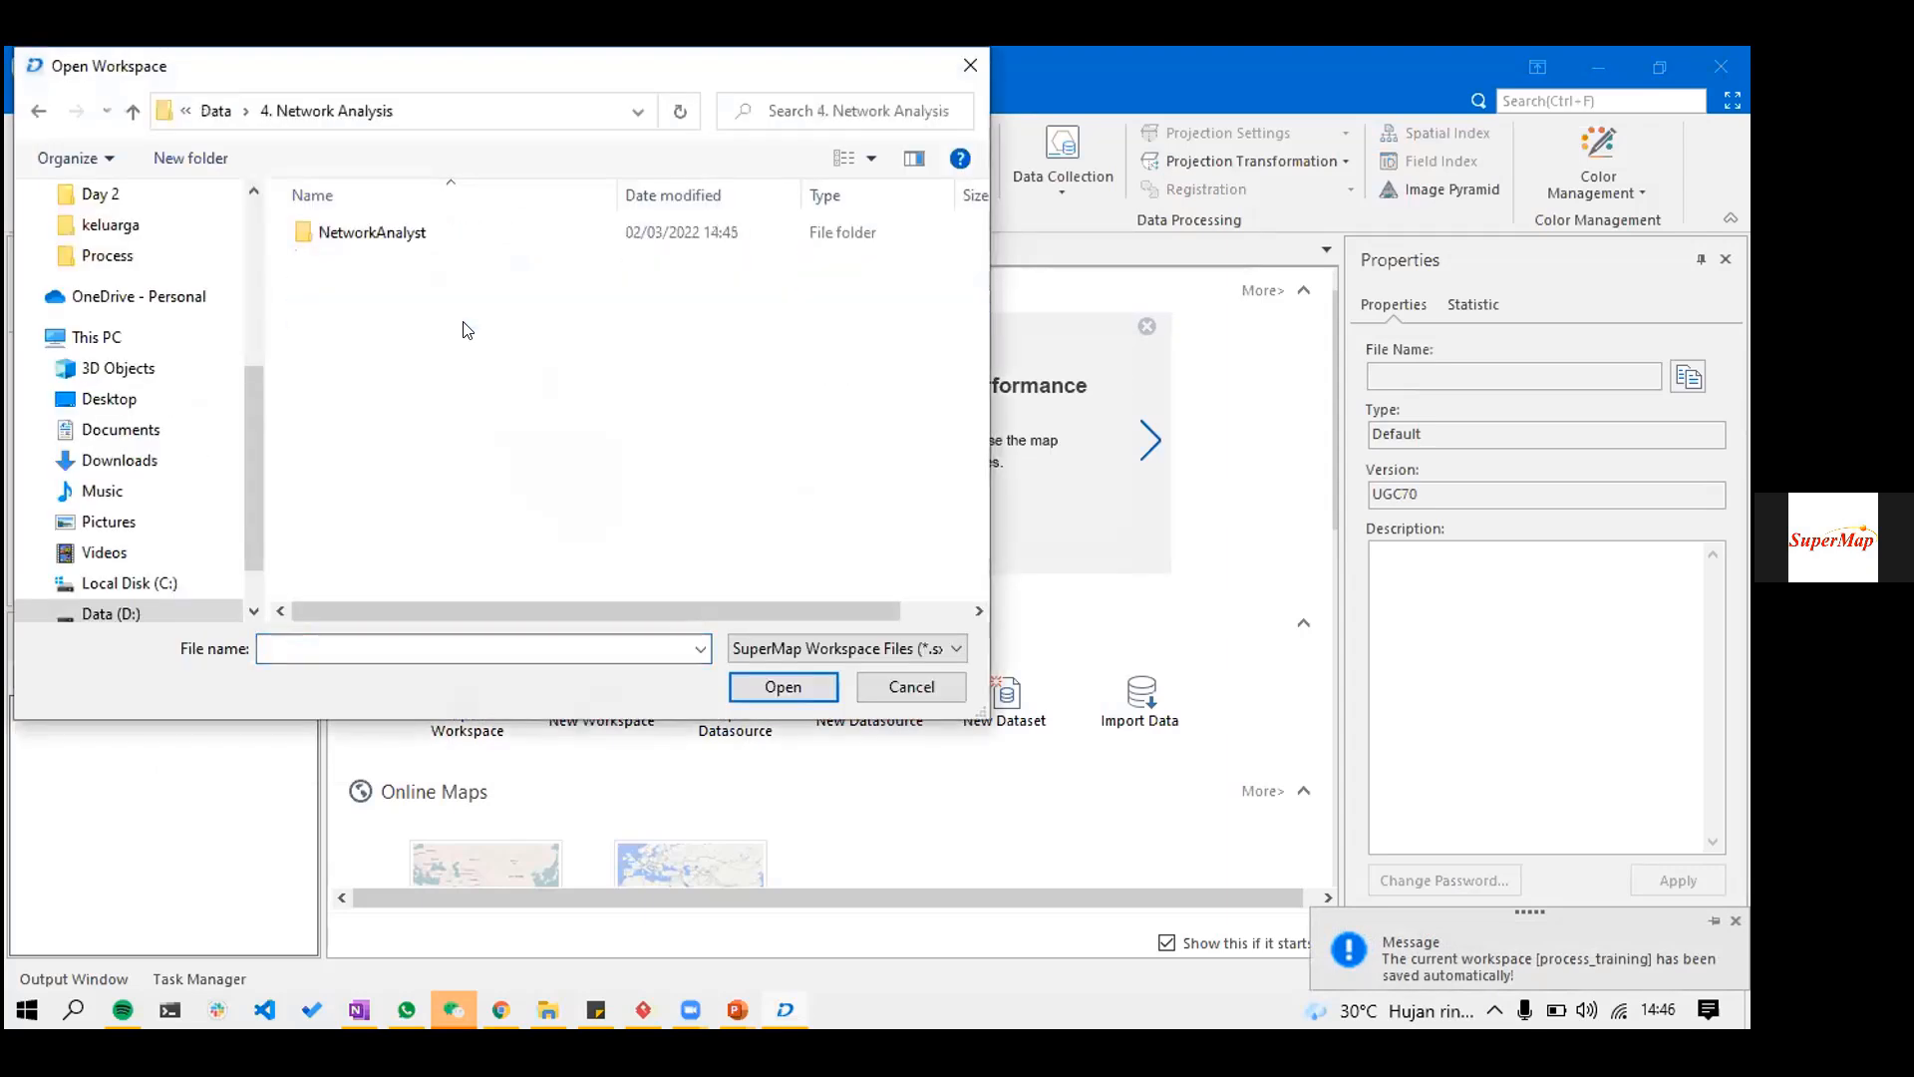
double_click(504, 236)
double_click(504, 239)
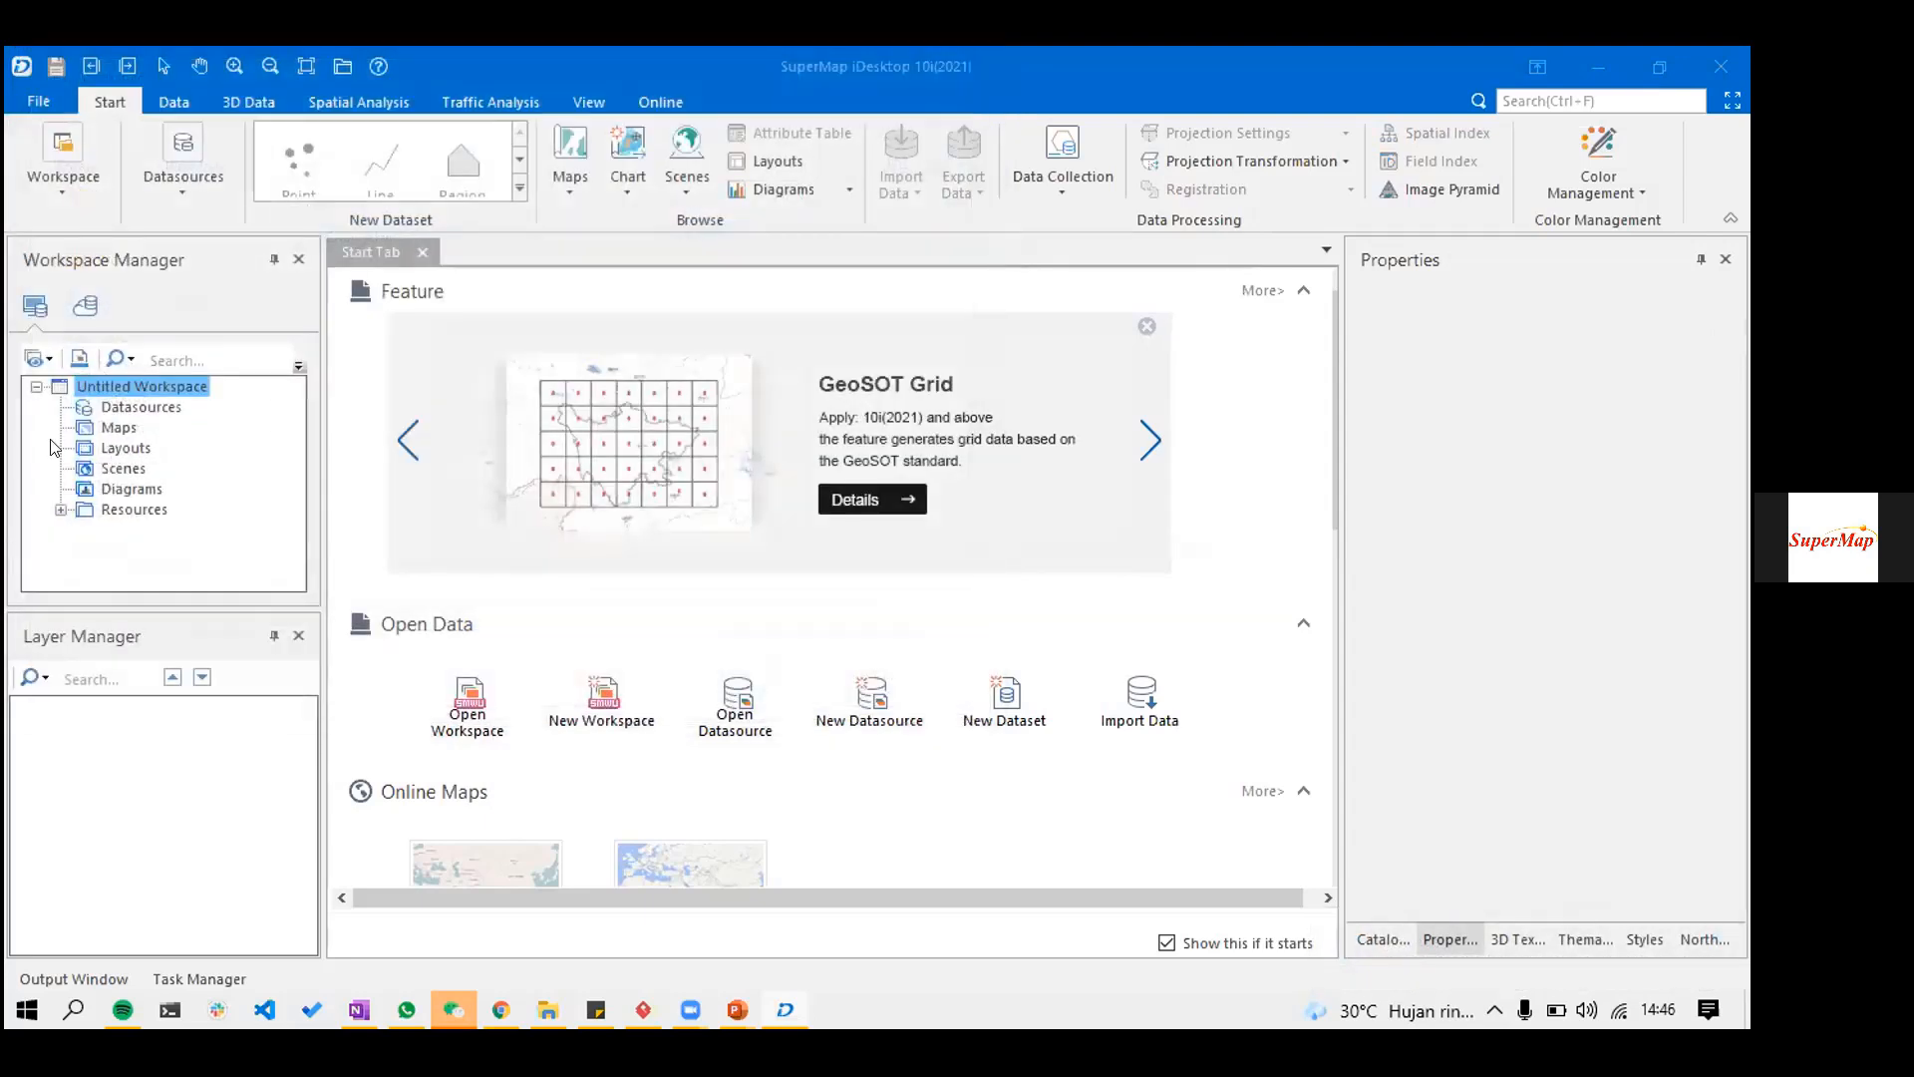
- Expand the Maps node and the Changchun datasource, enlarge the Workspace Manager, and look through the datasource's datasets
left_click(62, 449)
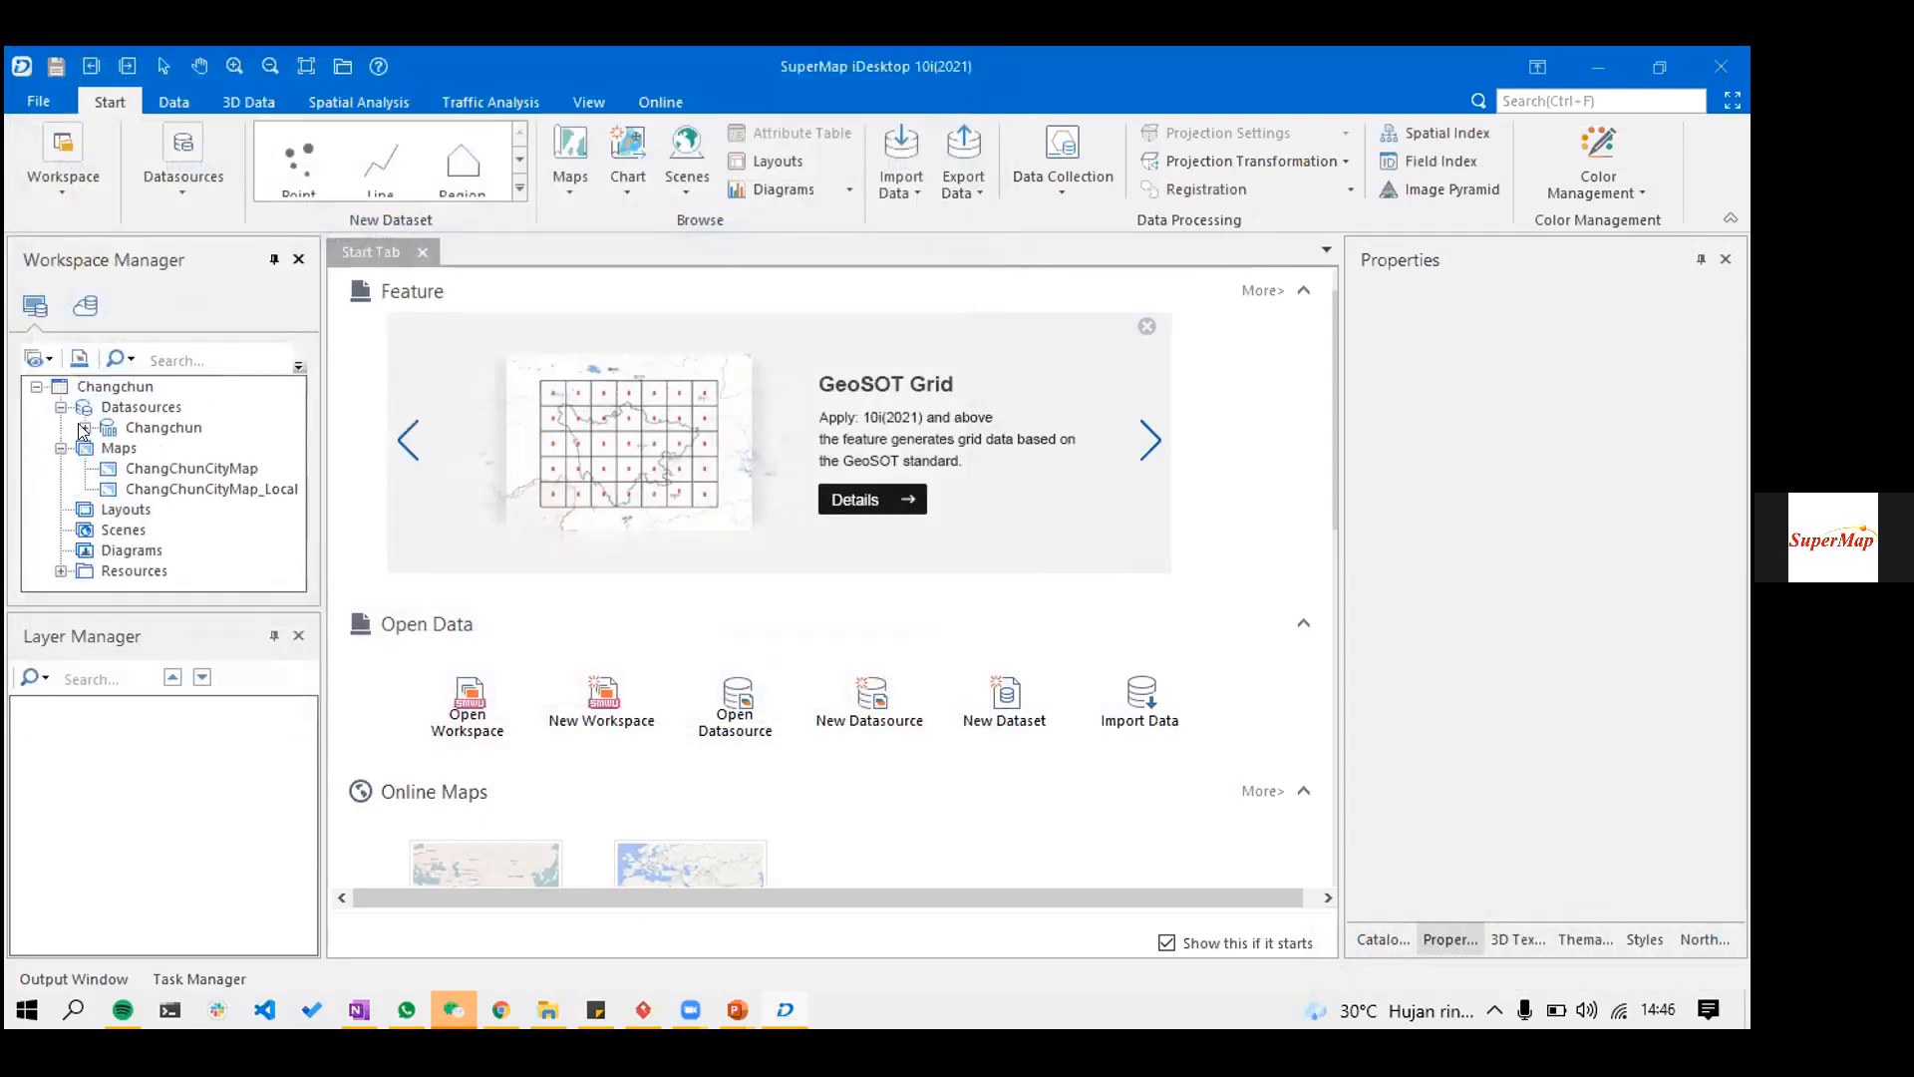
left_click(84, 429)
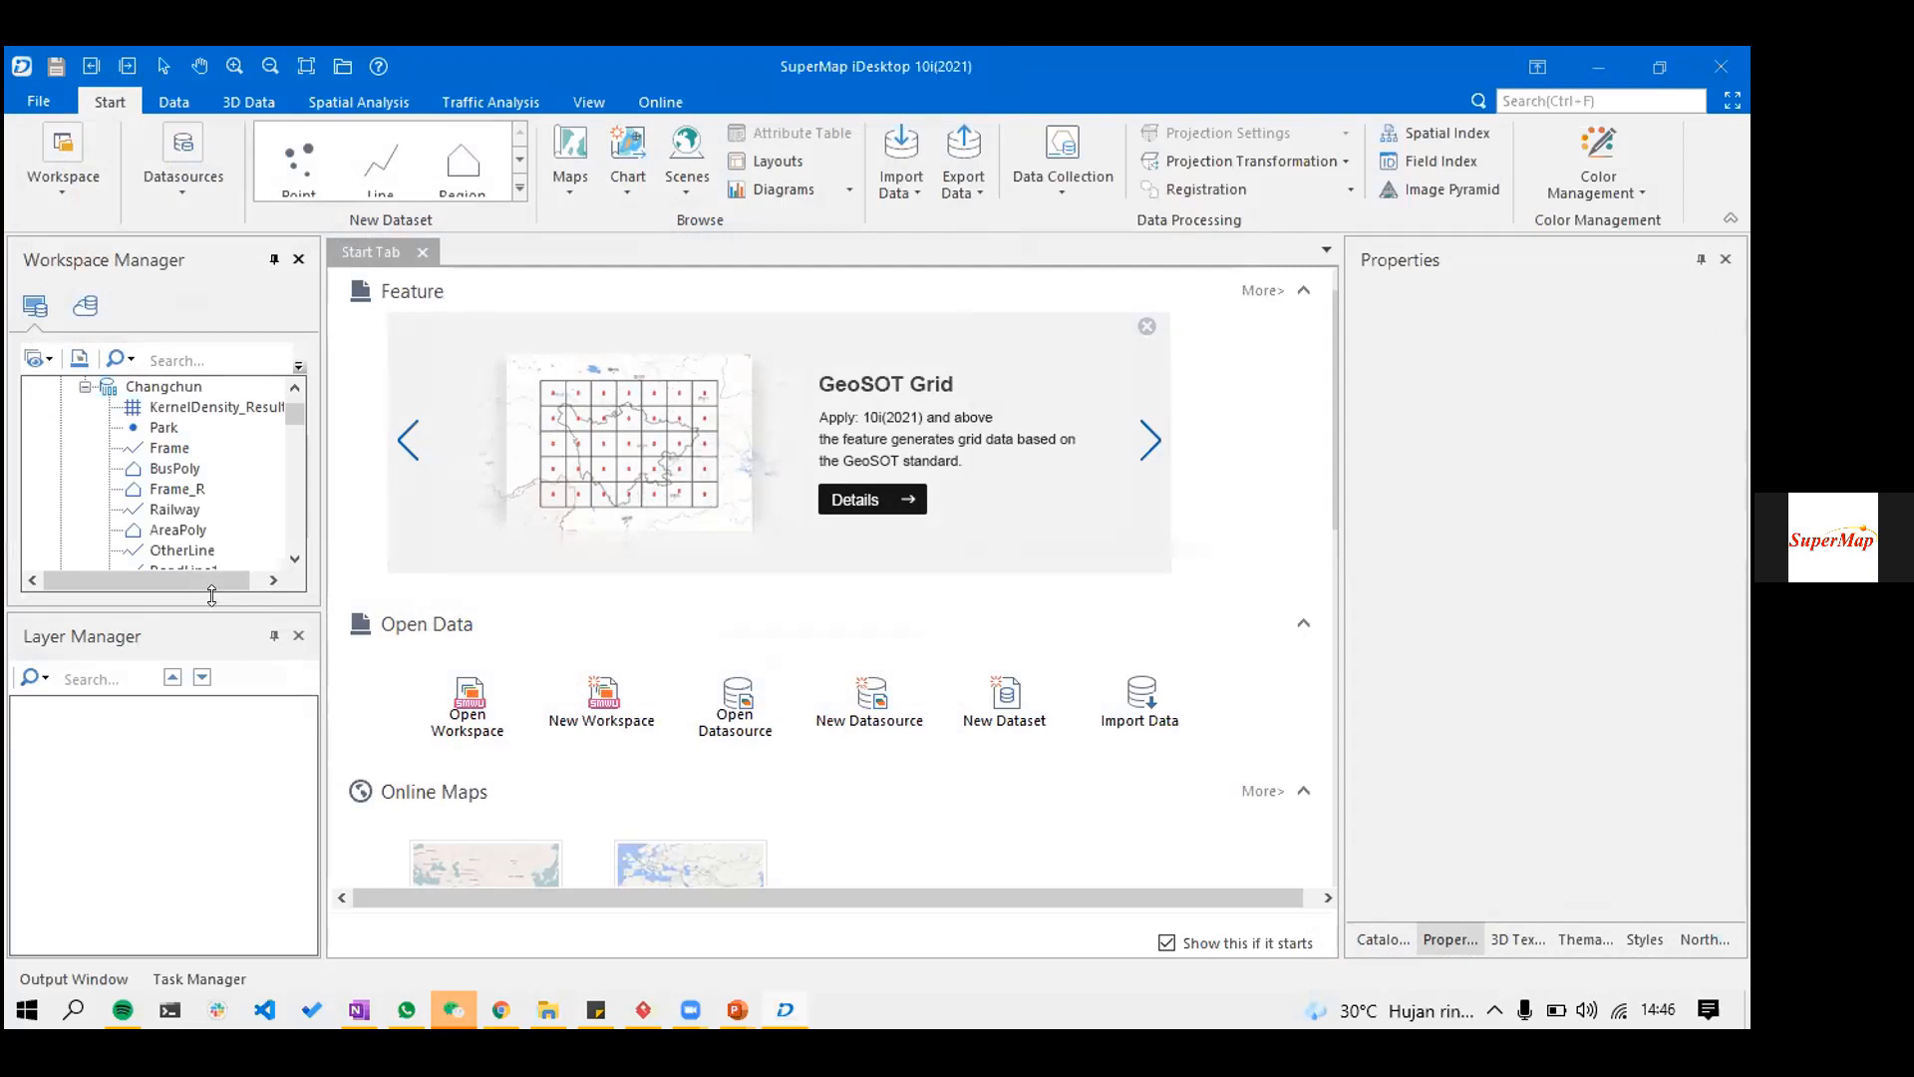
left_click_drag(212, 598, 207, 699)
scroll(196, 590, "down", 5)
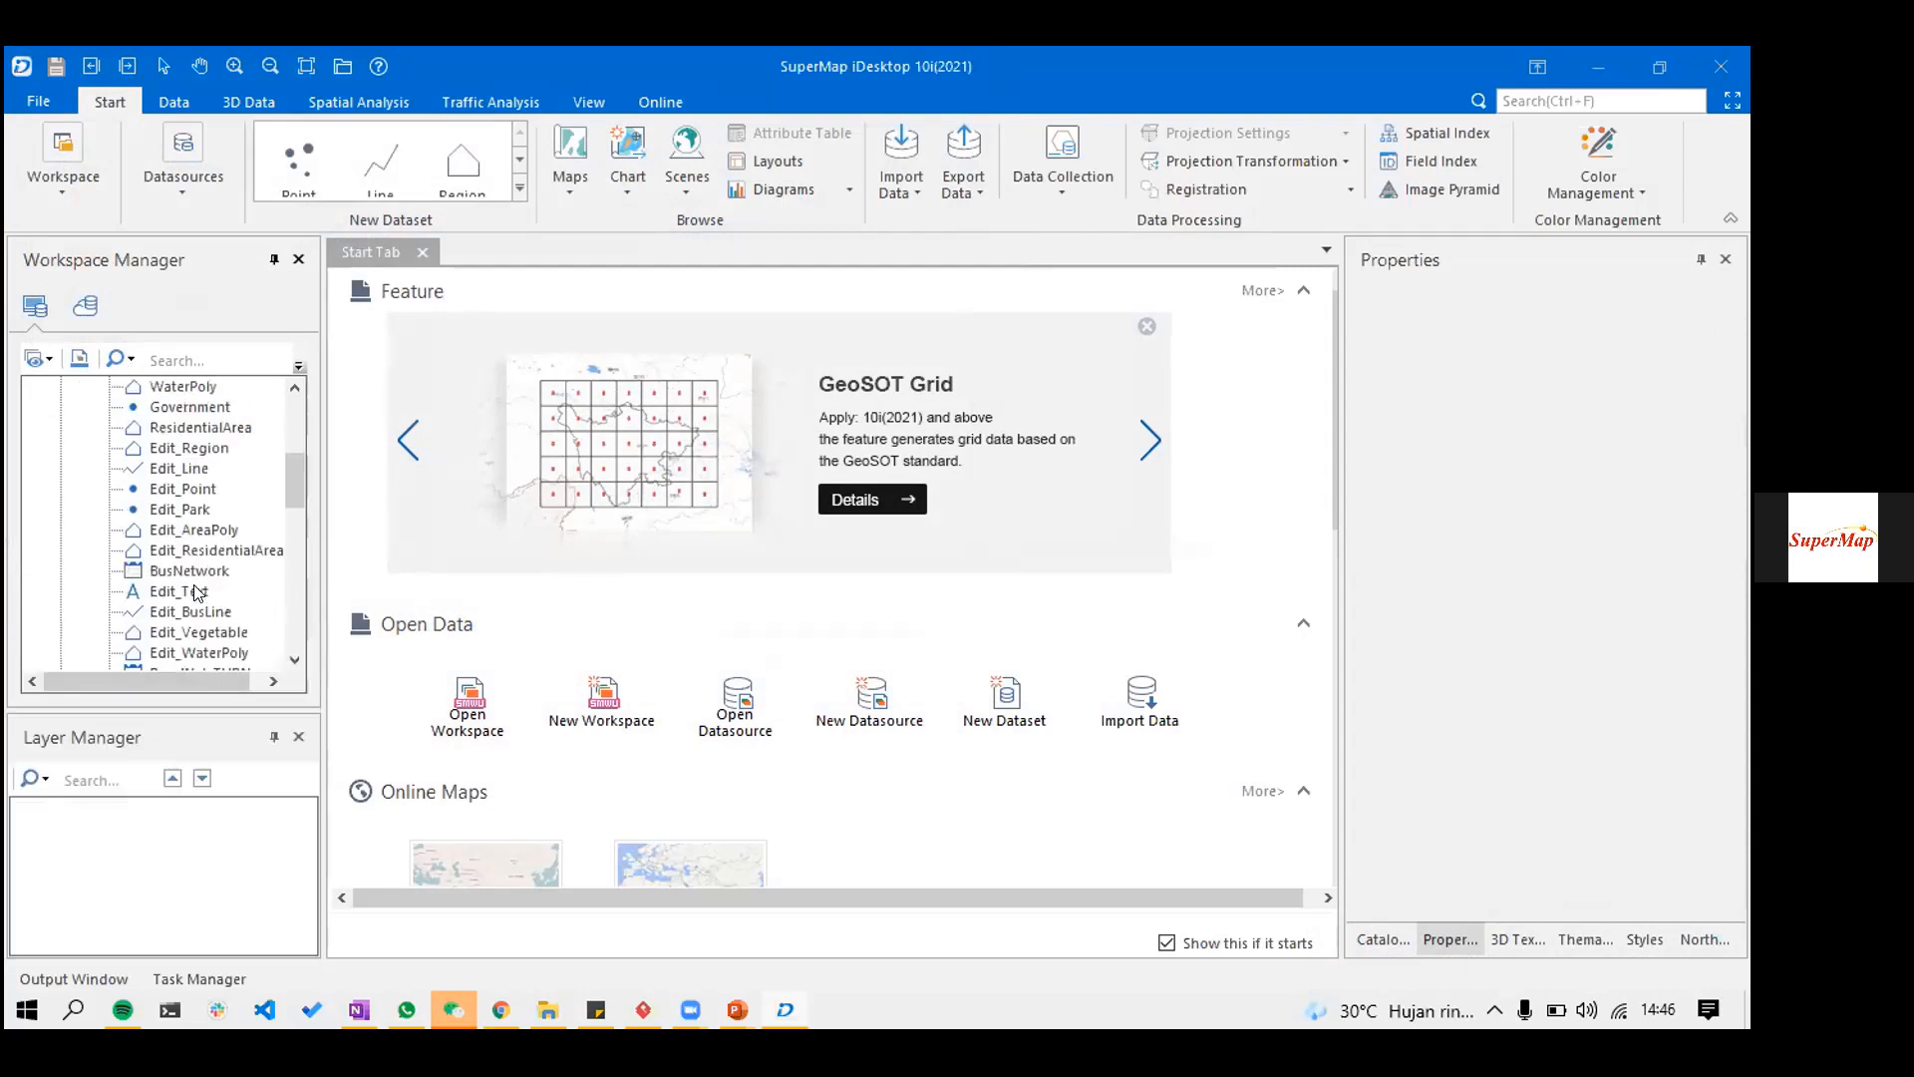
scroll(196, 591, "down", 5)
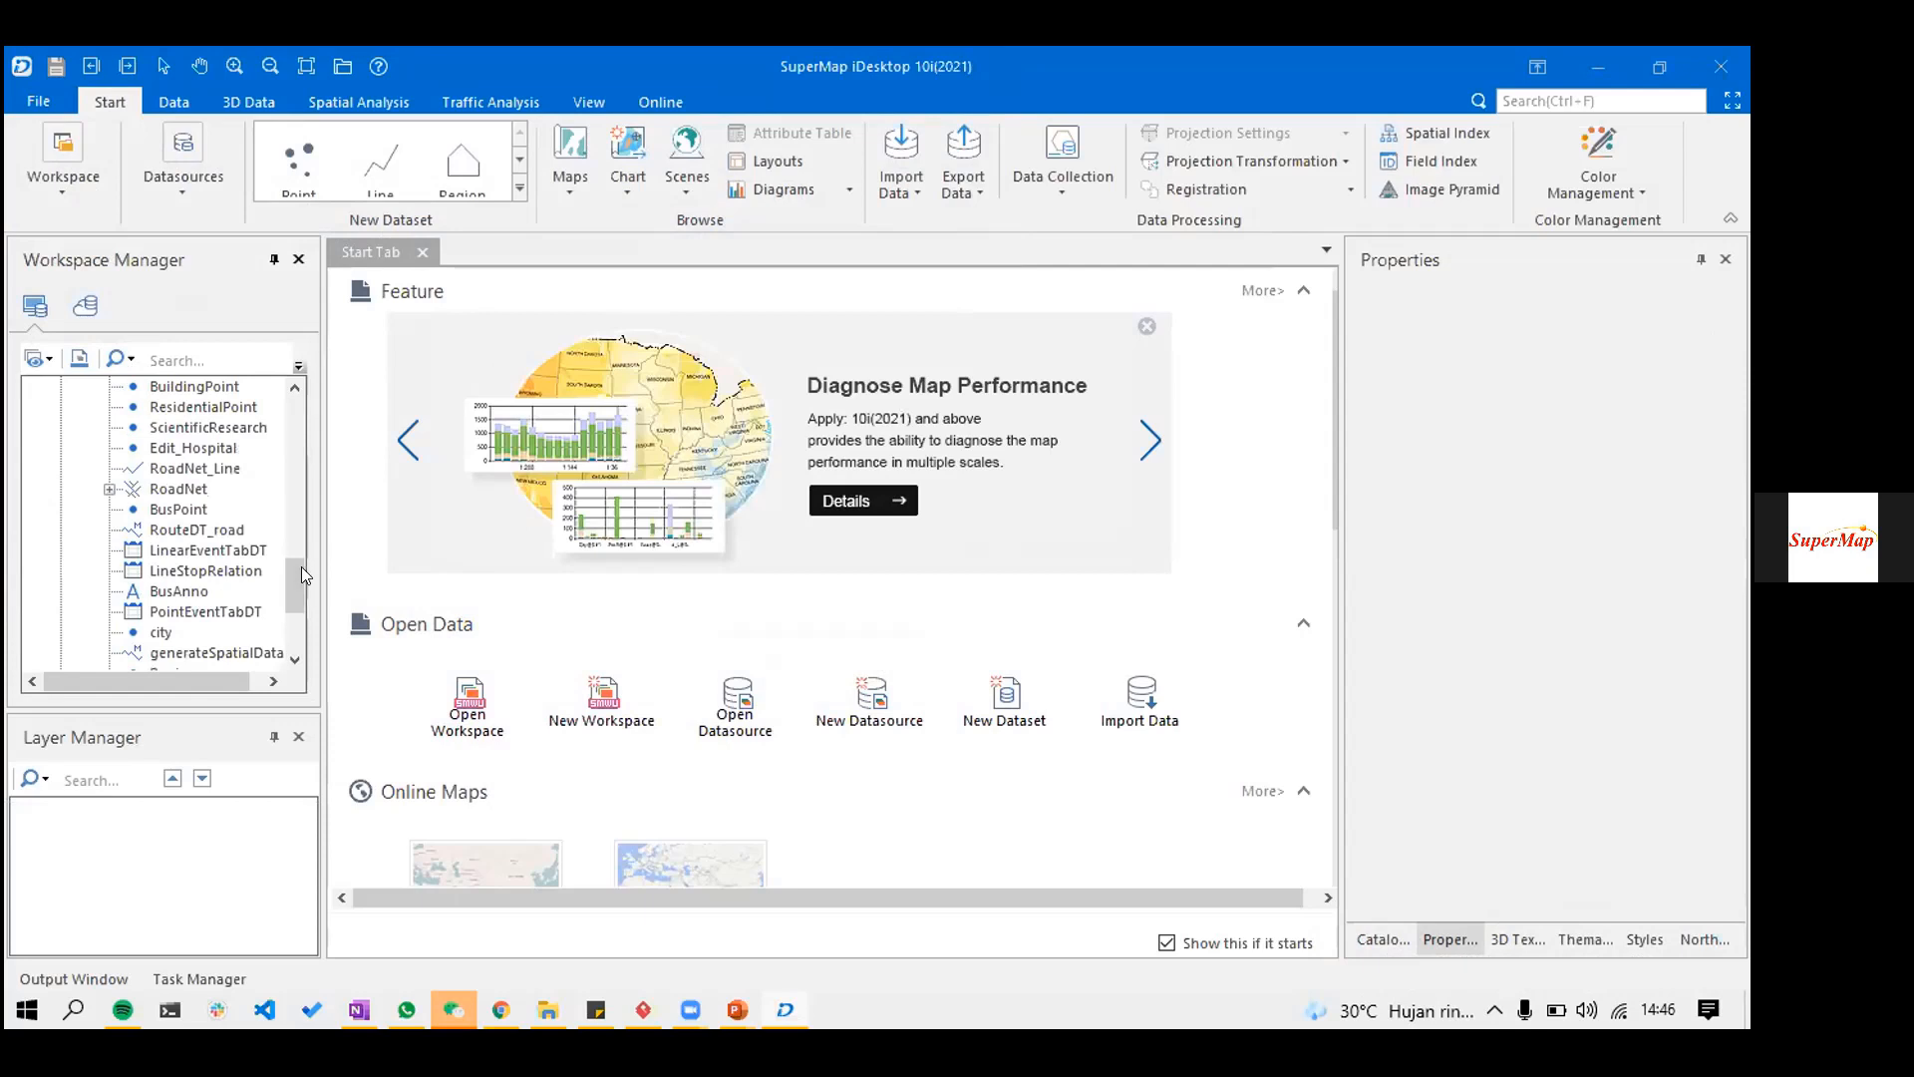
left_click_drag(312, 553, 439, 553)
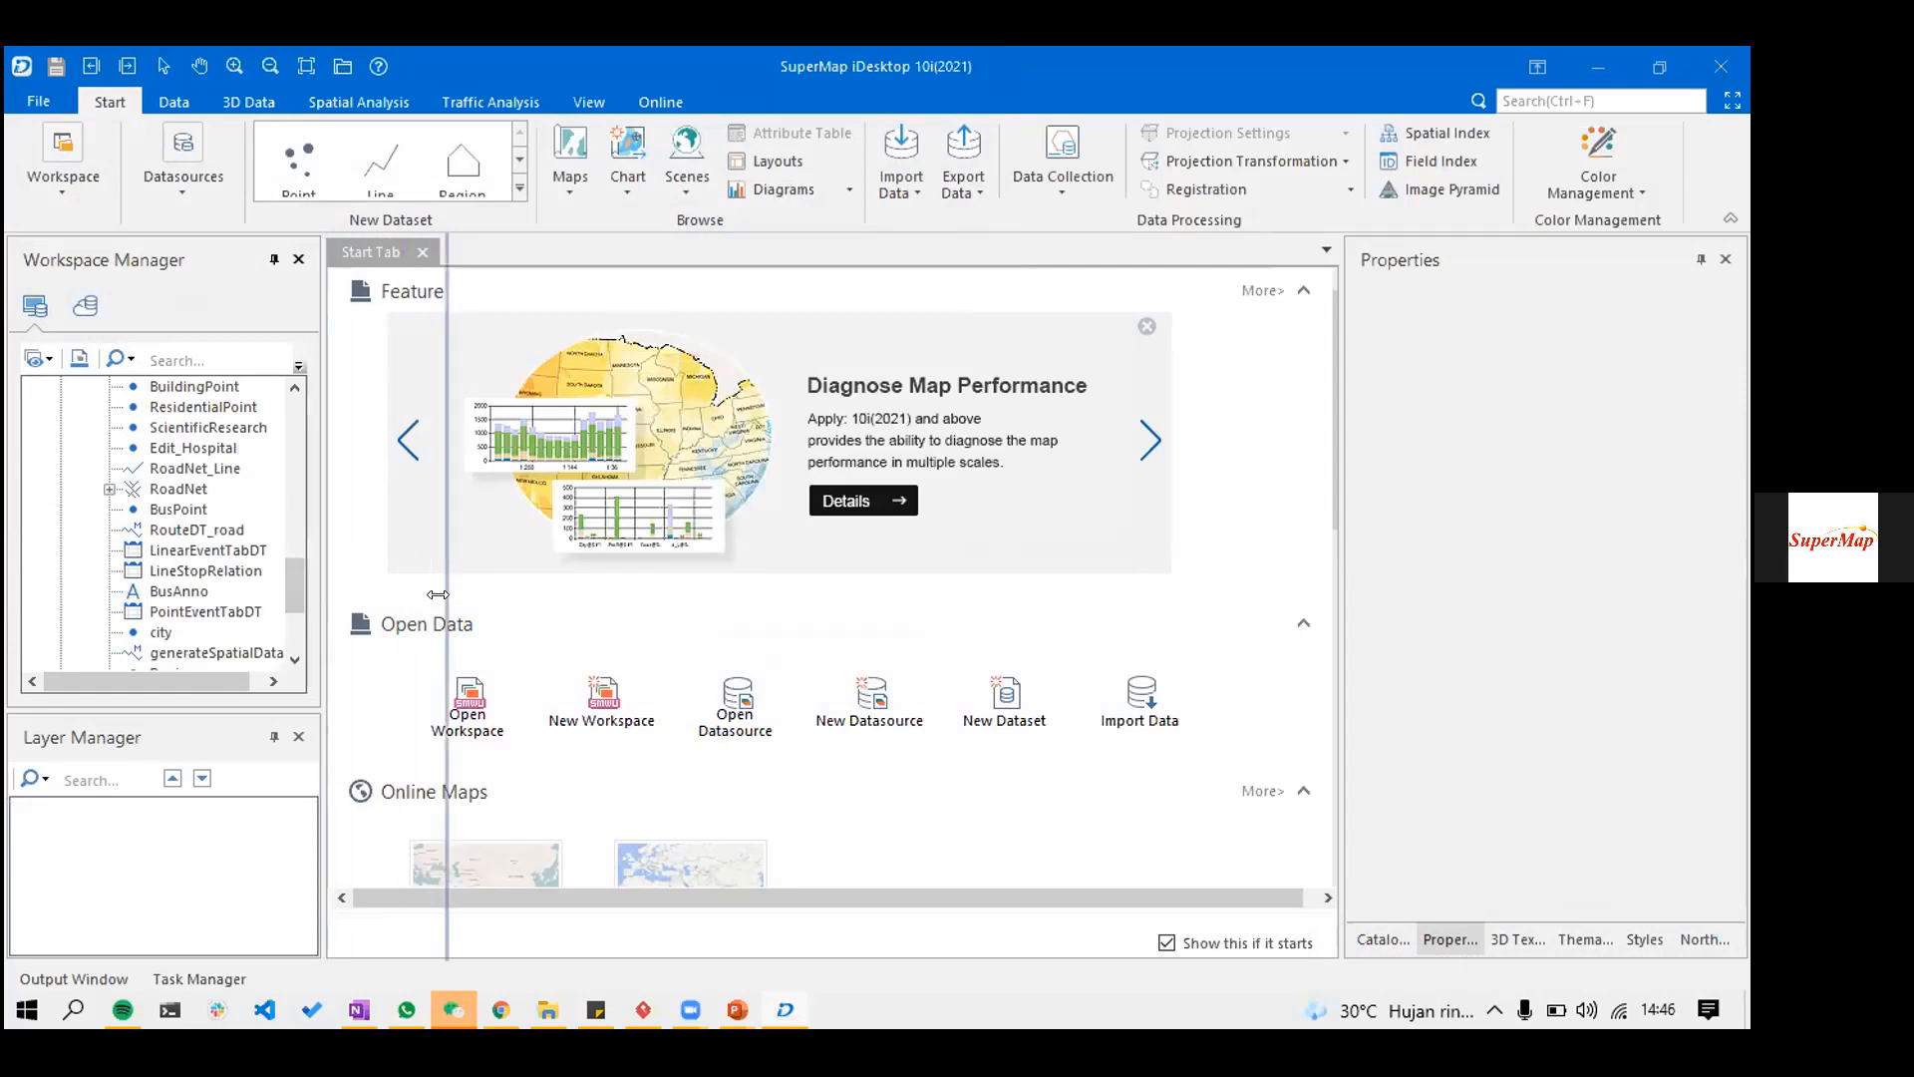
scroll(196, 448, "up", 10)
scroll(195, 445, "up", 6)
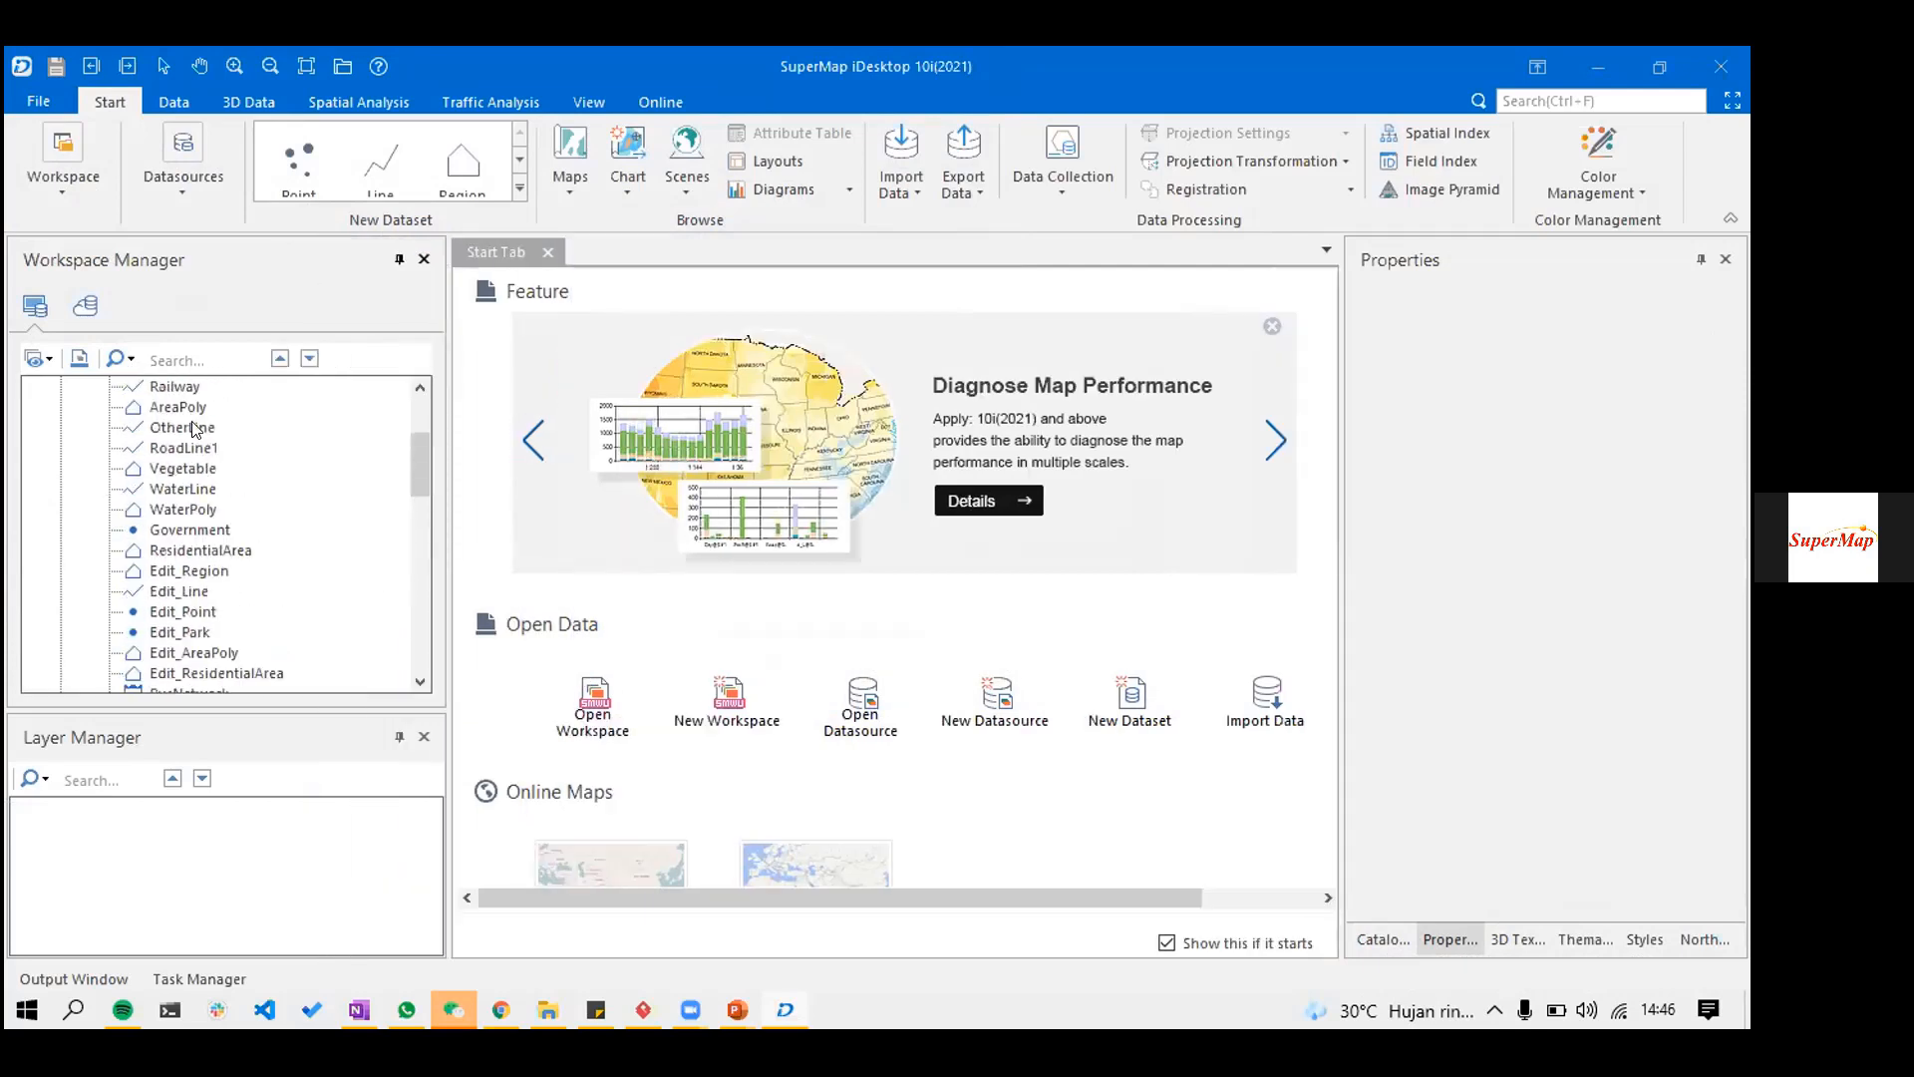
scroll(181, 463, "down", 10)
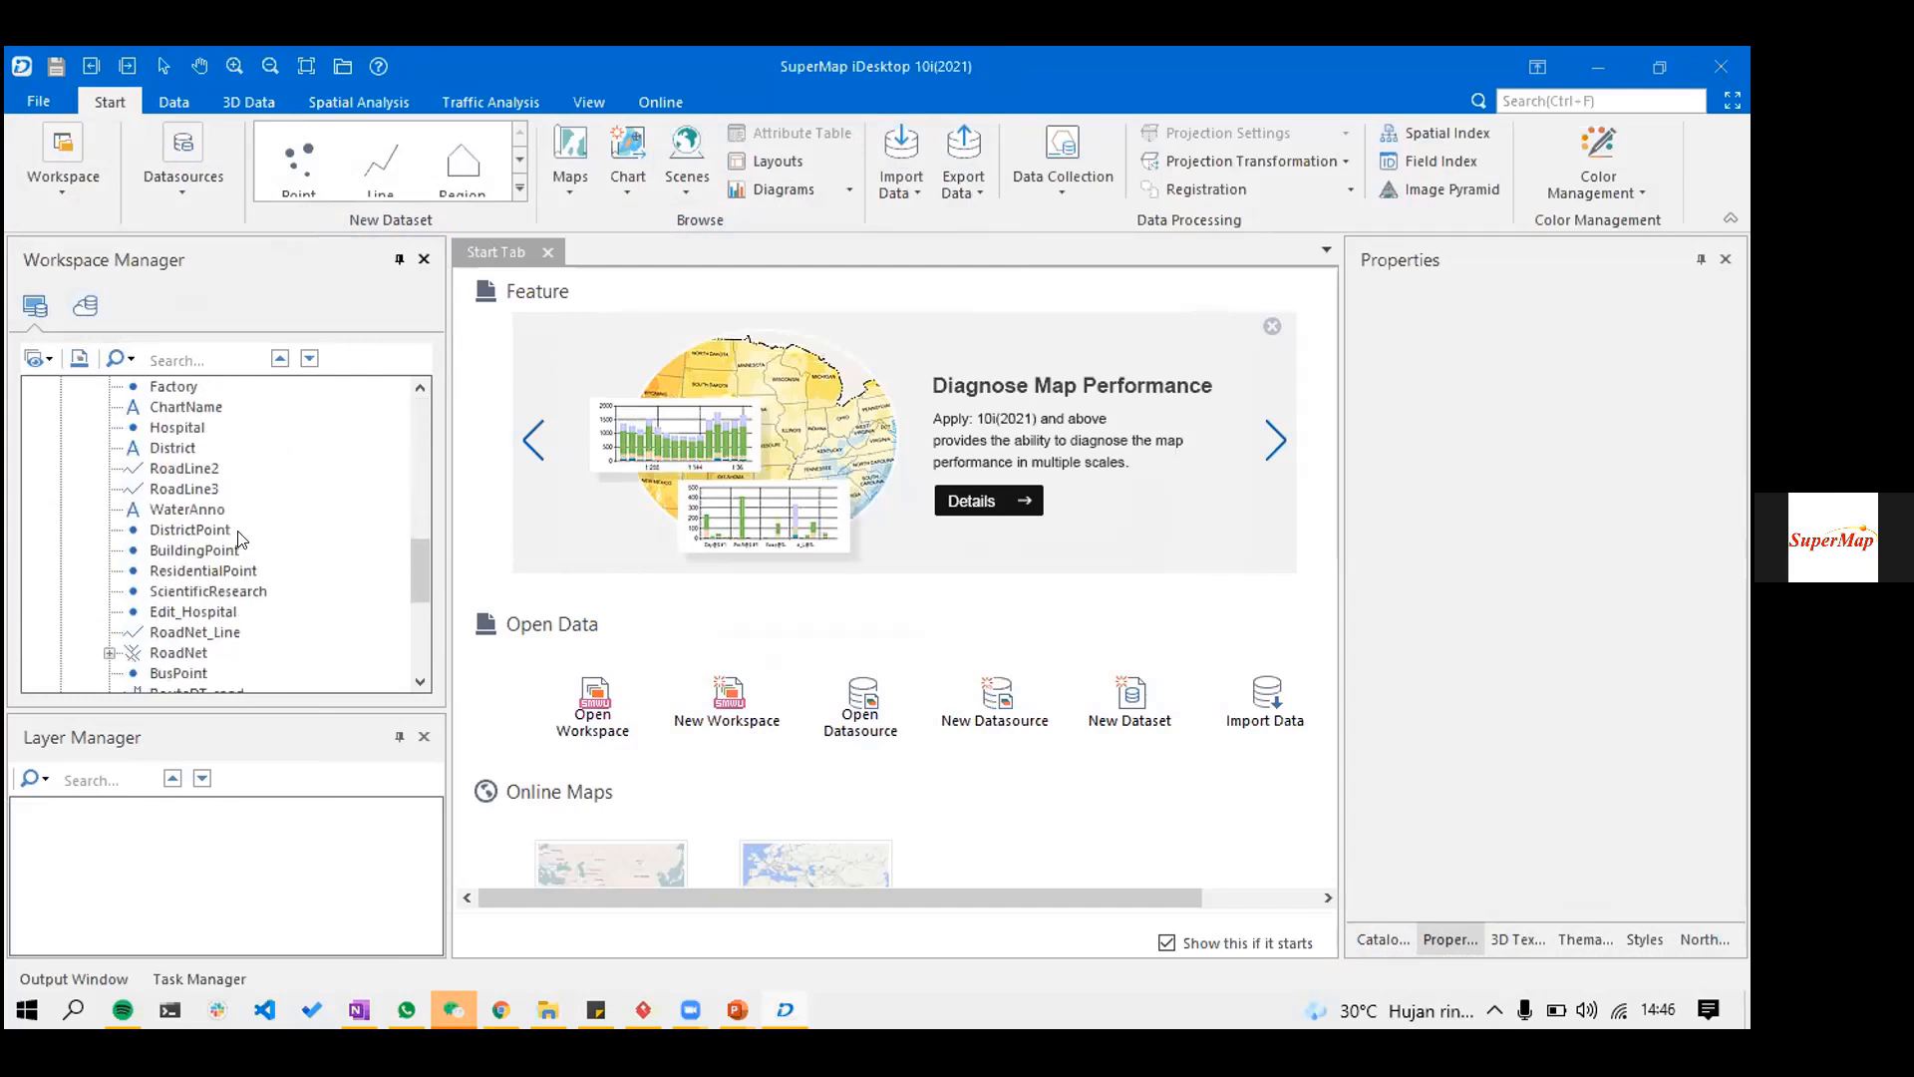
scroll(240, 539, "down", 1)
scroll(237, 531, "down", 2)
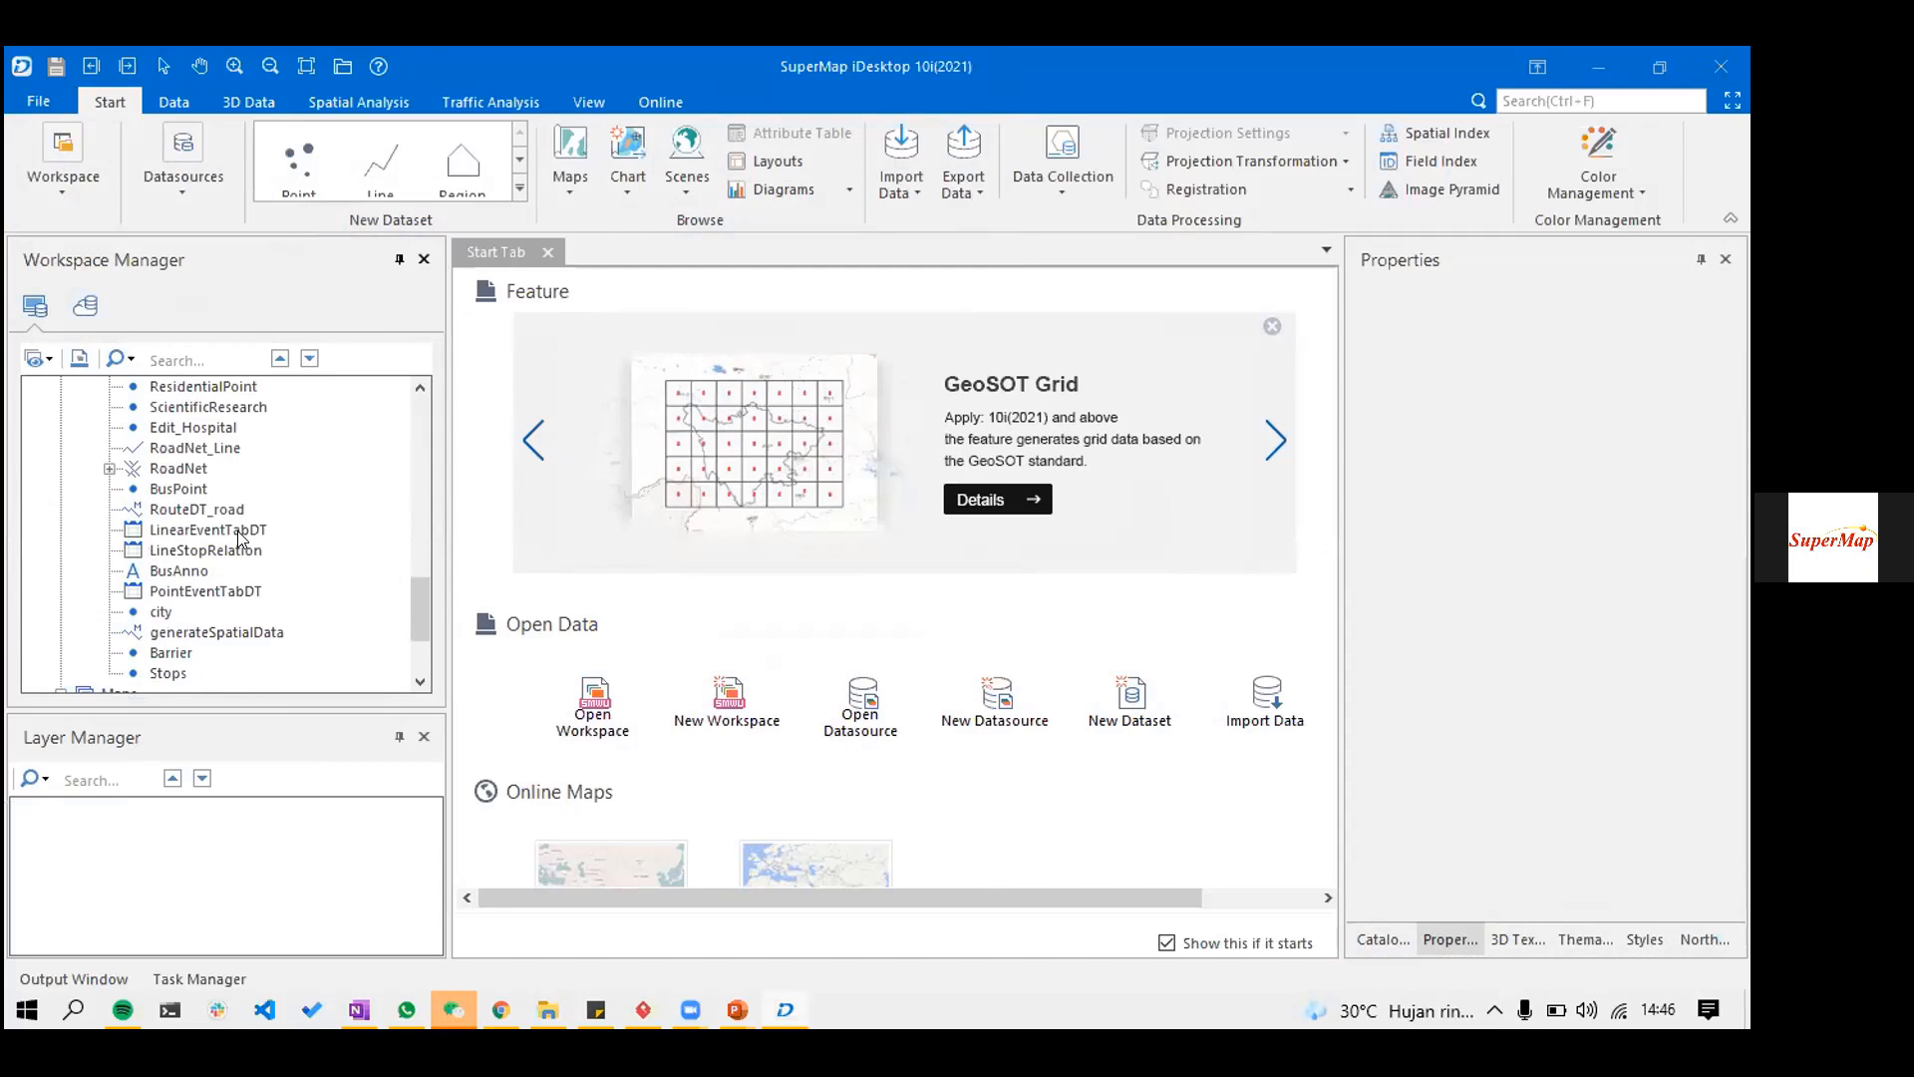
- Open the RoadNet_Line dataset from the Changchun datasource in a new map showing the city's road lines
scroll(224, 504, "up", 1)
double_click(231, 511)
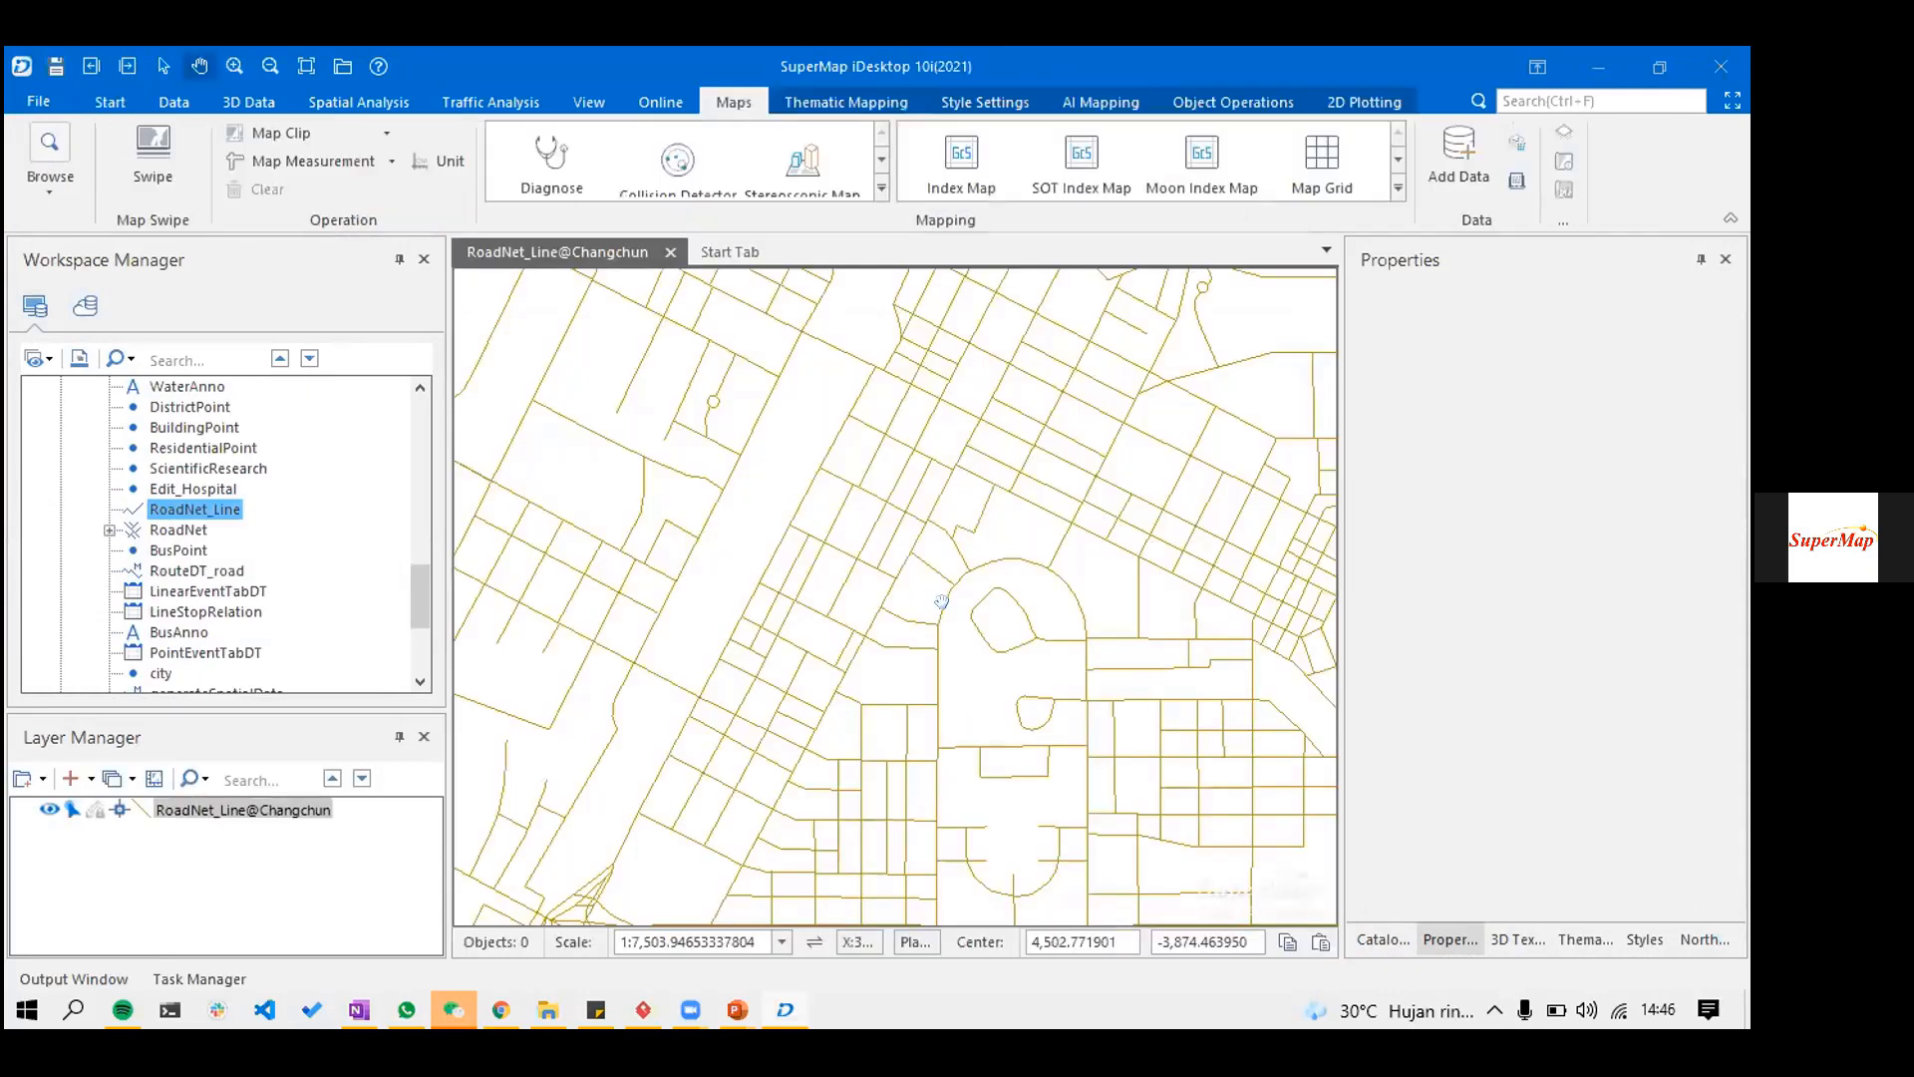
scroll(937, 601, "down", 2)
scroll(941, 616, "down", 2)
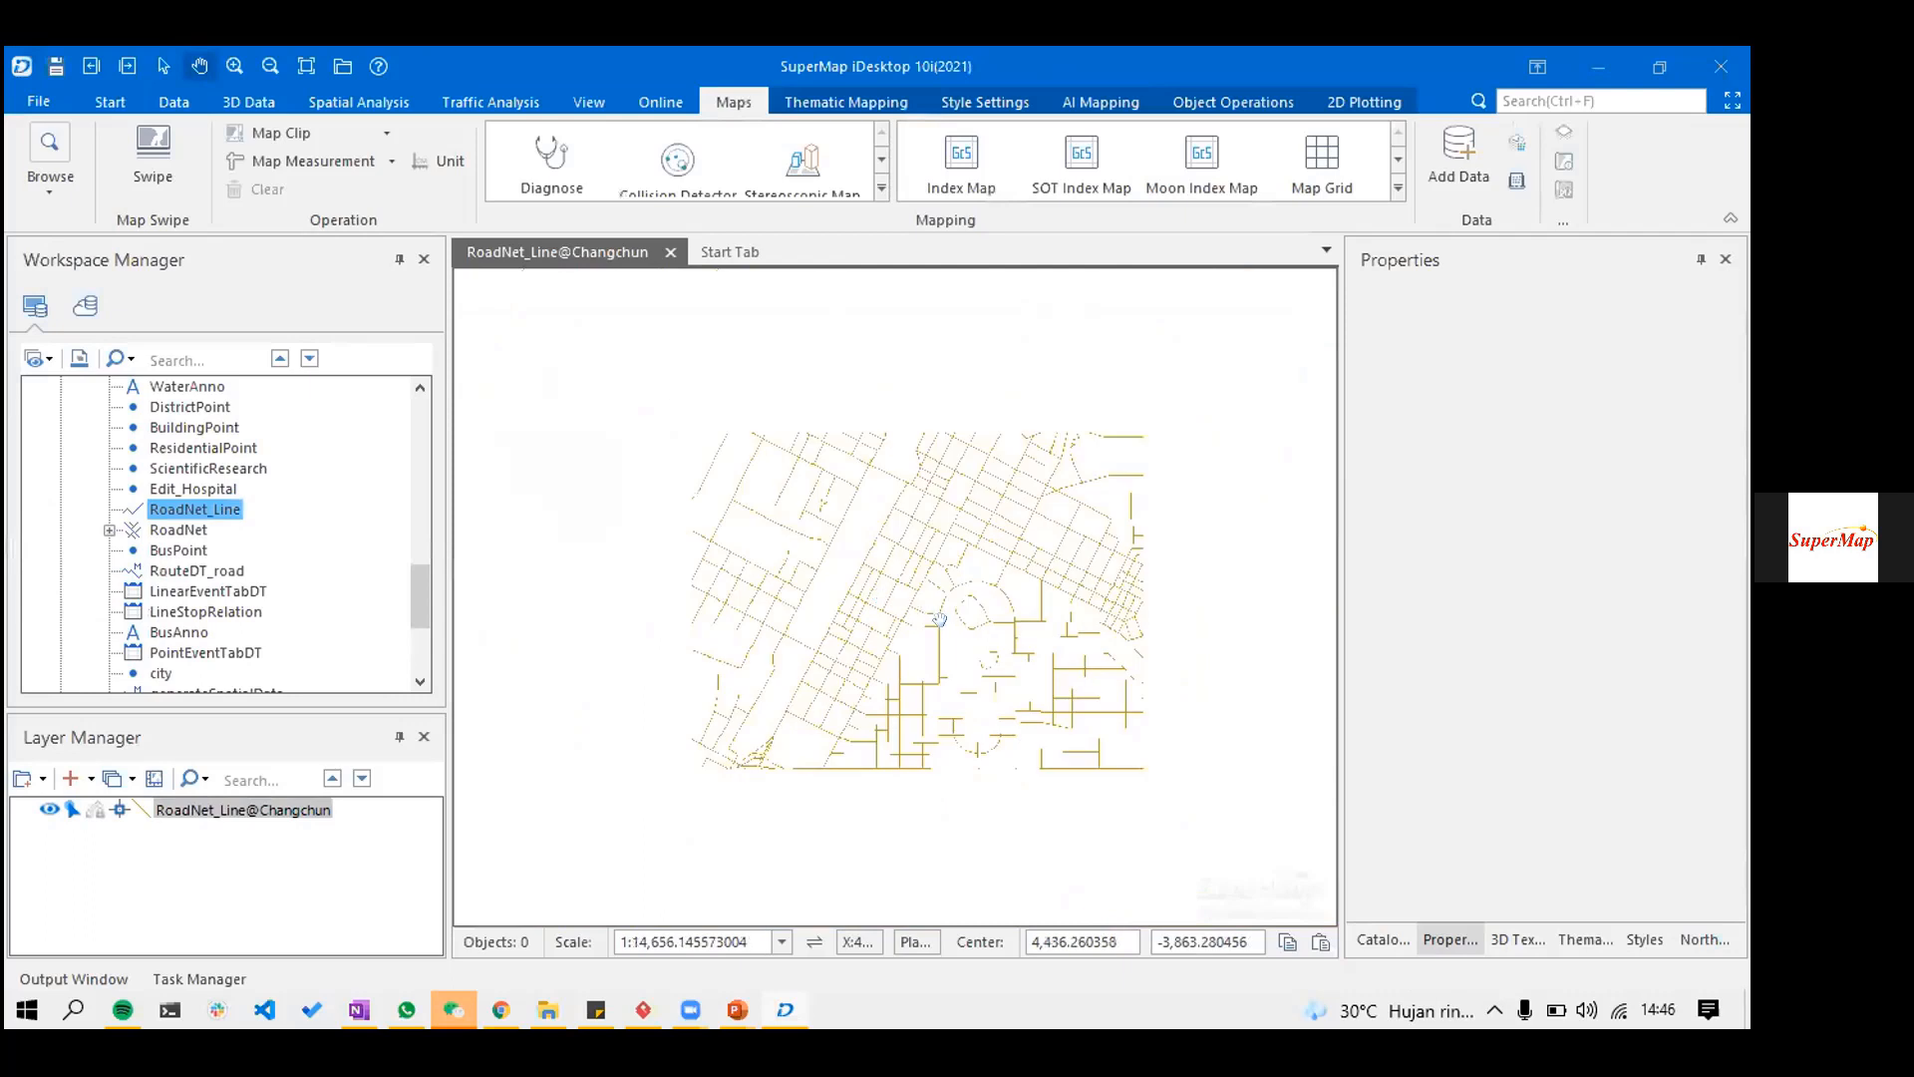
scroll(939, 606, "down", 2)
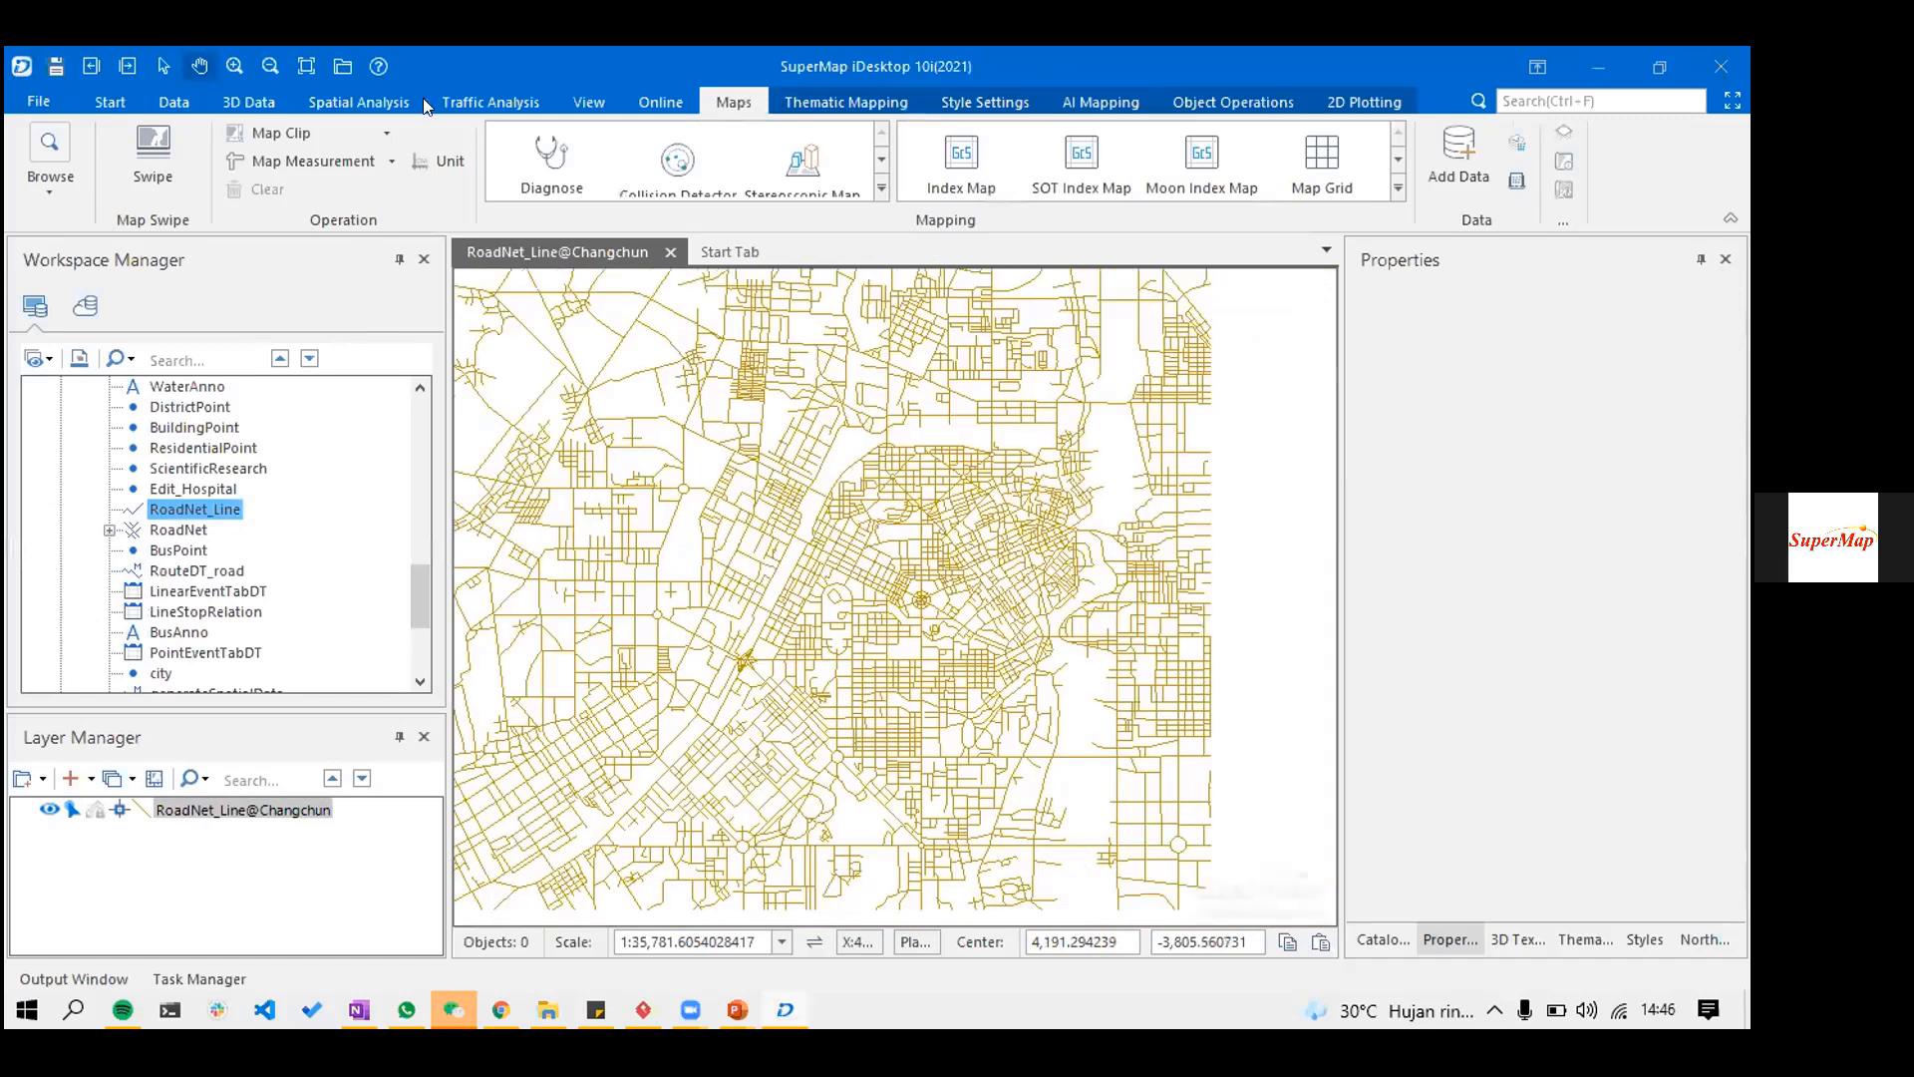
- Build a network dataset named Changchun_Network_training from RoadNet_Line in the Changchun datasource, splitting lines by point with a 0.001 m tolerance
left_click(486, 101)
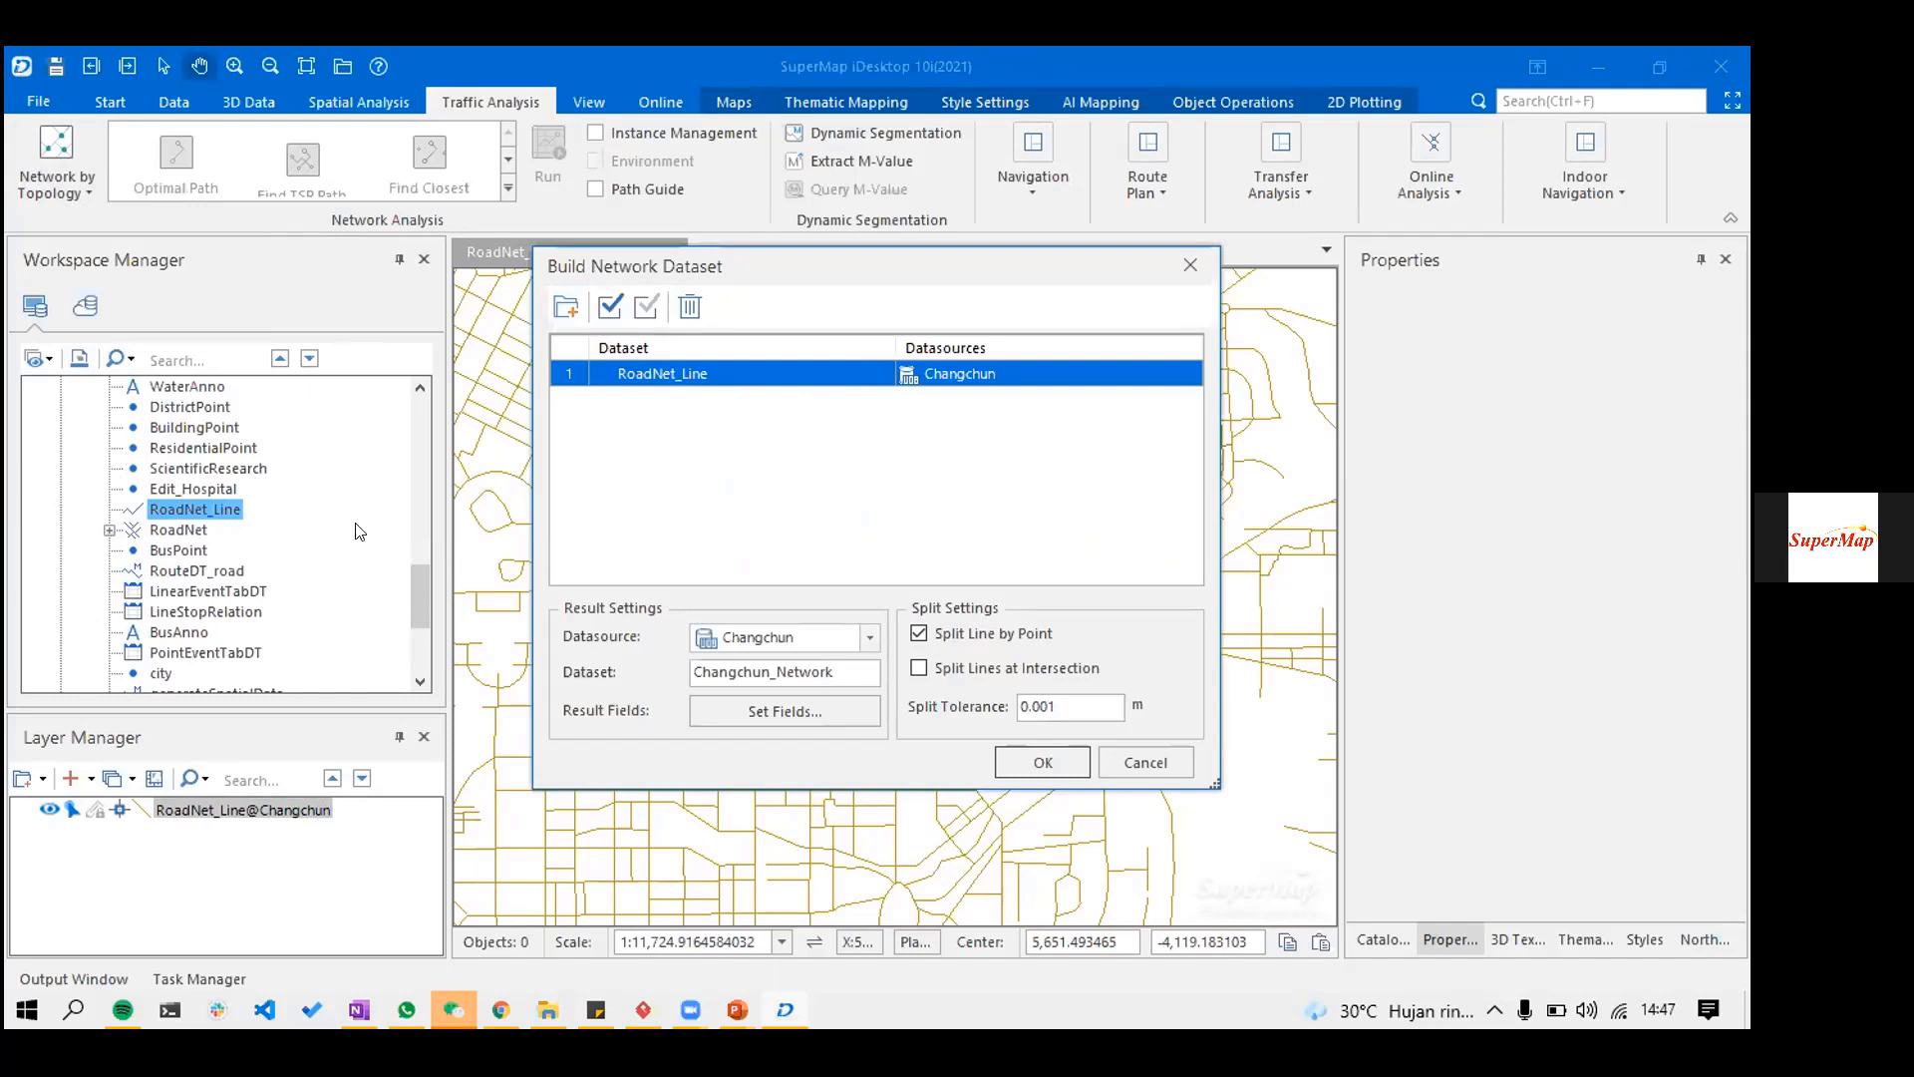
left_click(845, 663)
type("_training")
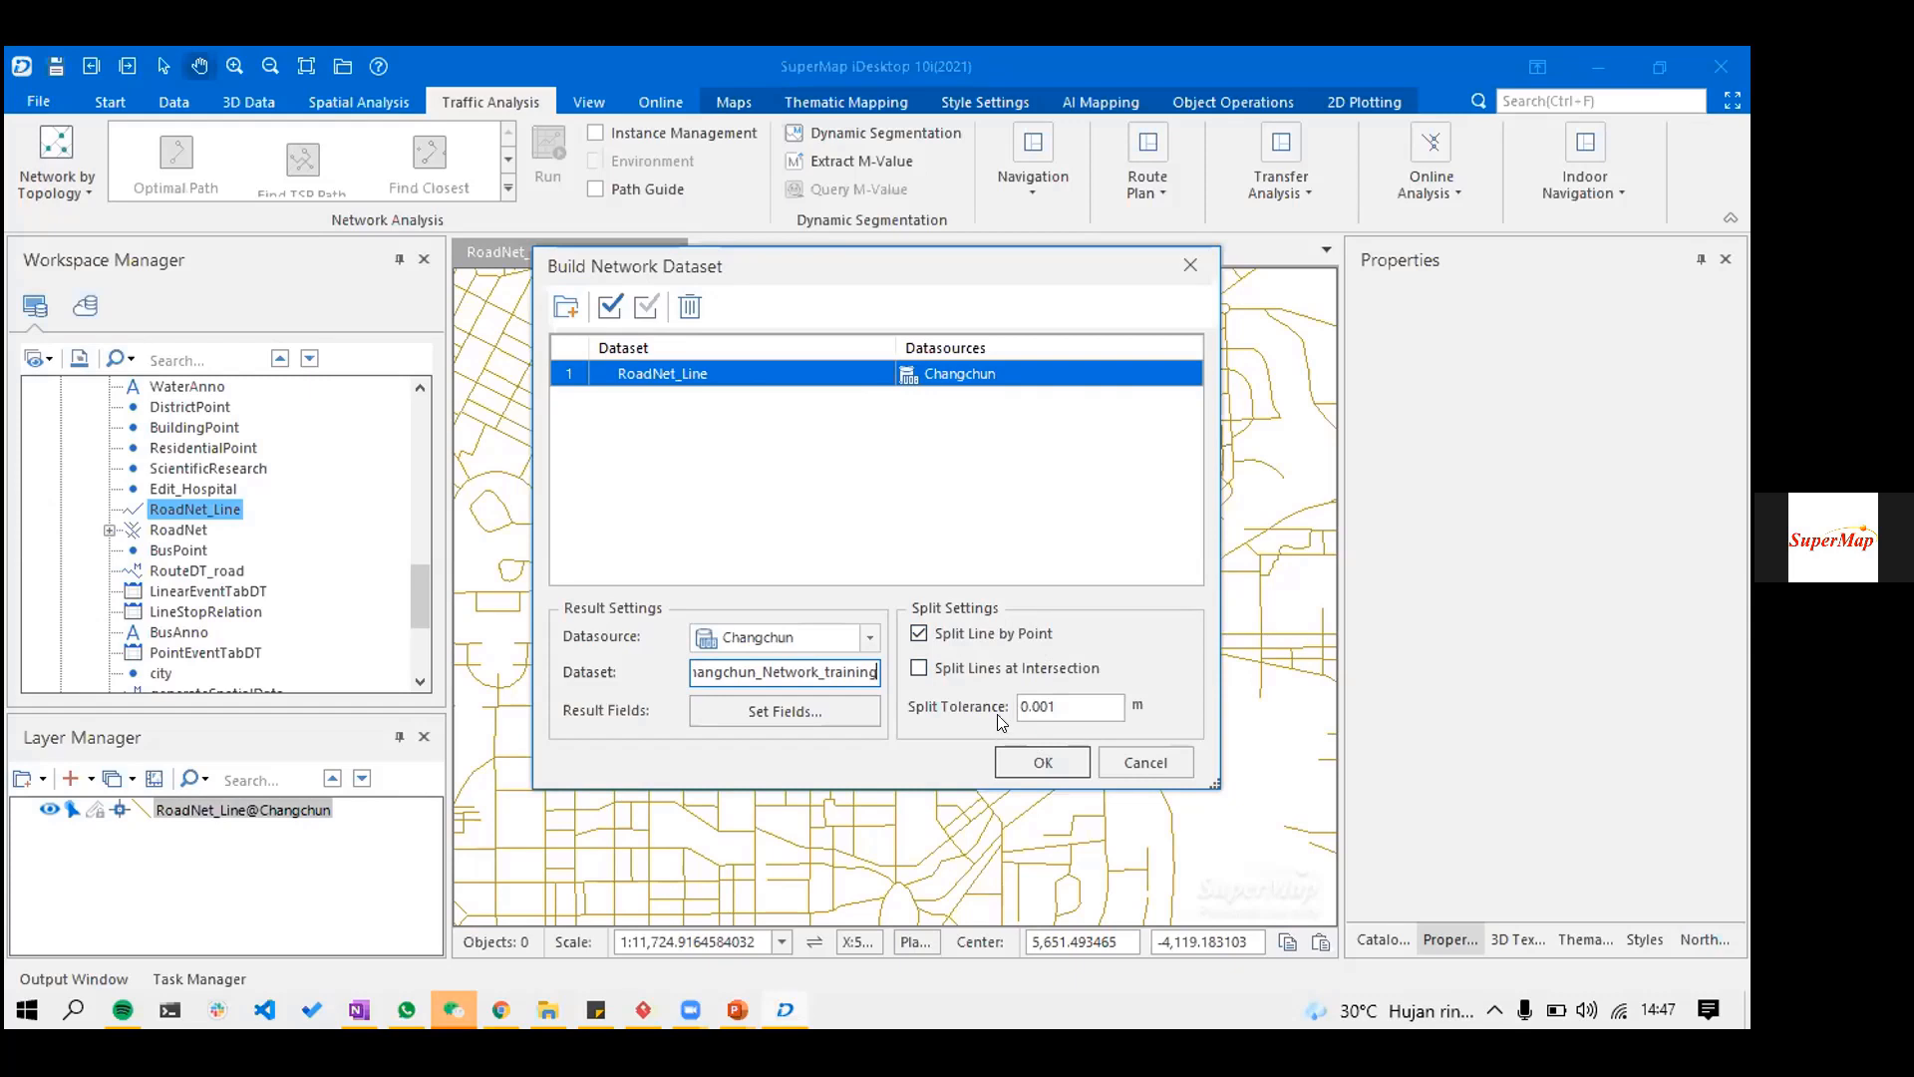
left_click(1043, 763)
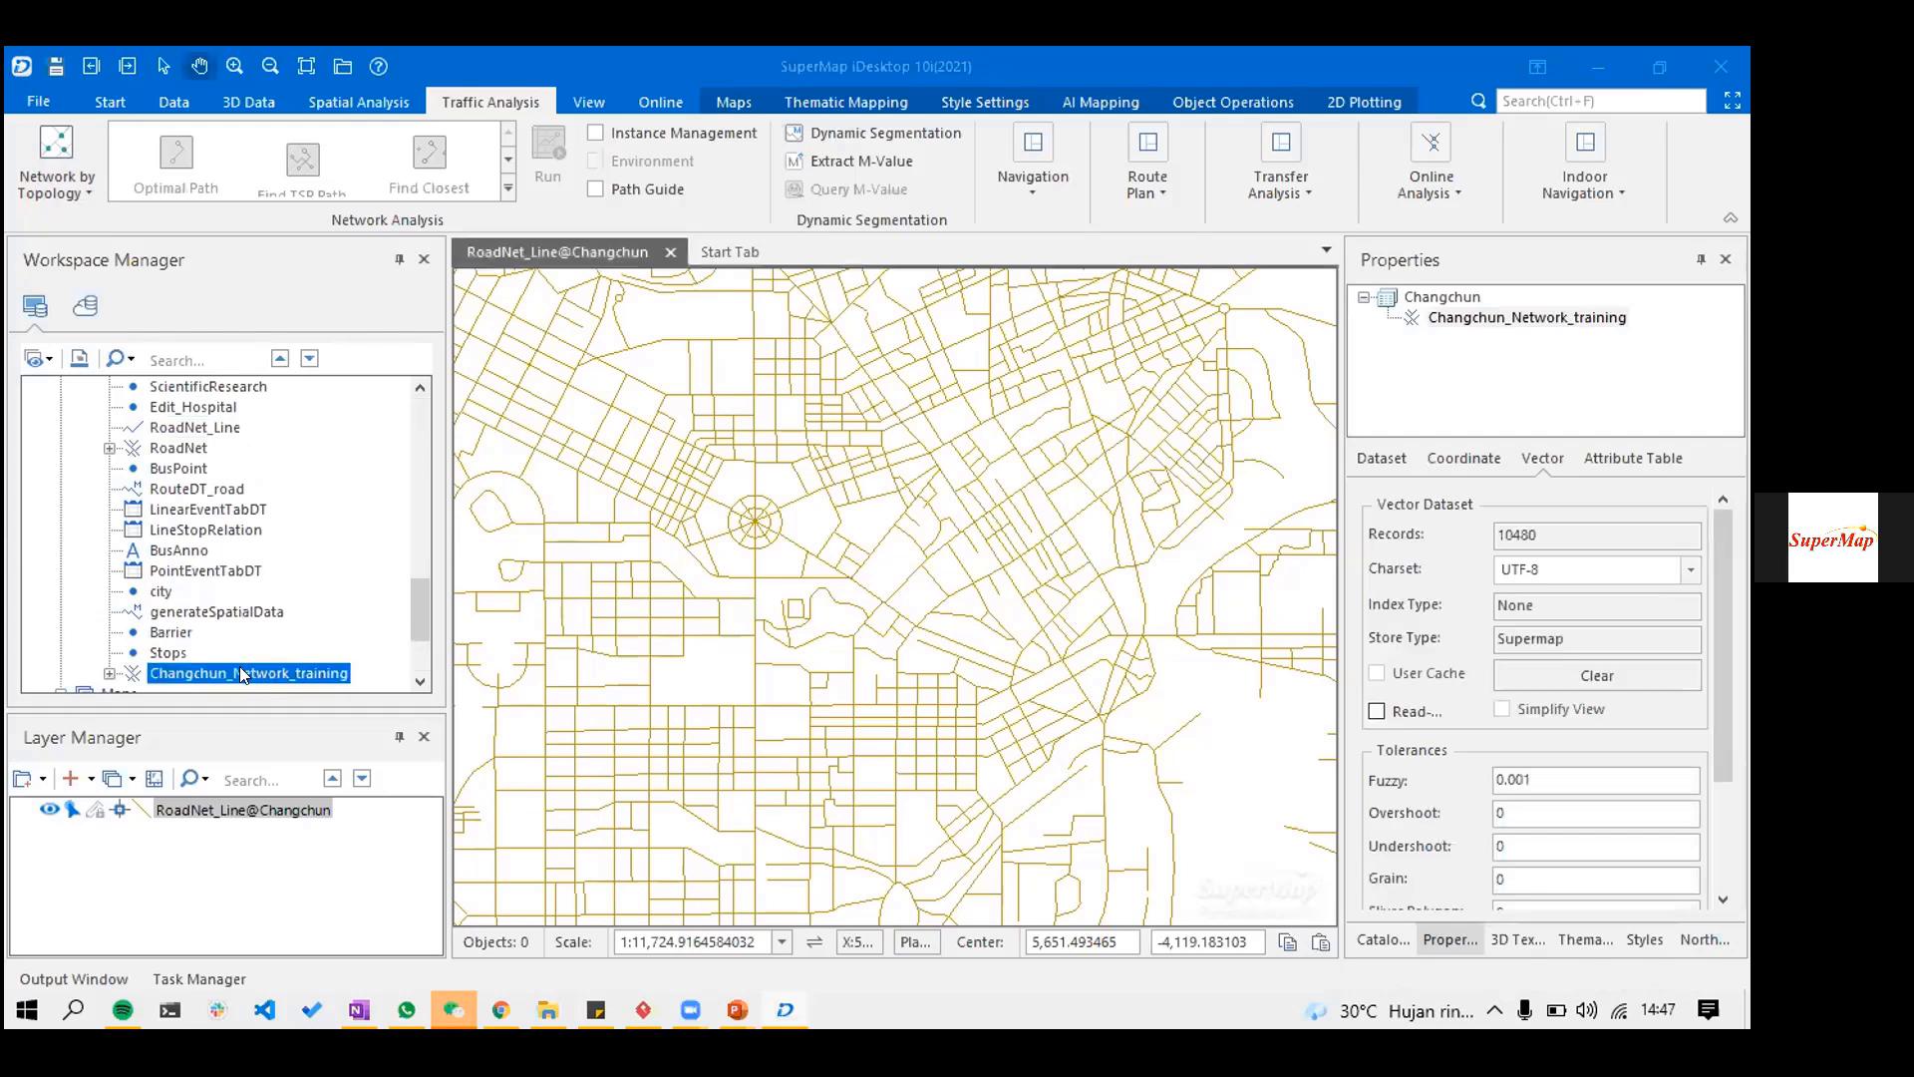
- Add the Changchun_Network_training dataset to the current RoadNet_Line map
left_click_drag(252, 673, 792, 650)
left_click(1015, 585)
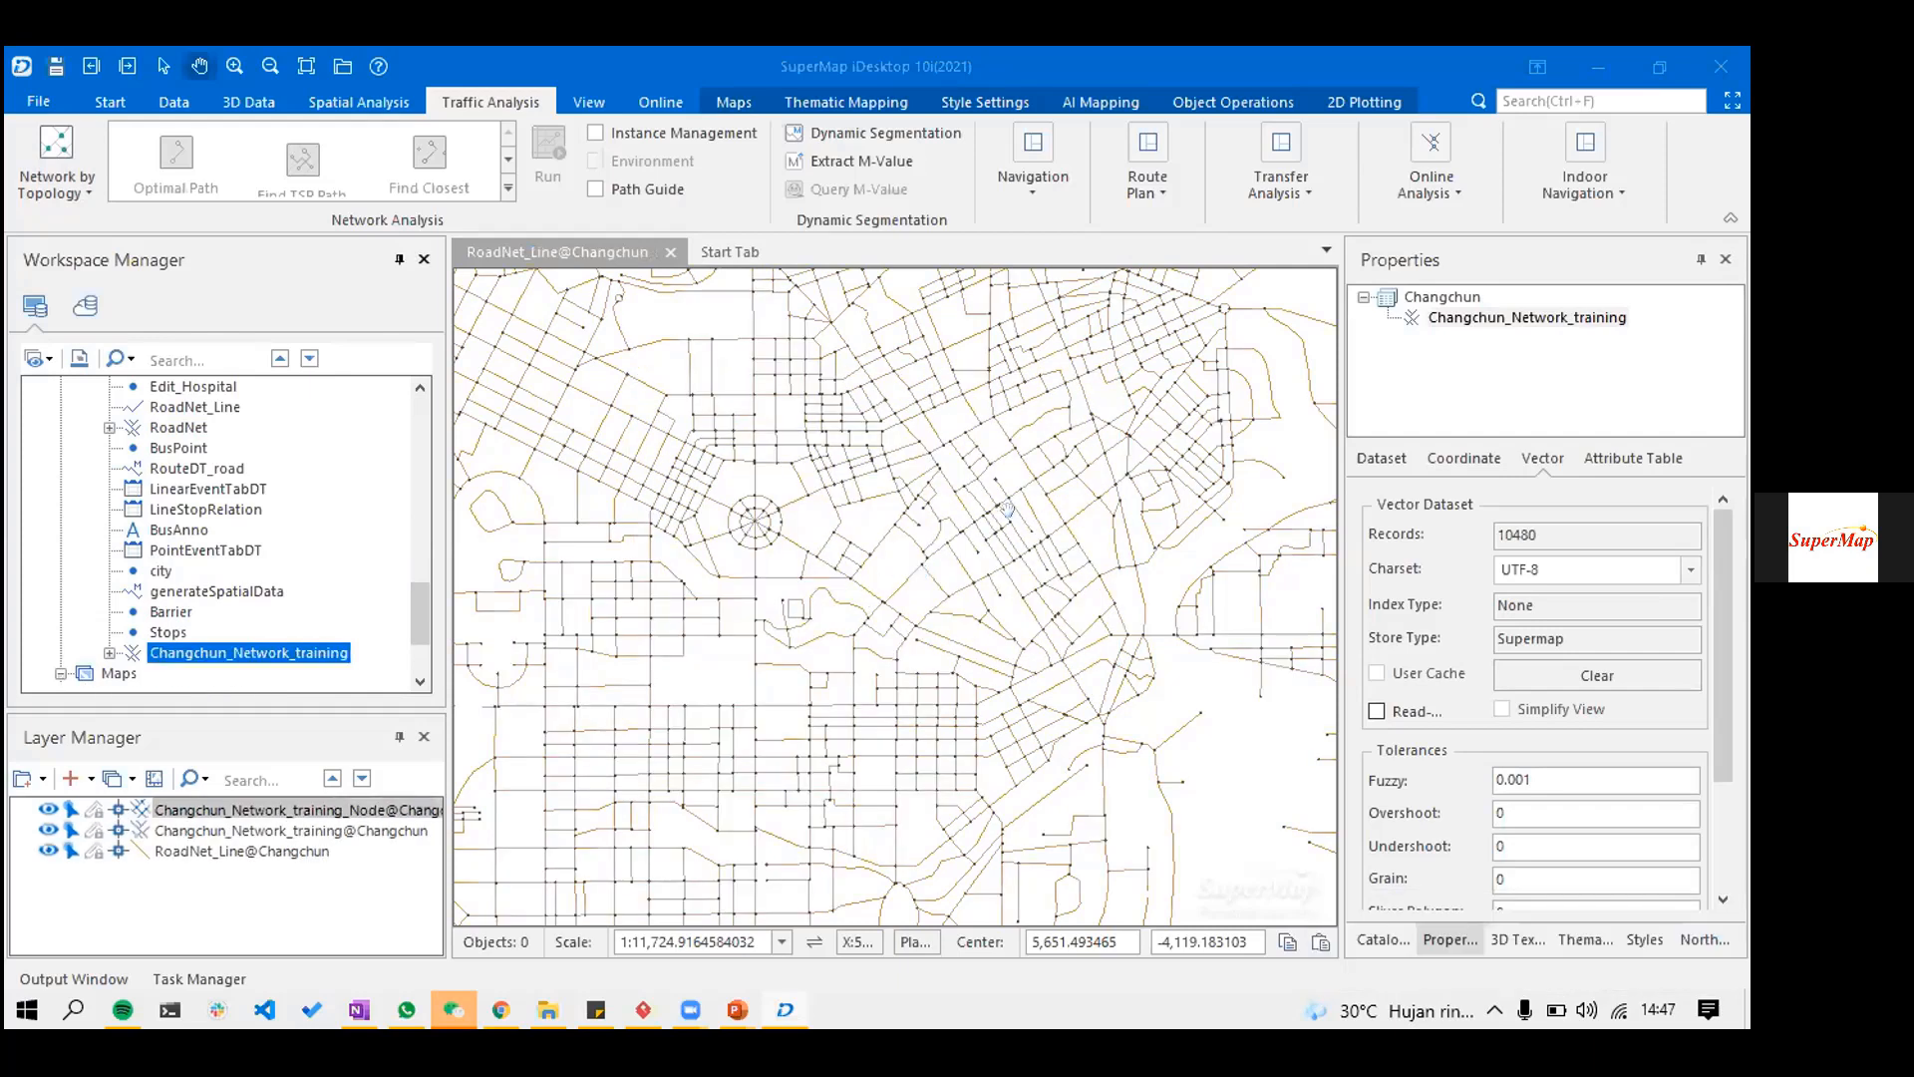
scroll(898, 519, "down", 2)
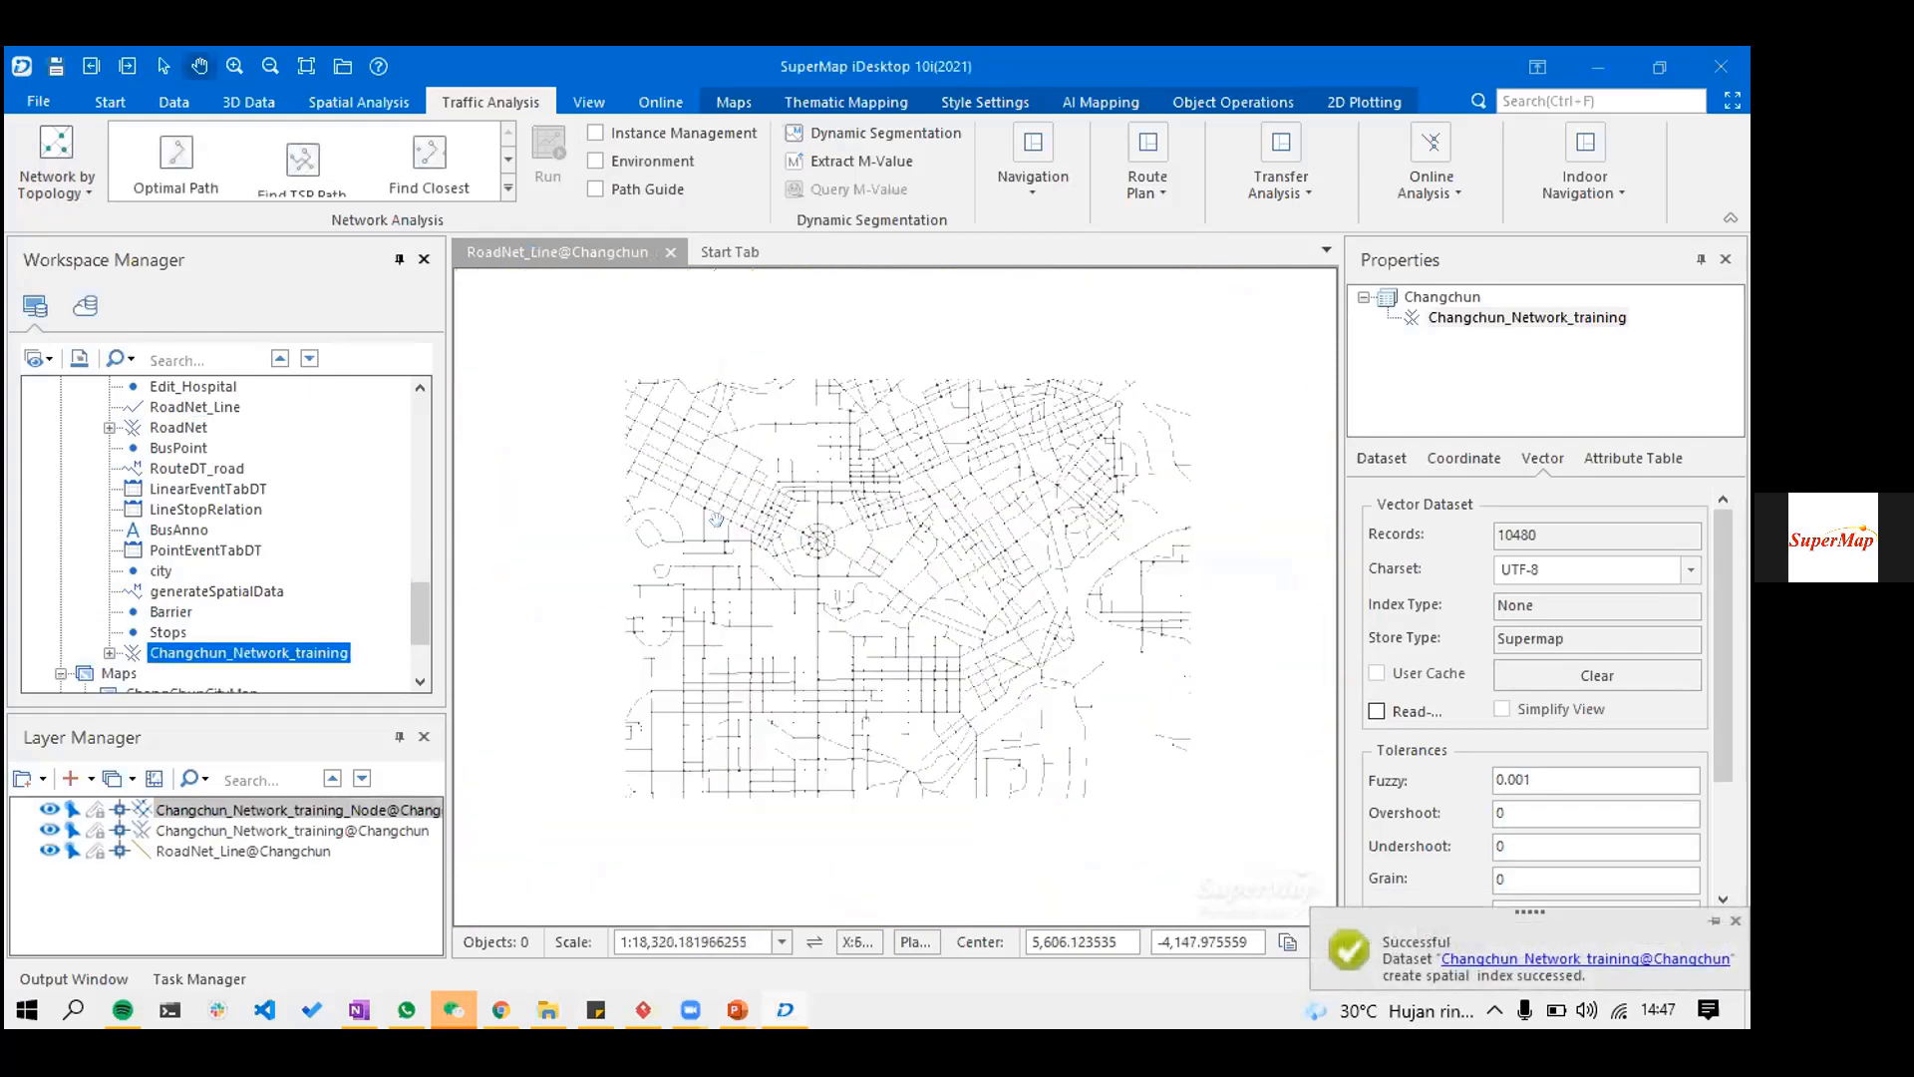
scroll(725, 513, "up", 3)
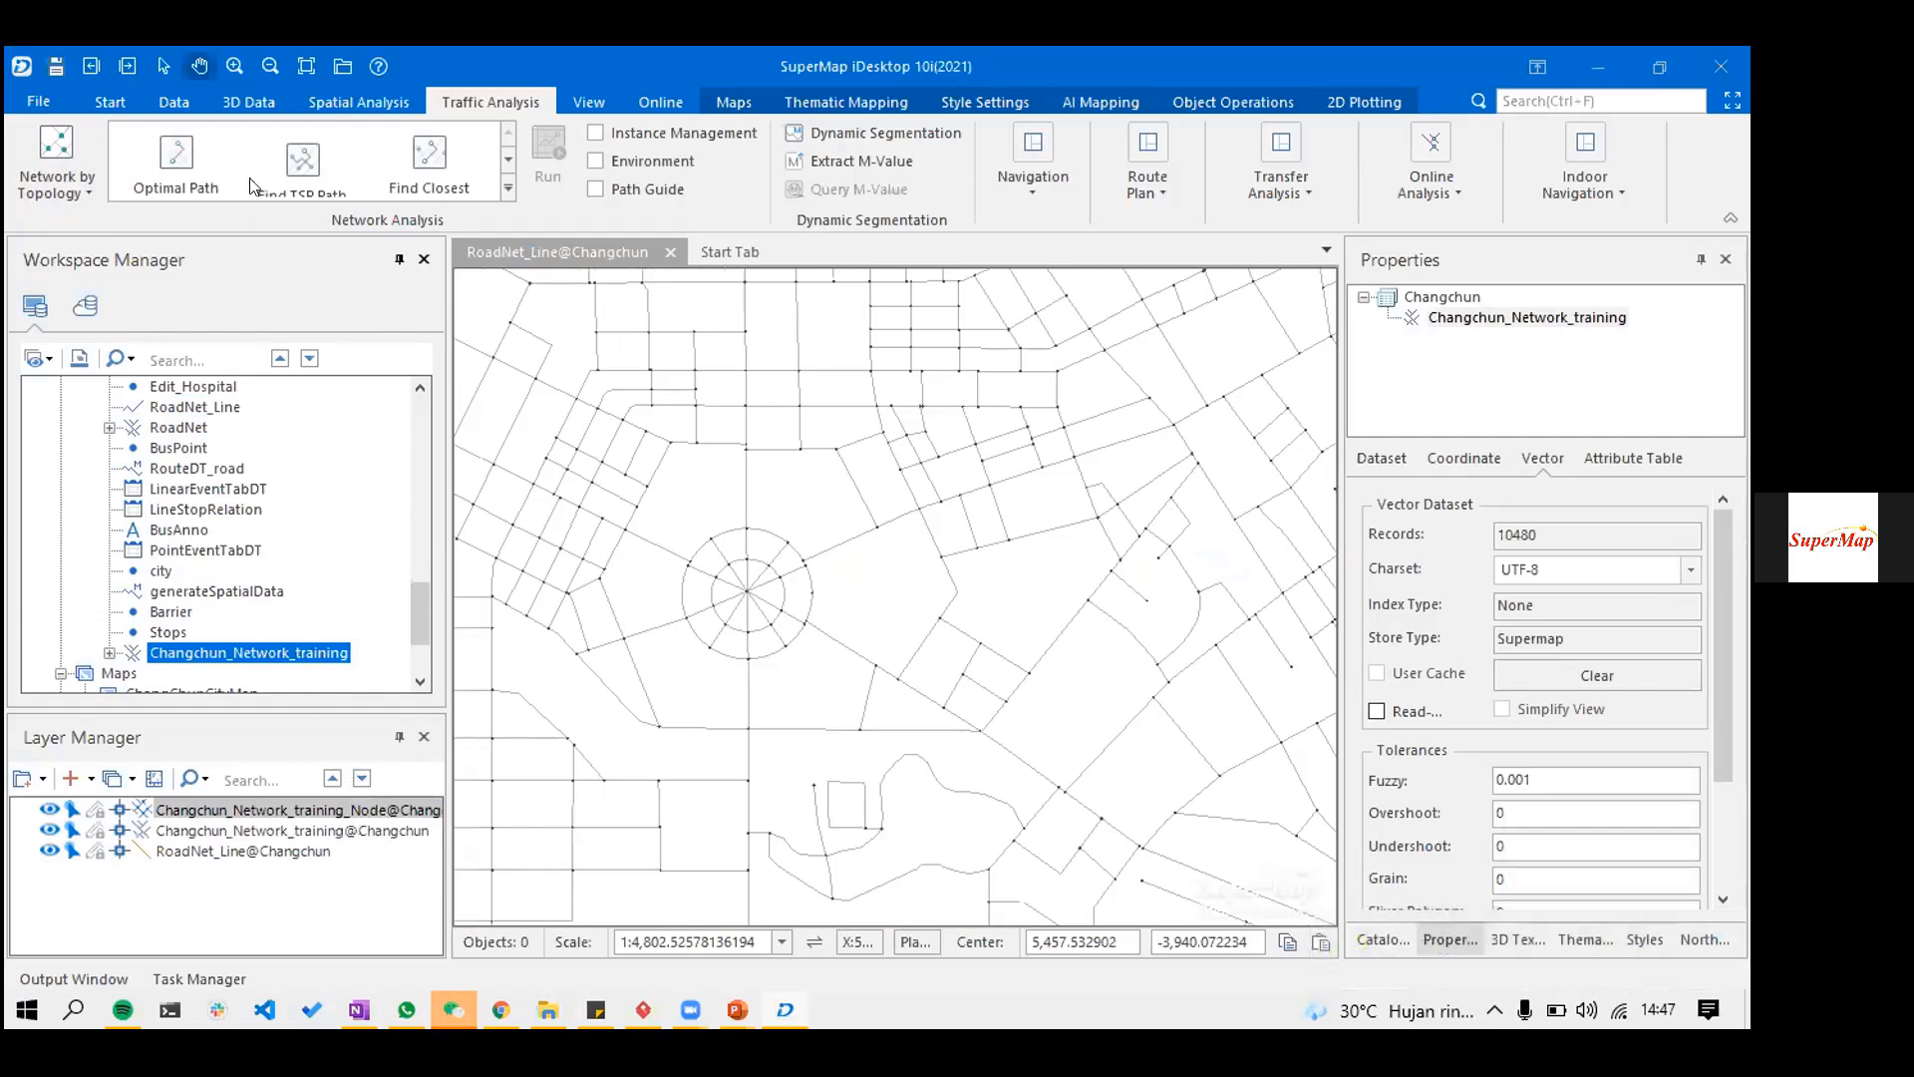
- Hide the RoadNet_Line layer and keep only the Changchun_Network_training line and node layers displayed
left_click(48, 831)
left_click(48, 850)
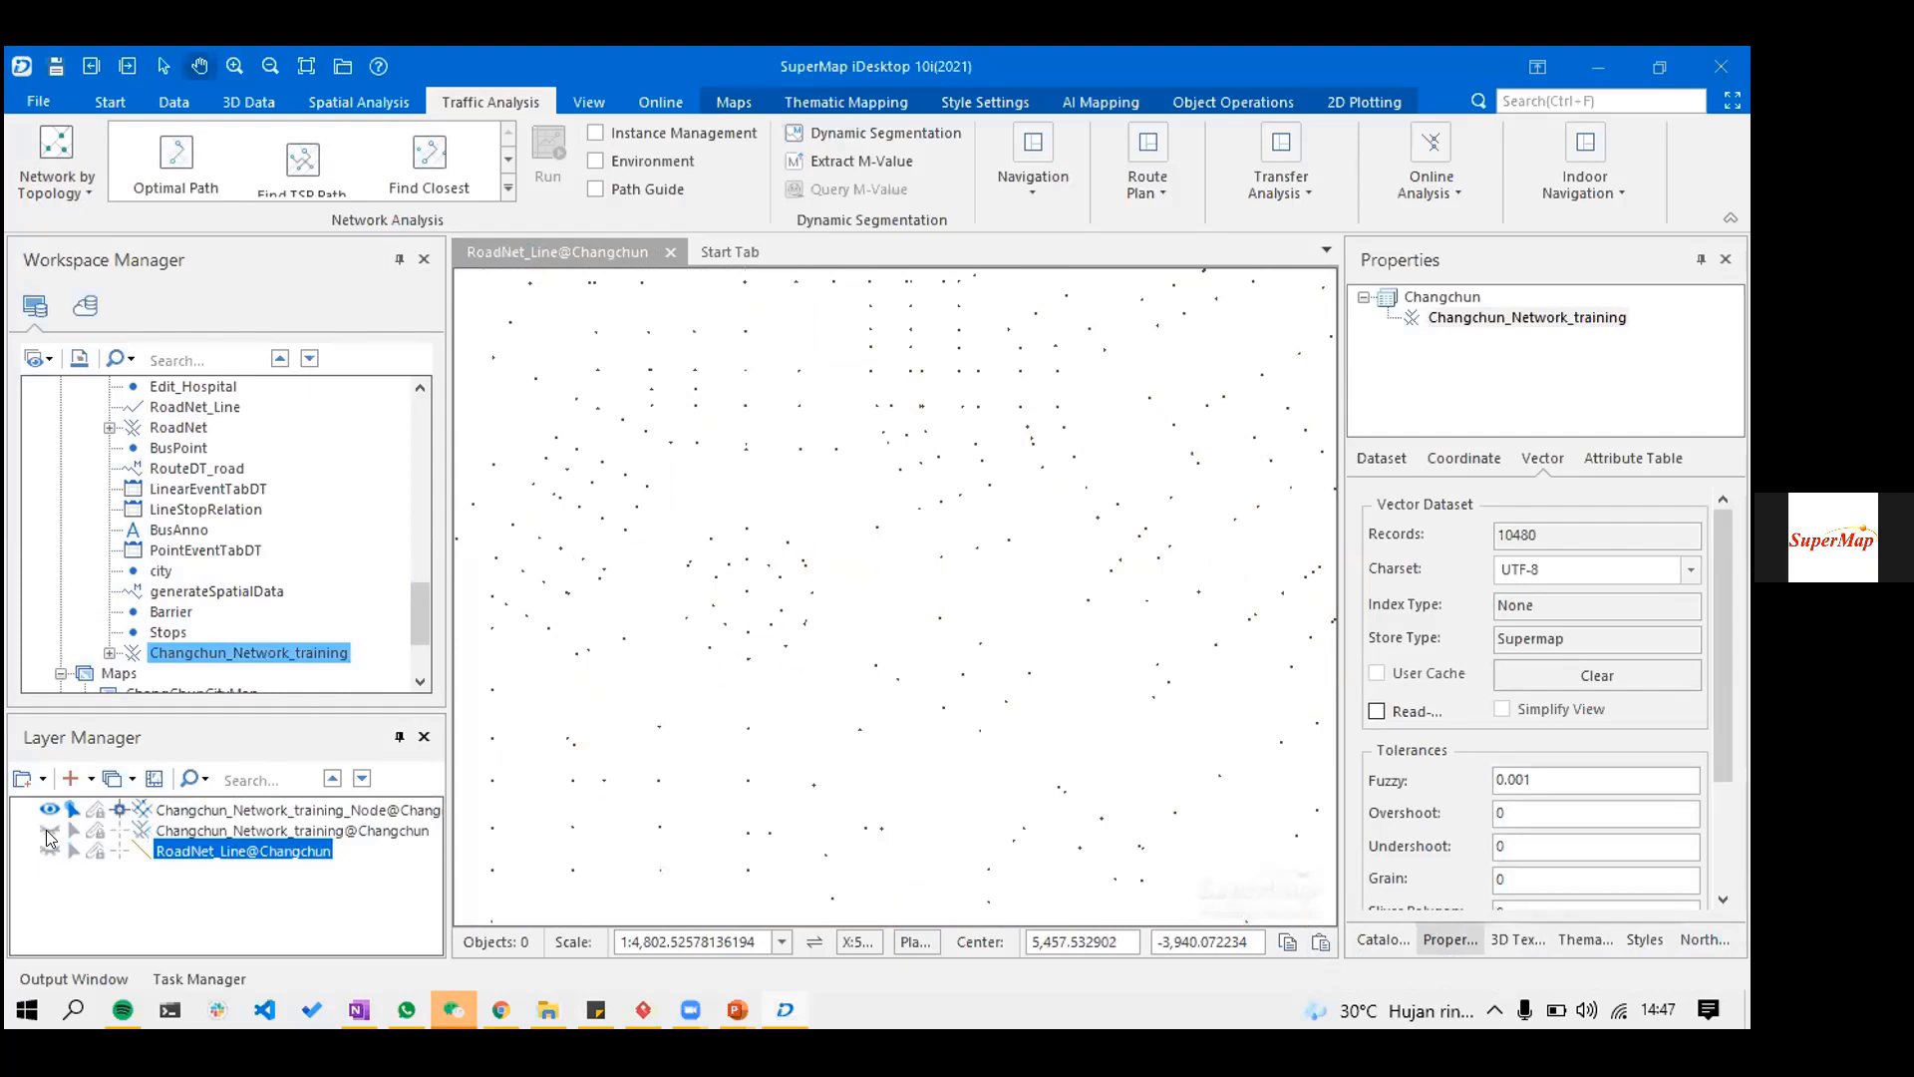
left_click(47, 830)
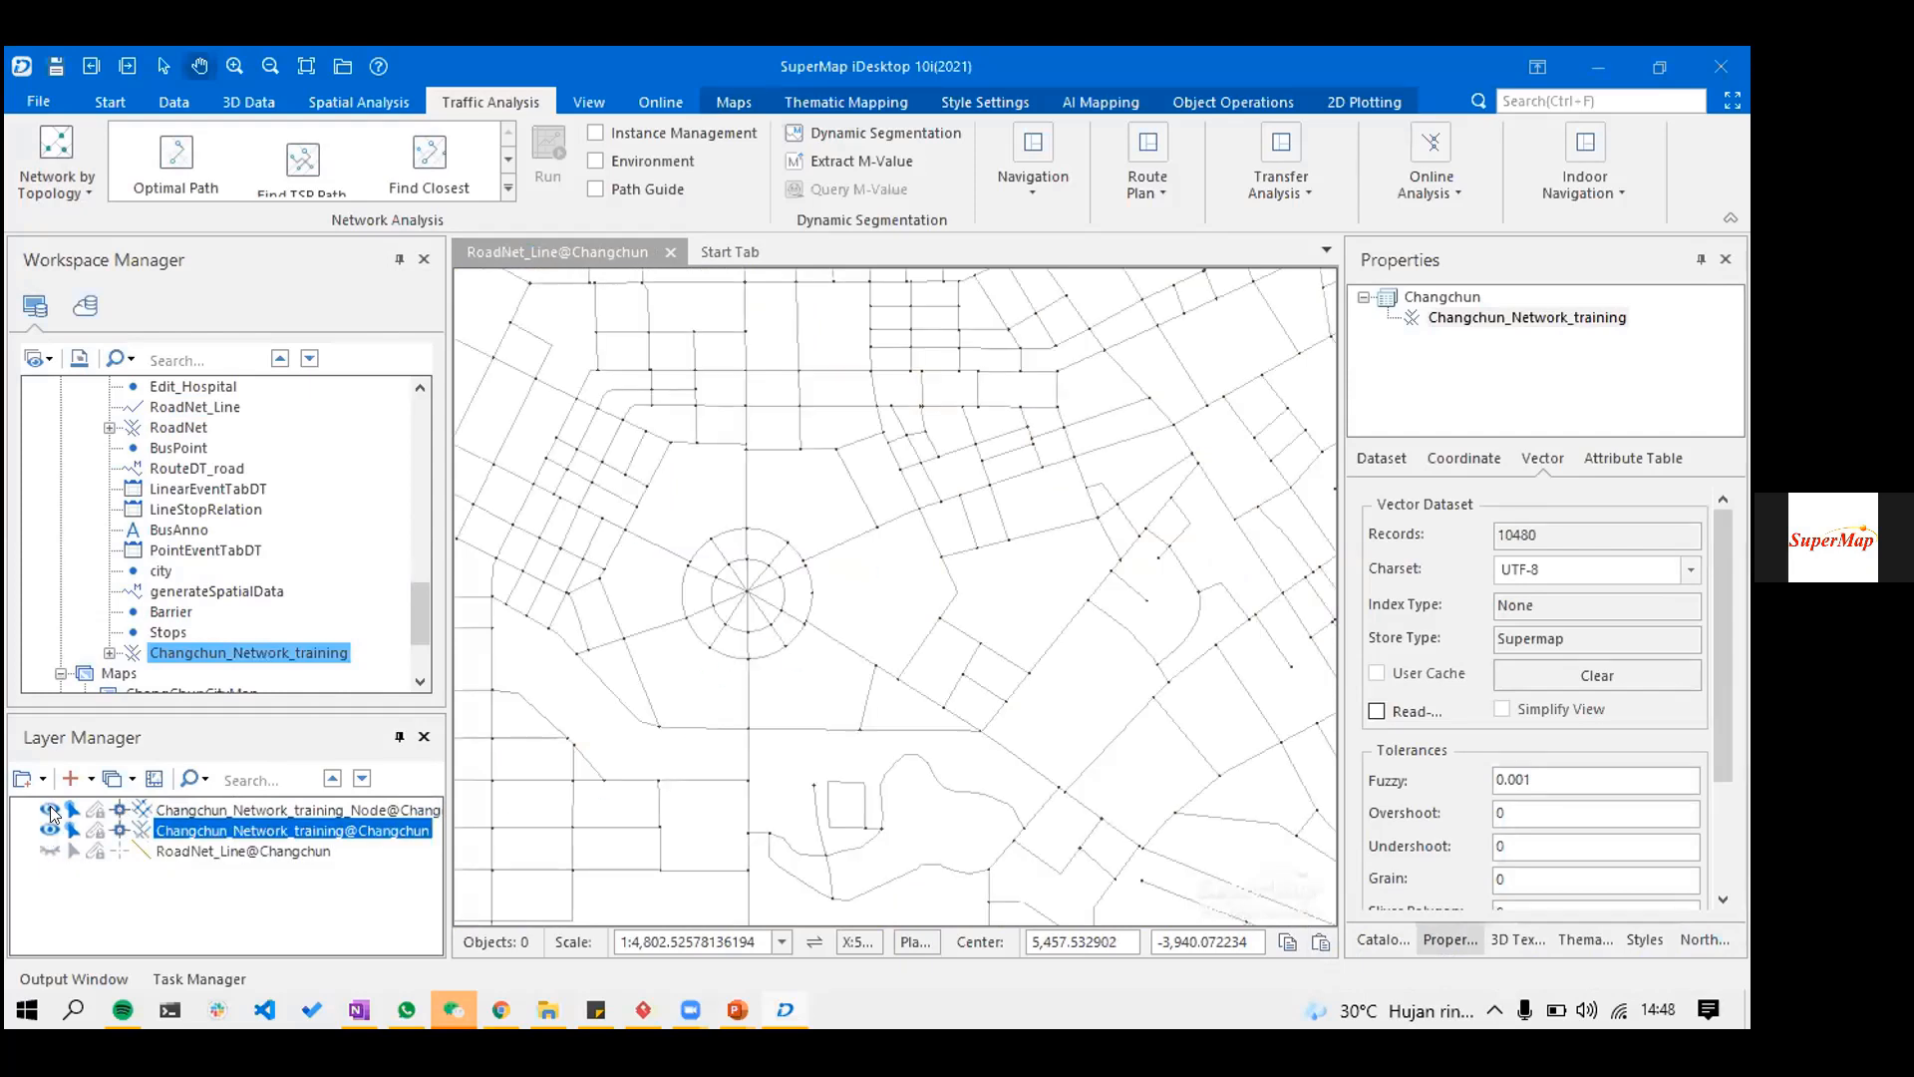
left_click(51, 814)
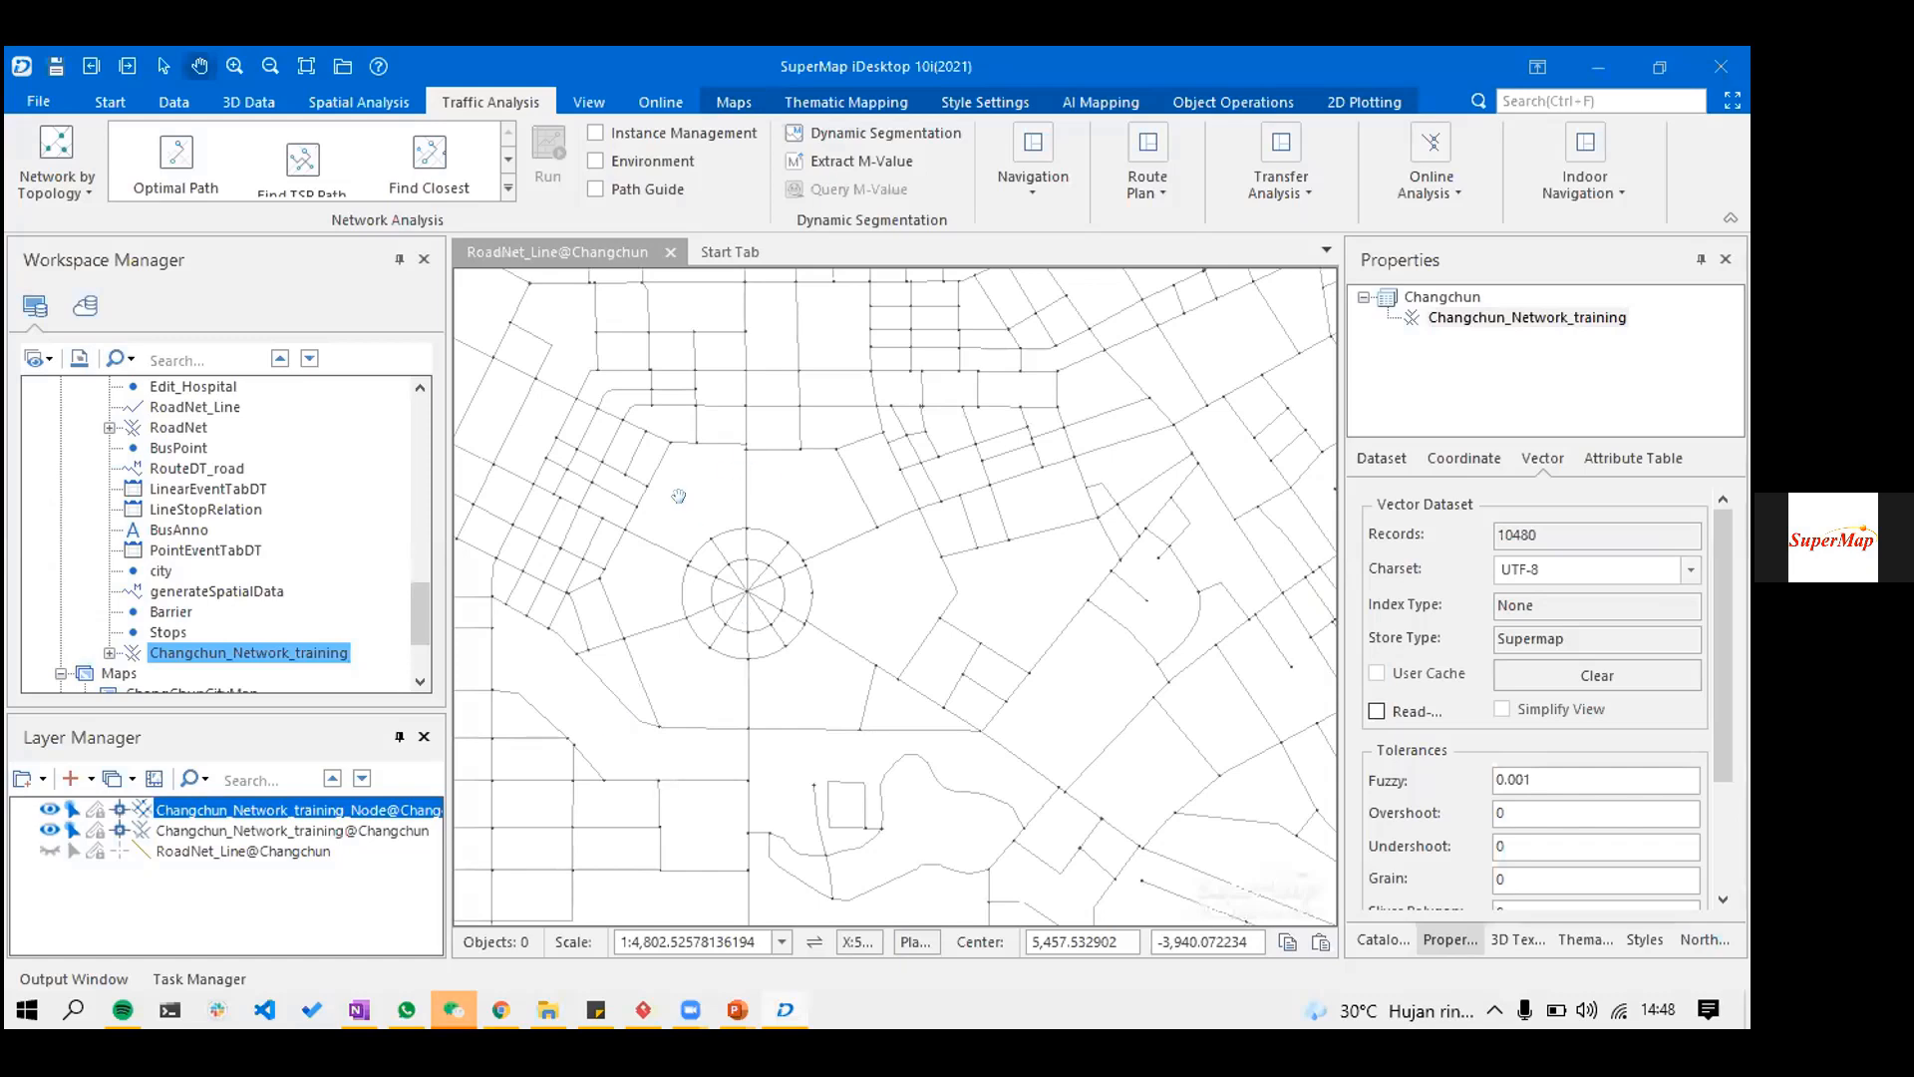
- Examine the nodes and edges of the Changchun network around the central roundabout and the available network analysis types
scroll(684, 499, "up", 4)
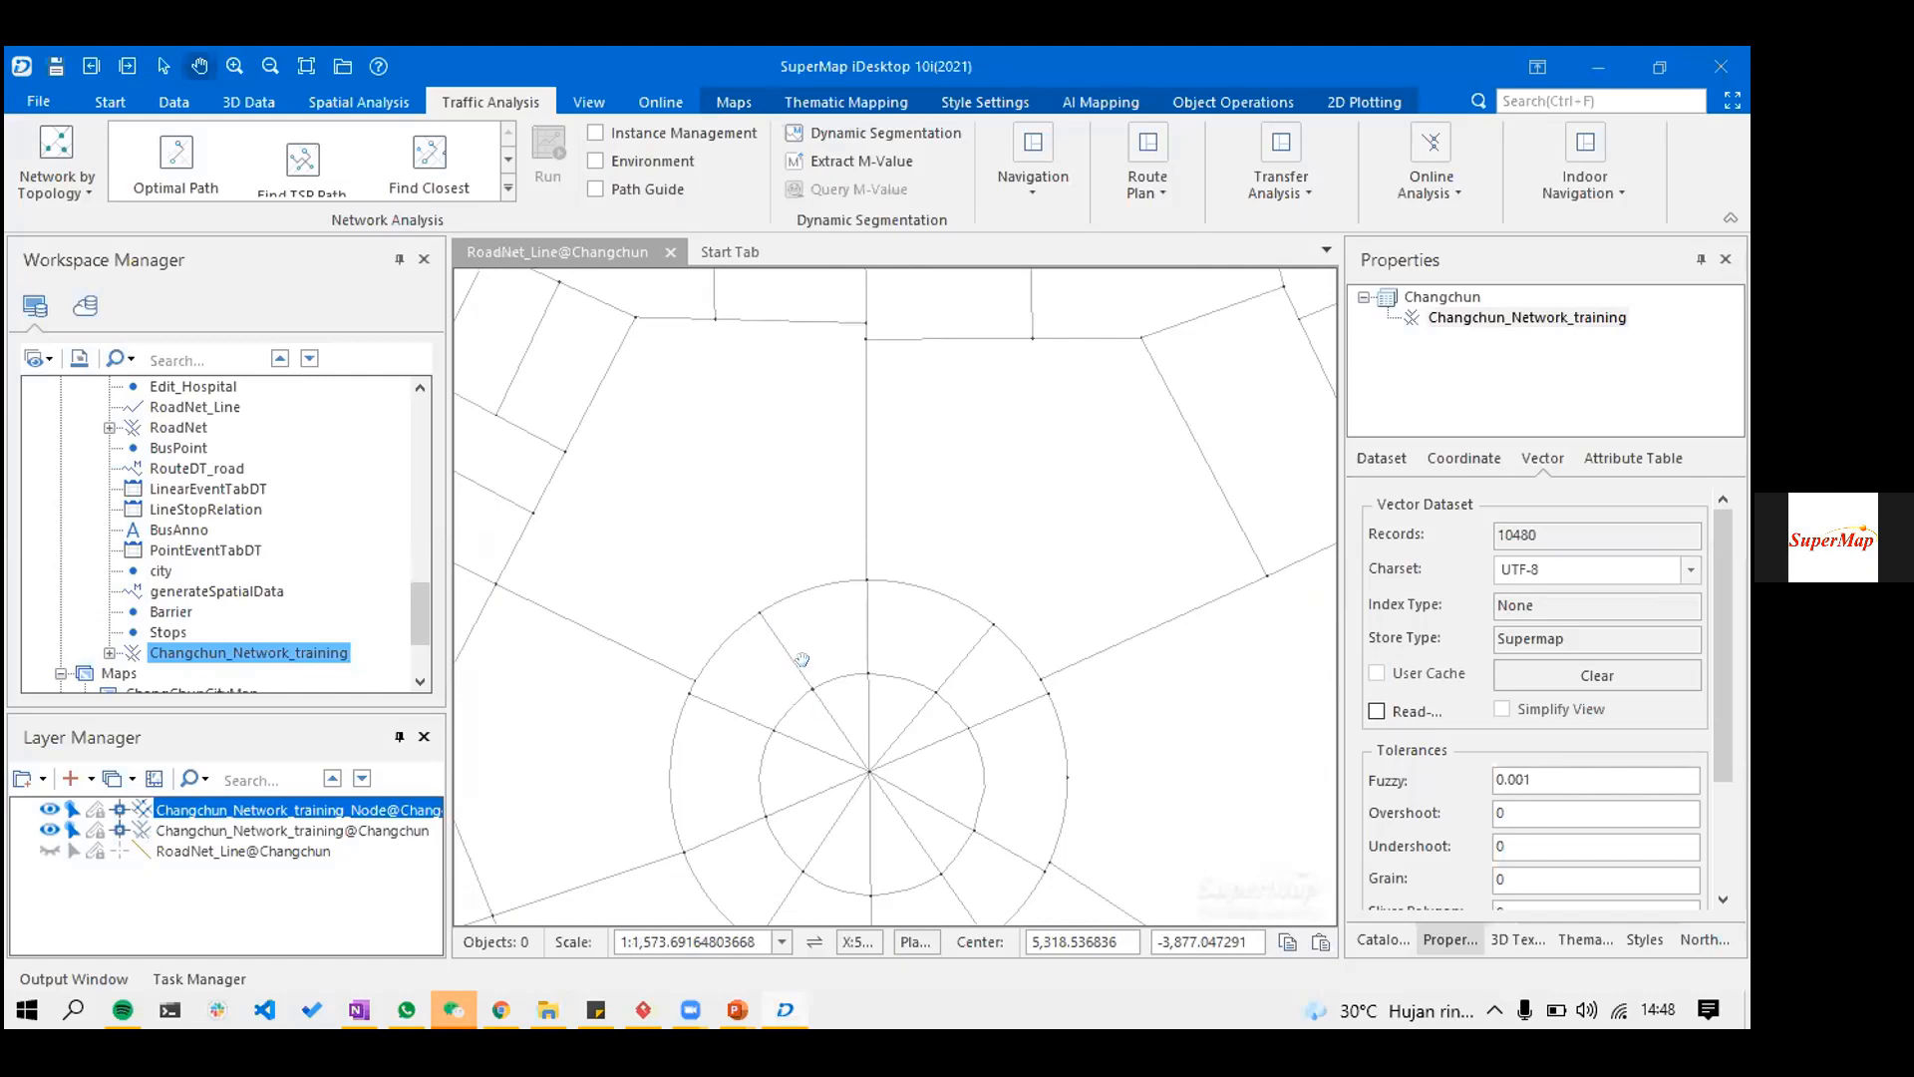
scroll(801, 659, "up", 2)
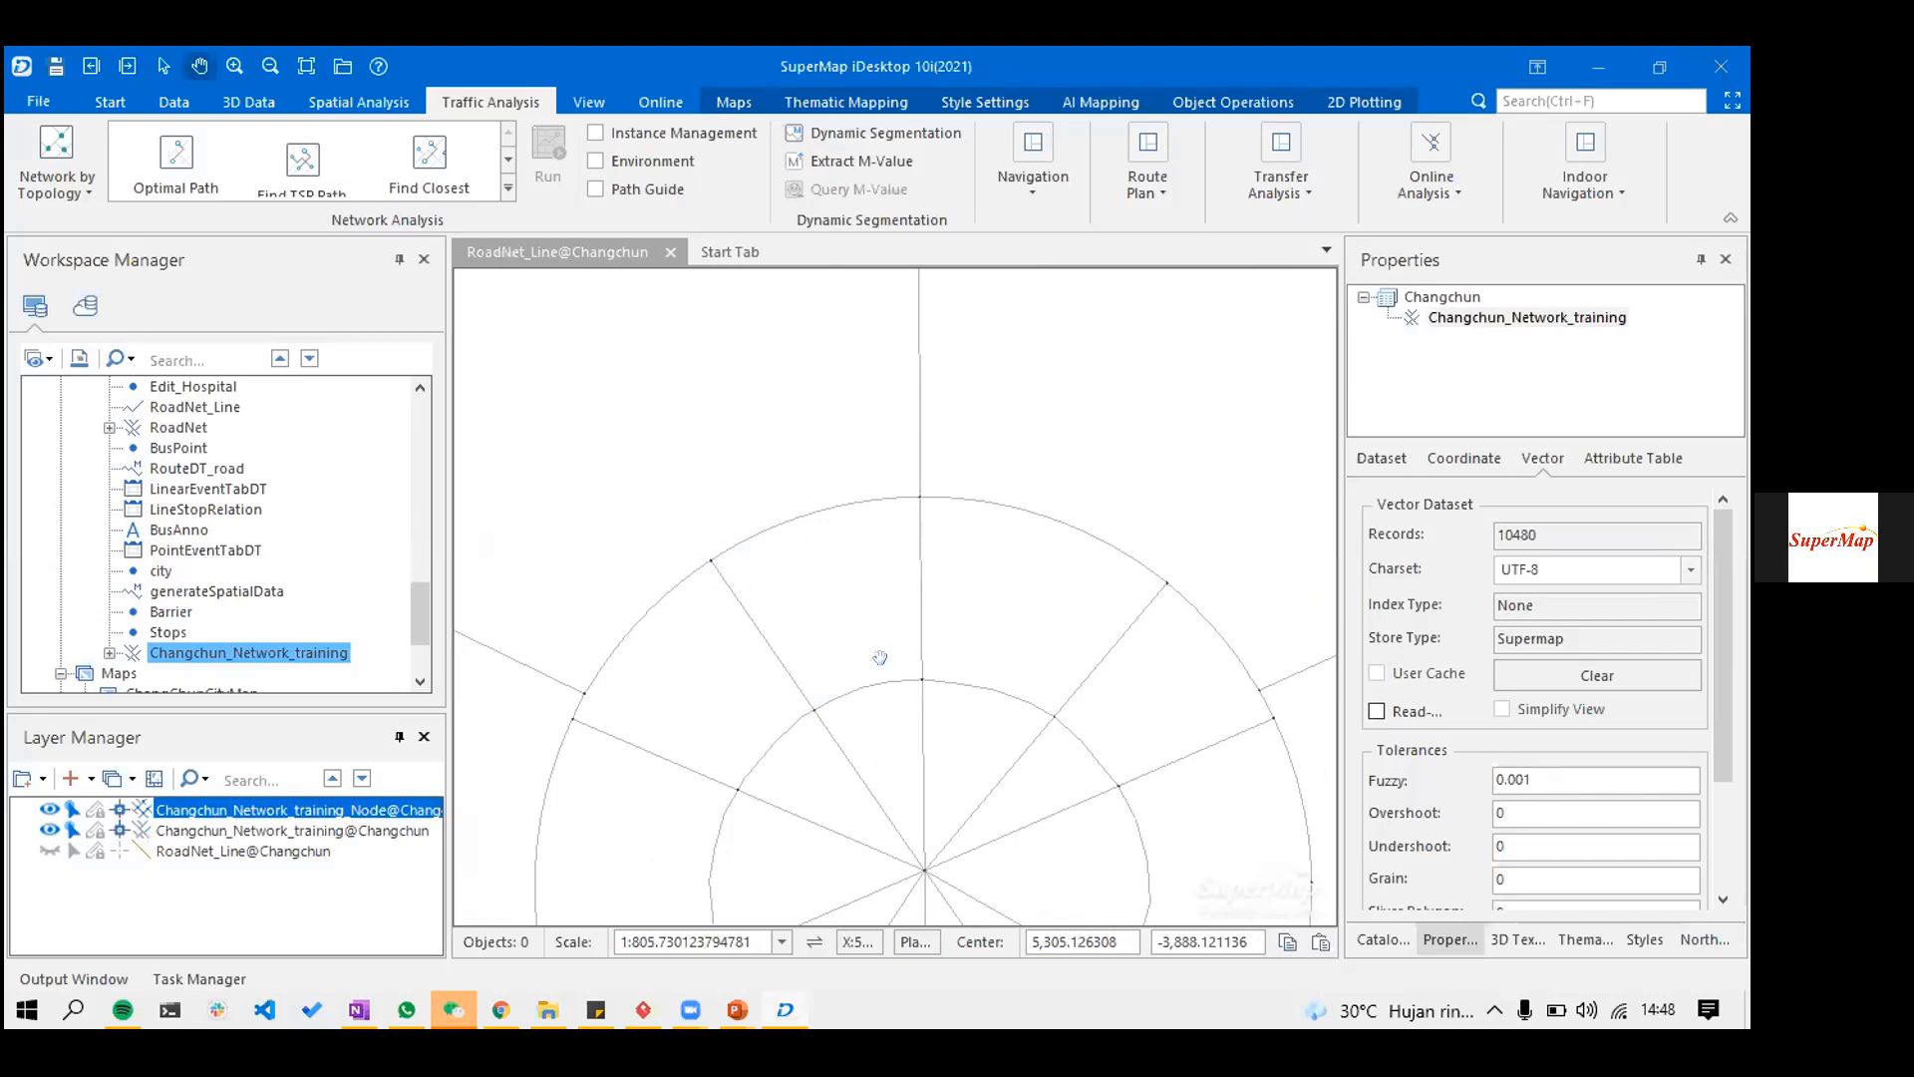
scroll(909, 628, "down", 2)
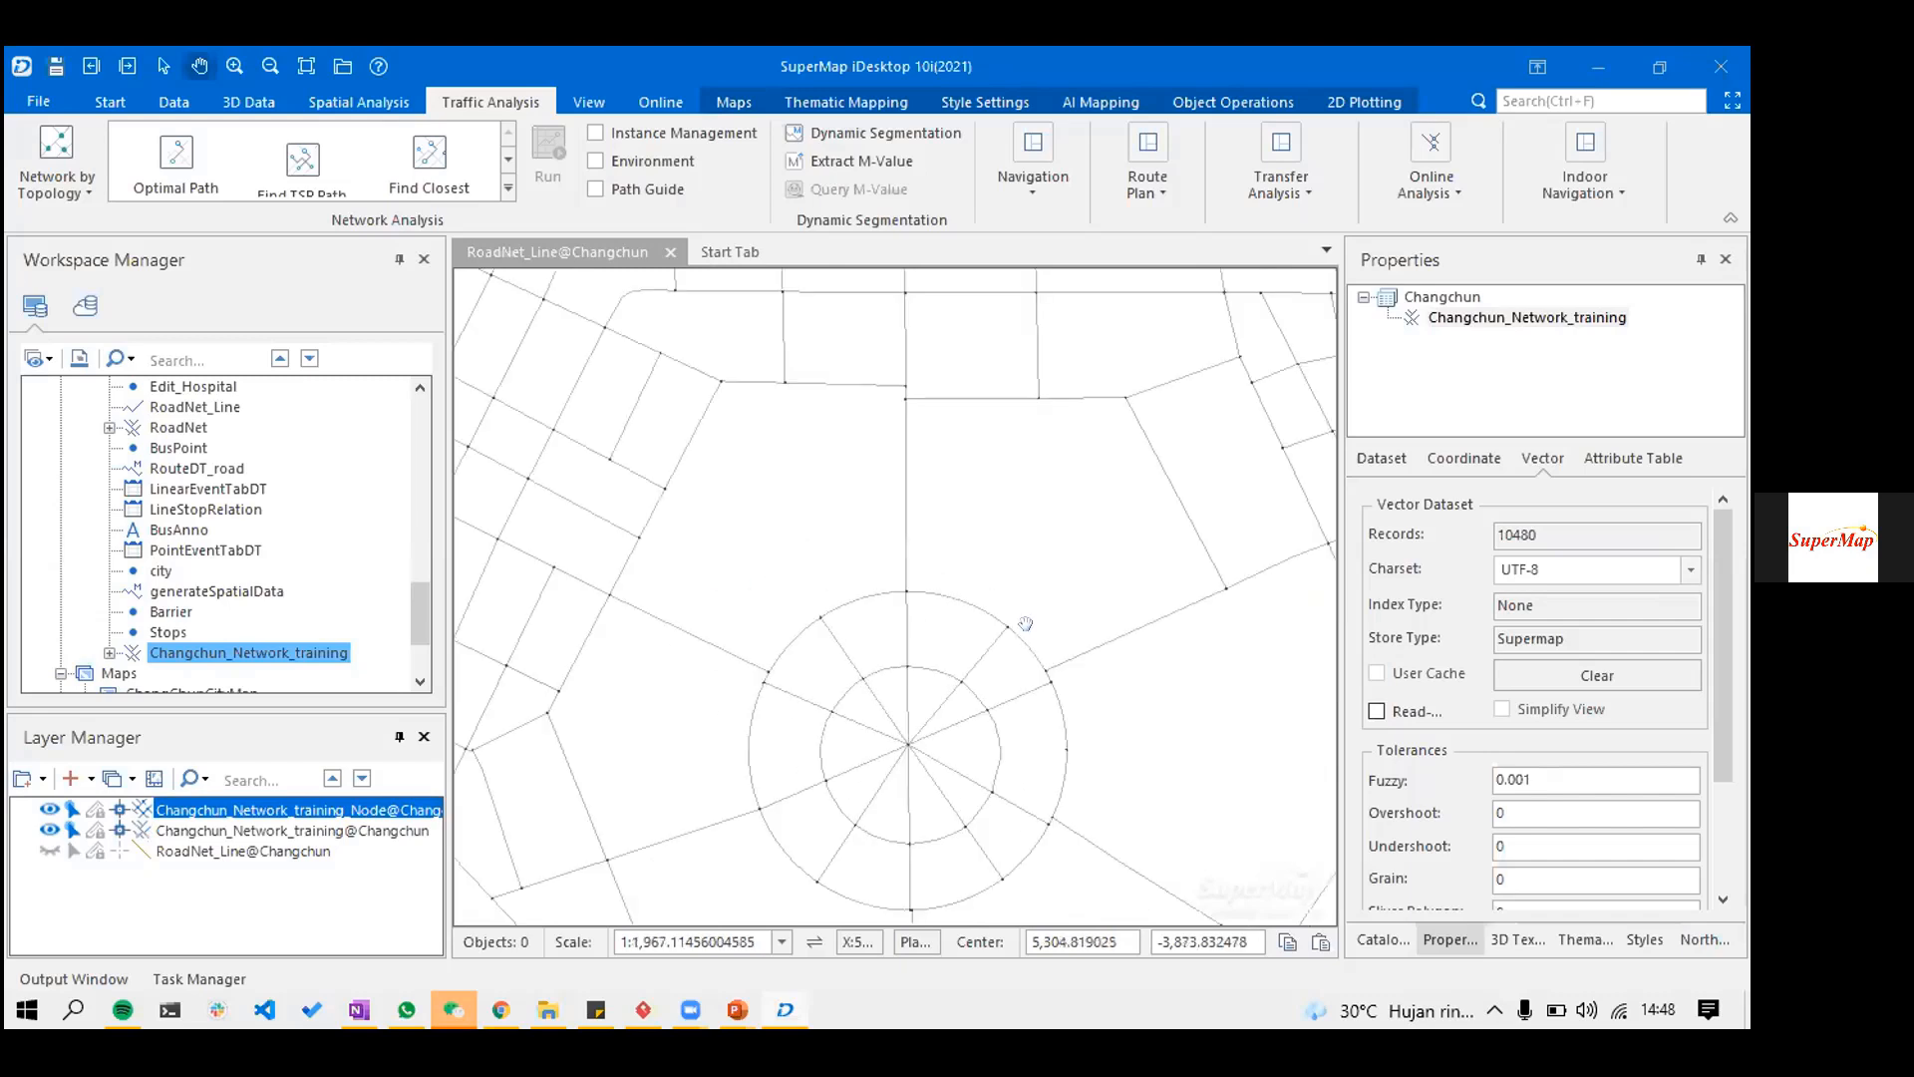
scroll(1026, 613, "down", 2)
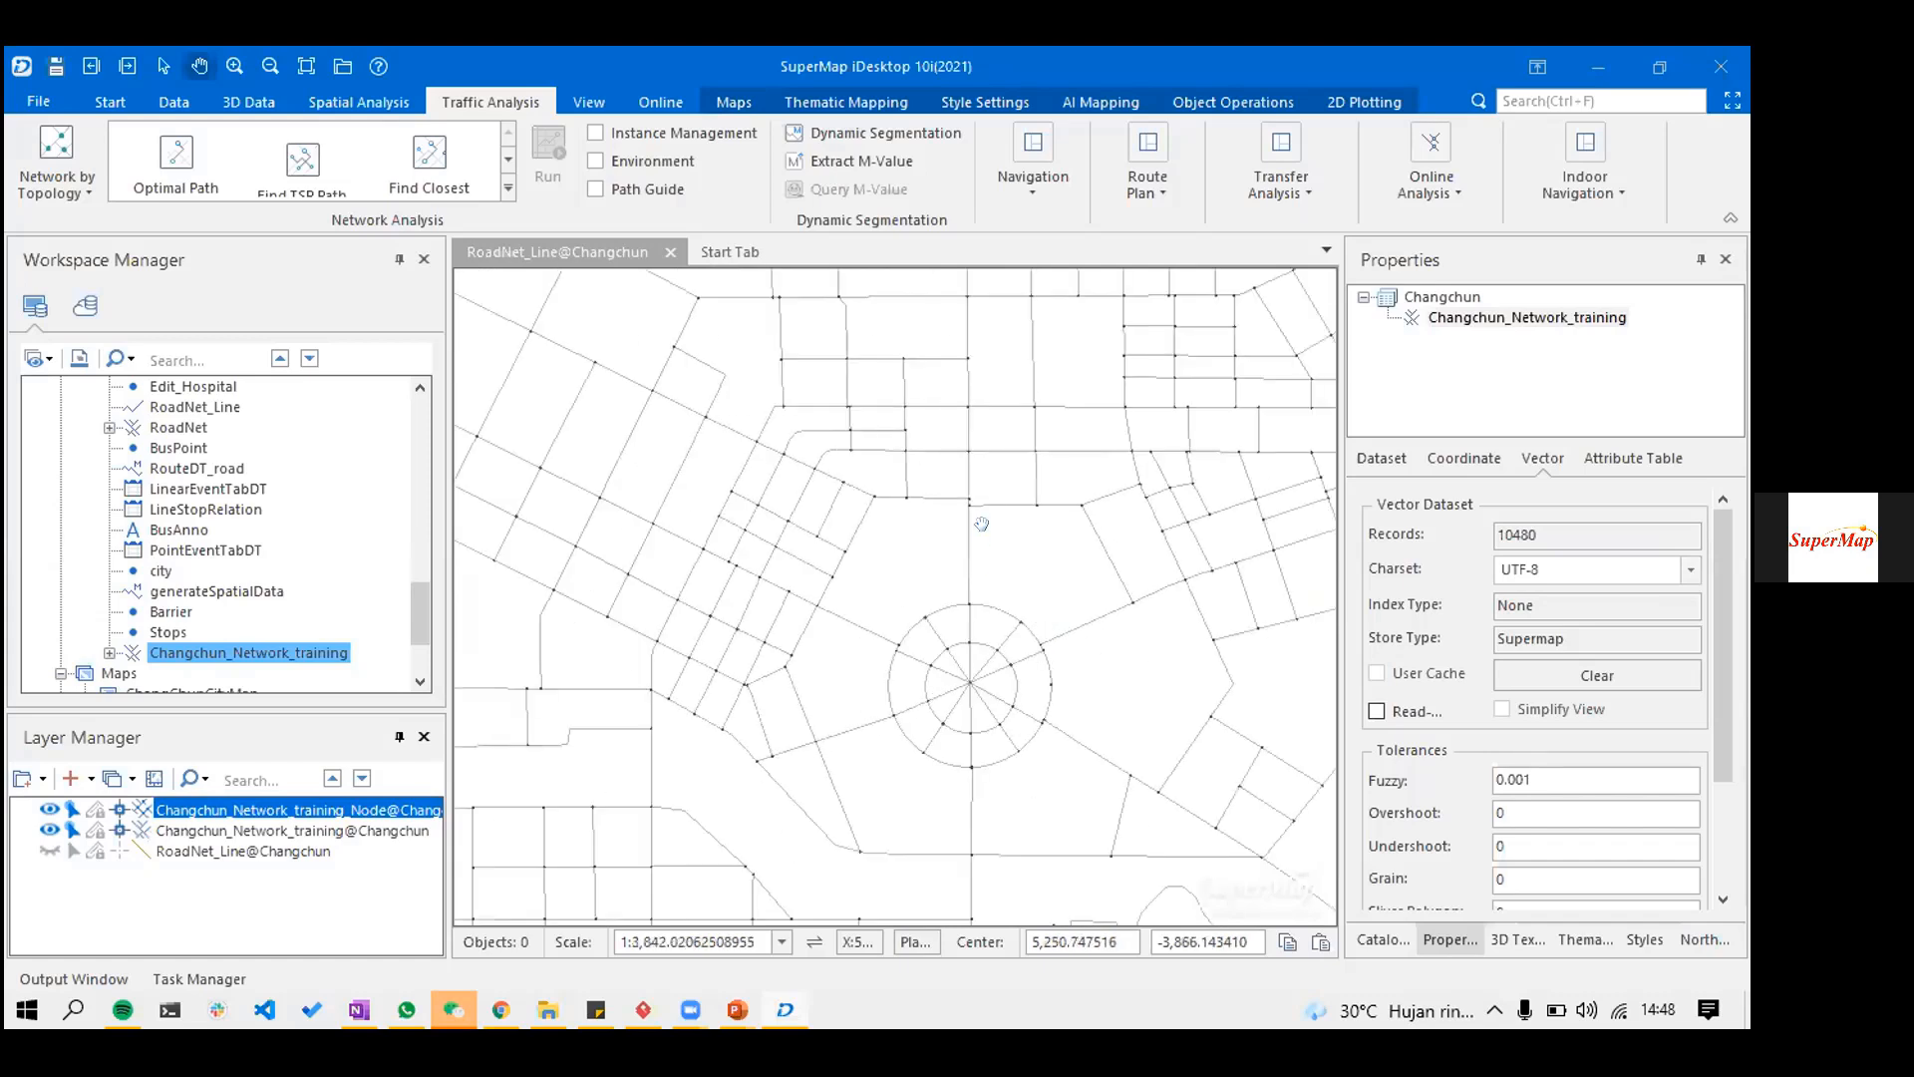
scroll(981, 524, "down", 2)
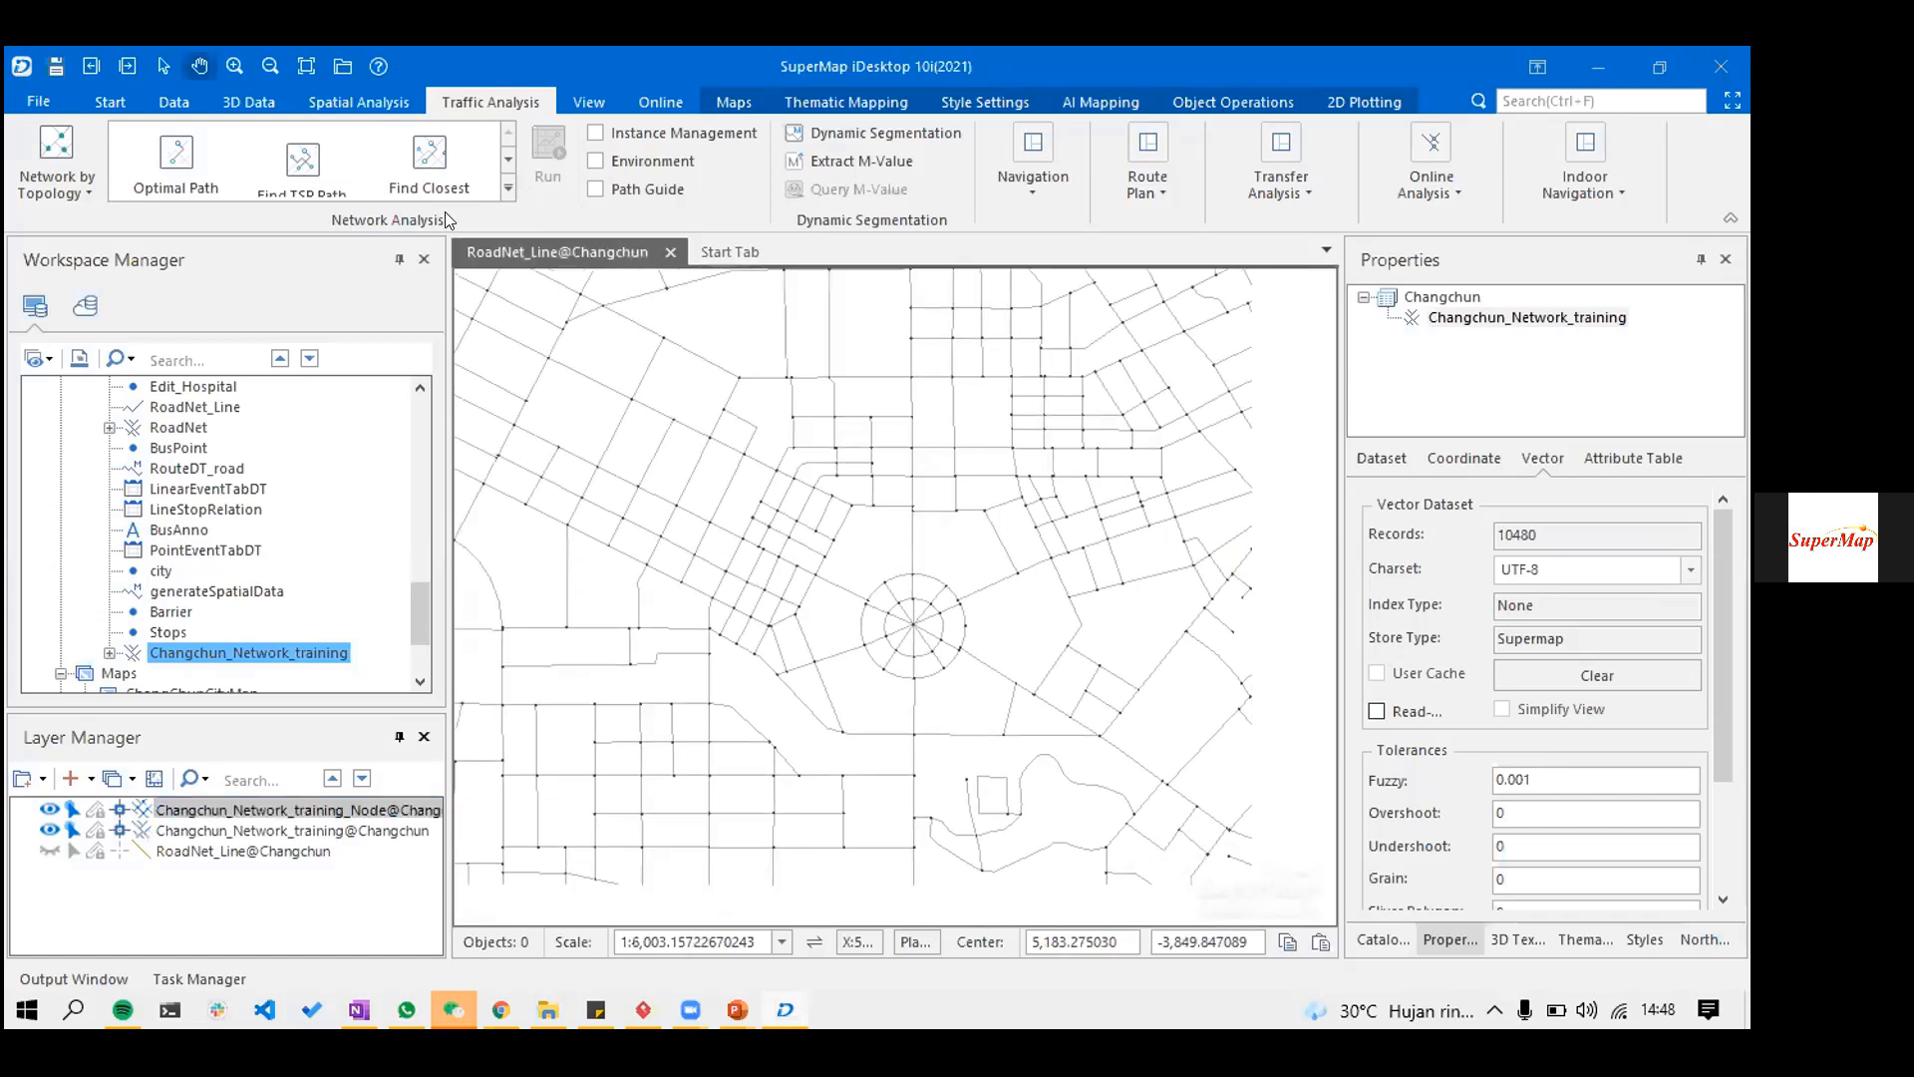
left_click(508, 189)
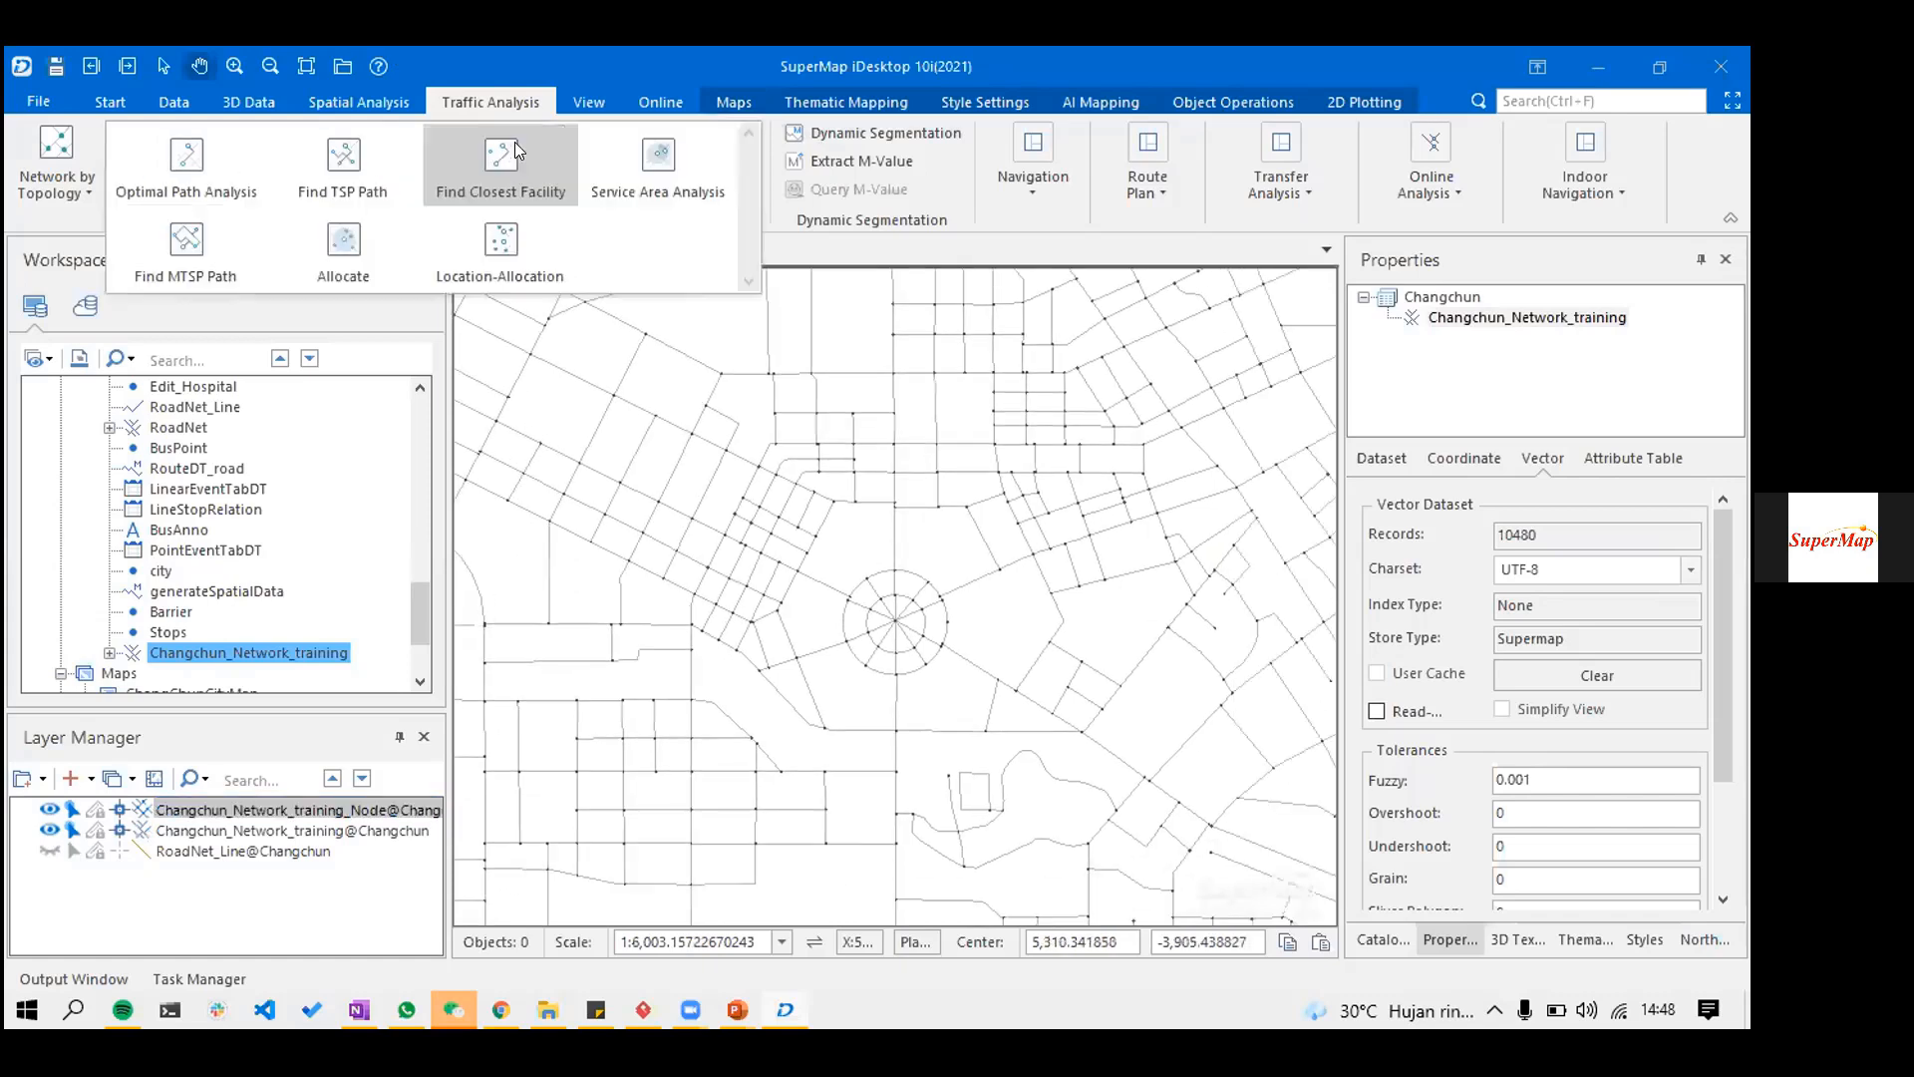
left_click(687, 446)
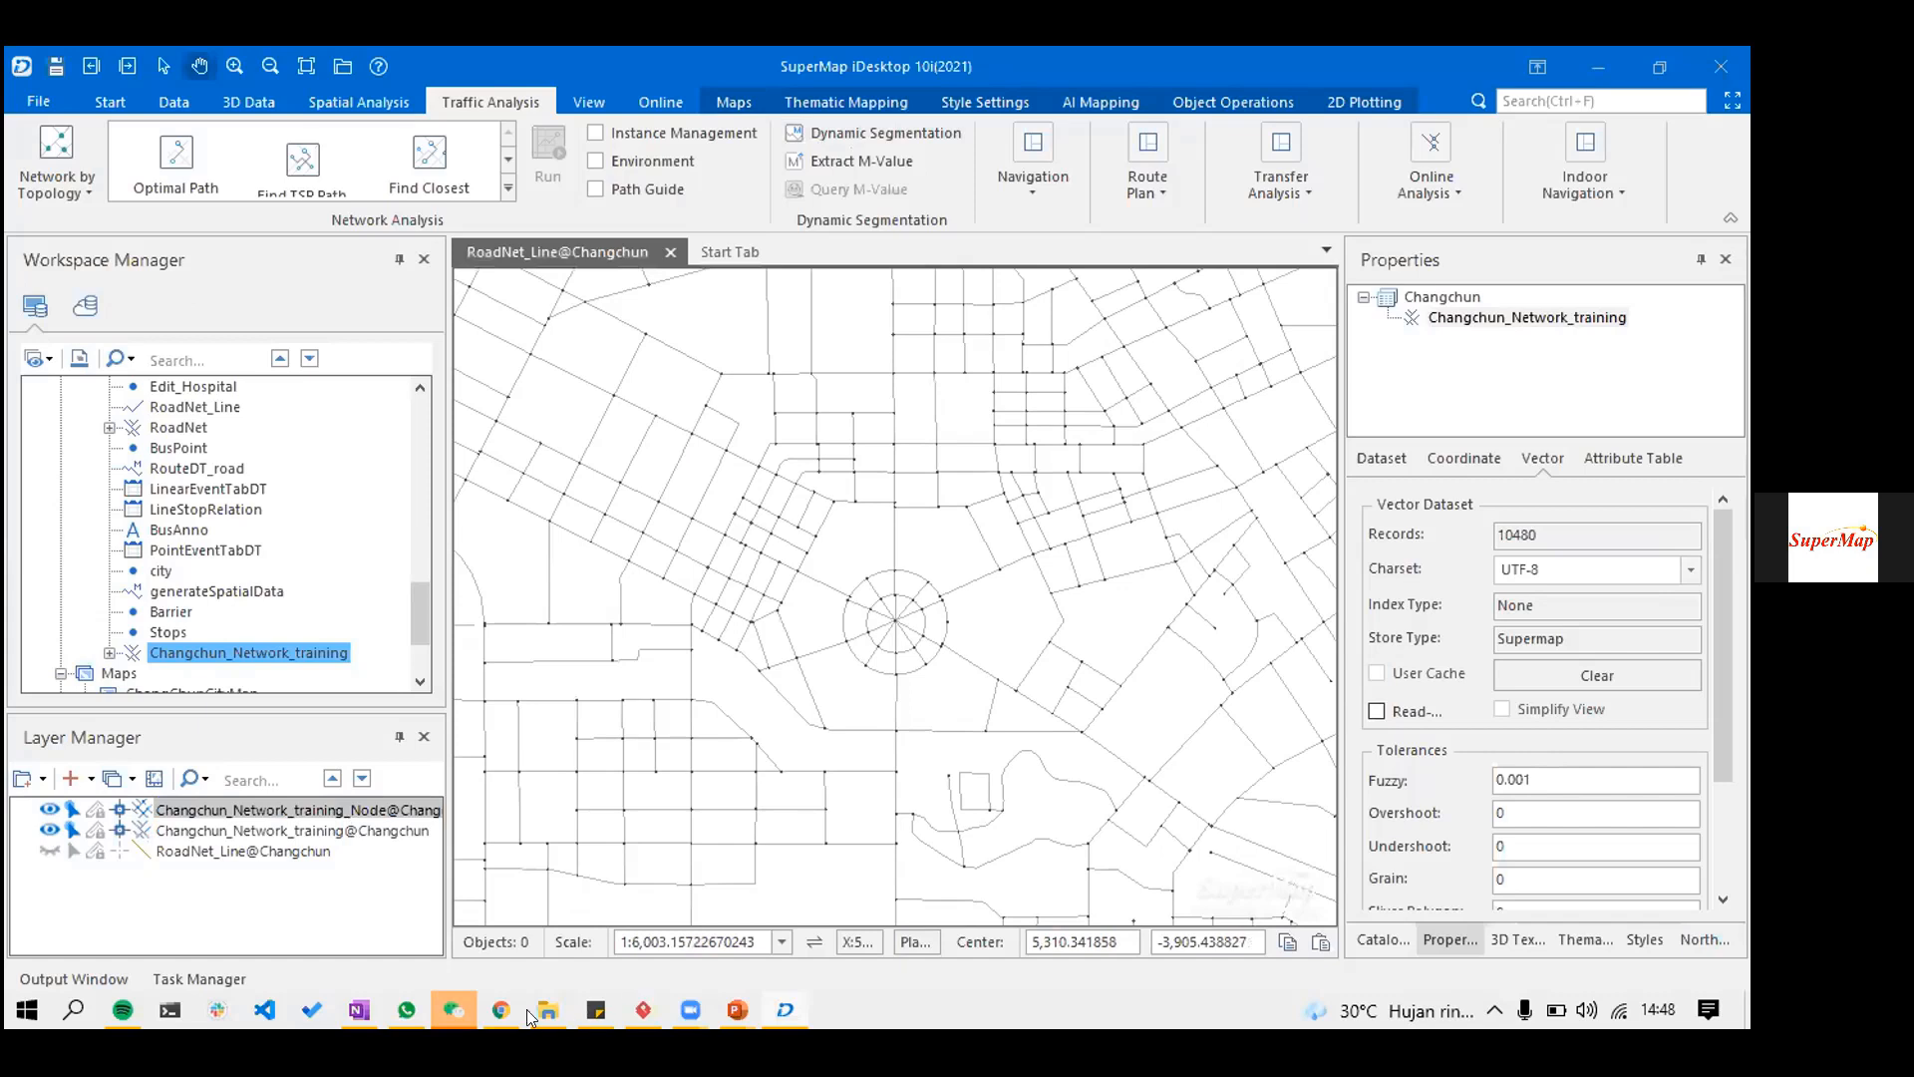
- Switch to the PowerPoint slide show and advance to the Optimal Path Analysis slide
key("alt+Tab")
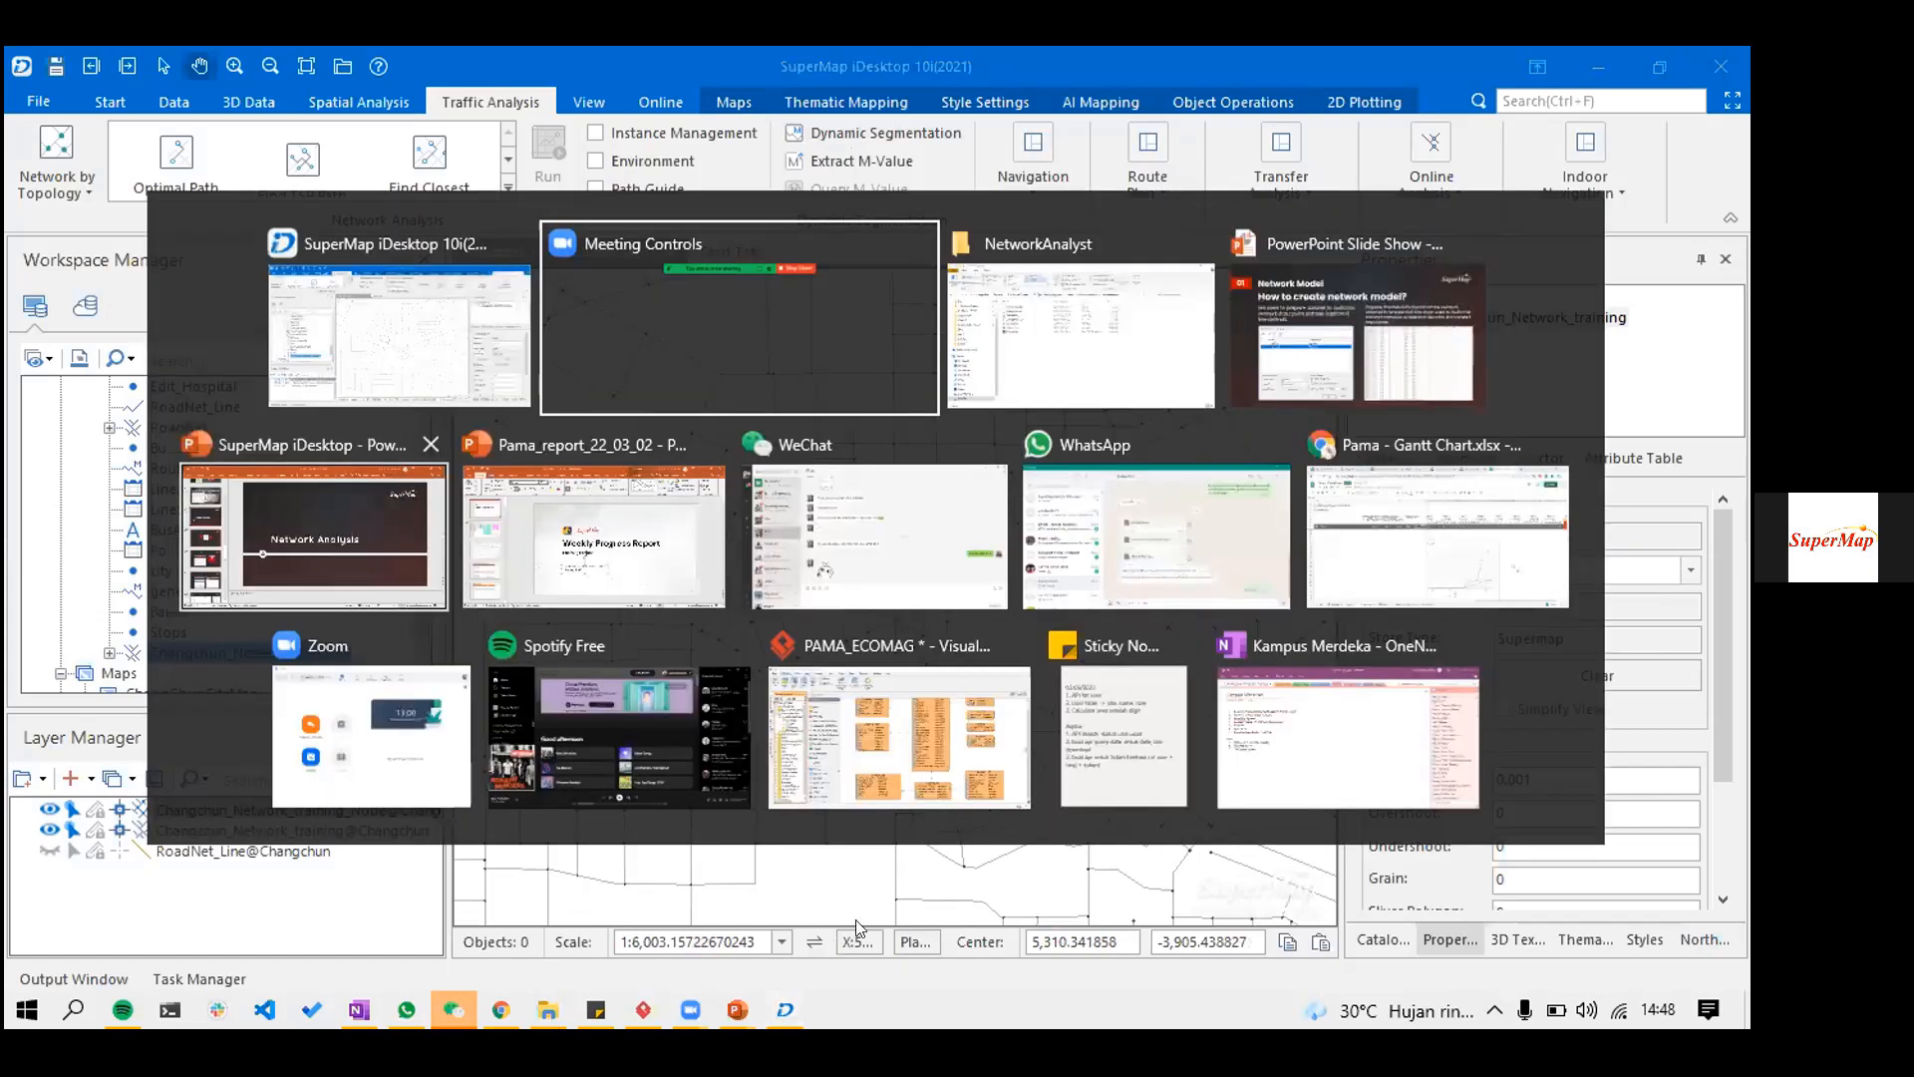
left_click(345, 517)
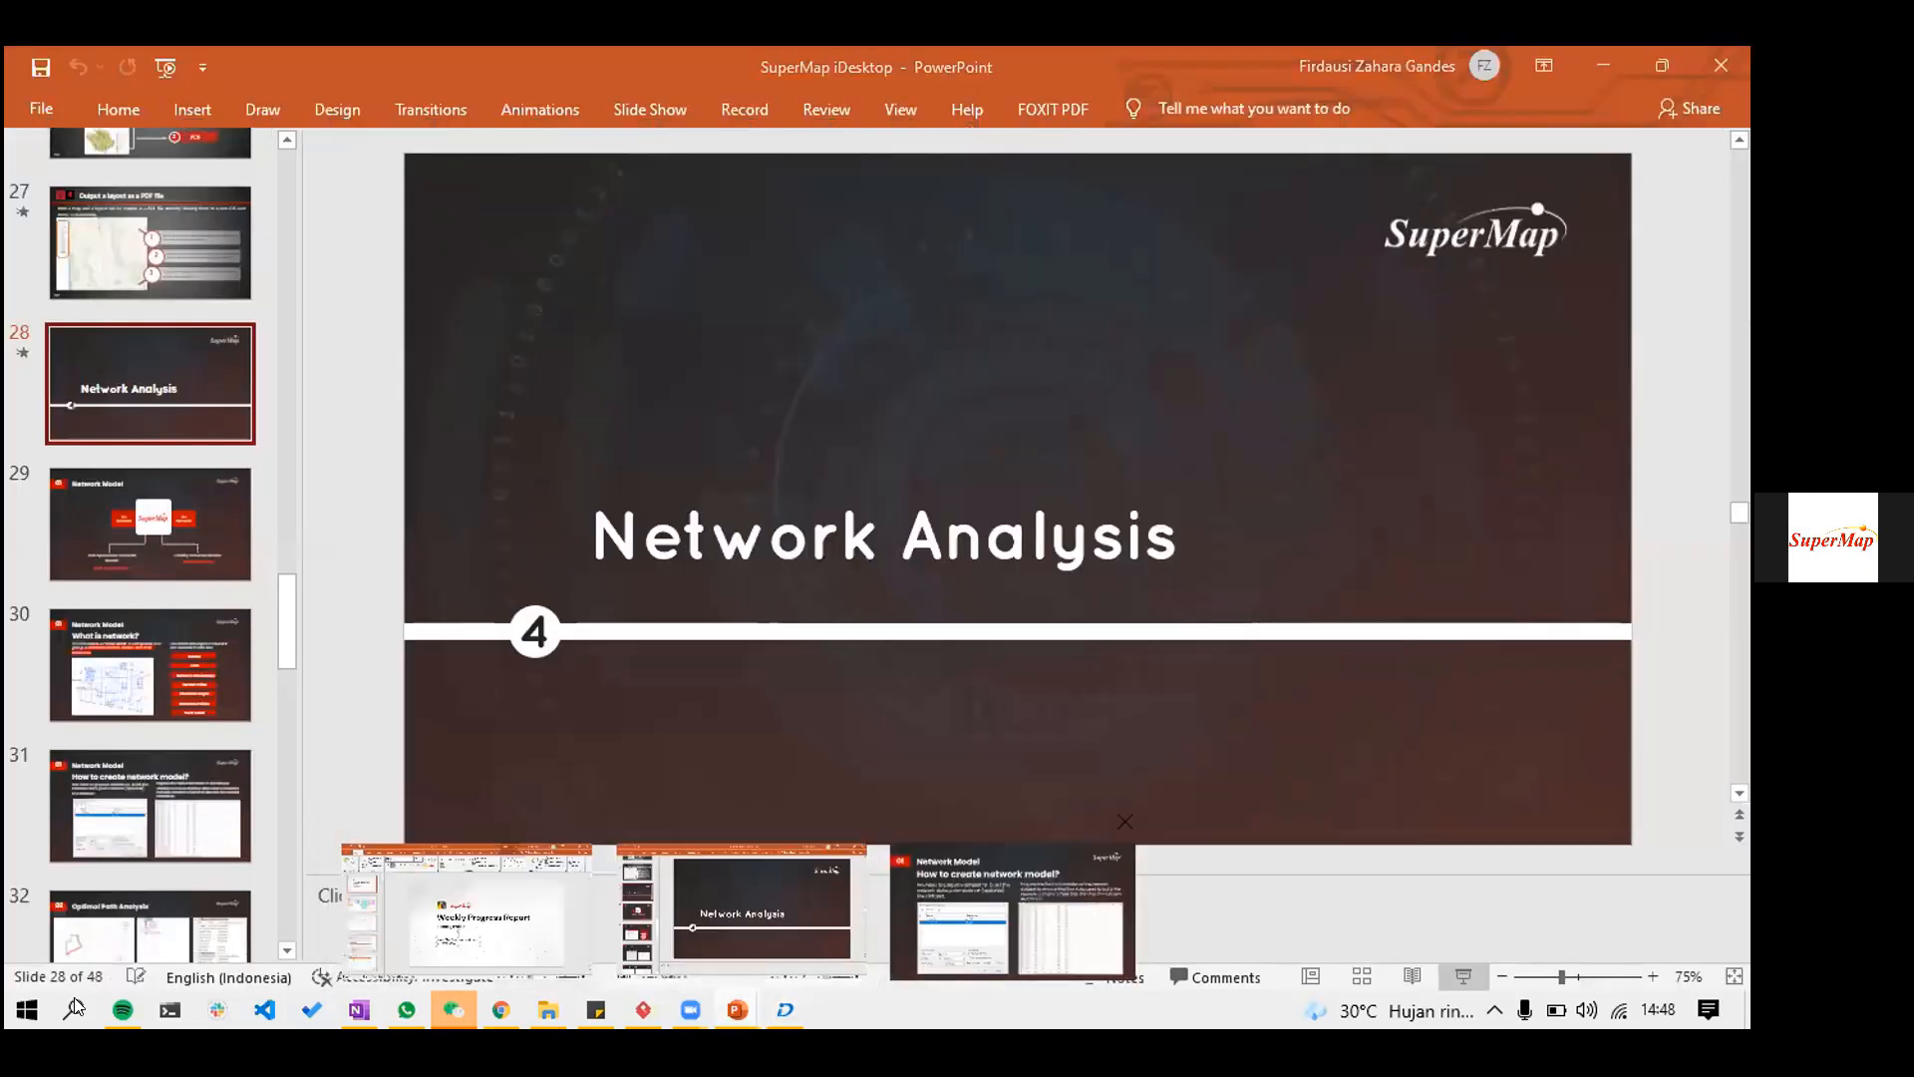
left_click(1012, 911)
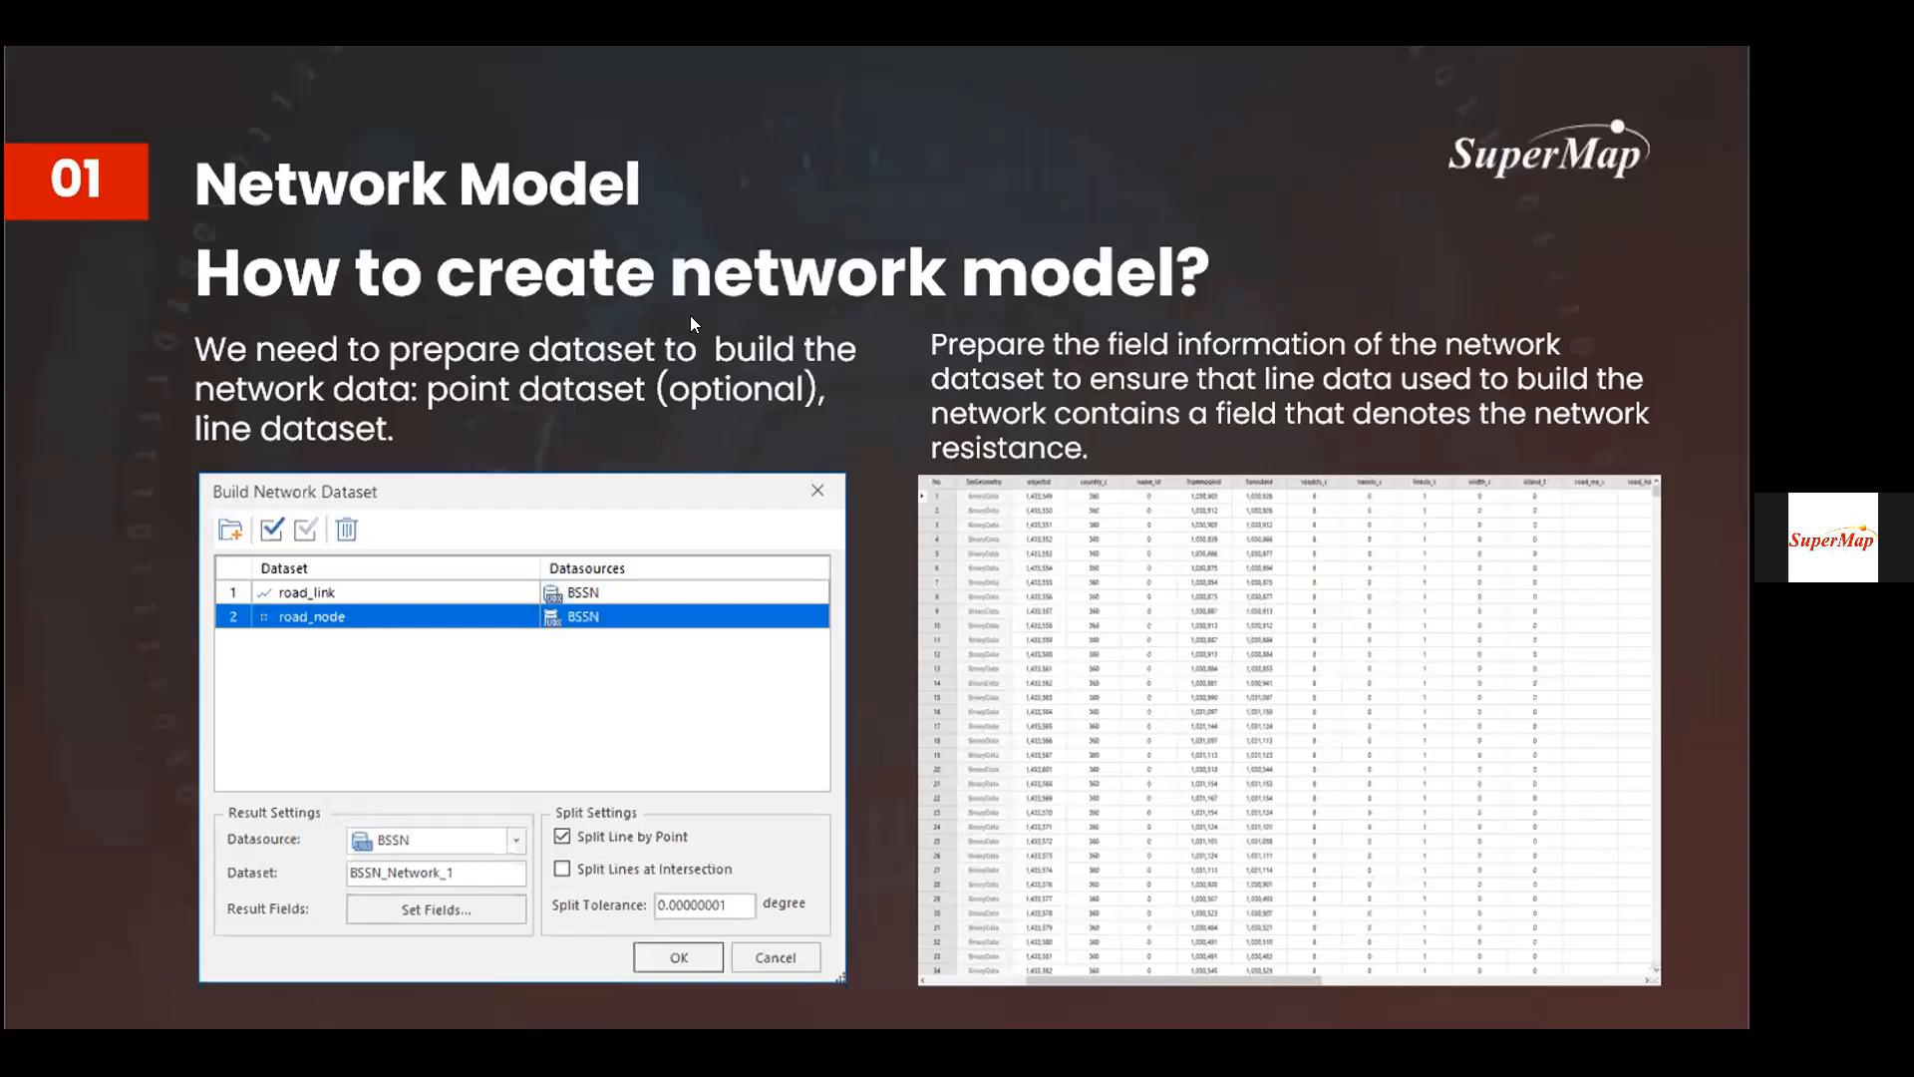
key("Right")
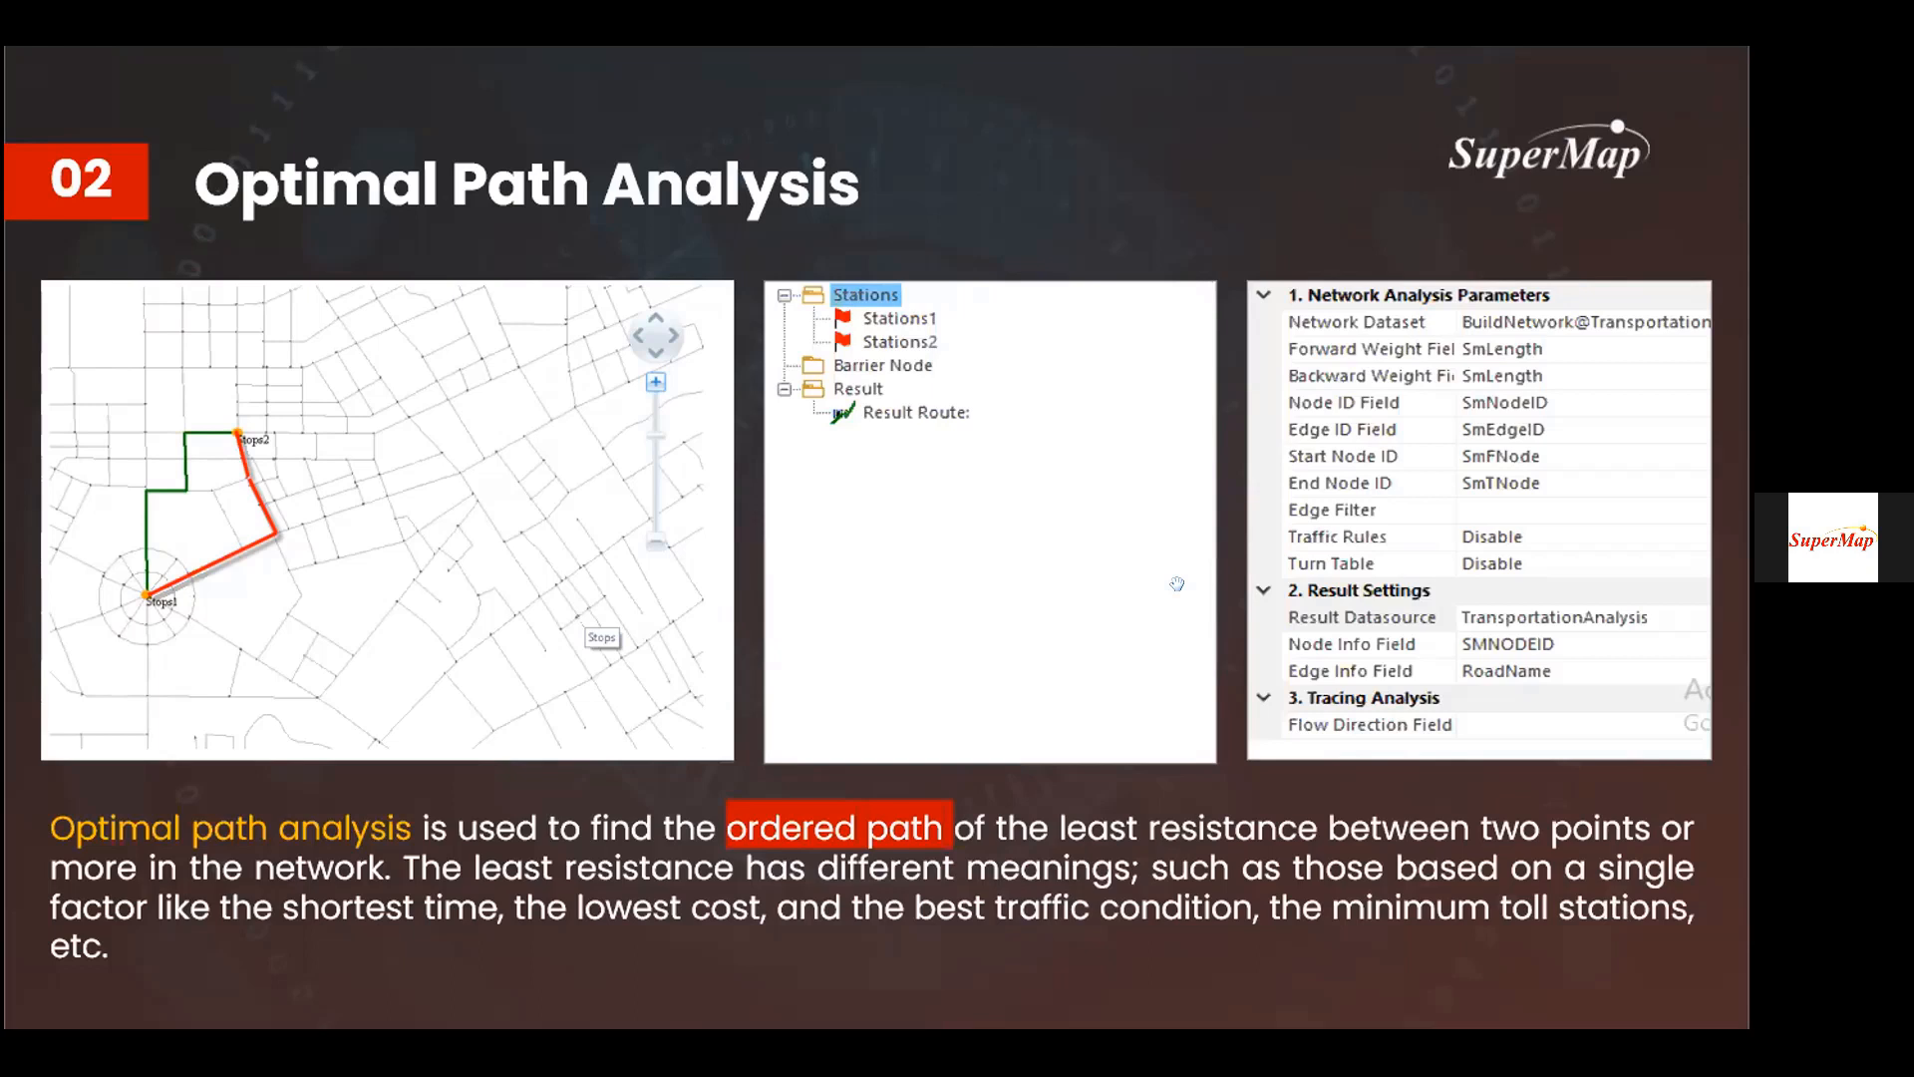
- Switch back to SuperMap iDesktop and create an Optimal Path Analysis instance on Changchun_Network_training
key("alt+Tab")
left_click(174, 176)
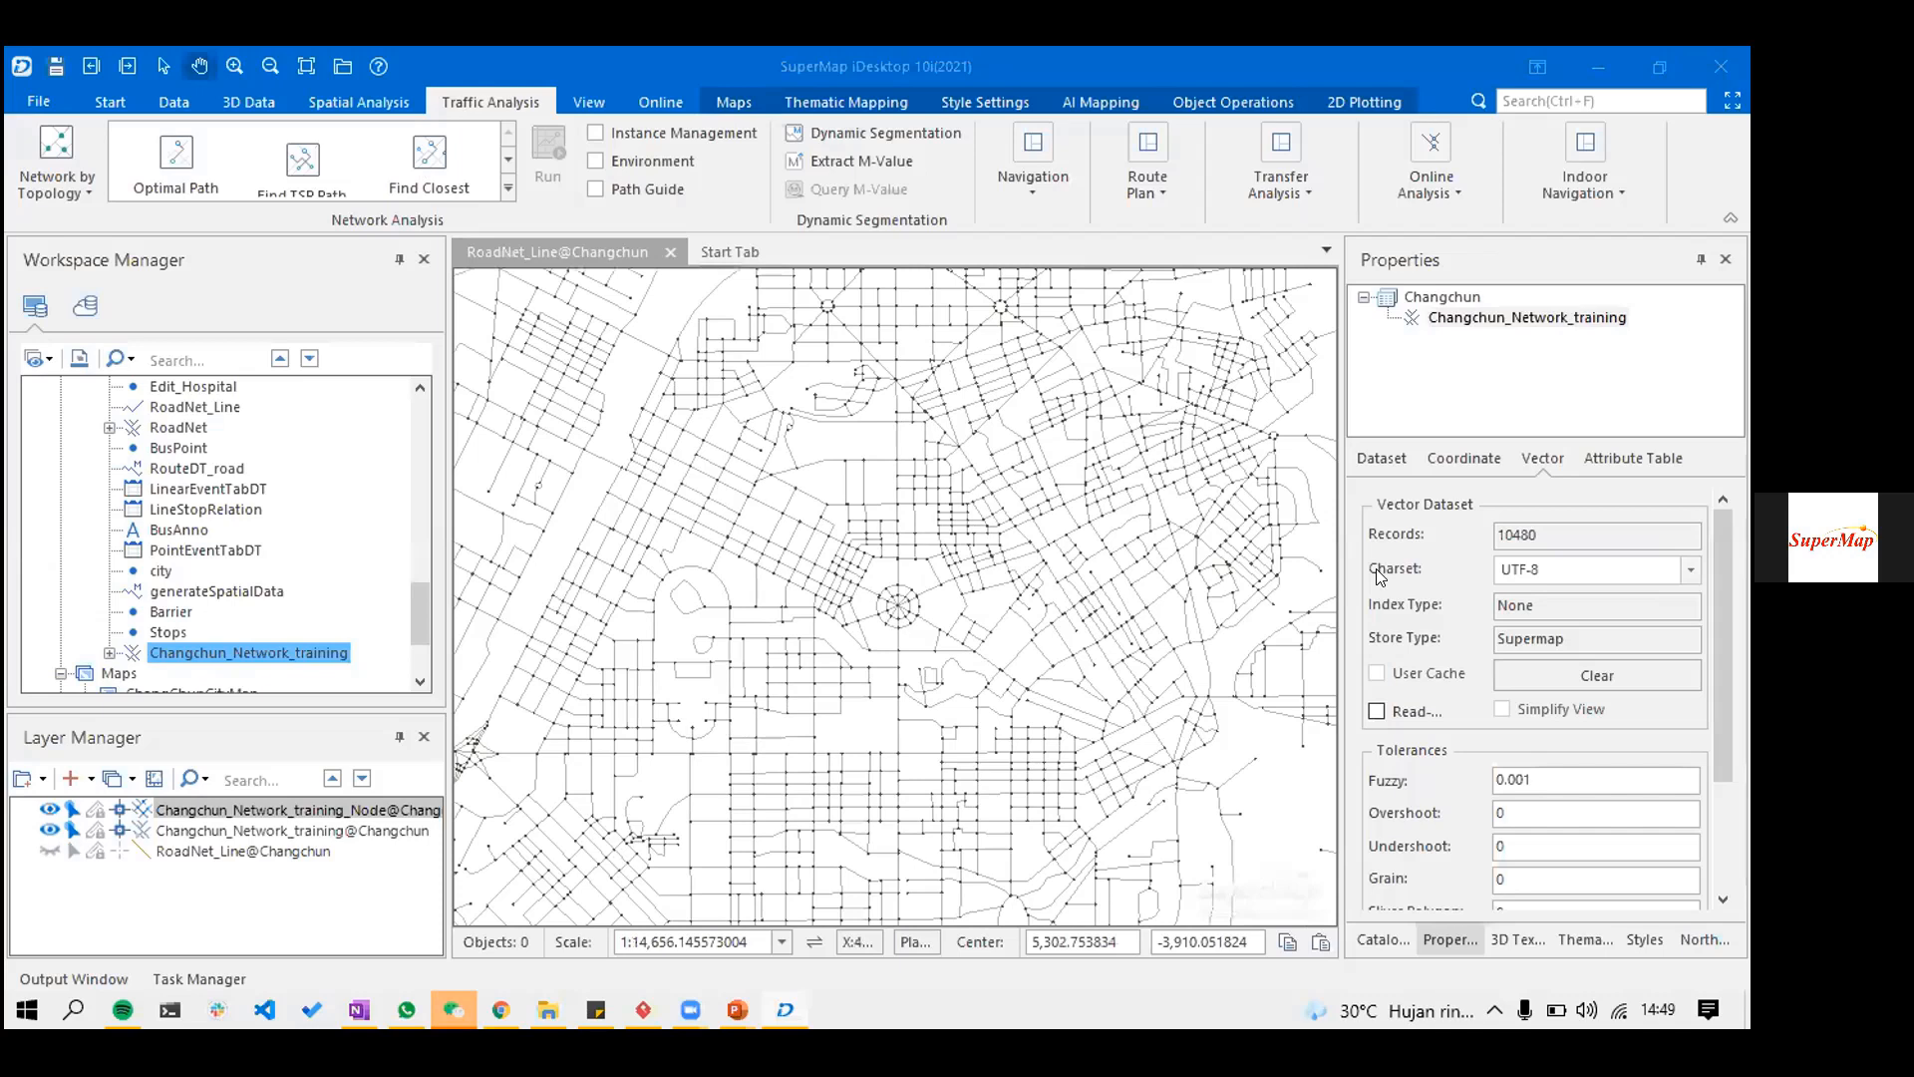
left_click(196, 160)
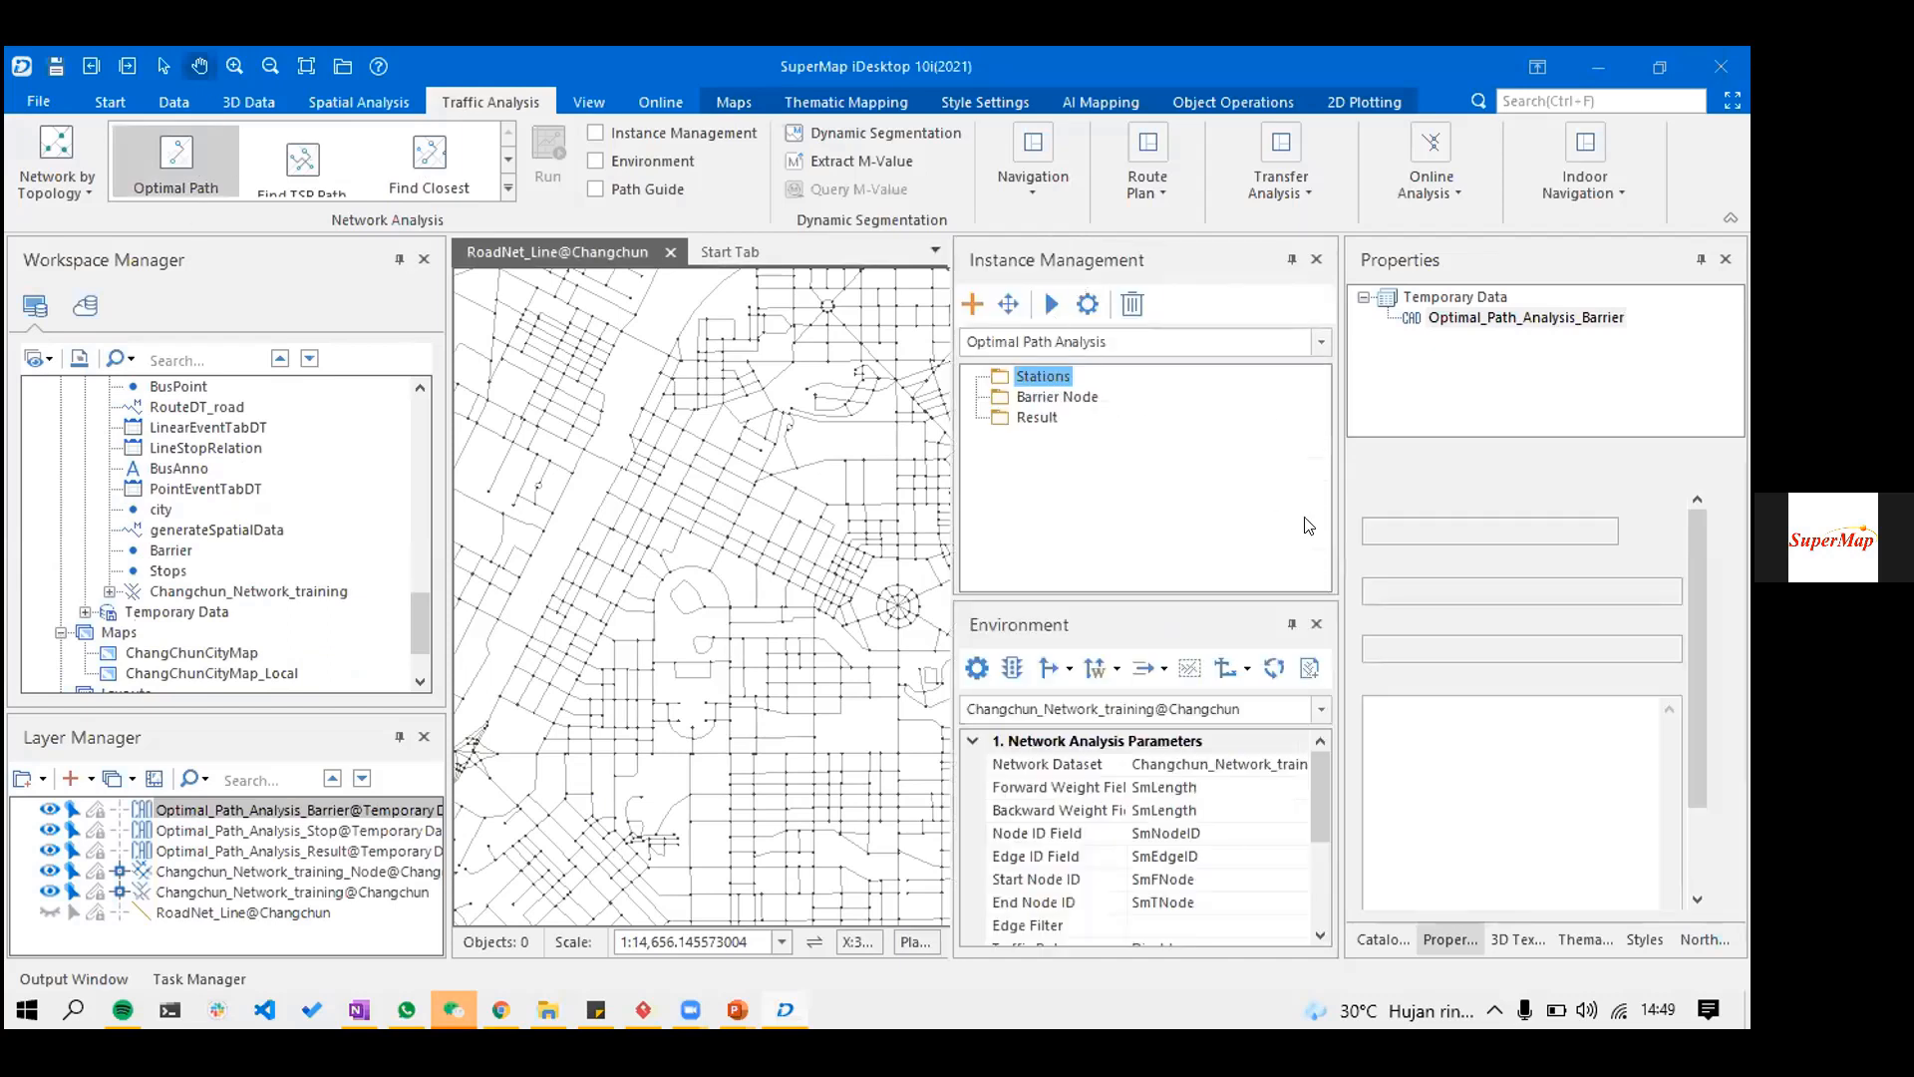
- Place two stations on the road network north of the central roundabout and run the optimal path analysis
left_click(1089, 305)
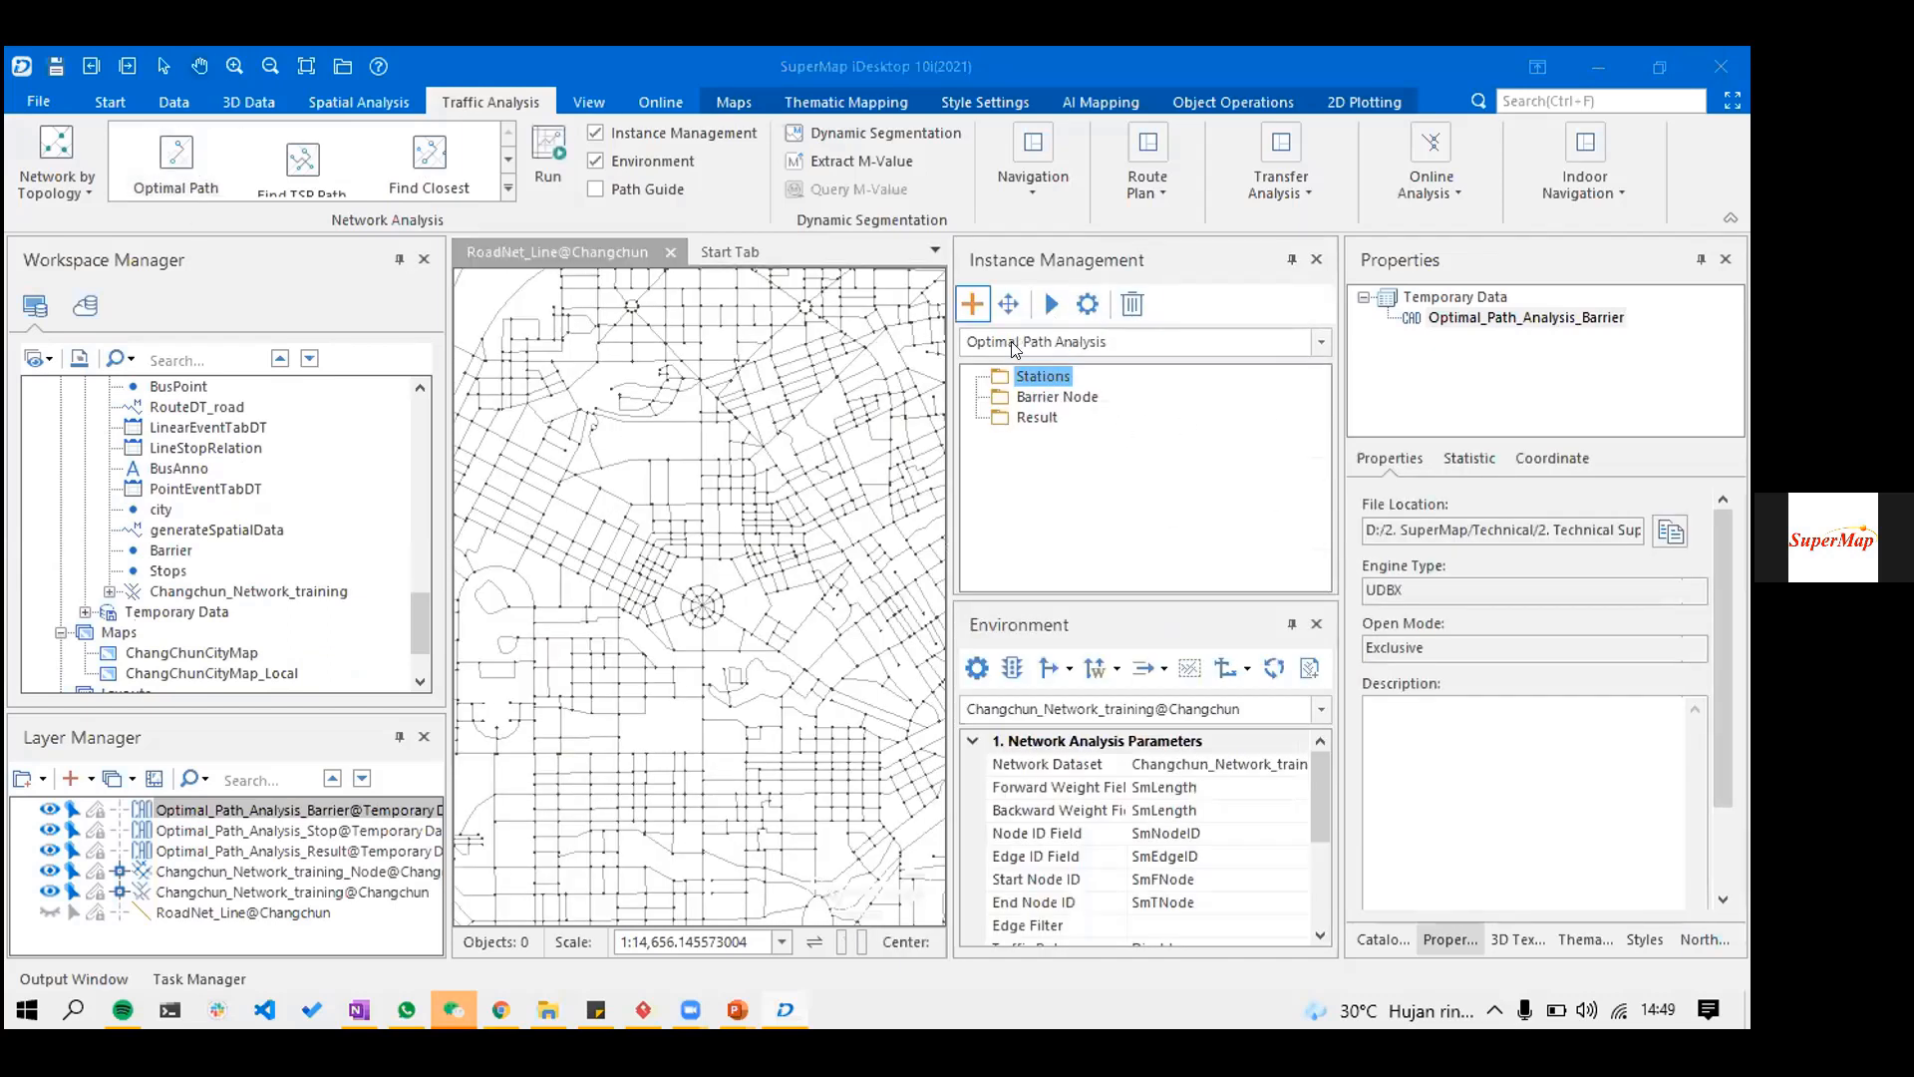
scroll(771, 451, "up", 2)
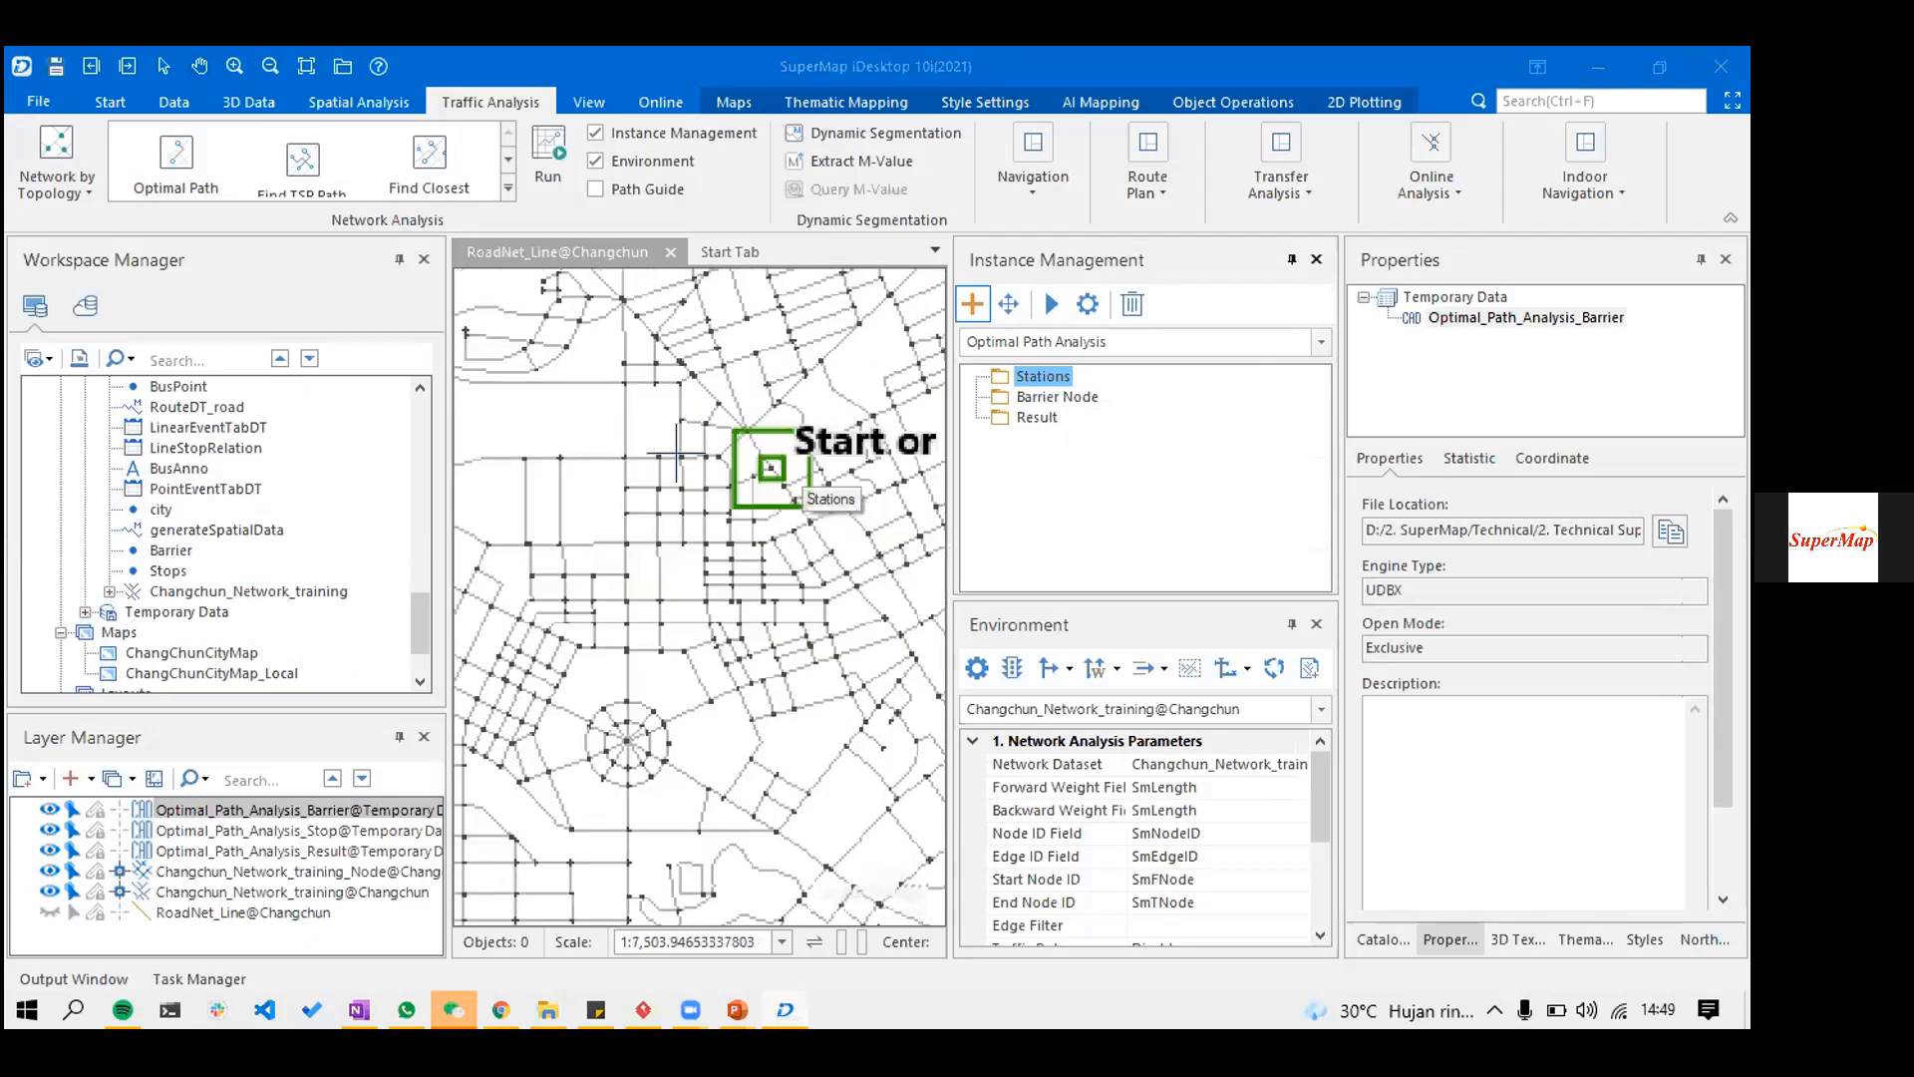
scroll(671, 448, "up", 3)
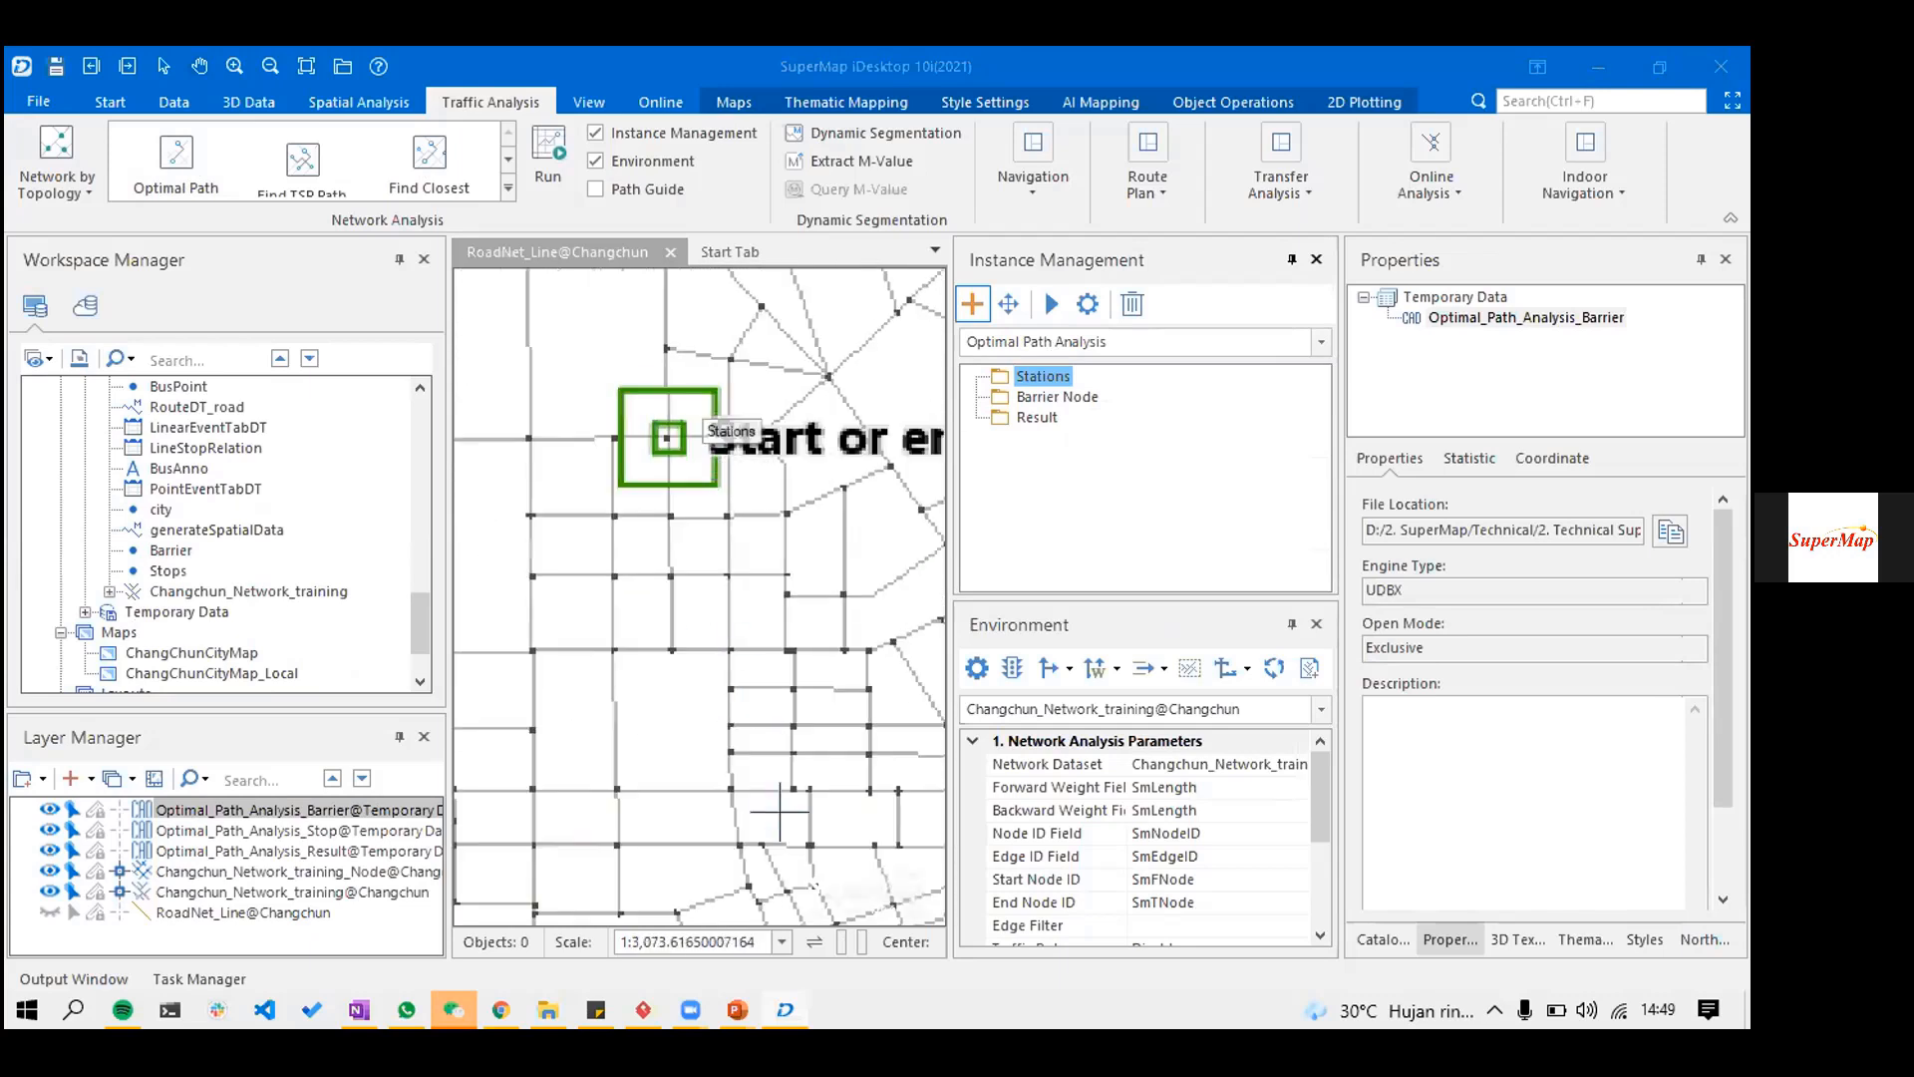
left_click(665, 384)
left_click_drag(773, 788, 636, 623)
left_click(795, 623)
scroll(808, 575, "down", 2)
scroll(819, 533, "down", 1)
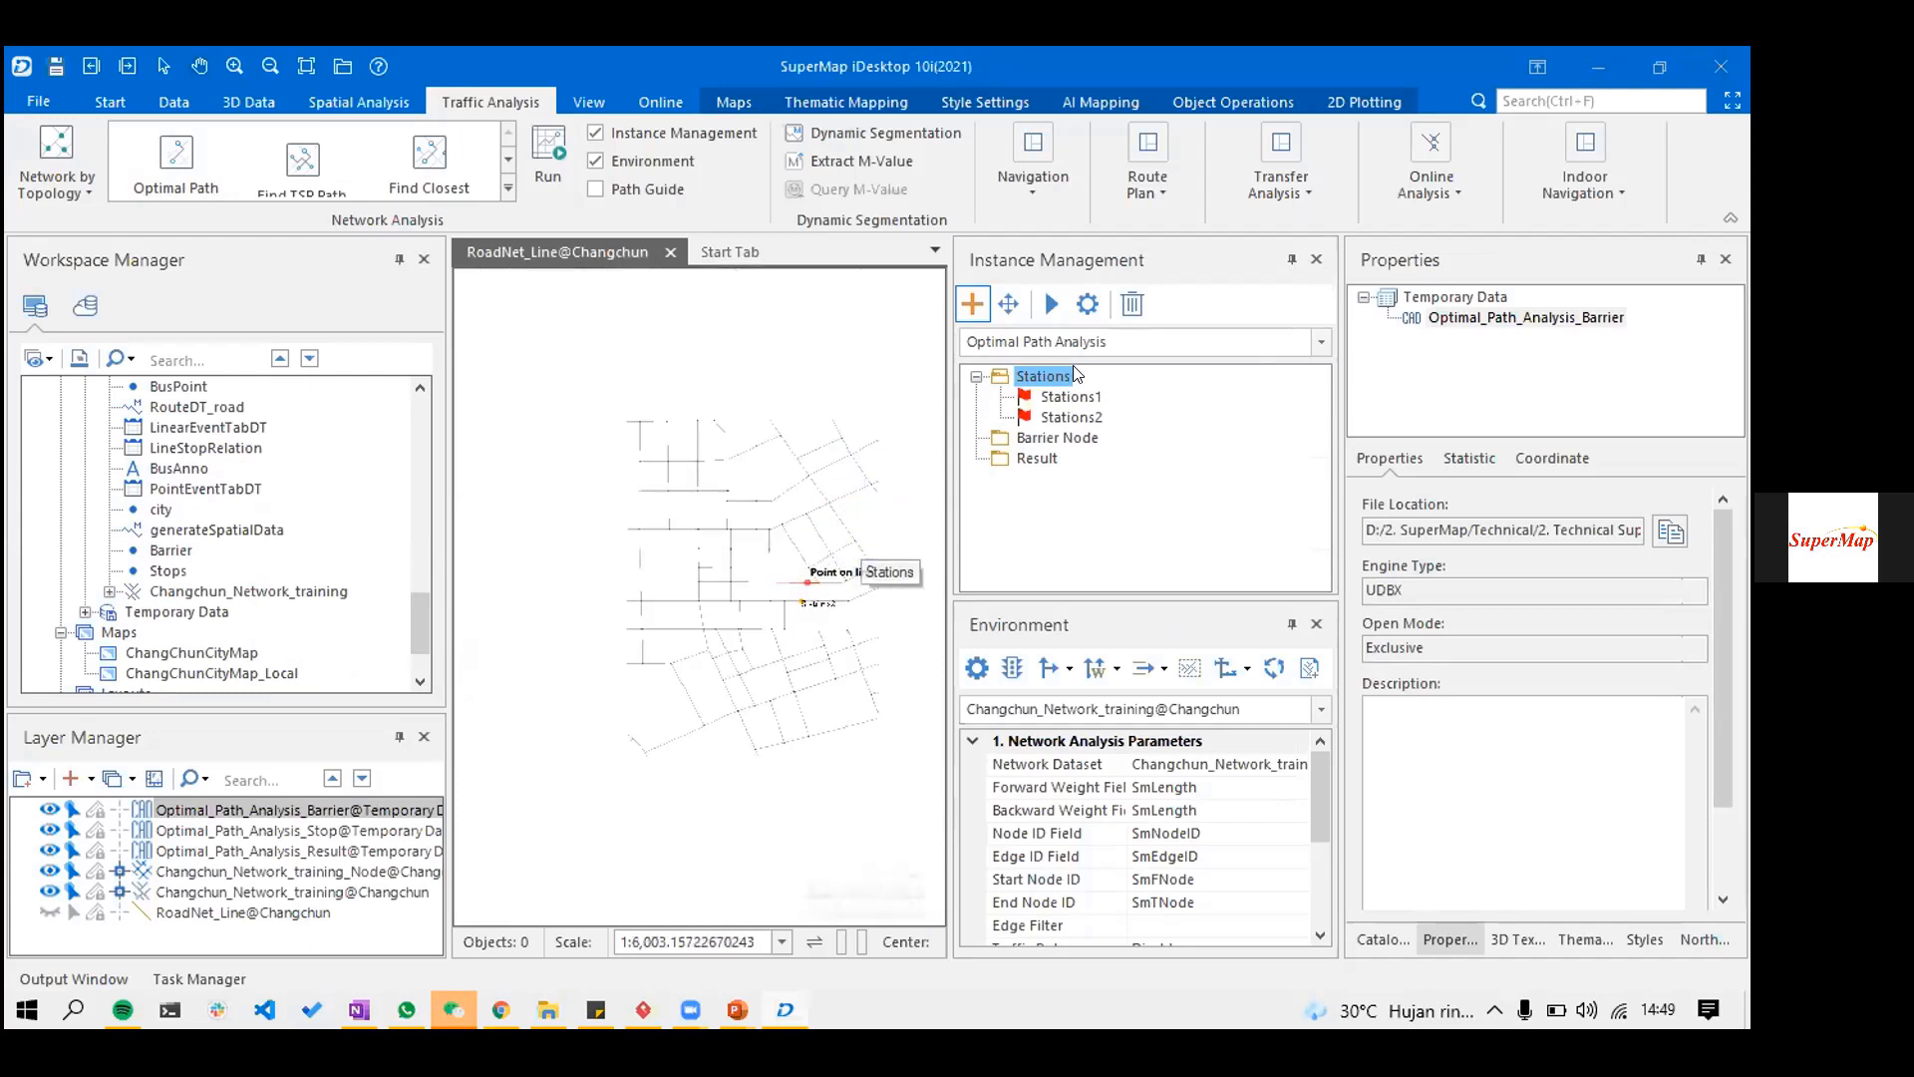
left_click(1051, 303)
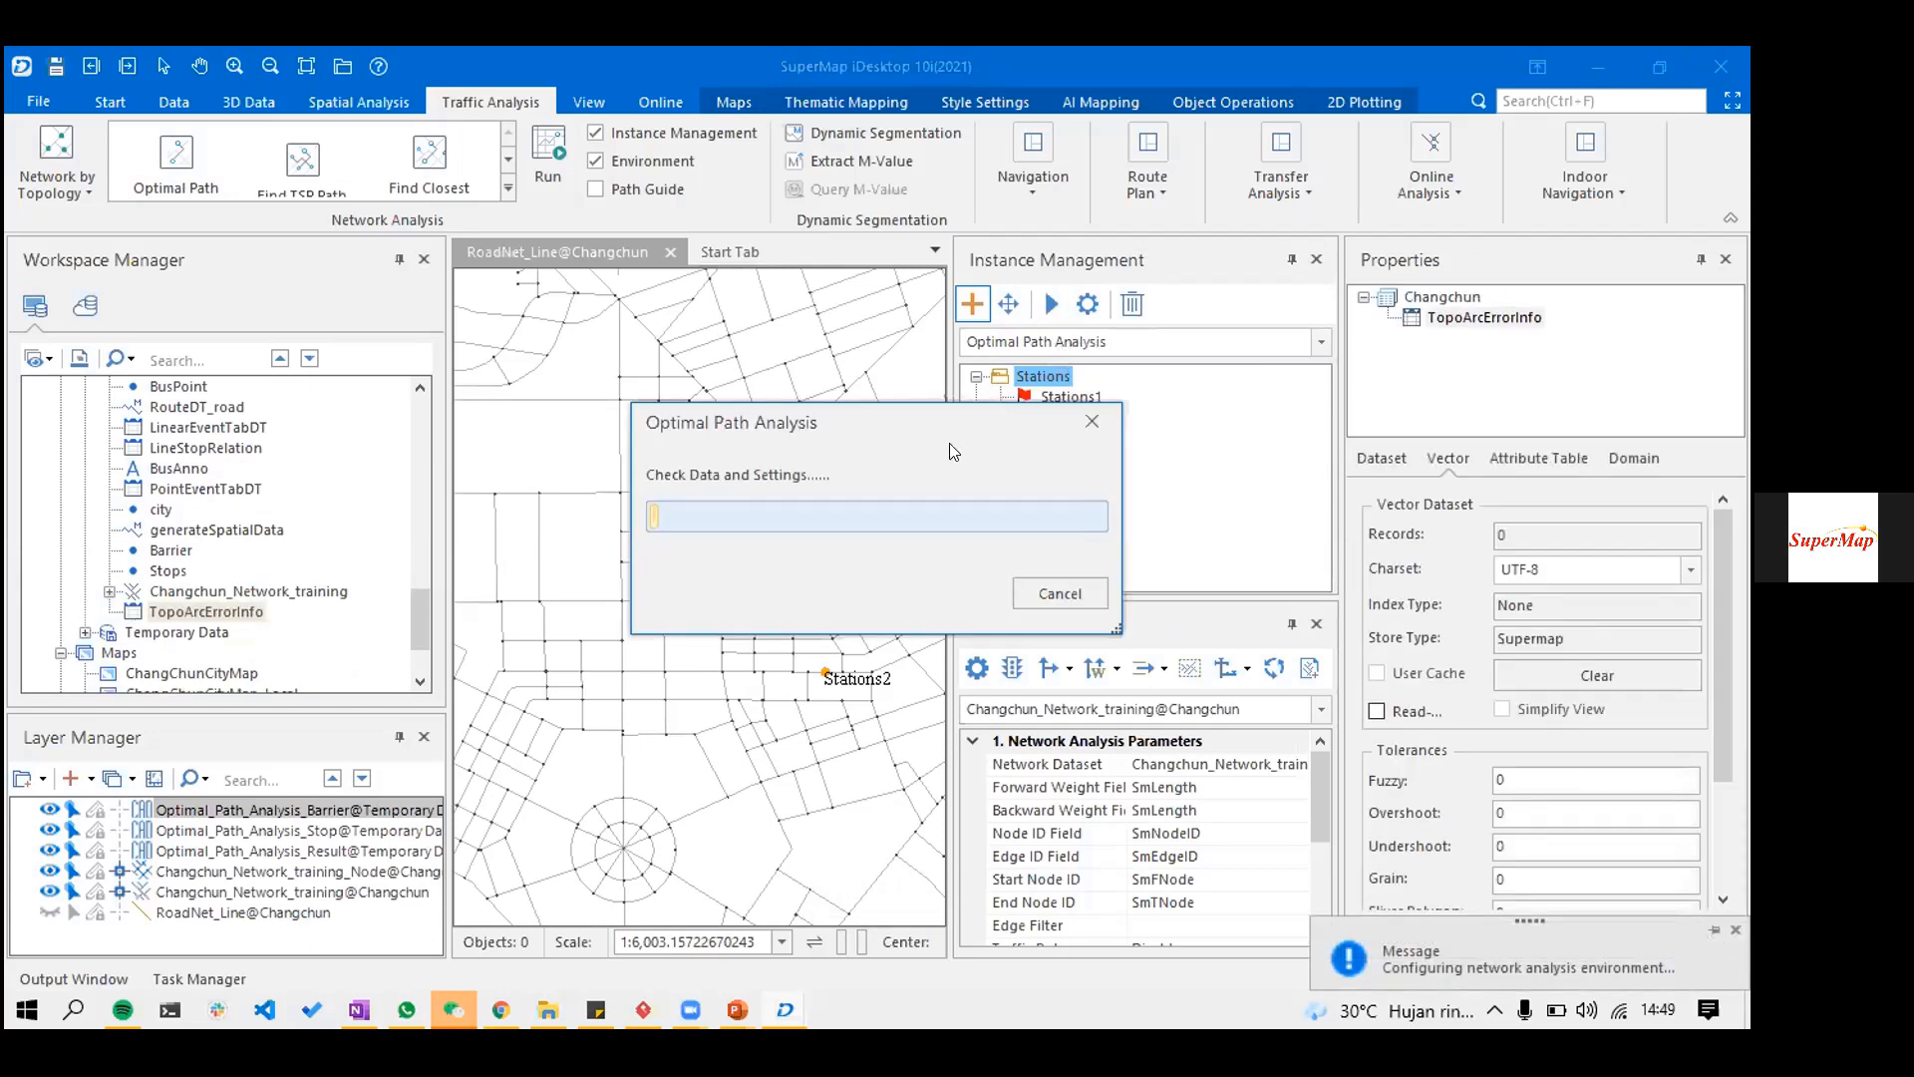
left_click_drag(933, 429, 1477, 491)
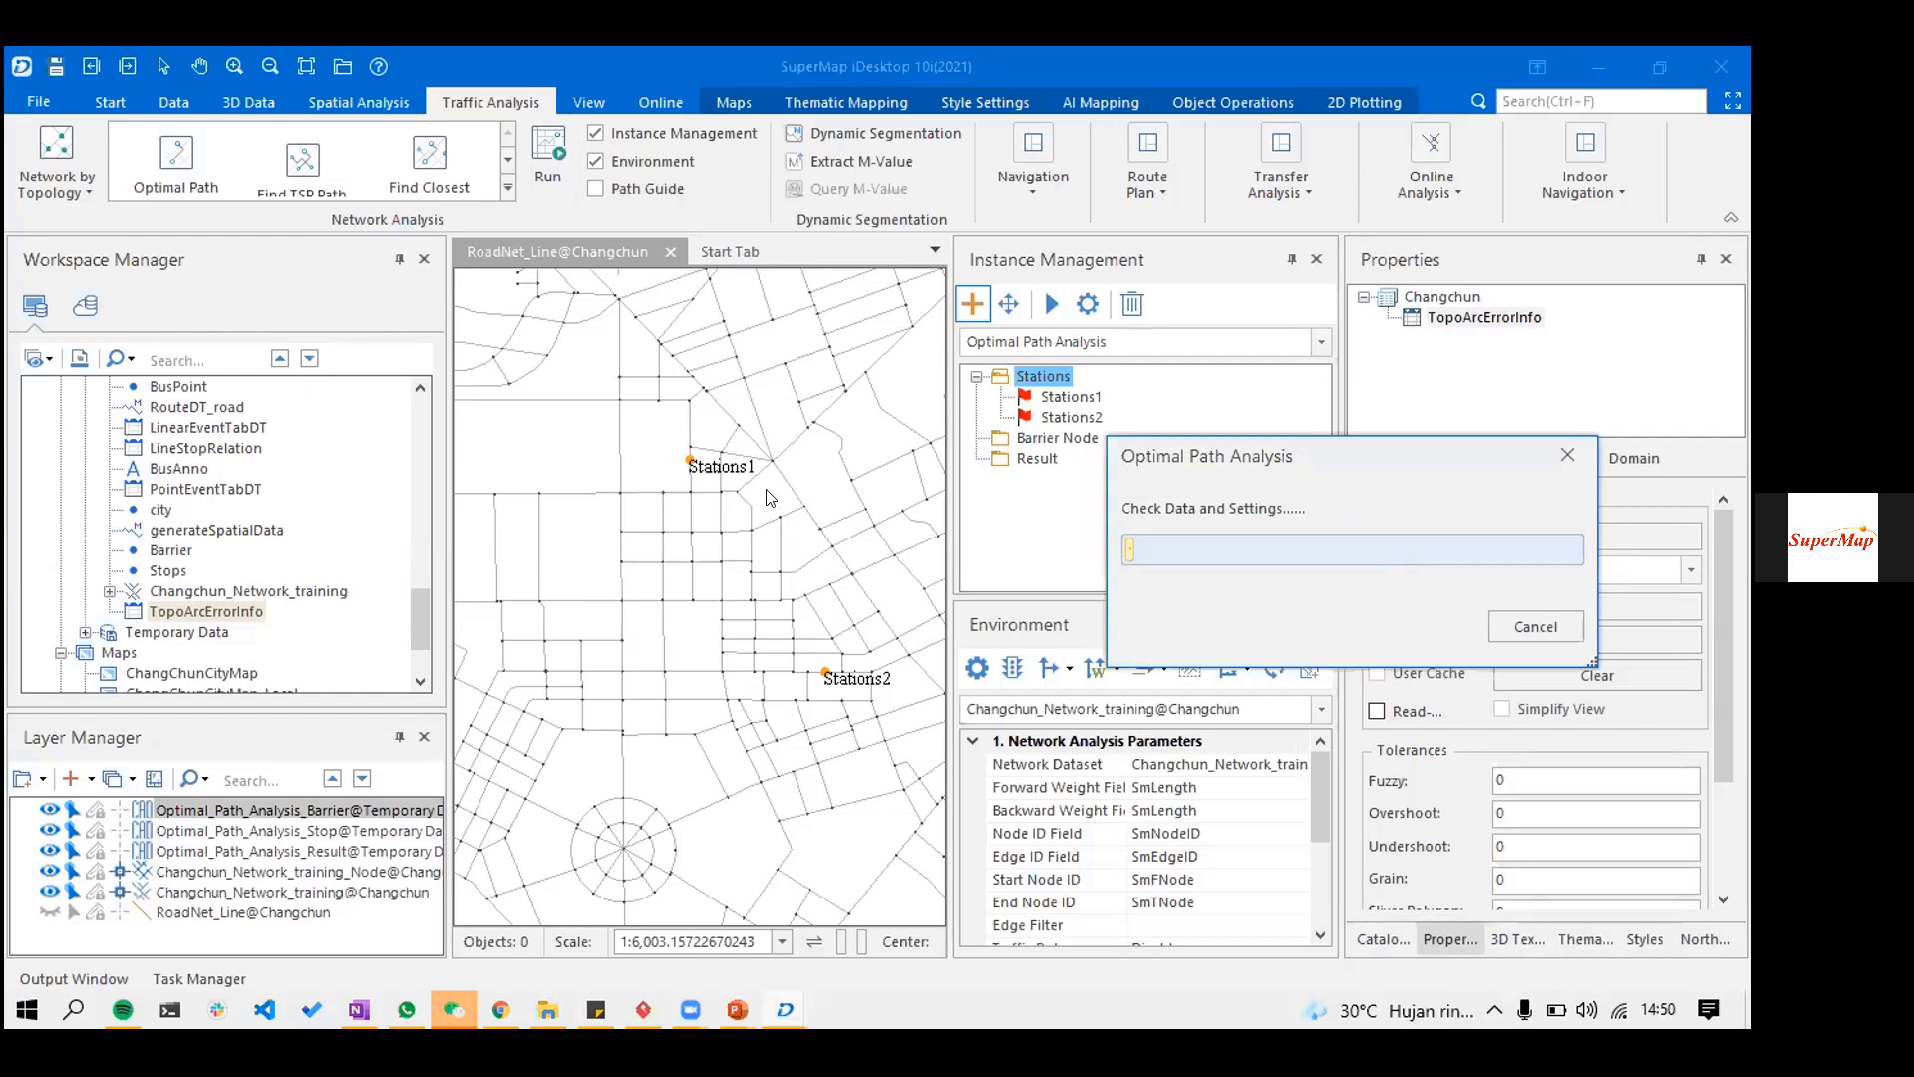
- Switch to the PowerPoint slide show and advance to the Traveling Salesman Problem (TSP) Analysis slide
left_click(742, 1010)
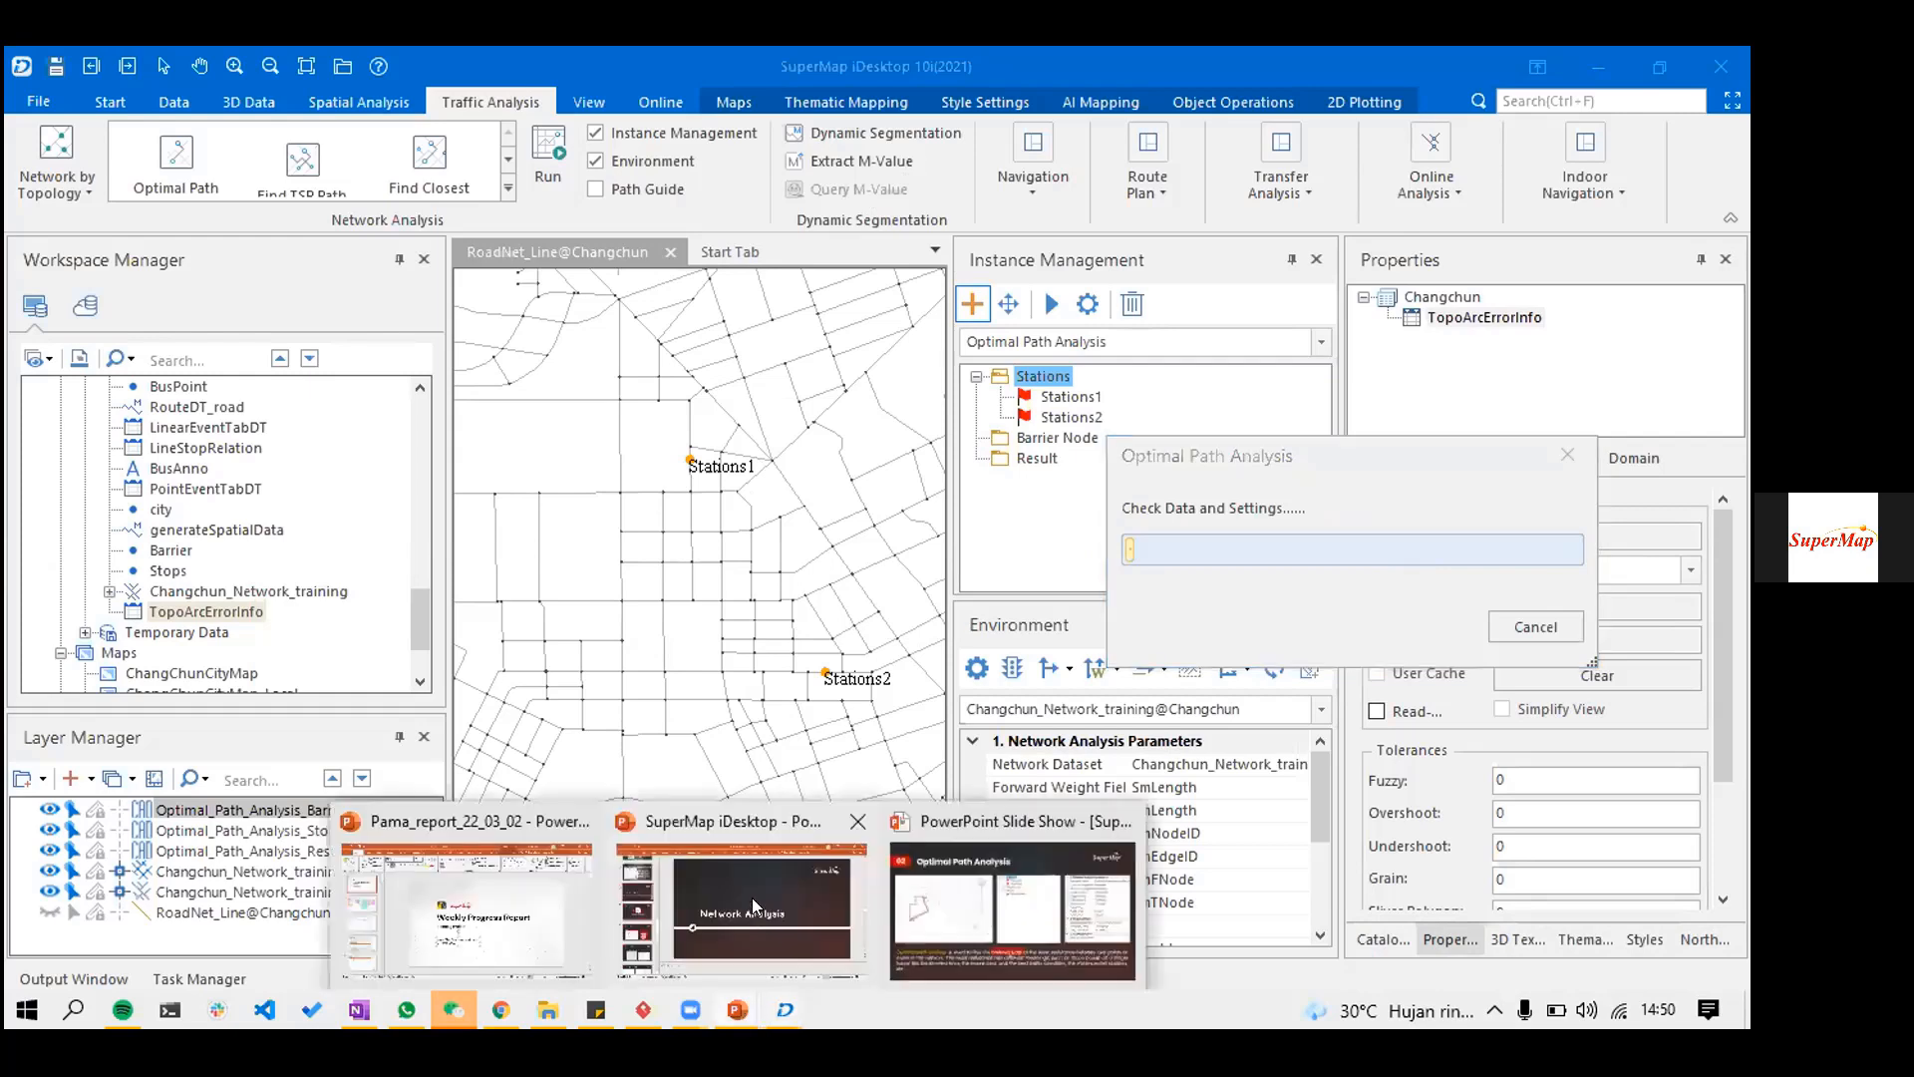
left_click(1012, 907)
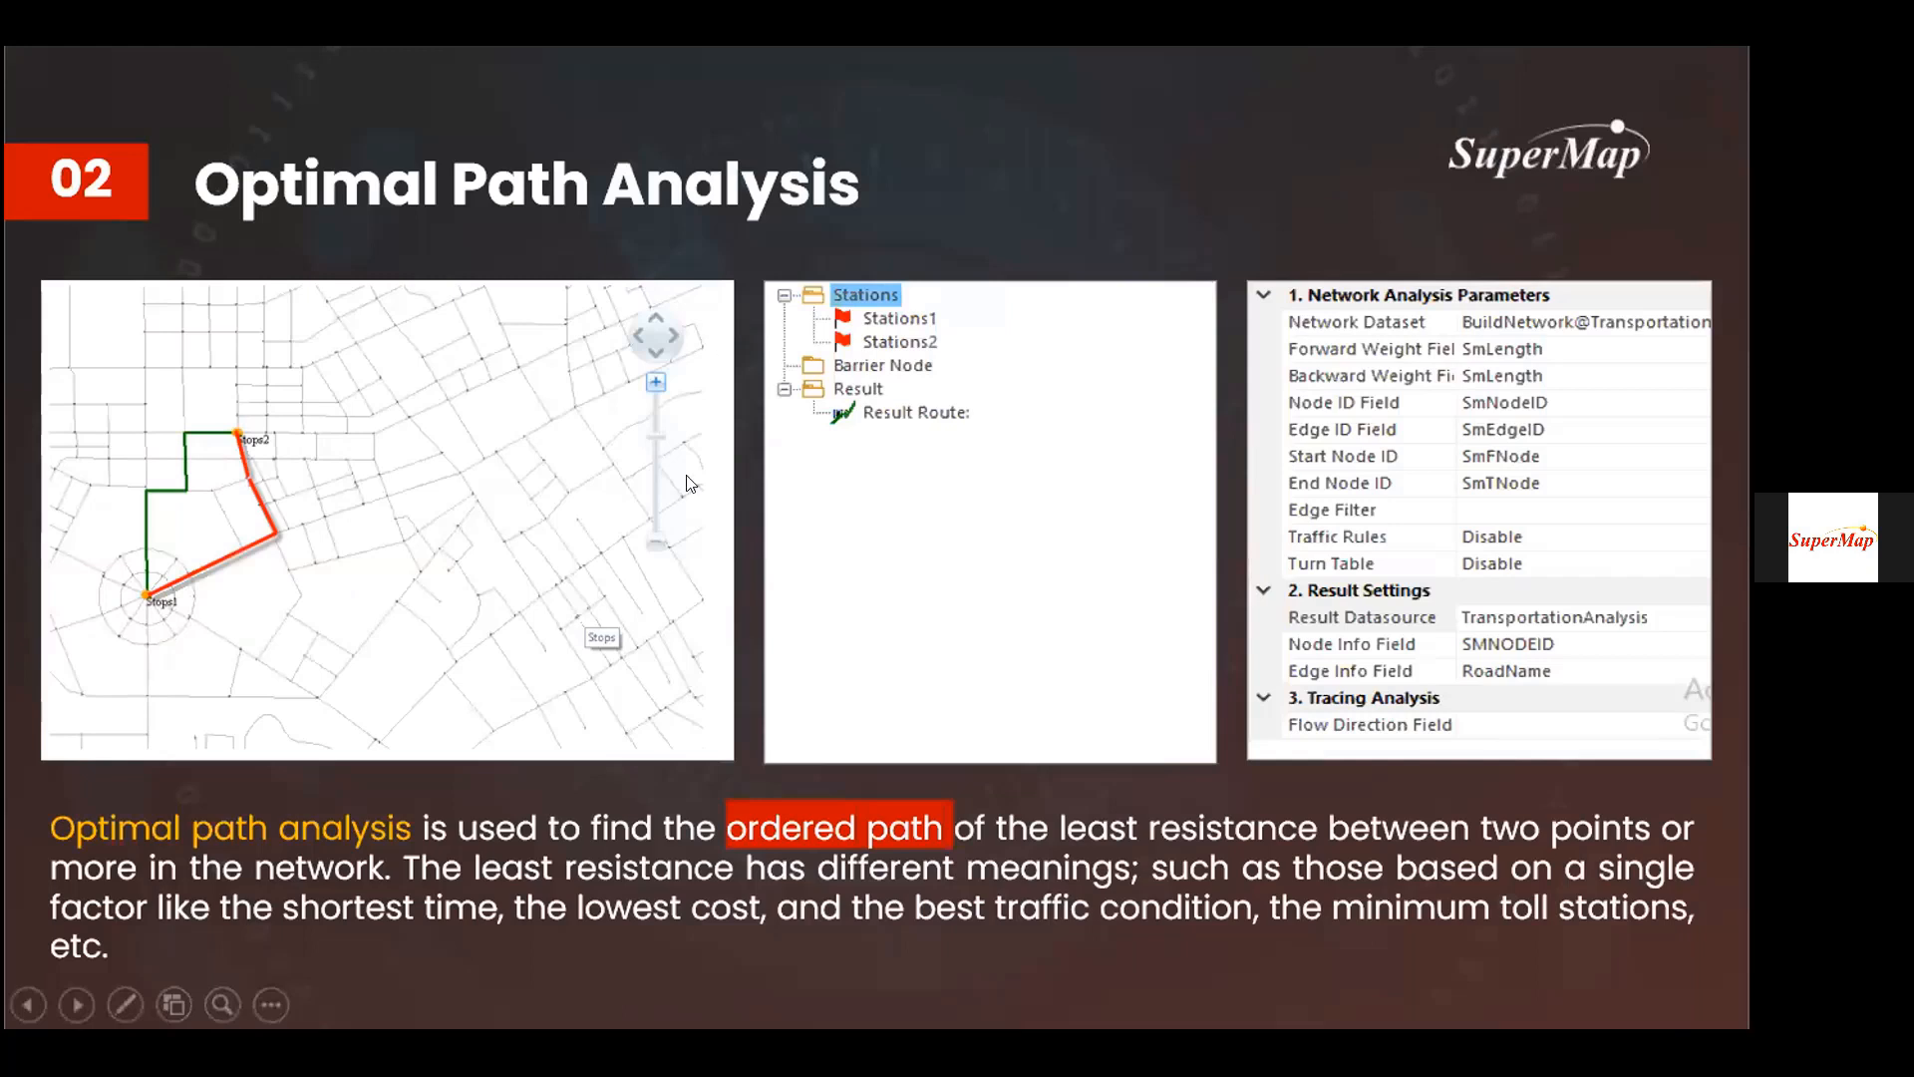
left_click(383, 342)
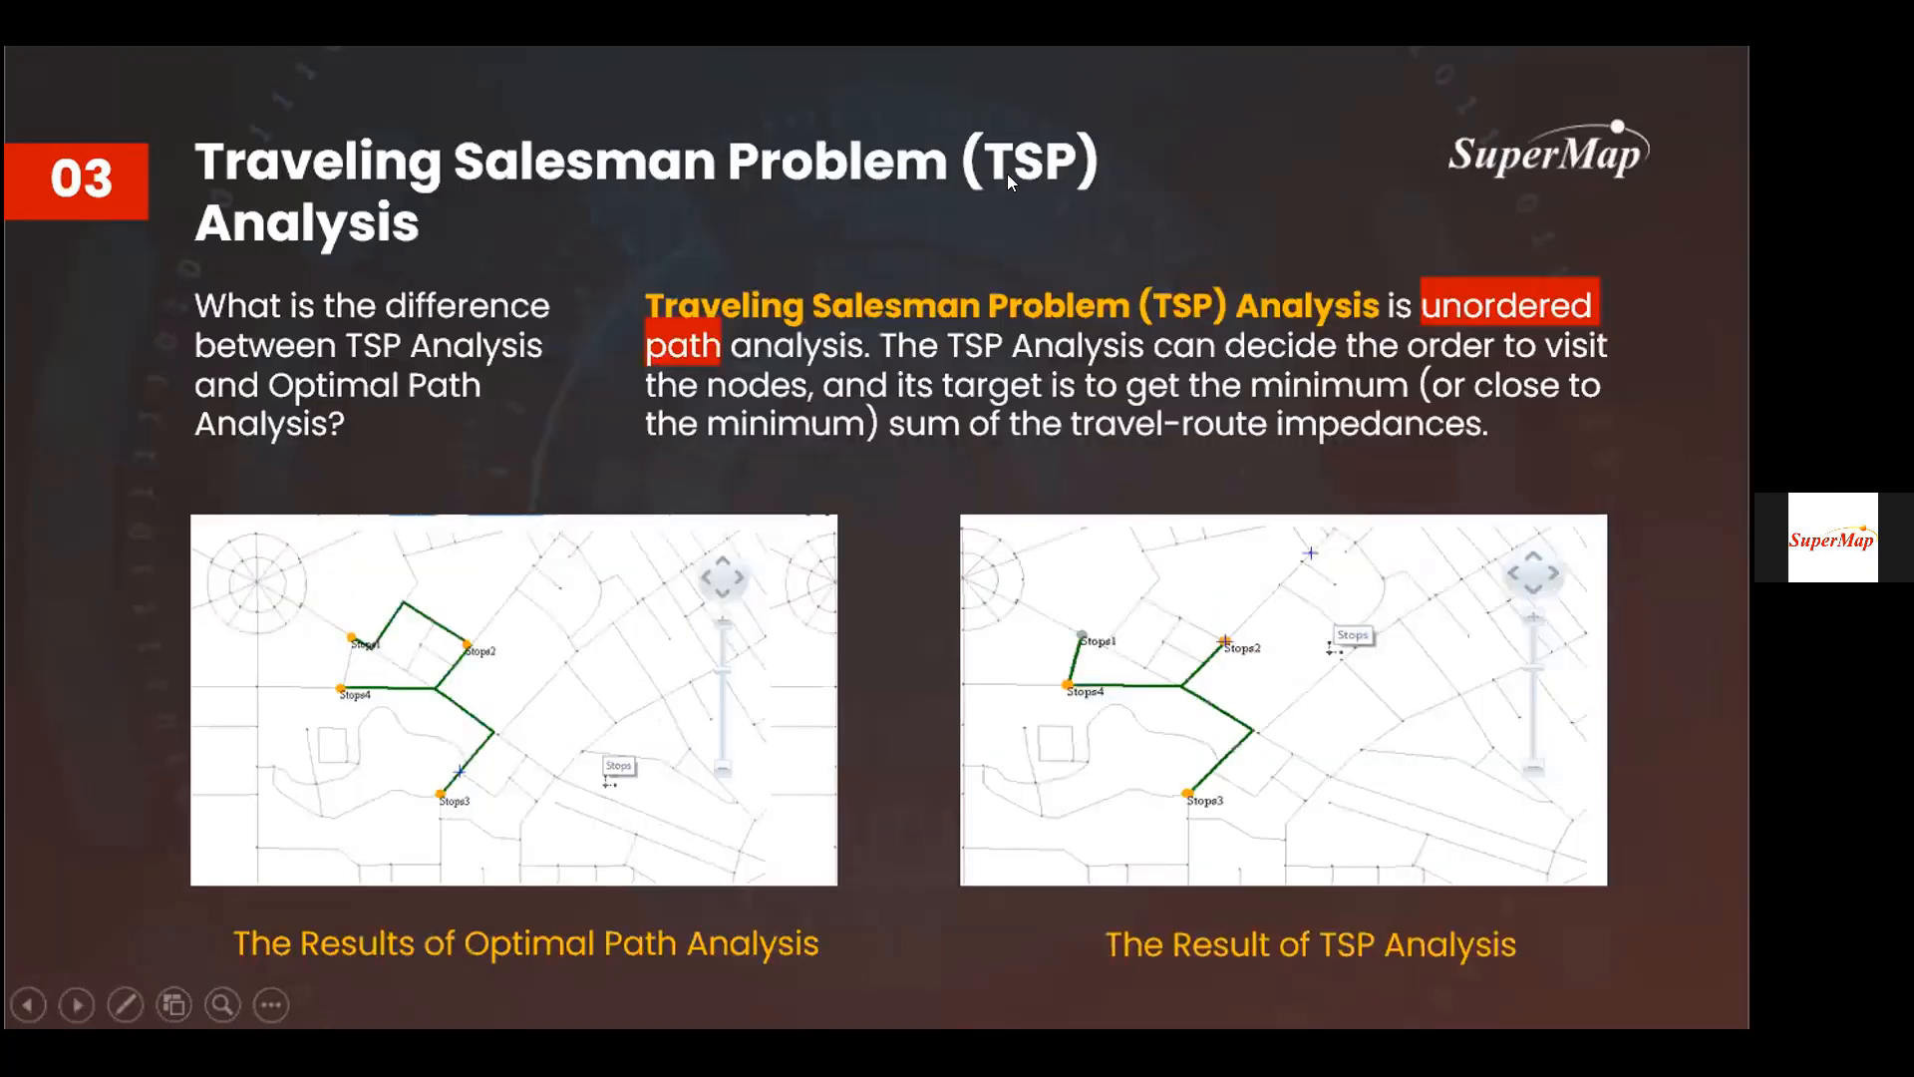
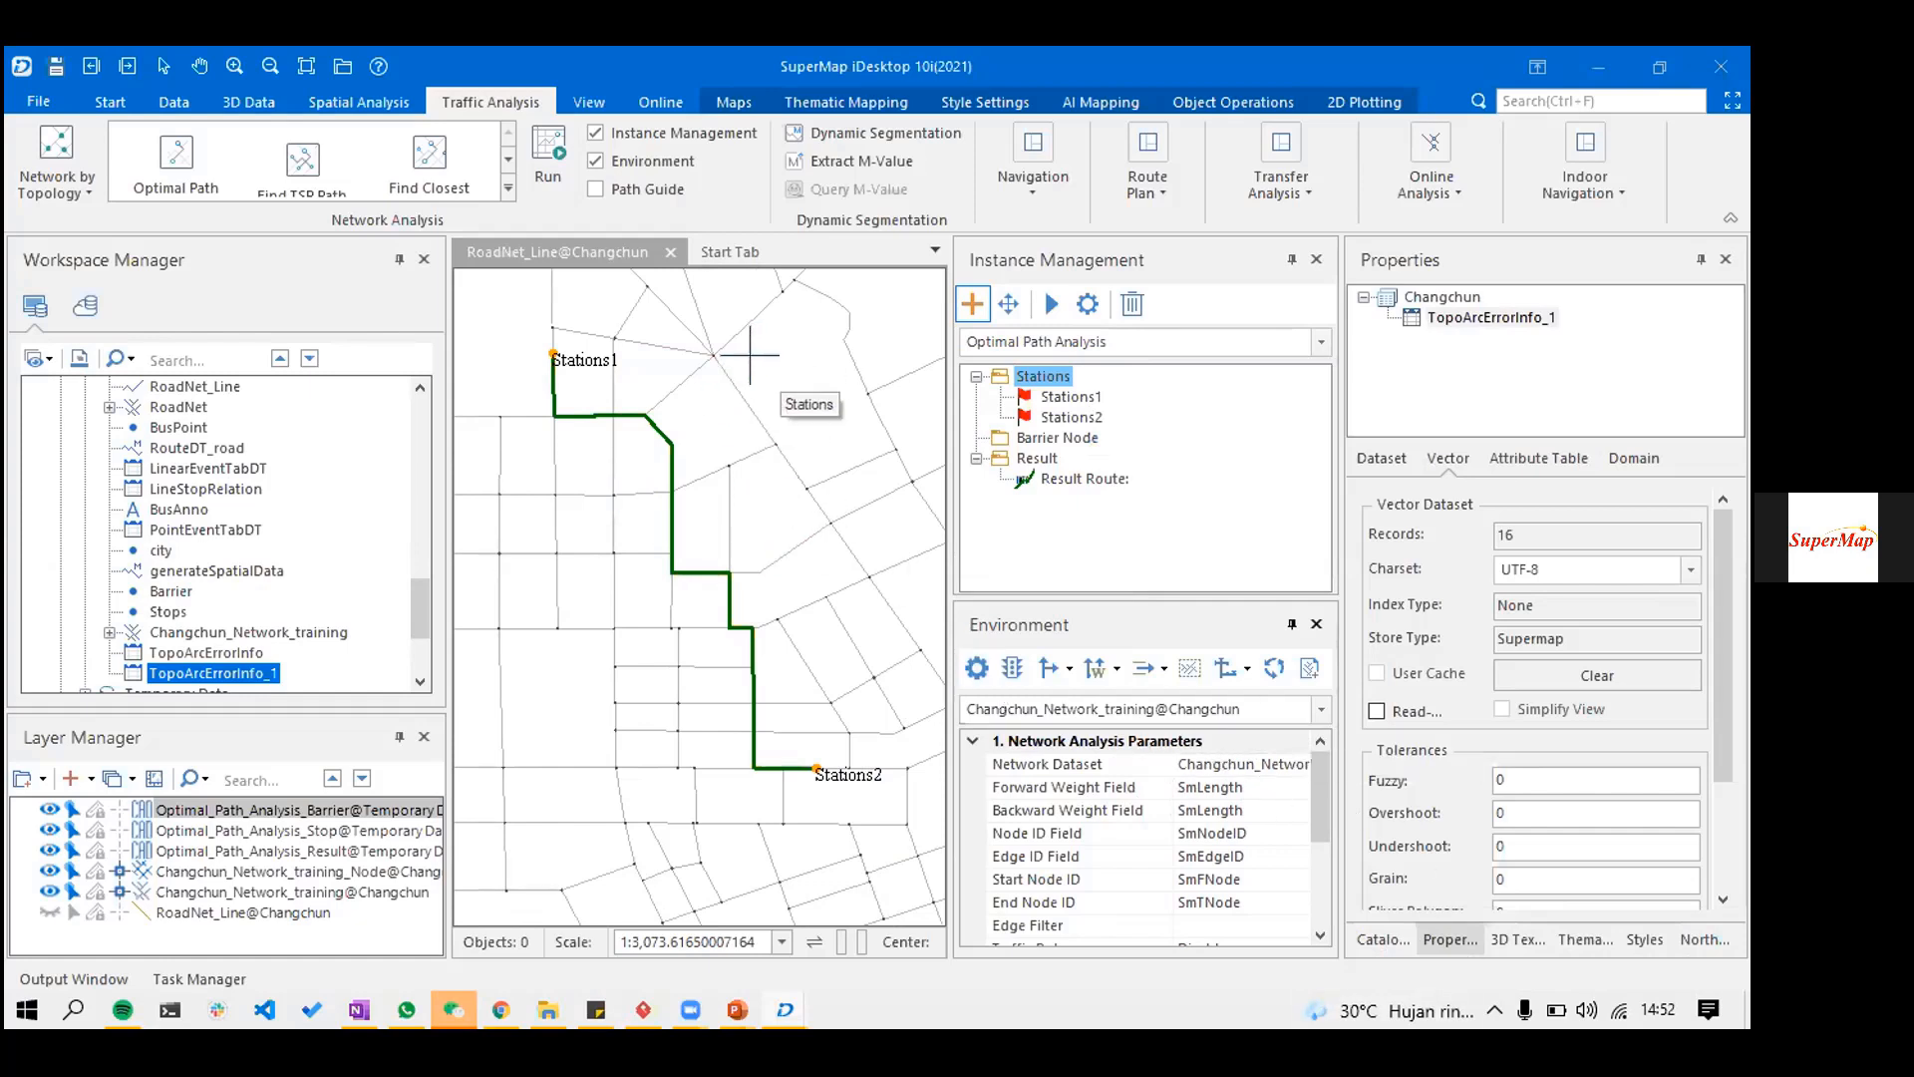
- Add a third station just northeast of the central roundabout and rerun the optimal path analysis
scroll(765, 374, "down", 3)
left_click(709, 635)
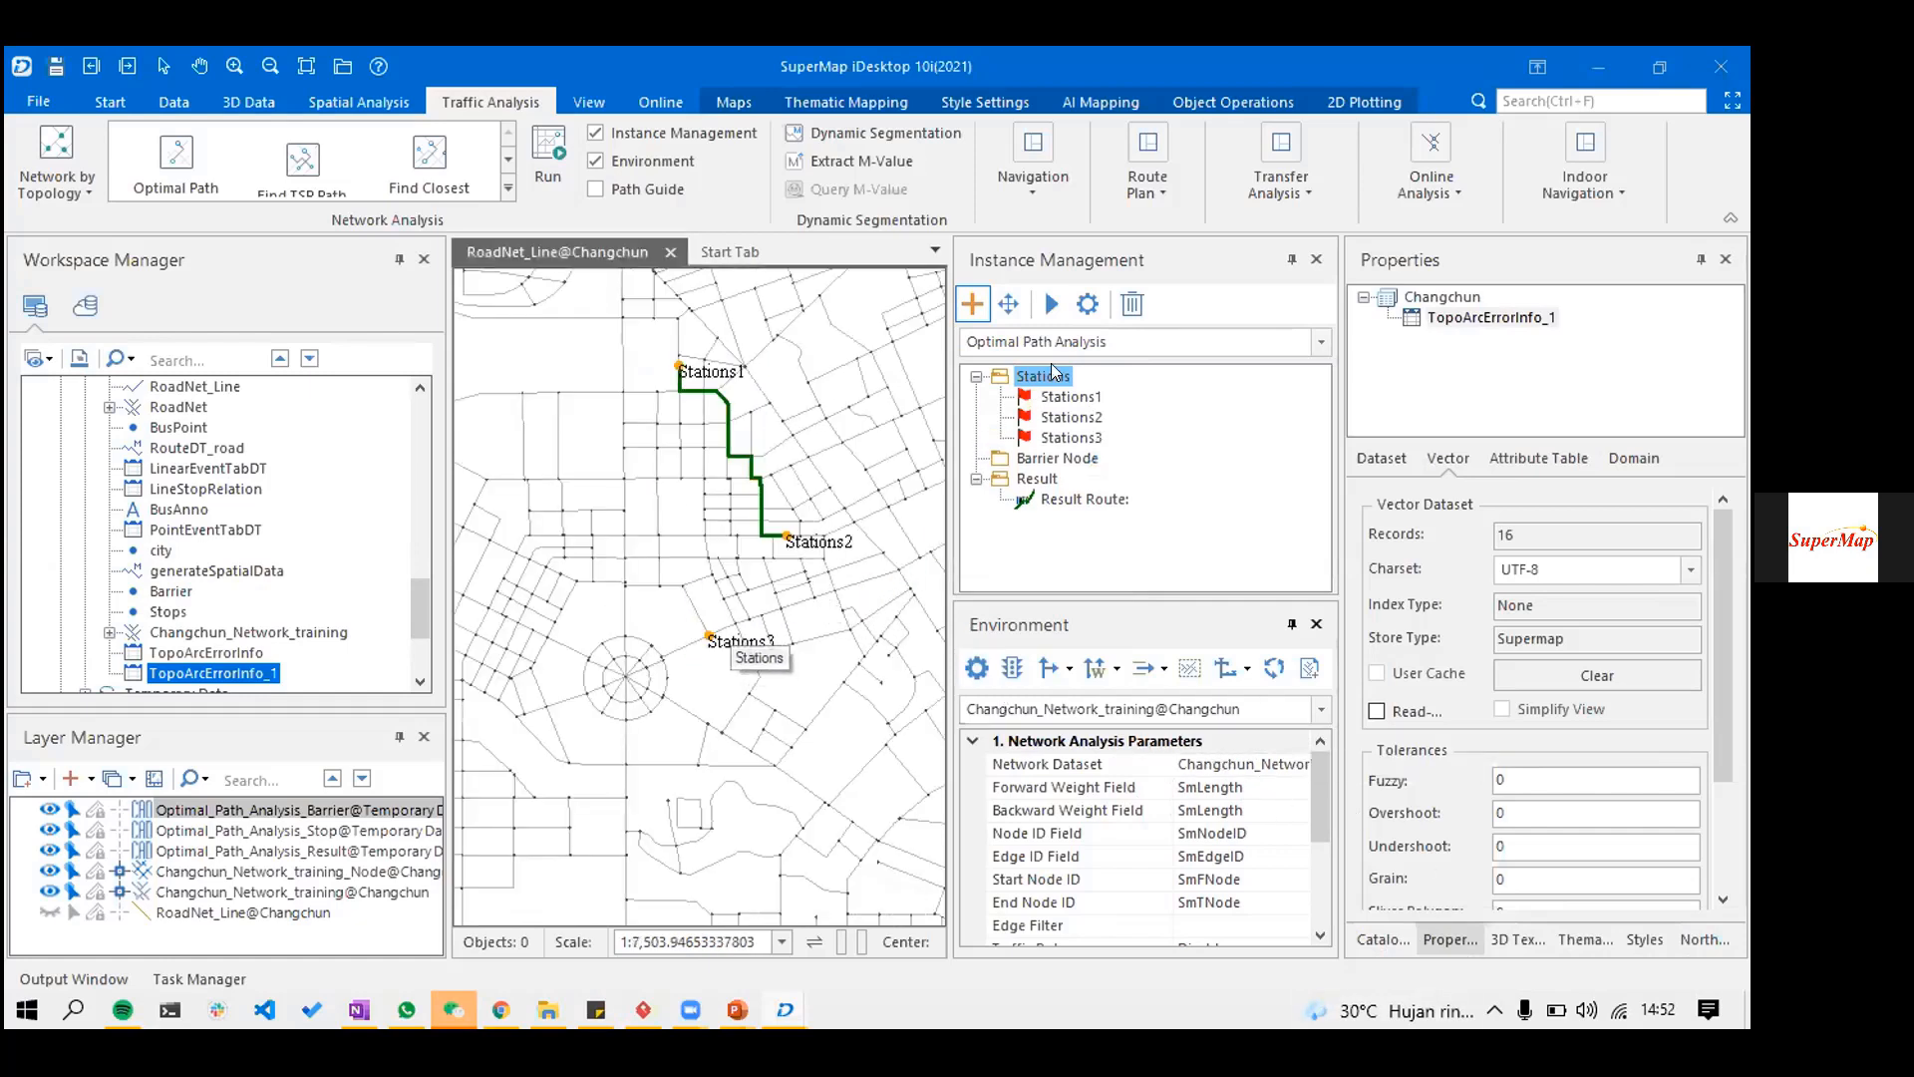
left_click(1051, 304)
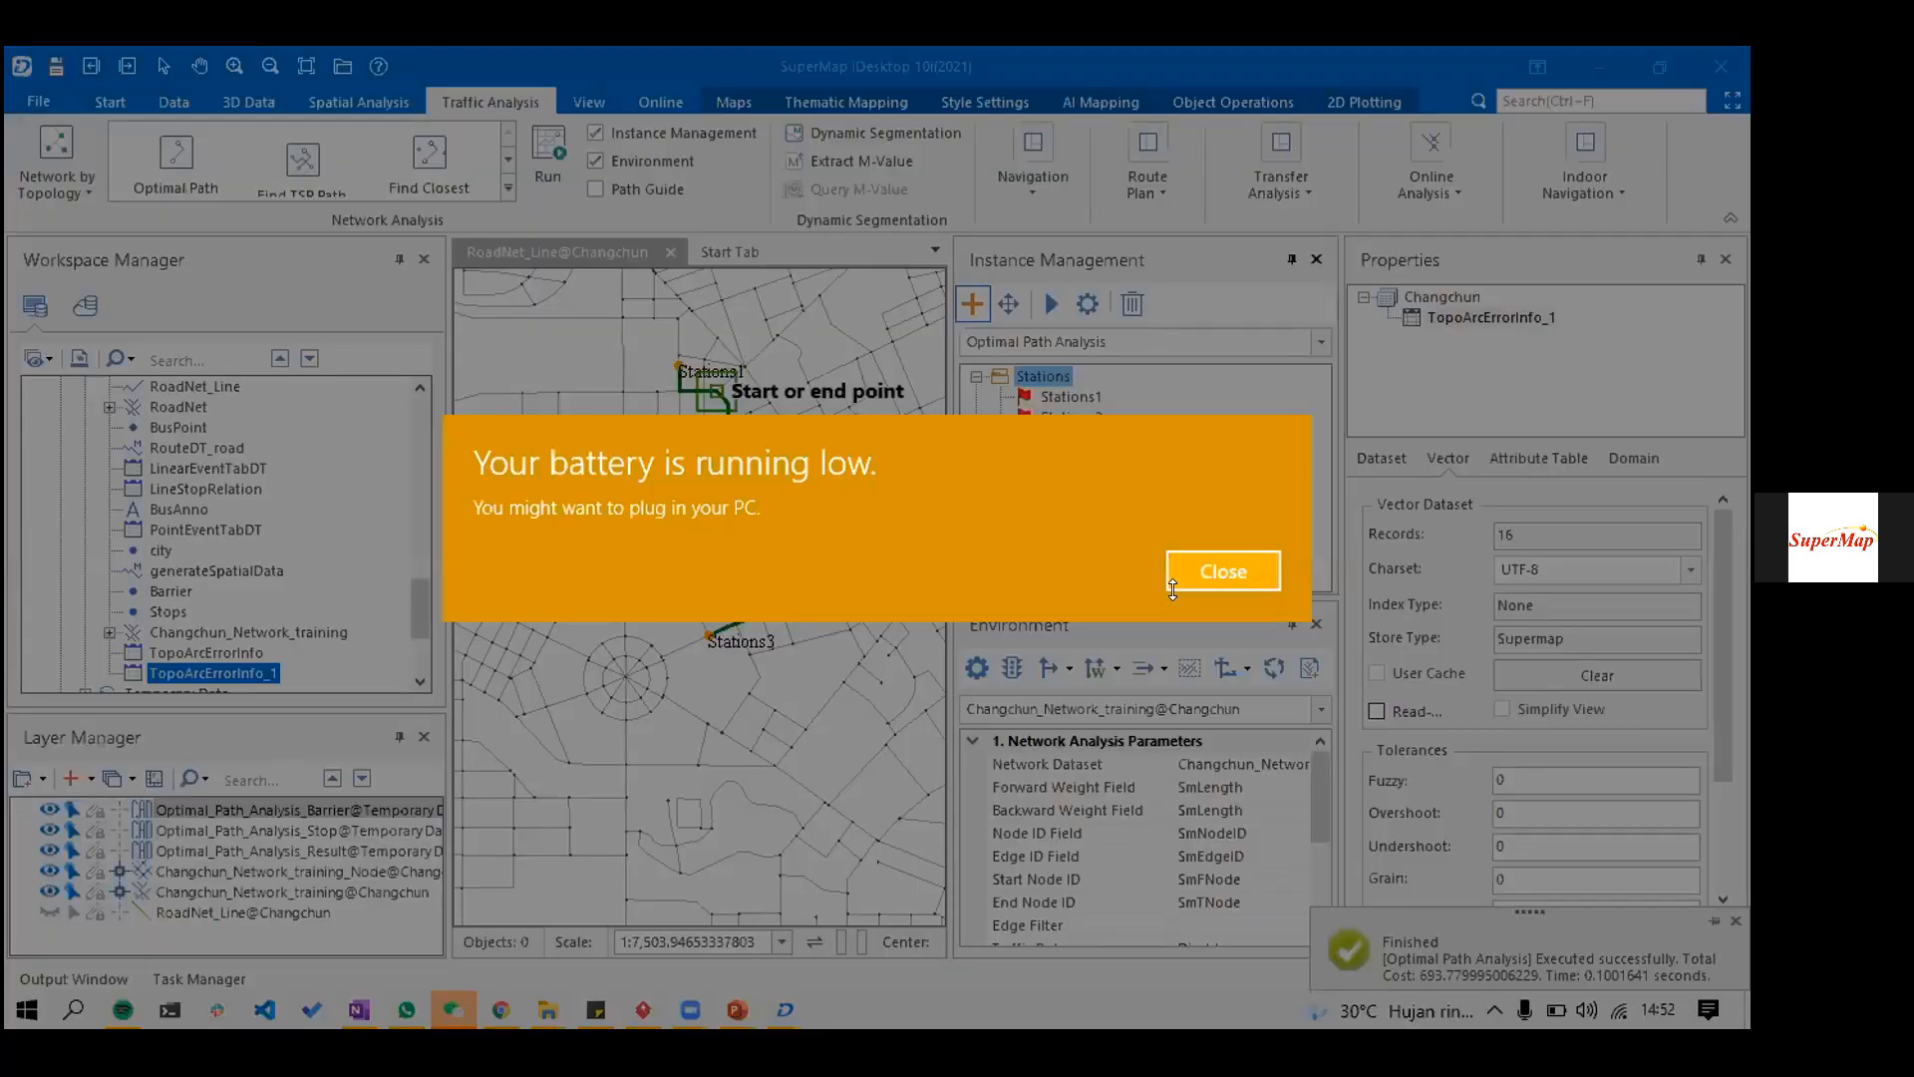
left_click(1173, 578)
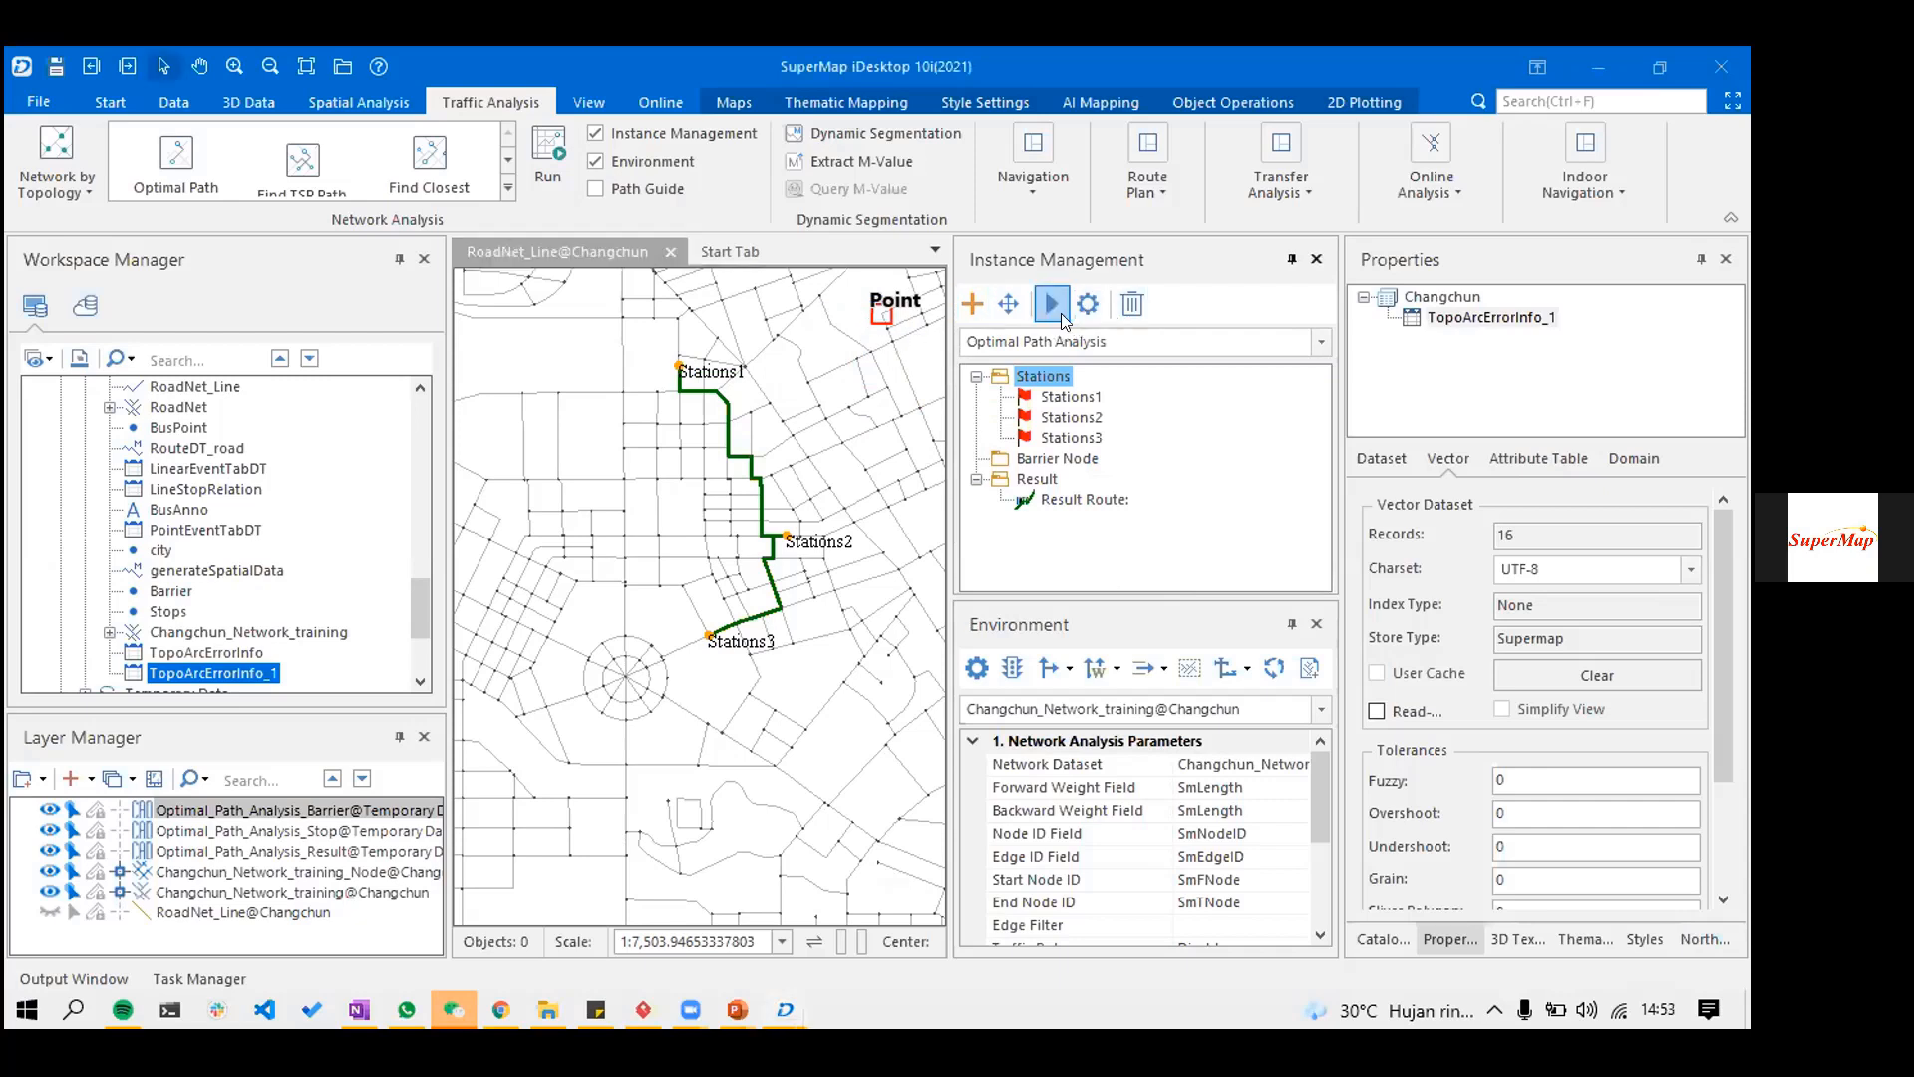
- Delete the Optimal Path Analysis instance and create a Find TSP Path instance
left_click(1127, 311)
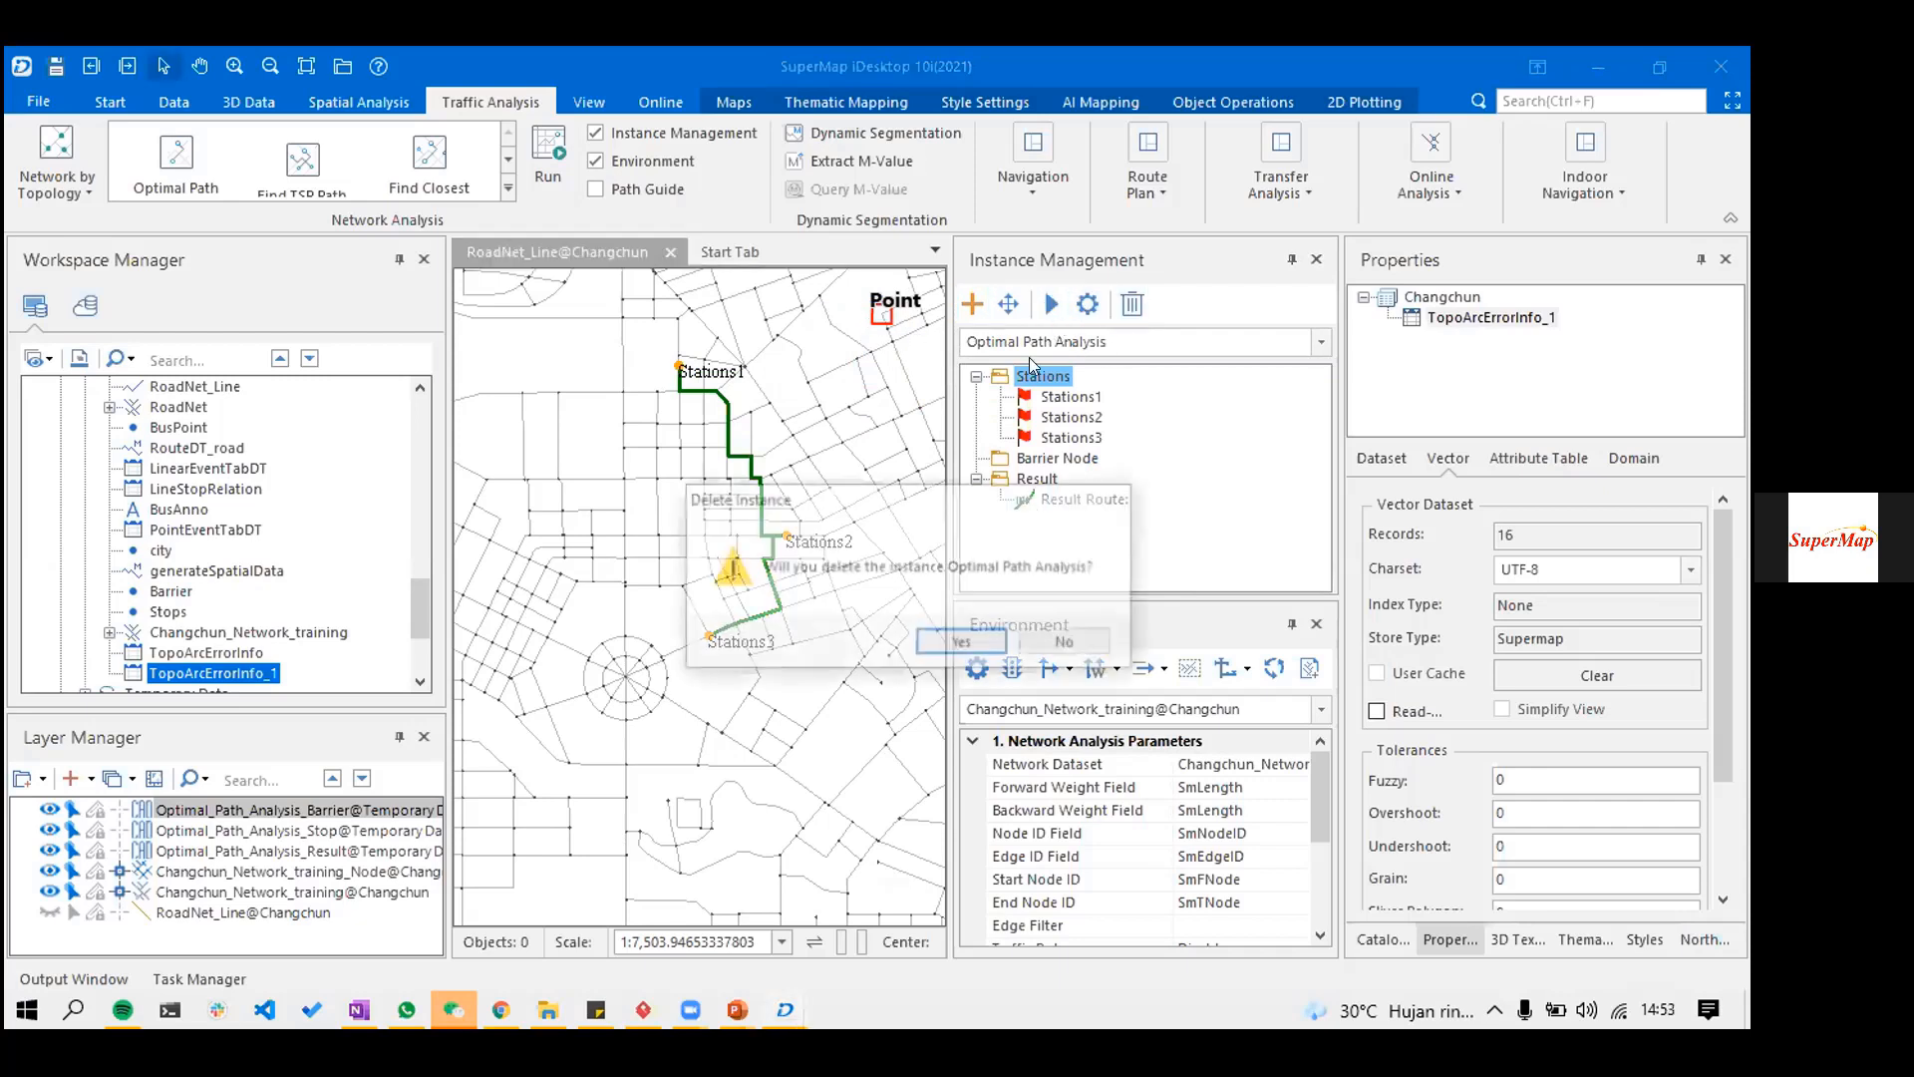
left_click(964, 642)
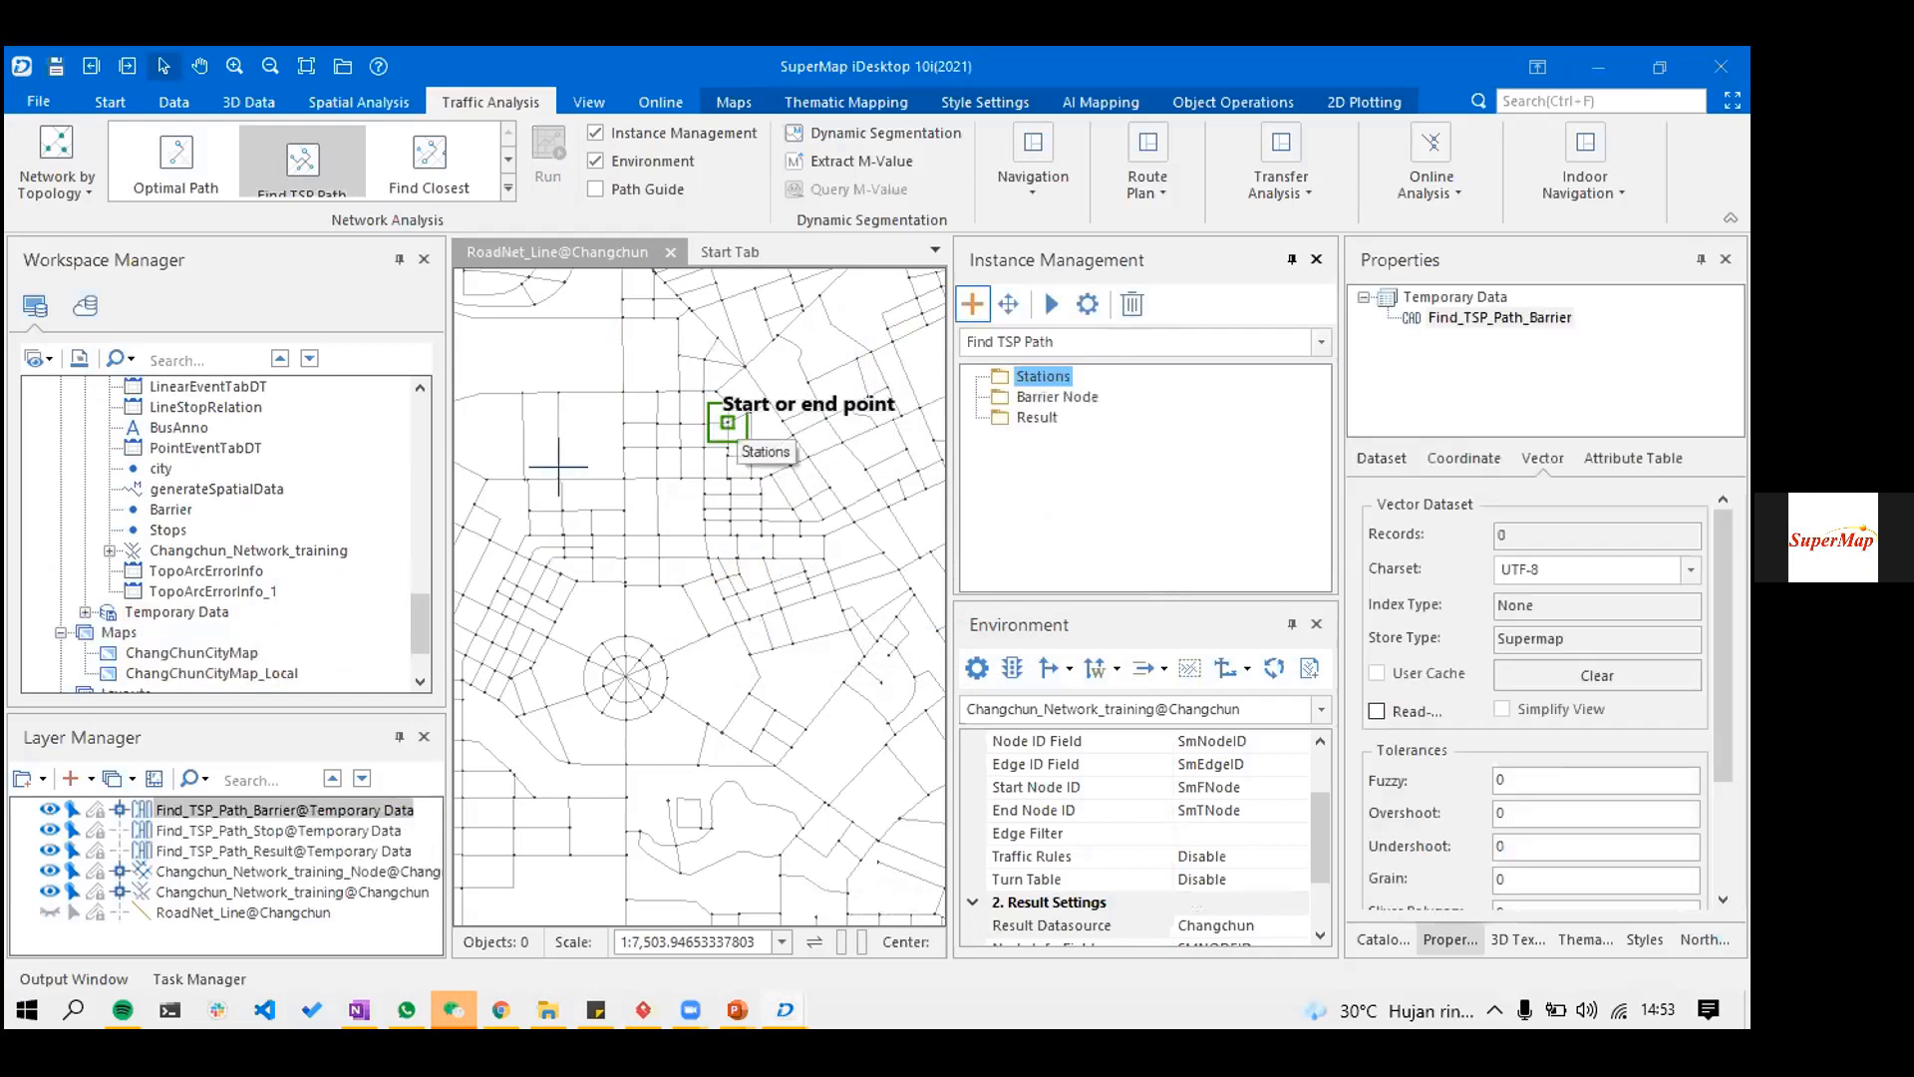
- Place four stations on the roads north and east of the central roundabout and run the TSP path analysis
left_click(704, 390)
left_click(793, 508)
left_click(750, 655)
left_click(558, 479)
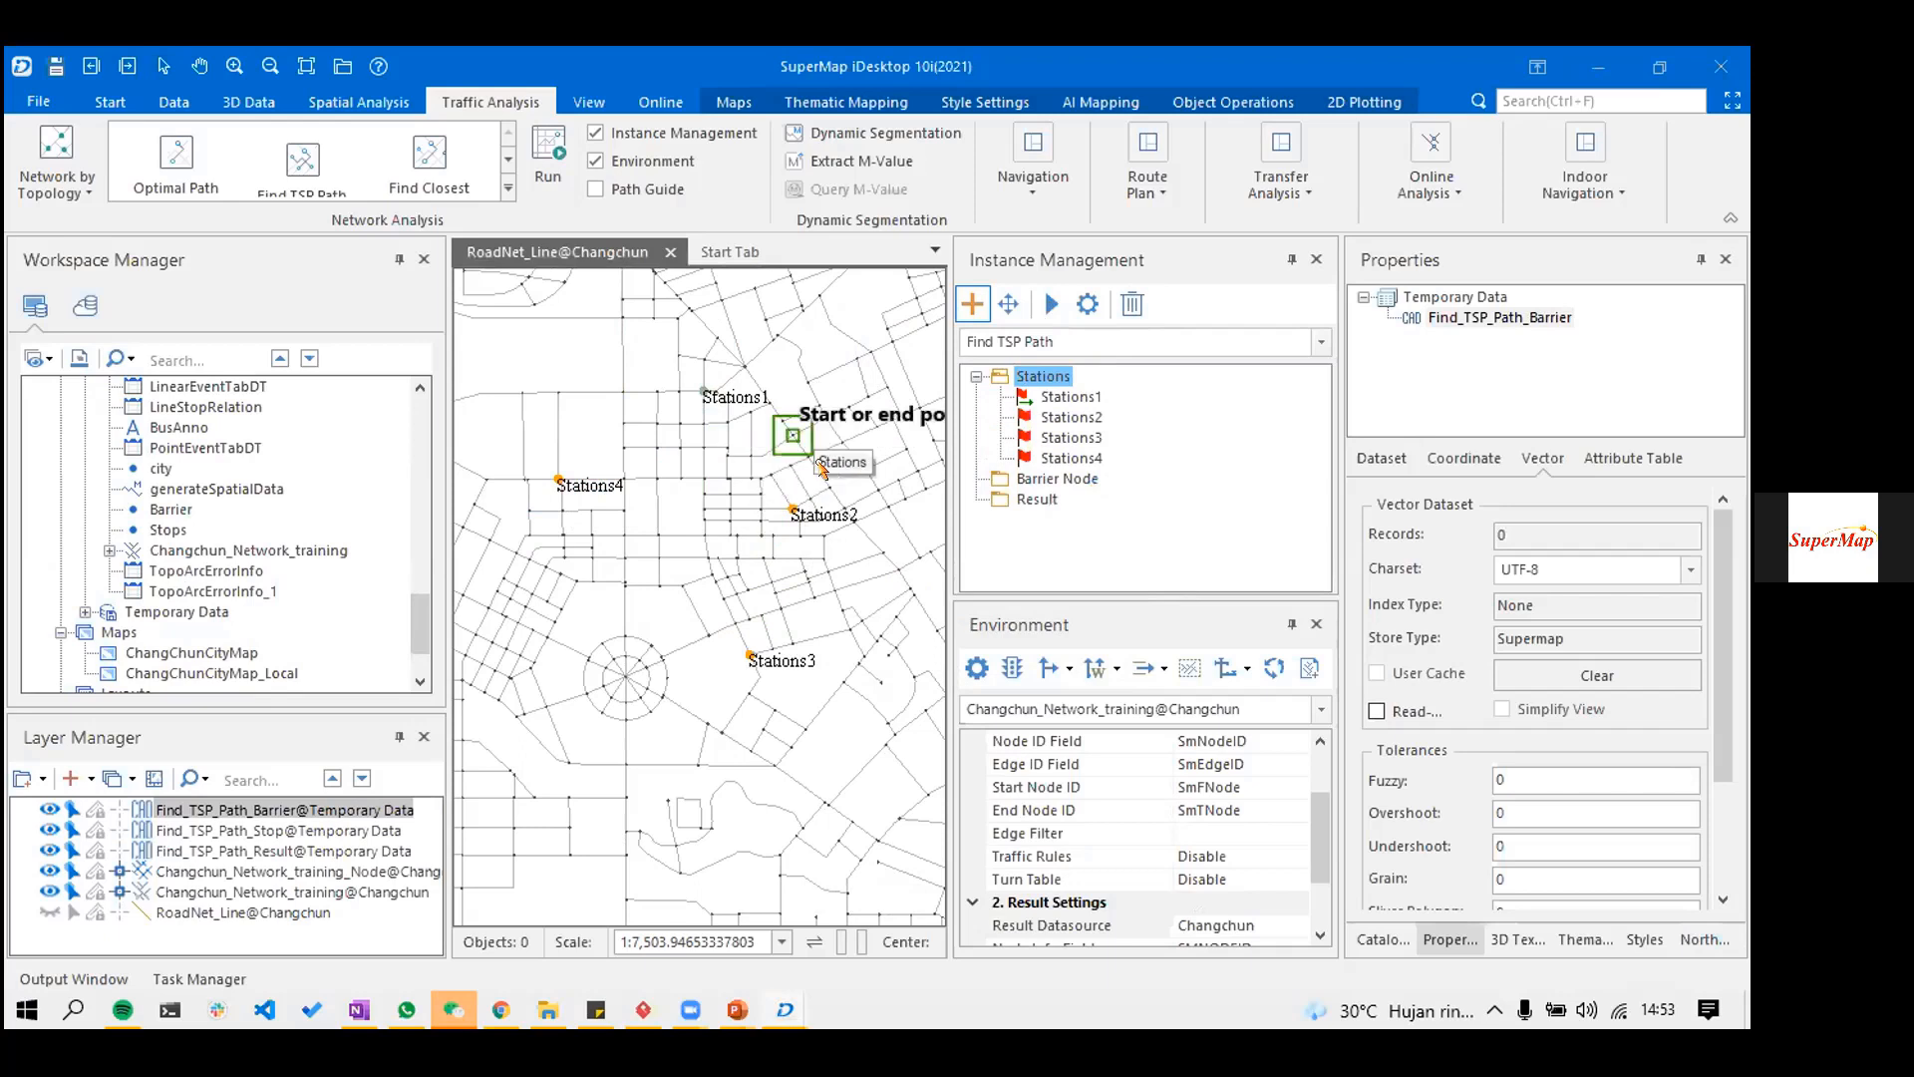
right_click(821, 467)
left_click(1052, 305)
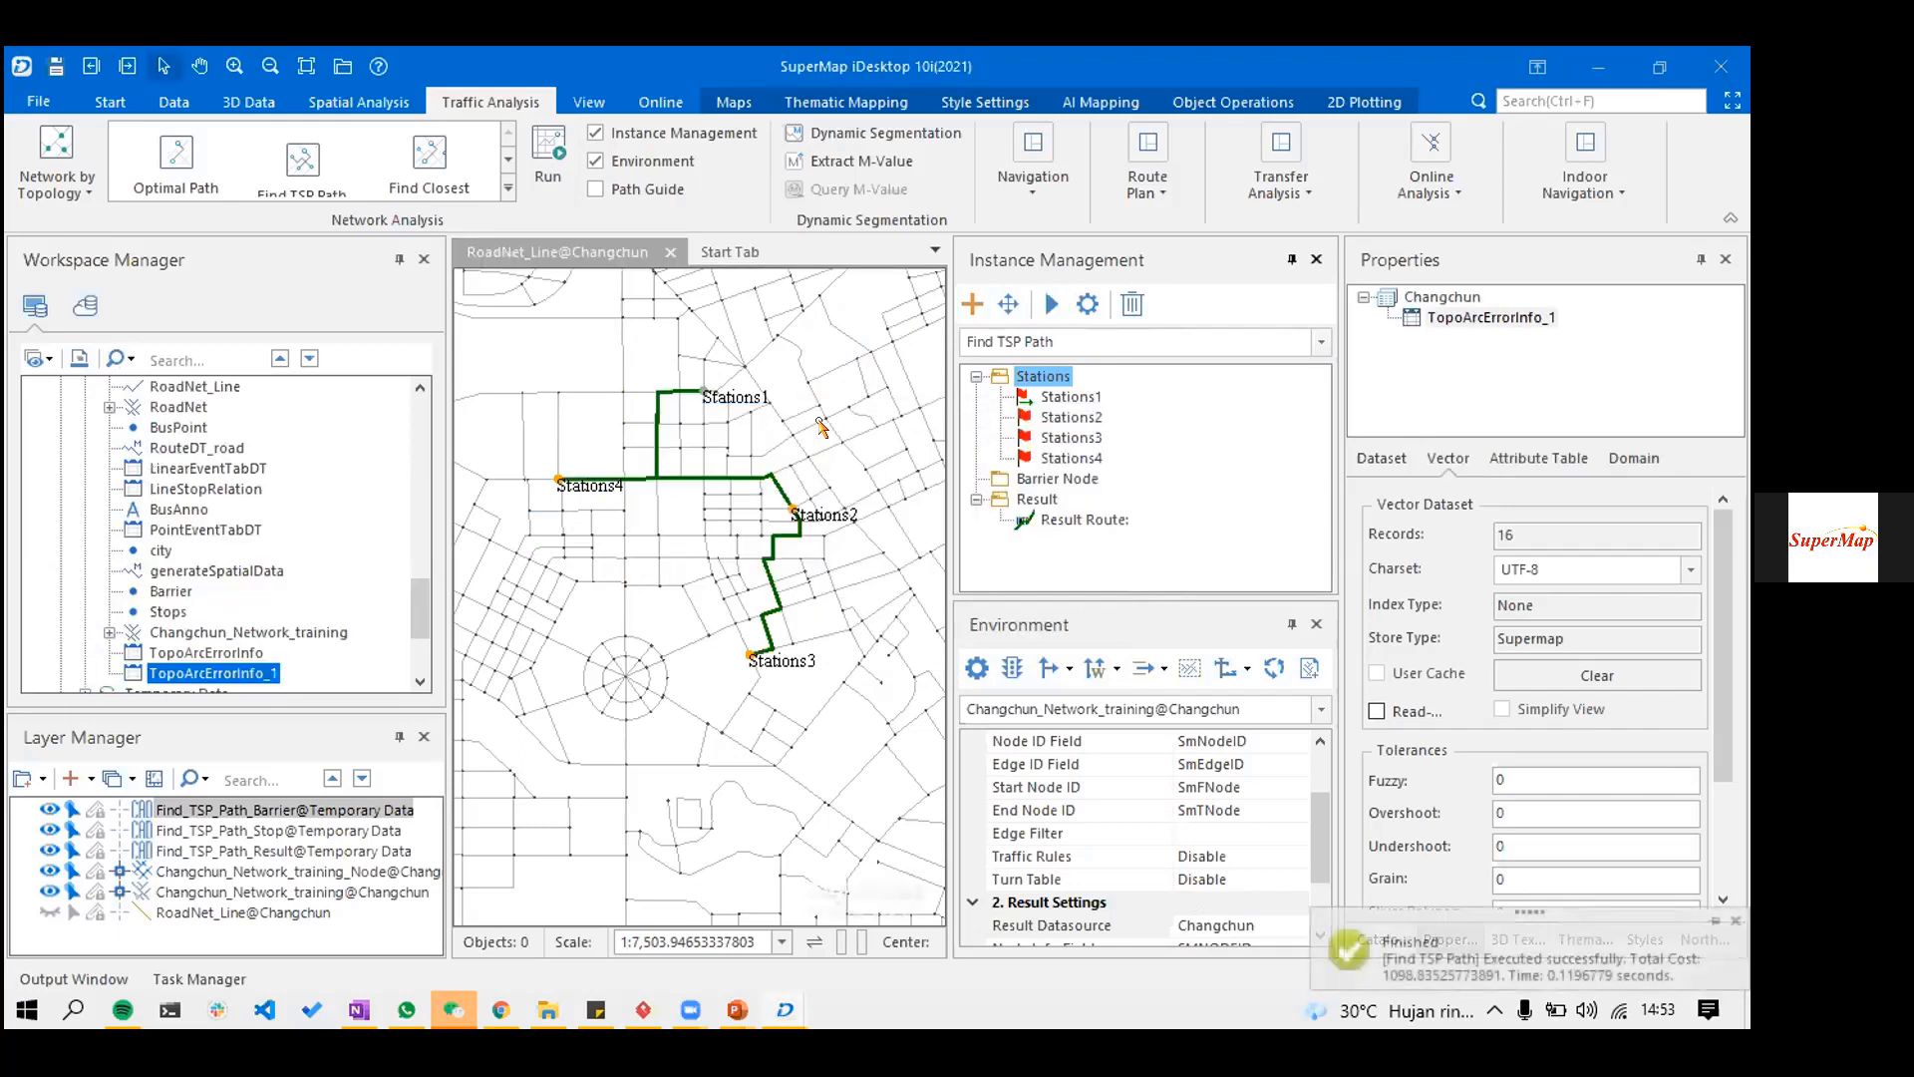
- Review the TSP route between the four stations and delete the Find TSP Path instance
scroll(648, 342, "up", 1)
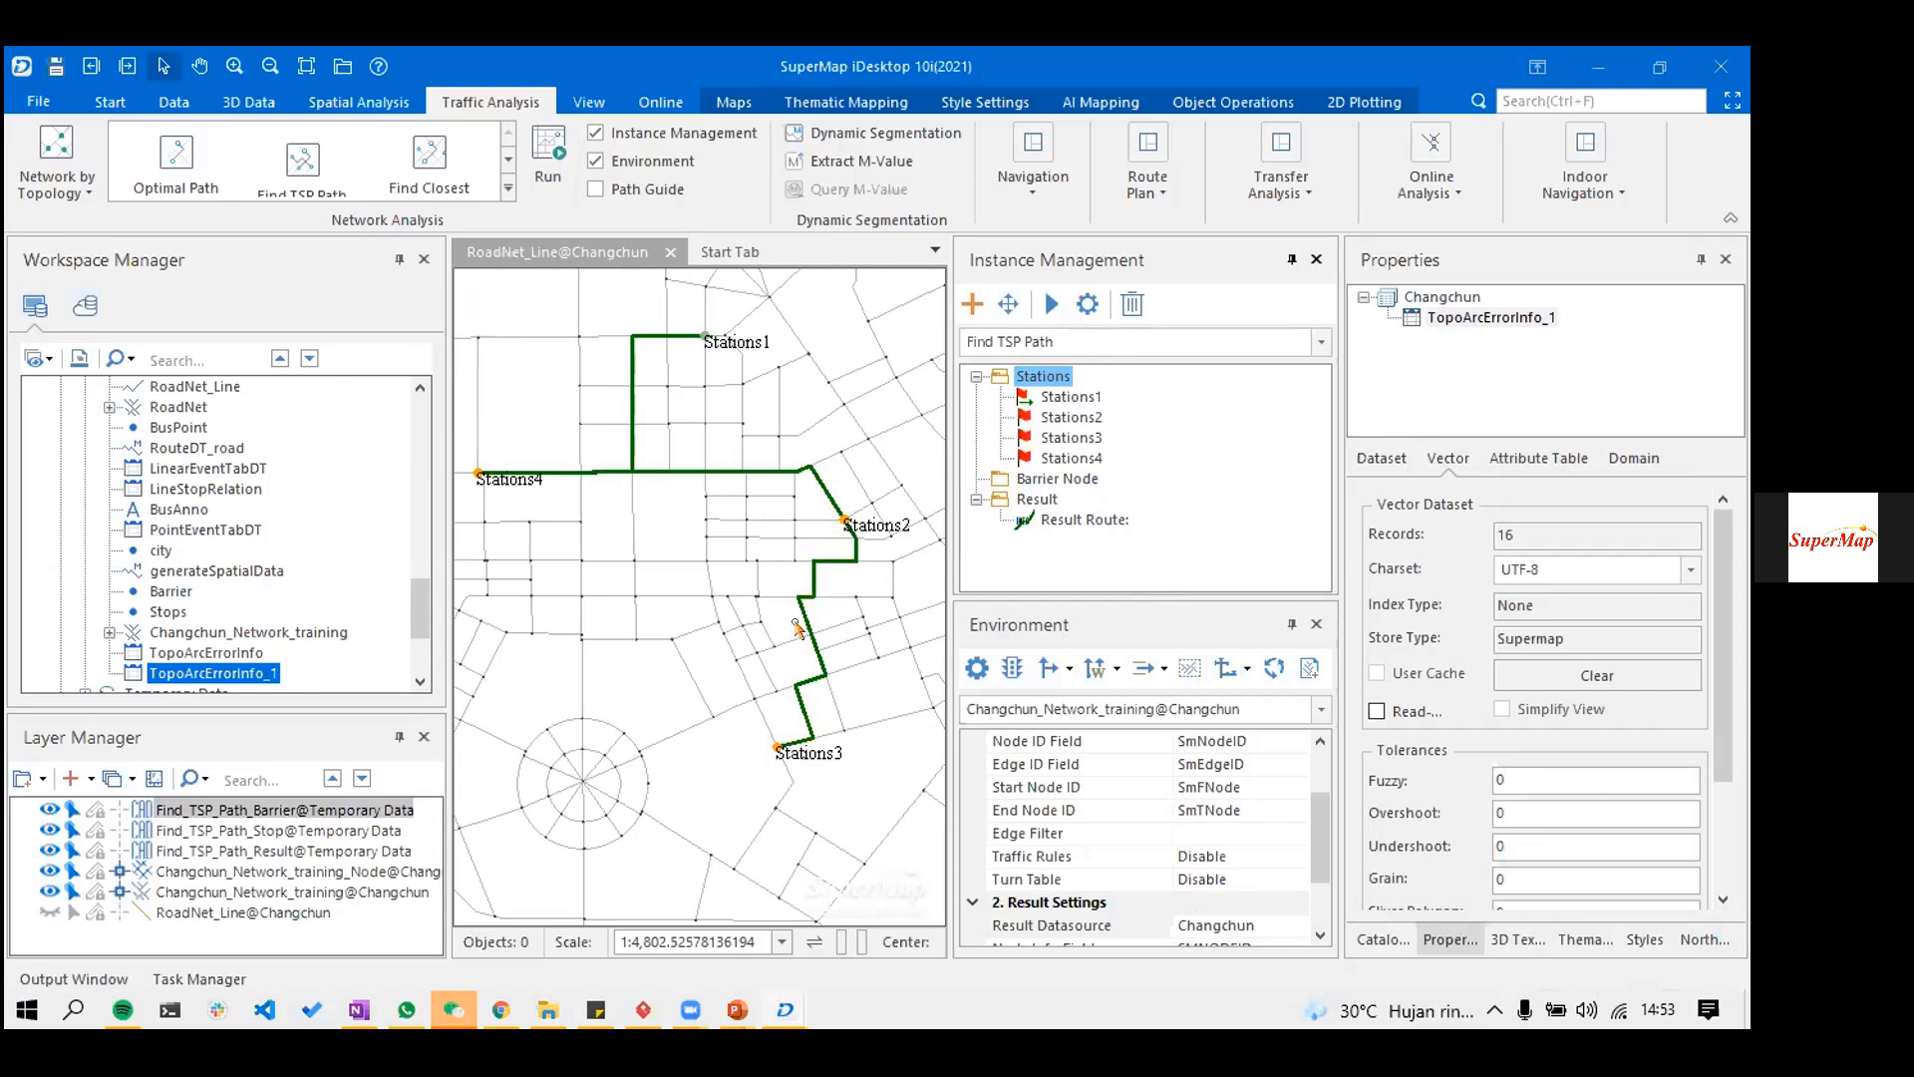
scroll(815, 656, "down", 1)
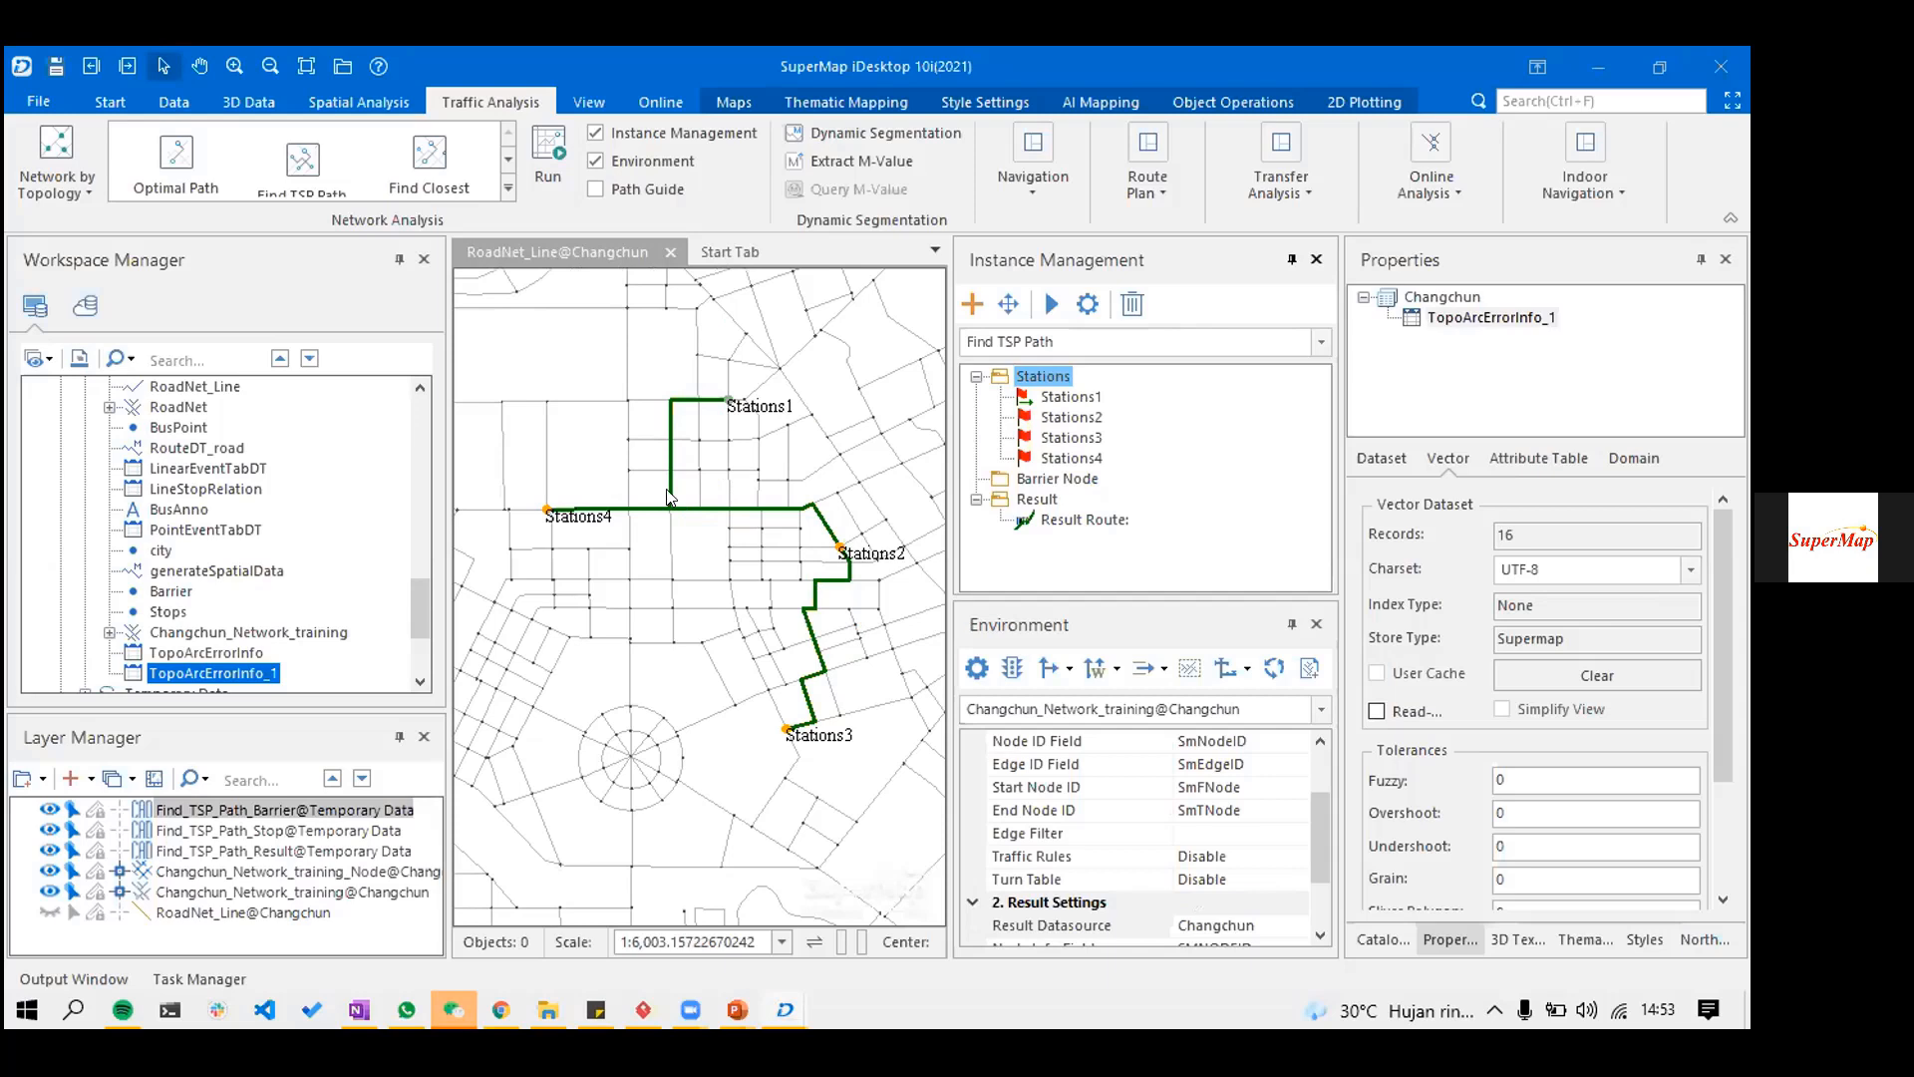
scroll(798, 551, "down", 1)
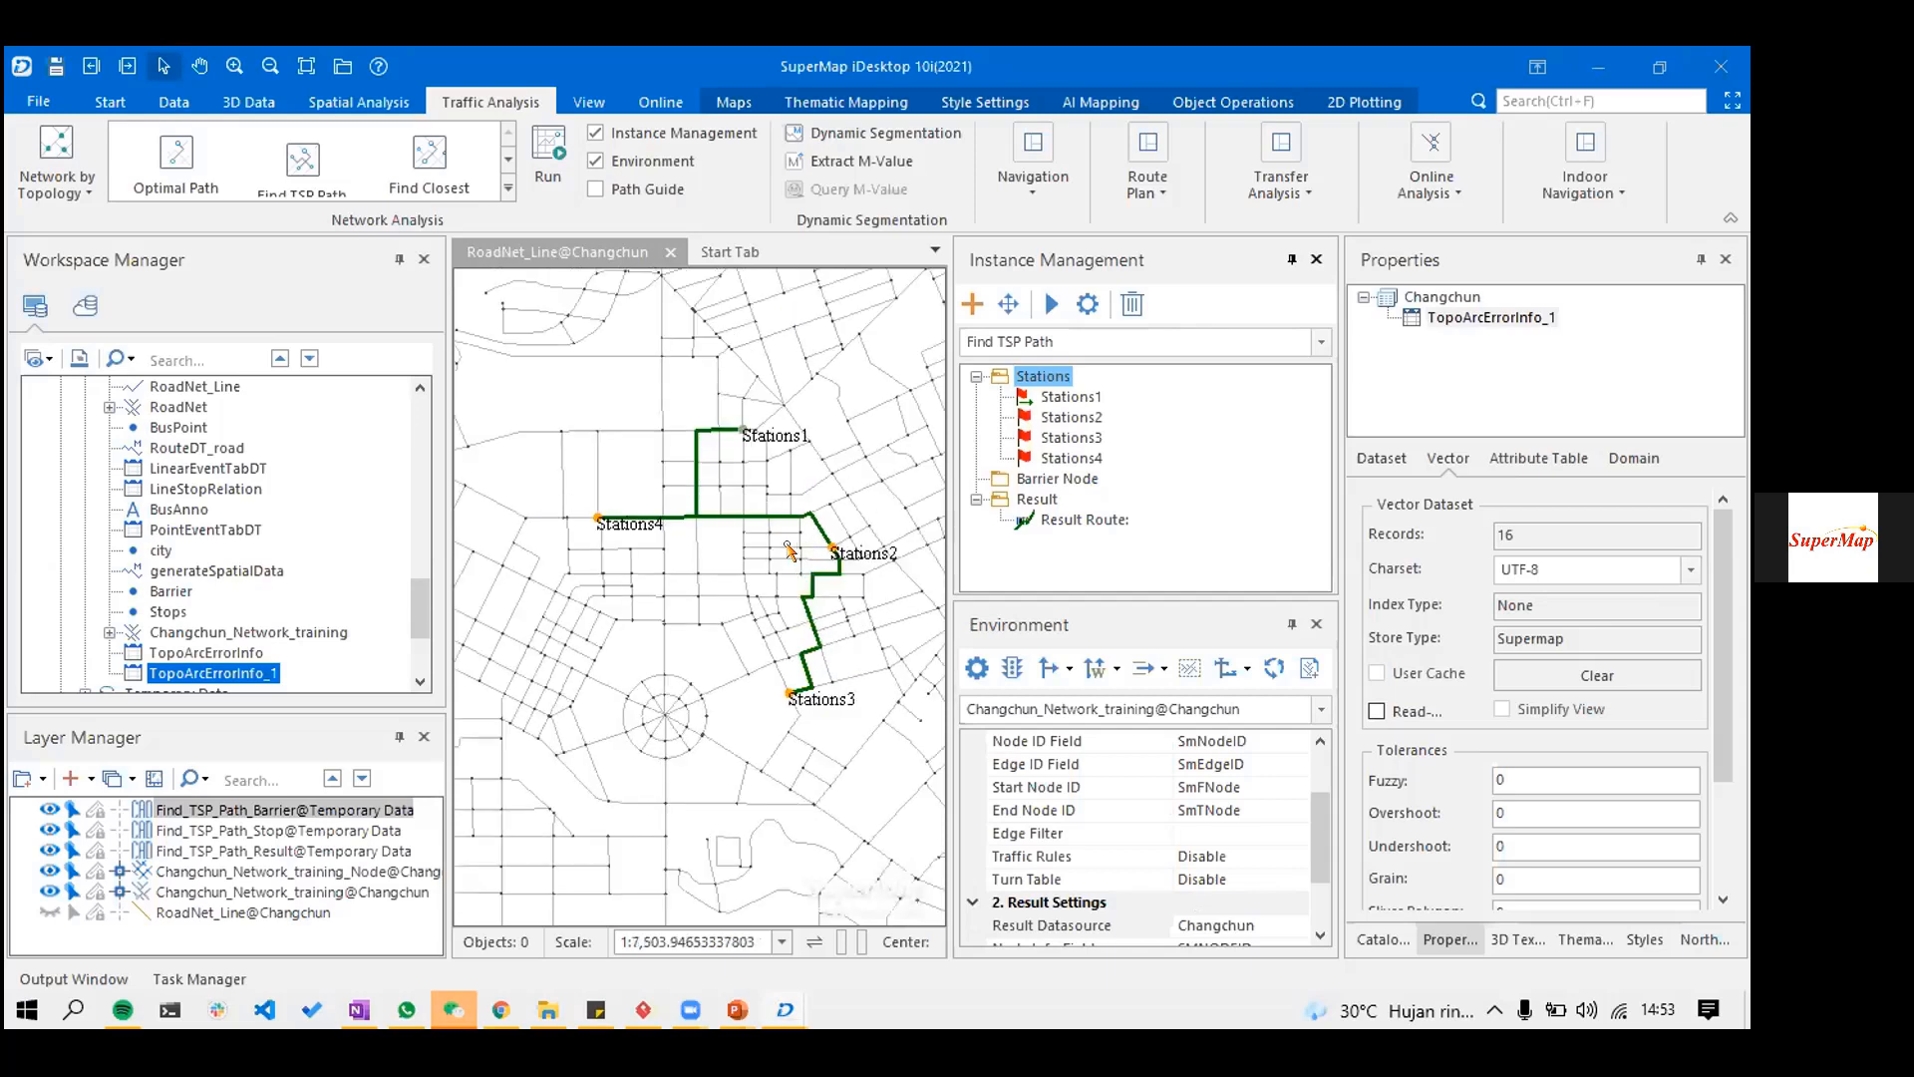
left_click(1120, 317)
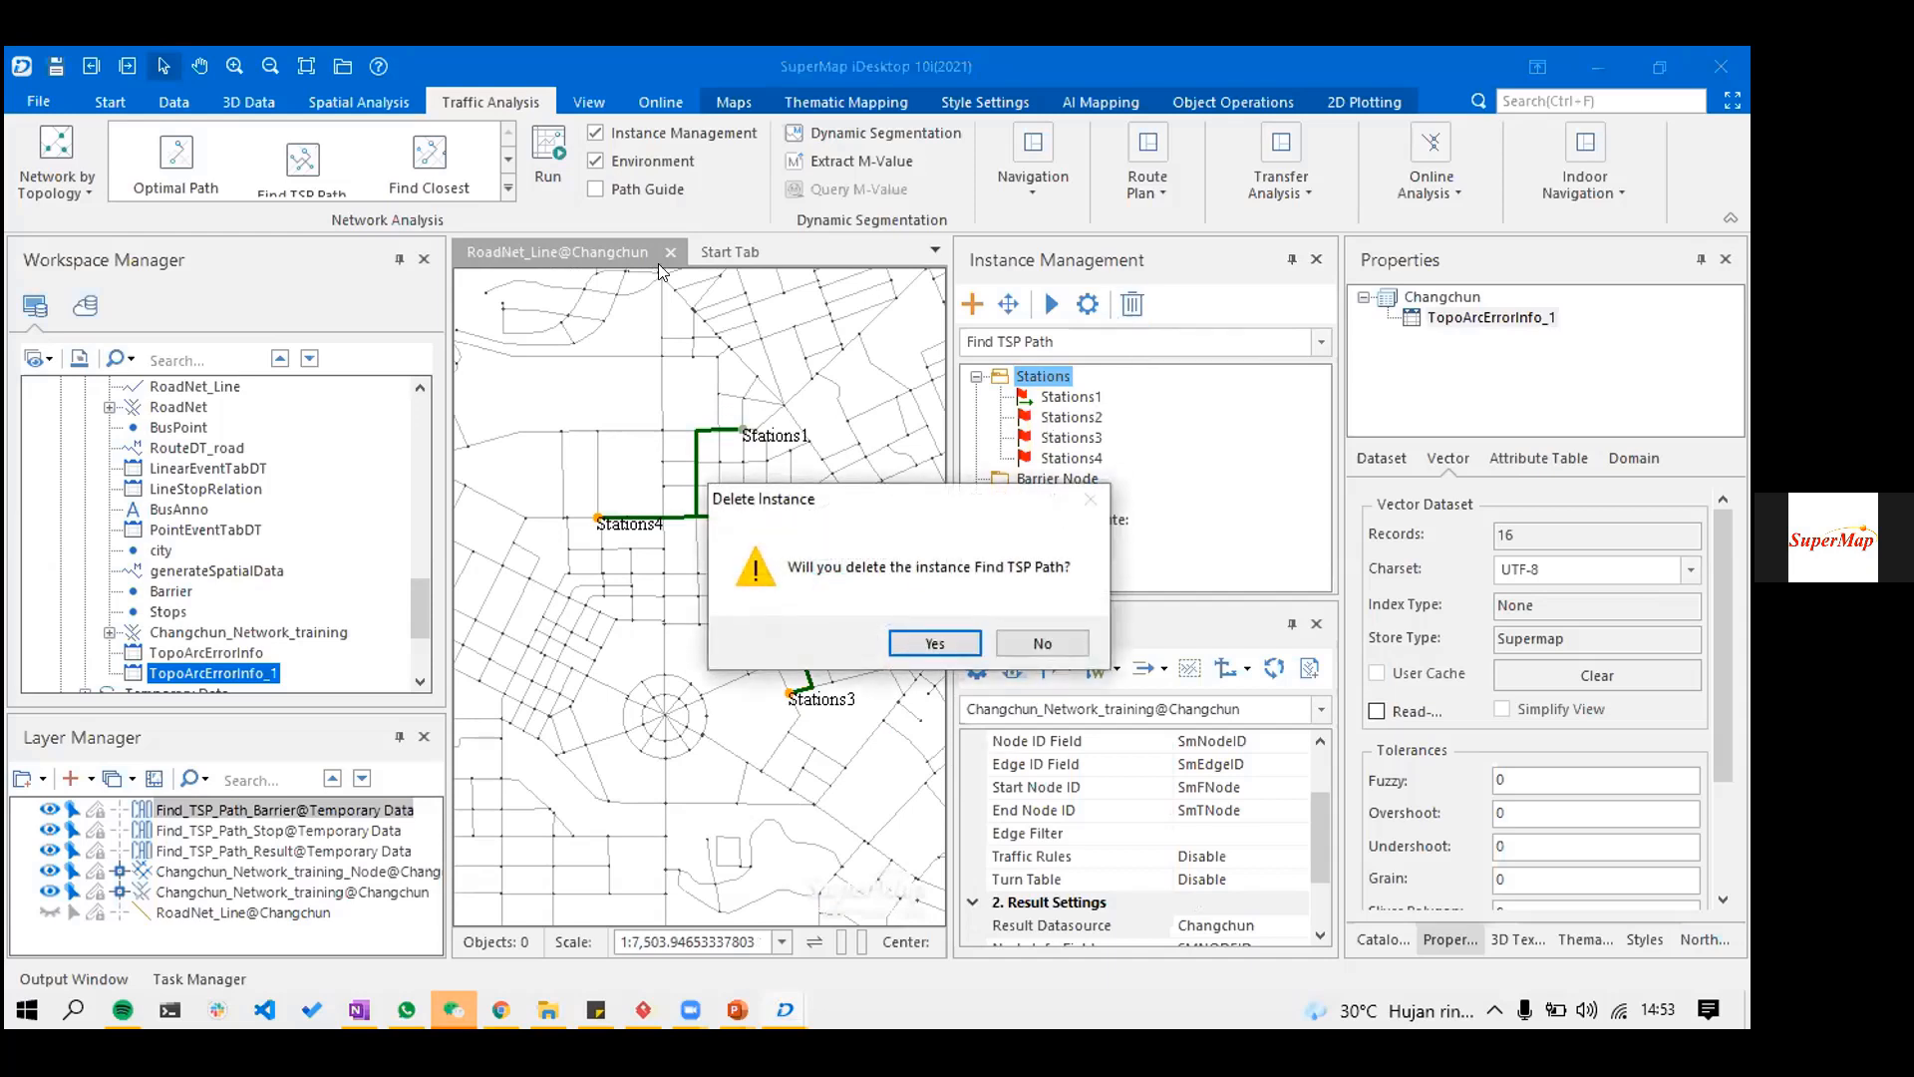
left_click(935, 643)
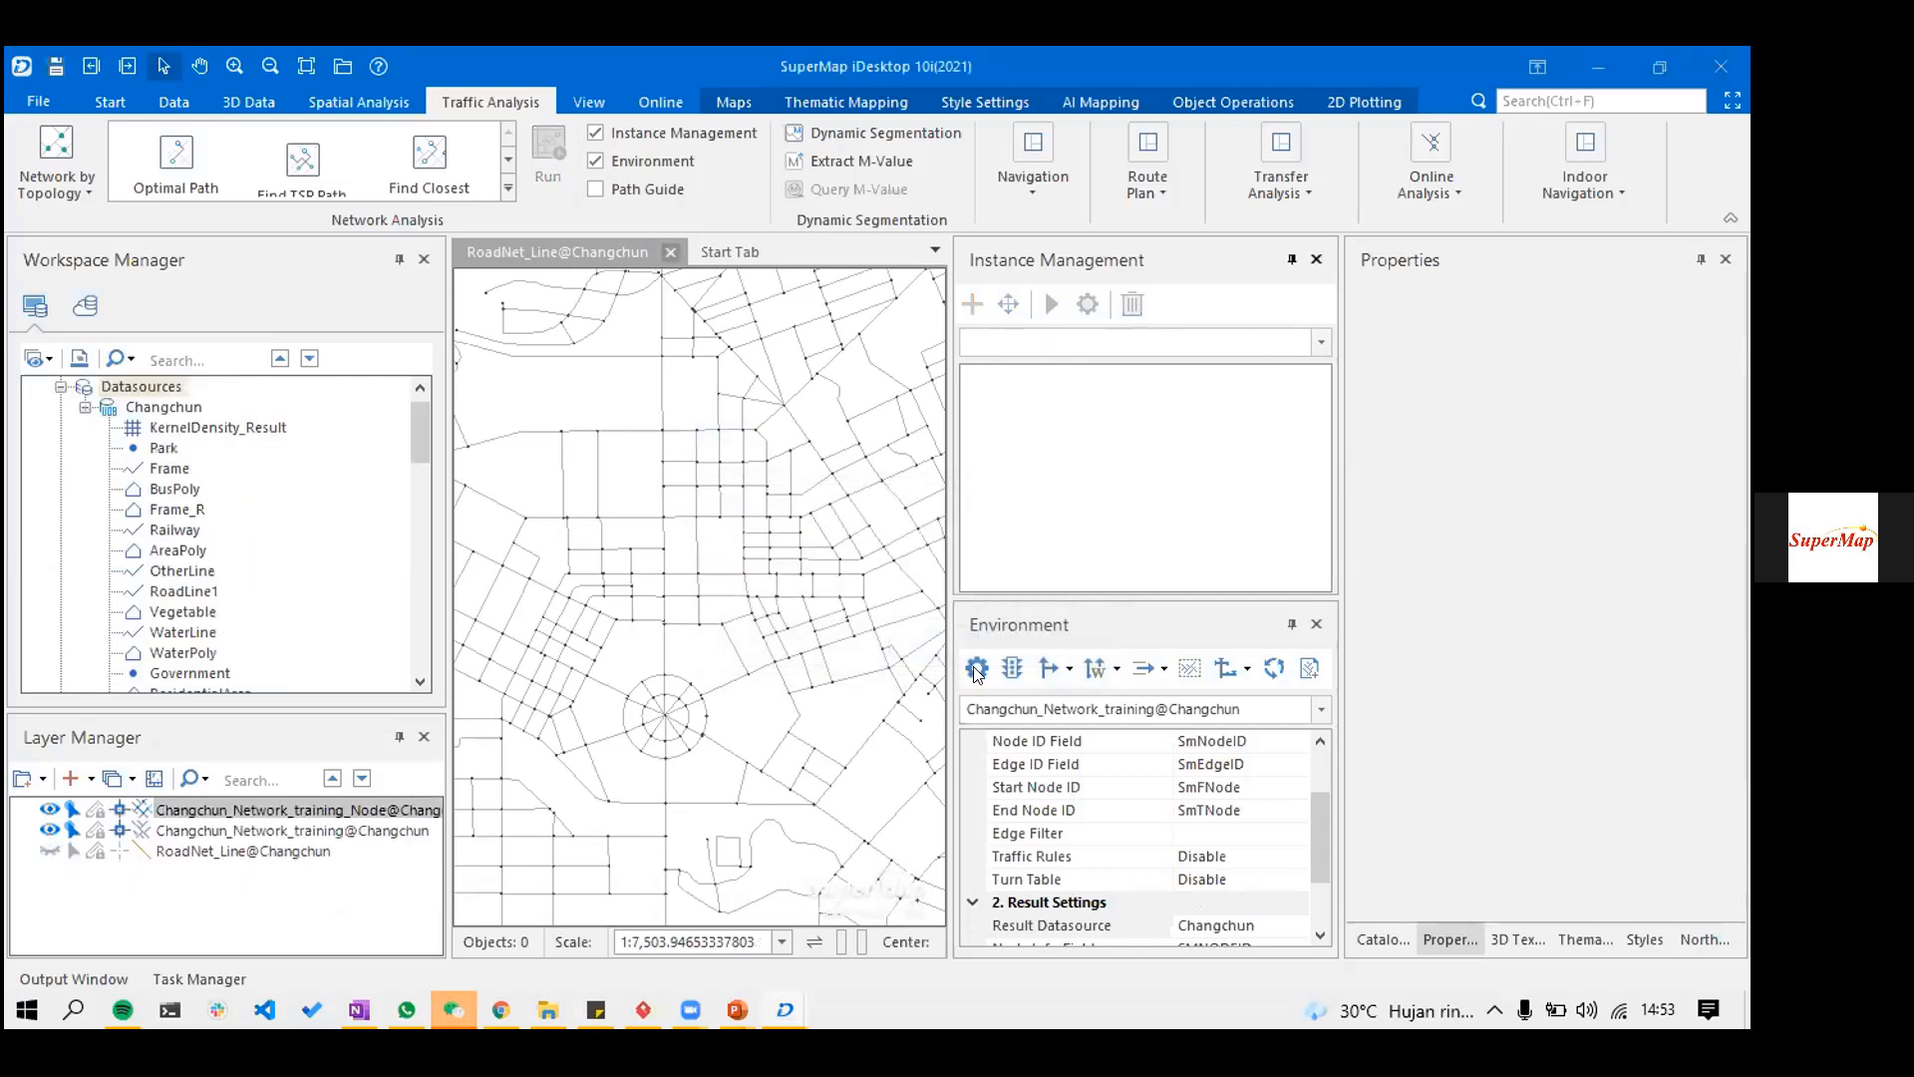
- Close the RoadNet_Line map and the Changchun workspace
key("Tab")
key("Return")
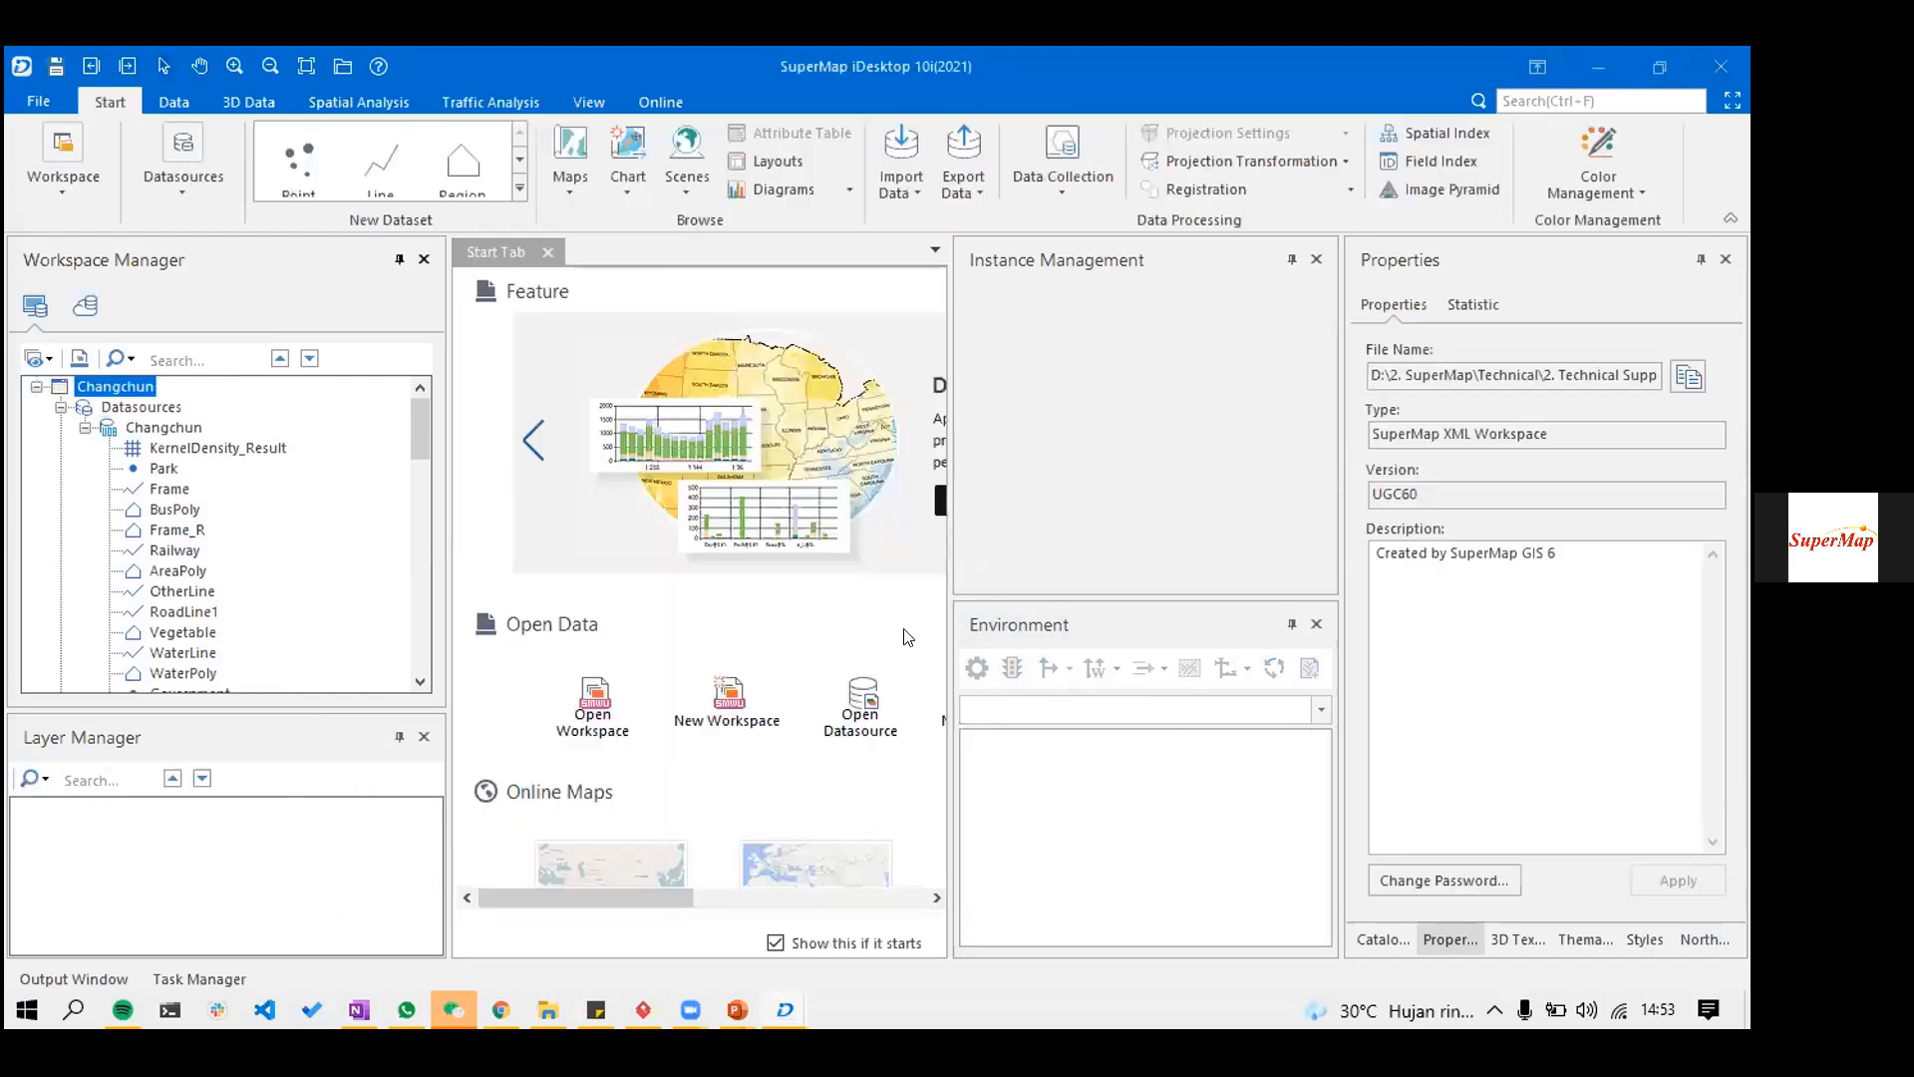
left_click(933, 632)
- Start opening a file datasource and browse to the 5. Raster Analysis folder
right_click(135, 409)
left_click(788, 436)
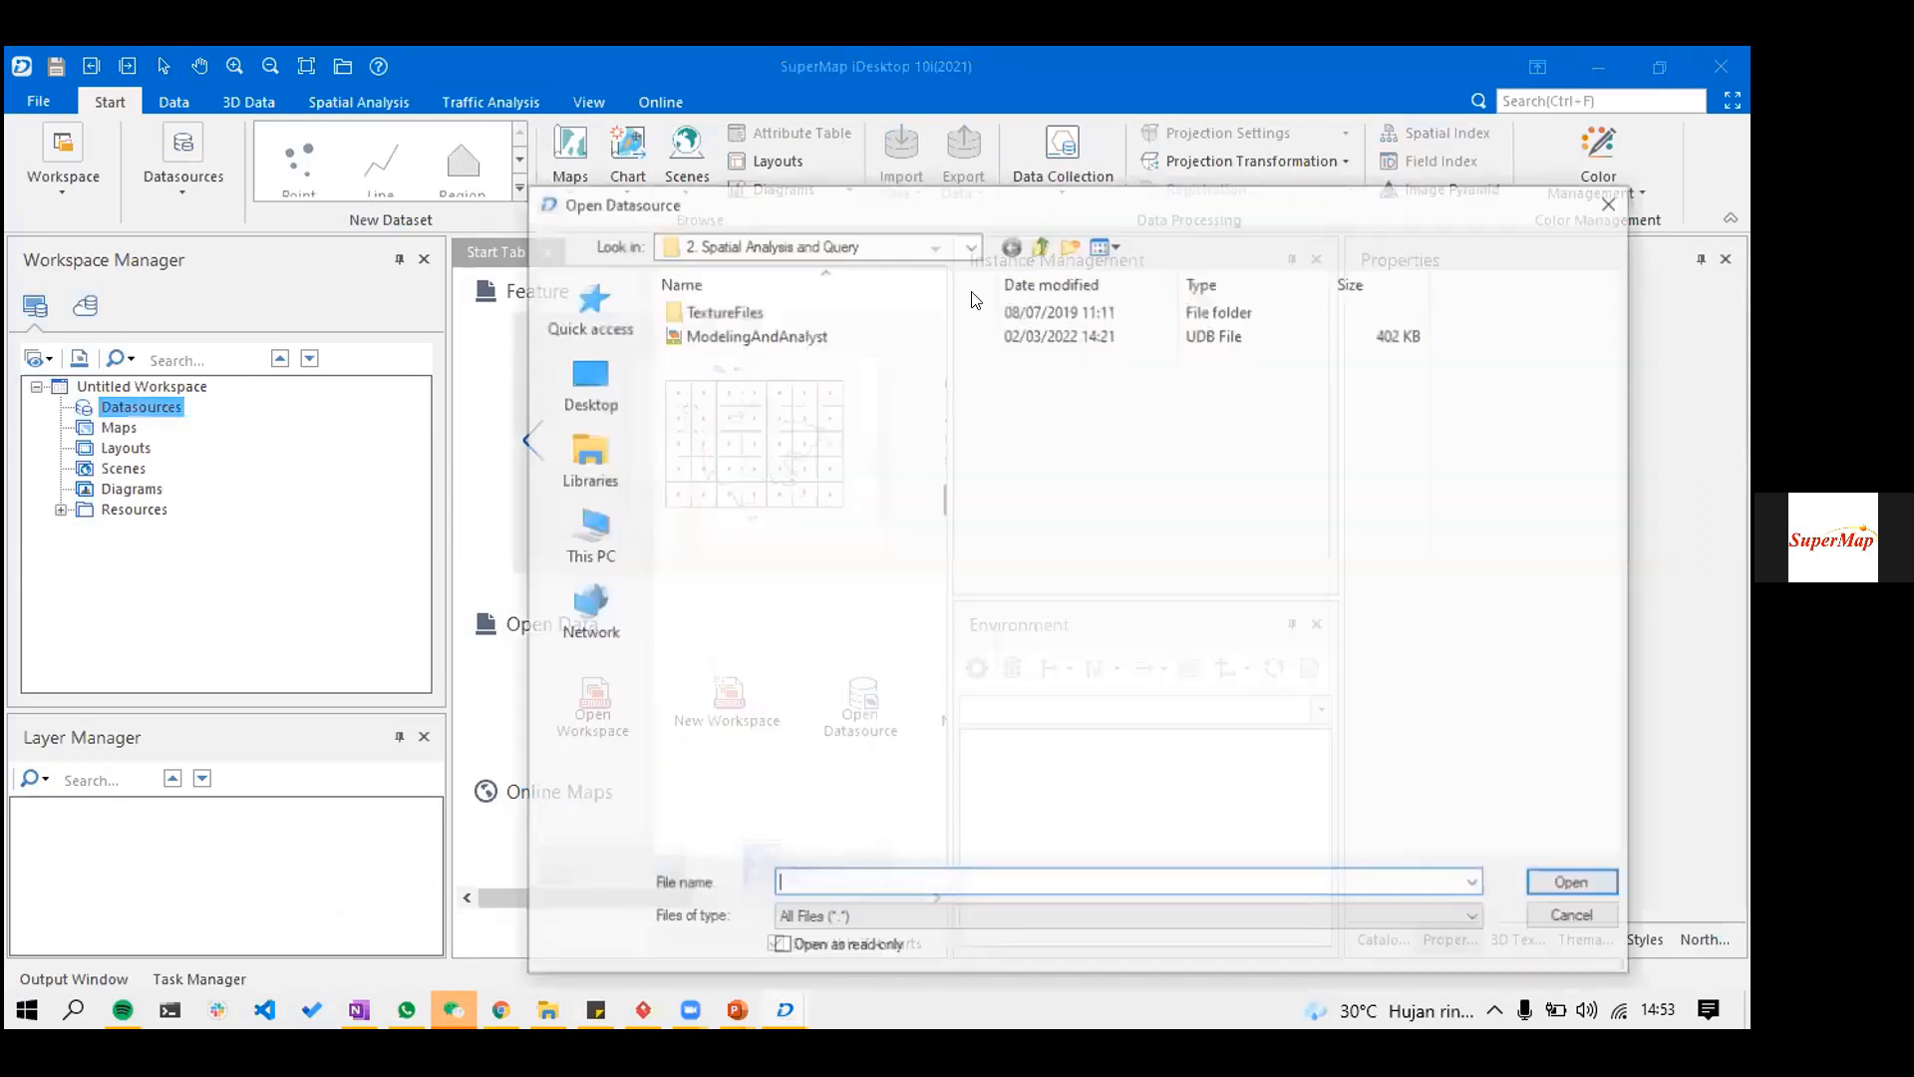
left_click(1041, 245)
double_click(743, 405)
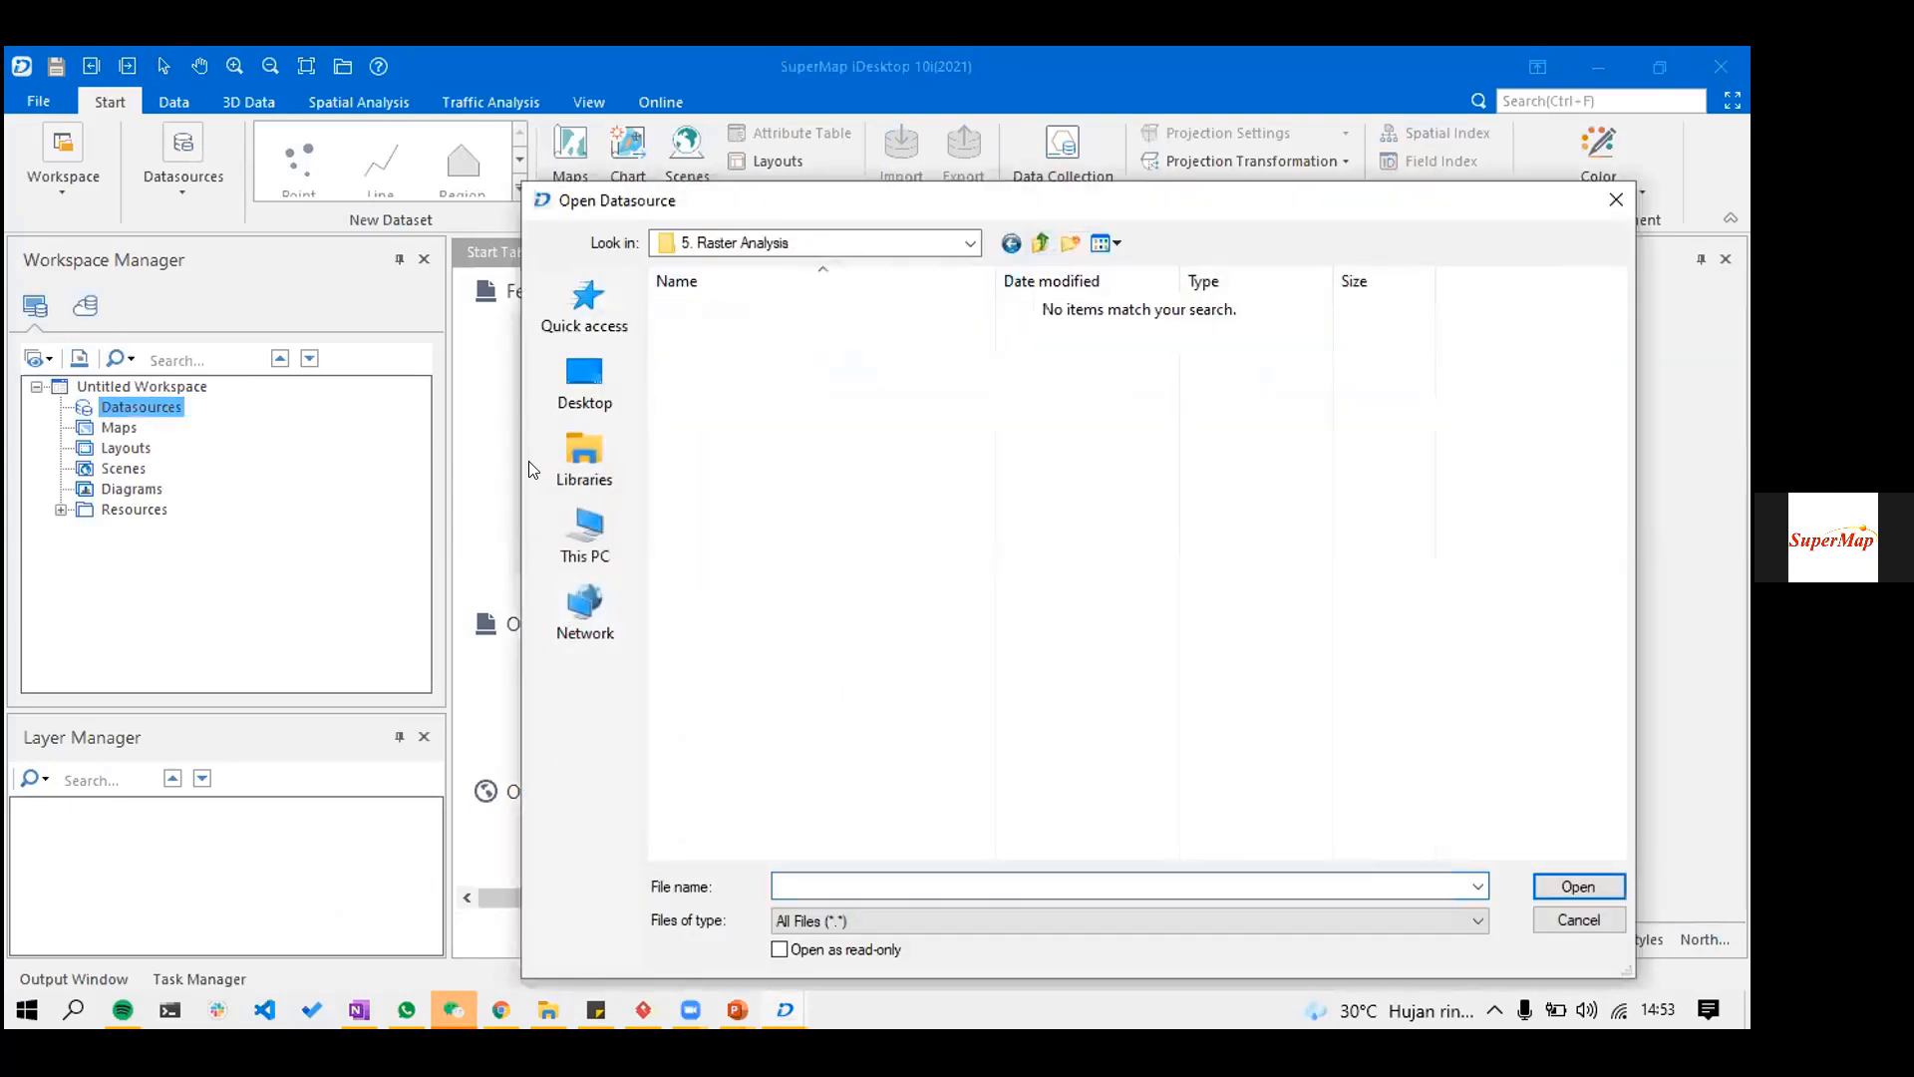
- Switch to File Explorer and extract the AWS Data archive inside the 5. Raster Analysis folder
key("alt+Tab")
left_click(957, 249)
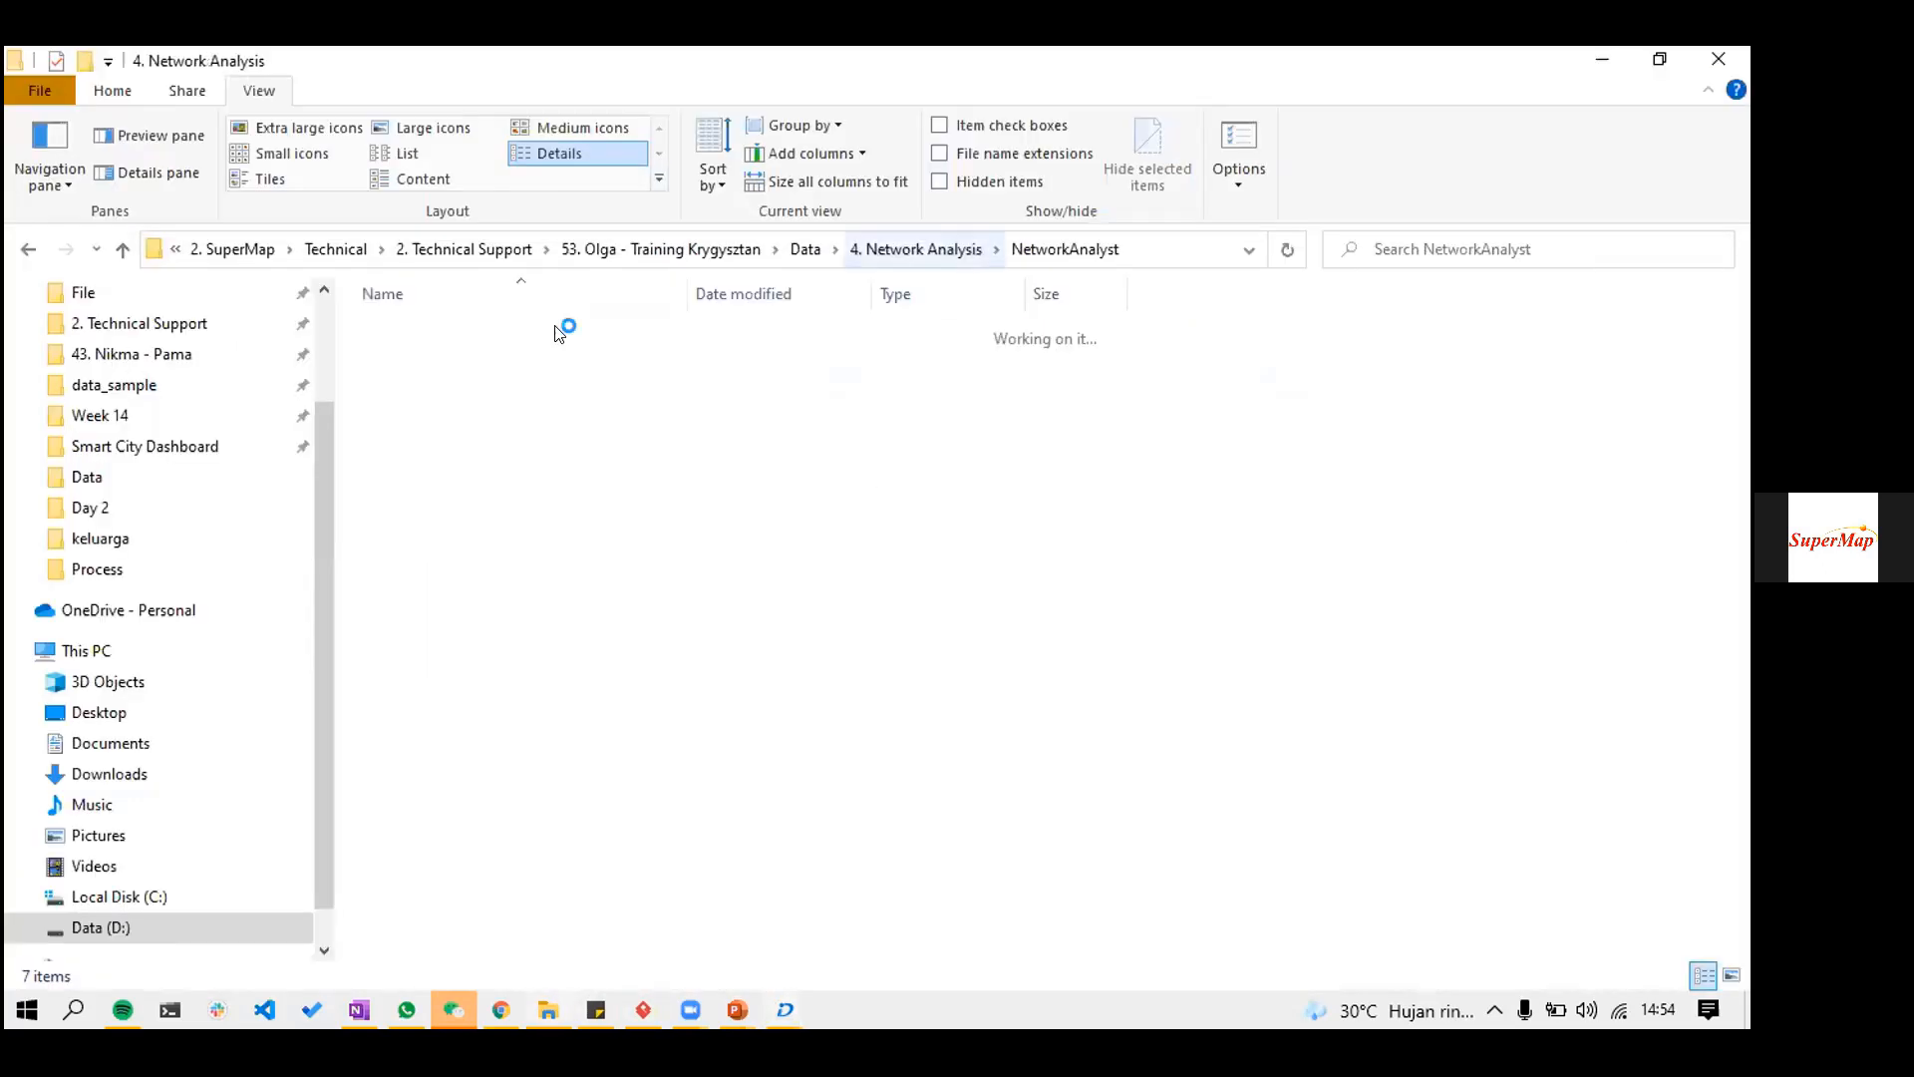
double_click(813, 357)
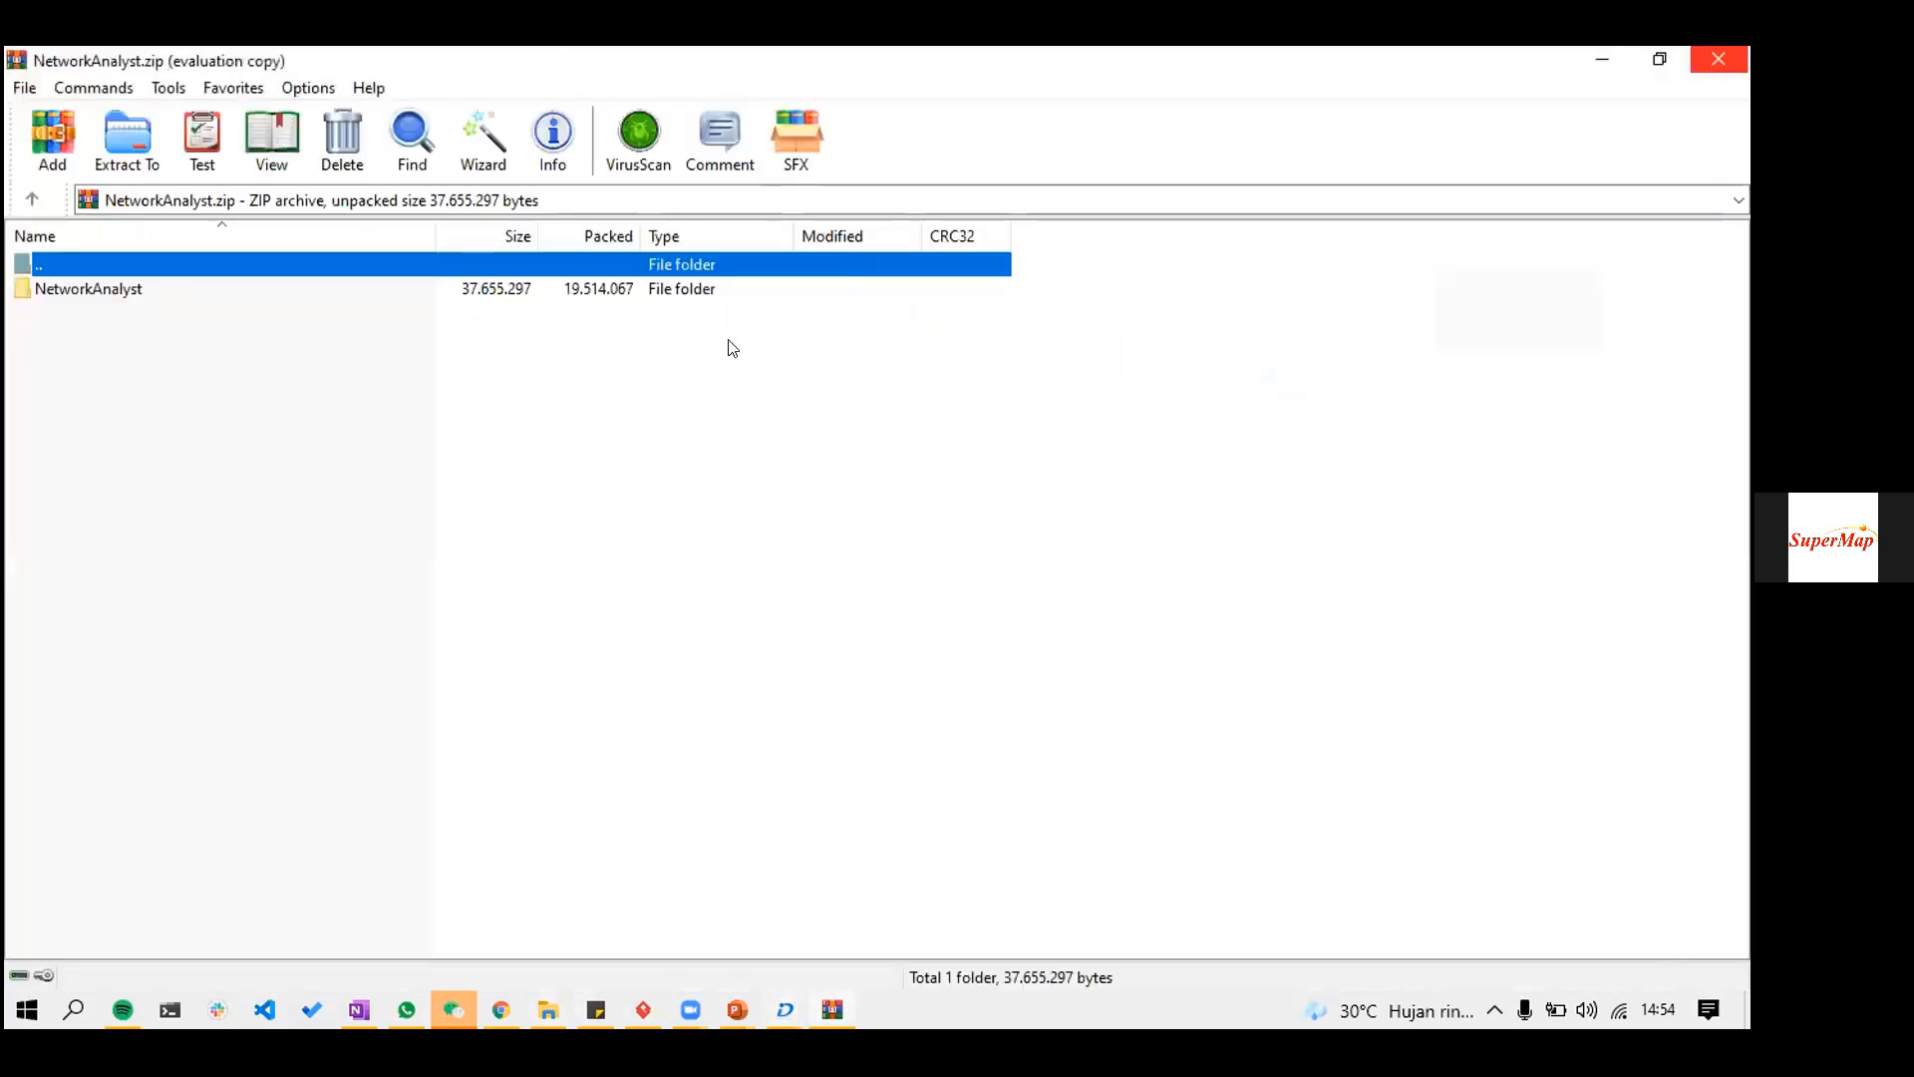
left_click(1718, 59)
left_click(828, 249)
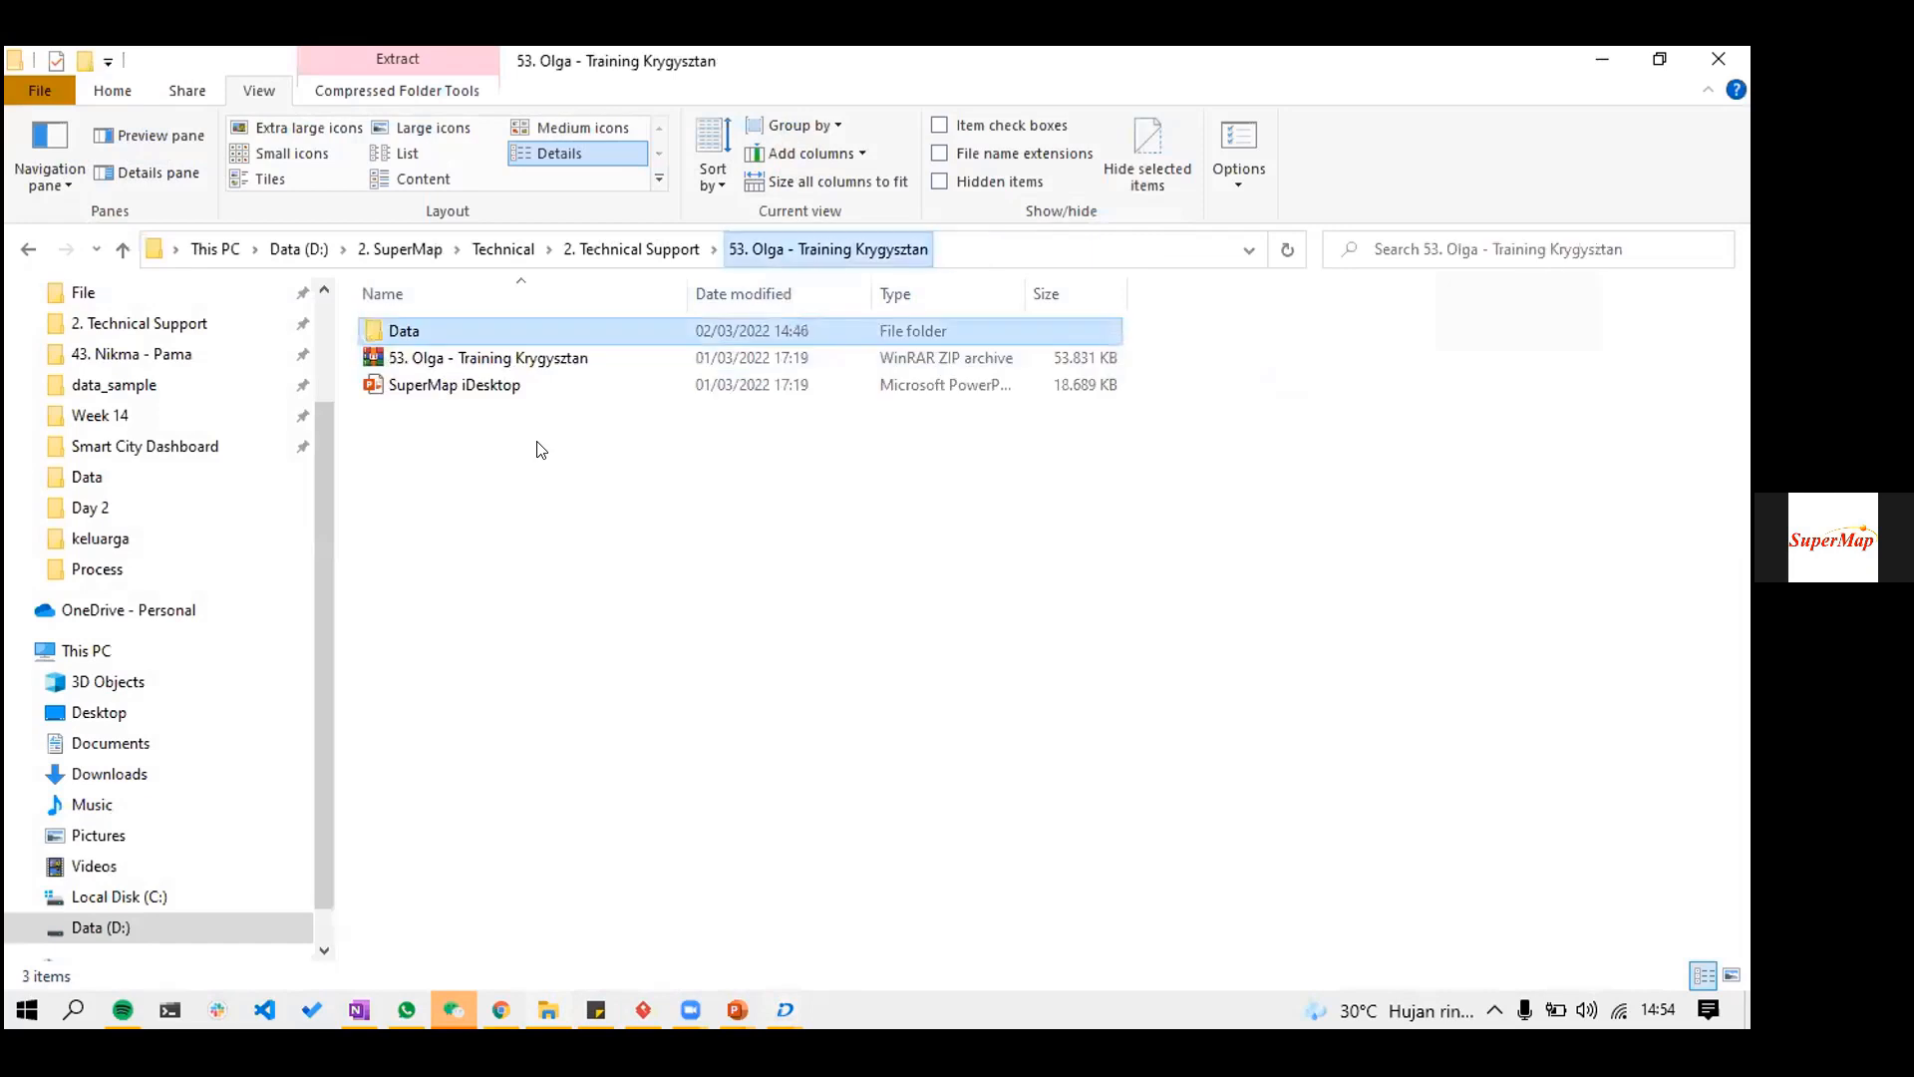
double_click(518, 332)
double_click(518, 438)
right_click(517, 332)
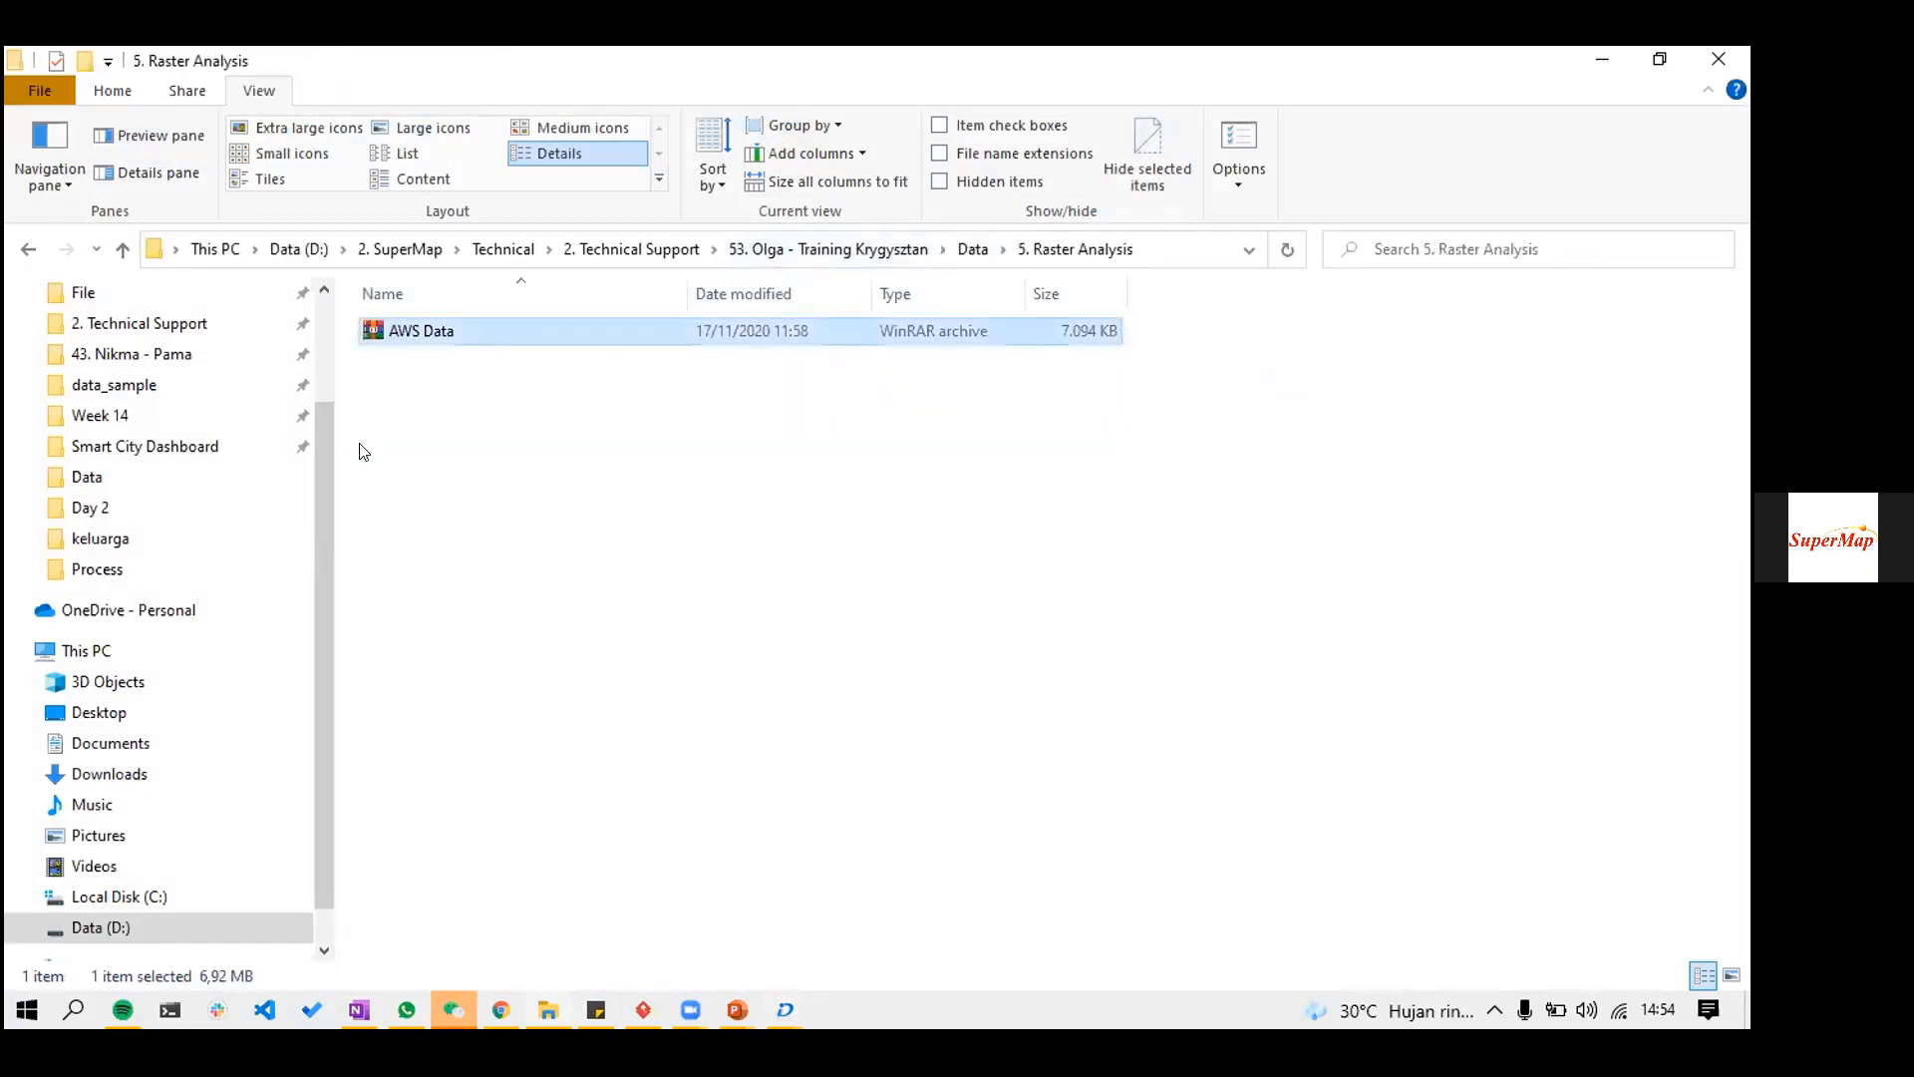
left_click(482, 464)
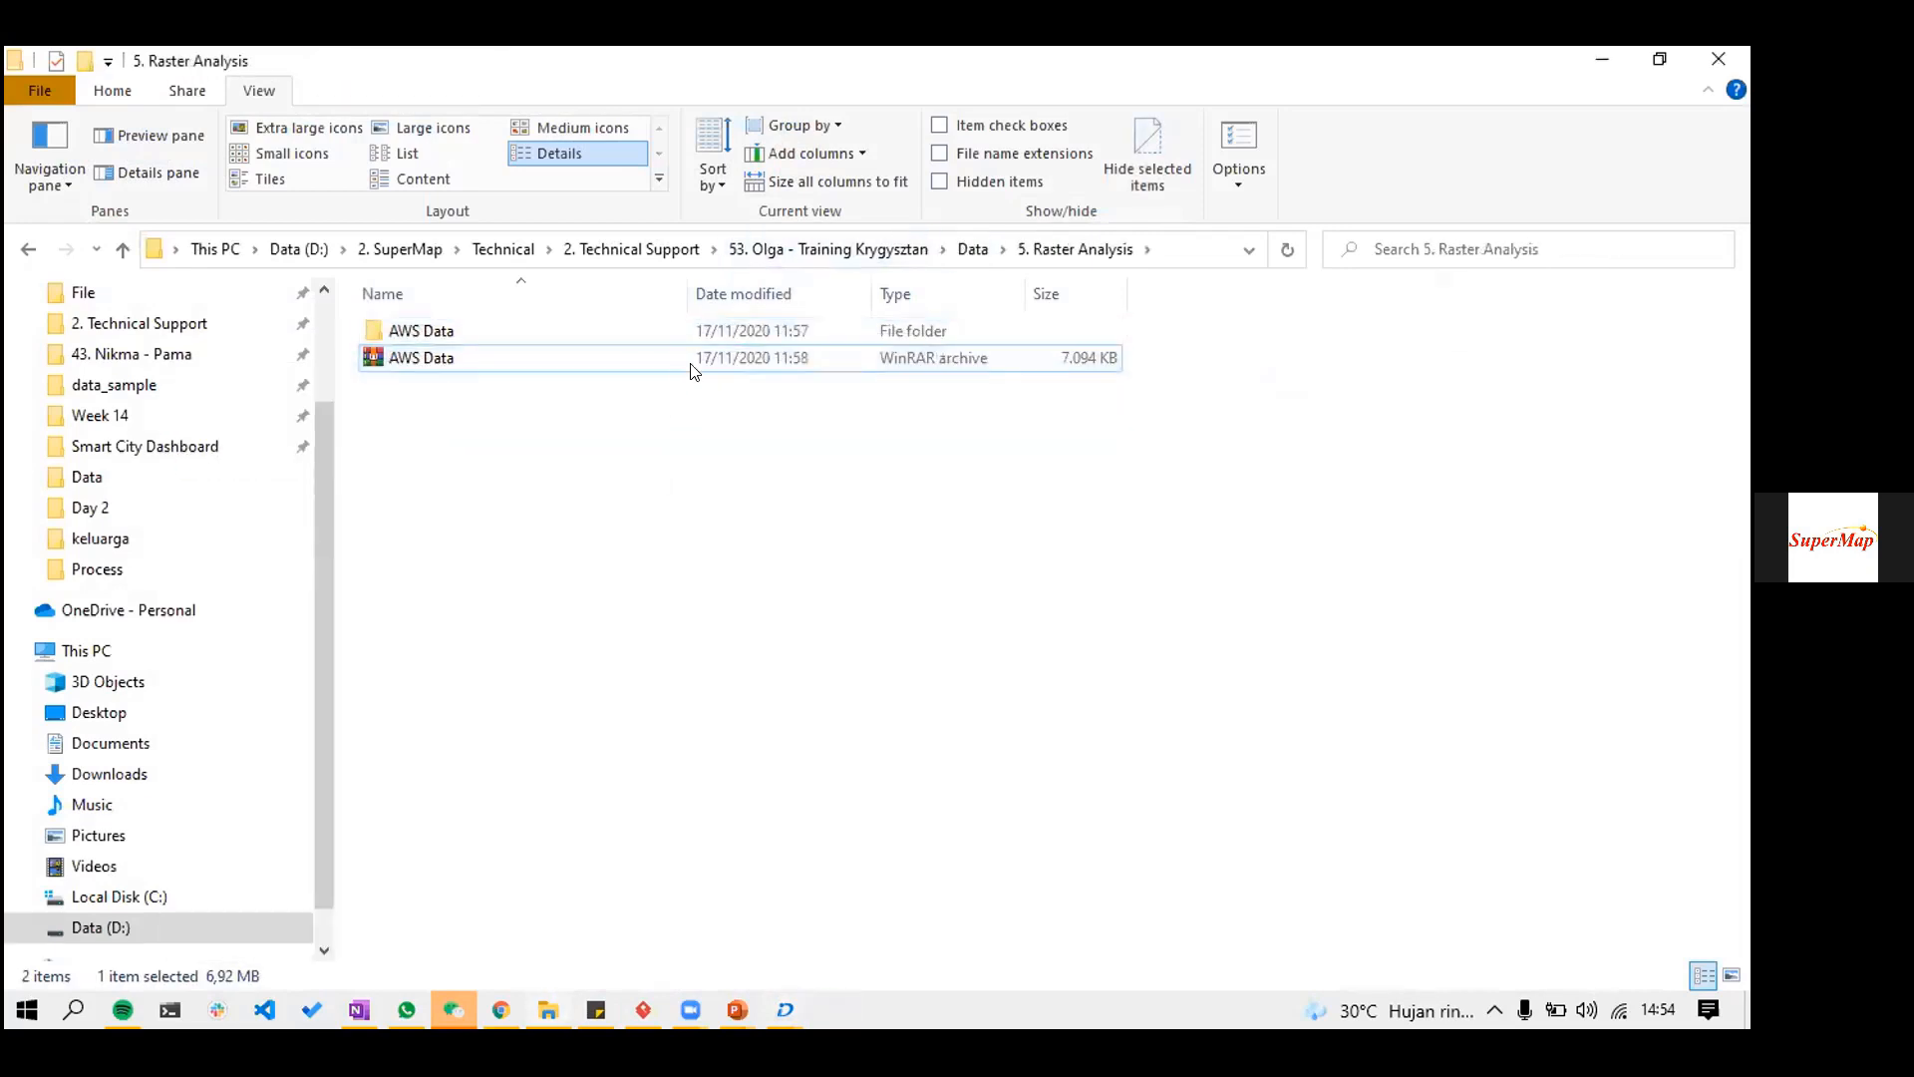
- Check the extracted AWS Data folder, return to SuperMap iDesktop and open its AnalisisRaster datasource
double_click(706, 334)
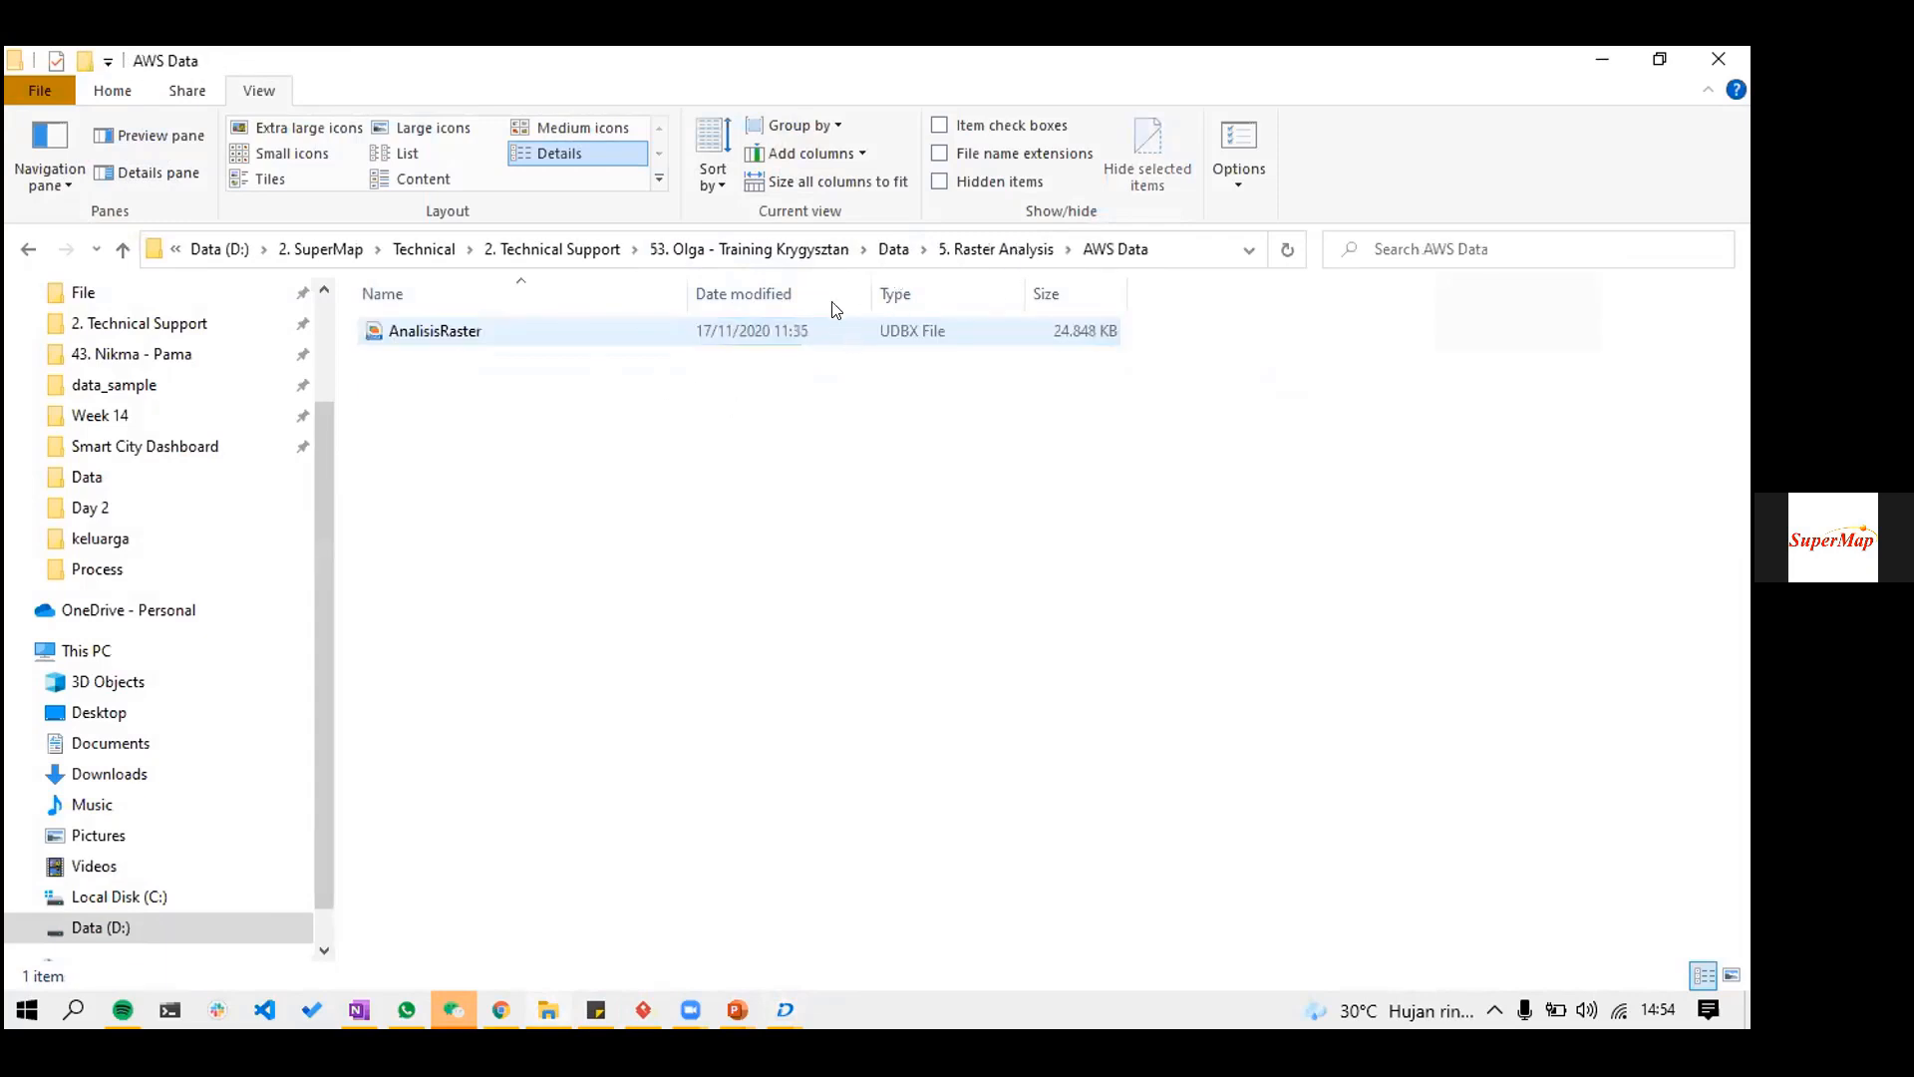
key("alt+Tab")
double_click(787, 309)
left_click(788, 310)
key("Return")
- Display the AWS point dataset in a new map and close the Instance Management and Environment panes
double_click(168, 526)
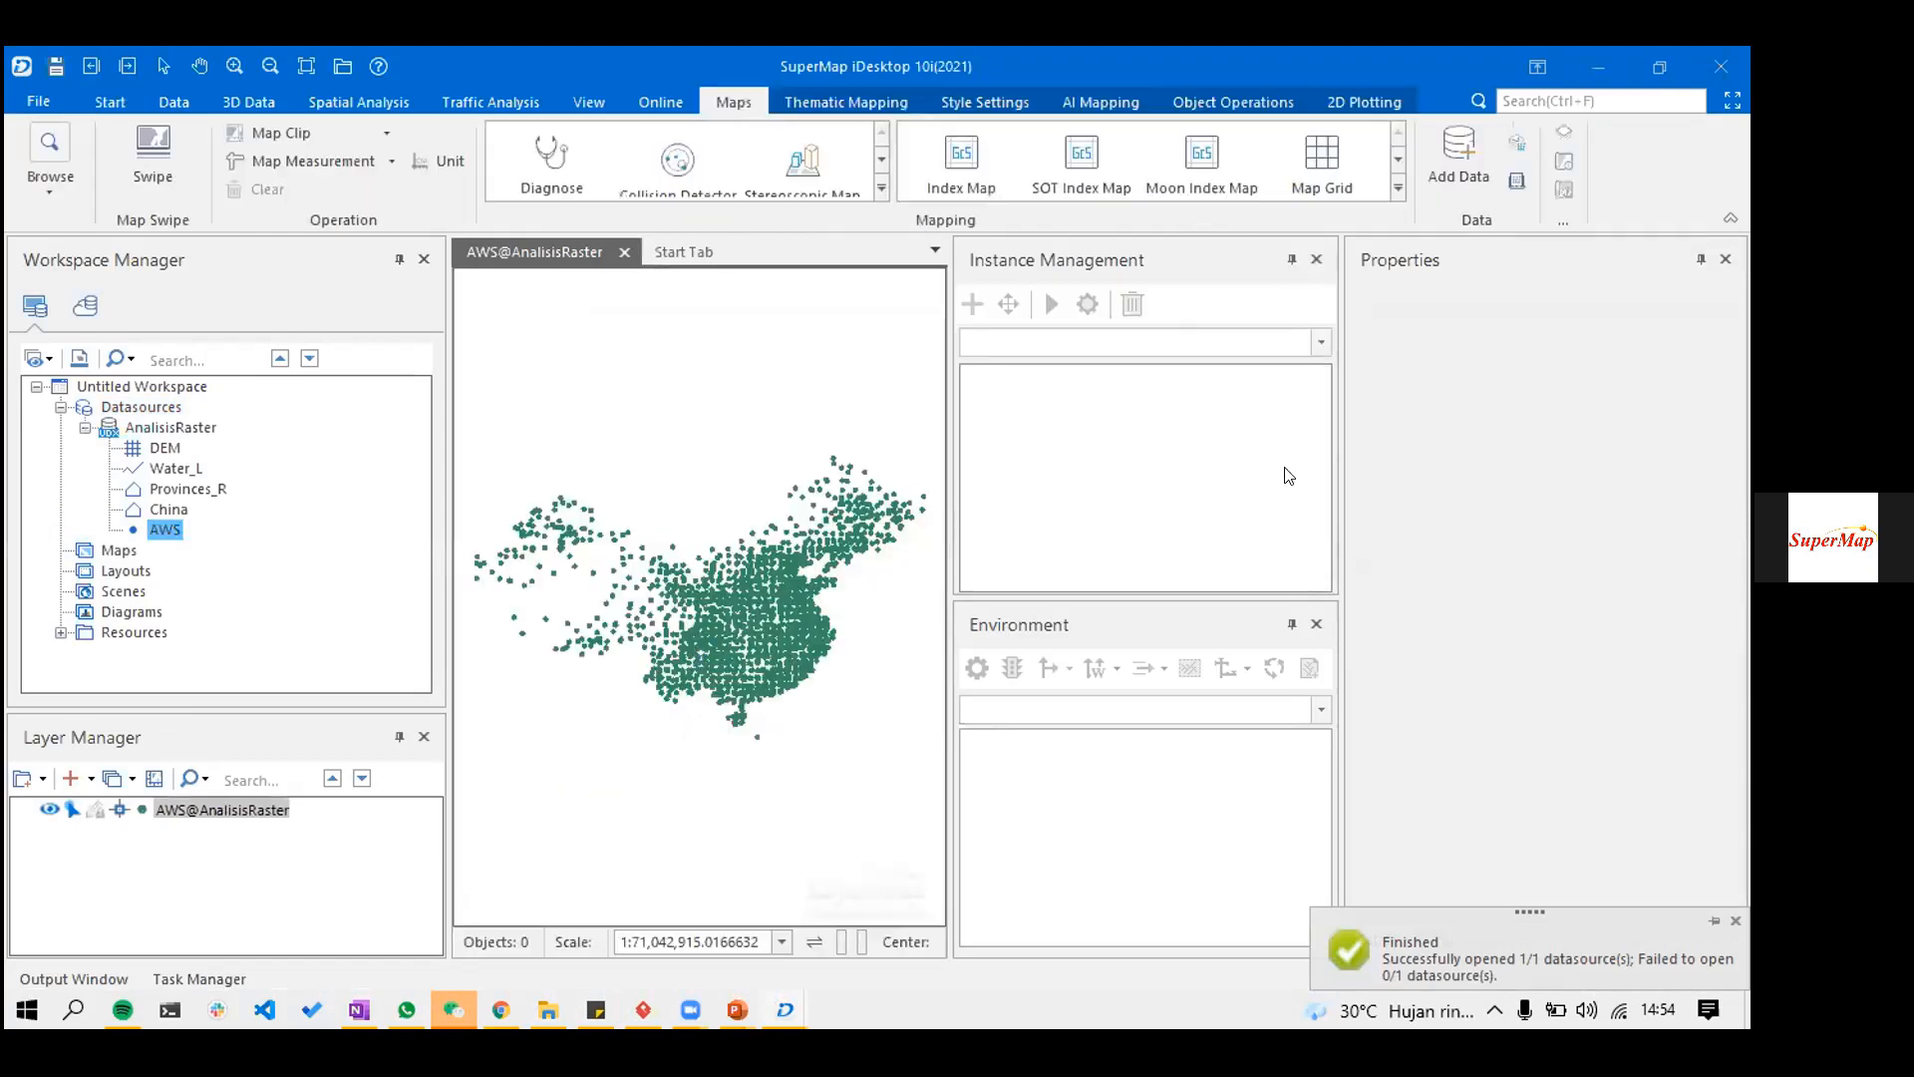
left_click(1316, 259)
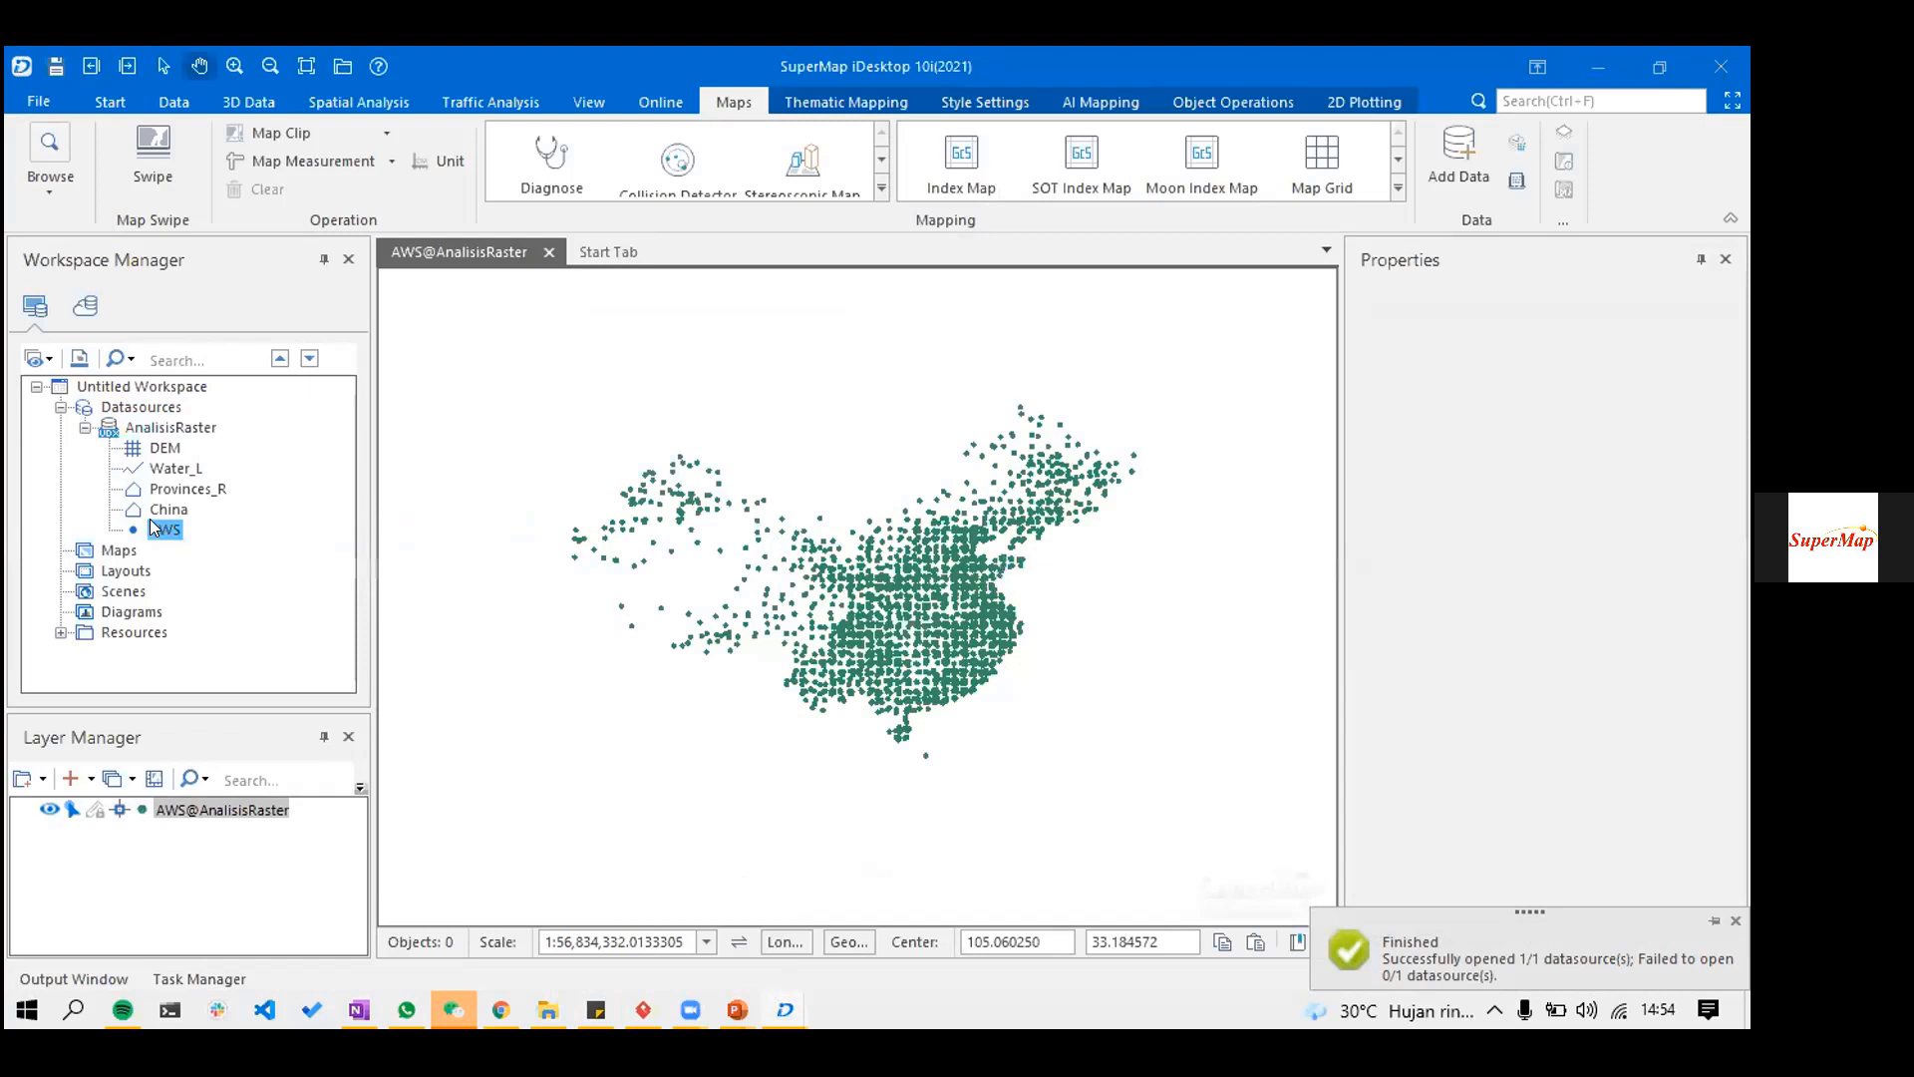
- Examine the temperature column in the AWS dataset's attribute table and close the table
scroll(1027, 557, "up", 3)
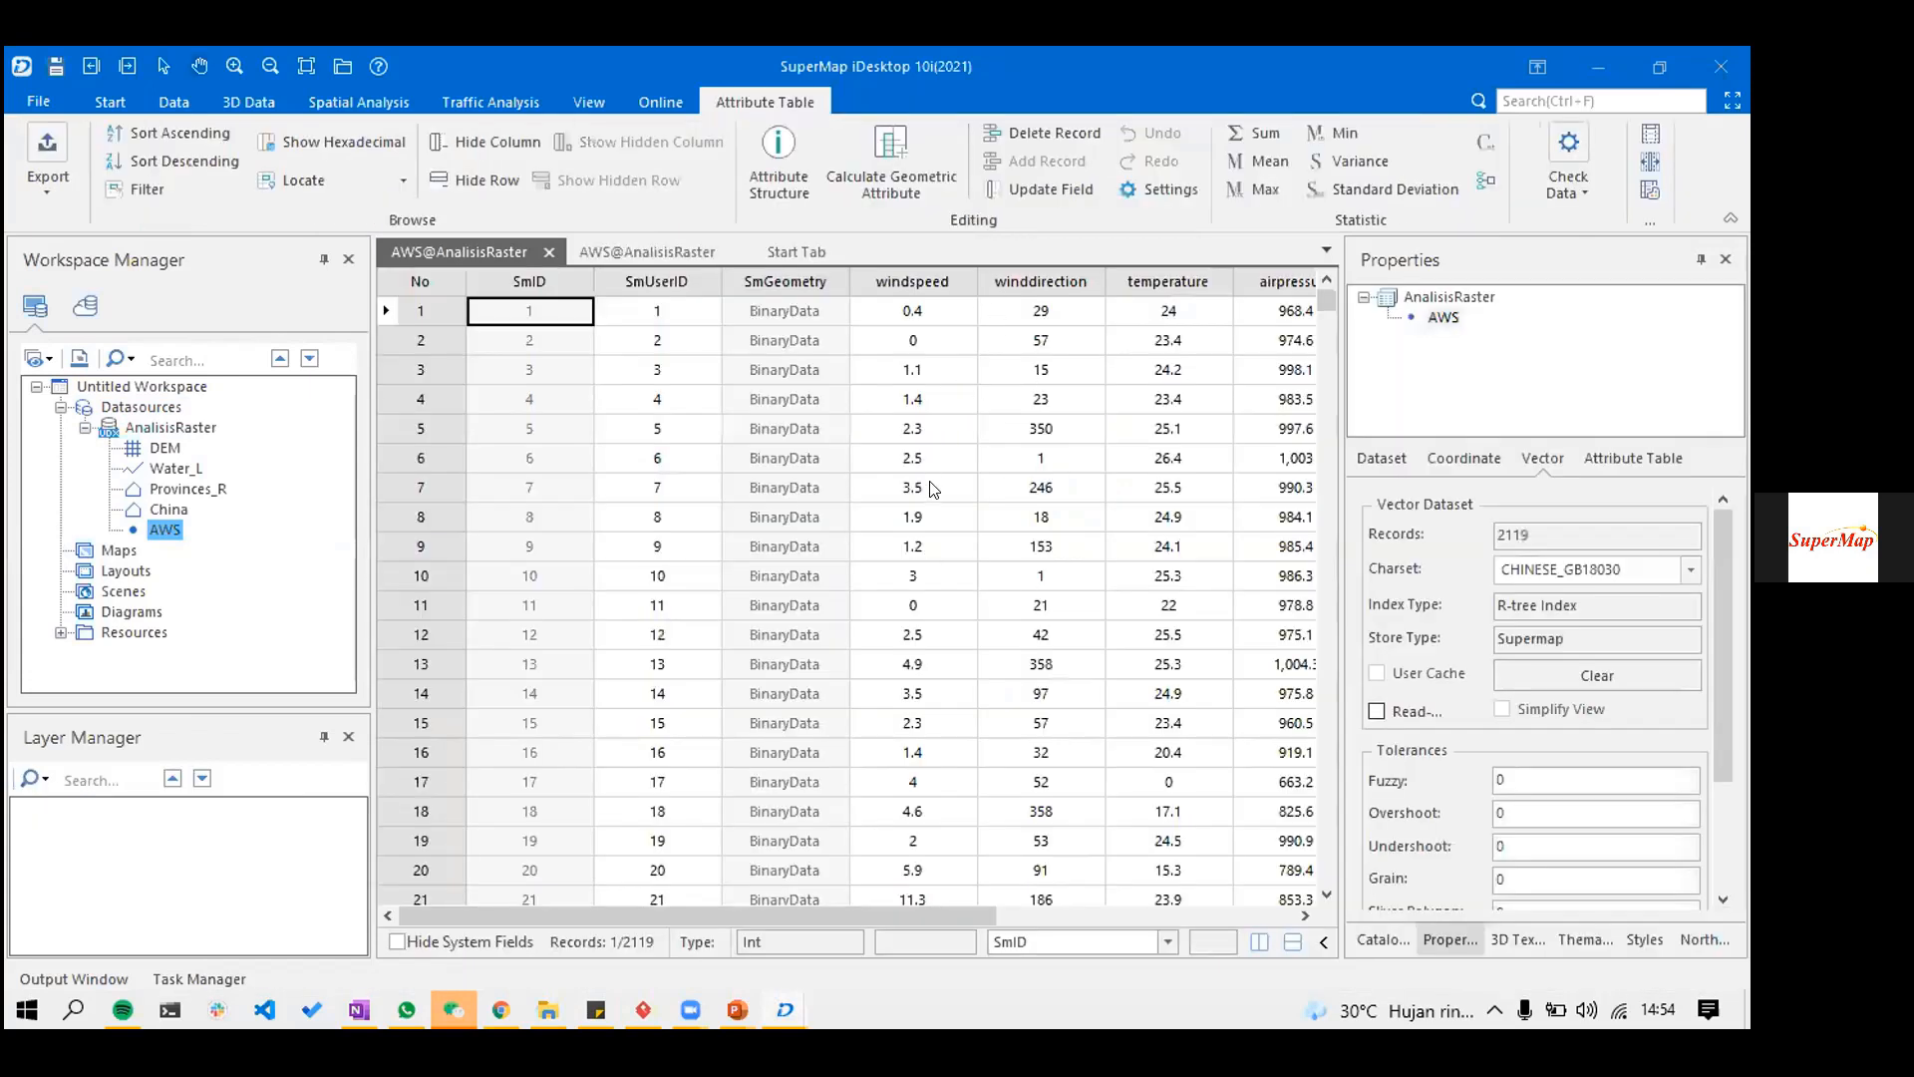
scroll(918, 478, "right", 2)
left_click(912, 282)
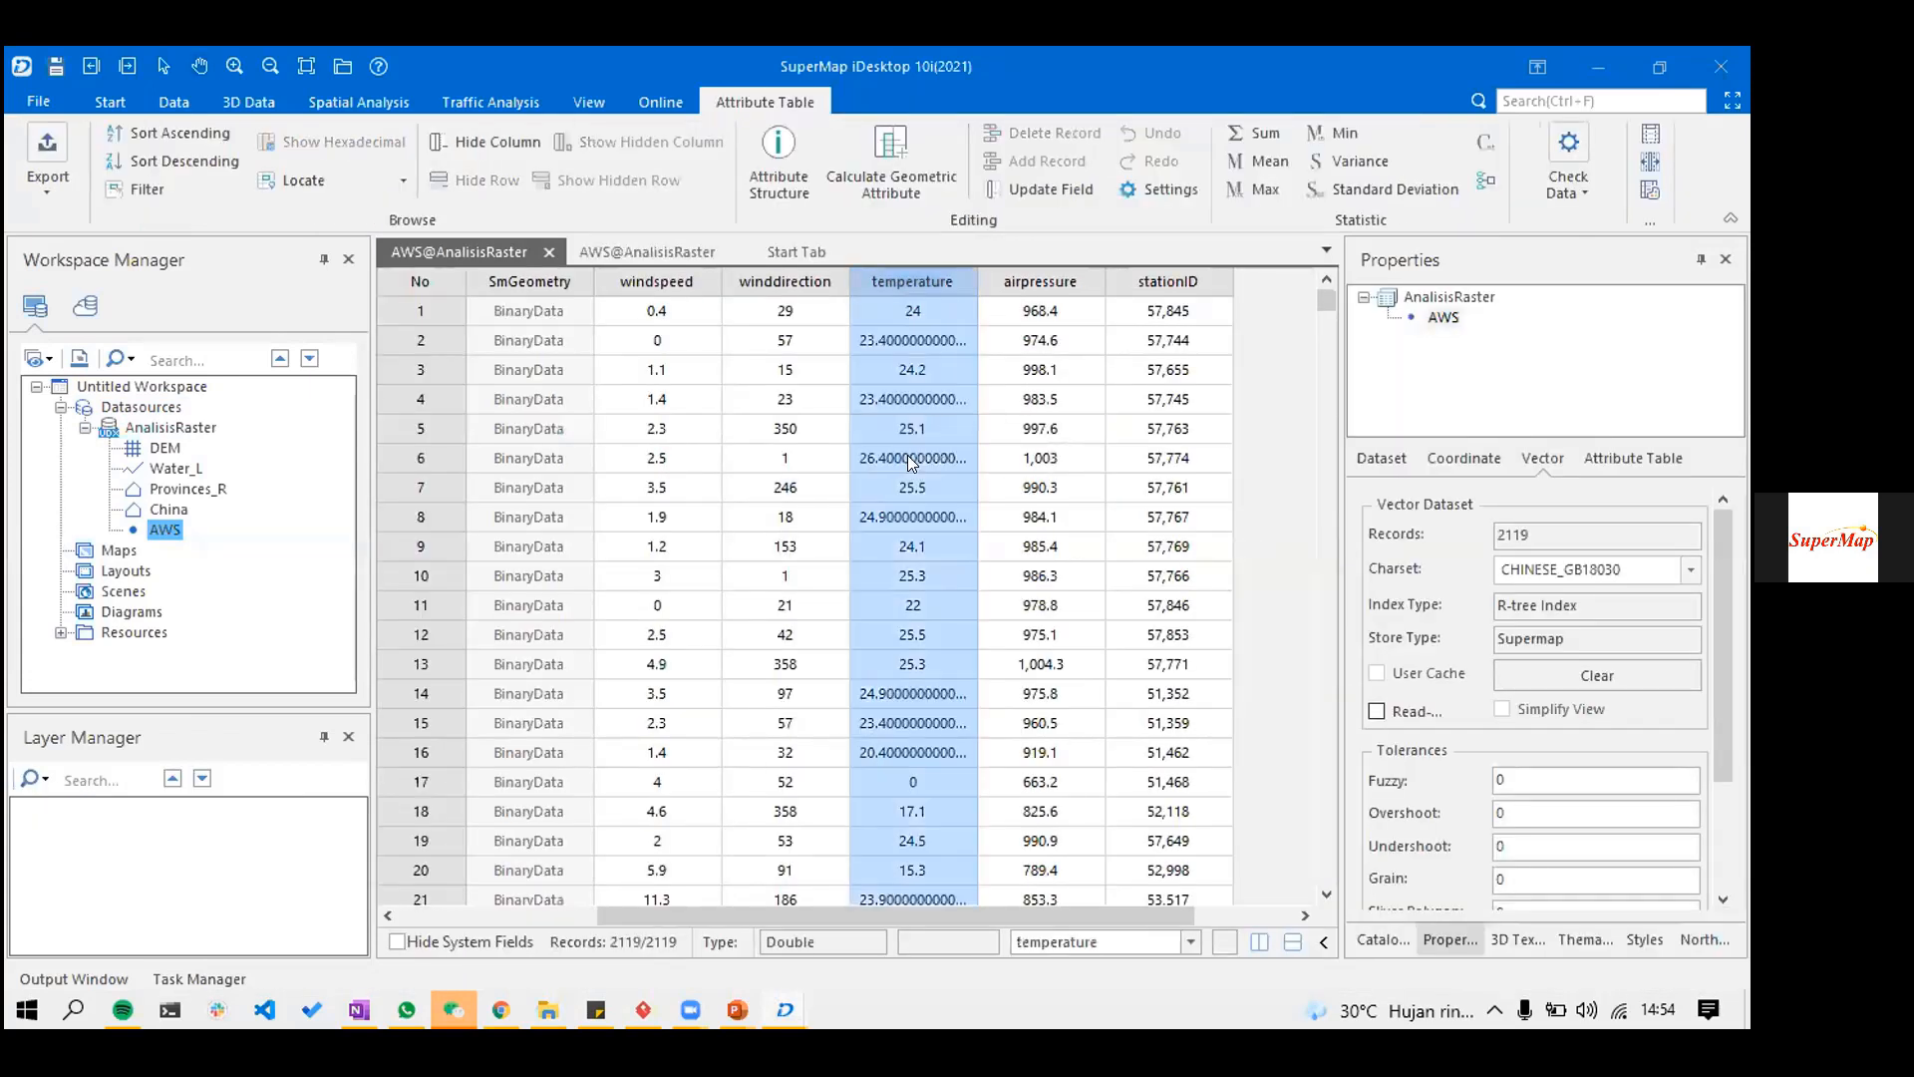
left_click(548, 251)
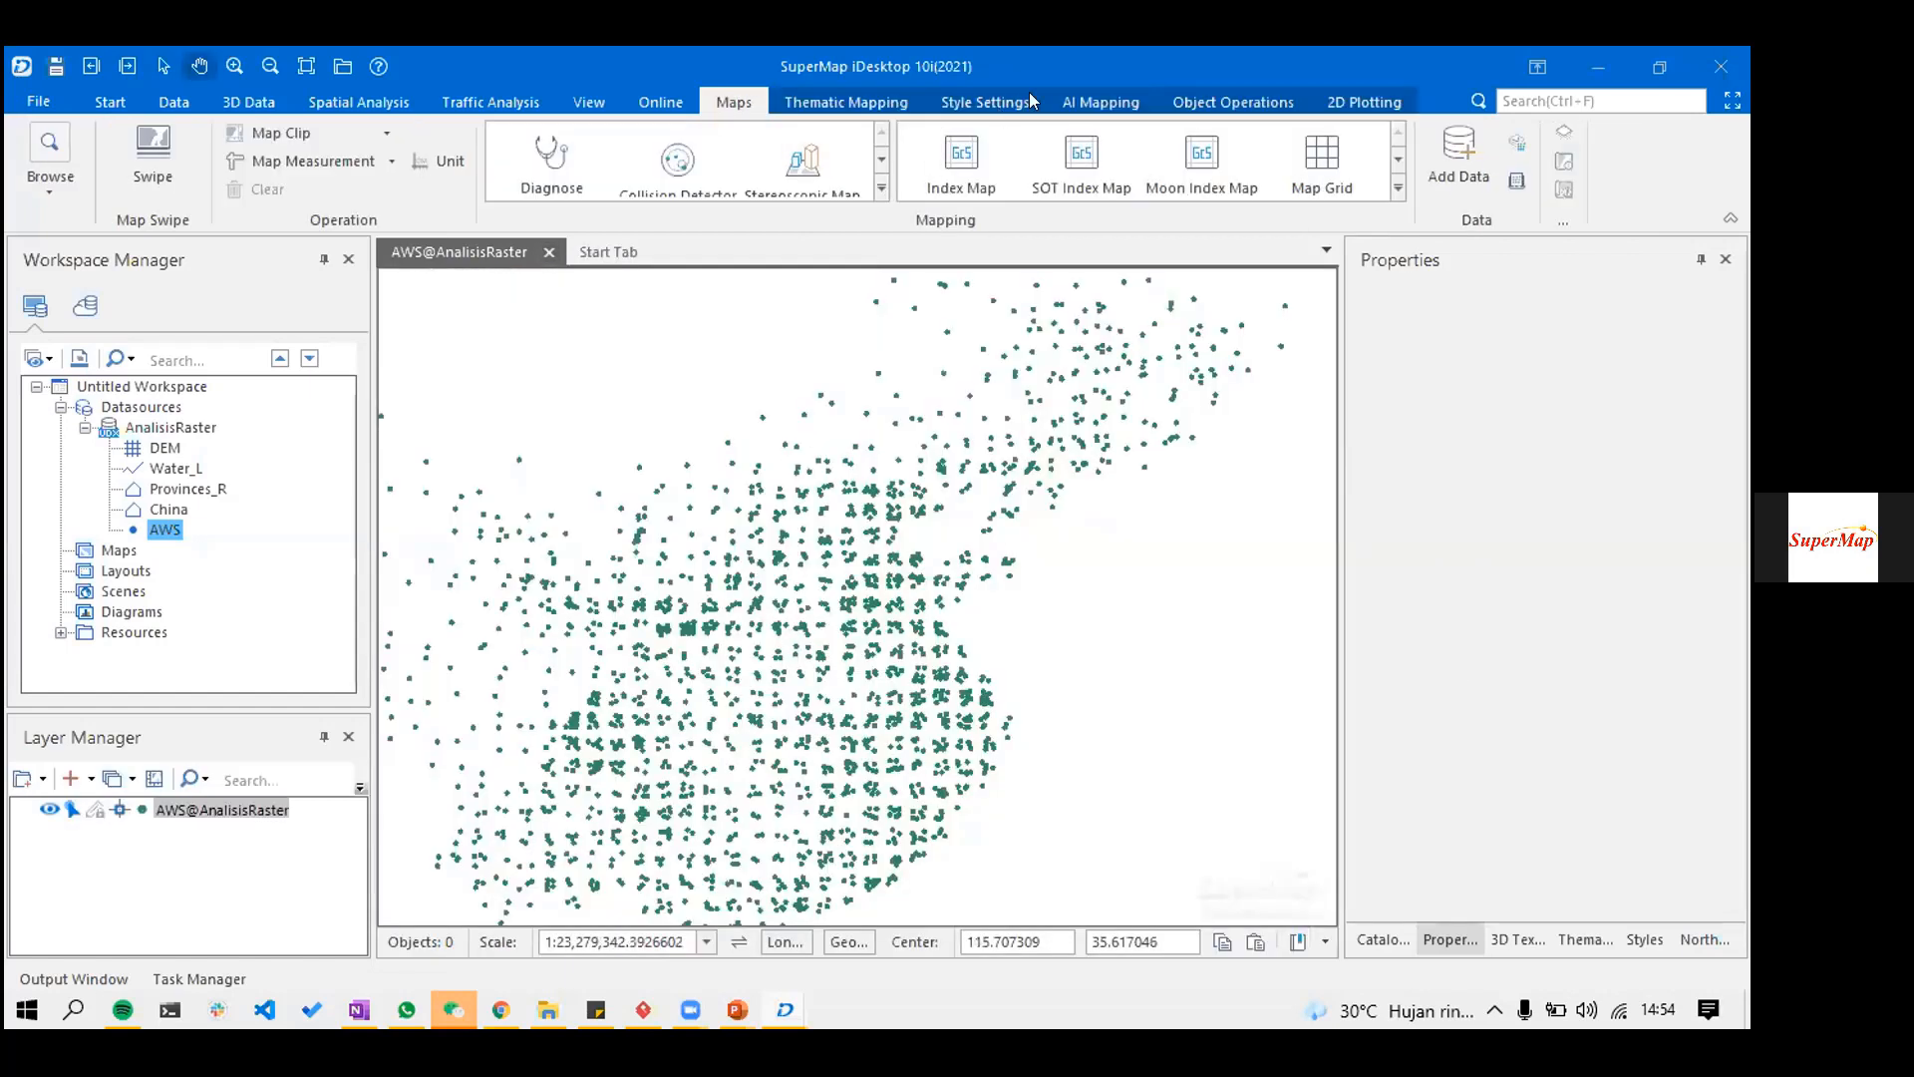
- Run an Inverse Distance Weighted interpolation of the AWS dataset on the temperature field, saving the result as Interpolation
left_click(361, 102)
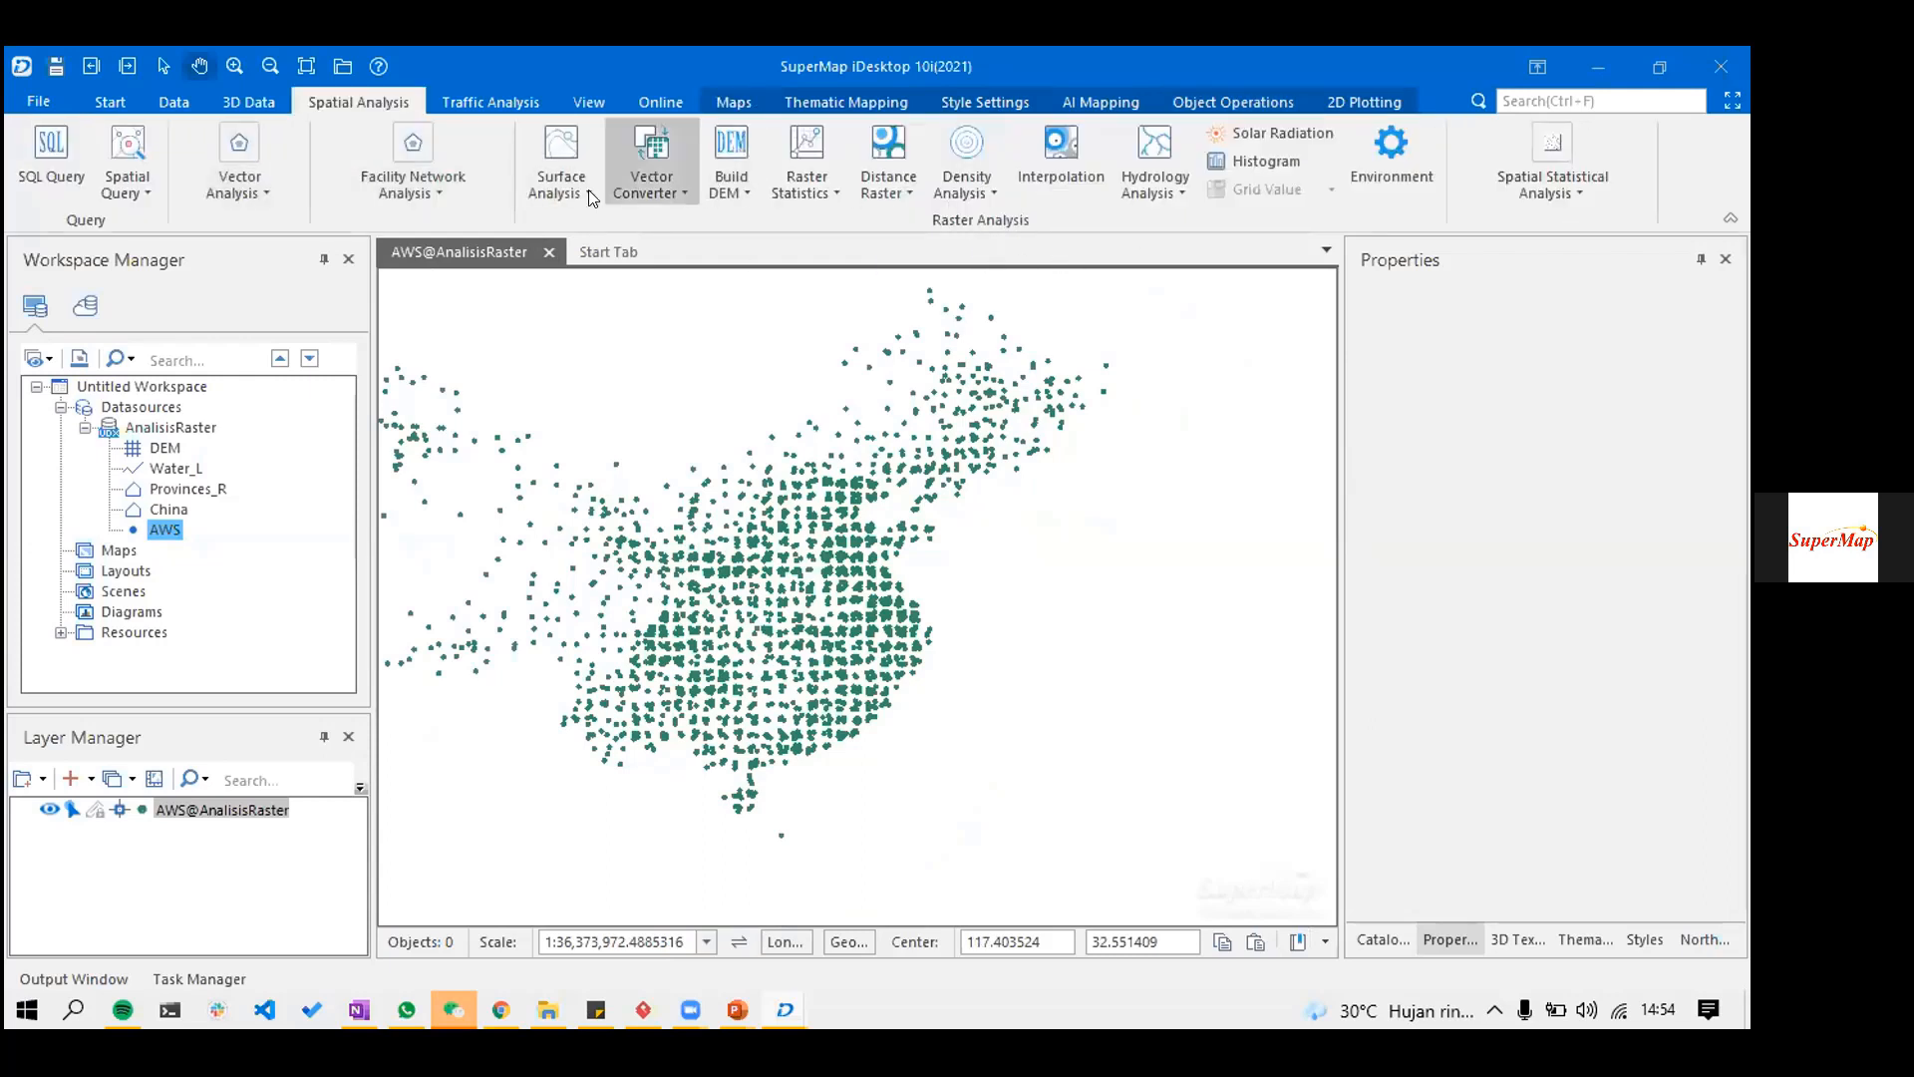
left_click(1071, 170)
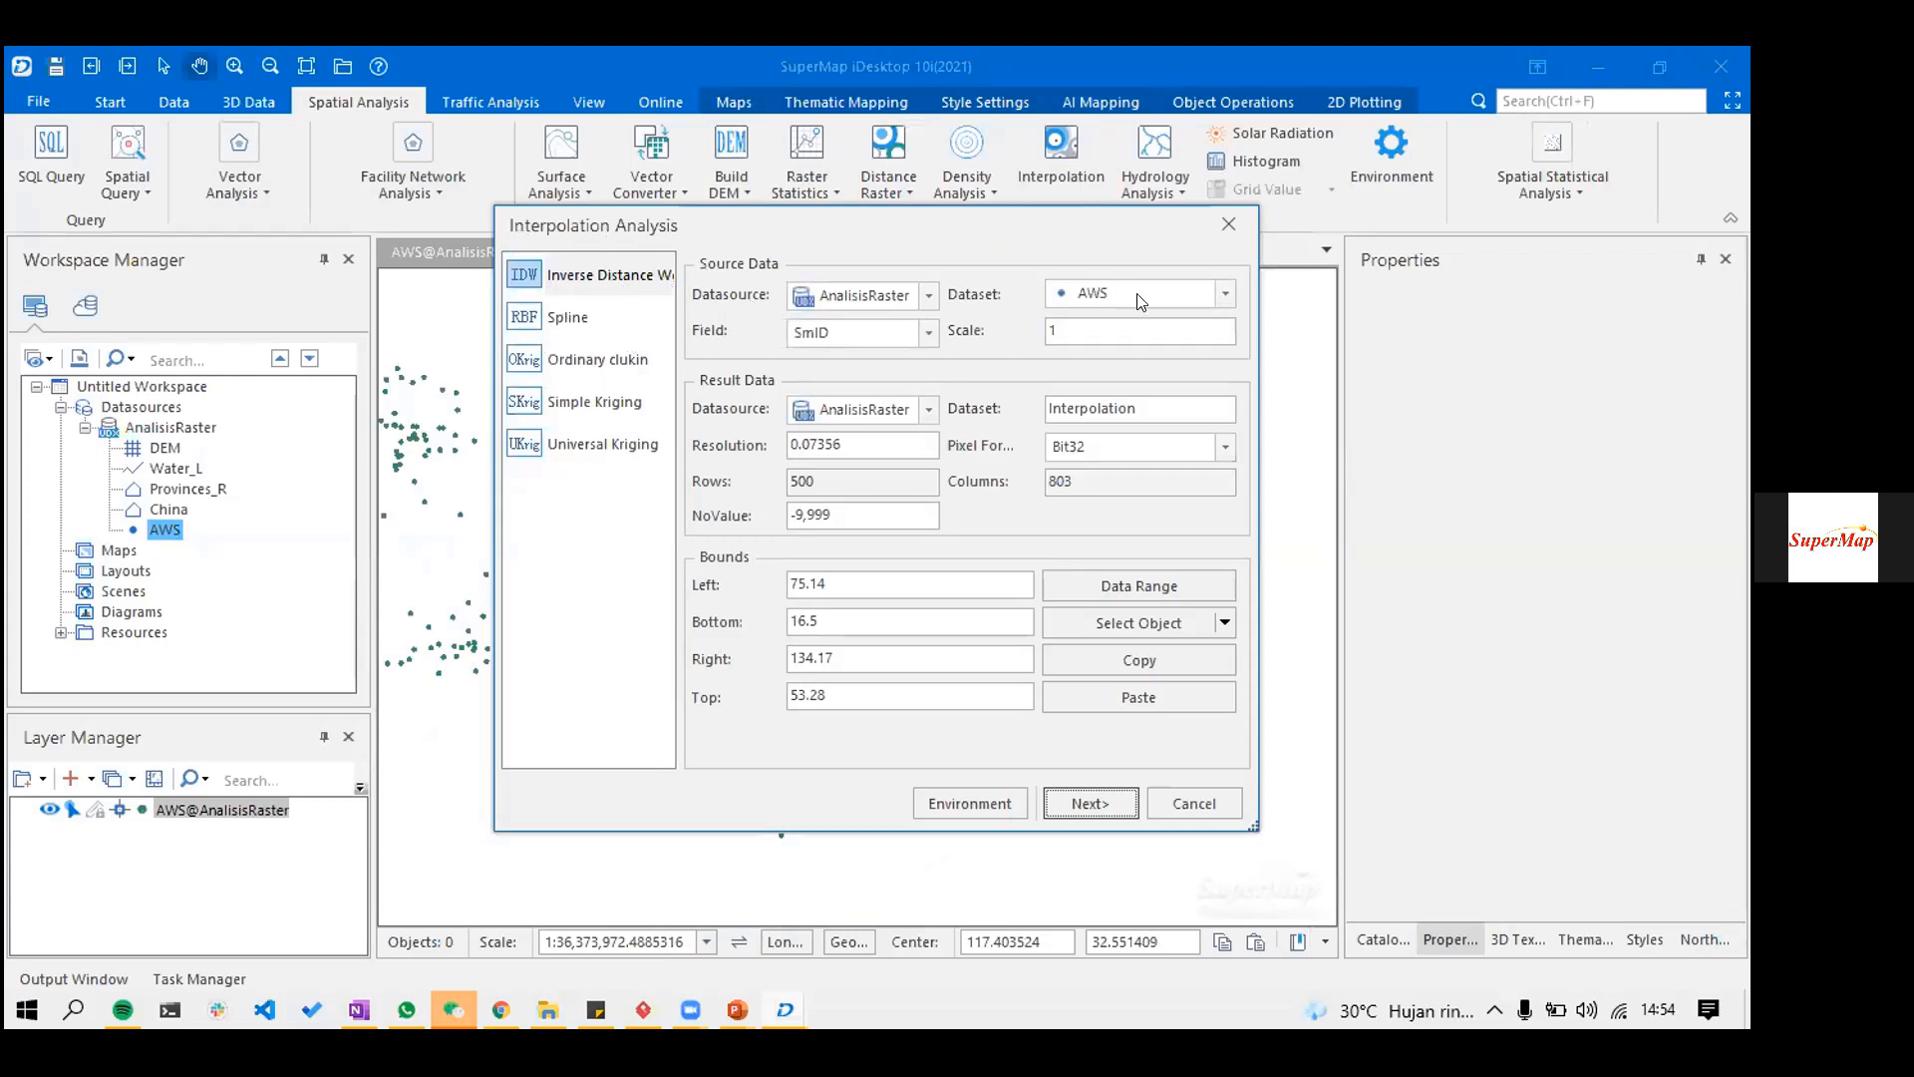
left_click(915, 333)
left_click(865, 447)
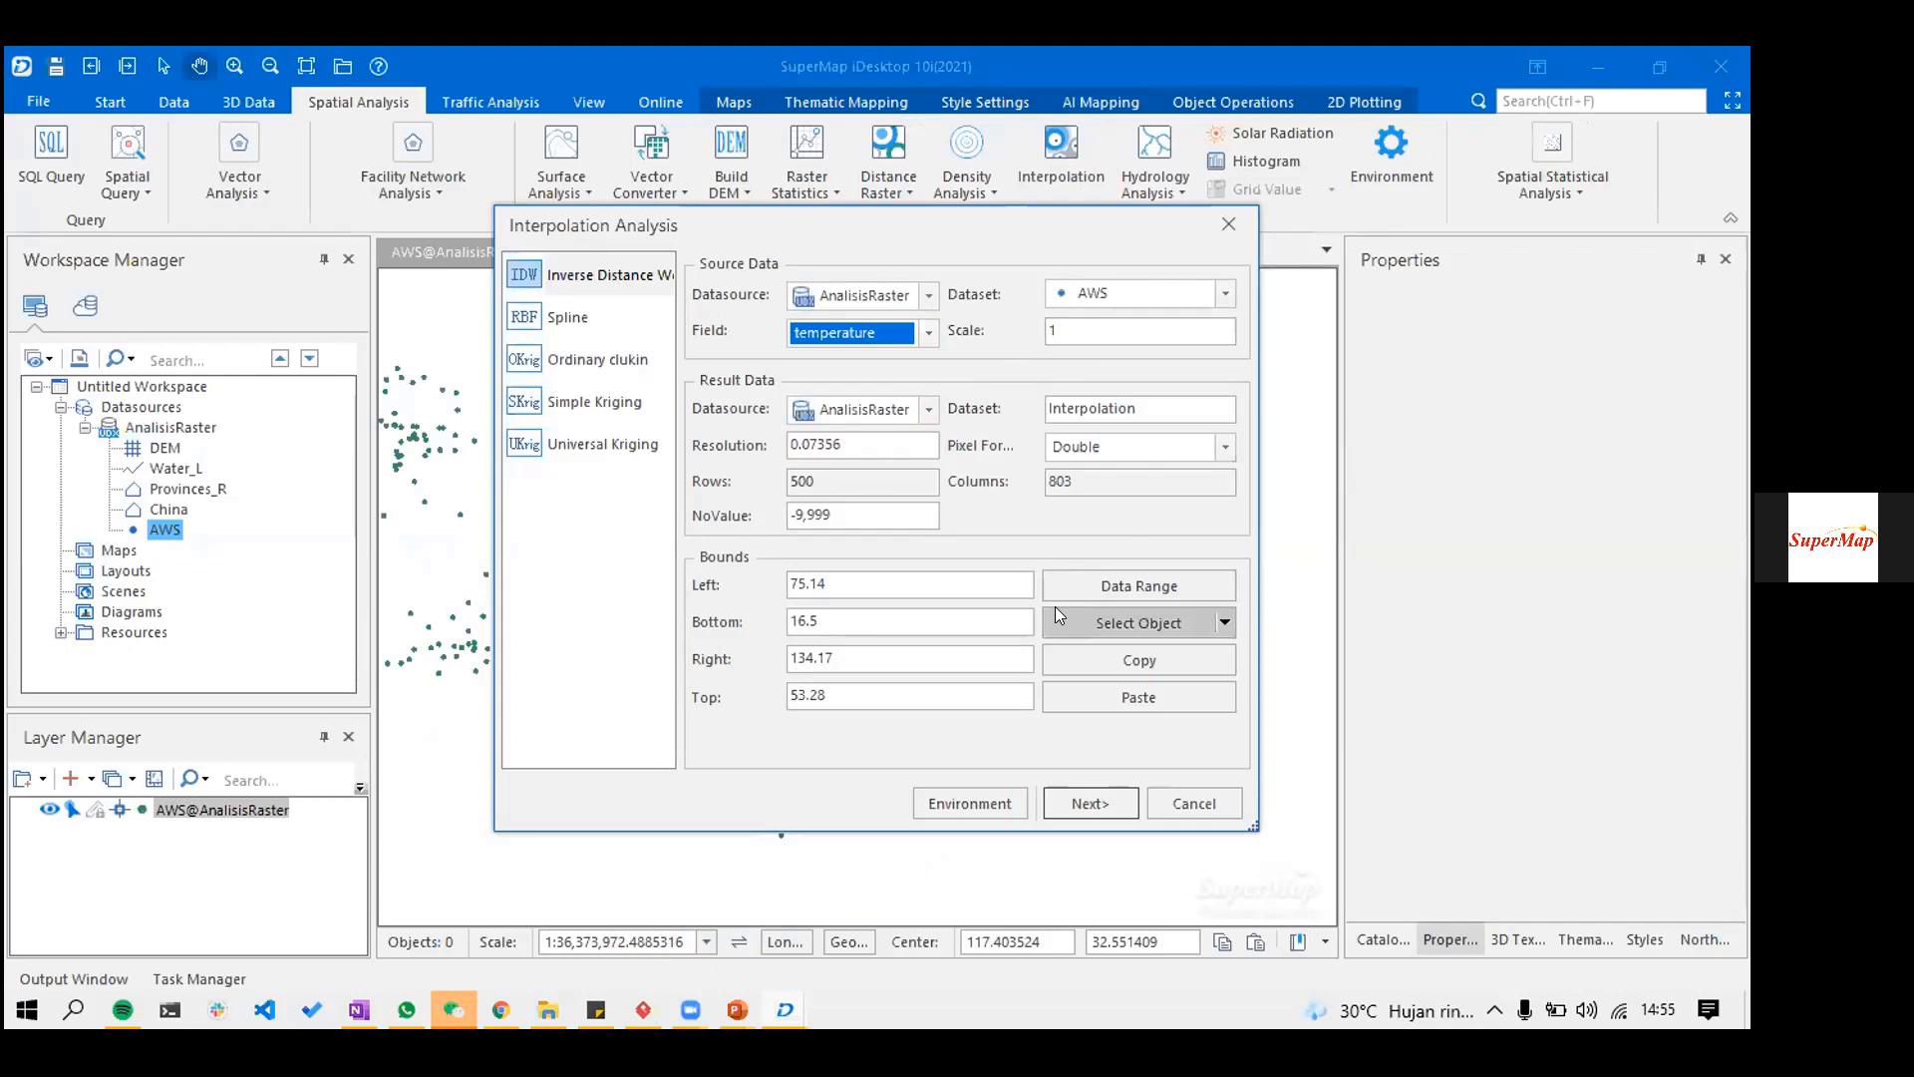
left_click(1090, 804)
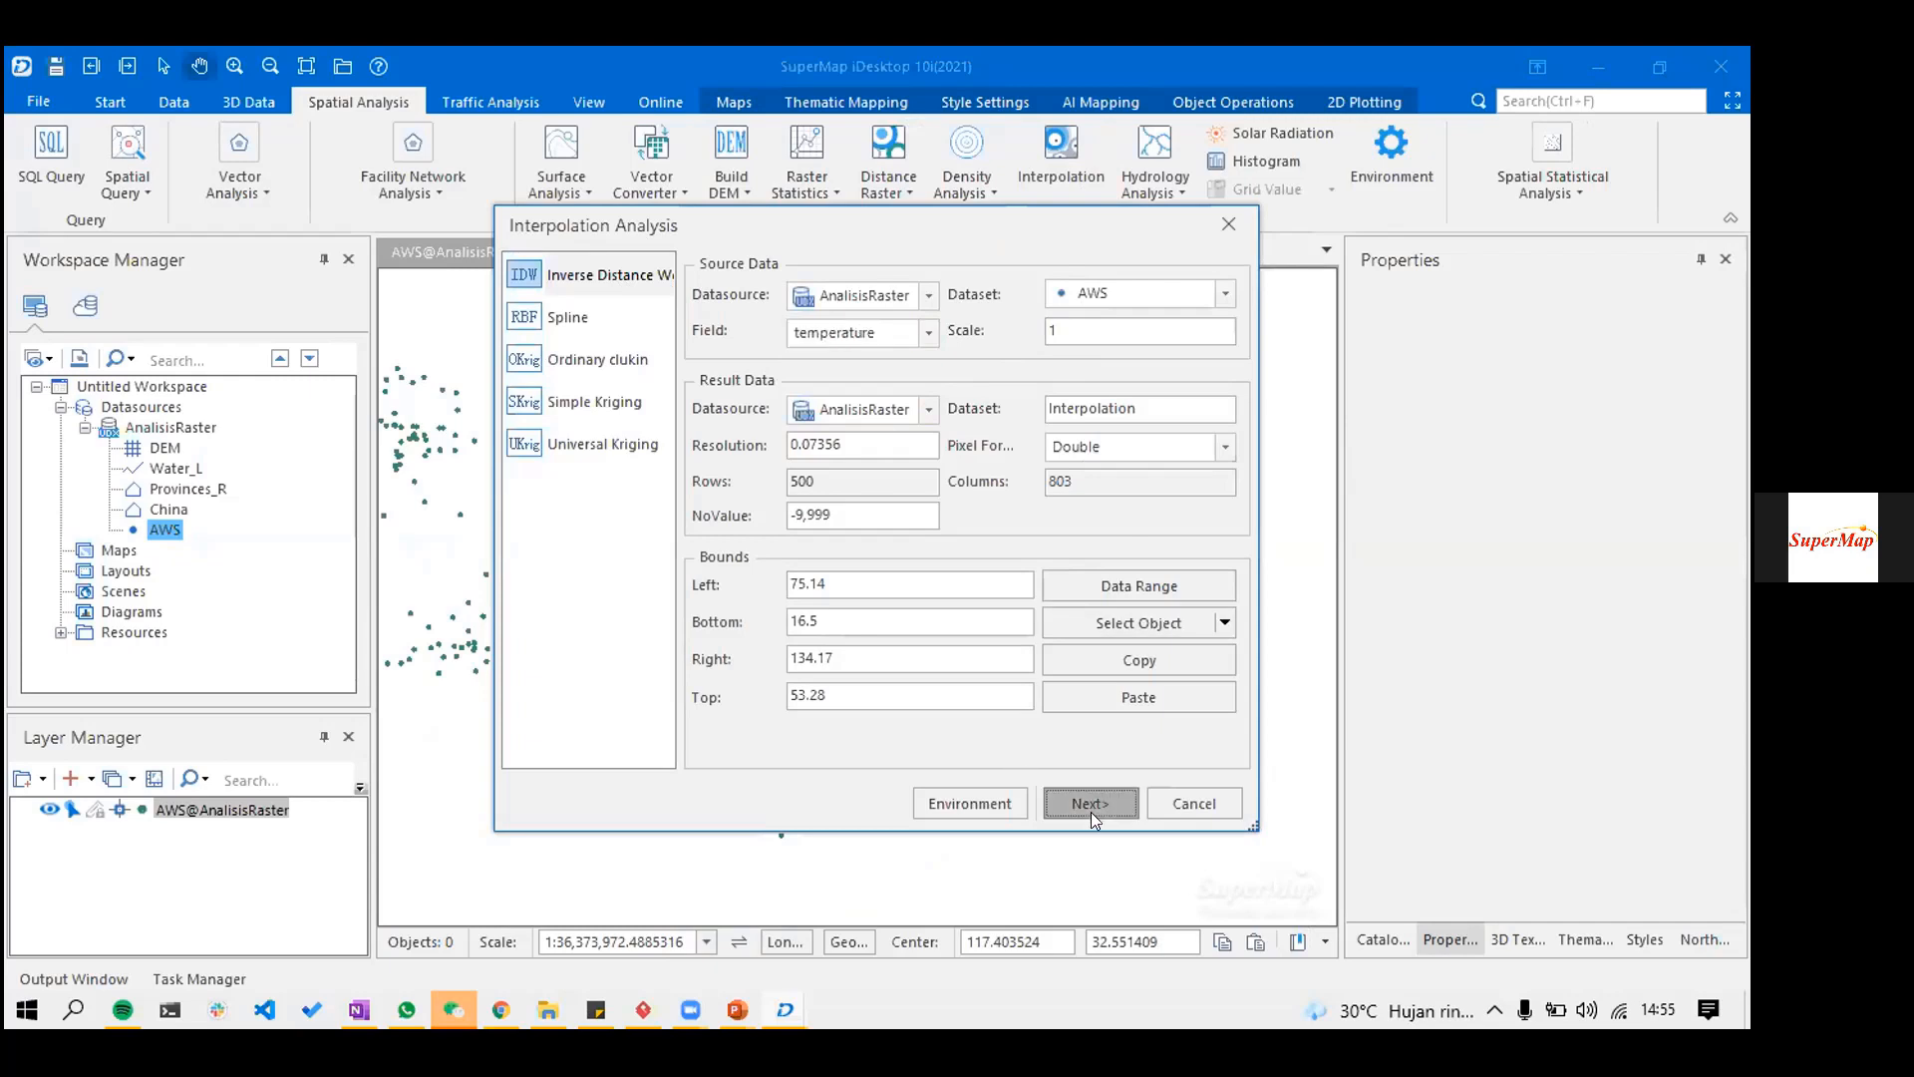
left_click(1117, 803)
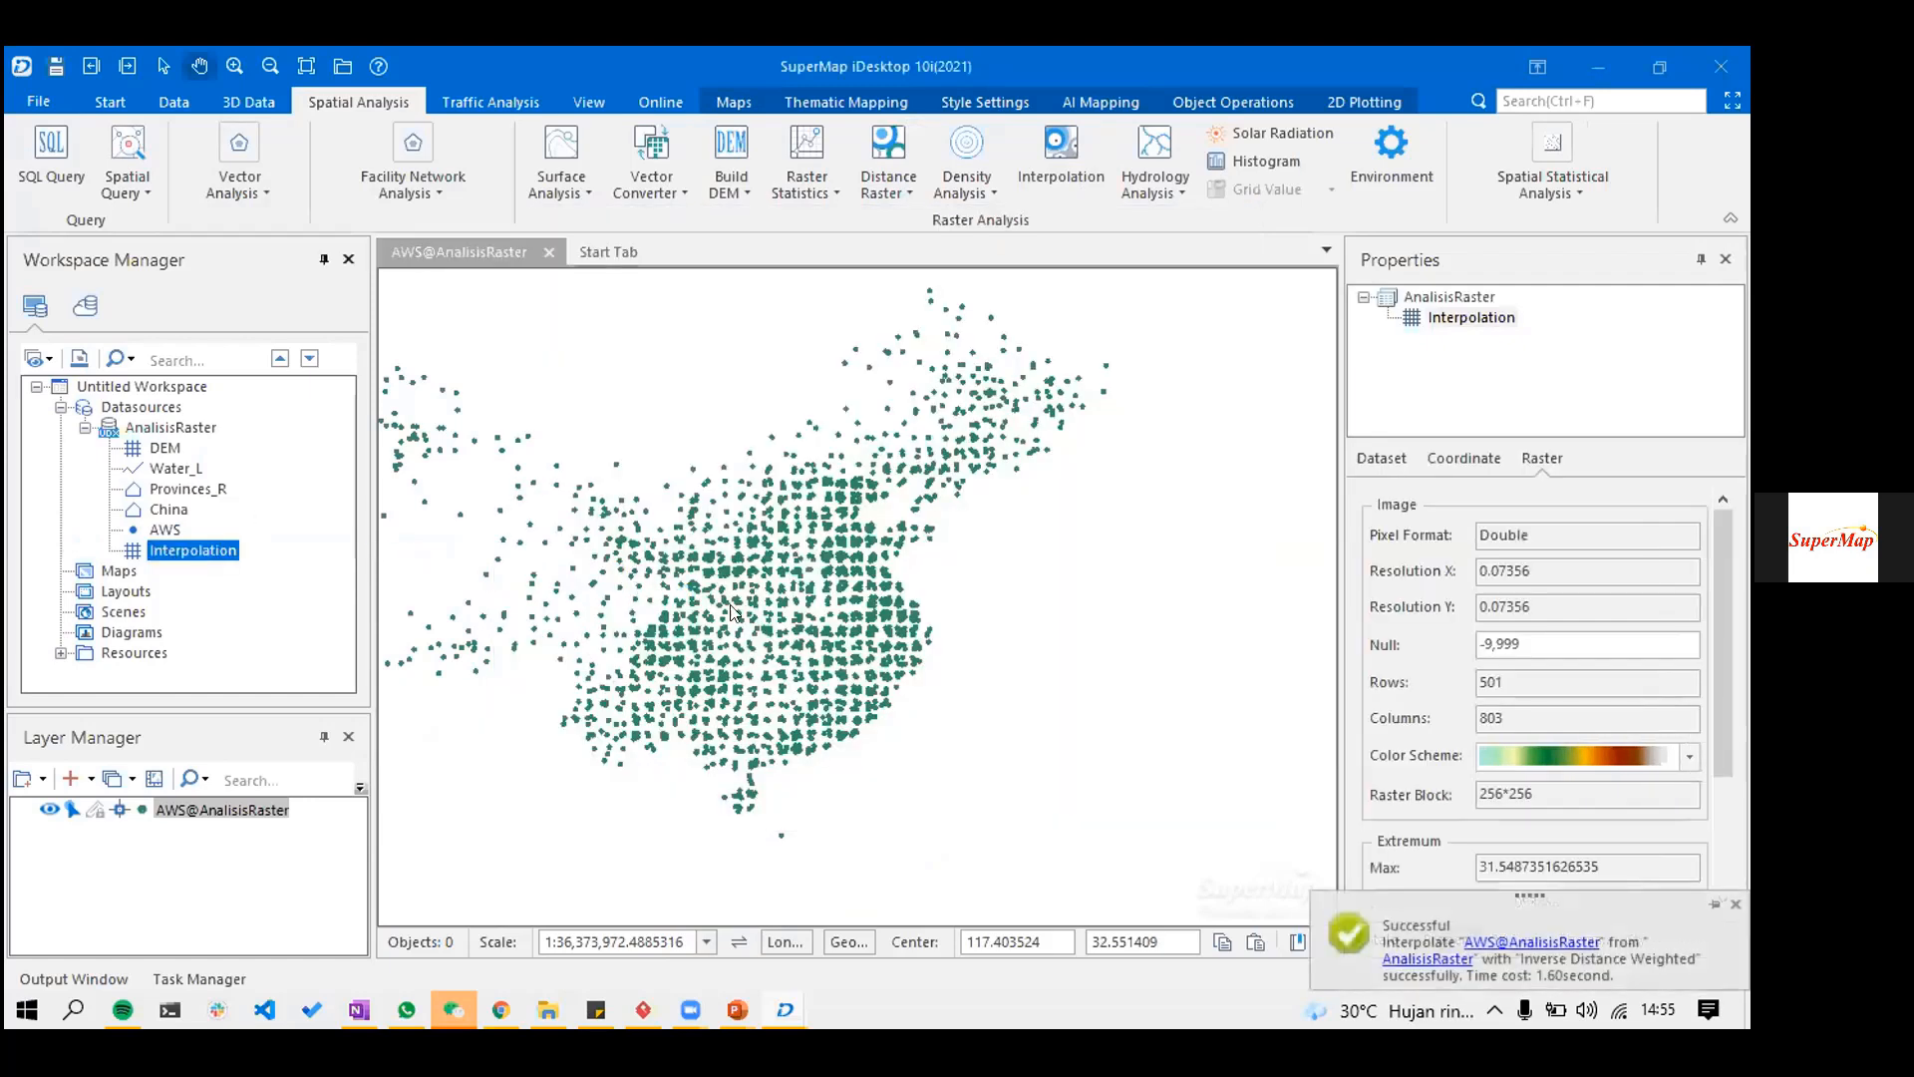
- Add the Interpolation raster to the AWS map, move its layer beneath the AWS points and inspect the temperature surface
left_click(1014, 594)
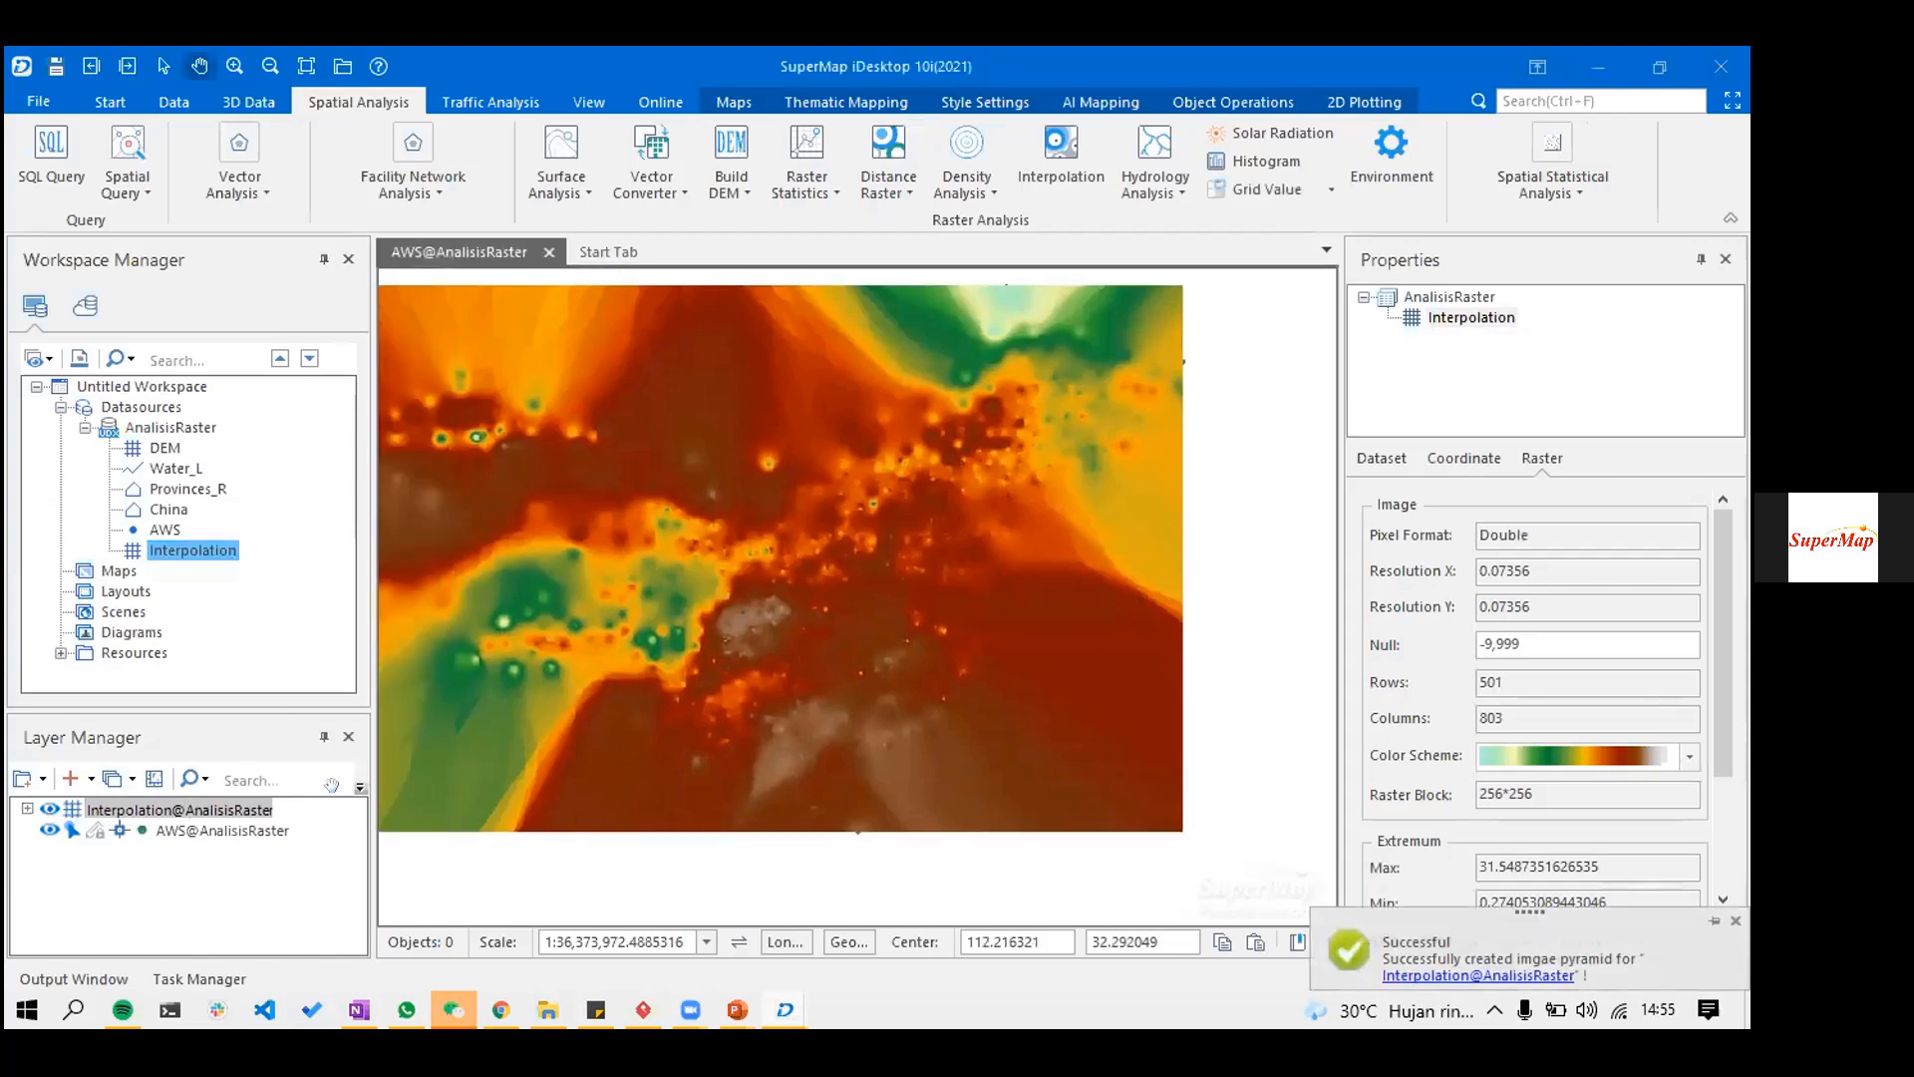
left_click_drag(179, 810, 184, 836)
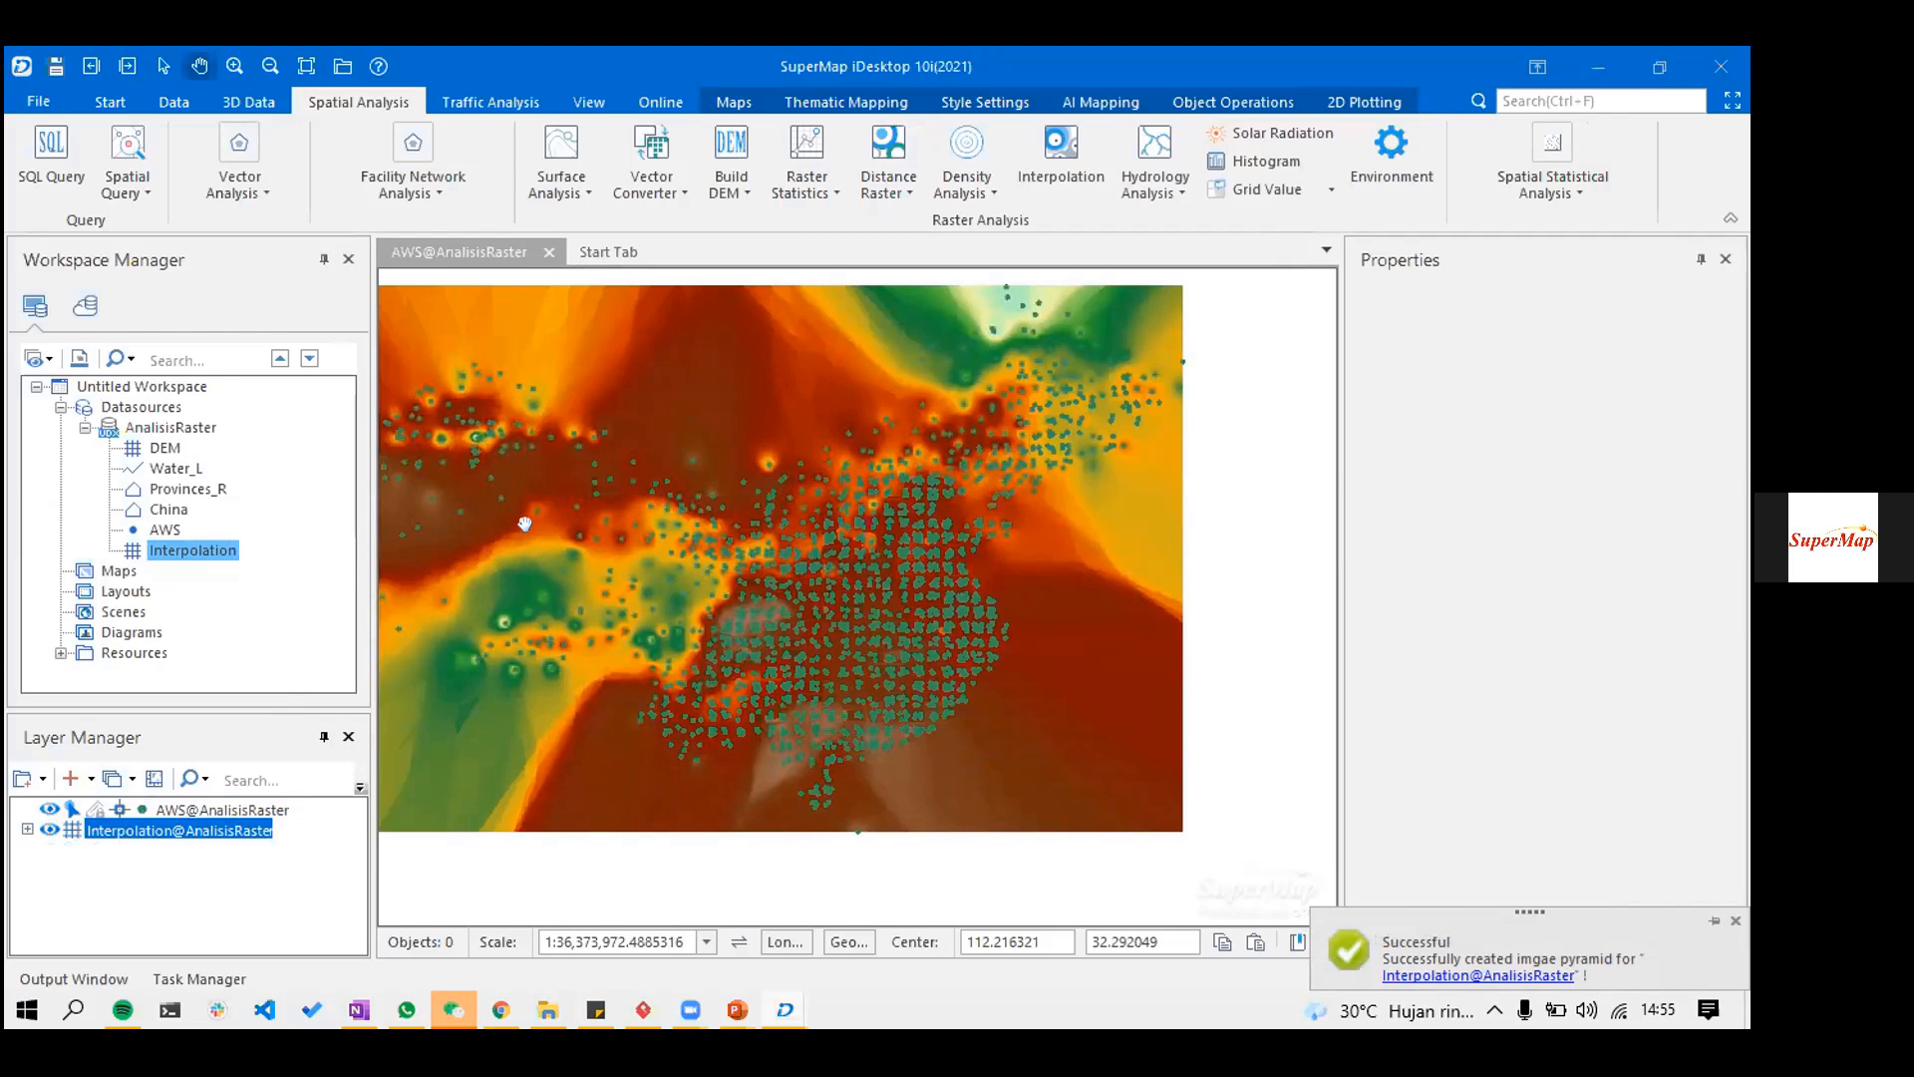
scroll(592, 575, "up", 1)
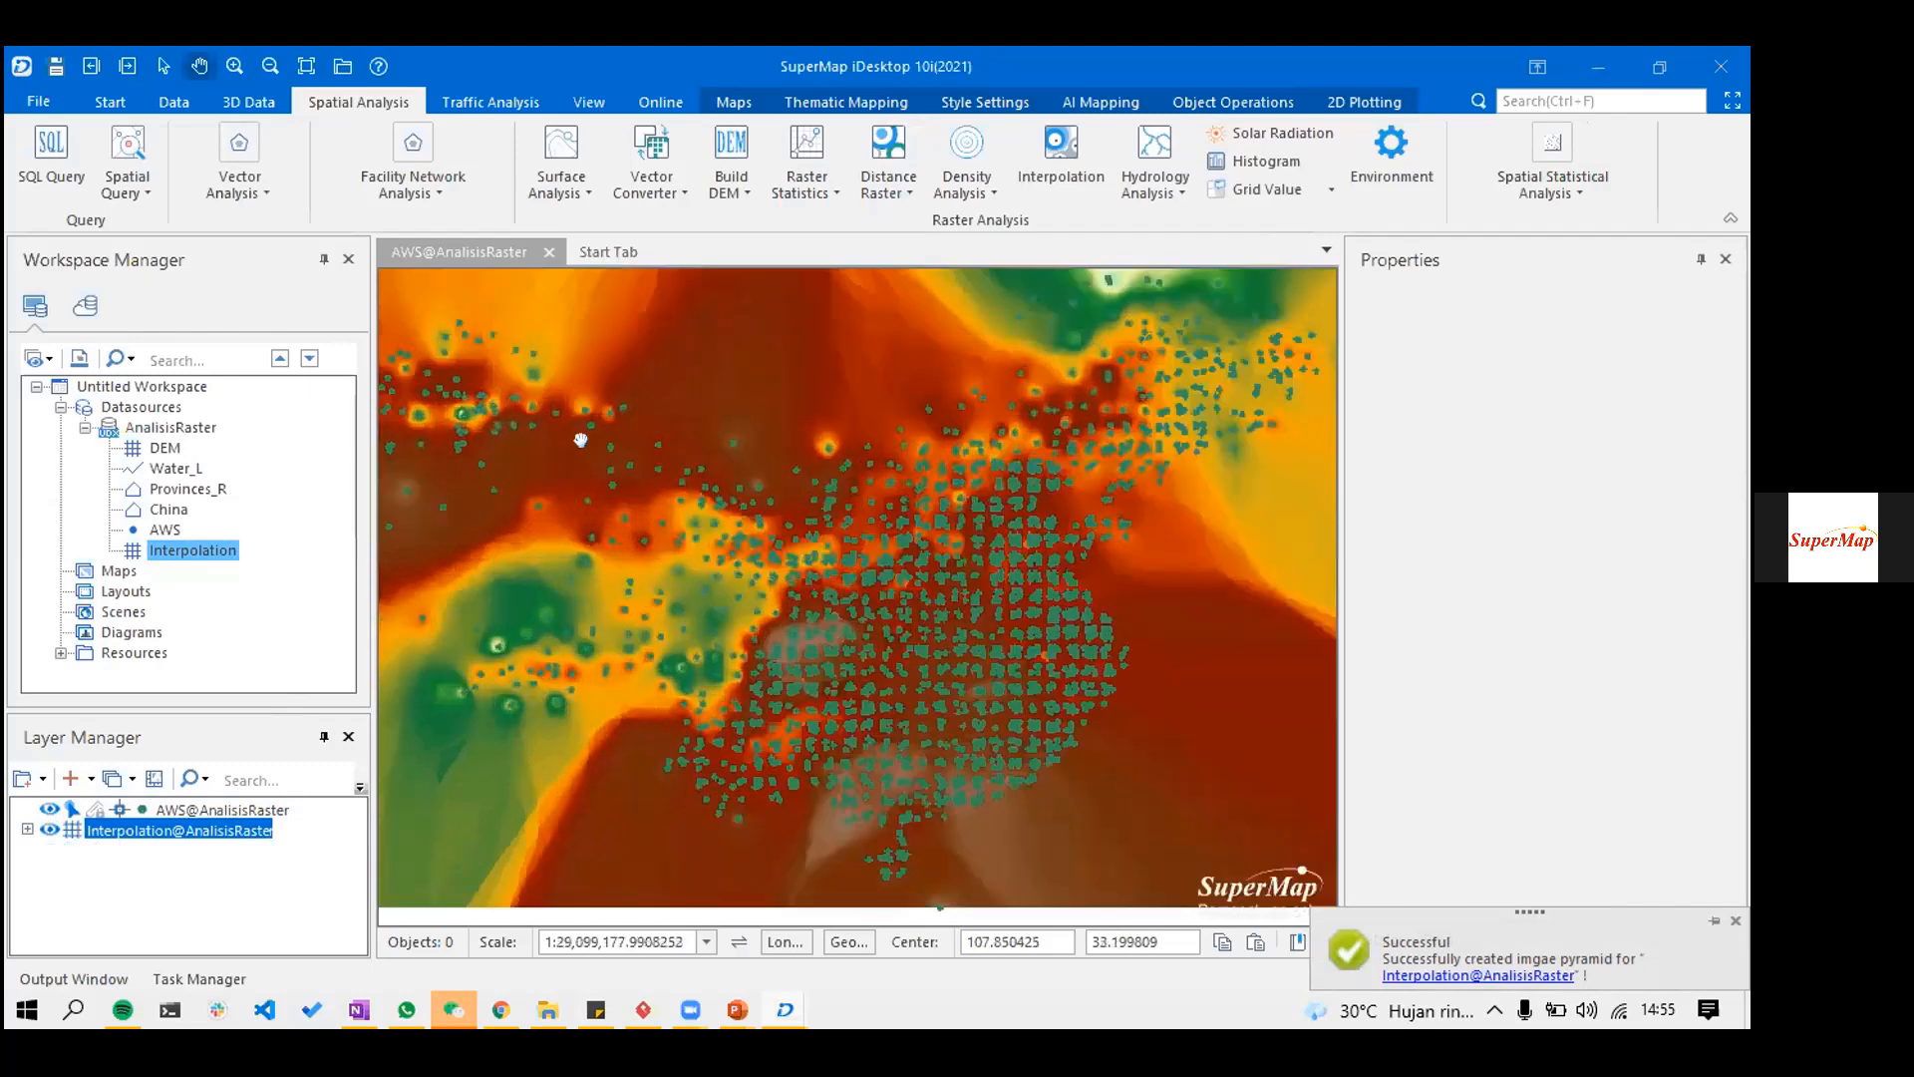
scroll(539, 509, "up", 1)
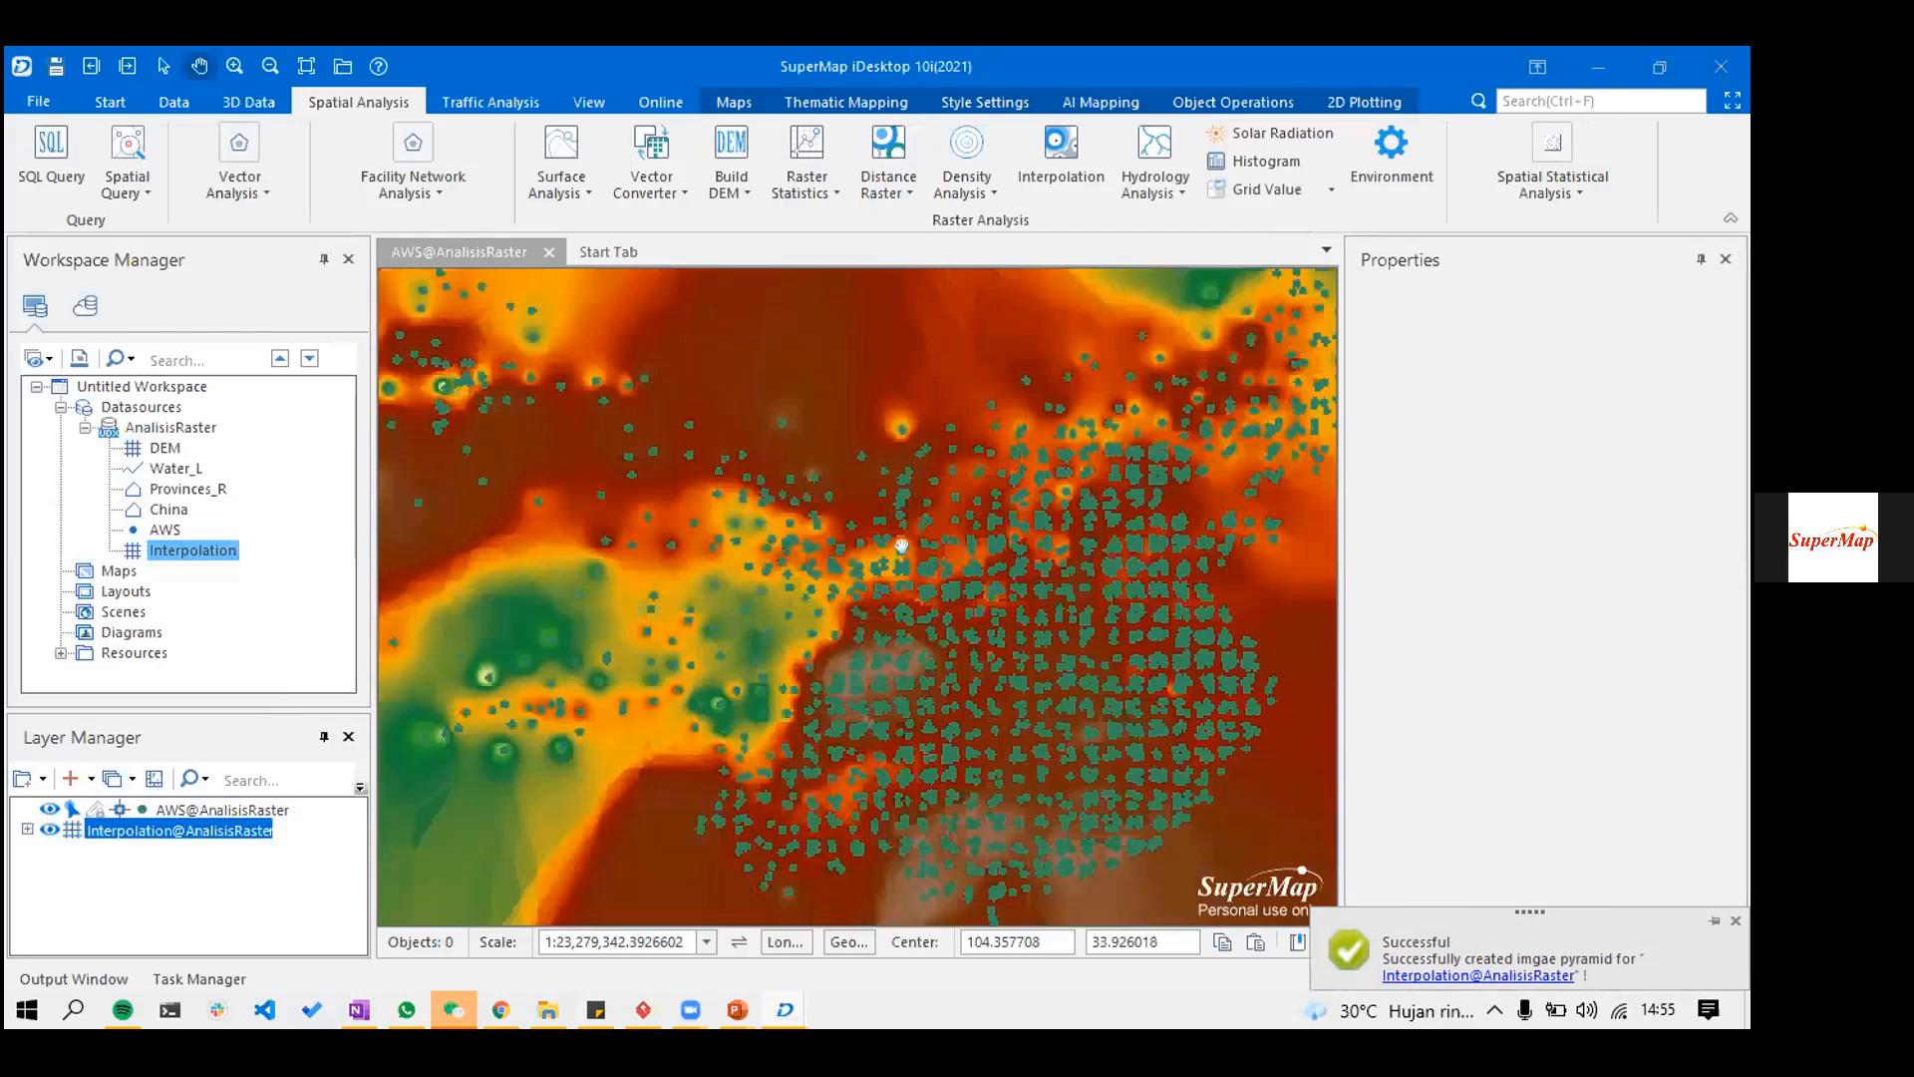
scroll(803, 735, "up", 2)
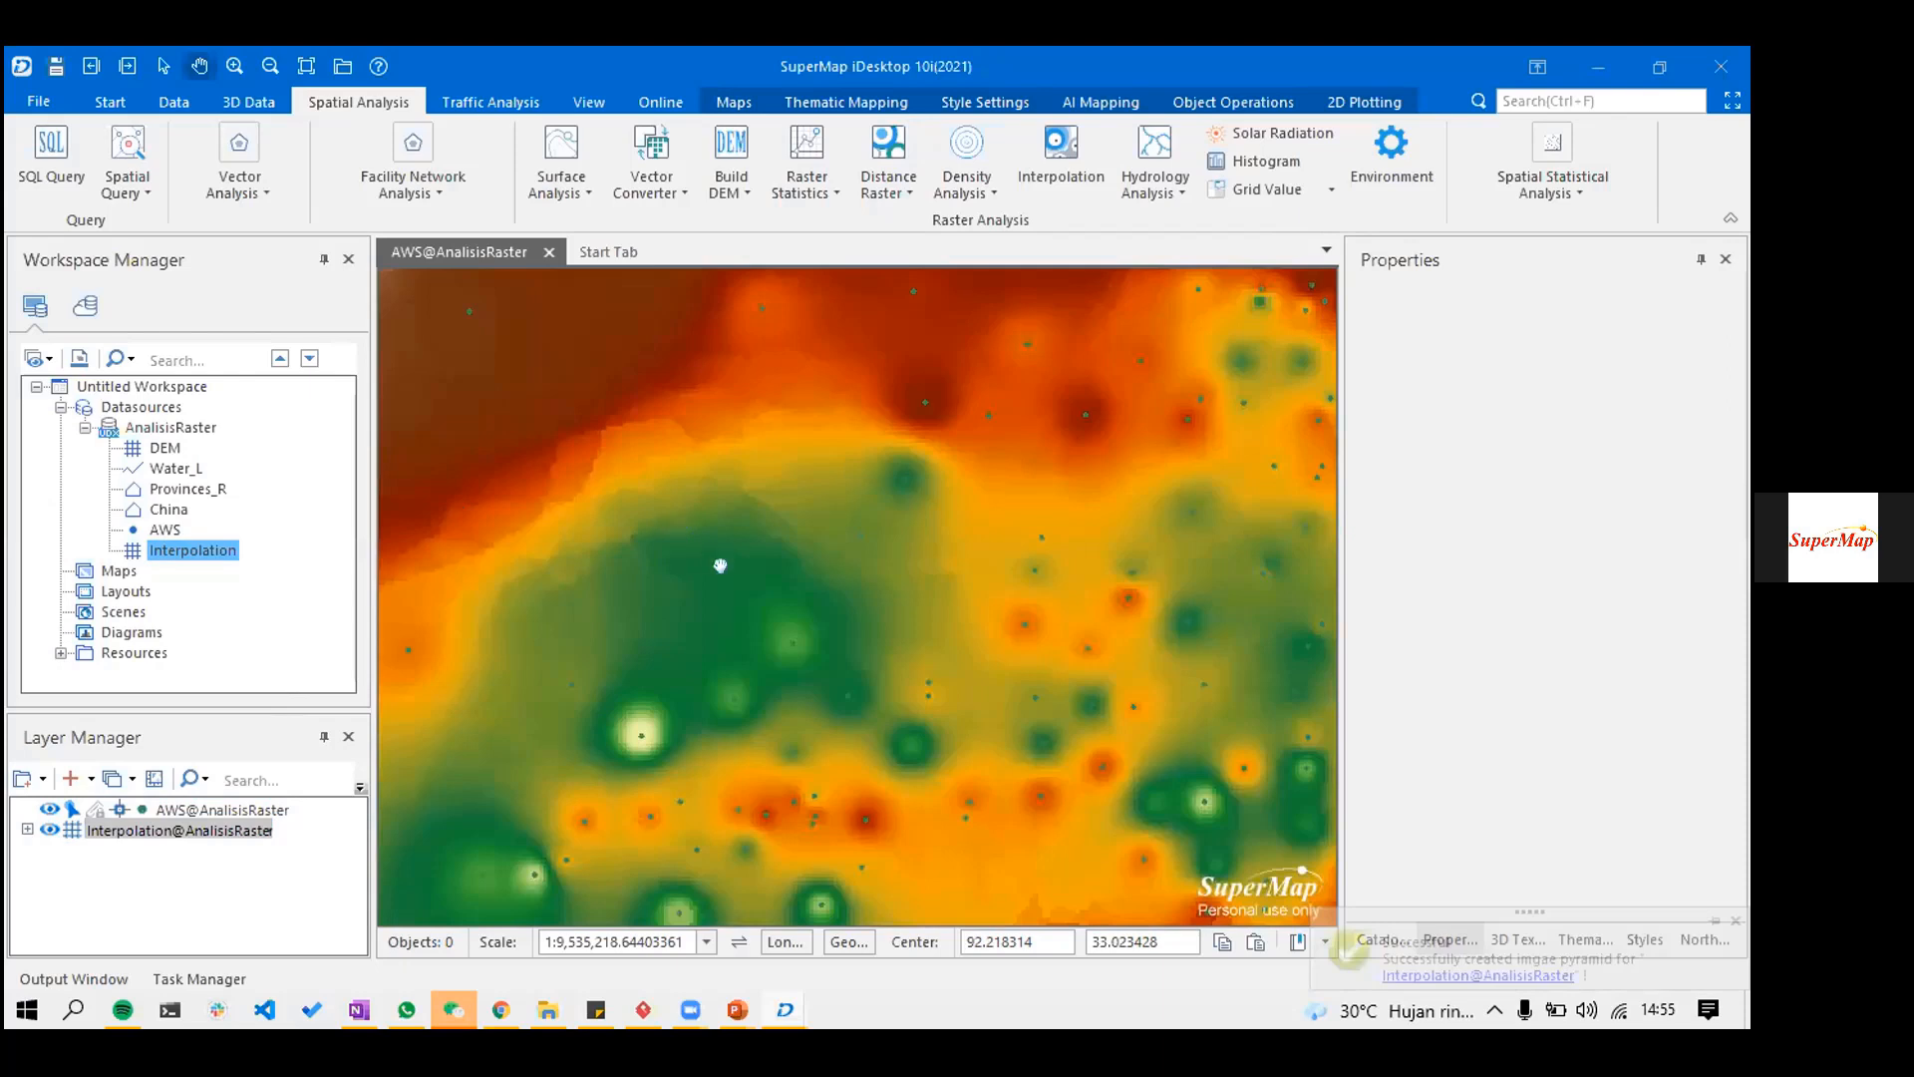
- Overlay the China region dataset on the map and compare its boundary with the extent of the interpolated raster
scroll(755, 598, "down", 4)
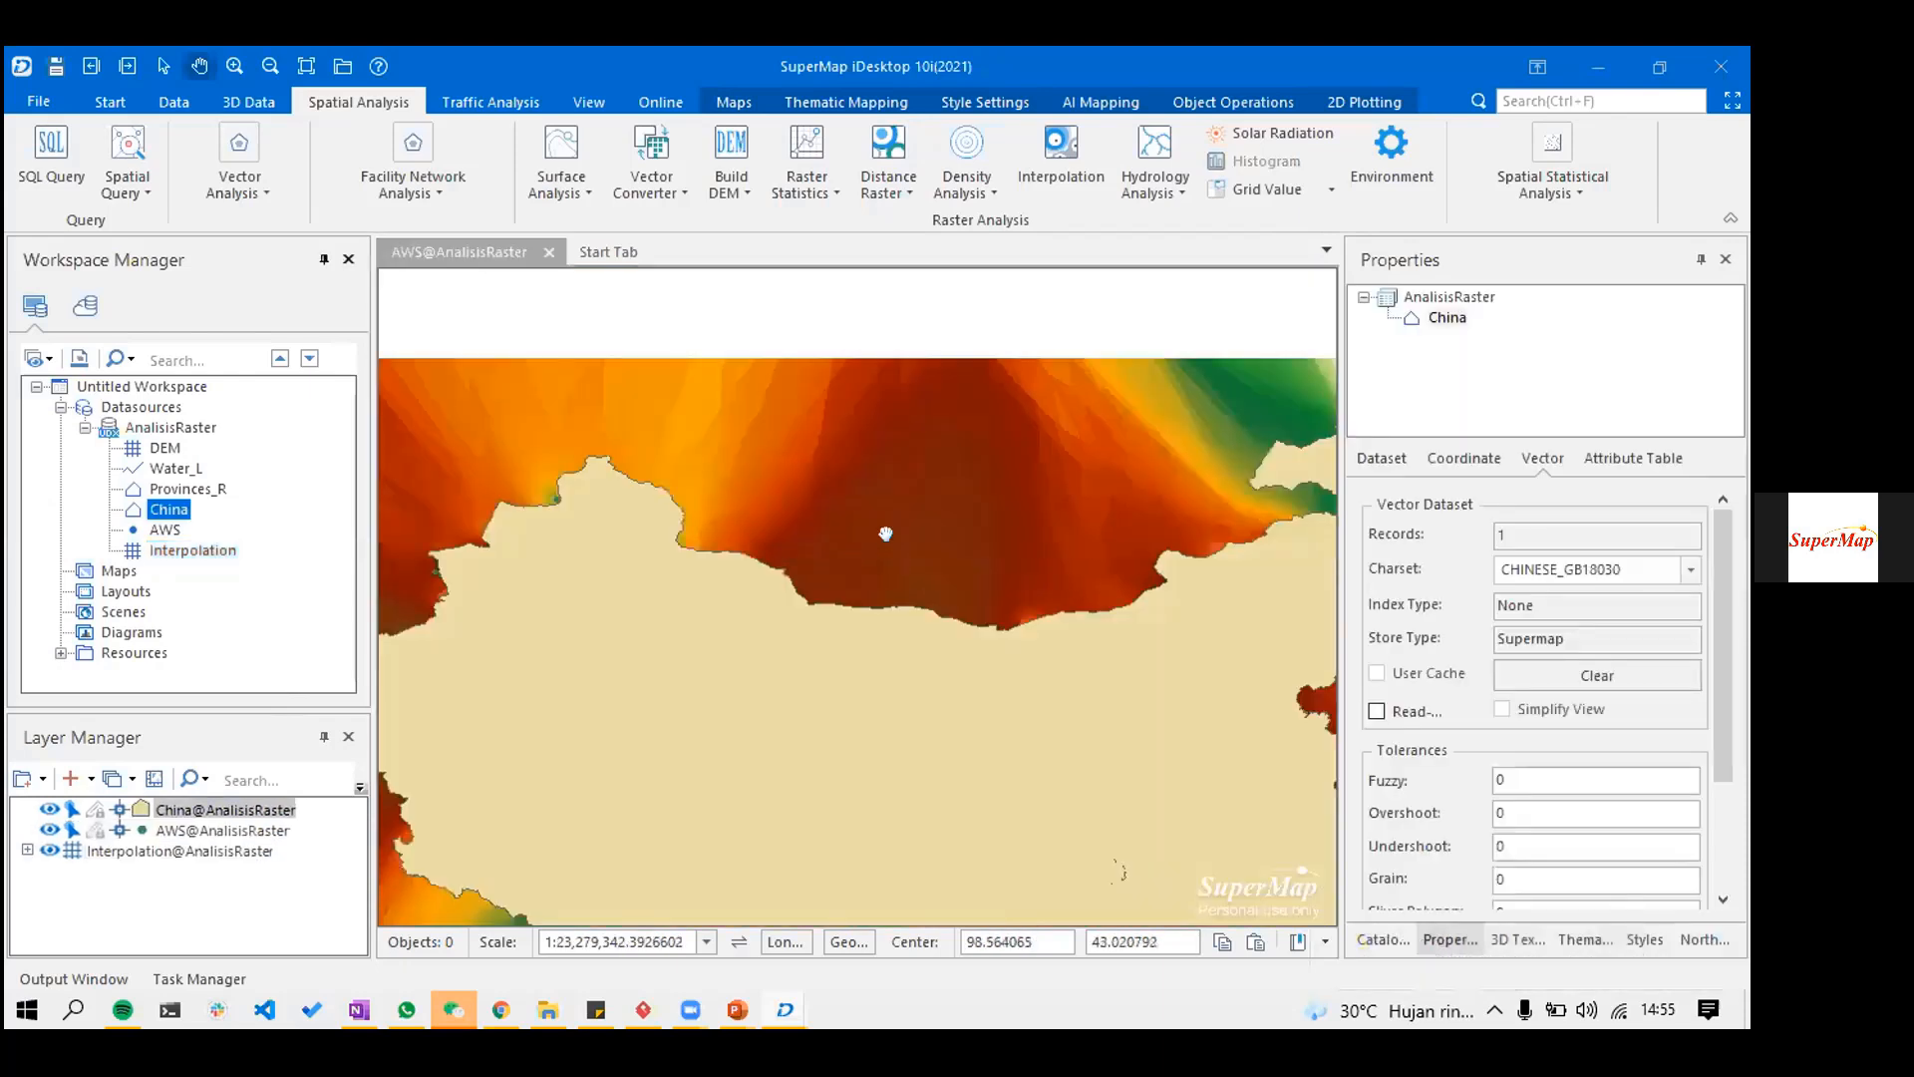
scroll(887, 533, "down", 2)
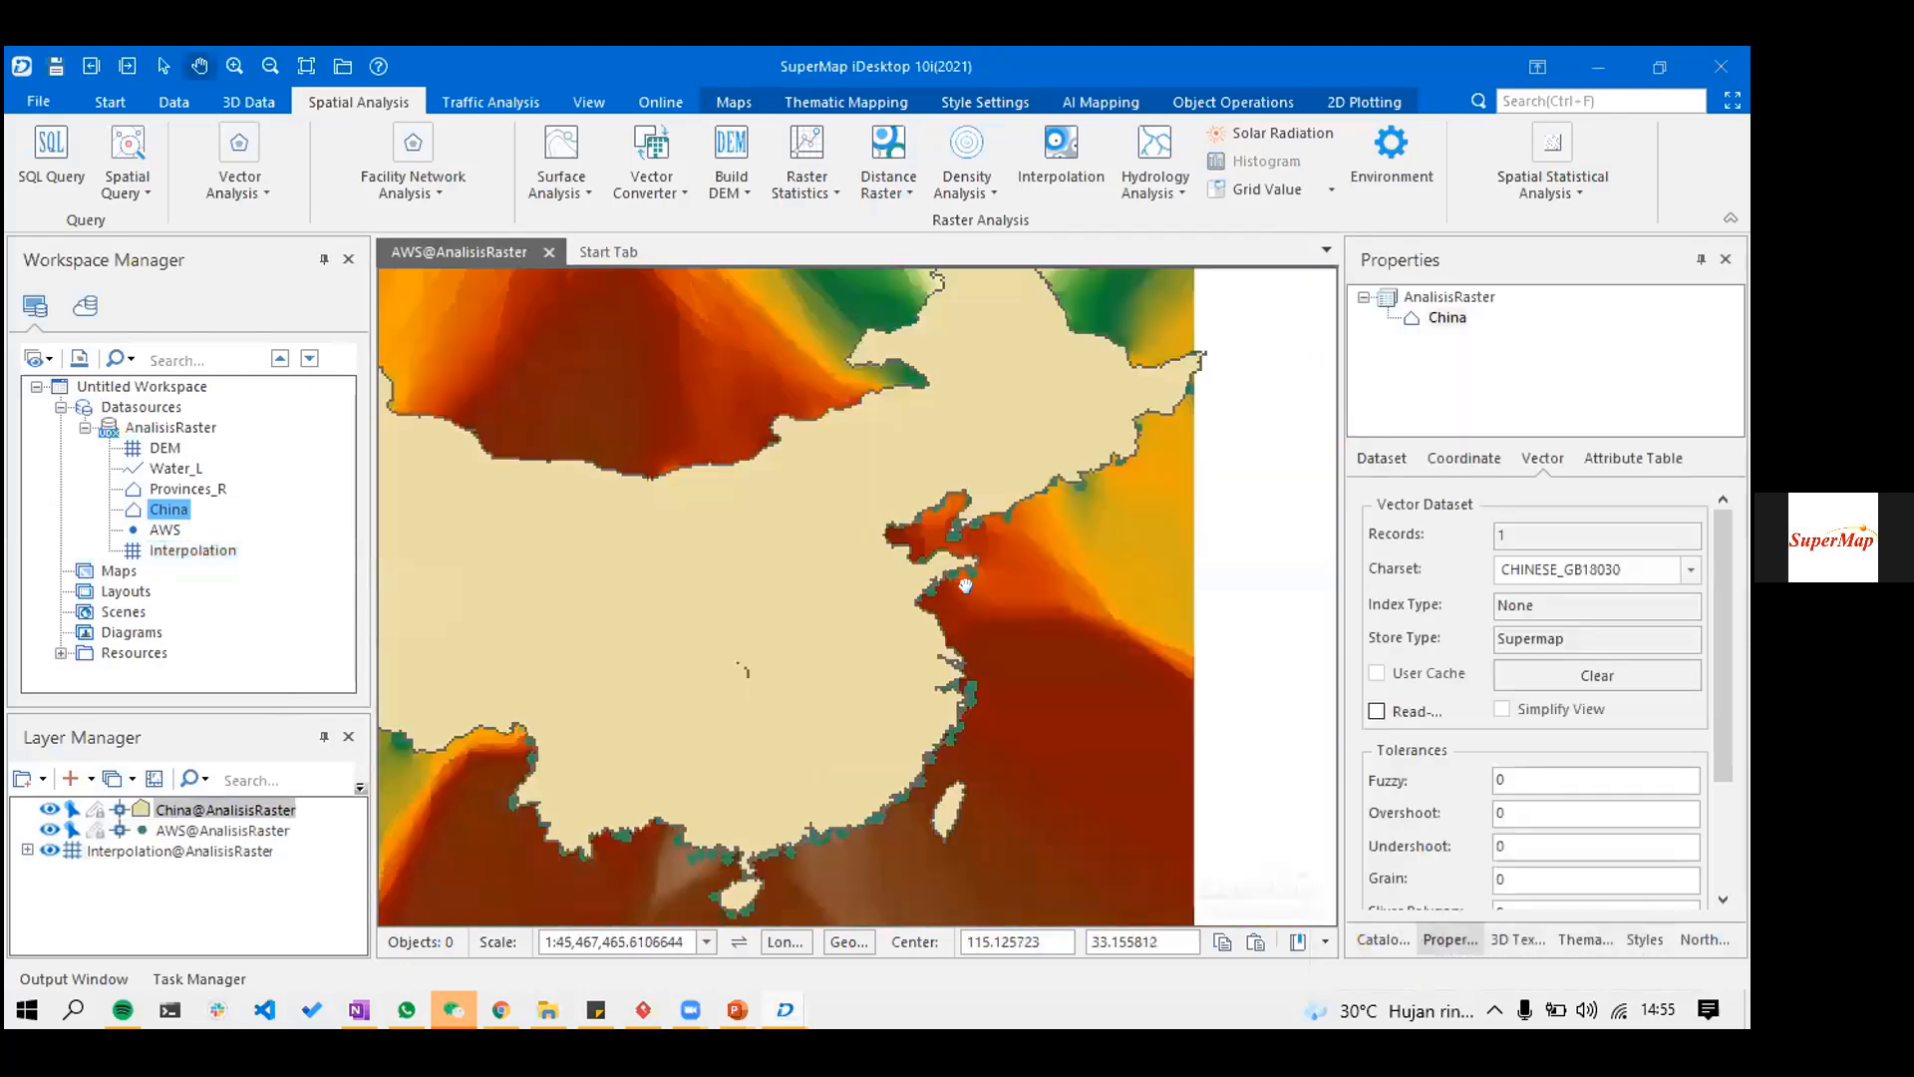
scroll(961, 597, "up", 2)
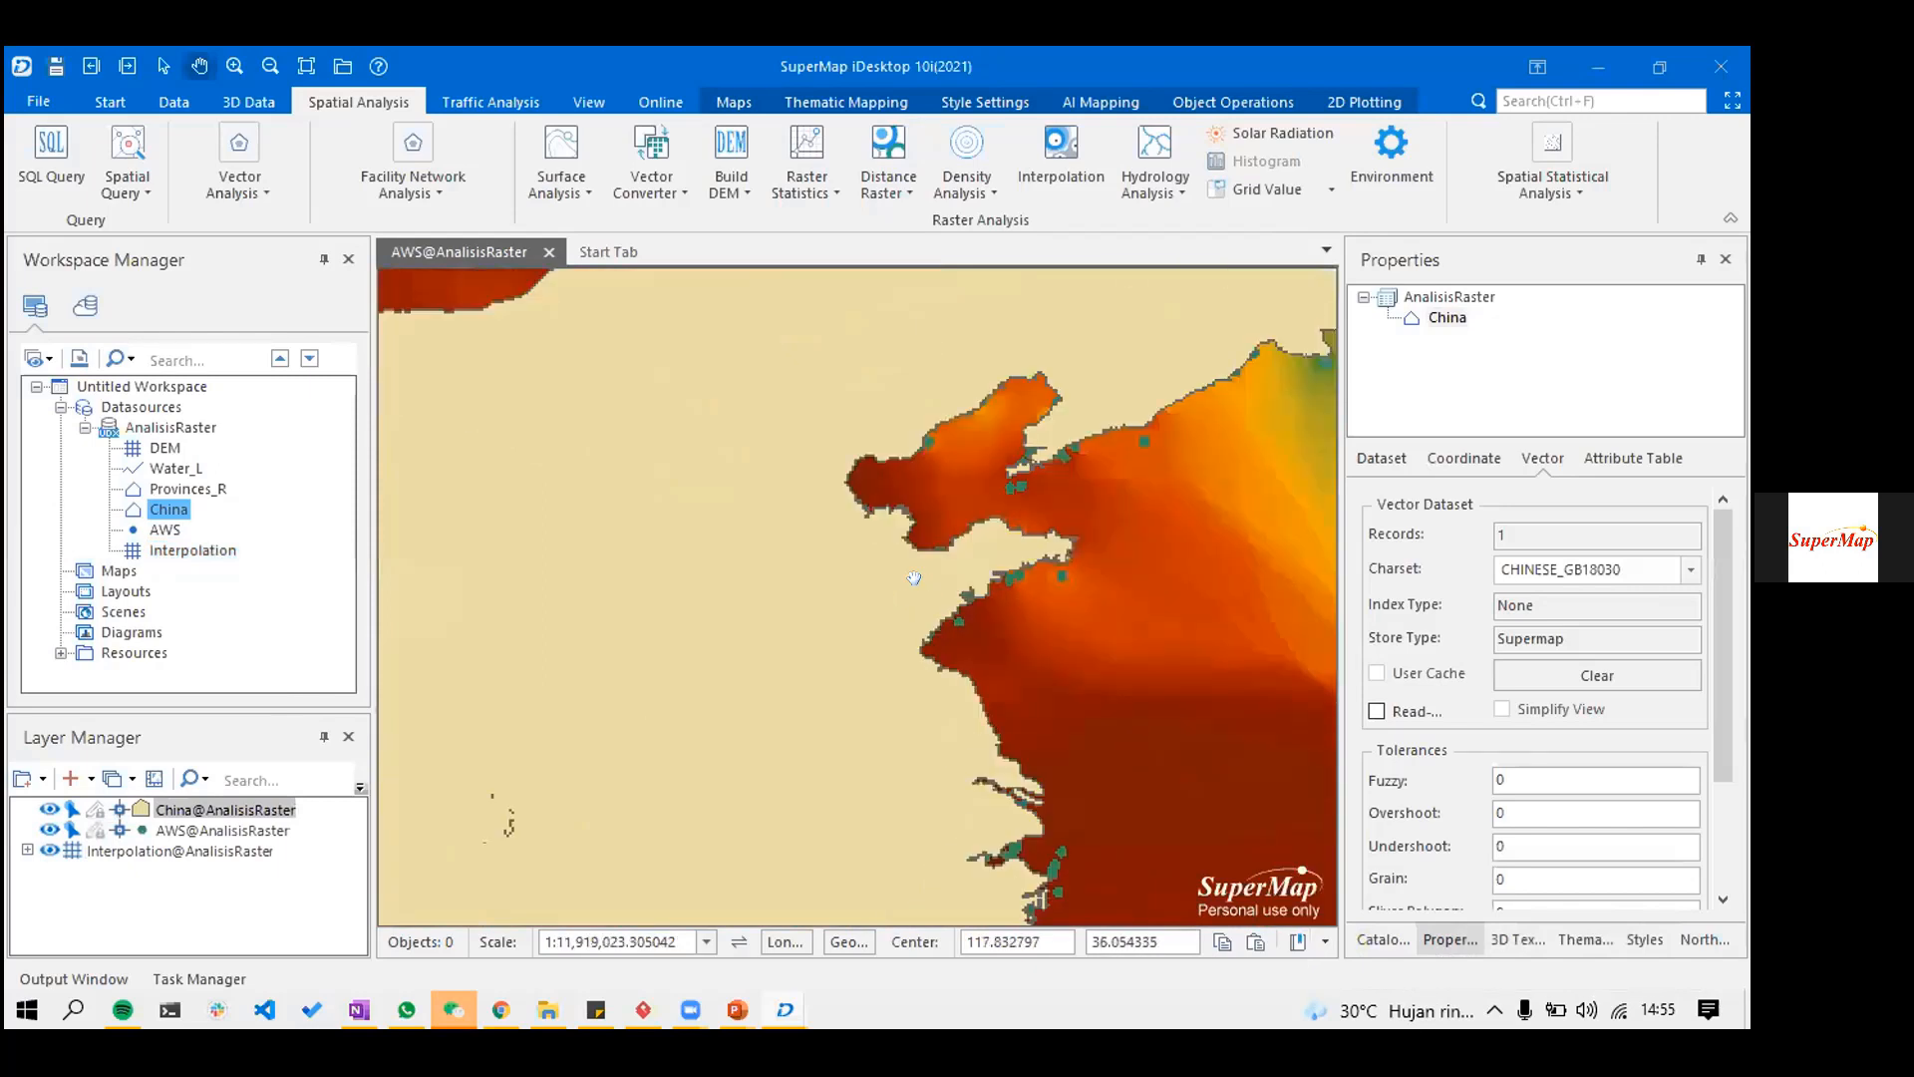
scroll(766, 506, "up", 5)
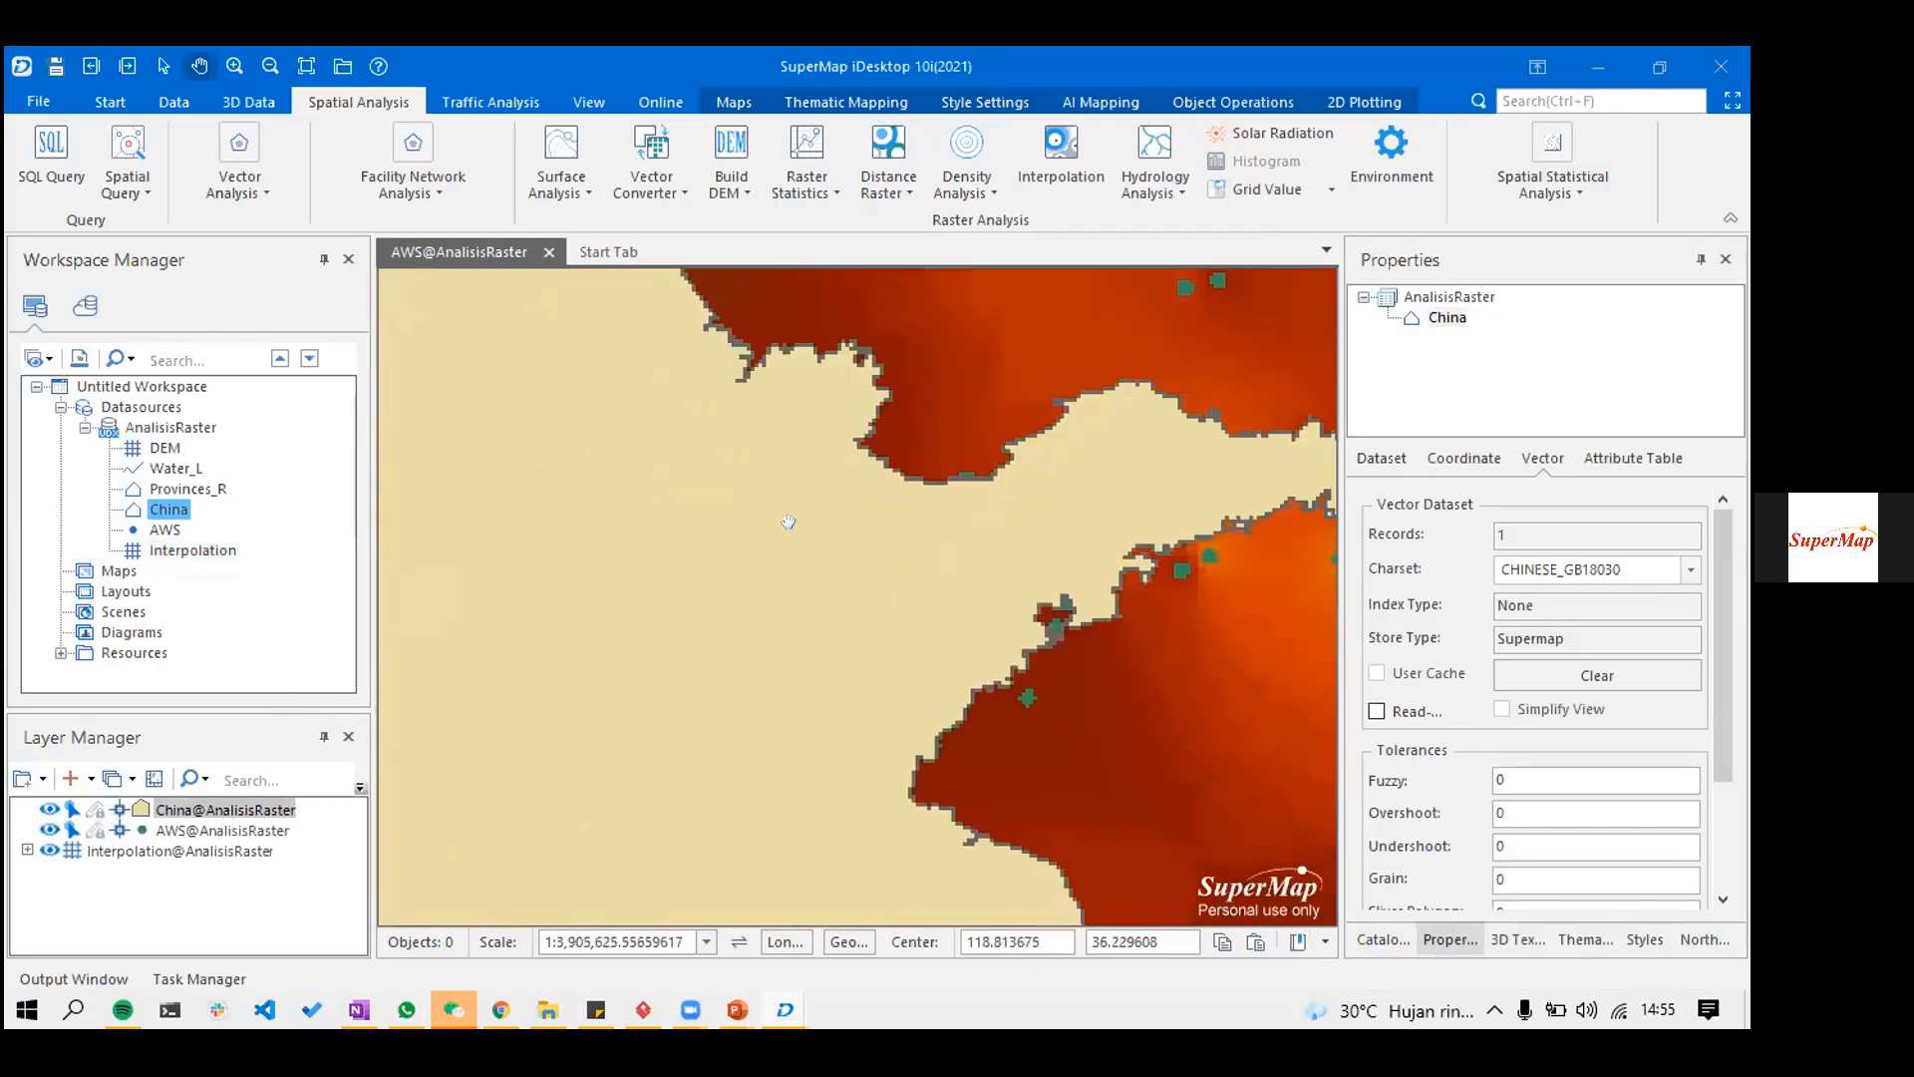
scroll(773, 510, "down", 5)
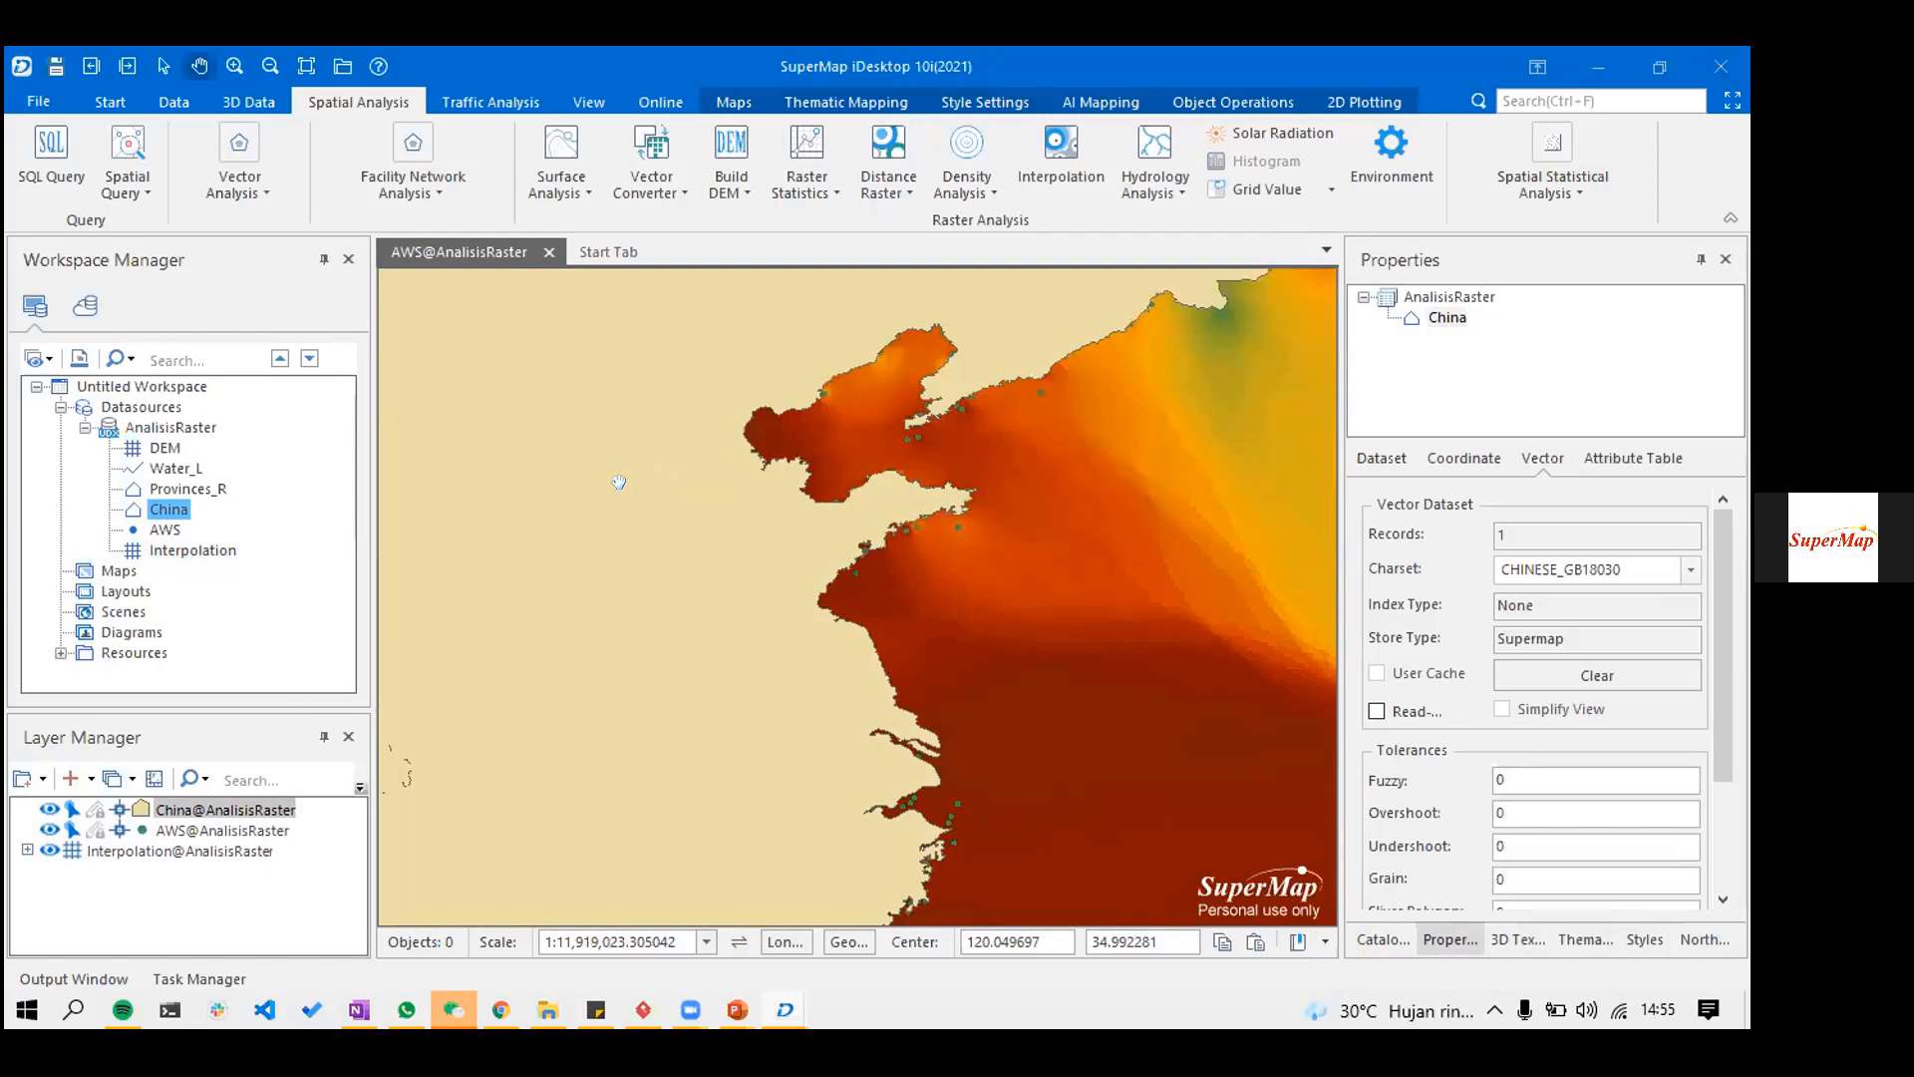
scroll(882, 538, "down", 2)
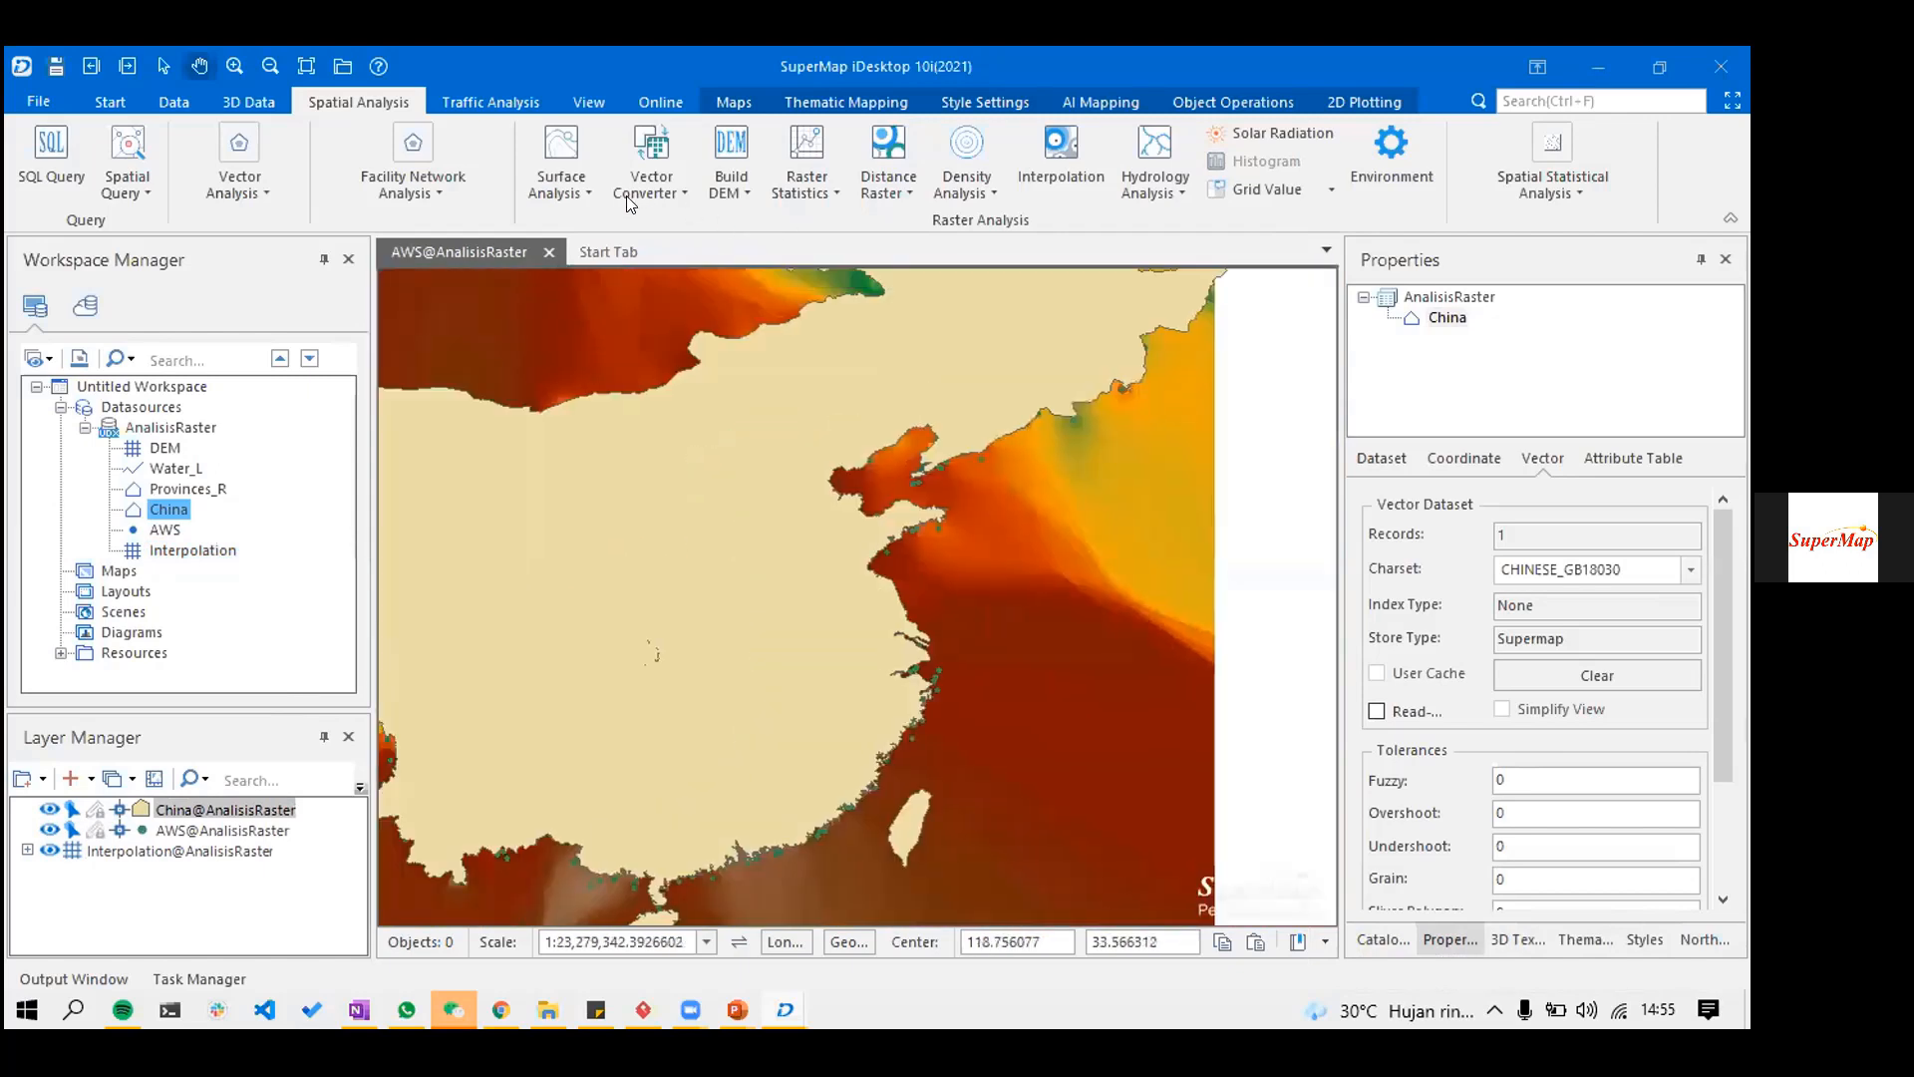
- Set up a Raster Clip of the Interpolation dataset that uses the specified dataset range of China
left_click(186, 98)
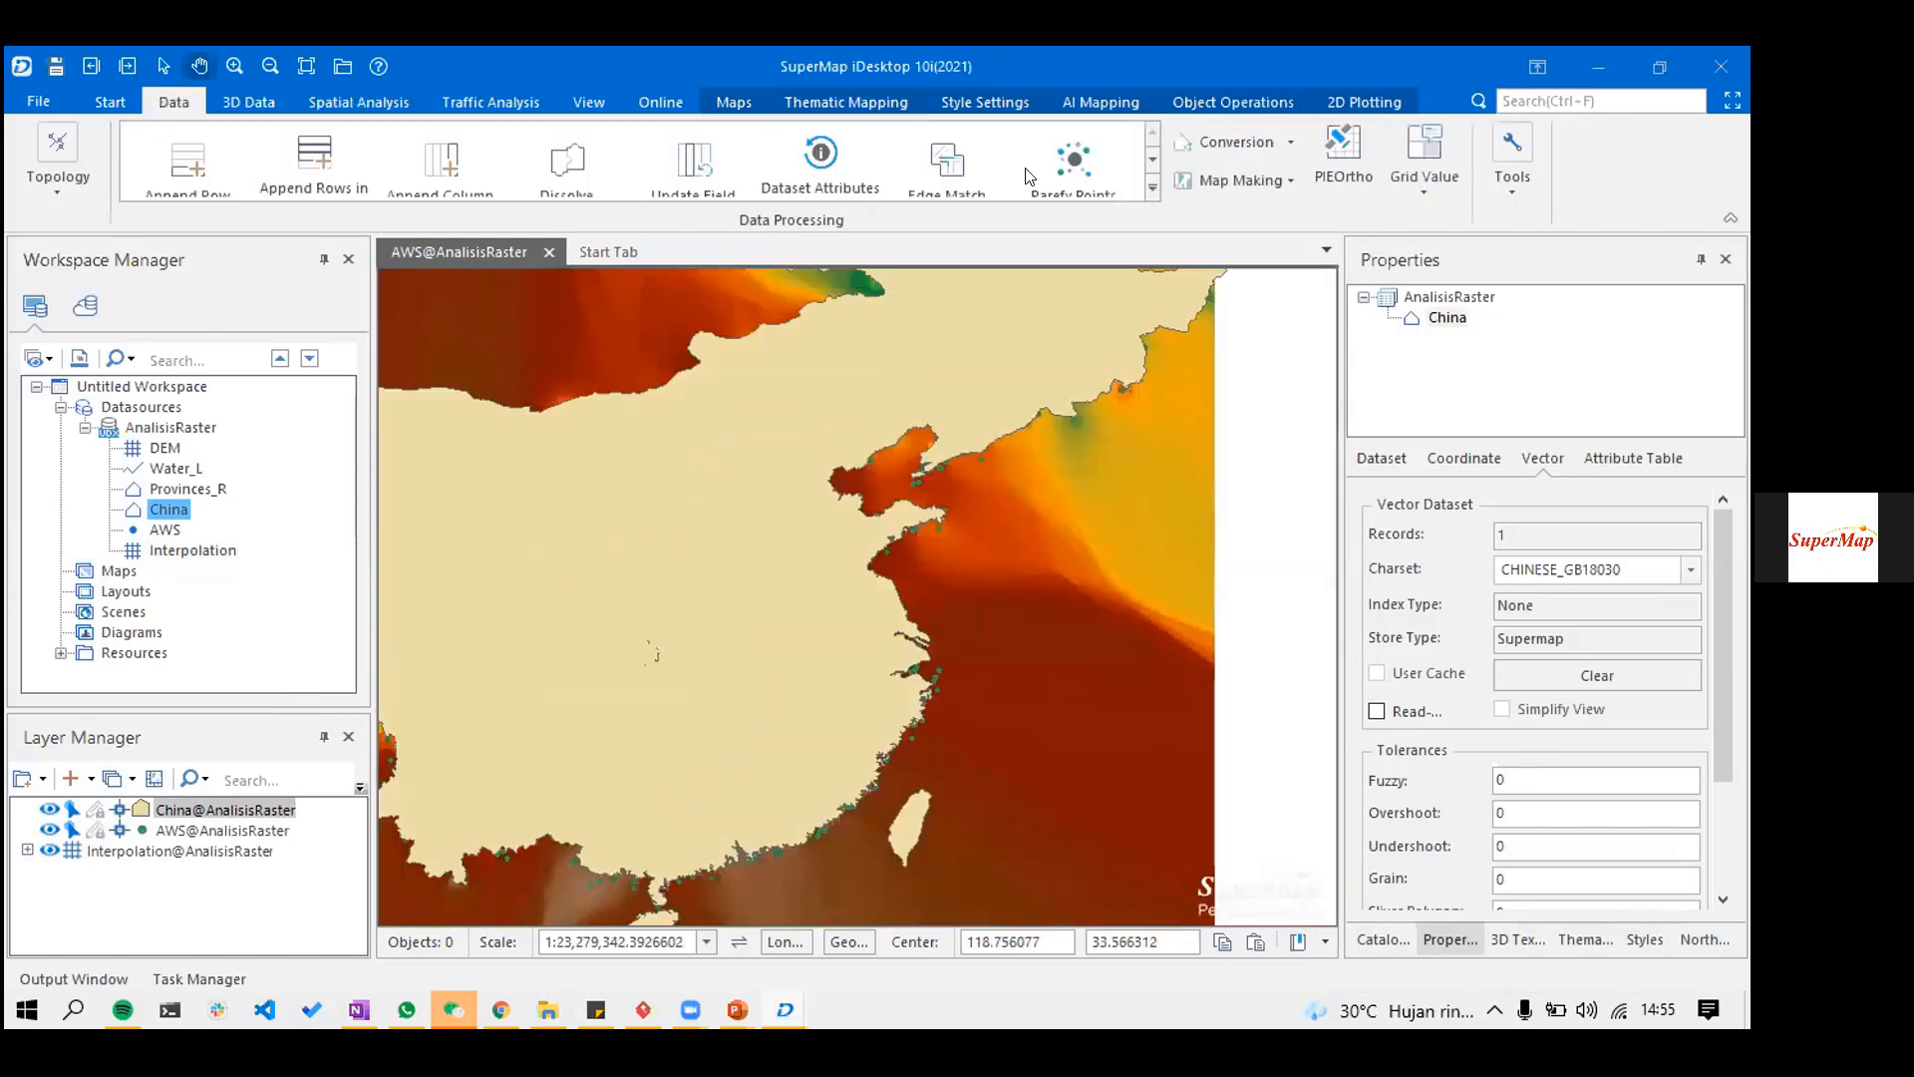
left_click(1153, 188)
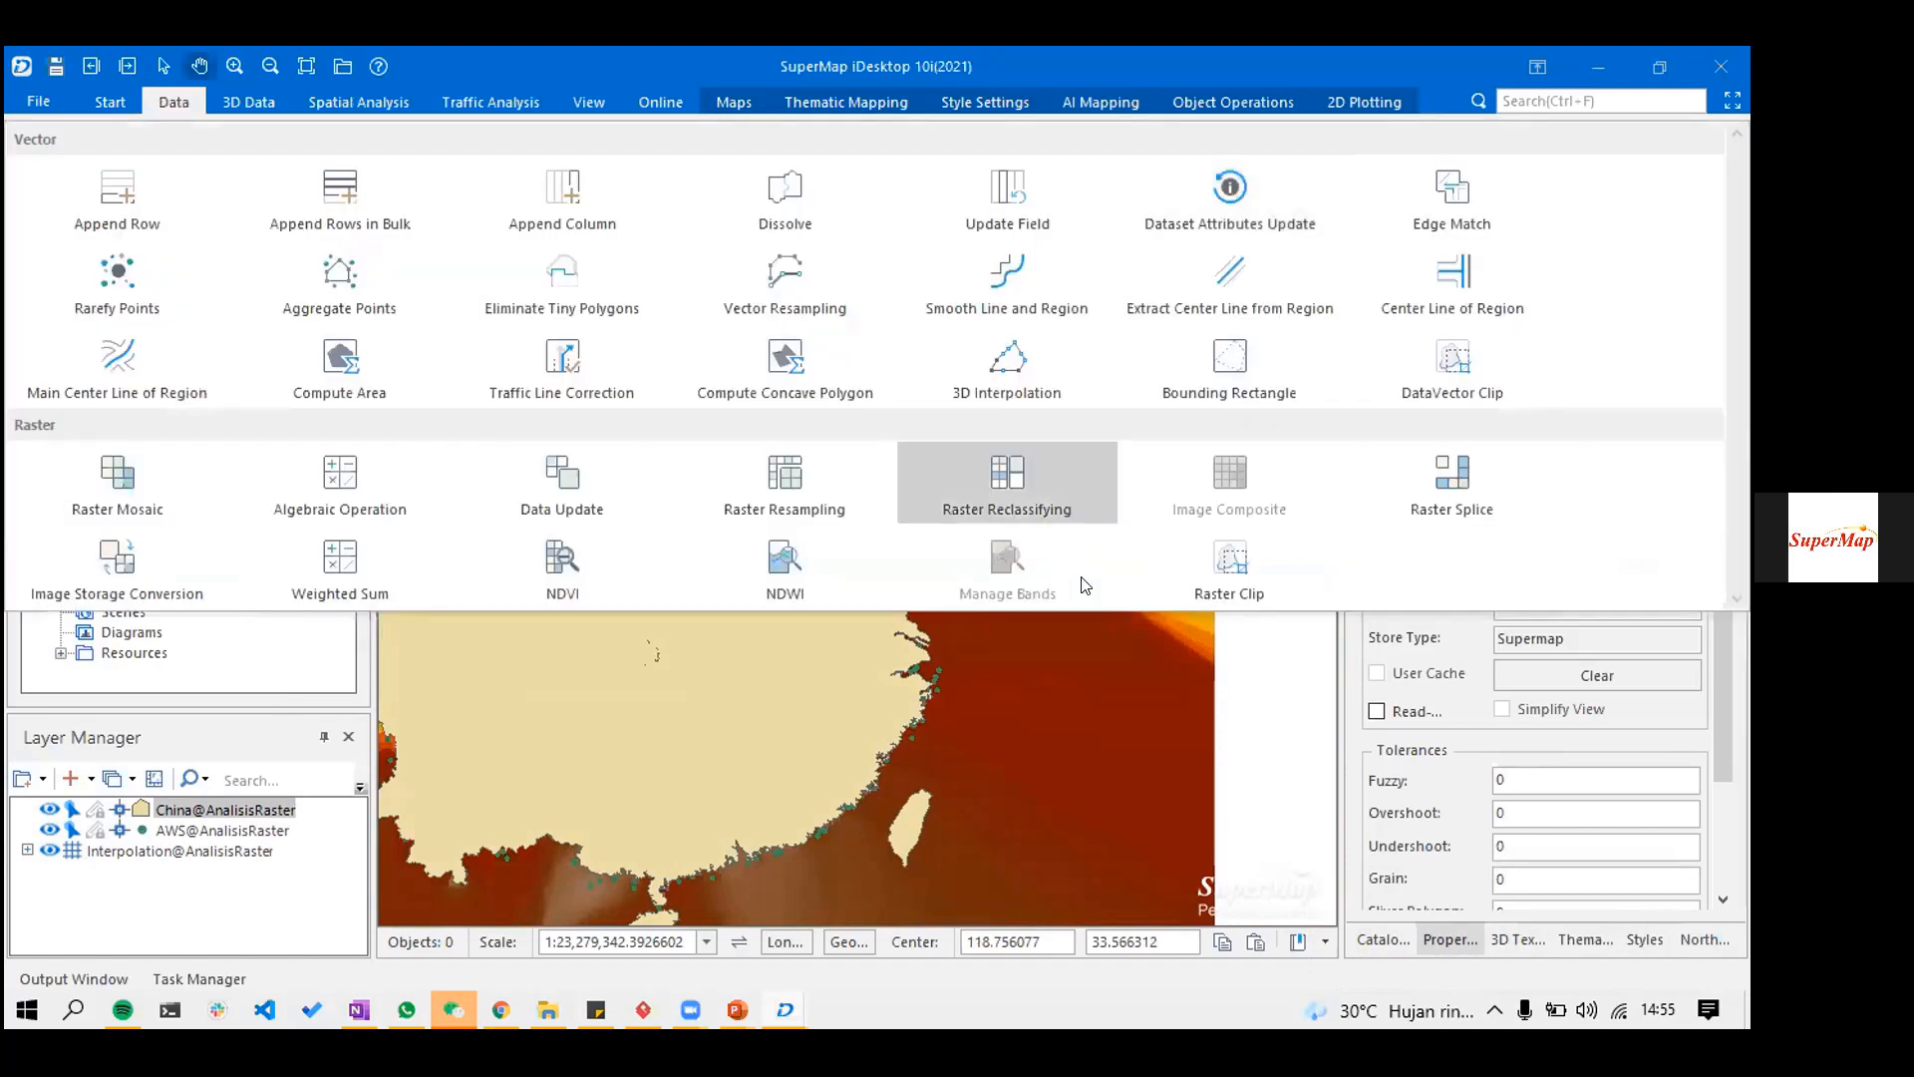
left_click(1250, 578)
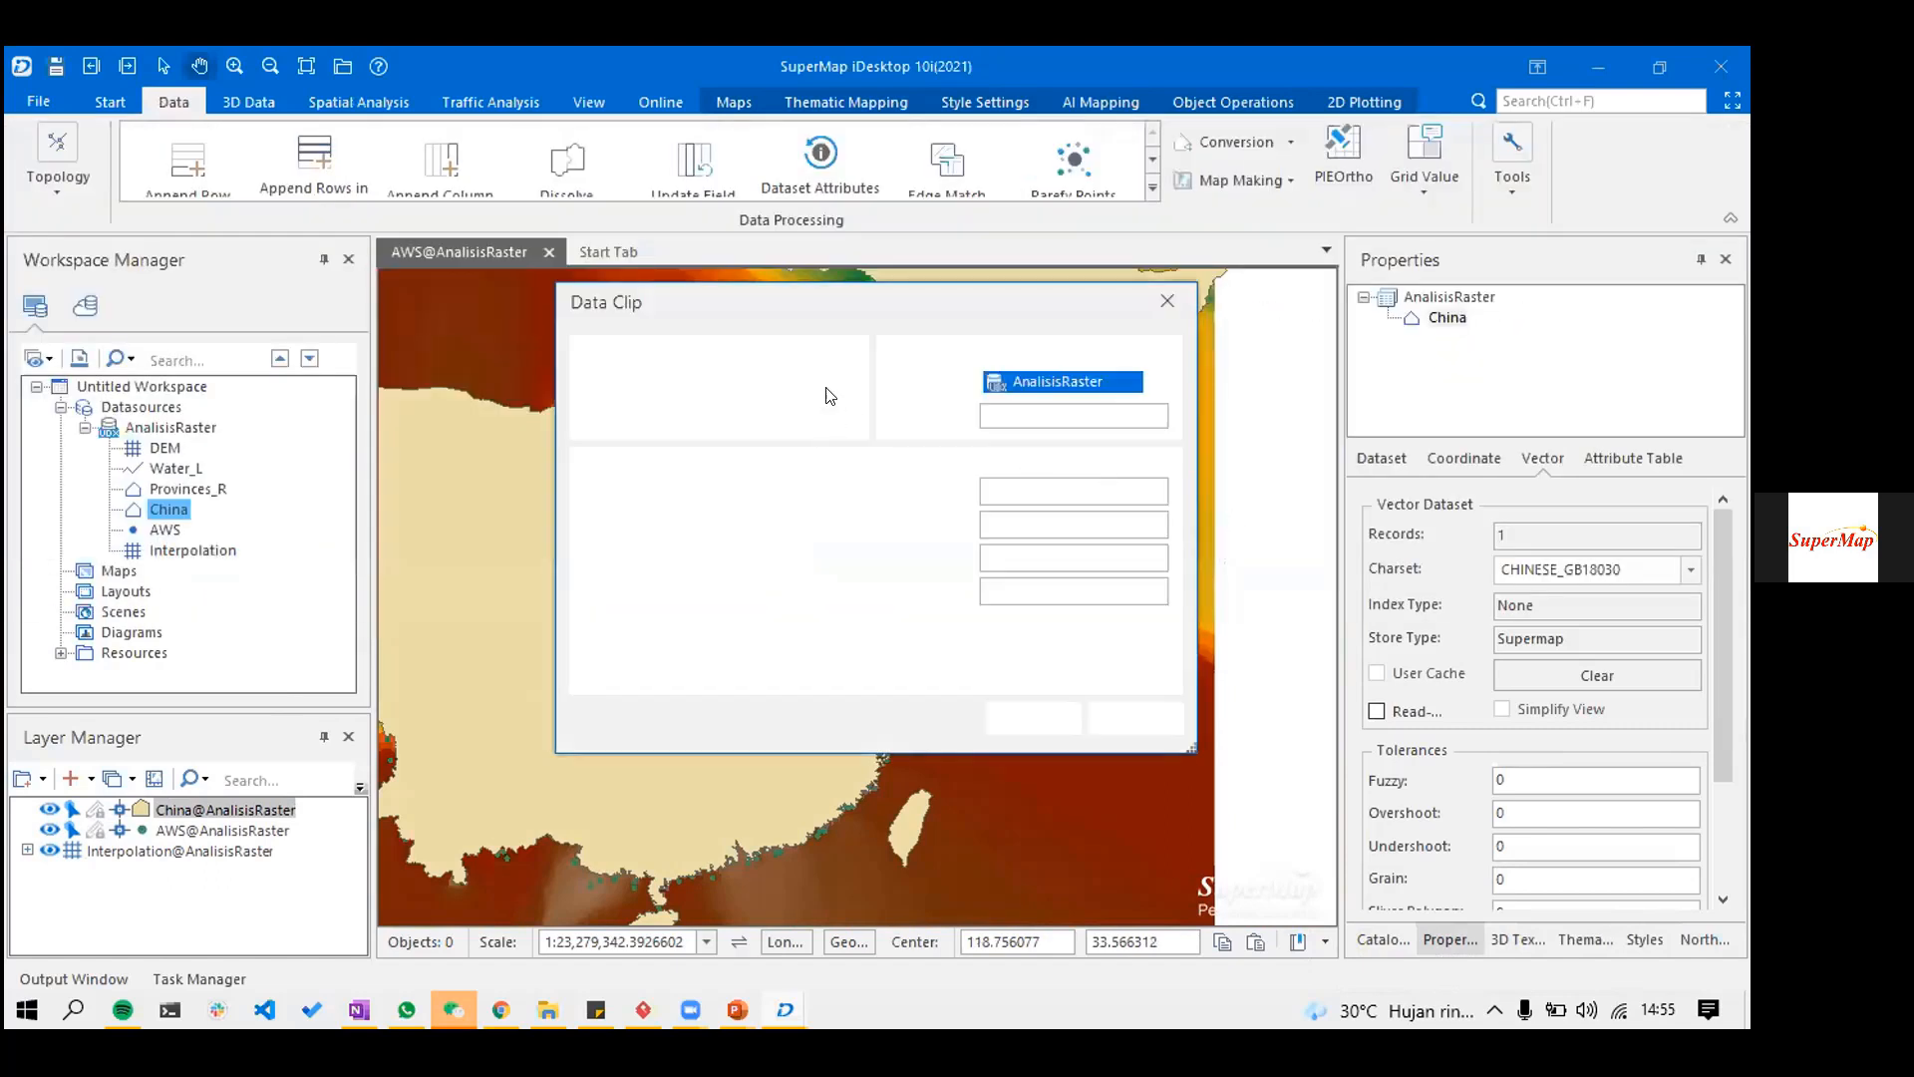
left_click(853, 414)
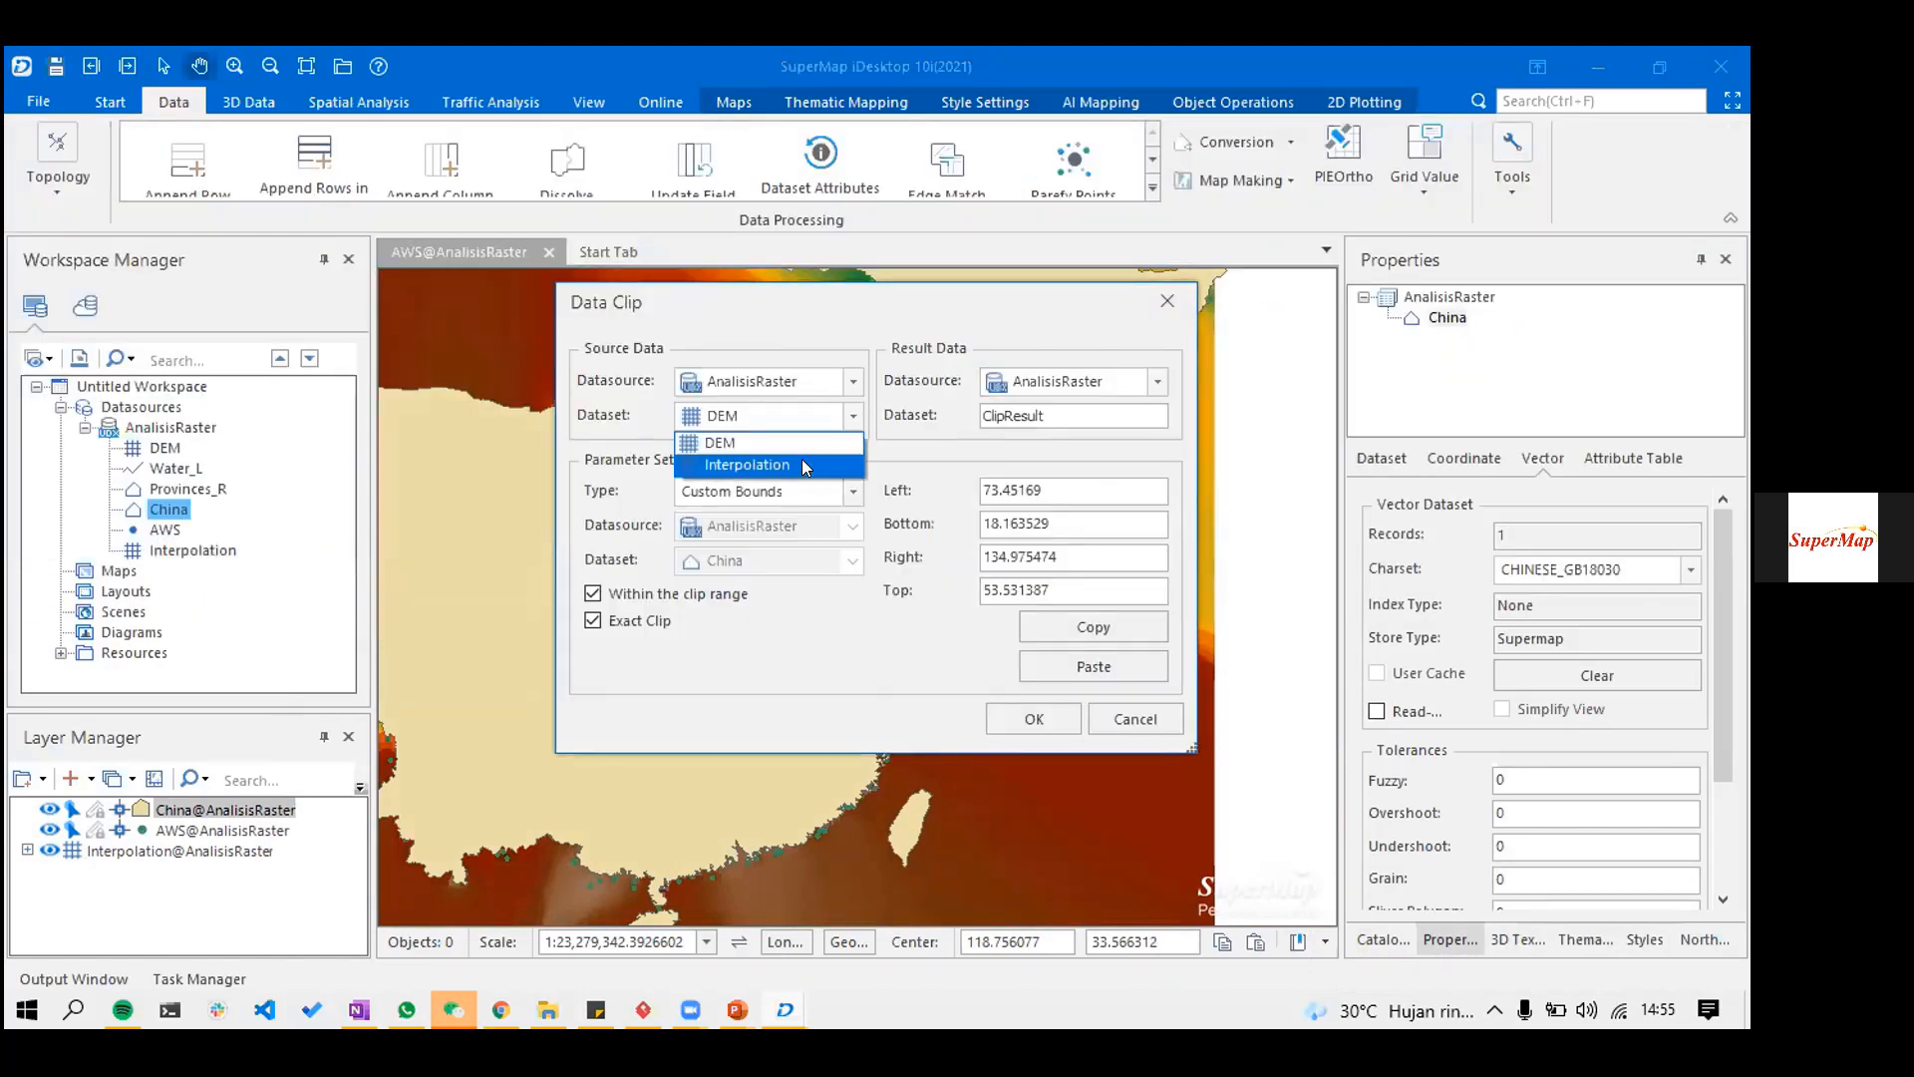
left_click(801, 461)
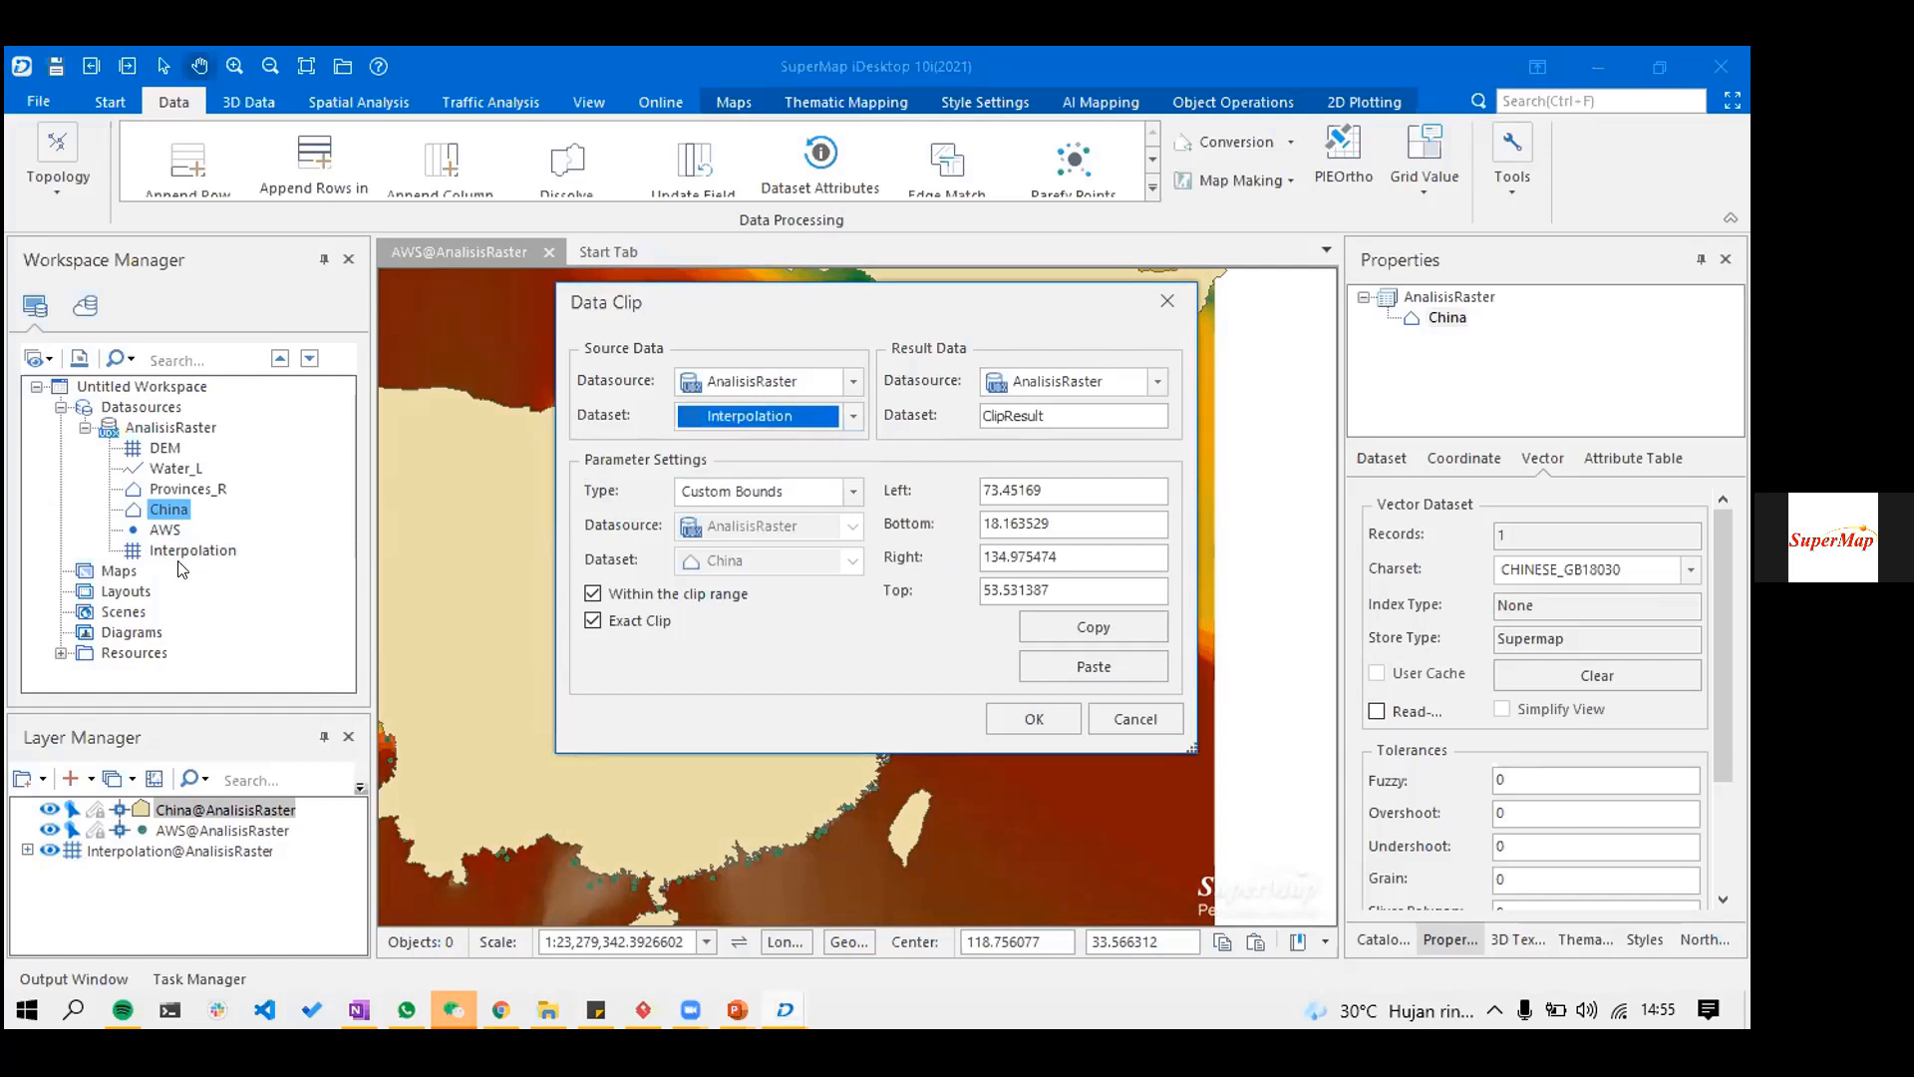
left_click(786, 503)
left_click(788, 533)
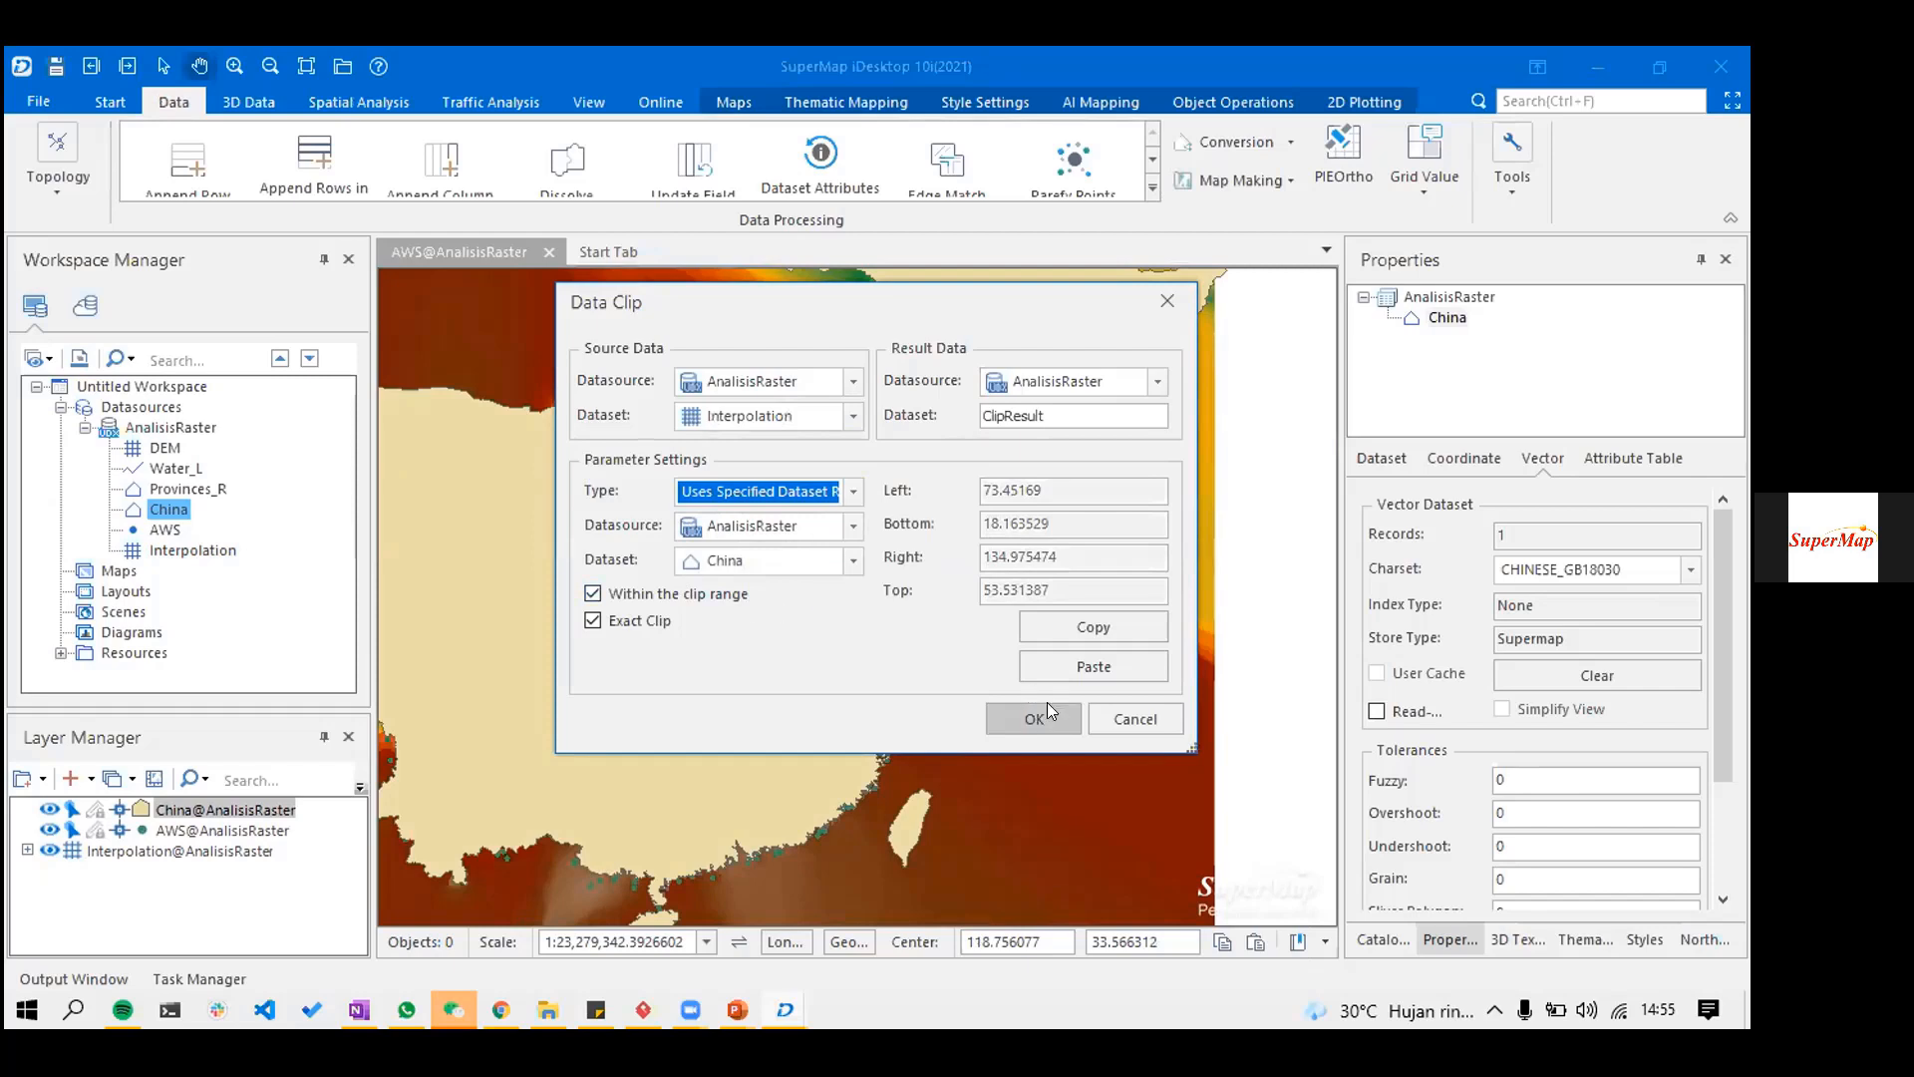
- Name the clip's result dataset temperature_china, run the clip and close the task list
left_click(1099, 417)
double_click(1099, 417)
type("temperature_china")
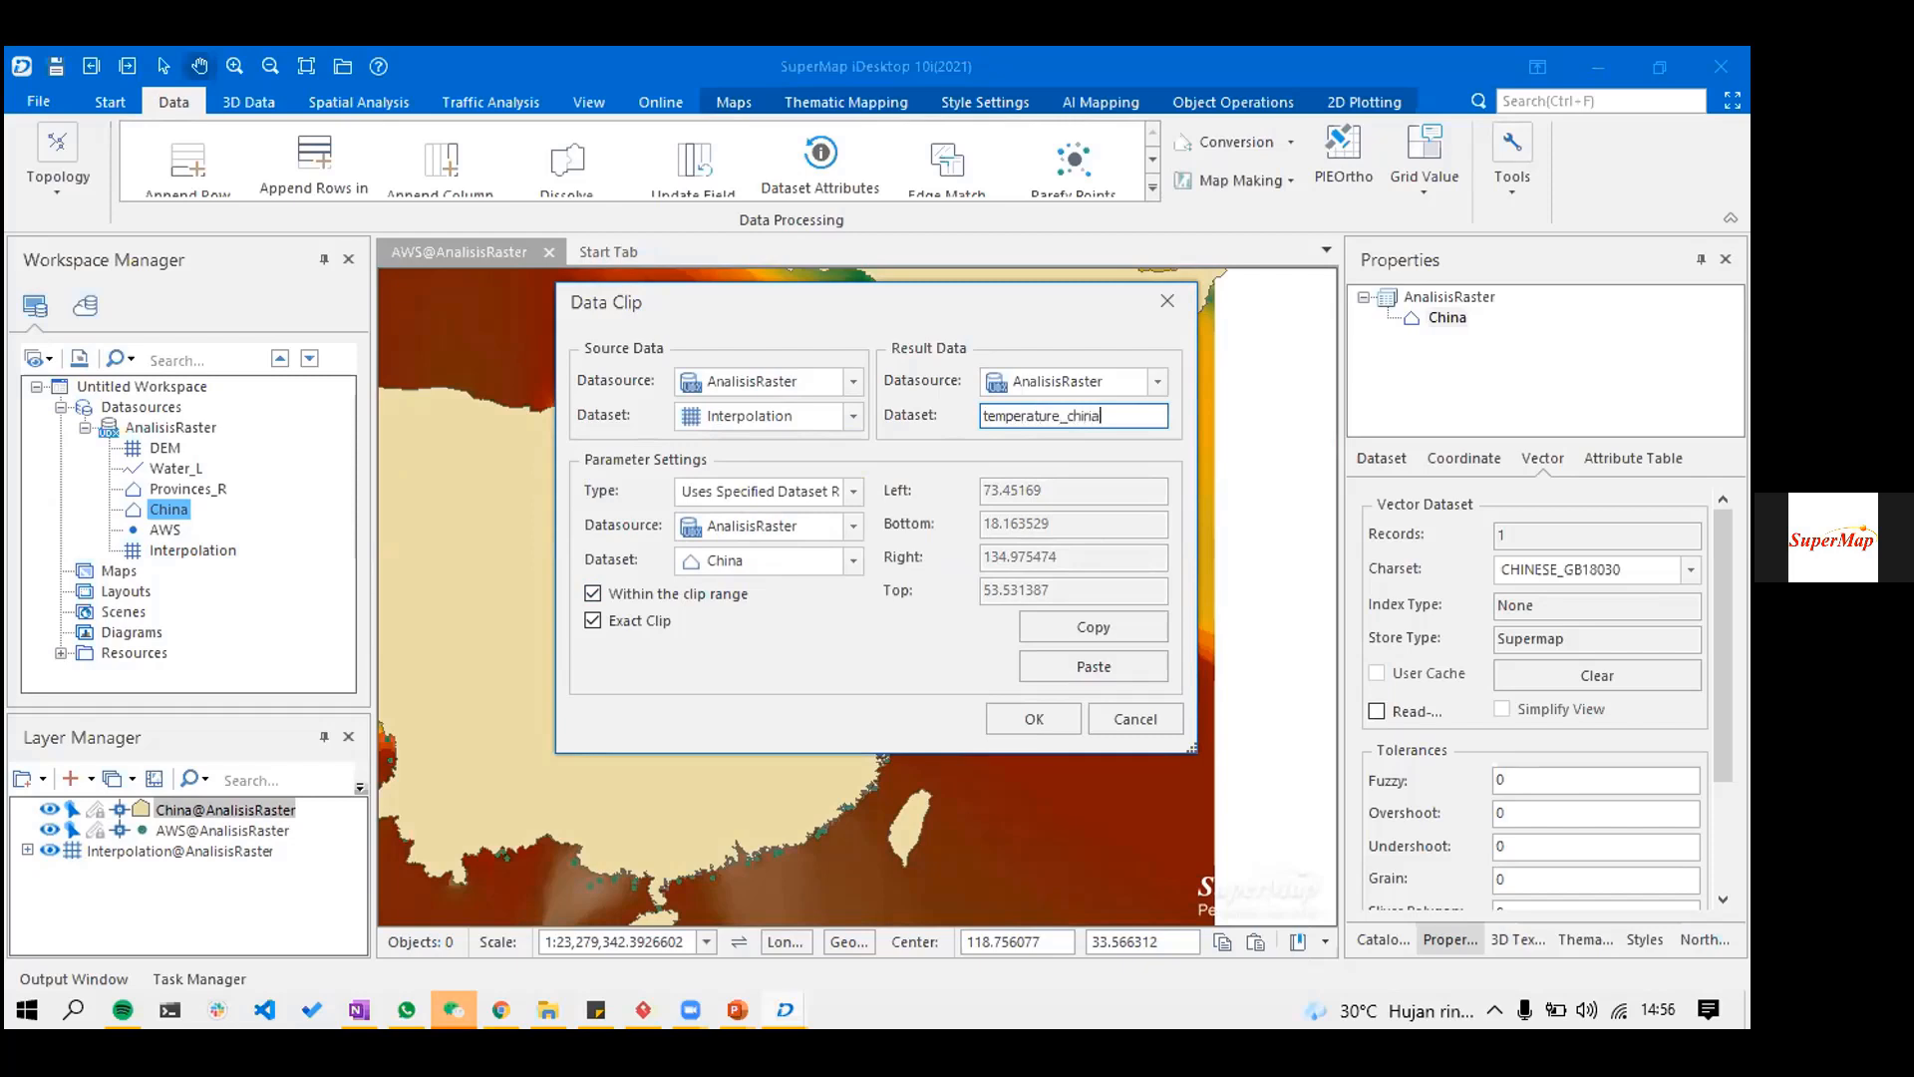
left_click(1019, 716)
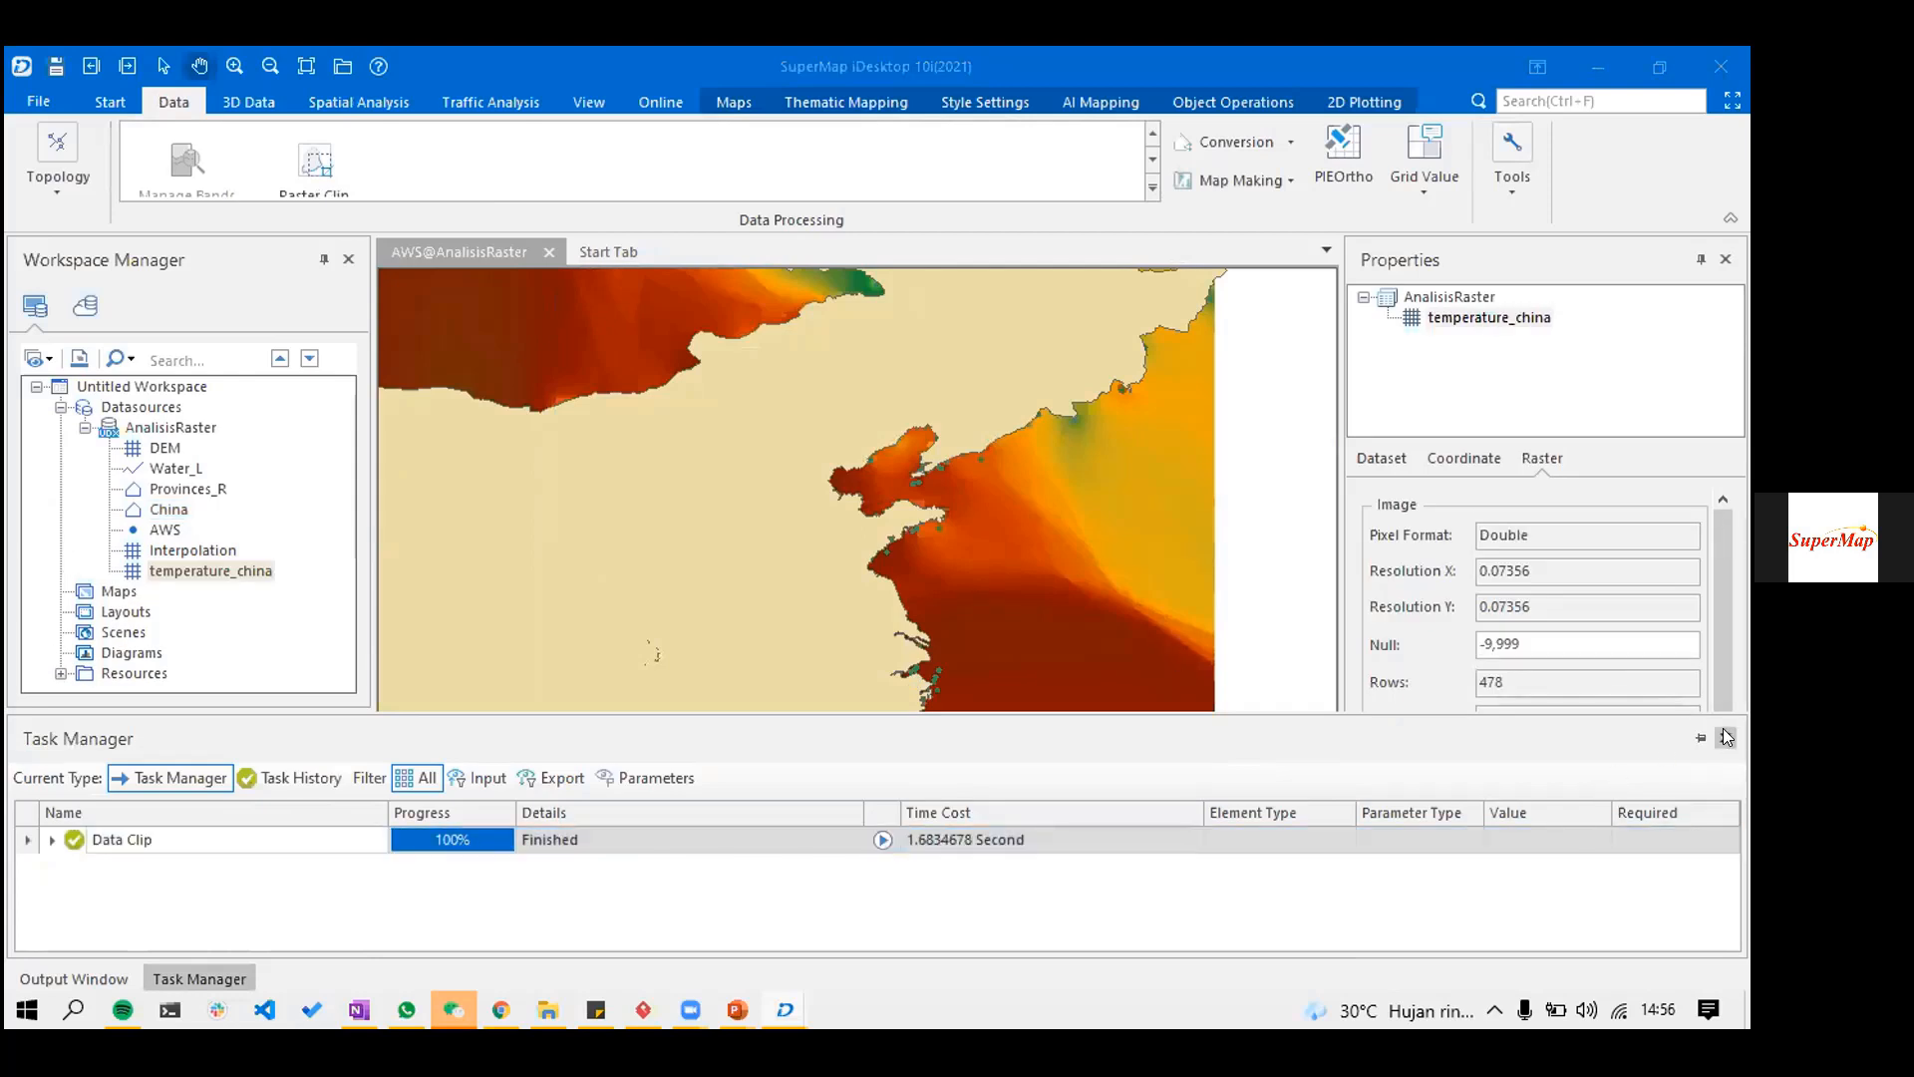
left_click(1727, 737)
- Add temperature_china to the AWS map with an image pyramid, hide the China, AWS and Interpolation layers, and inspect the clipped raster
left_click_drag(249, 577, 703, 559)
left_click(1019, 584)
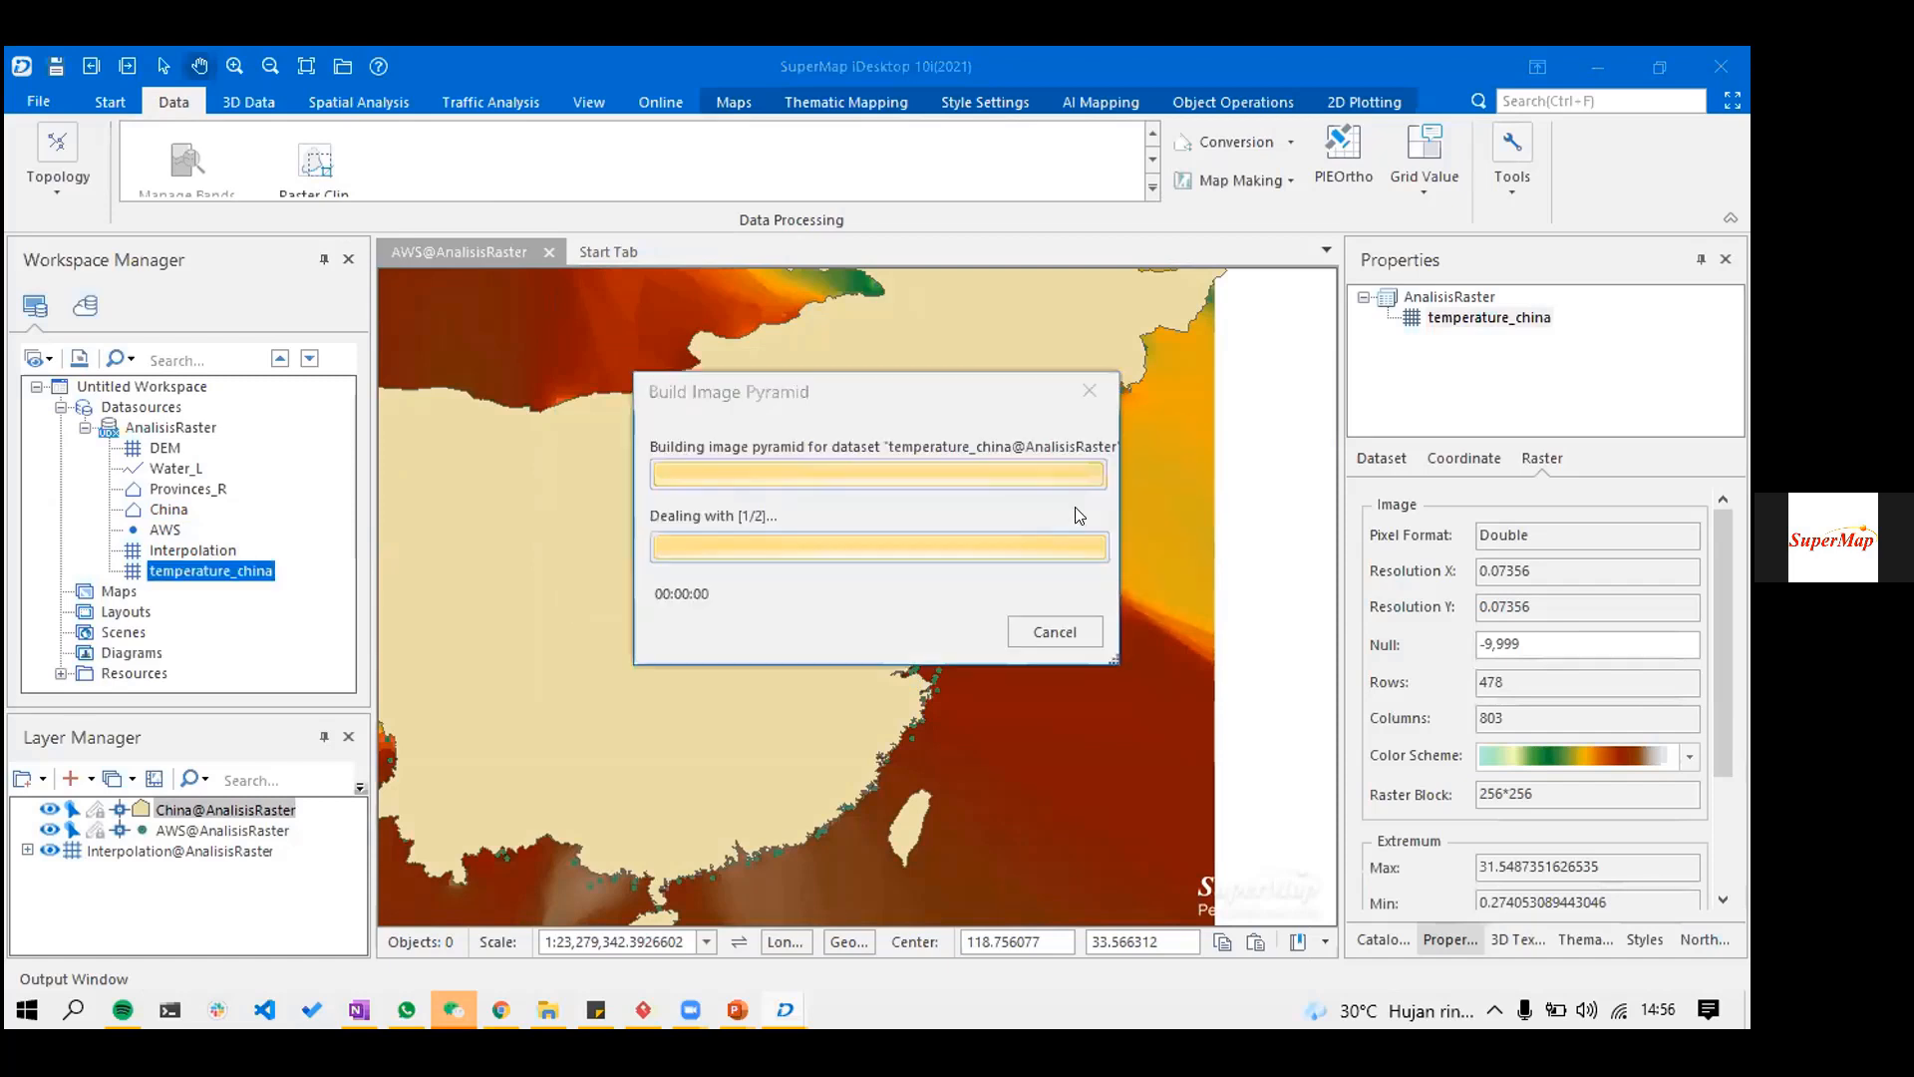
left_click(49, 831)
left_click(49, 850)
left_click(49, 871)
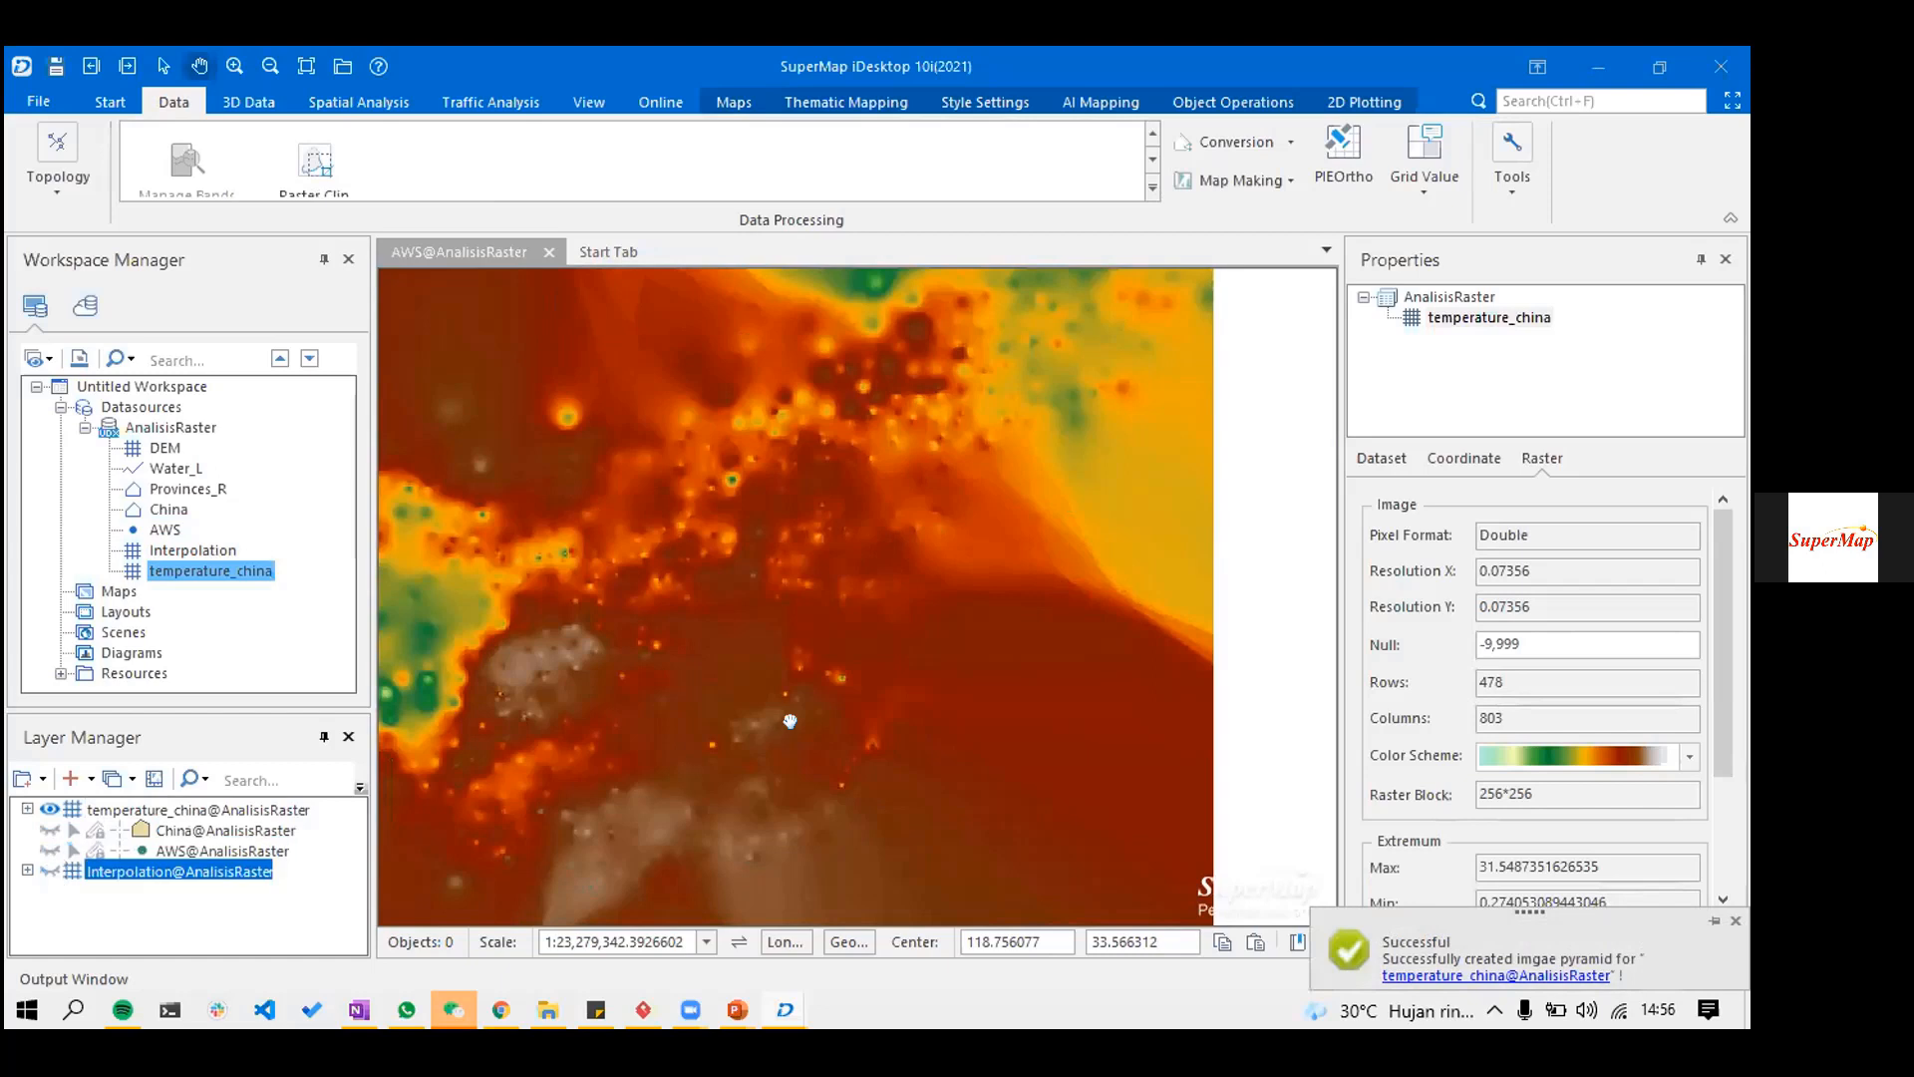
scroll(791, 721, "down", 1)
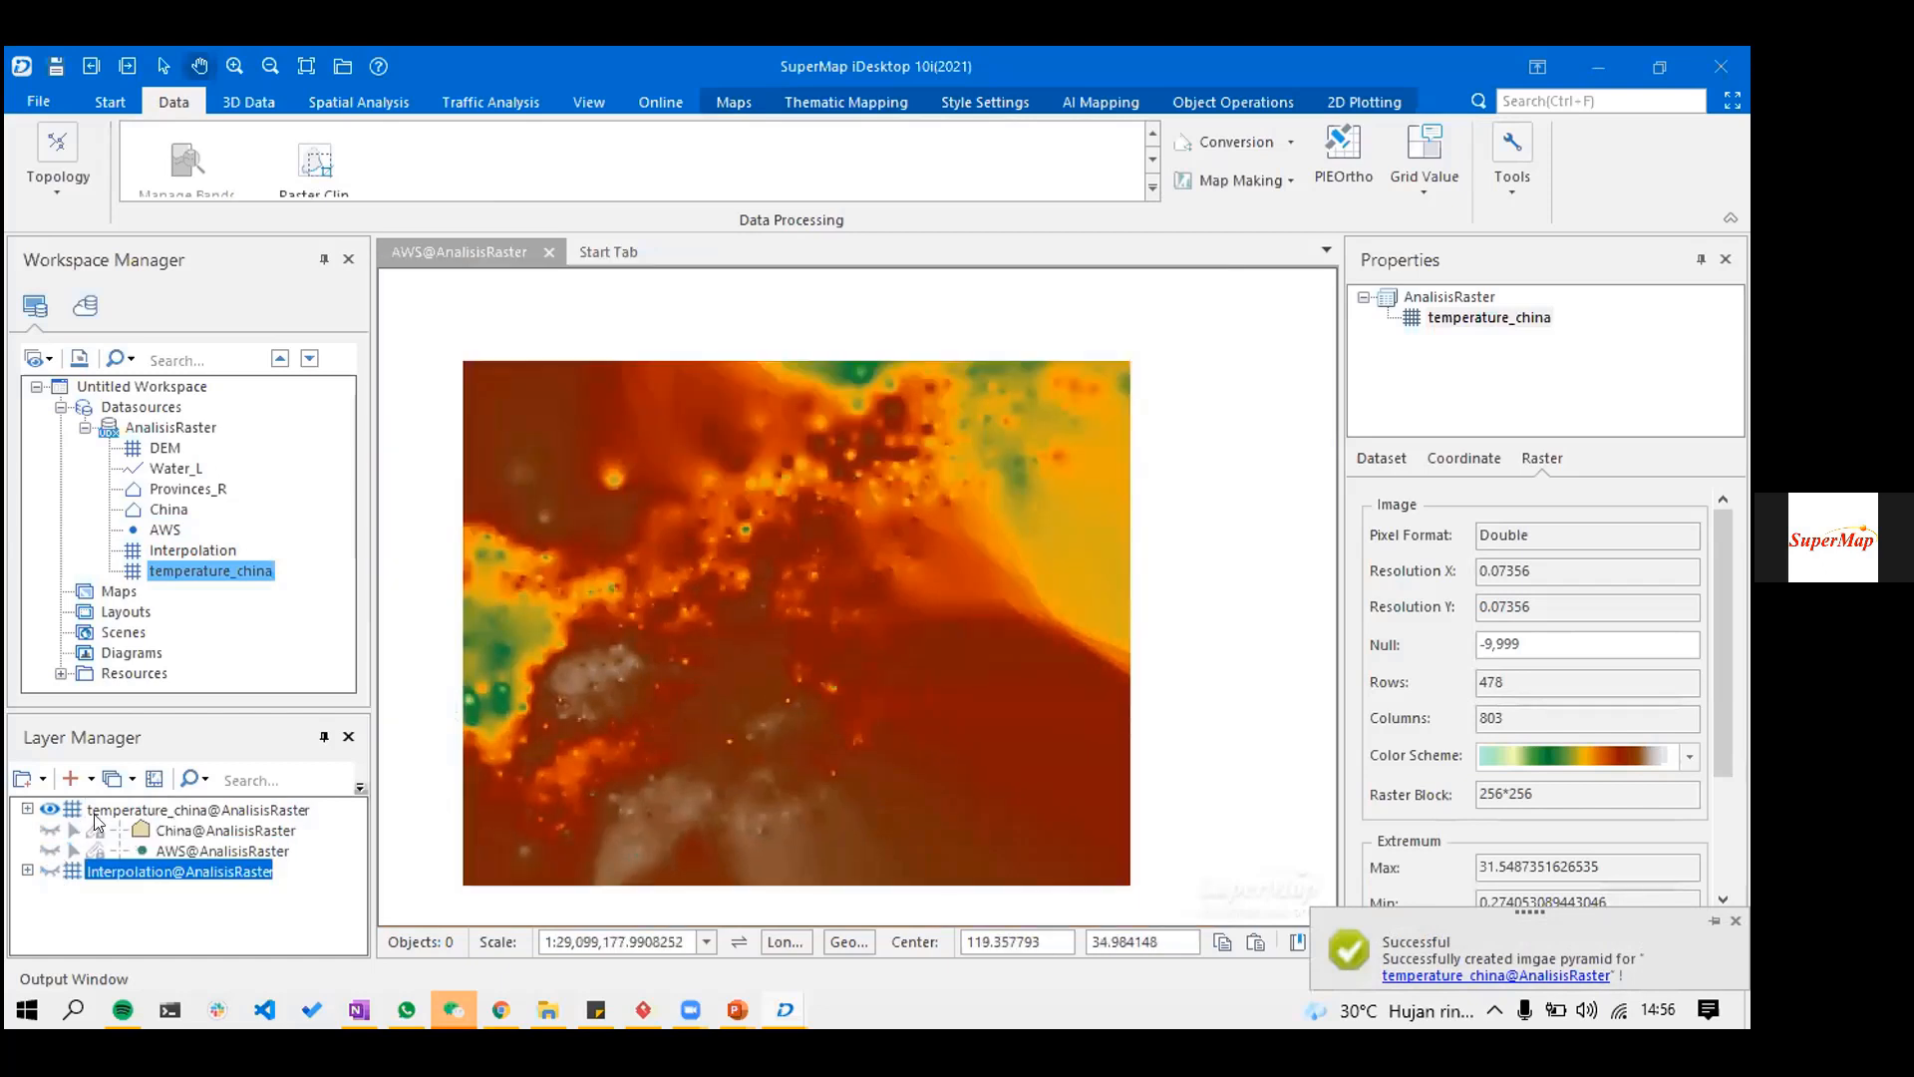
scroll(723, 554, "down", 2)
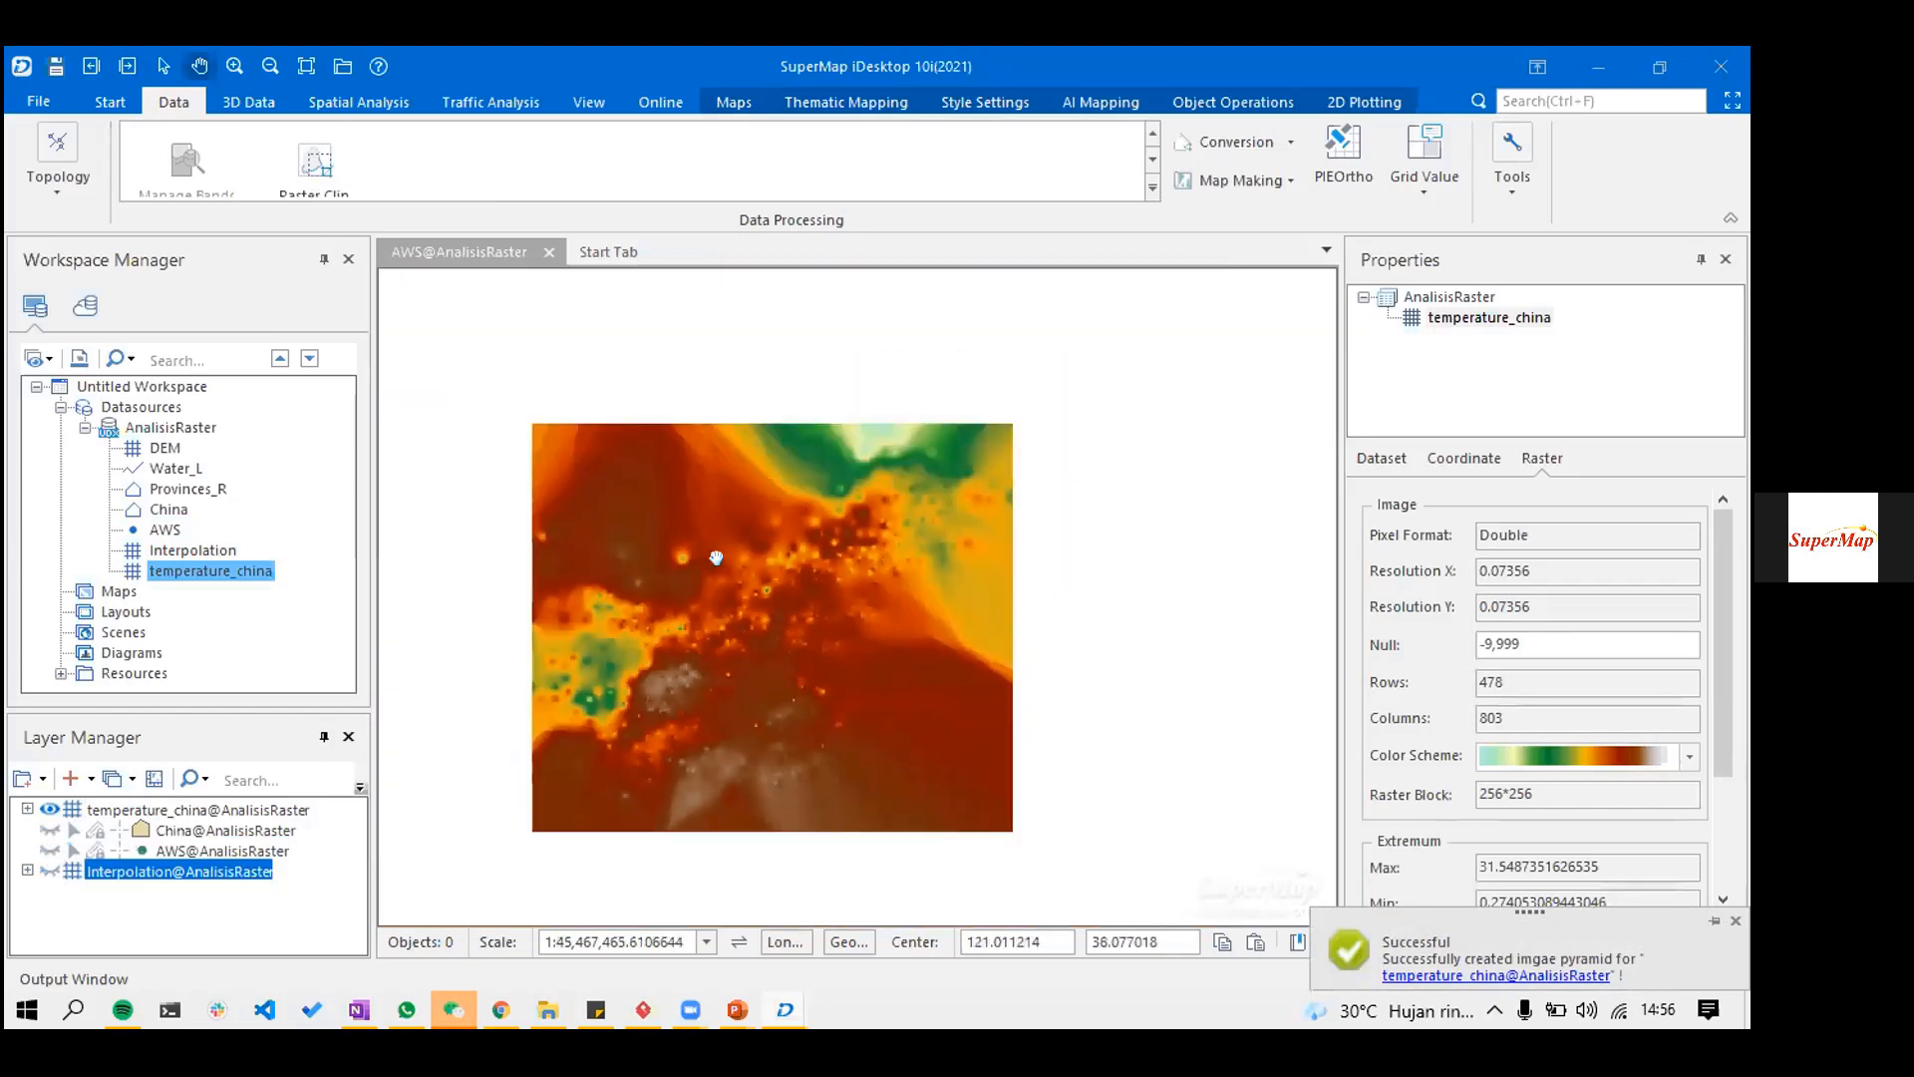
scroll(179, 820, "up", 1)
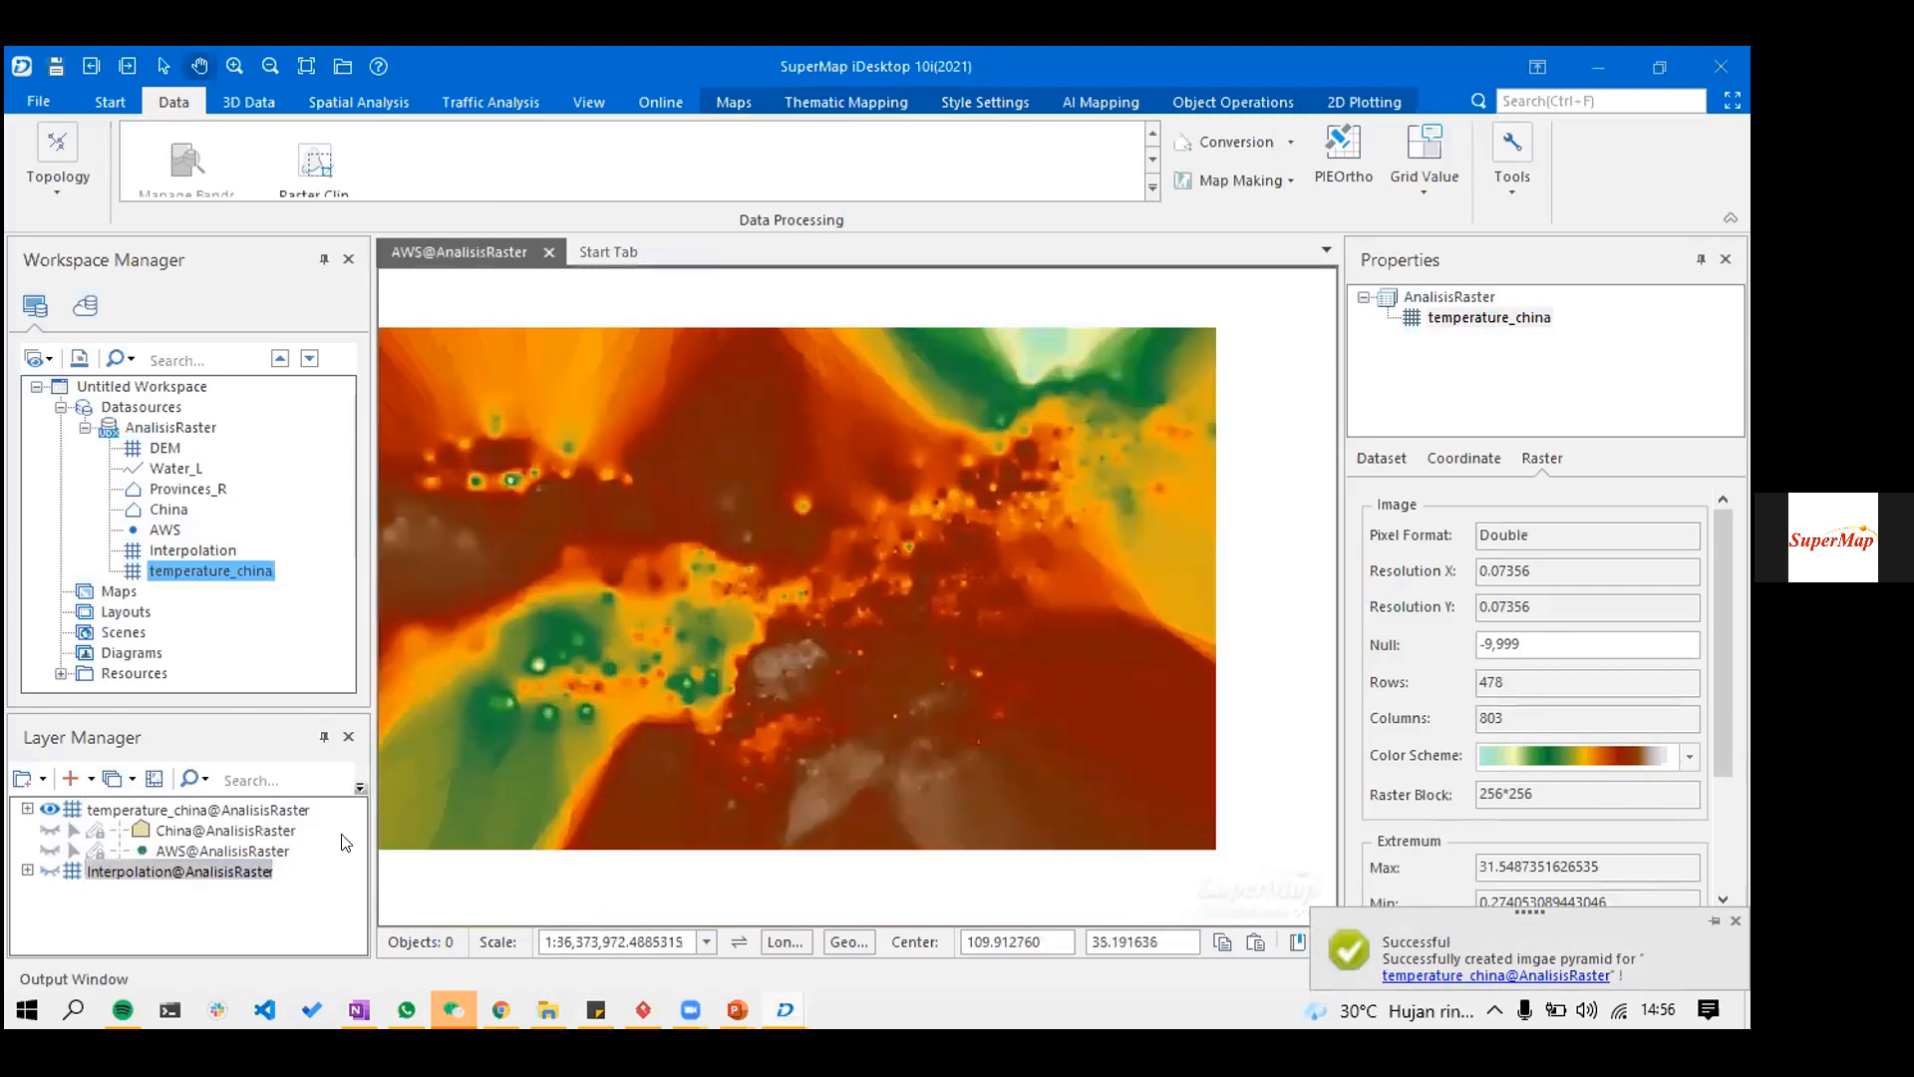
scroll(911, 660, "down", 2)
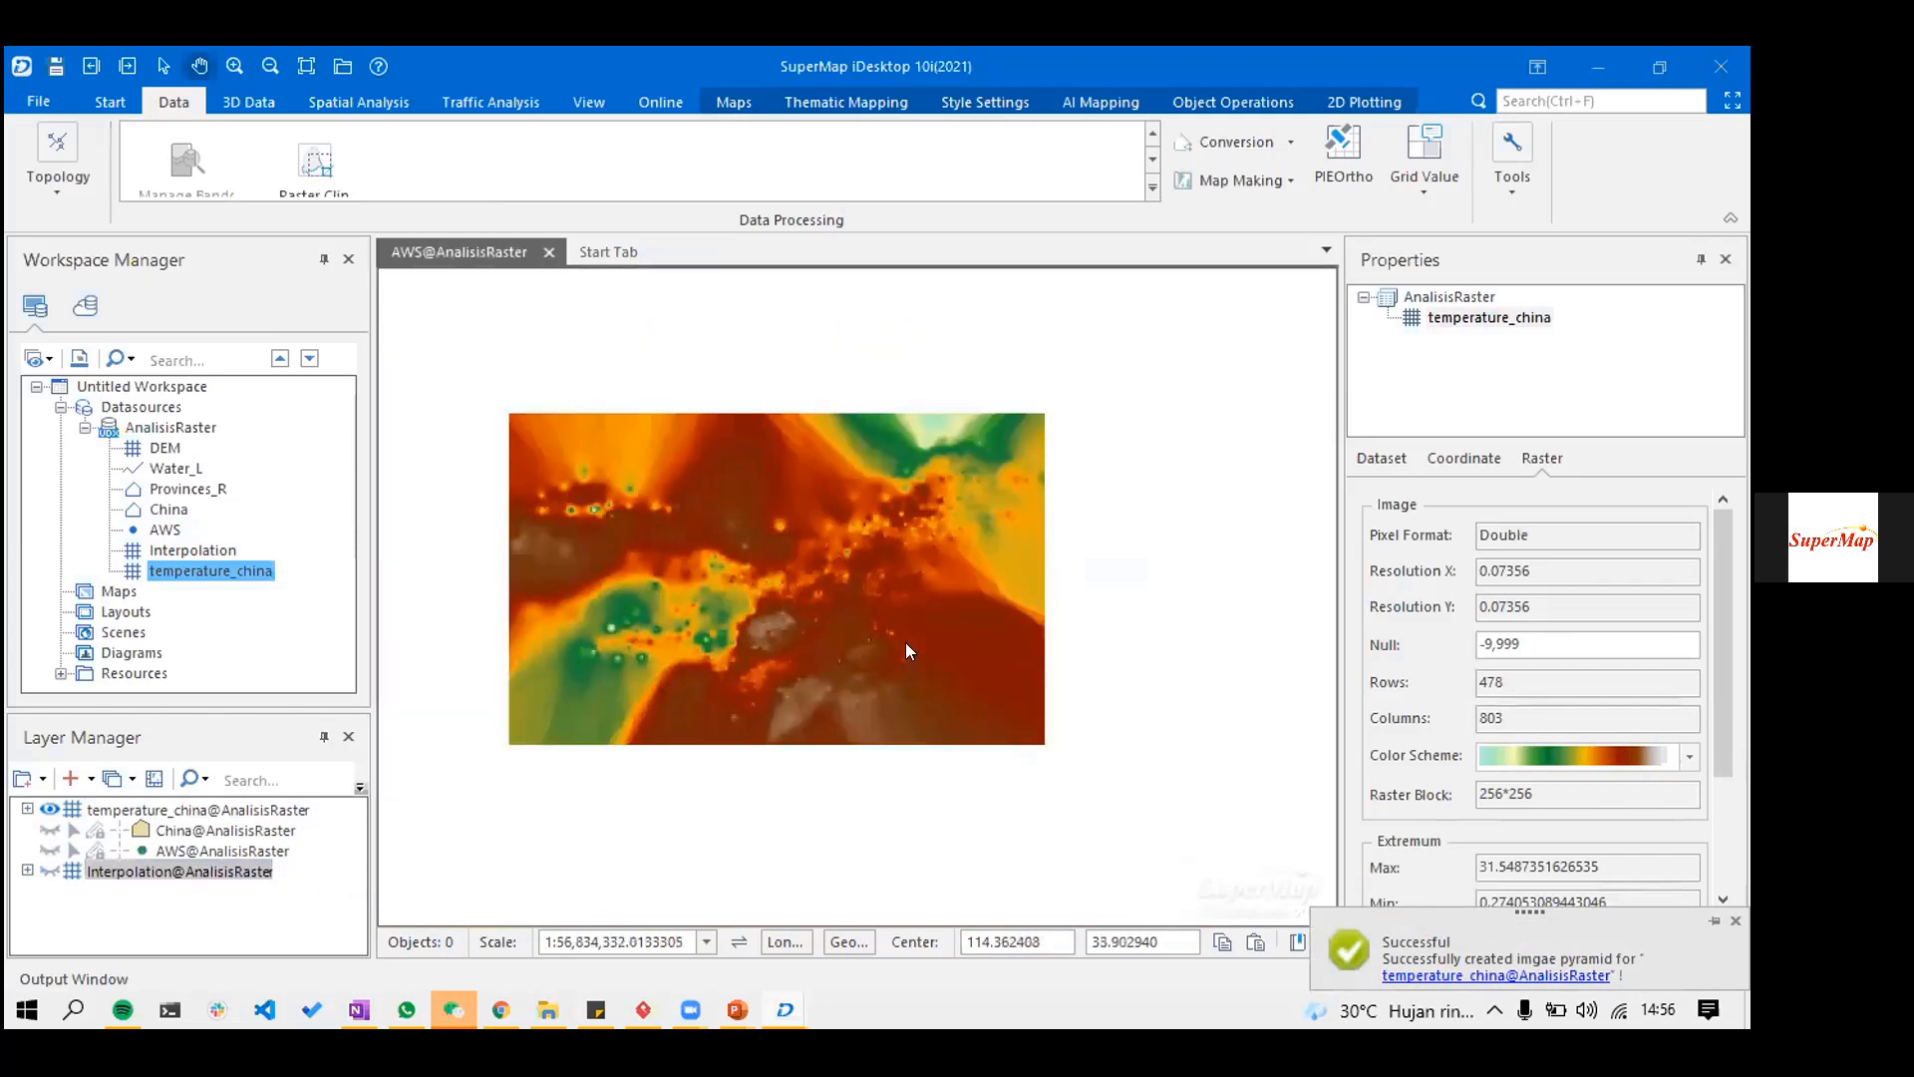
- Remove the temperature_china layer from the AWS map
right_click(174, 810)
left_click(235, 847)
key("Return")
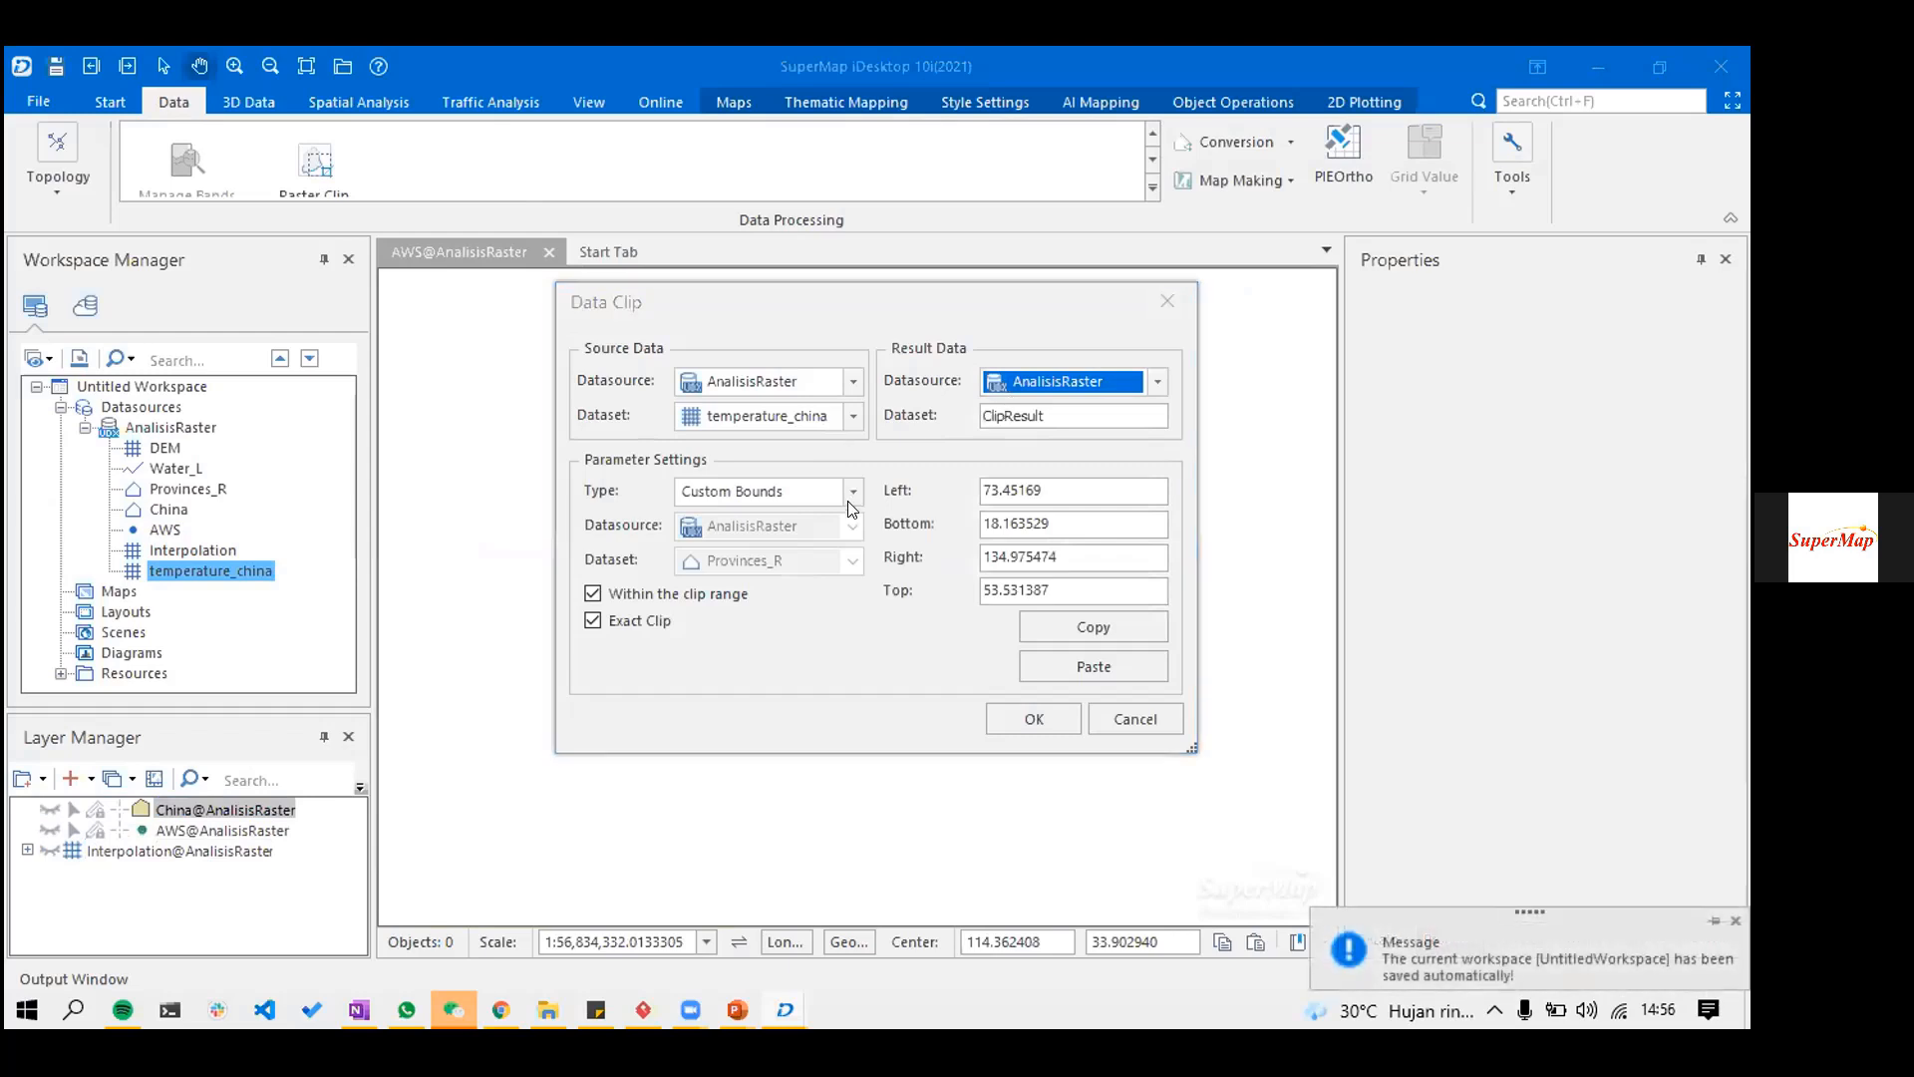
- Clip the Interpolation dataset again with the Uses Specified Dataset Range type, keeping ClipResult as the result dataset name
left_click(853, 414)
left_click(746, 464)
left_click(854, 491)
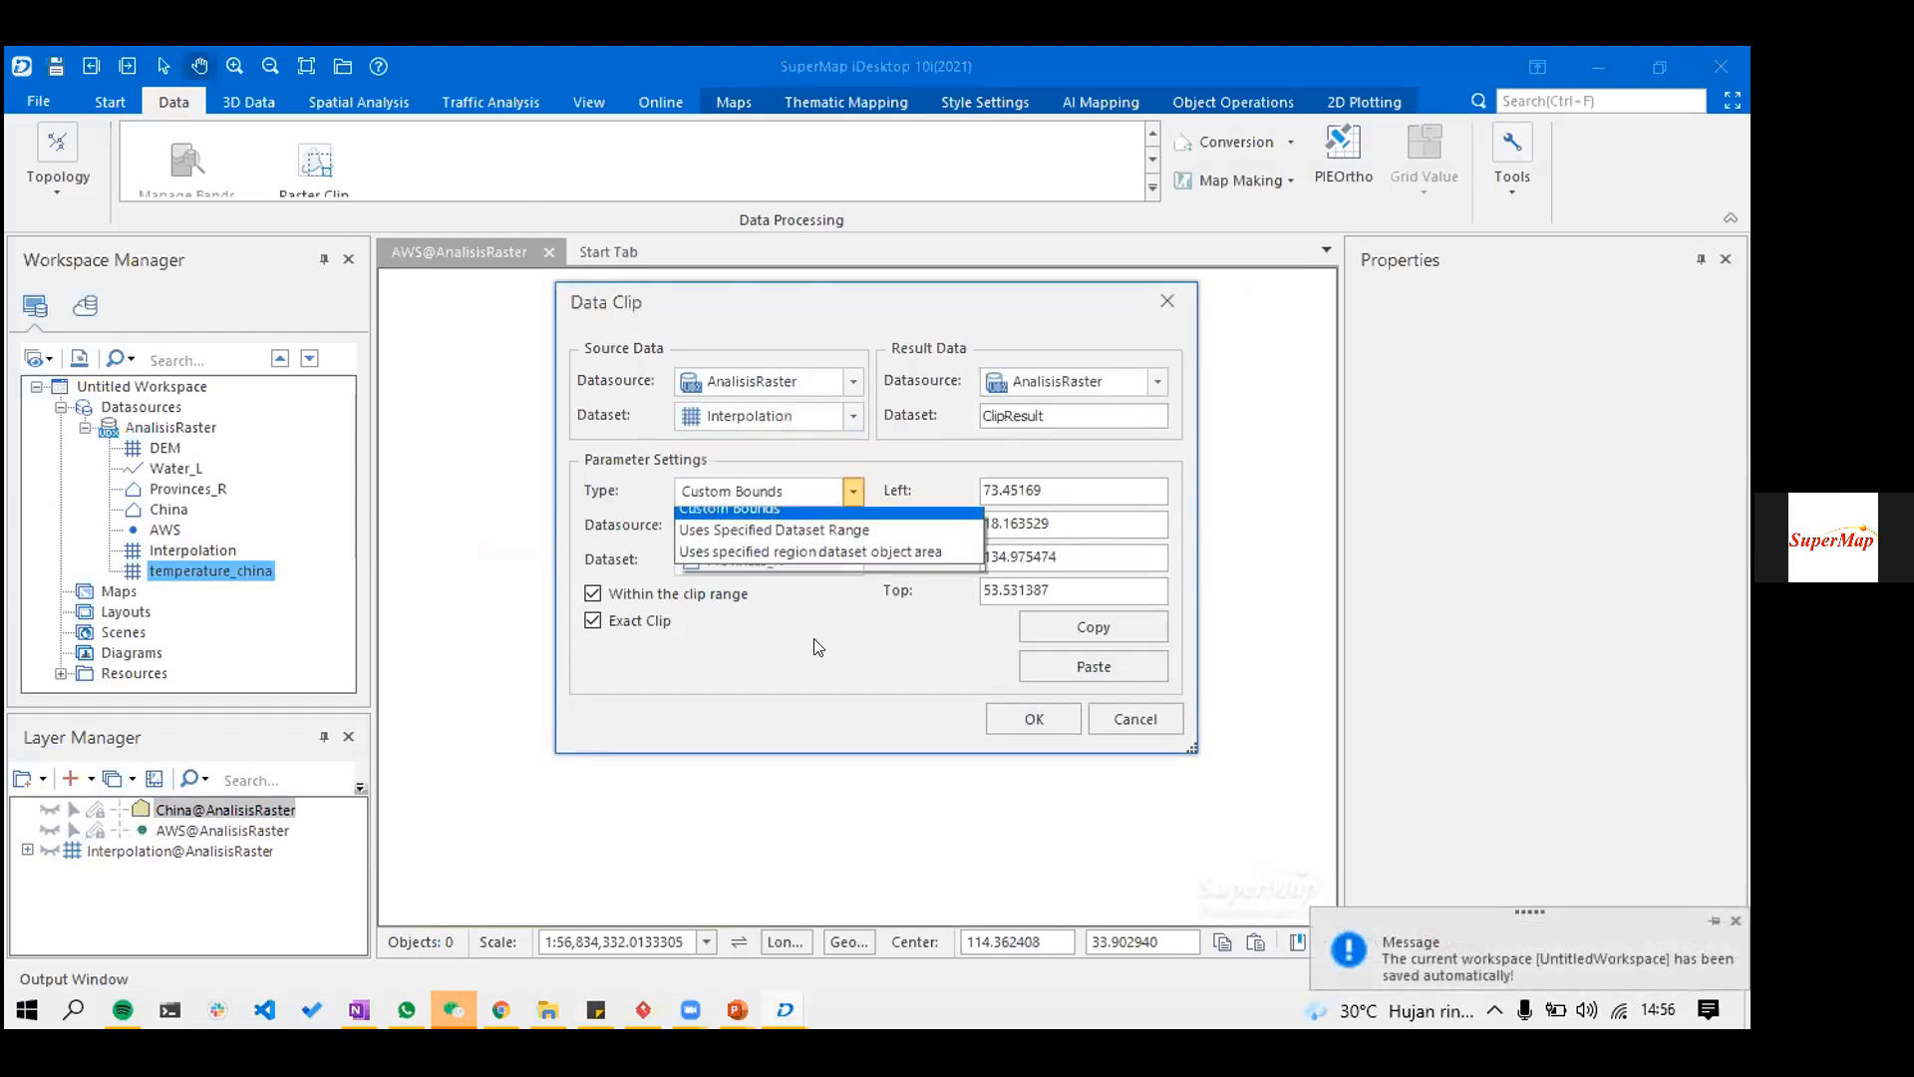
left_click(758, 534)
left_click(852, 560)
left_click(717, 654)
left_click(1034, 719)
- Open the ClipResult raster in a new map and build its image pyramid
left_click(189, 591)
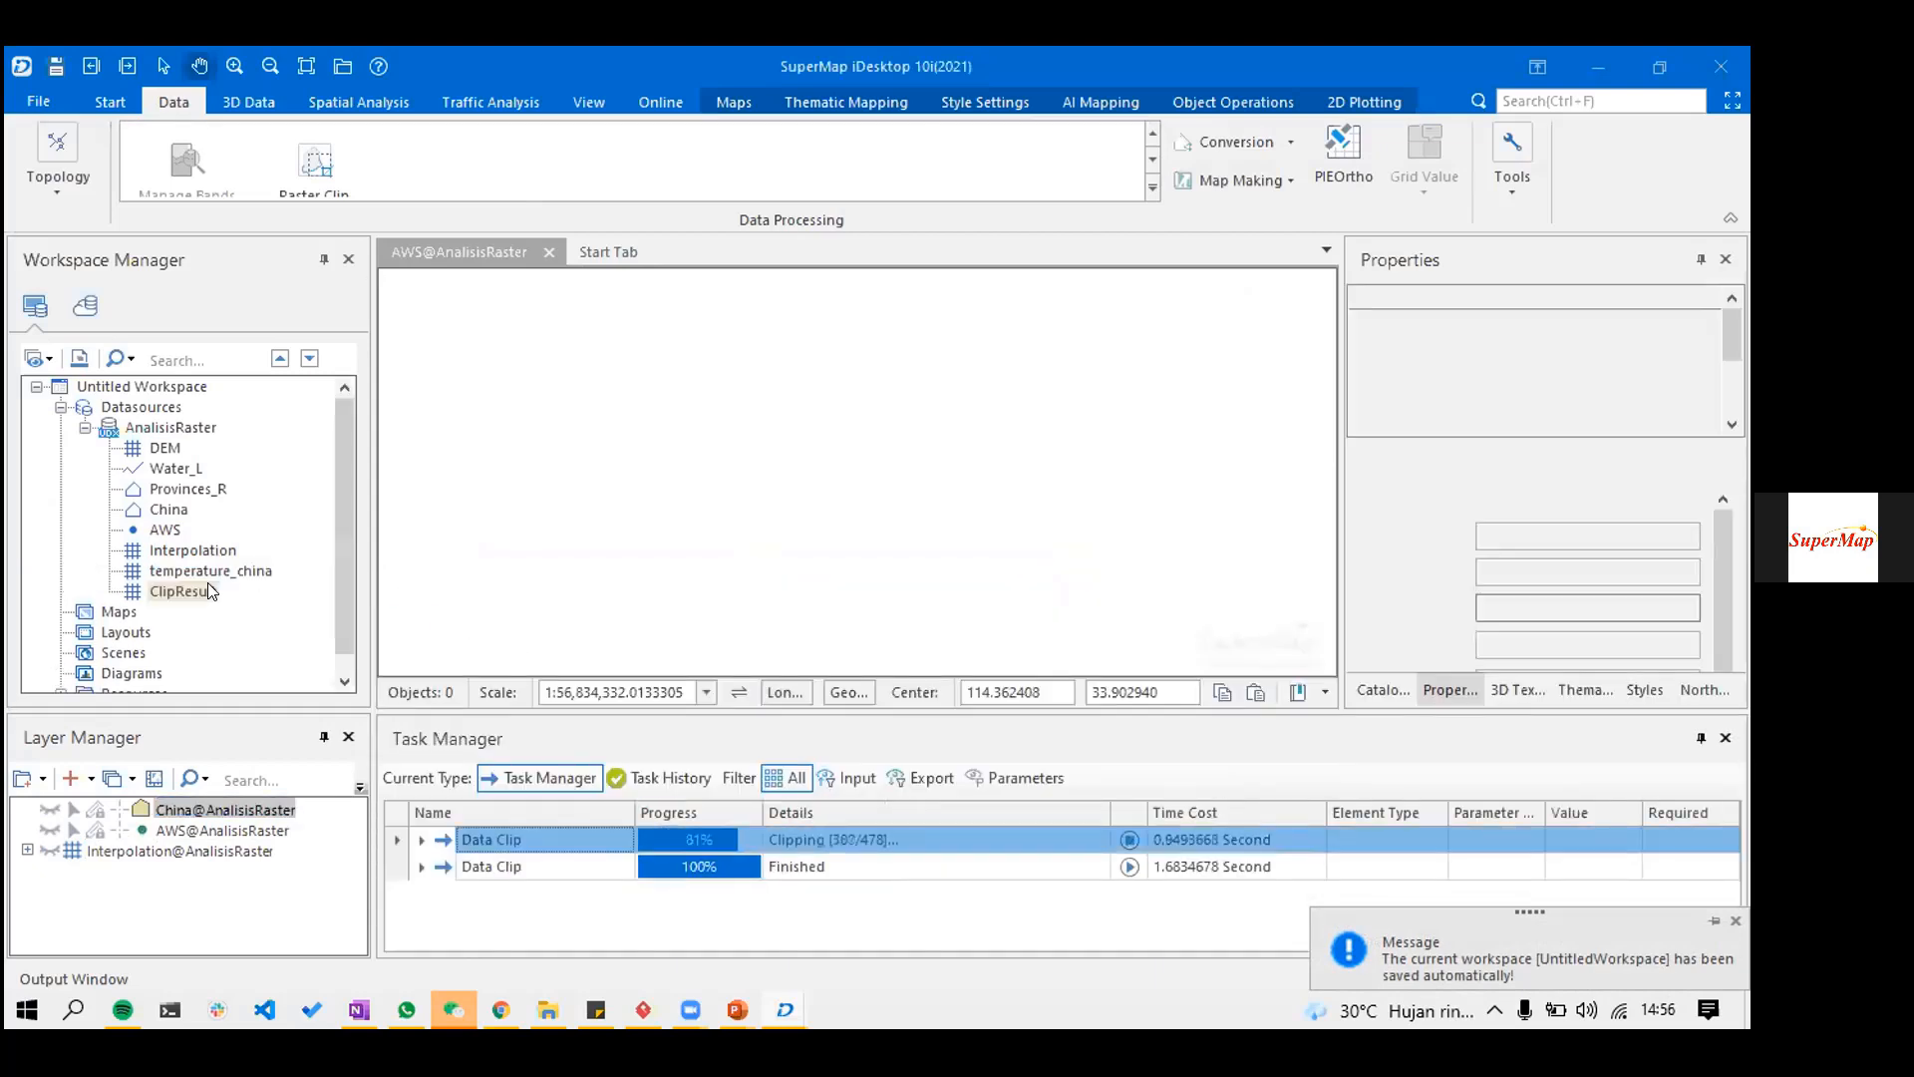
double_click(184, 596)
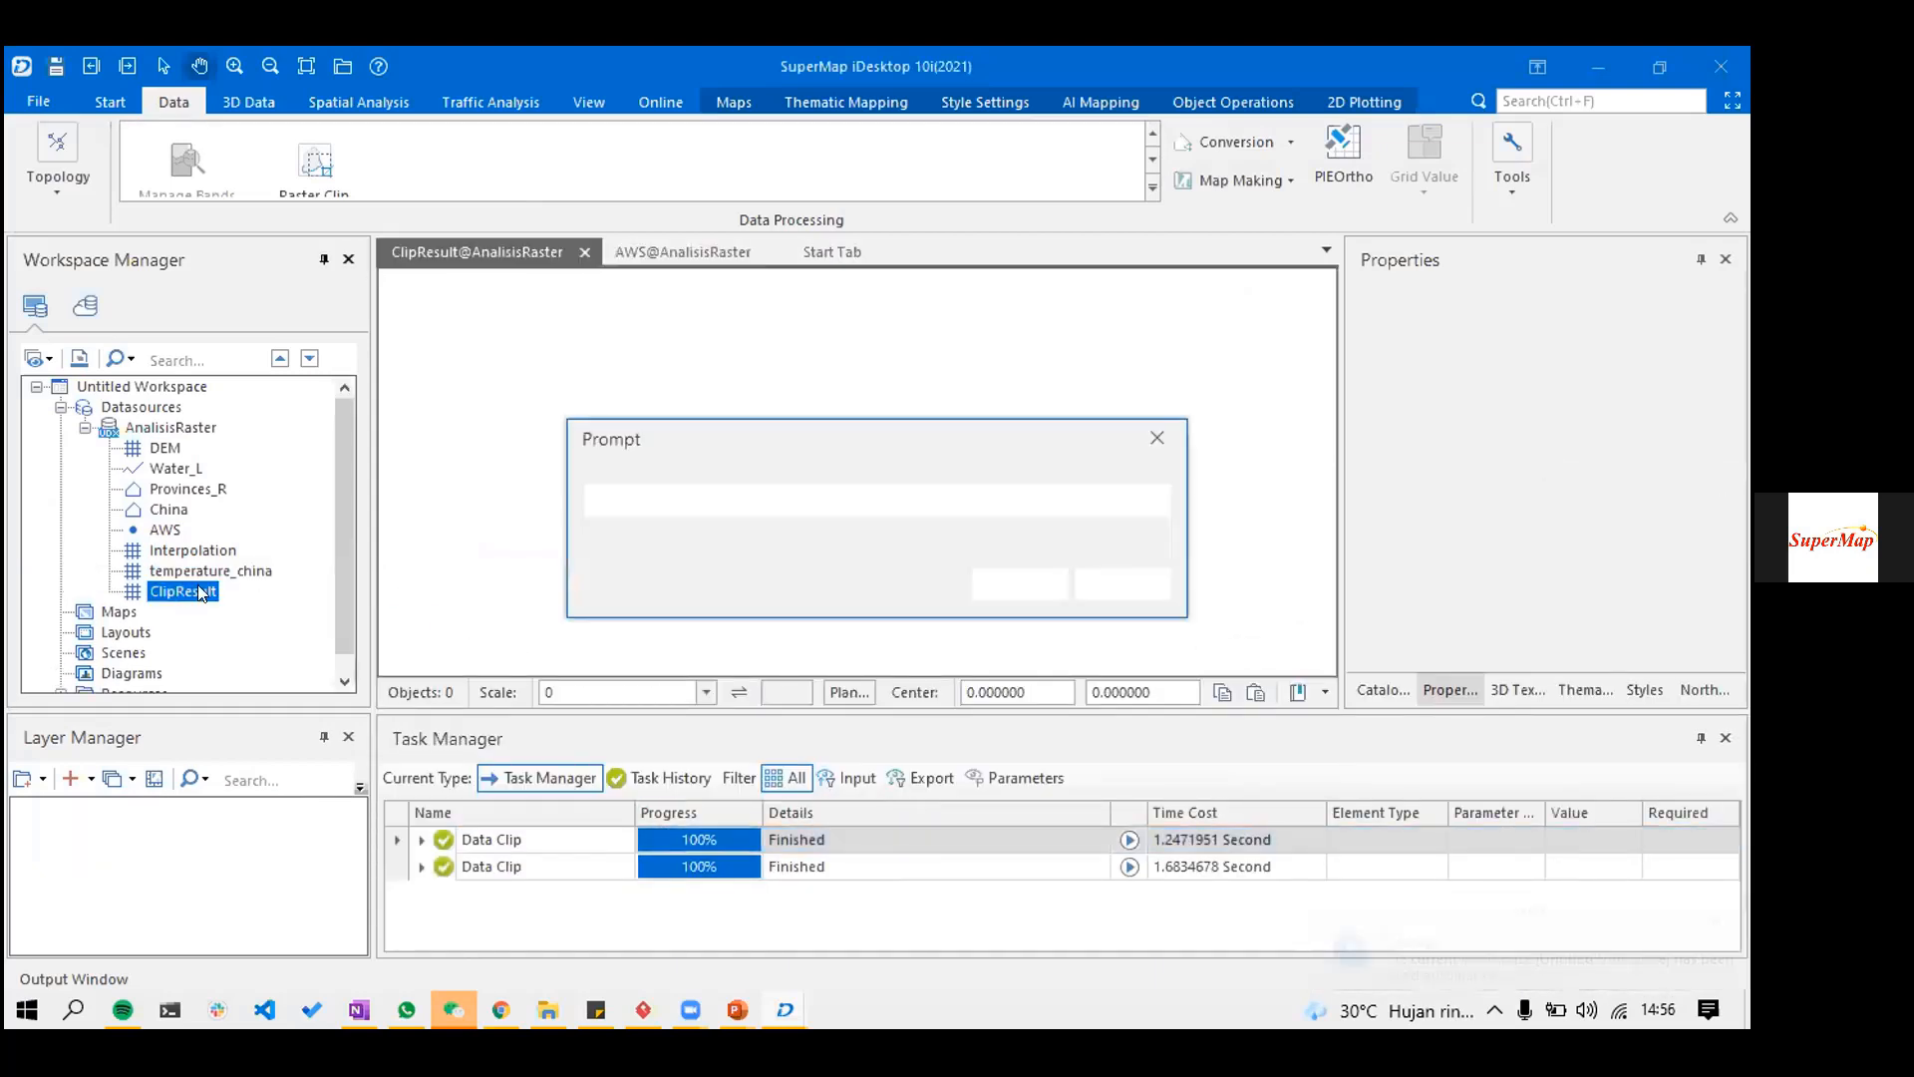
left_click(1058, 588)
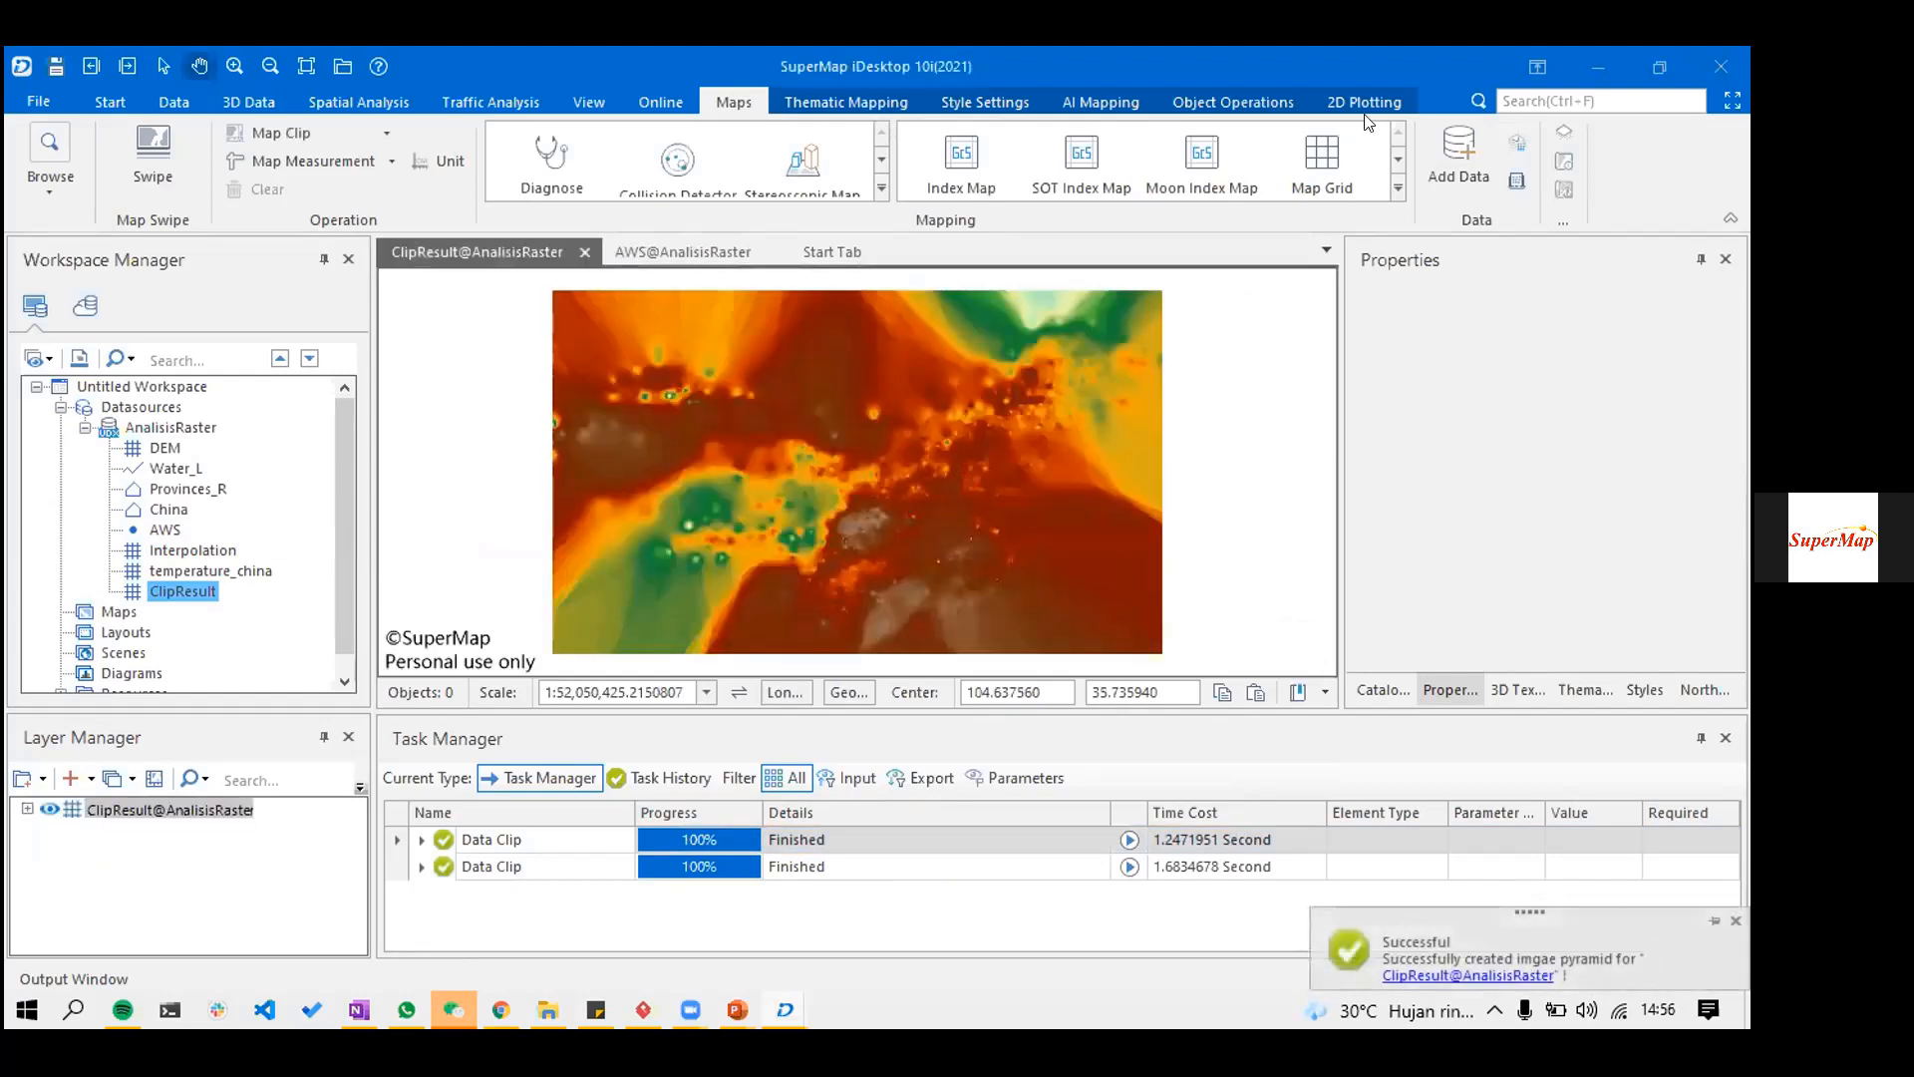
- Clip the Interpolation raster by the specified region dataset object area of China, keeping ClipResult_1 as the result dataset name
left_click(169, 509)
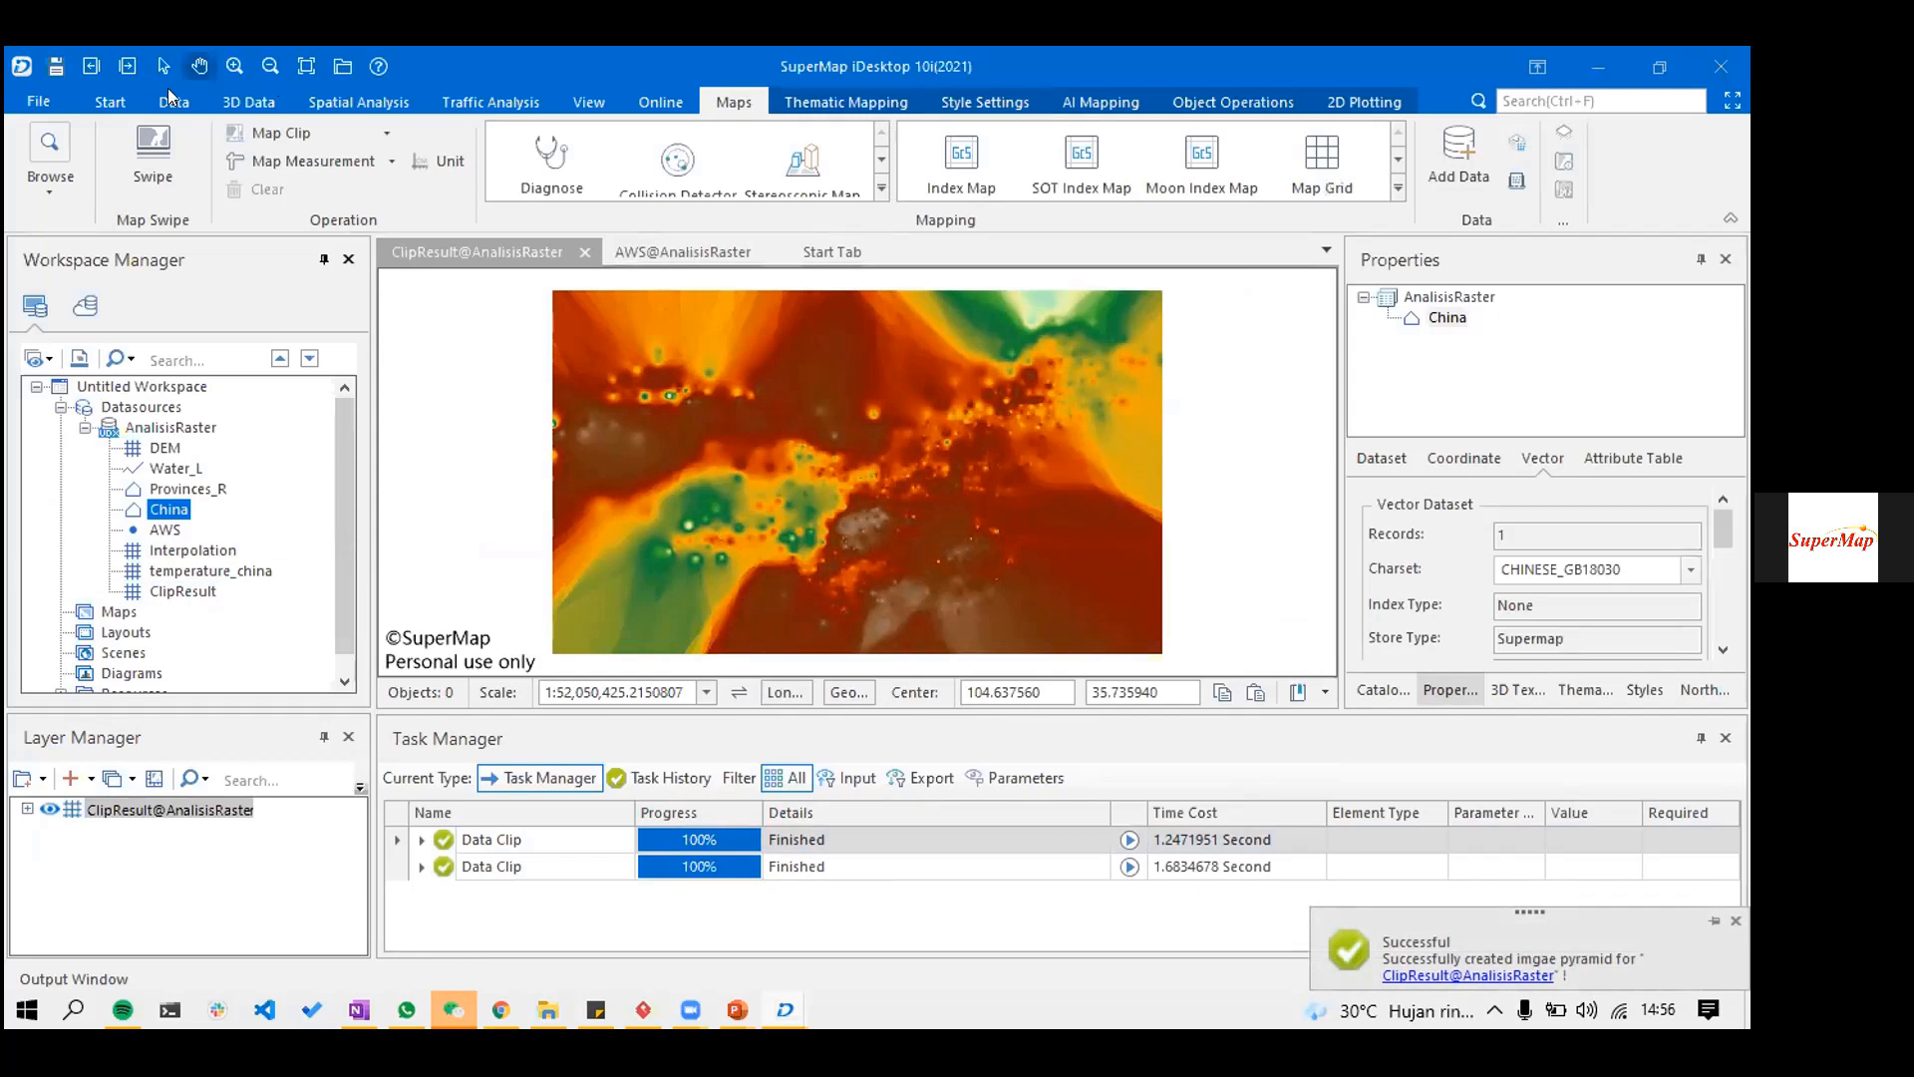
left_click(379, 104)
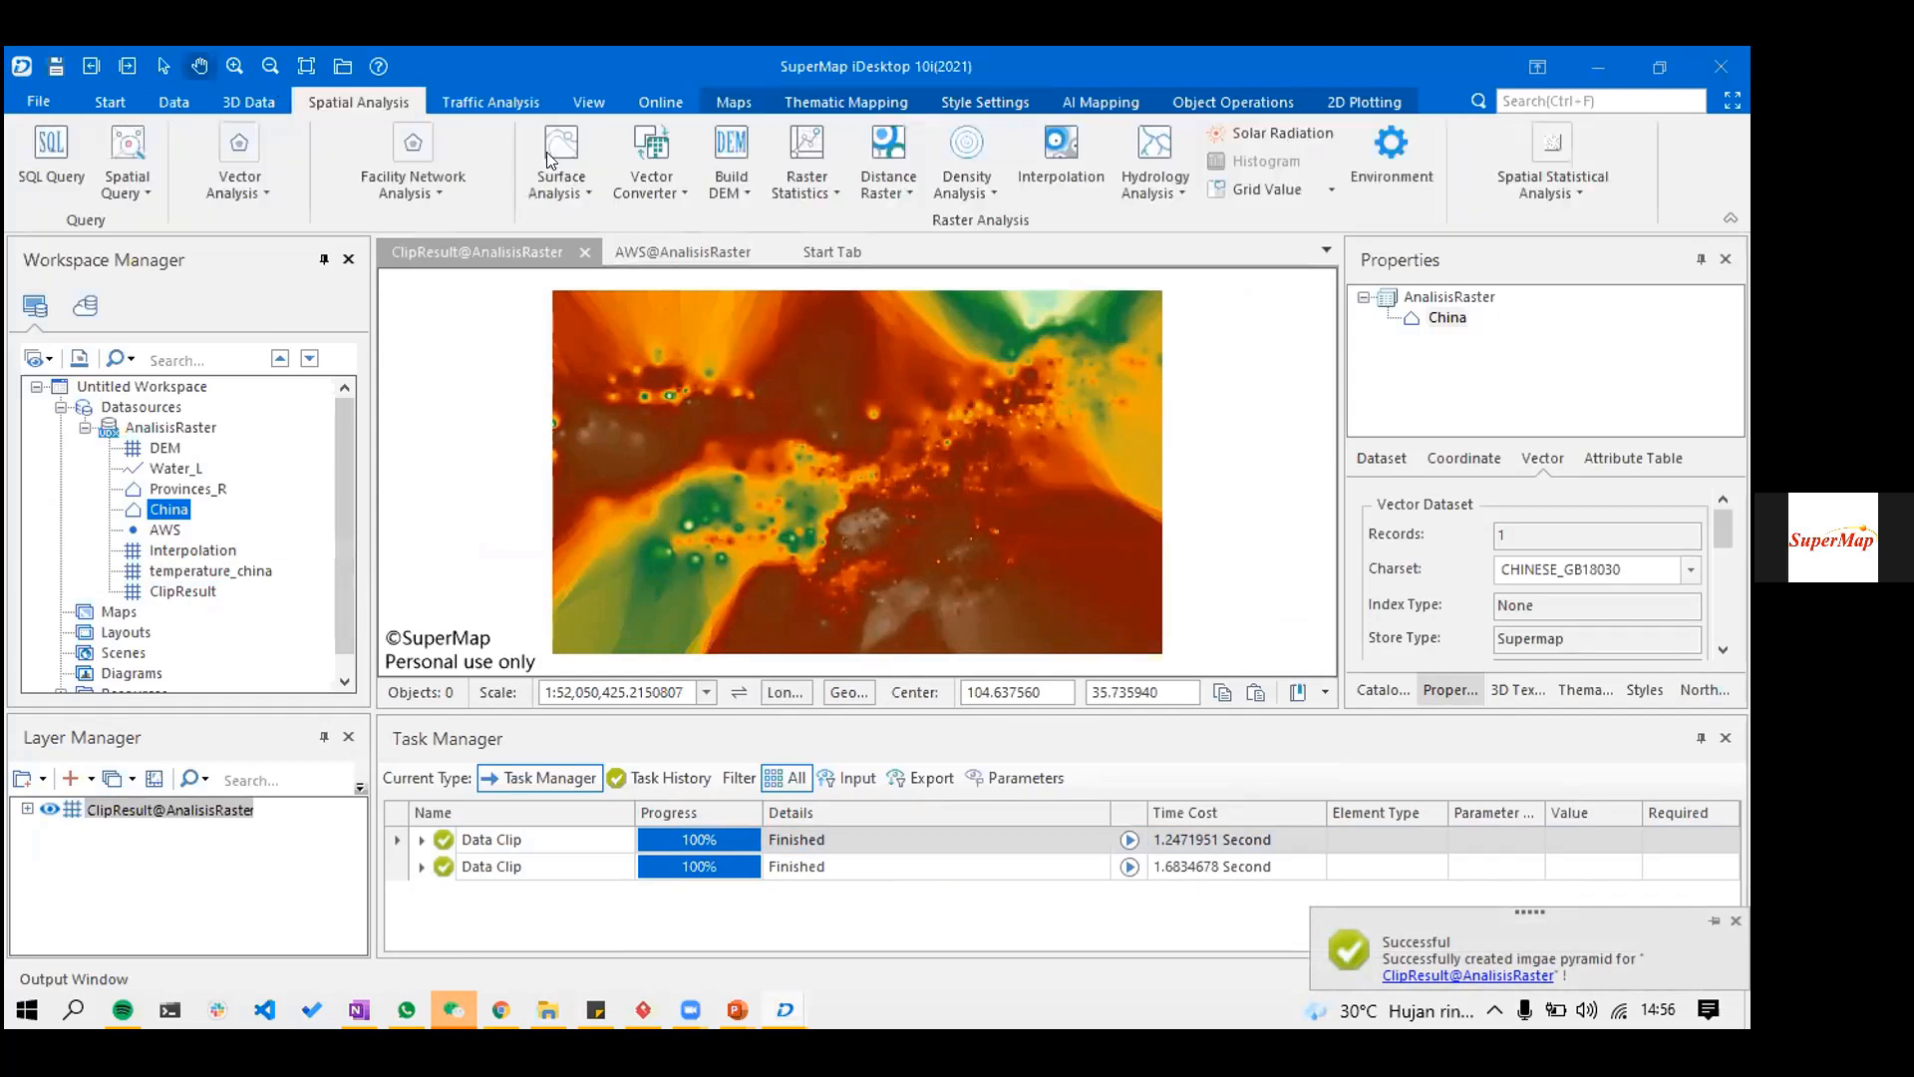
left_click(176, 104)
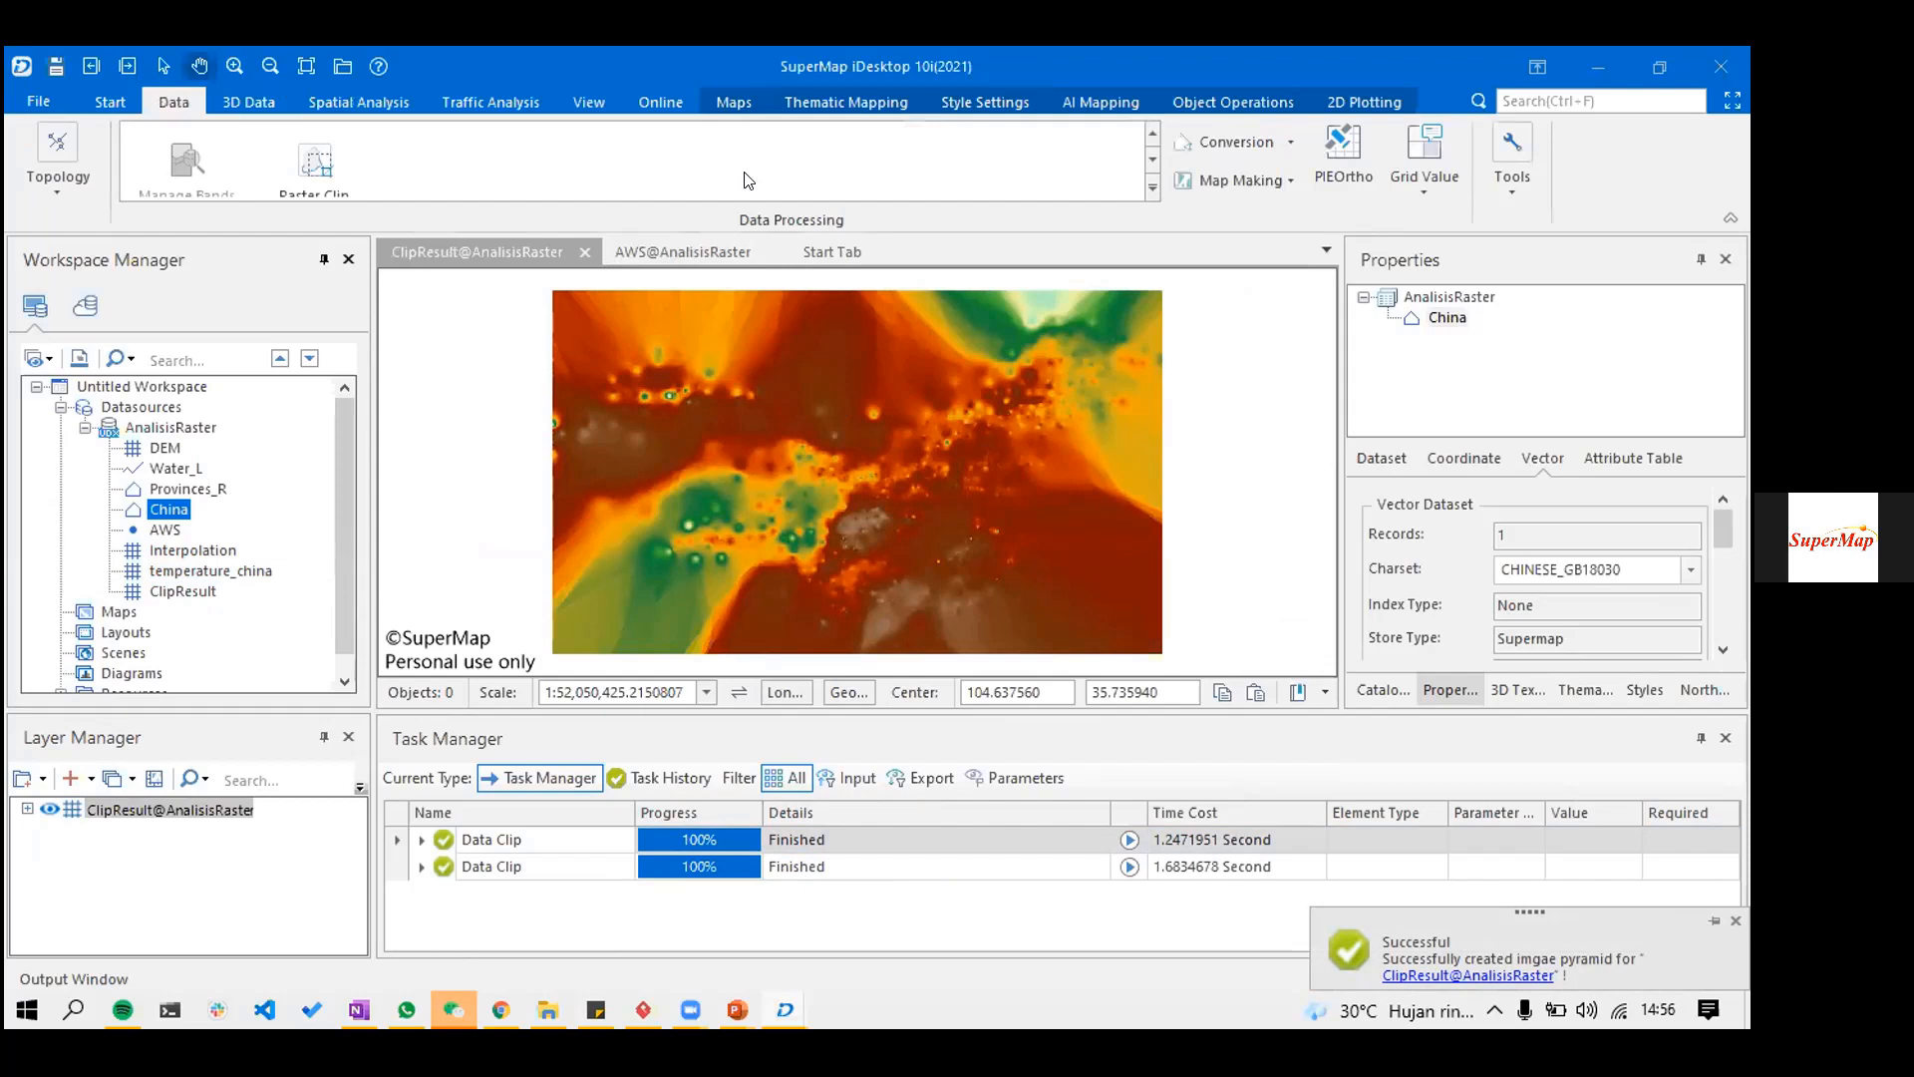
left_click(315, 164)
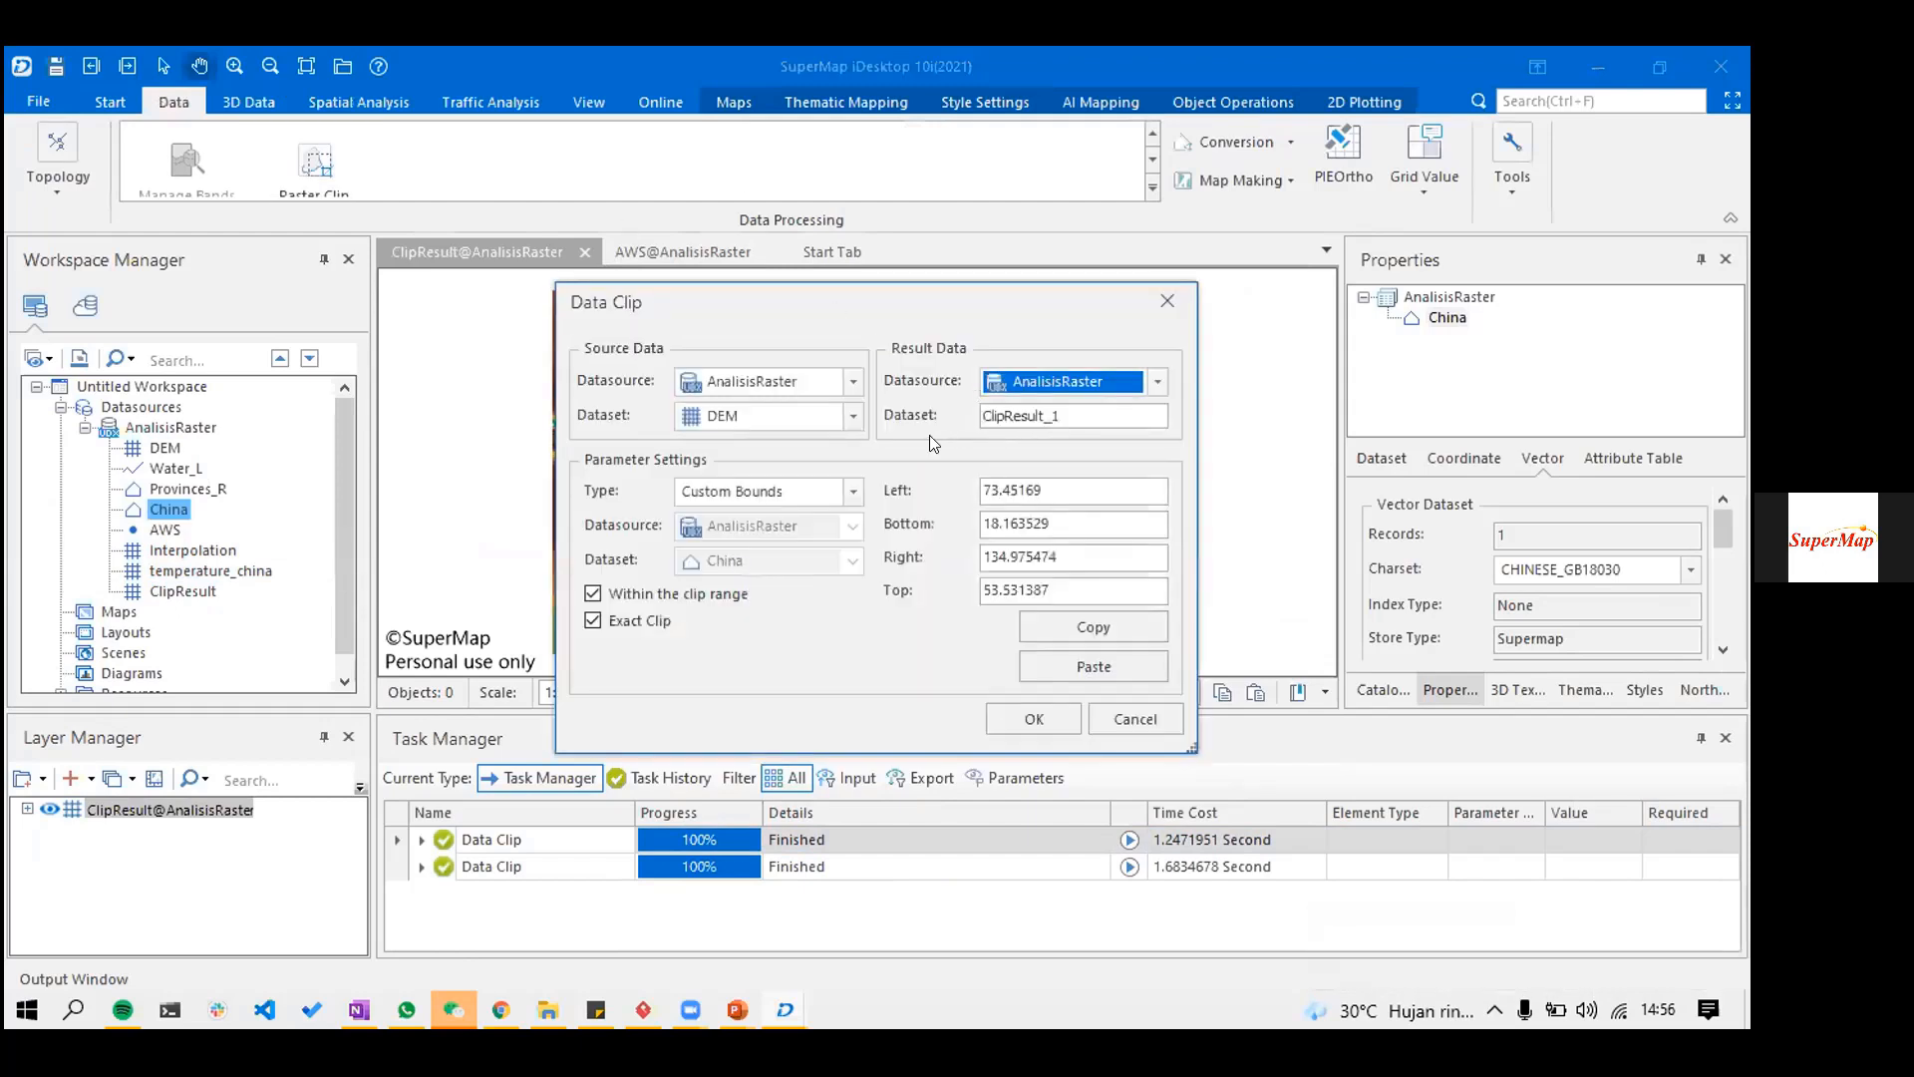
left_click(853, 415)
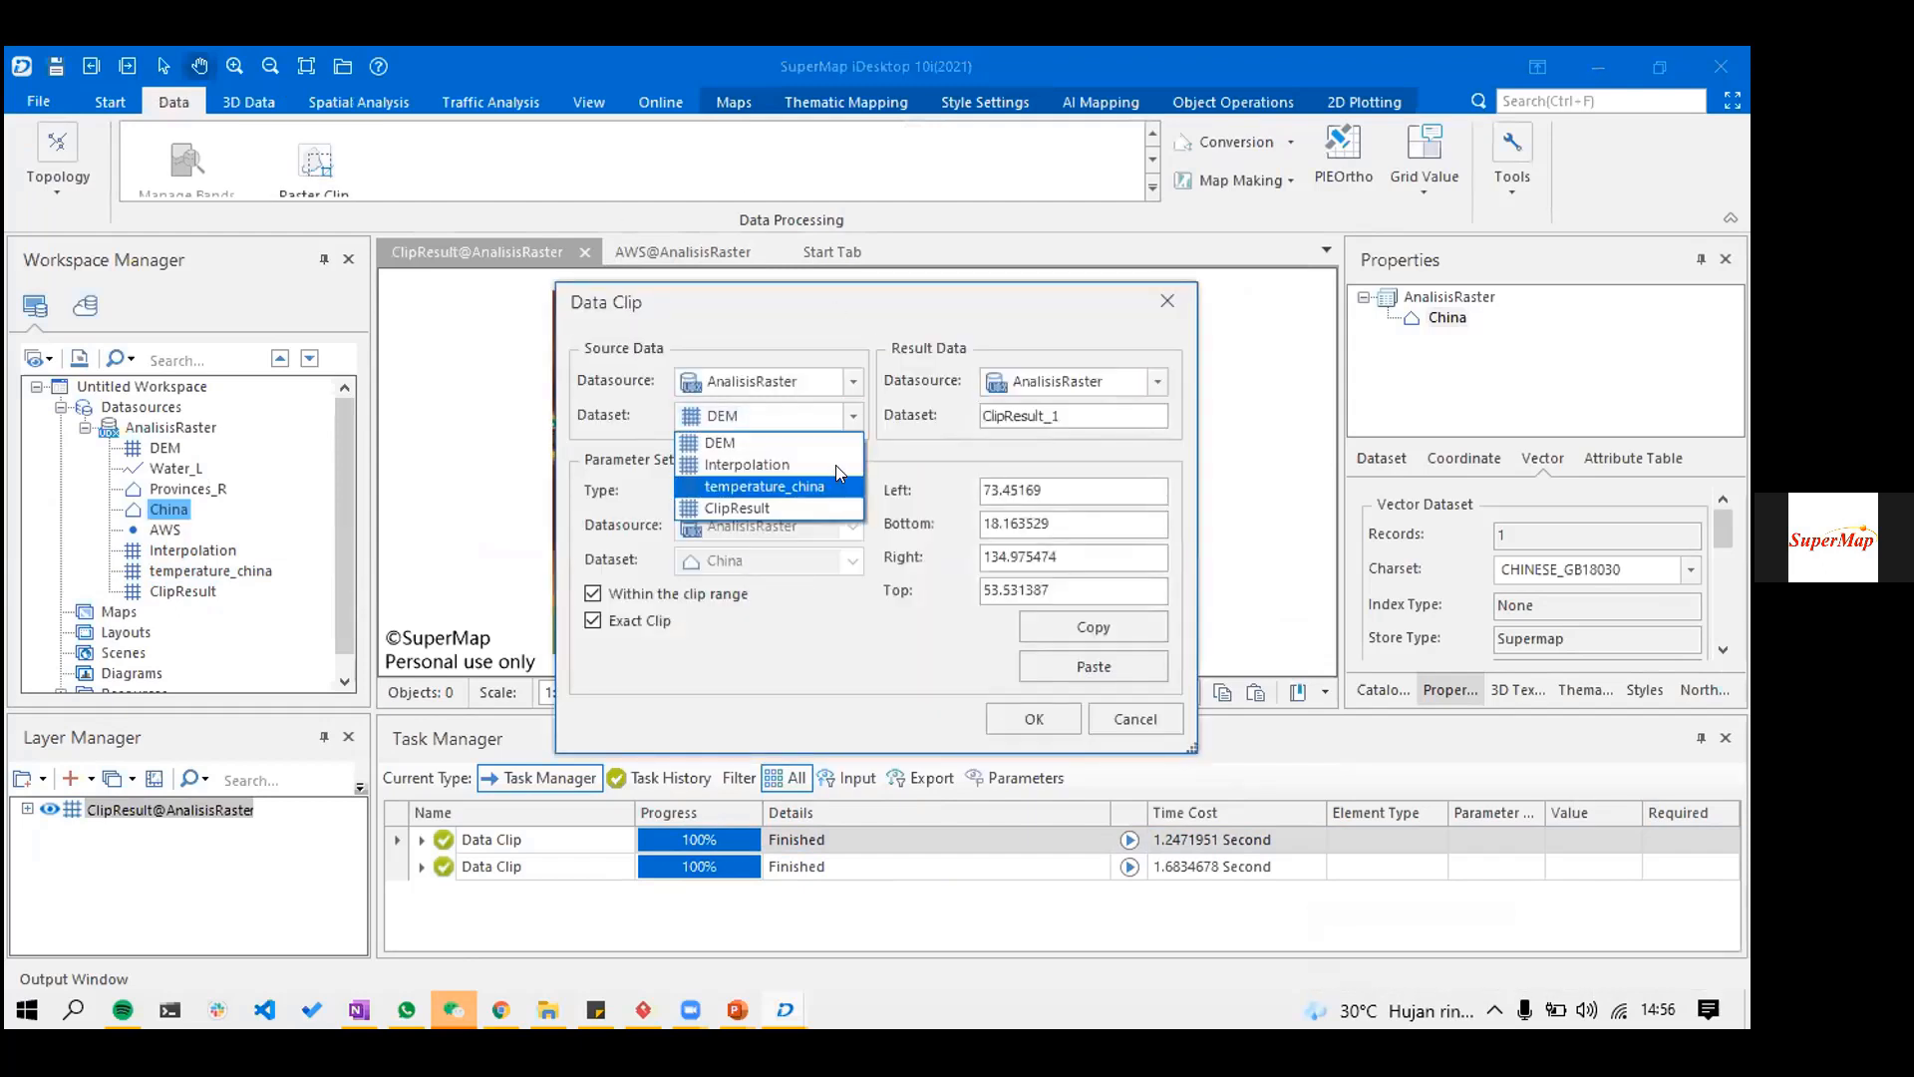
left_click(835, 465)
left_click(854, 492)
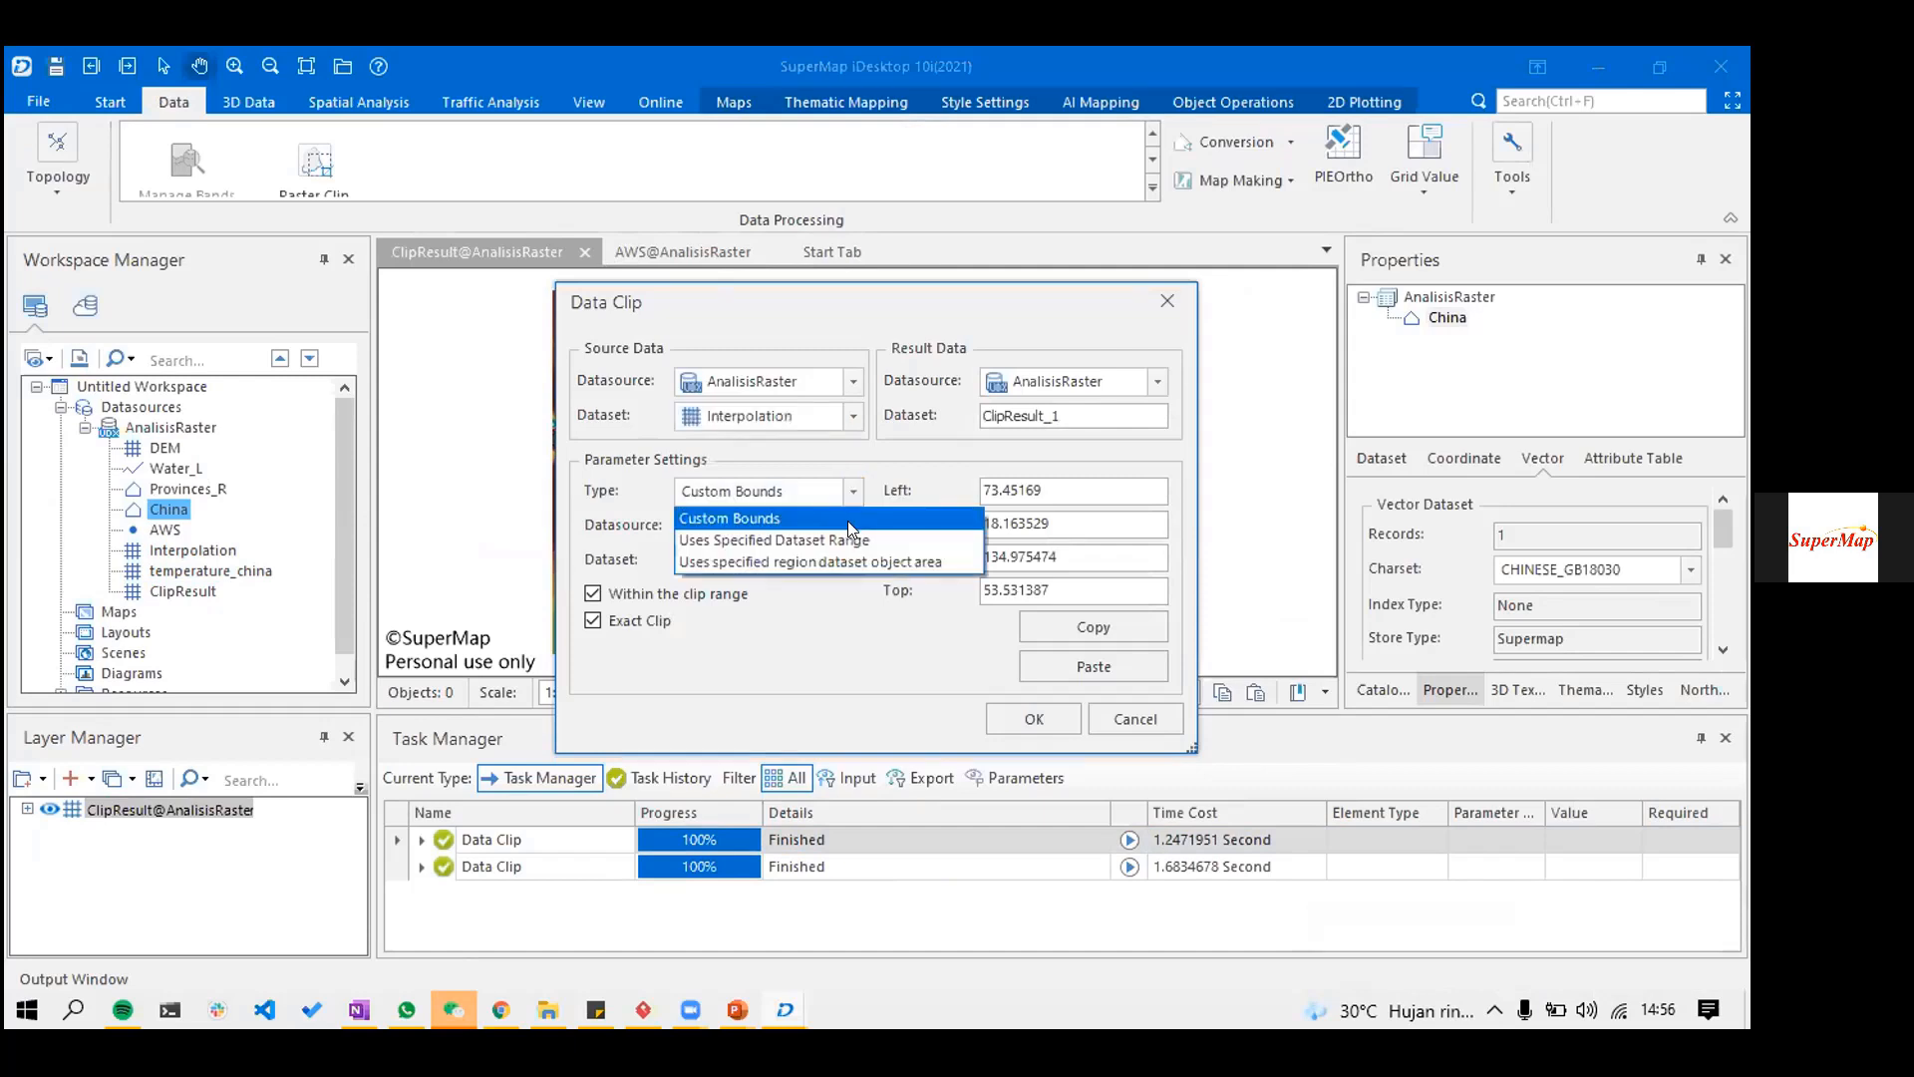
left_click(855, 561)
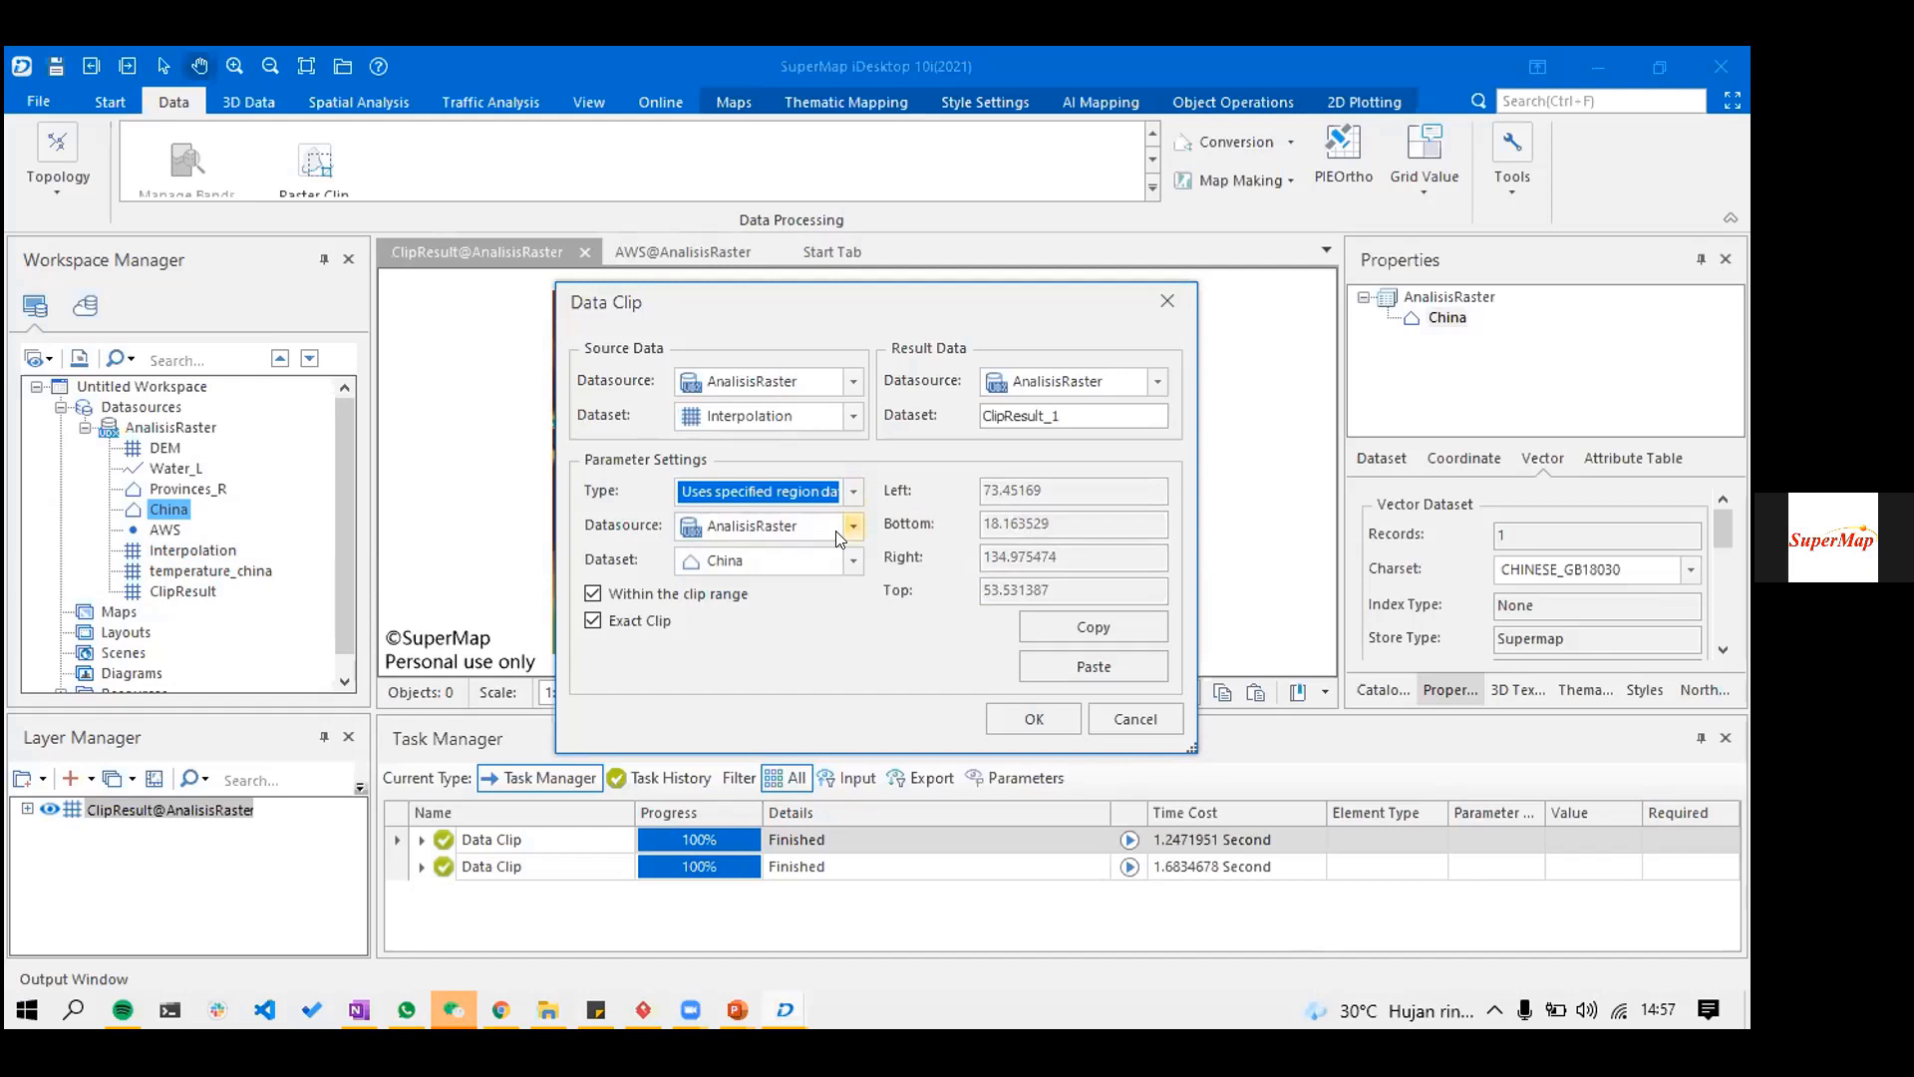
key("Return")
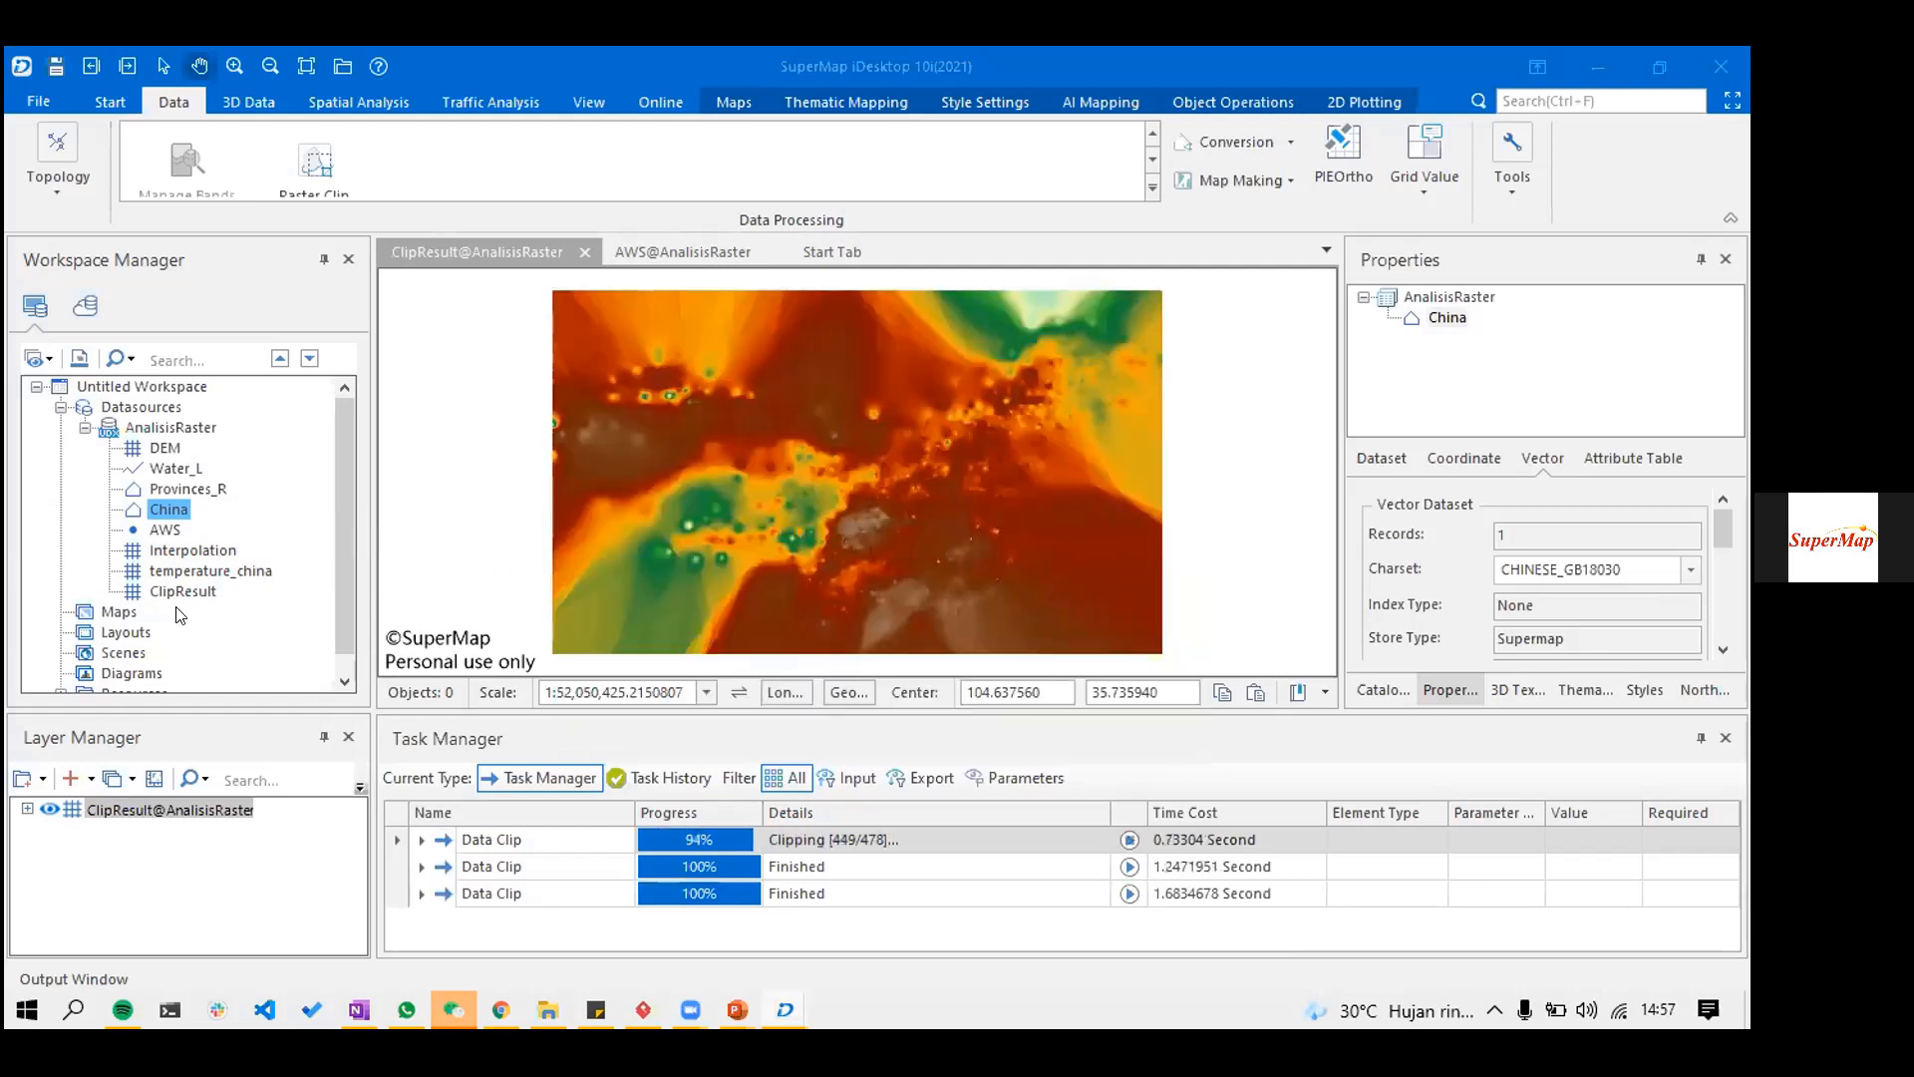
- Add ClipResult_1 to the map with an image pyramid, hide the ClipResult layer and inspect the clipped temperature surface
left_click(1021, 586)
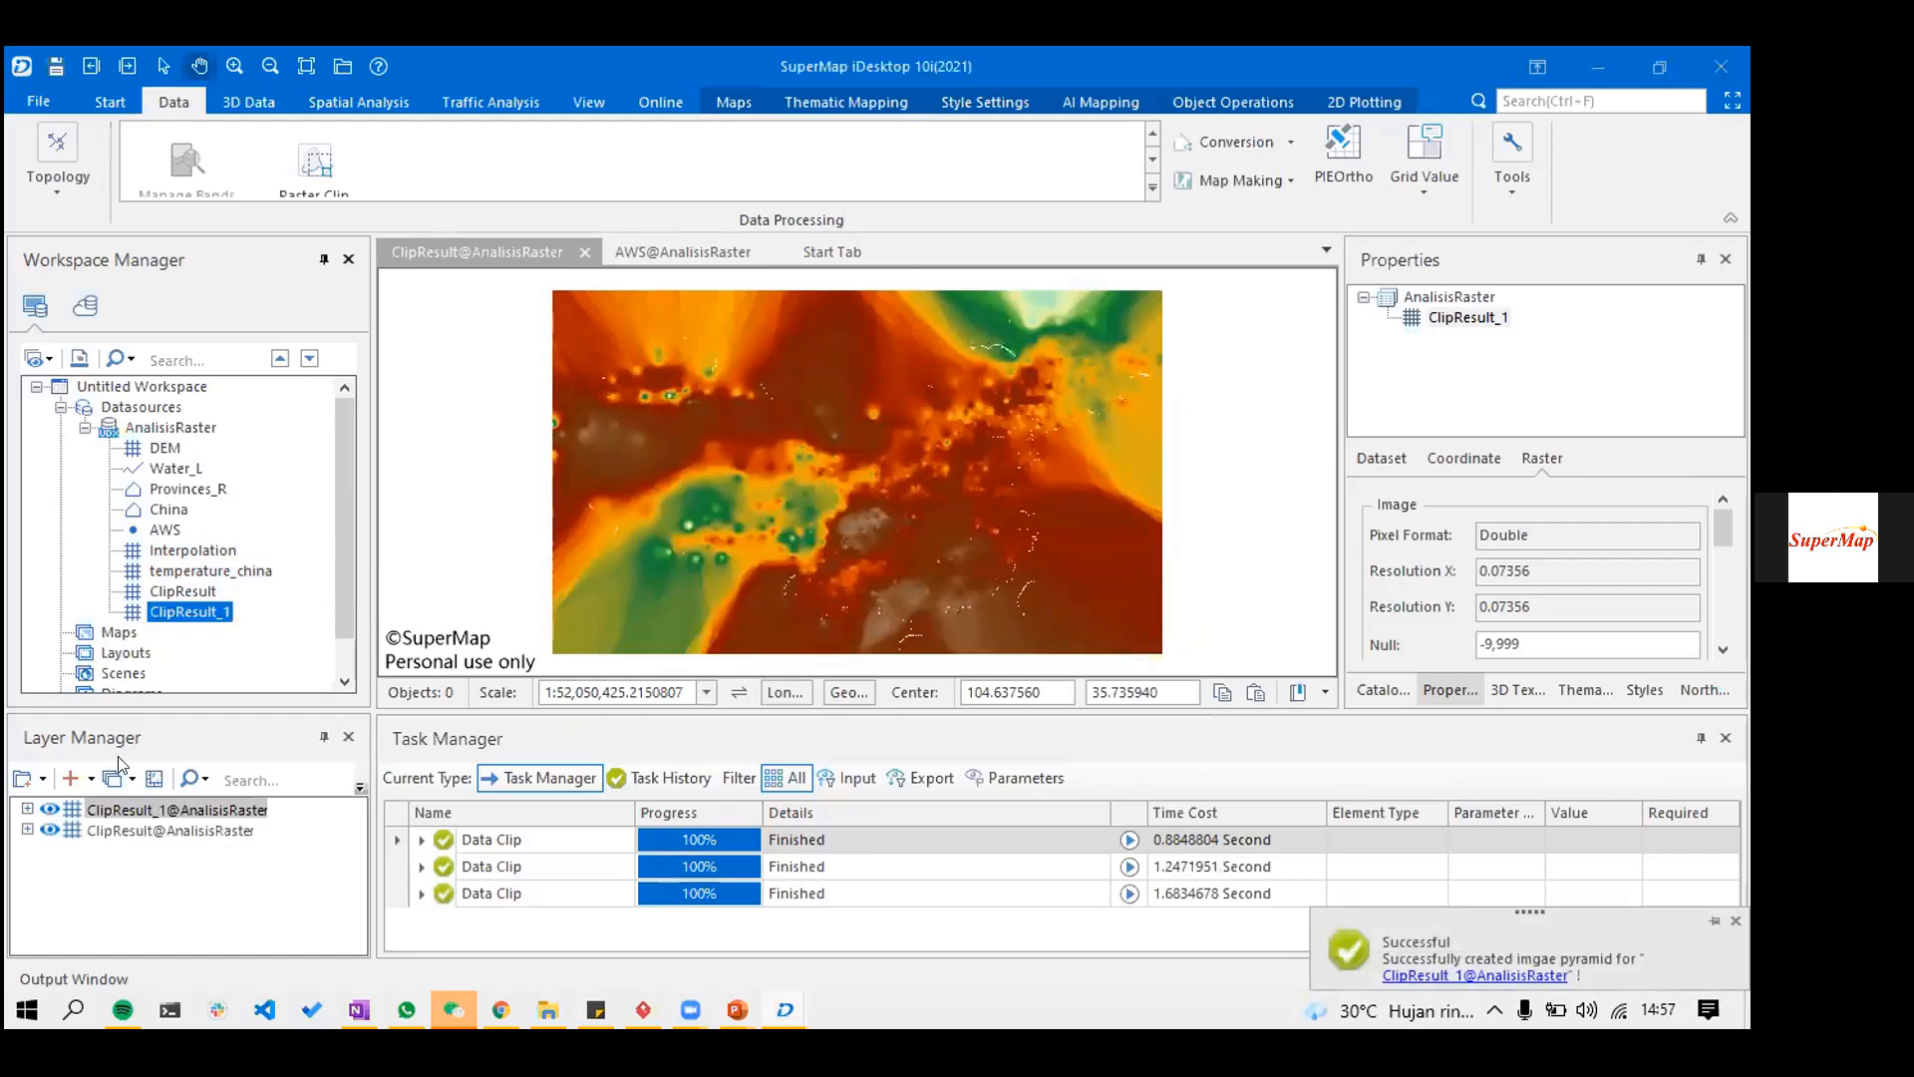
left_click(49, 829)
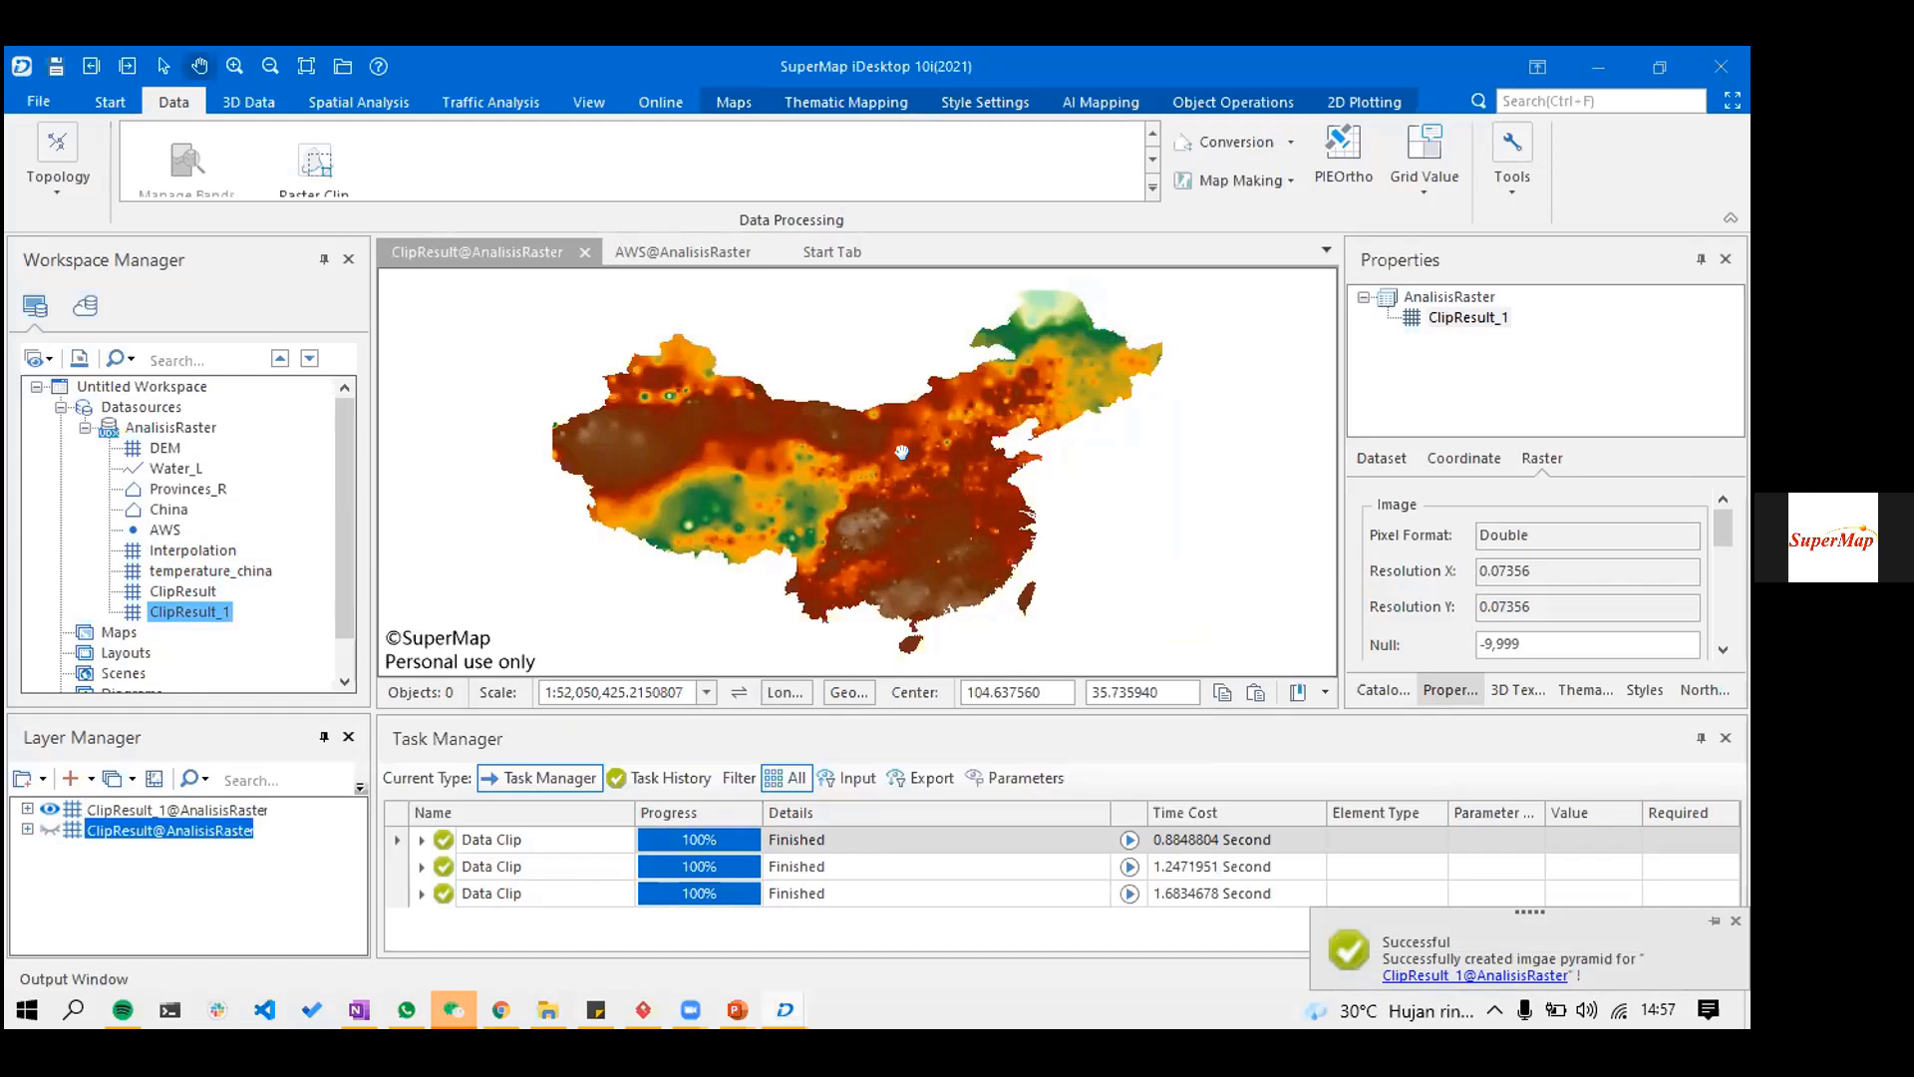
left_click(1726, 738)
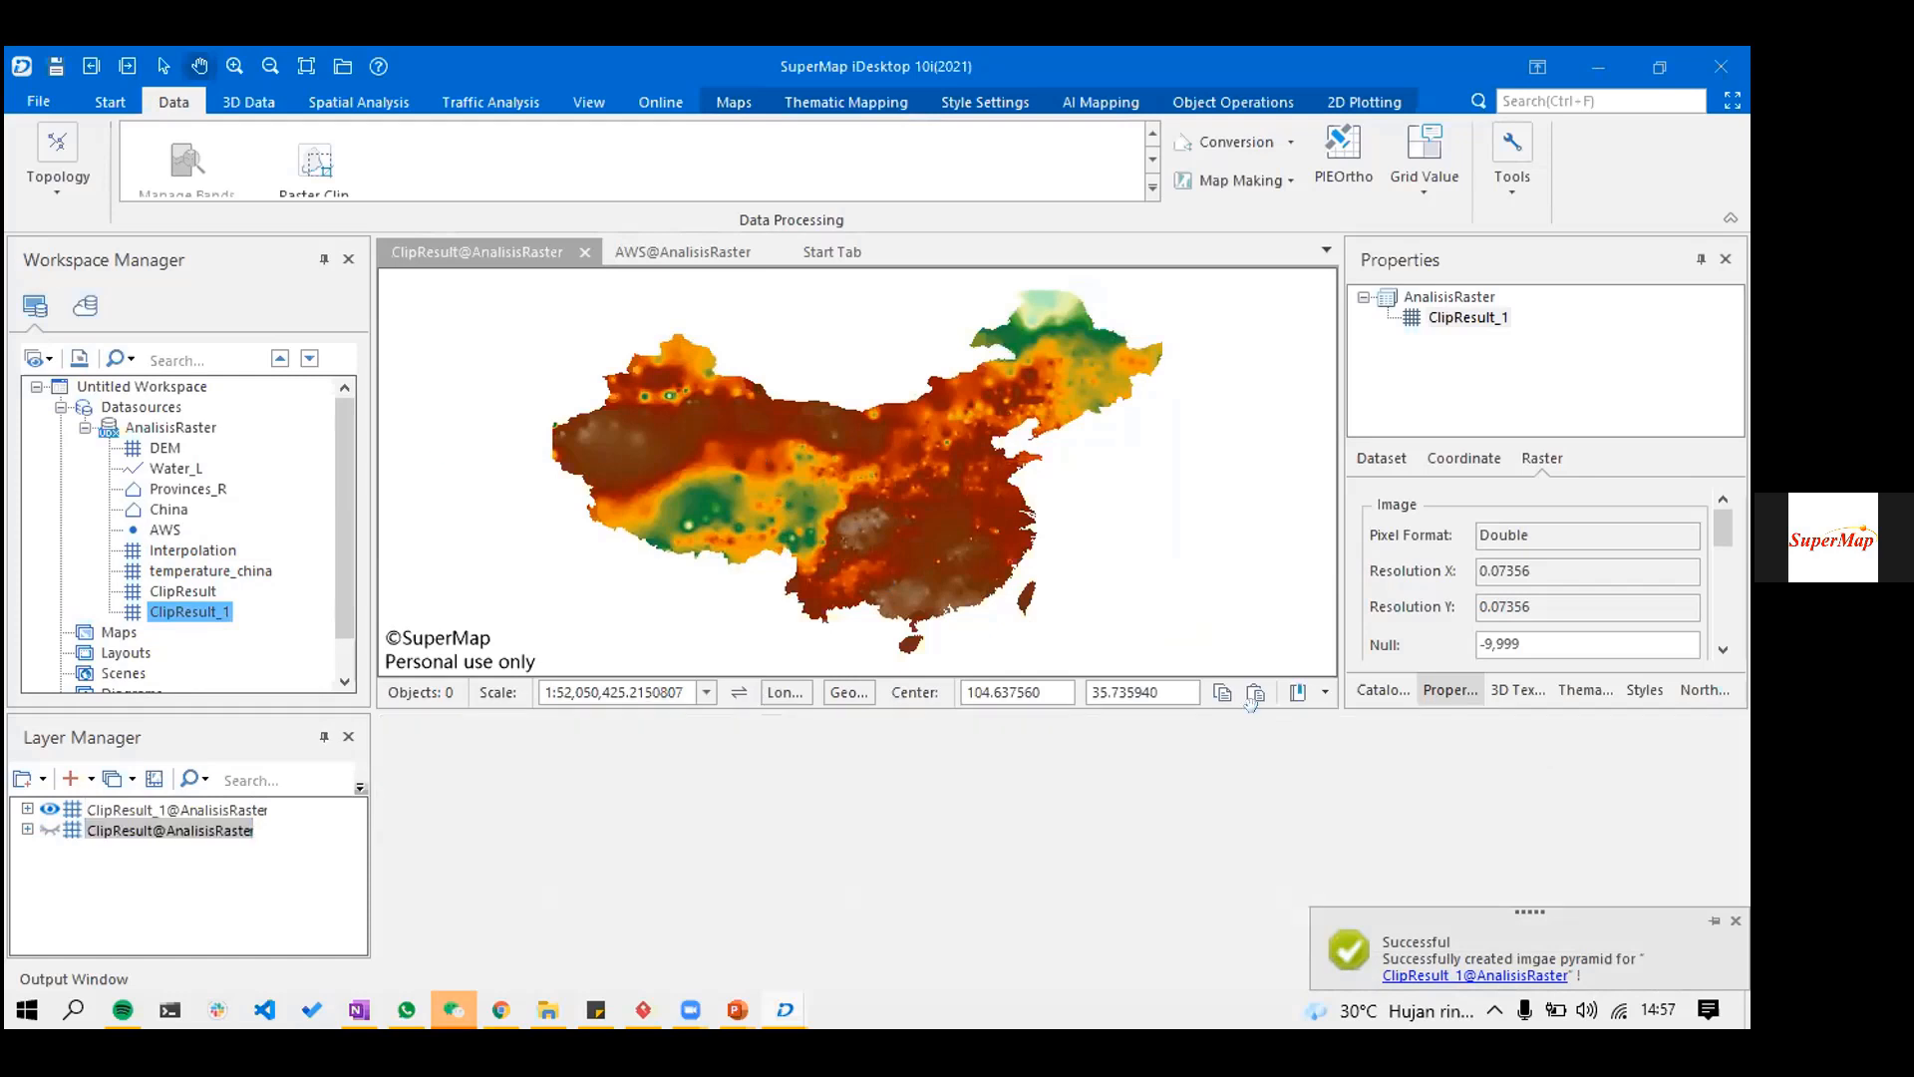
scroll(868, 620, "up", 1)
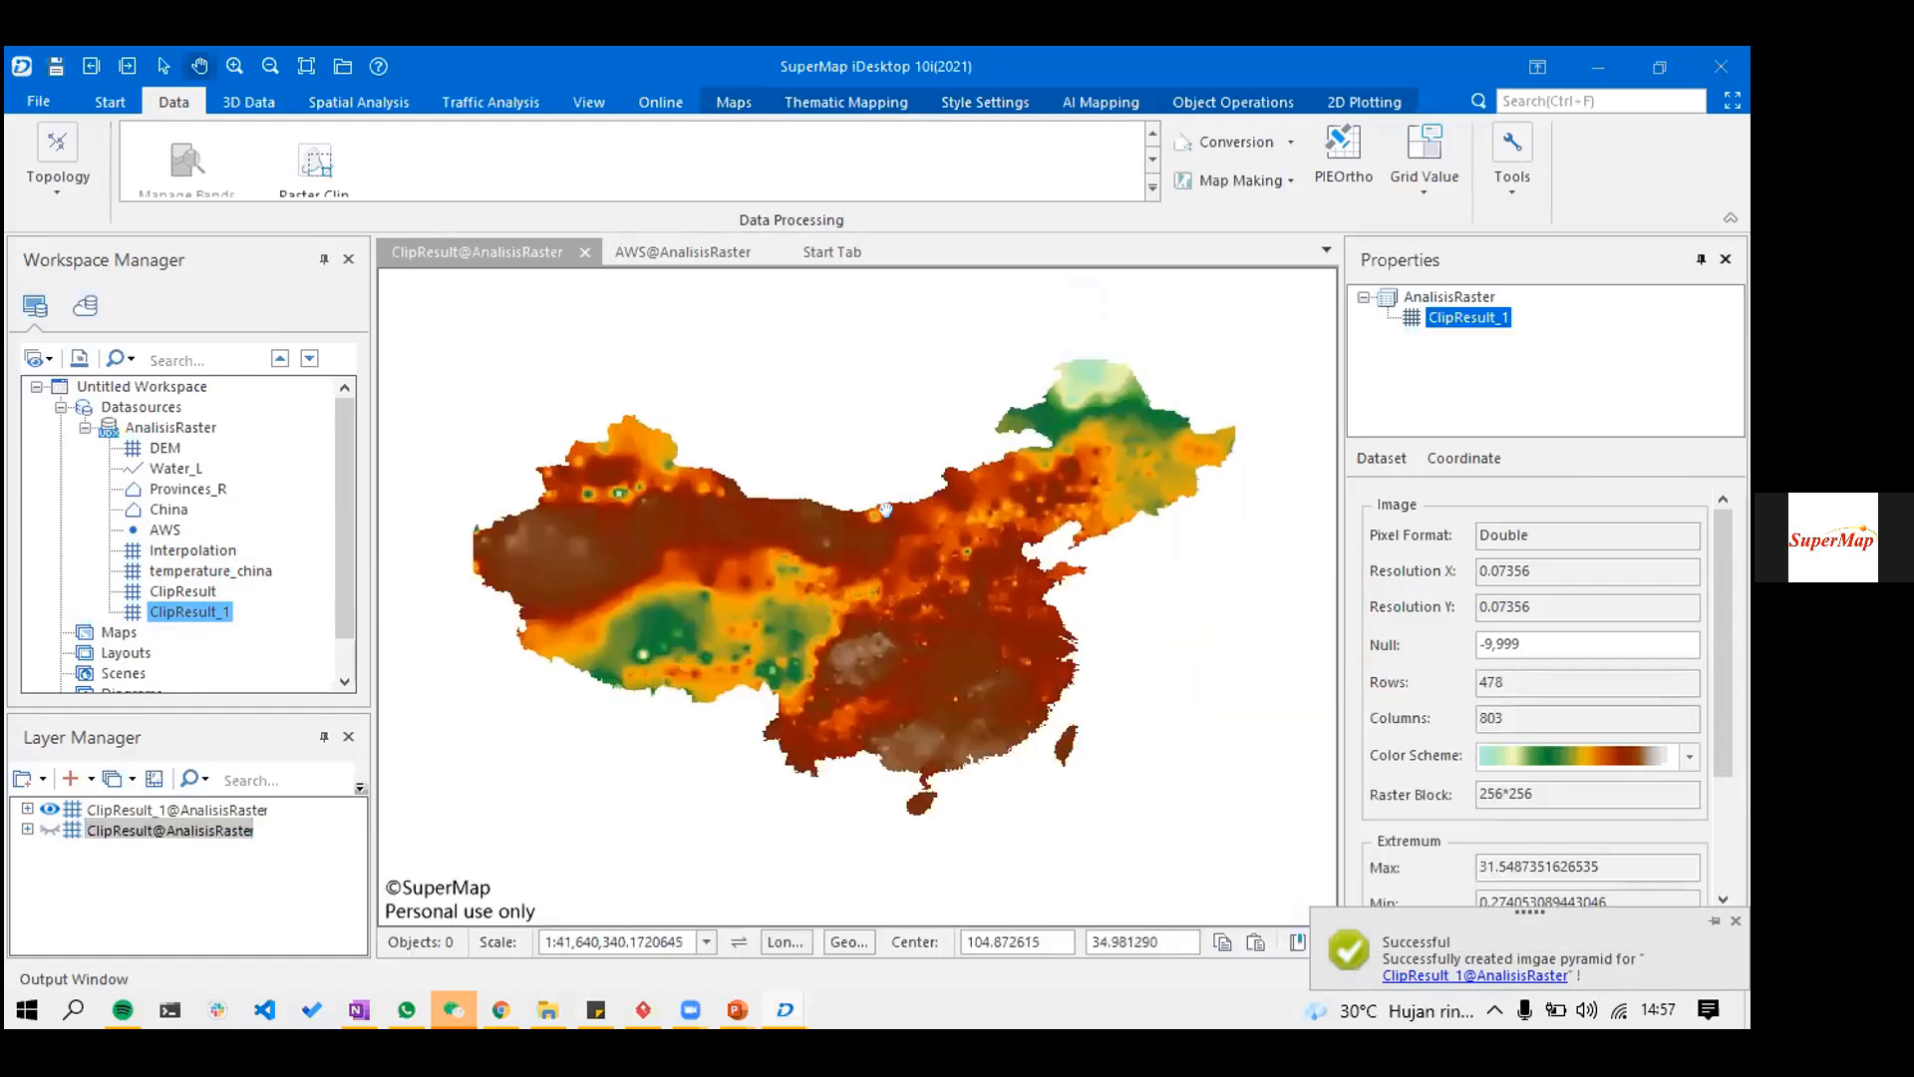
scroll(886, 510, "up", 1)
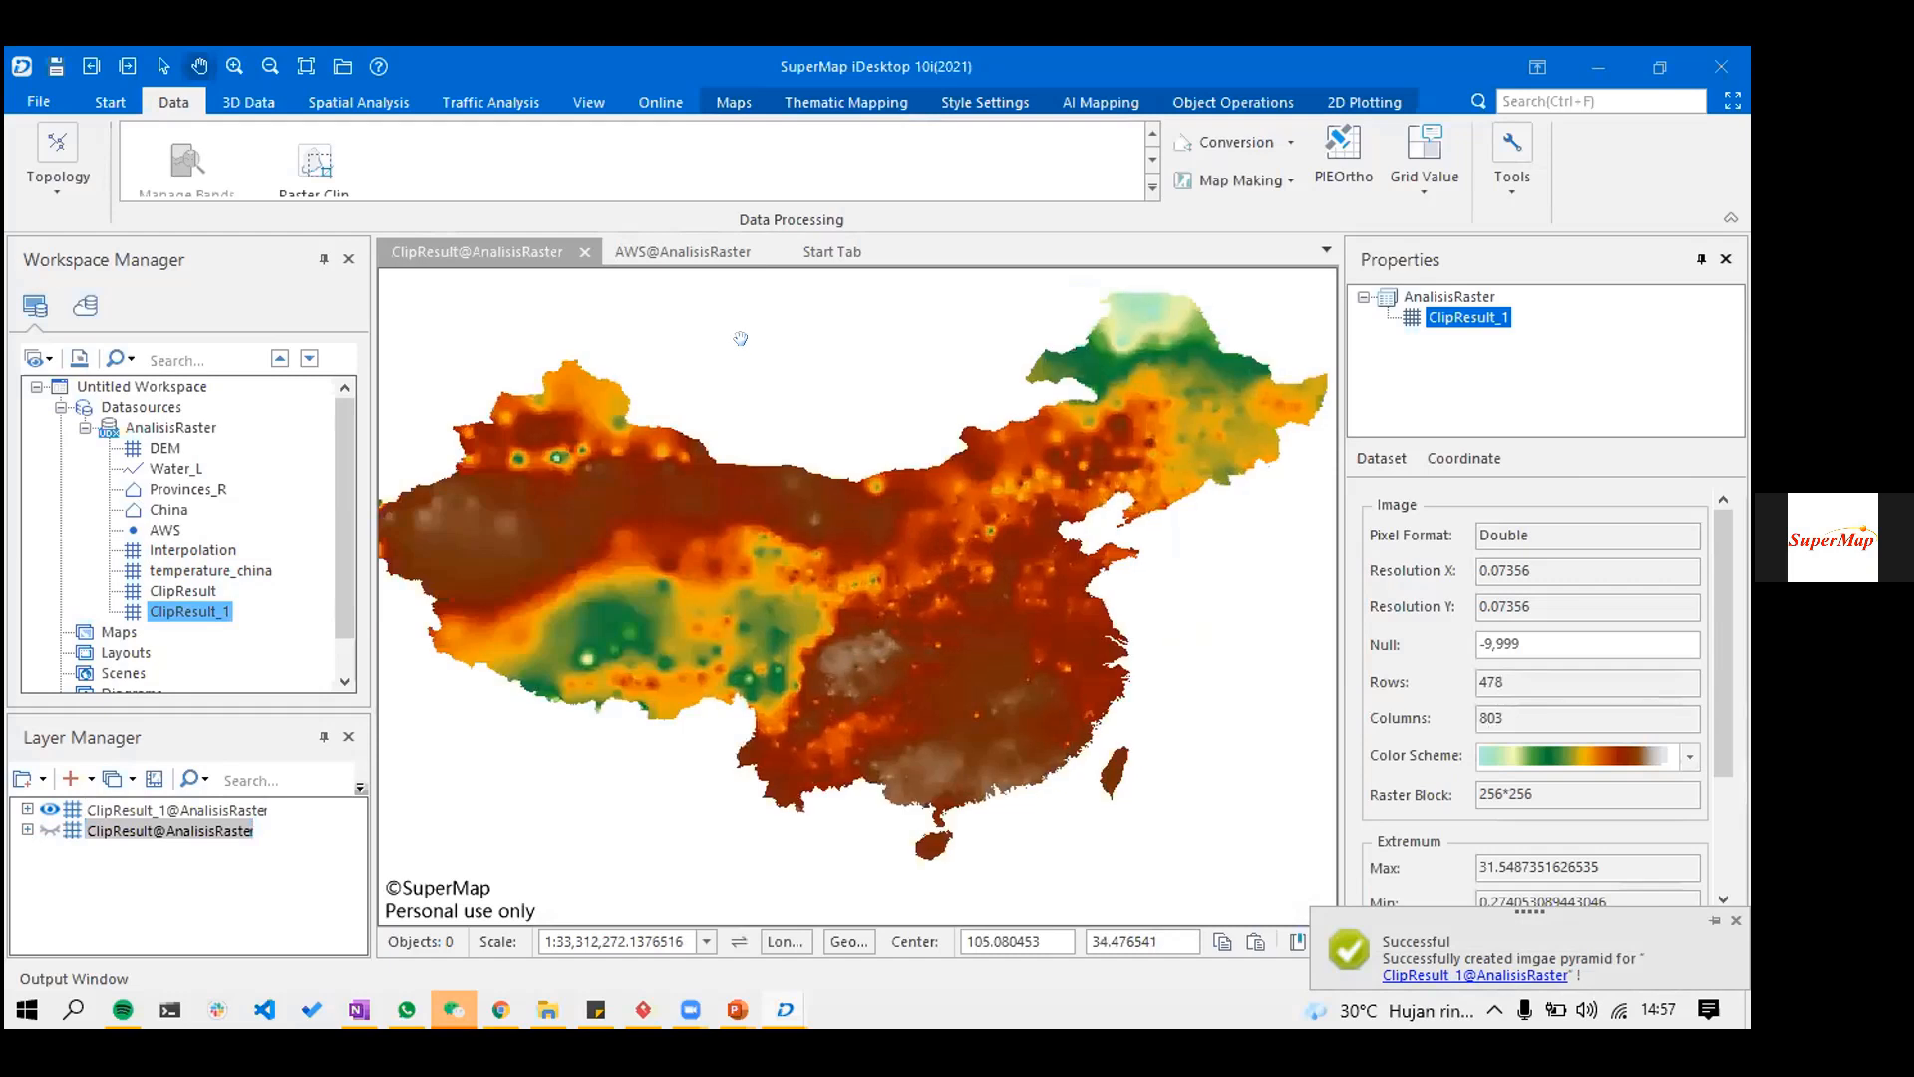
left_click_drag(740, 338, 722, 360)
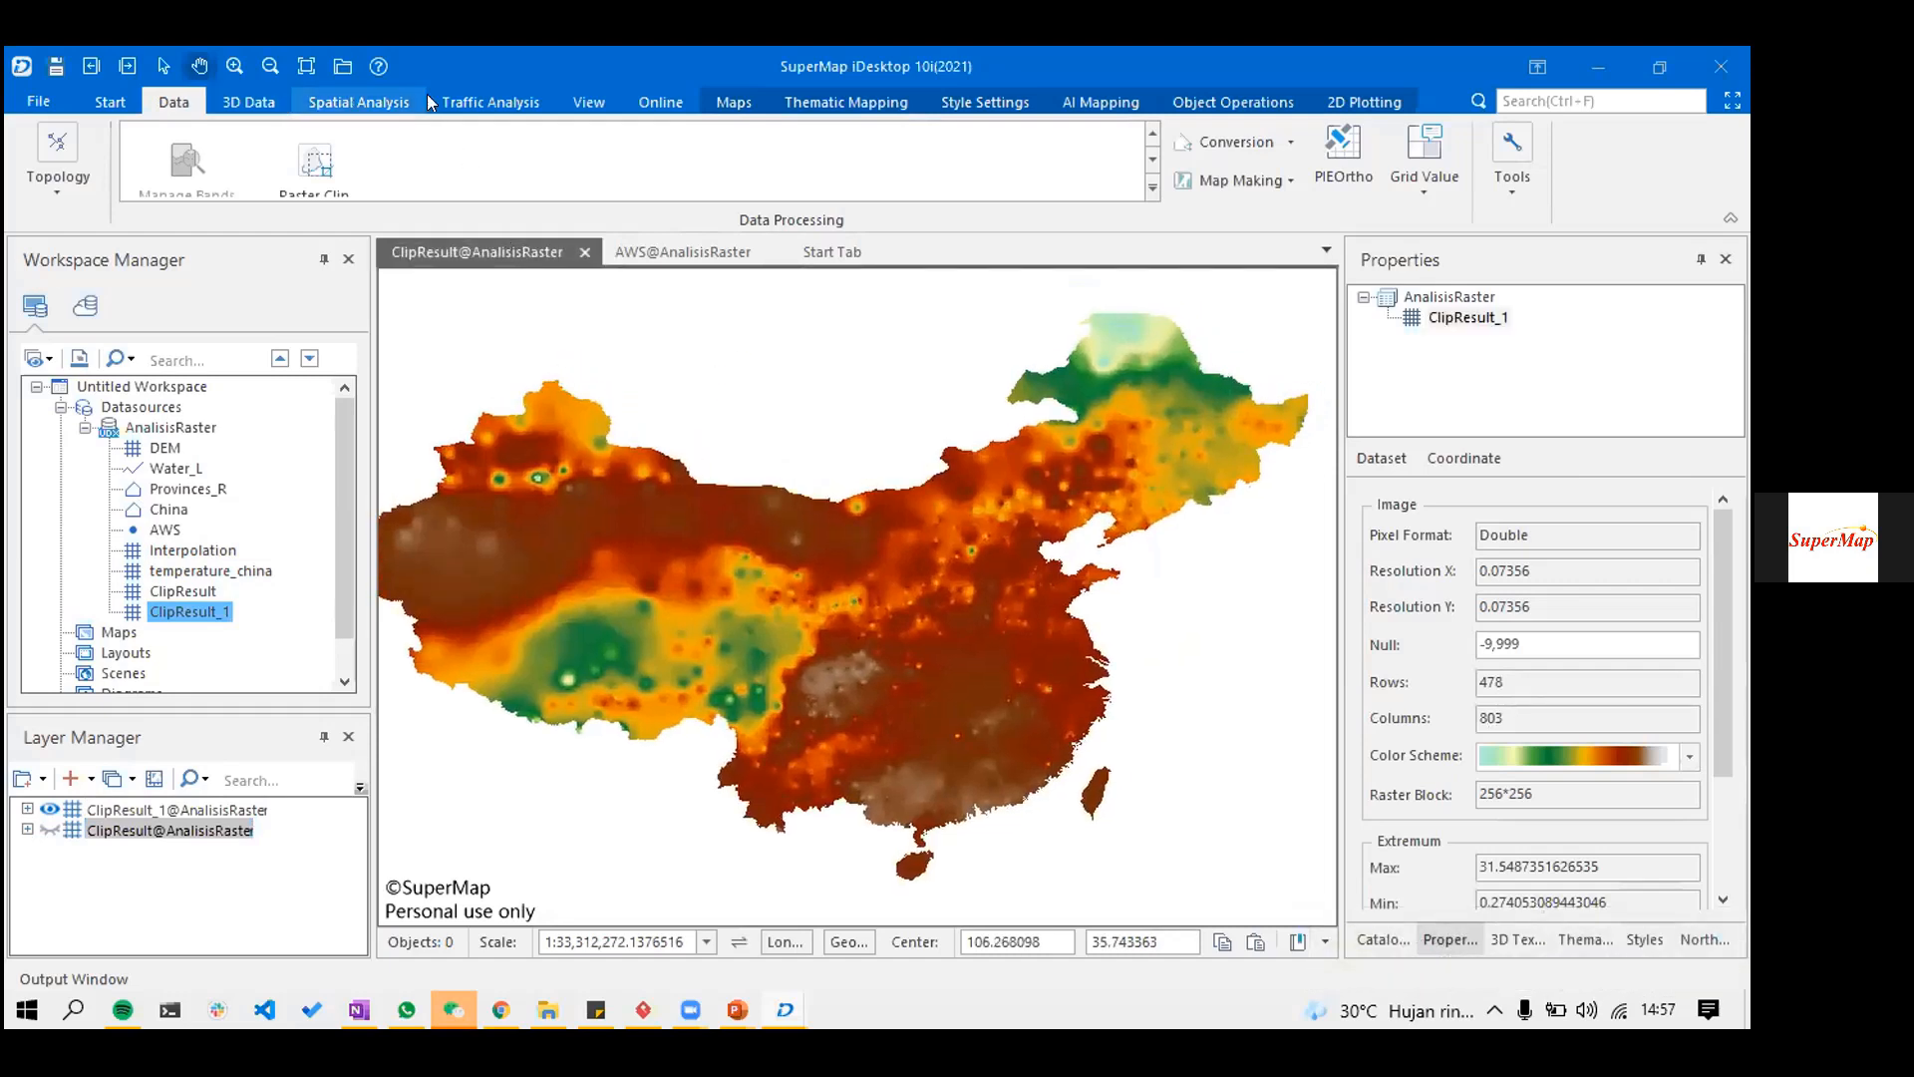
- Extract all isolines from ClipResult_1 at an interval of 10 into the IsoLine dataset and add it to the current map
left_click(357, 100)
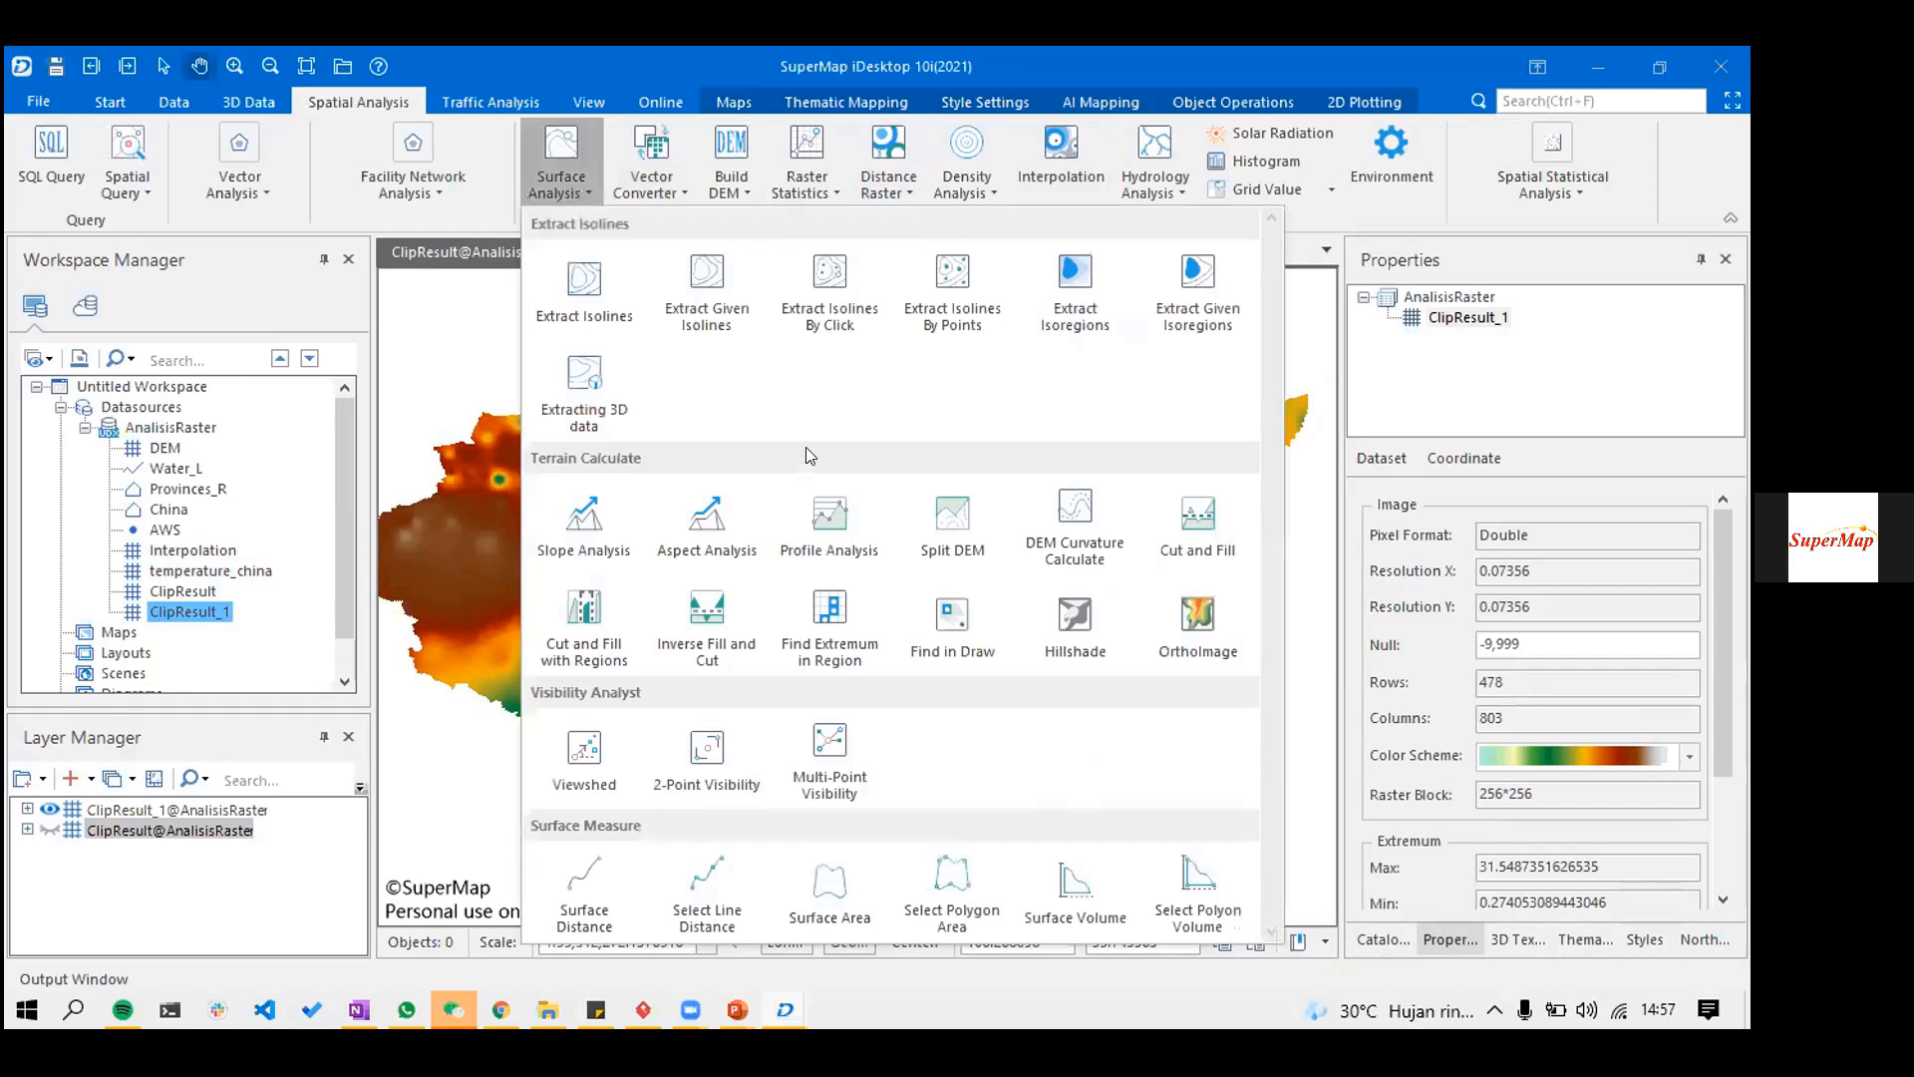
left_click(584, 291)
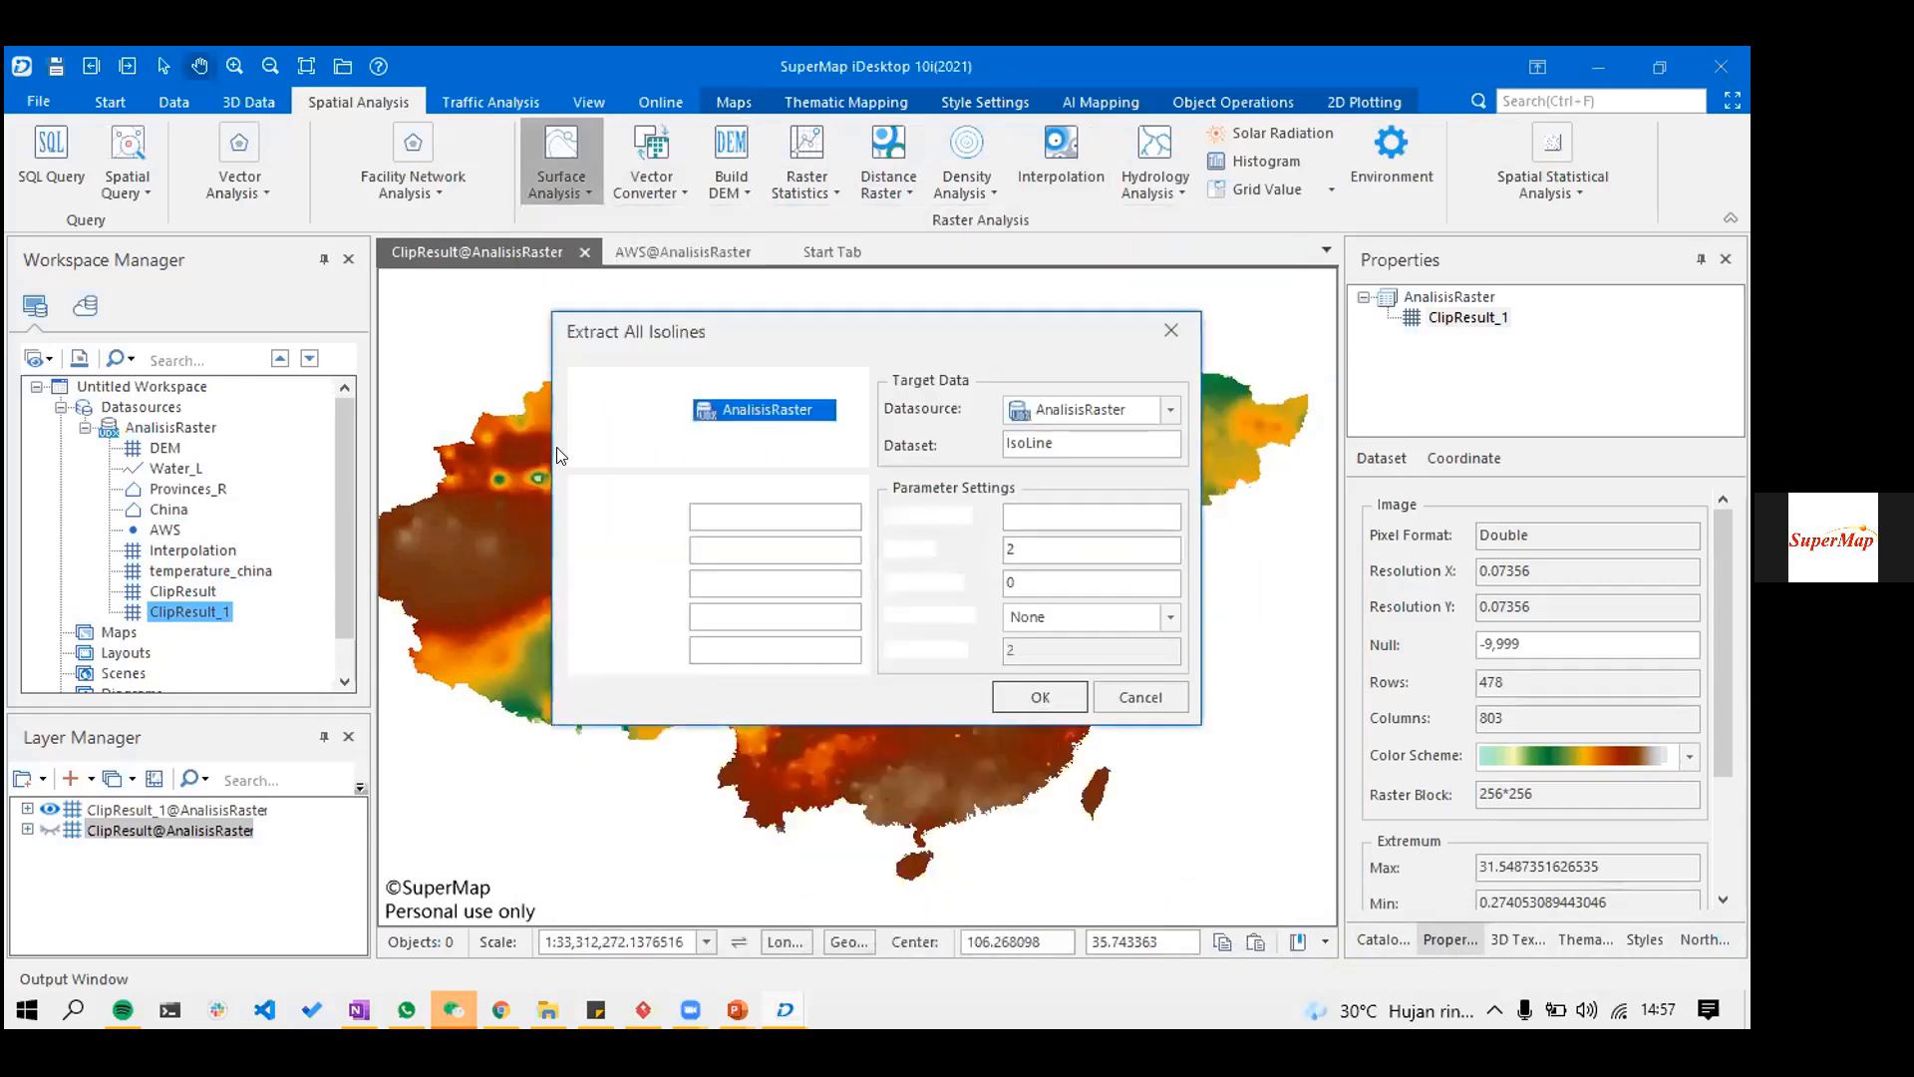
mouse_move(678, 325)
left_mouse_down()
mouse_move(925, 466)
mouse_move(686, 327)
left_mouse_up()
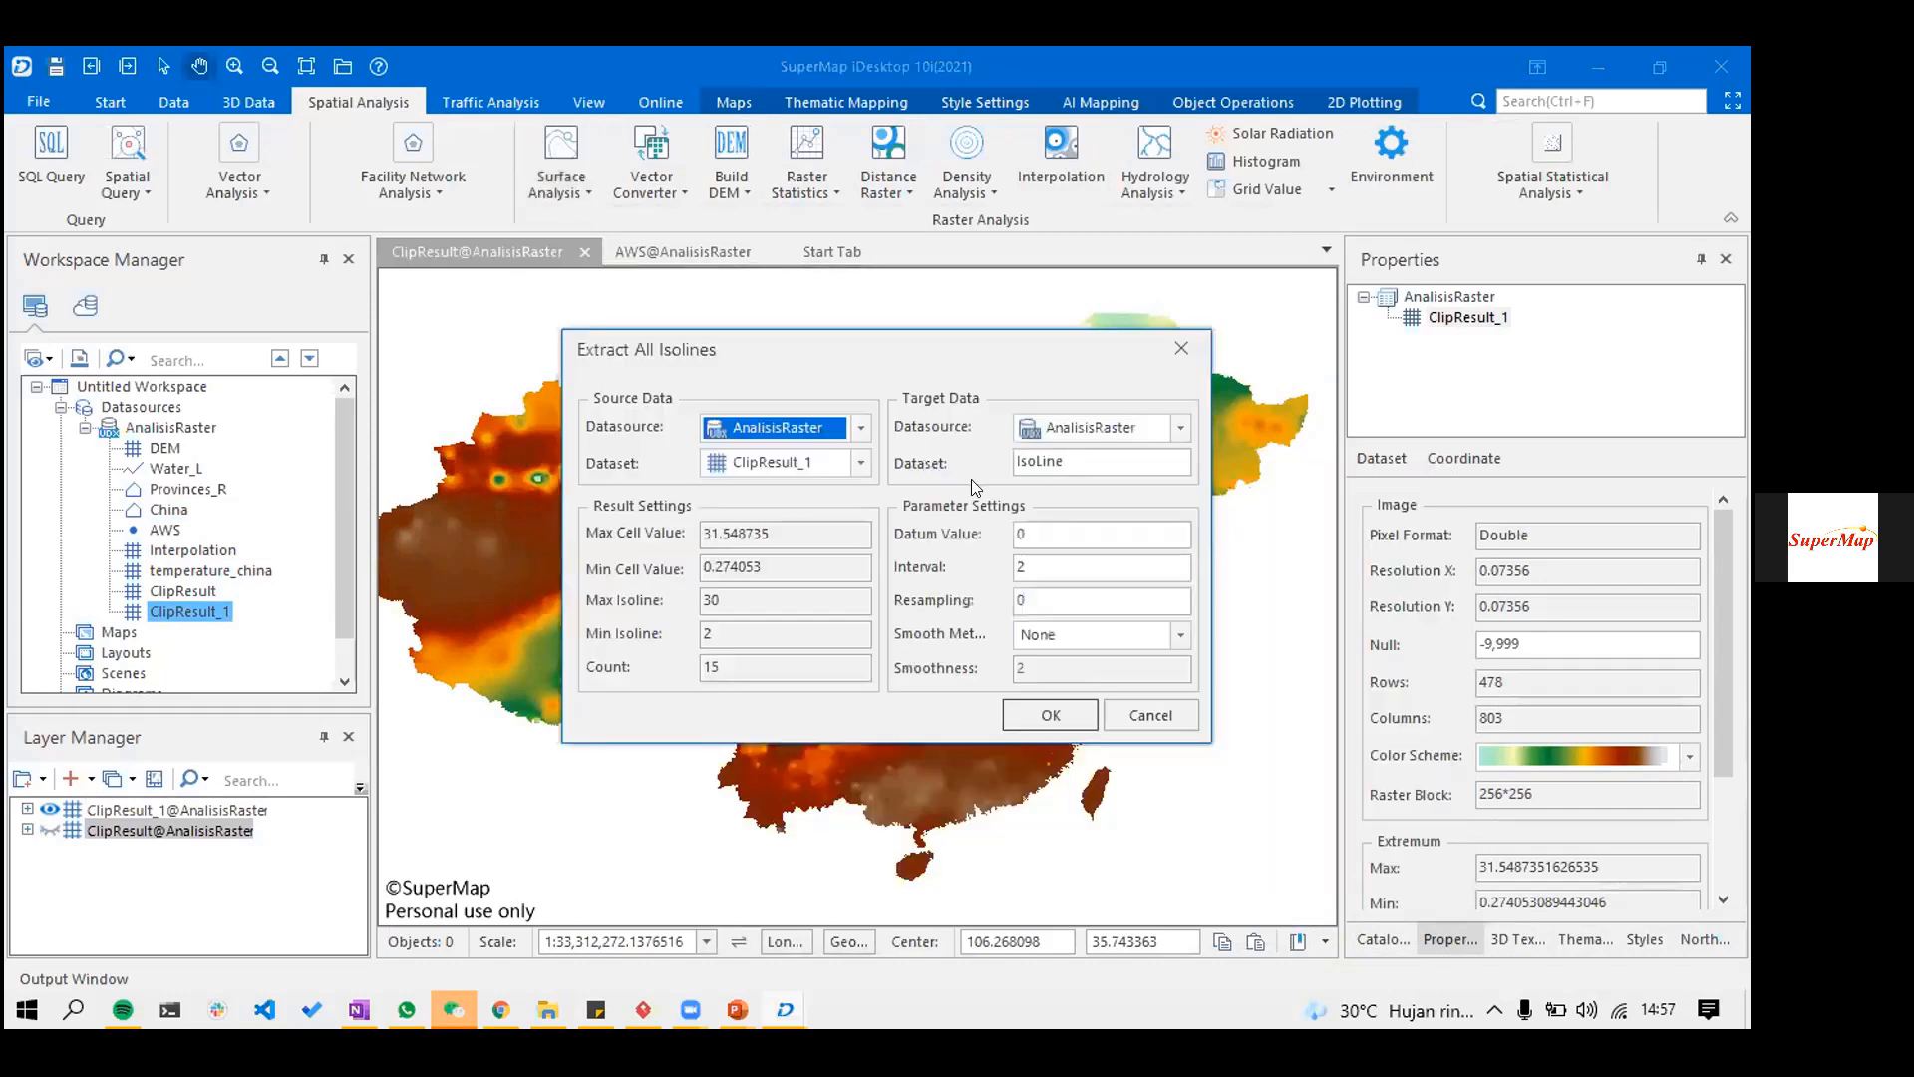
left_click(1063, 566)
key("BackSpace")
type("20")
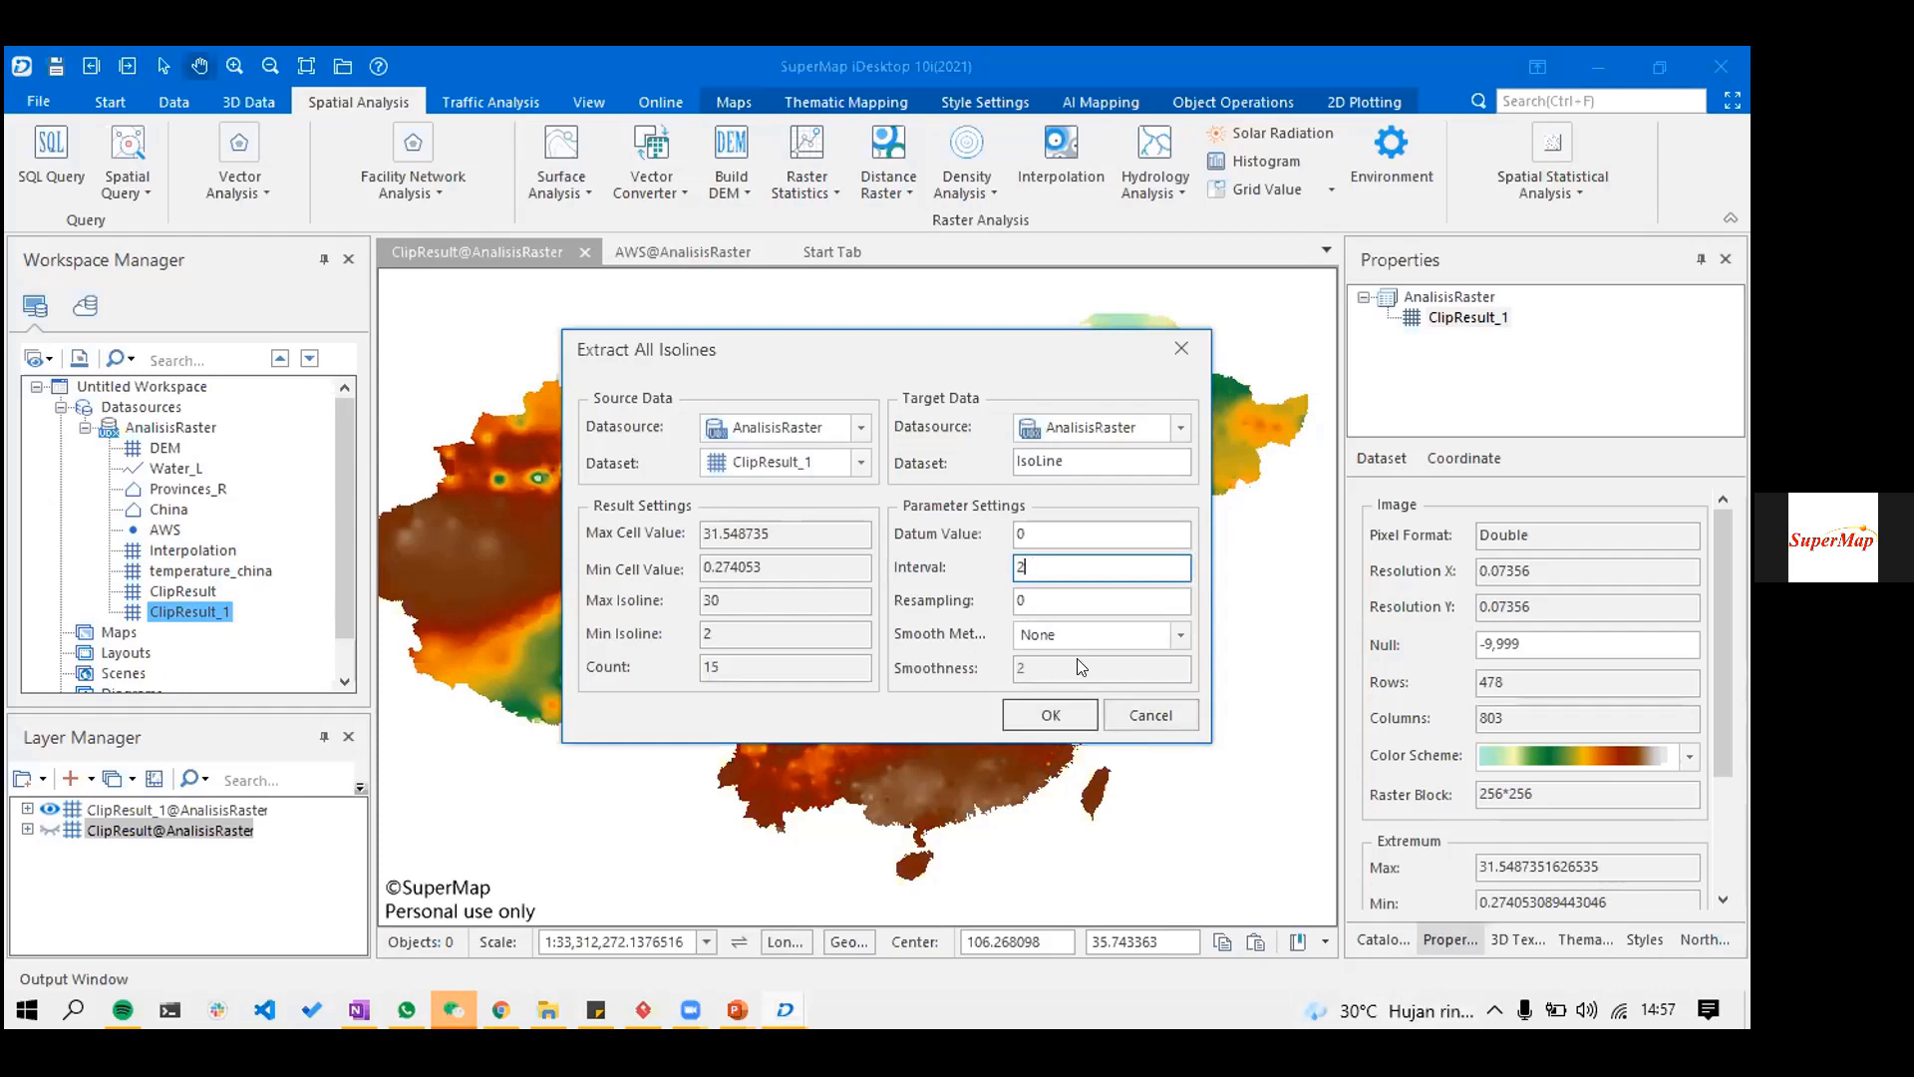
type("10")
left_click(1056, 700)
left_click_drag(170, 639, 272, 604)
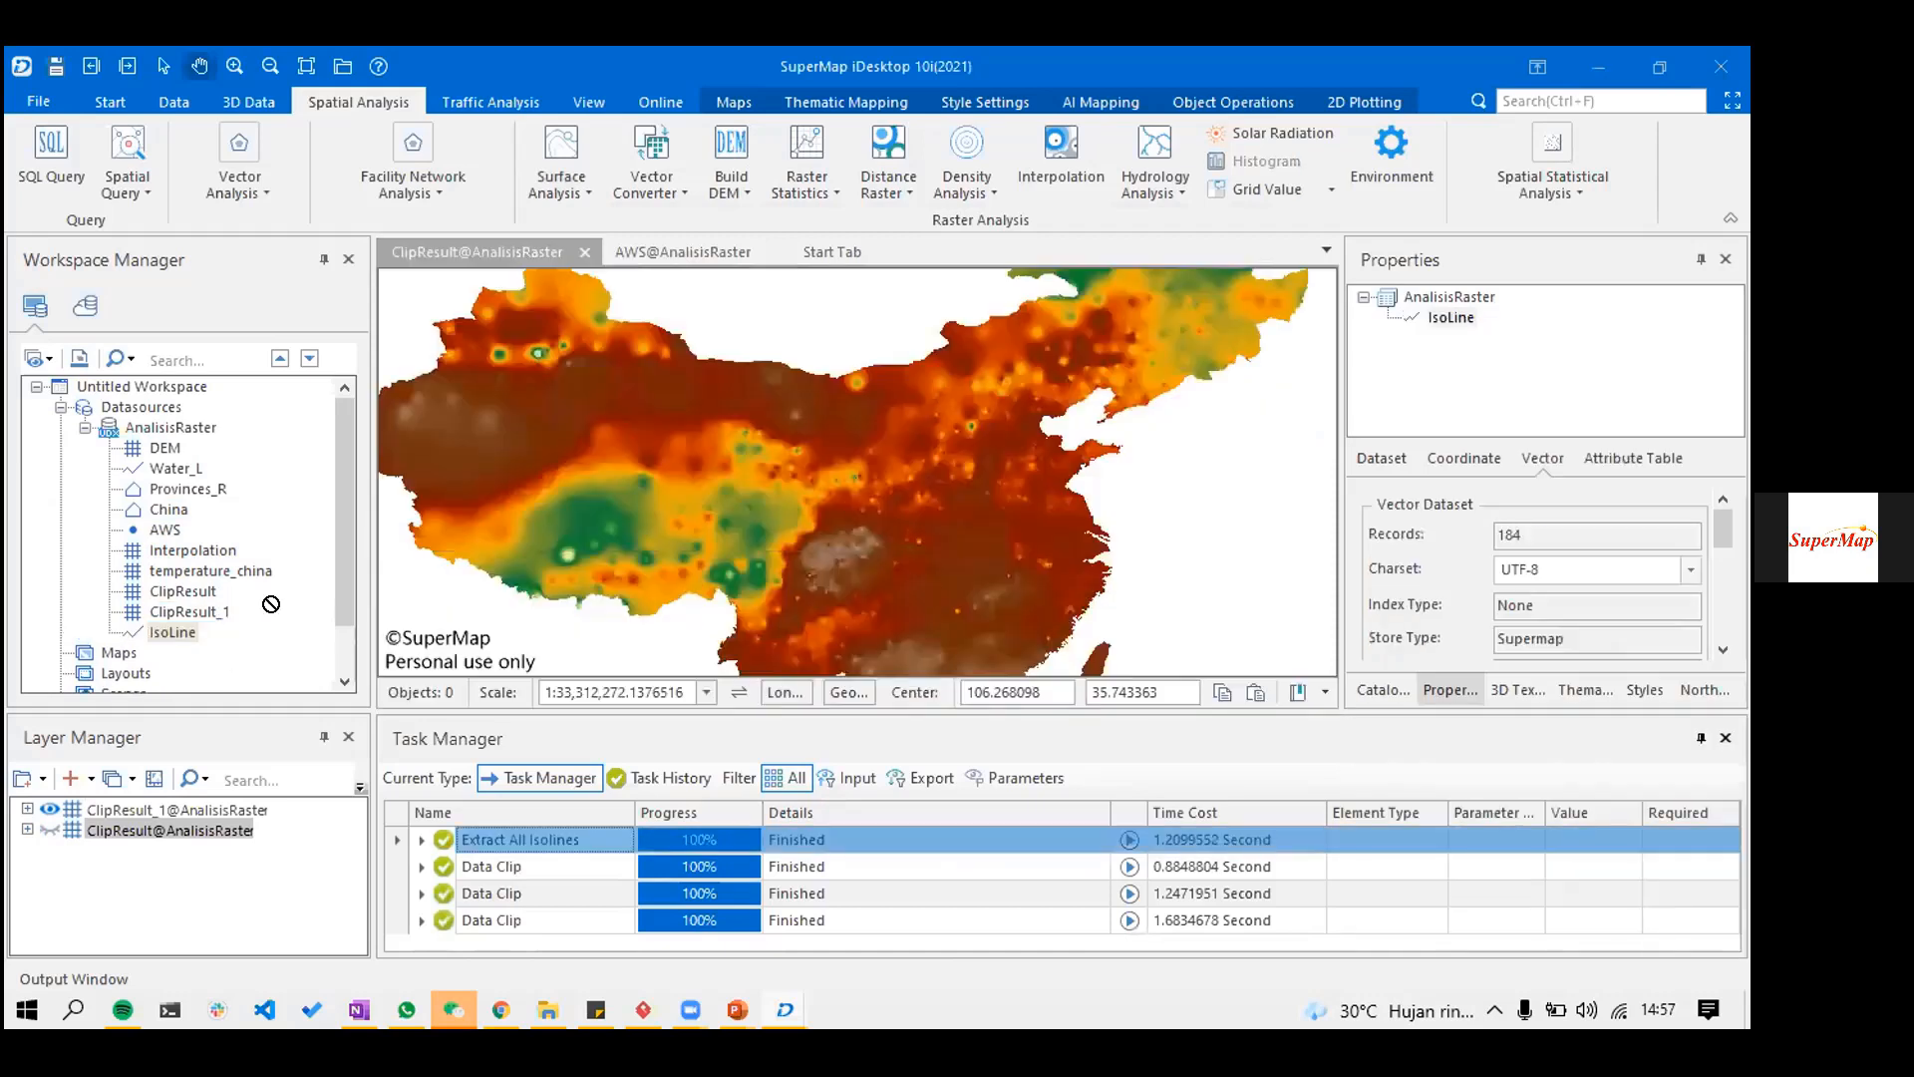
left_click_drag(596, 518, 431, 630)
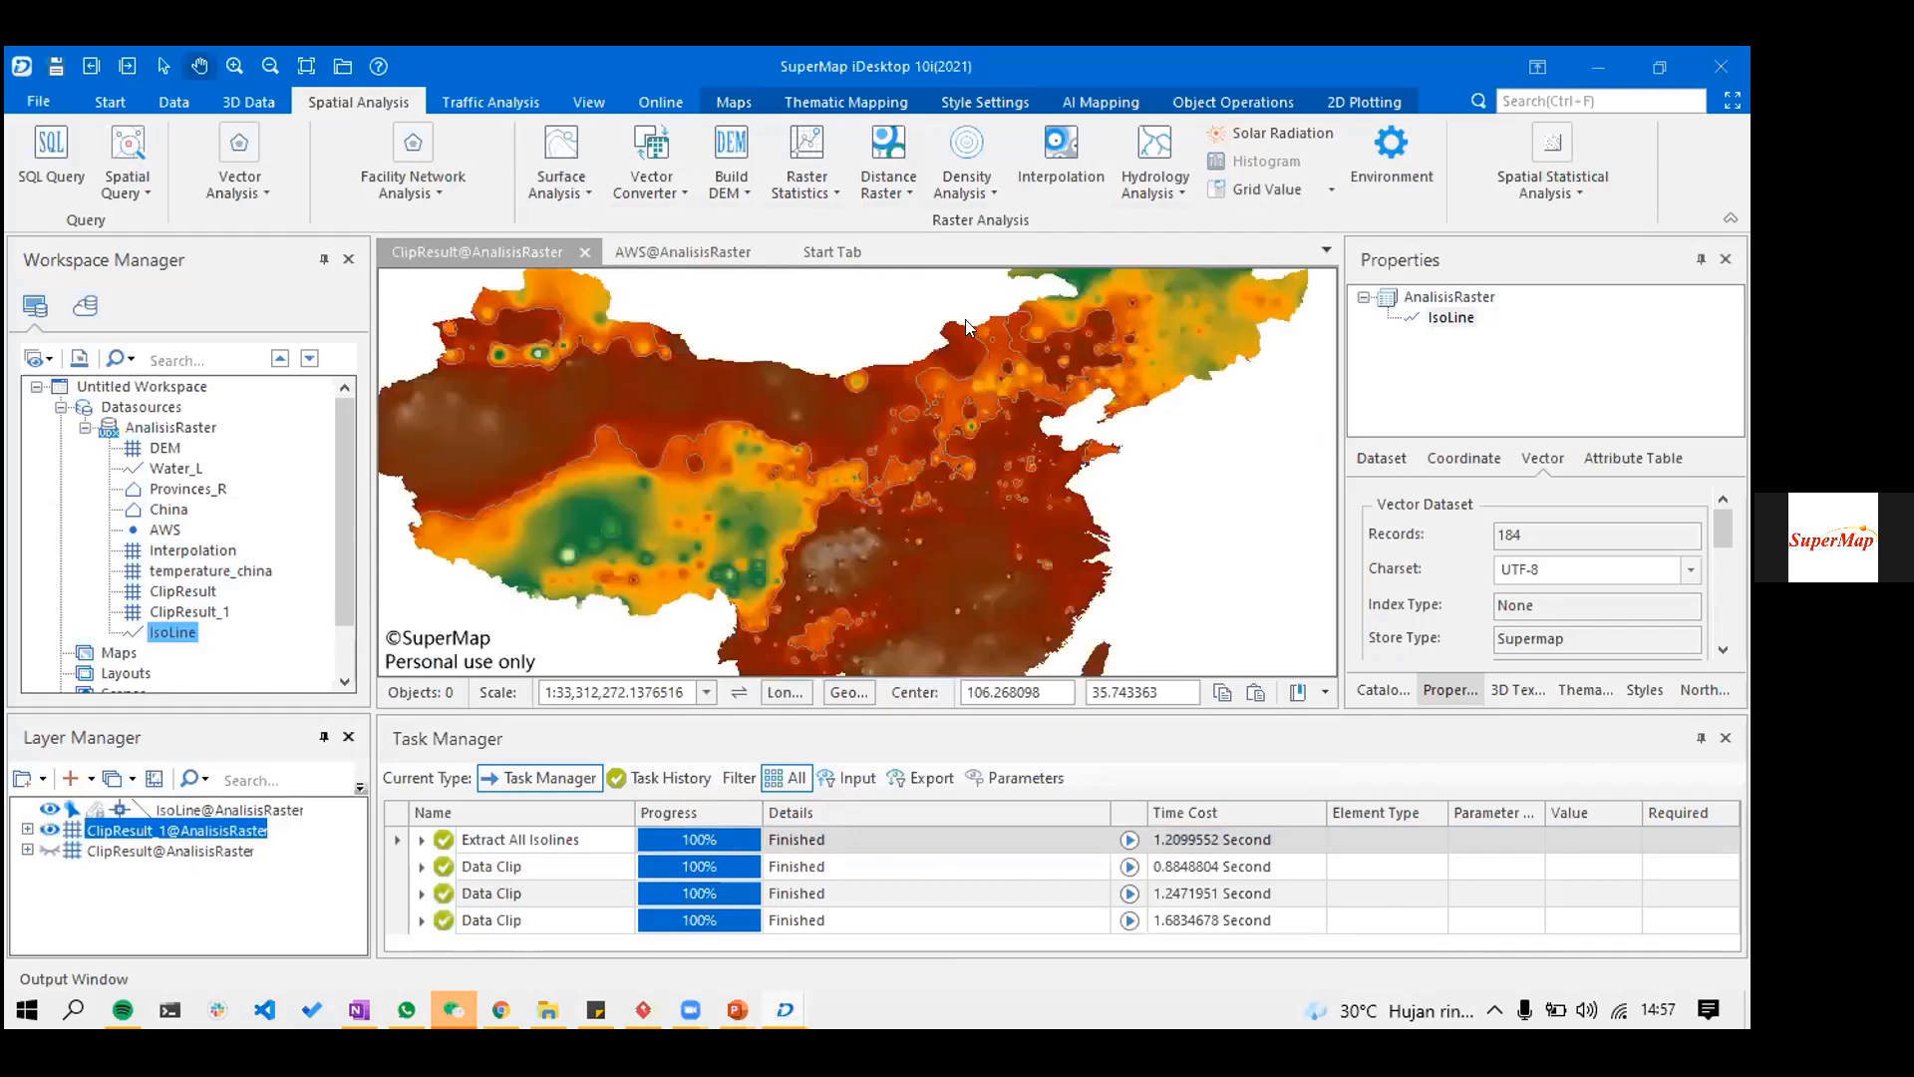
- Extract all isoregions from ClipResult_1 at an interval of 10 into the IsoRegion dataset and add it to the current map
left_click(562, 165)
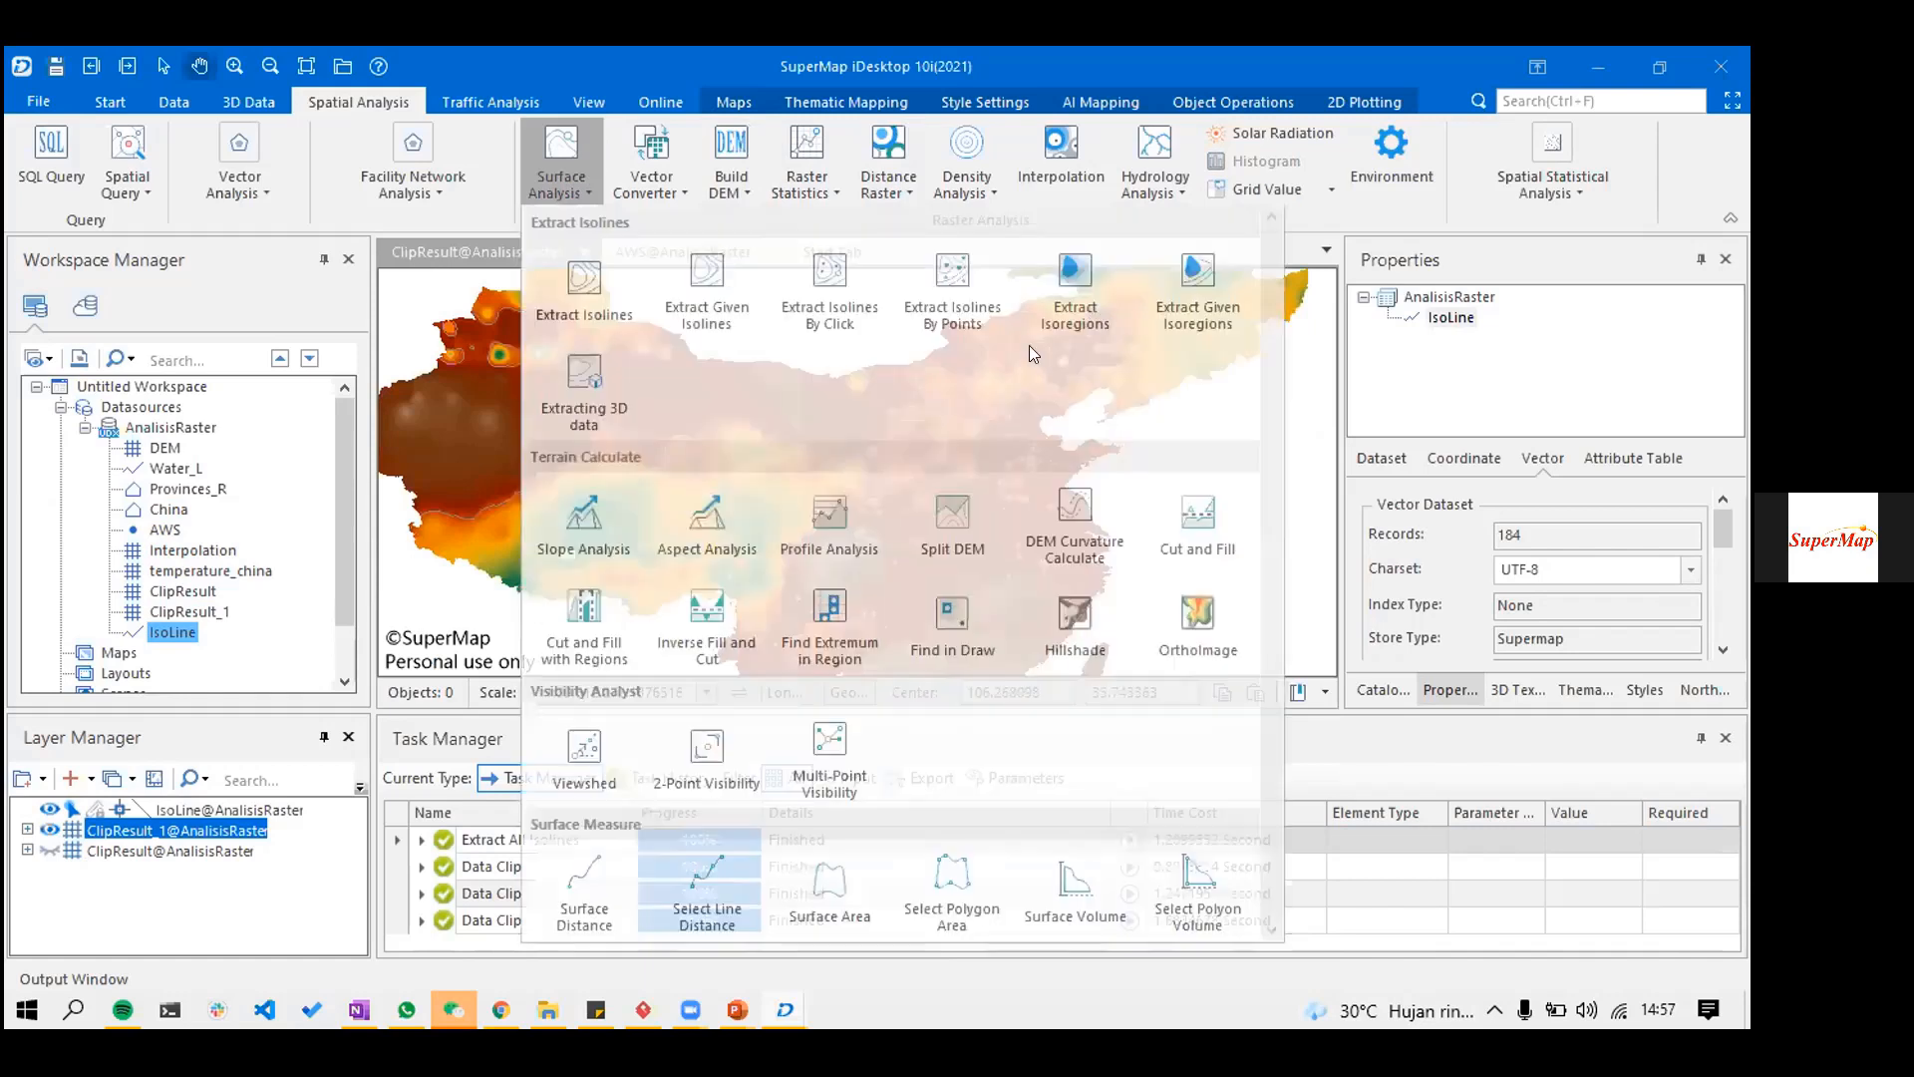
left_click(728, 461)
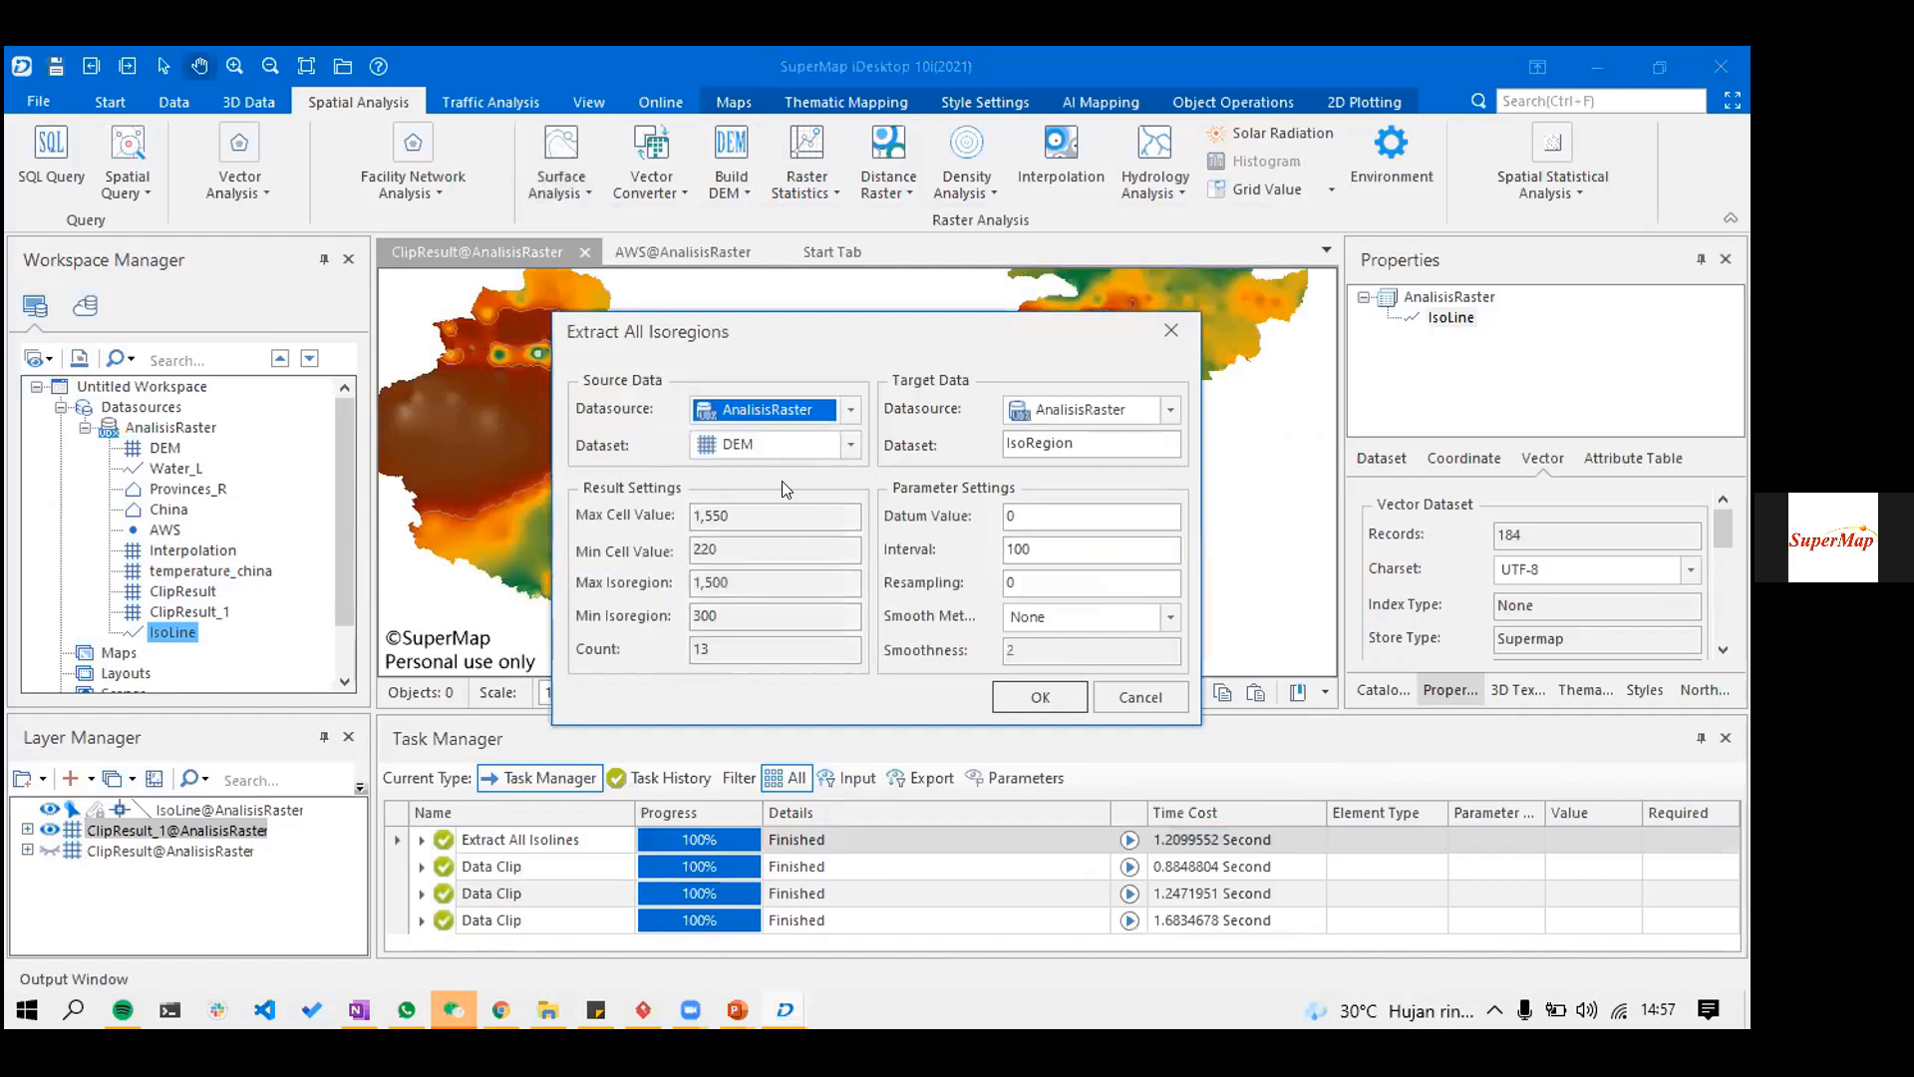
left_click(851, 445)
left_click(773, 550)
left_click(1047, 549)
key("BackSpace")
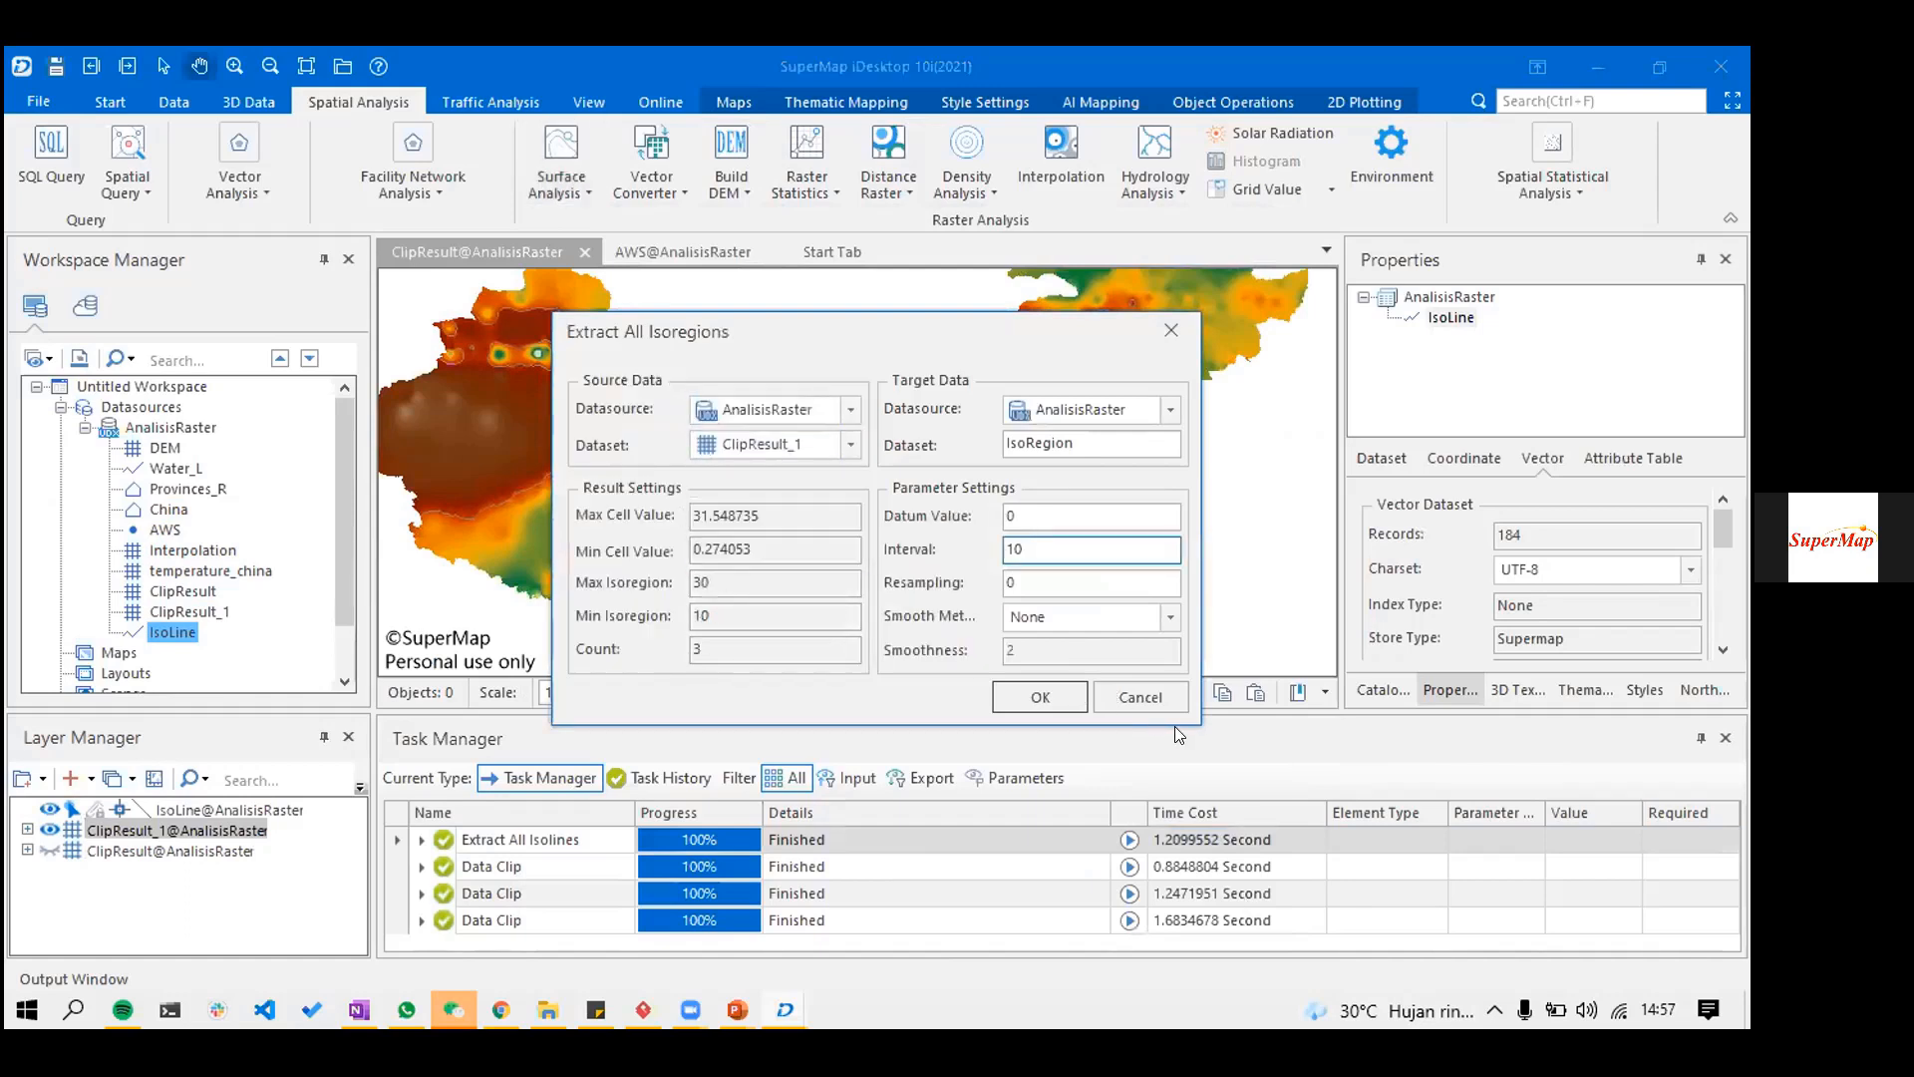
left_click(1040, 697)
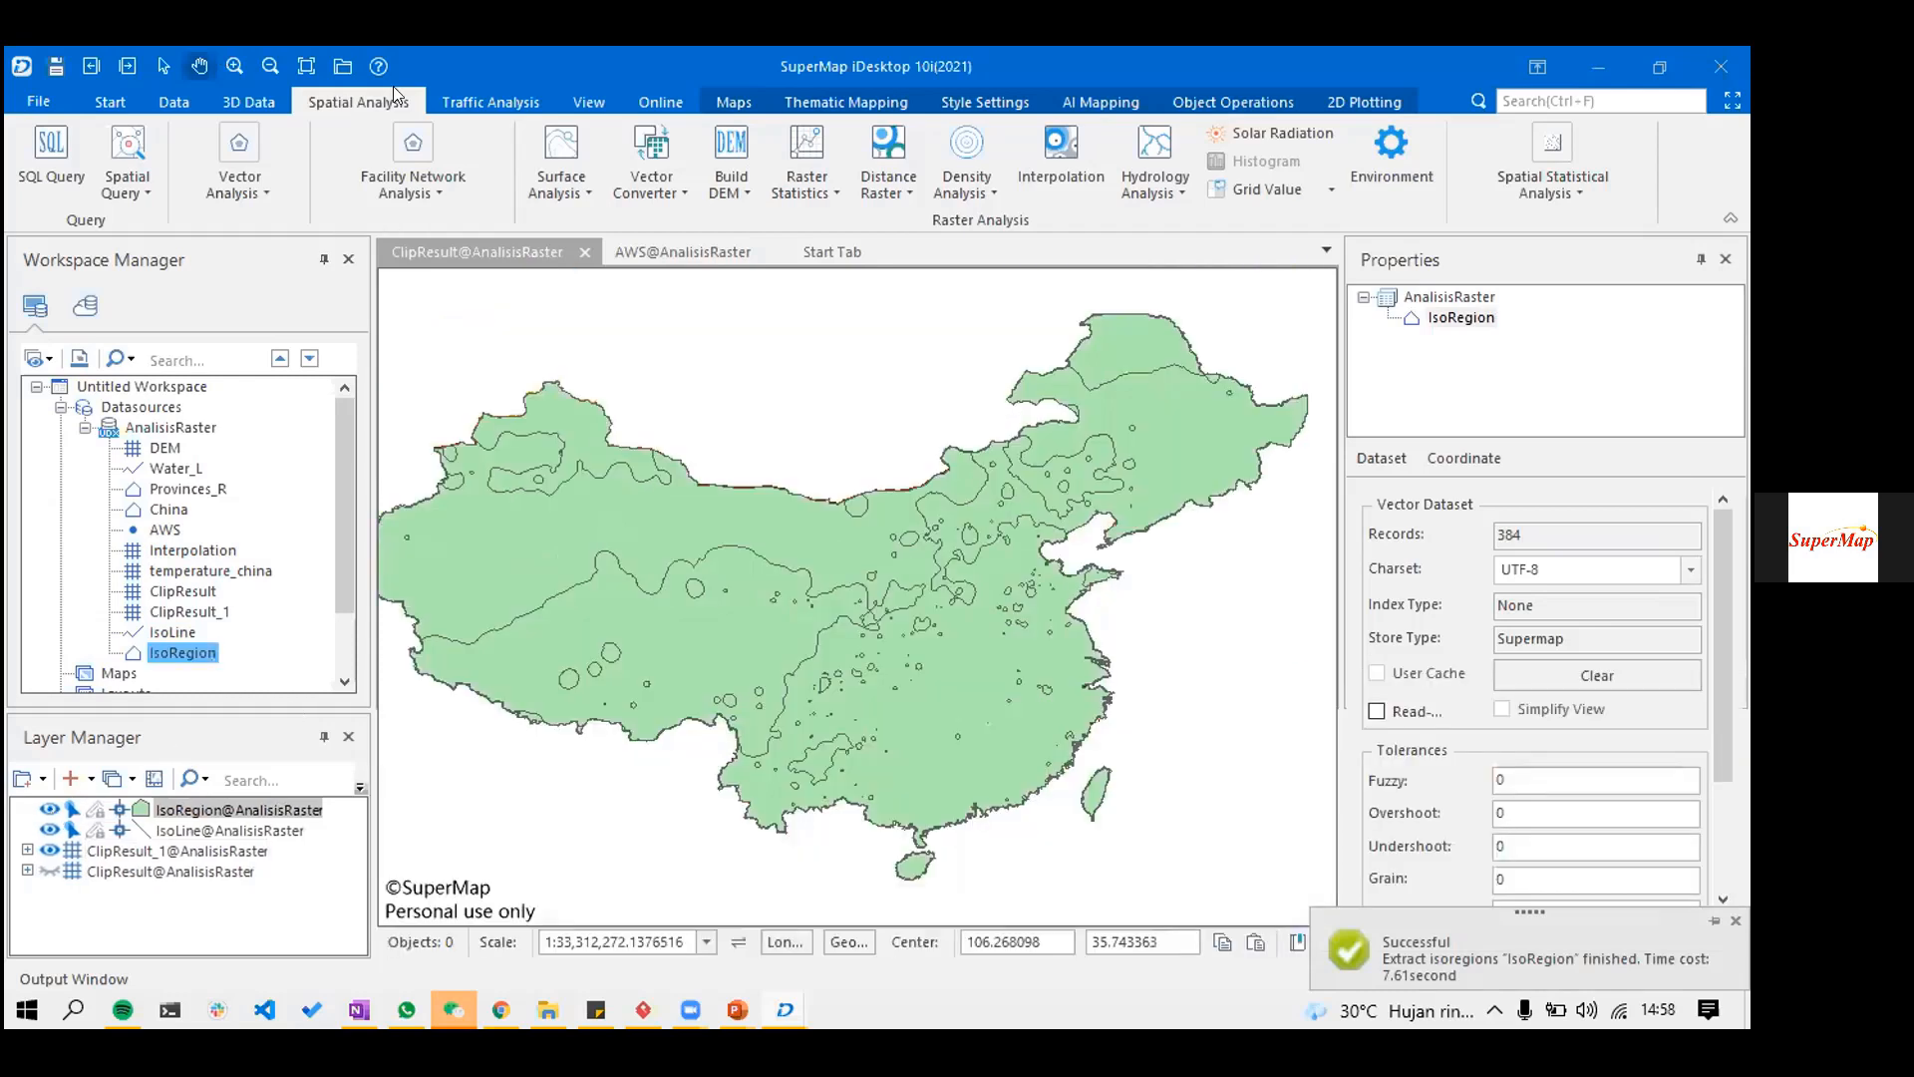
- Hide the IsoRegion layer and examine the attributes of the long isoline across southwestern China, including its dZvalue
left_click(49, 809)
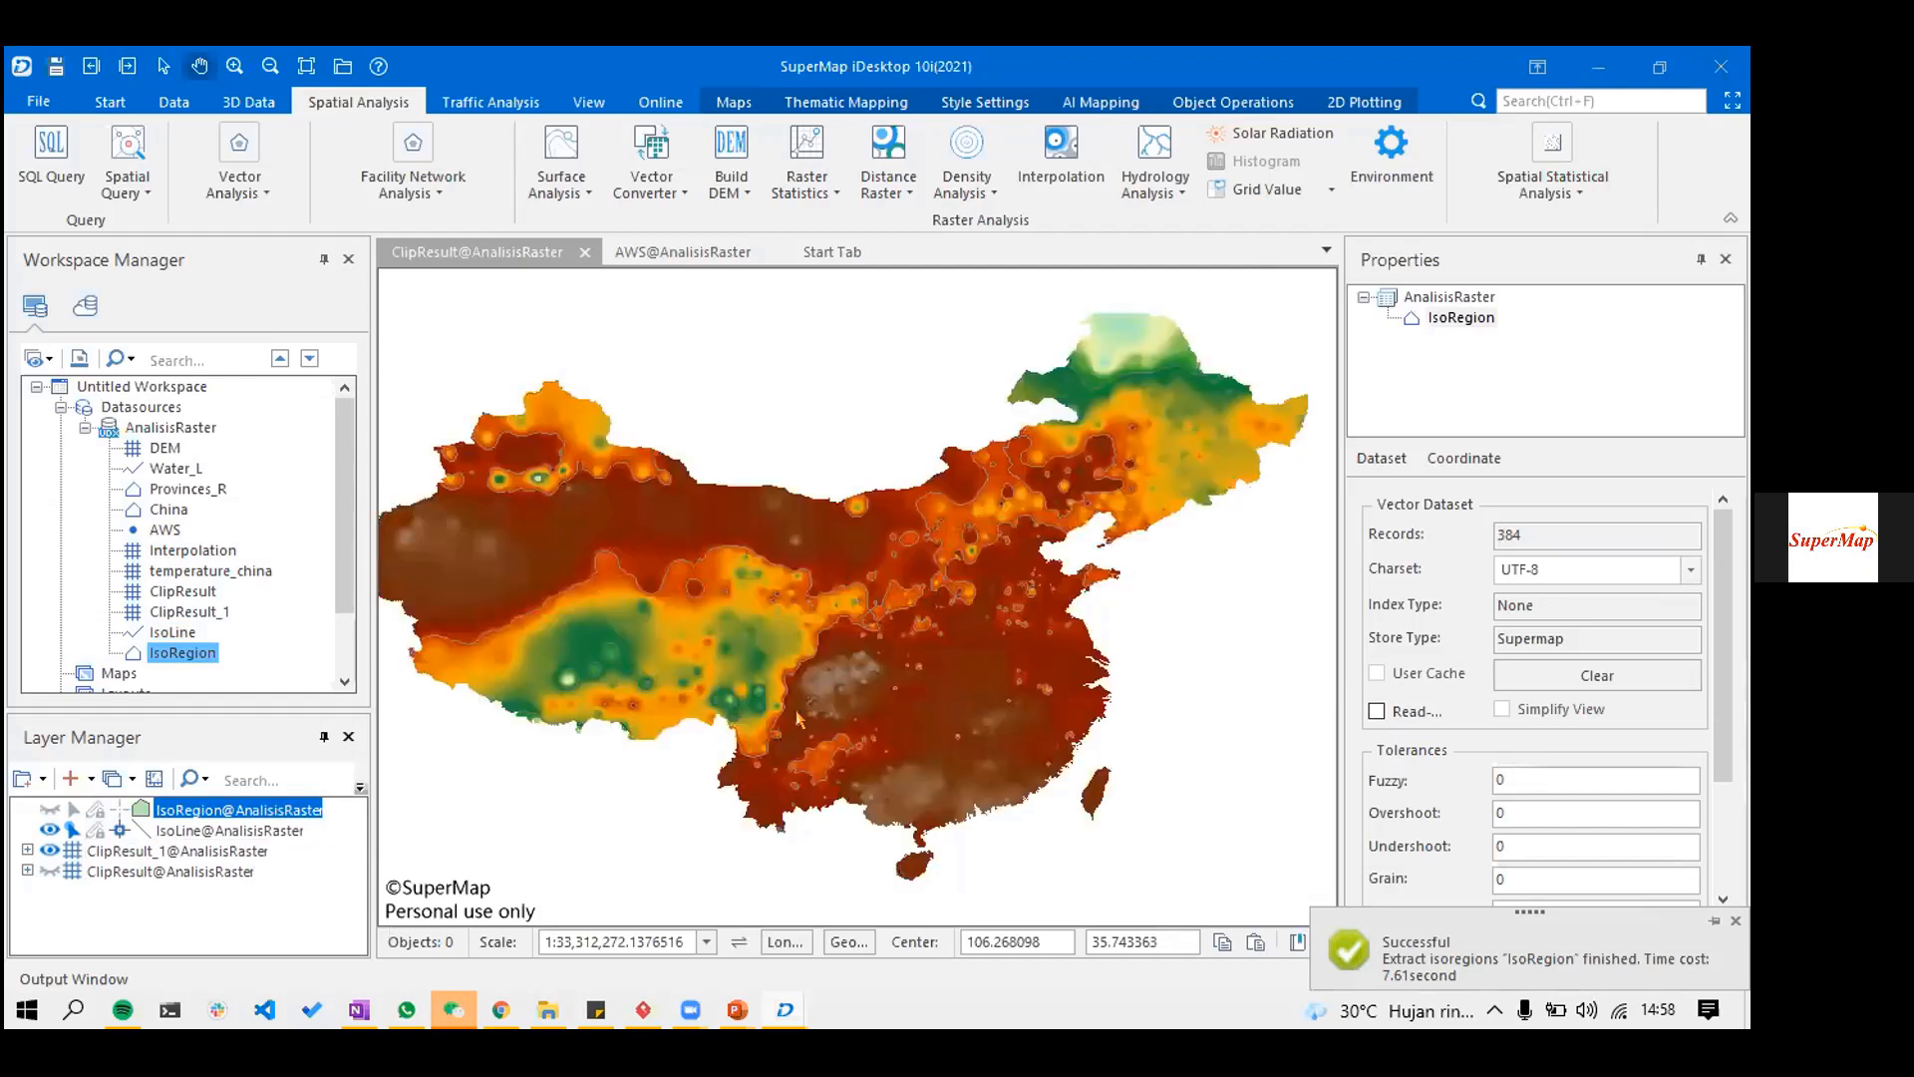
left_click(733, 620)
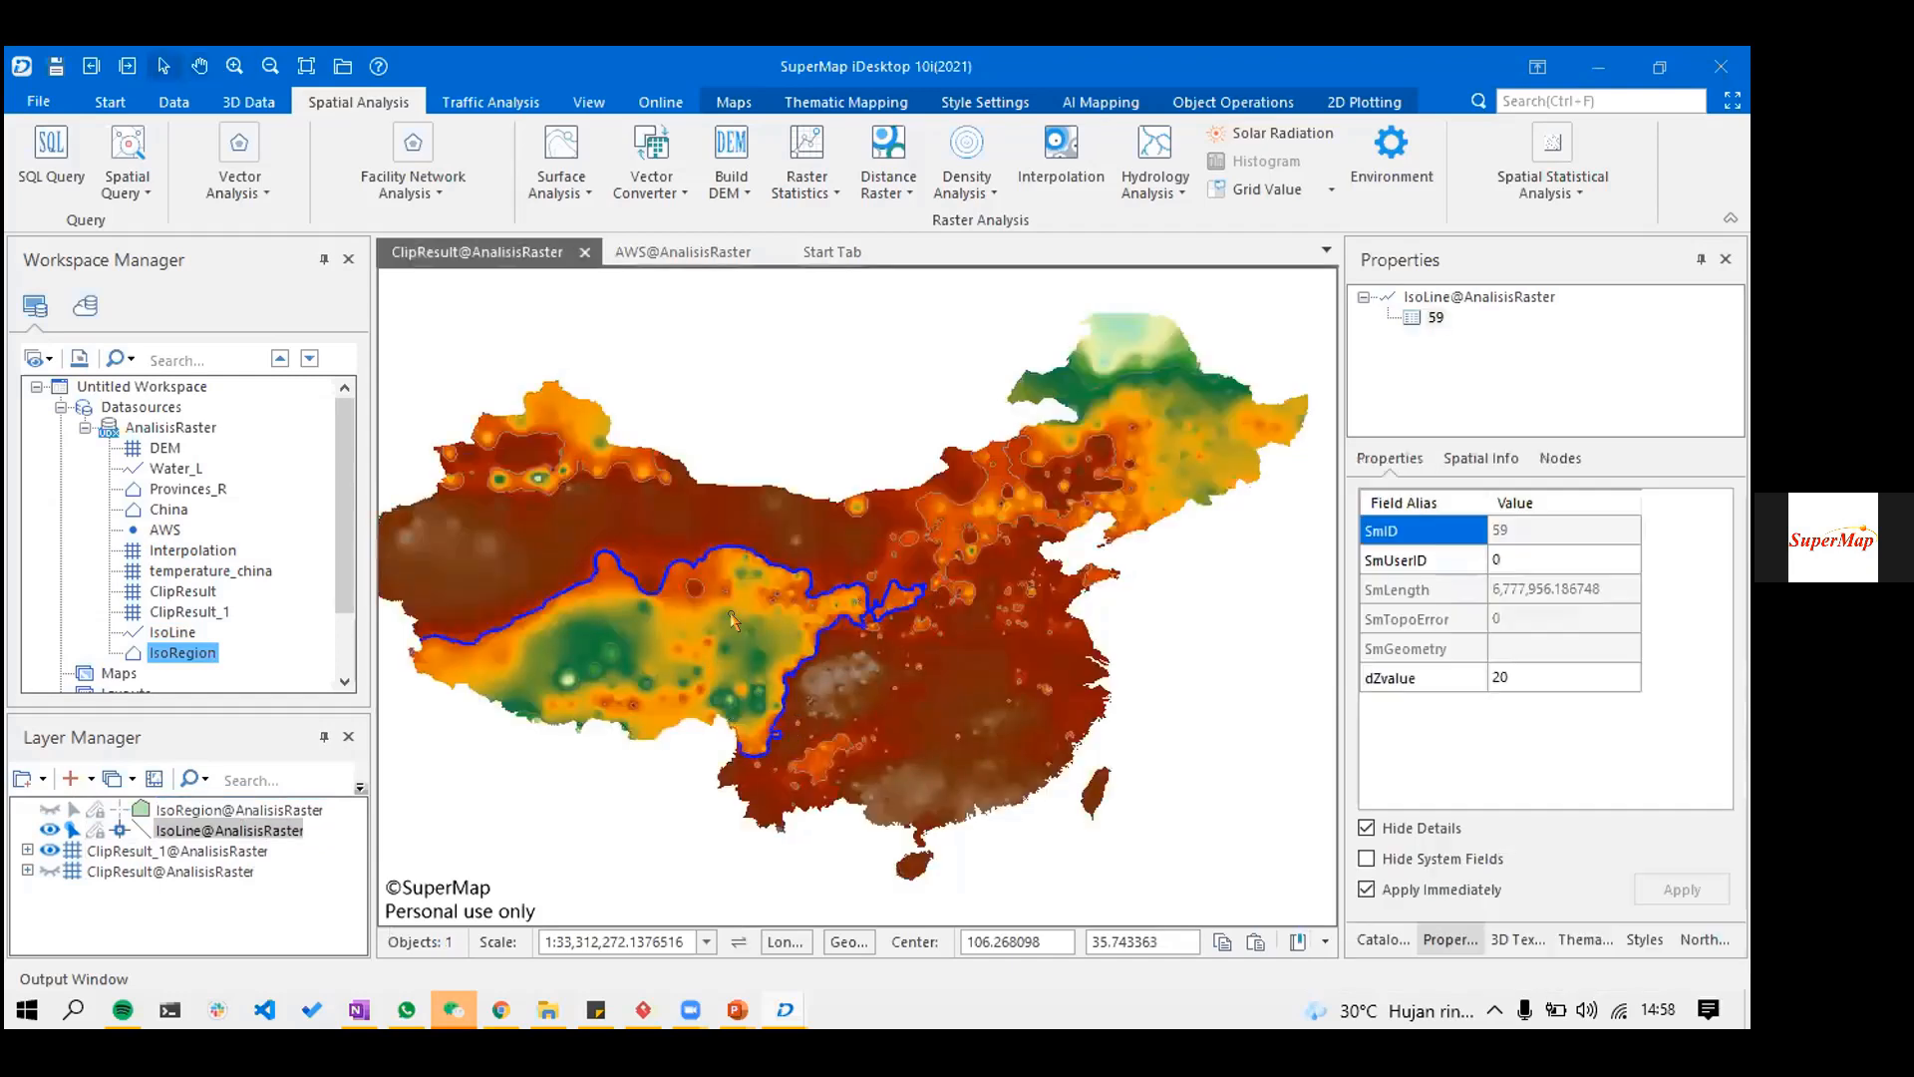
left_click(928, 521)
left_click(917, 505)
- Hide the IsoLine layer, show IsoRegion again and check the attribute values of the large southwestern isoregion
left_click(49, 829)
left_click(50, 809)
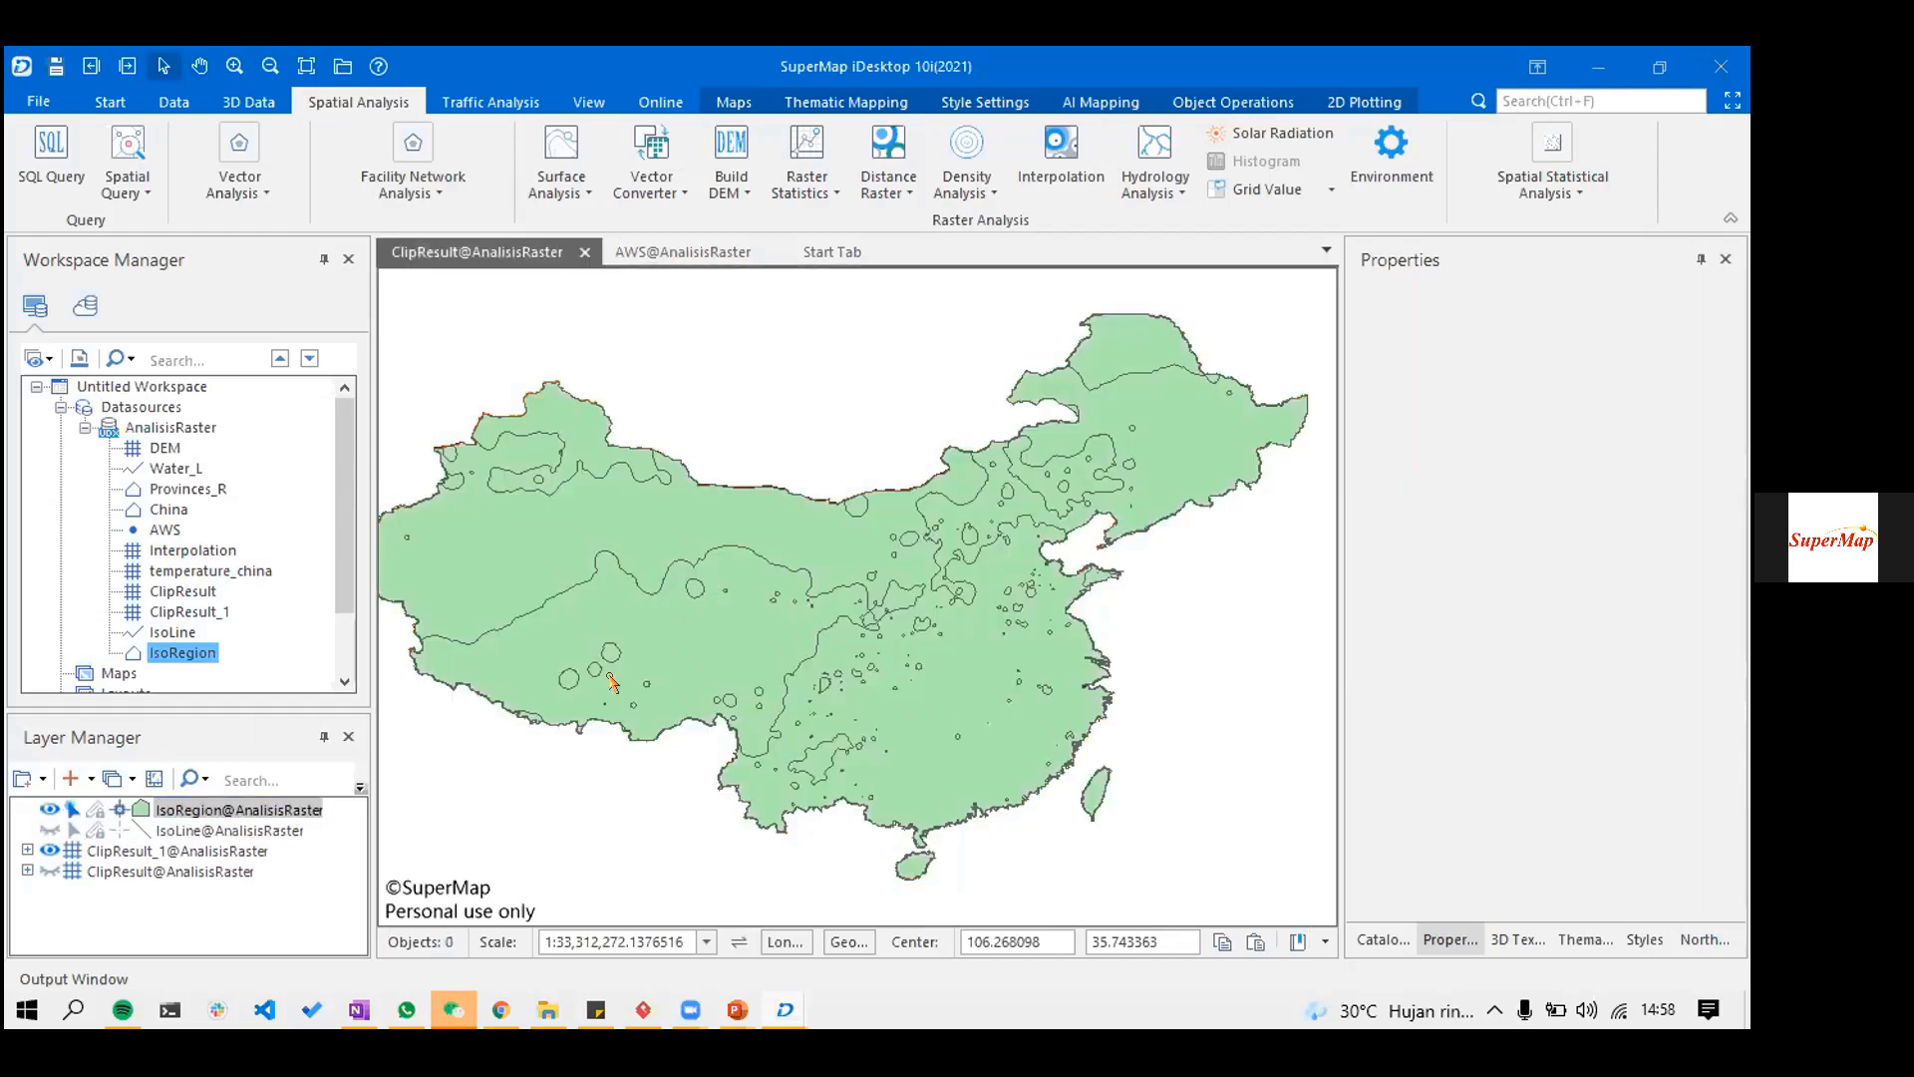
left_click(749, 727)
left_click(752, 722)
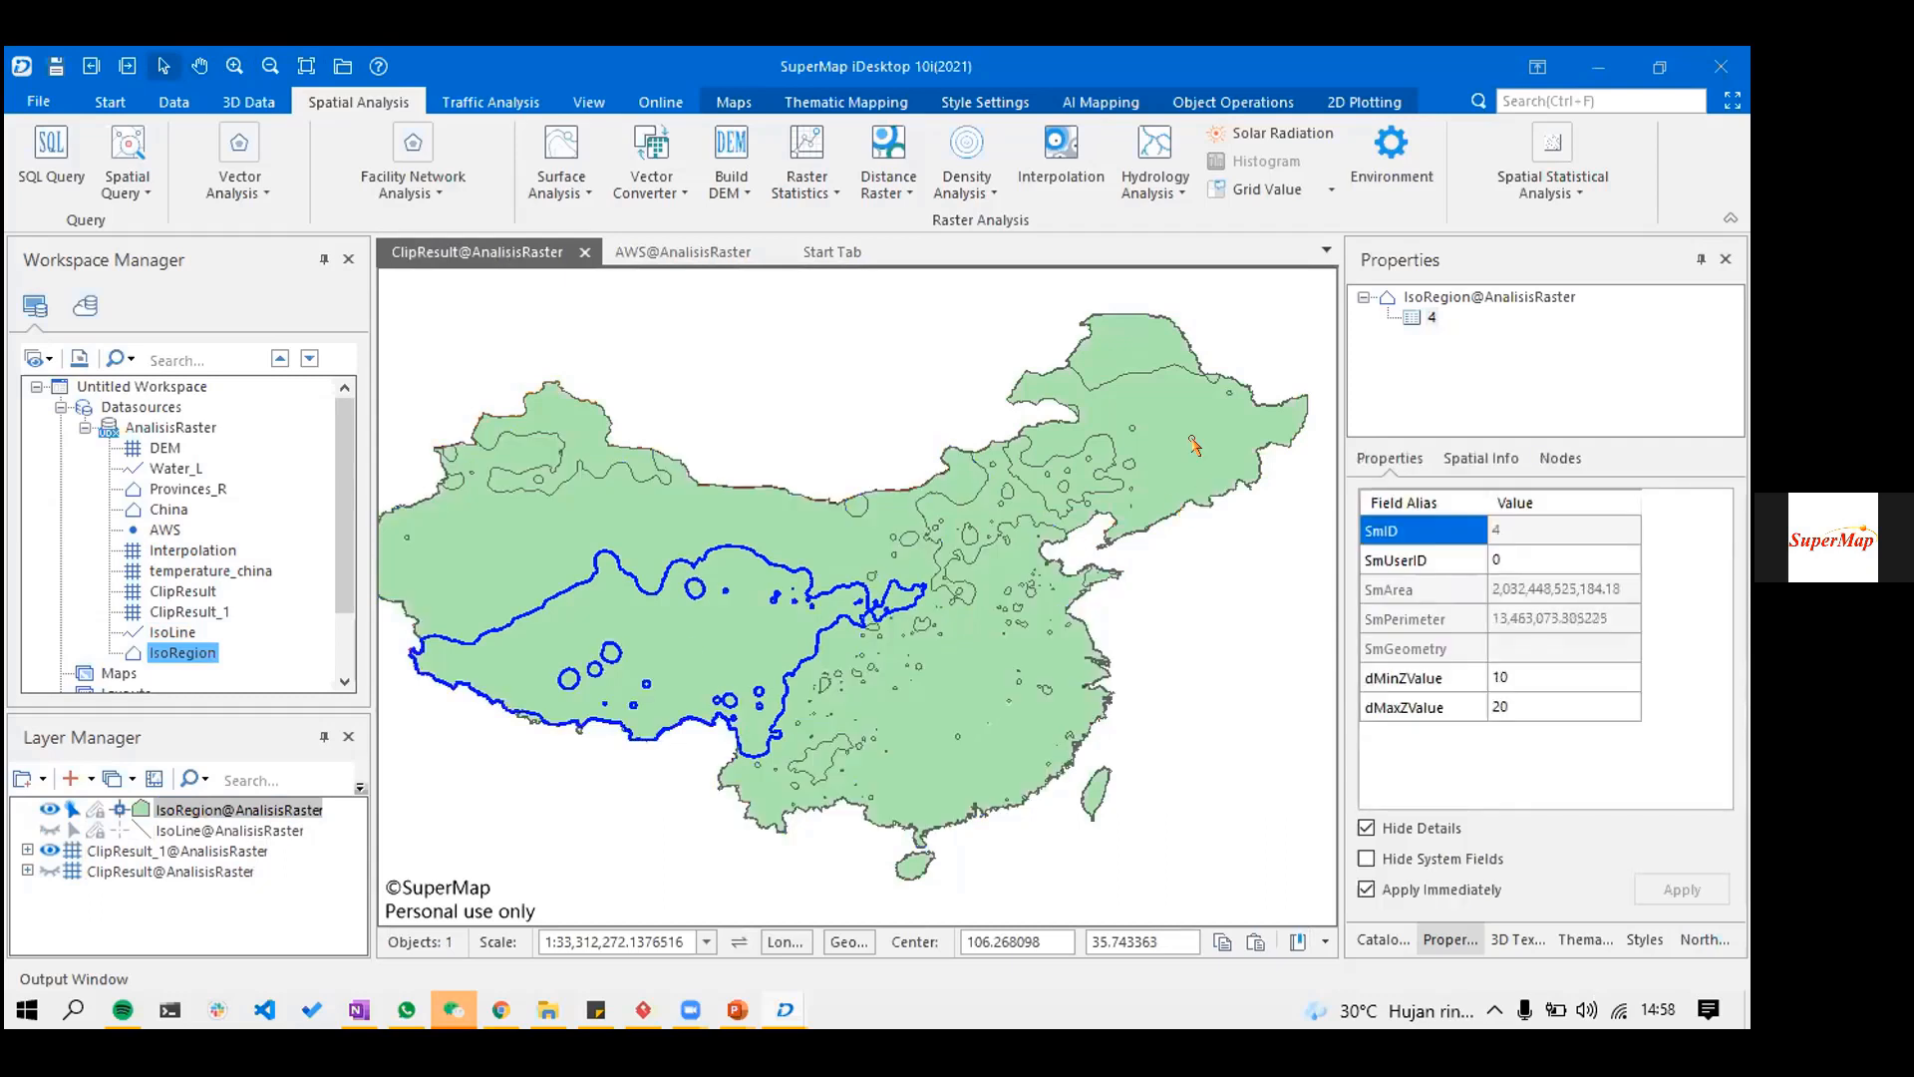
- Switch to the PowerPoint presentation, end the slide show and review the Extract Isoregions slide and the deck's slide thumbnails
left_click(740, 1008)
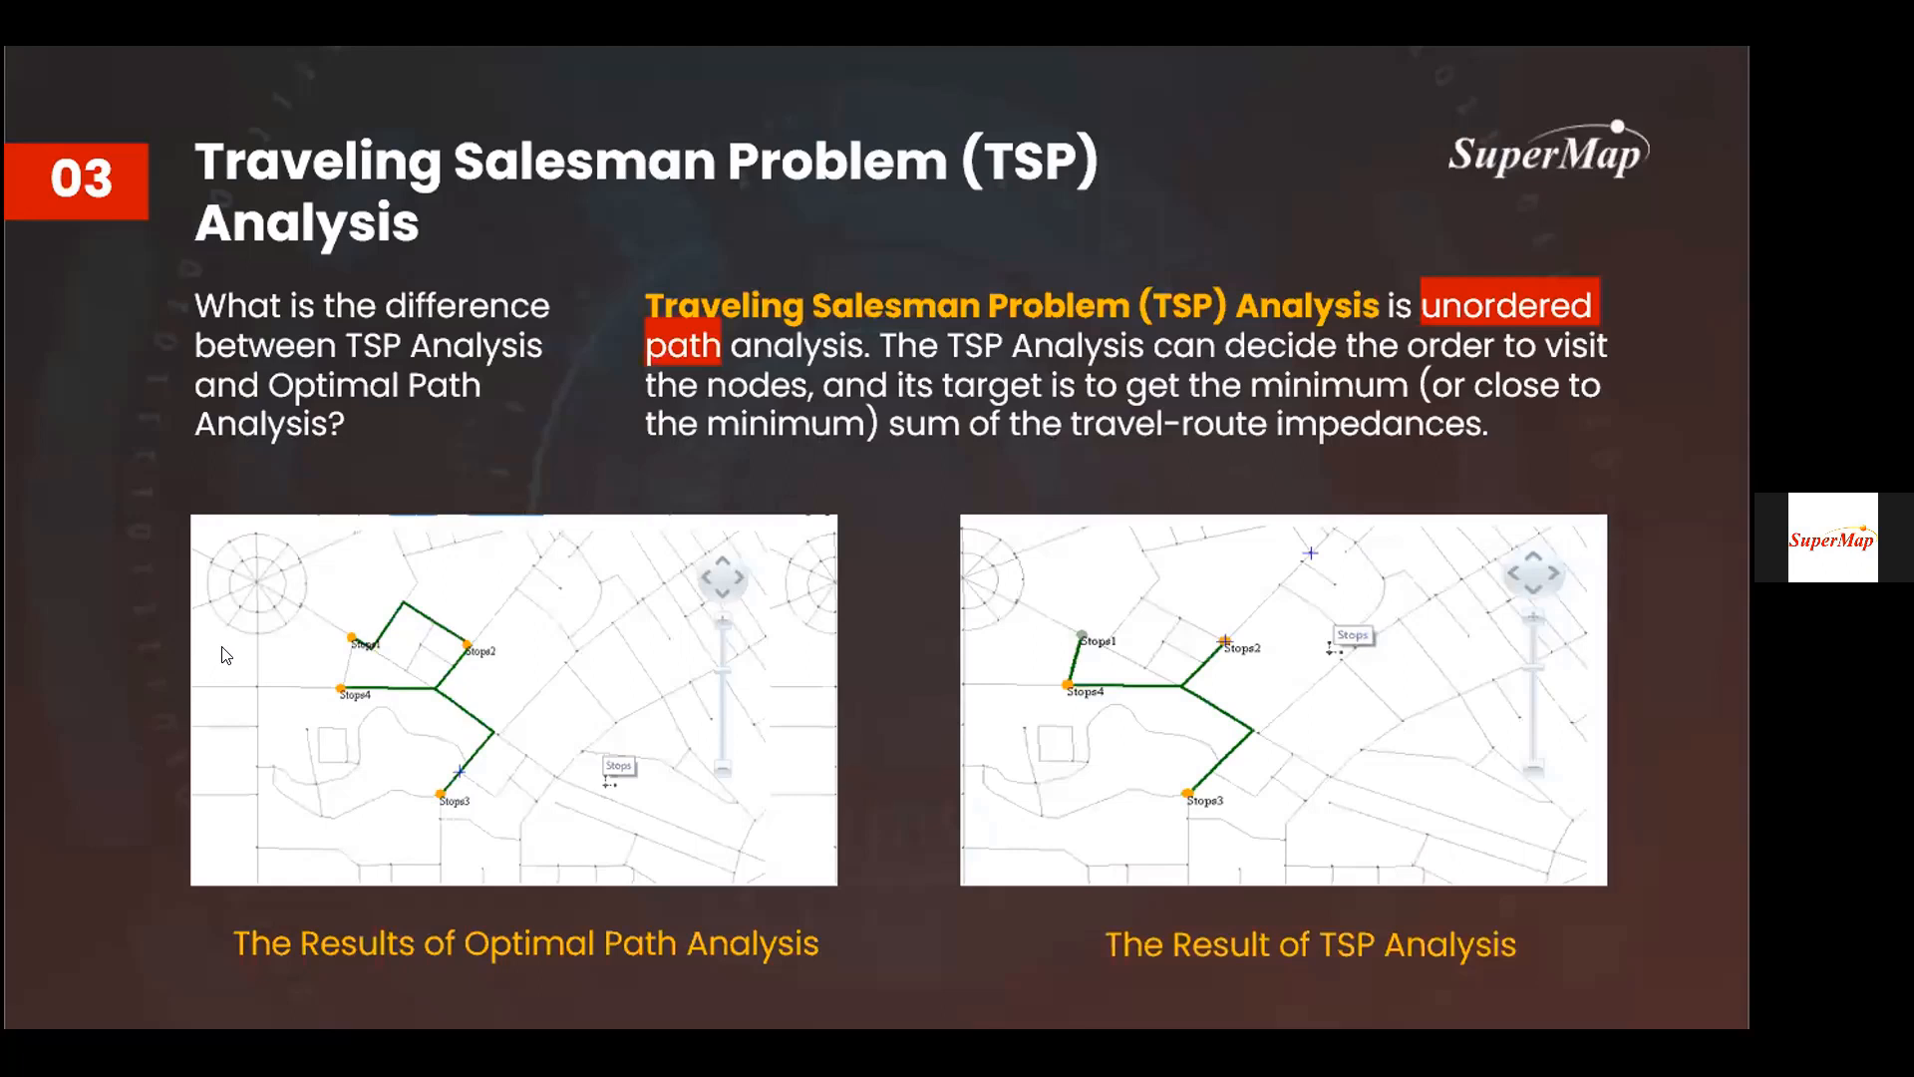
key("Escape")
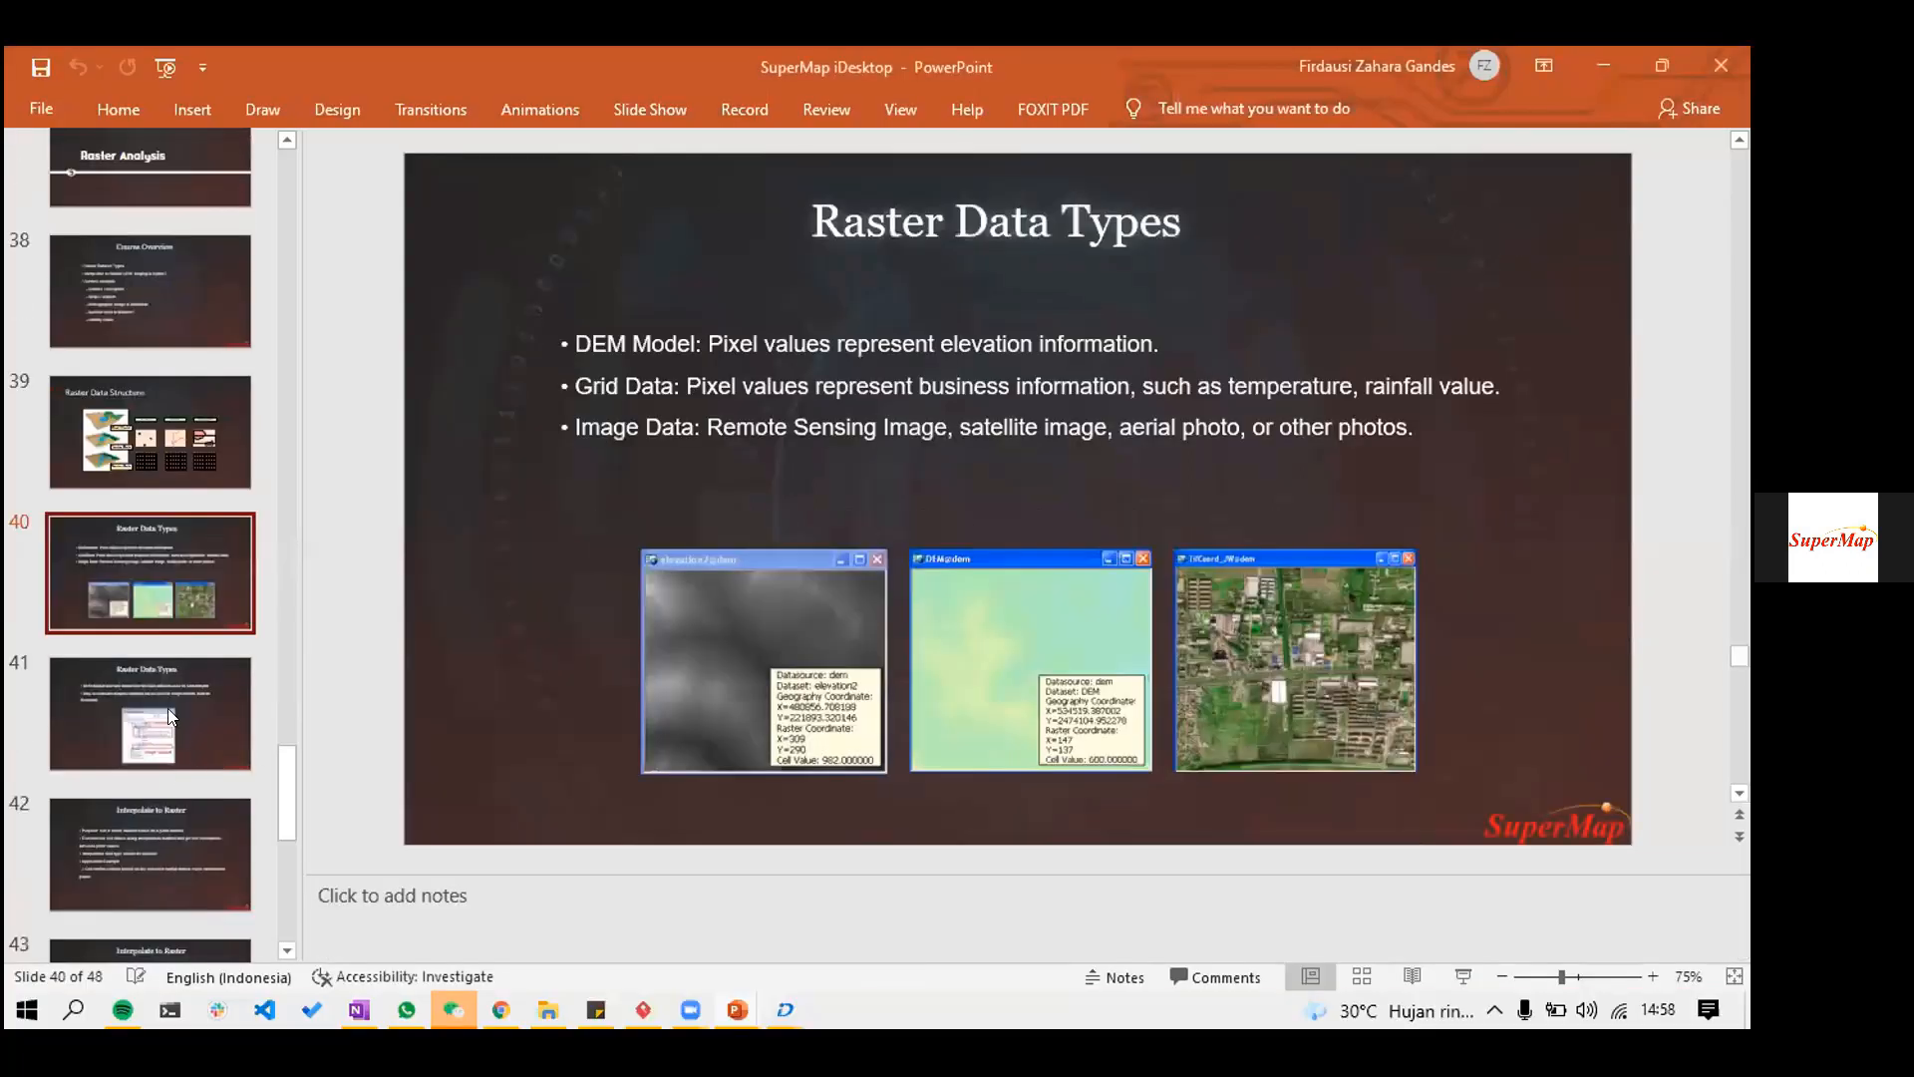
scroll(169, 714, "down", 5)
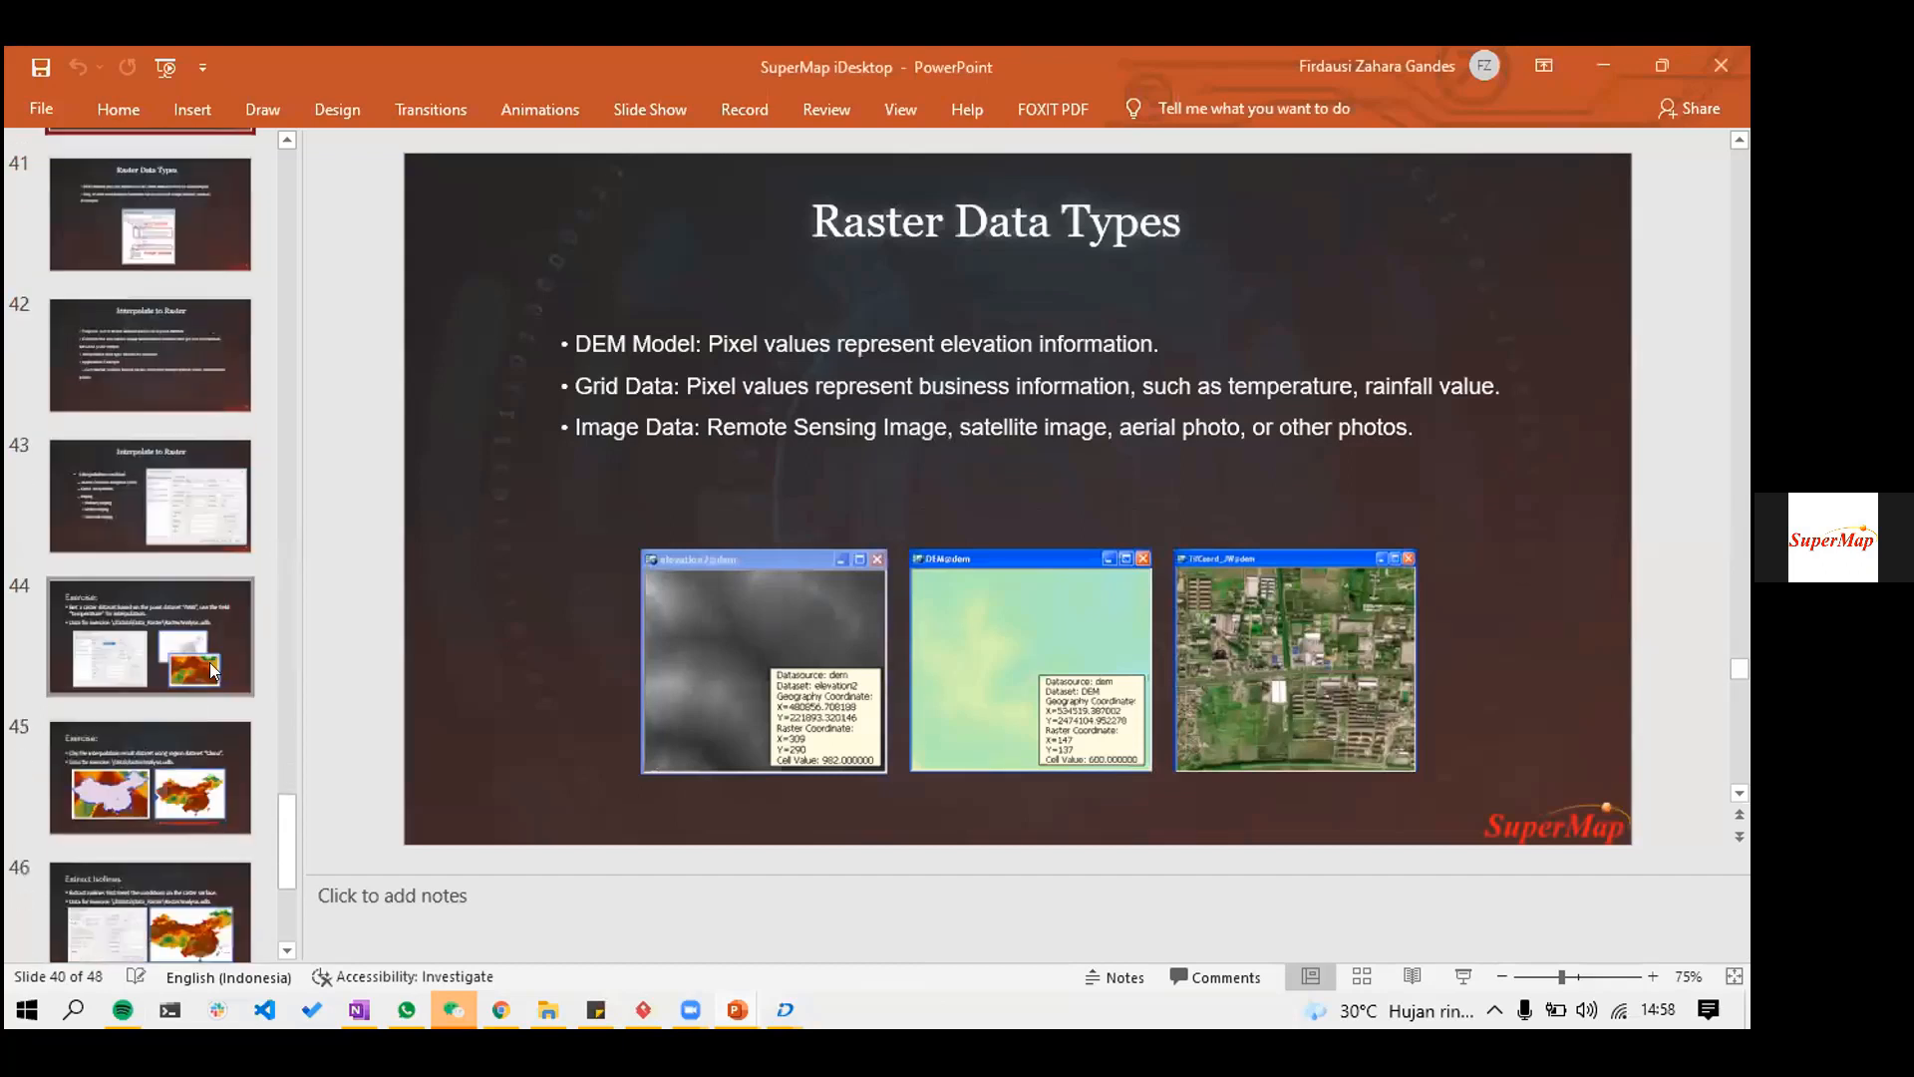
scroll(213, 670, "down", 3)
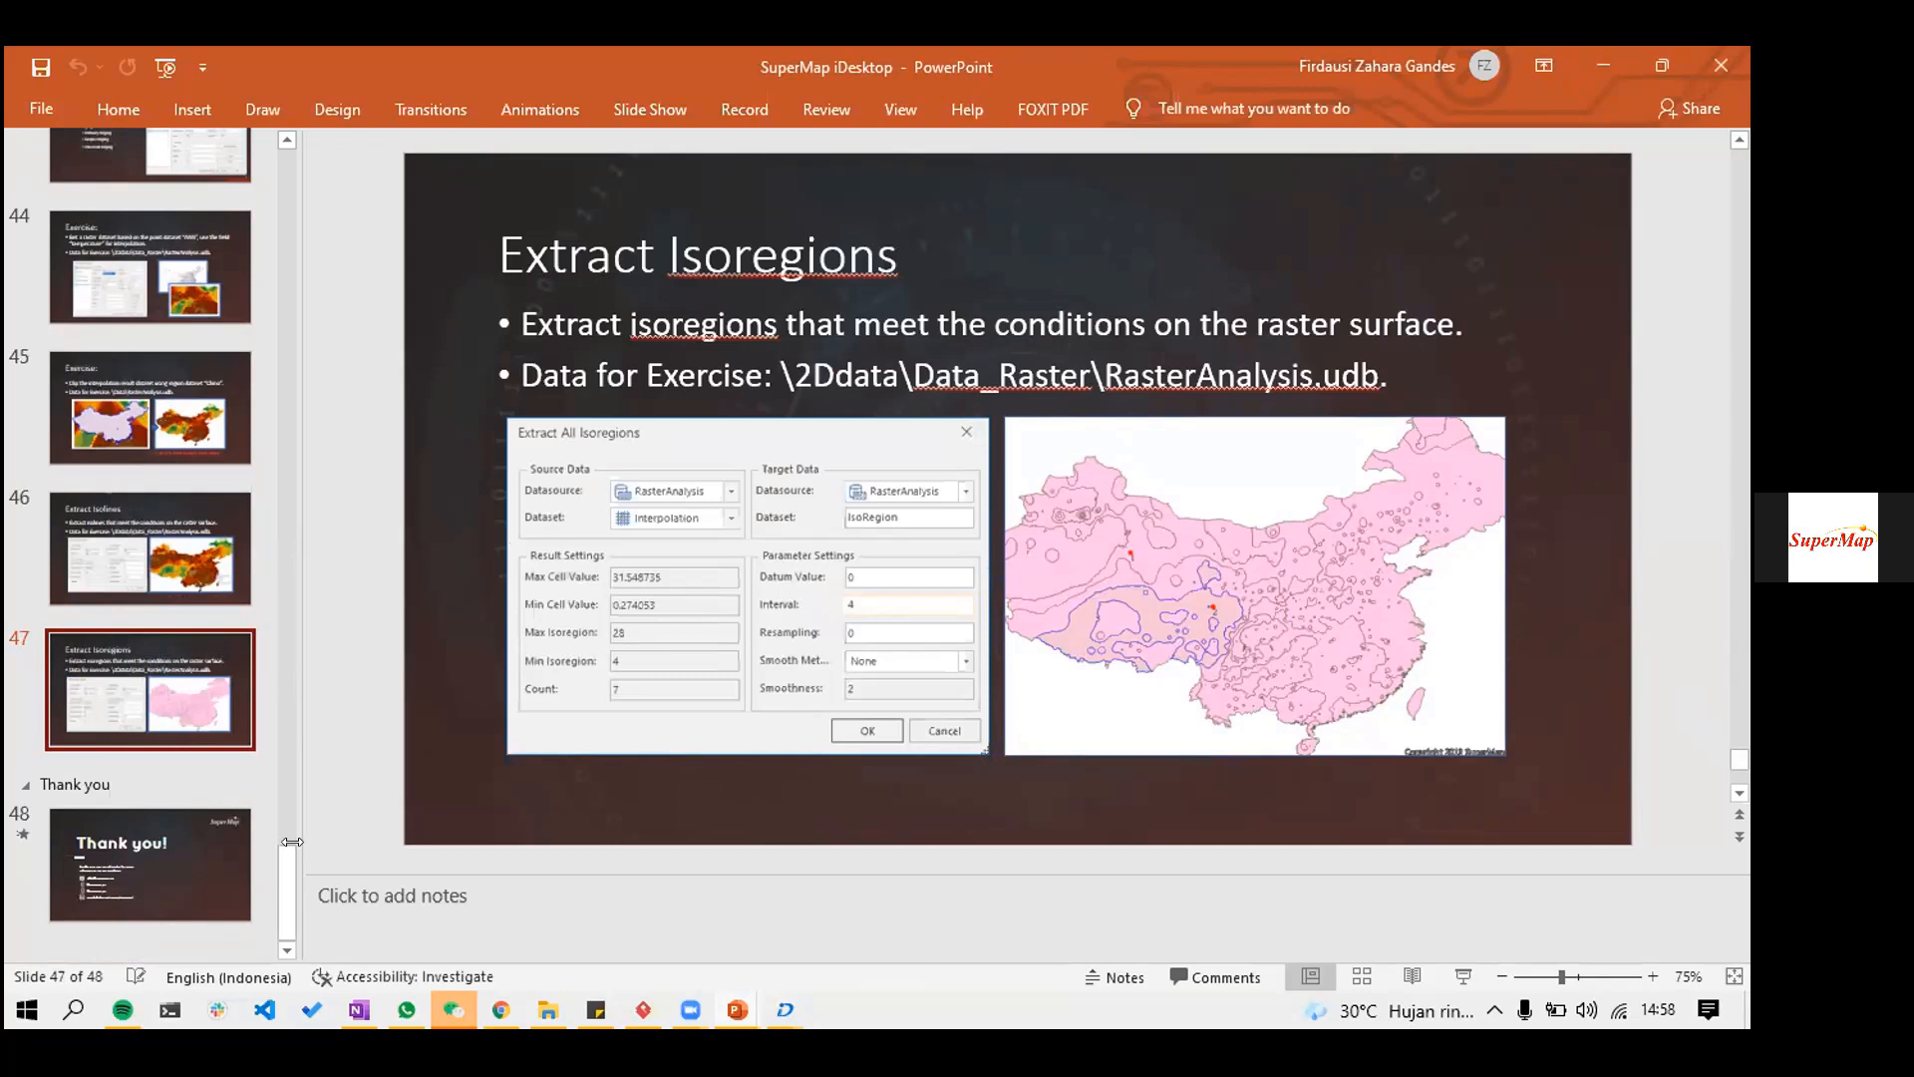
scroll(295, 776, "up", 5)
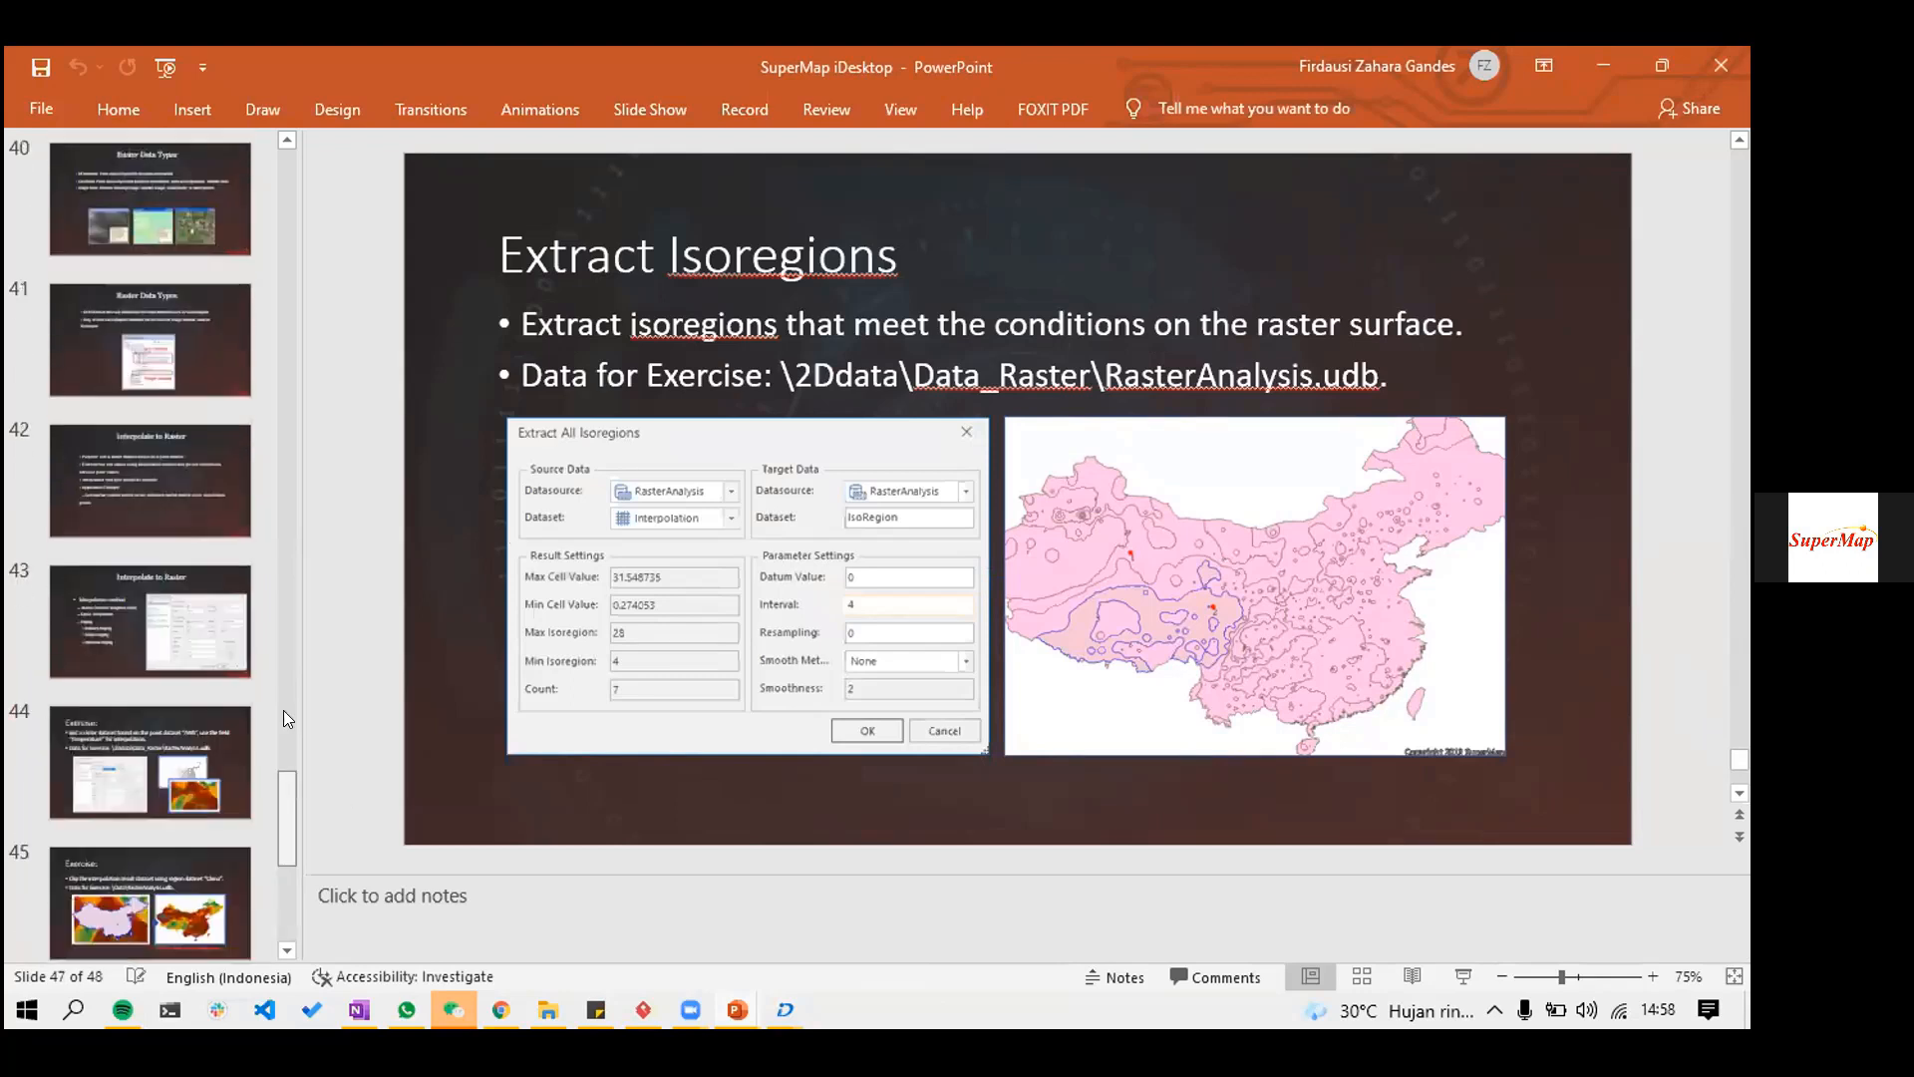
scroll(293, 641, "up", 10)
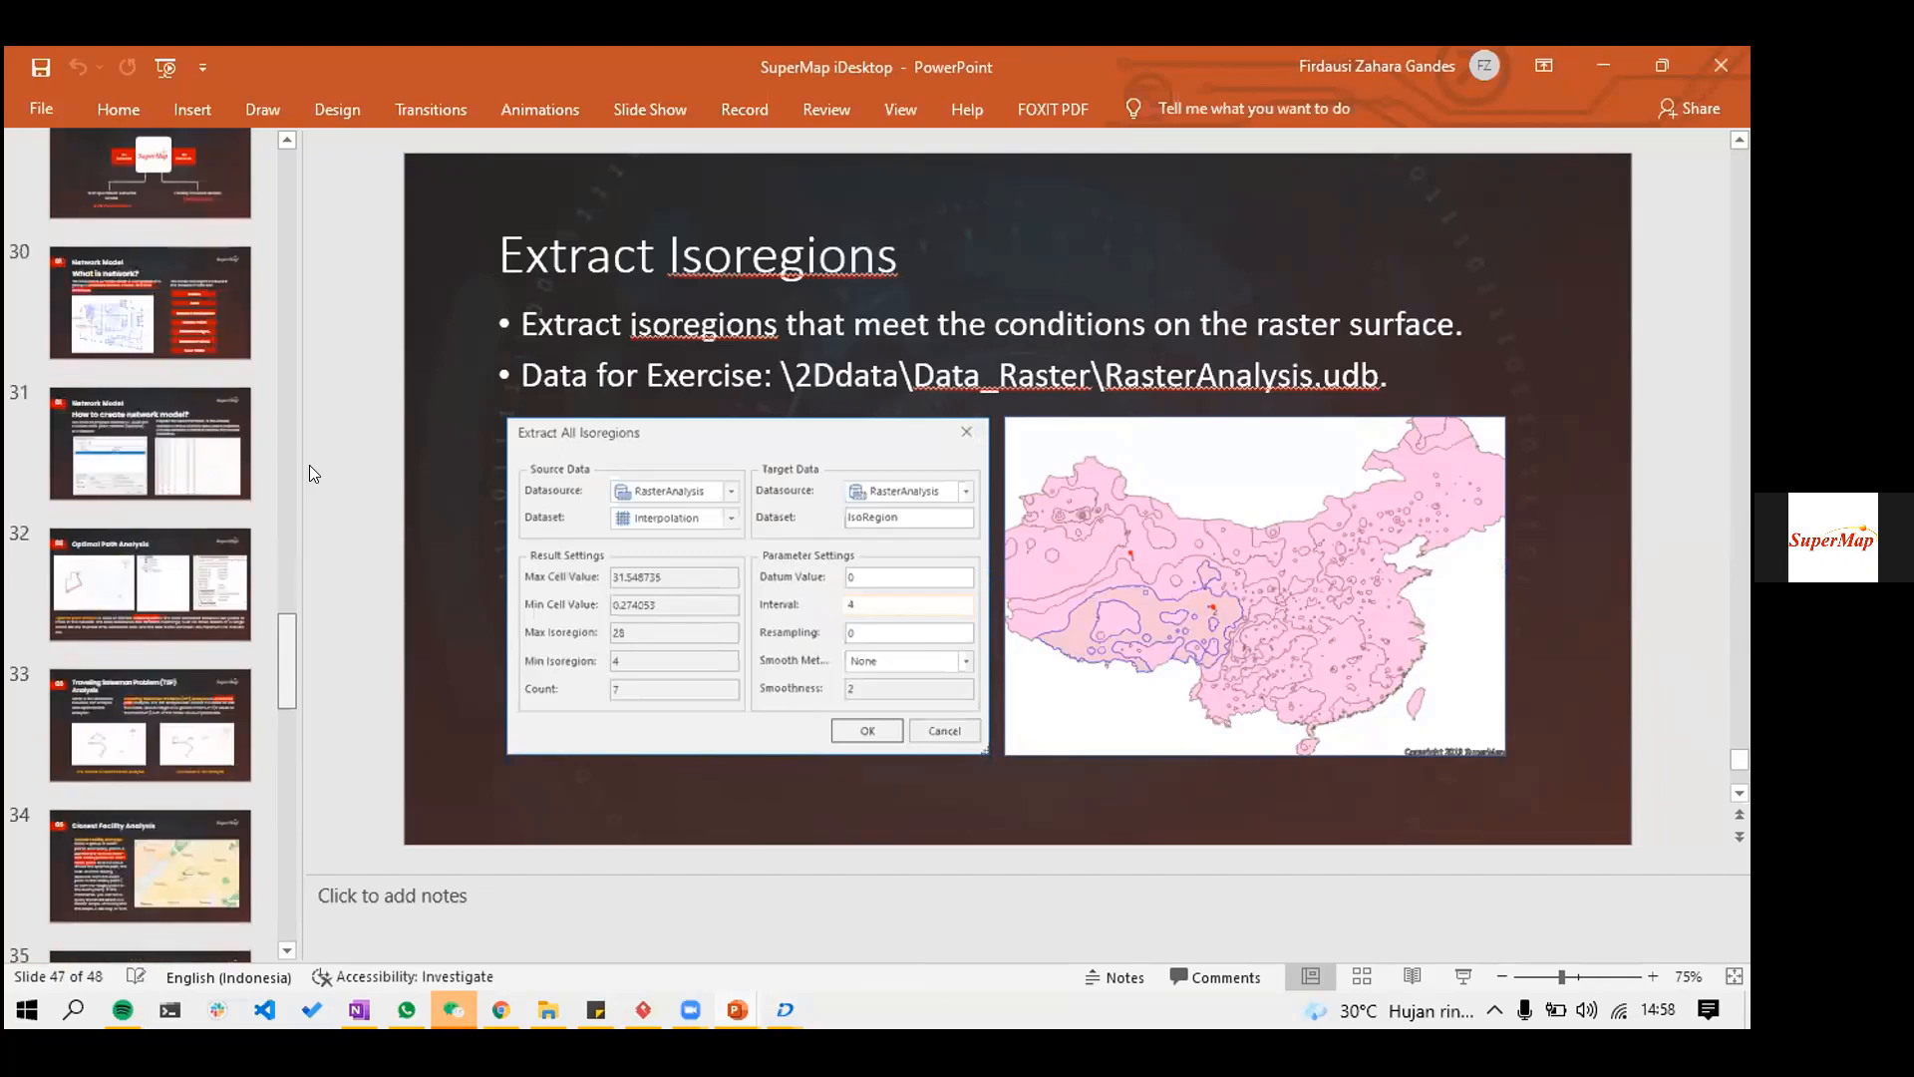
scroll(265, 140, "up", 20)
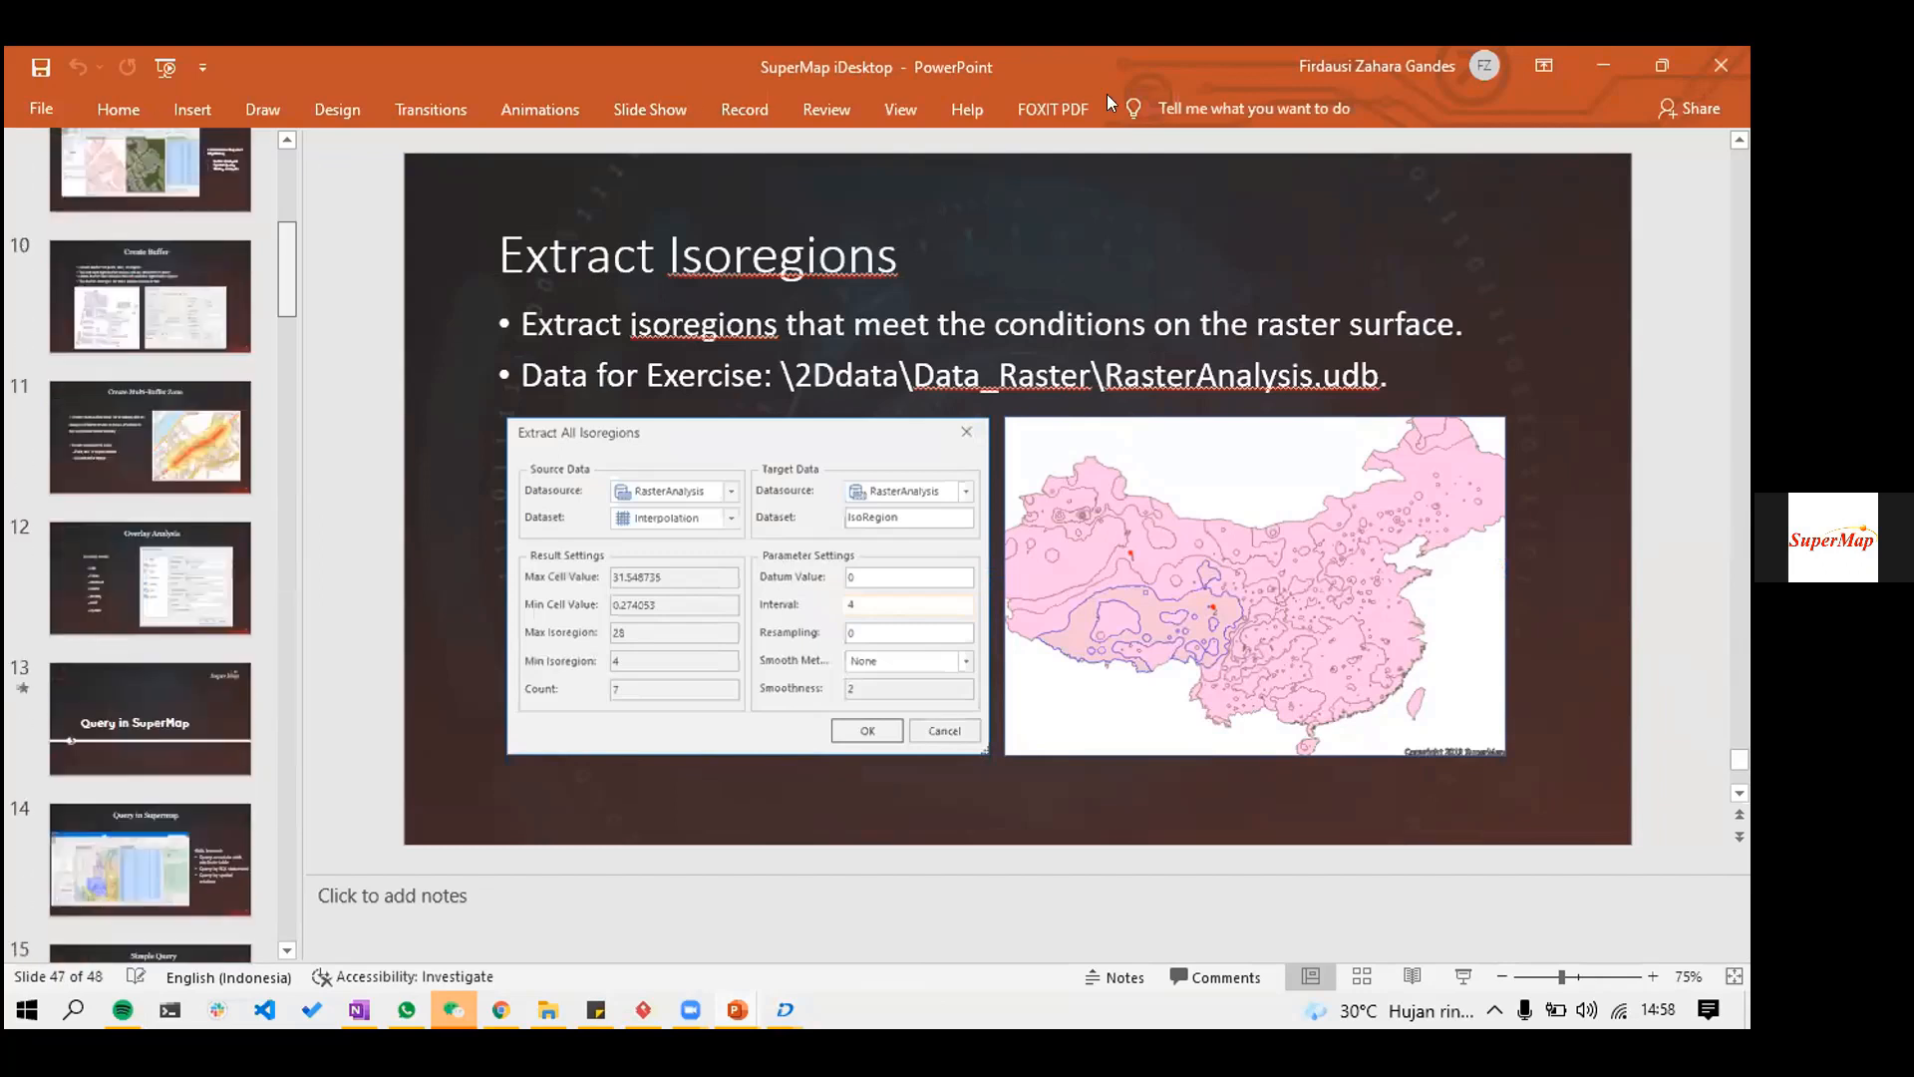